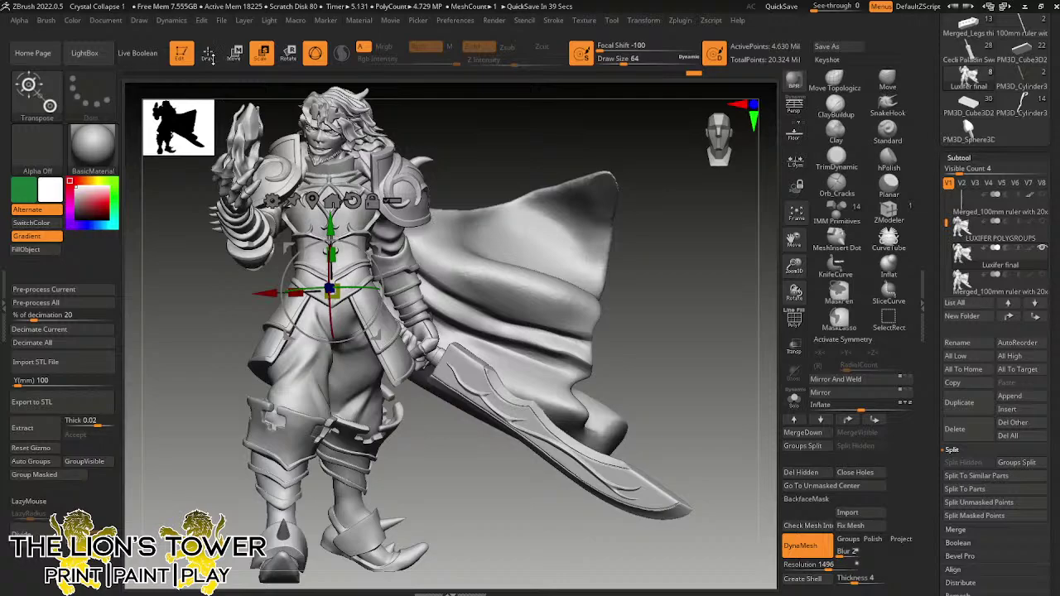
# Switch from the transform gizmo to Draw mode and examine the caped Luxifer final figure from the front and from slightly different angles.
pyautogui.click(208, 55)
pyautogui.moveTo(794, 265); pyautogui.dragTo(856, 243)
pyautogui.moveTo(718, 258); pyautogui.dragTo(699, 241)
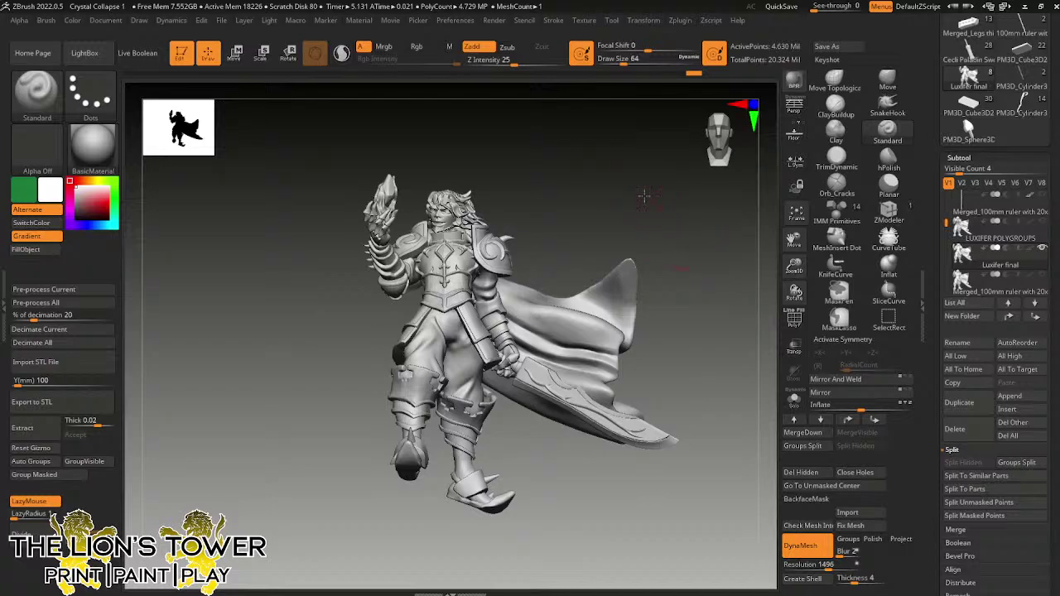
pyautogui.moveTo(648, 208); pyautogui.dragTo(642, 227)
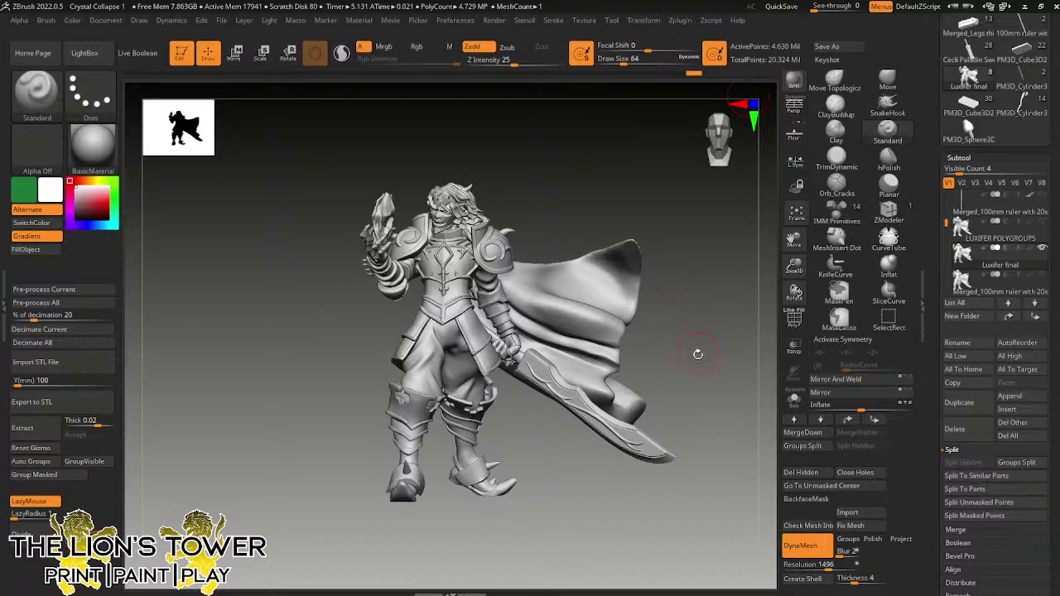
pyautogui.moveTo(698, 355); pyautogui.dragTo(733, 349)
pyautogui.moveTo(794, 272); pyautogui.dragTo(782, 194)
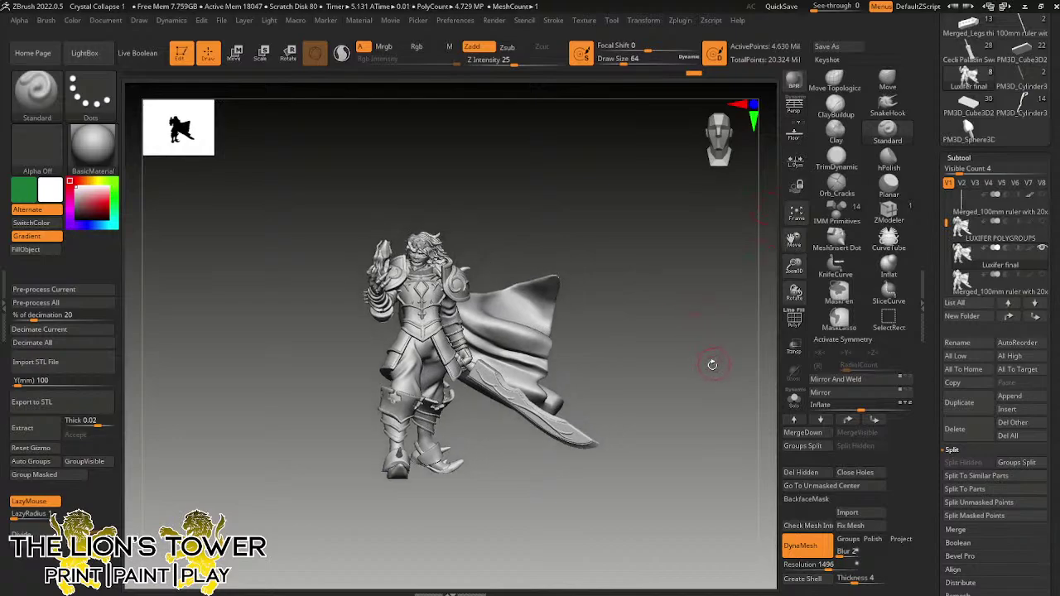
pyautogui.moveTo(713, 364); pyautogui.dragTo(708, 364)
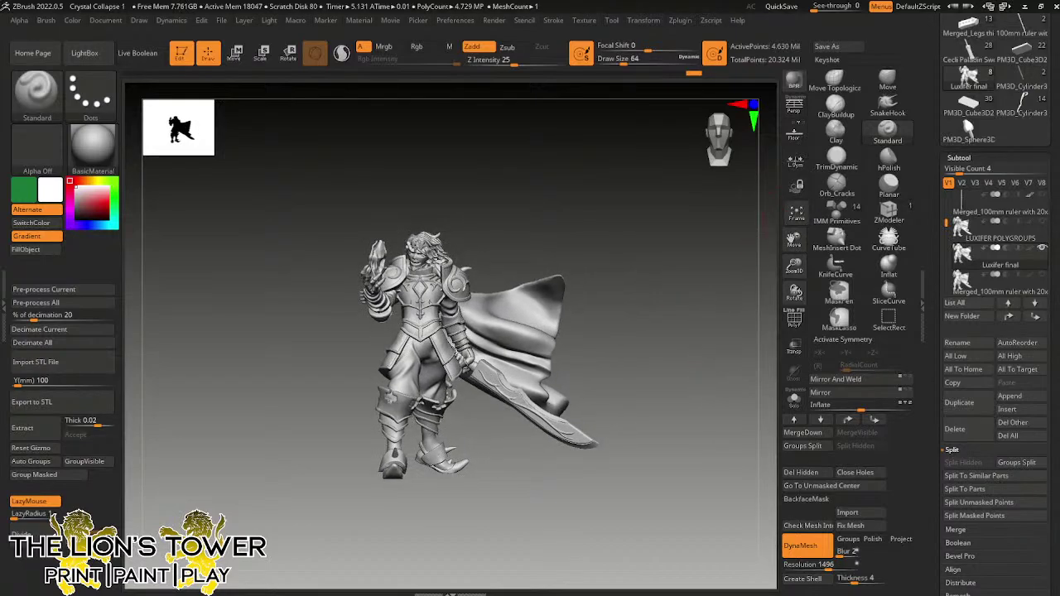
pyautogui.moveTo(939, 171); pyautogui.dragTo(940, 228)
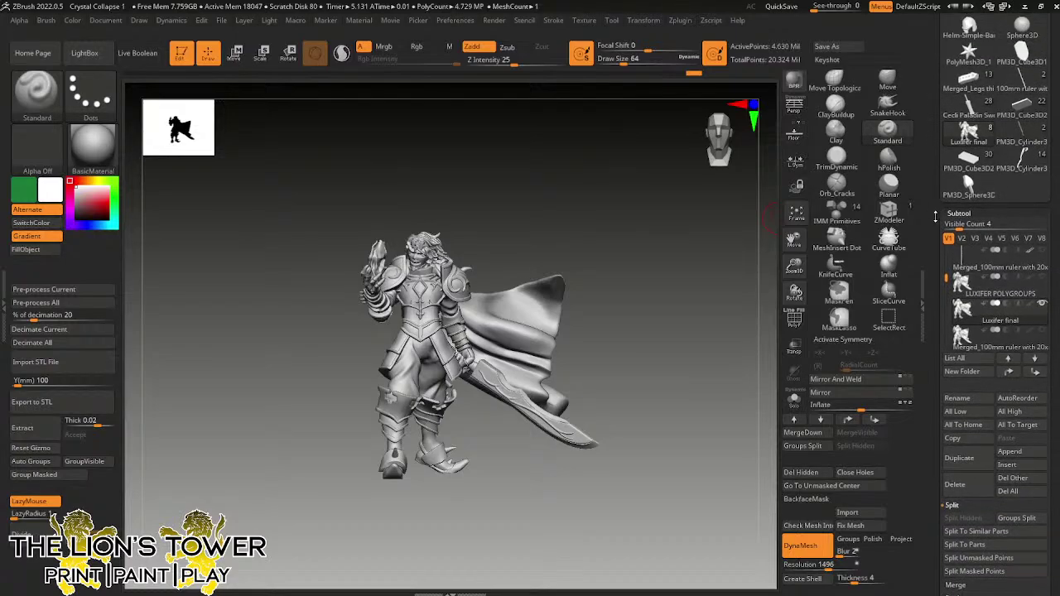
# Load the 14-part PM3D_Cylinder3D tool and frame the cat-eared woman and her staff in full.
pyautogui.click(1025, 163)
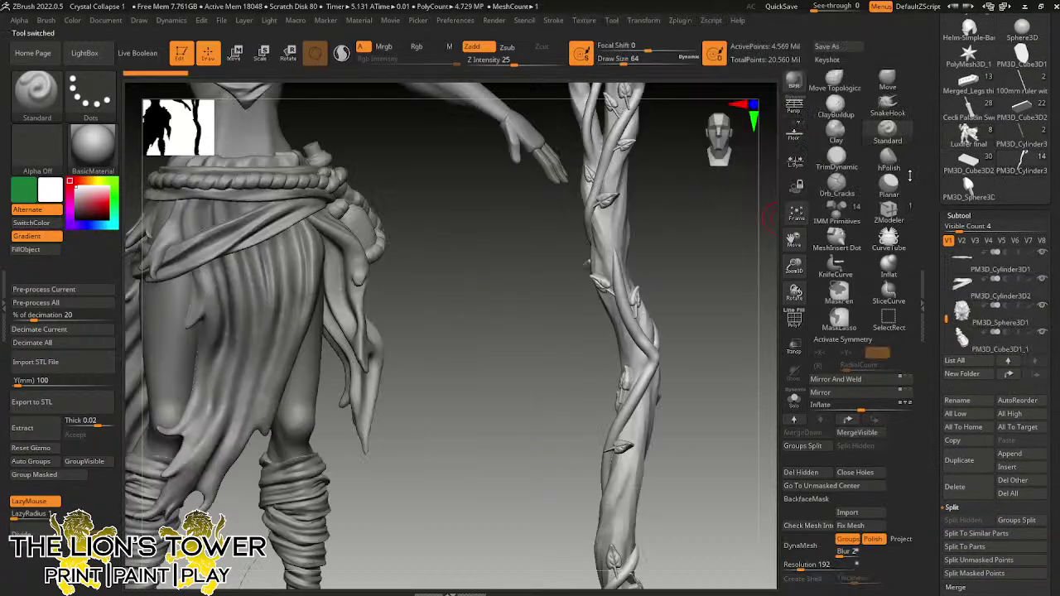
pyautogui.click(796, 214)
pyautogui.moveTo(728, 319); pyautogui.dragTo(710, 334)
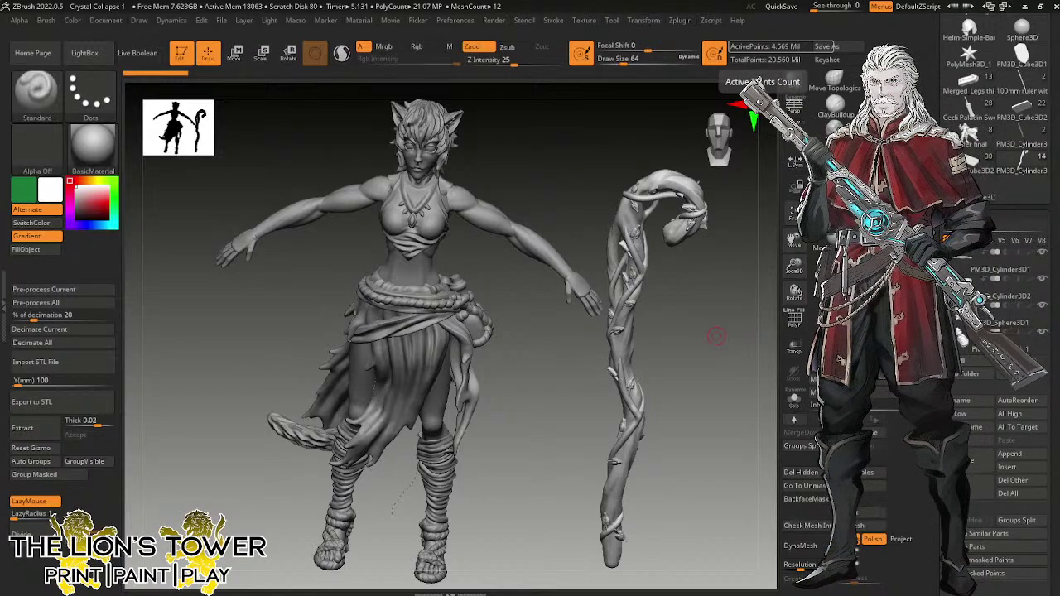
# Switch to File Explorer, open the standing character PNG from last month's files in Downloads, and close the folder window.
pyautogui.hotkey('alt', 'Tab')
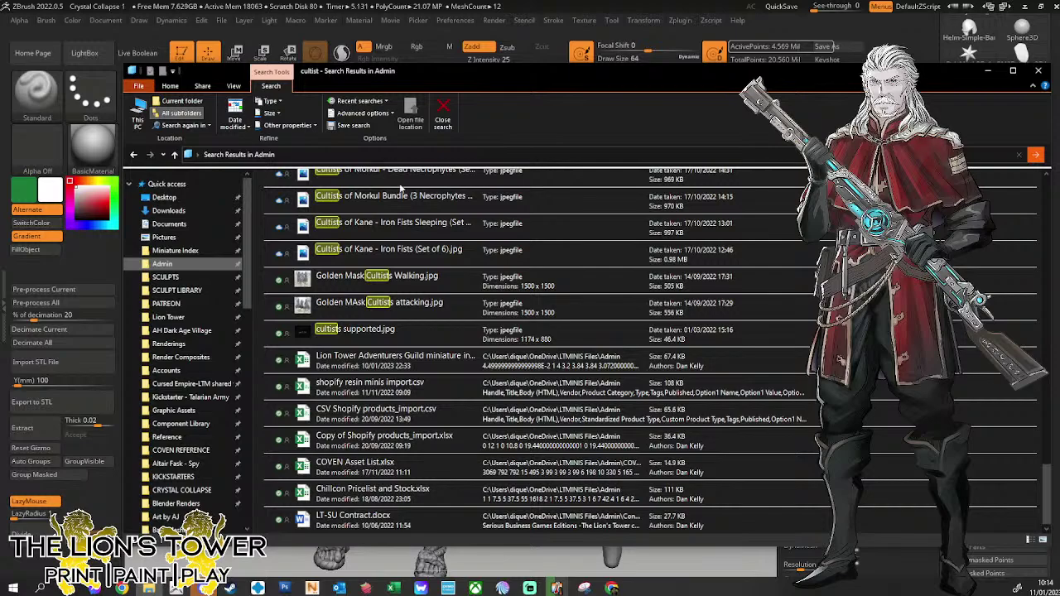
pyautogui.click(178, 212)
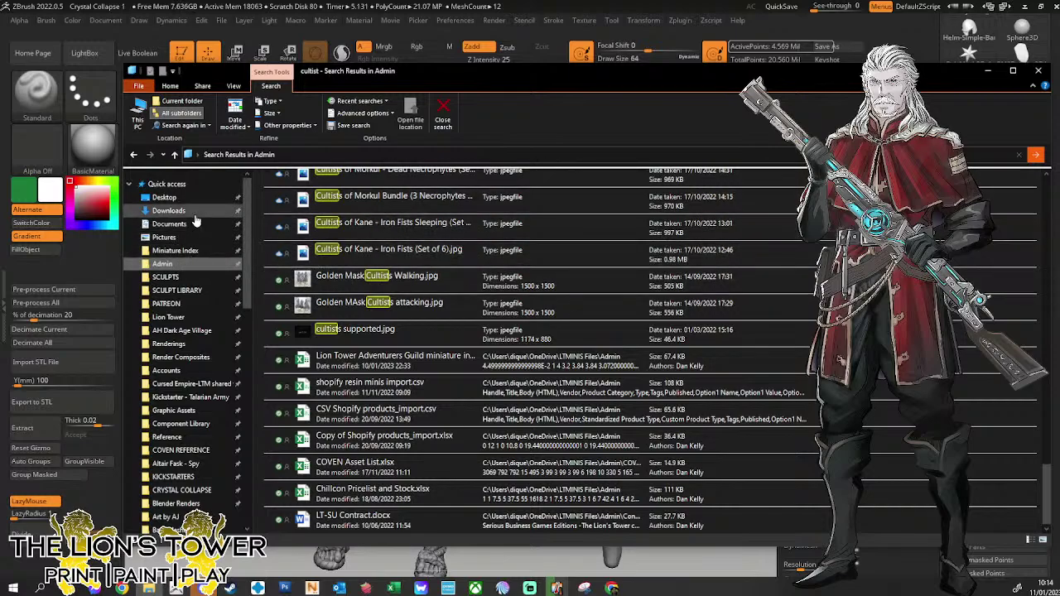
pyautogui.scroll(-3, 419, 347)
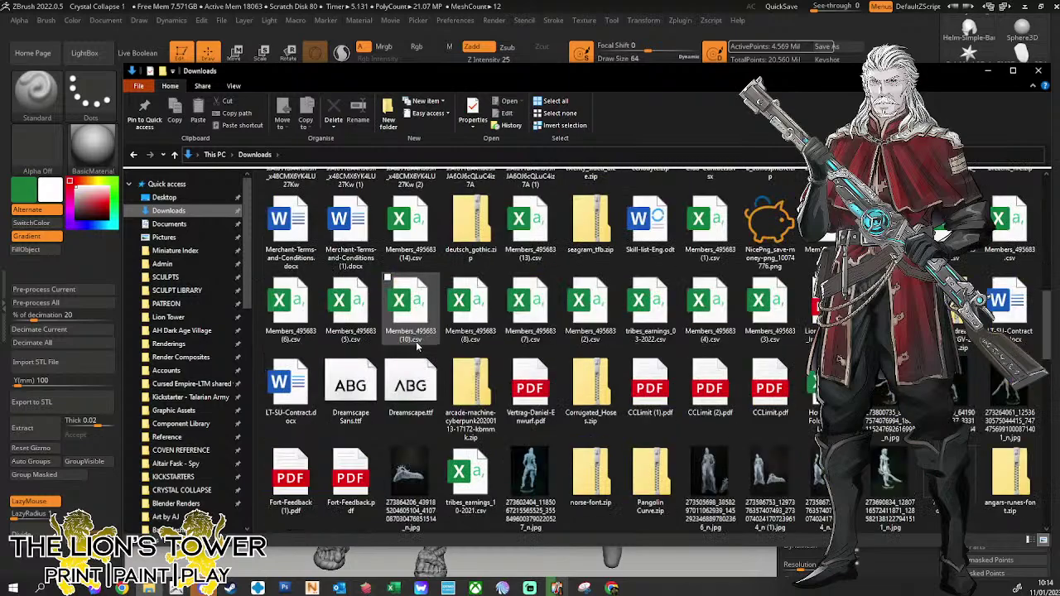
pyautogui.scroll(-2, 610, 437)
pyautogui.scroll(6, 559, 436)
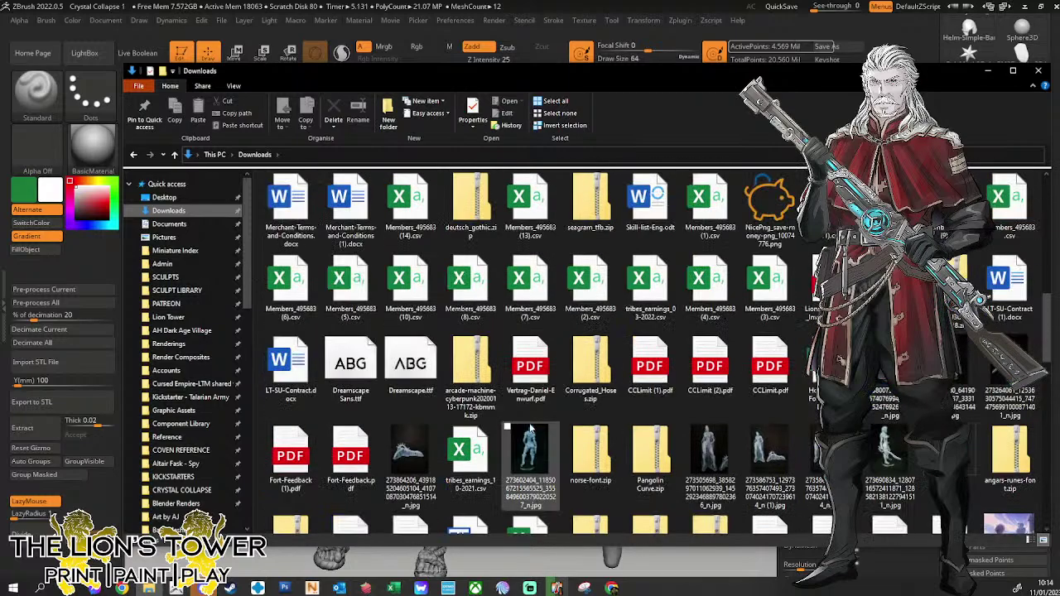
pyautogui.click(362, 307)
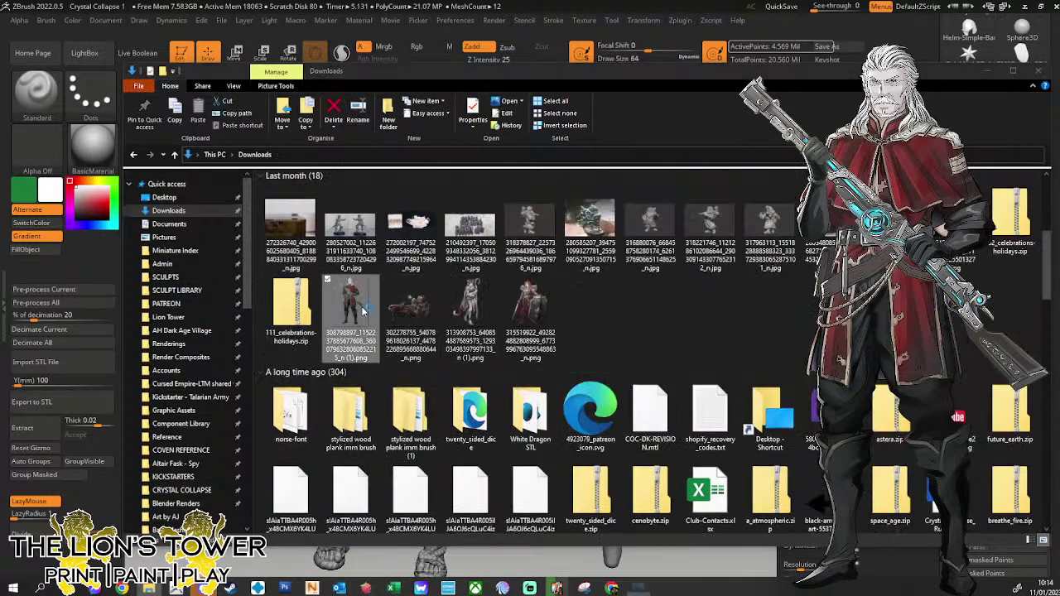
pyautogui.click(1036, 68)
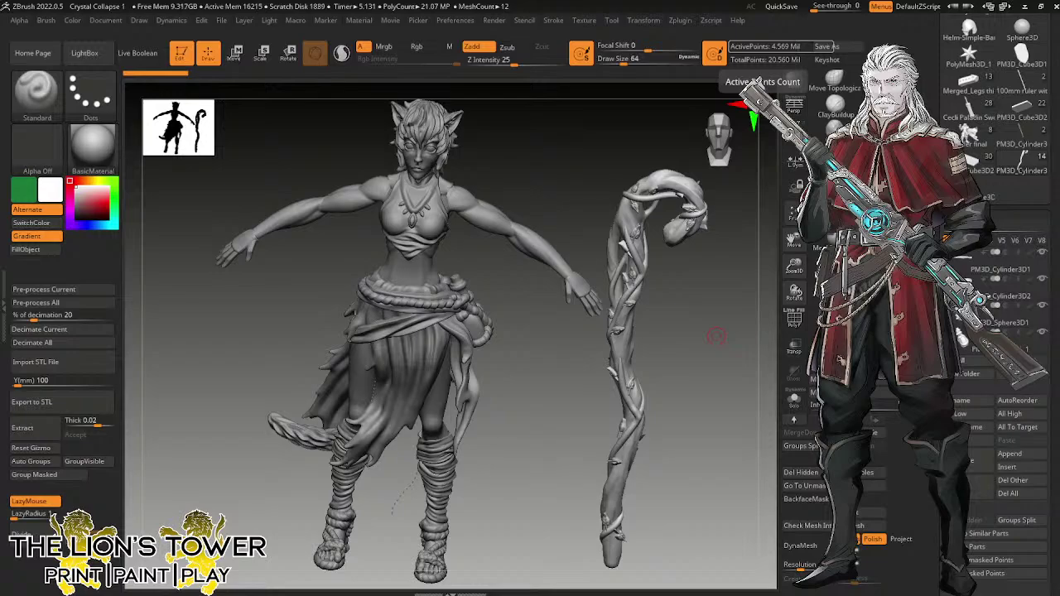
# Look through the Cecil Paladin Sword and two-part PM3D_Cylinder3D tools, and load the 22-part PM3D_Cube3D2 tool.
pyautogui.scroll(4, 973, 157)
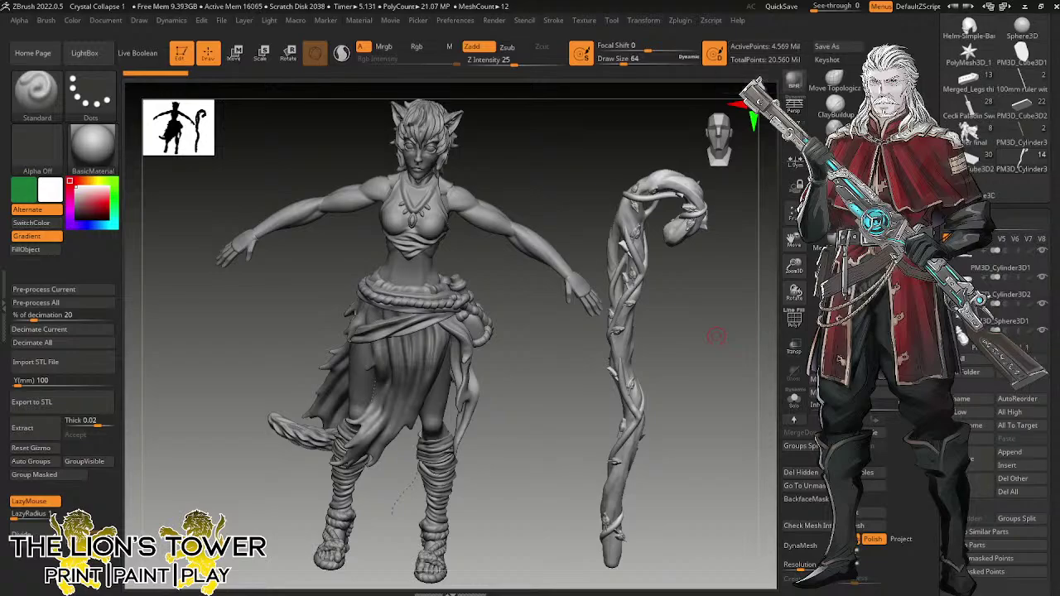
pyautogui.scroll(3, 985, 166)
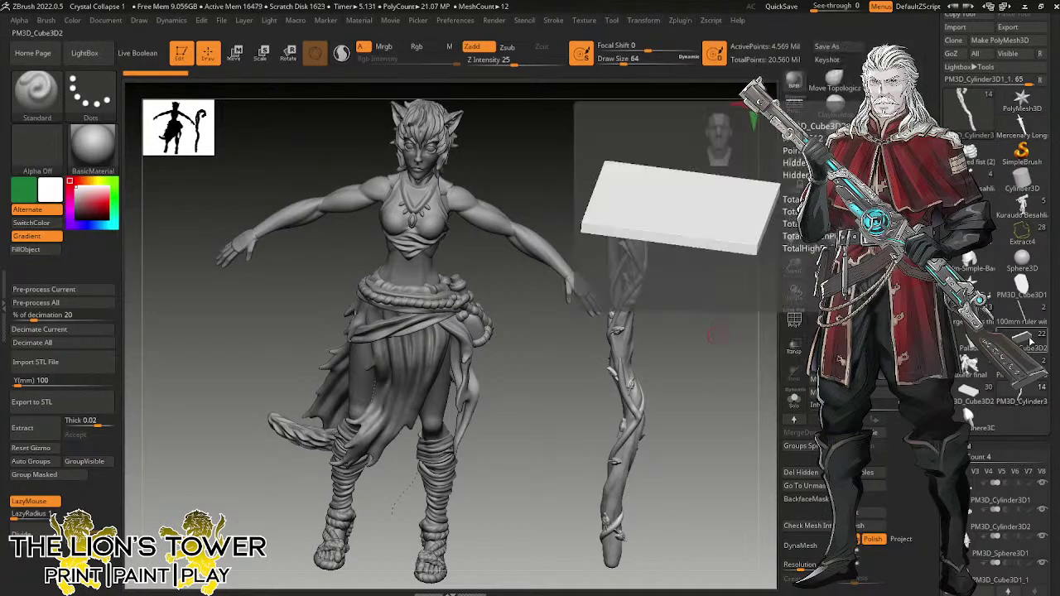
pyautogui.click(974, 345)
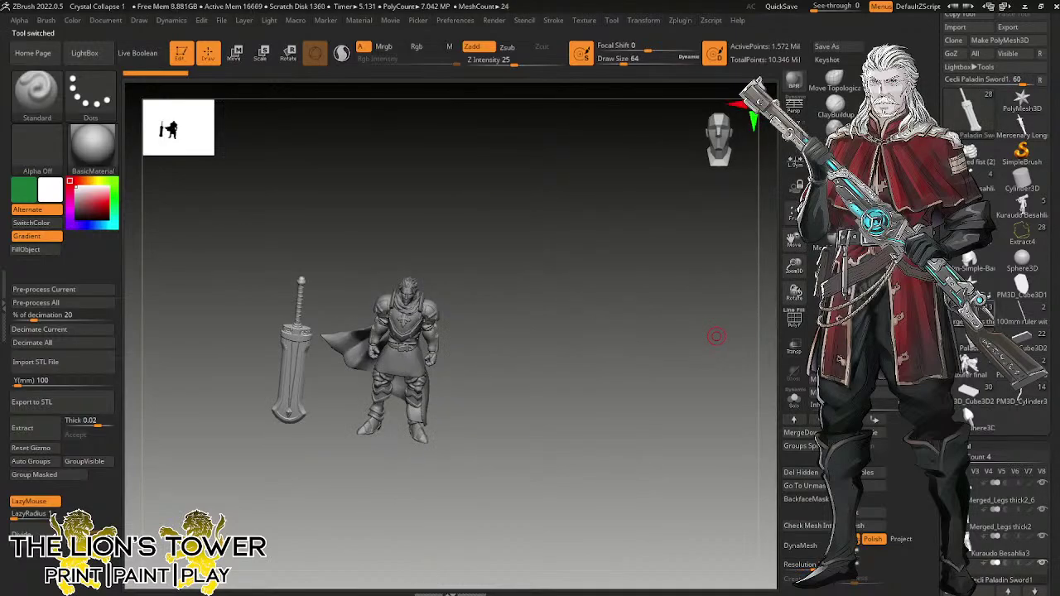
pyautogui.click(991, 313)
pyautogui.click(983, 370)
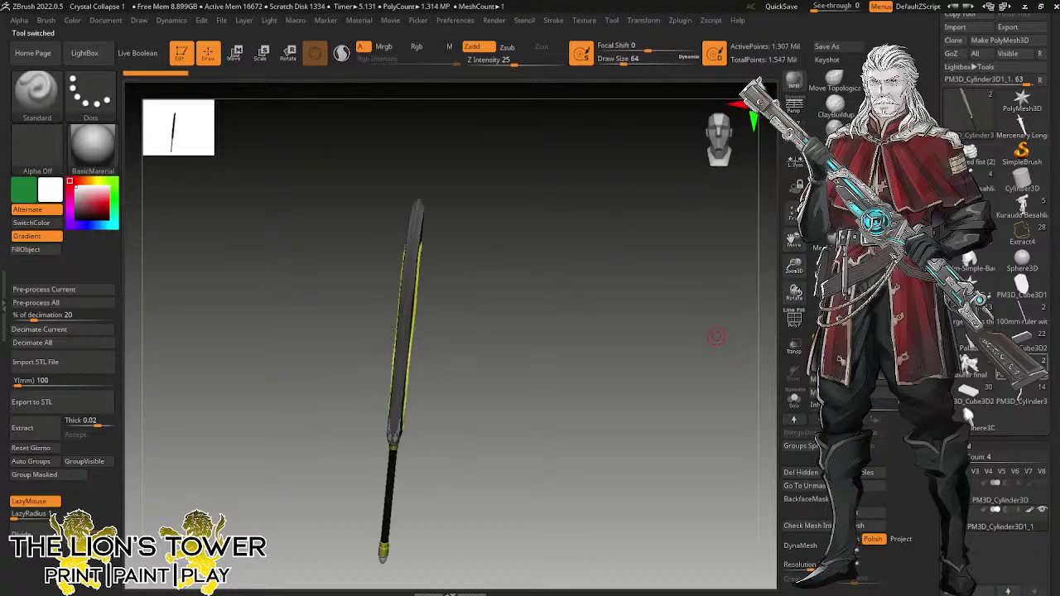
pyautogui.click(1024, 346)
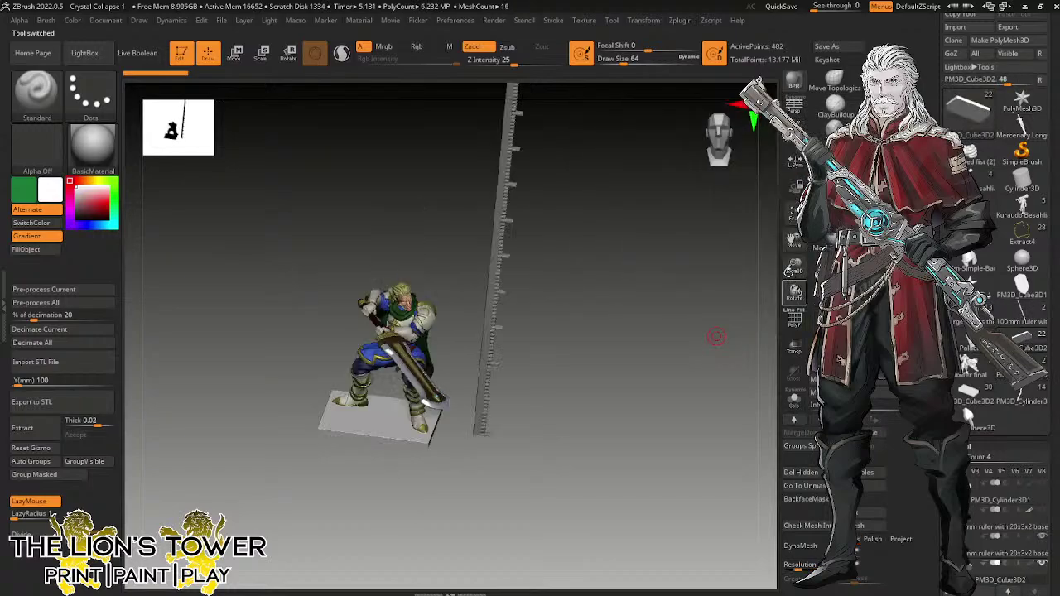
# Examine the painted swordsman up close from the front and at an angle, including his sword, cape and armour.
pyautogui.moveTo(797, 268); pyautogui.dragTo(812, 284)
pyautogui.moveTo(695, 348)
pyautogui.keyDown('shift'); pyautogui.mouseDown()
pyautogui.moveTo(745, 345)
pyautogui.moveTo(729, 343)
pyautogui.mouseUp(); pyautogui.keyUp('shift')
pyautogui.moveTo(728, 380)
pyautogui.mouseDown()
pyautogui.moveTo(686, 401)
pyautogui.moveTo(732, 398)
pyautogui.moveTo(715, 383)
pyautogui.mouseUp()
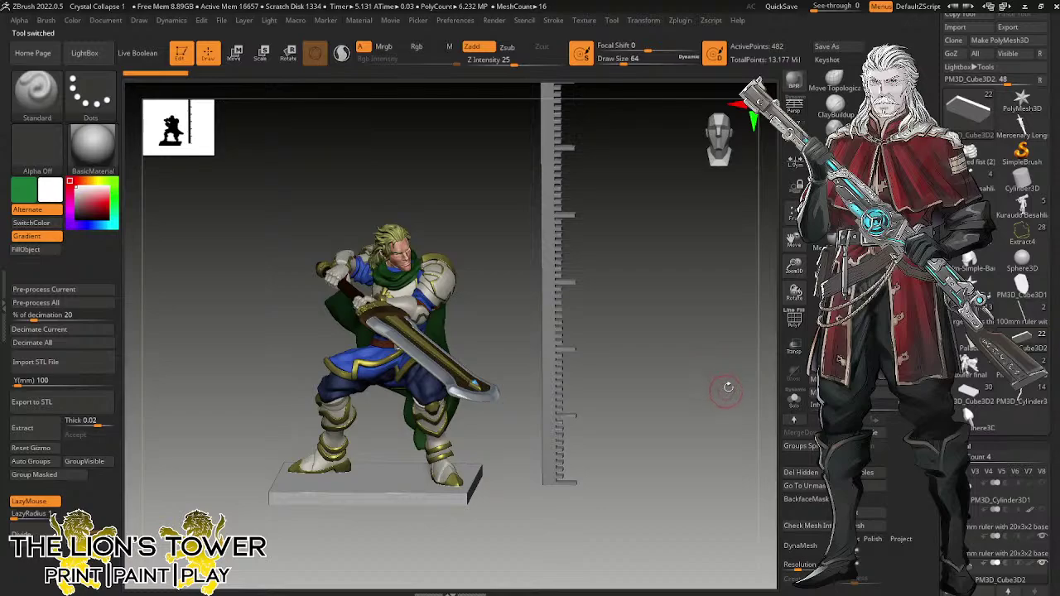
pyautogui.keyDown('alt'); pyautogui.moveTo(718, 294); pyautogui.dragTo(767, 333); pyautogui.keyUp('alt')
pyautogui.hotkey('ctrl', 'shift')
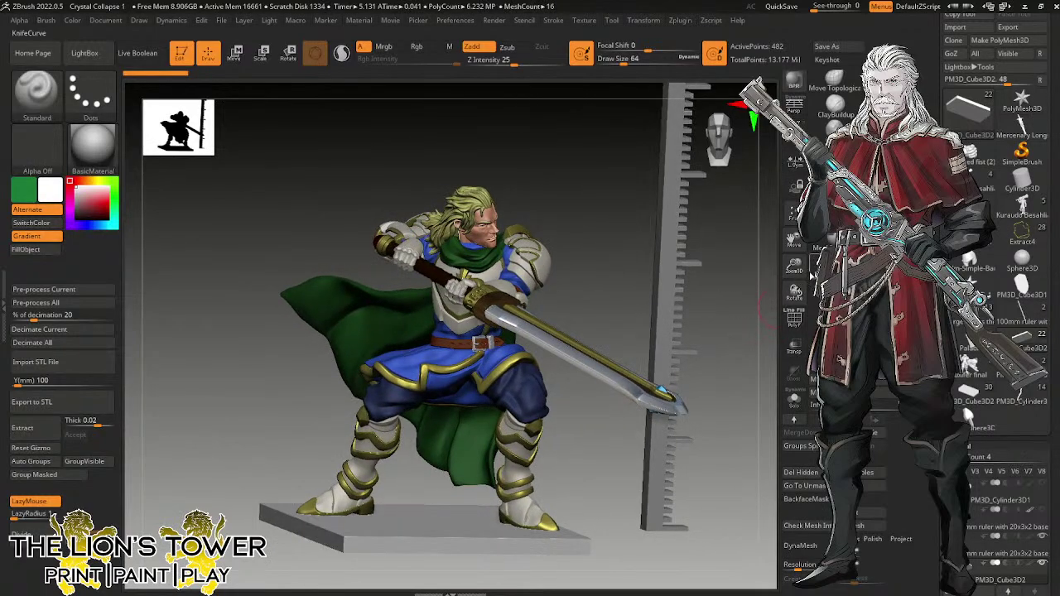
pyautogui.moveTo(796, 270); pyautogui.dragTo(717, 316)
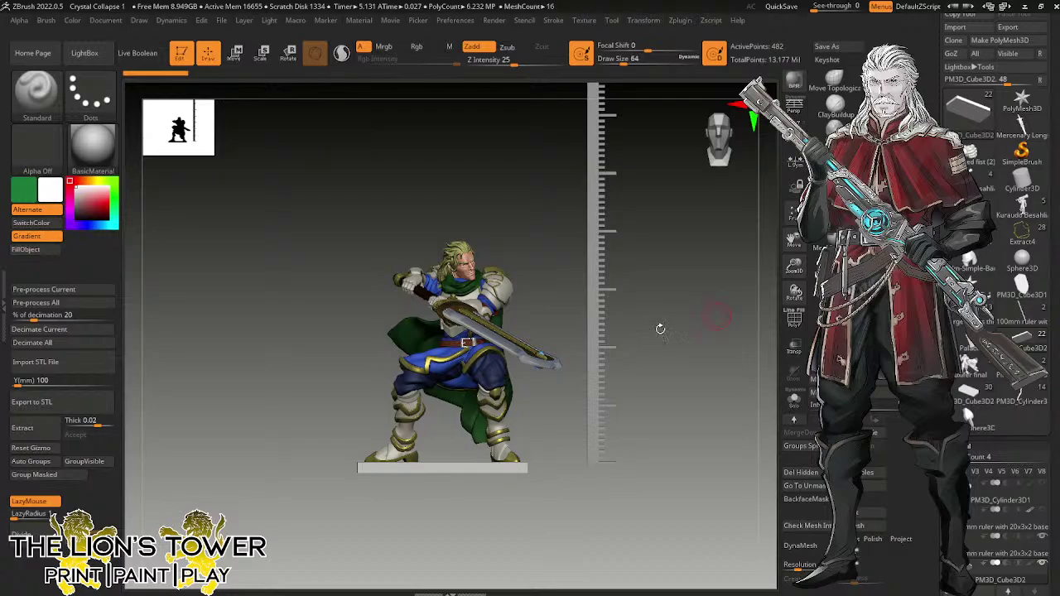
# Inspect the painted swordsman's pose on the base beside the ruler from above, the side and the front.
pyautogui.moveTo(669, 385); pyautogui.dragTo(669, 342)
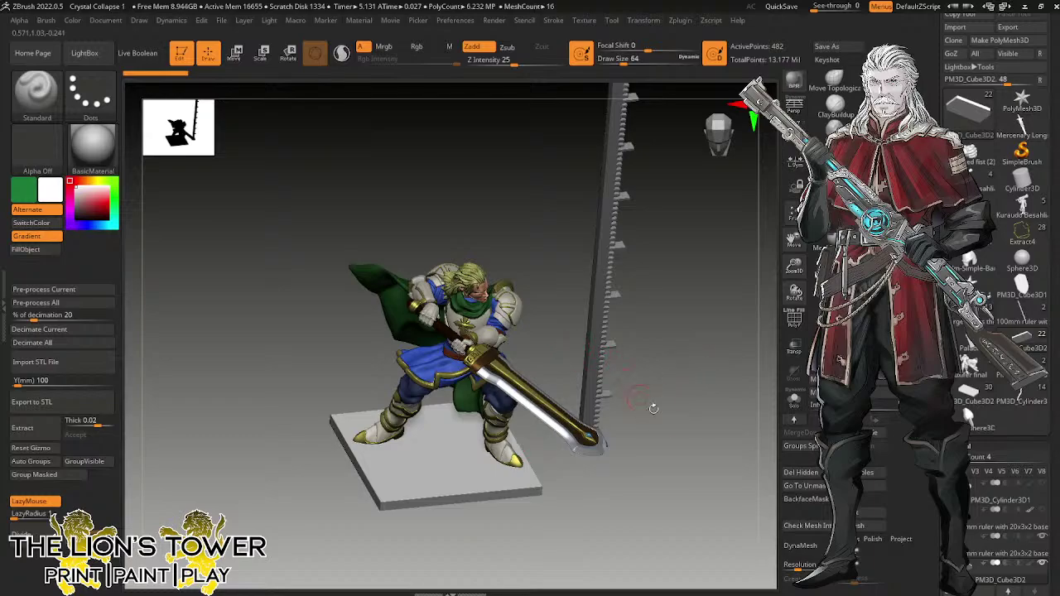
pyautogui.moveTo(654, 408); pyautogui.dragTo(656, 342)
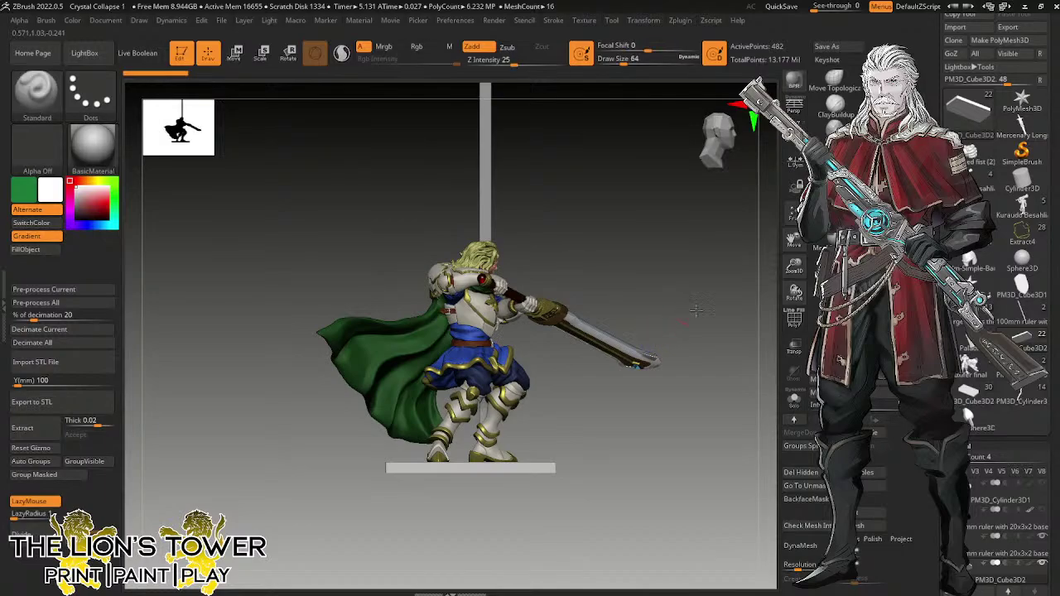
pyautogui.moveTo(696, 311); pyautogui.dragTo(672, 293)
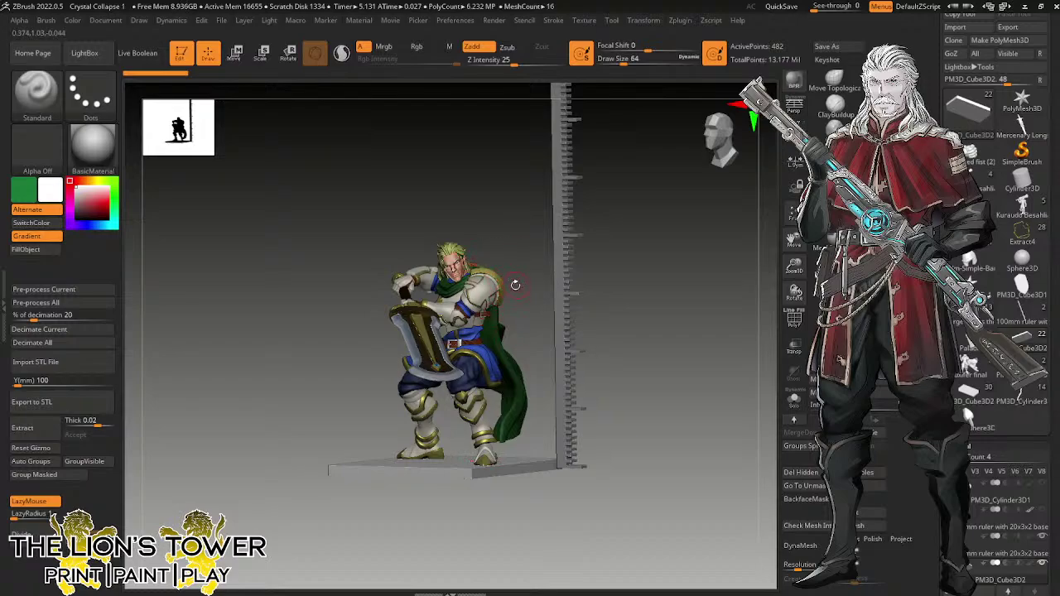
pyautogui.moveTo(654, 319)
pyautogui.mouseDown()
pyautogui.moveTo(684, 322)
pyautogui.moveTo(663, 315)
pyautogui.mouseUp()
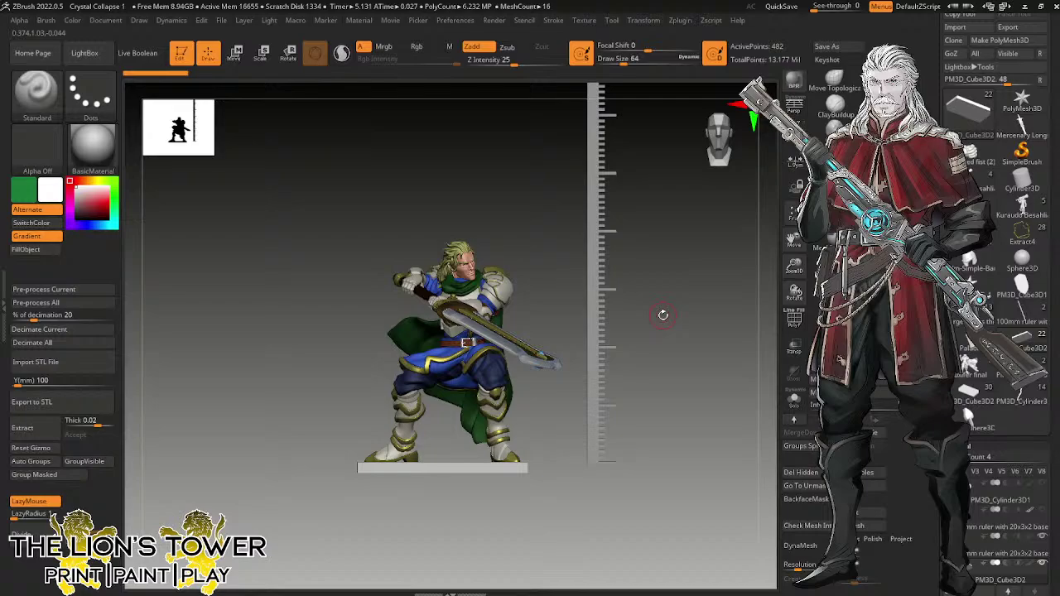
pyautogui.moveTo(796, 270); pyautogui.dragTo(789, 222)
pyautogui.moveTo(659, 331)
pyautogui.mouseDown()
pyautogui.moveTo(723, 339)
pyautogui.moveTo(685, 320)
pyautogui.moveTo(706, 320)
pyautogui.moveTo(594, 300)
pyautogui.moveTo(687, 296)
pyautogui.moveTo(679, 312)
pyautogui.moveTo(700, 287)
pyautogui.moveTo(747, 296)
pyautogui.moveTo(735, 266)
pyautogui.mouseUp()
pyautogui.press('l')
pyautogui.keyDown('shift'); pyautogui.moveTo(725, 320); pyautogui.dragTo(714, 363); pyautogui.keyUp('shift')
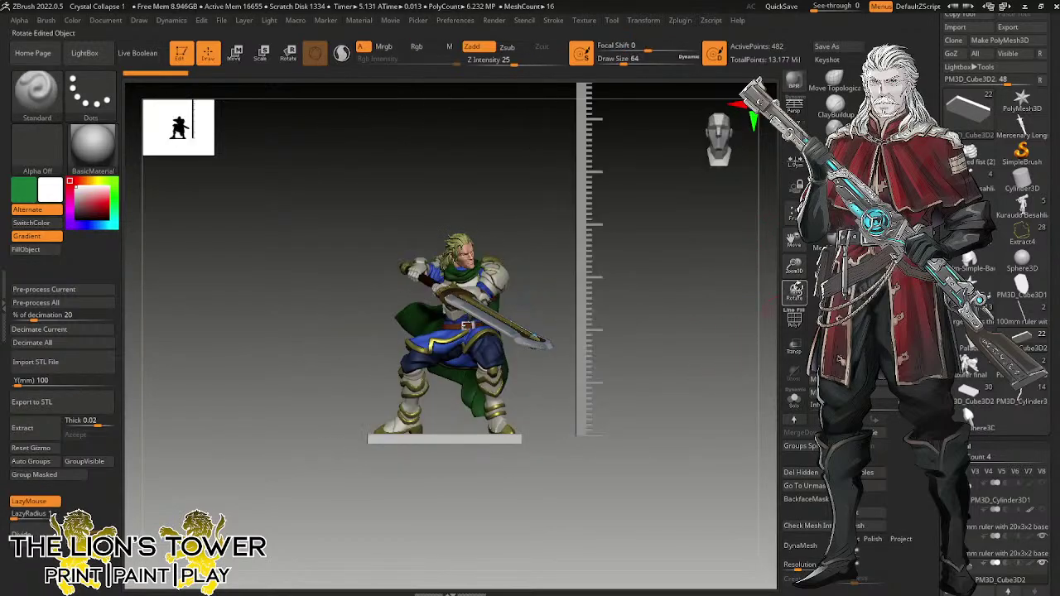
pyautogui.moveTo(794, 266)
pyautogui.mouseDown()
pyautogui.moveTo(795, 242)
pyautogui.moveTo(753, 267)
pyautogui.moveTo(785, 233)
pyautogui.mouseUp()
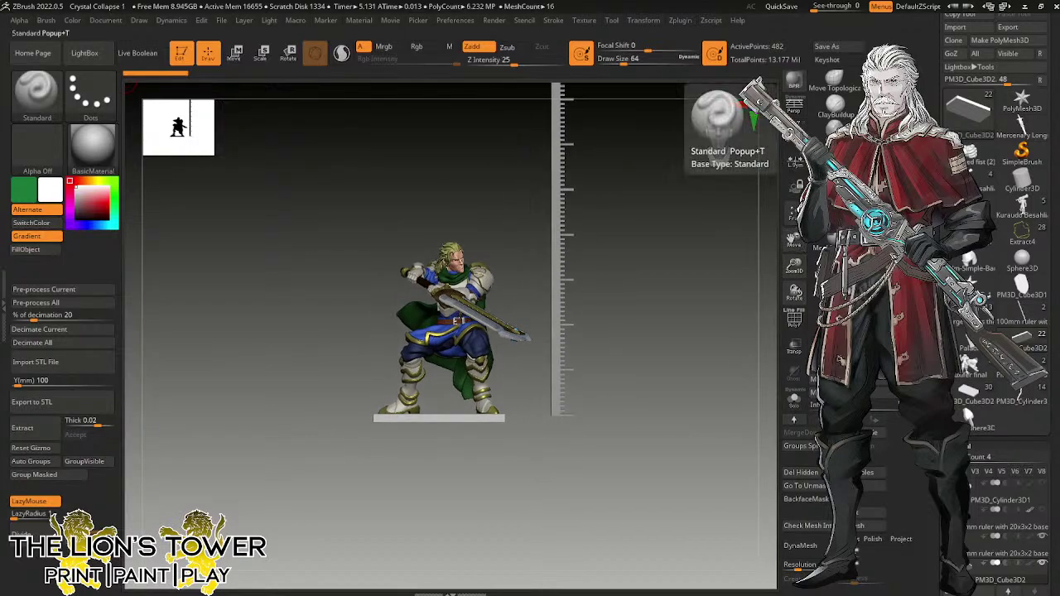
# Load the Kuraudo Besahlia4 tool and examine the greatsword bearer and the twin-sword figure side by side.
pyautogui.click(981, 179)
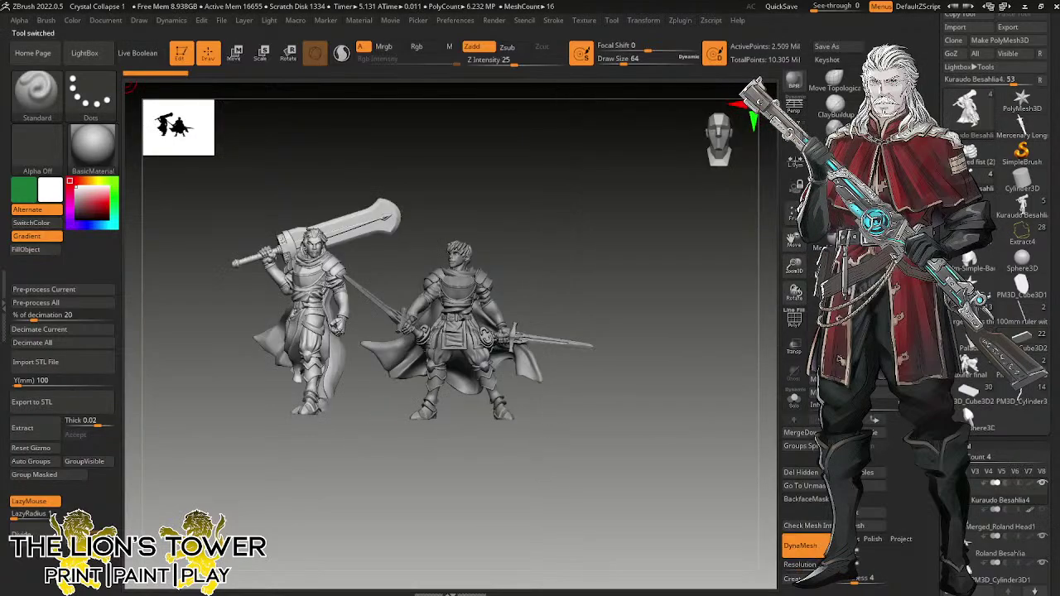
pyautogui.moveTo(792, 241); pyautogui.dragTo(831, 280)
pyautogui.moveTo(733, 299); pyautogui.dragTo(680, 322)
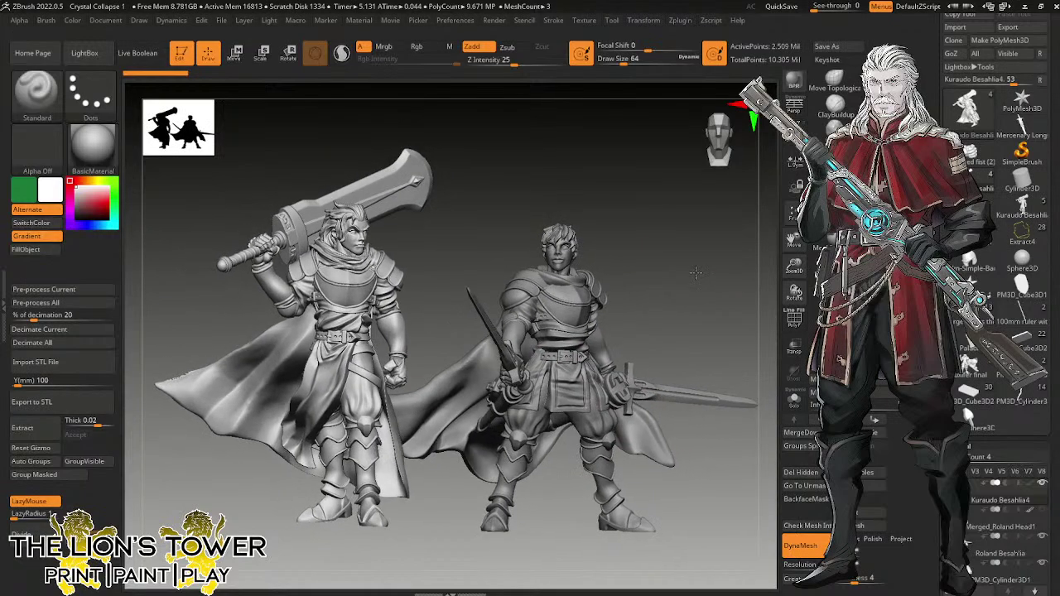
pyautogui.moveTo(693, 276); pyautogui.dragTo(618, 242)
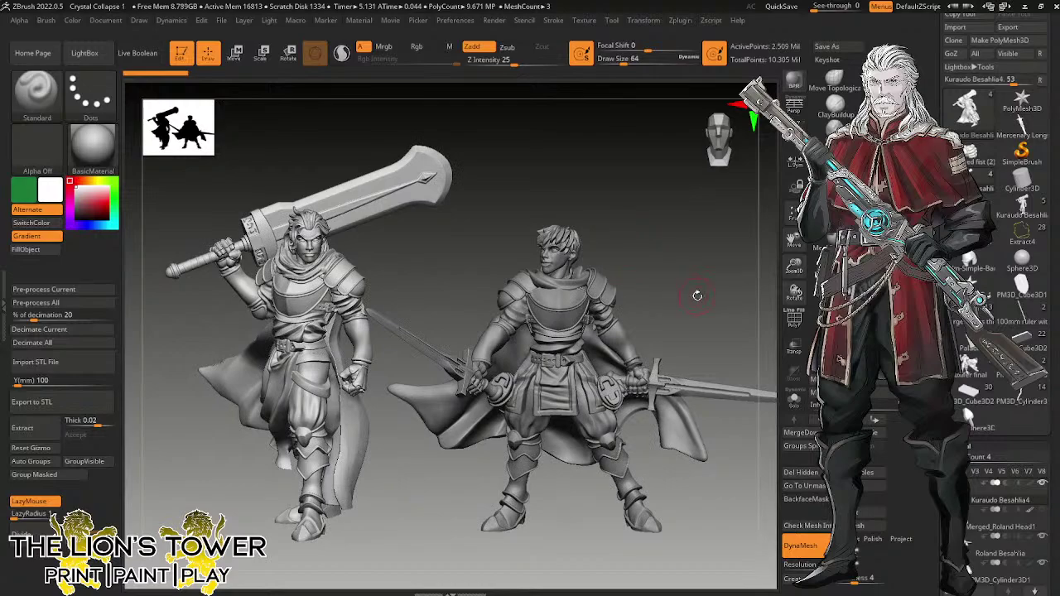
pyautogui.moveTo(796, 275); pyautogui.dragTo(789, 235)
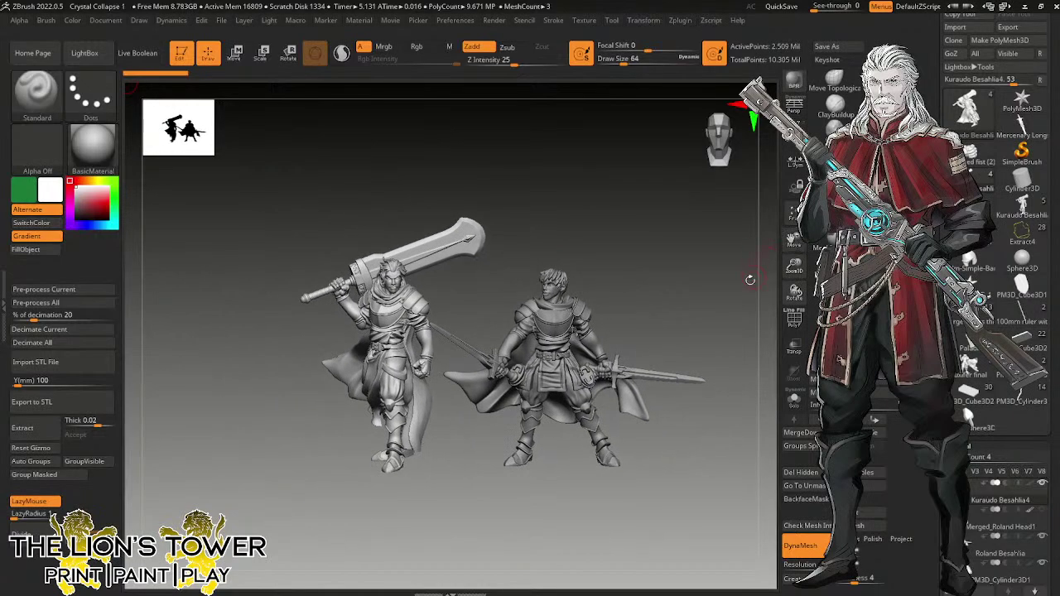
pyautogui.moveTo(750, 280)
pyautogui.mouseDown()
pyautogui.moveTo(713, 307)
pyautogui.moveTo(758, 288)
pyautogui.moveTo(712, 323)
pyautogui.moveTo(742, 319)
pyautogui.moveTo(697, 323)
pyautogui.moveTo(702, 264)
pyautogui.mouseUp()
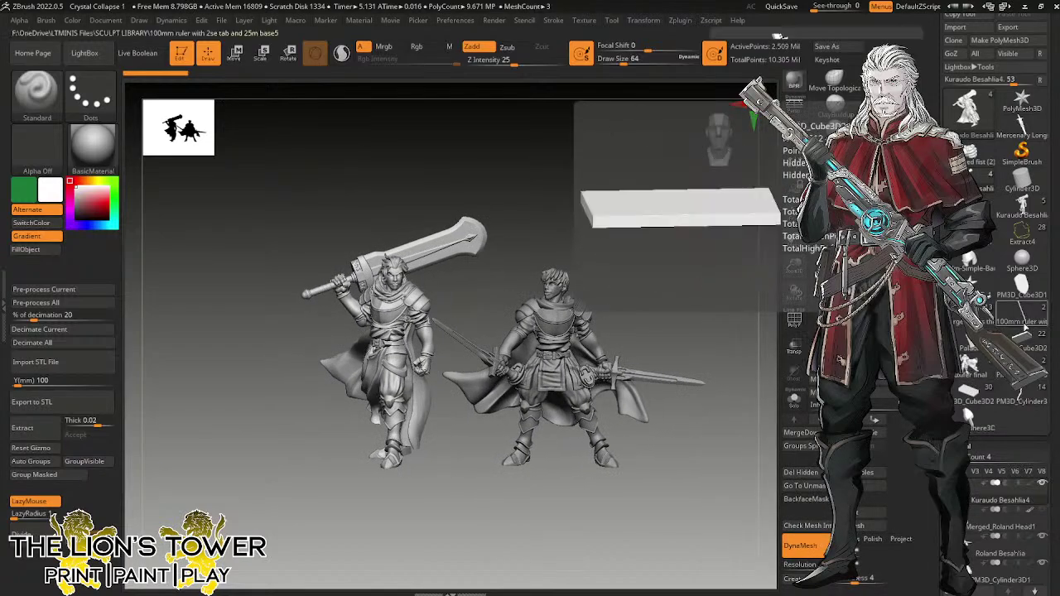
# Check the two-part PM3D_Cylinder3D sword tool and load the Kuraudo Besahlia1 tool with the ruler.
pyautogui.click(1027, 328)
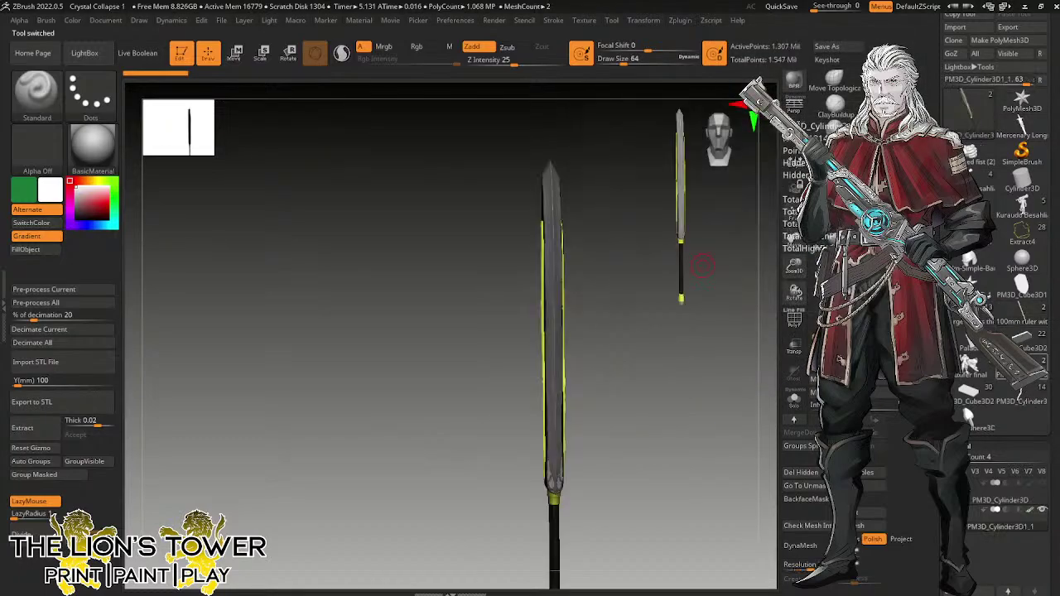
pyautogui.moveTo(1024, 243)
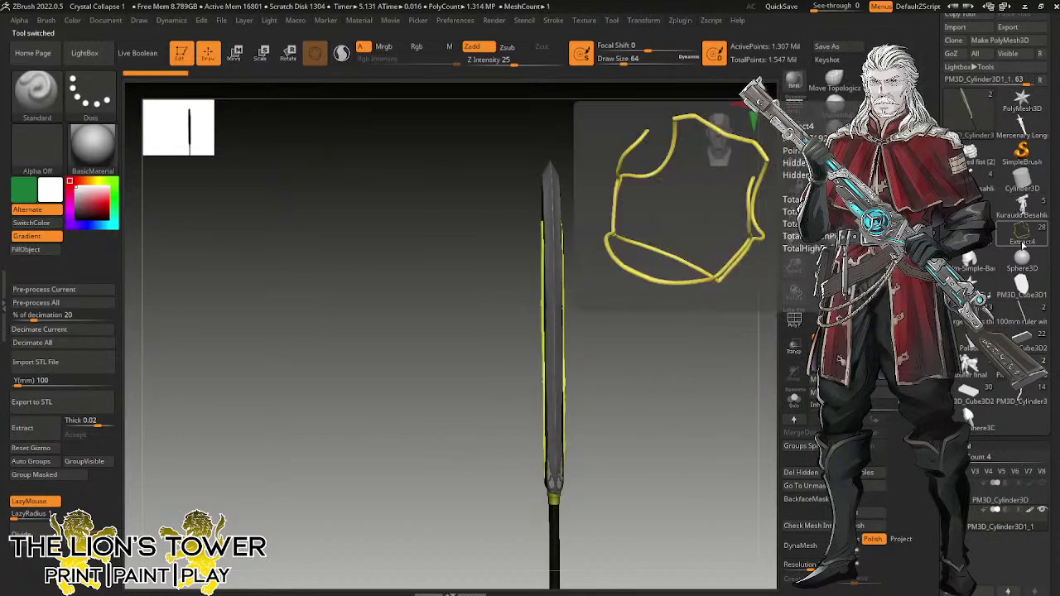
pyautogui.click(1022, 206)
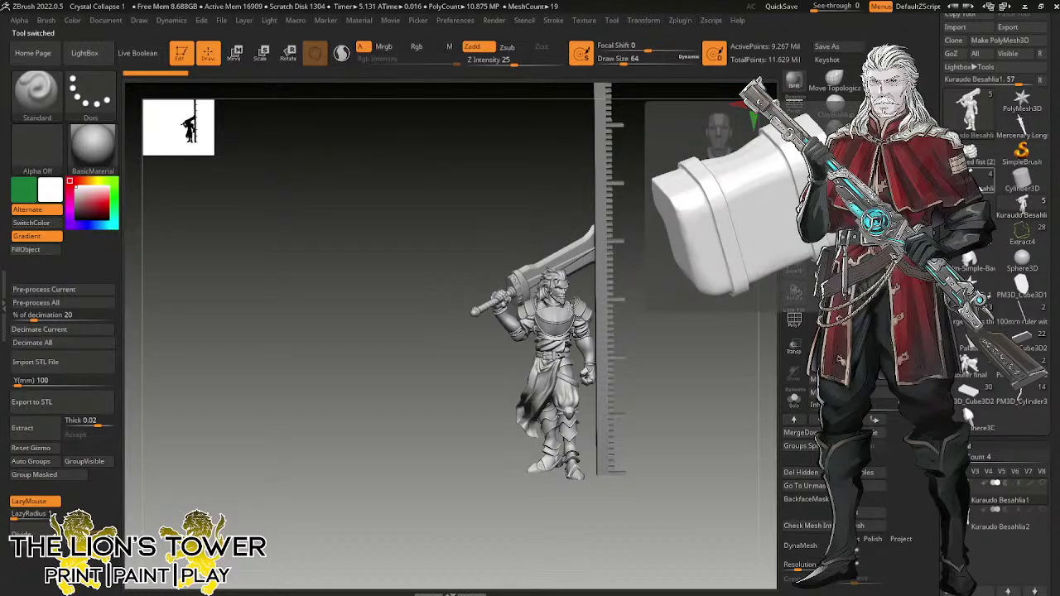
# Look through the Helm-Simple-Barbut, Kuraudo Besahlia4 and PM3D_Cube3D2 tools, including the painted red-armoured figure beside the ruler.
pyautogui.click(978, 260)
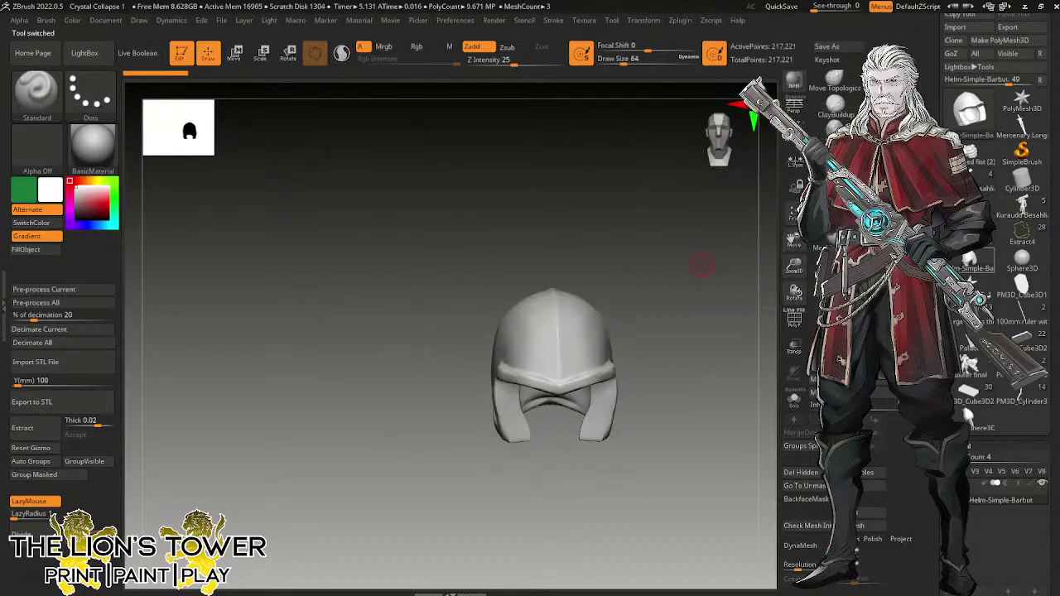
pyautogui.click(992, 167)
pyautogui.click(985, 180)
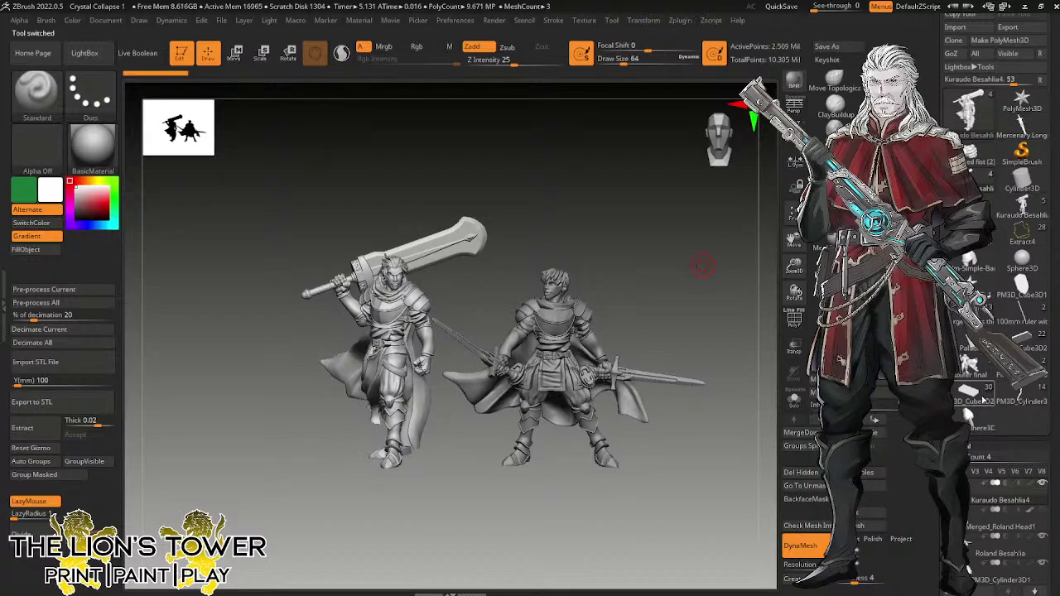
pyautogui.click(963, 399)
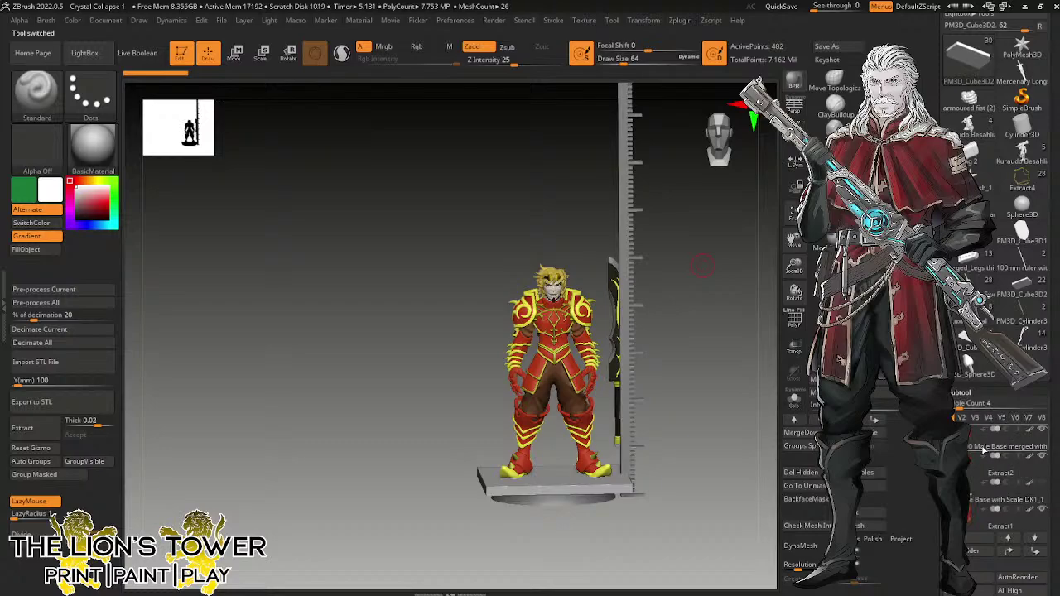
pyautogui.moveTo(978, 451)
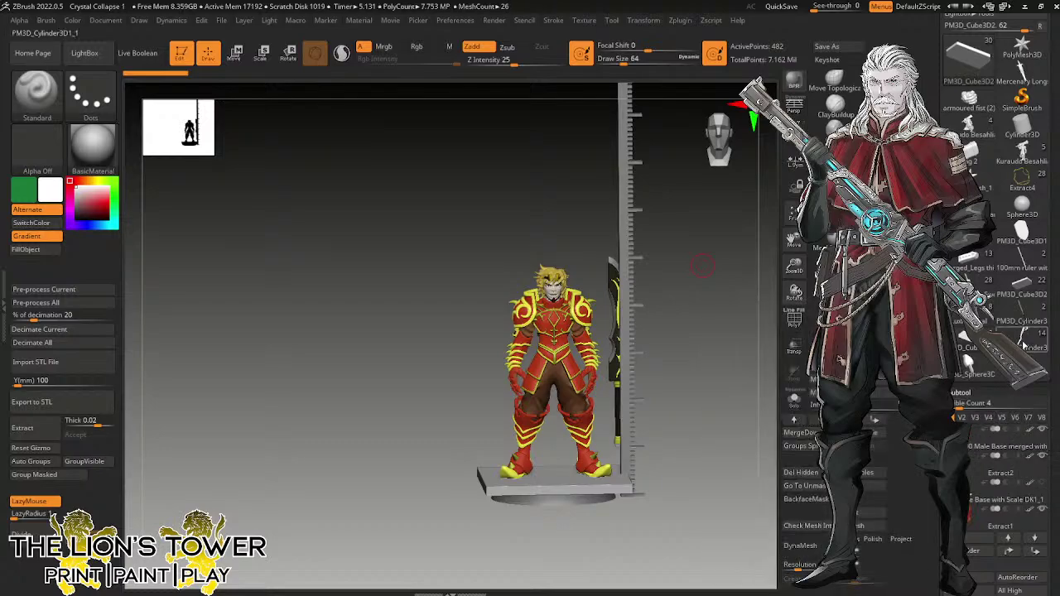
pyautogui.moveTo(1052, 225); pyautogui.dragTo(1052, 329)
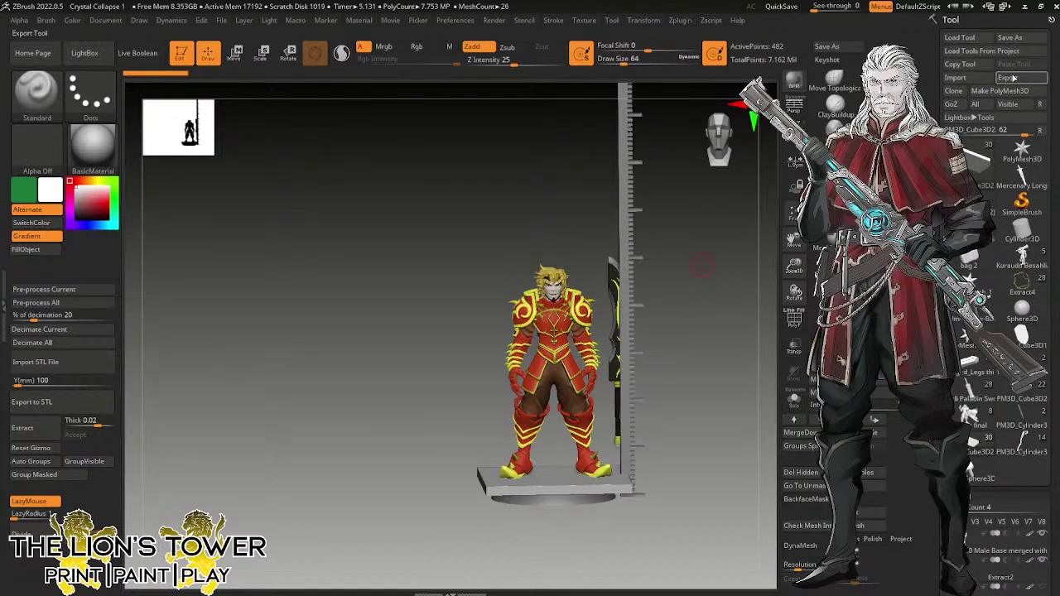
# Switch to the PolyMesh3D star and load "0001 - Human male benchmark model with ruler and base.ztl" from the Base Meshes folder.
pyautogui.click(1014, 144)
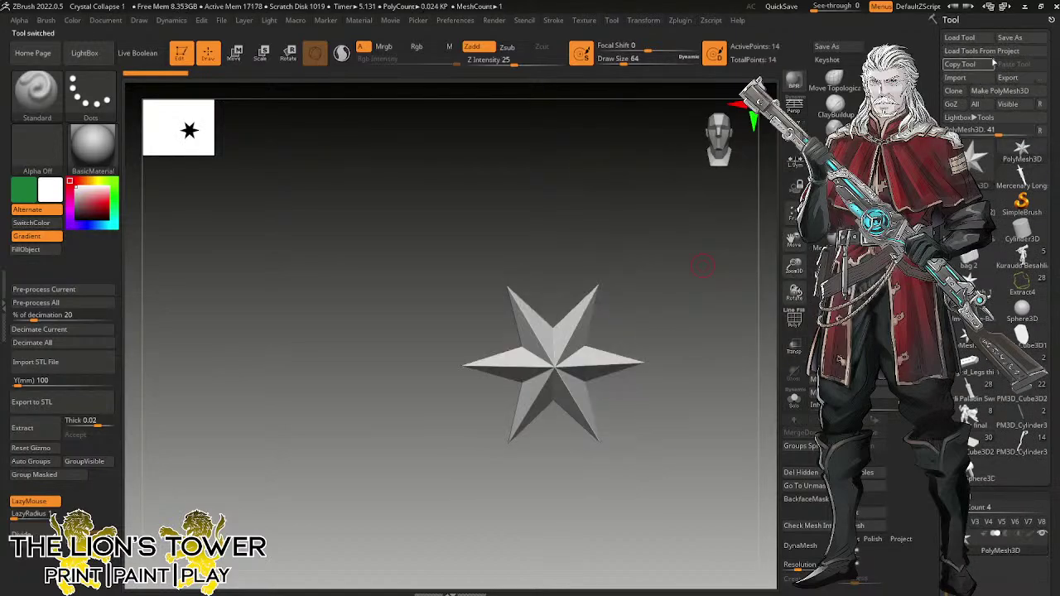
pyautogui.click(960, 37)
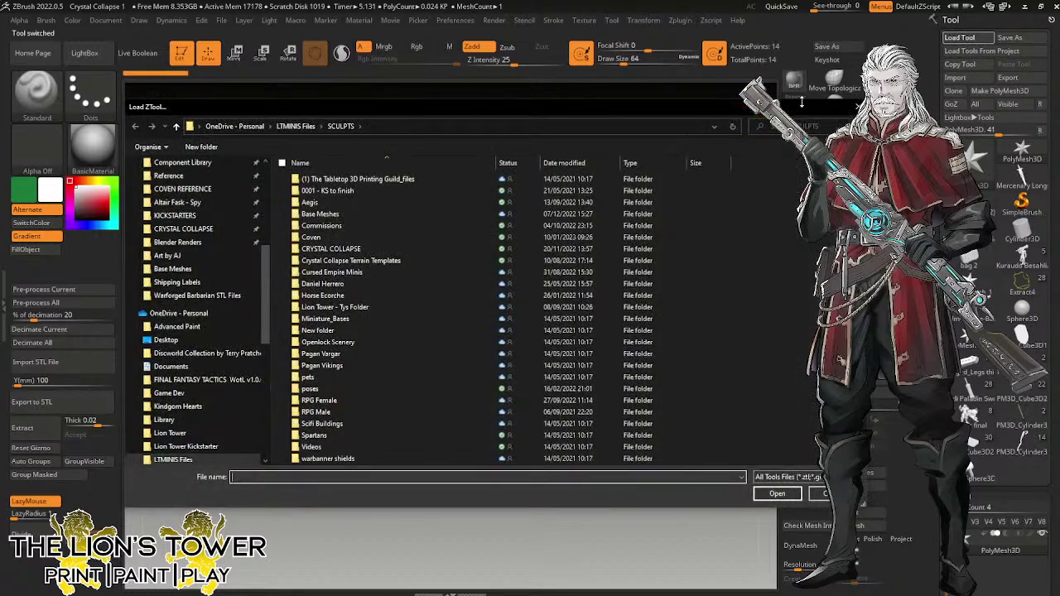
pyautogui.doubleClick(331, 213)
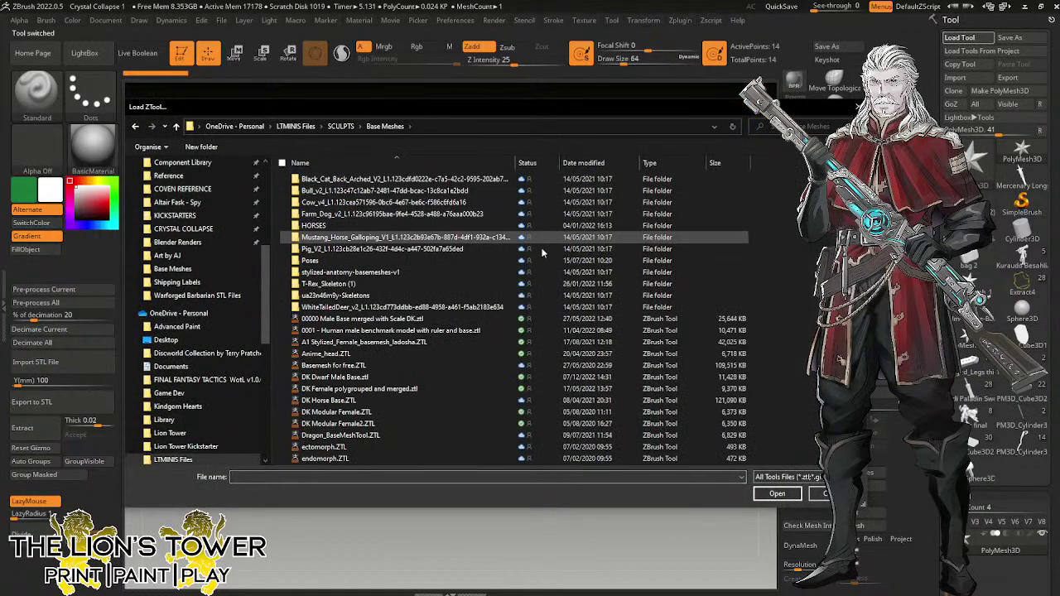
pyautogui.click(481, 329)
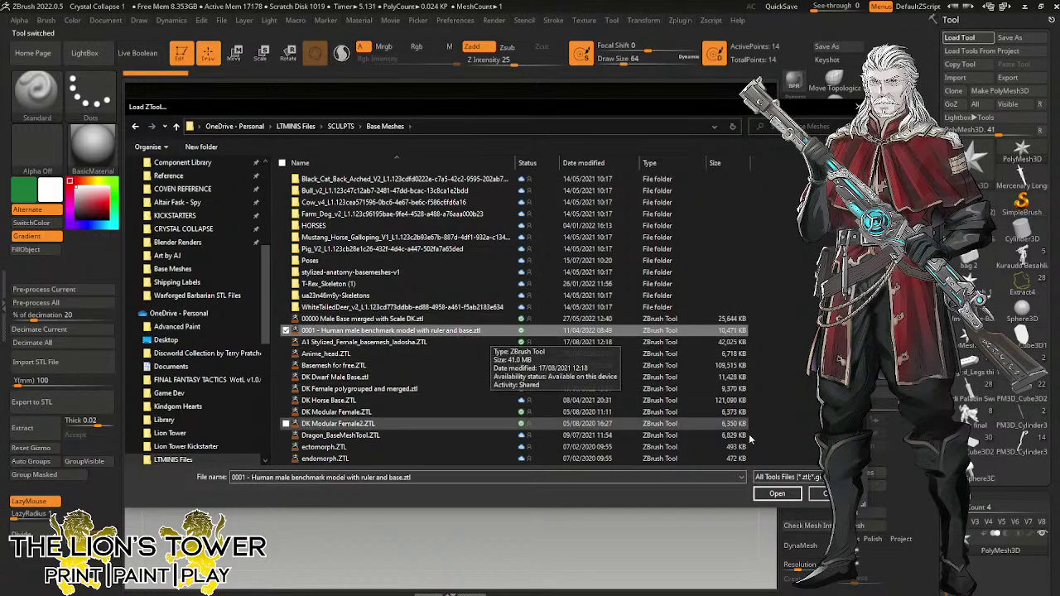
pyautogui.click(776, 494)
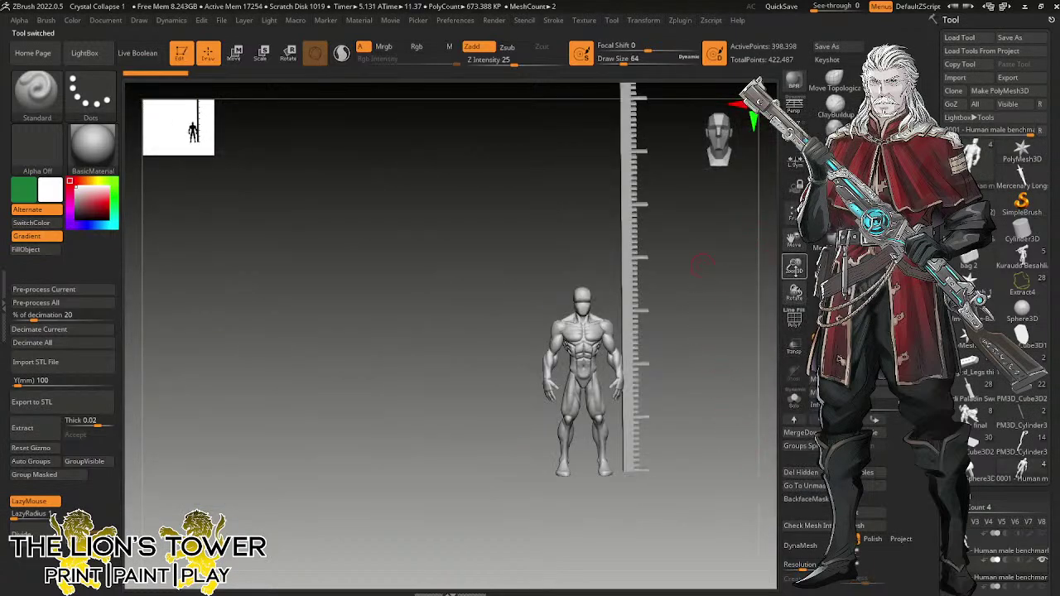
# Hide the ruler subtool so that only the human male benchmark figure is displayed.
pyautogui.keyDown('alt'); pyautogui.moveTo(702, 265); pyautogui.dragTo(705, 337); pyautogui.keyUp('alt')
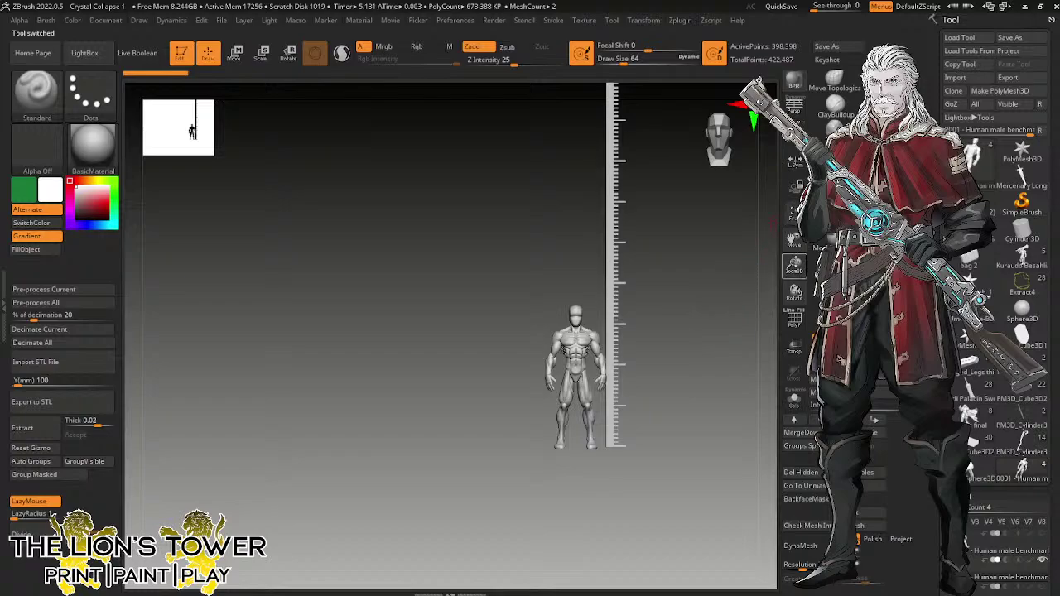
pyautogui.moveTo(793, 266); pyautogui.dragTo(797, 290)
pyautogui.moveTo(797, 242); pyautogui.dragTo(788, 241)
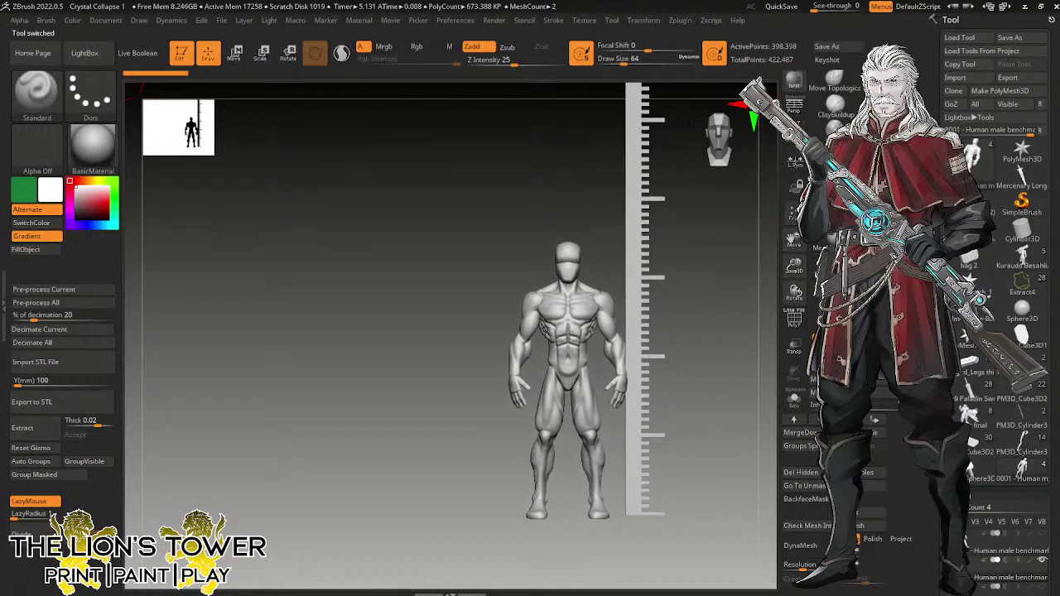
pyautogui.scroll(-3, 1026, 445)
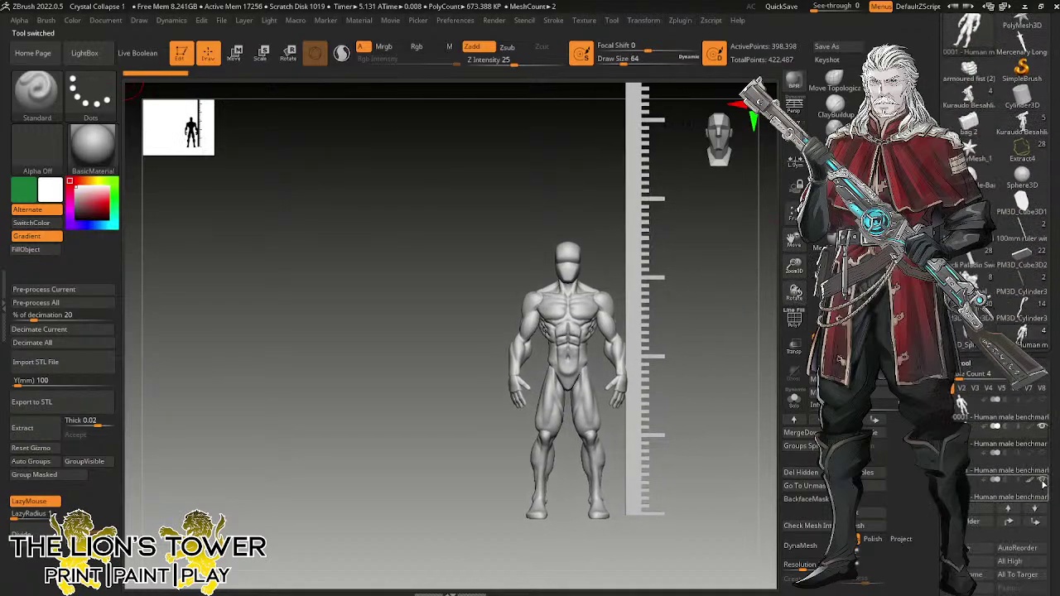
pyautogui.click(1042, 481)
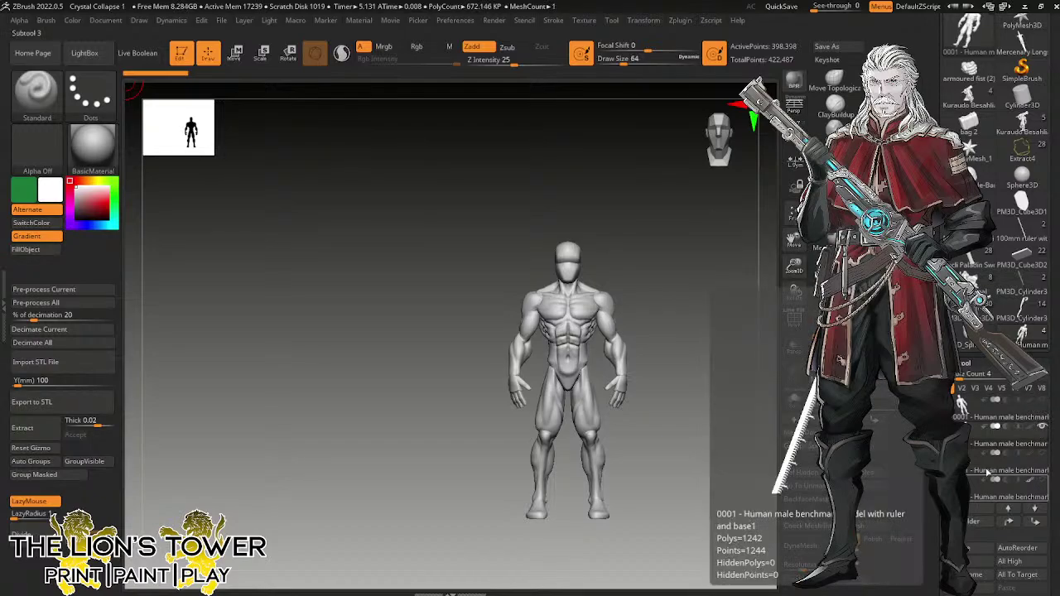
pyautogui.moveTo(794, 266); pyautogui.dragTo(743, 244)
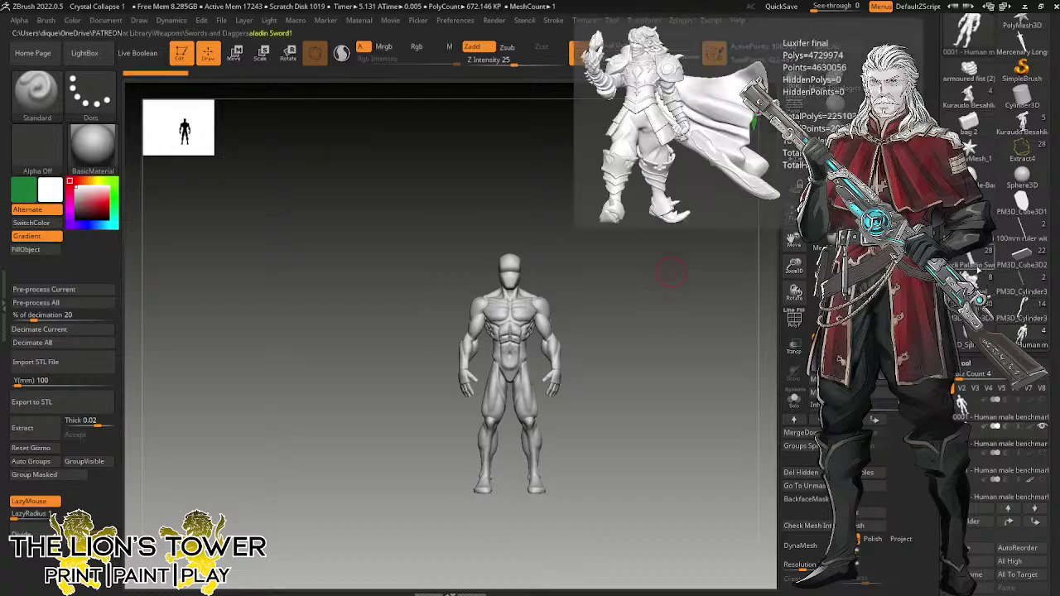
# Look over the helmeted knight and Luxifer final tools, and make the Cecli Paladin Sword tool active.
pyautogui.moveTo(982, 283)
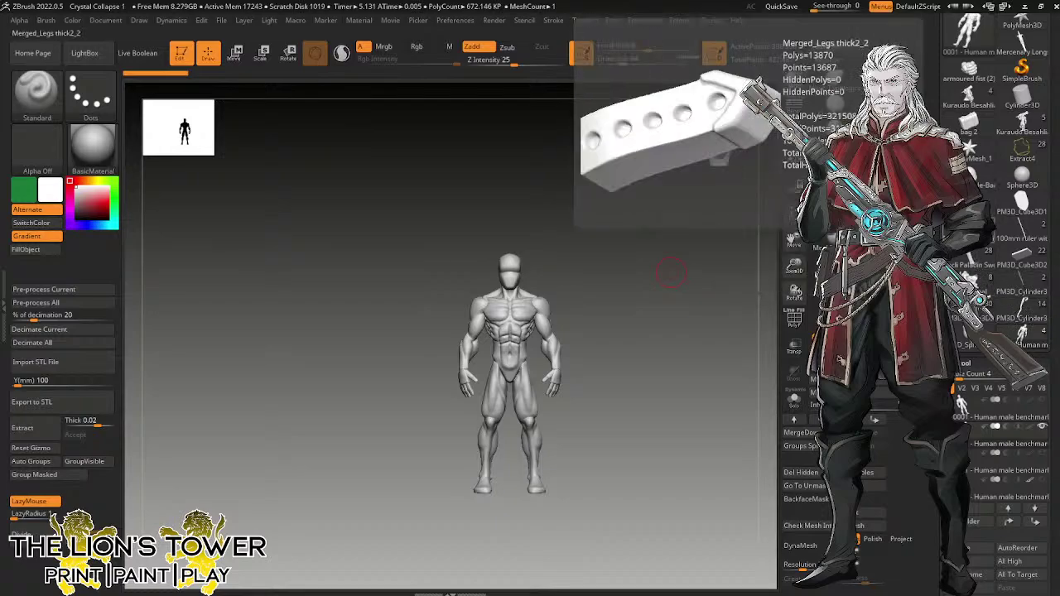
pyautogui.click(960, 403)
pyautogui.moveTo(650, 368); pyautogui.dragTo(669, 422)
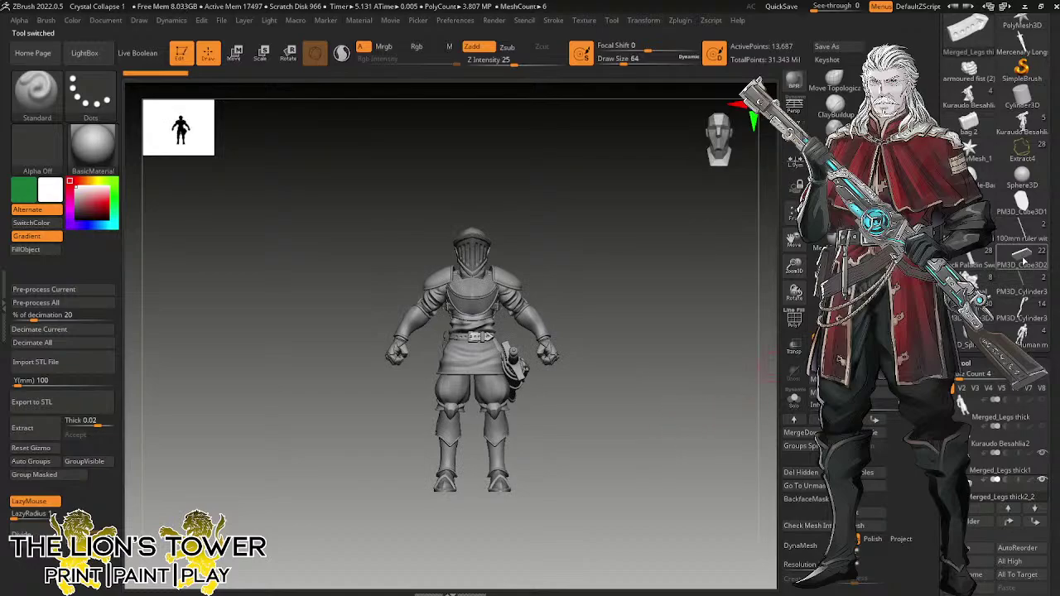
pyautogui.click(1024, 261)
pyautogui.click(982, 261)
pyautogui.click(983, 283)
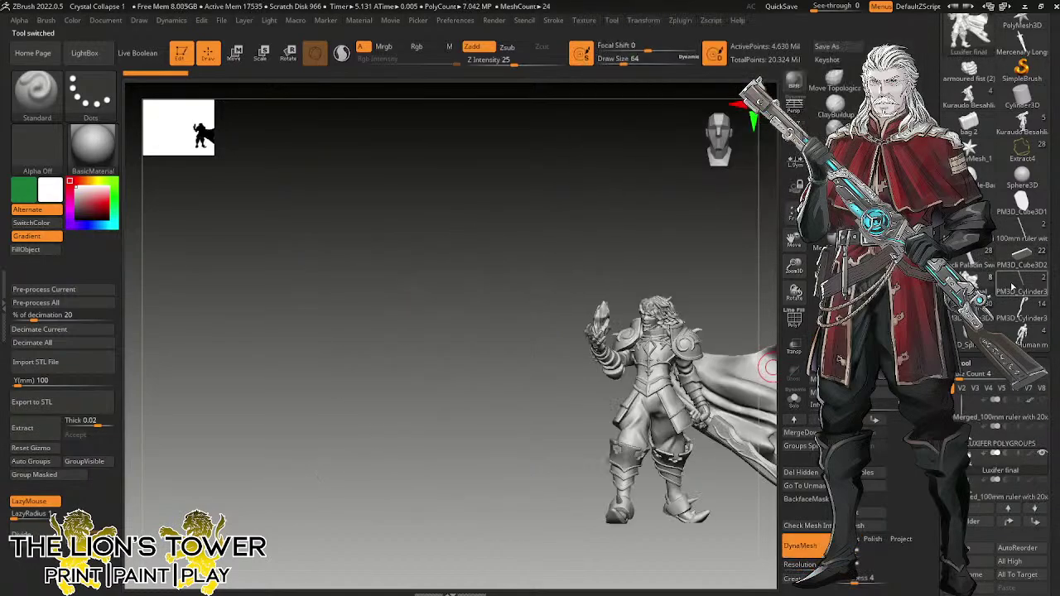
pyautogui.click(975, 265)
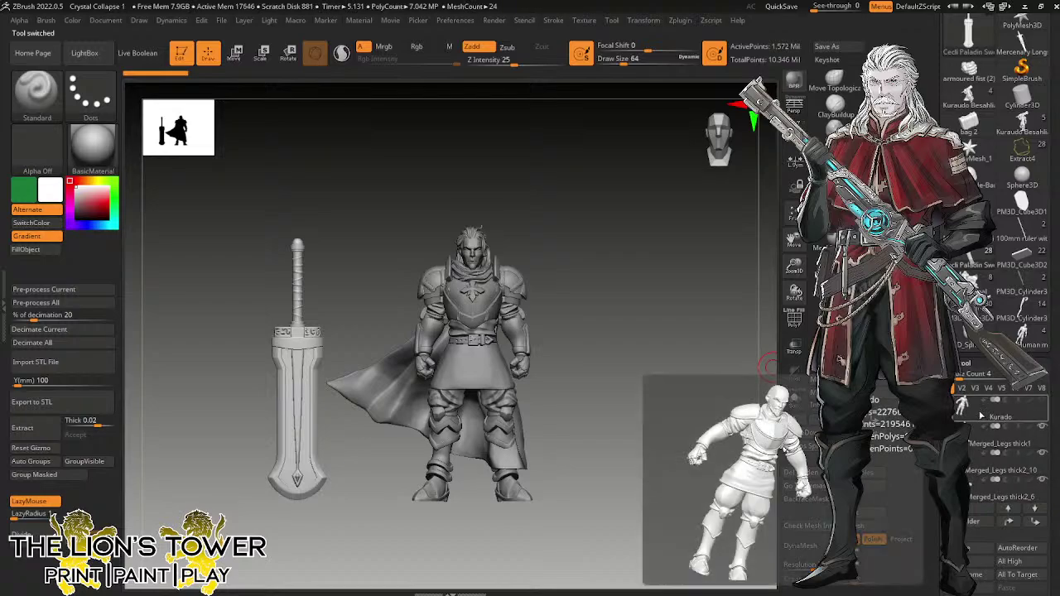
# Merge the visible subtools of the Cecli Paladin Sword figure into a single new tool.
pyautogui.moveTo(1005, 408)
pyautogui.moveTo(954, 405); pyautogui.dragTo(954, 472)
pyautogui.scroll(-3, 969, 480)
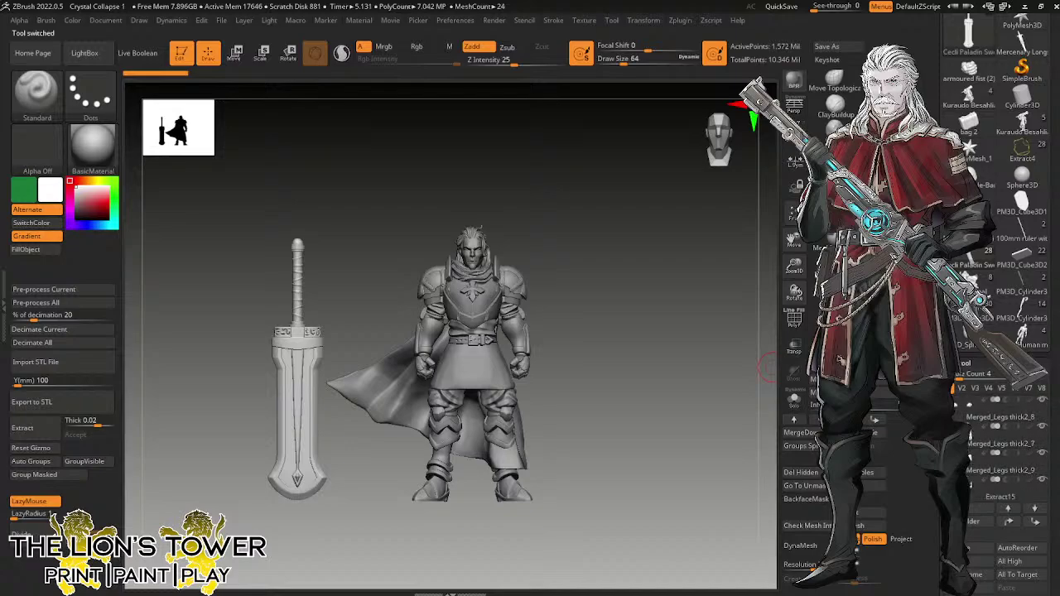
pyautogui.scroll(-5, 998, 447)
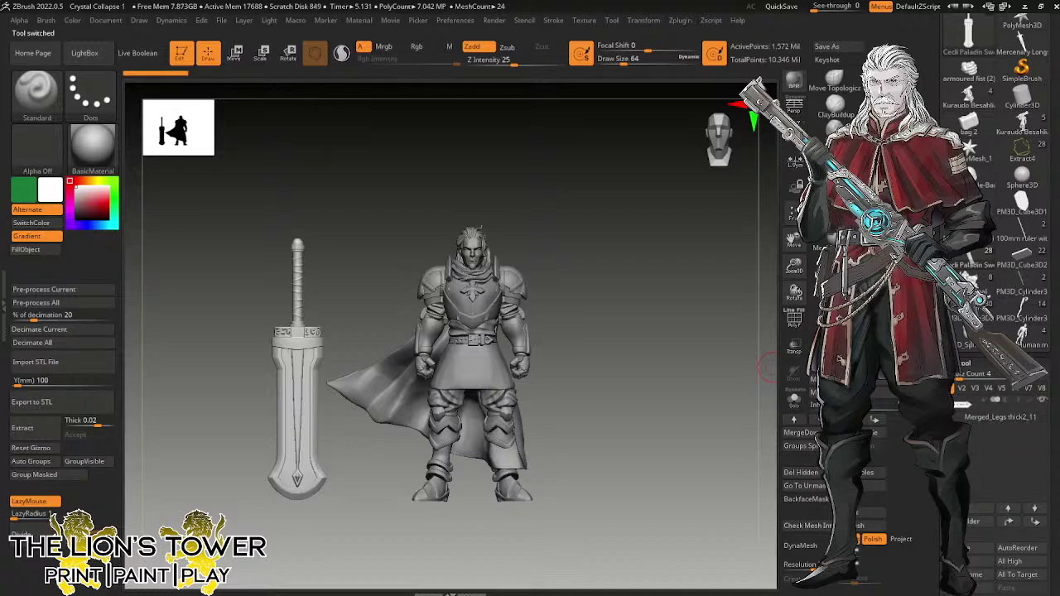
pyautogui.scroll(-3, 977, 431)
pyautogui.scroll(-1, 985, 509)
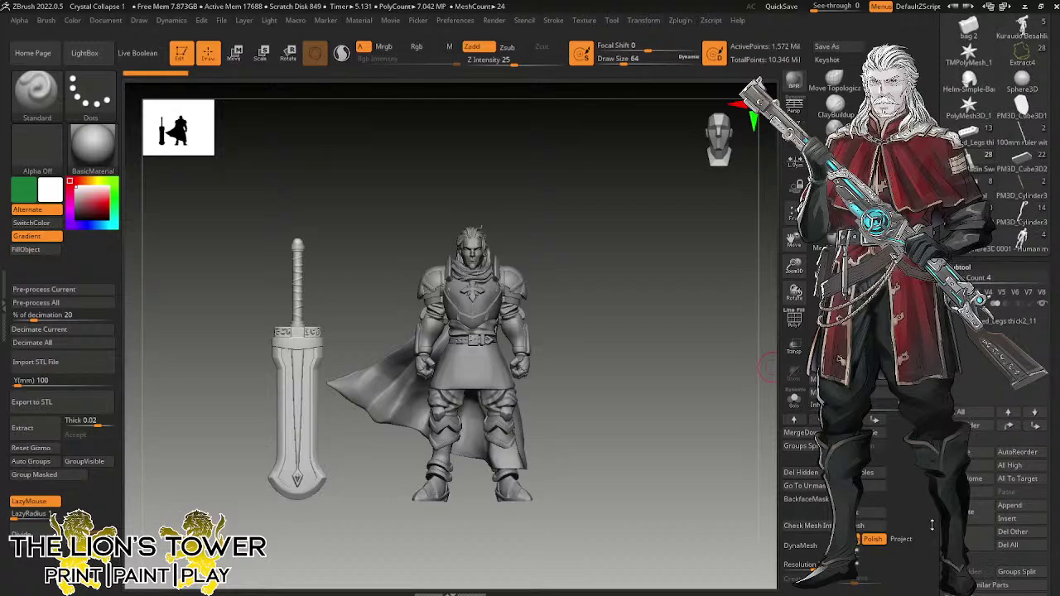
pyautogui.scroll(-3, 988, 495)
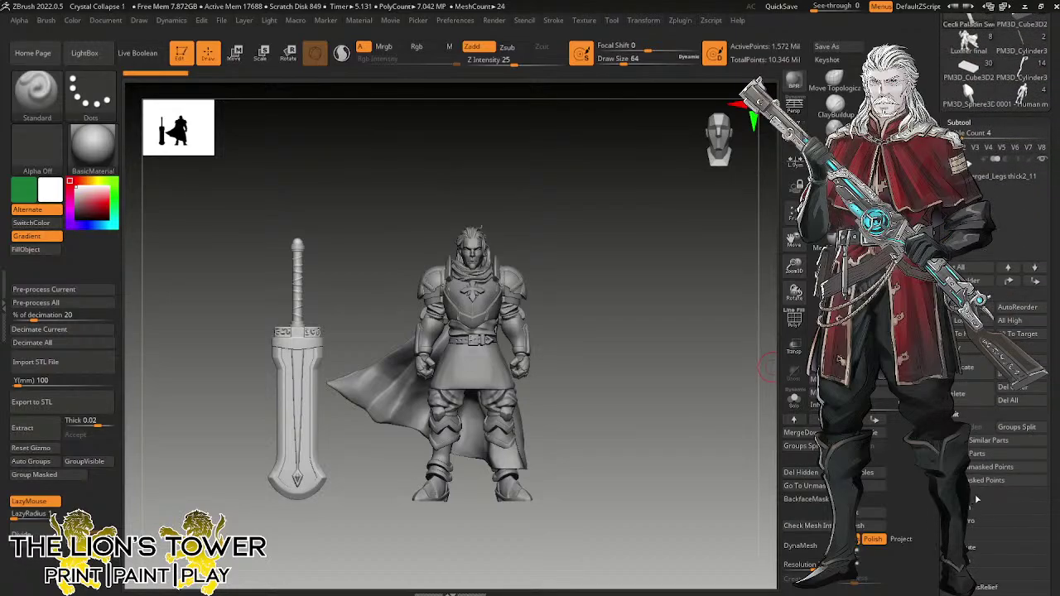
pyautogui.click(964, 494)
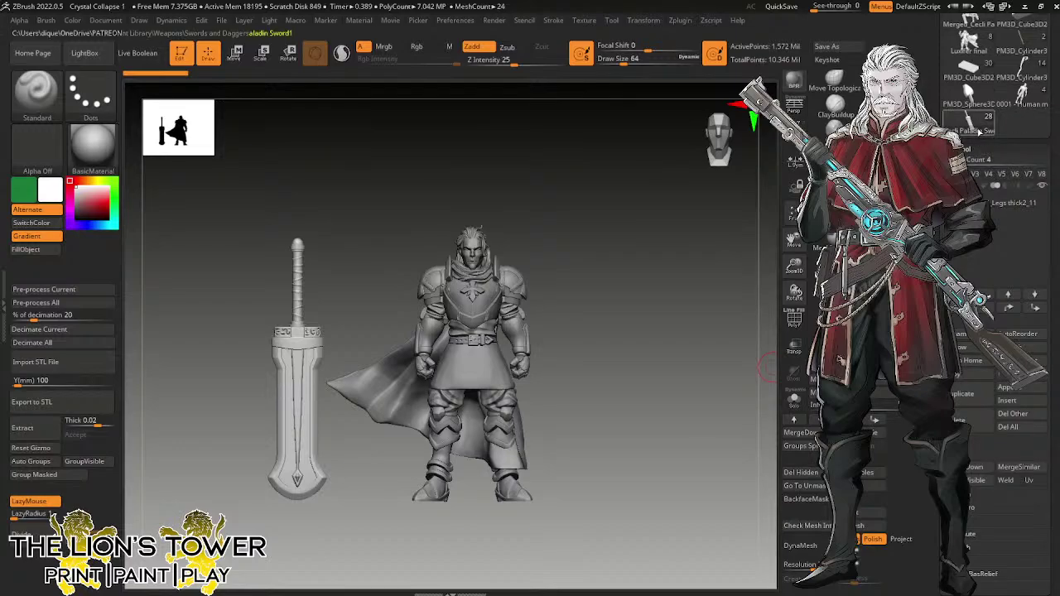
# Switch back to the human male benchmark tool and append the merged paladin as a subtool.
pyautogui.click(1023, 100)
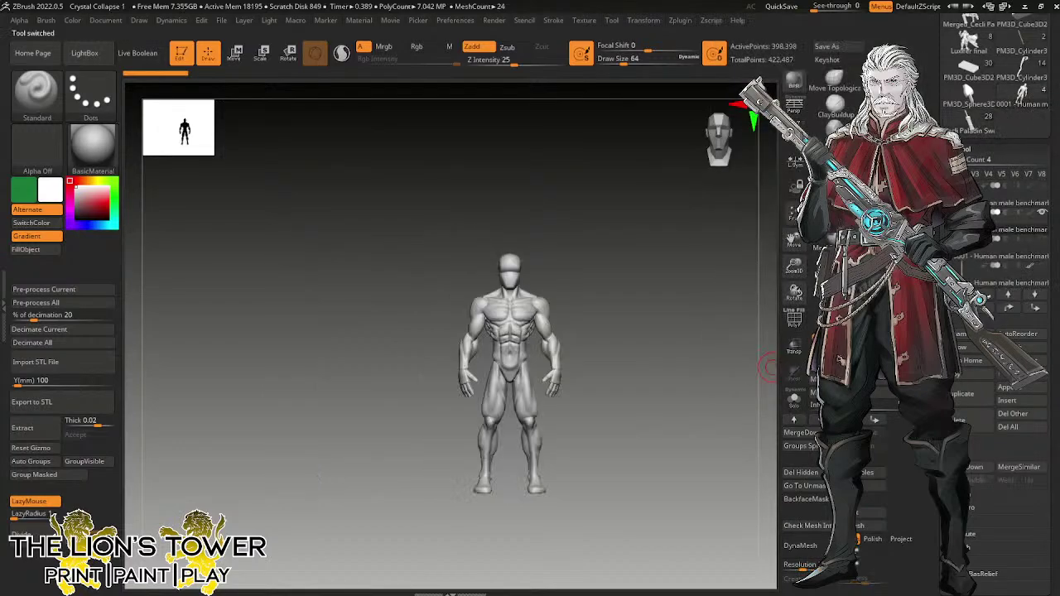
pyautogui.click(1006, 387)
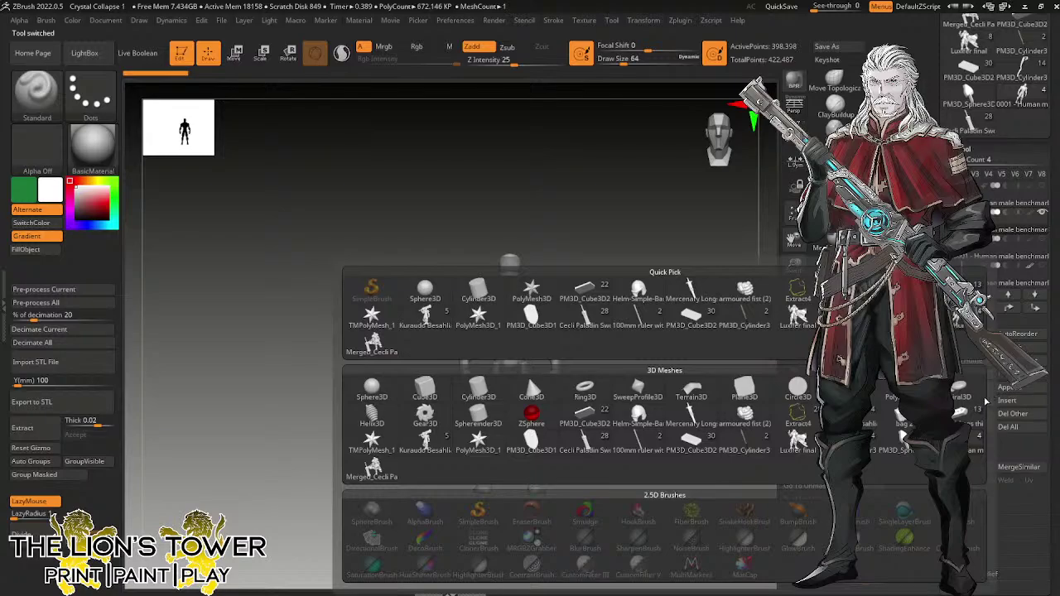
pyautogui.click(372, 470)
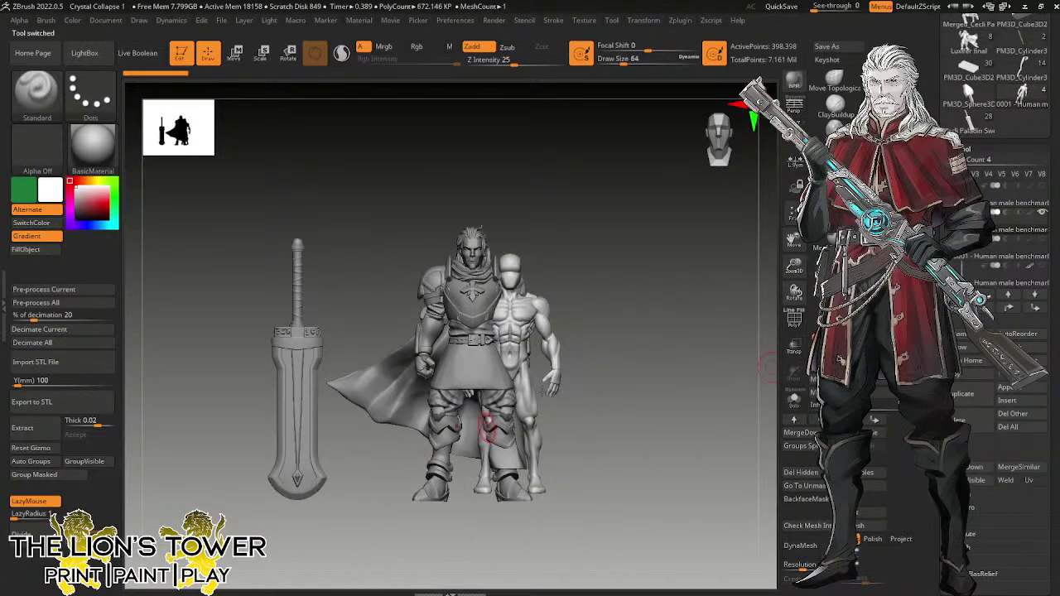
# Select the merged paladin subtool and scale it down to about the height of the benchmark man.
pyautogui.click(268, 57)
pyautogui.keyDown('alt'); pyautogui.click(468, 304); pyautogui.keyUp('alt')
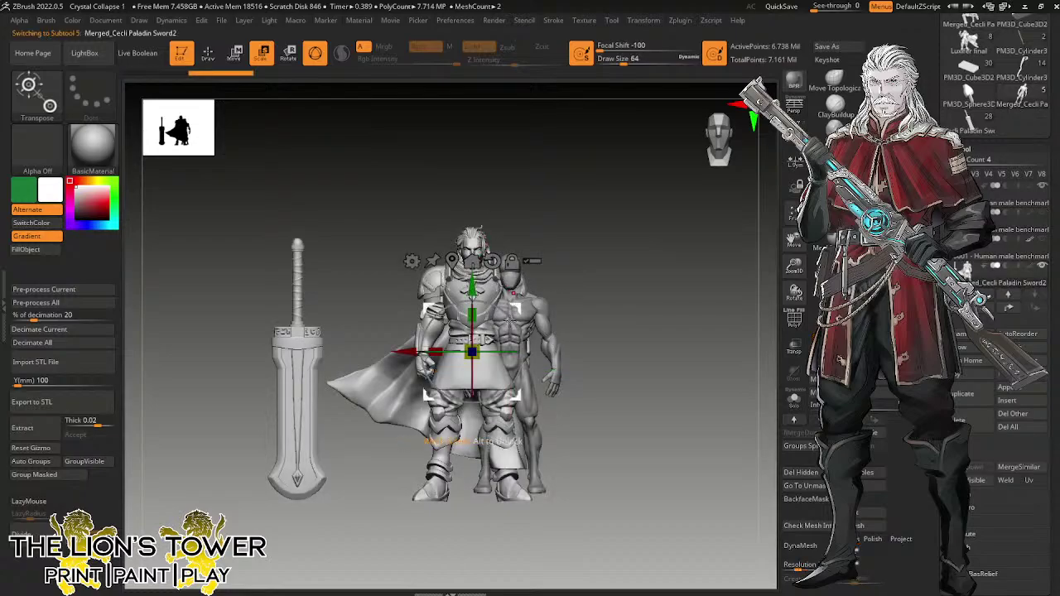
pyautogui.moveTo(472, 353); pyautogui.dragTo(515, 352)
pyautogui.moveTo(520, 307); pyautogui.dragTo(514, 316)
pyautogui.moveTo(794, 264)
pyautogui.mouseDown()
pyautogui.moveTo(809, 306)
pyautogui.moveTo(806, 279)
pyautogui.mouseUp()
pyautogui.moveTo(795, 240); pyautogui.dragTo(800, 192)
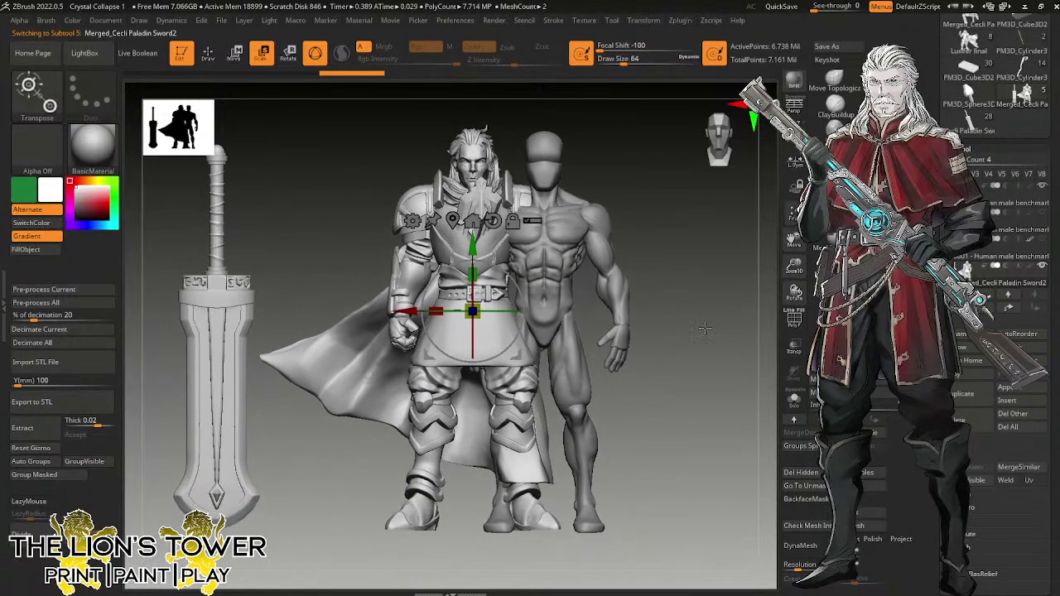
pyautogui.keyDown('ctrl'); pyautogui.click(623, 182); pyautogui.keyUp('ctrl')
pyautogui.keyDown('ctrl'); pyautogui.moveTo(624, 181); pyautogui.dragTo(666, 226); pyautogui.keyUp('ctrl')
pyautogui.moveTo(735, 299)
pyautogui.mouseDown()
pyautogui.moveTo(697, 309)
pyautogui.moveTo(722, 299)
pyautogui.mouseUp()
pyautogui.keyDown('ctrl'); pyautogui.click(721, 290); pyautogui.keyUp('ctrl')
pyautogui.keyDown('ctrl'); pyautogui.click(717, 289); pyautogui.keyUp('ctrl')
pyautogui.keyDown('ctrl'); pyautogui.click(696, 283); pyautogui.keyUp('ctrl')
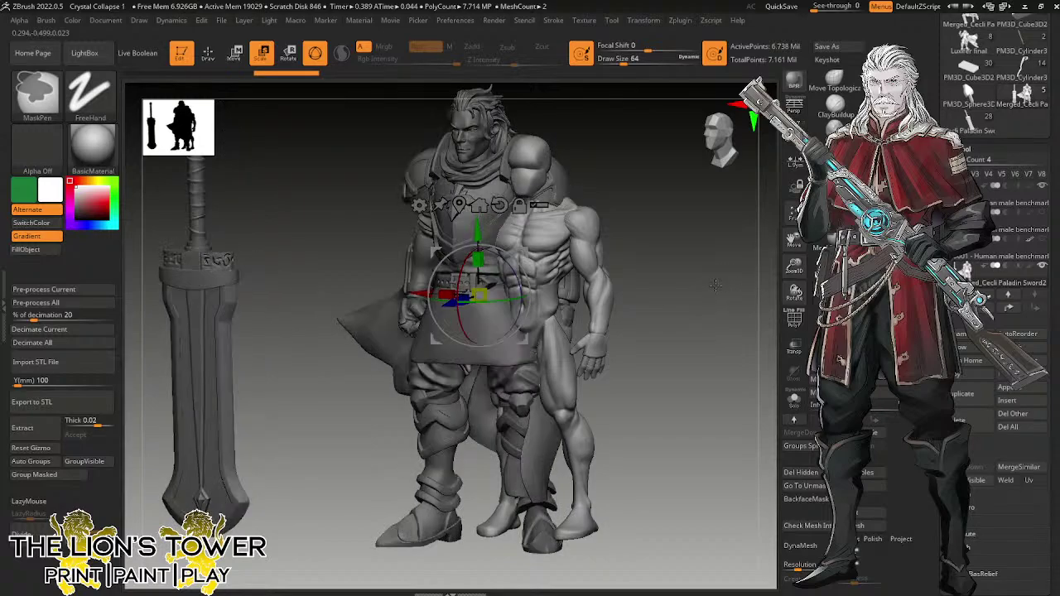
pyautogui.keyDown('ctrl'); pyautogui.click(682, 278); pyautogui.keyUp('ctrl')
# Refine the merged paladin's overall size and placement against the benchmark man.
pyautogui.moveTo(481, 292); pyautogui.dragTo(557, 275)
pyautogui.moveTo(484, 292); pyautogui.dragTo(491, 277)
pyautogui.moveTo(479, 232); pyautogui.dragTo(480, 259)
pyautogui.moveTo(480, 321); pyautogui.dragTo(485, 309)
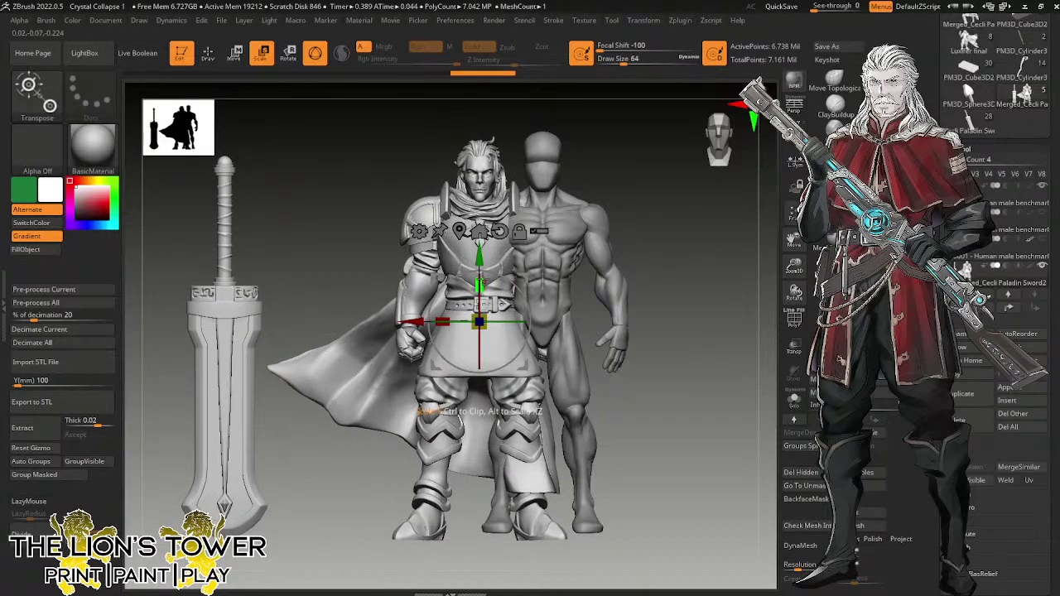
# Level the paladin's head and feet with the benchmark man, and move it sideways by about 0.919 to stand beside him.
pyautogui.moveTo(479, 260); pyautogui.dragTo(480, 252)
pyautogui.moveTo(479, 403); pyautogui.dragTo(479, 405)
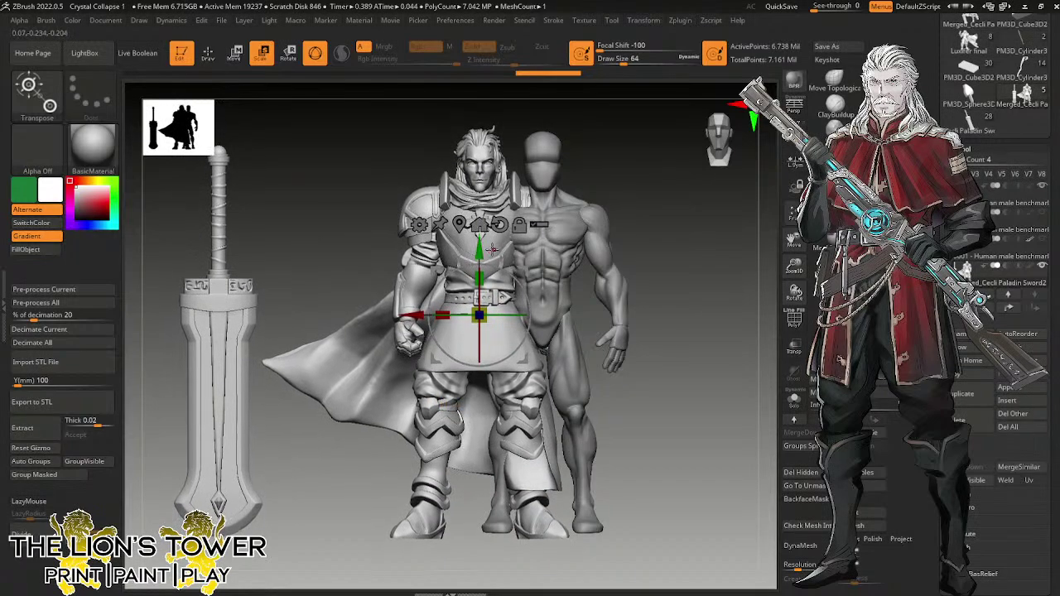
pyautogui.moveTo(486, 311); pyautogui.dragTo(490, 300)
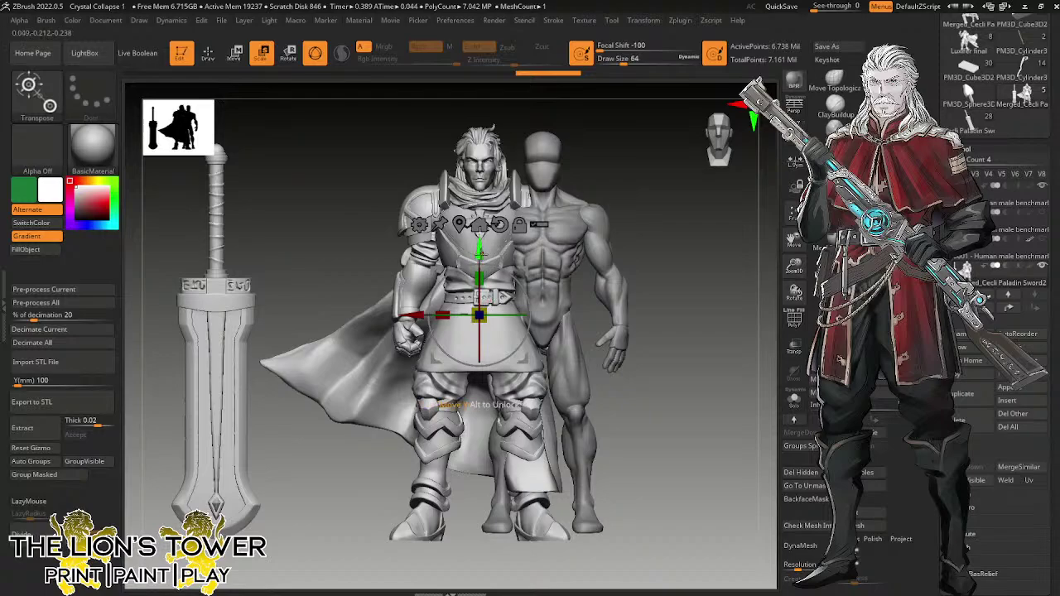
pyautogui.moveTo(482, 251); pyautogui.dragTo(480, 254)
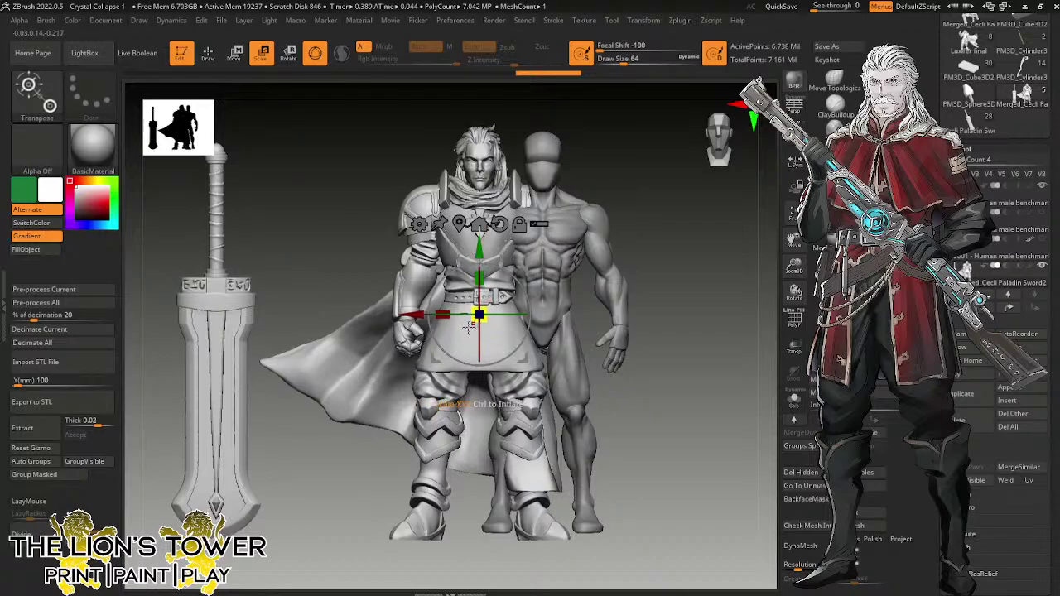
pyautogui.moveTo(414, 320); pyautogui.dragTo(235, 367)
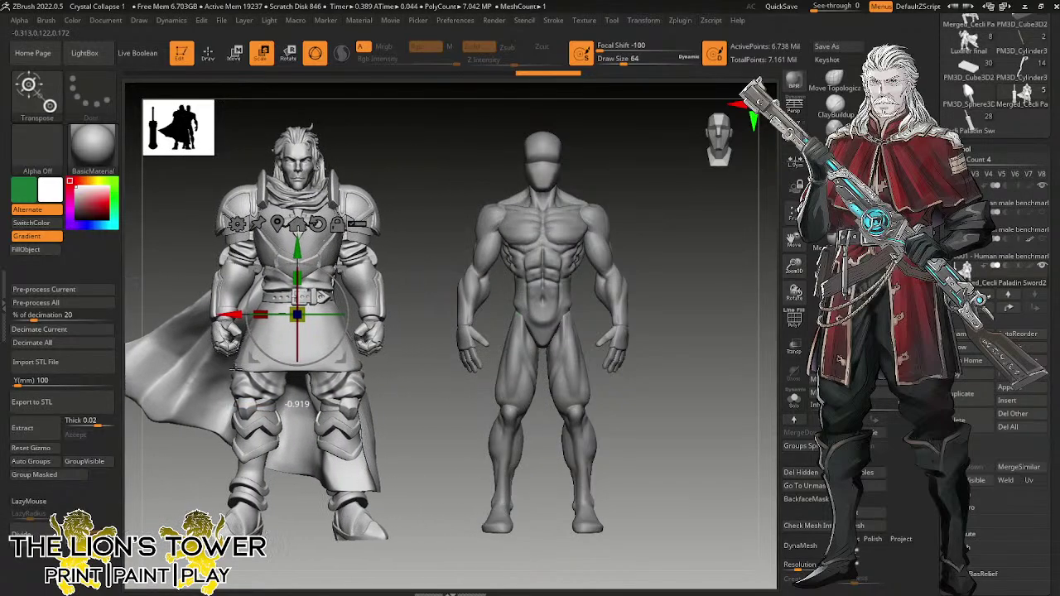
# Select the human male benchmark body and clear the mask from it.
pyautogui.keyDown('alt'); pyautogui.moveTo(630, 207); pyautogui.dragTo(683, 223); pyautogui.keyUp('alt')
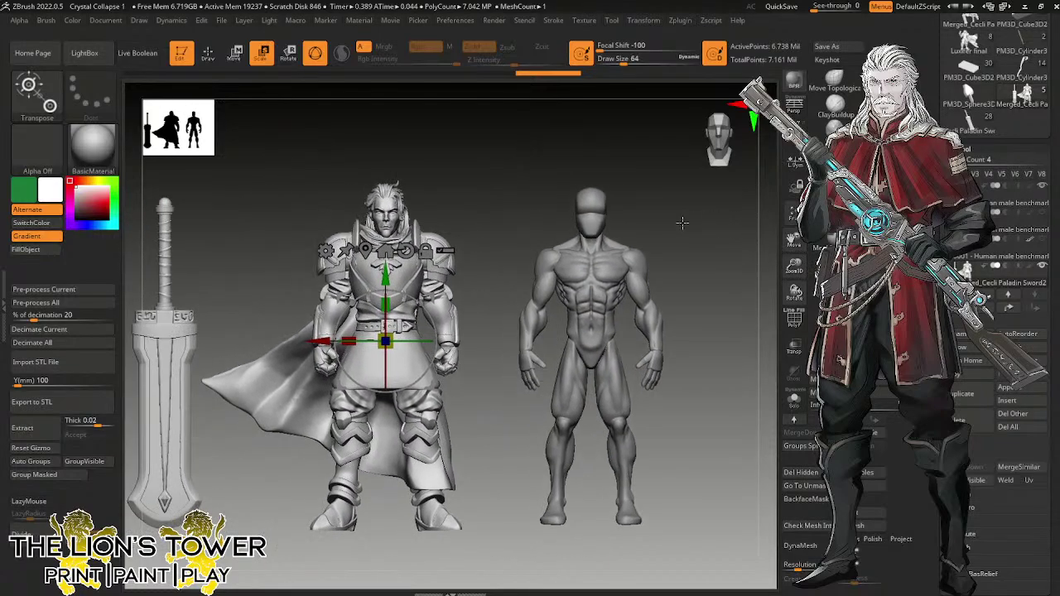
pyautogui.keyDown('alt'); pyautogui.click(611, 285); pyautogui.keyUp('alt')
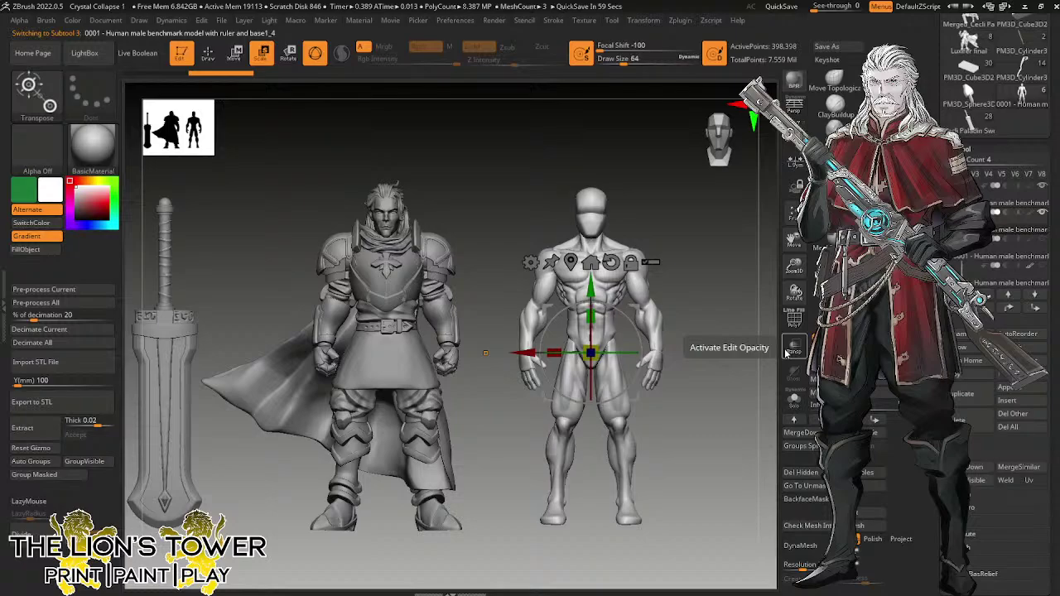
pyautogui.keyDown('ctrl'); pyautogui.click(617, 411); pyautogui.keyUp('ctrl')
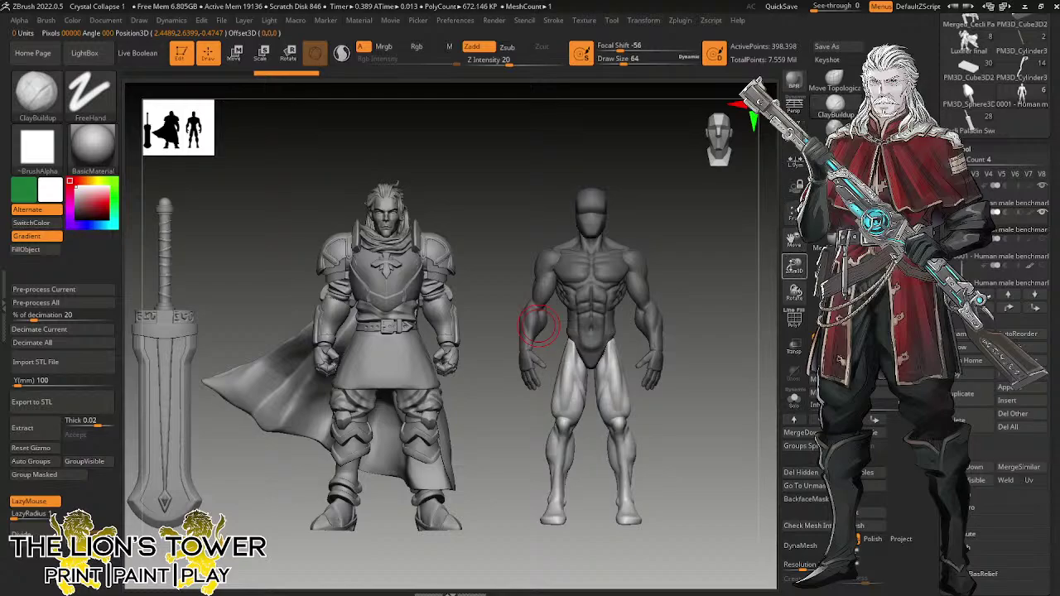
pyautogui.moveTo(799, 297); pyautogui.dragTo(800, 343)
pyautogui.moveTo(793, 241); pyautogui.dragTo(714, 249)
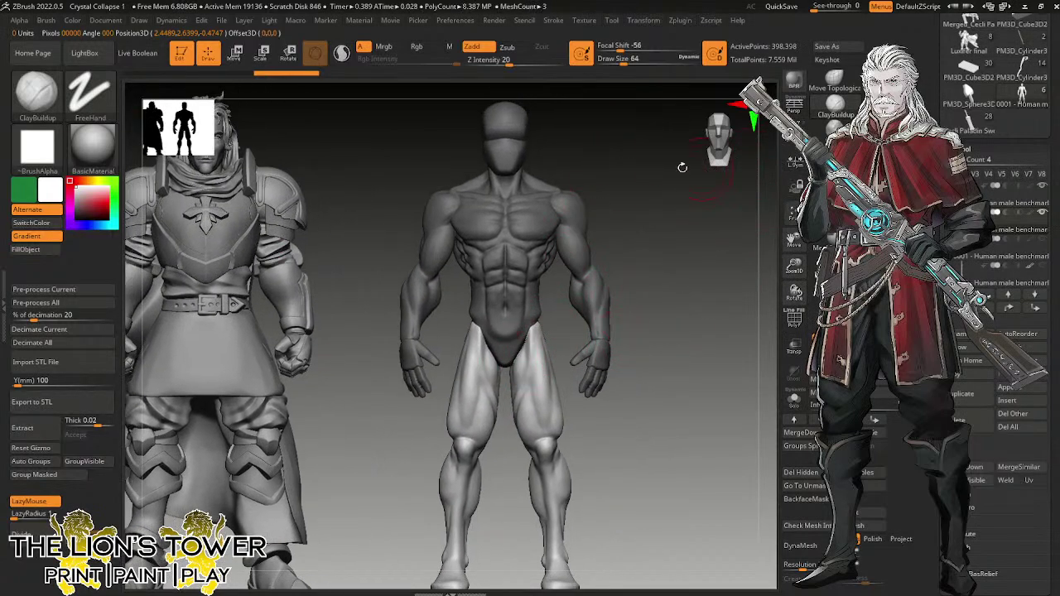
pyautogui.keyDown('ctrl'); pyautogui.click(638, 202); pyautogui.keyUp('ctrl')
pyautogui.keyDown('ctrl'); pyautogui.moveTo(638, 202); pyautogui.dragTo(646, 217); pyautogui.keyUp('ctrl')
# Centre the transform gizmo on the unmasked benchmark body and move the mesh to the world axis.
pyautogui.click(263, 54)
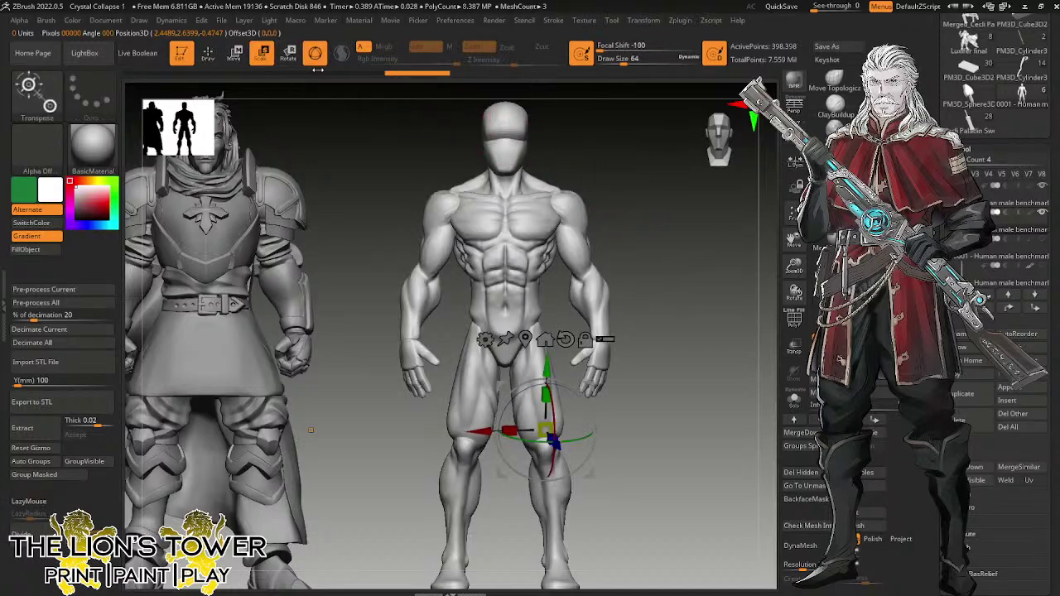
pyautogui.click(523, 343)
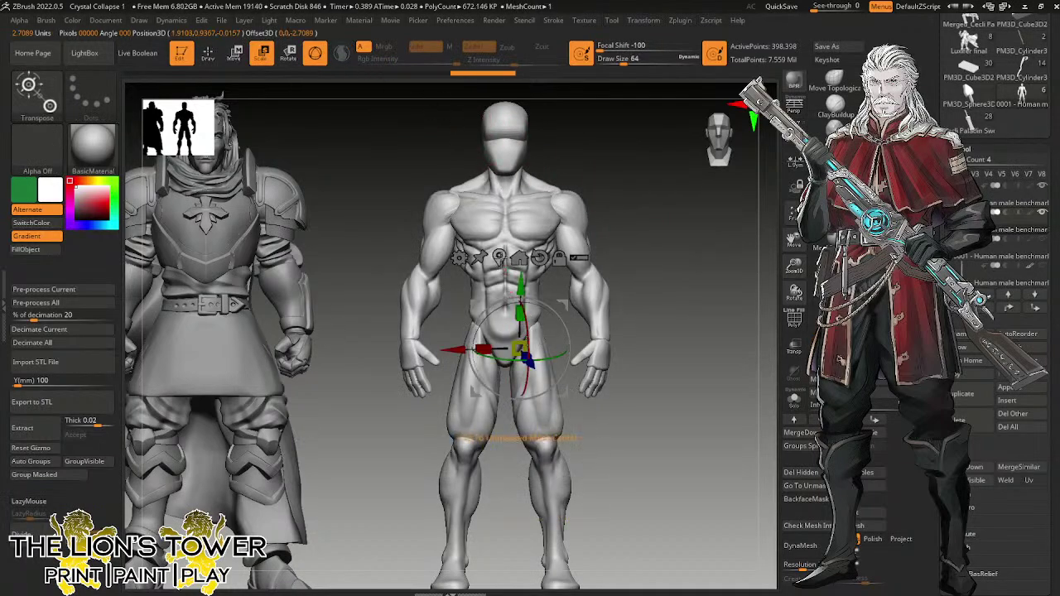
pyautogui.click(498, 258)
pyautogui.keyDown('alt'); pyautogui.click(525, 258); pyautogui.keyUp('alt')
pyautogui.click(505, 258)
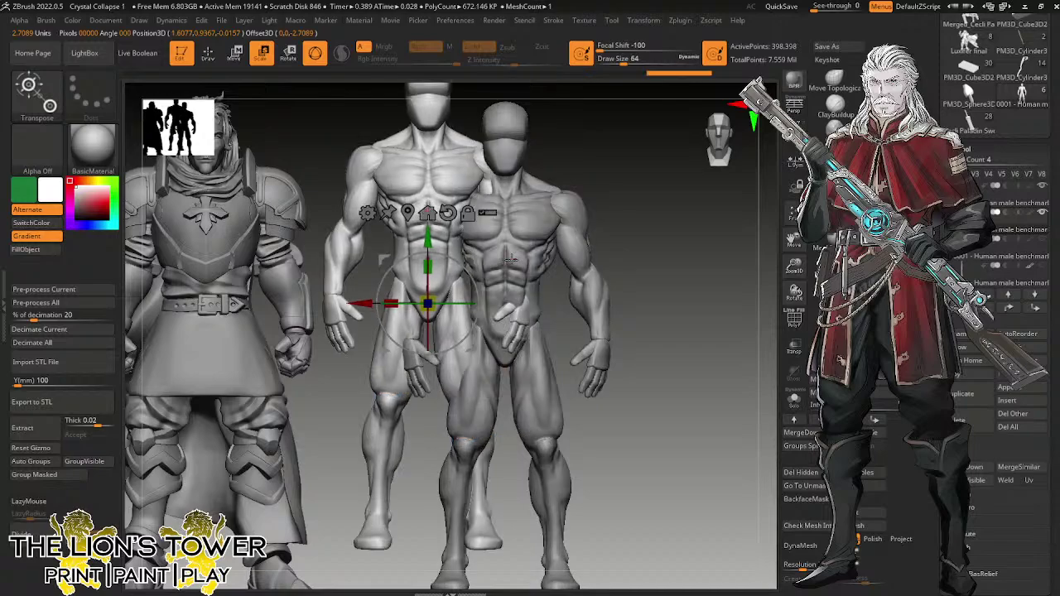
# Select the second benchmark body subtool, centre the gizmo on it and move it onto the first body.
pyautogui.hotkey('ctrl', 'z')
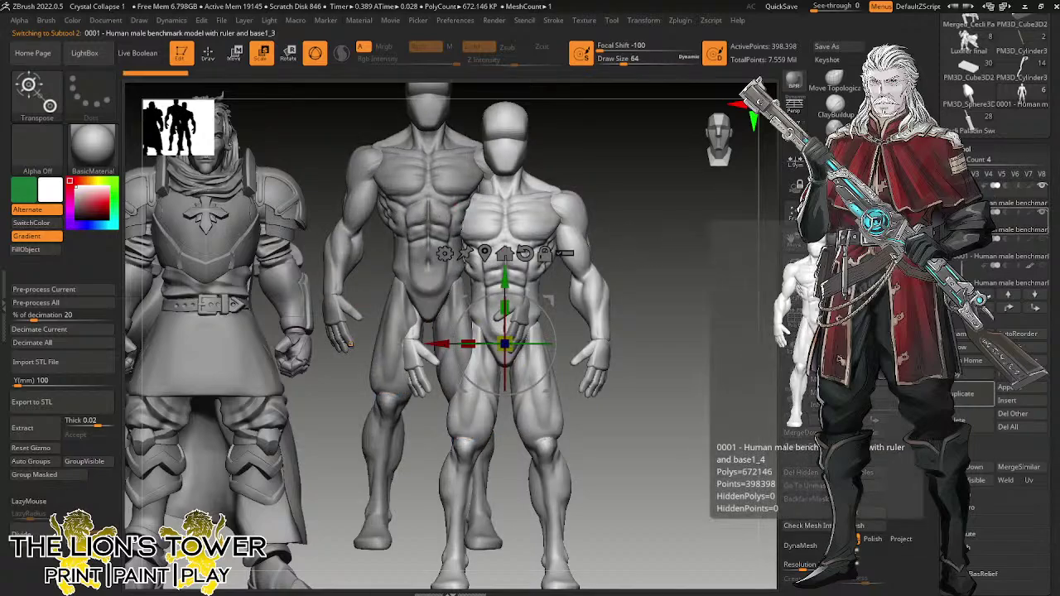
pyautogui.click(518, 259)
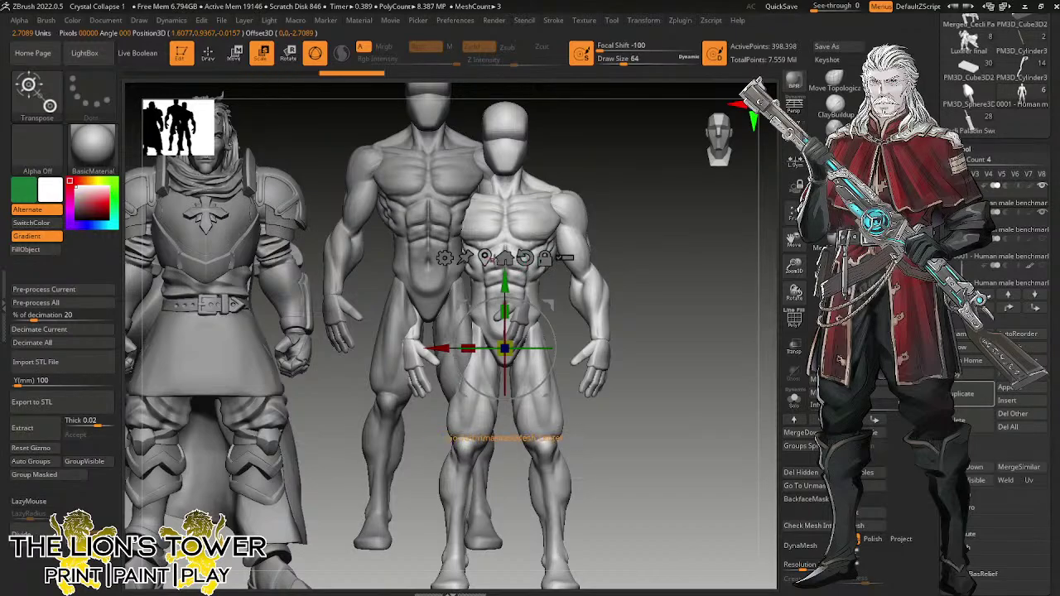
pyautogui.click(504, 258)
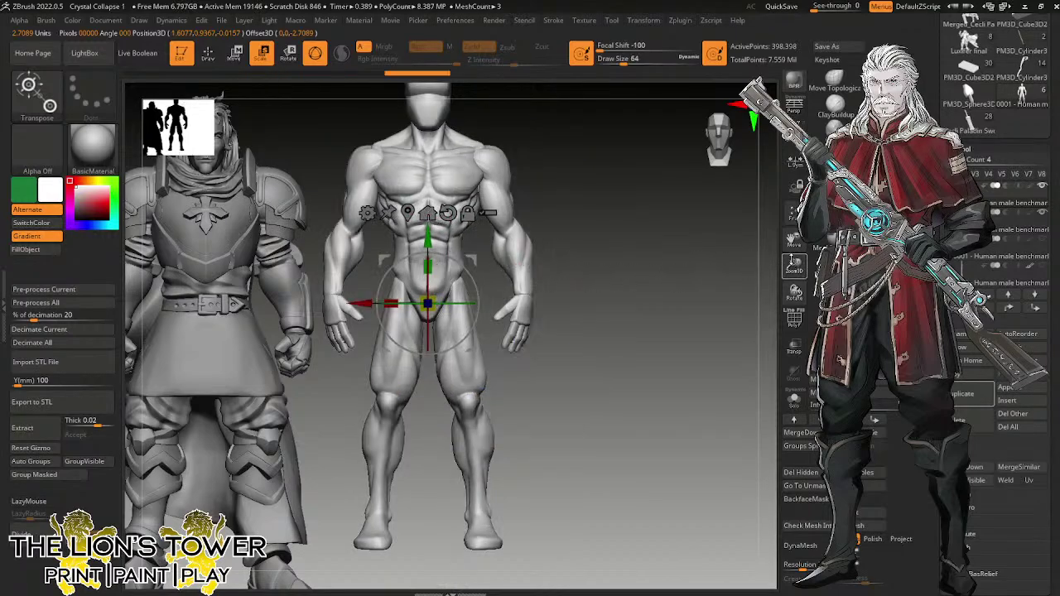
# Return to drawing with the ClayBuildup brush and make only the benchmark man's legs active for sculpting.
pyautogui.moveTo(792, 261); pyautogui.dragTo(792, 281)
pyautogui.moveTo(793, 239); pyautogui.dragTo(856, 179)
pyautogui.press('q')
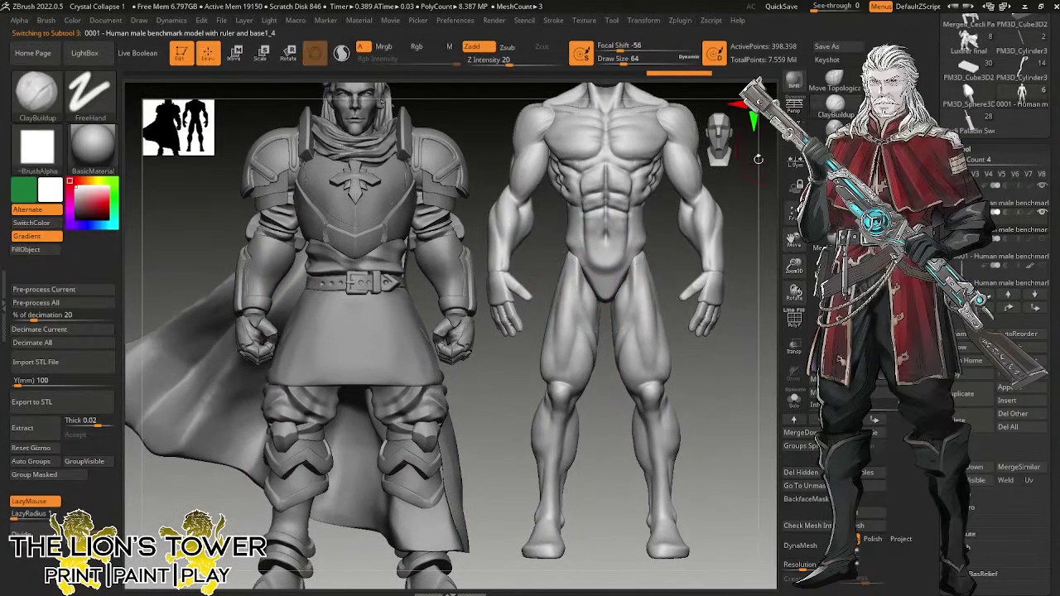
pyautogui.moveTo(792, 240); pyautogui.dragTo(731, 275)
pyautogui.press('ctrl')
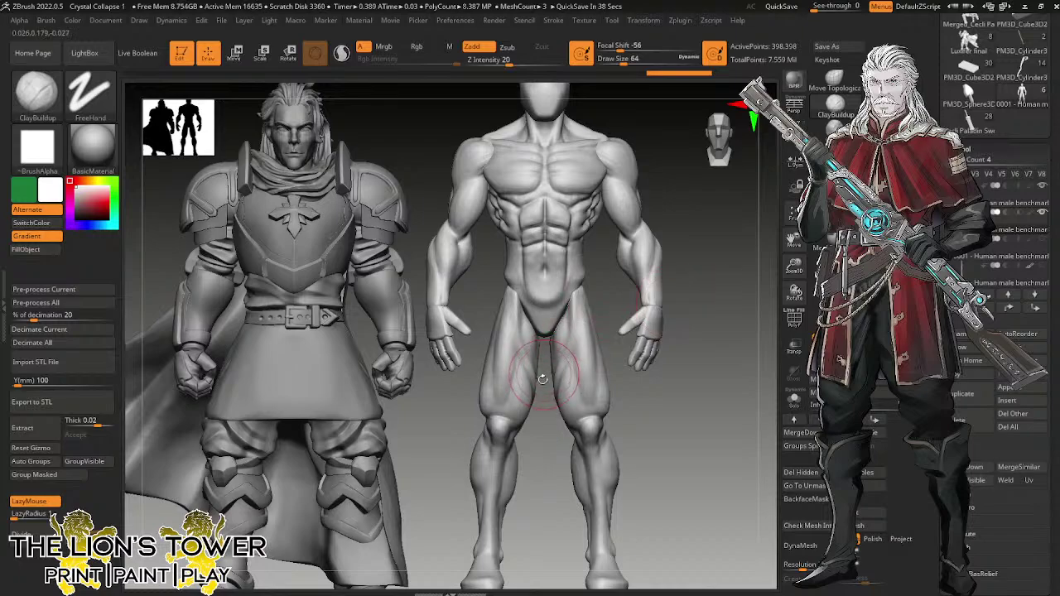
pyautogui.keyDown('alt'); pyautogui.click(570, 324); pyautogui.keyUp('alt')
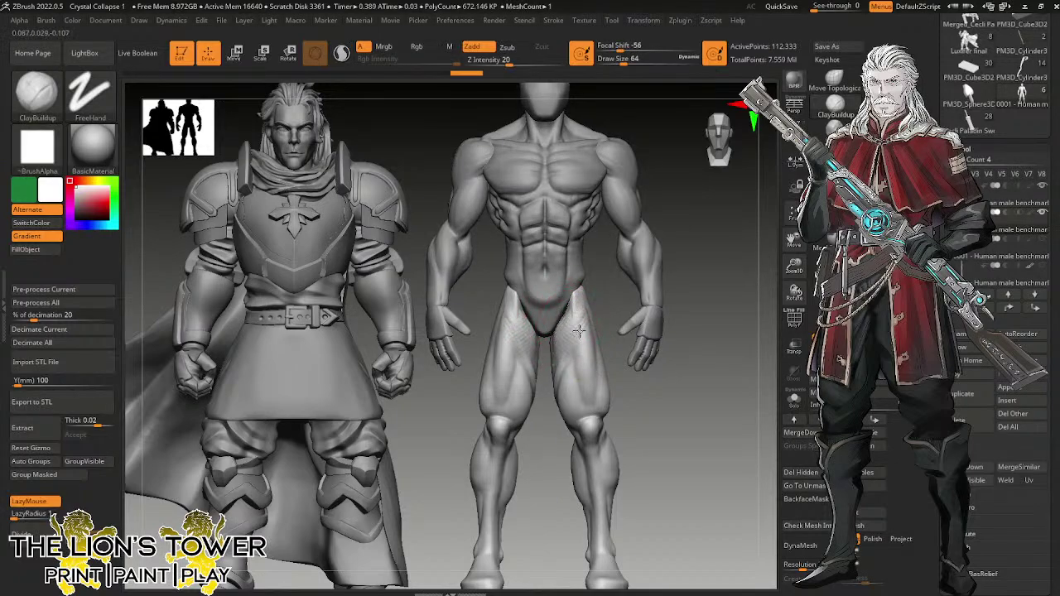
# Build up clay on the front and outer sides of the benchmark man's thighs with the ClayBuildup brush.
pyautogui.moveTo(563, 402); pyautogui.dragTo(576, 385)
pyautogui.moveTo(670, 429); pyautogui.dragTo(522, 430)
pyautogui.moveTo(609, 431); pyautogui.dragTo(609, 406)
pyautogui.moveTo(663, 405)
pyautogui.mouseDown()
pyautogui.moveTo(579, 406)
pyautogui.moveTo(617, 407)
pyautogui.moveTo(625, 421)
pyautogui.mouseUp()
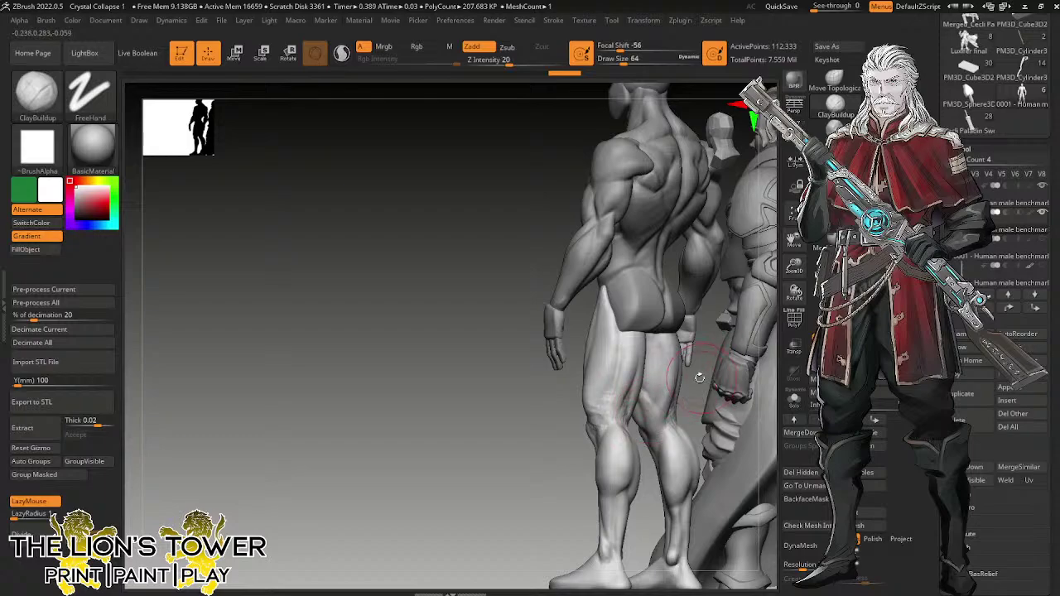
# Thicken the backs of both thighs with crossing ClayBuildup strokes down to the knees.
pyautogui.moveTo(700, 377)
pyautogui.mouseDown()
pyautogui.moveTo(613, 409)
pyautogui.moveTo(615, 358)
pyautogui.mouseUp()
pyautogui.moveTo(581, 443); pyautogui.dragTo(697, 455)
pyautogui.moveTo(613, 313)
pyautogui.mouseDown()
pyautogui.moveTo(623, 343)
pyautogui.moveTo(606, 340)
pyautogui.moveTo(593, 390)
pyautogui.moveTo(601, 394)
pyautogui.mouseUp()
pyautogui.moveTo(729, 372)
pyautogui.mouseDown()
pyautogui.moveTo(663, 371)
pyautogui.moveTo(672, 392)
pyautogui.mouseUp()
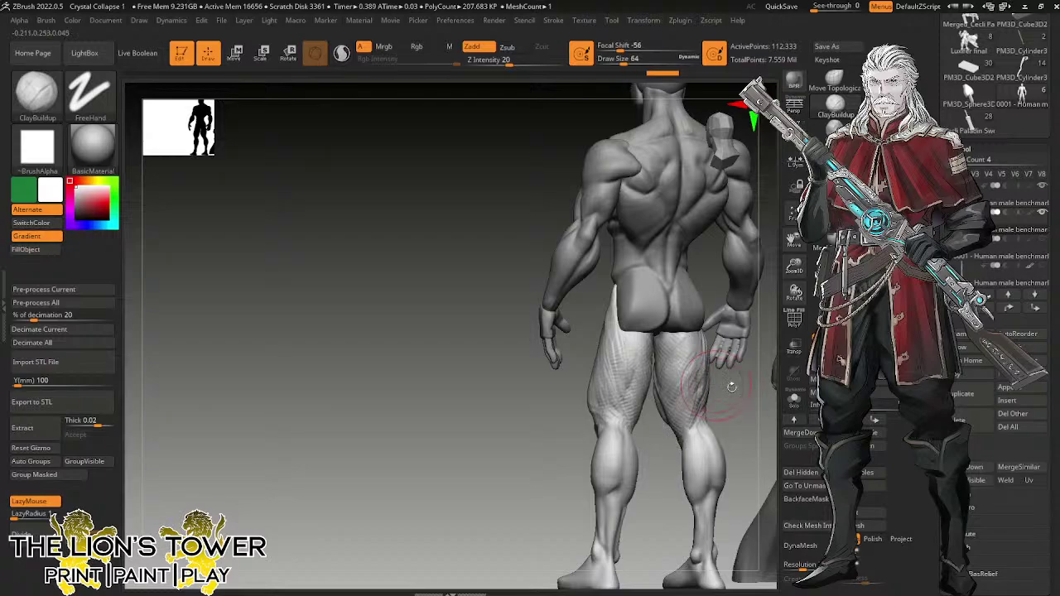
pyautogui.moveTo(691, 397); pyautogui.dragTo(700, 421, button='right')
pyautogui.moveTo(692, 418)
pyautogui.mouseDown()
pyautogui.moveTo(694, 427)
pyautogui.moveTo(694, 338)
pyautogui.mouseUp()
pyautogui.moveTo(697, 329)
pyautogui.mouseDown(button='right')
pyautogui.moveTo(663, 332)
pyautogui.moveTo(703, 336)
pyautogui.moveTo(665, 247)
pyautogui.moveTo(508, 437)
pyautogui.mouseUp(button='right')
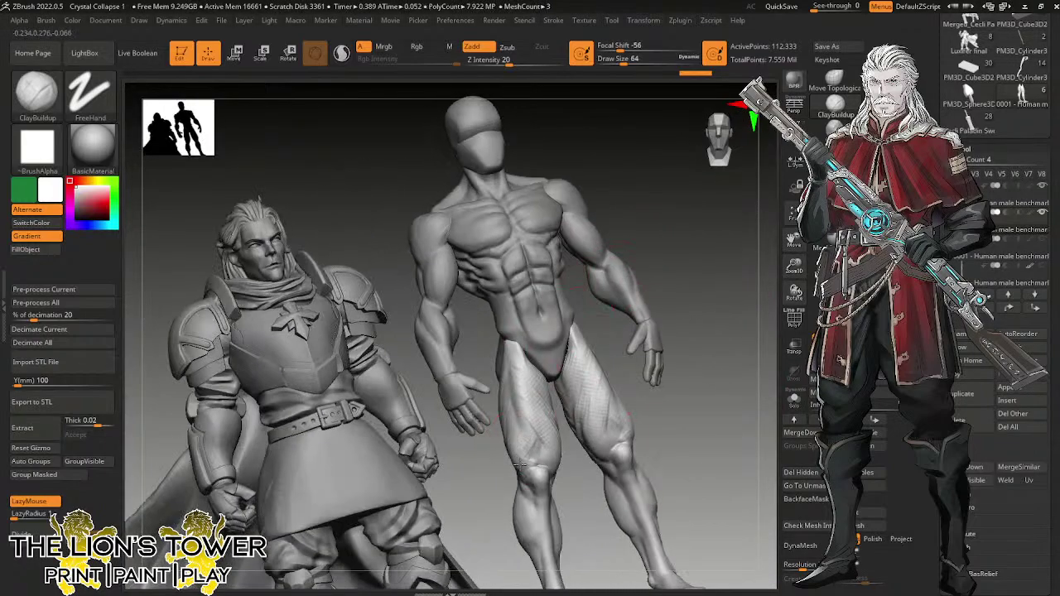
# Add ClayBuildup volume to the lower thighs and around the knees from the front and side.
pyautogui.moveTo(794, 240); pyautogui.dragTo(839, 139)
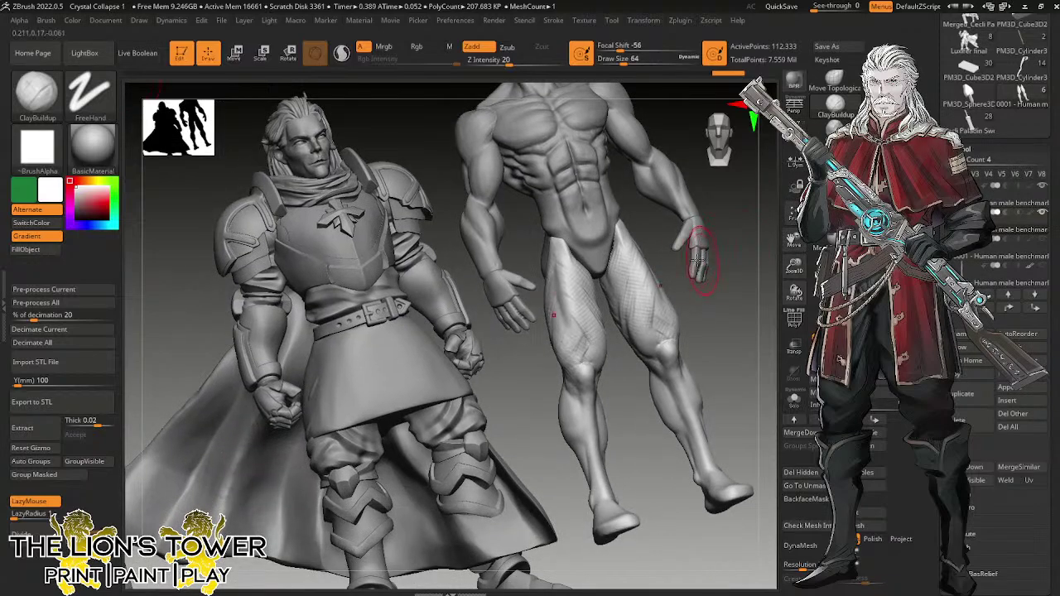
pyautogui.moveTo(729, 312)
pyautogui.mouseDown(button='right')
pyautogui.moveTo(654, 340)
pyautogui.moveTo(667, 328)
pyautogui.mouseUp(button='right')
pyautogui.moveTo(667, 328)
pyautogui.mouseDown()
pyautogui.moveTo(689, 353)
pyautogui.moveTo(678, 365)
pyautogui.mouseUp()
pyautogui.moveTo(688, 334); pyautogui.dragTo(653, 320, button='right')
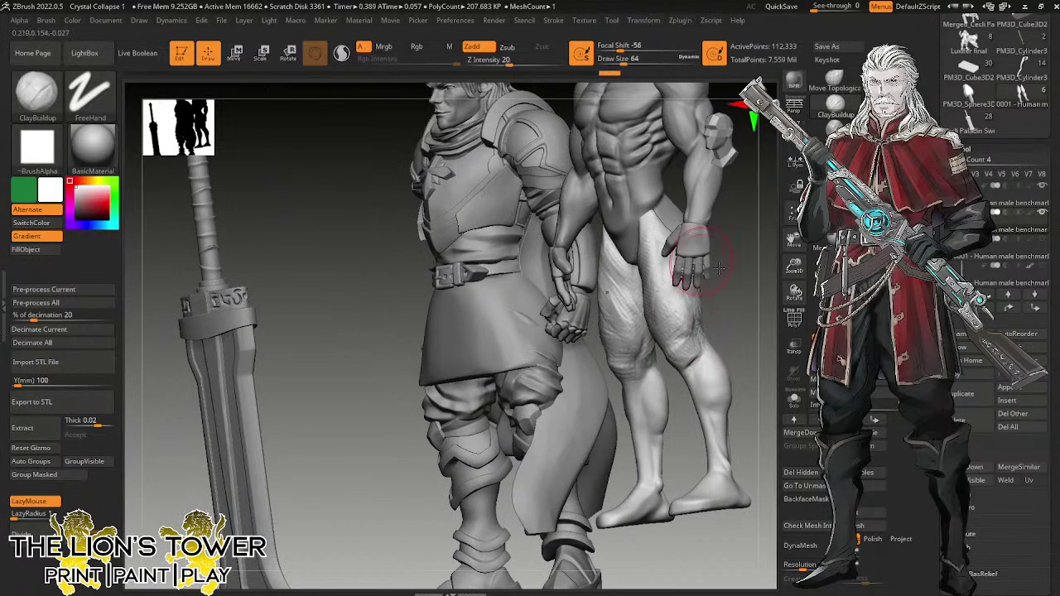
pyautogui.moveTo(719, 268); pyautogui.dragTo(686, 307, button='right')
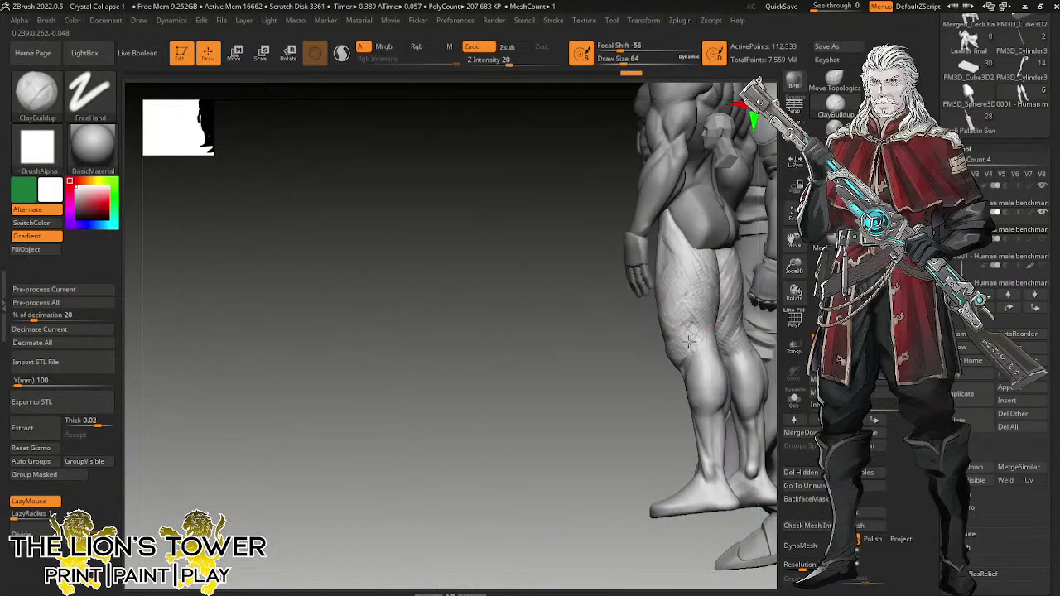
pyautogui.moveTo(690, 343); pyautogui.dragTo(681, 361)
# Build up clay on the calves and the area just below the knees.
pyautogui.moveTo(795, 242); pyautogui.dragTo(699, 259)
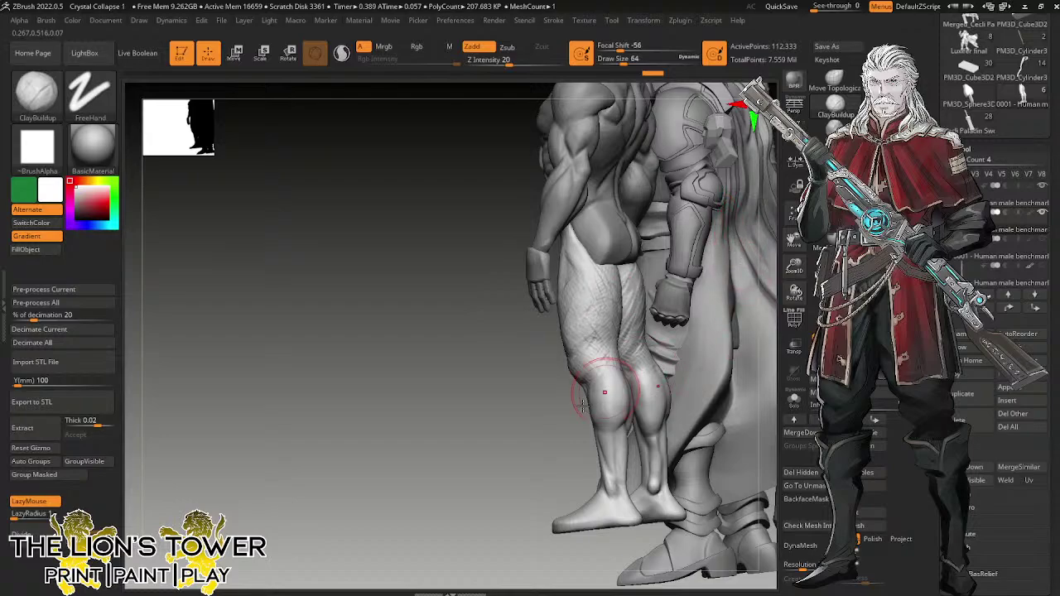
pyautogui.moveTo(583, 405); pyautogui.dragTo(605, 389, button='right')
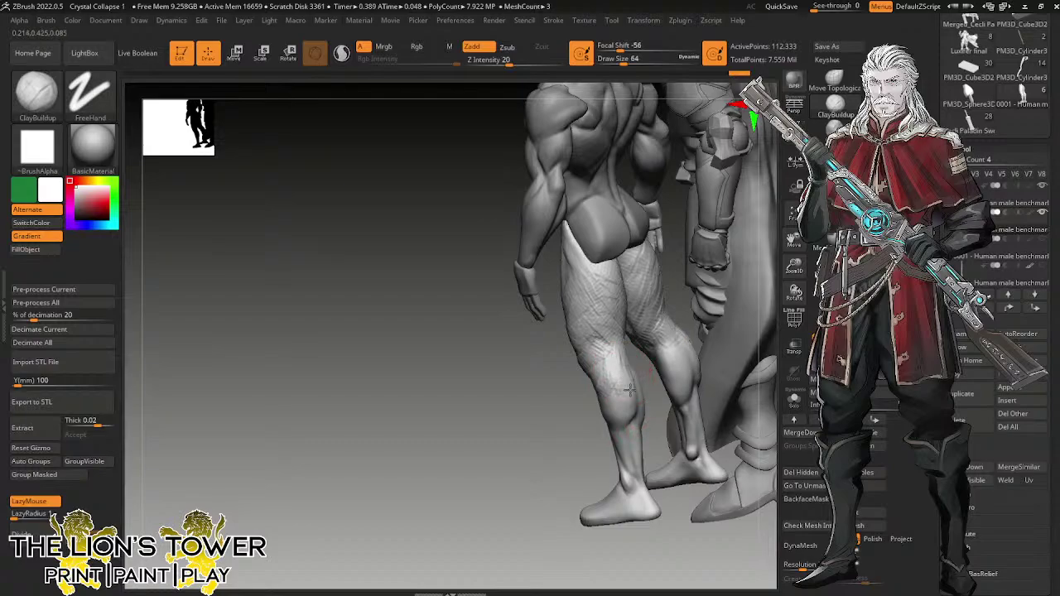
pyautogui.moveTo(630, 390); pyautogui.dragTo(627, 358)
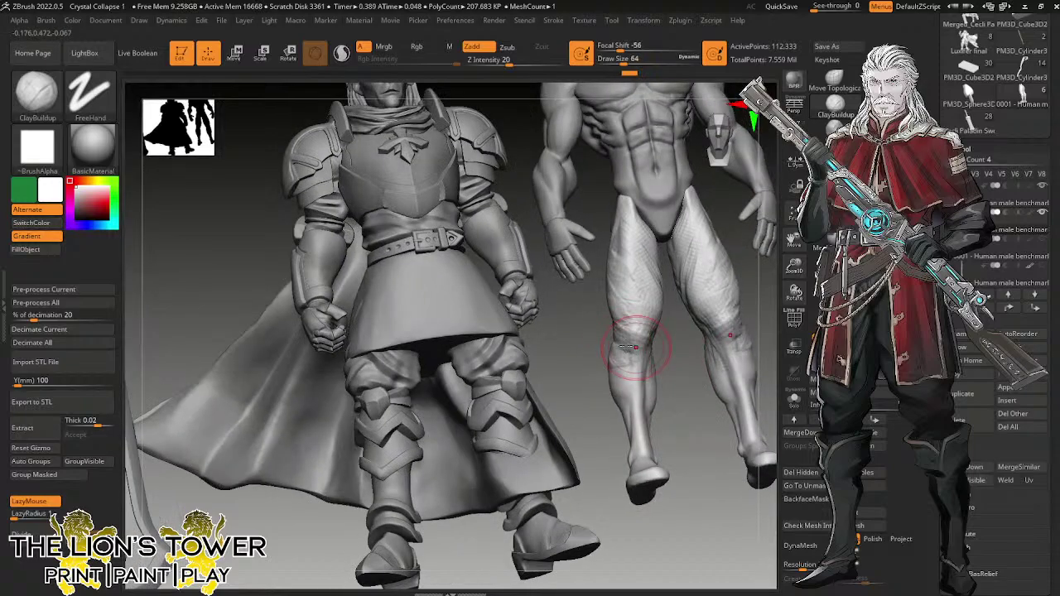
pyautogui.moveTo(622, 358); pyautogui.dragTo(612, 292)
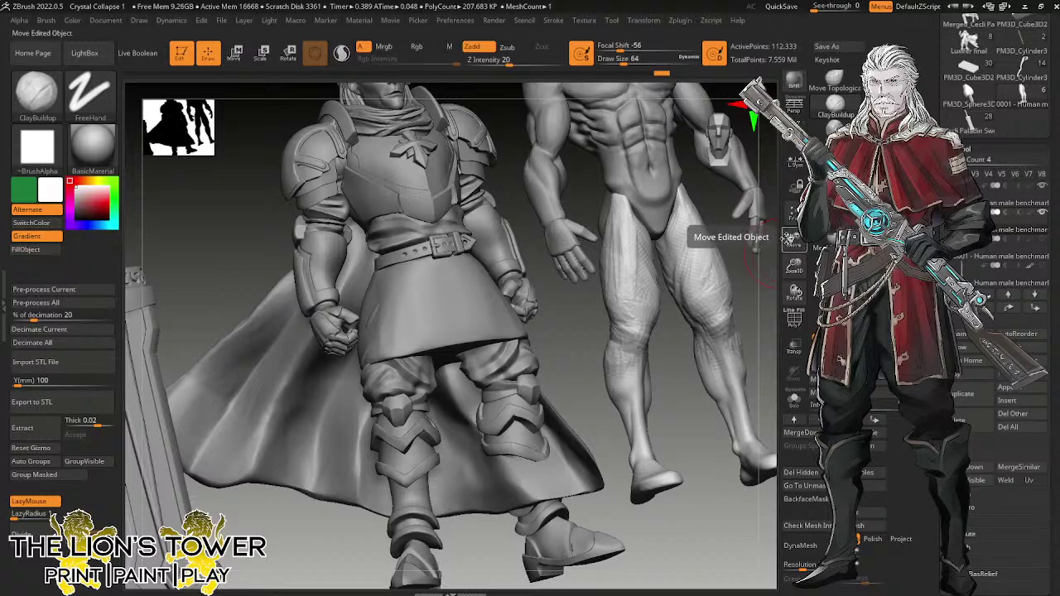
# Fill out the front and inner thighs with more ClayBuildup strokes.
pyautogui.moveTo(791, 239); pyautogui.dragTo(752, 308)
pyautogui.moveTo(680, 207); pyautogui.dragTo(695, 251)
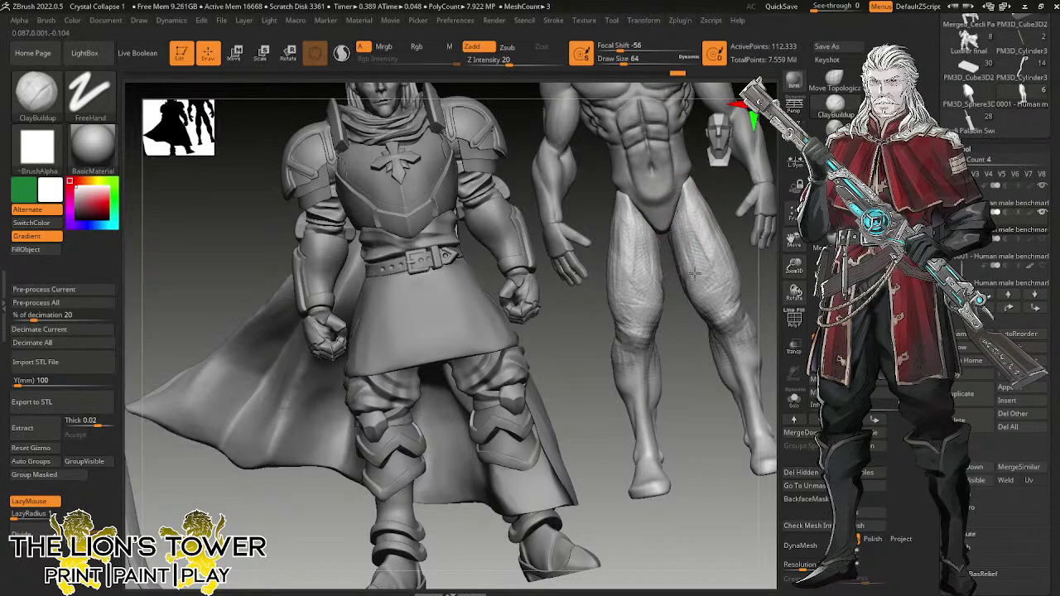
pyautogui.moveTo(698, 254); pyautogui.dragTo(634, 307, button='right')
pyautogui.moveTo(671, 350); pyautogui.dragTo(664, 207, button='right')
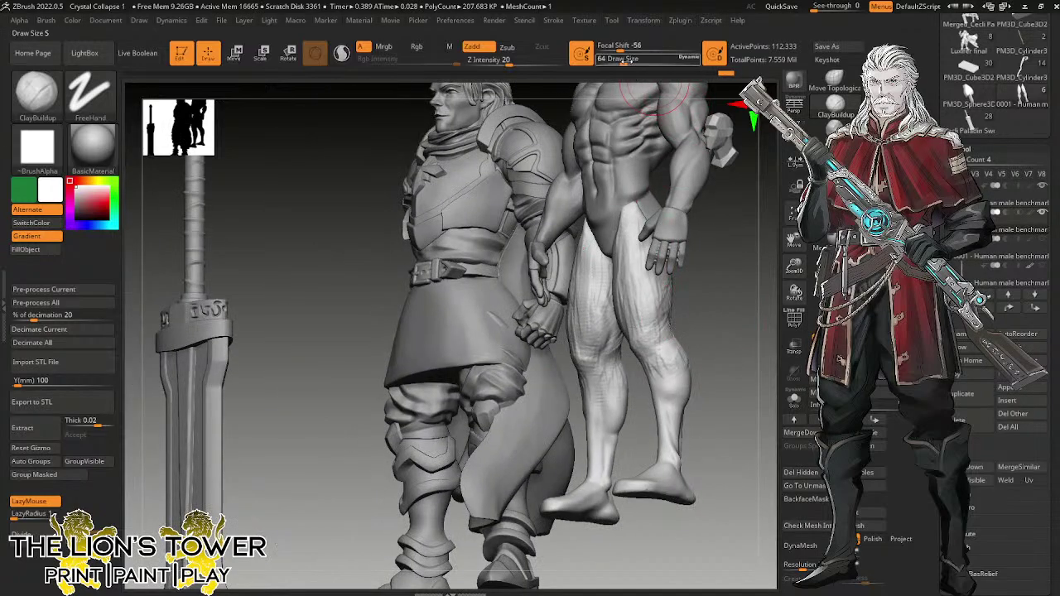
# Reduce the brush's draw size to about 53.8 and layer lengthwise clay strokes along the outer thighs.
pyautogui.moveTo(627, 61); pyautogui.dragTo(619, 71)
pyautogui.moveTo(651, 365); pyautogui.dragTo(659, 348)
pyautogui.moveTo(667, 359); pyautogui.dragTo(613, 356, button='right')
pyautogui.moveTo(672, 345)
pyautogui.mouseDown()
pyautogui.moveTo(691, 318)
pyautogui.moveTo(675, 344)
pyautogui.mouseUp()
pyautogui.hotkey('ctrl', 'z')
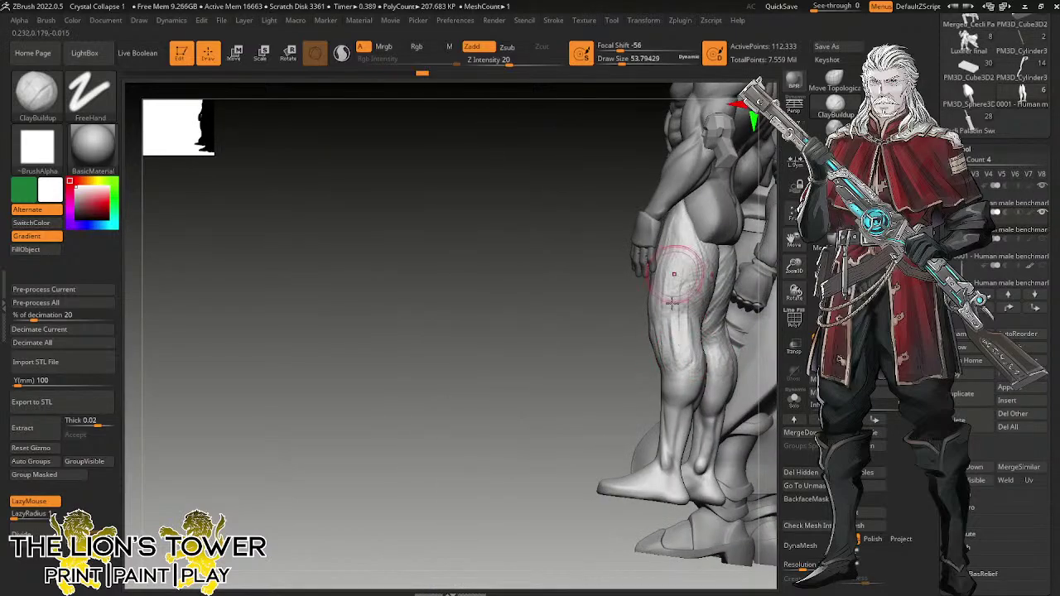
pyautogui.moveTo(674, 271); pyautogui.dragTo(672, 323)
pyautogui.moveTo(692, 247); pyautogui.dragTo(698, 286)
pyautogui.hotkey('ctrl', 'shift', 'z')
pyautogui.hotkey('ctrl', 'shift', 'z')
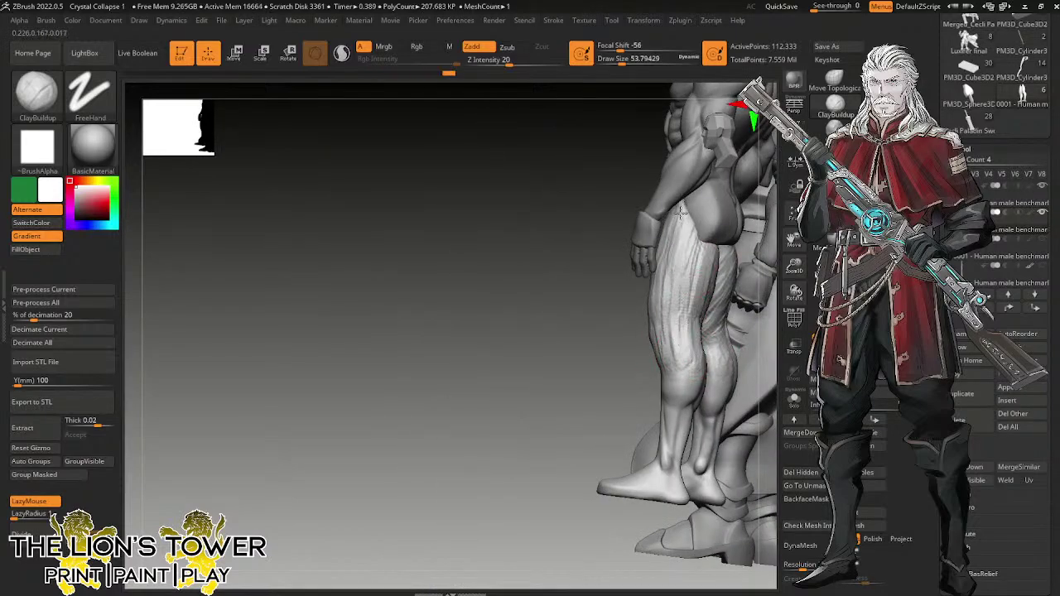
# Layer clay strokes over the front of the thighs from the hips down to the knees.
pyautogui.hotkey('ctrl', 'shift', 'z')
pyautogui.hotkey('ctrl', 'shift', 'z')
pyautogui.hotkey('ctrl', 'shift', 'z')
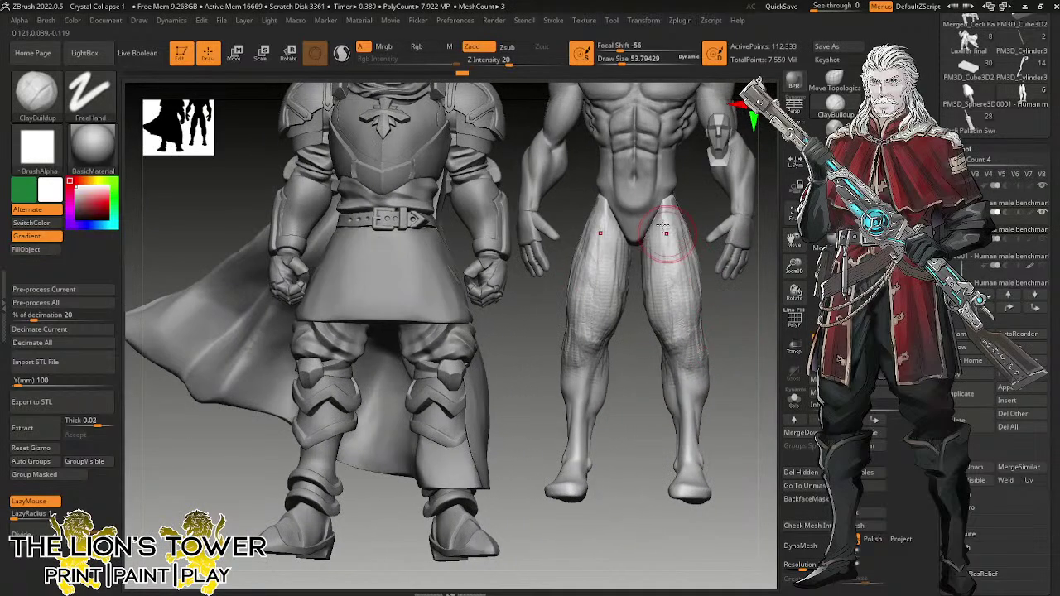
pyautogui.hotkey('ctrl', 'shift', 'z')
pyautogui.hotkey('ctrl', 'shift', 'z')
pyautogui.hotkey('ctrl', 'shift', 'z')
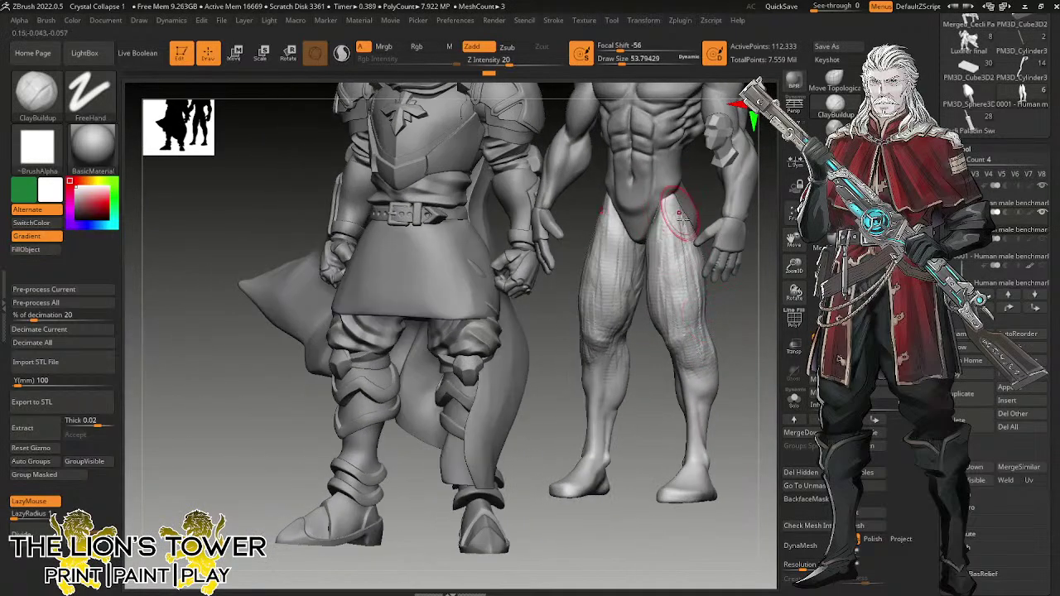
pyautogui.moveTo(751, 348); pyautogui.dragTo(728, 314)
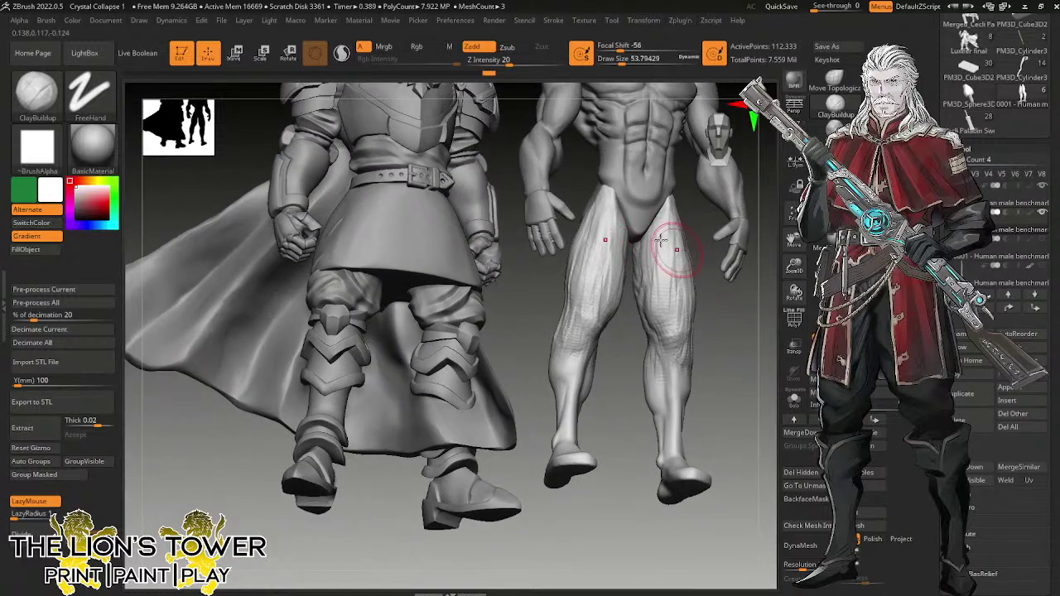
pyautogui.moveTo(646, 304); pyautogui.dragTo(652, 328)
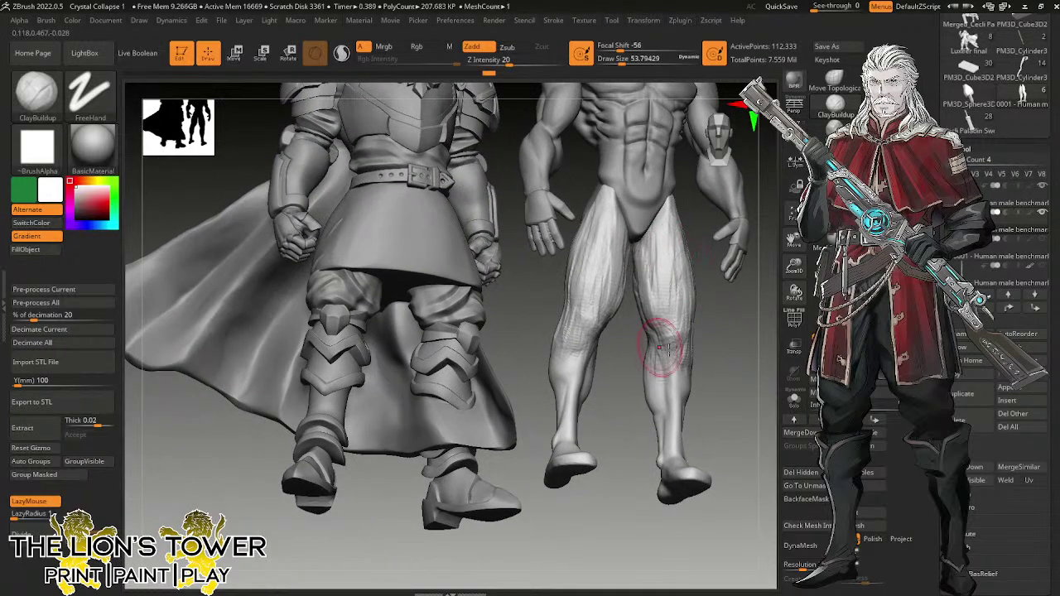
# Build up the outer and rear thighs and the backs of the knees with ClayBuildup strokes.
pyautogui.moveTo(732, 377)
pyautogui.mouseDown()
pyautogui.moveTo(745, 379)
pyautogui.moveTo(764, 356)
pyautogui.mouseUp()
pyautogui.moveTo(734, 323); pyautogui.dragTo(766, 321)
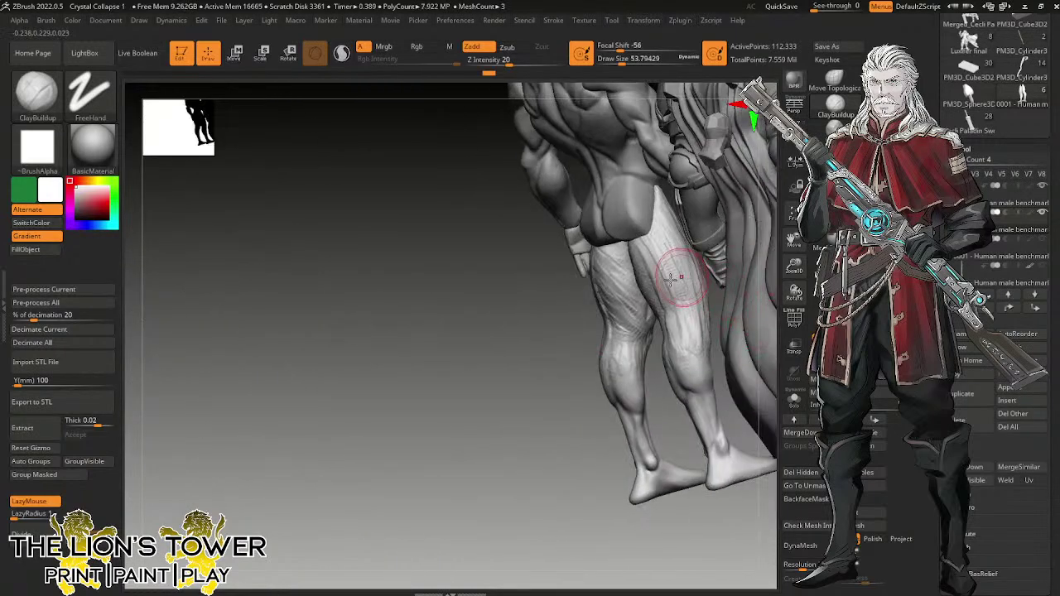
pyautogui.moveTo(621, 333); pyautogui.dragTo(645, 330)
pyautogui.moveTo(619, 239)
pyautogui.mouseDown()
pyautogui.moveTo(609, 279)
pyautogui.moveTo(599, 260)
pyautogui.mouseUp()
pyautogui.moveTo(653, 289)
pyautogui.mouseDown()
pyautogui.moveTo(649, 258)
pyautogui.moveTo(669, 273)
pyautogui.moveTo(684, 312)
pyautogui.mouseUp()
# Thicken the rear thighs and carry the clay strokes down over the backs of the knees to the upper calves.
pyautogui.keyDown('alt'); pyautogui.moveTo(730, 344); pyautogui.dragTo(543, 342); pyautogui.keyUp('alt')
pyautogui.moveTo(710, 220); pyautogui.dragTo(503, 338)
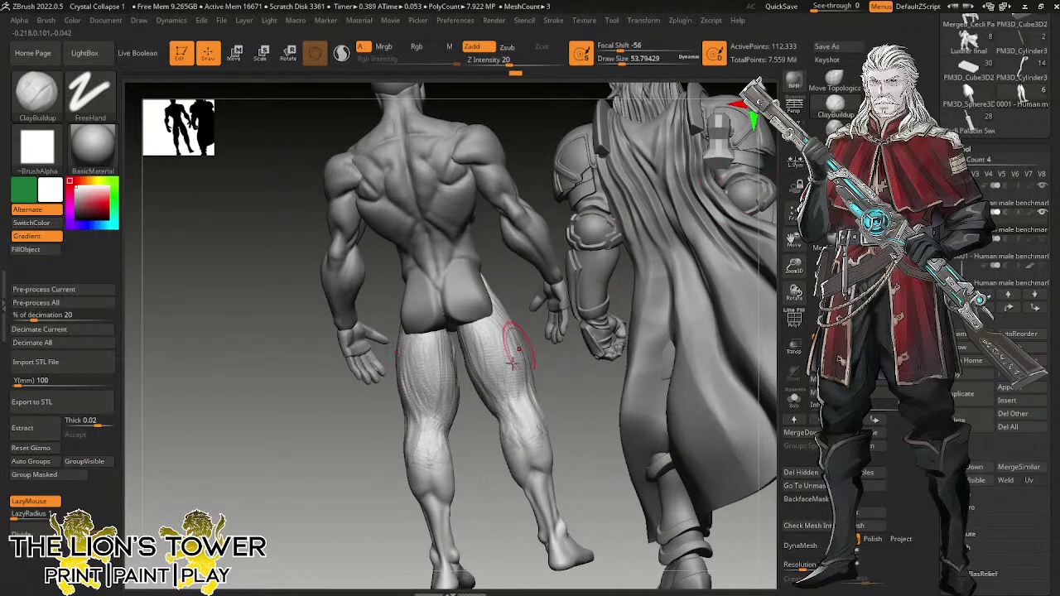
pyautogui.moveTo(555, 431); pyautogui.dragTo(605, 430)
pyautogui.moveTo(531, 399); pyautogui.dragTo(508, 416)
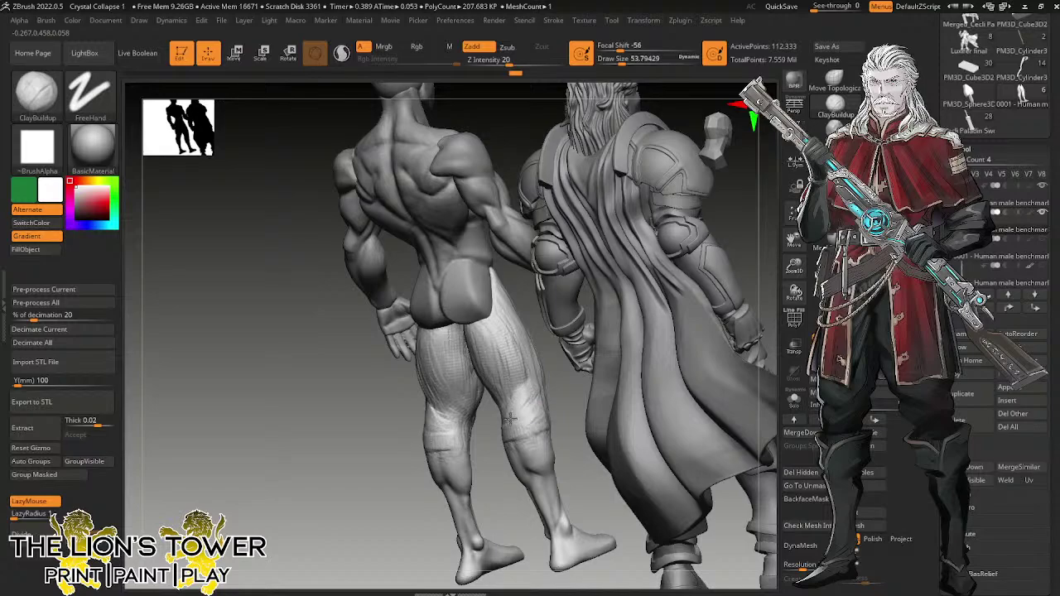
pyautogui.moveTo(532, 372); pyautogui.dragTo(539, 378, button='right')
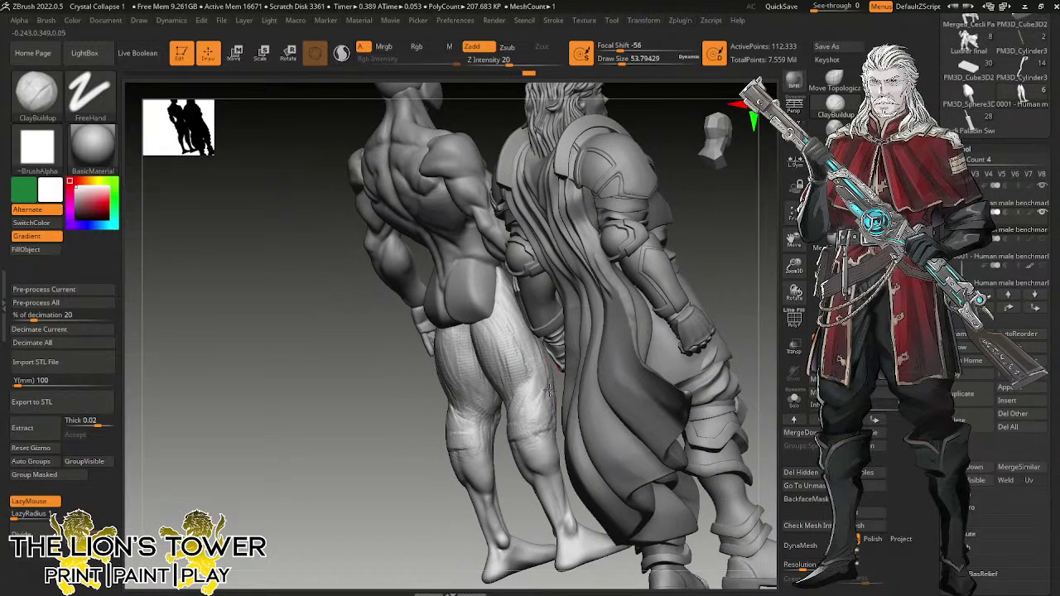
pyautogui.moveTo(509, 447); pyautogui.dragTo(486, 450, button='right')
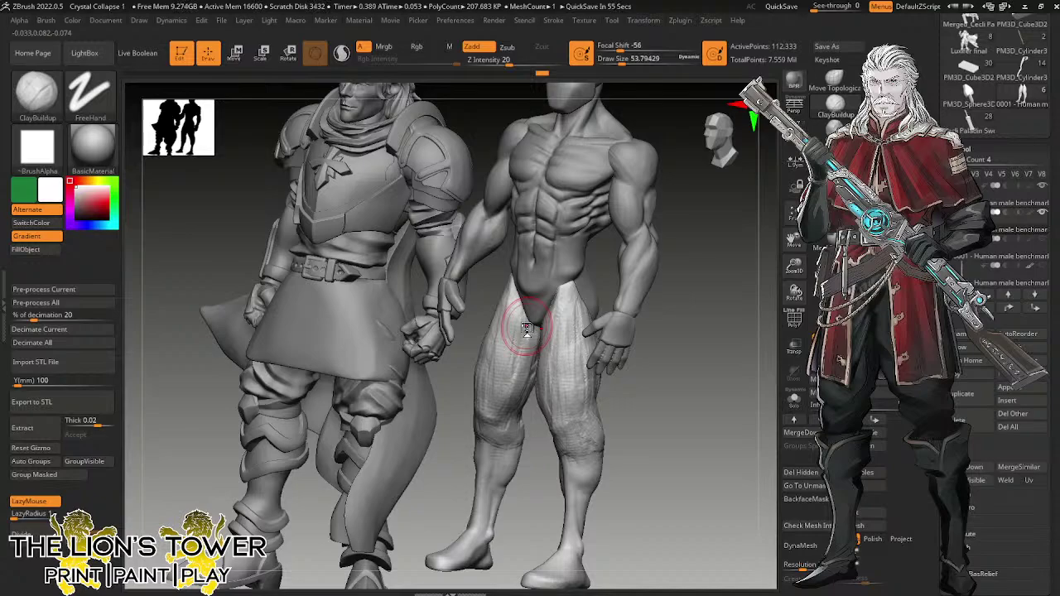
# Fill out the front and inner thighs with lengthwise clay strokes running down to the knees.
pyautogui.moveTo(660, 413); pyautogui.dragTo(684, 399)
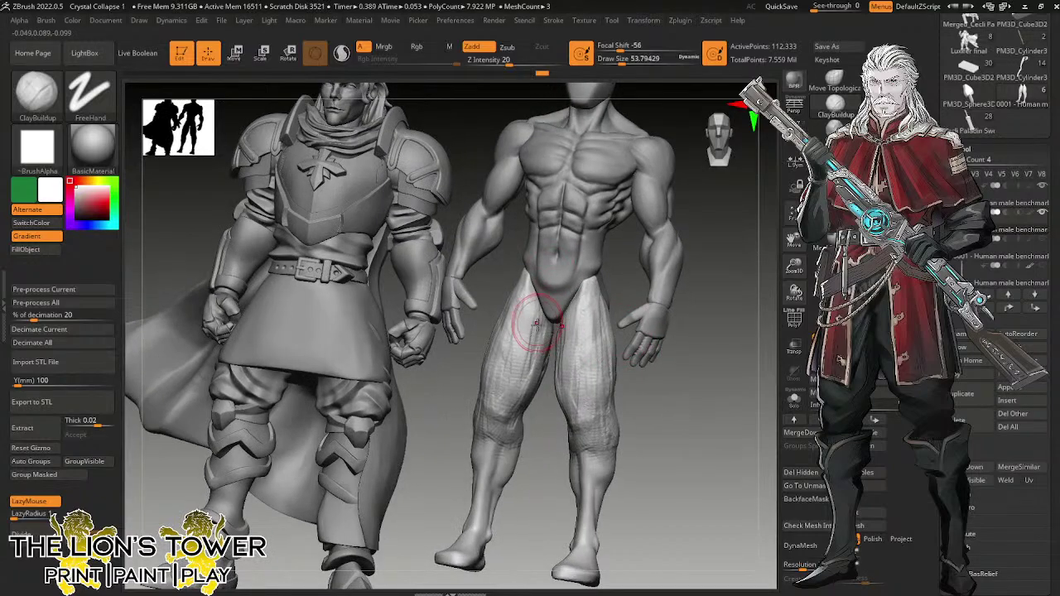
pyautogui.moveTo(537, 323)
pyautogui.mouseDown()
pyautogui.moveTo(546, 319)
pyautogui.moveTo(502, 386)
pyautogui.moveTo(498, 351)
pyautogui.mouseUp()
pyautogui.moveTo(583, 322)
pyautogui.mouseDown()
pyautogui.moveTo(572, 381)
pyautogui.moveTo(569, 329)
pyautogui.moveTo(591, 323)
pyautogui.moveTo(612, 370)
pyautogui.moveTo(603, 397)
pyautogui.mouseUp()
pyautogui.moveTo(675, 404)
pyautogui.mouseDown()
pyautogui.moveTo(609, 394)
pyautogui.moveTo(581, 362)
pyautogui.mouseUp()
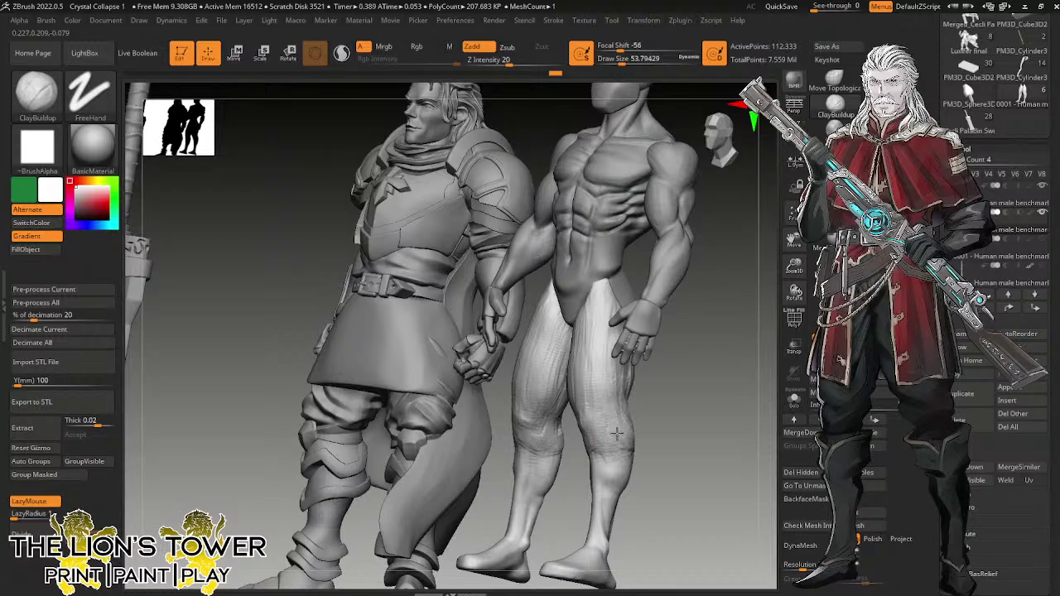
pyautogui.moveTo(689, 418)
pyautogui.mouseDown()
pyautogui.moveTo(621, 410)
pyautogui.moveTo(631, 365)
pyautogui.moveTo(634, 406)
pyautogui.moveTo(650, 389)
pyautogui.mouseUp()
# Build up the outer thighs and the area just below the buttocks with further ClayBuildup strokes.
pyautogui.moveTo(640, 348); pyautogui.dragTo(636, 375)
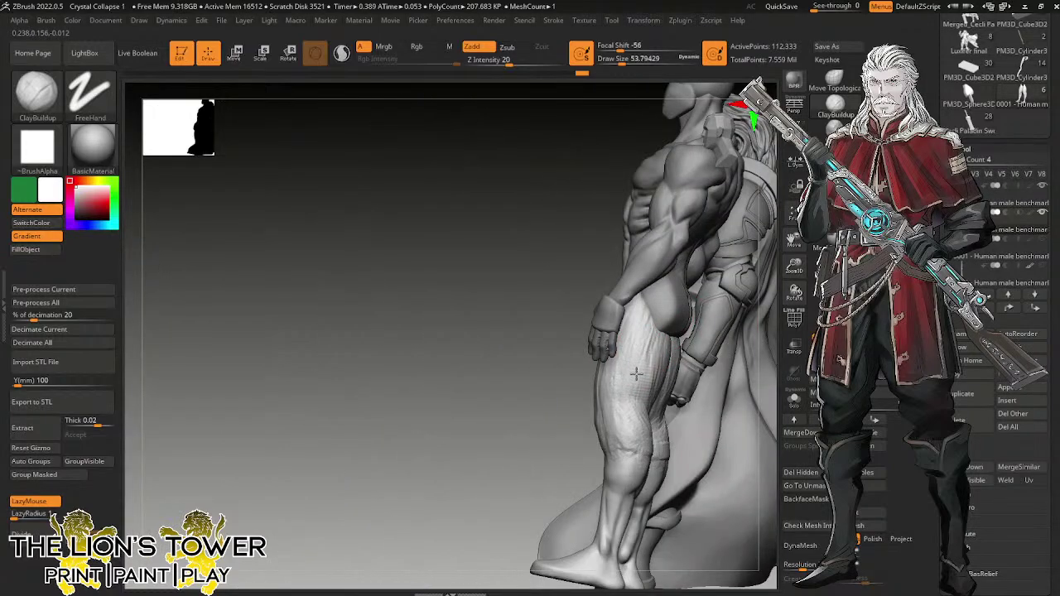
pyautogui.moveTo(587, 421); pyautogui.dragTo(655, 356)
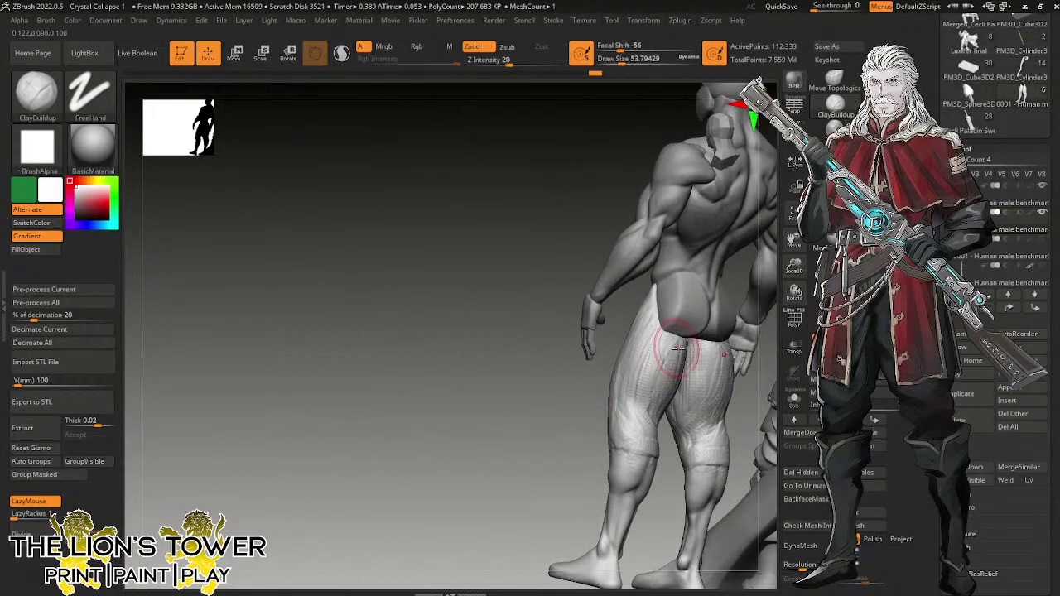
pyautogui.moveTo(630, 440)
pyautogui.mouseDown()
pyautogui.moveTo(643, 447)
pyautogui.moveTo(636, 427)
pyautogui.mouseUp()
pyautogui.moveTo(571, 426); pyautogui.dragTo(619, 405)
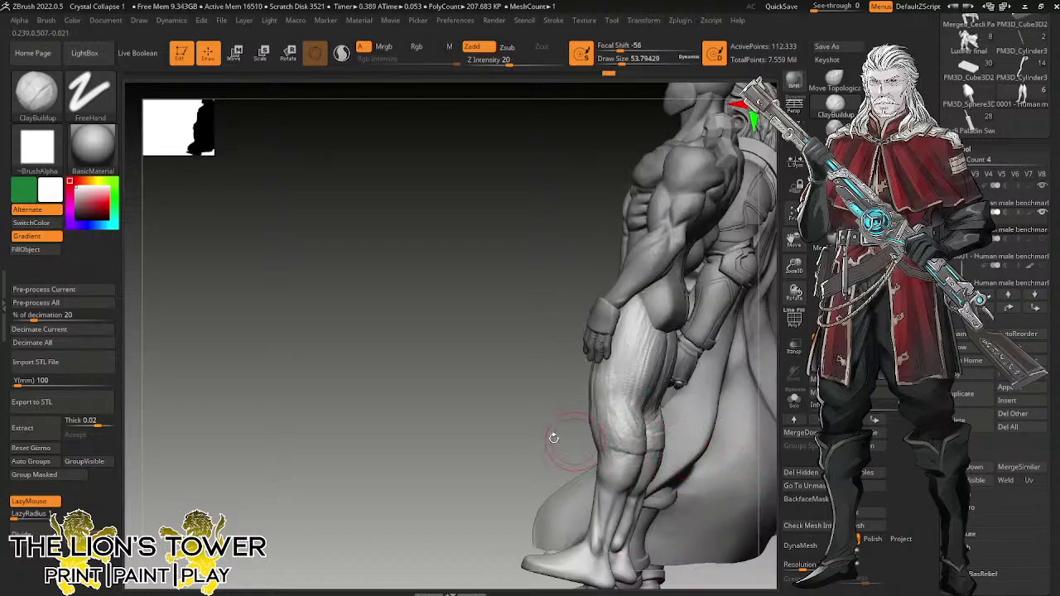
pyautogui.moveTo(552, 437); pyautogui.dragTo(620, 409, button='right')
pyautogui.moveTo(690, 430); pyautogui.dragTo(693, 439, button='right')
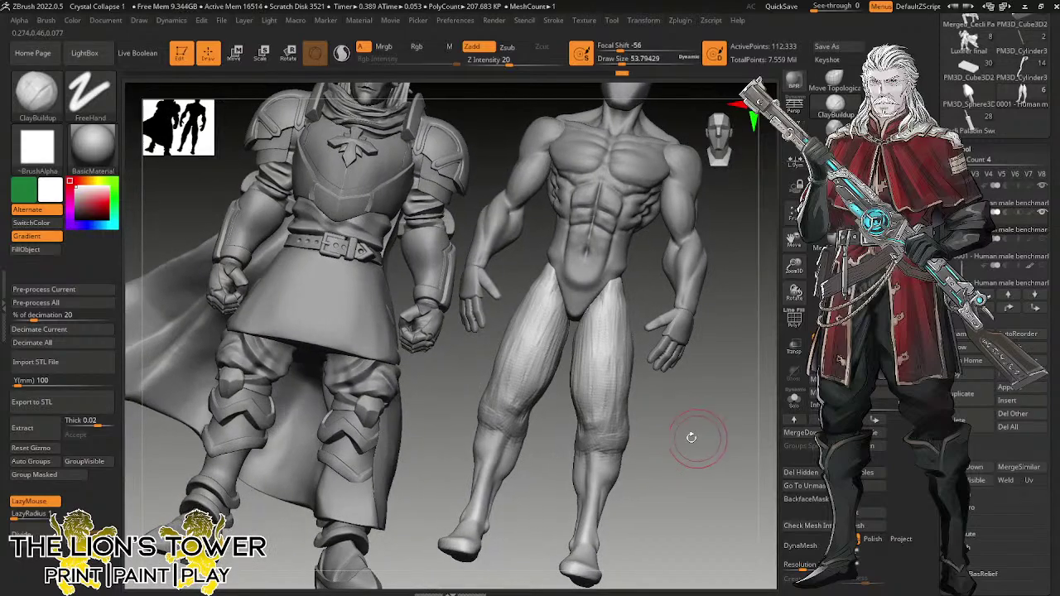
# Reduce the brush's draw size to about 39.1 and build up clay around the fronts of the knees.
pyautogui.moveTo(620, 60); pyautogui.dragTo(618, 59)
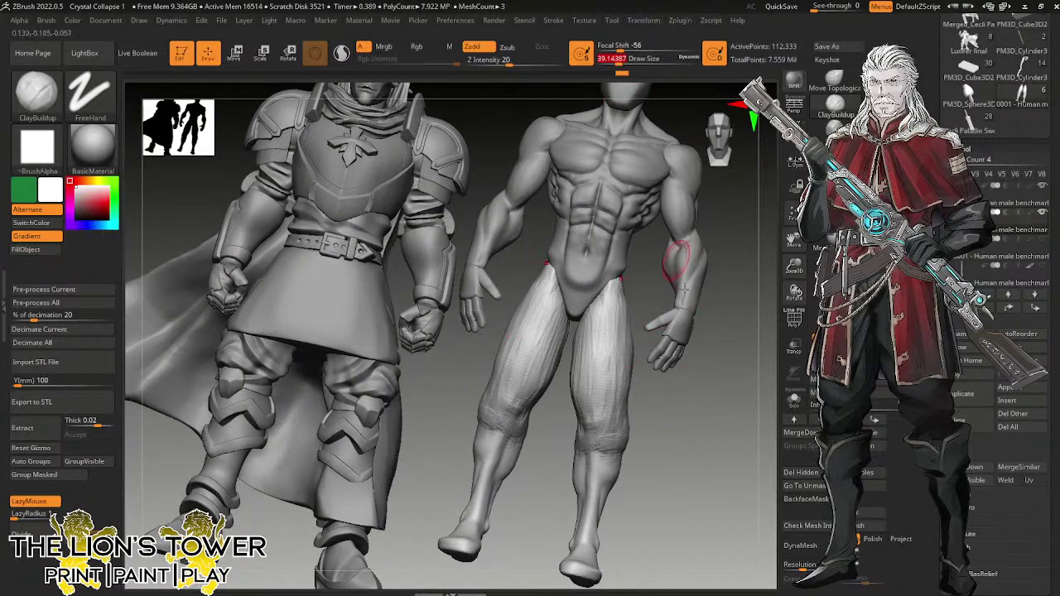
pyautogui.moveTo(620, 412); pyautogui.dragTo(611, 419, button='right')
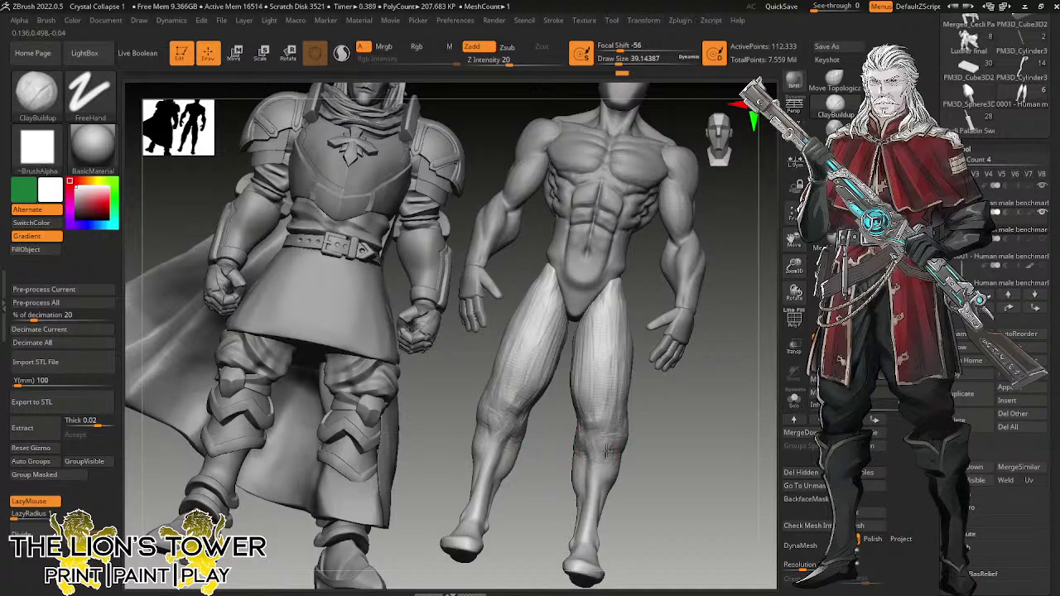
pyautogui.moveTo(606, 451); pyautogui.dragTo(602, 421)
pyautogui.moveTo(694, 428); pyautogui.dragTo(719, 411, button='right')
# Sculpt bulging trouser folds across the lower thighs just above the knees, wrapping them around the outer sides.
pyautogui.moveTo(794, 240)
pyautogui.mouseDown()
pyautogui.moveTo(795, 280)
pyautogui.moveTo(788, 234)
pyautogui.mouseUp()
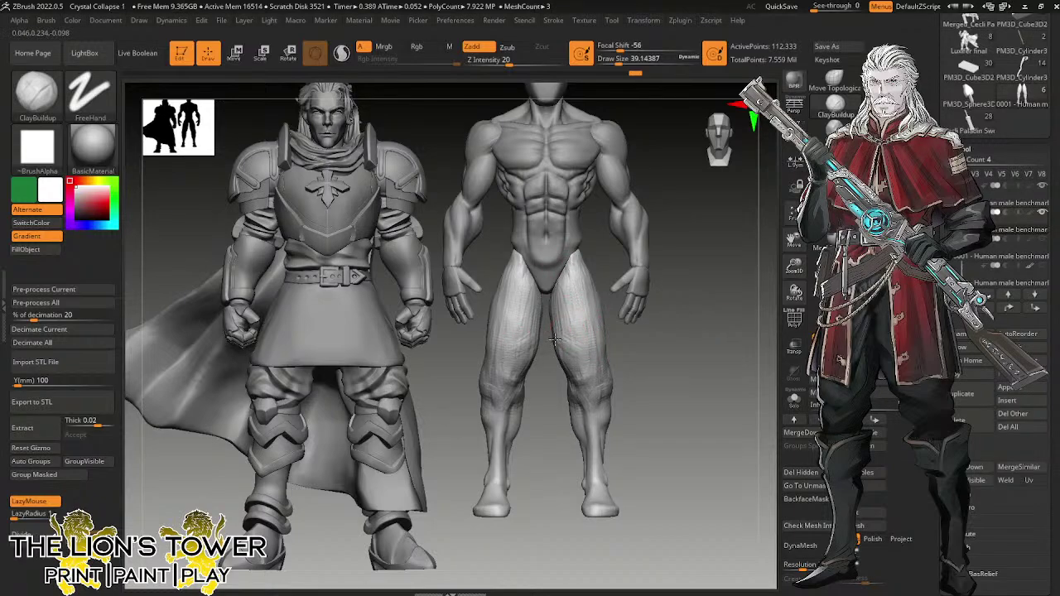
pyautogui.moveTo(576, 352); pyautogui.dragTo(588, 359, button='right')
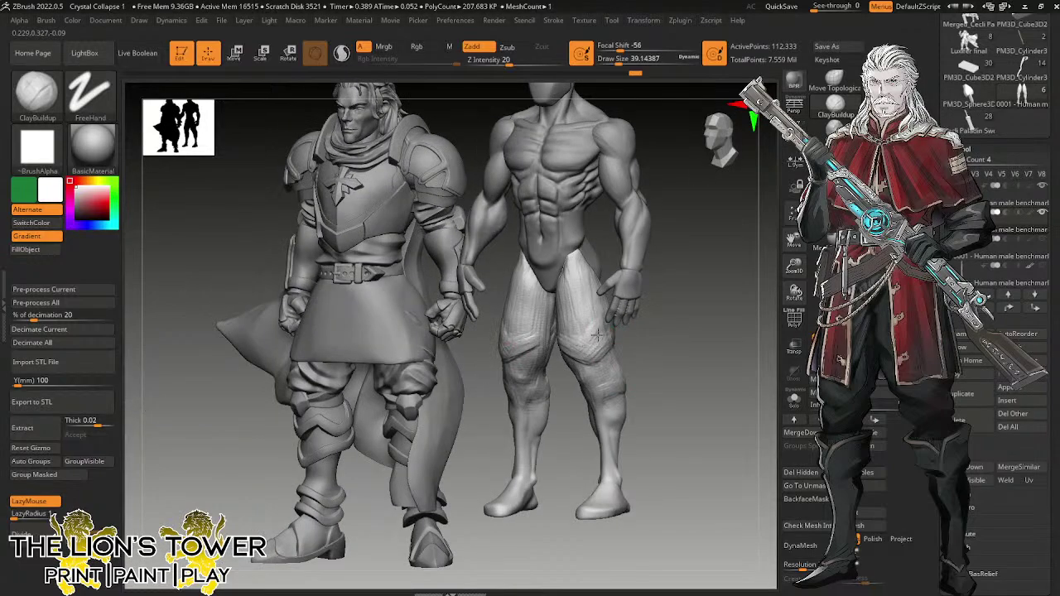
pyautogui.moveTo(594, 345); pyautogui.dragTo(635, 326, button='right')
pyautogui.moveTo(738, 221); pyautogui.dragTo(679, 262)
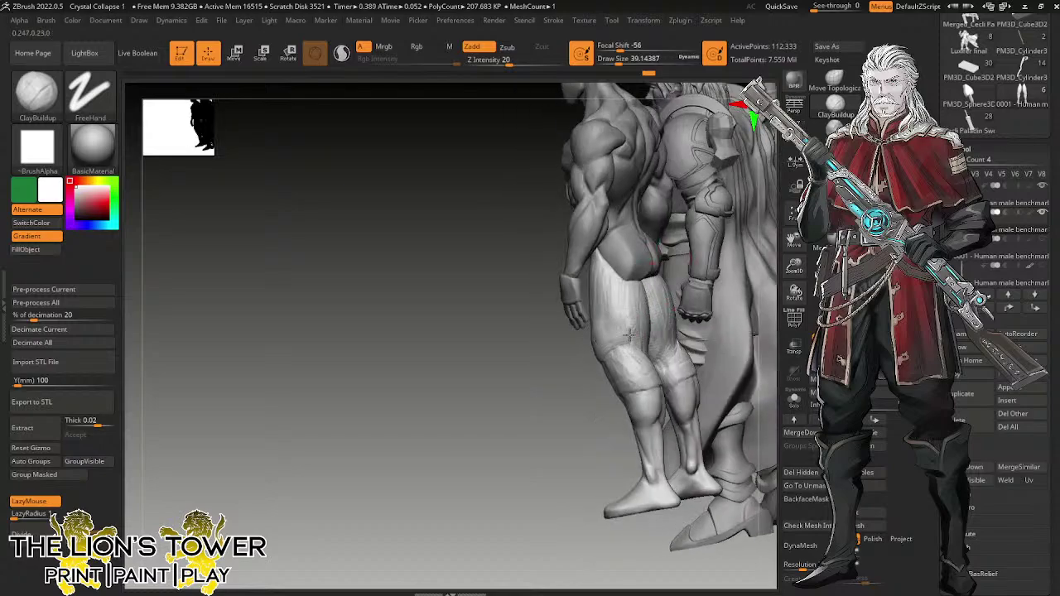
pyautogui.moveTo(631, 335)
pyautogui.mouseDown(button='right')
pyautogui.moveTo(655, 330)
pyautogui.moveTo(612, 349)
pyautogui.moveTo(669, 364)
pyautogui.mouseUp(button='right')
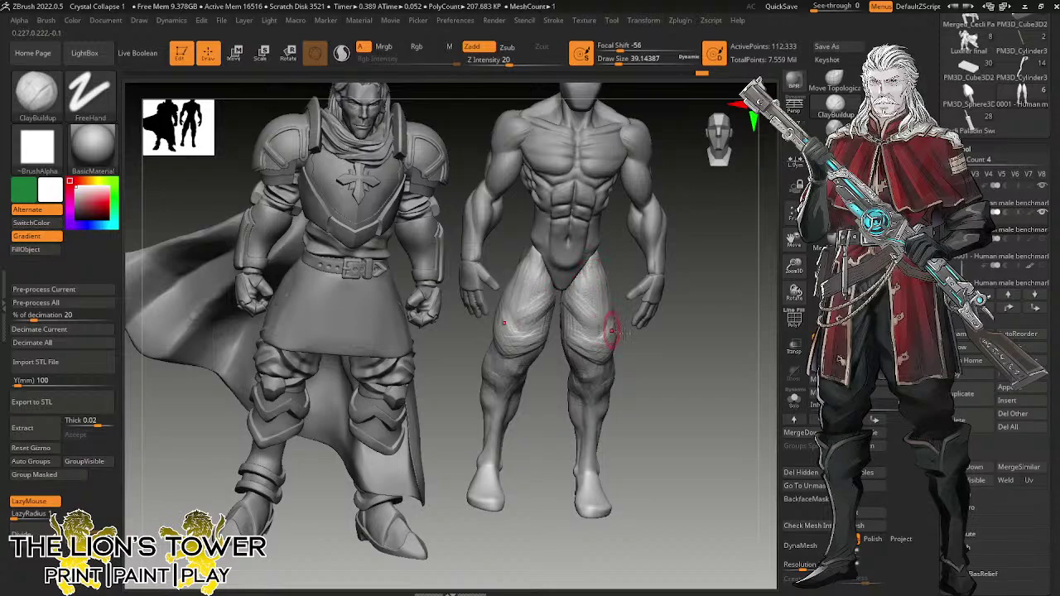
# Add diagonal fold strokes over the front of the thighs and carry them around the outer upper thighs.
pyautogui.moveTo(597, 316); pyautogui.dragTo(597, 310, button='right')
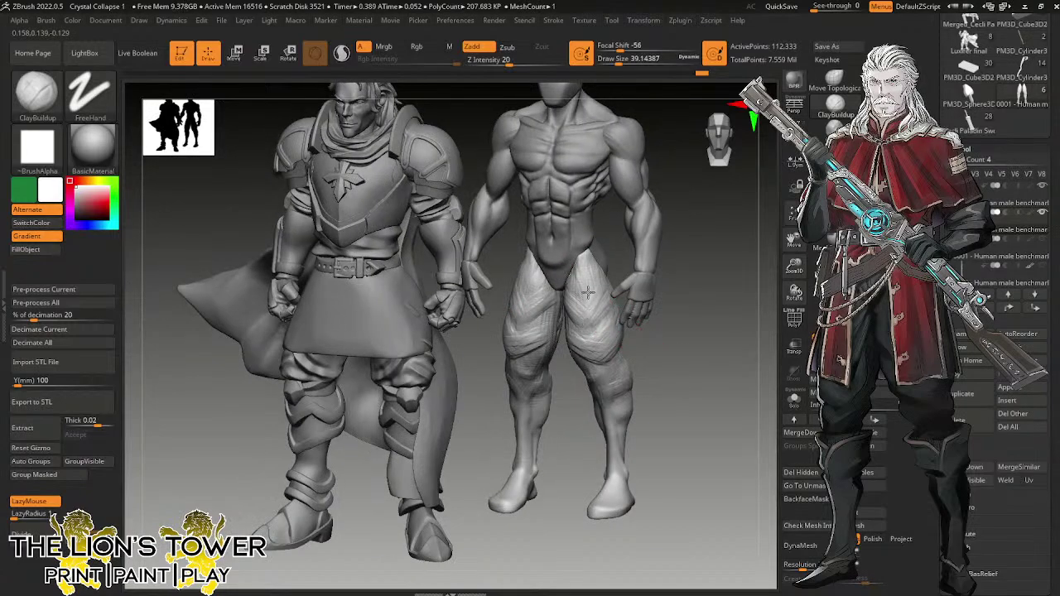
pyautogui.moveTo(701, 307); pyautogui.dragTo(431, 302, button='right')
pyautogui.moveTo(634, 327); pyautogui.dragTo(704, 319, button='right')
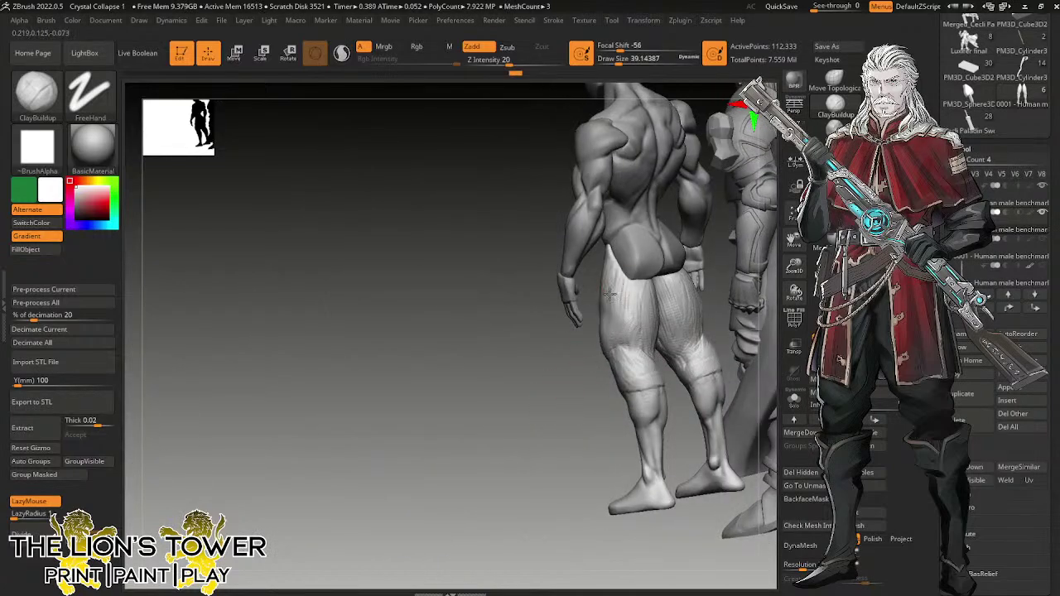
pyautogui.moveTo(587, 363); pyautogui.dragTo(618, 331, button='right')
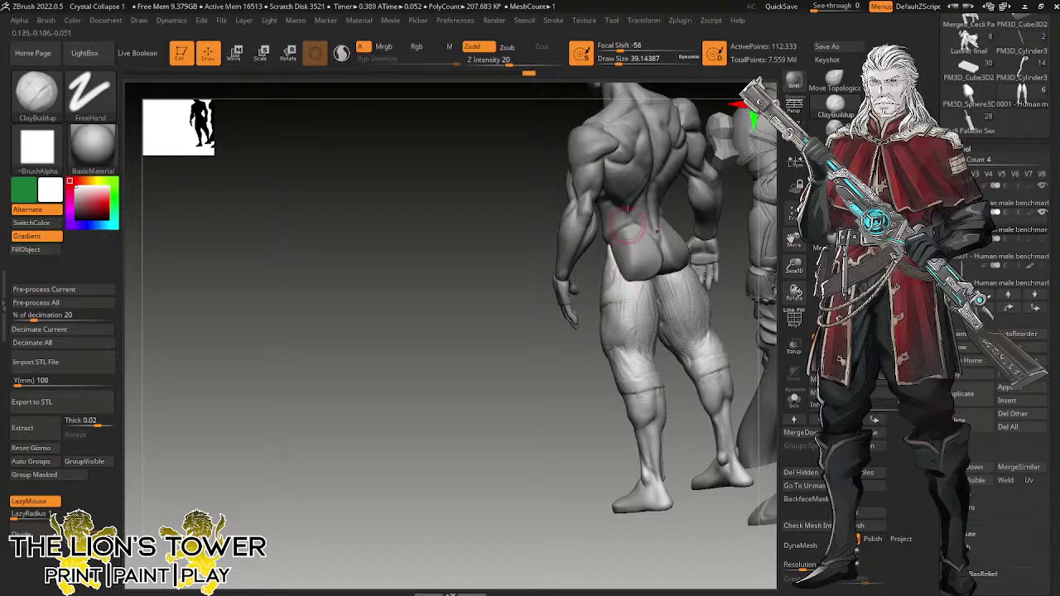
# Turn on Sculptris Pro and sculpt cloth folds around the rear upper thighs below the buttocks.
pyautogui.click(342, 53)
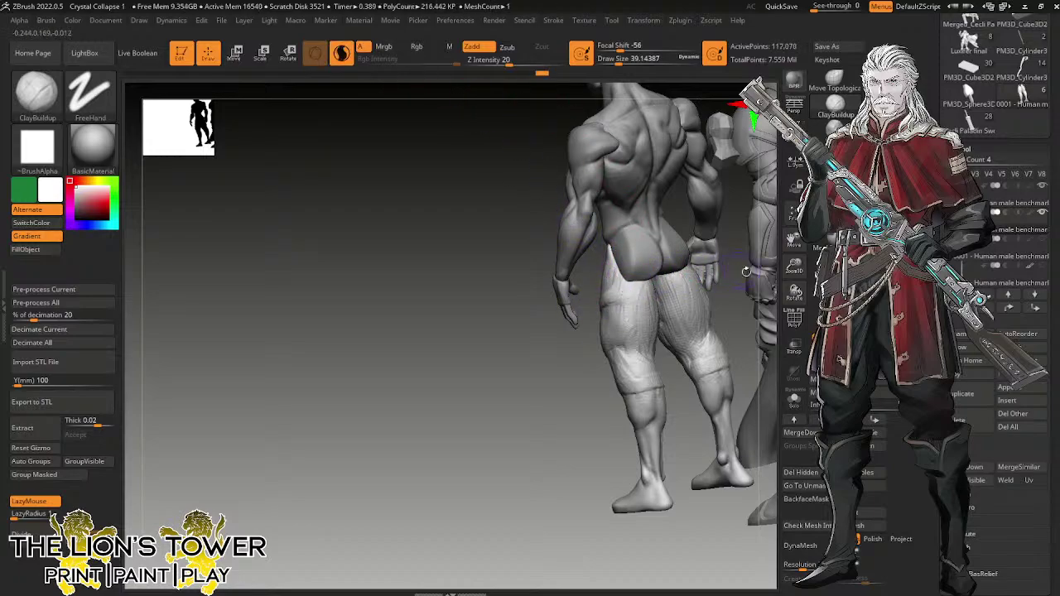
pyautogui.moveTo(710, 296); pyautogui.dragTo(673, 281, button='right')
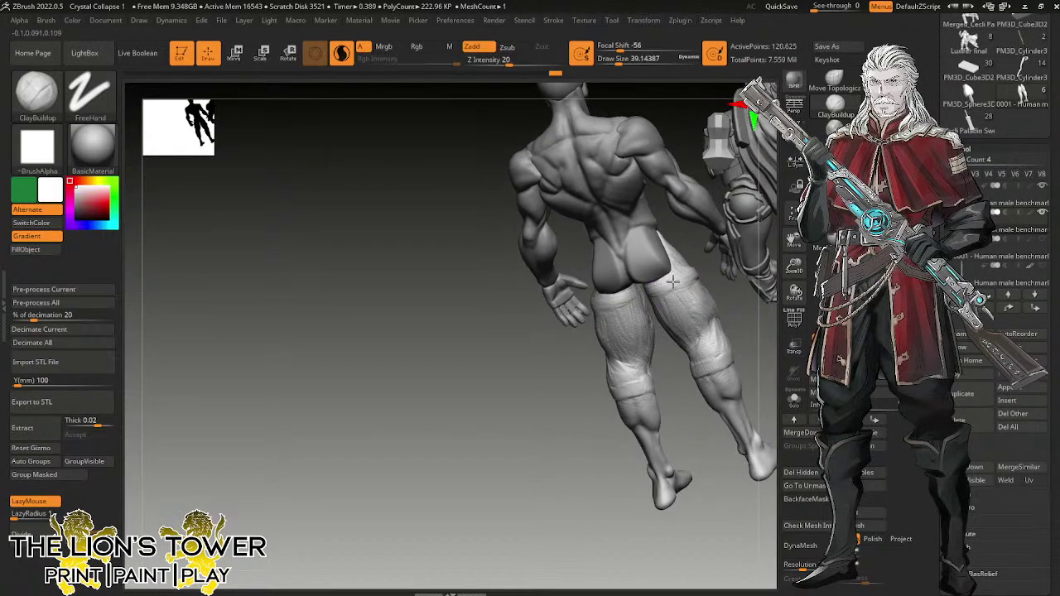
pyautogui.moveTo(669, 295)
pyautogui.mouseDown()
pyautogui.moveTo(668, 307)
pyautogui.moveTo(691, 309)
pyautogui.mouseUp()
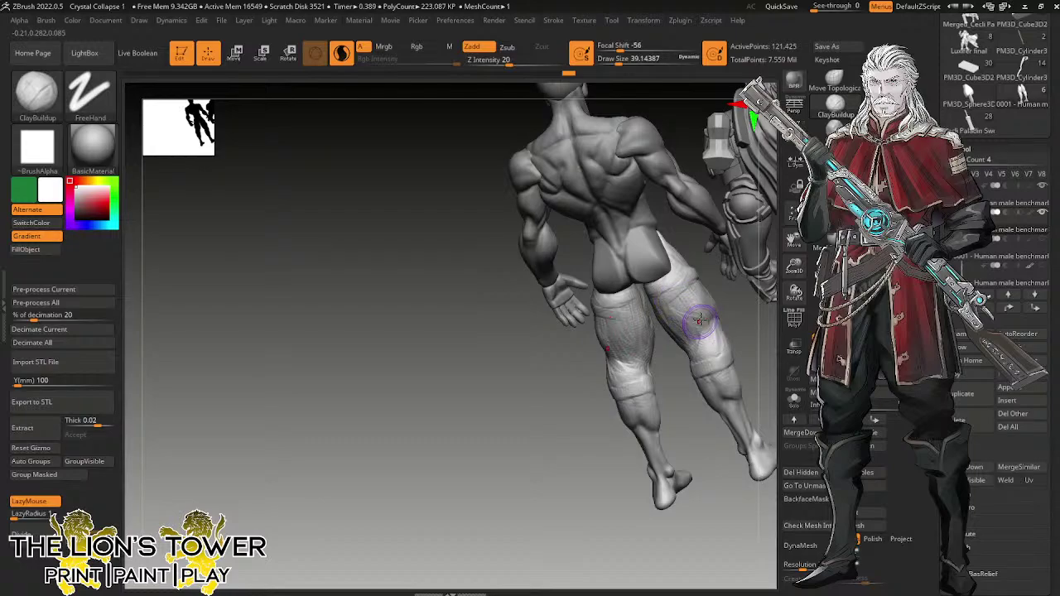
pyautogui.moveTo(704, 323)
pyautogui.mouseDown(button='right')
pyautogui.moveTo(708, 337)
pyautogui.moveTo(746, 278)
pyautogui.mouseUp(button='right')
pyautogui.moveTo(769, 316)
pyautogui.mouseDown(button='right')
pyautogui.moveTo(697, 308)
pyautogui.moveTo(716, 323)
pyautogui.moveTo(712, 334)
pyautogui.moveTo(722, 271)
pyautogui.mouseUp(button='right')
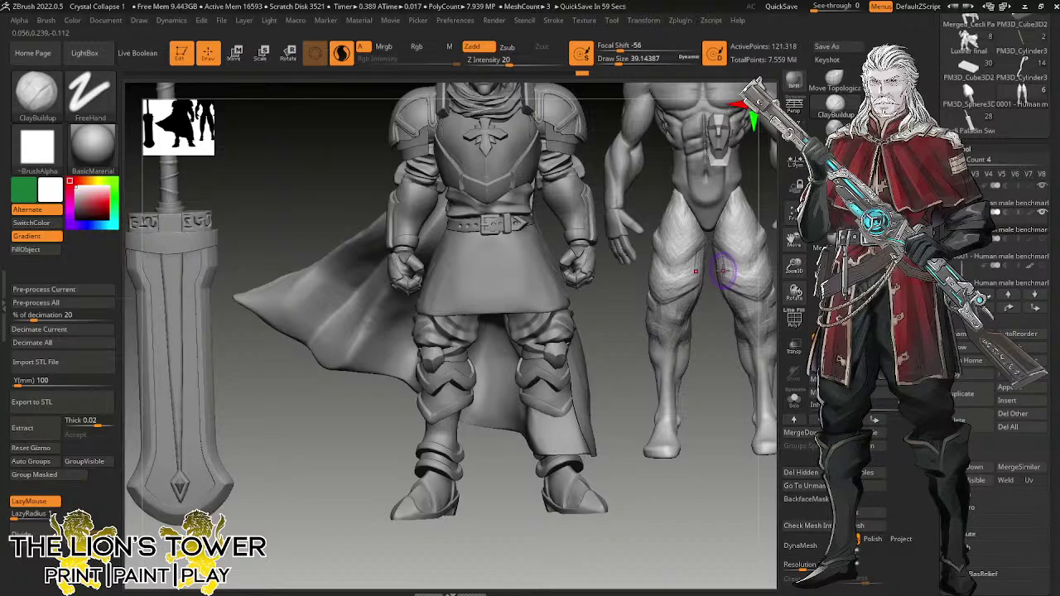
# Sculpt folds on the front of the thighs from above the knees up to the groin, carving recesses between them.
pyautogui.keyDown('alt'); pyautogui.moveTo(723, 271); pyautogui.dragTo(714, 344, button='right'); pyautogui.keyUp('alt')
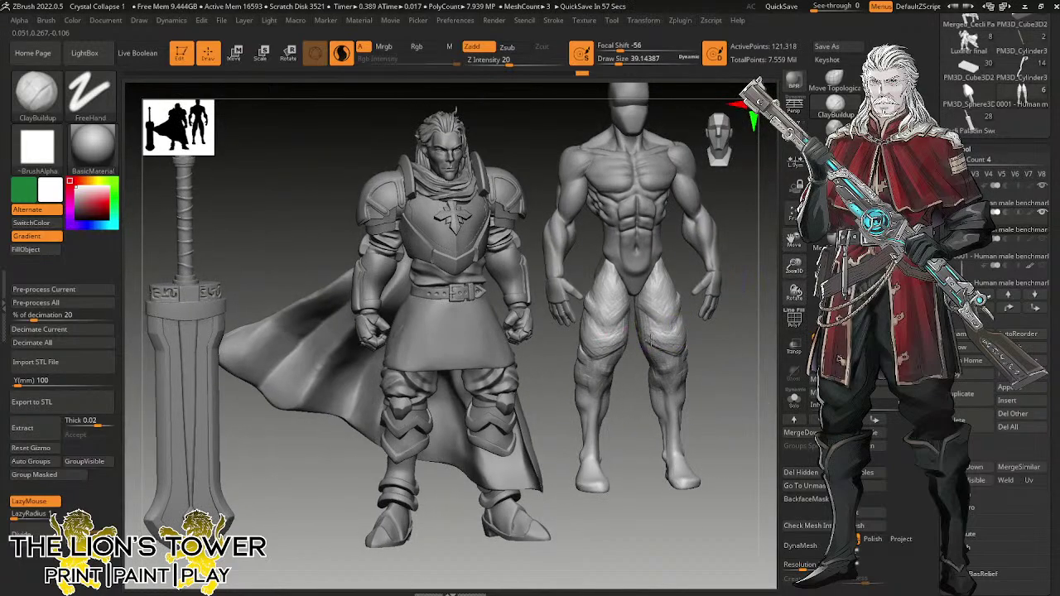
pyautogui.moveTo(663, 329); pyautogui.dragTo(668, 341)
pyautogui.moveTo(734, 337); pyautogui.dragTo(719, 338, button='right')
pyautogui.moveTo(692, 351)
pyautogui.mouseDown()
pyautogui.moveTo(669, 307)
pyautogui.moveTo(678, 290)
pyautogui.mouseUp()
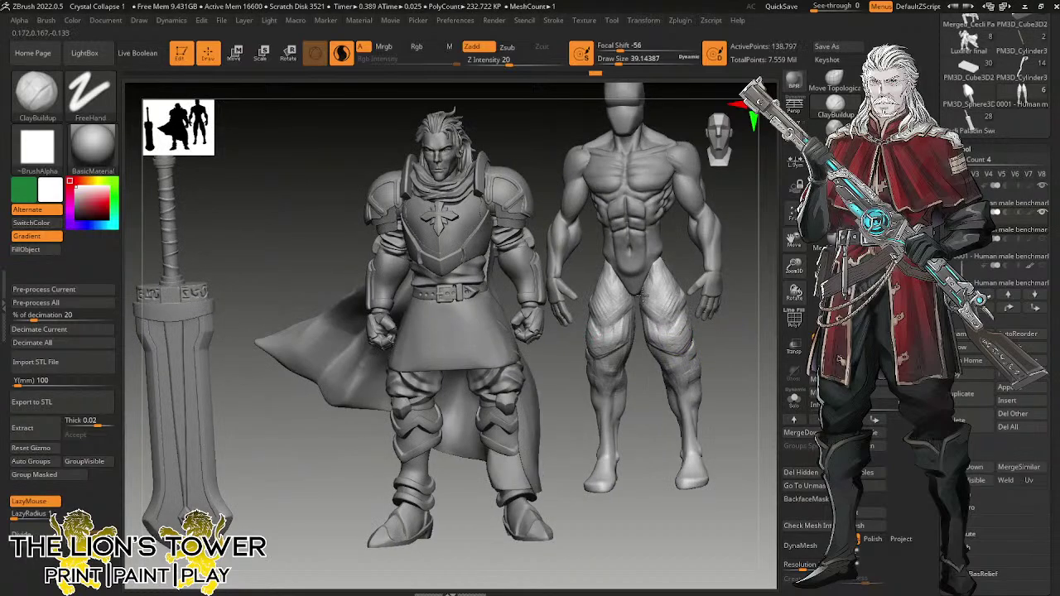
pyautogui.moveTo(678, 300)
pyautogui.mouseDown(button='right')
pyautogui.moveTo(685, 288)
pyautogui.moveTo(661, 290)
pyautogui.mouseUp(button='right')
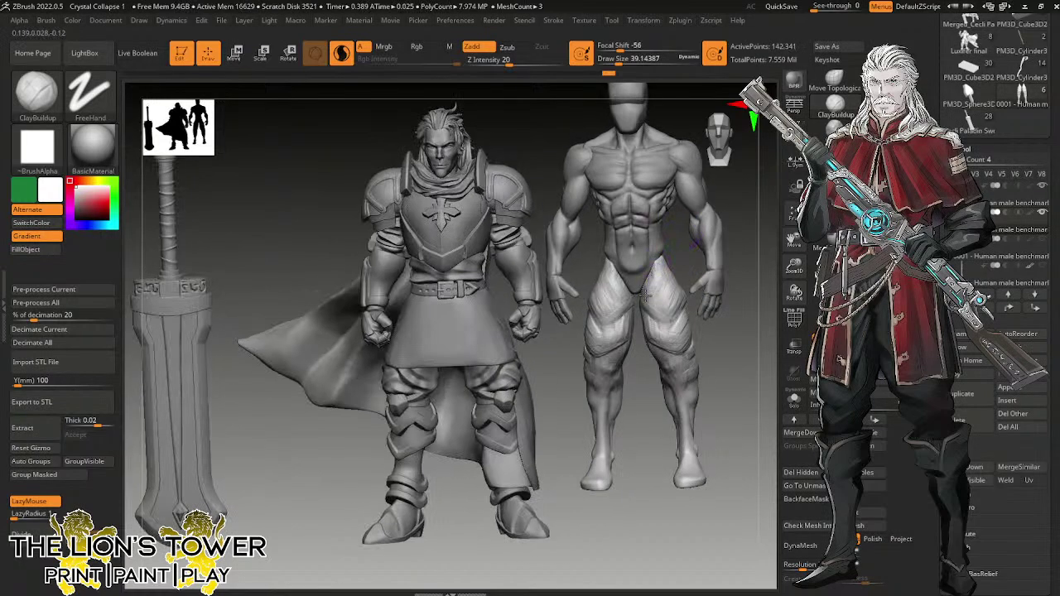
pyautogui.keyDown('alt'); pyautogui.click(658, 286); pyautogui.keyUp('alt')
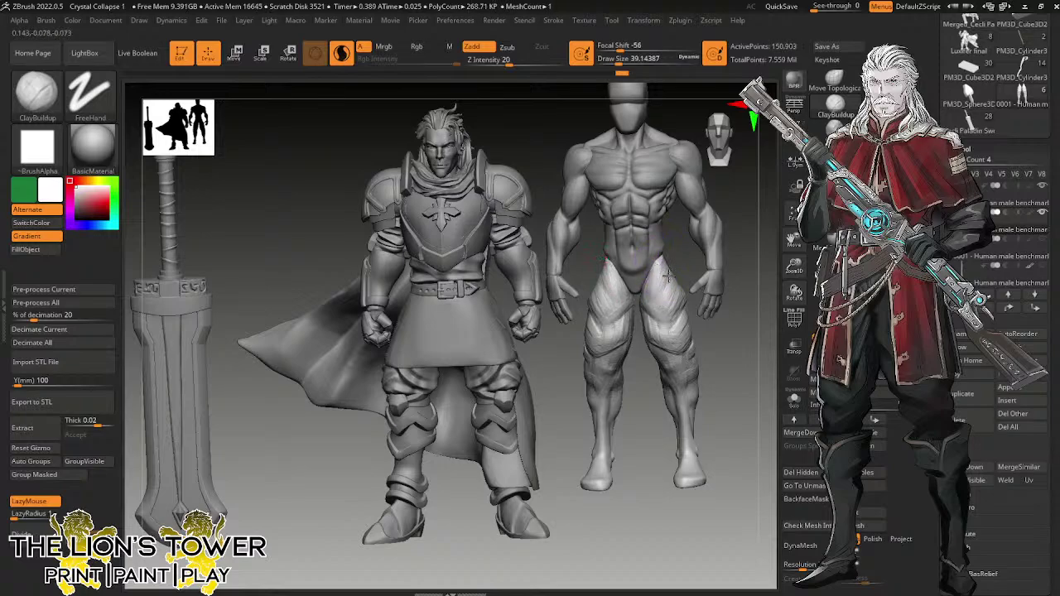
pyautogui.moveTo(664, 283); pyautogui.dragTo(646, 300, button='right')
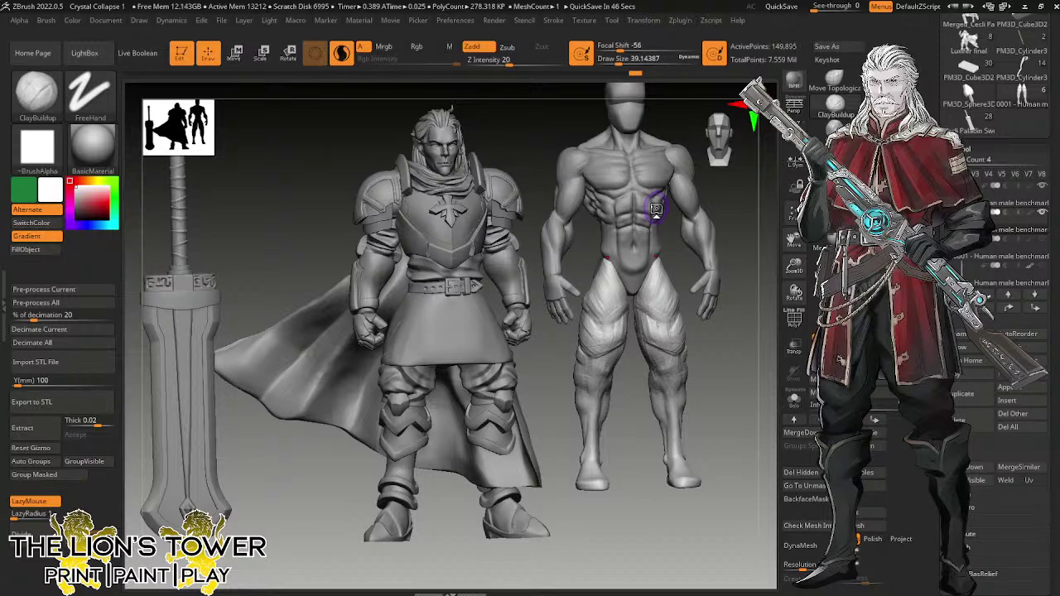
# Refine the diagonal folds on the front and inner thighs with short ClayBuildup strokes.
pyautogui.moveTo(716, 362); pyautogui.dragTo(749, 363)
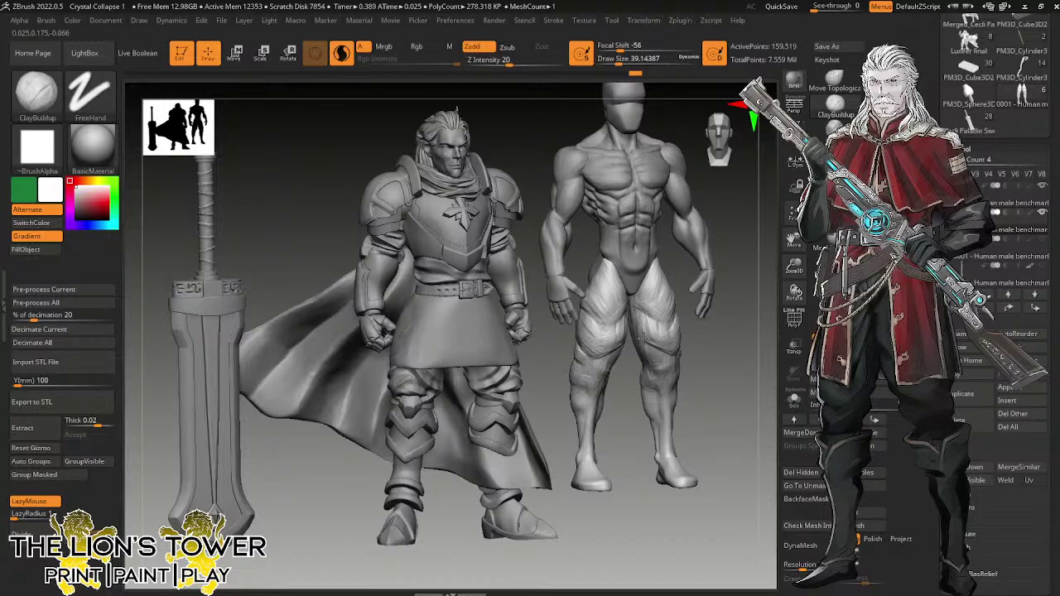
pyautogui.moveTo(664, 326); pyautogui.dragTo(659, 326)
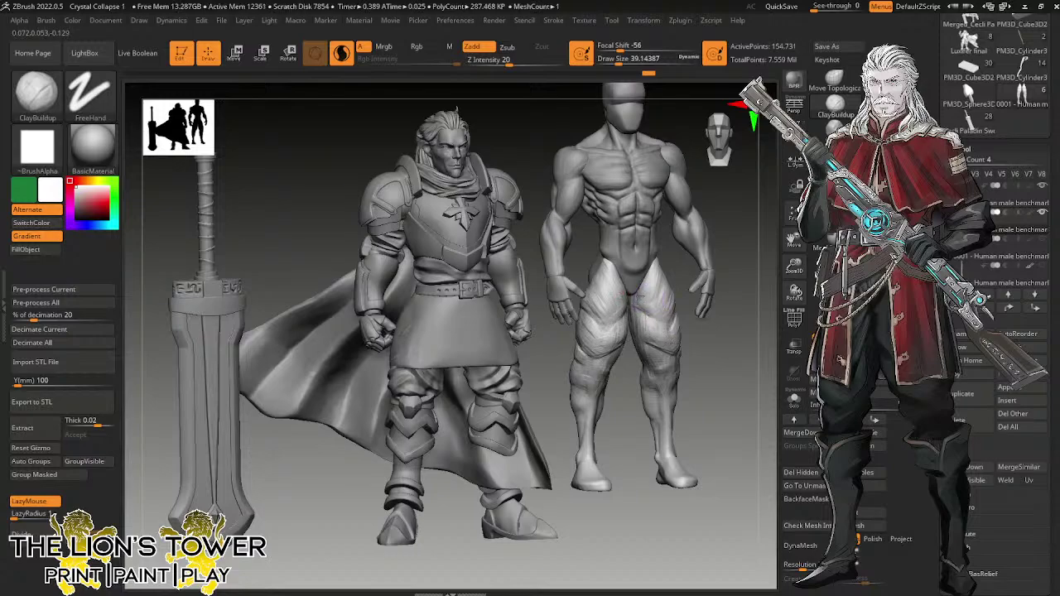
pyautogui.moveTo(720, 345); pyautogui.dragTo(709, 345)
pyautogui.moveTo(620, 301); pyautogui.dragTo(611, 309)
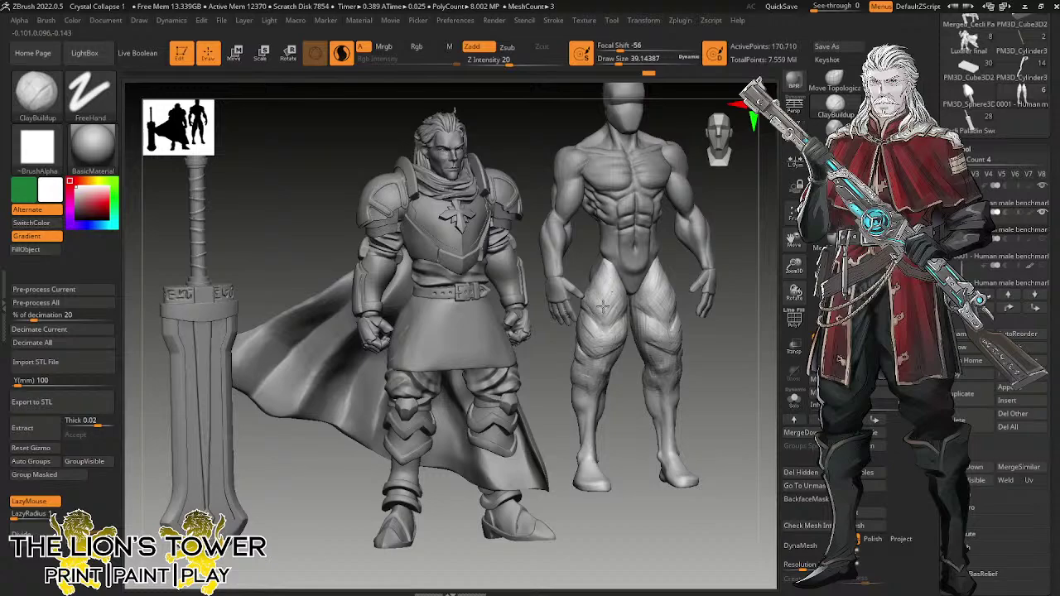
# Sculpt trouser folds around the outer sides of the lower thighs and knees.
pyautogui.moveTo(740, 338)
pyautogui.mouseDown()
pyautogui.moveTo(662, 335)
pyautogui.moveTo(646, 349)
pyautogui.moveTo(709, 386)
pyautogui.moveTo(719, 364)
pyautogui.moveTo(702, 369)
pyautogui.mouseUp()
pyautogui.moveTo(684, 369)
pyautogui.mouseDown()
pyautogui.moveTo(703, 382)
pyautogui.moveTo(691, 386)
pyautogui.mouseUp()
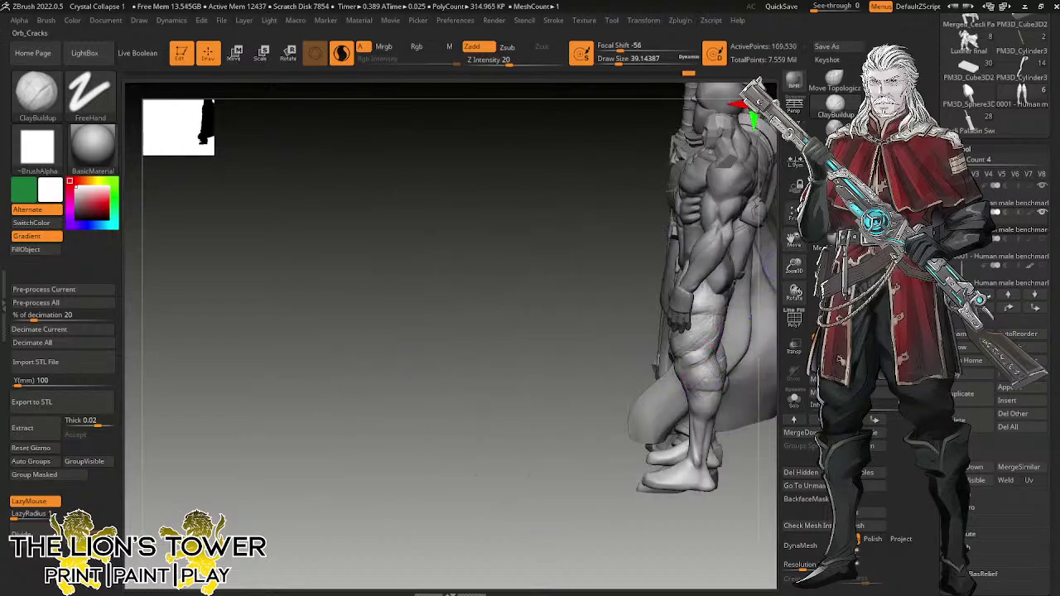
pyautogui.moveTo(796, 241); pyautogui.dragTo(711, 241)
pyautogui.moveTo(750, 358); pyautogui.dragTo(608, 379)
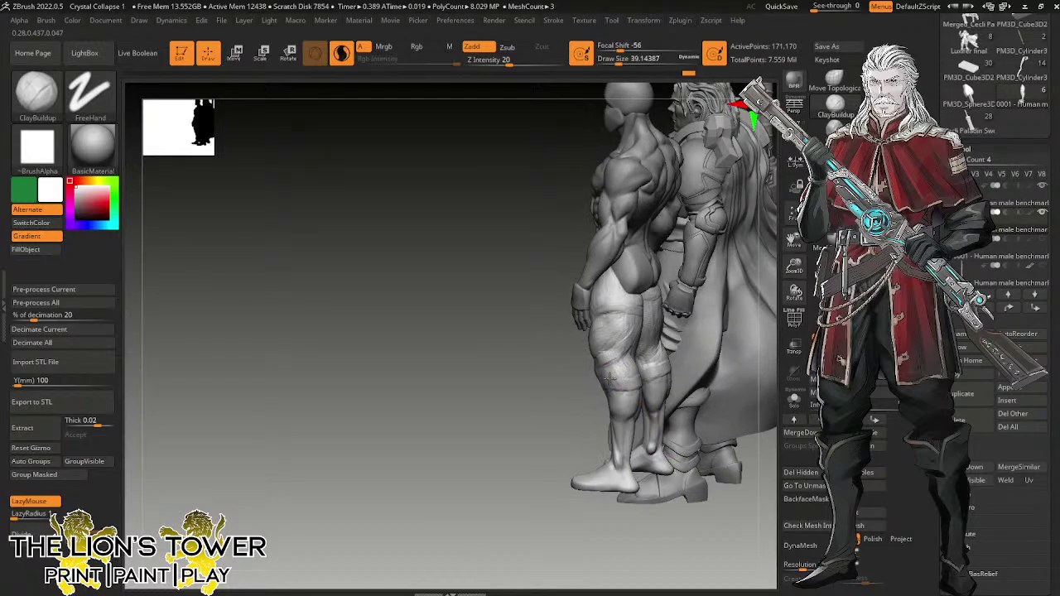
# Sculpt horizontal bunched folds across the backs of the lower thighs and knees.
pyautogui.moveTo(704, 538)
pyautogui.mouseDown()
pyautogui.moveTo(629, 364)
pyautogui.moveTo(668, 342)
pyautogui.moveTo(638, 313)
pyautogui.moveTo(645, 304)
pyautogui.moveTo(653, 323)
pyautogui.moveTo(629, 320)
pyautogui.moveTo(658, 340)
pyautogui.mouseUp()
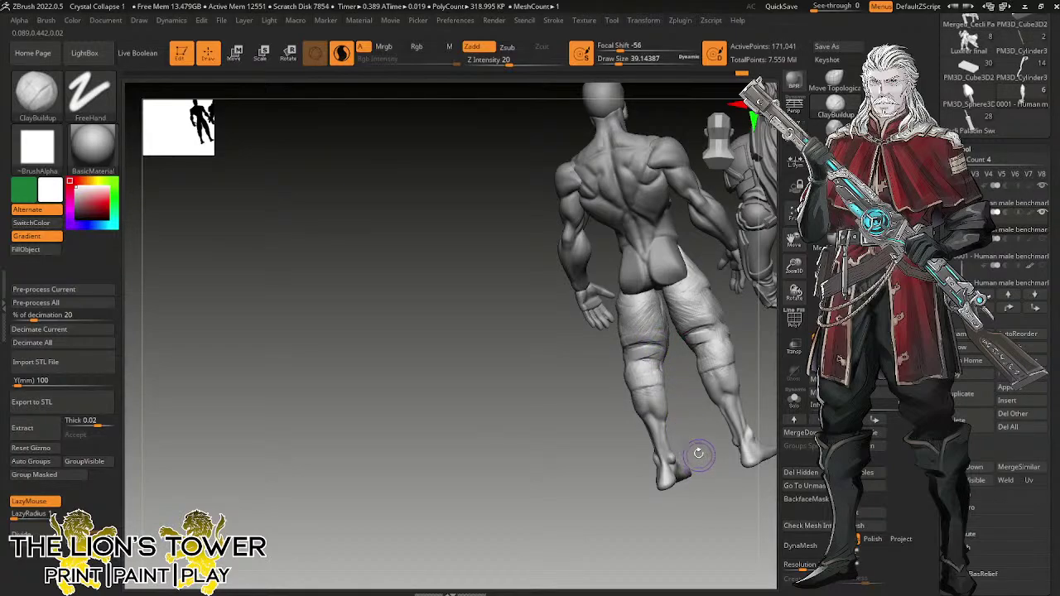
pyautogui.moveTo(698, 453); pyautogui.dragTo(691, 418)
pyautogui.moveTo(649, 333)
pyautogui.mouseDown()
pyautogui.moveTo(626, 343)
pyautogui.moveTo(660, 352)
pyautogui.moveTo(629, 358)
pyautogui.mouseUp()
pyautogui.moveTo(674, 392); pyautogui.dragTo(704, 396)
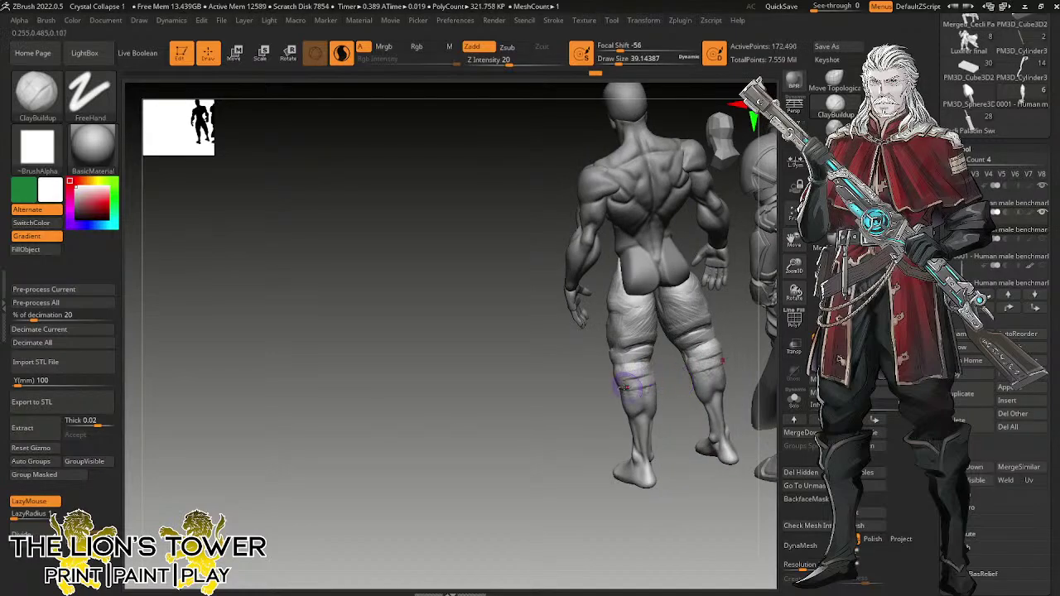
# Build up trouser folds around the sides and backs of the knees and on the inner lower thighs with ClayBuildup.
pyautogui.moveTo(631, 379); pyautogui.dragTo(612, 379, button='right')
pyautogui.moveTo(613, 378); pyautogui.dragTo(635, 382)
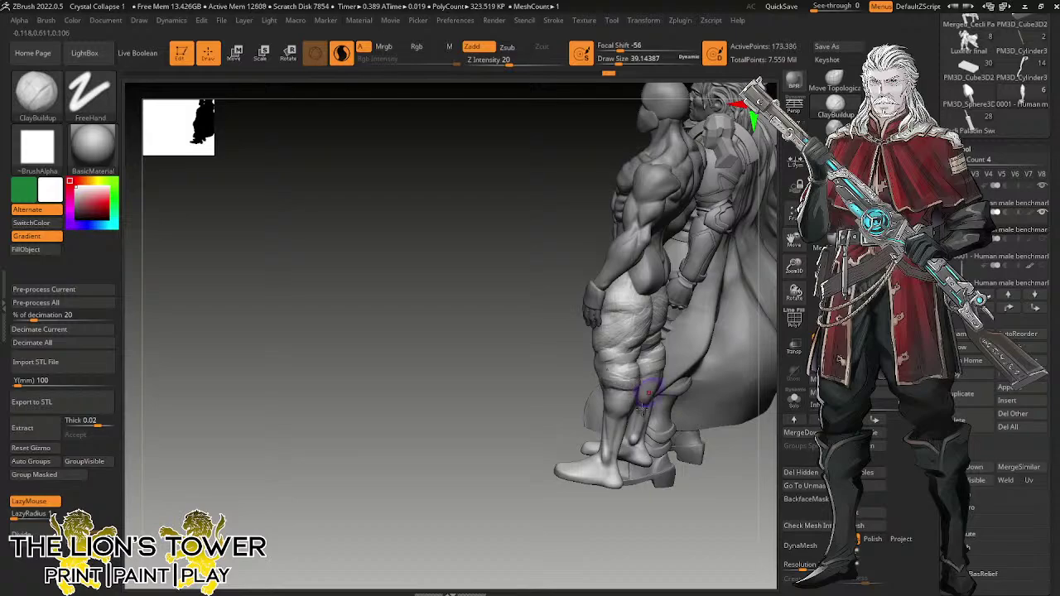
pyautogui.moveTo(661, 511); pyautogui.dragTo(669, 471)
pyautogui.moveTo(588, 378); pyautogui.dragTo(629, 379)
pyautogui.moveTo(620, 379); pyautogui.dragTo(580, 377, button='right')
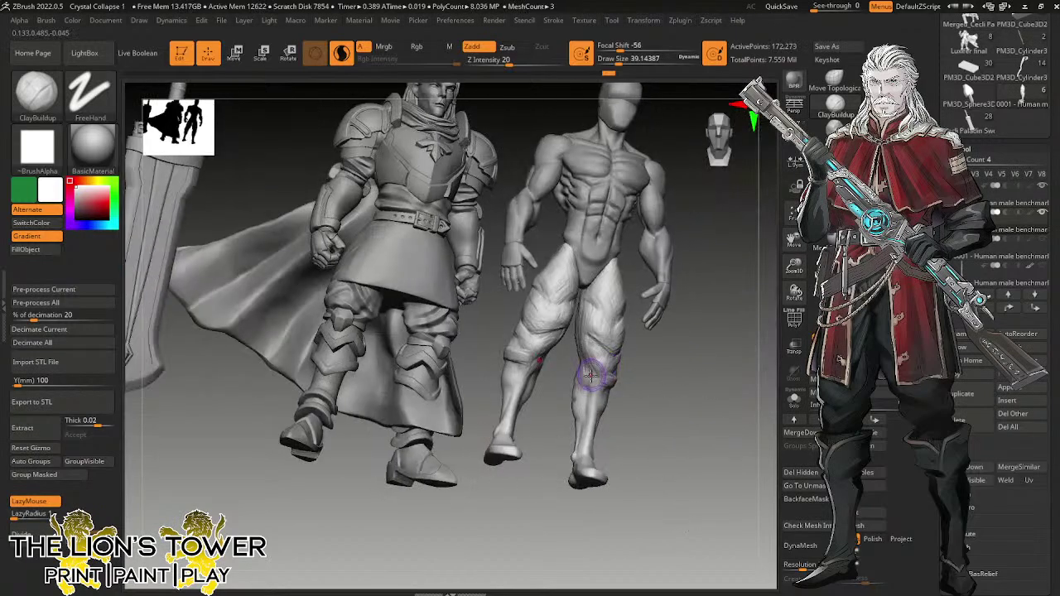
pyautogui.moveTo(646, 379); pyautogui.dragTo(577, 340, button='right')
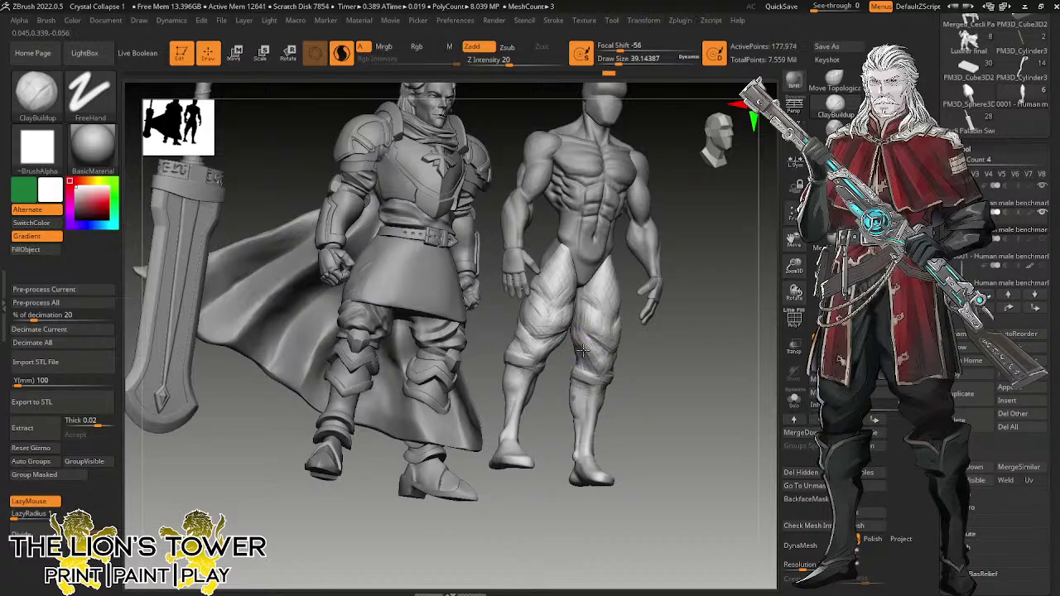
pyautogui.moveTo(577, 371); pyautogui.dragTo(559, 356, button='right')
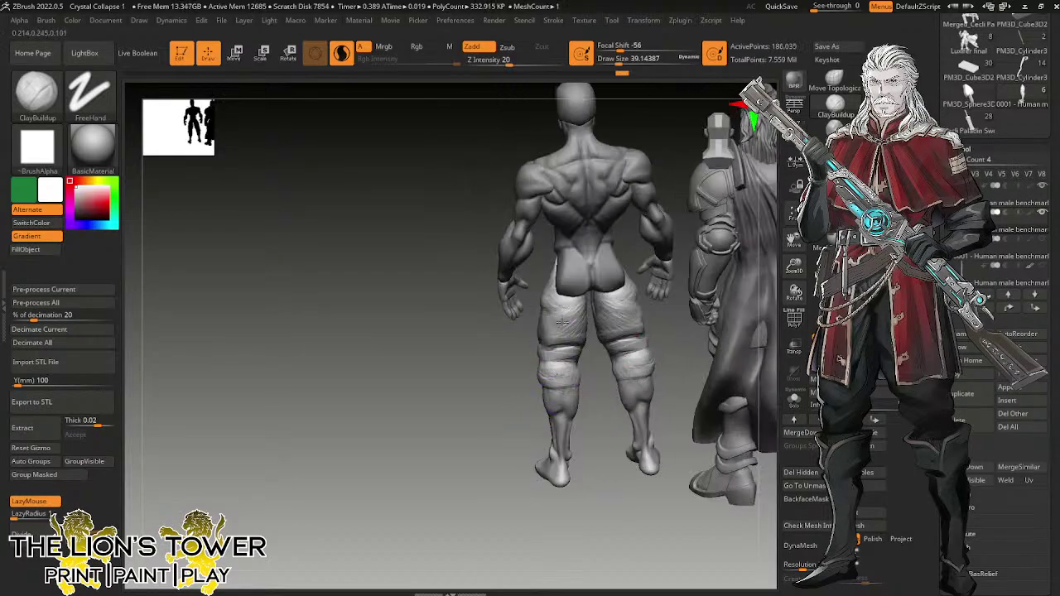
# Add ClayBuildup volume and folds to the backs and outer sides of the thighs below the buttocks.
pyautogui.moveTo(569, 338); pyautogui.dragTo(592, 323, button='right')
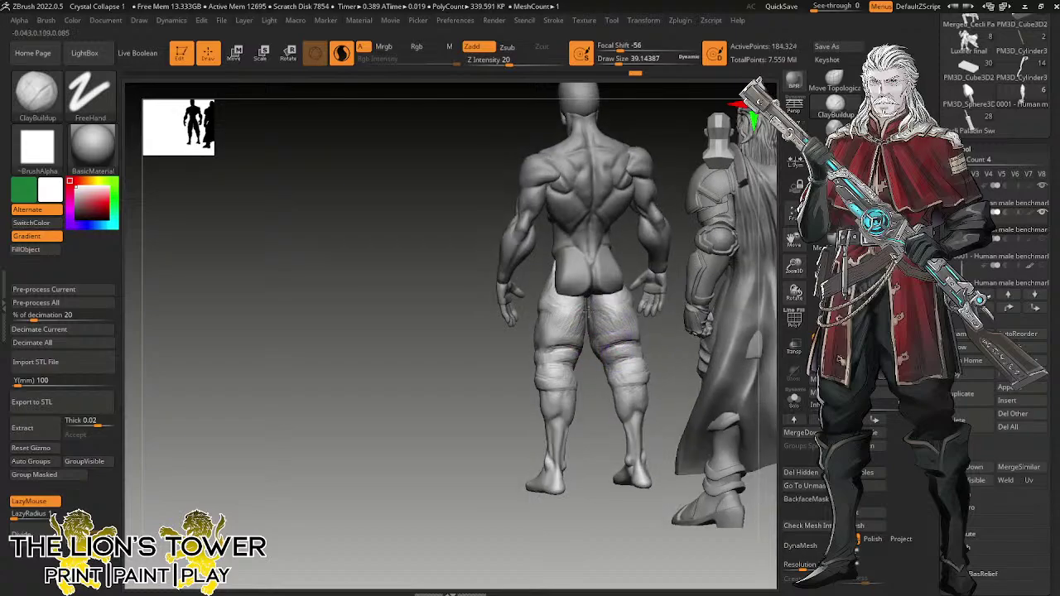
pyautogui.moveTo(598, 337)
pyautogui.mouseDown()
pyautogui.moveTo(617, 336)
pyautogui.moveTo(601, 309)
pyautogui.mouseUp()
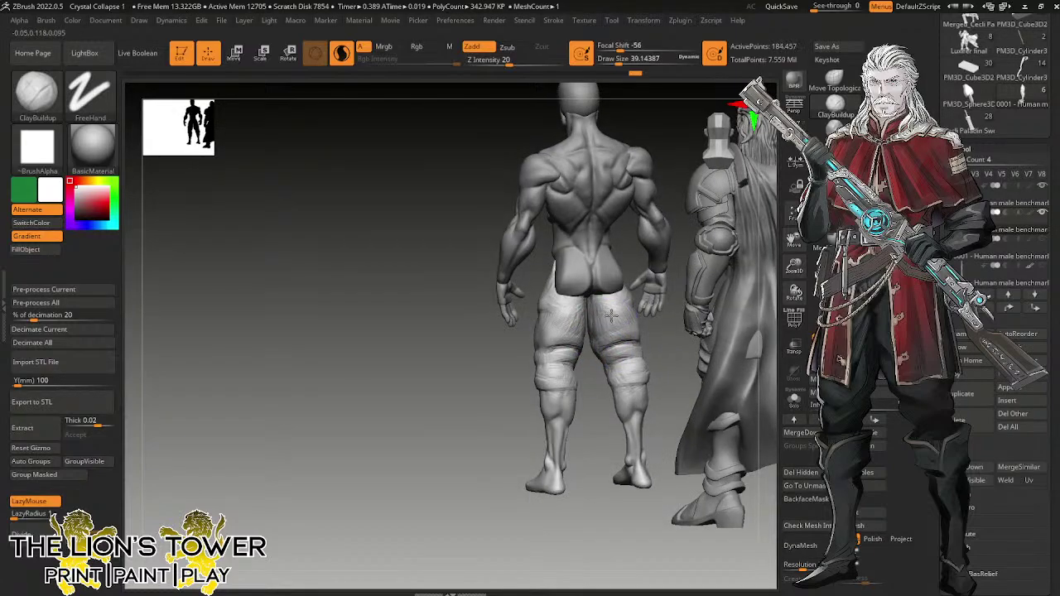
pyautogui.moveTo(613, 314); pyautogui.dragTo(643, 323, button='right')
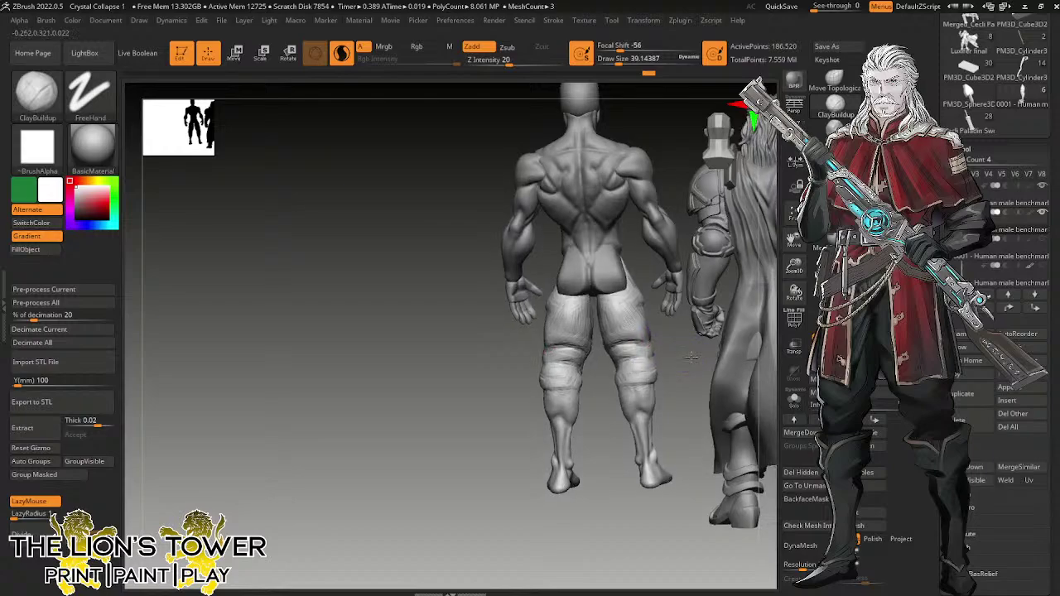
pyautogui.moveTo(691, 357); pyautogui.dragTo(676, 348, button='right')
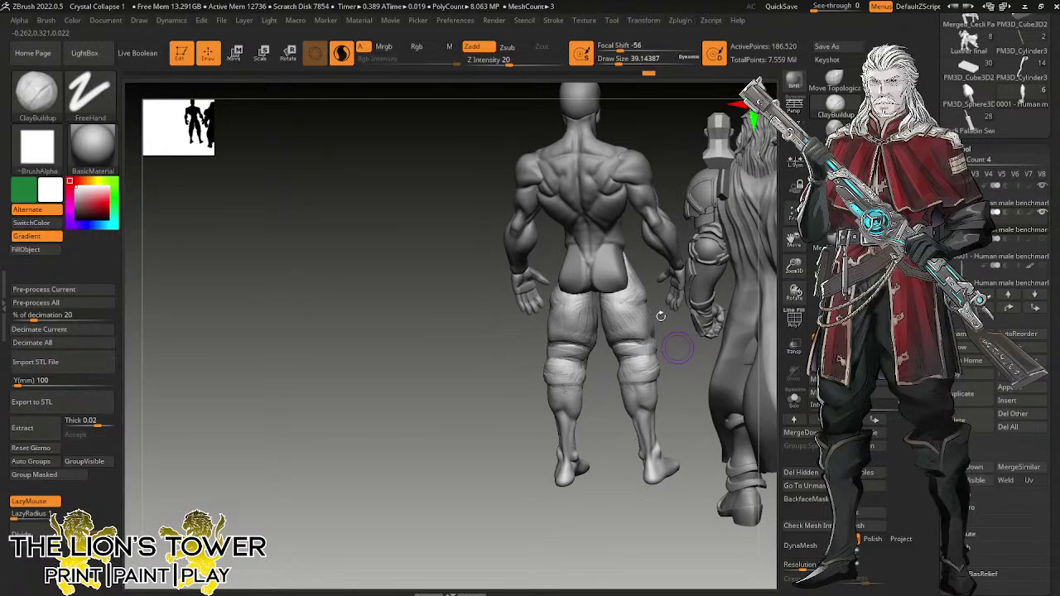
pyautogui.moveTo(642, 305); pyautogui.dragTo(603, 297)
pyautogui.moveTo(632, 290)
pyautogui.mouseDown(button='right')
pyautogui.moveTo(623, 288)
pyautogui.moveTo(639, 283)
pyautogui.moveTo(642, 307)
pyautogui.mouseUp(button='right')
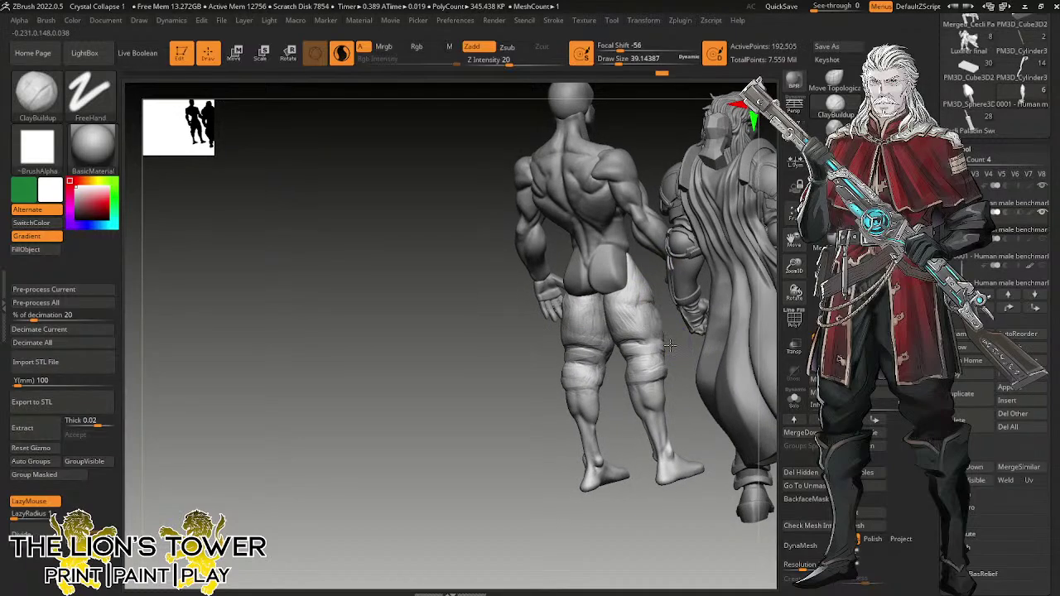
pyautogui.moveTo(669, 346); pyautogui.dragTo(660, 331, button='right')
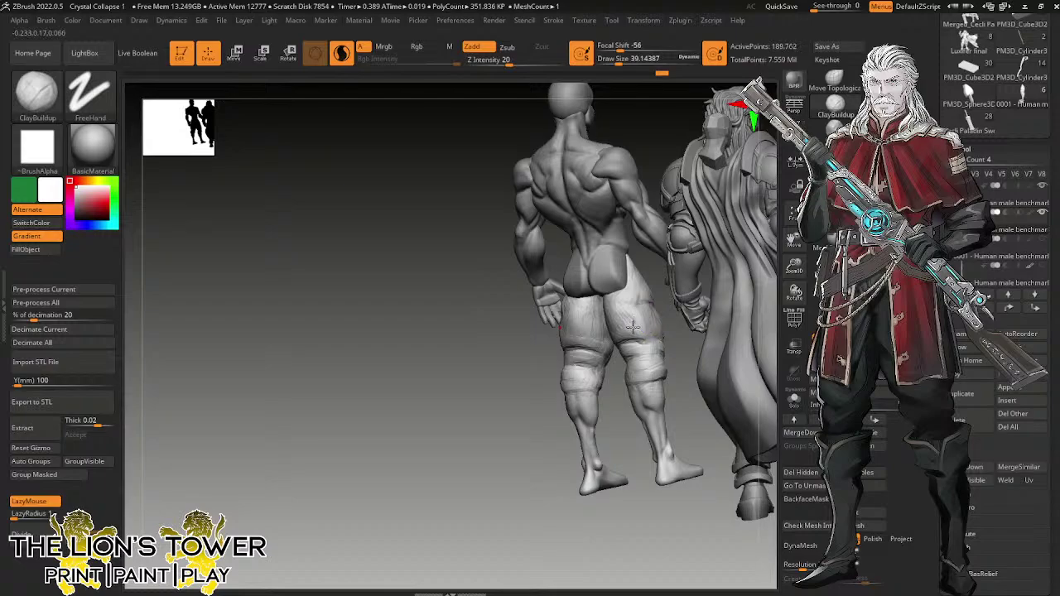
pyautogui.moveTo(679, 250)
pyautogui.mouseDown(button='right')
pyautogui.moveTo(678, 265)
pyautogui.moveTo(638, 294)
pyautogui.mouseUp(button='right')
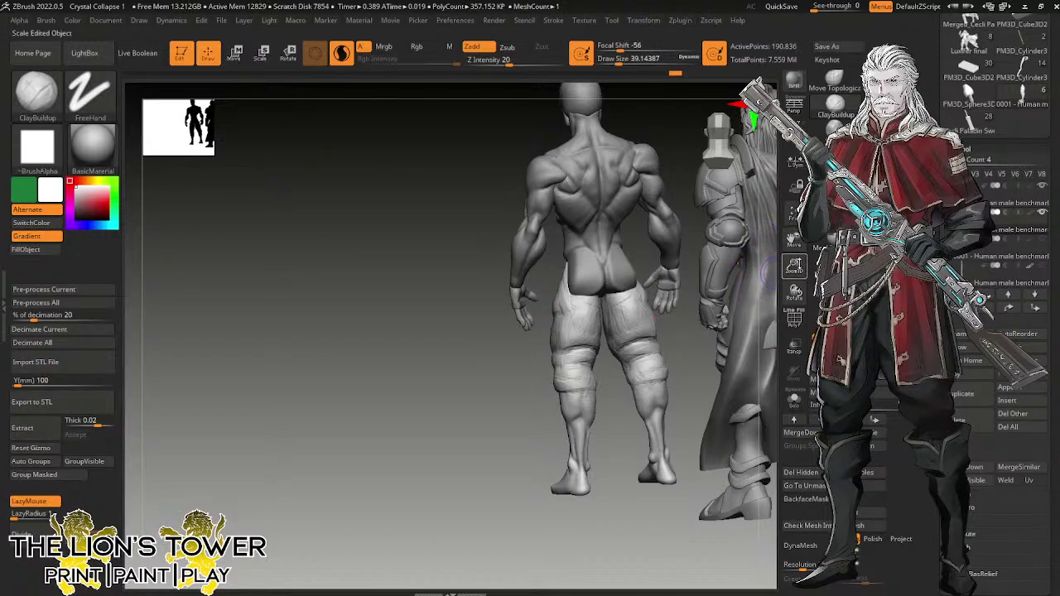
# Switch to the Orb_Cracks brush and smooth the rough clay strokes across the fronts of the thighs and knees.
pyautogui.moveTo(735, 266); pyautogui.dragTo(788, 207, button='right')
pyautogui.click(835, 132)
pyautogui.moveTo(795, 266); pyautogui.dragTo(793, 290)
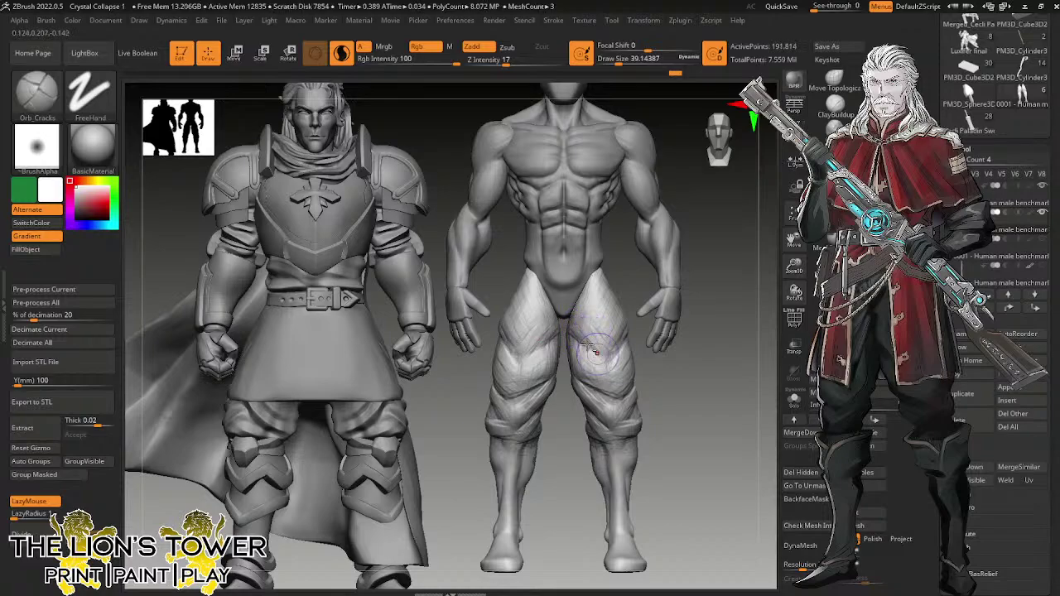
pyautogui.press('ctrl')
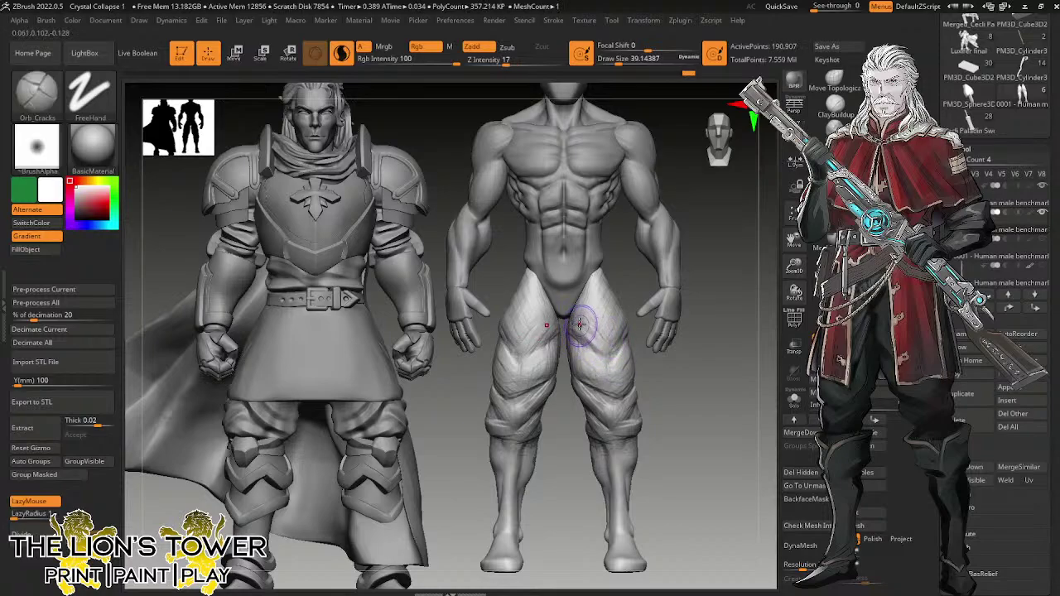
pyautogui.press('shift')
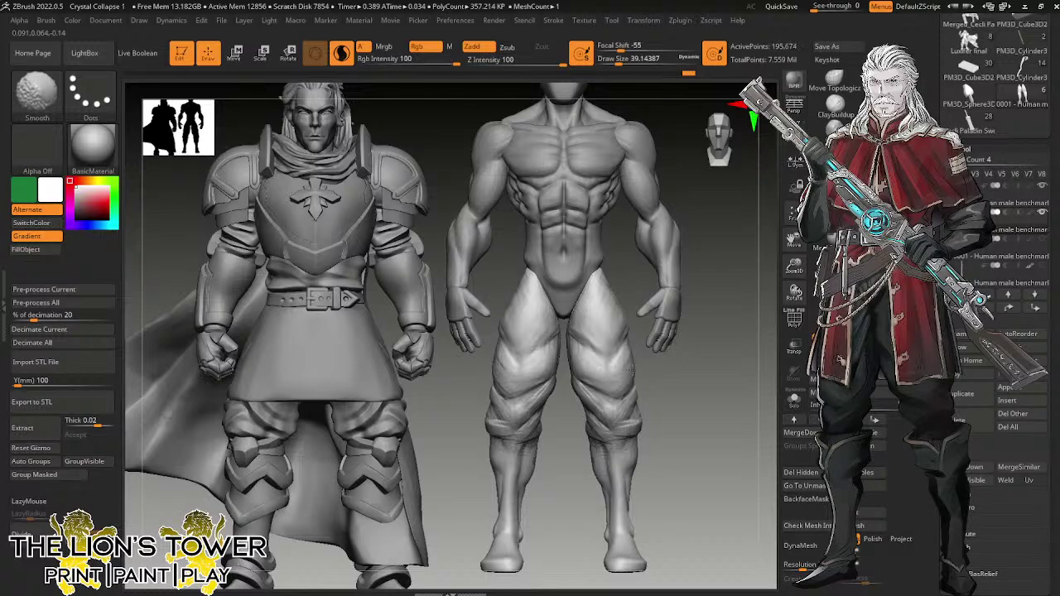
pyautogui.keyDown('shift'); pyautogui.moveTo(627, 454); pyautogui.dragTo(611, 489); pyautogui.keyUp('shift')
pyautogui.press('ctrl')
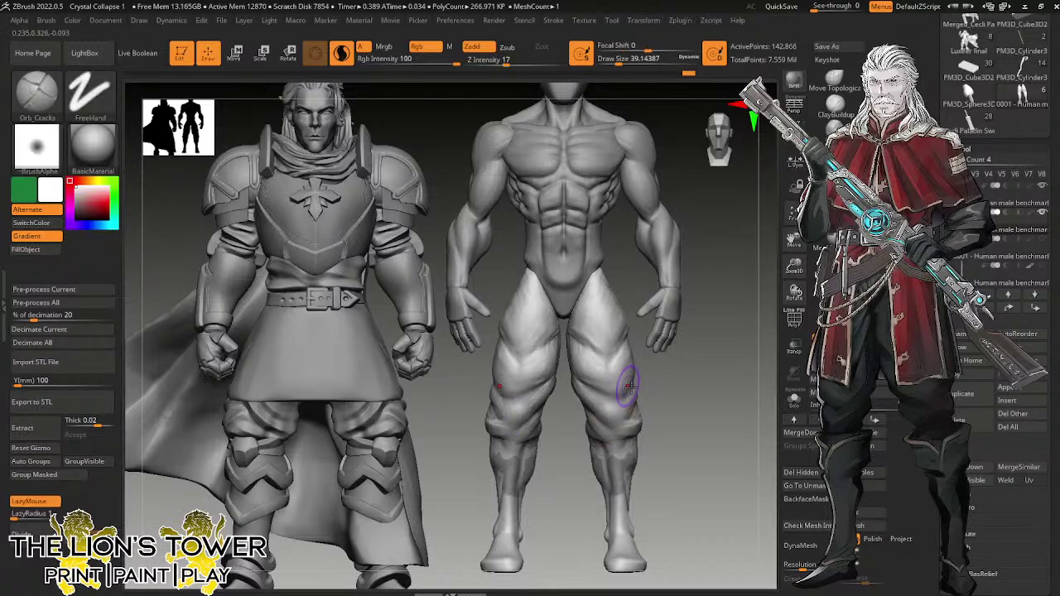
pyautogui.press('shift')
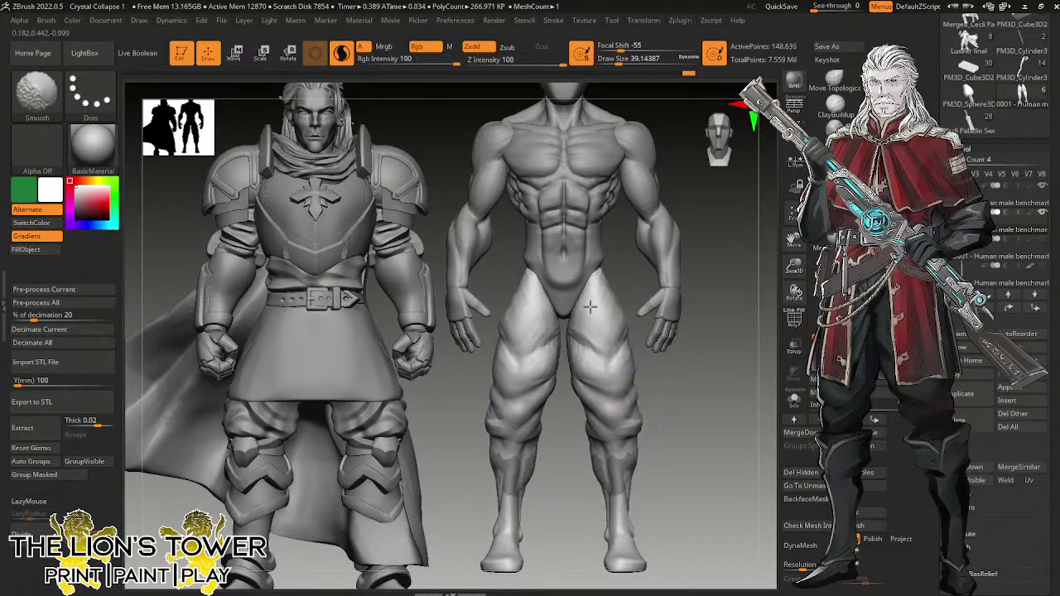
pyautogui.keyDown('shift'); pyautogui.moveTo(594, 286); pyautogui.dragTo(610, 341); pyautogui.keyUp('shift')
# Smooth the clay folds on the outer sides and backs of the thighs and knees.
pyautogui.moveTo(700, 406); pyautogui.dragTo(530, 405)
pyautogui.press('shift')
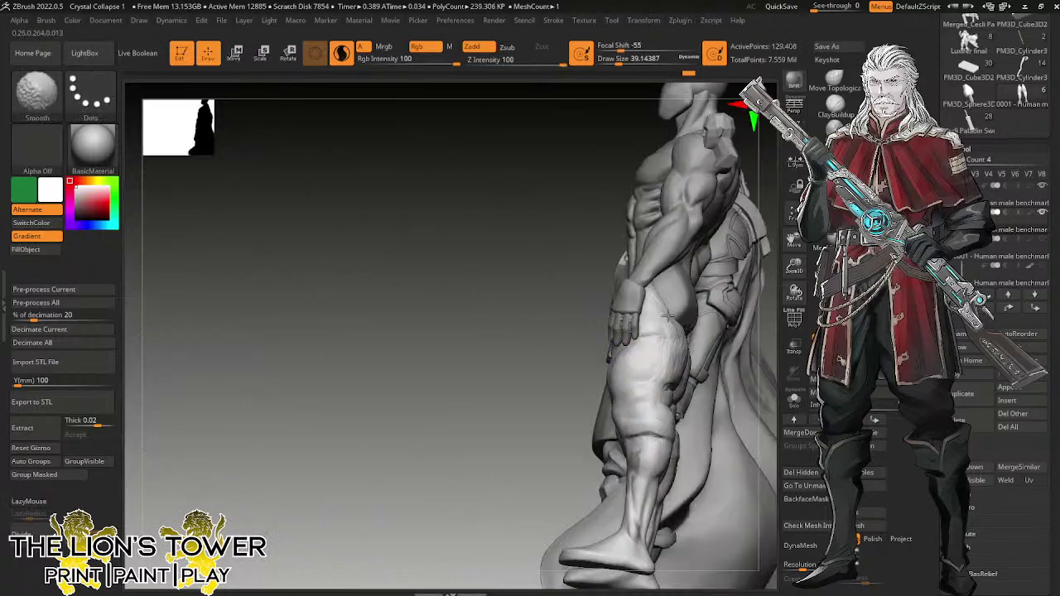
pyautogui.moveTo(680, 429); pyautogui.dragTo(537, 442)
pyautogui.press('shift')
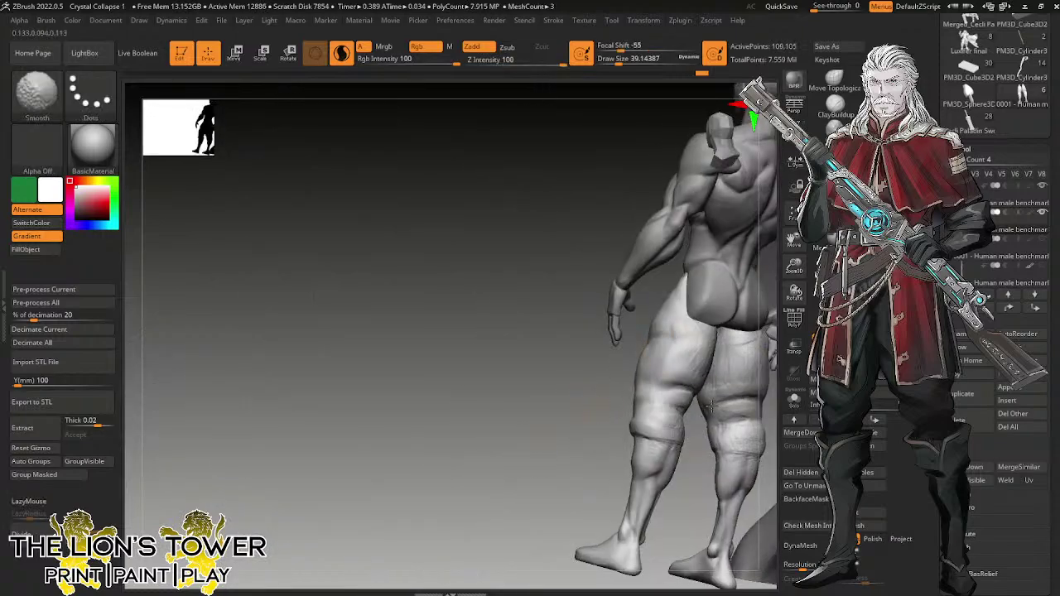
pyautogui.moveTo(736, 431)
pyautogui.keyDown('shift'); pyautogui.mouseDown()
pyautogui.moveTo(735, 454)
pyautogui.moveTo(567, 469)
pyautogui.mouseUp(); pyautogui.keyUp('shift')
pyautogui.press('shift')
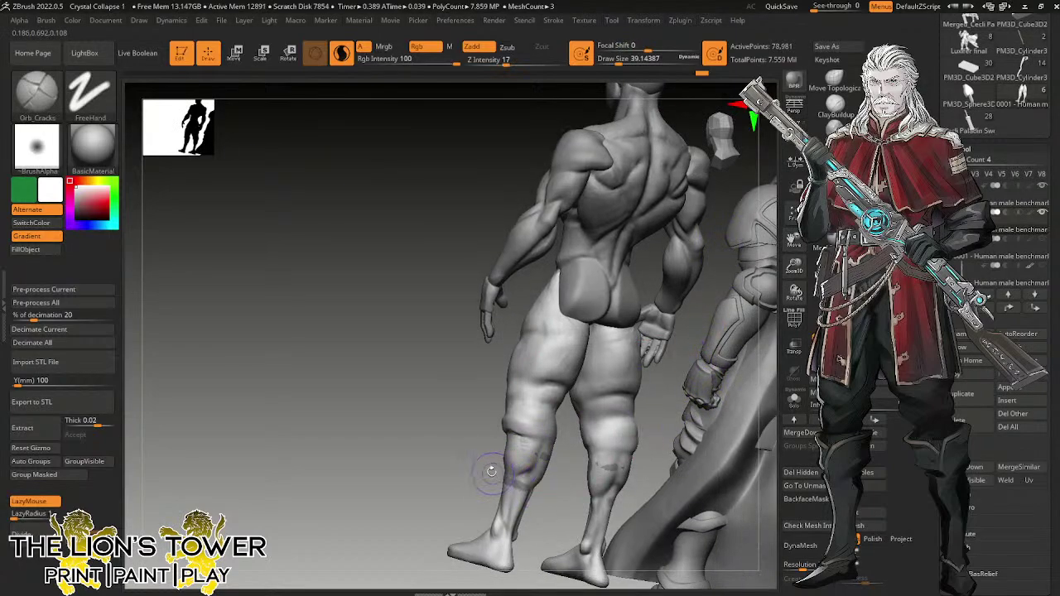
# Undo the last stroke, then smooth the remaining roughness on the backs and sides of the legs.
pyautogui.moveTo(486, 465); pyautogui.dragTo(530, 471)
pyautogui.press('ctrl')
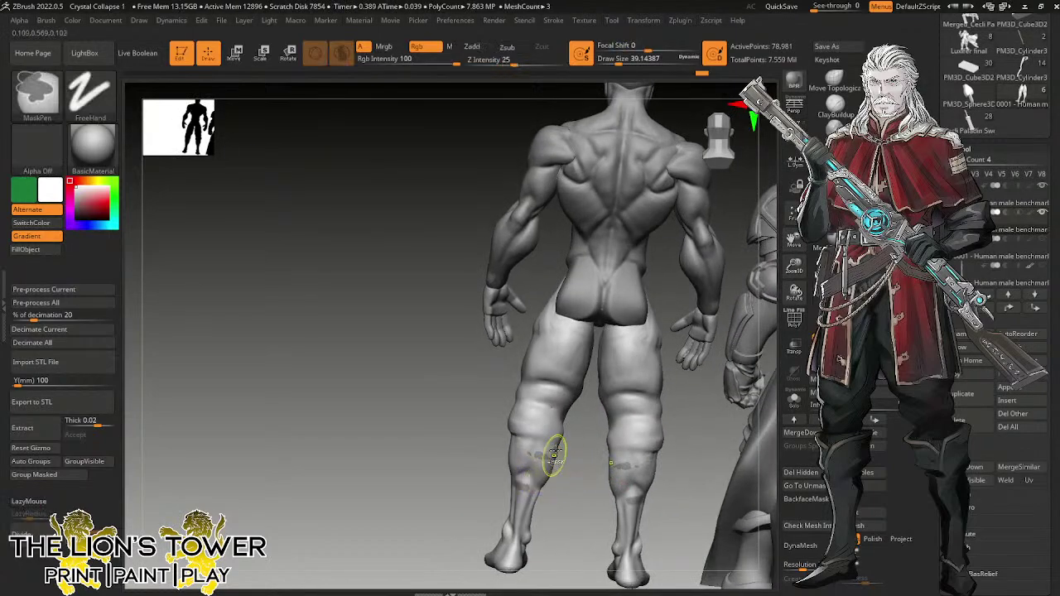
pyautogui.hotkey('ctrl', 'z')
pyautogui.keyDown('shift'); pyautogui.moveTo(622, 475); pyautogui.dragTo(646, 293); pyautogui.keyUp('shift')
pyautogui.moveTo(578, 475); pyautogui.dragTo(609, 464)
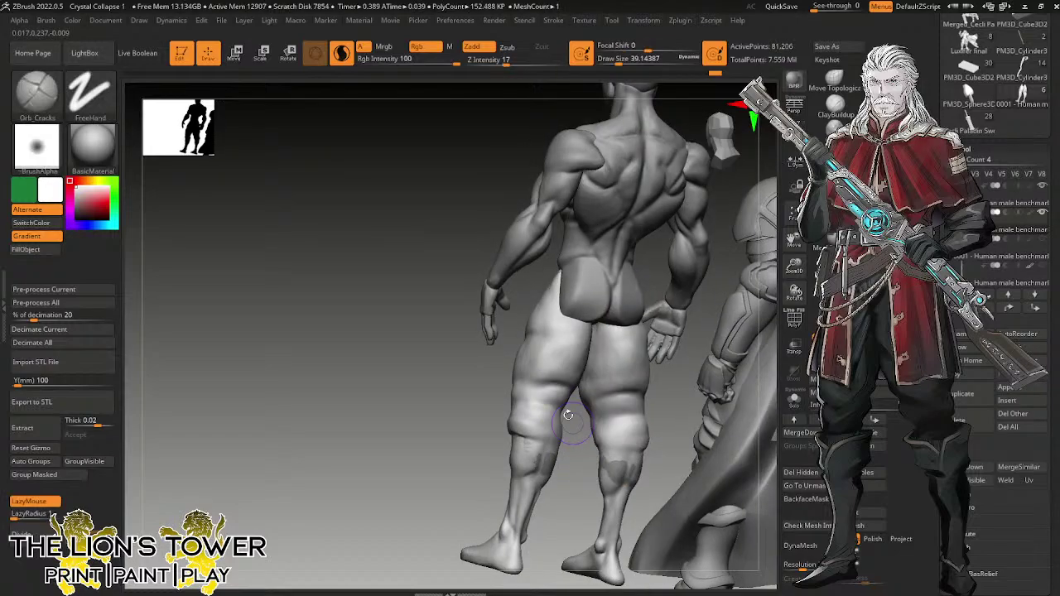
pyautogui.press('shift')
pyautogui.moveTo(475, 404); pyautogui.dragTo(520, 399)
pyautogui.press('shift')
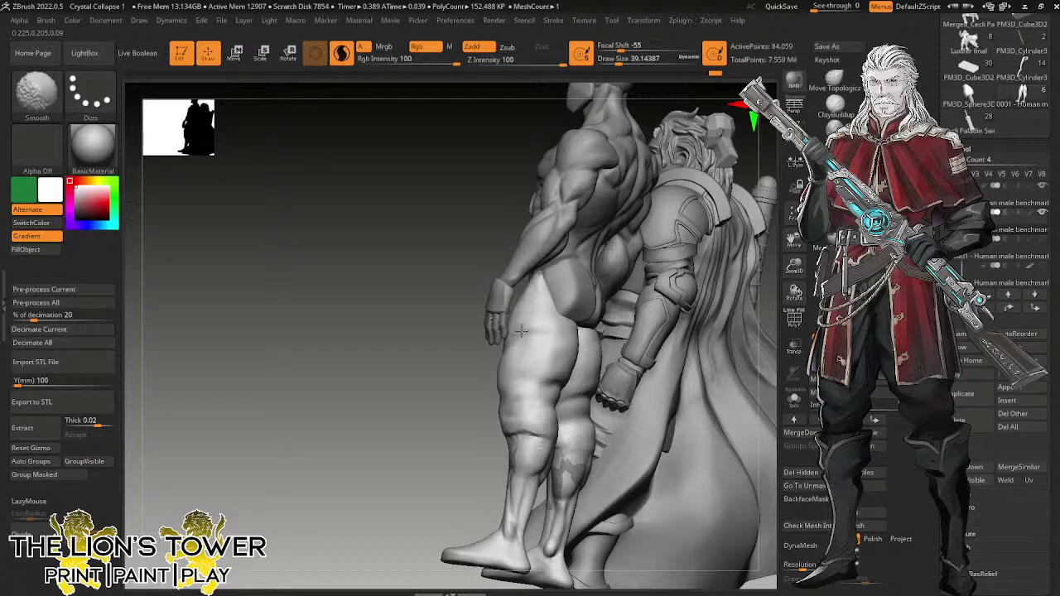
pyautogui.moveTo(522, 331); pyautogui.dragTo(514, 369)
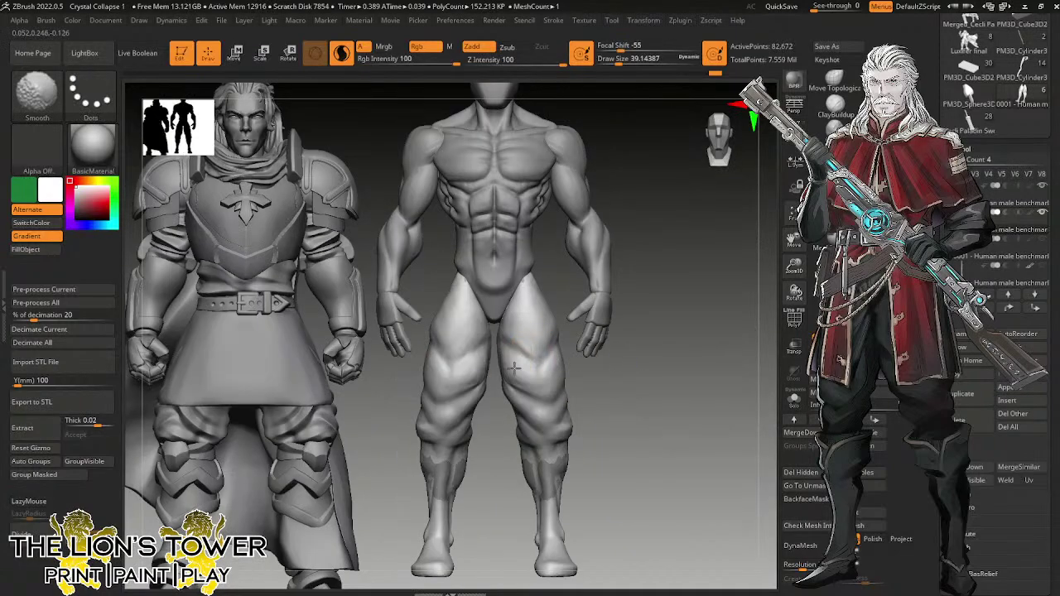
# Flatten the fold surfaces on the front of the thighs with the hPolish brush.
pyautogui.click(834, 130)
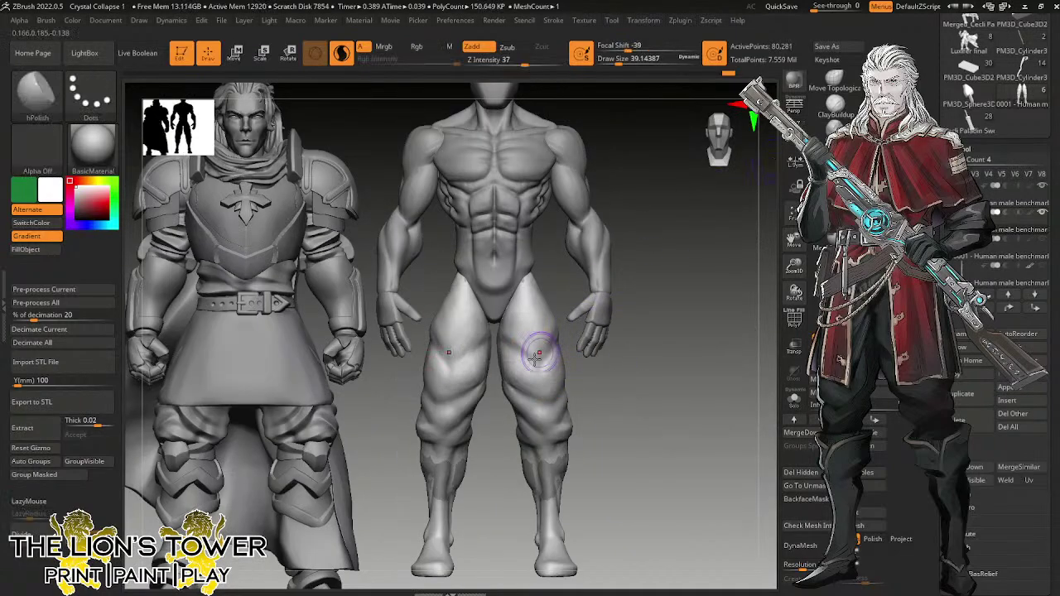
pyautogui.moveTo(539, 349); pyautogui.dragTo(511, 362)
pyautogui.moveTo(525, 381); pyautogui.dragTo(545, 392)
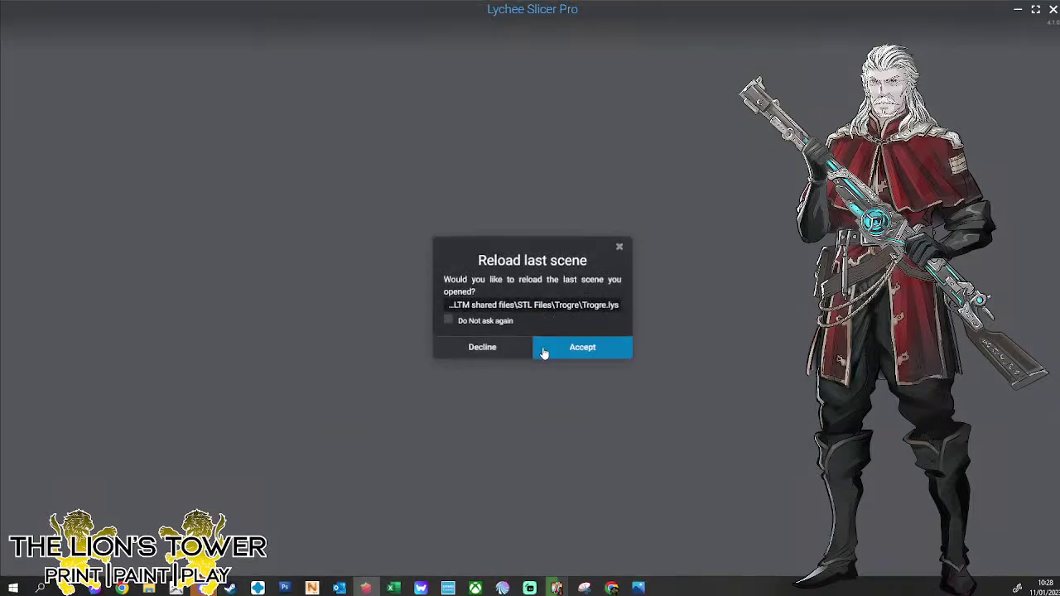
# In Lychee Slicer, reload the last scene Trogre.lys from the selected file instead of the auto save, and view it from above.
pyautogui.click(572, 349)
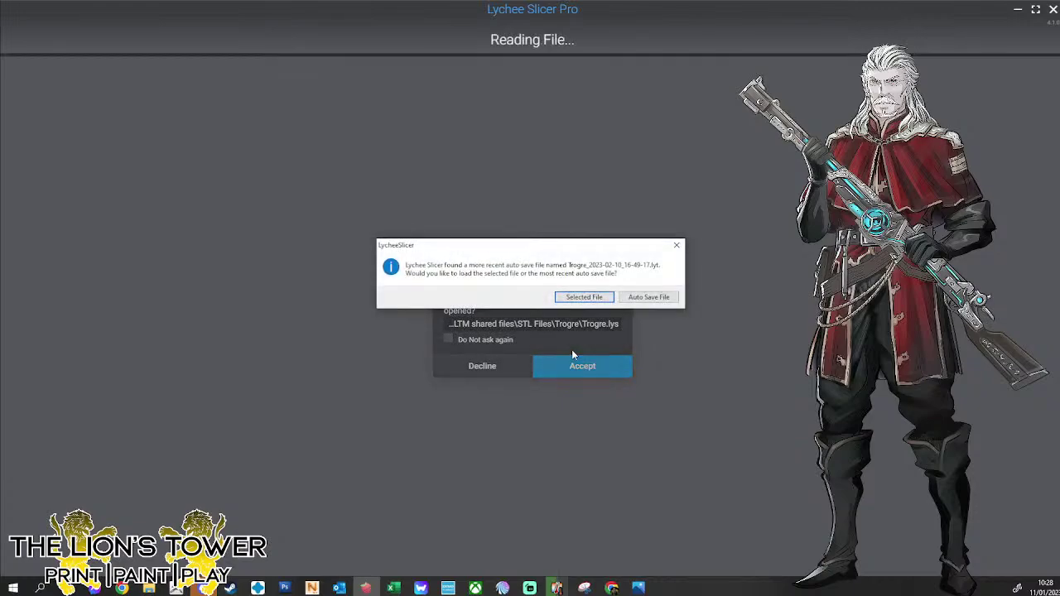
pyautogui.click(584, 298)
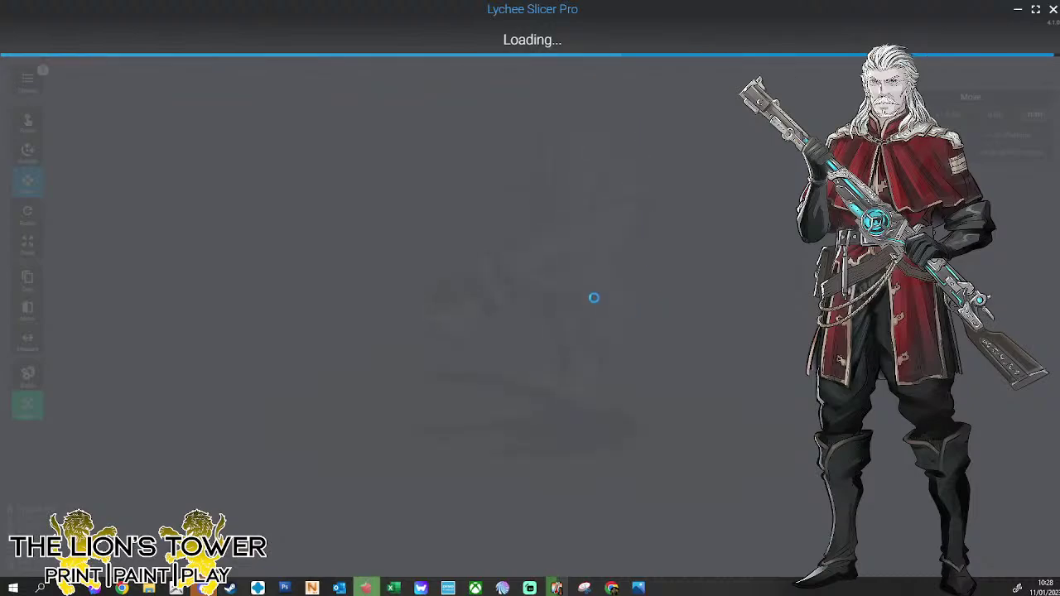
pyautogui.moveTo(695, 190); pyautogui.dragTo(703, 303, button='right')
pyautogui.moveTo(702, 303); pyautogui.dragTo(779, 353)
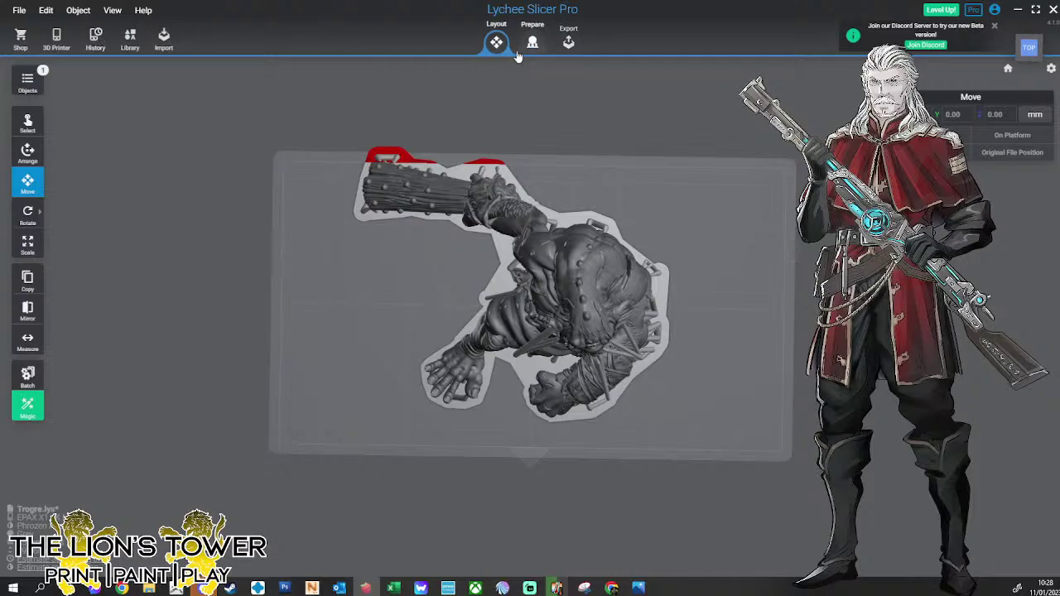
# Move the supported Trogre model so it lies fully inside the build plate, near the middle of its width.
pyautogui.click(607, 303)
pyautogui.moveTo(607, 303); pyautogui.dragTo(538, 325)
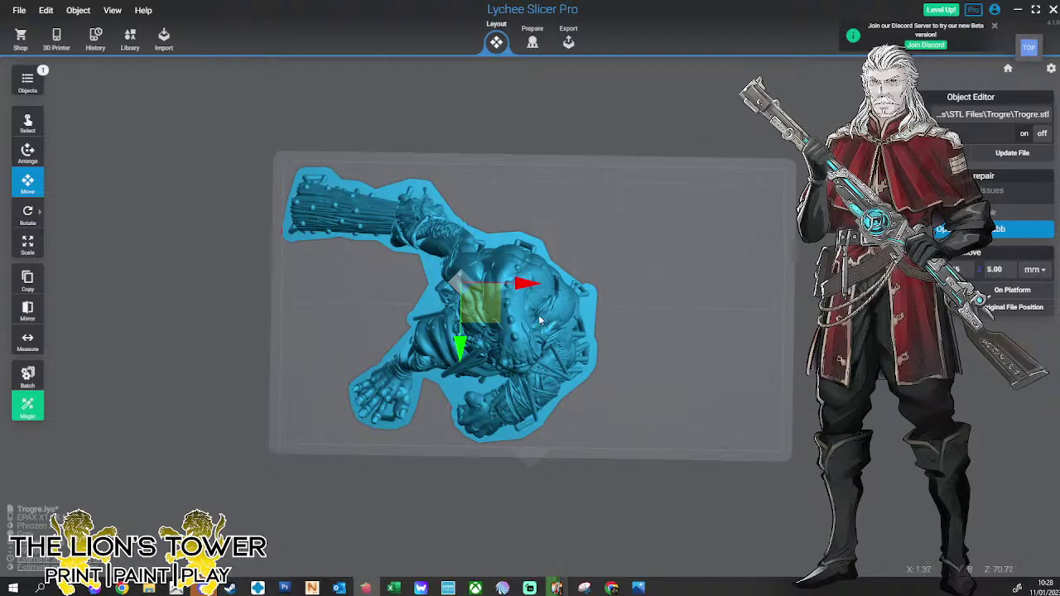
pyautogui.moveTo(665, 370); pyautogui.dragTo(729, 262, button='right')
pyautogui.moveTo(729, 265); pyautogui.dragTo(694, 379)
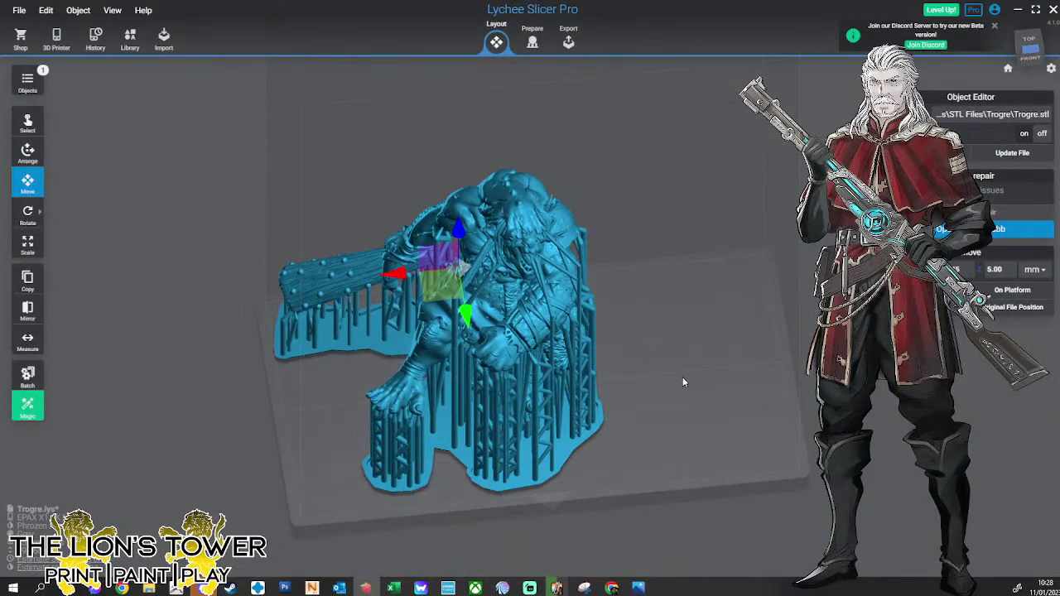
pyautogui.moveTo(755, 319); pyautogui.dragTo(750, 451)
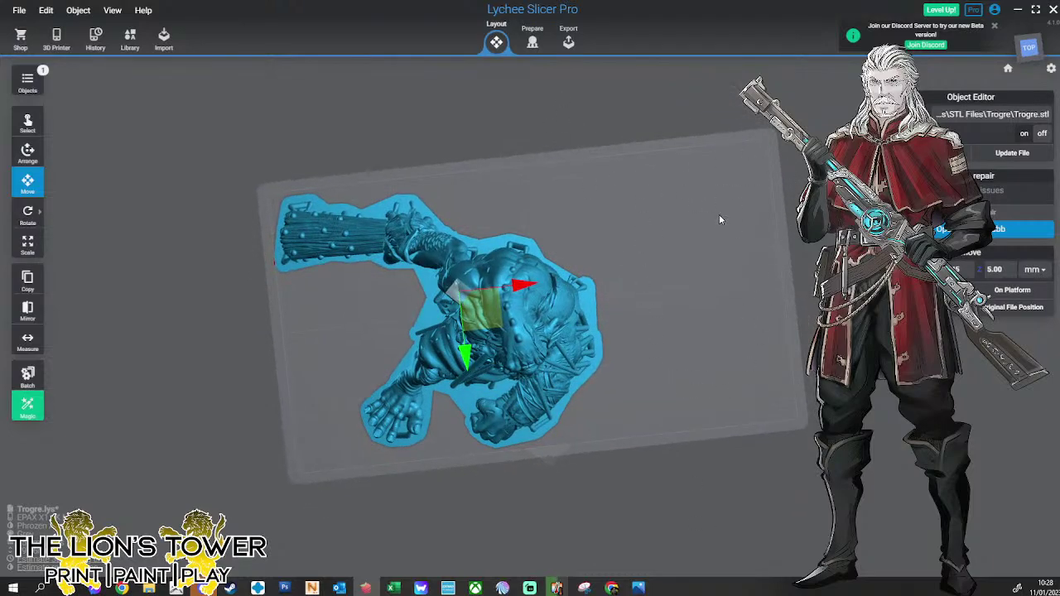
pyautogui.moveTo(717, 242); pyautogui.dragTo(701, 260)
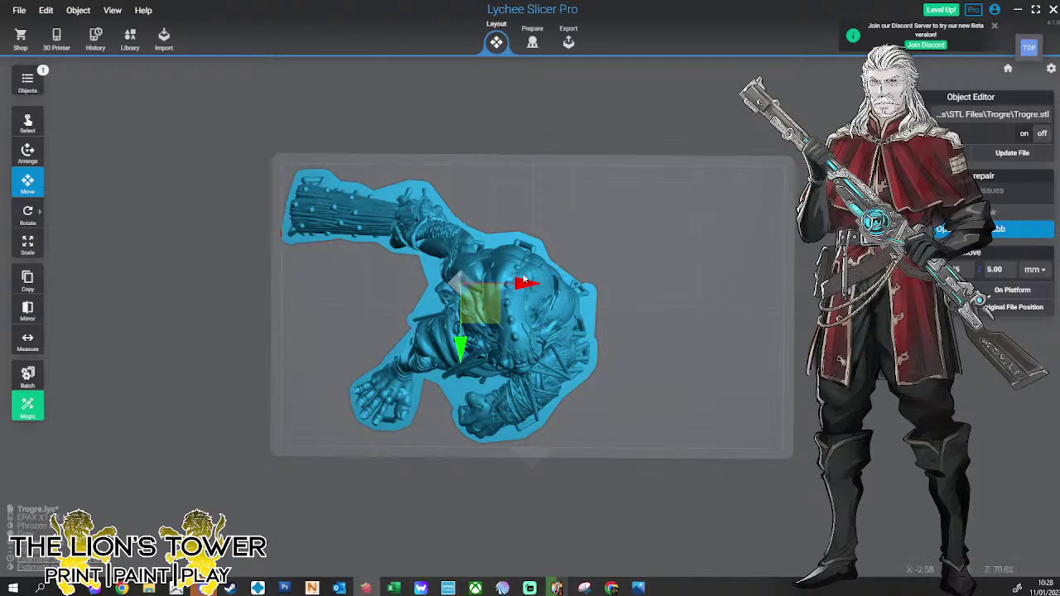
pyautogui.moveTo(517, 288); pyautogui.dragTo(577, 300)
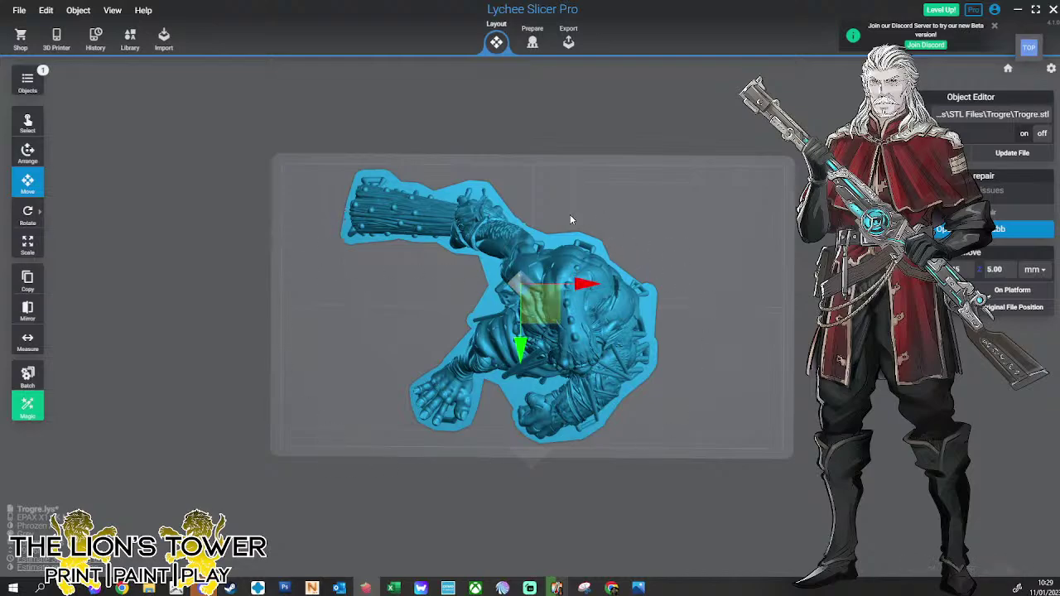
# Choose the Phrozen Sonic Mini 4K as the 3D printer for the scene.
pyautogui.click(73, 48)
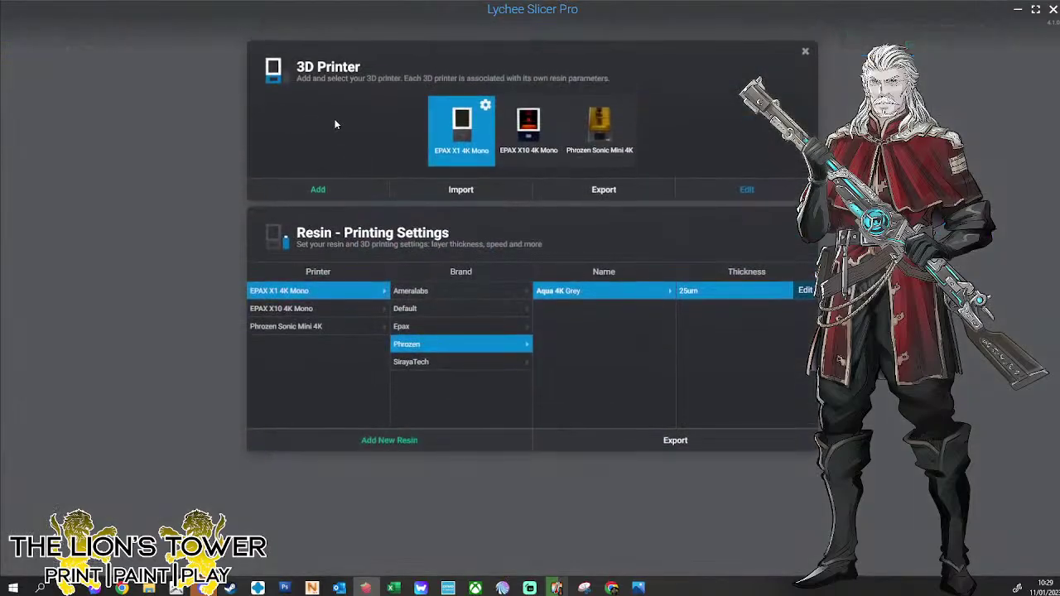
pyautogui.click(611, 144)
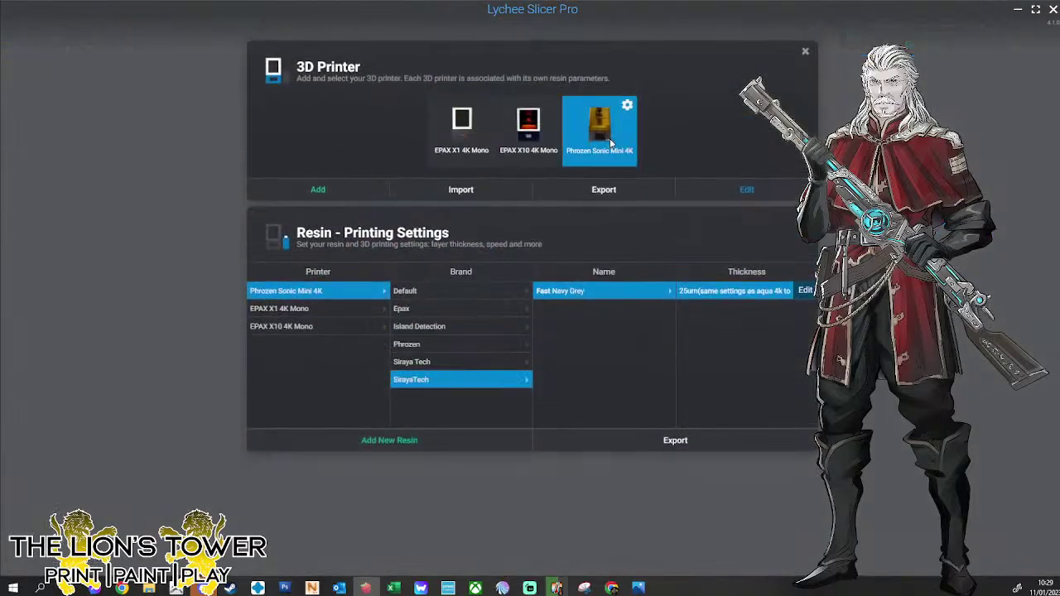
# Move the Trogre to one end of the build plate, duplicate it once, and place the copy beside it at the other end.
pyautogui.click(905, 444)
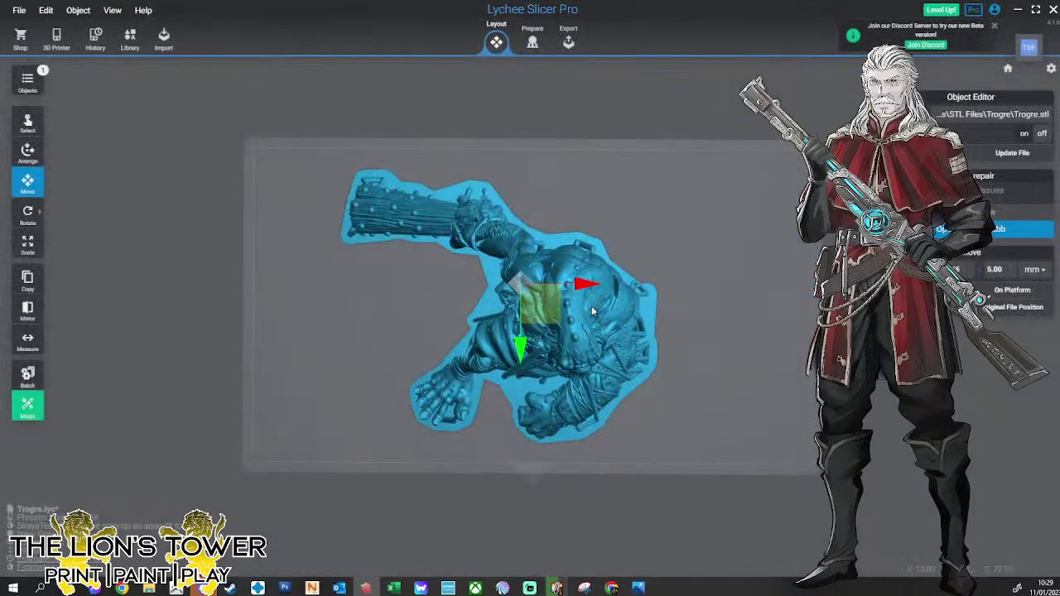
pyautogui.moveTo(590, 308); pyautogui.dragTo(501, 335)
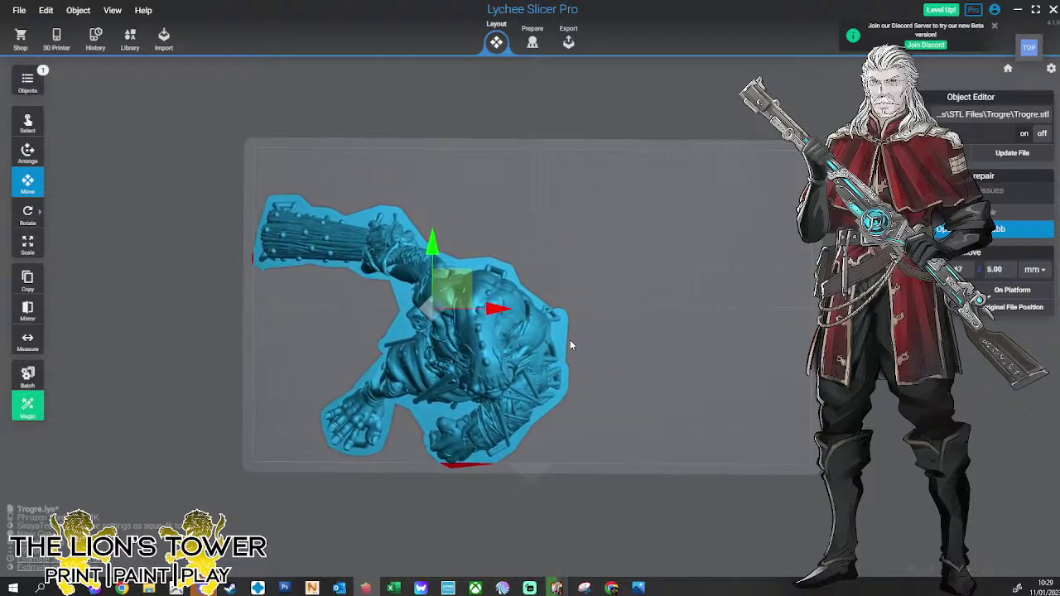
pyautogui.click(30, 280)
pyautogui.click(102, 347)
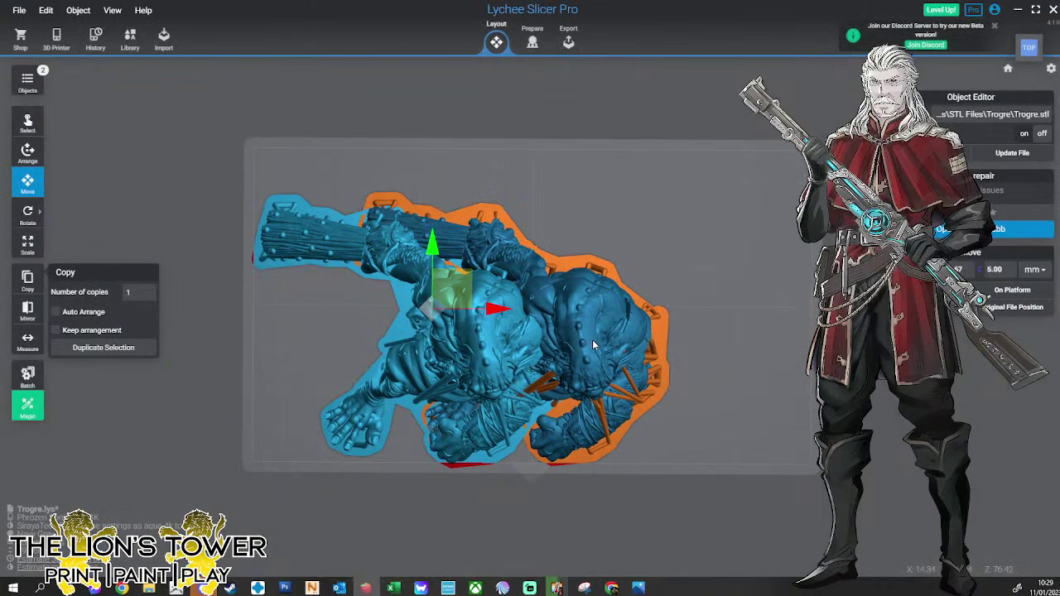
pyautogui.moveTo(592, 346); pyautogui.dragTo(732, 333)
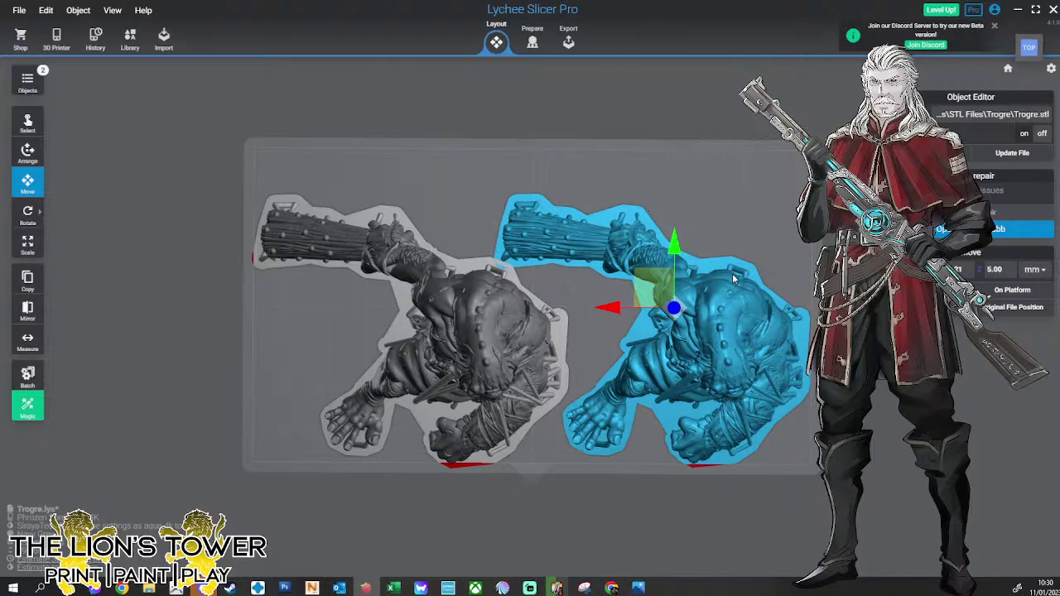
pyautogui.moveTo(778, 237); pyautogui.dragTo(752, 307)
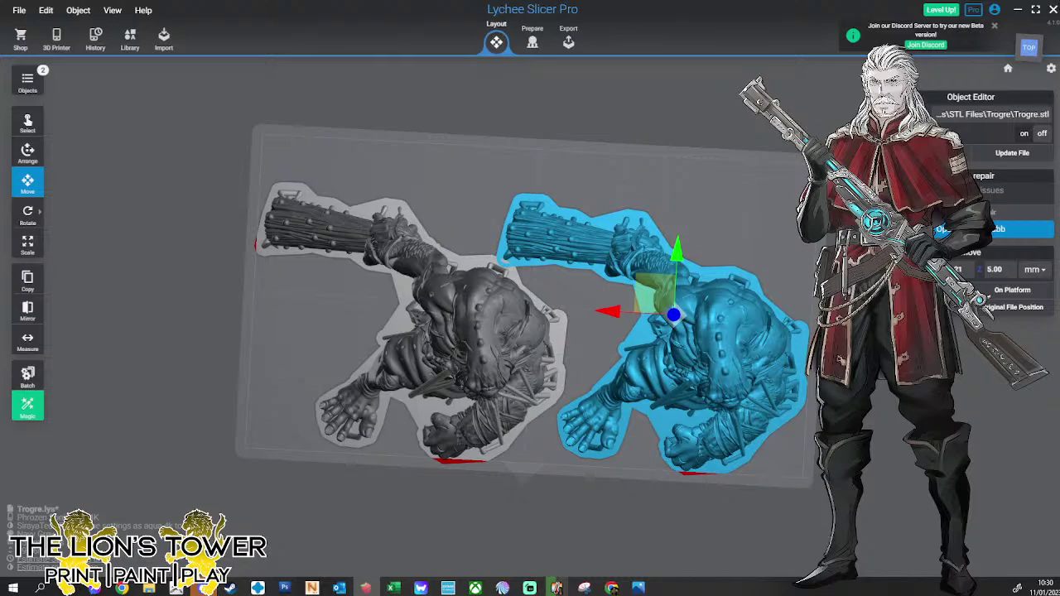
# Close Lychee Slicer without saving the scene changes and return to the character sculpt in ZBrush.
pyautogui.click(1053, 9)
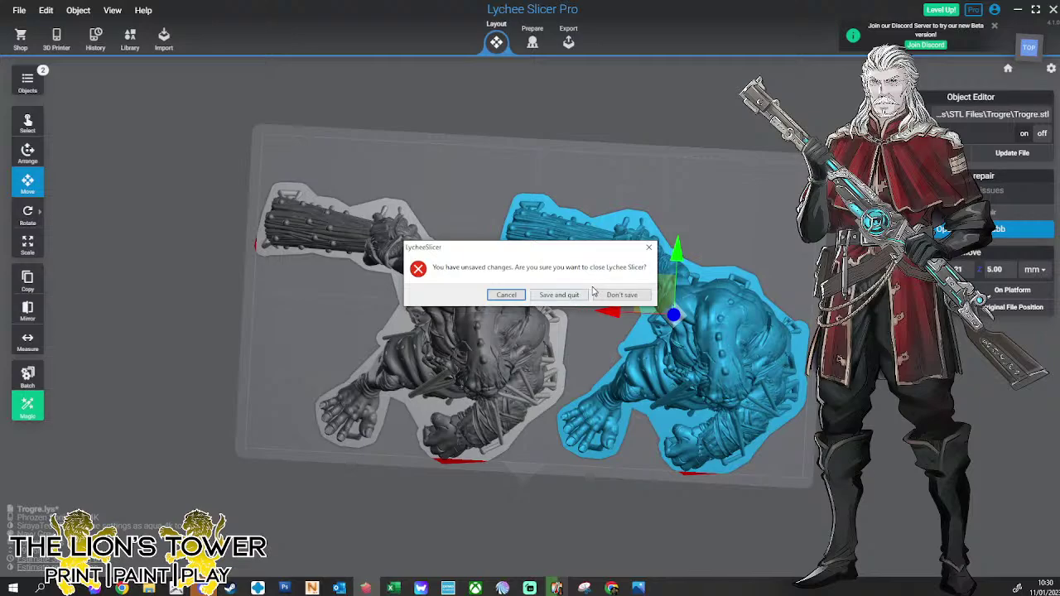
pyautogui.click(625, 295)
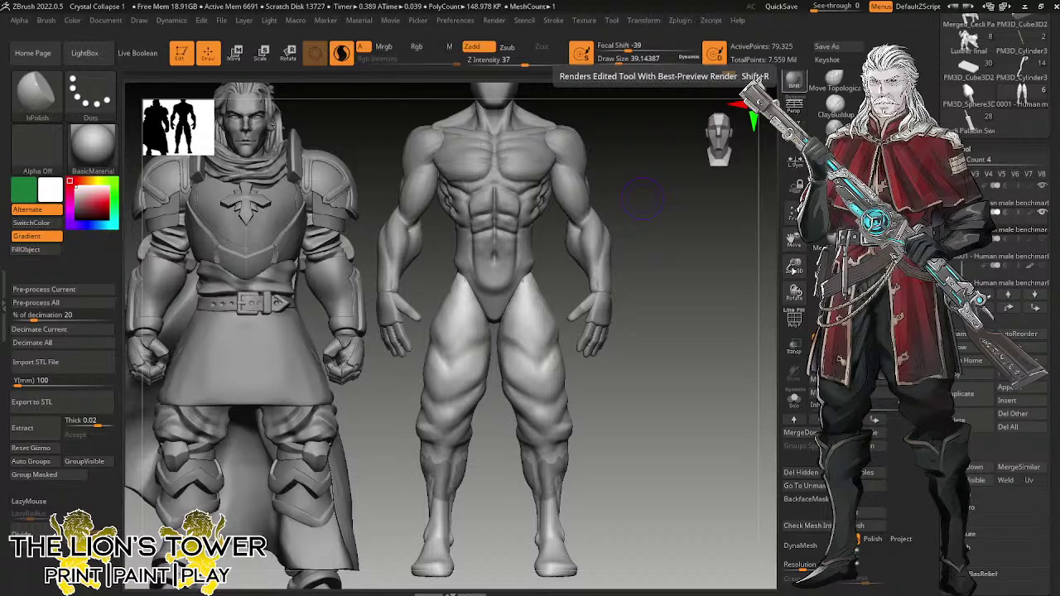
# Reshape the trousers' upper edge around the back and side of the hips with the Move brush.
pyautogui.moveTo(792, 270); pyautogui.dragTo(797, 293)
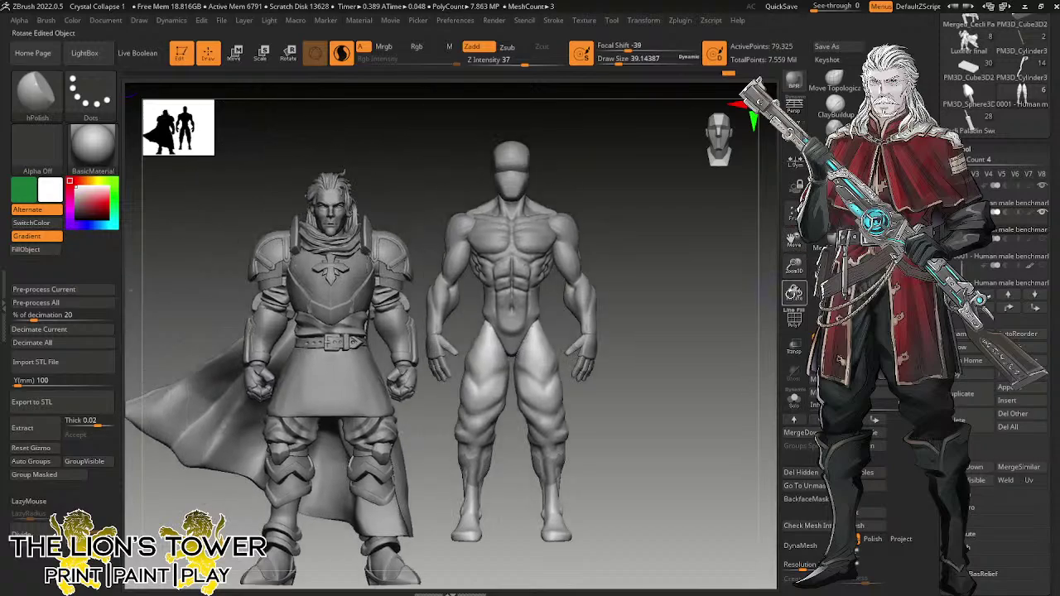
pyautogui.moveTo(700, 287); pyautogui.dragTo(538, 287)
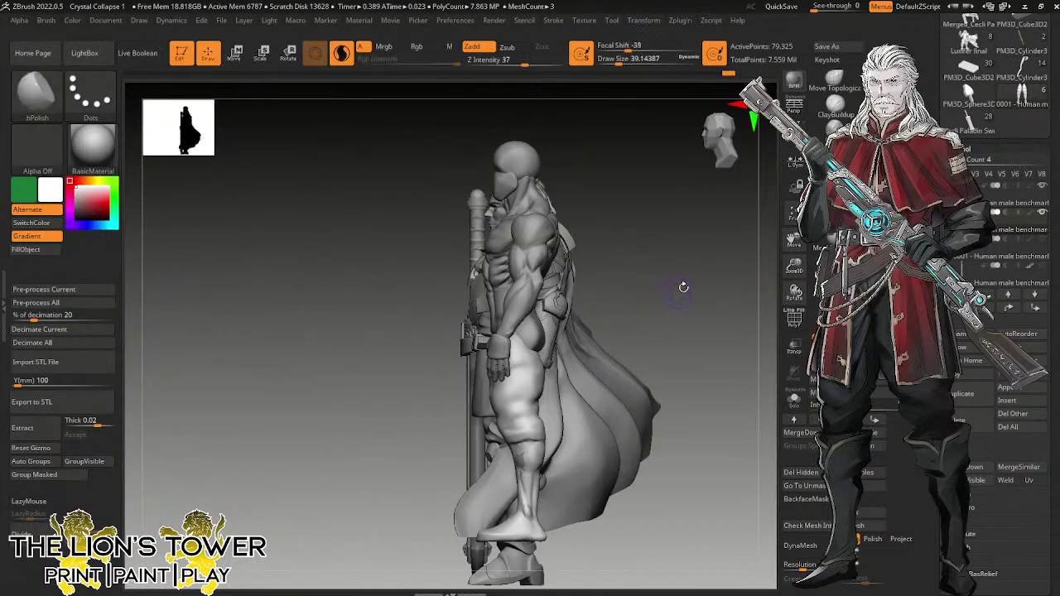
pyautogui.moveTo(684, 288); pyautogui.dragTo(588, 290)
pyautogui.click(834, 80)
pyautogui.moveTo(793, 263); pyautogui.dragTo(796, 297)
pyautogui.moveTo(793, 240)
pyautogui.mouseDown()
pyautogui.moveTo(756, 245)
pyautogui.moveTo(706, 231)
pyautogui.mouseUp()
pyautogui.moveTo(466, 307); pyautogui.dragTo(454, 309)
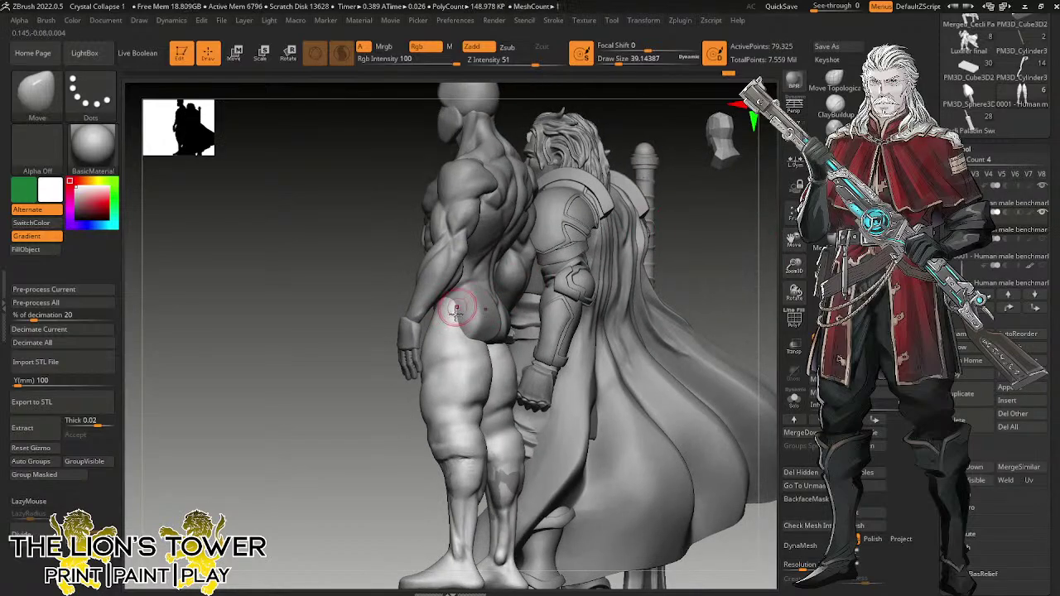
pyautogui.moveTo(685, 202); pyautogui.dragTo(505, 291)
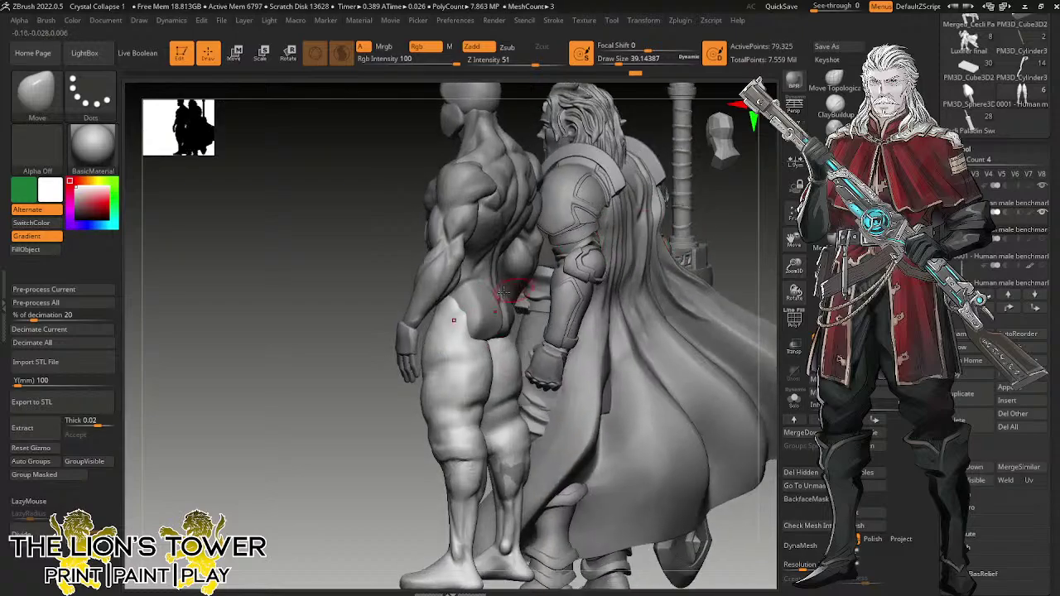
pyautogui.moveTo(745, 212); pyautogui.dragTo(663, 217)
pyautogui.moveTo(462, 301); pyautogui.dragTo(458, 303)
pyautogui.moveTo(590, 219); pyautogui.dragTo(554, 283)
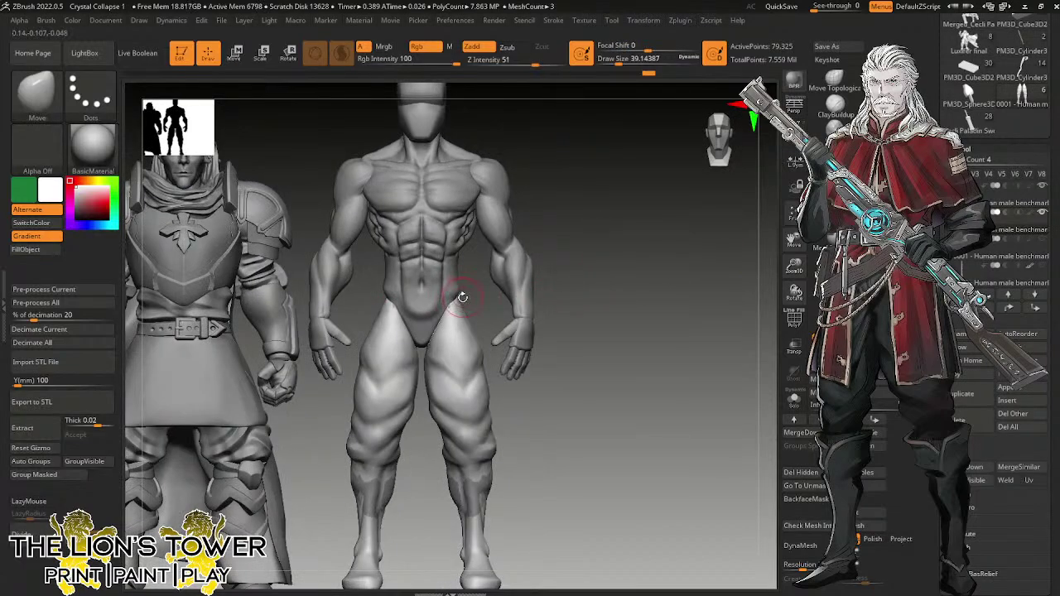
# Adjust the trousers' waistline at the front and outer hips with the Move brush, and check it from behind.
pyautogui.moveTo(459, 288); pyautogui.dragTo(470, 314)
pyautogui.moveTo(588, 298); pyautogui.dragTo(563, 304)
pyautogui.moveTo(475, 293)
pyautogui.mouseDown(button='right')
pyautogui.moveTo(394, 300)
pyautogui.moveTo(462, 299)
pyautogui.mouseUp(button='right')
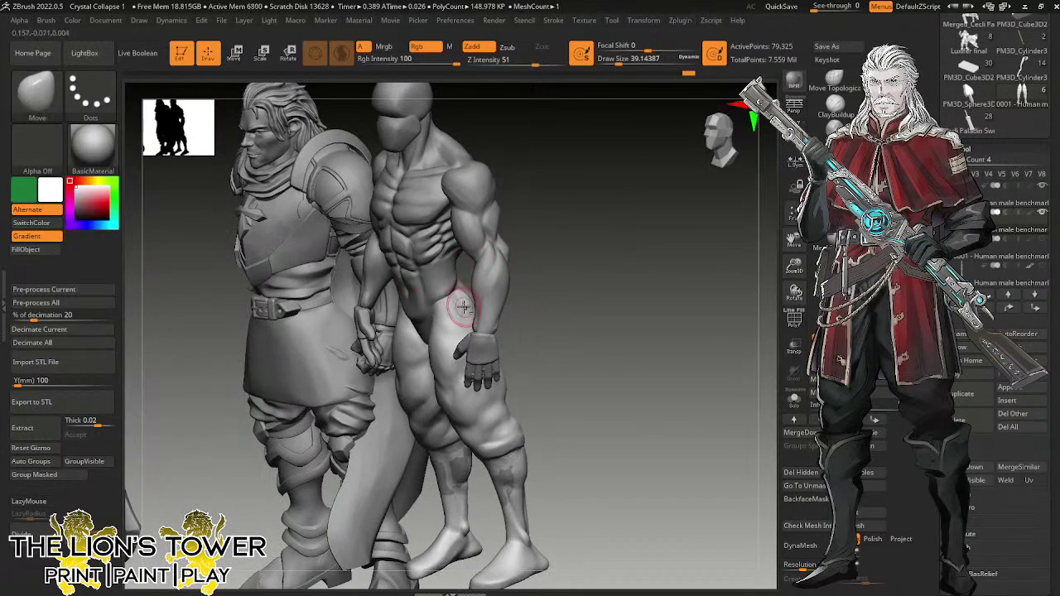
pyautogui.moveTo(552, 254); pyautogui.dragTo(461, 303, button='right')
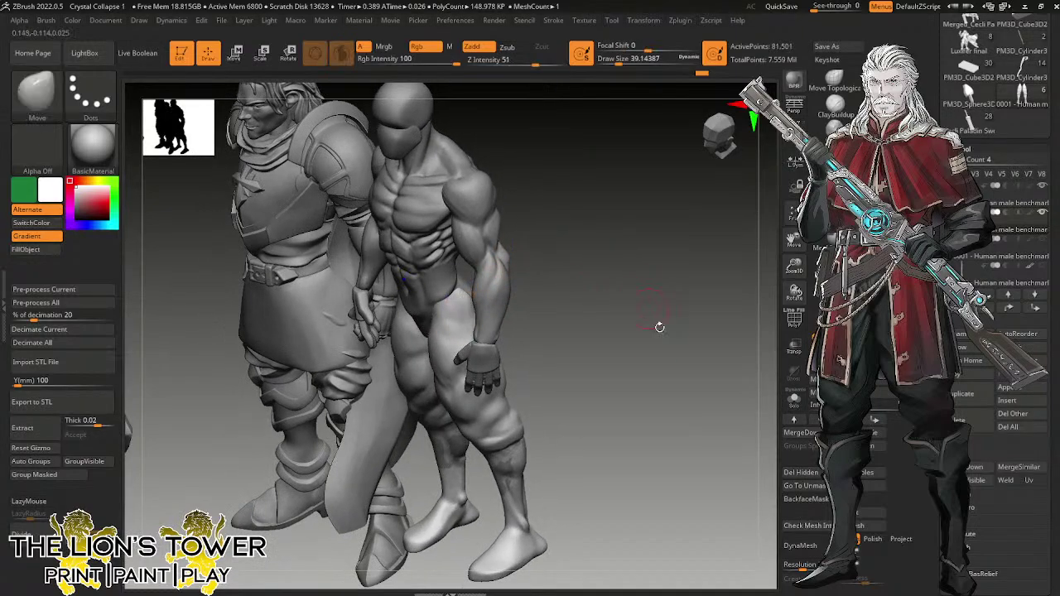
pyautogui.moveTo(660, 326); pyautogui.dragTo(555, 315)
pyautogui.moveTo(729, 323); pyautogui.dragTo(679, 342)
pyautogui.moveTo(677, 342); pyautogui.dragTo(646, 402, button='right')
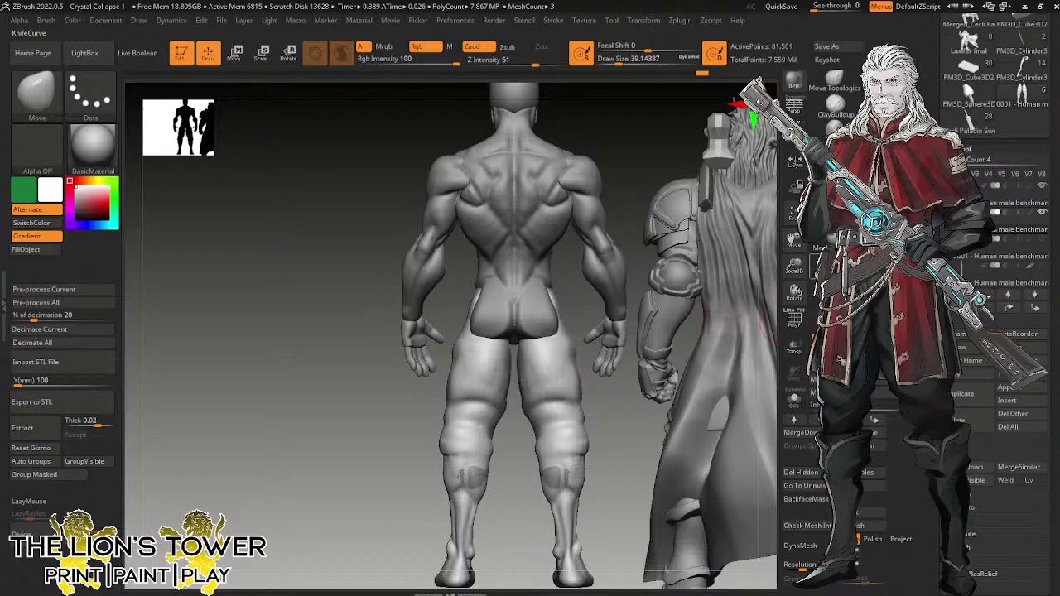
# Select the human male body subtool and mask both lower legs and feet from just below the knees.
pyautogui.moveTo(735, 270)
pyautogui.keyDown('ctrl'); pyautogui.mouseDown(button='right')
pyautogui.moveTo(750, 284)
pyautogui.moveTo(755, 341)
pyautogui.moveTo(770, 331)
pyautogui.mouseUp(button='right'); pyautogui.keyUp('ctrl')
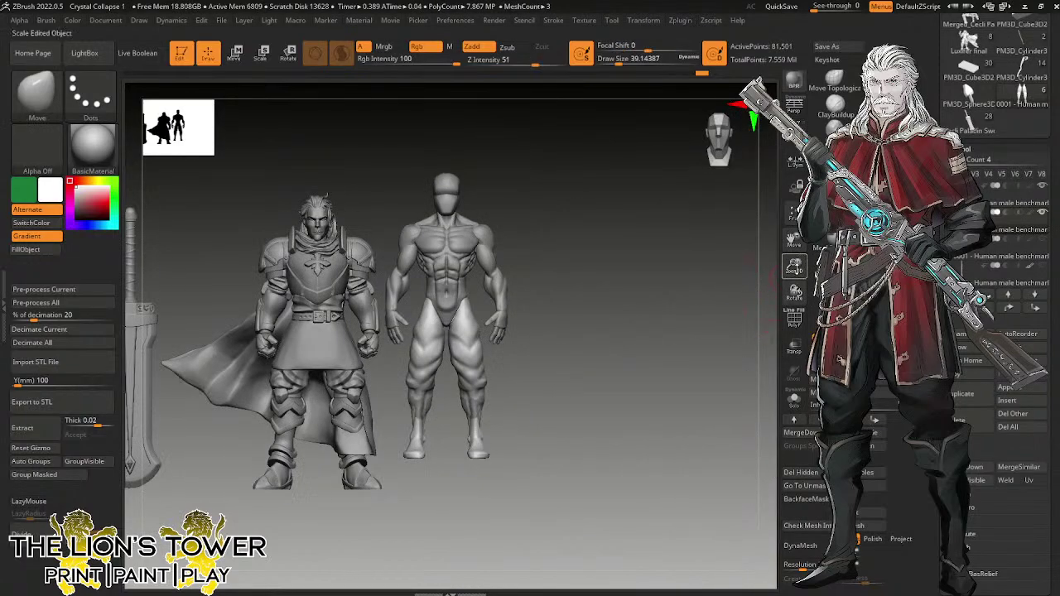
pyautogui.moveTo(794, 269); pyautogui.dragTo(795, 288)
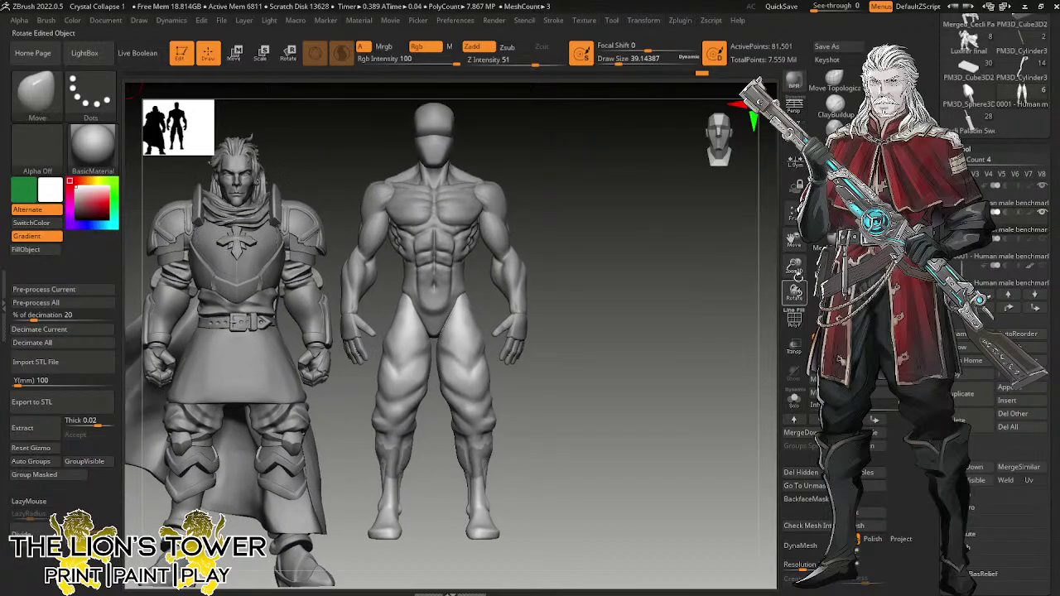
pyautogui.moveTo(794, 241); pyautogui.dragTo(830, 247)
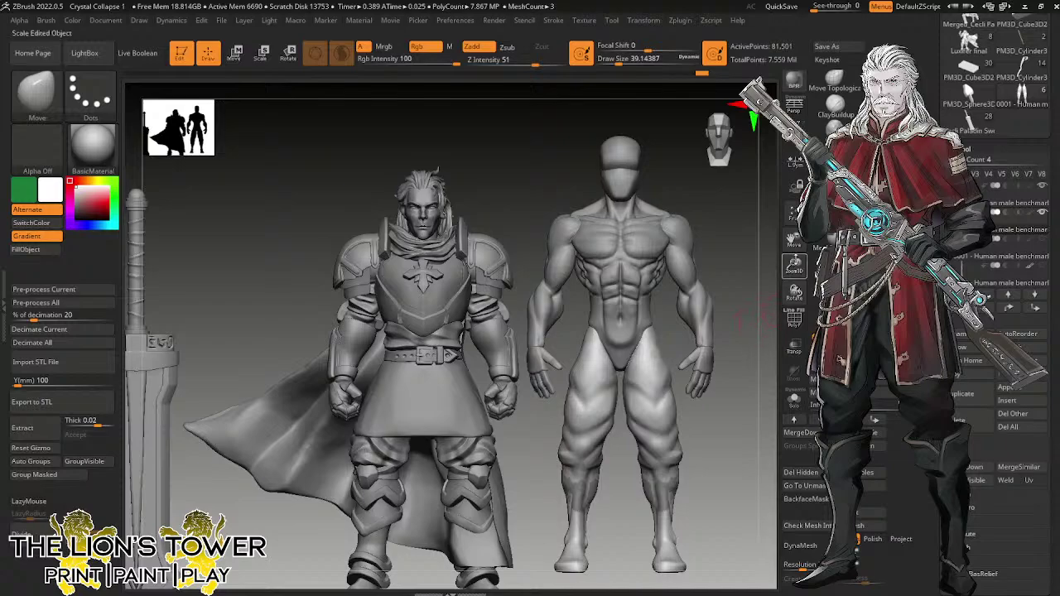
pyautogui.moveTo(794, 266); pyautogui.dragTo(794, 253)
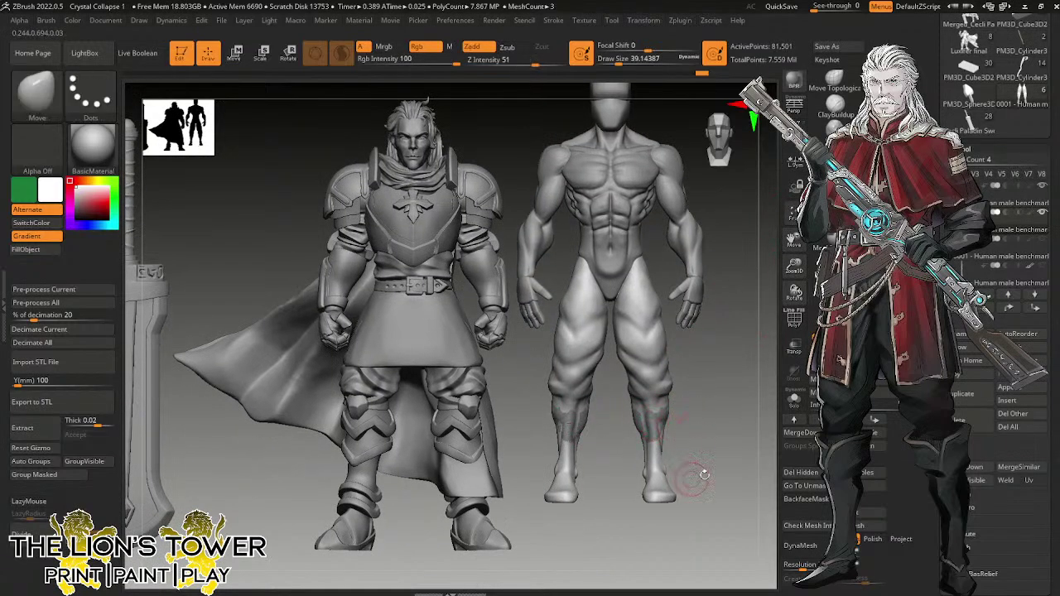
pyautogui.keyDown('alt'); pyautogui.click(670, 410); pyautogui.keyUp('alt')
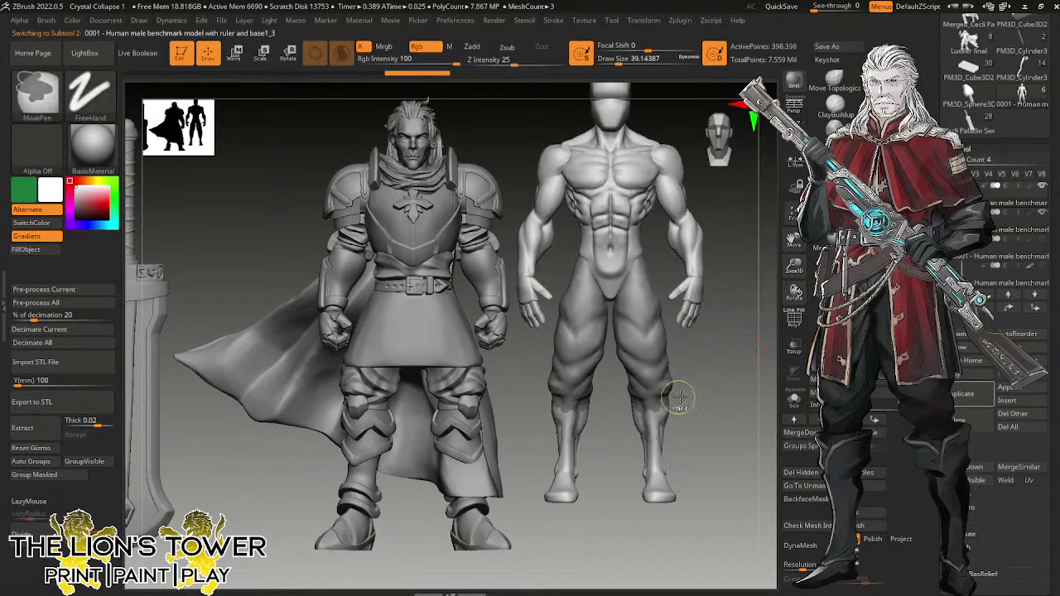
pyautogui.moveTo(694, 391)
pyautogui.keyDown('ctrl'); pyautogui.mouseDown()
pyautogui.moveTo(622, 412)
pyautogui.moveTo(611, 560)
pyautogui.mouseUp(); pyautogui.keyUp('ctrl')
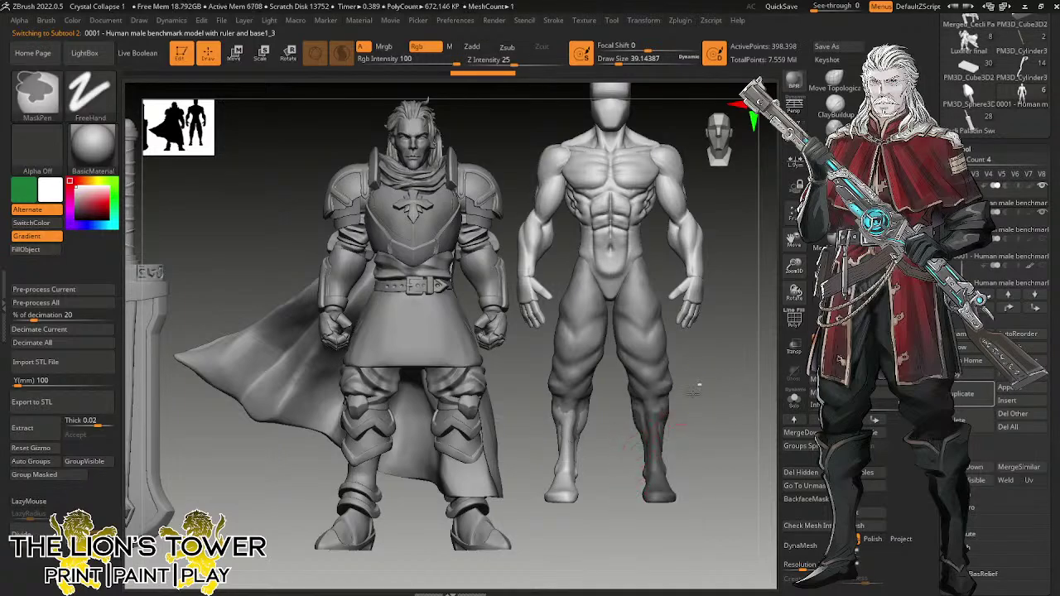
pyautogui.keyDown('ctrl'); pyautogui.moveTo(702, 383); pyautogui.dragTo(610, 535); pyautogui.keyUp('ctrl')
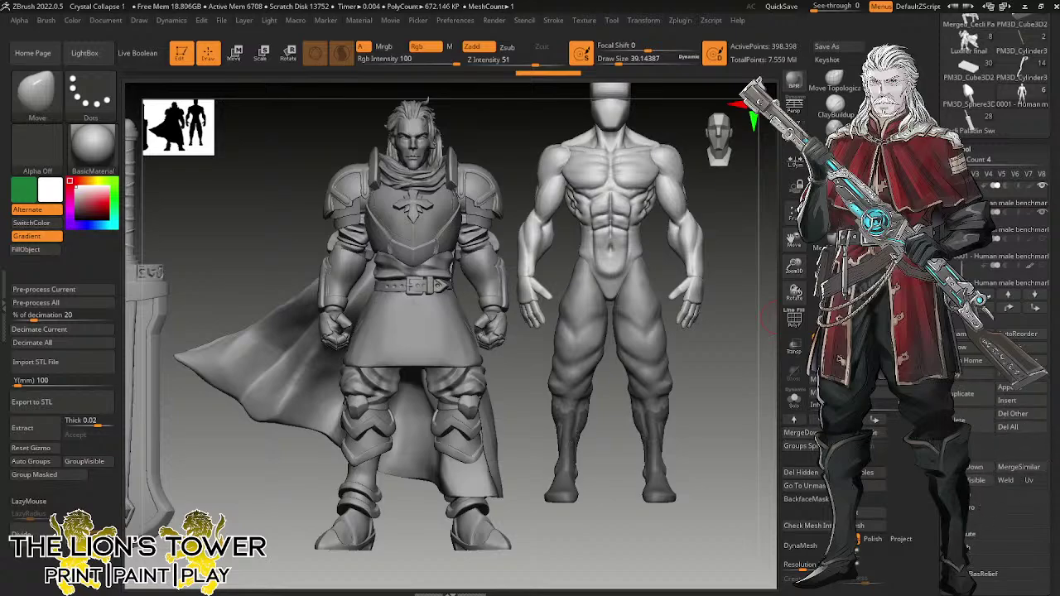
# Extract boot shells from the masked lower legs with a thickness of 0.00294 and accept them as a new subtool.
pyautogui.click(965, 586)
pyautogui.click(966, 584)
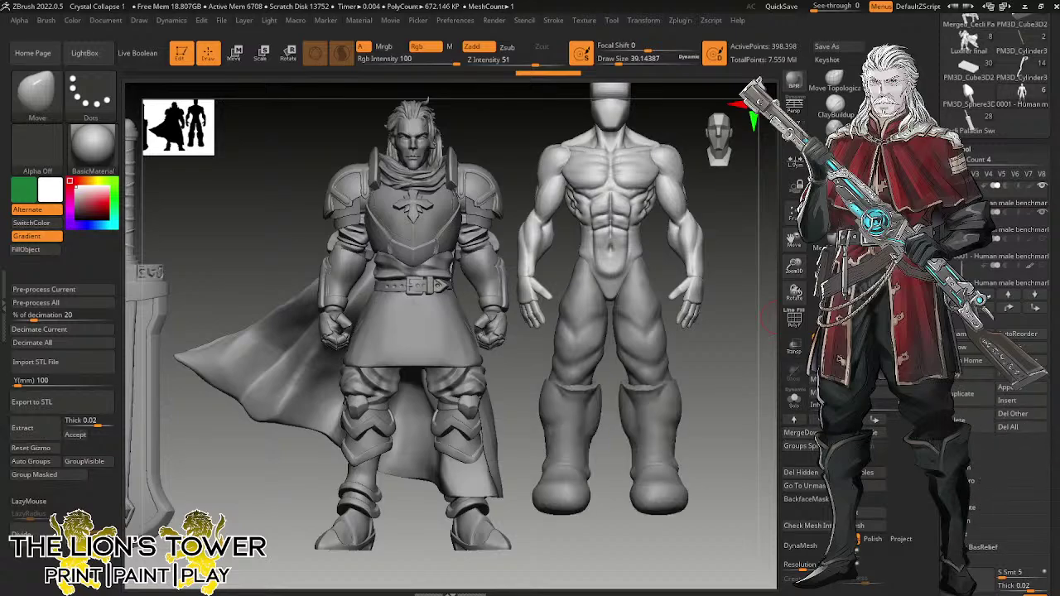
pyautogui.scroll(-3, 1029, 331)
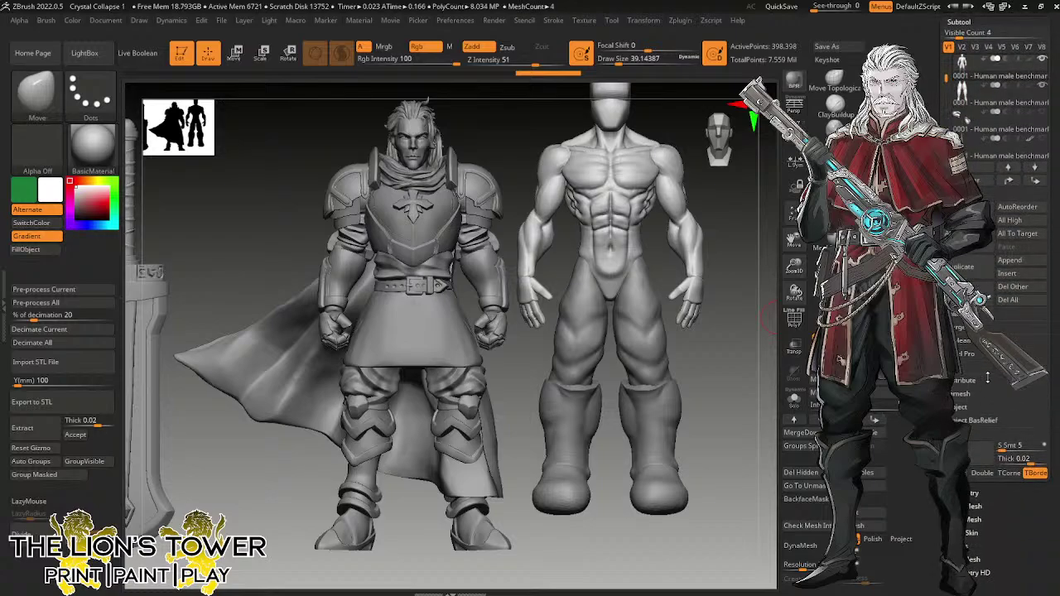
pyautogui.moveTo(1036, 459); pyautogui.dragTo(1028, 463)
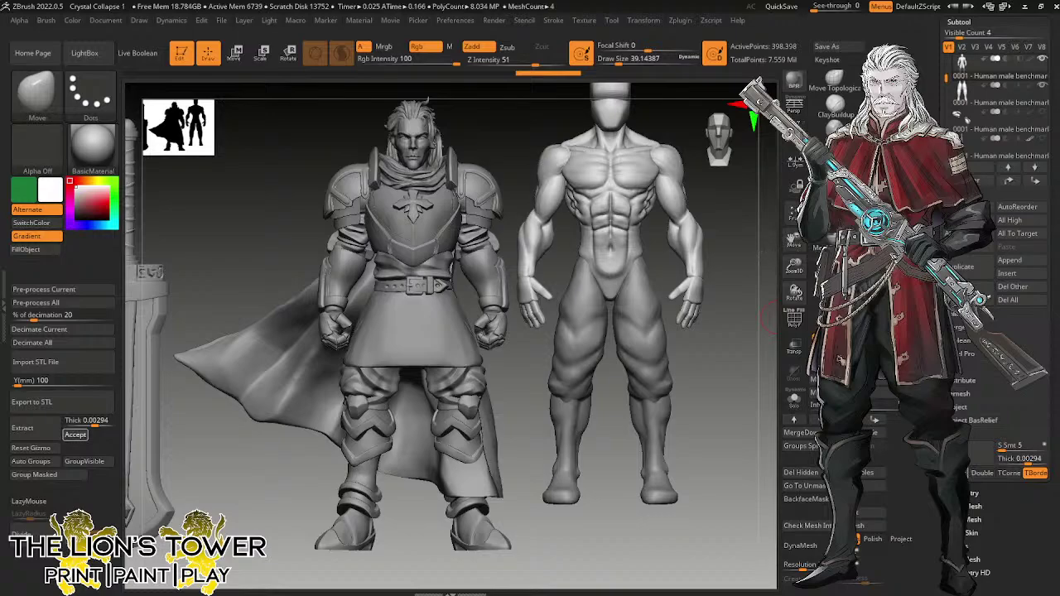
pyautogui.click(958, 474)
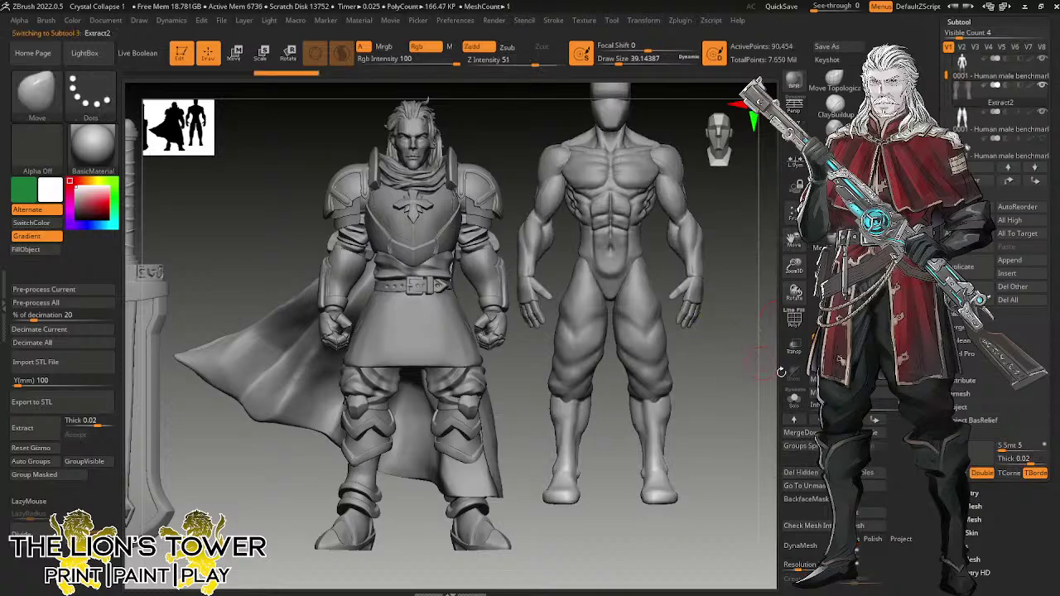
# Isolate the outer surface of the extracted boots in Solo mode, delete the hidden geometry, close the holes, and show all subtools again.
pyautogui.click(793, 399)
pyautogui.keyDown('ctrl'); pyautogui.keyDown('shift'); pyautogui.click(663, 319); pyautogui.keyUp('shift'); pyautogui.keyUp('ctrl')
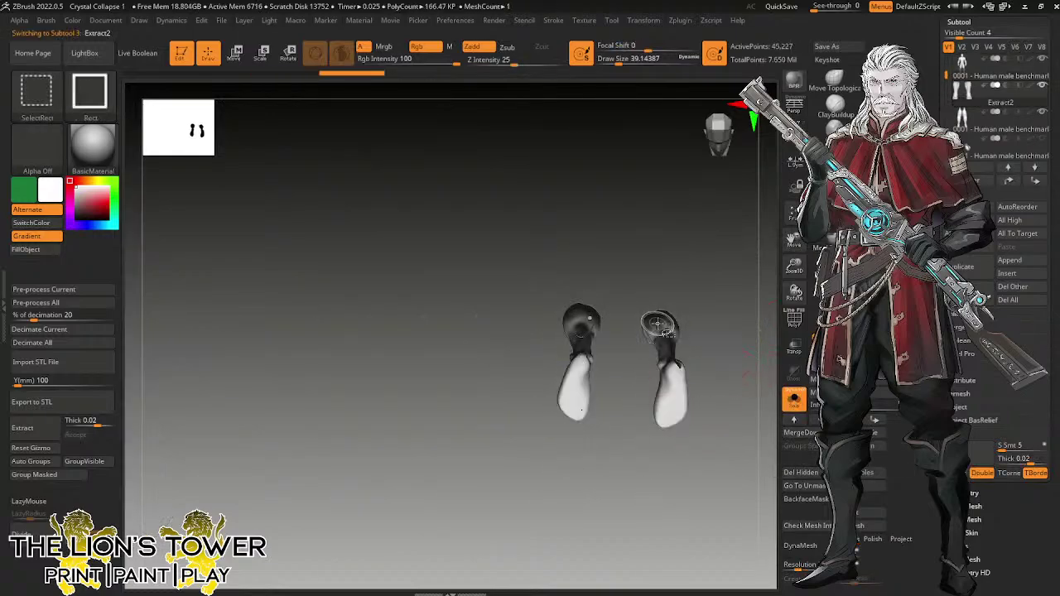
pyautogui.keyDown('ctrl'); pyautogui.keyDown('shift'); pyautogui.click(663, 319); pyautogui.keyUp('shift'); pyautogui.keyUp('ctrl')
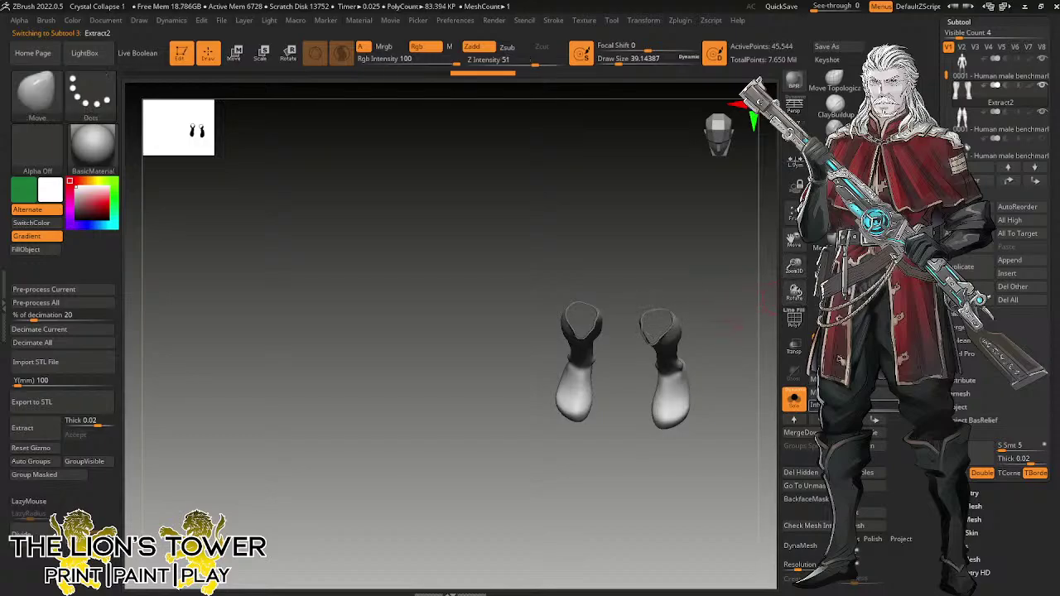
pyautogui.click(817, 475)
pyautogui.click(863, 474)
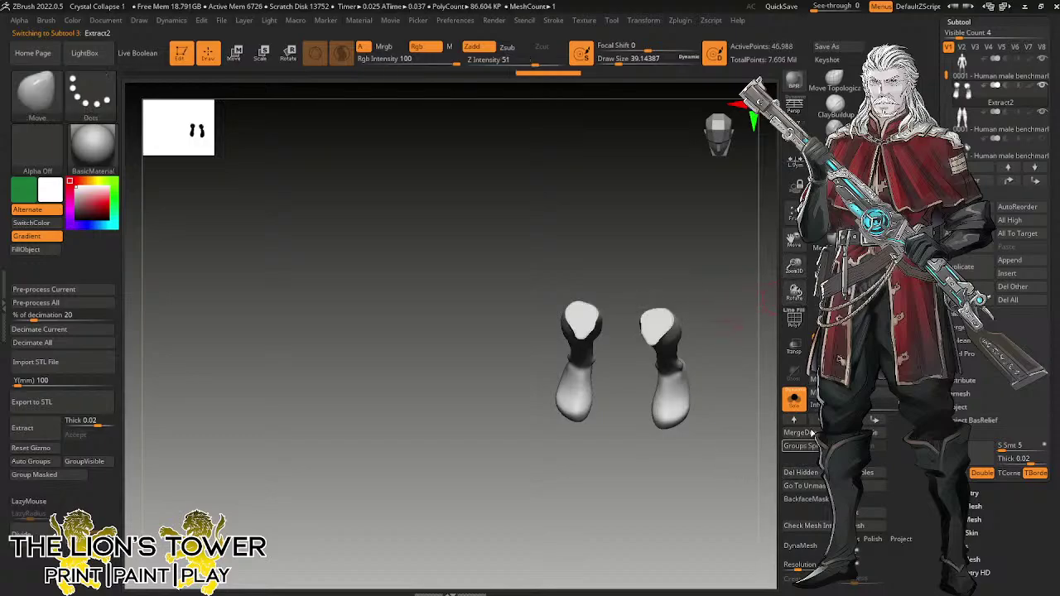
pyautogui.keyDown('shift'); pyautogui.moveTo(740, 430); pyautogui.dragTo(743, 406); pyautogui.keyUp('shift')
pyautogui.moveTo(798, 303); pyautogui.dragTo(759, 359)
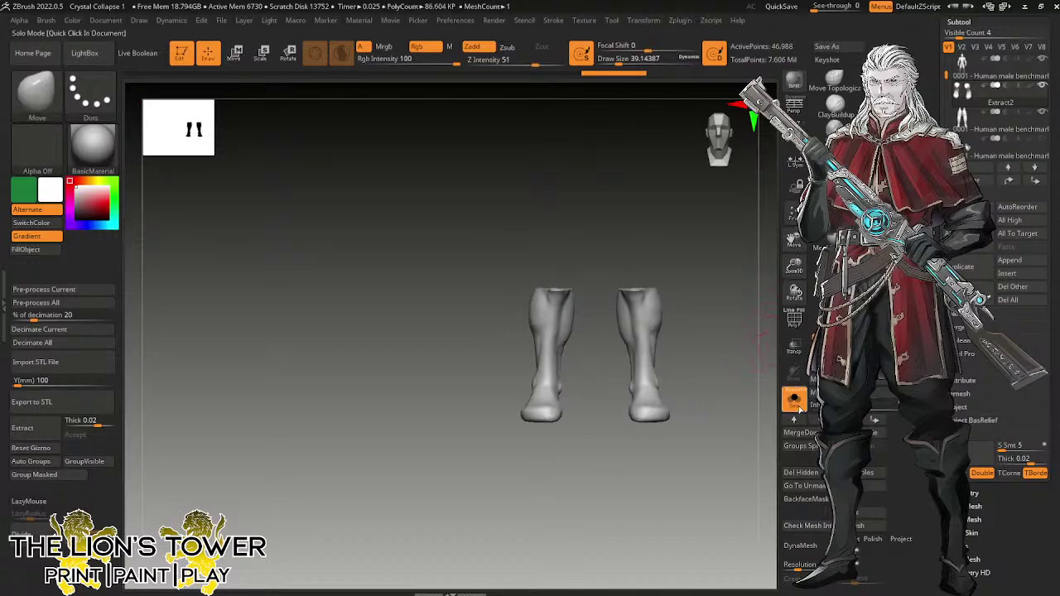
pyautogui.click(795, 400)
# Pull the boot toes forward into points with the Move brush at a draw size of about 43.76, working from above.
pyautogui.moveTo(753, 431)
pyautogui.mouseDown()
pyautogui.moveTo(717, 438)
pyautogui.moveTo(763, 445)
pyautogui.moveTo(734, 431)
pyautogui.mouseUp()
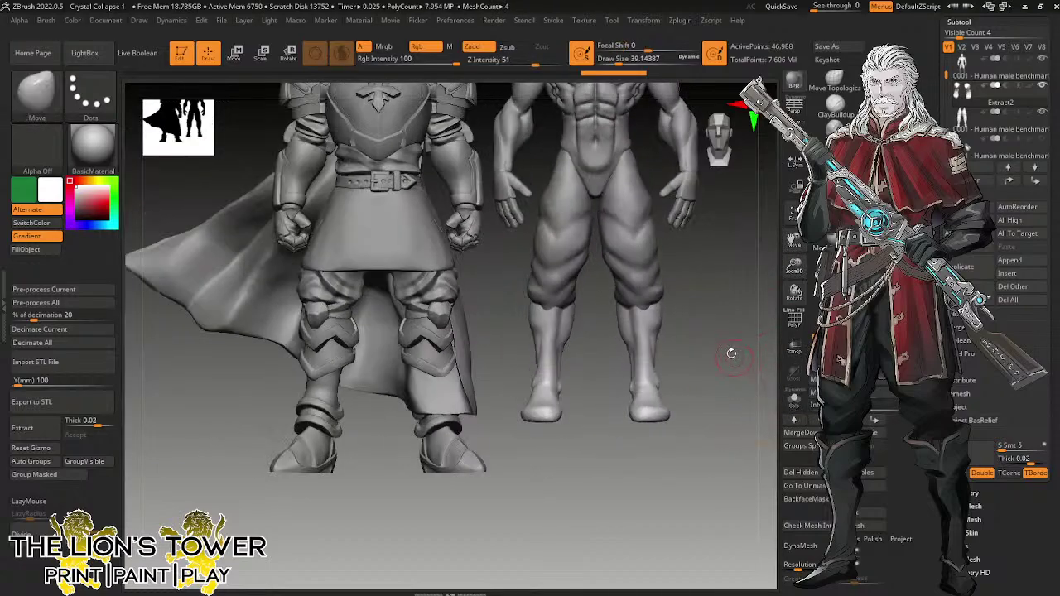
pyautogui.moveTo(729, 354); pyautogui.dragTo(735, 497)
pyautogui.click(38, 93)
pyautogui.click(660, 100)
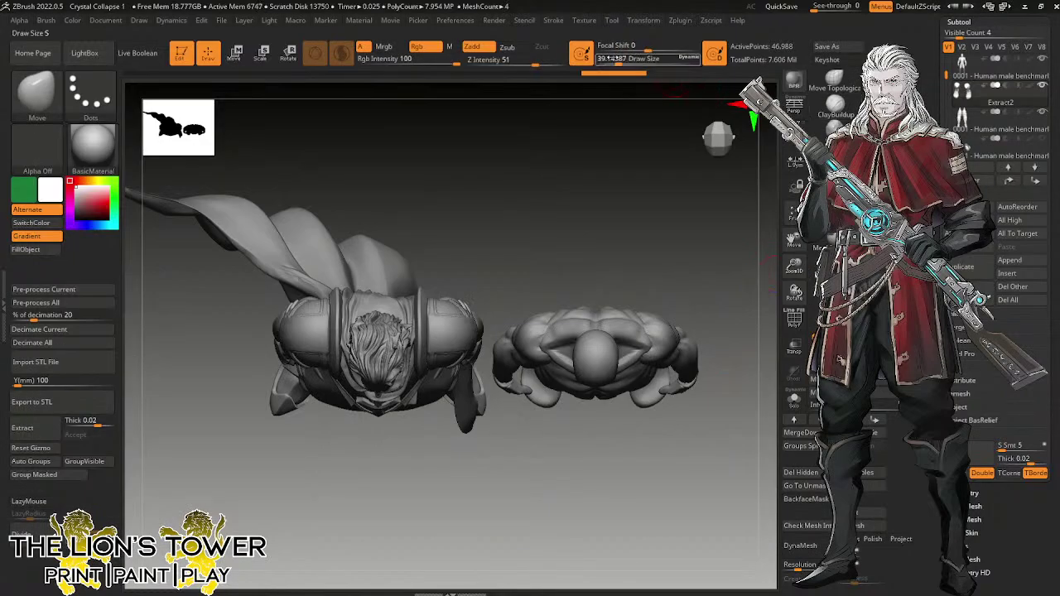
pyautogui.moveTo(617, 62); pyautogui.dragTo(622, 62)
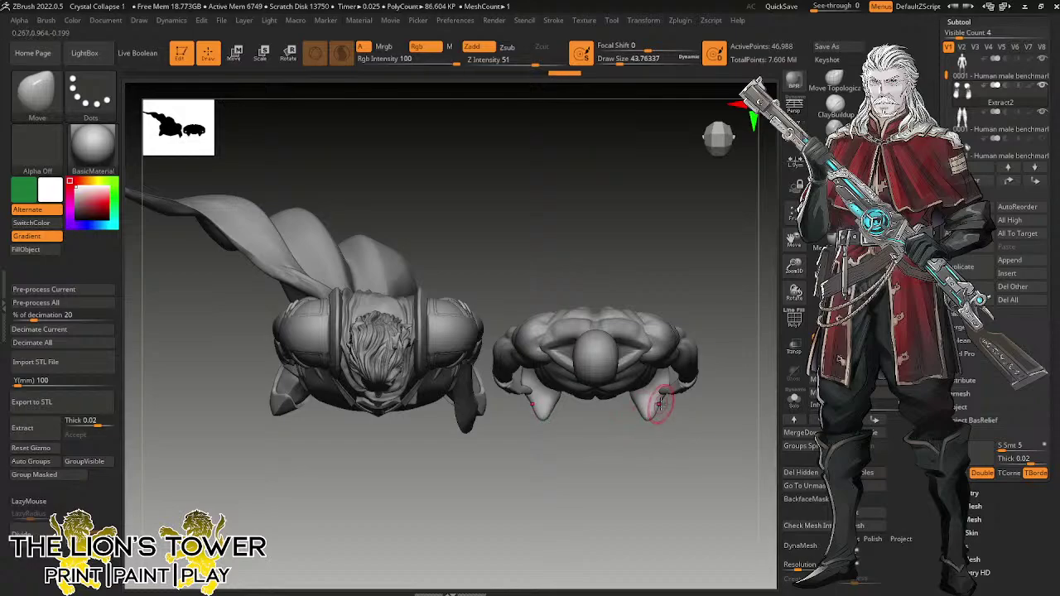
# Add volume around the ankles of the boots with the ClayBuildup brush at a draw size of about 39.14 and intensity 20.
pyautogui.moveTo(688, 421)
pyautogui.mouseDown()
pyautogui.moveTo(642, 423)
pyautogui.moveTo(658, 411)
pyautogui.moveTo(727, 413)
pyautogui.moveTo(714, 410)
pyautogui.moveTo(717, 386)
pyautogui.moveTo(772, 257)
pyautogui.moveTo(737, 358)
pyautogui.moveTo(709, 364)
pyautogui.moveTo(780, 228)
pyautogui.moveTo(792, 245)
pyautogui.moveTo(765, 265)
pyautogui.mouseUp()
pyautogui.click(835, 113)
pyautogui.moveTo(718, 327)
pyautogui.mouseDown()
pyautogui.moveTo(652, 346)
pyautogui.moveTo(655, 358)
pyautogui.mouseUp()
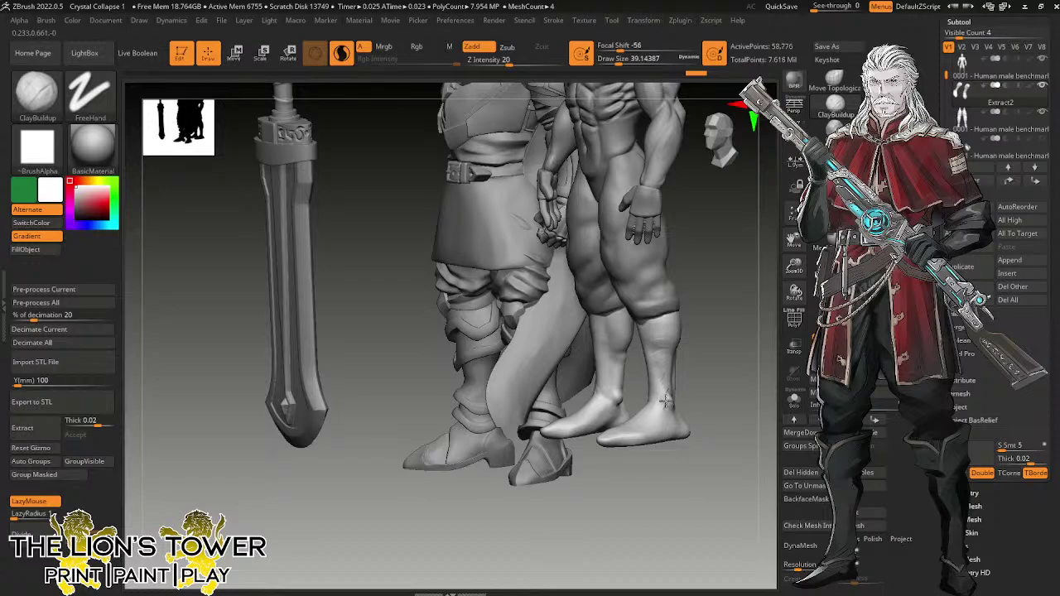
pyautogui.moveTo(666, 401); pyautogui.dragTo(672, 394)
pyautogui.moveTo(721, 396); pyautogui.dragTo(672, 400)
pyautogui.moveTo(678, 396)
pyautogui.mouseDown()
pyautogui.moveTo(675, 414)
pyautogui.moveTo(681, 406)
pyautogui.mouseUp()
pyautogui.moveTo(721, 402); pyautogui.dragTo(701, 421)
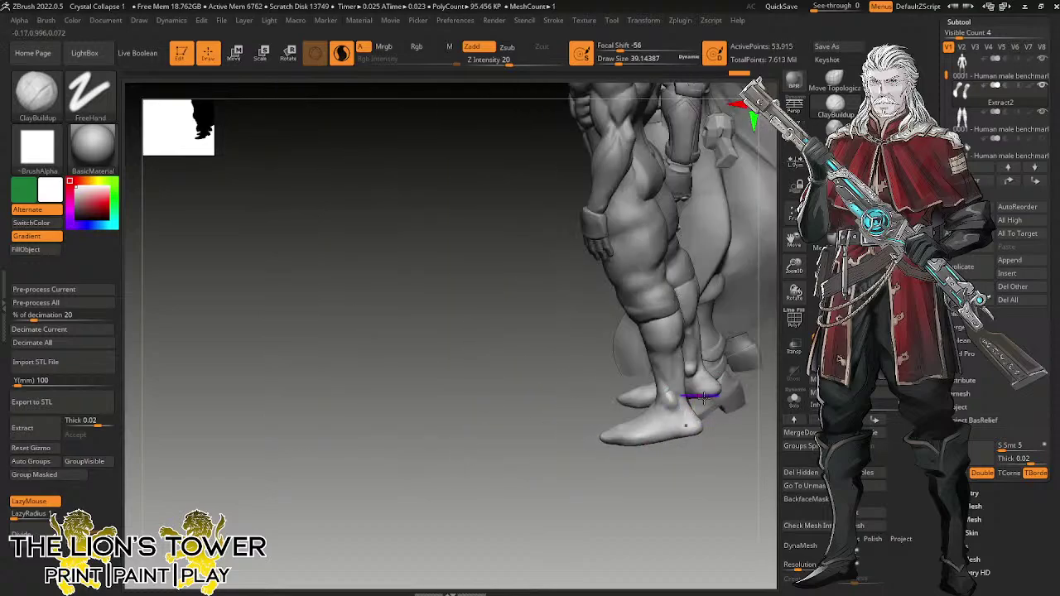
# Fill out the backs of the ankles and the area above the heels with ClayBuildup strokes.
pyautogui.moveTo(710, 466); pyautogui.dragTo(696, 491)
pyautogui.moveTo(690, 398); pyautogui.dragTo(691, 409)
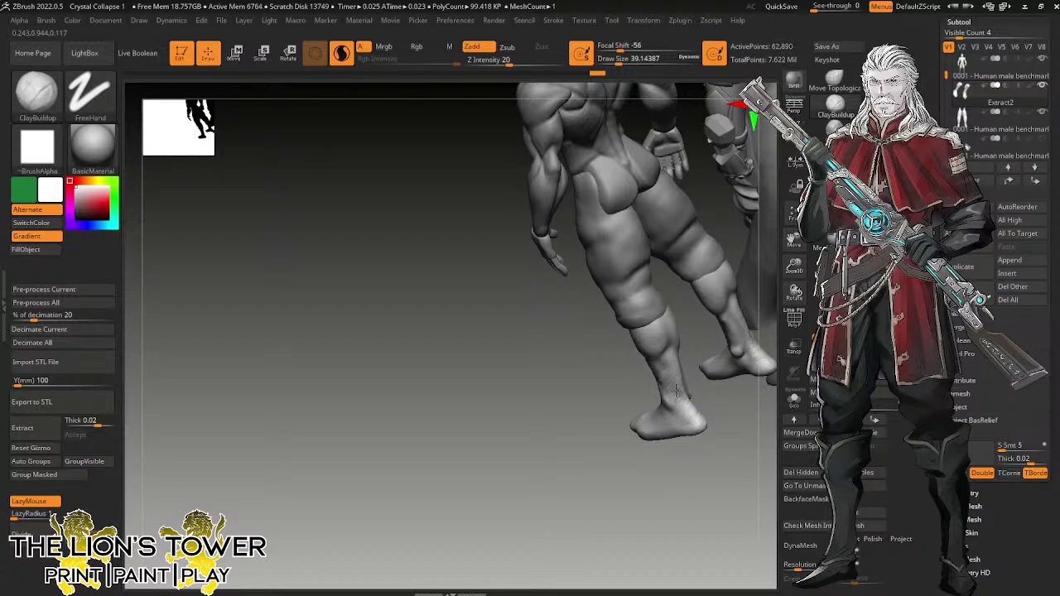
pyautogui.moveTo(672, 407); pyautogui.dragTo(680, 414)
pyautogui.moveTo(704, 468); pyautogui.dragTo(733, 461)
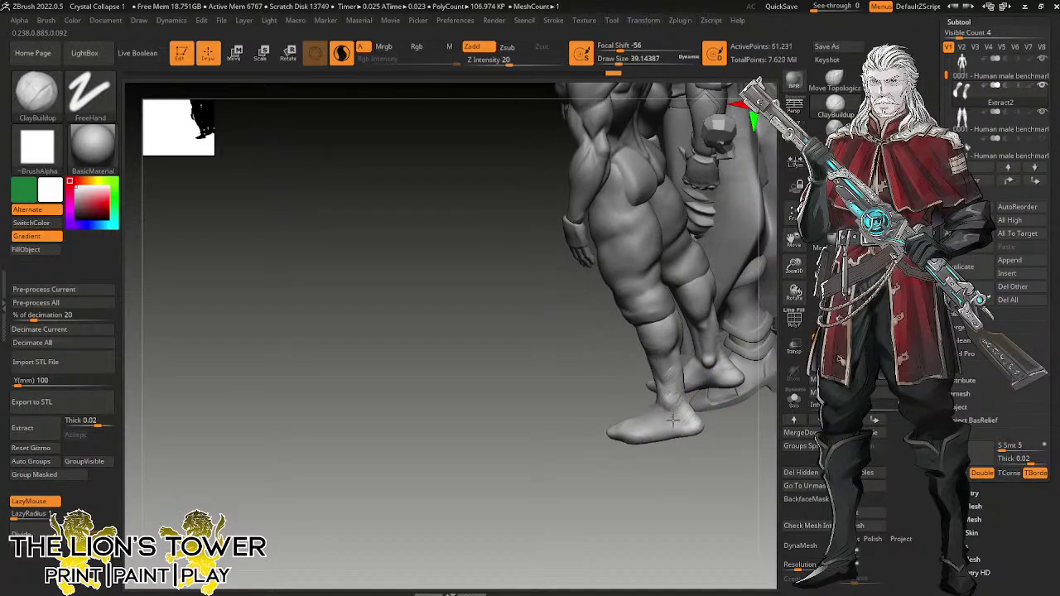
pyautogui.moveTo(679, 402)
pyautogui.mouseDown()
pyautogui.moveTo(662, 356)
pyautogui.moveTo(668, 367)
pyautogui.mouseUp()
pyautogui.moveTo(660, 500); pyautogui.dragTo(717, 495)
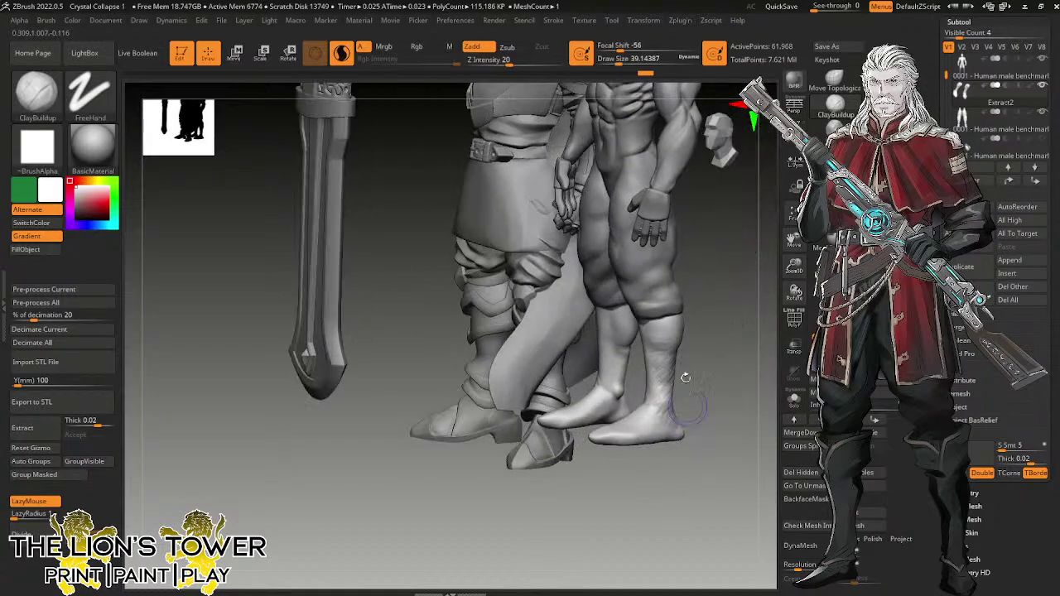
# Build up the boot shafts along the shins and the backs of the calves with ClayBuildup.
pyautogui.moveTo(662, 351)
pyautogui.mouseDown()
pyautogui.moveTo(615, 339)
pyautogui.moveTo(605, 325)
pyautogui.mouseUp()
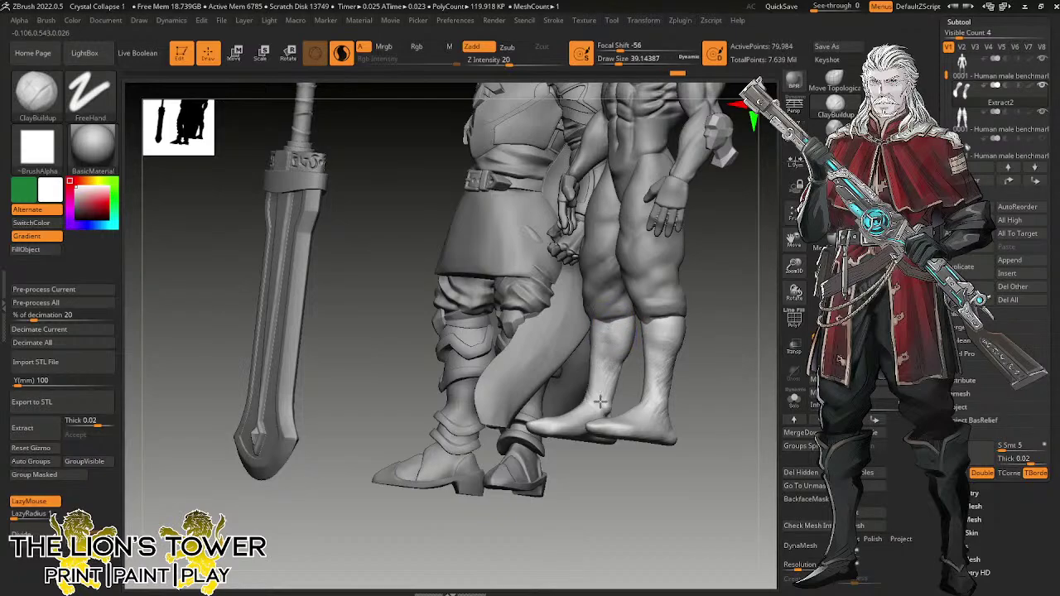
pyautogui.moveTo(659, 361); pyautogui.dragTo(635, 350)
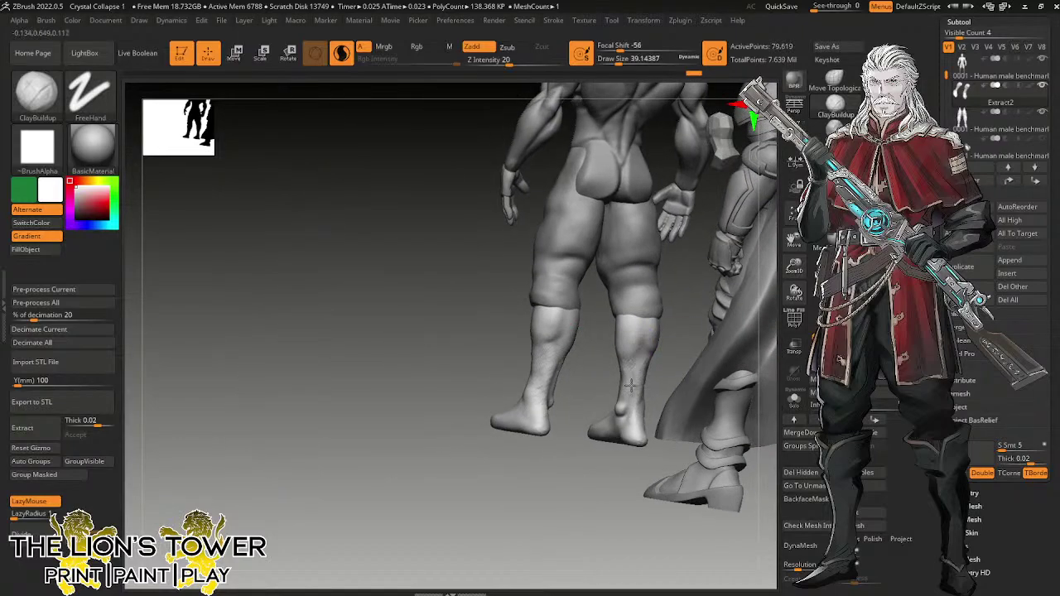
pyautogui.moveTo(620, 422); pyautogui.dragTo(627, 412)
pyautogui.moveTo(602, 462); pyautogui.dragTo(633, 447)
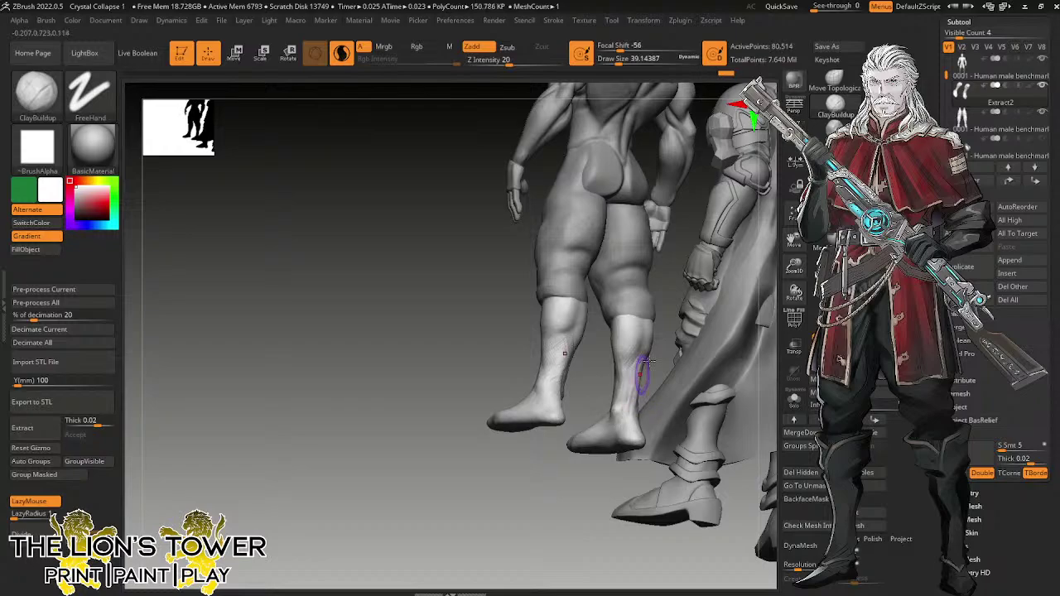
pyautogui.moveTo(639, 367); pyautogui.dragTo(631, 374)
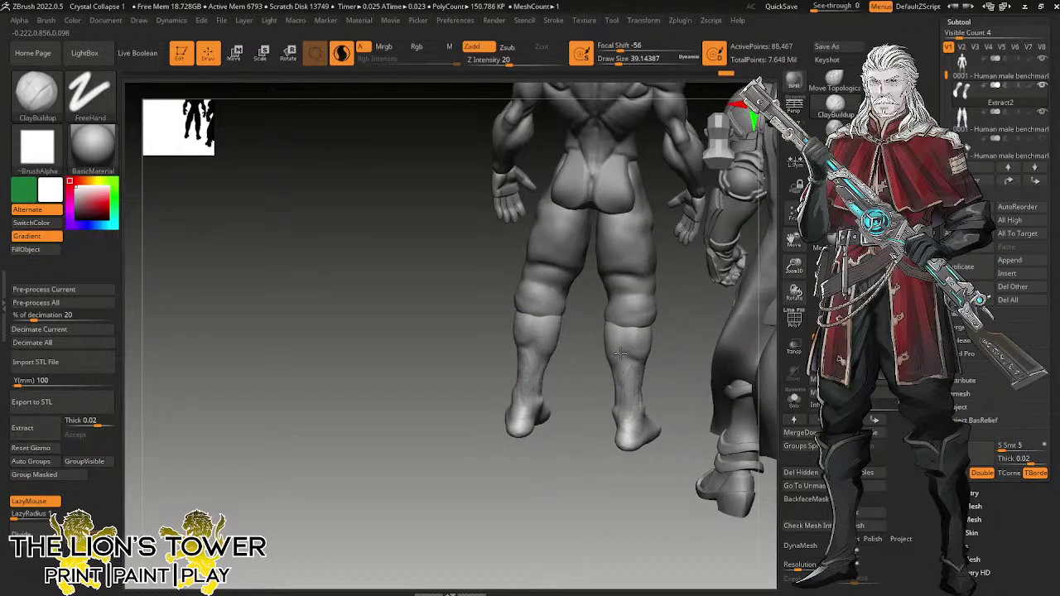
pyautogui.moveTo(646, 360)
pyautogui.mouseDown()
pyautogui.moveTo(638, 336)
pyautogui.moveTo(629, 353)
pyautogui.mouseUp()
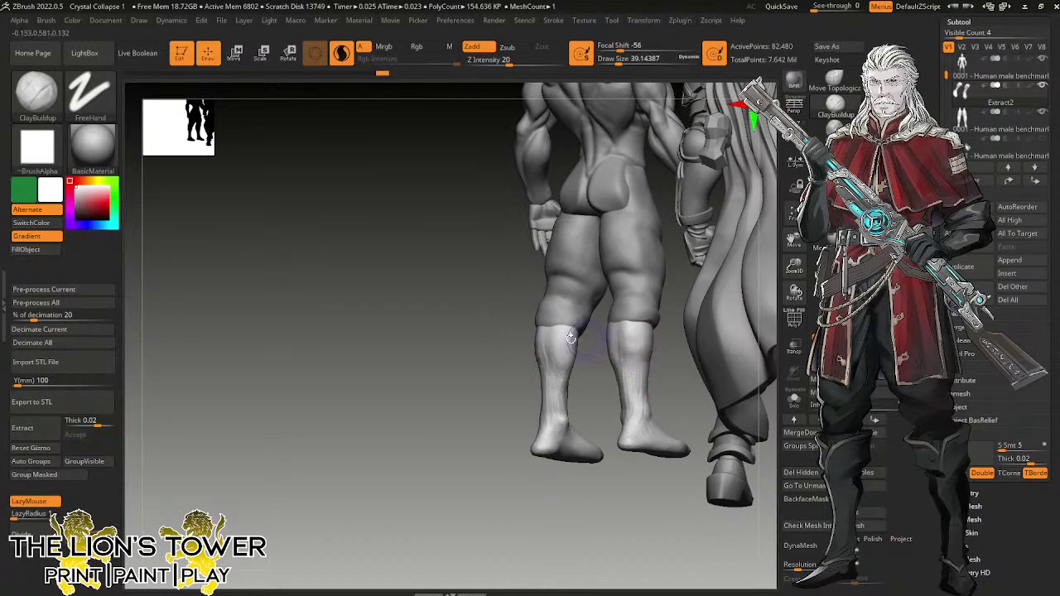
# Thicken the inner and outer sides of the boot shafts with ClayBuildup, and smooth the strokes down to the ankles.
pyautogui.moveTo(572, 333)
pyautogui.mouseDown()
pyautogui.moveTo(564, 385)
pyautogui.moveTo(556, 382)
pyautogui.mouseUp()
pyautogui.moveTo(583, 385)
pyautogui.mouseDown()
pyautogui.moveTo(594, 401)
pyautogui.moveTo(538, 366)
pyautogui.mouseUp()
pyautogui.moveTo(579, 409); pyautogui.dragTo(612, 410)
pyautogui.moveTo(548, 345); pyautogui.dragTo(537, 369)
pyautogui.moveTo(568, 418); pyautogui.dragTo(619, 418)
pyautogui.moveTo(533, 348); pyautogui.dragTo(524, 368)
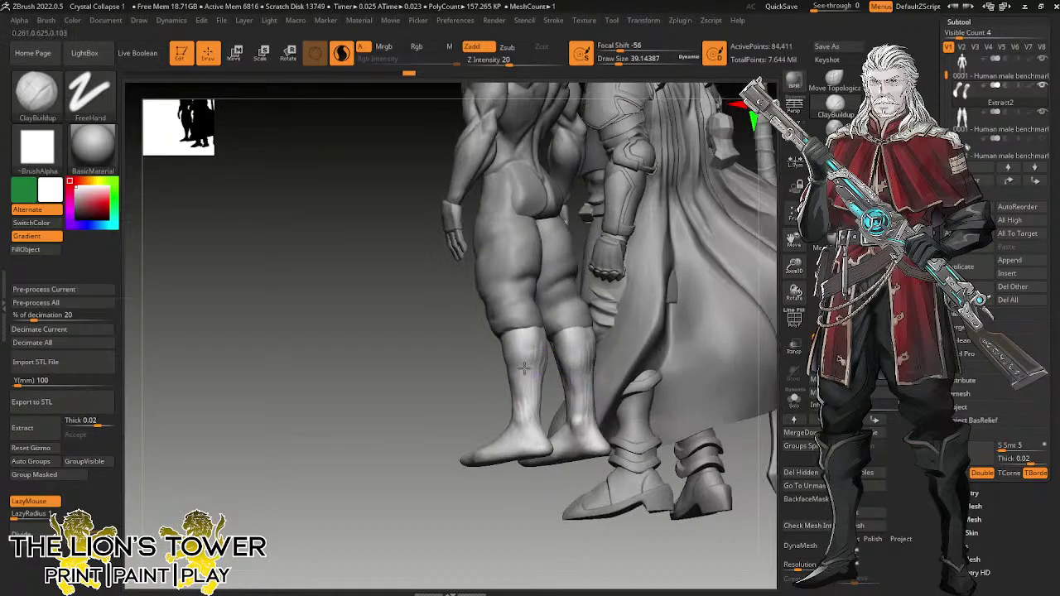
pyautogui.moveTo(530, 421); pyautogui.dragTo(507, 351)
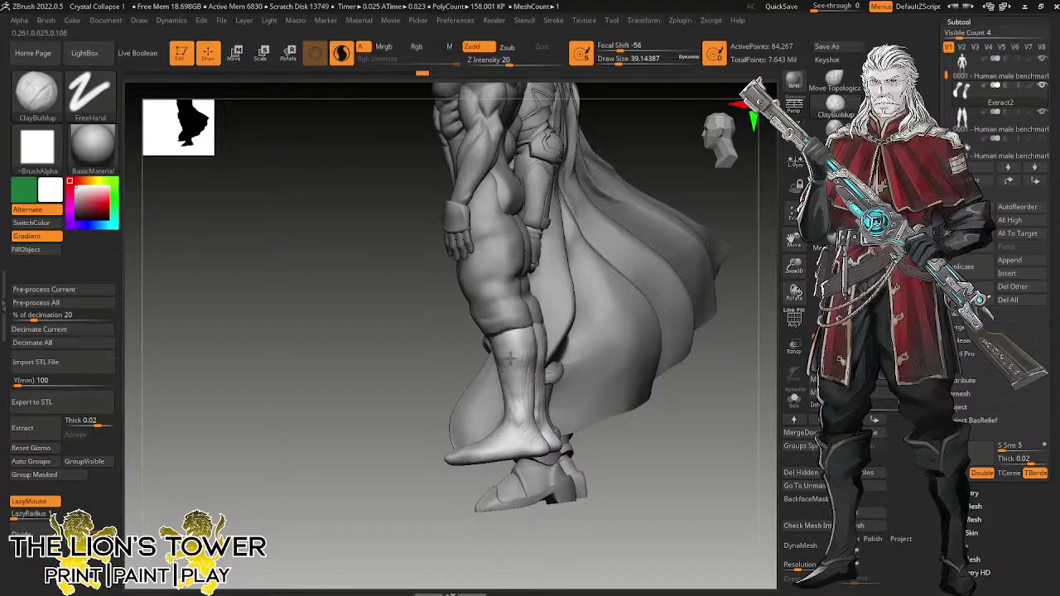
pyautogui.moveTo(563, 406); pyautogui.dragTo(530, 368)
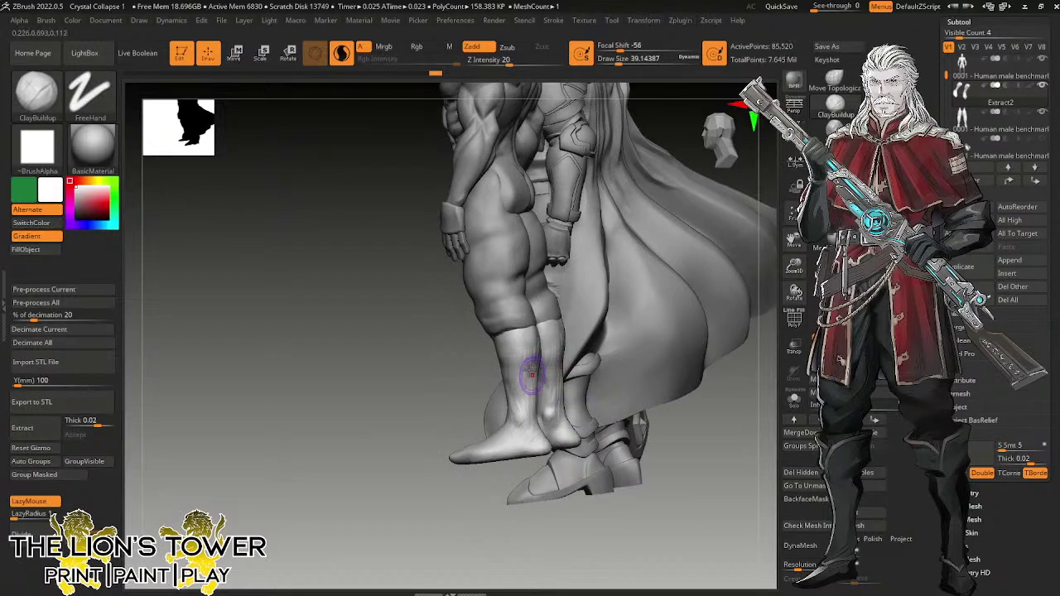
pyautogui.press('shift')
pyautogui.keyDown('shift'); pyautogui.moveTo(552, 450); pyautogui.dragTo(550, 386); pyautogui.keyUp('shift')
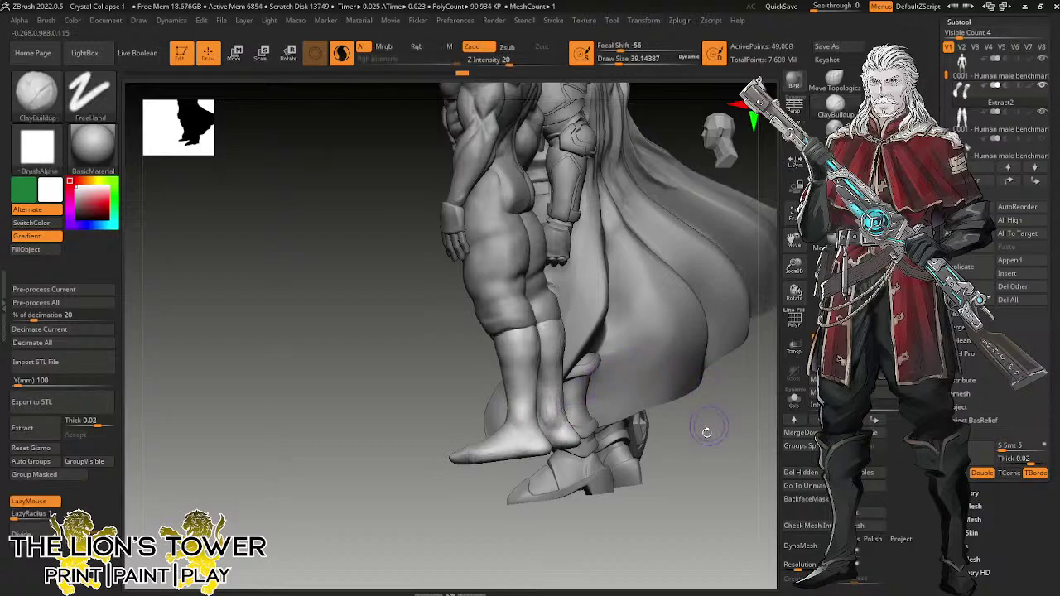
# Add clay to the front of the boot shafts from the shins up to the trouser hems, and smooth the surface.
pyautogui.moveTo(705, 431); pyautogui.dragTo(694, 404)
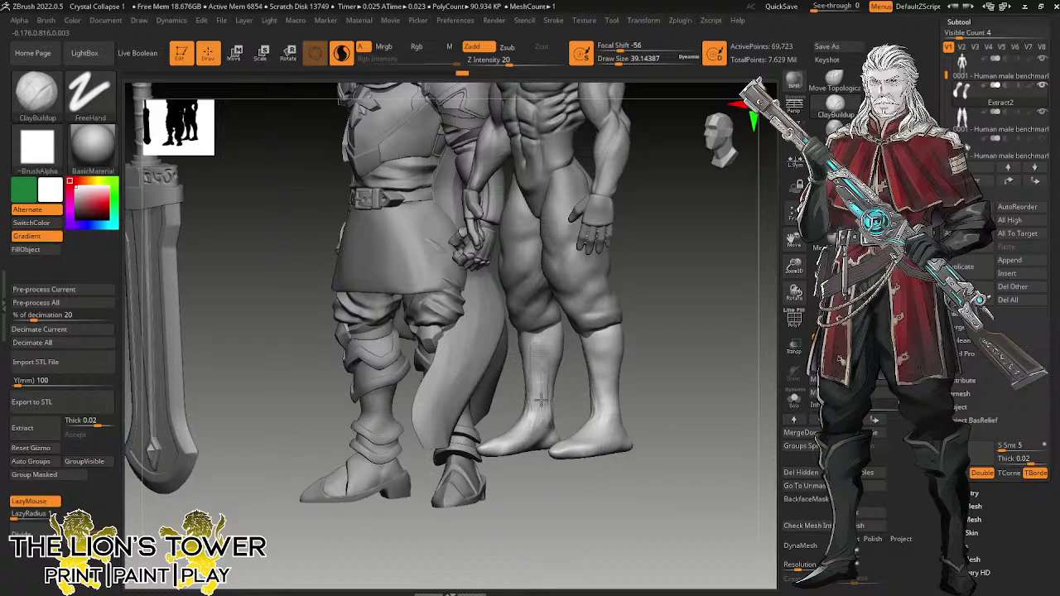
pyautogui.moveTo(540, 400); pyautogui.dragTo(549, 383)
pyautogui.moveTo(662, 369); pyautogui.dragTo(704, 371)
pyautogui.moveTo(616, 371)
pyautogui.mouseDown()
pyautogui.moveTo(626, 404)
pyautogui.moveTo(621, 348)
pyautogui.moveTo(608, 337)
pyautogui.mouseUp()
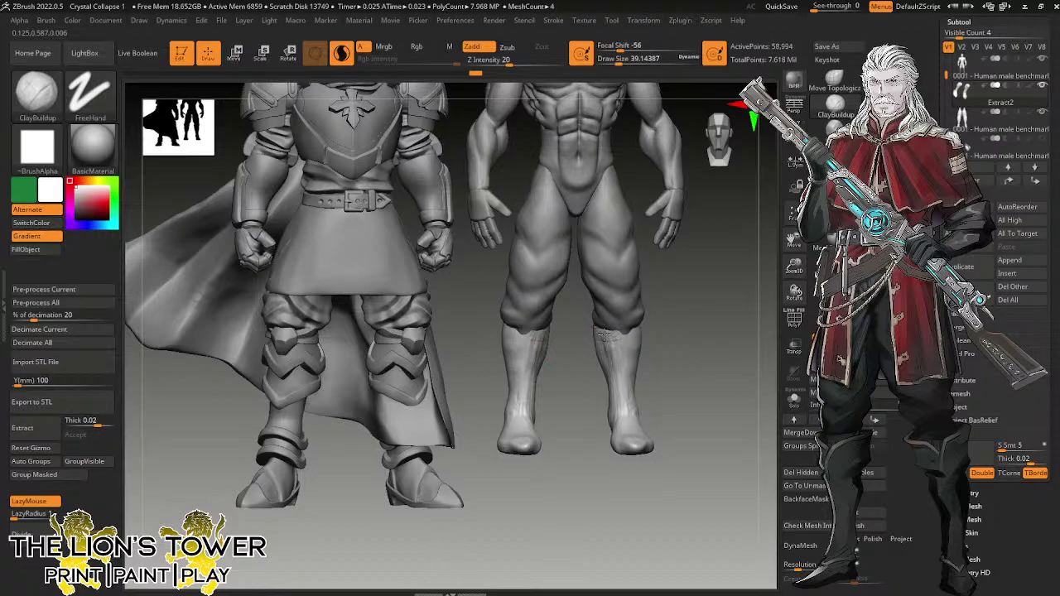
pyautogui.keyDown('alt'); pyautogui.click(604, 333); pyautogui.keyUp('alt')
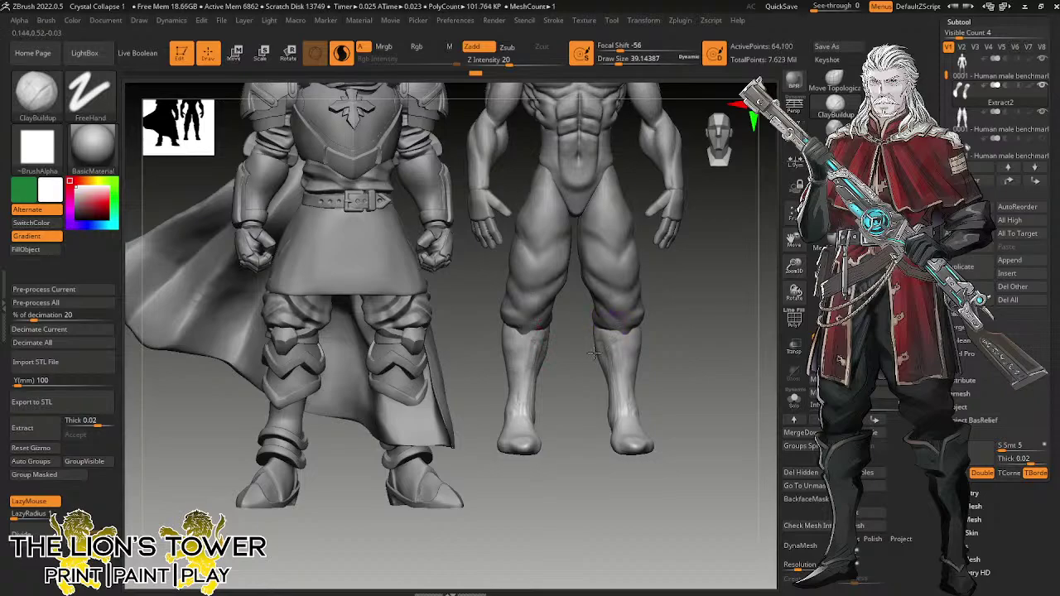
pyautogui.moveTo(612, 344)
pyautogui.mouseDown()
pyautogui.moveTo(711, 345)
pyautogui.moveTo(700, 346)
pyautogui.mouseUp()
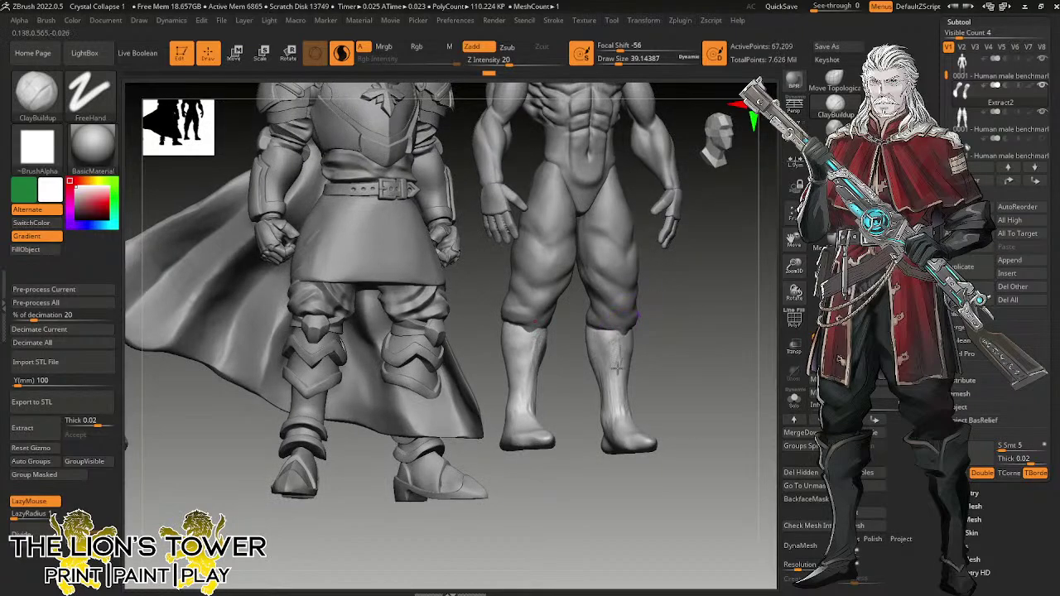
pyautogui.press('shift')
pyautogui.moveTo(617, 367)
pyautogui.mouseDown()
pyautogui.moveTo(627, 424)
pyautogui.moveTo(639, 396)
pyautogui.moveTo(630, 398)
pyautogui.mouseUp()
# Flare the backs of the boot tops outward below the knees with the Move brush at a draw size of about 62.
pyautogui.moveTo(732, 353); pyautogui.dragTo(675, 365)
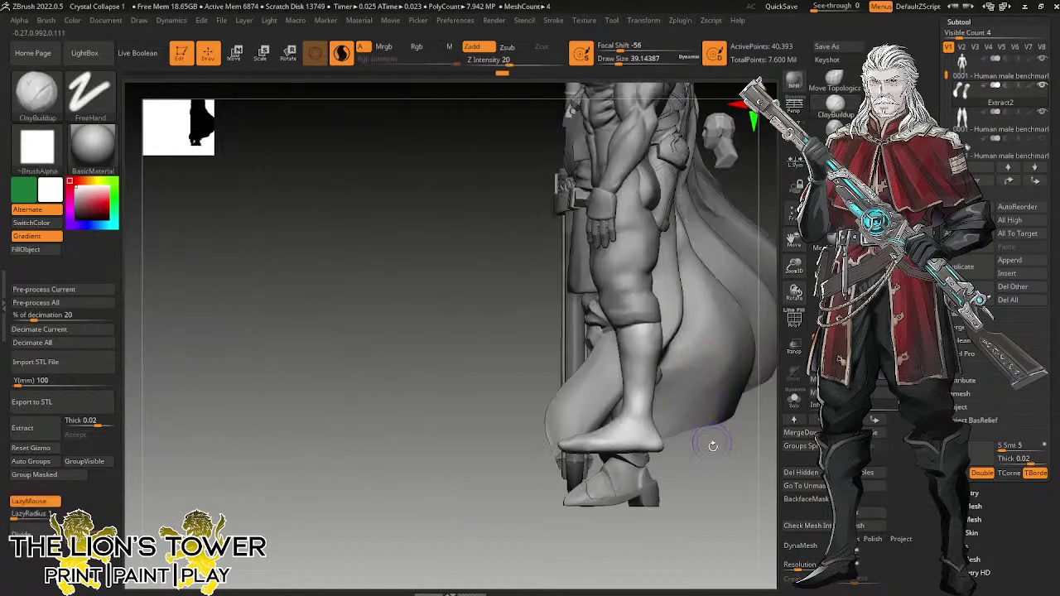
pyautogui.moveTo(794, 265)
pyautogui.mouseDown()
pyautogui.moveTo(794, 282)
pyautogui.moveTo(796, 254)
pyautogui.mouseUp()
pyautogui.moveTo(794, 241); pyautogui.dragTo(706, 348)
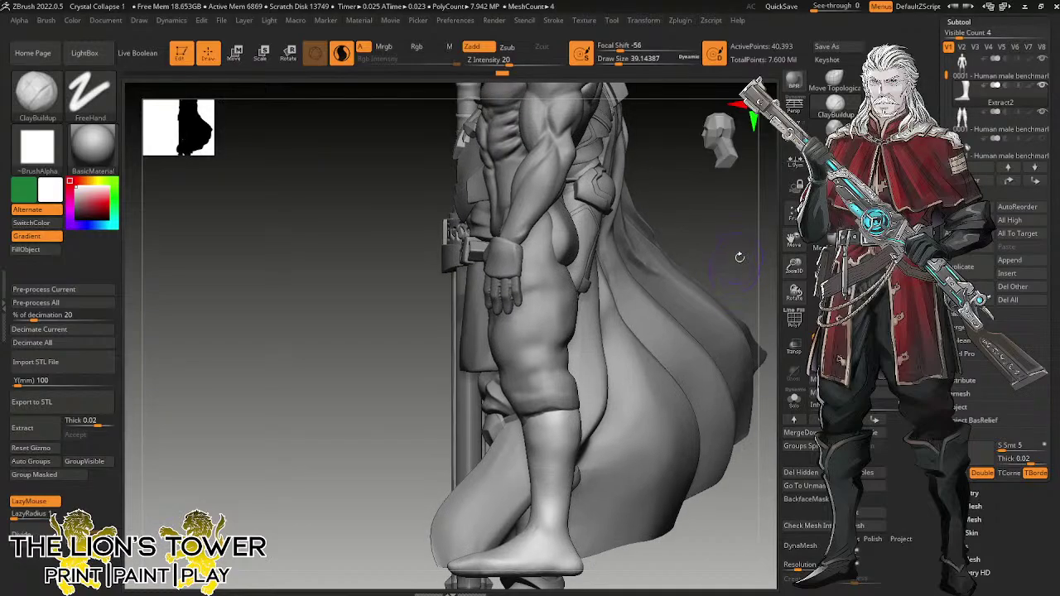
pyautogui.moveTo(747, 263)
pyautogui.mouseDown()
pyautogui.moveTo(760, 270)
pyautogui.moveTo(728, 283)
pyautogui.mouseUp()
pyautogui.click(881, 81)
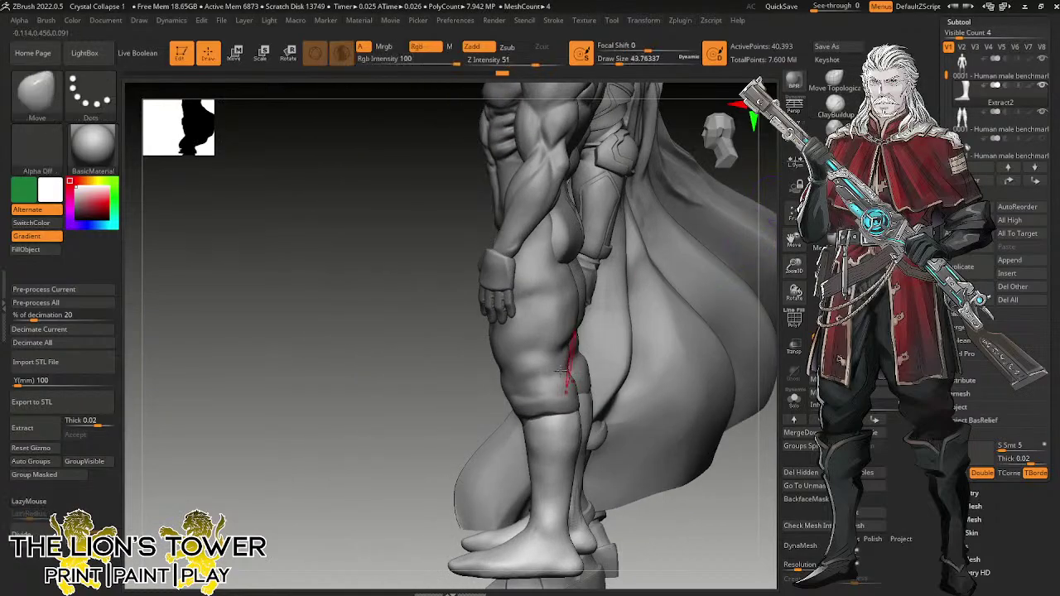
pyautogui.moveTo(619, 60); pyautogui.dragTo(624, 61)
pyautogui.moveTo(667, 390)
pyautogui.mouseDown()
pyautogui.moveTo(598, 383)
pyautogui.moveTo(614, 389)
pyautogui.mouseUp()
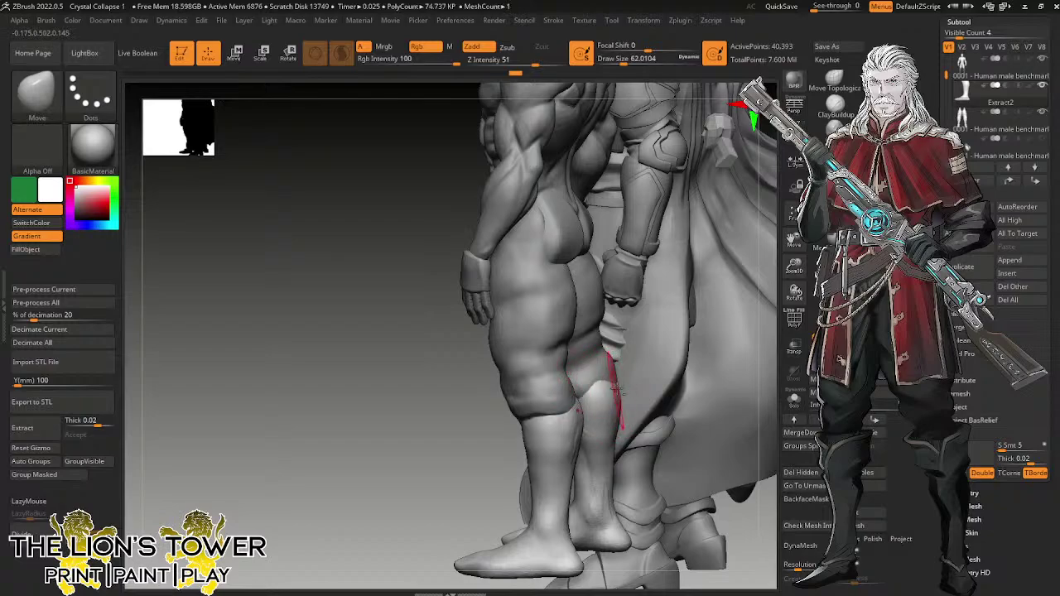
pyautogui.moveTo(731, 458); pyautogui.dragTo(668, 509)
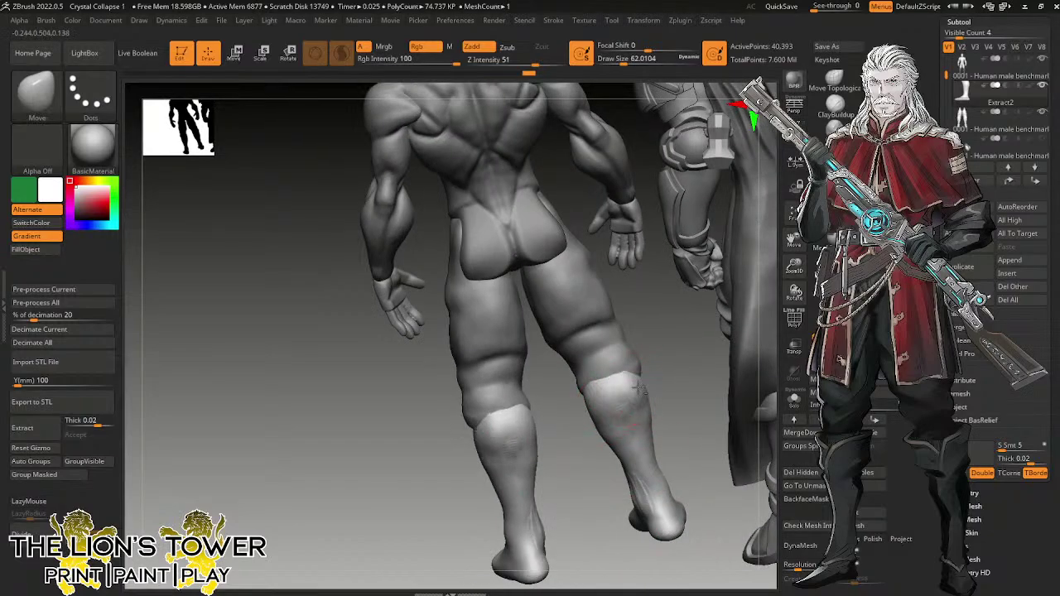
pyautogui.moveTo(658, 375); pyautogui.dragTo(649, 379)
# Pull the front and side rims of the boot tops outward around the trouser hems with the Move brush.
pyautogui.moveTo(653, 375)
pyautogui.mouseDown(button='right')
pyautogui.moveTo(676, 377)
pyautogui.moveTo(726, 308)
pyautogui.moveTo(643, 346)
pyautogui.moveTo(587, 354)
pyautogui.moveTo(627, 356)
pyautogui.moveTo(591, 352)
pyautogui.mouseUp(button='right')
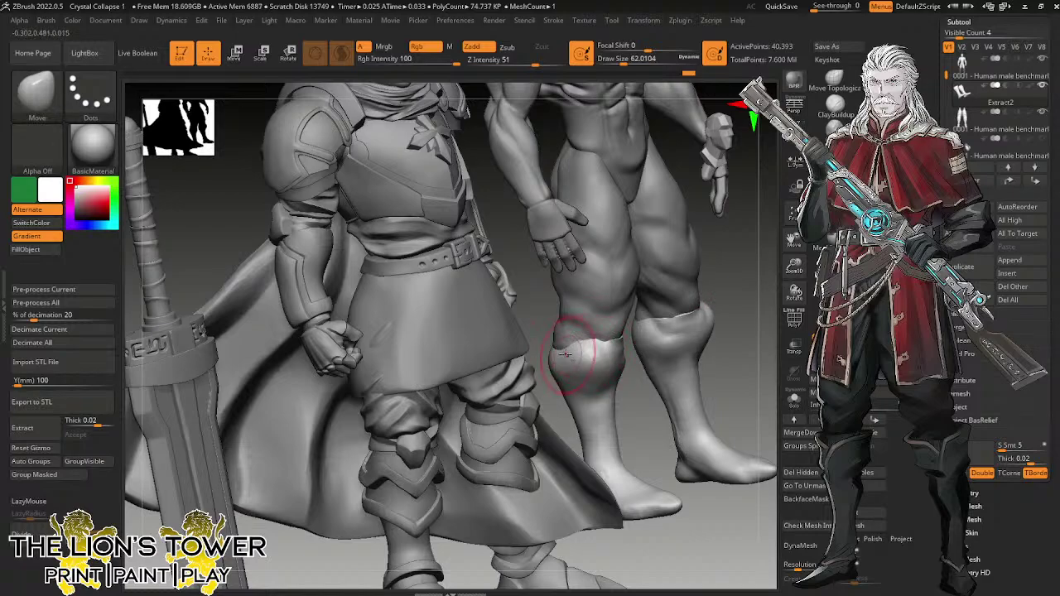
pyautogui.moveTo(729, 310); pyautogui.dragTo(654, 364, button='right')
pyautogui.moveTo(637, 360); pyautogui.dragTo(657, 395)
pyautogui.moveTo(656, 395); pyautogui.dragTo(557, 436, button='right')
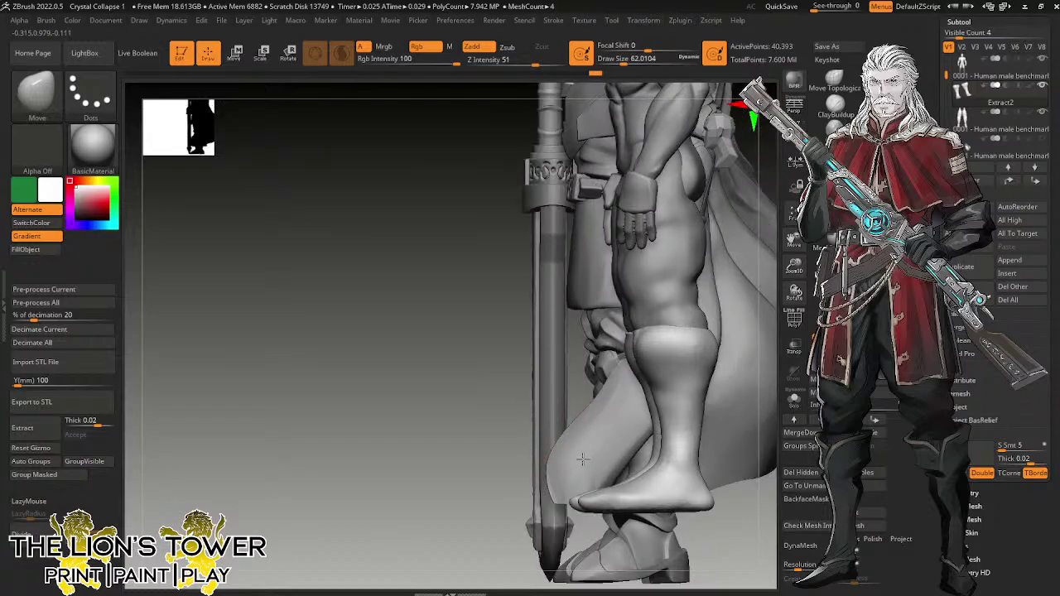
# Isolate the boots in Solo mode and even out the outline of their top openings with the Move brush.
pyautogui.moveTo(686, 455); pyautogui.dragTo(631, 440, button='right')
pyautogui.click(794, 401)
pyautogui.moveTo(760, 420); pyautogui.dragTo(734, 433, button='right')
pyautogui.moveTo(640, 495); pyautogui.dragTo(654, 451, button='right')
pyautogui.moveTo(655, 452); pyautogui.dragTo(625, 433)
pyautogui.moveTo(613, 432)
pyautogui.mouseDown()
pyautogui.moveTo(594, 455)
pyautogui.moveTo(599, 475)
pyautogui.mouseUp()
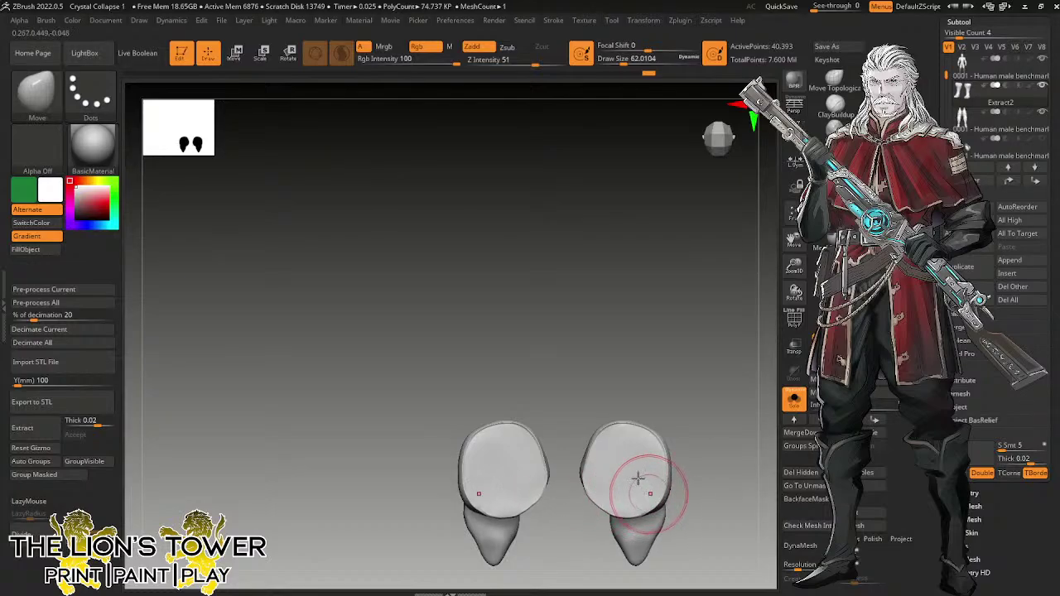
# Flatten the flared upper rims of the boots with the hPolish brush at a draw size of about 56.47.
pyautogui.moveTo(733, 421); pyautogui.dragTo(732, 331)
pyautogui.moveTo(793, 241); pyautogui.dragTo(790, 135)
pyautogui.press('b')
pyautogui.press('h')
pyautogui.press('p')
pyautogui.moveTo(714, 370); pyautogui.dragTo(671, 374)
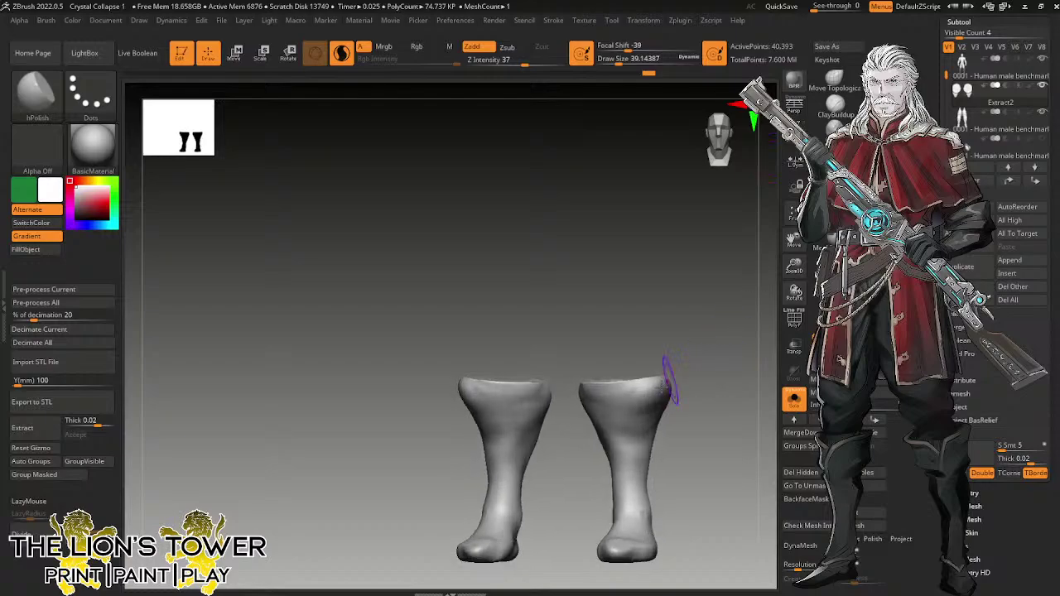
pyautogui.click(623, 61)
pyautogui.moveTo(707, 309); pyautogui.dragTo(670, 311)
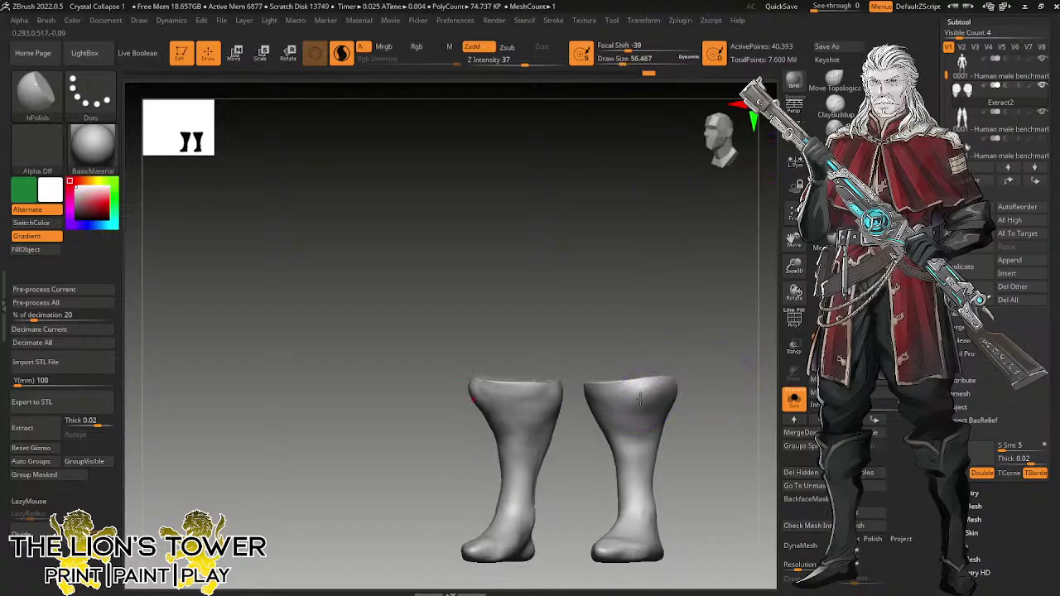
pyautogui.moveTo(639, 391)
pyautogui.mouseDown()
pyautogui.moveTo(635, 400)
pyautogui.moveTo(650, 402)
pyautogui.moveTo(652, 389)
pyautogui.mouseUp()
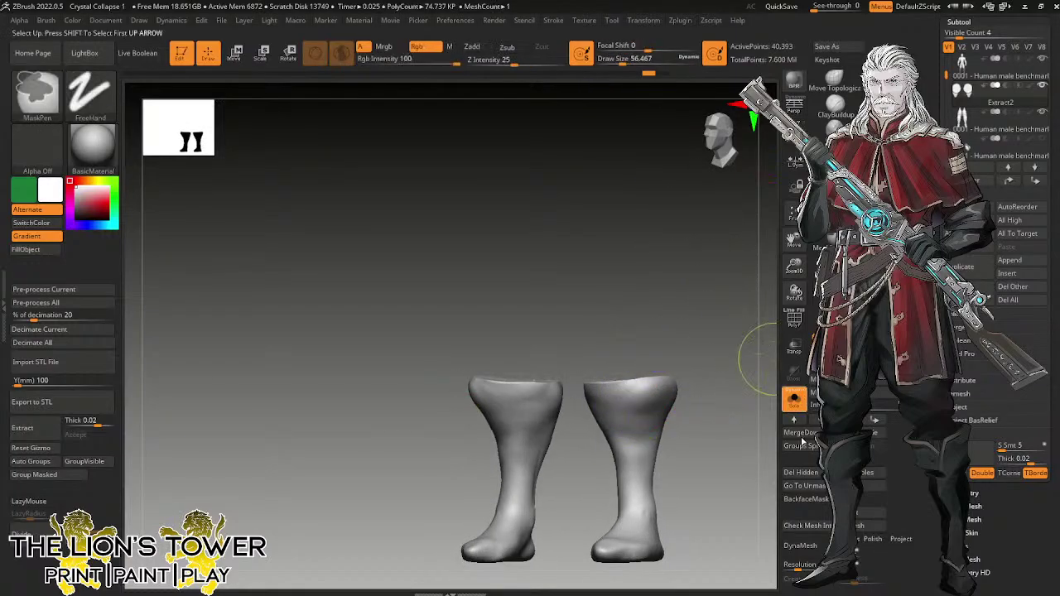
# Remesh the boots with DynaMesh with its Polish option enabled.
pyautogui.click(873, 539)
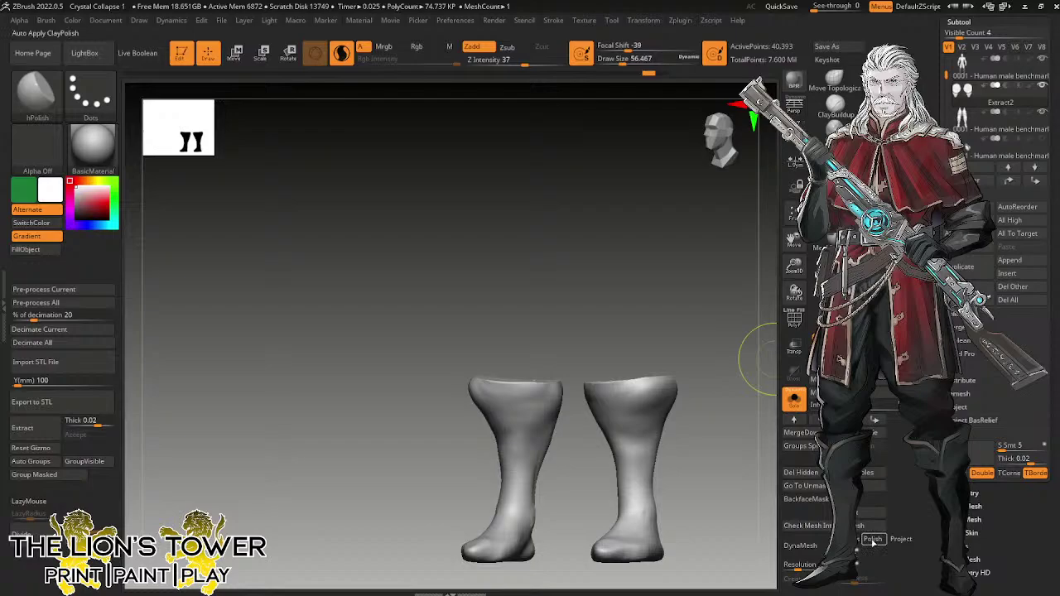
pyautogui.click(800, 545)
pyautogui.moveTo(766, 538); pyautogui.dragTo(705, 456)
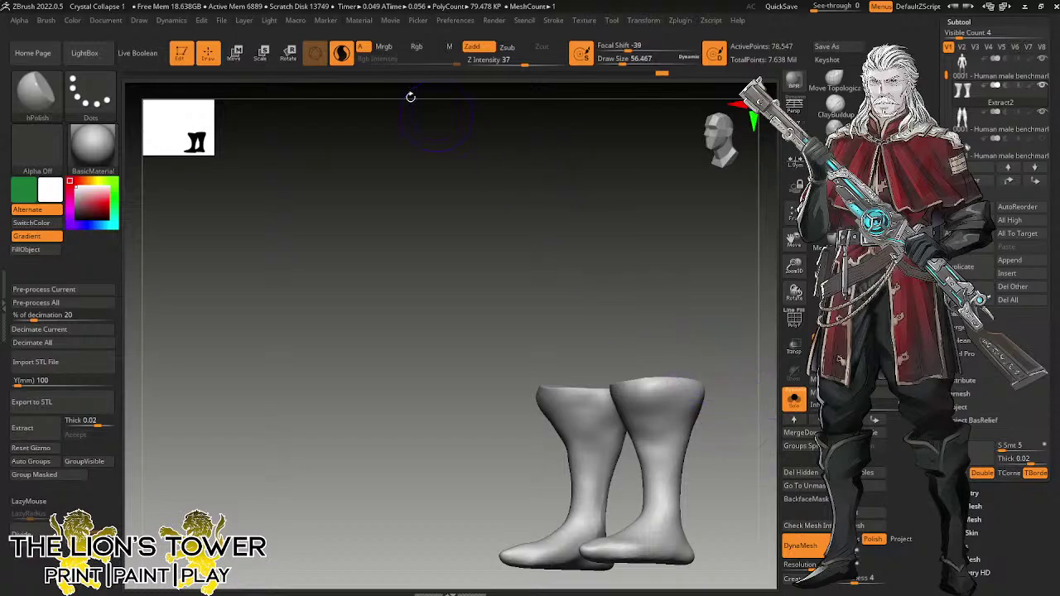
# Polish the front and back of the remeshed boots' upper shafts with hPolish strokes.
pyautogui.moveTo(724, 426); pyautogui.dragTo(642, 388)
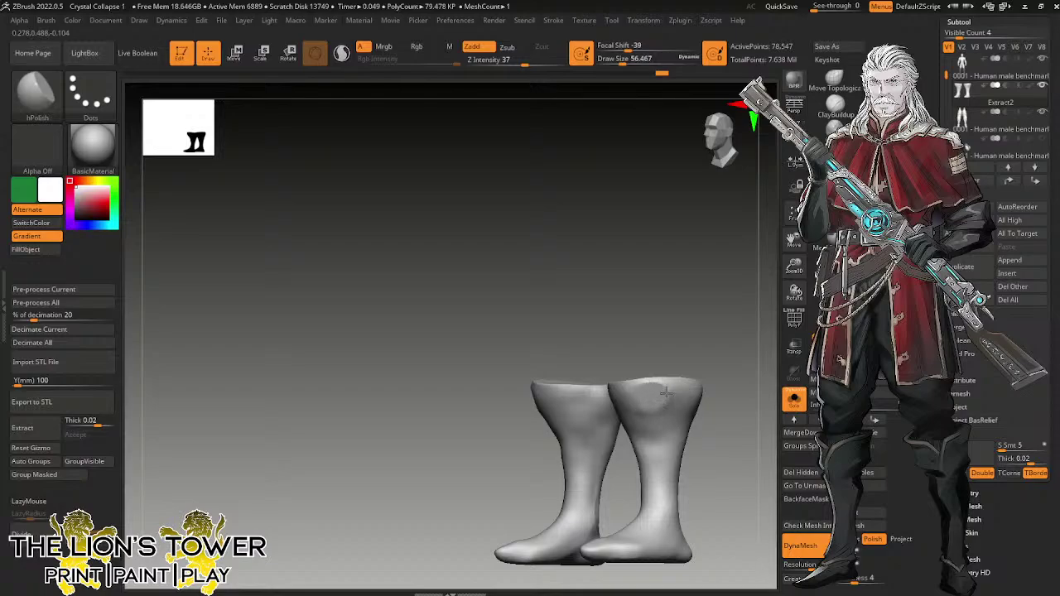
pyautogui.moveTo(650, 384)
pyautogui.mouseDown()
pyautogui.moveTo(668, 386)
pyautogui.moveTo(672, 407)
pyautogui.moveTo(648, 405)
pyautogui.mouseUp()
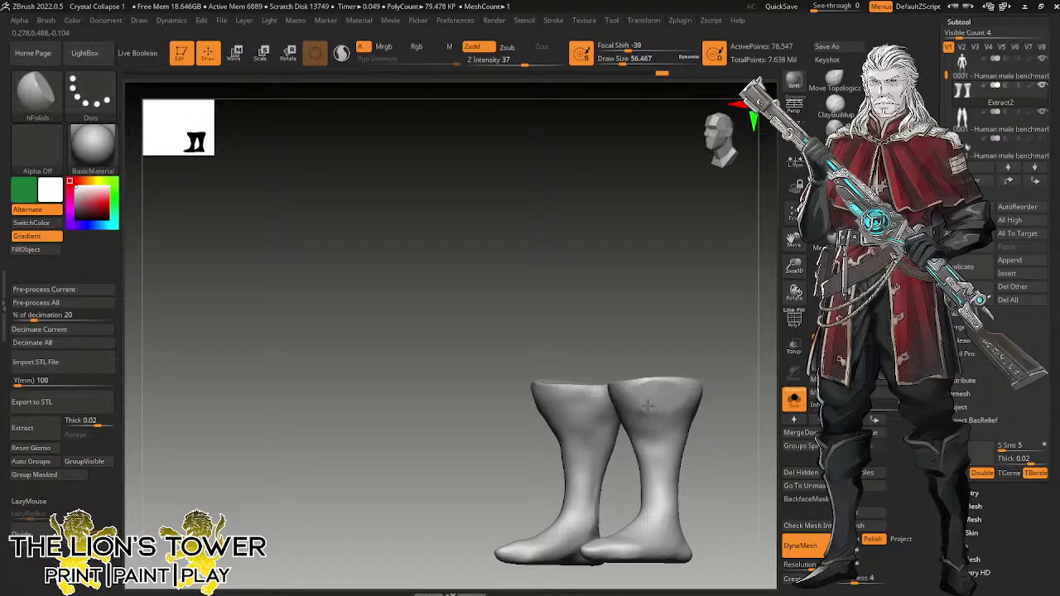
pyautogui.moveTo(613, 403)
pyautogui.mouseDown(button='right')
pyautogui.moveTo(648, 399)
pyautogui.moveTo(578, 404)
pyautogui.mouseUp(button='right')
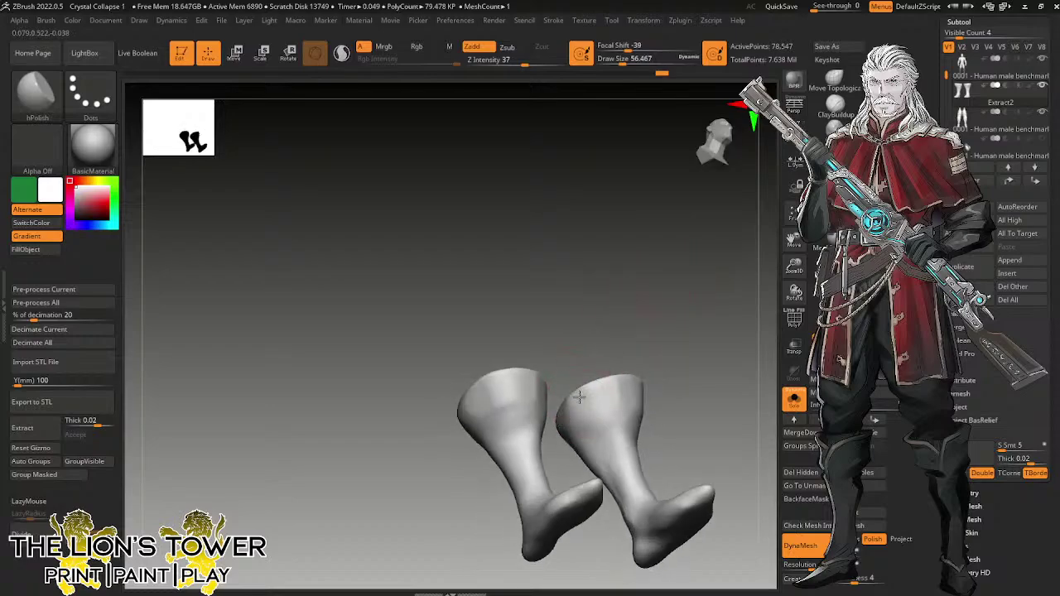
pyautogui.moveTo(659, 365); pyautogui.dragTo(697, 305, button='right')
pyautogui.moveTo(635, 379); pyautogui.dragTo(592, 382, button='right')
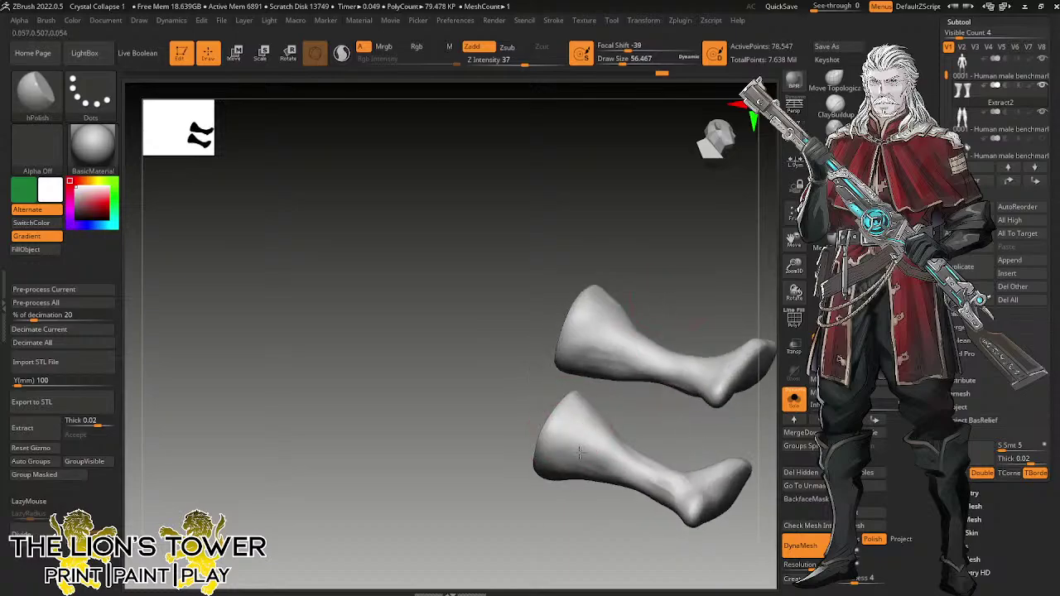
# Flatten the calves and sides of both boot shafts with hPolish strokes.
pyautogui.moveTo(546, 472); pyautogui.dragTo(568, 489, button='right')
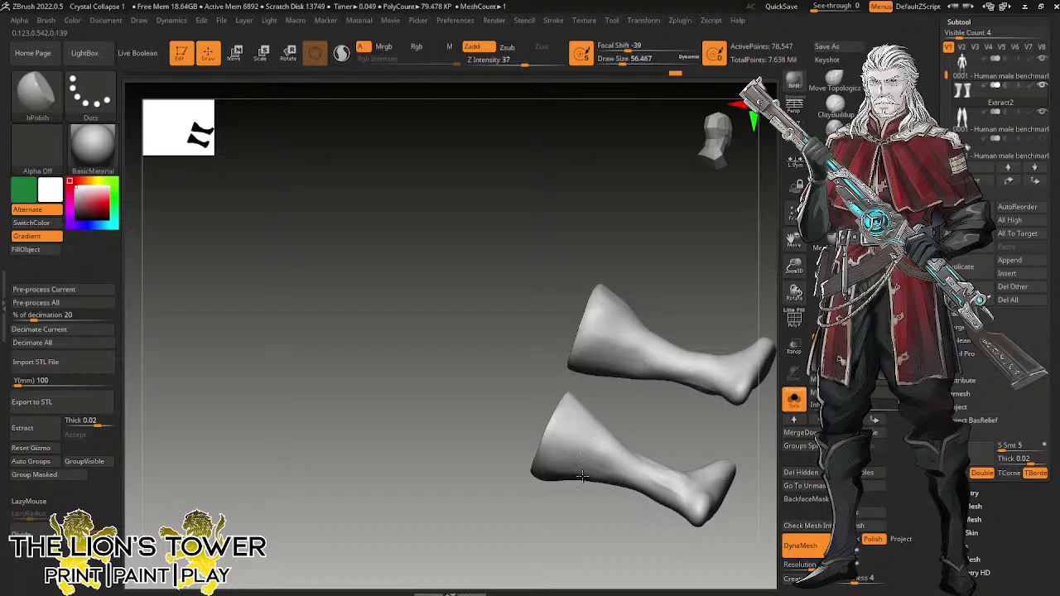
pyautogui.moveTo(657, 438); pyautogui.dragTo(639, 394, button='right')
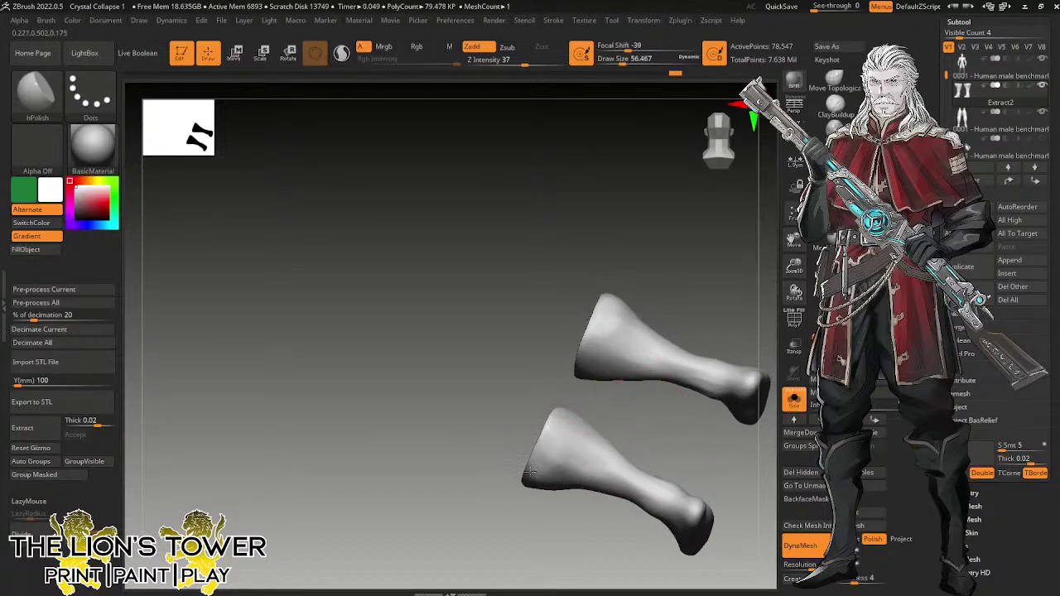
pyautogui.moveTo(583, 455); pyautogui.dragTo(634, 367, button='right')
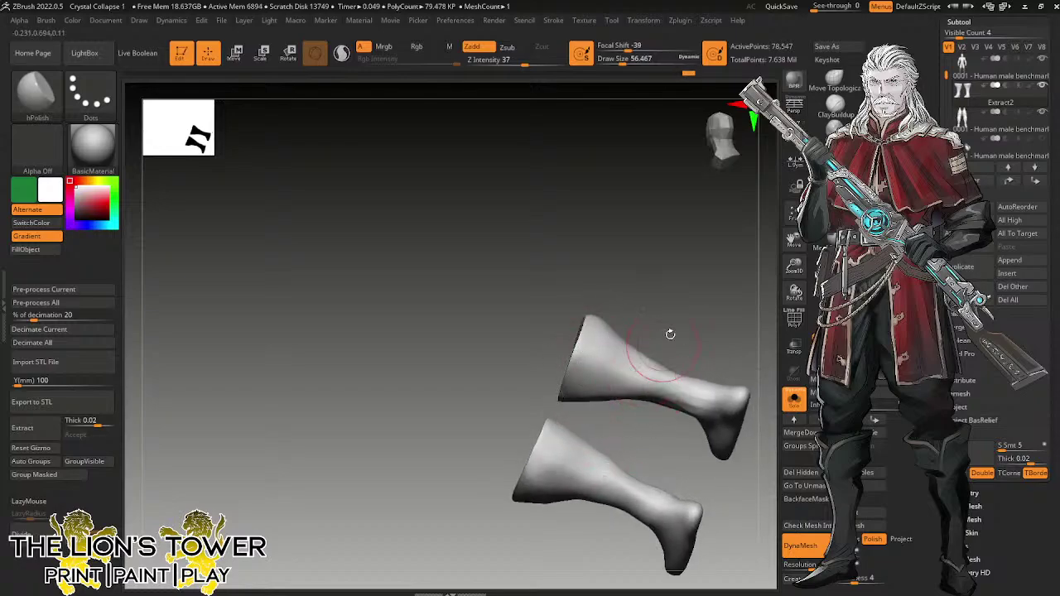
pyautogui.moveTo(670, 331); pyautogui.dragTo(721, 310, button='right')
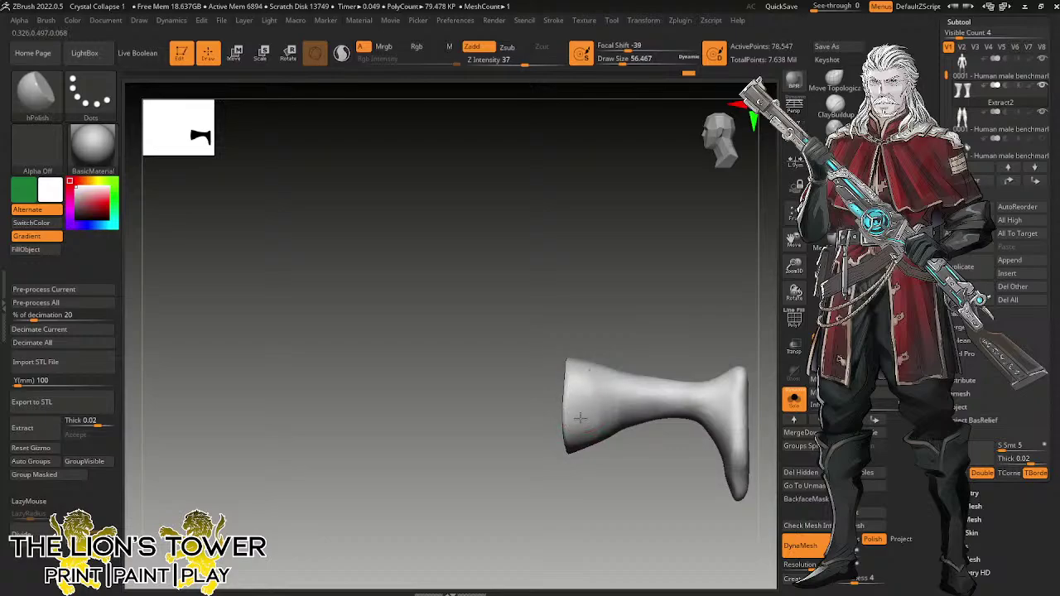
pyautogui.moveTo(603, 369); pyautogui.dragTo(592, 436, button='right')
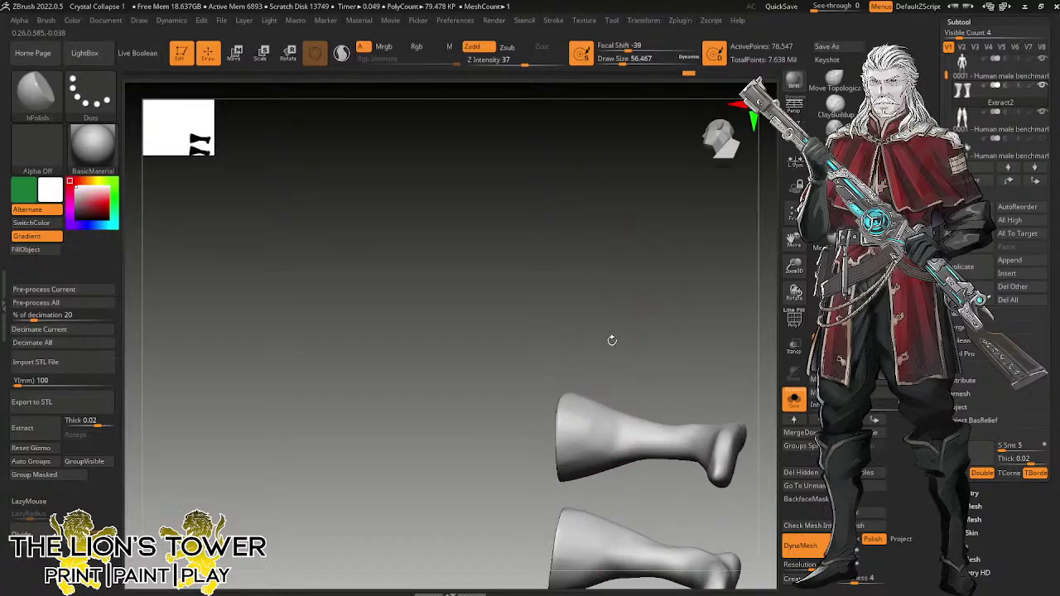
pyautogui.keyDown('shift'); pyautogui.moveTo(612, 340); pyautogui.dragTo(622, 386, button='right'); pyautogui.keyUp('shift')
pyautogui.moveTo(613, 421); pyautogui.dragTo(600, 429)
# Reduce the hPolish draw size to about 43.76 and polish the boots' lower shafts, ankles and heels.
pyautogui.click(619, 62)
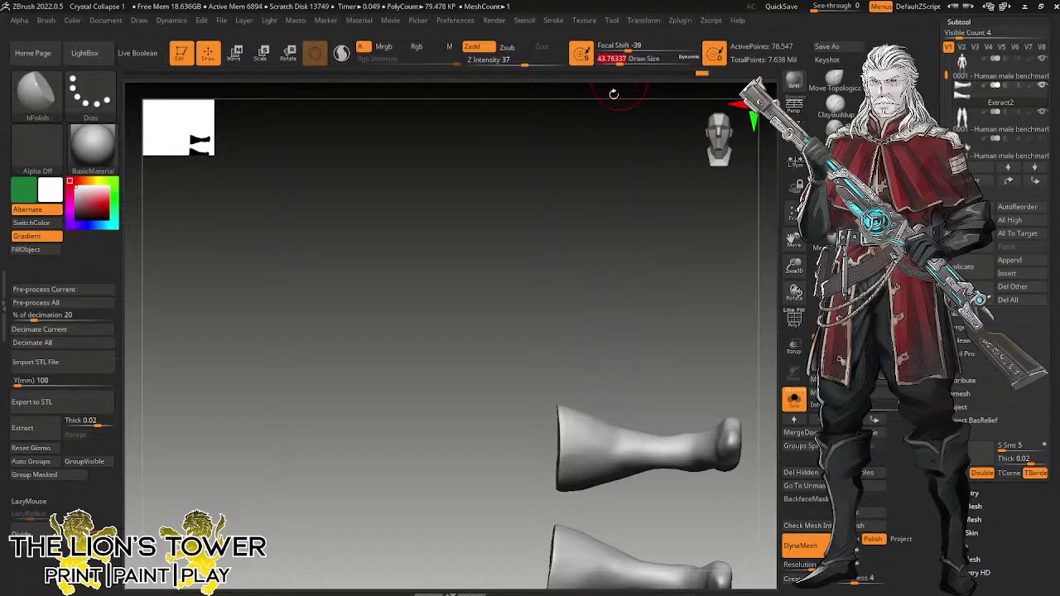
pyautogui.moveTo(614, 94); pyautogui.dragTo(620, 417, button='right')
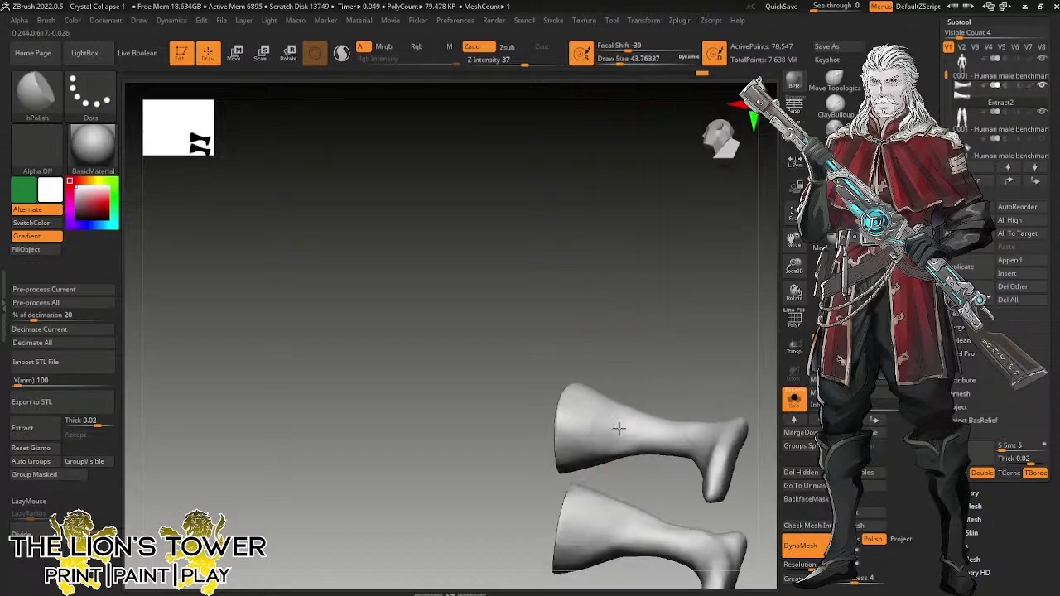
pyautogui.moveTo(632, 359); pyautogui.dragTo(611, 408, button='right')
pyautogui.moveTo(642, 301)
pyautogui.mouseDown(button='right')
pyautogui.moveTo(646, 406)
pyautogui.moveTo(717, 396)
pyautogui.moveTo(705, 260)
pyautogui.moveTo(651, 303)
pyautogui.mouseUp(button='right')
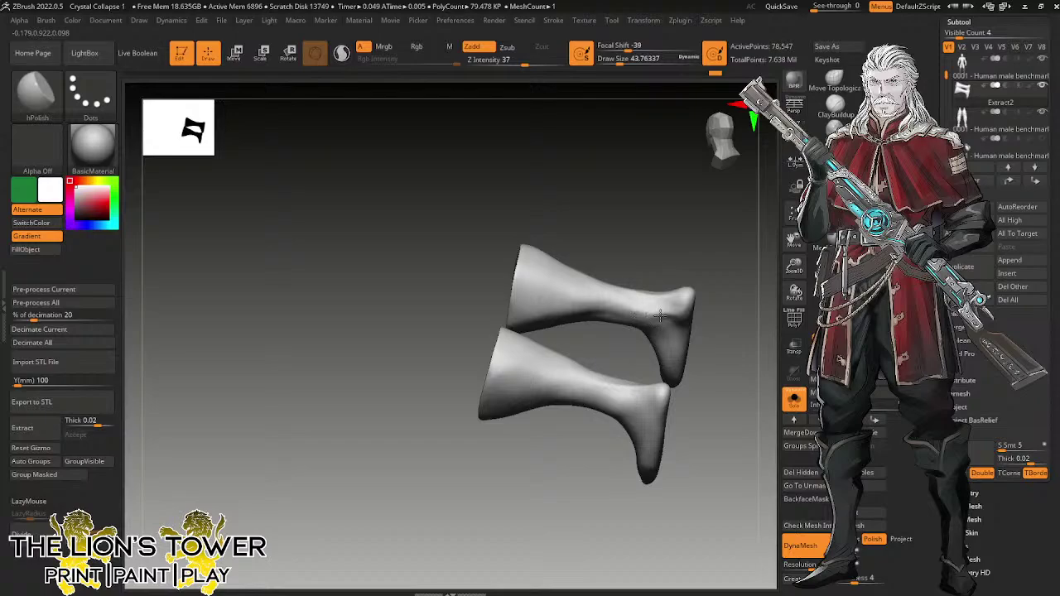
pyautogui.moveTo(660, 315); pyautogui.dragTo(650, 316)
pyautogui.moveTo(733, 330)
pyautogui.mouseDown()
pyautogui.moveTo(715, 305)
pyautogui.moveTo(657, 312)
pyautogui.mouseUp()
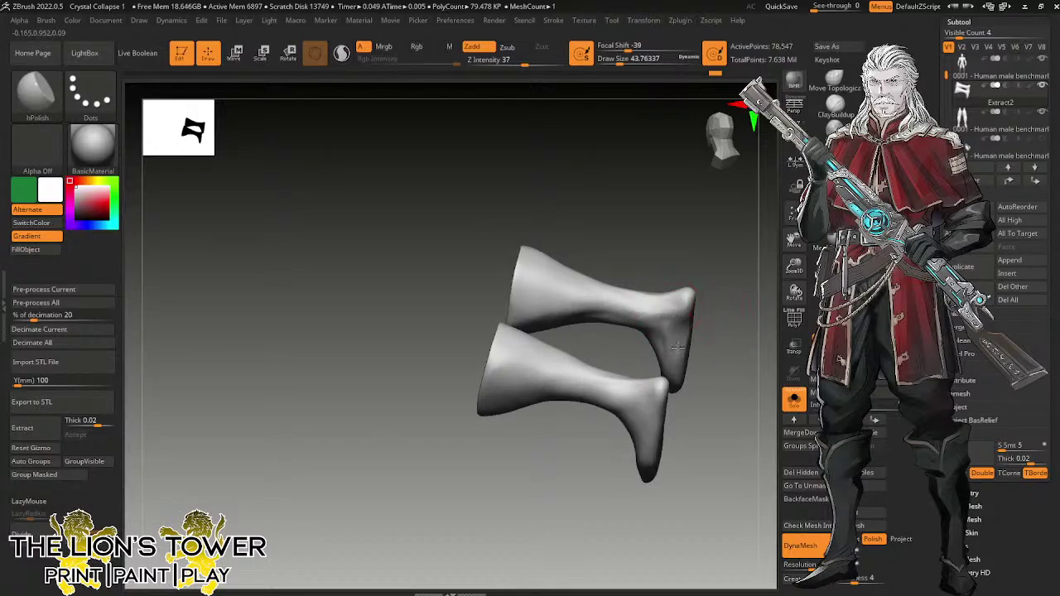
# Polish the transition from the boot shafts into the ankles and the backs of the heels with hPolish.
pyautogui.moveTo(703, 245); pyautogui.dragTo(597, 267, button='right')
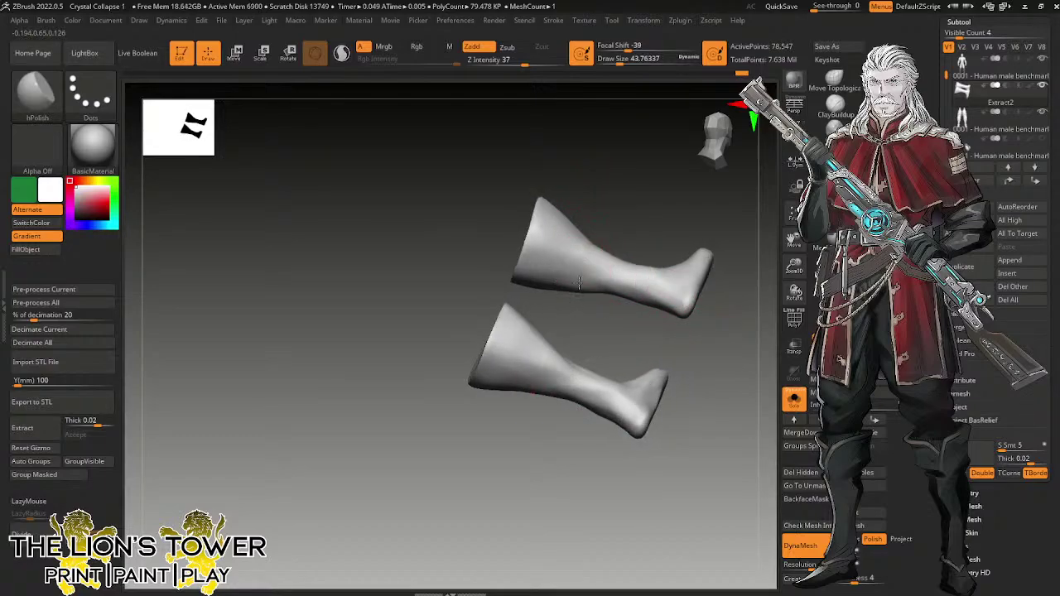
pyautogui.moveTo(611, 271); pyautogui.dragTo(645, 209, button='right')
pyautogui.moveTo(583, 250); pyautogui.dragTo(587, 276, button='right')
pyautogui.moveTo(613, 306)
pyautogui.mouseDown()
pyautogui.moveTo(633, 303)
pyautogui.moveTo(582, 305)
pyautogui.mouseUp()
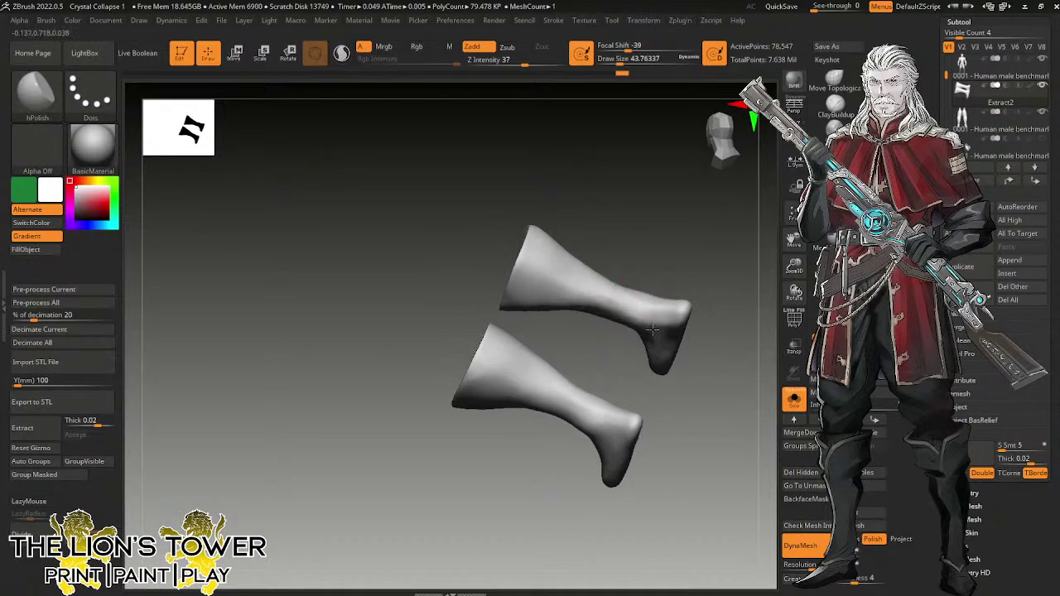
pyautogui.moveTo(629, 308); pyautogui.dragTo(516, 303, button='right')
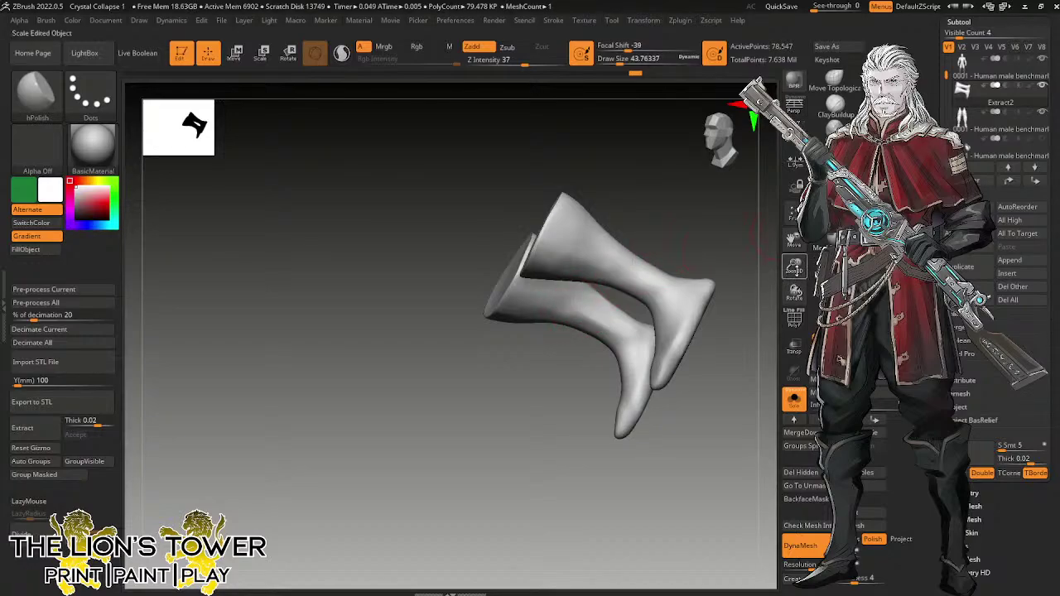
pyautogui.moveTo(795, 266); pyautogui.dragTo(730, 273)
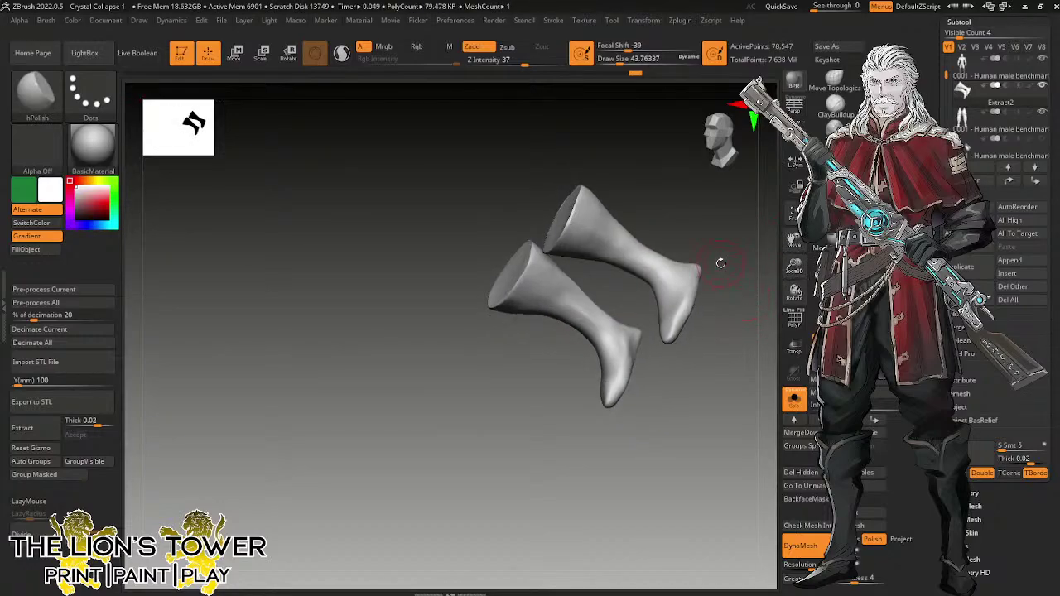
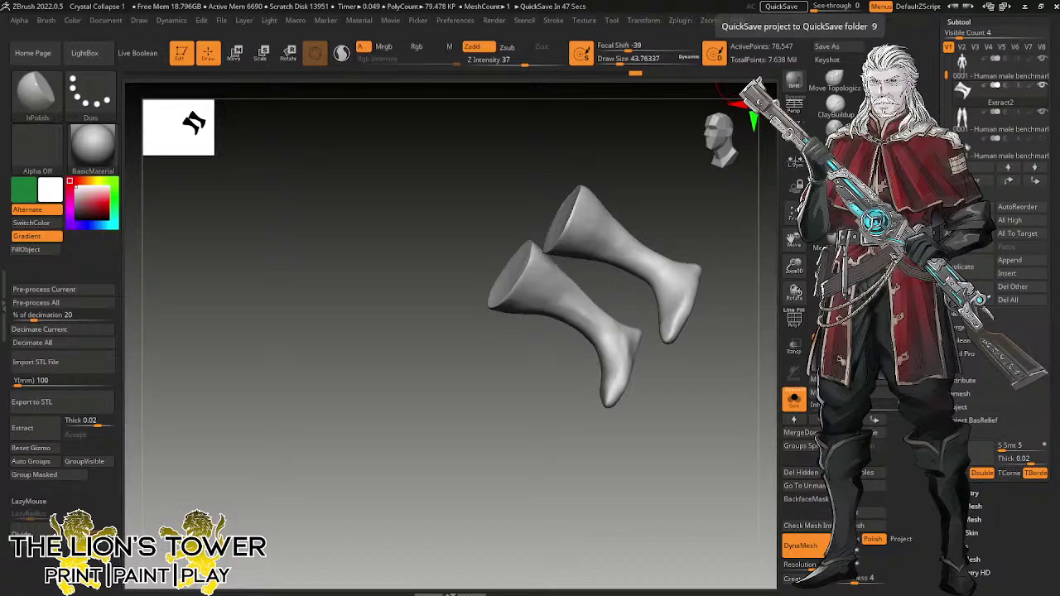
# Refine the backs of the lower shafts and the heel contours of both boots with hPolish strokes.
pyautogui.moveTo(690, 419); pyautogui.dragTo(679, 373)
pyautogui.moveTo(622, 225); pyautogui.dragTo(662, 234)
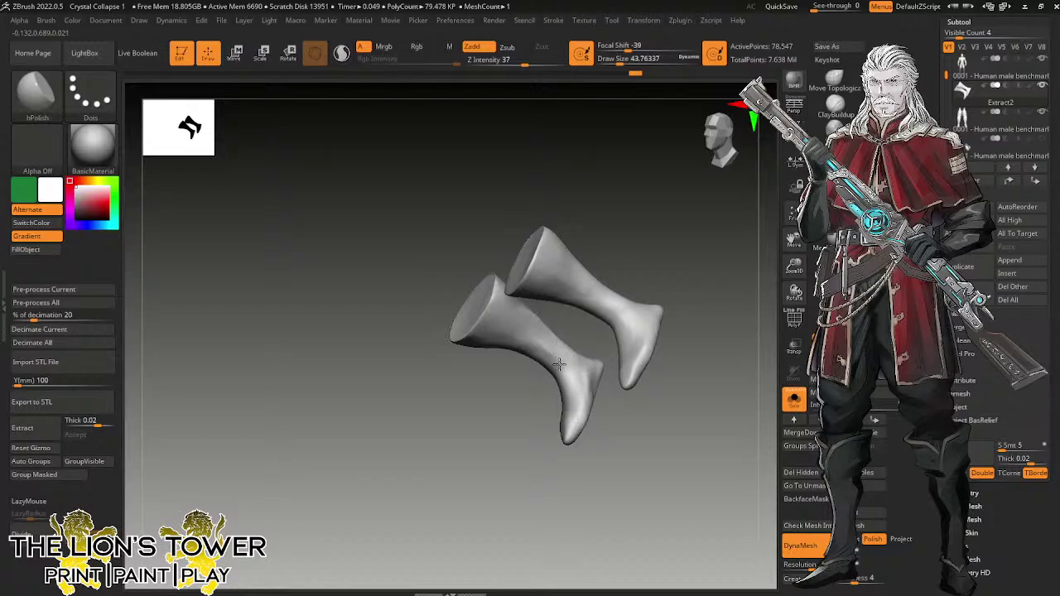
pyautogui.moveTo(543, 340); pyautogui.dragTo(570, 331, button='right')
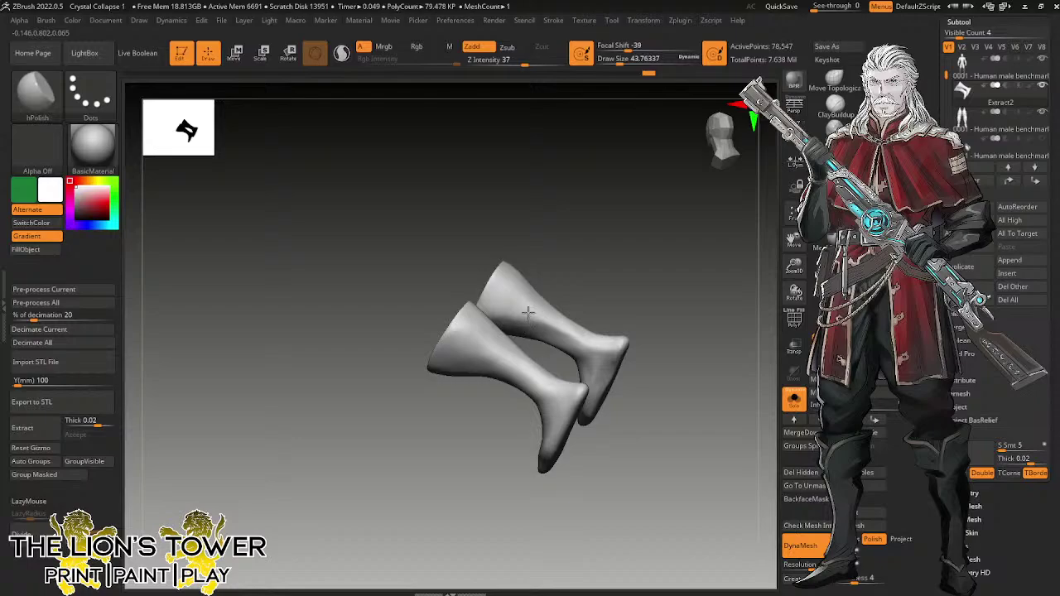
pyautogui.moveTo(549, 243); pyautogui.dragTo(556, 255)
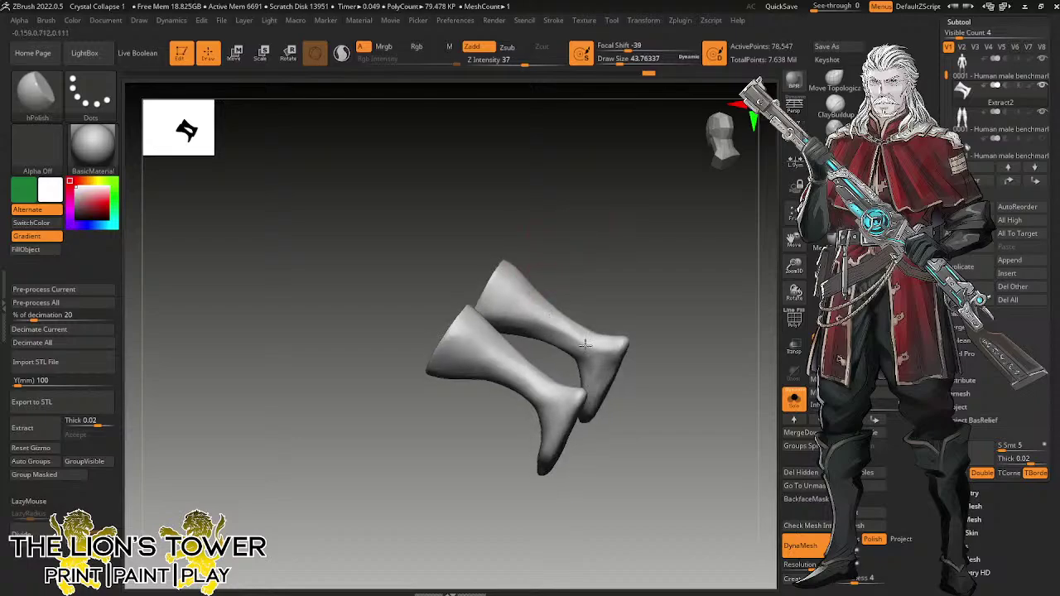
pyautogui.moveTo(535, 263); pyautogui.dragTo(532, 294, button='right')
pyautogui.moveTo(579, 339); pyautogui.dragTo(572, 341, button='right')
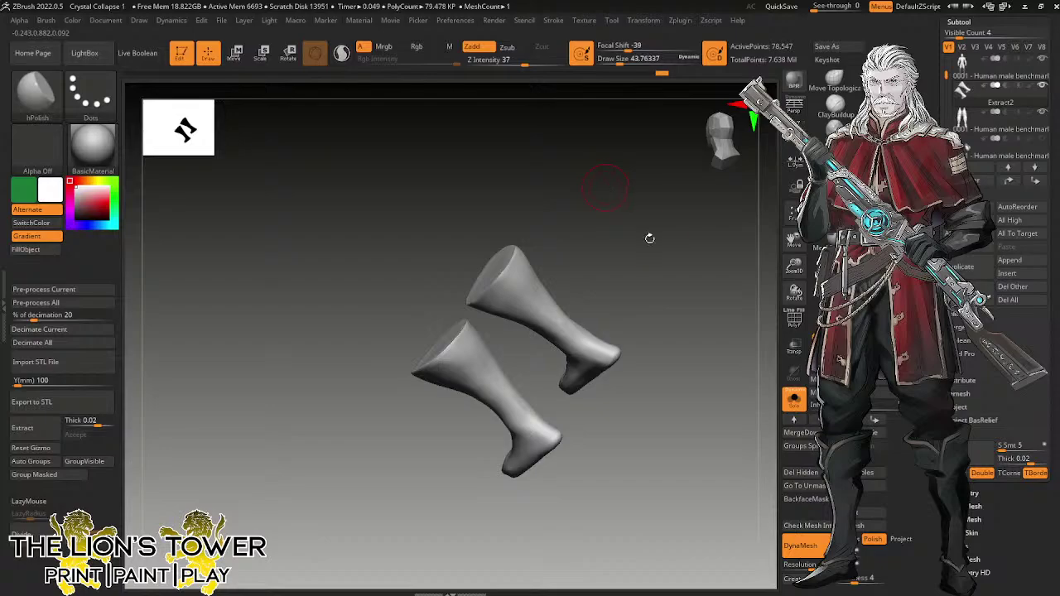
pyautogui.moveTo(617, 194); pyautogui.dragTo(591, 239, button='right')
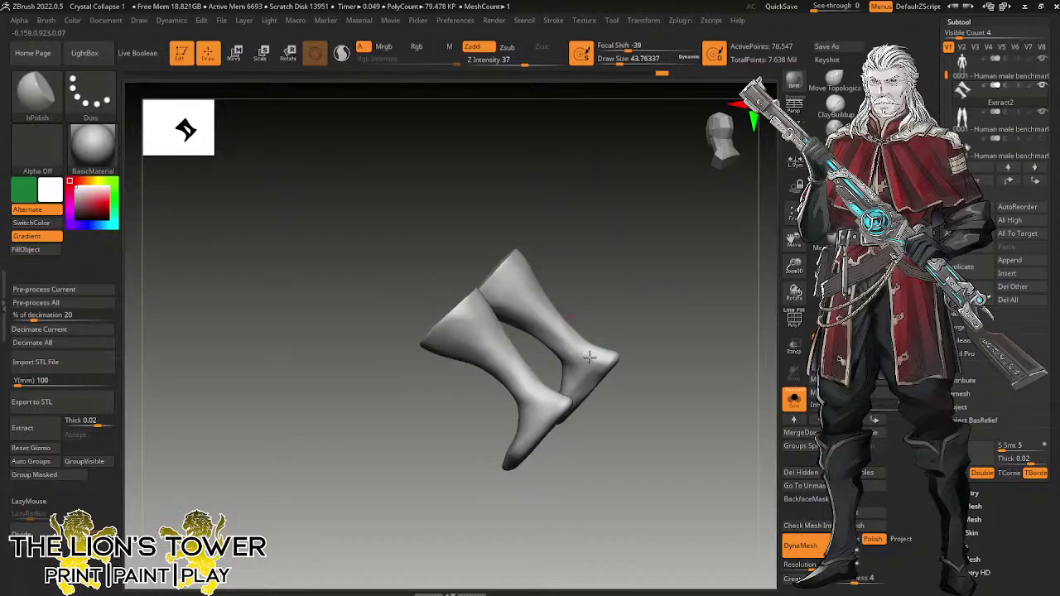
pyautogui.moveTo(591, 362); pyautogui.dragTo(612, 360, button='right')
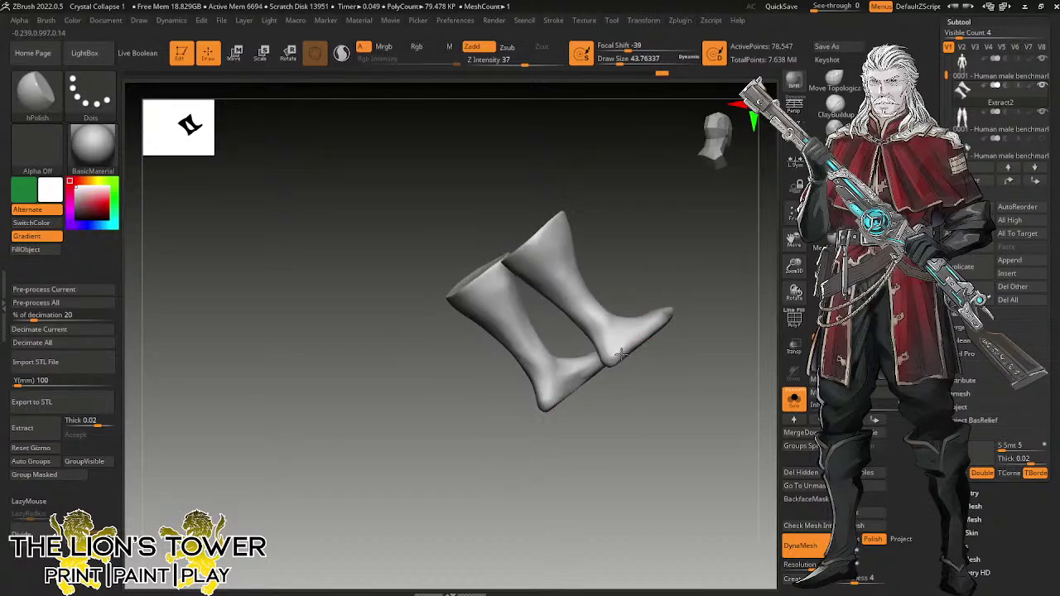
# Polish the sides of the boots' feet and flared shafts, and smooth the ankle area.
pyautogui.moveTo(660, 321)
pyautogui.mouseDown(button='right')
pyautogui.moveTo(651, 330)
pyautogui.moveTo(644, 303)
pyautogui.moveTo(665, 313)
pyautogui.mouseUp(button='right')
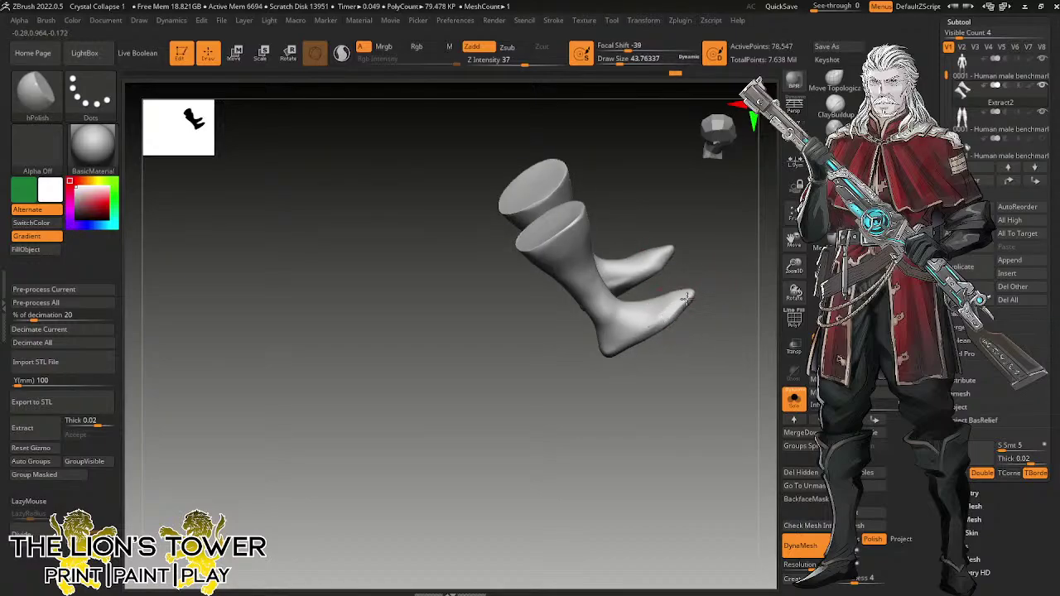
pyautogui.moveTo(679, 294); pyautogui.dragTo(652, 325, button='right')
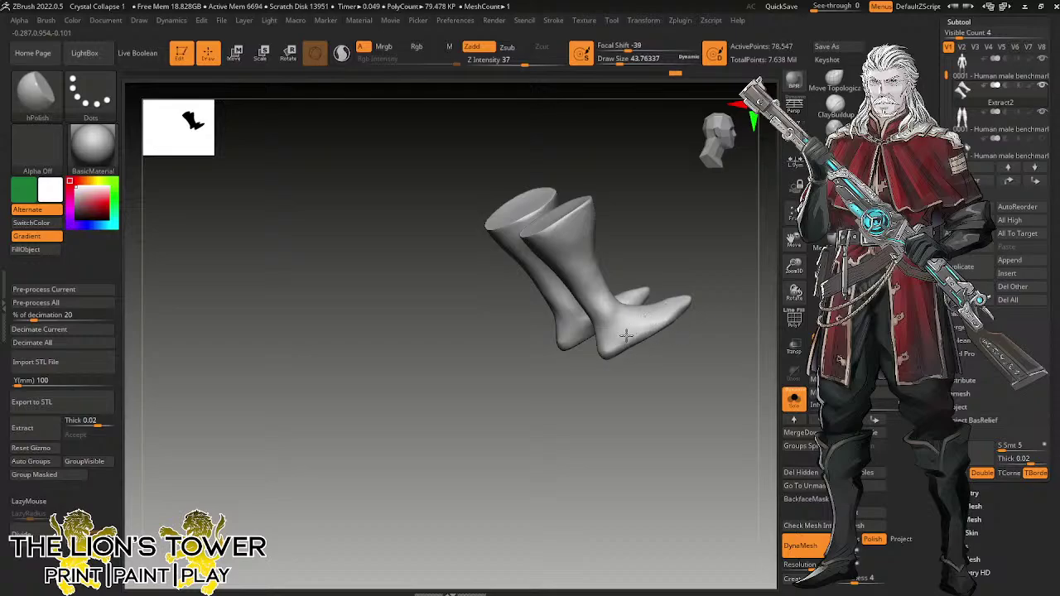
pyautogui.moveTo(675, 258); pyautogui.dragTo(609, 224, button='right')
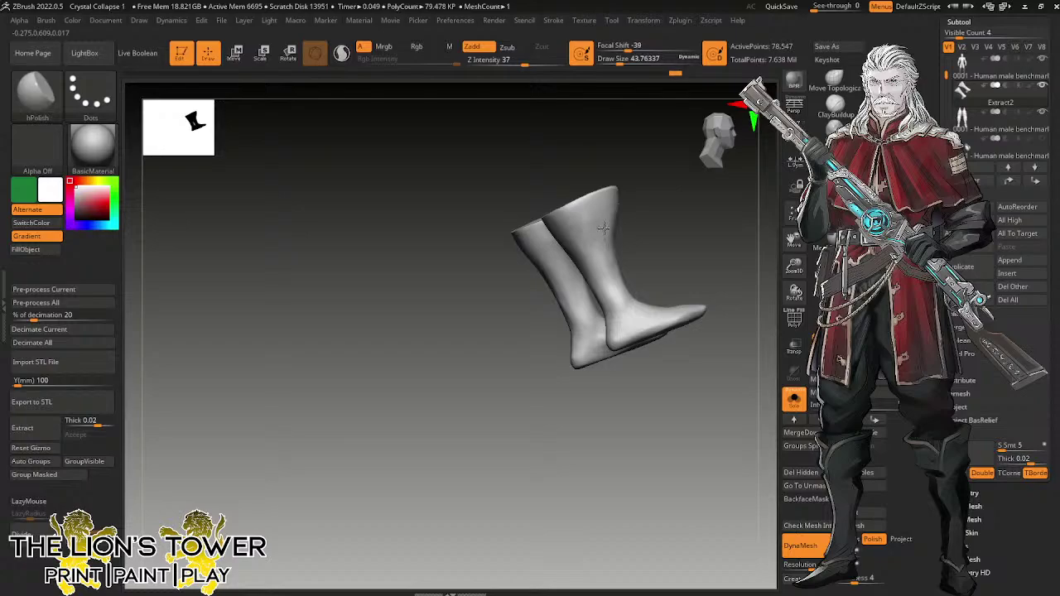
pyautogui.moveTo(580, 251); pyautogui.dragTo(615, 226, button='right')
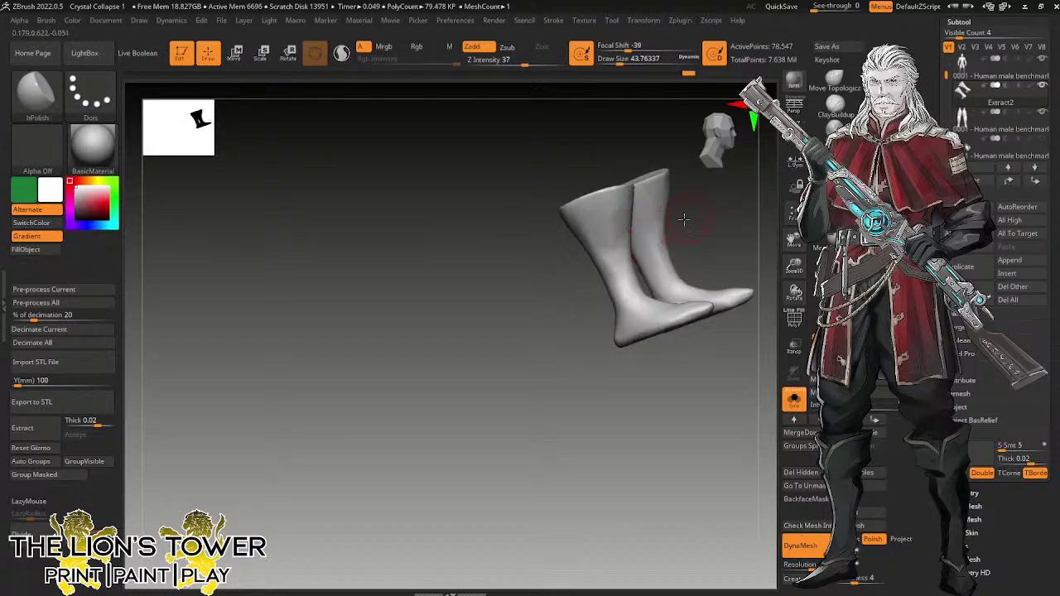
pyautogui.moveTo(684, 219); pyautogui.dragTo(610, 231, button='right')
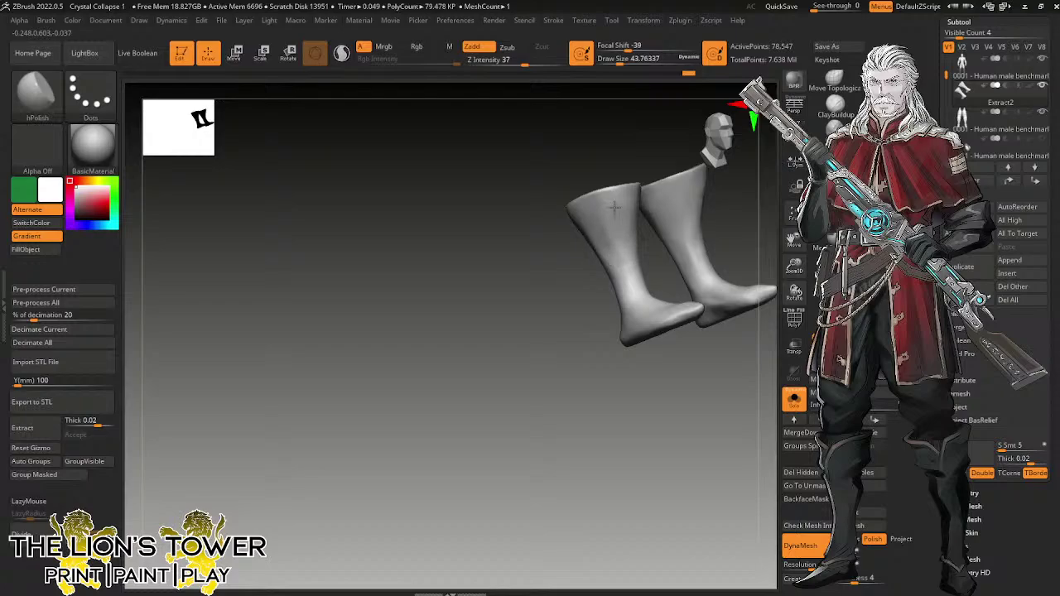
pyautogui.moveTo(613, 230)
pyautogui.mouseDown(button='right')
pyautogui.moveTo(617, 222)
pyautogui.moveTo(645, 300)
pyautogui.mouseUp(button='right')
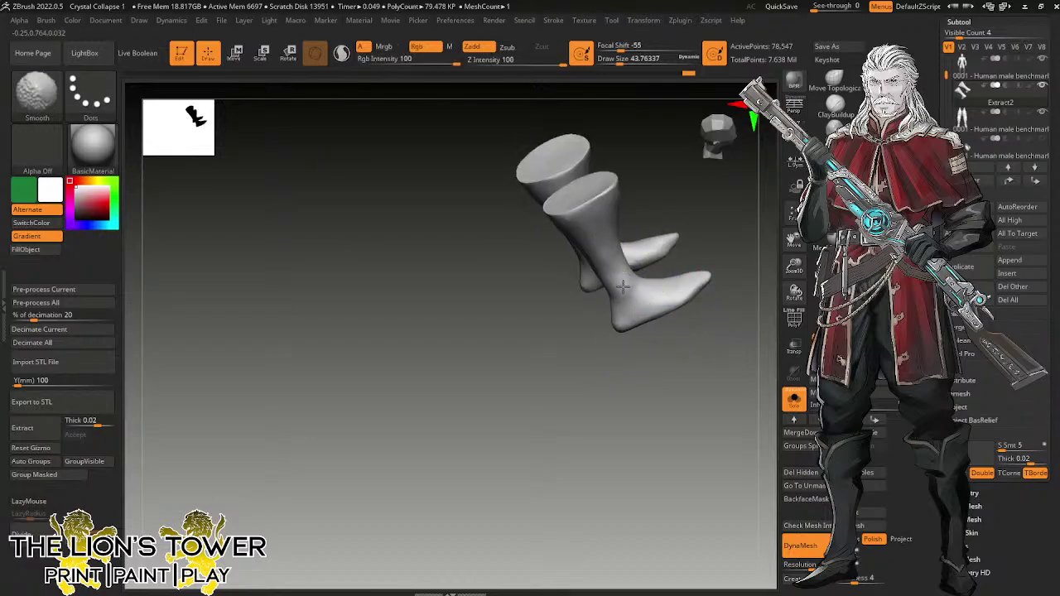
# Build up a raised fold across the side of the boots' ankles with the ClayBuildup brush at a draw size of about 21.62.
pyautogui.click(835, 105)
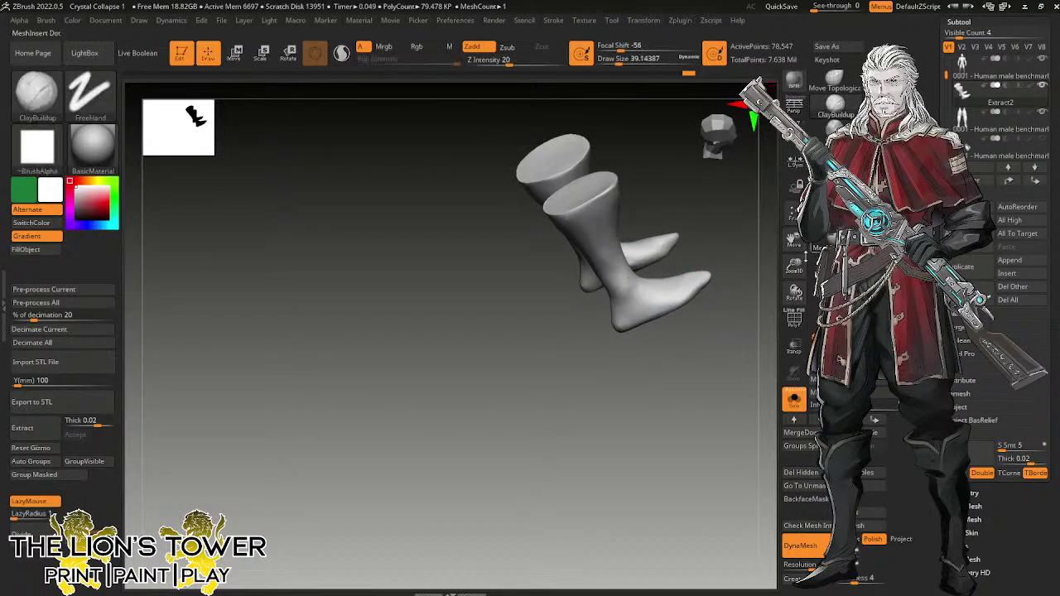
pyautogui.moveTo(794, 264); pyautogui.dragTo(796, 279)
pyautogui.moveTo(794, 240); pyautogui.dragTo(774, 259)
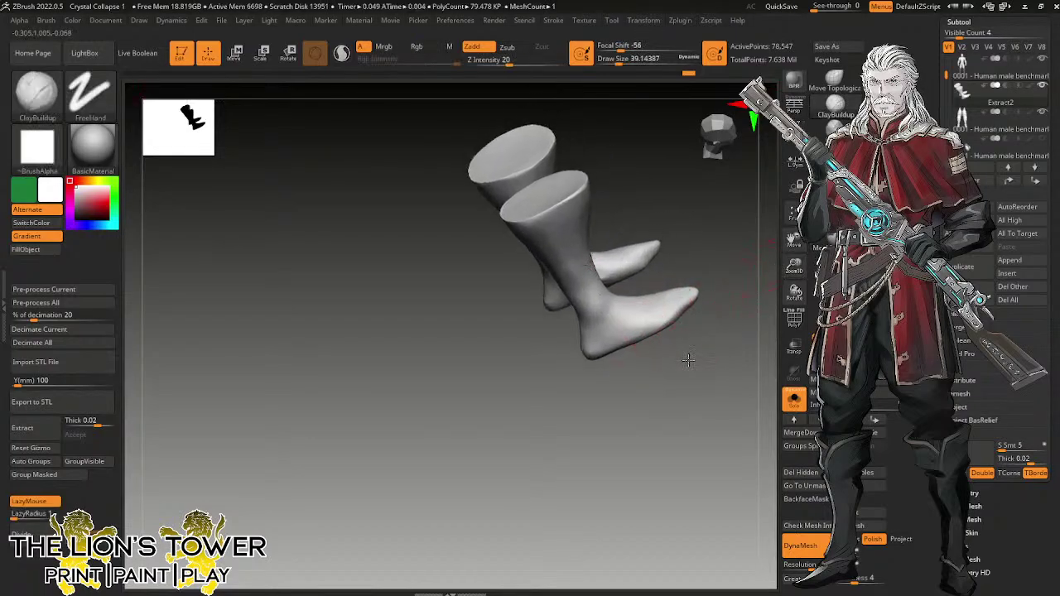
pyautogui.keyDown('shift'); pyautogui.moveTo(642, 275); pyautogui.dragTo(633, 270, button='right'); pyautogui.keyUp('shift')
pyautogui.moveTo(663, 63); pyautogui.dragTo(627, 63)
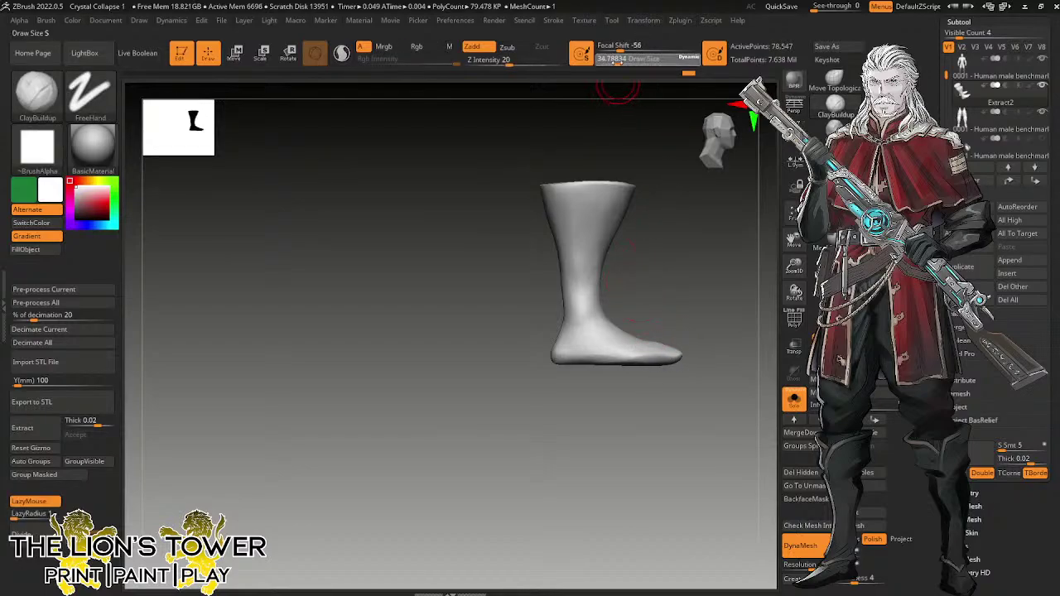
pyautogui.moveTo(720, 298); pyautogui.dragTo(693, 324, button='right')
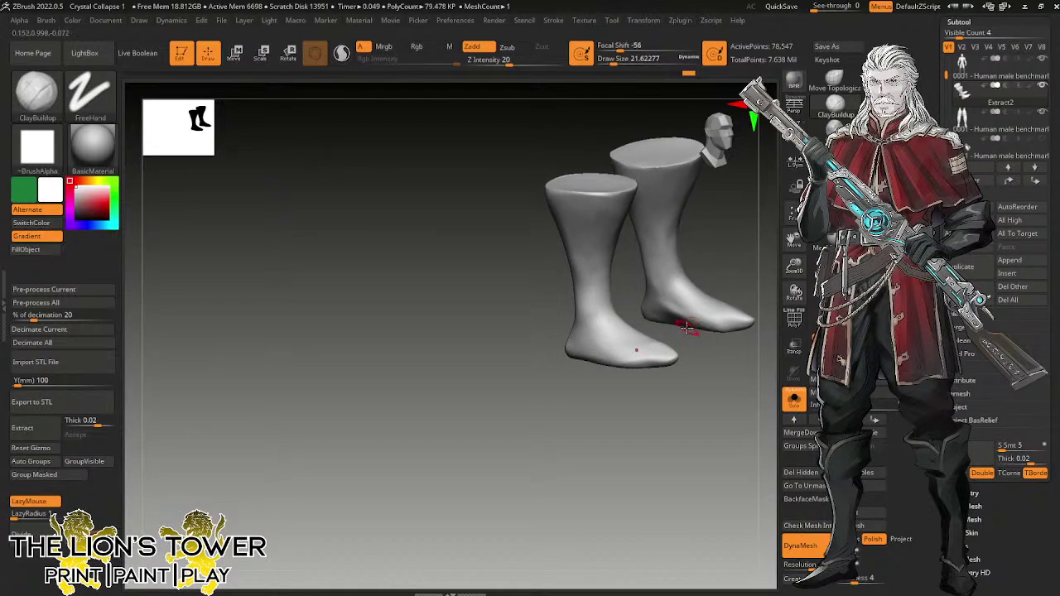
pyautogui.moveTo(686, 326); pyautogui.dragTo(689, 371, button='right')
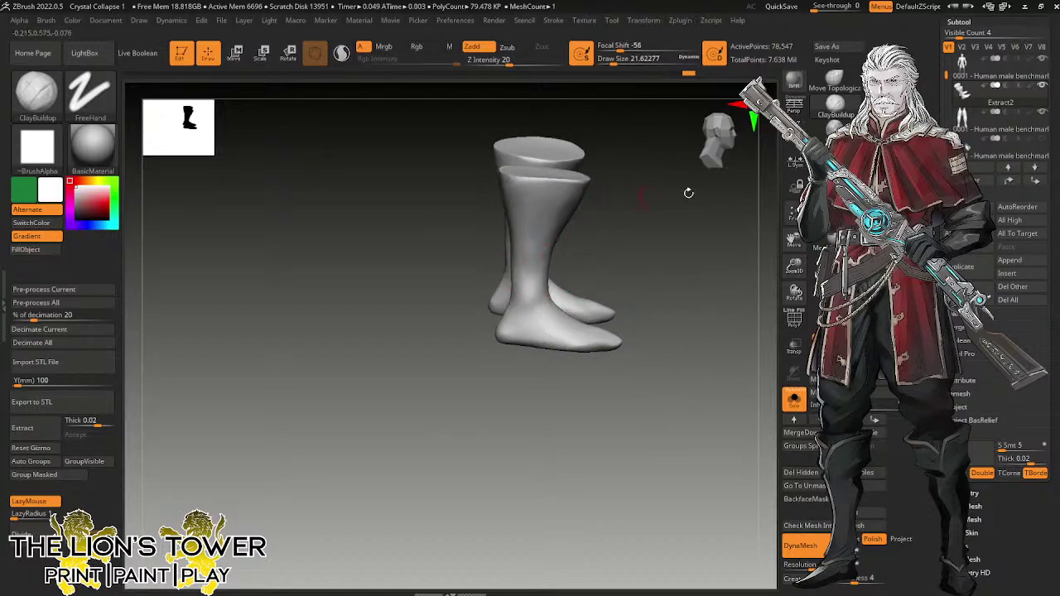
pyautogui.moveTo(796, 265); pyautogui.dragTo(793, 290)
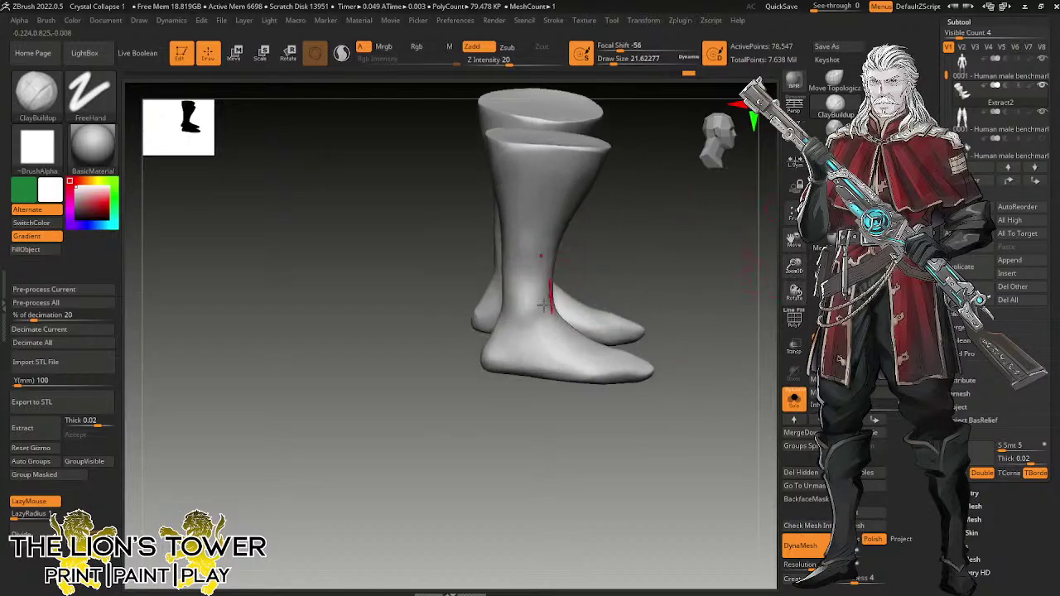
pyautogui.moveTo(501, 315); pyautogui.dragTo(559, 320)
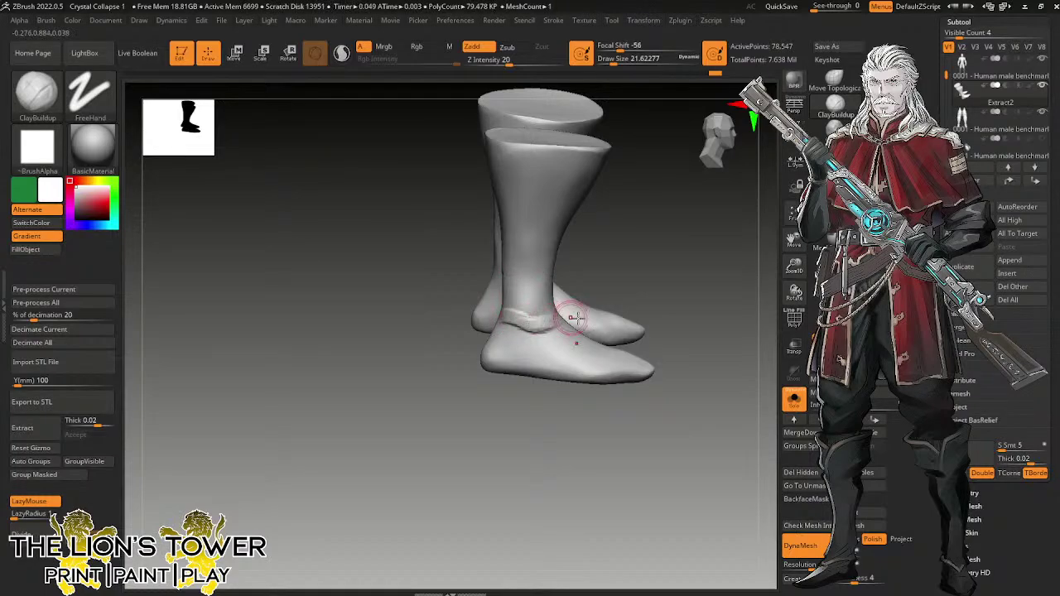
pyautogui.moveTo(572, 320); pyautogui.dragTo(543, 336, button='right')
# Extend the raised fold across the fronts and backs of both boots' ankles with ClayBuildup strokes.
pyautogui.moveTo(544, 320); pyautogui.dragTo(586, 322)
pyautogui.moveTo(590, 323); pyautogui.dragTo(543, 348, button='right')
pyautogui.moveTo(577, 310); pyautogui.dragTo(575, 323)
pyautogui.moveTo(574, 322); pyautogui.dragTo(578, 314, button='right')
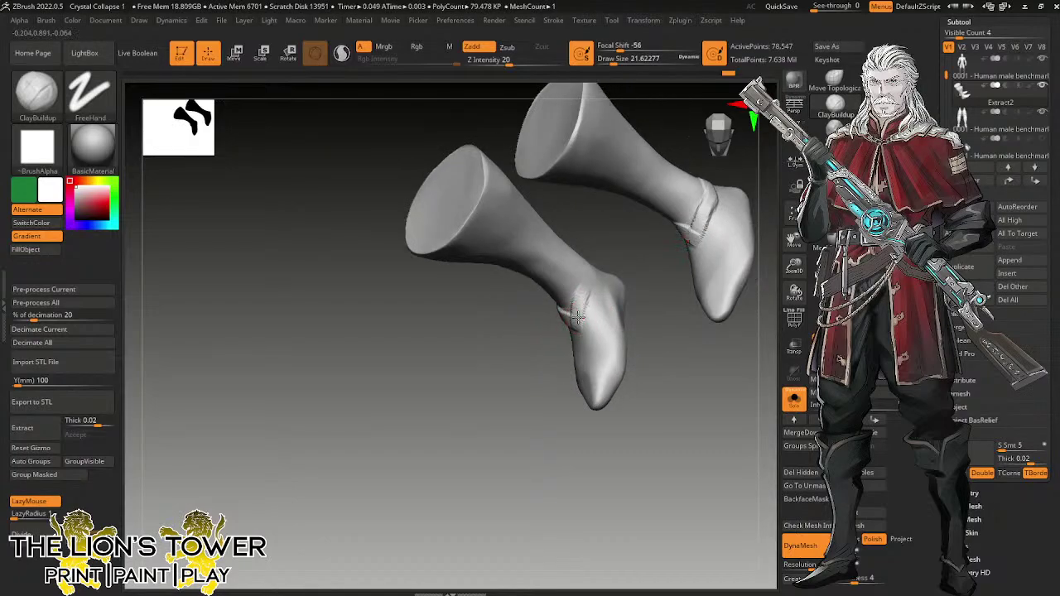
pyautogui.moveTo(653, 267); pyautogui.dragTo(640, 286, button='right')
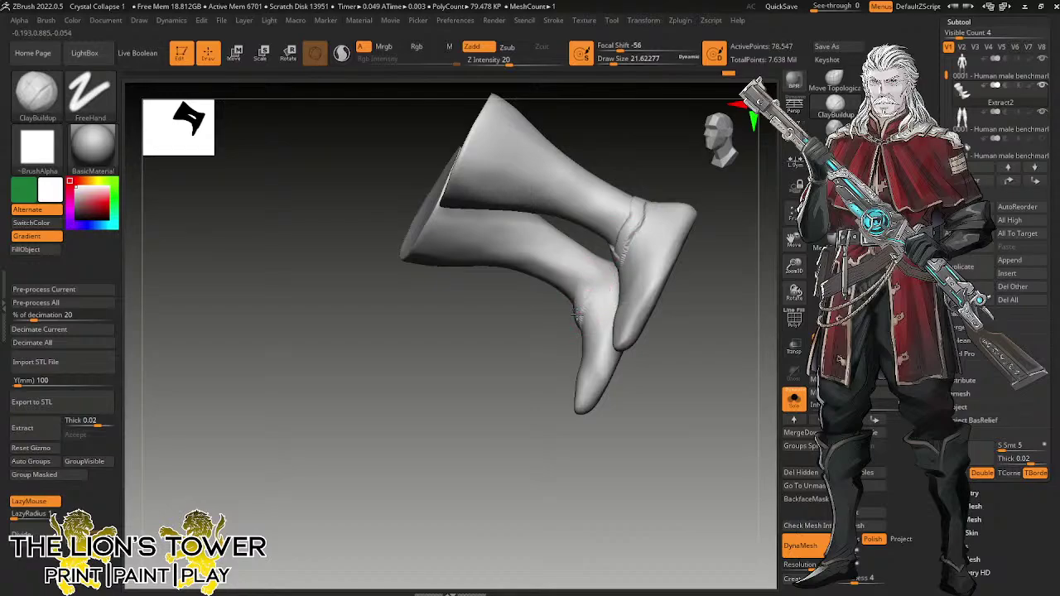
pyautogui.moveTo(713, 239); pyautogui.dragTo(584, 300)
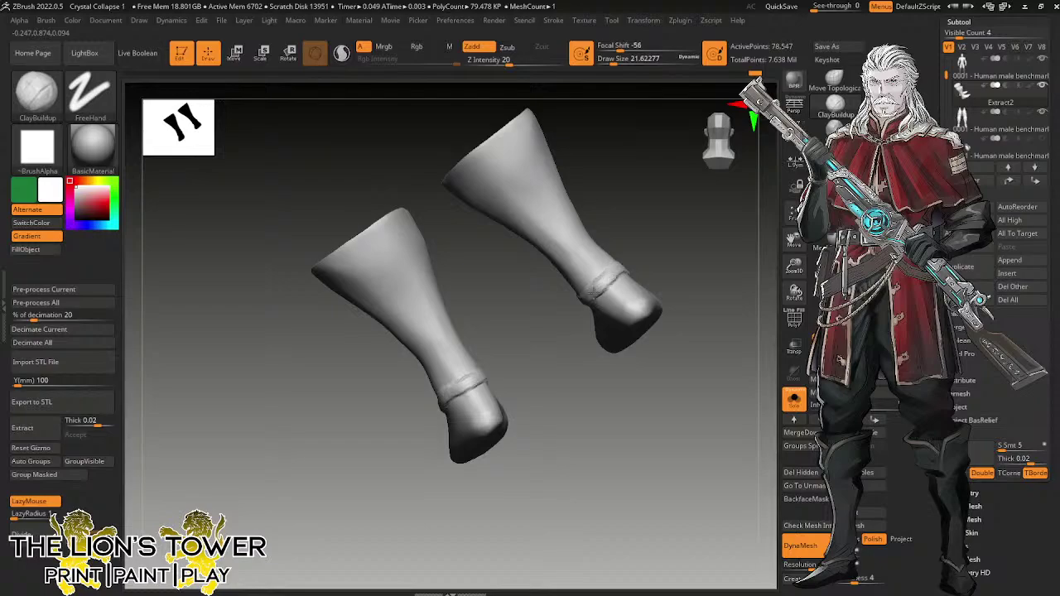
pyautogui.moveTo(637, 259); pyautogui.dragTo(663, 198)
# Activate Sculptris Pro mode and thicken the ankle folds, joining their ends across the front of the boots.
pyautogui.click(341, 54)
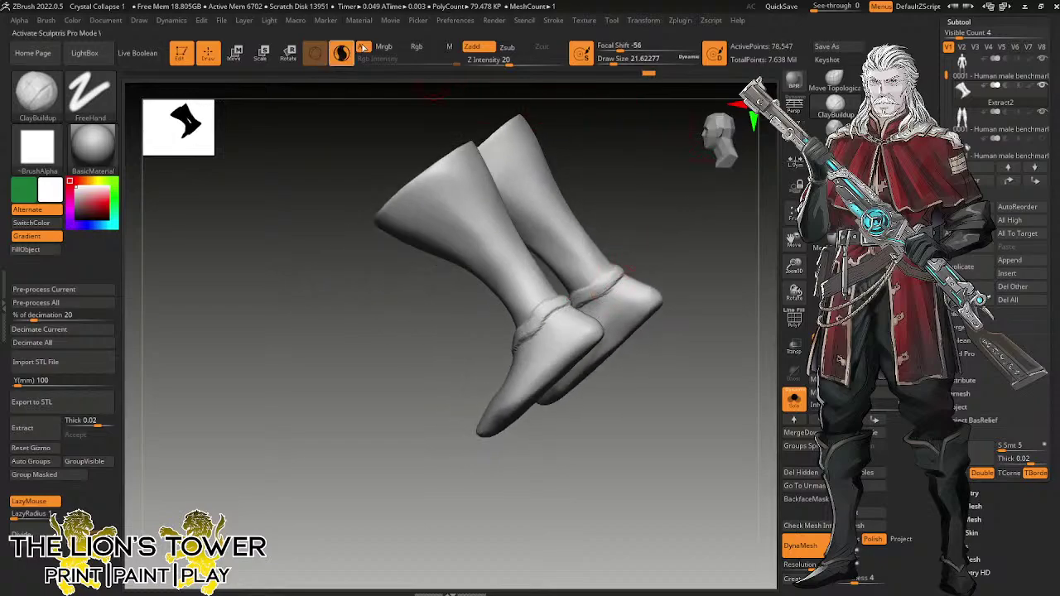
pyautogui.moveTo(553, 303); pyautogui.dragTo(532, 325)
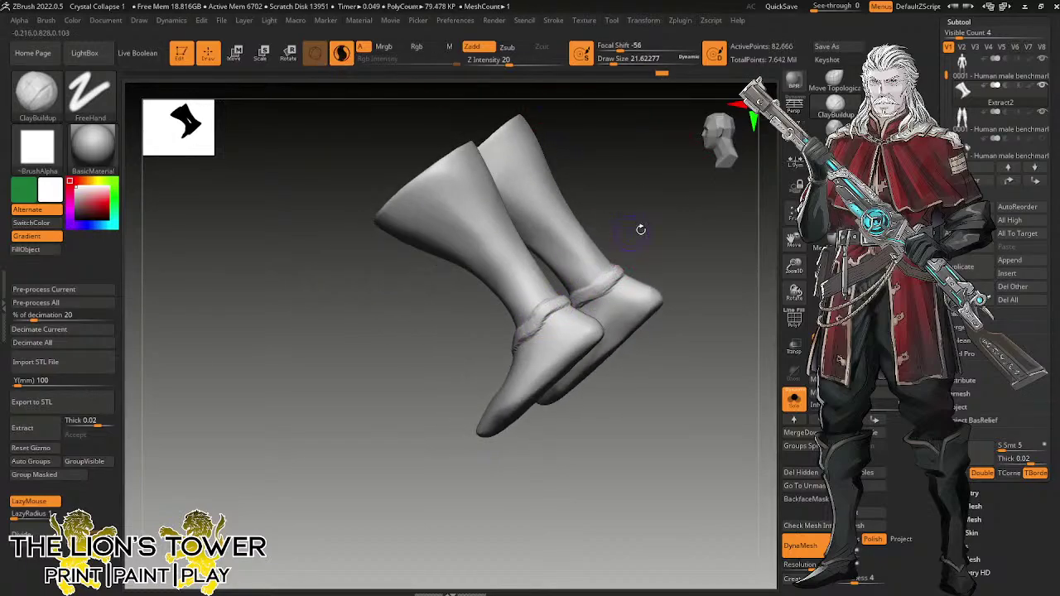
pyautogui.moveTo(641, 229); pyautogui.dragTo(614, 213)
pyautogui.moveTo(542, 311); pyautogui.dragTo(505, 349)
pyautogui.moveTo(580, 277); pyautogui.dragTo(613, 285)
pyautogui.moveTo(537, 308)
pyautogui.mouseDown()
pyautogui.moveTo(504, 359)
pyautogui.moveTo(512, 352)
pyautogui.mouseUp()
pyautogui.moveTo(554, 239); pyautogui.dragTo(598, 247)
pyautogui.moveTo(529, 328); pyautogui.dragTo(512, 353)
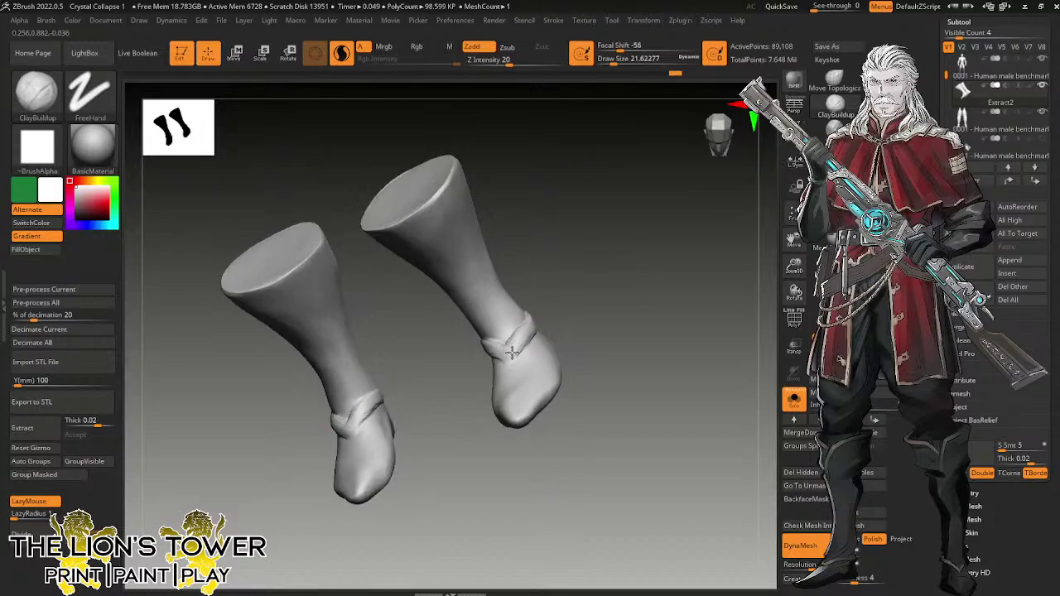
# Fill out the fold along the inner sides of the ankles and remesh the boots with DynaMesh.
pyautogui.moveTo(537, 309); pyautogui.dragTo(589, 255)
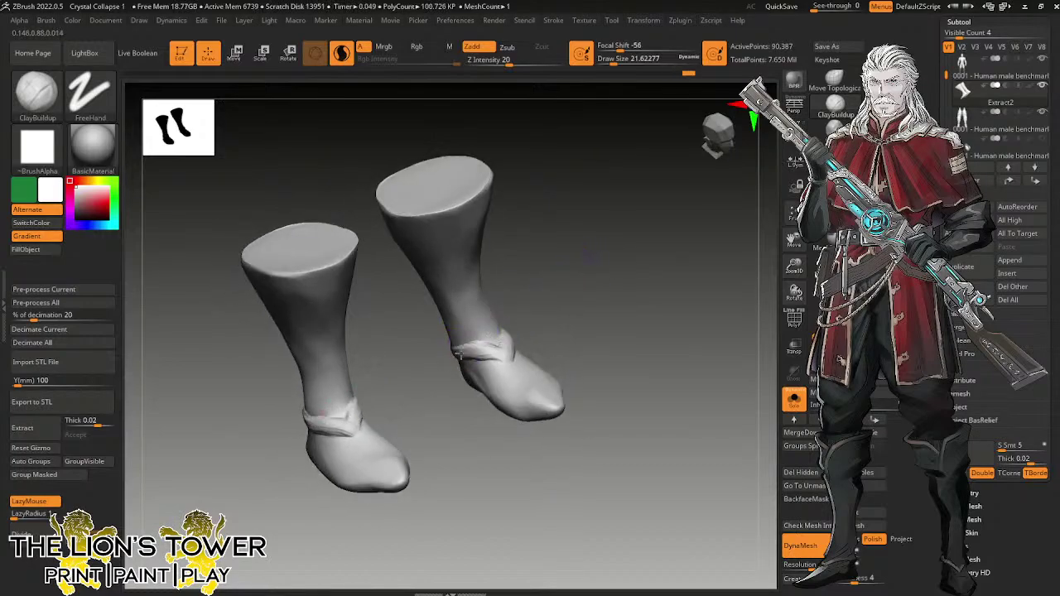
pyautogui.moveTo(477, 355); pyautogui.dragTo(491, 357)
pyautogui.moveTo(530, 314); pyautogui.dragTo(573, 252)
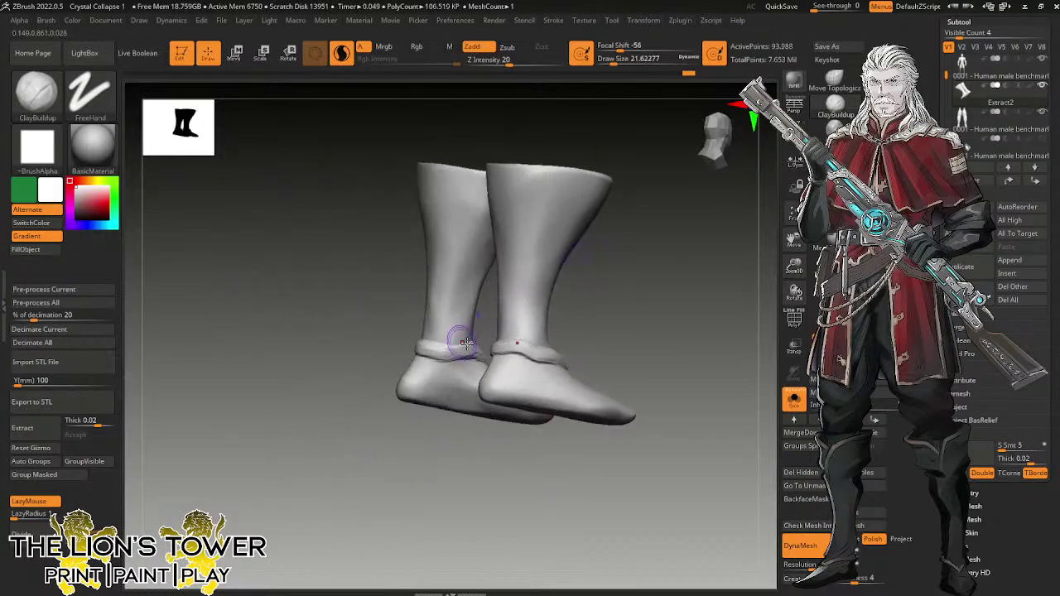
pyautogui.moveTo(474, 353); pyautogui.dragTo(421, 347)
pyautogui.moveTo(659, 276)
pyautogui.keyDown('ctrl'); pyautogui.mouseDown()
pyautogui.moveTo(701, 358)
pyautogui.moveTo(675, 373)
pyautogui.moveTo(686, 365)
pyautogui.mouseUp(); pyautogui.keyUp('ctrl')
pyautogui.moveTo(794, 264); pyautogui.dragTo(794, 289)
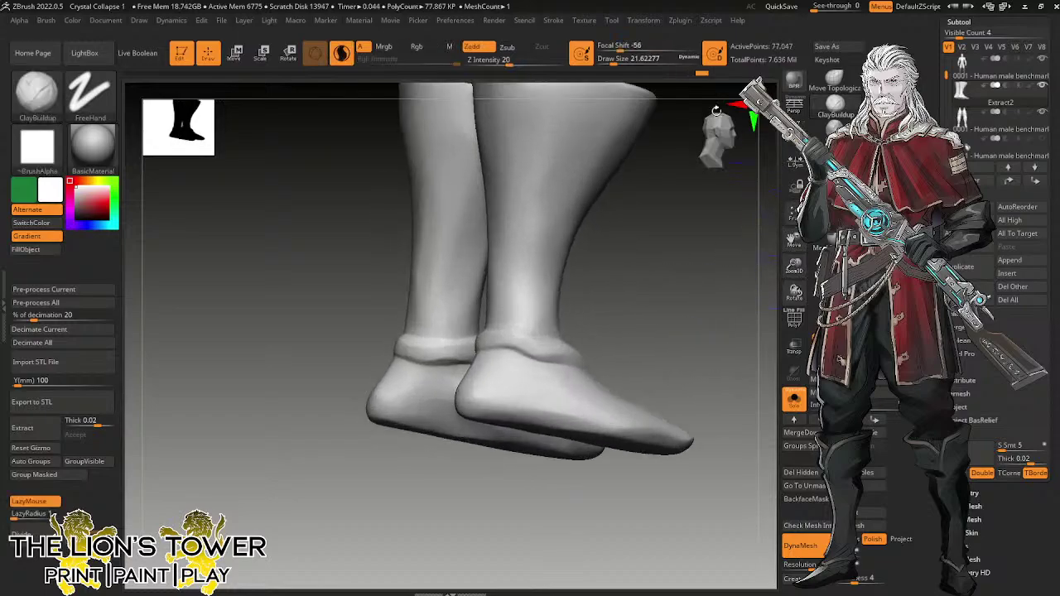
# Build up a second ridge along the sides of the ankle folds with ClayBuildup, using draw sizes of about 8.42 and 21.62.
pyautogui.moveTo(618, 59); pyautogui.dragTo(601, 60)
pyautogui.moveTo(693, 315)
pyautogui.mouseDown()
pyautogui.moveTo(733, 273)
pyautogui.moveTo(646, 468)
pyautogui.moveTo(607, 475)
pyautogui.moveTo(692, 411)
pyautogui.moveTo(705, 417)
pyautogui.mouseUp()
pyautogui.moveTo(793, 240); pyautogui.dragTo(926, 176)
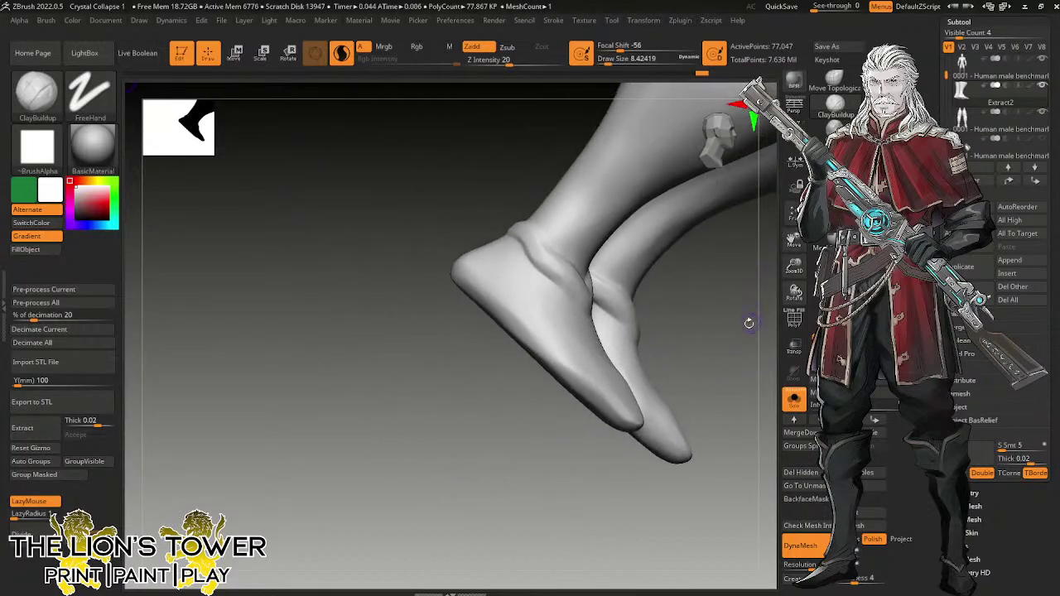
pyautogui.moveTo(749, 323); pyautogui.dragTo(620, 295)
pyautogui.moveTo(523, 265)
pyautogui.mouseDown()
pyautogui.moveTo(549, 289)
pyautogui.moveTo(530, 279)
pyautogui.moveTo(549, 307)
pyautogui.moveTo(609, 346)
pyautogui.mouseUp()
pyautogui.click(613, 63)
pyautogui.moveTo(729, 341); pyautogui.dragTo(646, 333)
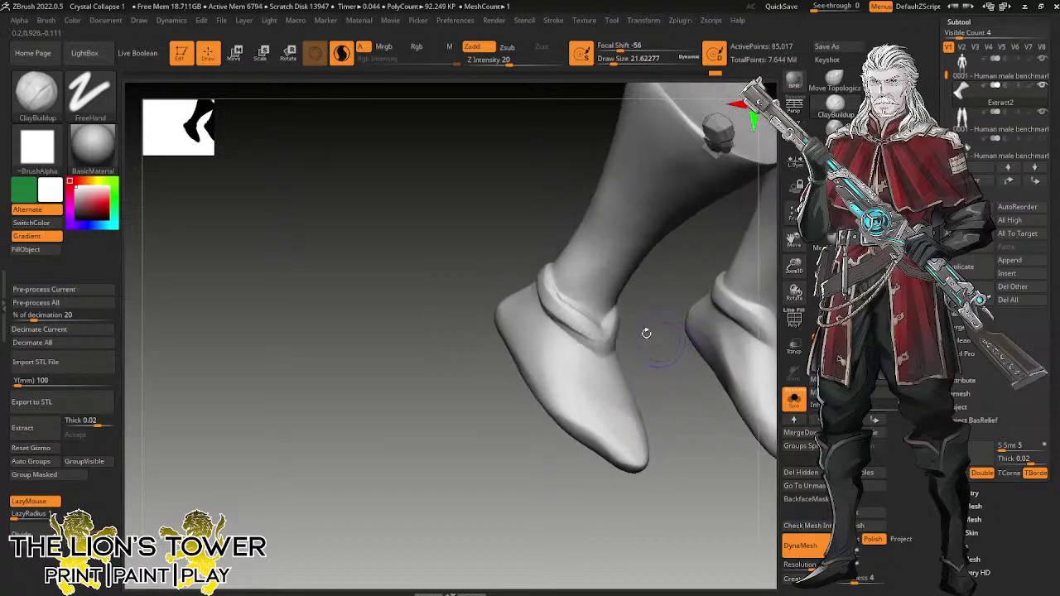
pyautogui.moveTo(562, 308); pyautogui.dragTo(614, 355)
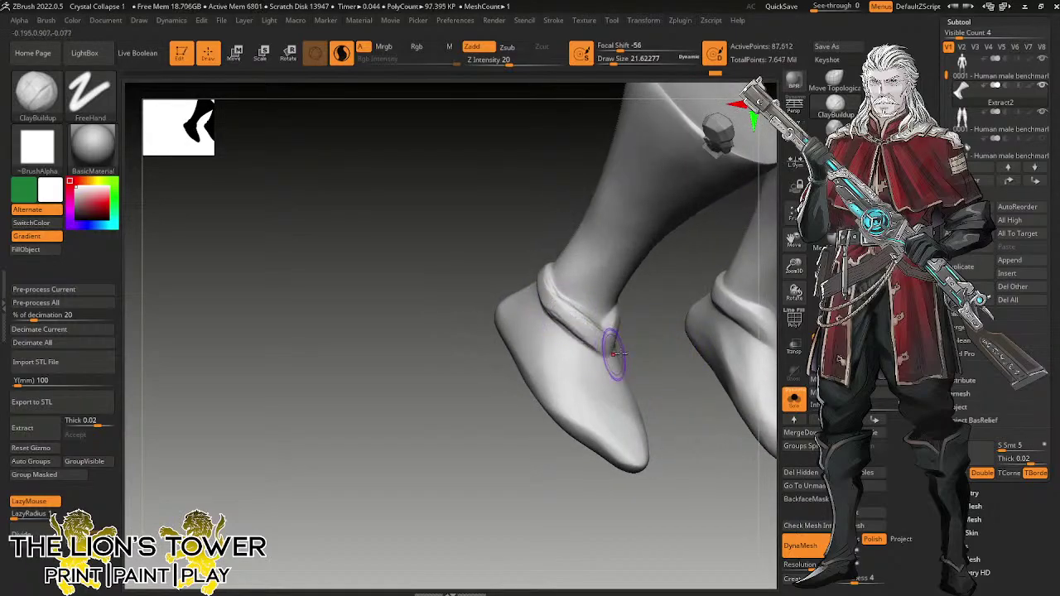
# Continue the ridge over the front of the ankles and build up the fold's upper edge.
pyautogui.moveTo(698, 390)
pyautogui.mouseDown()
pyautogui.moveTo(671, 400)
pyautogui.moveTo(664, 306)
pyautogui.moveTo(585, 351)
pyautogui.moveTo(621, 312)
pyautogui.mouseUp()
pyautogui.moveTo(699, 293); pyautogui.dragTo(642, 313)
pyautogui.moveTo(592, 347); pyautogui.dragTo(633, 298)
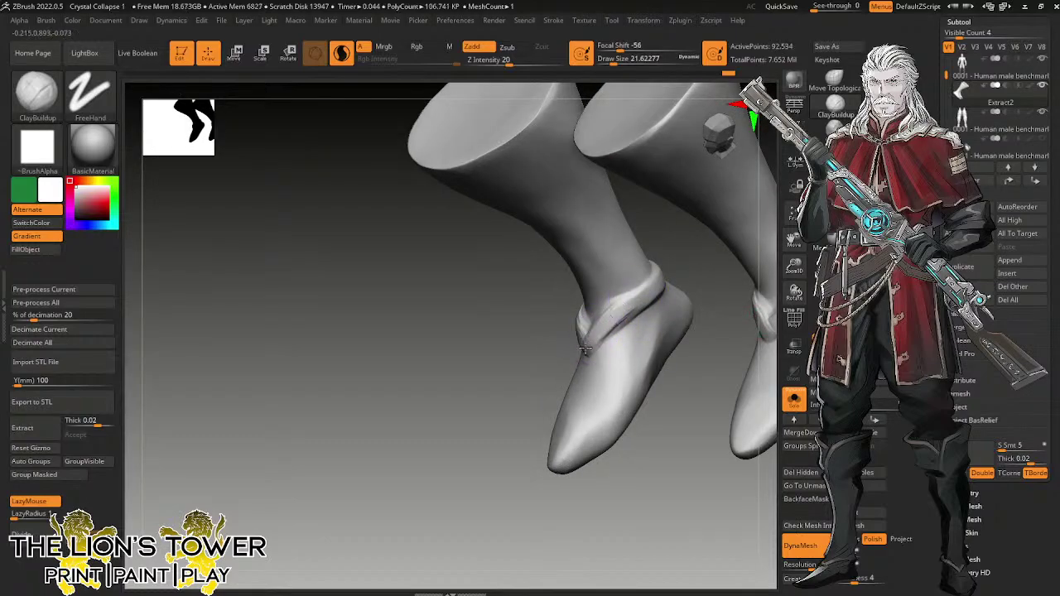
pyautogui.moveTo(600, 339)
pyautogui.mouseDown()
pyautogui.moveTo(665, 284)
pyautogui.moveTo(648, 304)
pyautogui.mouseUp()
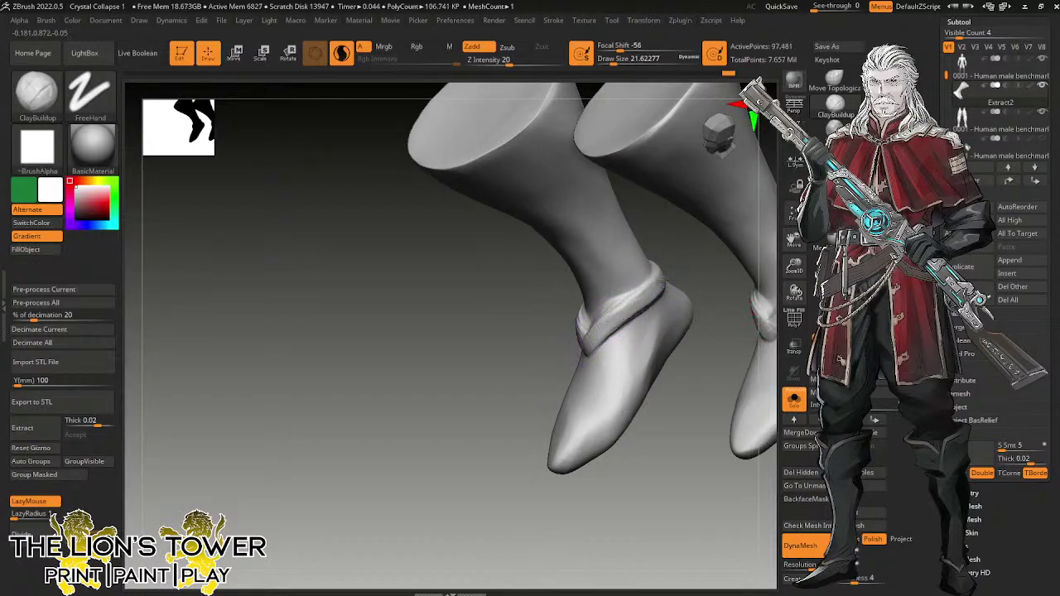
pyautogui.moveTo(714, 310)
pyautogui.mouseDown()
pyautogui.moveTo(695, 248)
pyautogui.moveTo(663, 269)
pyautogui.moveTo(688, 251)
pyautogui.mouseUp()
pyautogui.moveTo(600, 317)
pyautogui.mouseDown()
pyautogui.moveTo(634, 280)
pyautogui.moveTo(638, 292)
pyautogui.mouseUp()
pyautogui.moveTo(679, 238); pyautogui.dragTo(694, 230)
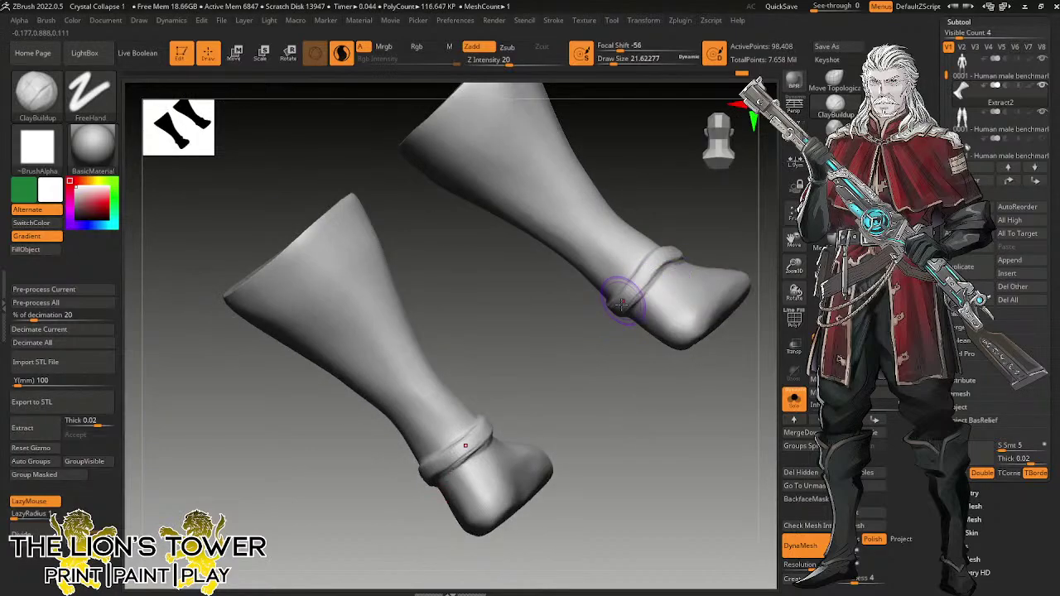
# Wrap the ankle folds around the backs and sides above the heels, and remesh the boots with DynaMesh.
pyautogui.moveTo(624, 298); pyautogui.dragTo(639, 279)
pyautogui.moveTo(710, 222); pyautogui.dragTo(634, 294)
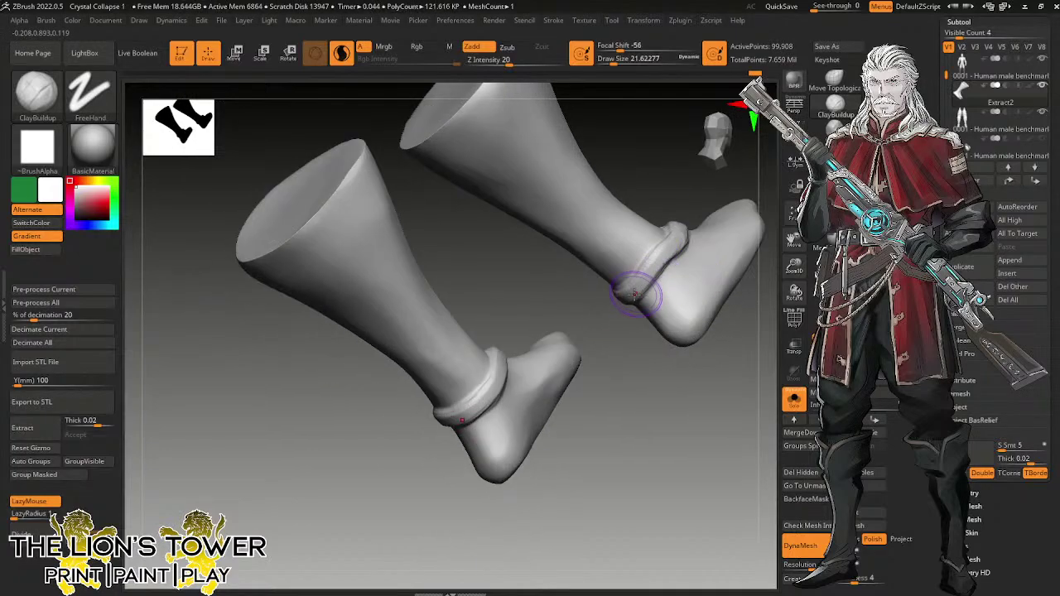
pyautogui.moveTo(683, 235); pyautogui.dragTo(658, 263)
pyautogui.moveTo(621, 335)
pyautogui.mouseDown()
pyautogui.moveTo(618, 403)
pyautogui.moveTo(634, 473)
pyautogui.mouseUp()
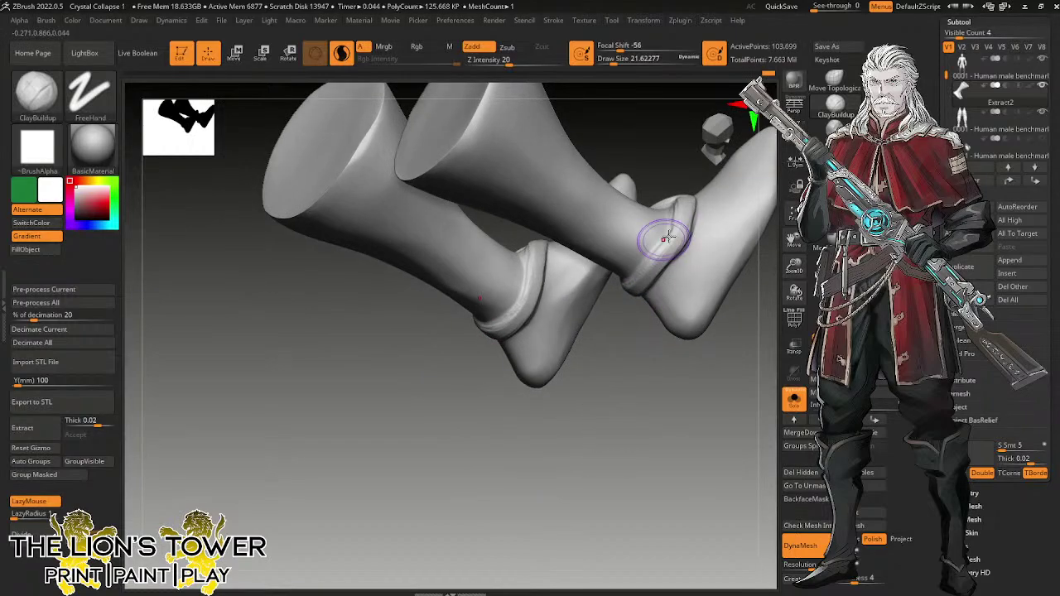
pyautogui.moveTo(690, 213); pyautogui.dragTo(675, 242)
pyautogui.moveTo(664, 345); pyautogui.dragTo(700, 421)
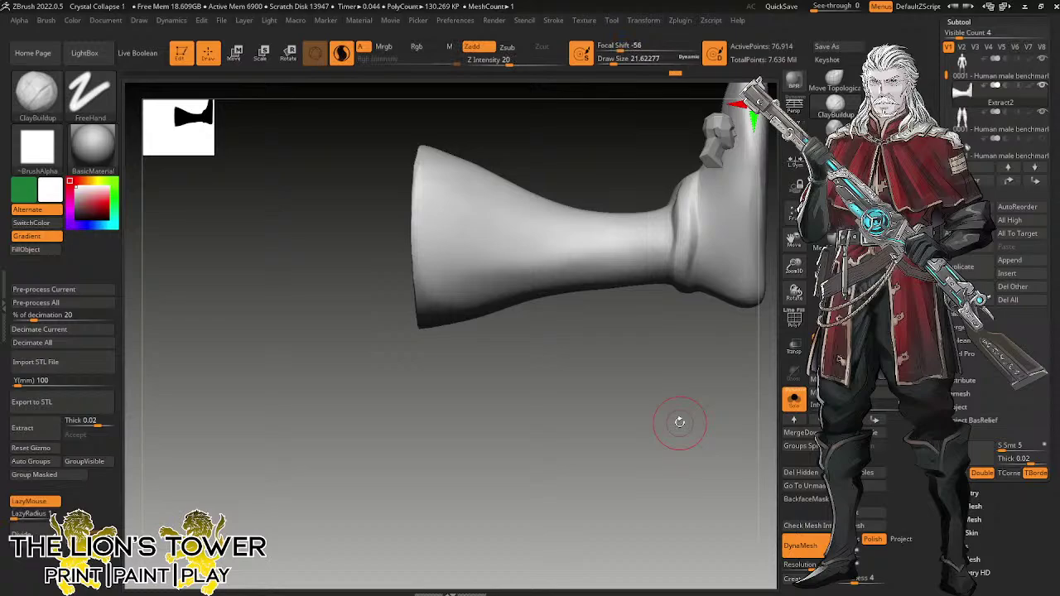
# Polish the sides of the ankle folds using the hPolish brush at a draw size of about 6.58.
pyautogui.keyDown('ctrl'); pyautogui.moveTo(680, 424); pyautogui.dragTo(692, 488, button='right'); pyautogui.keyUp('ctrl')
pyautogui.press('b')
pyautogui.press('h')
pyautogui.press('p')
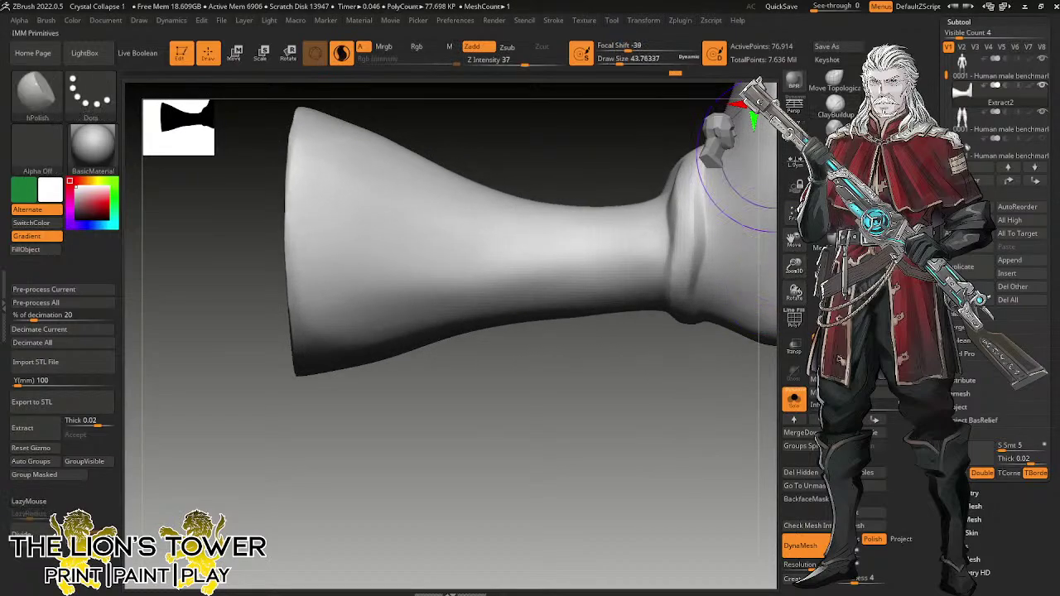
pyautogui.keyDown('alt'); pyautogui.moveTo(768, 184); pyautogui.dragTo(735, 271, button='right'); pyautogui.keyUp('alt')
pyautogui.moveTo(621, 63); pyautogui.dragTo(605, 71)
pyautogui.moveTo(650, 172); pyautogui.dragTo(631, 188)
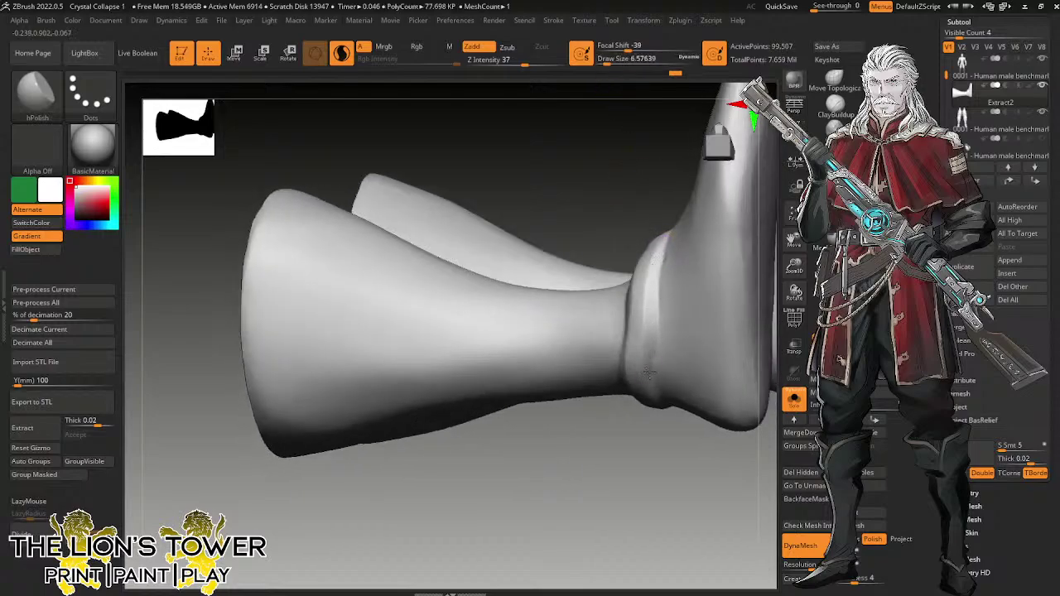
# Flatten the ridges and crease edges of the ankle folds from the front and side with hPolish strokes.
pyautogui.moveTo(666, 470); pyautogui.dragTo(698, 464)
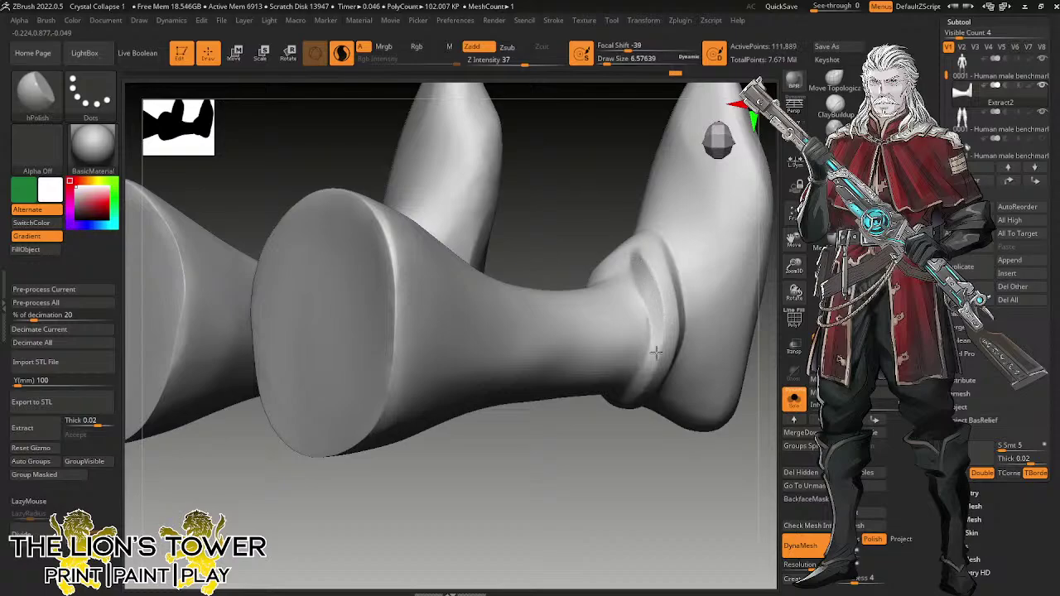
pyautogui.moveTo(656, 352); pyautogui.dragTo(655, 388)
pyautogui.moveTo(656, 390); pyautogui.dragTo(636, 367, button='right')
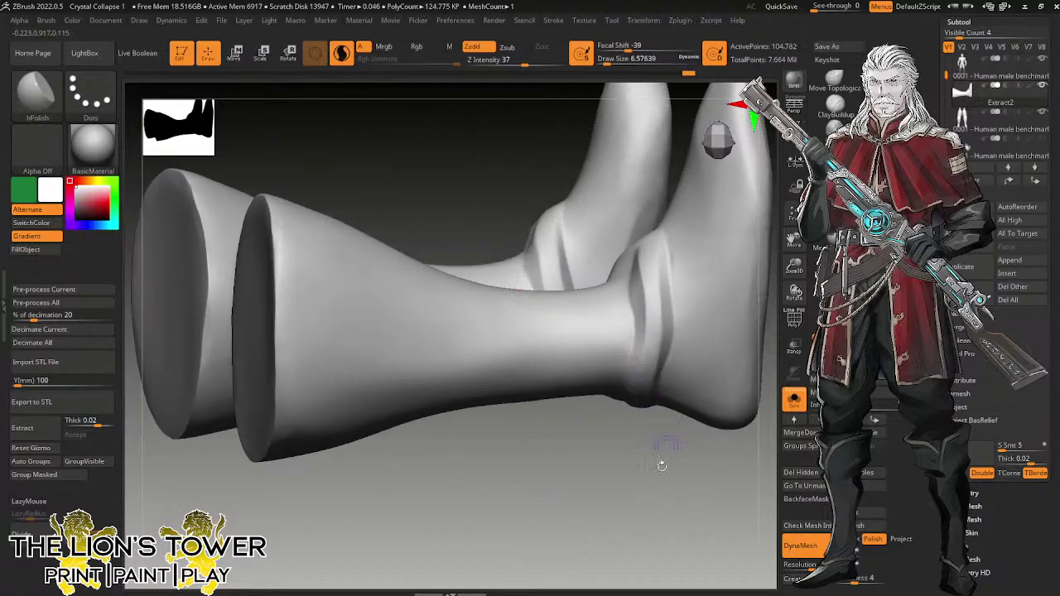
pyautogui.moveTo(661, 466); pyautogui.dragTo(676, 299)
pyautogui.moveTo(675, 501)
pyautogui.mouseDown()
pyautogui.moveTo(668, 373)
pyautogui.moveTo(666, 439)
pyautogui.mouseUp()
pyautogui.moveTo(707, 574); pyautogui.dragTo(732, 557)
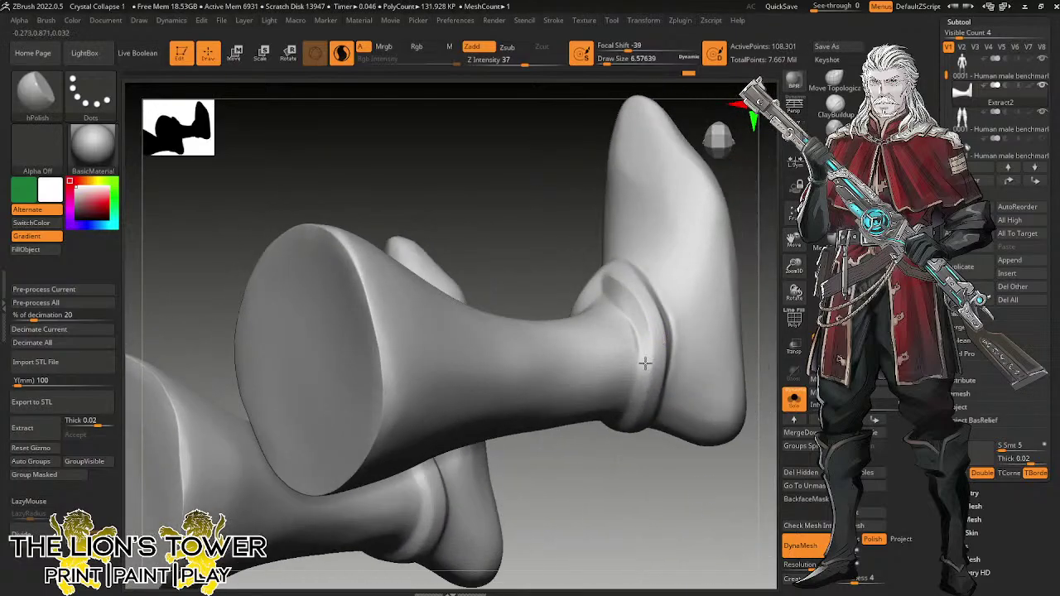
# Polish the ankle folds around the backs of the boots above the heels.
pyautogui.moveTo(636, 426); pyautogui.dragTo(687, 349, button='right')
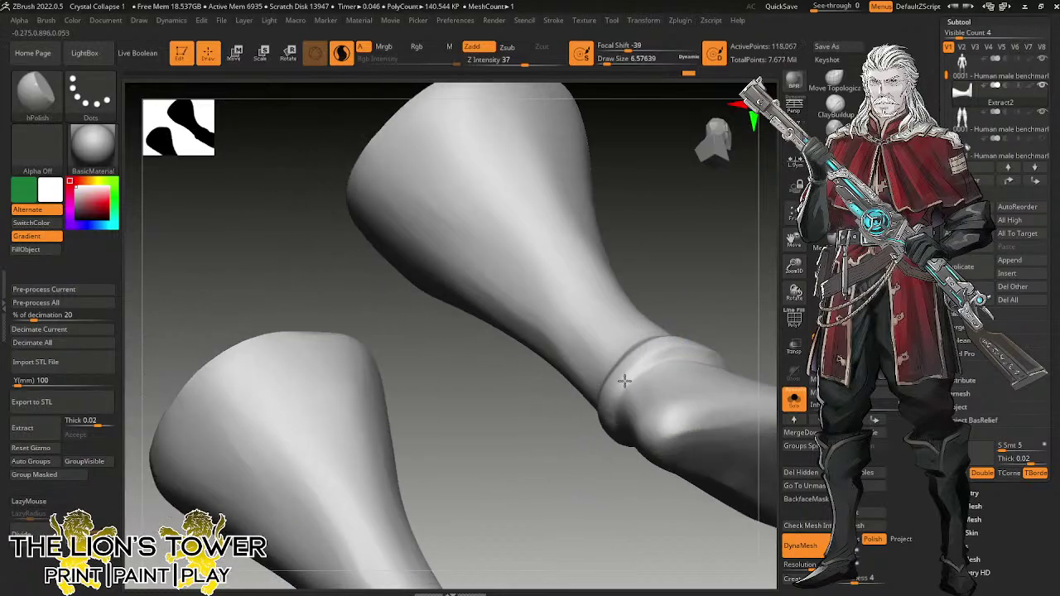
pyautogui.moveTo(625, 381); pyautogui.dragTo(629, 384)
pyautogui.moveTo(627, 396)
pyautogui.mouseDown(button='right')
pyautogui.moveTo(742, 310)
pyautogui.moveTo(802, 291)
pyautogui.mouseUp(button='right')
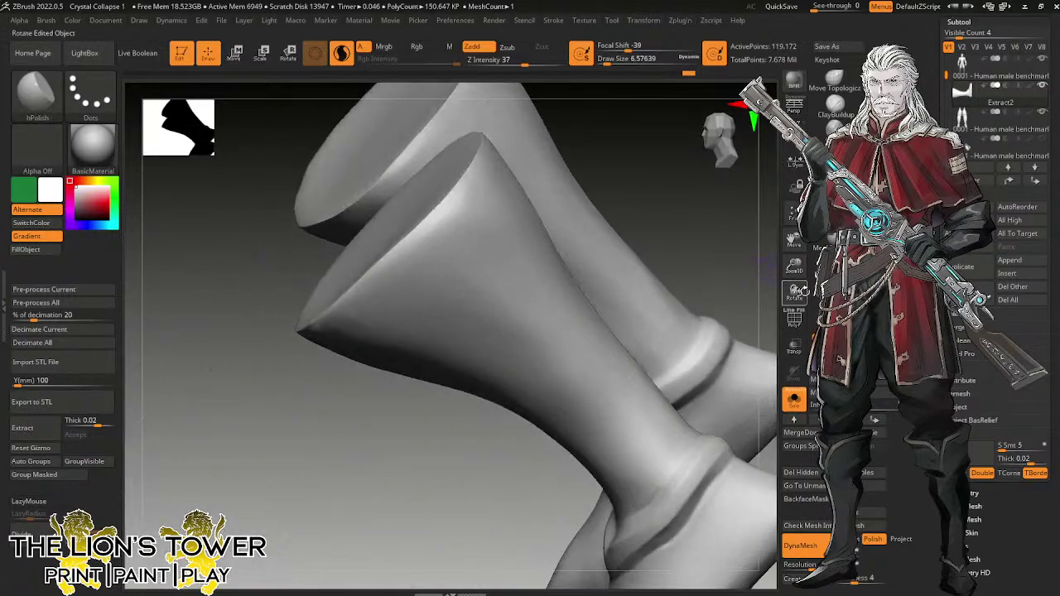
pyautogui.moveTo(801, 290); pyautogui.dragTo(766, 265)
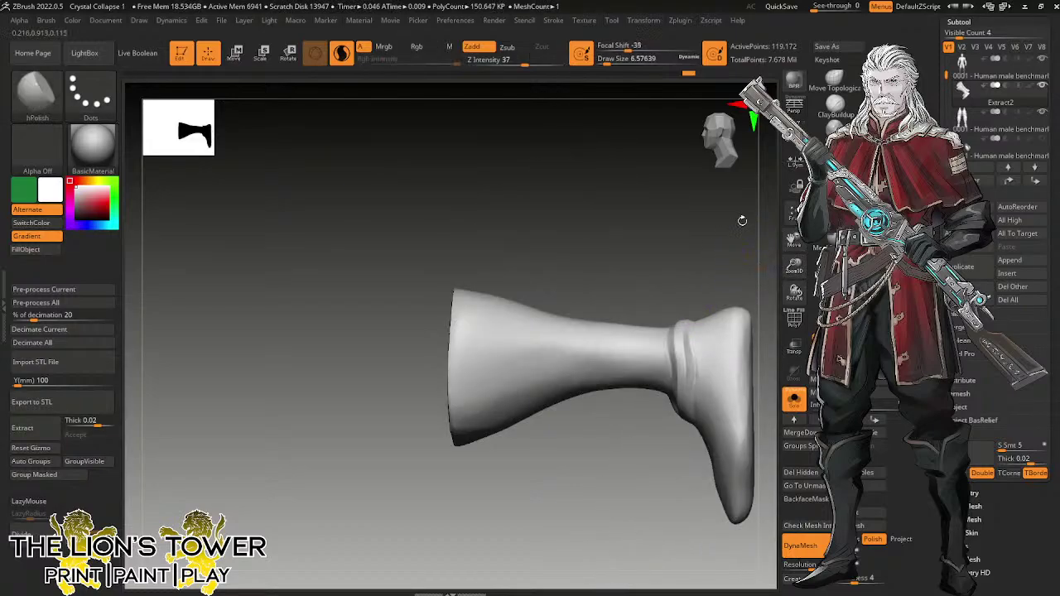
# Slice the boots above and below the ankle folds into separate polygroups, and display the polygroup colours without wireframe lines.
pyautogui.keyDown('ctrl'); pyautogui.keyDown('shift'); pyautogui.moveTo(693, 300); pyautogui.dragTo(692, 488); pyautogui.keyUp('shift'); pyautogui.keyUp('ctrl')
pyautogui.keyDown('ctrl'); pyautogui.keyDown('shift'); pyautogui.moveTo(669, 296); pyautogui.dragTo(671, 478); pyautogui.keyUp('shift'); pyautogui.keyUp('ctrl')
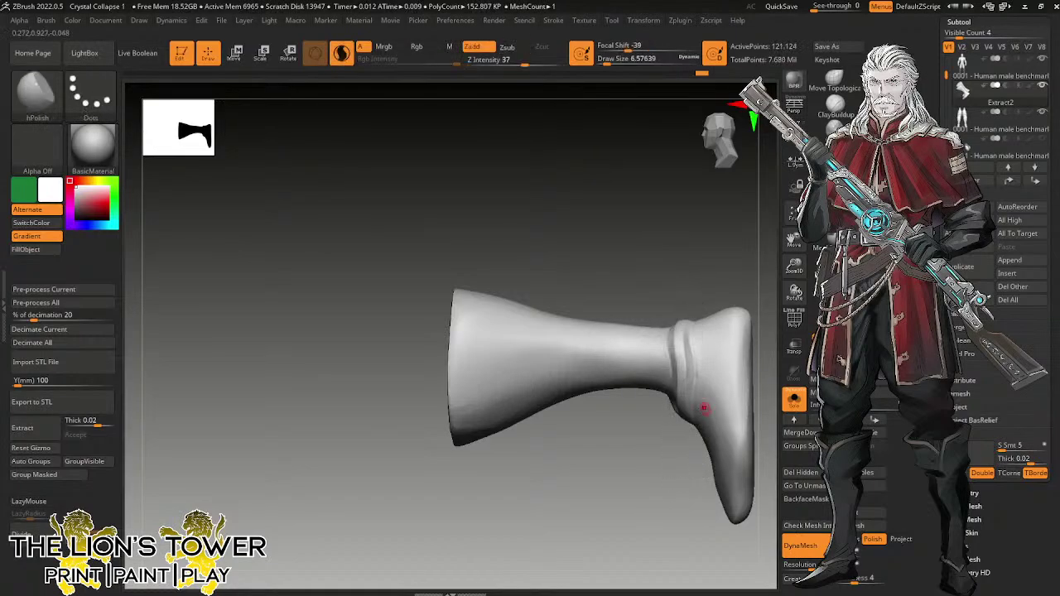
pyautogui.hotkey('shift', 'f')
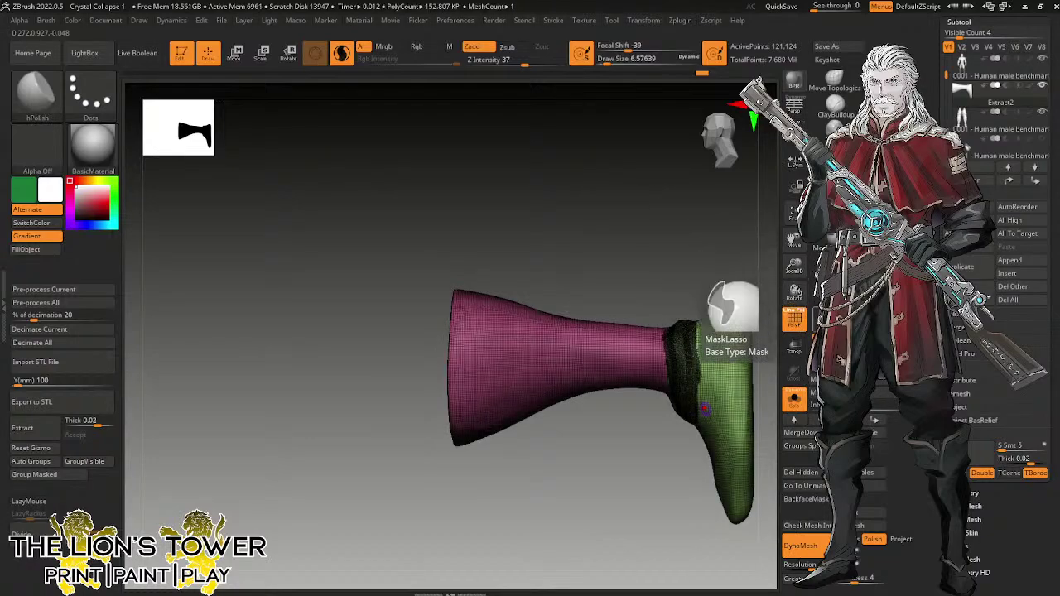
pyautogui.click(793, 315)
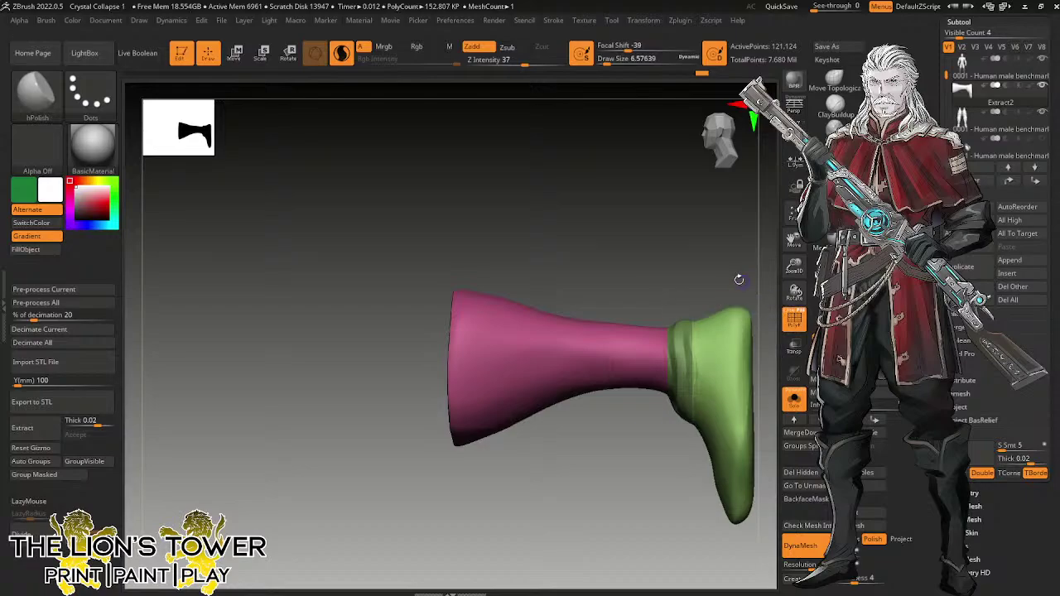
# Isolate the boot shafts, mask them completely and assign them with their top caps to a single polygroup.
pyautogui.moveTo(738, 279); pyautogui.dragTo(750, 239)
pyautogui.moveTo(667, 481); pyautogui.dragTo(654, 502)
pyautogui.moveTo(664, 162); pyautogui.dragTo(728, 218)
pyautogui.press('w')
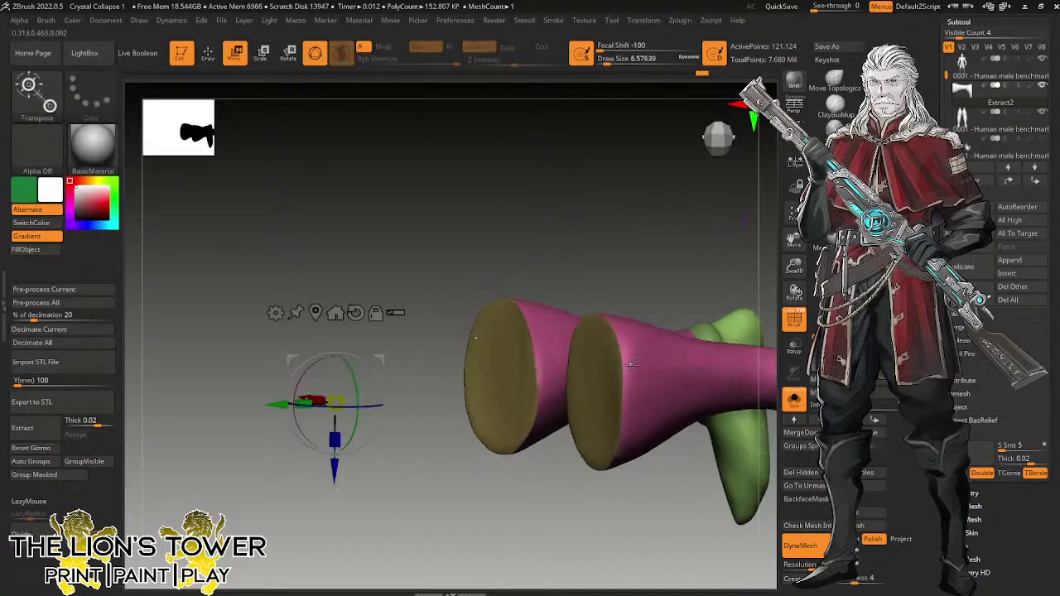
pyautogui.click(631, 364)
pyautogui.moveTo(677, 231)
pyautogui.keyDown('shift'); pyautogui.mouseDown()
pyautogui.moveTo(634, 535)
pyautogui.moveTo(562, 556)
pyautogui.mouseUp(); pyautogui.keyUp('shift')
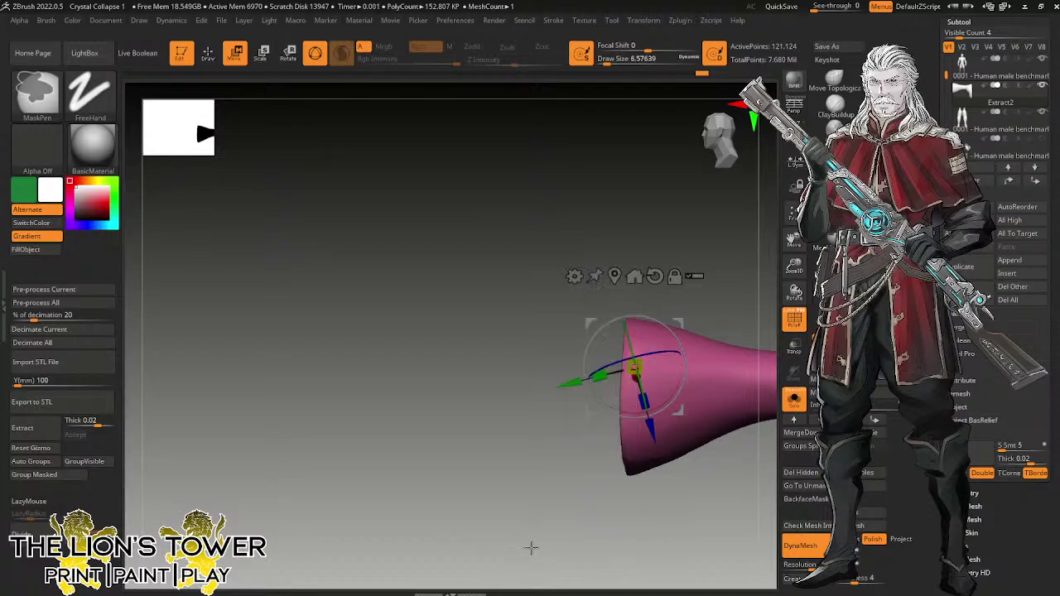
pyautogui.keyDown('ctrl'); pyautogui.click(199, 421); pyautogui.keyUp('ctrl')
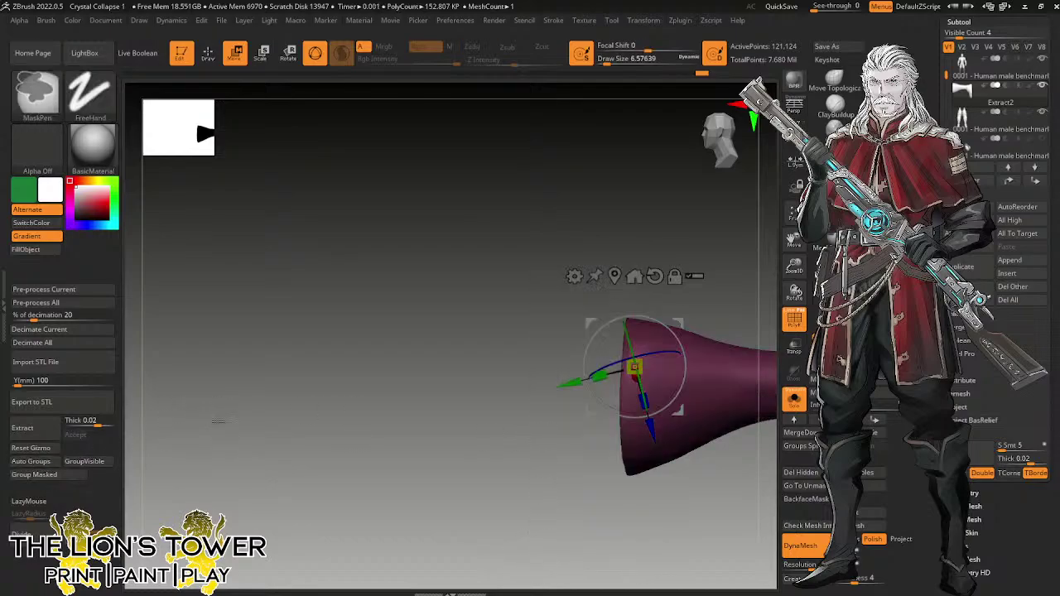
pyautogui.click(70, 474)
# Show the whole boots again, clear the mask and remesh them with DynaMesh.
pyautogui.moveTo(693, 253)
pyautogui.keyDown('shift'); pyautogui.mouseDown()
pyautogui.moveTo(732, 241)
pyautogui.moveTo(697, 264)
pyautogui.mouseUp(); pyautogui.keyUp('shift')
pyautogui.moveTo(794, 241); pyautogui.dragTo(717, 271)
pyautogui.keyDown('ctrl'); pyautogui.click(694, 261); pyautogui.keyUp('ctrl')
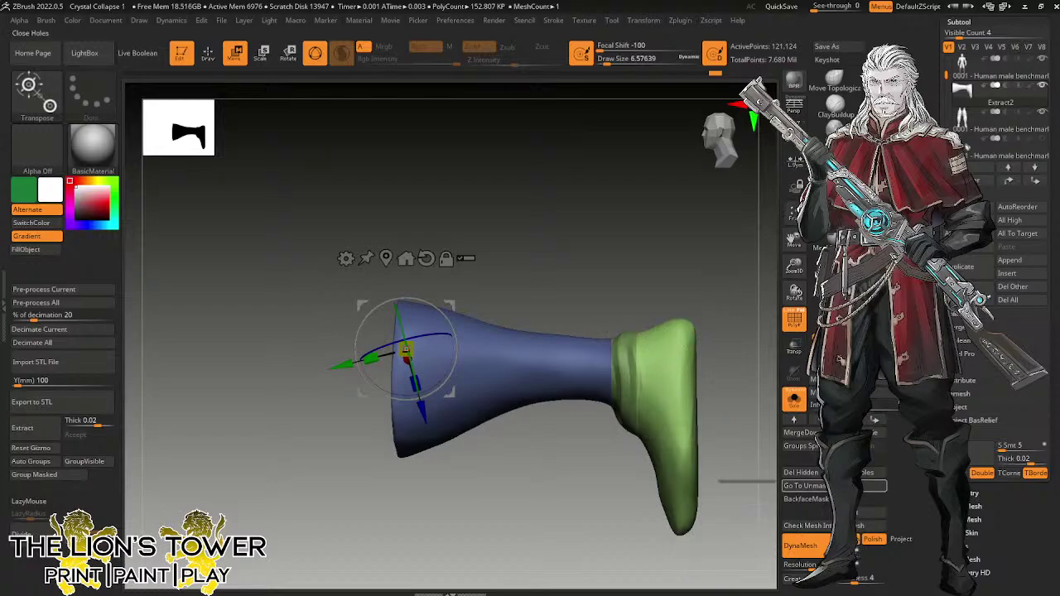
pyautogui.keyDown('ctrl'); pyautogui.moveTo(690, 227); pyautogui.dragTo(679, 318); pyautogui.keyUp('ctrl')
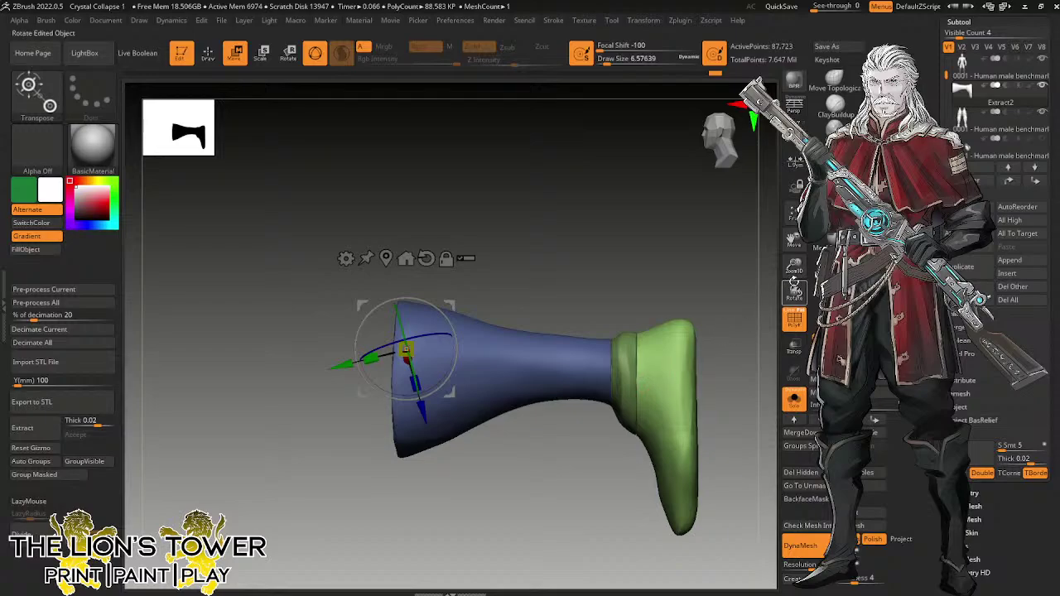
# Hide the ankle fold polygroup so only the boot shafts and feet remain on display.
pyautogui.press('q')
pyautogui.keyDown('ctrl'); pyautogui.keyDown('shift'); pyautogui.click(625, 371); pyautogui.keyUp('shift'); pyautogui.keyUp('ctrl')
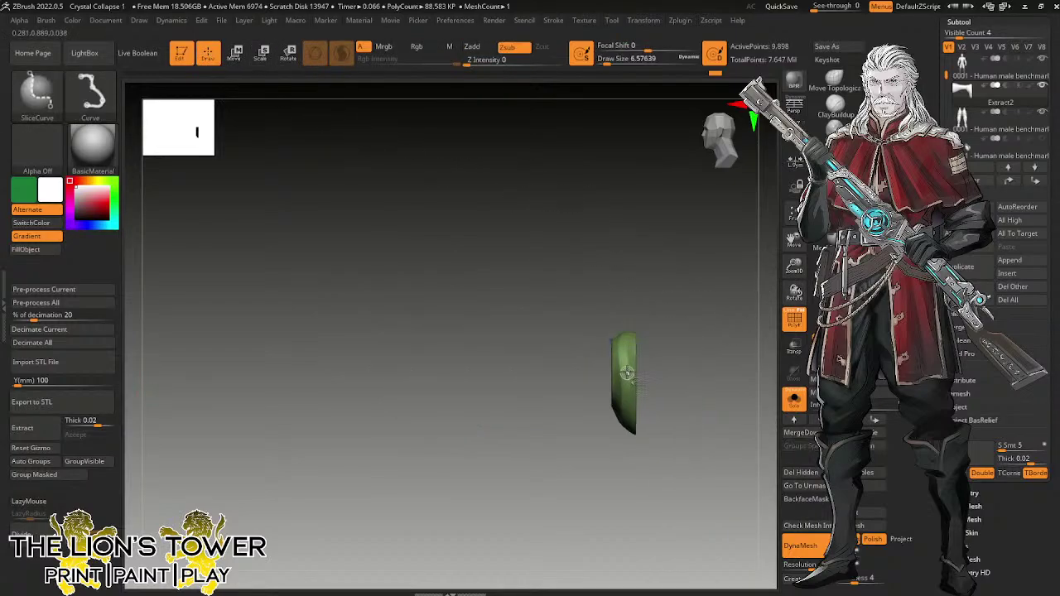
pyautogui.keyDown('ctrl'); pyautogui.keyDown('shift'); pyautogui.click(629, 374); pyautogui.keyUp('shift'); pyautogui.keyUp('ctrl')
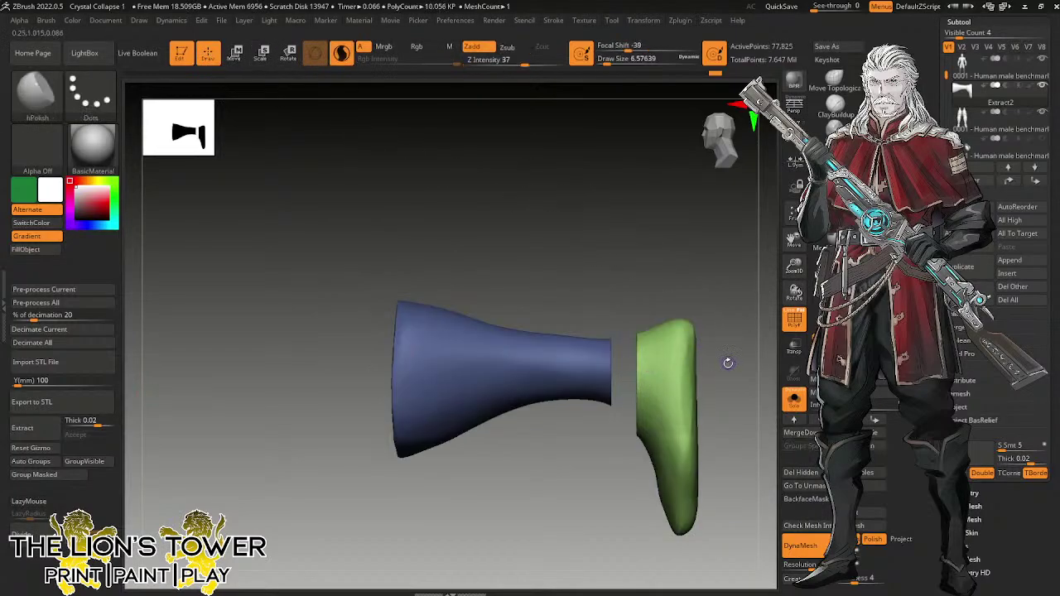
# Reshape the facing edges of the boot shafts and feet around the ankle gap with the Move Topological brush at draw size about 44.
pyautogui.click(834, 83)
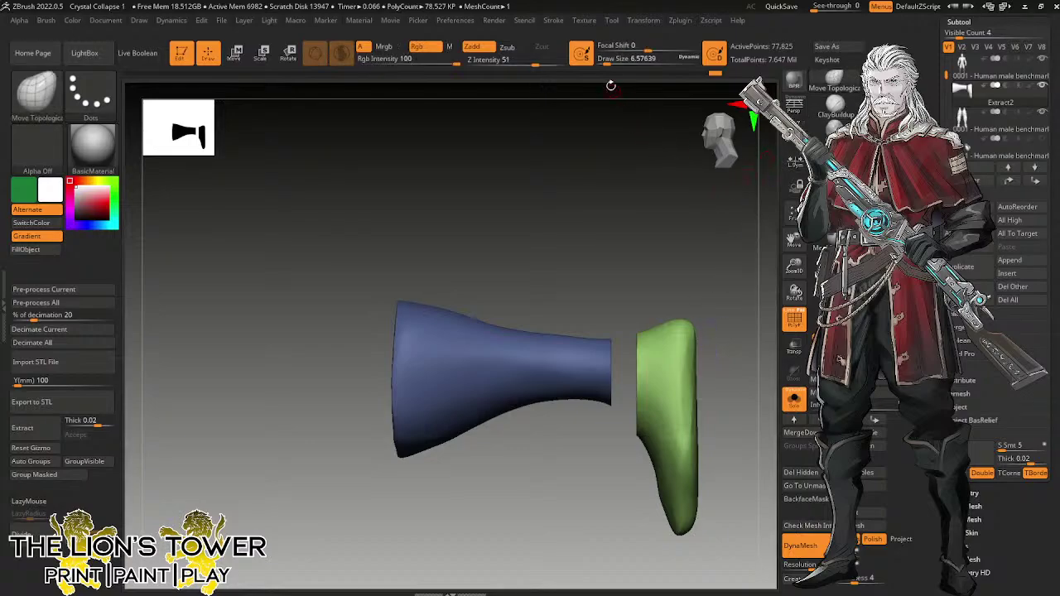
pyautogui.moveTo(608, 62); pyautogui.dragTo(619, 63)
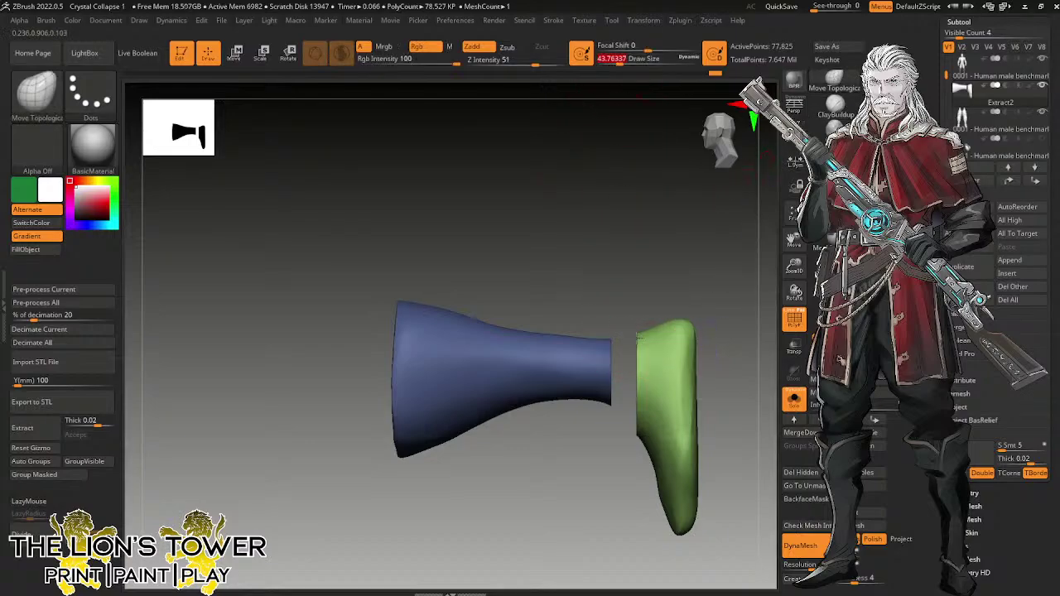
pyautogui.moveTo(614, 347)
pyautogui.mouseDown()
pyautogui.moveTo(635, 350)
pyautogui.moveTo(644, 374)
pyautogui.moveTo(634, 331)
pyautogui.mouseUp()
pyautogui.moveTo(635, 332); pyautogui.dragTo(577, 437, button='right')
pyautogui.moveTo(577, 438); pyautogui.dragTo(569, 418)
pyautogui.moveTo(608, 381)
pyautogui.mouseDown(button='right')
pyautogui.moveTo(653, 354)
pyautogui.moveTo(699, 346)
pyautogui.mouseUp(button='right')
pyautogui.moveTo(534, 439); pyautogui.dragTo(536, 424)
pyautogui.moveTo(525, 377); pyautogui.dragTo(592, 386, button='right')
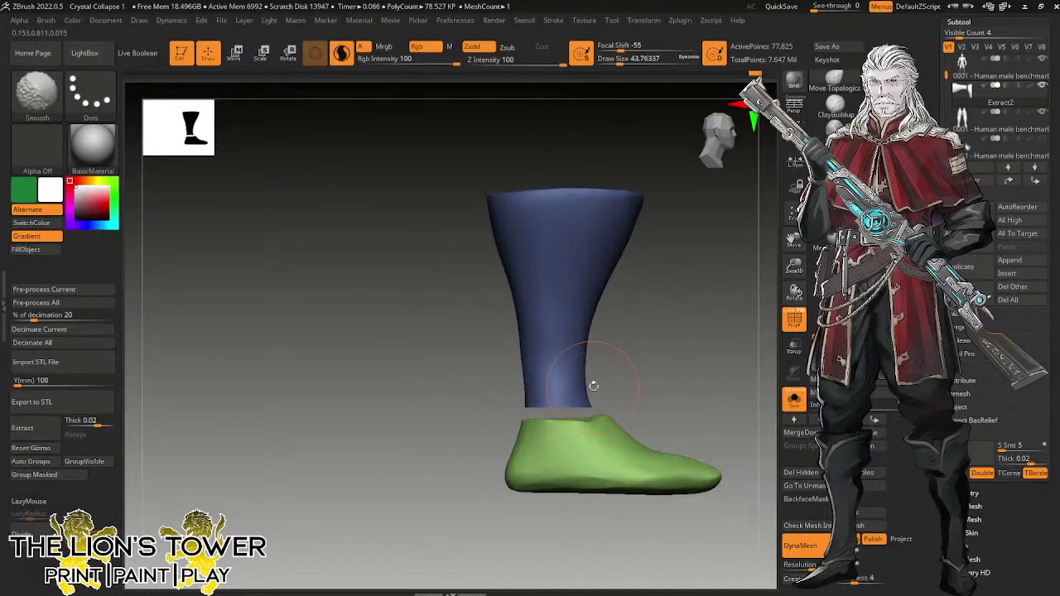
pyautogui.moveTo(591, 405)
pyautogui.mouseDown()
pyautogui.moveTo(615, 427)
pyautogui.moveTo(535, 410)
pyautogui.mouseUp()
pyautogui.moveTo(606, 342); pyautogui.dragTo(681, 326, button='right')
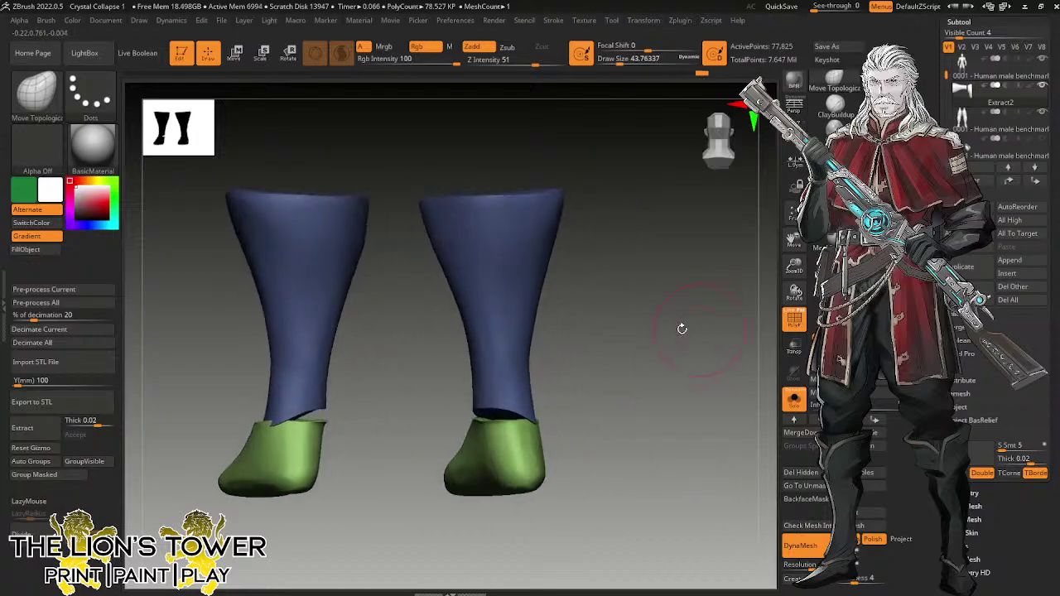
# Show the whole boots again and mask the shafts and feet, leaving only the ankle folds unmasked.
pyautogui.moveTo(495, 384); pyautogui.dragTo(433, 385, button='right')
pyautogui.moveTo(546, 348)
pyautogui.mouseDown(button='right')
pyautogui.moveTo(693, 361)
pyautogui.moveTo(717, 372)
pyautogui.moveTo(688, 372)
pyautogui.moveTo(679, 386)
pyautogui.moveTo(713, 400)
pyautogui.mouseUp(button='right')
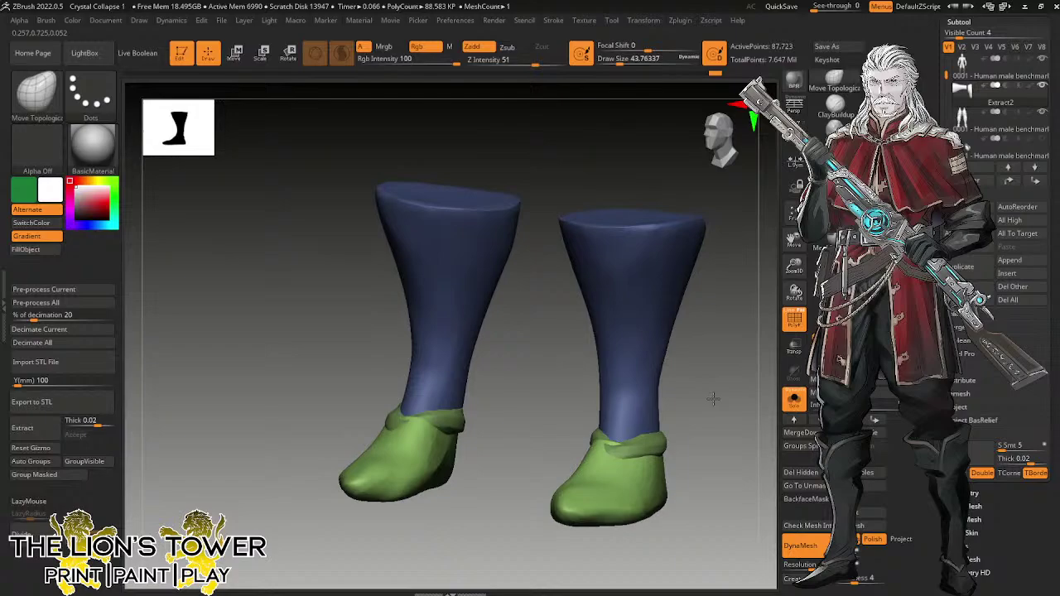
pyautogui.keyDown('ctrl'); pyautogui.keyDown('shift'); pyautogui.click(641, 441); pyautogui.keyUp('shift'); pyautogui.keyUp('ctrl')
pyautogui.keyDown('ctrl'); pyautogui.keyDown('shift'); pyautogui.click(700, 409); pyautogui.keyUp('shift'); pyautogui.keyUp('ctrl')
pyautogui.keyDown('ctrl'); pyautogui.click(704, 408); pyautogui.keyUp('ctrl')
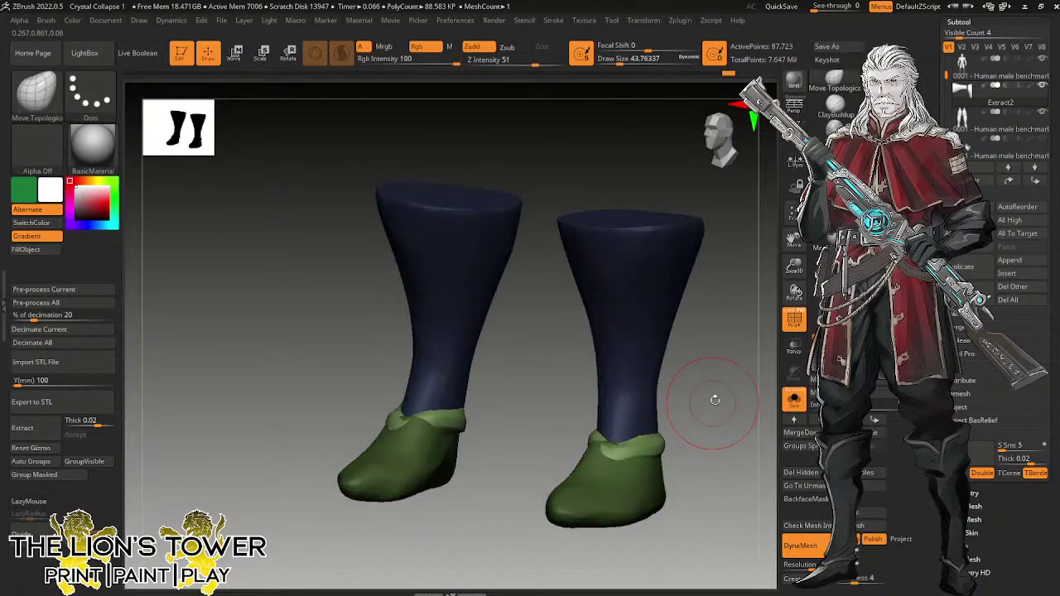
# Adjust the unmasked ankle folds with the Move brush at draw size about 62, and check the boots against the other models.
pyautogui.click(862, 84)
pyautogui.moveTo(727, 359)
pyautogui.mouseDown()
pyautogui.moveTo(731, 395)
pyautogui.moveTo(707, 409)
pyautogui.mouseUp()
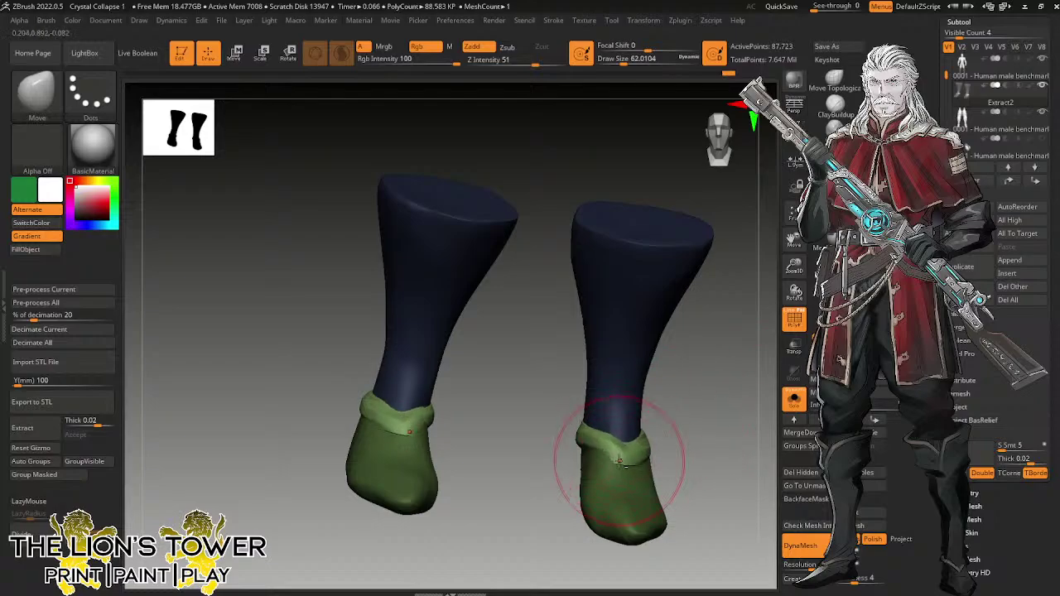
pyautogui.moveTo(610, 461)
pyautogui.mouseDown(button='right')
pyautogui.moveTo(674, 426)
pyautogui.moveTo(729, 427)
pyautogui.mouseUp(button='right')
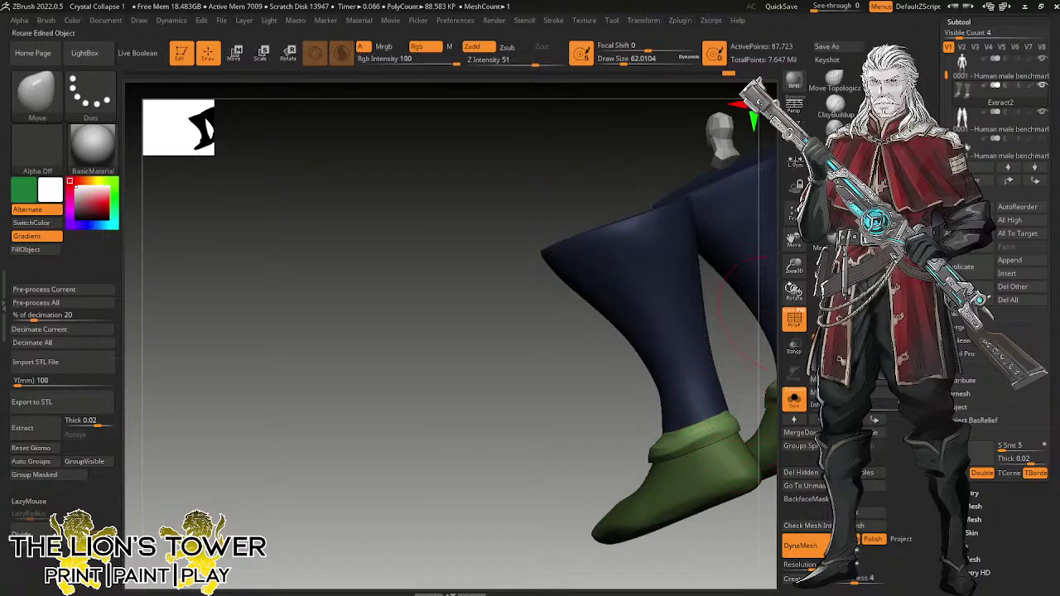
pyautogui.moveTo(755, 308); pyautogui.dragTo(678, 421, button='right')
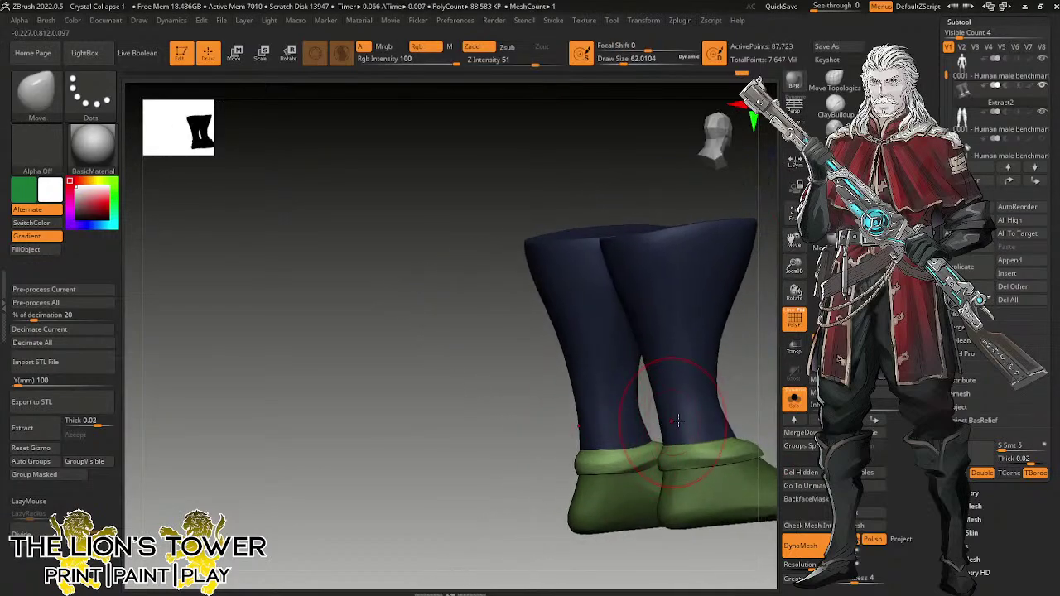
pyautogui.moveTo(740, 284); pyautogui.dragTo(758, 348, button='right')
pyautogui.click(794, 397)
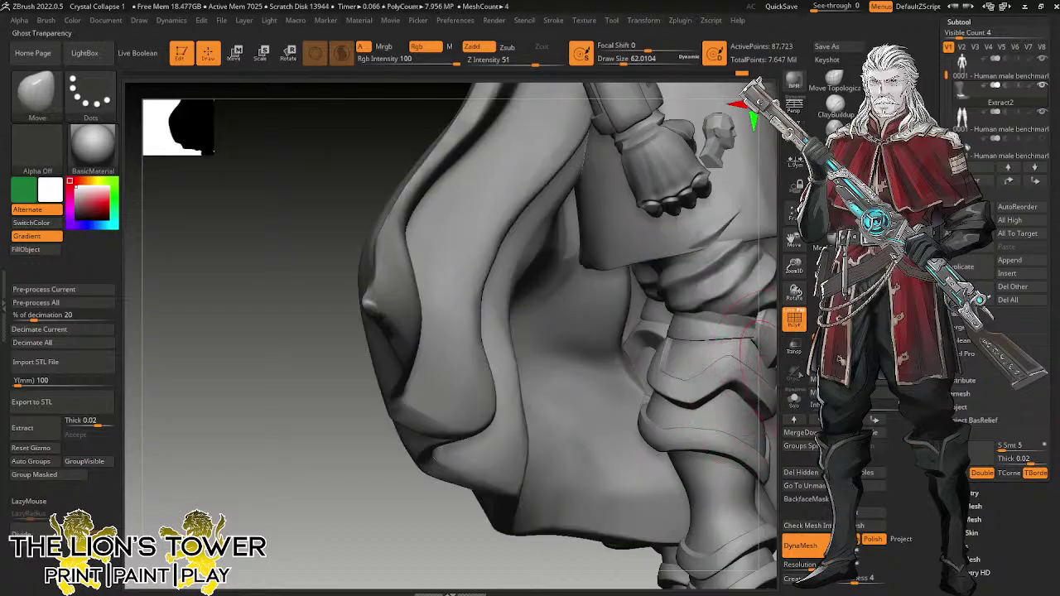
pyautogui.click(793, 398)
# Isolate the ankle folds and flatten their top faces with the hPolish brush at draw size about 22.
pyautogui.keyDown('ctrl'); pyautogui.keyDown('shift'); pyautogui.click(697, 464); pyautogui.keyUp('shift'); pyautogui.keyUp('ctrl')
pyautogui.moveTo(724, 433); pyautogui.dragTo(767, 298, button='right')
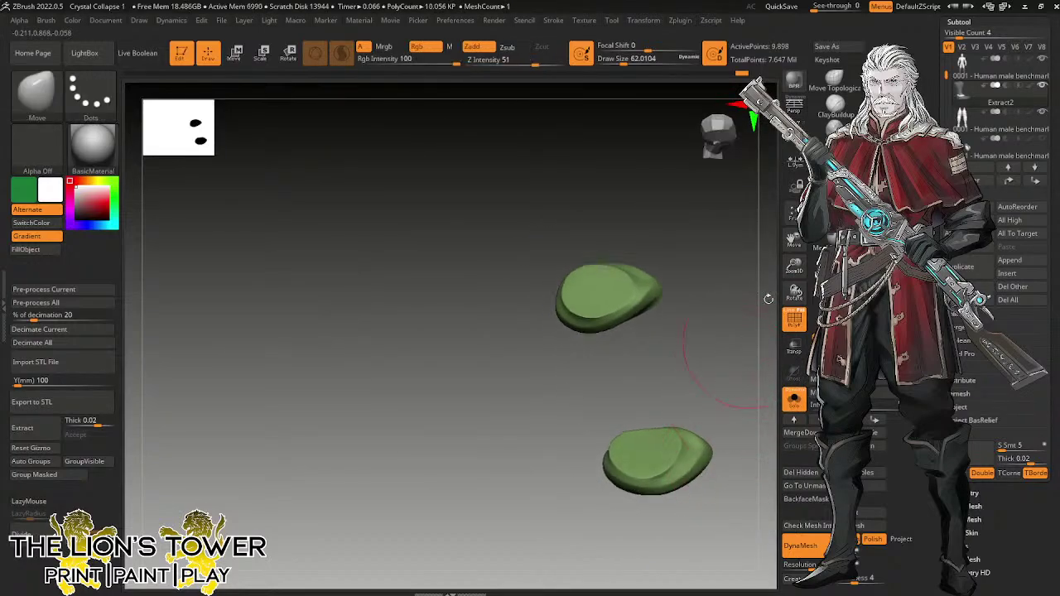
pyautogui.click(834, 155)
pyautogui.moveTo(613, 75); pyautogui.dragTo(647, 140)
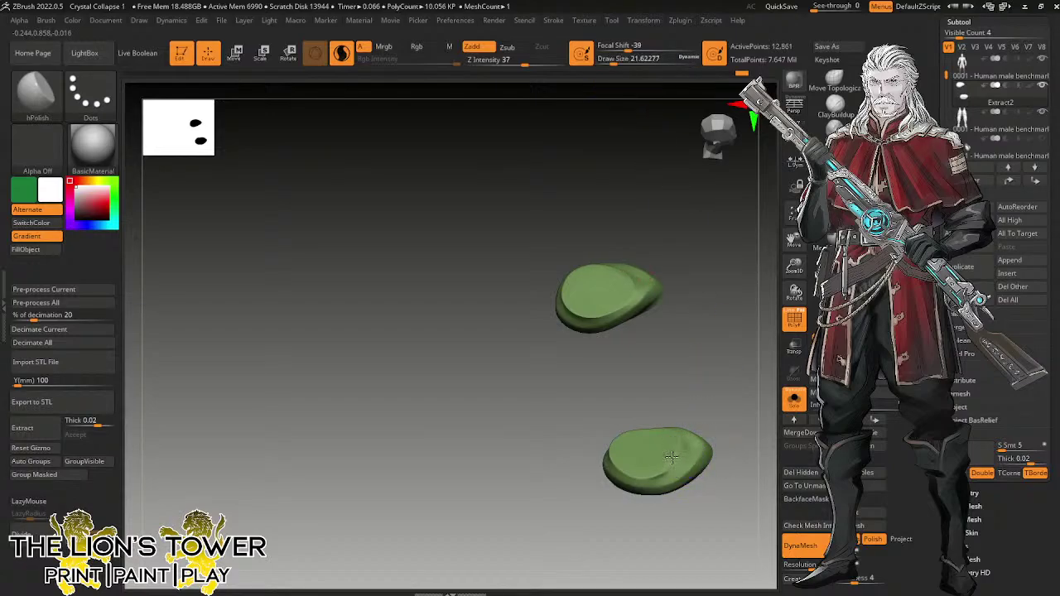
pyautogui.moveTo(644, 476); pyautogui.dragTo(685, 437, button='right')
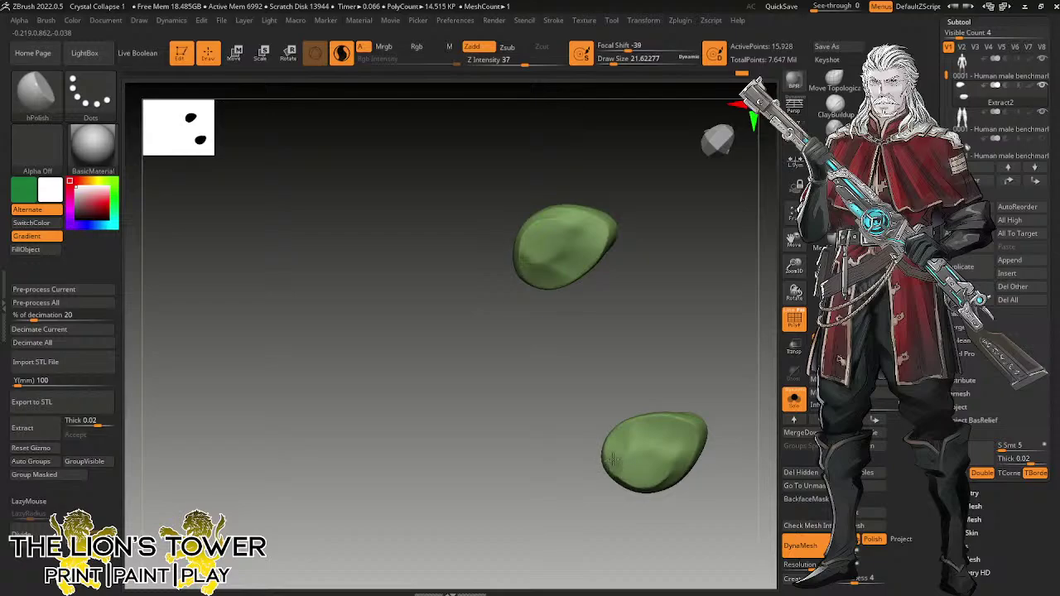
pyautogui.moveTo(613, 459); pyautogui.dragTo(634, 466)
# Turn off Sculptris Pro and polish the top faces of the isolated ankle folds smooth.
pyautogui.click(341, 53)
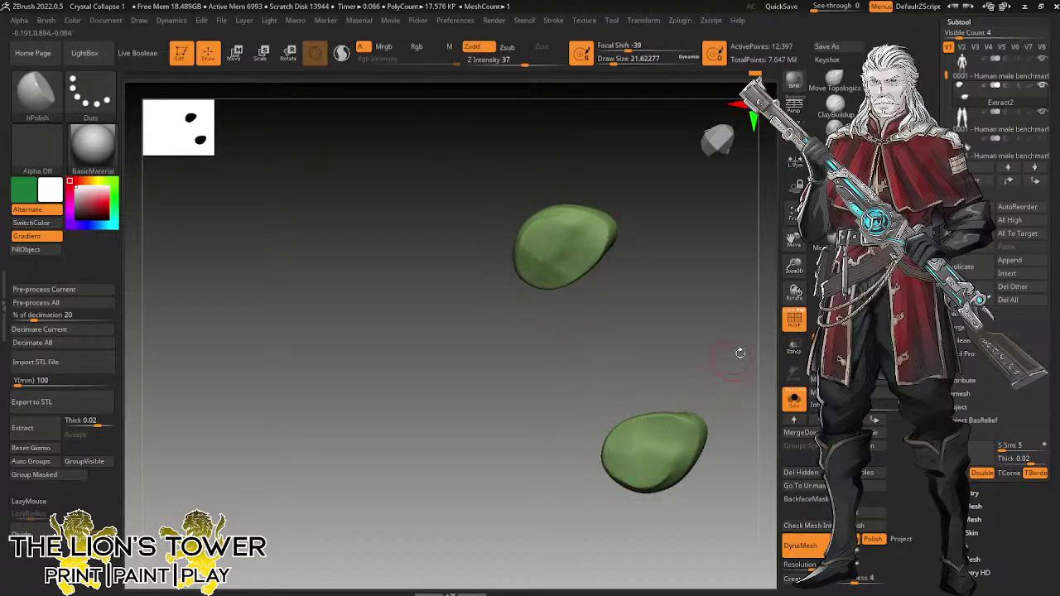
pyautogui.moveTo(740, 353); pyautogui.dragTo(725, 405)
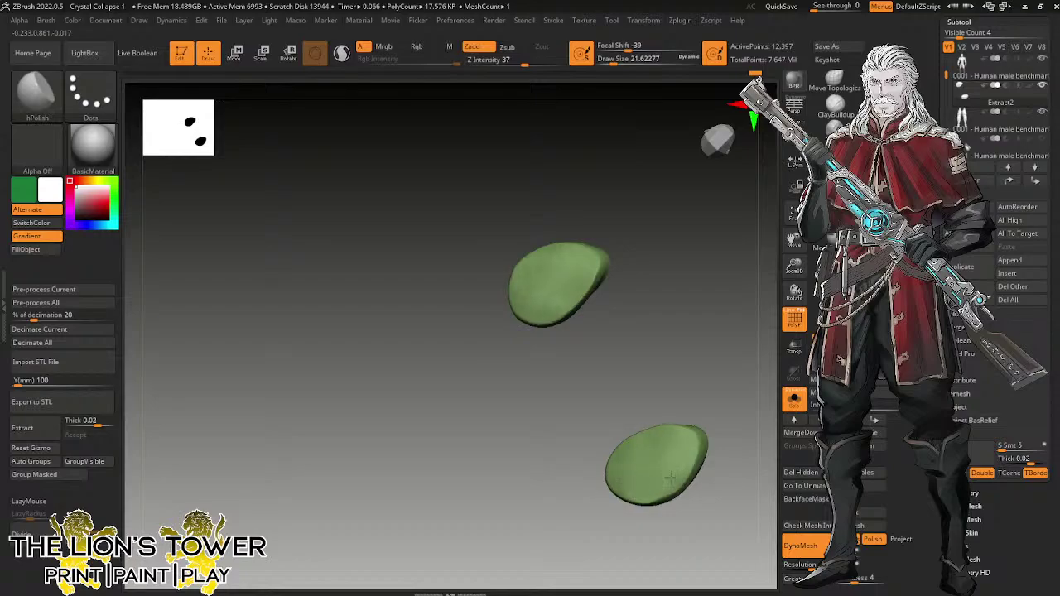
pyautogui.moveTo(661, 433); pyautogui.dragTo(637, 457)
# Polish the undersides of the ankle folds flat with the hPolish brush.
pyautogui.moveTo(727, 398); pyautogui.dragTo(708, 372)
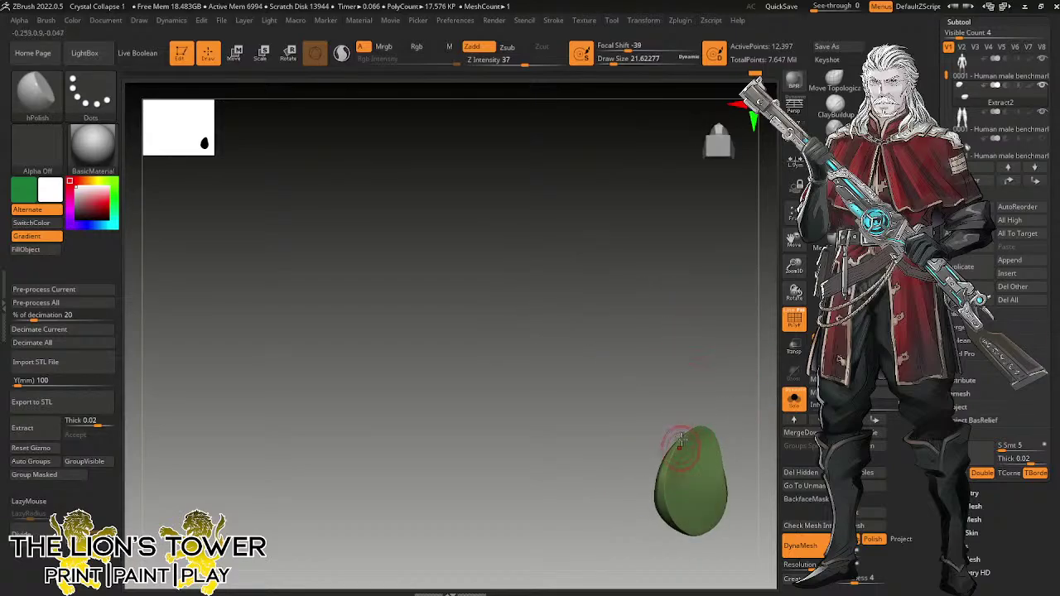
pyautogui.moveTo(679, 437); pyautogui.dragTo(672, 514)
pyautogui.moveTo(709, 378); pyautogui.dragTo(709, 391)
pyautogui.moveTo(687, 448); pyautogui.dragTo(669, 497)
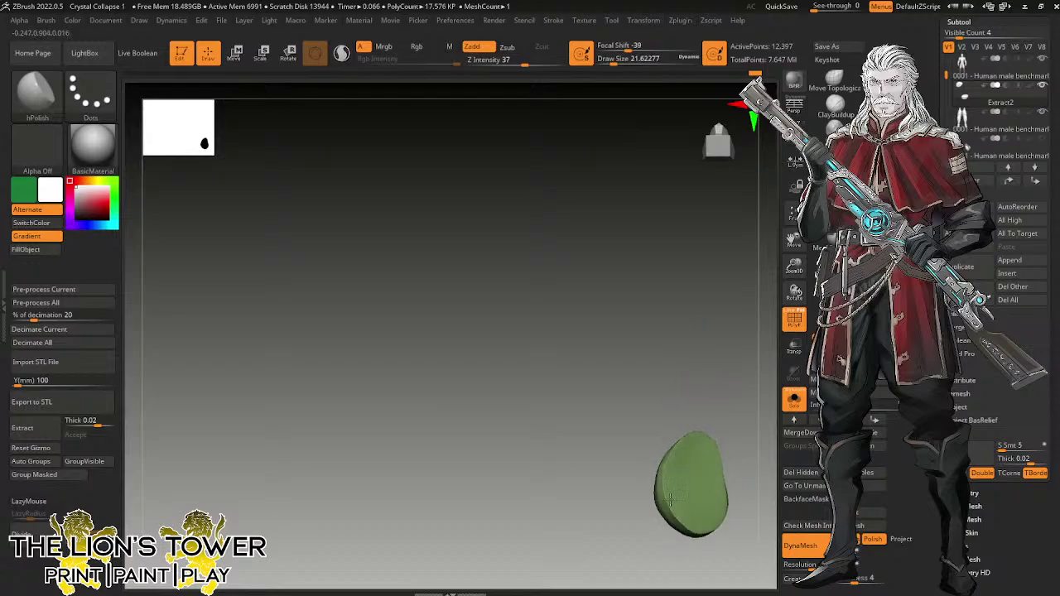
pyautogui.moveTo(679, 371); pyautogui.dragTo(706, 424)
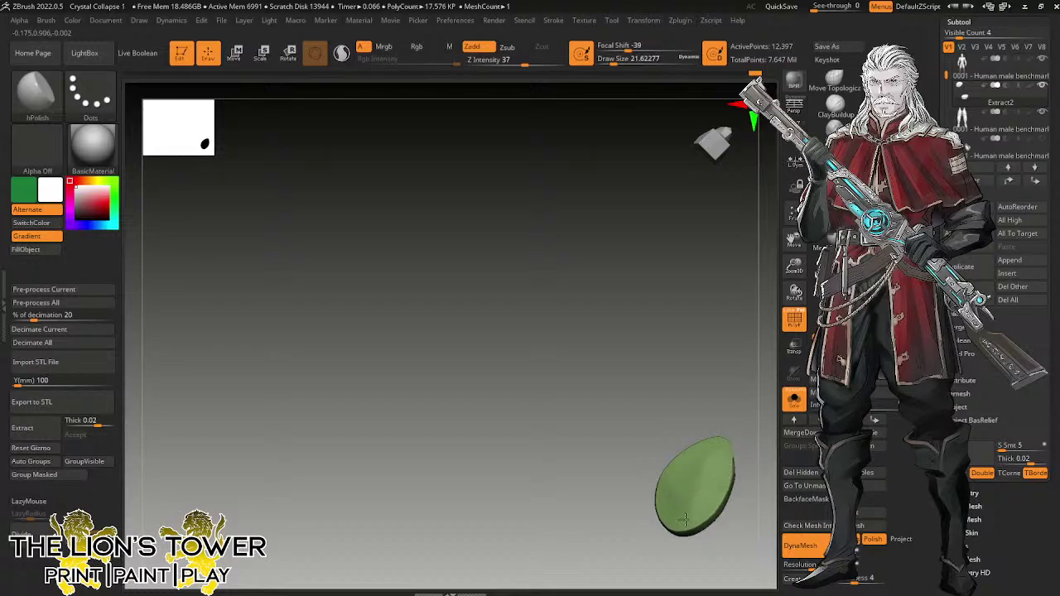
pyautogui.moveTo(712, 360); pyautogui.dragTo(722, 474)
# Polish the outer sides and upper rims of both ankle folds.
pyautogui.moveTo(718, 378); pyautogui.dragTo(727, 403)
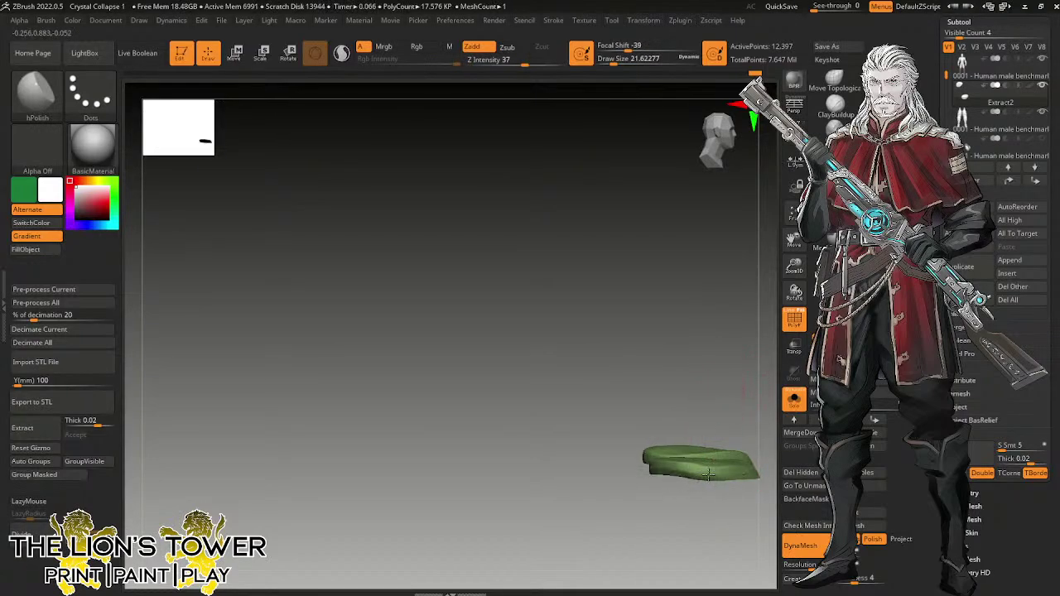
pyautogui.moveTo(740, 371); pyautogui.dragTo(722, 420)
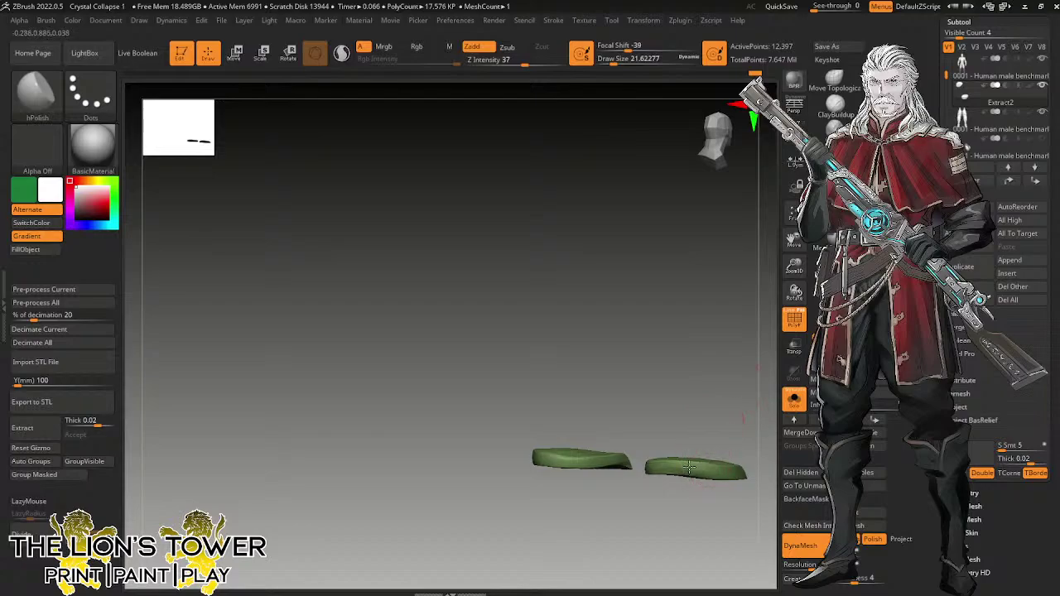
pyautogui.moveTo(709, 456); pyautogui.dragTo(677, 447)
pyautogui.moveTo(627, 335); pyautogui.dragTo(612, 458)
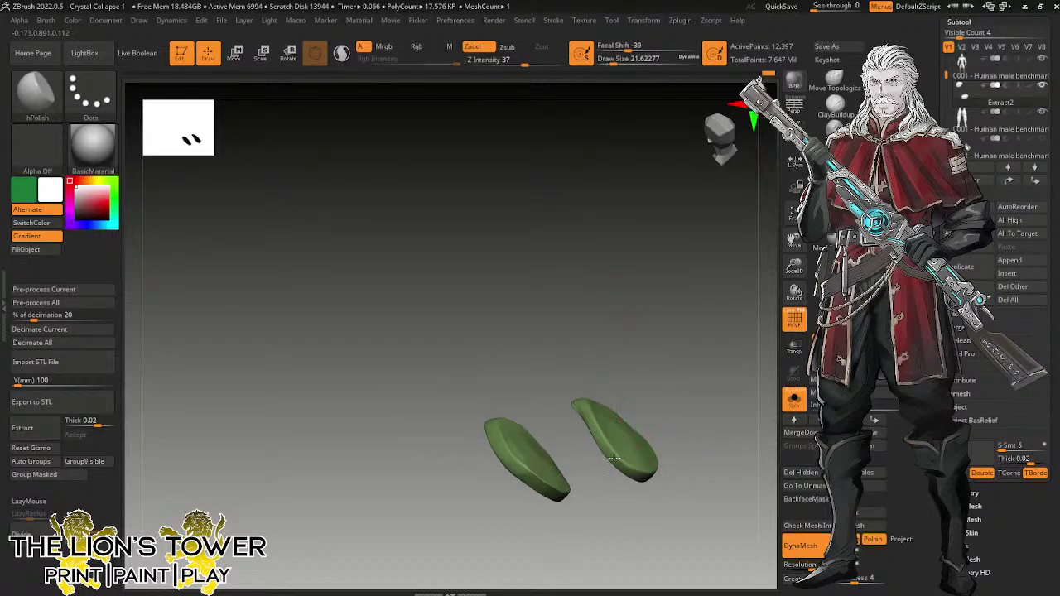
pyautogui.moveTo(576, 369)
pyautogui.mouseDown()
pyautogui.moveTo(587, 418)
pyautogui.moveTo(605, 399)
pyautogui.moveTo(603, 412)
pyautogui.moveTo(589, 407)
pyautogui.moveTo(600, 423)
pyautogui.moveTo(601, 358)
pyautogui.mouseUp()
# Try smoothing the underside of an ankle fold, and undo the last strokes.
pyautogui.press('shift')
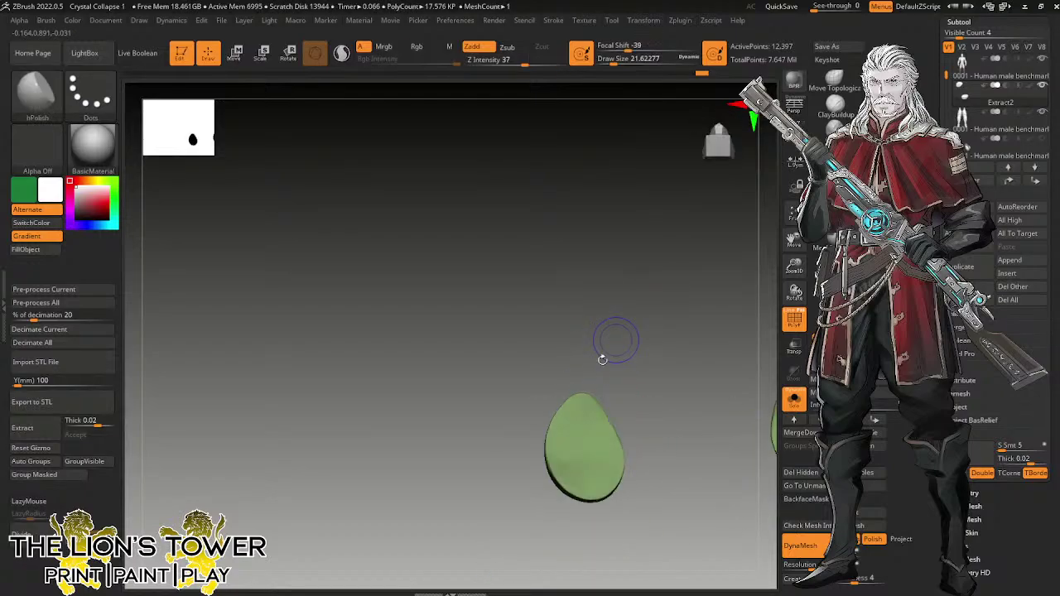
pyautogui.moveTo(572, 433)
pyautogui.keyDown('shift'); pyautogui.mouseDown()
pyautogui.moveTo(556, 468)
pyautogui.moveTo(570, 457)
pyautogui.mouseUp(); pyautogui.keyUp('shift')
pyautogui.hotkey('ctrl', 'z')
pyautogui.hotkey('ctrl', 'z')
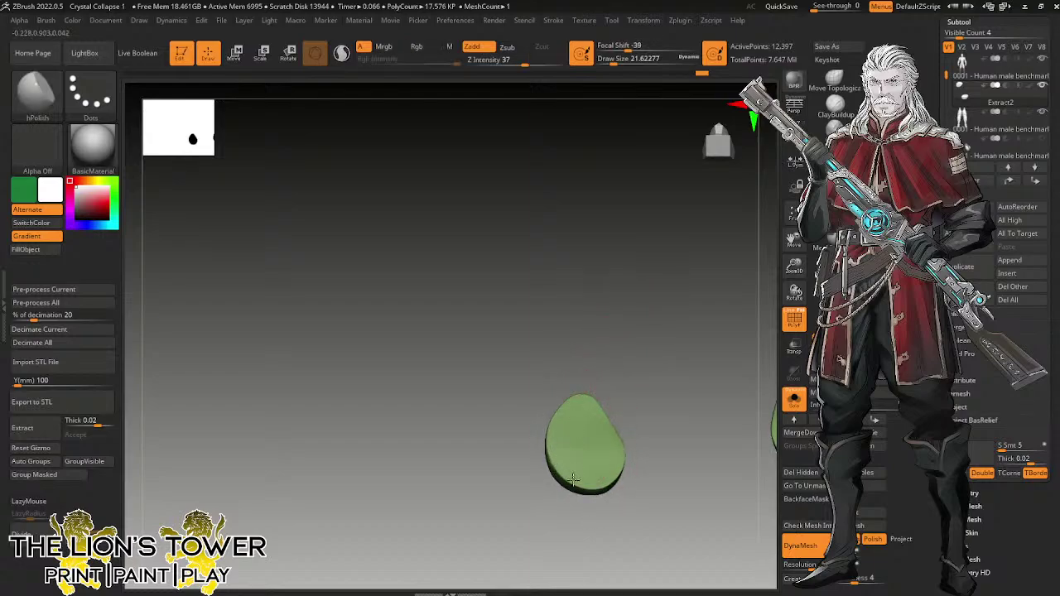
# Polish the lower and upper rims of the ankle folds with the hPolish brush.
pyautogui.moveTo(639, 382); pyautogui.dragTo(606, 369)
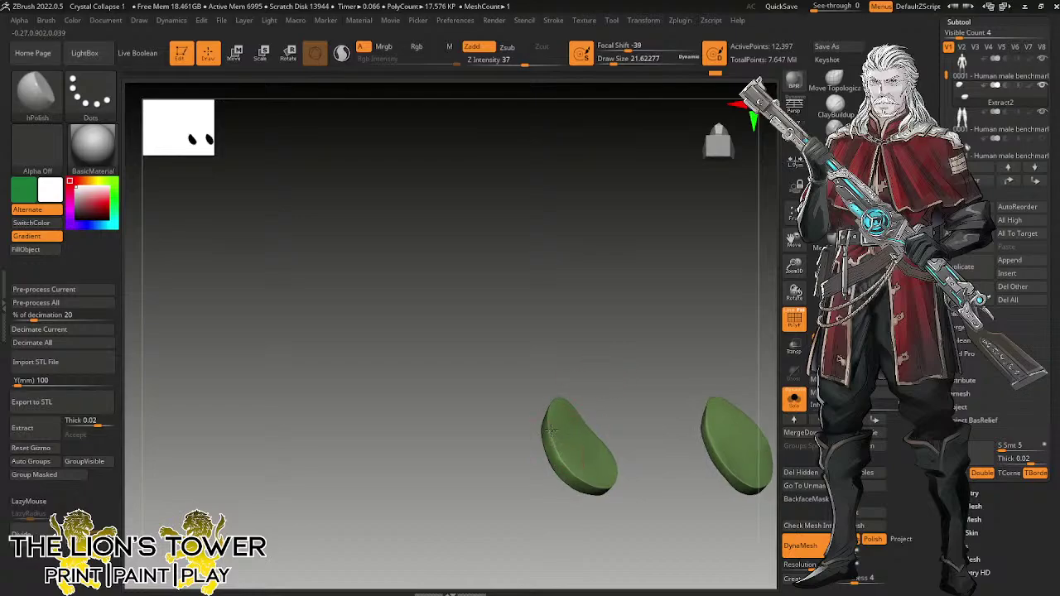
pyautogui.moveTo(553, 447); pyautogui.dragTo(545, 421)
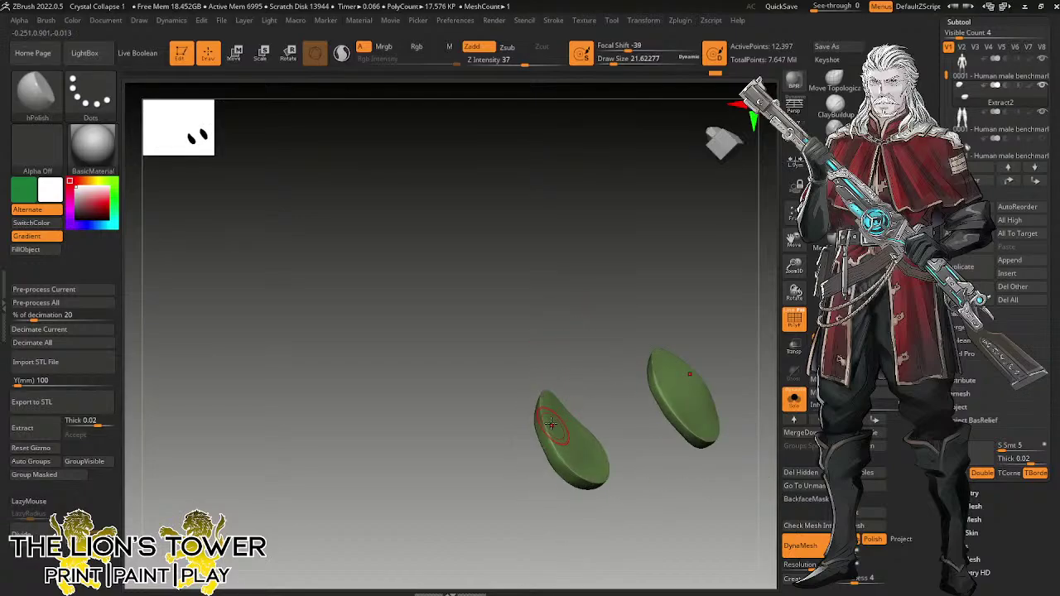
pyautogui.moveTo(570, 297); pyautogui.dragTo(578, 330)
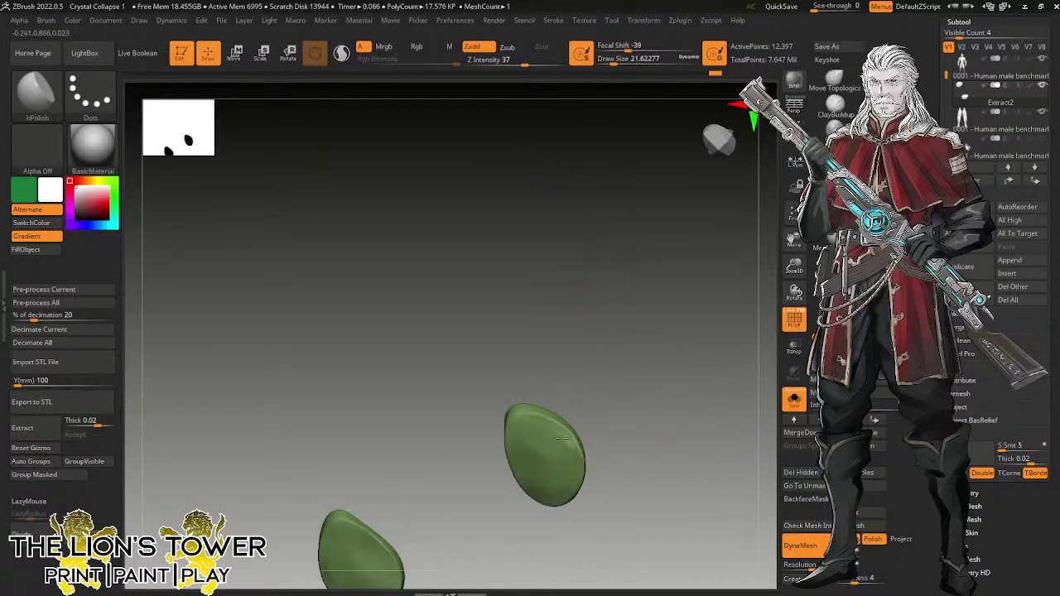
pyautogui.moveTo(559, 432); pyautogui.dragTo(546, 373)
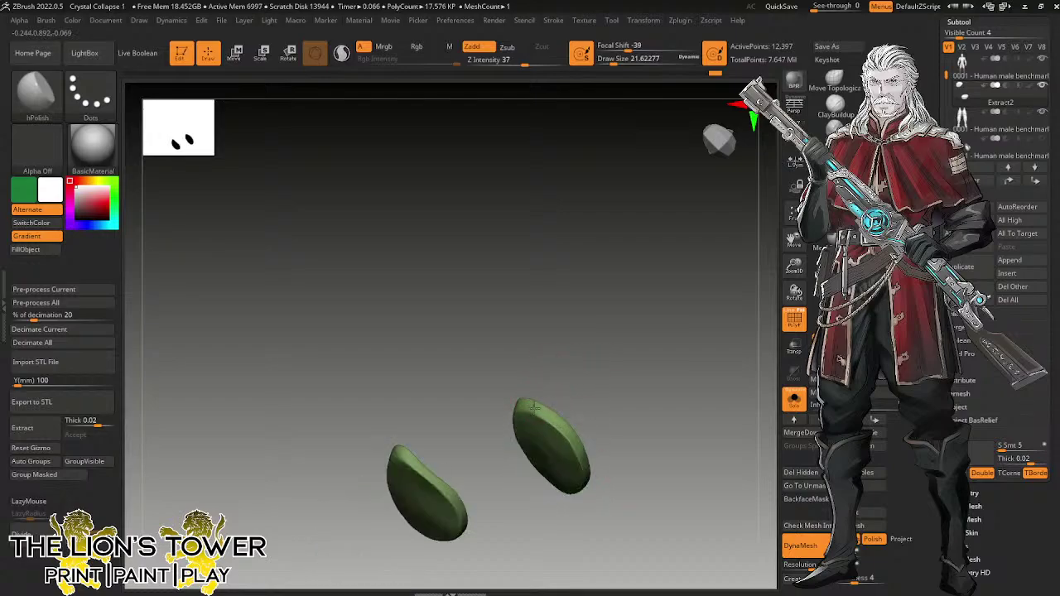
# Polish the faces and rims of the two isolated green ankle pieces with the hPolish brush.
pyautogui.moveTo(574, 453); pyautogui.dragTo(525, 390)
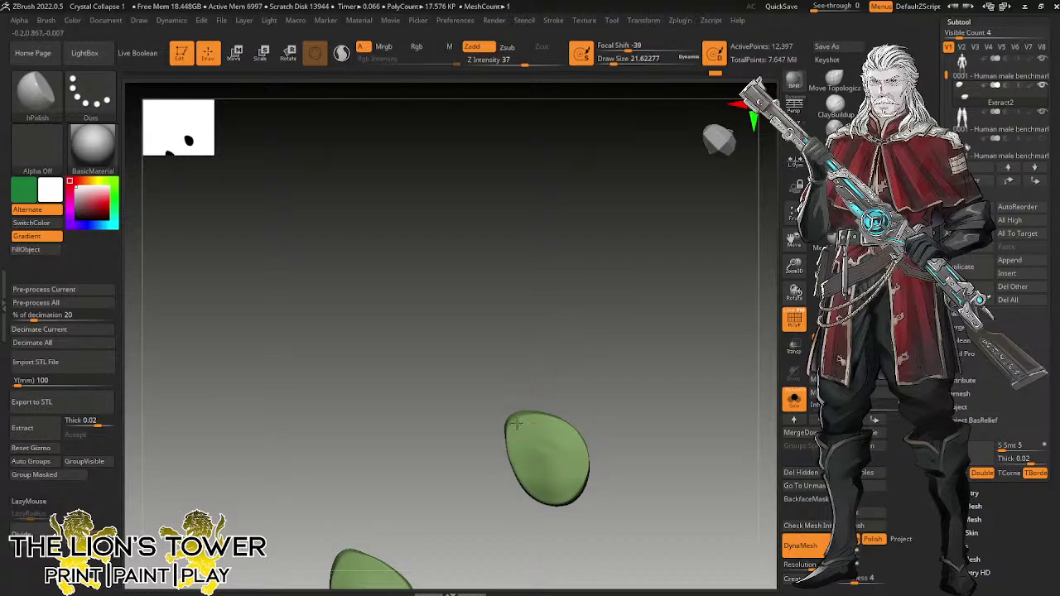
pyautogui.moveTo(525, 467); pyautogui.dragTo(582, 315)
pyautogui.moveTo(496, 365); pyautogui.dragTo(499, 397)
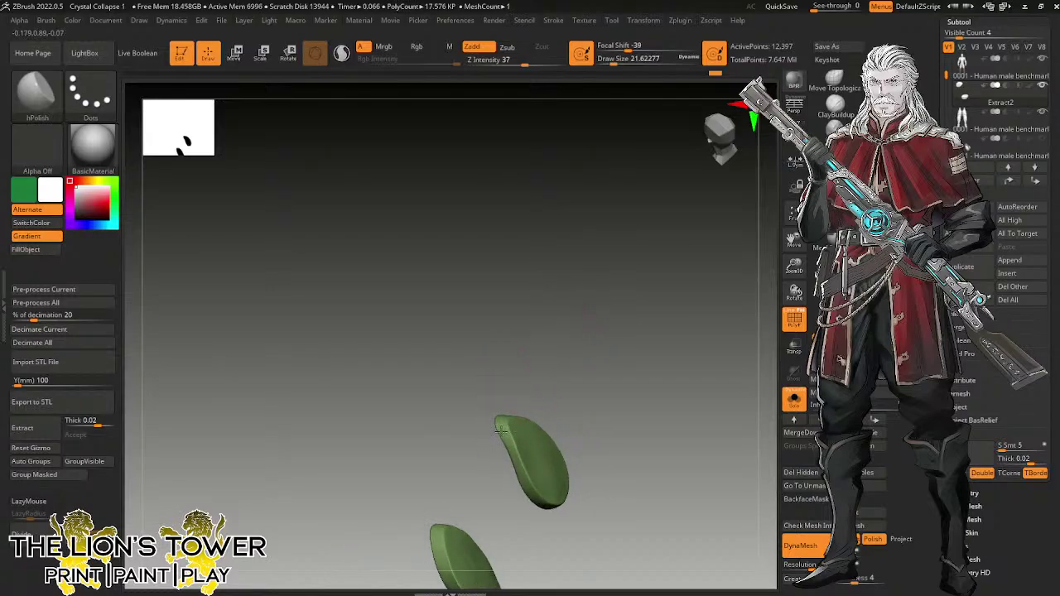
pyautogui.moveTo(506, 441); pyautogui.dragTo(502, 461)
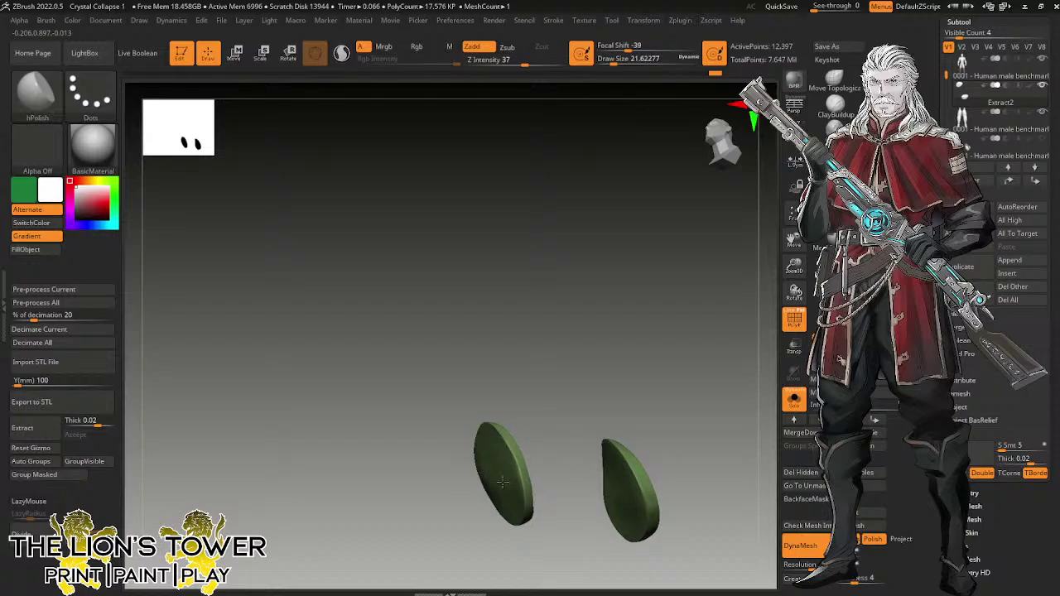
pyautogui.moveTo(504, 464); pyautogui.dragTo(517, 416)
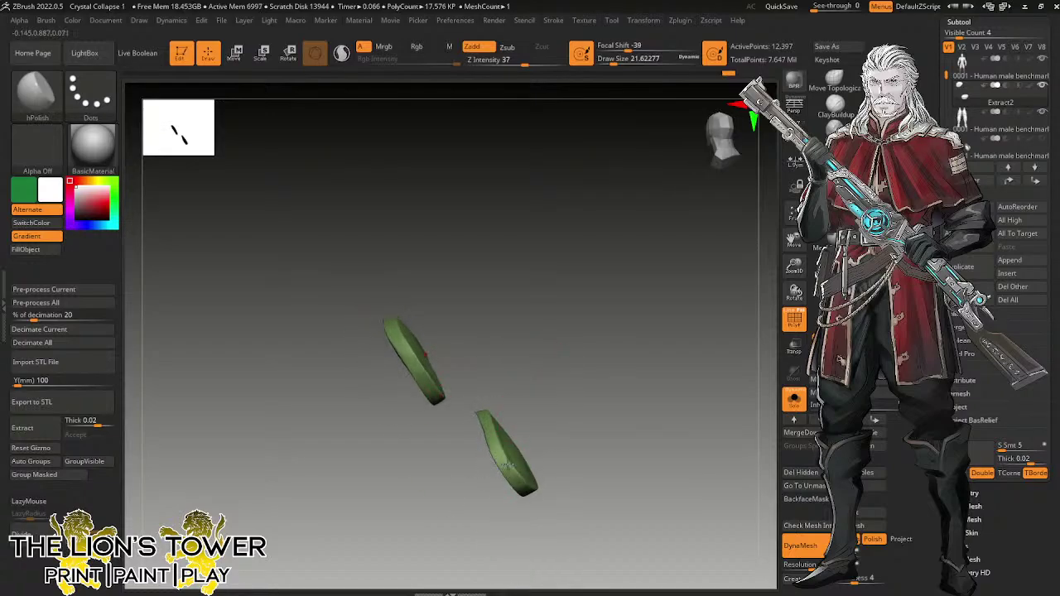
pyautogui.moveTo(519, 485); pyautogui.dragTo(512, 411)
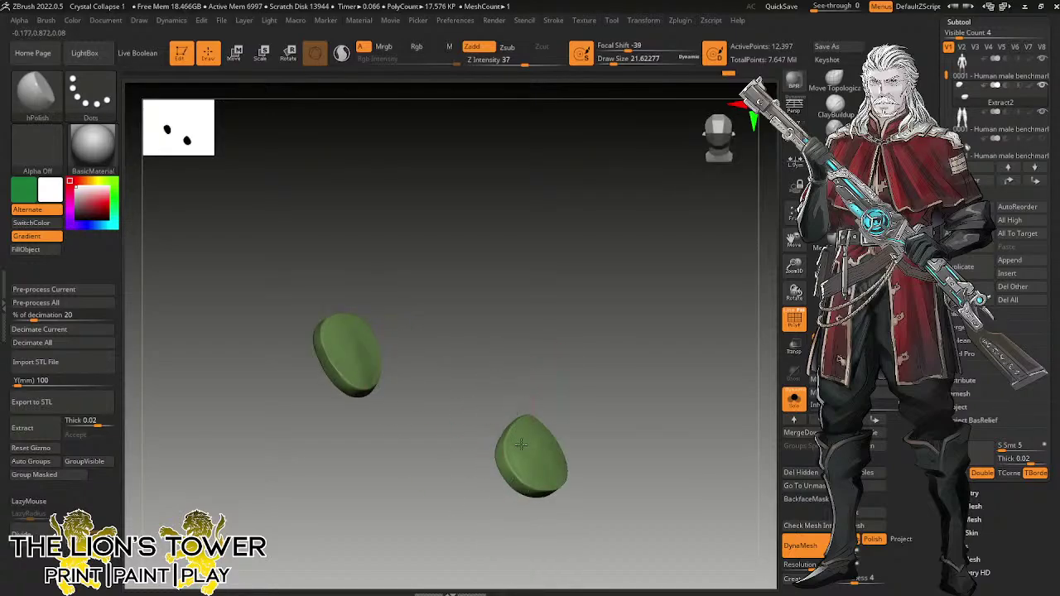
pyautogui.moveTo(536, 482); pyautogui.dragTo(578, 376)
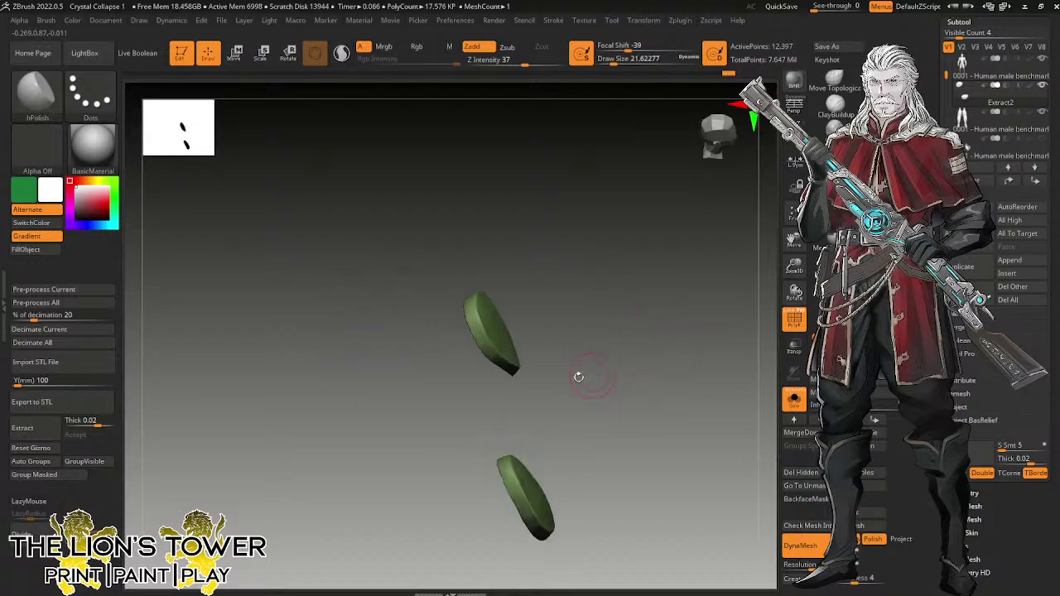
pyautogui.moveTo(521, 487); pyautogui.dragTo(508, 466)
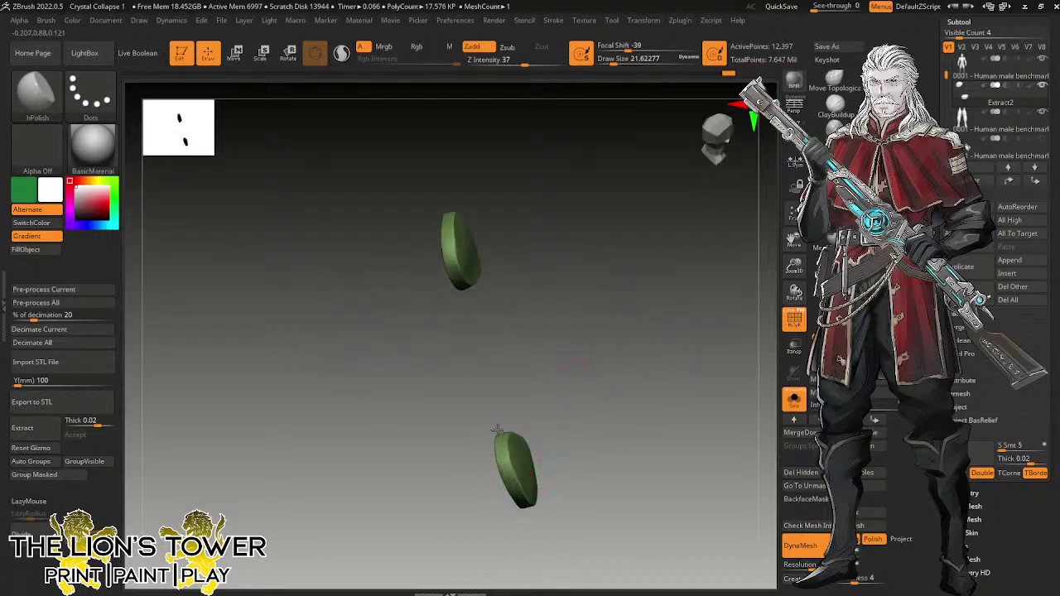
# Unhide the rest of the mesh so the whole legs, cuffs and shoes are displayed.
pyautogui.keyDown('ctrl'); pyautogui.keyDown('shift'); pyautogui.click(714, 406); pyautogui.keyUp('shift'); pyautogui.keyUp('ctrl')
pyautogui.moveTo(714, 406)
pyautogui.mouseDown()
pyautogui.moveTo(665, 390)
pyautogui.moveTo(668, 486)
pyautogui.moveTo(689, 489)
pyautogui.mouseUp()
pyautogui.moveTo(750, 272)
pyautogui.mouseDown()
pyautogui.moveTo(779, 208)
pyautogui.moveTo(722, 530)
pyautogui.mouseUp()
pyautogui.moveTo(761, 290); pyautogui.dragTo(749, 241)
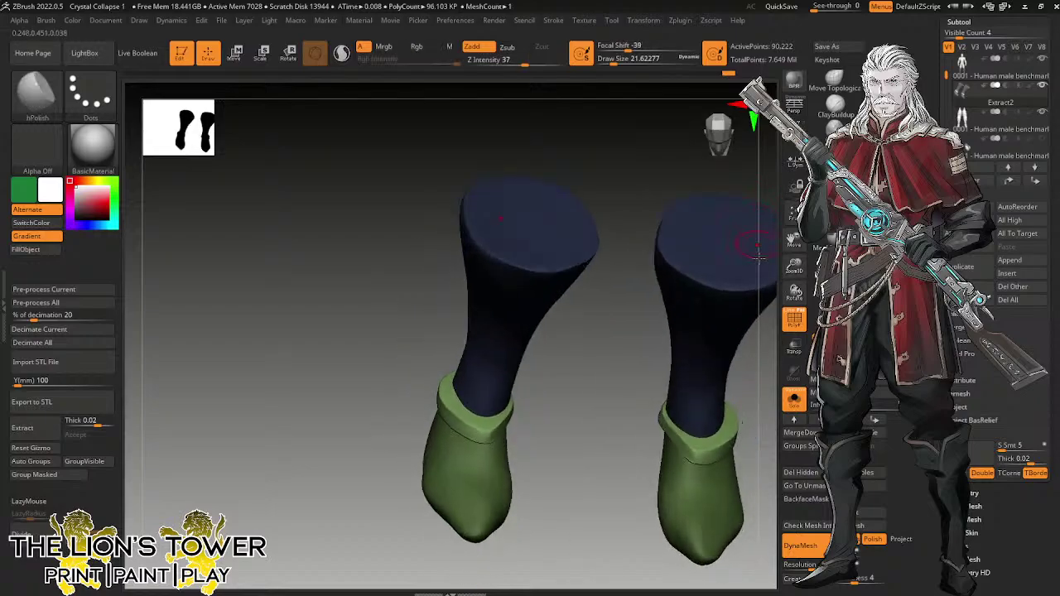
# Isolate the ankle cuffs, mask them, and bring the legs and shoes back into view.
pyautogui.keyDown('ctrl'); pyautogui.keyDown('shift'); pyautogui.click(727, 441); pyautogui.keyUp('shift'); pyautogui.keyUp('ctrl')
pyautogui.keyDown('ctrl'); pyautogui.keyDown('shift'); pyautogui.click(748, 401); pyautogui.keyUp('shift'); pyautogui.keyUp('ctrl')
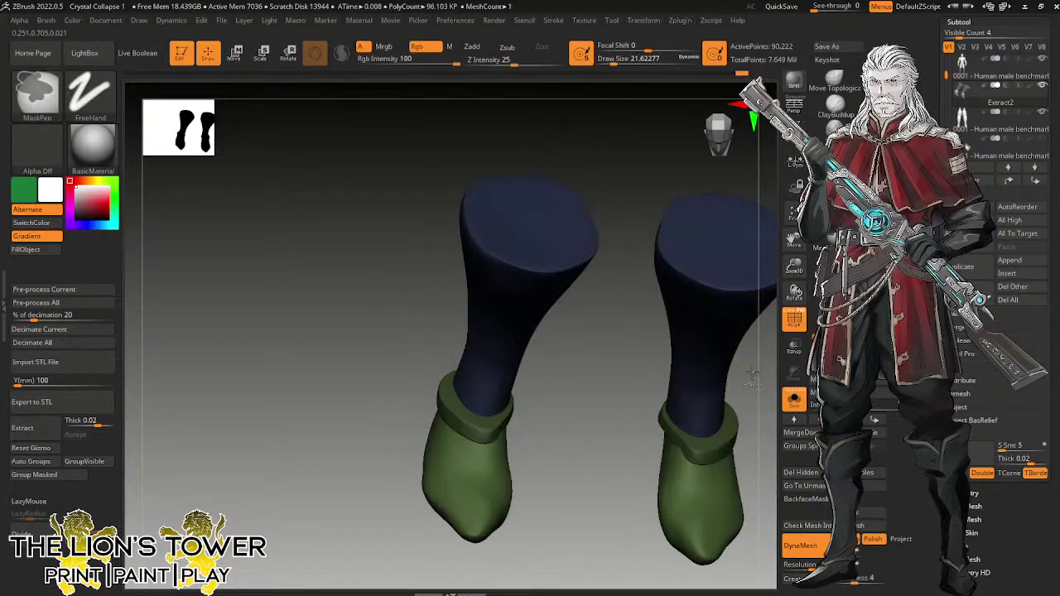
pyautogui.keyDown('ctrl'); pyautogui.keyDown('shift'); pyautogui.click(728, 435); pyautogui.keyUp('shift'); pyautogui.keyUp('ctrl')
pyautogui.keyDown('ctrl'); pyautogui.moveTo(742, 399); pyautogui.dragTo(750, 389); pyautogui.keyUp('ctrl')
pyautogui.keyDown('ctrl'); pyautogui.keyDown('shift'); pyautogui.click(745, 397); pyautogui.keyUp('shift'); pyautogui.keyUp('ctrl')
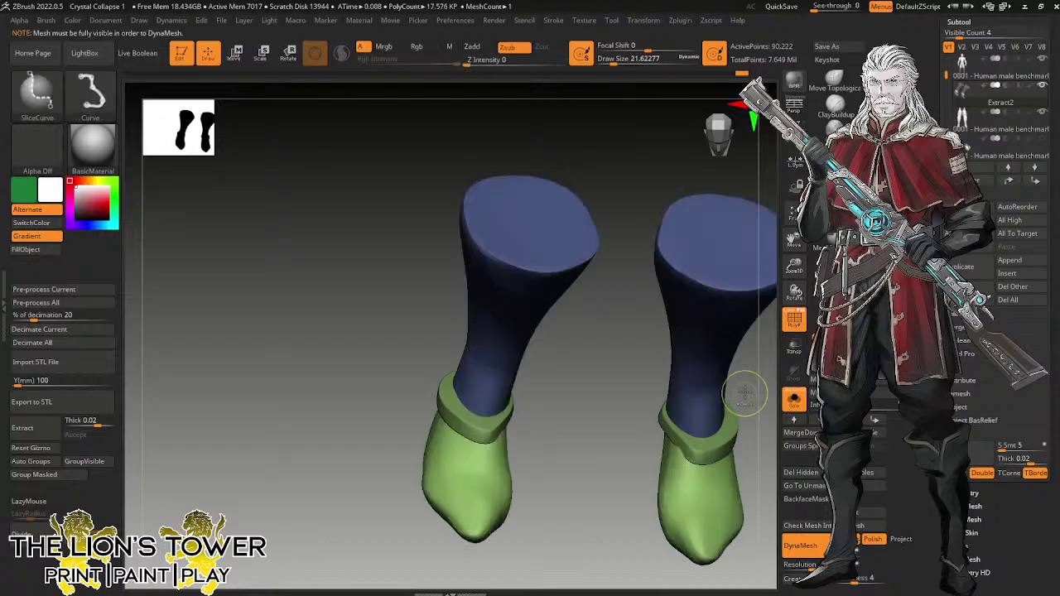
pyautogui.keyDown('ctrl'); pyautogui.keyDown('shift'); pyautogui.click(727, 437); pyautogui.keyUp('shift'); pyautogui.keyUp('ctrl')
pyautogui.keyDown('ctrl'); pyautogui.keyDown('shift'); pyautogui.click(741, 378); pyautogui.keyUp('shift'); pyautogui.keyUp('ctrl')
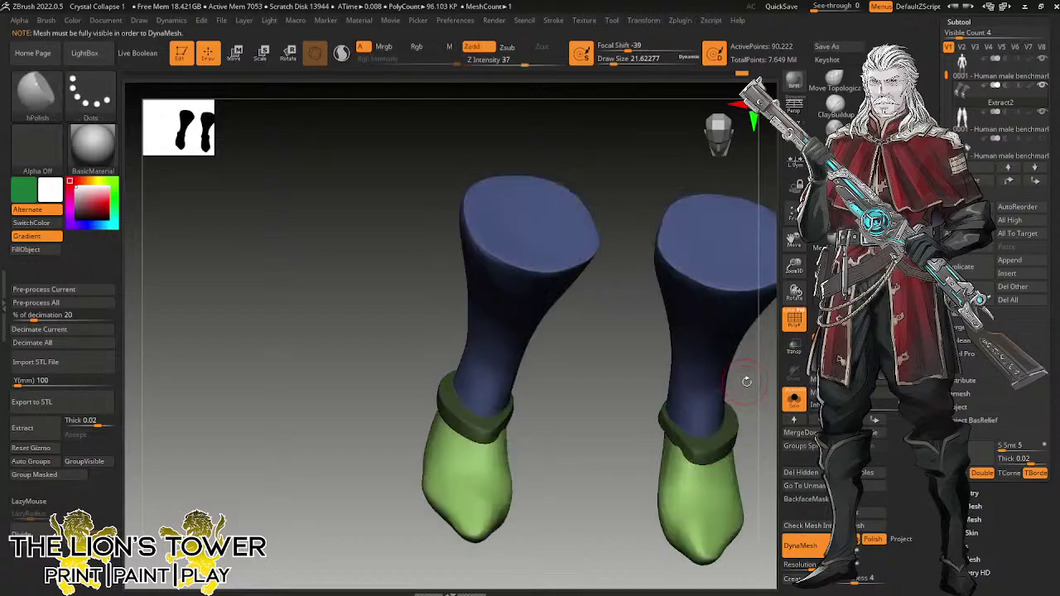
# Reshape the front of the ankle cuffs using the Move brush at draw size 28.75, with the legs and shoes masked.
pyautogui.click(817, 246)
pyautogui.moveTo(796, 246); pyautogui.dragTo(693, 251)
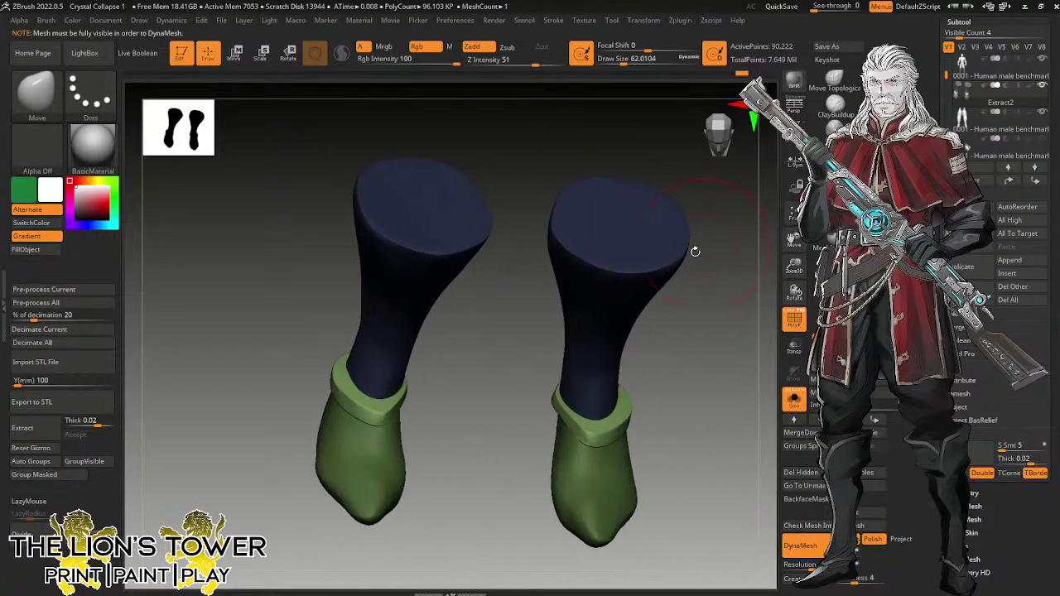
pyautogui.moveTo(704, 376); pyautogui.dragTo(654, 391)
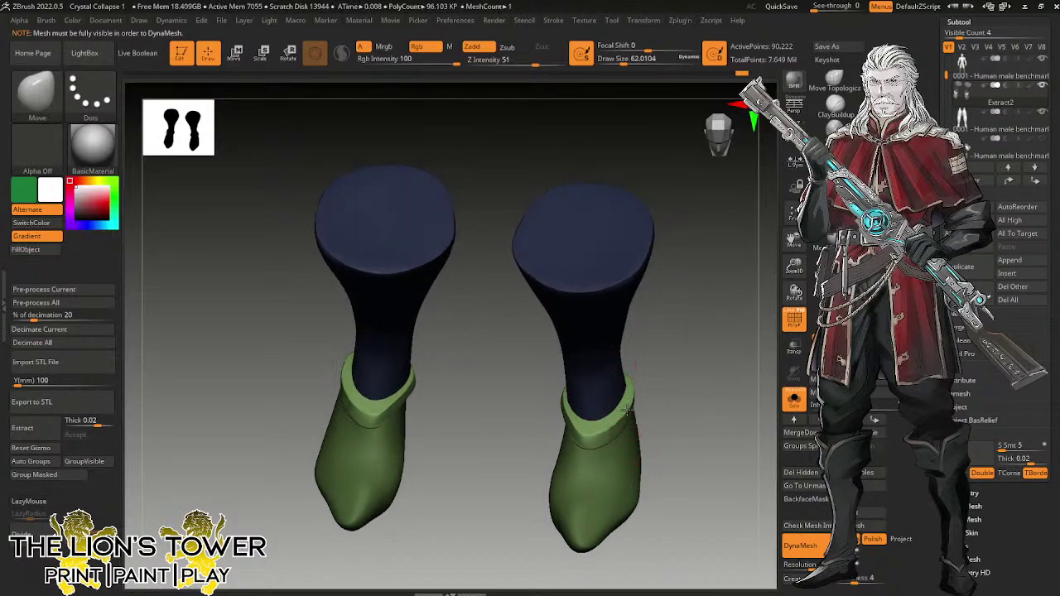
pyautogui.moveTo(623, 61); pyautogui.dragTo(616, 60)
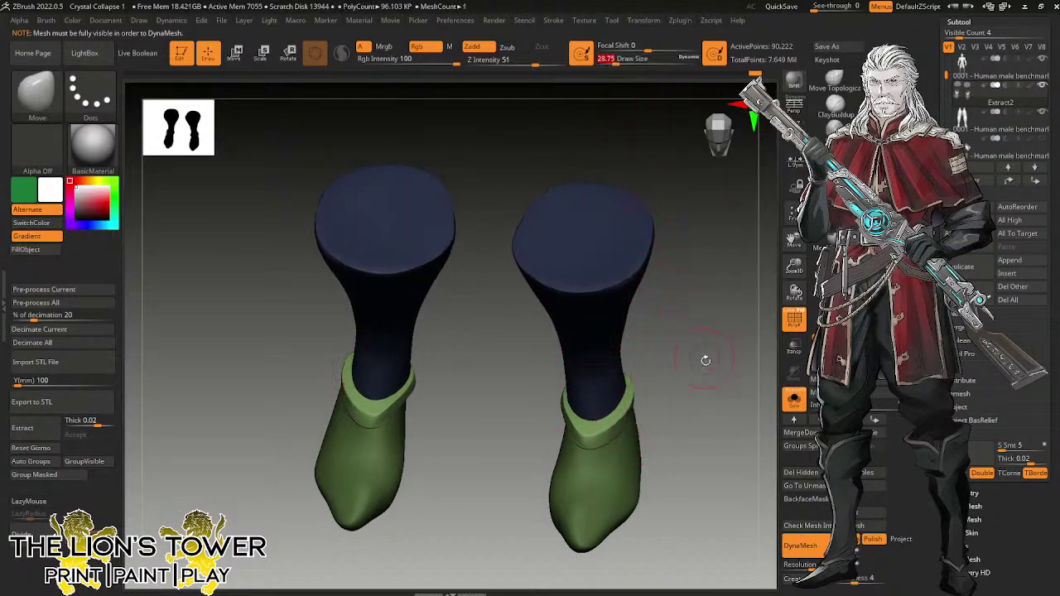
pyautogui.moveTo(705, 360); pyautogui.dragTo(735, 359)
pyautogui.moveTo(574, 431); pyautogui.dragTo(576, 420)
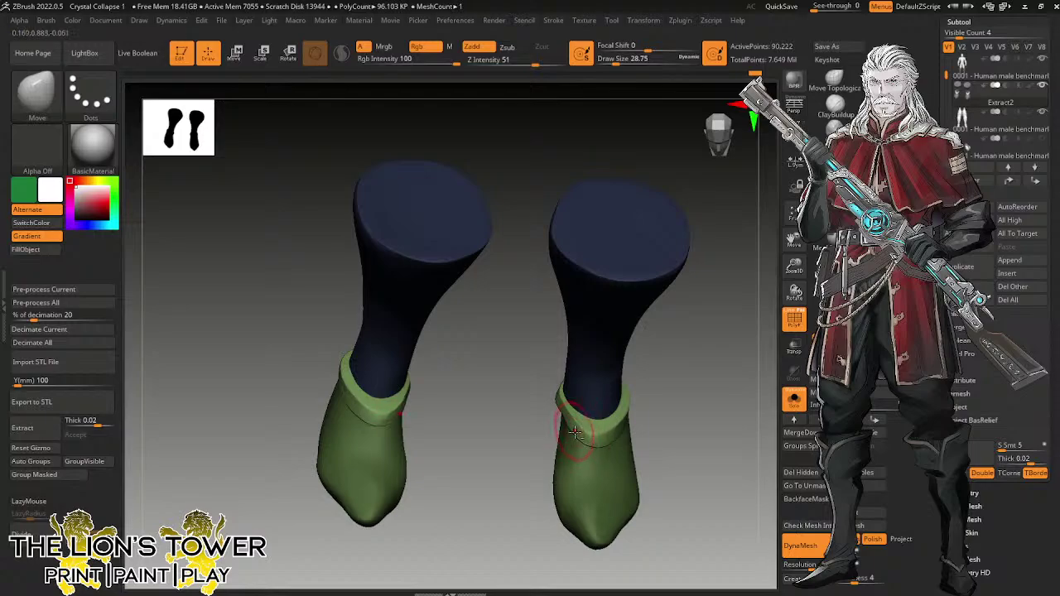
pyautogui.moveTo(669, 397)
pyautogui.mouseDown()
pyautogui.moveTo(693, 383)
pyautogui.moveTo(649, 408)
pyautogui.moveTo(632, 398)
pyautogui.mouseUp()
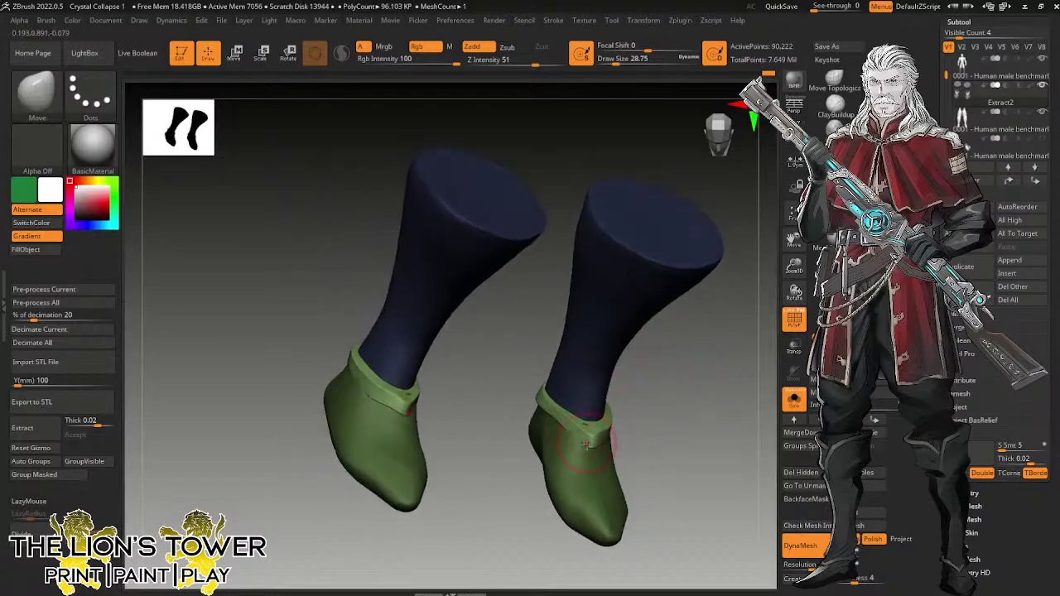
pyautogui.moveTo(585, 441); pyautogui.dragTo(587, 413)
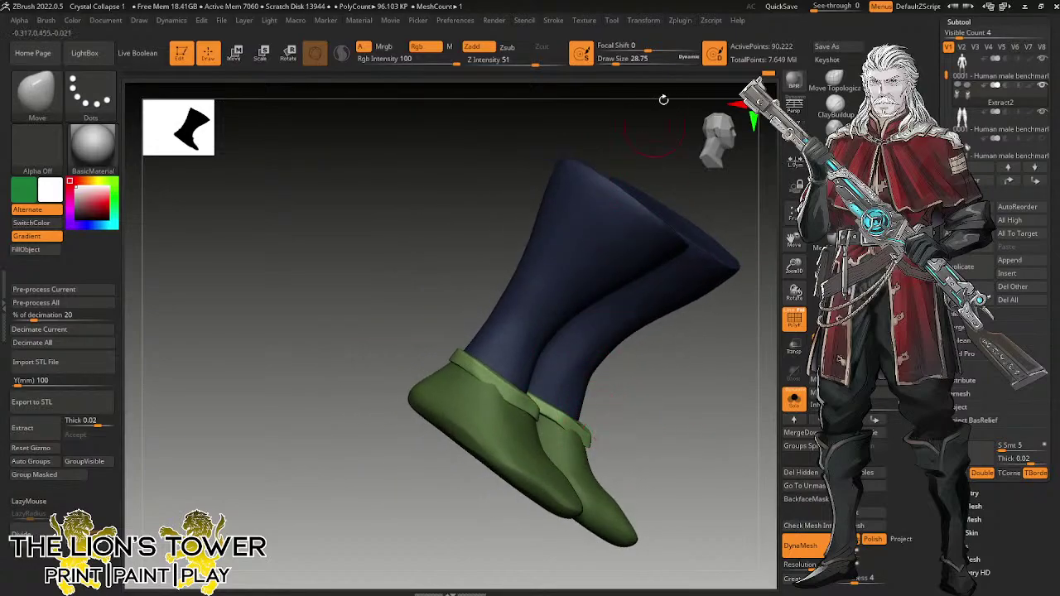
# Adjust the sides and back of the ankle cuffs using the Move brush at draw size 53.79.
pyautogui.moveTo(616, 61); pyautogui.dragTo(622, 61)
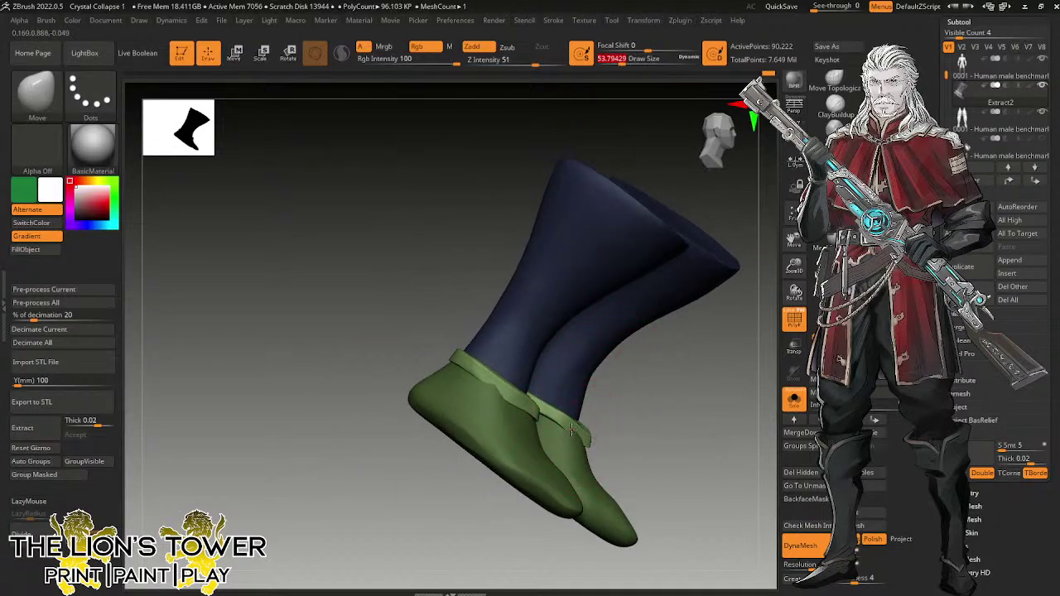
pyautogui.moveTo(682, 411)
pyautogui.mouseDown()
pyautogui.moveTo(575, 384)
pyautogui.moveTo(539, 397)
pyautogui.mouseUp()
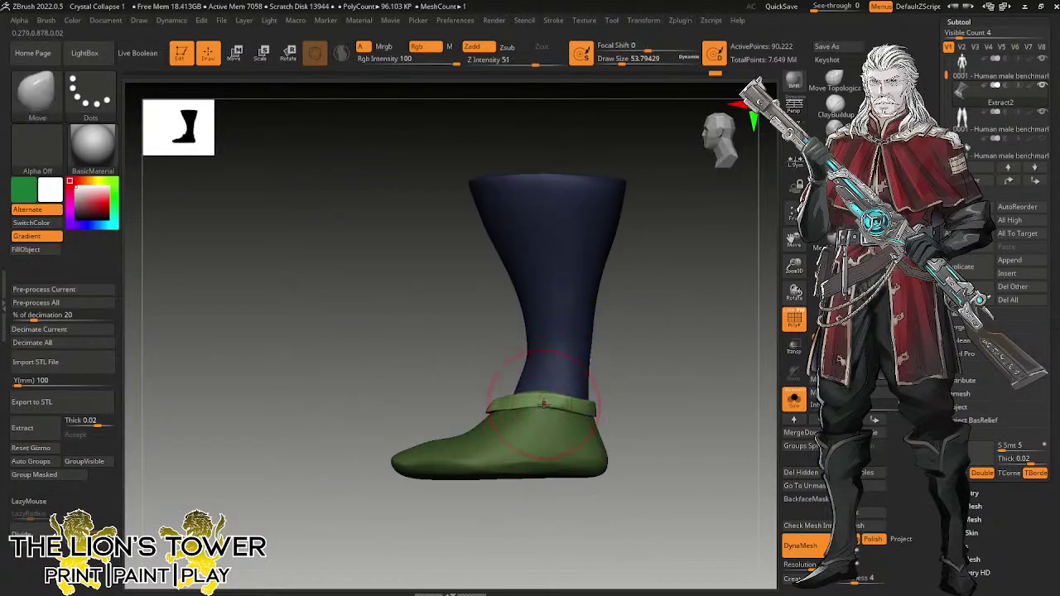
pyautogui.moveTo(681, 416); pyautogui.dragTo(583, 418)
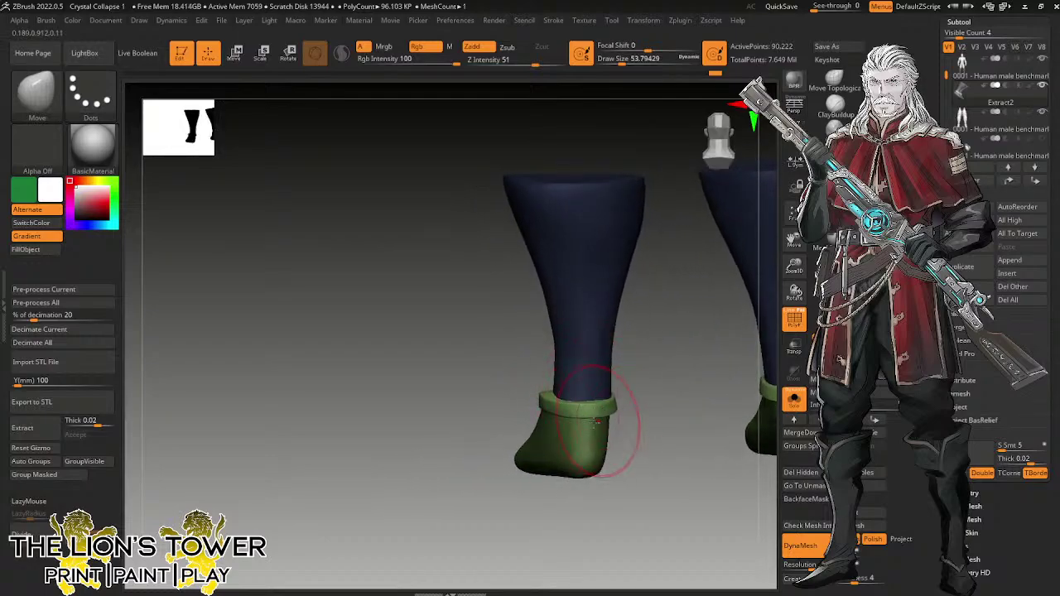
pyautogui.moveTo(631, 447)
pyautogui.mouseDown()
pyautogui.moveTo(629, 466)
pyautogui.moveTo(572, 424)
pyautogui.moveTo(622, 461)
pyautogui.moveTo(585, 425)
pyautogui.moveTo(612, 400)
pyautogui.mouseUp()
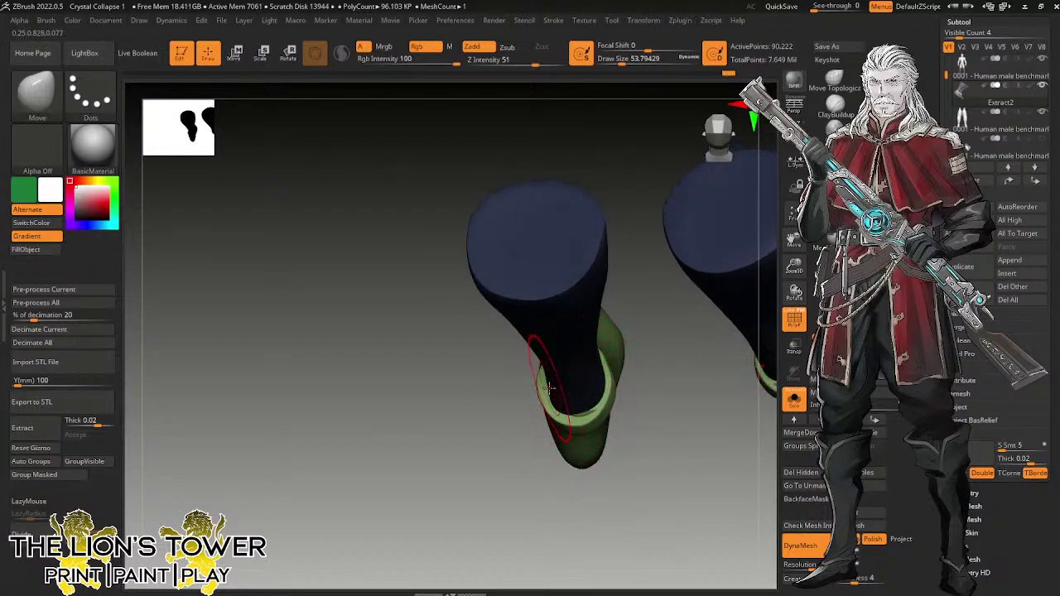
pyautogui.moveTo(613, 433); pyautogui.dragTo(613, 381)
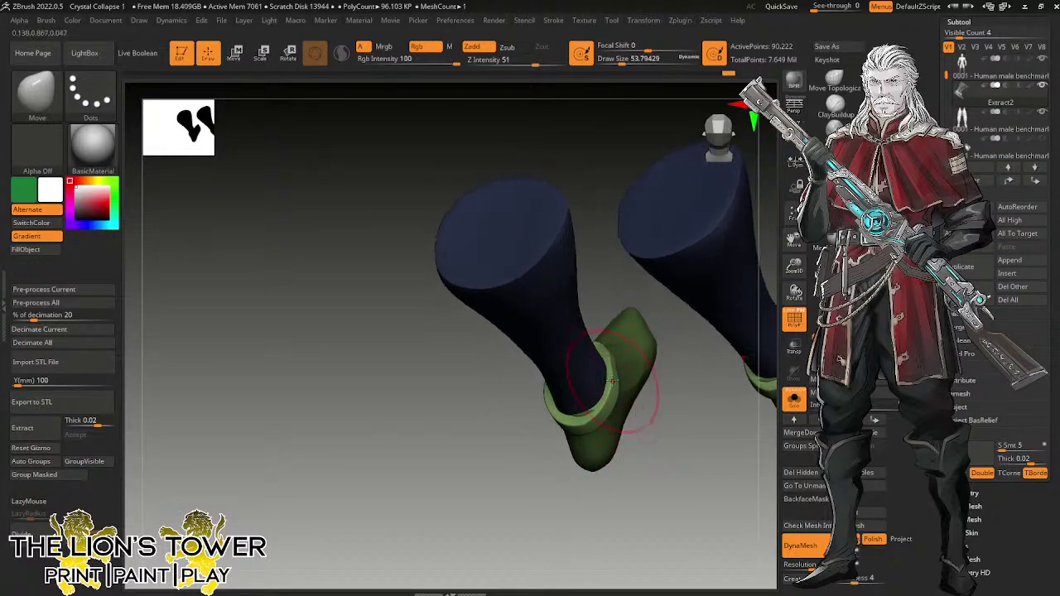
# Refine the front opening of the ankle cuffs from above with the Move brush at draw size 43.76.
pyautogui.moveTo(648, 445)
pyautogui.mouseDown()
pyautogui.moveTo(618, 398)
pyautogui.moveTo(646, 440)
pyautogui.moveTo(674, 415)
pyautogui.moveTo(609, 474)
pyautogui.moveTo(568, 344)
pyautogui.moveTo(622, 328)
pyautogui.mouseUp()
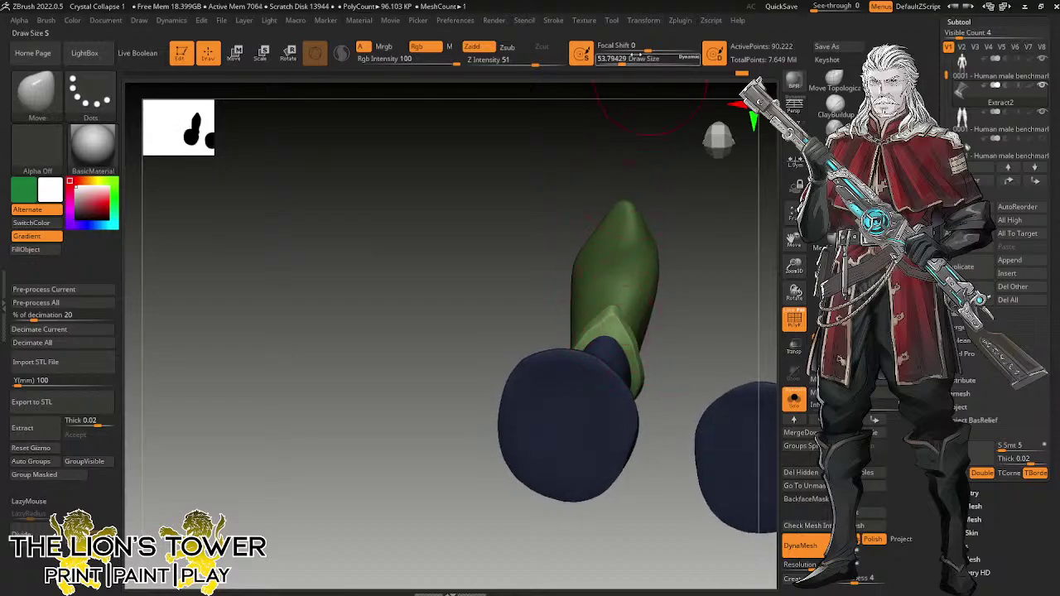
pyautogui.moveTo(624, 61); pyautogui.dragTo(620, 61)
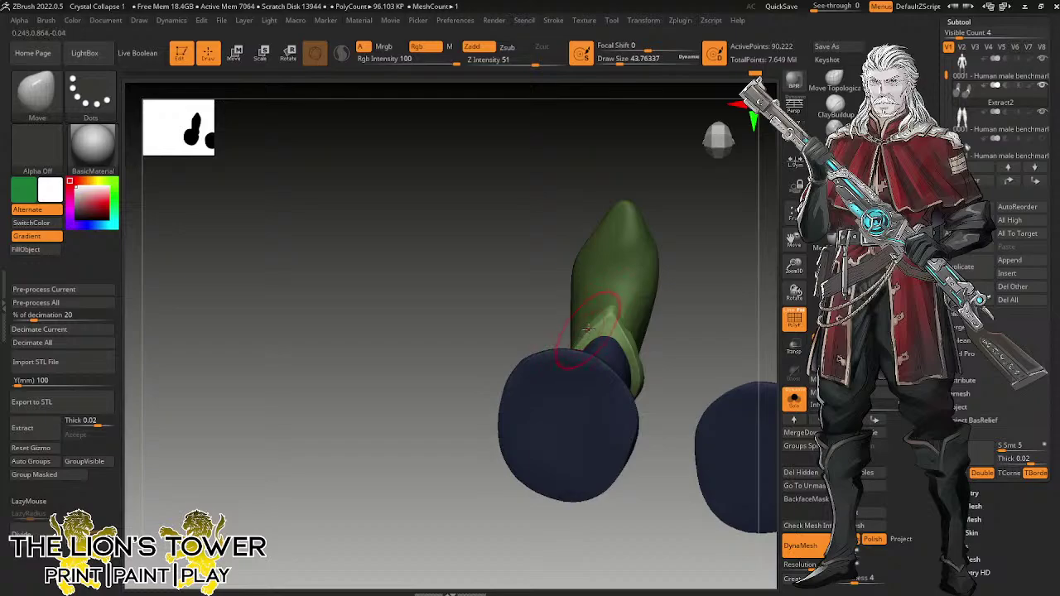
pyautogui.moveTo(709, 324)
pyautogui.mouseDown()
pyautogui.moveTo(669, 342)
pyautogui.moveTo(616, 321)
pyautogui.moveTo(625, 339)
pyautogui.moveTo(615, 394)
pyautogui.moveTo(672, 339)
pyautogui.moveTo(655, 345)
pyautogui.moveTo(659, 200)
pyautogui.moveTo(614, 387)
pyautogui.mouseUp()
# Invert the mask to protect the cuffs and fit the heel area around them using the Move brush at draw size 28.75.
pyautogui.keyDown('ctrl'); pyautogui.click(690, 255); pyautogui.keyUp('ctrl')
pyautogui.click(615, 62)
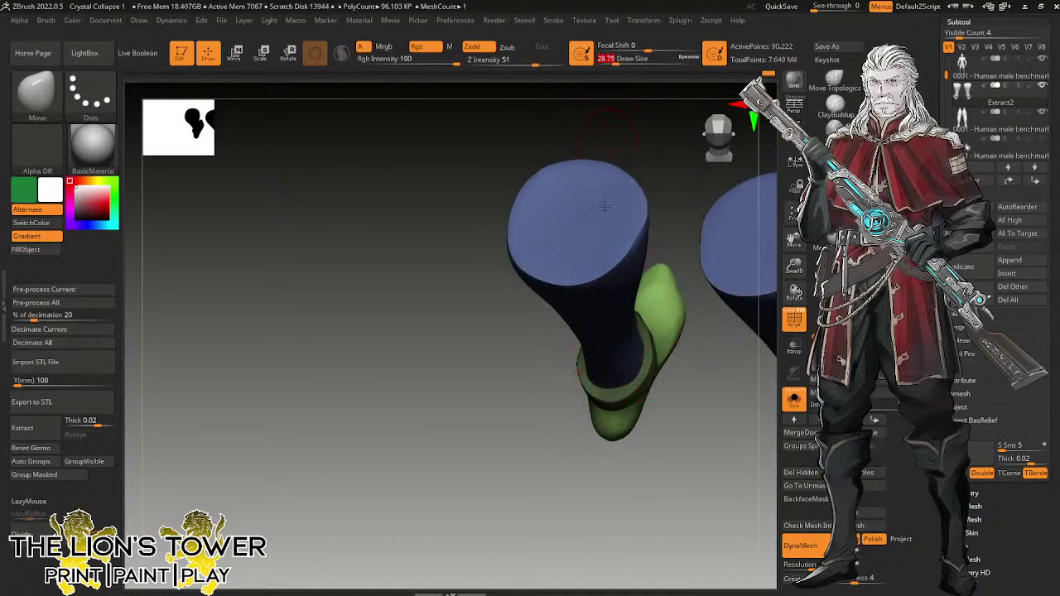
pyautogui.moveTo(632, 474); pyautogui.dragTo(636, 498)
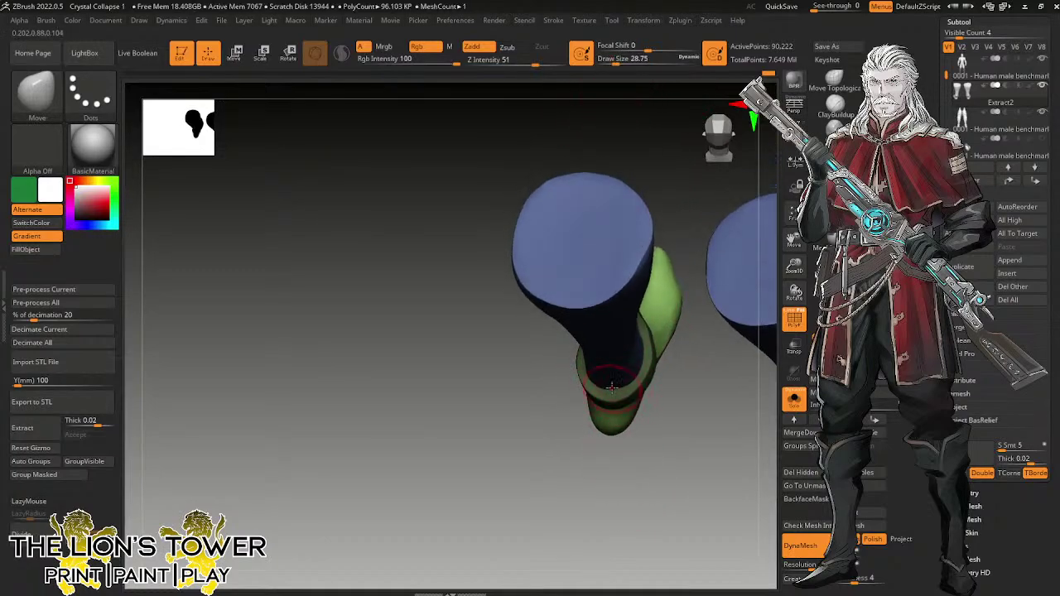
pyautogui.moveTo(641, 457); pyautogui.dragTo(610, 364)
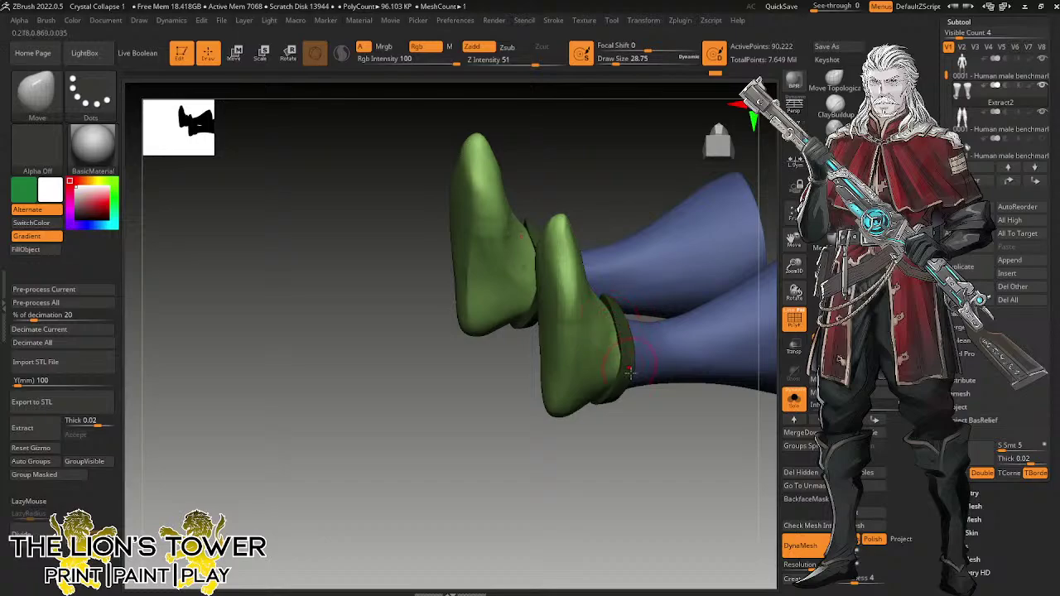
pyautogui.moveTo(631, 433); pyautogui.dragTo(669, 439)
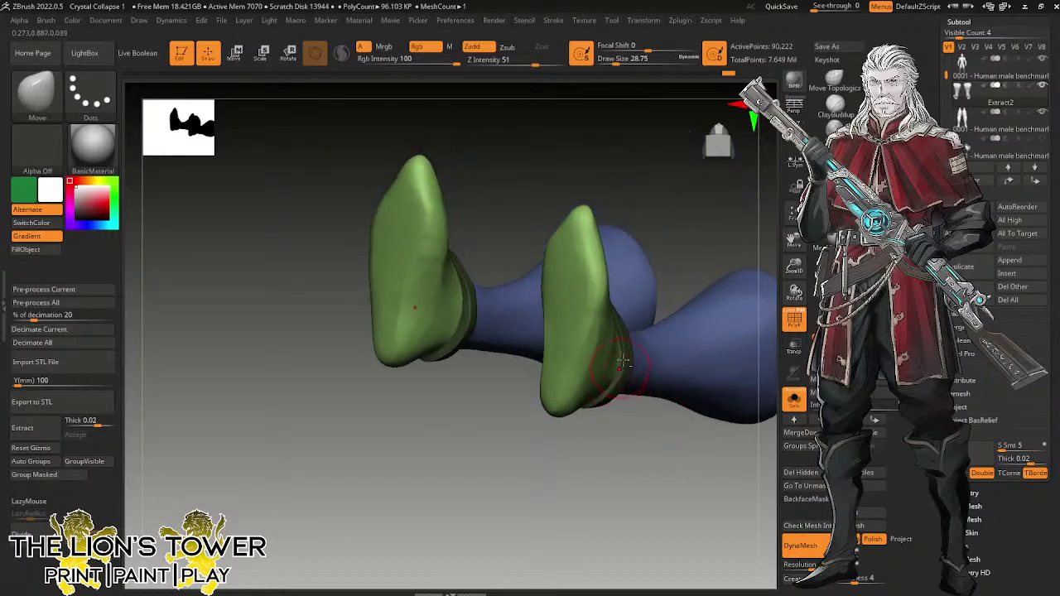
# Reshape the upper edges of the shoes along the front and sides of the masked cuffs with the Move brush.
pyautogui.moveTo(648, 289)
pyautogui.mouseDown()
pyautogui.moveTo(694, 298)
pyautogui.moveTo(621, 335)
pyautogui.mouseUp()
pyautogui.moveTo(671, 301); pyautogui.dragTo(577, 332)
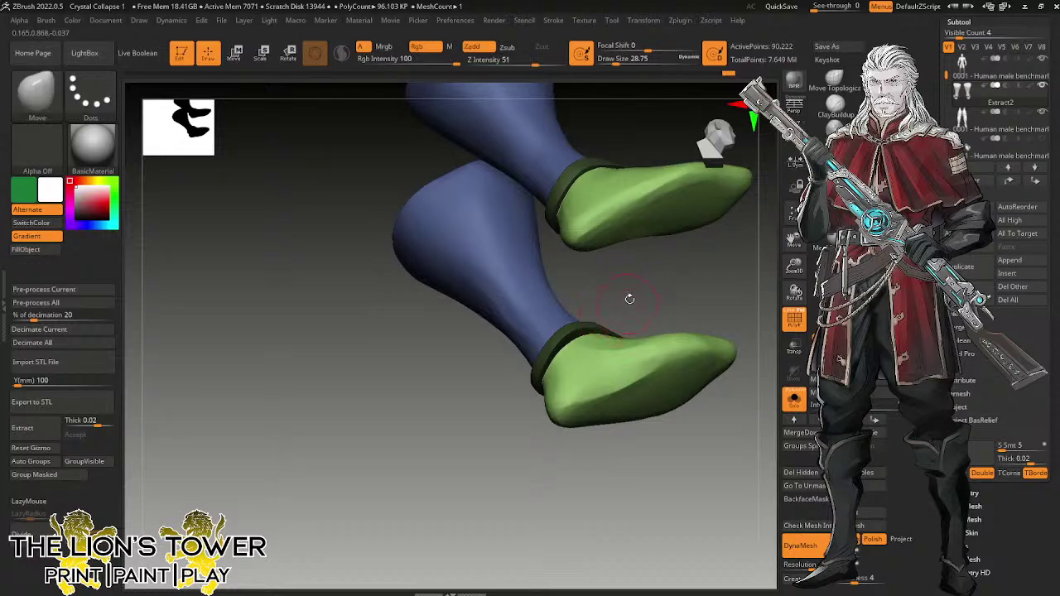
pyautogui.moveTo(628, 303); pyautogui.dragTo(598, 313)
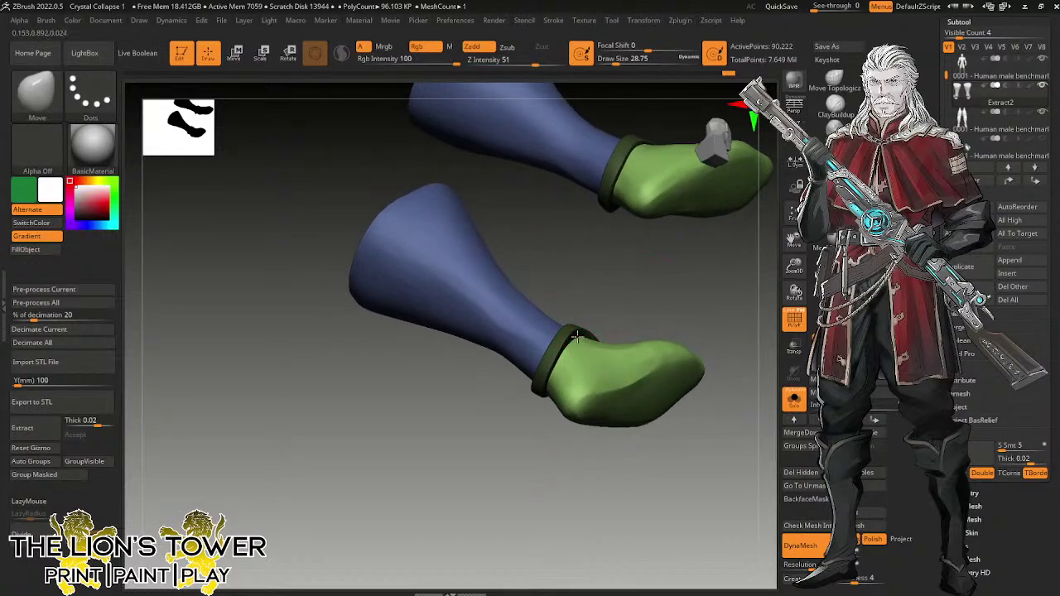
pyautogui.moveTo(578, 336)
pyautogui.mouseDown(button='right')
pyautogui.moveTo(597, 358)
pyautogui.moveTo(577, 333)
pyautogui.mouseUp(button='right')
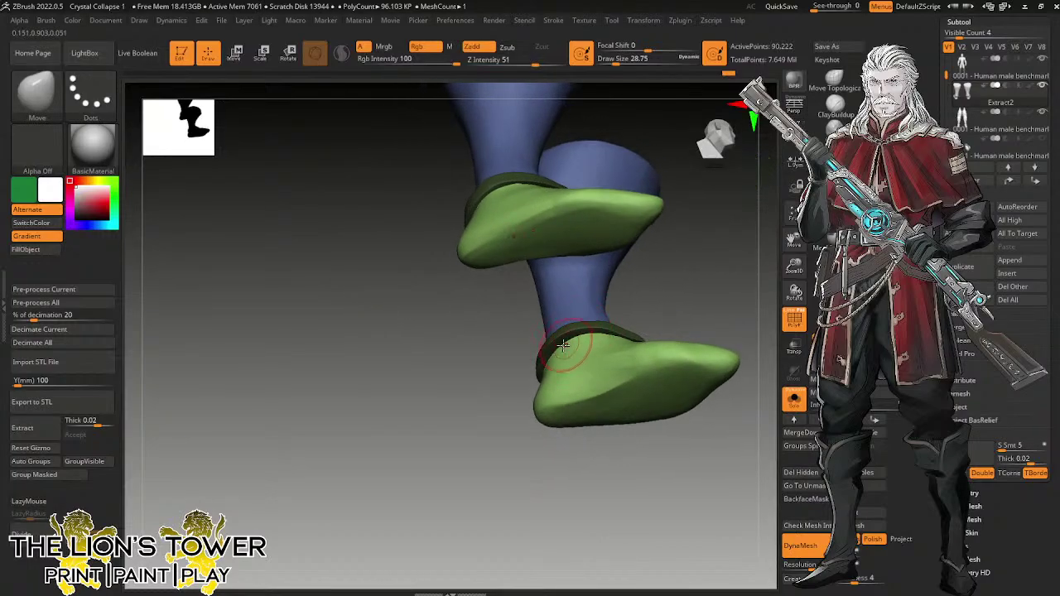
pyautogui.moveTo(557, 352); pyautogui.dragTo(637, 293)
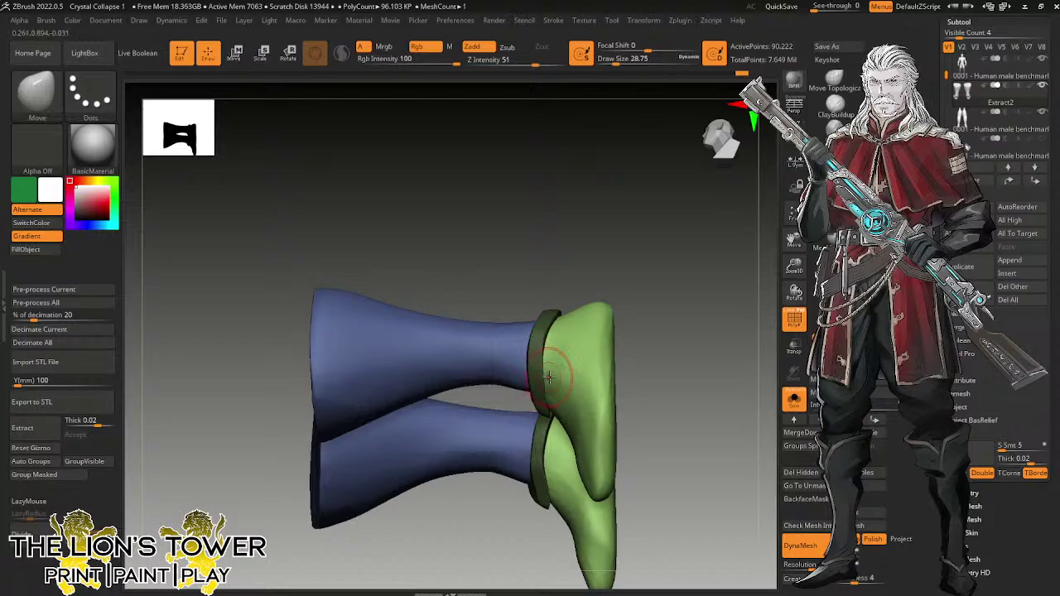
pyautogui.moveTo(678, 330); pyautogui.dragTo(533, 402)
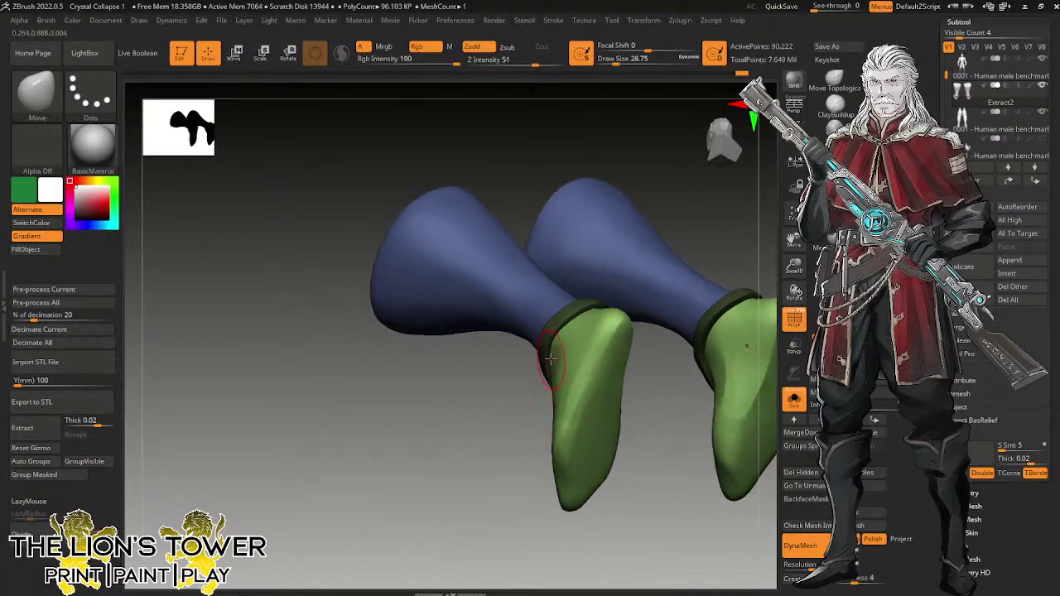
pyautogui.moveTo(629, 406); pyautogui.dragTo(617, 358)
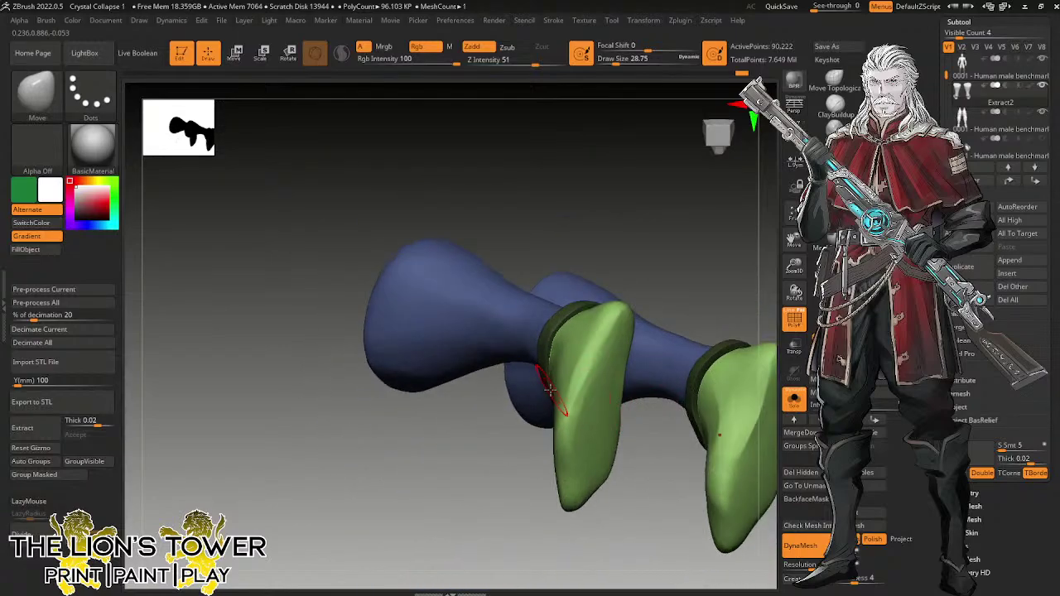
pyautogui.moveTo(620, 239); pyautogui.dragTo(658, 246)
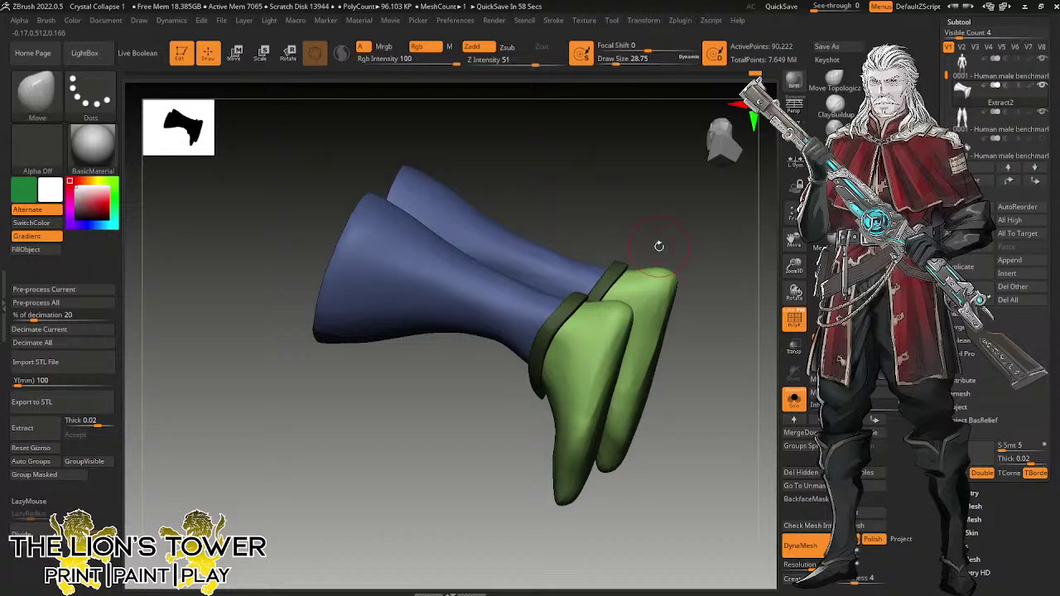
pyautogui.moveTo(658, 246); pyautogui.dragTo(705, 384)
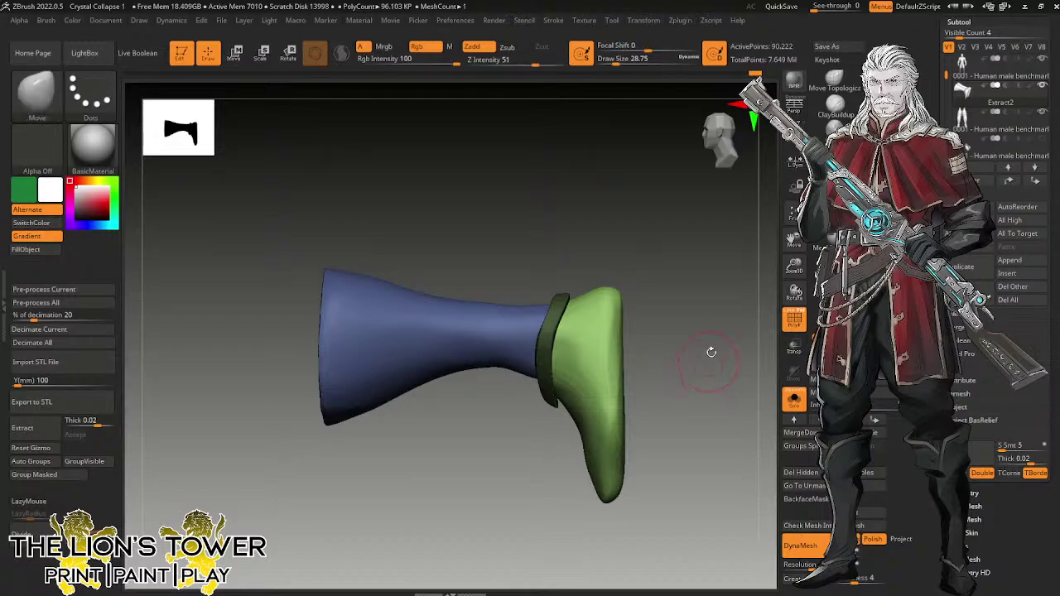
pyautogui.moveTo(793, 269); pyautogui.dragTo(744, 312)
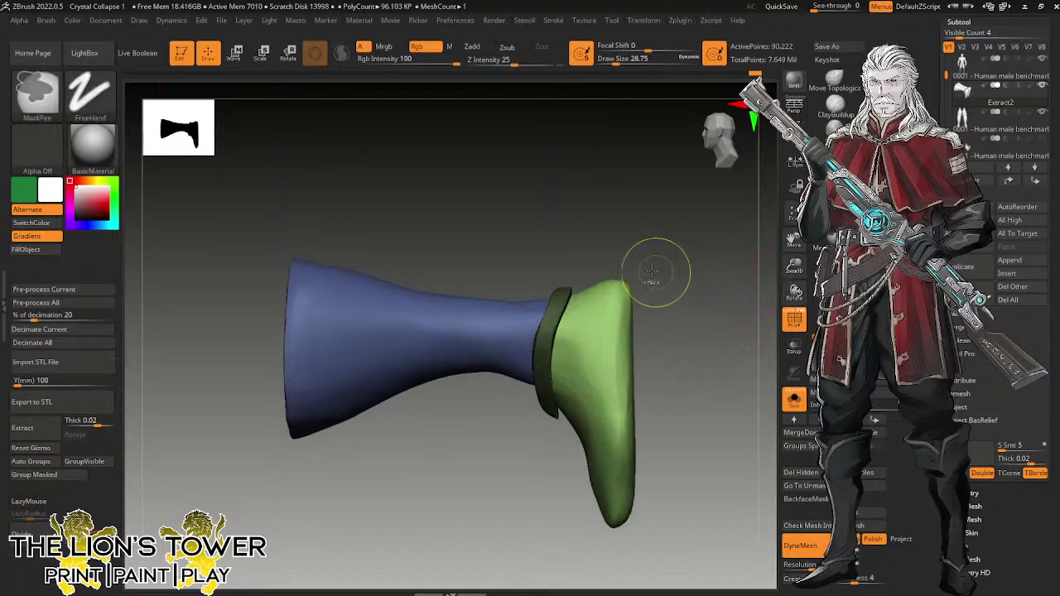
pyautogui.moveTo(650, 269)
pyautogui.keyDown('ctrl'); pyautogui.mouseDown()
pyautogui.moveTo(621, 357)
pyautogui.moveTo(620, 570)
pyautogui.mouseUp(); pyautogui.keyUp('ctrl')
pyautogui.moveTo(698, 443); pyautogui.dragTo(644, 441)
pyautogui.keyDown('shift'); pyautogui.moveTo(698, 483); pyautogui.dragTo(730, 408); pyautogui.keyUp('shift')
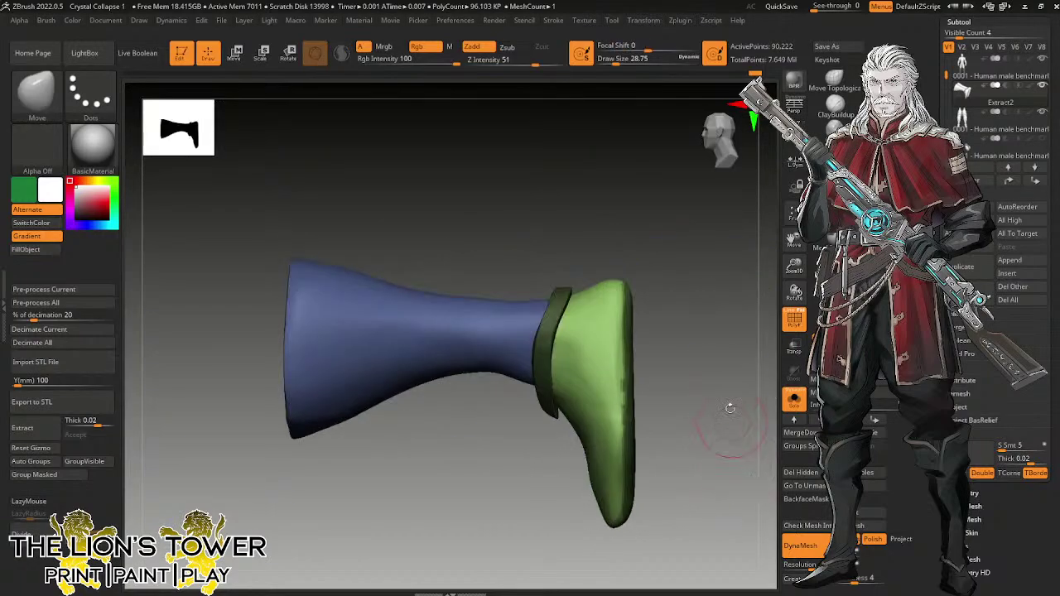
pyautogui.keyDown('ctrl'); pyautogui.click(720, 329); pyautogui.keyUp('ctrl')
pyautogui.keyDown('ctrl'); pyautogui.moveTo(718, 331); pyautogui.dragTo(751, 347); pyautogui.keyUp('ctrl')
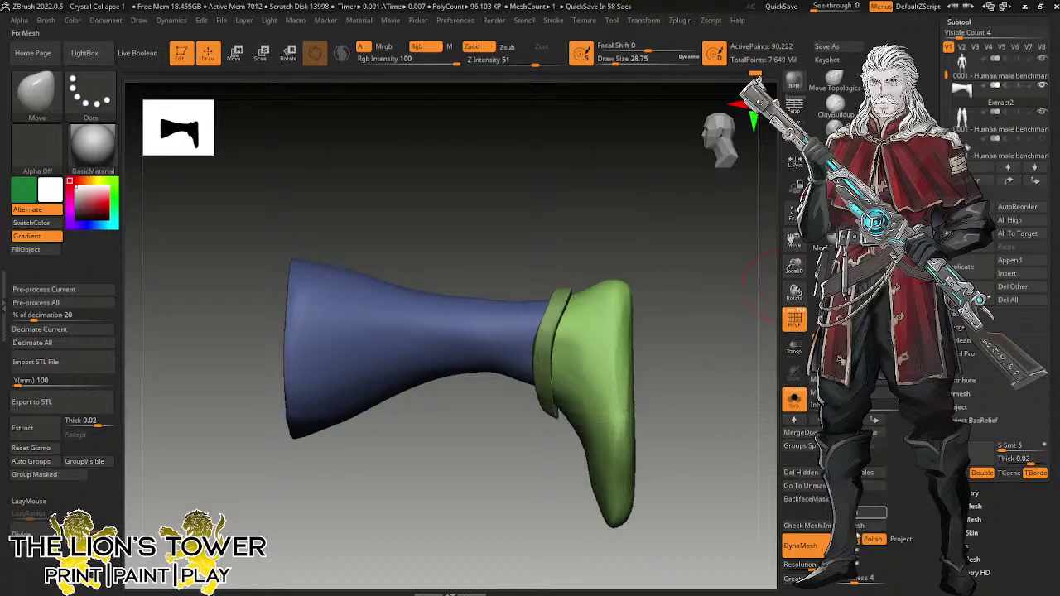
# Remesh the boots and ankle cuffs with DynaMesh at a resolution of 1000.
pyautogui.click(835, 564)
pyautogui.write('1000')
pyautogui.press('Return')
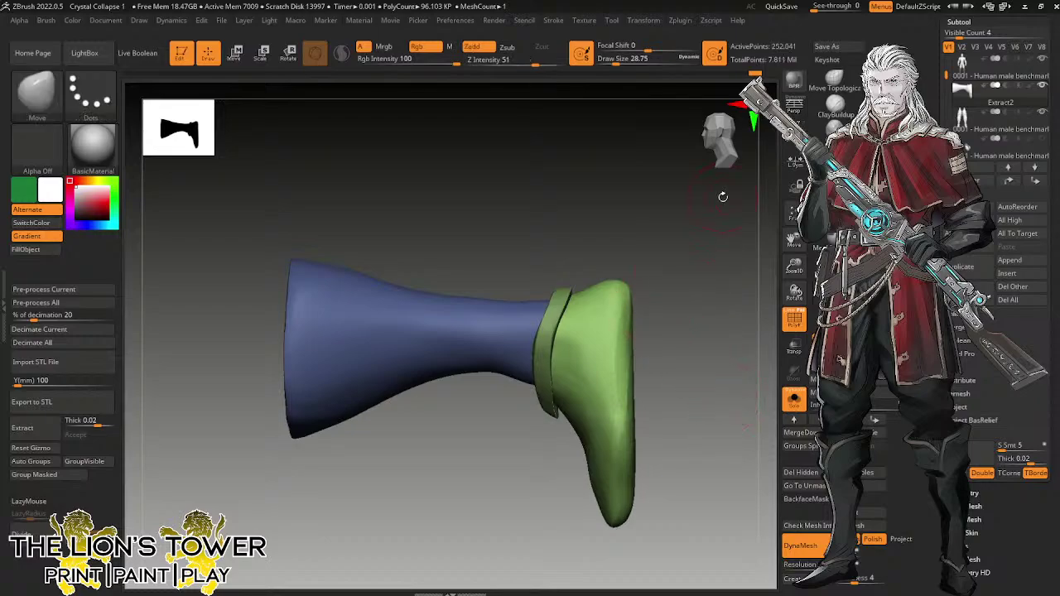
# Choose MaskPen for masking and mask the soles along the underside of both shoes from the side view.
pyautogui.hotkey('ctrl', 'shift')
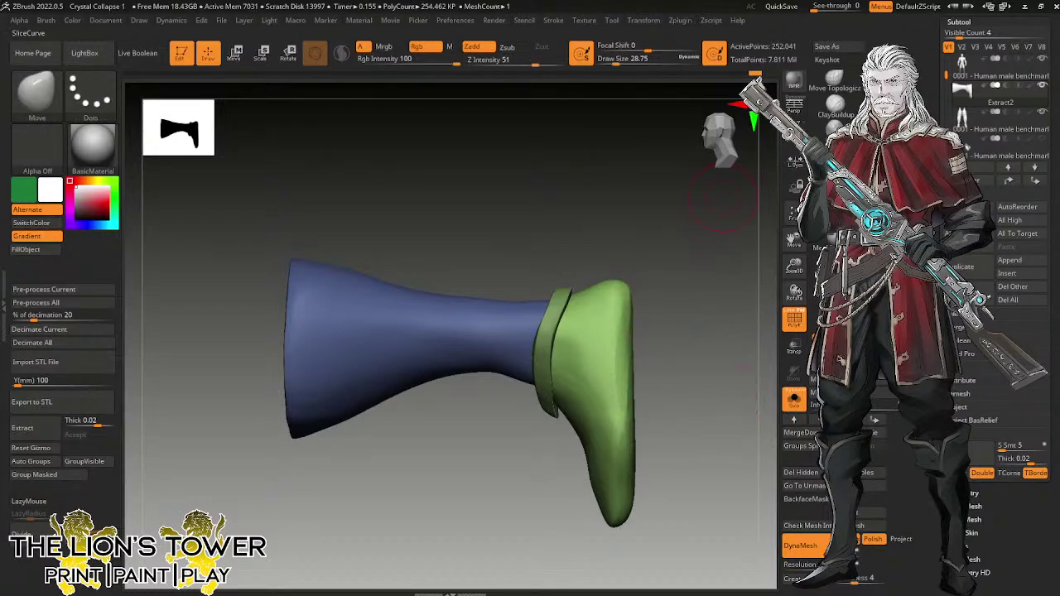
pyautogui.click(835, 319)
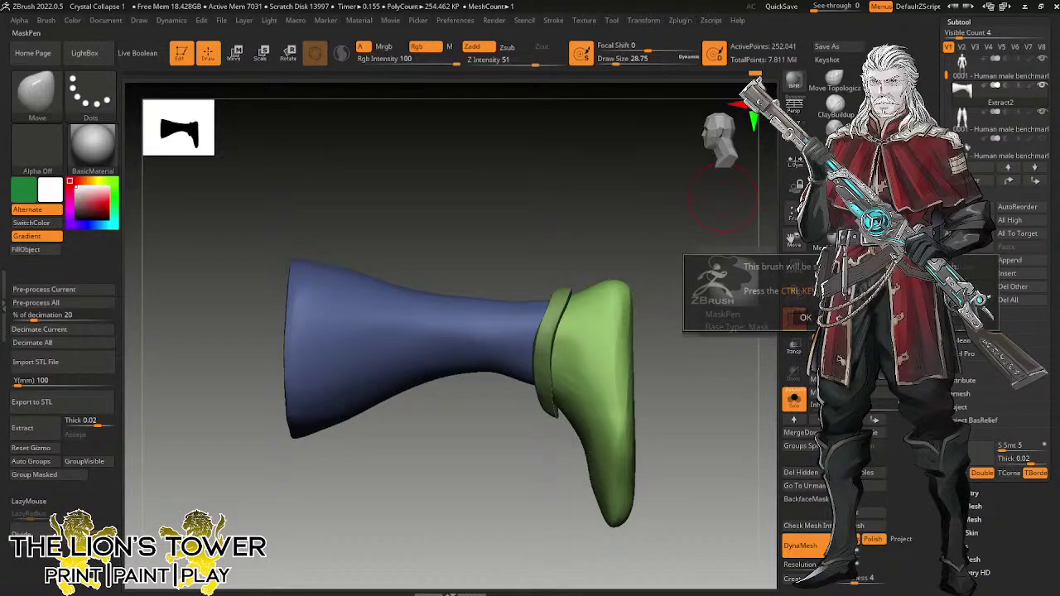
pyautogui.press('ctrl')
pyautogui.keyDown('ctrl'); pyautogui.moveTo(677, 253); pyautogui.dragTo(612, 567); pyautogui.keyUp('ctrl')
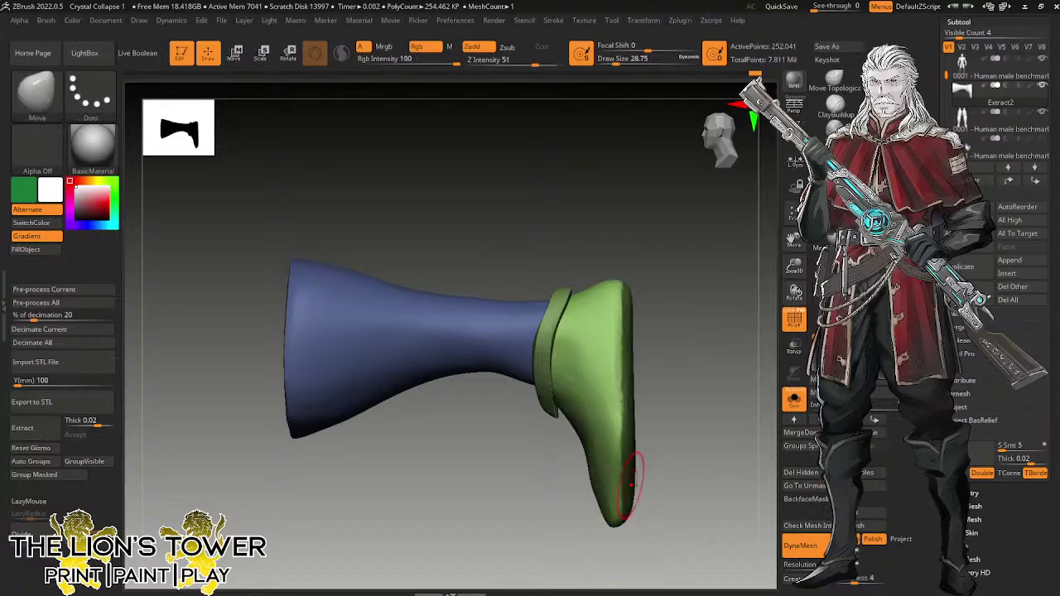
# Extract the masked soles with a thickness of 0.00294 and accept the extraction as a separate subtool.
pyautogui.click(980, 458)
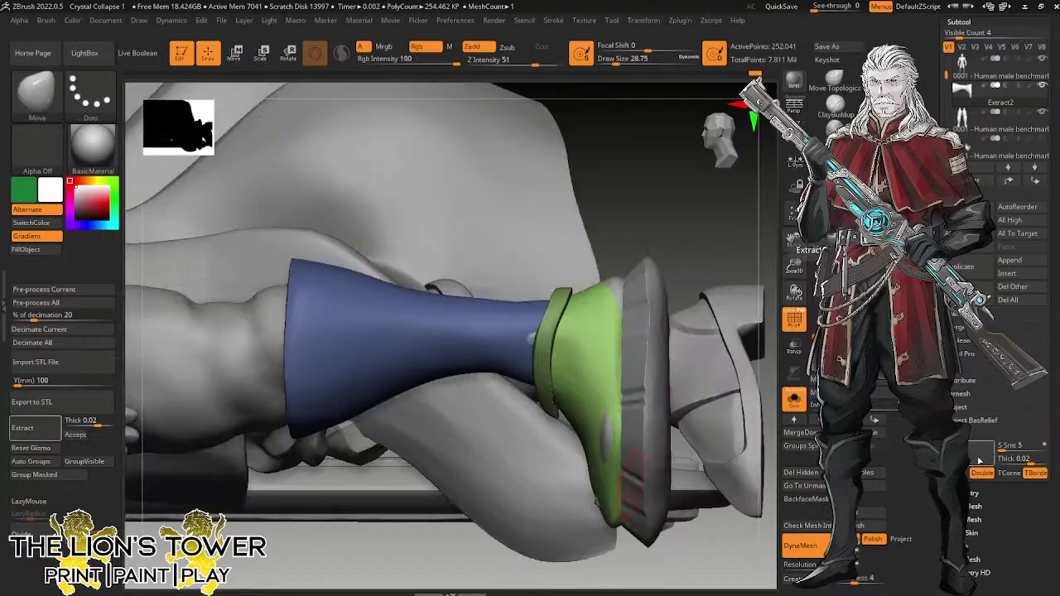
pyautogui.moveTo(1035, 463); pyautogui.dragTo(1027, 464)
pyautogui.click(983, 447)
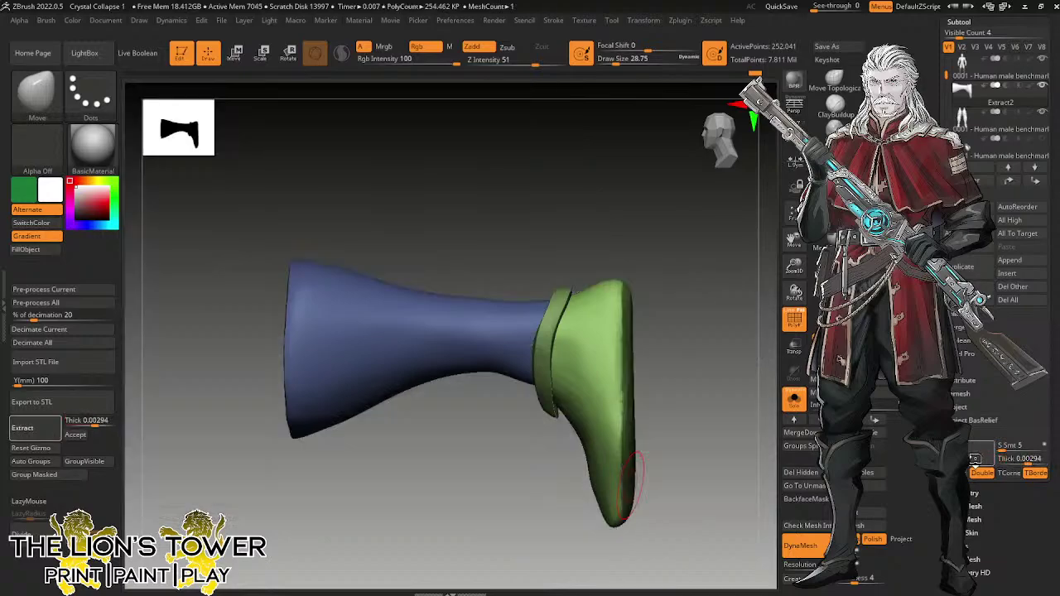
pyautogui.click(991, 445)
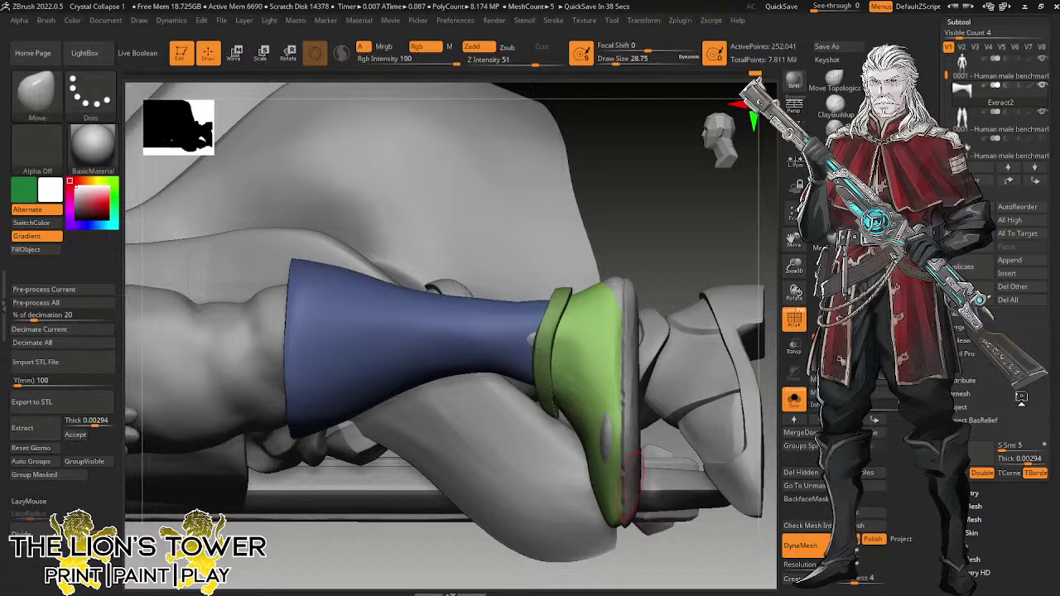
pyautogui.click(793, 263)
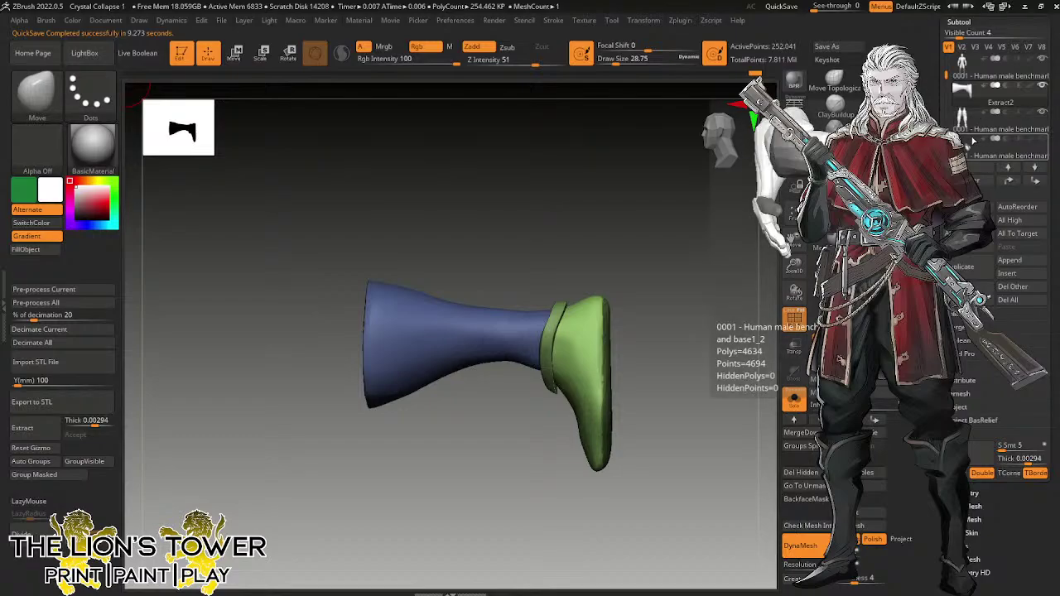
pyautogui.click(981, 453)
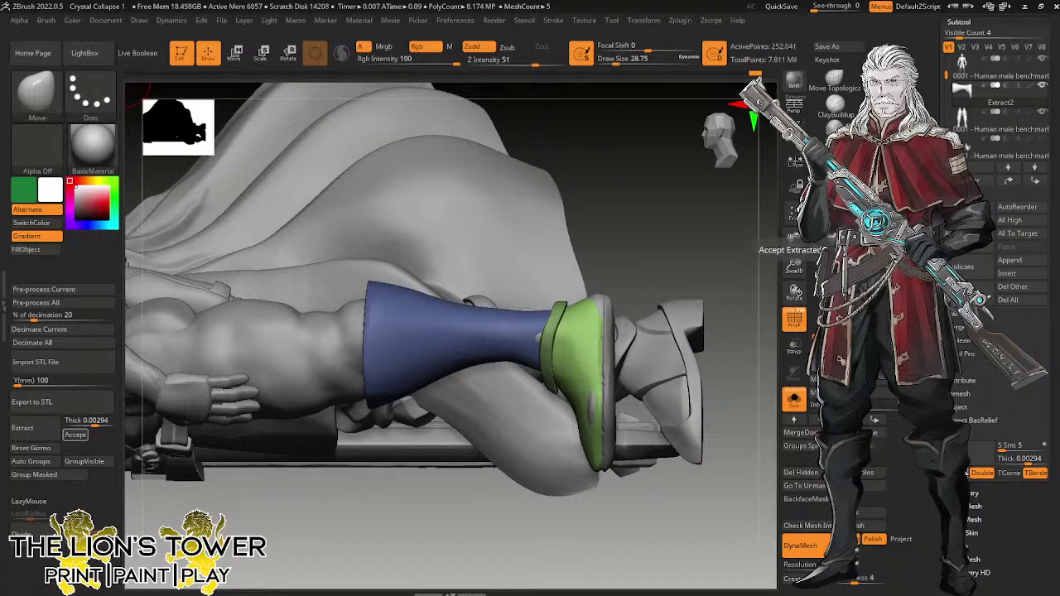
pyautogui.click(75, 434)
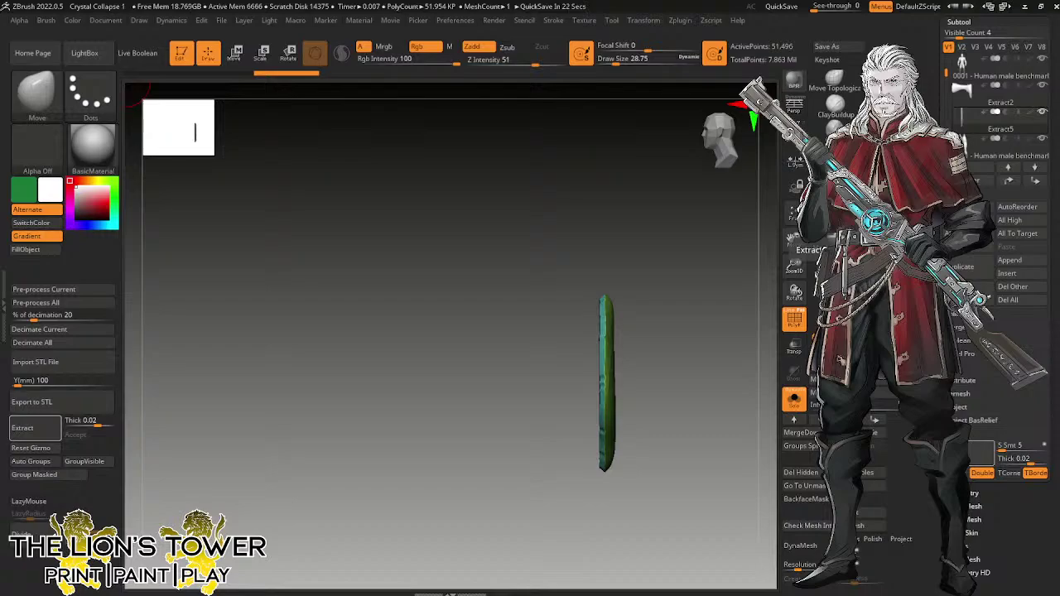
# Isolate the side rims of the extracted soles and delete their hidden geometry.
pyautogui.moveTo(670, 359)
pyautogui.mouseDown()
pyautogui.moveTo(693, 394)
pyautogui.moveTo(686, 363)
pyautogui.mouseUp()
pyautogui.keyDown('ctrl'); pyautogui.keyDown('shift'); pyautogui.click(569, 400); pyautogui.keyUp('shift'); pyautogui.keyUp('ctrl')
pyautogui.keyDown('ctrl'); pyautogui.keyDown('shift'); pyautogui.click(569, 400); pyautogui.keyUp('shift'); pyautogui.keyUp('ctrl')
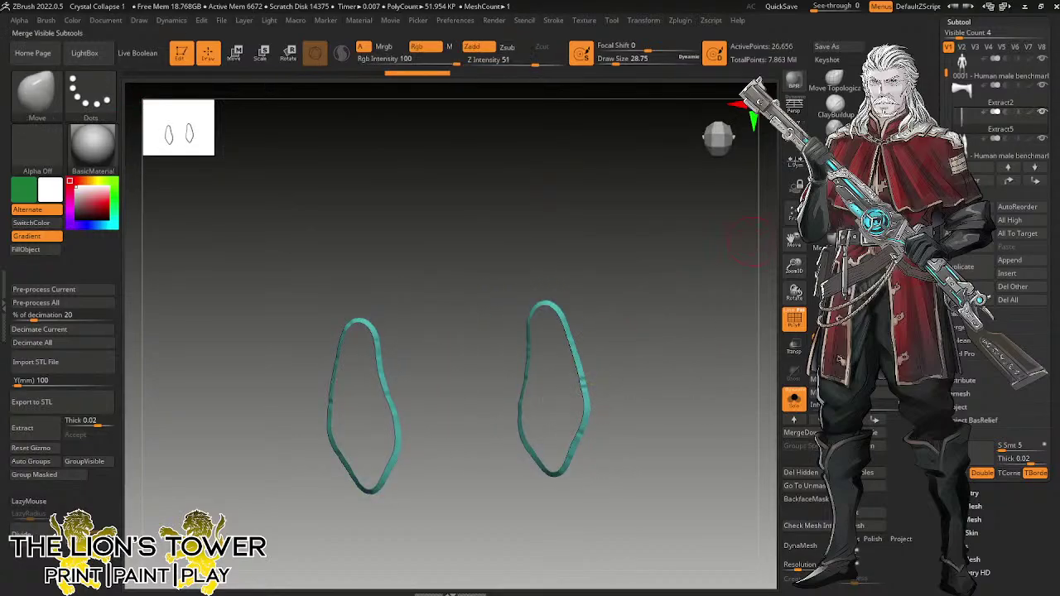
pyautogui.click(801, 472)
pyautogui.moveTo(704, 390); pyautogui.dragTo(651, 356)
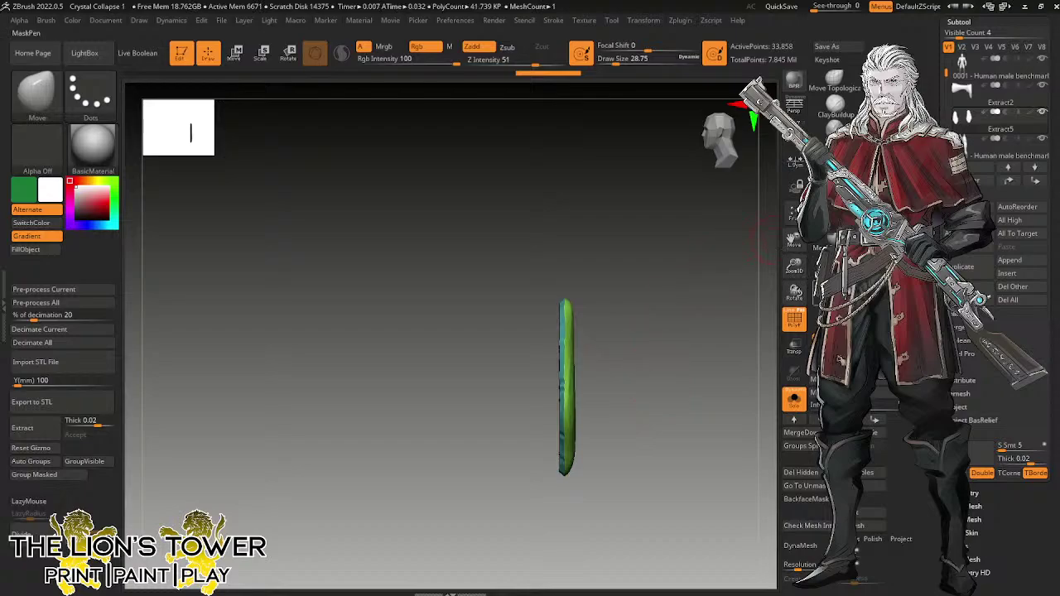
# Inflate the soles slightly with the full figure shown, and remesh them using DynaMesh with Polish enabled.
pyautogui.click(794, 400)
pyautogui.moveTo(722, 395); pyautogui.dragTo(761, 315)
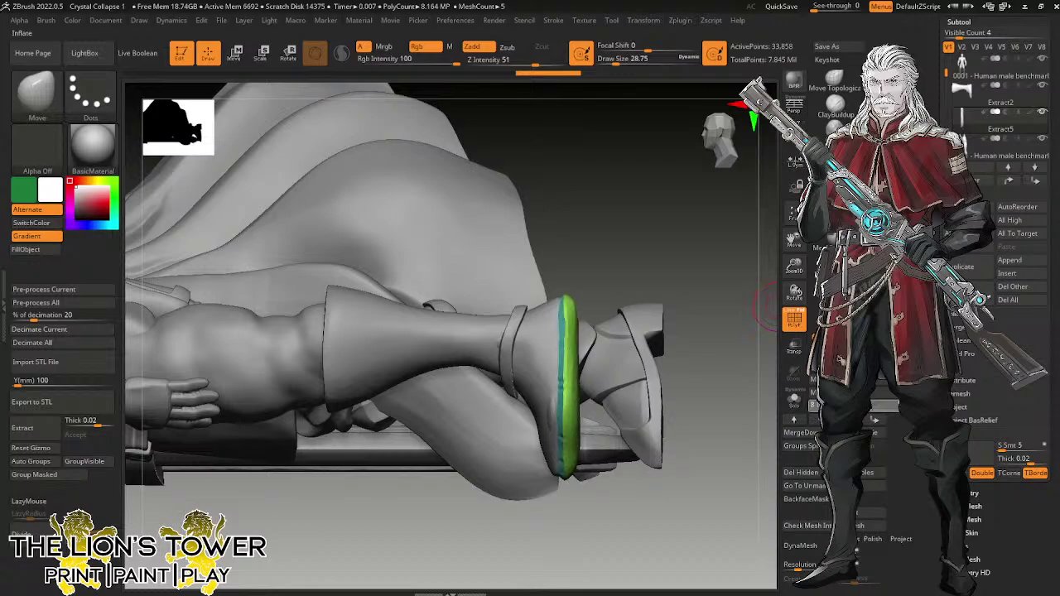
pyautogui.moveTo(752, 405); pyautogui.dragTo(778, 404)
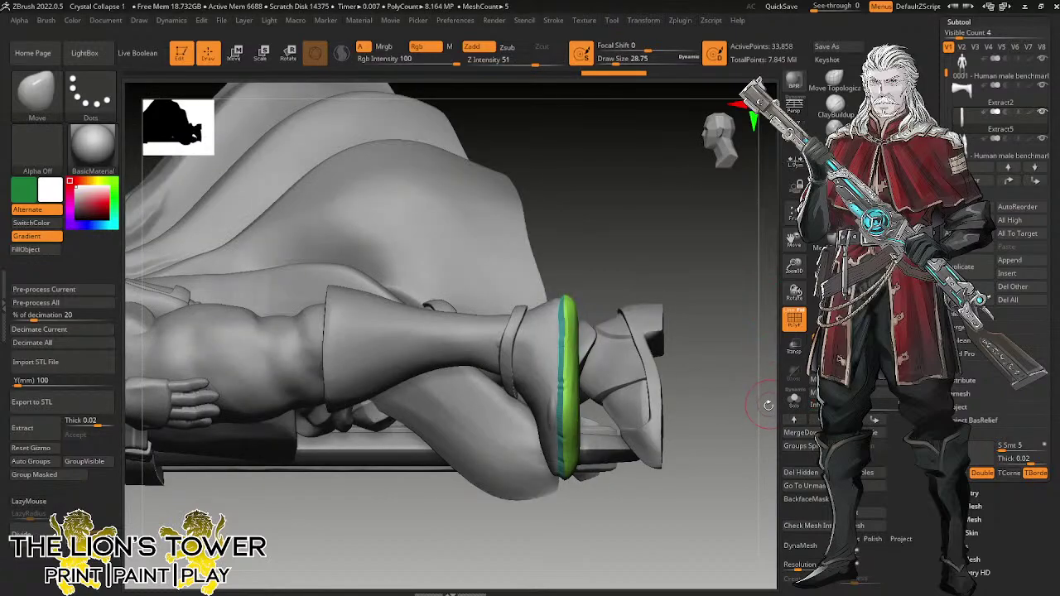
pyautogui.click(872, 539)
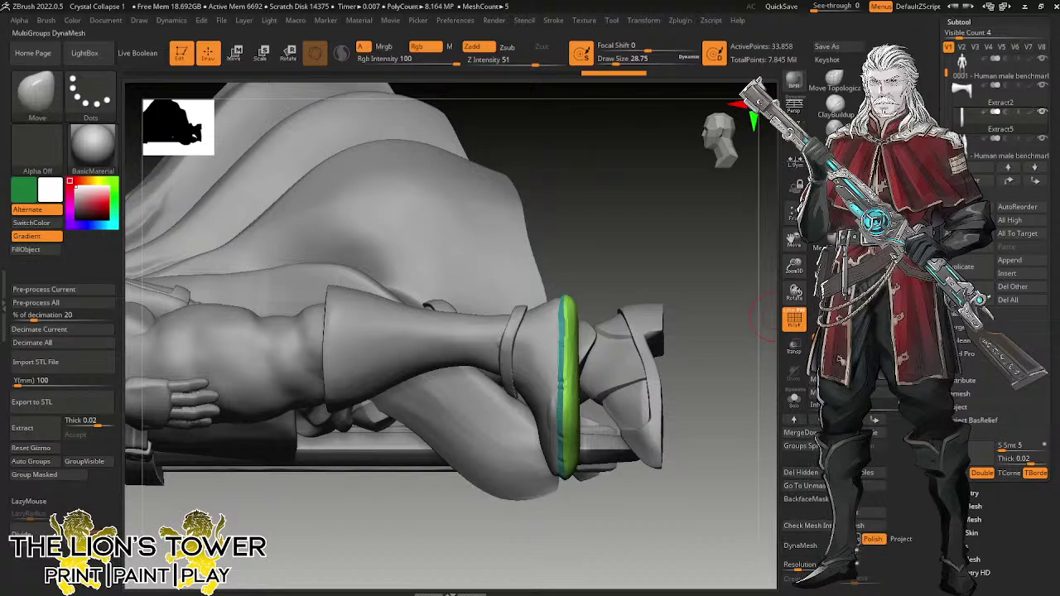
pyautogui.click(810, 554)
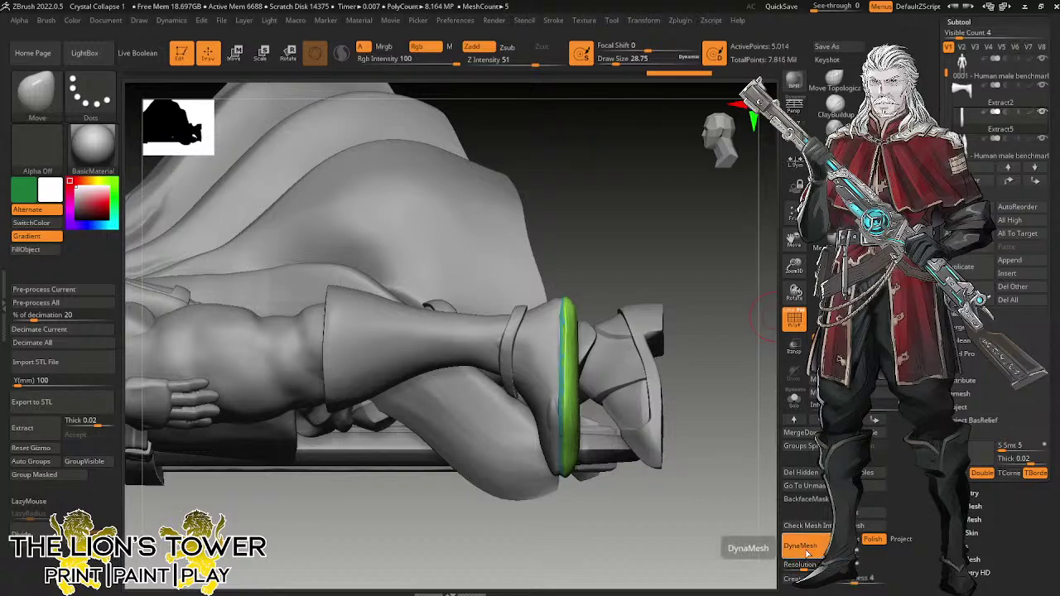
# Flatten the side edges of the soles from toe to midfoot using the hPolish brush at Z Intensity 37.
pyautogui.moveTo(766, 538)
pyautogui.mouseDown()
pyautogui.moveTo(719, 347)
pyautogui.moveTo(728, 281)
pyautogui.mouseUp()
pyautogui.click(835, 156)
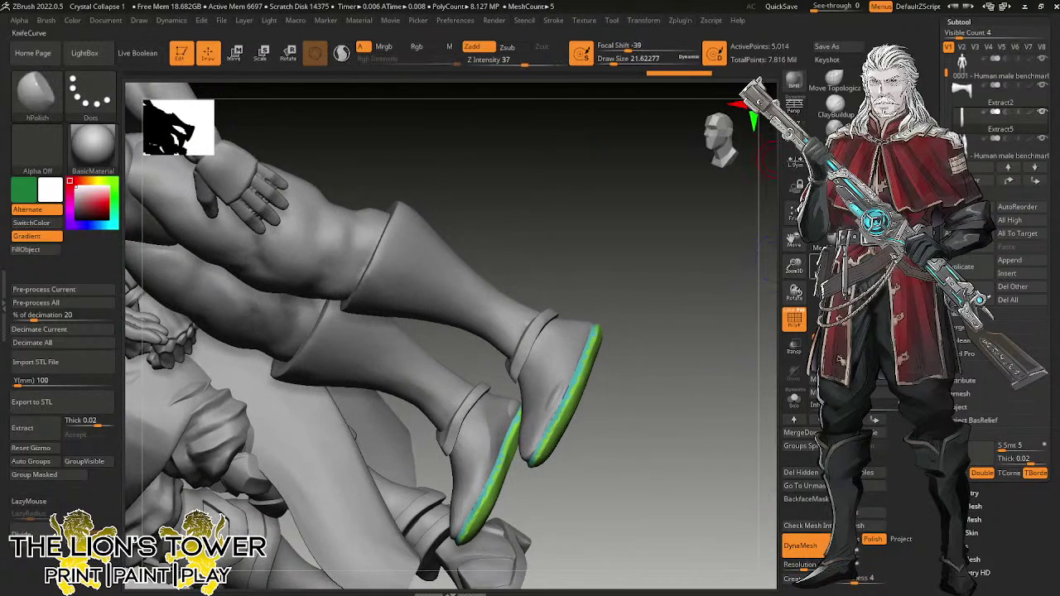
pyautogui.moveTo(798, 267); pyautogui.dragTo(797, 319)
pyautogui.moveTo(519, 494); pyautogui.dragTo(525, 492)
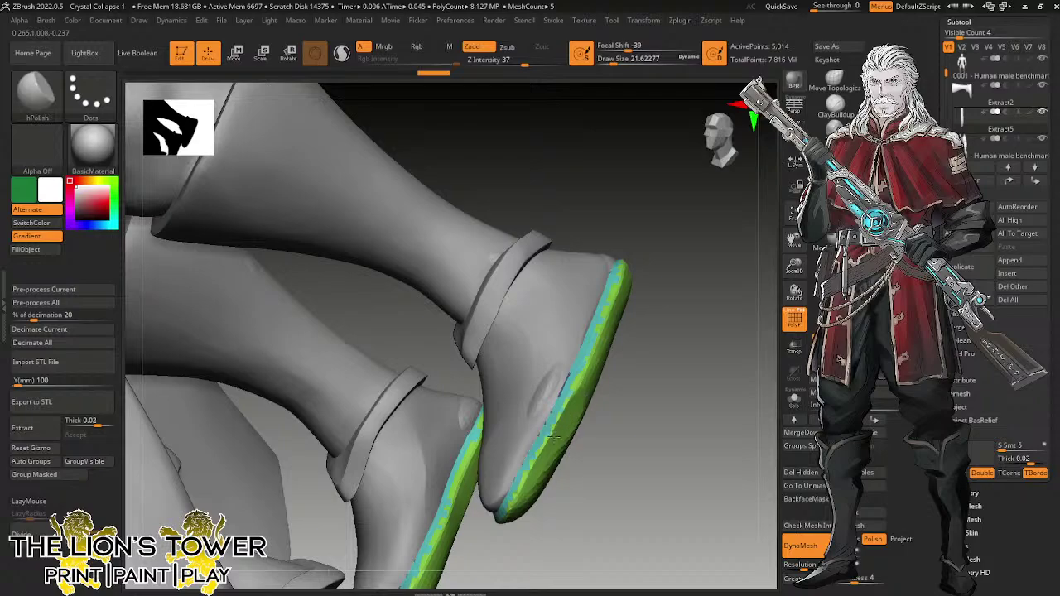
pyautogui.moveTo(579, 379); pyautogui.dragTo(582, 366)
pyautogui.moveTo(658, 285)
pyautogui.mouseDown()
pyautogui.moveTo(663, 224)
pyautogui.moveTo(654, 232)
pyautogui.mouseUp()
pyautogui.moveTo(583, 365); pyautogui.dragTo(582, 377)
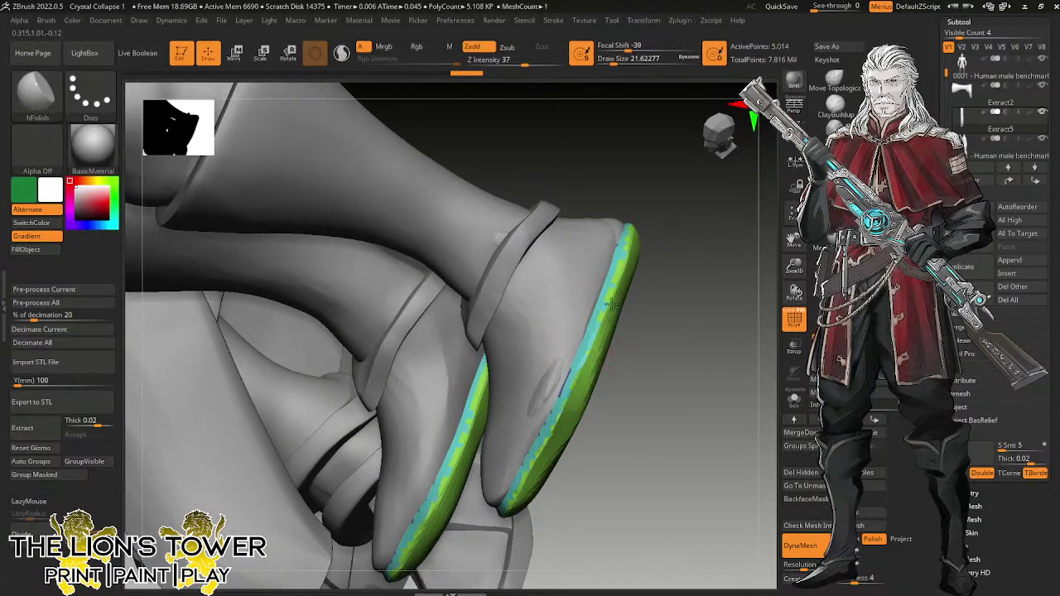
# Continue polishing the side edges of the soles back toward the heels with the hPolish brush.
pyautogui.moveTo(614, 284); pyautogui.dragTo(647, 214, button='right')
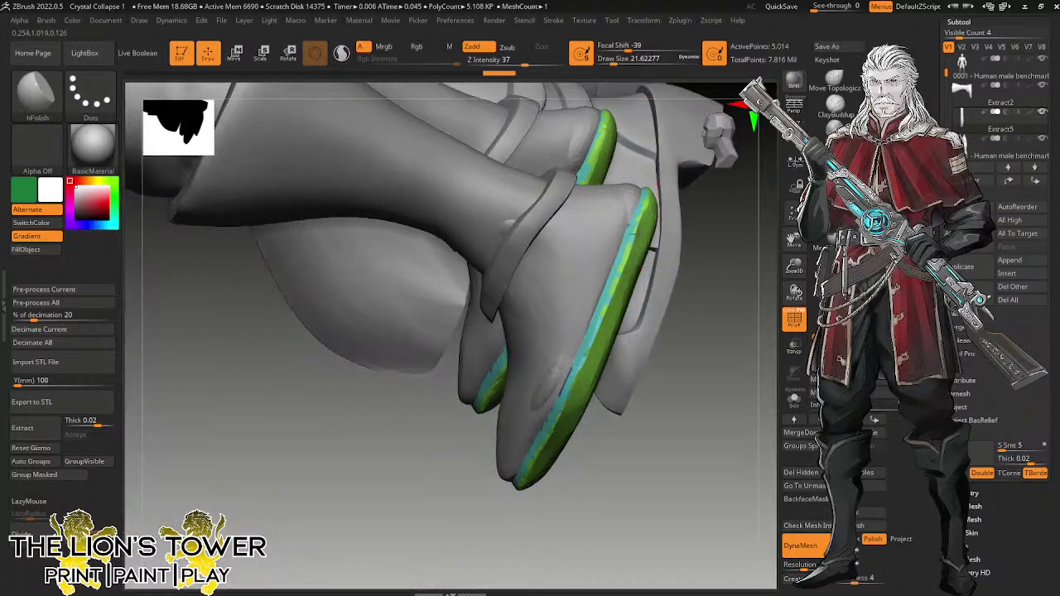
pyautogui.moveTo(636, 257); pyautogui.dragTo(615, 316)
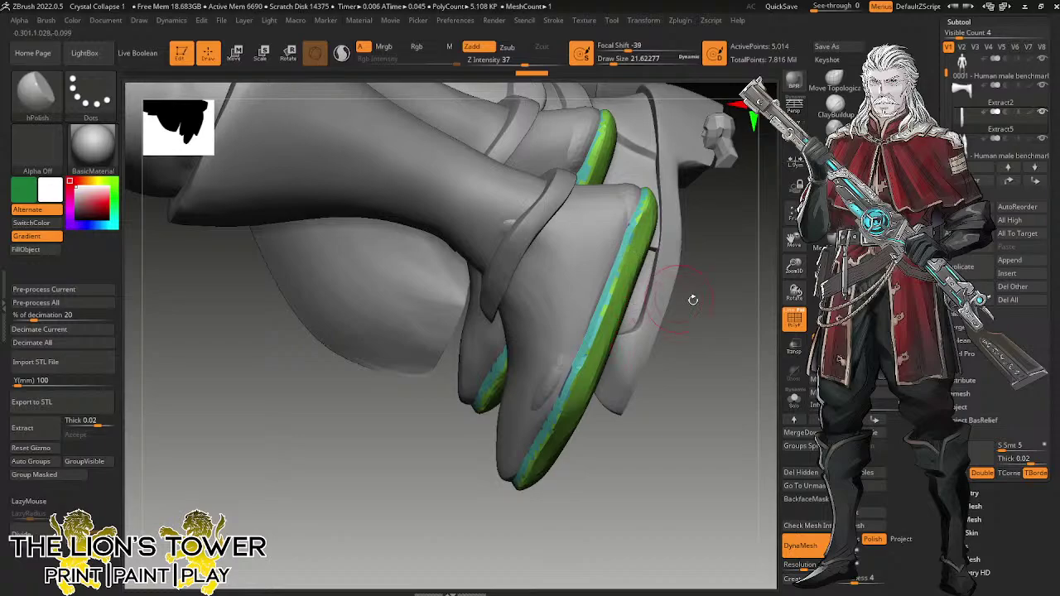
pyautogui.moveTo(690, 298); pyautogui.dragTo(669, 364)
pyautogui.moveTo(643, 179); pyautogui.dragTo(646, 206)
# Polish the soles around the heels and along the opposite side edges with the hPolish brush.
pyautogui.moveTo(795, 242); pyautogui.dragTo(695, 400)
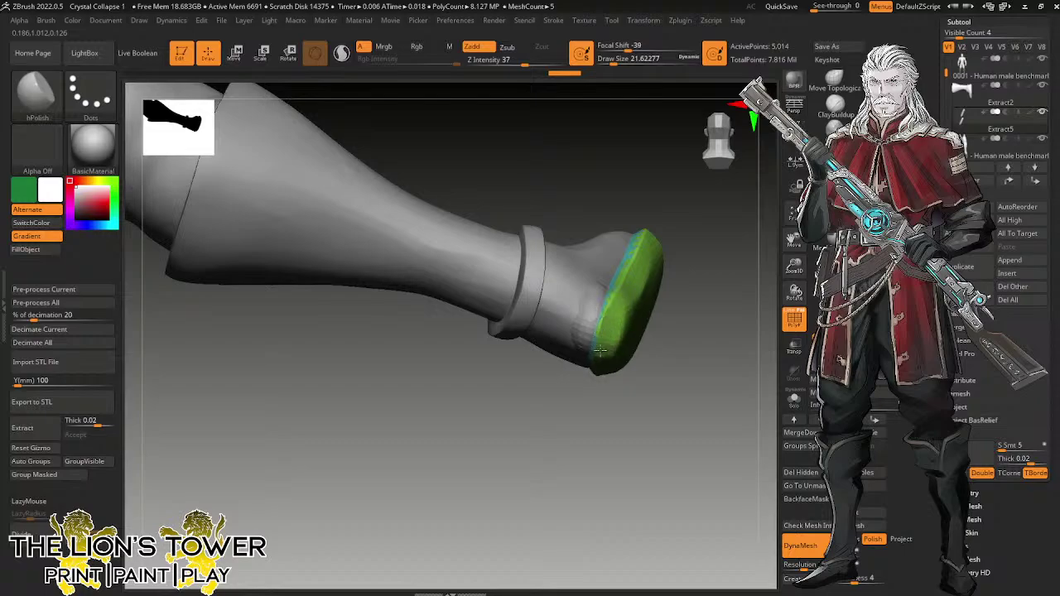
pyautogui.moveTo(680, 382); pyautogui.dragTo(682, 300)
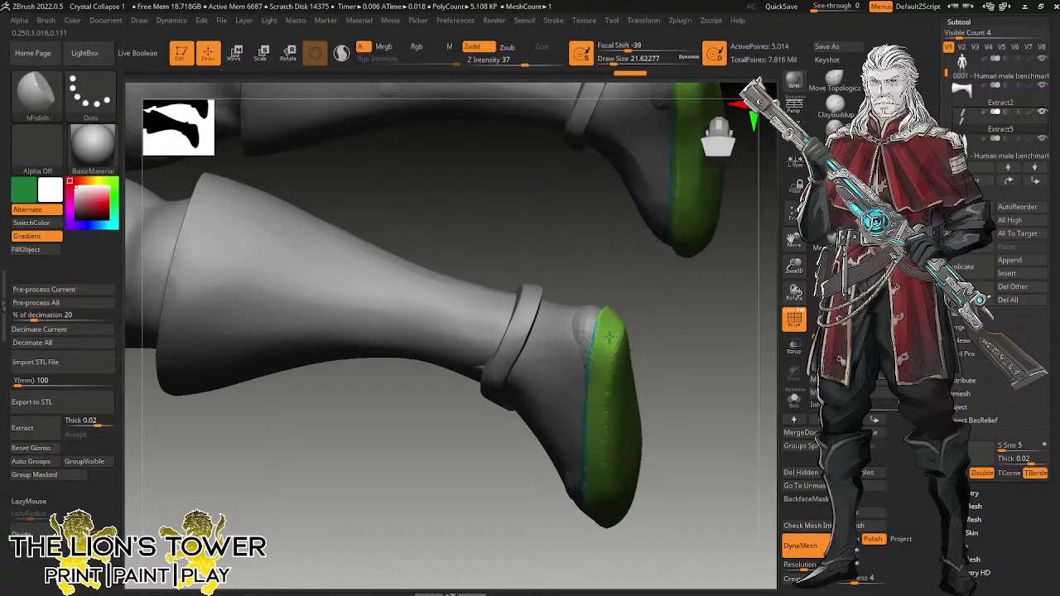
pyautogui.moveTo(656, 295); pyautogui.dragTo(614, 321, button='right')
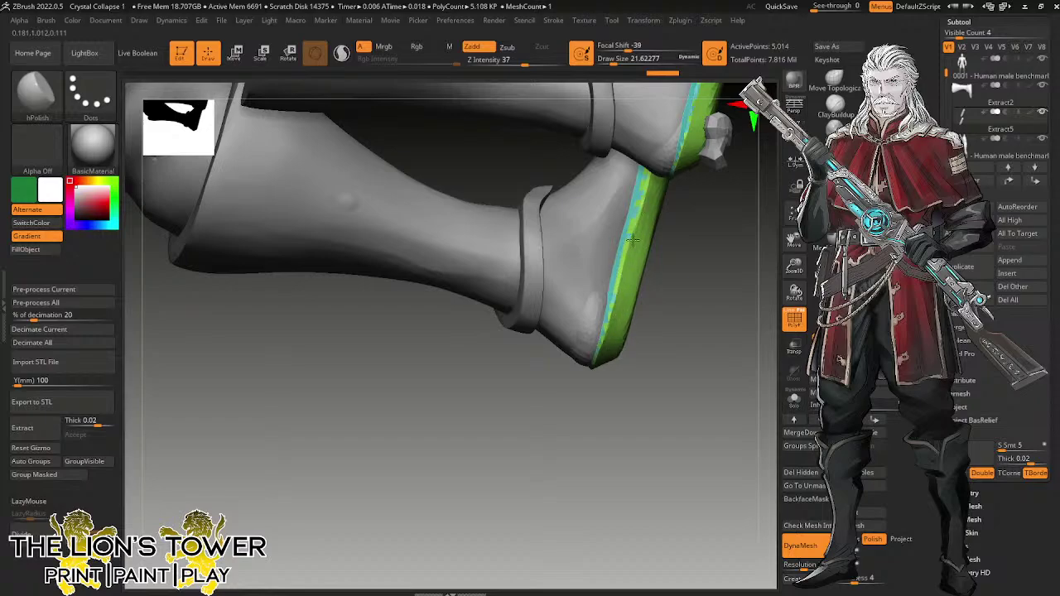
pyautogui.moveTo(632, 245); pyautogui.dragTo(644, 301, button='right')
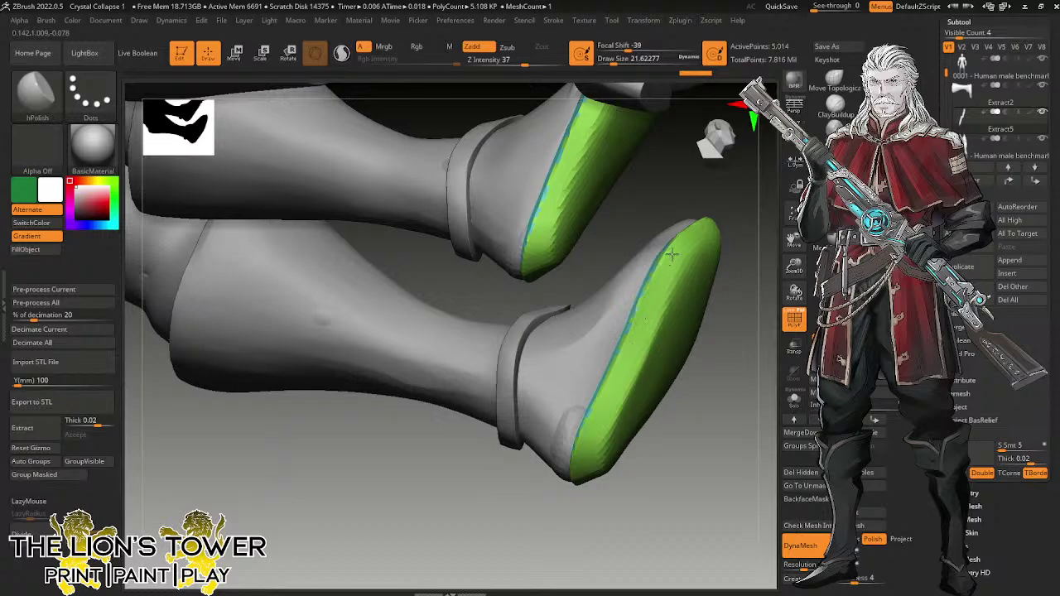
pyautogui.moveTo(674, 249)
pyautogui.mouseDown(button='right')
pyautogui.moveTo(725, 258)
pyautogui.moveTo(668, 248)
pyautogui.mouseUp(button='right')
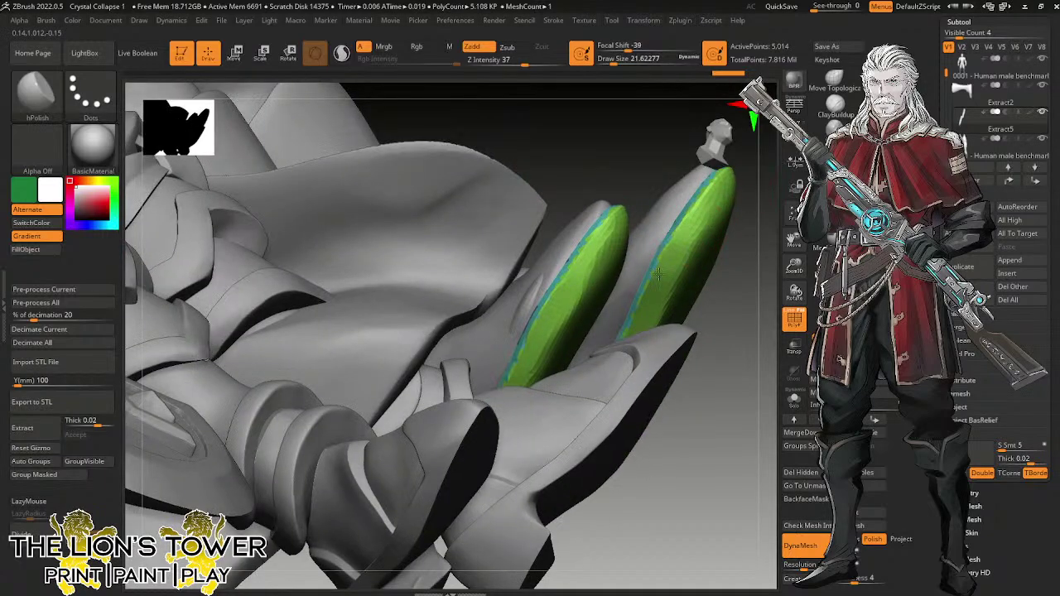
# Regroup the soles with Auto Groups and polish their edges around the toes using the hPolish brush.
pyautogui.moveTo(687, 230); pyautogui.dragTo(667, 336, button='right')
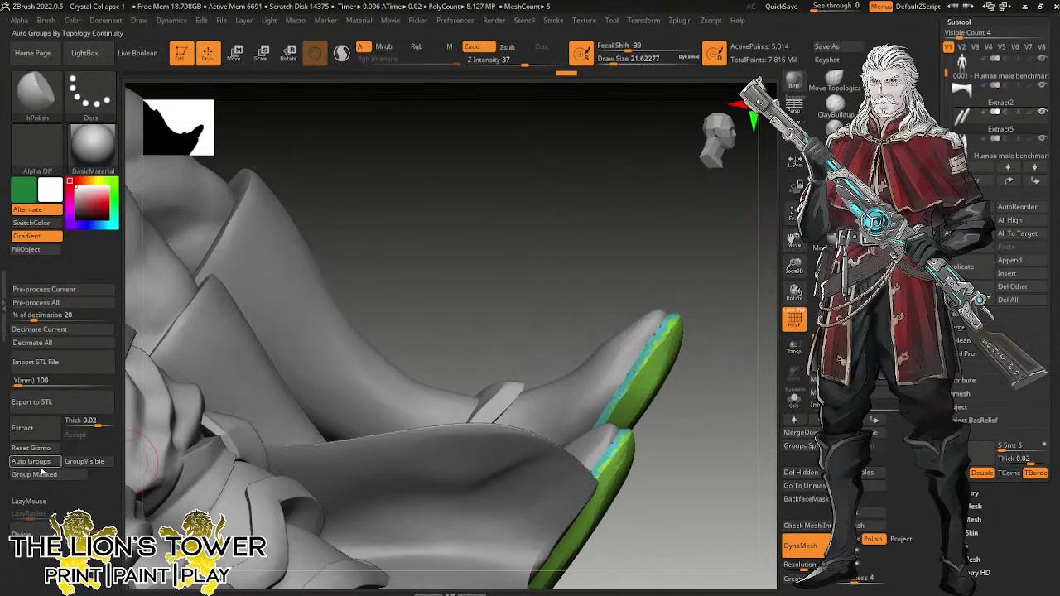
pyautogui.moveTo(725, 257); pyautogui.dragTo(669, 338, button='right')
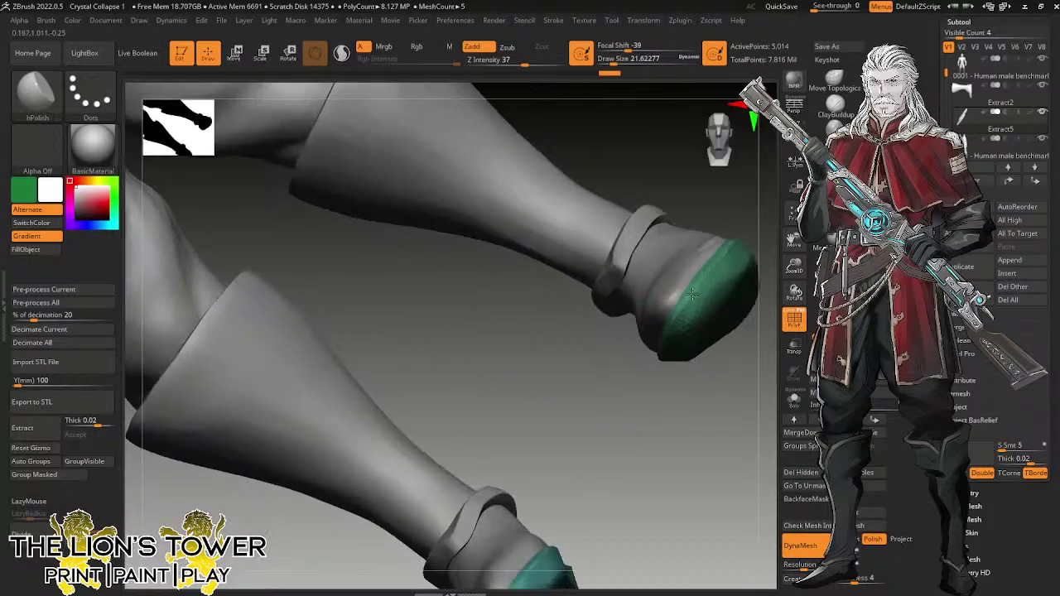
pyautogui.moveTo(661, 362); pyautogui.dragTo(694, 307, button='right')
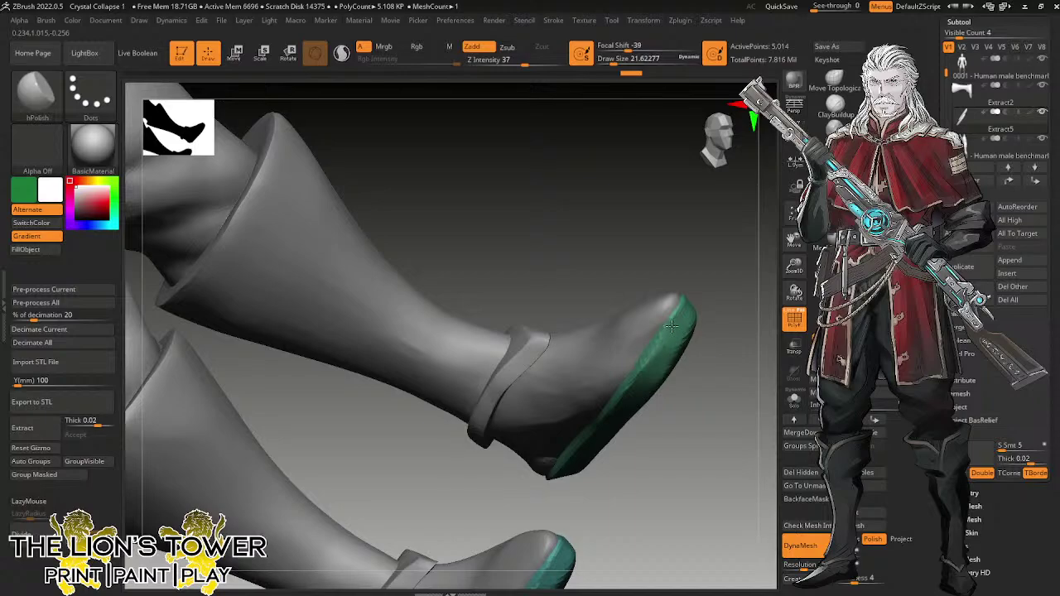
pyautogui.moveTo(638, 449); pyautogui.dragTo(654, 358, button='right')
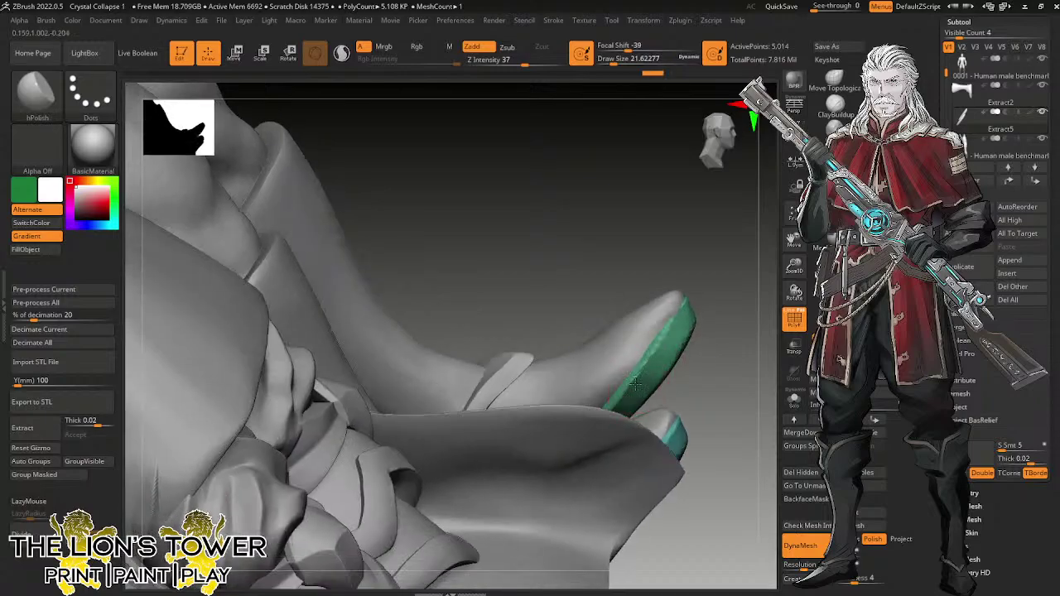
pyautogui.moveTo(724, 328); pyautogui.dragTo(771, 229)
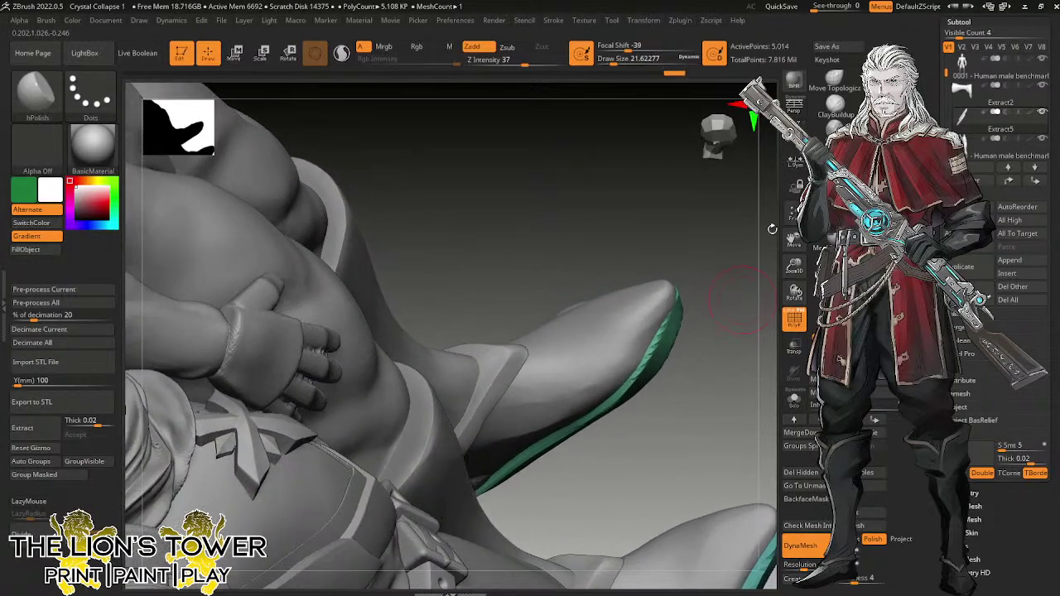
# Slice the soles lengthwise with SliceCurve in side view, separating the thin strip beside the shoes from the thicker underside.
pyautogui.press('b')
pyautogui.press('m')
pyautogui.press('v')
pyautogui.moveTo(726, 331)
pyautogui.mouseDown()
pyautogui.moveTo(709, 361)
pyautogui.moveTo(691, 307)
pyautogui.mouseUp()
pyautogui.moveTo(719, 385); pyautogui.dragTo(690, 319)
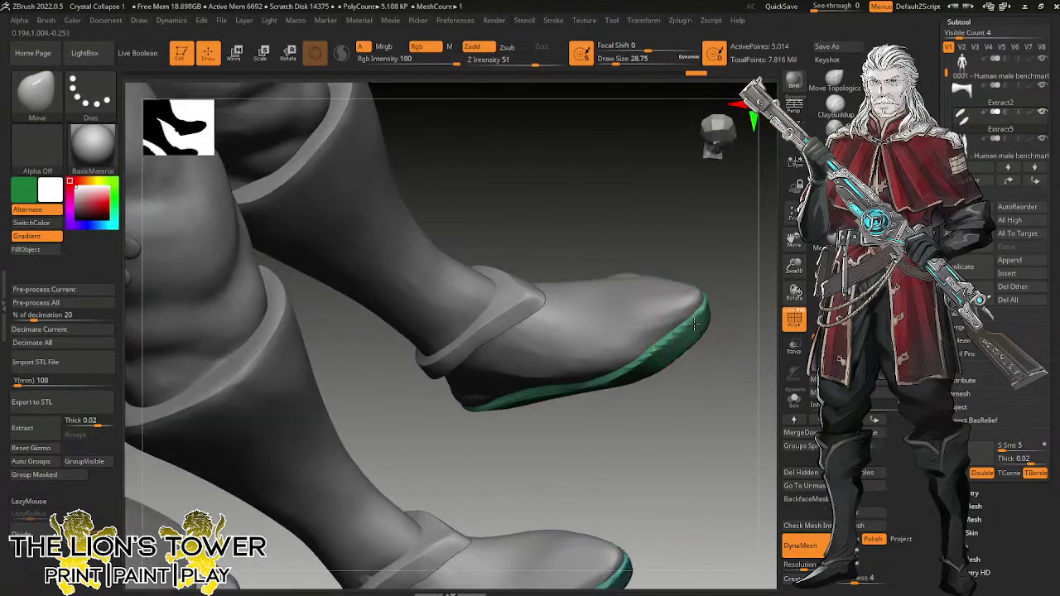
pyautogui.moveTo(694, 323); pyautogui.dragTo(710, 237, button='right')
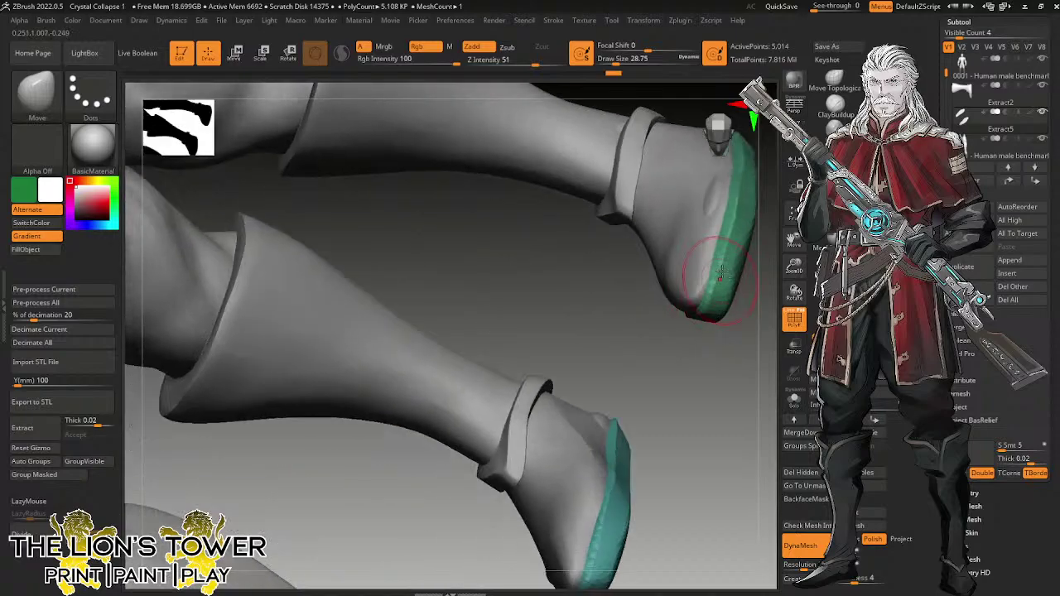
pyautogui.moveTo(778, 238)
pyautogui.mouseDown(button='right')
pyautogui.moveTo(712, 375)
pyautogui.moveTo(645, 355)
pyautogui.mouseUp(button='right')
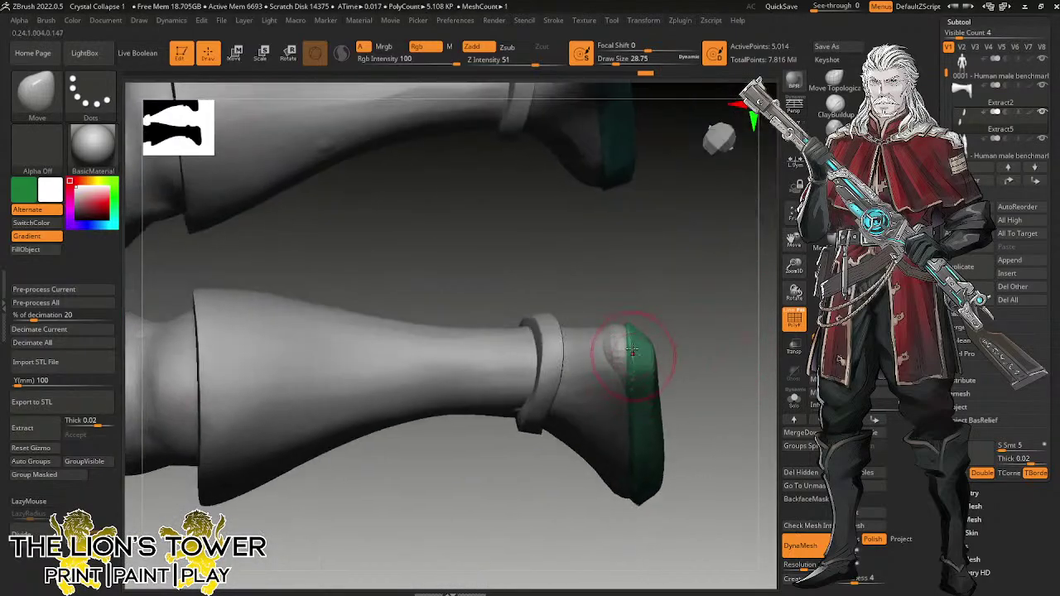
pyautogui.moveTo(674, 287)
pyautogui.mouseDown(button='right')
pyautogui.moveTo(688, 253)
pyautogui.moveTo(679, 253)
pyautogui.moveTo(675, 383)
pyautogui.moveTo(660, 282)
pyautogui.moveTo(634, 301)
pyautogui.moveTo(659, 288)
pyautogui.mouseUp(button='right')
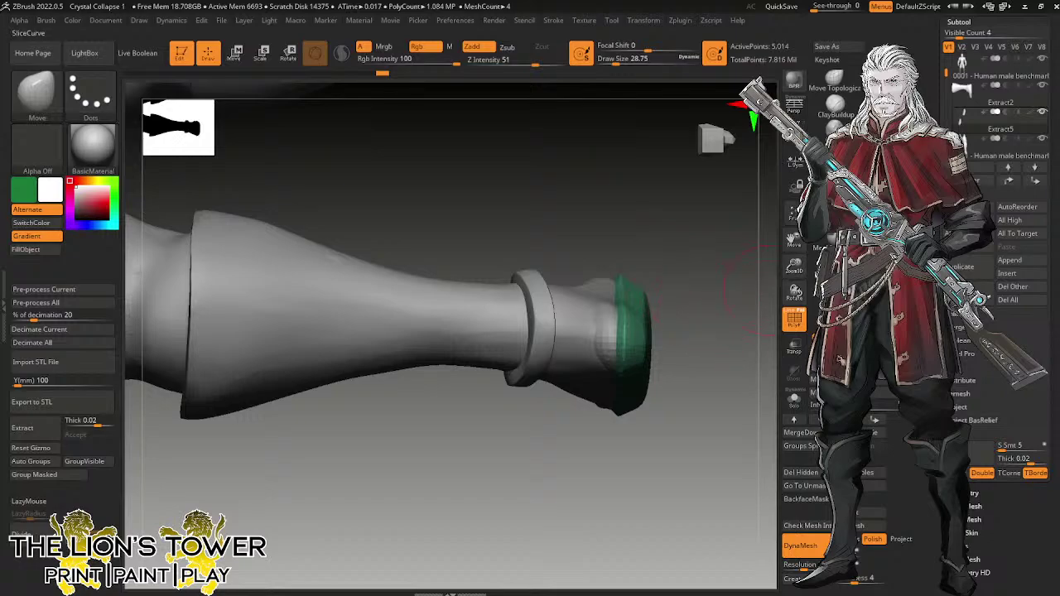
pyautogui.click(874, 295)
pyautogui.keyDown('ctrl'); pyautogui.keyDown('shift'); pyautogui.moveTo(615, 454); pyautogui.dragTo(624, 230); pyautogui.keyUp('shift'); pyautogui.keyUp('ctrl')
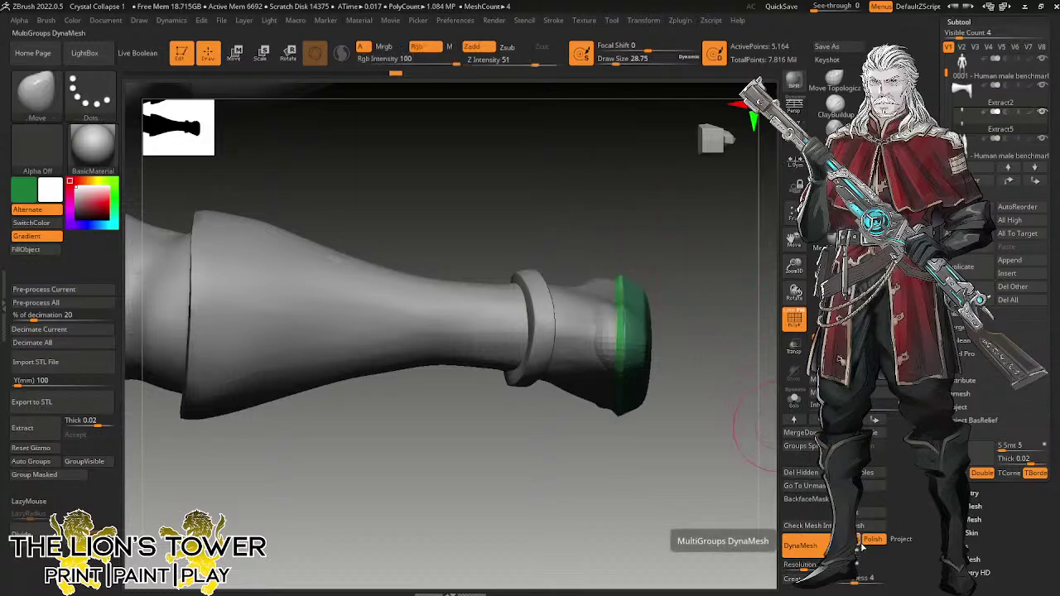
# Remesh the soles at DynaMesh resolution 848, isolate the thin strip against the shoes, and delete the hidden underside.
pyautogui.moveTo(803, 567); pyautogui.dragTo(811, 567)
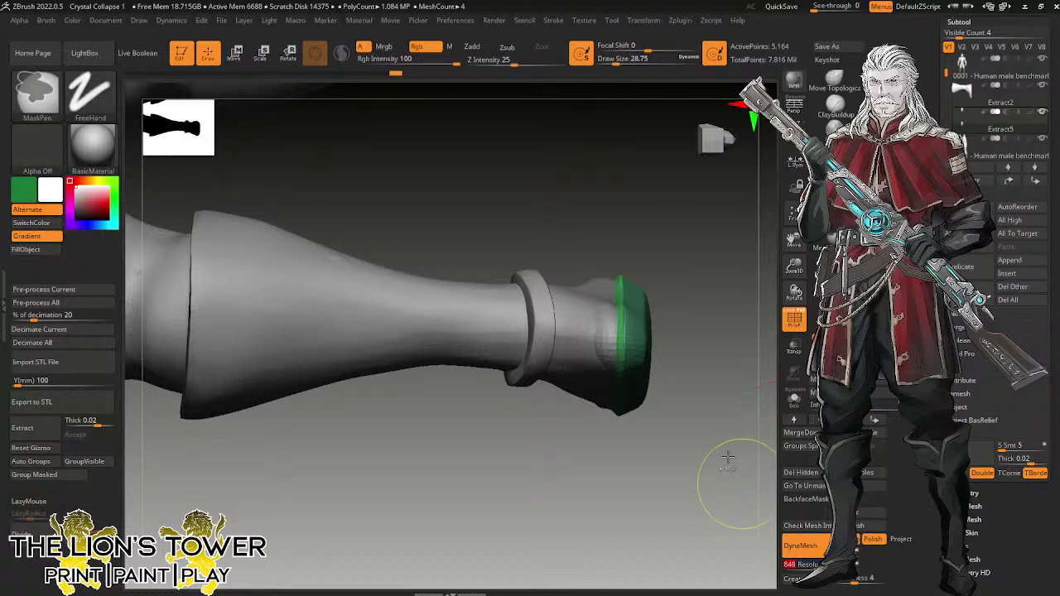
pyautogui.keyDown('ctrl'); pyautogui.moveTo(710, 285); pyautogui.dragTo(724, 398); pyautogui.keyUp('ctrl')
pyautogui.keyDown('ctrl'); pyautogui.keyDown('shift'); pyautogui.click(620, 296); pyautogui.keyUp('shift'); pyautogui.keyUp('ctrl')
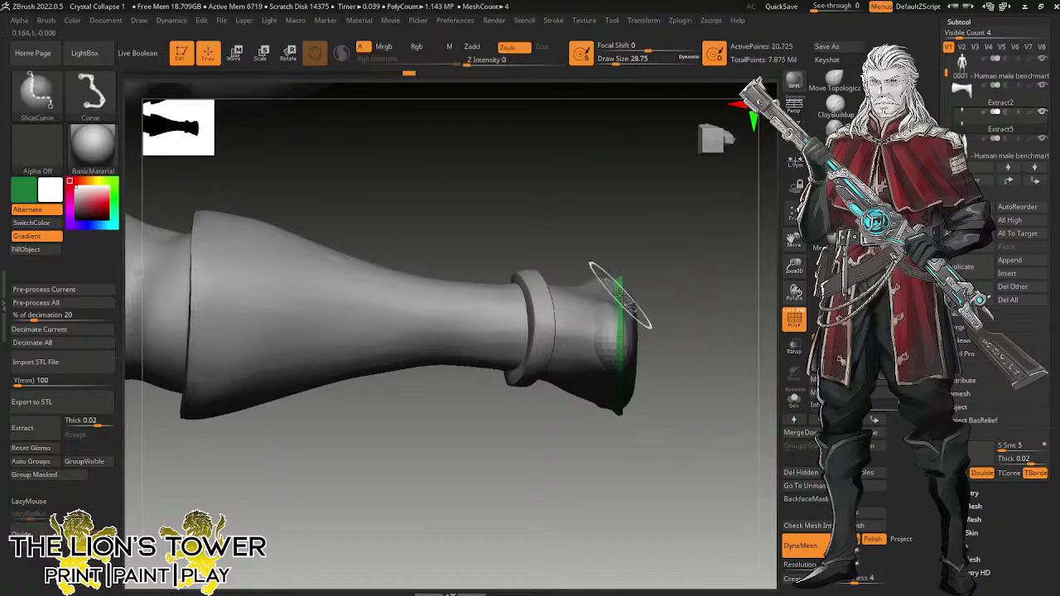
pyautogui.keyDown('ctrl'); pyautogui.keyDown('shift'); pyautogui.click(620, 295); pyautogui.keyUp('shift'); pyautogui.keyUp('ctrl')
pyautogui.moveTo(740, 275); pyautogui.dragTo(754, 306)
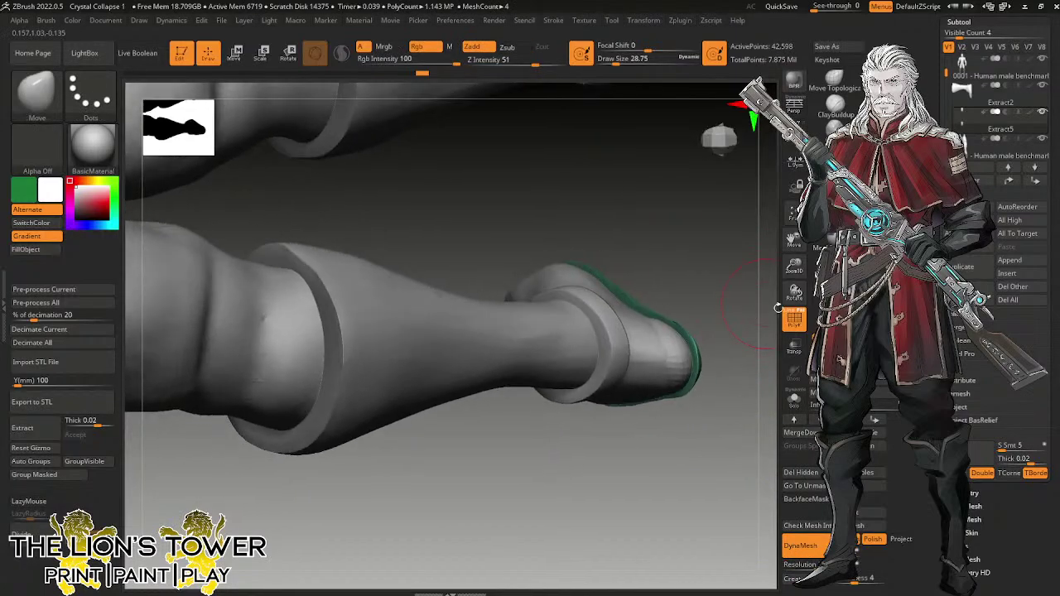
pyautogui.click(819, 474)
# Place the scale gizmo at the soles' shoe-side edge and stretch the soles along Y into thick platforms.
pyautogui.moveTo(752, 414); pyautogui.dragTo(719, 425)
pyautogui.moveTo(703, 310); pyautogui.dragTo(712, 242)
pyautogui.click(262, 53)
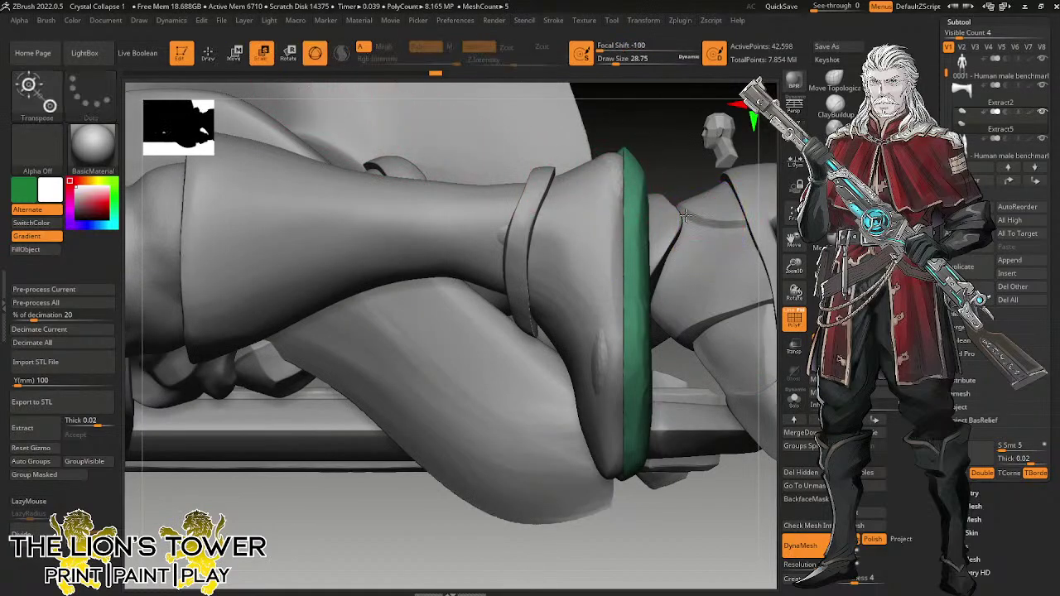
pyautogui.moveTo(780, 270)
pyautogui.keyDown('alt'); pyautogui.mouseDown()
pyautogui.moveTo(776, 318)
pyautogui.moveTo(876, 356)
pyautogui.mouseUp(); pyautogui.keyUp('alt')
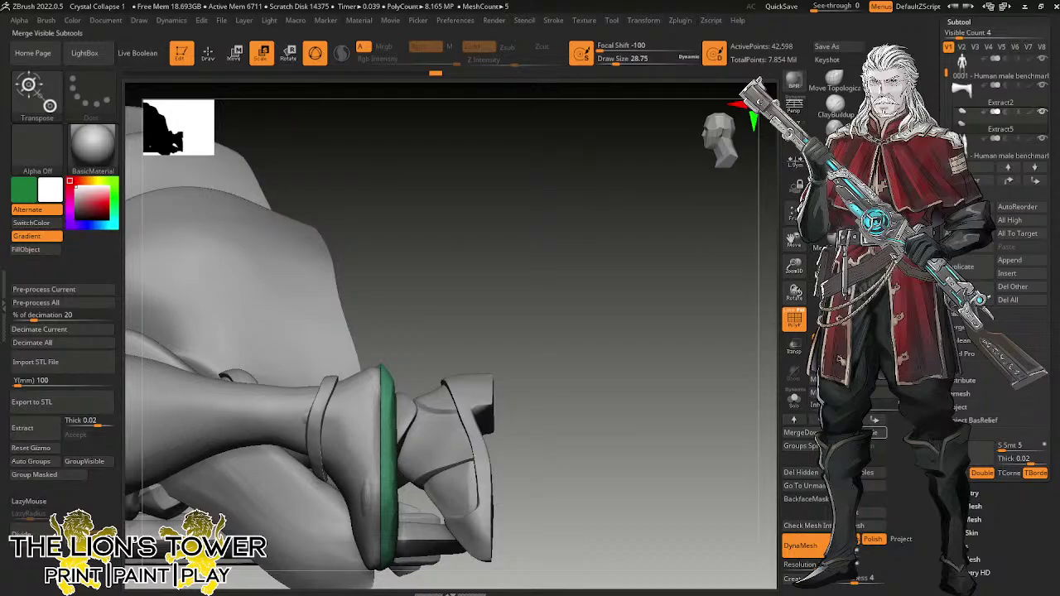
pyautogui.click(808, 485)
pyautogui.moveTo(793, 267); pyautogui.dragTo(937, 213)
pyautogui.click(571, 351)
pyautogui.moveTo(576, 394); pyautogui.dragTo(554, 375)
pyautogui.moveTo(514, 435); pyautogui.dragTo(511, 428)
pyautogui.moveTo(579, 424); pyautogui.dragTo(559, 396)
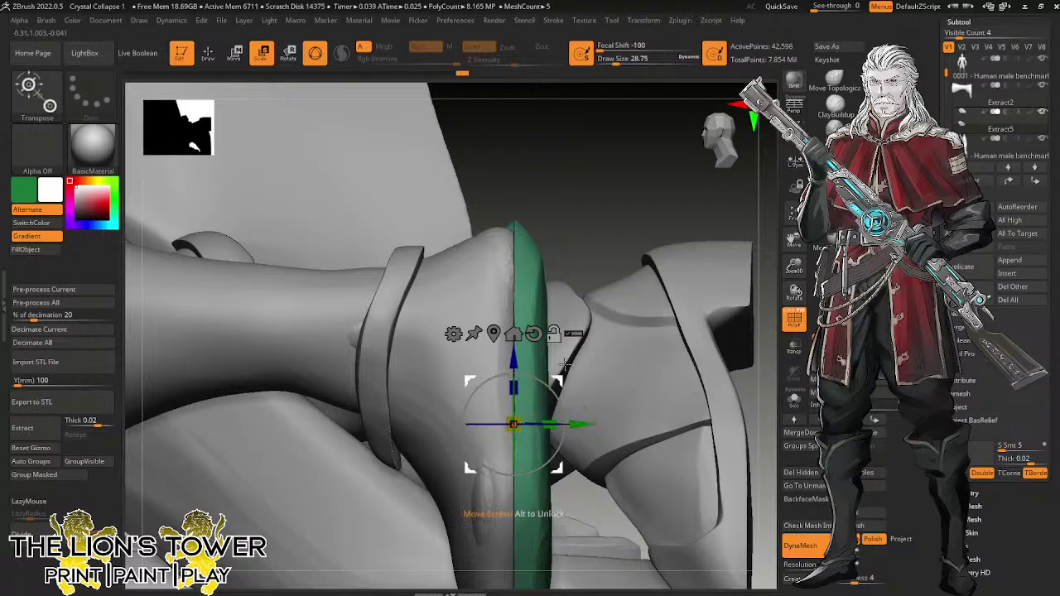
pyautogui.moveTo(550, 424); pyautogui.dragTo(624, 423)
pyautogui.moveTo(795, 266); pyautogui.dragTo(768, 206)
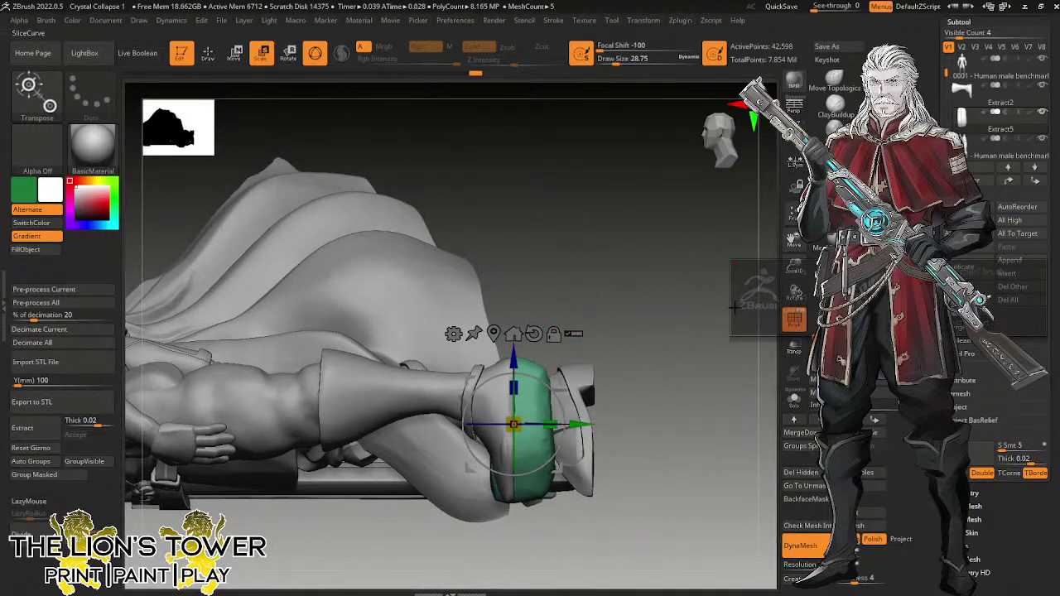
pyautogui.keyDown('ctrl'); pyautogui.click(683, 378); pyautogui.keyUp('ctrl')
pyautogui.keyDown('ctrl'); pyautogui.click(683, 377); pyautogui.keyUp('ctrl')
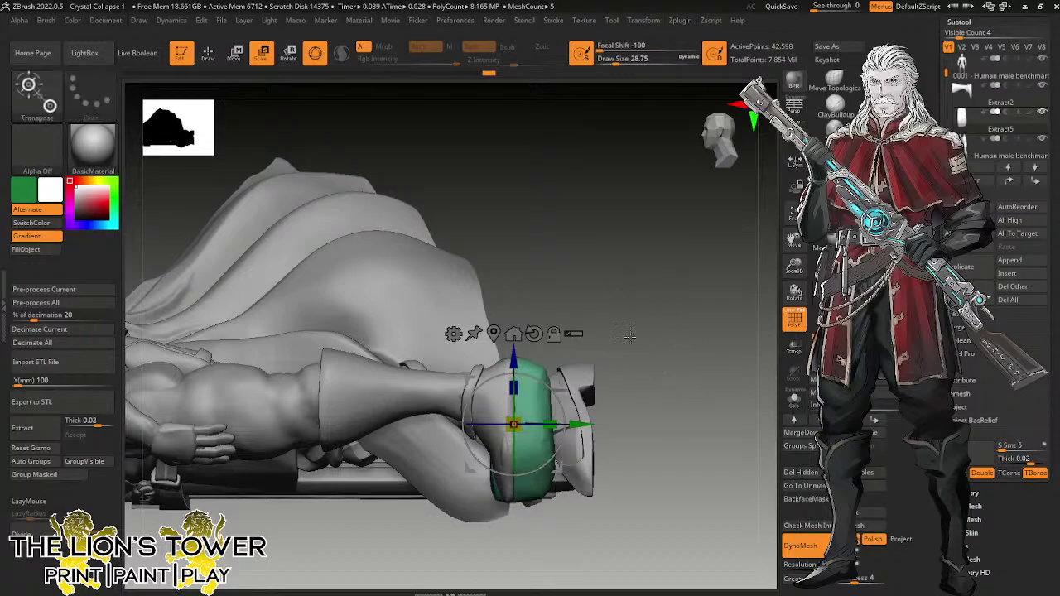
pyautogui.moveTo(794, 266); pyautogui.dragTo(797, 283)
pyautogui.hotkey('ctrl', 'shift')
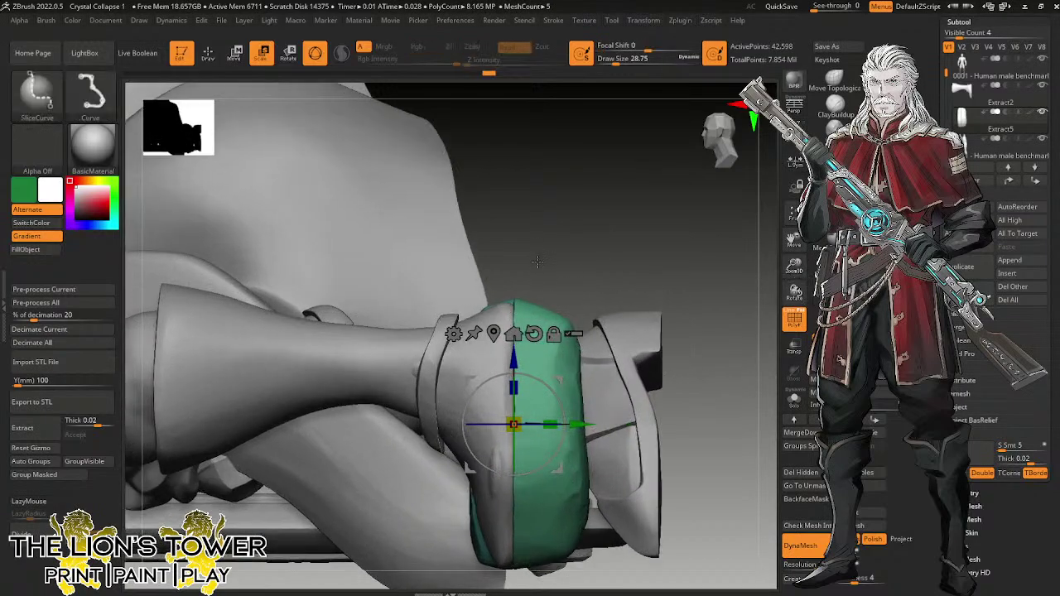
pyautogui.moveTo(537, 262)
pyautogui.keyDown('ctrl'); pyautogui.keyDown('shift'); pyautogui.mouseDown()
pyautogui.moveTo(540, 578)
pyautogui.moveTo(644, 476)
pyautogui.moveTo(729, 274)
pyautogui.moveTo(732, 281)
pyautogui.mouseUp(); pyautogui.keyUp('shift'); pyautogui.keyUp('ctrl')
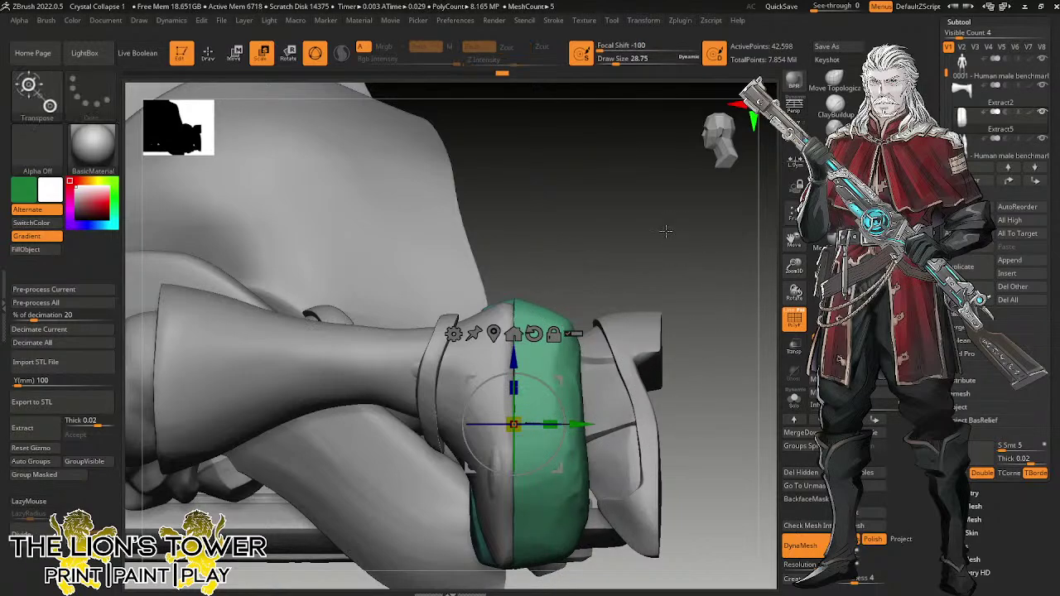
# Relocate the gizmo to the end of the sole and rotate the soles slightly to follow the shoes' angle.
pyautogui.click(235, 52)
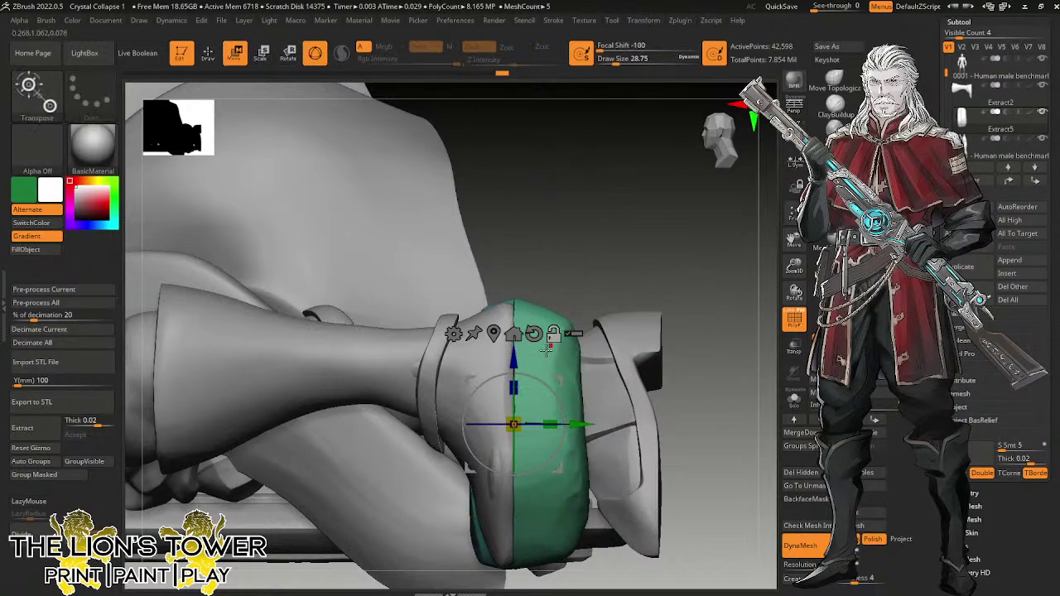
pyautogui.moveTo(513, 369); pyautogui.dragTo(554, 531)
pyautogui.moveTo(655, 264); pyautogui.dragTo(671, 343)
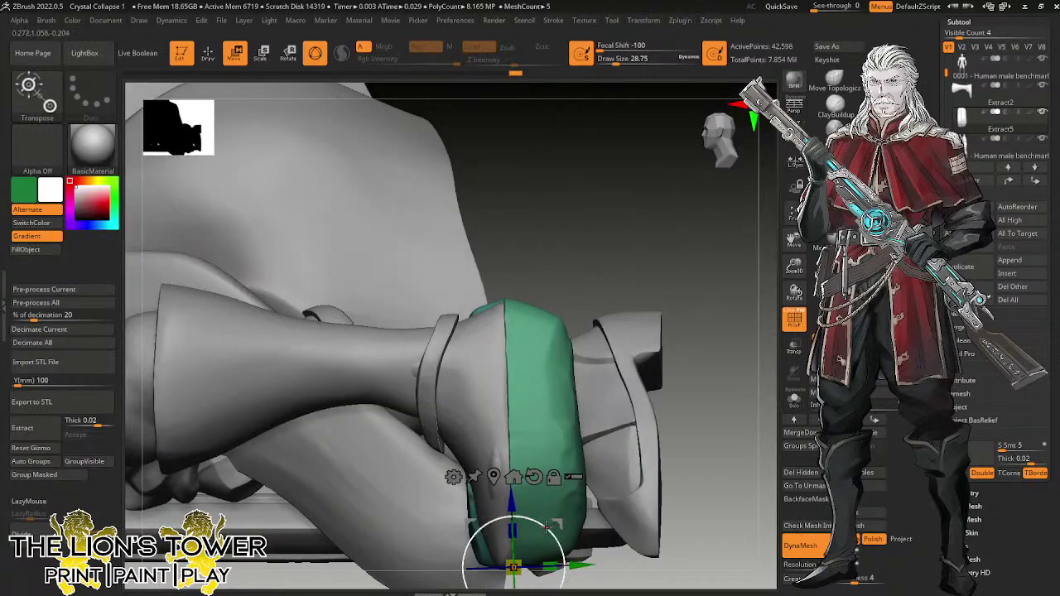
pyautogui.moveTo(547, 527); pyautogui.dragTo(548, 526)
# Fit the soles' upper edges to the shoes using the Move brush at Draw Size about 71, inspecting both feet.
pyautogui.keyDown('alt'); pyautogui.moveTo(716, 331); pyautogui.dragTo(796, 166); pyautogui.keyUp('alt')
pyautogui.press('q')
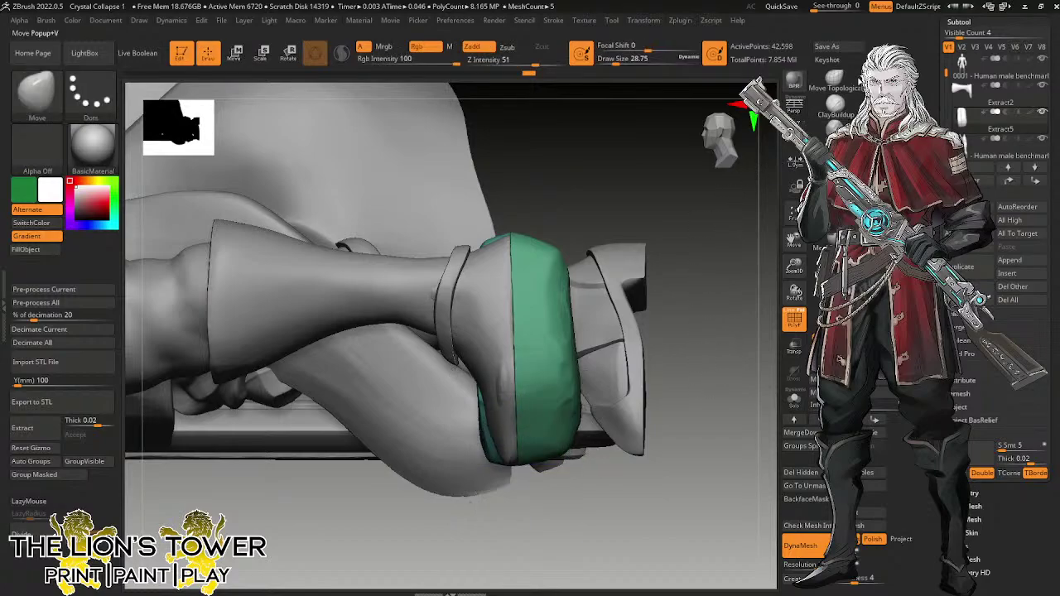
pyautogui.moveTo(502, 315); pyautogui.dragTo(508, 317)
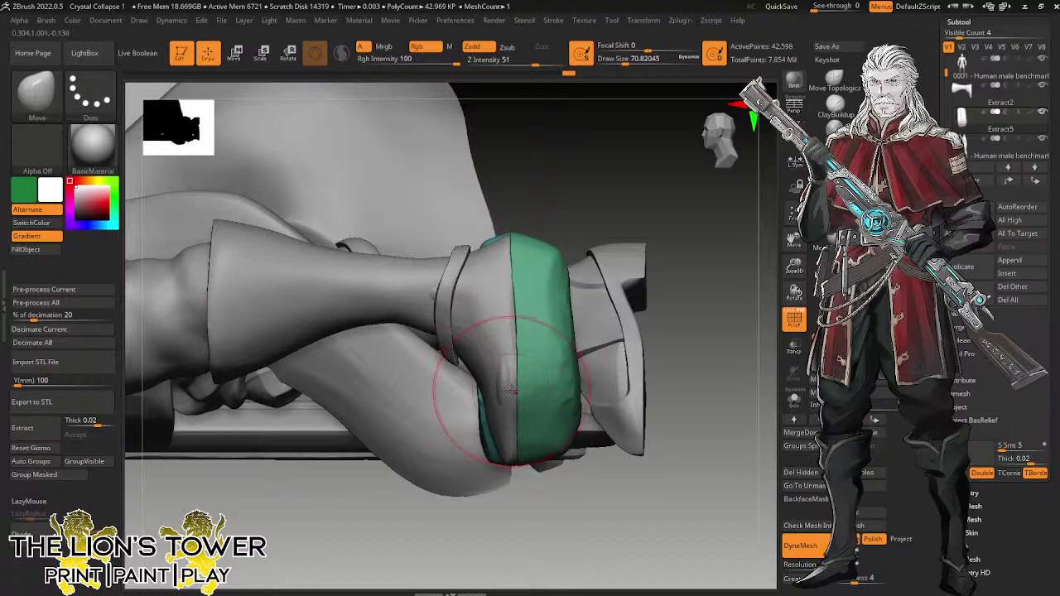
pyautogui.moveTo(512, 345); pyautogui.dragTo(511, 329)
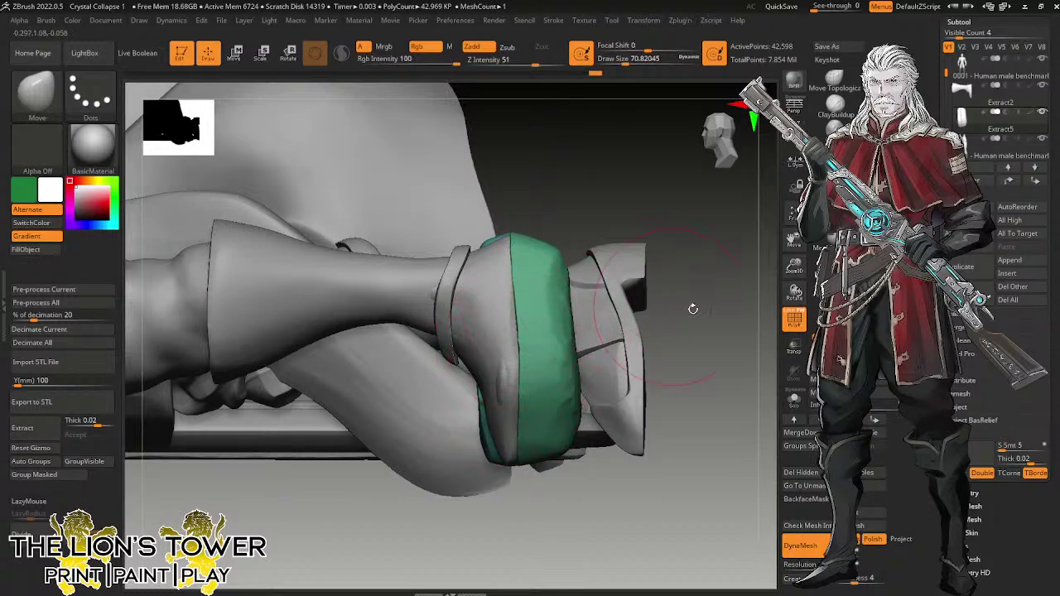
pyautogui.moveTo(694, 308)
pyautogui.mouseDown()
pyautogui.moveTo(704, 268)
pyautogui.moveTo(690, 243)
pyautogui.moveTo(675, 274)
pyautogui.moveTo(678, 265)
pyautogui.mouseUp()
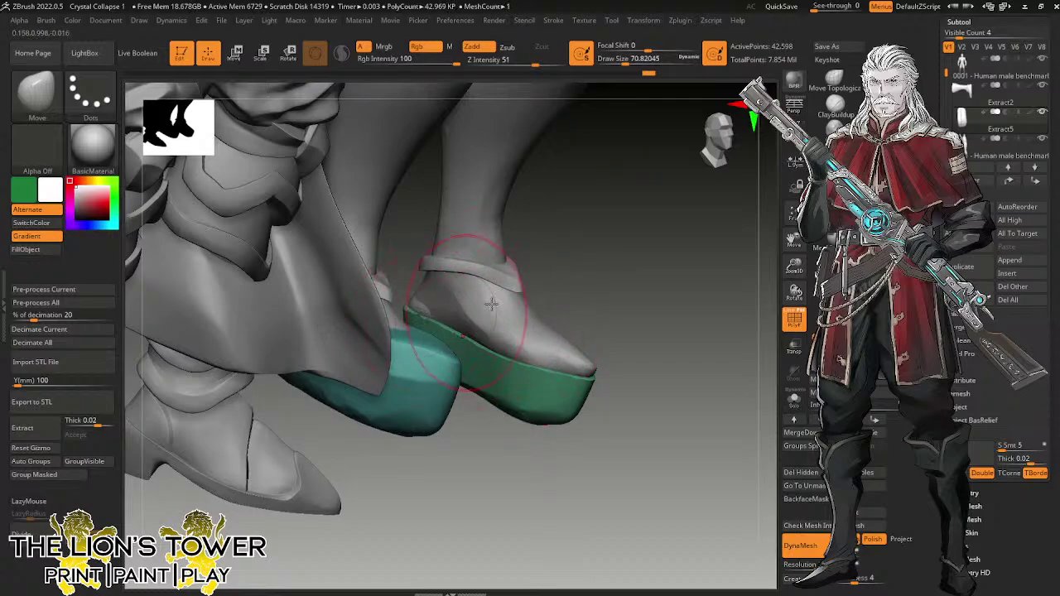
pyautogui.moveTo(594, 270)
pyautogui.mouseDown()
pyautogui.moveTo(611, 290)
pyautogui.moveTo(597, 267)
pyautogui.moveTo(609, 287)
pyautogui.moveTo(522, 405)
pyautogui.mouseUp()
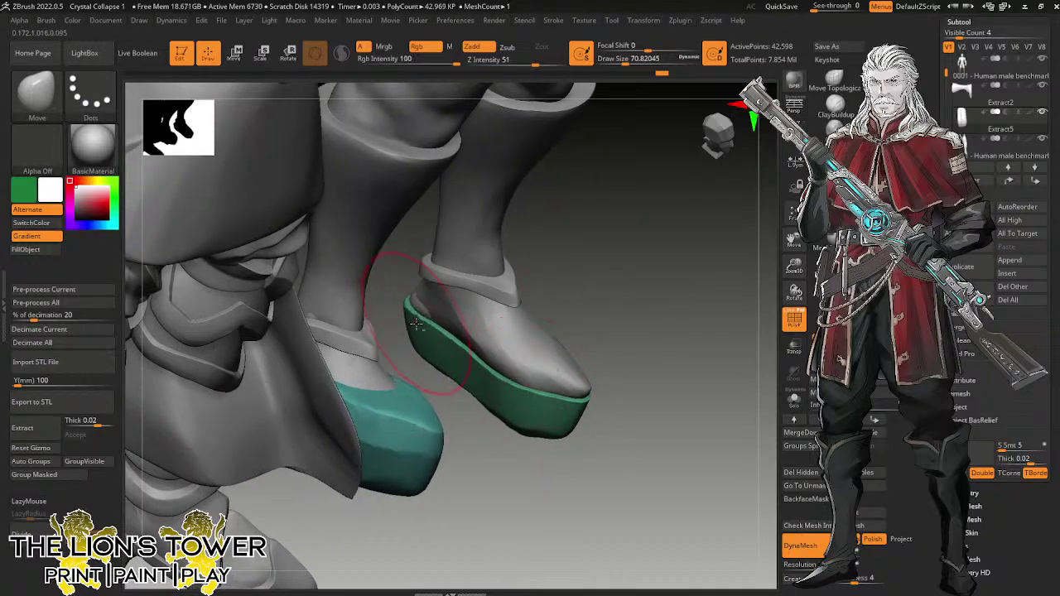
pyautogui.moveTo(622, 296); pyautogui.dragTo(570, 332)
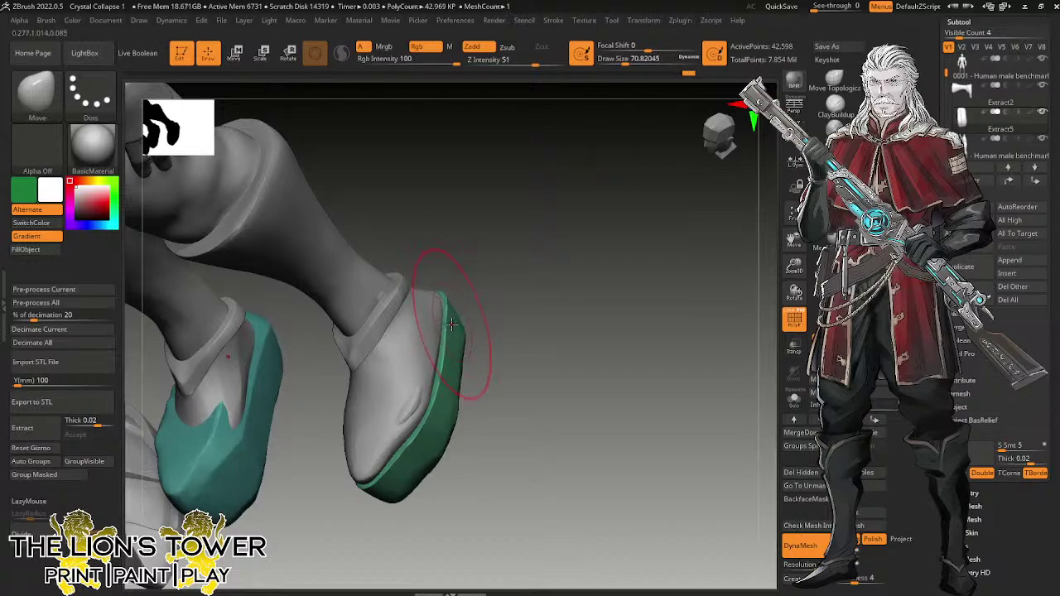
pyautogui.moveTo(576, 347)
pyautogui.mouseDown()
pyautogui.moveTo(651, 286)
pyautogui.moveTo(673, 329)
pyautogui.moveTo(582, 352)
pyautogui.mouseUp()
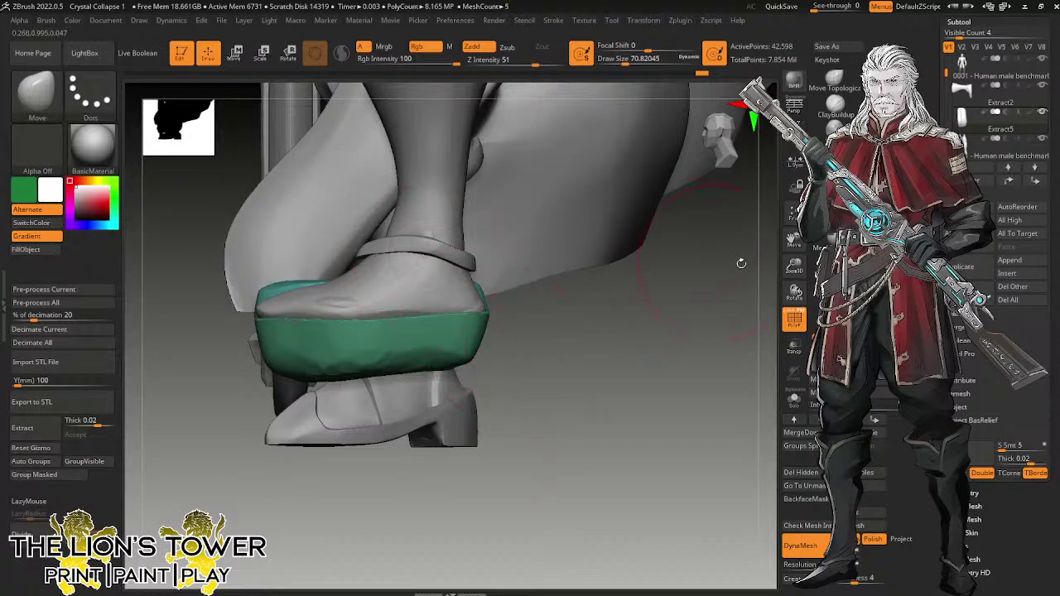
# Slice the thick soles horizontally just below the shoes with SliceCurve and remesh them.
pyautogui.moveTo(793, 240)
pyautogui.mouseDown()
pyautogui.moveTo(832, 224)
pyautogui.moveTo(1026, 220)
pyautogui.mouseUp()
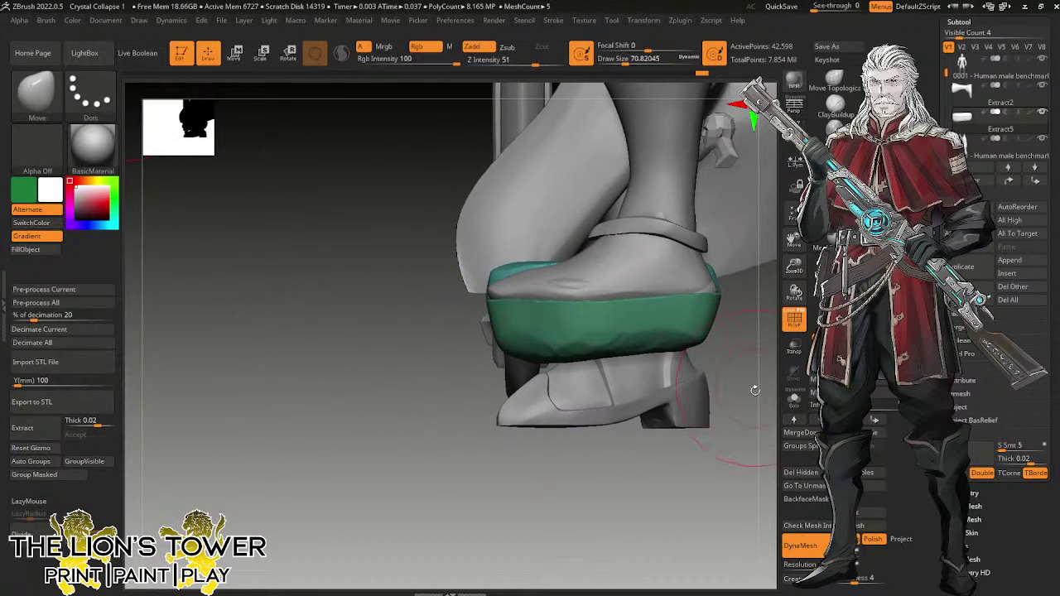
pyautogui.press('shift')
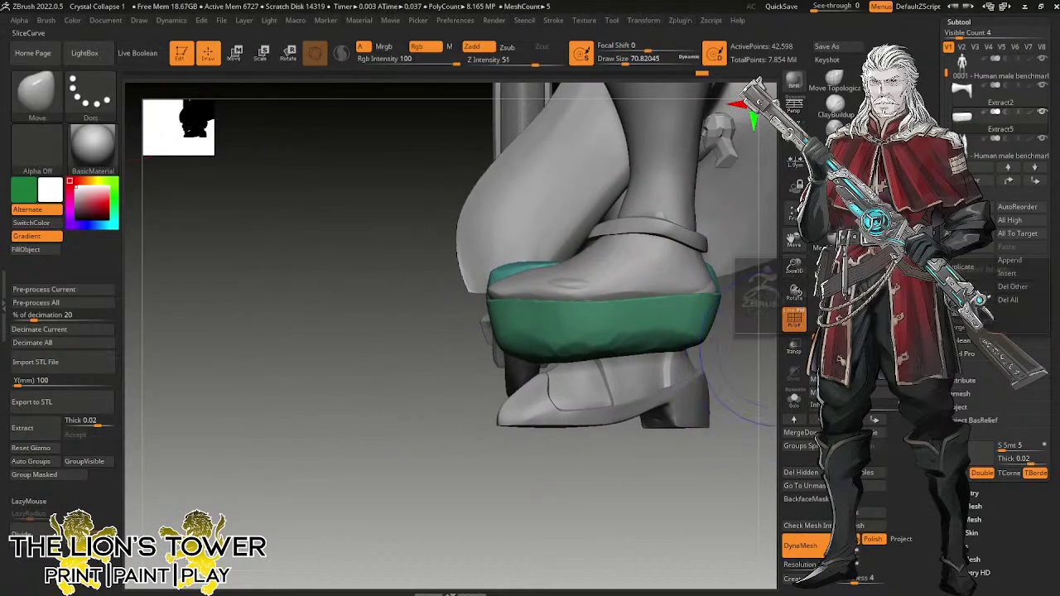
pyautogui.hotkey('ctrl', 'shift')
pyautogui.keyDown('ctrl'); pyautogui.keyDown('shift'); pyautogui.moveTo(743, 307); pyautogui.dragTo(456, 308); pyautogui.keyUp('shift'); pyautogui.keyUp('ctrl')
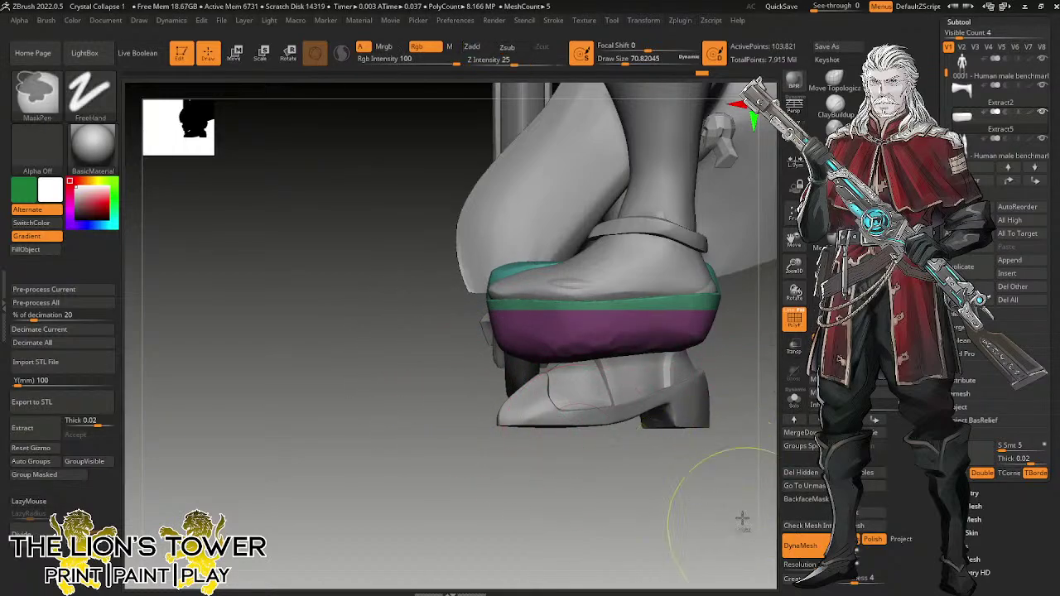
pyautogui.keyDown('ctrl'); pyautogui.keyDown('shift'); pyautogui.click(693, 306); pyautogui.keyUp('shift'); pyautogui.keyUp('ctrl')
pyautogui.keyDown('ctrl'); pyautogui.keyDown('shift'); pyautogui.click(692, 305); pyautogui.keyUp('shift'); pyautogui.keyUp('ctrl')
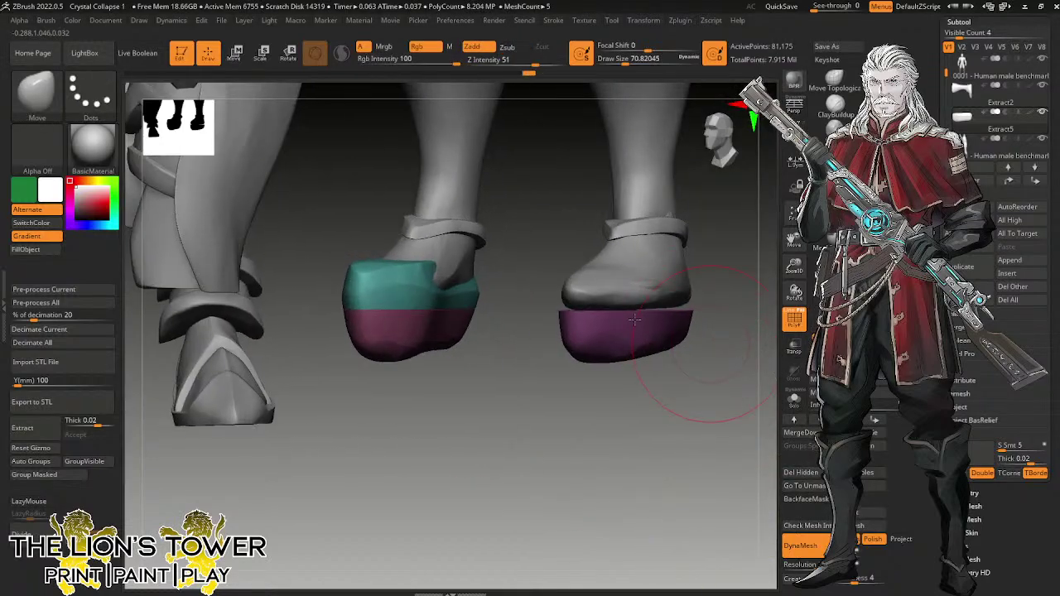
pyautogui.keyDown('ctrl'); pyautogui.keyDown('alt'); pyautogui.keyDown('shift'); pyautogui.click(426, 298); pyautogui.keyUp('shift'); pyautogui.keyUp('alt'); pyautogui.keyUp('ctrl')
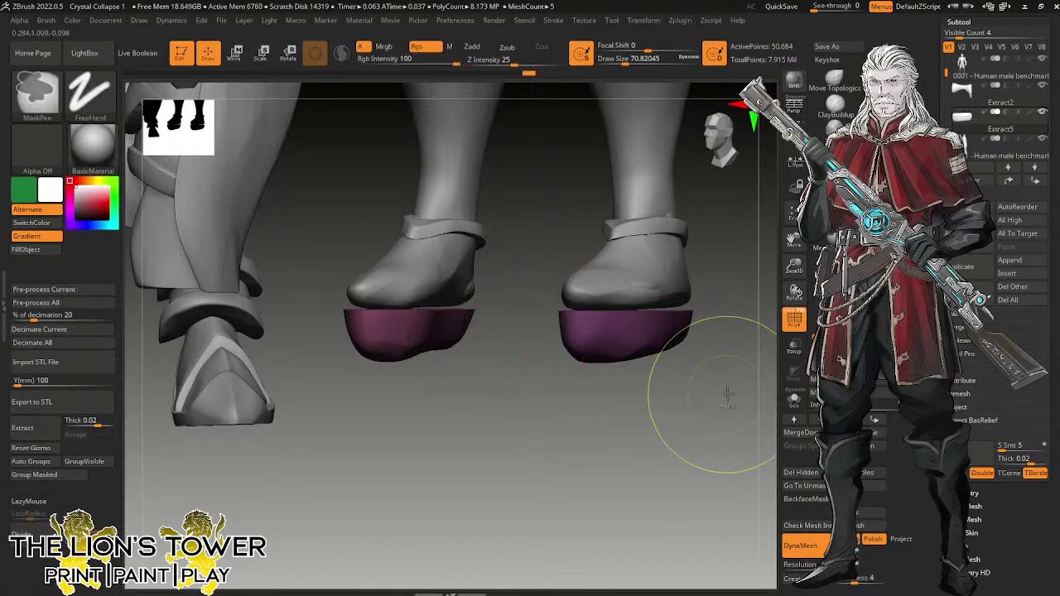
pyautogui.hotkey('ctrl', 'z')
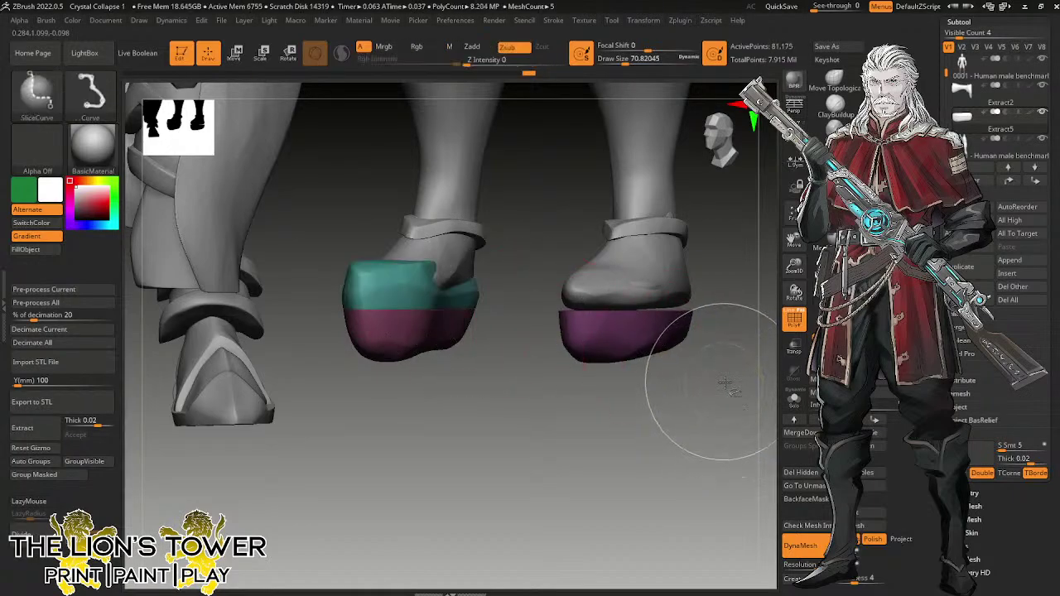
pyautogui.keyDown('ctrl'); pyautogui.keyDown('shift'); pyautogui.click(727, 383); pyautogui.keyUp('shift'); pyautogui.keyUp('ctrl')
# Isolate the thin upper slice under one shoe and delete all hidden parts of the soles.
pyautogui.keyDown('ctrl'); pyautogui.keyDown('shift'); pyautogui.click(689, 304); pyautogui.keyUp('shift'); pyautogui.keyUp('ctrl')
pyautogui.keyDown('ctrl'); pyautogui.keyDown('shift'); pyautogui.click(689, 305); pyautogui.keyUp('shift'); pyautogui.keyUp('ctrl')
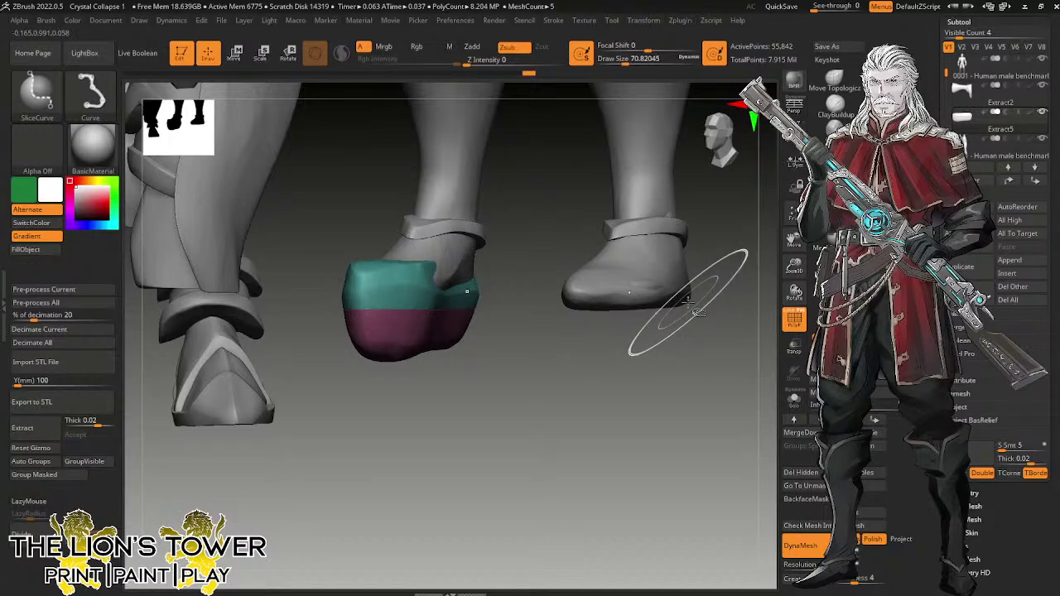
pyautogui.keyDown('ctrl'); pyautogui.keyDown('shift'); pyautogui.click(692, 305); pyautogui.keyUp('shift'); pyautogui.keyUp('ctrl')
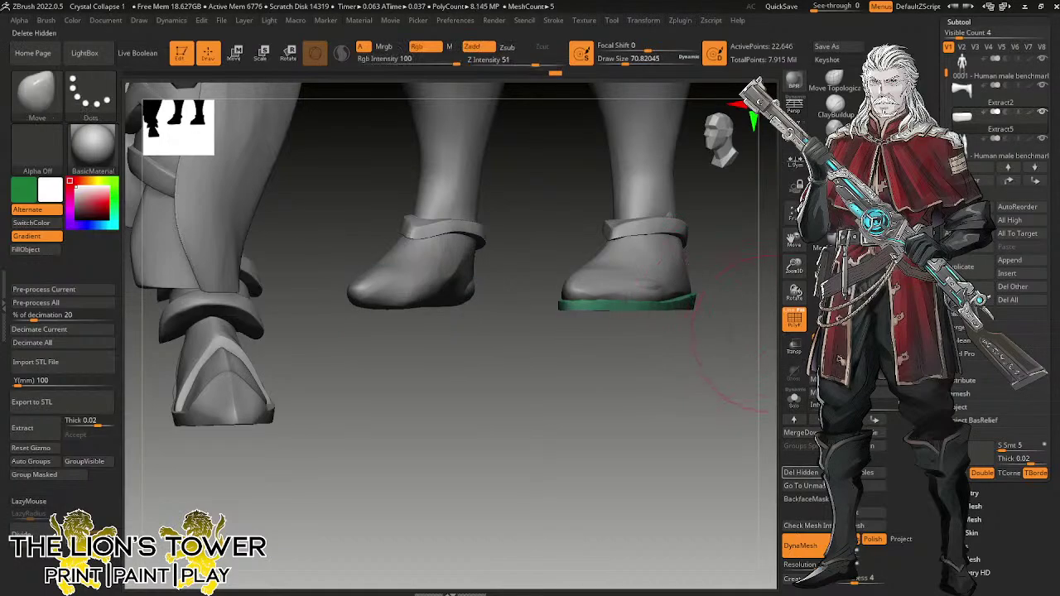
pyautogui.moveTo(756, 468); pyautogui.dragTo(650, 408)
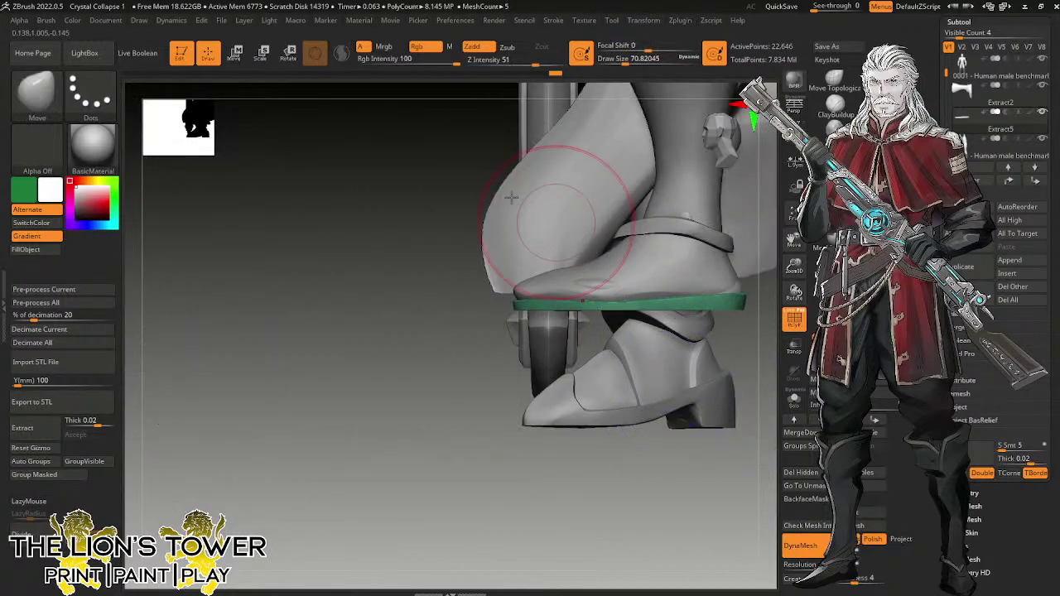
# Scale the remaining thin sole slightly larger along Y with the gizmo placed at its toe tip.
pyautogui.click(262, 54)
pyautogui.click(555, 212)
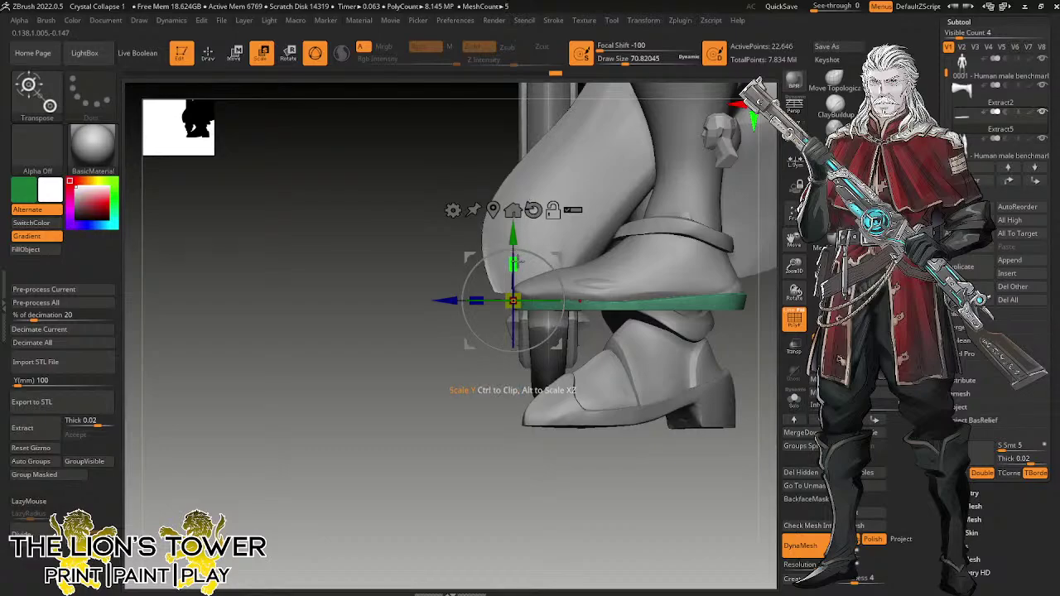
pyautogui.moveTo(514, 264)
pyautogui.mouseDown()
pyautogui.moveTo(517, 224)
pyautogui.moveTo(513, 254)
pyautogui.mouseUp()
pyautogui.moveTo(794, 266); pyautogui.dragTo(739, 282)
pyautogui.moveTo(745, 352); pyautogui.dragTo(693, 460)
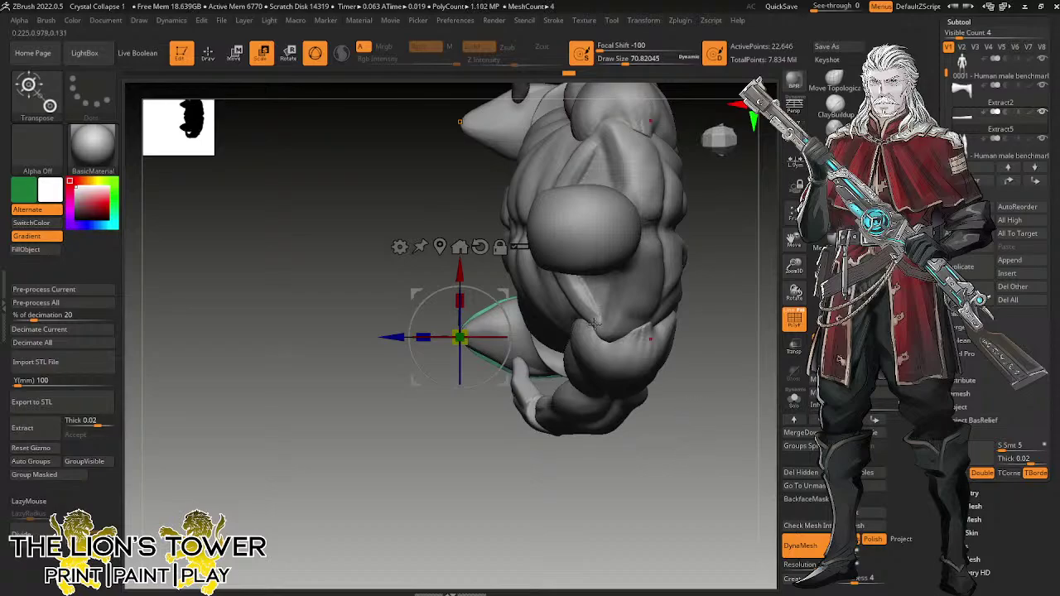
# Fit the thin sole's outline to the shoe using the Move brush at Draw Size about 71.
pyautogui.moveTo(684, 319); pyautogui.dragTo(640, 190)
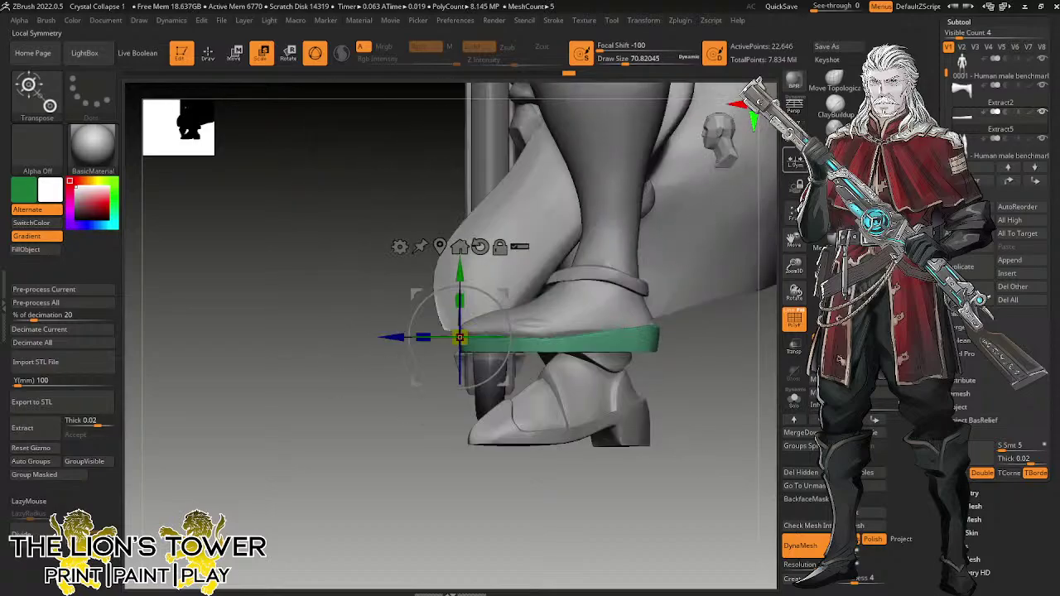
pyautogui.moveTo(734, 377); pyautogui.dragTo(714, 249)
pyautogui.press('q')
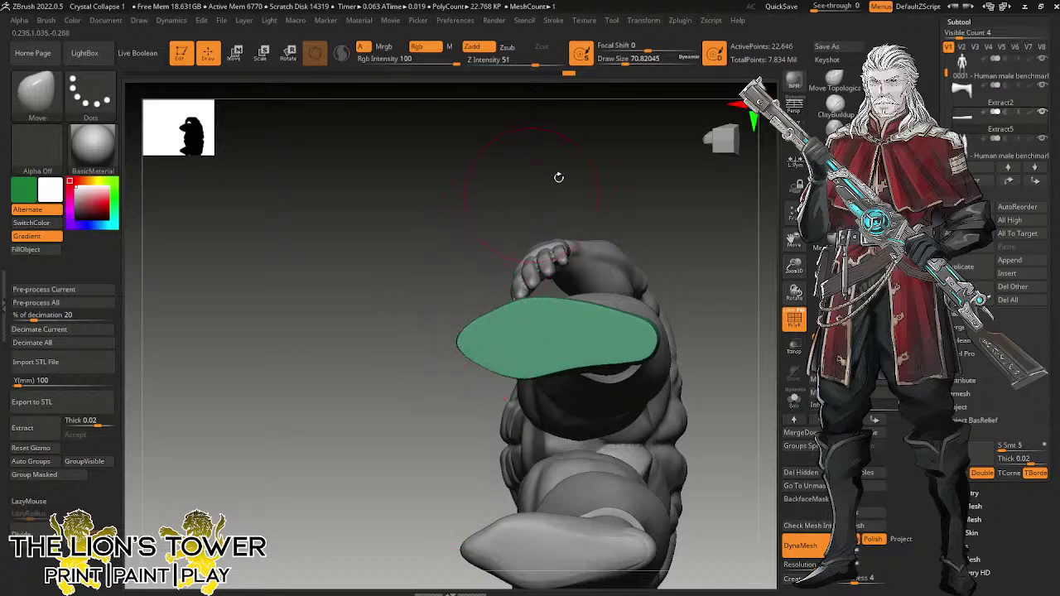
pyautogui.moveTo(558, 177)
pyautogui.mouseDown()
pyautogui.moveTo(599, 227)
pyautogui.moveTo(555, 265)
pyautogui.moveTo(607, 229)
pyautogui.moveTo(590, 185)
pyautogui.moveTo(558, 177)
pyautogui.moveTo(558, 163)
pyautogui.moveTo(614, 298)
pyautogui.moveTo(608, 278)
pyautogui.mouseUp()
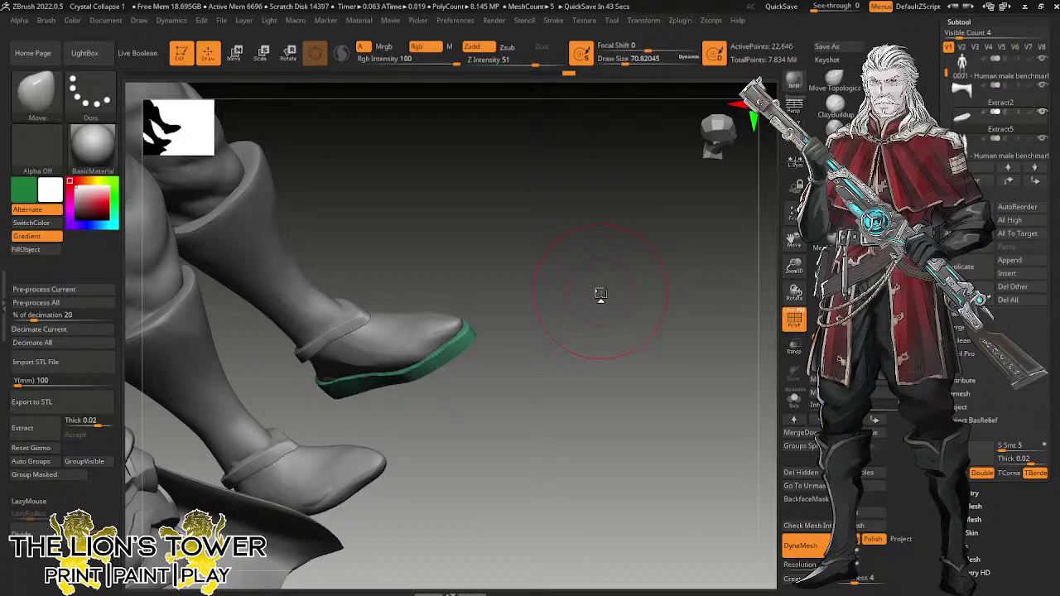
# Mirror and weld the finished sole across the body so both shoes have one.
pyautogui.moveTo(794, 265); pyautogui.dragTo(925, 248)
pyautogui.keyDown('shift'); pyautogui.moveTo(729, 334); pyautogui.dragTo(725, 334); pyautogui.keyUp('shift')
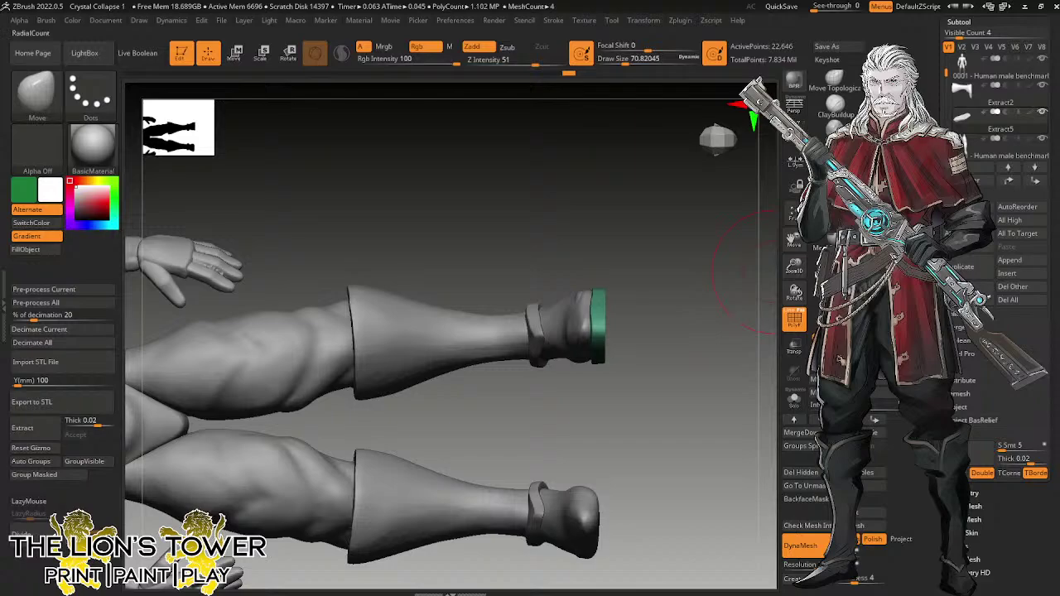
pyautogui.click(815, 380)
pyautogui.moveTo(794, 241); pyautogui.dragTo(822, 133)
pyautogui.moveTo(750, 319); pyautogui.dragTo(748, 298)
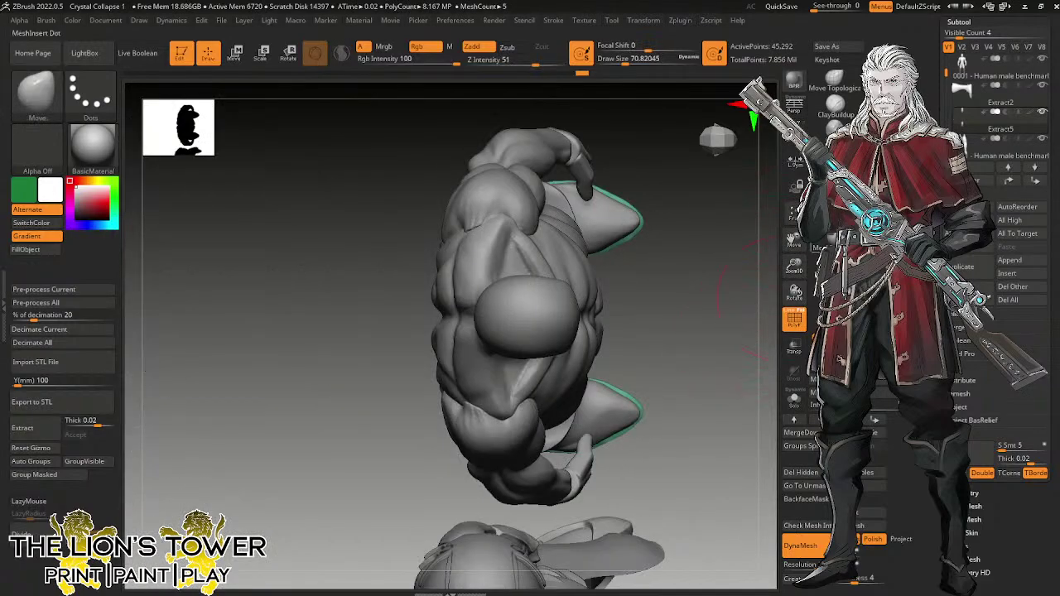
# Merge the Extract2 boots subtool down with the soles subtool.
pyautogui.click(964, 99)
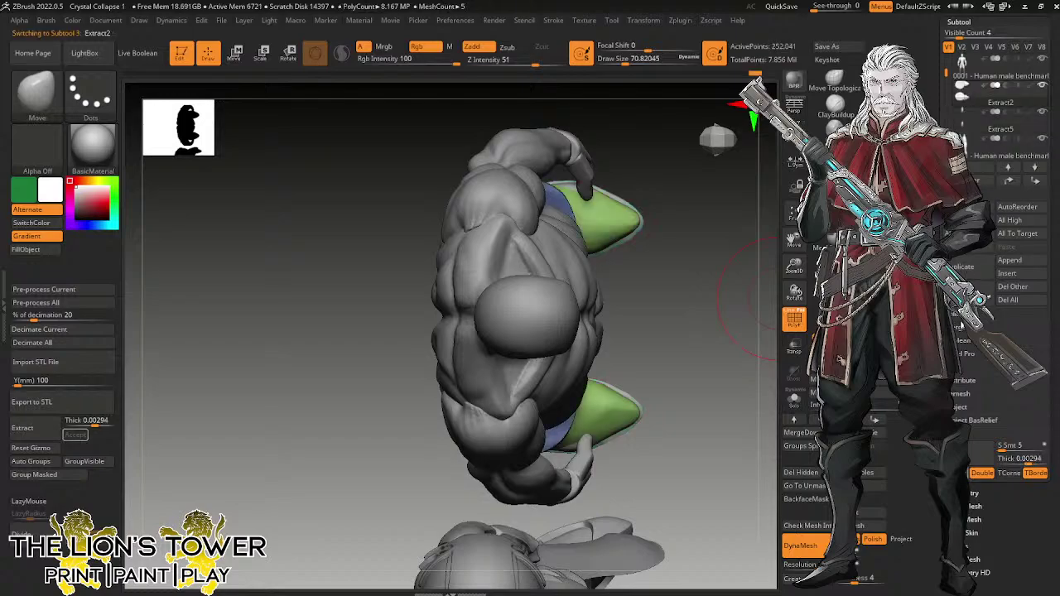
pyautogui.click(961, 329)
pyautogui.click(963, 341)
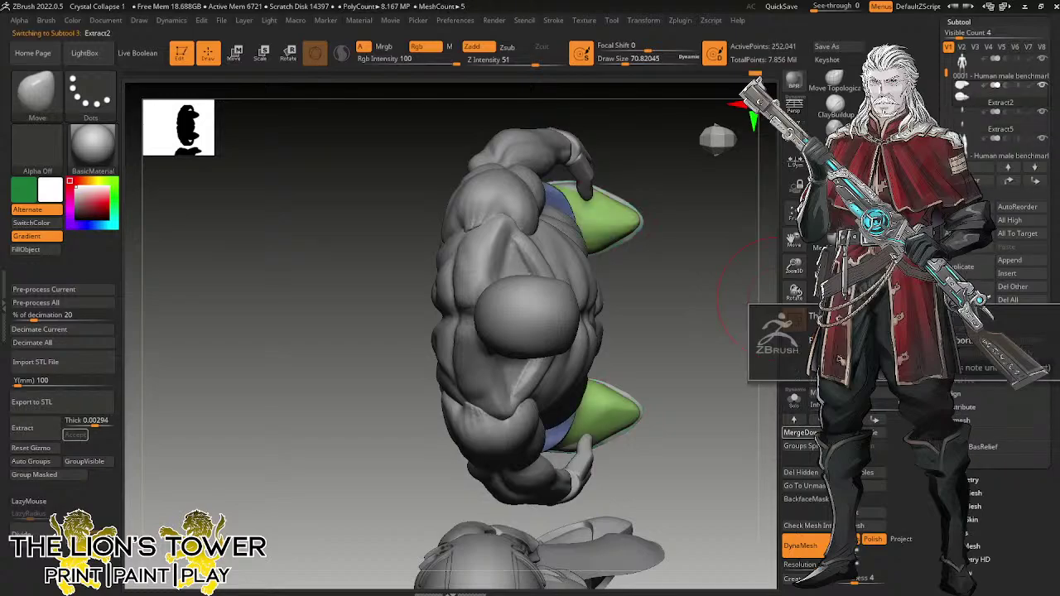
pyautogui.click(882, 369)
# Mask the shoes and soles by isolating polygroups, leaving only the green boot shafts unmasked.
pyautogui.moveTo(733, 438); pyautogui.dragTo(719, 343)
pyautogui.keyDown('alt'); pyautogui.moveTo(798, 251); pyautogui.dragTo(646, 338); pyautogui.keyUp('alt')
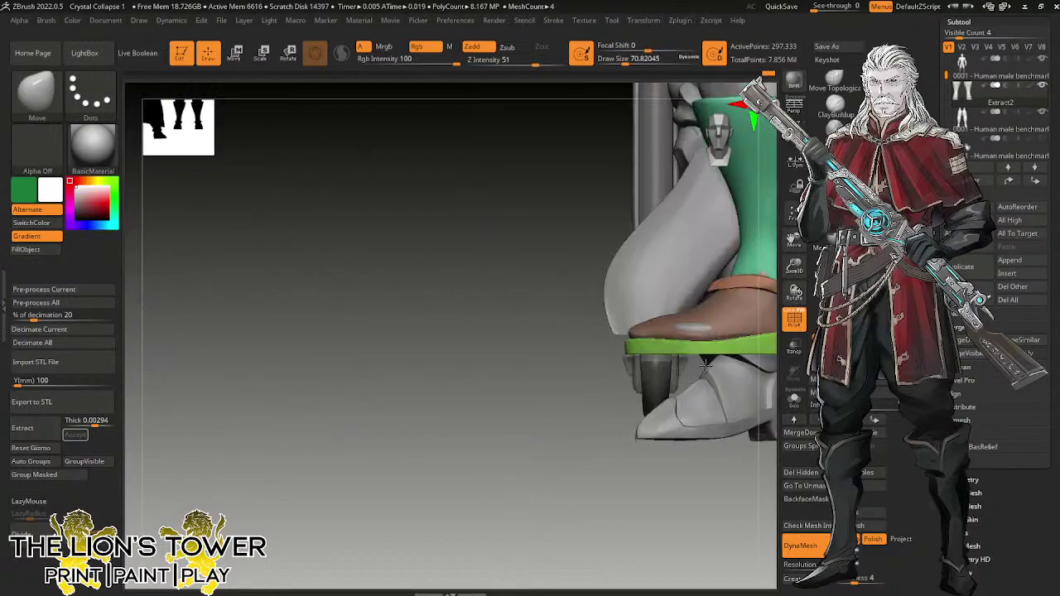
pyautogui.keyDown('alt'); pyautogui.moveTo(781, 263); pyautogui.dragTo(601, 419); pyautogui.keyUp('alt')
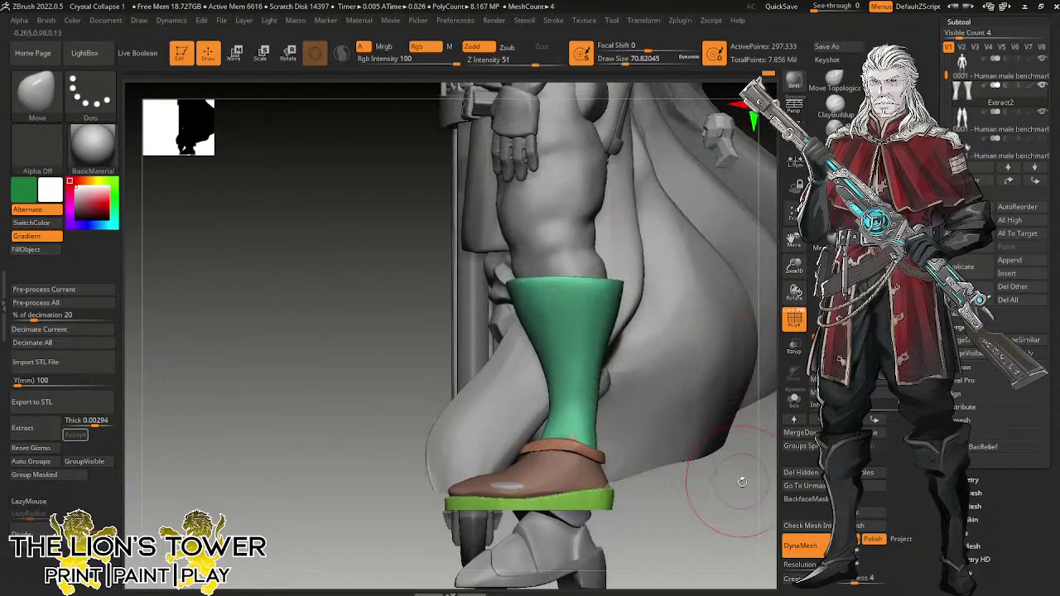
pyautogui.moveTo(739, 481); pyautogui.dragTo(722, 464)
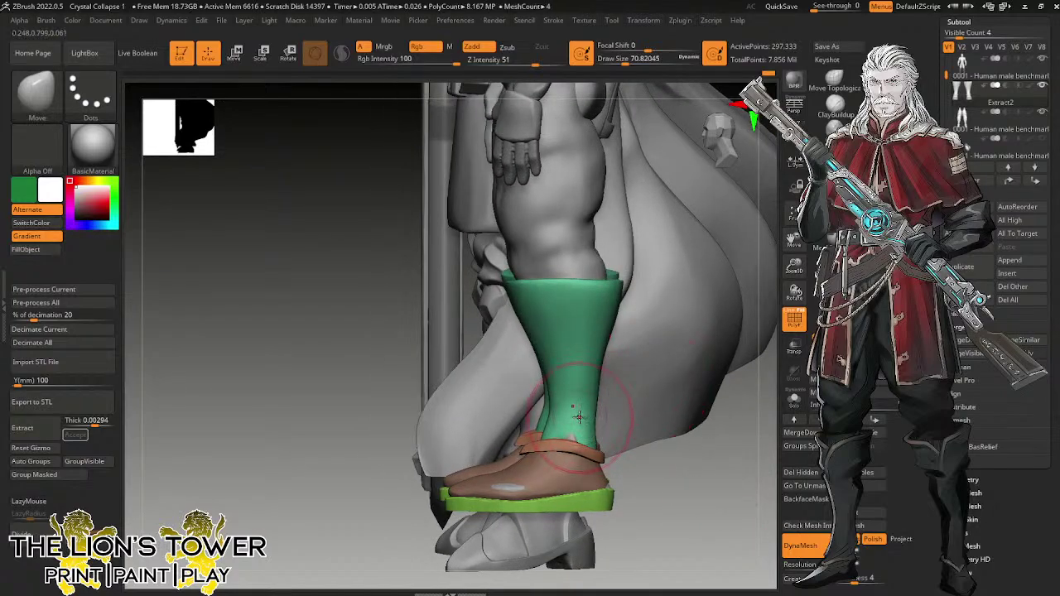
pyautogui.keyDown('ctrl'); pyautogui.keyDown('shift'); pyautogui.click(578, 413); pyautogui.keyUp('shift'); pyautogui.keyUp('ctrl')
pyautogui.keyDown('ctrl'); pyautogui.keyDown('shift'); pyautogui.click(634, 455); pyautogui.keyUp('shift'); pyautogui.keyUp('ctrl')
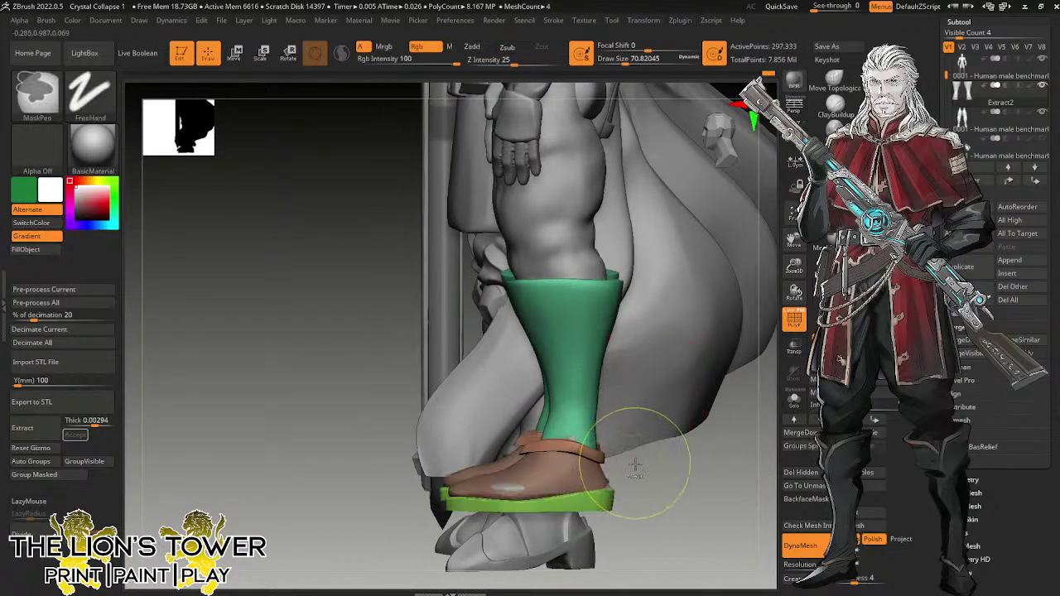
pyautogui.keyDown('ctrl'); pyautogui.keyDown('shift'); pyautogui.click(586, 405); pyautogui.keyUp('shift'); pyautogui.keyUp('ctrl')
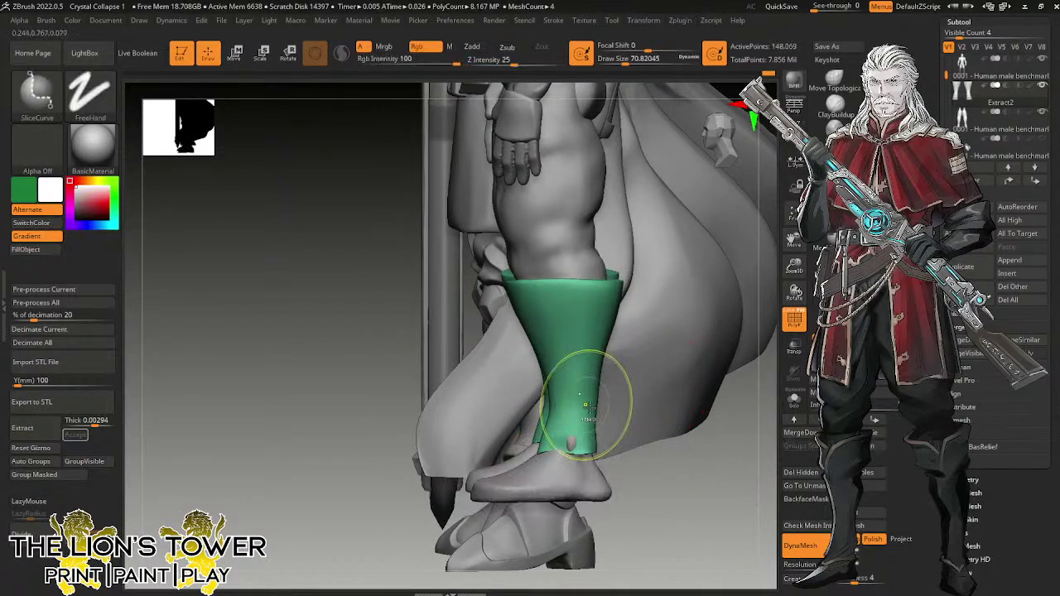
pyautogui.keyDown('ctrl'); pyautogui.keyDown('shift'); pyautogui.click(739, 447); pyautogui.keyUp('shift'); pyautogui.keyUp('ctrl')
pyautogui.keyDown('ctrl'); pyautogui.click(739, 447); pyautogui.keyUp('ctrl')
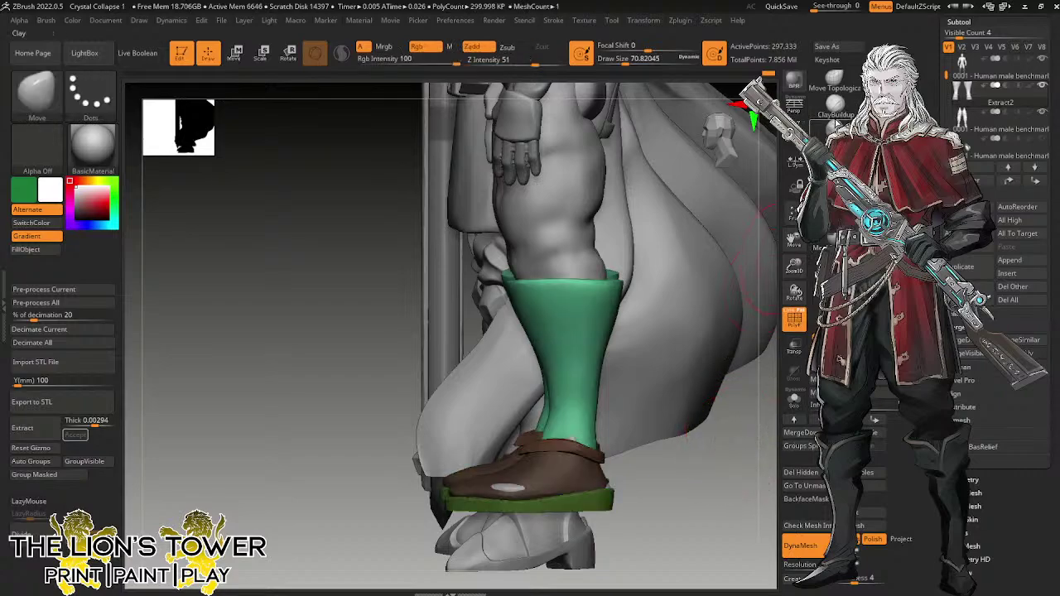
# Sculpt the first wrinkles into the lower boot shafts with Orb_Cracks at Z Intensity 12 and Draw Size about 62.
pyautogui.click(835, 130)
pyautogui.click(835, 157)
pyautogui.moveTo(559, 543)
pyautogui.keyDown('ctrl'); pyautogui.mouseDown(button='right')
pyautogui.moveTo(559, 516)
pyautogui.moveTo(632, 420)
pyautogui.mouseUp(button='right'); pyautogui.keyUp('ctrl')
pyautogui.moveTo(795, 266); pyautogui.dragTo(764, 233)
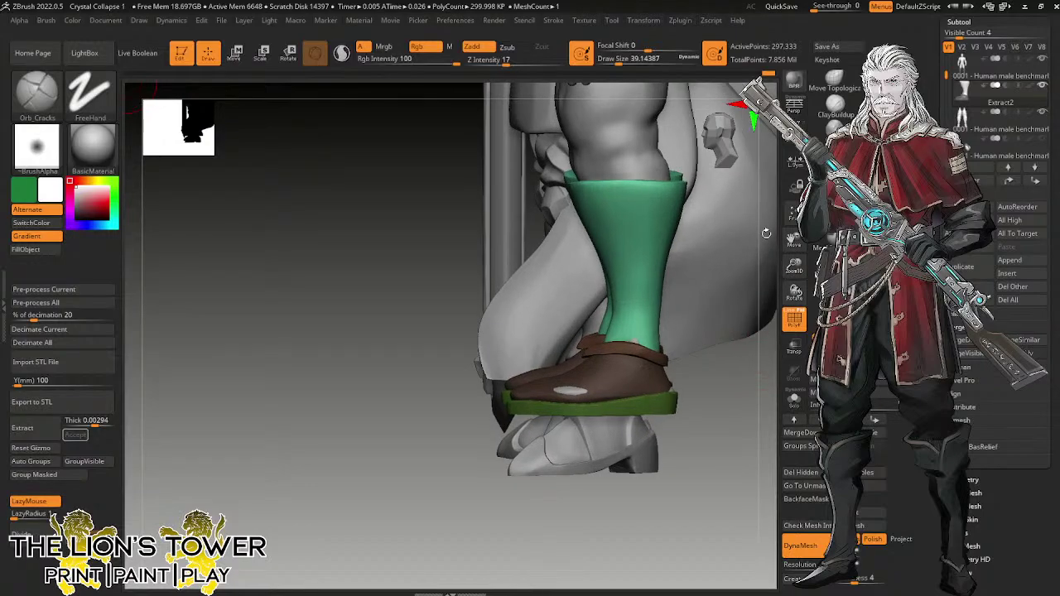
pyautogui.click(502, 63)
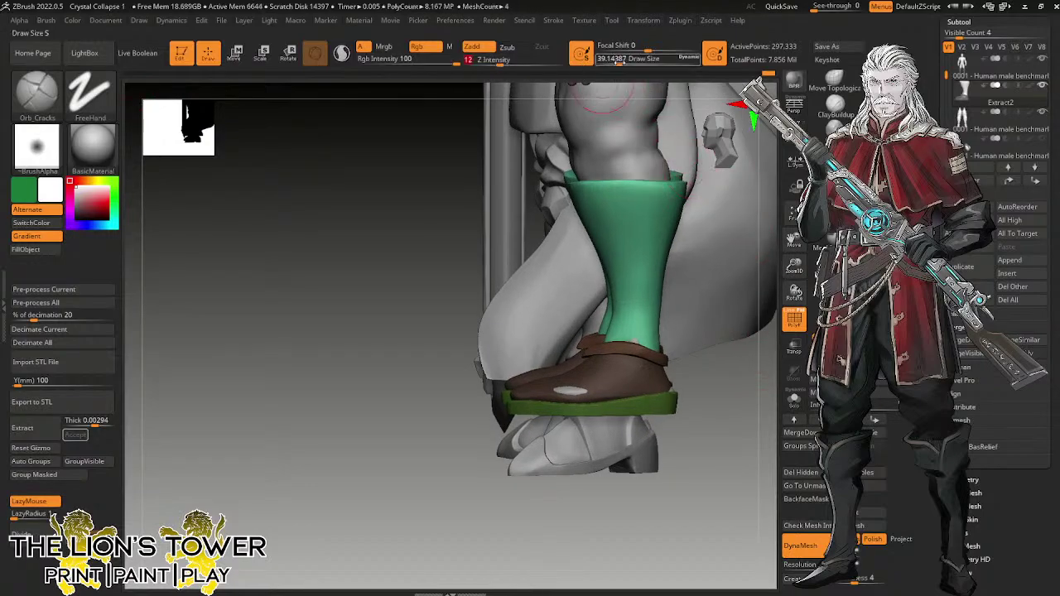
pyautogui.moveTo(619, 63); pyautogui.dragTo(625, 64)
pyautogui.moveTo(640, 168); pyautogui.dragTo(623, 116, button='right')
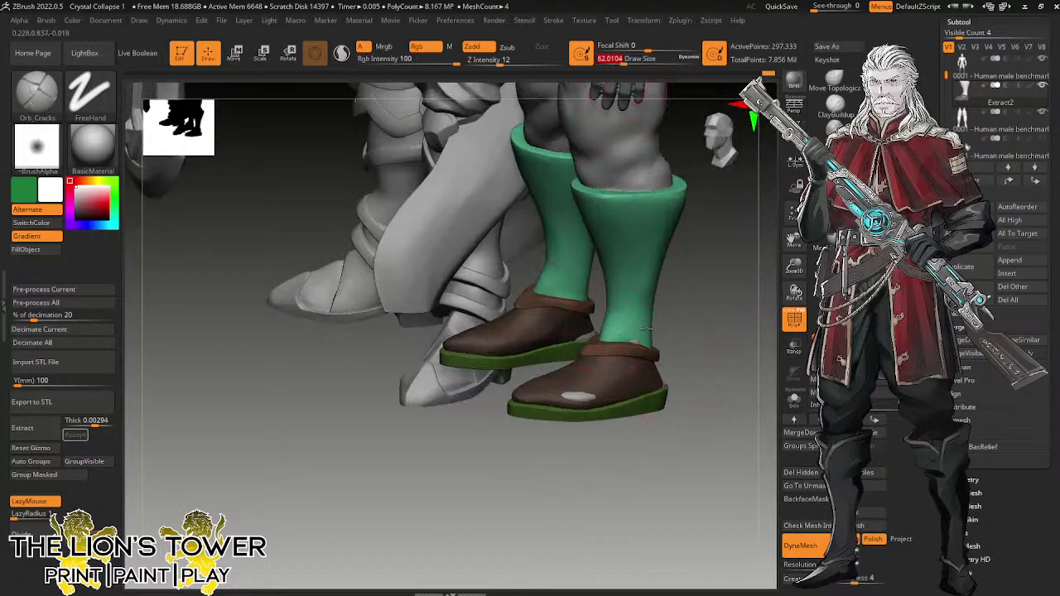
pyautogui.moveTo(704, 325); pyautogui.dragTo(611, 333, button='right')
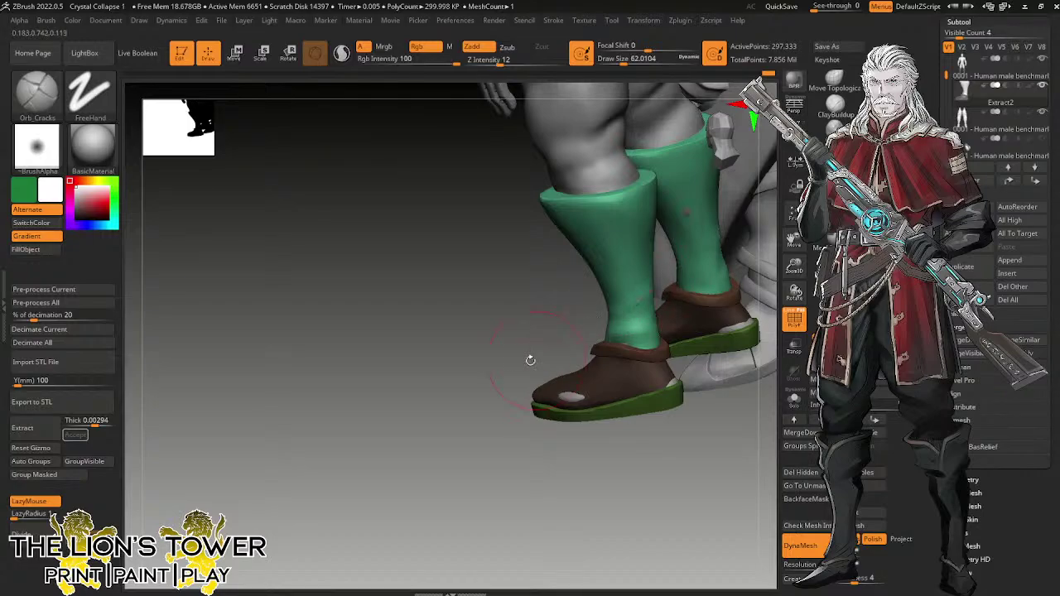
pyautogui.moveTo(530, 360); pyautogui.dragTo(654, 305, button='right')
pyautogui.moveTo(571, 315); pyautogui.dragTo(607, 300, button='right')
pyautogui.moveTo(679, 327)
pyautogui.mouseDown(button='right')
pyautogui.moveTo(605, 295)
pyautogui.moveTo(675, 383)
pyautogui.moveTo(708, 351)
pyautogui.moveTo(694, 320)
pyautogui.mouseUp(button='right')
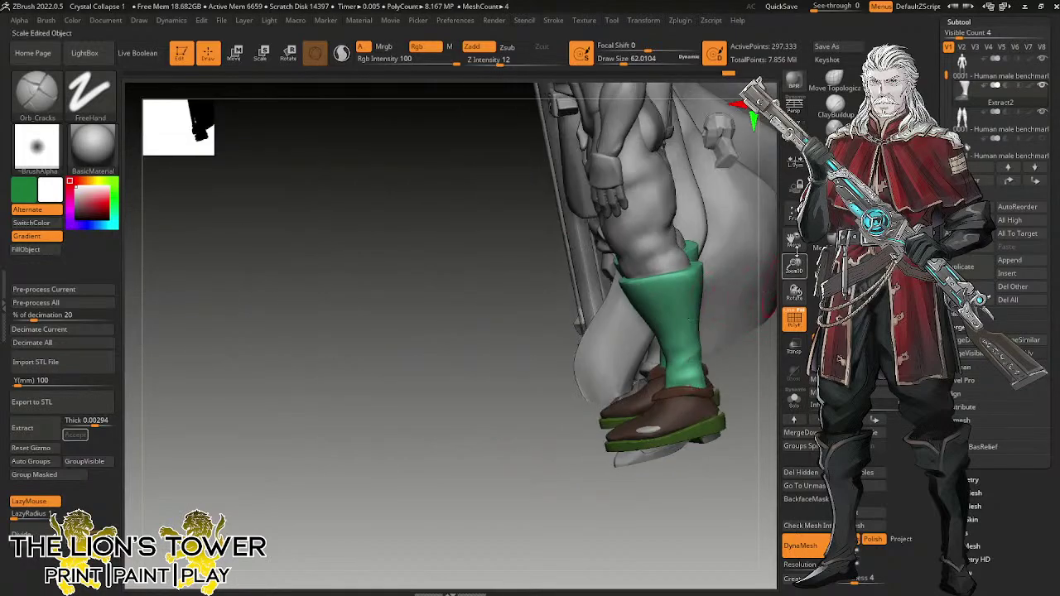
# Carve cloth folds around the middle of the boot shafts with the Orb_Cracks brush, working around their sides.
pyautogui.moveTo(794, 242); pyautogui.dragTo(764, 229)
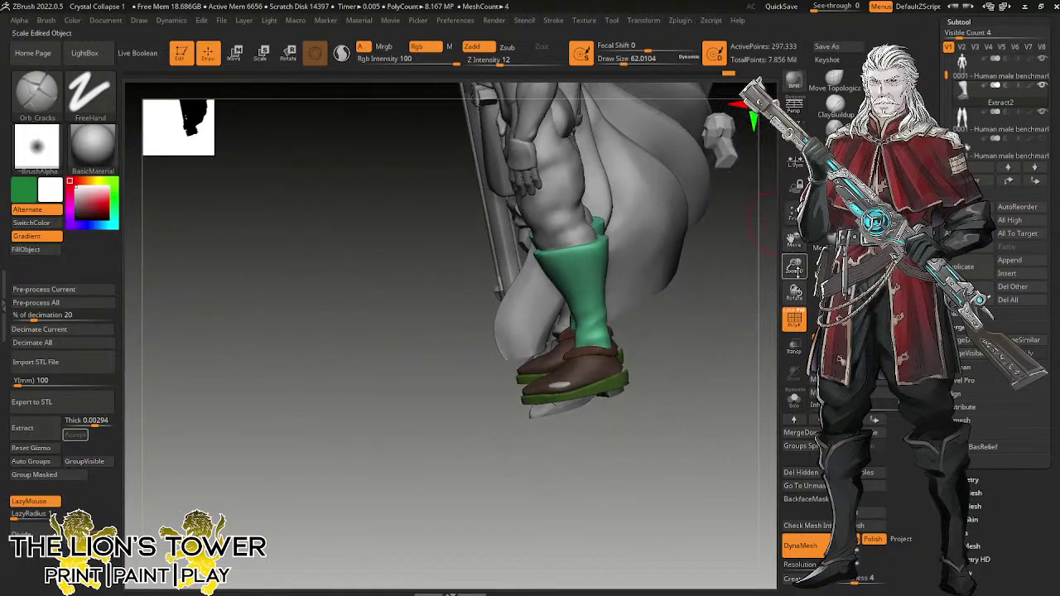
pyautogui.moveTo(797, 273); pyautogui.dragTo(792, 305)
pyautogui.moveTo(750, 347); pyautogui.dragTo(655, 313)
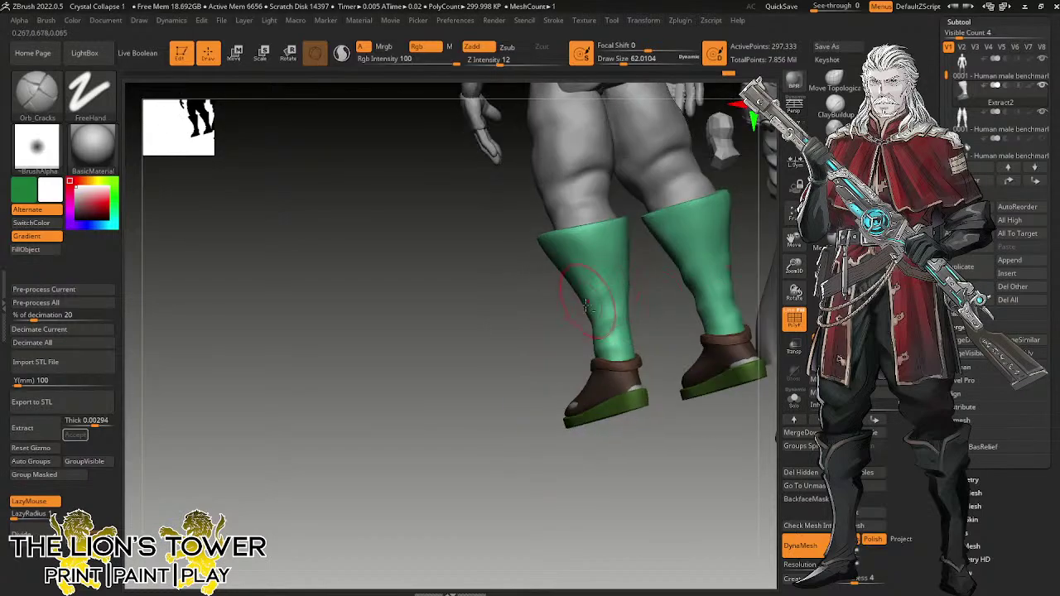
pyautogui.moveTo(794, 241); pyautogui.dragTo(856, 219)
pyautogui.moveTo(653, 285); pyautogui.dragTo(653, 250, button='right')
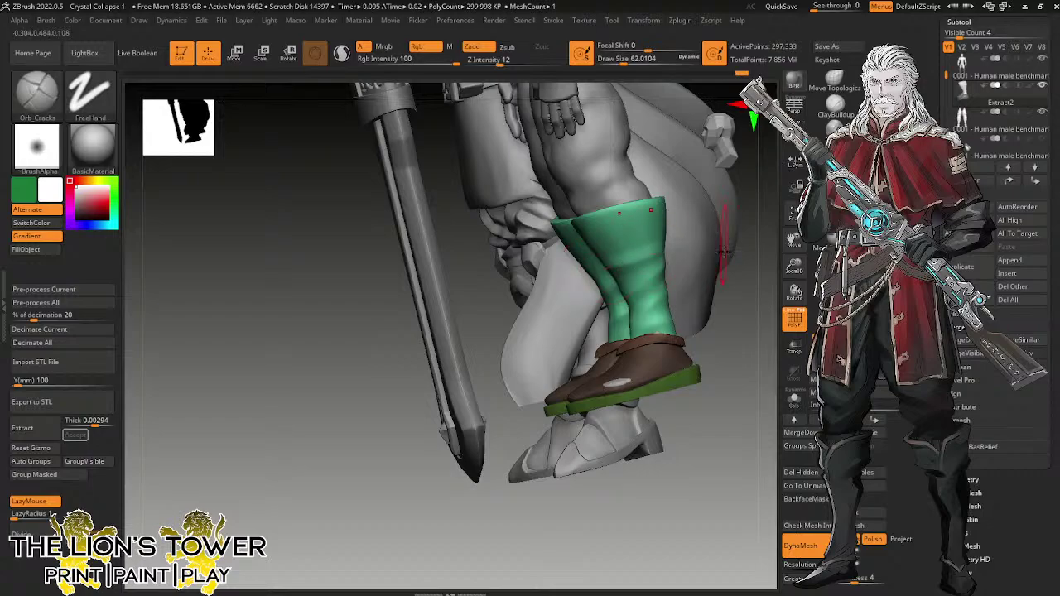
pyautogui.moveTo(723, 251); pyautogui.dragTo(642, 252, button='right')
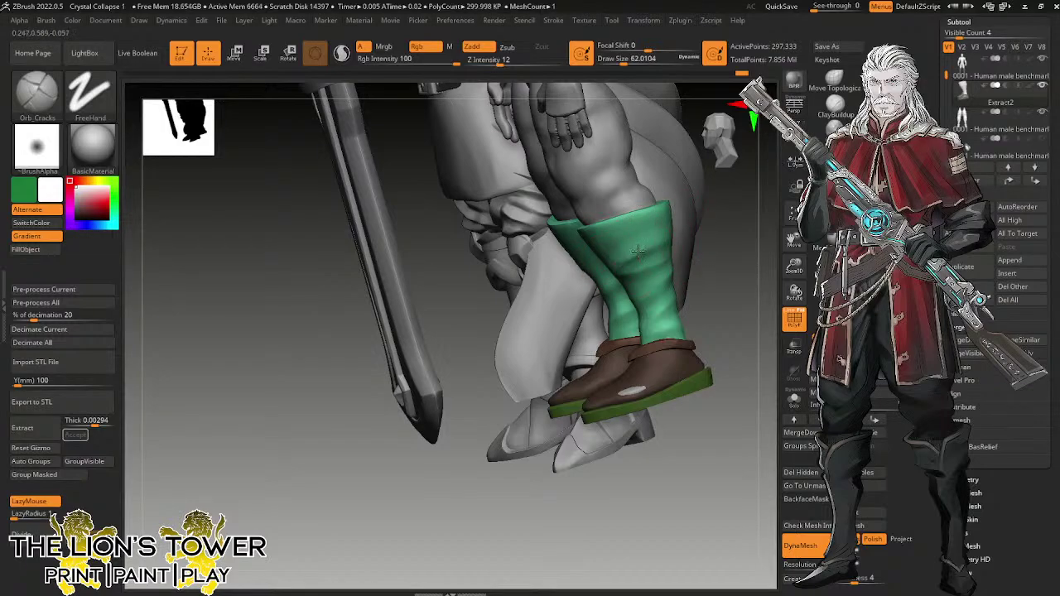
pyautogui.moveTo(736, 260); pyautogui.dragTo(636, 253)
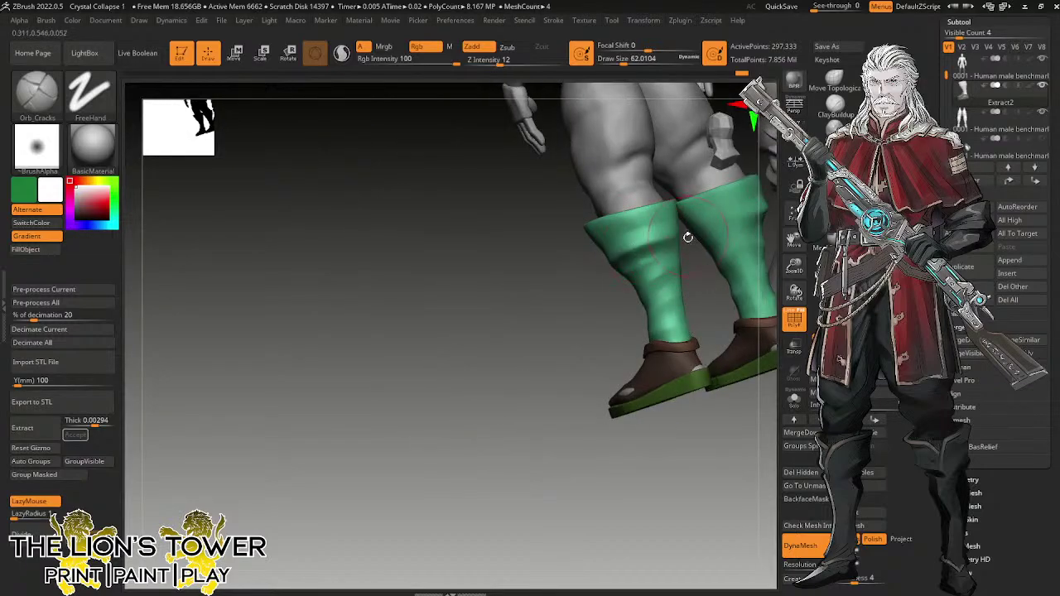
# Extend the Orb_Cracks folds around the front and back of the boot shafts, up to below their flared tops, and check both legs.
pyautogui.moveTo(618, 265); pyautogui.dragTo(663, 248, button='right')
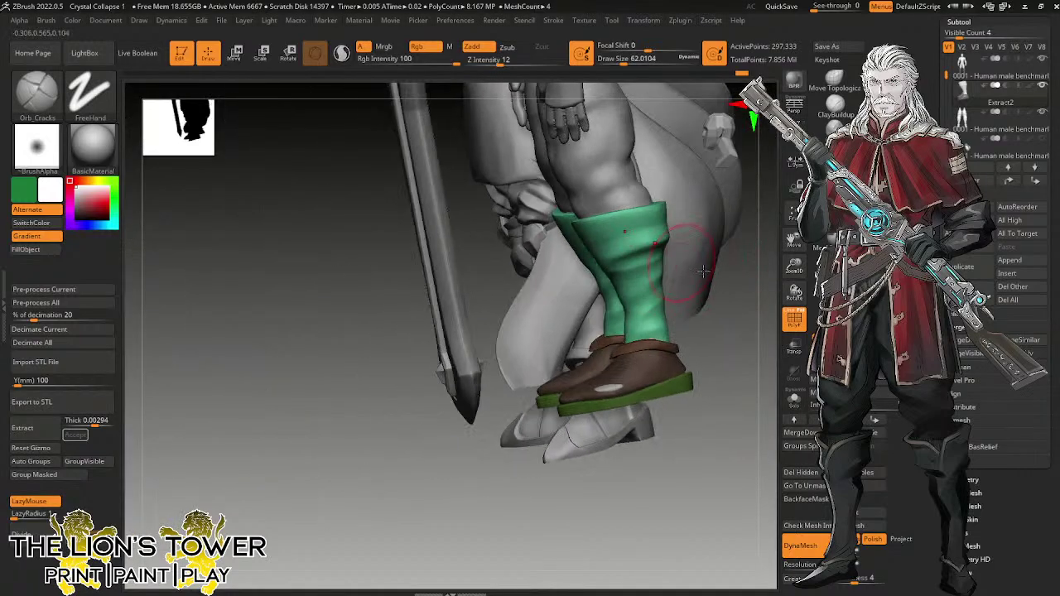
pyautogui.moveTo(752, 339); pyautogui.dragTo(675, 246, button='right')
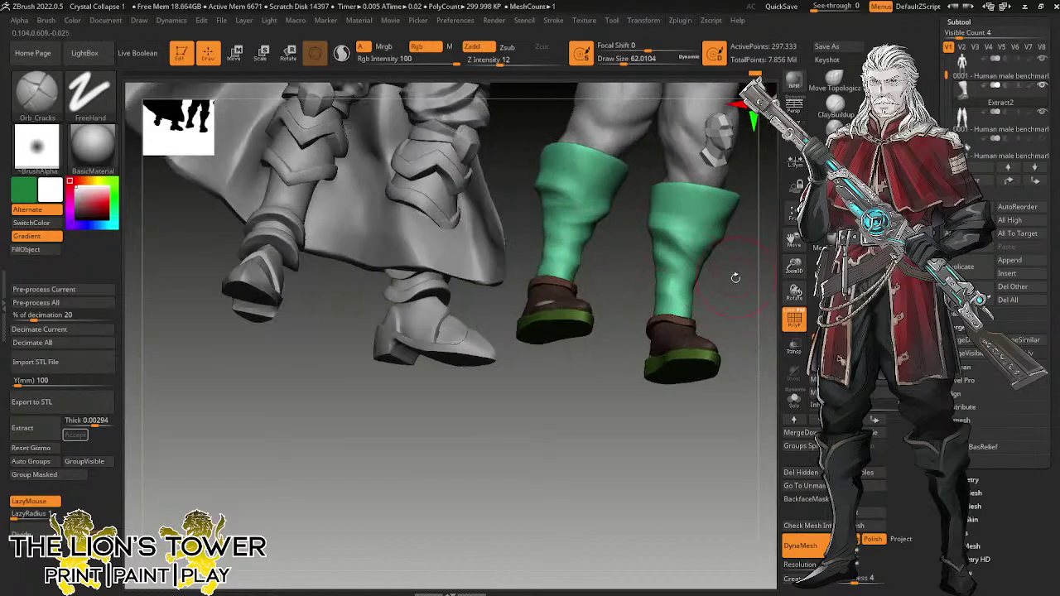
pyautogui.moveTo(735, 278); pyautogui.dragTo(795, 275, button='right')
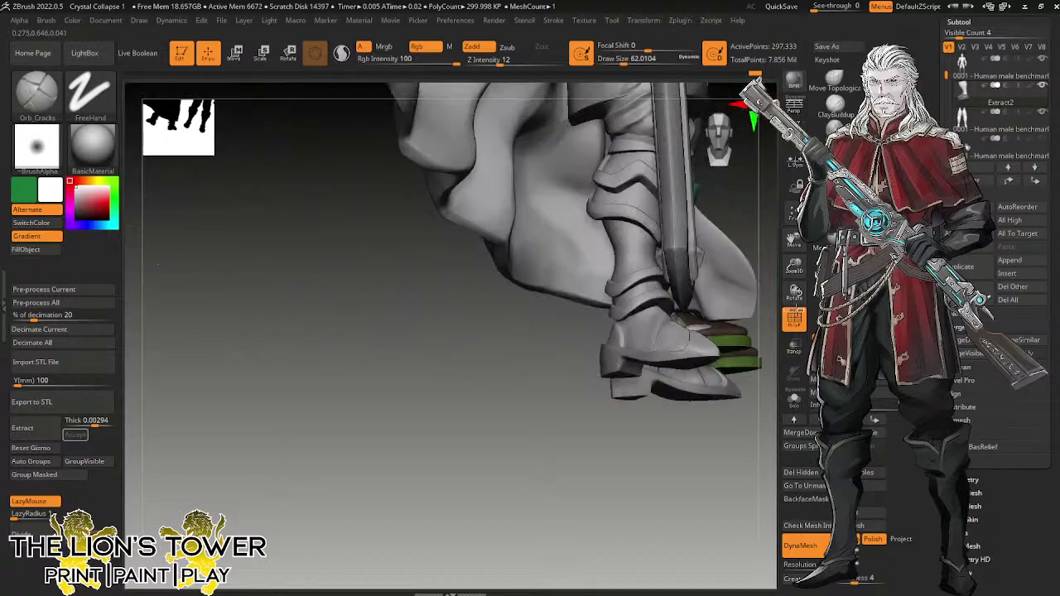
pyautogui.moveTo(704, 249); pyautogui.dragTo(659, 224, button='right')
pyautogui.moveTo(673, 240); pyautogui.dragTo(675, 273)
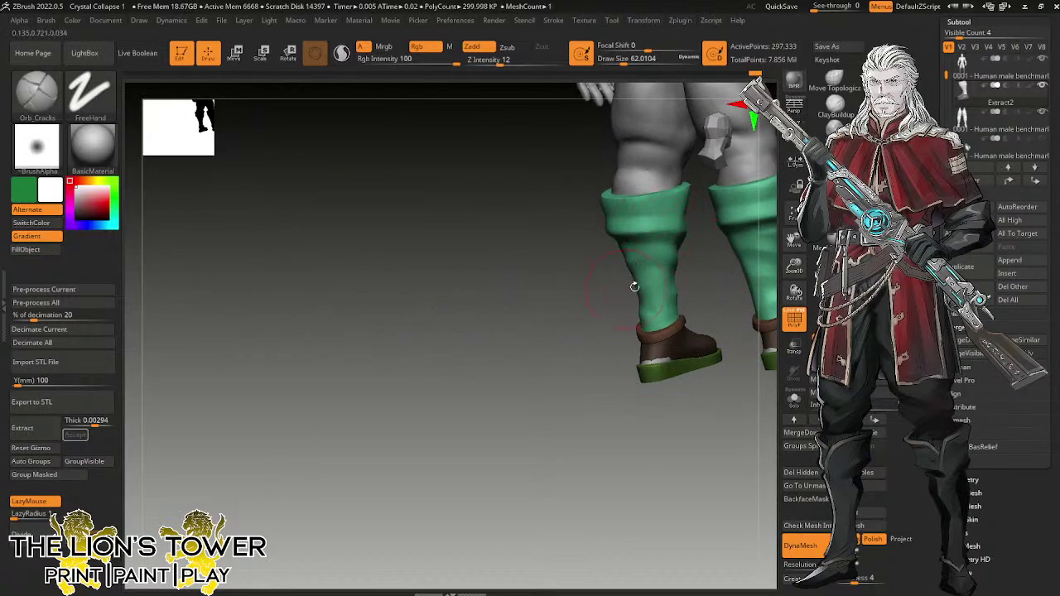
pyautogui.moveTo(634, 286); pyautogui.dragTo(748, 288, button='right')
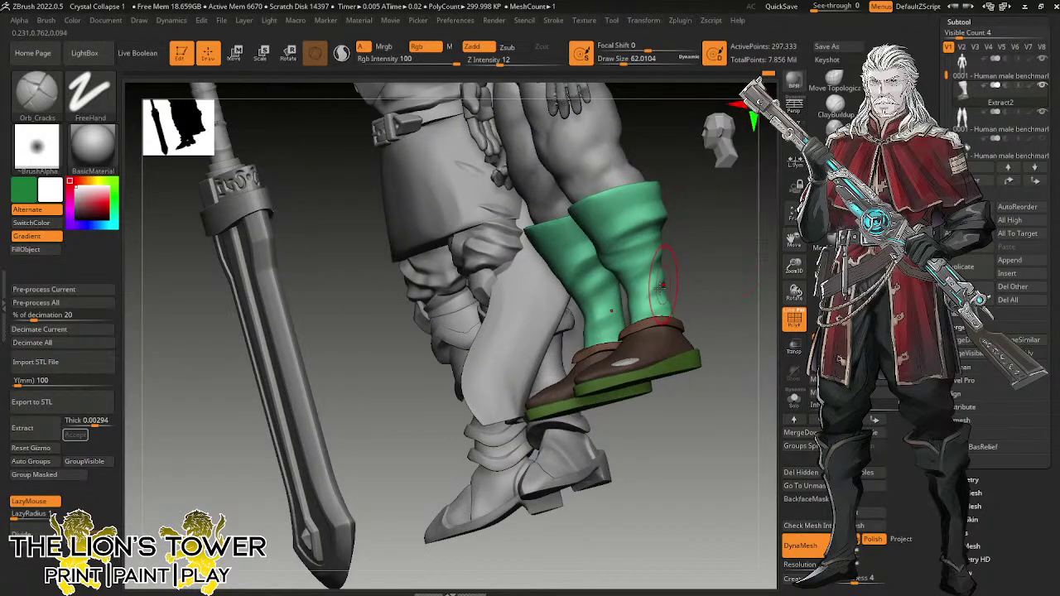
pyautogui.moveTo(642, 288); pyautogui.dragTo(632, 226, button='right')
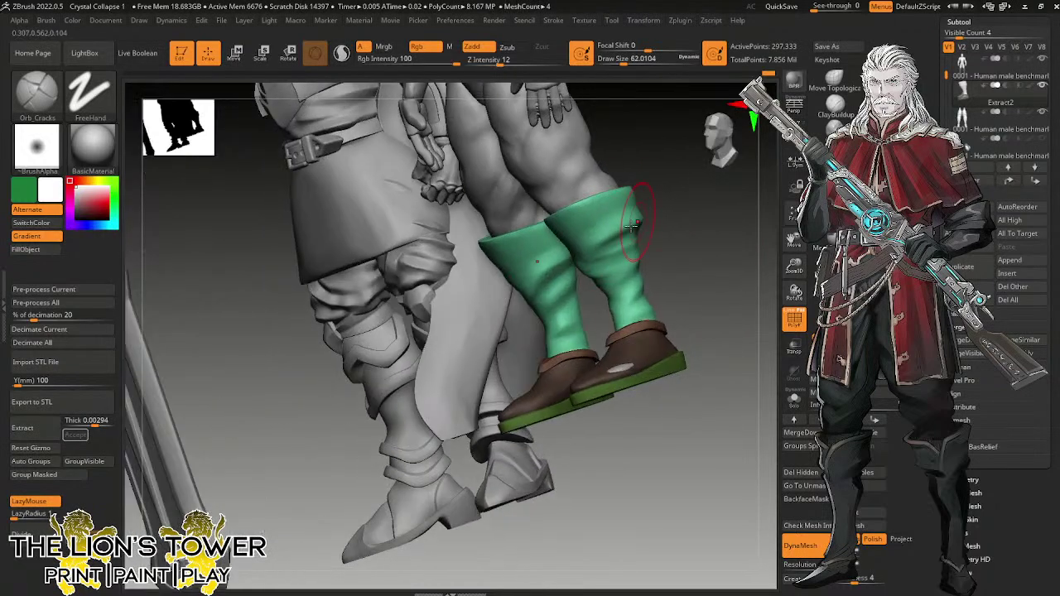
pyautogui.moveTo(697, 217); pyautogui.dragTo(687, 233)
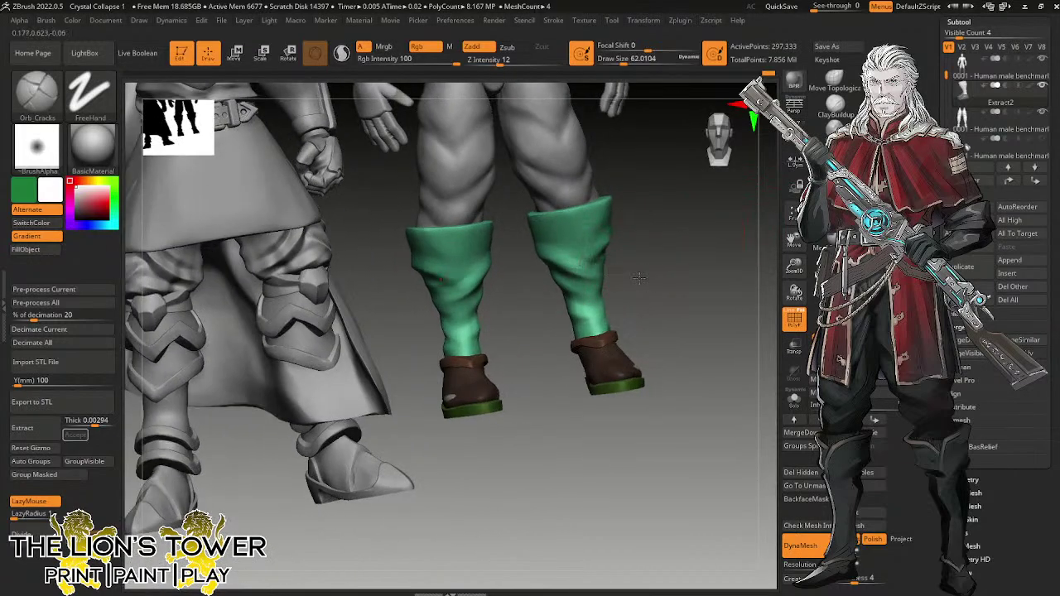
pyautogui.moveTo(661, 277); pyautogui.dragTo(661, 274)
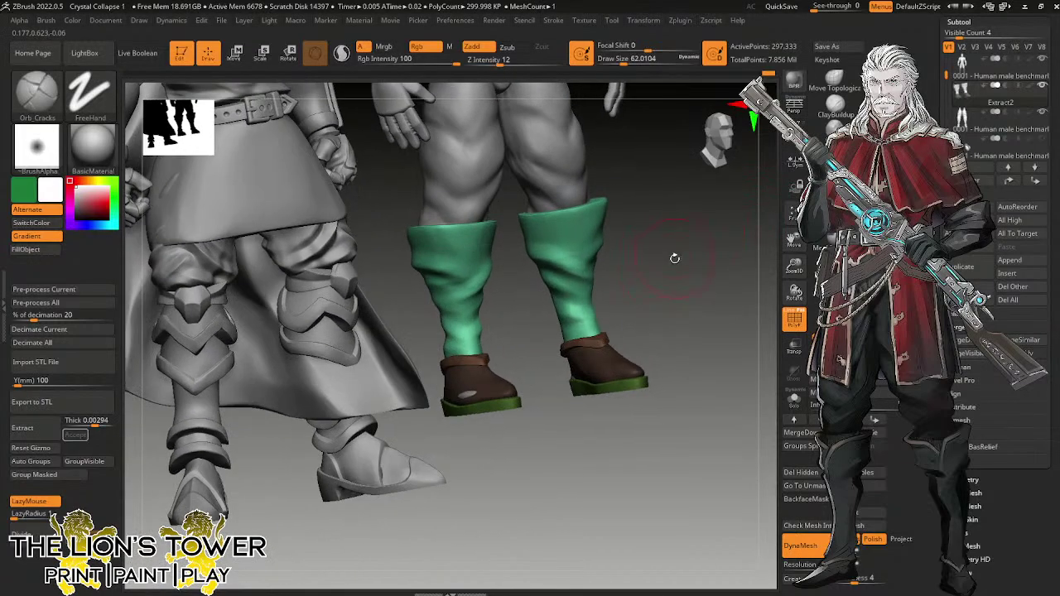
pyautogui.click(674, 259)
pyautogui.moveTo(794, 266)
pyautogui.mouseDown()
pyautogui.moveTo(795, 284)
pyautogui.moveTo(748, 296)
pyautogui.mouseUp()
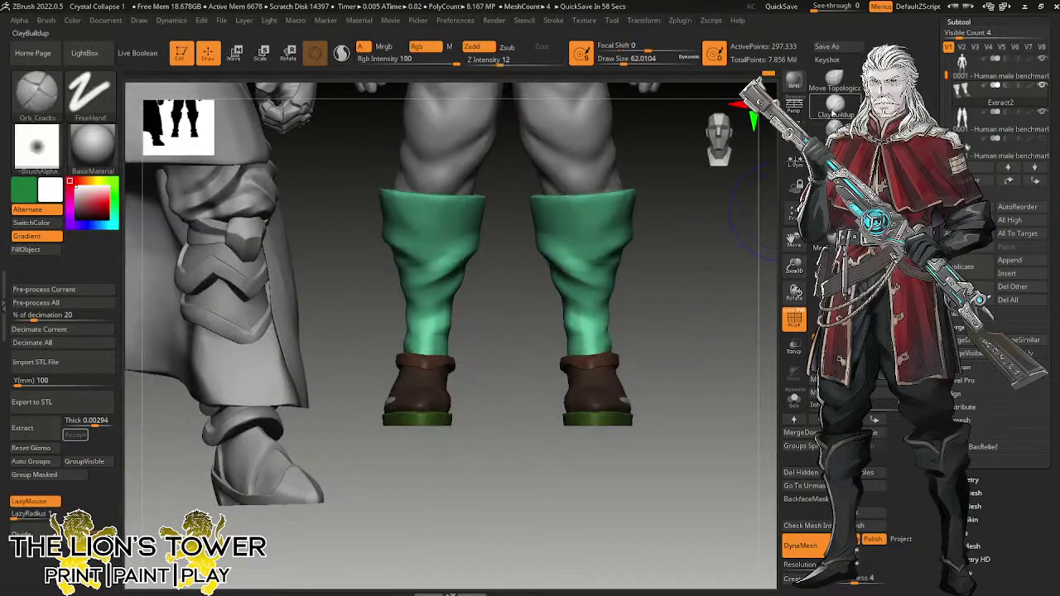
# Cut V-shaped notches into the front upper edges of the boot shafts with ClayBuildup at Draw Size about 18 and Sculptris Pro enabled.
pyautogui.click(834, 113)
pyautogui.moveTo(794, 239); pyautogui.dragTo(797, 298)
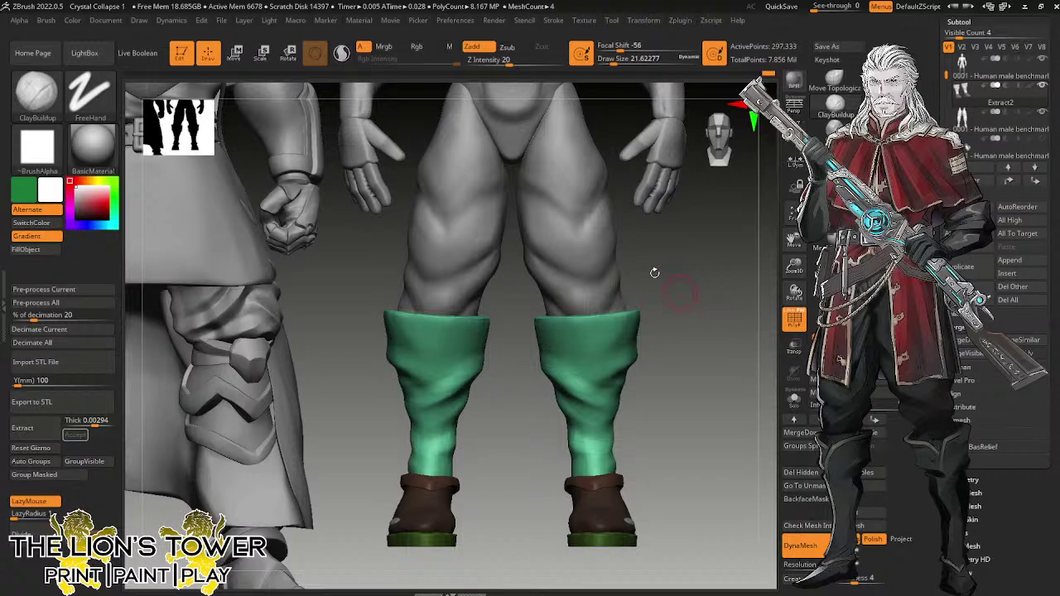
pyautogui.click(612, 58)
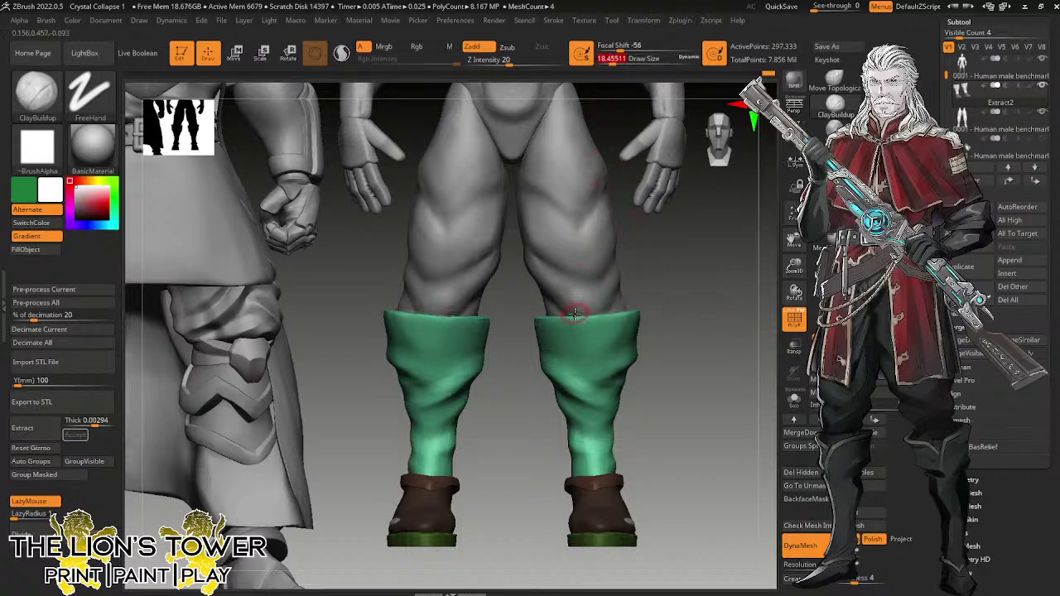
pyautogui.click(4, 297)
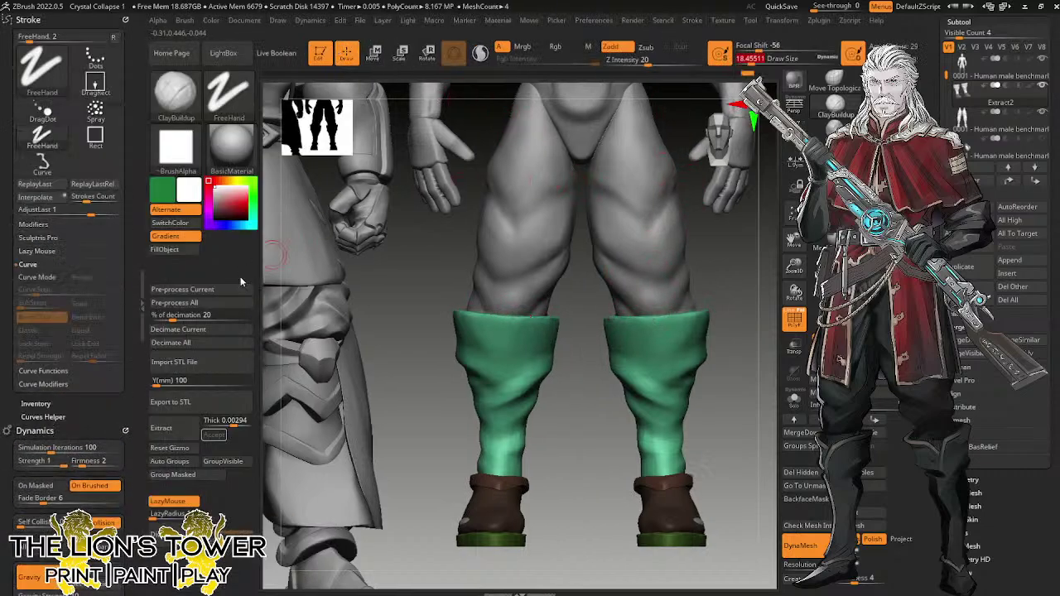
pyautogui.click(140, 323)
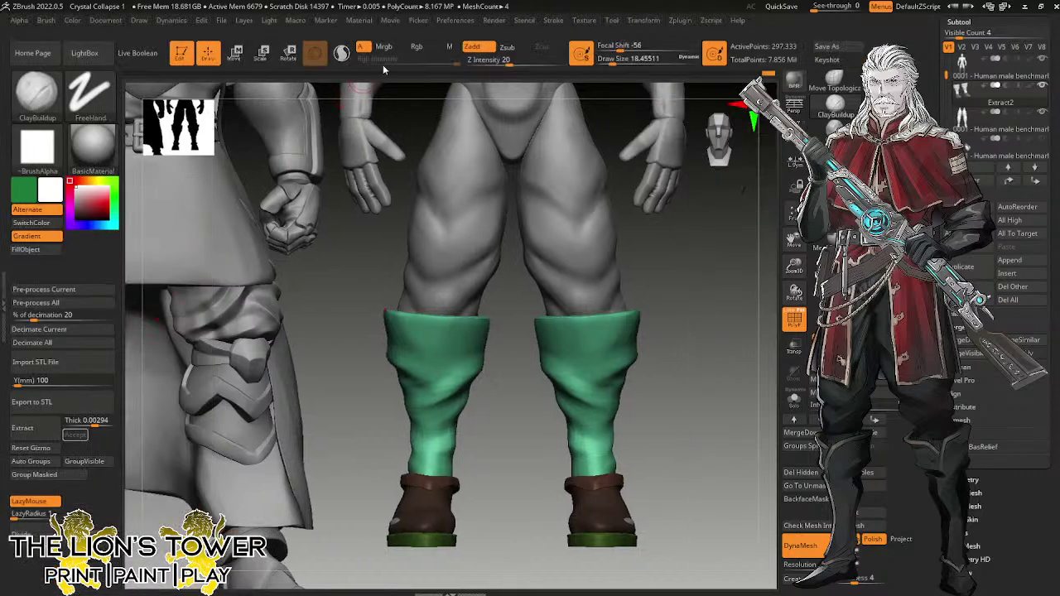
pyautogui.click(343, 54)
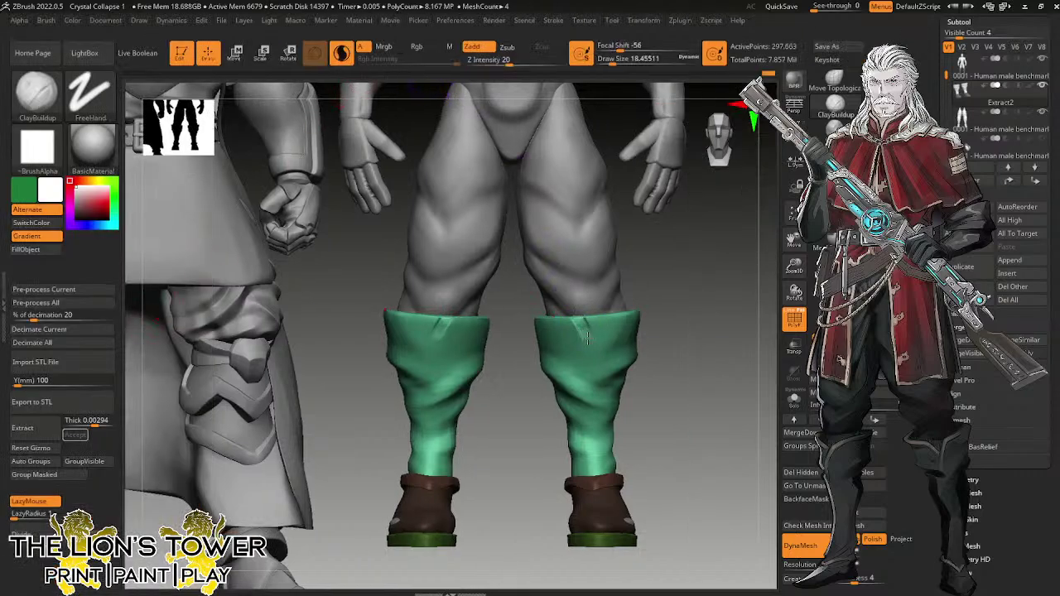
pyautogui.moveTo(590, 342); pyautogui.dragTo(593, 327)
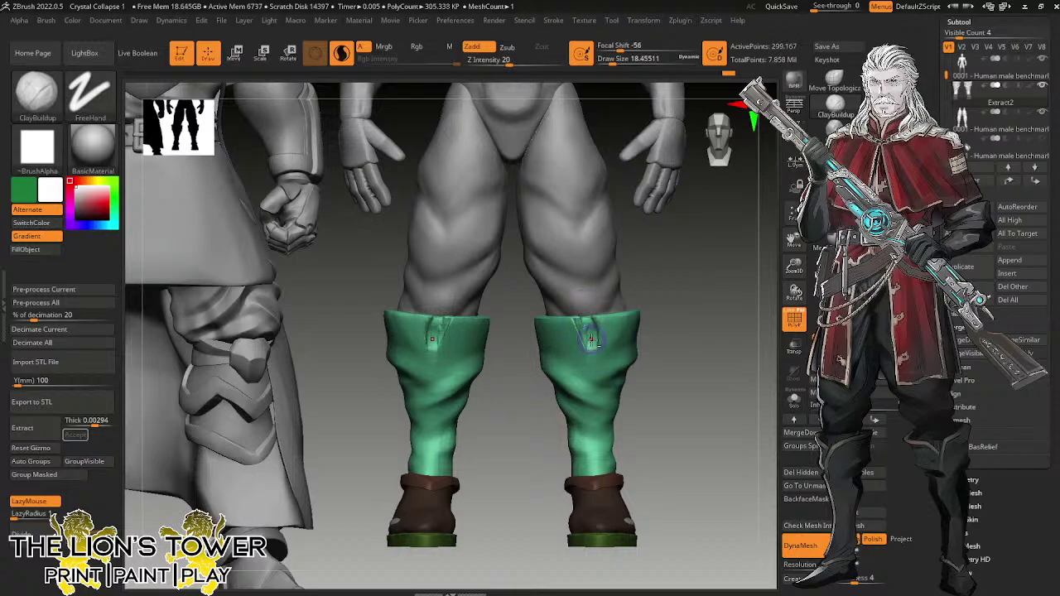
pyautogui.moveTo(591, 340); pyautogui.dragTo(595, 311)
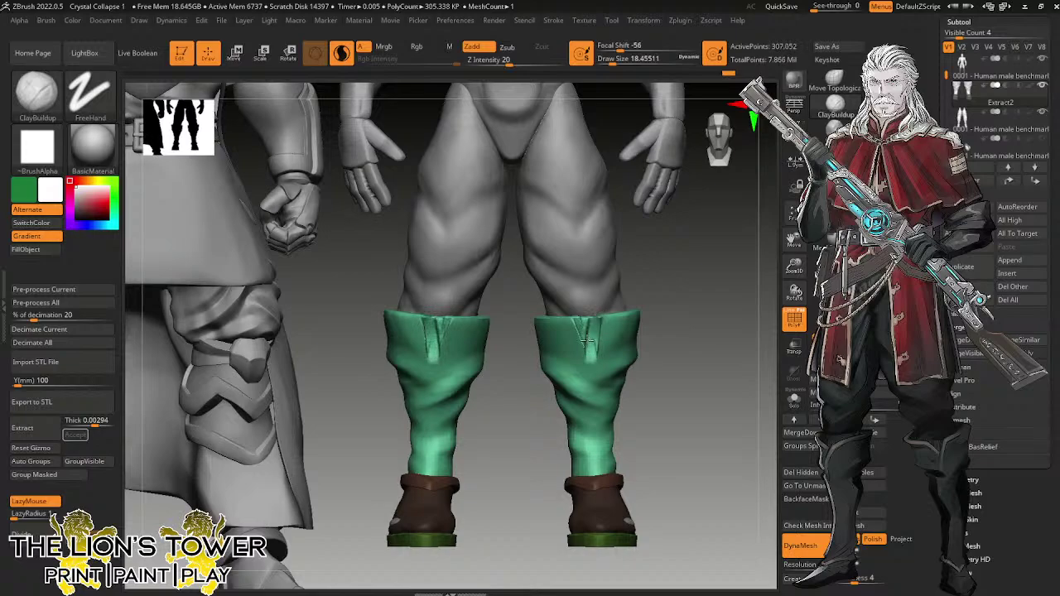
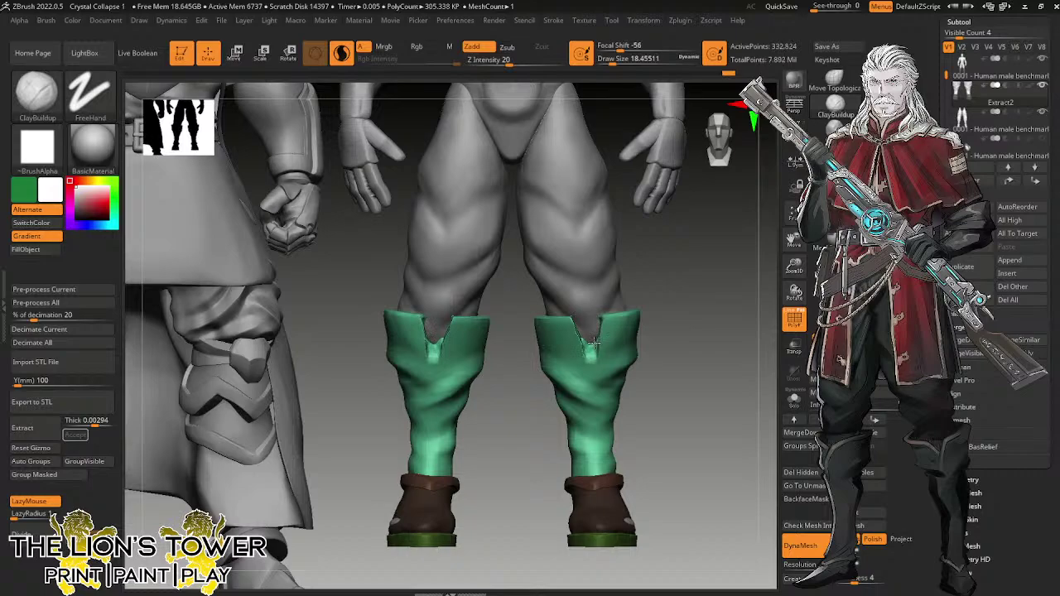
# Sharpen the lower tips of the notches using Orb_Cracks with LazyMouse off, Z Intensity 32 and Draw Size about 17.
pyautogui.click(835, 159)
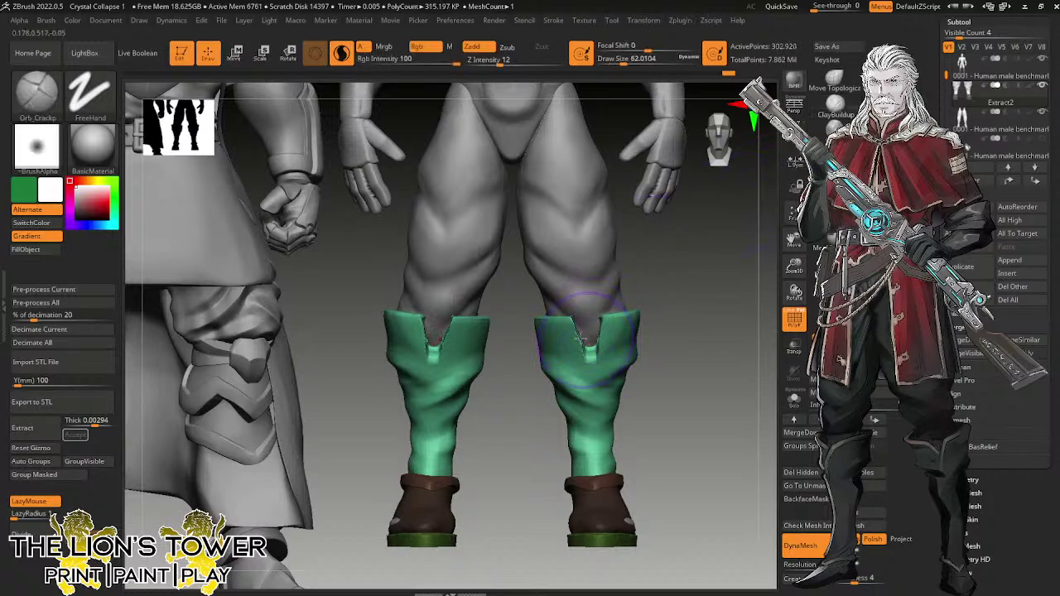
pyautogui.click(34, 501)
pyautogui.moveTo(499, 63); pyautogui.dragTo(521, 63)
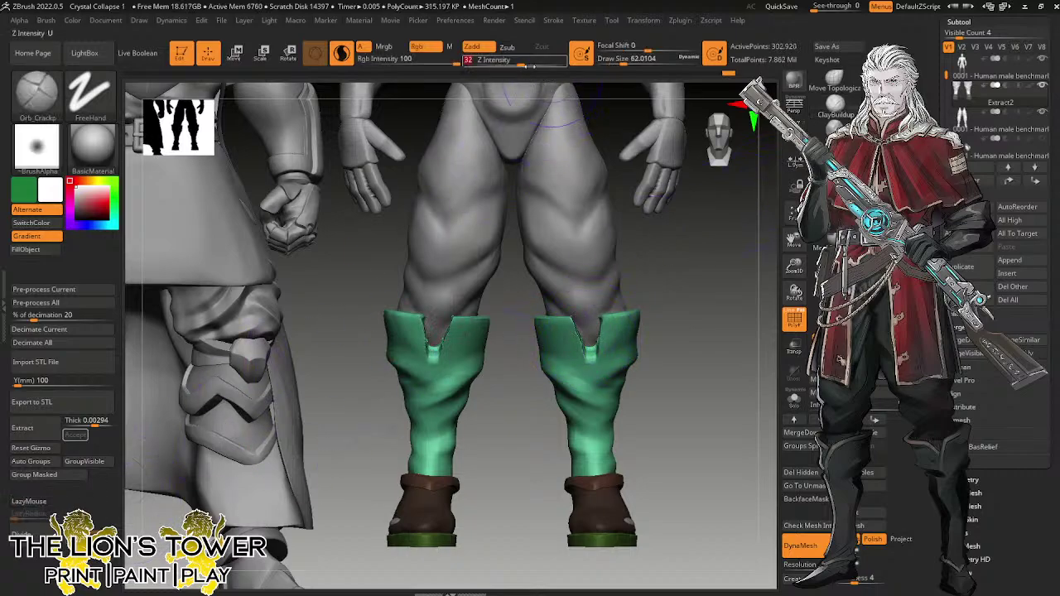
pyautogui.moveTo(623, 60); pyautogui.dragTo(607, 60)
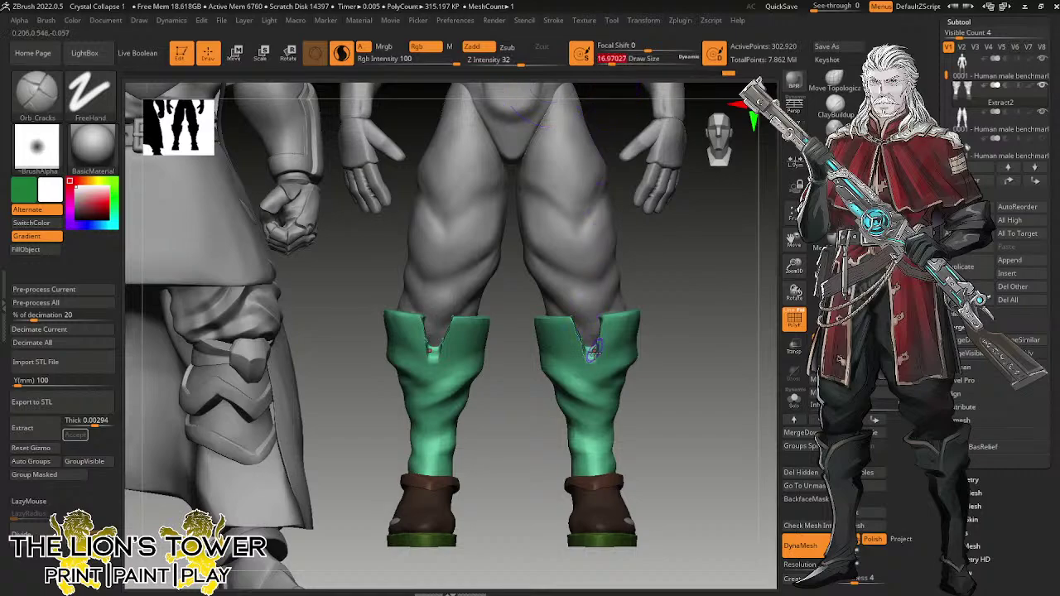
pyautogui.moveTo(591, 340)
pyautogui.mouseDown()
pyautogui.moveTo(591, 358)
pyautogui.moveTo(588, 346)
pyautogui.mouseUp()
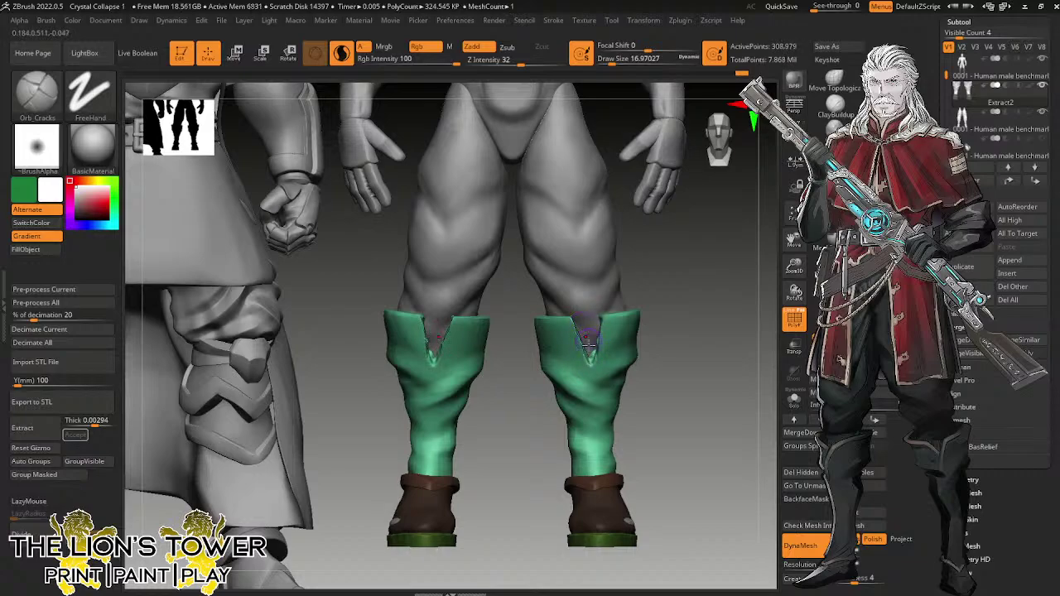
pyautogui.moveTo(678, 284); pyautogui.dragTo(749, 336)
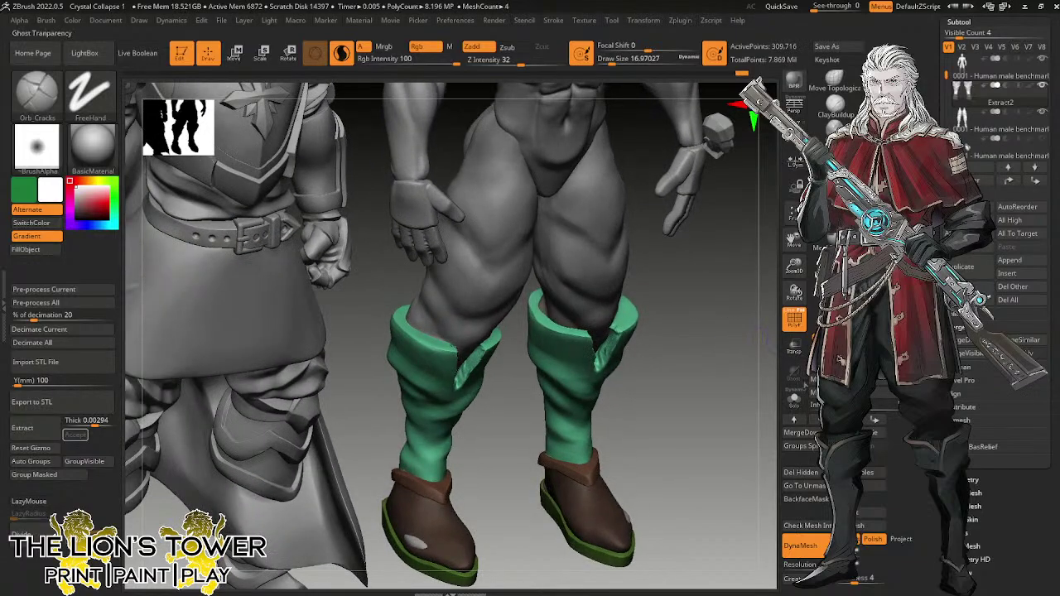
# Isolate the boots and flatten the rough surfaces inside the notches with hPolish at Draw Size about 15.5.
pyautogui.click(793, 399)
pyautogui.click(835, 157)
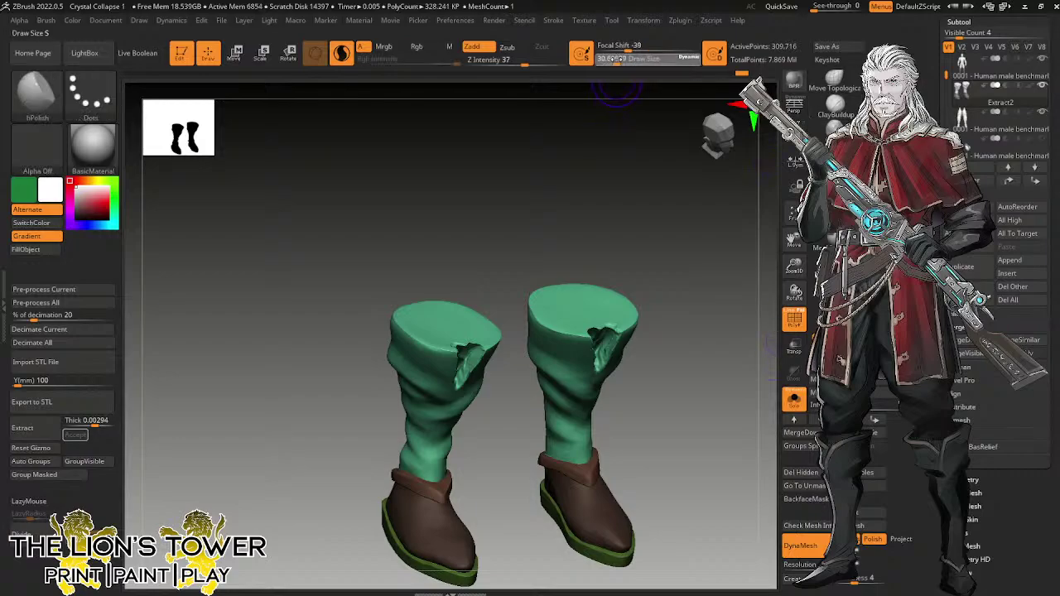
pyautogui.click(611, 61)
pyautogui.moveTo(611, 63); pyautogui.dragTo(603, 63)
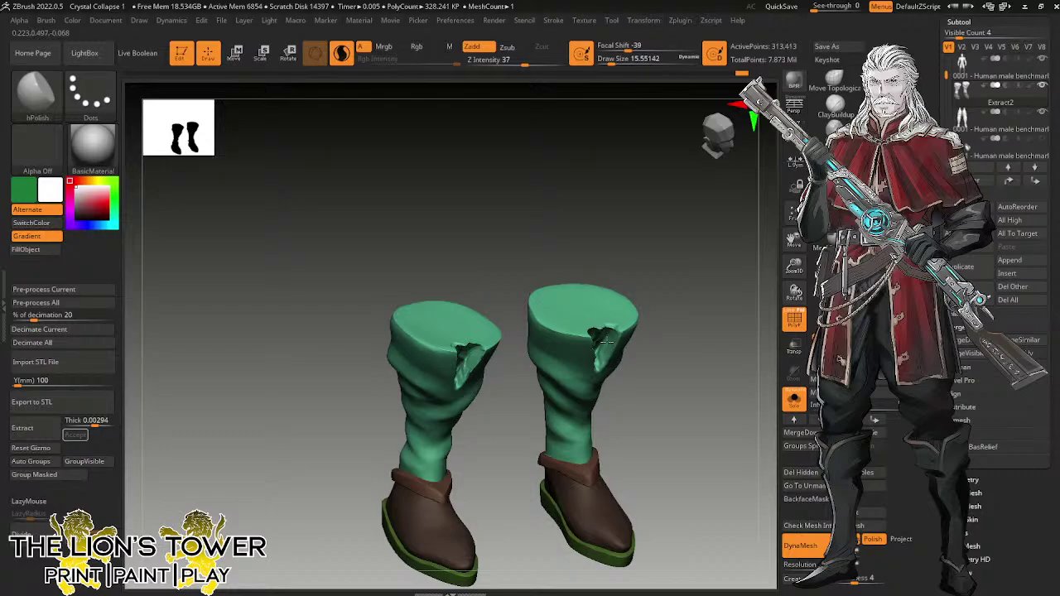
pyautogui.moveTo(598, 354); pyautogui.dragTo(611, 326)
pyautogui.moveTo(675, 290)
pyautogui.mouseDown()
pyautogui.moveTo(613, 252)
pyautogui.moveTo(581, 285)
pyautogui.mouseUp()
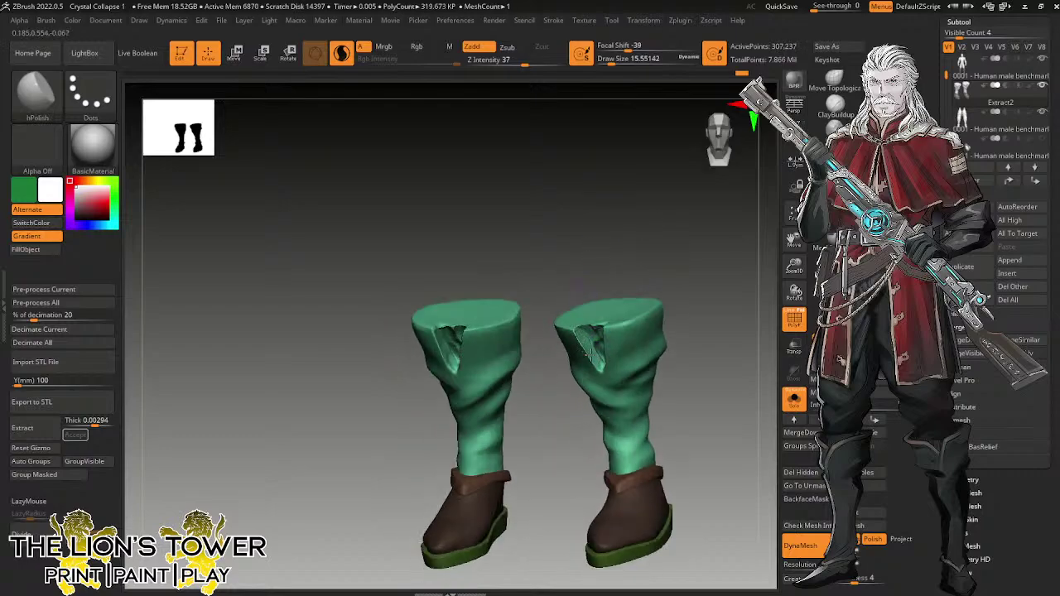
# Even out the inner walls and edges of the front notches by polishing and smoothing them.
pyautogui.moveTo(585, 342); pyautogui.dragTo(600, 321, button='right')
pyautogui.press('shift')
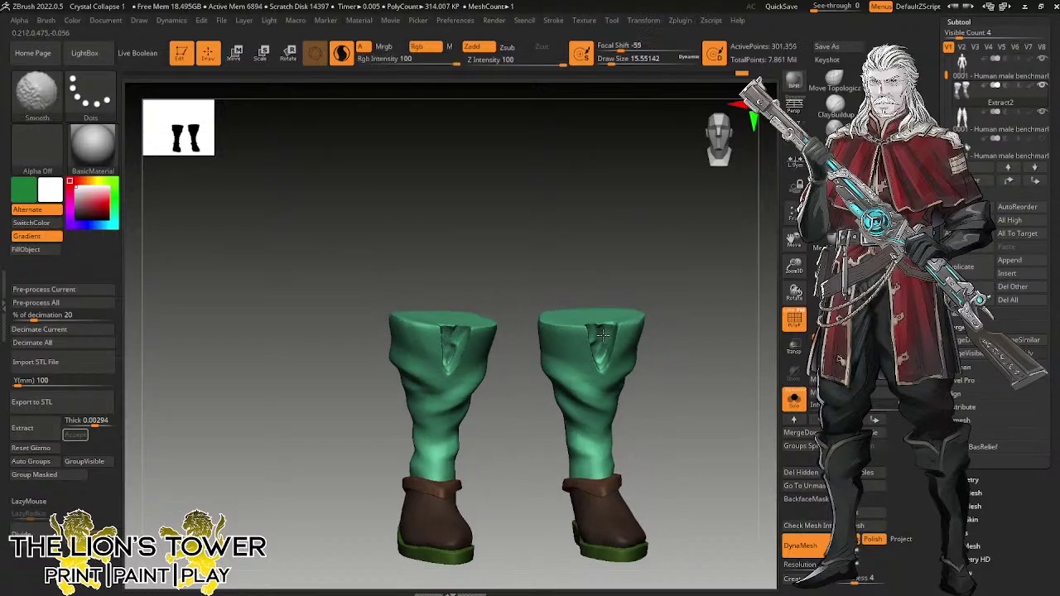
pyautogui.moveTo(596, 339)
pyautogui.mouseDown(button='right')
pyautogui.moveTo(634, 293)
pyautogui.moveTo(592, 293)
pyautogui.moveTo(589, 338)
pyautogui.moveTo(611, 308)
pyautogui.mouseUp(button='right')
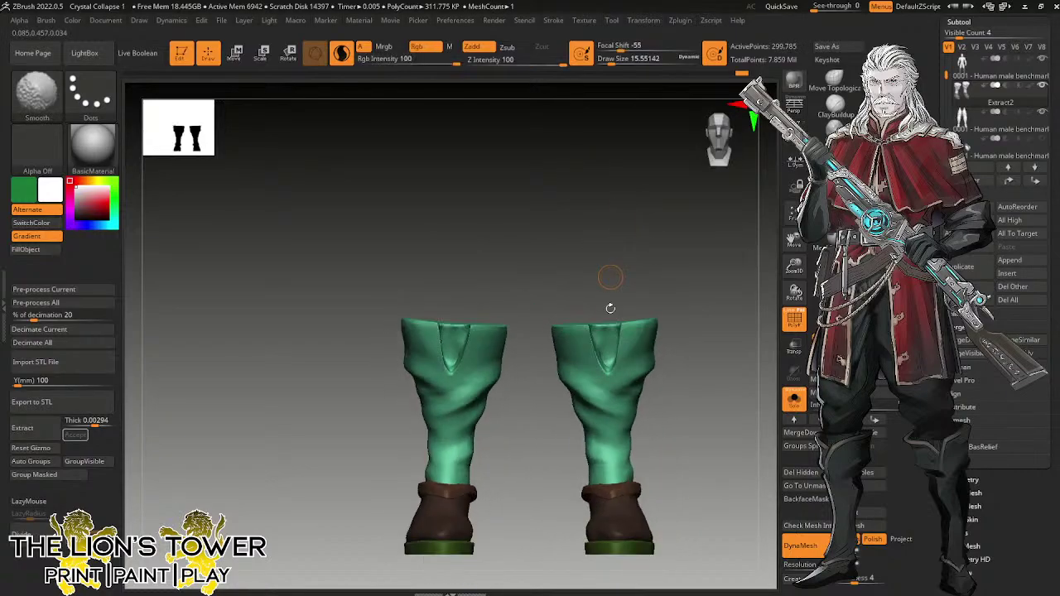
pyautogui.moveTo(662, 255)
pyautogui.mouseDown(button='right')
pyautogui.moveTo(677, 244)
pyautogui.moveTo(701, 248)
pyautogui.mouseUp(button='right')
pyautogui.keyDown('ctrl'); pyautogui.moveTo(715, 234); pyautogui.dragTo(691, 235); pyautogui.keyUp('ctrl')
# Mask along the notch edges and the adjoining upper rims of the boot shafts using MaskPen at Draw Size about 13.
pyautogui.click(610, 61)
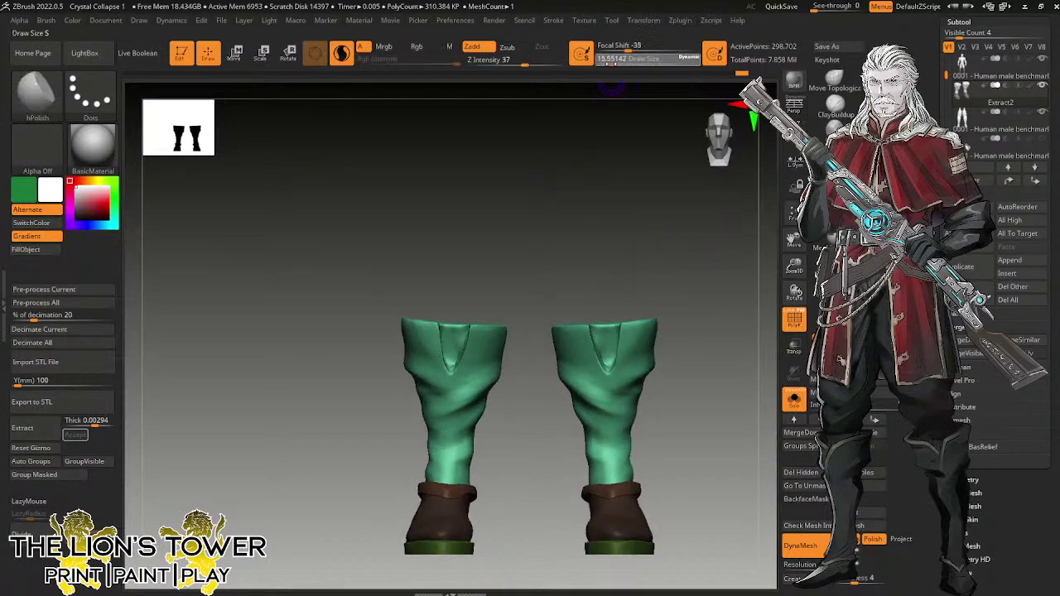
pyautogui.moveTo(713, 329); pyautogui.dragTo(701, 337)
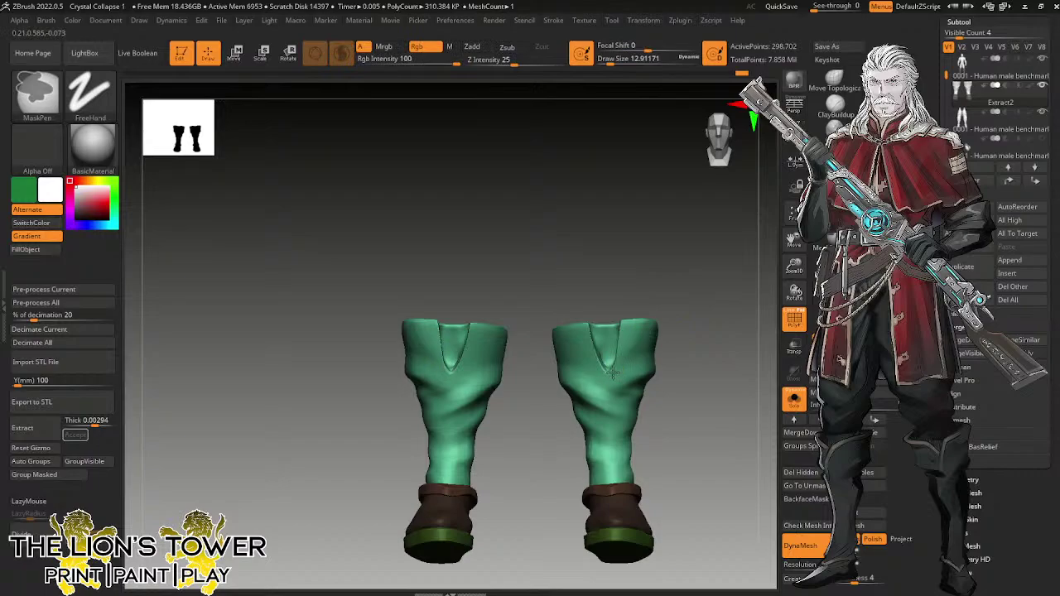
pyautogui.moveTo(612, 373)
pyautogui.keyDown('ctrl'); pyautogui.mouseDown()
pyautogui.moveTo(625, 324)
pyautogui.moveTo(585, 332)
pyautogui.moveTo(604, 374)
pyautogui.mouseUp(); pyautogui.keyUp('ctrl')
pyautogui.moveTo(672, 314); pyautogui.dragTo(617, 329, button='right')
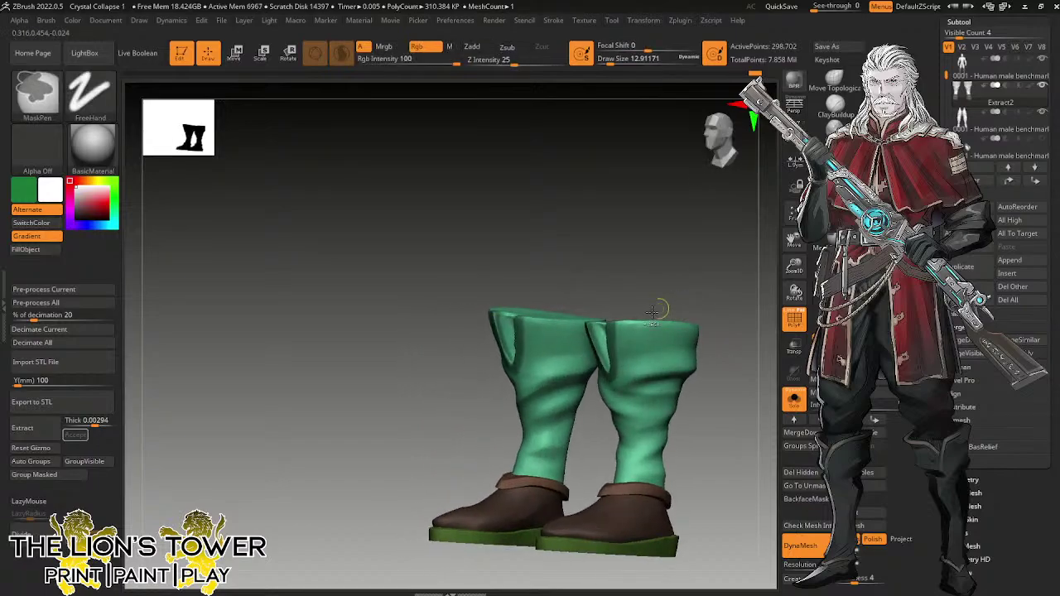
pyautogui.keyDown('ctrl'); pyautogui.moveTo(674, 324); pyautogui.dragTo(641, 326); pyautogui.keyUp('ctrl')
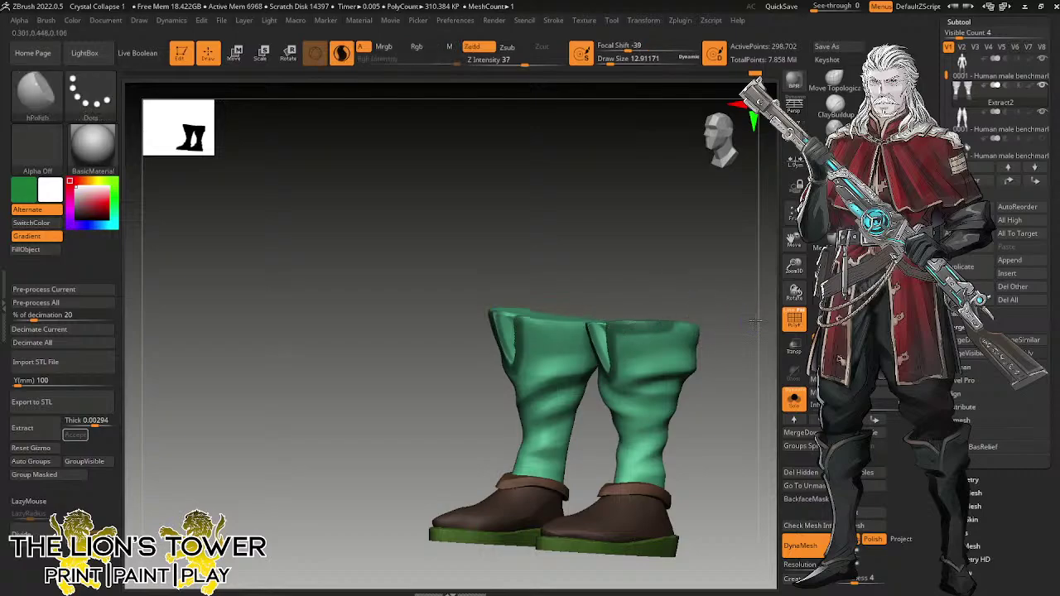
# Extend the painted mask band along the upper rims around the sides and back of the boot shafts.
pyautogui.moveTo(707, 324)
pyautogui.mouseDown()
pyautogui.moveTo(748, 284)
pyautogui.moveTo(700, 301)
pyautogui.mouseUp()
pyautogui.moveTo(700, 302); pyautogui.dragTo(625, 348, button='right')
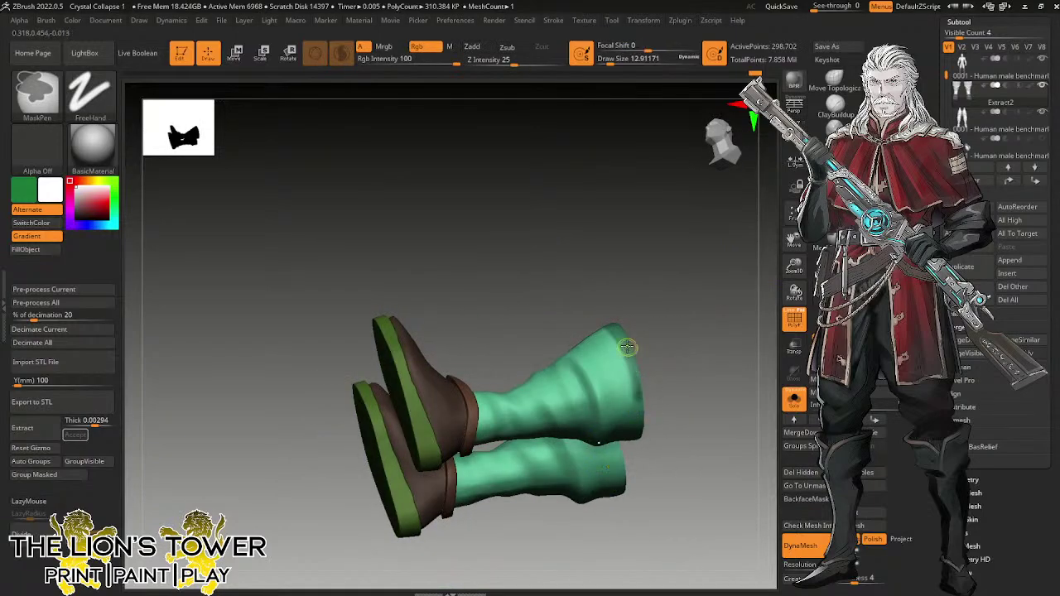
pyautogui.keyDown('ctrl'); pyautogui.moveTo(627, 348); pyautogui.dragTo(642, 427); pyautogui.keyUp('ctrl')
pyautogui.moveTo(706, 359)
pyautogui.mouseDown()
pyautogui.moveTo(662, 348)
pyautogui.moveTo(621, 364)
pyautogui.moveTo(621, 393)
pyautogui.moveTo(620, 362)
pyautogui.moveTo(627, 428)
pyautogui.mouseUp()
pyautogui.moveTo(707, 423)
pyautogui.mouseDown()
pyautogui.moveTo(698, 289)
pyautogui.moveTo(665, 290)
pyautogui.moveTo(653, 319)
pyautogui.mouseUp()
pyautogui.keyDown('ctrl'); pyautogui.moveTo(605, 372); pyautogui.dragTo(621, 442); pyautogui.keyUp('ctrl')
# Continue the mask along the remaining side rims and onto the border of the shafts' flat top faces beside the notches.
pyautogui.moveTo(706, 422); pyautogui.dragTo(694, 373)
pyautogui.moveTo(694, 373); pyautogui.dragTo(617, 412, button='right')
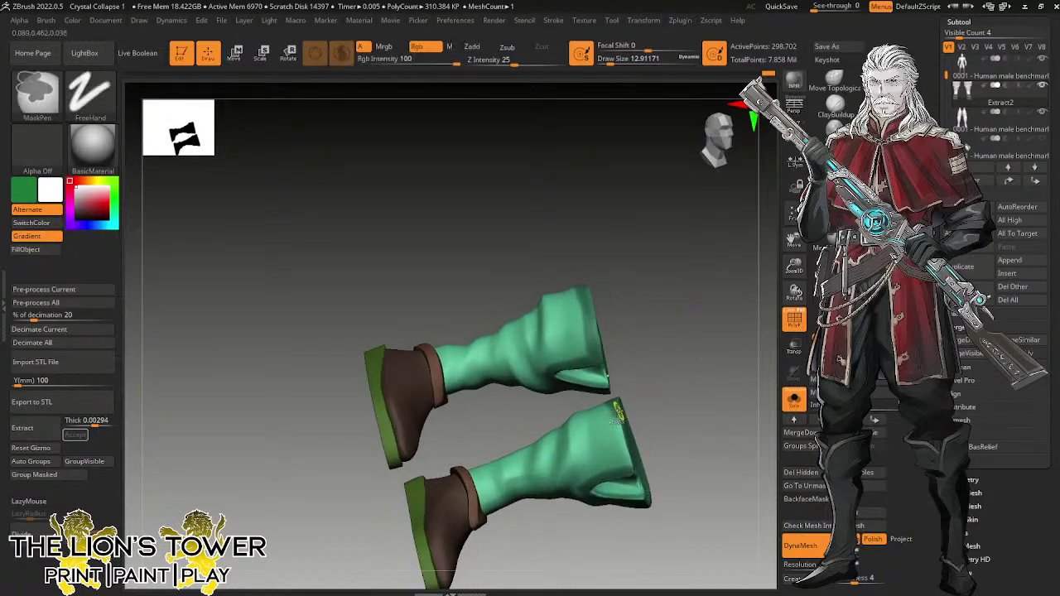
pyautogui.keyDown('ctrl'); pyautogui.moveTo(619, 442); pyautogui.dragTo(616, 399); pyautogui.keyUp('ctrl')
pyautogui.moveTo(643, 370); pyautogui.dragTo(680, 371)
pyautogui.moveTo(612, 331); pyautogui.dragTo(680, 423, button='right')
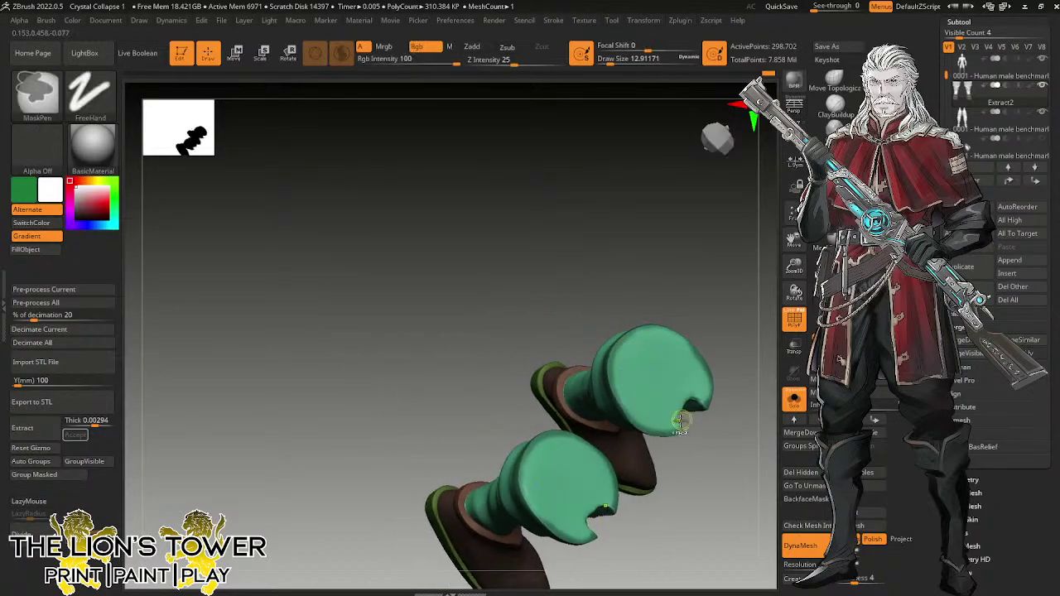
pyautogui.moveTo(672, 426)
pyautogui.keyDown('ctrl'); pyautogui.mouseDown()
pyautogui.moveTo(623, 391)
pyautogui.moveTo(618, 358)
pyautogui.moveTo(643, 332)
pyautogui.moveTo(672, 336)
pyautogui.moveTo(709, 392)
pyautogui.mouseUp(); pyautogui.keyUp('ctrl')
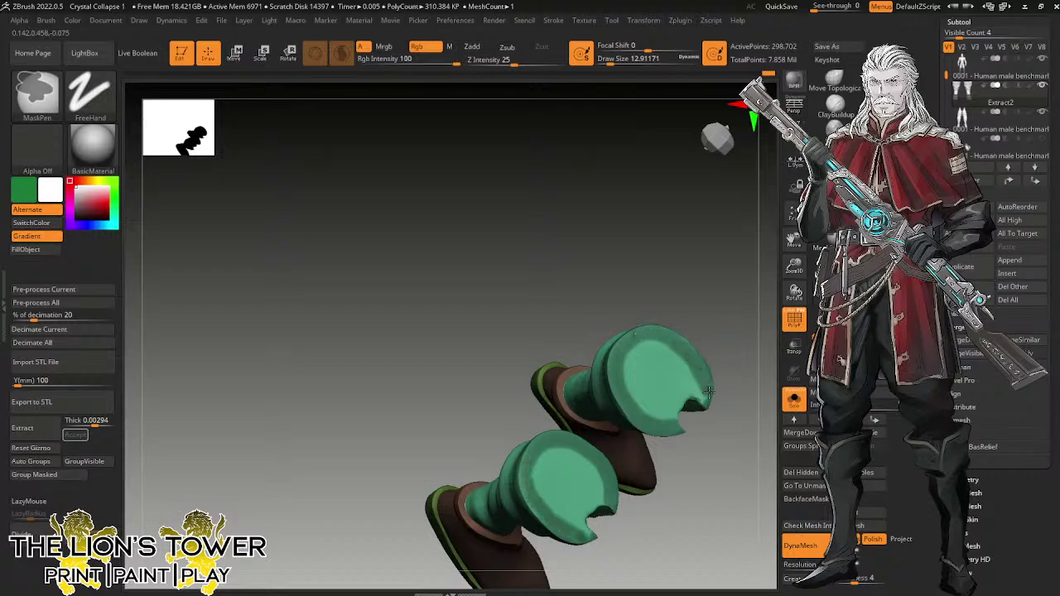
# Turn off the Gradient option and continue masking around the outer border of the boot shafts' top faces.
pyautogui.moveTo(702, 315); pyautogui.dragTo(708, 362)
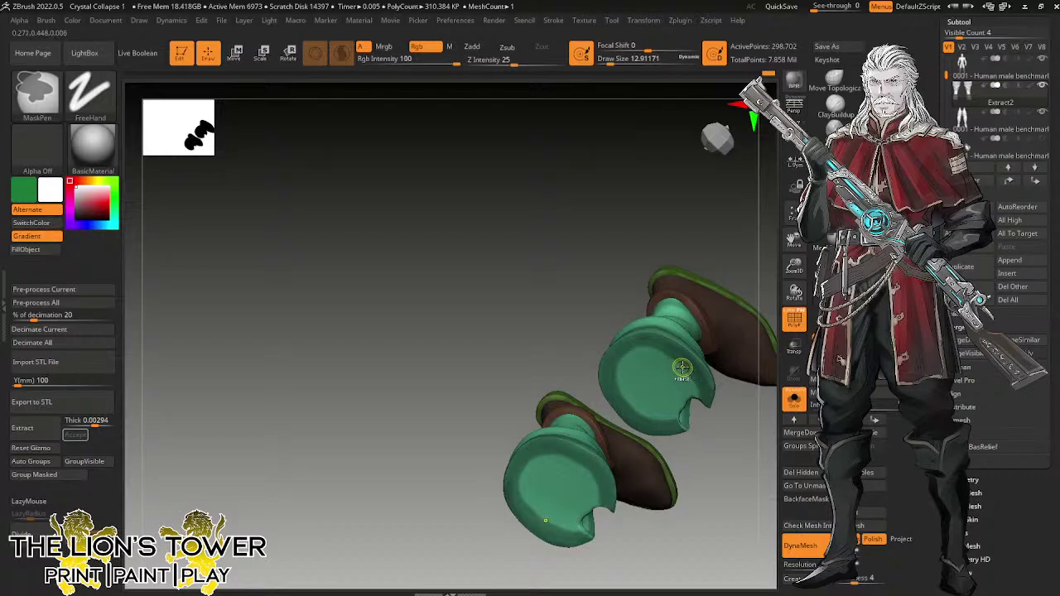
pyautogui.click(51, 237)
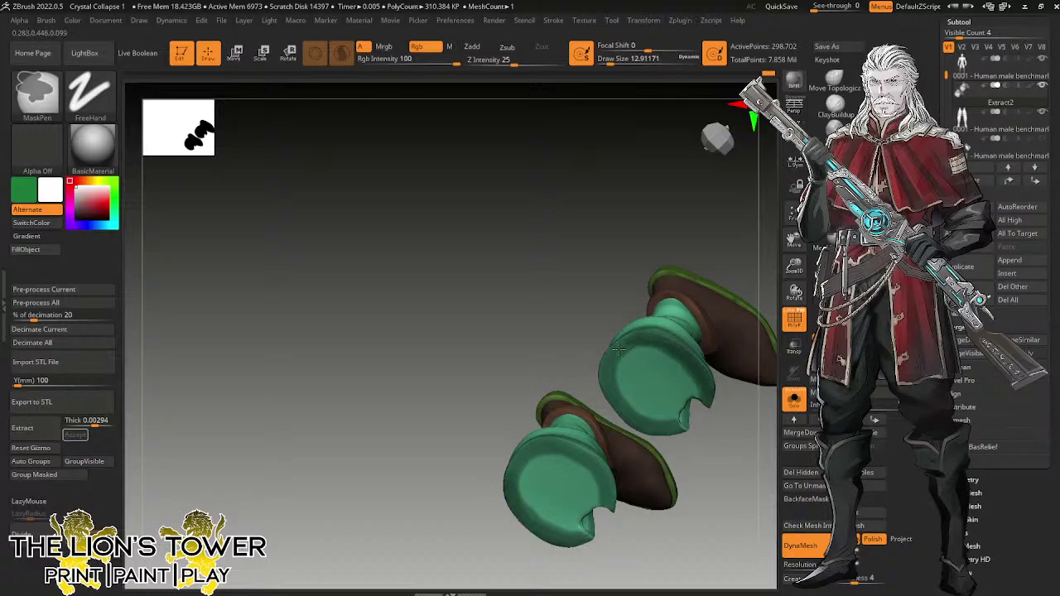
pyautogui.keyDown('ctrl'); pyautogui.moveTo(618, 349); pyautogui.dragTo(603, 377); pyautogui.keyUp('ctrl')
pyautogui.moveTo(605, 273)
pyautogui.mouseDown()
pyautogui.moveTo(644, 297)
pyautogui.moveTo(617, 306)
pyautogui.mouseUp()
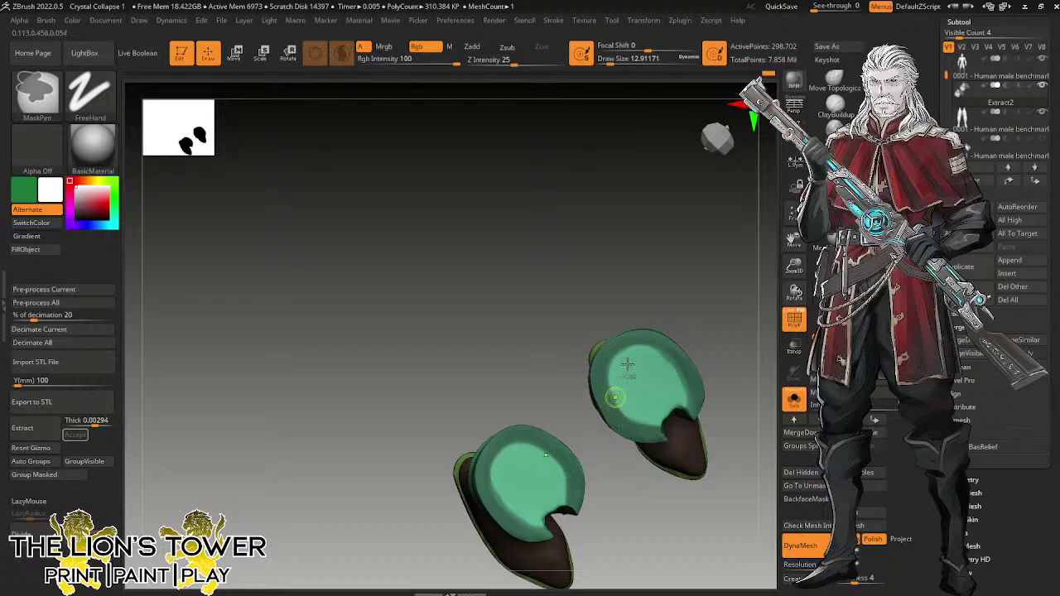
pyautogui.moveTo(627, 364)
pyautogui.mouseDown()
pyautogui.moveTo(604, 354)
pyautogui.moveTo(670, 333)
pyautogui.mouseUp()
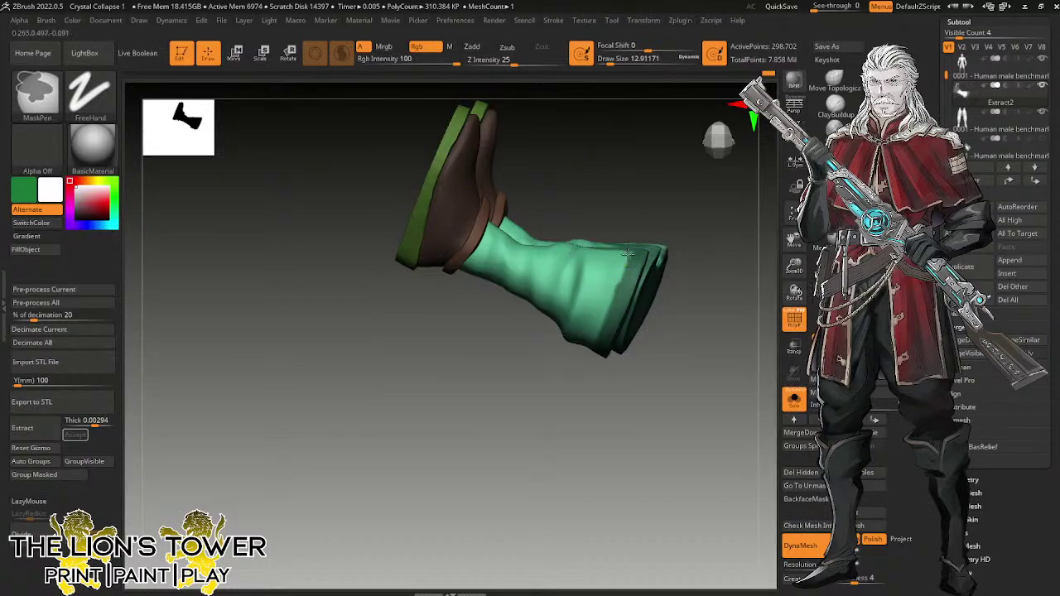
# Refine the mask band around the notch tips and complete an even ring around the shafts' top faces.
pyautogui.moveTo(608, 394)
pyautogui.mouseDown()
pyautogui.moveTo(665, 270)
pyautogui.moveTo(643, 249)
pyautogui.moveTo(653, 235)
pyautogui.moveTo(623, 290)
pyautogui.moveTo(646, 246)
pyautogui.moveTo(680, 229)
pyautogui.moveTo(704, 234)
pyautogui.moveTo(673, 269)
pyautogui.moveTo(644, 377)
pyautogui.moveTo(697, 341)
pyautogui.moveTo(732, 267)
pyautogui.moveTo(613, 313)
pyautogui.mouseUp()
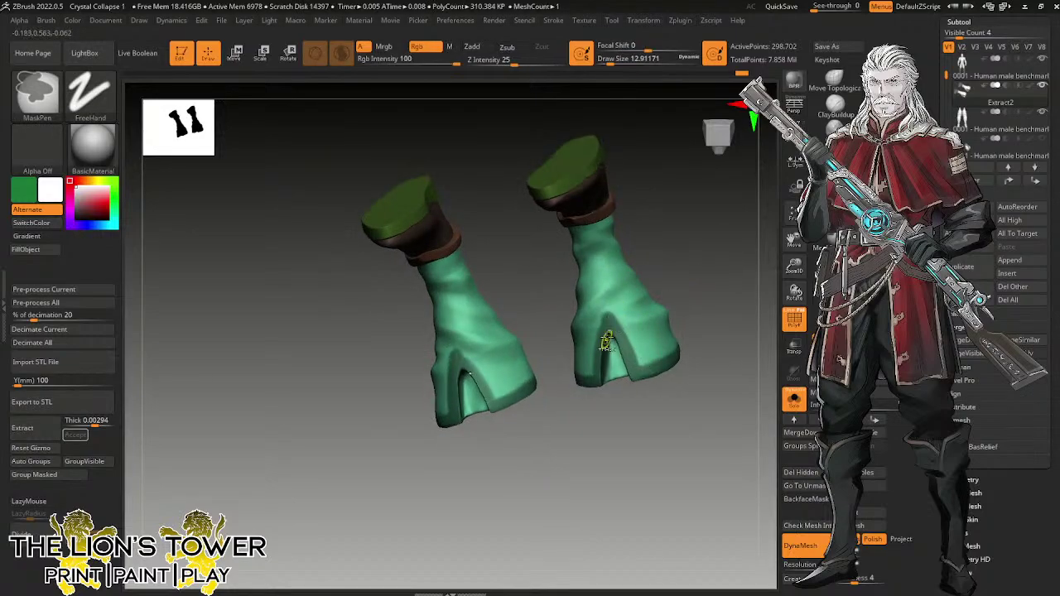
pyautogui.moveTo(669, 317); pyautogui.dragTo(625, 267)
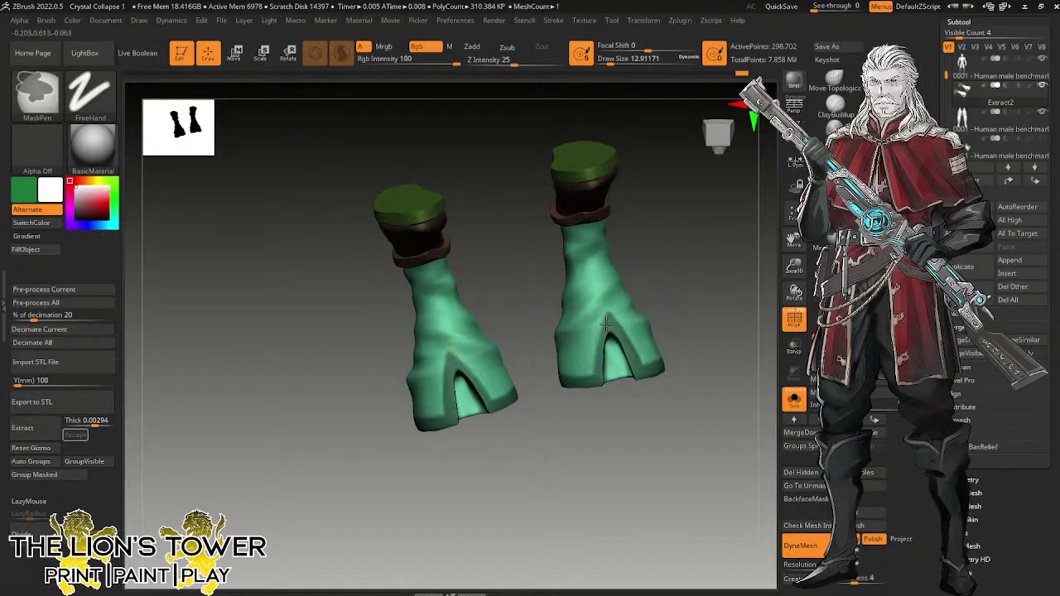
pyautogui.moveTo(597, 382)
pyautogui.mouseDown(button='right')
pyautogui.moveTo(675, 226)
pyautogui.moveTo(649, 224)
pyautogui.mouseUp(button='right')
pyautogui.press('ctrl')
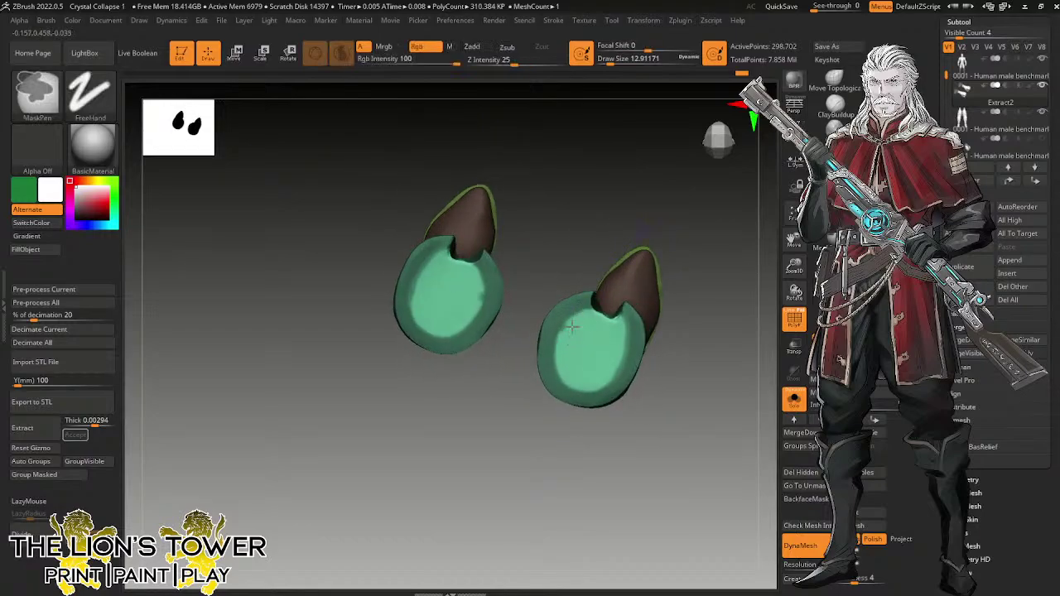
pyautogui.moveTo(710, 315)
pyautogui.mouseDown()
pyautogui.moveTo(758, 313)
pyautogui.moveTo(733, 305)
pyautogui.mouseUp()
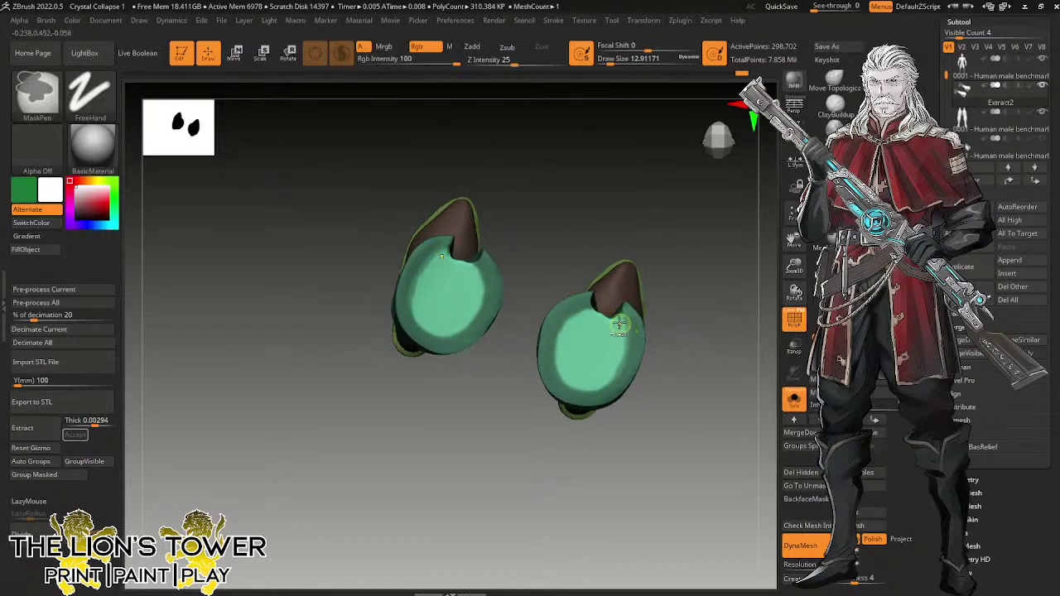
pyautogui.press('ctrl')
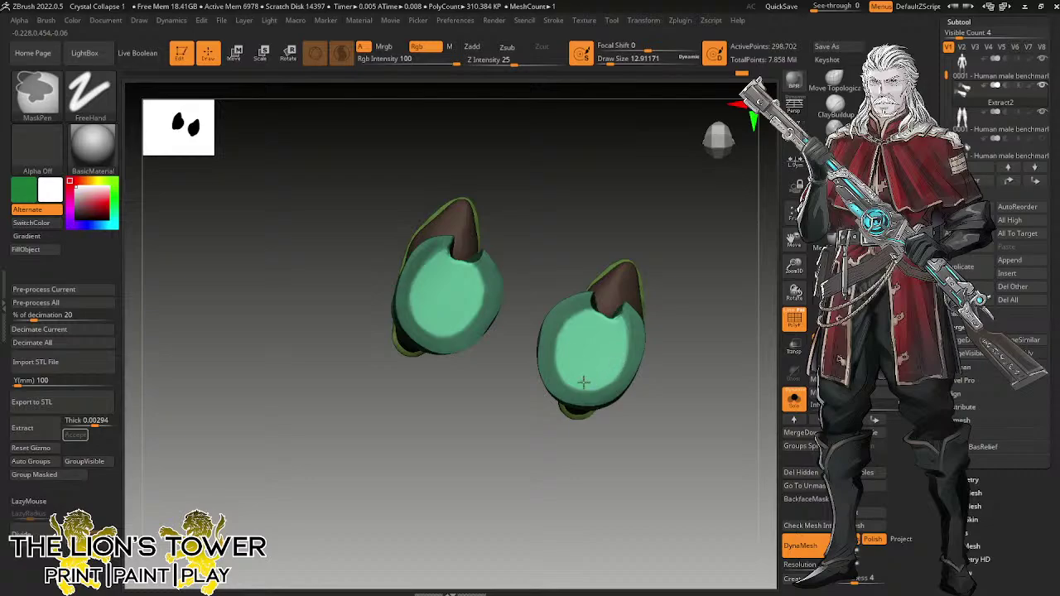
# Isolate the upper part of the boot shafts in side view, hiding the lower shafts and shoes.
pyautogui.moveTo(708, 334)
pyautogui.mouseDown()
pyautogui.moveTo(696, 203)
pyautogui.moveTo(701, 257)
pyautogui.moveTo(733, 264)
pyautogui.mouseUp()
pyautogui.press('ctrl')
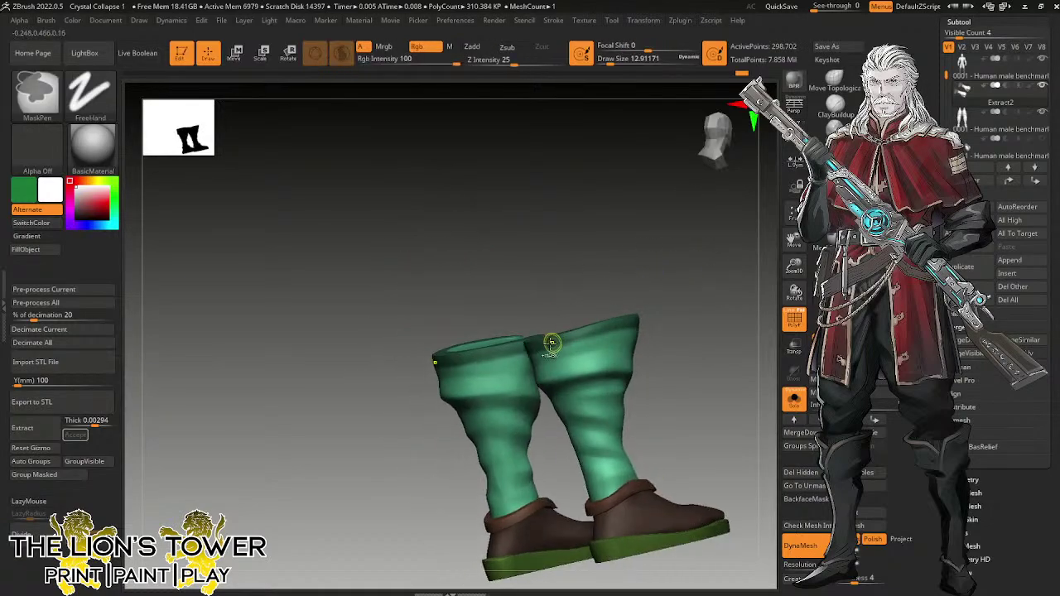
pyautogui.keyDown('shift'); pyautogui.moveTo(698, 291); pyautogui.dragTo(702, 271, button='right'); pyautogui.keyUp('shift')
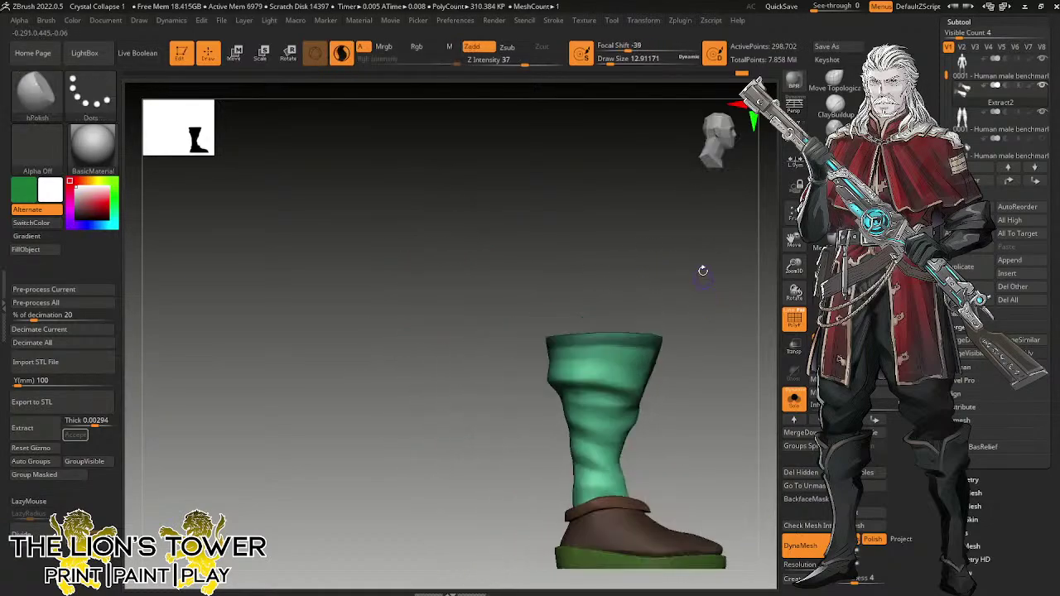
pyautogui.moveTo(481, 286)
pyautogui.keyDown('ctrl'); pyautogui.keyDown('shift'); pyautogui.mouseDown()
pyautogui.moveTo(706, 429)
pyautogui.moveTo(699, 234)
pyautogui.mouseUp(); pyautogui.keyUp('shift'); pyautogui.keyUp('ctrl')
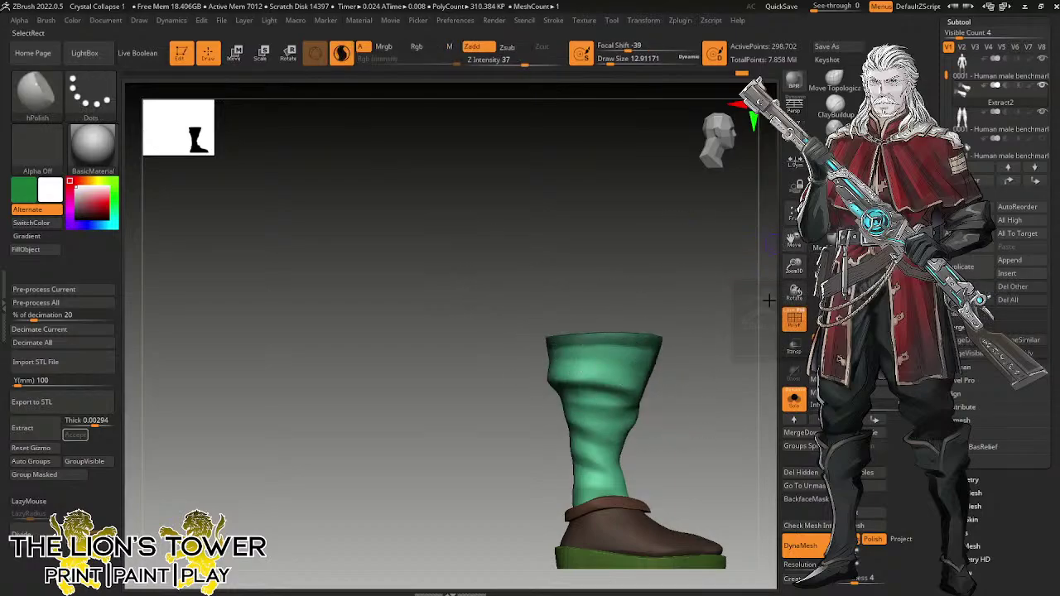
pyautogui.keyDown('ctrl'); pyautogui.keyDown('shift'); pyautogui.moveTo(497, 297); pyautogui.dragTo(711, 429); pyautogui.keyUp('shift'); pyautogui.keyUp('ctrl')
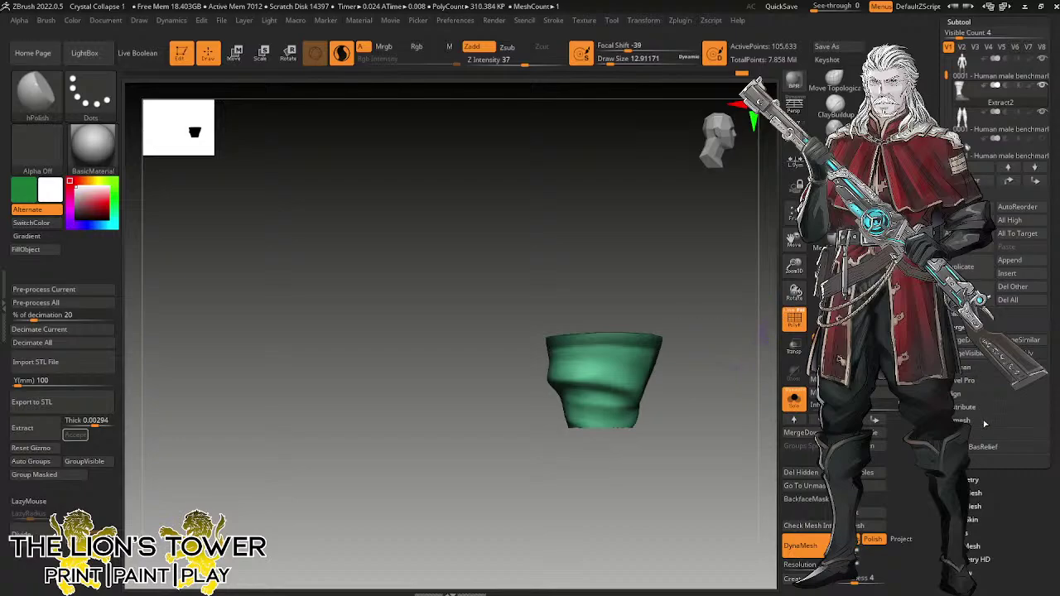
# Extract the masked rim band as a separate trim with thickness 0.00294, accept it and select the new subtool.
pyautogui.click(982, 459)
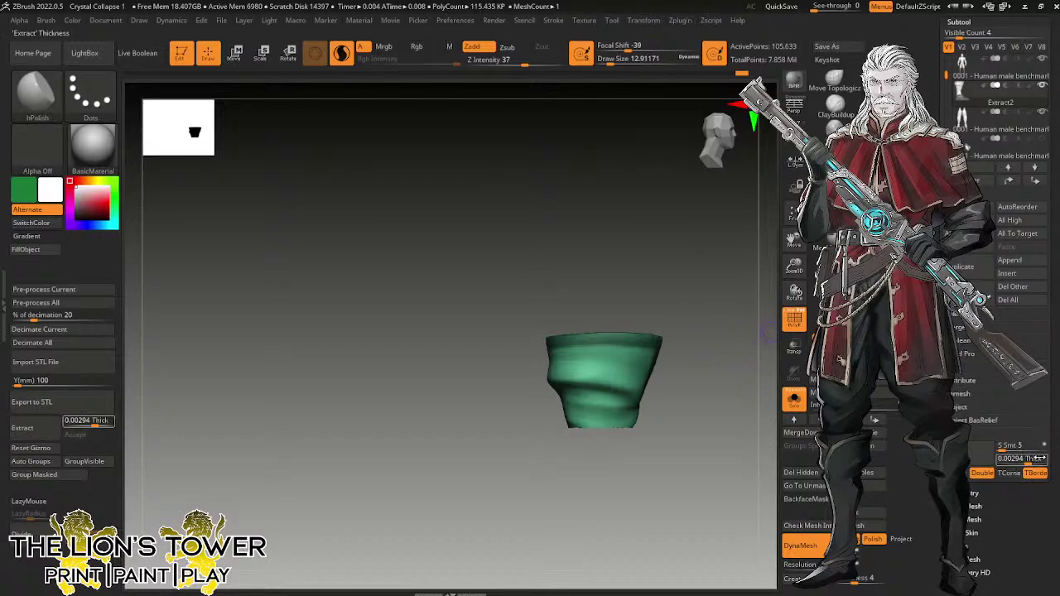
pyautogui.click(983, 459)
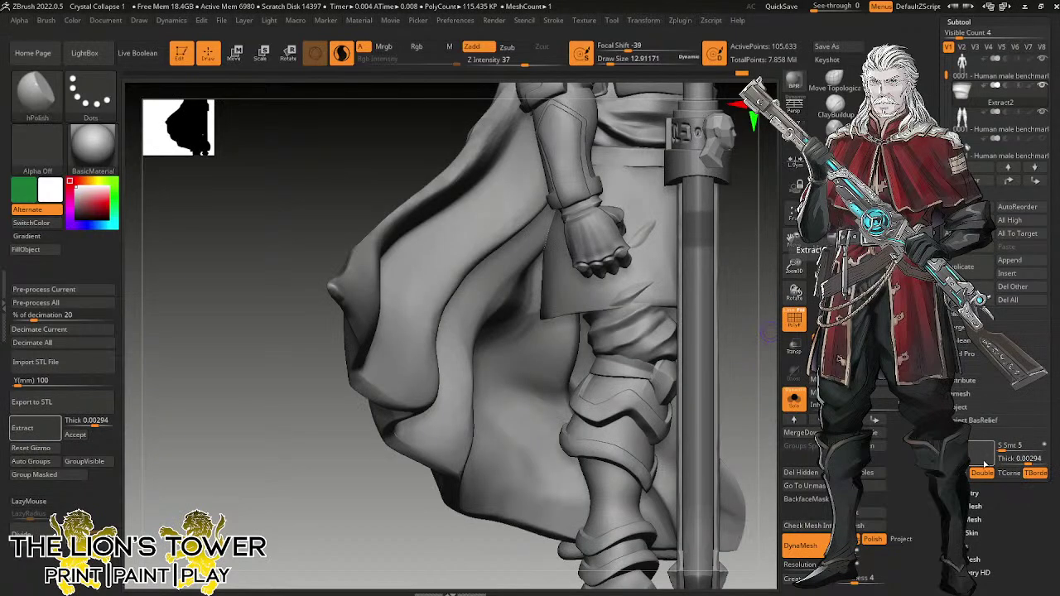
pyautogui.click(795, 307)
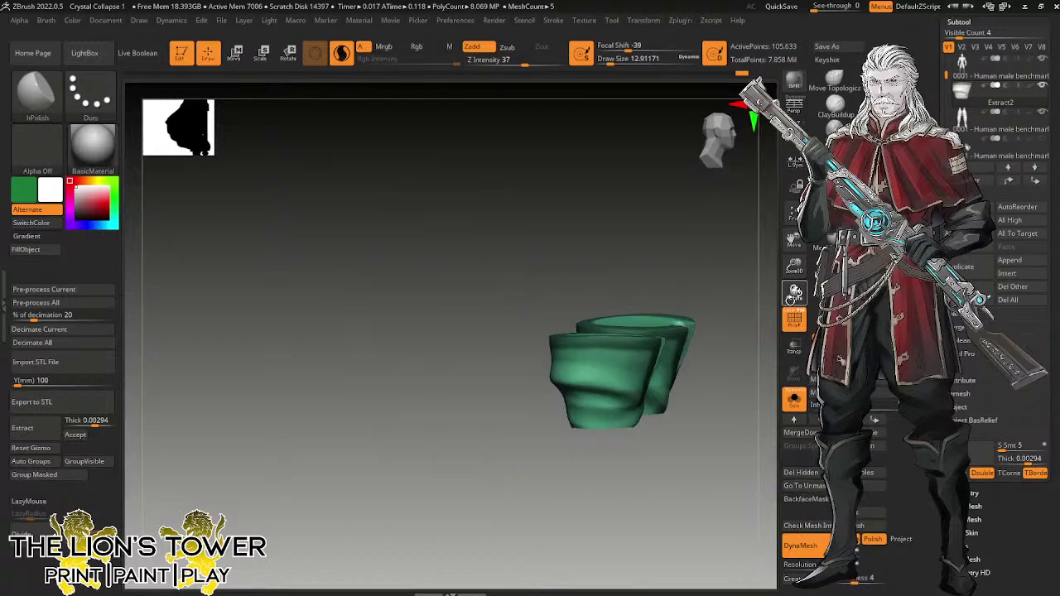
pyautogui.click(971, 456)
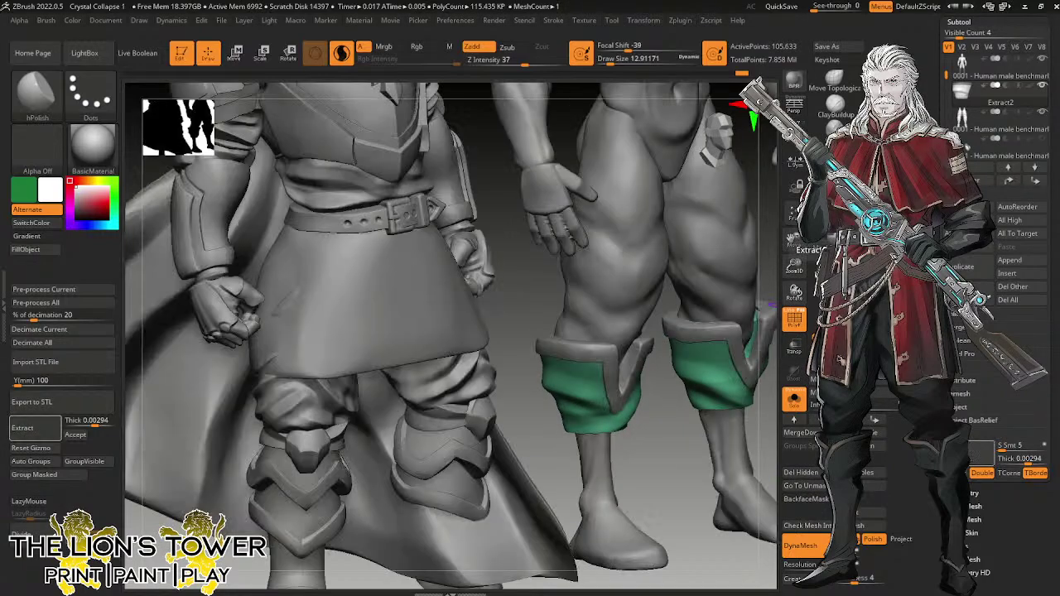
pyautogui.click(956, 473)
pyautogui.click(814, 422)
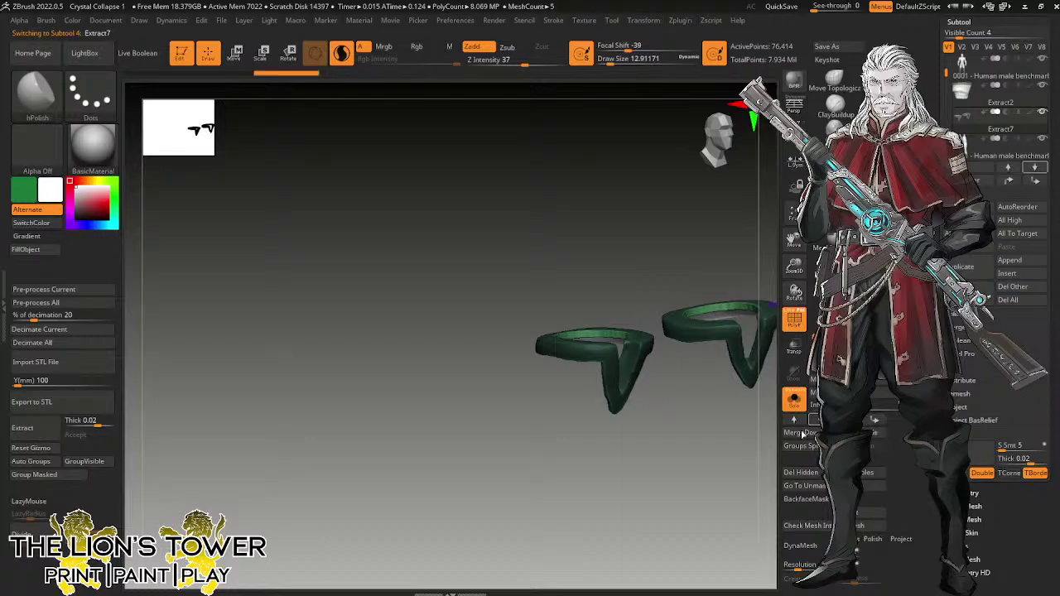
# Restore the hidden lower parts of the boots, and isolate the extracted rim trims with Solo.
pyautogui.click(794, 402)
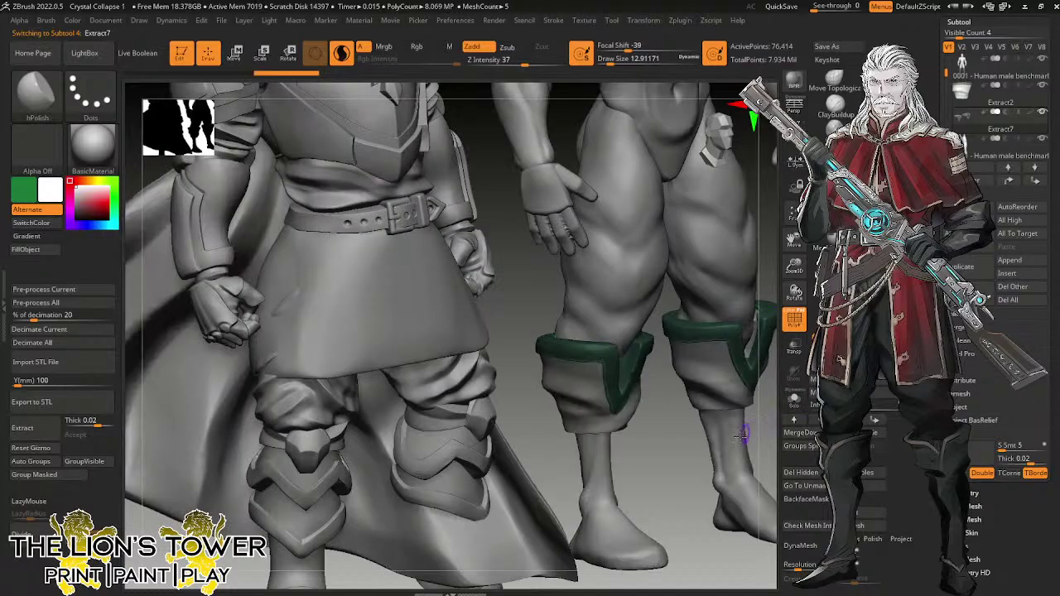
pyautogui.keyDown('alt'); pyautogui.click(733, 389); pyautogui.keyUp('alt')
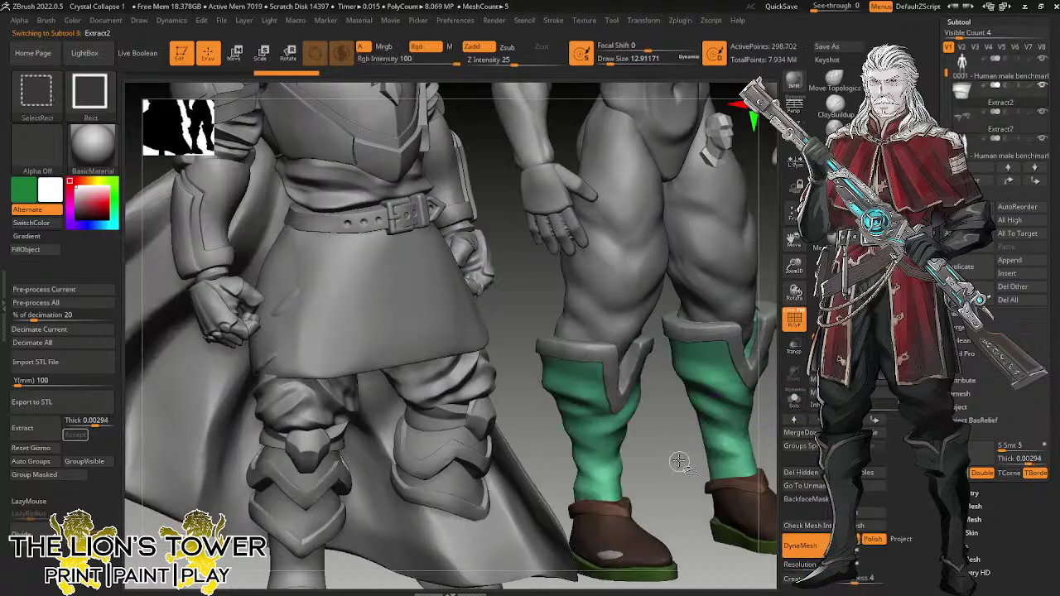
pyautogui.keyDown('alt'); pyautogui.click(746, 377); pyautogui.keyUp('alt')
pyautogui.click(794, 401)
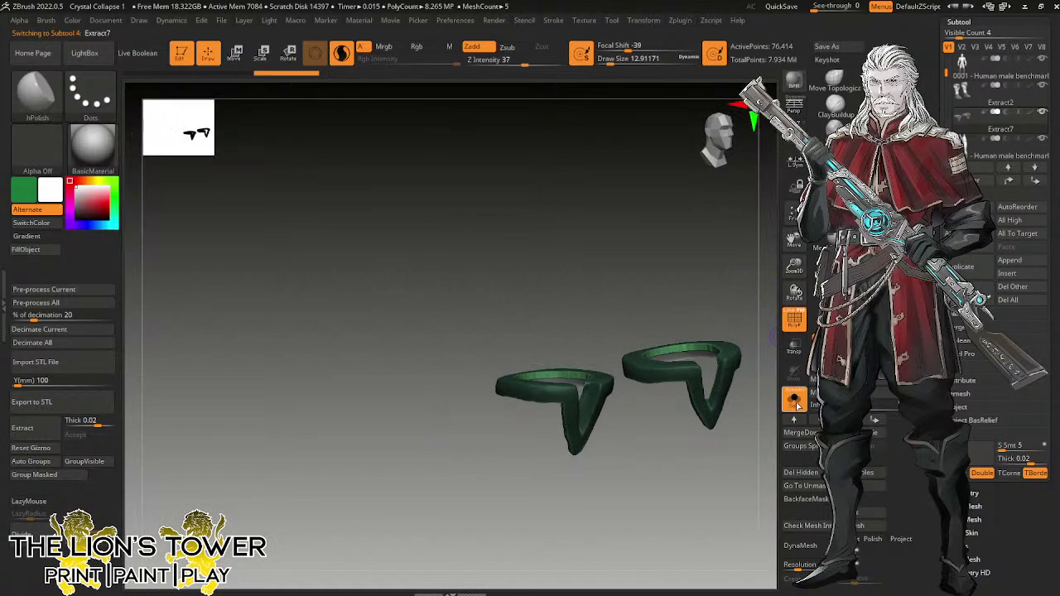
pyautogui.moveTo(772, 410); pyautogui.dragTo(736, 368)
# Isolate the inner polygroup of the rim trims, apply Inflate to it, and unhide the remaining faces.
pyautogui.keyDown('ctrl'); pyautogui.keyDown('shift'); pyautogui.click(738, 455); pyautogui.keyUp('shift'); pyautogui.keyUp('ctrl')
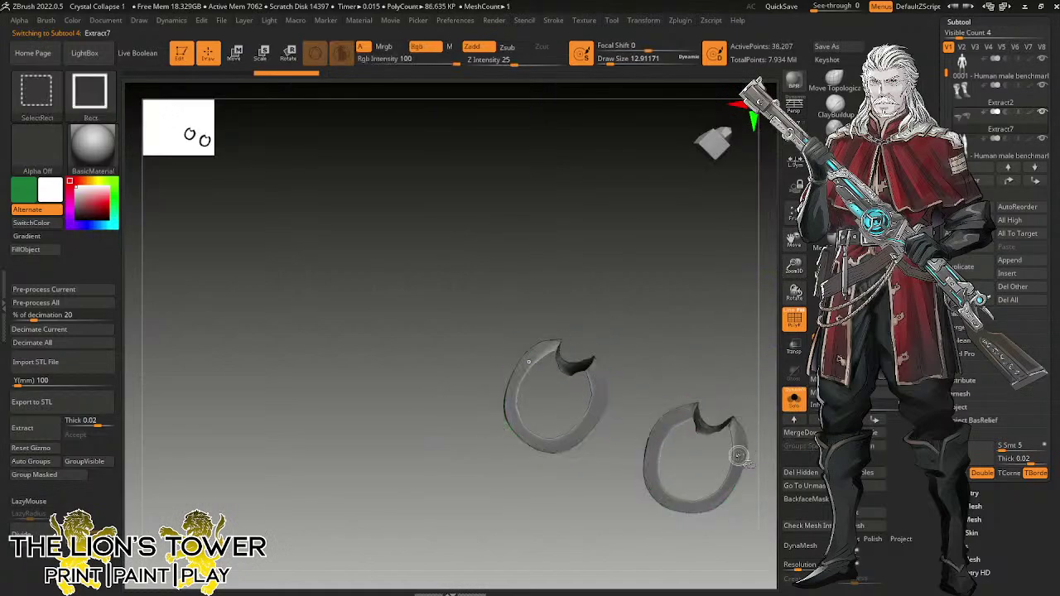
pyautogui.keyDown('ctrl'); pyautogui.click(743, 401); pyautogui.keyUp('ctrl')
pyautogui.keyDown('ctrl'); pyautogui.keyDown('shift'); pyautogui.click(743, 368); pyautogui.keyUp('shift'); pyautogui.keyUp('ctrl')
pyautogui.keyDown('ctrl'); pyautogui.click(744, 362); pyautogui.keyUp('ctrl')
pyautogui.keyDown('ctrl'); pyautogui.click(745, 362); pyautogui.keyUp('ctrl')
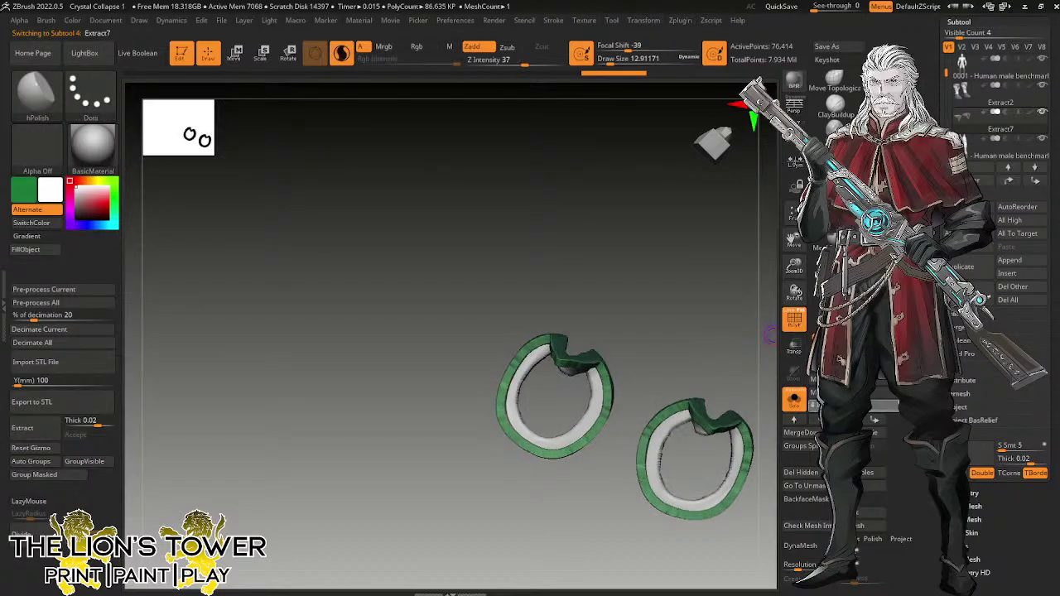
pyautogui.moveTo(766, 344)
pyautogui.mouseDown()
pyautogui.moveTo(748, 409)
pyautogui.moveTo(750, 370)
pyautogui.moveTo(739, 388)
pyautogui.mouseUp()
pyautogui.keyDown('ctrl'); pyautogui.click(749, 365); pyautogui.keyUp('ctrl')
pyautogui.keyDown('ctrl'); pyautogui.keyDown('shift'); pyautogui.click(659, 470); pyautogui.keyUp('shift'); pyautogui.keyUp('ctrl')
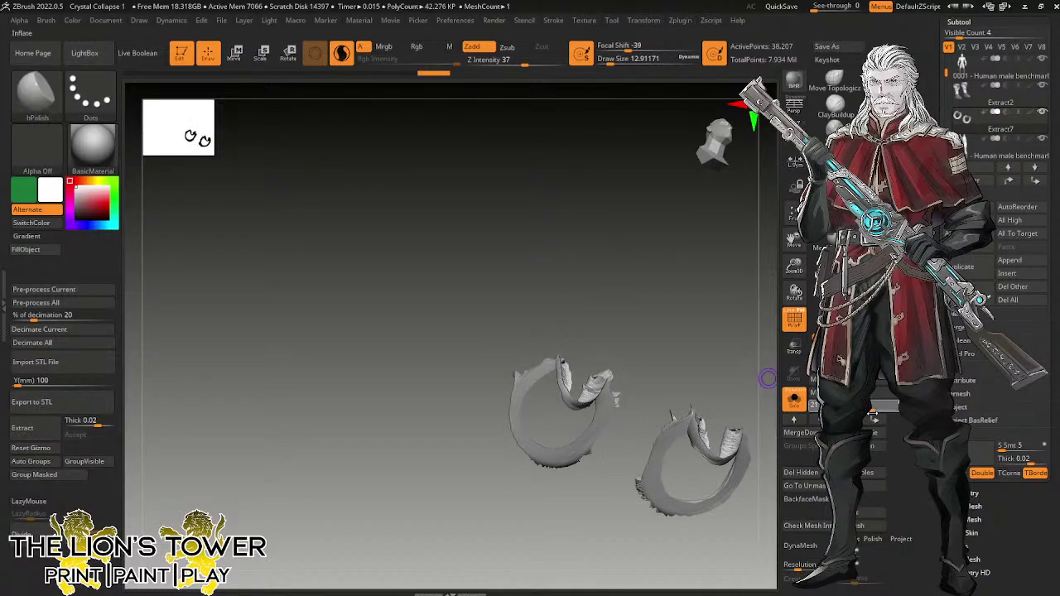
pyautogui.keyDown('ctrl'); pyautogui.keyDown('shift'); pyautogui.click(721, 367); pyautogui.keyUp('shift'); pyautogui.keyUp('ctrl')
pyautogui.moveTo(722, 367)
pyautogui.mouseDown()
pyautogui.moveTo(747, 366)
pyautogui.moveTo(721, 390)
pyautogui.moveTo(760, 366)
pyautogui.mouseUp()
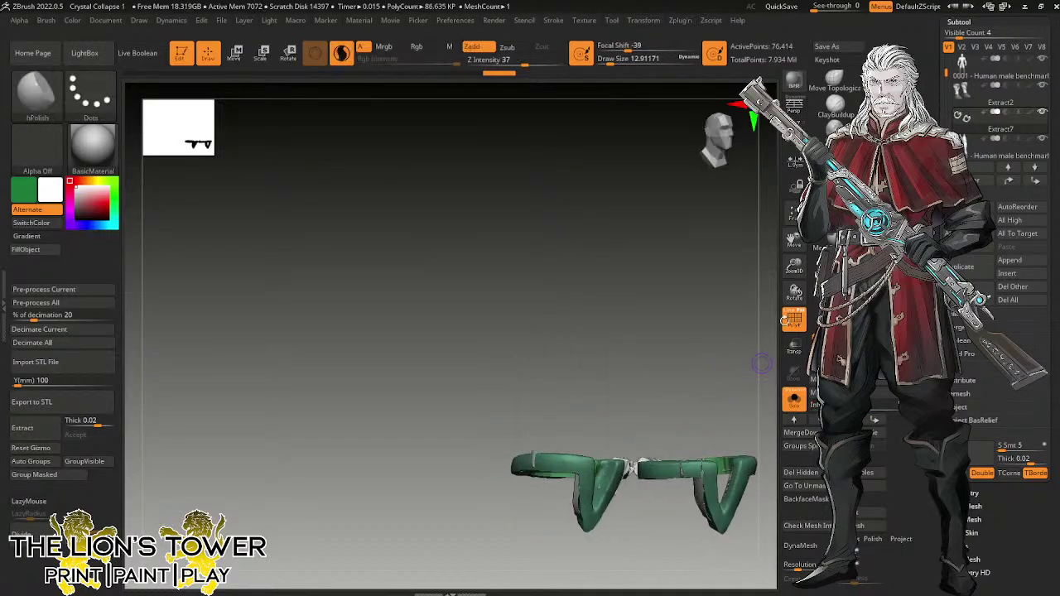
# Try to smooth and trim away the jagged spikes around the rim trims.
pyautogui.click(835, 180)
pyautogui.click(835, 155)
pyautogui.press('shift')
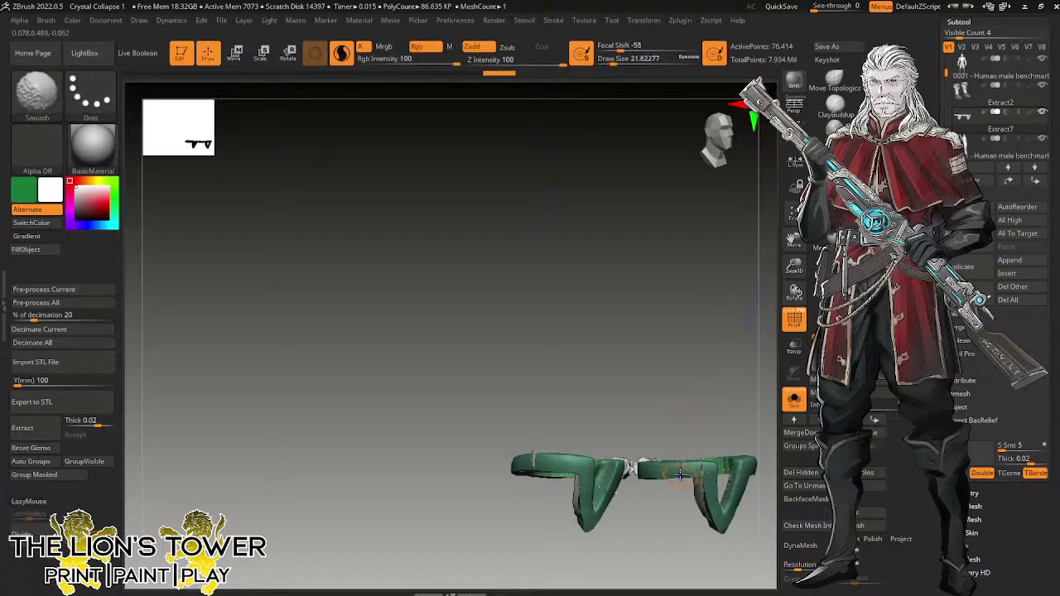
pyautogui.keyDown('shift'); pyautogui.moveTo(713, 500); pyautogui.dragTo(719, 512); pyautogui.keyUp('shift')
pyautogui.moveTo(718, 386); pyautogui.dragTo(714, 454)
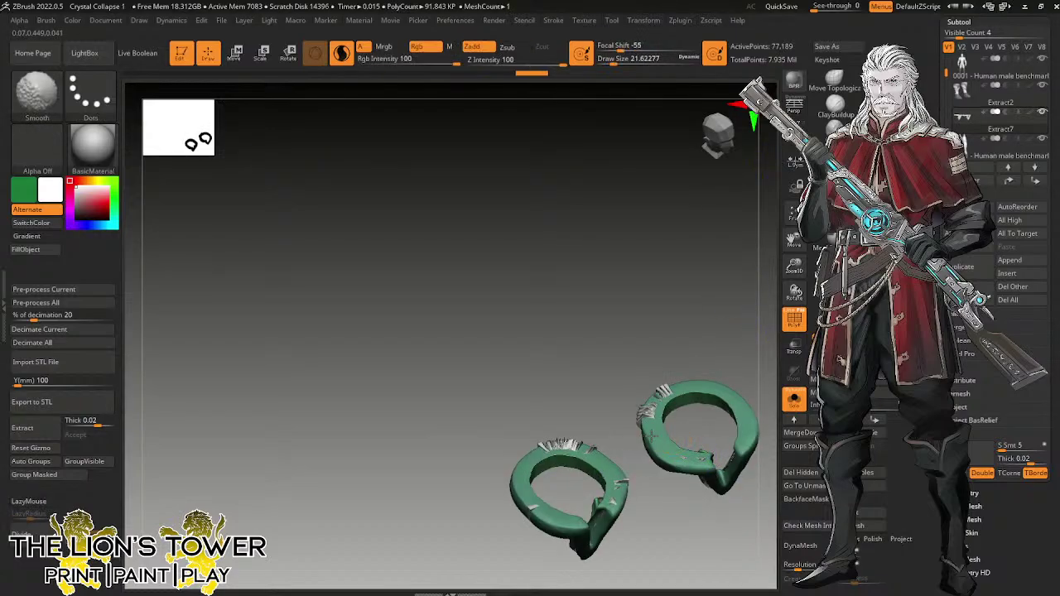
pyautogui.keyDown('shift'); pyautogui.moveTo(650, 420); pyautogui.dragTo(649, 401); pyautogui.keyUp('shift')
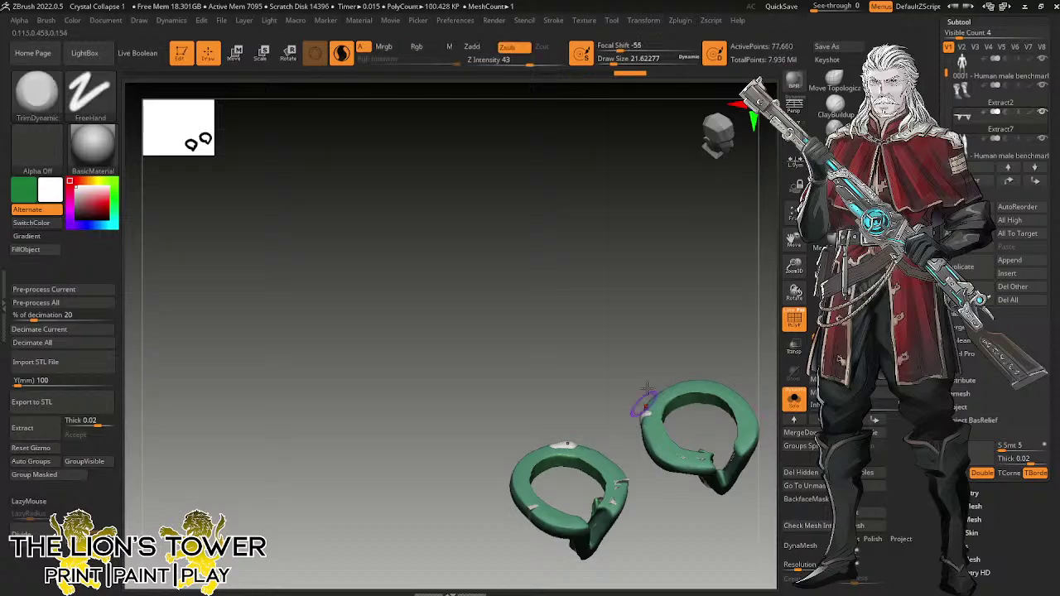
pyautogui.moveTo(639, 402)
pyautogui.mouseDown()
pyautogui.moveTo(630, 414)
pyautogui.moveTo(641, 367)
pyautogui.moveTo(717, 343)
pyautogui.mouseUp()
# Undo the smoothing and trimming strokes on the rim trims.
pyautogui.hotkey('ctrl', 'z')
pyautogui.hotkey('ctrl', 'z')
pyautogui.hotkey('ctrl', 'z')
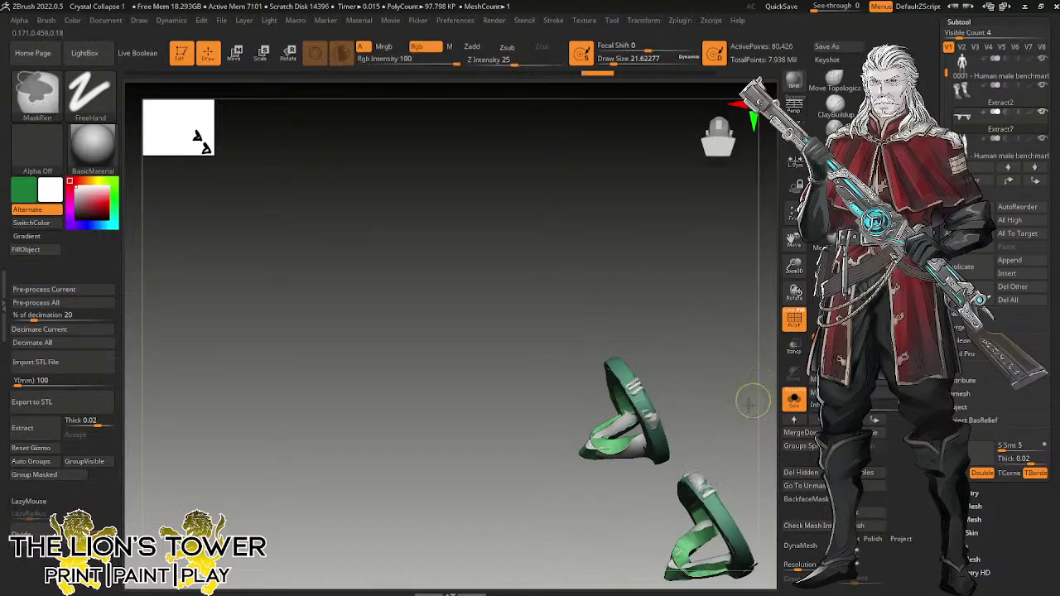
pyautogui.moveTo(724, 417)
pyautogui.mouseDown()
pyautogui.moveTo(732, 413)
pyautogui.moveTo(717, 419)
pyautogui.mouseUp()
pyautogui.press('ctrl')
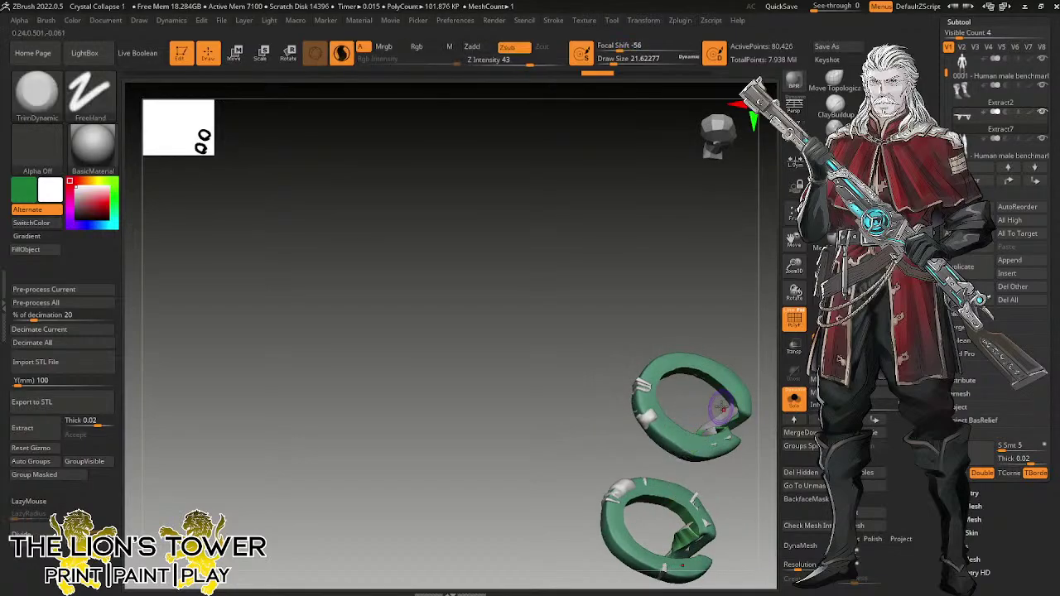
pyautogui.hotkey('ctrl', 'z')
pyautogui.hotkey('ctrl', 'z')
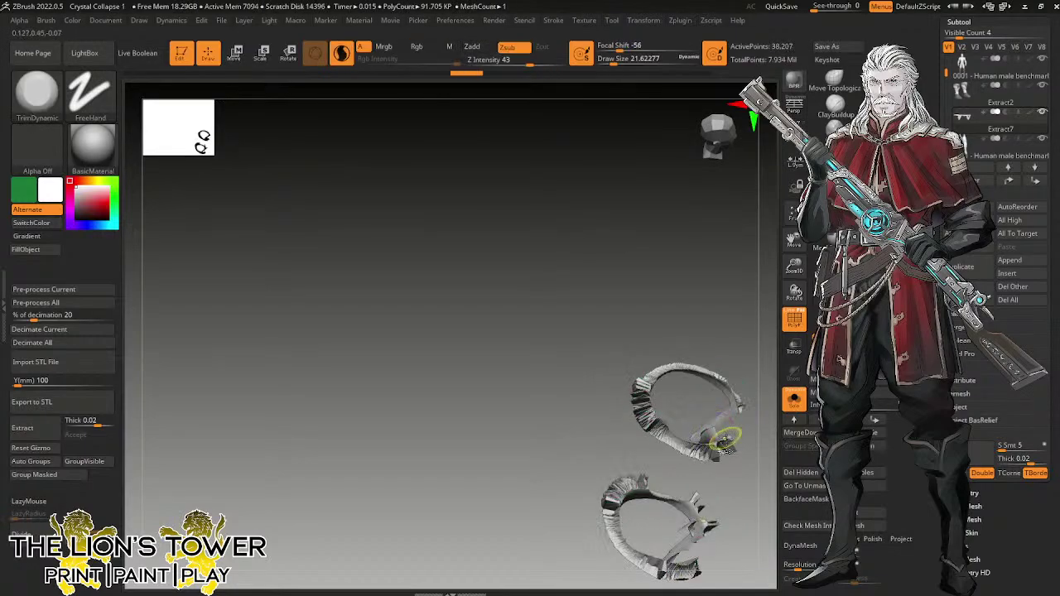
# Isolate the outer polygroup of the rim trims, mask it, and unhide the inner faces.
pyautogui.hotkey('ctrl', 'shift', 'z')
pyautogui.keyDown('ctrl'); pyautogui.keyDown('shift'); pyautogui.click(709, 455); pyautogui.keyUp('shift'); pyautogui.keyUp('ctrl')
pyautogui.keyDown('ctrl'); pyautogui.click(729, 481); pyautogui.keyUp('ctrl')
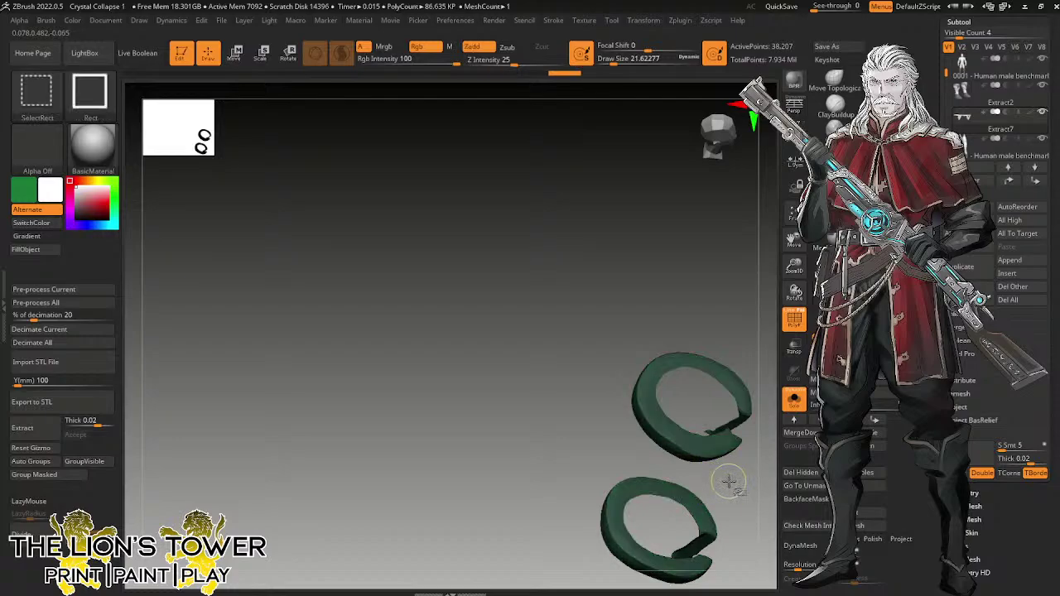
pyautogui.keyDown('ctrl'); pyautogui.keyDown('shift'); pyautogui.click(729, 482); pyautogui.keyUp('shift'); pyautogui.keyUp('ctrl')
# Smooth the unmasked inner faces of both trims, including the notch corners and the spiky edges around the rings.
pyautogui.moveTo(732, 450)
pyautogui.keyDown('shift'); pyautogui.mouseDown()
pyautogui.moveTo(649, 414)
pyautogui.moveTo(641, 389)
pyautogui.moveTo(642, 423)
pyautogui.moveTo(660, 430)
pyautogui.mouseUp(); pyautogui.keyUp('shift')
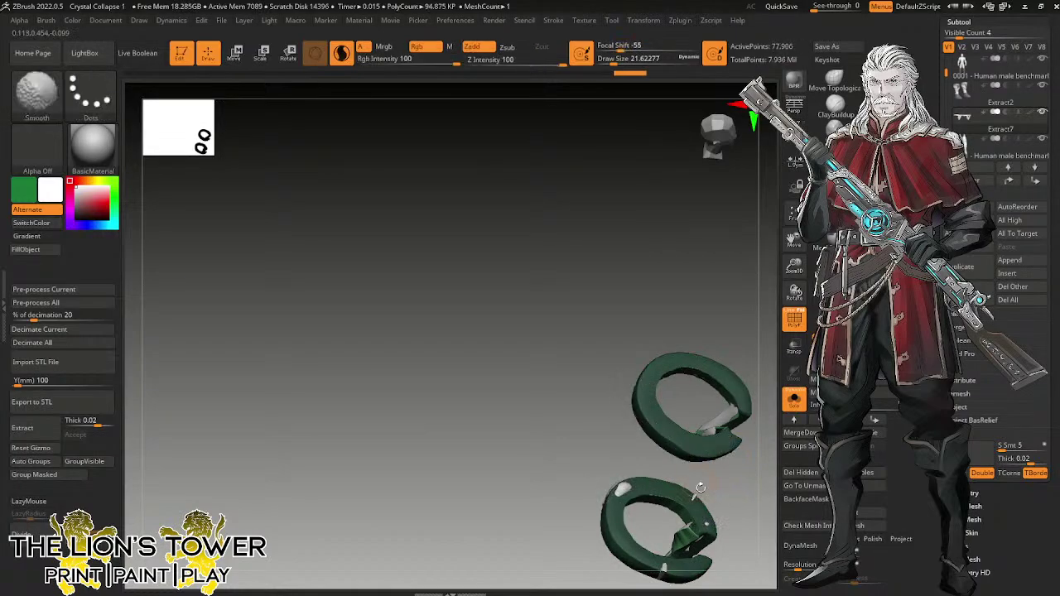
pyautogui.keyDown('shift'); pyautogui.moveTo(696, 492); pyautogui.dragTo(708, 524); pyautogui.keyUp('shift')
pyautogui.moveTo(739, 487); pyautogui.dragTo(701, 432)
pyautogui.moveTo(714, 383)
pyautogui.mouseDown()
pyautogui.moveTo(719, 414)
pyautogui.moveTo(724, 381)
pyautogui.moveTo(766, 378)
pyautogui.mouseUp()
pyautogui.keyDown('shift'); pyautogui.moveTo(621, 439); pyautogui.dragTo(644, 463); pyautogui.keyUp('shift')
pyautogui.moveTo(758, 396); pyautogui.dragTo(745, 453)
pyautogui.moveTo(713, 524)
pyautogui.keyDown('shift'); pyautogui.mouseDown()
pyautogui.moveTo(706, 518)
pyautogui.moveTo(728, 531)
pyautogui.mouseUp(); pyautogui.keyUp('shift')
pyautogui.moveTo(759, 451)
pyautogui.mouseDown()
pyautogui.moveTo(768, 392)
pyautogui.moveTo(753, 390)
pyautogui.moveTo(720, 324)
pyautogui.moveTo(685, 364)
pyautogui.mouseUp()
pyautogui.moveTo(605, 478)
pyautogui.keyDown('shift'); pyautogui.mouseDown()
pyautogui.moveTo(587, 474)
pyautogui.moveTo(627, 511)
pyautogui.mouseUp(); pyautogui.keyUp('shift')
pyautogui.moveTo(693, 390); pyautogui.dragTo(728, 338)
# Reshape the trims' inner faces around the front notches using the Move brush at draw size 26.8692.
pyautogui.click(835, 157)
pyautogui.moveTo(689, 396); pyautogui.dragTo(658, 402)
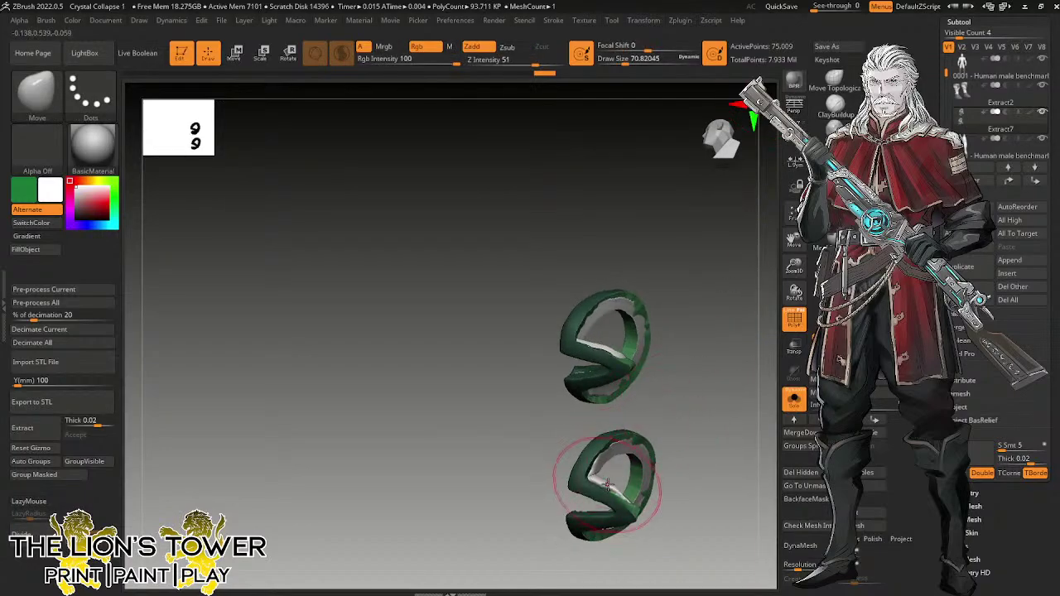
pyautogui.moveTo(628, 59); pyautogui.dragTo(614, 59)
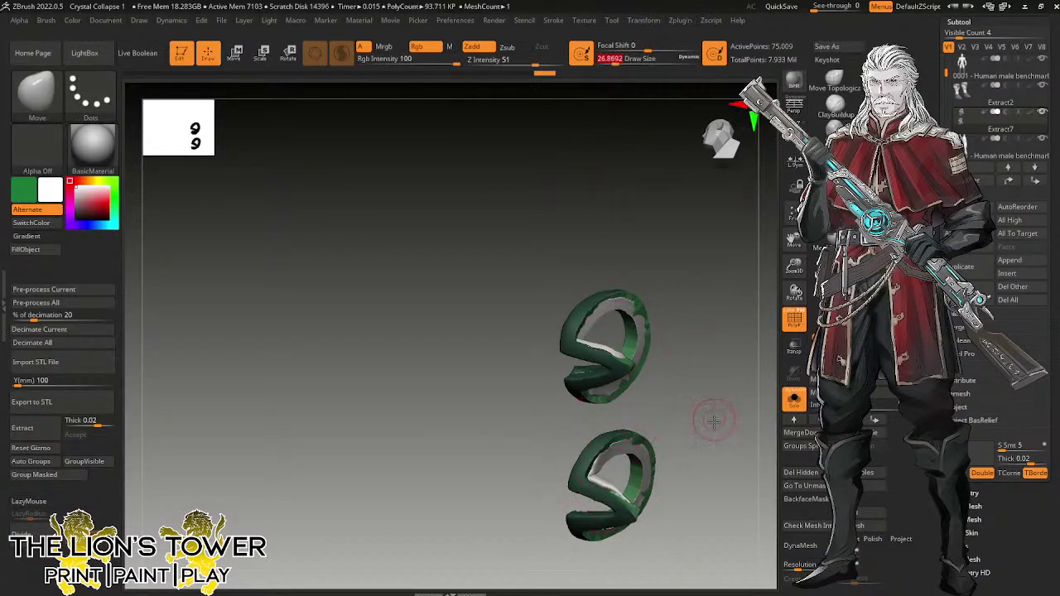
pyautogui.moveTo(715, 421); pyautogui.dragTo(662, 442)
pyautogui.moveTo(611, 481); pyautogui.dragTo(605, 499)
pyautogui.moveTo(722, 424); pyautogui.dragTo(679, 432)
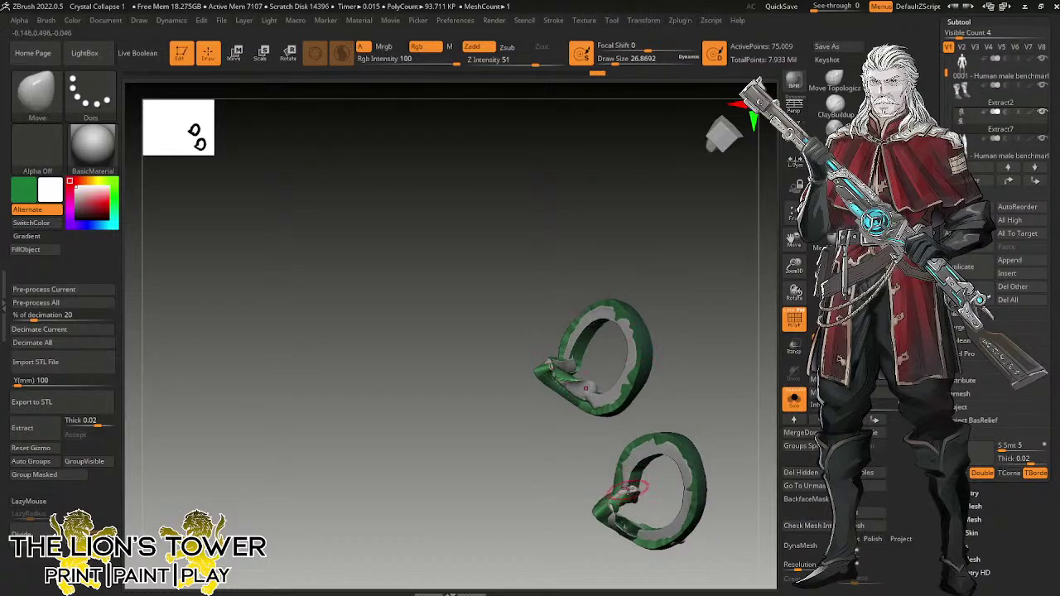
pyautogui.moveTo(616, 489); pyautogui.dragTo(621, 479)
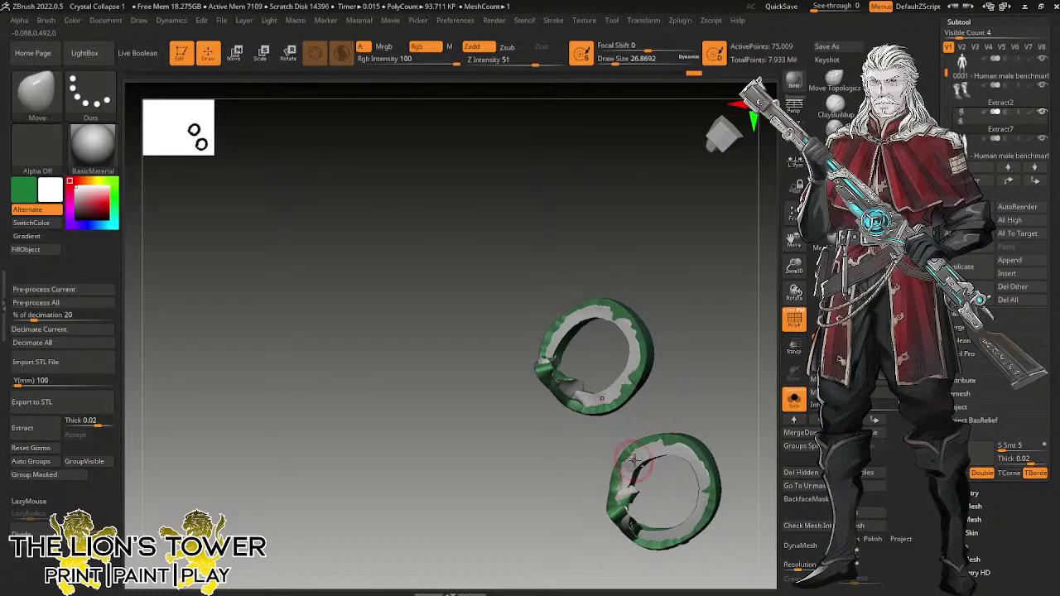
pyautogui.moveTo(704, 406); pyautogui.dragTo(767, 359)
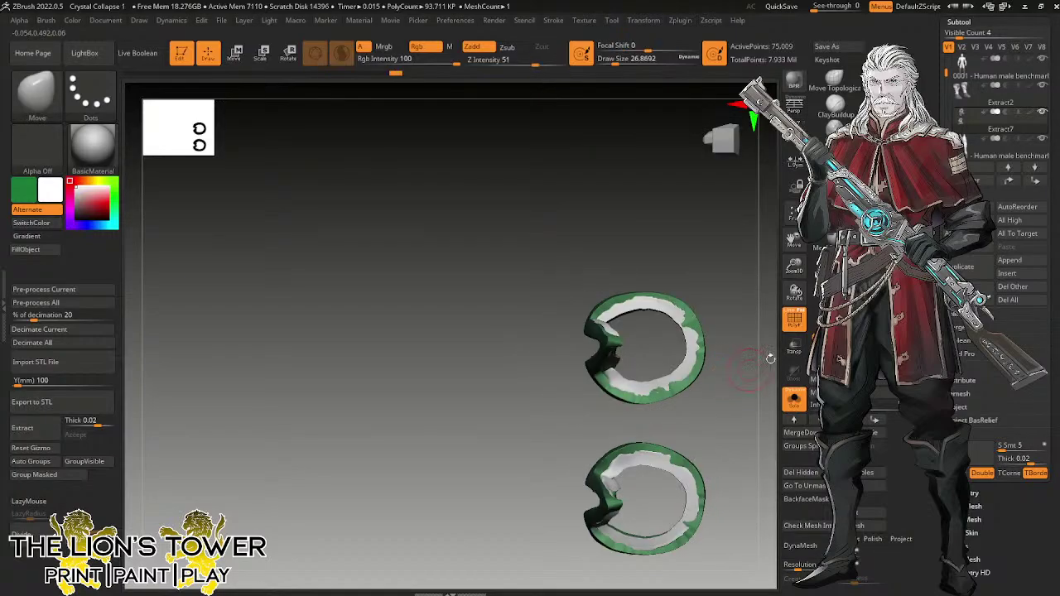
# Flatten the underside of the rim trims with the hPolish brush and clear the mask.
pyautogui.press('b')
pyautogui.press('h')
pyautogui.press('p')
pyautogui.moveTo(663, 463)
pyautogui.mouseDown()
pyautogui.moveTo(672, 455)
pyautogui.moveTo(658, 453)
pyautogui.mouseUp()
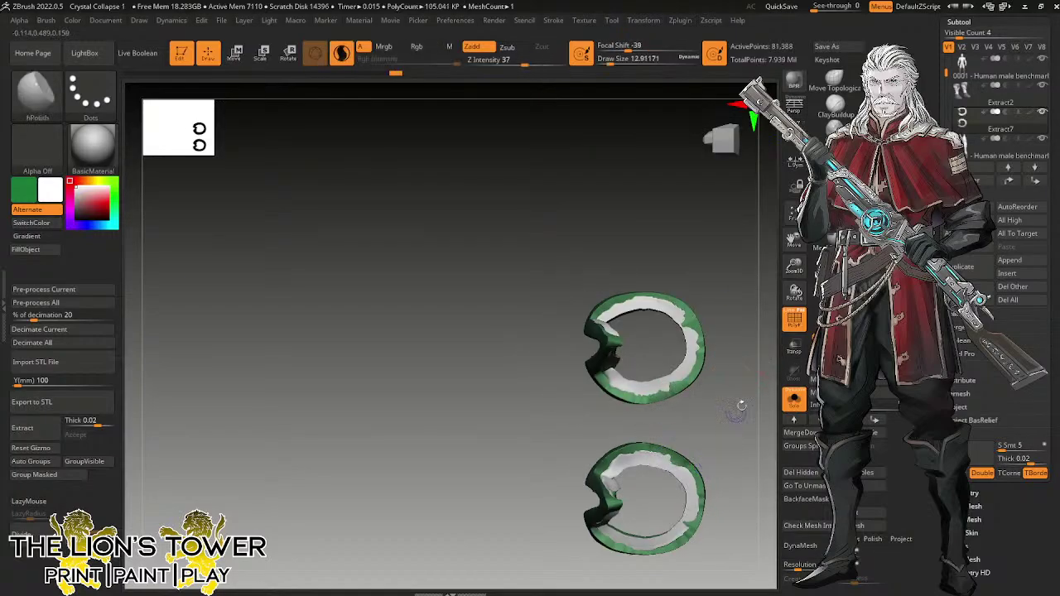
pyautogui.keyDown('ctrl'); pyautogui.moveTo(740, 406); pyautogui.dragTo(761, 390); pyautogui.keyUp('ctrl')
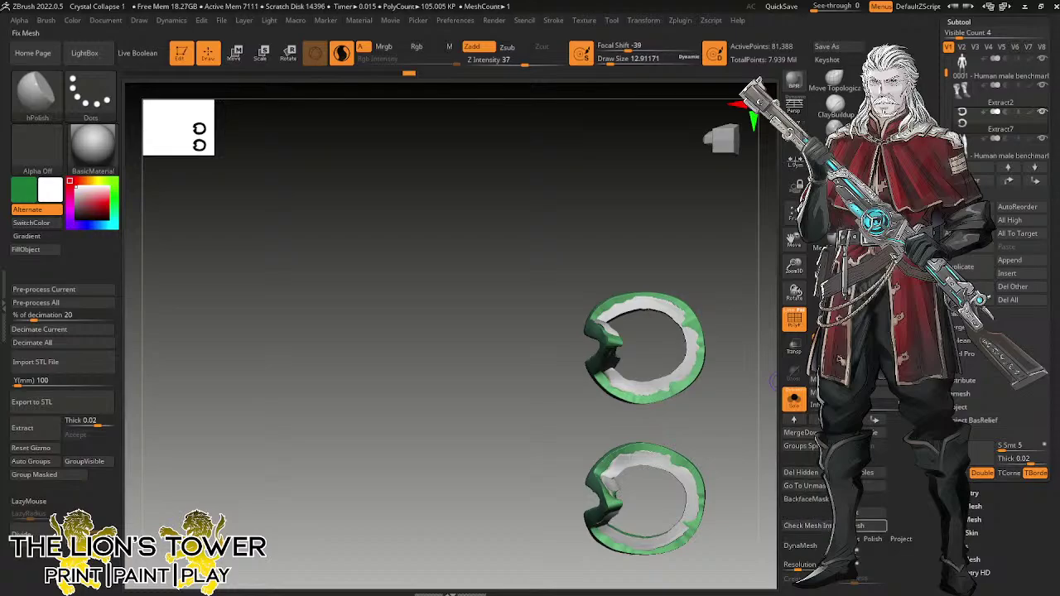
# Remesh the rim trims with DynaMesh at a higher resolution with Polish enabled, and regroup them with Auto Groups.
pyautogui.click(872, 539)
pyautogui.moveTo(802, 570); pyautogui.dragTo(812, 570)
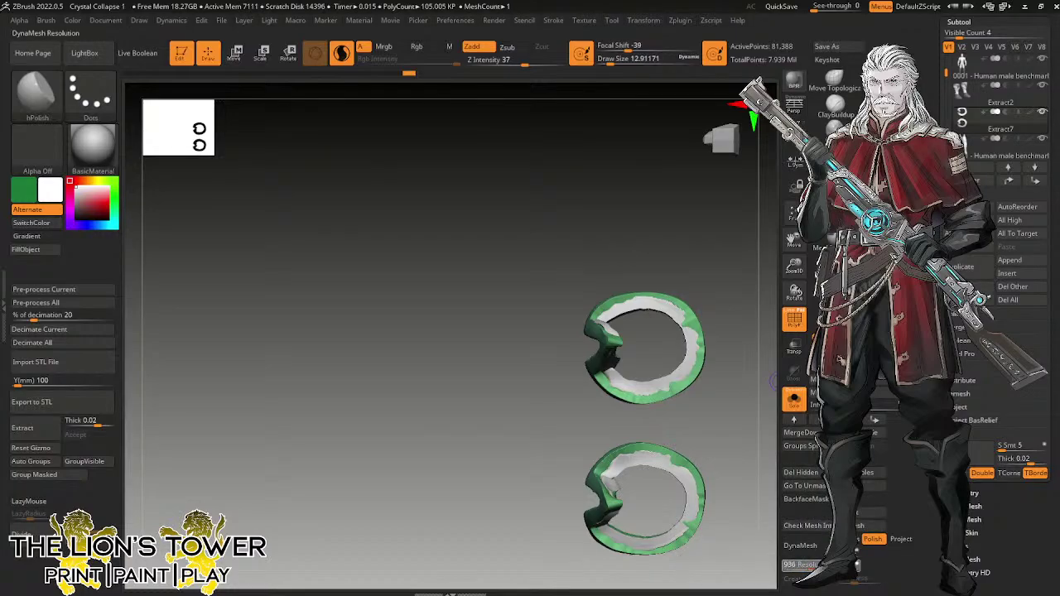
pyautogui.click(800, 545)
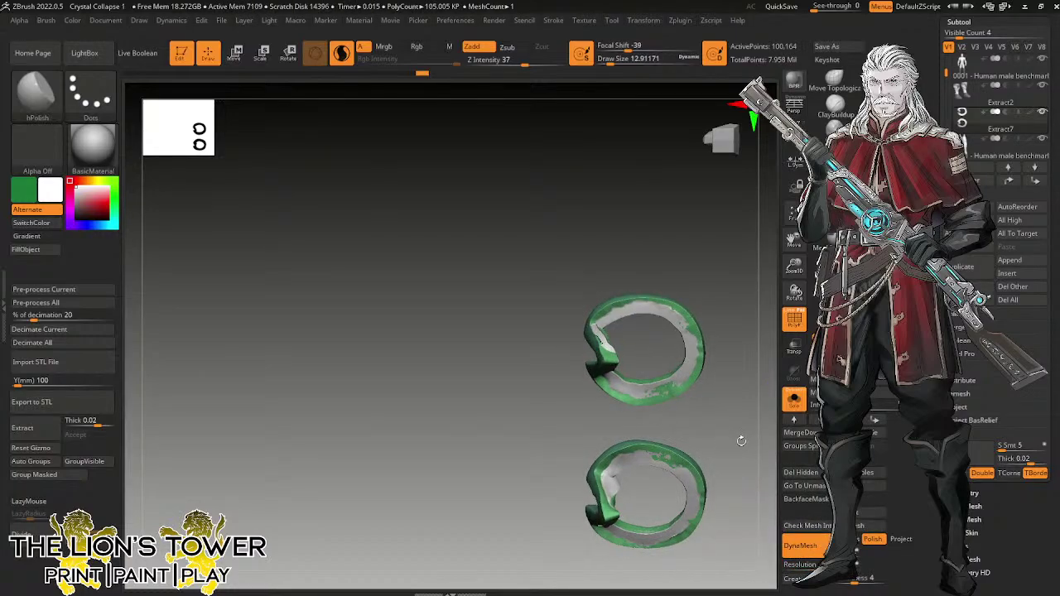
pyautogui.click(34, 461)
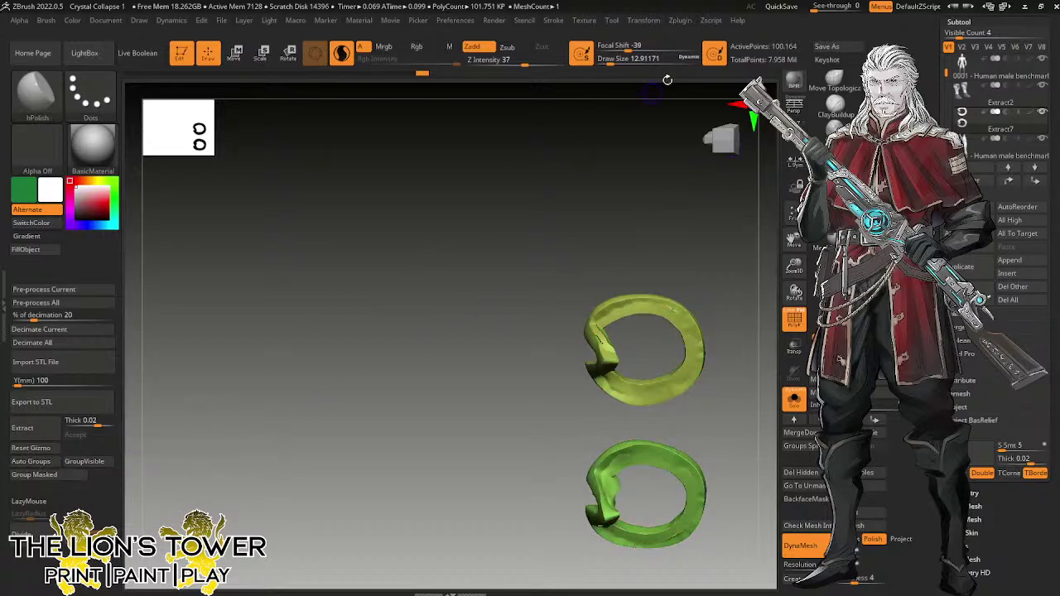
pyautogui.moveTo(700, 239); pyautogui.dragTo(588, 407)
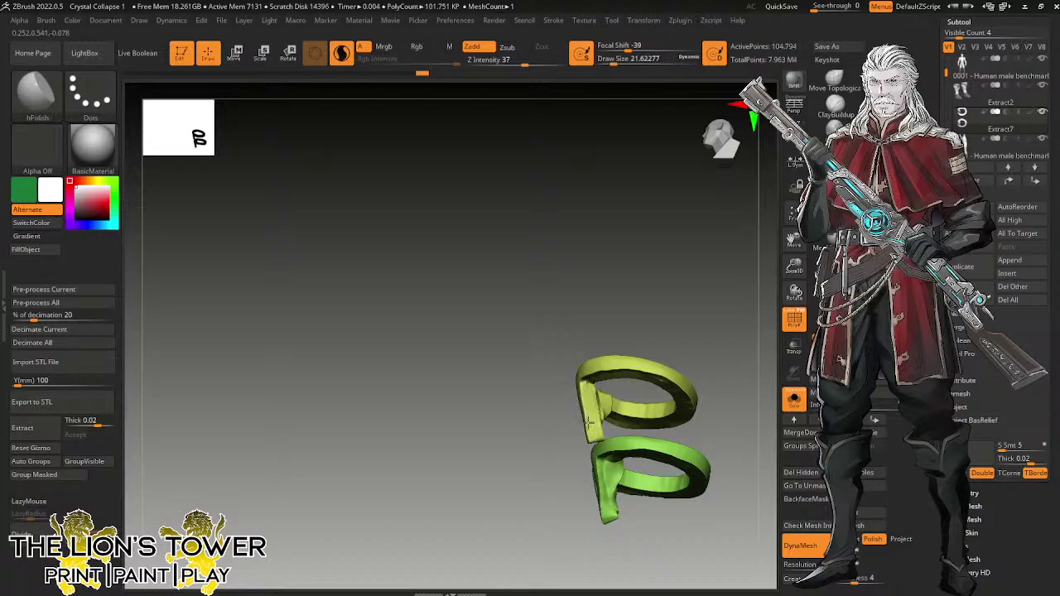
# Flatten the upper and lower ring faces of both rim trims with the hPolish brush.
pyautogui.moveTo(599, 313); pyautogui.dragTo(639, 220)
pyautogui.moveTo(619, 364); pyautogui.dragTo(590, 379)
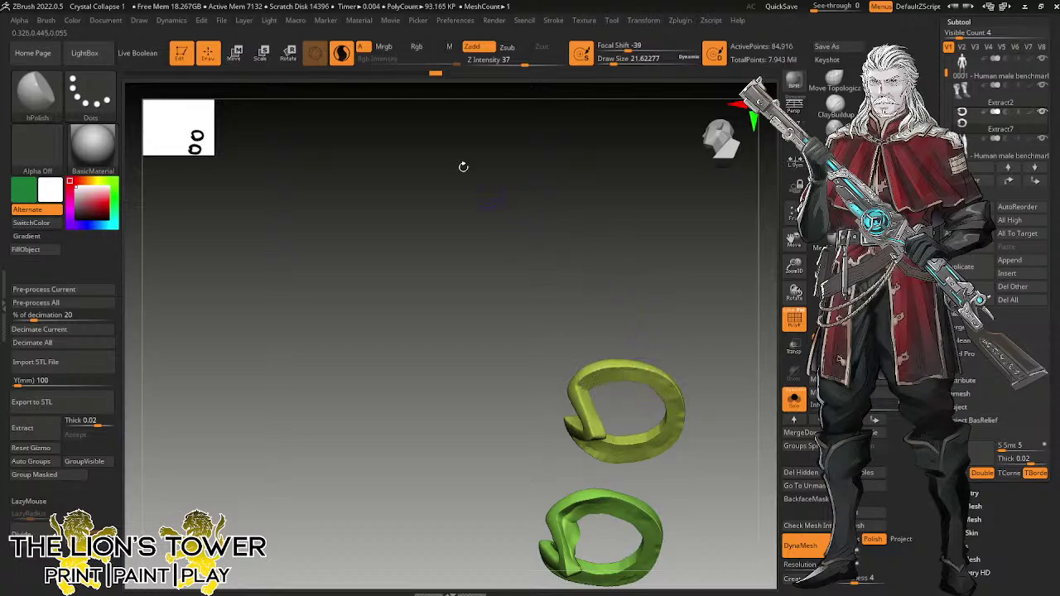
pyautogui.moveTo(607, 206); pyautogui.dragTo(620, 158)
pyautogui.moveTo(669, 378); pyautogui.dragTo(673, 406)
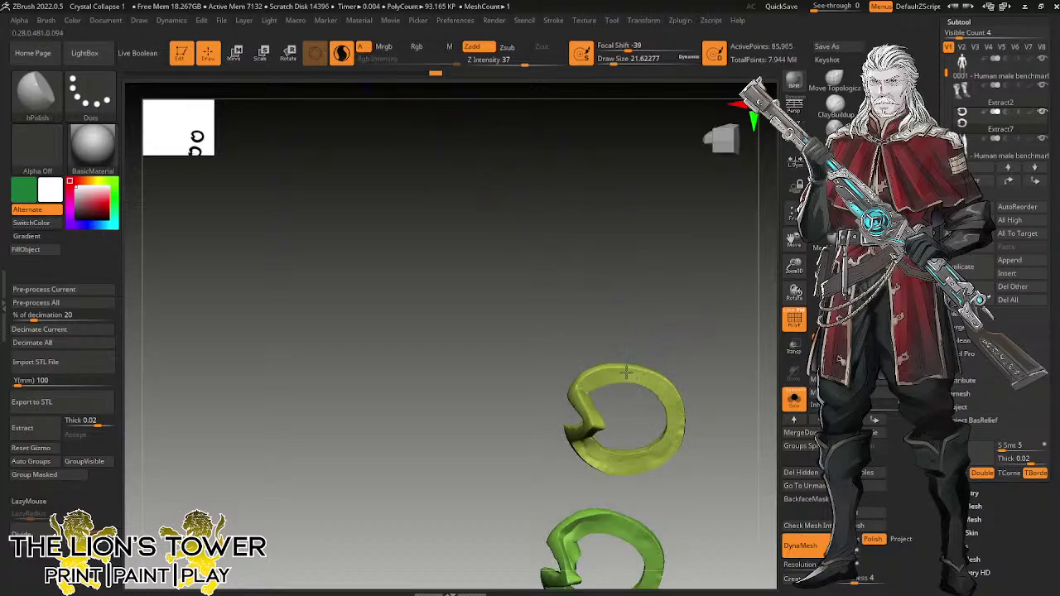
pyautogui.moveTo(668, 445)
pyautogui.mouseDown()
pyautogui.moveTo(641, 462)
pyautogui.moveTo(619, 432)
pyautogui.moveTo(596, 463)
pyautogui.mouseUp()
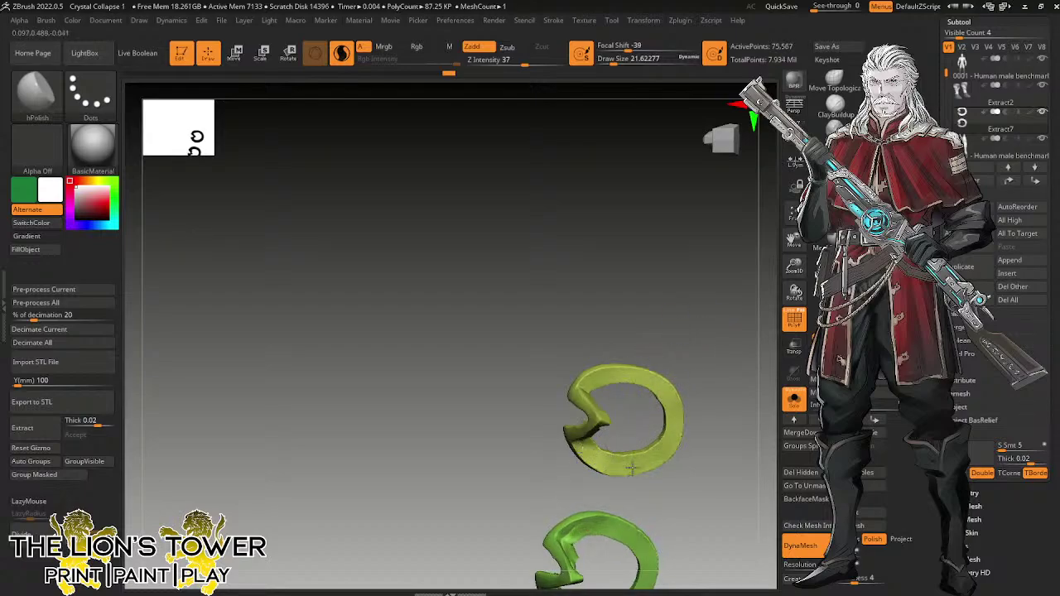
pyautogui.moveTo(636, 401); pyautogui.dragTo(651, 256)
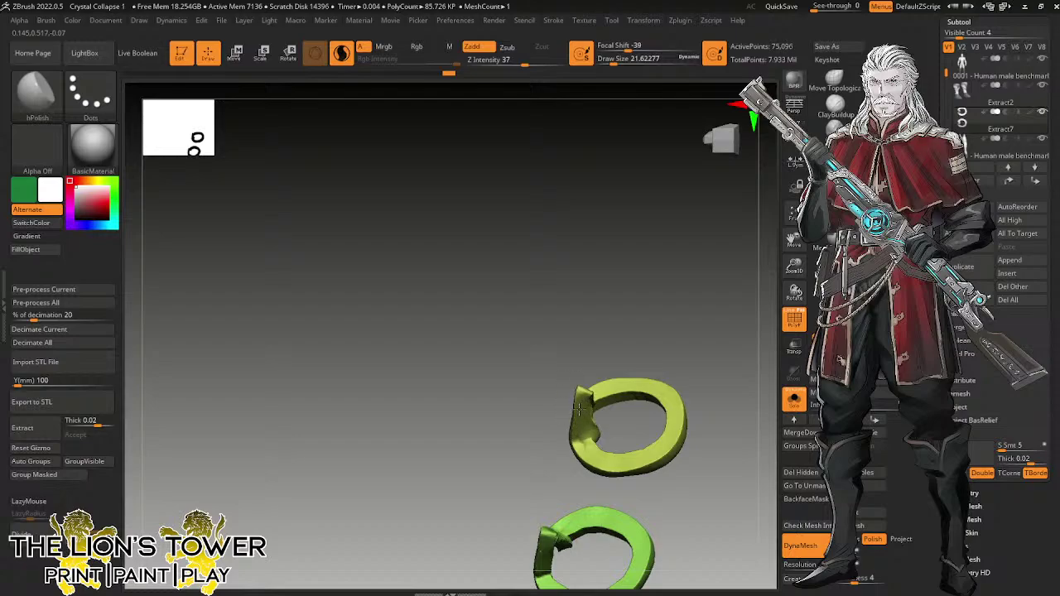
# Polish the outer faces of the trims' pointed front flaps with the hPolish brush.
pyautogui.moveTo(575, 434); pyautogui.dragTo(574, 414)
pyautogui.moveTo(607, 319)
pyautogui.mouseDown()
pyautogui.moveTo(691, 348)
pyautogui.moveTo(704, 340)
pyautogui.mouseUp()
pyautogui.moveTo(588, 411)
pyautogui.mouseDown()
pyautogui.moveTo(574, 427)
pyautogui.moveTo(609, 356)
pyautogui.moveTo(617, 268)
pyautogui.moveTo(570, 424)
pyautogui.moveTo(563, 405)
pyautogui.moveTo(593, 348)
pyautogui.moveTo(582, 370)
pyautogui.mouseUp()
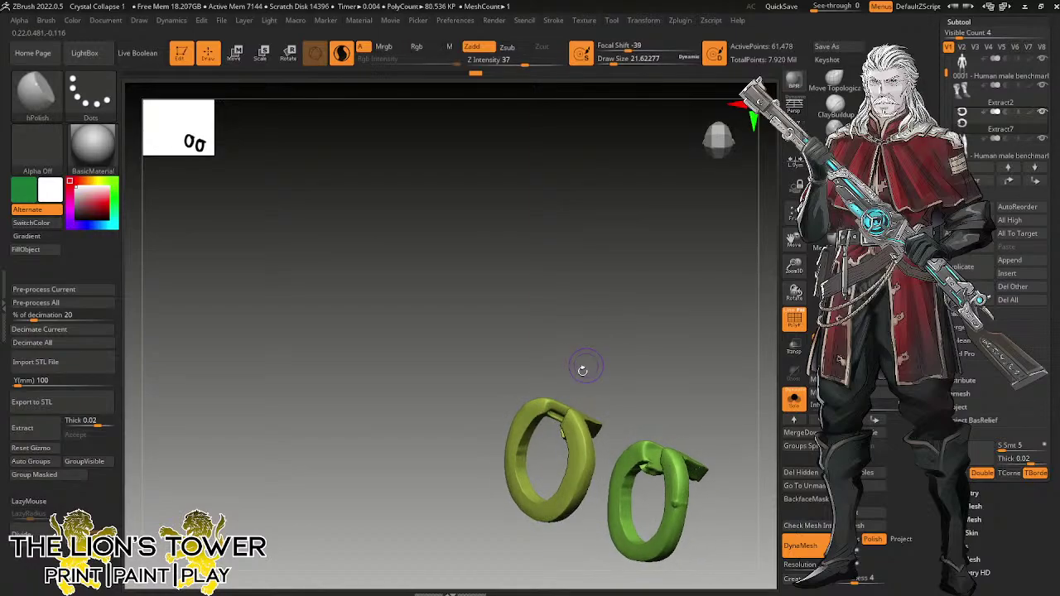
pyautogui.moveTo(589, 411); pyautogui.dragTo(581, 417)
# Thicken the thin surface inside the trims' front notches using the Inflat brush at intensity 10, and remesh the result.
pyautogui.click(835, 181)
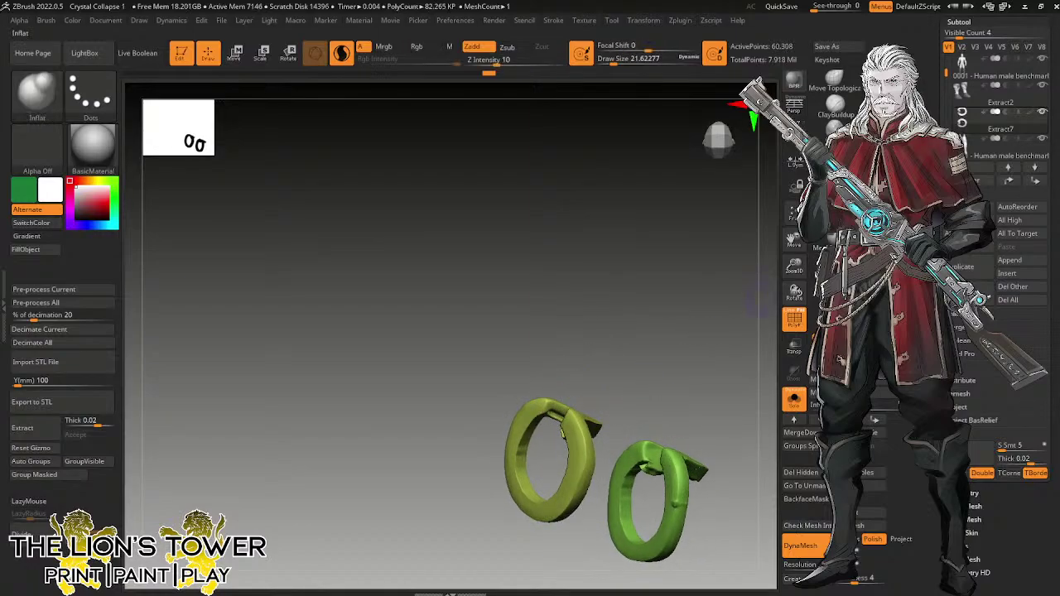
pyautogui.moveTo(557, 375); pyautogui.dragTo(585, 378)
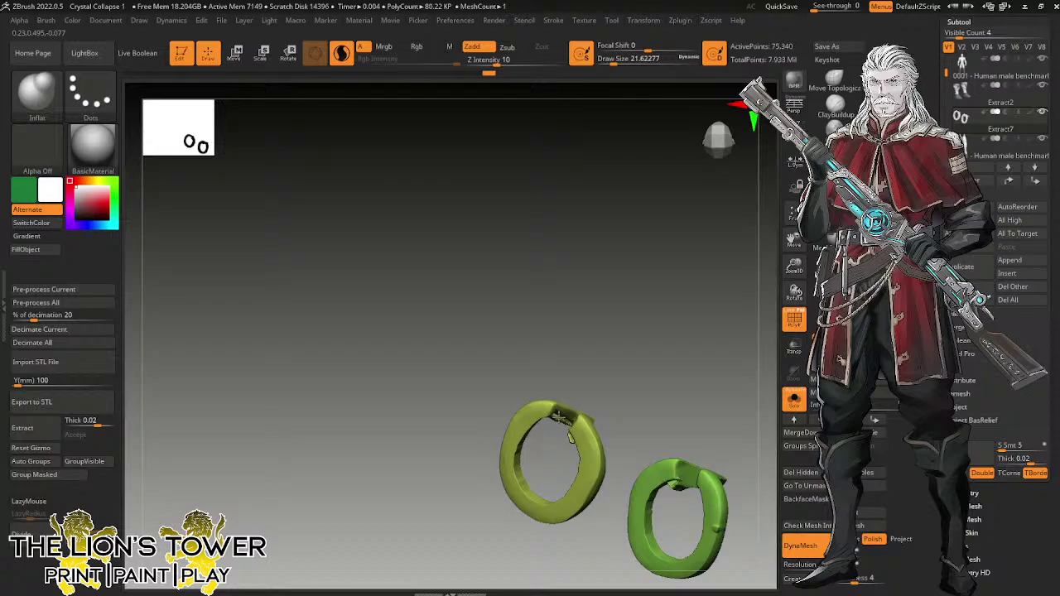
pyautogui.moveTo(585, 373); pyautogui.dragTo(605, 372)
pyautogui.moveTo(562, 414); pyautogui.dragTo(567, 424)
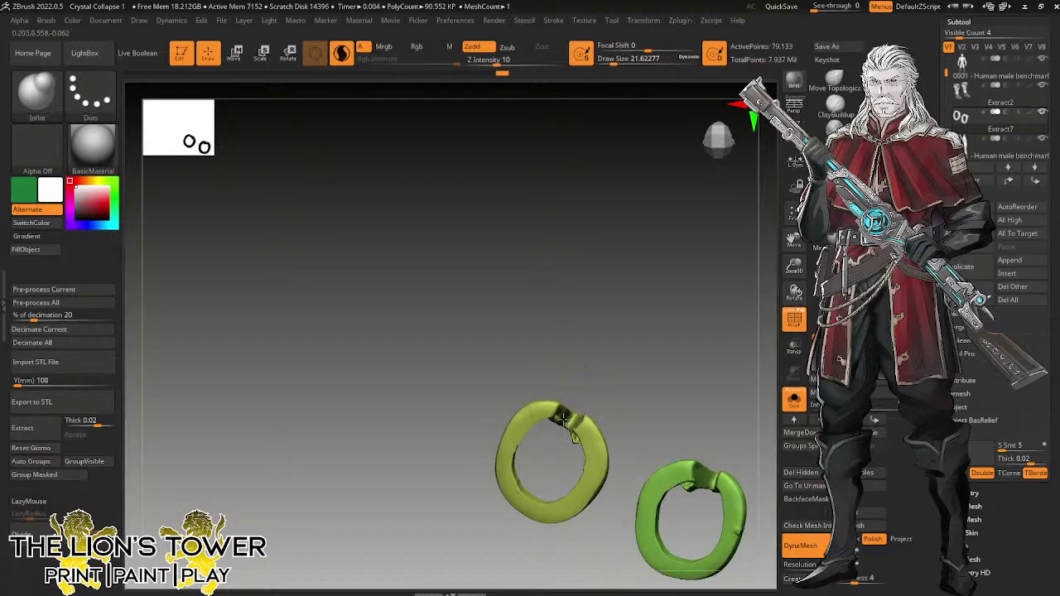
pyautogui.keyDown('ctrl'); pyautogui.moveTo(582, 372); pyautogui.dragTo(585, 376); pyautogui.keyUp('ctrl')
pyautogui.moveTo(553, 418); pyautogui.dragTo(568, 423)
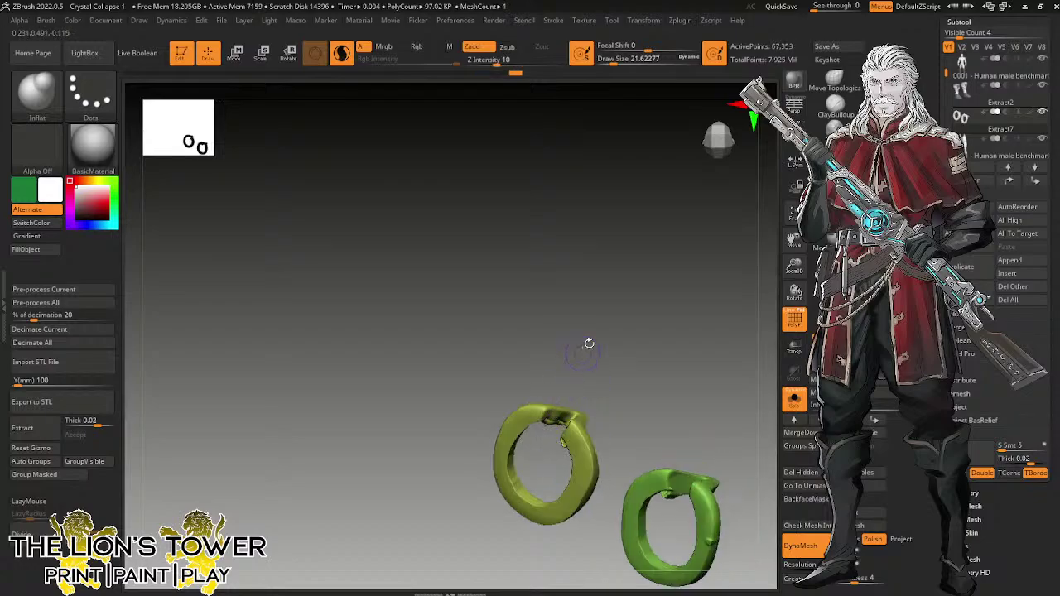
pyautogui.keyDown('ctrl'); pyautogui.moveTo(610, 306); pyautogui.dragTo(665, 356); pyautogui.keyUp('ctrl')
# Flatten the inflated inner surface of the front notches with the hPolish brush.
pyautogui.press('b')
pyautogui.press('h')
pyautogui.press('p')
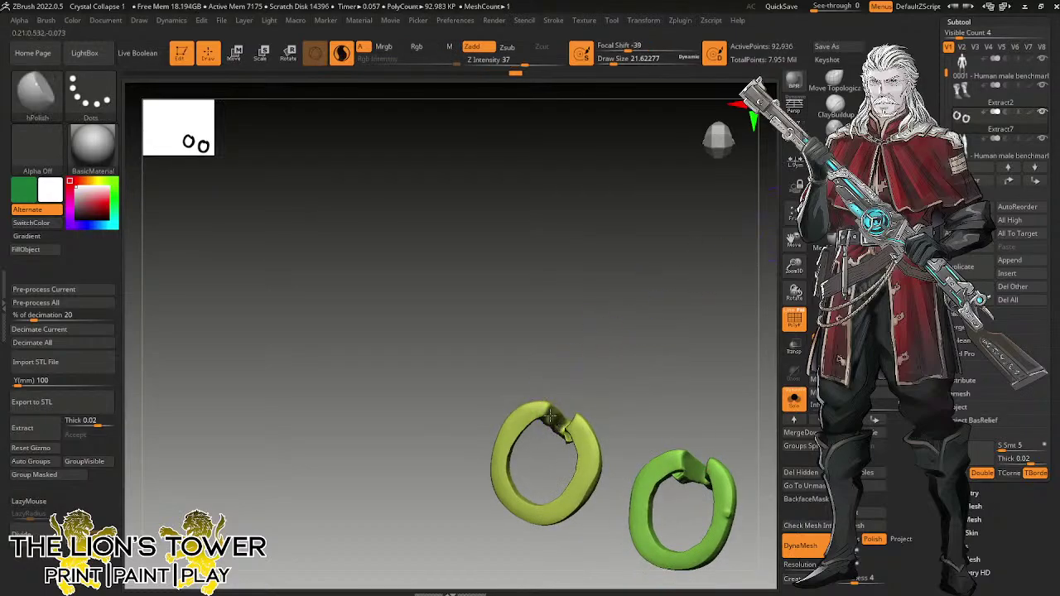
pyautogui.moveTo(549, 421)
pyautogui.mouseDown()
pyautogui.moveTo(632, 334)
pyautogui.moveTo(583, 430)
pyautogui.moveTo(565, 410)
pyautogui.moveTo(593, 440)
pyautogui.moveTo(570, 430)
pyautogui.mouseUp()
pyautogui.moveTo(558, 381)
pyautogui.mouseDown()
pyautogui.moveTo(547, 404)
pyautogui.moveTo(571, 437)
pyautogui.mouseUp()
pyautogui.moveTo(553, 380); pyautogui.dragTo(578, 366)
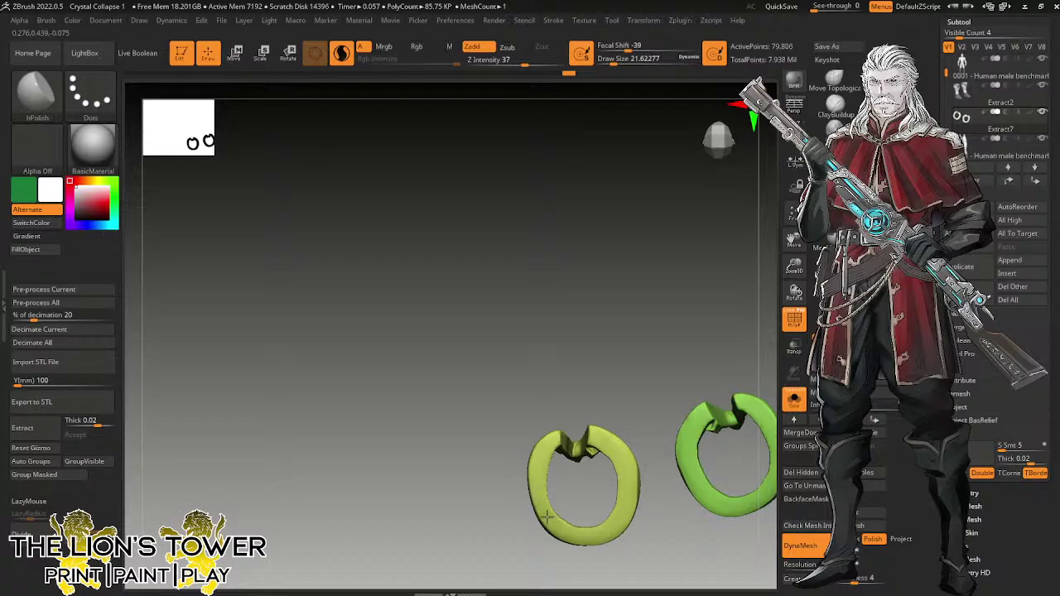
# Polish the V-shaped front flaps and their inner and outer edges on both trims with hPolish.
pyautogui.moveTo(662, 393); pyautogui.dragTo(556, 385)
pyautogui.moveTo(570, 452)
pyautogui.mouseDown()
pyautogui.moveTo(546, 445)
pyautogui.moveTo(573, 415)
pyautogui.moveTo(583, 348)
pyautogui.mouseUp()
pyautogui.moveTo(538, 423); pyautogui.dragTo(535, 462)
pyautogui.moveTo(658, 345)
pyautogui.mouseDown()
pyautogui.moveTo(649, 378)
pyautogui.moveTo(641, 364)
pyautogui.moveTo(612, 373)
pyautogui.moveTo(555, 360)
pyautogui.moveTo(550, 334)
pyautogui.mouseUp()
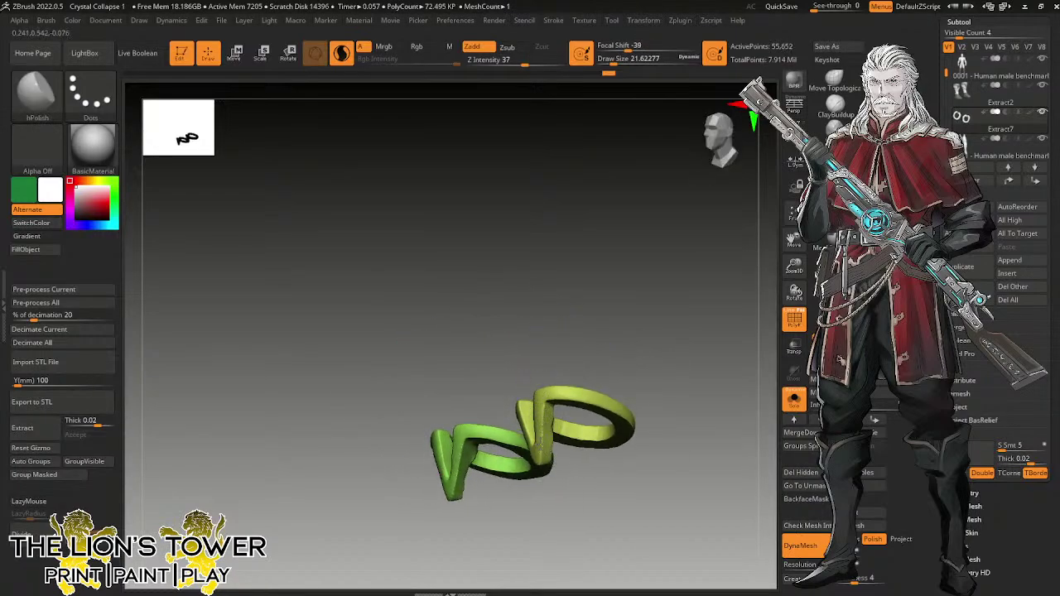
pyautogui.moveTo(546, 420); pyautogui.dragTo(548, 455)
pyautogui.moveTo(571, 360); pyautogui.dragTo(630, 350)
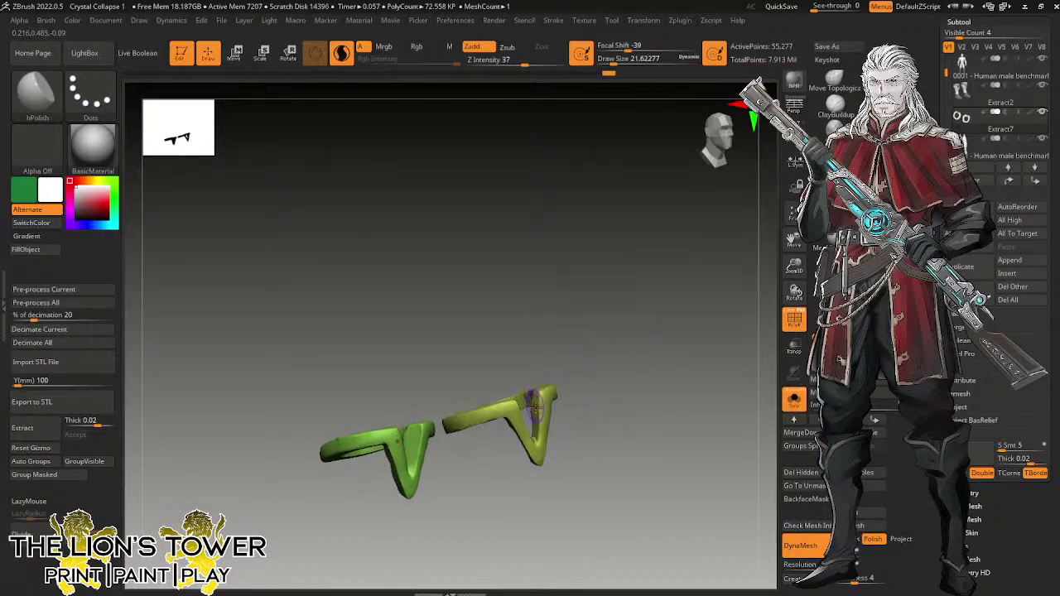
pyautogui.moveTo(535, 423)
pyautogui.mouseDown()
pyautogui.moveTo(570, 318)
pyautogui.moveTo(588, 324)
pyautogui.moveTo(529, 420)
pyautogui.mouseUp()
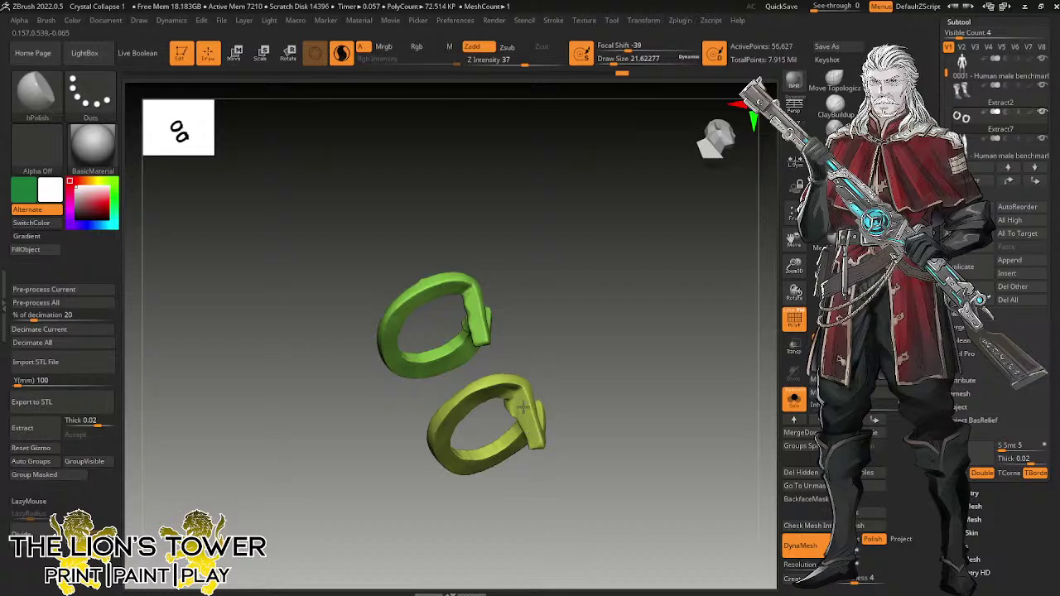
pyautogui.moveTo(531, 432); pyautogui.dragTo(531, 396)
pyautogui.moveTo(549, 345); pyautogui.dragTo(549, 274)
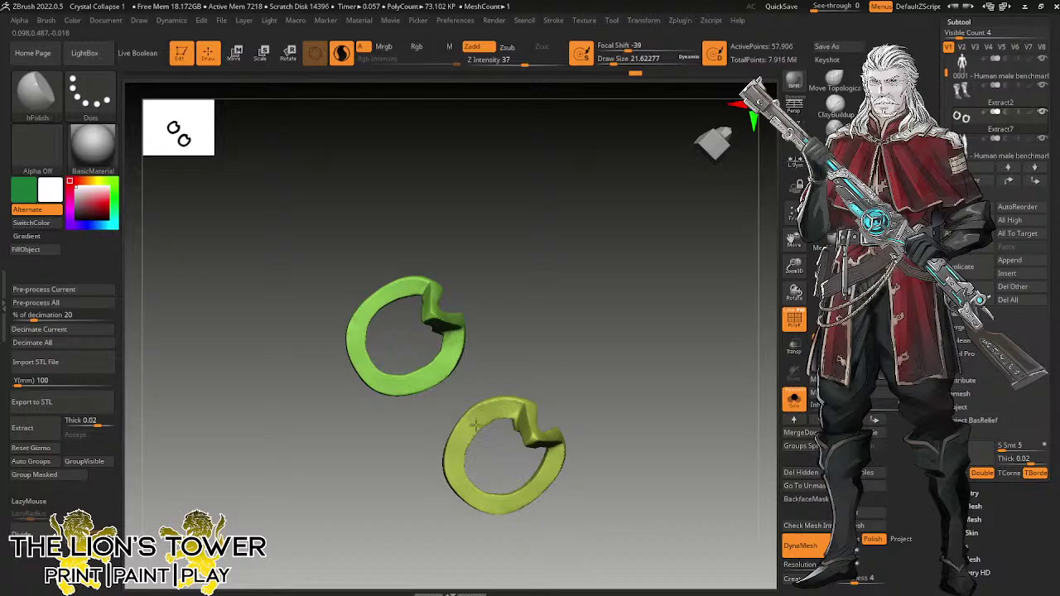
# Exit Solo mode to show the whole figure and merge the rim trims into the Extract2 boot subtool with MergeDown.
pyautogui.moveTo(611, 369); pyautogui.dragTo(679, 463)
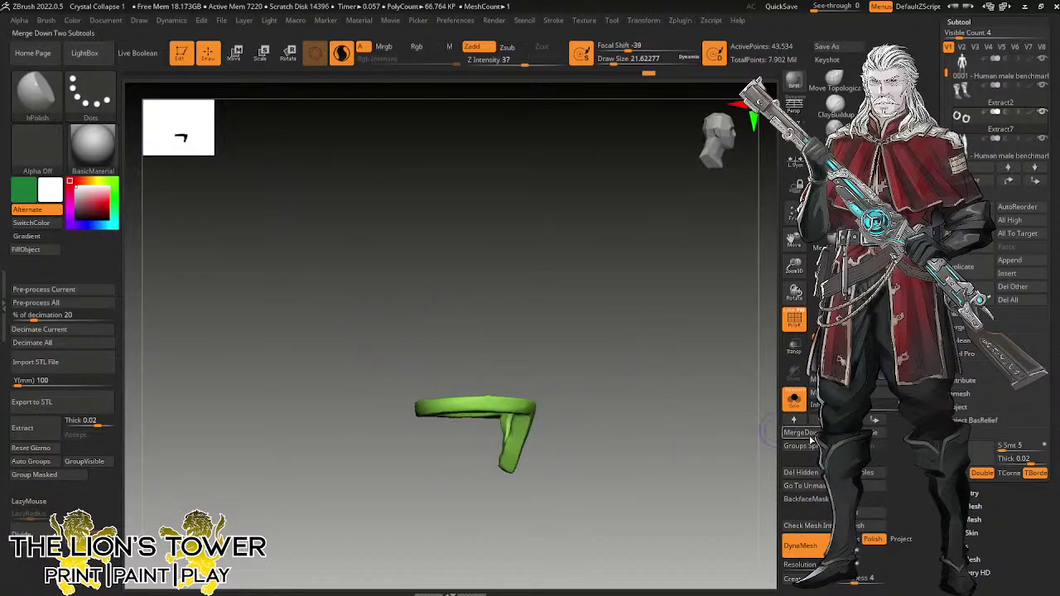
pyautogui.click(793, 399)
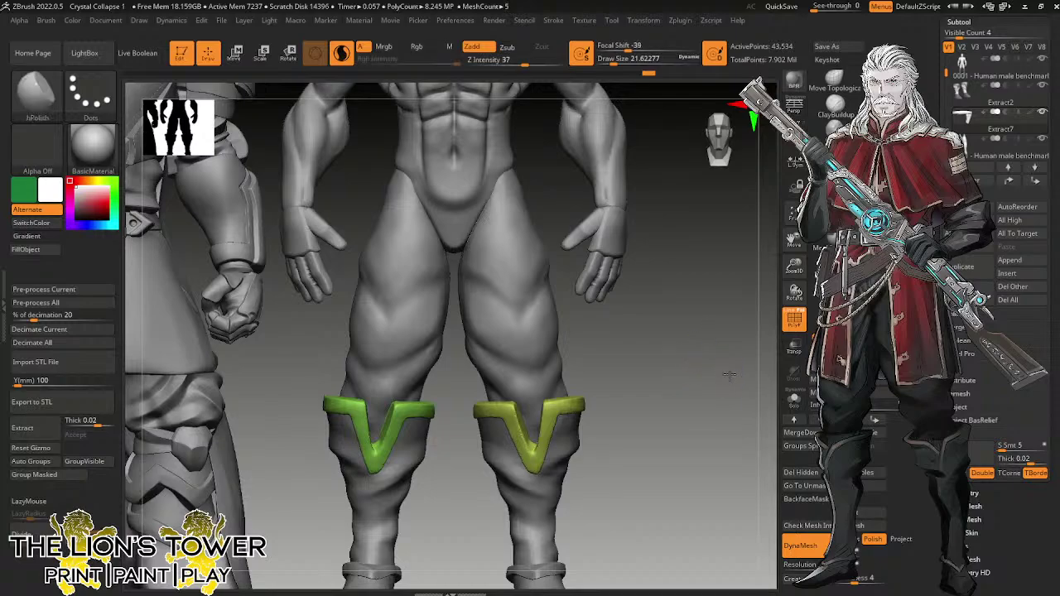
pyautogui.moveTo(795, 273); pyautogui.dragTo(795, 217)
pyautogui.keyDown('ctrl'); pyautogui.click(715, 355); pyautogui.keyUp('ctrl')
pyautogui.keyDown('ctrl'); pyautogui.moveTo(729, 381); pyautogui.dragTo(740, 384); pyautogui.keyUp('ctrl')
pyautogui.moveTo(734, 385); pyautogui.dragTo(755, 381)
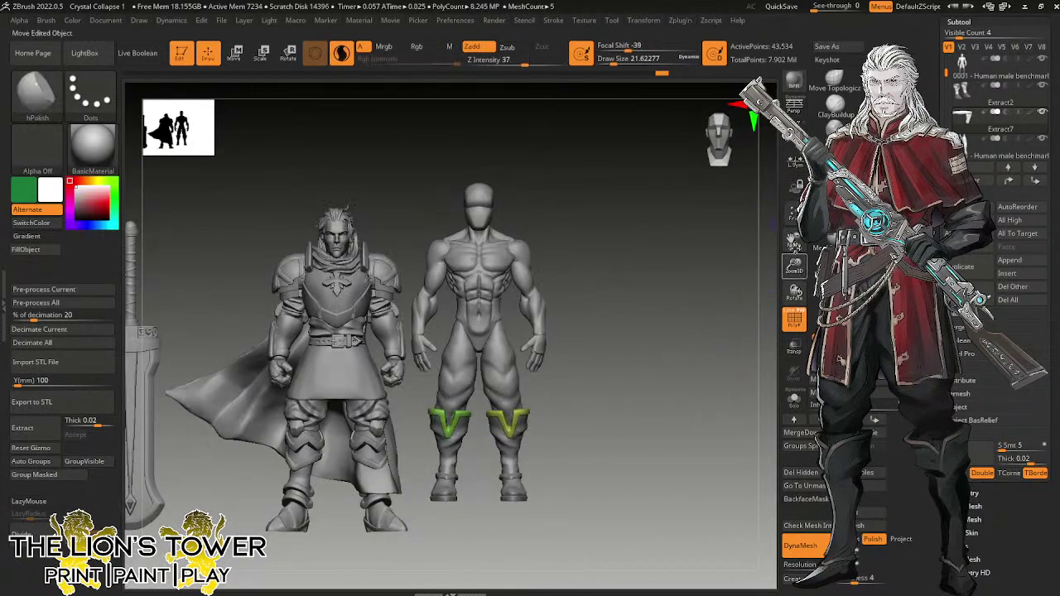
pyautogui.moveTo(795, 240); pyautogui.dragTo(910, 298)
pyautogui.click(999, 100)
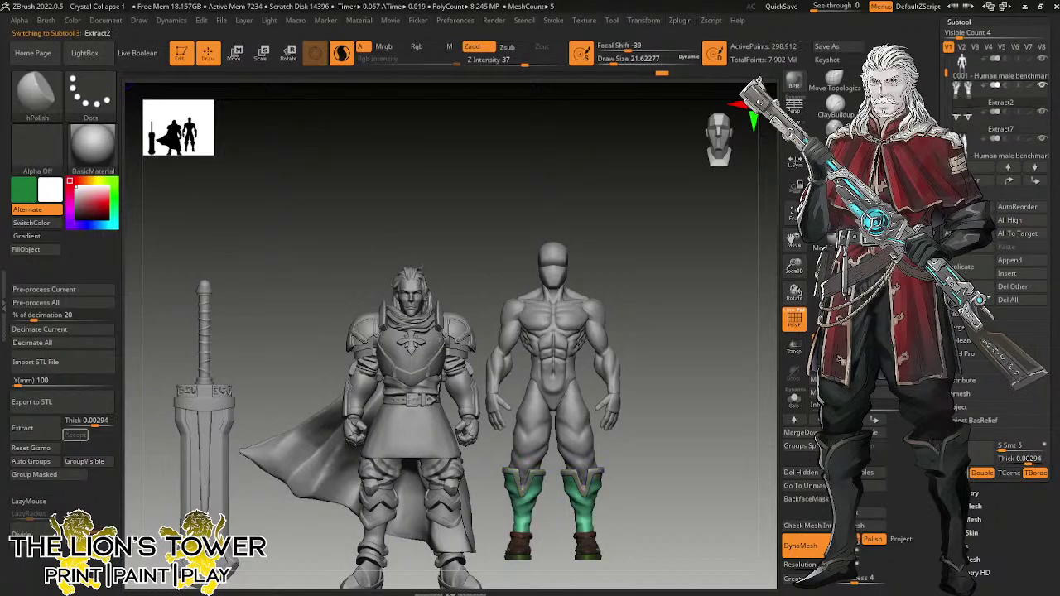
pyautogui.click(965, 328)
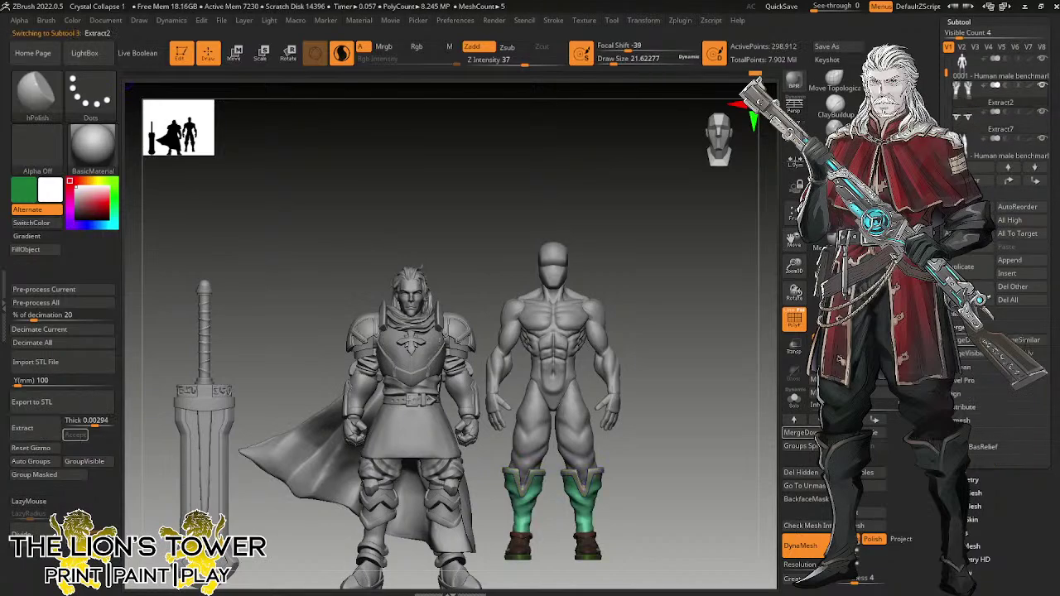
pyautogui.click(965, 340)
pyautogui.click(878, 369)
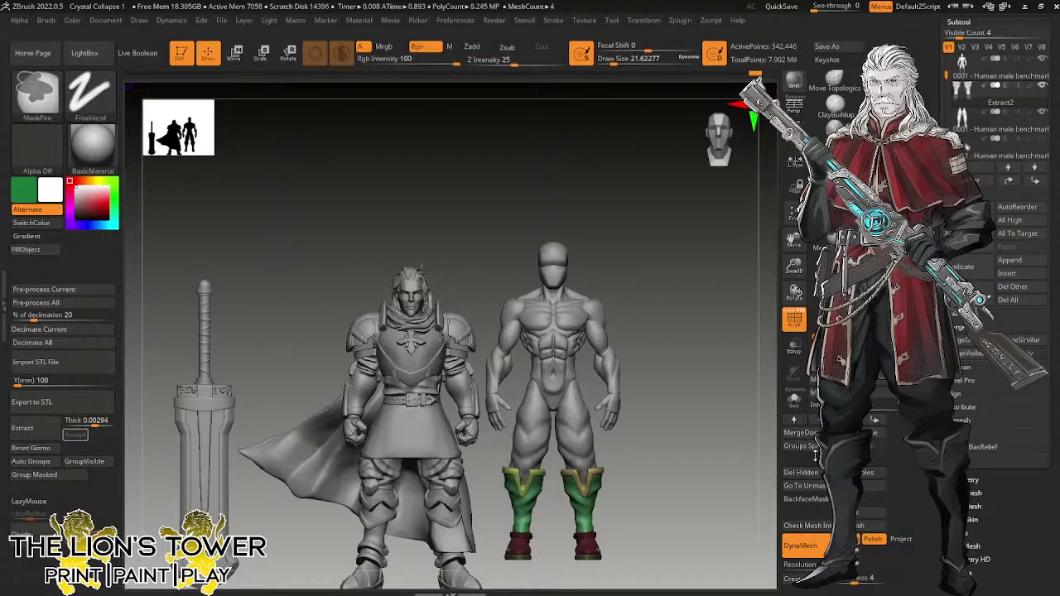
# Save the project as Crystal Collapse 1.ZPR, replacing the existing file.
pyautogui.hotkey('ctrl', 's')
pyautogui.click(778, 495)
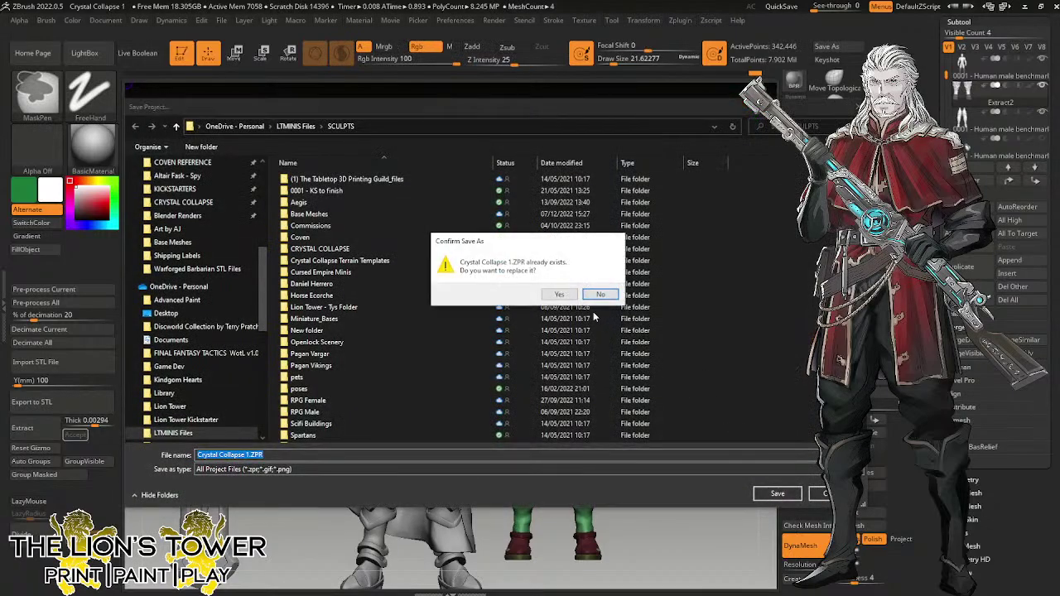
pyautogui.click(580, 295)
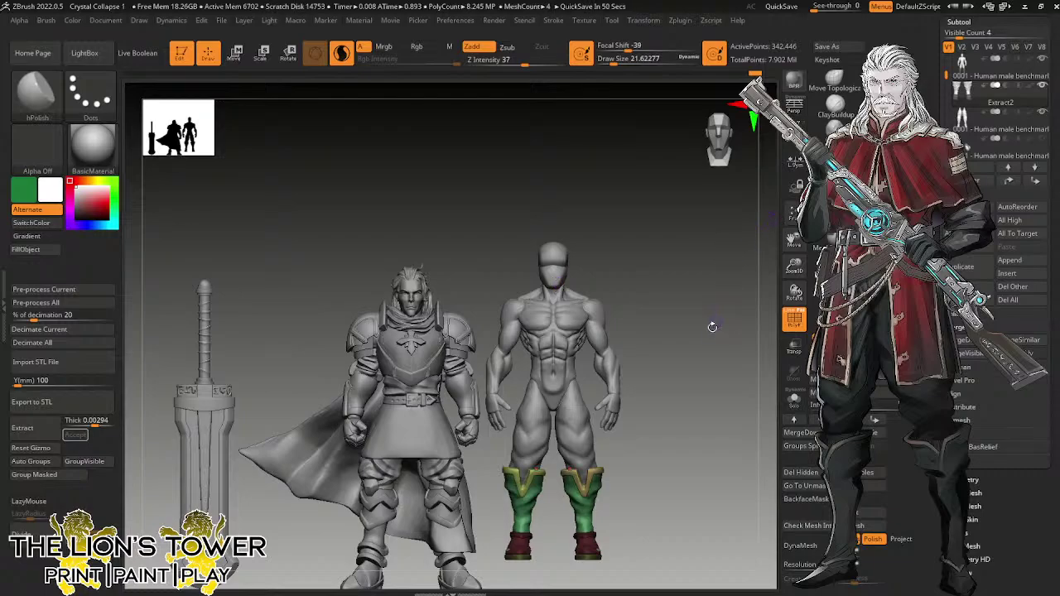
# Select the human male body subtool below the boots and unhide all of its polygroups.
pyautogui.moveTo(713, 327)
pyautogui.mouseDown()
pyautogui.moveTo(738, 320)
pyautogui.moveTo(715, 319)
pyautogui.mouseUp()
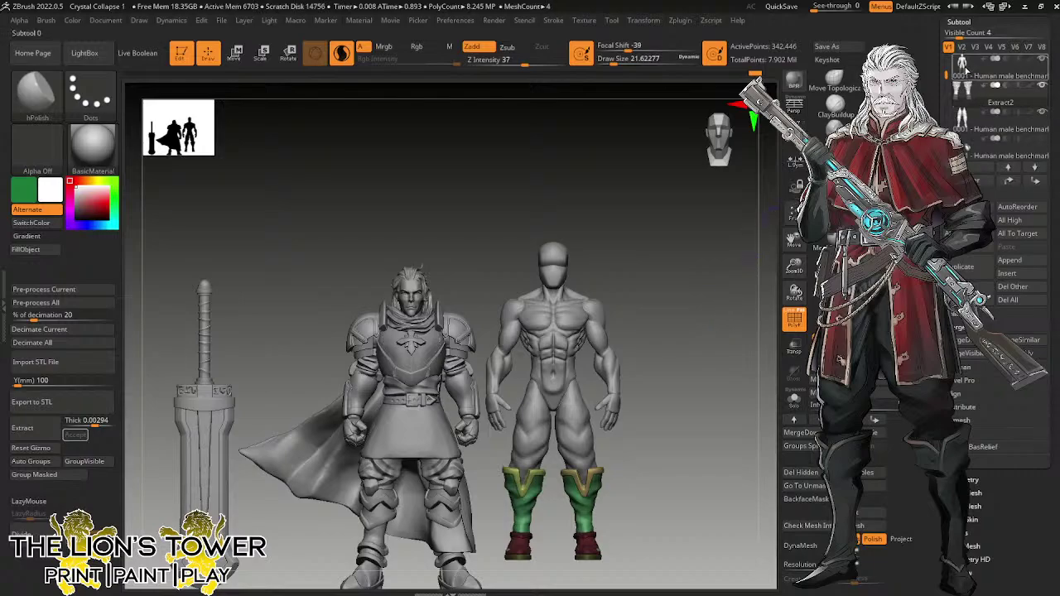
pyautogui.moveTo(966, 71)
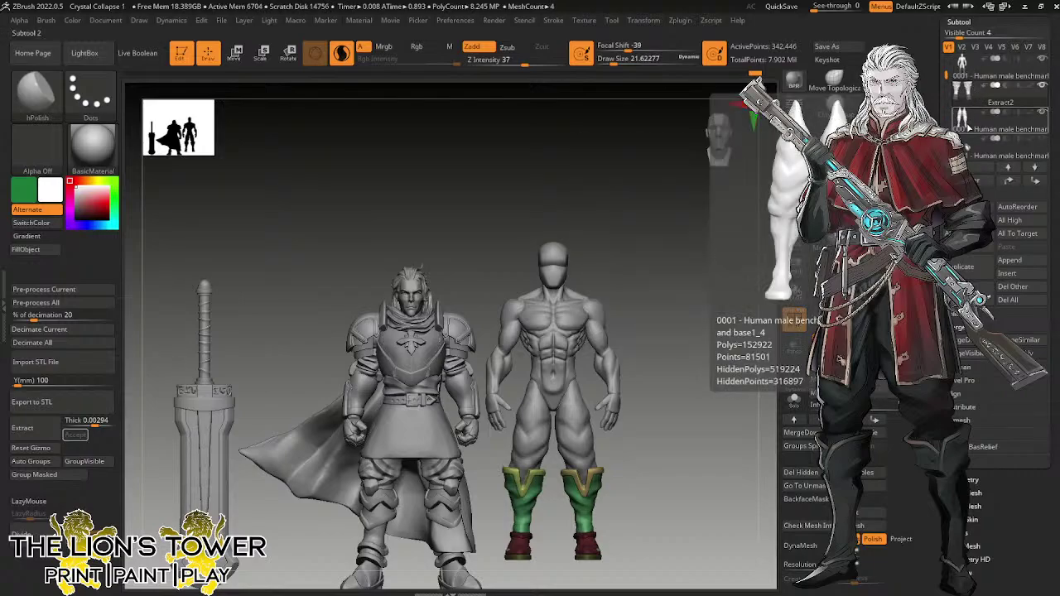
pyautogui.click(967, 126)
pyautogui.keyDown('ctrl'); pyautogui.keyDown('shift'); pyautogui.click(699, 295); pyautogui.keyUp('shift'); pyautogui.keyUp('ctrl')
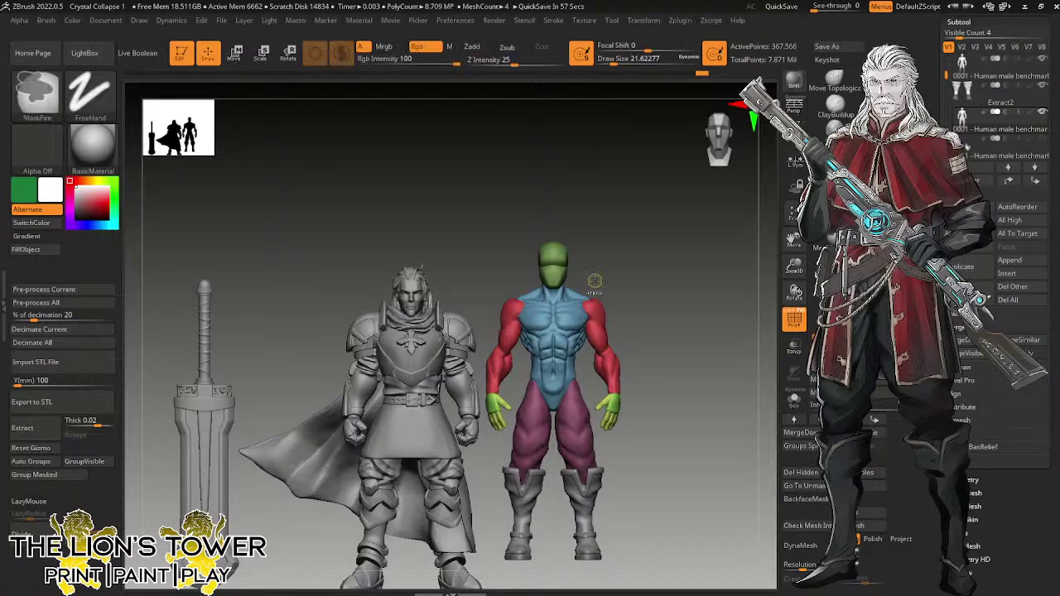
# Isolate the torso polygroup, split it across the waist with SliceCurve, and show the full body again.
pyautogui.keyDown('ctrl'); pyautogui.keyDown('shift'); pyautogui.click(561, 339); pyautogui.keyUp('shift'); pyautogui.keyUp('ctrl')
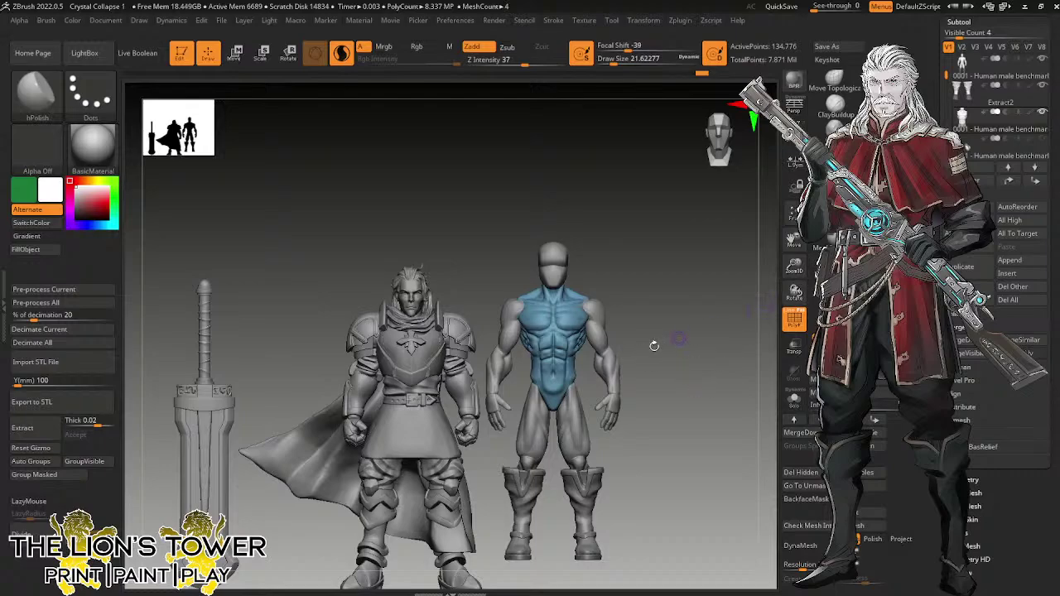
pyautogui.click(869, 290)
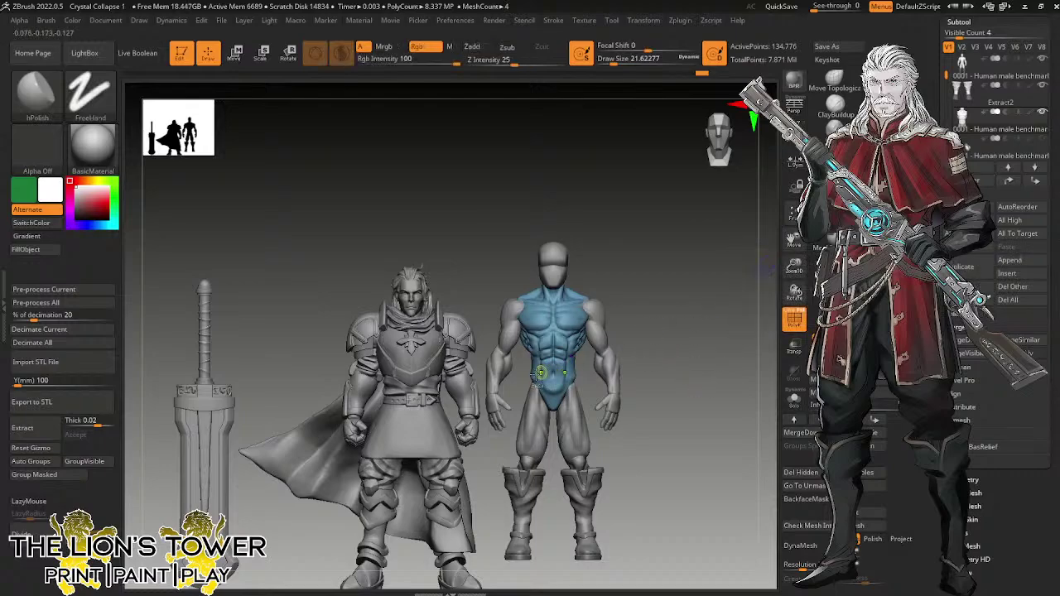
pyautogui.keyDown('ctrl'); pyautogui.keyDown('shift'); pyautogui.moveTo(593, 373); pyautogui.dragTo(609, 373); pyautogui.keyUp('shift'); pyautogui.keyUp('ctrl')
pyautogui.keyDown('ctrl'); pyautogui.click(688, 317); pyautogui.keyUp('ctrl')
pyautogui.keyDown('ctrl'); pyautogui.keyDown('shift'); pyautogui.click(687, 308); pyautogui.keyUp('shift'); pyautogui.keyUp('ctrl')
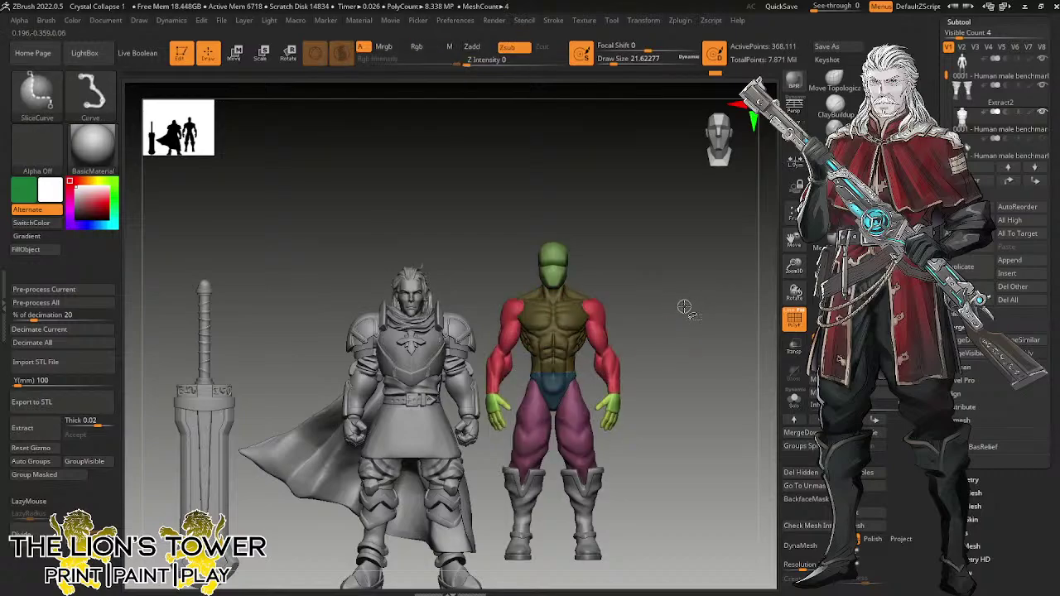
# Remesh the body with DynaMesh at resolution 848 and mask everything except the upper torso polygroup.
pyautogui.click(809, 567)
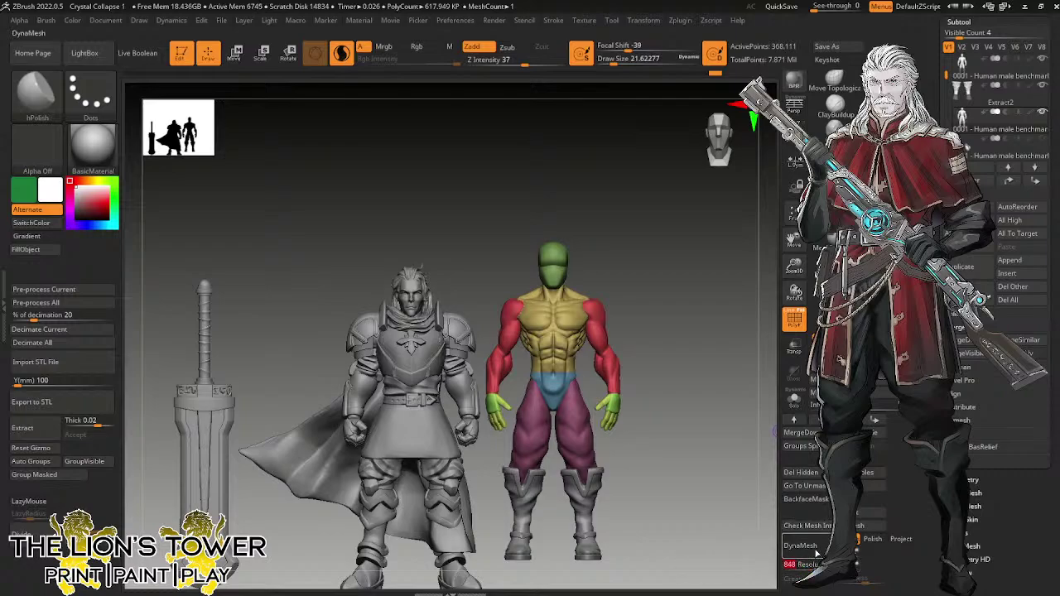
pyautogui.click(796, 545)
pyautogui.click(794, 399)
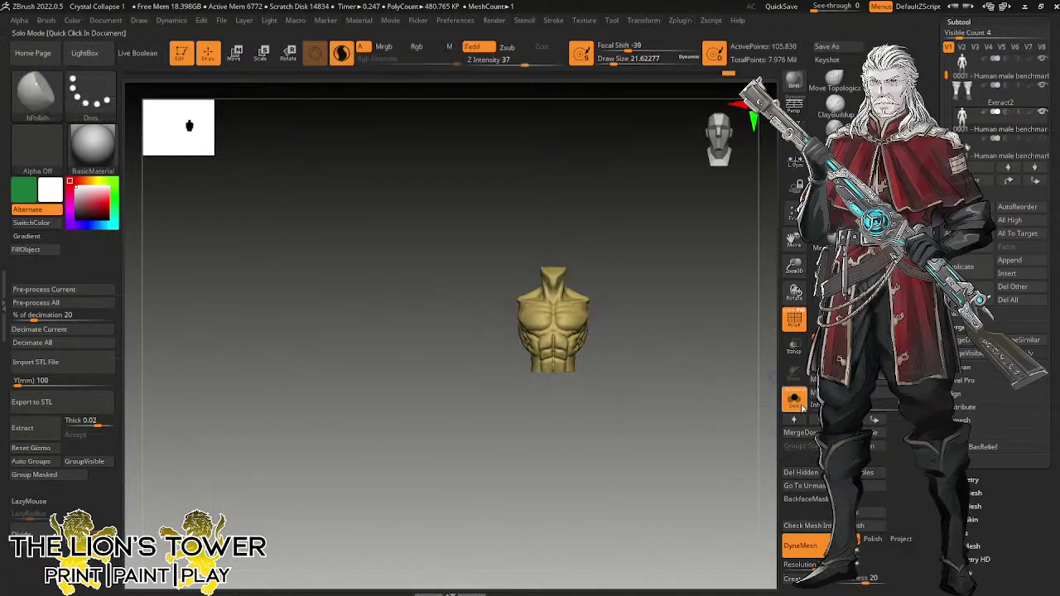
pyautogui.click(794, 399)
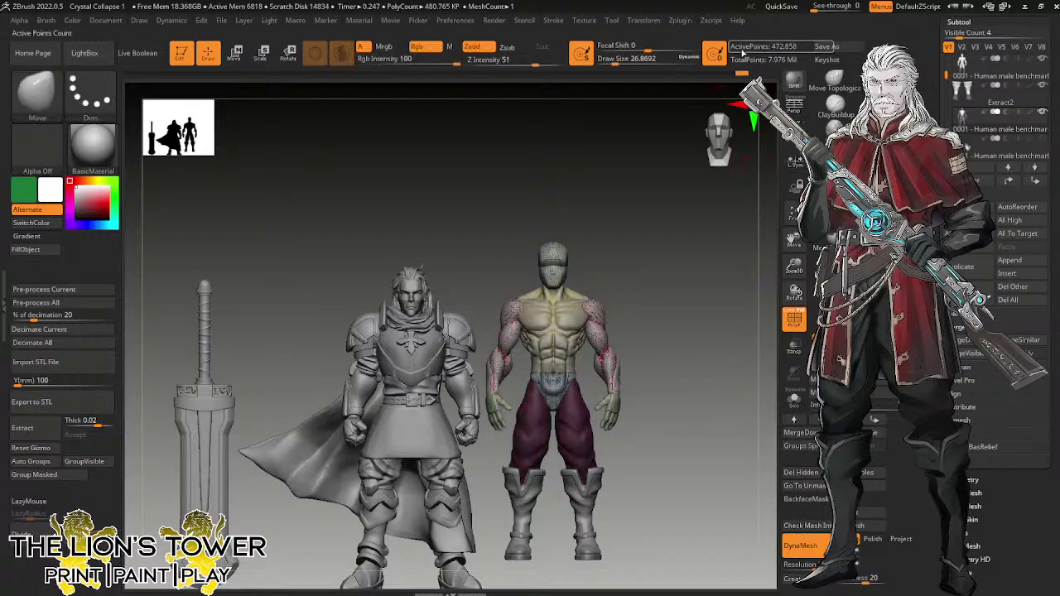
# Inflate the upper torso polygroup slightly and clear the mask from the body.
pyautogui.click(623, 64)
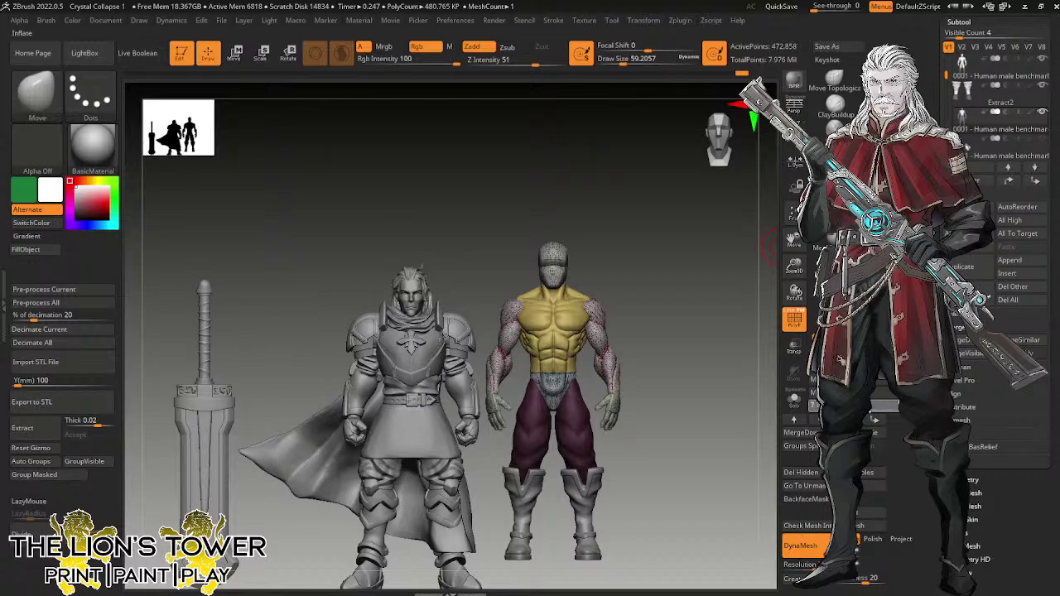
pyautogui.click(858, 406)
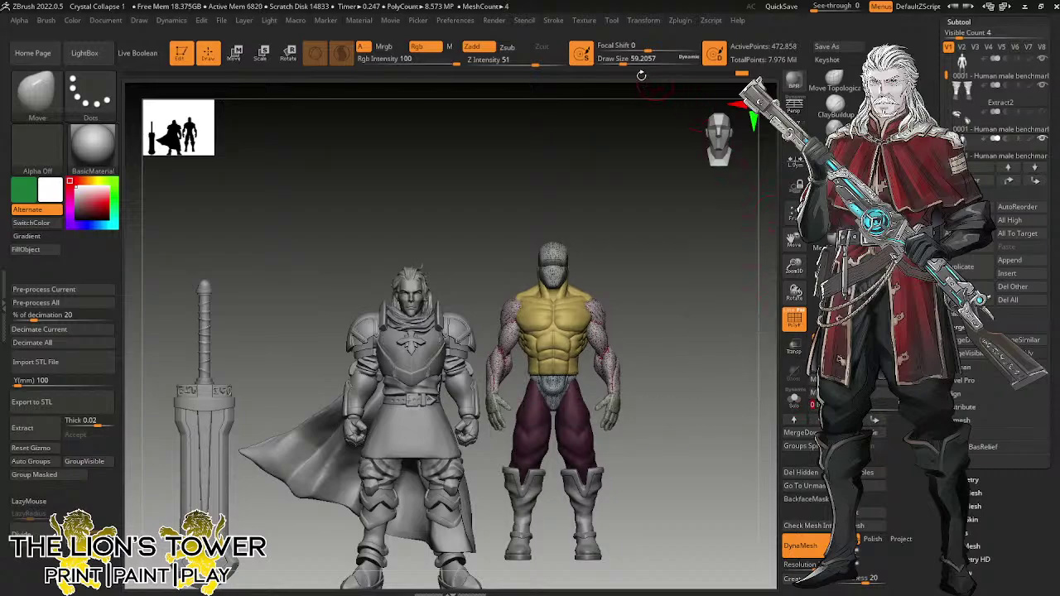
pyautogui.moveTo(747, 321)
pyautogui.mouseDown()
pyautogui.moveTo(694, 349)
pyautogui.moveTo(741, 306)
pyautogui.mouseUp()
pyautogui.press('ctrl')
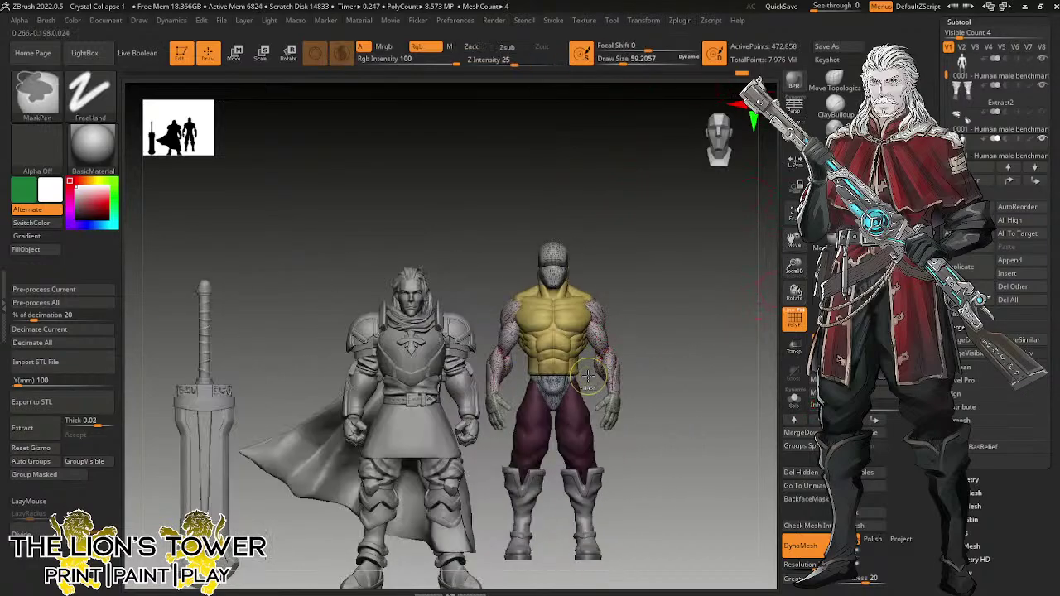
pyautogui.moveTo(679, 331)
pyautogui.mouseDown()
pyautogui.moveTo(641, 338)
pyautogui.moveTo(671, 327)
pyautogui.moveTo(659, 344)
pyautogui.mouseUp()
pyautogui.keyDown('ctrl'); pyautogui.click(650, 325); pyautogui.keyUp('ctrl')
# Isolate the upper torso polygroup, split the hidden parts off with Split Hidden, and select the torso subtool.
pyautogui.keyDown('ctrl'); pyautogui.keyDown('shift'); pyautogui.click(581, 337); pyautogui.keyUp('shift'); pyautogui.keyUp('ctrl')
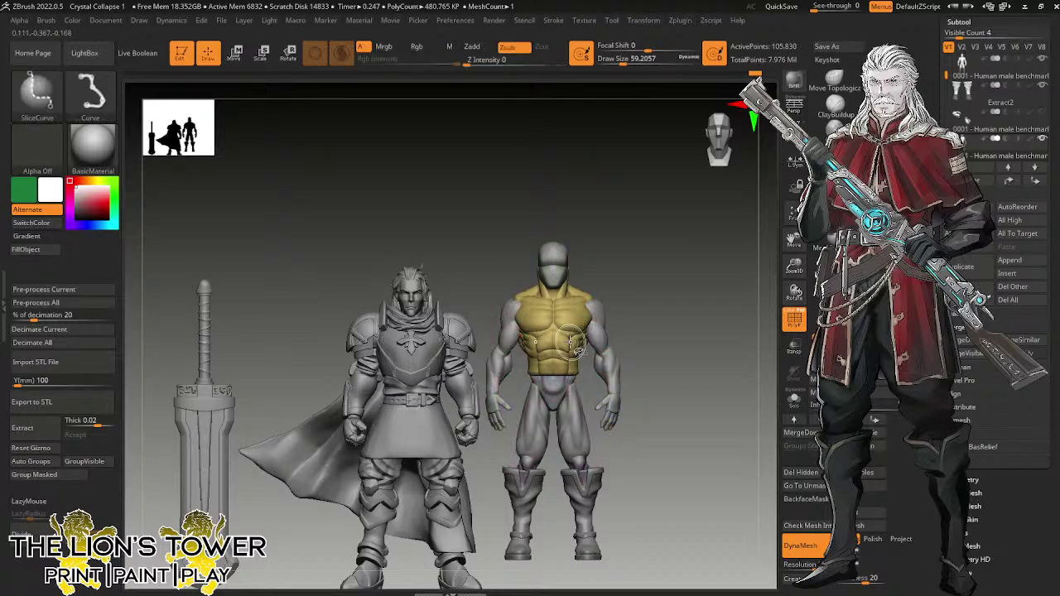
pyautogui.click(957, 314)
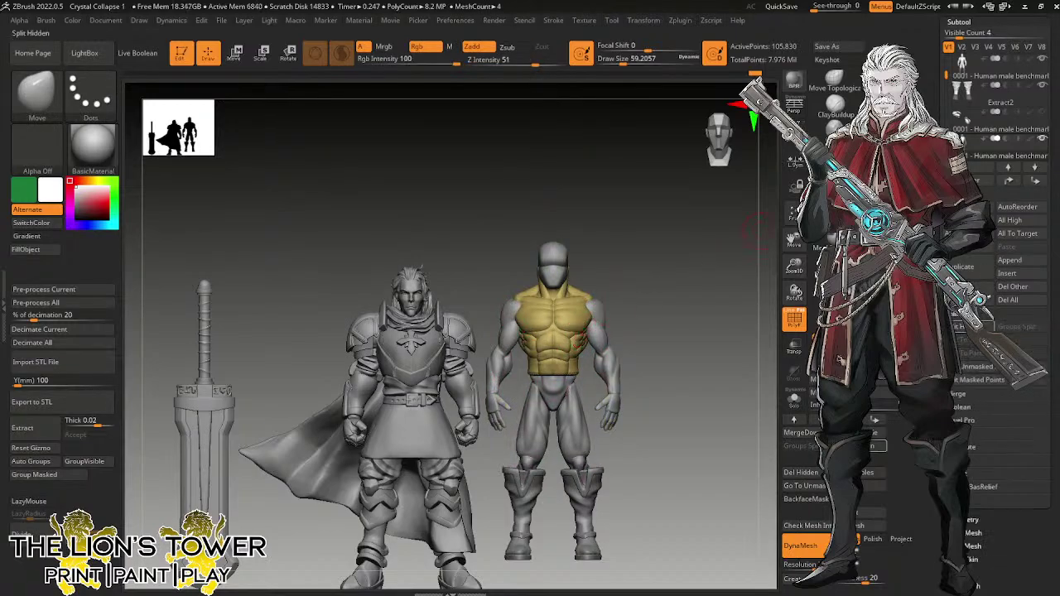
pyautogui.click(959, 328)
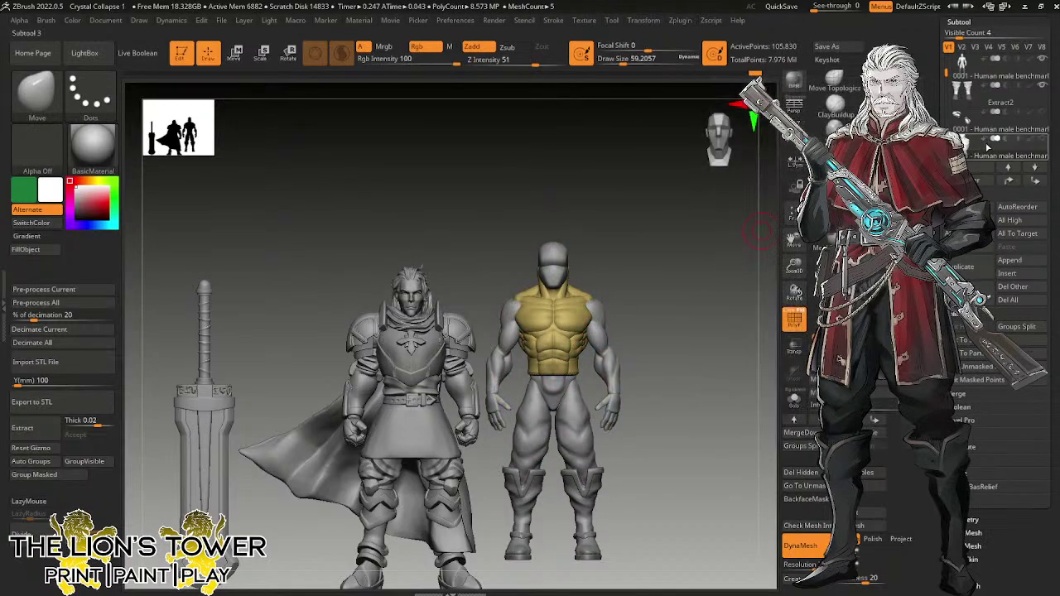
pyautogui.moveTo(947, 73); pyautogui.dragTo(946, 80)
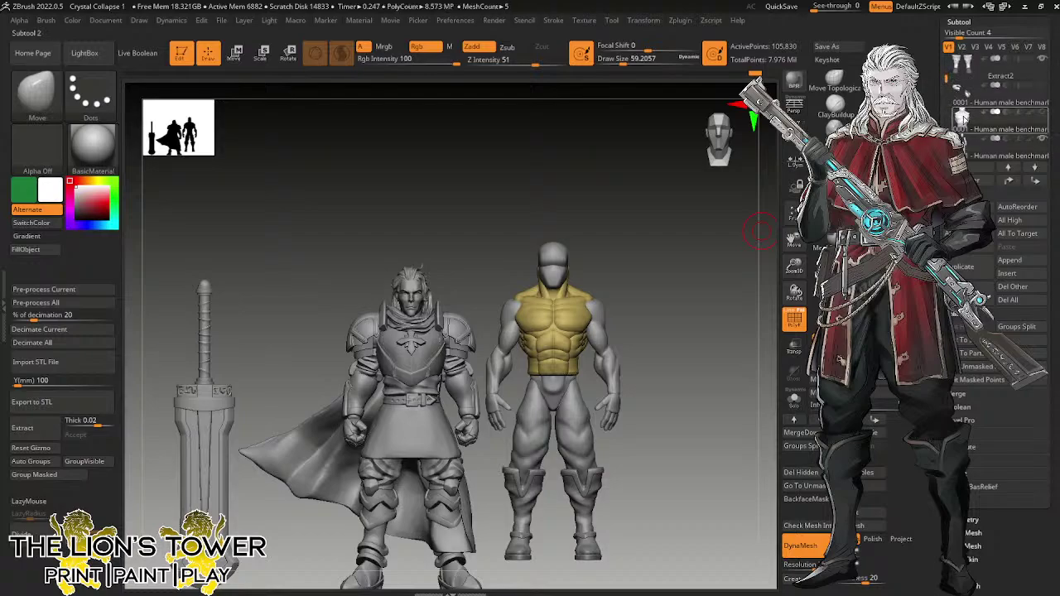
# Show only the torso subtool in Solo mode and try masking the lower front of its waist.
pyautogui.press('ctrl')
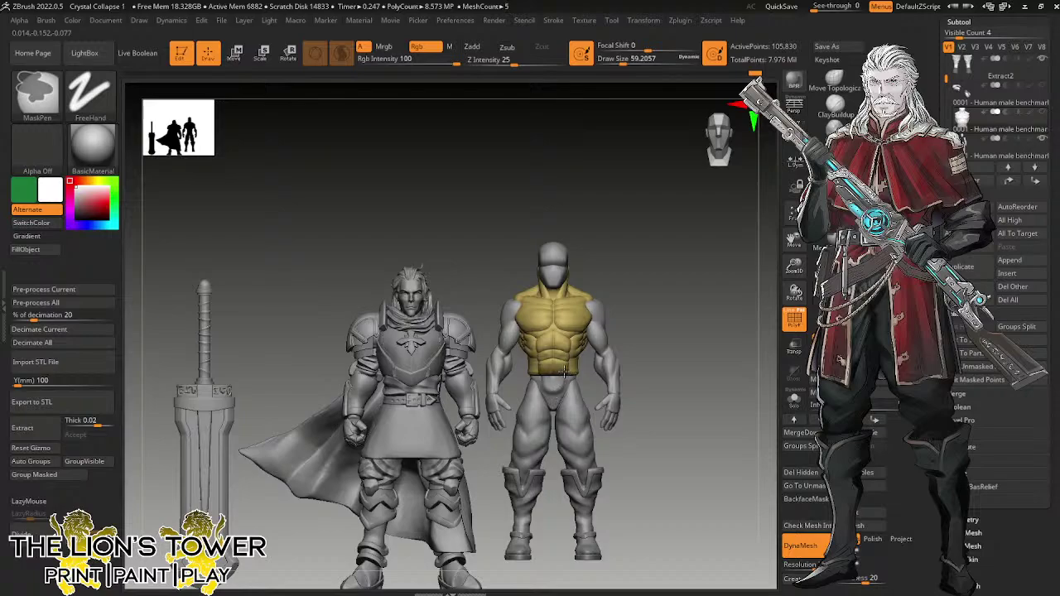
pyautogui.hotkey('ctrl', 'z')
pyautogui.moveTo(692, 371); pyautogui.dragTo(615, 369)
pyautogui.click(794, 399)
pyautogui.keyDown('ctrl'); pyautogui.moveTo(541, 374); pyautogui.dragTo(590, 372); pyautogui.keyUp('ctrl')
pyautogui.moveTo(653, 356); pyautogui.dragTo(598, 356)
pyautogui.keyDown('ctrl'); pyautogui.moveTo(554, 375); pyautogui.dragTo(575, 368); pyautogui.keyUp('ctrl')
pyautogui.moveTo(641, 355); pyautogui.dragTo(769, 331)
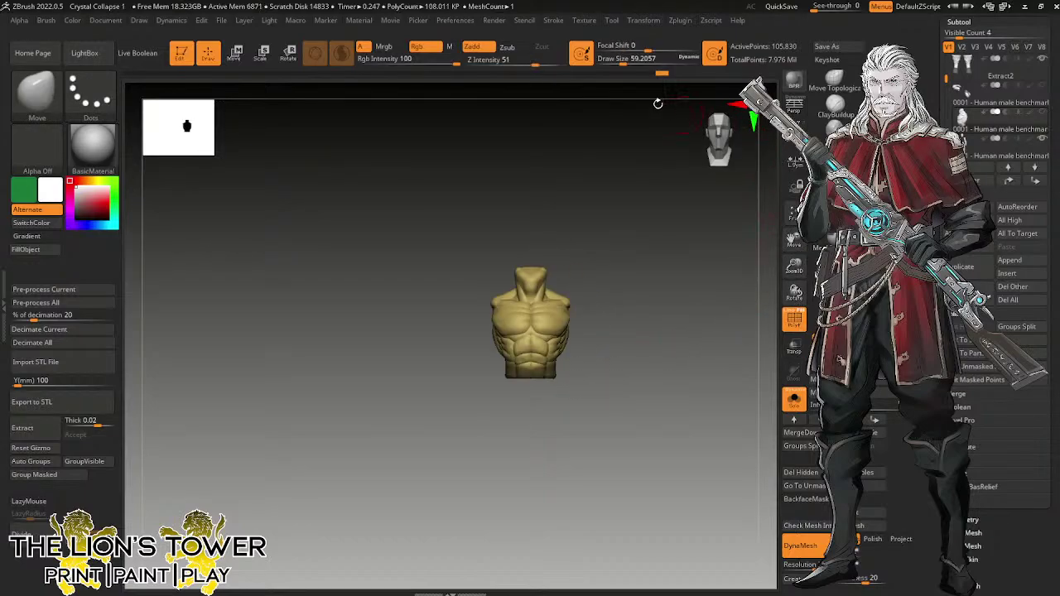
# At draw size about 20, mask four waist panels separated by front, side and back gaps, including the underside, and invert the mask.
pyautogui.click(616, 62)
pyautogui.moveTo(794, 266); pyautogui.dragTo(803, 302)
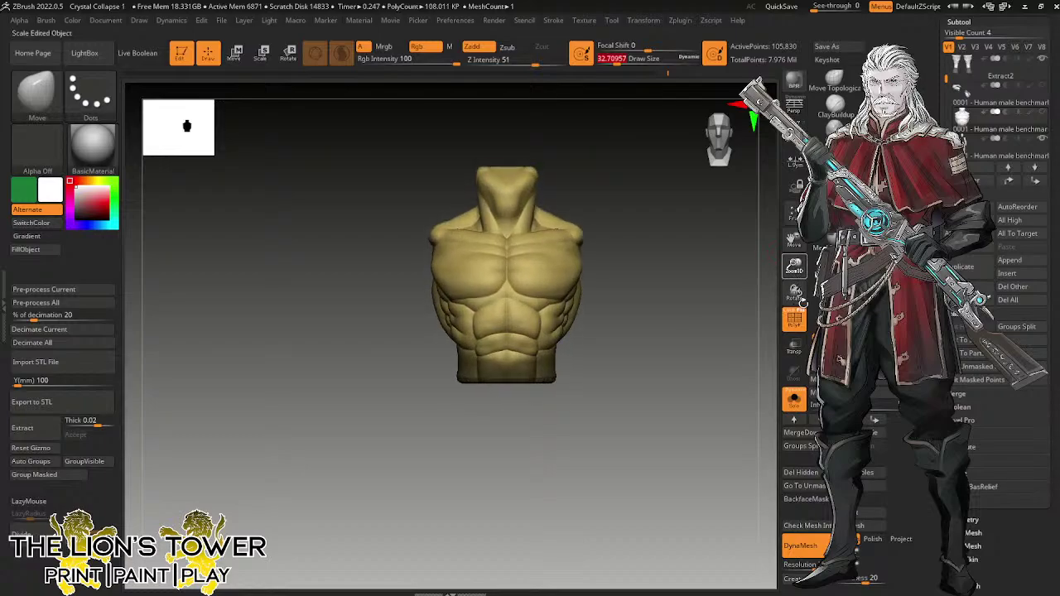
pyautogui.press('[')
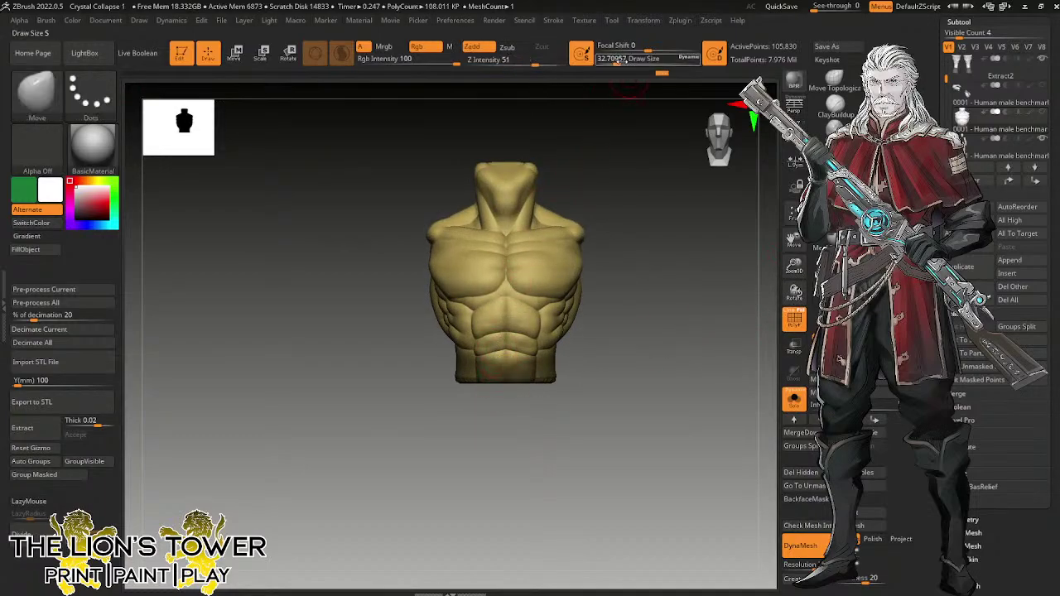
pyautogui.press('ctrl')
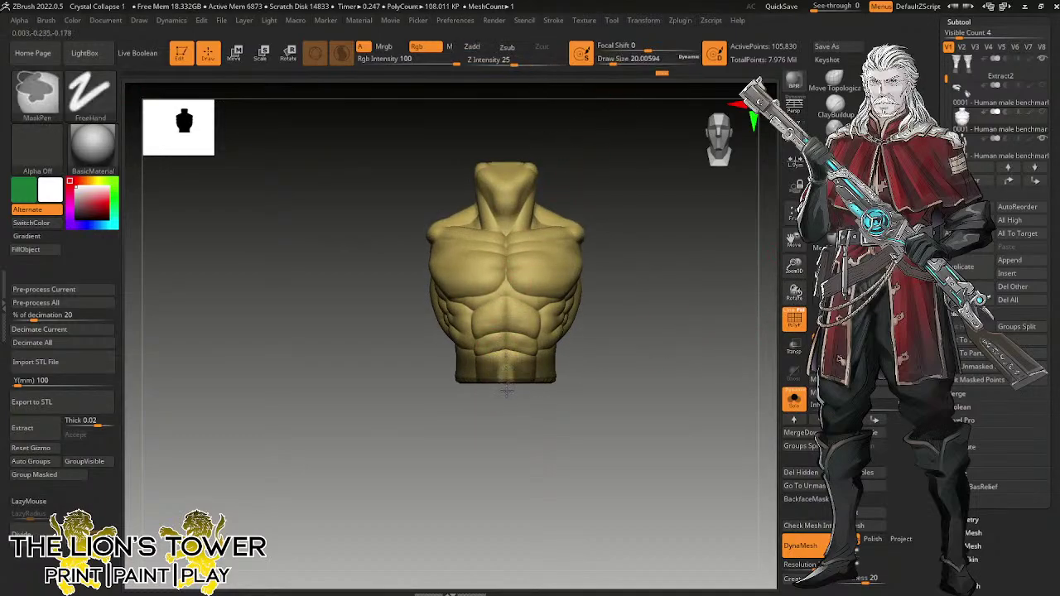
pyautogui.moveTo(506, 390); pyautogui.dragTo(655, 412)
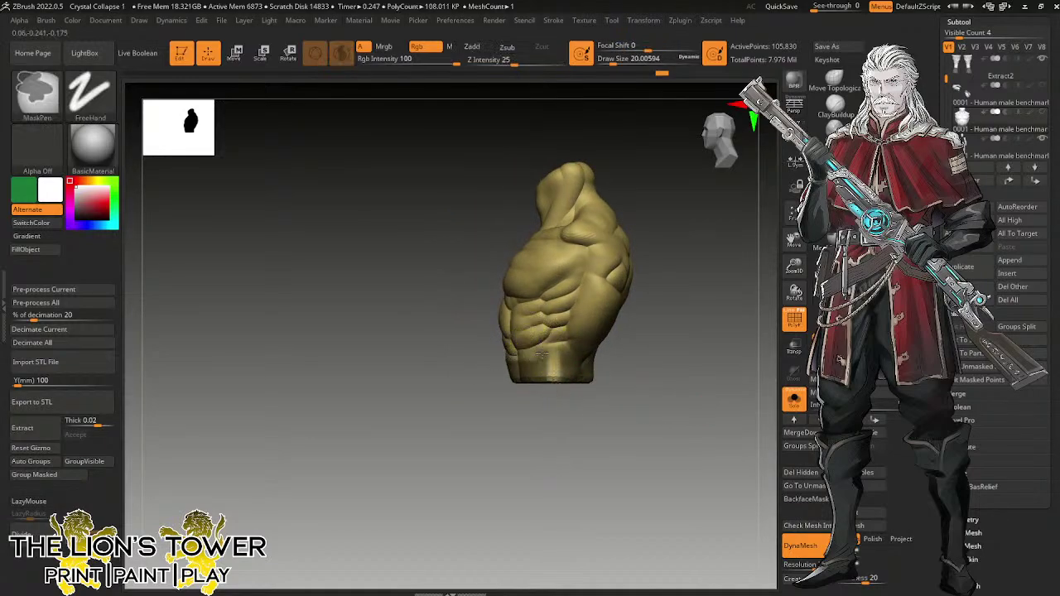
pyautogui.keyDown('shift'); pyautogui.moveTo(627, 357); pyautogui.dragTo(539, 350); pyautogui.keyUp('shift')
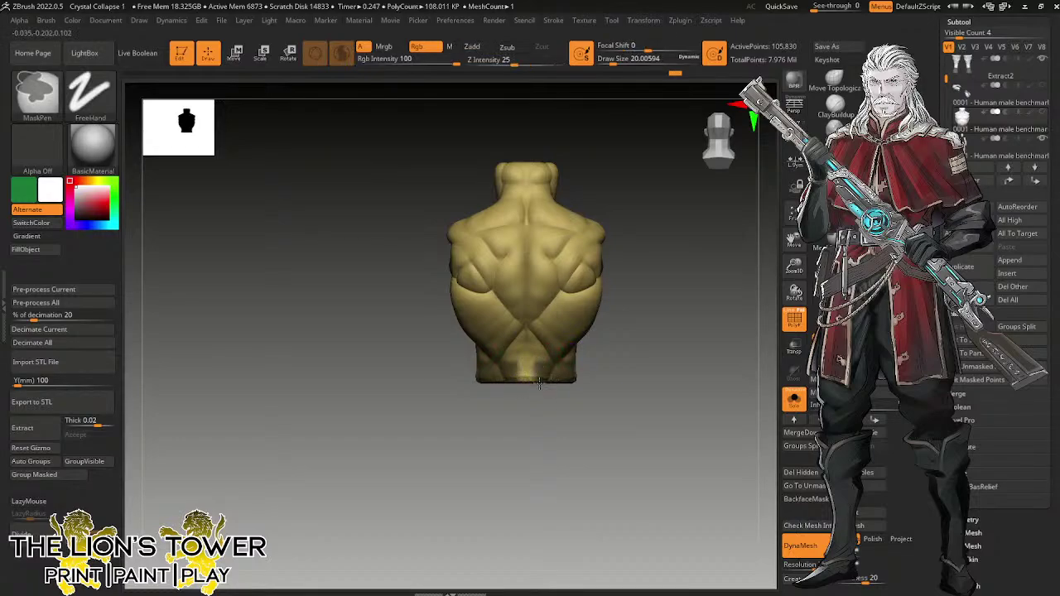
pyautogui.moveTo(517, 350)
pyautogui.mouseDown(button='right')
pyautogui.moveTo(492, 349)
pyautogui.moveTo(670, 319)
pyautogui.moveTo(671, 308)
pyautogui.moveTo(571, 390)
pyautogui.mouseUp(button='right')
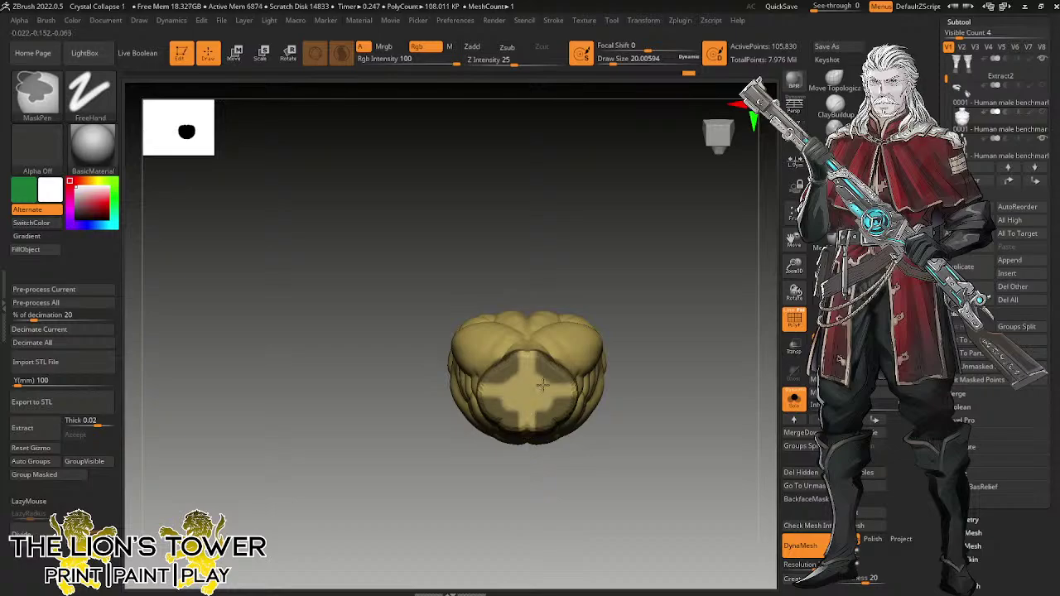
pyautogui.moveTo(629, 310)
pyautogui.mouseDown(button='right')
pyautogui.moveTo(668, 362)
pyautogui.moveTo(650, 376)
pyautogui.moveTo(643, 405)
pyautogui.moveTo(681, 324)
pyautogui.mouseUp(button='right')
# Try to stretch the unmasked waist panels down into long coat tails and flare them slightly outward.
pyautogui.click(288, 54)
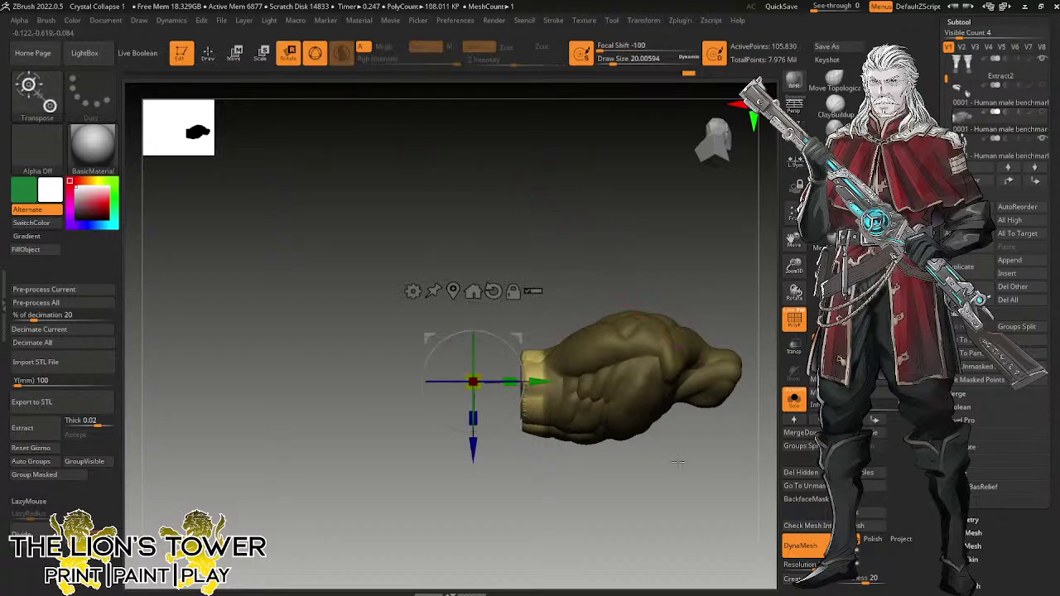
pyautogui.click(455, 290)
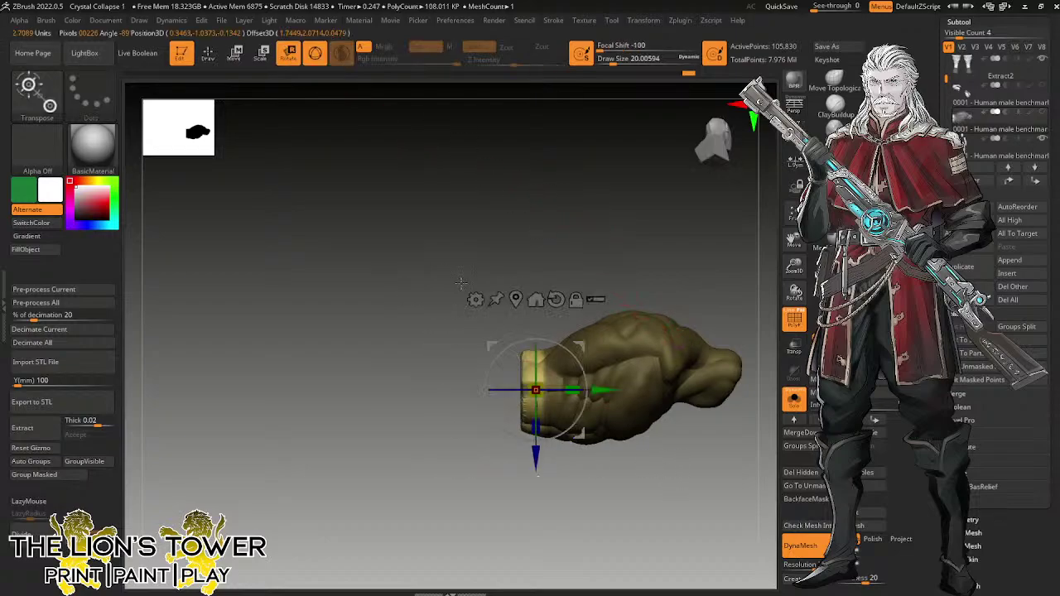
pyautogui.moveTo(607, 390); pyautogui.dragTo(454, 406)
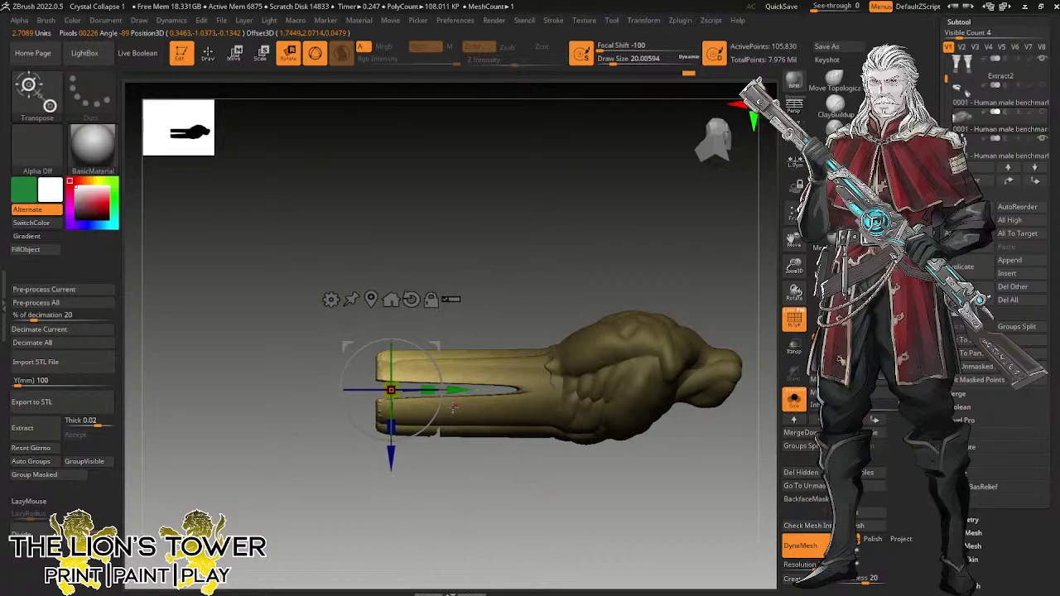
pyautogui.moveTo(400, 386); pyautogui.dragTo(439, 382)
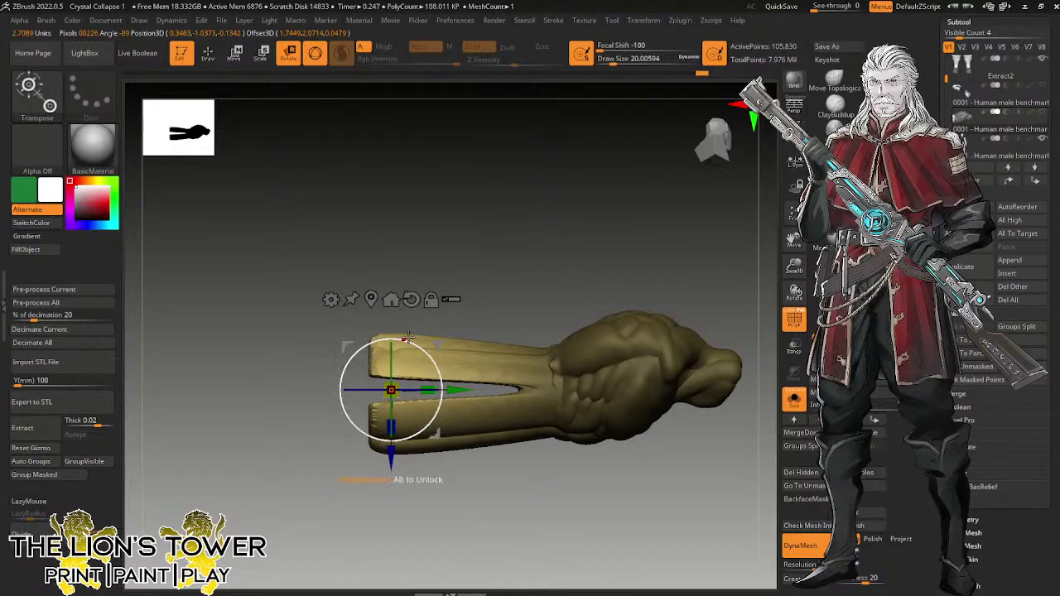
# Show the full figure, raise the coat tails' hem slightly, and flare the panels wider around the thighs.
pyautogui.moveTo(701, 495); pyautogui.dragTo(631, 381)
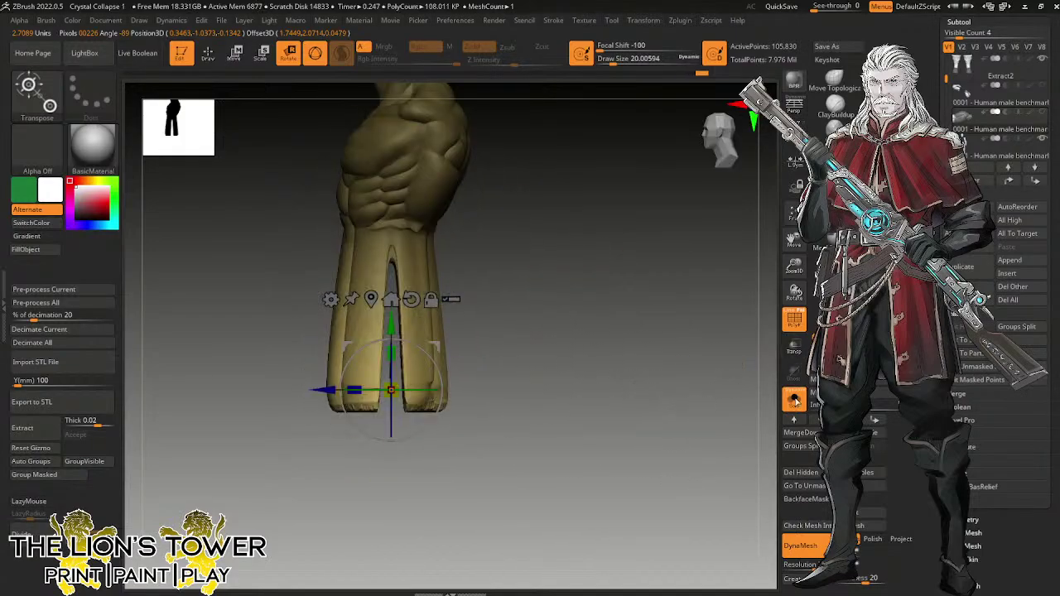
pyautogui.click(794, 400)
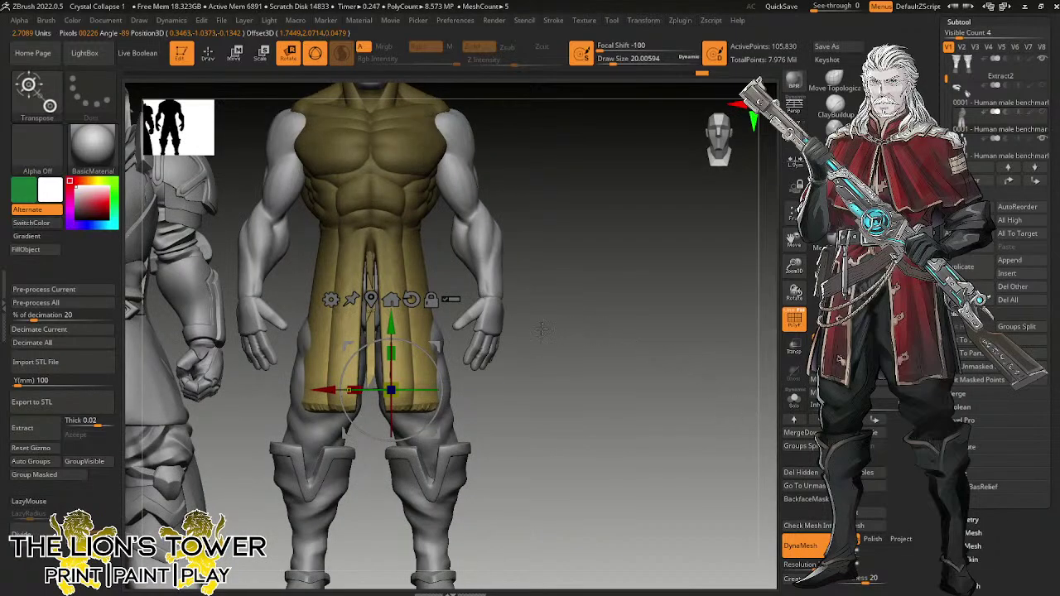
pyautogui.moveTo(392, 325); pyautogui.dragTo(391, 309)
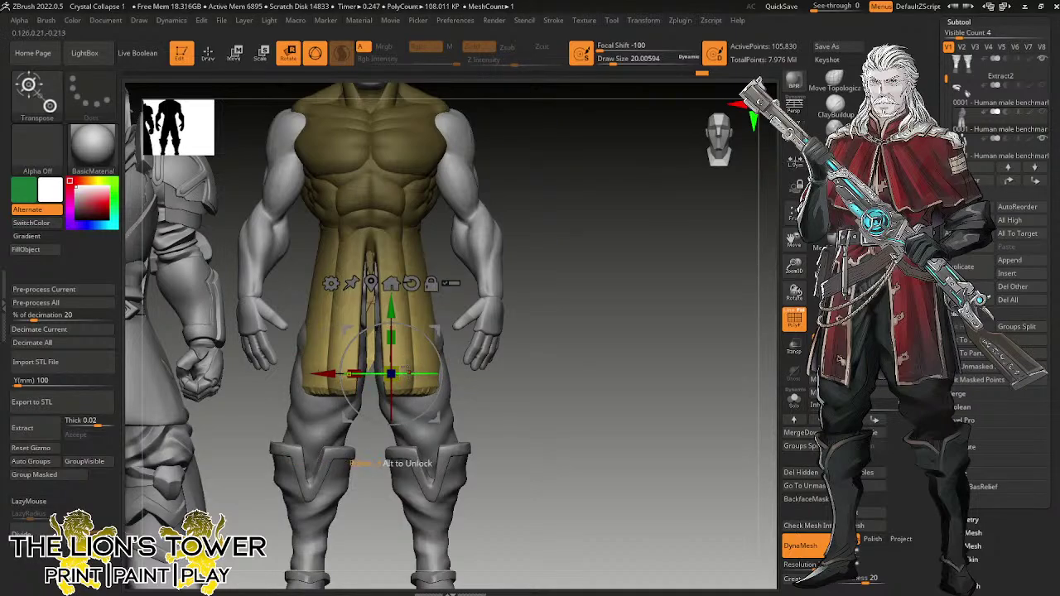
pyautogui.moveTo(435, 329); pyautogui.dragTo(465, 329)
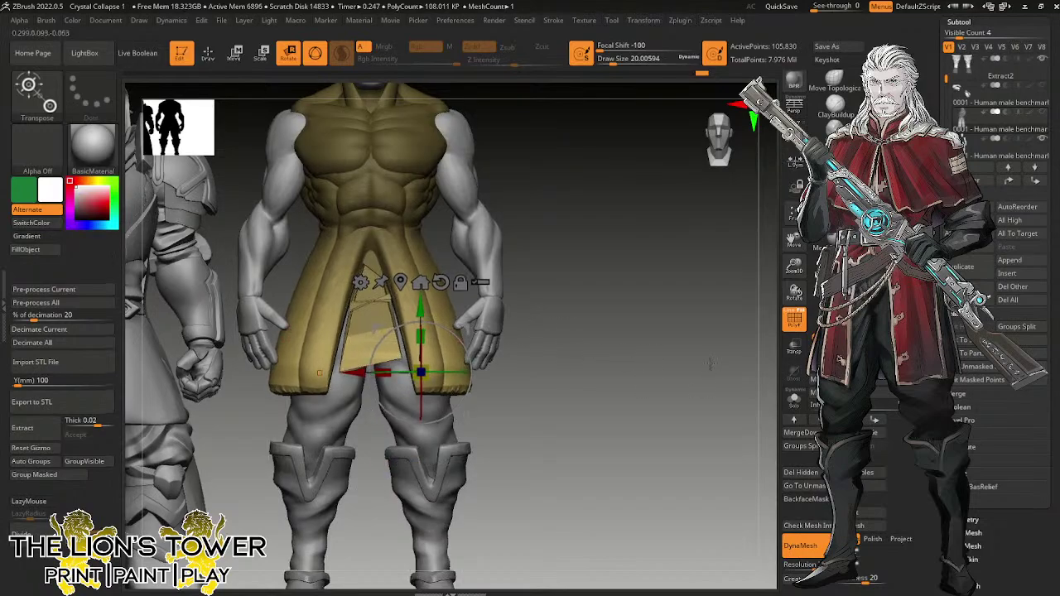
# Undo the stretching and flaring of the coat tails back to the masked short torso.
pyautogui.moveTo(710, 363)
pyautogui.mouseDown()
pyautogui.moveTo(698, 220)
pyautogui.moveTo(676, 414)
pyautogui.mouseUp()
pyautogui.press('ctrl')
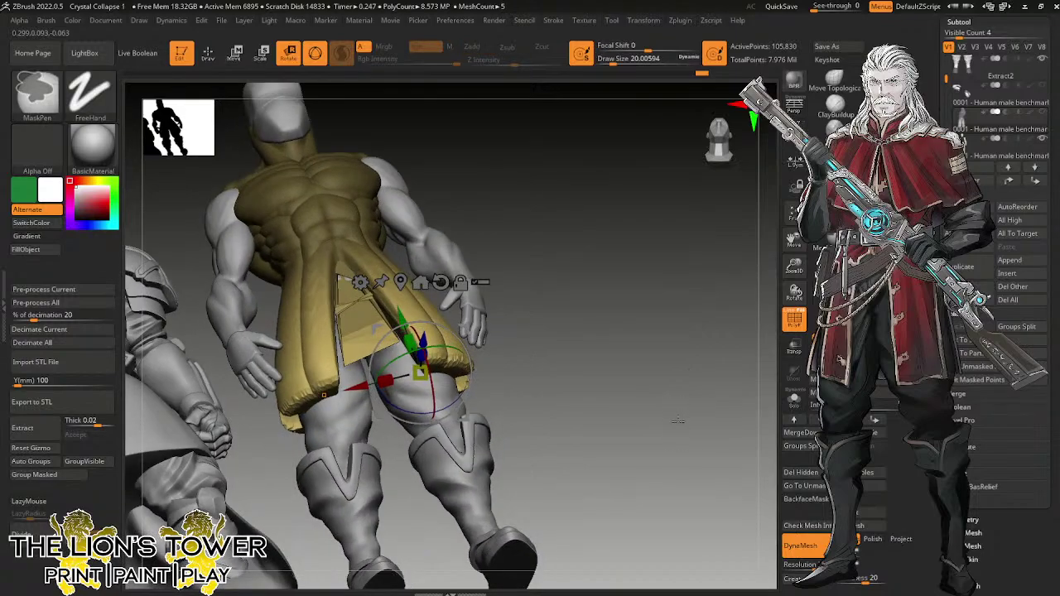
pyautogui.hotkey('ctrl', 'z')
pyautogui.hotkey('ctrl', 'z')
pyautogui.hotkey('ctrl', 'z')
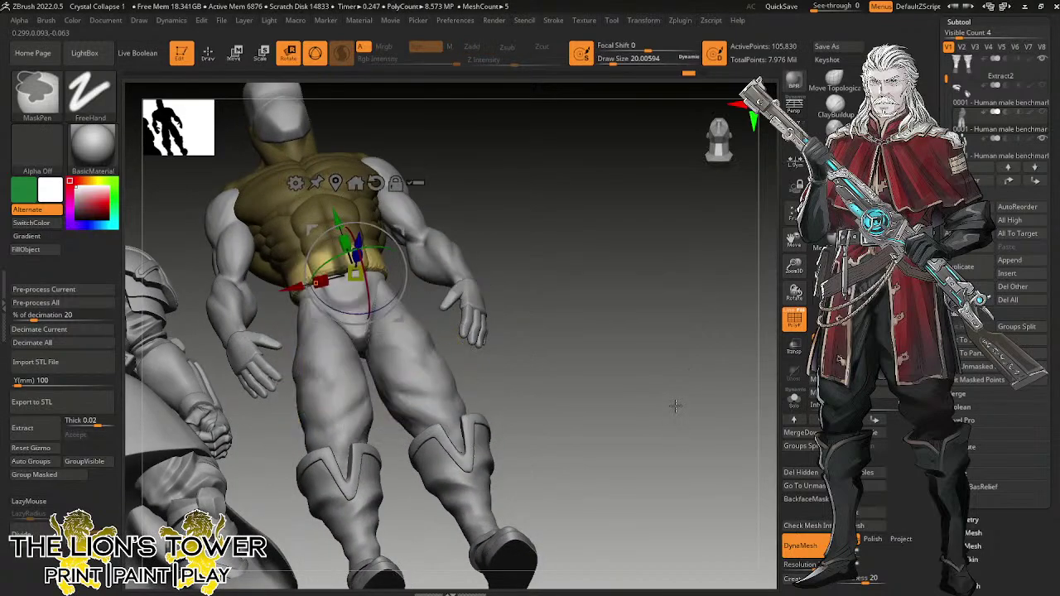
# Isolate the torso again and extend the mask into a wider V shape at the front centre of the waist.
pyautogui.keyDown('shift'); pyautogui.moveTo(675, 405); pyautogui.dragTo(678, 360); pyautogui.keyUp('shift')
pyautogui.click(794, 399)
pyautogui.moveTo(794, 266); pyautogui.dragTo(795, 331)
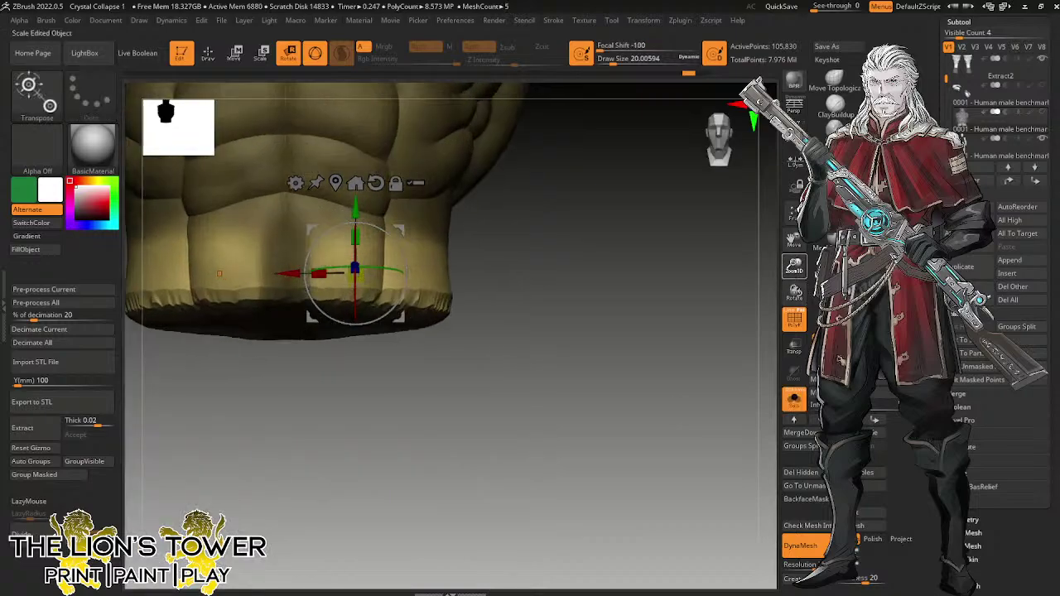
pyautogui.click(207, 53)
pyautogui.press('ctrl')
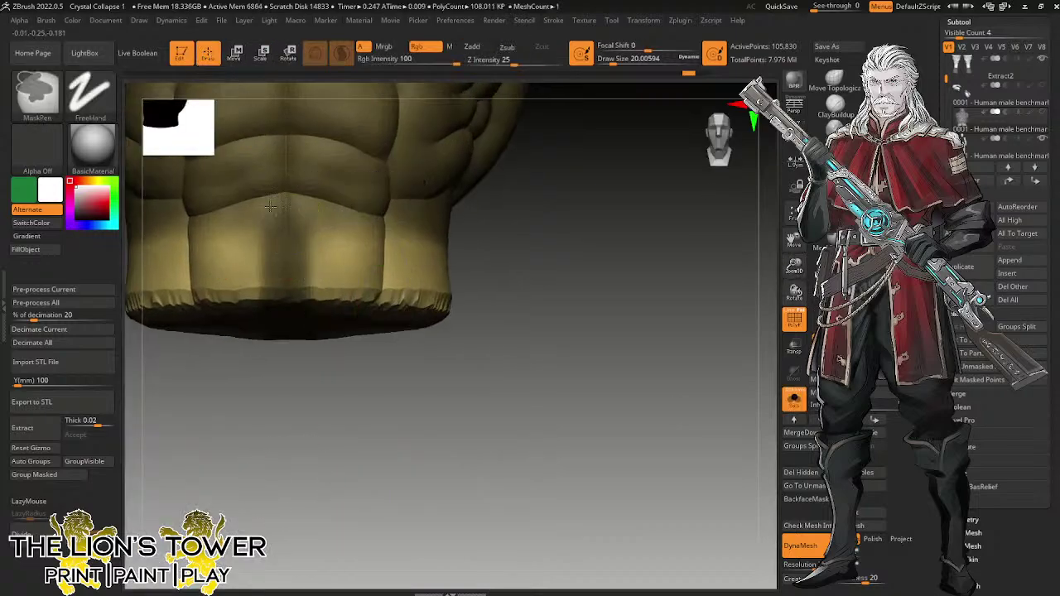
pyautogui.keyDown('ctrl'); pyautogui.moveTo(230, 197); pyautogui.dragTo(288, 207); pyautogui.keyUp('ctrl')
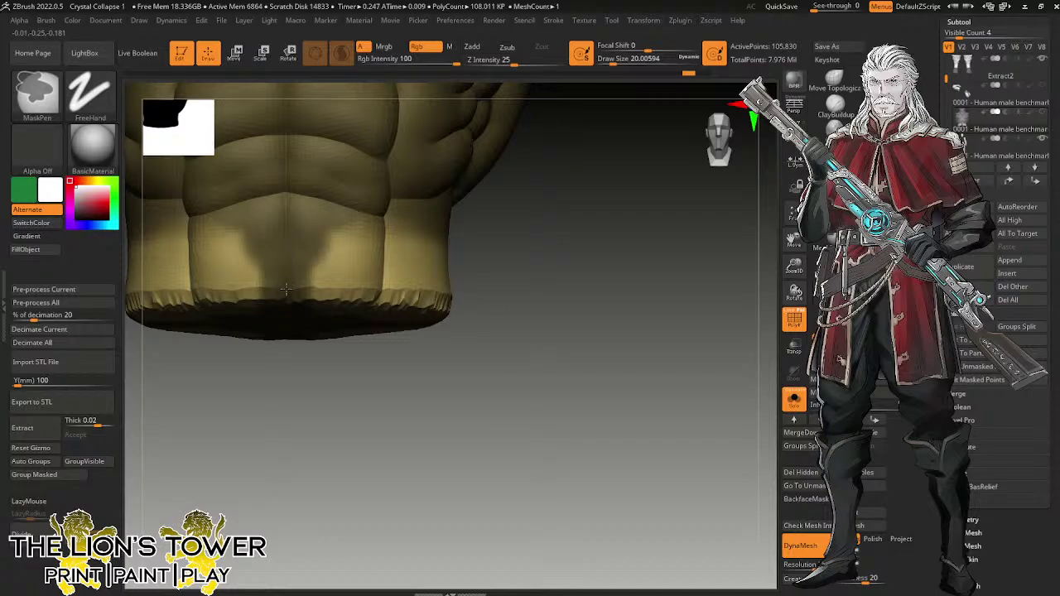
pyautogui.moveTo(295, 253)
pyautogui.keyDown('ctrl'); pyautogui.mouseDown()
pyautogui.moveTo(351, 197)
pyautogui.moveTo(414, 206)
pyautogui.mouseUp(); pyautogui.keyUp('ctrl')
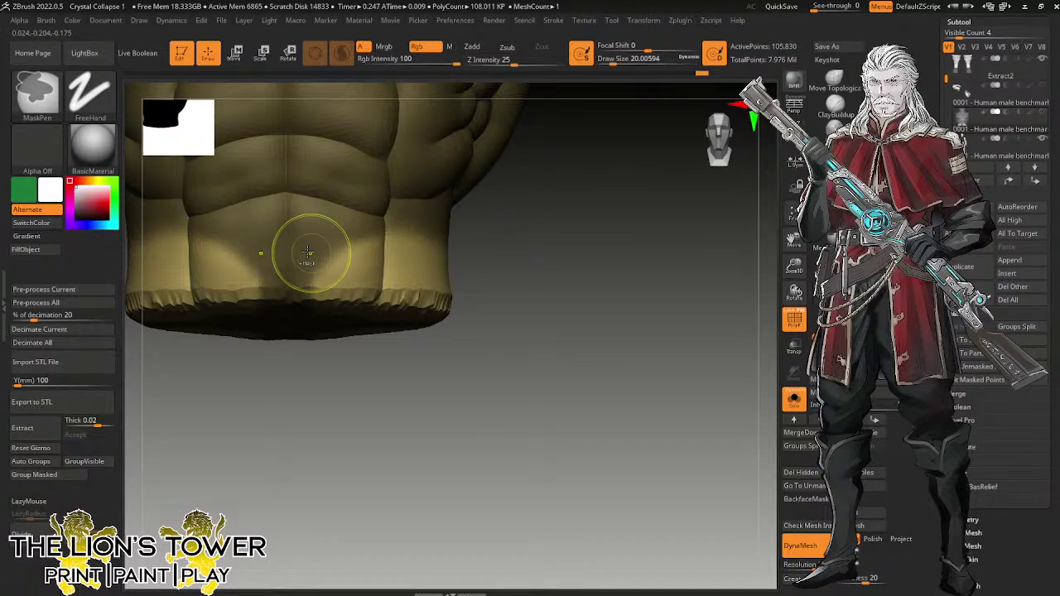
# Reduce the draw size to about 12 and mask the inner corners of the torso's underside between the gap strips.
pyautogui.moveTo(389, 372); pyautogui.dragTo(379, 207)
pyautogui.press('ctrl')
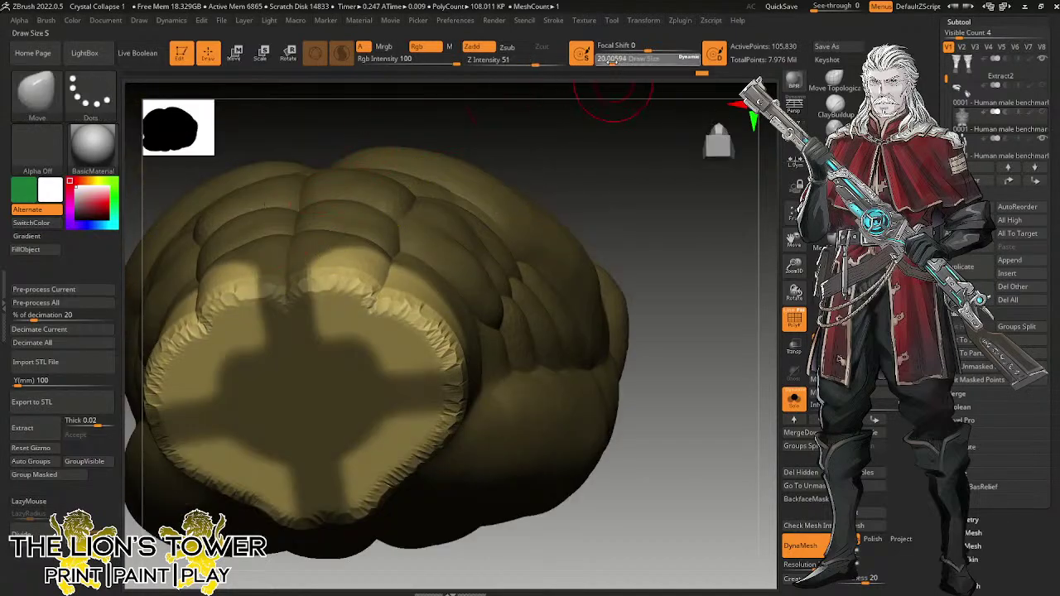
pyautogui.press('ctrl')
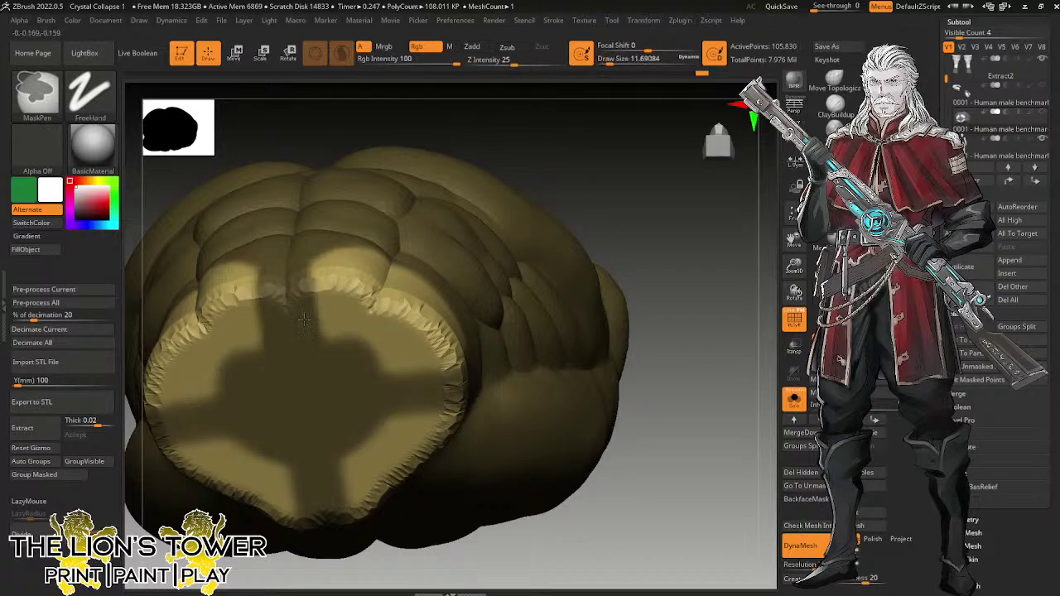
pyautogui.moveTo(322, 351)
pyautogui.keyDown('ctrl'); pyautogui.mouseDown()
pyautogui.moveTo(332, 298)
pyautogui.moveTo(433, 359)
pyautogui.moveTo(414, 373)
pyautogui.moveTo(437, 386)
pyautogui.mouseUp(); pyautogui.keyUp('ctrl')
pyautogui.keyDown('ctrl'); pyautogui.moveTo(356, 364); pyautogui.dragTo(392, 375); pyautogui.keyUp('ctrl')
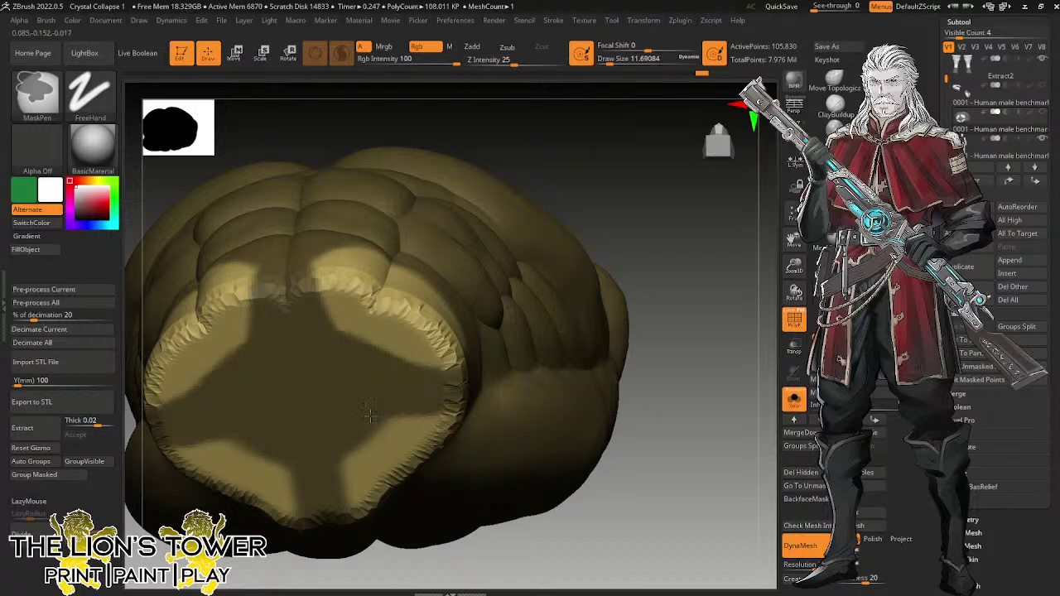
pyautogui.moveTo(383, 412)
pyautogui.keyDown('ctrl'); pyautogui.mouseDown()
pyautogui.moveTo(273, 470)
pyautogui.moveTo(400, 405)
pyautogui.mouseUp(); pyautogui.keyUp('ctrl')
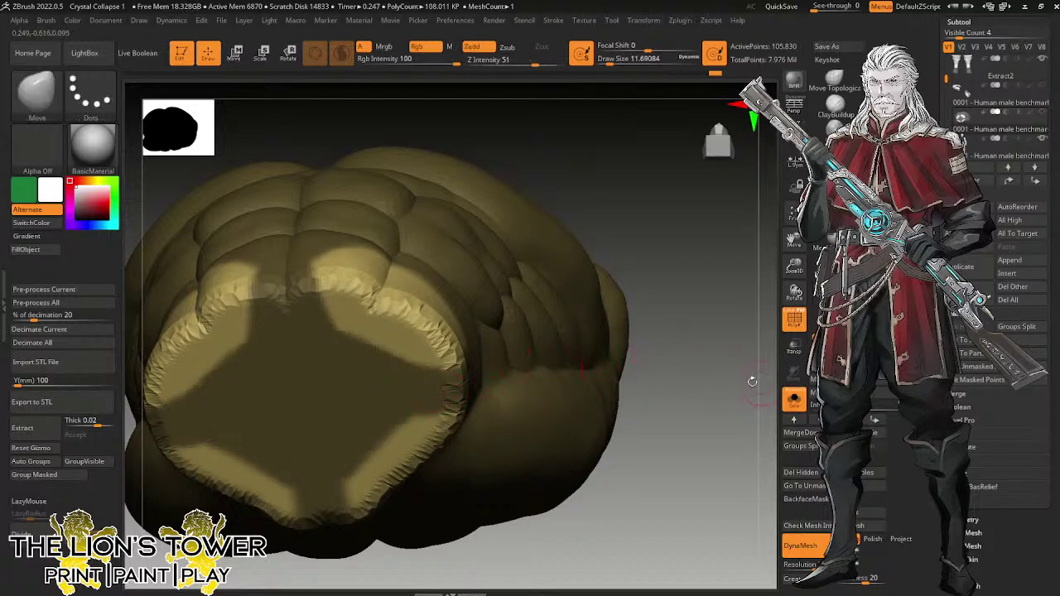
# Round out the mask on the torso's underside and extend it along the side gap strips, leaving only the four rim sections unmasked.
pyautogui.moveTo(752, 381); pyautogui.dragTo(742, 373)
pyautogui.moveTo(350, 330)
pyautogui.keyDown('ctrl'); pyautogui.mouseDown()
pyautogui.moveTo(409, 369)
pyautogui.moveTo(432, 350)
pyautogui.mouseUp(); pyautogui.keyUp('ctrl')
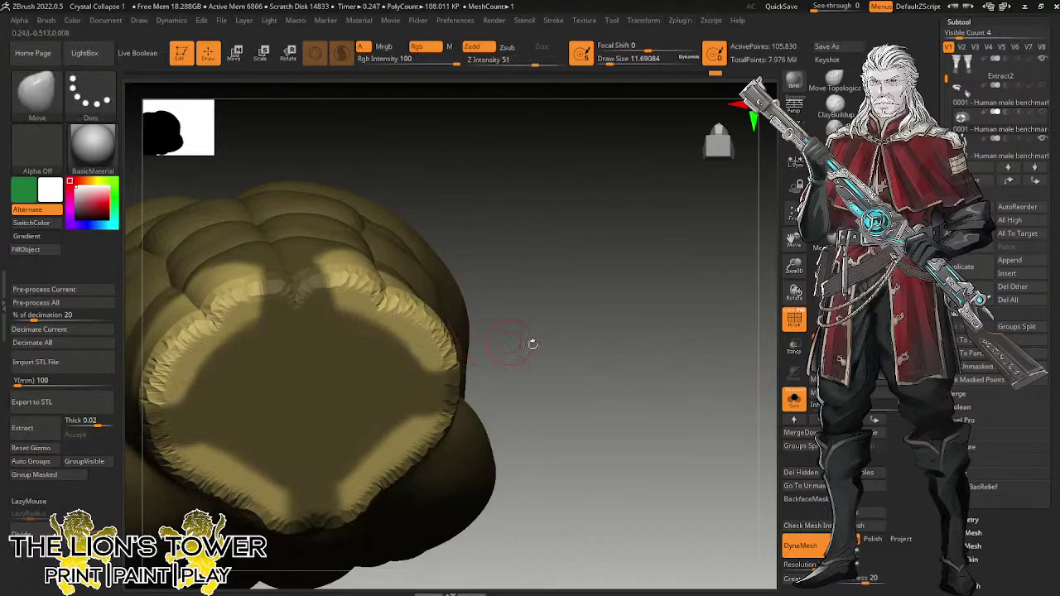
pyautogui.moveTo(711, 372); pyautogui.dragTo(675, 400)
pyautogui.keyDown('ctrl'); pyautogui.moveTo(448, 362); pyautogui.dragTo(457, 364); pyautogui.keyUp('ctrl')
pyautogui.moveTo(555, 160); pyautogui.dragTo(665, 192)
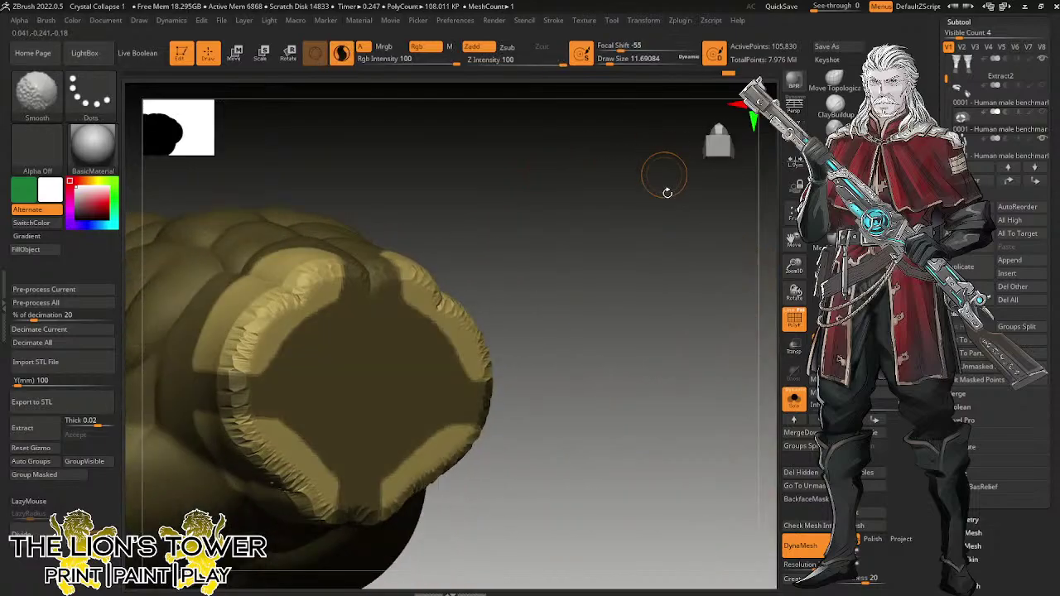
pyautogui.keyDown('shift'); pyautogui.moveTo(680, 262); pyautogui.dragTo(707, 324); pyautogui.keyUp('shift')
pyautogui.moveTo(794, 266); pyautogui.dragTo(710, 134)
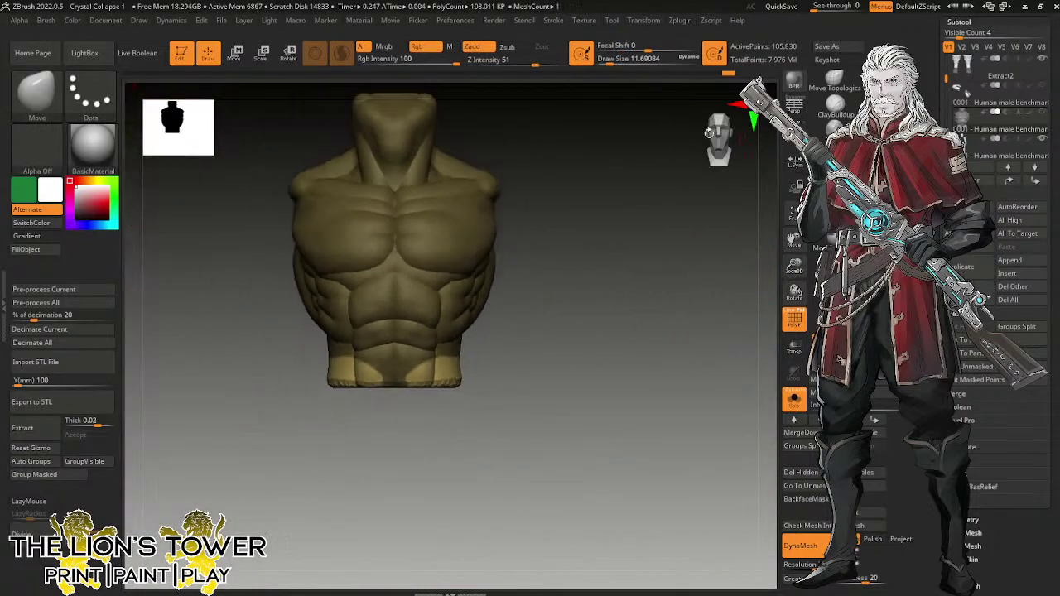
# Show the full figure and try to stretch the unmasked rim sections down over the hips.
pyautogui.click(794, 400)
pyautogui.click(262, 54)
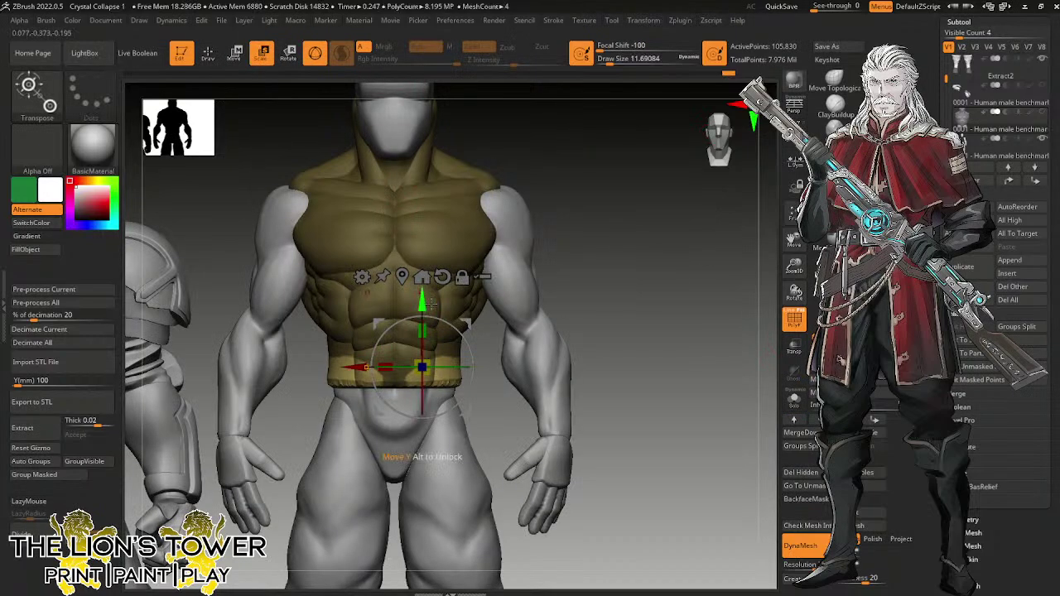
pyautogui.moveTo(423, 307); pyautogui.dragTo(437, 388)
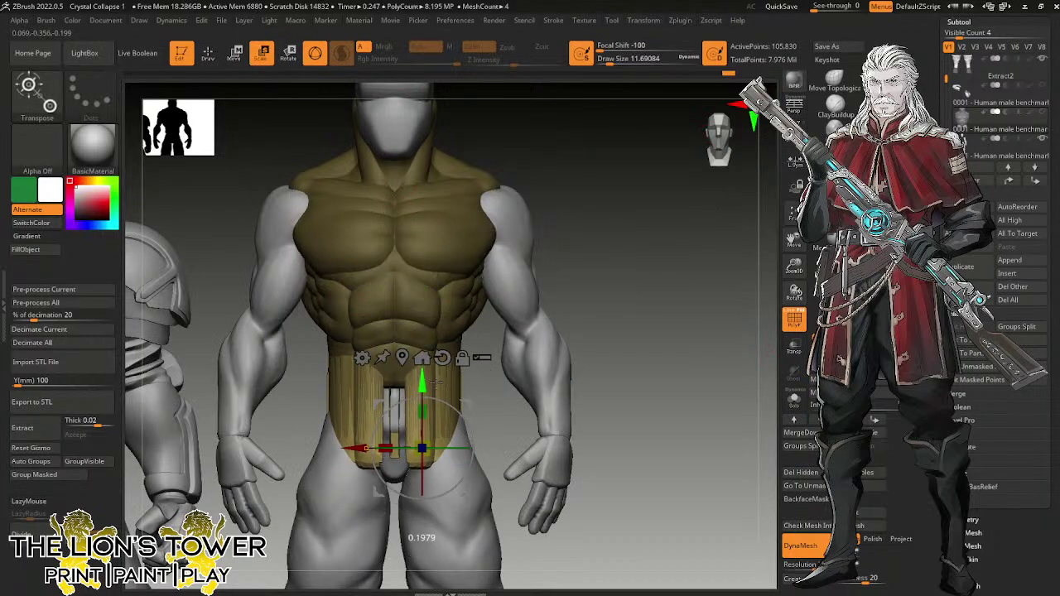
pyautogui.hotkey('ctrl', 'z')
pyautogui.moveTo(696, 385); pyautogui.dragTo(705, 290)
pyautogui.click(794, 400)
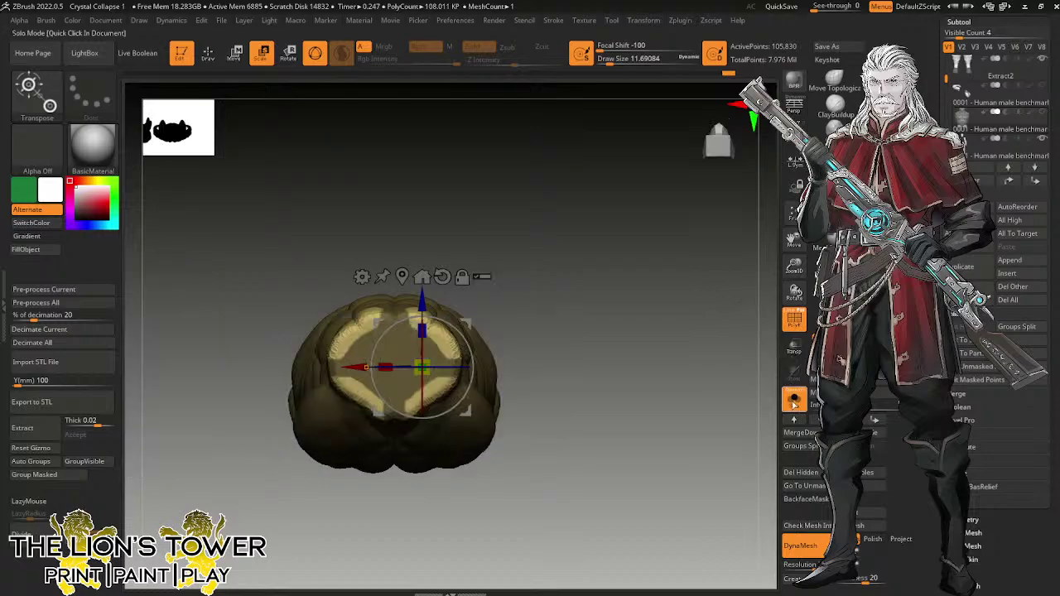
# Try to soften the edges of the mask on the torso's underside.
pyautogui.moveTo(794, 269); pyautogui.dragTo(816, 393)
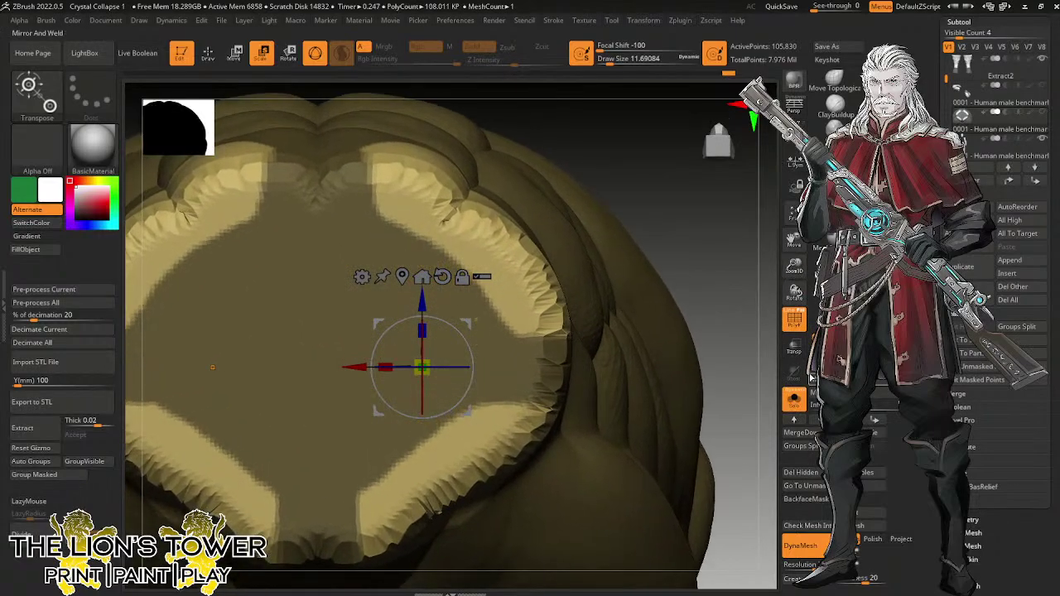
pyautogui.keyDown('ctrl'); pyautogui.click(468, 252); pyautogui.keyUp('ctrl')
pyautogui.keyDown('ctrl'); pyautogui.click(470, 252); pyautogui.keyUp('ctrl')
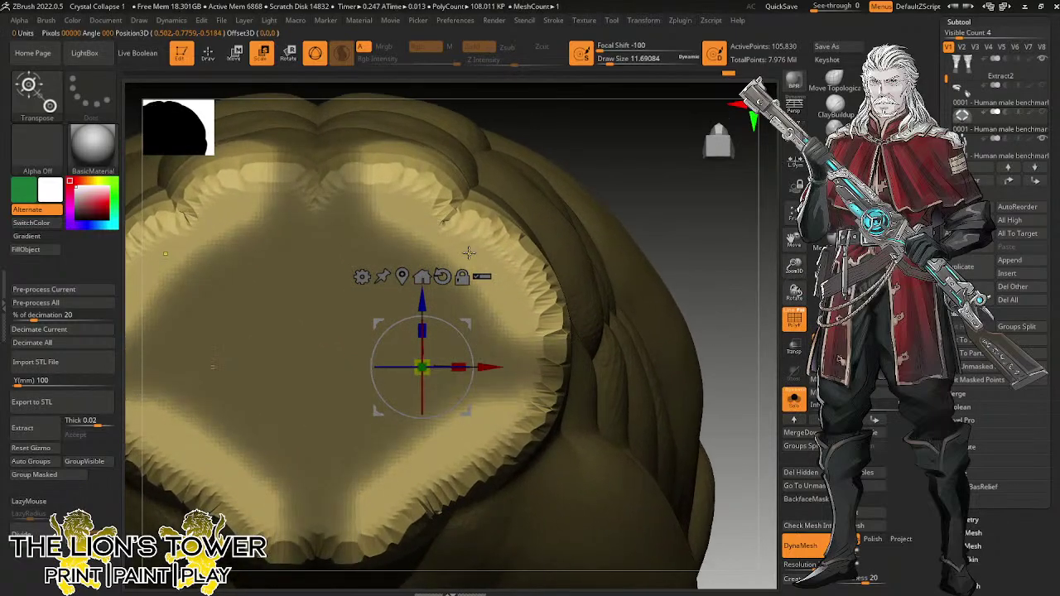
pyautogui.hotkey('ctrl', 'z')
pyautogui.hotkey('ctrl', 'z')
pyautogui.press('q')
pyautogui.press('ctrl')
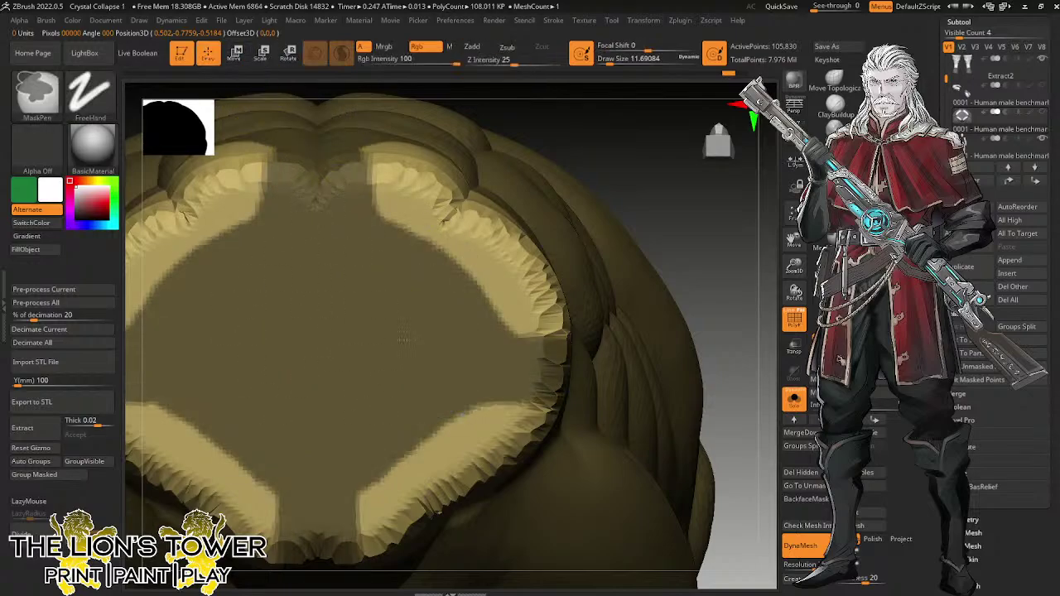
# Pull the unmasked rim sections down from the waist into four separate coat panels reaching the groin, and show the full figure.
pyautogui.moveTo(794, 266); pyautogui.dragTo(795, 189)
pyautogui.moveTo(654, 271); pyautogui.dragTo(660, 322)
pyautogui.click(288, 53)
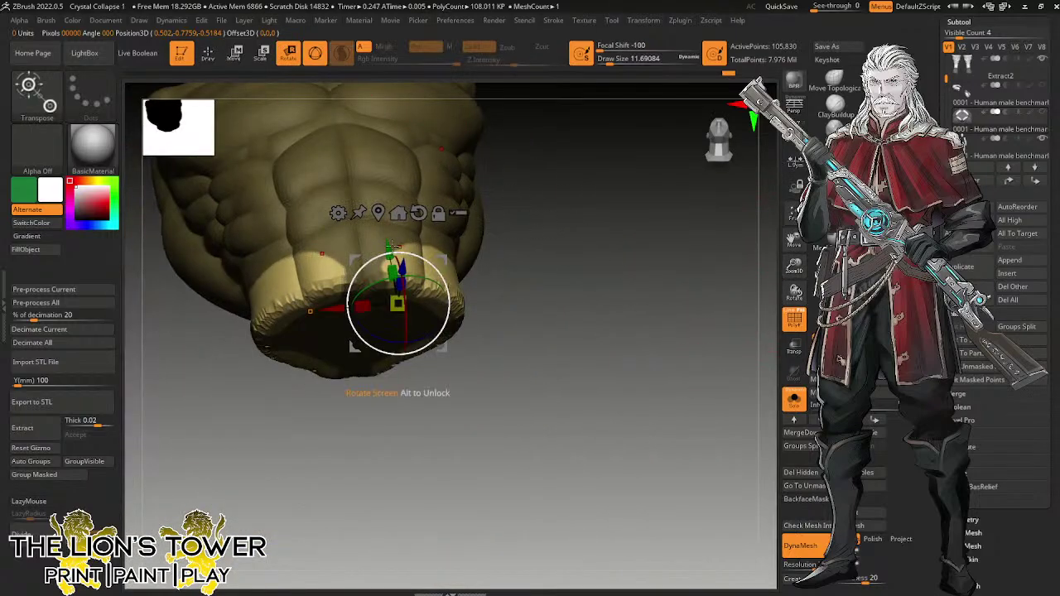
pyautogui.moveTo(388, 244); pyautogui.dragTo(416, 248)
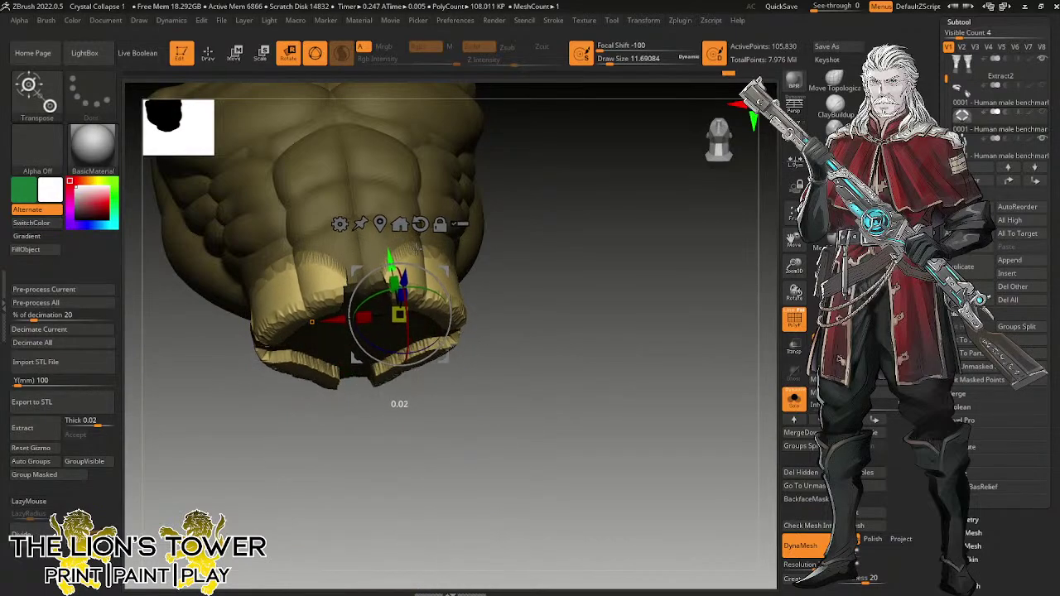
pyautogui.moveTo(560, 264); pyautogui.dragTo(385, 185)
pyautogui.keyDown('ctrl'); pyautogui.moveTo(335, 176); pyautogui.dragTo(378, 282); pyautogui.keyUp('ctrl')
pyautogui.keyDown('shift'); pyautogui.moveTo(531, 240); pyautogui.dragTo(531, 279); pyautogui.keyUp('shift')
pyautogui.moveTo(400, 247); pyautogui.dragTo(413, 382)
pyautogui.click(794, 399)
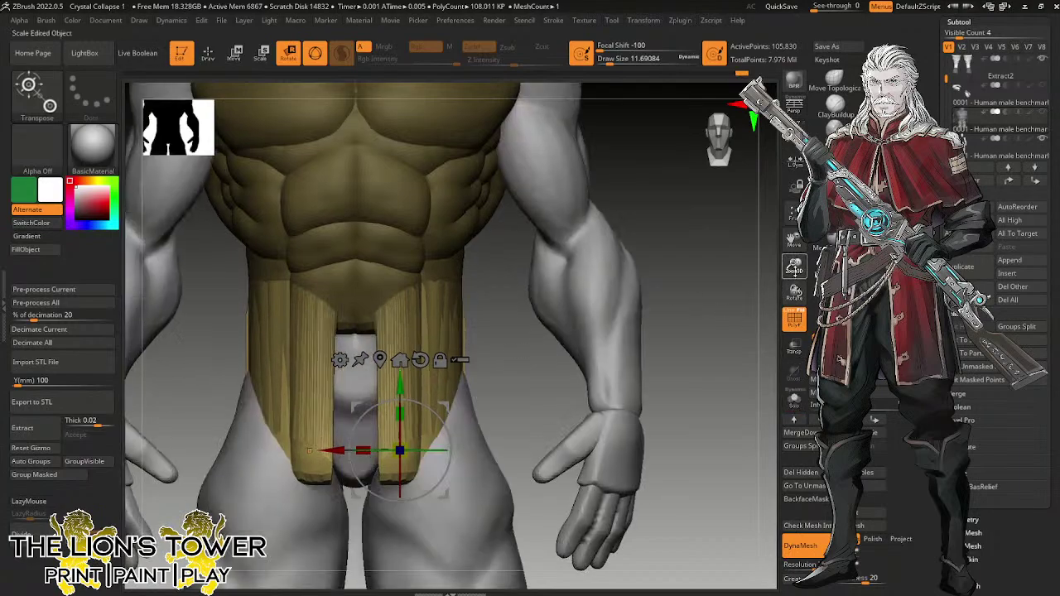
# Lengthen the coat panels further down the thighs and flare them outward towards the hem.
pyautogui.moveTo(794, 266); pyautogui.dragTo(792, 247)
pyautogui.moveTo(792, 242); pyautogui.dragTo(793, 214)
pyautogui.moveTo(438, 308); pyautogui.dragTo(436, 352)
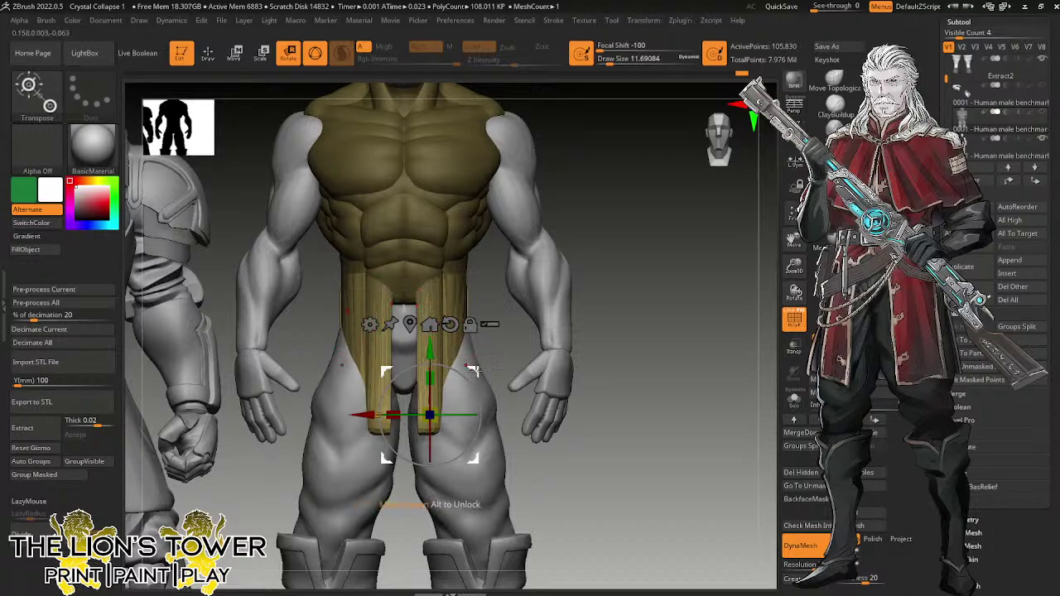
pyautogui.moveTo(473, 372); pyautogui.dragTo(518, 395)
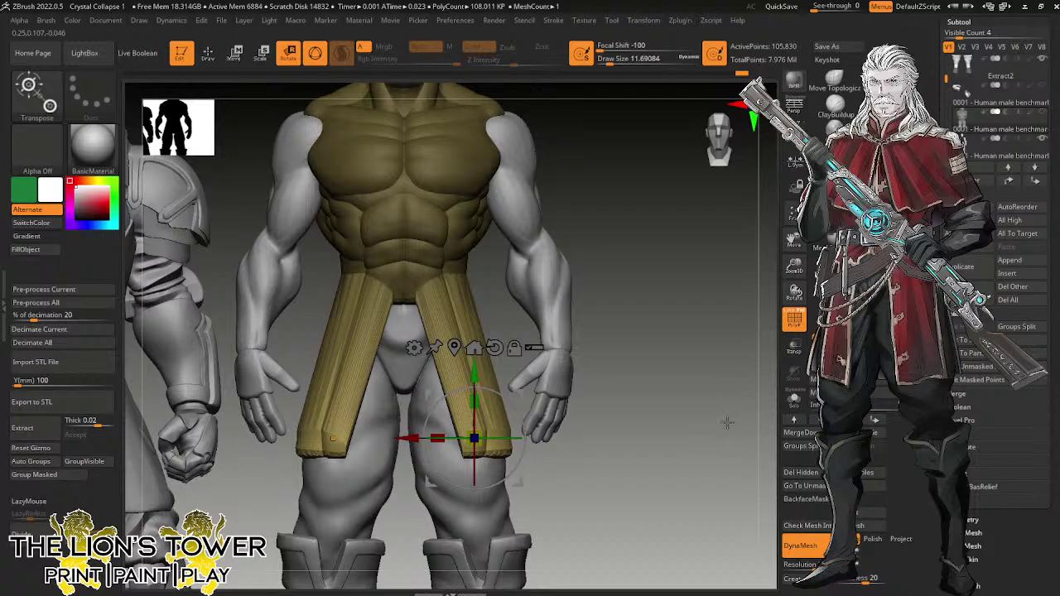
# Clear the mask from the coat and rebuild its stretched mesh with DynaMesh.
pyautogui.keyDown('ctrl'); pyautogui.click(717, 374); pyautogui.keyUp('ctrl')
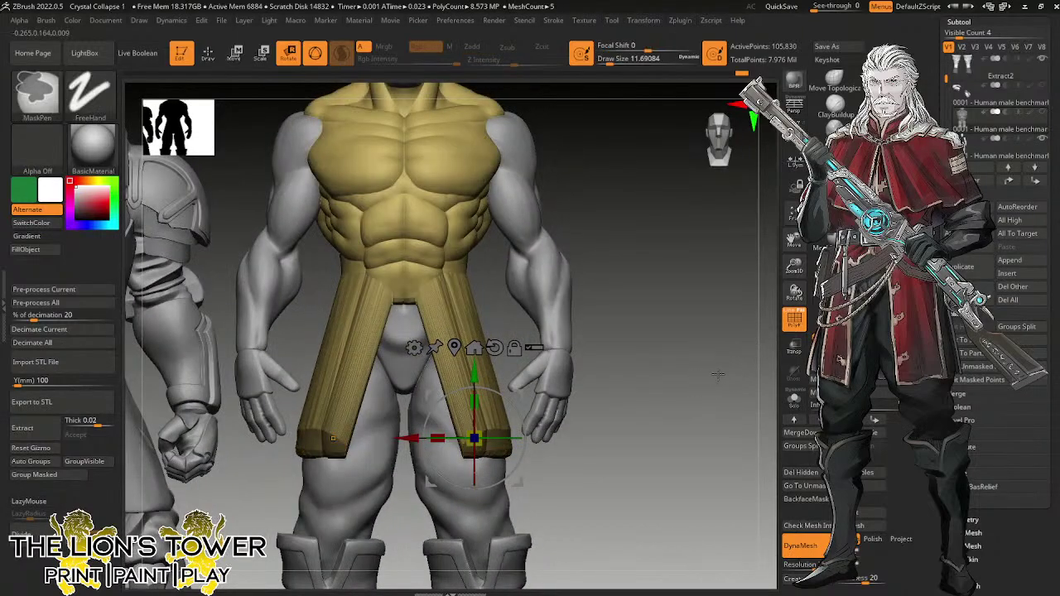
pyautogui.keyDown('ctrl'); pyautogui.click(731, 370); pyautogui.keyUp('ctrl')
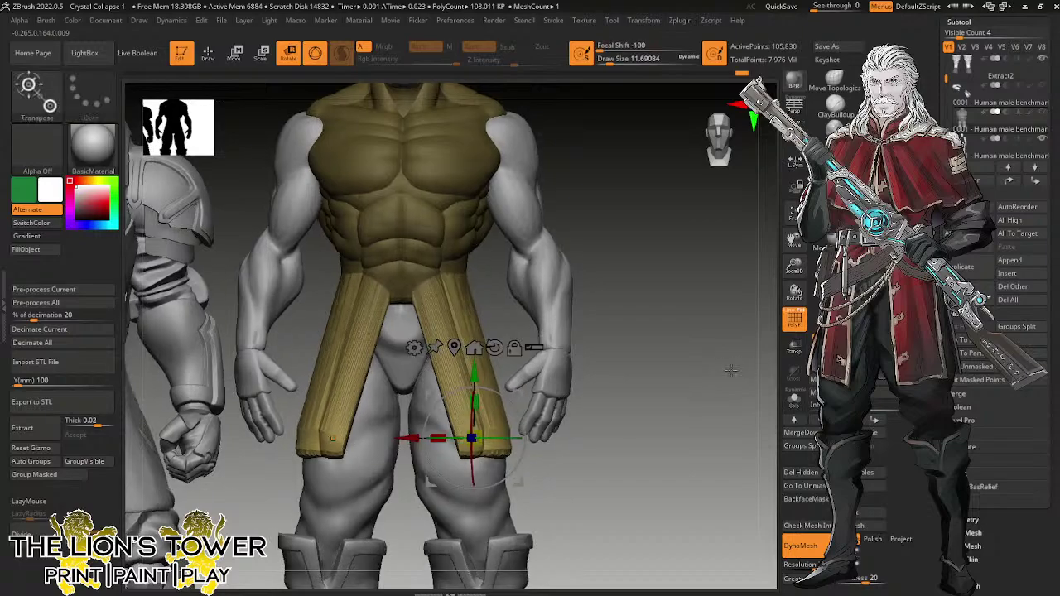
pyautogui.moveTo(730, 370); pyautogui.dragTo(703, 380)
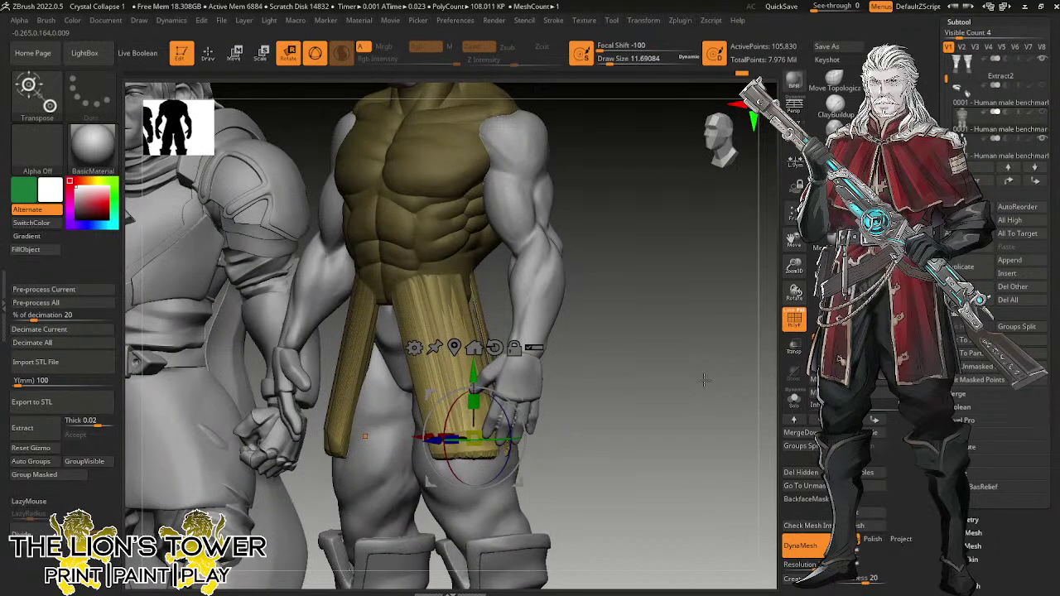
pyautogui.keyDown('shift'); pyautogui.moveTo(703, 380); pyautogui.dragTo(725, 334); pyautogui.keyUp('shift')
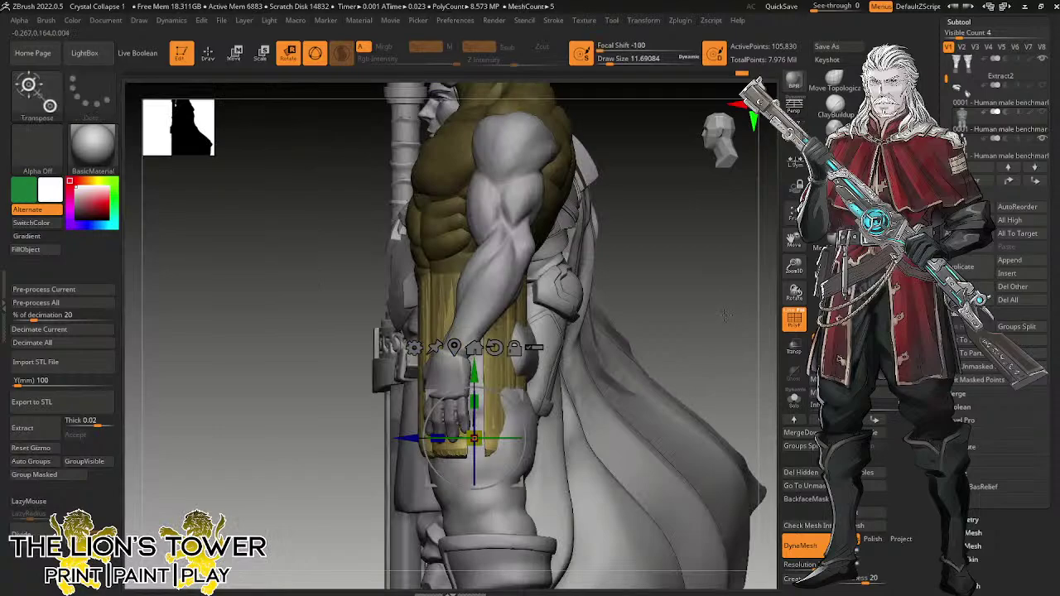
pyautogui.keyDown('ctrl'); pyautogui.click(725, 316); pyautogui.keyUp('ctrl')
pyautogui.keyDown('ctrl'); pyautogui.click(722, 318); pyautogui.keyUp('ctrl')
pyautogui.keyDown('ctrl'); pyautogui.click(720, 317); pyautogui.keyUp('ctrl')
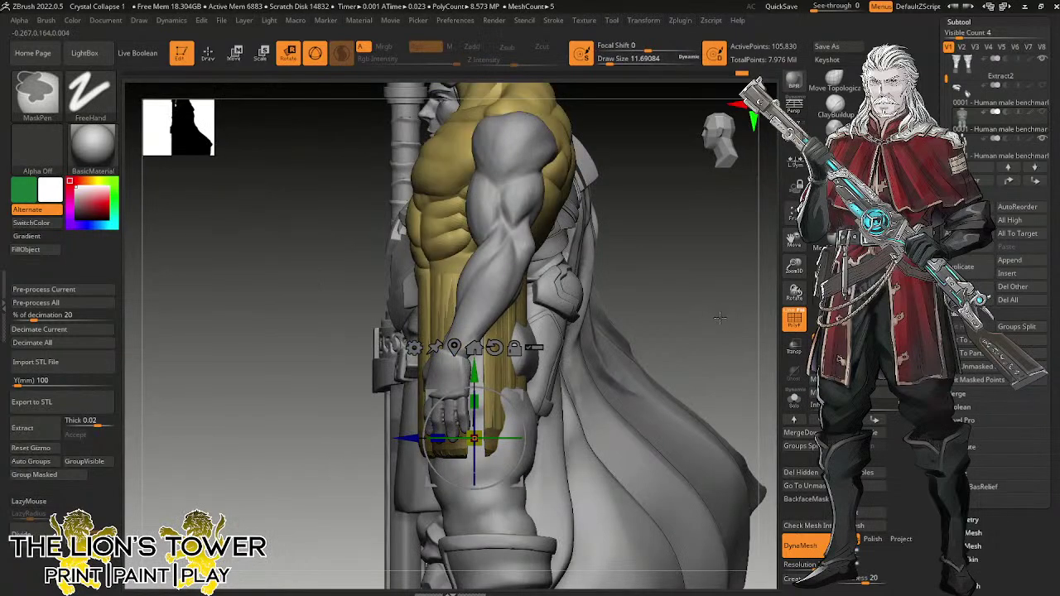
pyautogui.keyDown('ctrl'); pyautogui.click(718, 331); pyautogui.keyUp('ctrl')
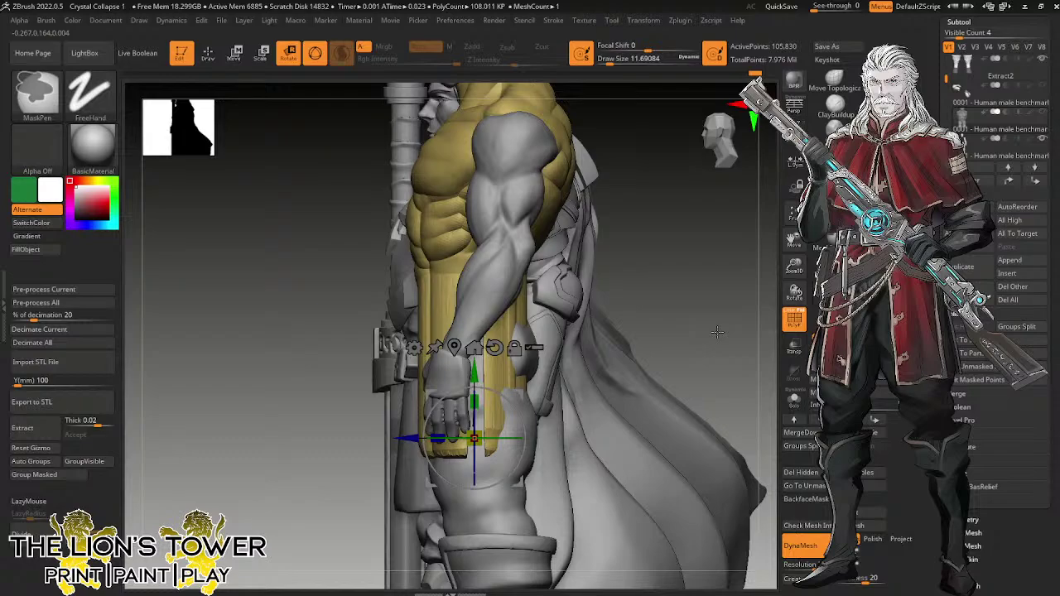
pyautogui.keyDown('ctrl'); pyautogui.moveTo(717, 332); pyautogui.dragTo(640, 412); pyautogui.keyUp('ctrl')
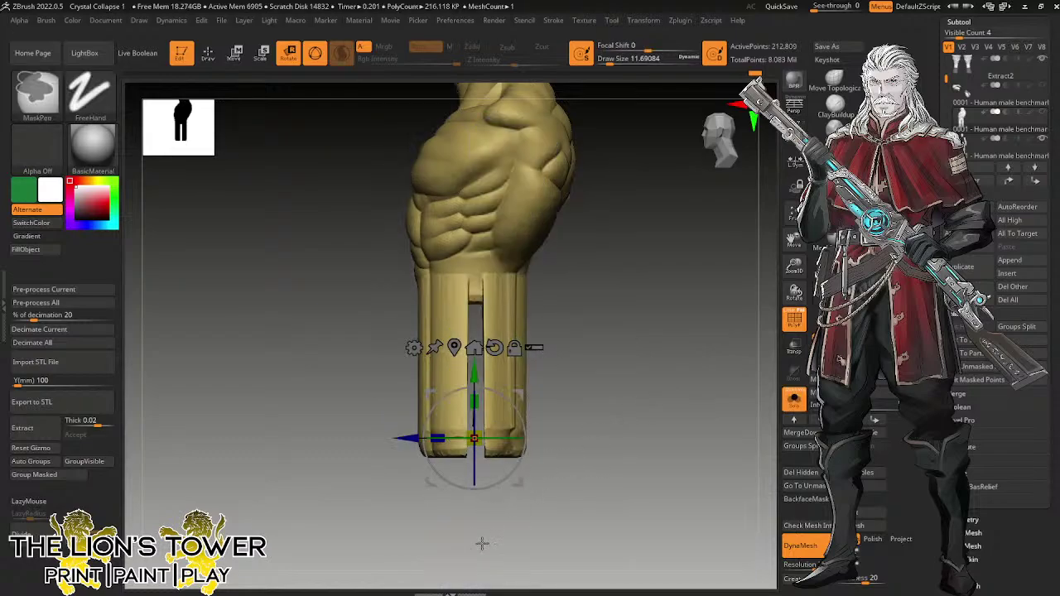
# Mask everything except the rear coat tails, rotate the tails backward away from the legs, and show the full figure.
pyautogui.moveTo(482, 543)
pyautogui.keyDown('ctrl'); pyautogui.mouseDown()
pyautogui.moveTo(497, 303)
pyautogui.moveTo(555, 274)
pyautogui.mouseUp(); pyautogui.keyUp('ctrl')
pyautogui.keyDown('ctrl'); pyautogui.click(647, 328); pyautogui.keyUp('ctrl')
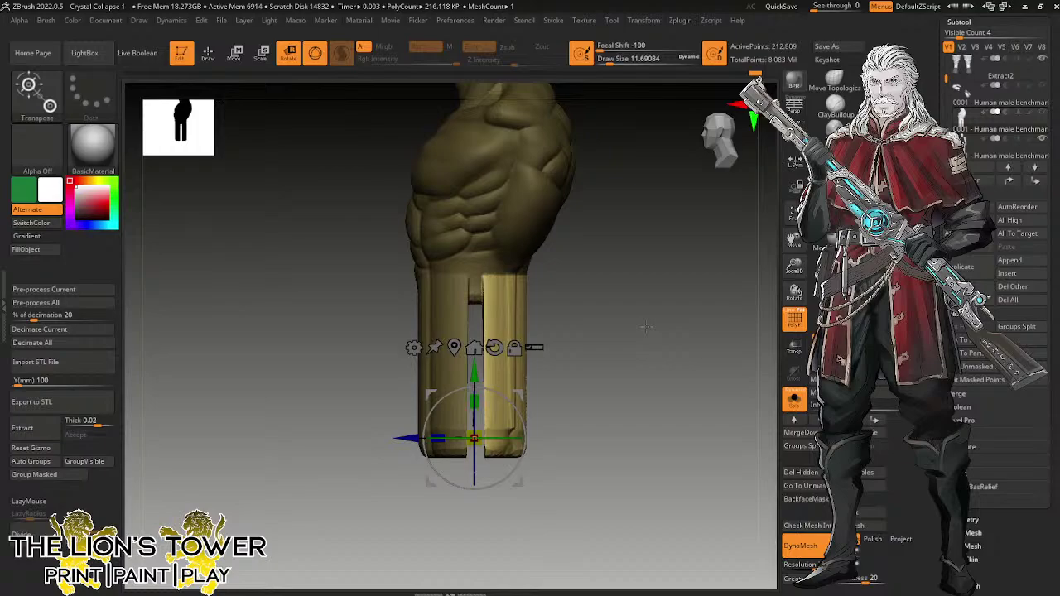
pyautogui.moveTo(550, 348); pyautogui.dragTo(561, 349)
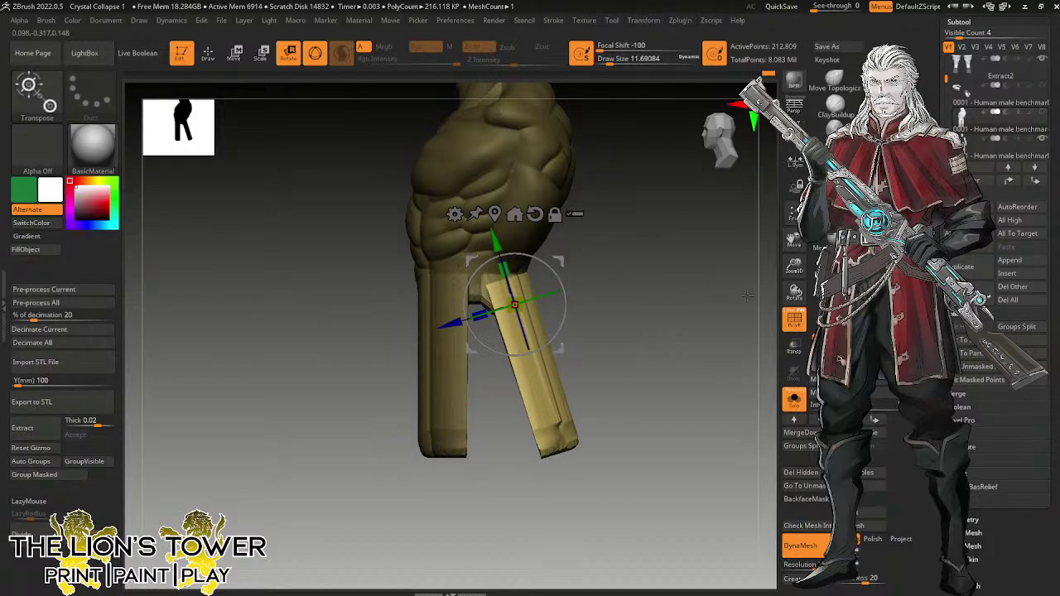
pyautogui.click(794, 400)
pyautogui.moveTo(734, 370)
pyautogui.mouseDown()
pyautogui.moveTo(633, 362)
pyautogui.moveTo(730, 369)
pyautogui.mouseUp()
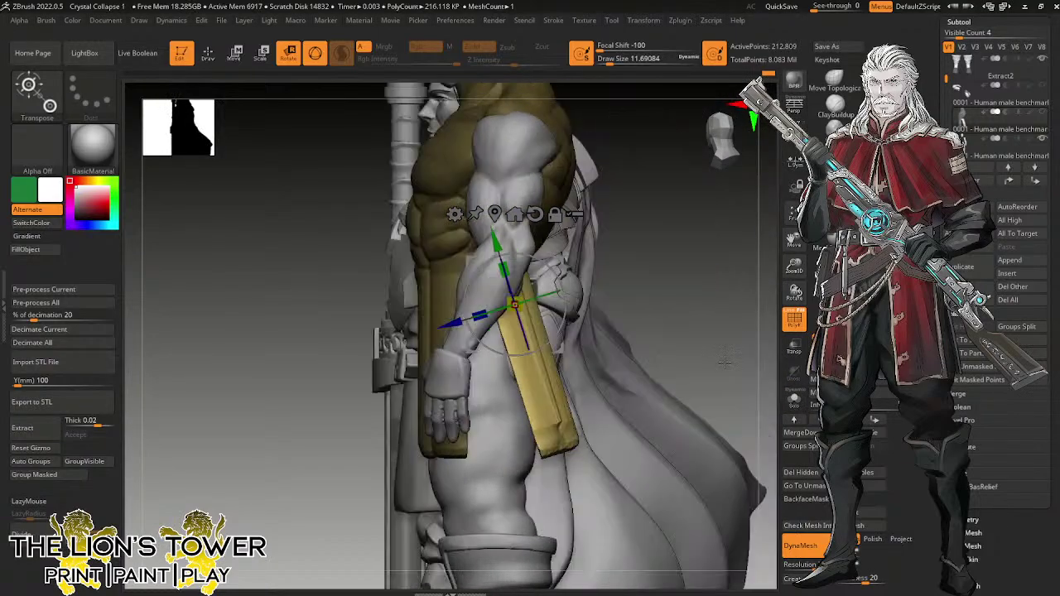
# Mask the upper part of the rear tails with a softened edge, adjust the angle of their lower part, and clear the mask.
pyautogui.moveTo(650, 315)
pyautogui.keyDown('ctrl'); pyautogui.mouseDown()
pyautogui.moveTo(526, 360)
pyautogui.moveTo(452, 366)
pyautogui.mouseUp(); pyautogui.keyUp('ctrl')
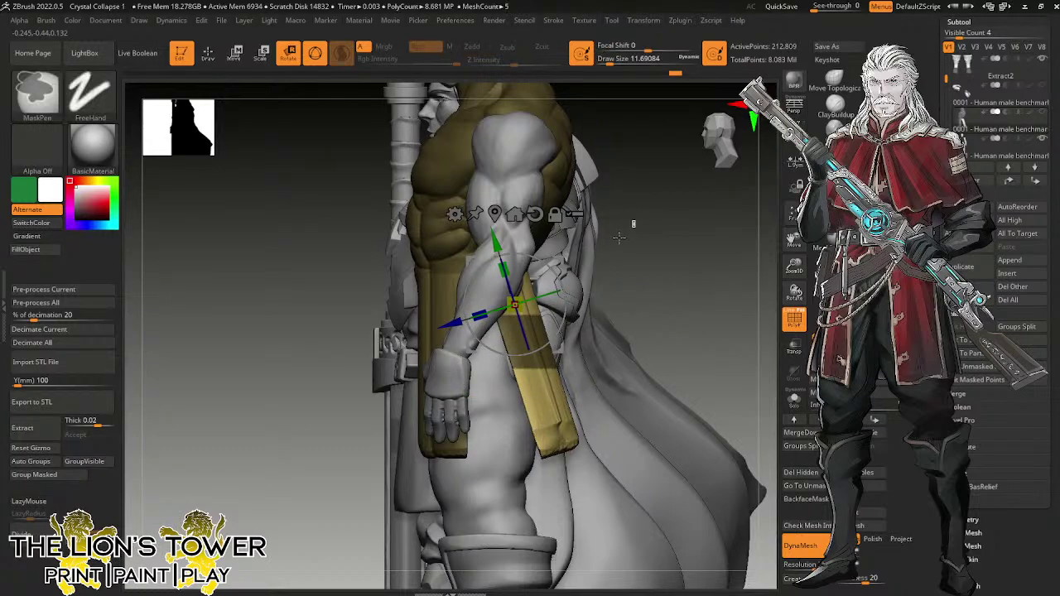
pyautogui.keyDown('ctrl'); pyautogui.moveTo(635, 222); pyautogui.dragTo(471, 346); pyautogui.keyUp('ctrl')
pyautogui.keyDown('ctrl'); pyautogui.click(543, 380); pyautogui.keyUp('ctrl')
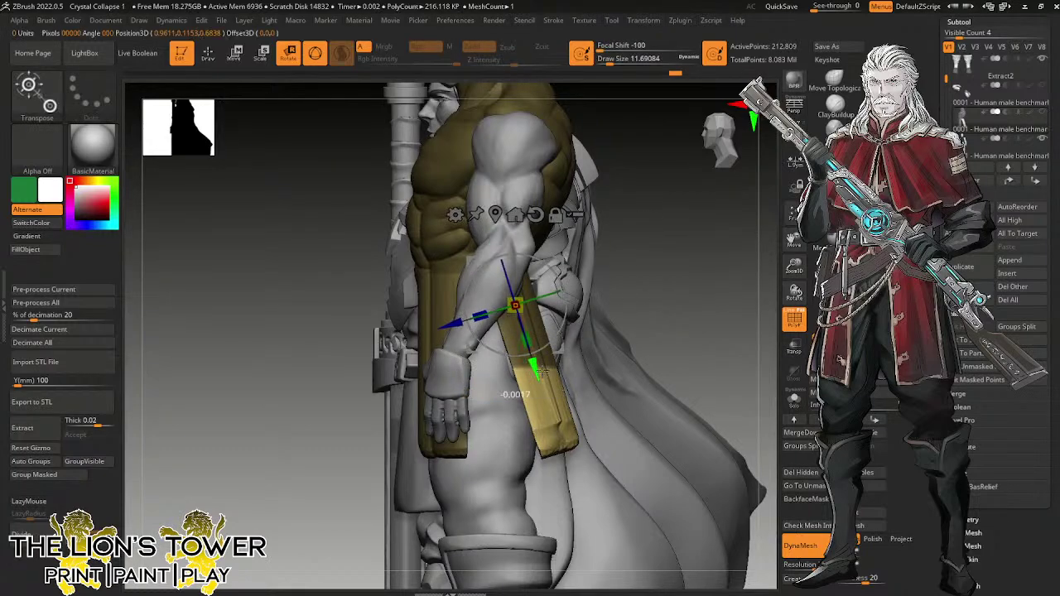
pyautogui.keyDown('ctrl'); pyautogui.click(553, 372); pyautogui.keyUp('ctrl')
pyautogui.keyDown('ctrl'); pyautogui.click(554, 371); pyautogui.keyUp('ctrl')
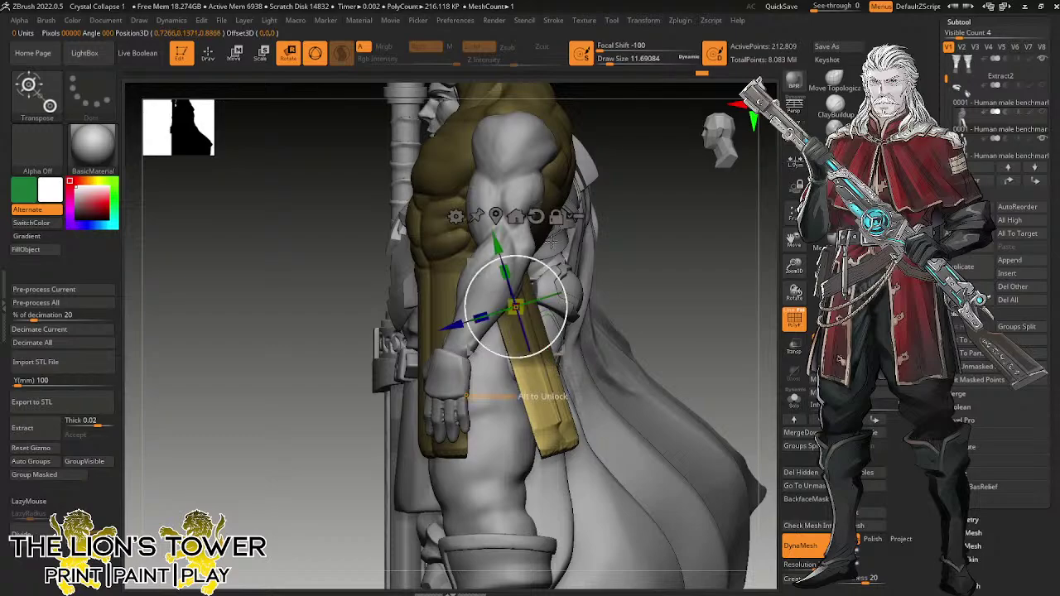
pyautogui.keyDown('alt'); pyautogui.moveTo(560, 264); pyautogui.dragTo(578, 334); pyautogui.keyUp('alt')
pyautogui.moveTo(719, 305)
pyautogui.mouseDown()
pyautogui.moveTo(702, 345)
pyautogui.moveTo(728, 310)
pyautogui.mouseUp()
pyautogui.keyDown('ctrl'); pyautogui.click(716, 325); pyautogui.keyUp('ctrl')
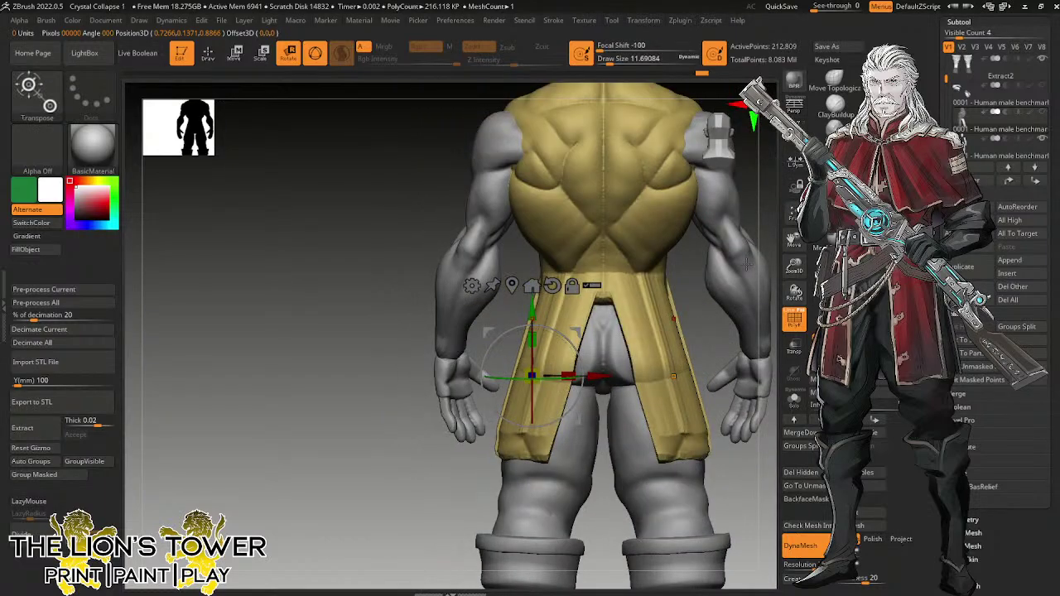
# With the Move brush at a draw size up to about 80, pull the rear tails' inner edges together to narrow the back slit.
pyautogui.press('q')
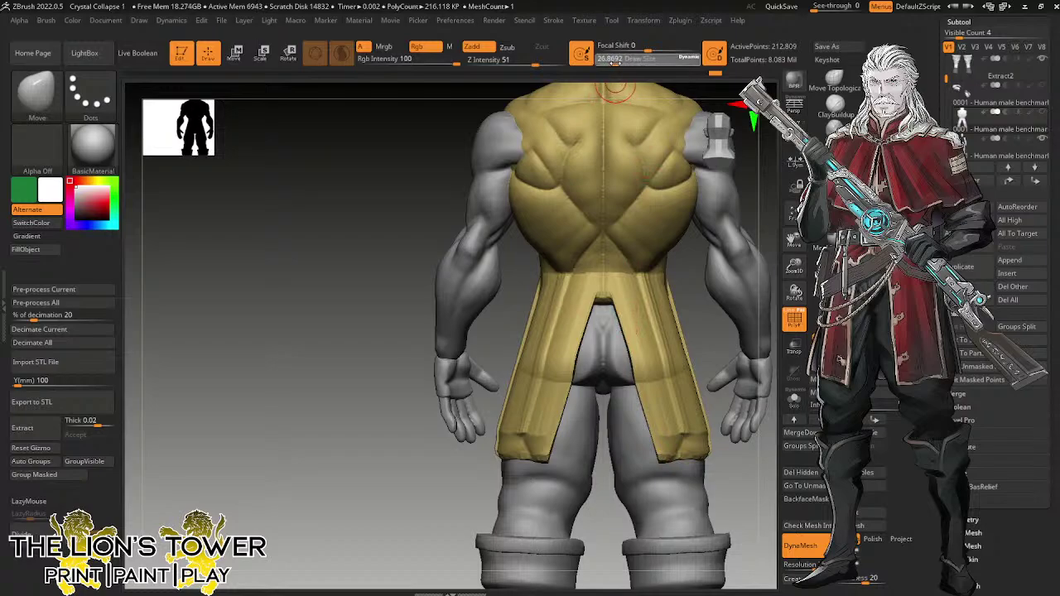
pyautogui.click(619, 62)
pyautogui.moveTo(634, 334); pyautogui.dragTo(625, 337)
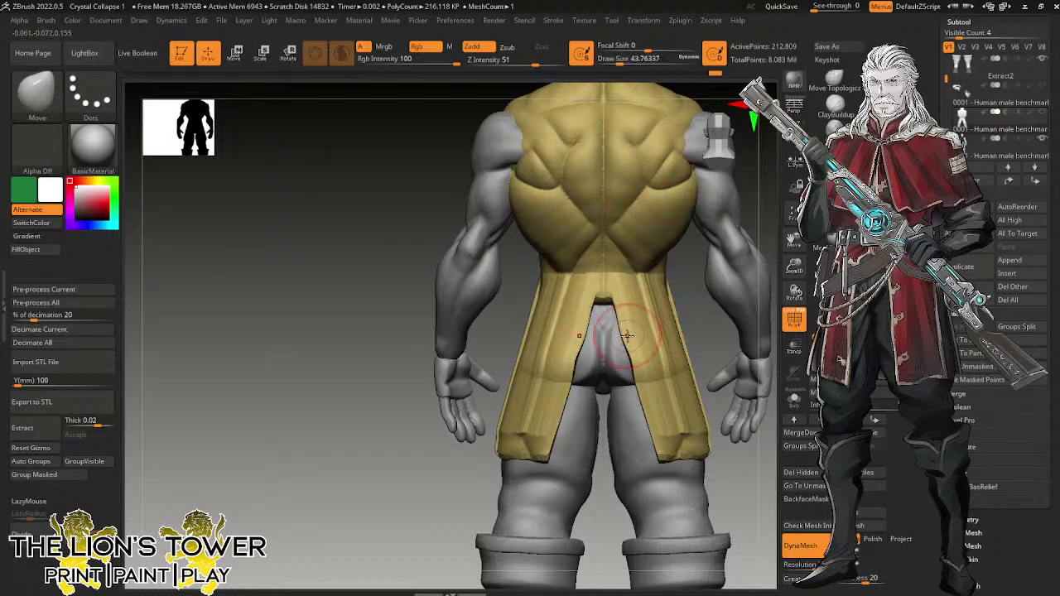
pyautogui.moveTo(609, 64); pyautogui.dragTo(619, 64)
pyautogui.moveTo(645, 382); pyautogui.dragTo(626, 365)
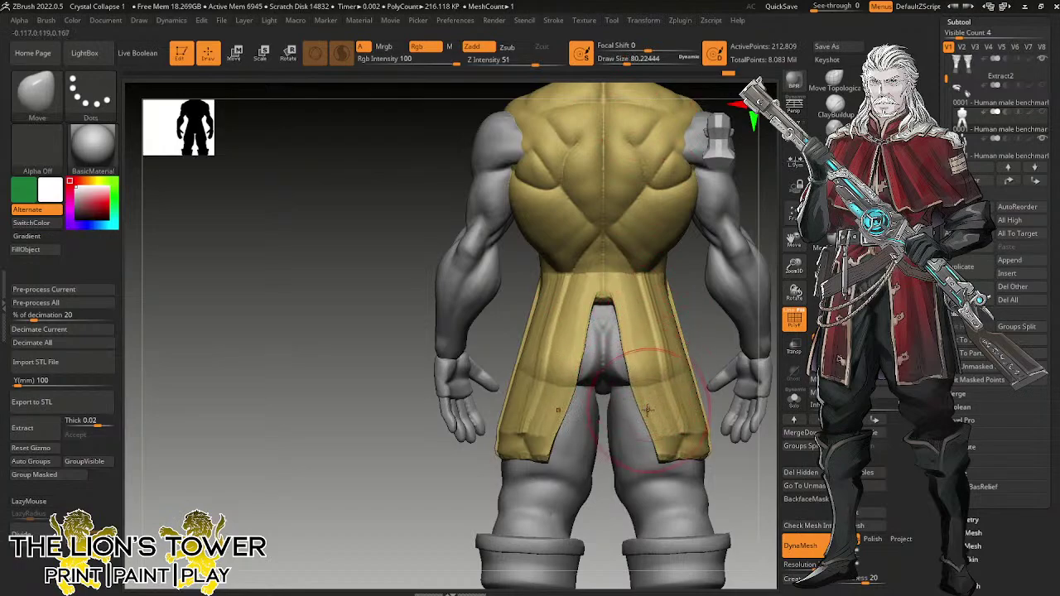
pyautogui.moveTo(647, 412)
pyautogui.mouseDown()
pyautogui.moveTo(636, 417)
pyautogui.moveTo(659, 462)
pyautogui.moveTo(648, 461)
pyautogui.moveTo(638, 412)
pyautogui.mouseUp()
pyautogui.moveTo(673, 444); pyautogui.dragTo(689, 454)
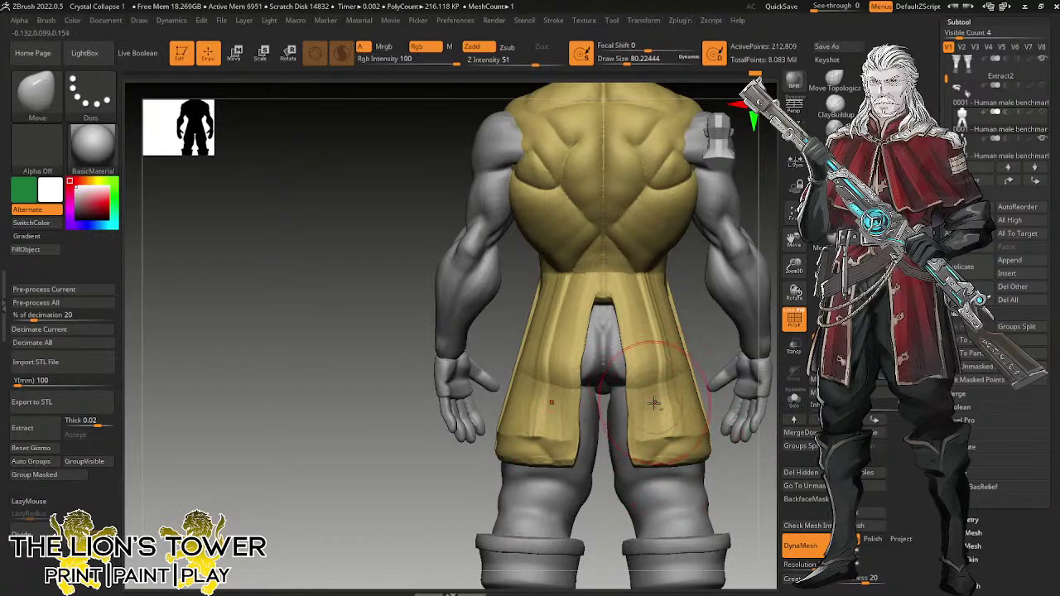
# Shape the front panels' inner edges, rounding the top of the opening and pulling the lower parts inward to narrow the gap.
pyautogui.moveTo(694, 341)
pyautogui.mouseDown()
pyautogui.moveTo(818, 348)
pyautogui.moveTo(724, 310)
pyautogui.moveTo(743, 431)
pyautogui.moveTo(763, 426)
pyautogui.mouseUp()
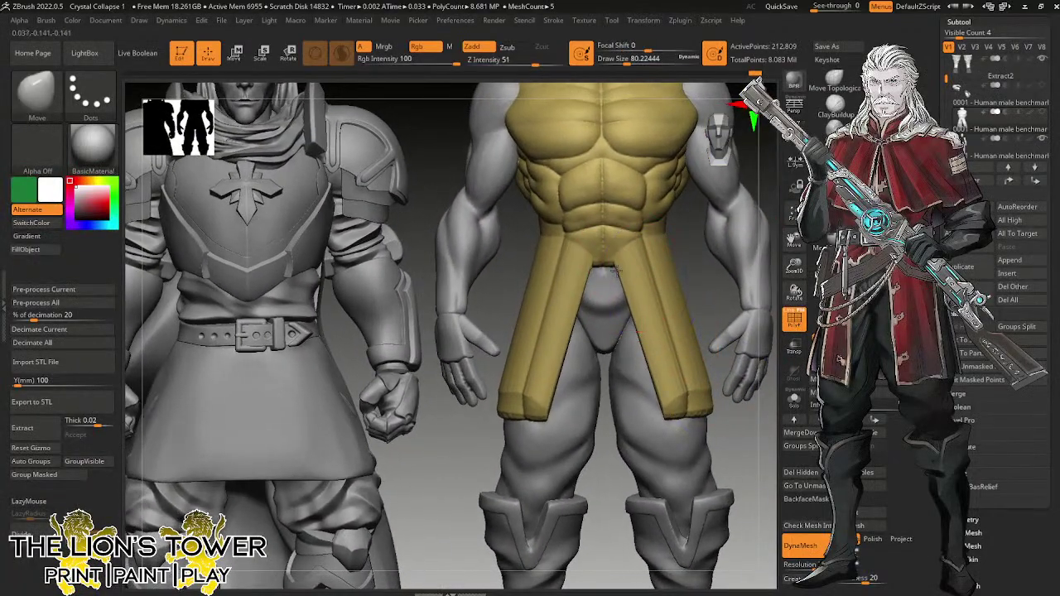
pyautogui.moveTo(624, 277); pyautogui.dragTo(633, 293)
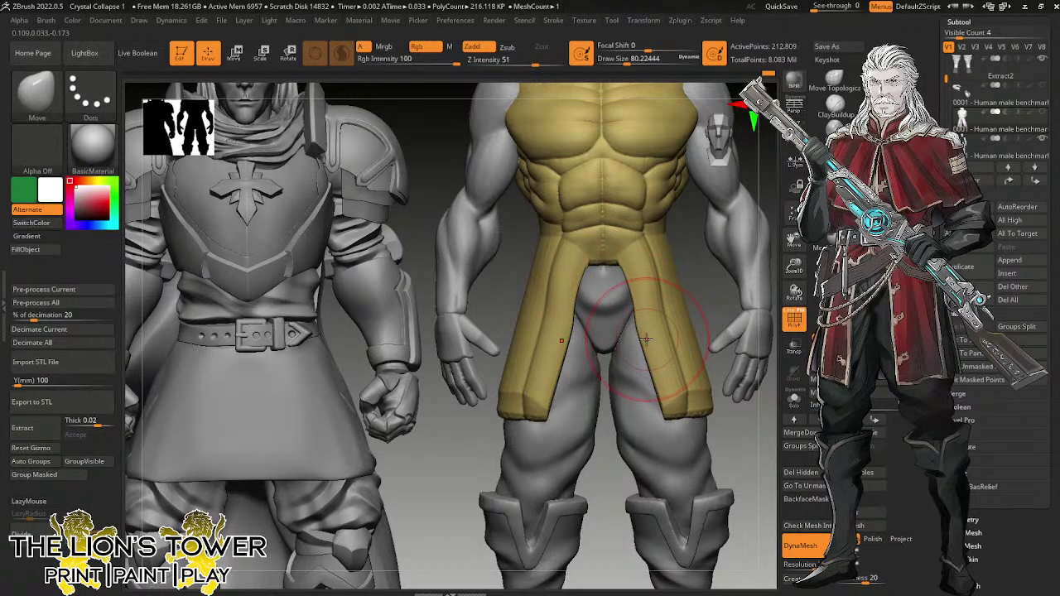
pyautogui.moveTo(648, 340); pyautogui.dragTo(633, 343)
pyautogui.moveTo(654, 379)
pyautogui.mouseDown()
pyautogui.moveTo(637, 382)
pyautogui.moveTo(640, 422)
pyautogui.moveTo(665, 413)
pyautogui.moveTo(669, 368)
pyautogui.mouseUp()
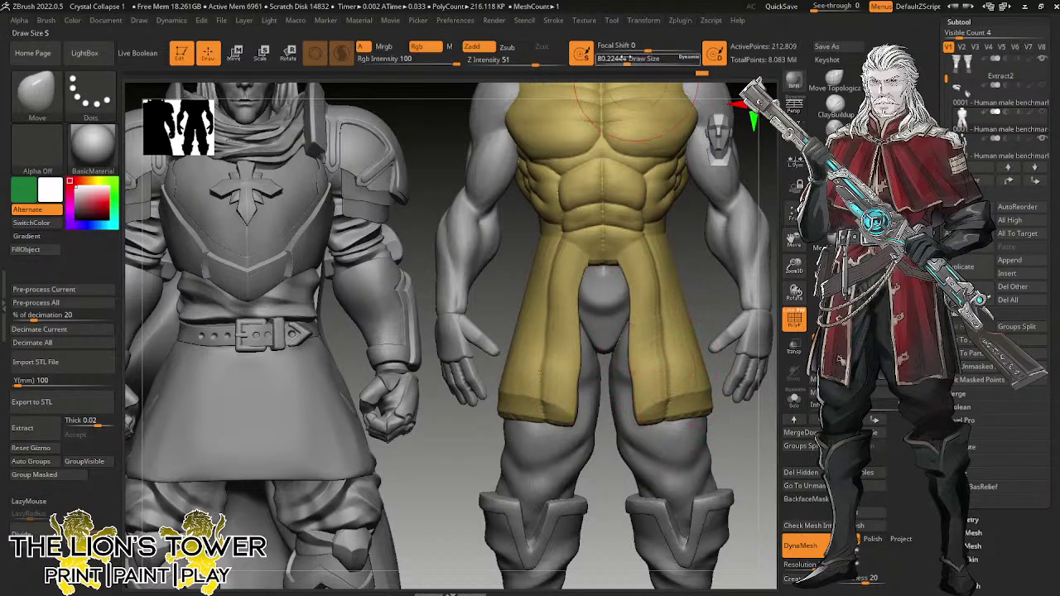
# With the Move brush, refine the upper corners of the front opening at draw size about 54, and reshape the front panels at about 94.
pyautogui.moveTo(620, 63); pyautogui.dragTo(623, 63)
pyautogui.moveTo(645, 286); pyautogui.dragTo(641, 291)
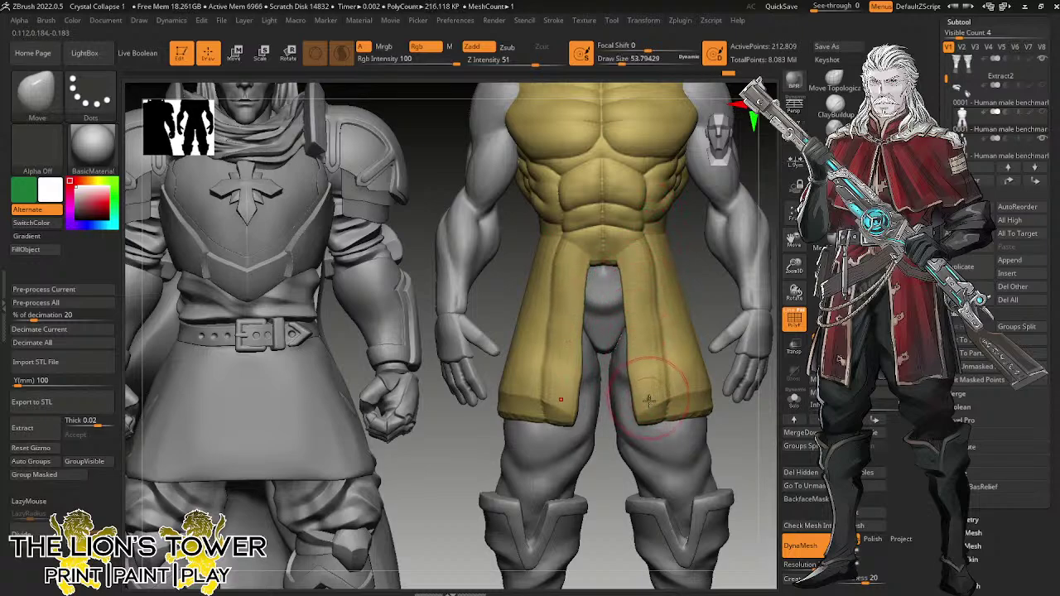
pyautogui.moveTo(762, 421); pyautogui.dragTo(687, 379)
pyautogui.moveTo(622, 59); pyautogui.dragTo(630, 59)
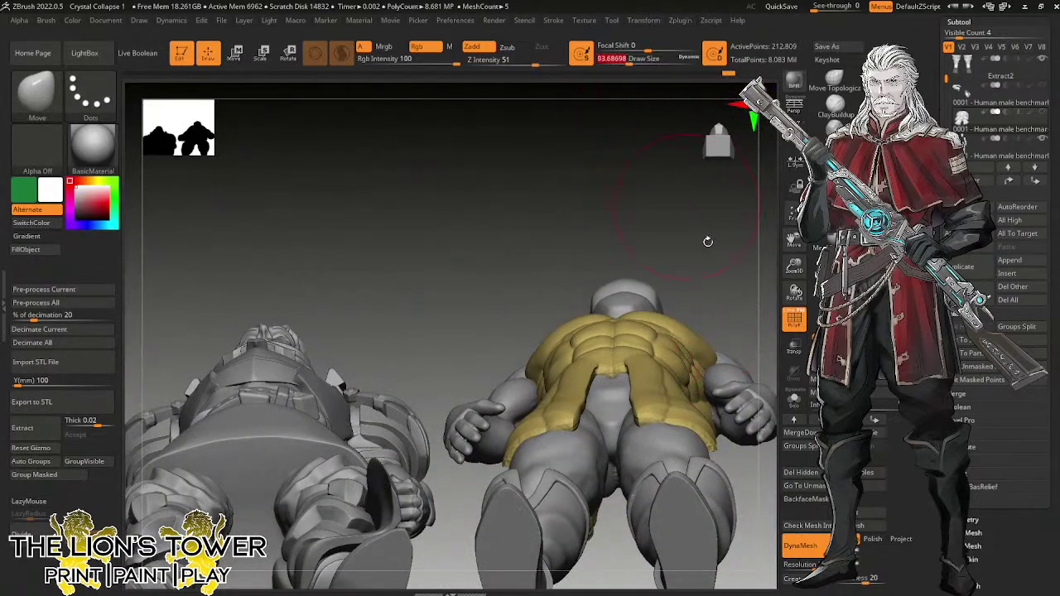
pyautogui.moveTo(719, 361)
pyautogui.mouseDown()
pyautogui.moveTo(698, 344)
pyautogui.moveTo(718, 331)
pyautogui.moveTo(690, 313)
pyautogui.moveTo(608, 372)
pyautogui.mouseUp()
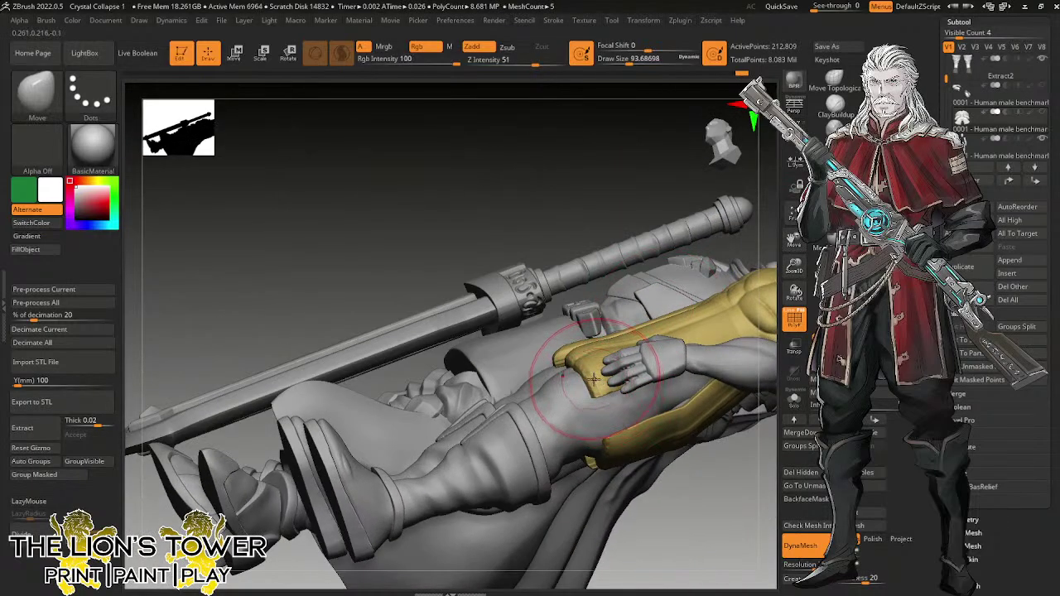
pyautogui.moveTo(794, 266); pyautogui.dragTo(777, 262)
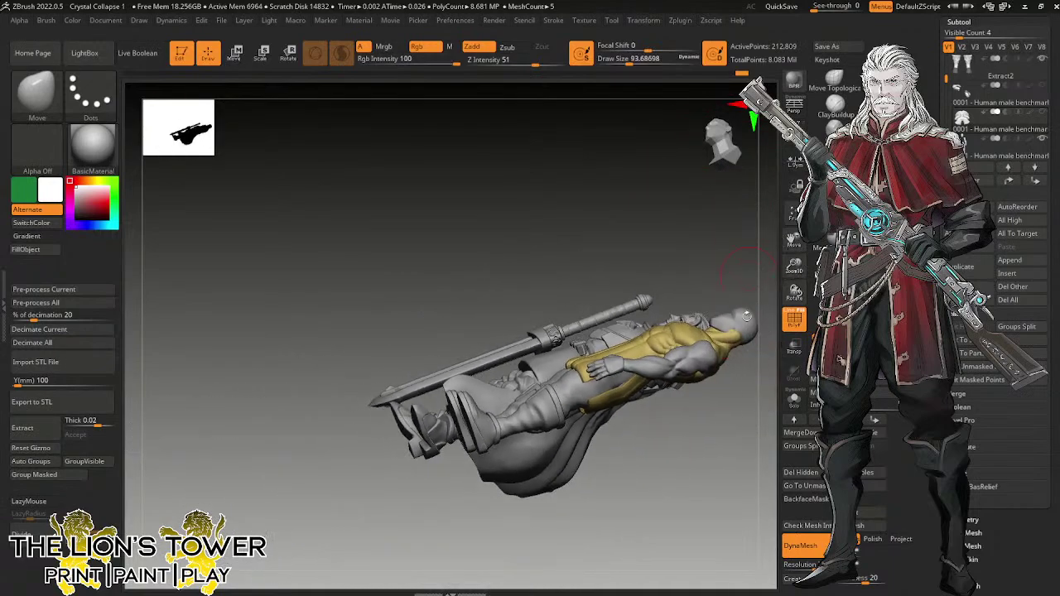
pyautogui.moveTo(735, 453); pyautogui.dragTo(720, 401)
pyautogui.moveTo(794, 266); pyautogui.dragTo(792, 290)
pyautogui.moveTo(699, 260)
pyautogui.mouseDown()
pyautogui.moveTo(663, 323)
pyautogui.moveTo(603, 349)
pyautogui.mouseUp()
pyautogui.moveTo(635, 251)
pyautogui.mouseDown()
pyautogui.moveTo(688, 315)
pyautogui.moveTo(696, 256)
pyautogui.moveTo(706, 324)
pyautogui.moveTo(703, 298)
pyautogui.moveTo(722, 324)
pyautogui.moveTo(699, 347)
pyautogui.mouseUp()
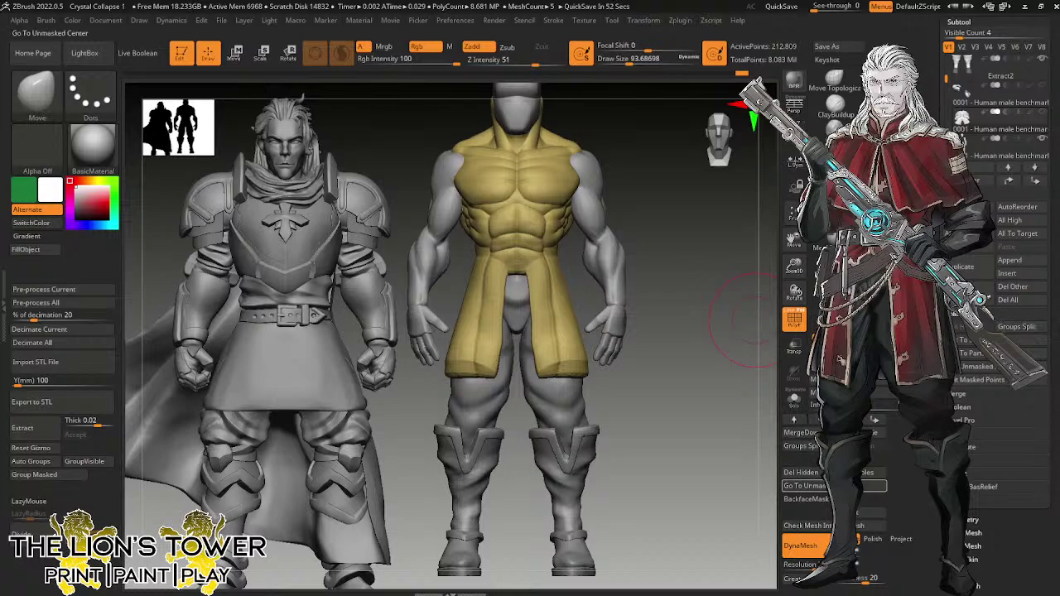
# Turn on the DynaMesh Polish option, remesh the coat, and switch to the hPolish brush.
pyautogui.click(873, 539)
pyautogui.press('ctrl')
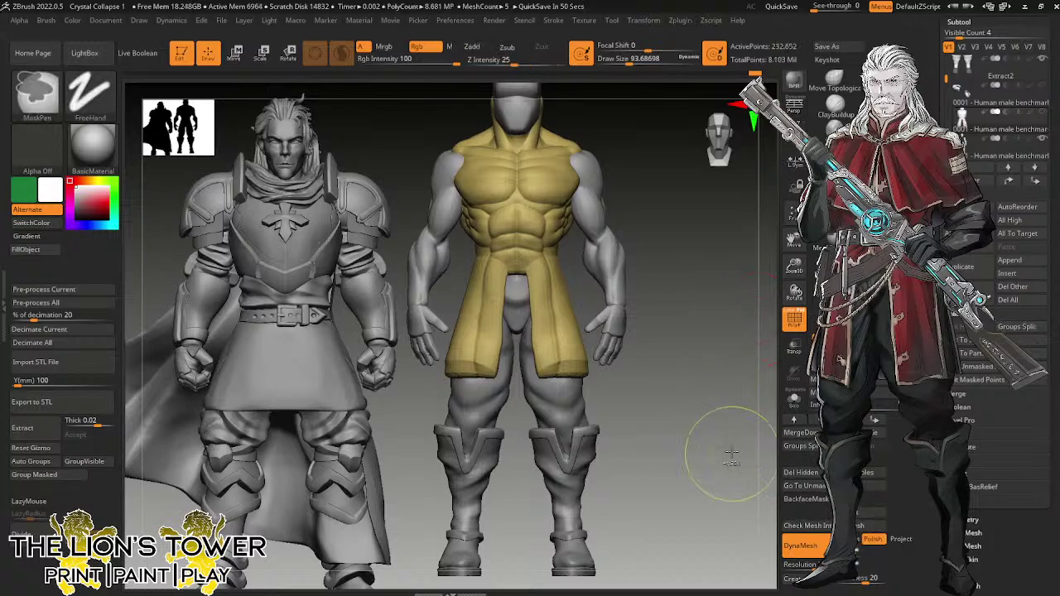
pyautogui.click(792, 213)
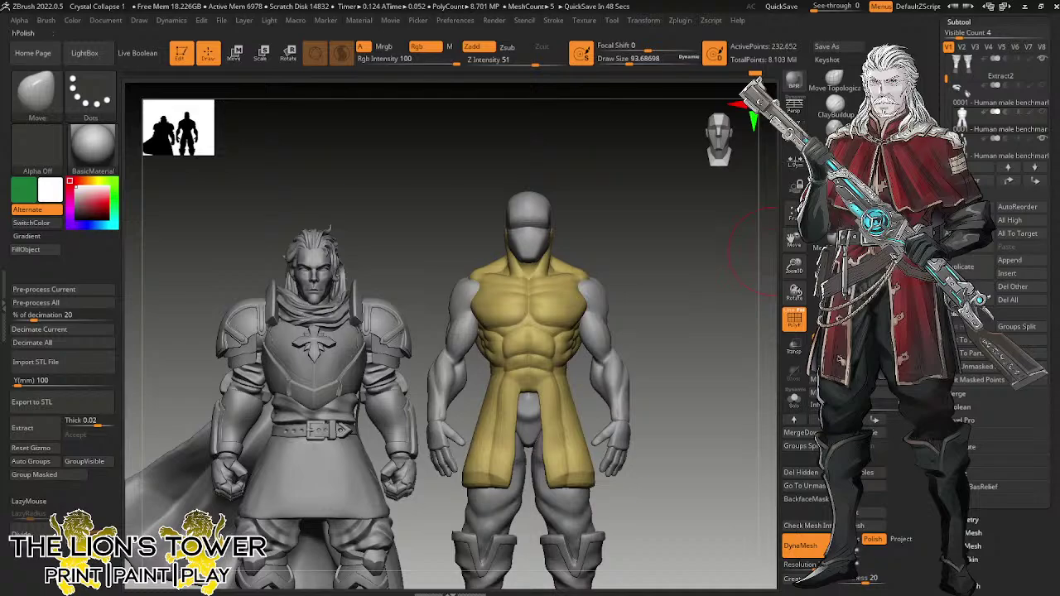
pyautogui.click(834, 130)
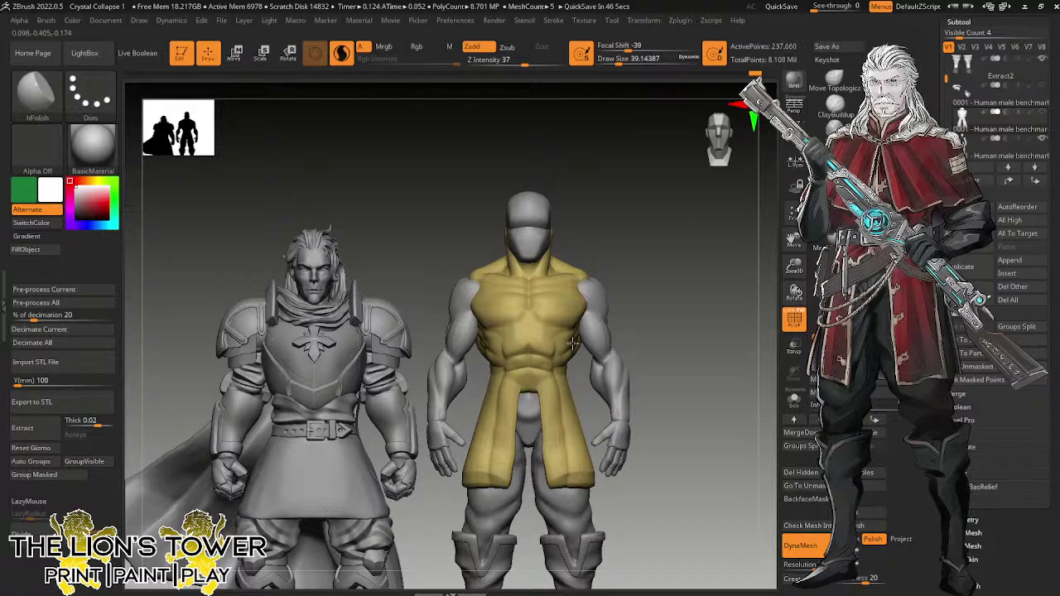
# From the side view, slice the coat at an angle across the neck base with SliceCurve and delete the separated neck piece.
pyautogui.moveTo(582, 313); pyautogui.dragTo(572, 230, button='right')
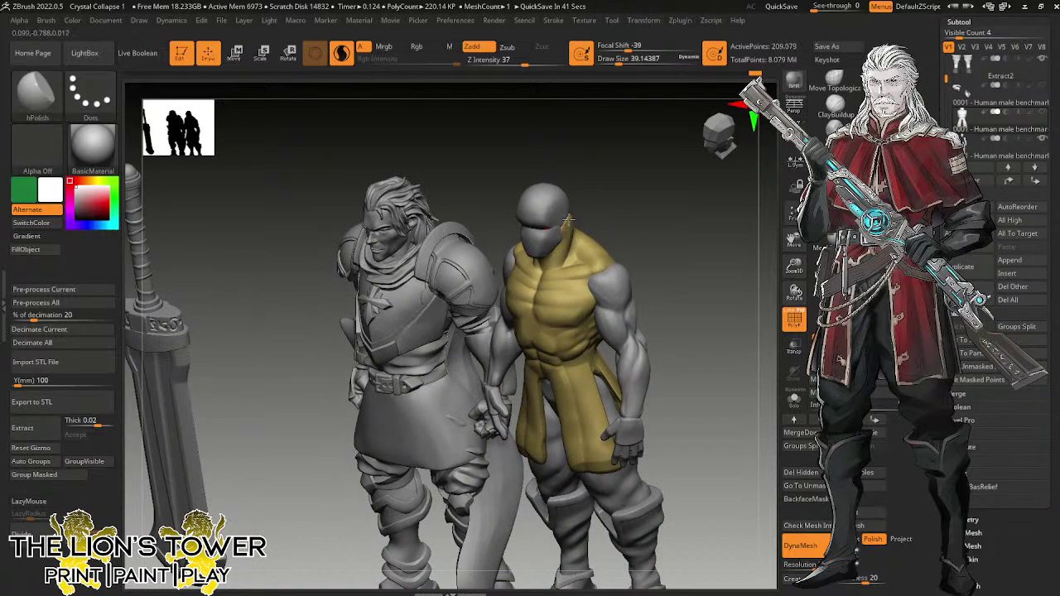
pyautogui.moveTo(650, 196); pyautogui.dragTo(706, 171, button='right')
pyautogui.keyDown('shift'); pyautogui.moveTo(748, 288); pyautogui.dragTo(737, 282, button='right'); pyautogui.keyUp('shift')
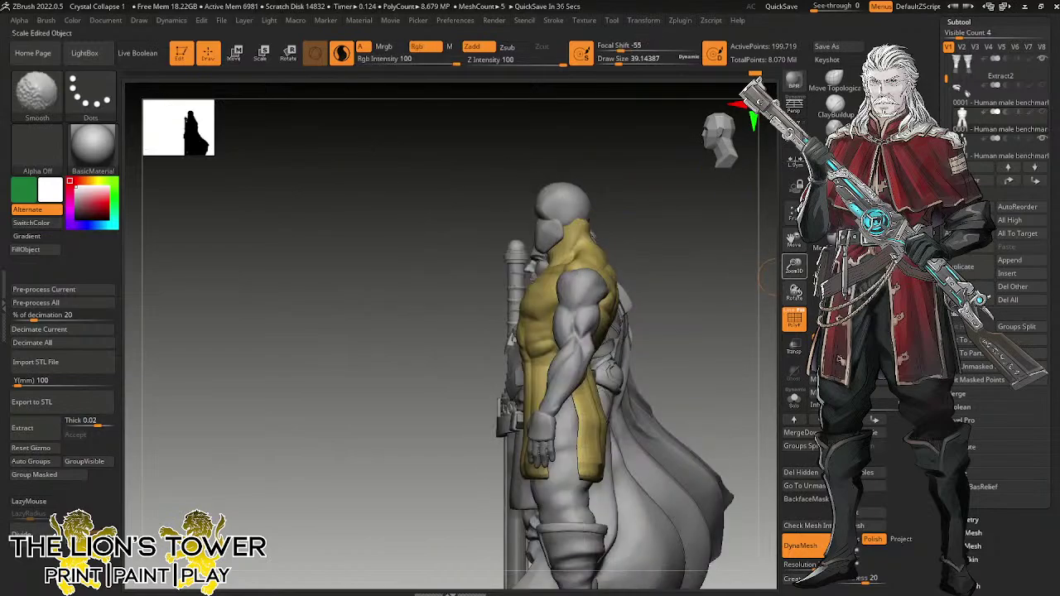
pyautogui.click(834, 210)
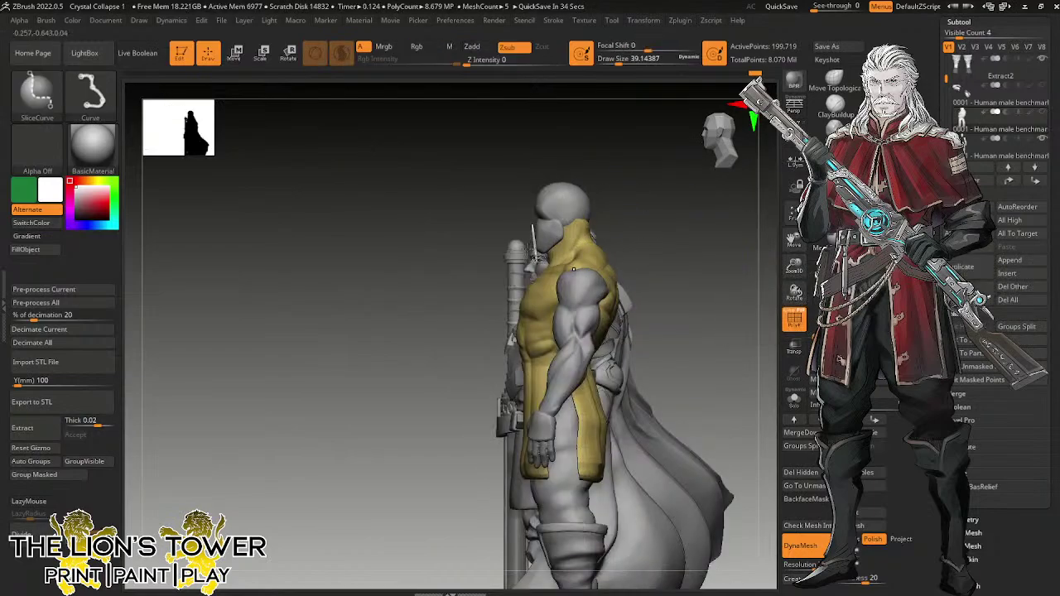
pyautogui.keyDown('ctrl'); pyautogui.keyDown('shift'); pyautogui.moveTo(491, 270); pyautogui.dragTo(631, 215); pyautogui.keyUp('shift'); pyautogui.keyUp('ctrl')
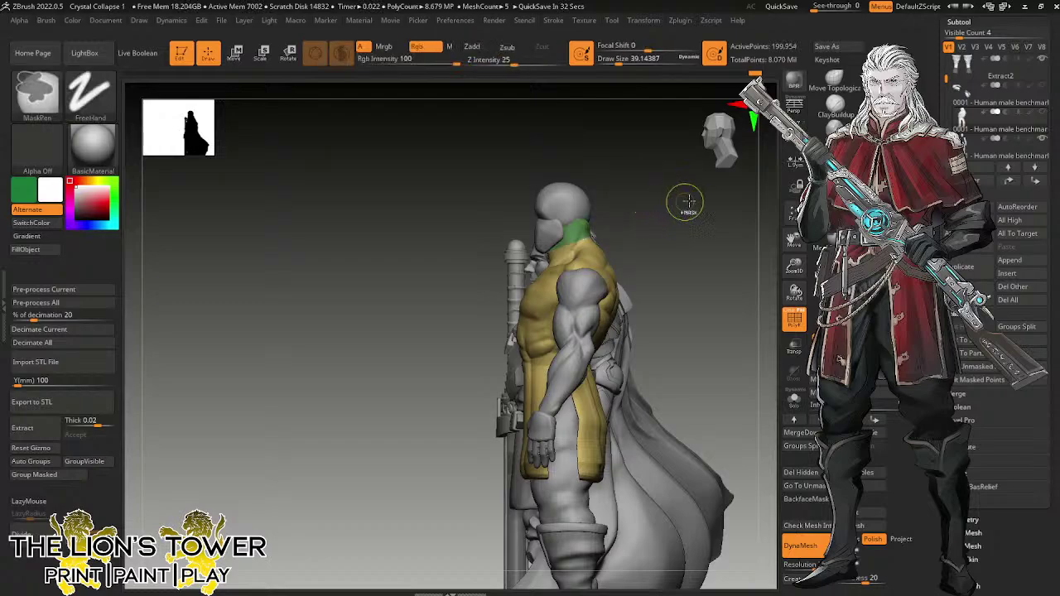
pyautogui.moveTo(669, 264)
pyautogui.keyDown('ctrl'); pyautogui.mouseDown()
pyautogui.moveTo(722, 363)
pyautogui.moveTo(738, 361)
pyautogui.mouseUp(); pyautogui.keyUp('ctrl')
pyautogui.keyDown('ctrl'); pyautogui.keyDown('shift'); pyautogui.click(582, 228); pyautogui.keyUp('shift'); pyautogui.keyUp('ctrl')
pyautogui.keyDown('ctrl'); pyautogui.keyDown('shift'); pyautogui.click(583, 226); pyautogui.keyUp('shift'); pyautogui.keyUp('ctrl')
pyautogui.click(803, 473)
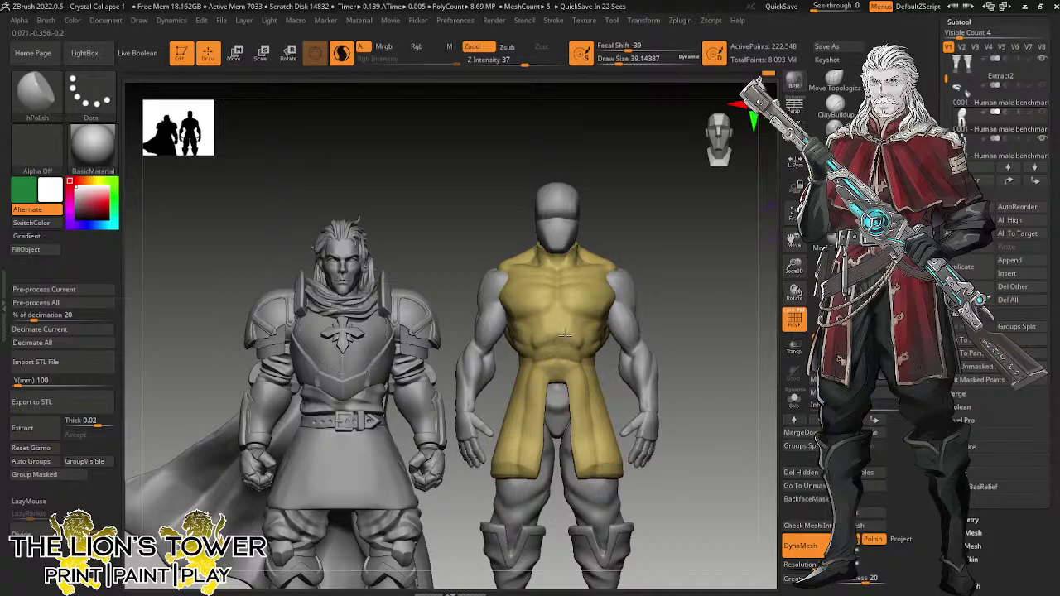
# Flatten the muscle forms on the coat's abdomen, waist sides and chest and even out its front panels with hPolish.
pyautogui.moveTo(565, 334); pyautogui.dragTo(584, 423)
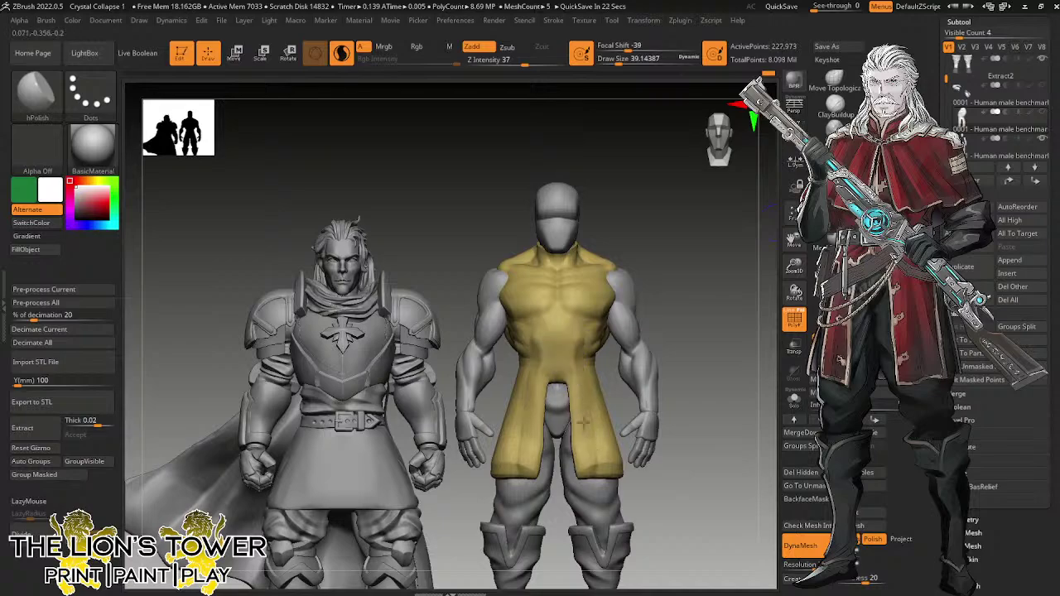
pyautogui.moveTo(587, 467); pyautogui.dragTo(589, 469)
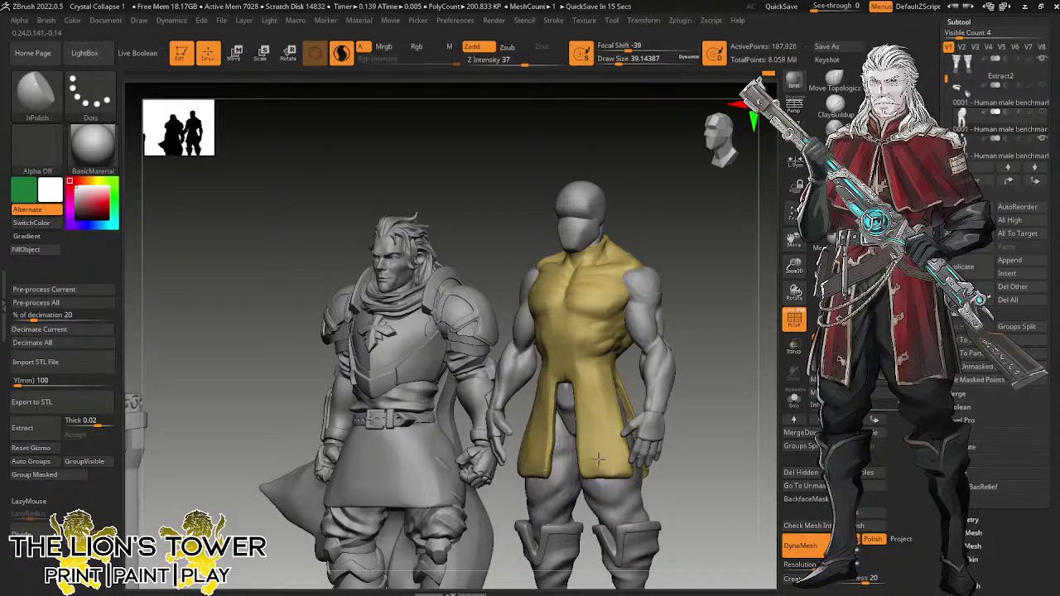
pyautogui.moveTo(598, 458); pyautogui.dragTo(610, 447)
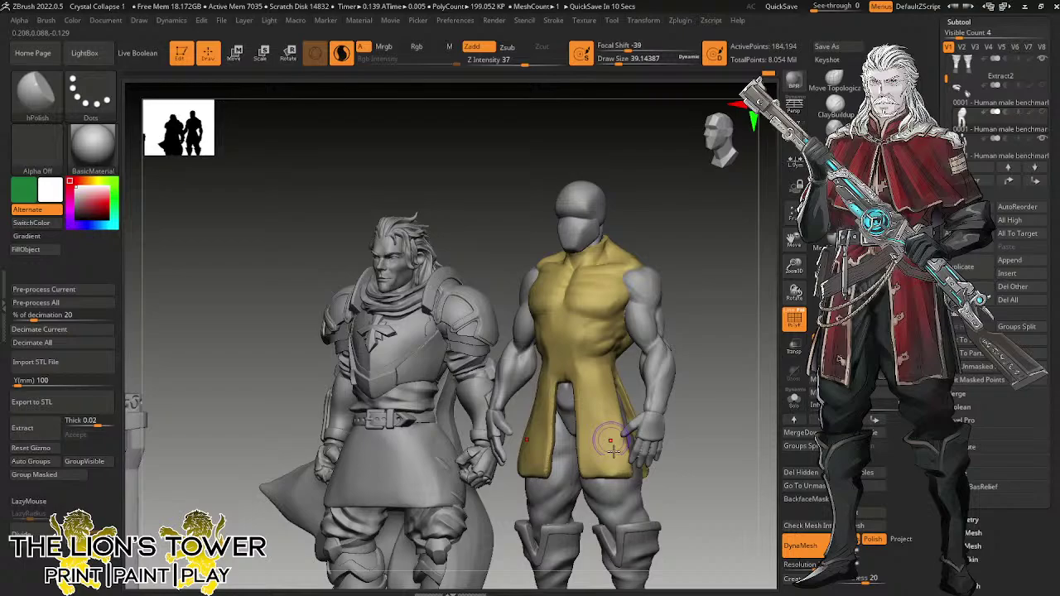
pyautogui.moveTo(617, 352); pyautogui.dragTo(626, 332)
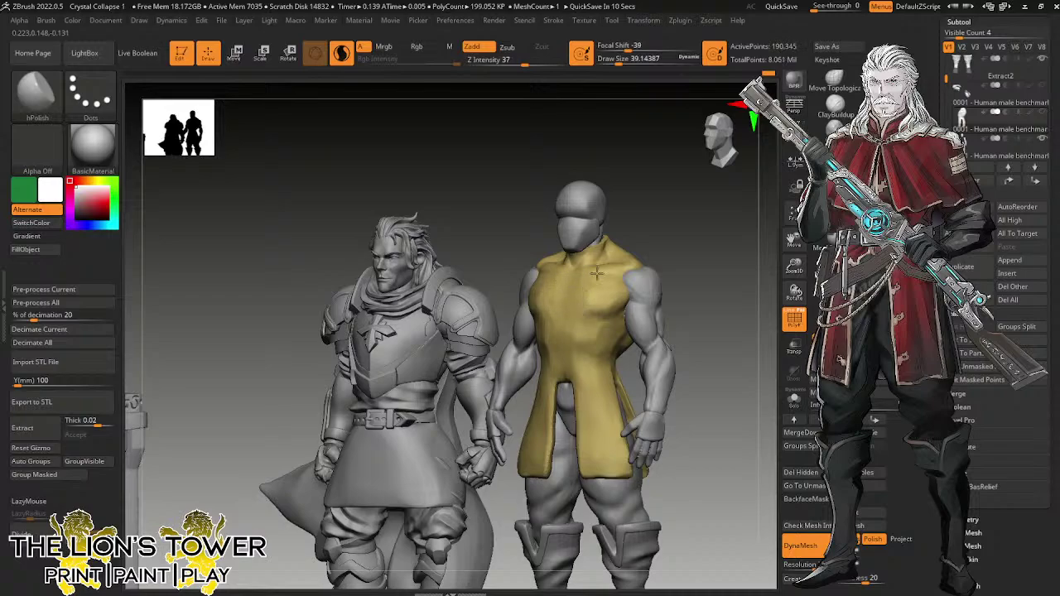
pyautogui.moveTo(596, 273); pyautogui.dragTo(614, 311)
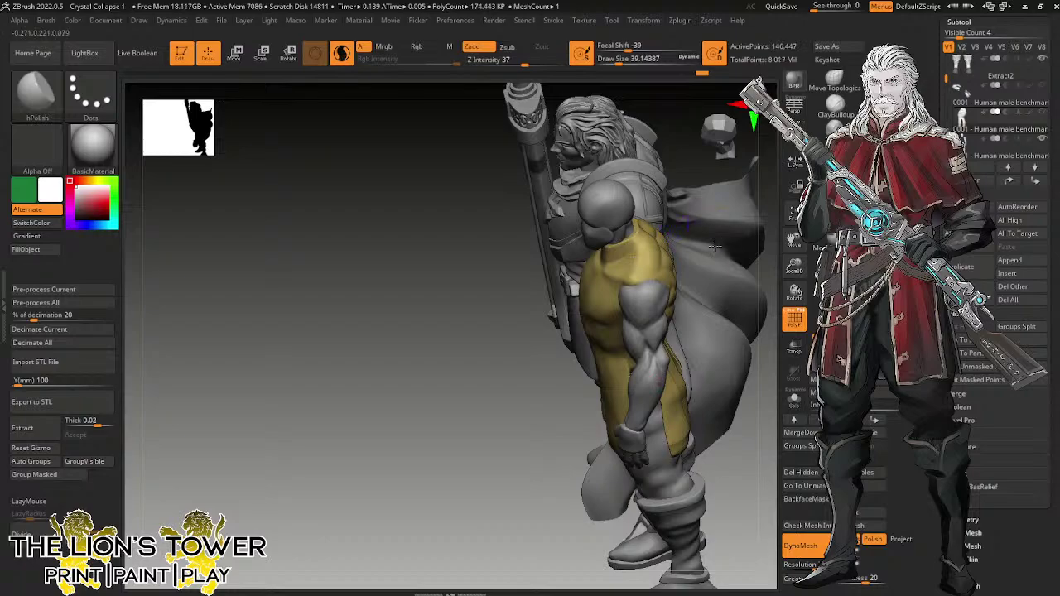
# Polish away the shoulder blade and back muscle definition across the coat's rear torso with hPolish.
pyautogui.moveTo(767, 359); pyautogui.dragTo(700, 348)
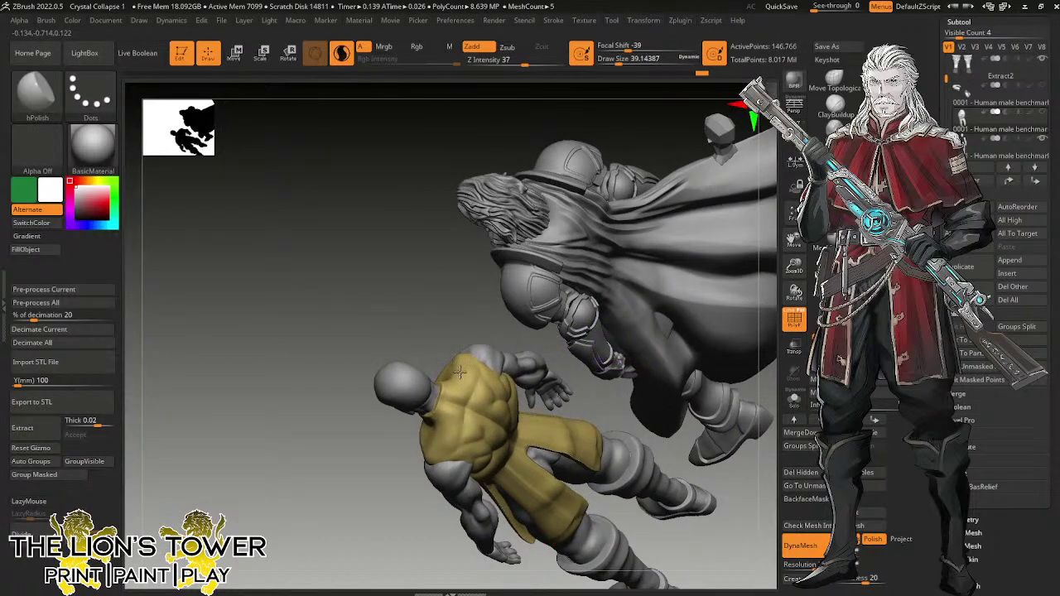
pyautogui.moveTo(460, 372)
pyautogui.mouseDown()
pyautogui.moveTo(461, 413)
pyautogui.moveTo(451, 405)
pyautogui.moveTo(448, 416)
pyautogui.moveTo(446, 386)
pyautogui.mouseUp()
pyautogui.moveTo(444, 304); pyautogui.dragTo(462, 331)
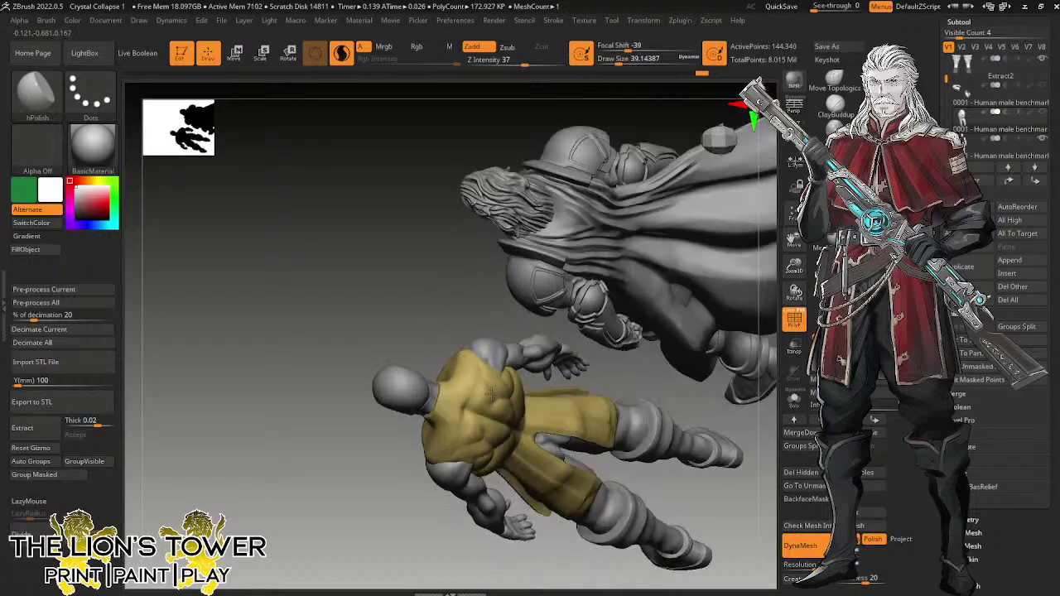
pyautogui.moveTo(684, 406); pyautogui.dragTo(700, 290)
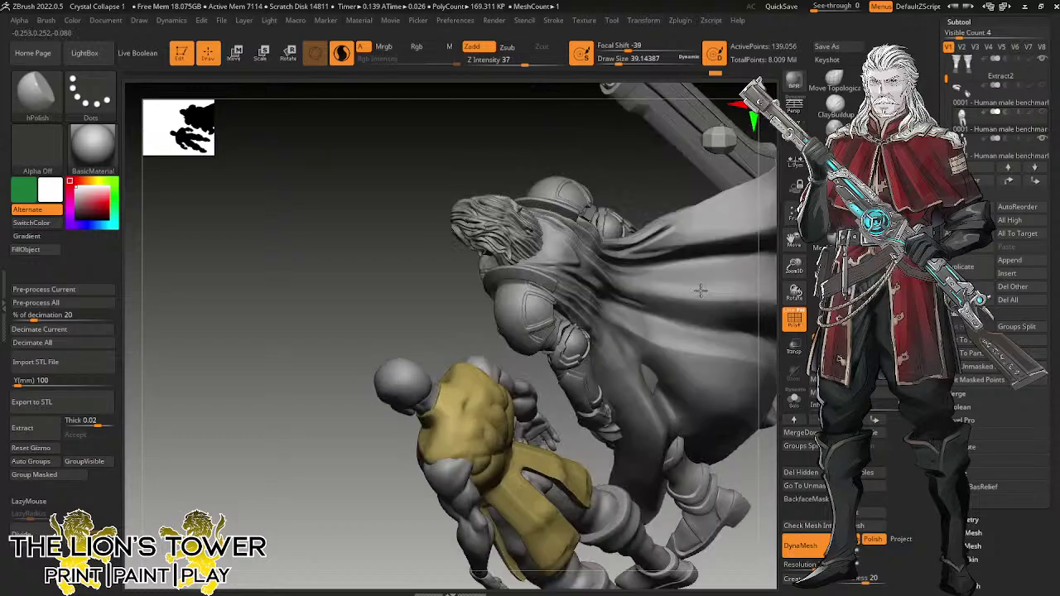
pyautogui.moveTo(700, 290)
pyautogui.keyDown('shift'); pyautogui.mouseDown()
pyautogui.moveTo(490, 389)
pyautogui.moveTo(573, 410)
pyautogui.mouseUp(); pyautogui.keyUp('shift')
pyautogui.moveTo(554, 389); pyautogui.dragTo(569, 383, button='right')
pyautogui.moveTo(571, 409)
pyautogui.mouseDown()
pyautogui.moveTo(561, 384)
pyautogui.moveTo(541, 382)
pyautogui.moveTo(512, 350)
pyautogui.moveTo(504, 369)
pyautogui.moveTo(489, 366)
pyautogui.mouseUp()
pyautogui.moveTo(498, 429)
pyautogui.mouseDown()
pyautogui.moveTo(513, 362)
pyautogui.moveTo(515, 396)
pyautogui.moveTo(528, 358)
pyautogui.moveTo(545, 409)
pyautogui.moveTo(554, 354)
pyautogui.moveTo(555, 388)
pyautogui.moveTo(544, 394)
pyautogui.mouseUp()
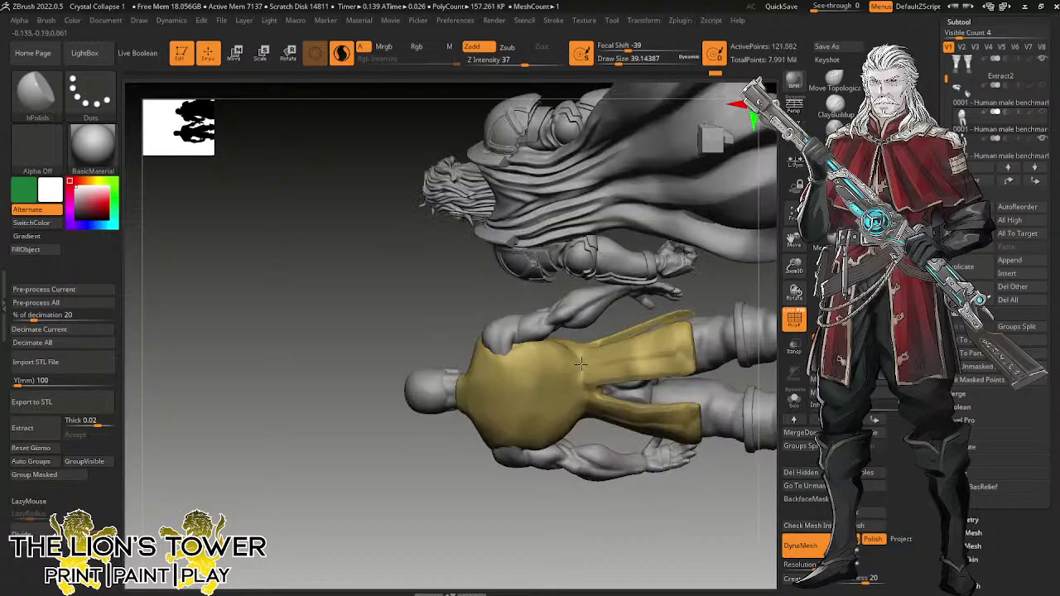
# Smooth the coat's rear waist, the area above the back slit and both rear tails down to the hem with hPolish.
pyautogui.moveTo(583, 362)
pyautogui.mouseDown()
pyautogui.moveTo(577, 349)
pyautogui.moveTo(574, 368)
pyautogui.moveTo(587, 368)
pyautogui.moveTo(592, 384)
pyautogui.mouseUp()
pyautogui.moveTo(610, 360)
pyautogui.mouseDown(button='right')
pyautogui.moveTo(660, 263)
pyautogui.moveTo(741, 367)
pyautogui.moveTo(741, 287)
pyautogui.moveTo(639, 344)
pyautogui.mouseUp(button='right')
pyautogui.keyDown('shift'); pyautogui.moveTo(665, 257); pyautogui.dragTo(658, 274, button='right'); pyautogui.keyUp('shift')
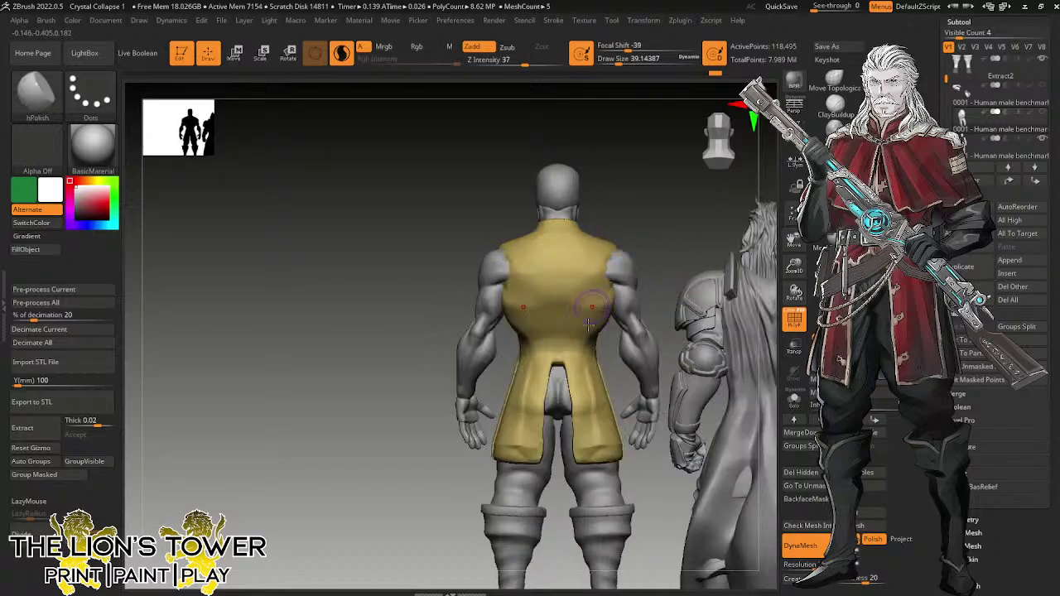
pyautogui.moveTo(589, 382); pyautogui.dragTo(596, 404)
pyautogui.moveTo(578, 364)
pyautogui.mouseDown()
pyautogui.moveTo(574, 377)
pyautogui.moveTo(574, 360)
pyautogui.moveTo(594, 391)
pyautogui.mouseUp()
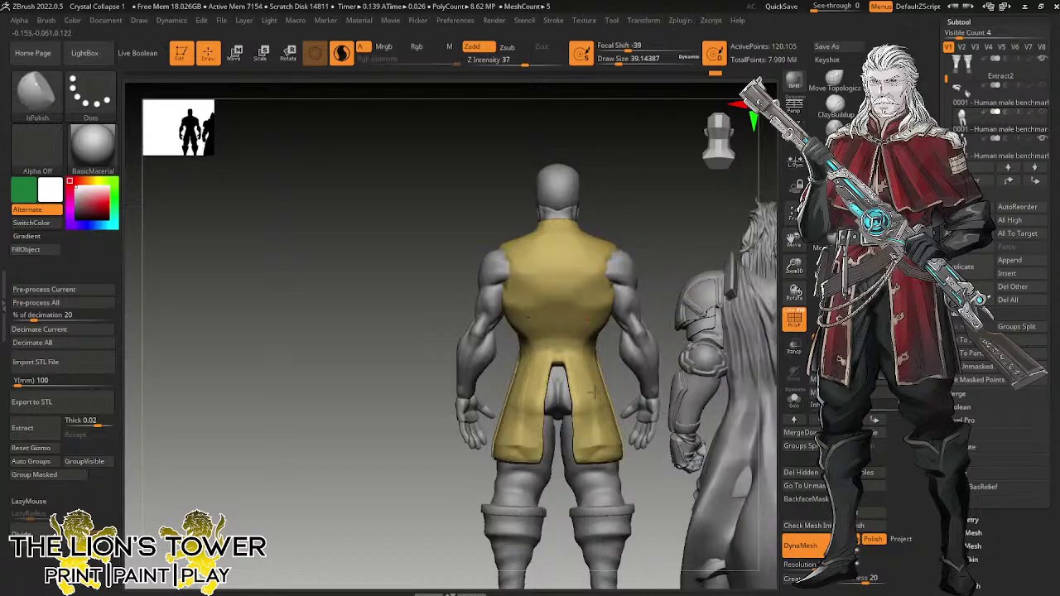
pyautogui.moveTo(582, 443); pyautogui.dragTo(584, 447)
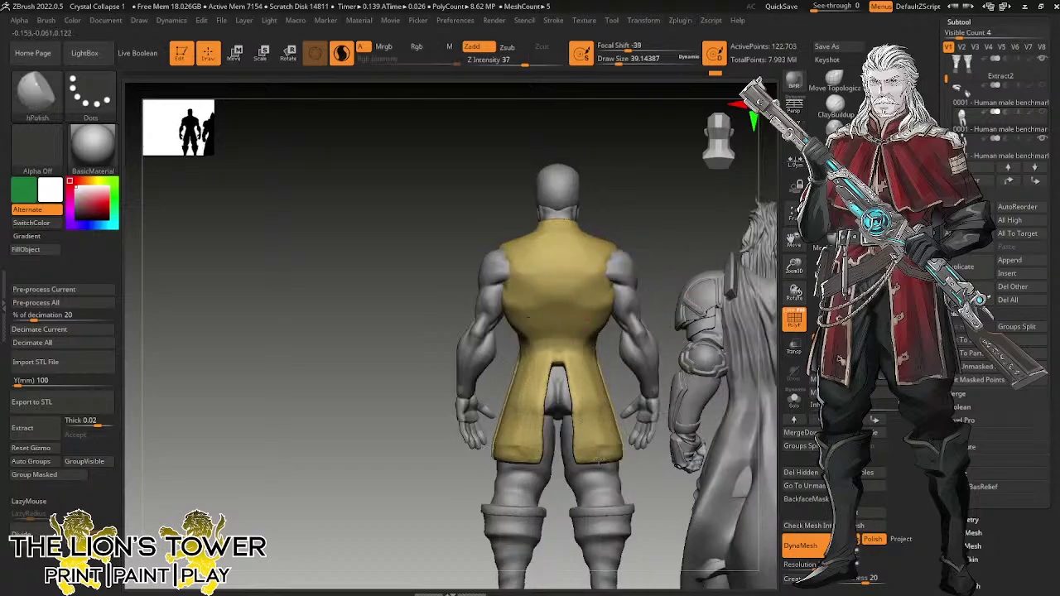
pyautogui.moveTo(601, 407); pyautogui.dragTo(581, 444)
pyautogui.moveTo(576, 390); pyautogui.dragTo(611, 431)
pyautogui.moveTo(581, 366)
pyautogui.mouseDown()
pyautogui.moveTo(536, 338)
pyautogui.moveTo(529, 366)
pyautogui.mouseUp()
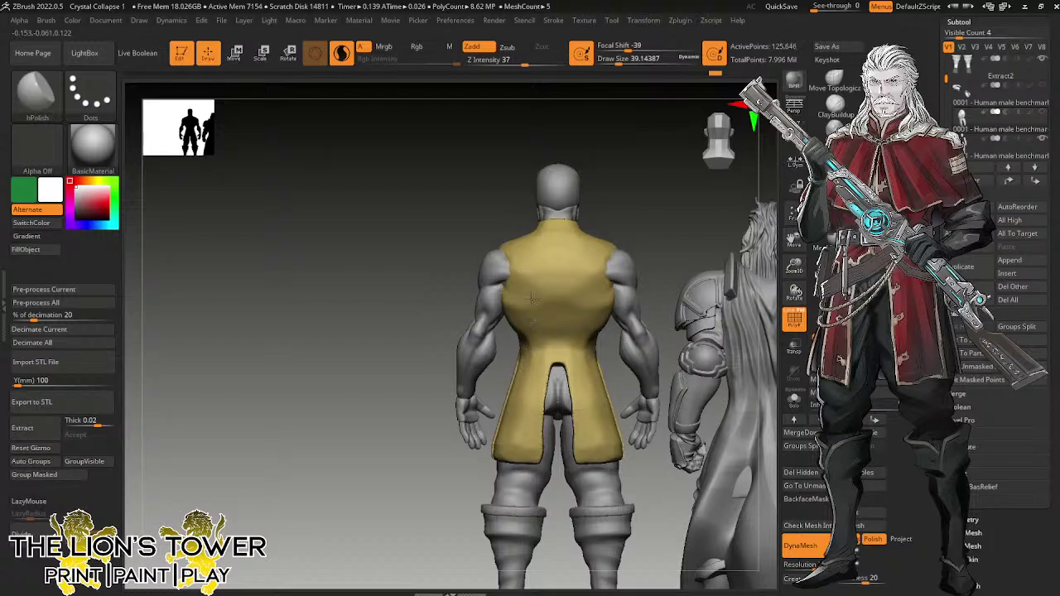
# Polish the remaining unevenness on the coat's upper and middle back and remesh it with DynaMesh.
pyautogui.moveTo(531, 300)
pyautogui.mouseDown()
pyautogui.moveTo(509, 321)
pyautogui.moveTo(532, 259)
pyautogui.mouseUp()
pyautogui.moveTo(542, 304); pyautogui.dragTo(566, 322)
pyautogui.moveTo(619, 216)
pyautogui.keyDown('ctrl'); pyautogui.mouseDown()
pyautogui.moveTo(724, 268)
pyautogui.moveTo(663, 248)
pyautogui.moveTo(584, 246)
pyautogui.mouseUp(); pyautogui.keyUp('ctrl')
# Isolate the coat in Solo mode and show it from a front three-quarter view.
pyautogui.moveTo(714, 241); pyautogui.dragTo(653, 259)
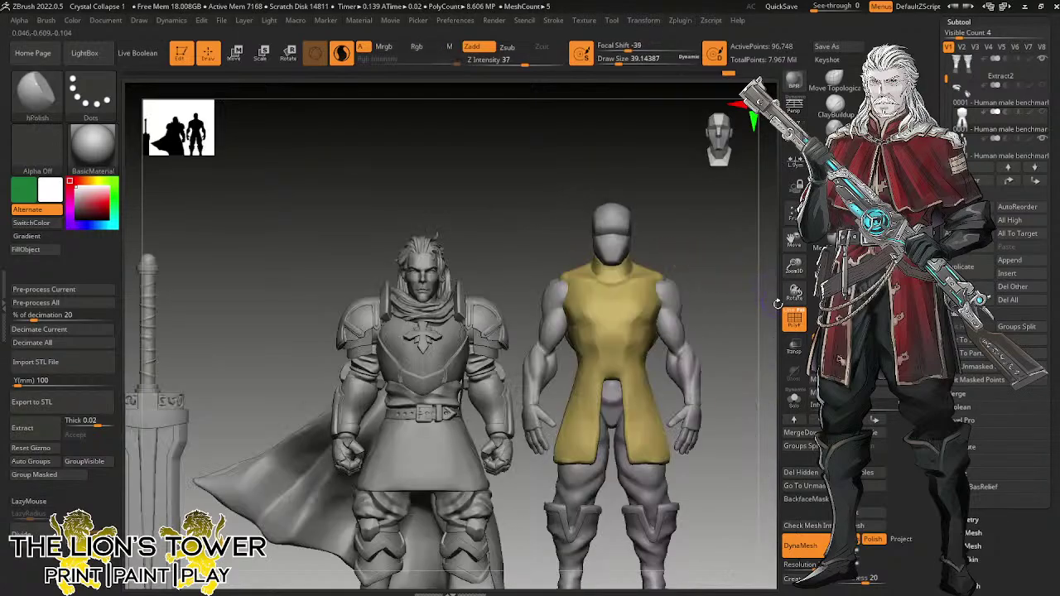
pyautogui.click(795, 399)
pyautogui.moveTo(757, 323); pyautogui.dragTo(732, 354)
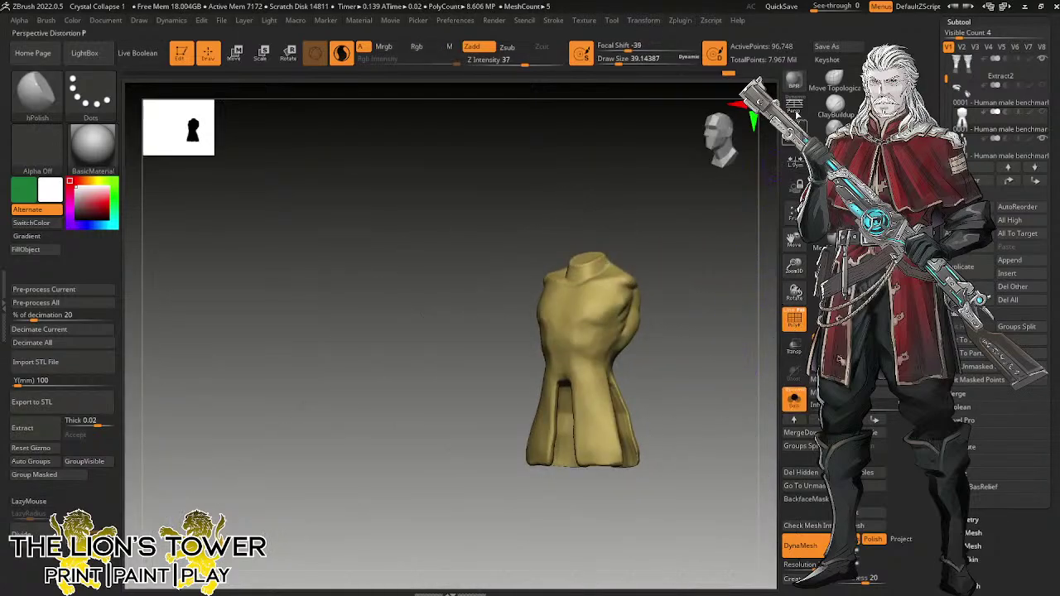
# Smooth out the front of the torso and waist with the hPolish brush at a draw size of about 49.
pyautogui.click(625, 60)
pyautogui.moveTo(735, 266)
pyautogui.mouseDown()
pyautogui.moveTo(703, 257)
pyautogui.moveTo(589, 294)
pyautogui.moveTo(580, 319)
pyautogui.moveTo(565, 308)
pyautogui.moveTo(576, 323)
pyautogui.moveTo(565, 319)
pyautogui.mouseUp()
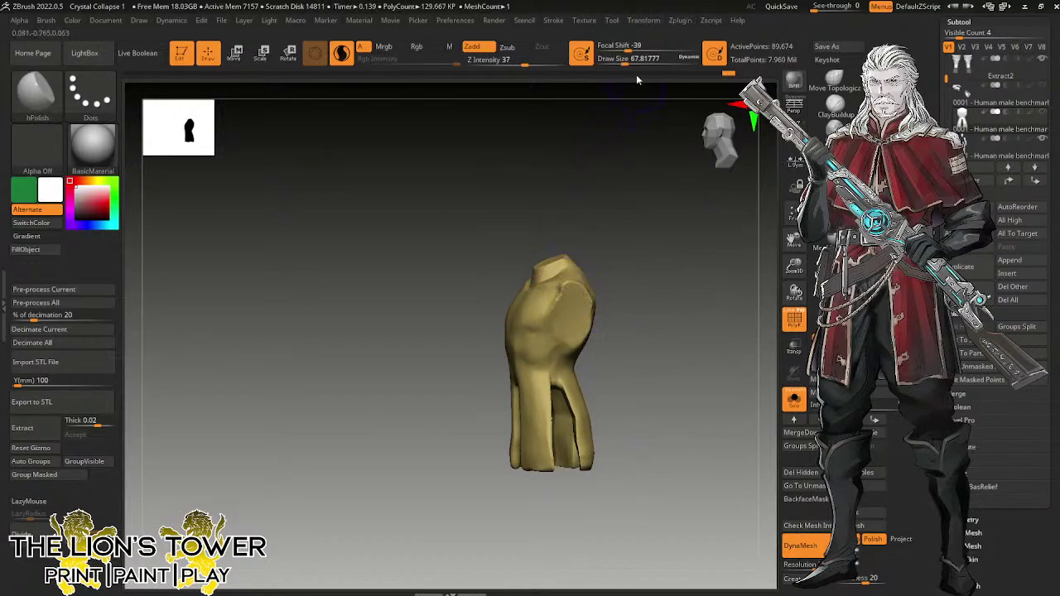
pyautogui.click(620, 62)
pyautogui.moveTo(650, 228)
pyautogui.mouseDown()
pyautogui.moveTo(607, 287)
pyautogui.moveTo(547, 303)
pyautogui.moveTo(548, 286)
pyautogui.moveTo(537, 290)
pyautogui.moveTo(557, 278)
pyautogui.moveTo(534, 335)
pyautogui.moveTo(552, 288)
pyautogui.moveTo(515, 331)
pyautogui.moveTo(527, 307)
pyautogui.mouseUp()
pyautogui.moveTo(607, 294); pyautogui.dragTo(601, 225)
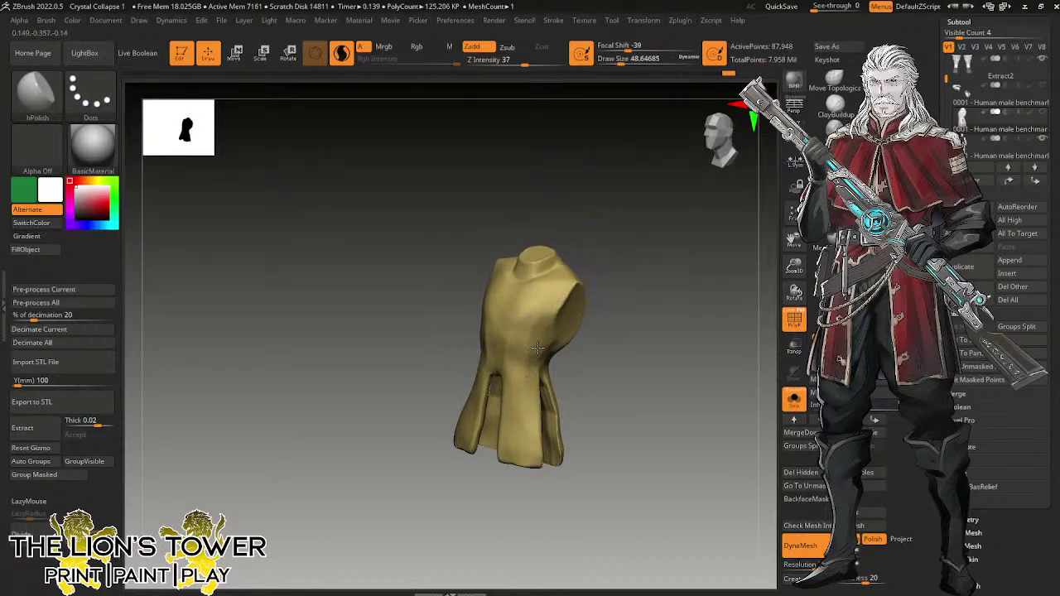
pyautogui.moveTo(538, 348)
pyautogui.mouseDown()
pyautogui.moveTo(610, 314)
pyautogui.moveTo(582, 287)
pyautogui.mouseUp()
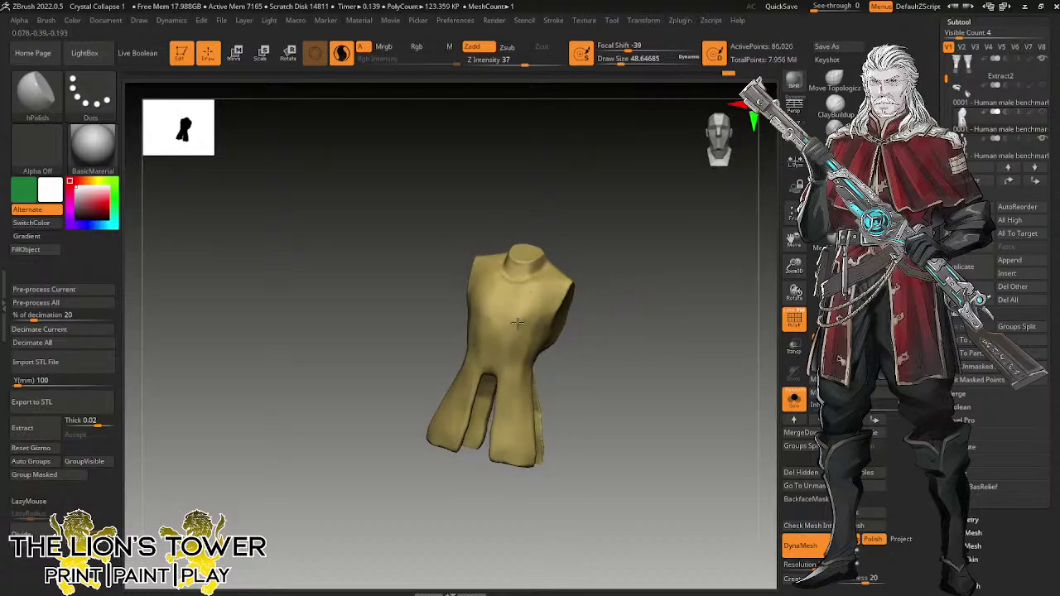
pyautogui.moveTo(517, 323); pyautogui.dragTo(526, 369)
pyautogui.moveTo(489, 317)
pyautogui.mouseDown()
pyautogui.moveTo(466, 336)
pyautogui.moveTo(491, 289)
pyautogui.moveTo(522, 337)
pyautogui.mouseUp()
# Polish the coat's side, the armhole rim, and the shoulder and collar area with the hPolish brush.
pyautogui.moveTo(625, 296)
pyautogui.mouseDown()
pyautogui.moveTo(530, 356)
pyautogui.moveTo(545, 348)
pyautogui.mouseUp()
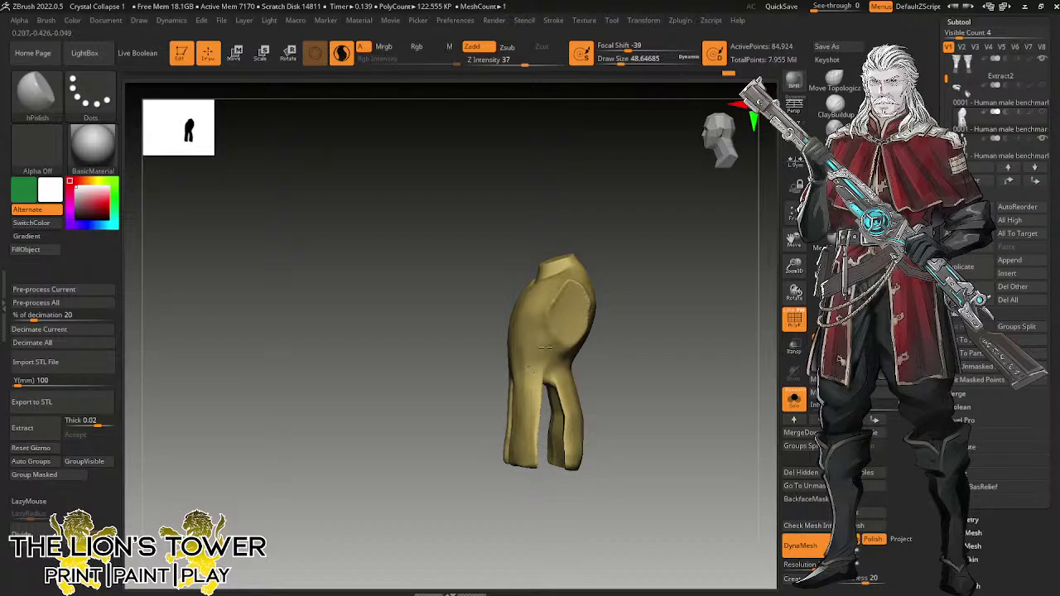
pyautogui.moveTo(627, 311); pyautogui.dragTo(623, 356)
pyautogui.moveTo(571, 281)
pyautogui.mouseDown()
pyautogui.moveTo(558, 286)
pyautogui.moveTo(572, 277)
pyautogui.mouseUp()
pyautogui.moveTo(658, 248); pyautogui.dragTo(627, 286)
pyautogui.moveTo(541, 281); pyautogui.dragTo(536, 282)
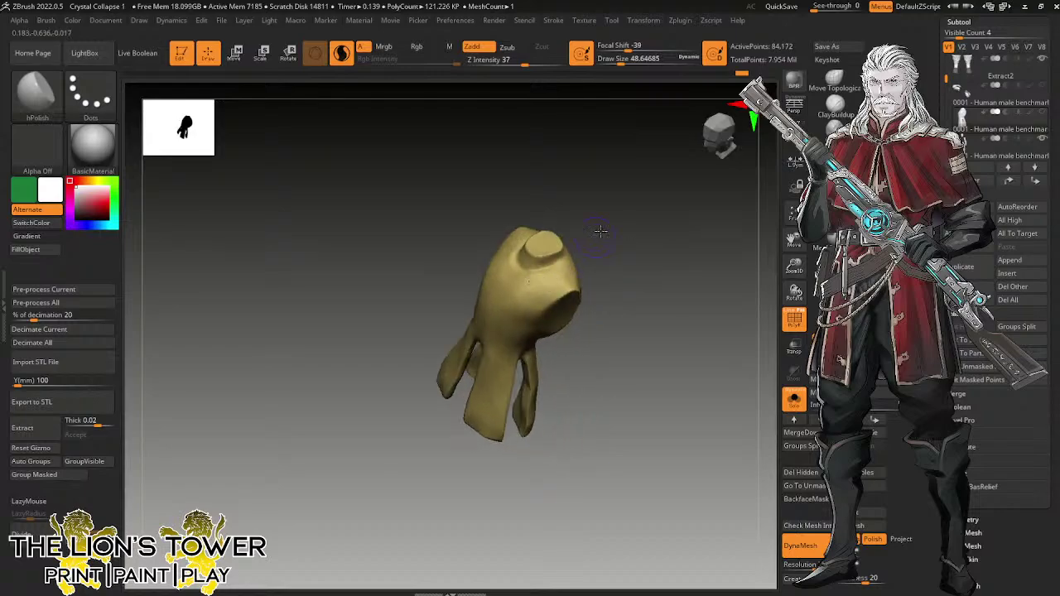
pyautogui.moveTo(601, 232); pyautogui.dragTo(583, 225)
pyautogui.moveTo(535, 269); pyautogui.dragTo(555, 257)
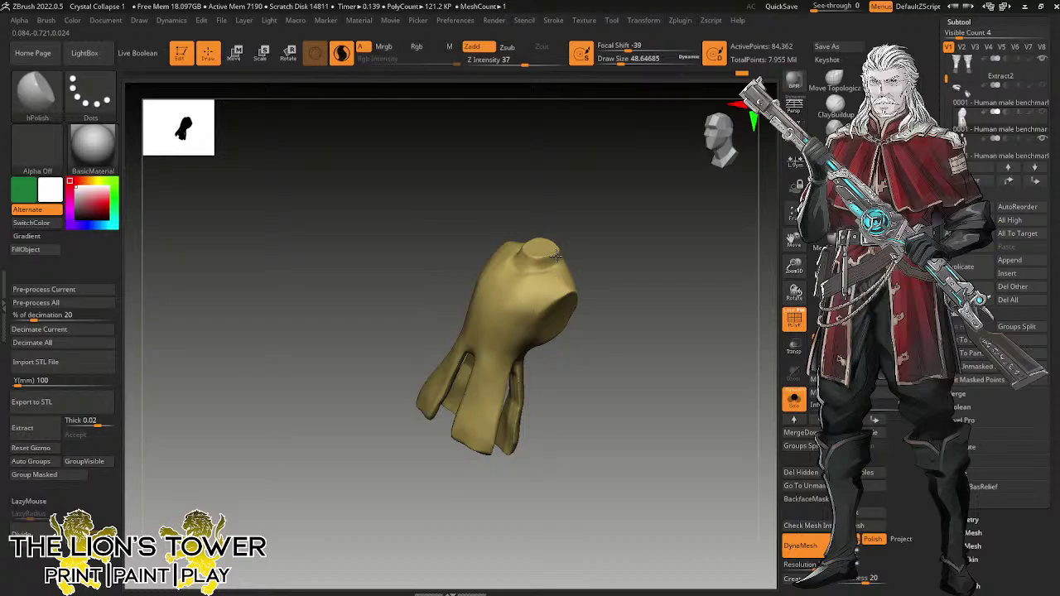
# Polish the upper back and the rear of the shoulders with hPolish.
pyautogui.moveTo(573, 249); pyautogui.dragTo(497, 227)
pyautogui.moveTo(407, 258)
pyautogui.mouseDown()
pyautogui.moveTo(478, 240)
pyautogui.moveTo(454, 260)
pyautogui.moveTo(454, 238)
pyautogui.moveTo(445, 263)
pyautogui.moveTo(460, 222)
pyautogui.mouseUp()
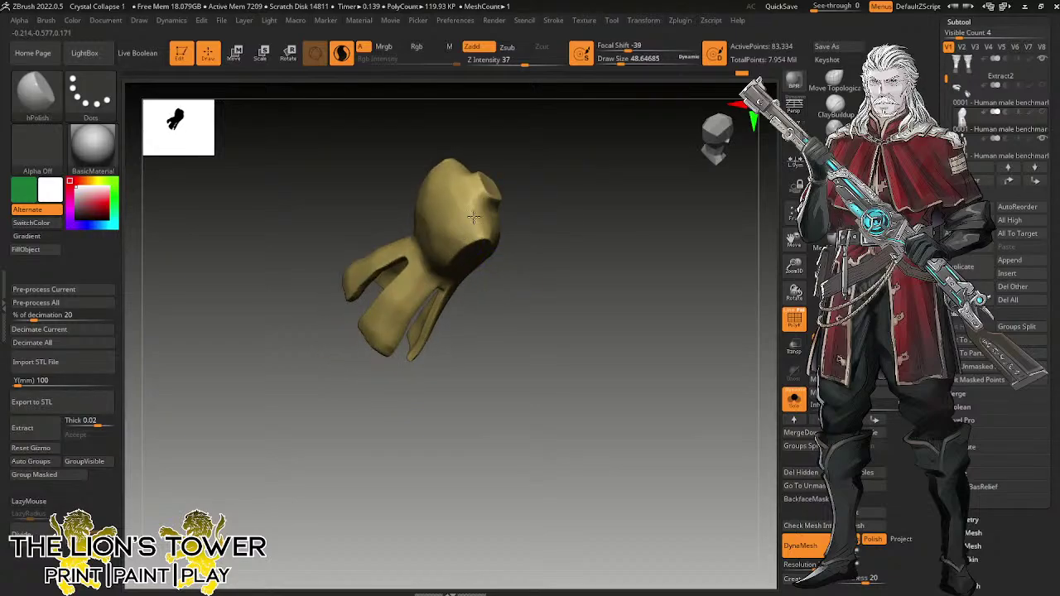
pyautogui.moveTo(457, 164); pyautogui.dragTo(470, 229)
pyautogui.moveTo(452, 193); pyautogui.dragTo(487, 231)
pyautogui.moveTo(444, 207); pyautogui.dragTo(387, 285)
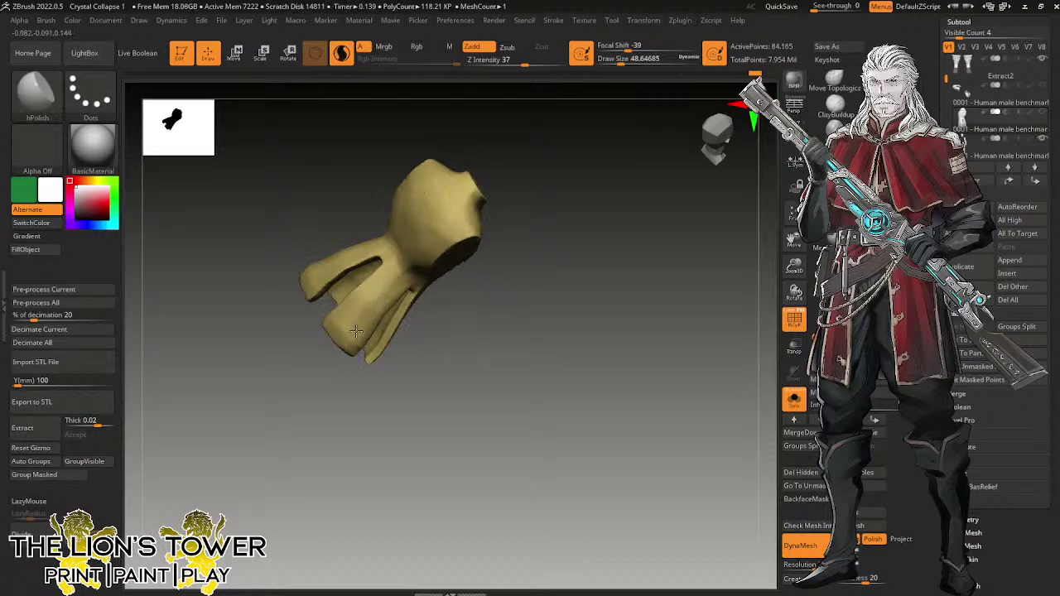
# Polish and smooth the outer faces of the hanging coat panels toward their lower ends.
pyautogui.moveTo(354, 316); pyautogui.dragTo(335, 333)
pyautogui.moveTo(390, 403); pyautogui.dragTo(358, 373)
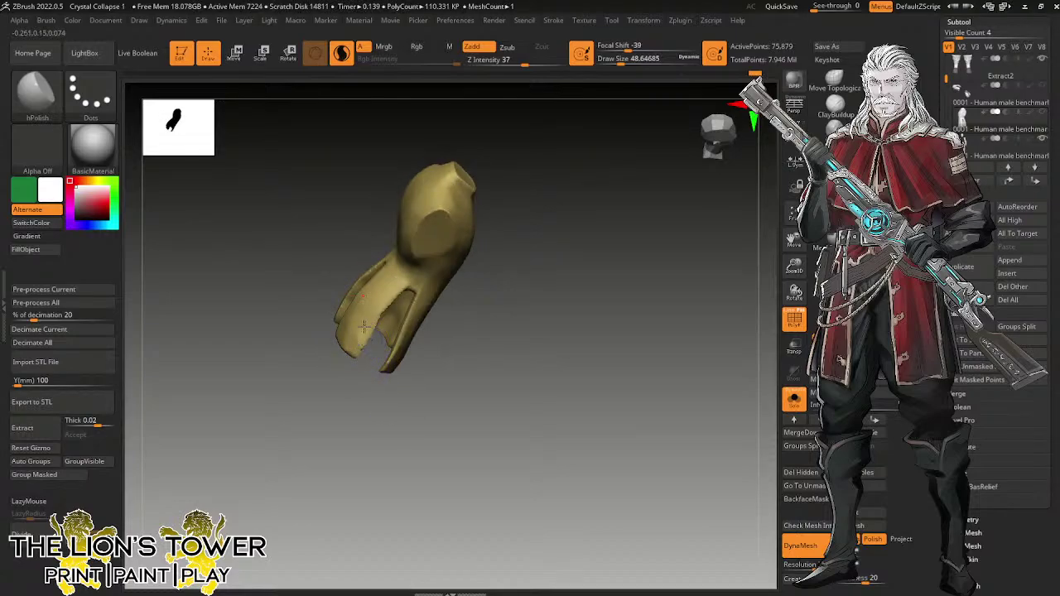
pyautogui.moveTo(366, 327)
pyautogui.mouseDown()
pyautogui.moveTo(354, 342)
pyautogui.moveTo(362, 336)
pyautogui.mouseUp()
pyautogui.moveTo(403, 375)
pyautogui.mouseDown()
pyautogui.moveTo(398, 327)
pyautogui.moveTo(362, 349)
pyautogui.mouseUp()
pyautogui.keyDown('shift'); pyautogui.moveTo(404, 309); pyautogui.dragTo(377, 335); pyautogui.keyUp('shift')
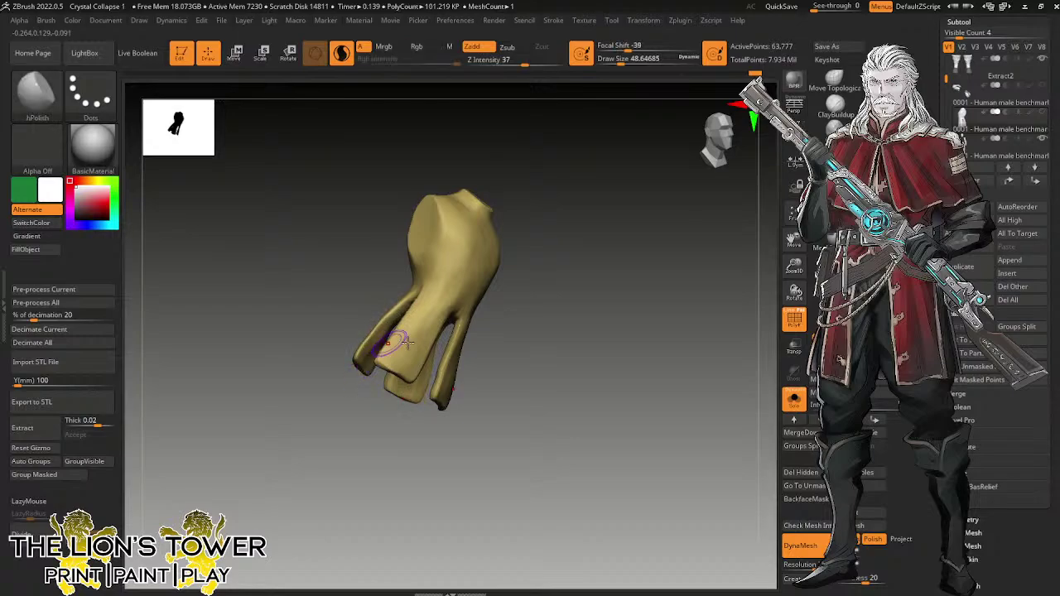
# Smooth the lower tips of the coat panels and polish their narrow side edges.
pyautogui.moveTo(662, 370)
pyautogui.mouseDown()
pyautogui.moveTo(720, 284)
pyautogui.moveTo(670, 243)
pyautogui.moveTo(674, 190)
pyautogui.moveTo(568, 190)
pyautogui.mouseUp()
pyautogui.keyDown('shift'); pyautogui.moveTo(404, 324); pyautogui.dragTo(406, 269); pyautogui.keyUp('shift')
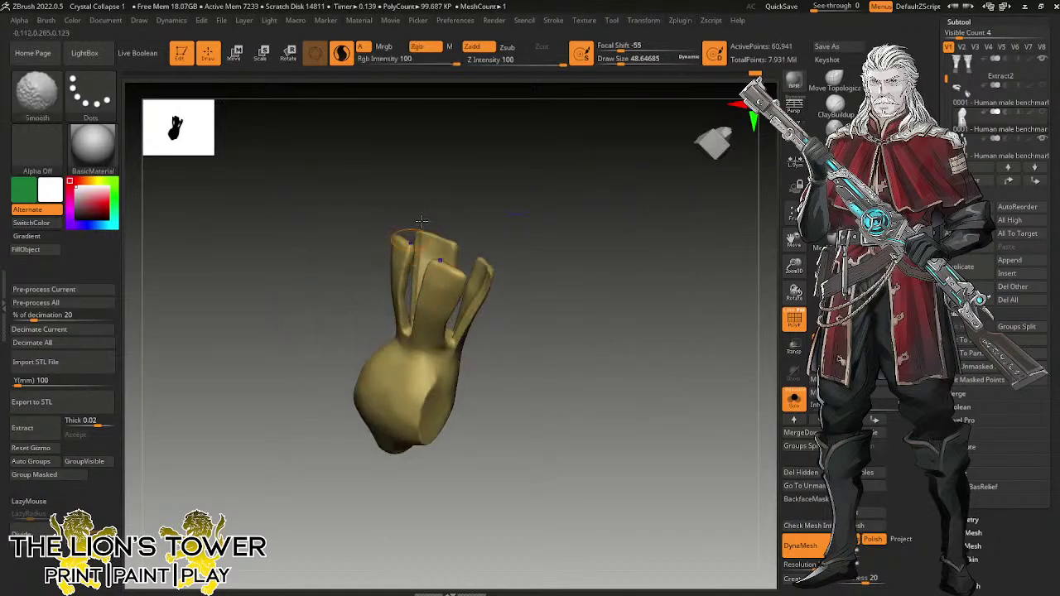
pyautogui.moveTo(410, 230)
pyautogui.mouseDown()
pyautogui.moveTo(417, 267)
pyautogui.moveTo(404, 251)
pyautogui.moveTo(399, 303)
pyautogui.mouseUp()
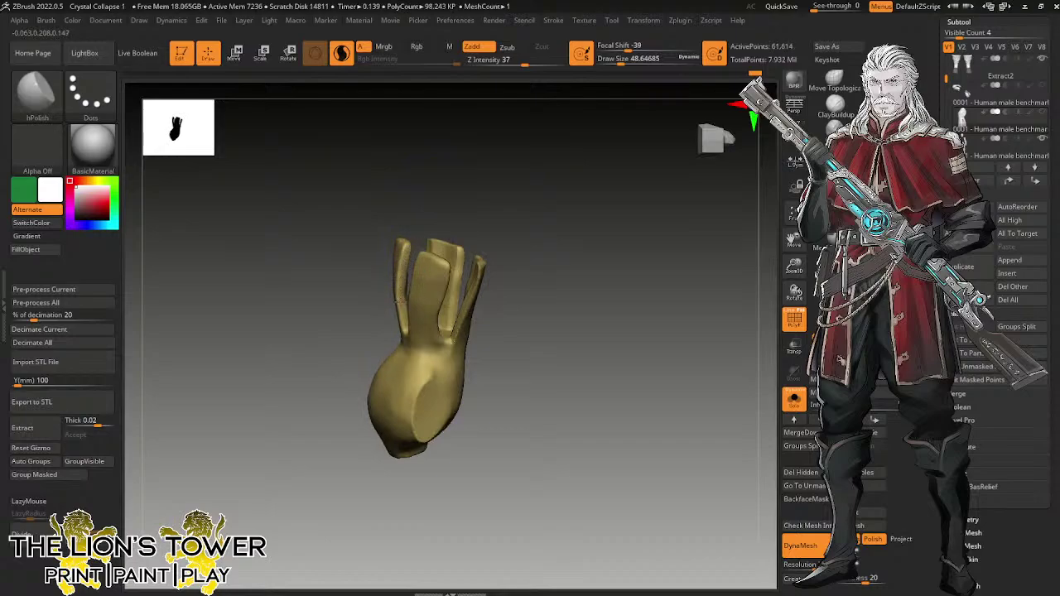
pyautogui.moveTo(421, 198); pyautogui.dragTo(412, 224)
# Polish the inner faces of the coat panels and the underside of the torso between them.
pyautogui.moveTo(503, 208); pyautogui.dragTo(530, 203)
pyautogui.moveTo(455, 210); pyautogui.dragTo(455, 231)
pyautogui.moveTo(489, 189)
pyautogui.mouseDown()
pyautogui.moveTo(473, 206)
pyautogui.moveTo(451, 192)
pyautogui.mouseUp()
pyautogui.moveTo(429, 235); pyautogui.dragTo(437, 231)
pyautogui.moveTo(474, 198); pyautogui.dragTo(445, 227)
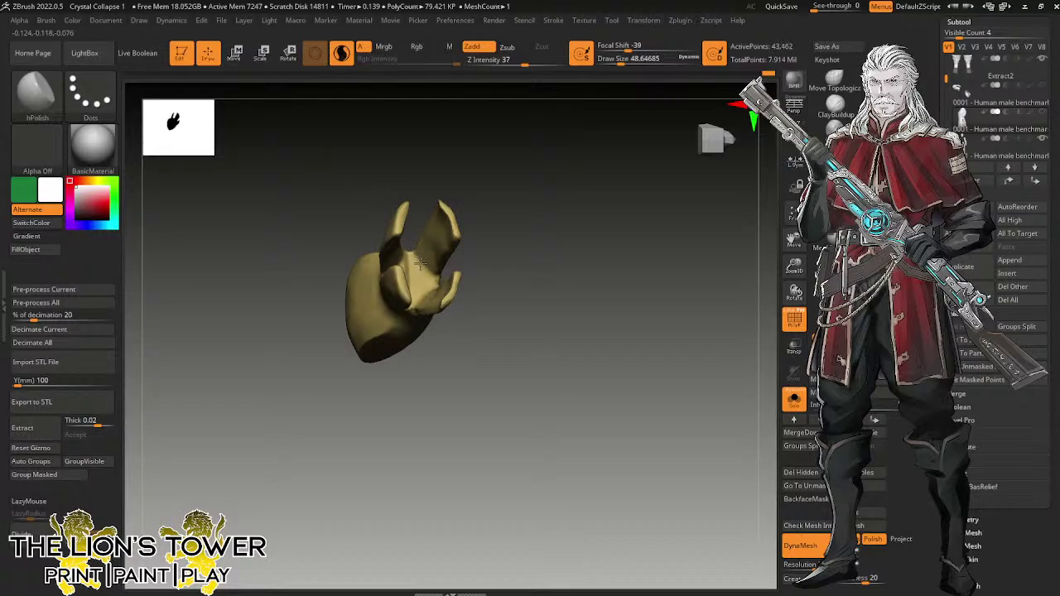
pyautogui.moveTo(453, 224)
pyautogui.mouseDown()
pyautogui.moveTo(478, 217)
pyautogui.moveTo(451, 228)
pyautogui.moveTo(421, 270)
pyautogui.mouseUp()
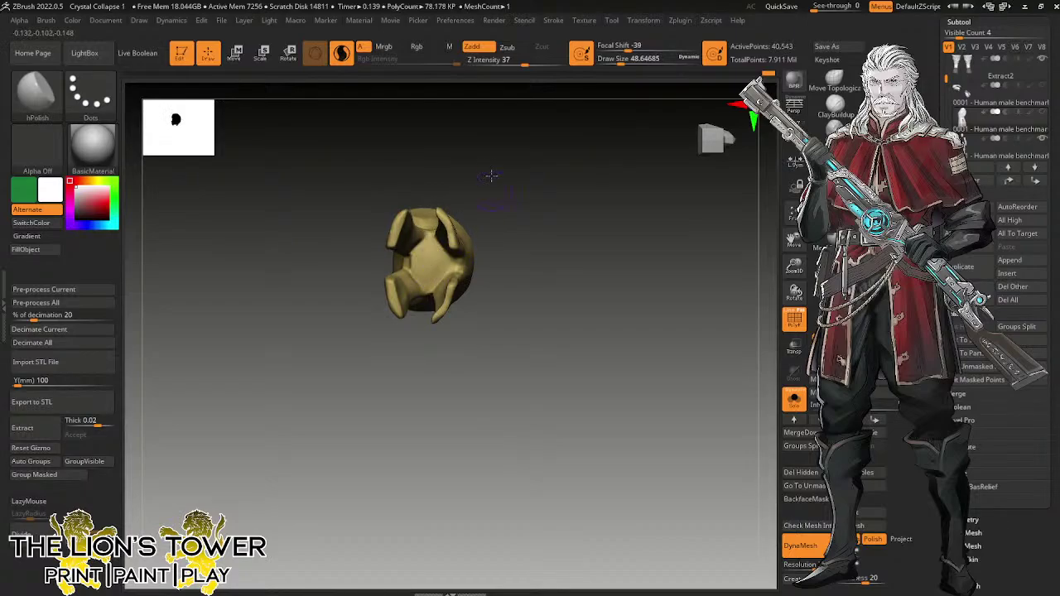
pyautogui.moveTo(489, 170)
pyautogui.mouseDown()
pyautogui.moveTo(416, 246)
pyautogui.moveTo(476, 186)
pyautogui.mouseUp()
pyautogui.moveTo(426, 235)
pyautogui.mouseDown()
pyautogui.moveTo(412, 258)
pyautogui.moveTo(381, 234)
pyautogui.moveTo(422, 232)
pyautogui.mouseUp()
pyautogui.moveTo(639, 257); pyautogui.dragTo(570, 206)
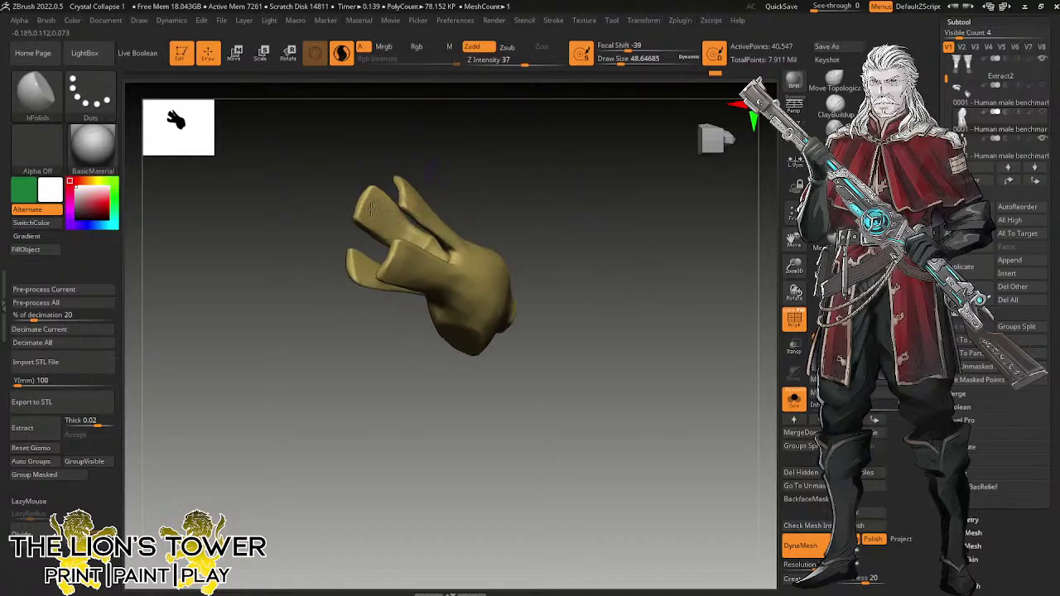
# Polish the ends and broad faces of the coat panels from several sides with hPolish.
pyautogui.moveTo(370, 210); pyautogui.dragTo(357, 189)
pyautogui.moveTo(390, 143)
pyautogui.mouseDown()
pyautogui.moveTo(542, 168)
pyautogui.moveTo(538, 217)
pyautogui.mouseUp()
pyautogui.moveTo(374, 232); pyautogui.dragTo(392, 199)
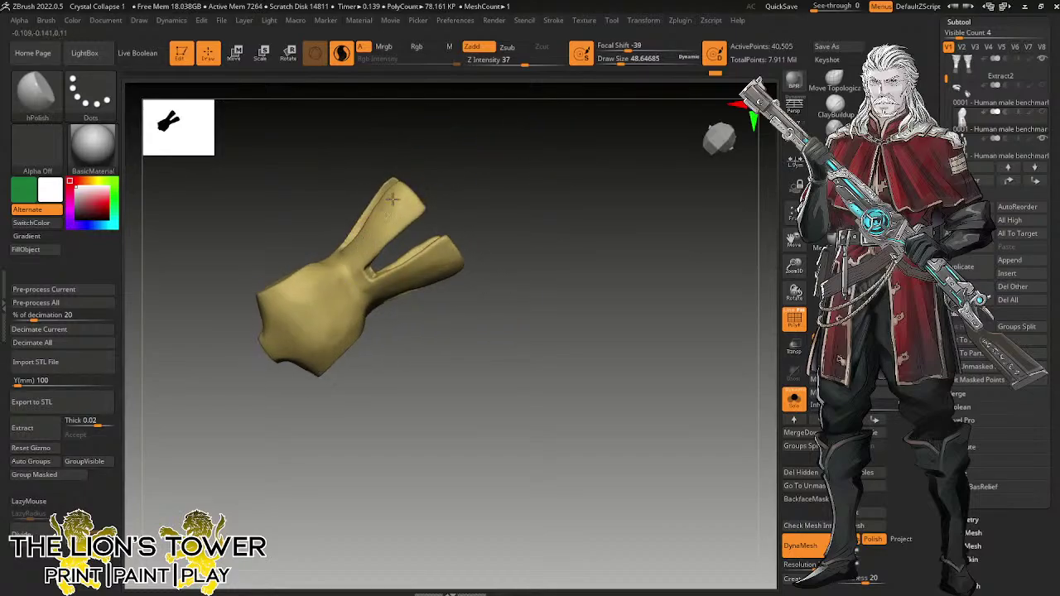
pyautogui.moveTo(540, 195); pyautogui.dragTo(563, 141)
# Adjust the shape of the coat panels with the Move brush at a draw size of about 74.
pyautogui.click(833, 181)
pyautogui.moveTo(795, 266)
pyautogui.mouseDown()
pyautogui.moveTo(795, 242)
pyautogui.moveTo(862, 334)
pyautogui.mouseUp()
pyautogui.moveTo(629, 60); pyautogui.dragTo(626, 60)
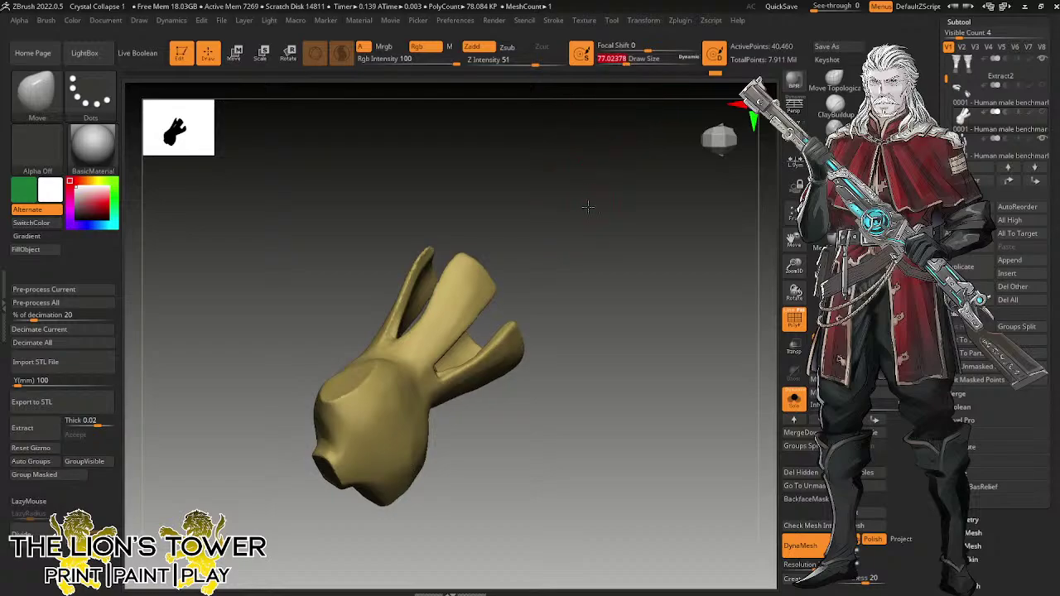
pyautogui.moveTo(588, 207)
pyautogui.mouseDown()
pyautogui.moveTo(594, 218)
pyautogui.moveTo(569, 218)
pyautogui.mouseUp()
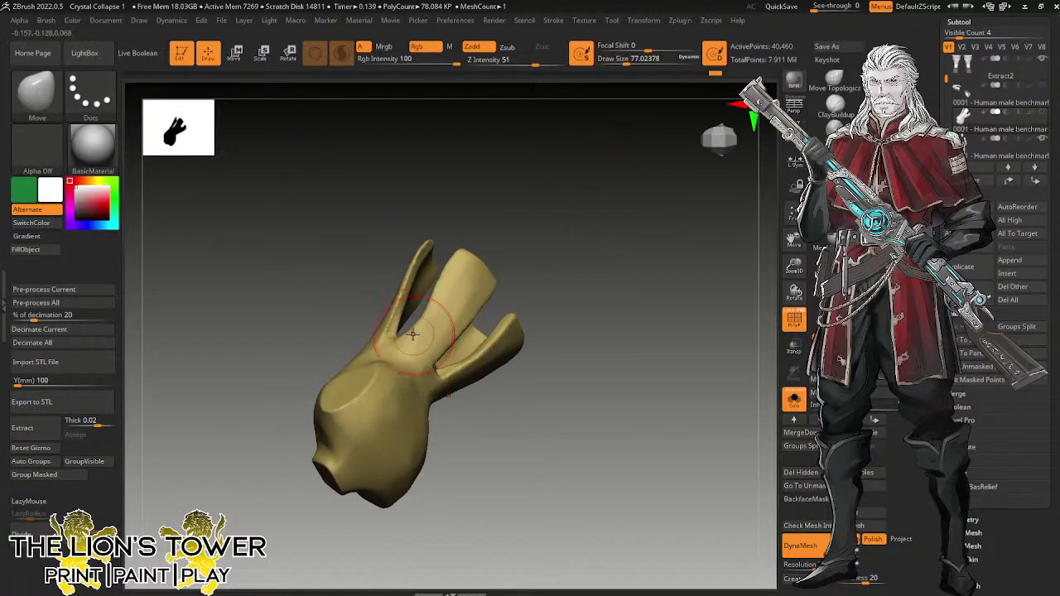
pyautogui.moveTo(627, 60); pyautogui.dragTo(625, 60)
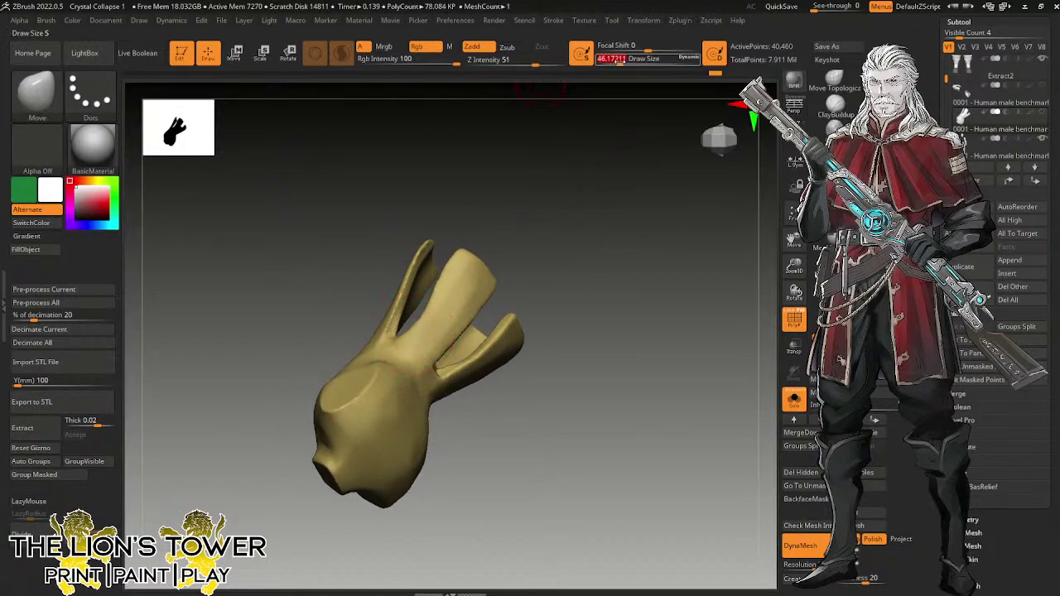
pyautogui.moveTo(515, 239); pyautogui.dragTo(499, 238)
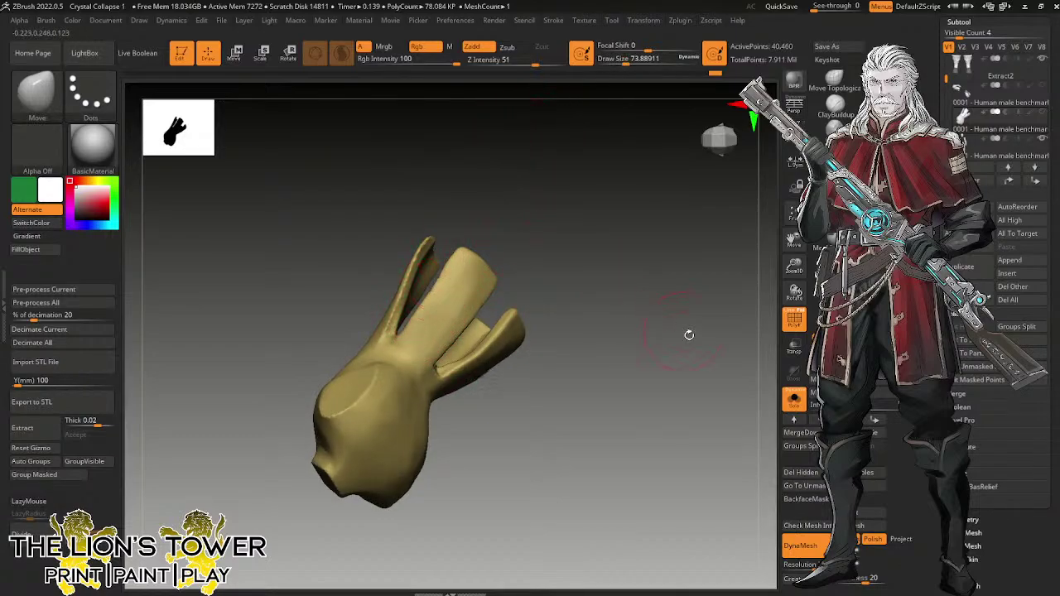
pyautogui.moveTo(689, 334); pyautogui.dragTo(654, 239)
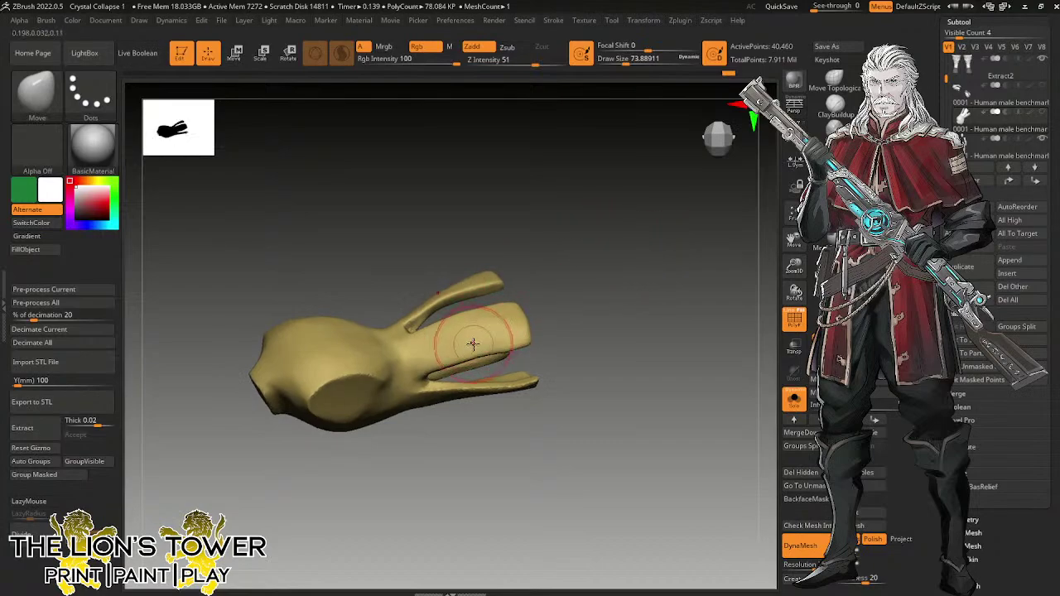
# Remesh the coat body with DynaMesh to rebuild its surface at a denser polygon count.
pyautogui.moveTo(580, 303); pyautogui.dragTo(649, 353)
pyautogui.moveTo(793, 272); pyautogui.dragTo(867, 276)
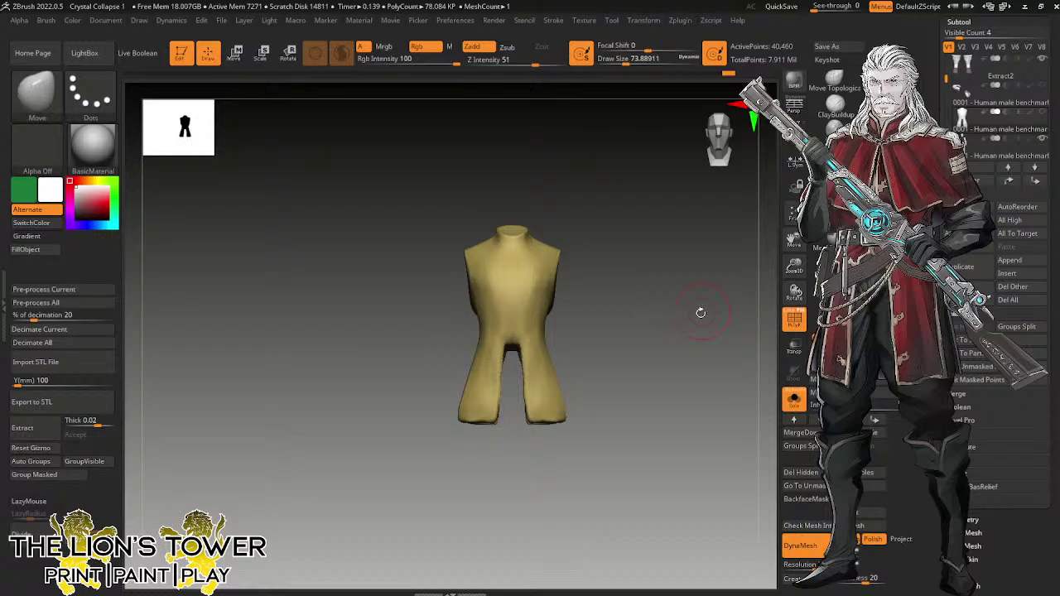
pyautogui.moveTo(700, 312); pyautogui.dragTo(683, 294)
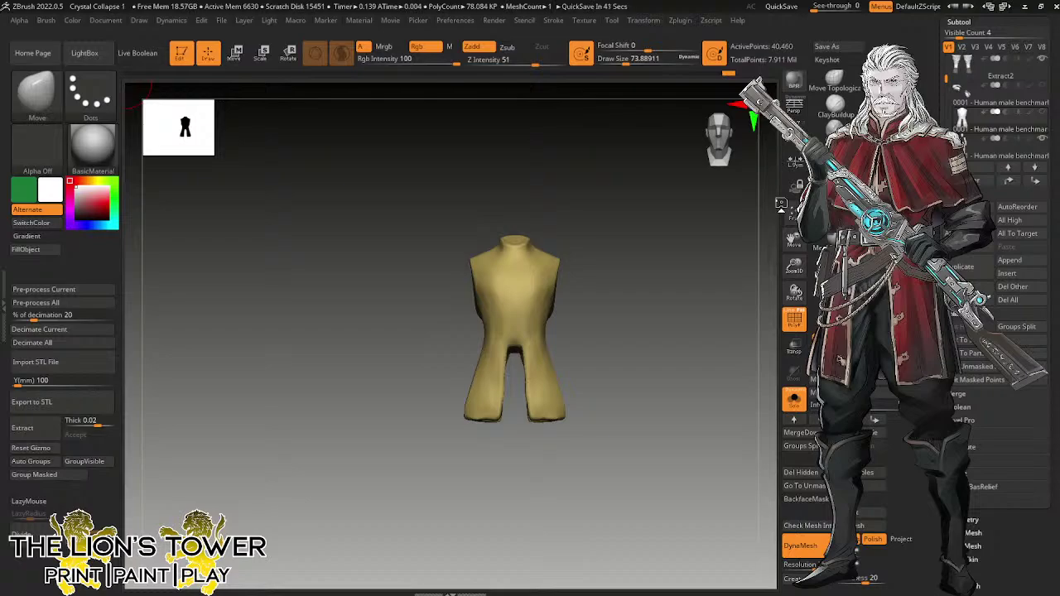
pyautogui.moveTo(795, 267); pyautogui.dragTo(794, 256)
pyautogui.moveTo(793, 242)
pyautogui.mouseDown()
pyautogui.moveTo(802, 214)
pyautogui.moveTo(795, 229)
pyautogui.mouseUp()
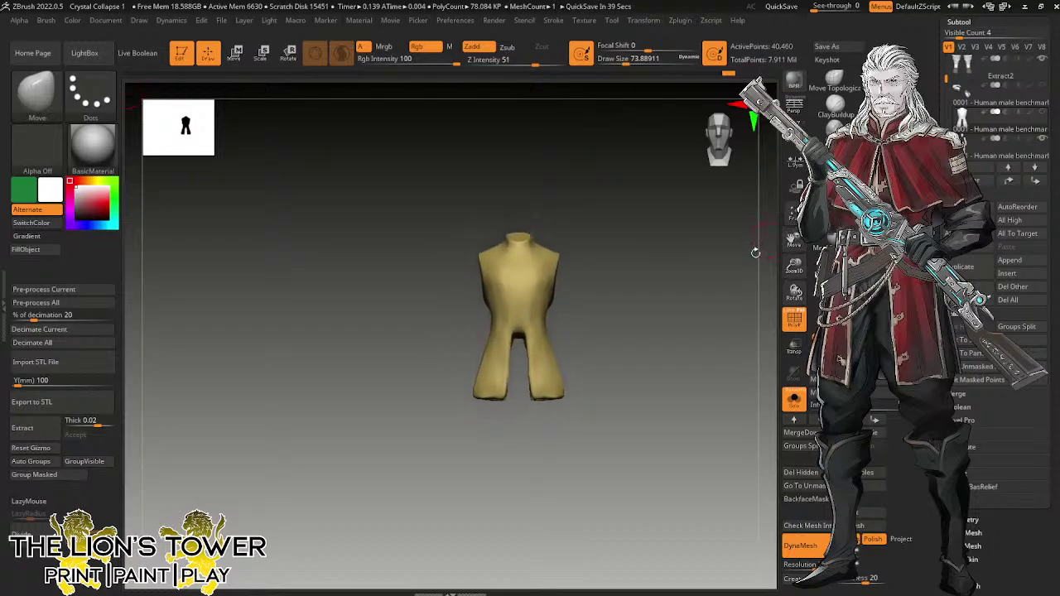
pyautogui.moveTo(794, 267); pyautogui.dragTo(708, 307)
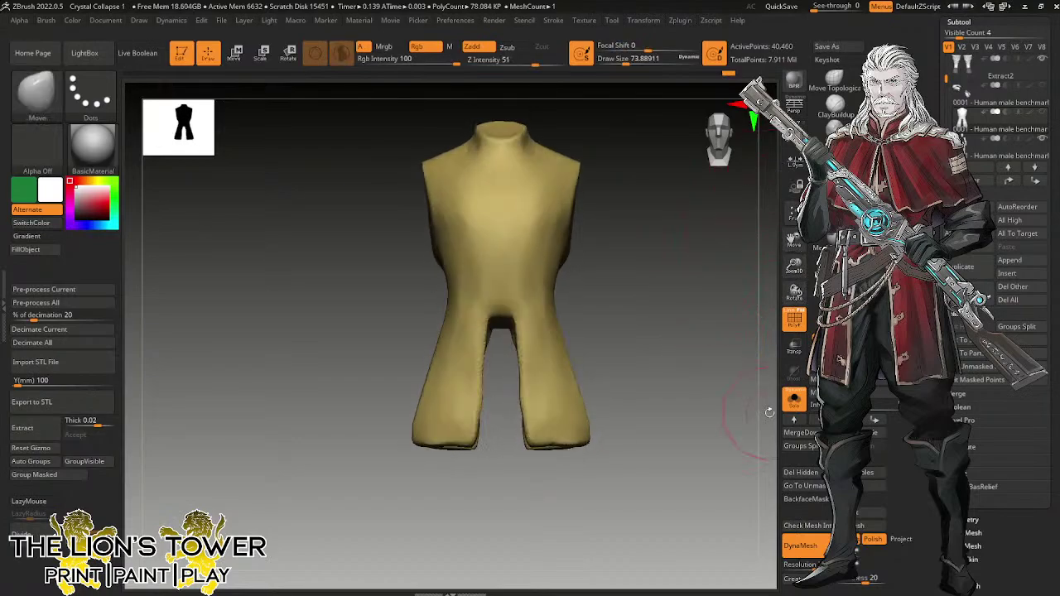
pyautogui.press('ctrl')
pyautogui.moveTo(679, 380); pyautogui.dragTo(727, 336)
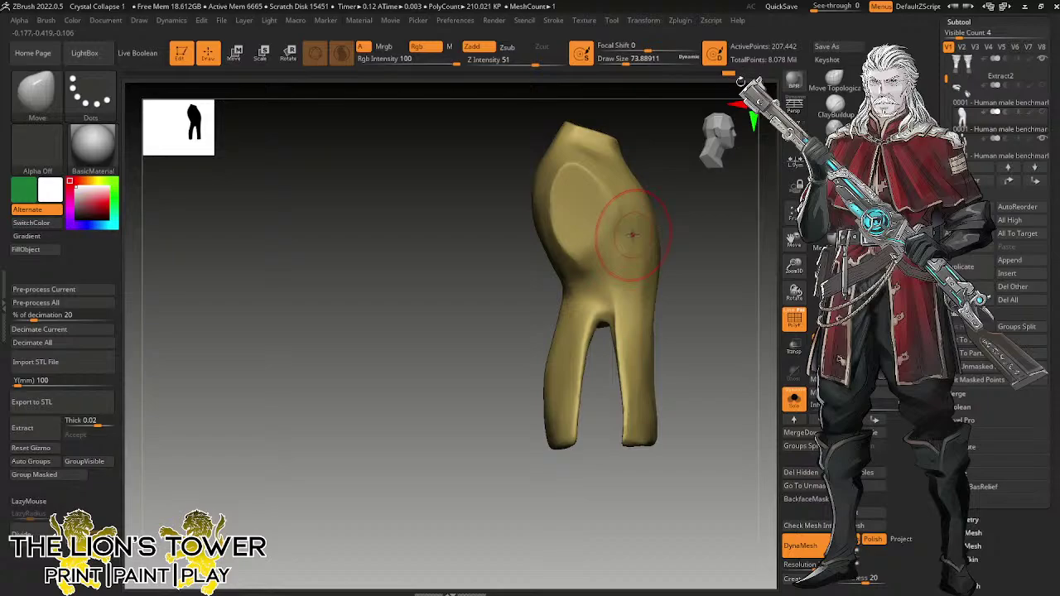
# Reshape the upper end of the coat's side slit with the Move brush at a draw size of about 54.
pyautogui.moveTo(626, 62); pyautogui.dragTo(622, 63)
pyautogui.moveTo(693, 287); pyautogui.dragTo(691, 314)
pyautogui.moveTo(618, 325); pyautogui.dragTo(615, 331)
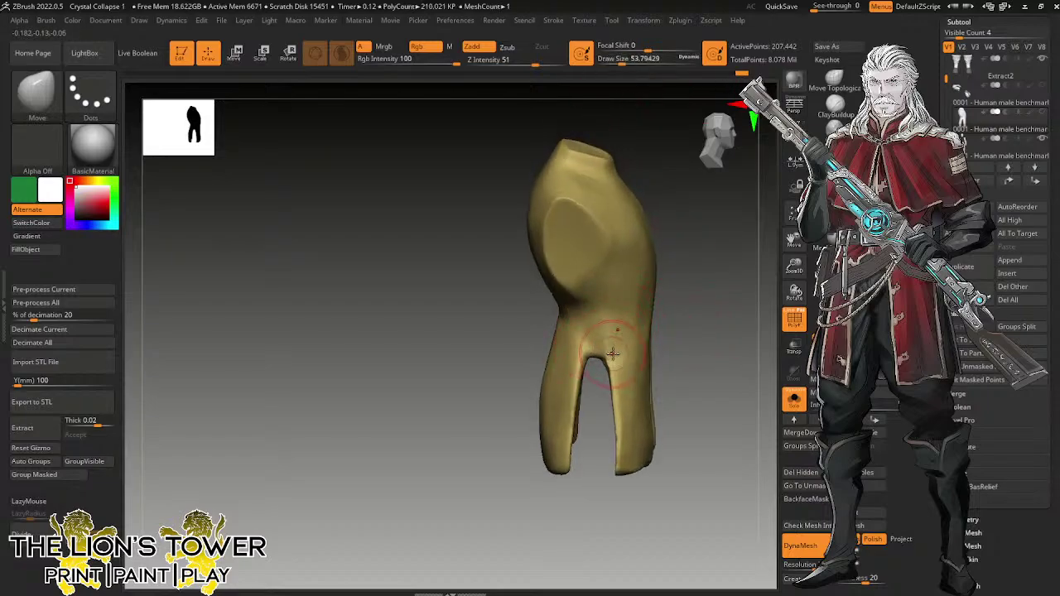
pyautogui.moveTo(693, 277); pyautogui.dragTo(706, 170)
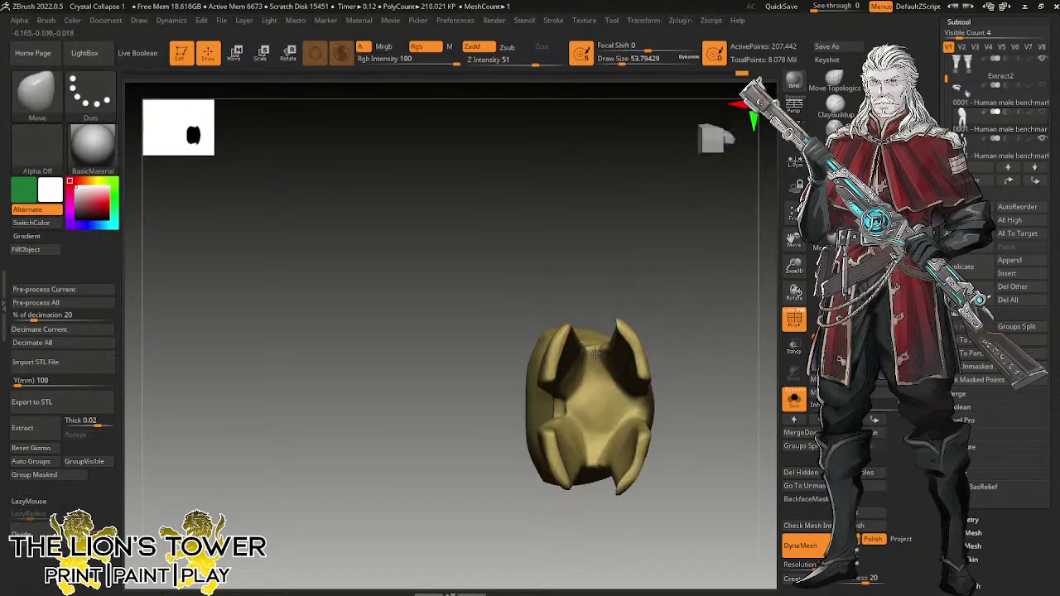
pyautogui.moveTo(594, 354)
pyautogui.mouseDown()
pyautogui.moveTo(629, 323)
pyautogui.moveTo(583, 344)
pyautogui.mouseUp()
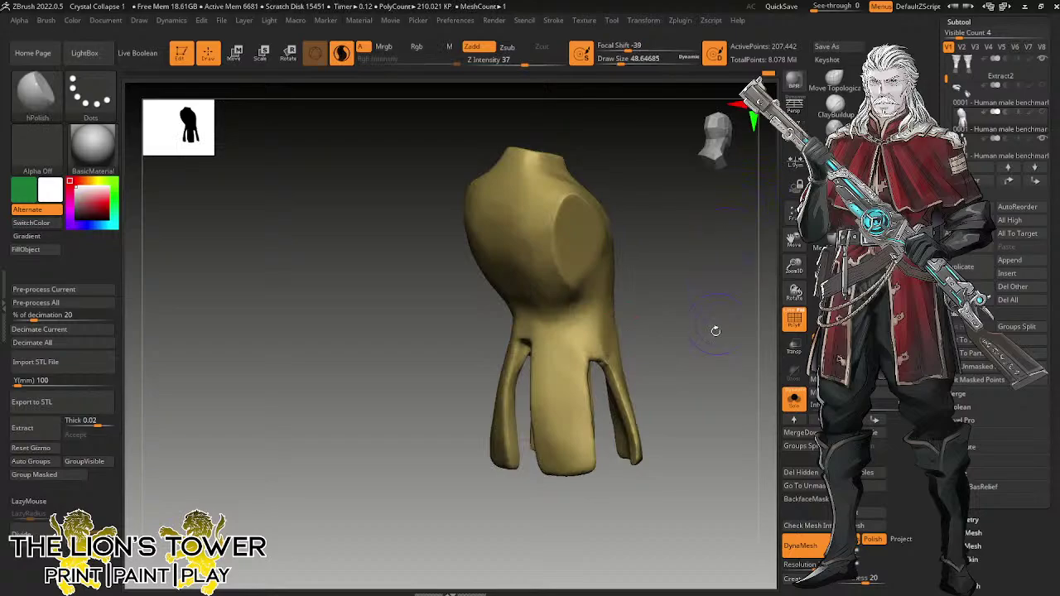
# Turn off Sculptris Pro and polish around the top of the side slit using hPolish at a draw size of about 33.
pyautogui.moveTo(715, 330); pyautogui.dragTo(684, 331)
pyautogui.moveTo(580, 333); pyautogui.dragTo(577, 354)
pyautogui.click(617, 60)
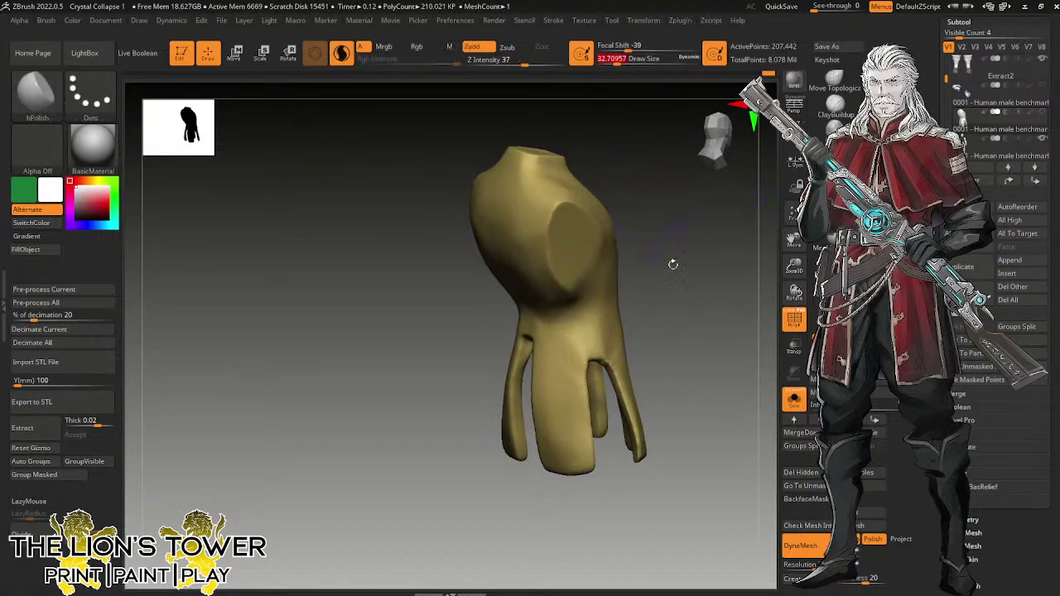
pyautogui.moveTo(672, 263); pyautogui.dragTo(568, 170)
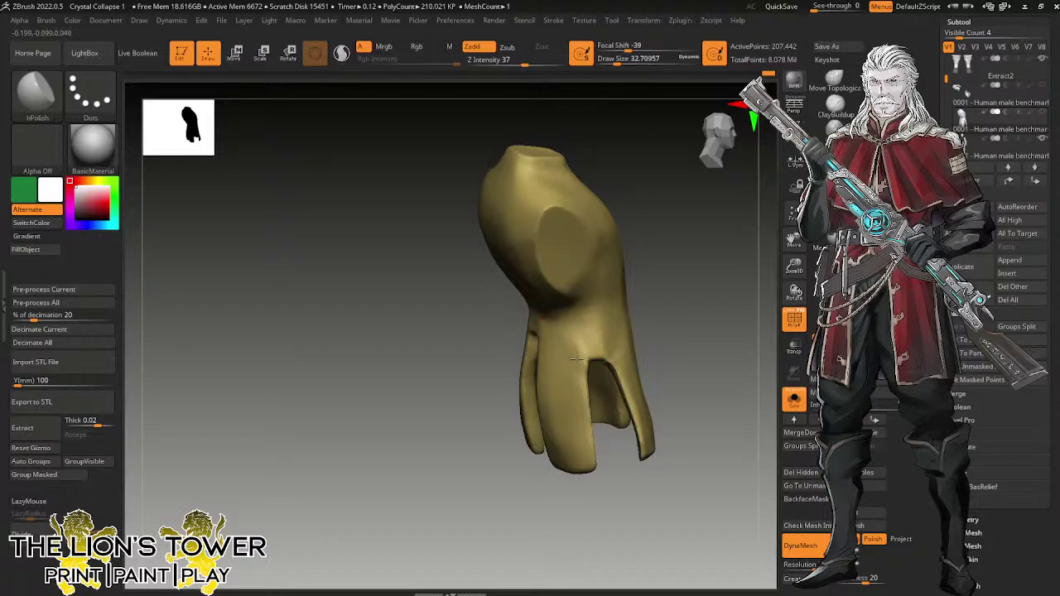
pyautogui.moveTo(577, 358); pyautogui.dragTo(617, 349)
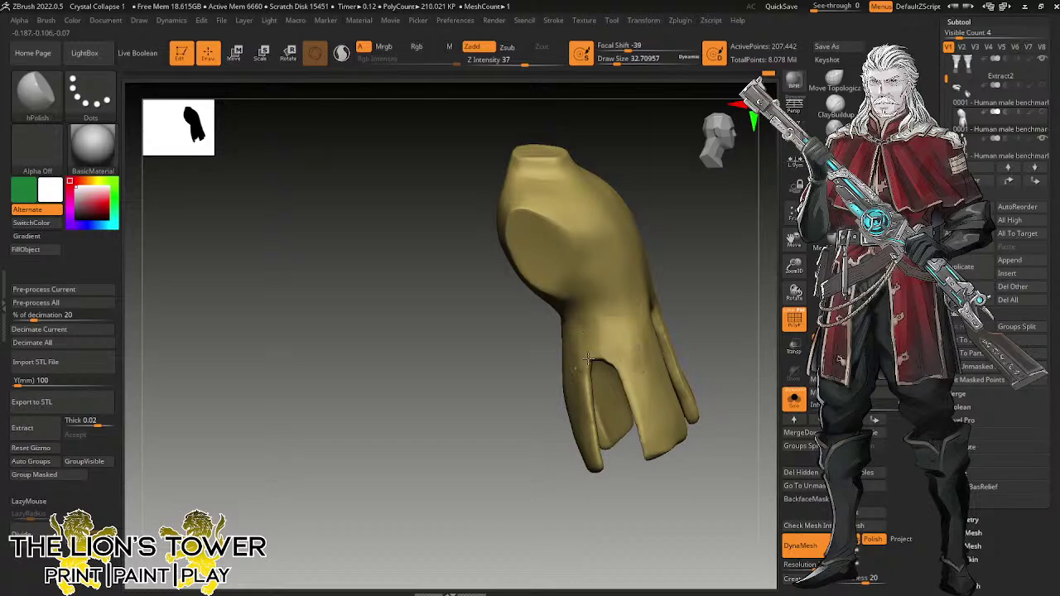
pyautogui.moveTo(731, 339); pyautogui.dragTo(593, 339)
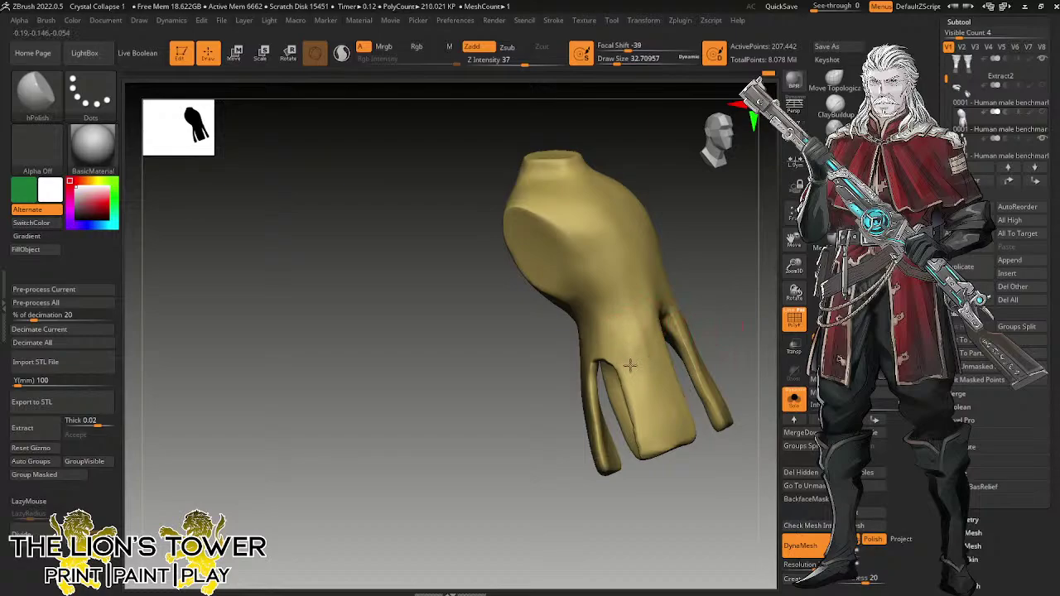
pyautogui.moveTo(736, 270)
pyautogui.mouseDown()
pyautogui.moveTo(766, 195)
pyautogui.moveTo(768, 208)
pyautogui.mouseUp()
# Square off the upper end of the coat's side slit with the Move brush at a draw size of about 33.
pyautogui.click(884, 81)
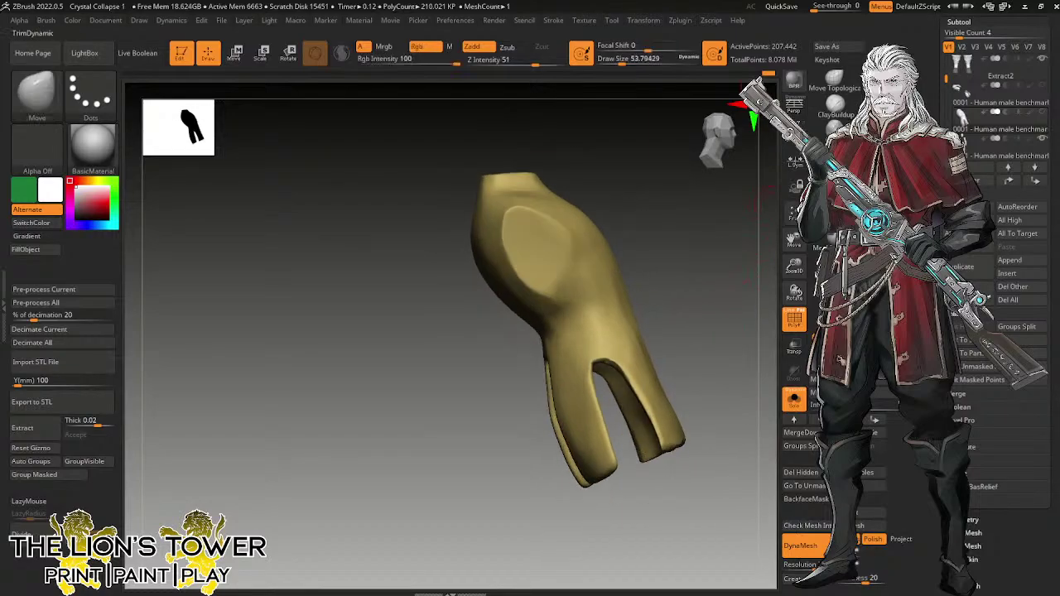
pyautogui.moveTo(794, 266); pyautogui.dragTo(794, 306)
pyautogui.moveTo(709, 117); pyautogui.dragTo(669, 114)
pyautogui.keyDown('shift'); pyautogui.moveTo(701, 218); pyautogui.dragTo(688, 178); pyautogui.keyUp('shift')
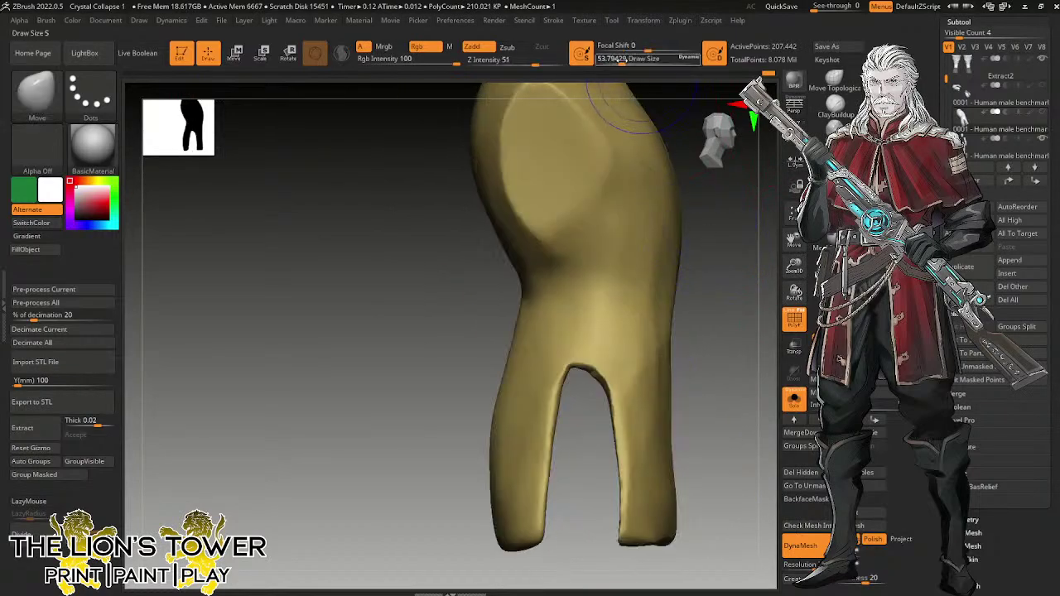
pyautogui.moveTo(620, 60); pyautogui.dragTo(615, 59)
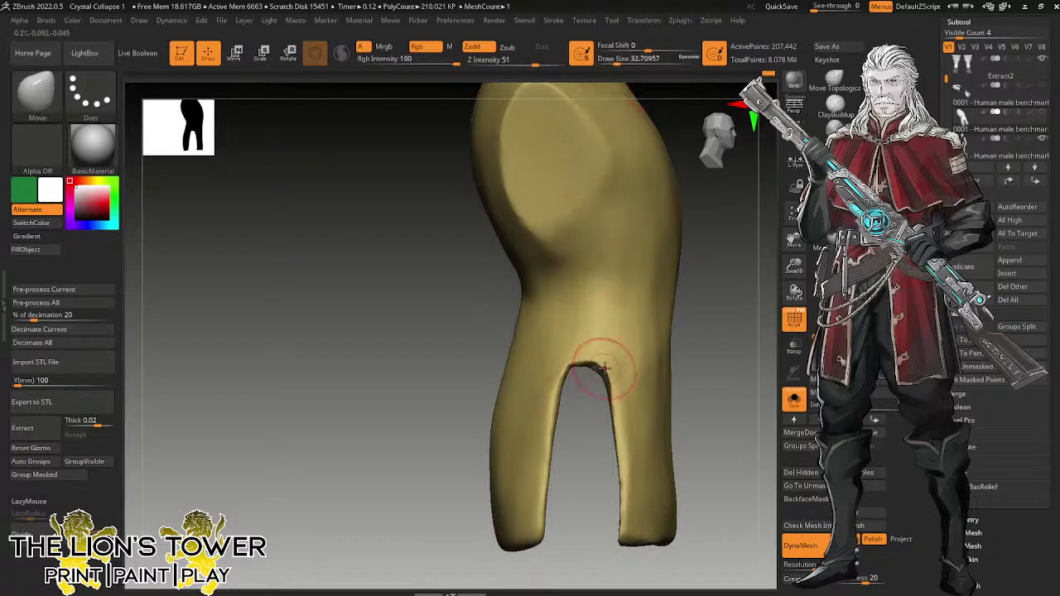
pyautogui.moveTo(596, 361)
pyautogui.mouseDown()
pyautogui.moveTo(563, 367)
pyautogui.moveTo(558, 399)
pyautogui.mouseUp()
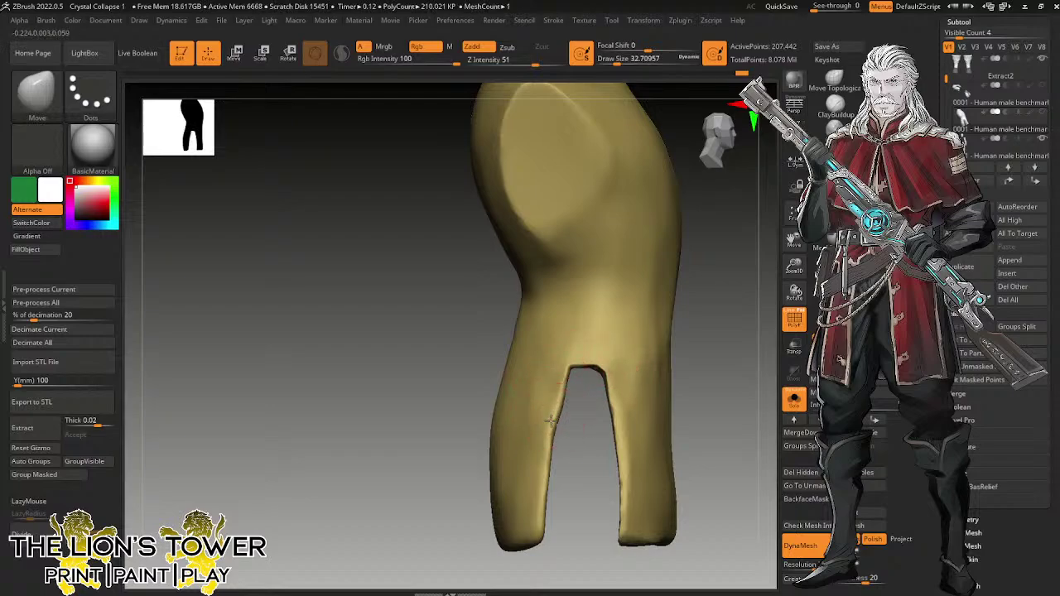
pyautogui.moveTo(701, 397); pyautogui.dragTo(791, 321)
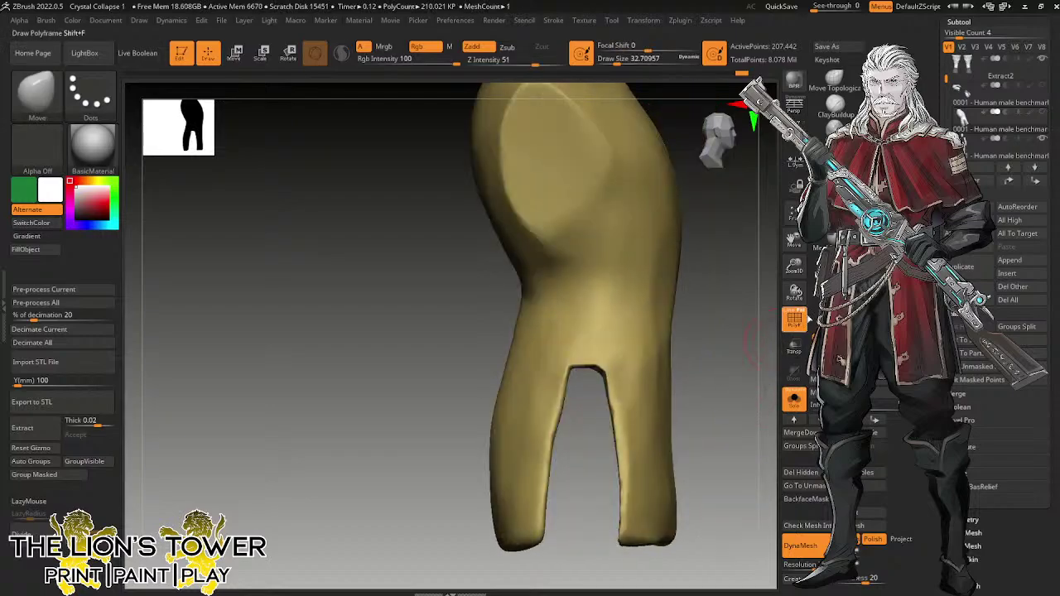
# Reshape the upper end of the coat's back slit with the Move brush at a draw size of about 56.
pyautogui.moveTo(758, 372)
pyautogui.keyDown('alt'); pyautogui.mouseDown()
pyautogui.moveTo(740, 325)
pyautogui.moveTo(729, 338)
pyautogui.moveTo(737, 335)
pyautogui.mouseUp(); pyautogui.keyUp('alt')
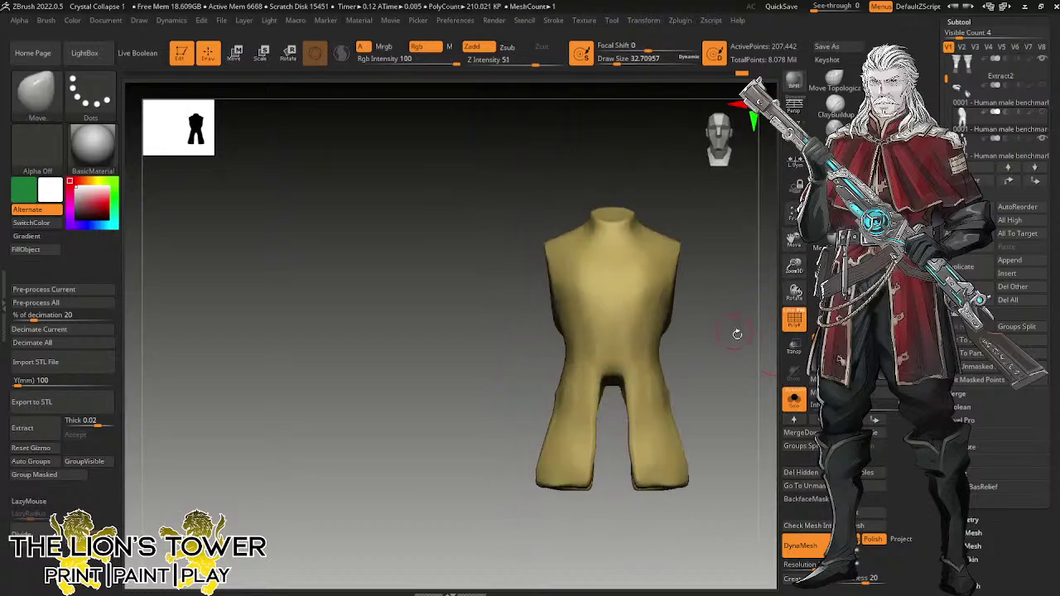
pyautogui.moveTo(742, 338); pyautogui.dragTo(699, 352, button='right')
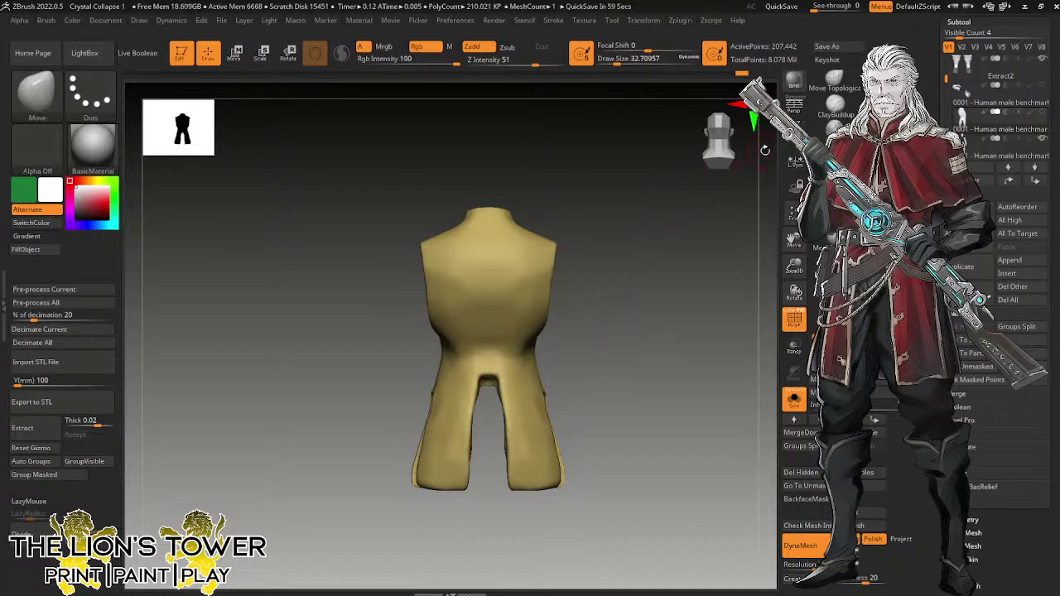
pyautogui.moveTo(616, 63); pyautogui.dragTo(623, 63)
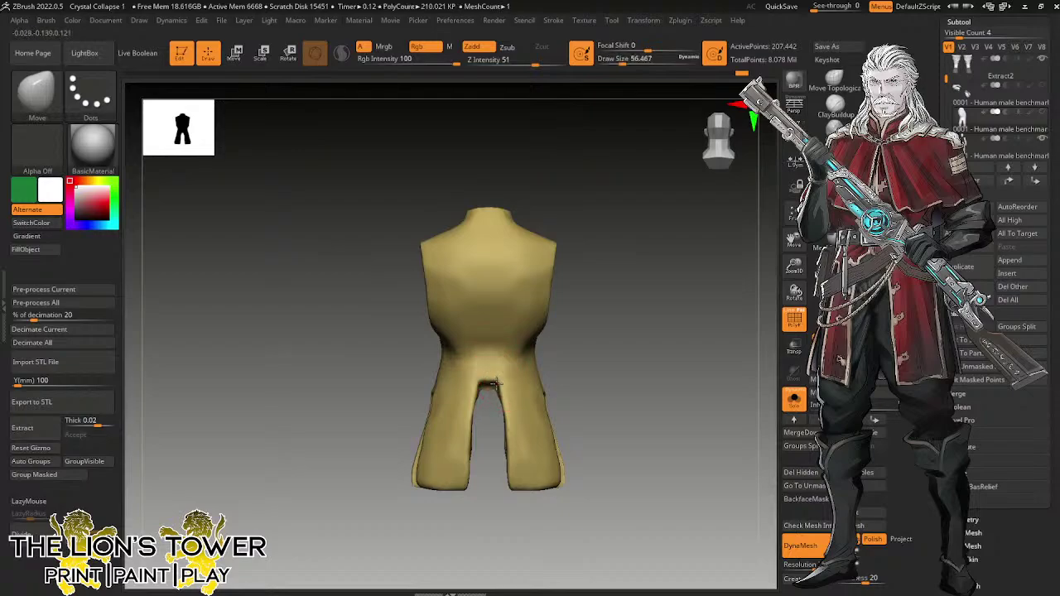
pyautogui.moveTo(560, 376); pyautogui.dragTo(604, 367)
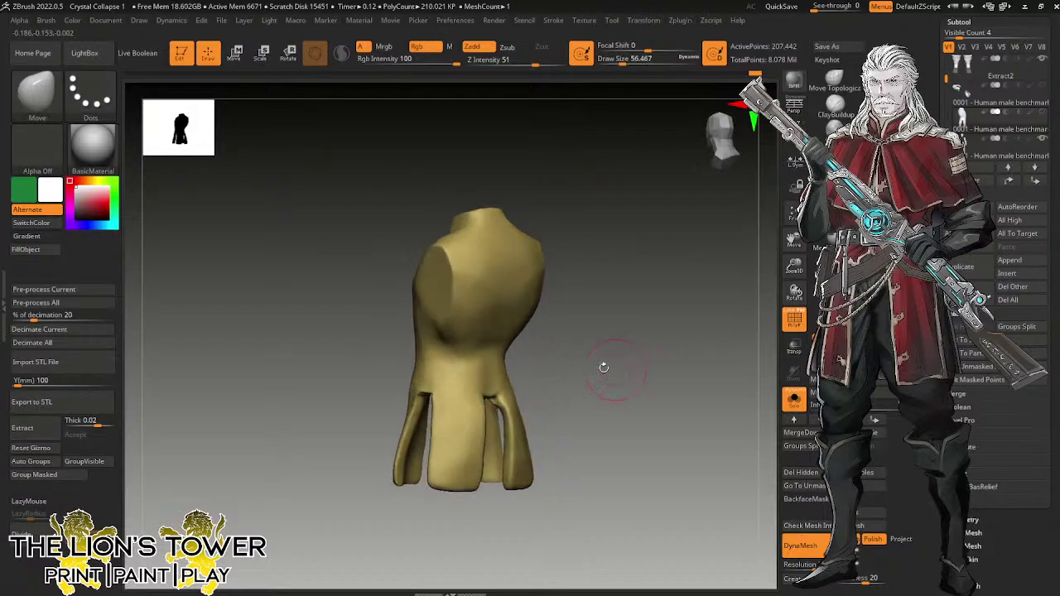
pyautogui.moveTo(497, 390)
pyautogui.mouseDown()
pyautogui.moveTo(524, 378)
pyautogui.moveTo(533, 397)
pyautogui.moveTo(531, 381)
pyautogui.mouseUp()
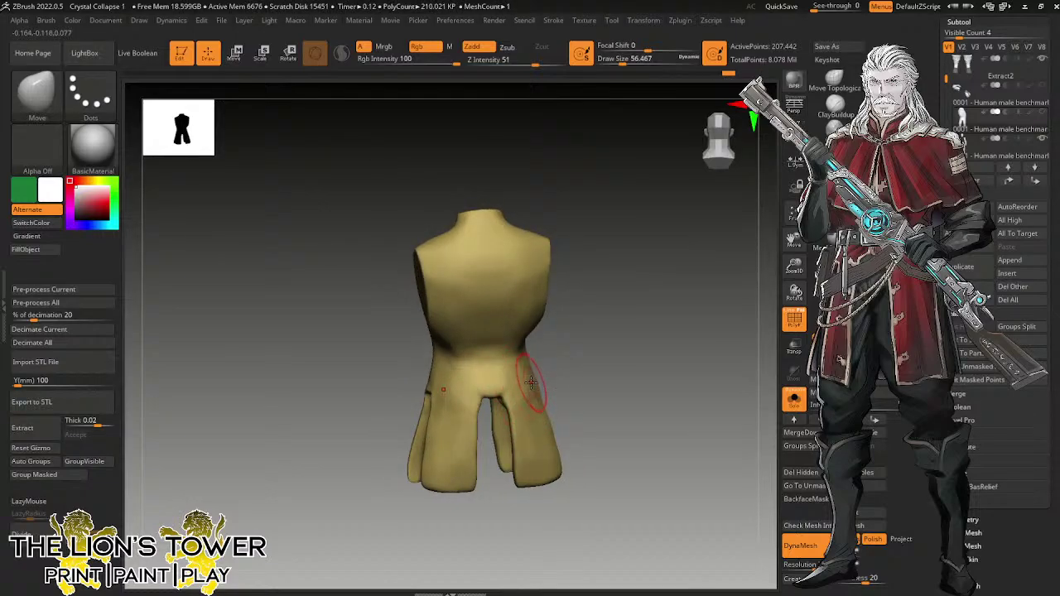
pyautogui.keyDown('shift'); pyautogui.moveTo(615, 341); pyautogui.dragTo(616, 351); pyautogui.keyUp('shift')
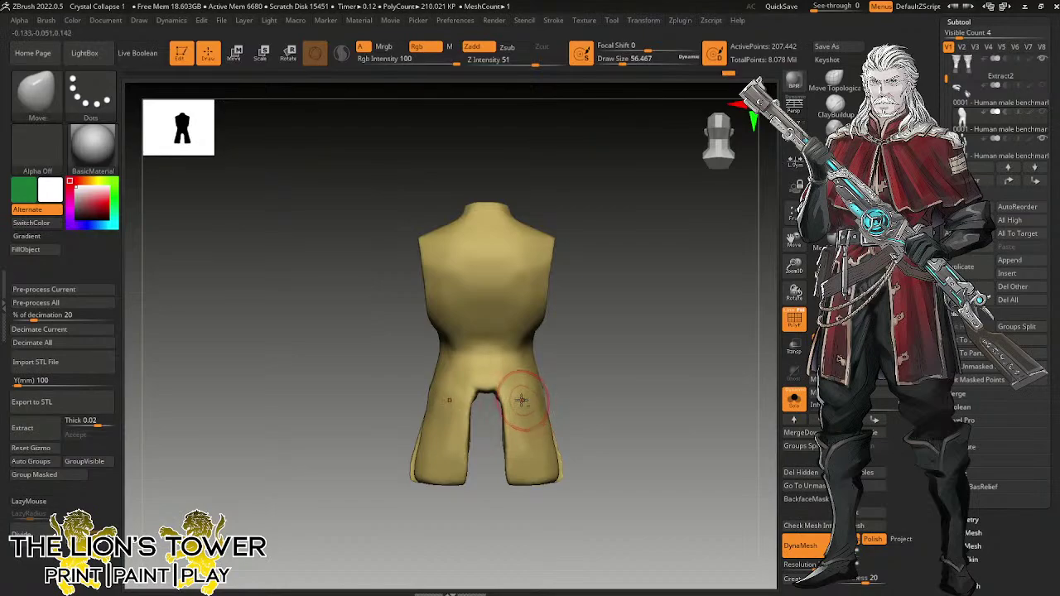
# Polish the bottom hems and rims of the coat panels using hPolish at a draw size of about 25.
pyautogui.click(833, 124)
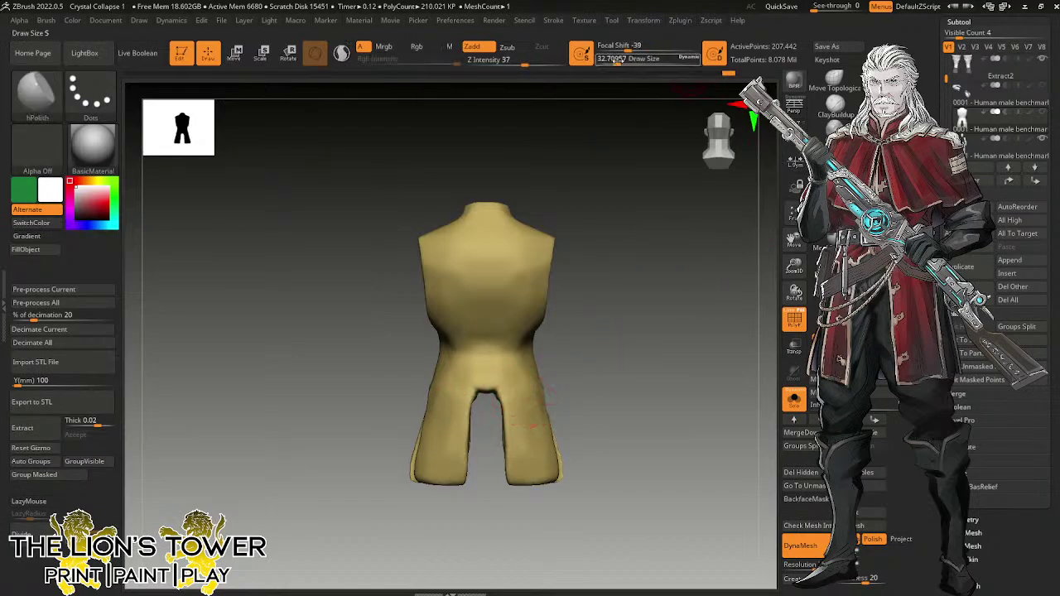
pyautogui.moveTo(621, 64); pyautogui.dragTo(615, 83)
pyautogui.moveTo(664, 322)
pyautogui.mouseDown()
pyautogui.moveTo(677, 316)
pyautogui.moveTo(495, 396)
pyautogui.moveTo(549, 359)
pyautogui.mouseUp()
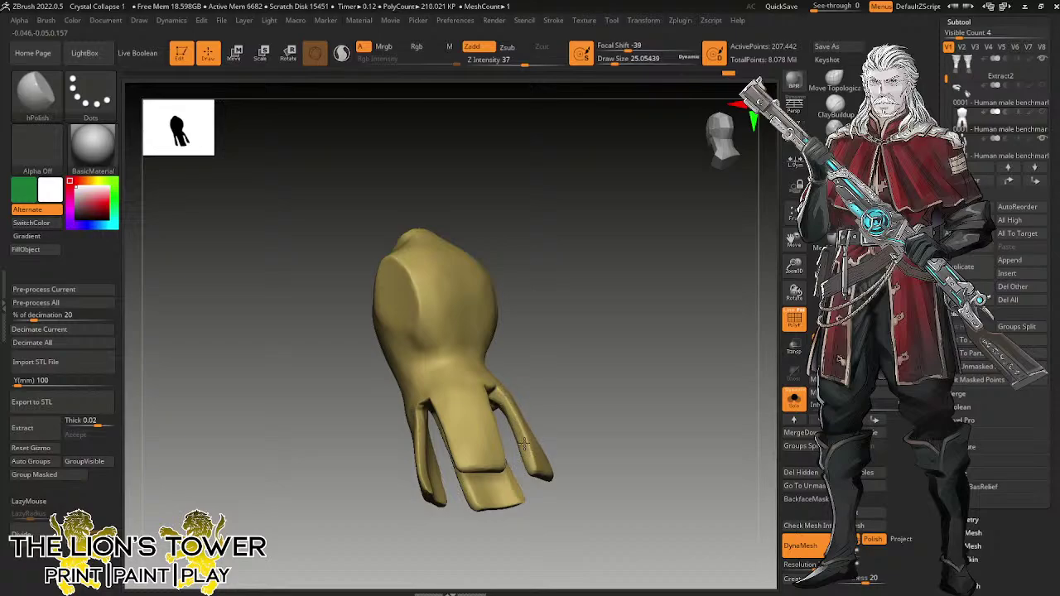
pyautogui.moveTo(559, 433); pyautogui.dragTo(525, 400)
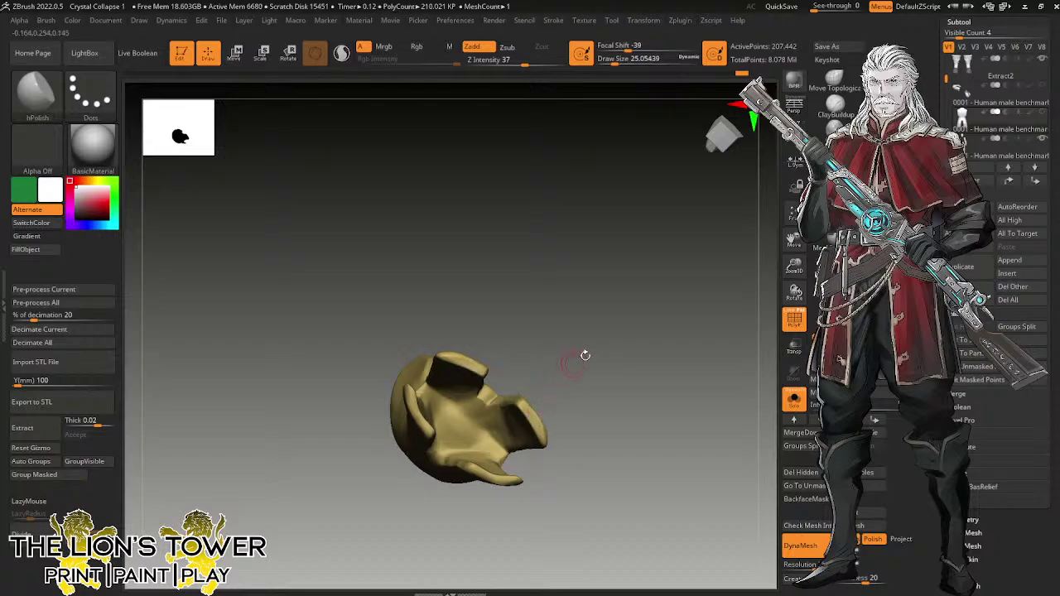
pyautogui.moveTo(585, 355); pyautogui.dragTo(424, 419)
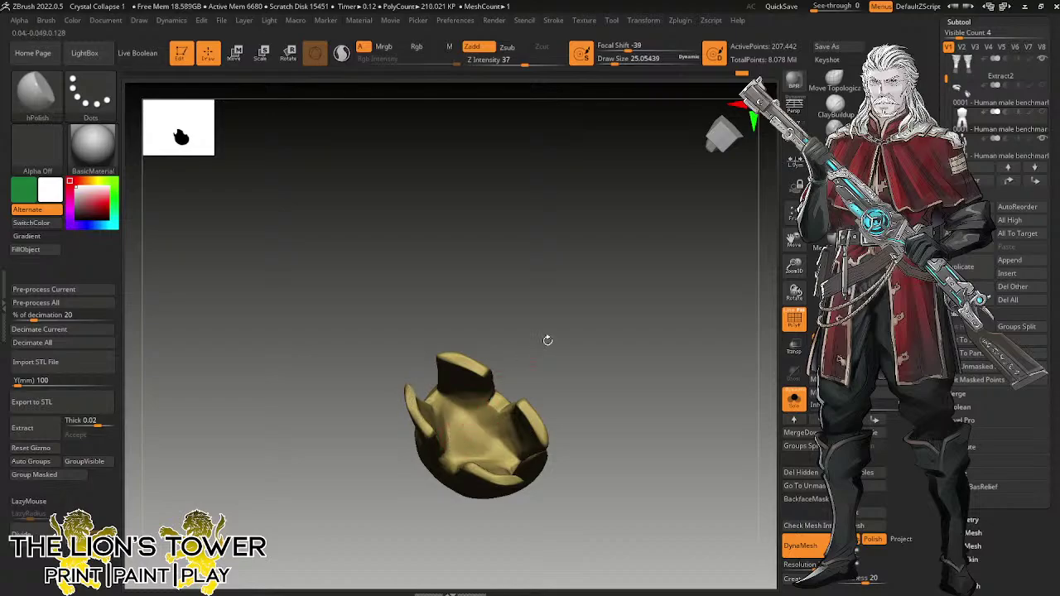
pyautogui.moveTo(663, 292)
pyautogui.mouseDown()
pyautogui.moveTo(690, 360)
pyautogui.moveTo(651, 376)
pyautogui.mouseUp()
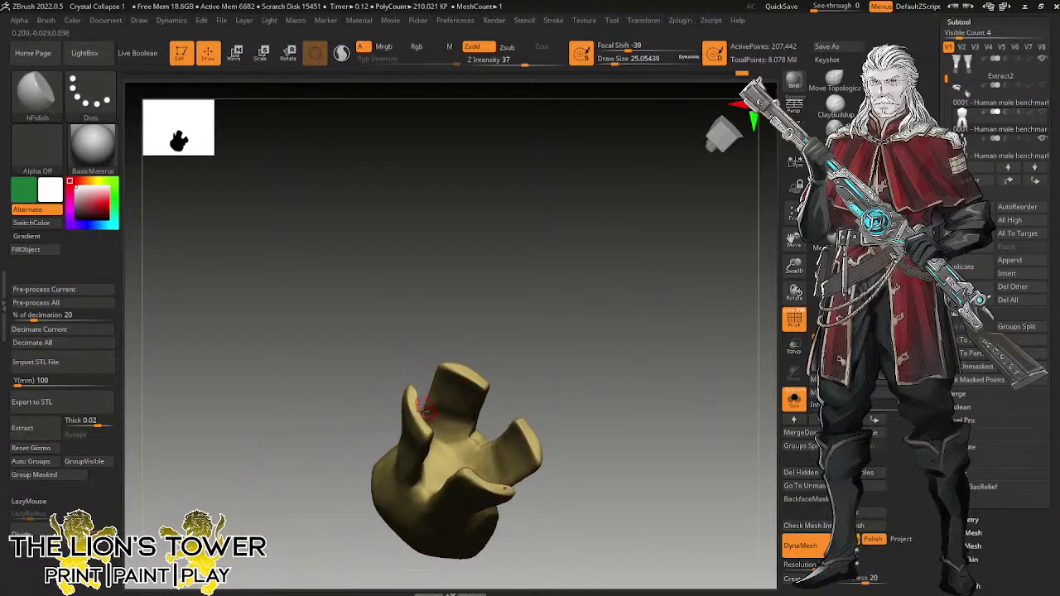
pyautogui.moveTo(423, 429); pyautogui.dragTo(417, 418)
pyautogui.moveTo(429, 439); pyautogui.dragTo(423, 368, button='right')
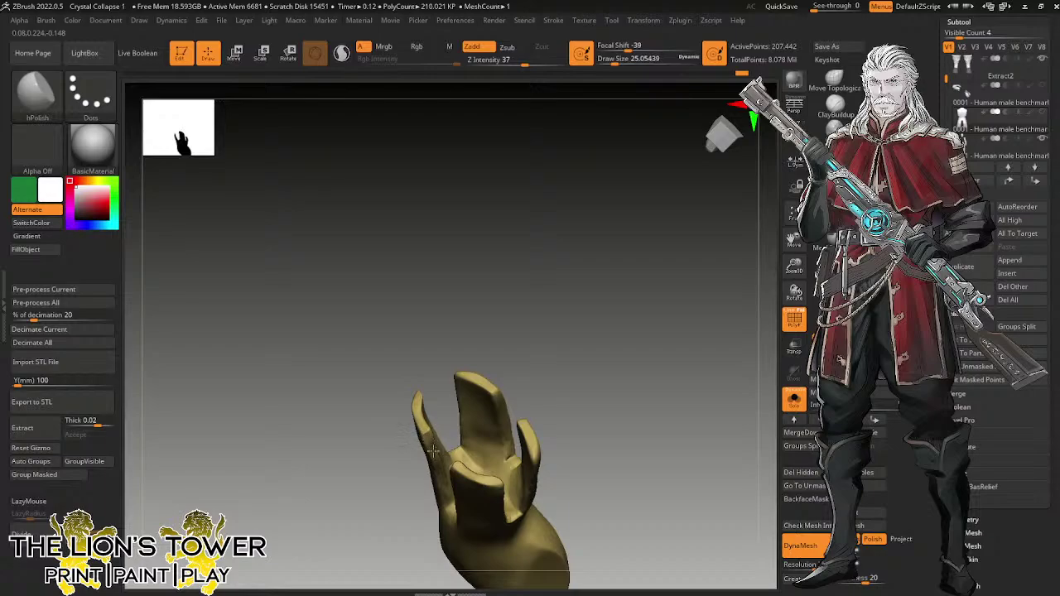
pyautogui.moveTo(433, 450); pyautogui.dragTo(409, 365, button='right')
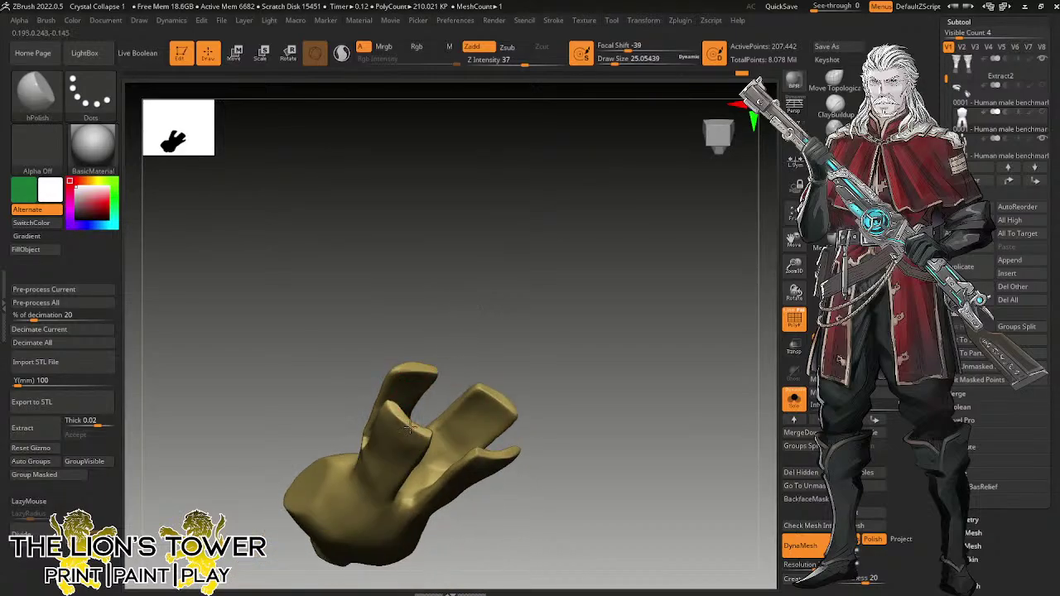
pyautogui.moveTo(422, 430); pyautogui.dragTo(394, 408, button='right')
# Flatten the narrow side edges of the coat panels along the slits with hPolish.
pyautogui.moveTo(380, 302); pyautogui.dragTo(615, 300, button='right')
pyautogui.moveTo(795, 266); pyautogui.dragTo(796, 294)
pyautogui.moveTo(660, 318); pyautogui.dragTo(711, 316, button='right')
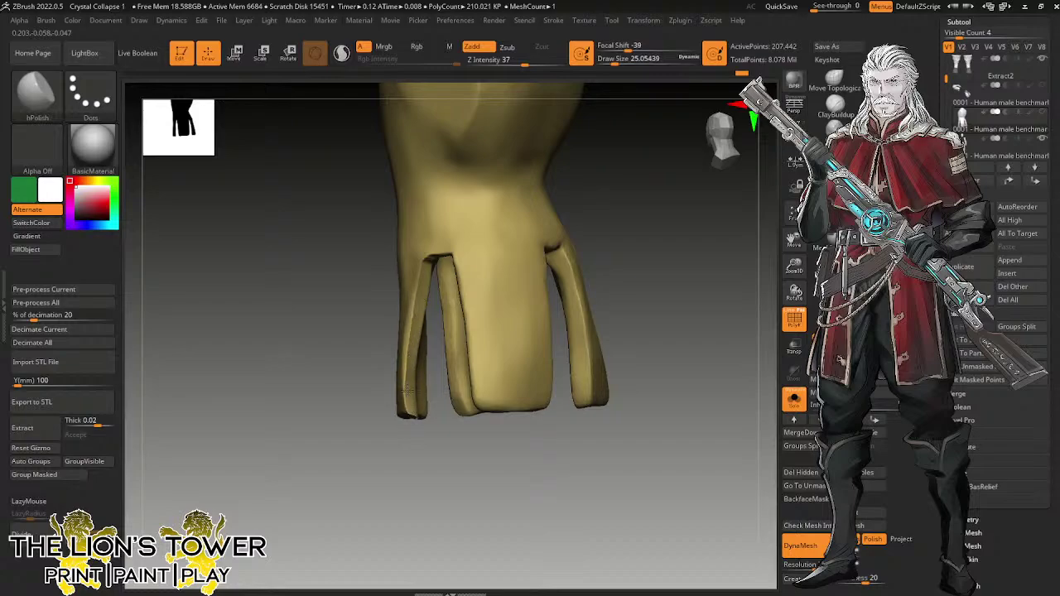
pyautogui.moveTo(426, 480); pyautogui.dragTo(414, 354, button='right')
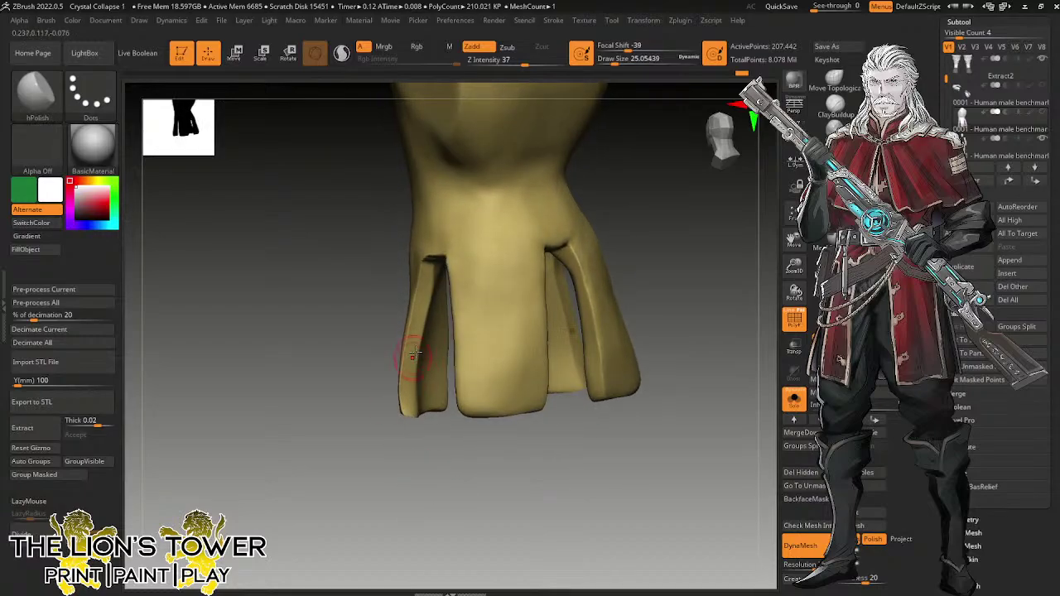
pyautogui.moveTo(407, 389); pyautogui.dragTo(406, 416)
pyautogui.moveTo(409, 426); pyautogui.dragTo(415, 290, button='right')
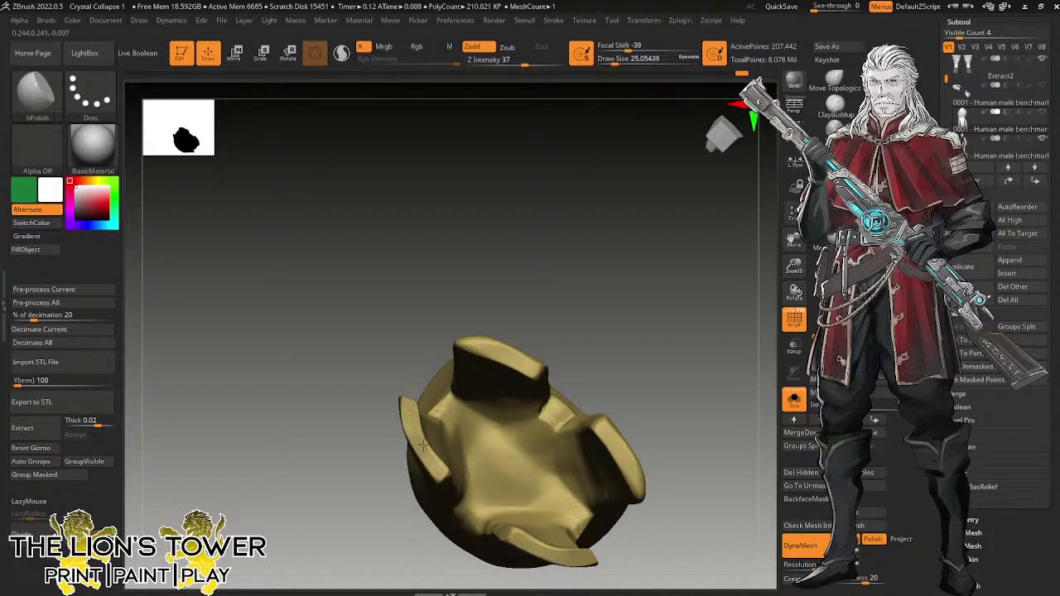
pyautogui.moveTo(409, 315)
pyautogui.mouseDown(button='right')
pyautogui.moveTo(433, 243)
pyautogui.moveTo(440, 464)
pyautogui.mouseUp(button='right')
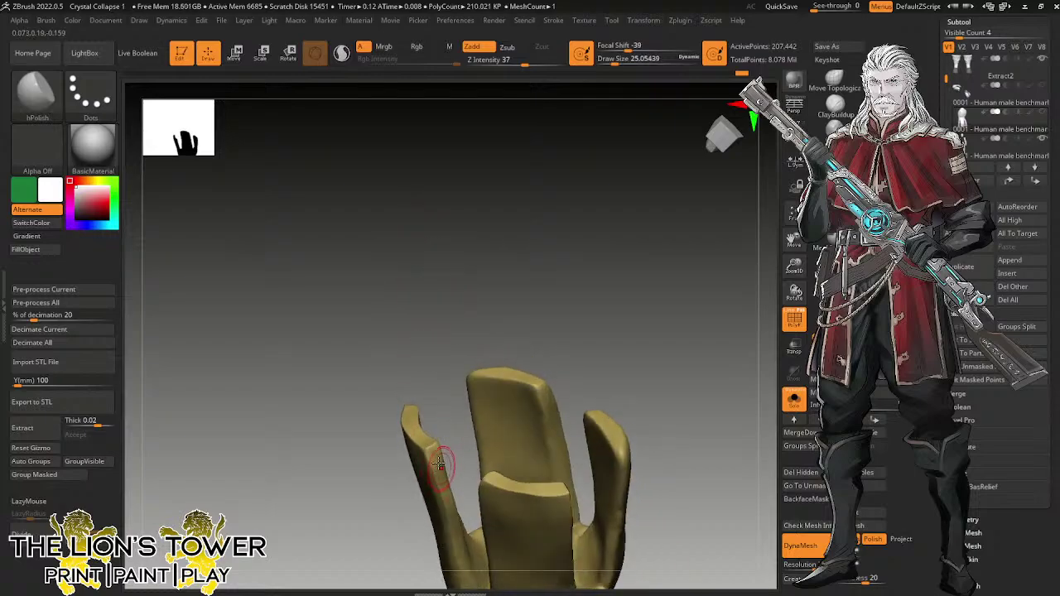
pyautogui.moveTo(795, 267); pyautogui.dragTo(795, 182)
pyautogui.moveTo(698, 353); pyautogui.dragTo(682, 332)
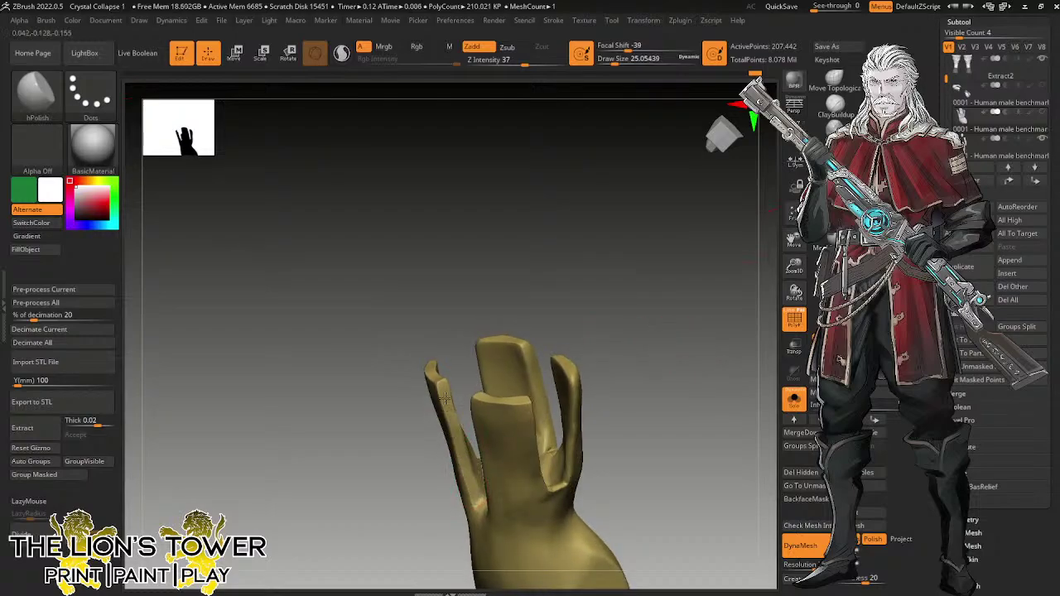
pyautogui.moveTo(449, 411)
pyautogui.mouseDown(button='right')
pyautogui.moveTo(595, 241)
pyautogui.moveTo(650, 277)
pyautogui.moveTo(420, 462)
pyautogui.mouseUp(button='right')
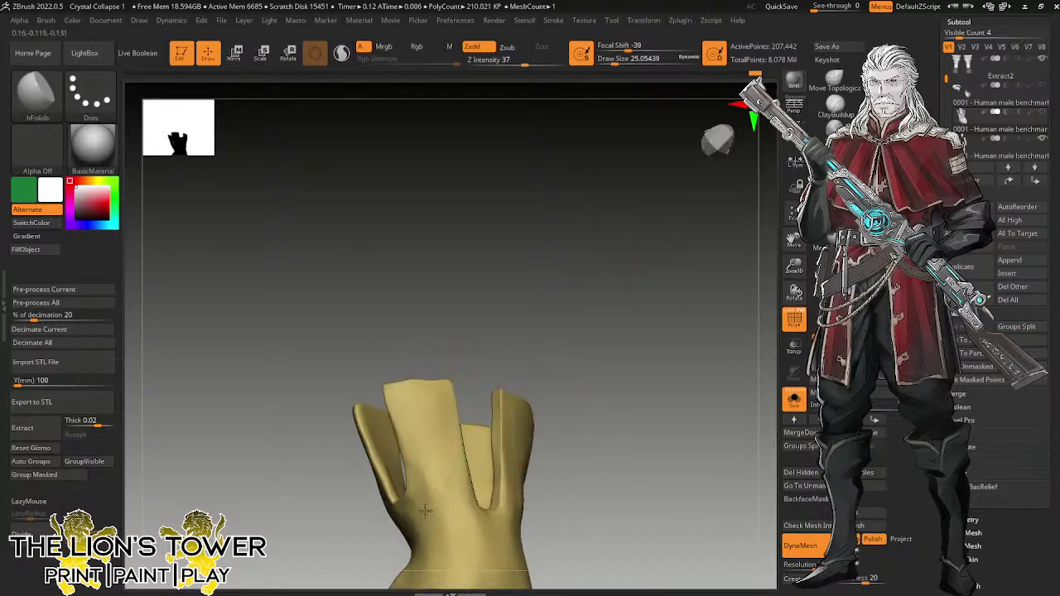
pyautogui.moveTo(425, 511)
pyautogui.mouseDown(button='right')
pyautogui.moveTo(466, 437)
pyautogui.moveTo(685, 462)
pyautogui.moveTo(729, 395)
pyautogui.moveTo(727, 355)
pyautogui.moveTo(657, 403)
pyautogui.moveTo(675, 395)
pyautogui.mouseUp(button='right')
# Smooth the surface of the coat's chest with the Smooth brush at a draw size of about 25.
pyautogui.click(794, 213)
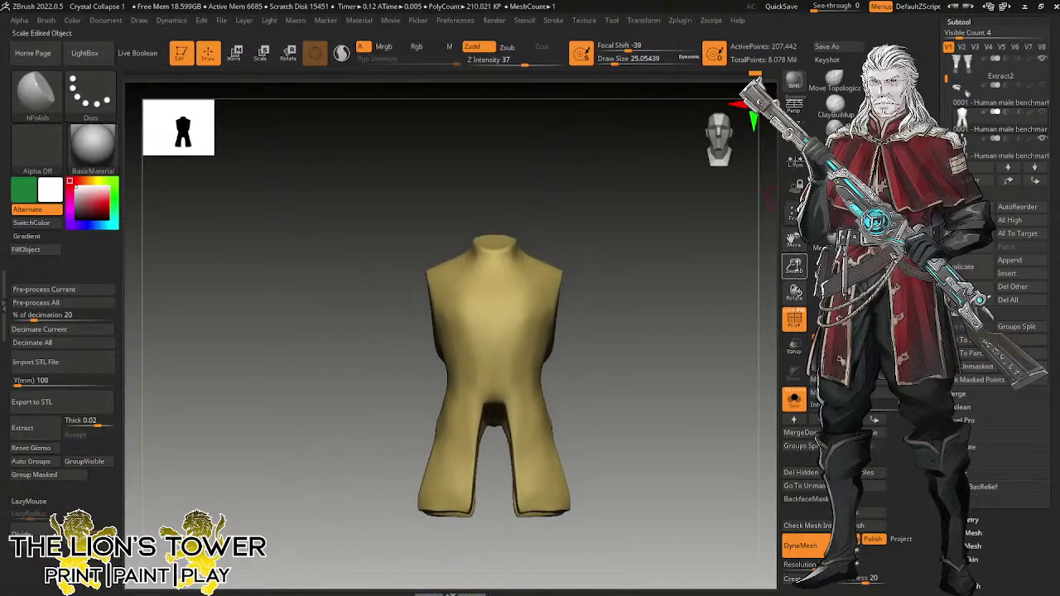
pyautogui.moveTo(794, 265); pyautogui.dragTo(789, 313)
pyautogui.moveTo(708, 350); pyautogui.dragTo(680, 352)
pyautogui.moveTo(680, 352); pyautogui.dragTo(679, 364, button='right')
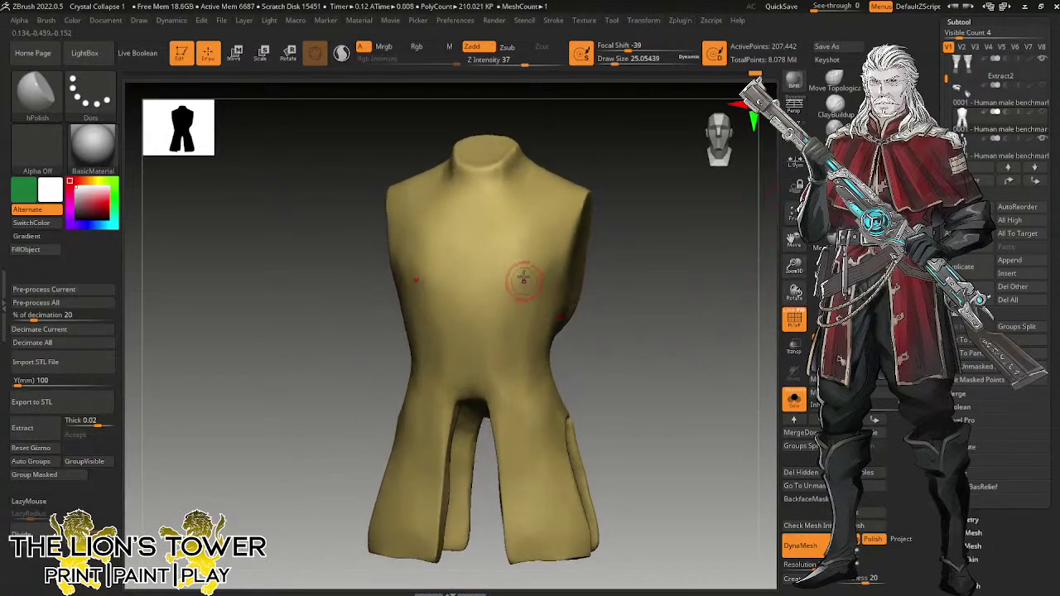
pyautogui.press('shift')
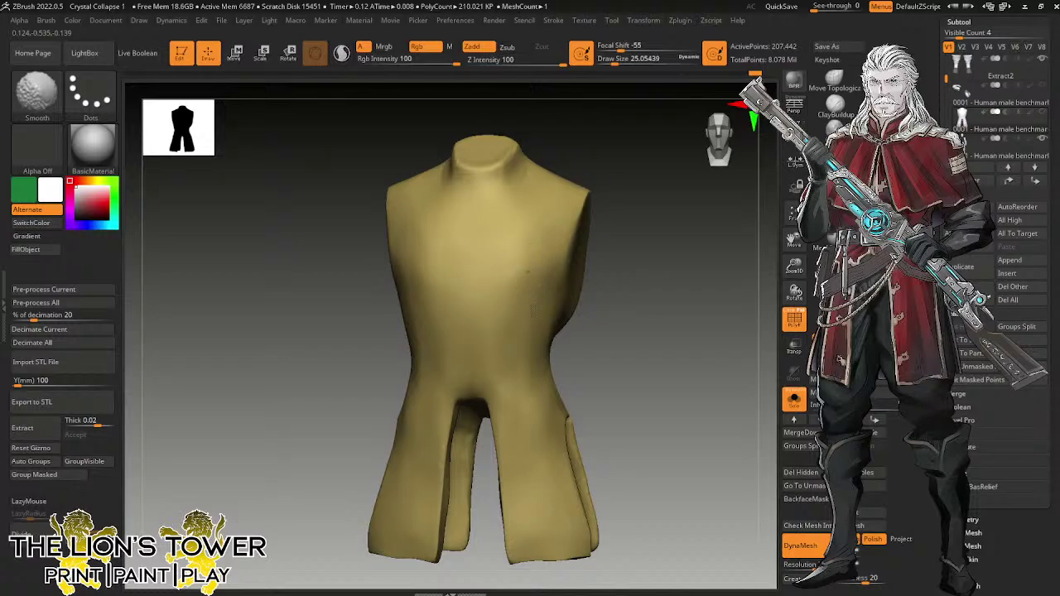
pyautogui.moveTo(675, 364)
pyautogui.mouseDown()
pyautogui.moveTo(638, 367)
pyautogui.moveTo(664, 370)
pyautogui.mouseUp()
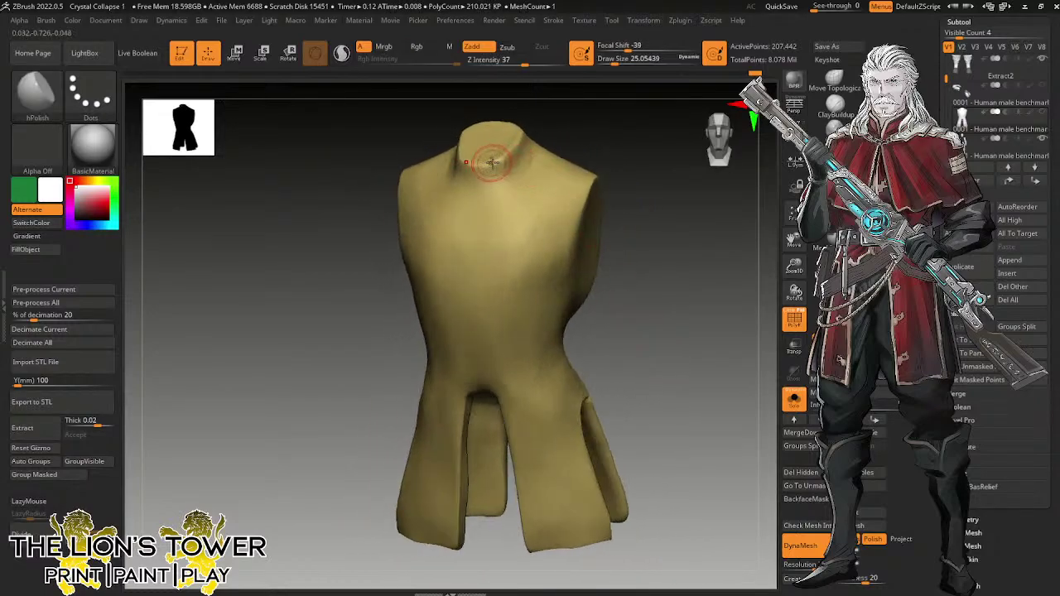
# Polish the rim and base of the coat's neck and the adjoining shoulders with hPolish.
pyautogui.moveTo(492, 163); pyautogui.dragTo(485, 178)
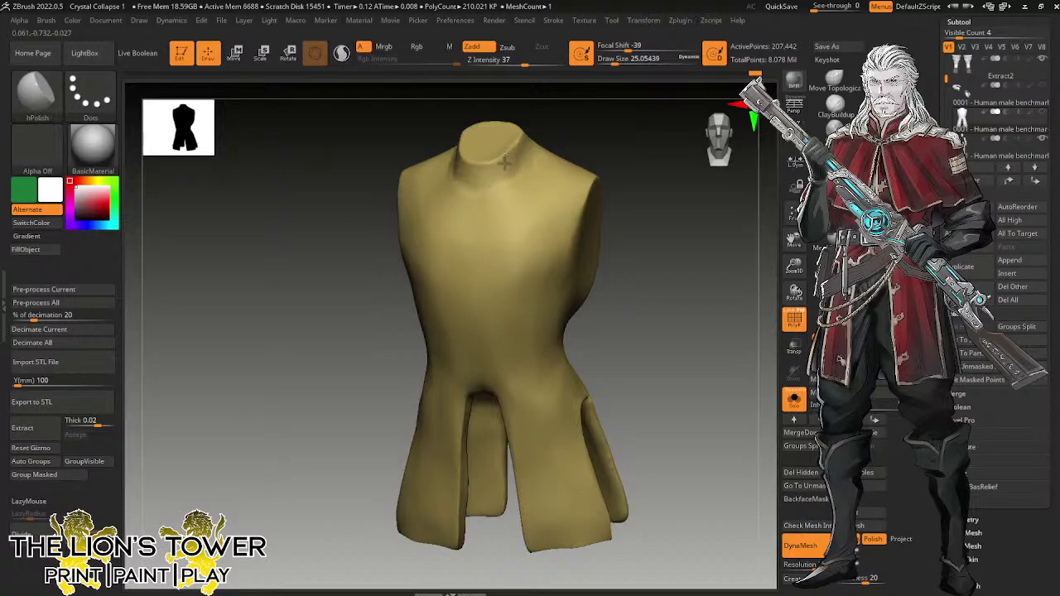
pyautogui.moveTo(523, 152); pyautogui.dragTo(522, 176, button='right')
pyautogui.moveTo(791, 283); pyautogui.dragTo(488, 252, button='right')
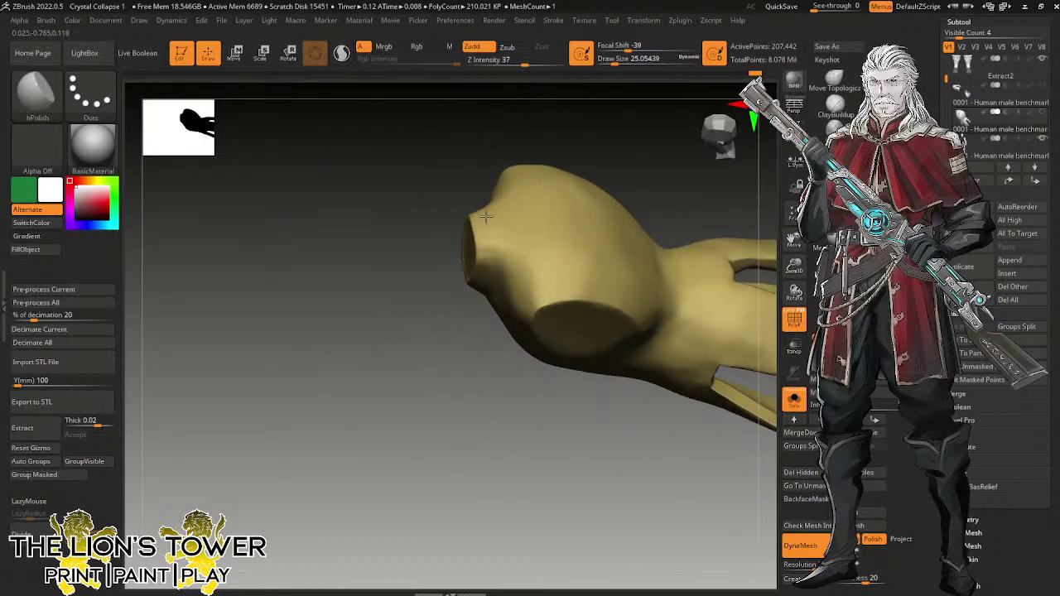
pyautogui.moveTo(605, 156); pyautogui.dragTo(511, 197, button='right')
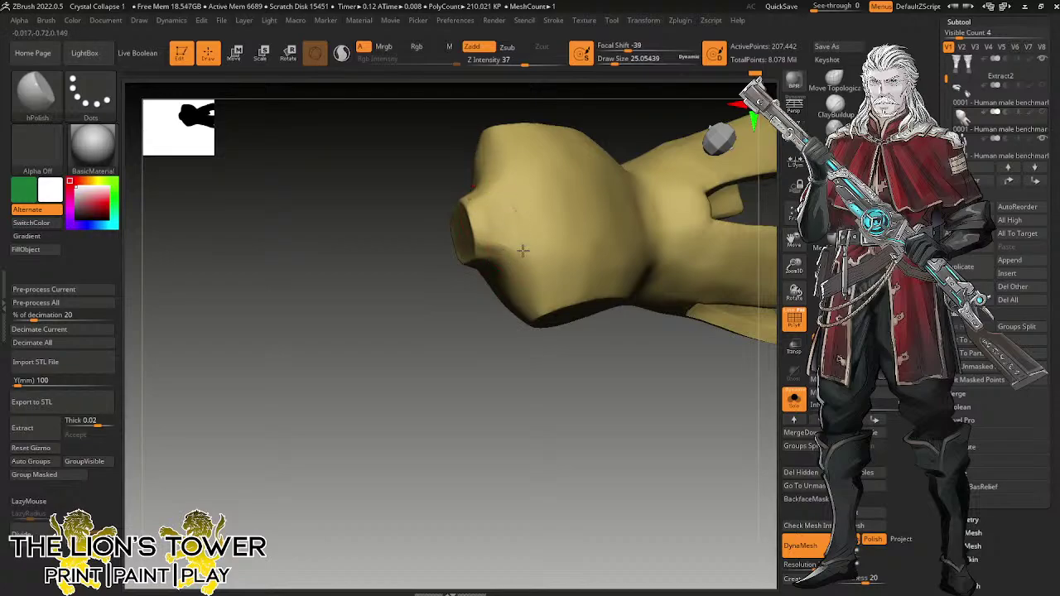
pyautogui.moveTo(555, 426); pyautogui.dragTo(568, 442, button='right')
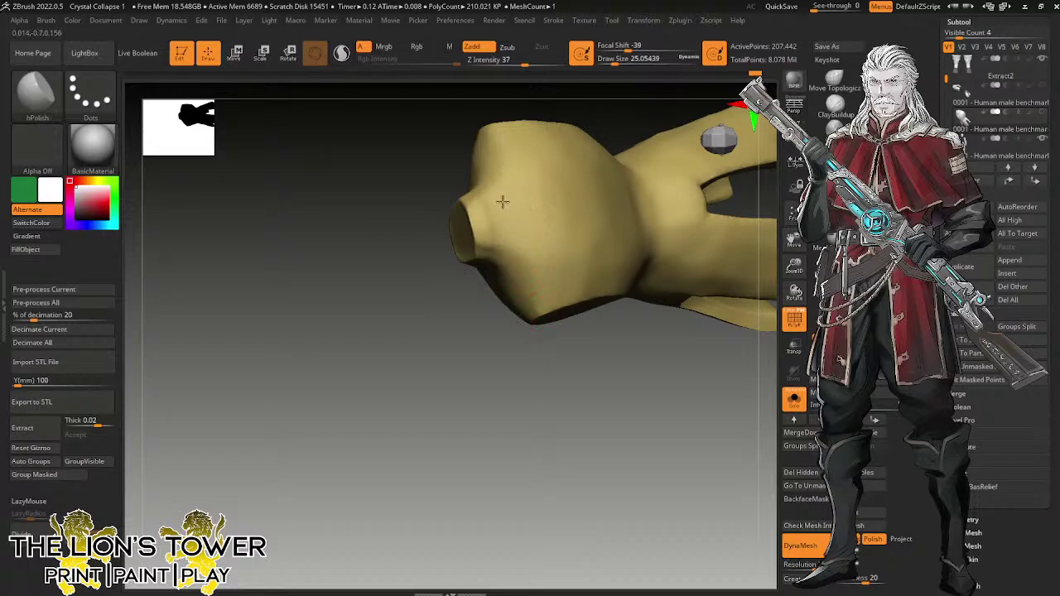
pyautogui.moveTo(478, 367); pyautogui.dragTo(481, 240, button='right')
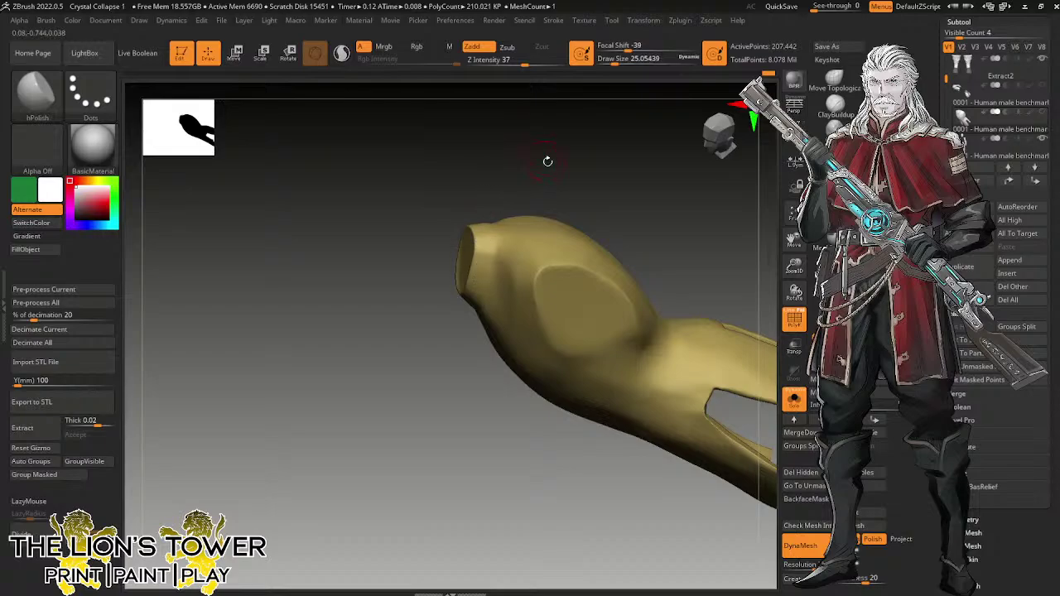
# Carve a V-shaped notch into the front of the coat's neck with the Orb_Cracks brush.
pyautogui.keyDown('shift'); pyautogui.moveTo(648, 180); pyautogui.dragTo(665, 246, button='right'); pyautogui.keyUp('shift')
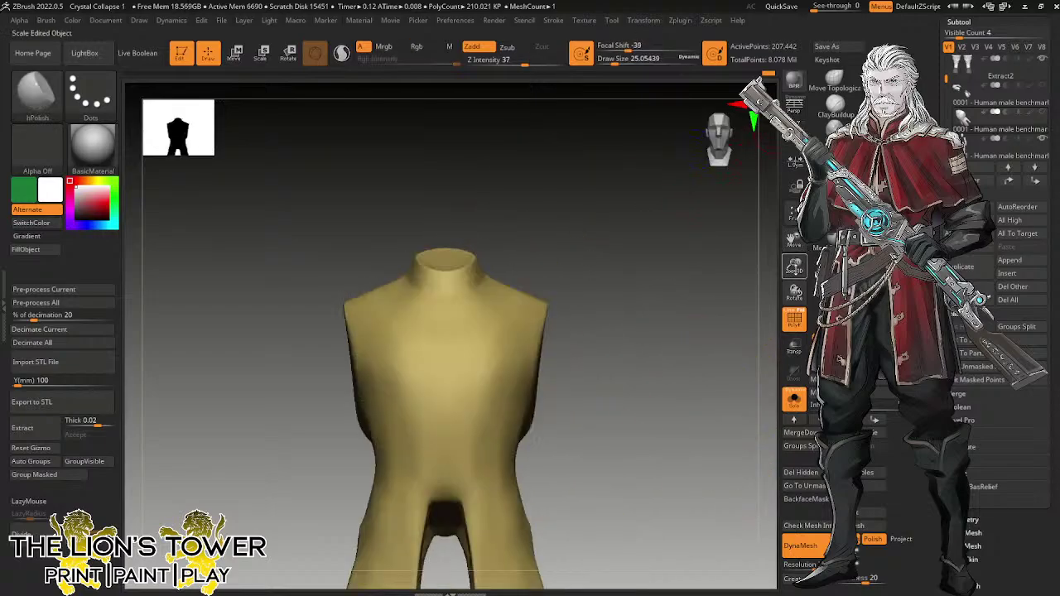
pyautogui.moveTo(795, 267); pyautogui.dragTo(799, 219)
pyautogui.click(836, 130)
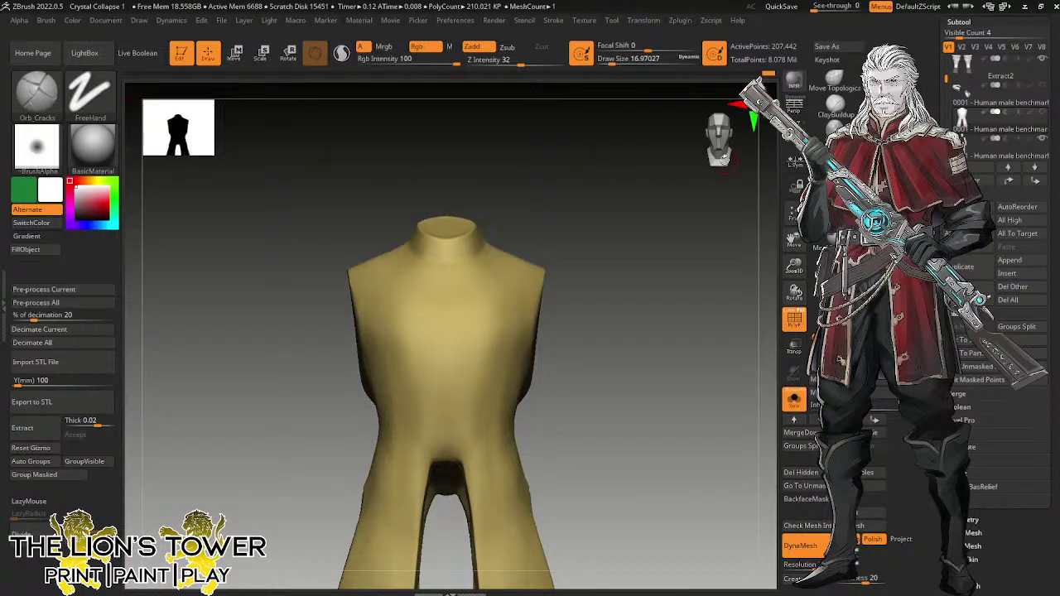
pyautogui.moveTo(446, 240); pyautogui.dragTo(448, 258)
pyautogui.moveTo(596, 215)
pyautogui.mouseDown()
pyautogui.moveTo(596, 286)
pyautogui.moveTo(687, 286)
pyautogui.mouseUp()
# Flatten the faces and edges of the front neck notch with hPolish at a draw size of about 25.
pyautogui.click(870, 124)
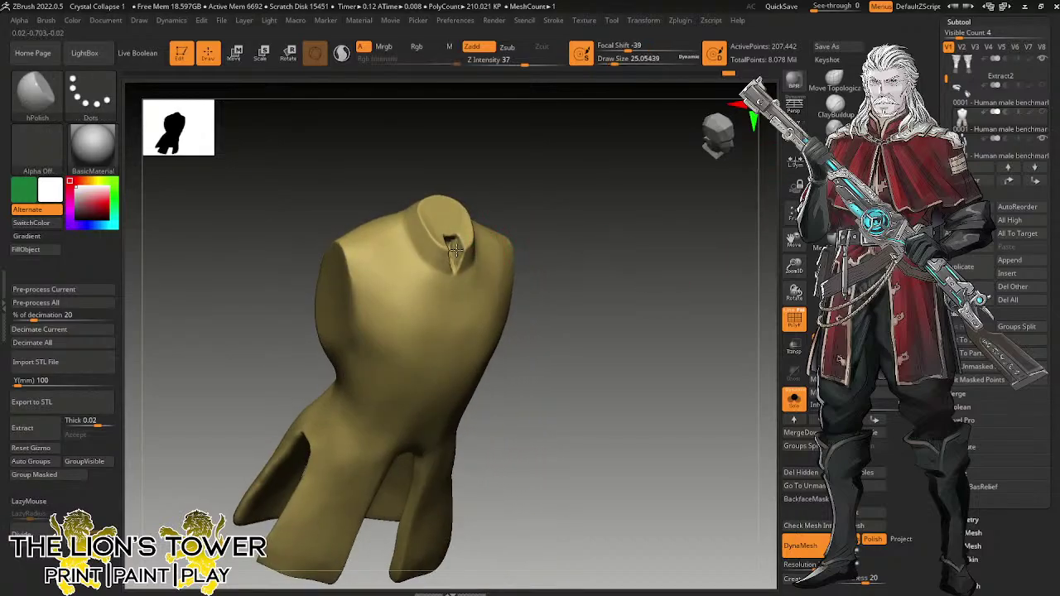
pyautogui.moveTo(553, 168); pyautogui.dragTo(490, 161)
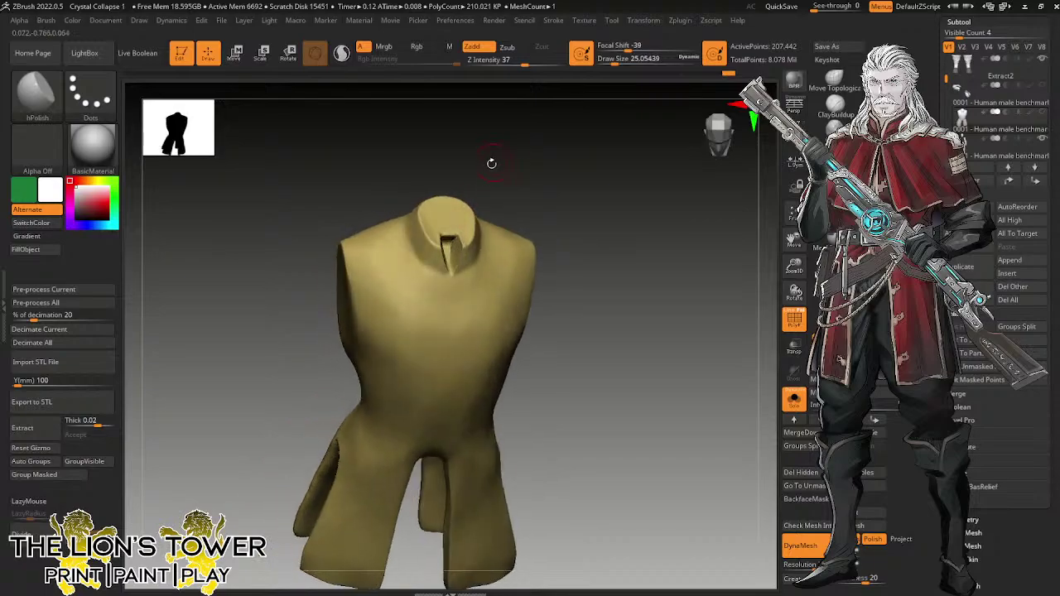
pyautogui.moveTo(454, 230)
pyautogui.mouseDown()
pyautogui.moveTo(455, 246)
pyautogui.moveTo(448, 236)
pyautogui.mouseUp()
pyautogui.moveTo(756, 339); pyautogui.dragTo(730, 333)
pyautogui.moveTo(732, 332); pyautogui.dragTo(714, 289, button='right')
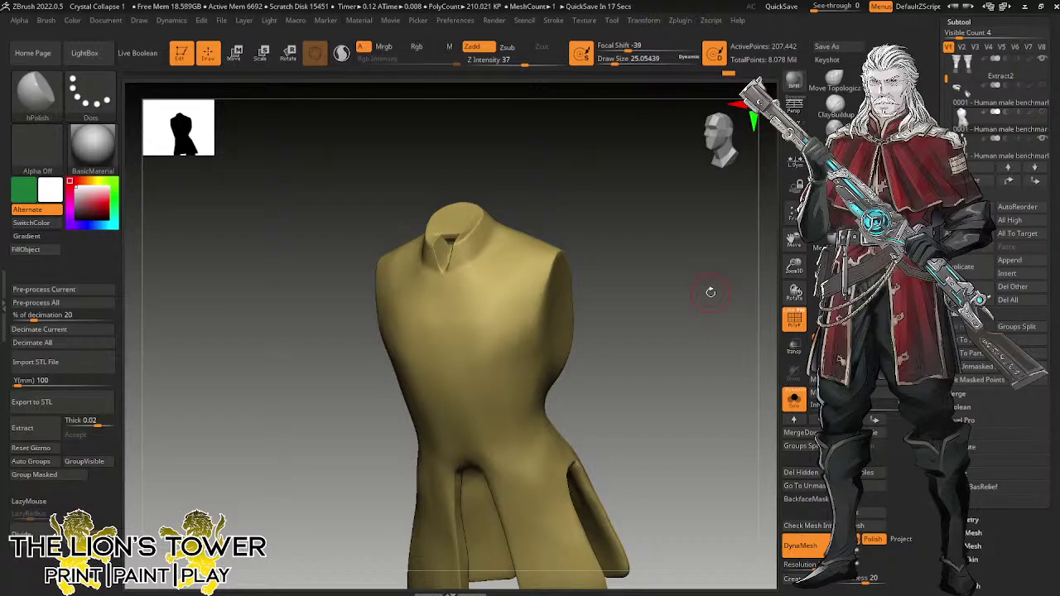
pyautogui.moveTo(650, 380); pyautogui.dragTo(614, 391)
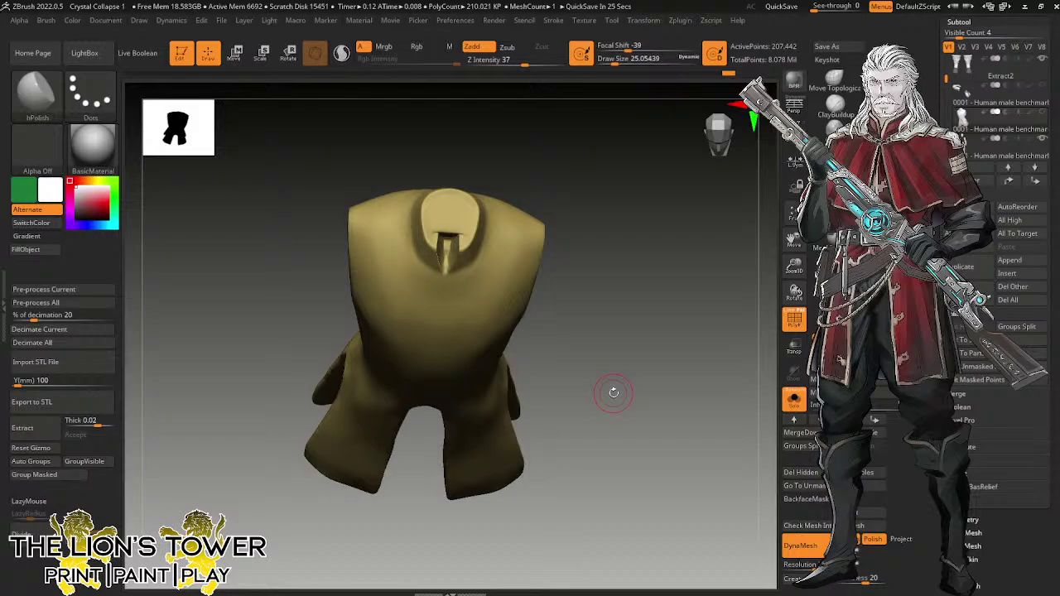
pyautogui.moveTo(669, 355)
pyautogui.mouseDown()
pyautogui.moveTo(665, 322)
pyautogui.moveTo(682, 326)
pyautogui.mouseUp()
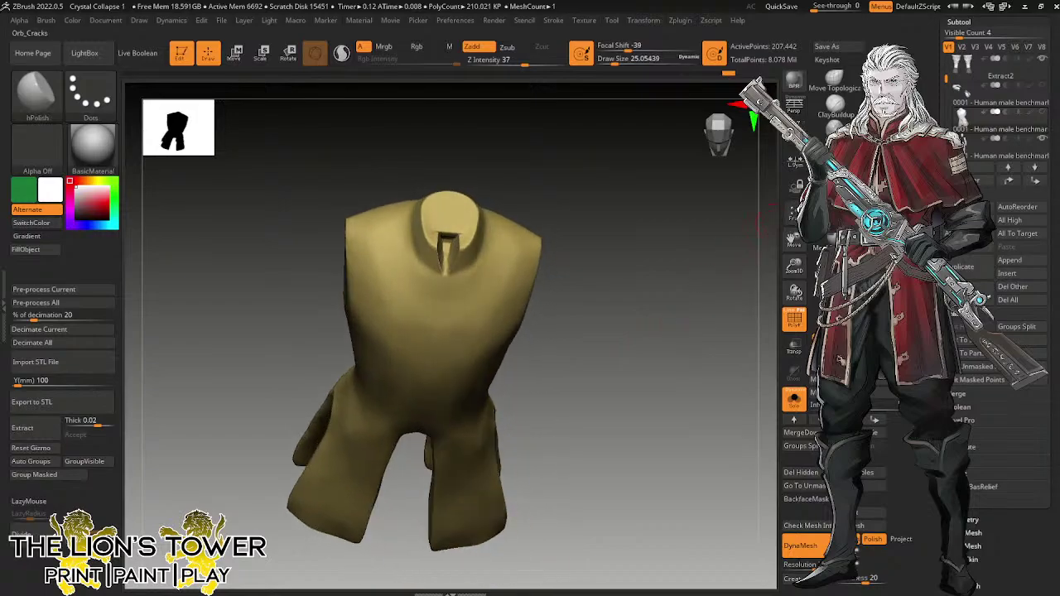
# Hollow out the top of the neck inside the collar rim with ClayBuildup at a draw size of about 18.
pyautogui.click(835, 107)
pyautogui.moveTo(792, 275)
pyautogui.mouseDown()
pyautogui.moveTo(793, 249)
pyautogui.moveTo(750, 311)
pyautogui.moveTo(729, 319)
pyautogui.mouseUp()
pyautogui.moveTo(461, 280)
pyautogui.mouseDown()
pyautogui.moveTo(454, 267)
pyautogui.moveTo(461, 281)
pyautogui.moveTo(476, 264)
pyautogui.moveTo(462, 278)
pyautogui.moveTo(458, 262)
pyautogui.moveTo(476, 261)
pyautogui.moveTo(464, 277)
pyautogui.moveTo(463, 263)
pyautogui.moveTo(472, 273)
pyautogui.moveTo(460, 282)
pyautogui.moveTo(474, 269)
pyautogui.moveTo(462, 271)
pyautogui.moveTo(468, 261)
pyautogui.moveTo(469, 273)
pyautogui.mouseUp()
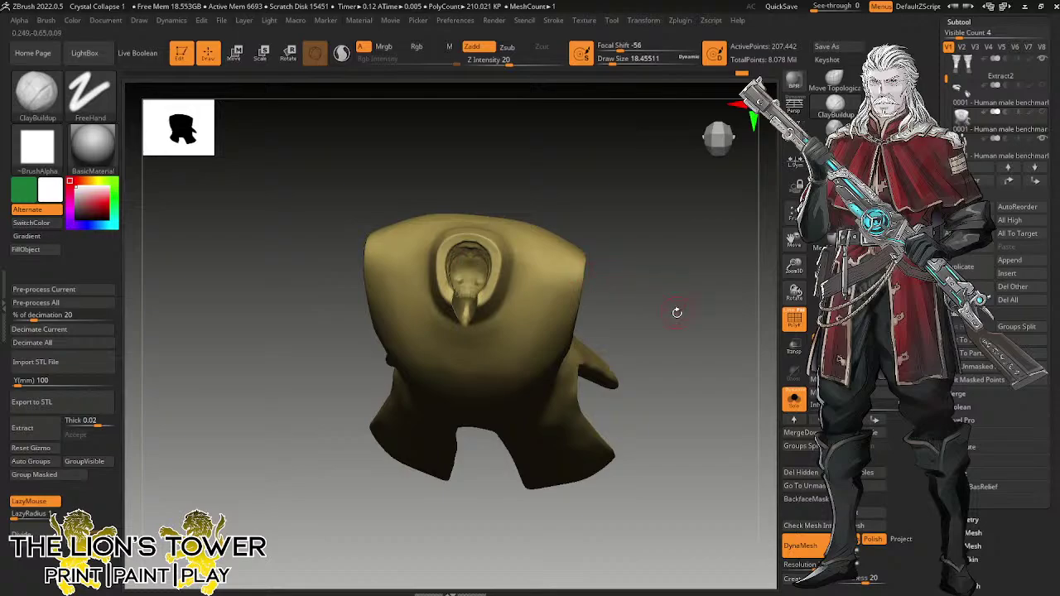
pyautogui.moveTo(511, 154); pyautogui.dragTo(513, 200)
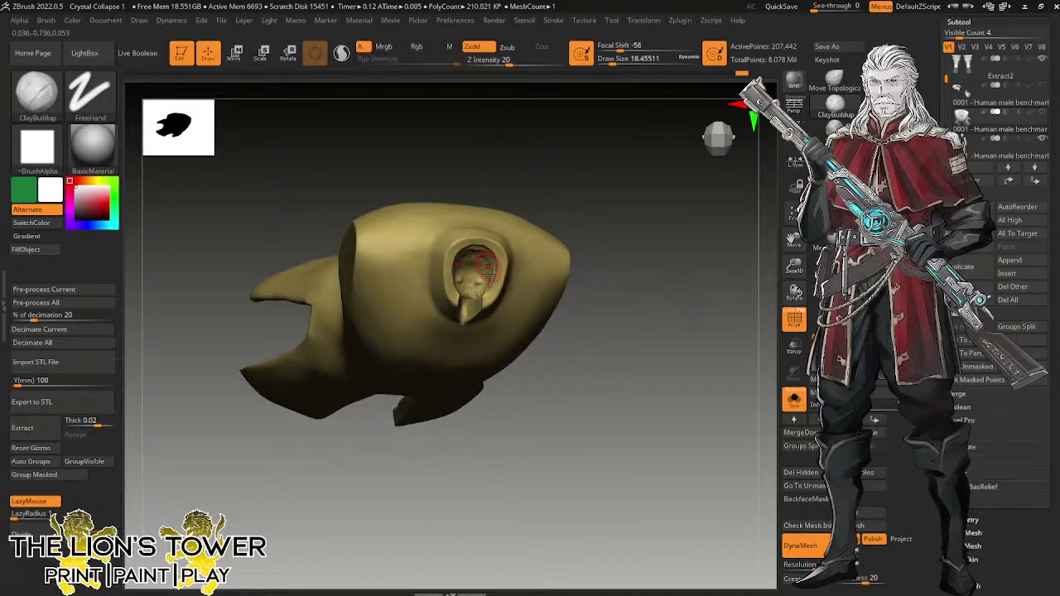
pyautogui.moveTo(512, 158); pyautogui.dragTo(514, 174)
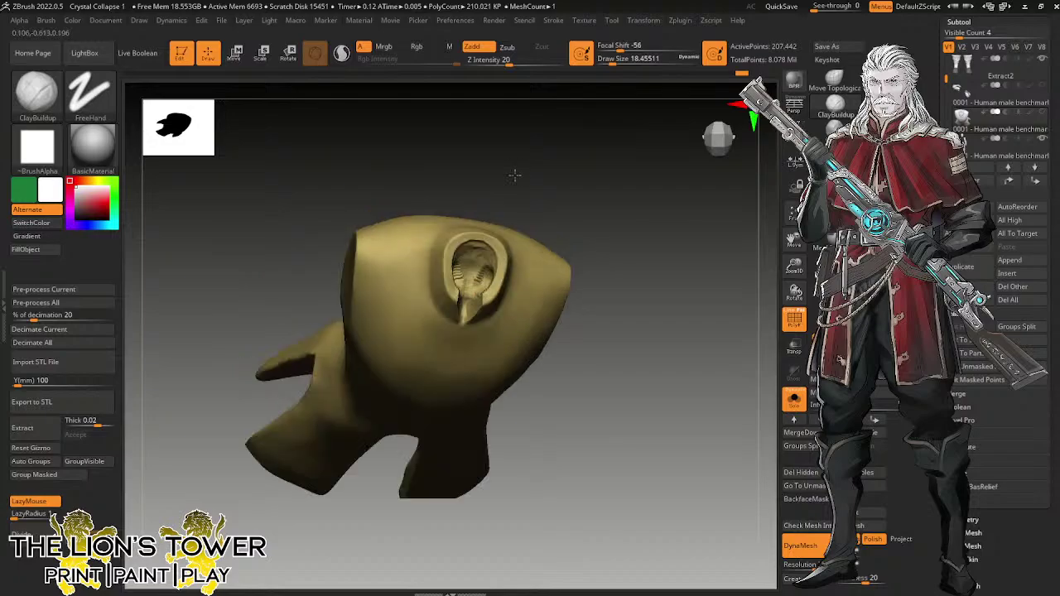
pyautogui.moveTo(515, 174); pyautogui.dragTo(499, 168)
# Smooth and refine the inner walls of the hollowed collar down to the front notch.
pyautogui.keyDown('shift'); pyautogui.moveTo(473, 257); pyautogui.dragTo(453, 260); pyautogui.keyUp('shift')
pyautogui.moveTo(504, 201); pyautogui.dragTo(511, 193)
pyautogui.moveTo(474, 286)
pyautogui.mouseDown()
pyautogui.moveTo(473, 296)
pyautogui.moveTo(471, 288)
pyautogui.mouseUp()
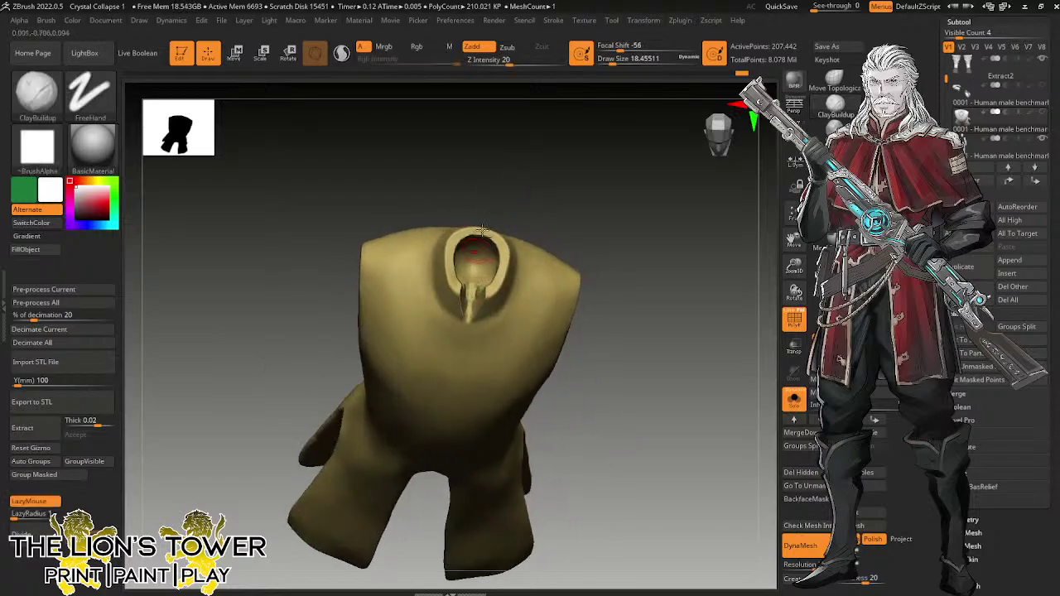
pyautogui.moveTo(522, 190)
pyautogui.mouseDown()
pyautogui.moveTo(528, 156)
pyautogui.moveTo(526, 166)
pyautogui.mouseUp()
pyautogui.moveTo(478, 291); pyautogui.dragTo(470, 257)
pyautogui.moveTo(515, 172); pyautogui.dragTo(530, 162)
pyautogui.moveTo(476, 280)
pyautogui.keyDown('shift'); pyautogui.mouseDown()
pyautogui.moveTo(482, 265)
pyautogui.moveTo(471, 275)
pyautogui.mouseUp(); pyautogui.keyUp('shift')
pyautogui.moveTo(522, 172)
pyautogui.mouseDown()
pyautogui.moveTo(530, 152)
pyautogui.moveTo(495, 155)
pyautogui.mouseUp()
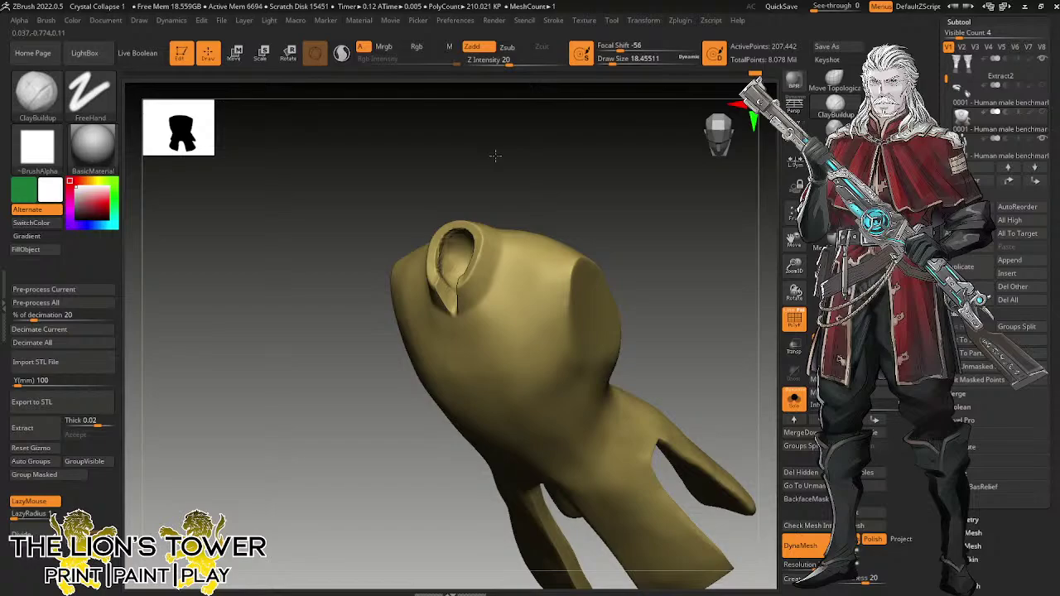
pyautogui.moveTo(496, 155); pyautogui.dragTo(495, 199)
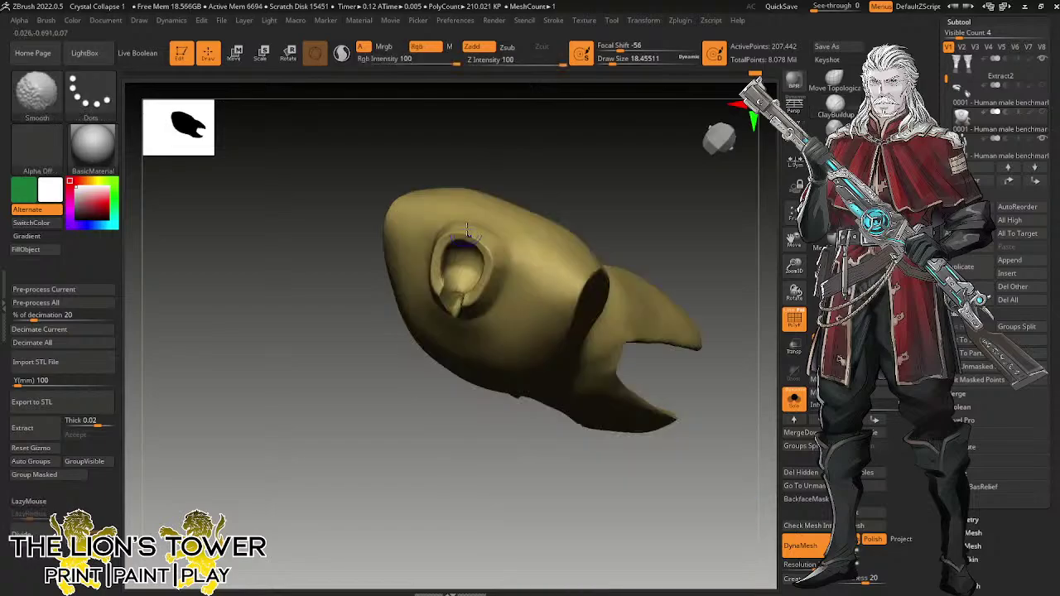
# Carve a vertical centre seam from the collar notch to the front slit with Orb_Cracks at a draw size of about 10.5.
pyautogui.moveTo(741, 404); pyautogui.dragTo(738, 337)
pyautogui.moveTo(794, 273); pyautogui.dragTo(793, 215)
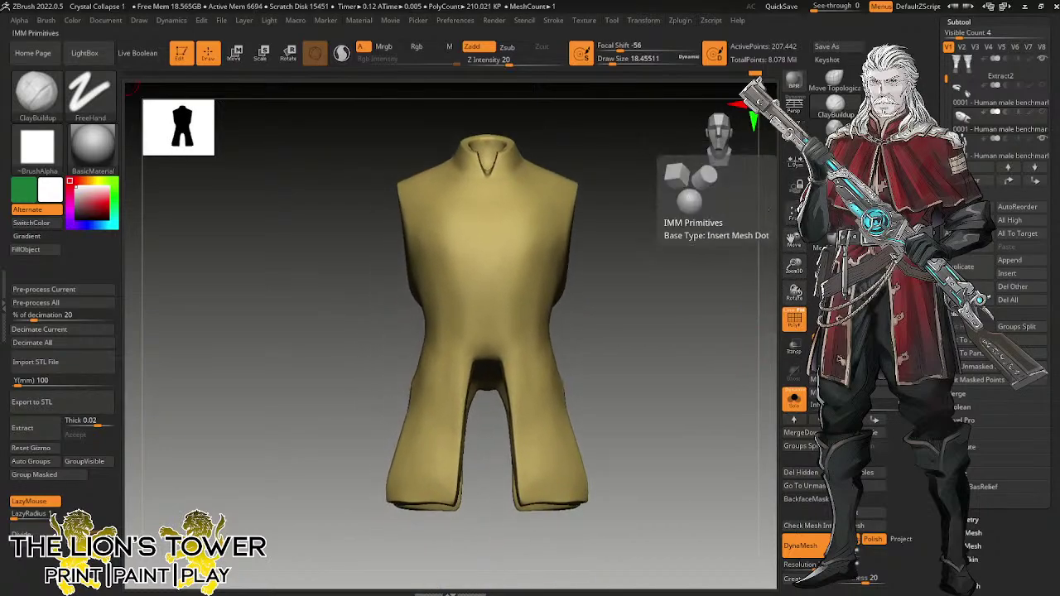
pyautogui.click(833, 155)
pyautogui.moveTo(795, 266)
pyautogui.mouseDown()
pyautogui.moveTo(798, 251)
pyautogui.moveTo(825, 285)
pyautogui.moveTo(835, 267)
pyautogui.moveTo(795, 268)
pyautogui.mouseUp()
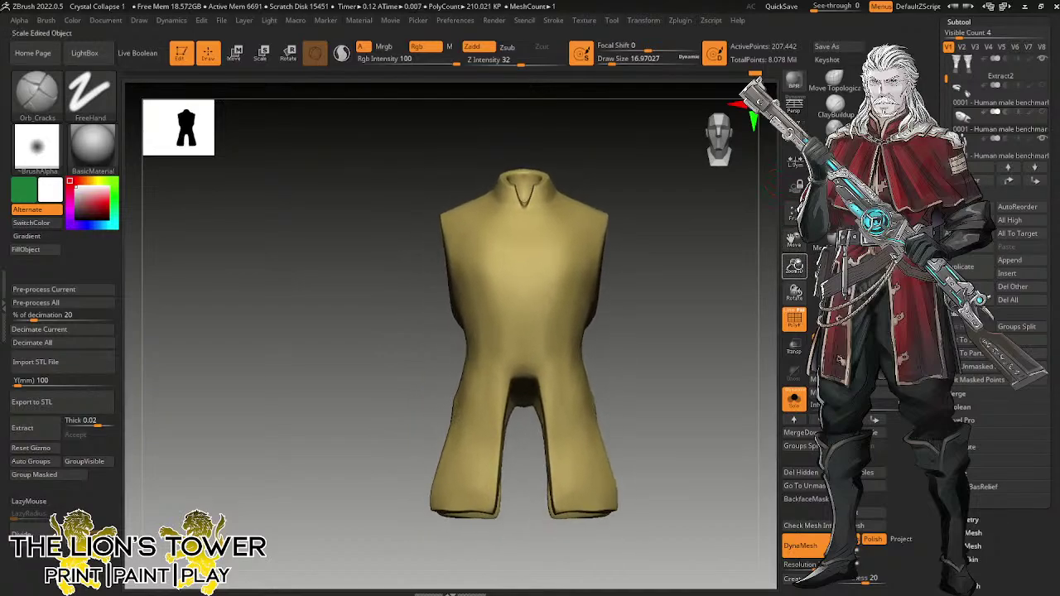
pyautogui.moveTo(612, 62); pyautogui.dragTo(609, 63)
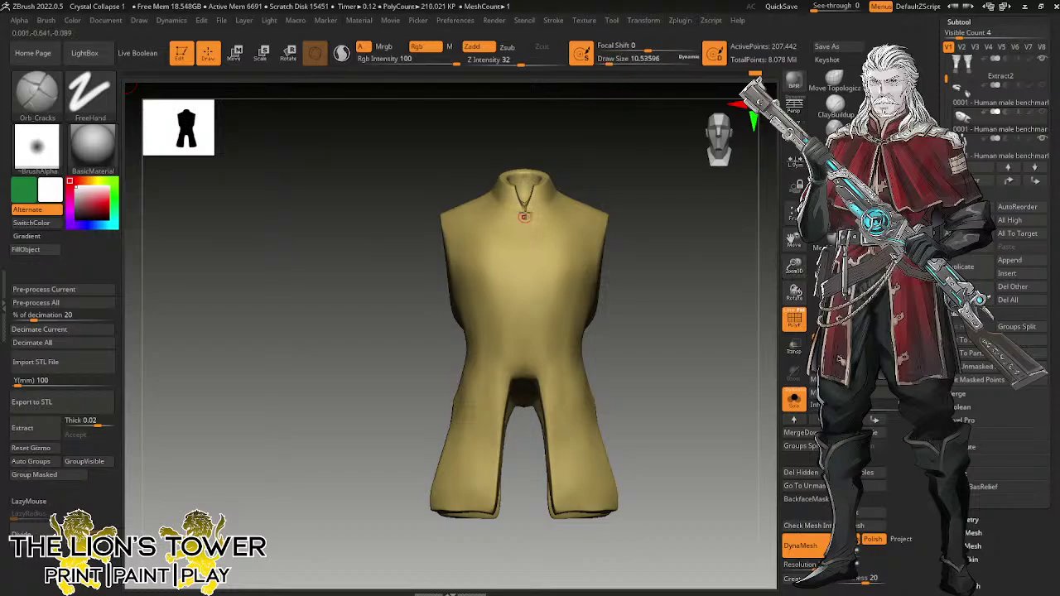
pyautogui.moveTo(524, 205)
pyautogui.mouseDown()
pyautogui.moveTo(523, 381)
pyautogui.moveTo(523, 241)
pyautogui.mouseUp()
pyautogui.press('ctrl')
pyautogui.hotkey('ctrl', 'z')
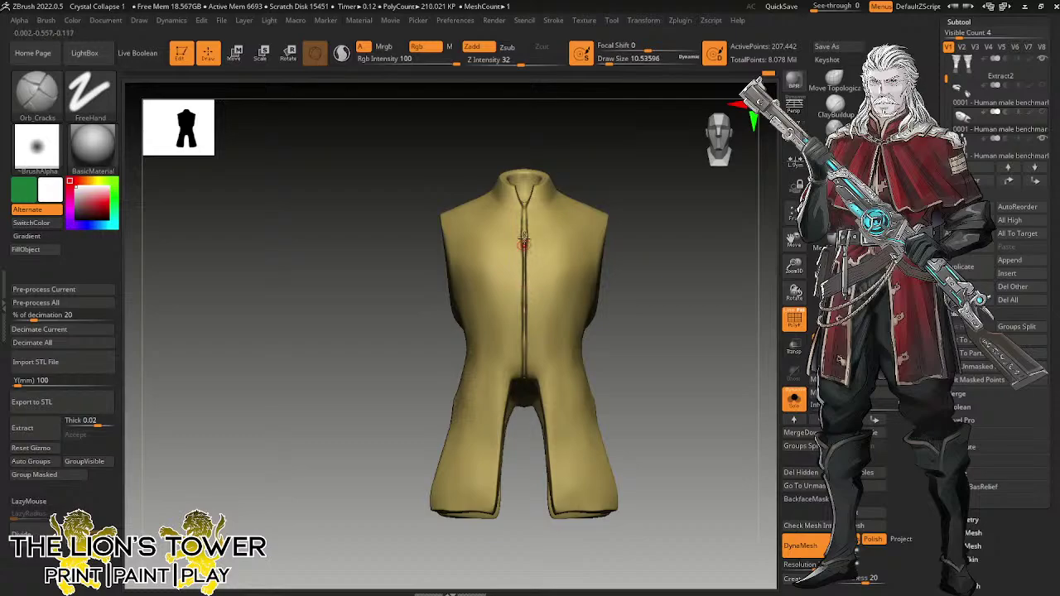
# Soften the lower half of the front centre seam with the Smooth brush.
pyautogui.press('ctrl')
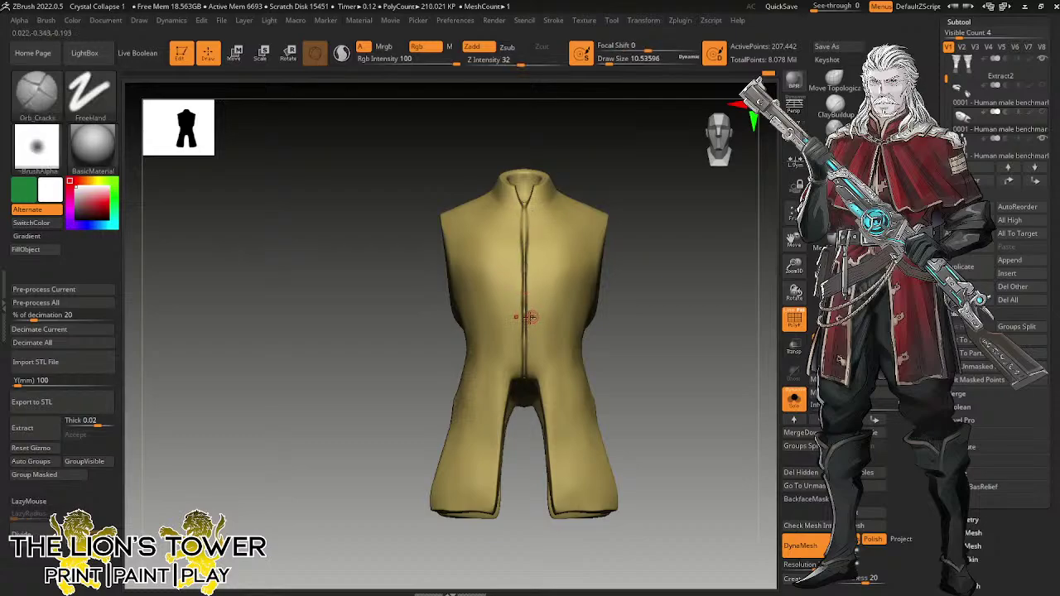
pyautogui.press('shift')
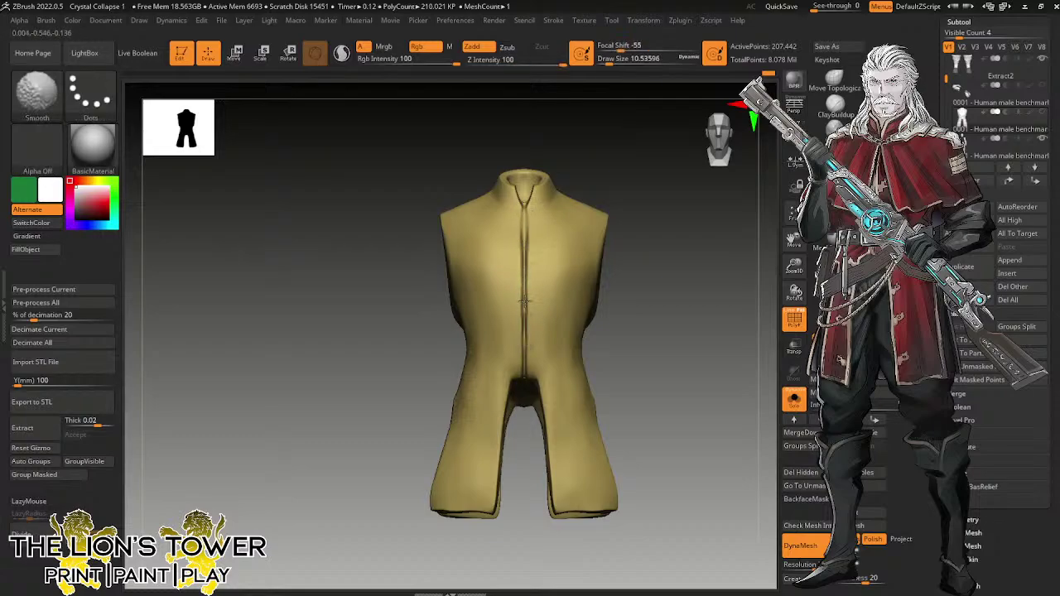
pyautogui.keyDown('shift'); pyautogui.moveTo(524, 301); pyautogui.dragTo(524, 374); pyautogui.keyUp('shift')
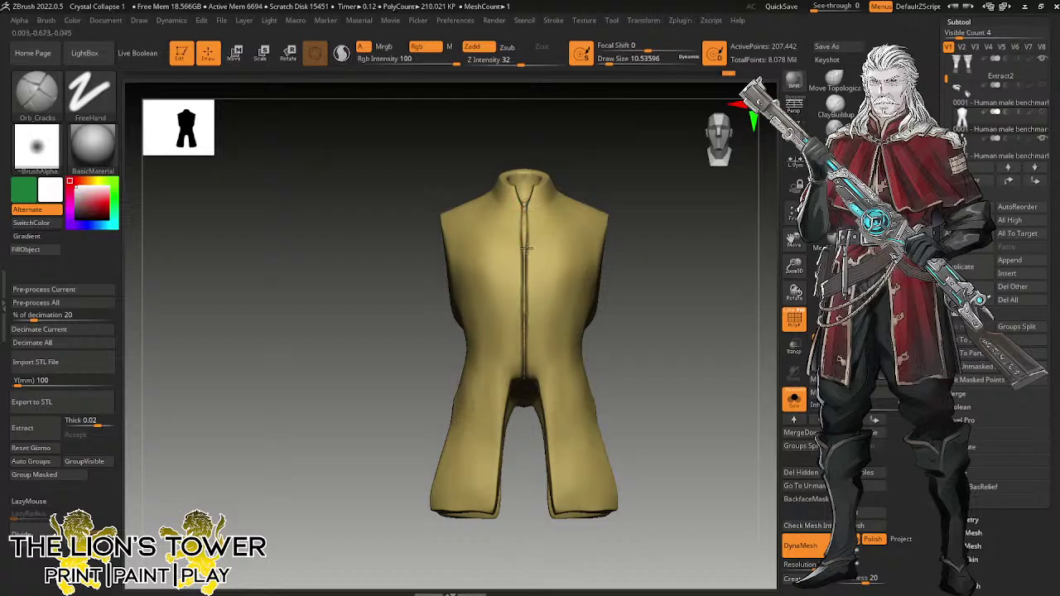
# Adjust the edges of the front seam and chest with the Move brush at draw sizes of about 56 and 35.
pyautogui.moveTo(701, 408); pyautogui.dragTo(746, 406)
pyautogui.click(835, 132)
pyautogui.moveTo(794, 266); pyautogui.dragTo(792, 291)
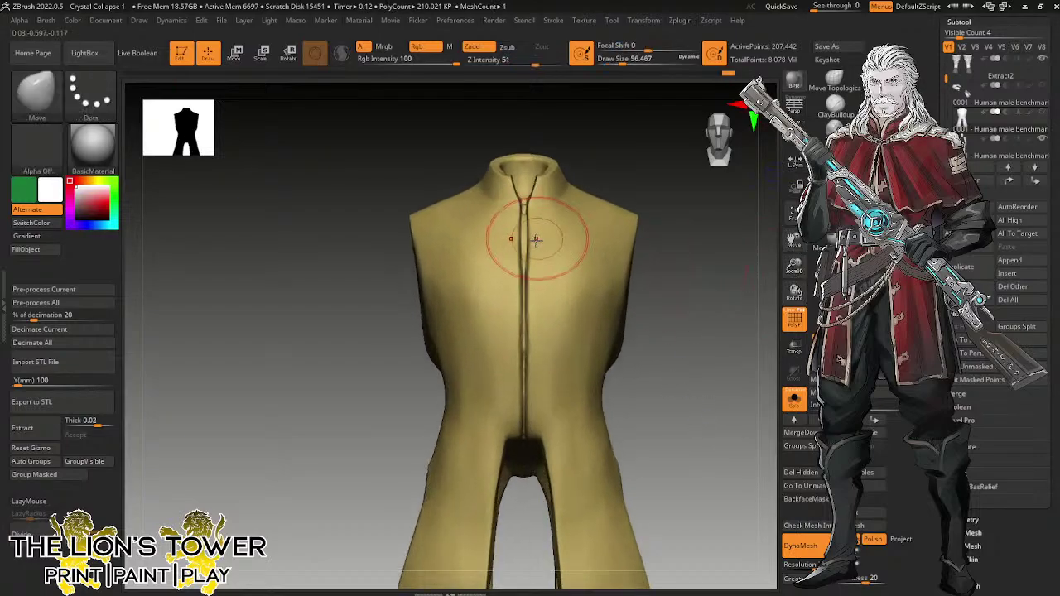
pyautogui.moveTo(544, 243); pyautogui.dragTo(537, 241)
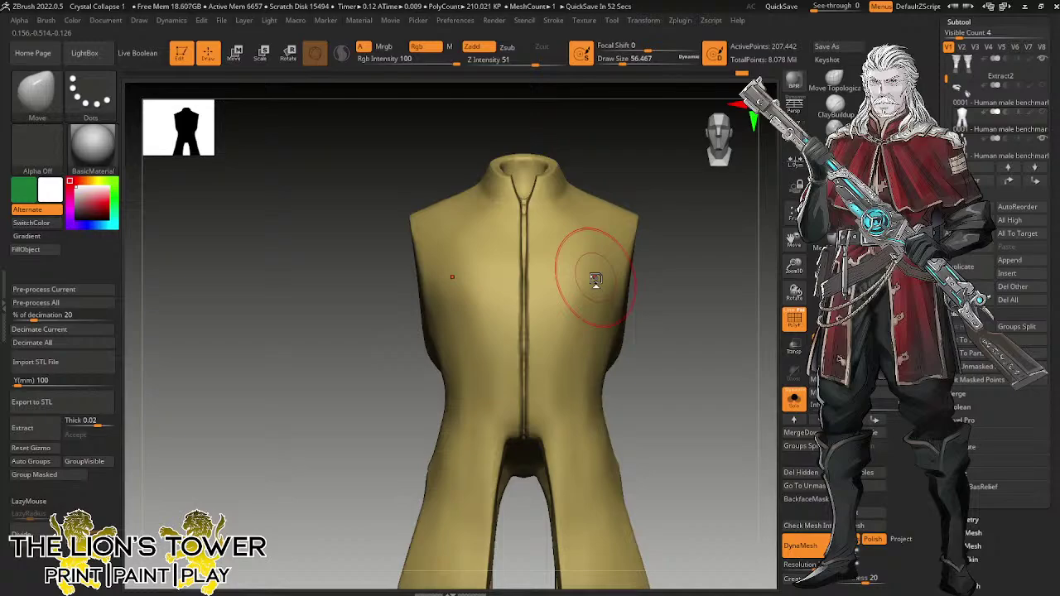
pyautogui.moveTo(794, 267)
pyautogui.mouseDown()
pyautogui.moveTo(793, 236)
pyautogui.moveTo(793, 251)
pyautogui.mouseUp()
pyautogui.moveTo(793, 240); pyautogui.dragTo(796, 305)
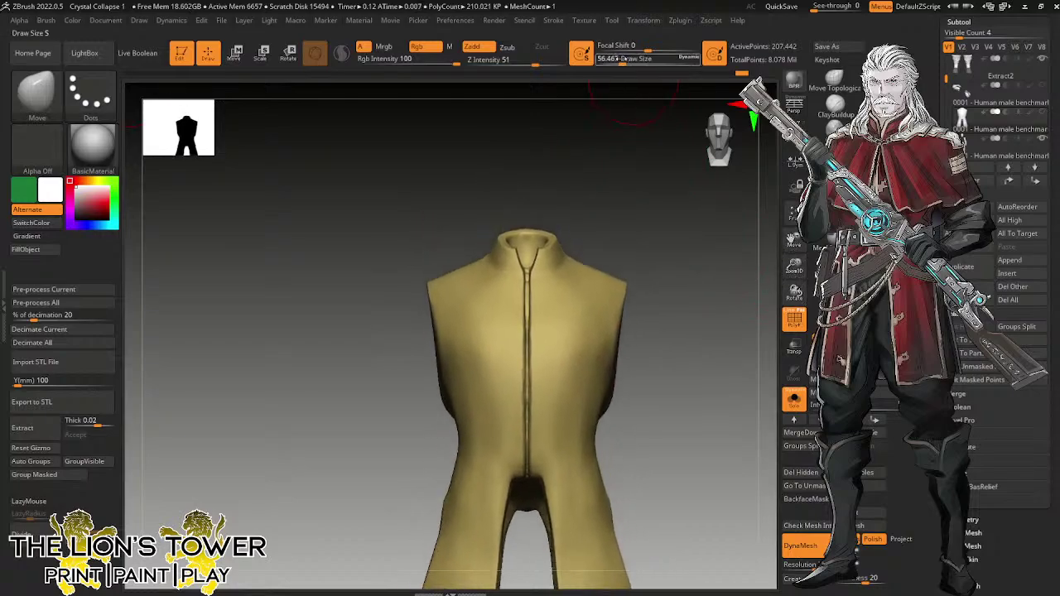
pyautogui.moveTo(632, 61); pyautogui.dragTo(627, 62)
pyautogui.moveTo(681, 241); pyautogui.dragTo(653, 270)
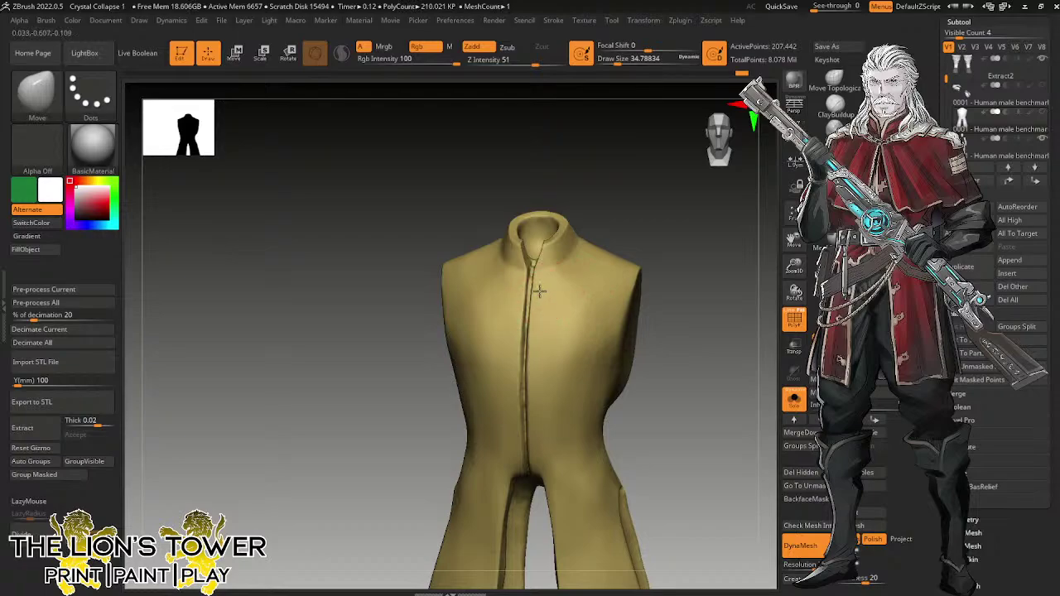
pyautogui.keyDown('shift'); pyautogui.moveTo(632, 215); pyautogui.dragTo(631, 198); pyautogui.keyUp('shift')
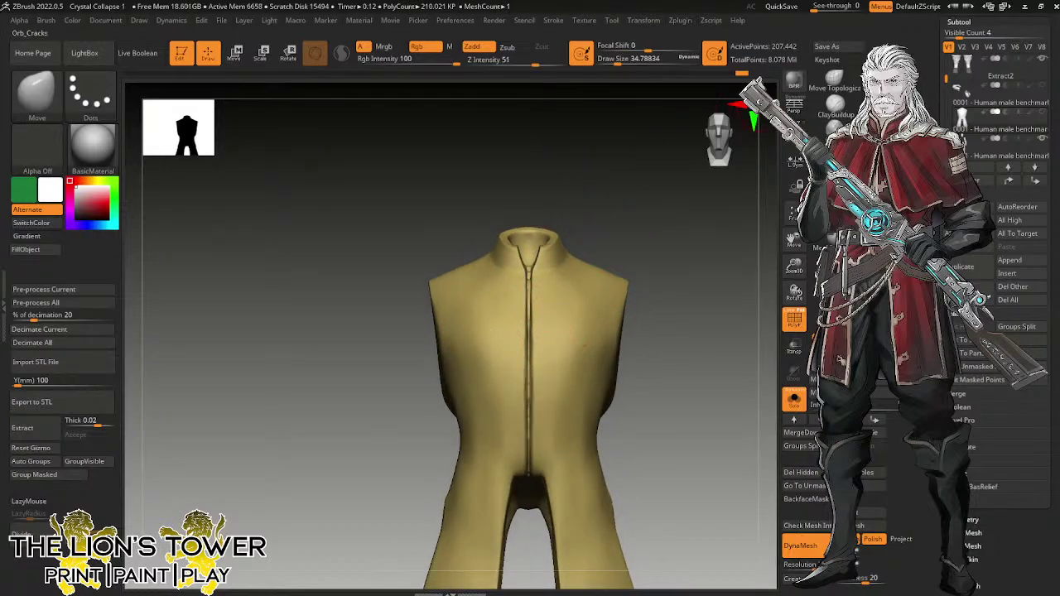
# Recut the lower part of the front seam down to the slit with Orb_Cracks to sharpen it.
pyautogui.click(835, 182)
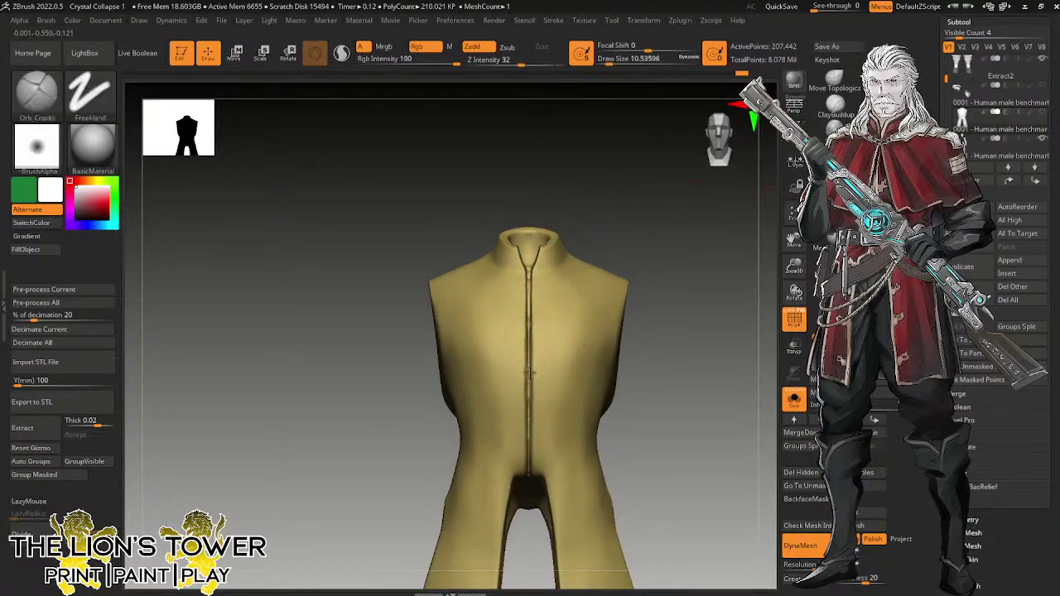
pyautogui.moveTo(528, 373); pyautogui.dragTo(527, 386)
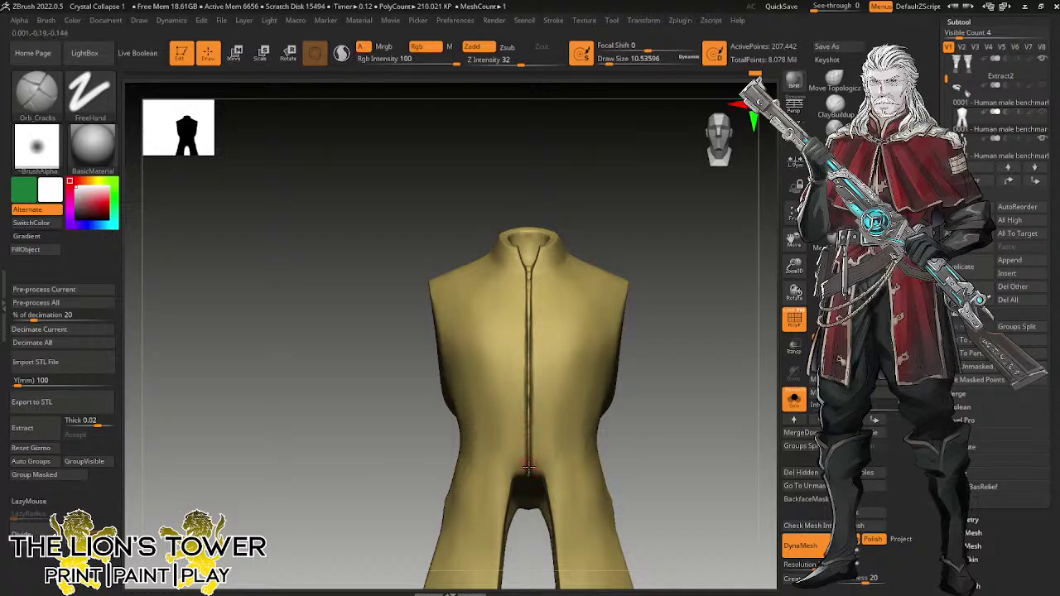
pyautogui.moveTo(611, 236); pyautogui.dragTo(600, 274)
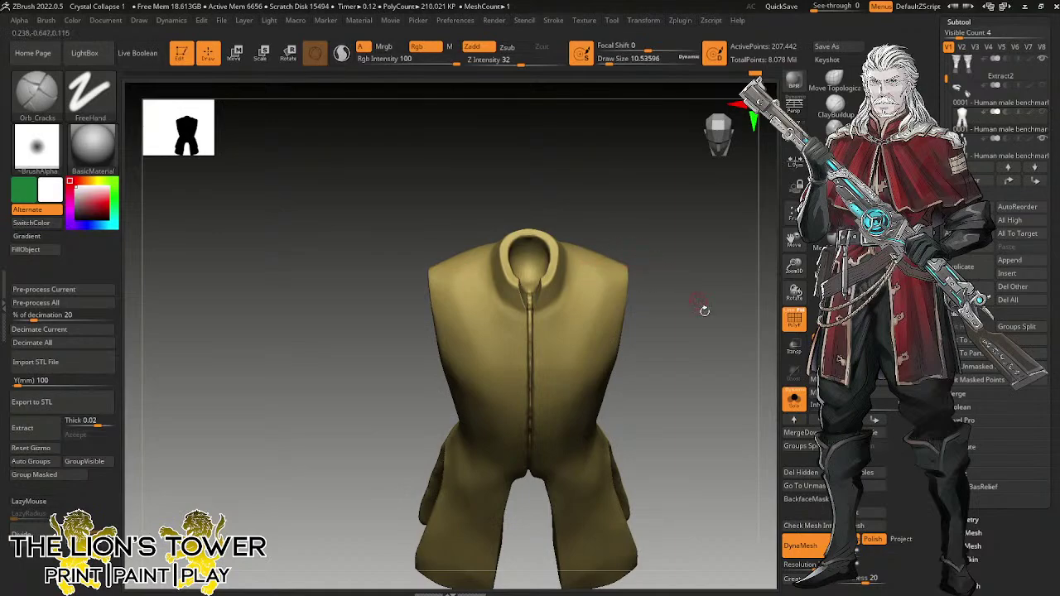
# Paint a symmetrical mask strip along both sides of the front seam, from the collar opening down to the slit.
pyautogui.moveTo(703, 310); pyautogui.dragTo(709, 290)
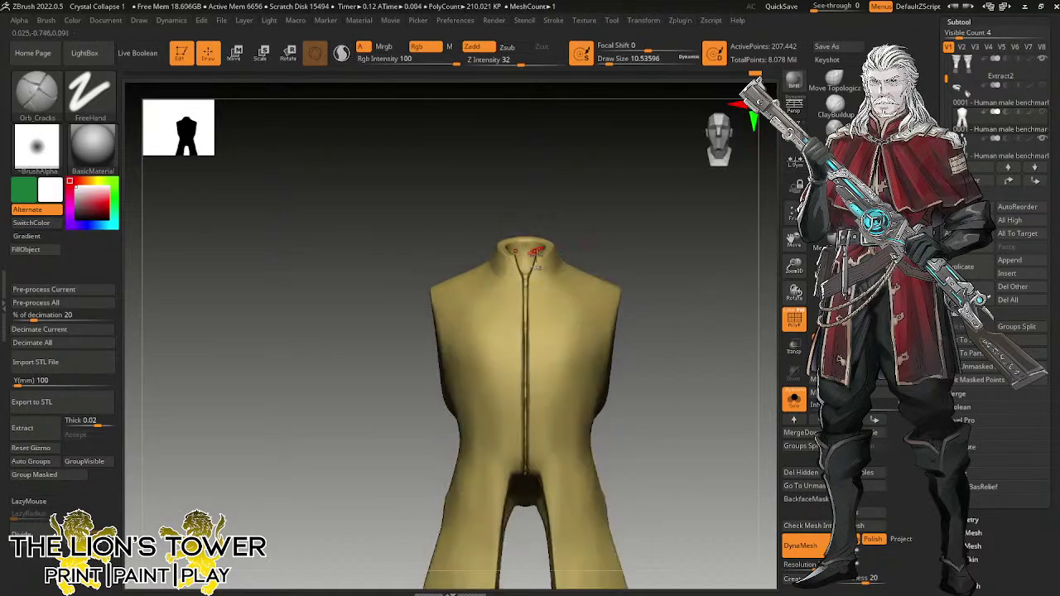
pyautogui.press('ctrl')
pyautogui.moveTo(539, 257)
pyautogui.keyDown('ctrl'); pyautogui.mouseDown()
pyautogui.moveTo(532, 476)
pyautogui.moveTo(531, 436)
pyautogui.moveTo(530, 463)
pyautogui.mouseUp(); pyautogui.keyUp('ctrl')
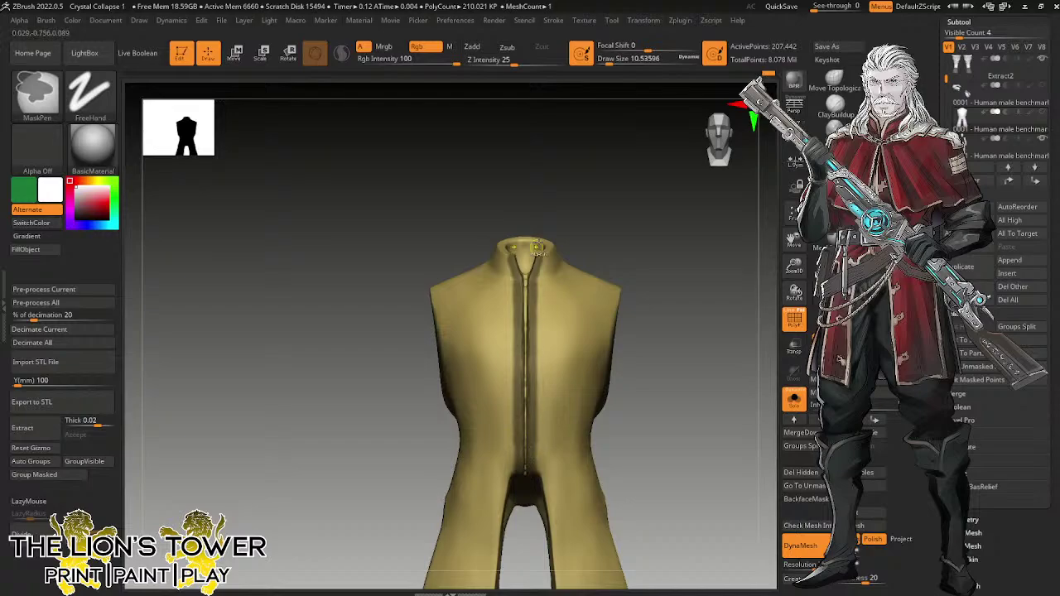
pyautogui.moveTo(538, 248)
pyautogui.mouseDown(button='right')
pyautogui.moveTo(574, 252)
pyautogui.moveTo(608, 239)
pyautogui.moveTo(622, 219)
pyautogui.mouseUp(button='right')
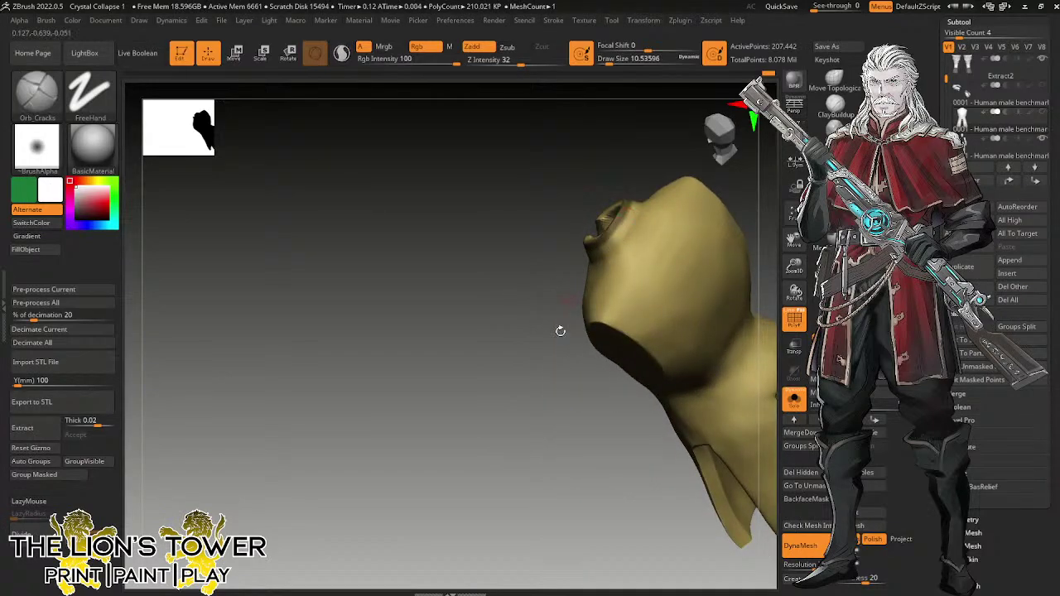
pyautogui.moveTo(642, 201)
pyautogui.mouseDown(button='right')
pyautogui.moveTo(616, 201)
pyautogui.moveTo(686, 229)
pyautogui.moveTo(687, 261)
pyautogui.mouseUp(button='right')
# Extend the mask border from the top of the front seam around the front of the collar opening.
pyautogui.press('ctrl')
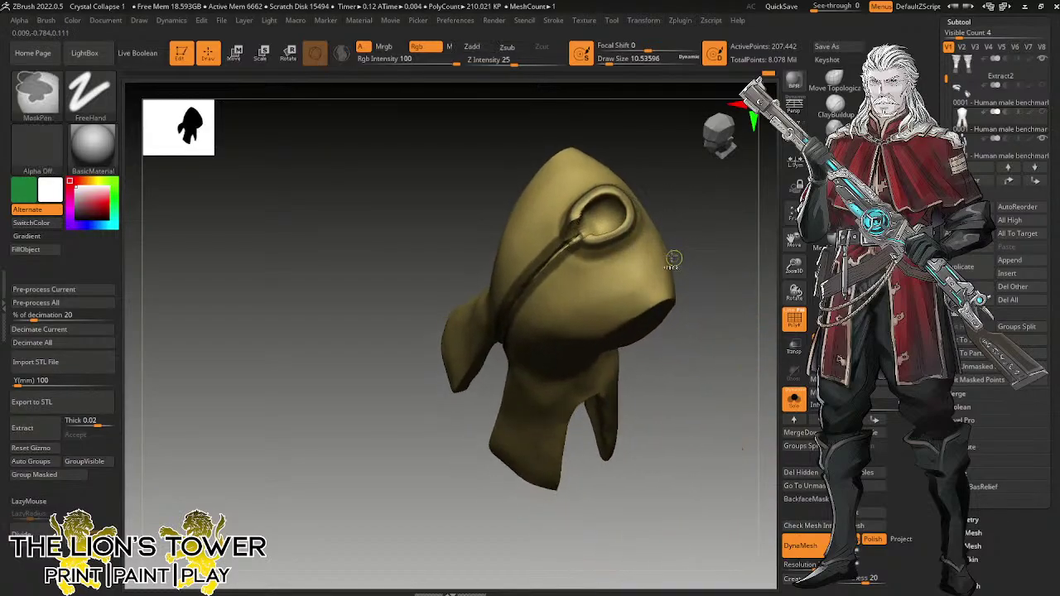
pyautogui.press('ctrl')
pyautogui.moveTo(589, 237)
pyautogui.keyDown('ctrl'); pyautogui.mouseDown()
pyautogui.moveTo(612, 229)
pyautogui.moveTo(619, 197)
pyautogui.mouseUp(); pyautogui.keyUp('ctrl')
pyautogui.moveTo(617, 196); pyautogui.dragTo(605, 254, button='right')
pyautogui.moveTo(670, 207); pyautogui.dragTo(601, 257, button='right')
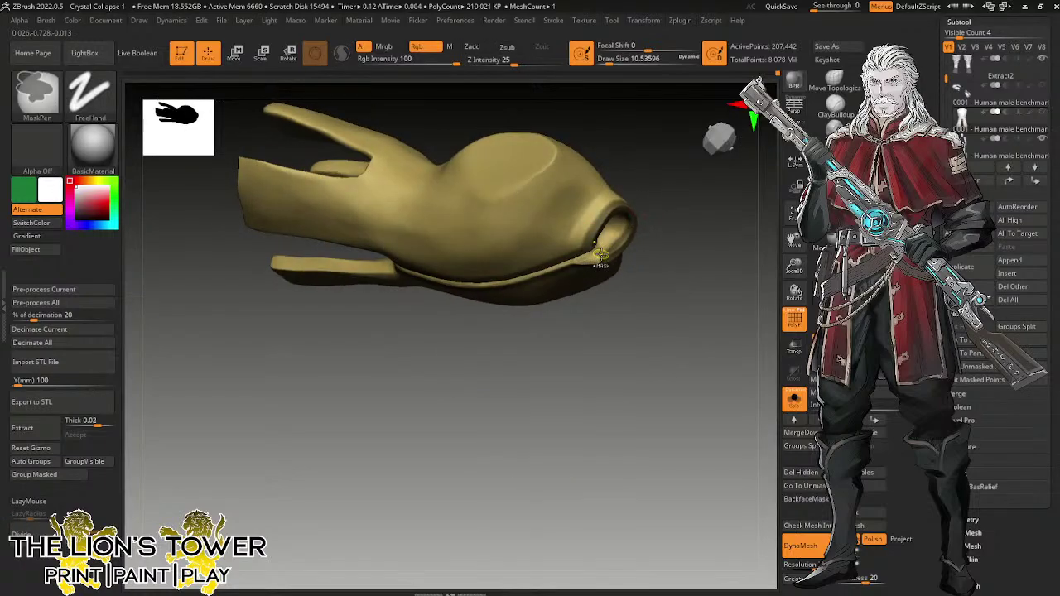
pyautogui.keyDown('ctrl'); pyautogui.moveTo(590, 260); pyautogui.dragTo(582, 248); pyautogui.keyUp('ctrl')
pyautogui.moveTo(680, 199); pyautogui.dragTo(617, 207)
pyautogui.keyDown('ctrl'); pyautogui.moveTo(587, 257); pyautogui.dragTo(580, 265); pyautogui.keyUp('ctrl')
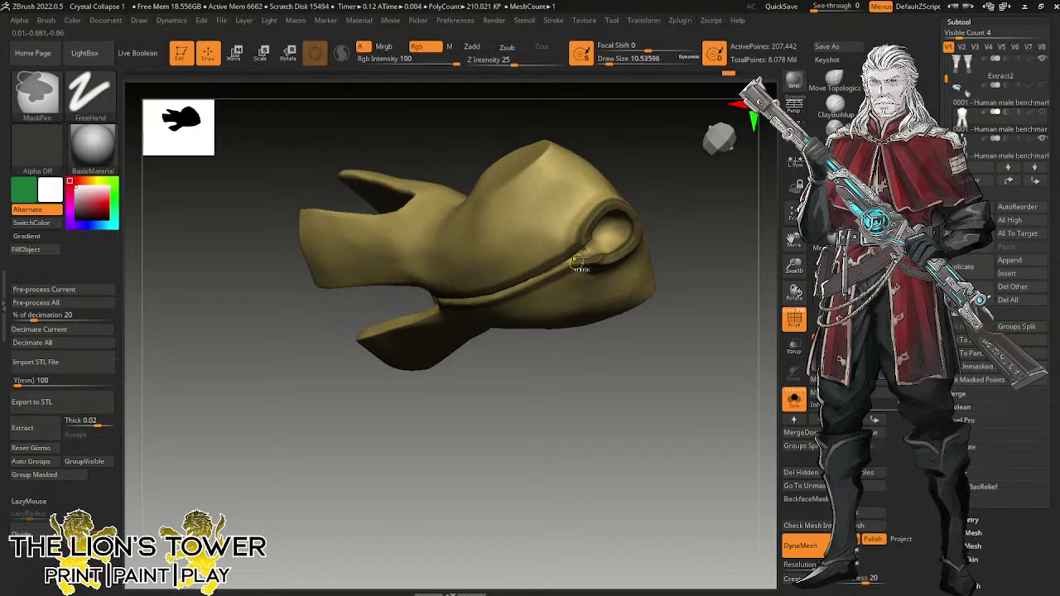
pyautogui.moveTo(672, 217)
pyautogui.mouseDown()
pyautogui.moveTo(664, 170)
pyautogui.moveTo(636, 156)
pyautogui.mouseUp()
pyautogui.keyDown('ctrl'); pyautogui.moveTo(584, 234); pyautogui.dragTo(578, 252); pyautogui.keyUp('ctrl')
pyautogui.moveTo(654, 220); pyautogui.dragTo(707, 187)
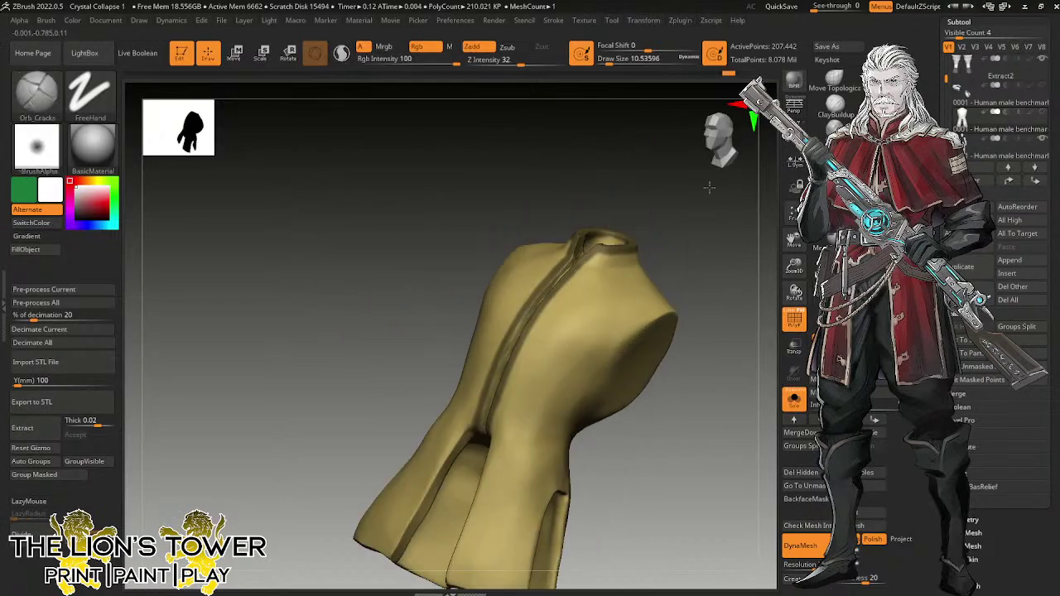
# Continue the symmetrical mask strip from the seam's lower end down both edges of the front slit to the hem.
pyautogui.moveTo(795, 276)
pyautogui.mouseDown()
pyautogui.moveTo(790, 227)
pyautogui.moveTo(797, 234)
pyautogui.moveTo(824, 175)
pyautogui.mouseUp()
pyautogui.moveTo(672, 348); pyautogui.dragTo(714, 335)
pyautogui.keyDown('ctrl'); pyautogui.moveTo(583, 310); pyautogui.dragTo(587, 327); pyautogui.keyUp('ctrl')
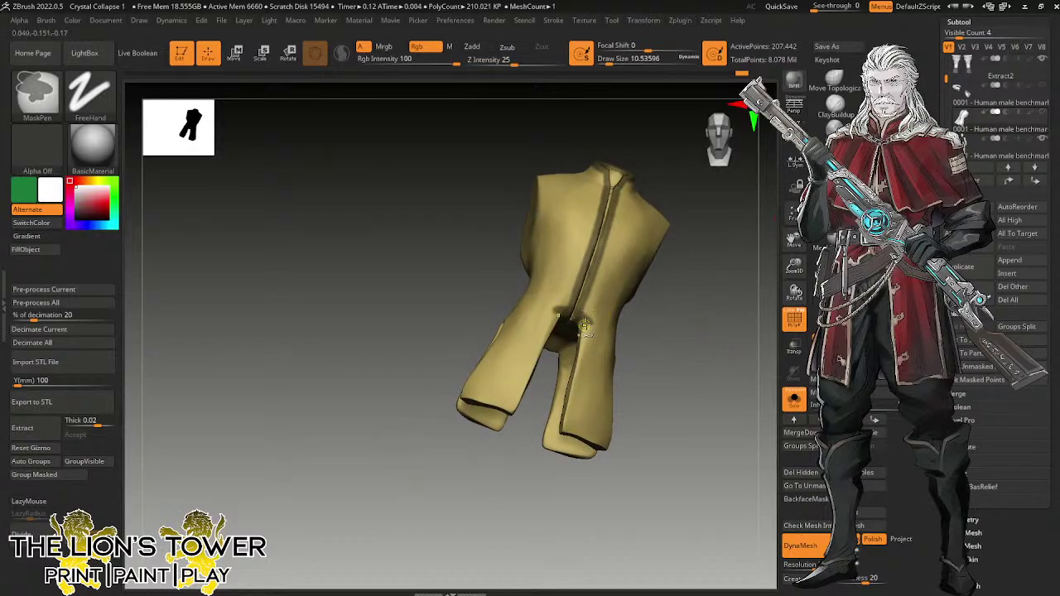
pyautogui.moveTo(667, 355); pyautogui.dragTo(677, 339)
pyautogui.press('ctrl')
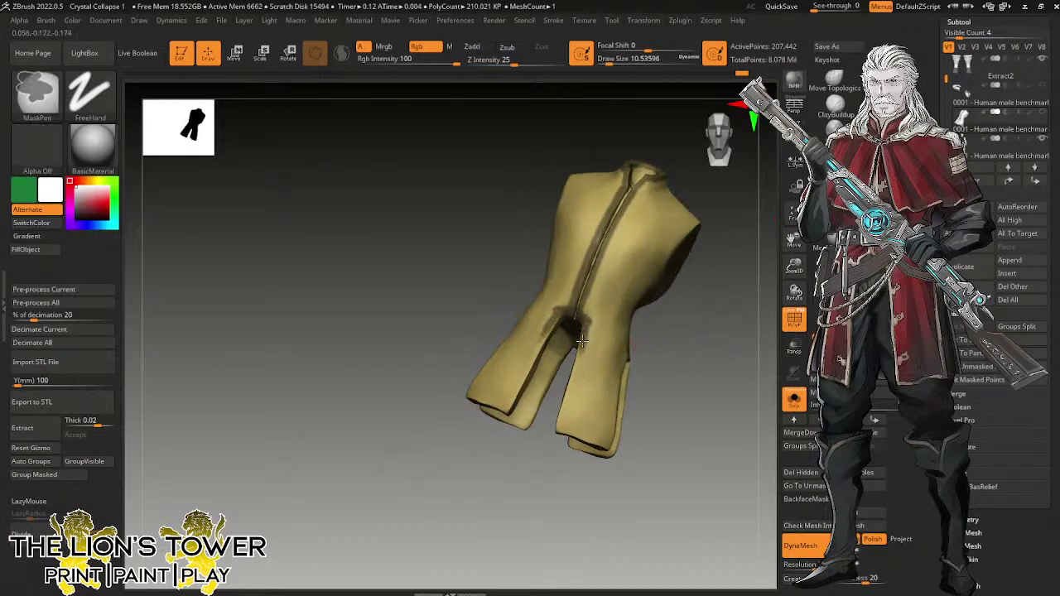
pyautogui.moveTo(583, 342)
pyautogui.keyDown('ctrl'); pyautogui.mouseDown()
pyautogui.moveTo(558, 433)
pyautogui.moveTo(574, 375)
pyautogui.mouseUp(); pyautogui.keyUp('ctrl')
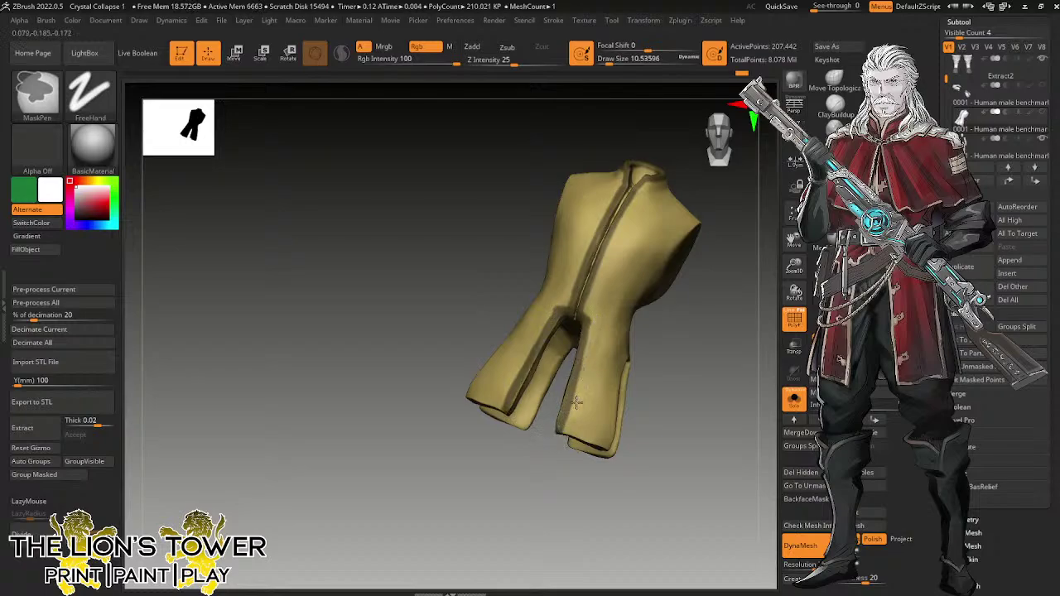
pyautogui.keyDown('ctrl'); pyautogui.keyDown('alt'); pyautogui.moveTo(576, 402); pyautogui.dragTo(567, 433); pyautogui.keyUp('alt'); pyautogui.keyUp('ctrl')
pyautogui.moveTo(645, 421); pyautogui.dragTo(720, 422)
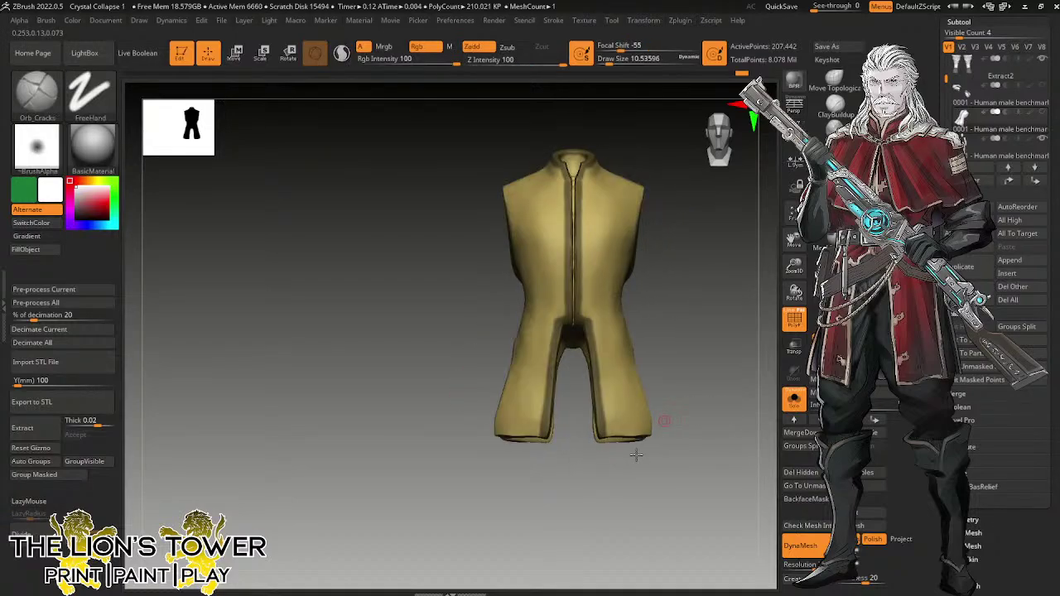
pyautogui.moveTo(636, 454); pyautogui.dragTo(700, 432)
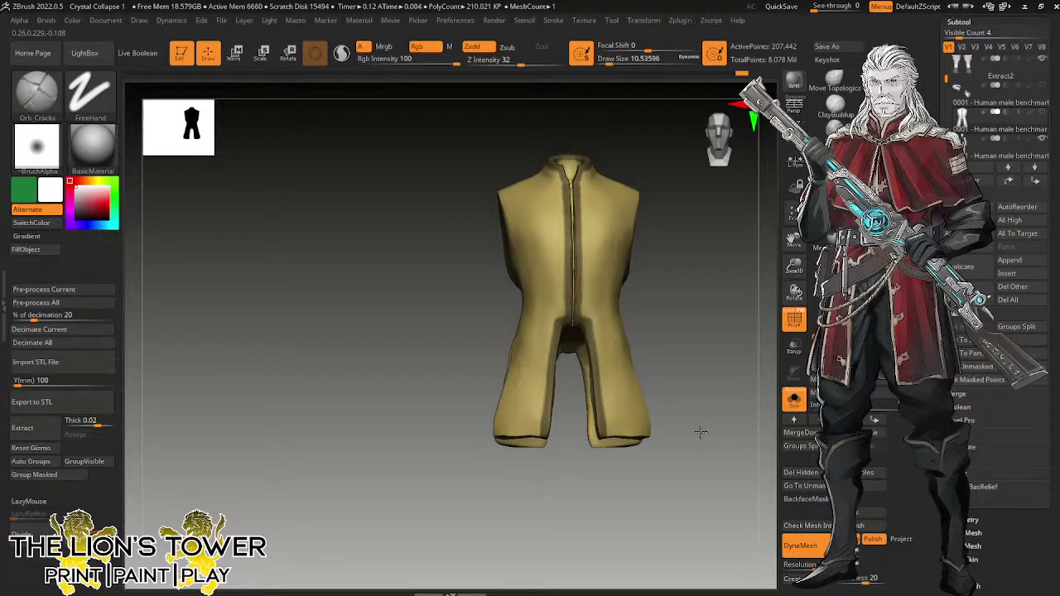
pyautogui.moveTo(701, 431); pyautogui.dragTo(485, 364)
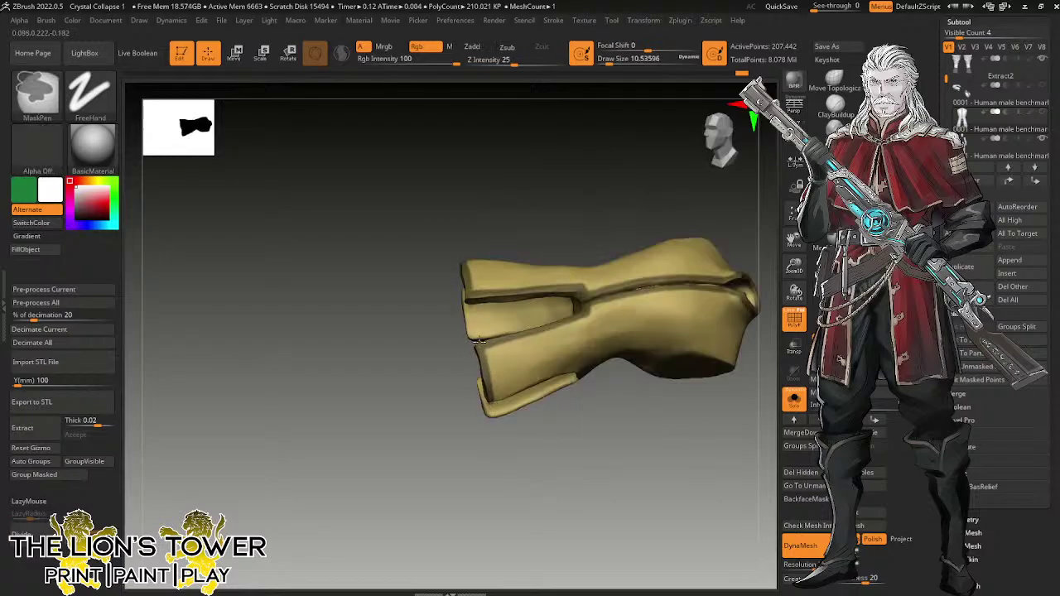
# Polish the edges of the side slits with hPolish at a draw size of about 25 and smooth their upper ends.
pyautogui.moveTo(624, 465)
pyautogui.mouseDown()
pyautogui.moveTo(540, 254)
pyautogui.moveTo(520, 238)
pyautogui.moveTo(660, 161)
pyautogui.moveTo(719, 178)
pyautogui.moveTo(663, 240)
pyautogui.mouseUp()
pyautogui.press('b')
pyautogui.press('h')
pyautogui.press('p')
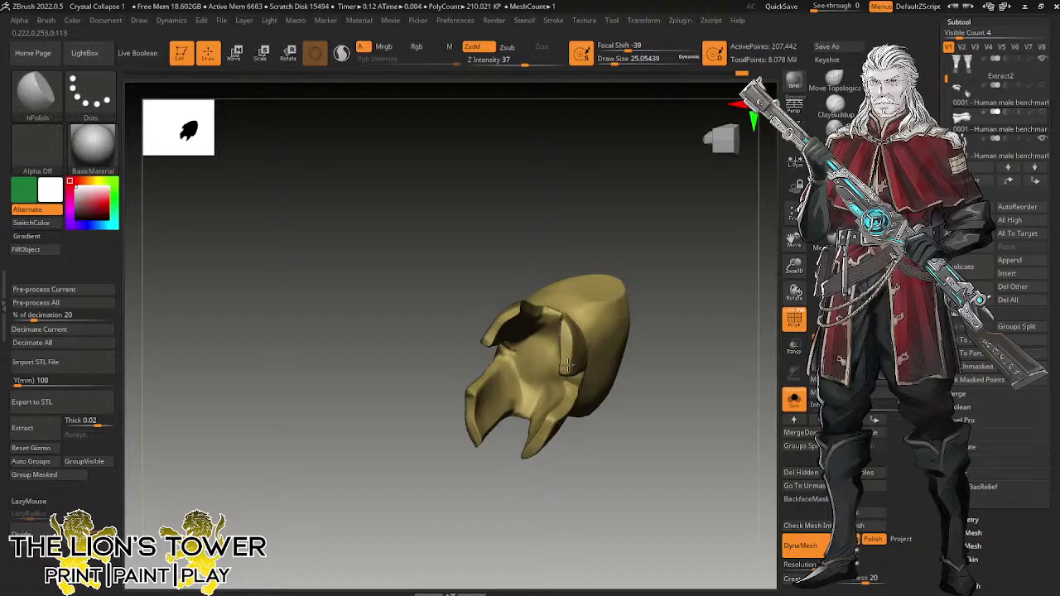
pyautogui.moveTo(593, 236); pyautogui.dragTo(555, 308)
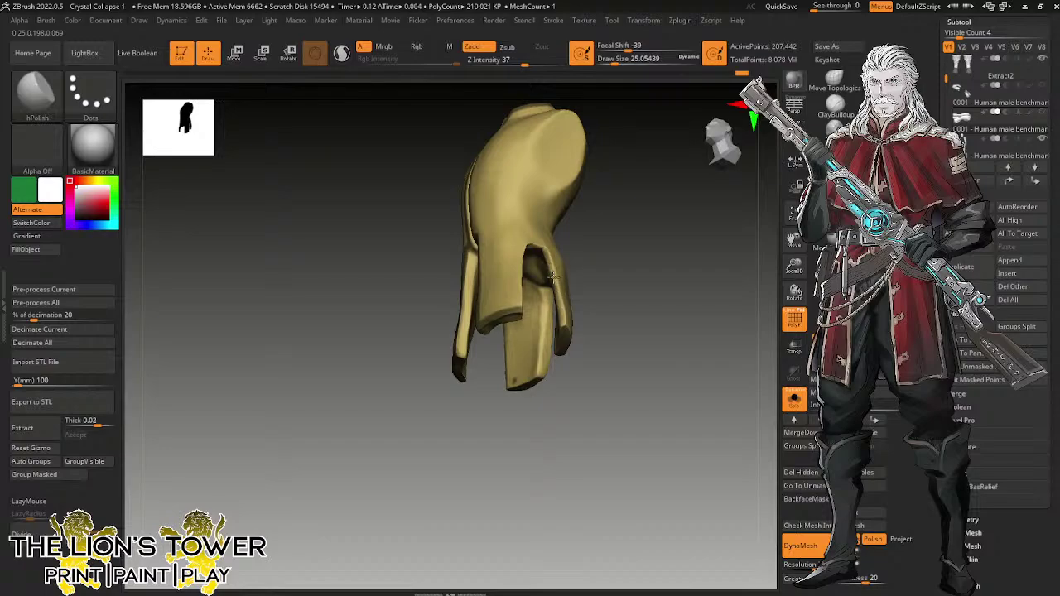
pyautogui.moveTo(640, 265); pyautogui.dragTo(675, 307)
pyautogui.moveTo(557, 235)
pyautogui.keyDown('shift'); pyautogui.mouseDown()
pyautogui.moveTo(561, 246)
pyautogui.moveTo(558, 231)
pyautogui.mouseUp(); pyautogui.keyUp('shift')
# Switch to ClayBuildup and mask the back slit edges and the back panels' hem at a draw size of about 18.
pyautogui.press('ctrl')
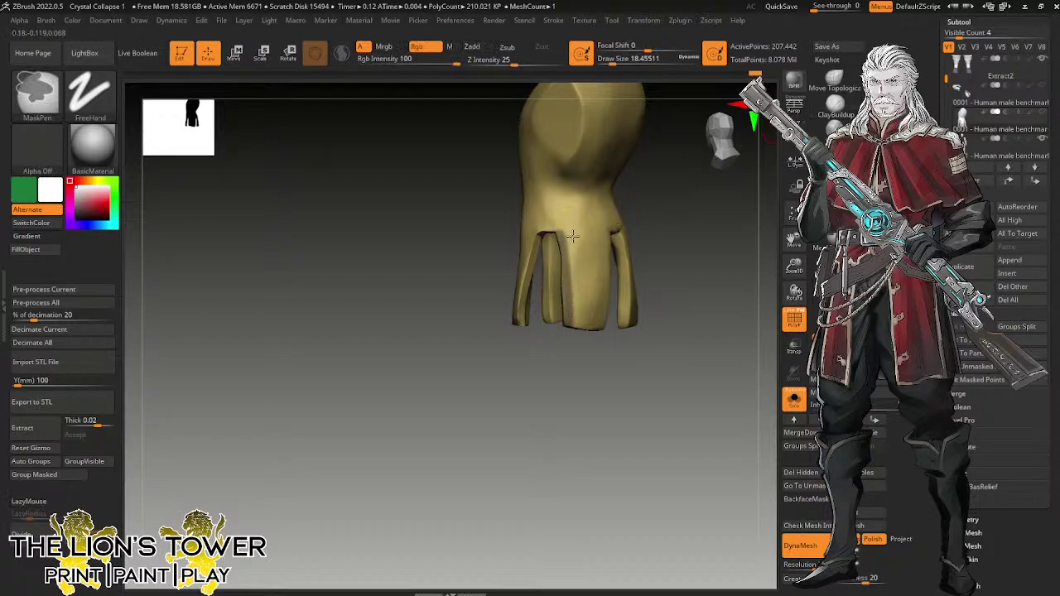
pyautogui.press('b')
pyautogui.press('c')
pyautogui.press('b')
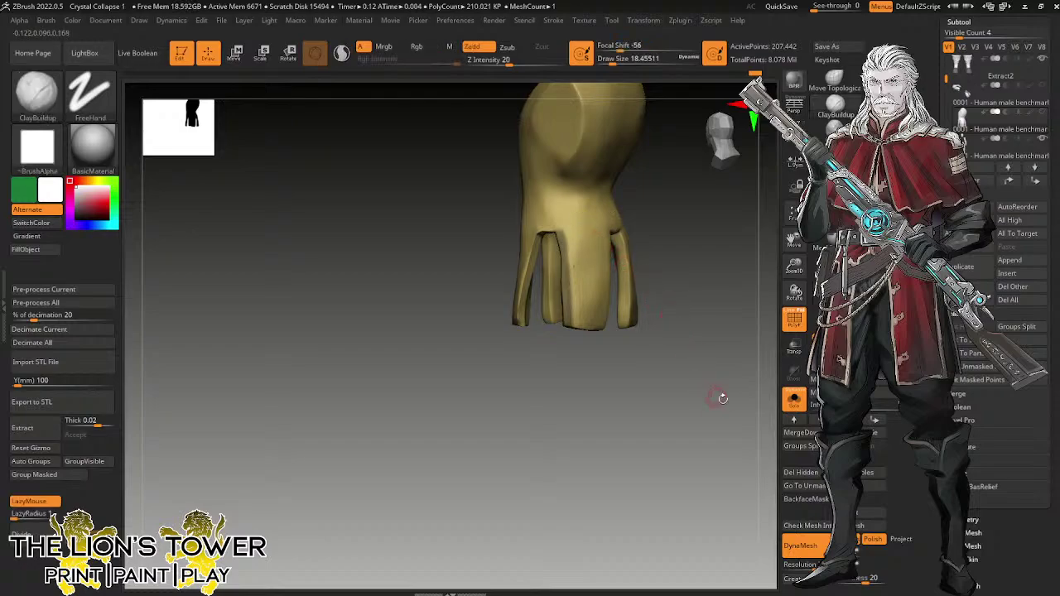
pyautogui.moveTo(717, 399); pyautogui.dragTo(648, 370)
pyautogui.moveTo(576, 325)
pyautogui.keyDown('ctrl'); pyautogui.mouseDown()
pyautogui.moveTo(616, 329)
pyautogui.moveTo(625, 227)
pyautogui.moveTo(616, 323)
pyautogui.mouseUp(); pyautogui.keyUp('ctrl')
pyautogui.moveTo(634, 379); pyautogui.dragTo(631, 381)
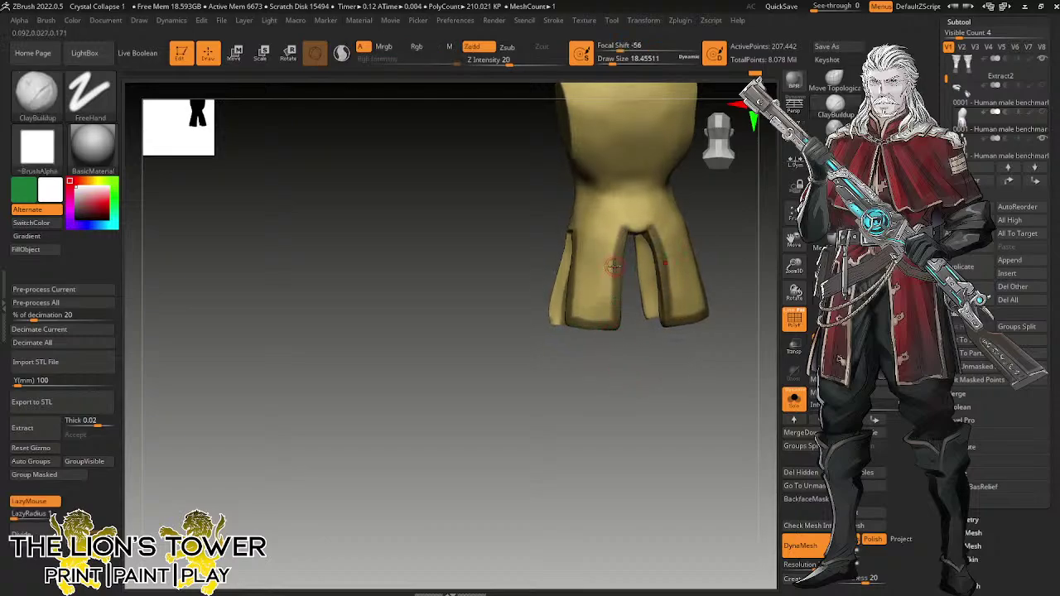
# Reduce the draw size to about 14 and mask across the upper end of the back slit.
pyautogui.moveTo(617, 59); pyautogui.dragTo(612, 58)
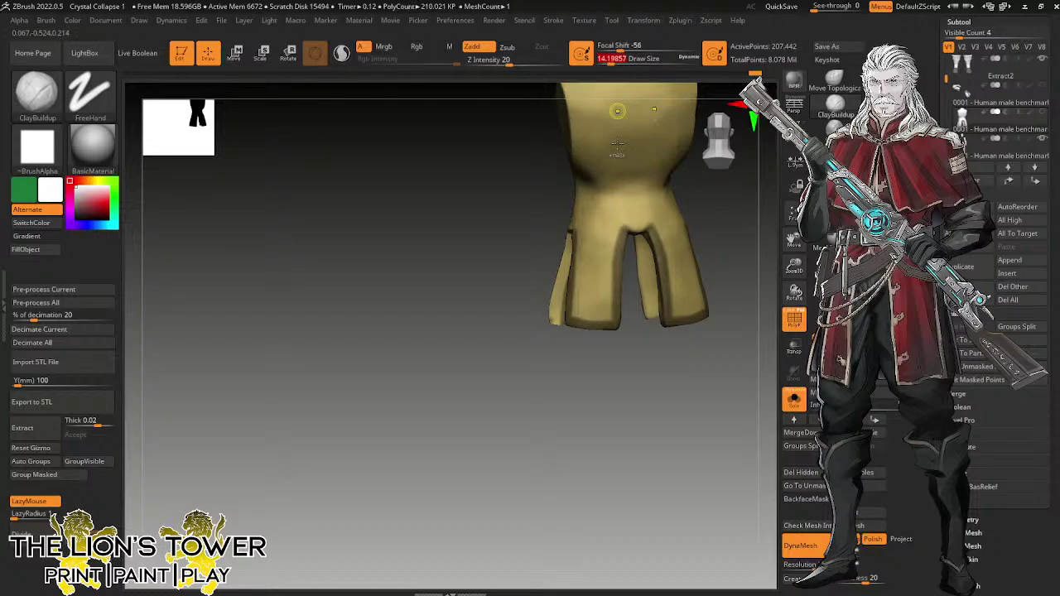
pyautogui.moveTo(632, 364); pyautogui.dragTo(644, 359)
pyautogui.keyDown('ctrl'); pyautogui.moveTo(634, 235); pyautogui.dragTo(648, 218); pyautogui.keyUp('ctrl')
pyautogui.moveTo(660, 347); pyautogui.dragTo(665, 330)
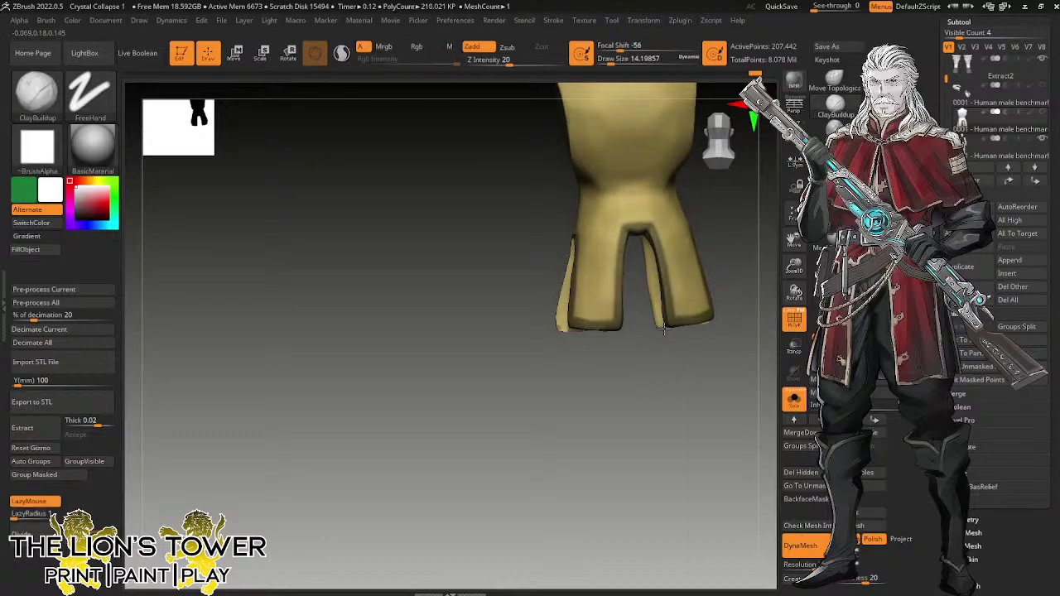
pyautogui.moveTo(665, 327); pyautogui.dragTo(668, 278, button='right')
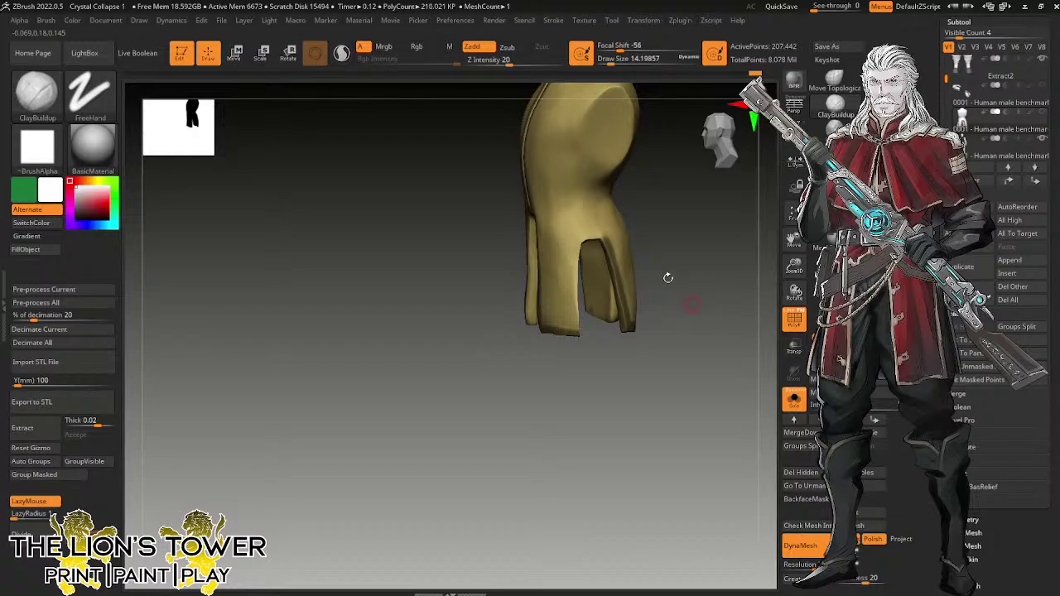
pyautogui.moveTo(667, 277)
pyautogui.mouseDown(button='right')
pyautogui.moveTo(572, 298)
pyautogui.moveTo(544, 229)
pyautogui.moveTo(654, 186)
pyautogui.moveTo(634, 229)
pyautogui.mouseUp(button='right')
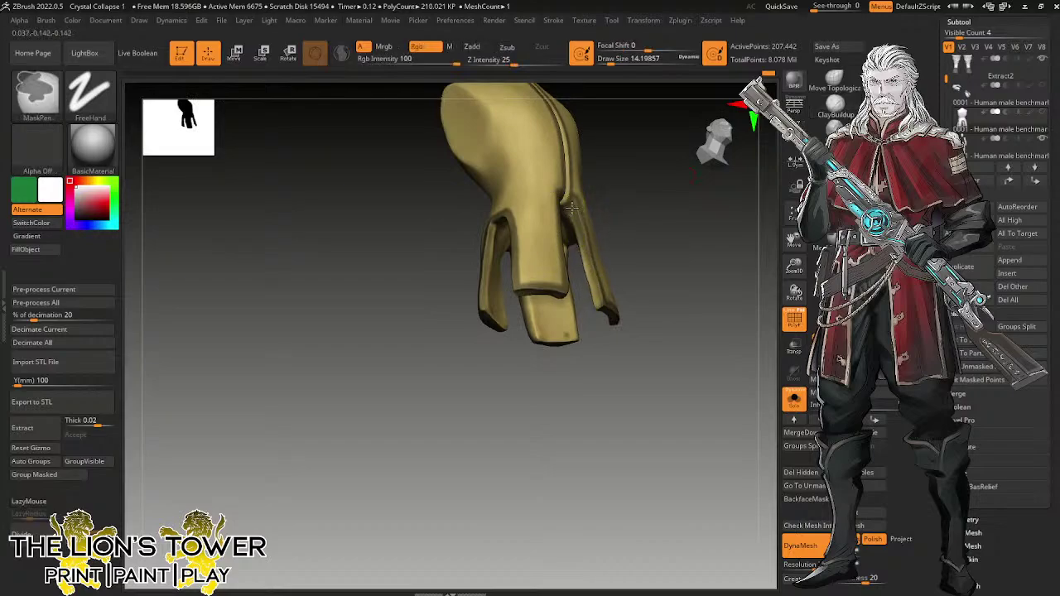
# Mask the side slit edges and the bottom rims of the coat panels.
pyautogui.moveTo(602, 313)
pyautogui.mouseDown(button='right')
pyautogui.moveTo(653, 210)
pyautogui.moveTo(583, 239)
pyautogui.moveTo(648, 187)
pyautogui.moveTo(650, 155)
pyautogui.mouseUp(button='right')
pyautogui.keyDown('ctrl'); pyautogui.moveTo(605, 265); pyautogui.dragTo(604, 355); pyautogui.keyUp('ctrl')
pyautogui.moveTo(633, 271)
pyautogui.mouseDown(button='right')
pyautogui.moveTo(658, 312)
pyautogui.moveTo(602, 294)
pyautogui.mouseUp(button='right')
pyautogui.press('ctrl')
pyautogui.moveTo(636, 252); pyautogui.dragTo(639, 232, button='right')
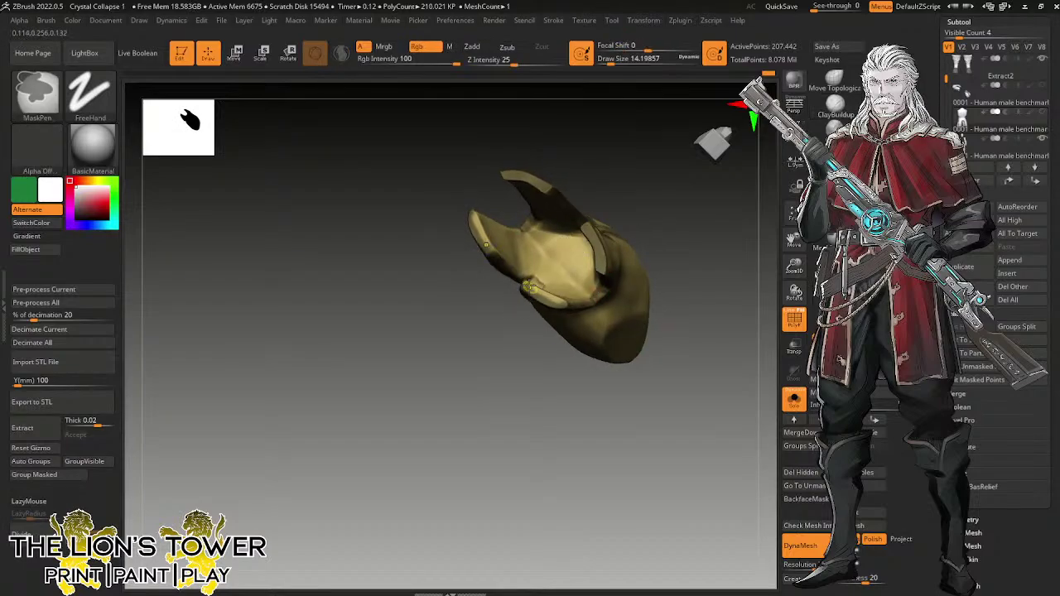
pyautogui.keyDown('ctrl'); pyautogui.moveTo(532, 286); pyautogui.dragTo(558, 307); pyautogui.keyUp('ctrl')
pyautogui.keyDown('ctrl'); pyautogui.moveTo(474, 213); pyautogui.dragTo(492, 252); pyautogui.keyUp('ctrl')
# Paint the mask border on the inner face of the back panels, along the hem and slit edges.
pyautogui.moveTo(695, 256); pyautogui.dragTo(650, 306, button='right')
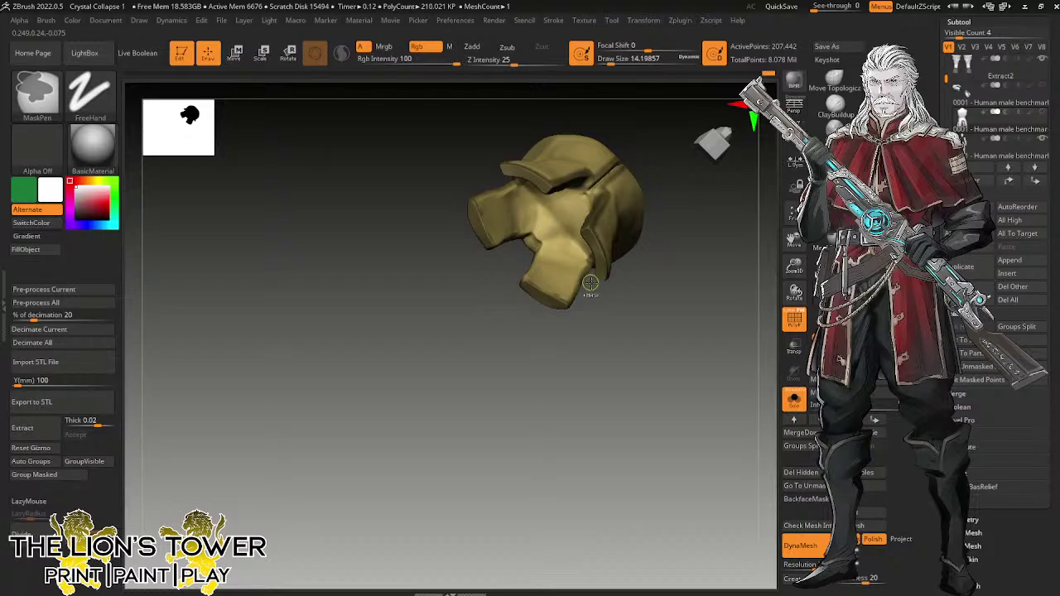
pyautogui.moveTo(591, 284)
pyautogui.mouseDown(button='right')
pyautogui.moveTo(632, 294)
pyautogui.moveTo(657, 403)
pyautogui.moveTo(596, 383)
pyautogui.moveTo(553, 255)
pyautogui.mouseUp(button='right')
pyautogui.press('ctrl')
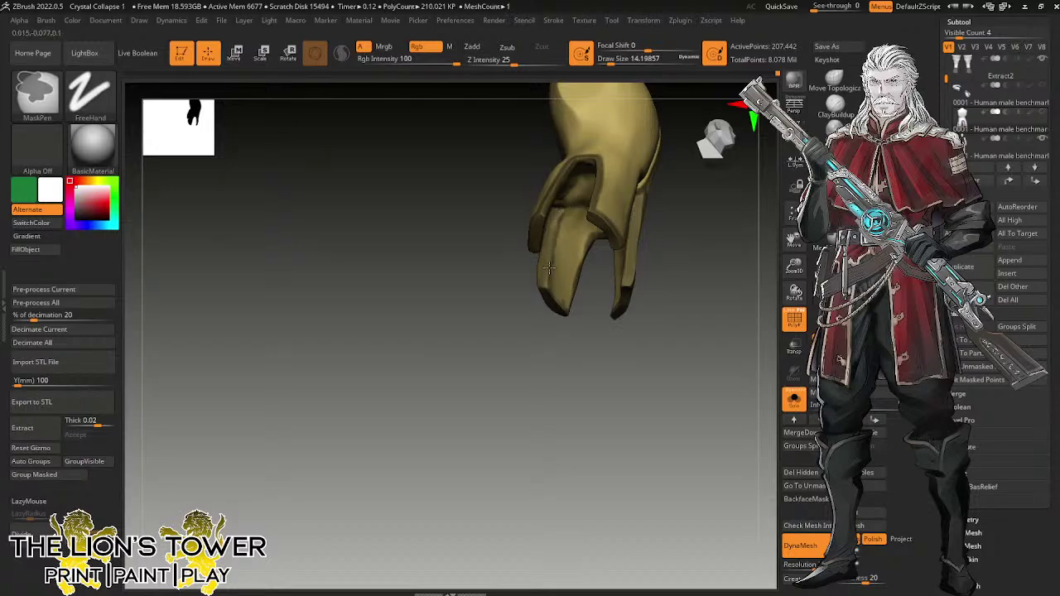
pyautogui.moveTo(556, 219); pyautogui.dragTo(559, 306, button='right')
pyautogui.keyDown('ctrl'); pyautogui.moveTo(528, 271); pyautogui.dragTo(560, 310); pyautogui.keyUp('ctrl')
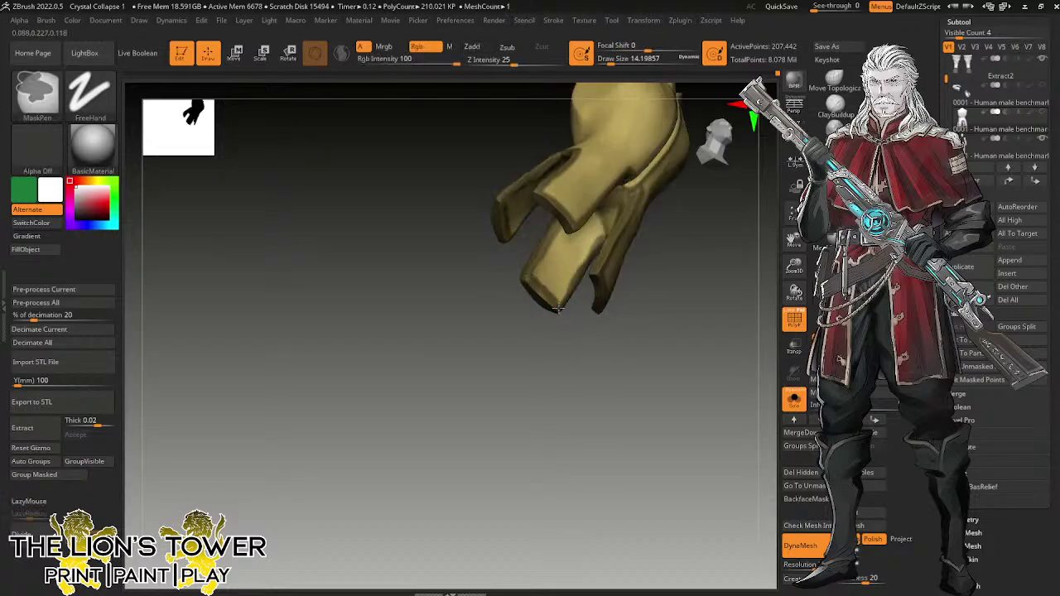
pyautogui.moveTo(560, 310); pyautogui.dragTo(540, 285, button='right')
pyautogui.keyDown('ctrl'); pyautogui.moveTo(530, 285); pyautogui.dragTo(561, 308); pyautogui.keyUp('ctrl')
pyautogui.moveTo(575, 331); pyautogui.dragTo(552, 287, button='right')
pyautogui.keyDown('ctrl'); pyautogui.moveTo(529, 280); pyautogui.dragTo(535, 272); pyautogui.keyUp('ctrl')
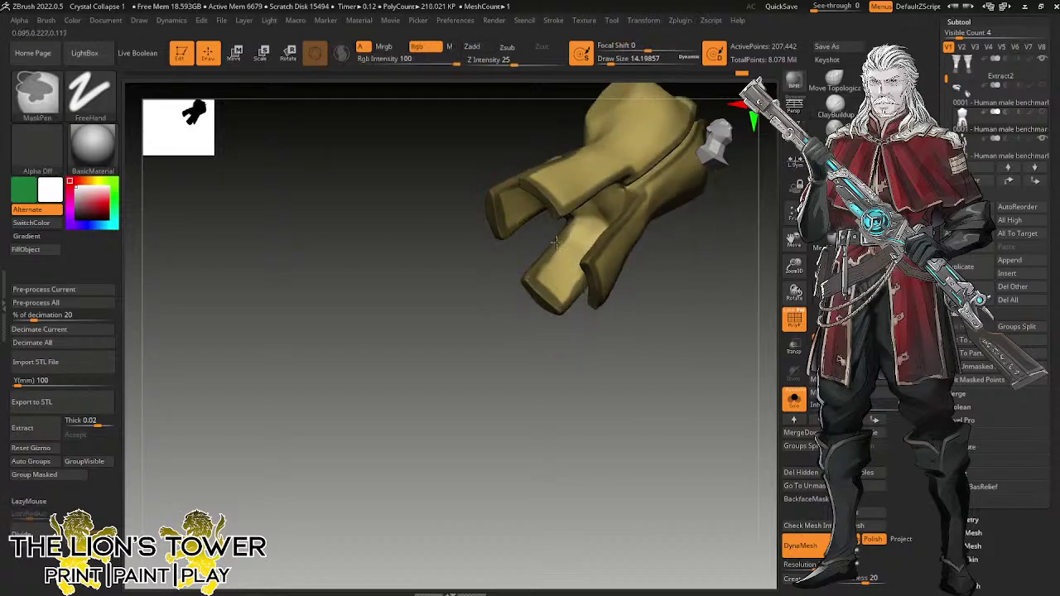
# Carry the inner mask border up the panel sides toward the slits and fill in the panel's lower corner.
pyautogui.press('l')
pyautogui.moveTo(628, 305); pyautogui.dragTo(623, 287, button='right')
pyautogui.keyDown('ctrl'); pyautogui.moveTo(582, 217); pyautogui.dragTo(585, 210); pyautogui.keyUp('ctrl')
pyautogui.moveTo(676, 253)
pyautogui.mouseDown(button='right')
pyautogui.moveTo(700, 272)
pyautogui.moveTo(729, 251)
pyautogui.moveTo(732, 232)
pyautogui.mouseUp(button='right')
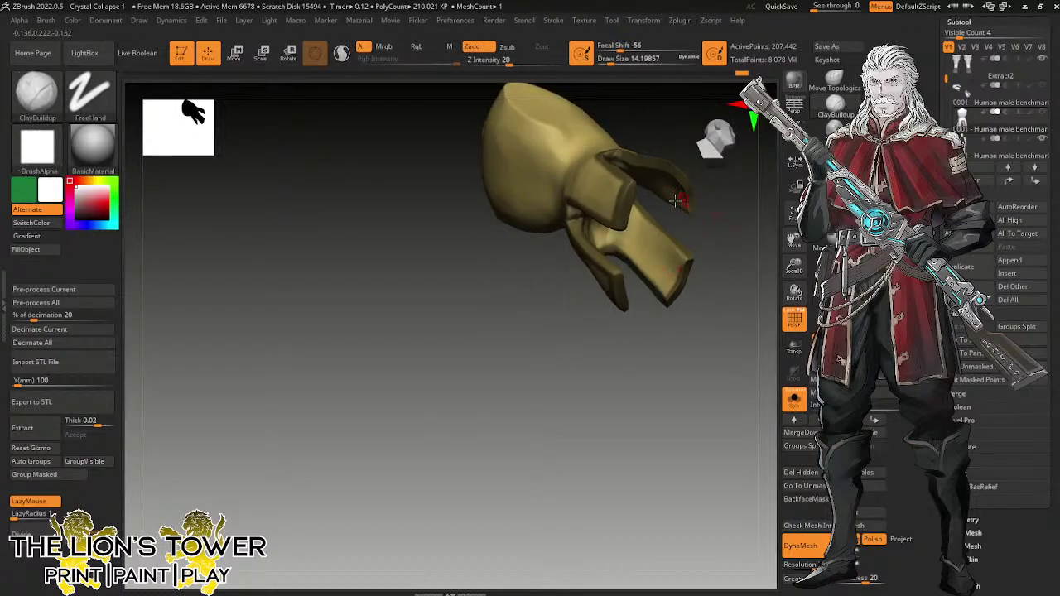
pyautogui.keyDown('ctrl'); pyautogui.moveTo(681, 198); pyautogui.dragTo(687, 204); pyautogui.keyUp('ctrl')
pyautogui.moveTo(719, 235); pyautogui.dragTo(718, 211, button='right')
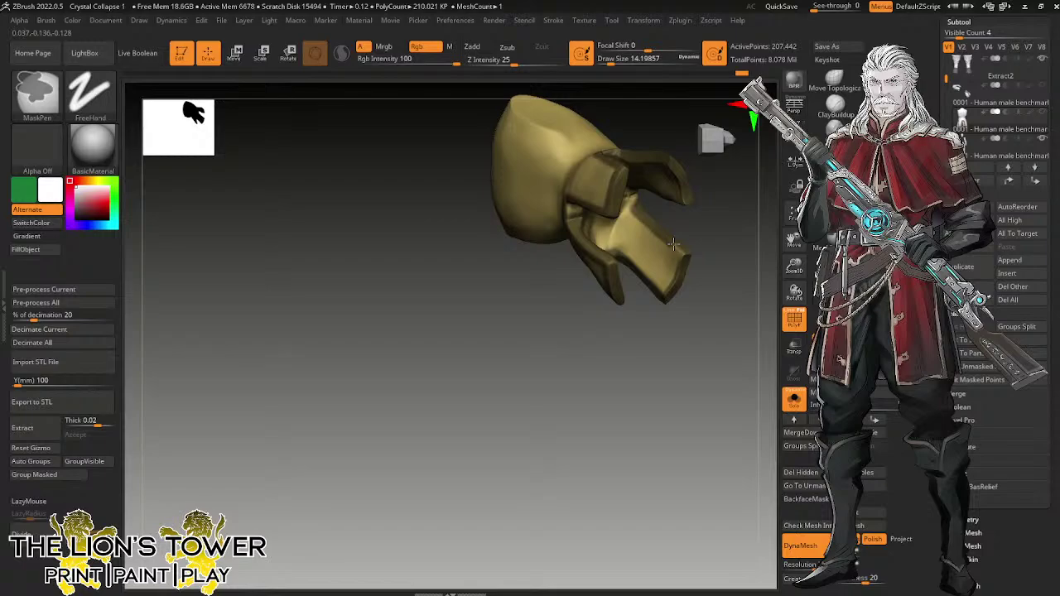
# Touch up the inner mask border around the panel ends to even out its width.
pyautogui.moveTo(674, 245); pyautogui.dragTo(687, 304, button='right')
pyautogui.moveTo(772, 319)
pyautogui.mouseDown(button='right')
pyautogui.moveTo(766, 327)
pyautogui.moveTo(636, 254)
pyautogui.moveTo(630, 265)
pyautogui.mouseUp(button='right')
pyautogui.press('ctrl')
pyautogui.press('ctrl')
pyautogui.press('ctrl')
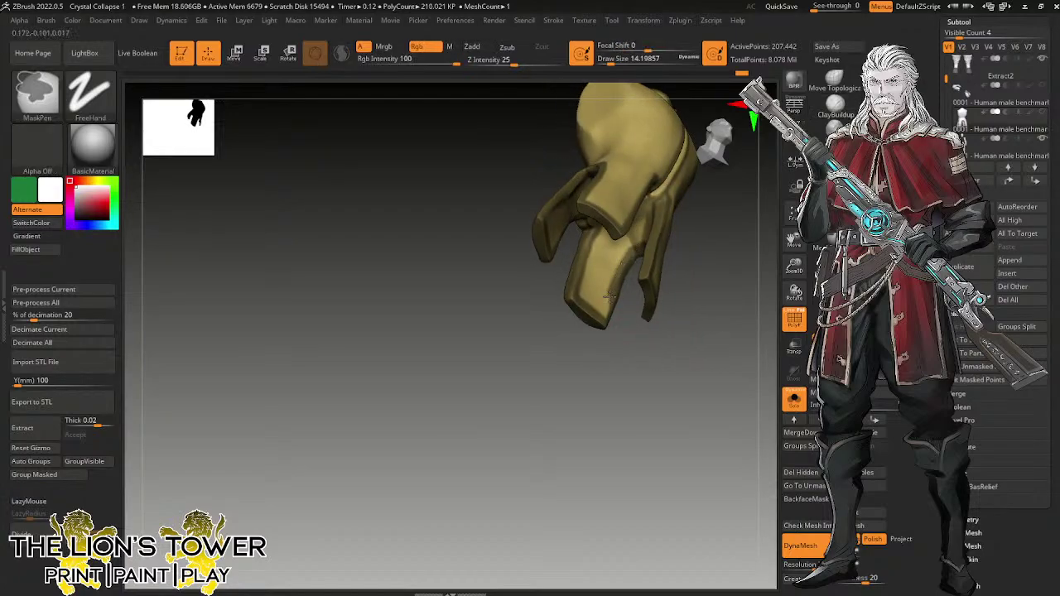
pyautogui.moveTo(636, 356); pyautogui.dragTo(597, 236, button='right')
pyautogui.press('ctrl')
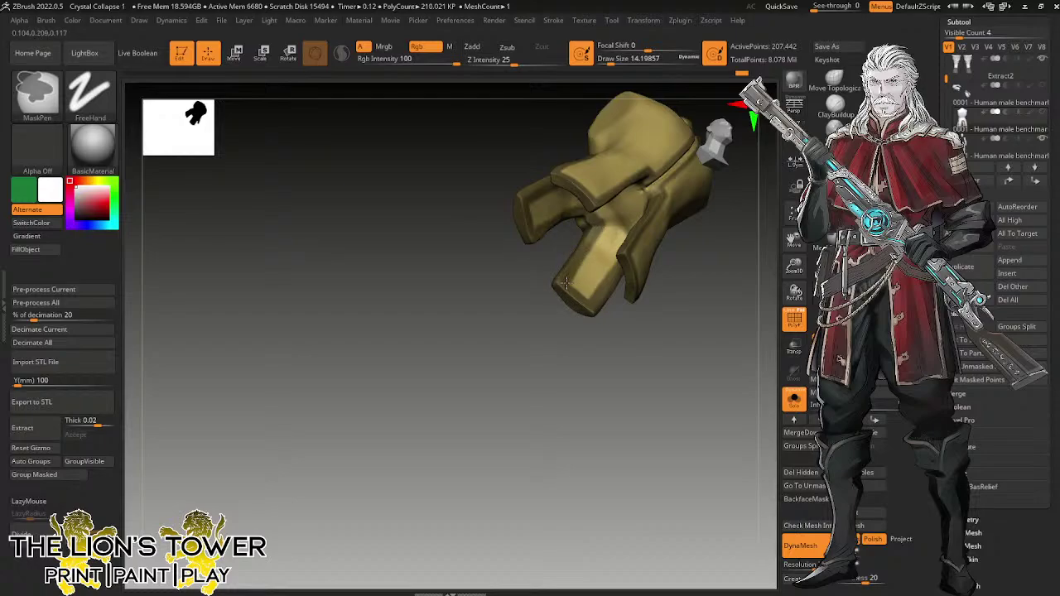
pyautogui.press('ctrl')
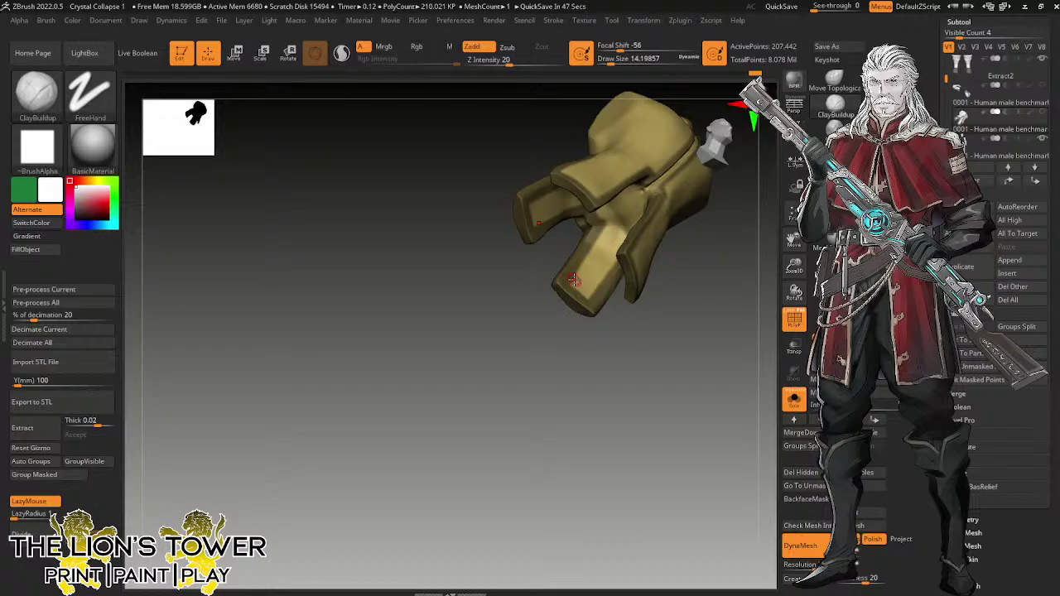
# Smooth the inner surface of the back panel and mask the inner edges around the top of the front slit.
pyautogui.moveTo(573, 280); pyautogui.dragTo(693, 301, button='right')
pyautogui.keyDown('shift'); pyautogui.moveTo(591, 234); pyautogui.dragTo(597, 267); pyautogui.keyUp('shift')
pyautogui.moveTo(659, 329); pyautogui.dragTo(707, 348)
pyautogui.moveTo(707, 348)
pyautogui.mouseDown(button='right')
pyautogui.moveTo(705, 312)
pyautogui.moveTo(675, 333)
pyautogui.moveTo(687, 338)
pyautogui.mouseUp(button='right')
pyautogui.press('ctrl')
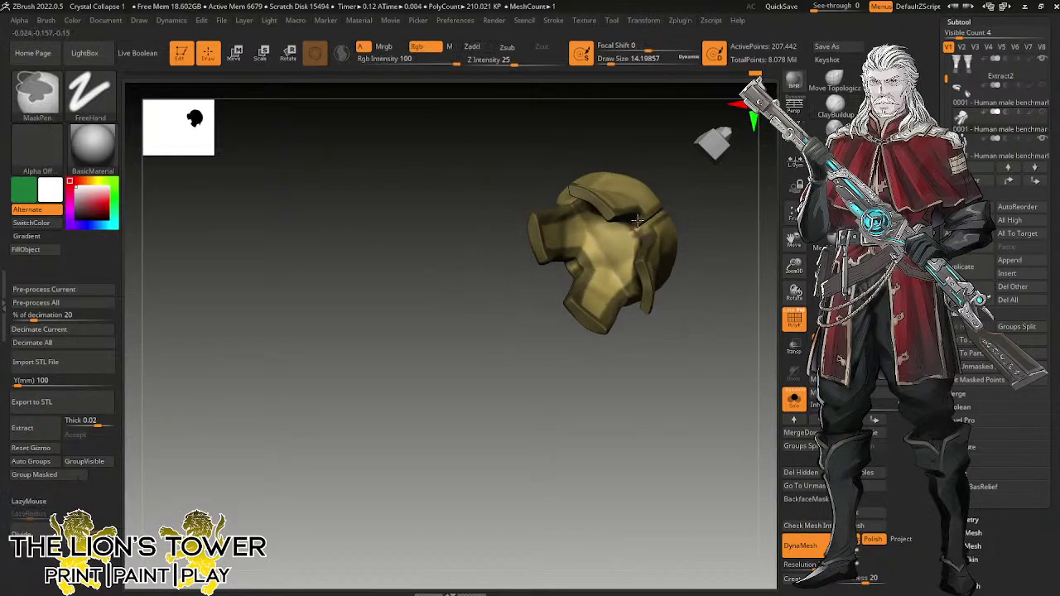
pyautogui.moveTo(667, 207)
pyautogui.mouseDown(button='right')
pyautogui.moveTo(636, 217)
pyautogui.moveTo(674, 193)
pyautogui.moveTo(654, 207)
pyautogui.mouseUp(button='right')
pyautogui.press('ctrl')
pyautogui.press('ctrl')
pyautogui.press('ctrl')
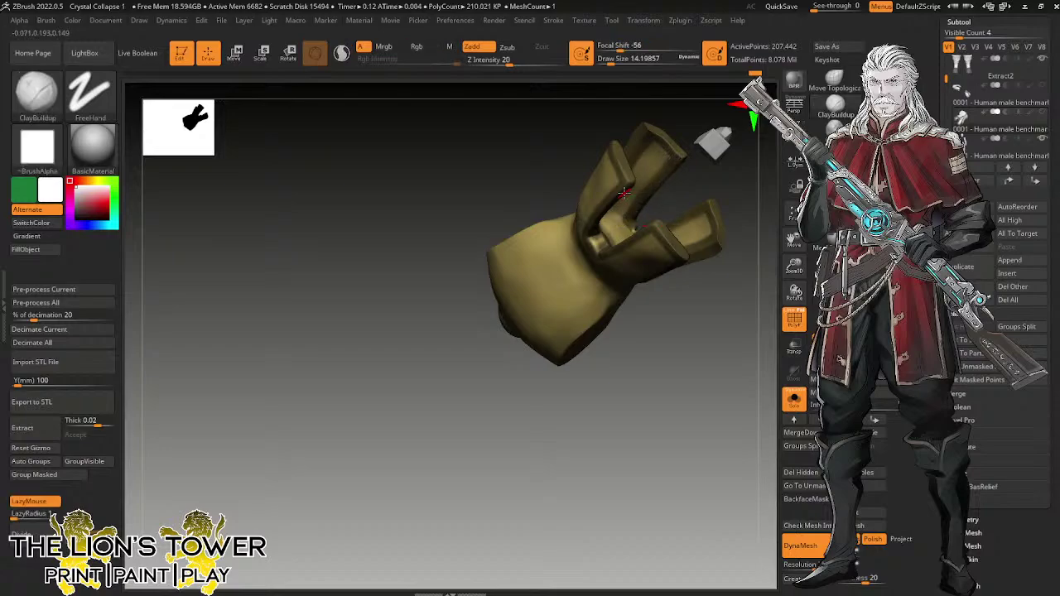
# Reduce the draw size to about 8 and sharpen the mask strip beside the front seam from the slit upward.
pyautogui.moveTo(628, 197)
pyautogui.mouseDown(button='right')
pyautogui.moveTo(696, 217)
pyautogui.moveTo(777, 284)
pyautogui.mouseUp(button='right')
pyautogui.moveTo(645, 361); pyautogui.dragTo(779, 294, button='right')
pyautogui.moveTo(720, 240); pyautogui.dragTo(779, 245, button='right')
pyautogui.moveTo(779, 245)
pyautogui.keyDown('alt'); pyautogui.mouseDown()
pyautogui.moveTo(641, 293)
pyautogui.moveTo(705, 234)
pyautogui.moveTo(726, 259)
pyautogui.mouseUp(); pyautogui.keyUp('alt')
pyautogui.keyDown('shift'); pyautogui.moveTo(727, 313); pyautogui.dragTo(661, 331); pyautogui.keyUp('shift')
pyautogui.moveTo(795, 266); pyautogui.dragTo(797, 280)
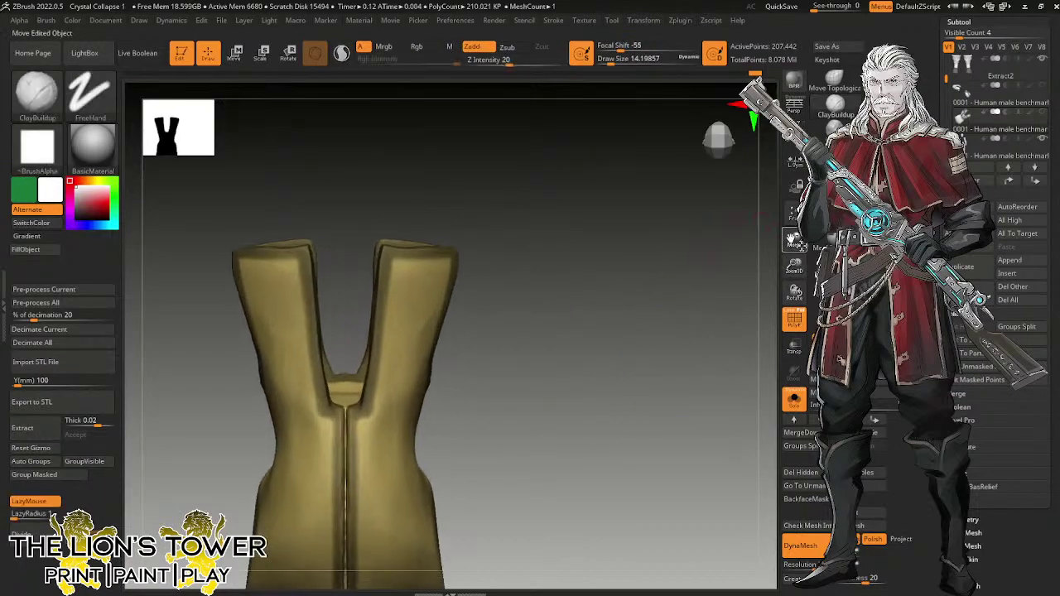
pyautogui.moveTo(794, 241); pyautogui.dragTo(911, 62)
pyautogui.moveTo(614, 60); pyautogui.dragTo(609, 61)
pyautogui.keyDown('ctrl'); pyautogui.moveTo(473, 228); pyautogui.dragTo(474, 354); pyautogui.keyUp('ctrl')
pyautogui.moveTo(473, 267)
pyautogui.keyDown('ctrl'); pyautogui.mouseDown()
pyautogui.moveTo(474, 371)
pyautogui.moveTo(473, 309)
pyautogui.moveTo(471, 318)
pyautogui.mouseUp(); pyautogui.keyUp('ctrl')
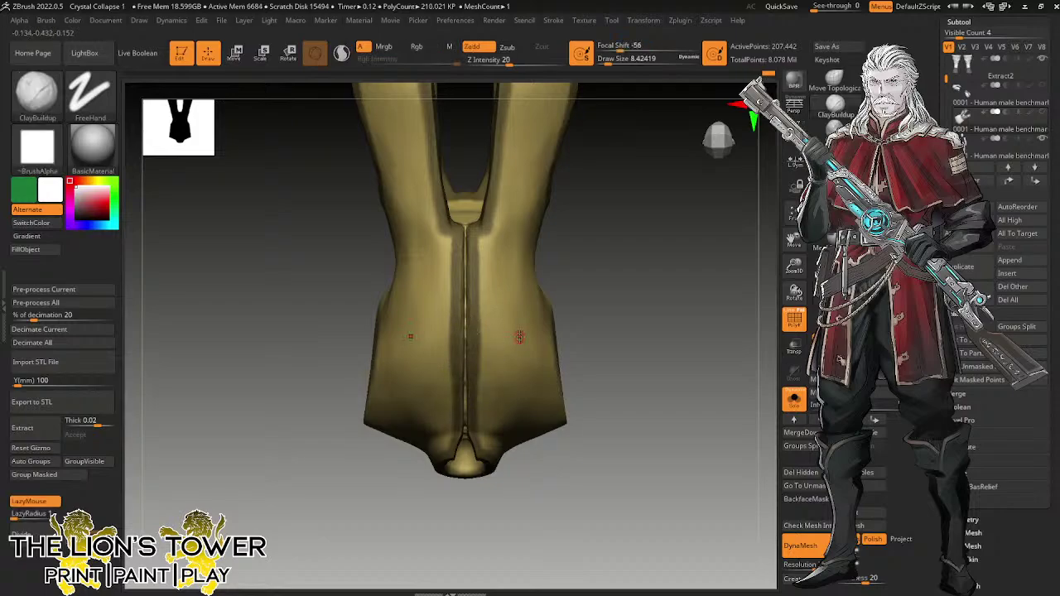
# Fill and straighten the mask strip along the chest part of the front seam toward the collar.
pyautogui.click(790, 211)
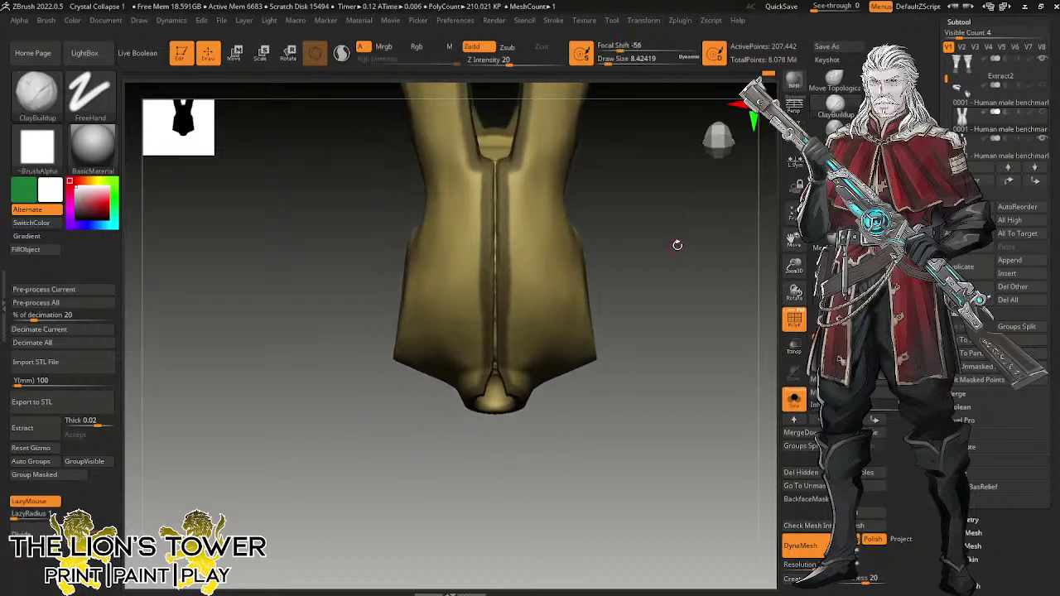
pyautogui.moveTo(677, 243)
pyautogui.mouseDown(button='right')
pyautogui.moveTo(532, 296)
pyautogui.moveTo(525, 225)
pyautogui.mouseUp(button='right')
pyautogui.moveTo(500, 257)
pyautogui.keyDown('ctrl'); pyautogui.mouseDown()
pyautogui.moveTo(496, 381)
pyautogui.moveTo(504, 285)
pyautogui.moveTo(497, 360)
pyautogui.mouseUp(); pyautogui.keyUp('ctrl')
pyautogui.moveTo(596, 246); pyautogui.dragTo(584, 247)
pyautogui.keyDown('ctrl'); pyautogui.moveTo(506, 300); pyautogui.dragTo(507, 292); pyautogui.keyUp('ctrl')
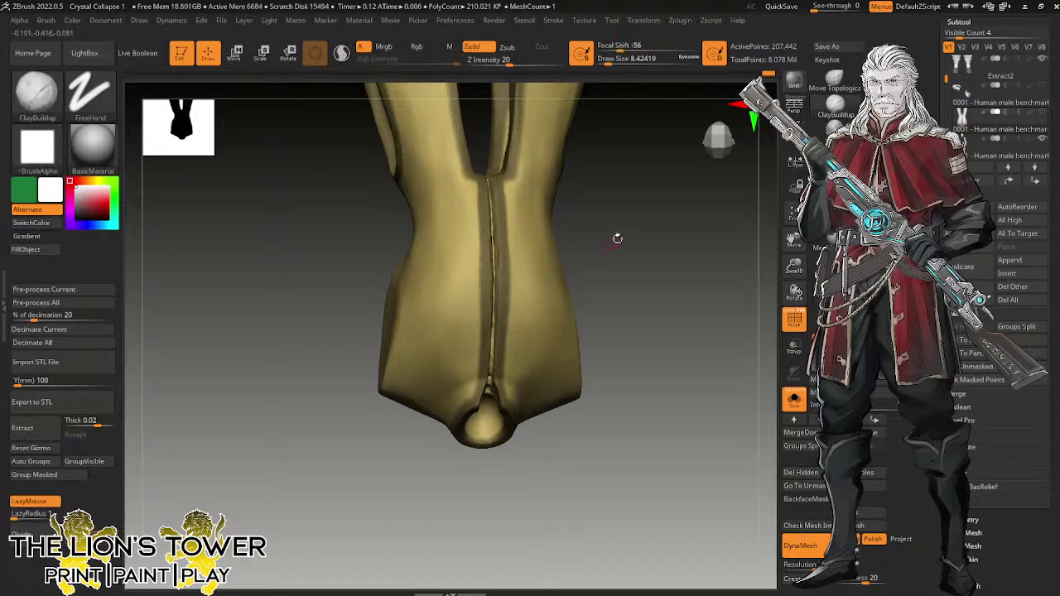
# Touch up the mask border around the collar rim, including the part where it meets the front seam.
pyautogui.moveTo(616, 237)
pyautogui.mouseDown()
pyautogui.moveTo(504, 279)
pyautogui.moveTo(508, 401)
pyautogui.mouseUp()
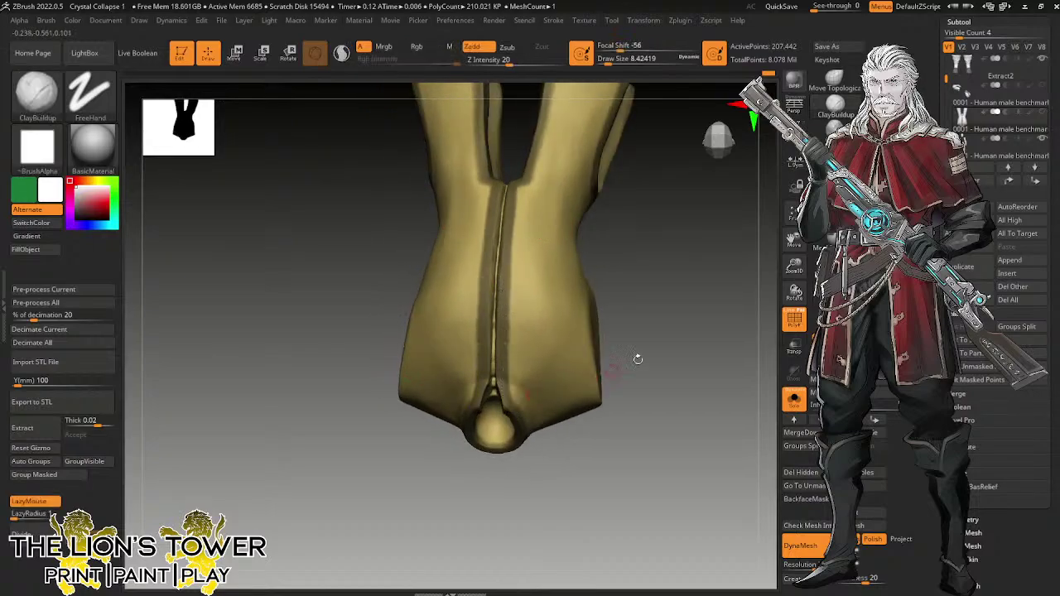
pyautogui.moveTo(637, 359); pyautogui.dragTo(712, 315)
pyautogui.moveTo(552, 463)
pyautogui.mouseDown()
pyautogui.moveTo(512, 422)
pyautogui.moveTo(531, 418)
pyautogui.moveTo(532, 457)
pyautogui.moveTo(549, 352)
pyautogui.moveTo(591, 434)
pyautogui.moveTo(646, 367)
pyautogui.moveTo(731, 412)
pyautogui.moveTo(737, 284)
pyautogui.moveTo(719, 439)
pyautogui.mouseUp()
pyautogui.keyDown('ctrl'); pyautogui.moveTo(572, 387); pyautogui.dragTo(565, 373); pyautogui.keyUp('ctrl')
pyautogui.moveTo(611, 328); pyautogui.dragTo(608, 279)
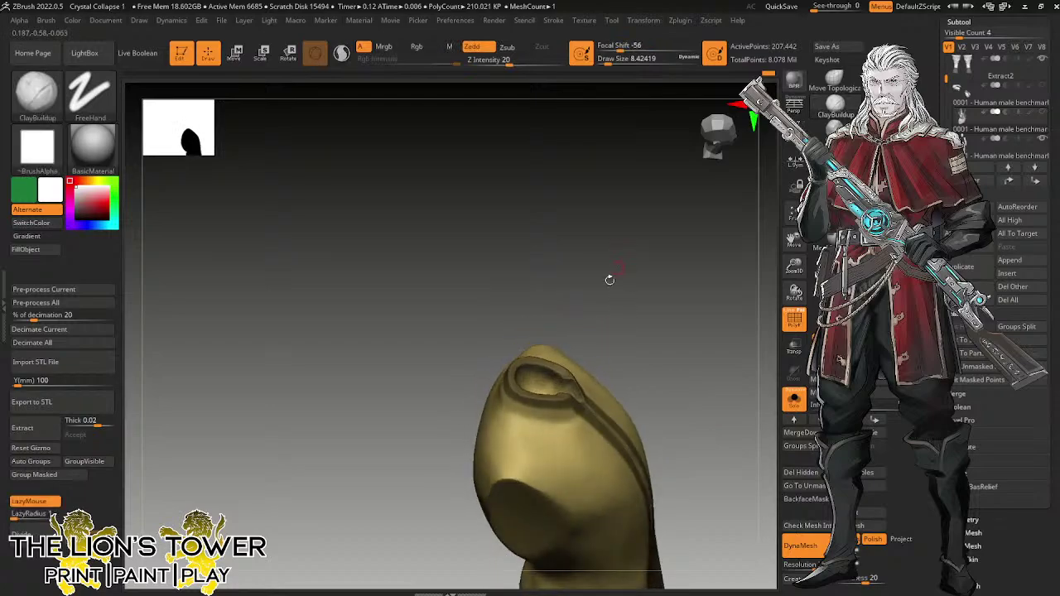
pyautogui.keyDown('ctrl'); pyautogui.moveTo(567, 373); pyautogui.dragTo(569, 381); pyautogui.keyUp('ctrl')
pyautogui.moveTo(614, 333)
pyautogui.mouseDown()
pyautogui.moveTo(611, 303)
pyautogui.moveTo(580, 336)
pyautogui.mouseUp()
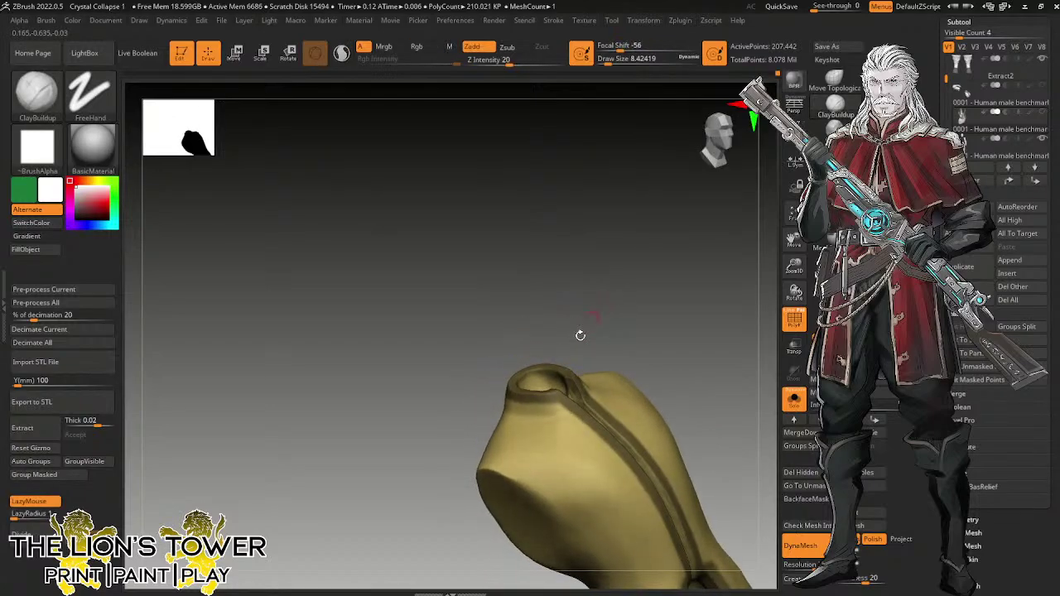
pyautogui.moveTo(572, 380)
pyautogui.keyDown('ctrl'); pyautogui.mouseDown()
pyautogui.moveTo(573, 393)
pyautogui.moveTo(571, 381)
pyautogui.mouseUp(); pyautogui.keyUp('ctrl')
pyautogui.moveTo(652, 322)
pyautogui.mouseDown()
pyautogui.moveTo(696, 327)
pyautogui.moveTo(701, 317)
pyautogui.mouseUp()
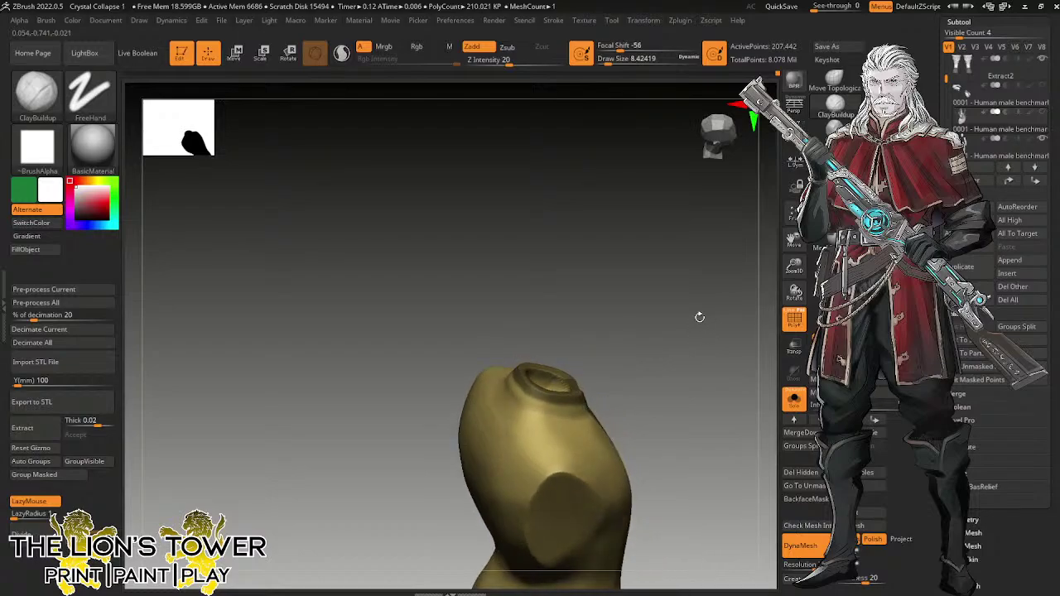
pyautogui.moveTo(551, 373)
pyautogui.keyDown('ctrl'); pyautogui.mouseDown()
pyautogui.moveTo(560, 384)
pyautogui.moveTo(541, 378)
pyautogui.mouseUp(); pyautogui.keyUp('ctrl')
pyautogui.moveTo(579, 317); pyautogui.dragTo(542, 336)
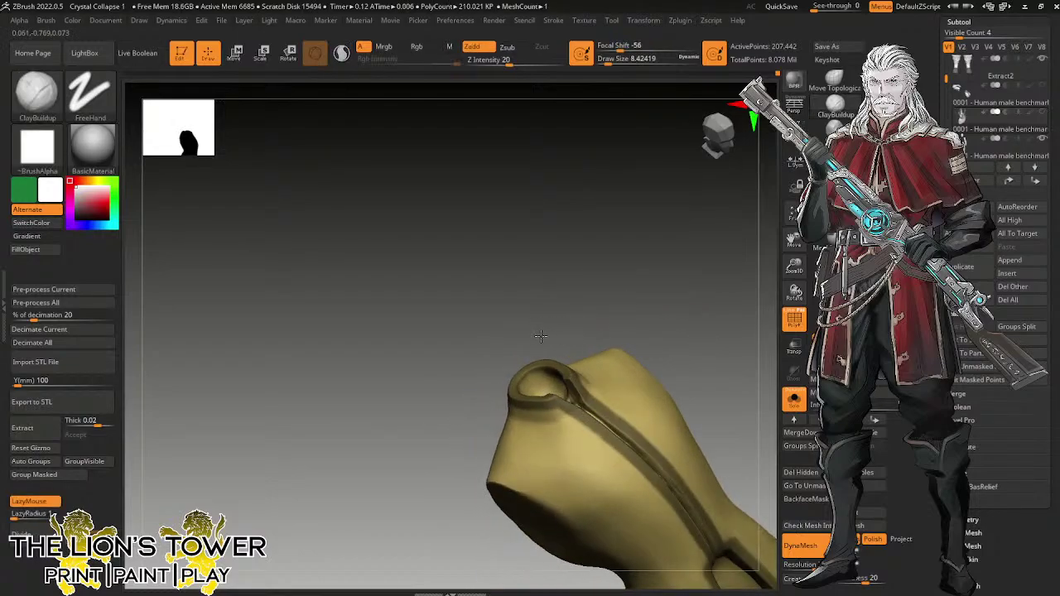
pyautogui.press('ctrl')
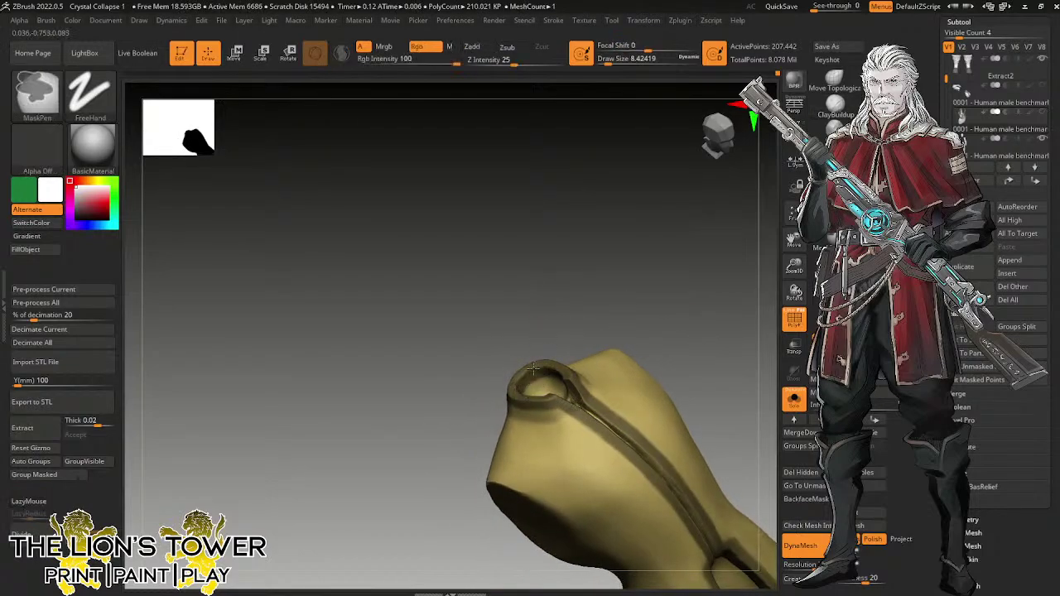
# Even out the mask border along the front slit's edges from the slit's top down to the hem.
pyautogui.moveTo(610, 307)
pyautogui.mouseDown()
pyautogui.moveTo(591, 260)
pyautogui.moveTo(726, 339)
pyautogui.moveTo(703, 331)
pyautogui.mouseUp()
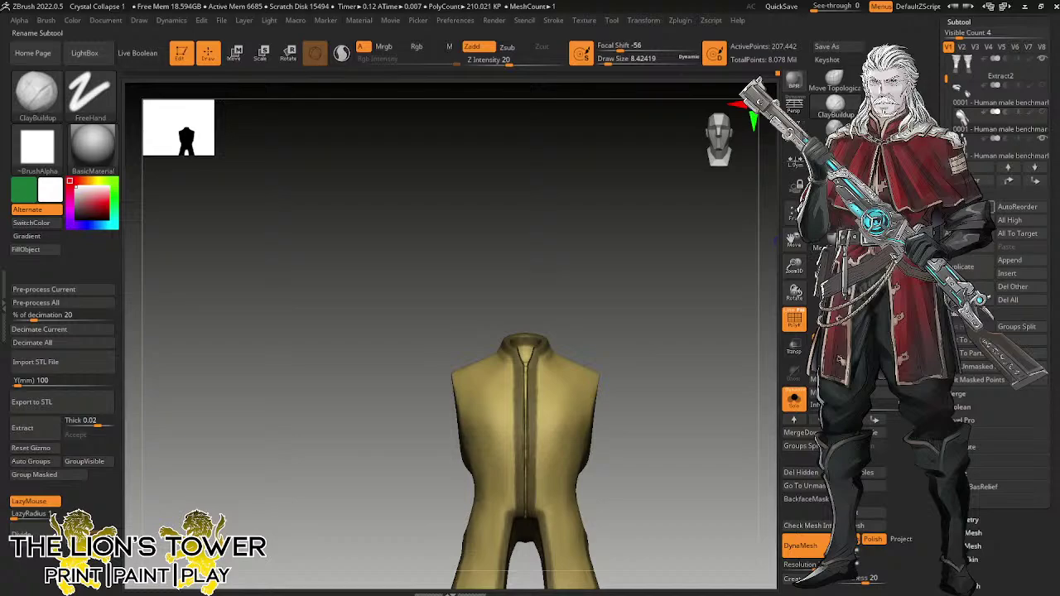
pyautogui.click(1042, 112)
pyautogui.moveTo(794, 266); pyautogui.dragTo(793, 248)
pyautogui.moveTo(792, 239); pyautogui.dragTo(805, 192)
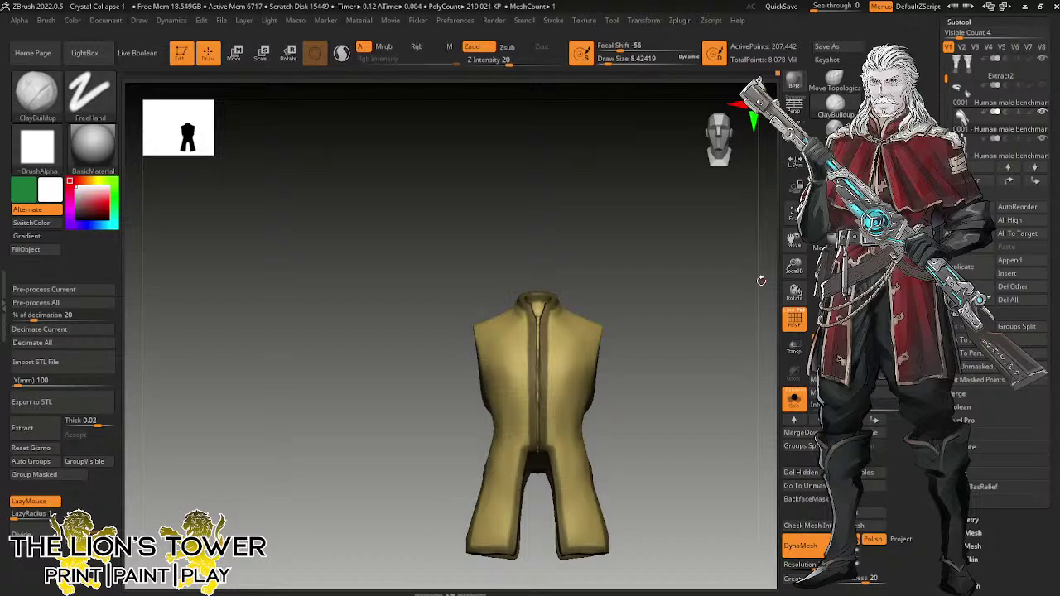
pyautogui.moveTo(676, 394)
pyautogui.mouseDown()
pyautogui.moveTo(684, 386)
pyautogui.moveTo(701, 412)
pyautogui.mouseUp()
pyautogui.moveTo(790, 257); pyautogui.dragTo(705, 360)
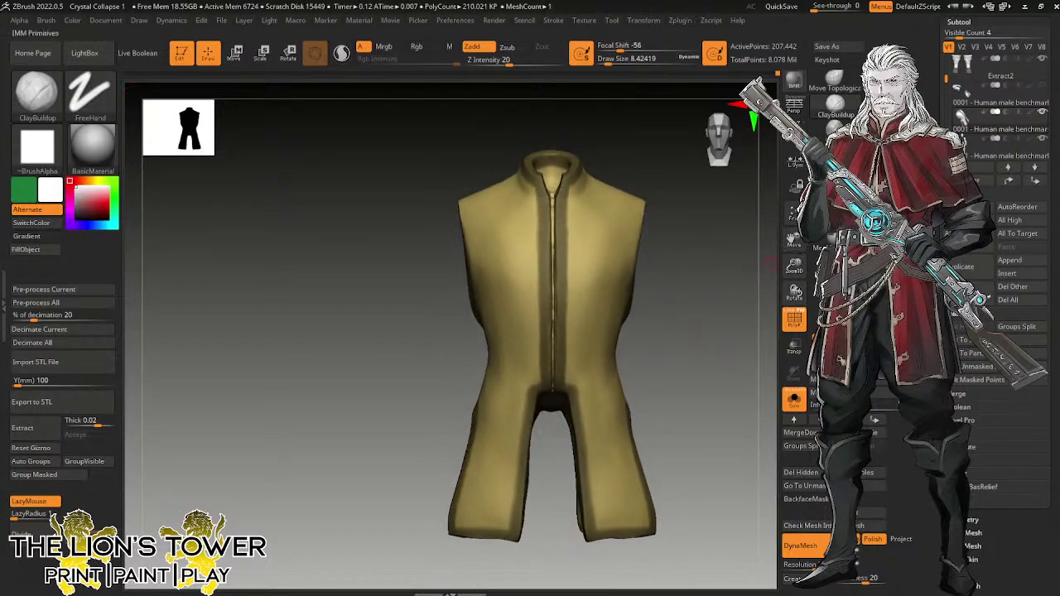
pyautogui.keyDown('ctrl'); pyautogui.moveTo(574, 398); pyautogui.dragTo(596, 539); pyautogui.keyUp('ctrl')
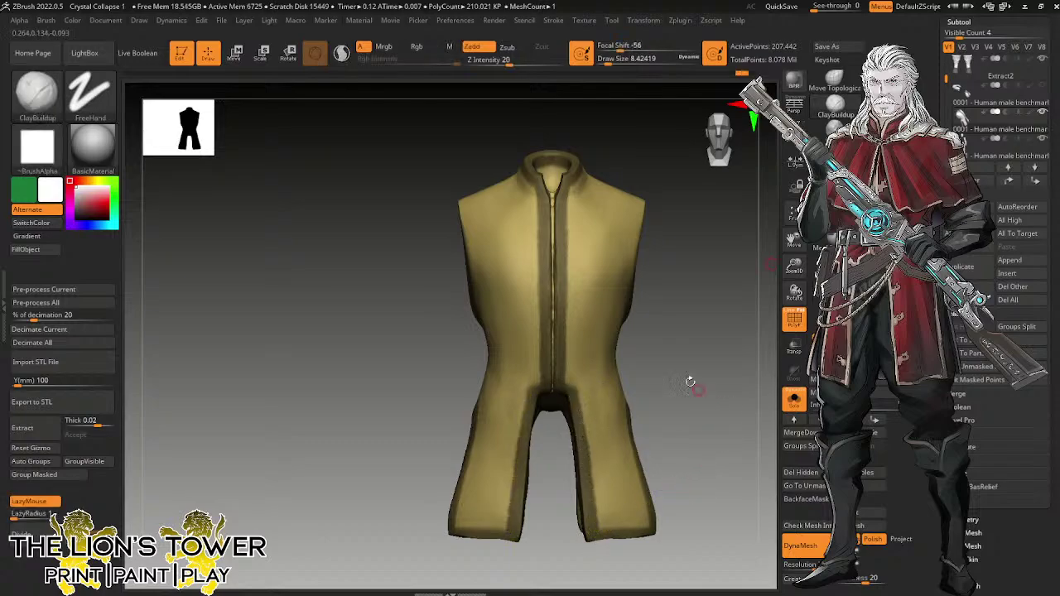
# Reduce the draw size to about 7.5 and mask a ring ornament with a pointed tip, branching from the slit border near the hem.
pyautogui.moveTo(793, 273); pyautogui.dragTo(794, 267)
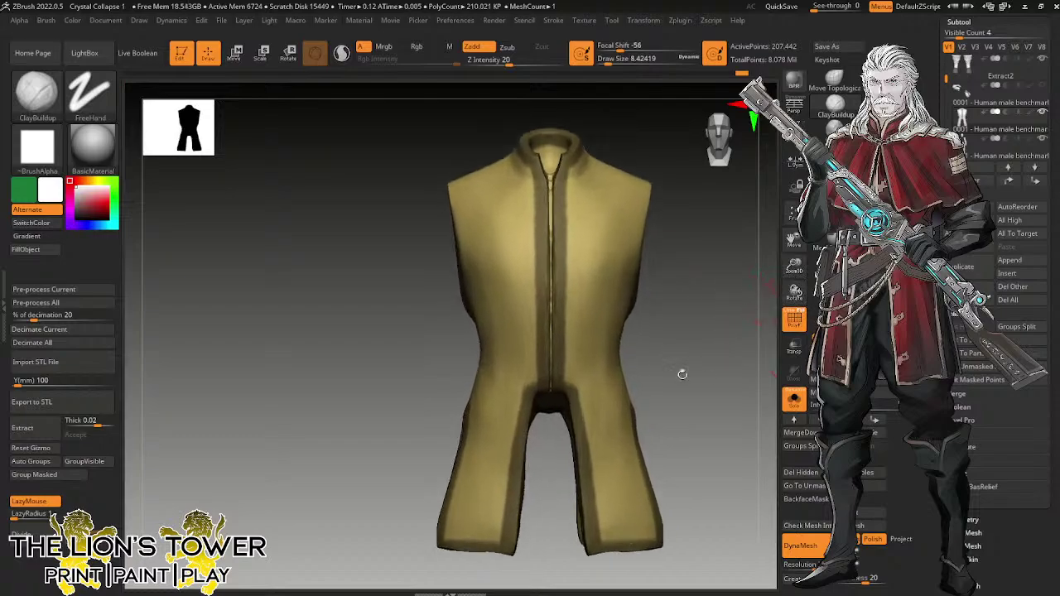
pyautogui.moveTo(794, 273); pyautogui.dragTo(777, 204)
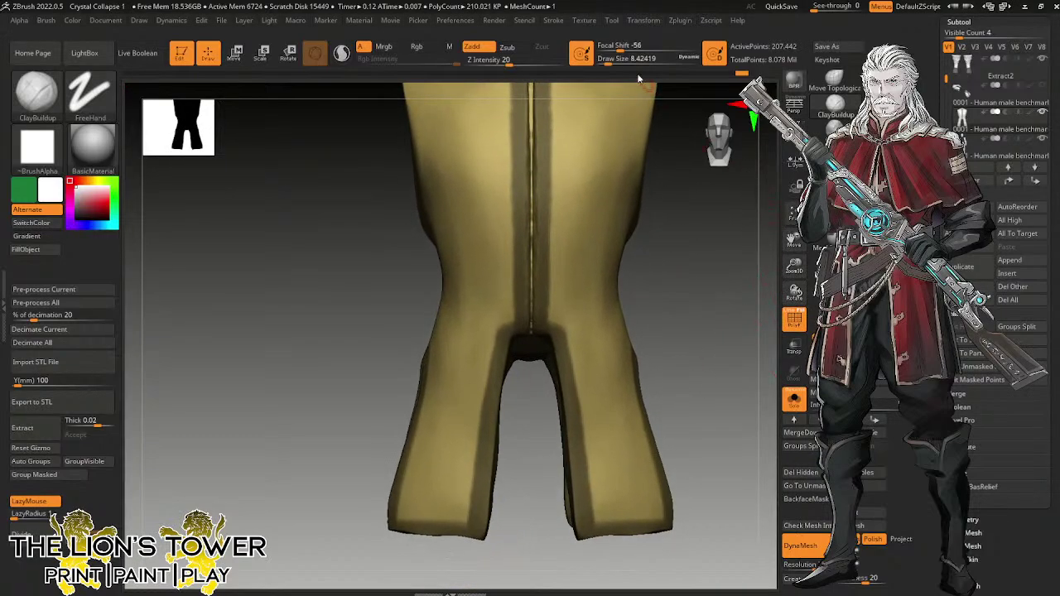
pyautogui.moveTo(638, 66); pyautogui.dragTo(601, 85)
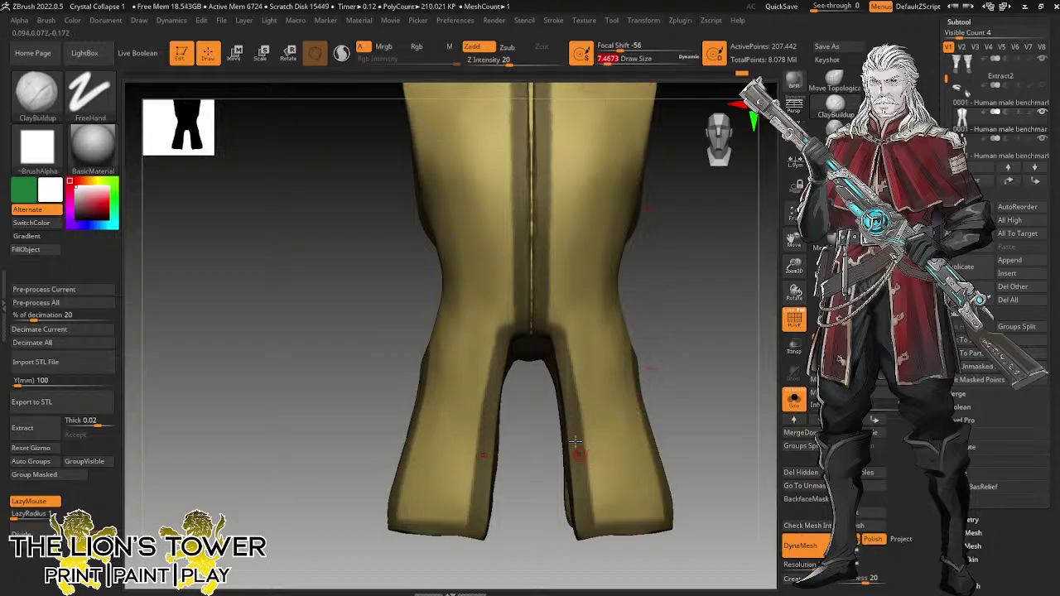
pyautogui.press('ctrl')
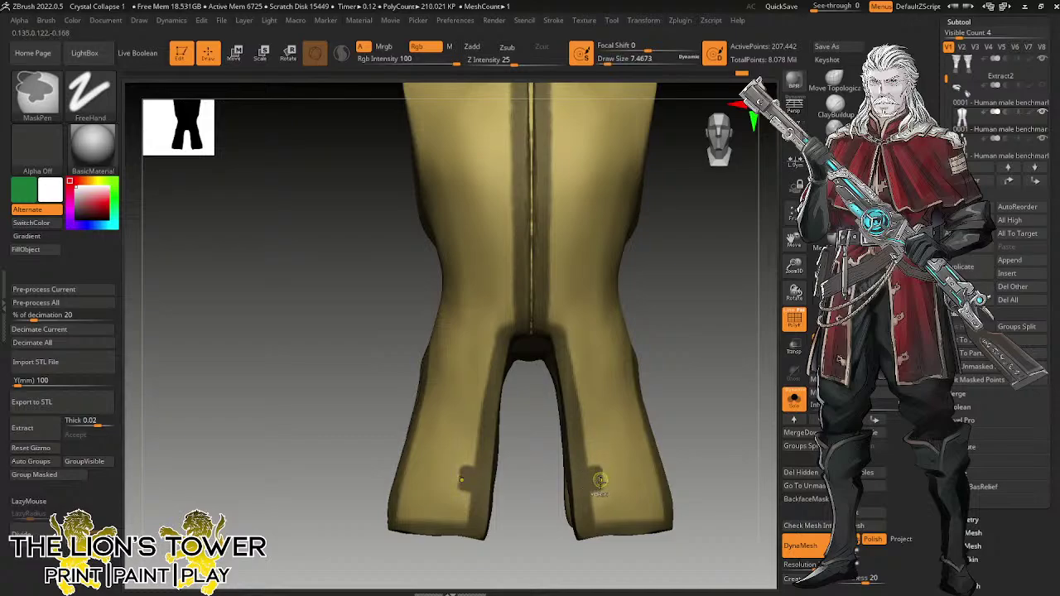
pyautogui.moveTo(599, 478)
pyautogui.keyDown('ctrl'); pyautogui.mouseDown()
pyautogui.moveTo(607, 447)
pyautogui.moveTo(620, 458)
pyautogui.moveTo(615, 472)
pyautogui.moveTo(599, 485)
pyautogui.moveTo(604, 443)
pyautogui.moveTo(621, 426)
pyautogui.moveTo(631, 431)
pyautogui.moveTo(617, 452)
pyautogui.moveTo(625, 434)
pyautogui.moveTo(626, 466)
pyautogui.mouseUp(); pyautogui.keyUp('ctrl')
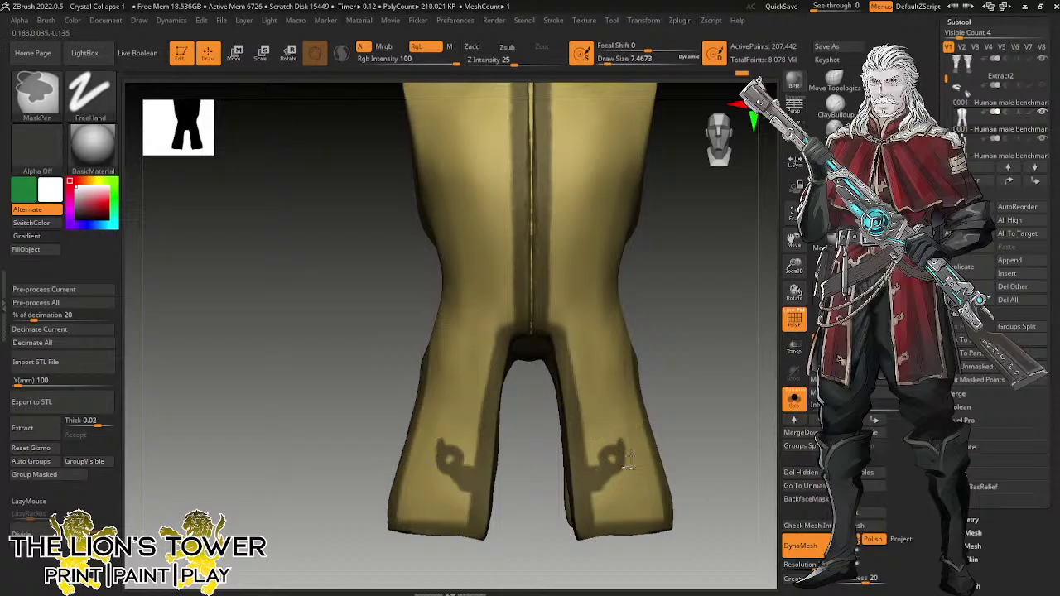
# Mask a second ring ornament with a pointed tip on the slit border above the first, and touch up the lower ring.
pyautogui.moveTo(794, 266); pyautogui.dragTo(794, 239)
pyautogui.moveTo(793, 229); pyautogui.dragTo(792, 241)
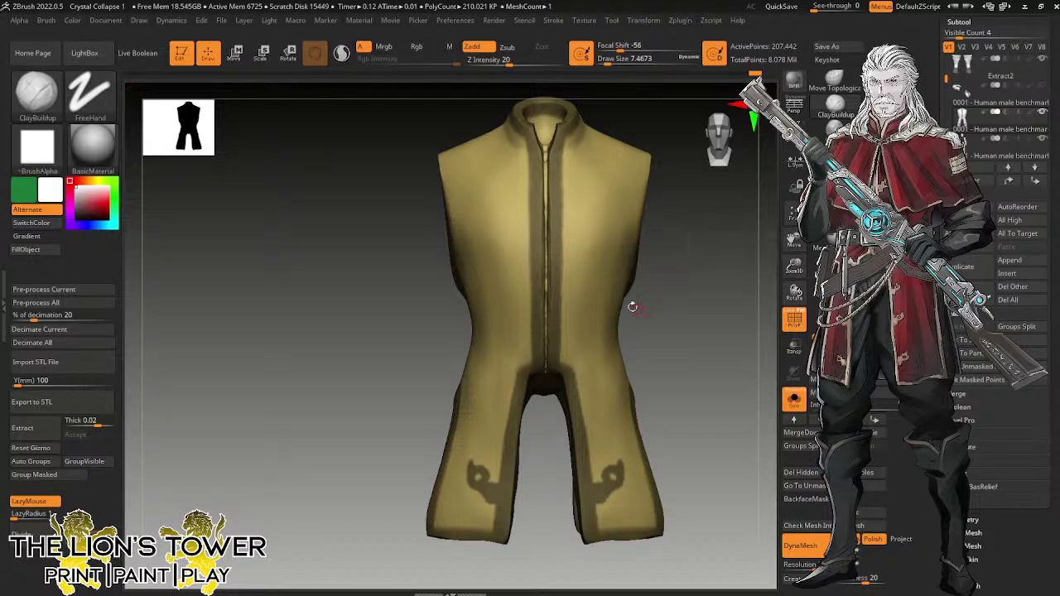
pyautogui.press('ctrl')
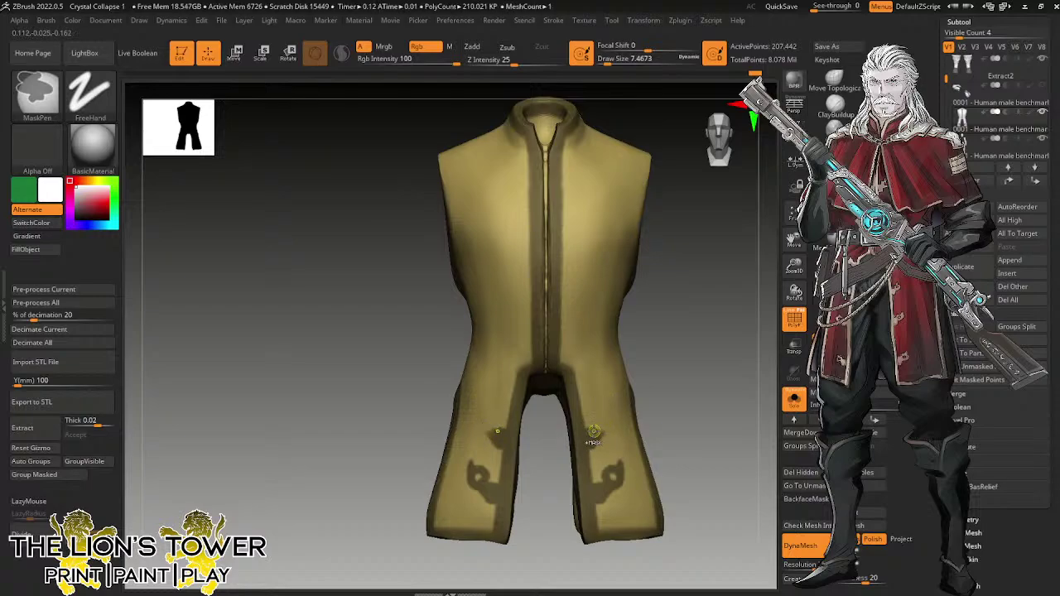
pyautogui.moveTo(597, 427)
pyautogui.mouseDown()
pyautogui.moveTo(593, 414)
pyautogui.moveTo(612, 412)
pyautogui.moveTo(608, 430)
pyautogui.moveTo(600, 419)
pyautogui.moveTo(613, 407)
pyautogui.moveTo(603, 422)
pyautogui.moveTo(611, 426)
pyautogui.mouseUp()
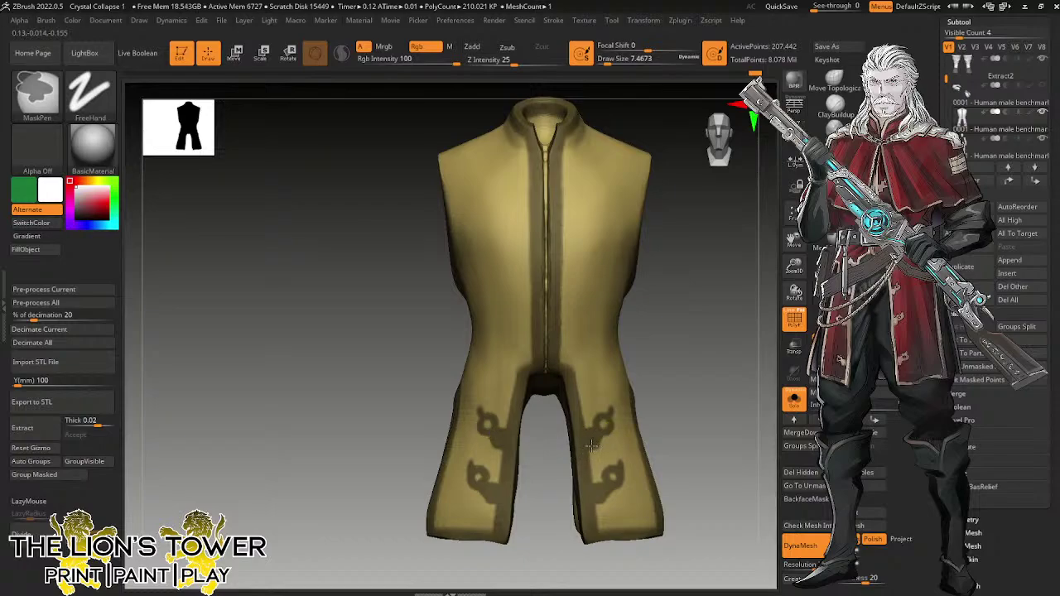
pyautogui.press('b')
pyautogui.press('c')
pyautogui.press('b')
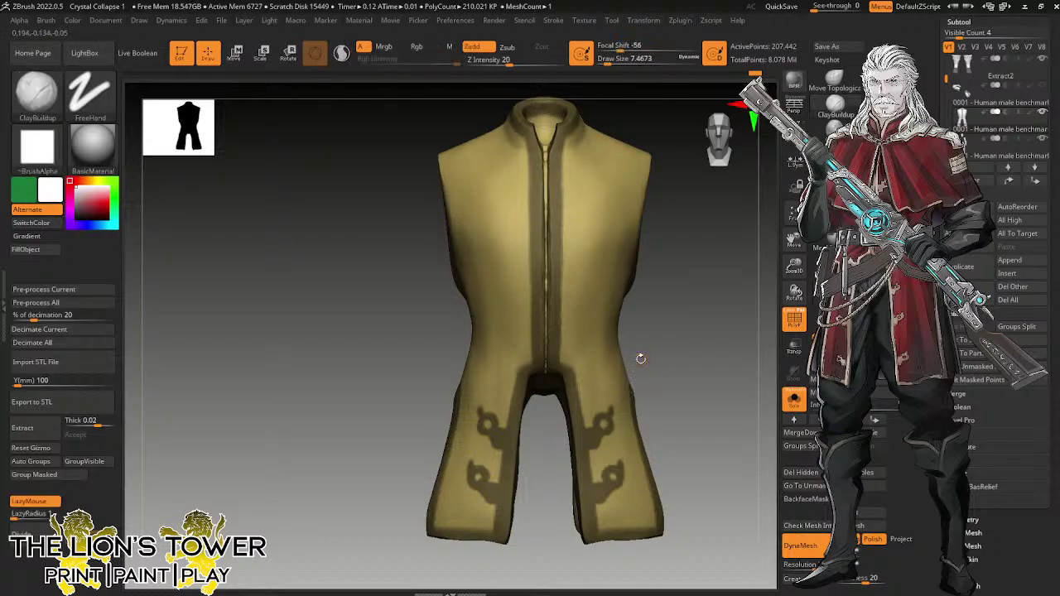
pyautogui.keyDown('ctrl'); pyautogui.moveTo(614, 479); pyautogui.dragTo(613, 475); pyautogui.keyUp('ctrl')
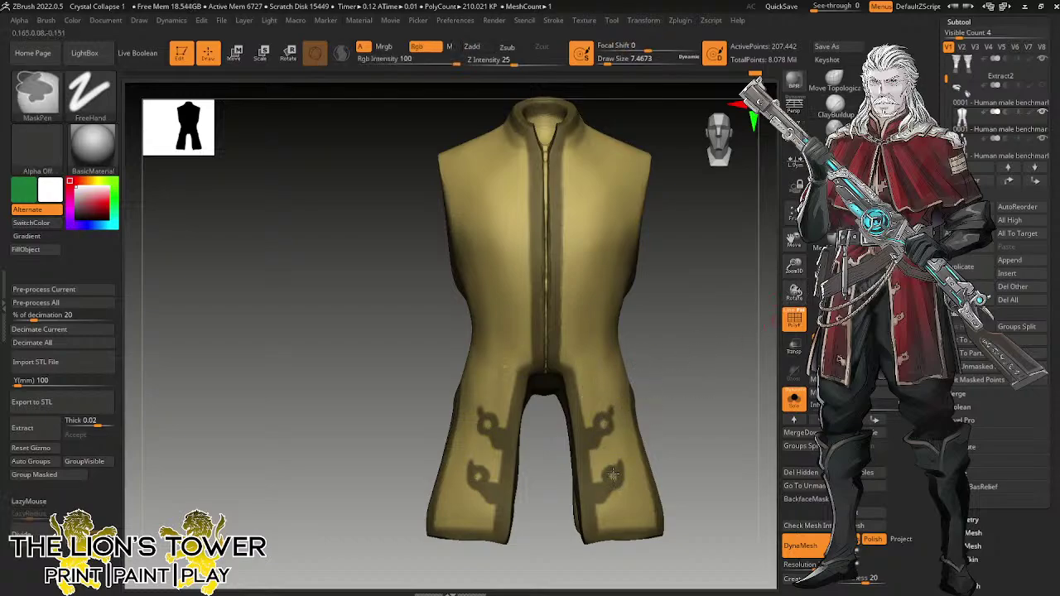
# Mask a third ring ornament at the top of the front slit, refining its open centre and tip with a draw size of about 6.6.
pyautogui.moveTo(793, 266)
pyautogui.mouseDown()
pyautogui.moveTo(800, 295)
pyautogui.moveTo(792, 261)
pyautogui.mouseUp()
pyautogui.moveTo(793, 240); pyautogui.dragTo(807, 157)
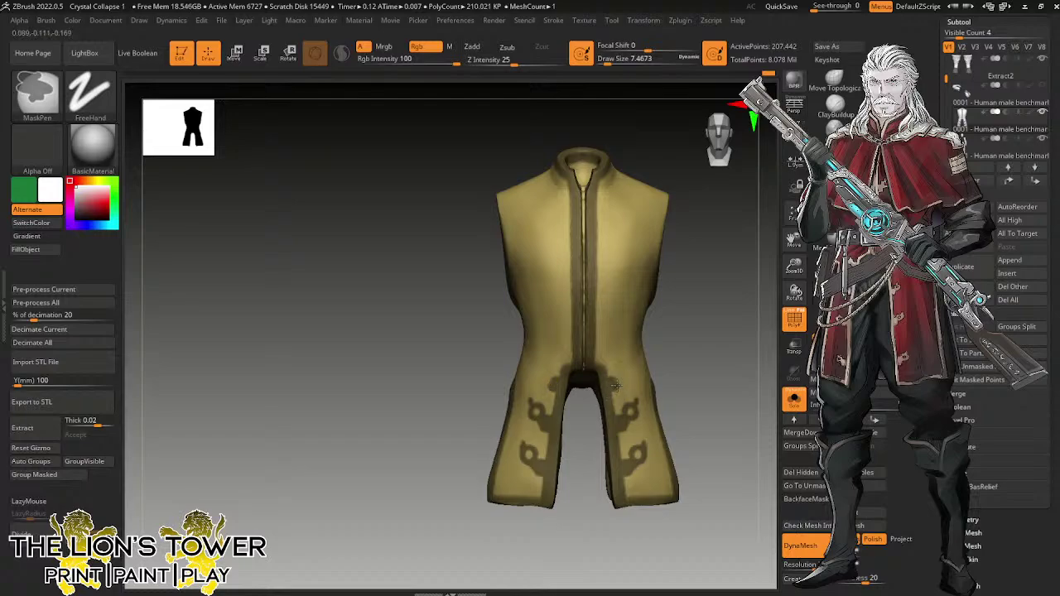
pyautogui.keyDown('ctrl'); pyautogui.moveTo(627, 376); pyautogui.dragTo(616, 387); pyautogui.keyUp('ctrl')
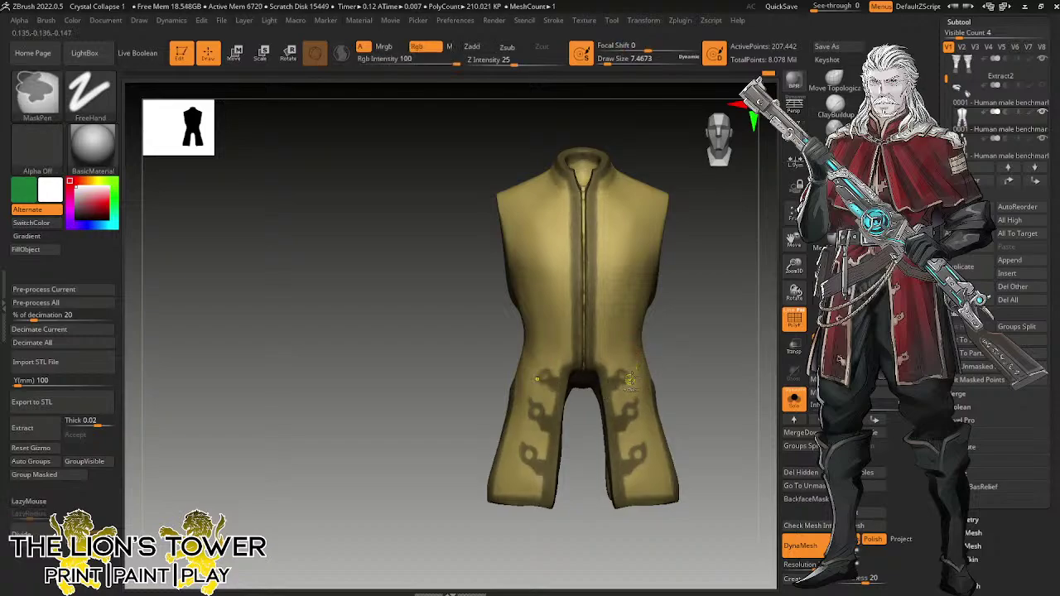
pyautogui.keyDown('ctrl'); pyautogui.moveTo(629, 379); pyautogui.dragTo(622, 377); pyautogui.keyUp('ctrl')
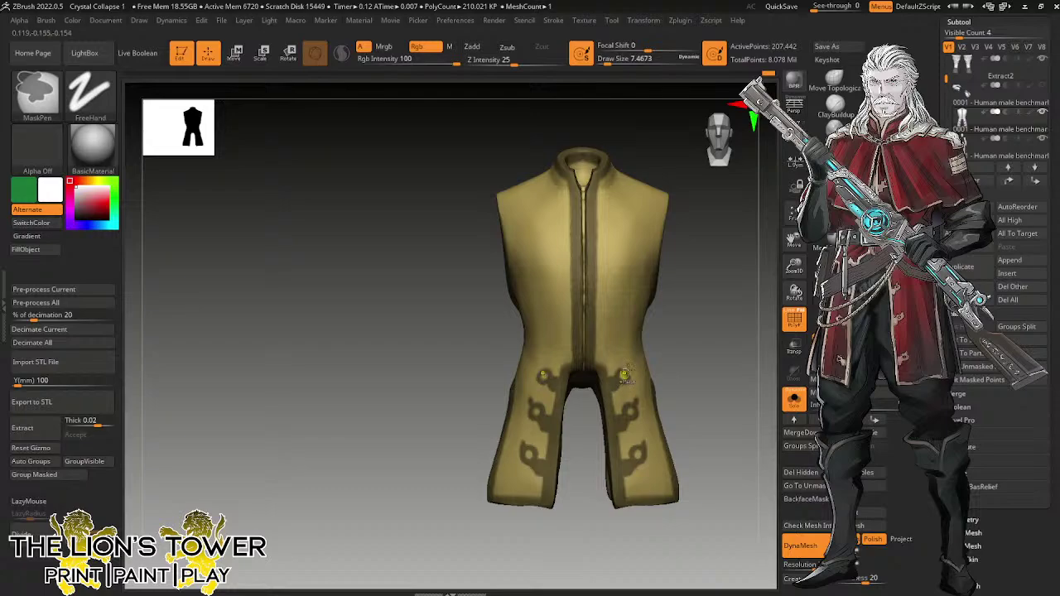
pyautogui.moveTo(794, 263); pyautogui.dragTo(790, 275)
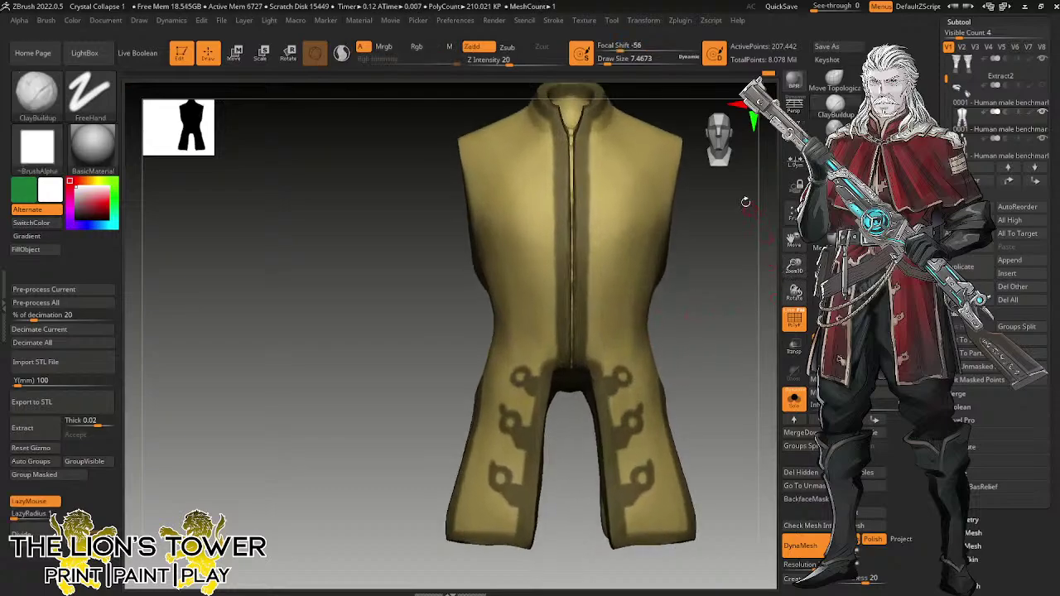
pyautogui.press('ctrl')
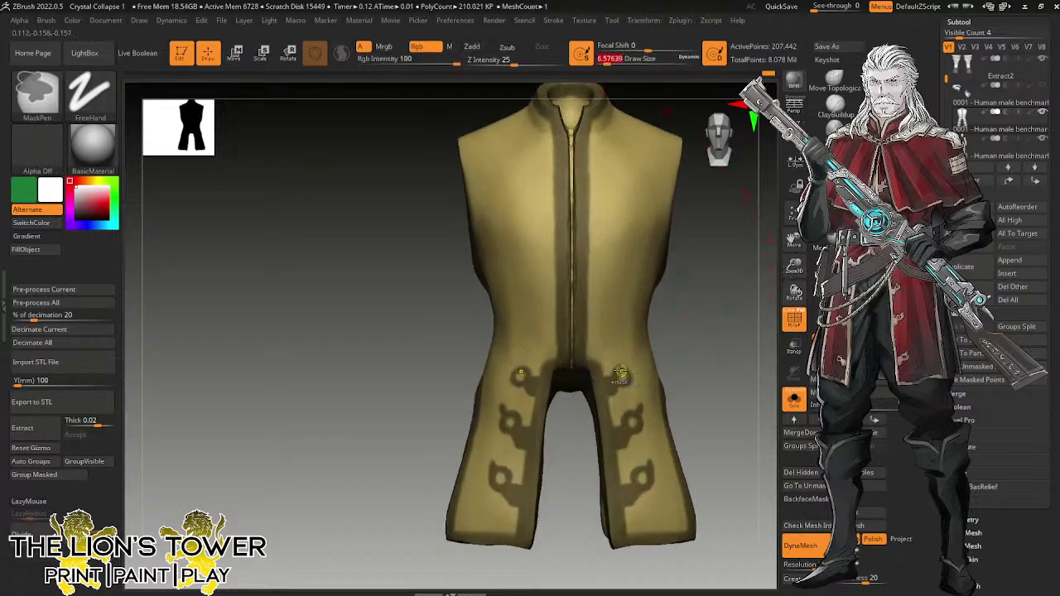
pyautogui.moveTo(620, 375)
pyautogui.keyDown('ctrl'); pyautogui.mouseDown()
pyautogui.moveTo(625, 381)
pyautogui.moveTo(638, 362)
pyautogui.mouseUp(); pyautogui.keyUp('ctrl')
pyautogui.keyDown('ctrl'); pyautogui.keyDown('alt'); pyautogui.click(624, 375); pyautogui.keyUp('alt'); pyautogui.keyUp('ctrl')
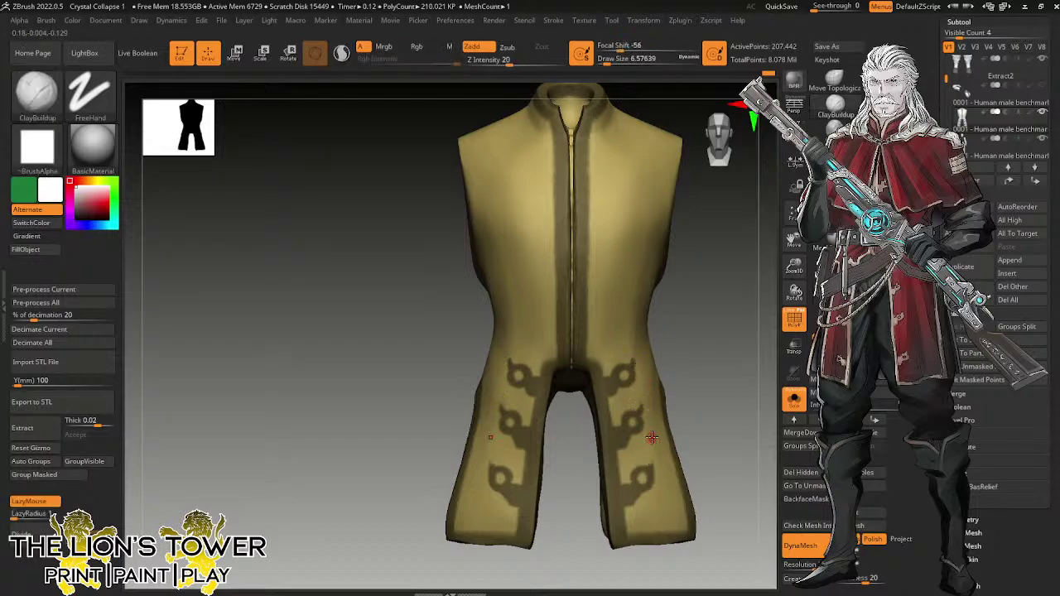
pyautogui.keyDown('ctrl'); pyautogui.moveTo(652, 461); pyautogui.dragTo(650, 475); pyautogui.keyUp('ctrl')
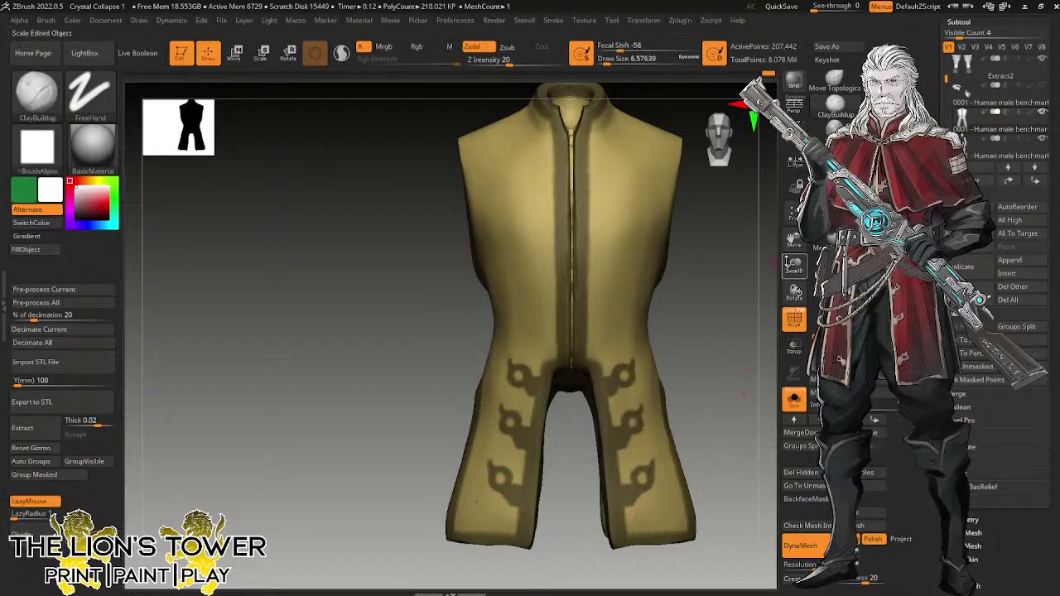
# Mask a matching ring ornament with a pointed tip beside the front seam, just above the waist.
pyautogui.moveTo(794, 266); pyautogui.dragTo(810, 332)
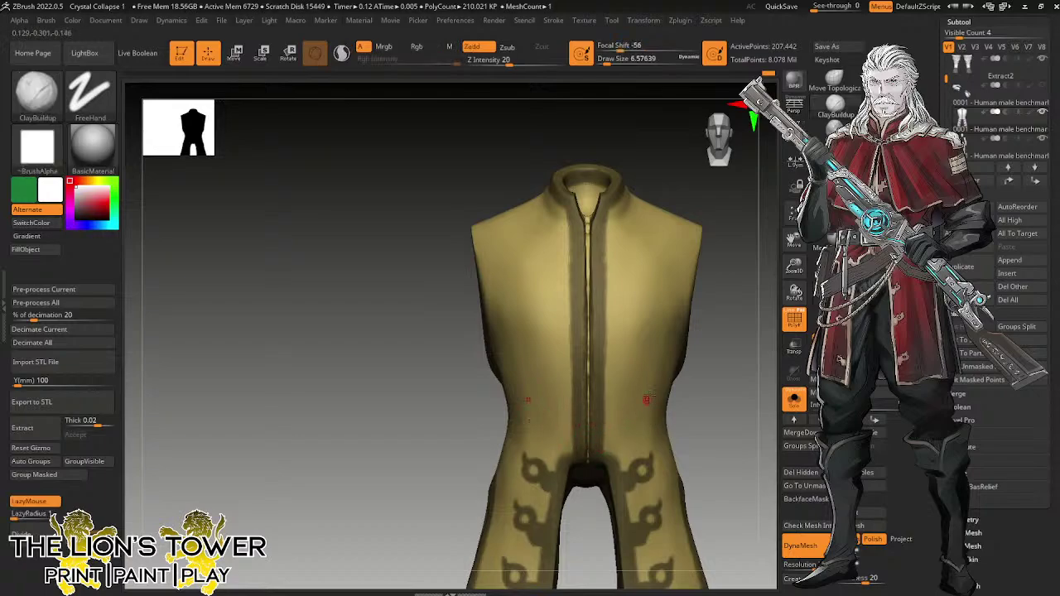
pyautogui.press('ctrl')
pyautogui.moveTo(601, 383)
pyautogui.keyDown('ctrl'); pyautogui.mouseDown()
pyautogui.moveTo(613, 383)
pyautogui.moveTo(610, 363)
pyautogui.moveTo(607, 374)
pyautogui.mouseUp(); pyautogui.keyUp('ctrl')
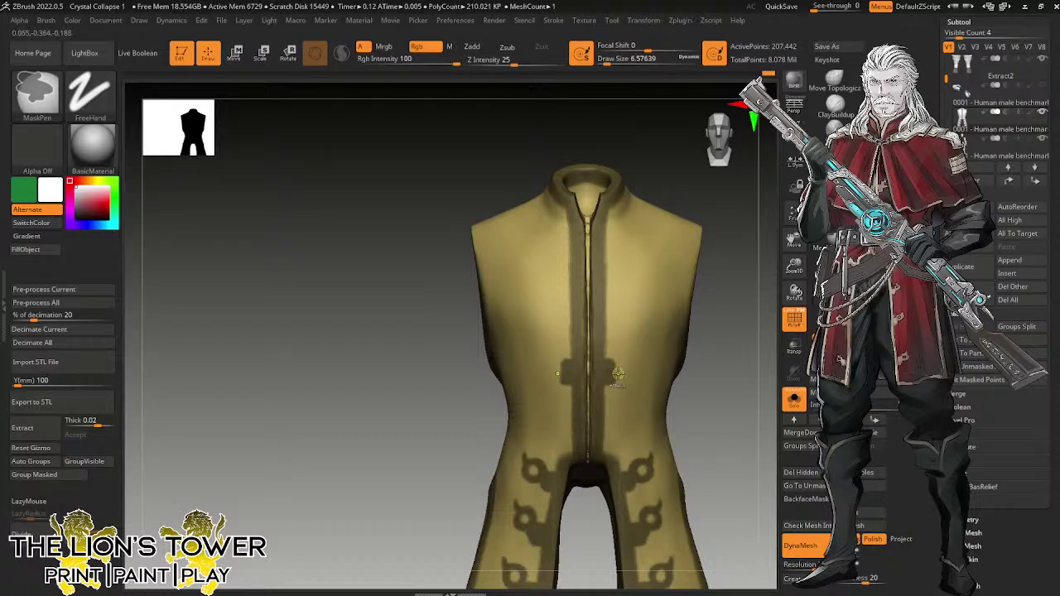
pyautogui.keyDown('ctrl'); pyautogui.click(616, 372); pyautogui.keyUp('ctrl')
pyautogui.hotkey('ctrl', 'z')
pyautogui.moveTo(613, 383)
pyautogui.keyDown('ctrl'); pyautogui.mouseDown()
pyautogui.moveTo(626, 358)
pyautogui.moveTo(618, 365)
pyautogui.mouseUp(); pyautogui.keyUp('ctrl')
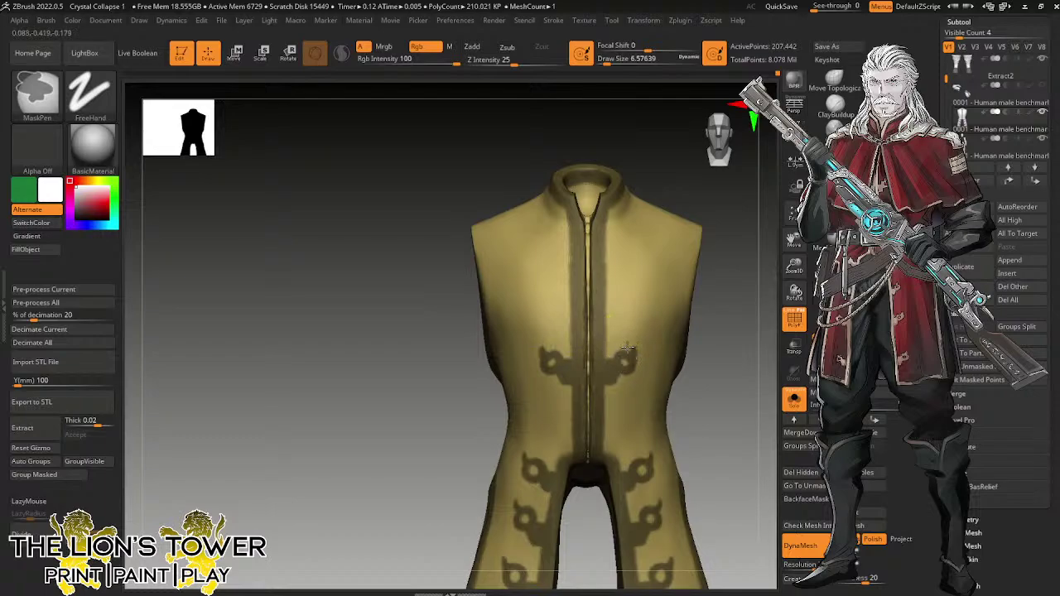
pyautogui.press('b')
pyautogui.press('c')
pyautogui.press('b')
# Mask another ring ornament higher on the chest beside the front seam, clearing its centre and adding the pointed tip.
pyautogui.moveTo(602, 324)
pyautogui.keyDown('ctrl'); pyautogui.mouseDown()
pyautogui.moveTo(610, 308)
pyautogui.moveTo(606, 321)
pyautogui.moveTo(621, 313)
pyautogui.moveTo(609, 313)
pyautogui.moveTo(610, 337)
pyautogui.moveTo(617, 323)
pyautogui.mouseUp(); pyautogui.keyUp('ctrl')
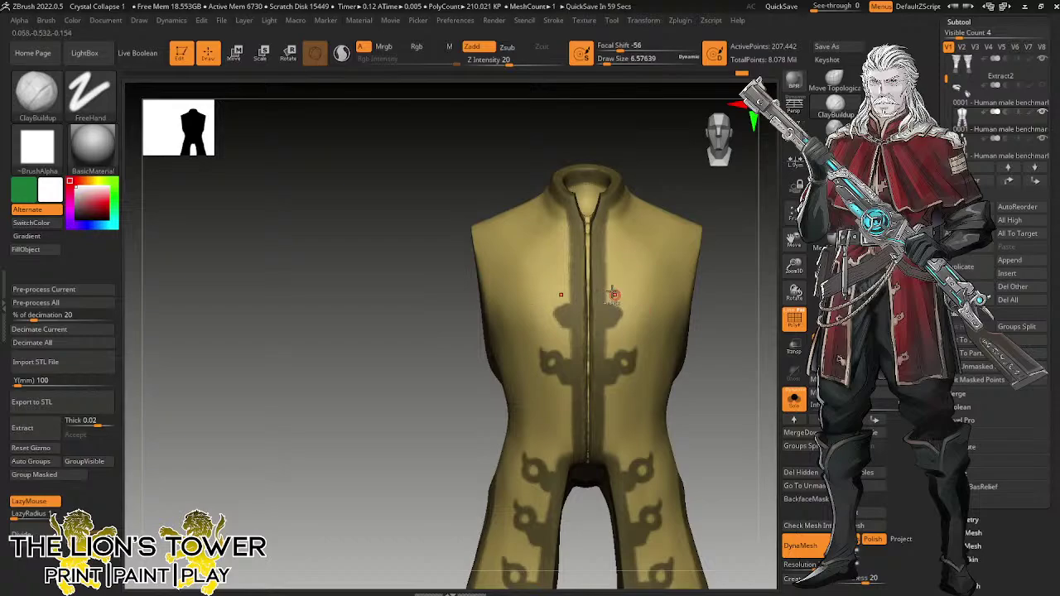
pyautogui.press('ctrl')
pyautogui.moveTo(621, 311)
pyautogui.keyDown('ctrl'); pyautogui.mouseDown()
pyautogui.moveTo(631, 299)
pyautogui.moveTo(623, 313)
pyautogui.mouseUp(); pyautogui.keyUp('ctrl')
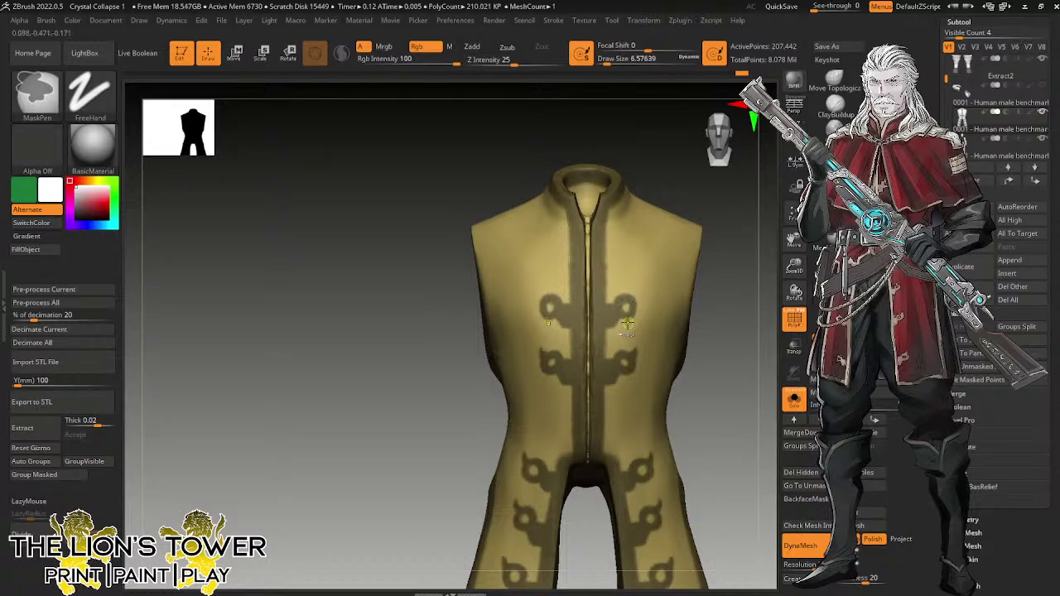
pyautogui.moveTo(622, 304)
pyautogui.keyDown('ctrl'); pyautogui.keyDown('alt'); pyautogui.mouseDown()
pyautogui.moveTo(629, 297)
pyautogui.moveTo(629, 310)
pyautogui.moveTo(637, 292)
pyautogui.mouseUp(); pyautogui.keyUp('alt'); pyautogui.keyUp('ctrl')
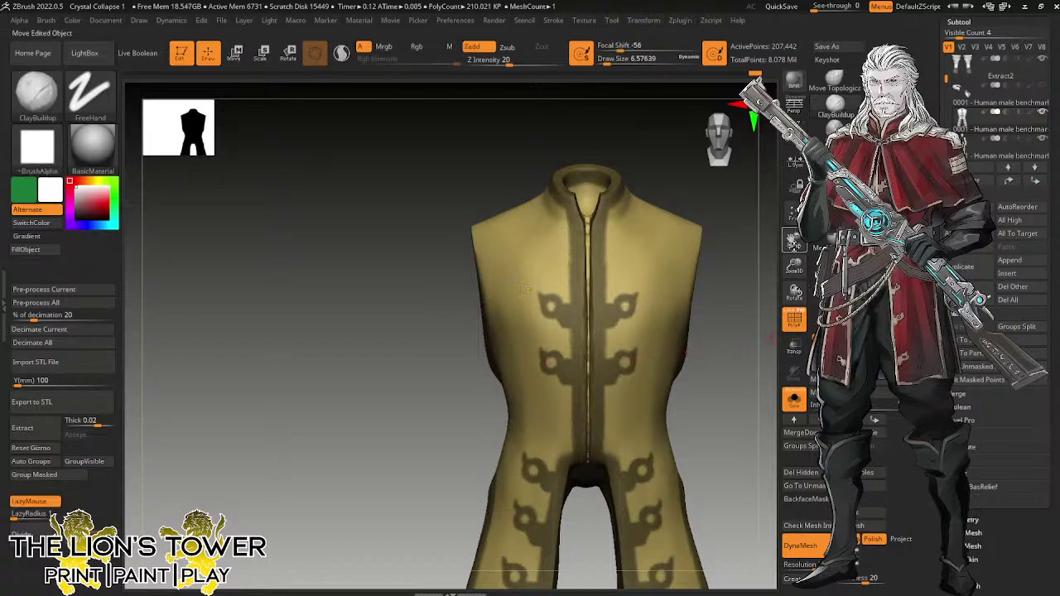
pyautogui.moveTo(791, 241); pyautogui.dragTo(802, 142)
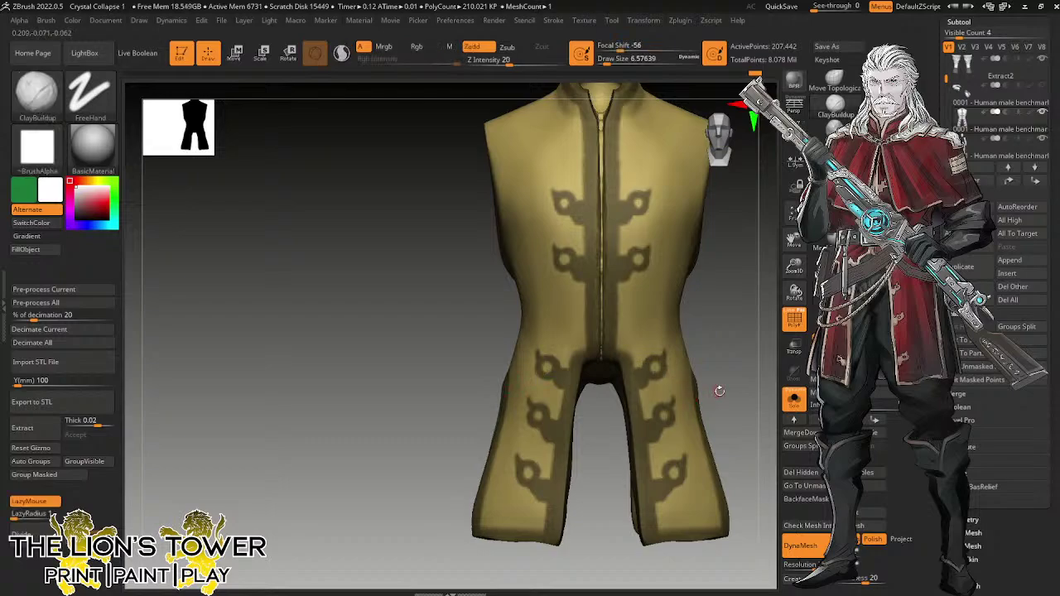
pyautogui.press('ctrl')
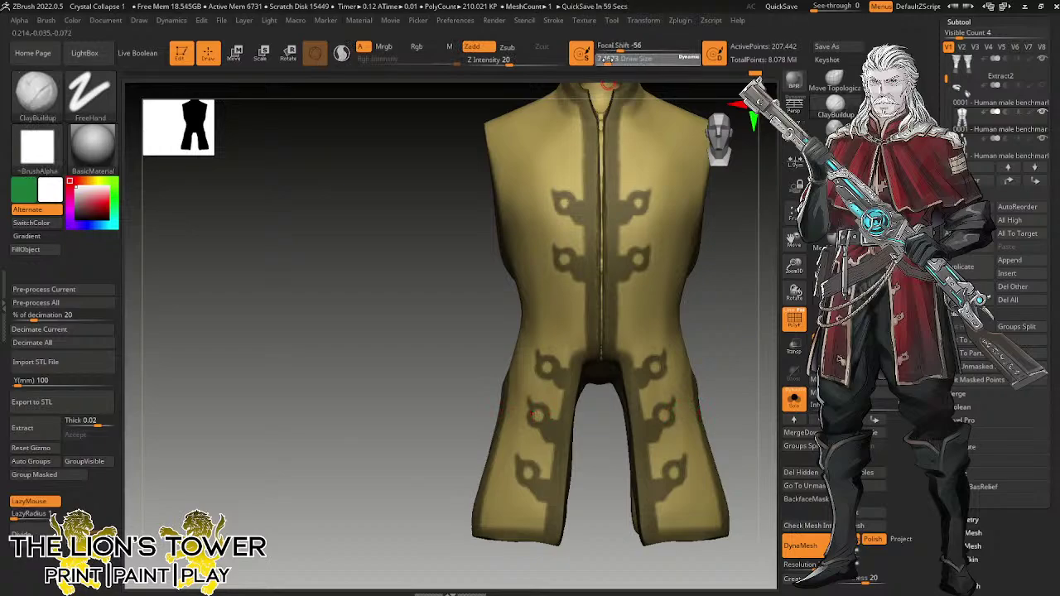
# Mask a trim band along the bottom hems of the coat's front panels.
pyautogui.press('ctrl')
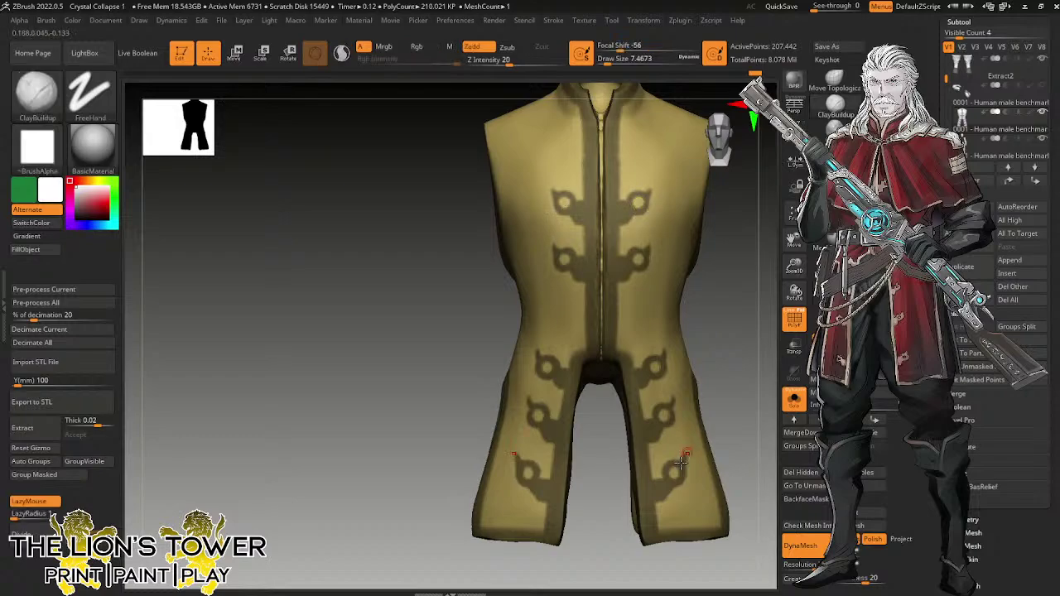
pyautogui.press('ctrl')
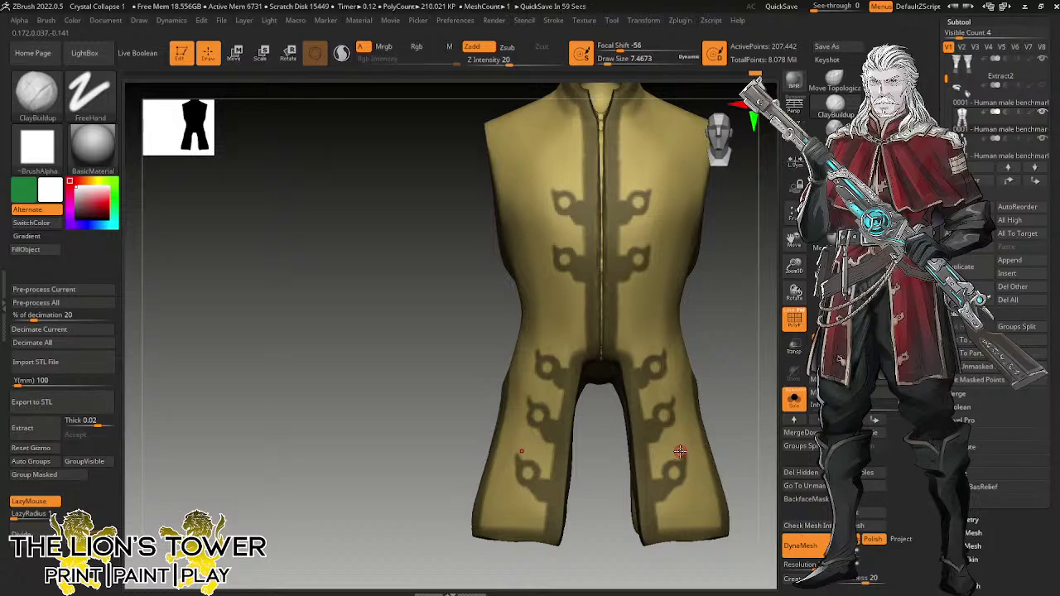
pyautogui.press('ctrl')
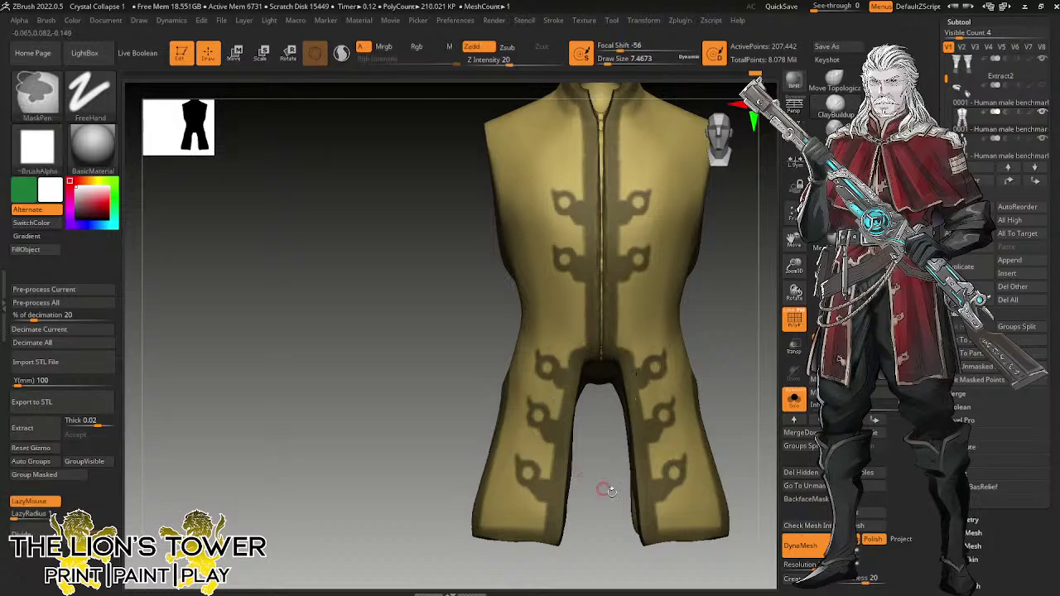
pyautogui.keyDown('ctrl'); pyautogui.moveTo(660, 533); pyautogui.dragTo(720, 526); pyautogui.keyUp('ctrl')
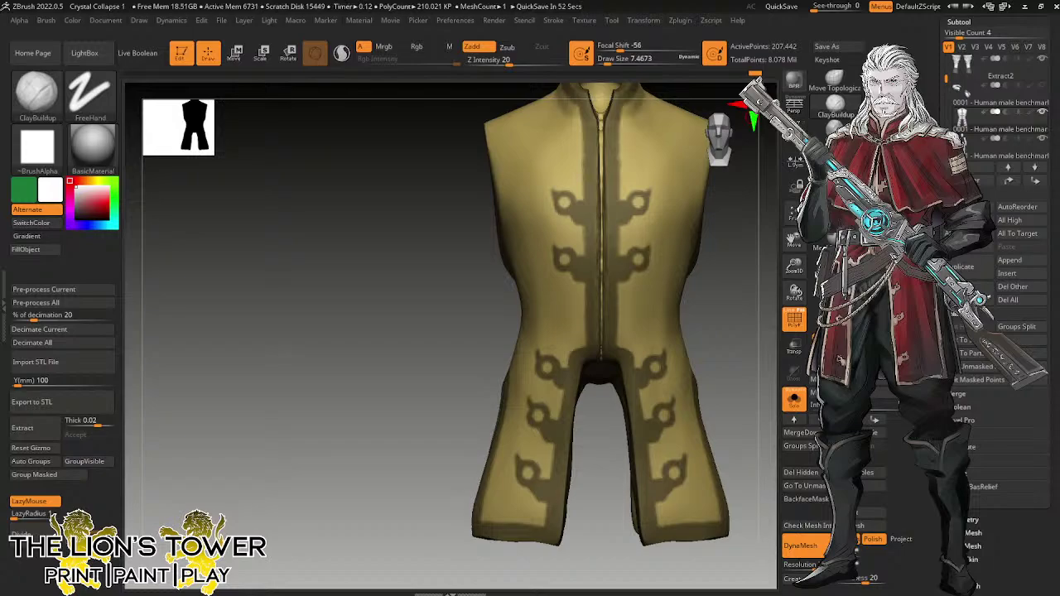
# Open the render untitled.1091.png in the image viewer and examine the horned figure up close and as a whole.
pyautogui.press('super+e')
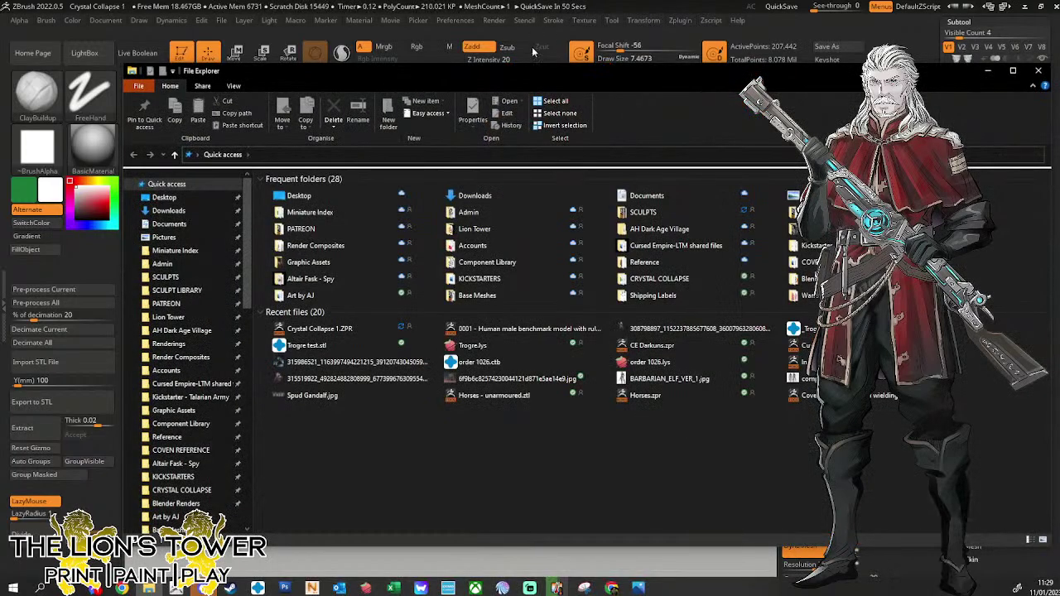
pyautogui.moveTo(542, 74); pyautogui.dragTo(542, 0)
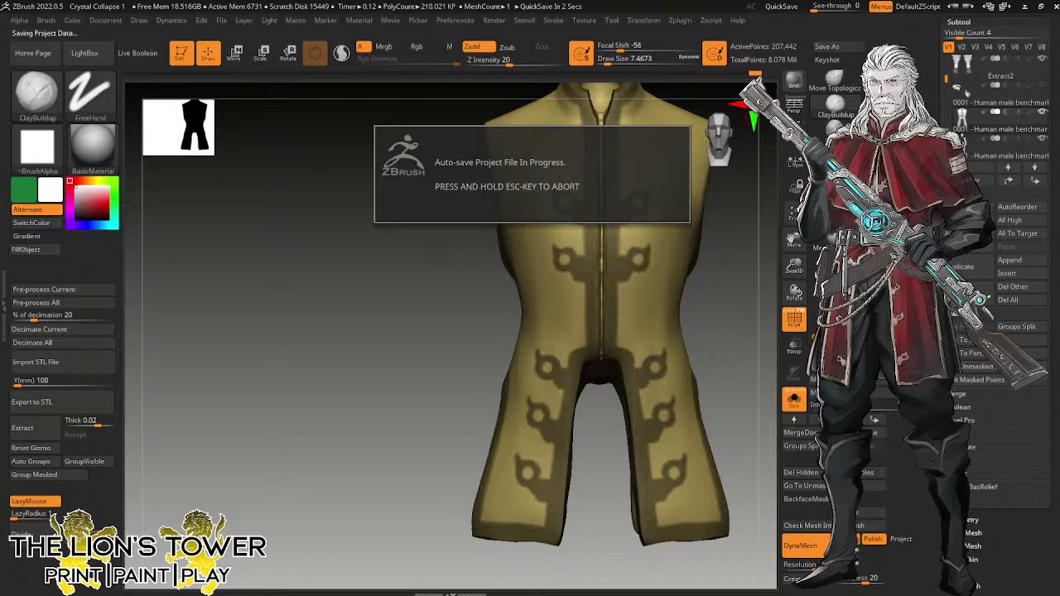
pyautogui.moveTo(373, 0); pyautogui.dragTo(469, 138)
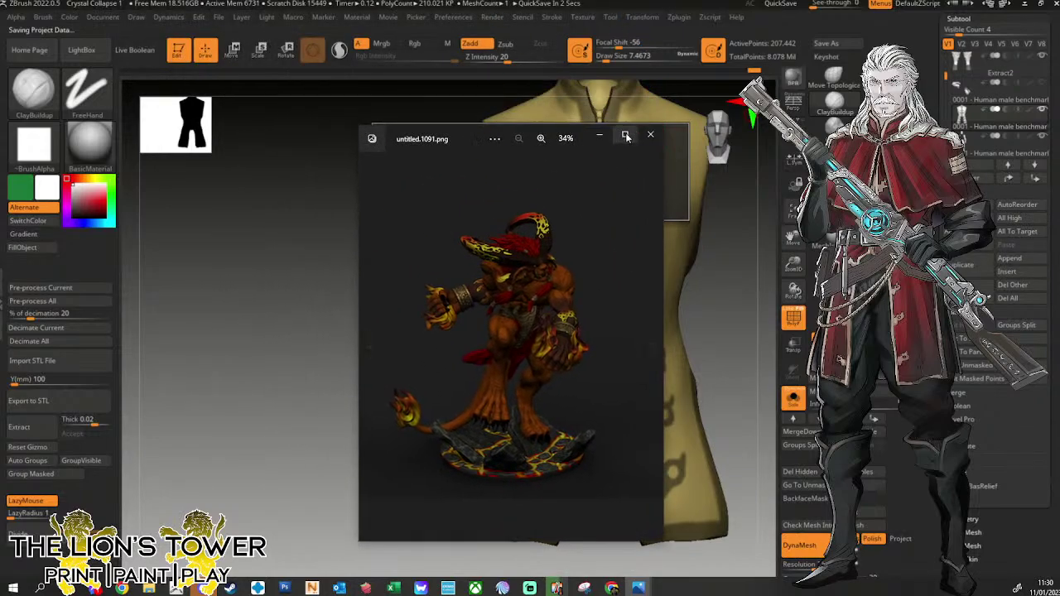
pyautogui.click(625, 134)
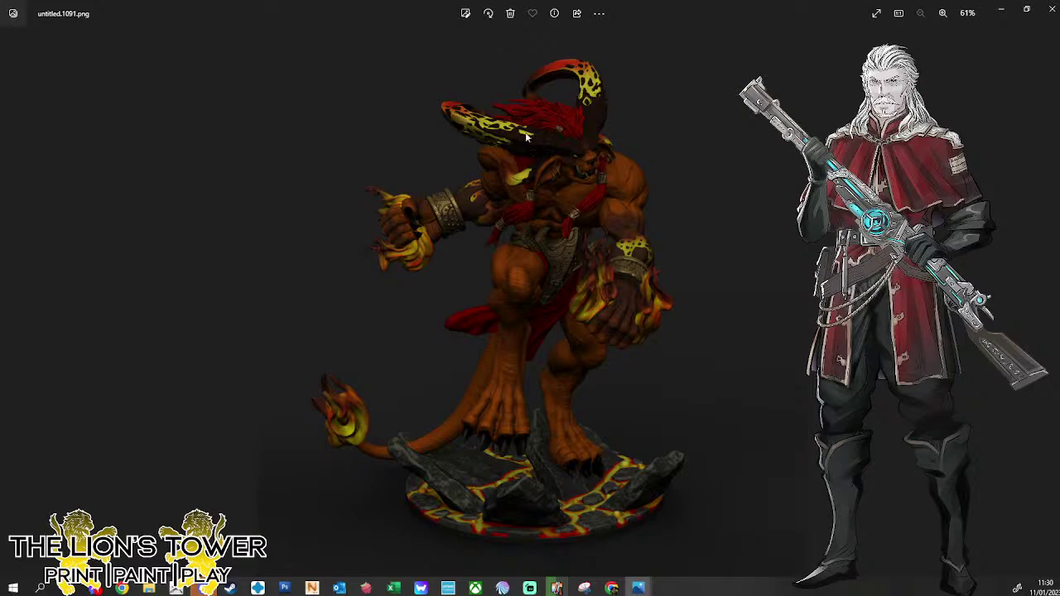
pyautogui.scroll(5, 720, 228)
pyautogui.scroll(-5, 720, 226)
pyautogui.scroll(1, 720, 225)
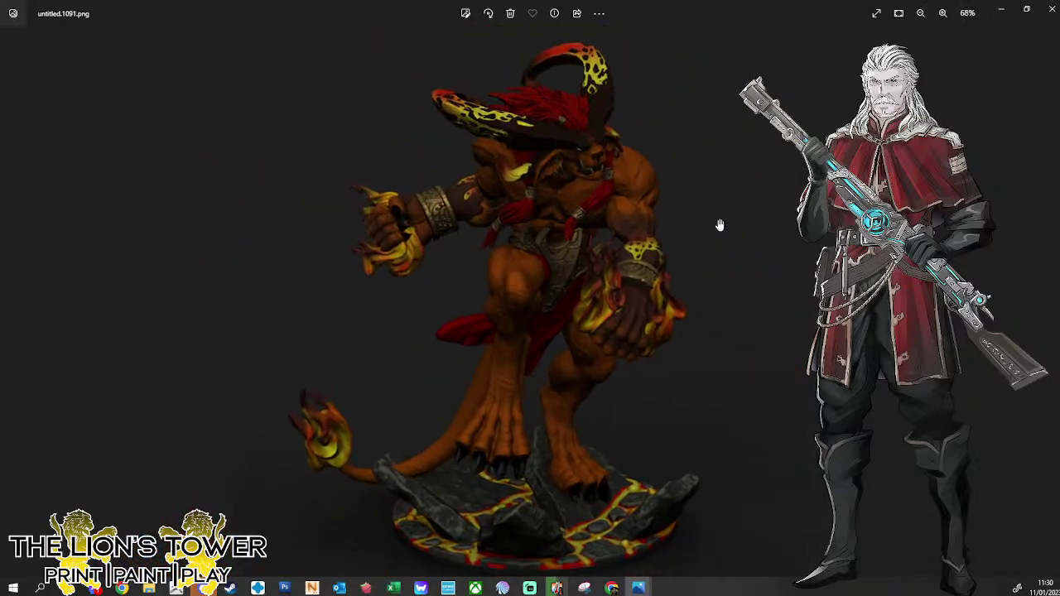
pyautogui.scroll(4, 700, 223)
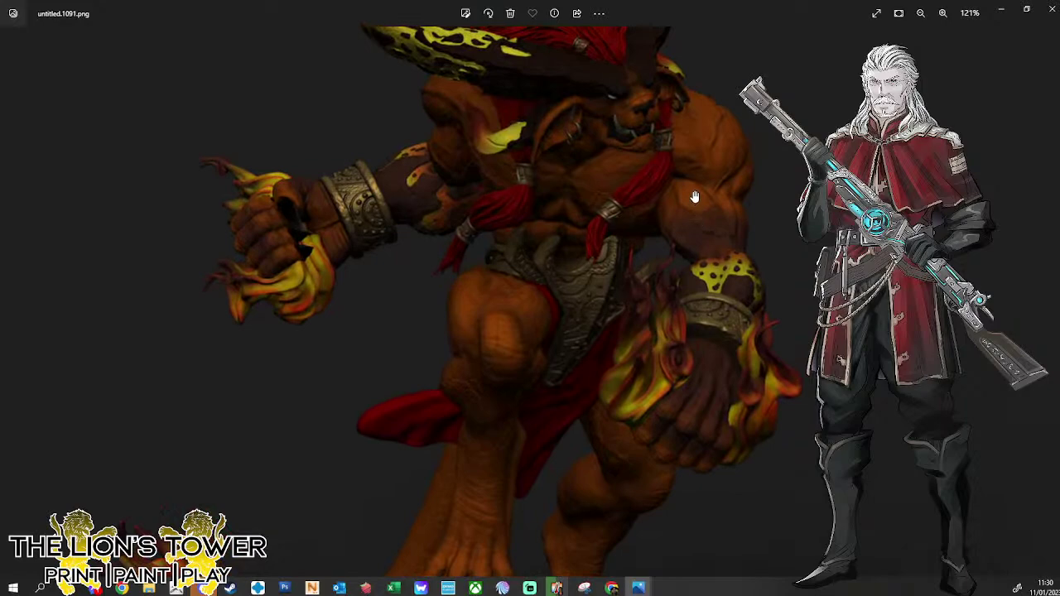
pyautogui.scroll(-2, 695, 196)
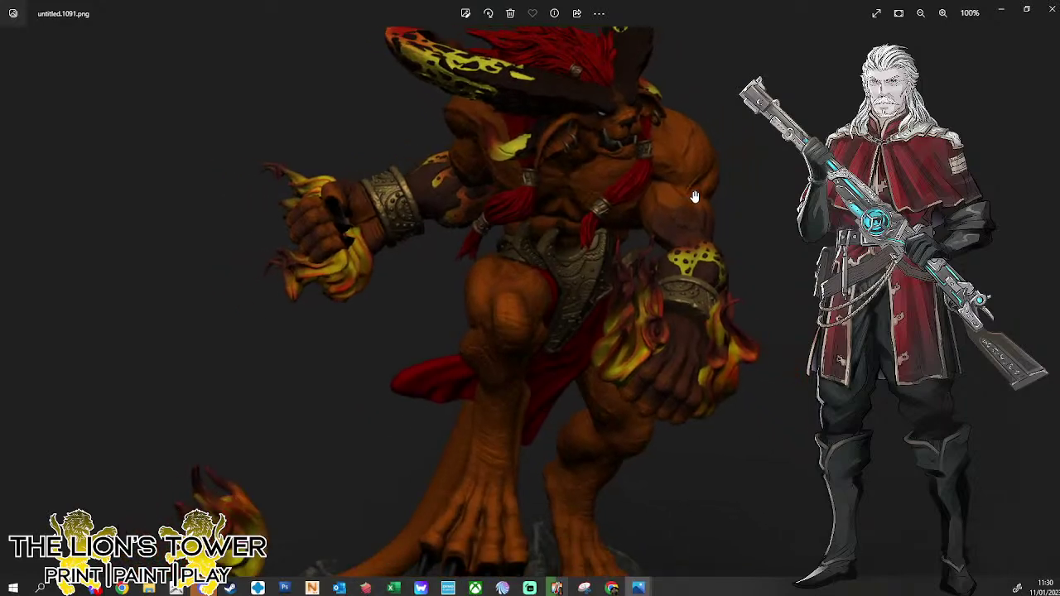
pyautogui.scroll(-2, 695, 196)
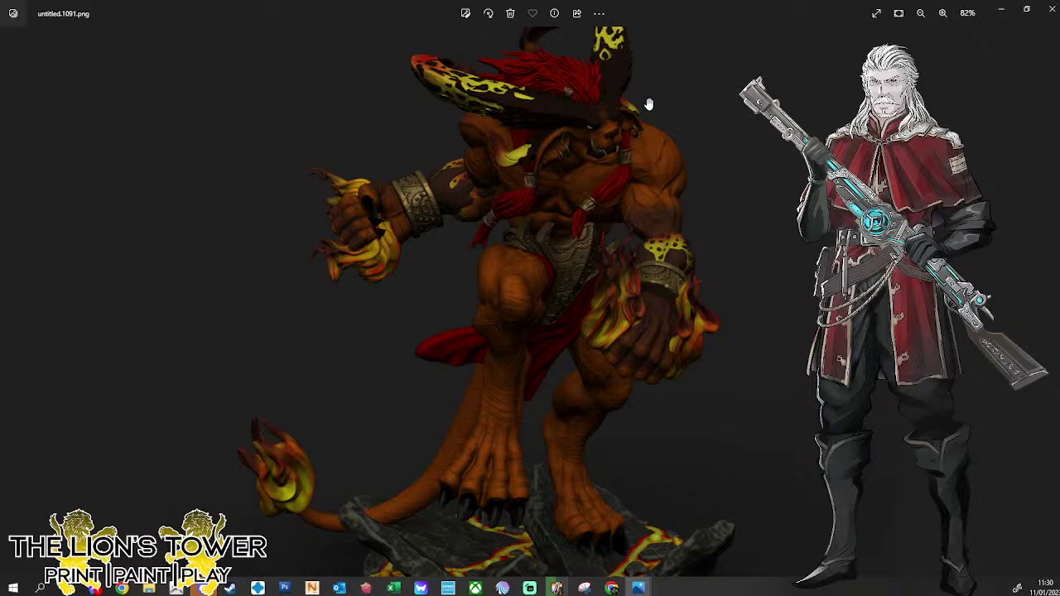
pyautogui.scroll(-2, 649, 104)
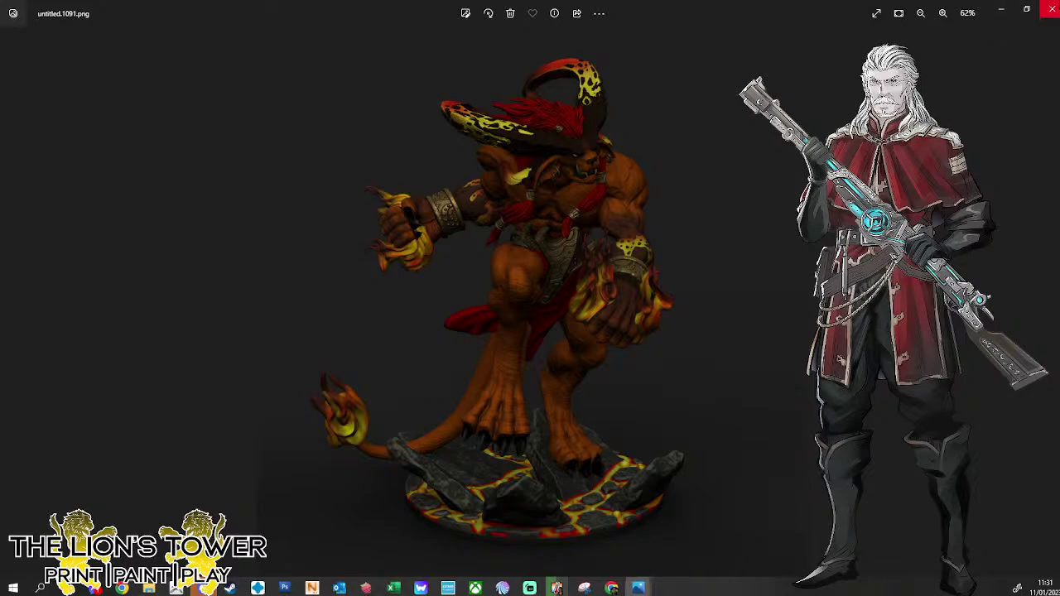
pyautogui.click(1054, 10)
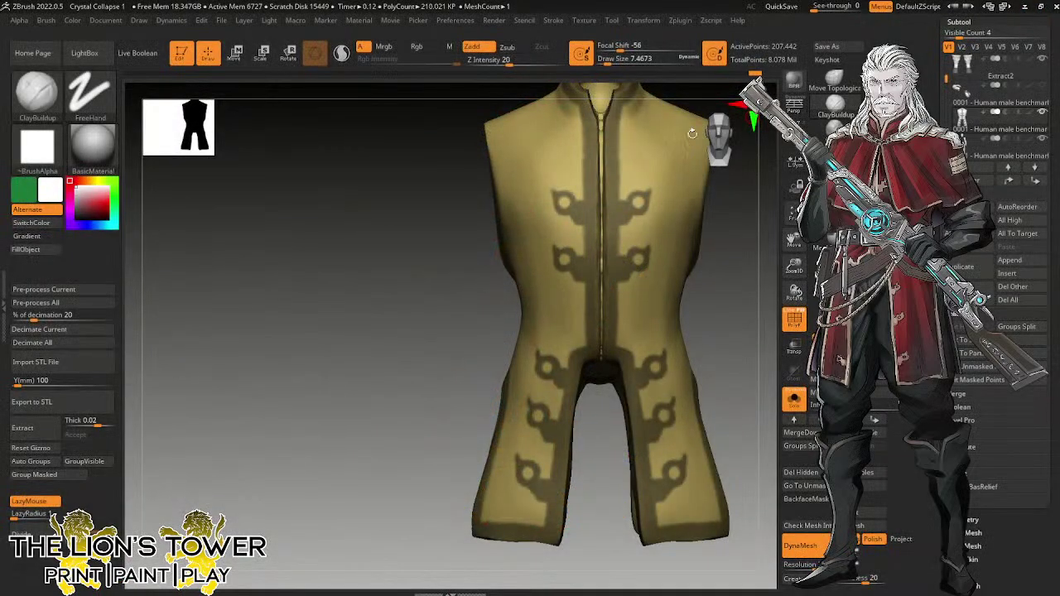
# Extract the coat's masked trim and ornaments as a separate mesh with a thickness of 0.00294 and accept it.
pyautogui.moveTo(795, 266); pyautogui.dragTo(739, 253)
pyautogui.press('shift')
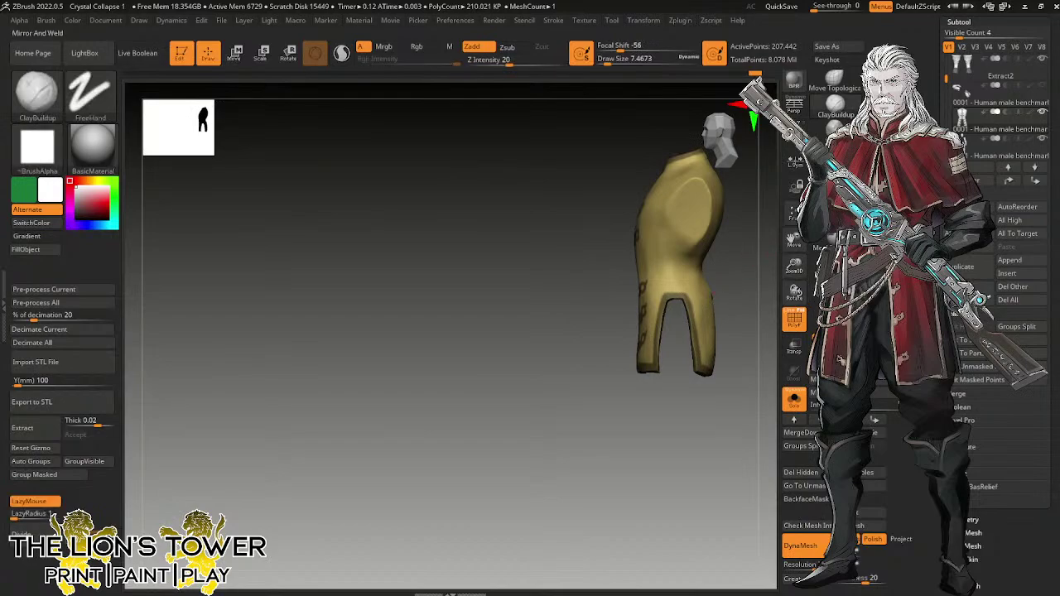
pyautogui.moveTo(734, 462)
pyautogui.mouseDown()
pyautogui.moveTo(704, 464)
pyautogui.moveTo(721, 473)
pyautogui.moveTo(749, 464)
pyautogui.mouseUp()
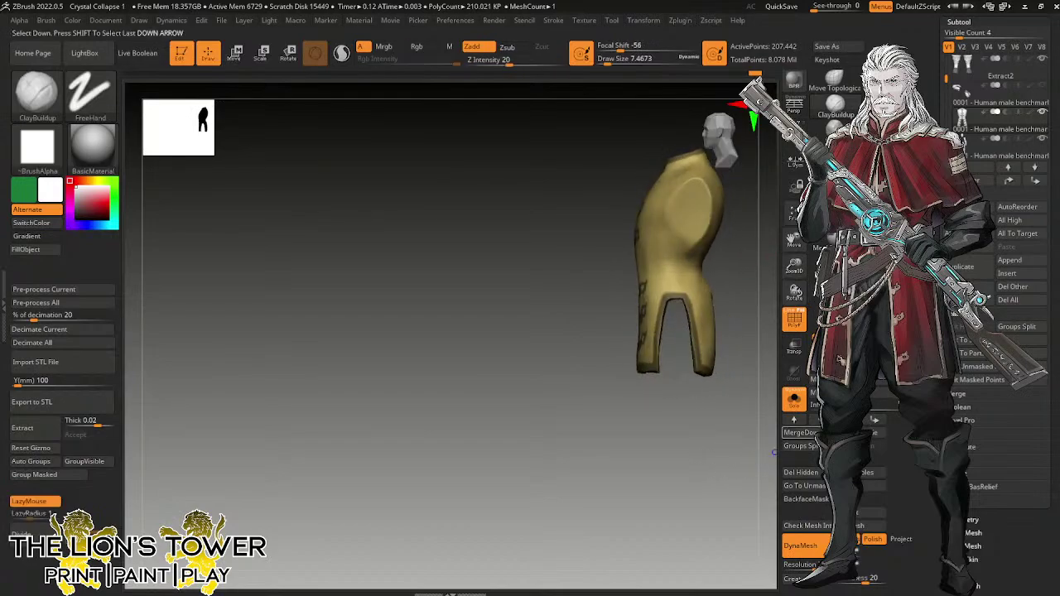
pyautogui.click(969, 500)
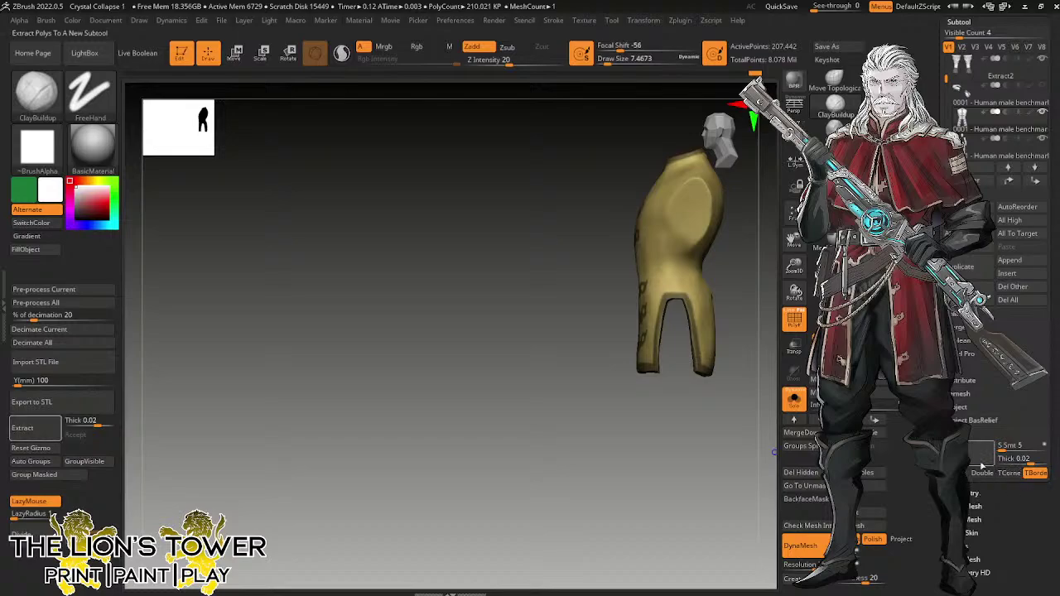
pyautogui.click(22, 428)
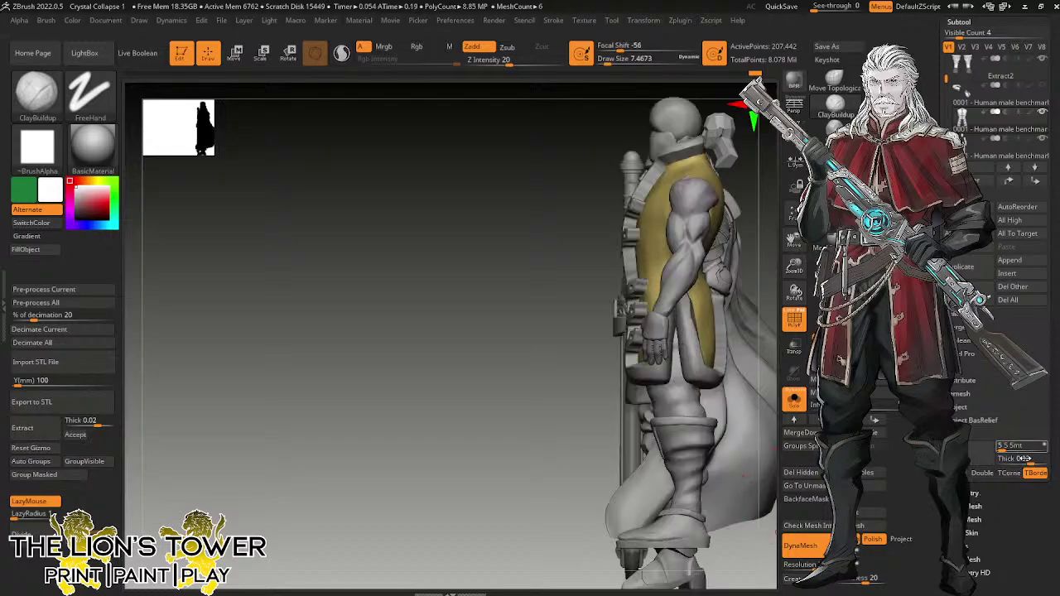
pyautogui.click(1020, 458)
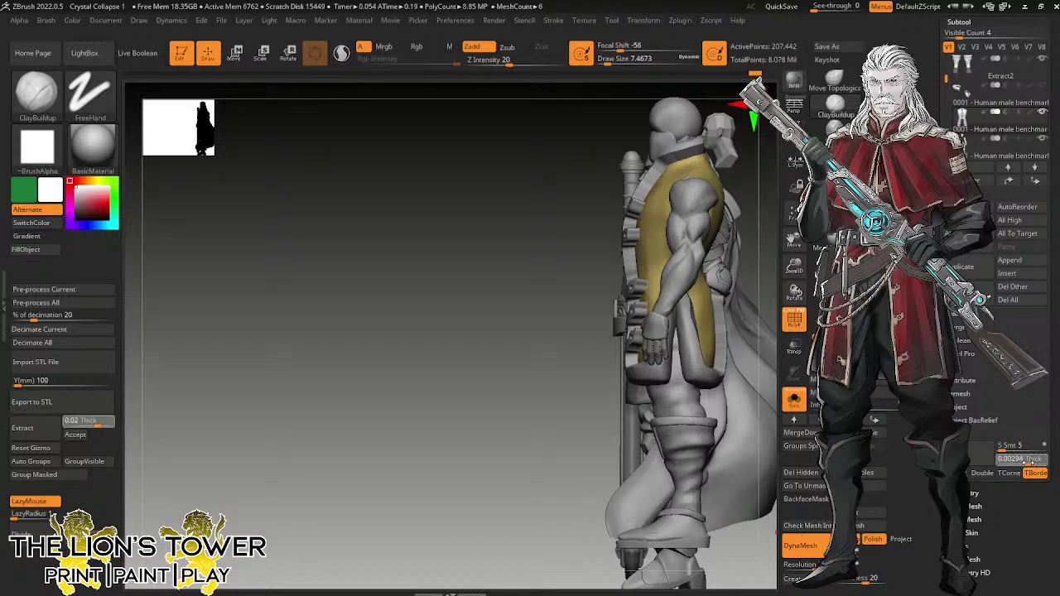
pyautogui.write('0.00294')
pyautogui.press('Return')
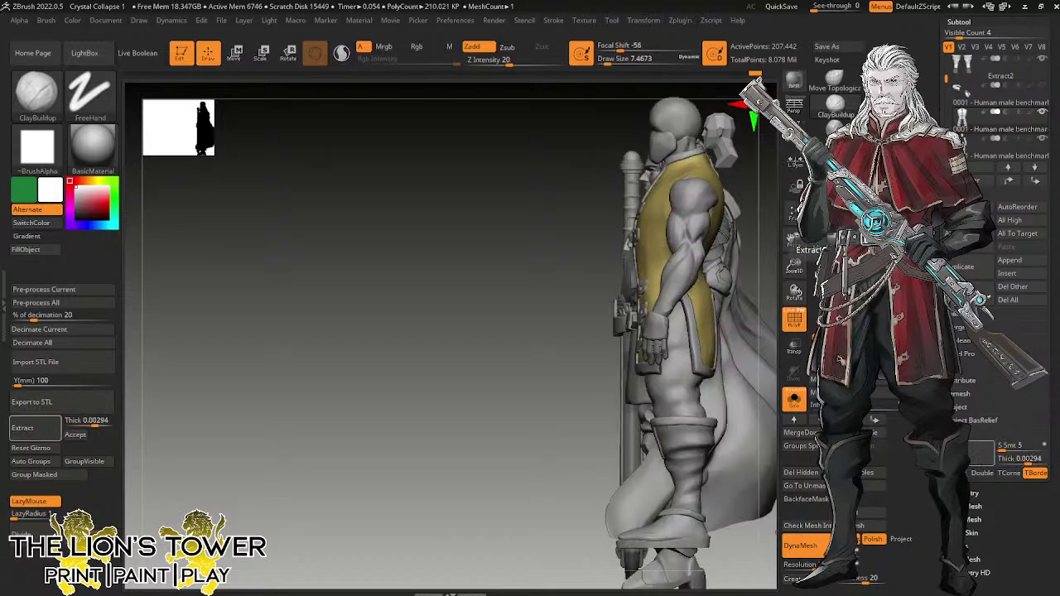
pyautogui.click(76, 435)
# Compare the extracted trim with the full figure, isolate it again, and try deleting its purple inner polygroup.
pyautogui.moveTo(701, 485); pyautogui.dragTo(745, 478)
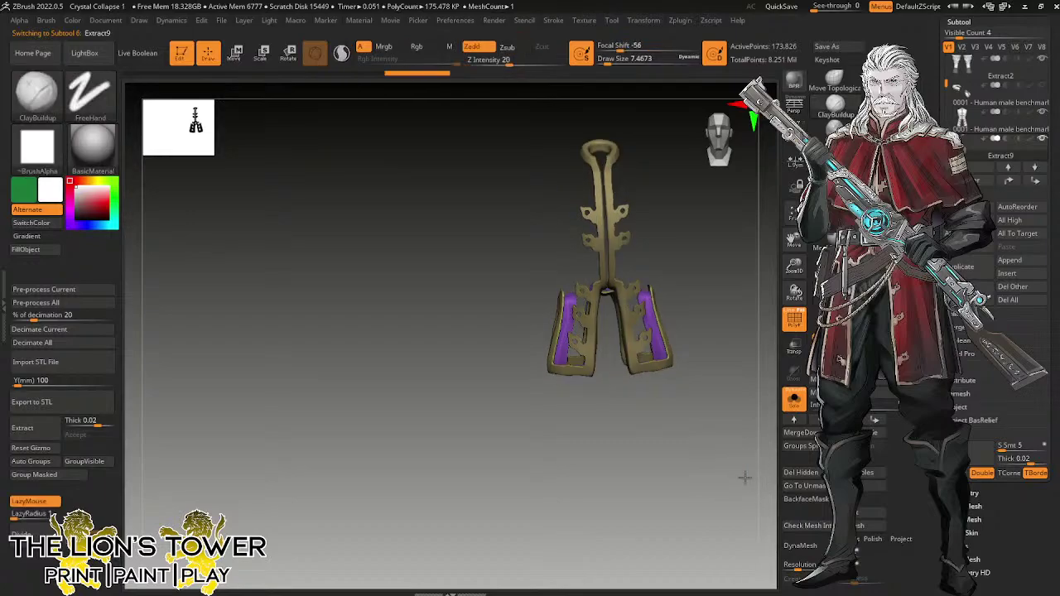
pyautogui.click(794, 400)
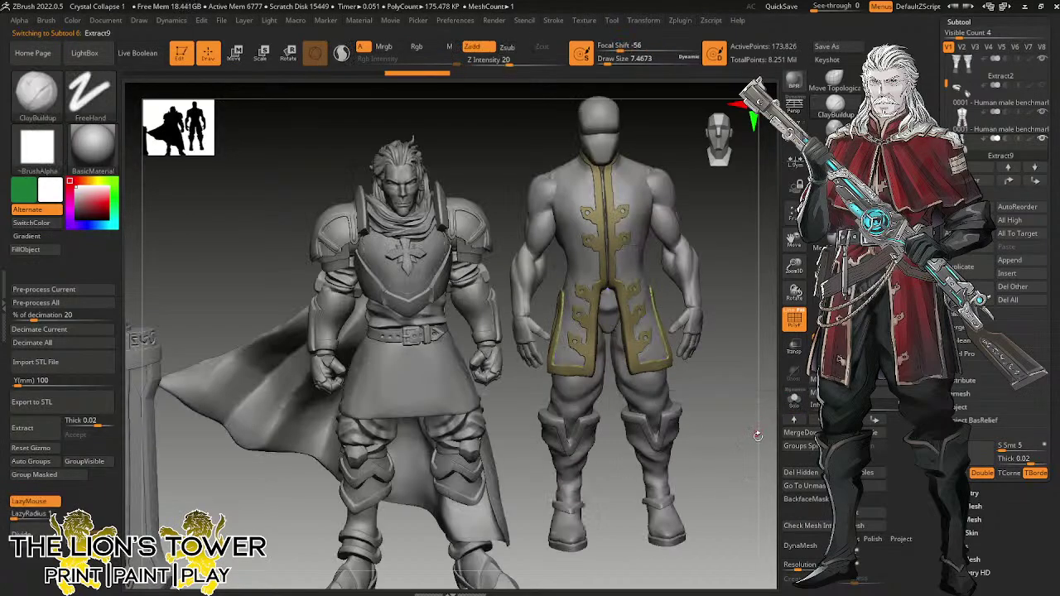
pyautogui.moveTo(757, 434)
pyautogui.mouseDown()
pyautogui.moveTo(729, 439)
pyautogui.moveTo(749, 442)
pyautogui.moveTo(751, 428)
pyautogui.mouseUp()
pyautogui.click(794, 400)
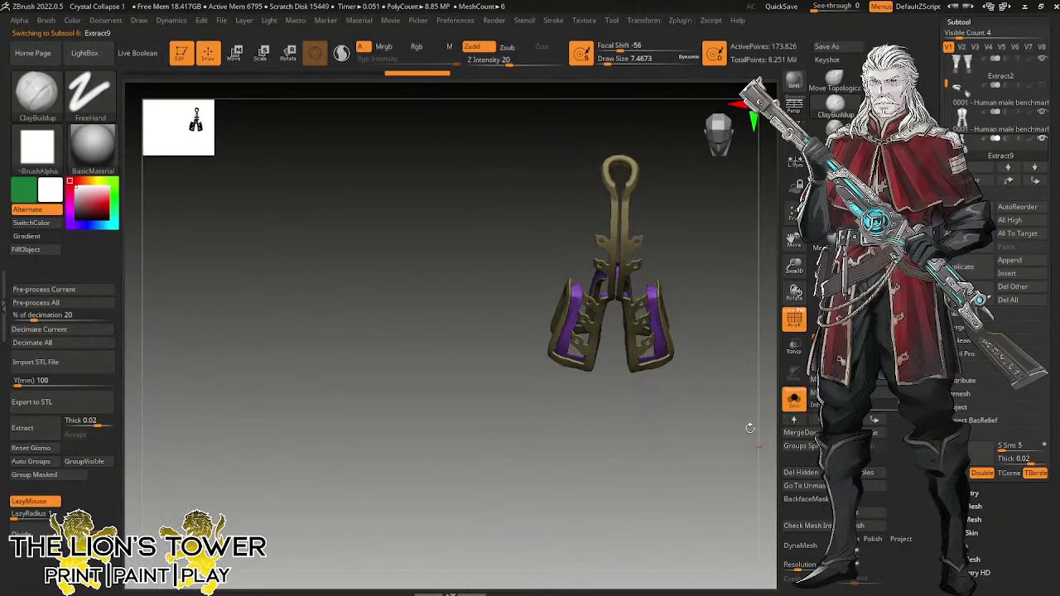
pyautogui.keyDown('ctrl'); pyautogui.keyDown('shift'); pyautogui.click(657, 315); pyautogui.keyUp('shift'); pyautogui.keyUp('ctrl')
pyautogui.keyDown('ctrl'); pyautogui.keyDown('shift'); pyautogui.click(657, 315); pyautogui.keyUp('shift'); pyautogui.keyUp('ctrl')
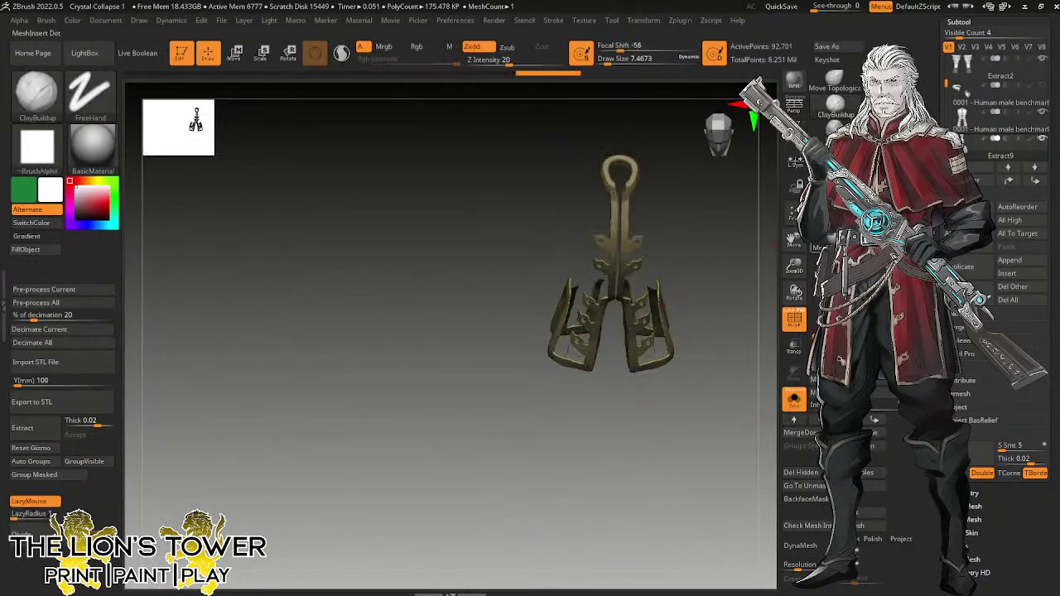
pyautogui.click(800, 472)
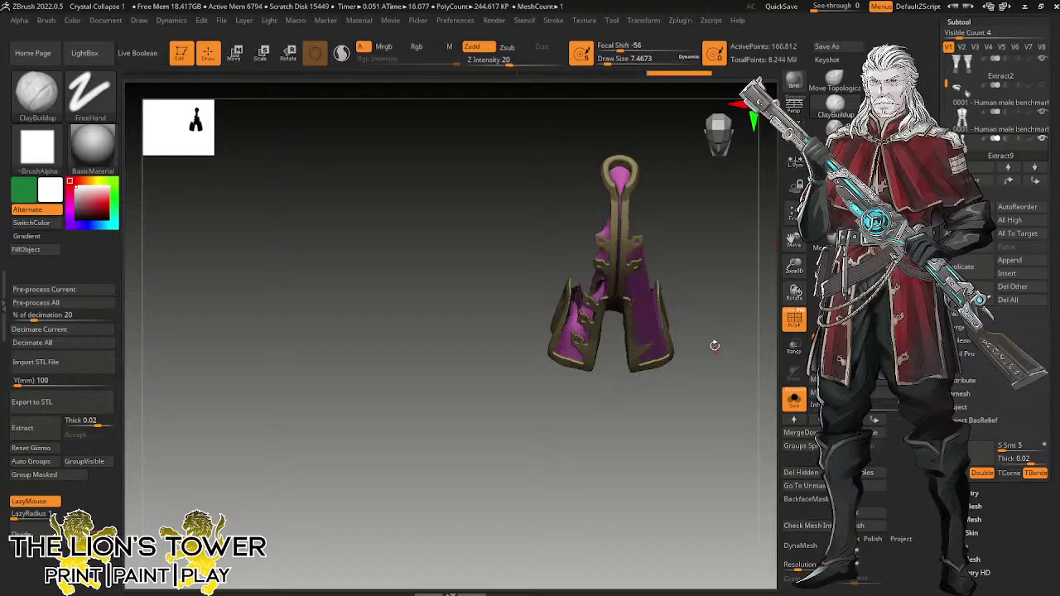
# Undo the deletion of the trim's inner polygroup and bring all hidden parts of the trim back into view.
pyautogui.press('ctrl')
pyautogui.hotkey('ctrl', 'z')
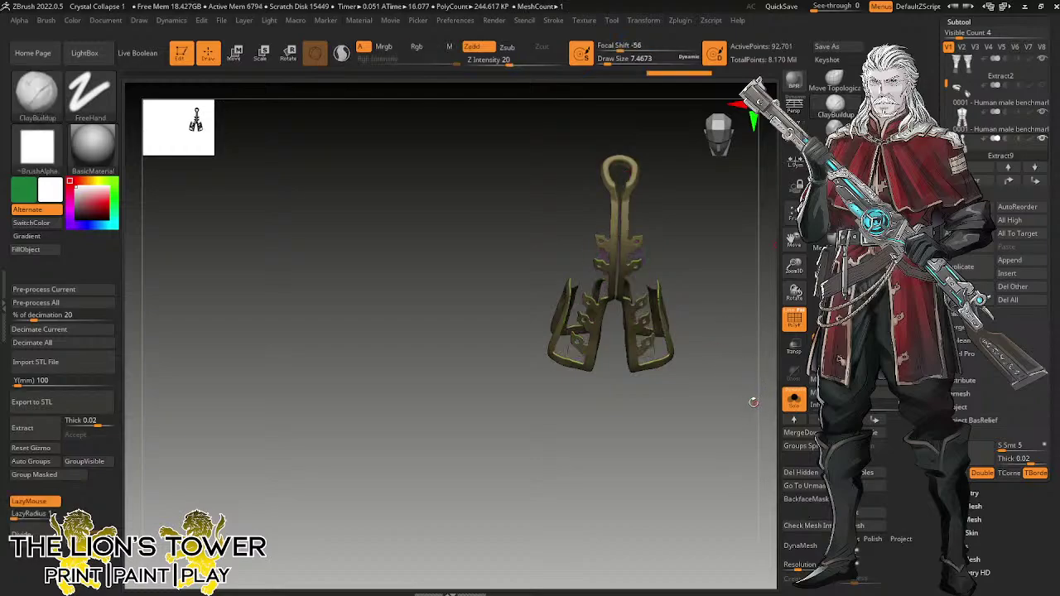
pyautogui.press('ctrl')
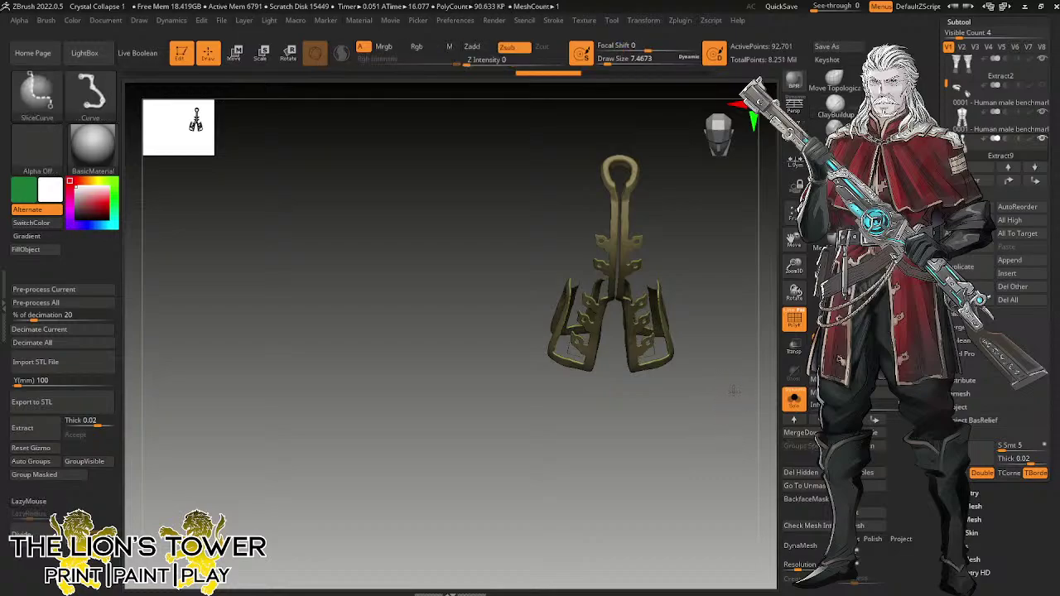
pyautogui.keyDown('ctrl'); pyautogui.keyDown('shift'); pyautogui.click(731, 395); pyautogui.keyUp('shift'); pyautogui.keyUp('ctrl')
pyautogui.keyDown('ctrl'); pyautogui.keyDown('shift'); pyautogui.moveTo(732, 395); pyautogui.dragTo(743, 411); pyautogui.keyUp('shift'); pyautogui.keyUp('ctrl')
pyautogui.keyDown('ctrl'); pyautogui.keyDown('shift'); pyautogui.click(660, 334); pyautogui.keyUp('shift'); pyautogui.keyUp('ctrl')
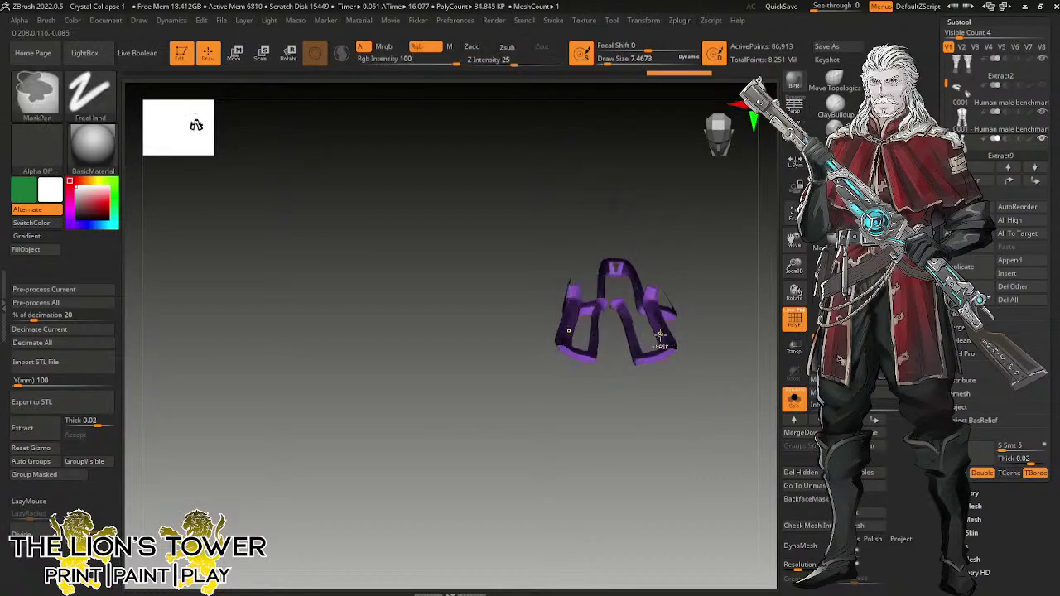
pyautogui.keyDown('ctrl'); pyautogui.keyDown('shift'); pyautogui.click(710, 358); pyautogui.keyUp('shift'); pyautogui.keyUp('ctrl')
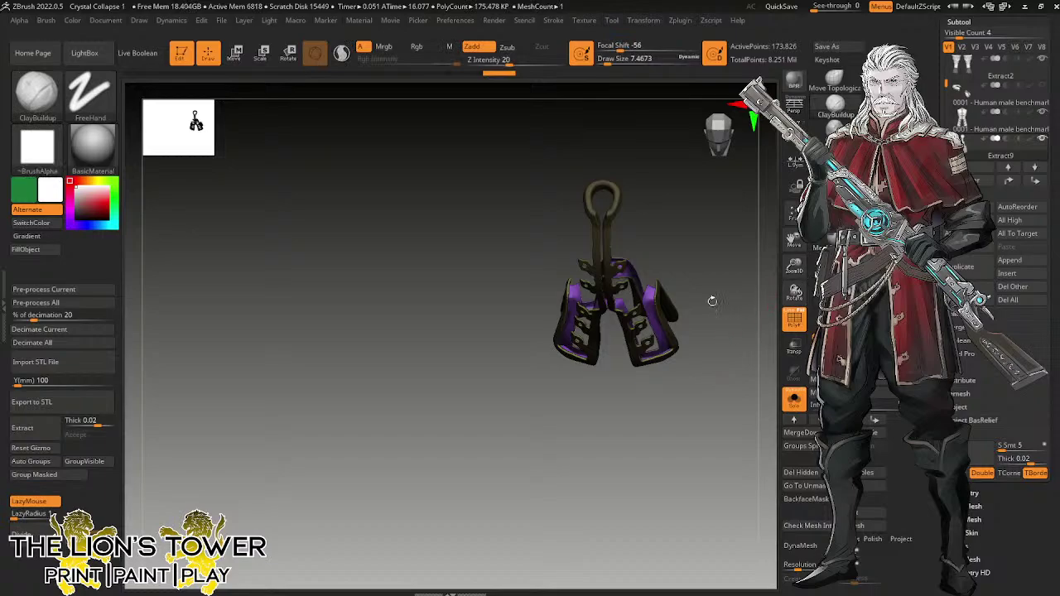
# Scale and shift the unmasked purple inner faces of the extracted coat trim toward the inside of the coat.
pyautogui.press('e')
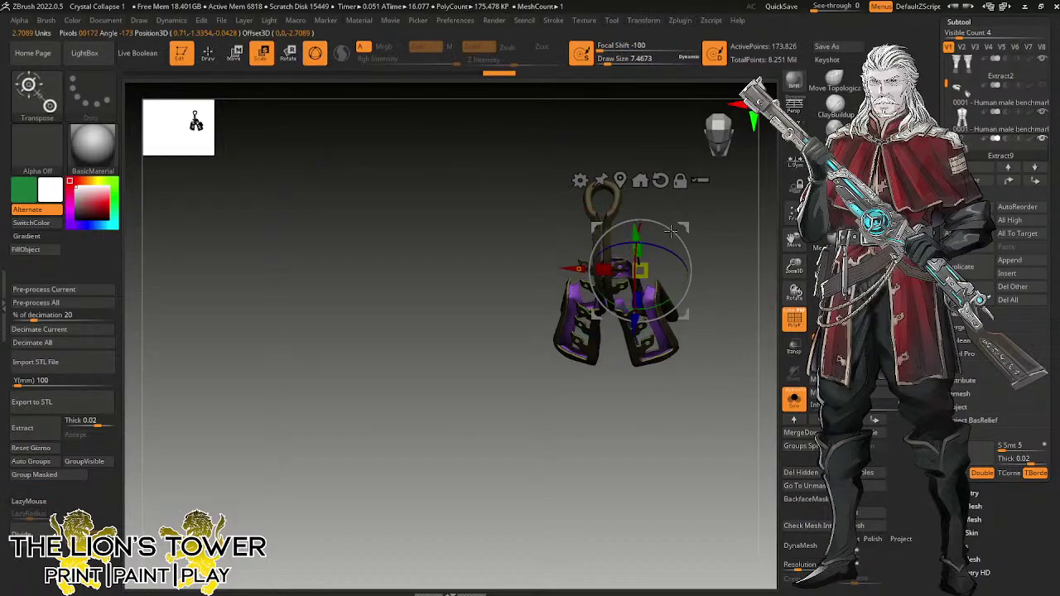
pyautogui.keyDown('shift'); pyautogui.moveTo(717, 224); pyautogui.dragTo(723, 259); pyautogui.keyUp('shift')
pyautogui.moveTo(642, 271); pyautogui.dragTo(643, 286)
pyautogui.moveTo(719, 240); pyautogui.dragTo(718, 170)
pyautogui.moveTo(641, 202); pyautogui.dragTo(641, 217)
pyautogui.moveTo(719, 236); pyautogui.dragTo(674, 243)
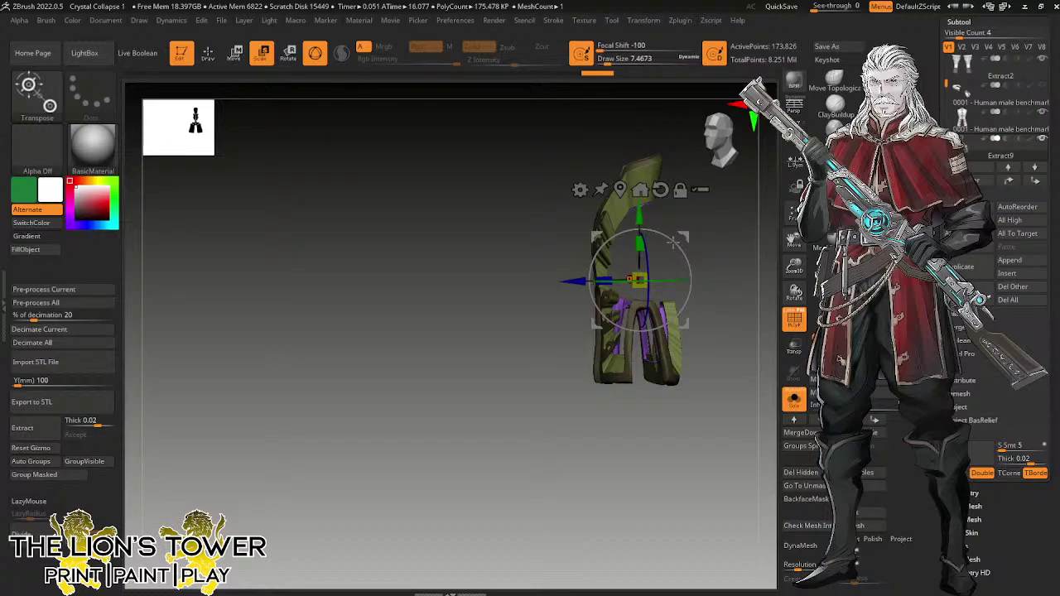
pyautogui.moveTo(674, 243)
pyautogui.mouseDown()
pyautogui.moveTo(649, 242)
pyautogui.moveTo(638, 213)
pyautogui.mouseUp()
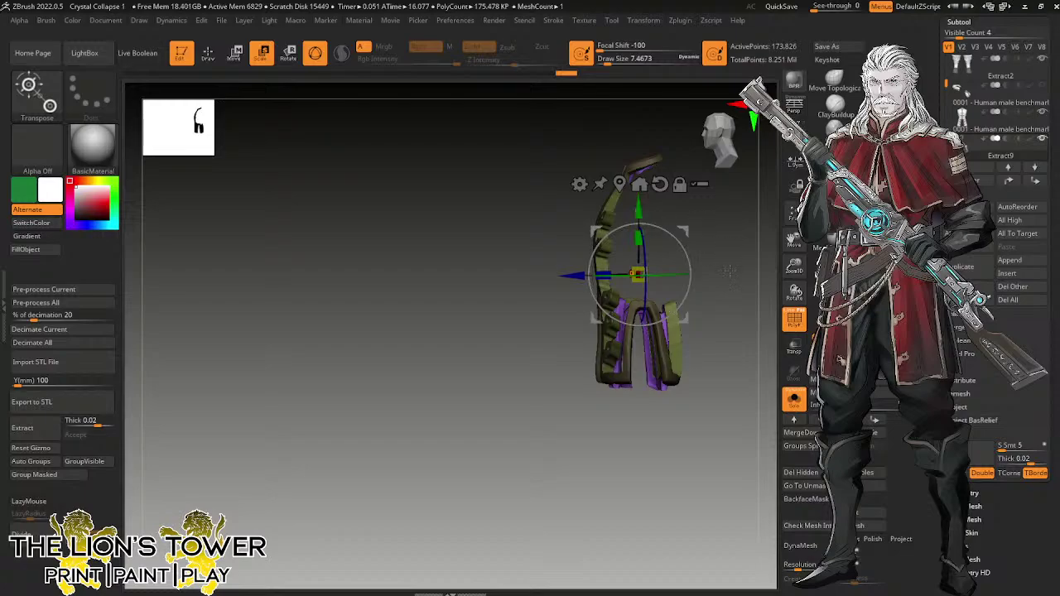
pyautogui.moveTo(727, 269); pyautogui.dragTo(708, 285)
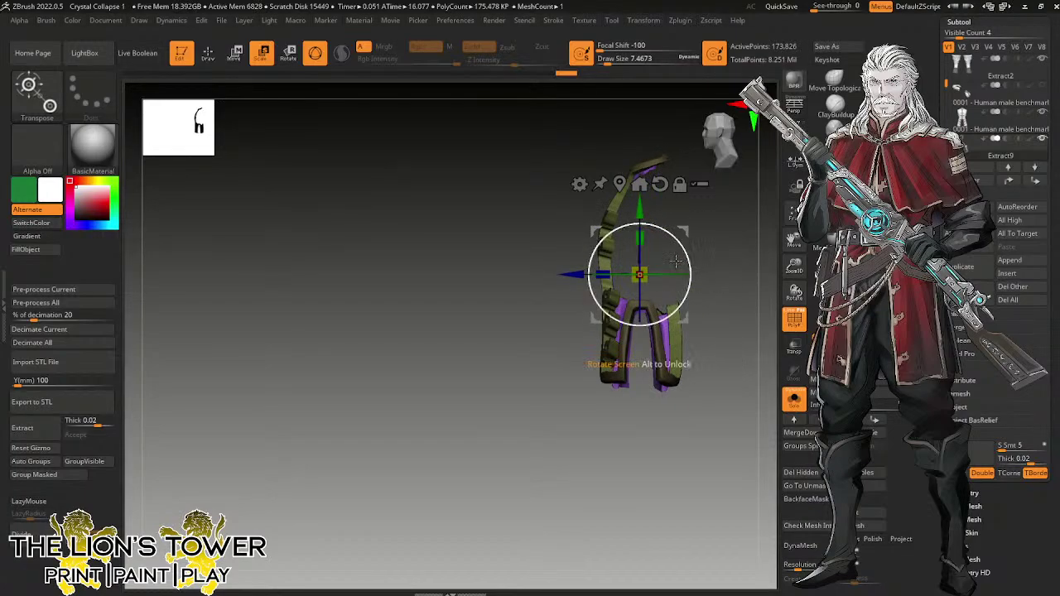
# Adjust the depth of the trim's inner faces further and compare the trim's fit with the full figure.
pyautogui.press('ctrl')
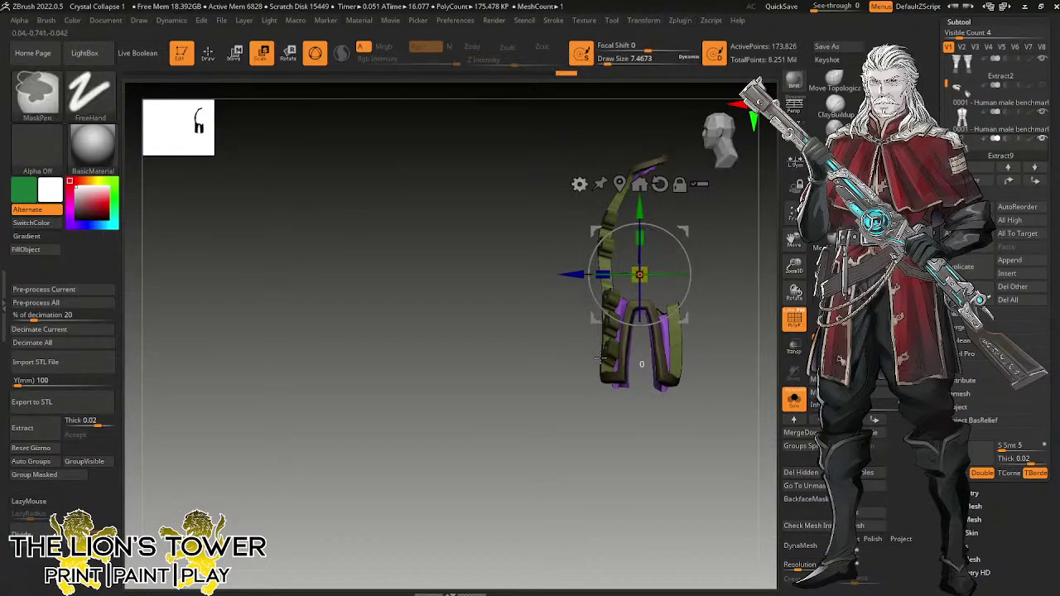
pyautogui.moveTo(552, 171)
pyautogui.keyDown('ctrl'); pyautogui.mouseDown()
pyautogui.moveTo(628, 358)
pyautogui.moveTo(703, 361)
pyautogui.mouseUp(); pyautogui.keyUp('ctrl')
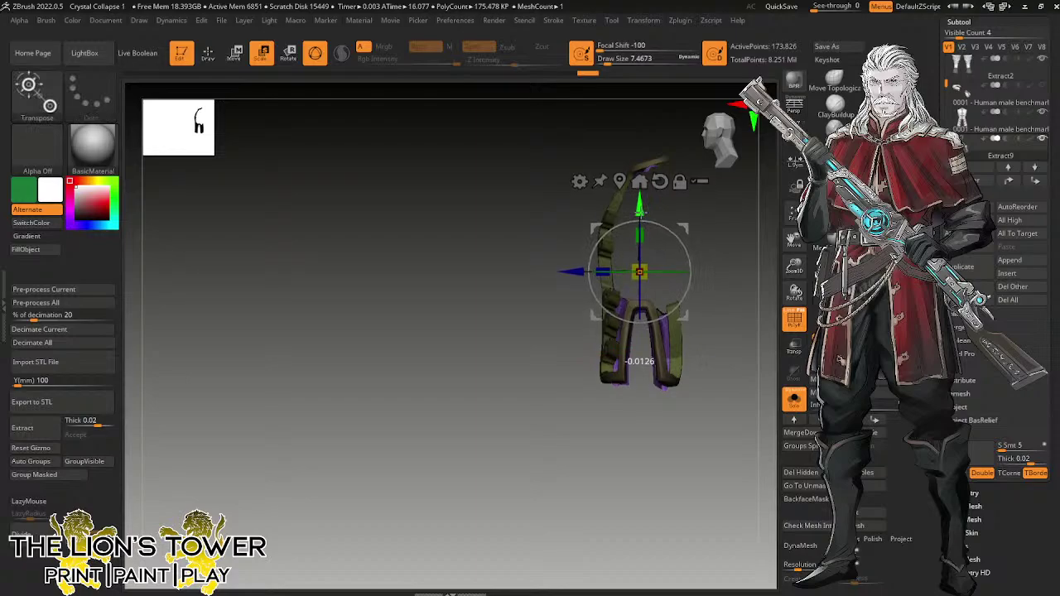
pyautogui.moveTo(640, 201)
pyautogui.mouseDown()
pyautogui.moveTo(644, 228)
pyautogui.moveTo(642, 219)
pyautogui.mouseUp()
pyautogui.moveTo(718, 231)
pyautogui.mouseDown()
pyautogui.moveTo(764, 291)
pyautogui.moveTo(734, 234)
pyautogui.moveTo(744, 284)
pyautogui.mouseUp()
pyautogui.click(793, 399)
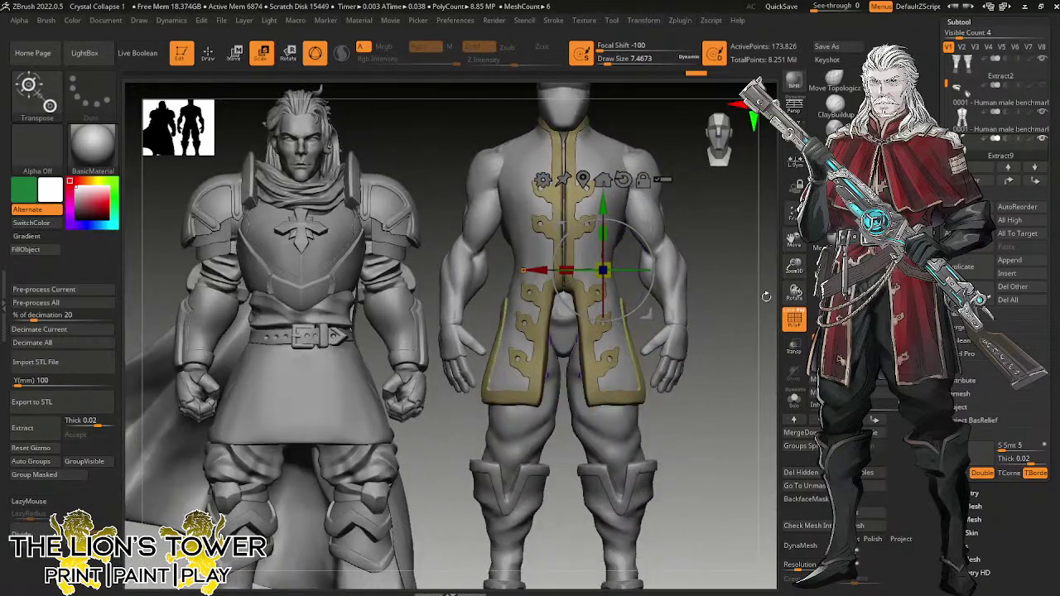
pyautogui.click(794, 400)
# Clear the mask on the isolated trim and remesh it with DynaMesh at a higher resolution with Polish enabled.
pyautogui.keyDown('ctrl'); pyautogui.moveTo(749, 338); pyautogui.dragTo(750, 335); pyautogui.keyUp('ctrl')
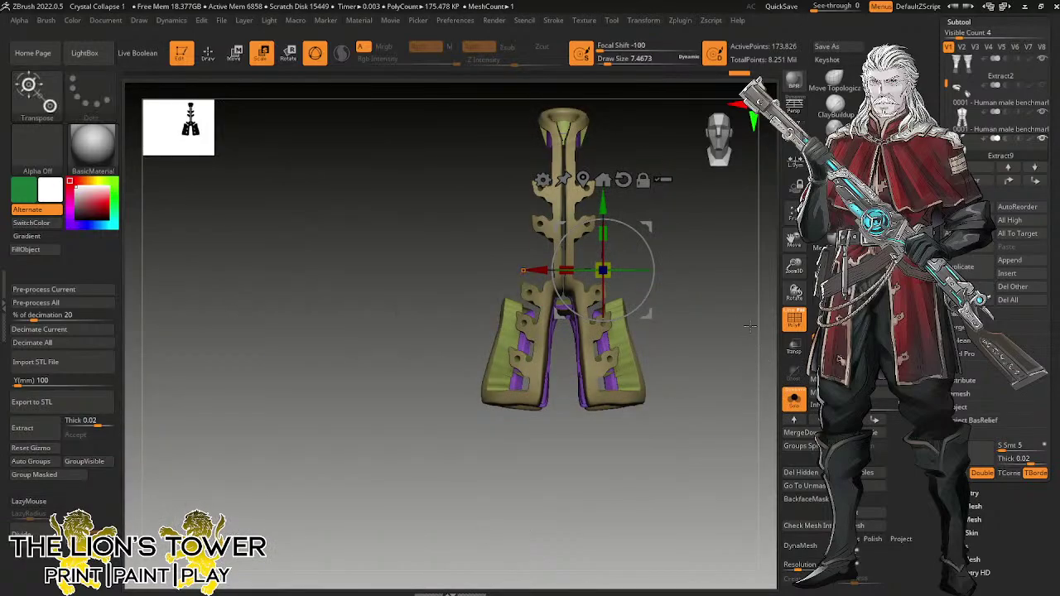
pyautogui.moveTo(796, 569); pyautogui.dragTo(817, 569)
pyautogui.click(873, 539)
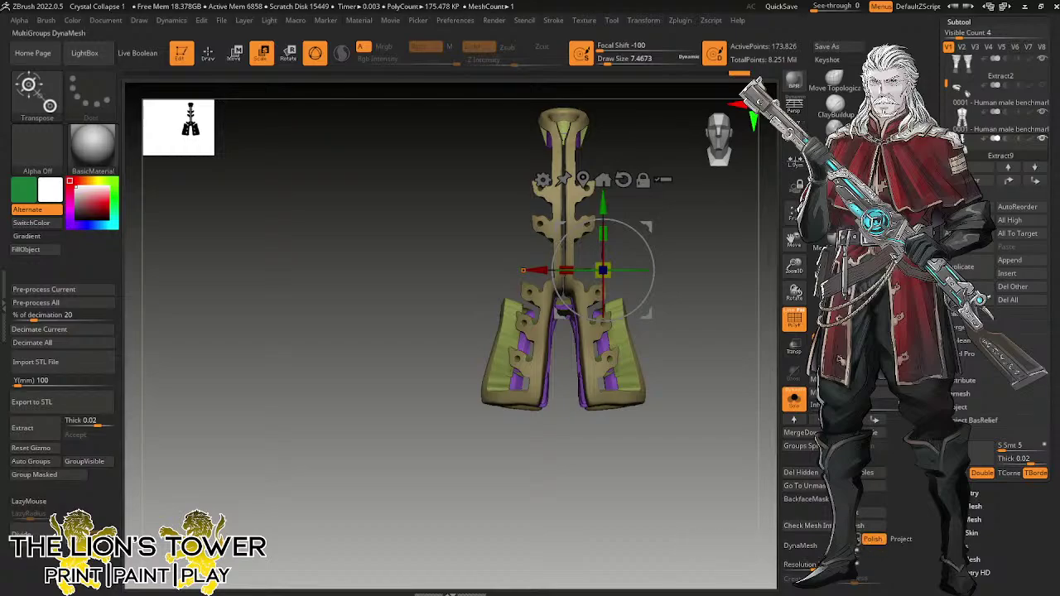
pyautogui.click(802, 546)
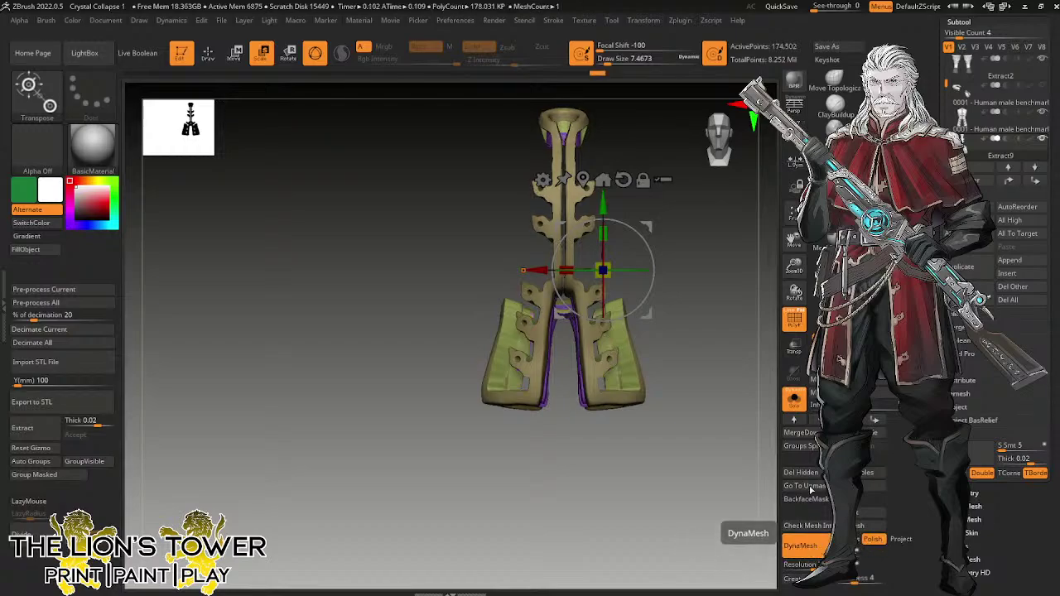
# Smooth the surfaces and edges of the trim's side and front borders with the hPolish brush.
pyautogui.click(835, 131)
pyautogui.moveTo(721, 323)
pyautogui.mouseDown()
pyautogui.moveTo(691, 344)
pyautogui.moveTo(605, 322)
pyautogui.mouseUp()
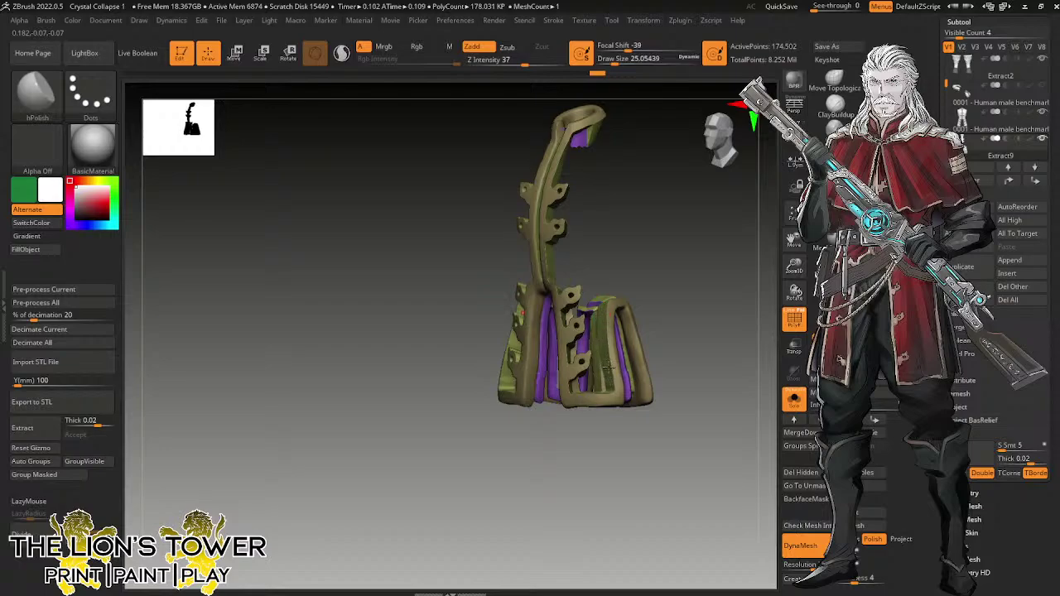
pyautogui.moveTo(609, 367); pyautogui.dragTo(602, 329)
pyautogui.moveTo(693, 277); pyautogui.dragTo(623, 230)
pyautogui.moveTo(596, 331); pyautogui.dragTo(596, 317)
pyautogui.moveTo(643, 237)
pyautogui.mouseDown()
pyautogui.moveTo(603, 231)
pyautogui.moveTo(697, 288)
pyautogui.mouseUp()
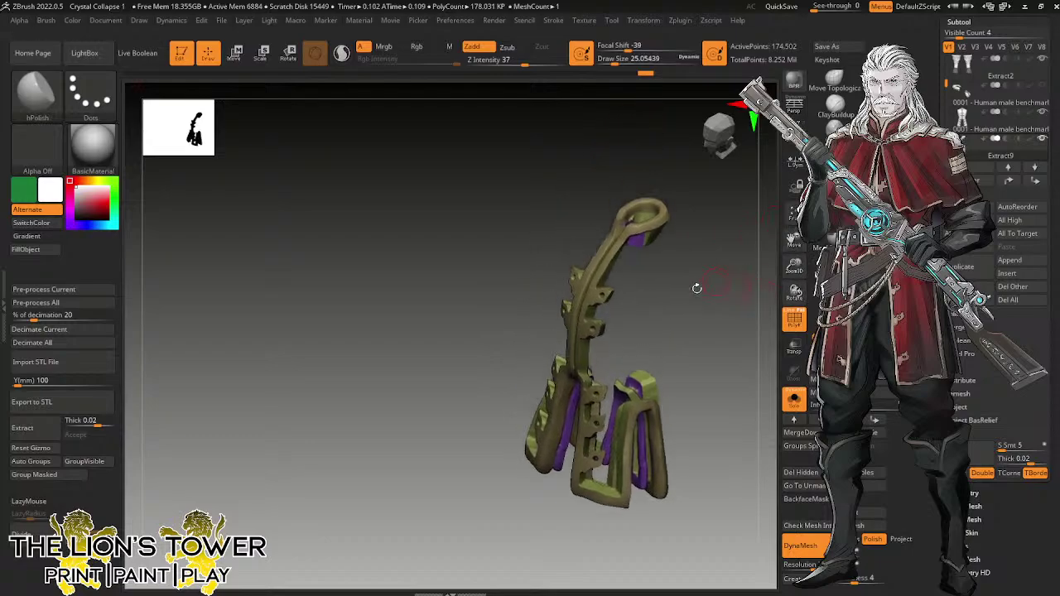
pyautogui.moveTo(603, 255); pyautogui.dragTo(661, 291)
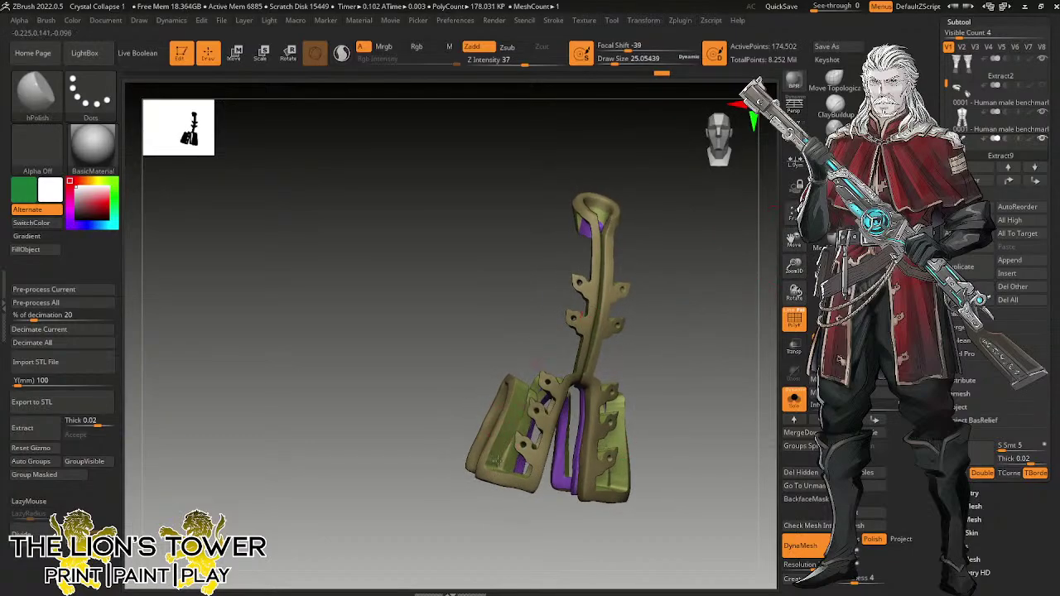
# Polish the trim around the rear flaps and the underside of the coat split.
pyautogui.moveTo(518, 307); pyautogui.dragTo(632, 357)
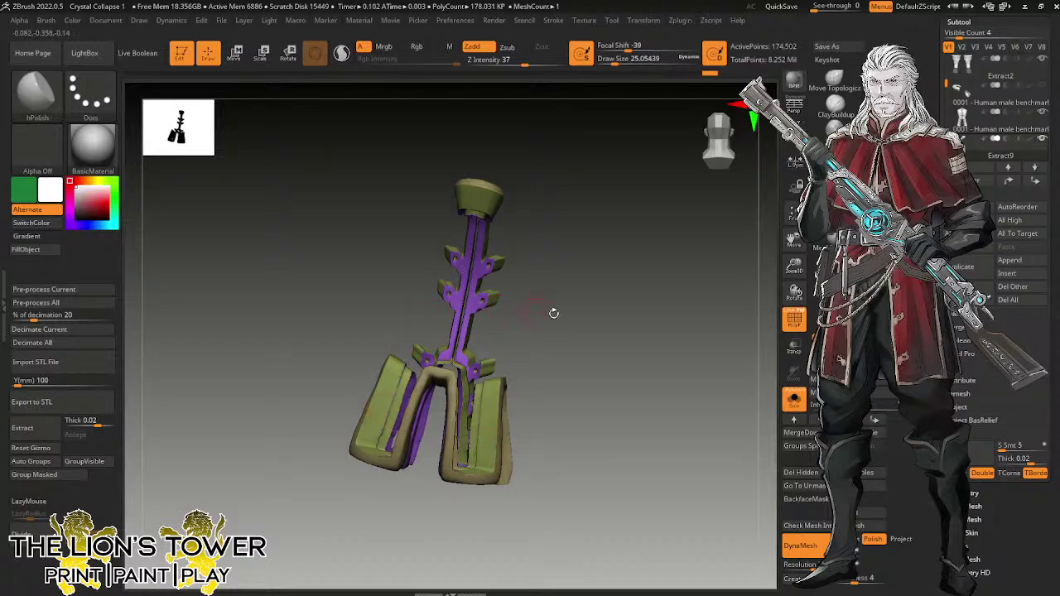
pyautogui.moveTo(552, 310); pyautogui.dragTo(402, 381)
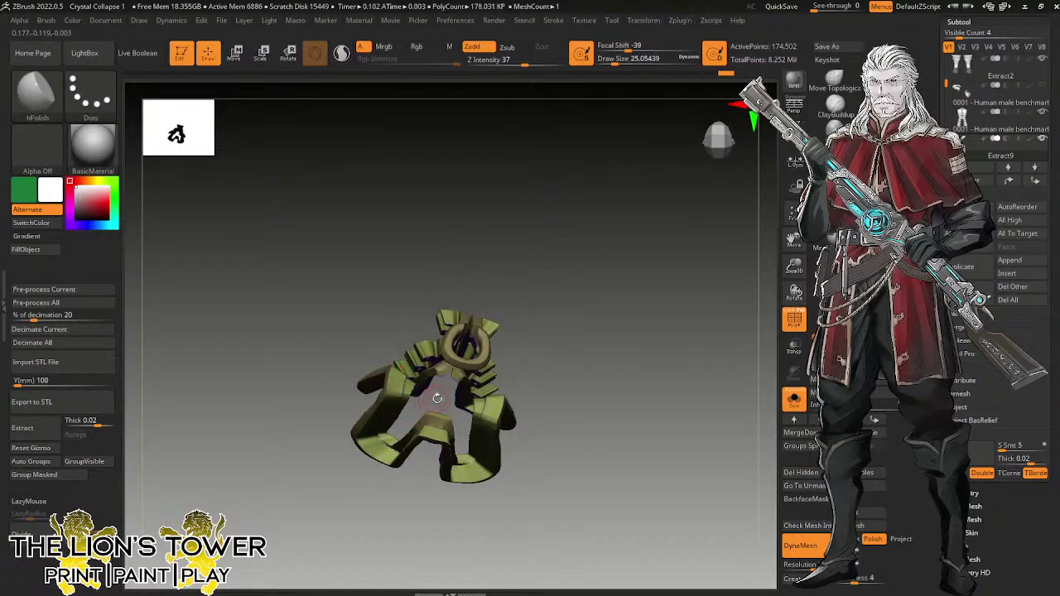
pyautogui.moveTo(544, 371); pyautogui.dragTo(450, 394)
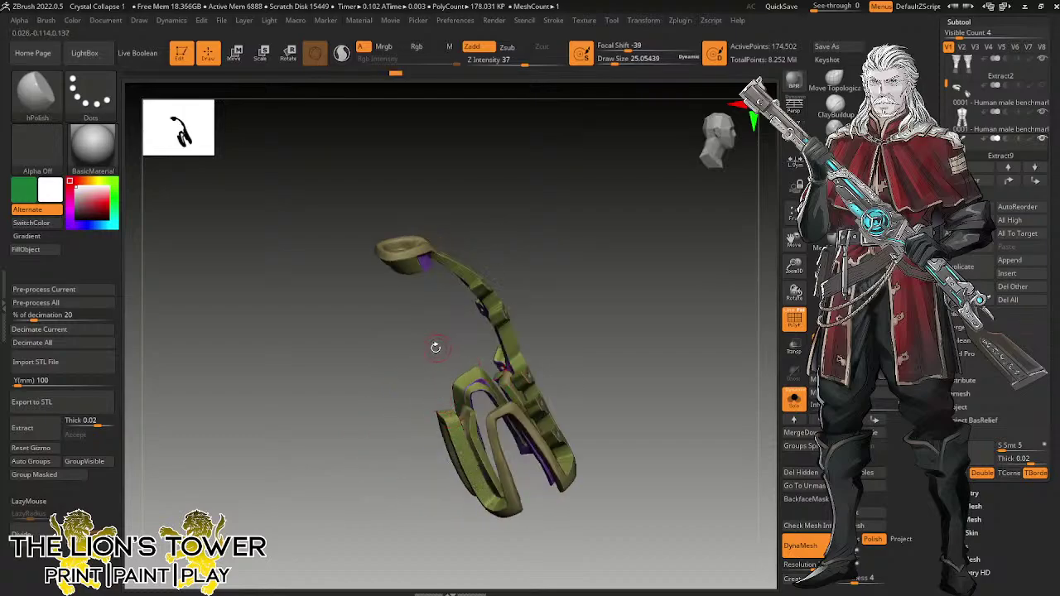
pyautogui.moveTo(433, 348); pyautogui.dragTo(597, 245)
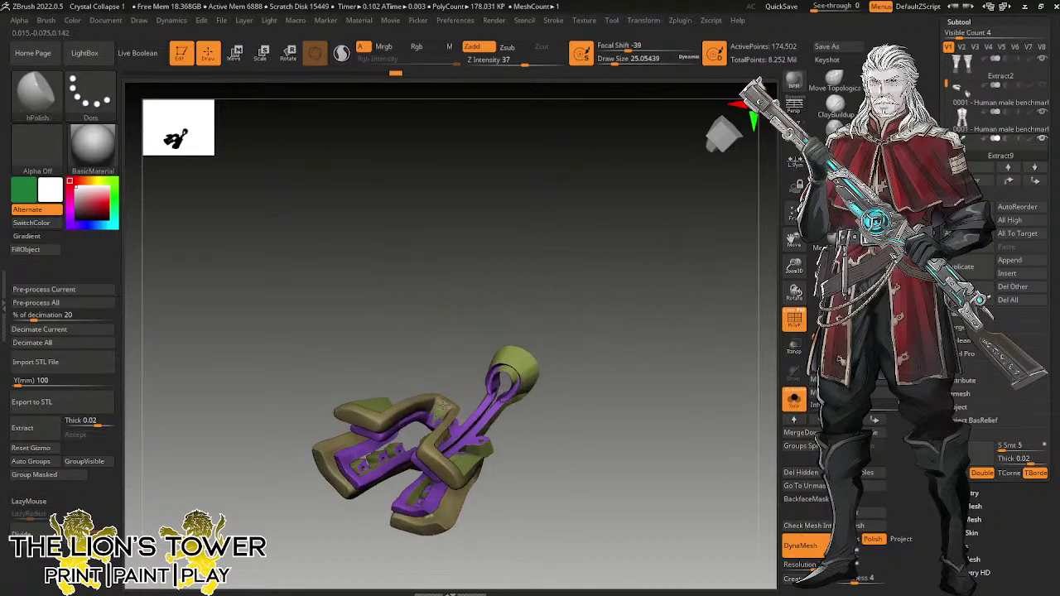
pyautogui.moveTo(437, 391); pyautogui.dragTo(421, 408)
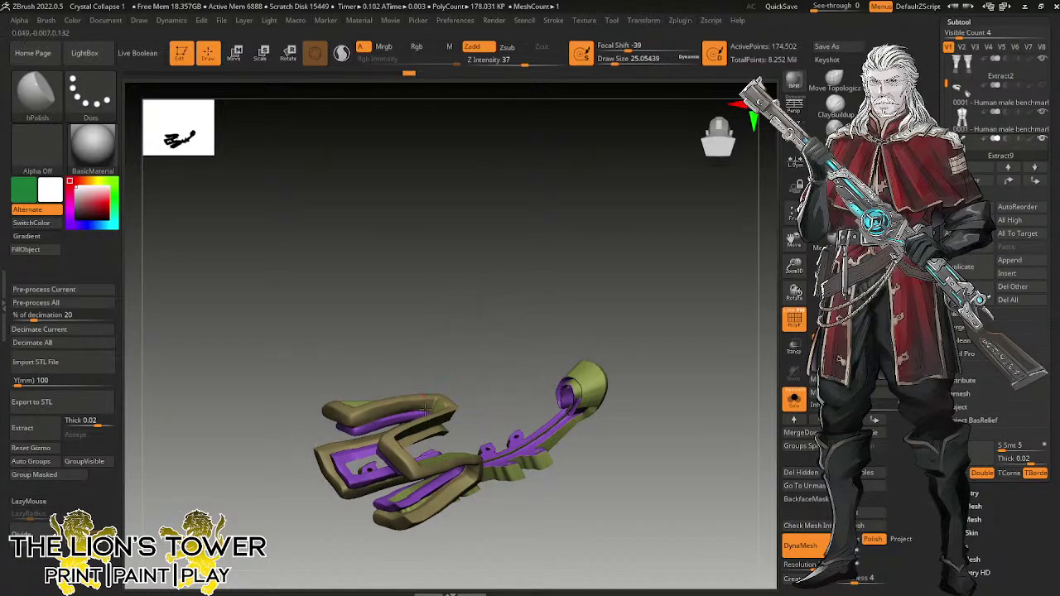
pyautogui.moveTo(688, 395); pyautogui.dragTo(659, 414)
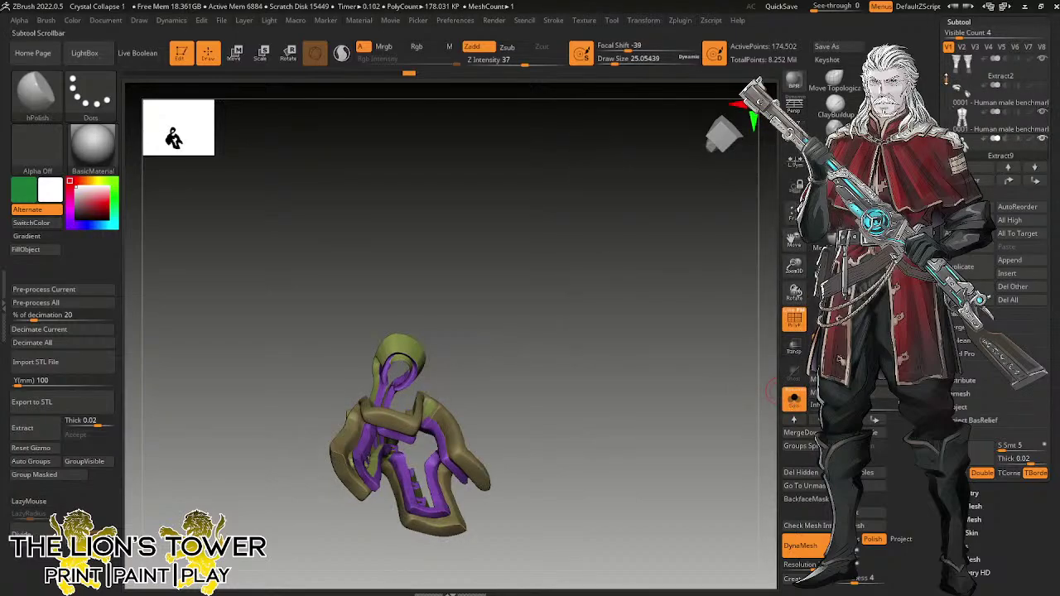
# Bring the whole figure back into view and hide the bare body mesh so the coat's inside is exposed.
pyautogui.scroll(1, 1003, 67)
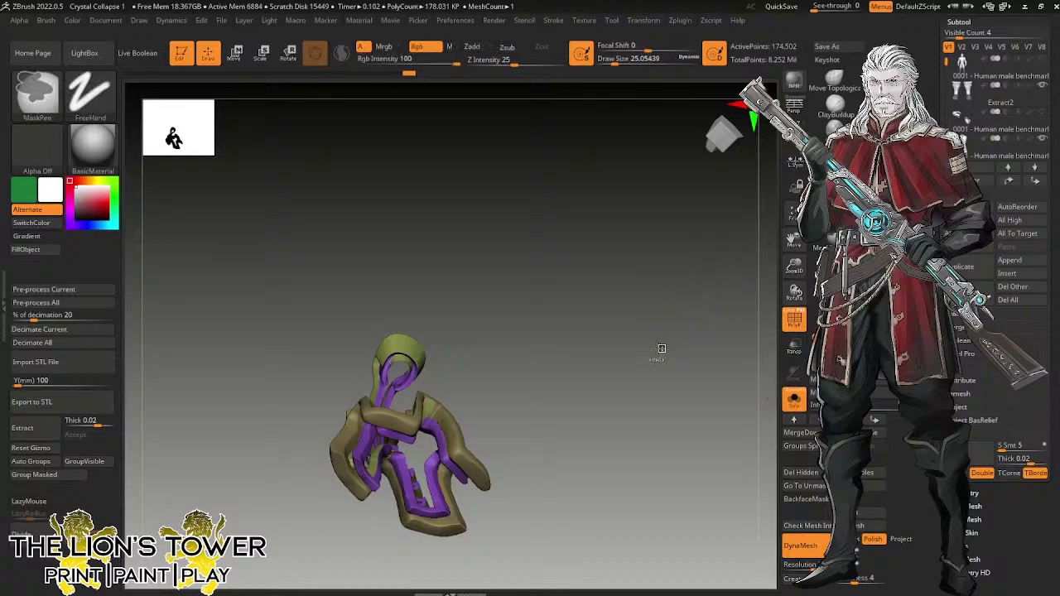
pyautogui.click(795, 400)
pyautogui.moveTo(708, 371); pyautogui.dragTo(649, 372)
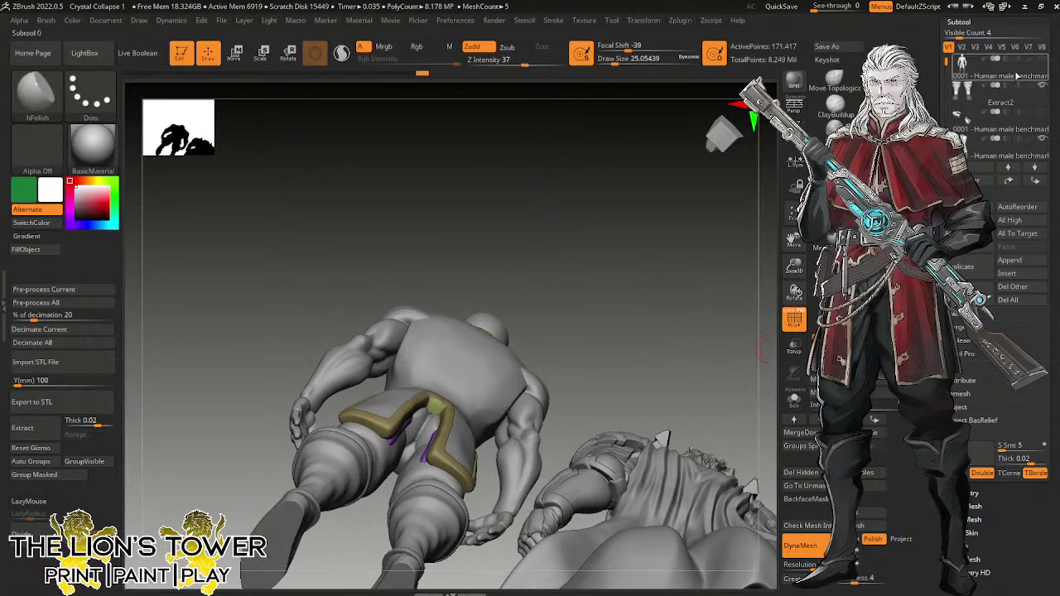
pyautogui.moveTo(948, 65); pyautogui.dragTo(949, 115)
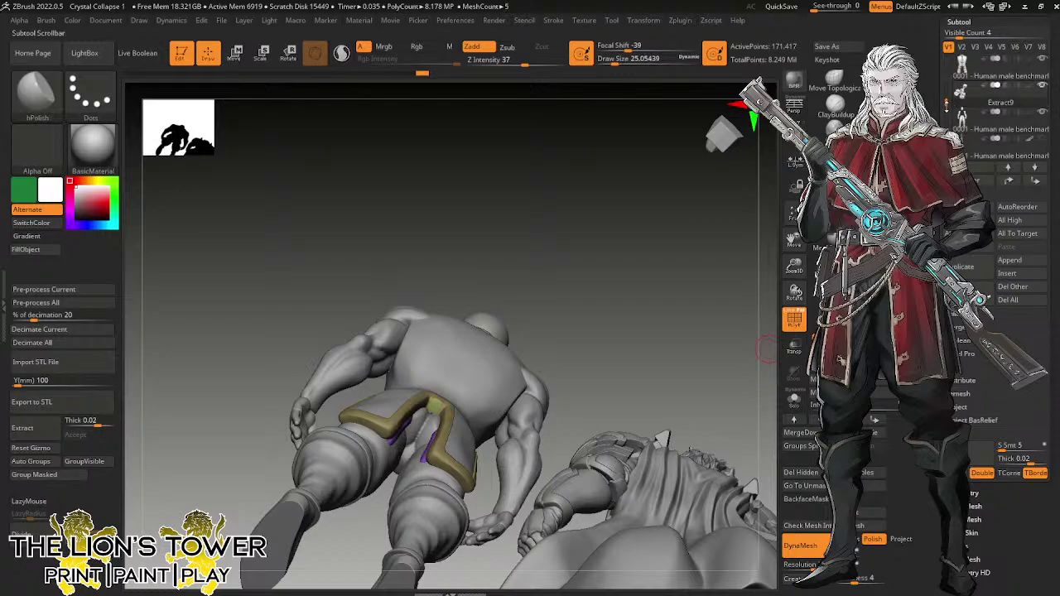
pyautogui.click(1043, 88)
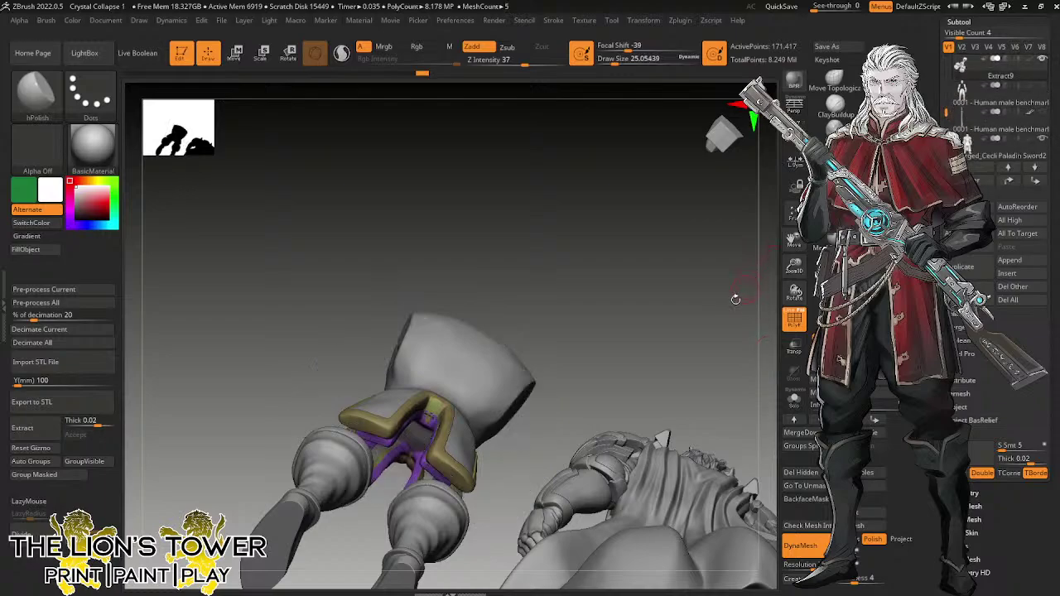
# Trim down the purple inner faces of the coat trim with the TrimDynamic brush at a draw size of about 39.
pyautogui.moveTo(737, 301); pyautogui.dragTo(719, 299)
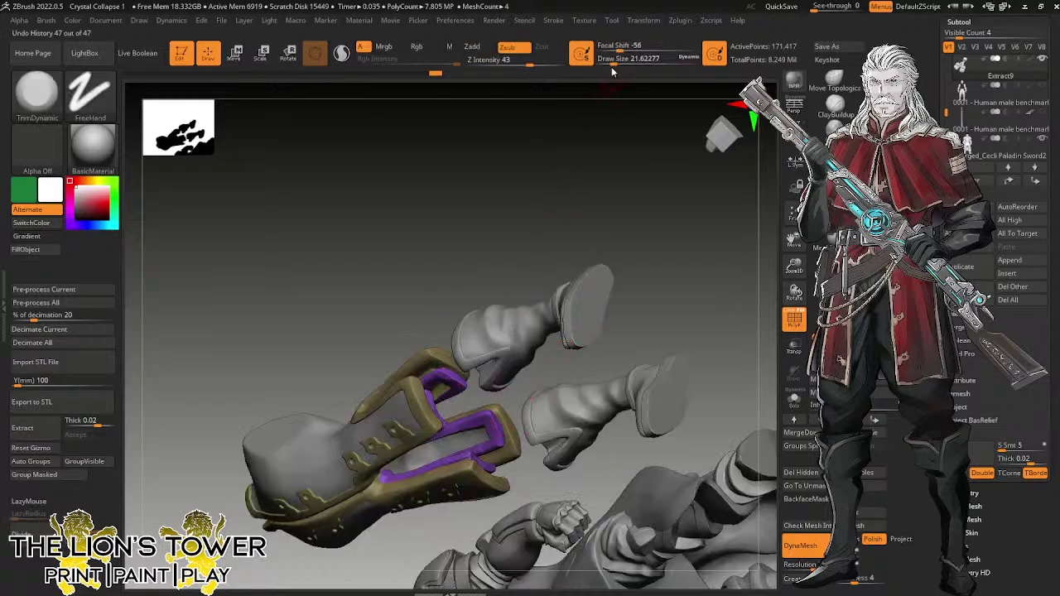
pyautogui.moveTo(613, 63); pyautogui.dragTo(619, 64)
pyautogui.moveTo(550, 201)
pyautogui.mouseDown()
pyautogui.moveTo(541, 245)
pyautogui.moveTo(578, 222)
pyautogui.mouseUp()
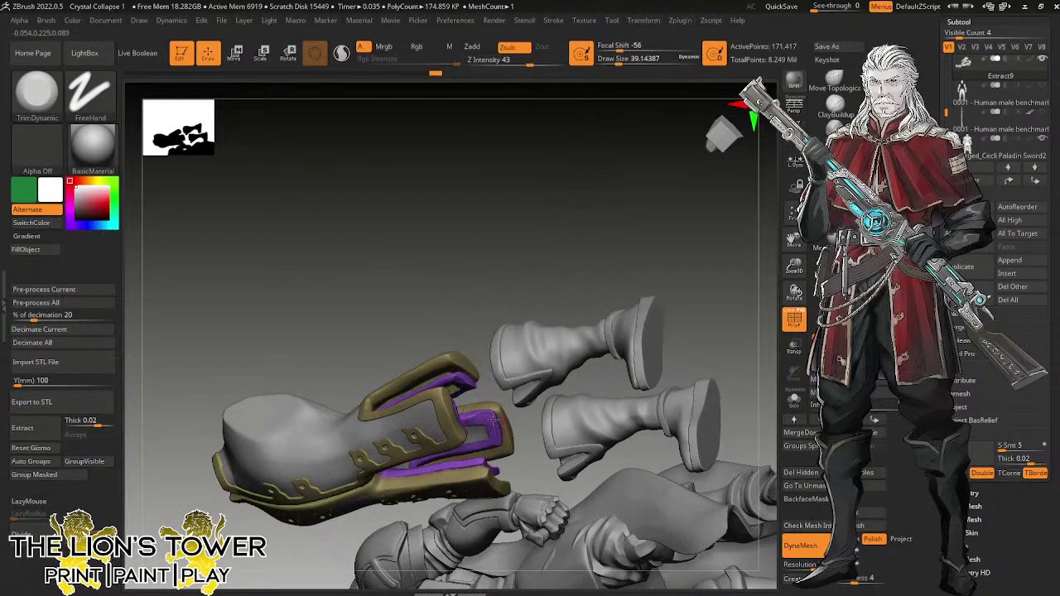
pyautogui.moveTo(490, 429); pyautogui.dragTo(498, 443)
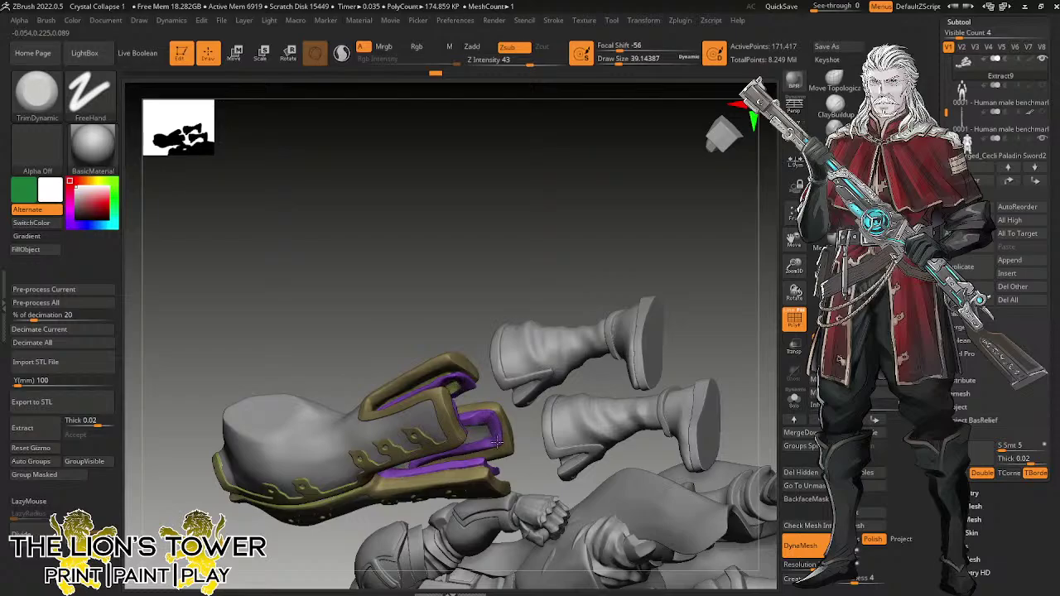
pyautogui.moveTo(497, 328); pyautogui.dragTo(455, 384)
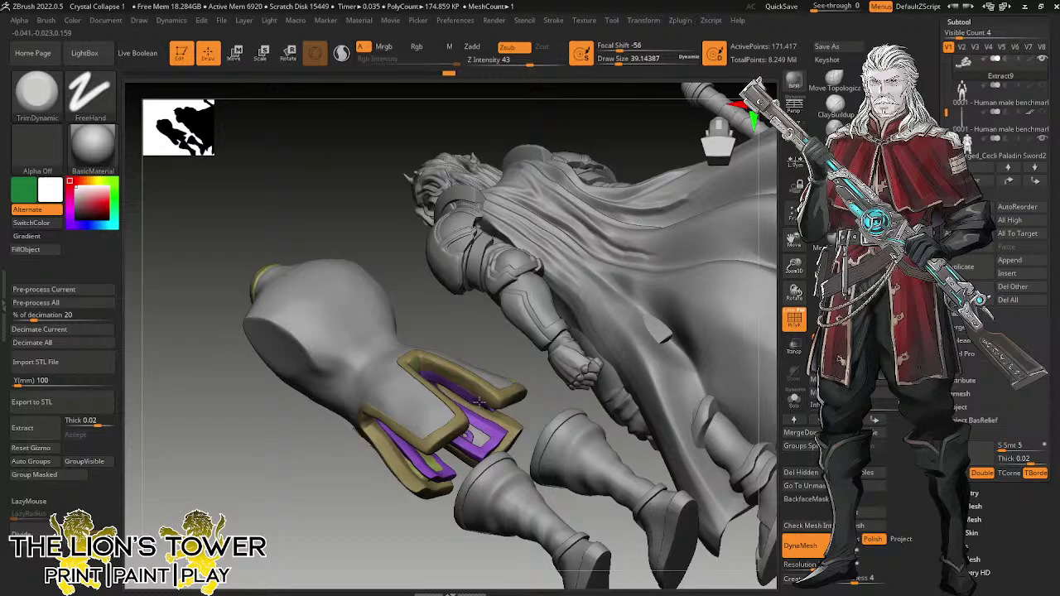
pyautogui.moveTo(479, 402); pyautogui.dragTo(497, 307, button='right')
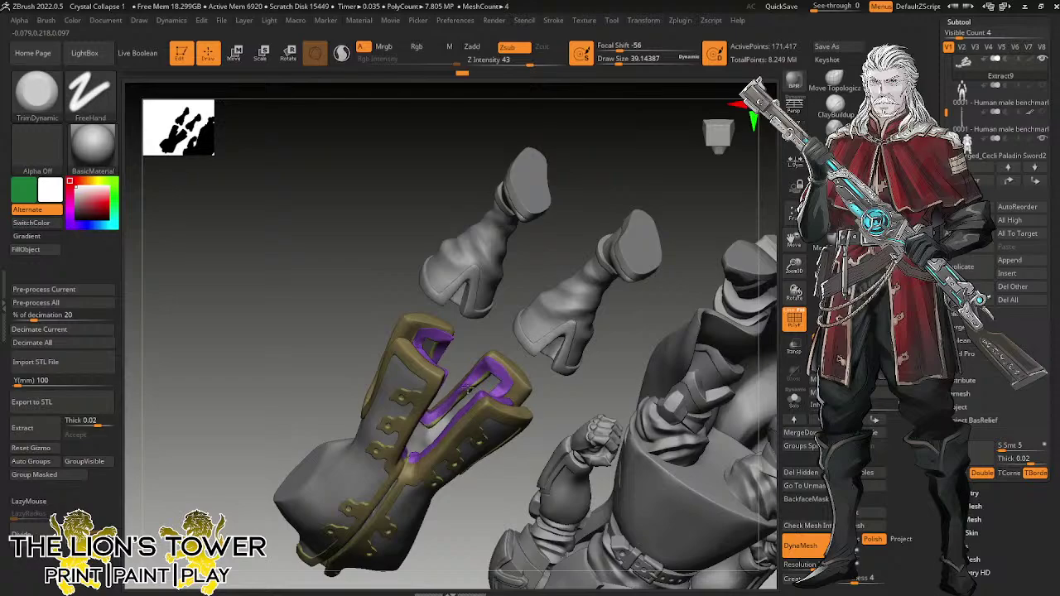
# Polish the purple inner faces of the trim on the front coat flaps with the hPolish brush at a draw size of about 44.
pyautogui.press('b')
pyautogui.press('h')
pyautogui.press('p')
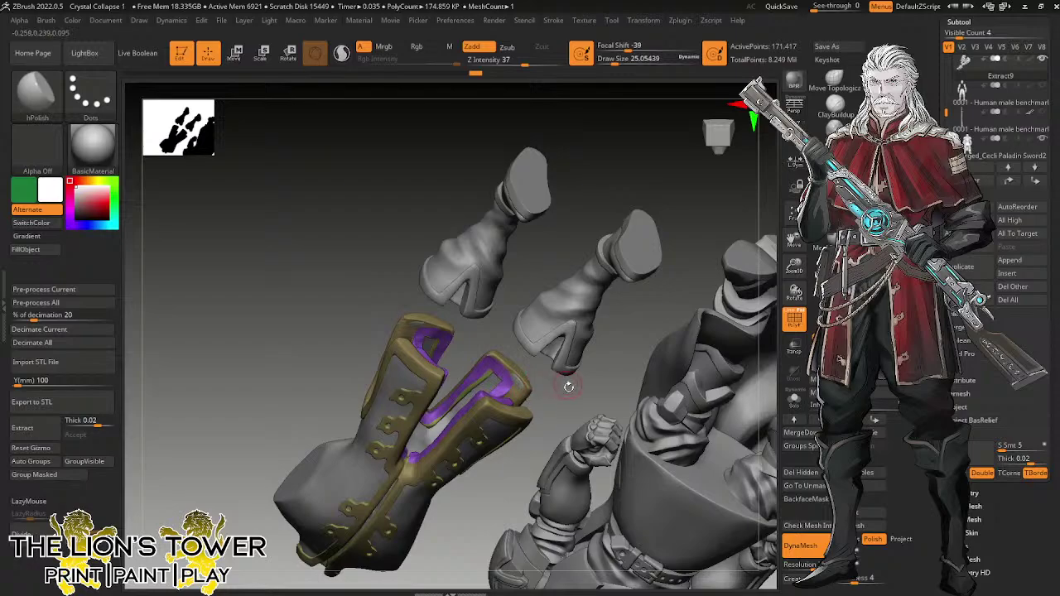
pyautogui.moveTo(569, 388); pyautogui.dragTo(539, 406)
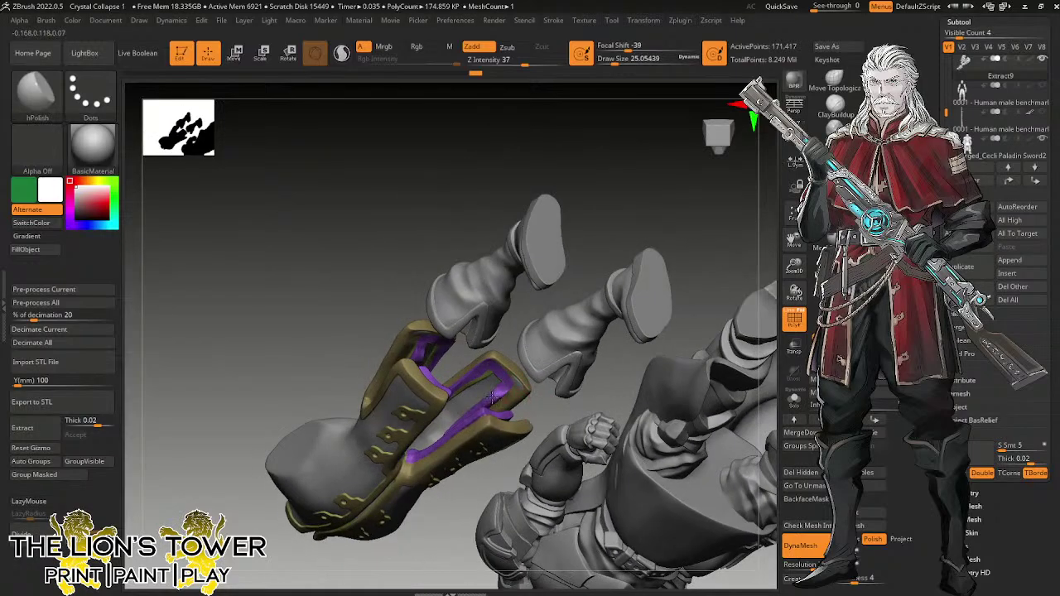
pyautogui.click(619, 64)
pyautogui.moveTo(624, 120)
pyautogui.mouseDown()
pyautogui.moveTo(632, 168)
pyautogui.moveTo(481, 391)
pyautogui.mouseUp()
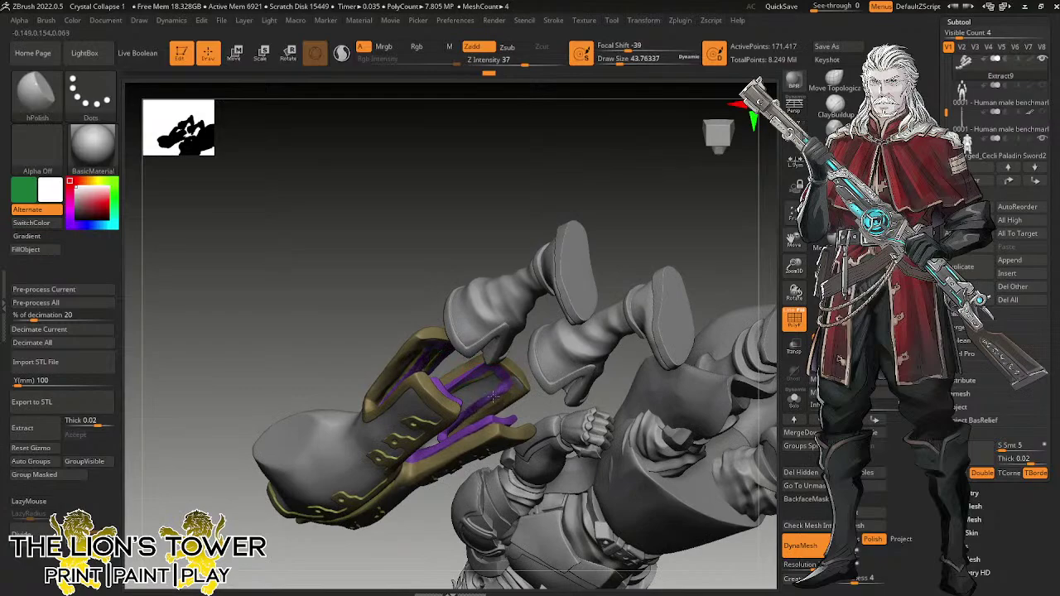
pyautogui.moveTo(496, 383); pyautogui.dragTo(482, 365)
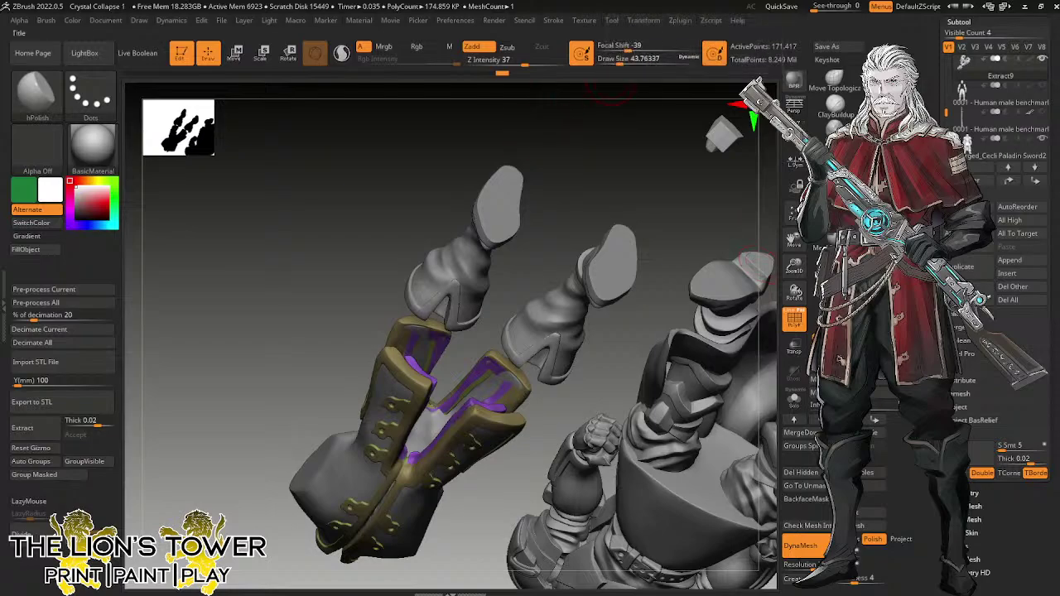
pyautogui.moveTo(608, 182); pyautogui.dragTo(482, 374)
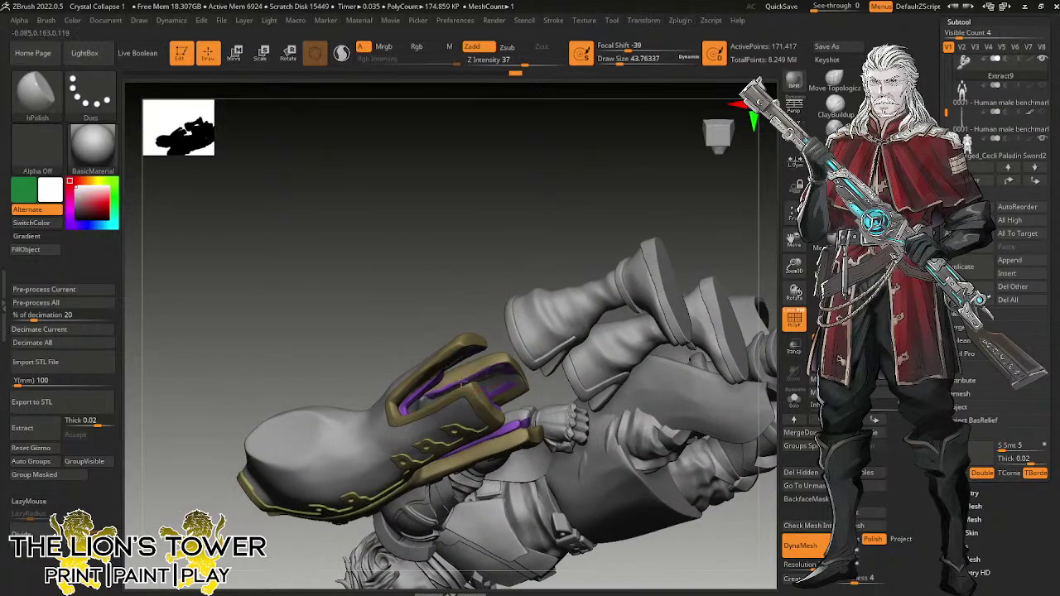
pyautogui.moveTo(483, 306); pyautogui.dragTo(523, 416)
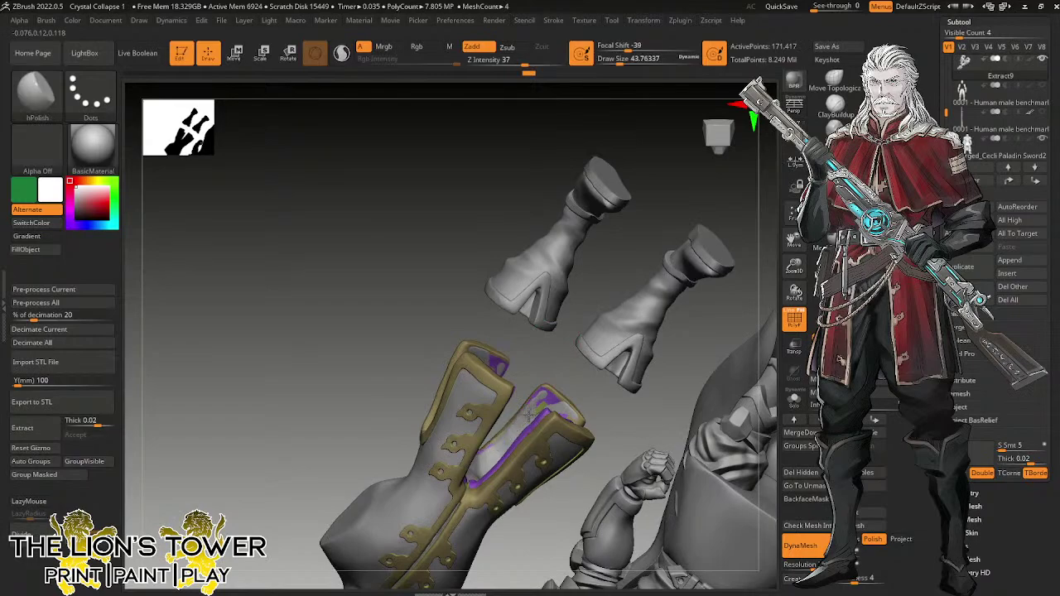
pyautogui.moveTo(549, 414); pyautogui.dragTo(550, 426)
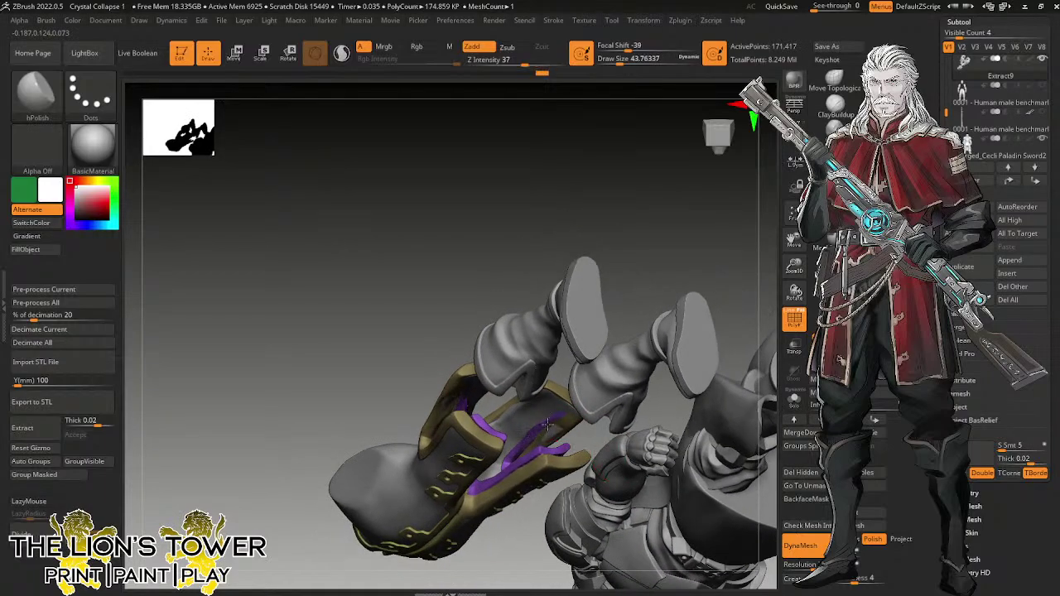
# Thin and flatten the inner trim faces that can be reached through the coat's rear split with hPolish.
pyautogui.moveTo(561, 308); pyautogui.dragTo(626, 289)
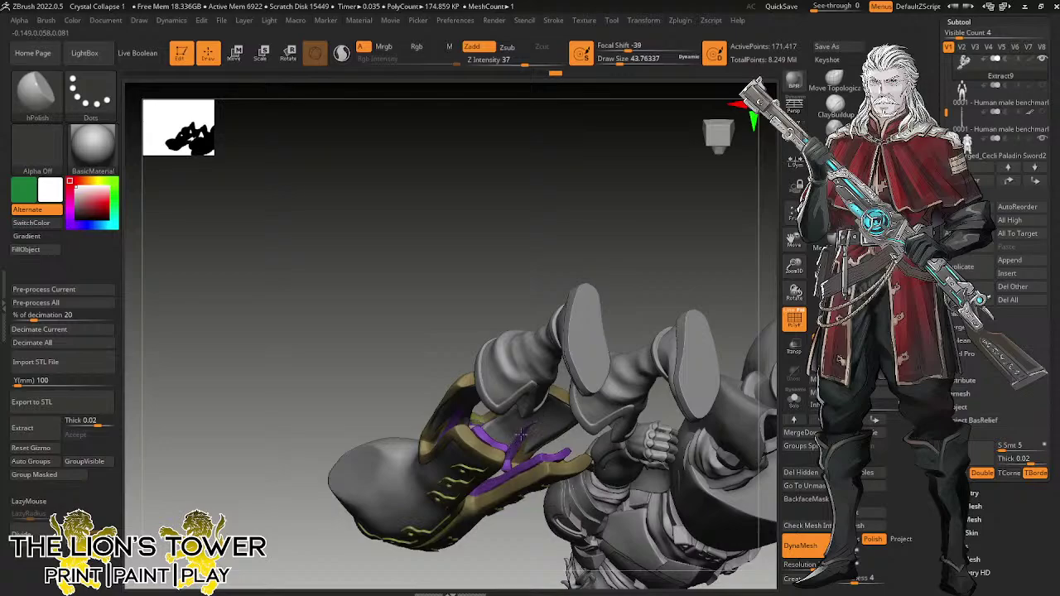
pyautogui.moveTo(571, 327); pyautogui.dragTo(538, 503)
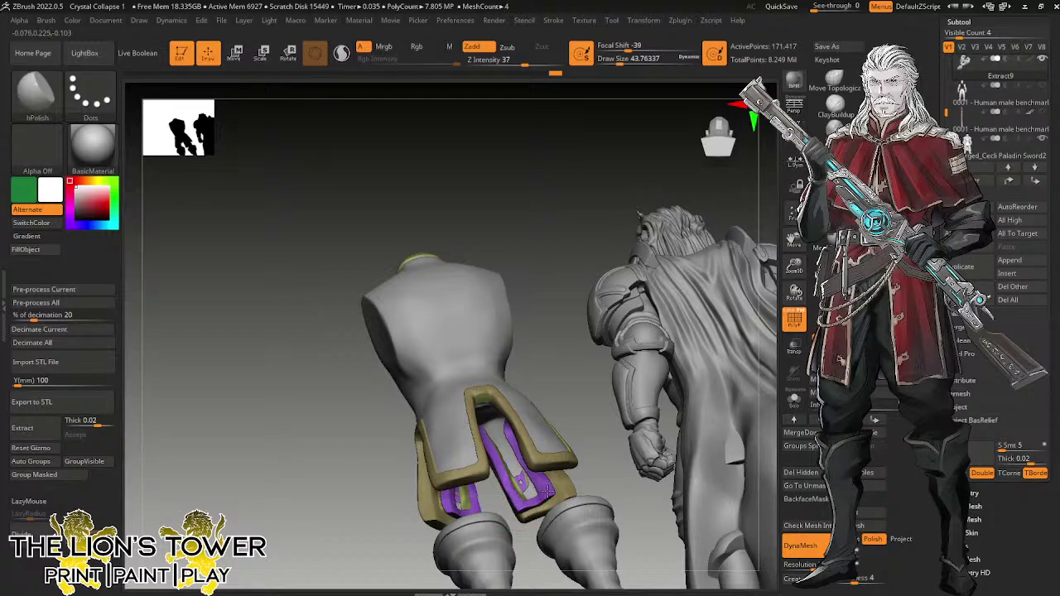
pyautogui.moveTo(540, 493); pyautogui.dragTo(514, 507)
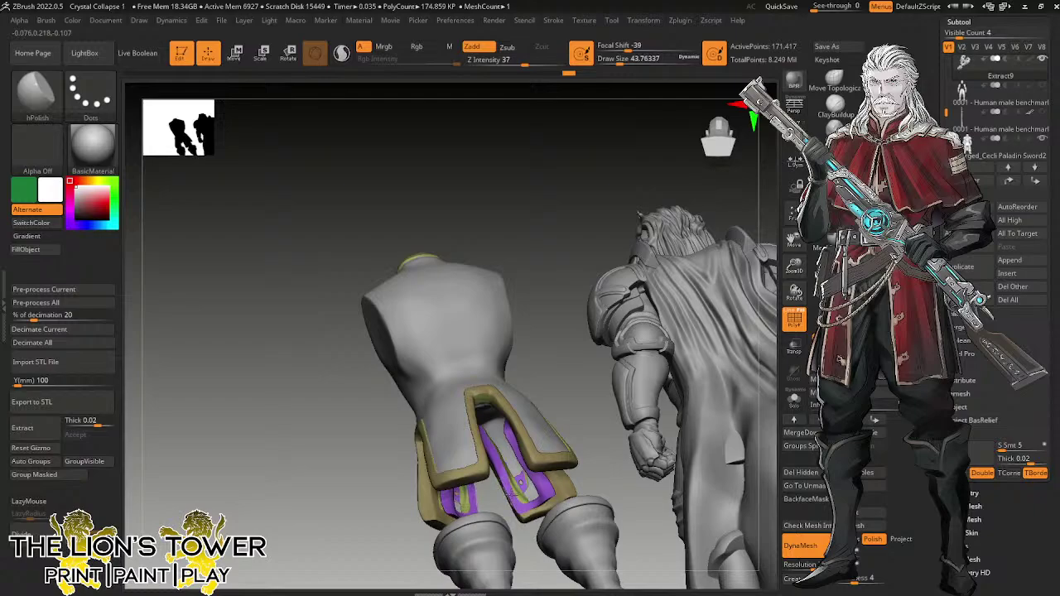
pyautogui.moveTo(559, 334); pyautogui.dragTo(530, 305)
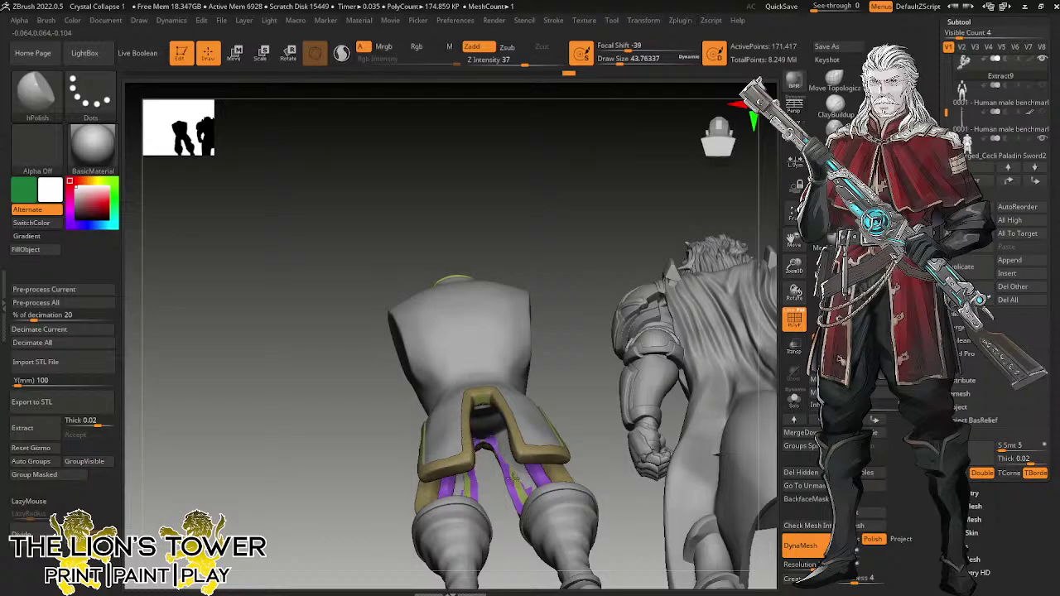
pyautogui.moveTo(607, 381); pyautogui.dragTo(547, 439)
pyautogui.moveTo(537, 385); pyautogui.dragTo(486, 478)
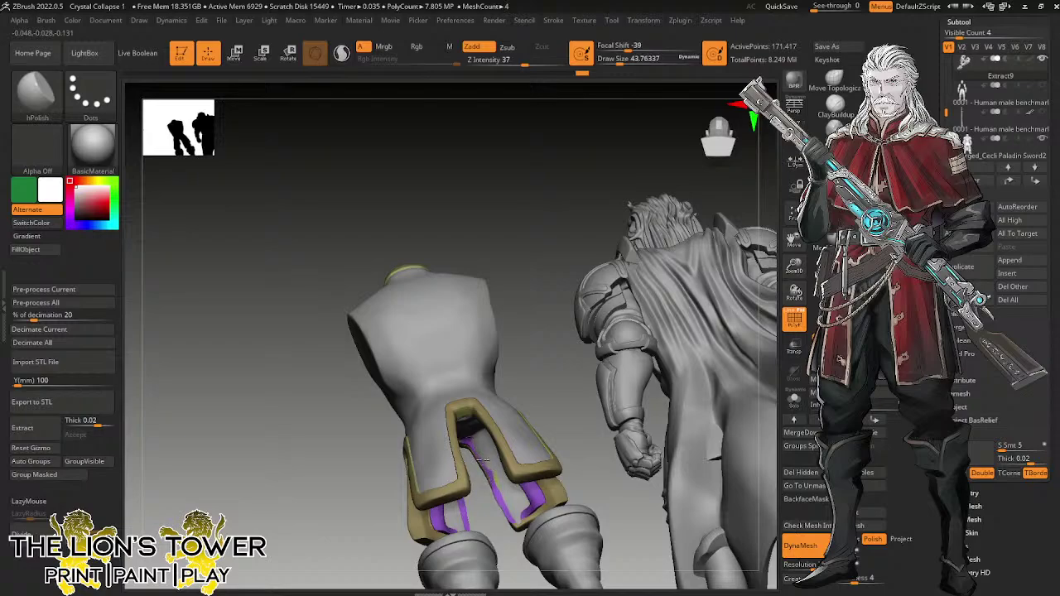
# Isolate the trim, polish the inner faces of its flaps from several sides and remesh it with DynaMesh.
pyautogui.click(794, 397)
pyautogui.moveTo(549, 383); pyautogui.dragTo(514, 482)
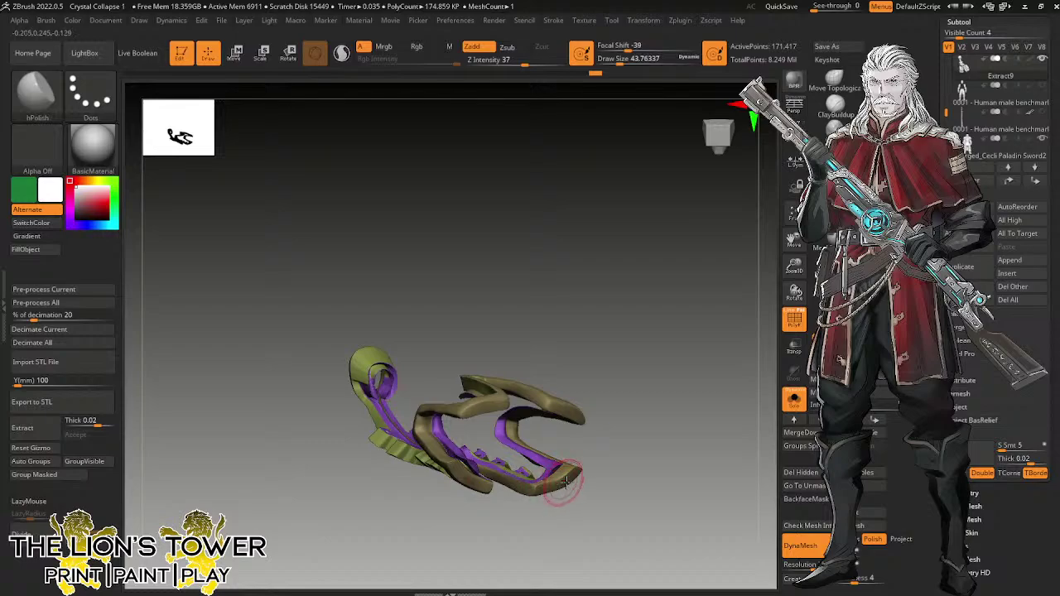
pyautogui.moveTo(555, 485); pyautogui.dragTo(551, 458, button='right')
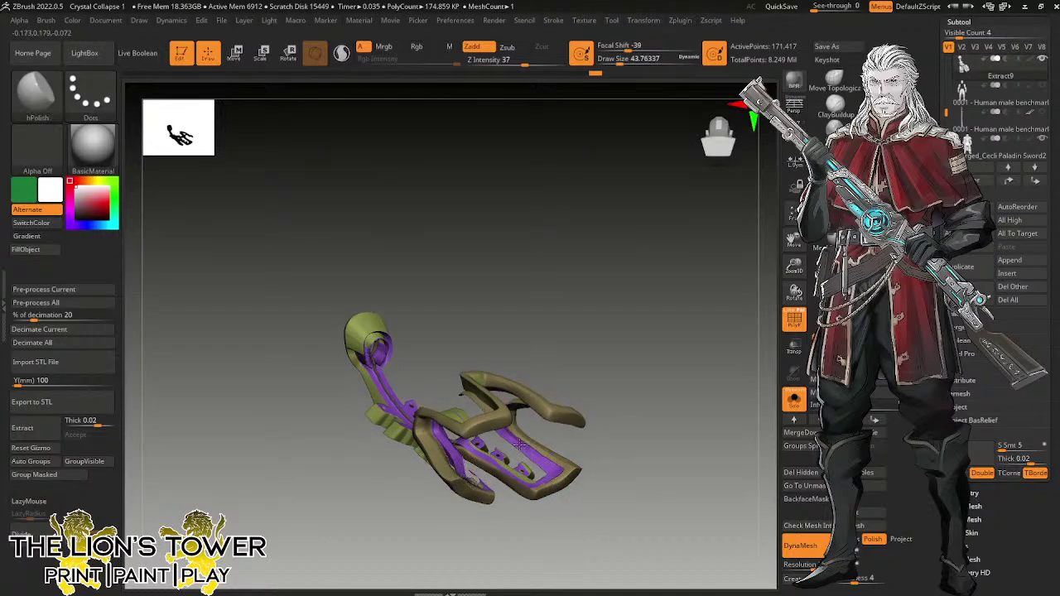
pyautogui.moveTo(520, 445); pyautogui.dragTo(593, 394, button='right')
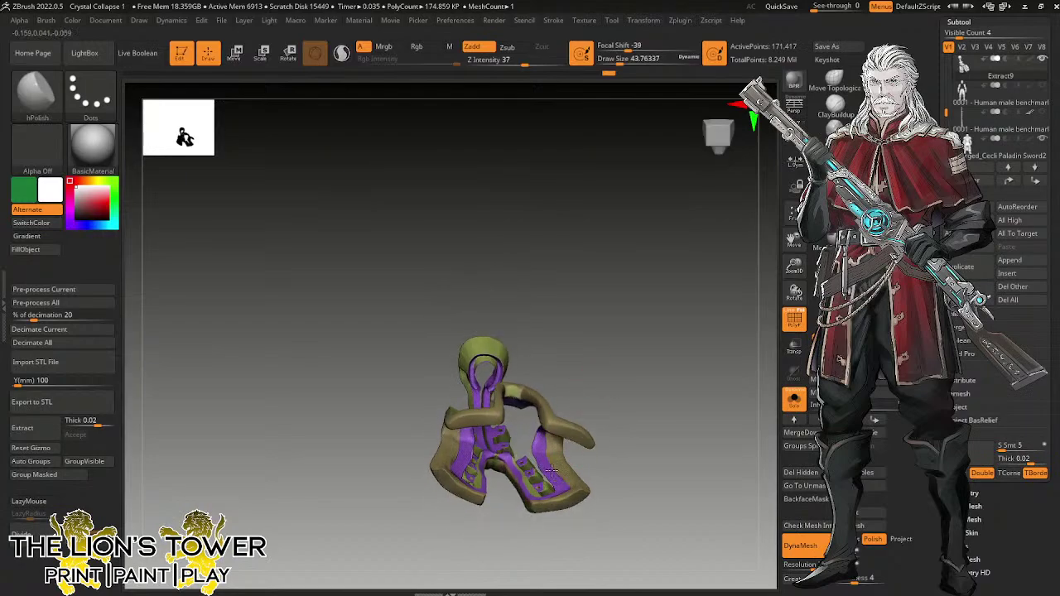
pyautogui.moveTo(551, 470); pyautogui.dragTo(628, 402, button='right')
pyautogui.keyDown('ctrl'); pyautogui.moveTo(673, 309); pyautogui.dragTo(717, 385); pyautogui.keyUp('ctrl')
pyautogui.moveTo(702, 379); pyautogui.dragTo(669, 390, button='right')
# Undo the last change and smooth the ragged inner edges of the rear flaps at a draw size of about 27.
pyautogui.moveTo(794, 266); pyautogui.dragTo(813, 249)
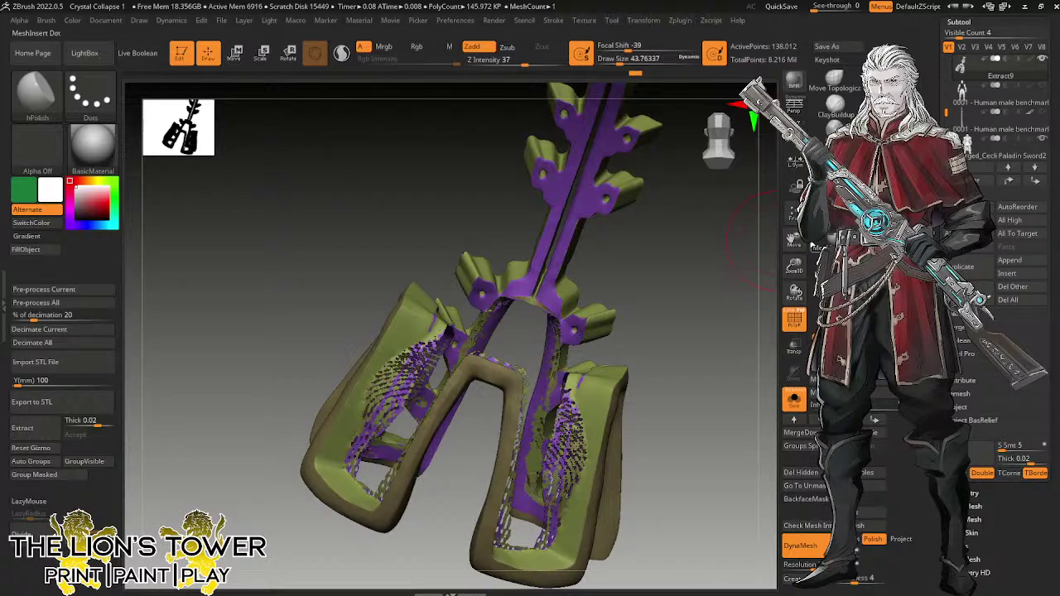
pyautogui.hotkey('ctrl', 'z')
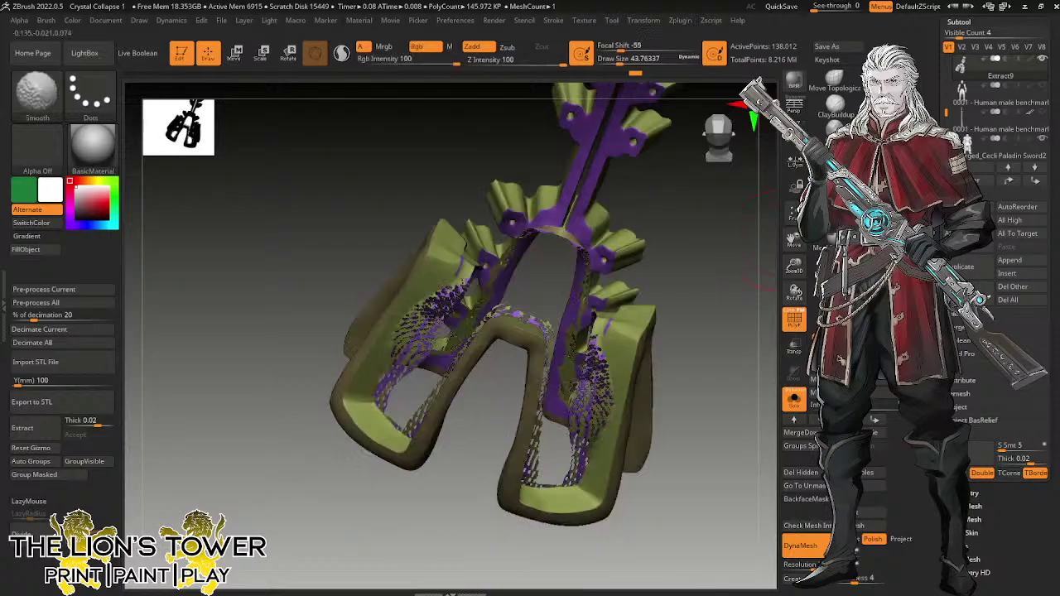
pyautogui.click(615, 61)
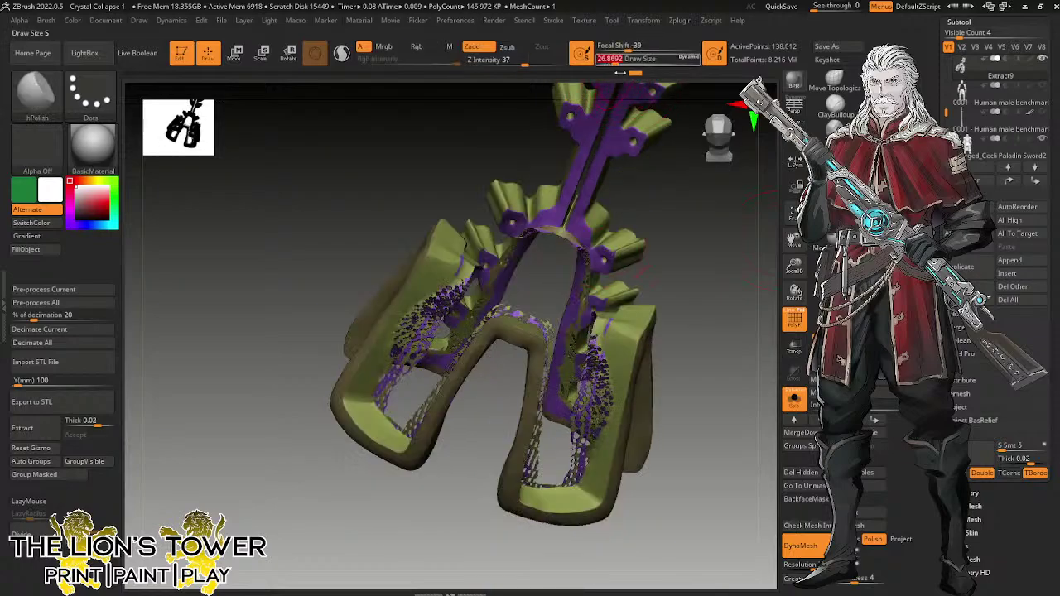
pyautogui.moveTo(662, 183)
pyautogui.mouseDown(button='right')
pyautogui.moveTo(571, 241)
pyautogui.moveTo(542, 273)
pyautogui.mouseUp(button='right')
pyautogui.keyDown('shift'); pyautogui.moveTo(530, 347); pyautogui.dragTo(528, 325); pyautogui.keyUp('shift')
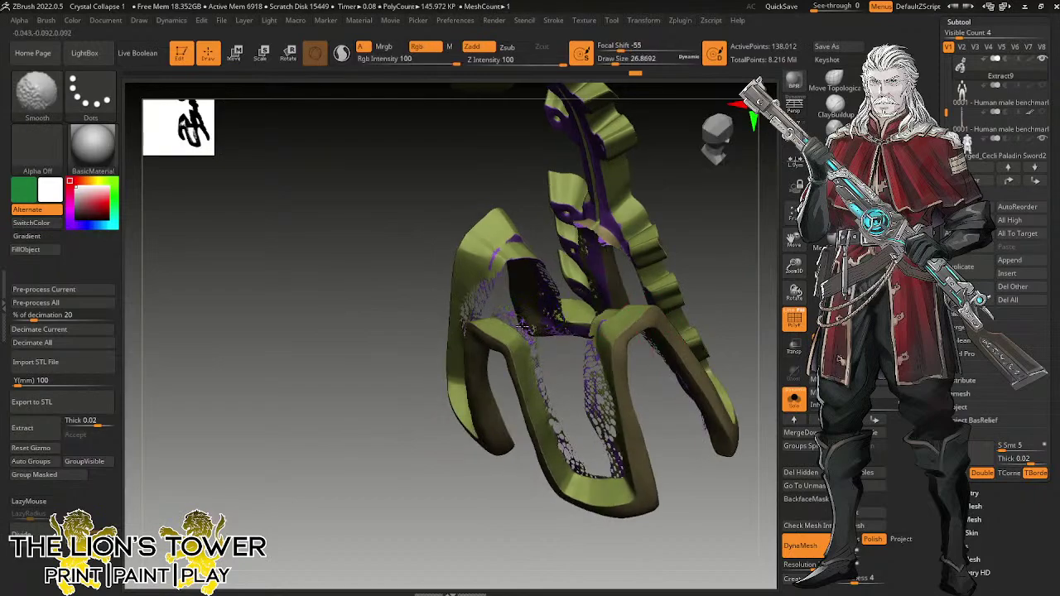
pyautogui.moveTo(568, 395); pyautogui.dragTo(676, 305, button='right')
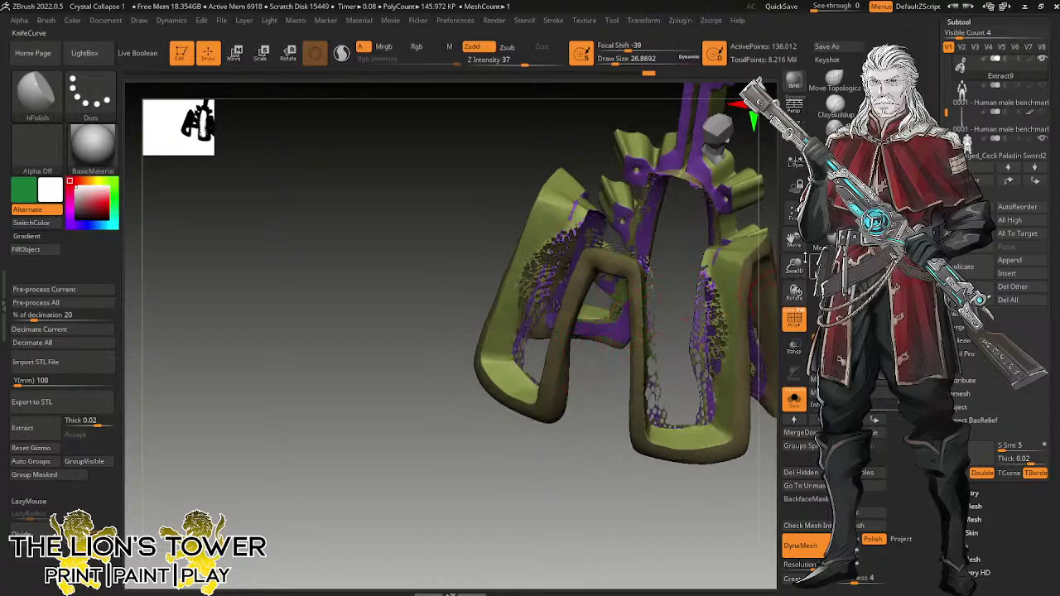
pyautogui.moveTo(794, 241); pyautogui.dragTo(675, 249)
pyautogui.moveTo(674, 249); pyautogui.dragTo(618, 311, button='right')
pyautogui.press('shift')
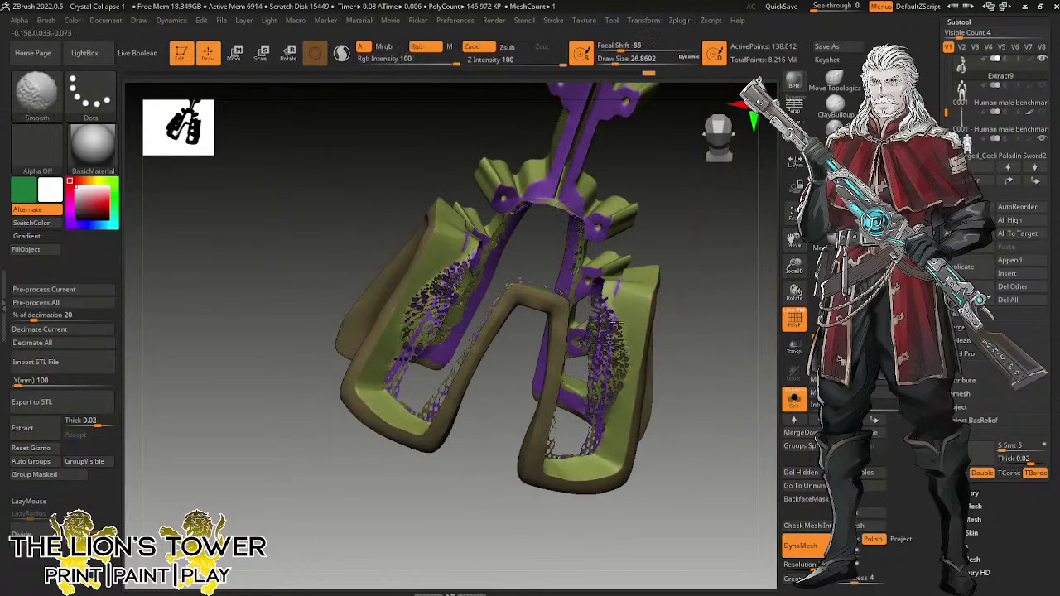
# Show the other parts together with the trim again and check the whole coat from the front and above.
pyautogui.moveTo(618, 398); pyautogui.dragTo(706, 344, button='right')
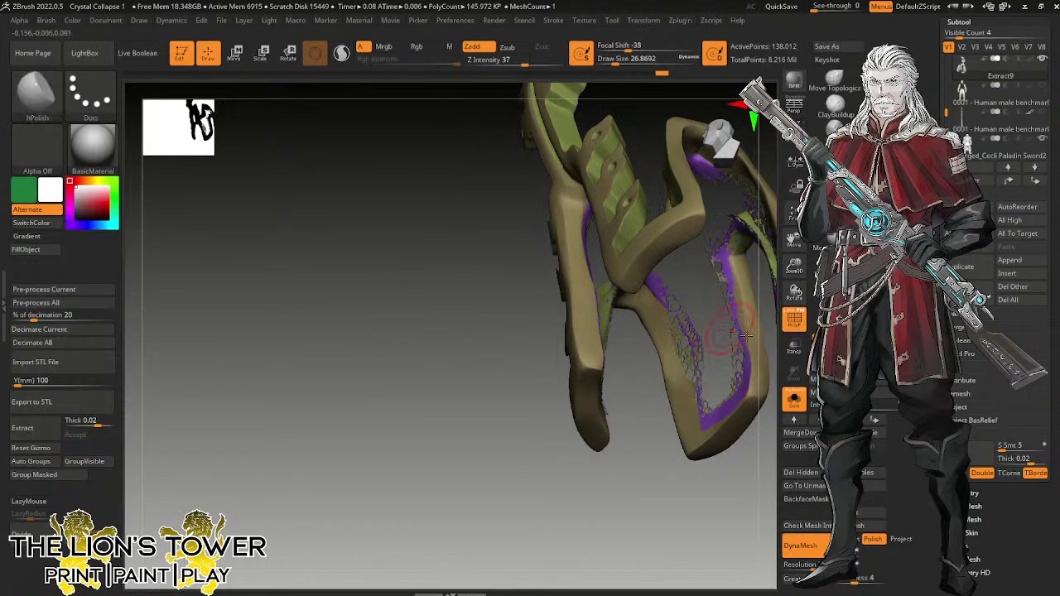
pyautogui.moveTo(700, 385)
pyautogui.mouseDown(button='right')
pyautogui.moveTo(649, 442)
pyautogui.moveTo(753, 473)
pyautogui.moveTo(741, 440)
pyautogui.mouseUp(button='right')
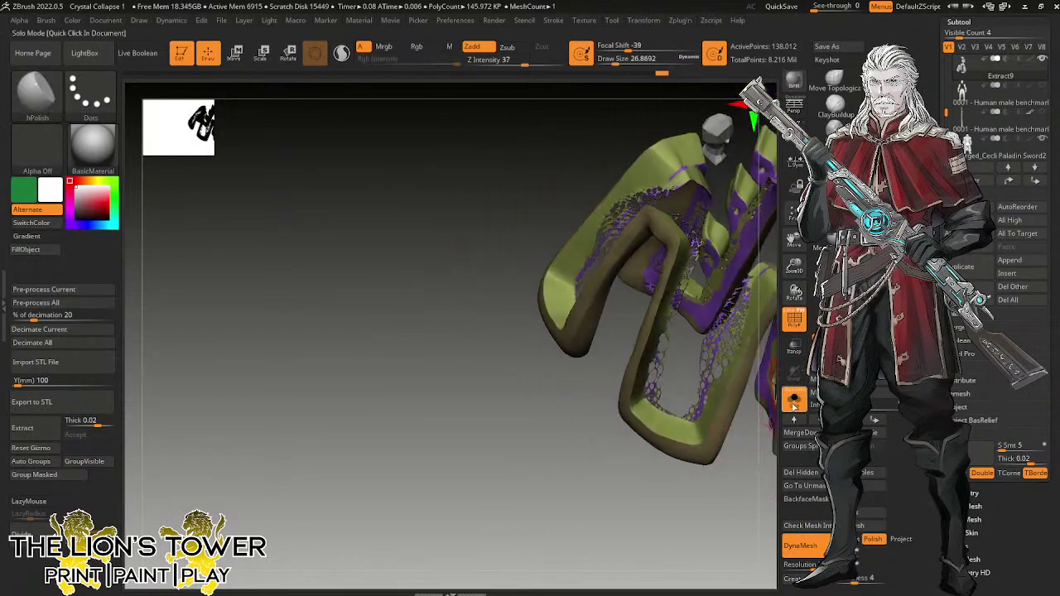
pyautogui.click(794, 399)
pyautogui.moveTo(755, 285)
pyautogui.mouseDown(button='right')
pyautogui.moveTo(678, 358)
pyautogui.moveTo(714, 343)
pyautogui.moveTo(692, 358)
pyautogui.moveTo(720, 352)
pyautogui.moveTo(759, 272)
pyautogui.moveTo(766, 296)
pyautogui.mouseUp(button='right')
pyautogui.moveTo(766, 297); pyautogui.dragTo(757, 319)
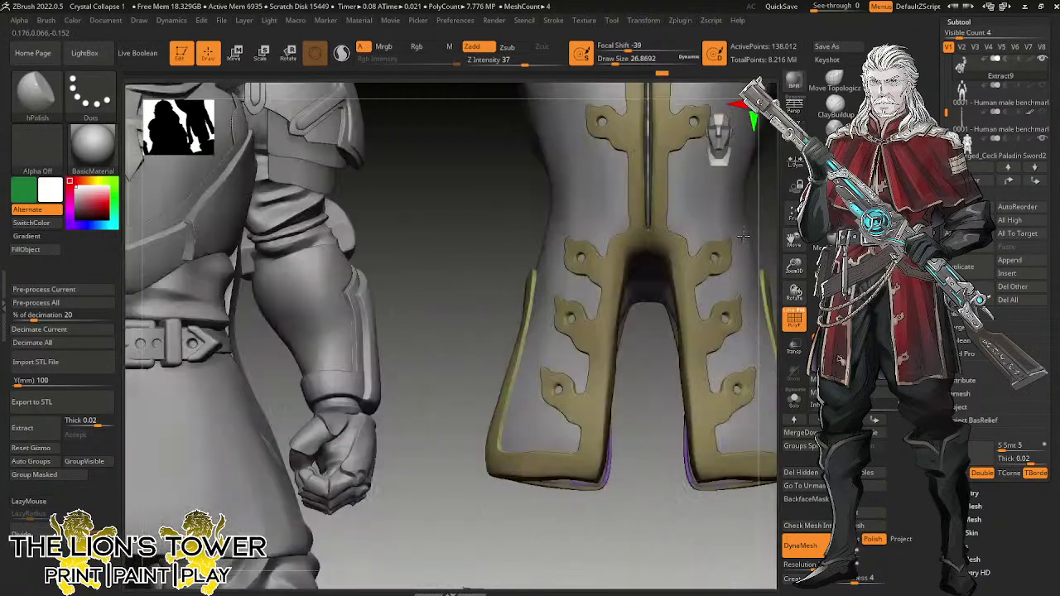
pyautogui.moveTo(794, 266); pyautogui.dragTo(733, 355)
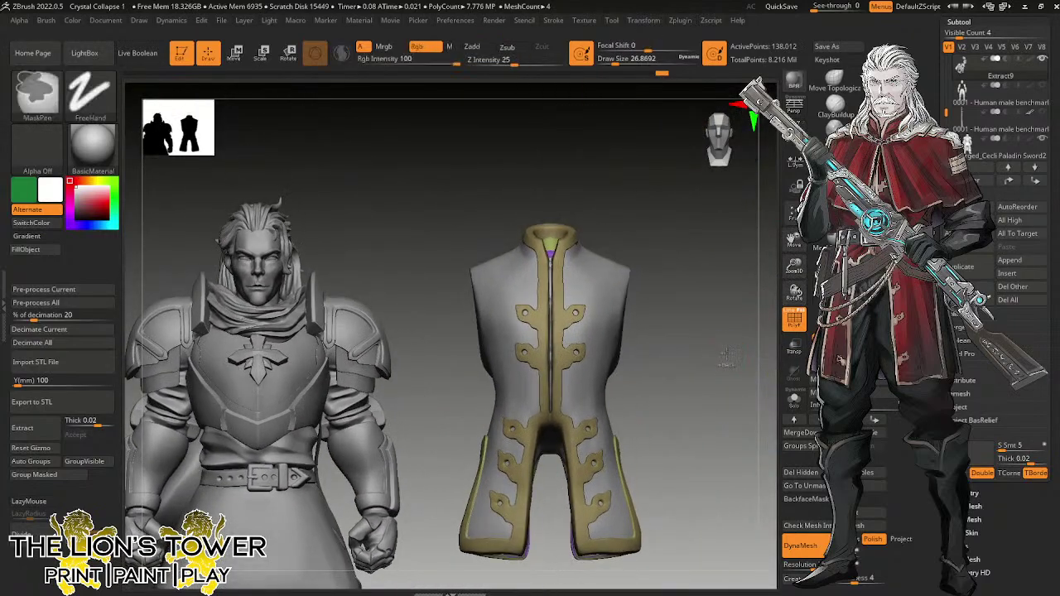
pyautogui.moveTo(734, 356)
pyautogui.mouseDown(button='right')
pyautogui.moveTo(731, 417)
pyautogui.moveTo(732, 364)
pyautogui.mouseUp(button='right')
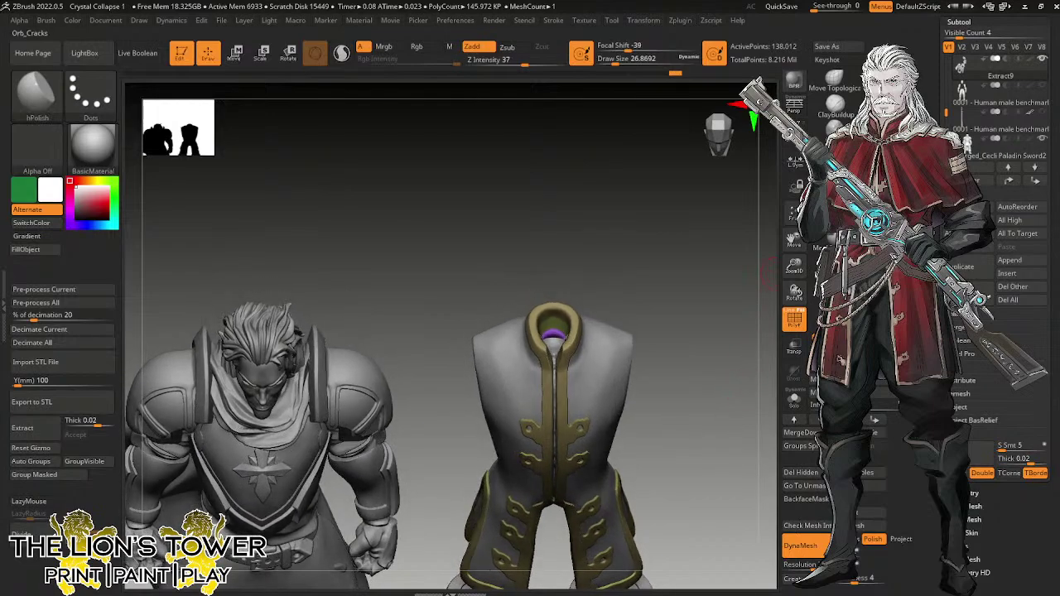
# Switch to the Move brush and make the collar trim the active subtool.
pyautogui.press('b')
pyautogui.press('m')
pyautogui.press('v')
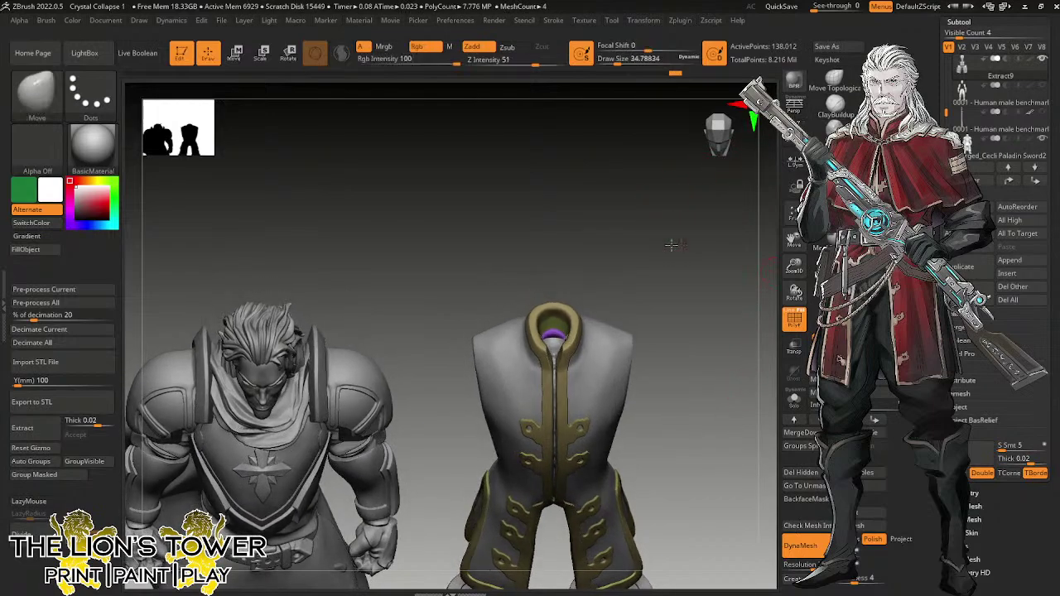
pyautogui.moveTo(671, 243); pyautogui.dragTo(666, 286, button='right')
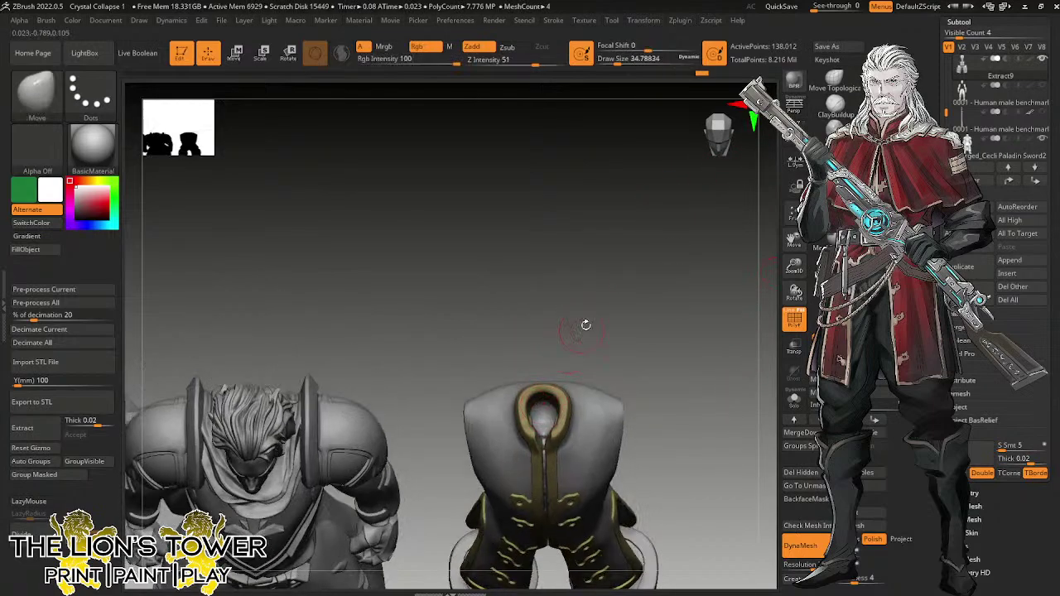
pyautogui.moveTo(582, 324); pyautogui.dragTo(581, 371, button='right')
pyautogui.keyDown('alt'); pyautogui.click(558, 412); pyautogui.keyUp('alt')
pyautogui.keyDown('alt'); pyautogui.click(541, 413); pyautogui.keyUp('alt')
pyautogui.moveTo(540, 417); pyautogui.dragTo(578, 338, button='right')
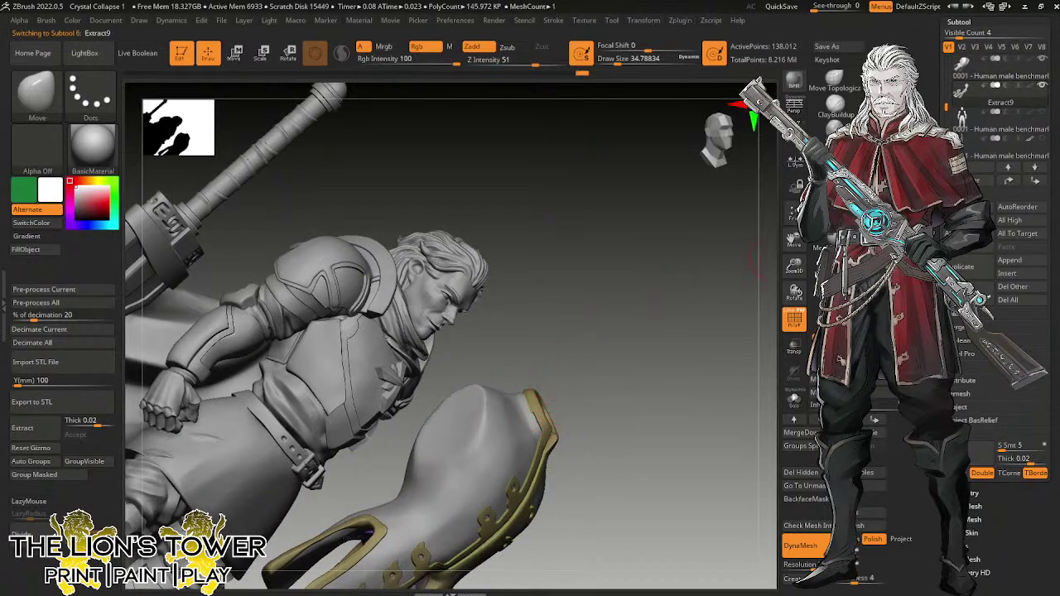
# Isolate the trim and build up the back of the collar with ClayBuildup in Sculptris Pro mode at a draw size of about 20.
pyautogui.click(793, 400)
pyautogui.click(834, 116)
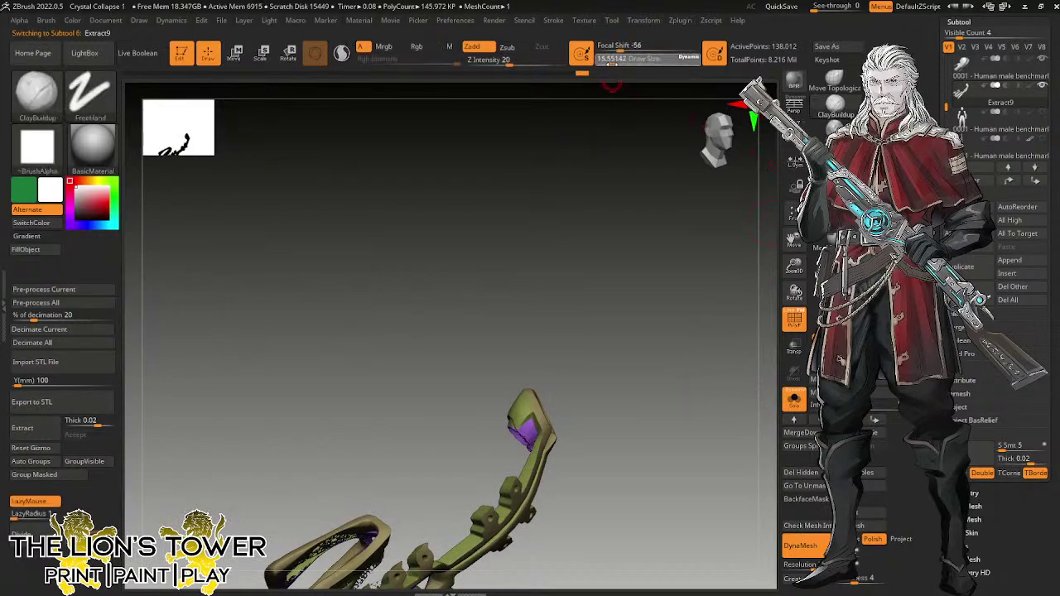
pyautogui.moveTo(793, 266); pyautogui.dragTo(793, 292)
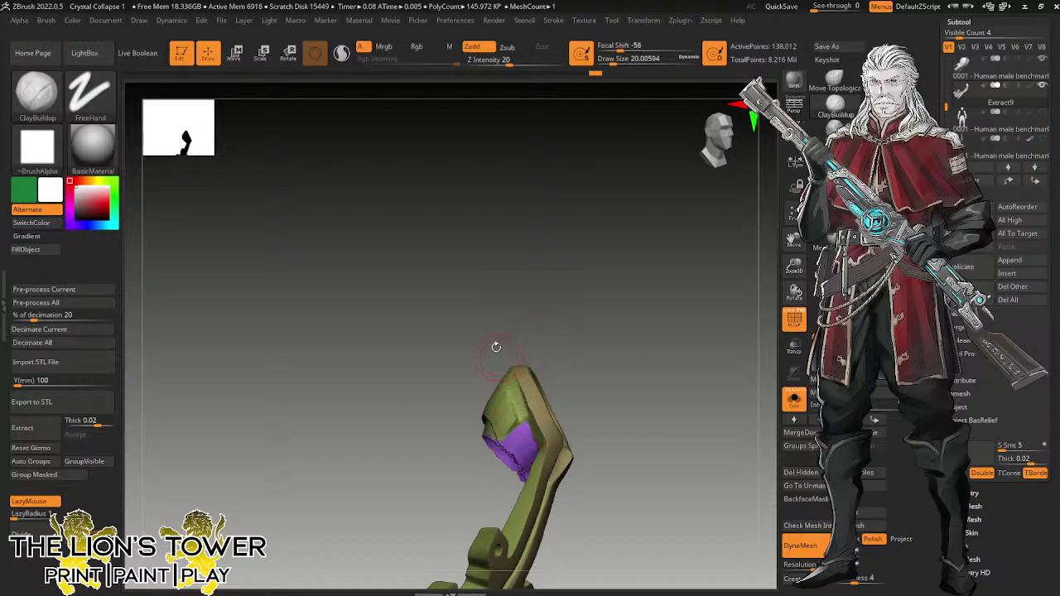
pyautogui.moveTo(497, 347)
pyautogui.mouseDown()
pyautogui.moveTo(520, 418)
pyautogui.moveTo(515, 401)
pyautogui.mouseUp()
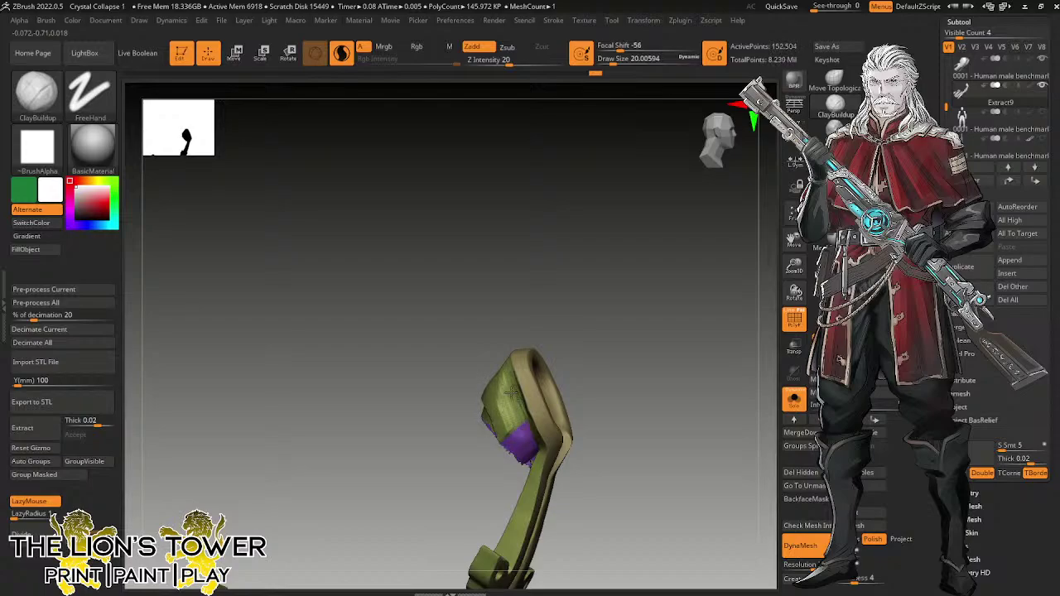
# Fill out the outer side of the collar below its rim with ClayBuildup strokes at a draw size of about 20.
pyautogui.keyDown('ctrl'); pyautogui.moveTo(414, 348); pyautogui.dragTo(439, 373); pyautogui.keyUp('ctrl')
pyautogui.moveTo(447, 364)
pyautogui.mouseDown()
pyautogui.moveTo(497, 356)
pyautogui.moveTo(497, 332)
pyautogui.moveTo(509, 362)
pyautogui.mouseUp()
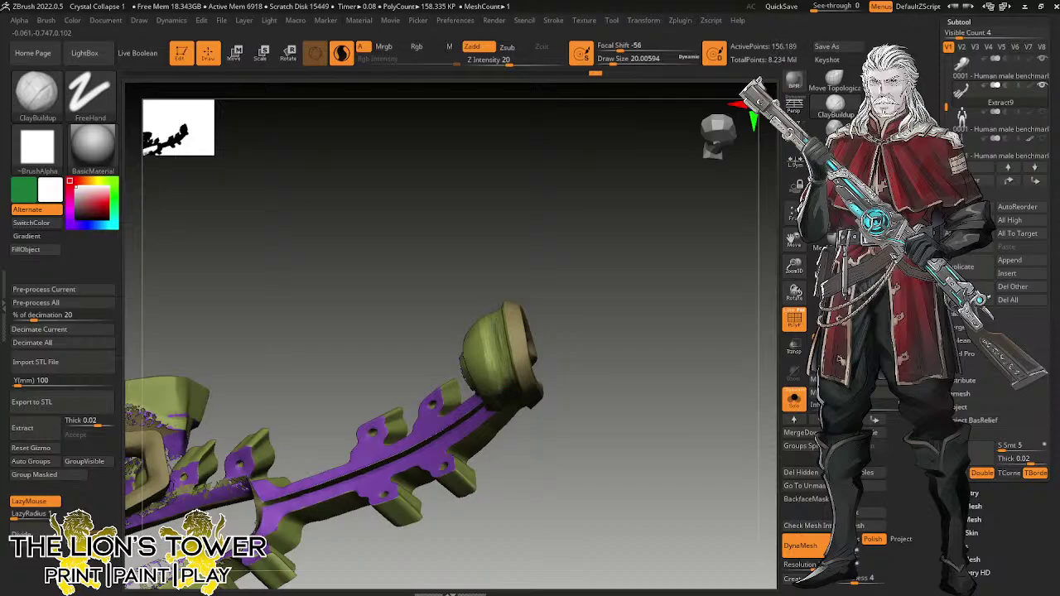
pyautogui.moveTo(509, 262); pyautogui.dragTo(502, 265)
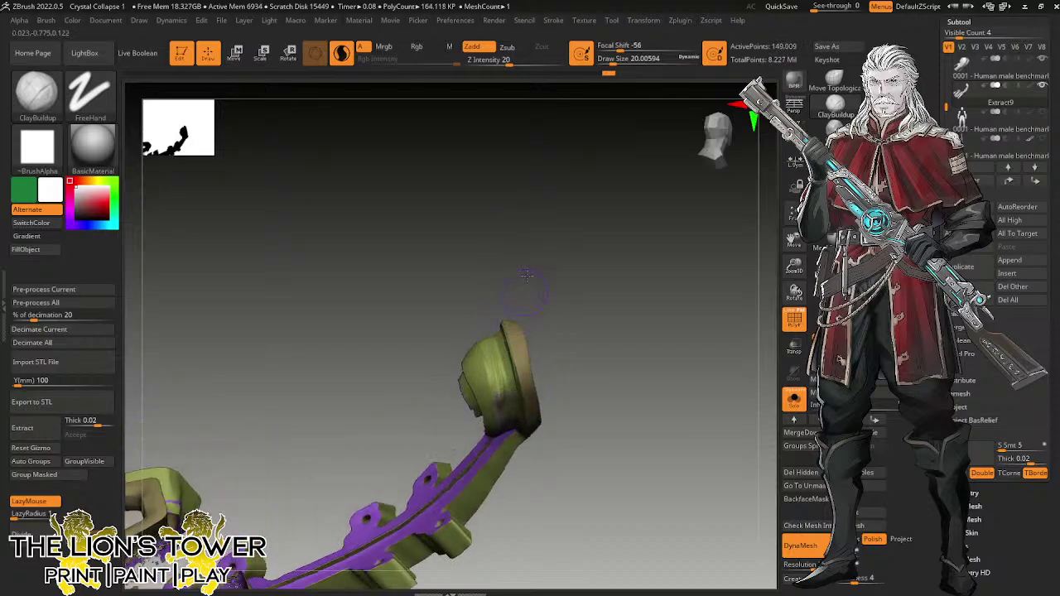
pyautogui.moveTo(503, 352); pyautogui.dragTo(514, 378)
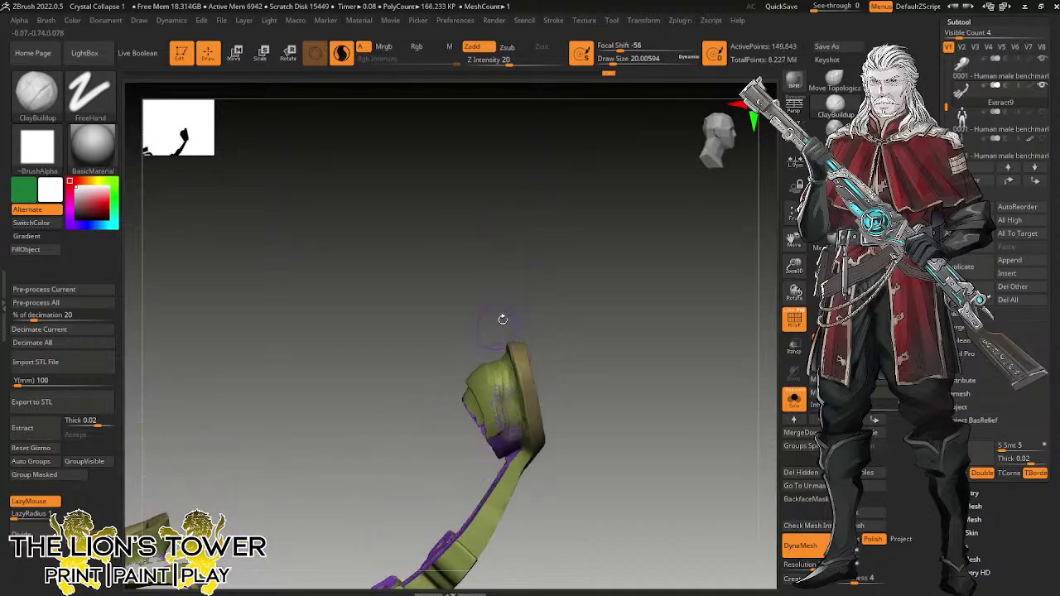
# Smooth the built-up clay around the collar's outer side and its lower edge where it meets the front trim.
pyautogui.press('shift')
pyautogui.keyDown('shift'); pyautogui.moveTo(494, 425); pyautogui.dragTo(471, 386); pyautogui.keyUp('shift')
pyautogui.moveTo(492, 277); pyautogui.dragTo(478, 313)
pyautogui.moveTo(470, 391)
pyautogui.keyDown('shift'); pyautogui.mouseDown()
pyautogui.moveTo(457, 396)
pyautogui.moveTo(463, 418)
pyautogui.moveTo(484, 447)
pyautogui.moveTo(494, 432)
pyautogui.mouseUp(); pyautogui.keyUp('shift')
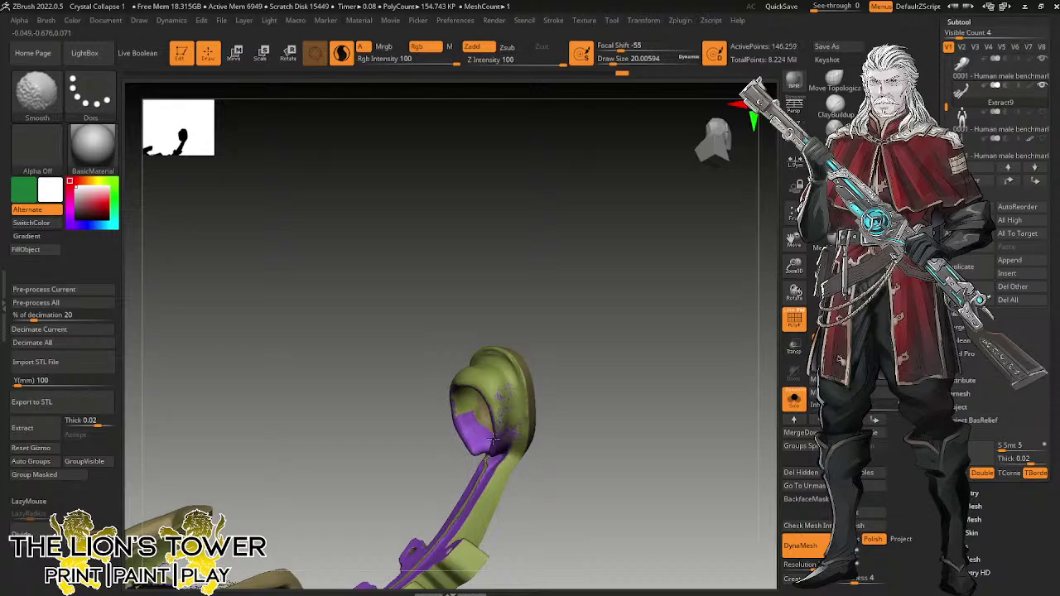
pyautogui.keyDown('shift'); pyautogui.moveTo(493, 438); pyautogui.dragTo(500, 424); pyautogui.keyUp('shift')
pyautogui.moveTo(572, 377); pyautogui.dragTo(493, 370)
pyautogui.press('shift')
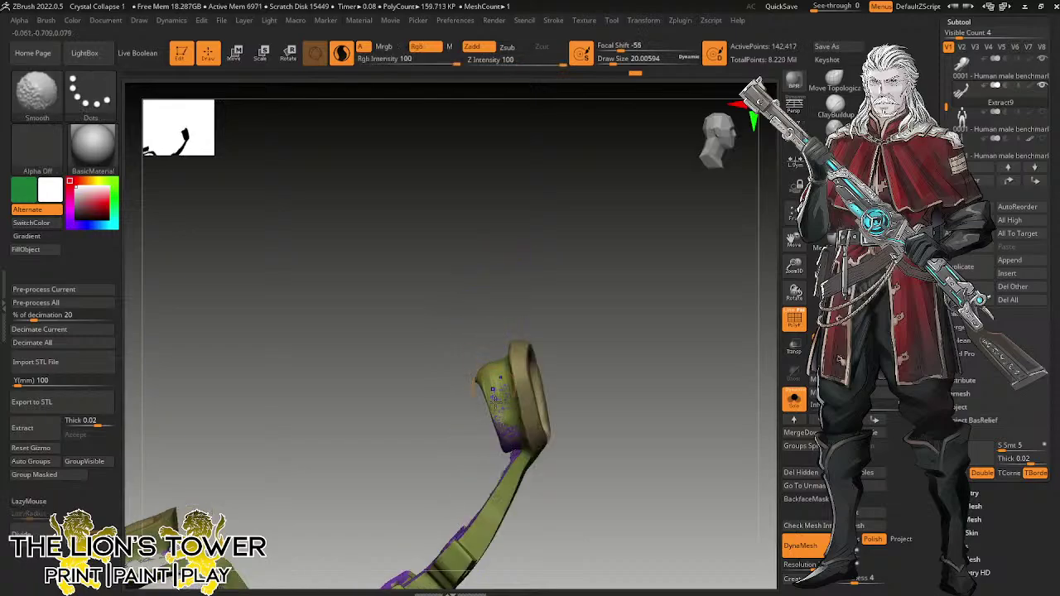
# Carve a crease below the collar's rim with the Orb_Cracks brush at a draw size of about 17, undoing a stray stroke.
pyautogui.moveTo(503, 274); pyautogui.dragTo(502, 330)
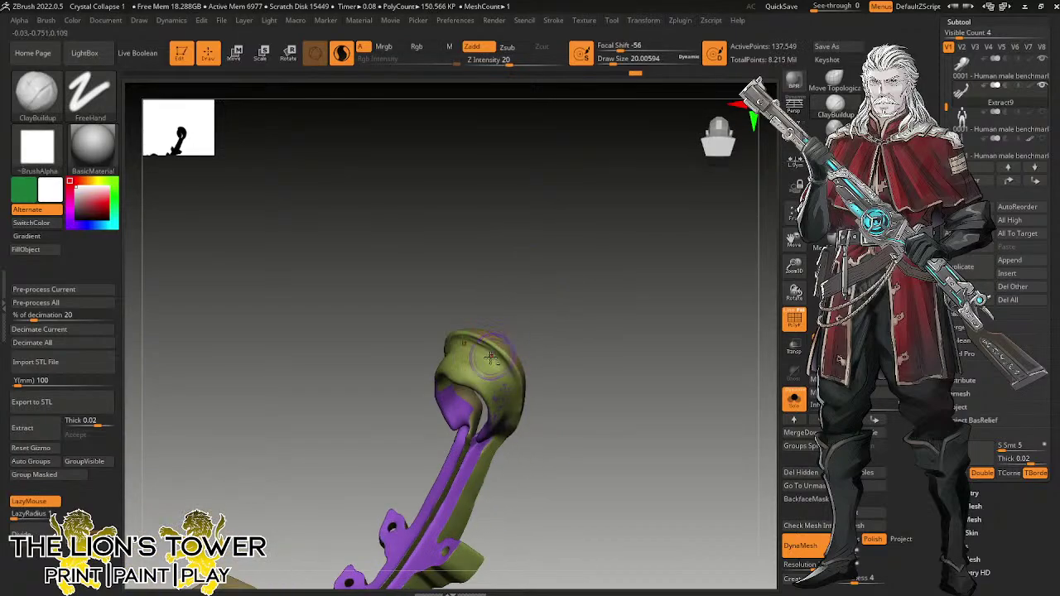
pyautogui.click(835, 130)
pyautogui.moveTo(612, 61); pyautogui.dragTo(618, 58)
pyautogui.moveTo(630, 210)
pyautogui.mouseDown()
pyautogui.moveTo(588, 277)
pyautogui.moveTo(559, 294)
pyautogui.moveTo(534, 331)
pyautogui.mouseUp()
pyautogui.hotkey('ctrl', 'z')
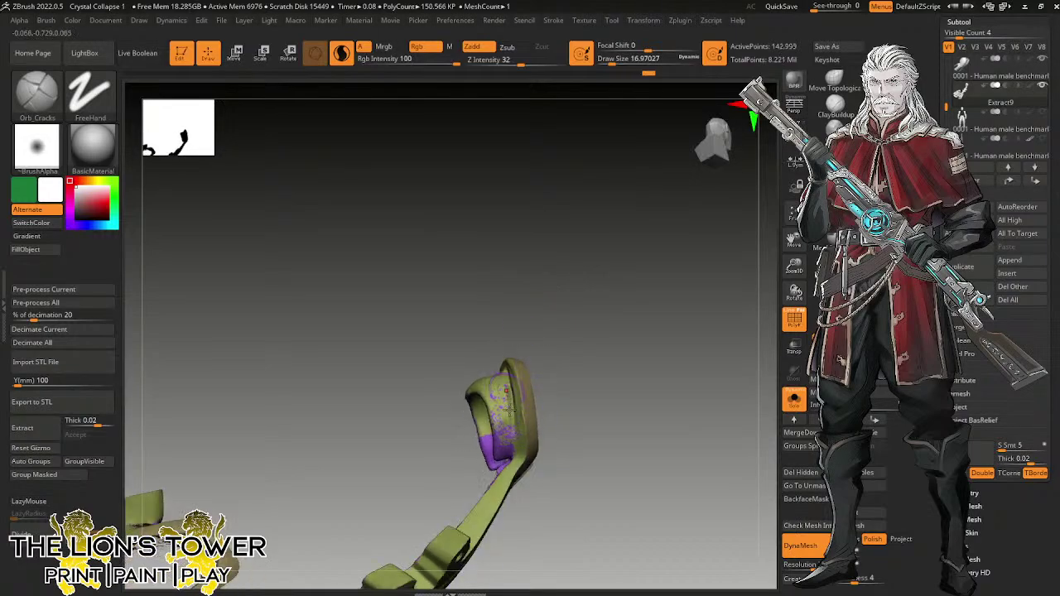
pyautogui.moveTo(510, 323); pyautogui.dragTo(507, 382)
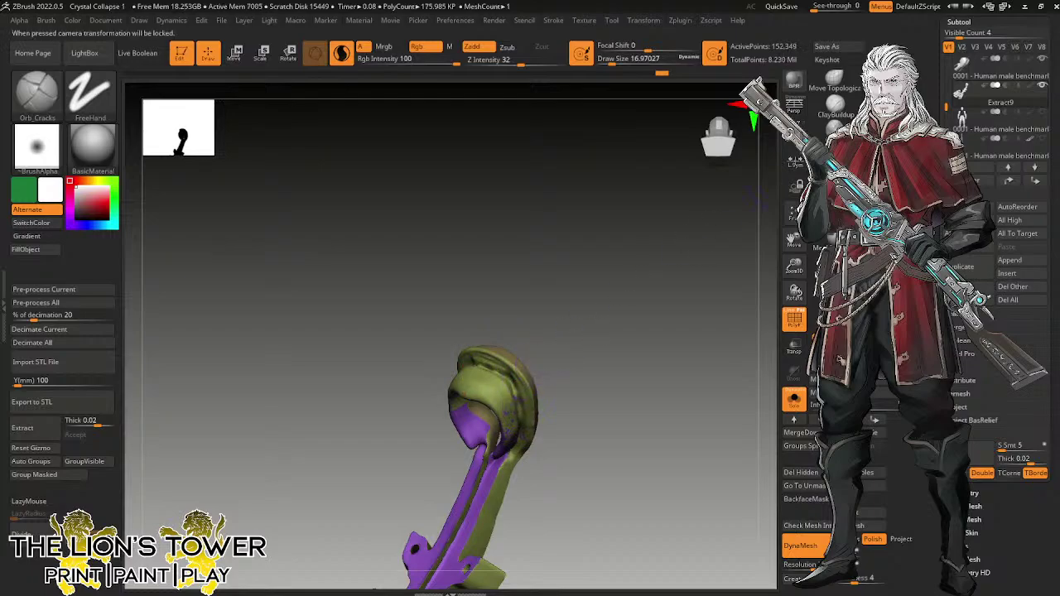
# Flatten the collar's outer side along the crease with the hPolish brush at a draw size of about 14.
pyautogui.click(833, 127)
pyautogui.moveTo(612, 61); pyautogui.dragTo(617, 62)
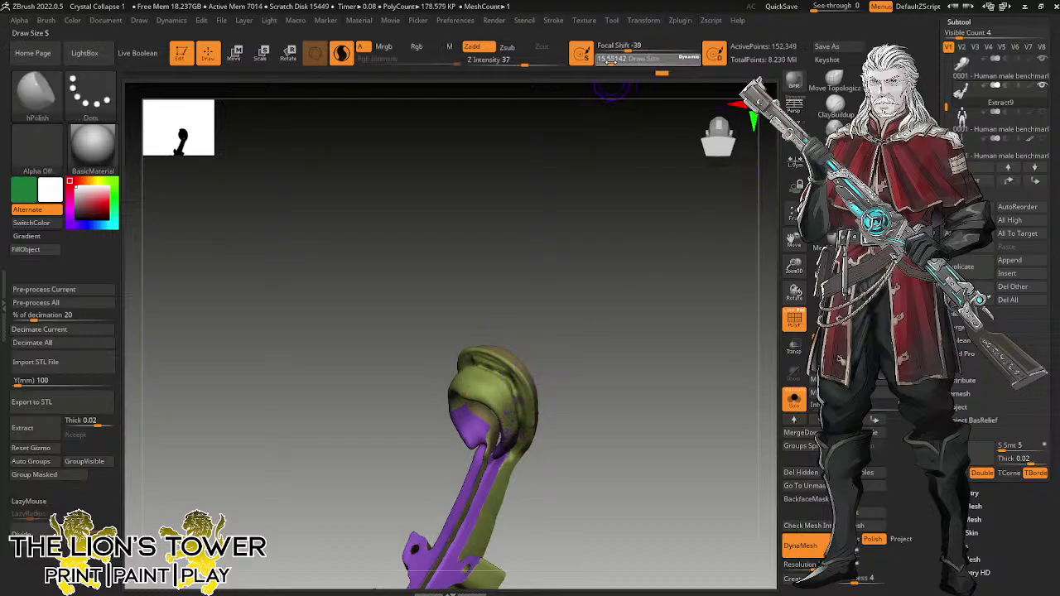
pyautogui.click(611, 59)
pyautogui.moveTo(514, 363)
pyautogui.mouseDown()
pyautogui.moveTo(481, 362)
pyautogui.moveTo(523, 384)
pyautogui.moveTo(497, 358)
pyautogui.moveTo(525, 386)
pyautogui.mouseUp()
pyautogui.moveTo(623, 392); pyautogui.dragTo(616, 343)
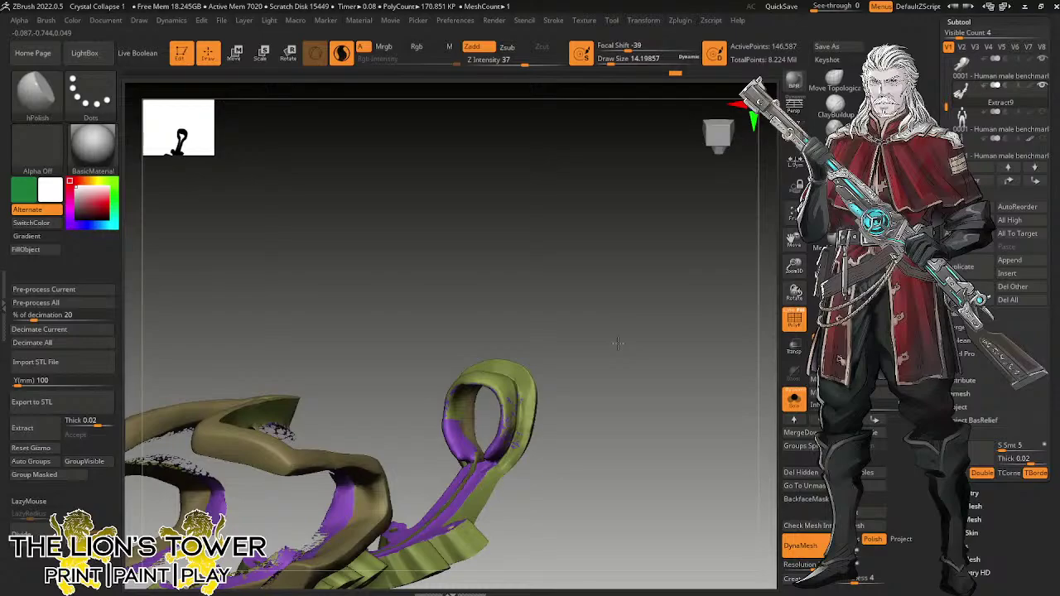
pyautogui.moveTo(618, 343); pyautogui.dragTo(515, 427)
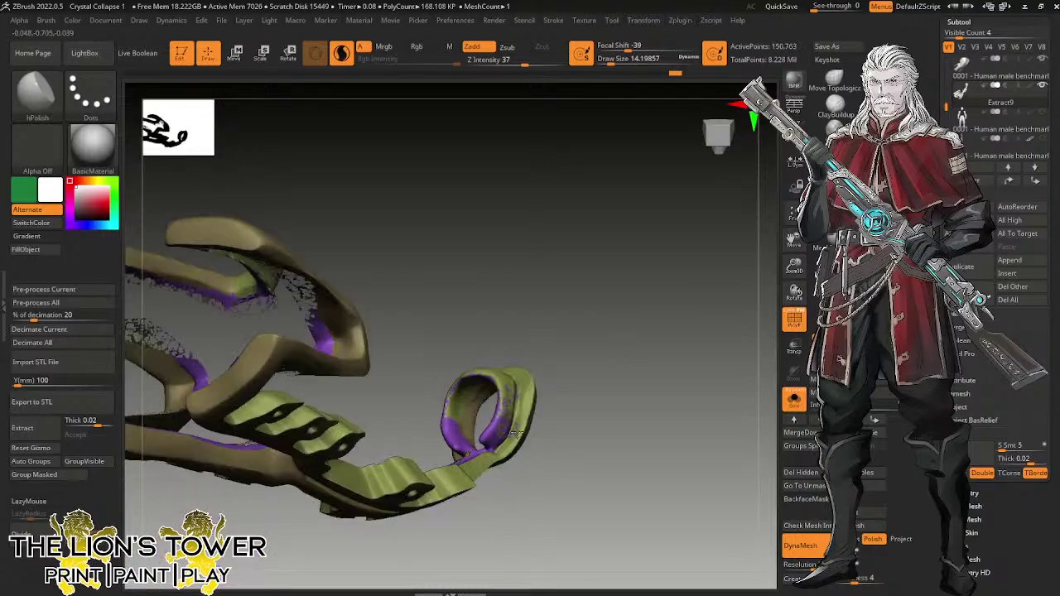
pyautogui.moveTo(535, 281); pyautogui.dragTo(539, 361)
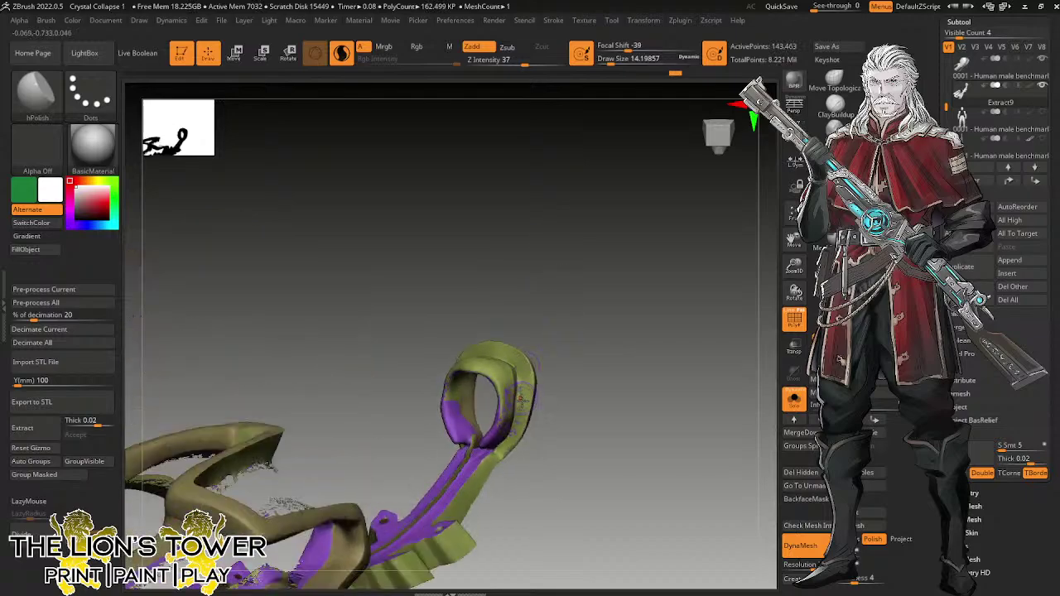
pyautogui.moveTo(523, 400); pyautogui.dragTo(517, 351)
pyautogui.moveTo(550, 303)
pyautogui.mouseDown()
pyautogui.moveTo(552, 357)
pyautogui.moveTo(492, 344)
pyautogui.moveTo(538, 352)
pyautogui.moveTo(599, 406)
pyautogui.moveTo(536, 372)
pyautogui.mouseUp()
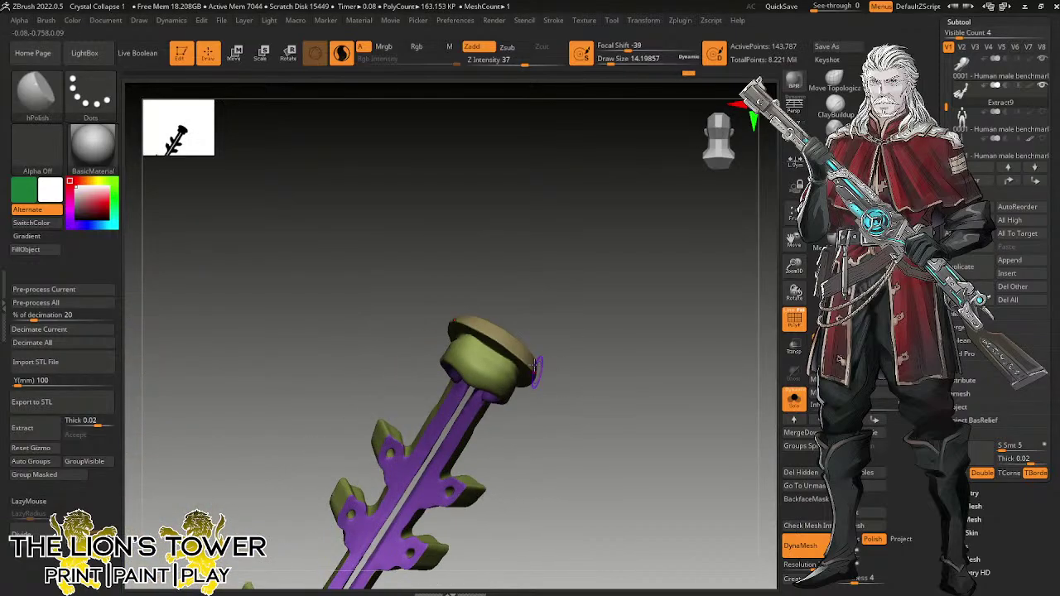
# Polish the upper face of the collar's rim all the way around the neck opening.
pyautogui.moveTo(574, 299); pyautogui.dragTo(493, 323)
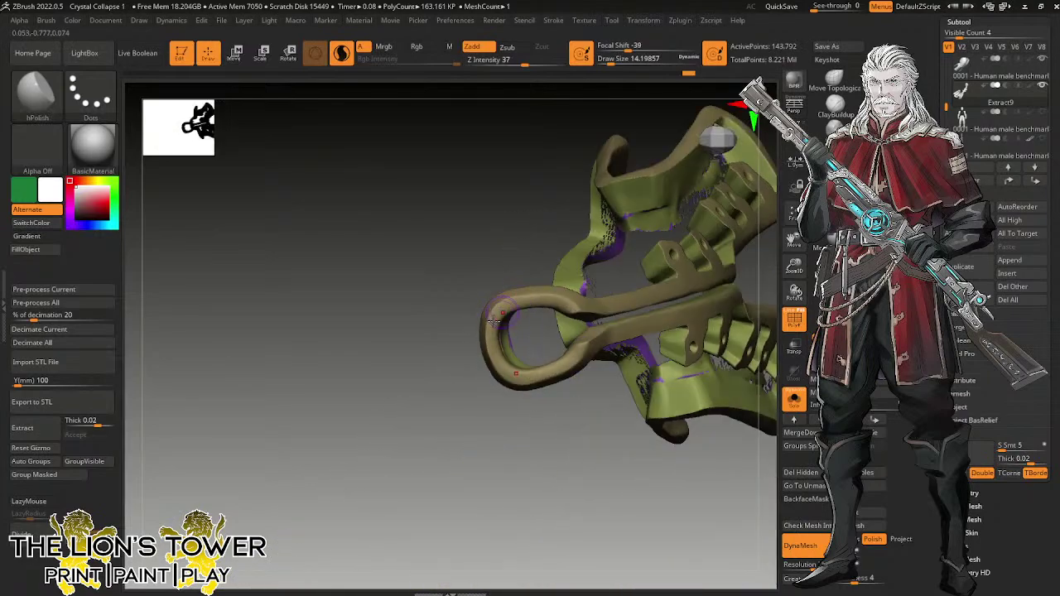
pyautogui.moveTo(555, 226); pyautogui.dragTo(505, 303)
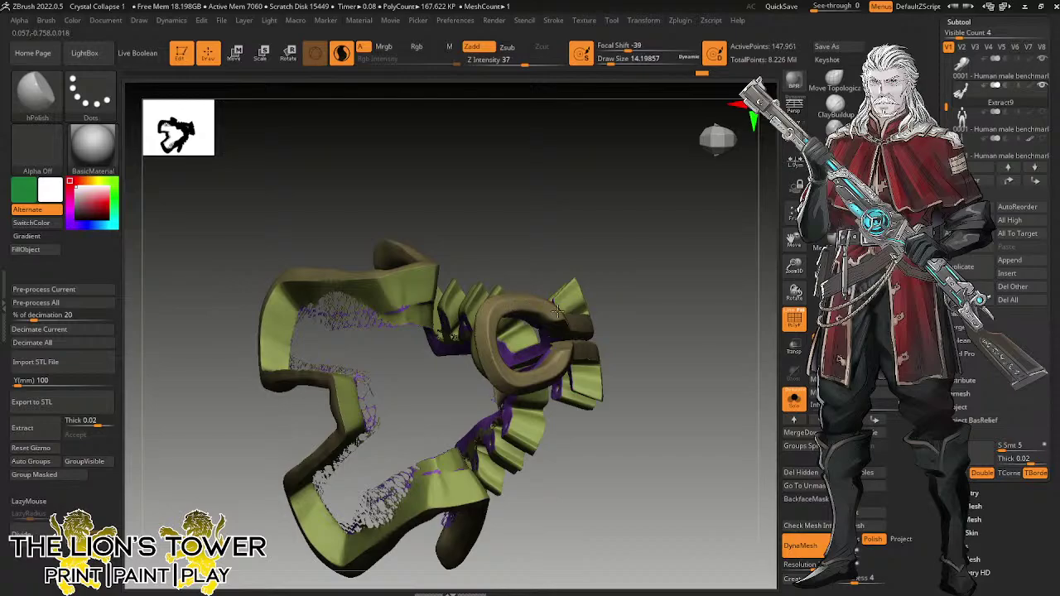
pyautogui.moveTo(679, 291)
pyautogui.mouseDown()
pyautogui.moveTo(693, 277)
pyautogui.moveTo(677, 305)
pyautogui.moveTo(703, 298)
pyautogui.moveTo(708, 310)
pyautogui.moveTo(650, 248)
pyautogui.moveTo(617, 276)
pyautogui.moveTo(650, 259)
pyautogui.mouseUp()
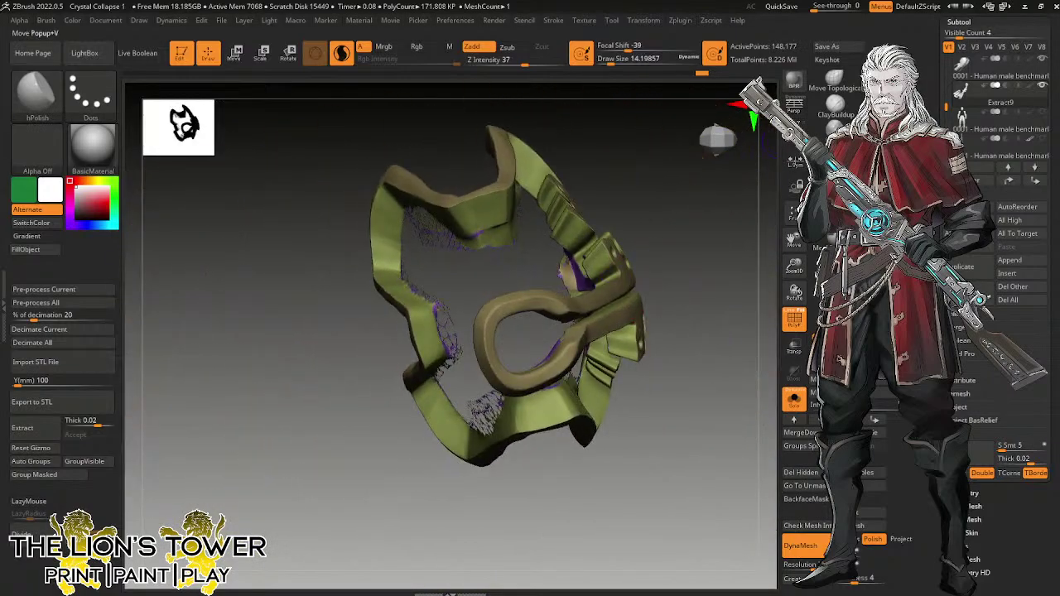
# Switch to the Move brush, show the other parts with the trim again, and make the coat body the active subtool.
pyautogui.click(834, 81)
pyautogui.moveTo(627, 62); pyautogui.dragTo(608, 59)
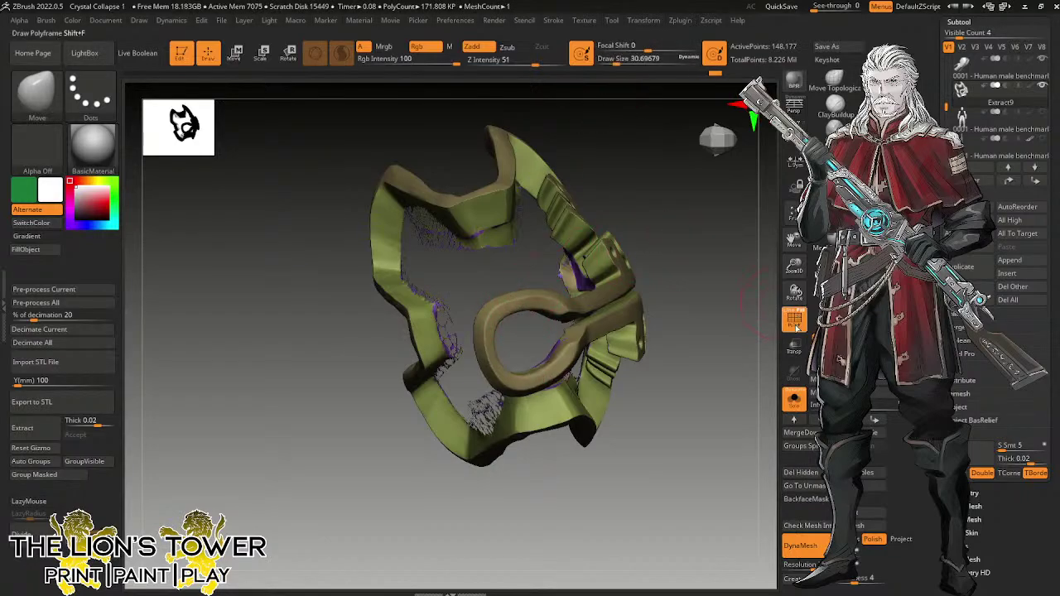
pyautogui.click(794, 399)
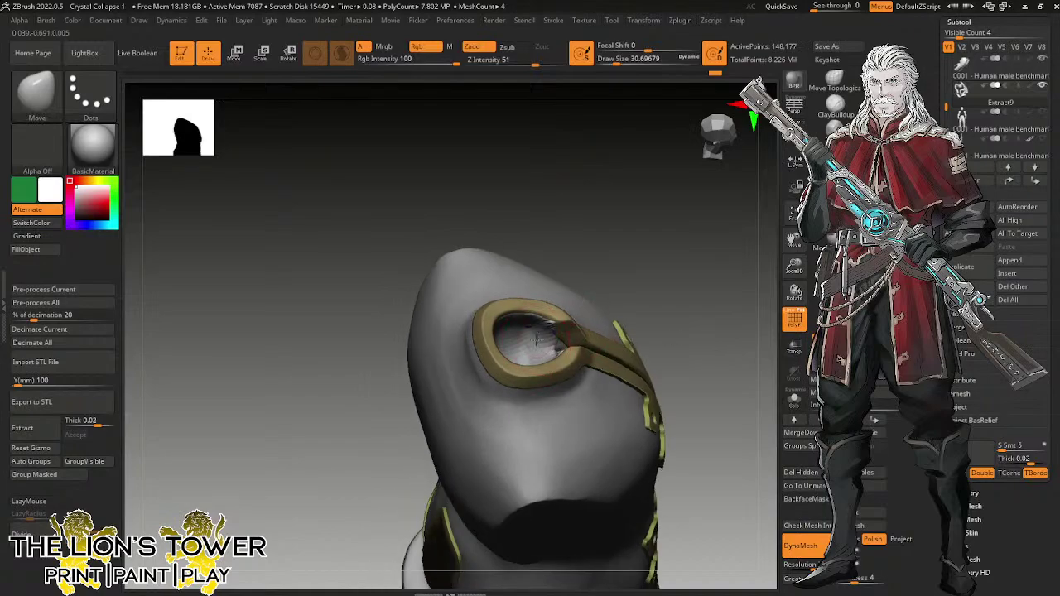
pyautogui.keyDown('alt'); pyautogui.click(545, 335); pyautogui.keyUp('alt')
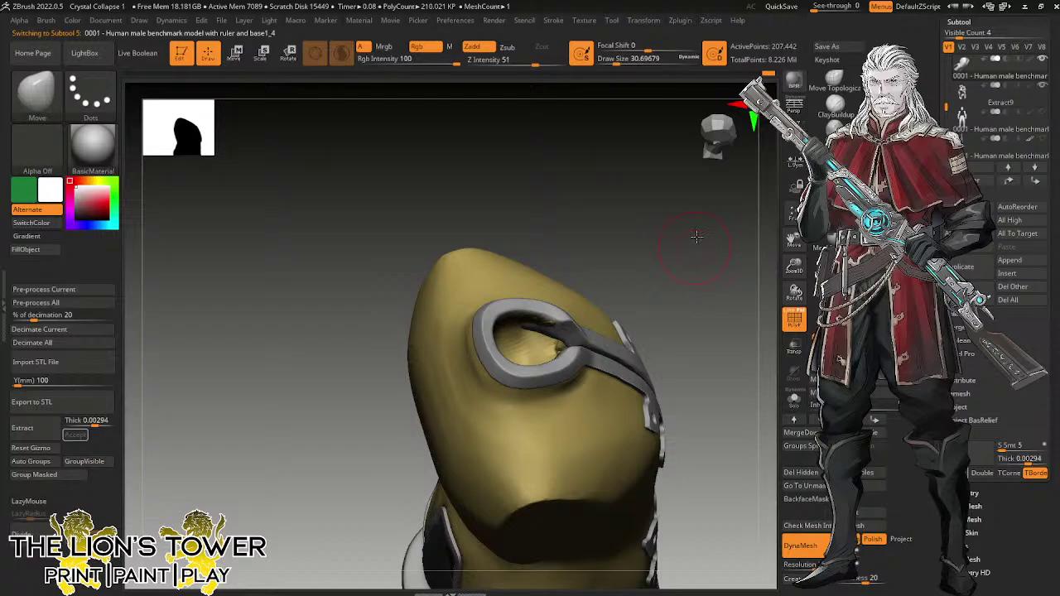
# Reshape the coat body's neck surface inside the collar with the Move brush at a draw size of about 14.
pyautogui.moveTo(696, 236); pyautogui.dragTo(689, 184)
pyautogui.moveTo(620, 61); pyautogui.dragTo(615, 61)
pyautogui.moveTo(612, 145); pyautogui.dragTo(605, 198)
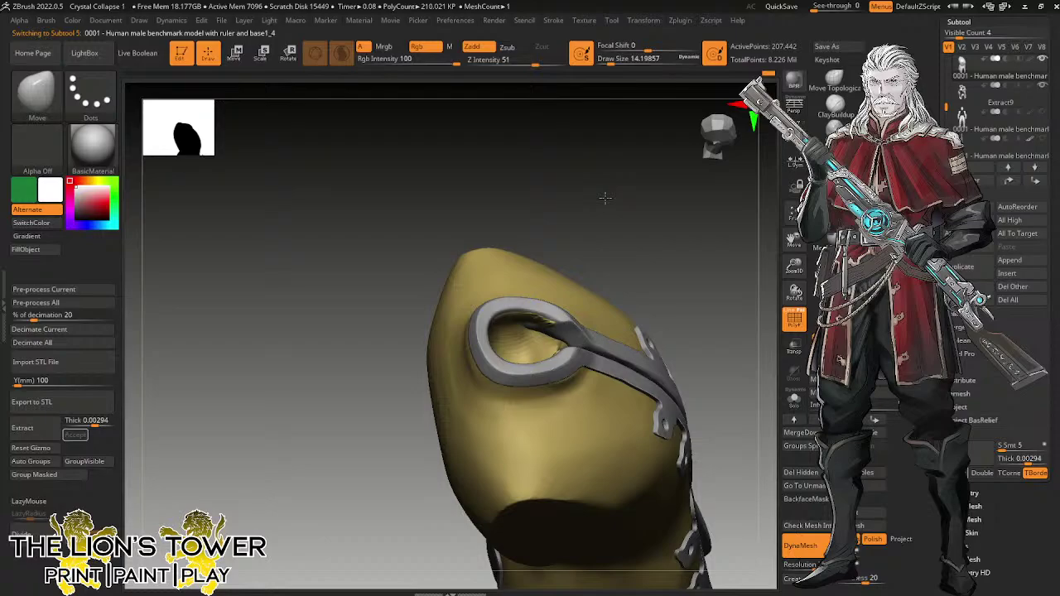
pyautogui.moveTo(606, 197); pyautogui.dragTo(538, 248)
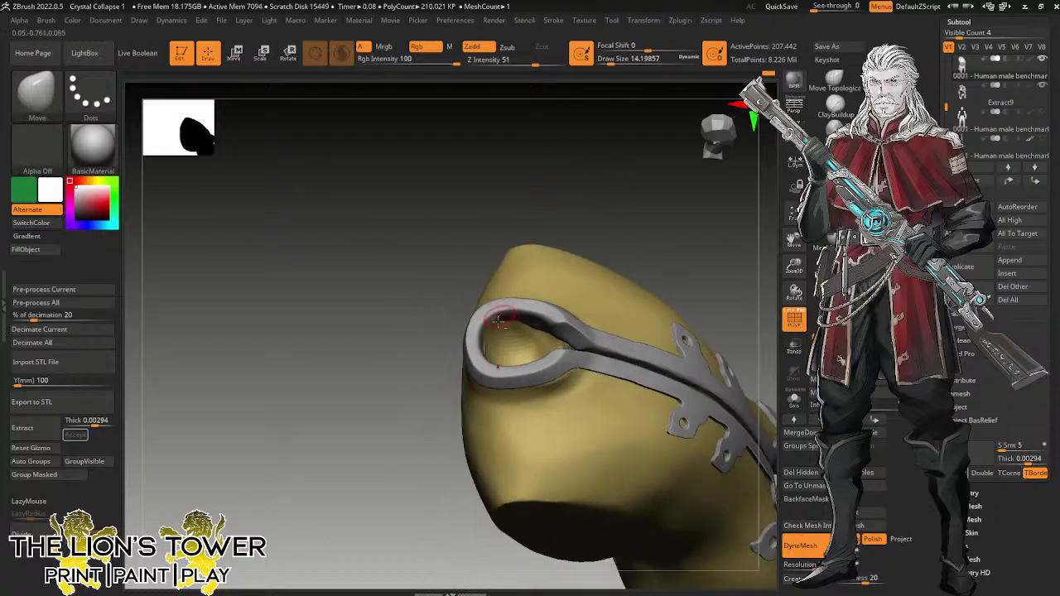
pyautogui.moveTo(597, 230); pyautogui.dragTo(558, 320)
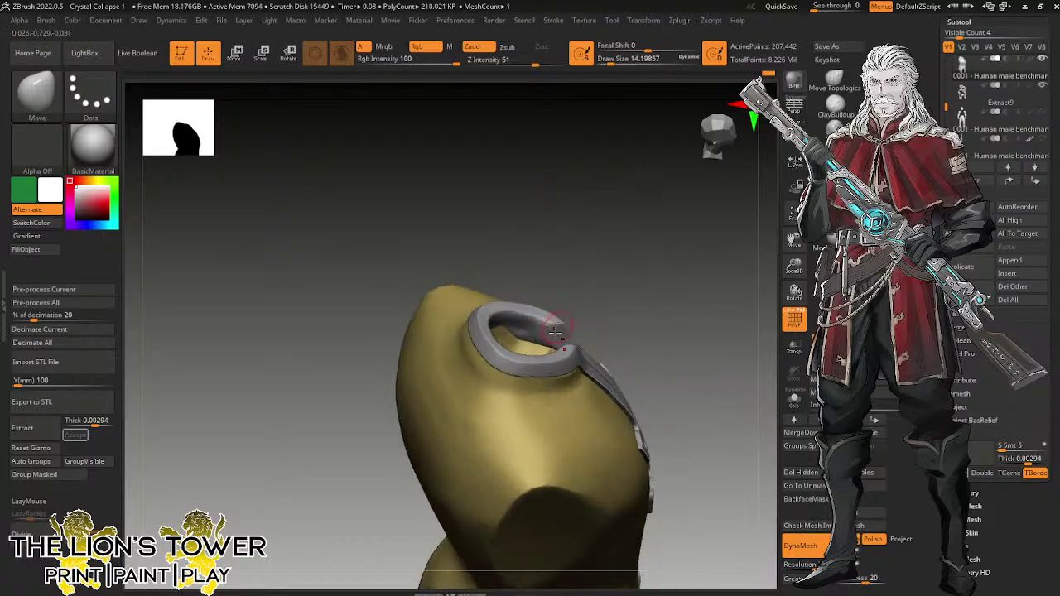
pyautogui.keyDown('alt'); pyautogui.click(558, 319); pyautogui.keyUp('alt')
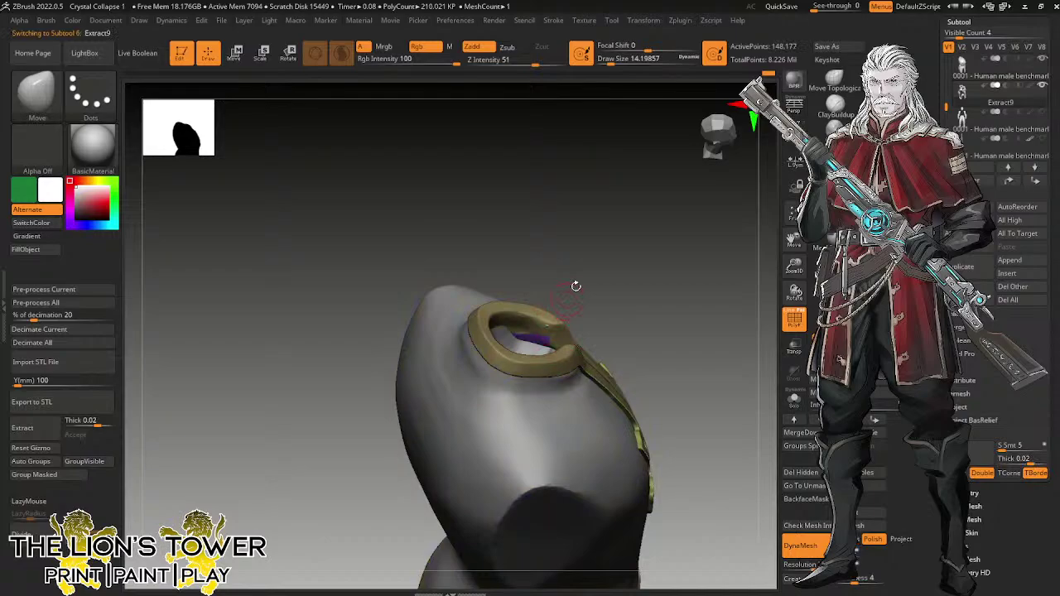
pyautogui.keyDown('alt'); pyautogui.click(547, 331); pyautogui.keyUp('alt')
# Smooth the coat body's surface inside the collar opening and along its front edge.
pyautogui.moveTo(579, 279); pyautogui.dragTo(586, 245)
pyautogui.moveTo(513, 330)
pyautogui.keyDown('shift'); pyautogui.mouseDown()
pyautogui.moveTo(514, 356)
pyautogui.moveTo(522, 348)
pyautogui.mouseUp(); pyautogui.keyUp('shift')
pyautogui.moveTo(587, 223)
pyautogui.mouseDown()
pyautogui.moveTo(599, 172)
pyautogui.moveTo(554, 260)
pyautogui.mouseUp()
pyautogui.moveTo(556, 339)
pyautogui.keyDown('shift'); pyautogui.mouseDown()
pyautogui.moveTo(562, 347)
pyautogui.moveTo(550, 347)
pyautogui.mouseUp(); pyautogui.keyUp('shift')
pyautogui.moveTo(608, 256); pyautogui.dragTo(612, 219)
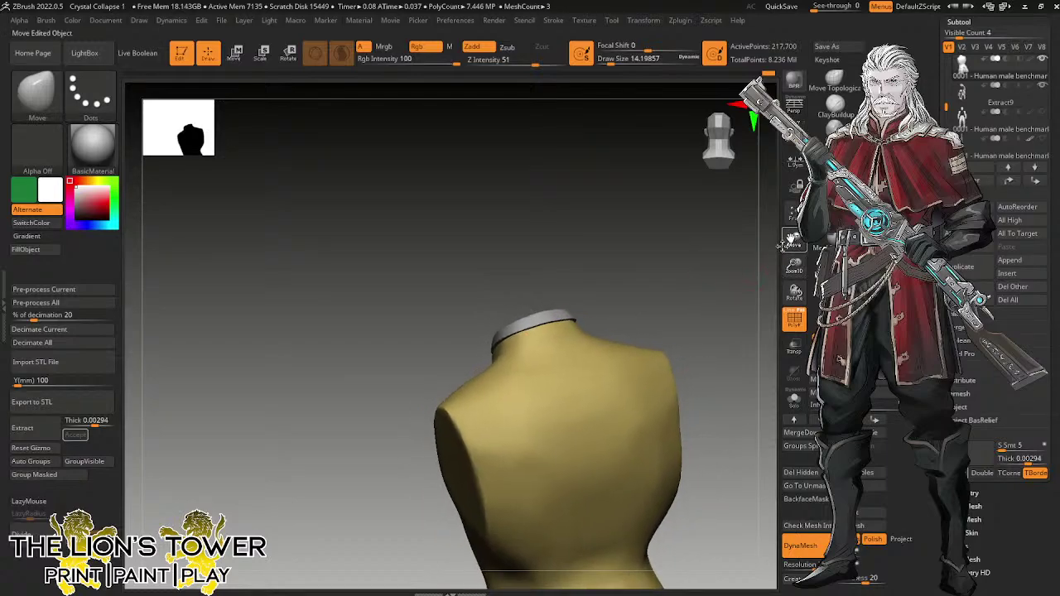
# Remesh the coat body with DynaMesh and smooth its surface at the front of the collar opening.
pyautogui.moveTo(703, 291); pyautogui.dragTo(694, 314)
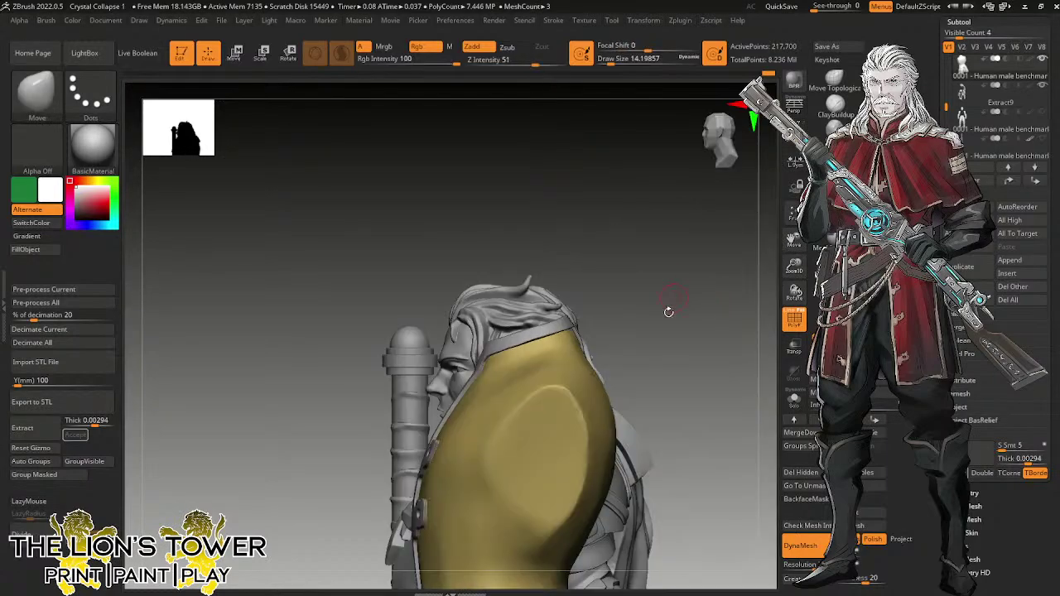
pyautogui.moveTo(668, 312)
pyautogui.keyDown('shift'); pyautogui.mouseDown()
pyautogui.moveTo(716, 309)
pyautogui.moveTo(729, 374)
pyautogui.moveTo(715, 383)
pyautogui.mouseUp(); pyautogui.keyUp('shift')
pyautogui.keyDown('ctrl'); pyautogui.click(724, 306); pyautogui.keyUp('ctrl')
pyautogui.keyDown('ctrl'); pyautogui.click(725, 308); pyautogui.keyUp('ctrl')
pyautogui.keyDown('shift'); pyautogui.moveTo(611, 403); pyautogui.dragTo(593, 413); pyautogui.keyUp('shift')
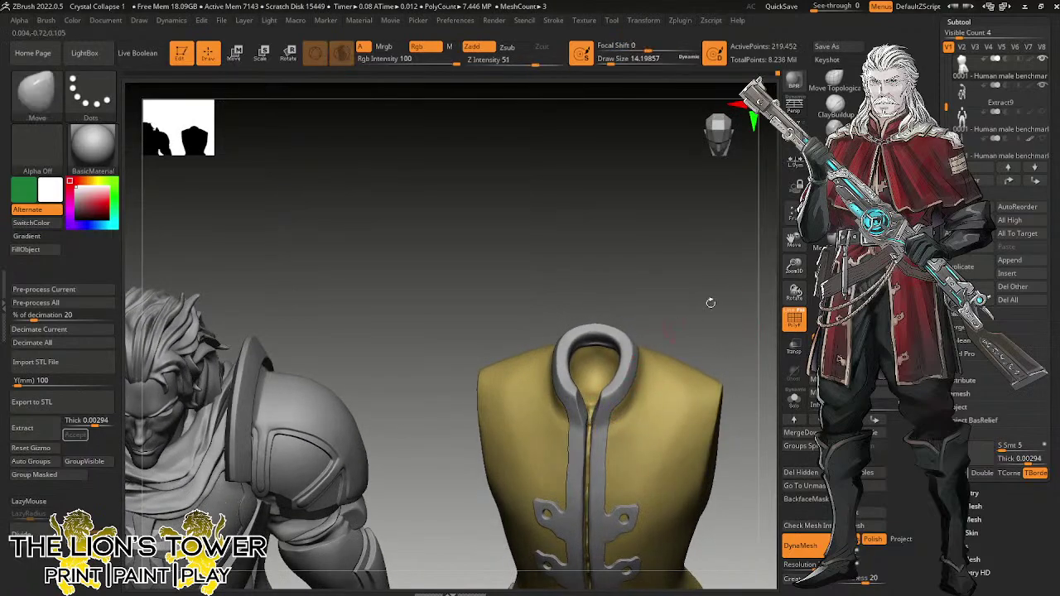
# Examine the whole coat and collar from the front and side next to the reference figure.
pyautogui.keyDown('alt'); pyautogui.moveTo(710, 301); pyautogui.dragTo(710, 281); pyautogui.keyUp('alt')
pyautogui.keyDown('alt'); pyautogui.moveTo(733, 330); pyautogui.dragTo(723, 246); pyautogui.keyUp('alt')
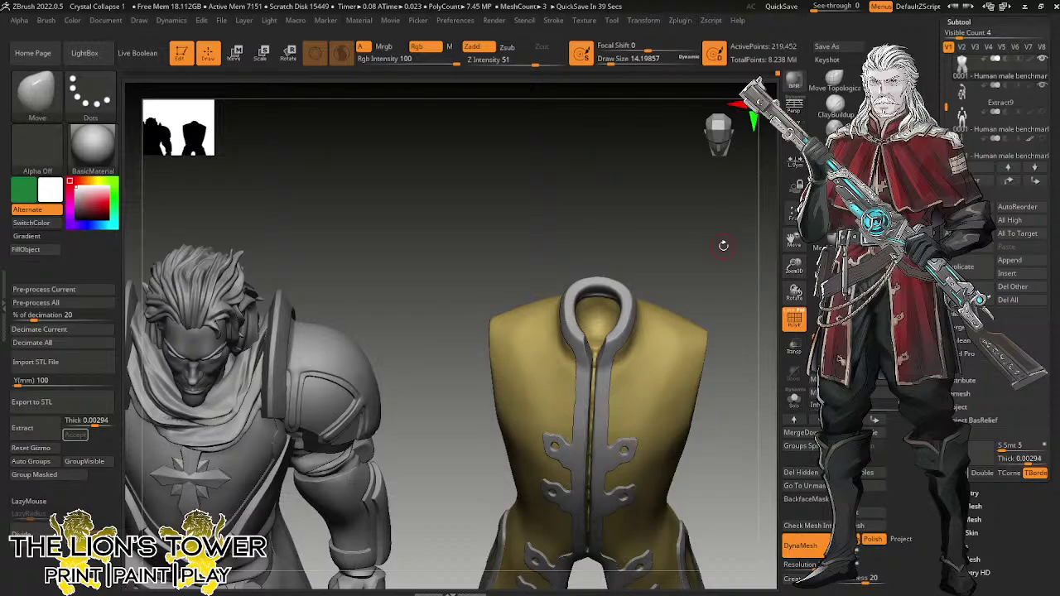
pyautogui.moveTo(747, 298); pyautogui.dragTo(772, 221)
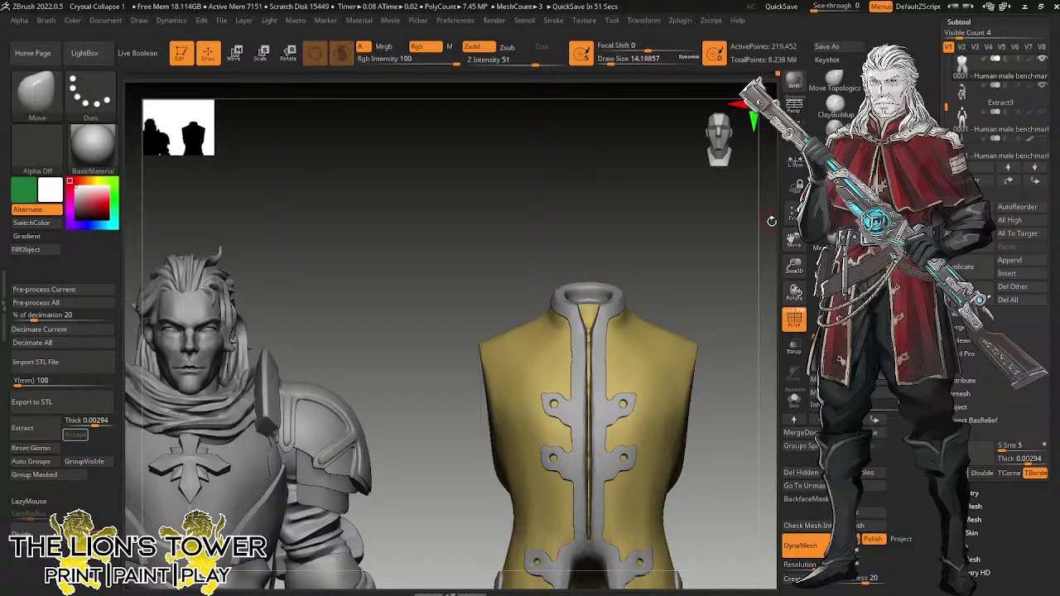
pyautogui.moveTo(801, 269); pyautogui.dragTo(794, 250)
pyautogui.moveTo(794, 240); pyautogui.dragTo(691, 336)
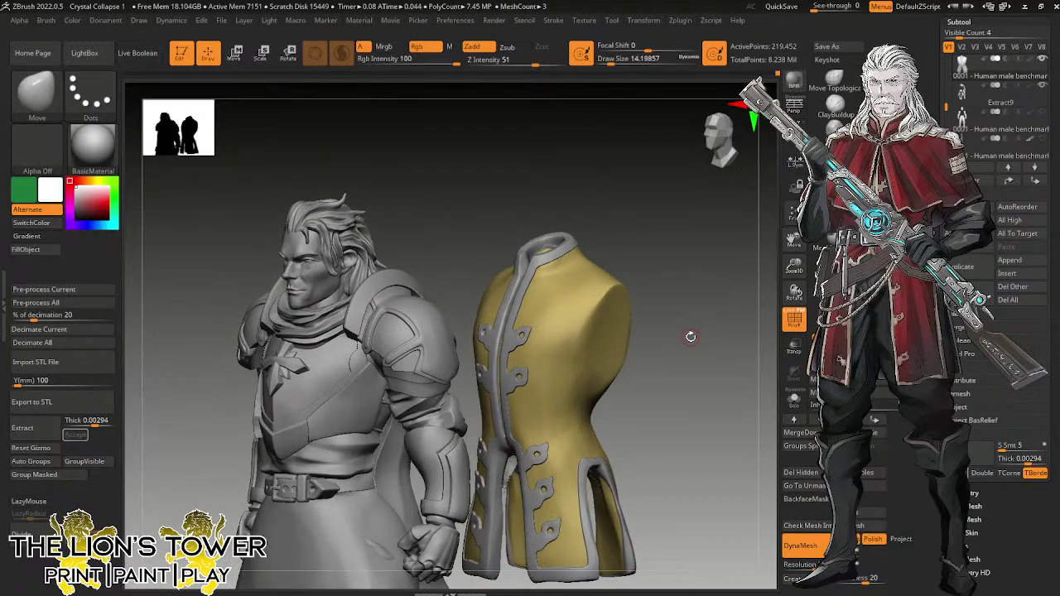
pyautogui.moveTo(691, 336); pyautogui.dragTo(708, 352)
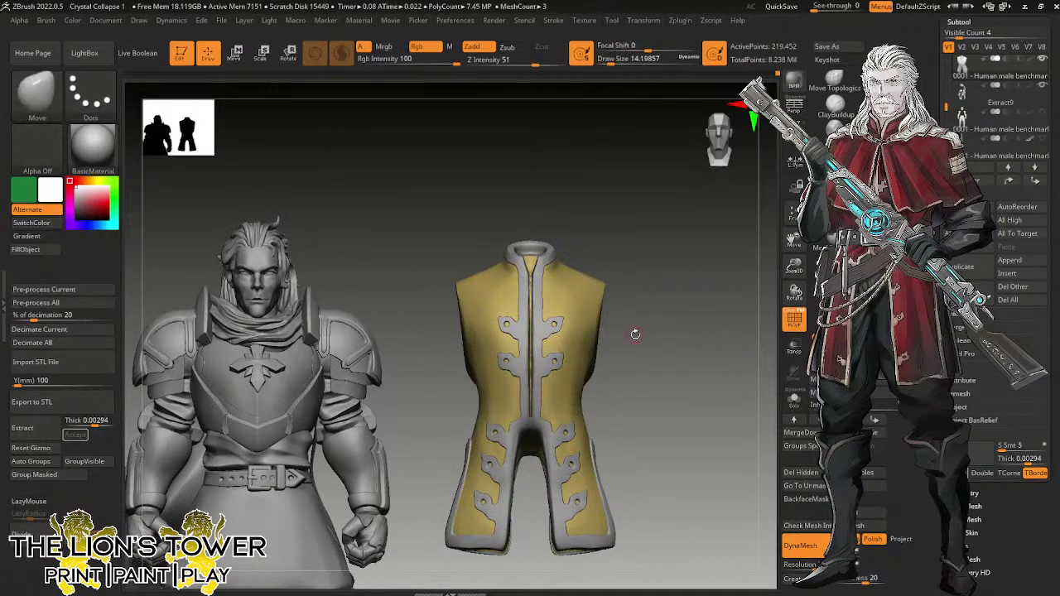
# Show the legs again, then isolate the coat body and examine its flaps from below.
pyautogui.click(793, 211)
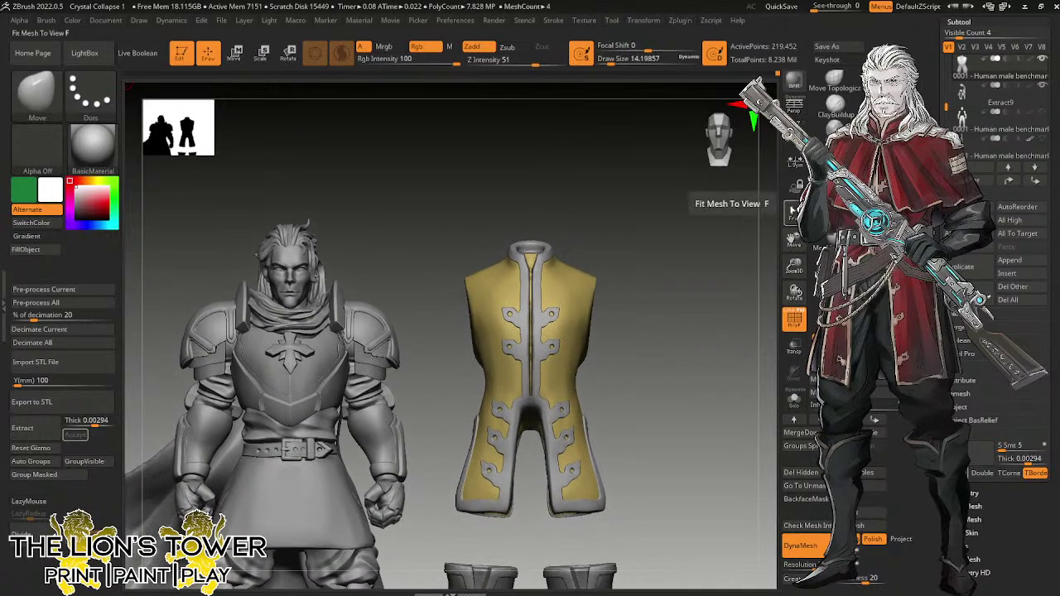
pyautogui.moveTo(746, 232); pyautogui.dragTo(748, 290)
pyautogui.click(793, 398)
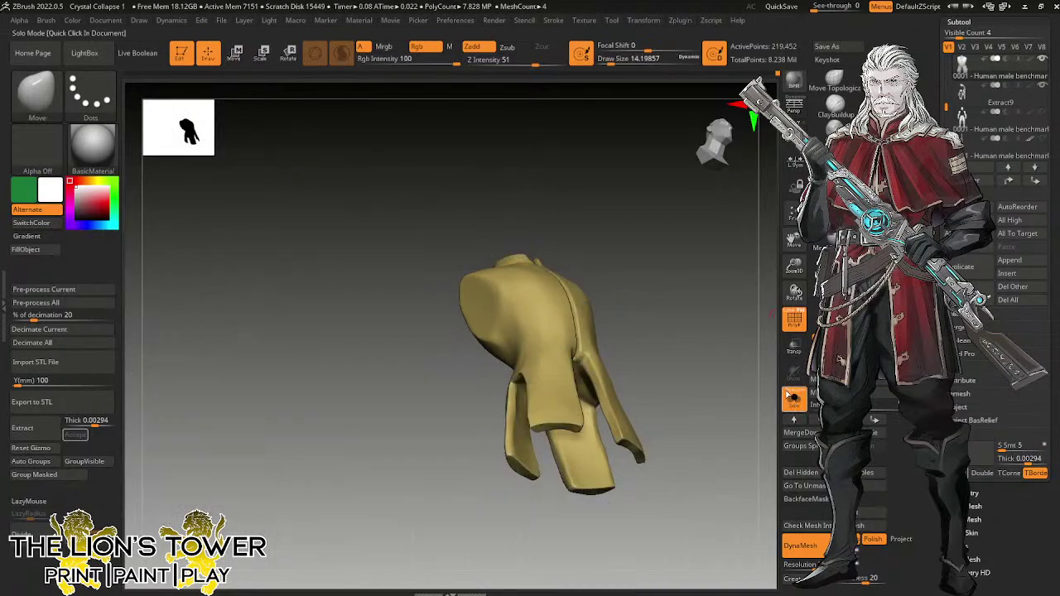
pyautogui.moveTo(743, 345); pyautogui.dragTo(710, 303)
# Bring the other parts back, make the coat trim the active subtool, and inspect the undersides of the flaps.
pyautogui.click(792, 399)
pyautogui.keyDown('alt'); pyautogui.click(556, 344); pyautogui.keyUp('alt')
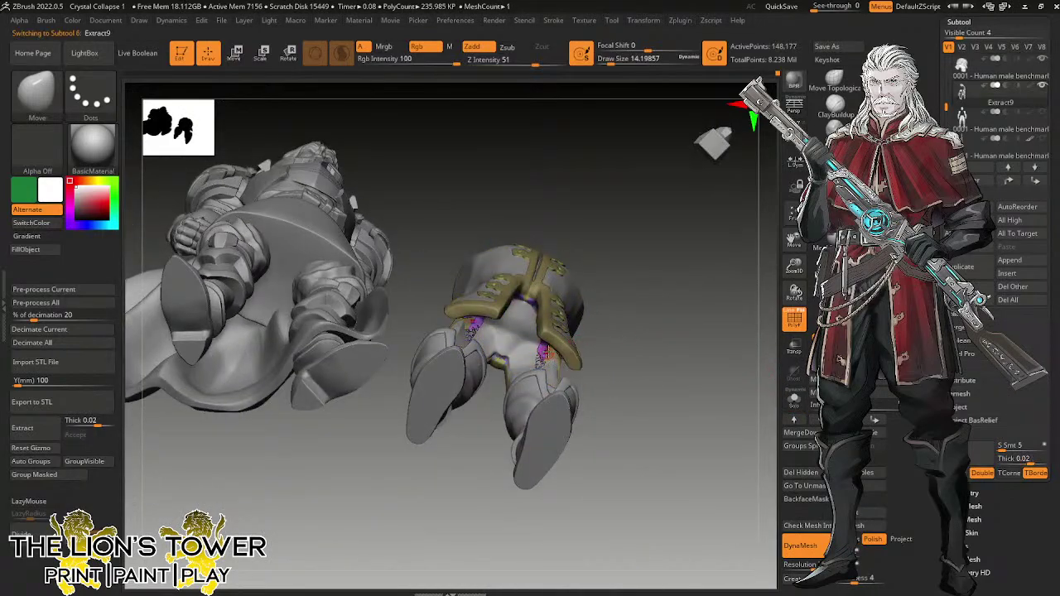
pyautogui.moveTo(802, 265); pyautogui.dragTo(811, 243)
pyautogui.press('b')
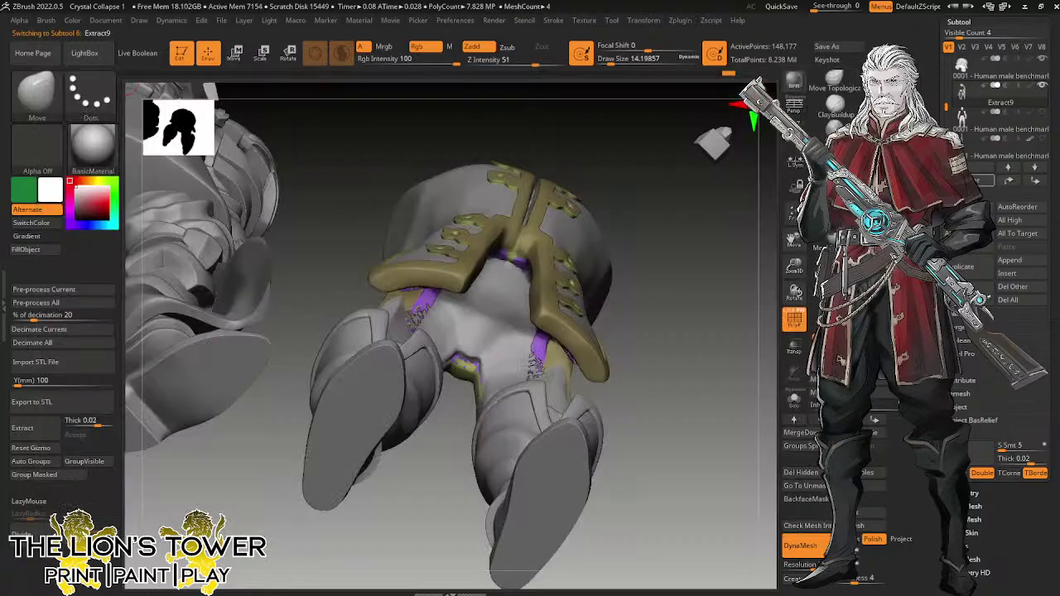
pyautogui.moveTo(714, 317); pyautogui.dragTo(665, 175)
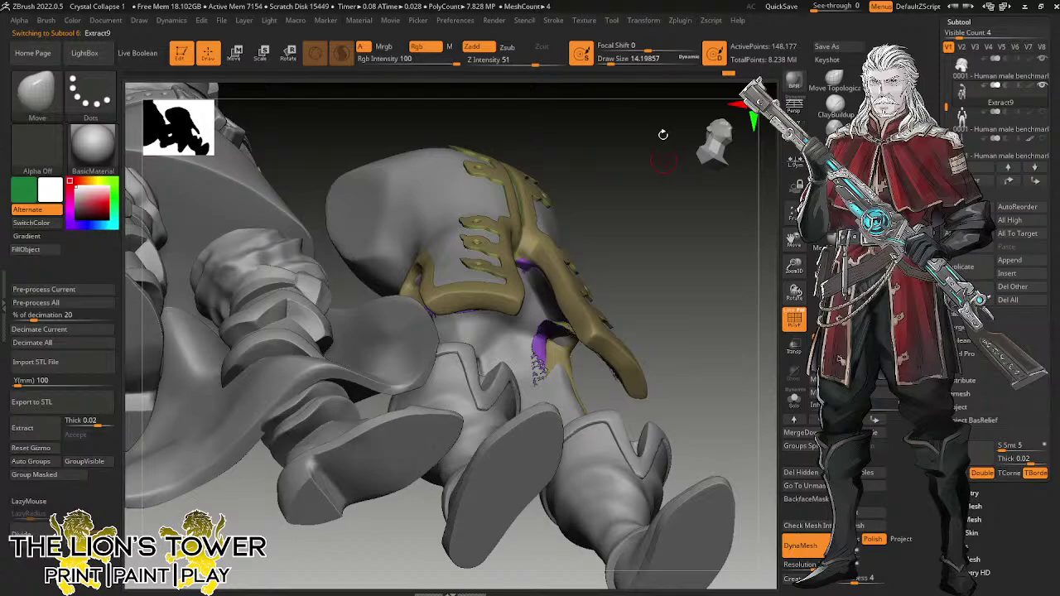
# Nudge the stray trim fragments on the inner face of the back flap with the Move brush.
pyautogui.moveTo(663, 135)
pyautogui.mouseDown()
pyautogui.moveTo(671, 207)
pyautogui.moveTo(664, 158)
pyautogui.mouseUp()
pyautogui.moveTo(531, 362); pyautogui.dragTo(539, 354)
pyautogui.moveTo(663, 282); pyautogui.dragTo(669, 365)
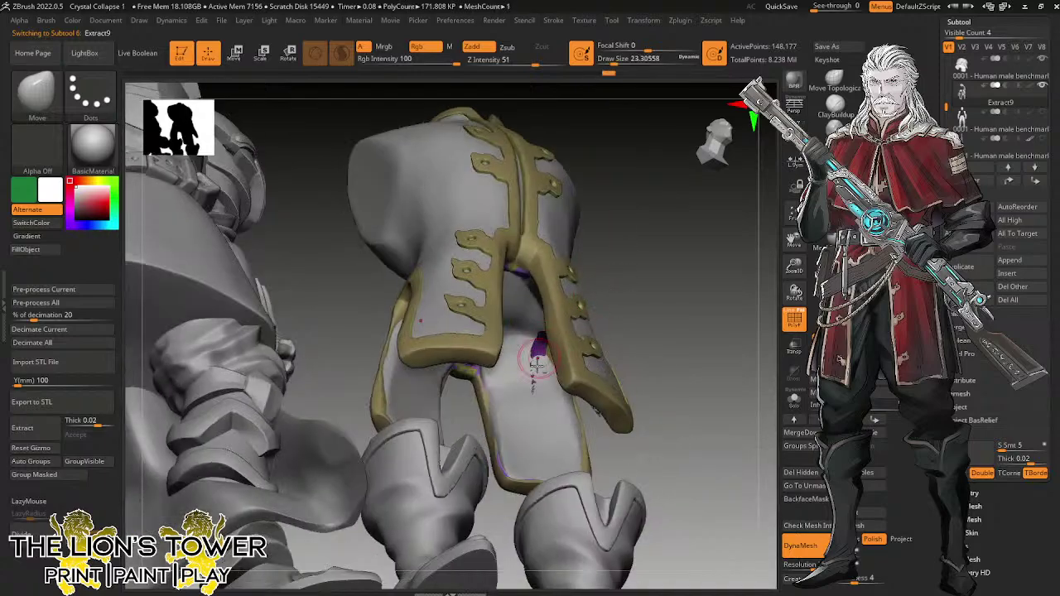
pyautogui.moveTo(525, 378)
pyautogui.mouseDown()
pyautogui.moveTo(591, 253)
pyautogui.moveTo(646, 225)
pyautogui.moveTo(582, 310)
pyautogui.moveTo(597, 321)
pyautogui.moveTo(613, 308)
pyautogui.moveTo(618, 320)
pyautogui.moveTo(540, 335)
pyautogui.moveTo(572, 318)
pyautogui.mouseUp()
# Adjust the trim on the insides of the flaps and around the split with the Move brush at draw size 28.75.
pyautogui.click(616, 63)
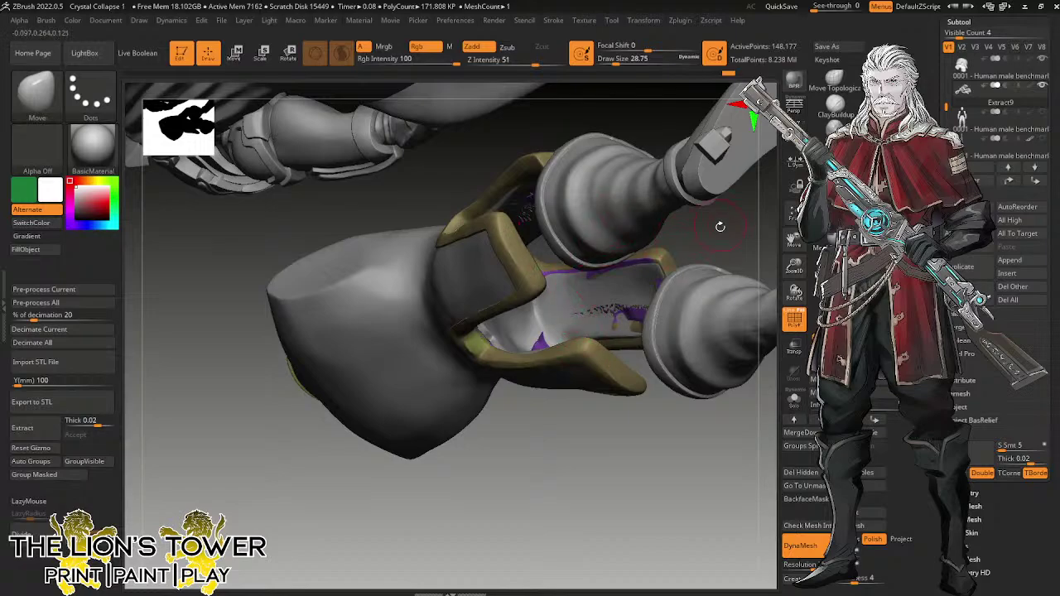
pyautogui.moveTo(720, 226); pyautogui.dragTo(758, 222)
pyautogui.moveTo(667, 314); pyautogui.dragTo(588, 312)
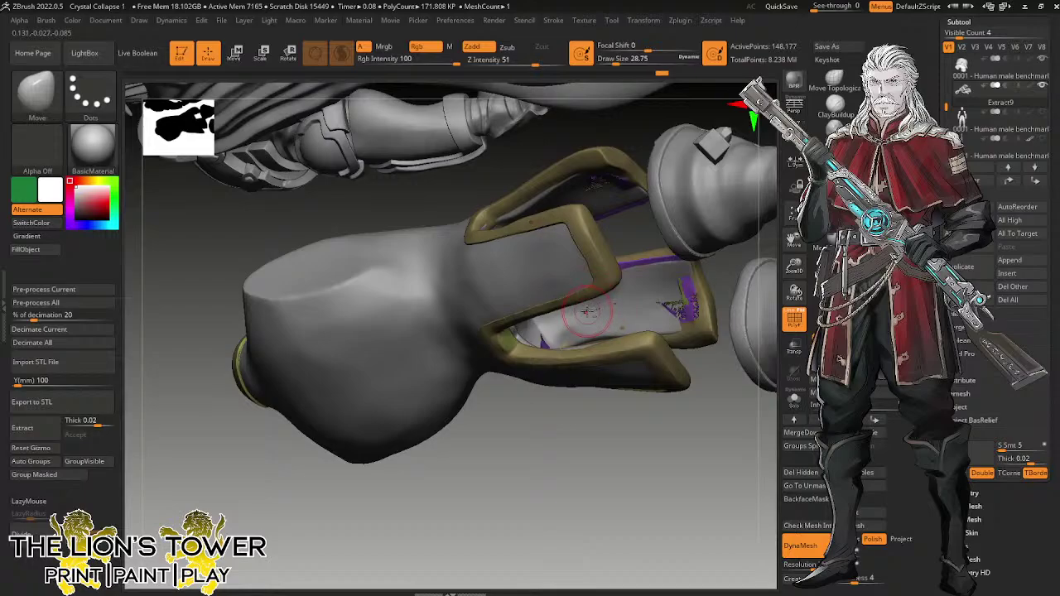
pyautogui.keyDown('alt'); pyautogui.click(585, 310); pyautogui.keyUp('alt')
pyautogui.moveTo(598, 136); pyautogui.dragTo(577, 346)
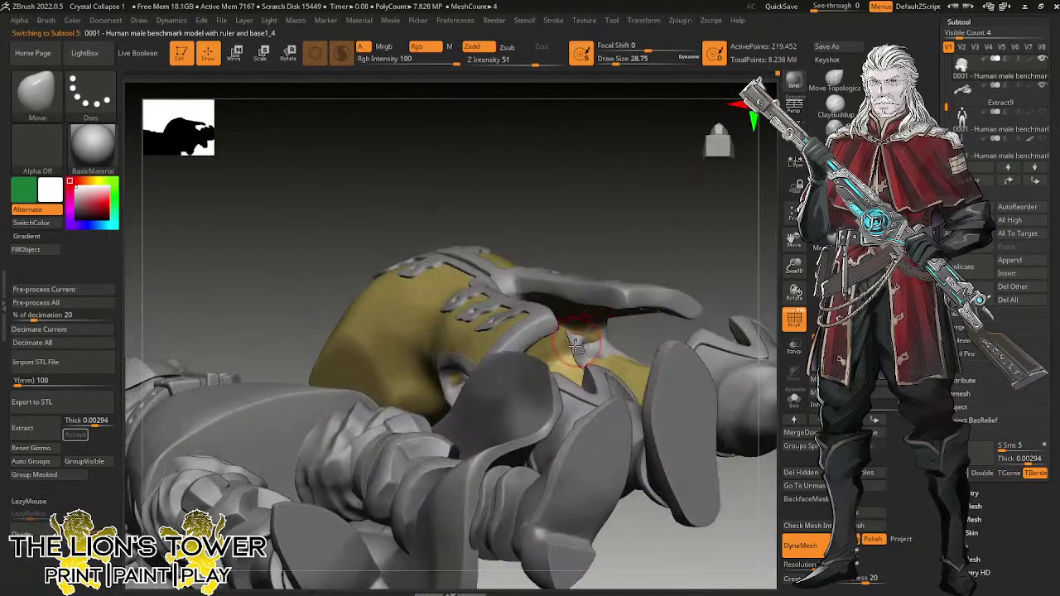
pyautogui.keyDown('alt'); pyautogui.click(571, 342); pyautogui.keyUp('alt')
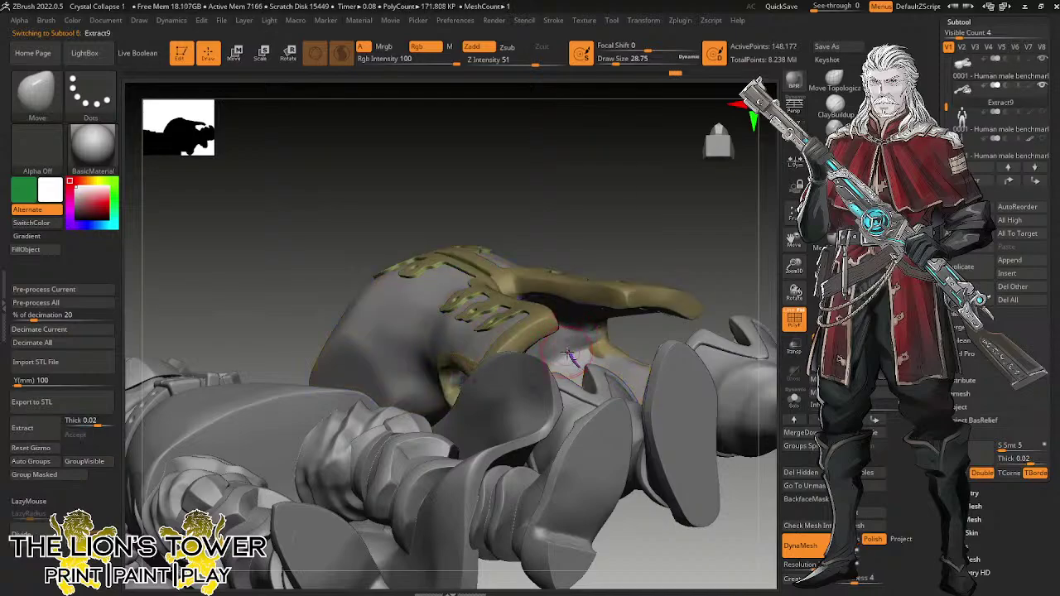
pyautogui.moveTo(605, 275); pyautogui.dragTo(544, 366)
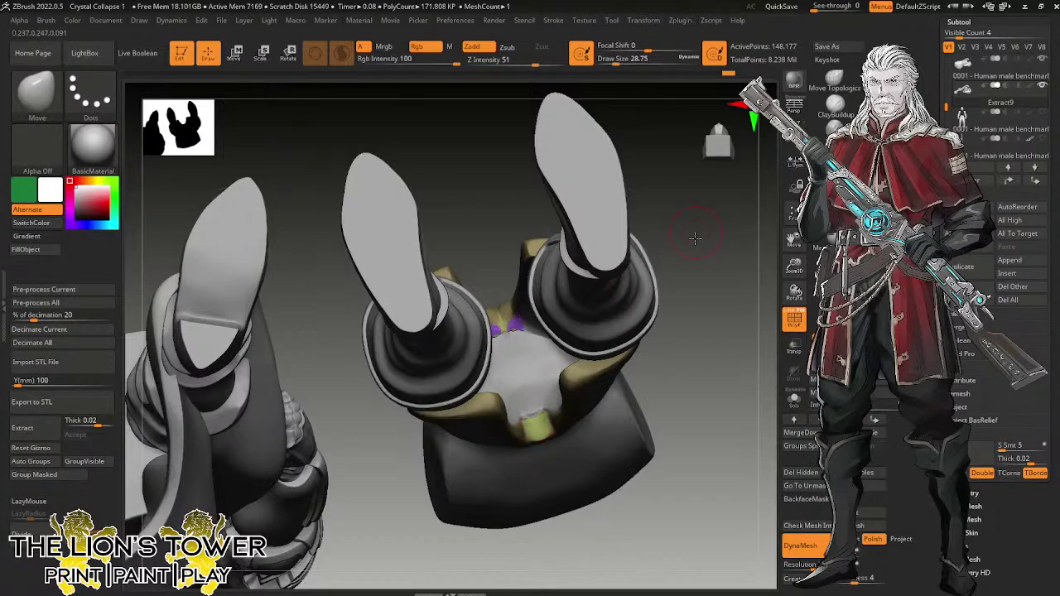
pyautogui.moveTo(695, 239); pyautogui.dragTo(536, 414)
pyautogui.moveTo(635, 286); pyautogui.dragTo(516, 350)
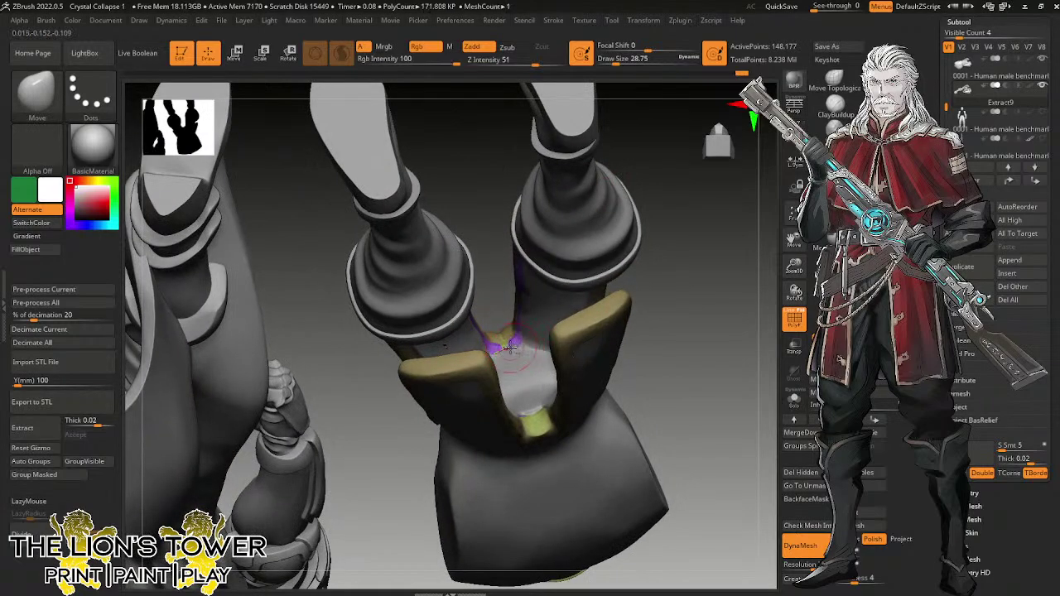
# Assign the whole coat trim to a single polygroup and check it in isolation.
pyautogui.moveTo(673, 157)
pyautogui.mouseDown()
pyautogui.moveTo(682, 264)
pyautogui.moveTo(720, 277)
pyautogui.moveTo(837, 278)
pyautogui.mouseUp()
pyautogui.keyDown('ctrl'); pyautogui.click(682, 265); pyautogui.keyUp('ctrl')
pyautogui.keyDown('ctrl'); pyautogui.click(677, 280); pyautogui.keyUp('ctrl')
pyautogui.moveTo(689, 281); pyautogui.dragTo(571, 290)
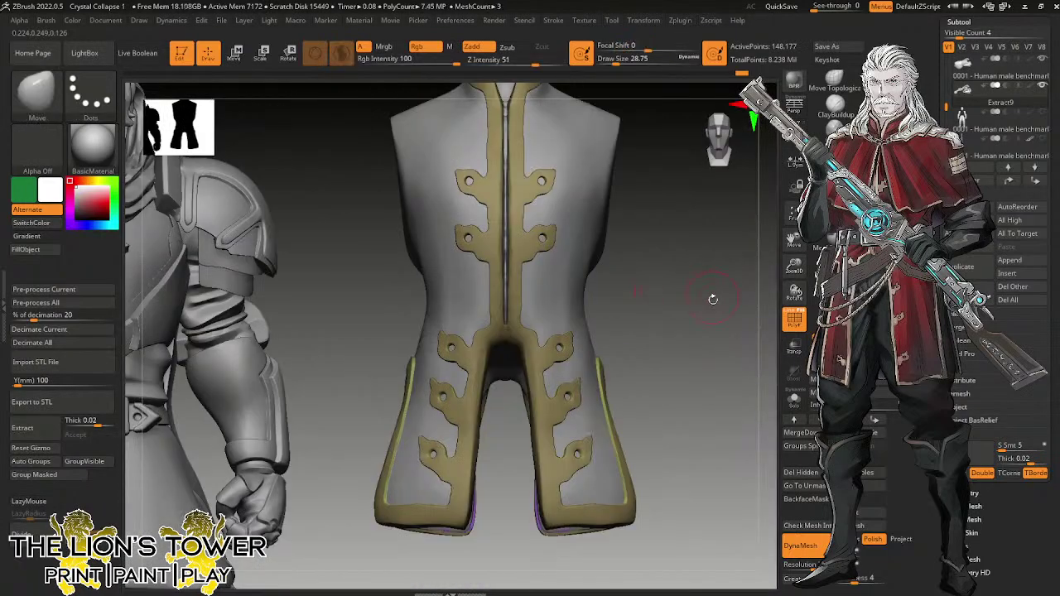
pyautogui.keyDown('shift'); pyautogui.moveTo(712, 298); pyautogui.dragTo(654, 282); pyautogui.keyUp('shift')
pyautogui.click(43, 475)
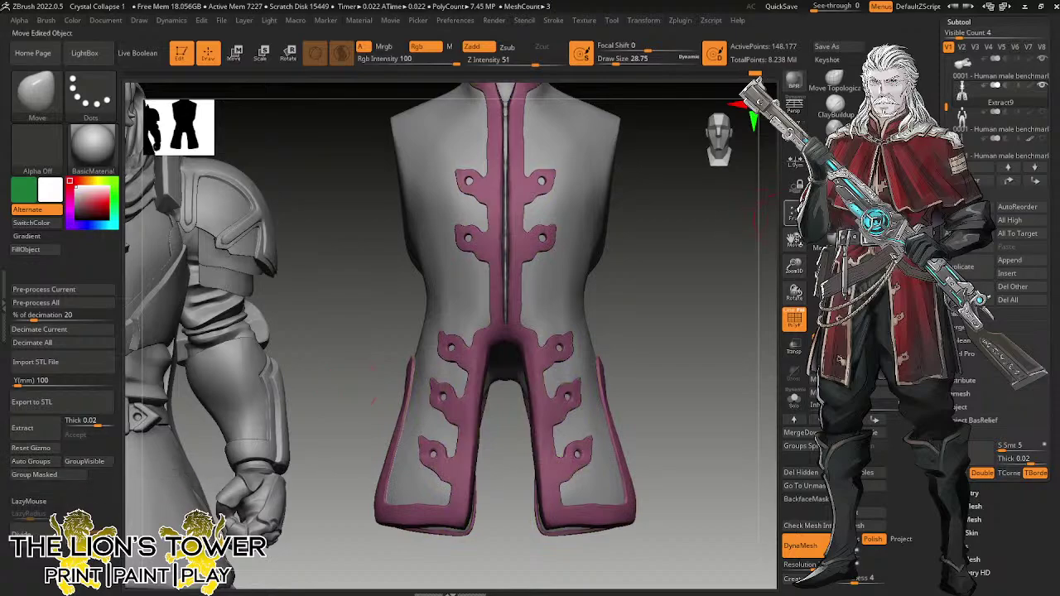
pyautogui.moveTo(793, 266); pyautogui.dragTo(770, 270)
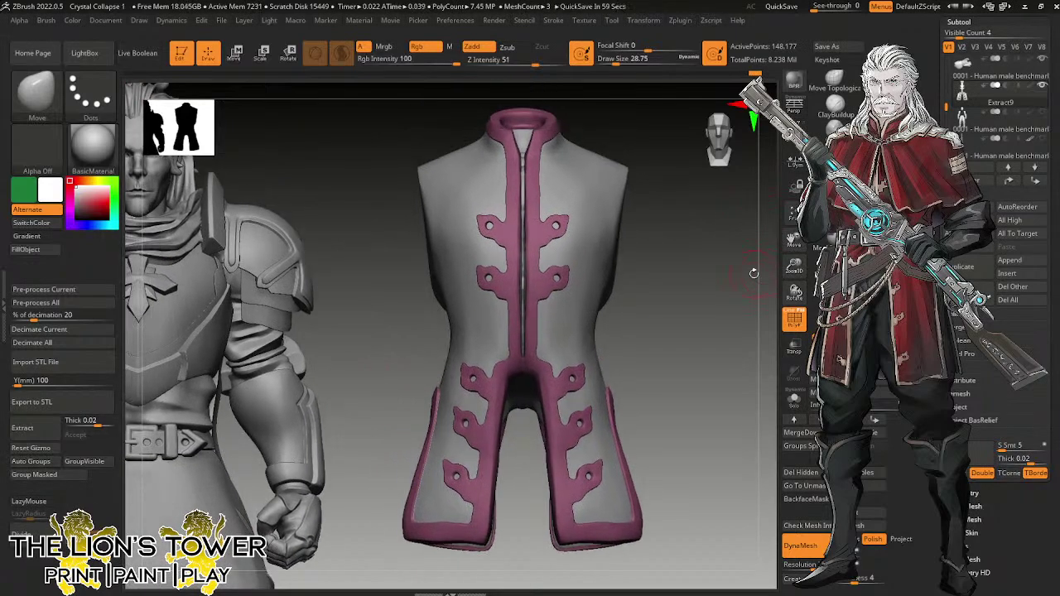
pyautogui.press('f')
pyautogui.click(793, 399)
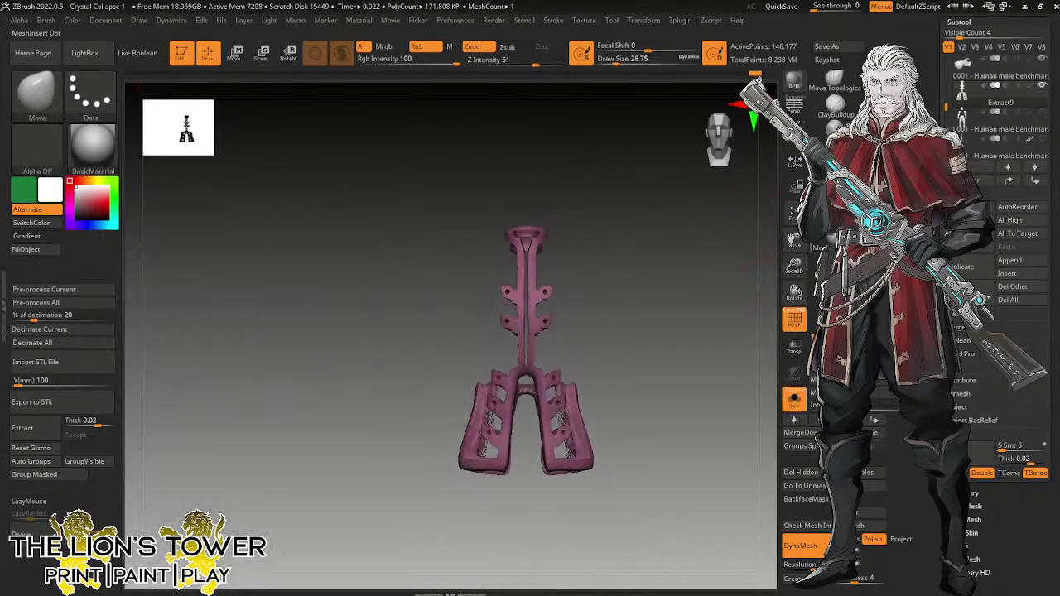
pyautogui.click(793, 399)
# Merge the coat body down with the trim into one subtool, accepting the merge warning.
pyautogui.click(968, 69)
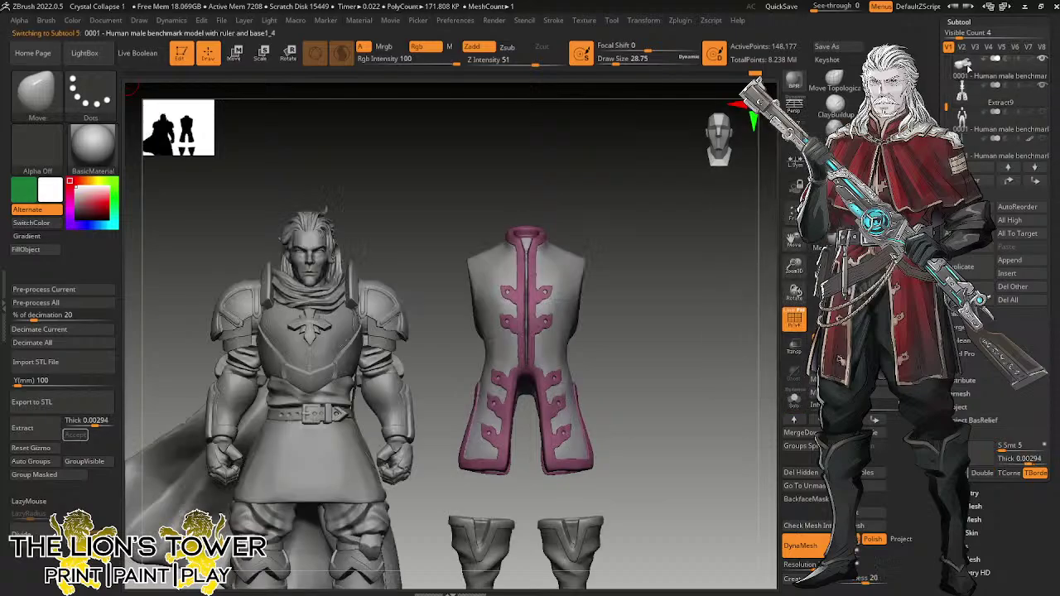
pyautogui.keyDown('ctrl'); pyautogui.click(729, 393); pyautogui.keyUp('ctrl')
pyautogui.keyDown('ctrl'); pyautogui.moveTo(730, 393); pyautogui.dragTo(769, 444); pyautogui.keyUp('ctrl')
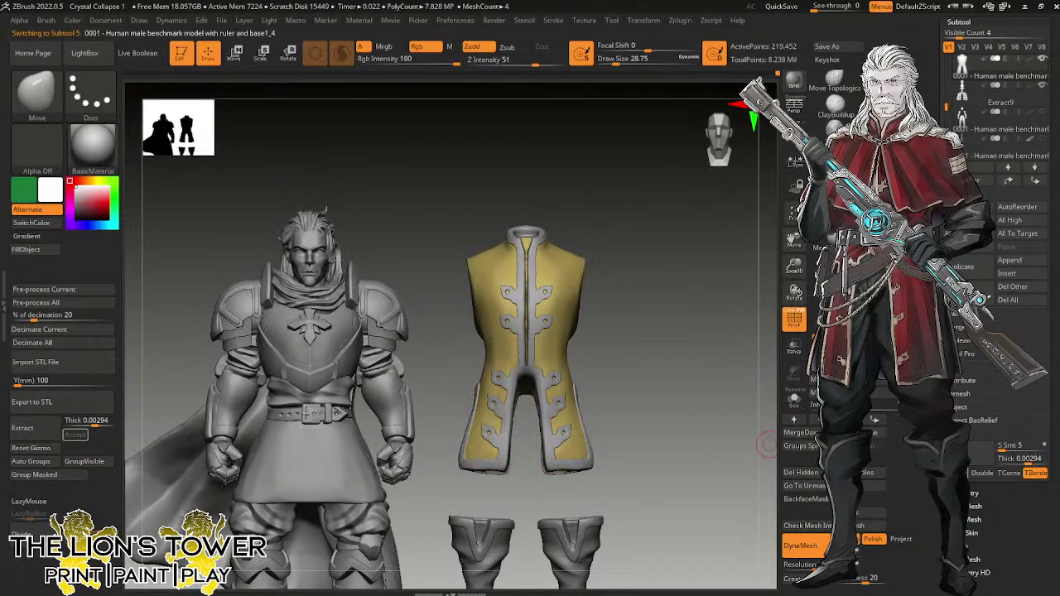
pyautogui.click(961, 328)
pyautogui.click(986, 341)
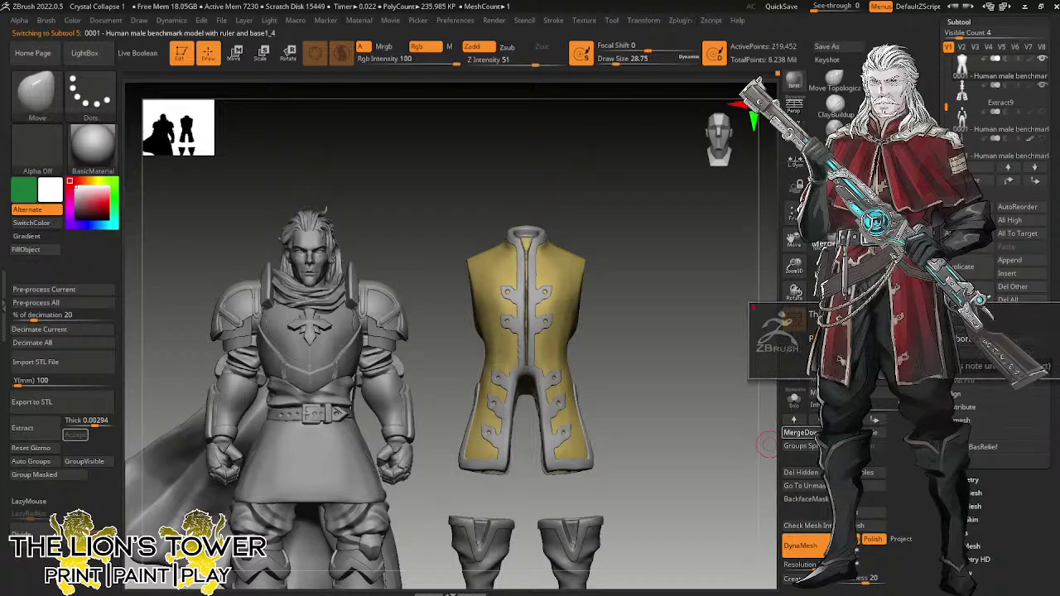
pyautogui.click(823, 365)
pyautogui.keyDown('ctrl'); pyautogui.click(725, 382); pyautogui.keyUp('ctrl')
pyautogui.keyDown('ctrl'); pyautogui.moveTo(725, 381); pyautogui.dragTo(771, 352); pyautogui.keyUp('ctrl')
pyautogui.moveTo(794, 266); pyautogui.dragTo(847, 171)
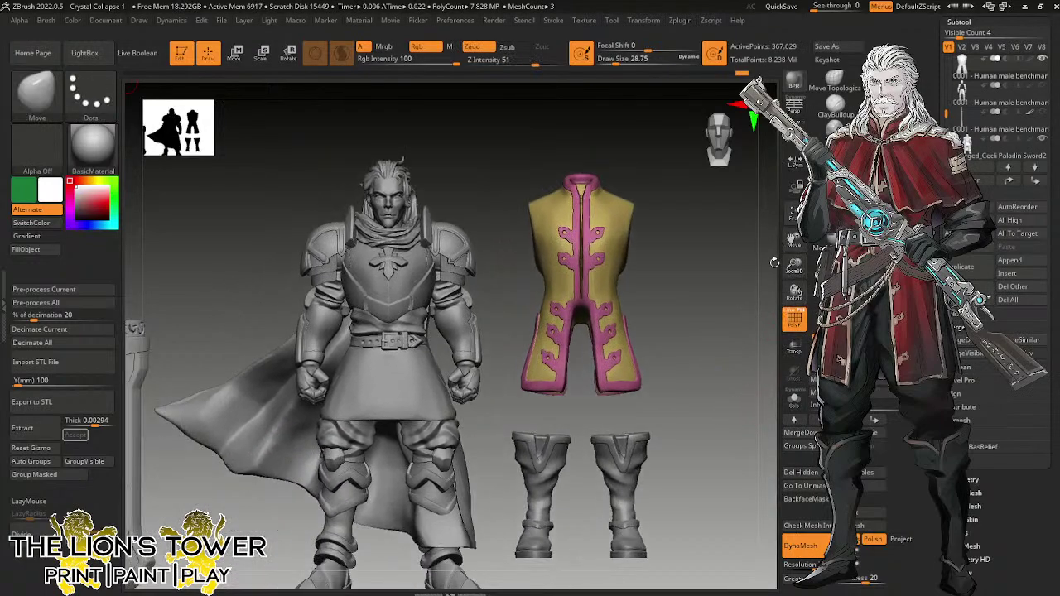
# Show the base body, make it active, and mask everything except its groin polygroup.
pyautogui.click(1042, 92)
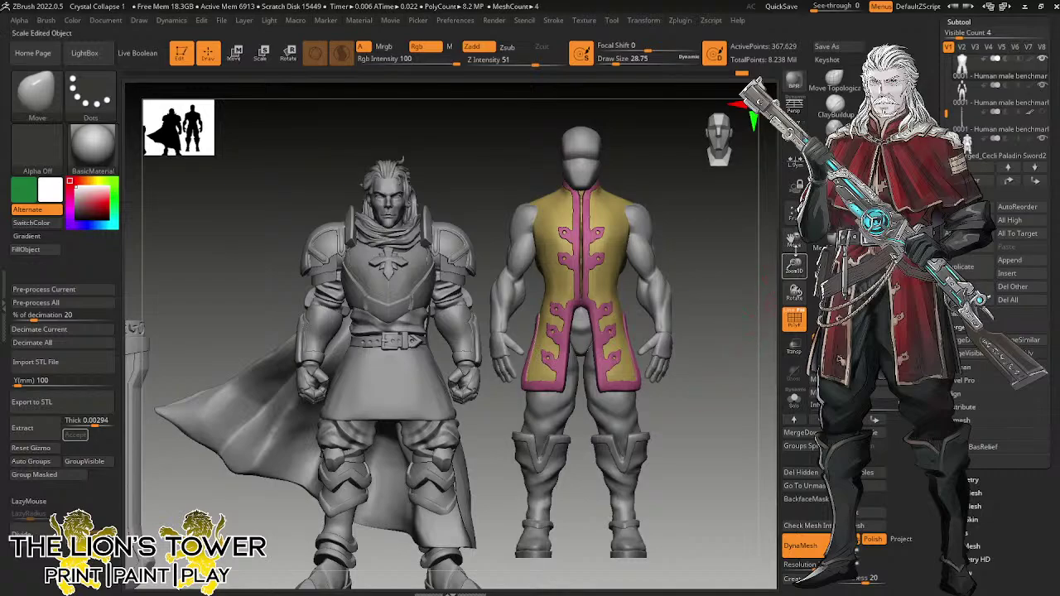
pyautogui.moveTo(794, 261); pyautogui.dragTo(784, 277)
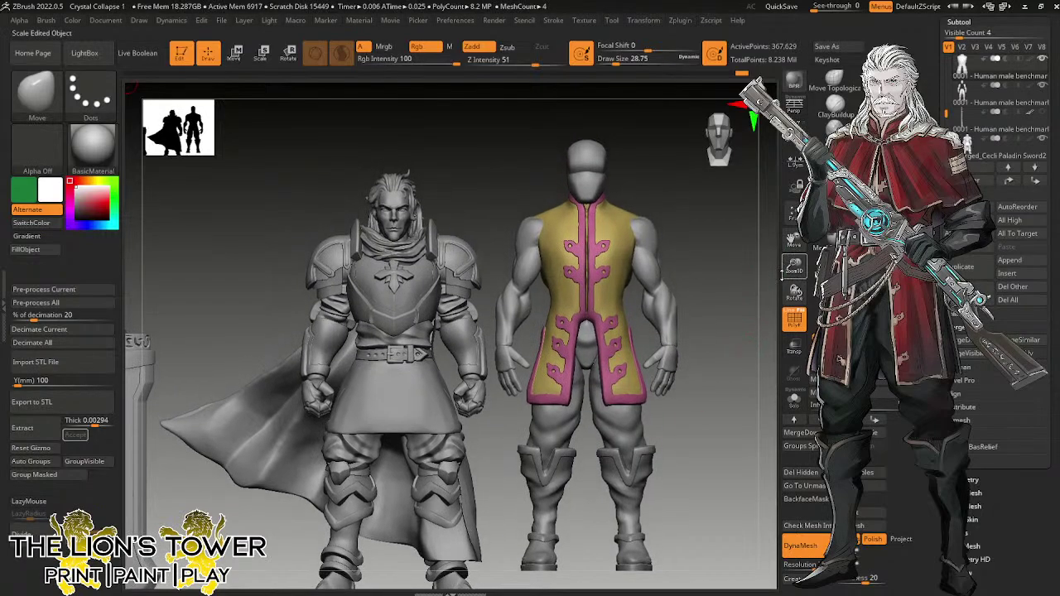
pyautogui.keyDown('alt'); pyautogui.click(588, 351); pyautogui.keyUp('alt')
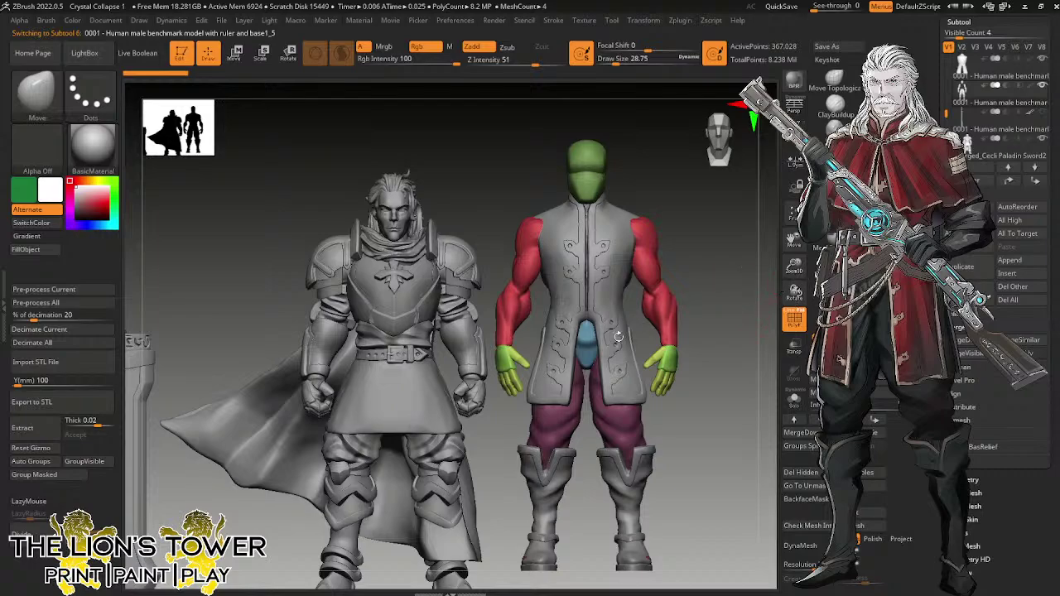
pyautogui.keyDown('ctrl'); pyautogui.keyDown('shift'); pyautogui.click(591, 353); pyautogui.keyUp('shift'); pyautogui.keyUp('ctrl')
pyautogui.keyDown('ctrl'); pyautogui.click(689, 323); pyautogui.keyUp('ctrl')
pyautogui.keyDown('ctrl'); pyautogui.keyDown('shift'); pyautogui.click(690, 324); pyautogui.keyUp('shift'); pyautogui.keyUp('ctrl')
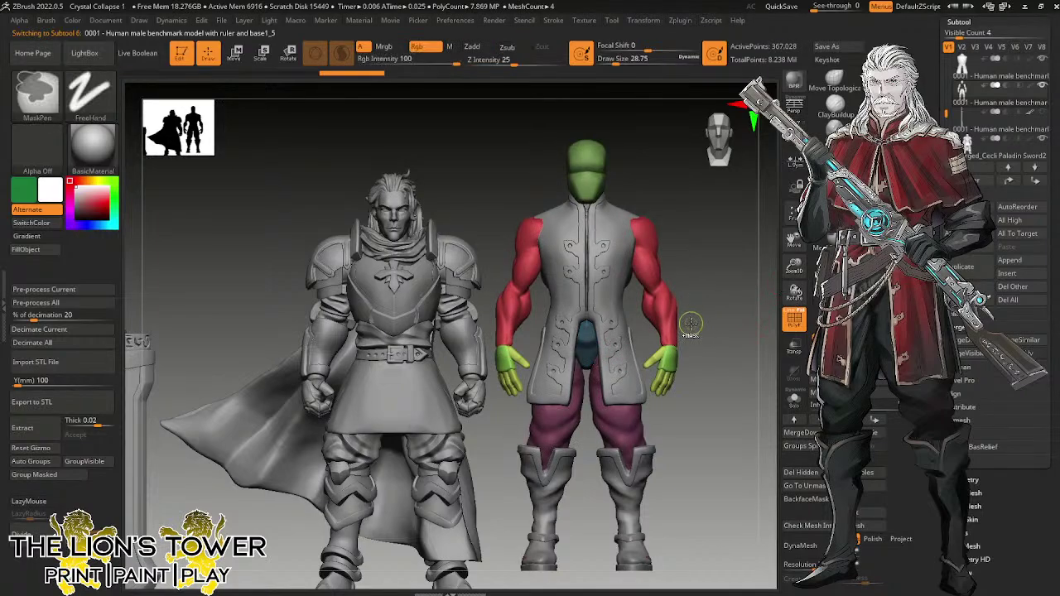
pyautogui.keyDown('ctrl'); pyautogui.click(690, 323); pyautogui.keyUp('ctrl')
# Inflate the unmasked groin area of the body with the Inflat brush at draw size about 51.
pyautogui.press('b')
pyautogui.press('i')
pyautogui.press('n')
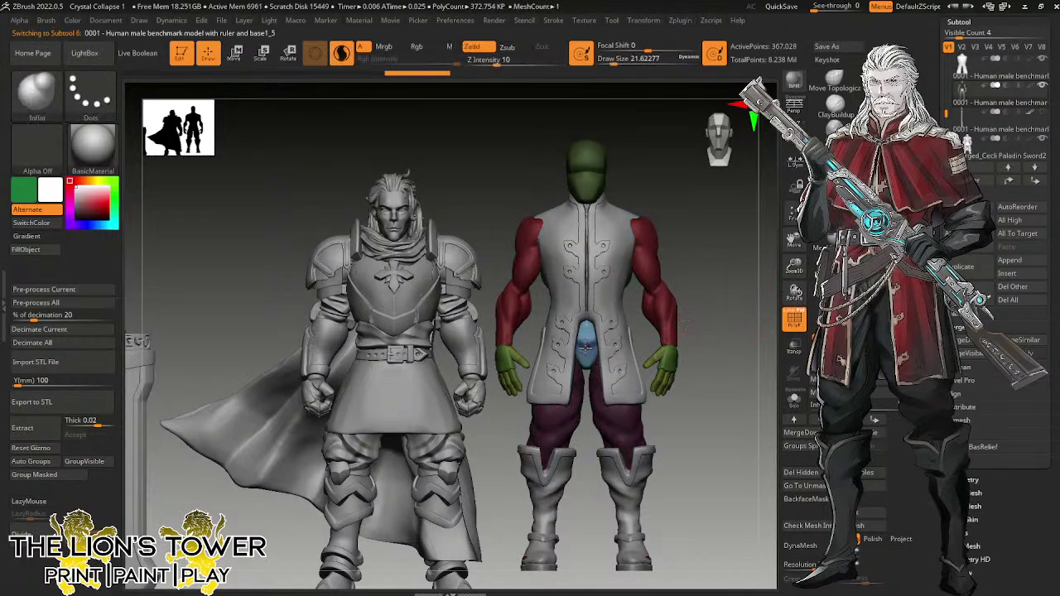
pyautogui.click(621, 61)
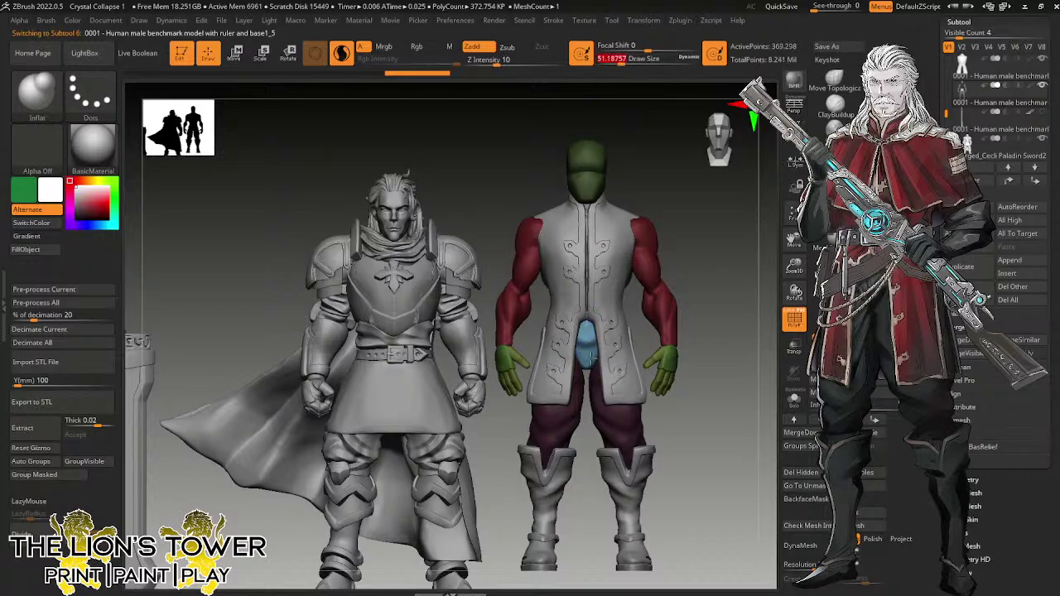
pyautogui.moveTo(591, 358)
pyautogui.mouseDown()
pyautogui.moveTo(589, 343)
pyautogui.moveTo(591, 354)
pyautogui.mouseUp()
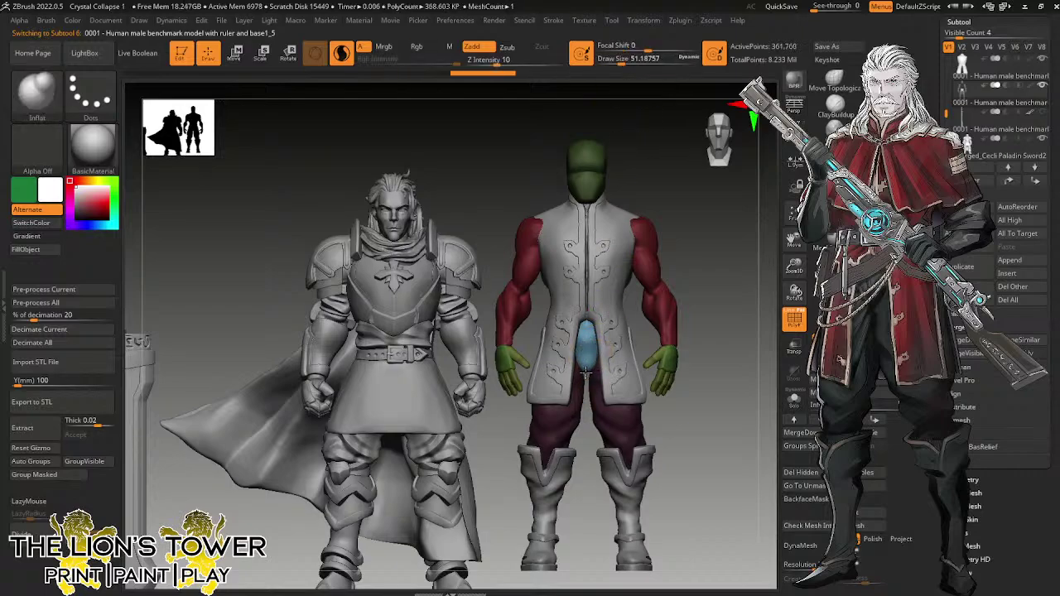
# Smooth and even out the inflated groin area from behind and in front, working from below.
pyautogui.moveTo(694, 451); pyautogui.dragTo(692, 228)
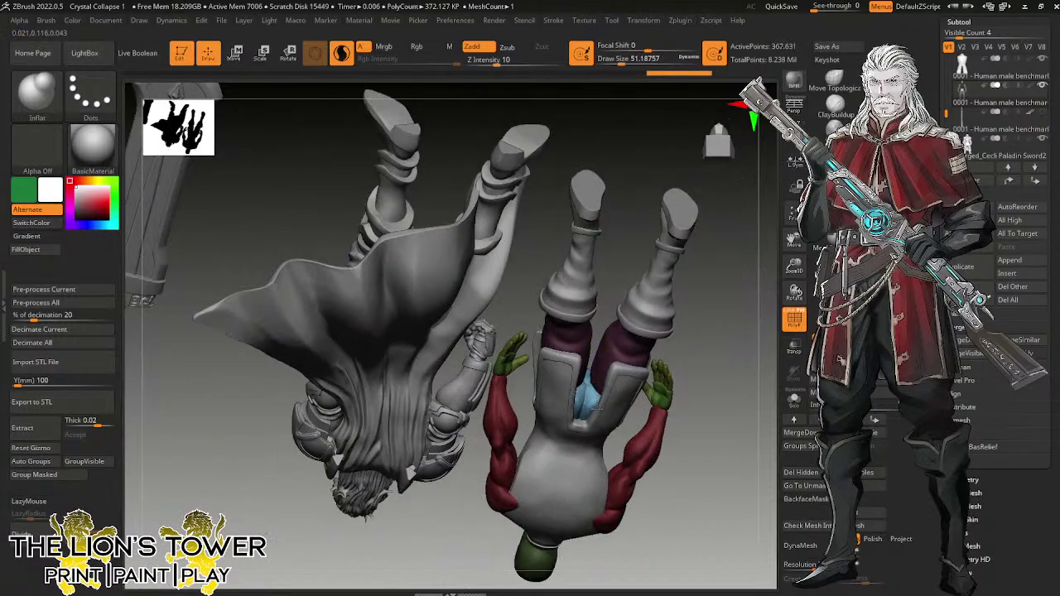
pyautogui.keyDown('shift'); pyautogui.moveTo(595, 406); pyautogui.dragTo(588, 403); pyautogui.keyUp('shift')
pyautogui.moveTo(711, 274); pyautogui.dragTo(714, 430)
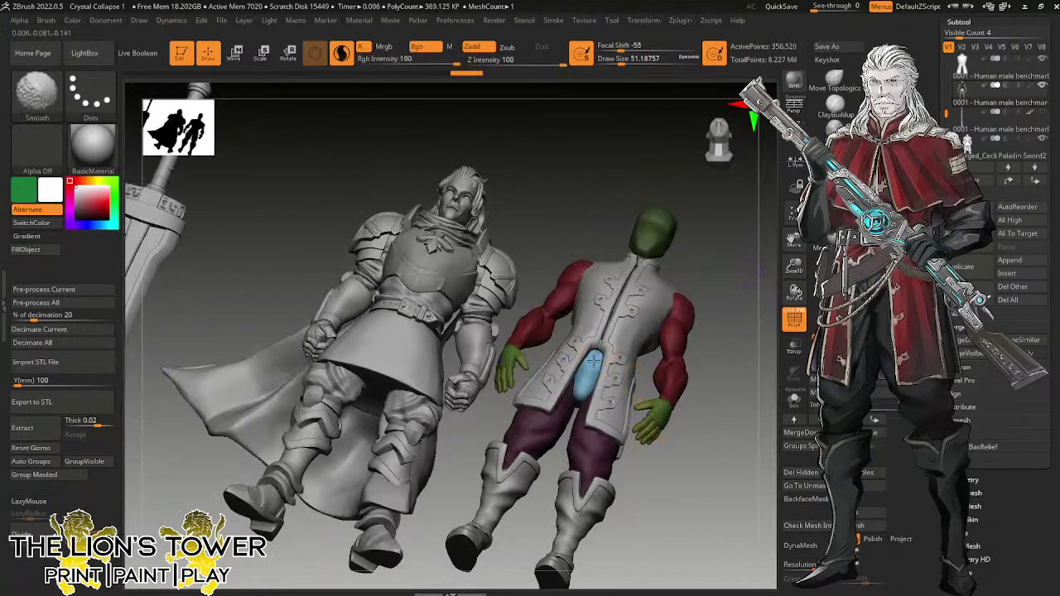
pyautogui.keyDown('shift'); pyautogui.moveTo(594, 362); pyautogui.dragTo(613, 363); pyautogui.keyUp('shift')
pyautogui.keyDown('shift'); pyautogui.moveTo(728, 358); pyautogui.dragTo(752, 352); pyautogui.keyUp('shift')
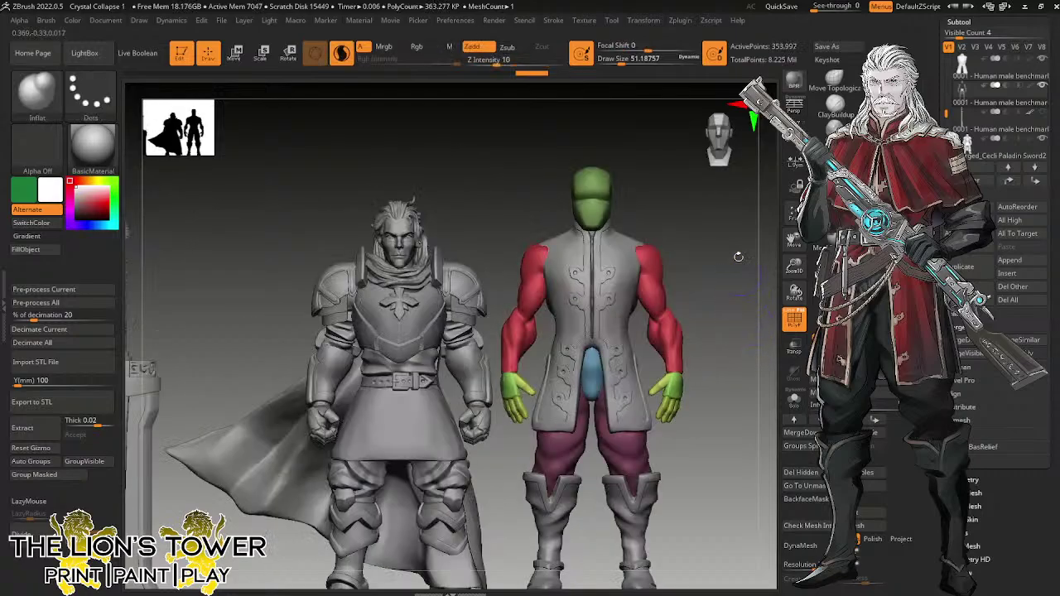
pyautogui.moveTo(740, 255); pyautogui.dragTo(732, 277, button='right')
pyautogui.moveTo(731, 279); pyautogui.dragTo(722, 202)
pyautogui.moveTo(582, 378); pyautogui.dragTo(582, 387)
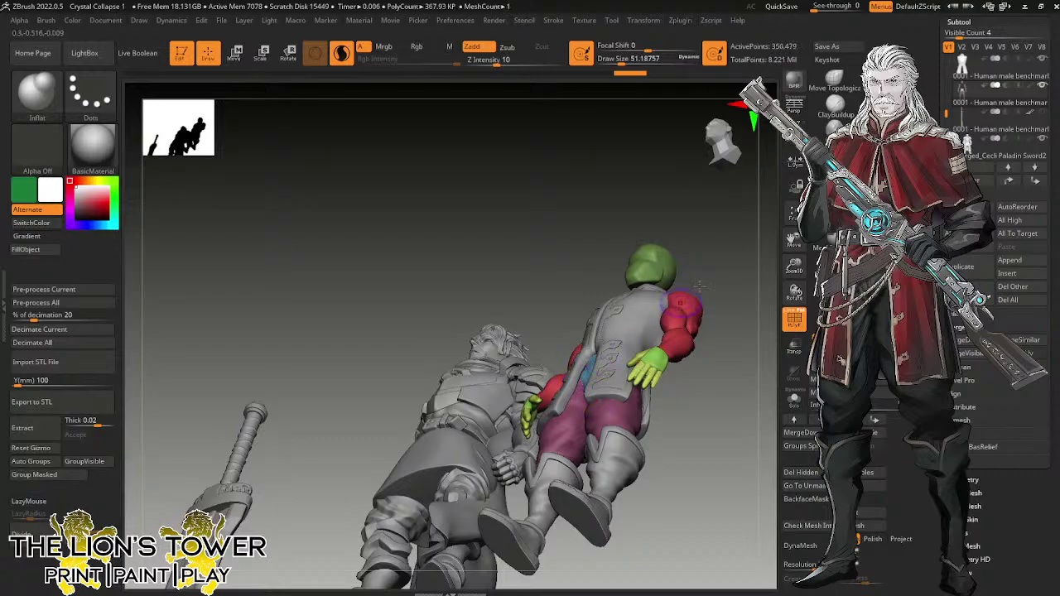
pyautogui.moveTo(723, 249); pyautogui.dragTo(762, 284)
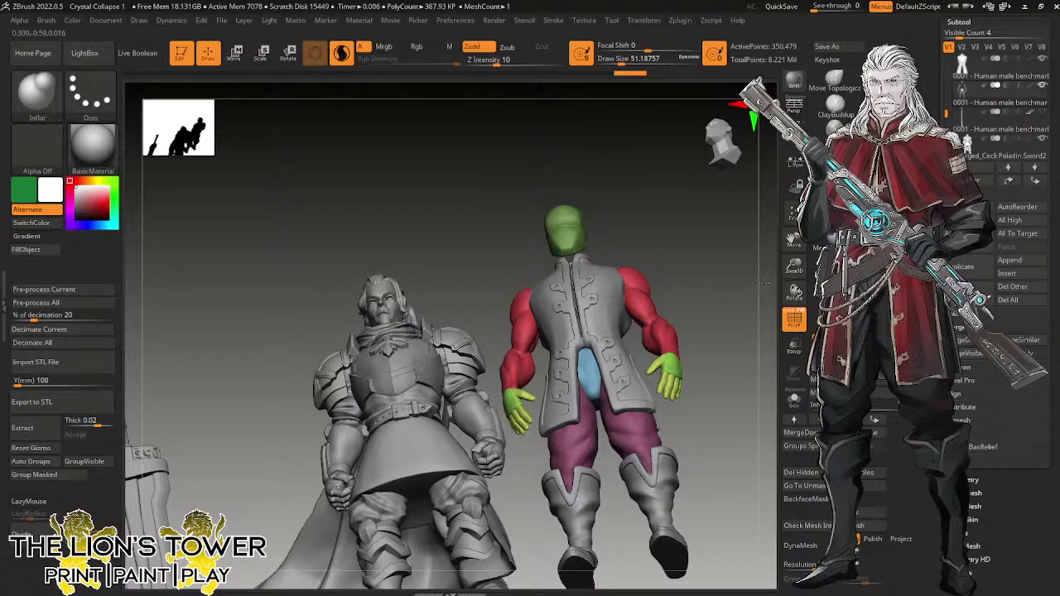
# Append a Cylinder3D as a new subtool and make it active.
pyautogui.click(1015, 260)
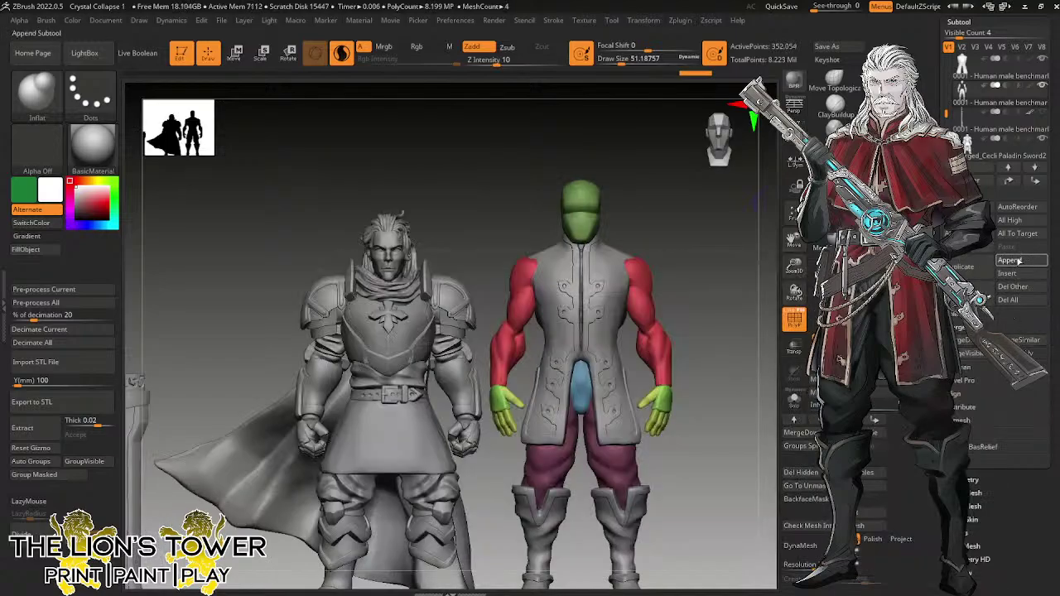
pyautogui.click(1019, 262)
pyautogui.click(478, 384)
pyautogui.keyDown('alt'); pyautogui.click(578, 351); pyautogui.keyUp('alt')
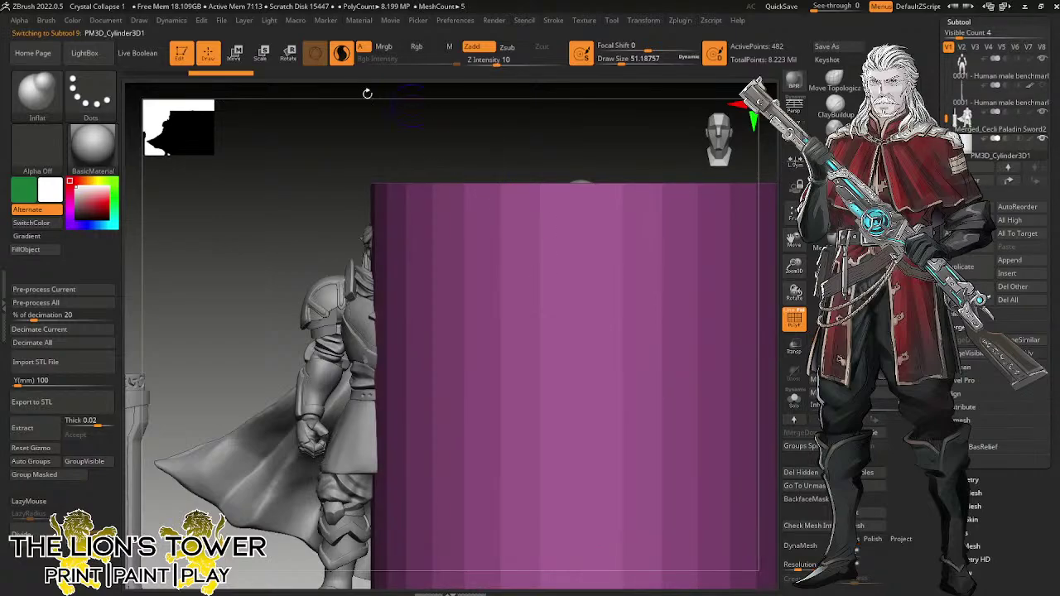
# Scale the cylinder down to a thin, flat band around the figure and raise it to the waist.
pyautogui.click(263, 55)
pyautogui.moveTo(580, 394)
pyautogui.mouseDown()
pyautogui.moveTo(587, 356)
pyautogui.moveTo(580, 393)
pyautogui.mouseUp()
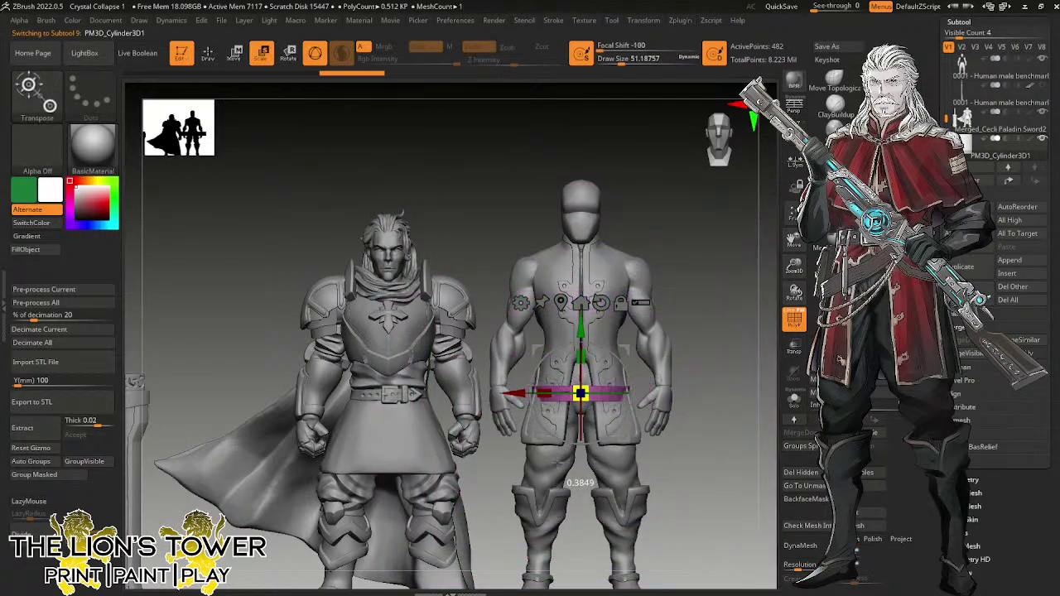
pyautogui.moveTo(583, 330); pyautogui.dragTo(581, 274)
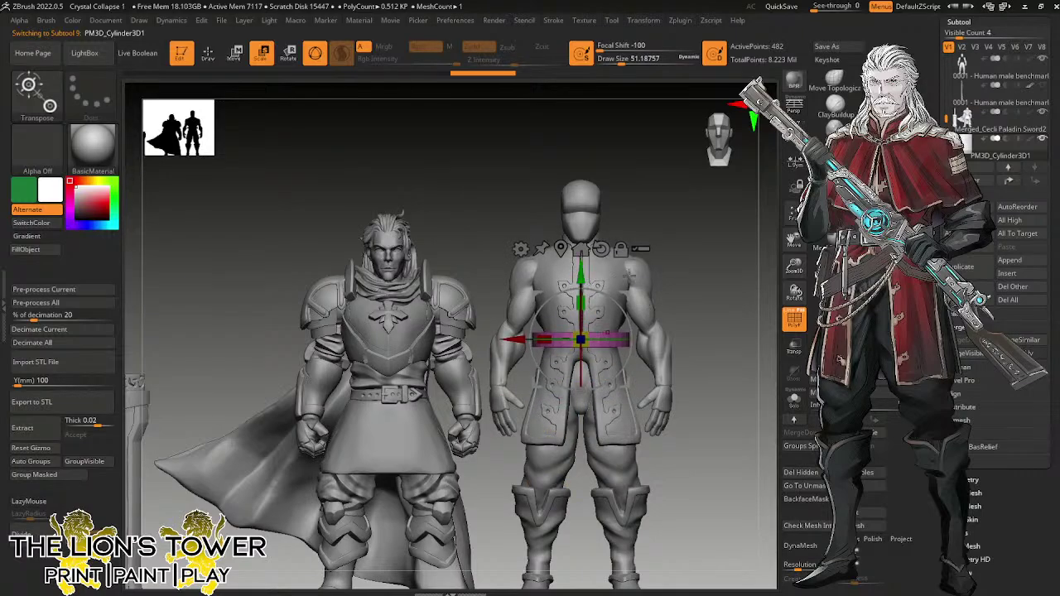
# Scale the waist band in height, overall size and front-to-back depth to fit it closely around the coat's waist.
pyautogui.moveTo(794, 266); pyautogui.dragTo(792, 323)
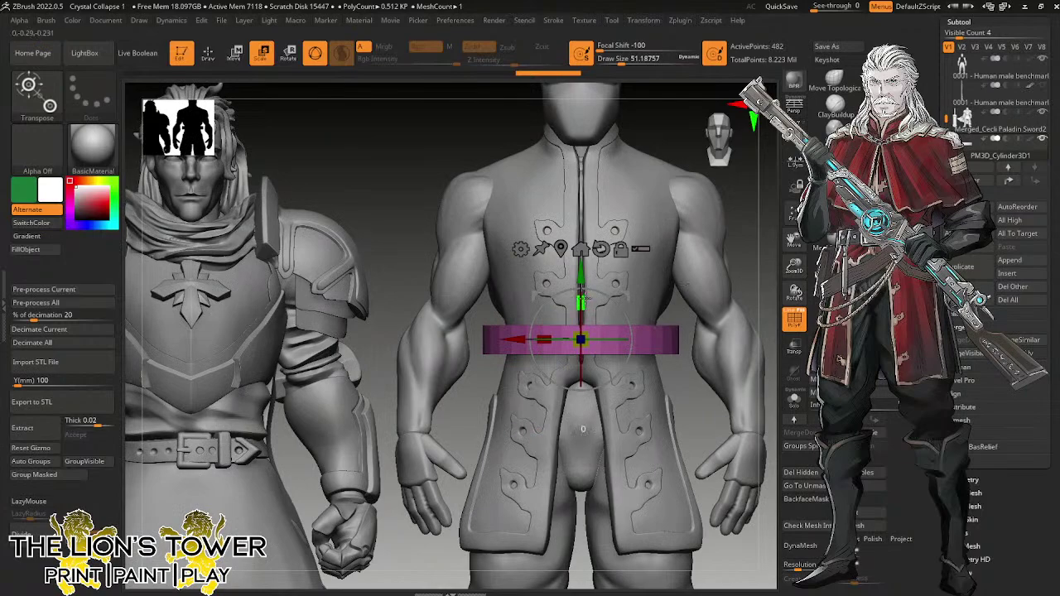
pyautogui.moveTo(583, 299); pyautogui.dragTo(577, 266)
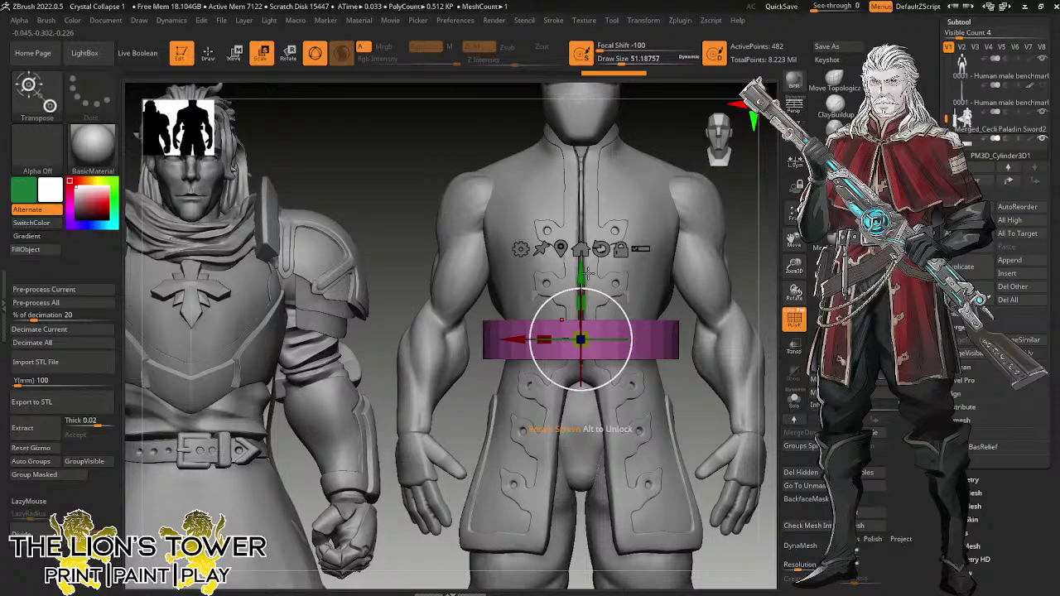
pyautogui.moveTo(581, 340); pyautogui.dragTo(578, 347)
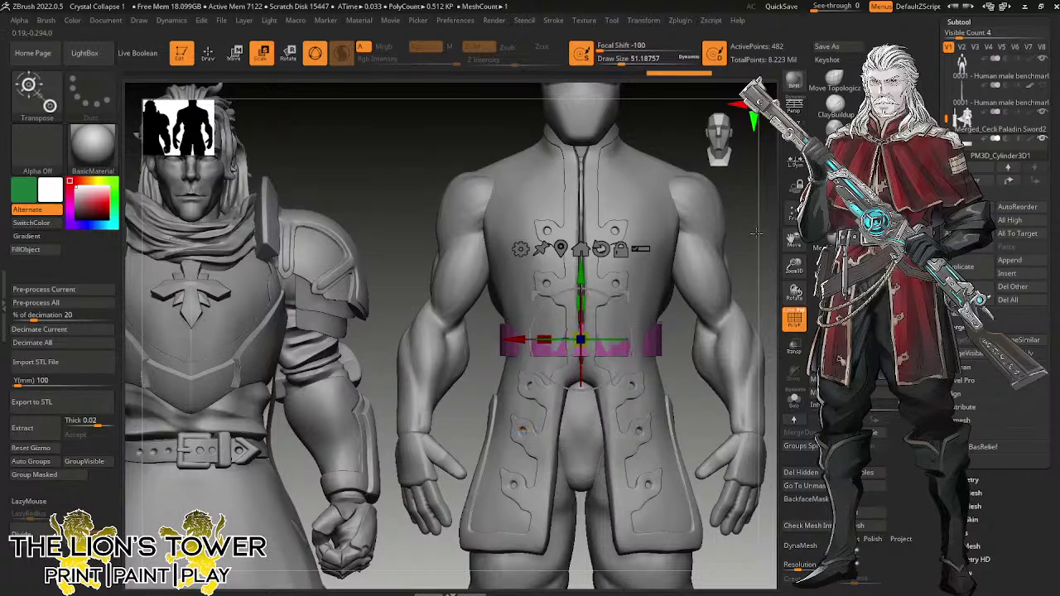
pyautogui.moveTo(749, 261); pyautogui.dragTo(706, 235)
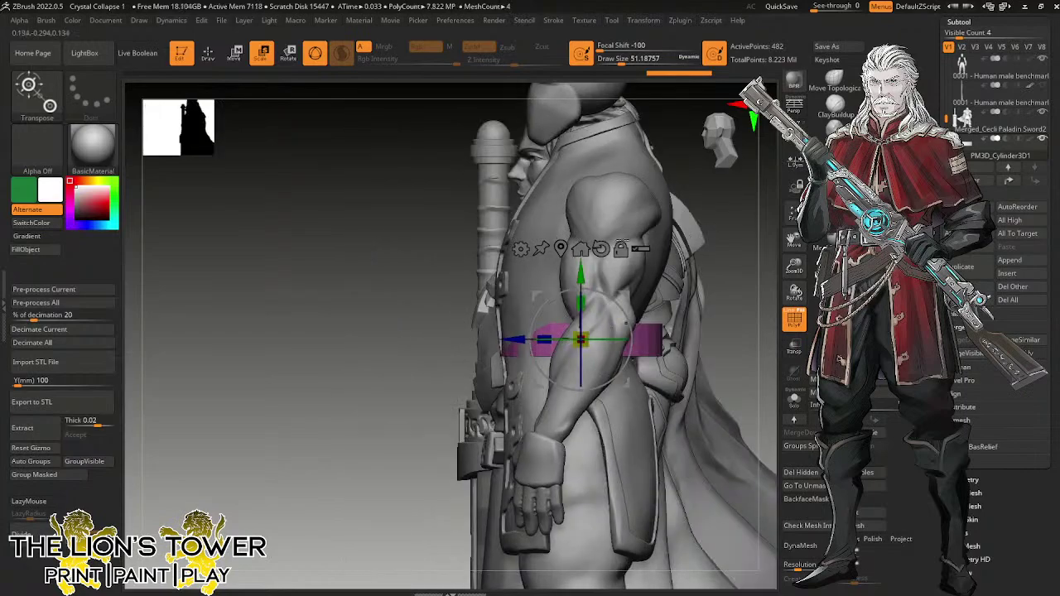
pyautogui.moveTo(515, 344)
pyautogui.mouseDown()
pyautogui.moveTo(498, 342)
pyautogui.moveTo(565, 316)
pyautogui.mouseUp()
# Make the coat the active subtool and build up bulging cloth across its lower back just above the belt with ClayBuildup at draw size about 44.
pyautogui.moveTo(745, 264); pyautogui.dragTo(671, 269)
pyautogui.moveTo(719, 222); pyautogui.dragTo(670, 239)
pyautogui.keyDown('alt'); pyautogui.click(654, 273); pyautogui.keyUp('alt')
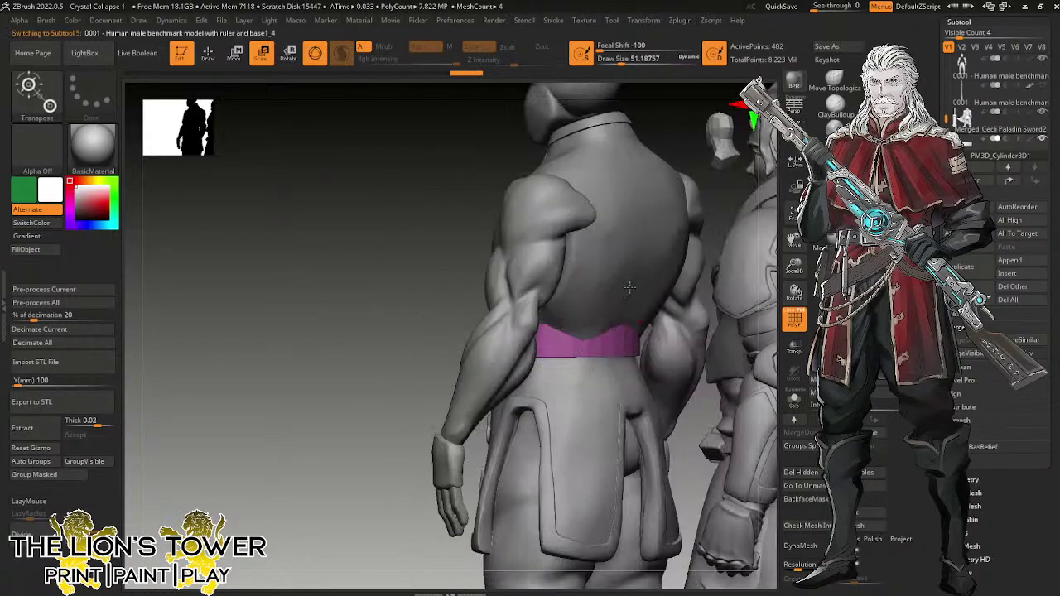
pyautogui.click(838, 106)
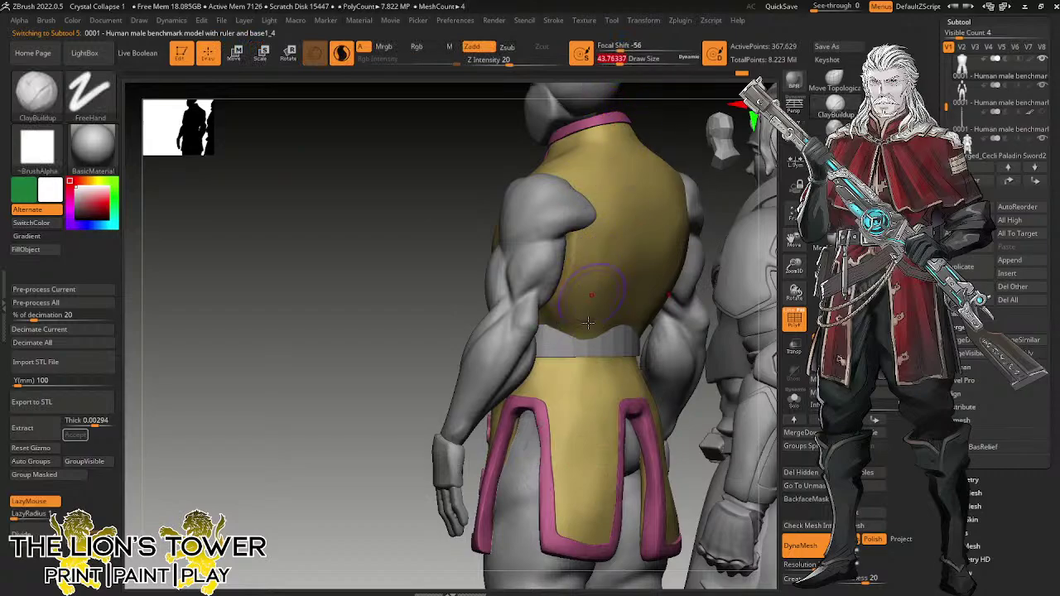
pyautogui.moveTo(560, 325); pyautogui.dragTo(674, 308)
pyautogui.moveTo(760, 209)
pyautogui.mouseDown()
pyautogui.moveTo(709, 168)
pyautogui.moveTo(644, 162)
pyautogui.mouseUp()
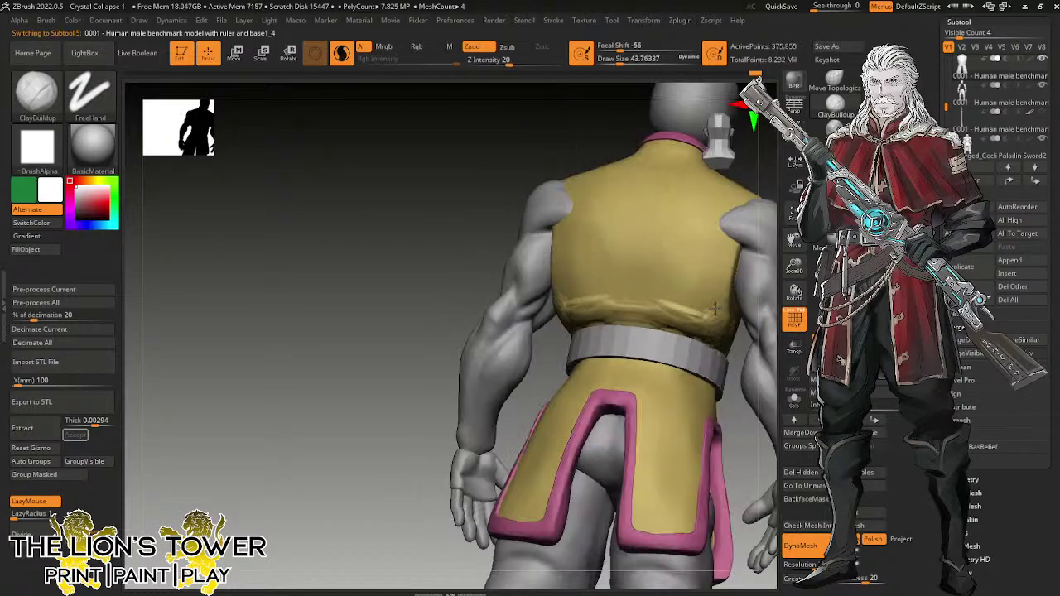
pyautogui.moveTo(565, 298); pyautogui.dragTo(711, 312)
pyautogui.moveTo(592, 318); pyautogui.dragTo(688, 323)
# Continue the ClayBuildup cloth bulge around the coat's side and front above the belt.
pyautogui.moveTo(471, 266)
pyautogui.mouseDown()
pyautogui.moveTo(454, 266)
pyautogui.moveTo(541, 272)
pyautogui.mouseUp()
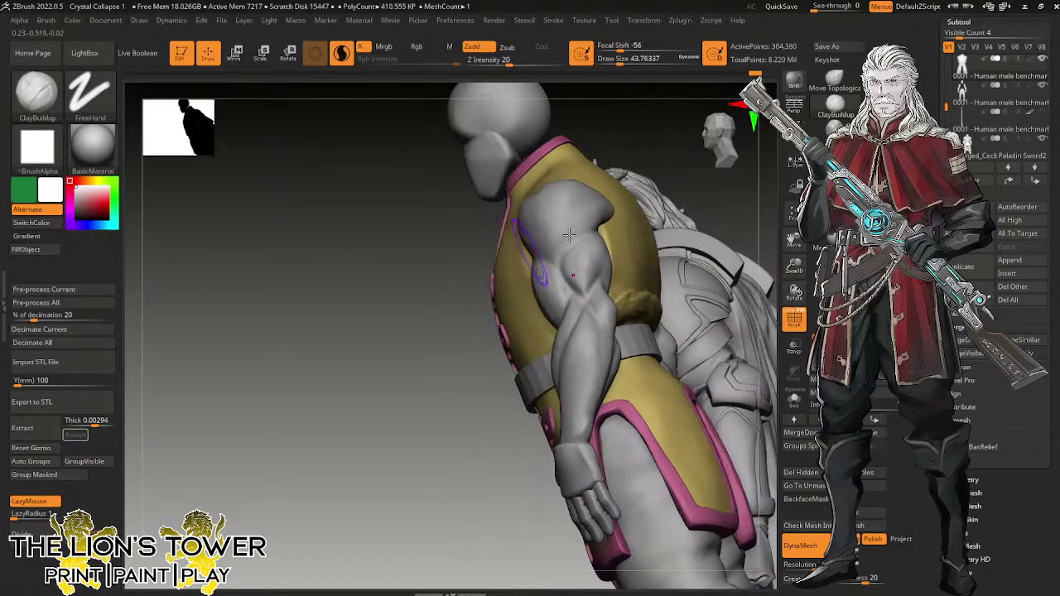
pyautogui.moveTo(724, 200); pyautogui.dragTo(770, 212)
pyautogui.moveTo(650, 338); pyautogui.dragTo(649, 335)
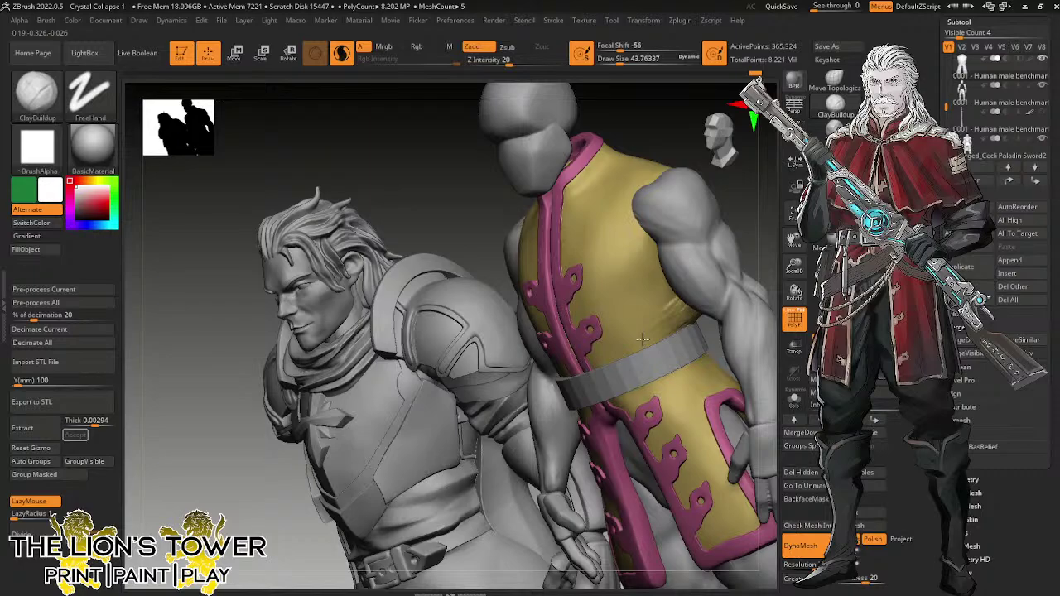
pyautogui.moveTo(643, 339)
pyautogui.mouseDown()
pyautogui.moveTo(685, 282)
pyautogui.moveTo(666, 276)
pyautogui.moveTo(641, 303)
pyautogui.moveTo(657, 309)
pyautogui.mouseUp()
# Smooth the built-up cloth above the belt around the coat's sides and back.
pyautogui.moveTo(733, 217); pyautogui.dragTo(792, 184)
pyautogui.moveTo(648, 322); pyautogui.dragTo(676, 312)
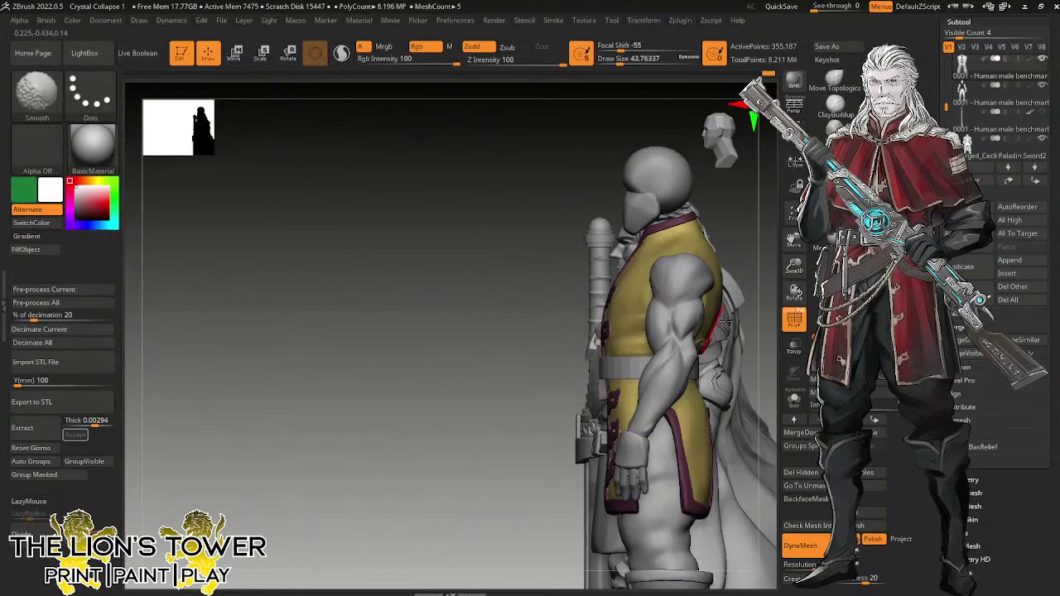
pyautogui.moveTo(725, 323); pyautogui.dragTo(710, 334)
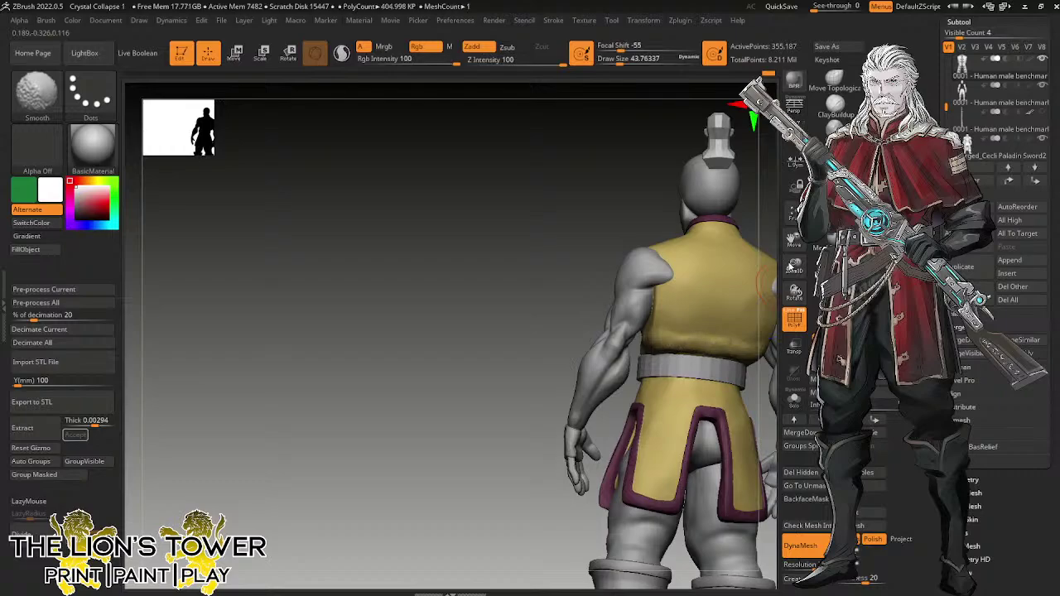
# Set up the Orb_Cracks brush with LazyMouse on and draw size about 59, facing the coat's back.
pyautogui.moveTo(463, 331); pyautogui.dragTo(398, 334)
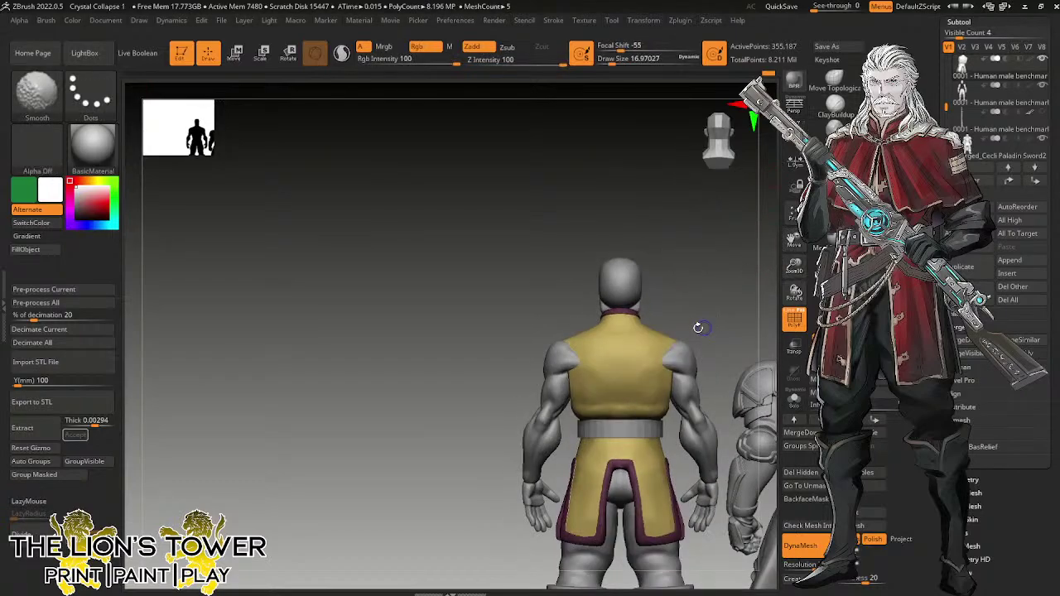
pyautogui.click(623, 61)
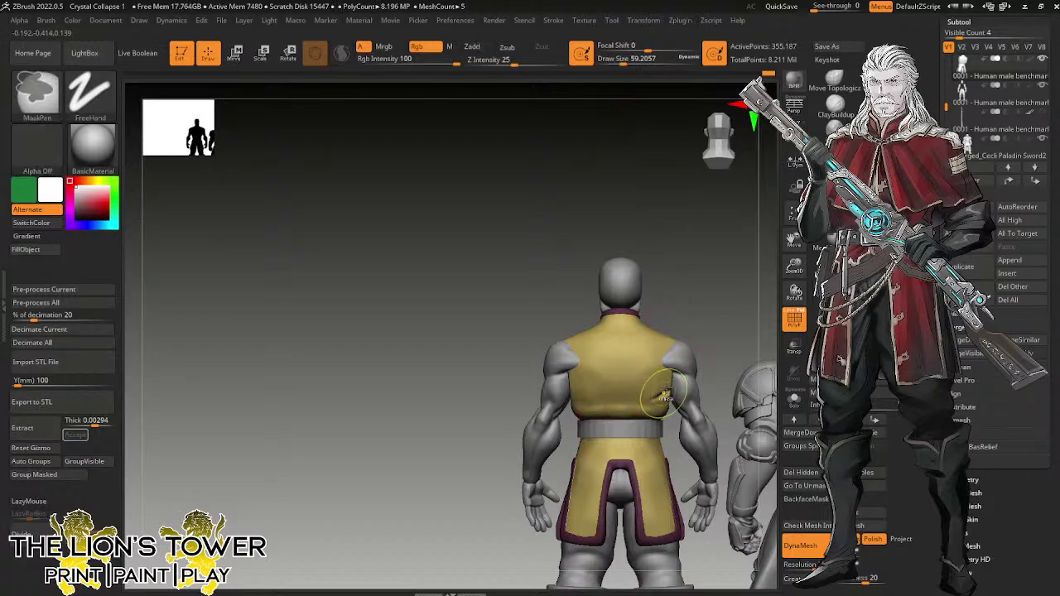
pyautogui.click(31, 504)
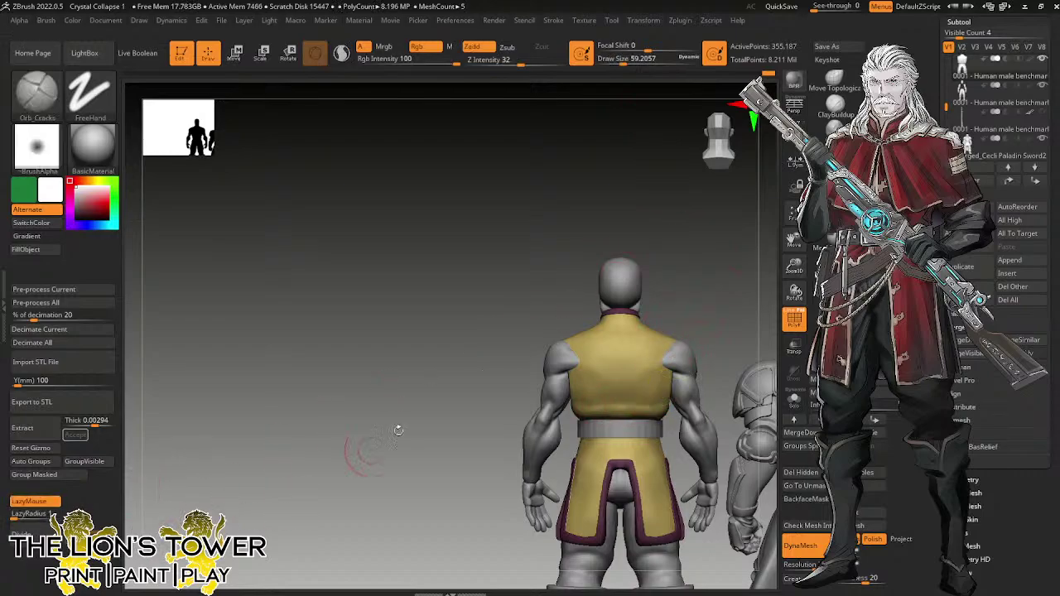
# Sculpt fabric creases across the coat's upper back with Orb_Cracks, using Z Intensity 16 and a draw size of about 51.
pyautogui.click(505, 63)
pyautogui.click(622, 63)
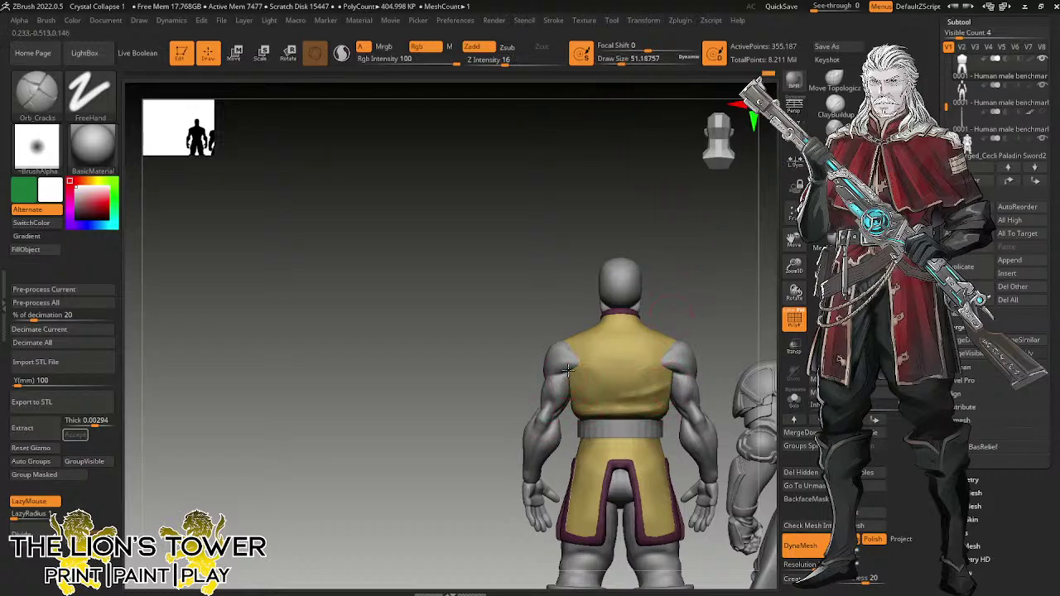
pyautogui.moveTo(567, 369)
pyautogui.mouseDown()
pyautogui.moveTo(616, 382)
pyautogui.moveTo(613, 395)
pyautogui.moveTo(687, 396)
pyautogui.mouseUp()
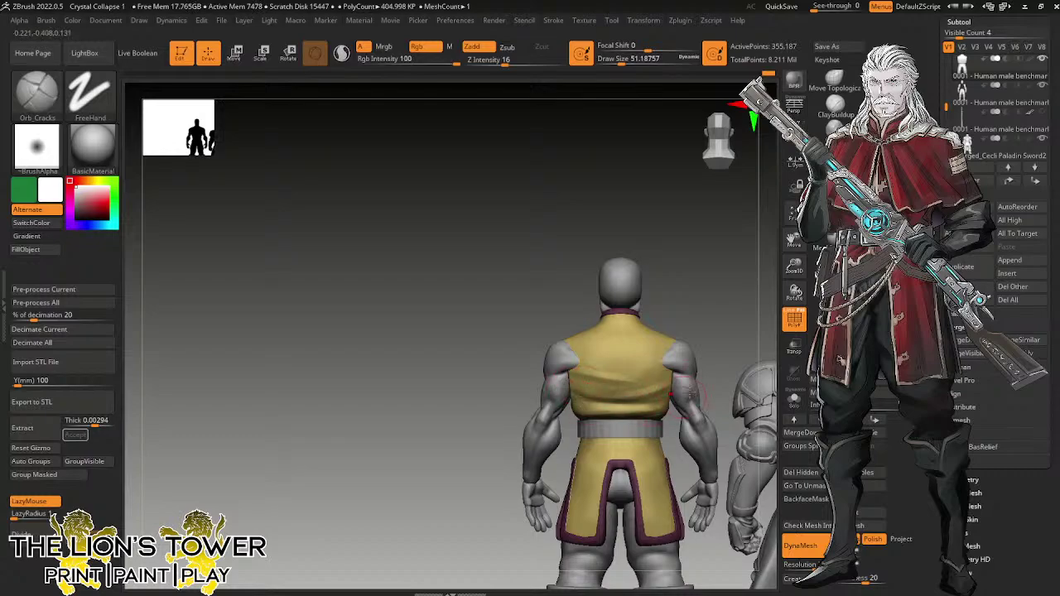
pyautogui.moveTo(609, 394)
pyautogui.mouseDown()
pyautogui.moveTo(697, 365)
pyautogui.moveTo(677, 325)
pyautogui.mouseUp()
# Isolate the coat and sculpt more fabric creases around the sides and front of its torso.
pyautogui.click(794, 398)
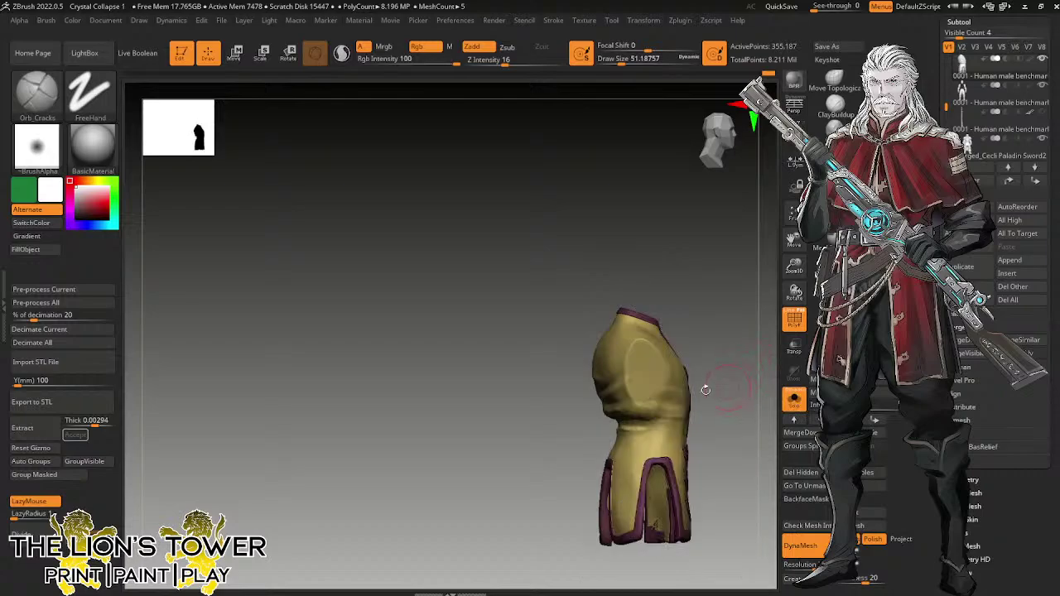
pyautogui.moveTo(721, 373); pyautogui.dragTo(696, 405, button='right')
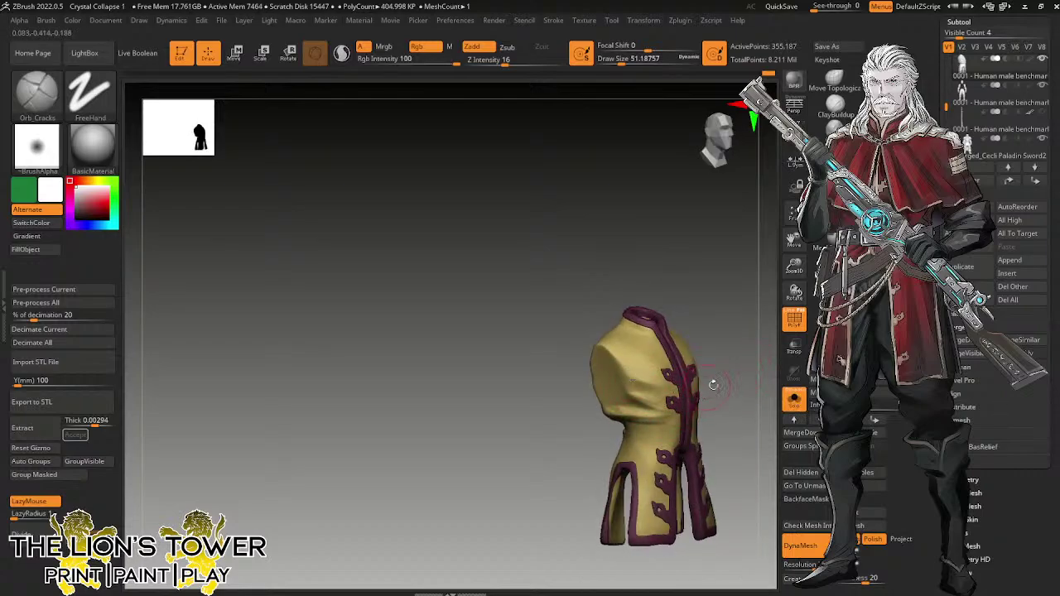
pyautogui.moveTo(713, 384); pyautogui.dragTo(721, 377, button='right')
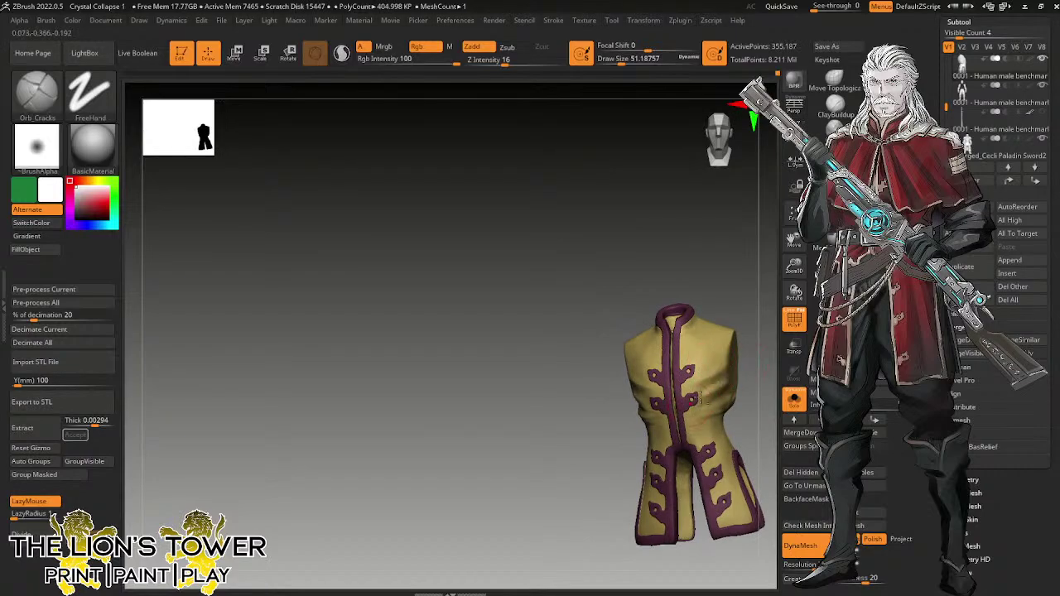
pyautogui.moveTo(754, 314); pyautogui.dragTo(736, 315, button='right')
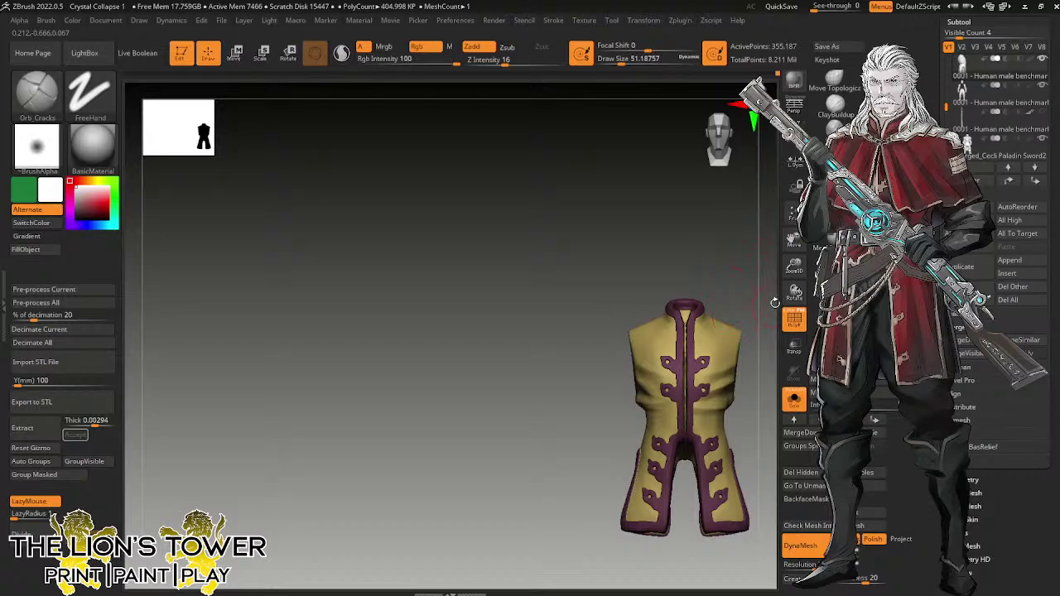
pyautogui.moveTo(794, 266); pyautogui.dragTo(794, 252)
pyautogui.moveTo(793, 240); pyautogui.dragTo(736, 236)
pyautogui.moveTo(745, 305); pyautogui.dragTo(700, 315)
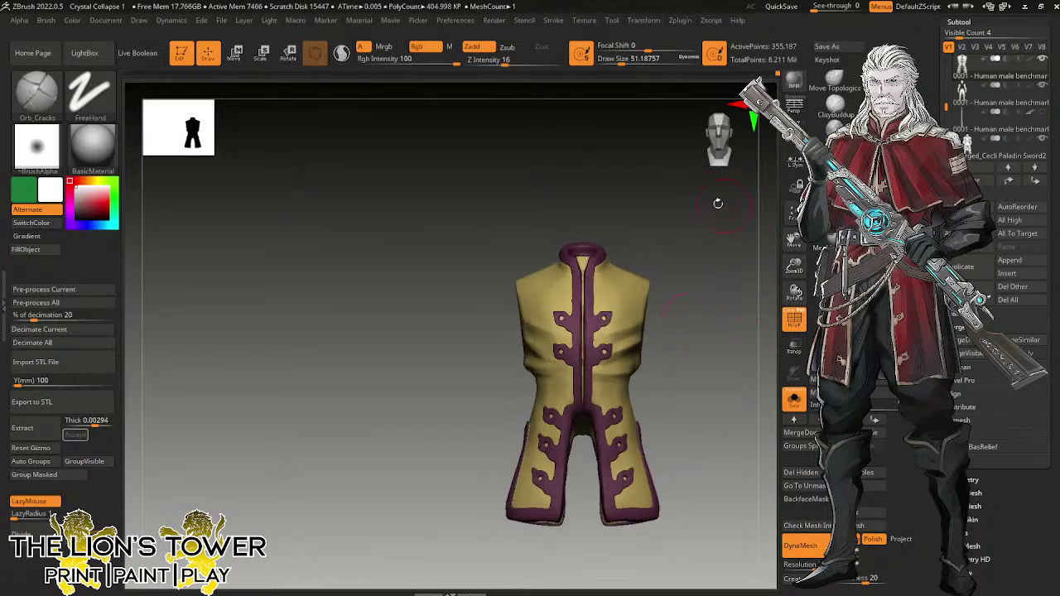
# Set the draw size to about 65, clear the trim mask and try sculpting folds into the lower skirt panels.
pyautogui.moveTo(702, 273); pyautogui.dragTo(702, 304)
pyautogui.moveTo(621, 60); pyautogui.dragTo(627, 61)
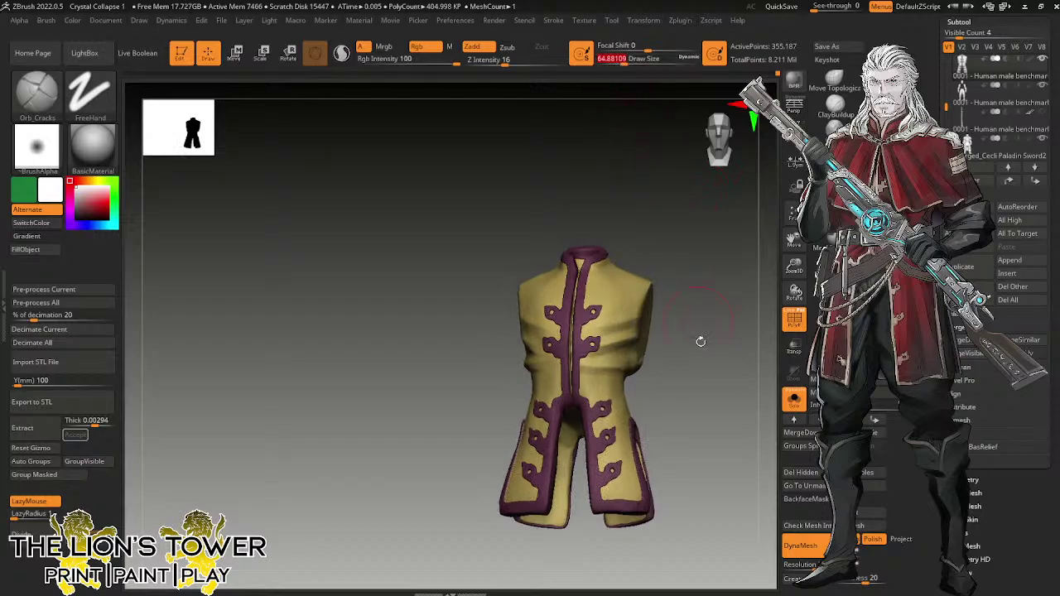
pyautogui.moveTo(700, 341); pyautogui.dragTo(676, 351)
pyautogui.moveTo(599, 419); pyautogui.dragTo(617, 412, button='right')
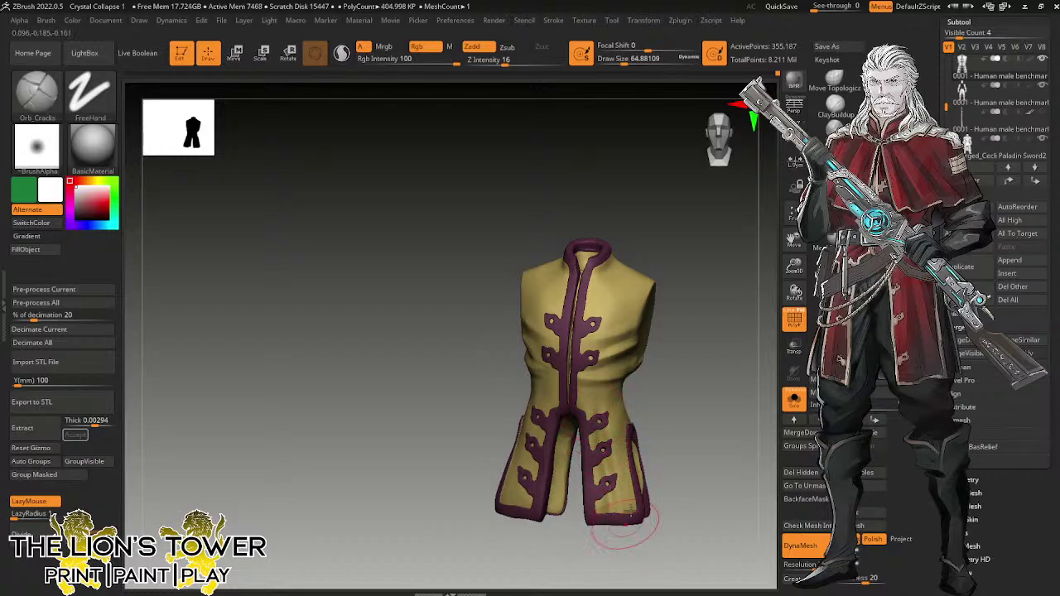
pyautogui.moveTo(625, 523); pyautogui.dragTo(658, 383)
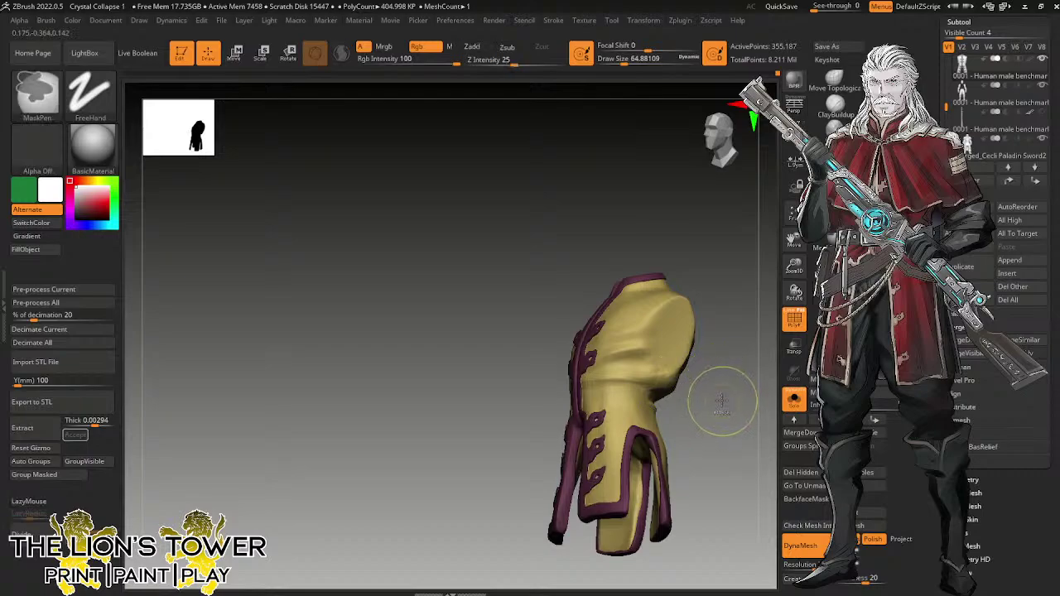
pyautogui.moveTo(721, 400); pyautogui.dragTo(678, 410)
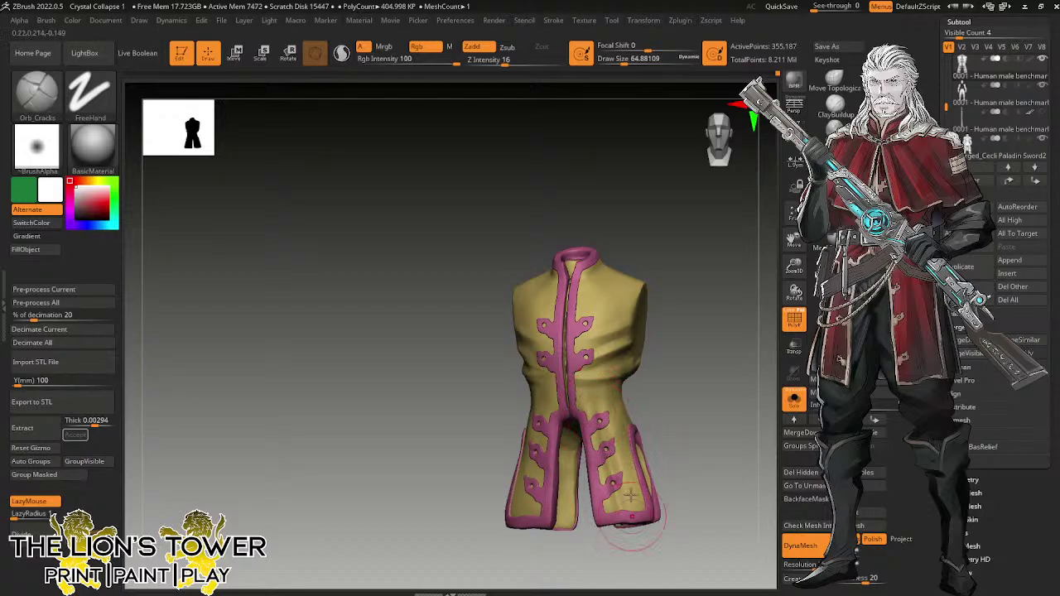
pyautogui.moveTo(696, 434); pyautogui.dragTo(564, 406)
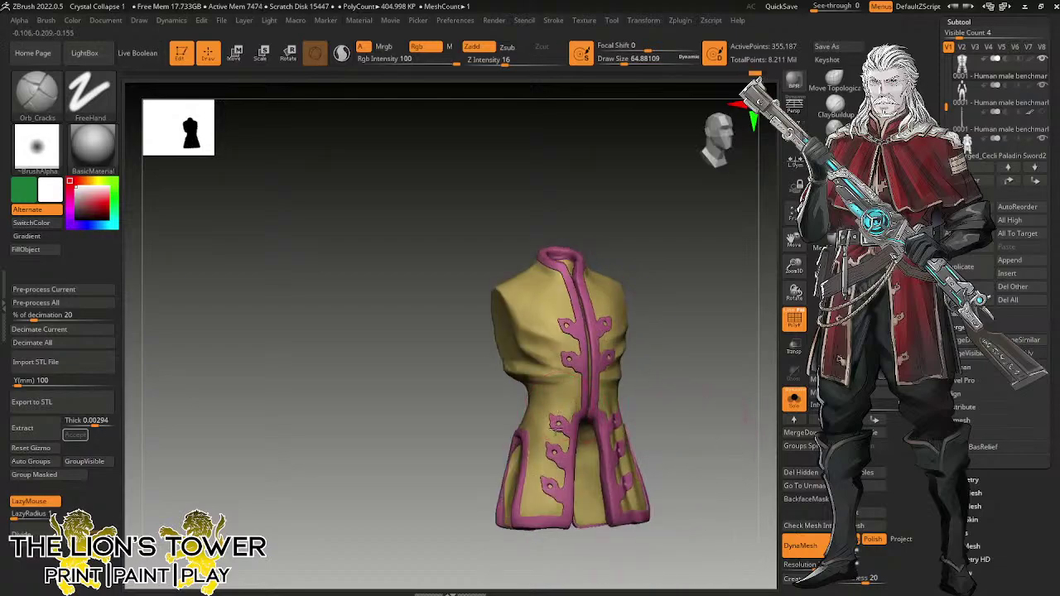
# Undo the trial strokes on the coat's skirt and clear the mask from its trim.
pyautogui.press('ctrl')
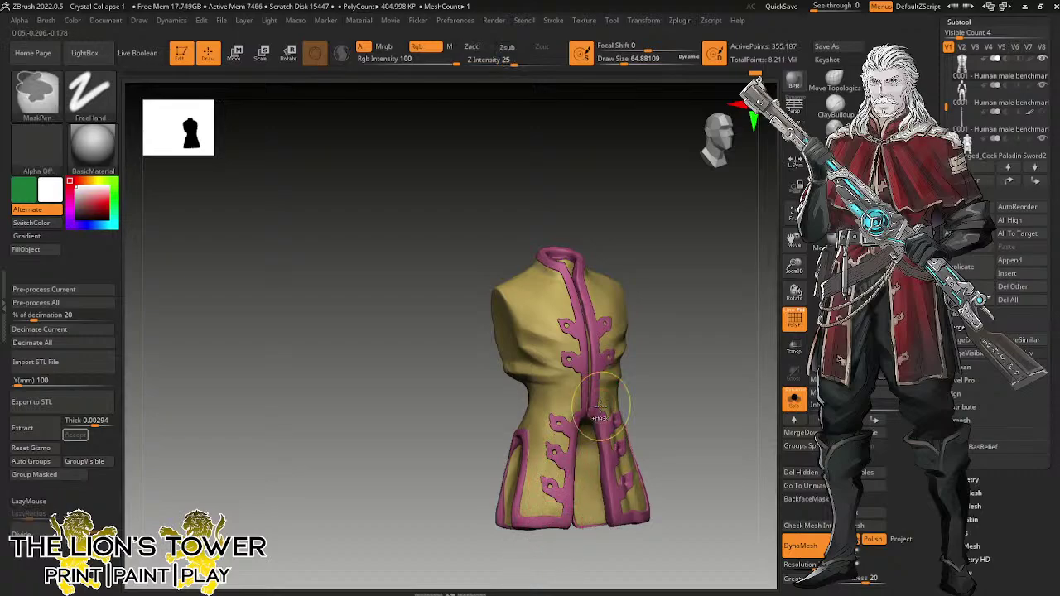
pyautogui.keyDown('ctrl'); pyautogui.click(601, 406); pyautogui.keyUp('ctrl')
pyautogui.keyDown('ctrl'); pyautogui.click(709, 392); pyautogui.keyUp('ctrl')
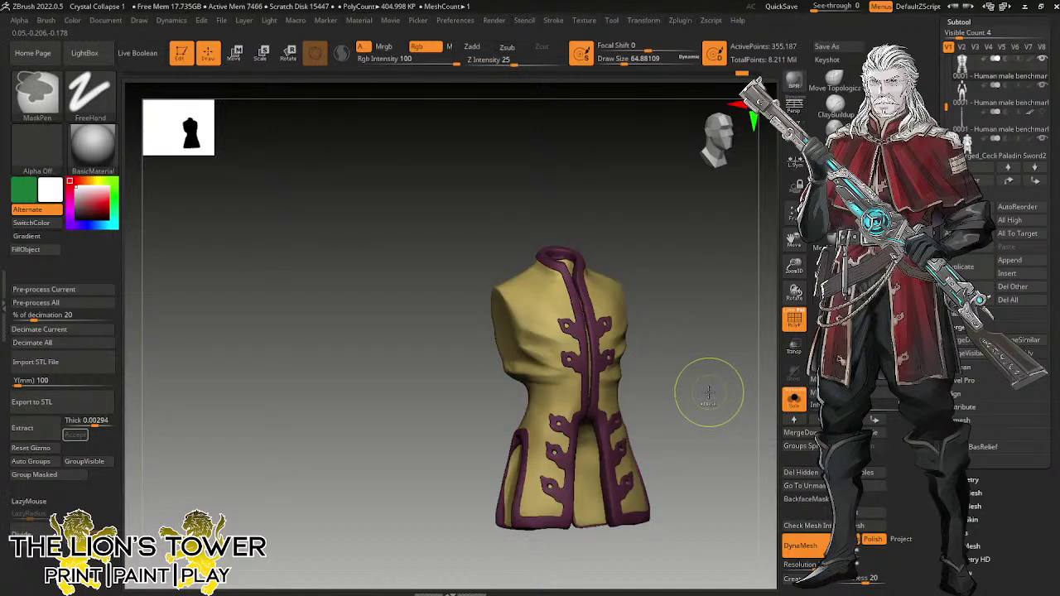
pyautogui.keyDown('ctrl'); pyautogui.moveTo(709, 393); pyautogui.dragTo(739, 395); pyautogui.keyUp('ctrl')
# Duplicate the coat subtool, hide the copy and reselect the original coat.
pyautogui.click(970, 271)
pyautogui.click(1032, 93)
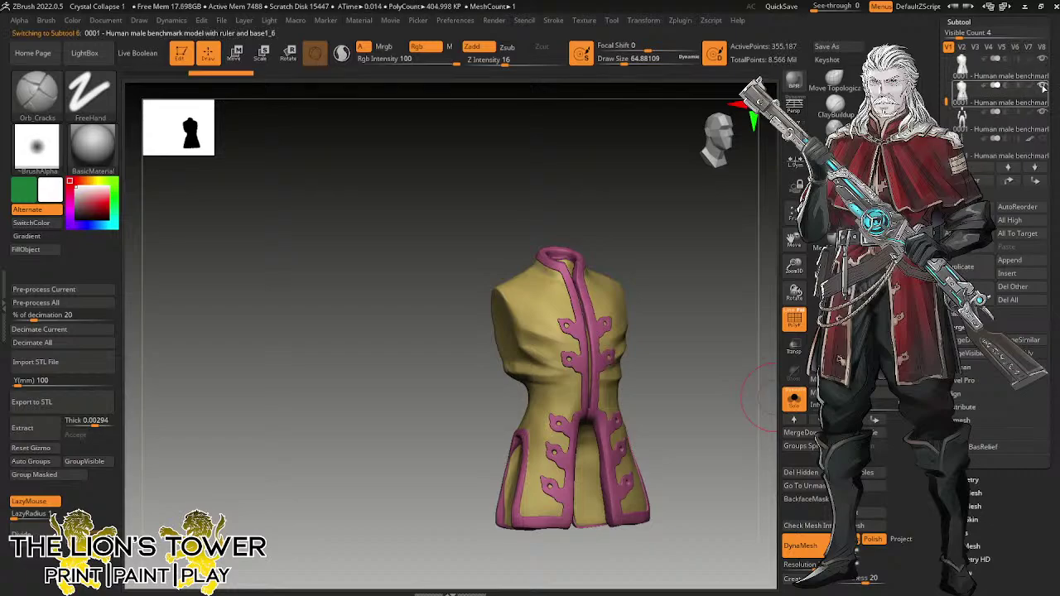
pyautogui.moveTo(1020, 85)
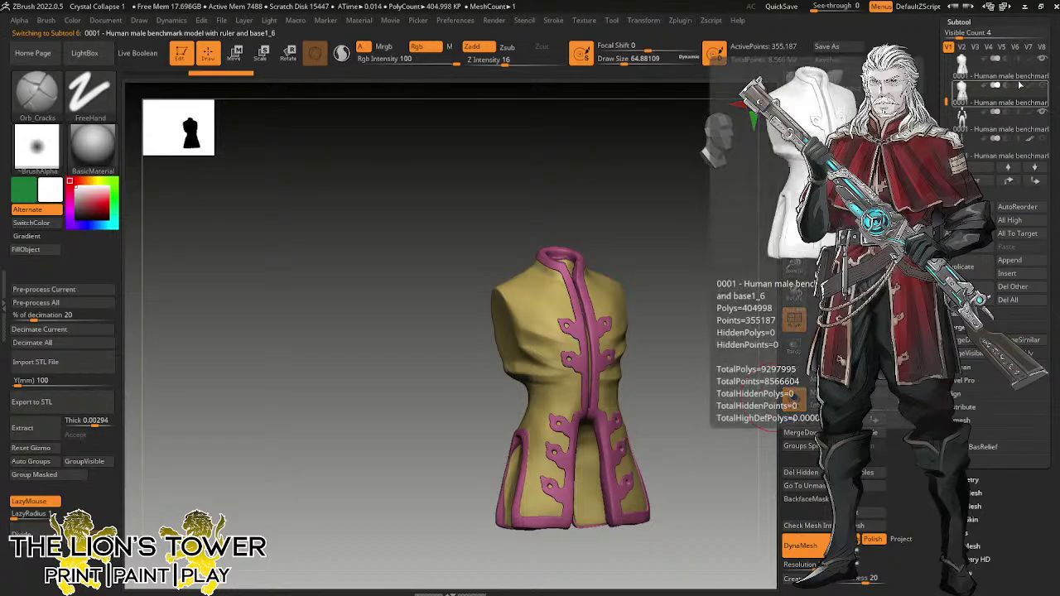
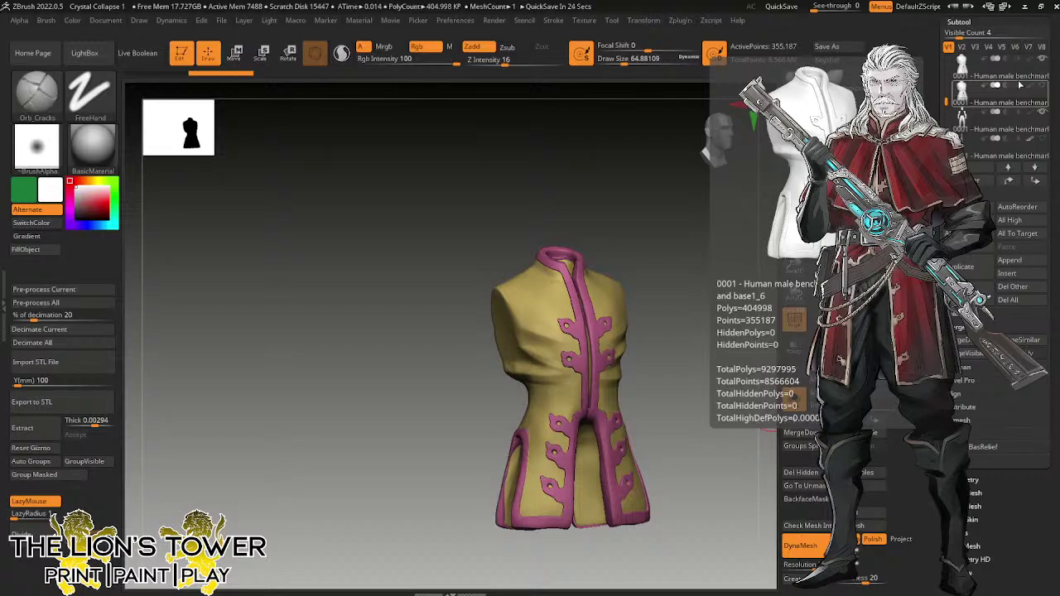
pyautogui.moveTo(694, 420); pyautogui.dragTo(674, 410)
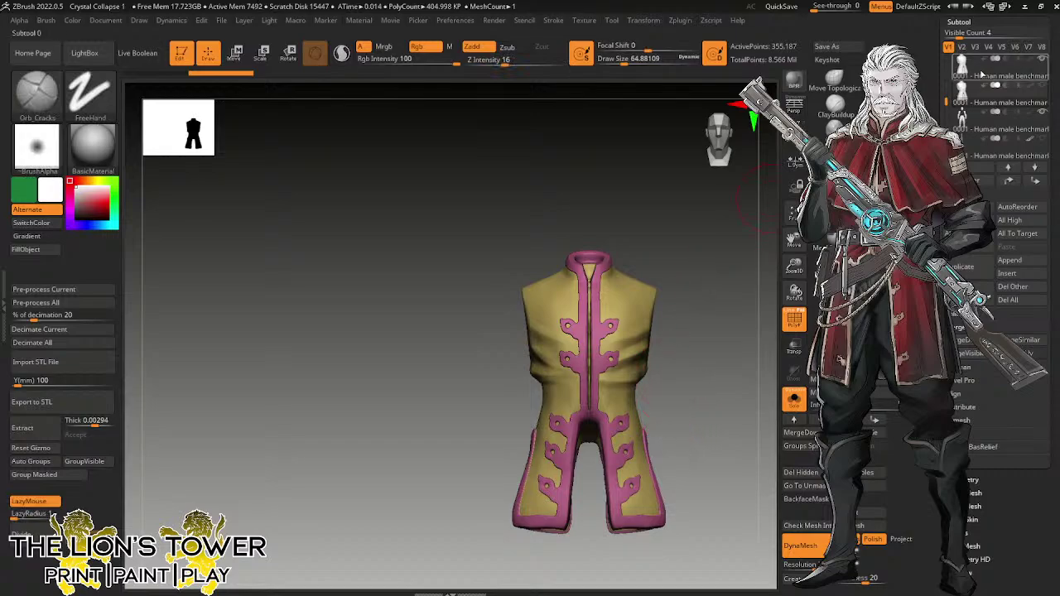
pyautogui.click(979, 72)
# Sculpt vertical fabric folds into the front, side and back skirt panels of the coat with Orb_Cracks.
pyautogui.moveTo(795, 266); pyautogui.dragTo(792, 235)
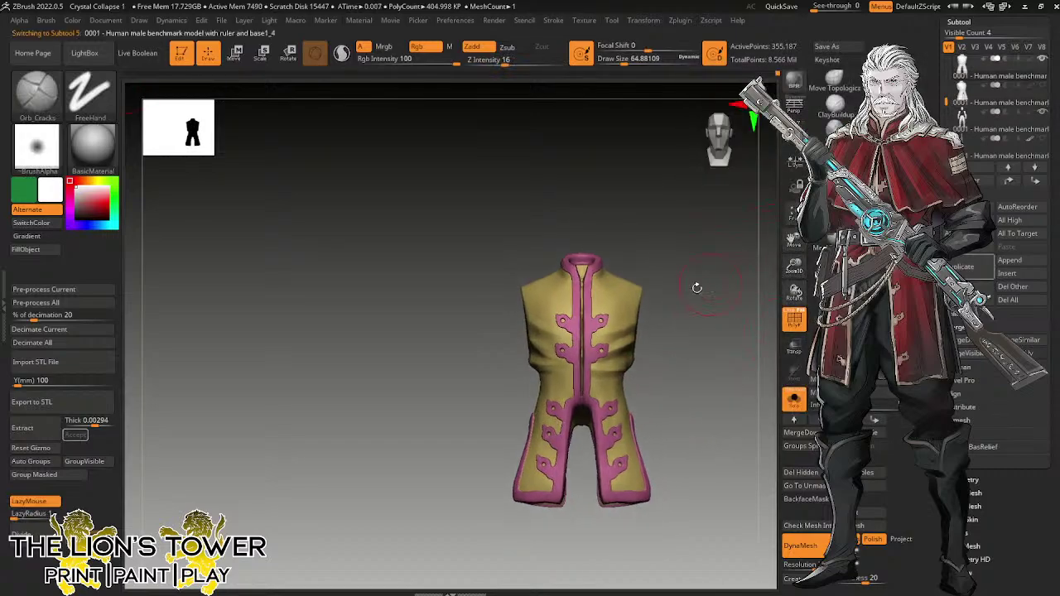
pyautogui.moveTo(689, 415); pyautogui.dragTo(636, 412)
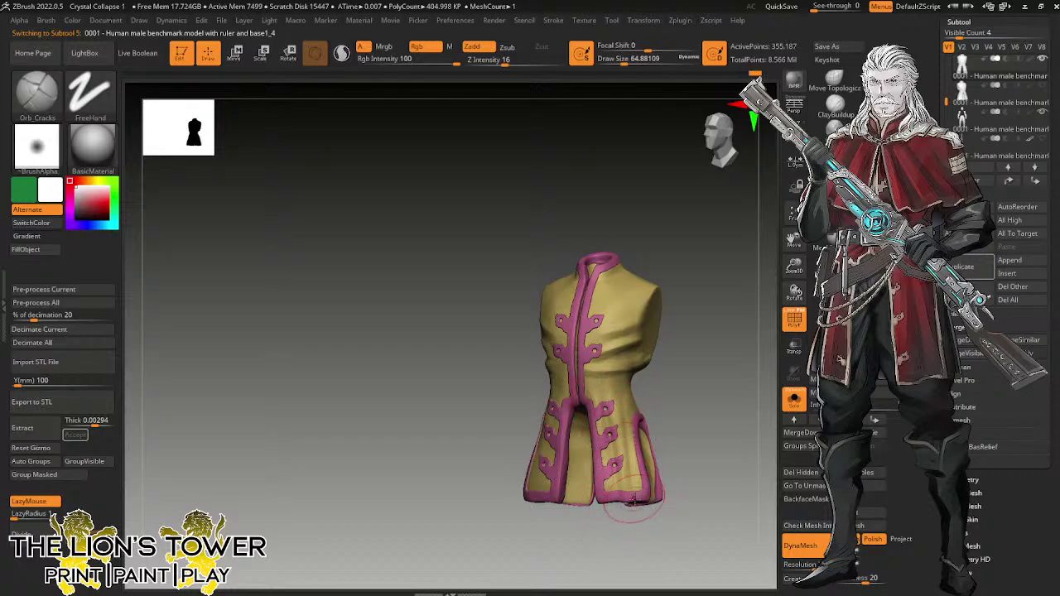
pyautogui.keyDown('shift'); pyautogui.moveTo(691, 382); pyautogui.dragTo(564, 394); pyautogui.keyUp('shift')
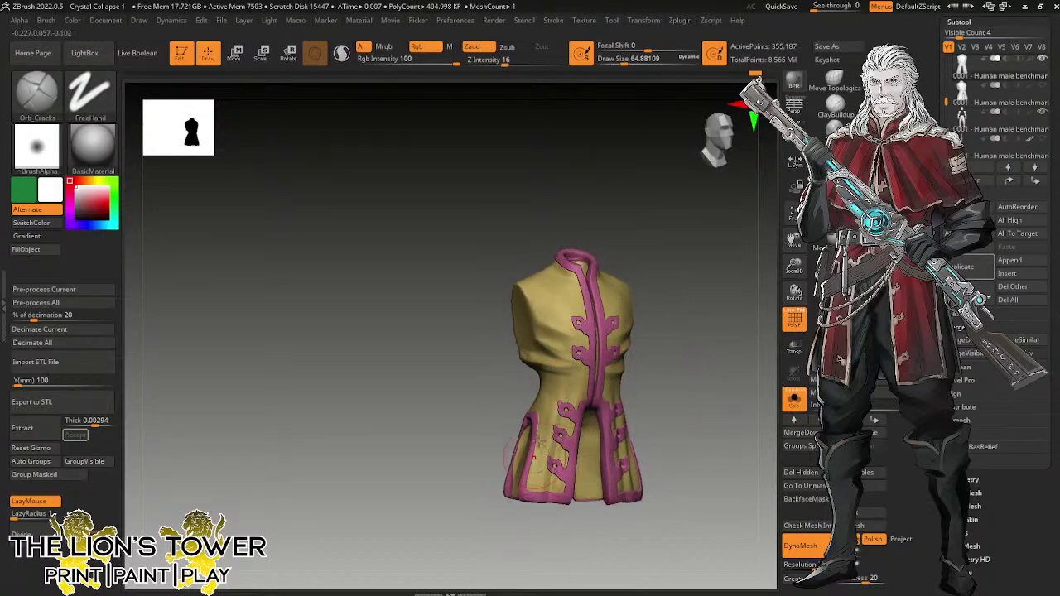
pyautogui.moveTo(634, 371); pyautogui.dragTo(729, 374)
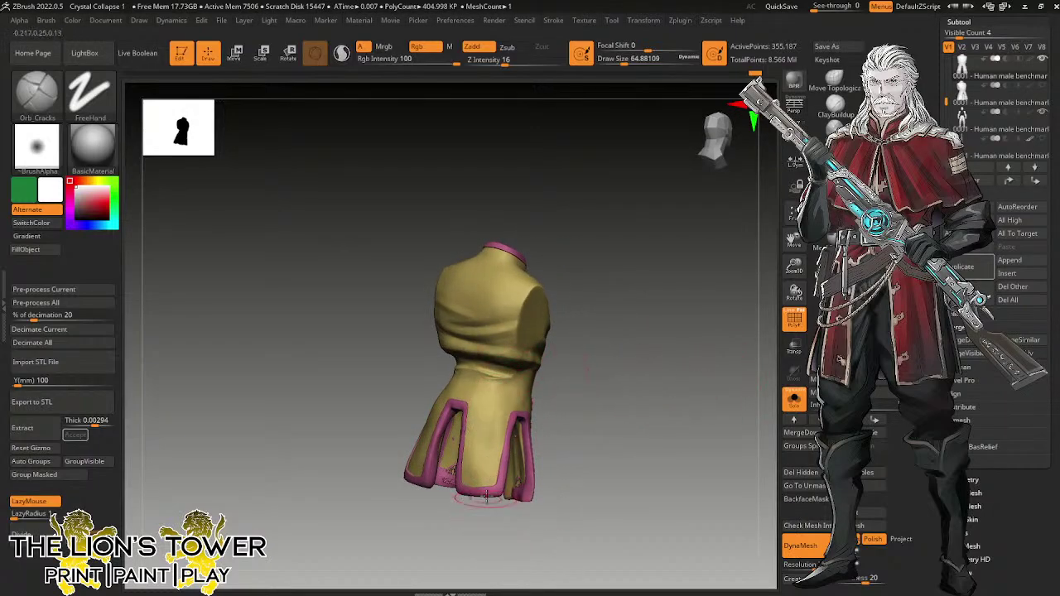
pyautogui.moveTo(571, 400); pyautogui.dragTo(602, 400)
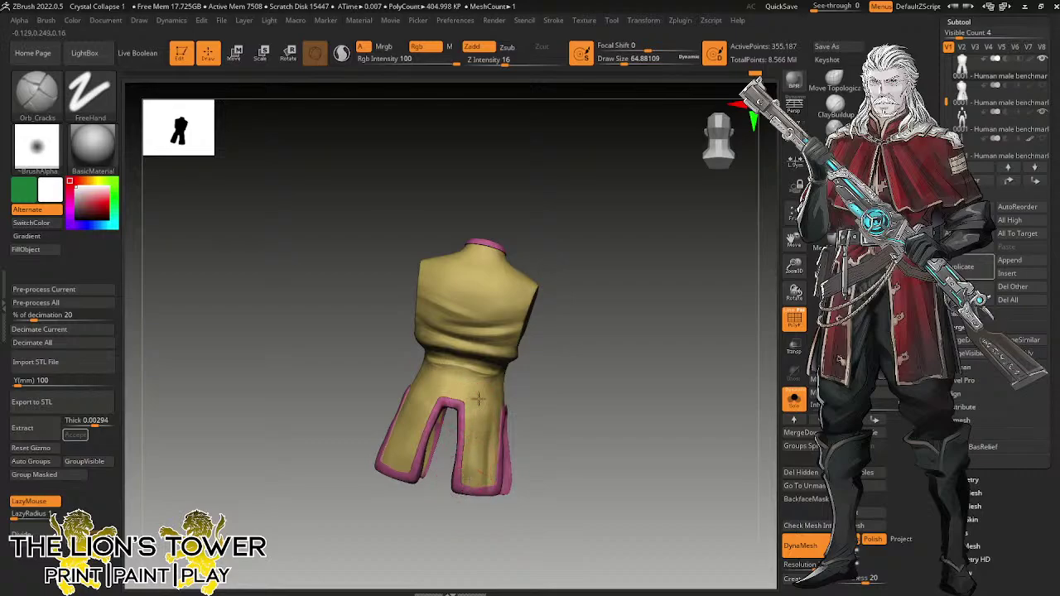
pyautogui.moveTo(474, 361); pyautogui.dragTo(416, 422)
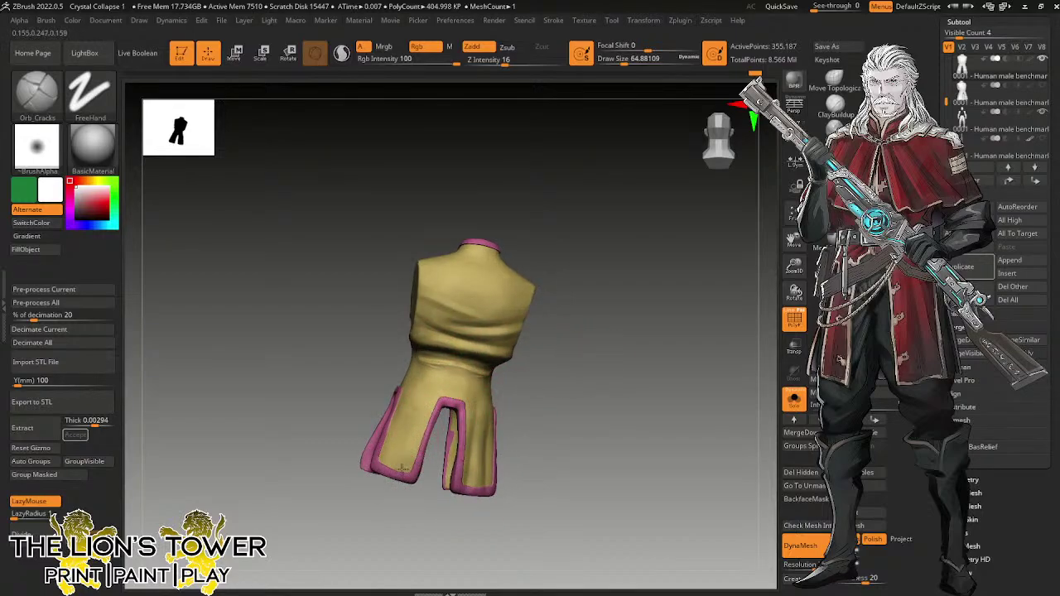
pyautogui.moveTo(567, 345)
pyautogui.mouseDown()
pyautogui.moveTo(600, 341)
pyautogui.moveTo(385, 462)
pyautogui.mouseUp()
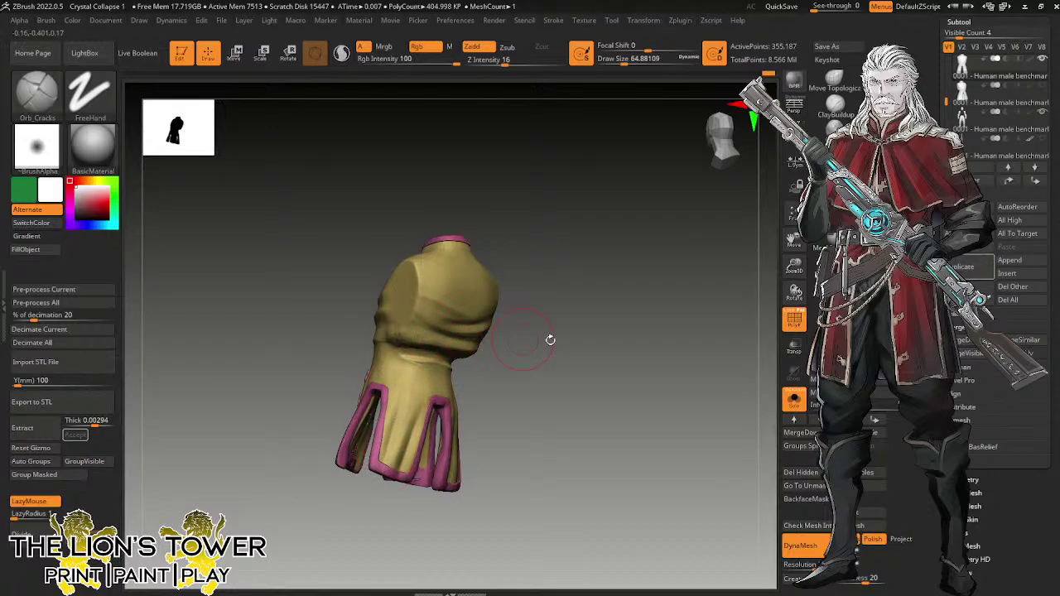
pyautogui.moveTo(659, 358); pyautogui.dragTo(486, 314)
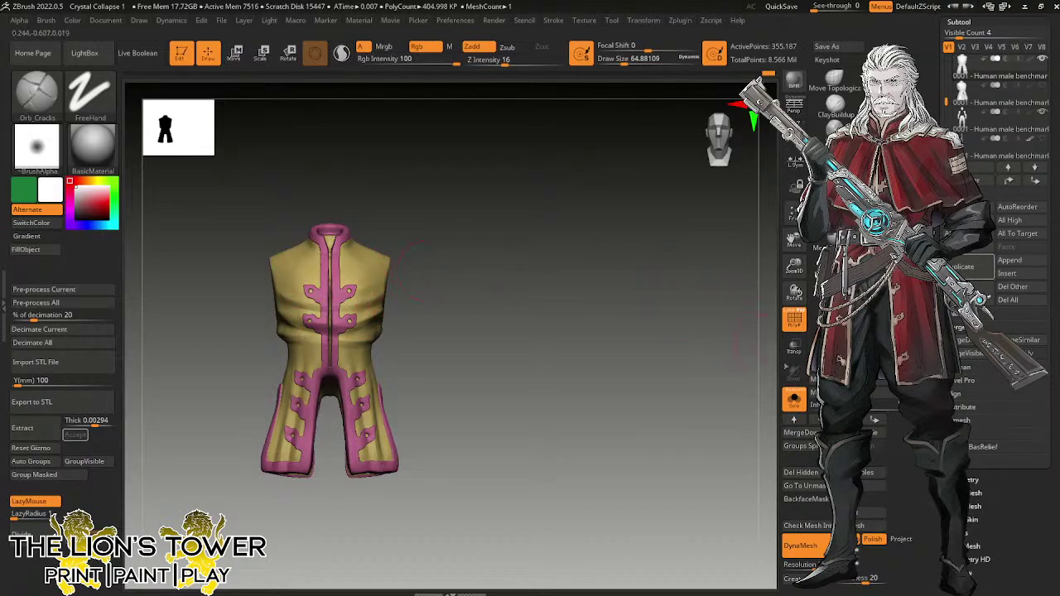
# Show the whole scene again and duplicate the belt cylinder around the figure's waist.
pyautogui.click(794, 399)
pyautogui.press('ctrl')
pyautogui.keyDown('ctrl'); pyautogui.moveTo(700, 406); pyautogui.dragTo(717, 421); pyautogui.keyUp('ctrl')
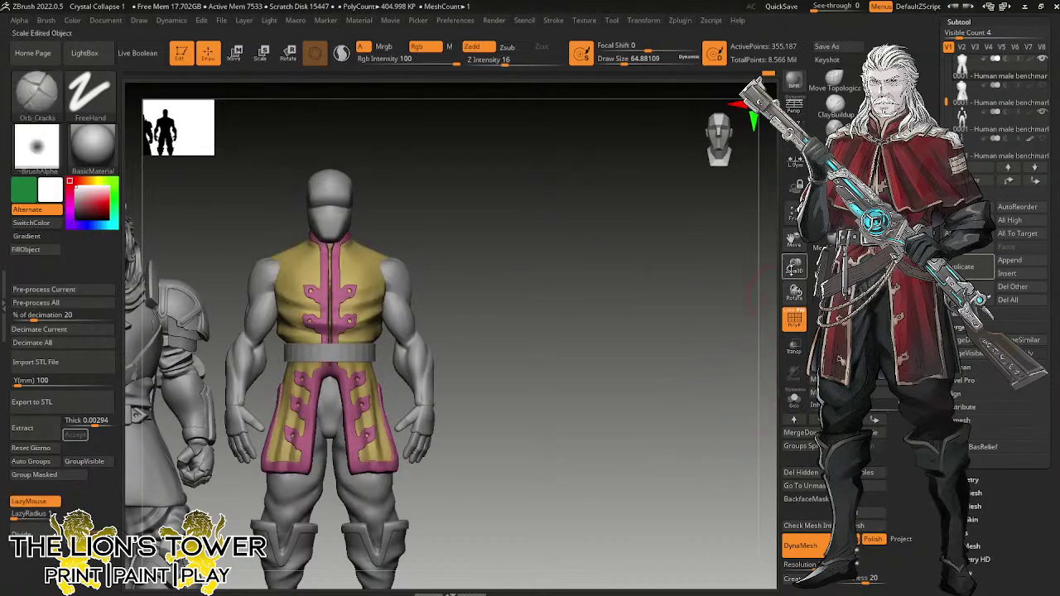
pyautogui.moveTo(793, 266); pyautogui.dragTo(793, 245)
pyautogui.moveTo(793, 242); pyautogui.dragTo(907, 284)
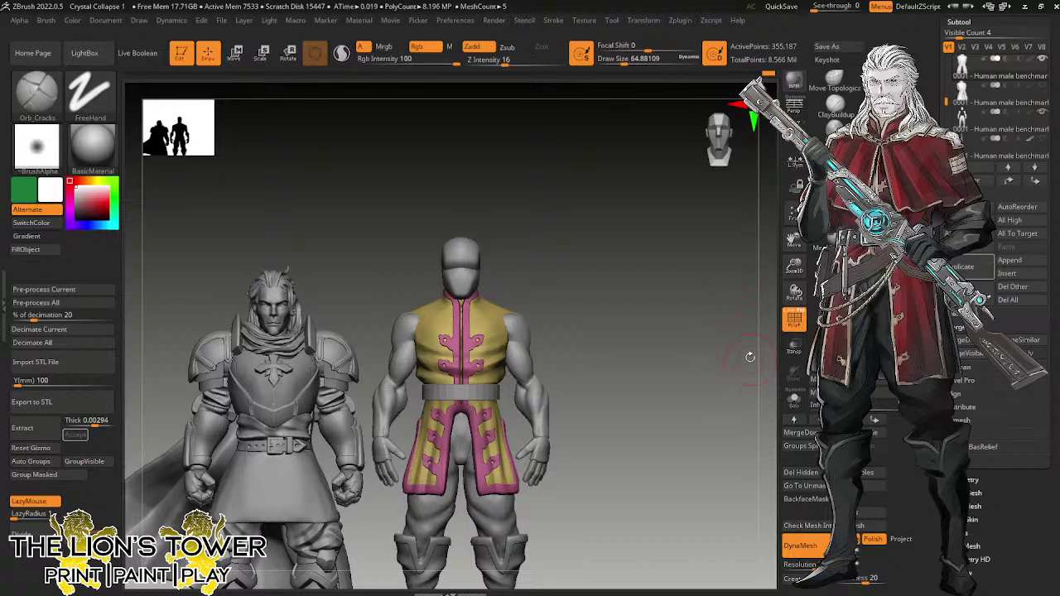
pyautogui.keyDown('alt'); pyautogui.click(488, 386); pyautogui.keyUp('alt')
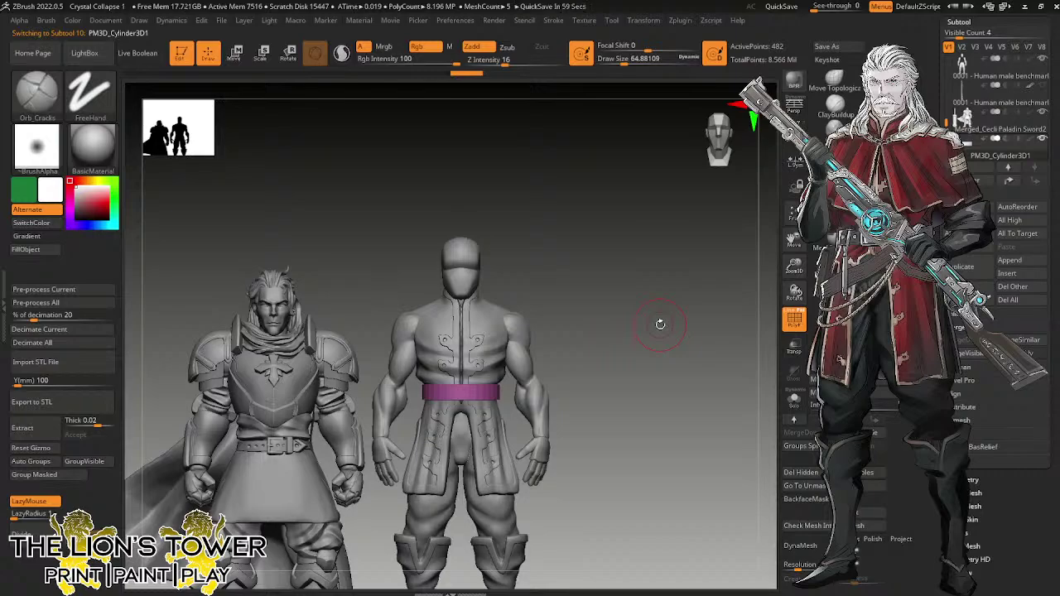
pyautogui.click(962, 268)
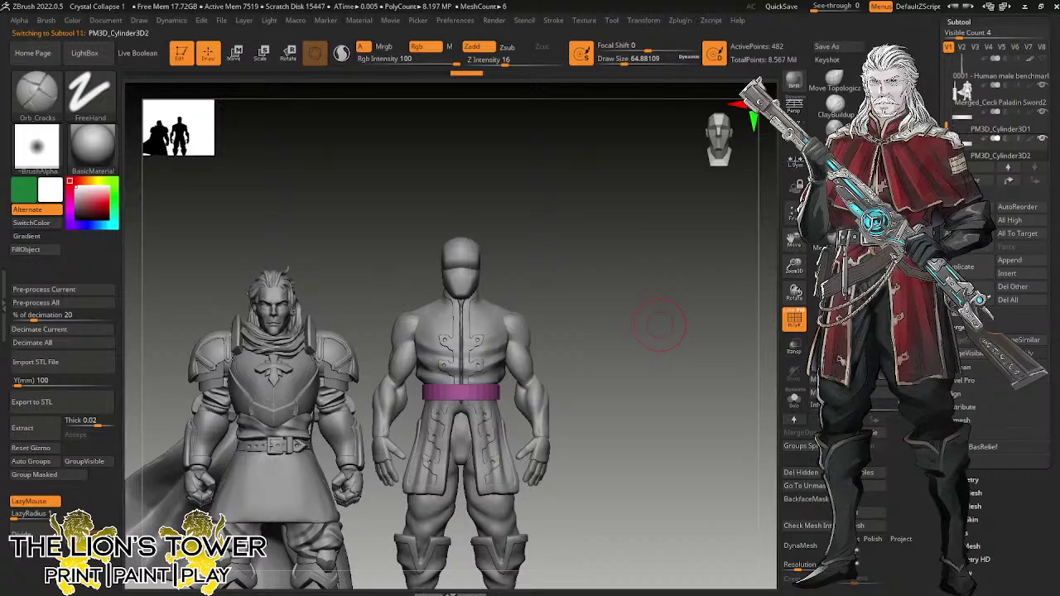
# Scale, tilt and lower the duplicated belt so it hangs diagonally across the hips below the waist belt.
pyautogui.click(262, 53)
pyautogui.moveTo(461, 327); pyautogui.dragTo(461, 348)
pyautogui.moveTo(500, 379)
pyautogui.mouseDown()
pyautogui.moveTo(478, 364)
pyautogui.moveTo(507, 373)
pyautogui.moveTo(498, 383)
pyautogui.mouseUp()
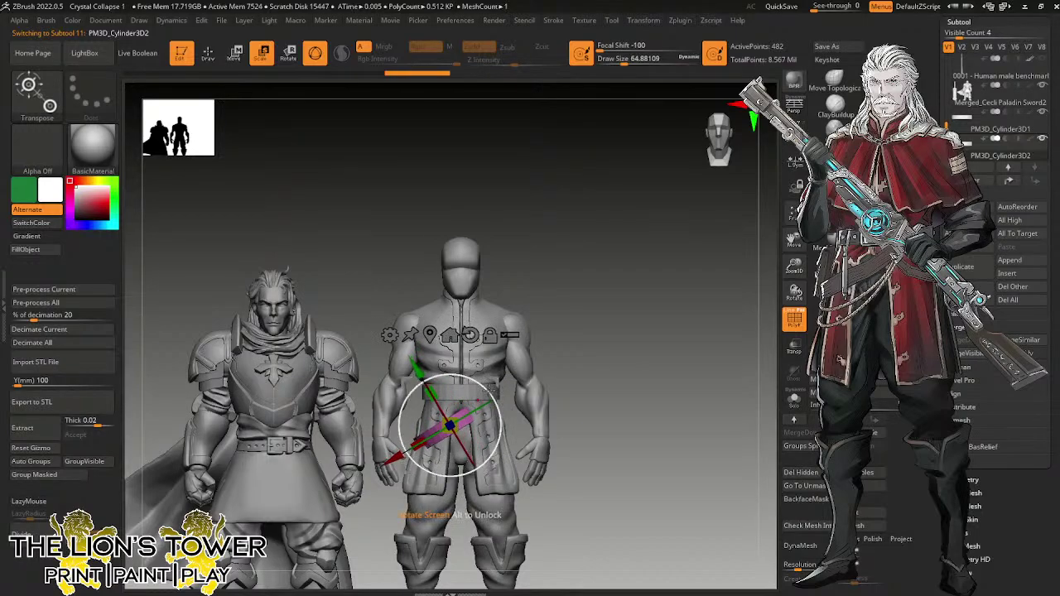
pyautogui.moveTo(410, 445); pyautogui.dragTo(410, 461)
# Reshape the upper end of the diagonal belt with the Move brush at draw size 112 to follow the hip.
pyautogui.press('q')
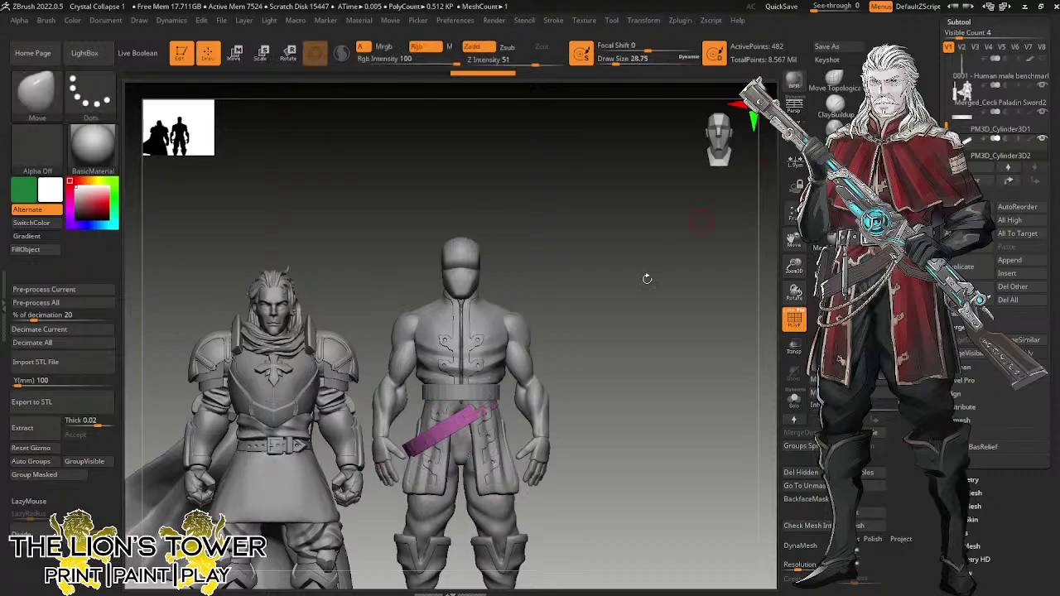
pyautogui.click(632, 62)
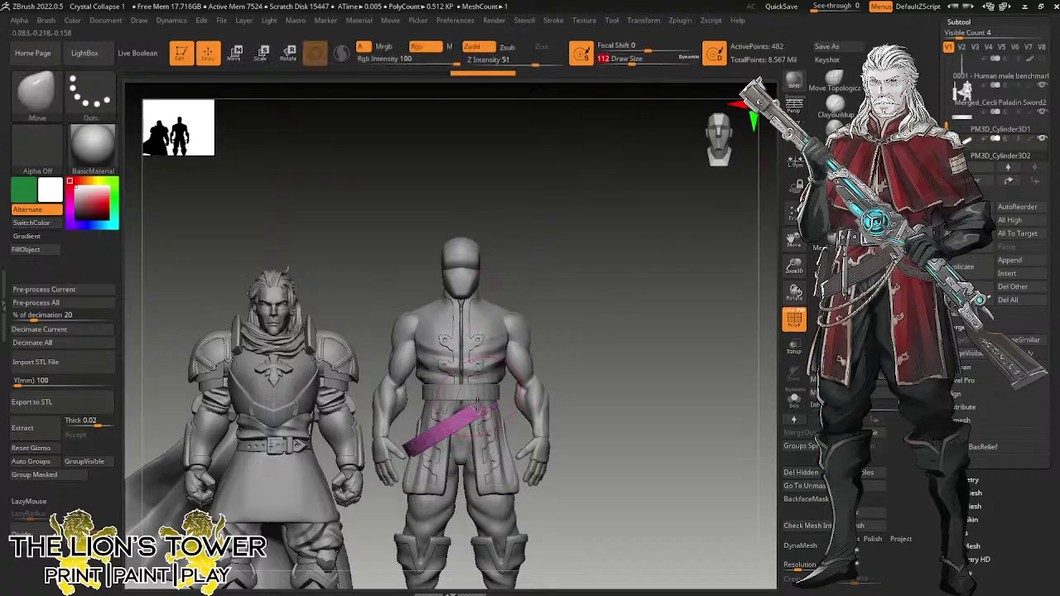
pyautogui.moveTo(480, 406); pyautogui.dragTo(486, 412)
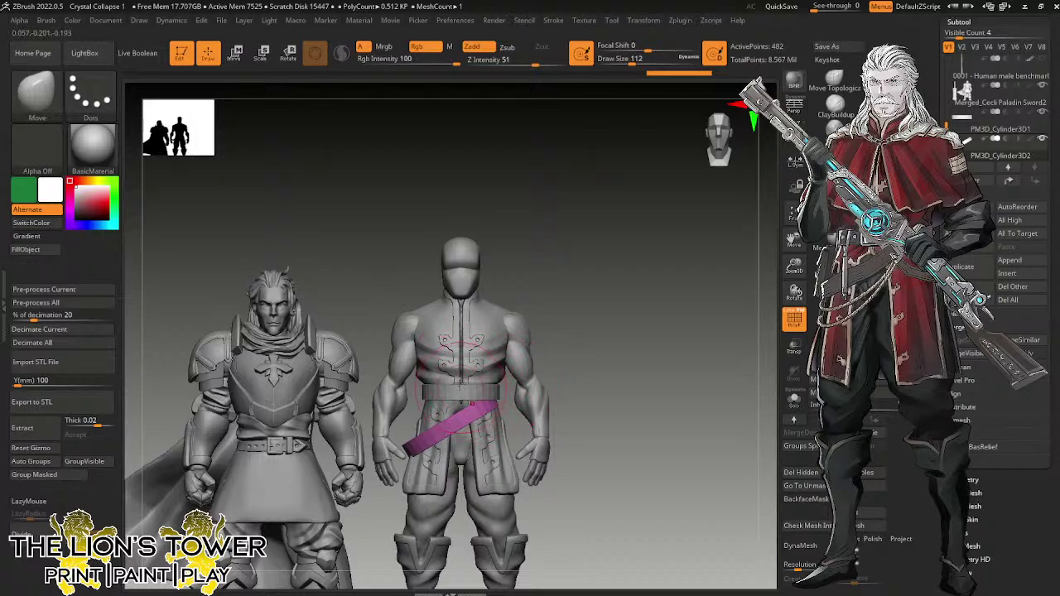
pyautogui.moveTo(491, 409); pyautogui.dragTo(487, 407)
pyautogui.moveTo(800, 258)
pyautogui.mouseDown()
pyautogui.moveTo(805, 268)
pyautogui.moveTo(795, 261)
pyautogui.mouseUp()
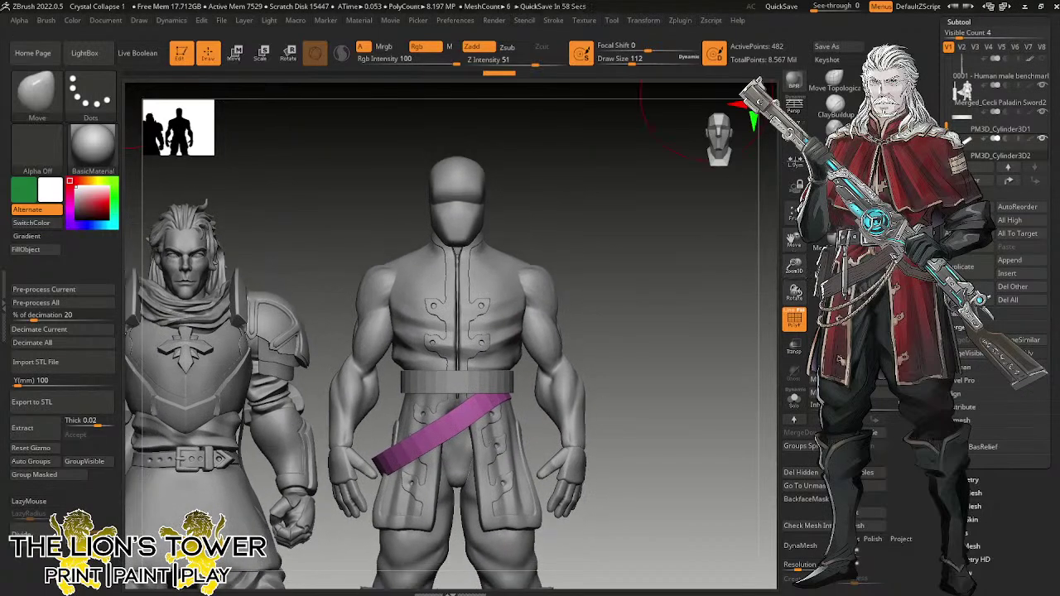
# Examine the belts, pouches and cords around the waist in the coloured reference and the line drawing, and return to ZBrush.
pyautogui.moveTo(354, 2)
pyautogui.mouseDown()
pyautogui.moveTo(355, 50)
pyautogui.moveTo(351, 18)
pyautogui.mouseUp()
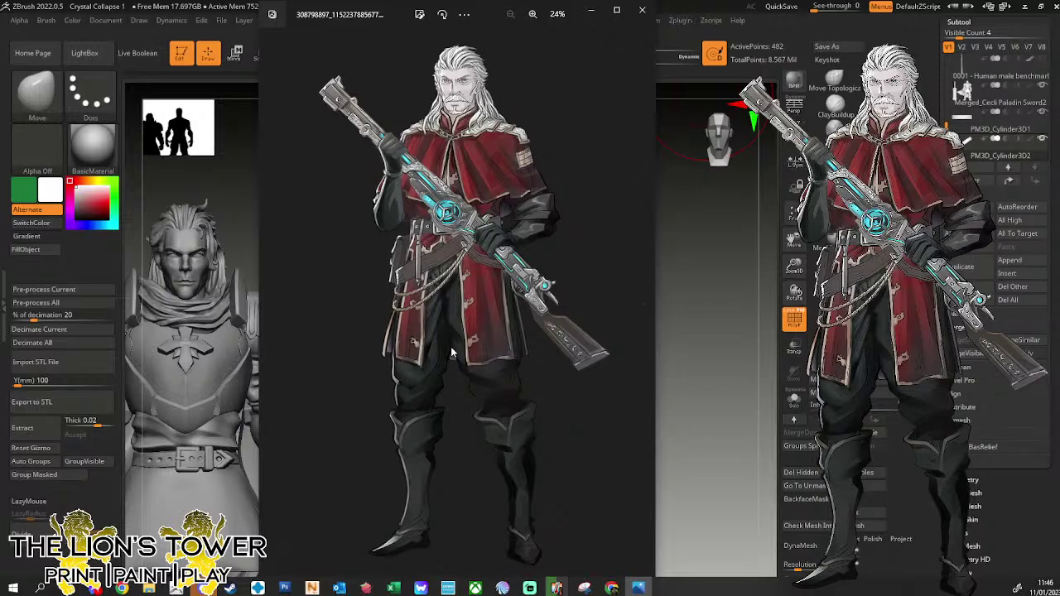
pyautogui.scroll(3, 492, 212)
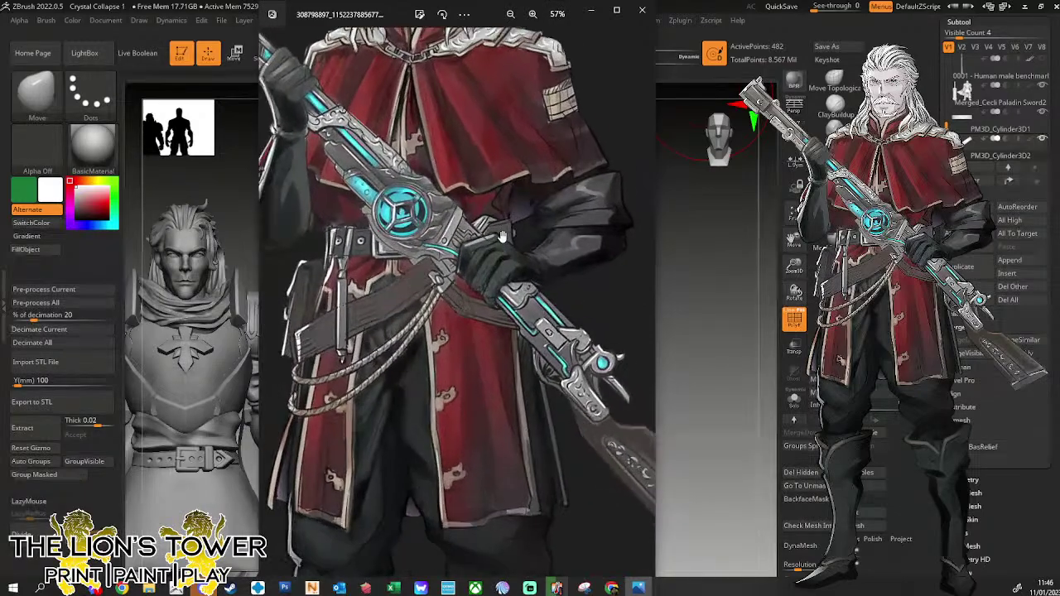
pyautogui.scroll(1, 501, 237)
pyautogui.scroll(2, 492, 238)
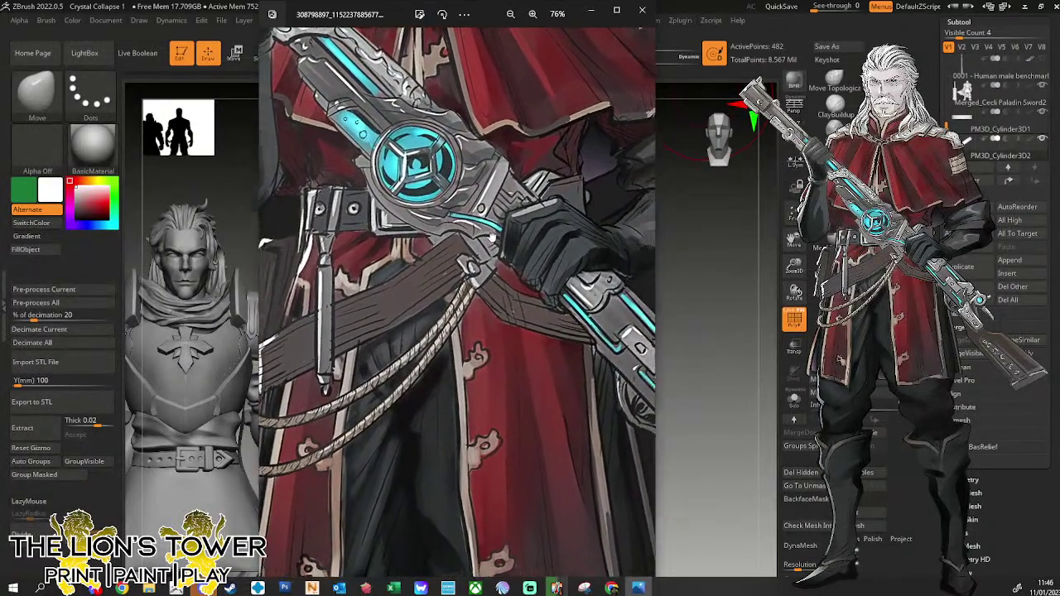
pyautogui.moveTo(492, 238); pyautogui.dragTo(532, 233)
pyautogui.scroll(-1, 536, 237)
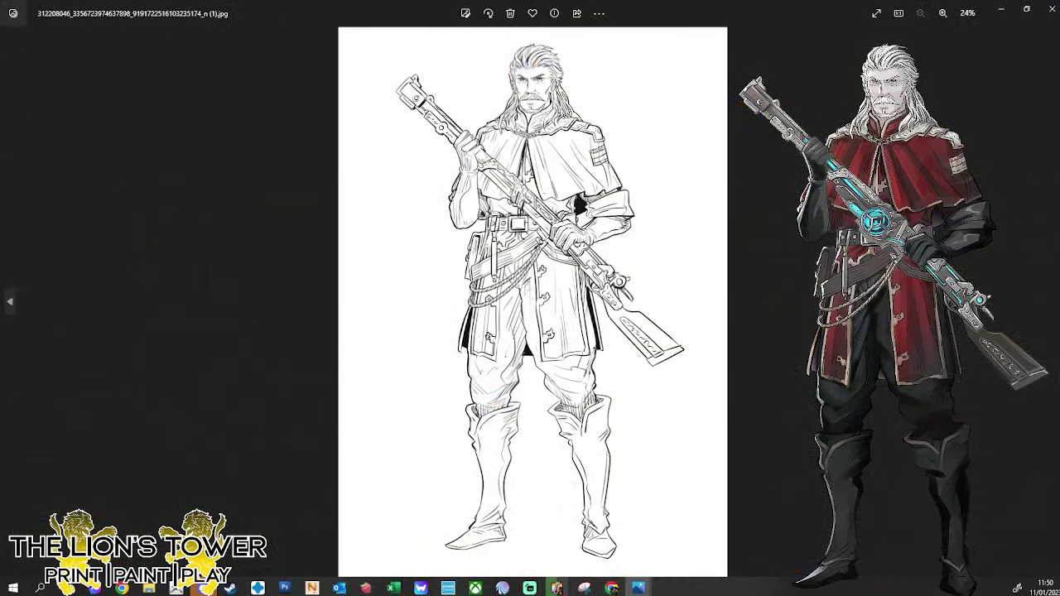
pyautogui.scroll(5, 545, 241)
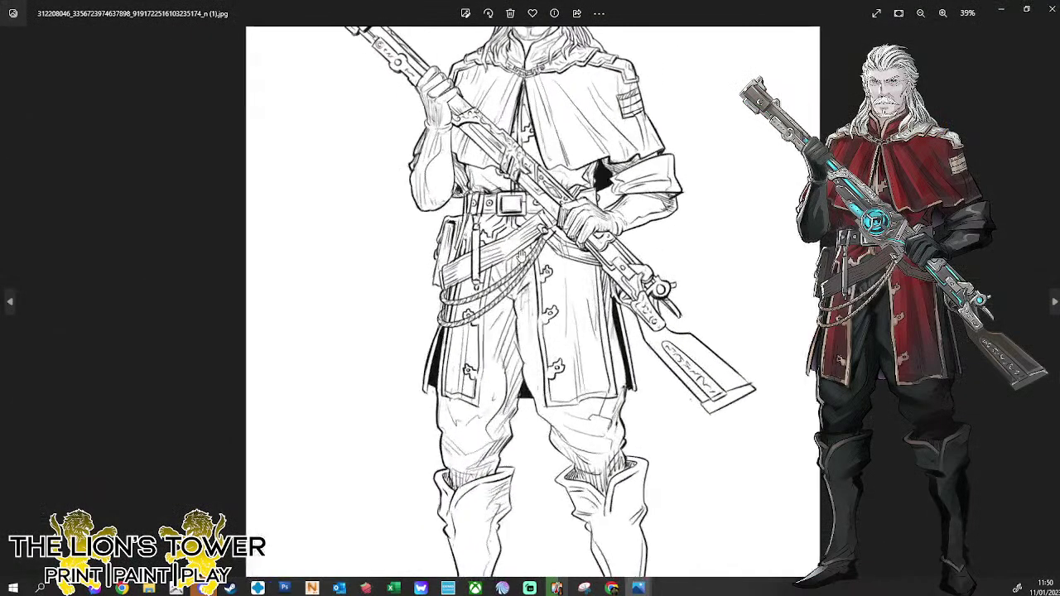
pyautogui.scroll(1, 543, 242)
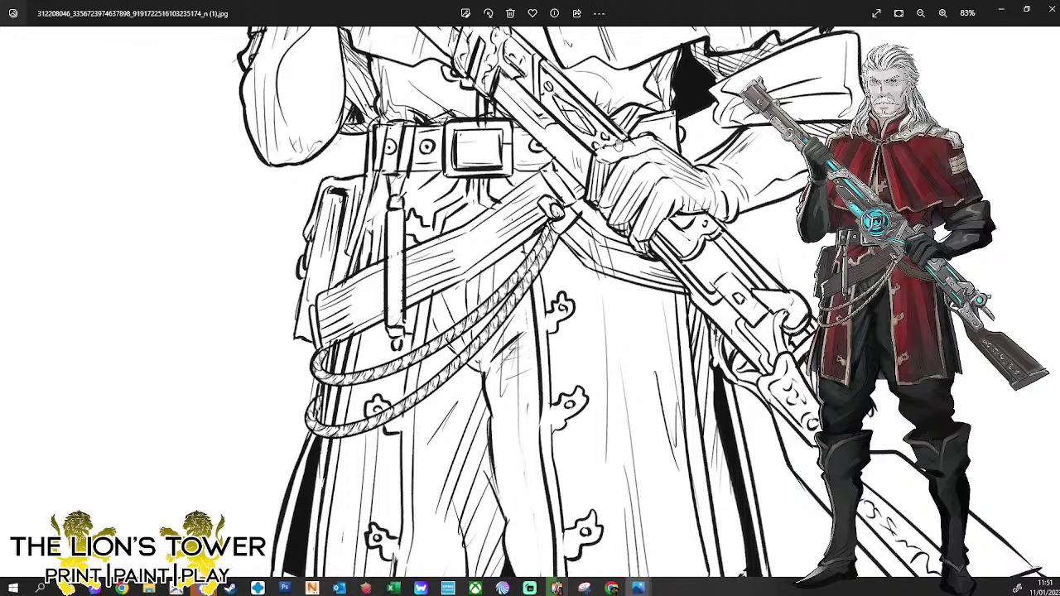
pyautogui.click(1052, 7)
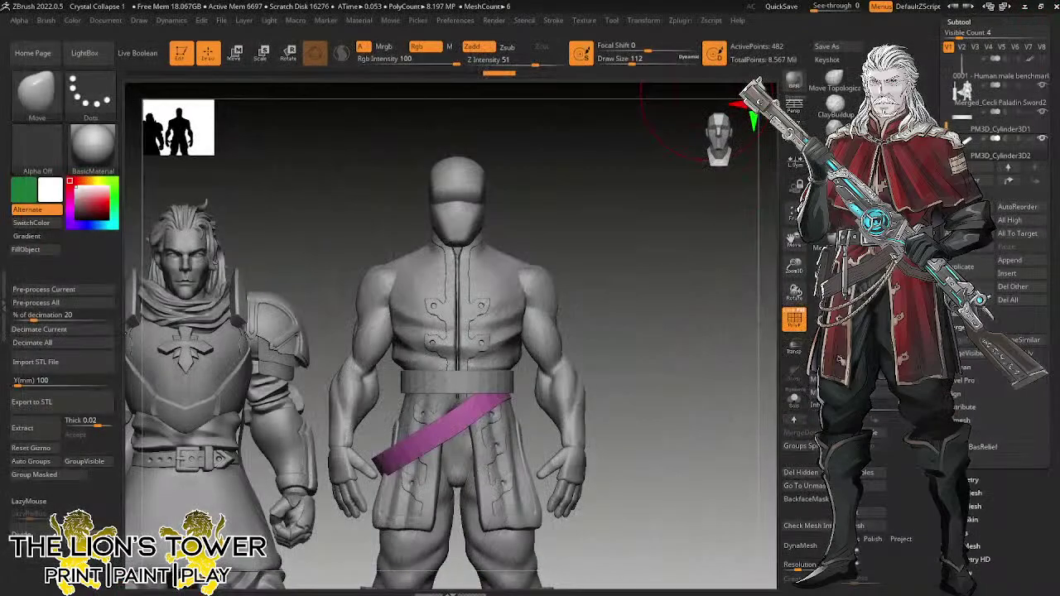
# Scale the horizontal waist belt to a narrower height and make the diagonal belt slightly wider.
pyautogui.moveTo(797, 269); pyautogui.dragTo(794, 263)
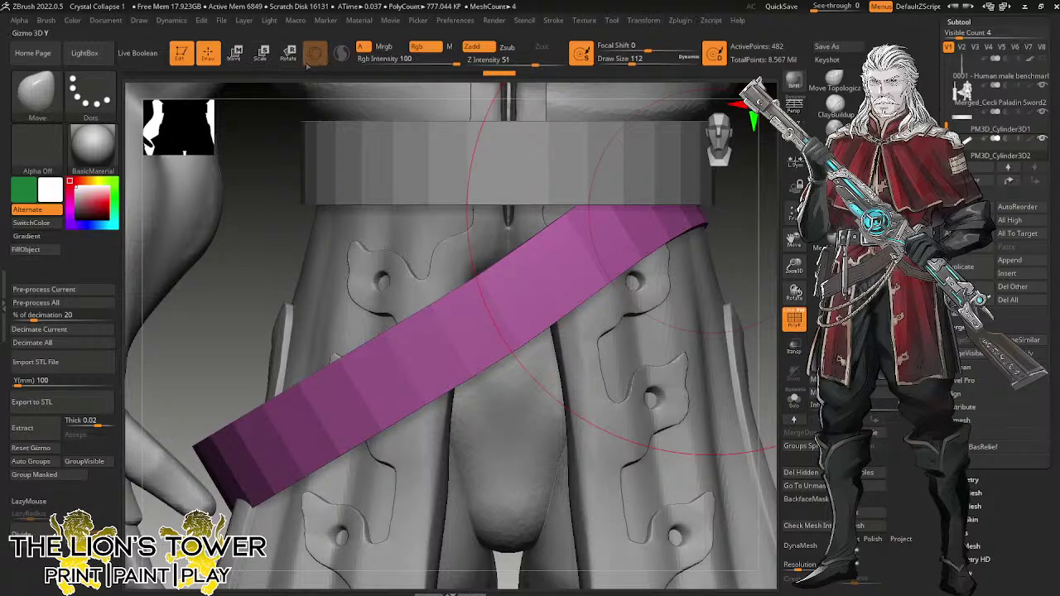
pyautogui.click(262, 53)
pyautogui.moveTo(432, 308); pyautogui.dragTo(456, 341)
pyautogui.keyDown('alt'); pyautogui.click(510, 163); pyautogui.keyUp('alt')
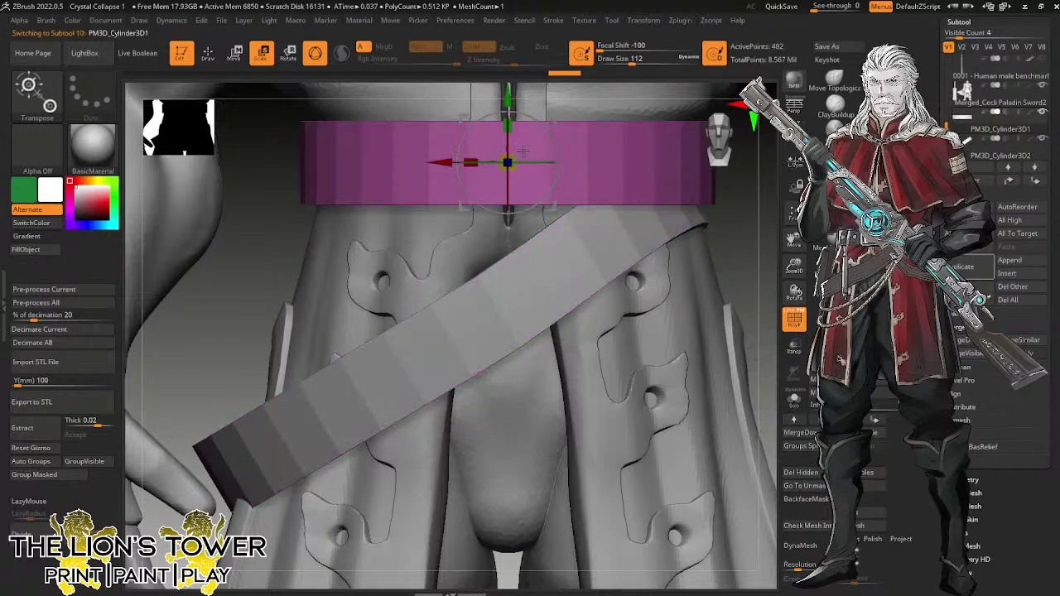
pyautogui.moveTo(513, 132); pyautogui.dragTo(517, 138)
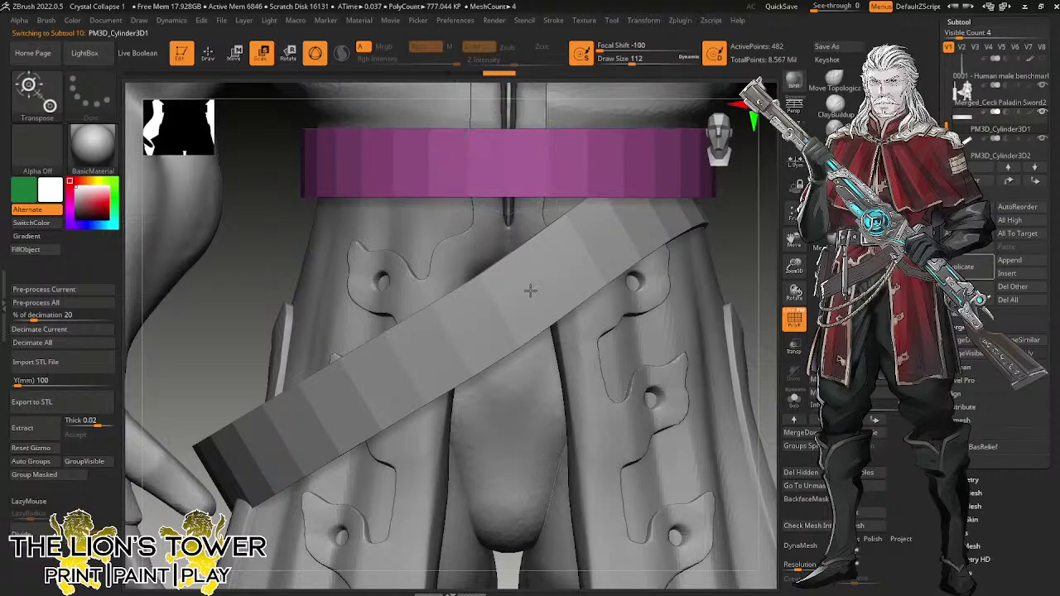
pyautogui.keyDown('alt'); pyautogui.click(451, 339); pyautogui.keyUp('alt')
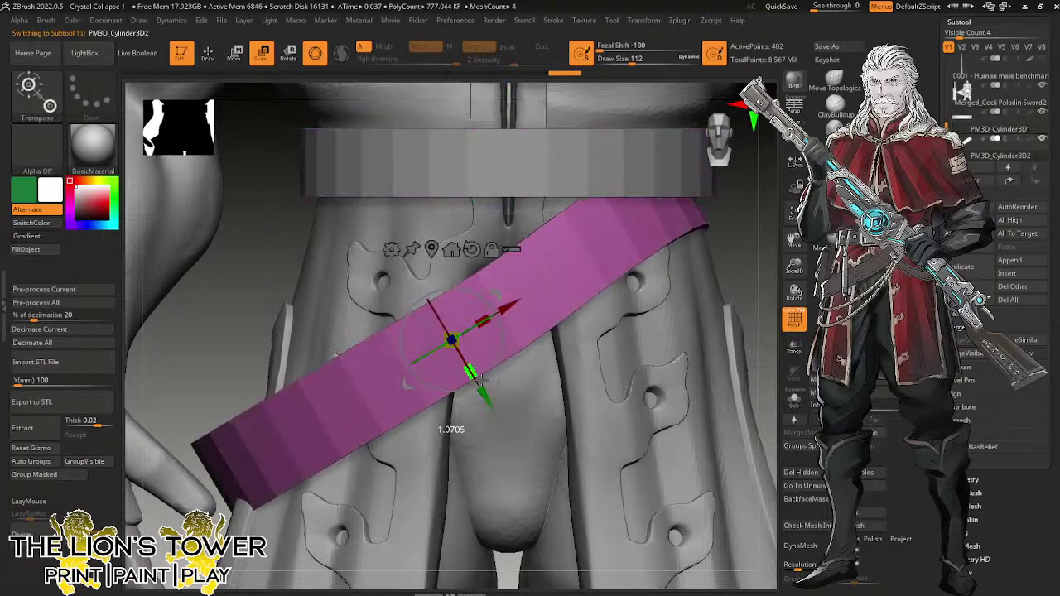
# Isolate the diagonal belt and pull its outline outward on the low-hanging side from below with the Move brush at draw size about 65.
pyautogui.moveTo(794, 266); pyautogui.dragTo(795, 221)
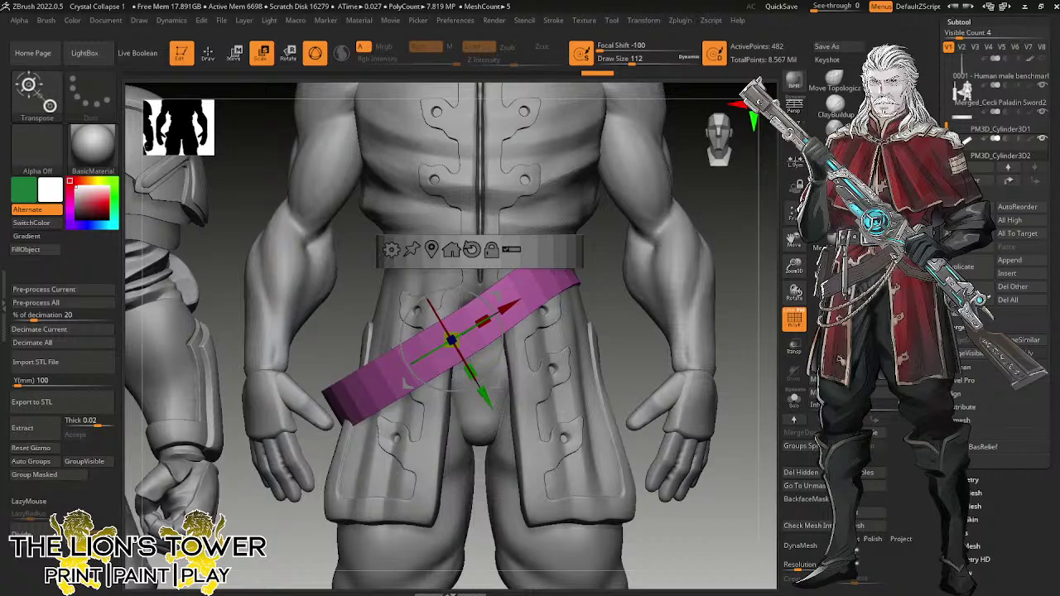
pyautogui.press('q')
pyautogui.moveTo(747, 374)
pyautogui.mouseDown()
pyautogui.moveTo(747, 265)
pyautogui.moveTo(733, 201)
pyautogui.mouseUp()
pyautogui.moveTo(636, 63); pyautogui.dragTo(625, 63)
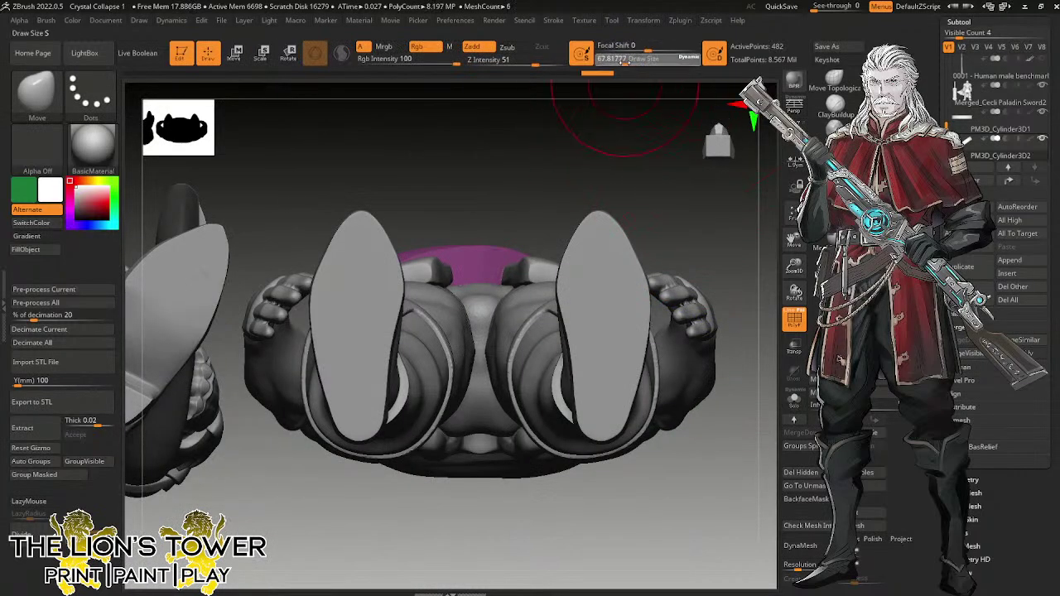
pyautogui.moveTo(605, 180); pyautogui.dragTo(419, 249)
pyautogui.click(795, 400)
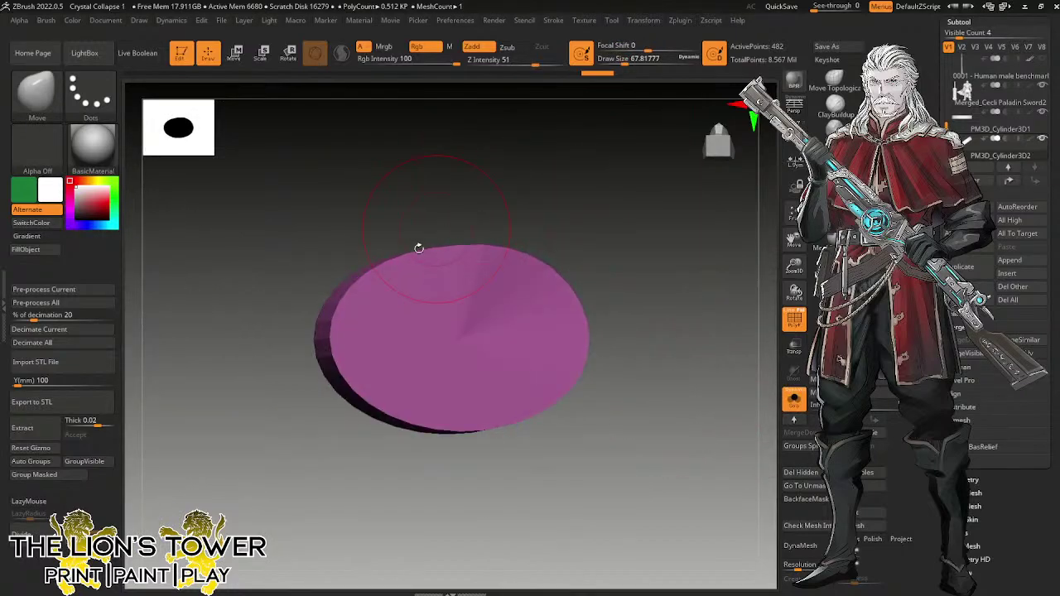
pyautogui.click(624, 63)
pyautogui.moveTo(614, 126); pyautogui.dragTo(469, 230)
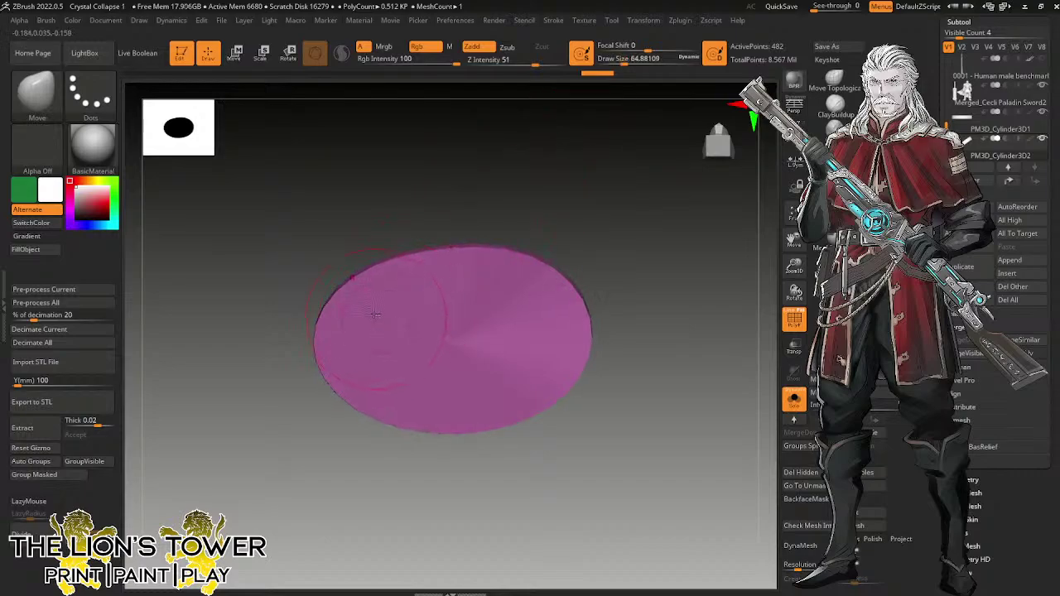
pyautogui.moveTo(353, 307)
pyautogui.mouseDown()
pyautogui.moveTo(338, 305)
pyautogui.moveTo(348, 291)
pyautogui.moveTo(313, 343)
pyautogui.moveTo(350, 425)
pyautogui.mouseUp()
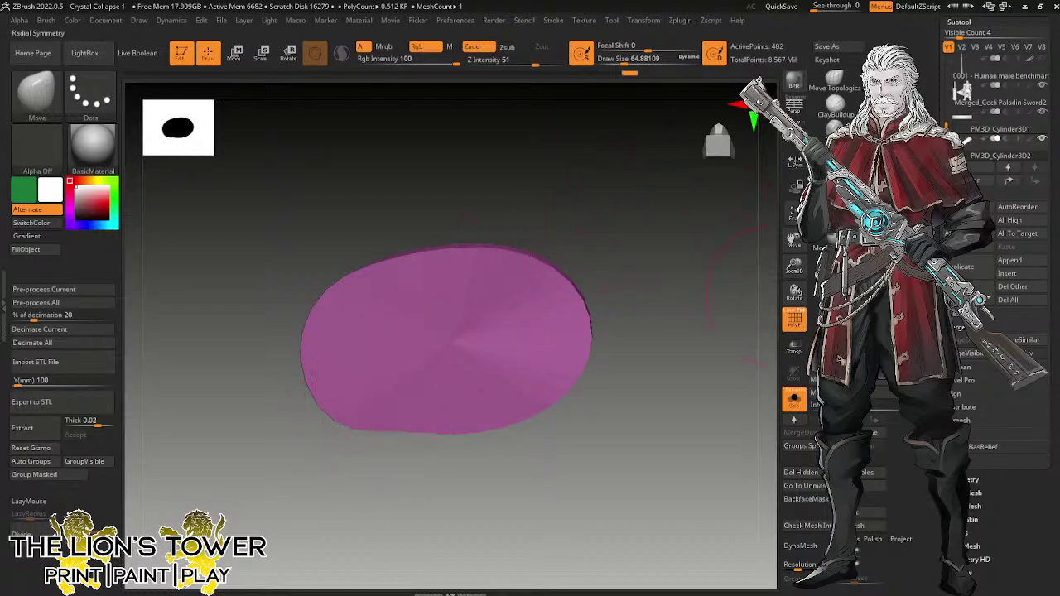
# Show the whole scene again and pull the back of the diagonal belt out over the coat with the Move brush at draw size about 90.
pyautogui.click(794, 399)
pyautogui.moveTo(653, 195); pyautogui.dragTo(646, 265)
pyautogui.moveTo(648, 274); pyautogui.dragTo(751, 237)
pyautogui.moveTo(760, 285); pyautogui.dragTo(739, 342)
pyautogui.moveTo(795, 265); pyautogui.dragTo(800, 279)
pyautogui.moveTo(668, 317); pyautogui.dragTo(981, 307)
pyautogui.moveTo(795, 263); pyautogui.dragTo(792, 256)
pyautogui.moveTo(794, 241)
pyautogui.mouseDown()
pyautogui.moveTo(840, 286)
pyautogui.moveTo(908, 256)
pyautogui.mouseUp()
pyautogui.click(628, 62)
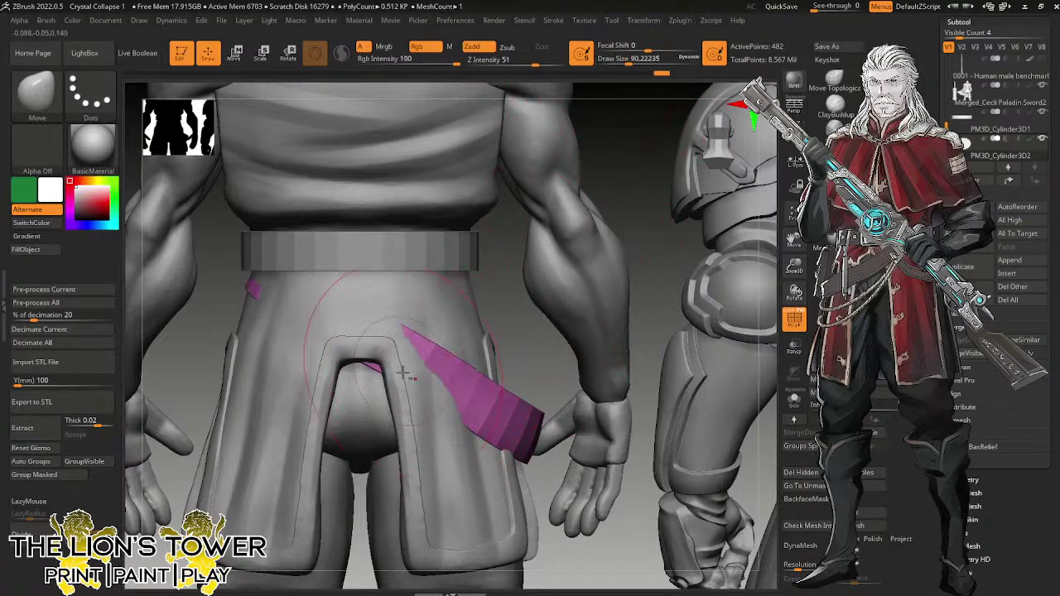
pyautogui.keyDown('alt'); pyautogui.moveTo(395, 367); pyautogui.dragTo(418, 401); pyautogui.keyUp('alt')
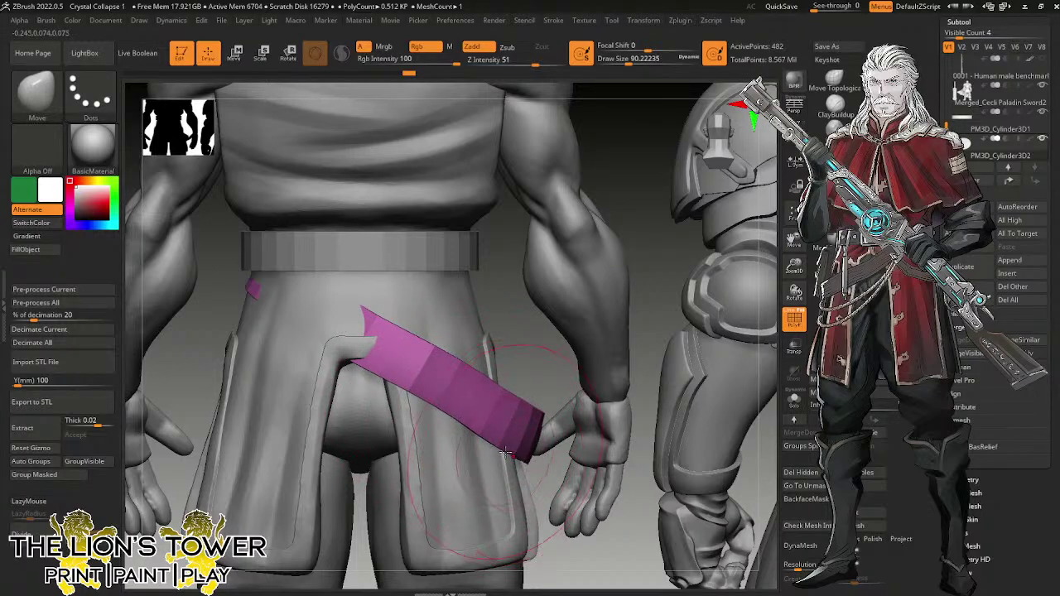
pyautogui.keyDown('alt'); pyautogui.moveTo(424, 359); pyautogui.dragTo(412, 354); pyautogui.keyUp('alt')
pyautogui.keyDown('alt'); pyautogui.moveTo(331, 327); pyautogui.dragTo(290, 296); pyautogui.keyUp('alt')
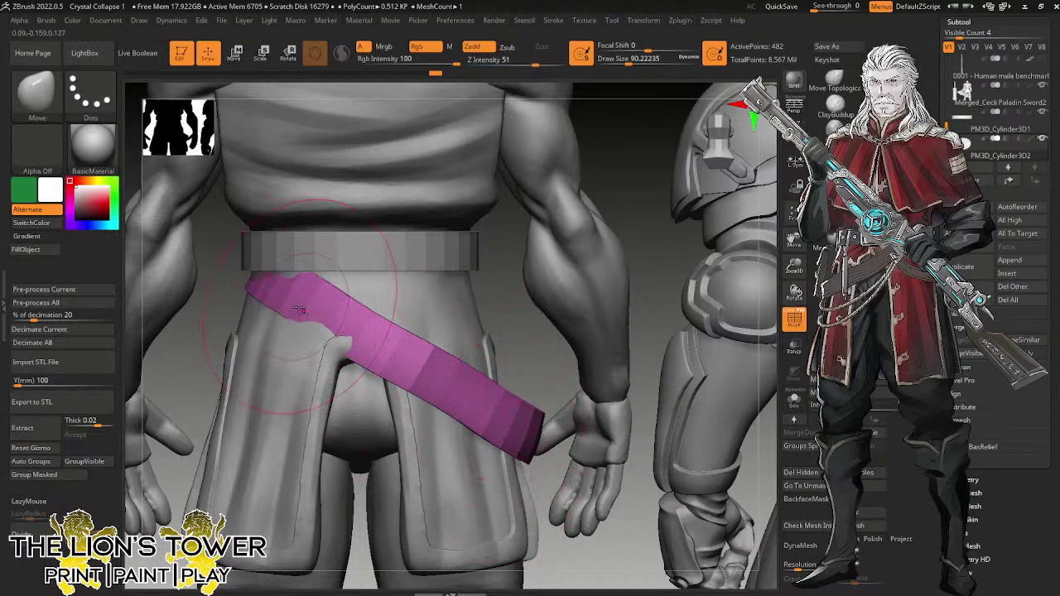
pyautogui.keyDown('alt'); pyautogui.moveTo(324, 338); pyautogui.dragTo(342, 329); pyautogui.keyUp('alt')
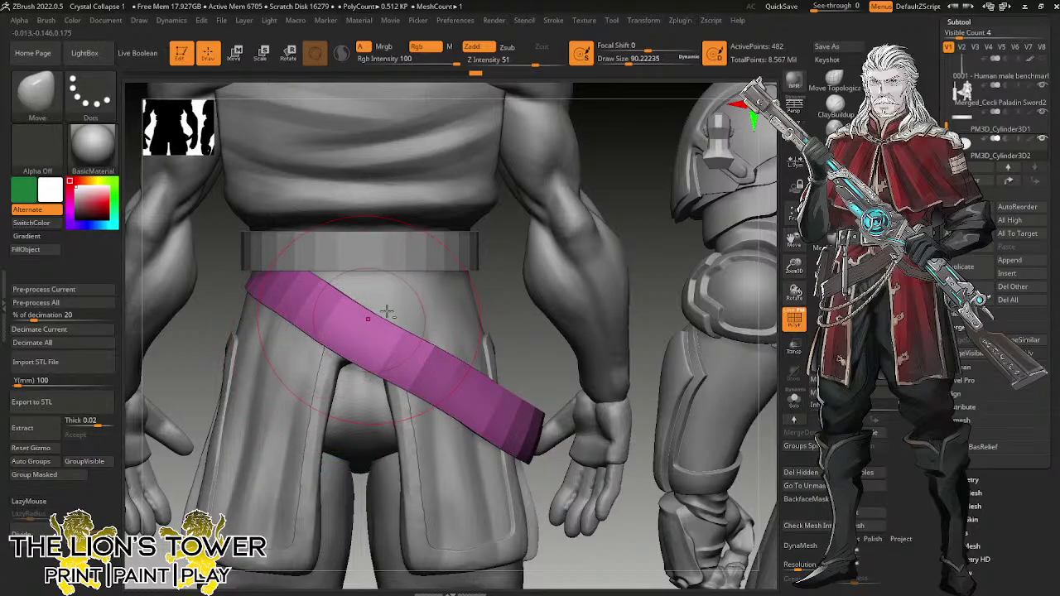
# Set the draw size to 112 and rotate the diagonal belt to a steeper slant across the hips.
pyautogui.moveTo(515, 324)
pyautogui.mouseDown()
pyautogui.moveTo(541, 336)
pyautogui.moveTo(586, 322)
pyautogui.moveTo(552, 316)
pyautogui.mouseUp()
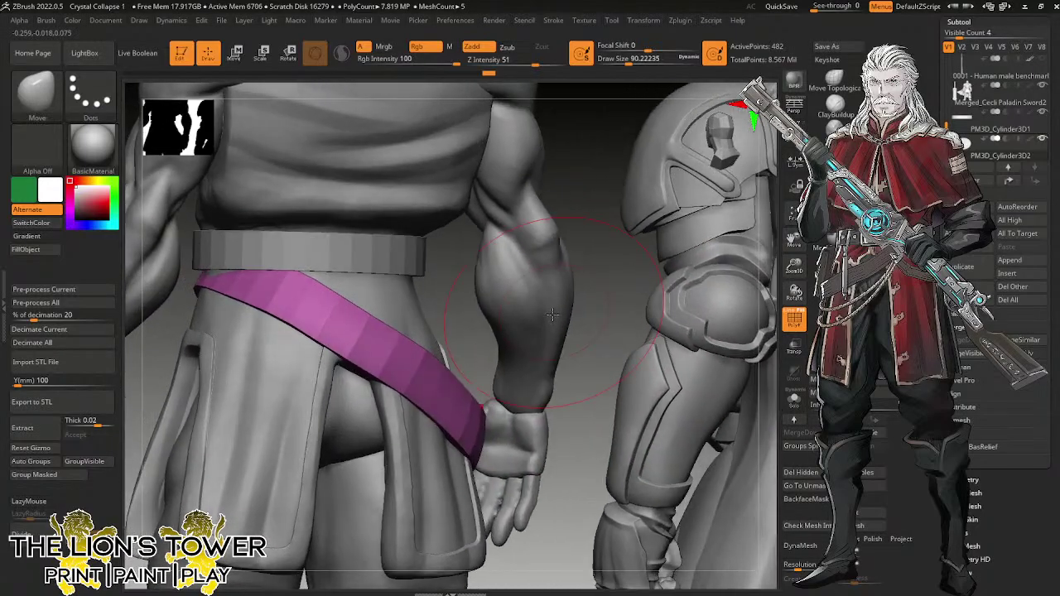
pyautogui.moveTo(558, 215); pyautogui.dragTo(608, 215)
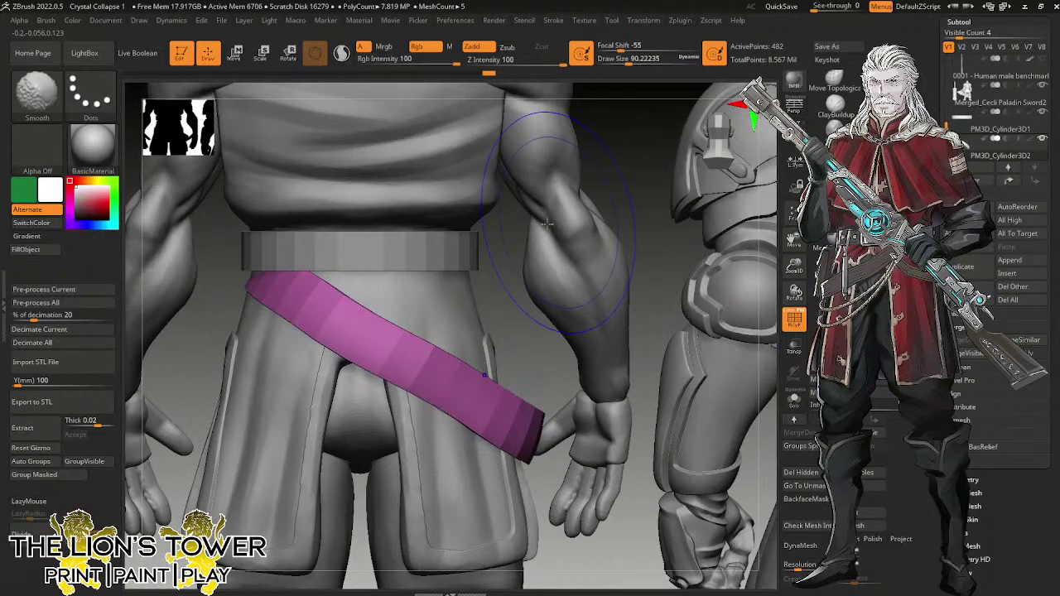
pyautogui.moveTo(627, 59); pyautogui.dragTo(631, 60)
pyautogui.write('112')
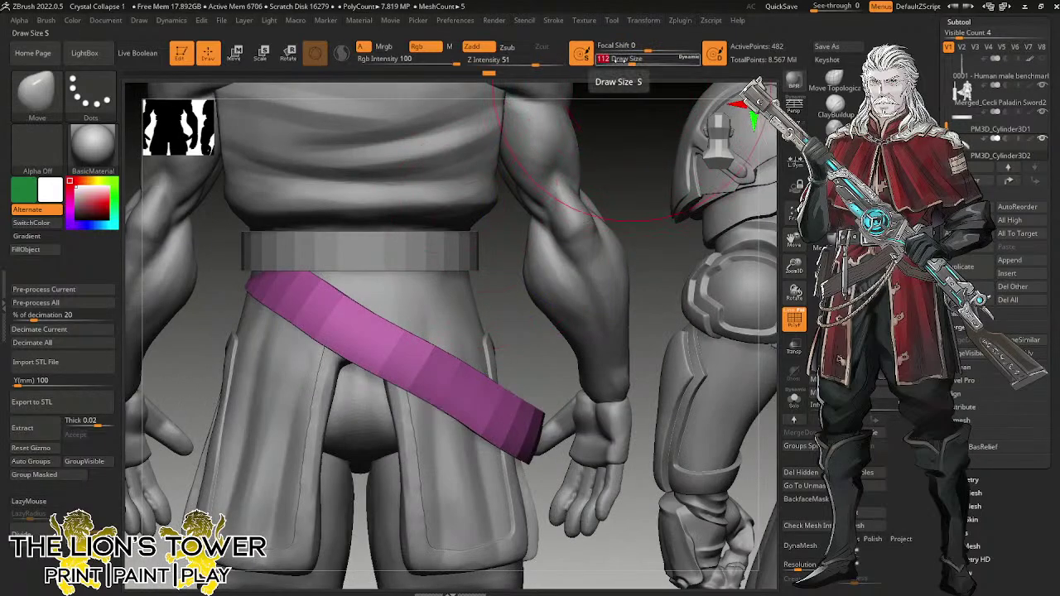
pyautogui.press('Return')
pyautogui.click(289, 53)
pyautogui.moveTo(432, 311); pyautogui.dragTo(445, 301)
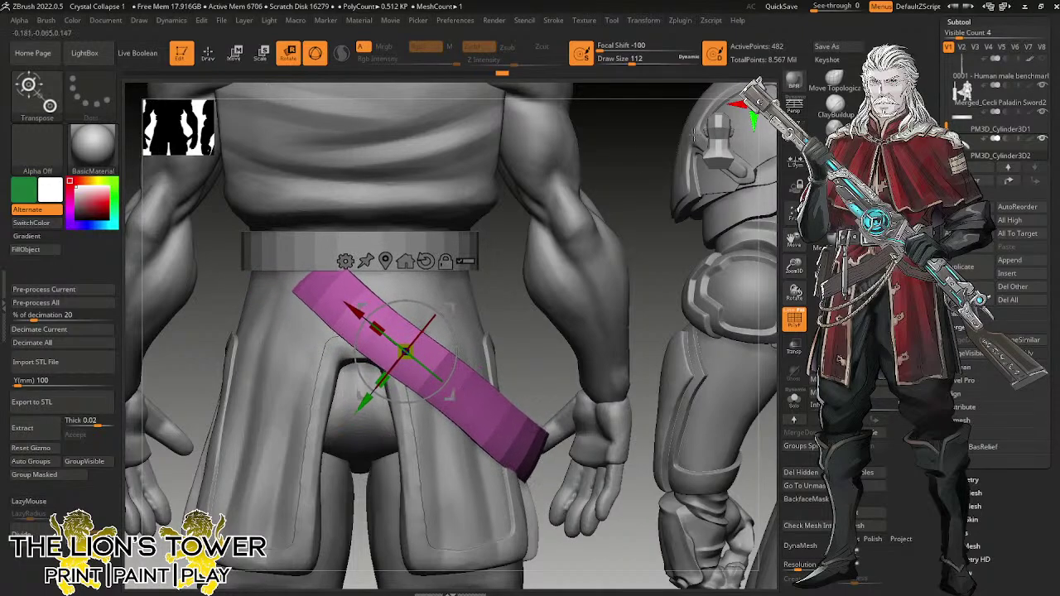
pyautogui.press('q')
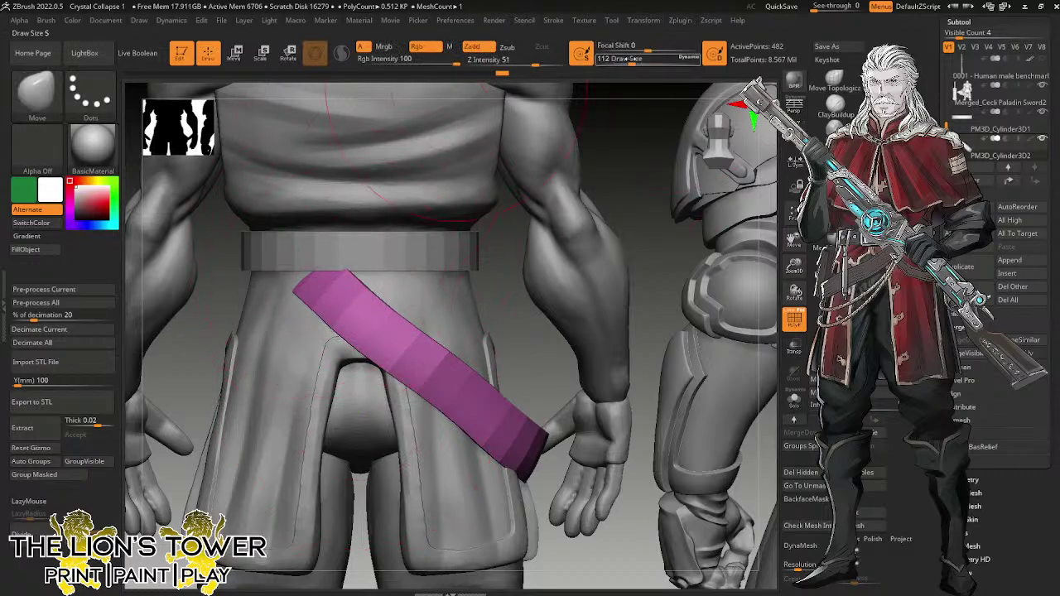
# Stretch the belt's upper end toward the hip at the back and front with the Move brush at draw size about 62.
pyautogui.moveTo(625, 61); pyautogui.dragTo(581, 71)
pyautogui.moveTo(306, 284)
pyautogui.mouseDown()
pyautogui.moveTo(282, 267)
pyautogui.moveTo(311, 279)
pyautogui.moveTo(302, 284)
pyautogui.mouseUp()
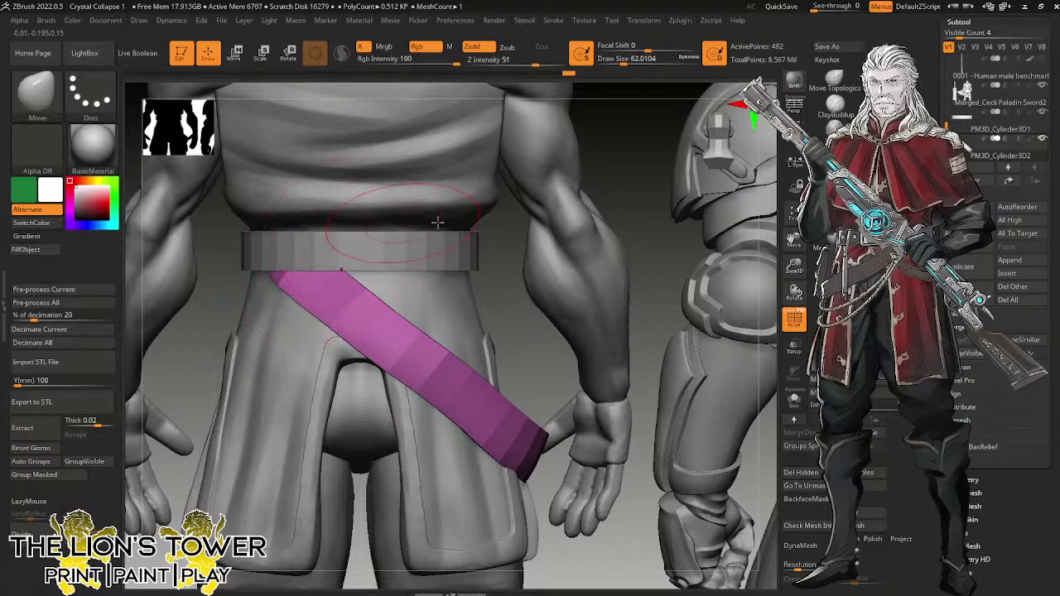
pyautogui.moveTo(538, 312)
pyautogui.mouseDown()
pyautogui.moveTo(529, 322)
pyautogui.moveTo(572, 310)
pyautogui.moveTo(659, 252)
pyautogui.moveTo(397, 246)
pyautogui.mouseUp()
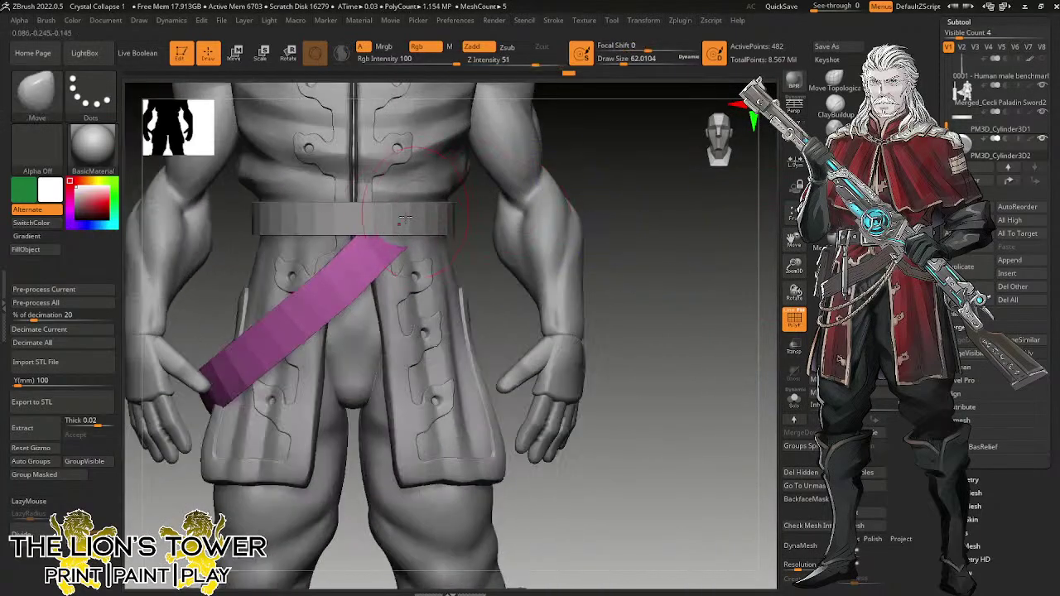
pyautogui.keyDown('alt'); pyautogui.click(401, 232); pyautogui.keyUp('alt')
pyautogui.keyDown('alt'); pyautogui.click(397, 244); pyautogui.keyUp('alt')
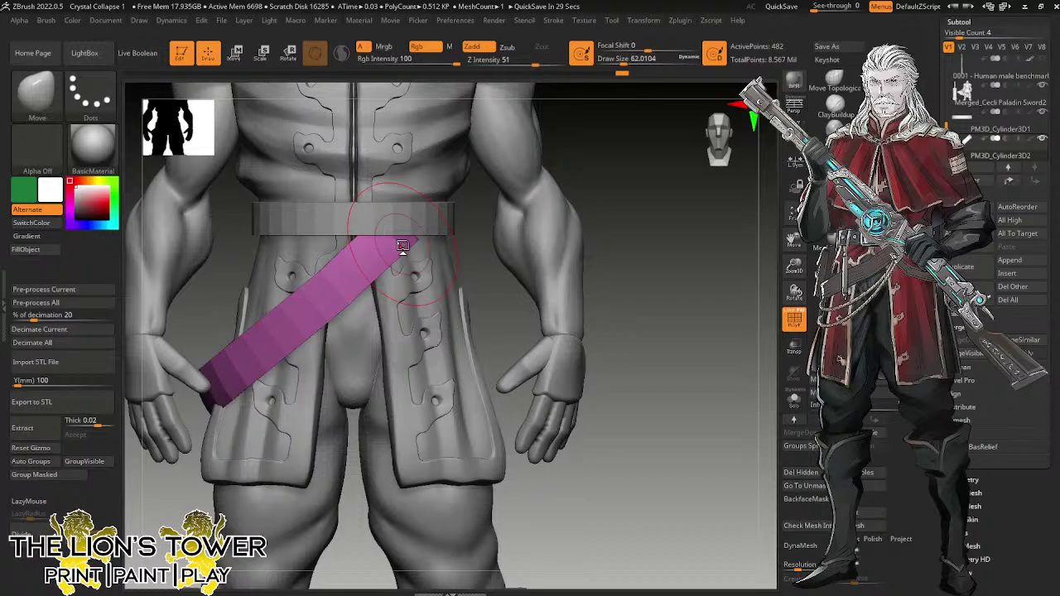
pyautogui.moveTo(403, 246); pyautogui.dragTo(438, 239)
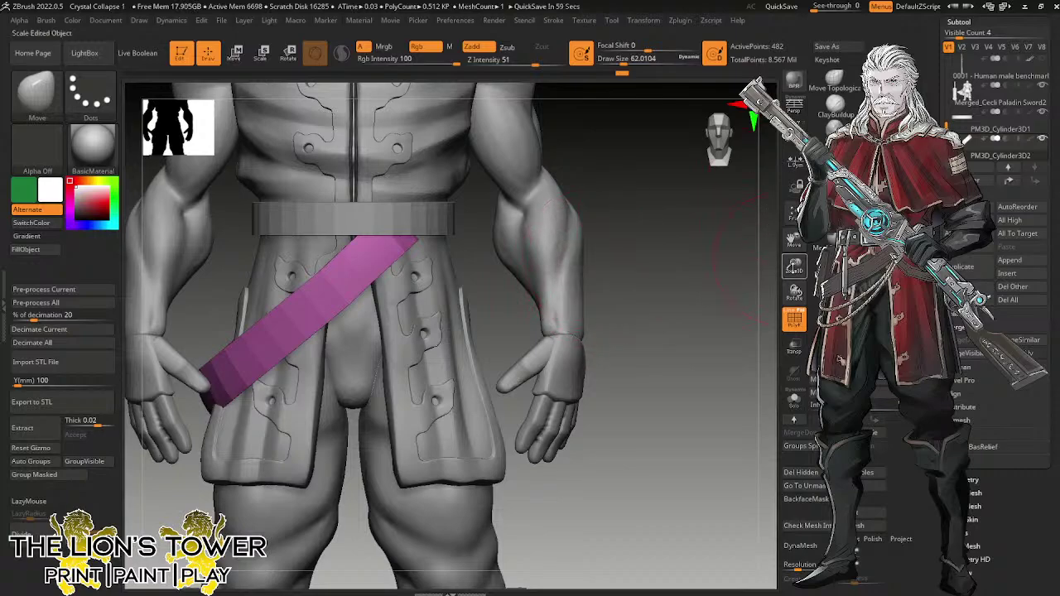
# Nudge the low-hanging side of the diagonal belt around the coat's side with the Move brush, working from underneath.
pyautogui.moveTo(794, 266); pyautogui.dragTo(865, 285)
pyautogui.moveTo(699, 320); pyautogui.dragTo(679, 232)
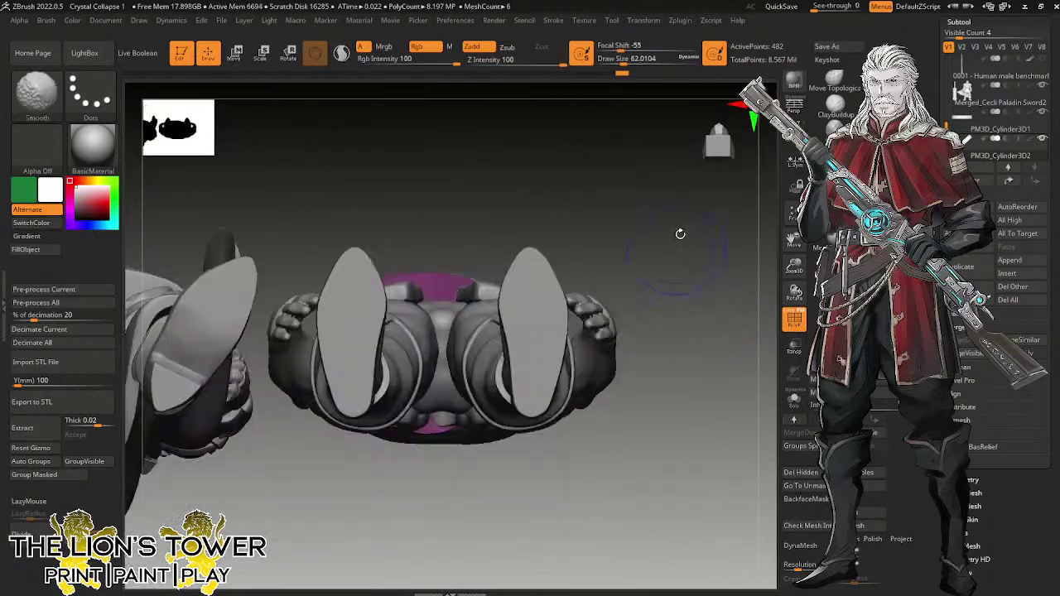
pyautogui.moveTo(762, 355); pyautogui.dragTo(712, 274)
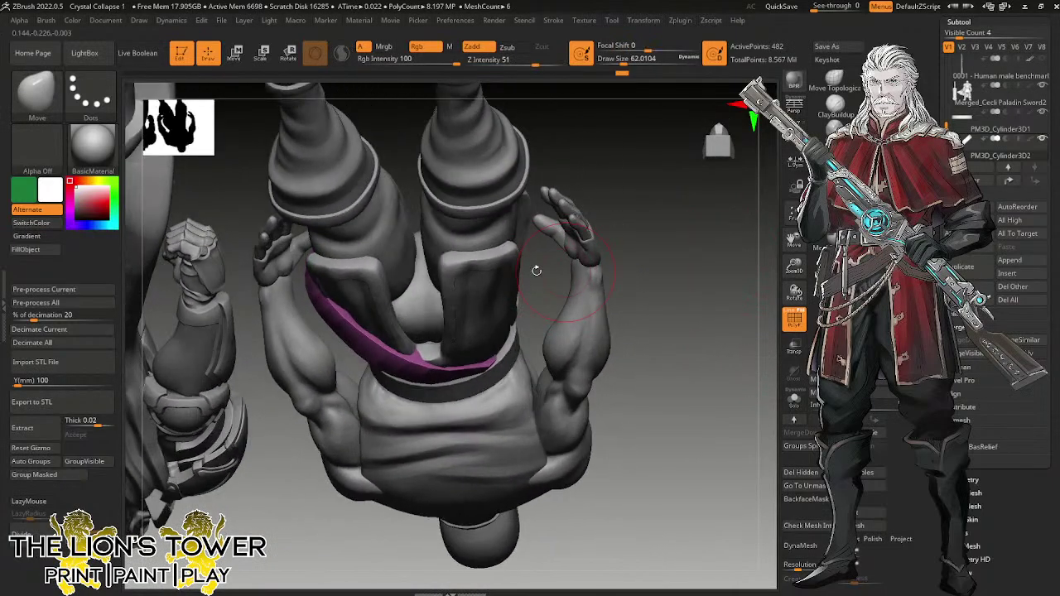
pyautogui.moveTo(321, 286); pyautogui.dragTo(318, 277)
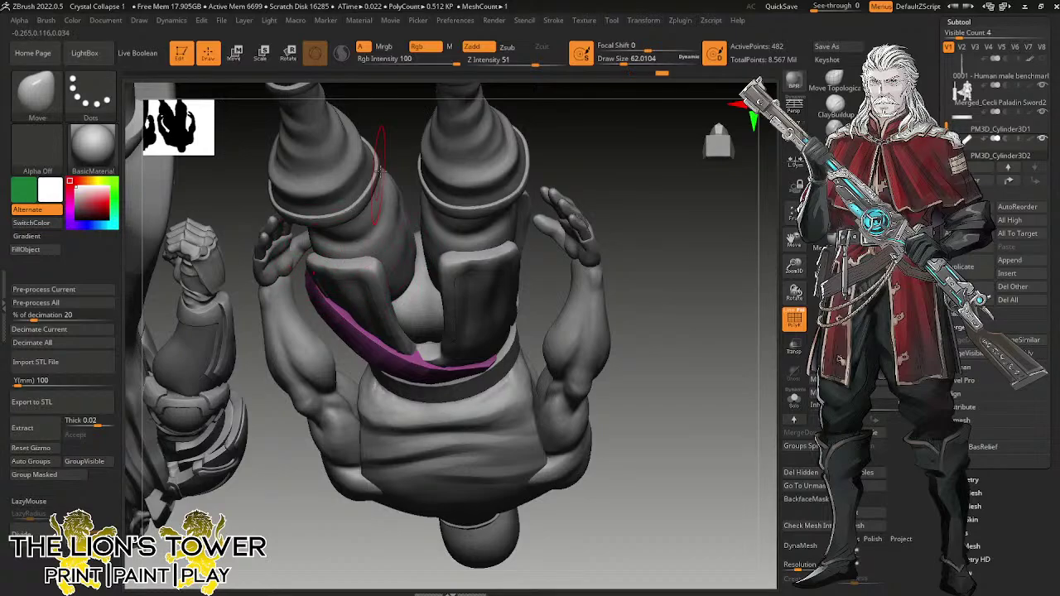
pyautogui.moveTo(613, 149)
pyautogui.mouseDown()
pyautogui.moveTo(617, 224)
pyautogui.moveTo(600, 356)
pyautogui.mouseUp()
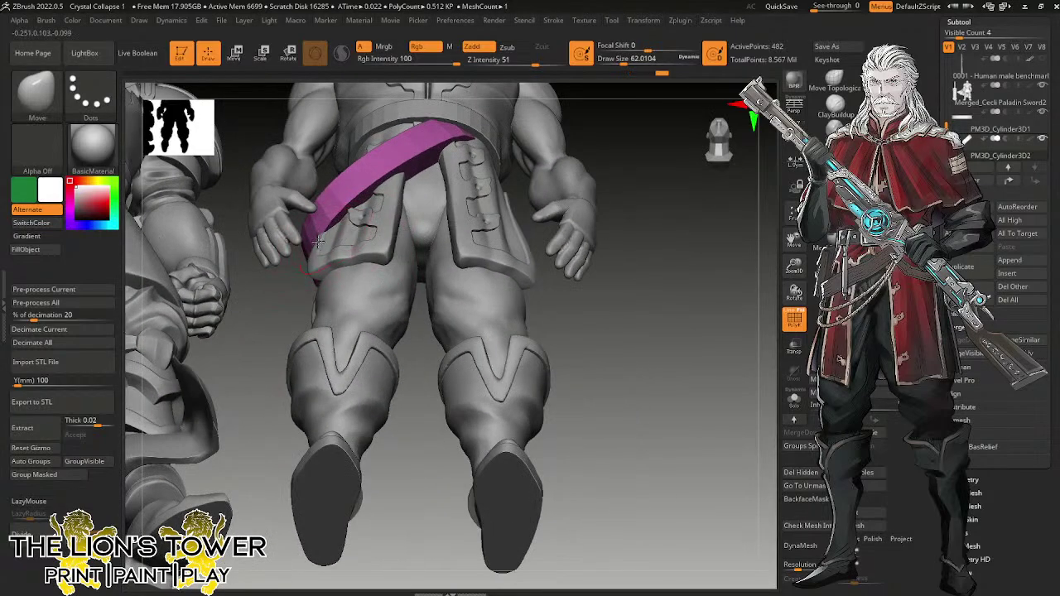
pyautogui.moveTo(314, 239); pyautogui.dragTo(312, 235)
pyautogui.moveTo(611, 209); pyautogui.dragTo(652, 295)
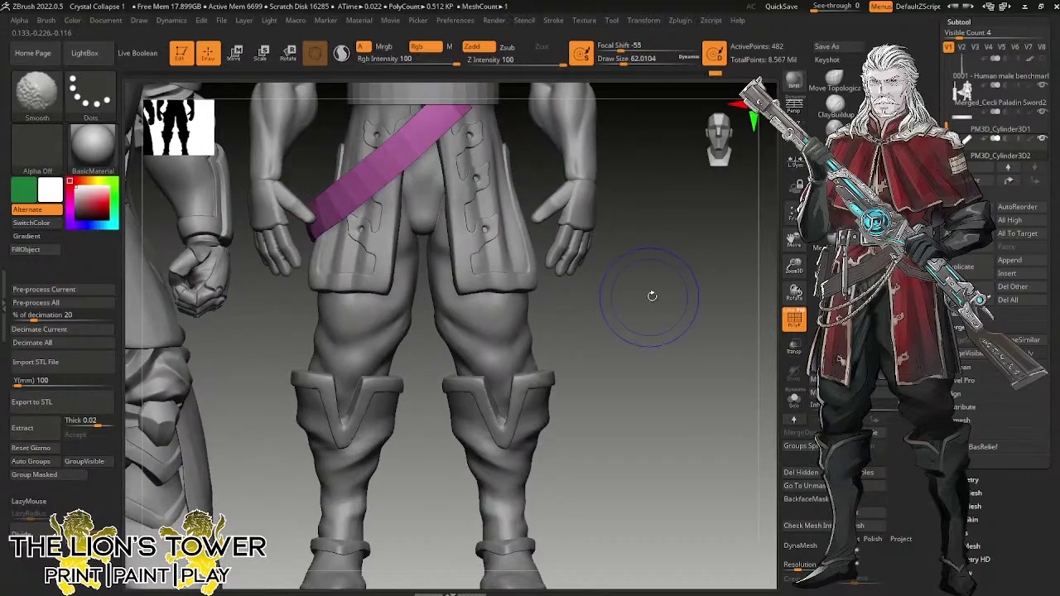
pyautogui.moveTo(794, 241); pyautogui.dragTo(800, 326)
pyautogui.moveTo(714, 343)
pyautogui.mouseDown()
pyautogui.moveTo(726, 394)
pyautogui.moveTo(706, 358)
pyautogui.moveTo(729, 351)
pyautogui.moveTo(755, 366)
pyautogui.mouseUp()
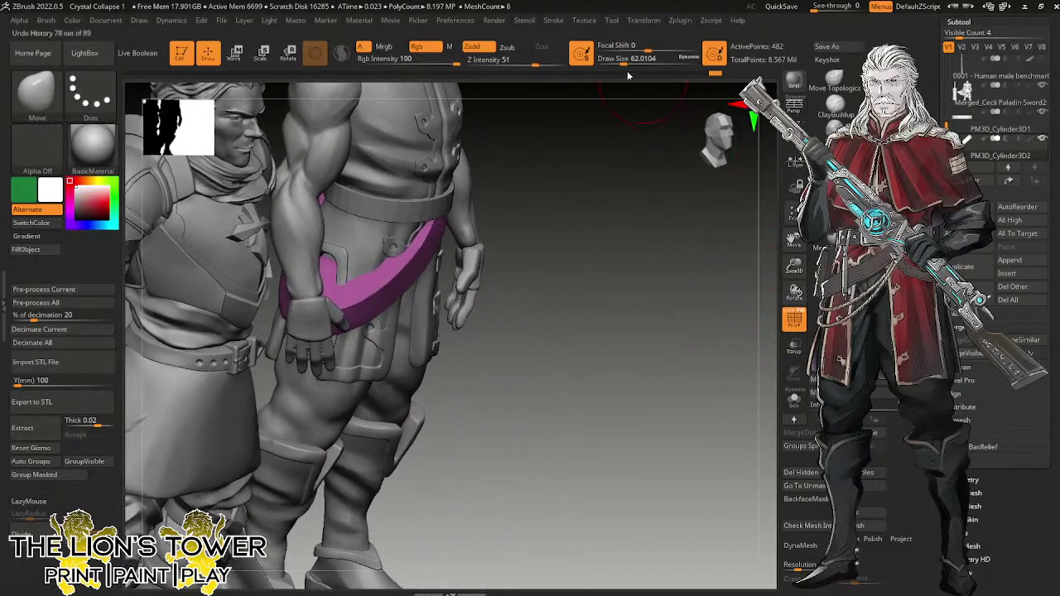
# Isolate the diagonal belt and reshape the rim of its low end with the Move brush at draw size about 68.
pyautogui.click(625, 61)
pyautogui.moveTo(794, 265); pyautogui.dragTo(796, 283)
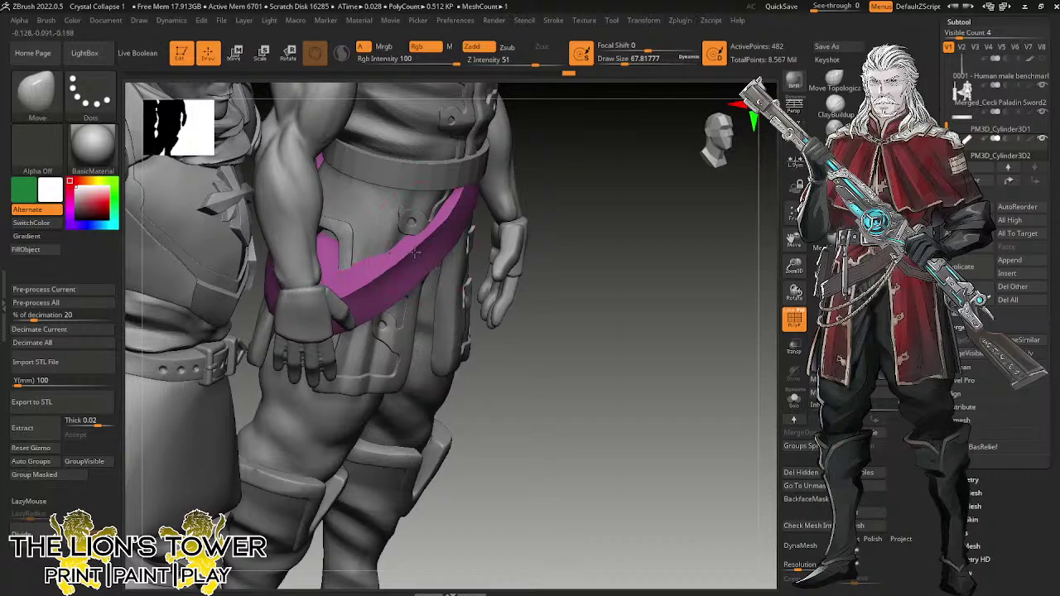
pyautogui.moveTo(589, 177); pyautogui.dragTo(452, 226)
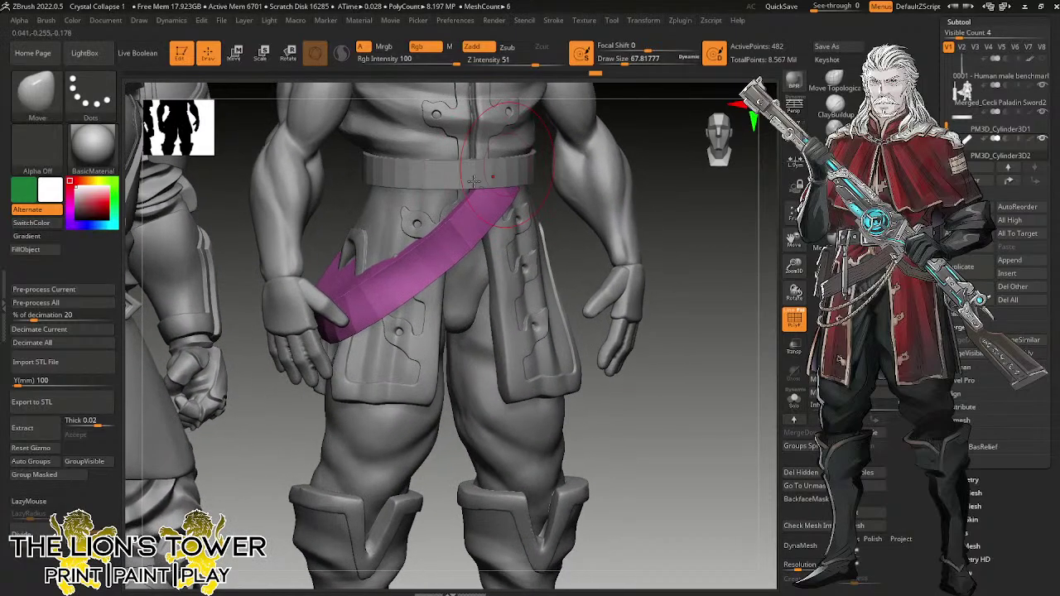
pyautogui.moveTo(634, 163); pyautogui.dragTo(698, 191)
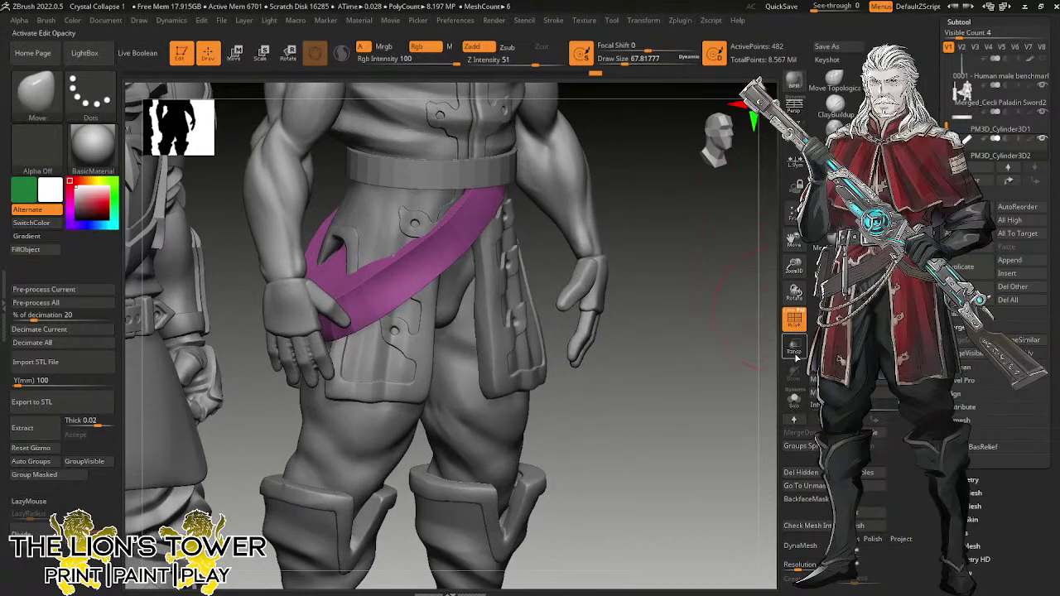
pyautogui.click(794, 399)
pyautogui.moveTo(663, 340); pyautogui.dragTo(654, 391)
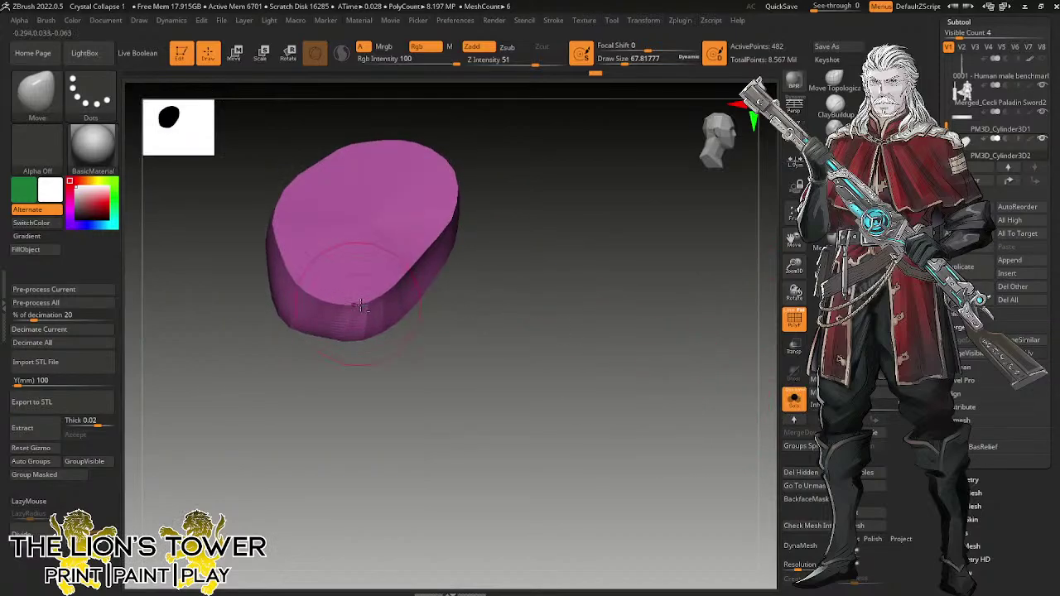
pyautogui.moveTo(335, 315); pyautogui.dragTo(335, 303)
pyautogui.moveTo(354, 345); pyautogui.dragTo(387, 408)
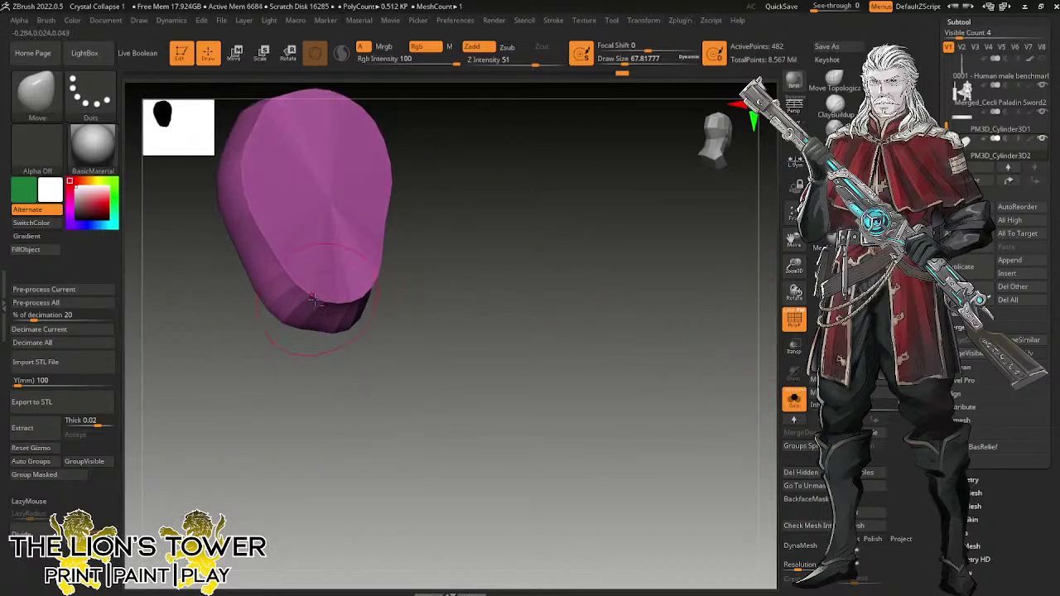
pyautogui.moveTo(314, 305); pyautogui.dragTo(323, 299)
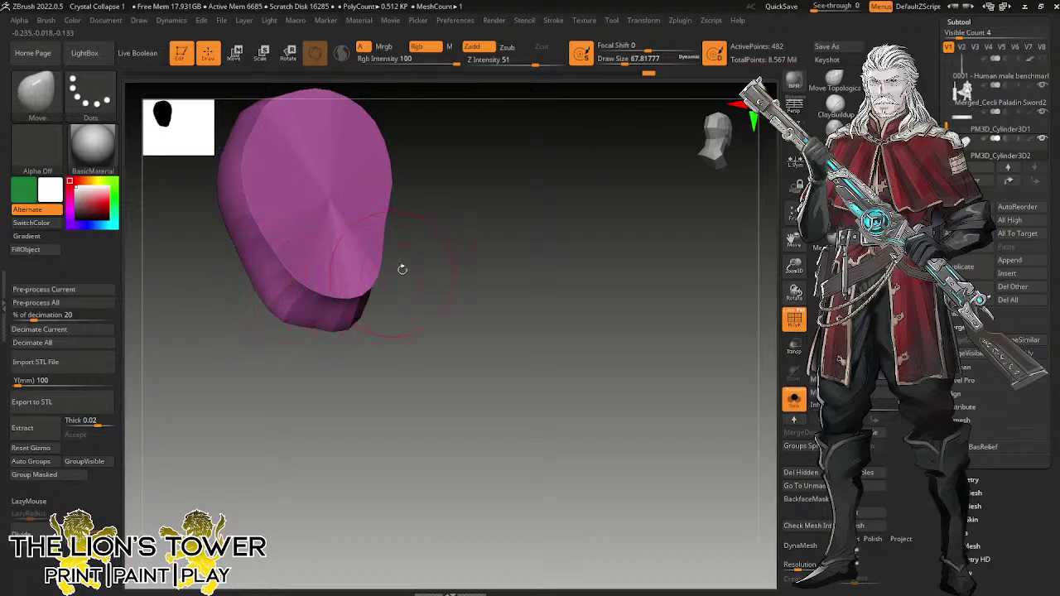
pyautogui.moveTo(400, 268); pyautogui.dragTo(320, 240, button='right')
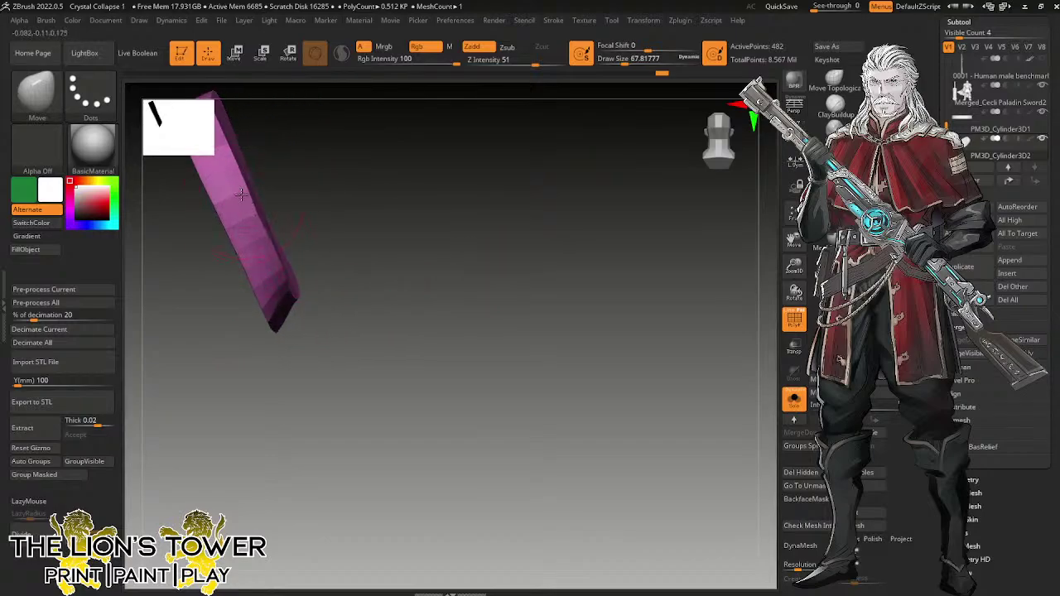
# Show the whole scene again and fit the back and low end of the diagonal belt closer around the coat with the Move brush.
pyautogui.keyDown('shift'); pyautogui.moveTo(469, 220); pyautogui.dragTo(415, 229, button='right'); pyautogui.keyUp('shift')
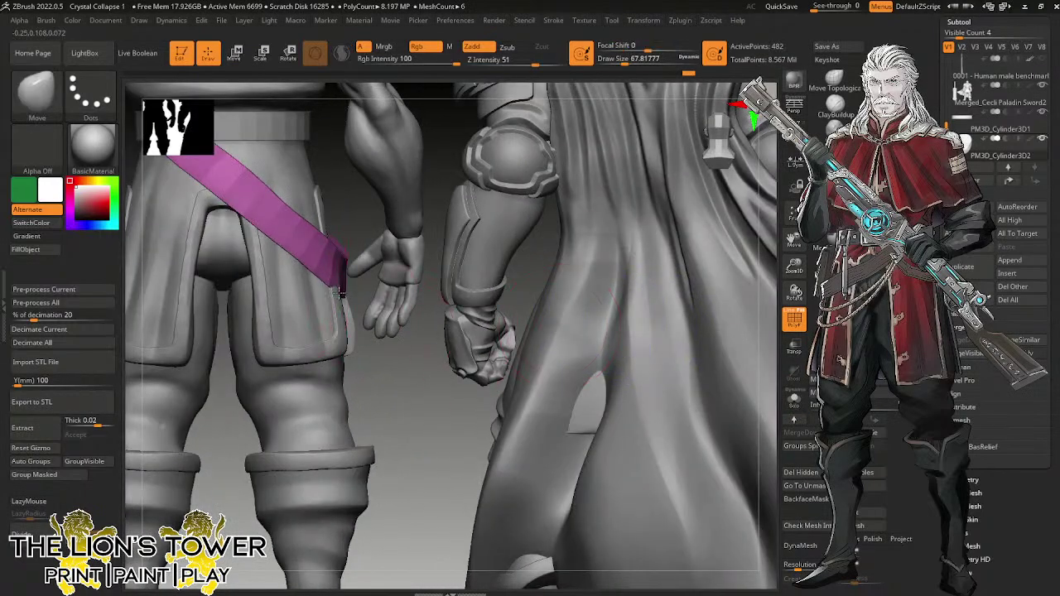
pyautogui.moveTo(338, 293)
pyautogui.mouseDown()
pyautogui.moveTo(343, 283)
pyautogui.moveTo(418, 324)
pyautogui.mouseUp()
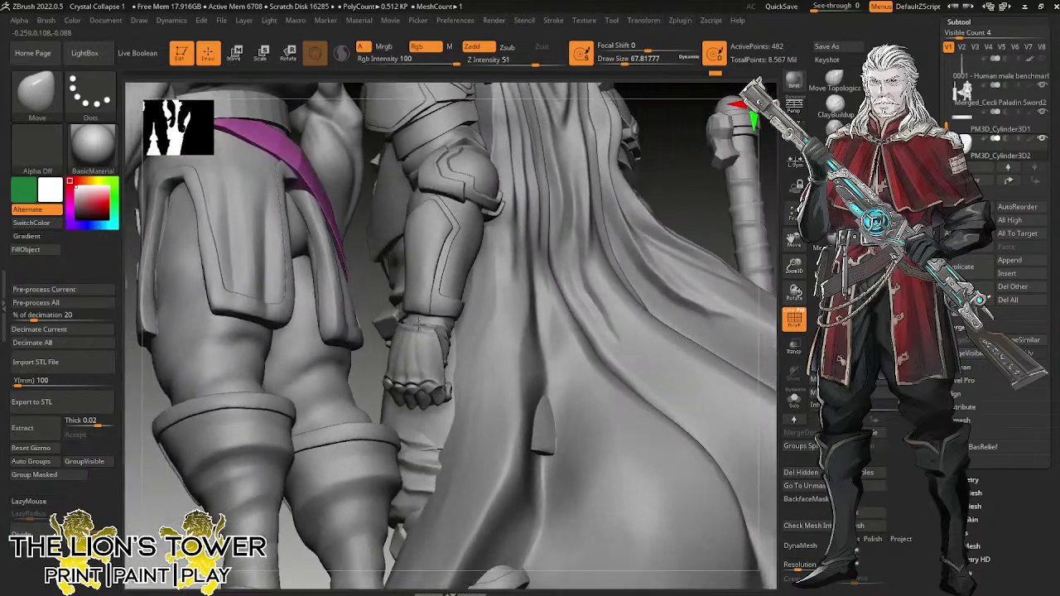
pyautogui.moveTo(418, 323); pyautogui.dragTo(321, 212, button='right')
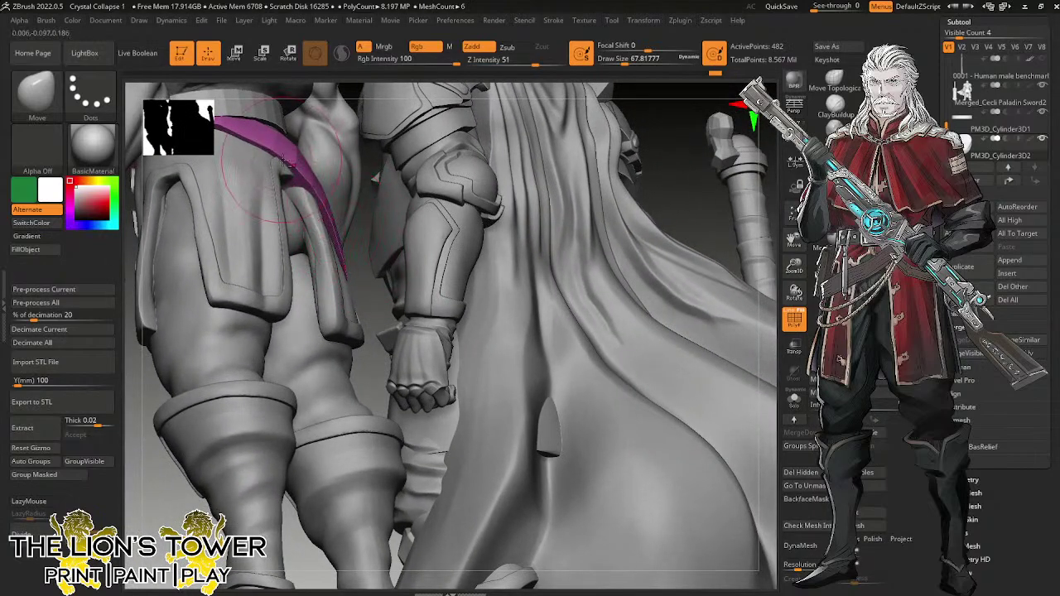
pyautogui.moveTo(283, 160); pyautogui.dragTo(286, 157)
pyautogui.moveTo(794, 266); pyautogui.dragTo(770, 217)
pyautogui.moveTo(655, 227); pyautogui.dragTo(608, 277)
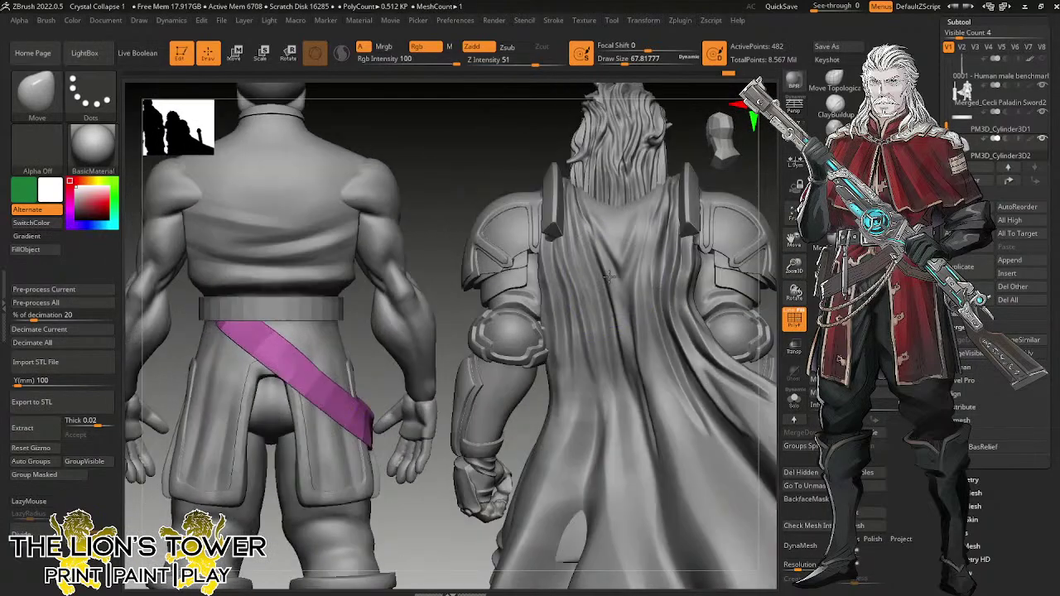
pyautogui.moveTo(438, 204); pyautogui.dragTo(525, 235, button='right')
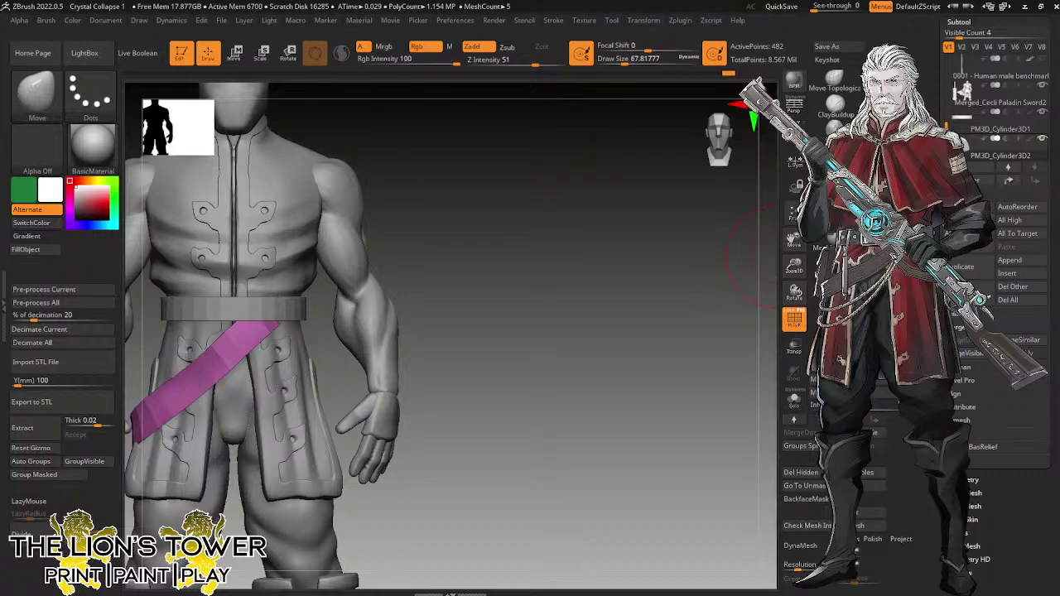
# Refine the low corner and front edge of the diagonal belt against the coat with the Move brush at draw size about 37.
pyautogui.moveTo(794, 265); pyautogui.dragTo(800, 301)
pyautogui.moveTo(795, 240); pyautogui.dragTo(997, 273)
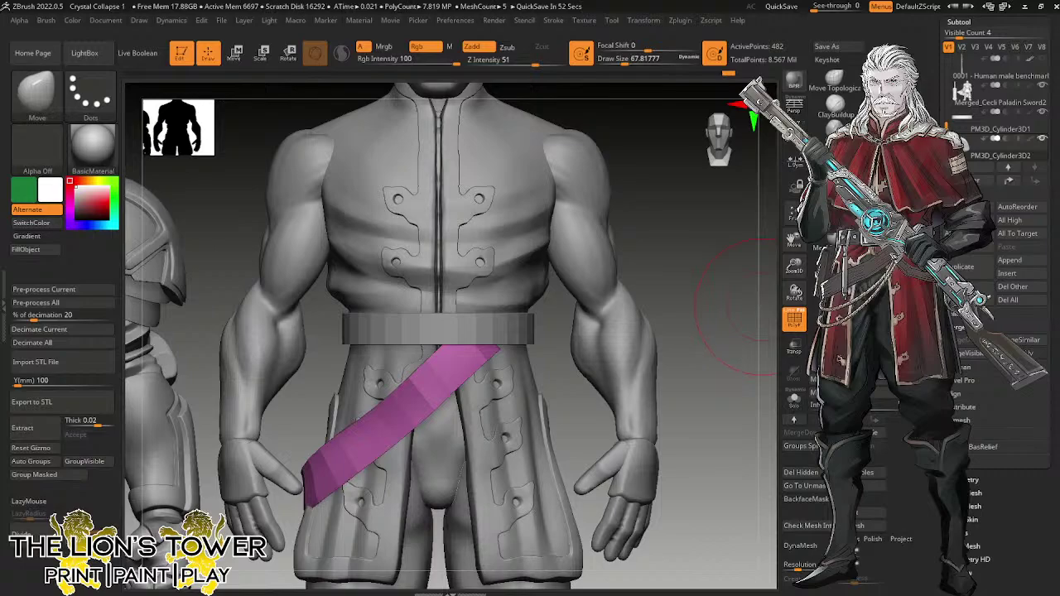
pyautogui.moveTo(735, 307); pyautogui.dragTo(695, 246)
pyautogui.moveTo(629, 59); pyautogui.dragTo(617, 58)
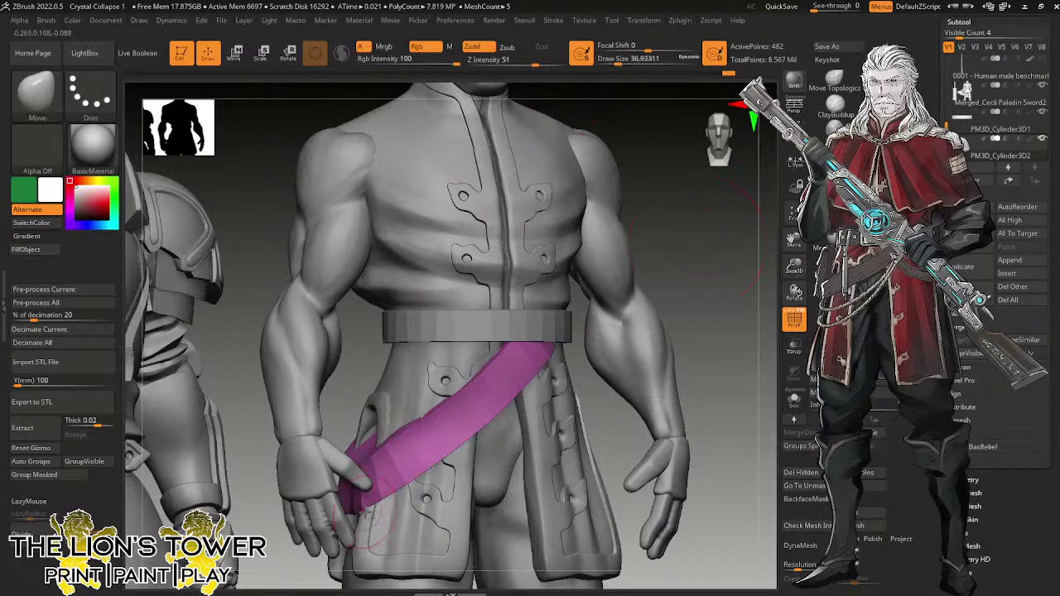
pyautogui.keyDown('shift'); pyautogui.moveTo(609, 428); pyautogui.dragTo(633, 302); pyautogui.keyUp('shift')
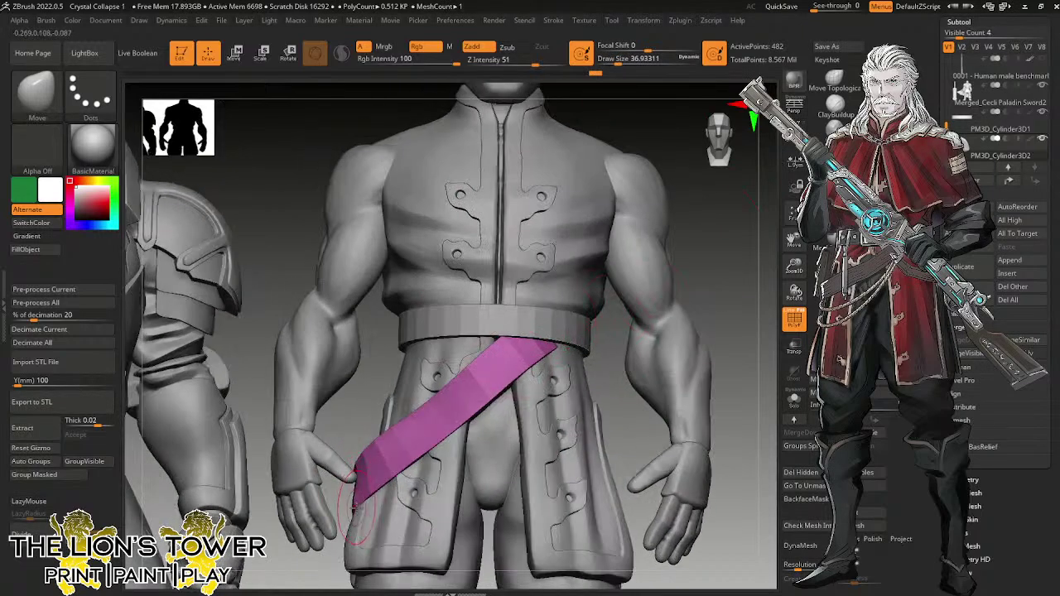
pyautogui.moveTo(716, 305); pyautogui.dragTo(733, 351)
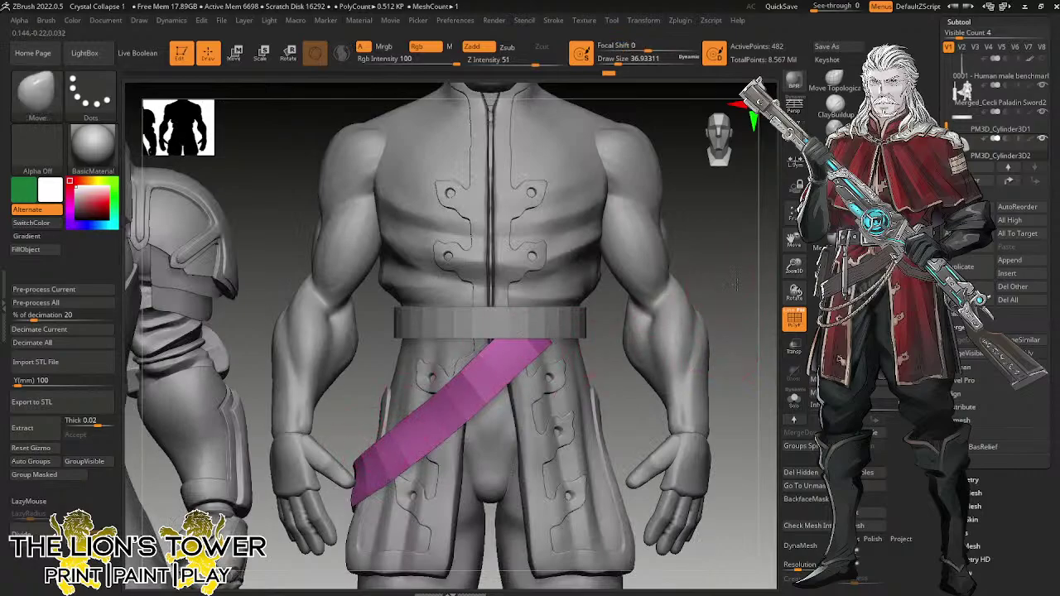
pyautogui.moveTo(716, 293); pyautogui.dragTo(449, 355)
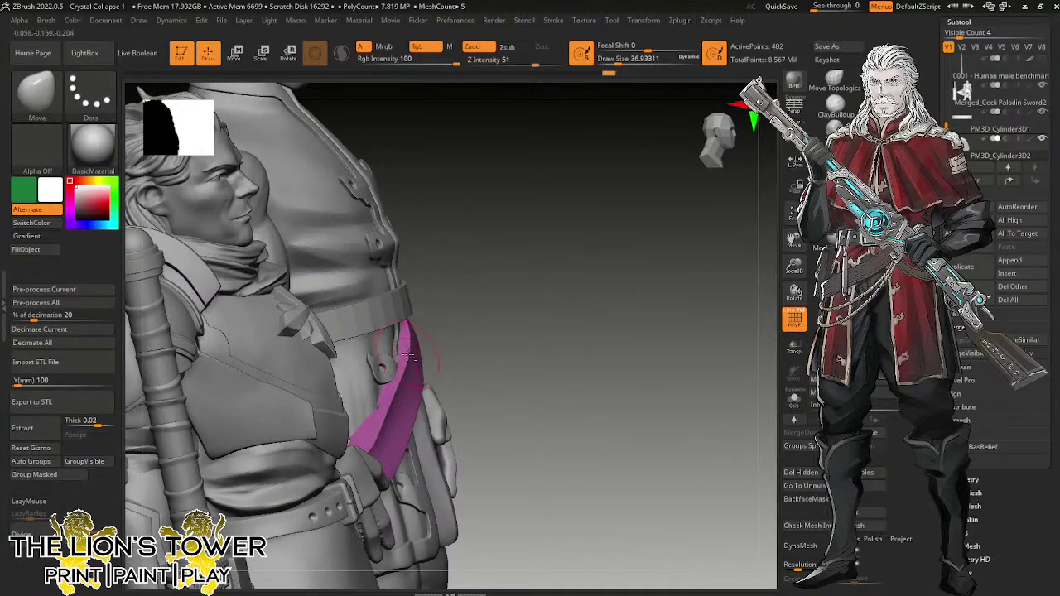
pyautogui.moveTo(433, 303); pyautogui.dragTo(702, 322)
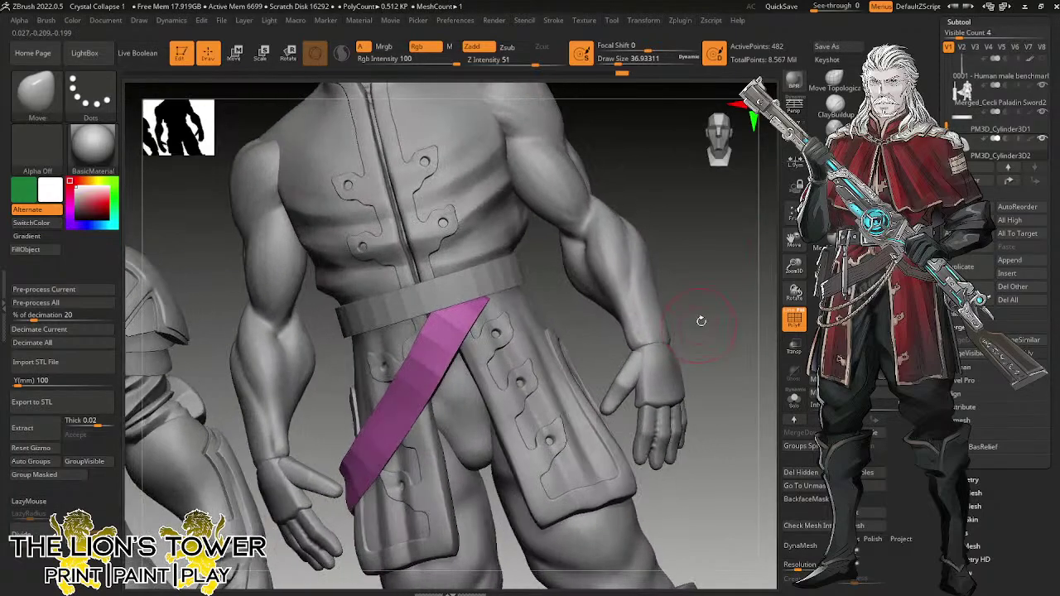
# Set the draw size to about 27 and compare the full belted figure with the armoured paladin from the front.
pyautogui.hotkey('alt', 'Up')
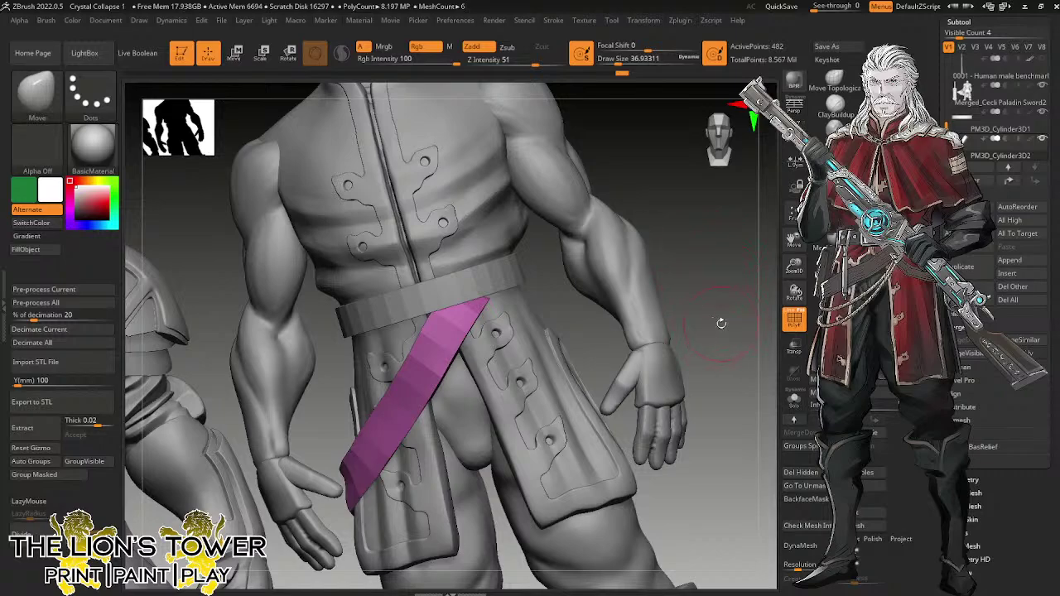
pyautogui.moveTo(722, 324)
pyautogui.keyDown('alt'); pyautogui.mouseDown()
pyautogui.moveTo(733, 289)
pyautogui.moveTo(767, 278)
pyautogui.moveTo(723, 297)
pyautogui.mouseUp(); pyautogui.keyUp('alt')
pyautogui.moveTo(794, 266)
pyautogui.mouseDown()
pyautogui.moveTo(754, 199)
pyautogui.moveTo(753, 232)
pyautogui.moveTo(779, 211)
pyautogui.moveTo(744, 146)
pyautogui.mouseUp()
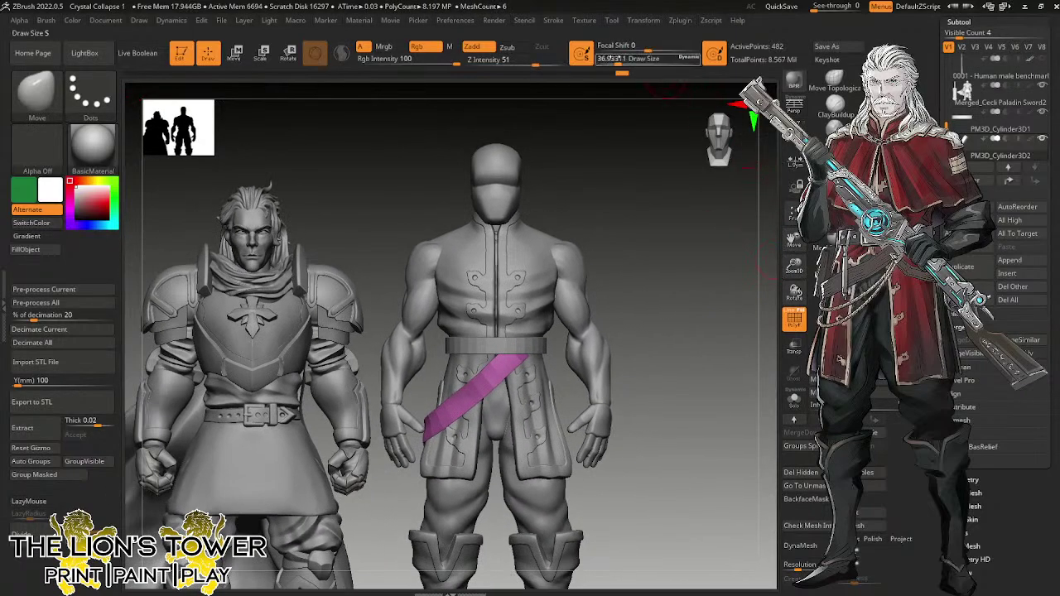
pyautogui.moveTo(616, 59); pyautogui.dragTo(615, 59)
pyautogui.moveTo(793, 261); pyautogui.dragTo(772, 256)
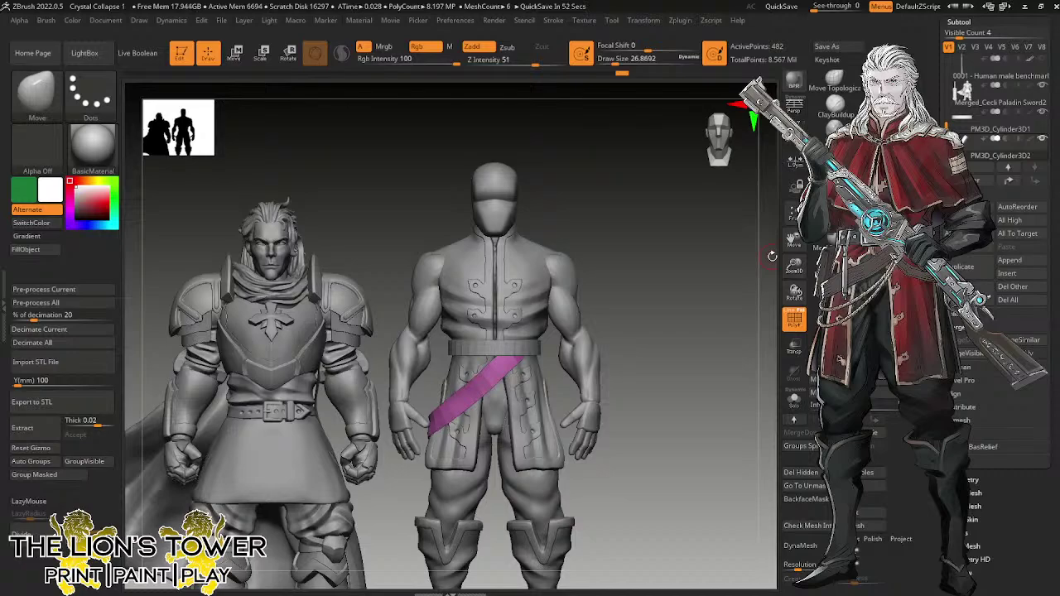
pyautogui.moveTo(779, 258); pyautogui.dragTo(755, 230)
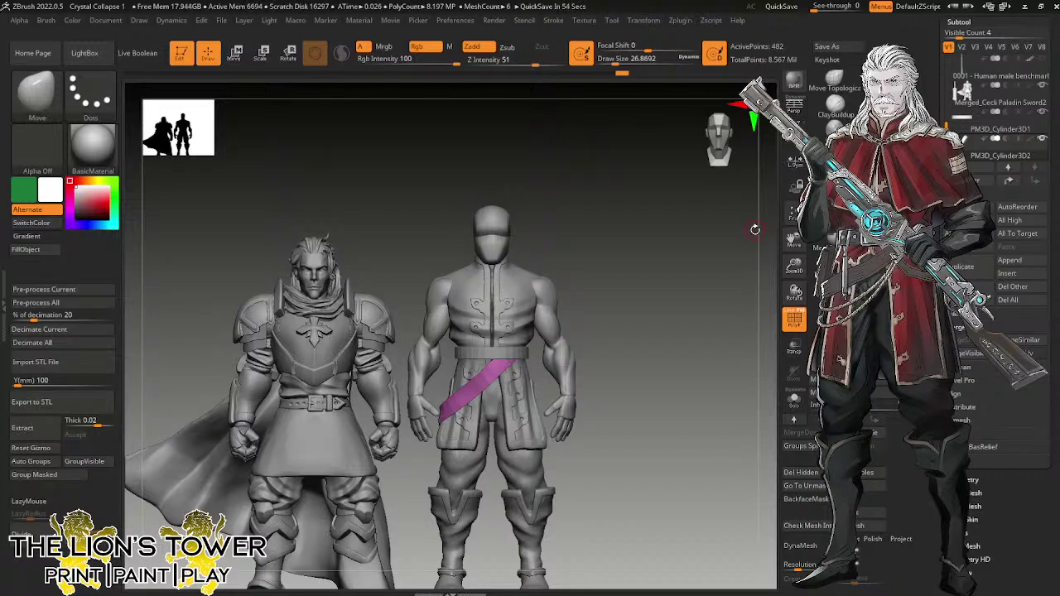
pyautogui.moveTo(768, 238); pyautogui.dragTo(765, 170)
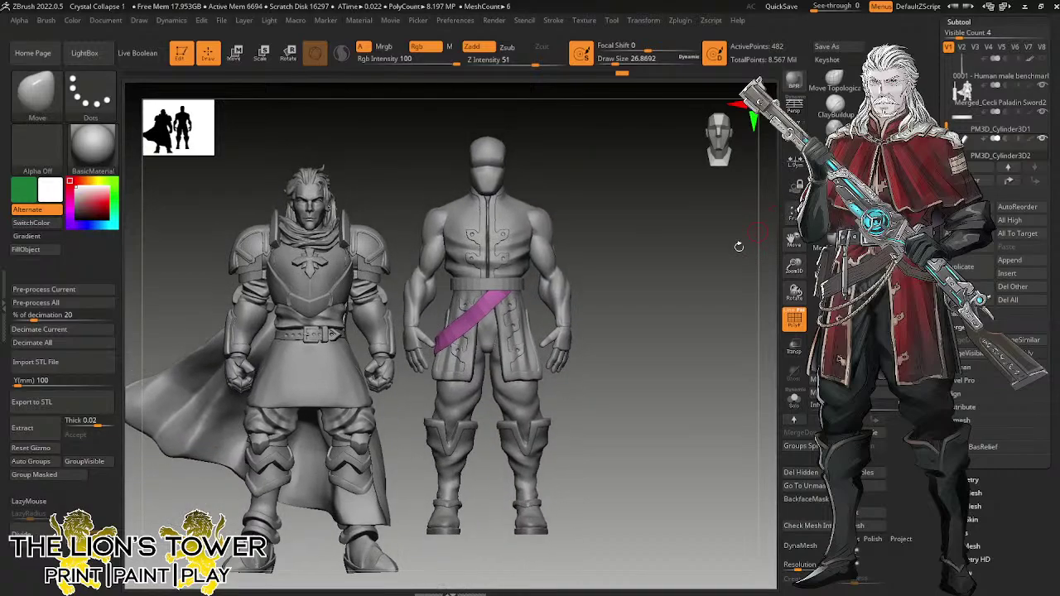
# Select the armoured paladin and move it straight up until its feet are level with the sculpted figure's, keeping it unmasked.
pyautogui.keyDown('alt'); pyautogui.click(332, 375); pyautogui.keyUp('alt')
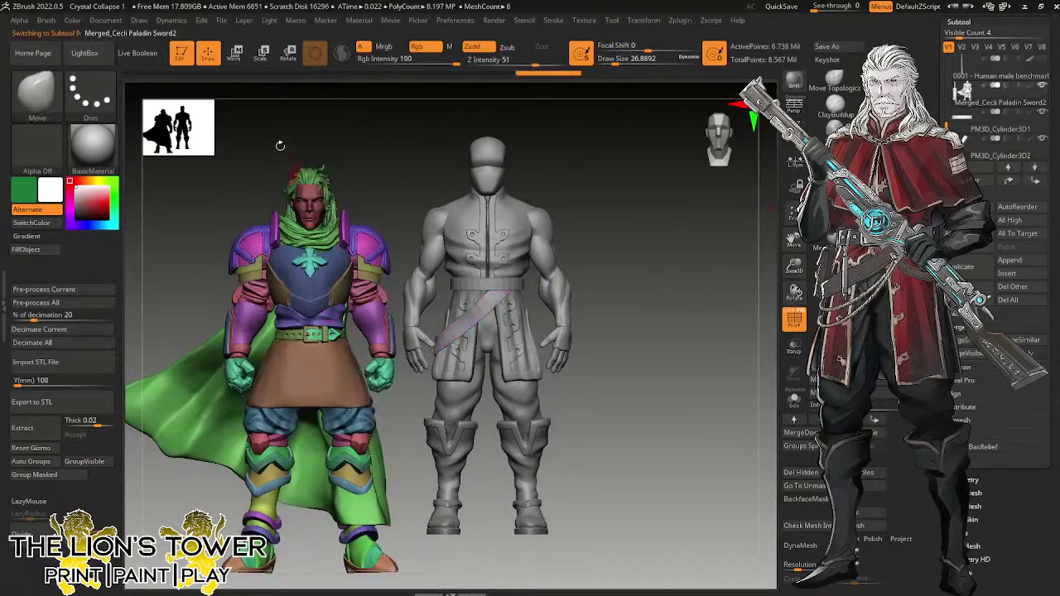
pyautogui.press('w')
pyautogui.moveTo(309, 287); pyautogui.dragTo(310, 247)
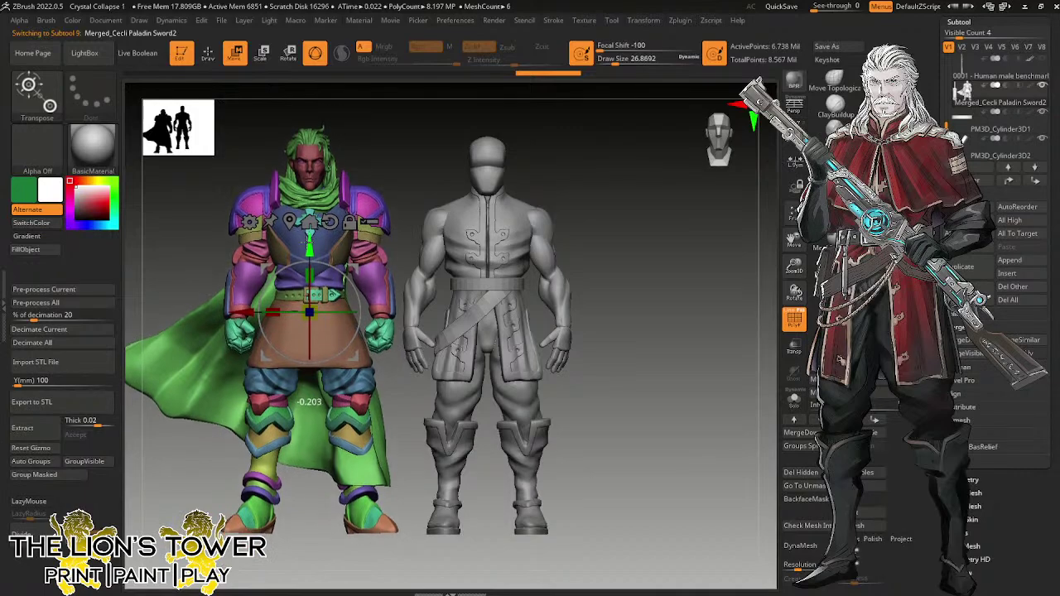
pyautogui.press('ctrl')
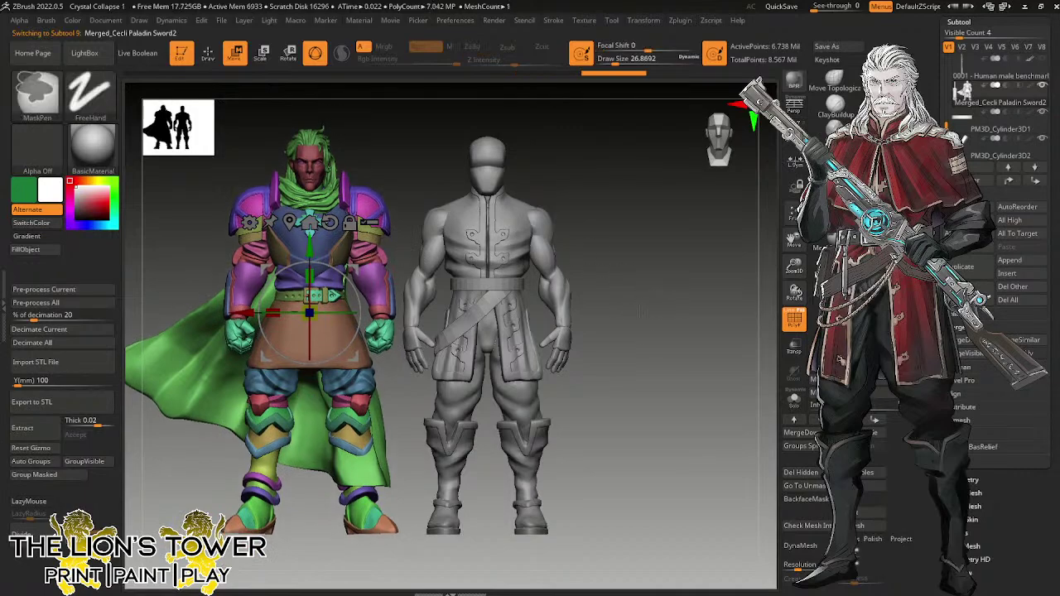
pyautogui.keyDown('ctrl'); pyautogui.click(646, 320); pyautogui.keyUp('ctrl')
pyautogui.keyDown('ctrl'); pyautogui.moveTo(657, 334); pyautogui.dragTo(667, 355); pyautogui.keyUp('ctrl')
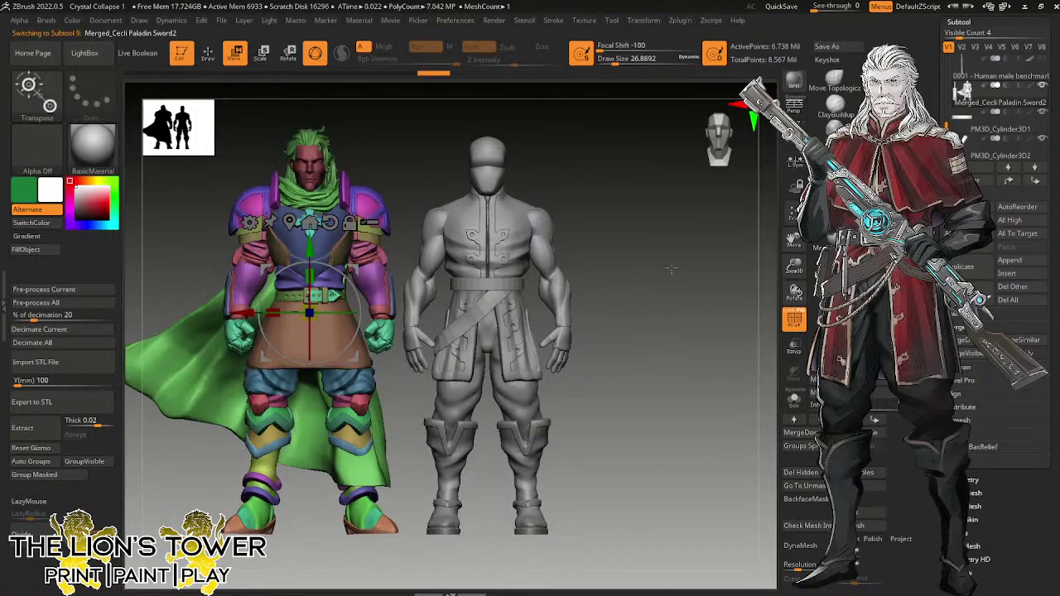
# Hide the paladin's belt buckle, loop and strap tip, split the hidden parts into their own subtool, and select it.
pyautogui.moveTo(794, 265); pyautogui.dragTo(795, 318)
pyautogui.click(210, 54)
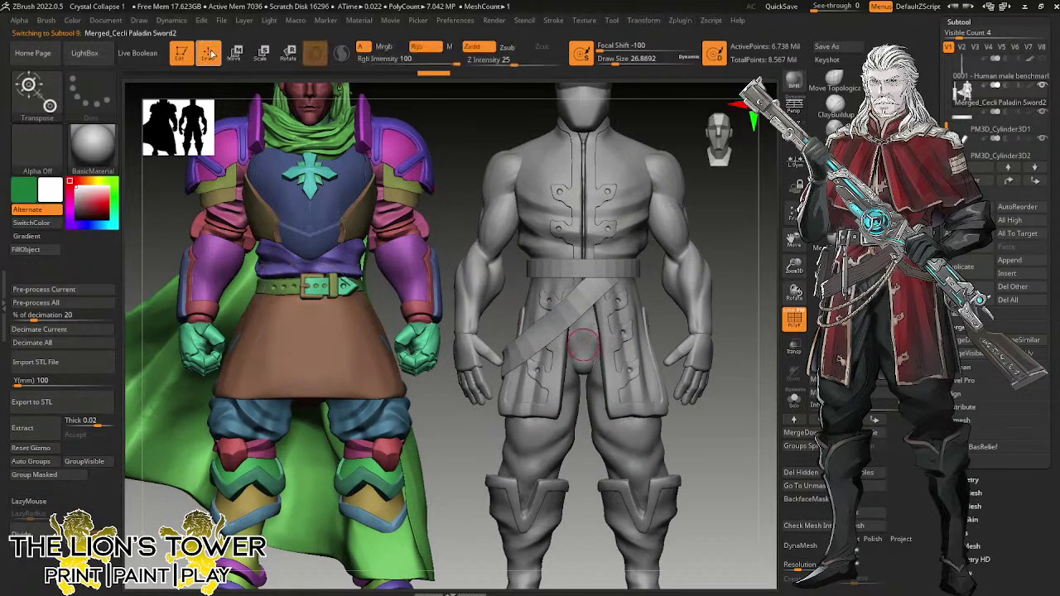
pyautogui.keyDown('ctrl'); pyautogui.keyDown('shift'); pyautogui.click(308, 286); pyautogui.keyUp('shift'); pyautogui.keyUp('ctrl')
pyautogui.keyDown('ctrl'); pyautogui.keyDown('shift'); pyautogui.click(308, 285); pyautogui.keyUp('shift'); pyautogui.keyUp('ctrl')
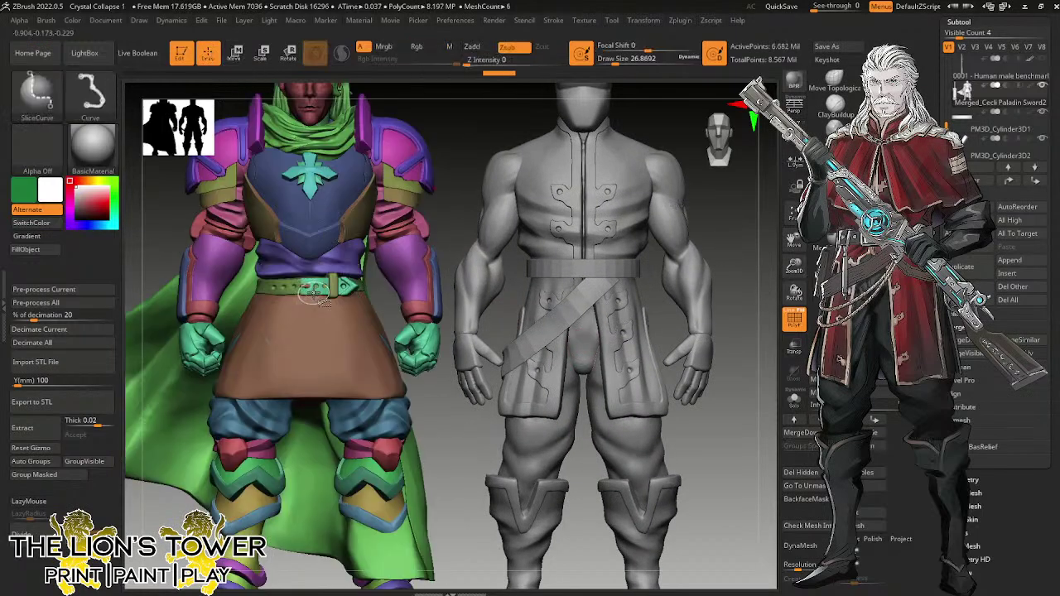
pyautogui.keyDown('ctrl'); pyautogui.keyDown('shift'); pyautogui.click(319, 286); pyautogui.keyUp('shift'); pyautogui.keyUp('ctrl')
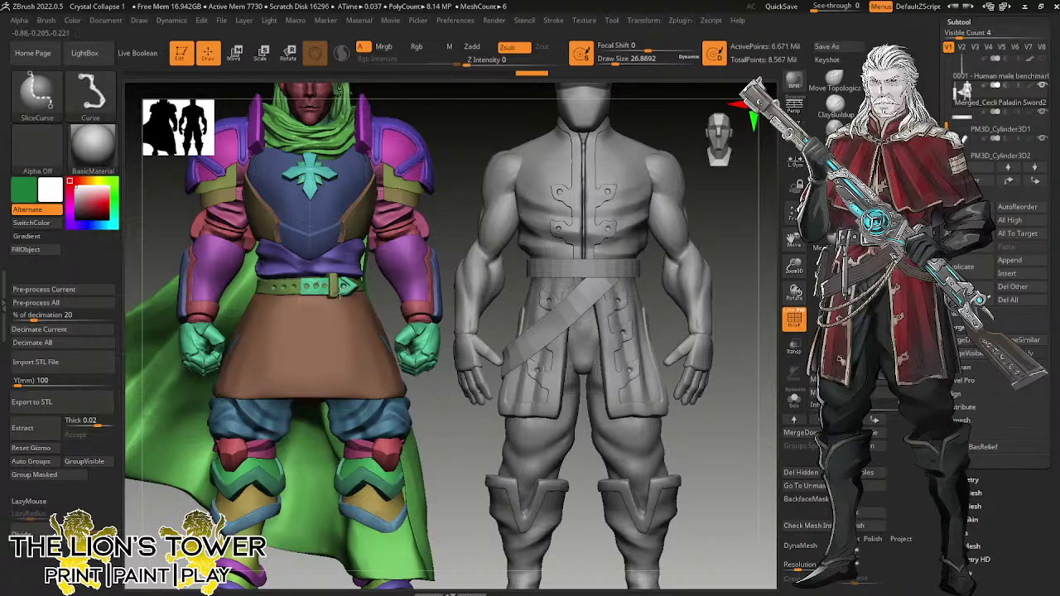
pyautogui.keyDown('ctrl'); pyautogui.keyDown('shift'); pyautogui.click(340, 290); pyautogui.keyUp('shift'); pyautogui.keyUp('ctrl')
pyautogui.keyDown('ctrl'); pyautogui.keyDown('shift'); pyautogui.click(333, 287); pyautogui.keyUp('shift'); pyautogui.keyUp('ctrl')
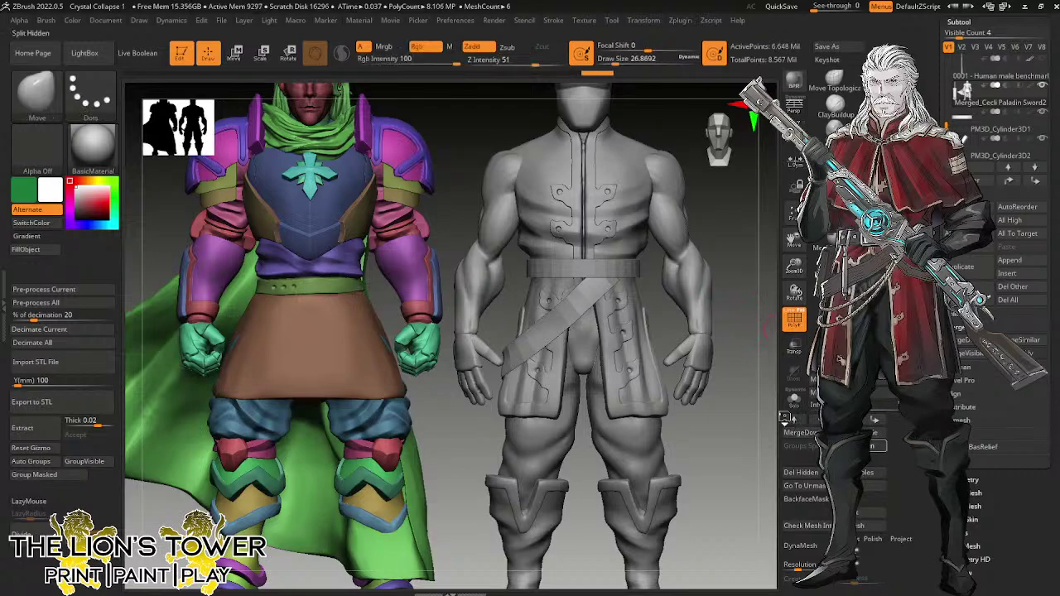
pyautogui.click(787, 418)
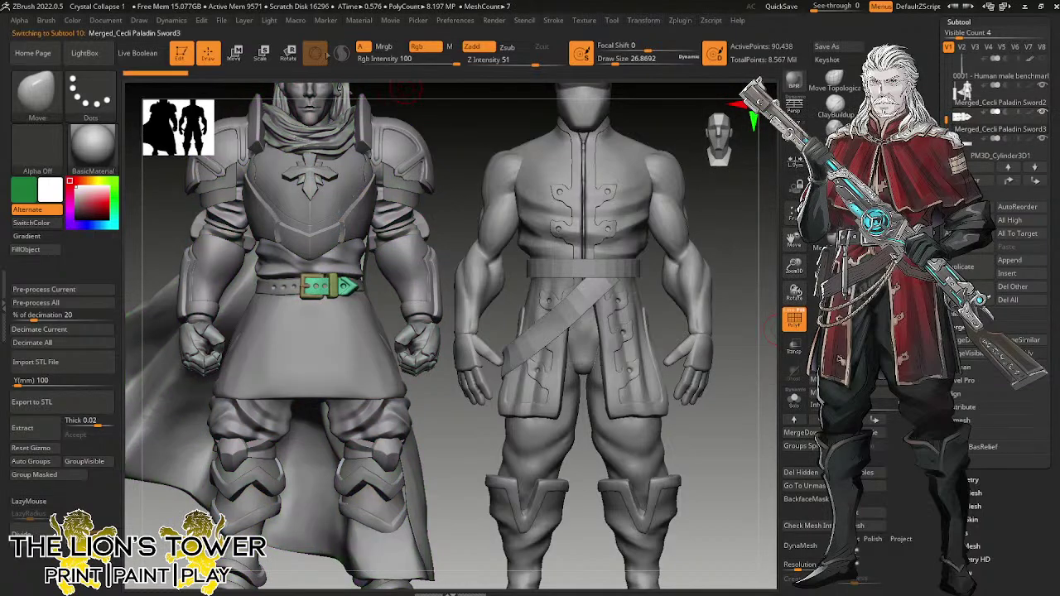
# Move the buckle piece from the paladin across to the sculpted figure and raise it onto the waist belt.
pyautogui.click(236, 52)
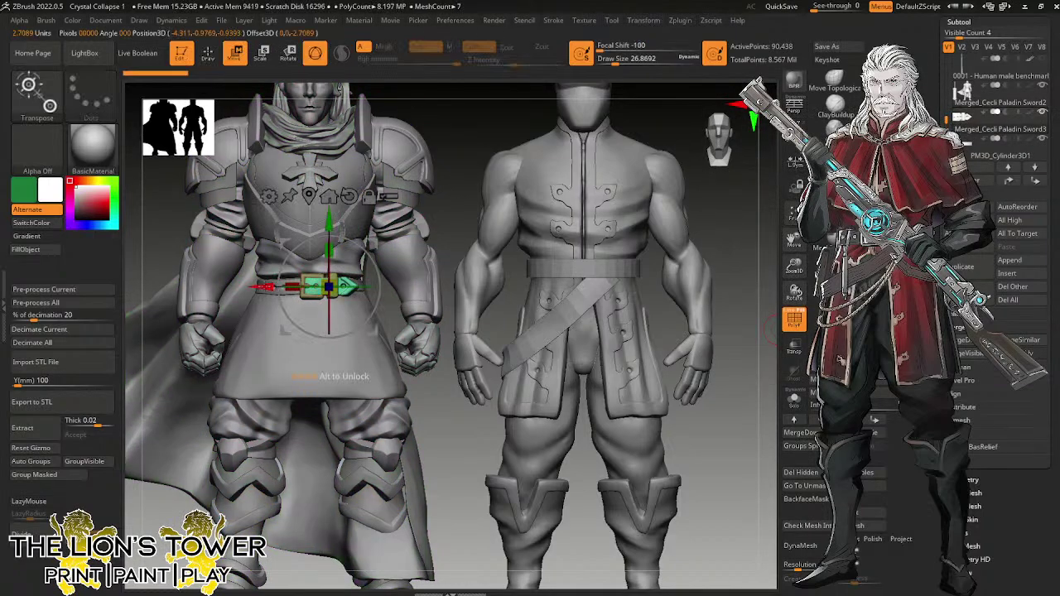
pyautogui.moveTo(263, 289); pyautogui.dragTo(537, 302)
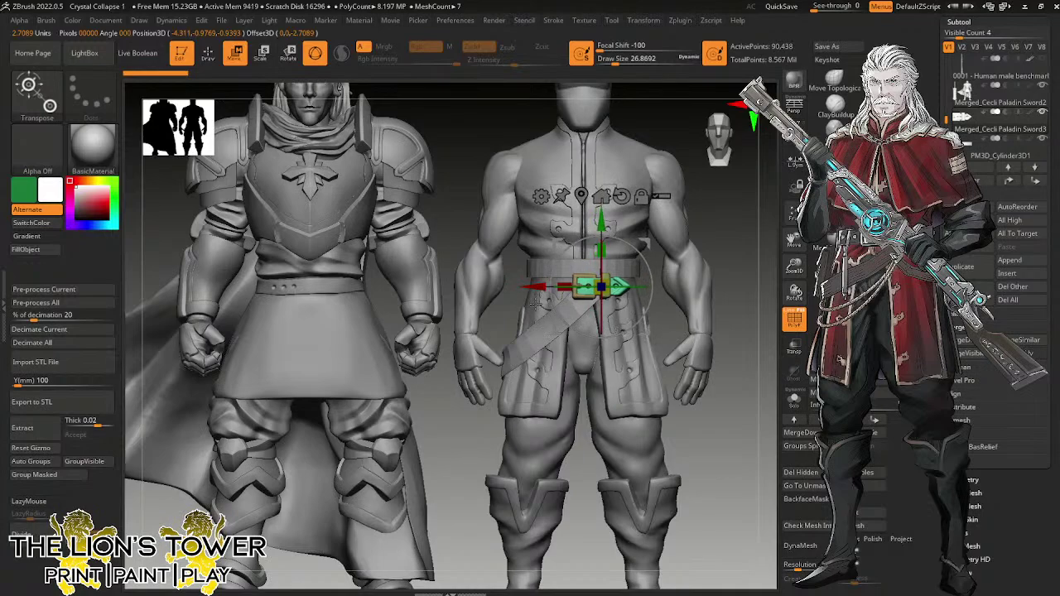
pyautogui.moveTo(646, 236); pyautogui.dragTo(647, 218)
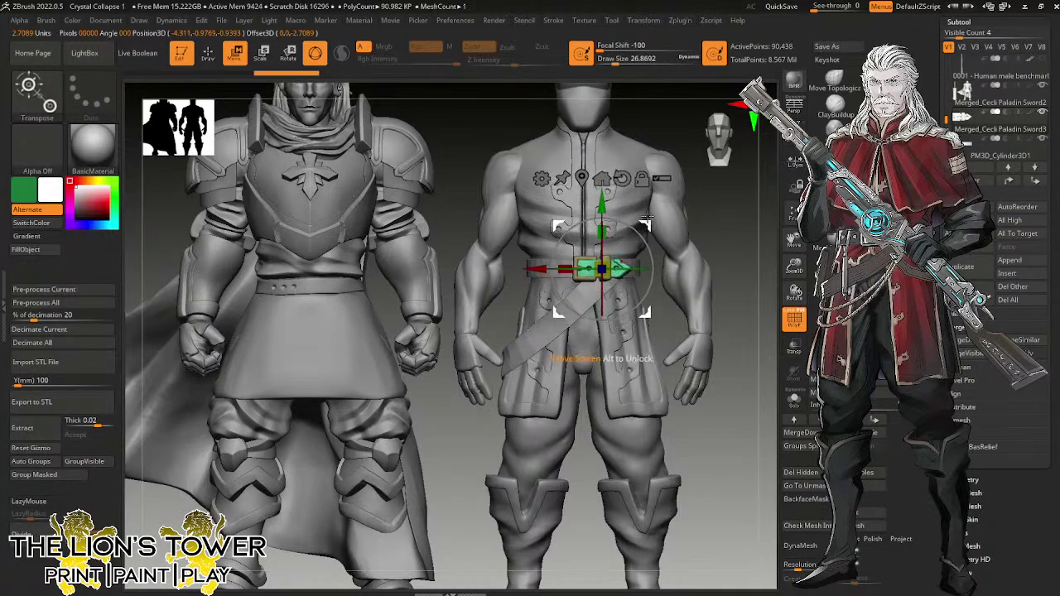
# Tilt the buckle slightly in side view and adjust its depth and height so it sits against the front of the waist belt.
pyautogui.keyDown('ctrl'); pyautogui.moveTo(647, 217); pyautogui.dragTo(638, 261, button='right'); pyautogui.keyUp('ctrl')
pyautogui.moveTo(605, 264); pyautogui.dragTo(614, 253)
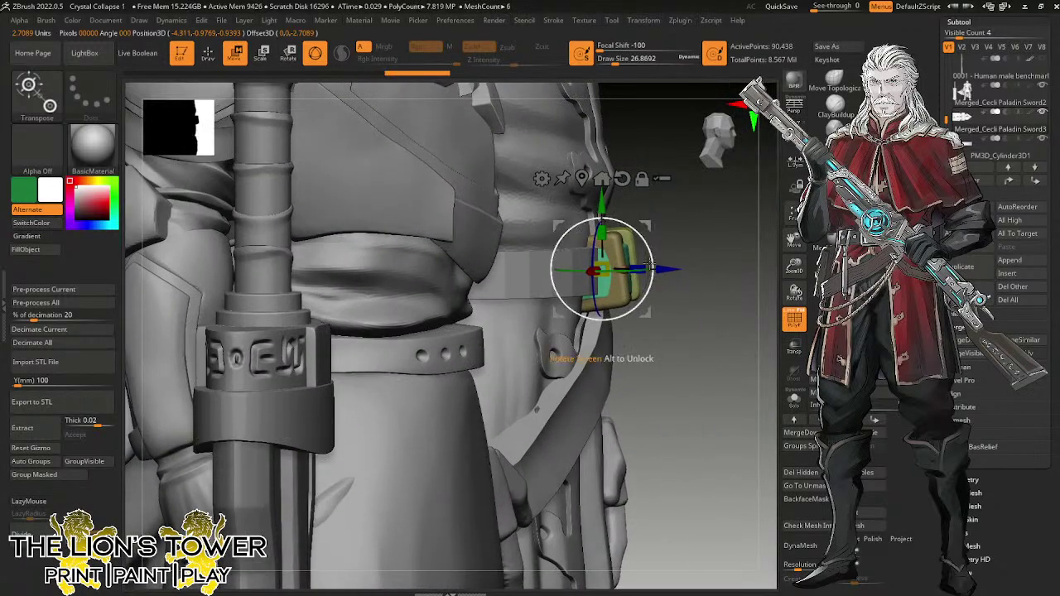
pyautogui.moveTo(650, 264); pyautogui.dragTo(649, 260)
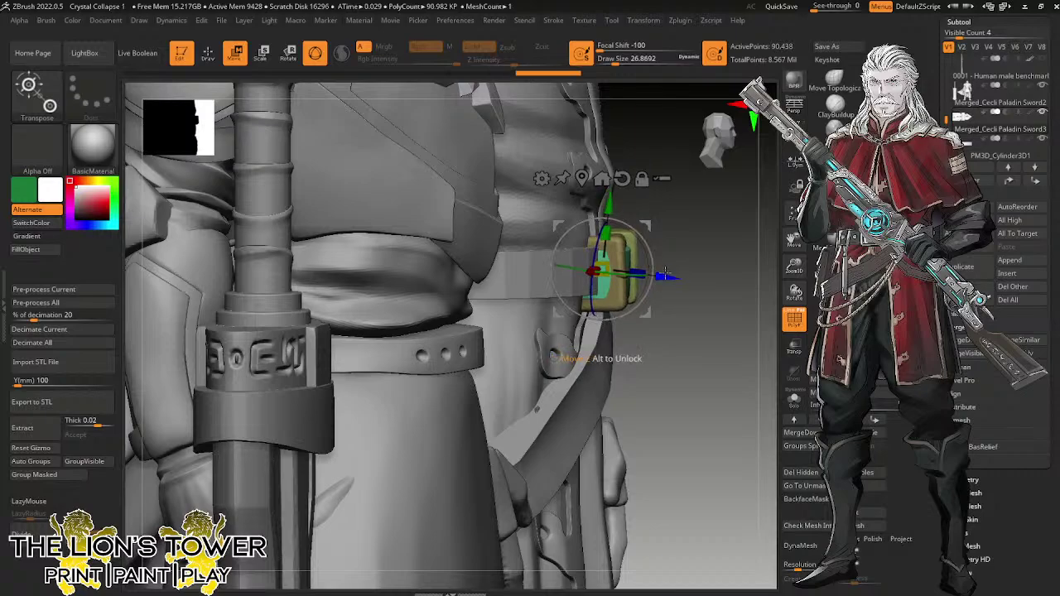
pyautogui.moveTo(664, 276); pyautogui.dragTo(661, 269)
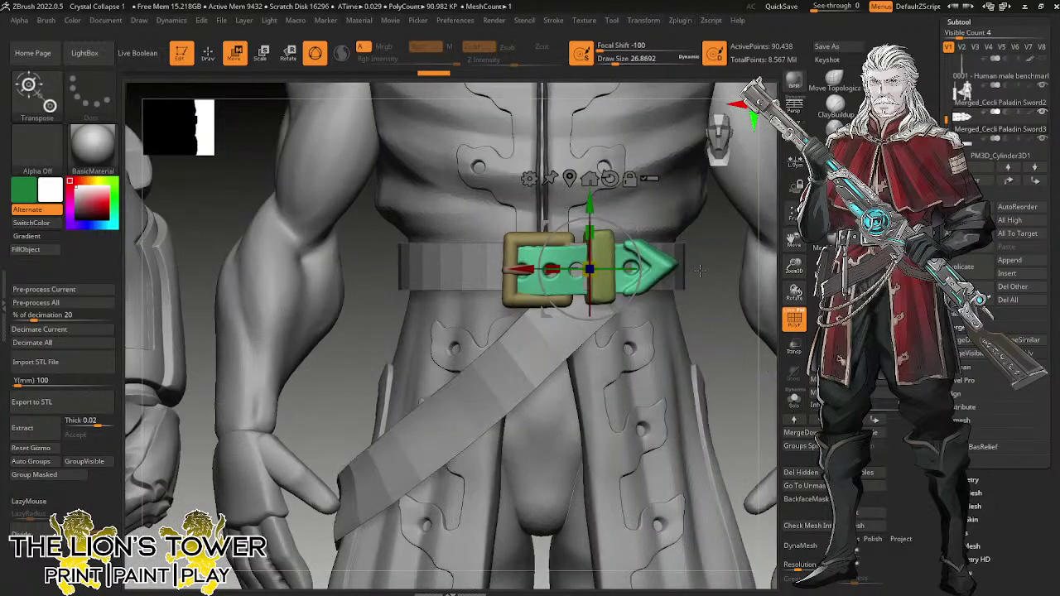
pyautogui.moveTo(590, 204); pyautogui.dragTo(590, 201)
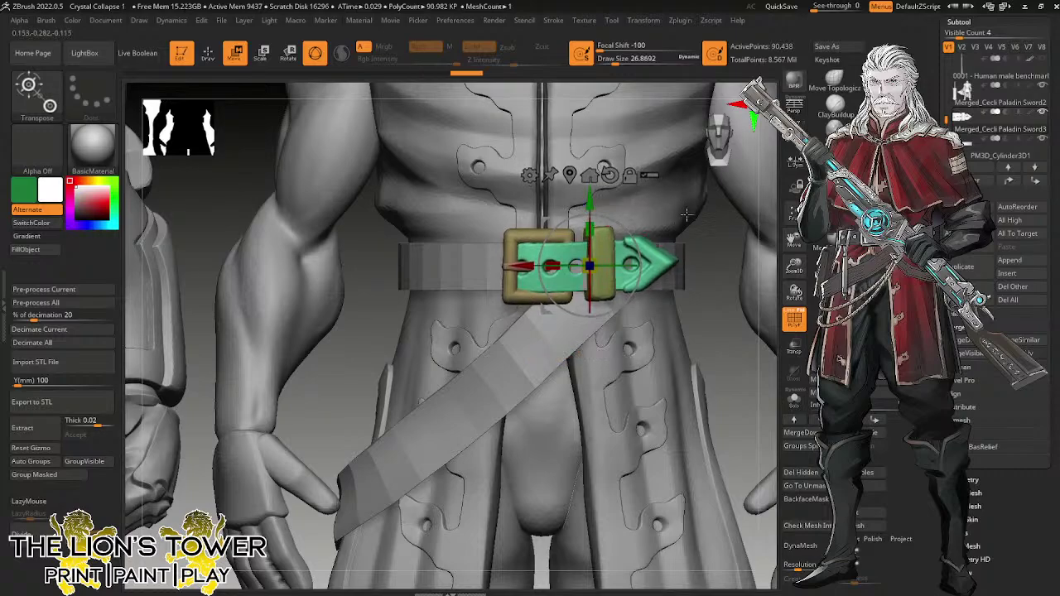
pyautogui.moveTo(794, 266); pyautogui.dragTo(789, 213)
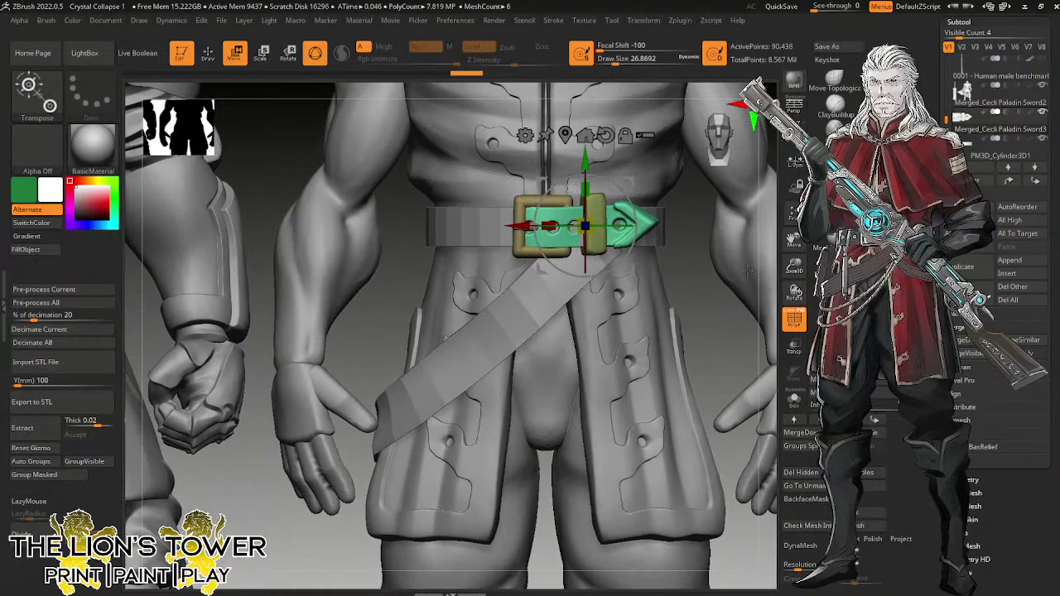
# Select the diagonal hip belt and rotate it to a shallower angle across the front of the coat.
pyautogui.press('q')
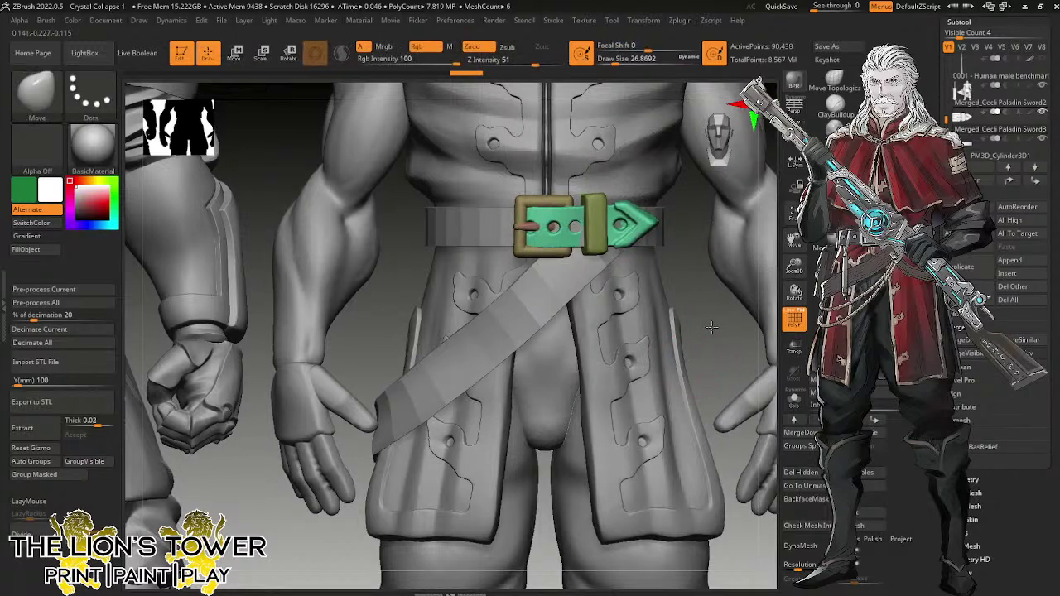
pyautogui.keyDown('alt'); pyautogui.click(559, 290); pyautogui.keyUp('alt')
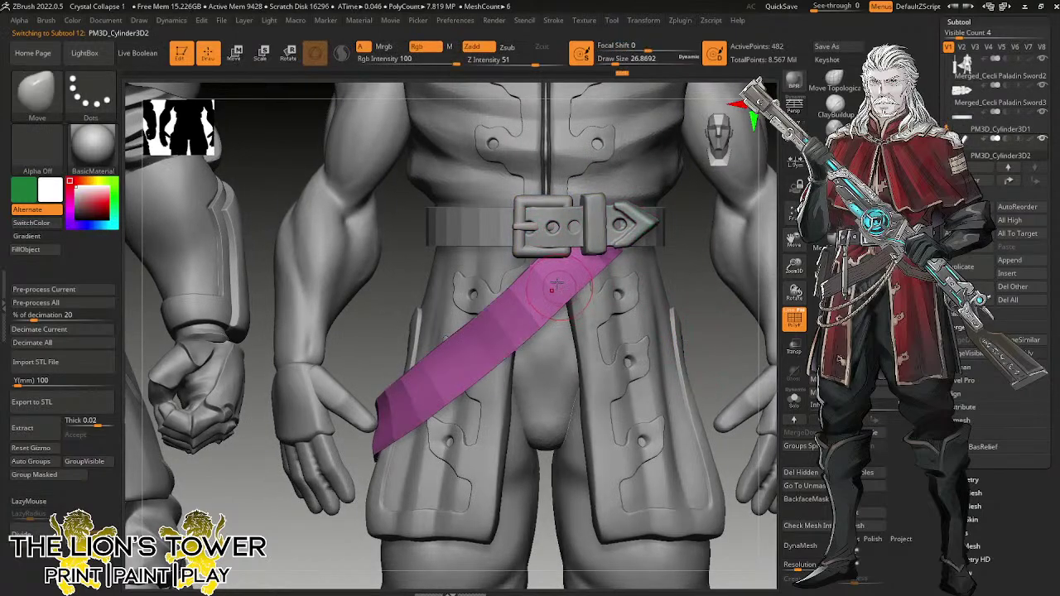
pyautogui.press('r')
pyautogui.moveTo(559, 301); pyautogui.dragTo(560, 272)
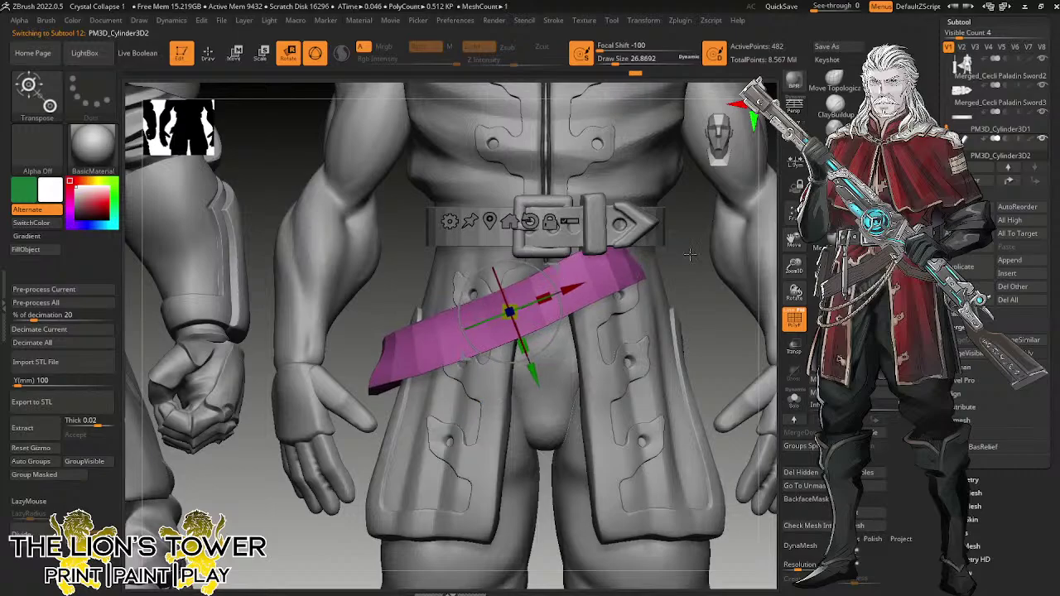
pyautogui.moveTo(691, 255); pyautogui.dragTo(745, 251)
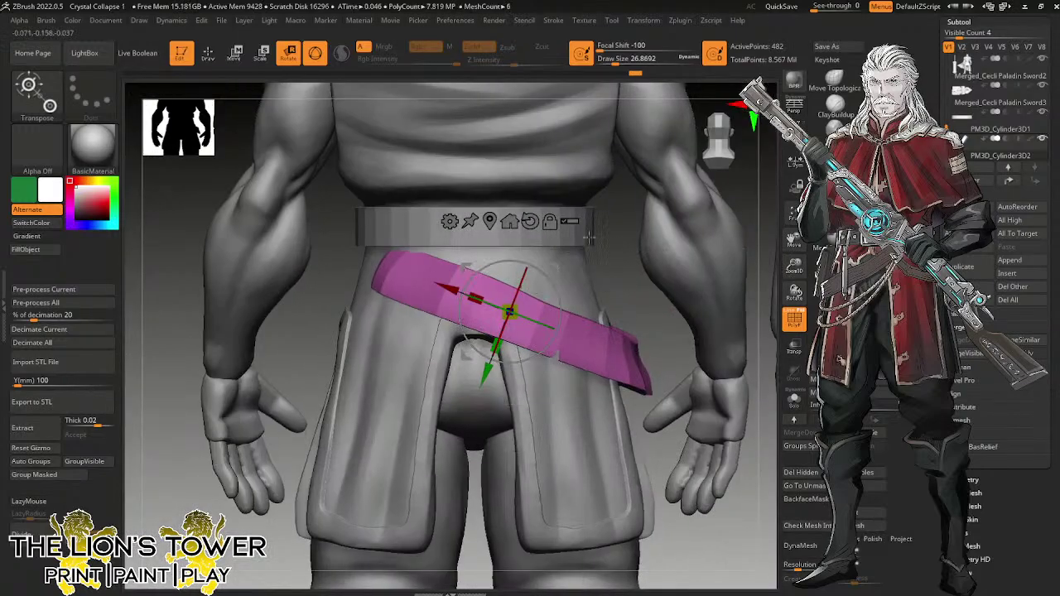
# Reshape the back of the diagonal belt upward toward the waist belt using the Move brush at draw size about 97.
pyautogui.press('q')
pyautogui.moveTo(616, 62); pyautogui.dragTo(630, 62)
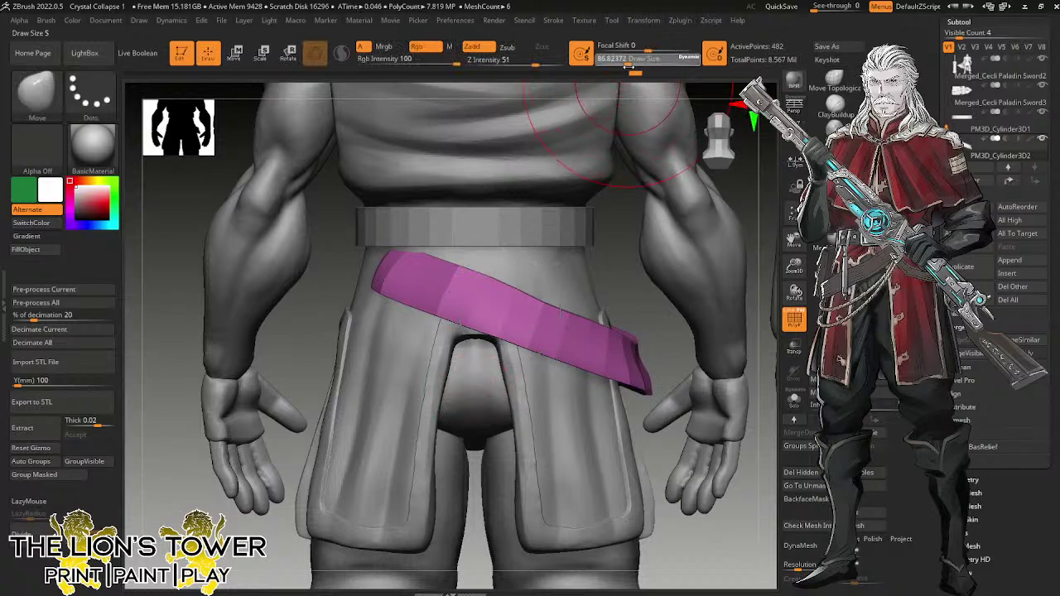
pyautogui.moveTo(408, 270); pyautogui.dragTo(425, 252)
pyautogui.moveTo(452, 292); pyautogui.dragTo(462, 281)
pyautogui.moveTo(508, 318); pyautogui.dragTo(517, 310)
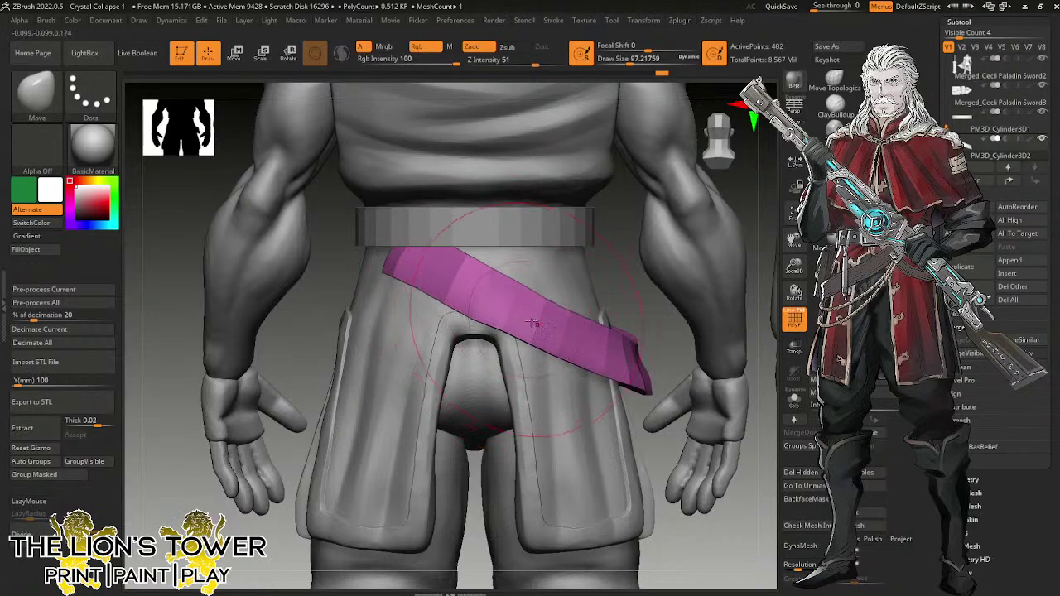
pyautogui.moveTo(585, 338); pyautogui.dragTo(598, 329)
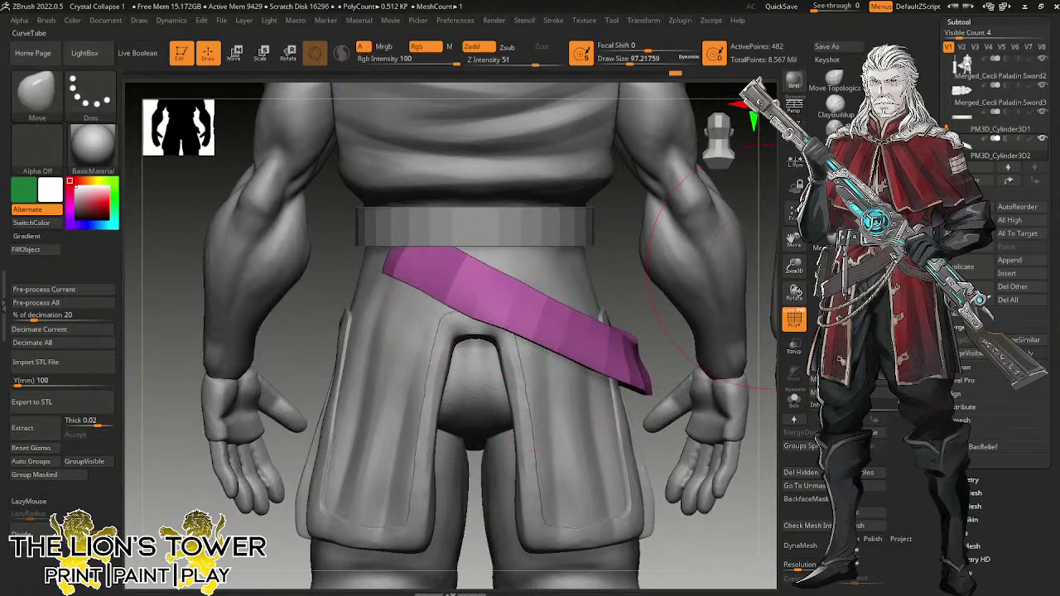
# Slice the diagonal belt across near its high end with SliceCurve, separating a short upper section from the long strap.
pyautogui.hotkey('ctrl', 'shift')
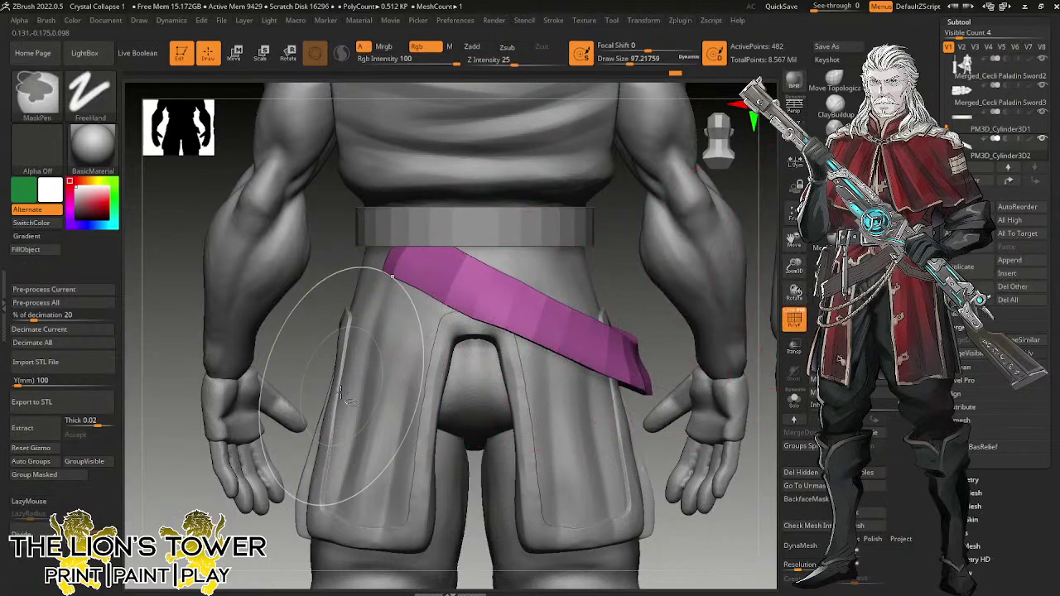
pyautogui.keyDown('ctrl'); pyautogui.keyDown('shift'); pyautogui.moveTo(363, 399); pyautogui.dragTo(513, 157); pyautogui.keyUp('shift'); pyautogui.keyUp('ctrl')
pyautogui.moveTo(744, 201); pyautogui.dragTo(746, 228)
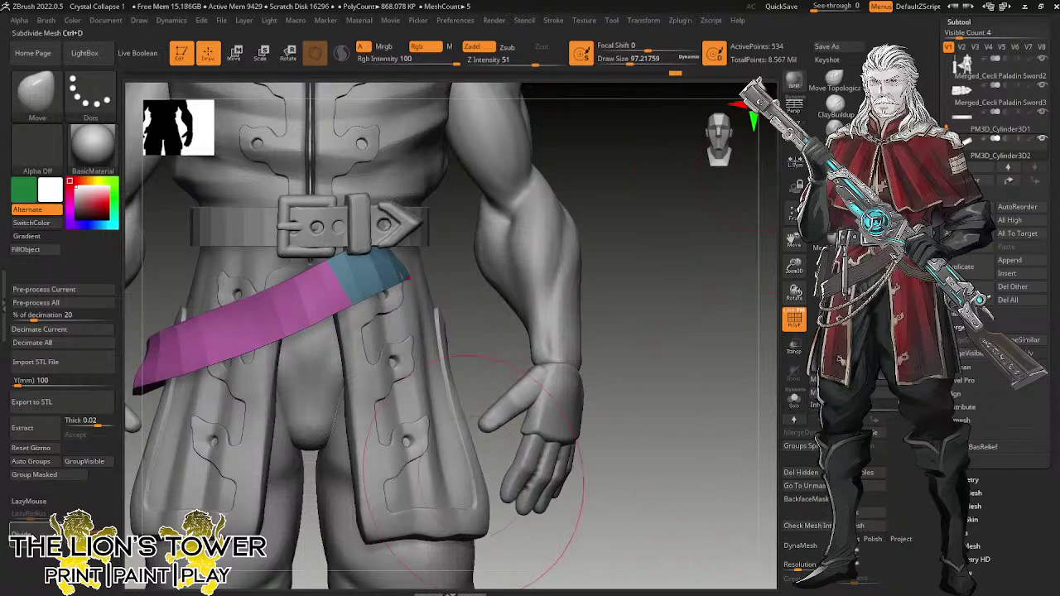
# Subdivide the sliced belt three times and DynaMesh it at a higher resolution with Polish on, freezing its subdivision levels.
pyautogui.hotkey('ctrl', 'd')
pyautogui.hotkey('ctrl', 'd')
pyautogui.hotkey('ctrl', 'd')
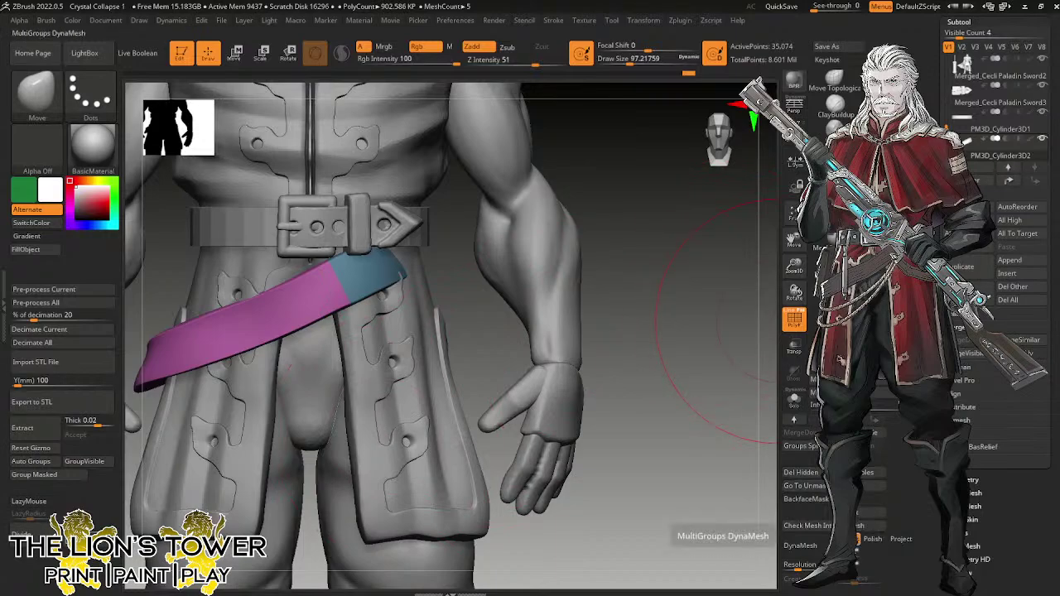
pyautogui.moveTo(797, 569); pyautogui.dragTo(813, 568)
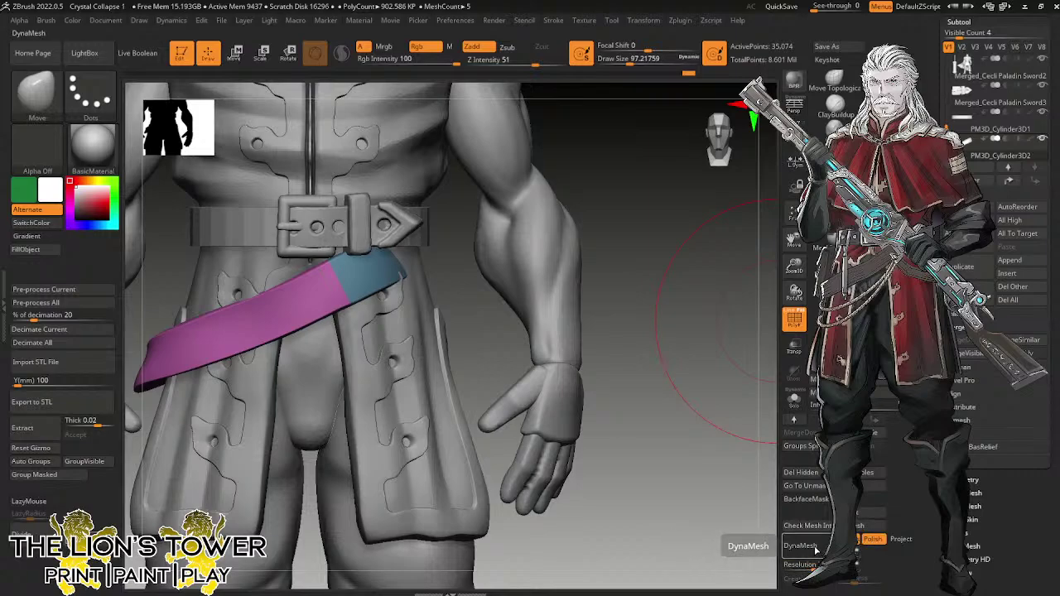
pyautogui.click(800, 544)
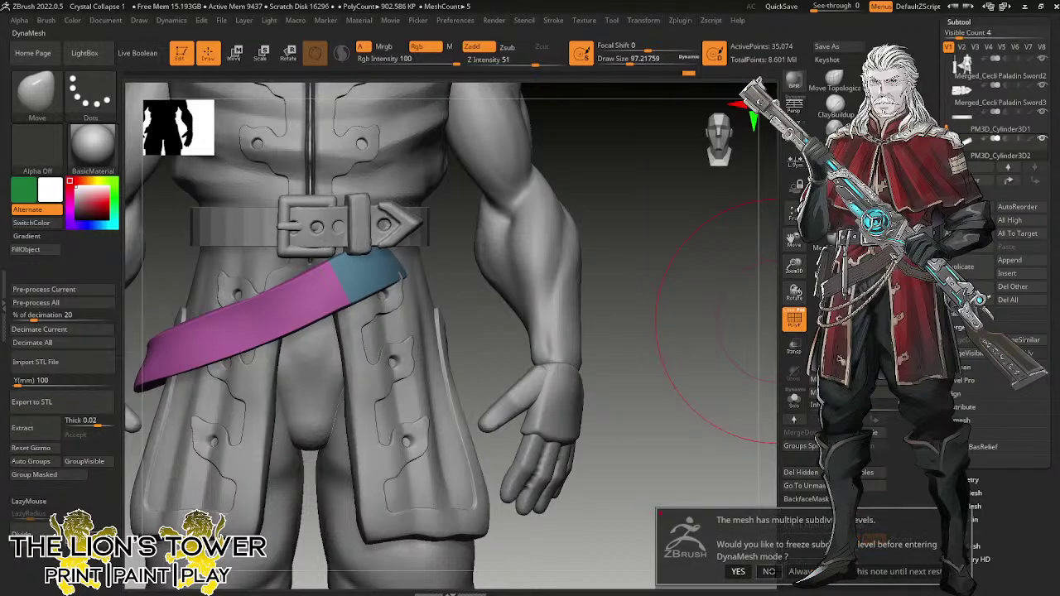
pyautogui.click(738, 572)
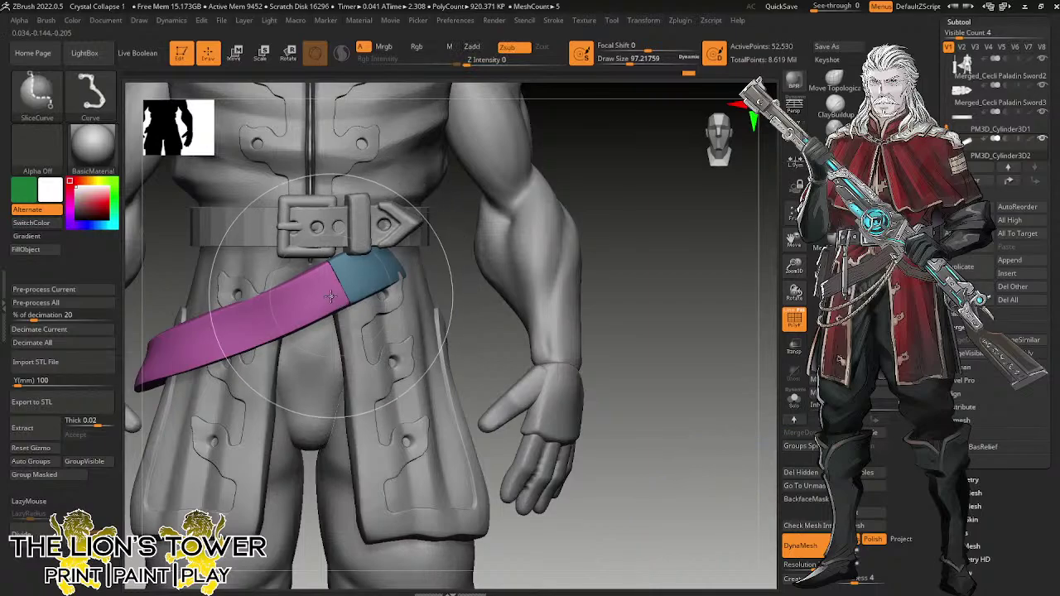
# Isolate the long strap, delete the hidden short upper section of the belt, and leave the strap unmasked.
pyautogui.keyDown('ctrl'); pyautogui.keyDown('shift'); pyautogui.click(291, 320); pyautogui.keyUp('shift'); pyautogui.keyUp('ctrl')
pyautogui.click(814, 473)
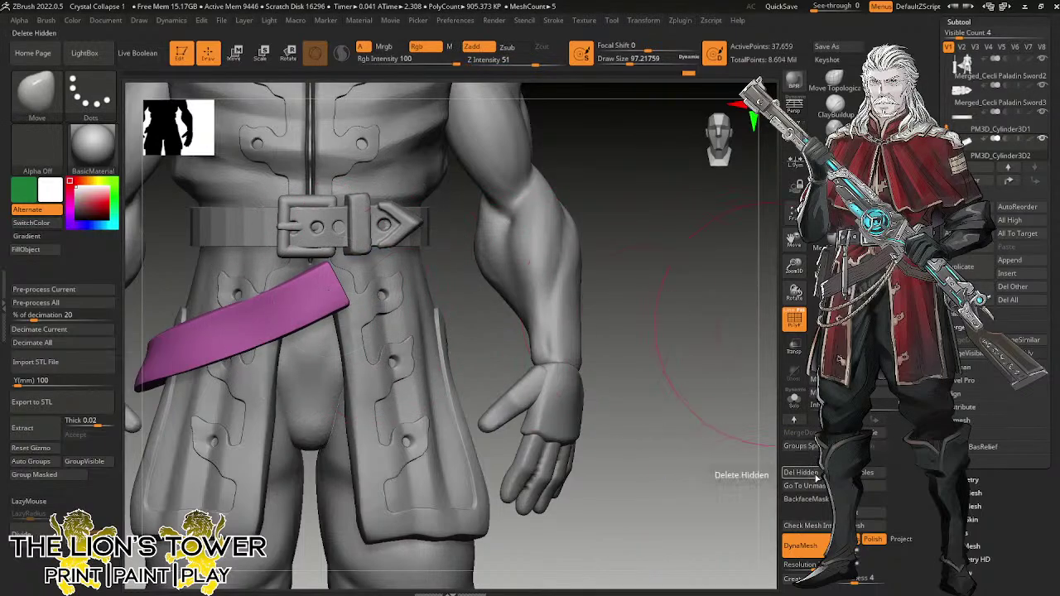
pyautogui.moveTo(795, 267); pyautogui.dragTo(792, 247)
pyautogui.moveTo(795, 239); pyautogui.dragTo(885, 260)
pyautogui.keyDown('ctrl'); pyautogui.click(703, 281); pyautogui.keyUp('ctrl')
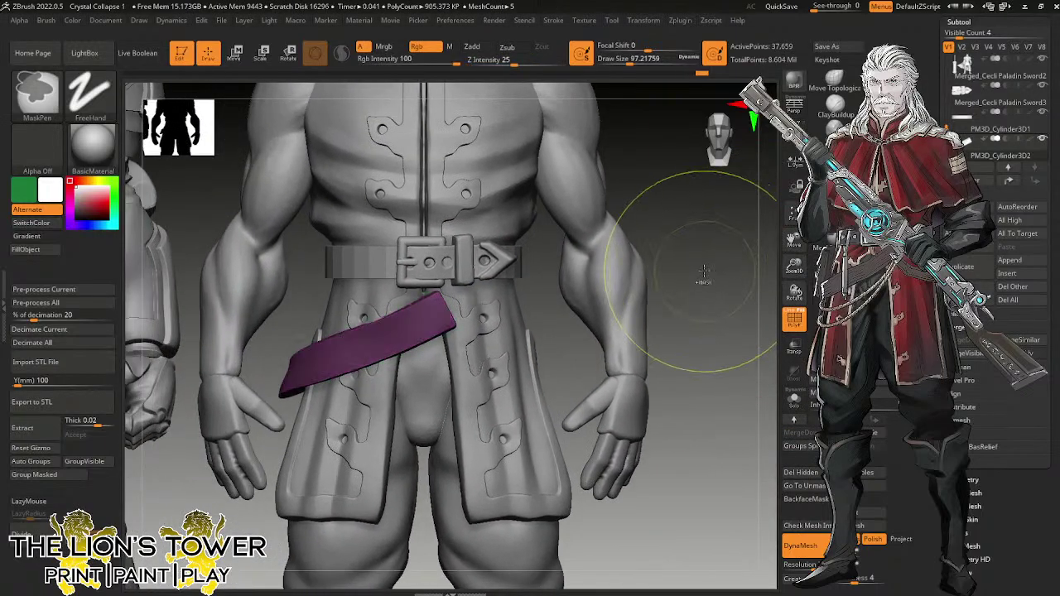
pyautogui.keyDown('ctrl'); pyautogui.moveTo(703, 281); pyautogui.dragTo(718, 307); pyautogui.keyUp('ctrl')
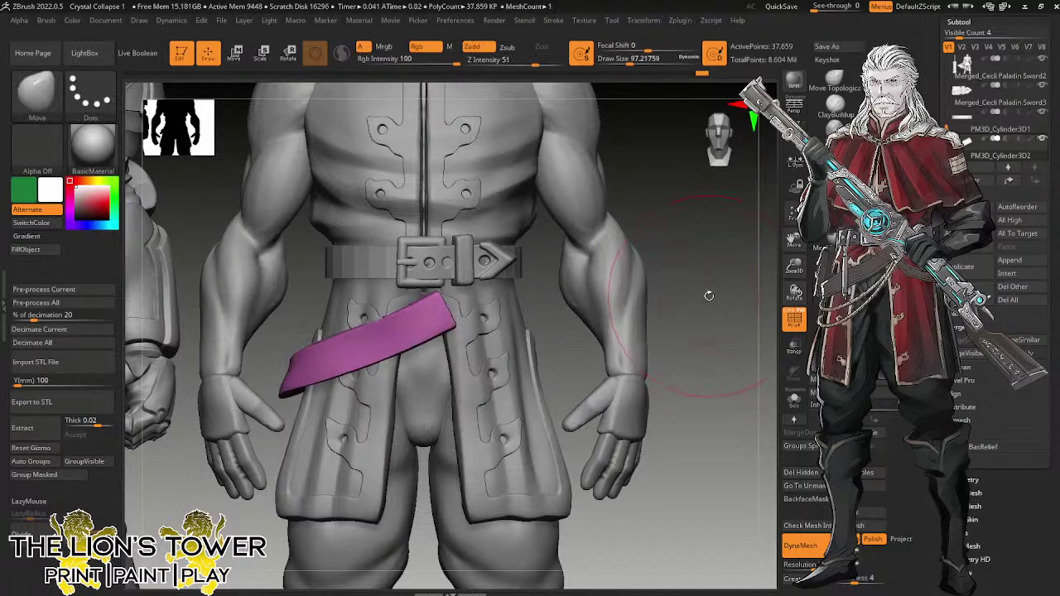
# Duplicate the diagonal strap and mirror the copy to the opposite hip.
pyautogui.press('shift')
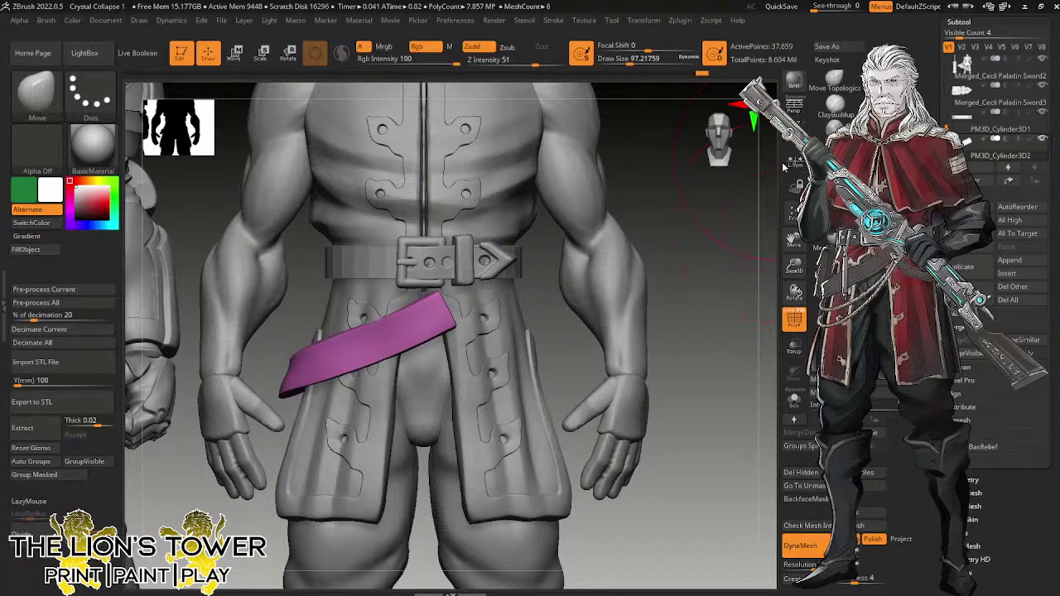
pyautogui.click(969, 267)
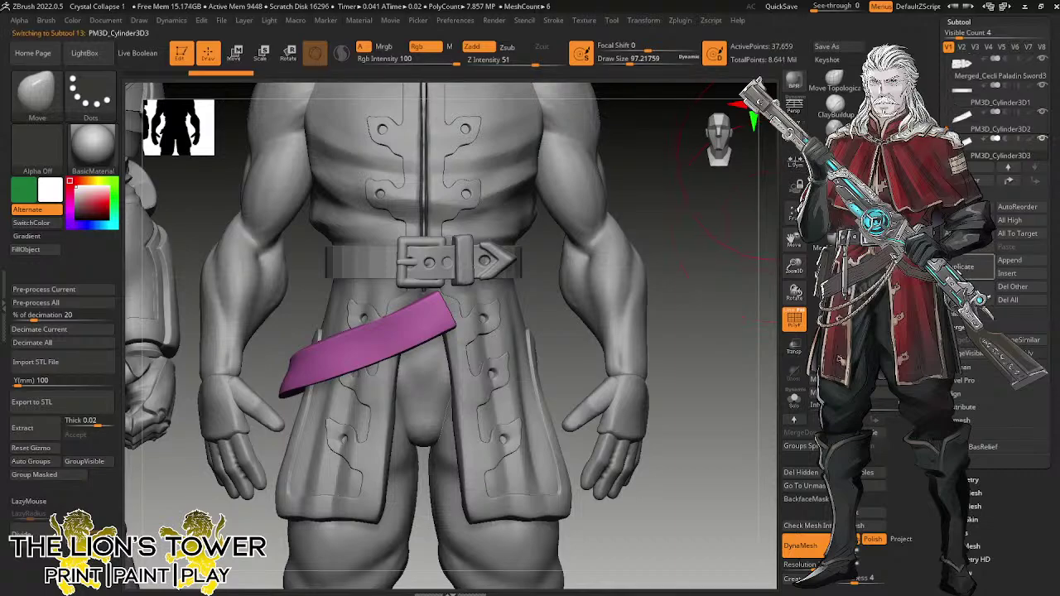
pyautogui.click(824, 392)
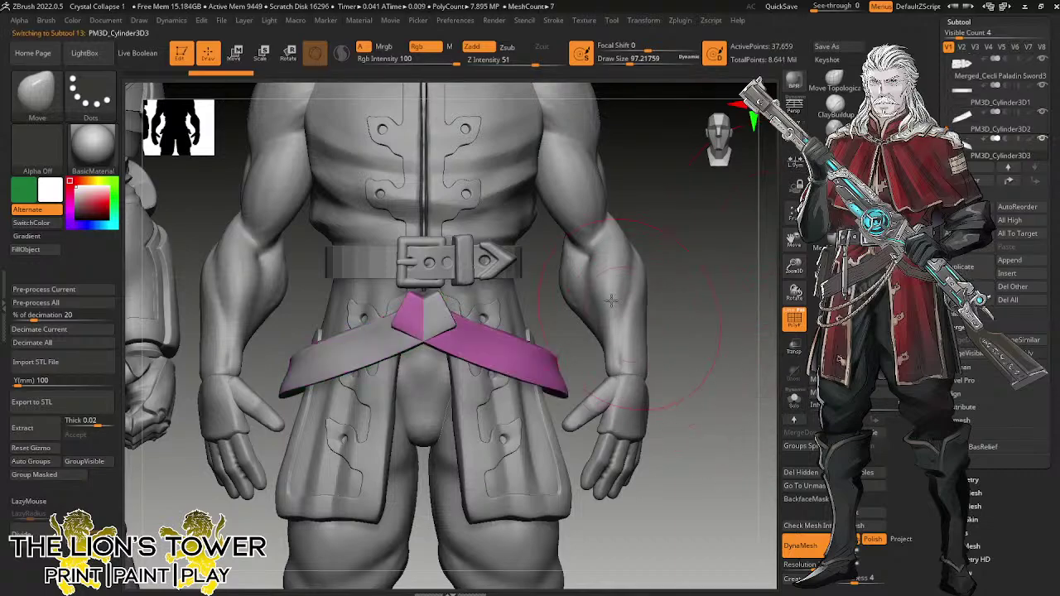
# Realign the gizmo on the mirrored strap, narrow the strap, and place it lower on the hip beneath the first strap.
pyautogui.press('e')
pyautogui.click(374, 242)
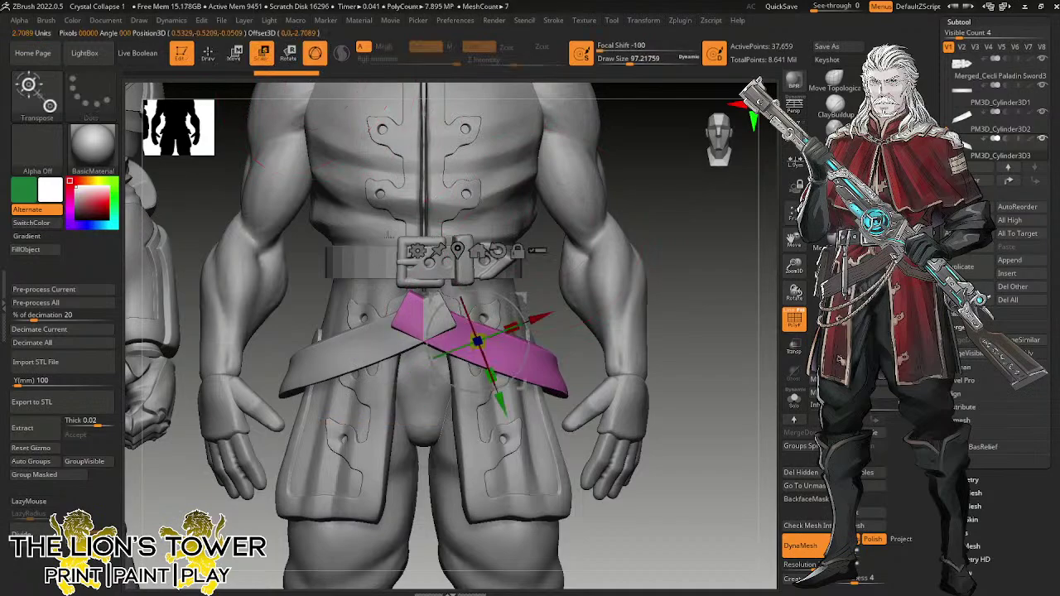
pyautogui.click(517, 252)
pyautogui.moveTo(529, 342); pyautogui.dragTo(529, 311)
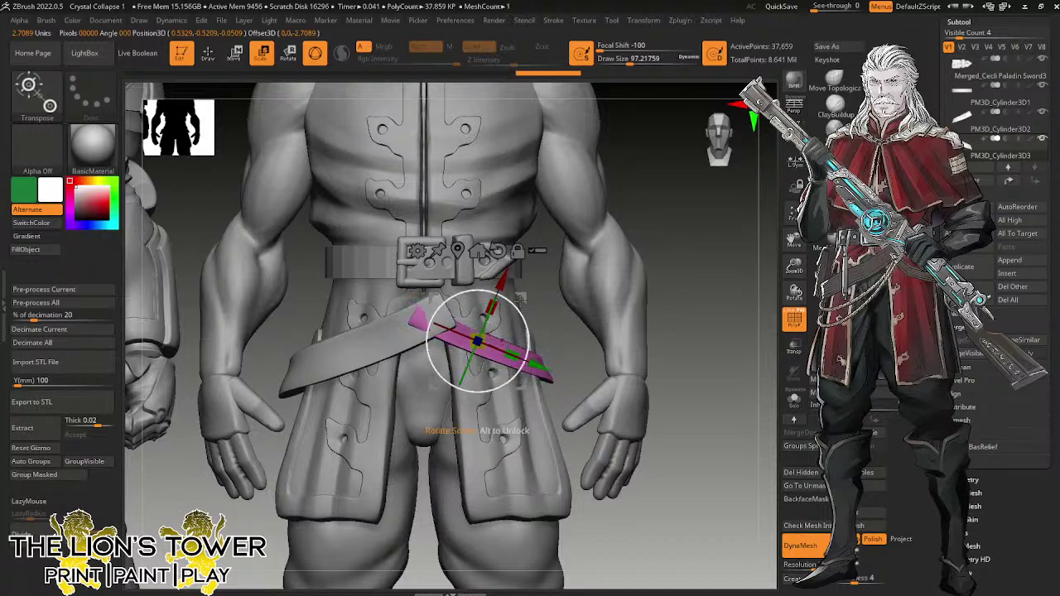
pyautogui.moveTo(528, 298); pyautogui.dragTo(534, 323)
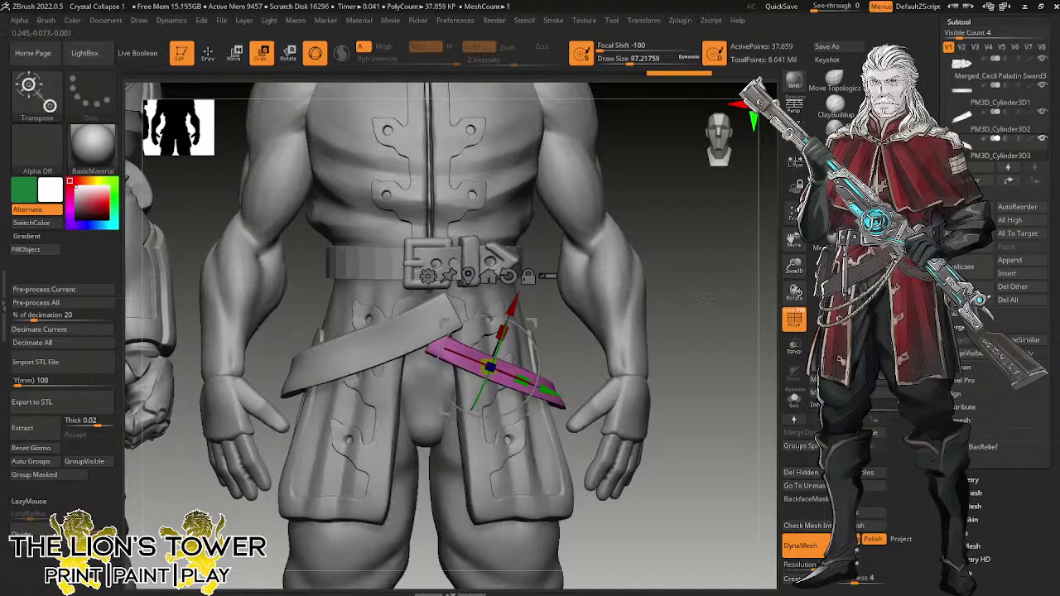
# Adjust the rear inner end of the narrow strap with the Move brush at draw size about 33, checking its fit all round.
pyautogui.moveTo(719, 321); pyautogui.dragTo(613, 308)
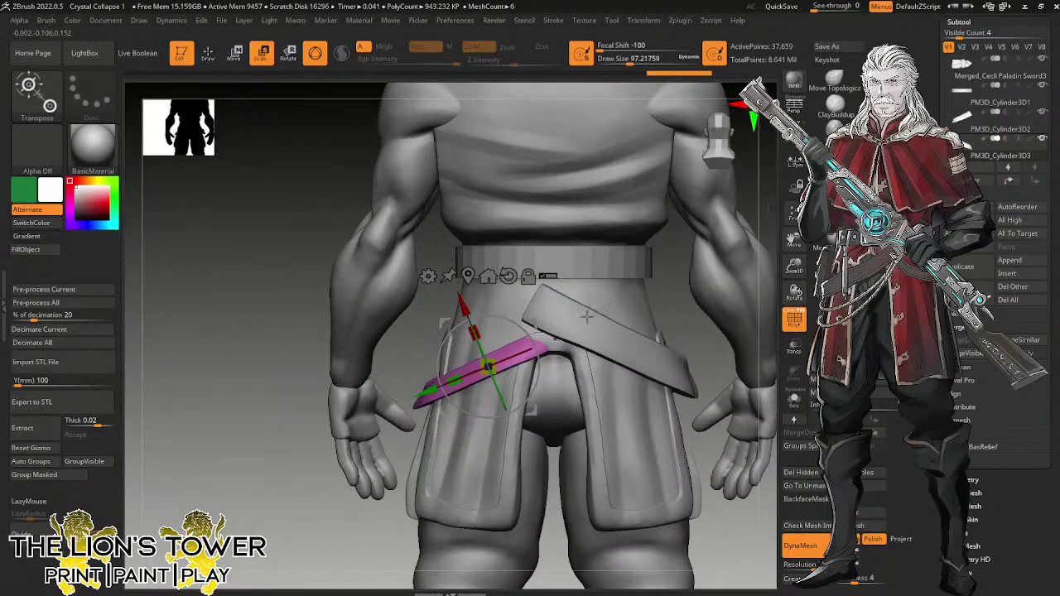
pyautogui.press('q')
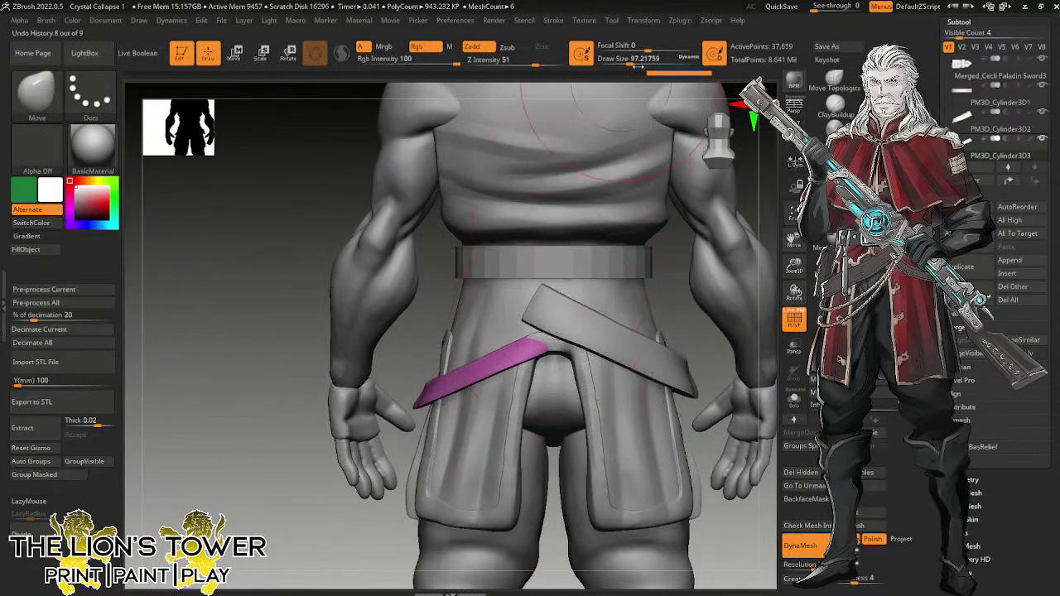
pyautogui.moveTo(536, 342); pyautogui.dragTo(540, 335)
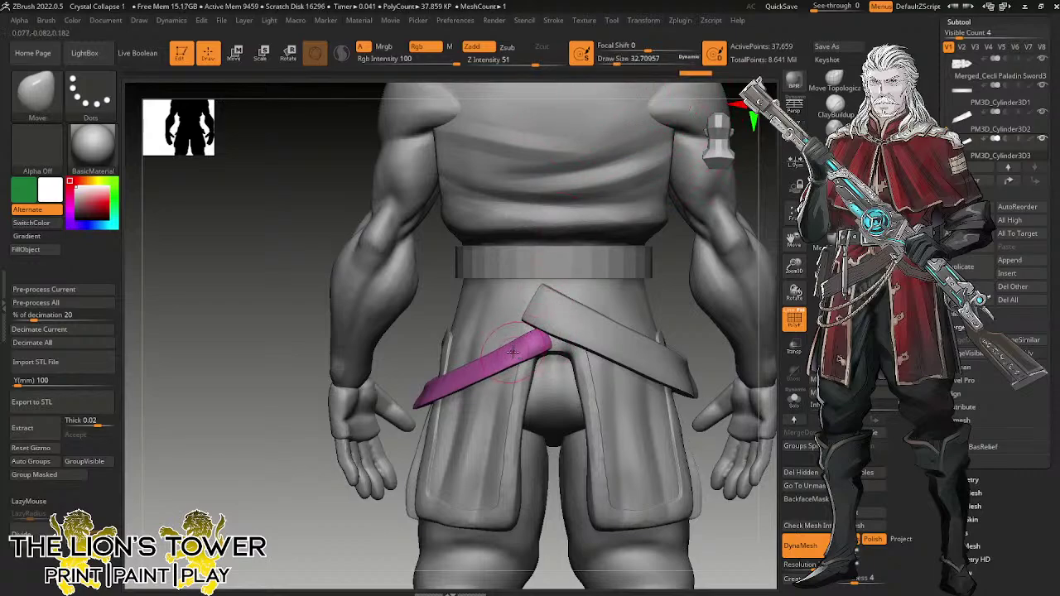
pyautogui.moveTo(431, 318); pyautogui.dragTo(613, 275)
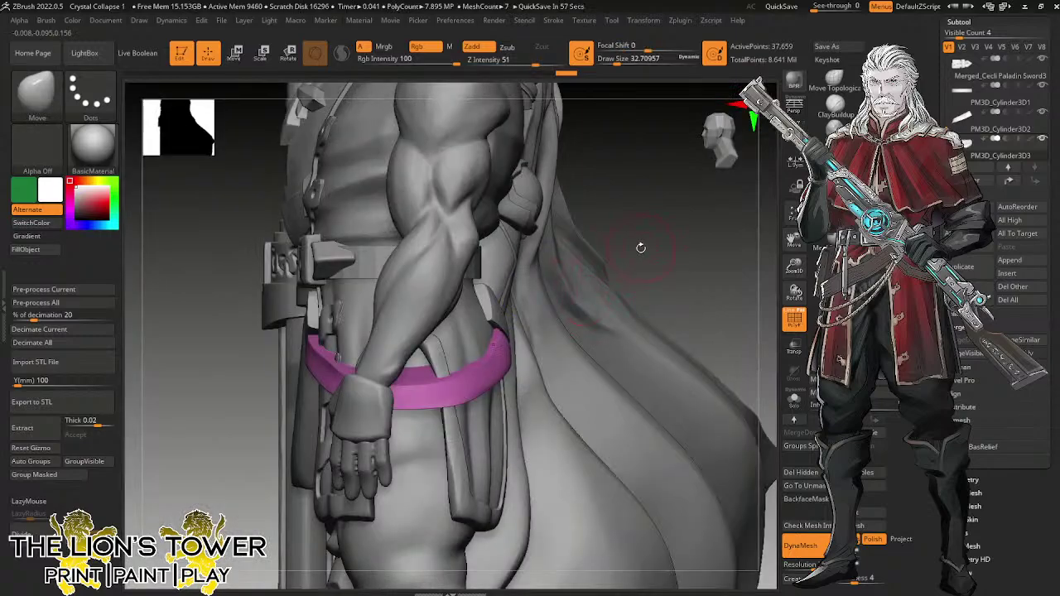
pyautogui.moveTo(653, 257)
pyautogui.mouseDown()
pyautogui.moveTo(764, 276)
pyautogui.moveTo(790, 244)
pyautogui.moveTo(779, 155)
pyautogui.mouseUp()
pyautogui.keyDown('shift'); pyautogui.click(661, 294); pyautogui.keyUp('shift')
pyautogui.moveTo(794, 265)
pyautogui.mouseDown()
pyautogui.moveTo(801, 299)
pyautogui.moveTo(692, 260)
pyautogui.mouseUp()
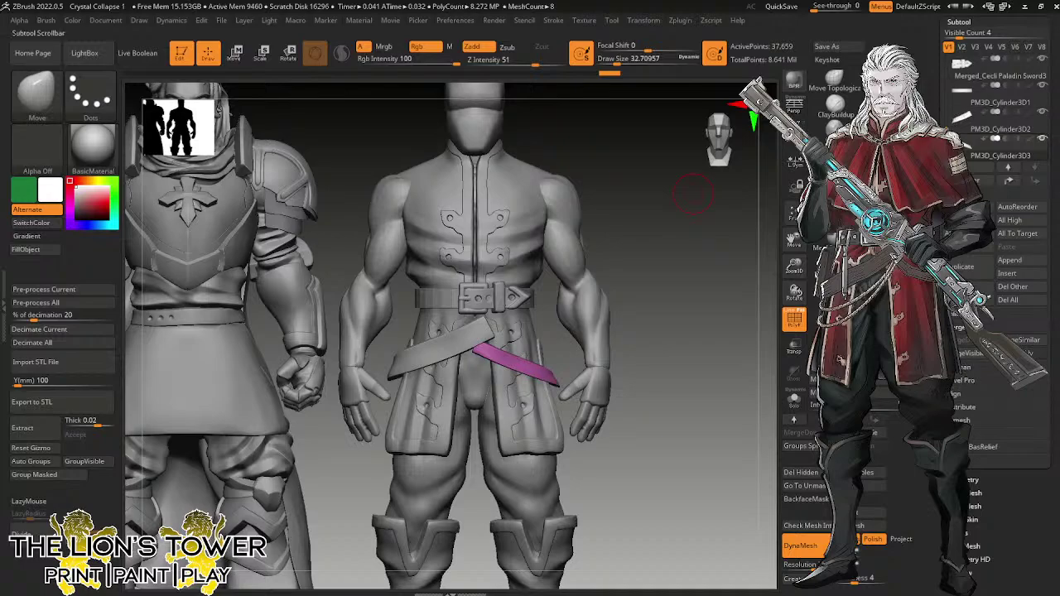
# Check the strap joint below the belt buckle in the line-art reference image, and append a cube as a new subtool.
pyautogui.moveTo(970, 199); pyautogui.dragTo(970, 203)
pyautogui.click(1016, 268)
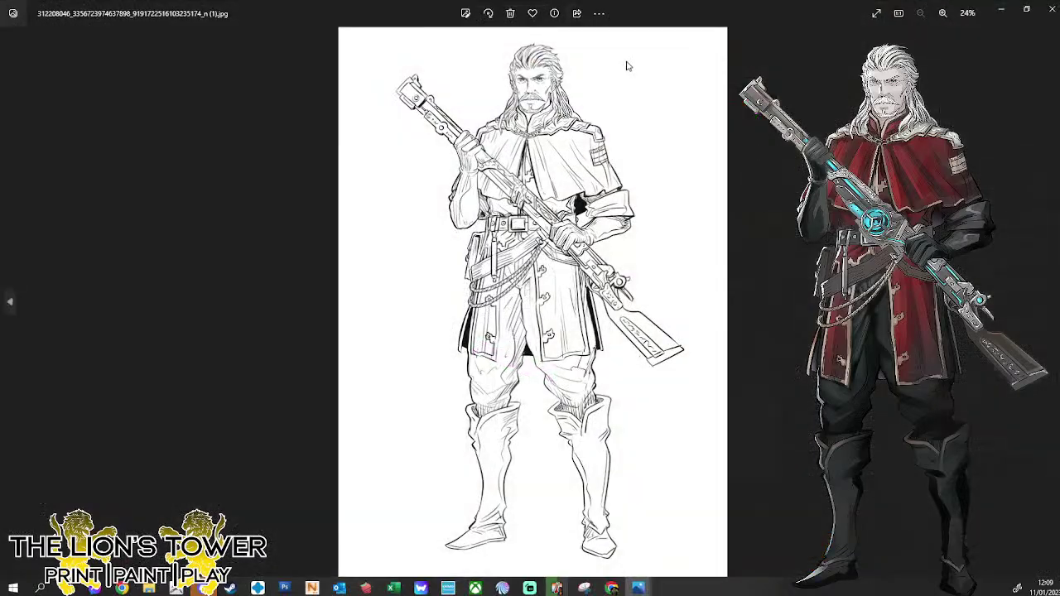
pyautogui.scroll(10, 492, 274)
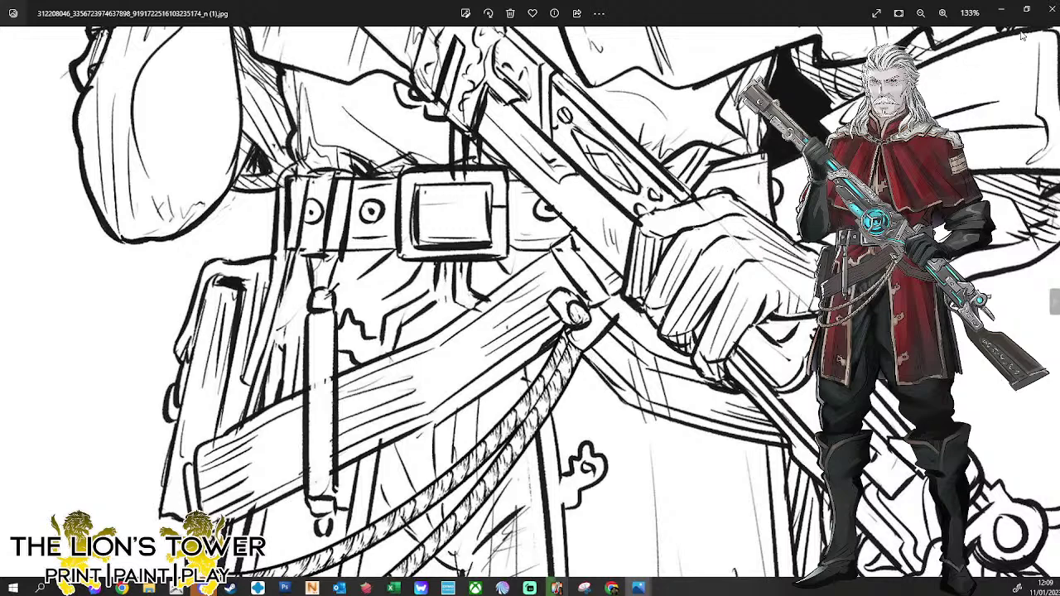
pyautogui.click(1051, 20)
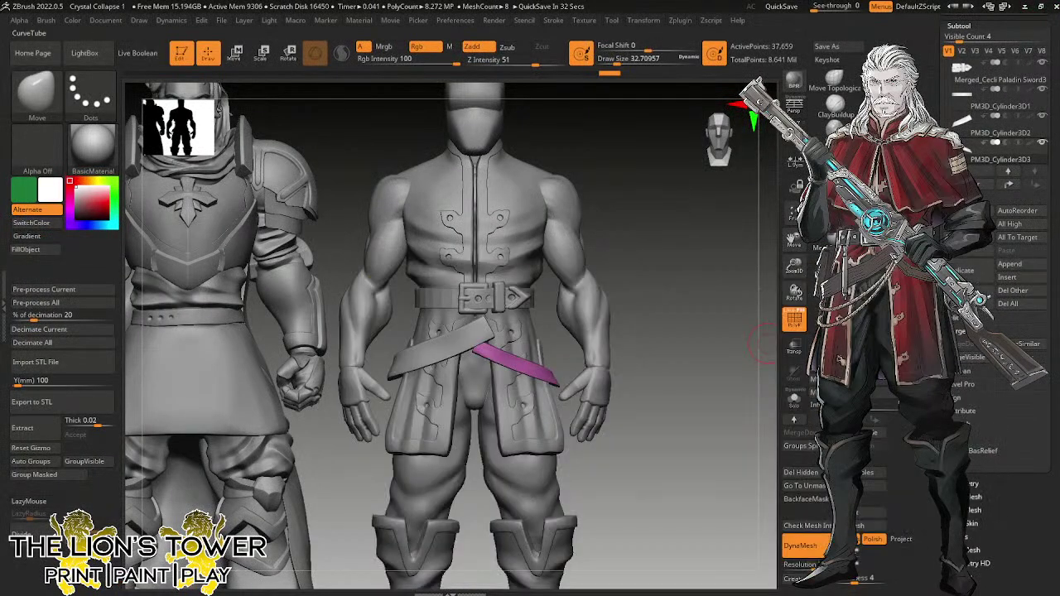
pyautogui.click(1015, 266)
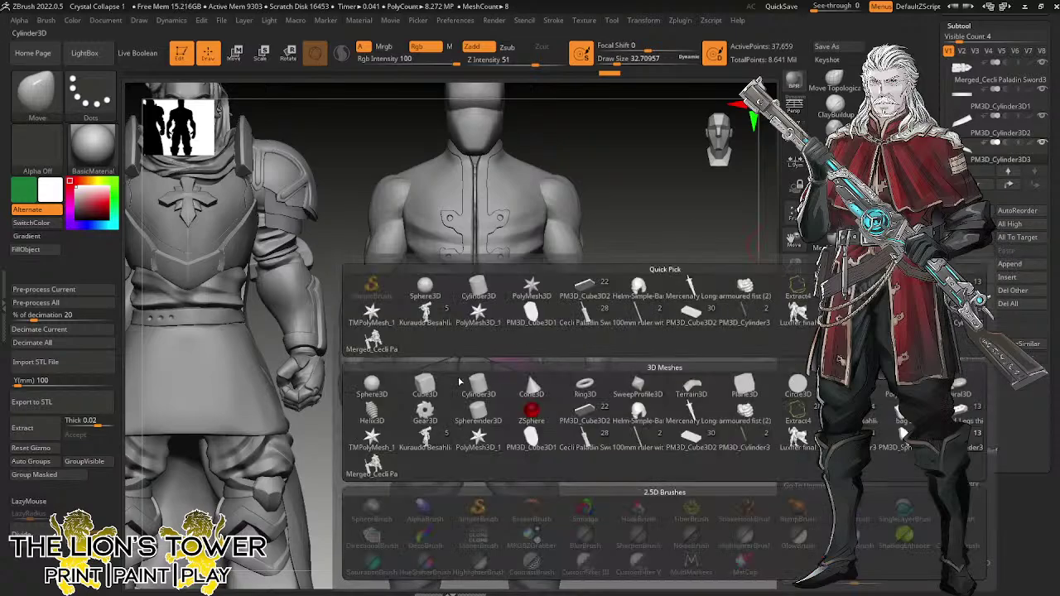
pyautogui.click(426, 385)
pyautogui.press('e')
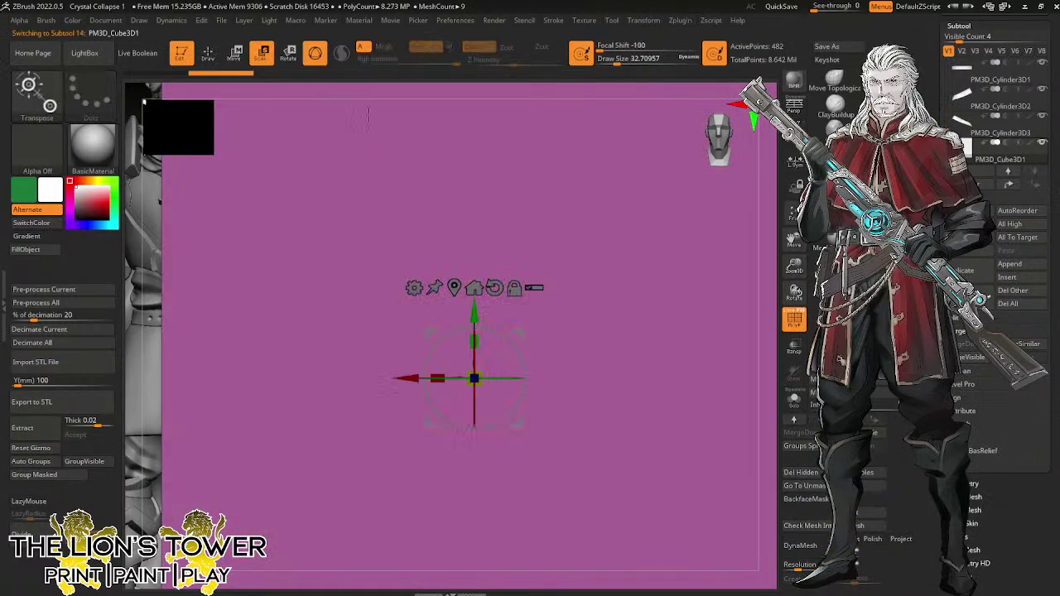
# Scale the cube down to a small block and bring it forward in front of the figure's hips.
pyautogui.moveTo(474, 379)
pyautogui.mouseDown()
pyautogui.moveTo(498, 468)
pyautogui.moveTo(485, 381)
pyautogui.mouseUp()
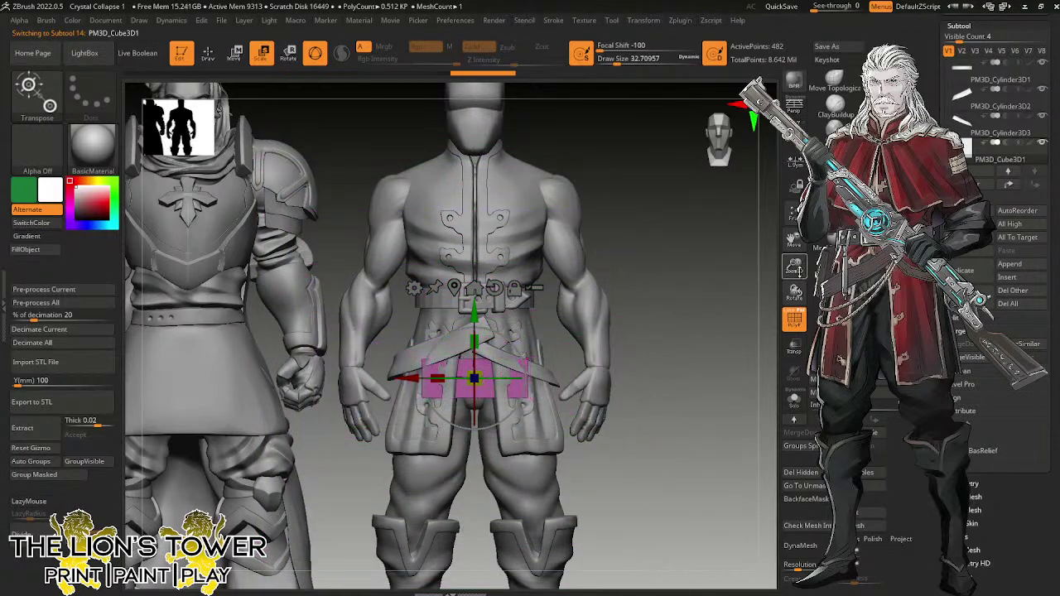
pyautogui.keyDown('ctrl'); pyautogui.moveTo(524, 357); pyautogui.dragTo(526, 343, button='right'); pyautogui.keyUp('ctrl')
pyautogui.moveTo(475, 377); pyautogui.dragTo(482, 386)
pyautogui.keyDown('shift'); pyautogui.moveTo(489, 381); pyautogui.dragTo(532, 369, button='right'); pyautogui.keyUp('shift')
pyautogui.moveTo(545, 378); pyautogui.dragTo(747, 378)
pyautogui.keyDown('shift'); pyautogui.moveTo(737, 384); pyautogui.dragTo(659, 384, button='right'); pyautogui.keyUp('shift')
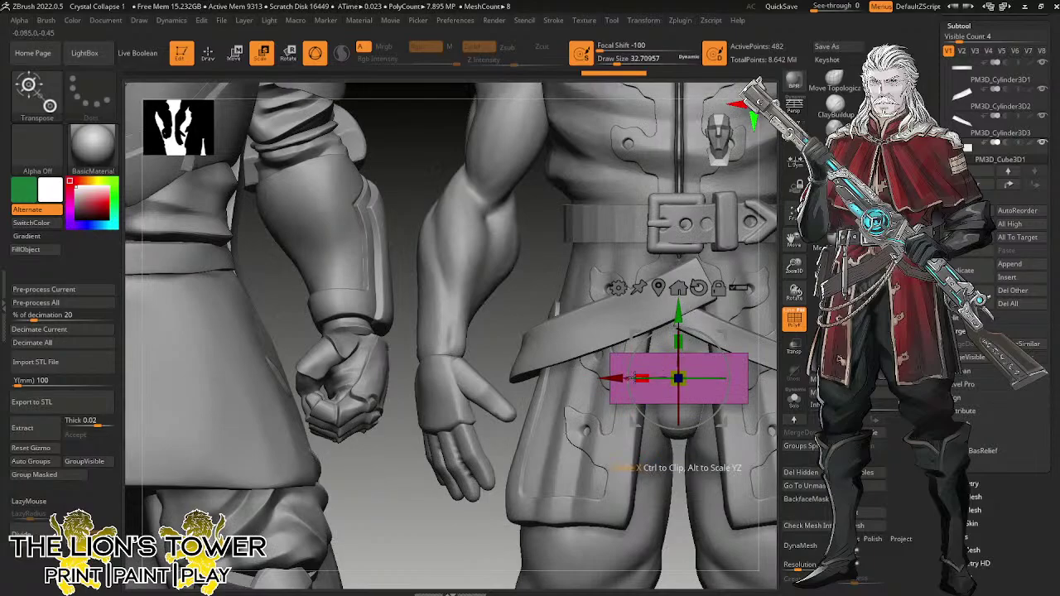
# Narrow the block and adjust its depth to form the base piece of a small strap clasp.
pyautogui.moveTo(636, 378); pyautogui.dragTo(653, 379)
pyautogui.moveTo(794, 267); pyautogui.dragTo(793, 276)
pyautogui.moveTo(794, 241); pyautogui.dragTo(736, 264)
pyautogui.moveTo(707, 352); pyautogui.dragTo(763, 355)
pyautogui.moveTo(605, 396); pyautogui.dragTo(591, 395)
pyautogui.moveTo(696, 364); pyautogui.dragTo(763, 365)
pyautogui.moveTo(636, 396); pyautogui.dragTo(672, 397)
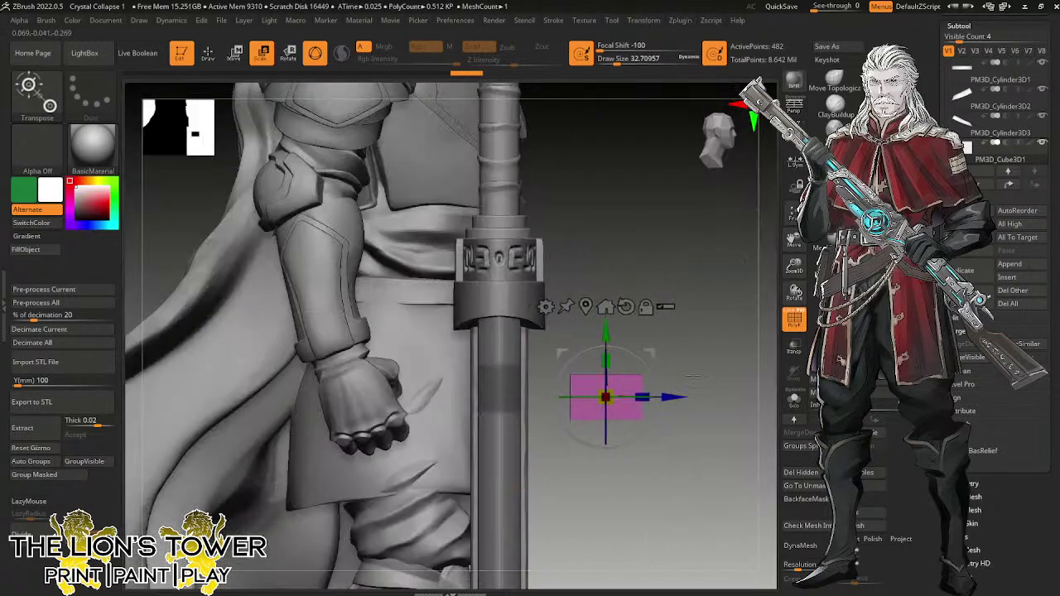
# Stack a narrower copy on top of the block and lower the original block slightly.
pyautogui.moveTo(740, 358); pyautogui.dragTo(753, 365)
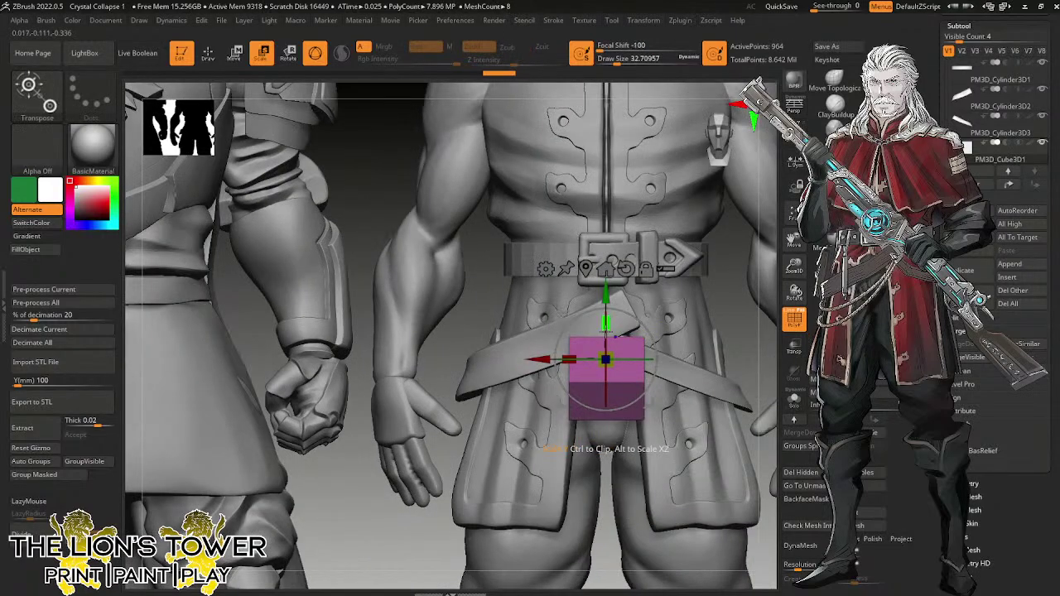
pyautogui.moveTo(570, 359); pyautogui.dragTo(595, 354)
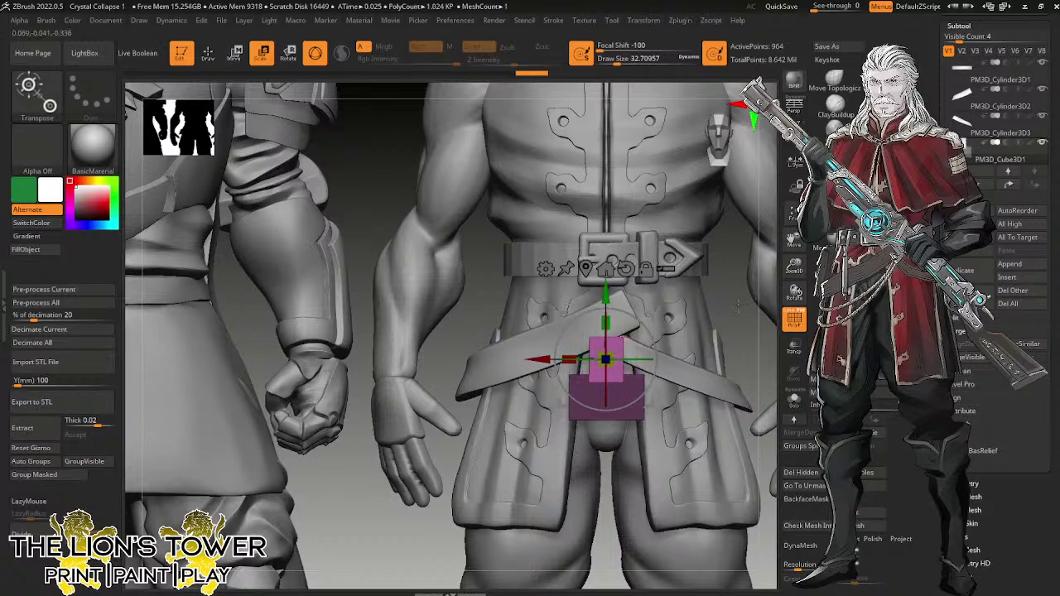
pyautogui.keyDown('ctrl'); pyautogui.click(732, 310); pyautogui.keyUp('ctrl')
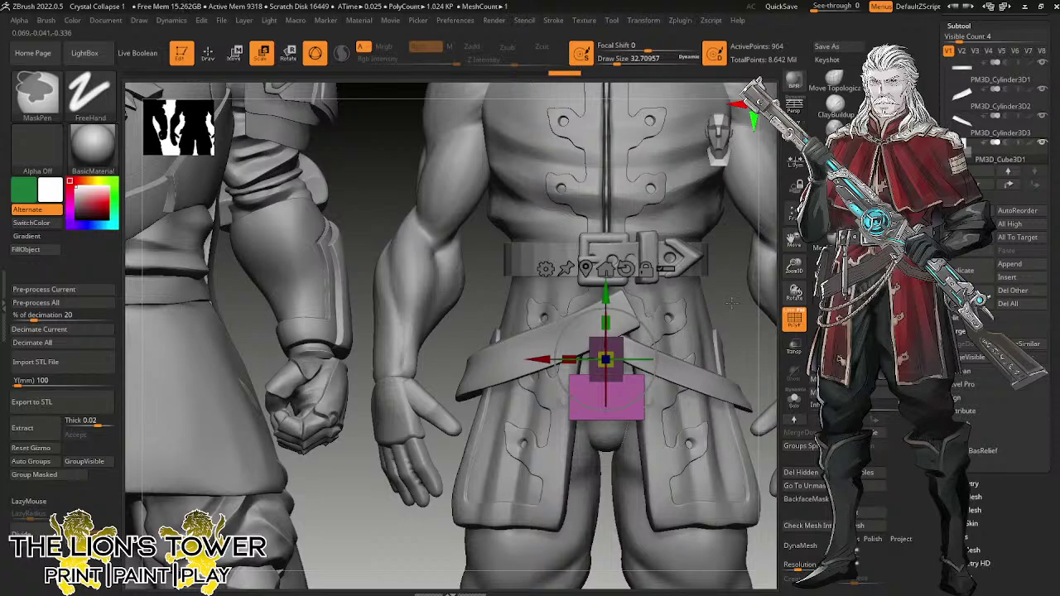
pyautogui.press('ctrl')
pyautogui.press('ctrl')
pyautogui.moveTo(606, 295); pyautogui.dragTo(609, 311)
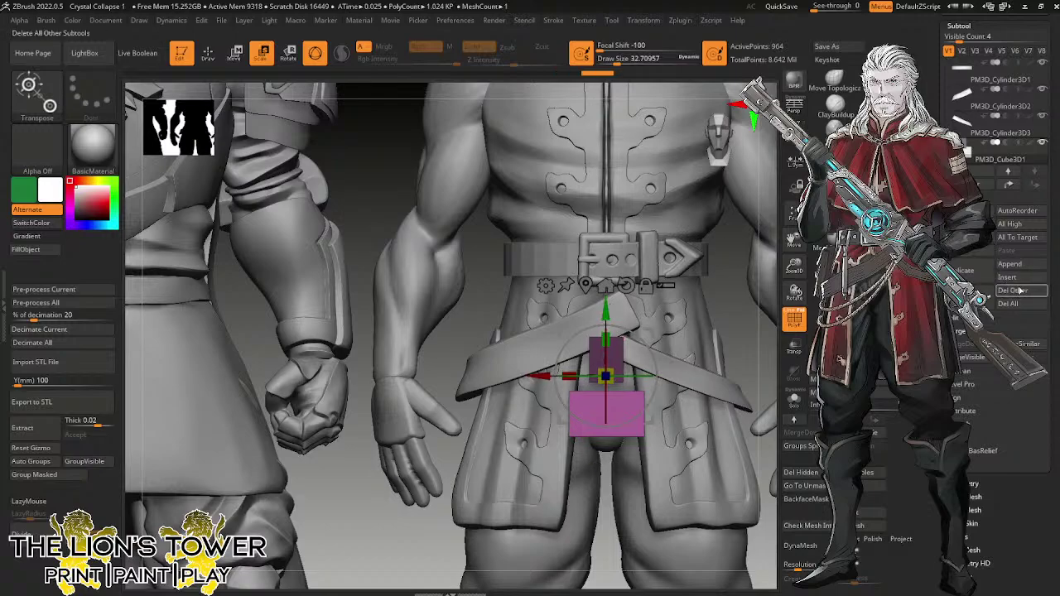
# Append a cylinder, turn its round face forward, and scale it down to the size of the clasp blocks.
pyautogui.click(1009, 263)
pyautogui.click(478, 385)
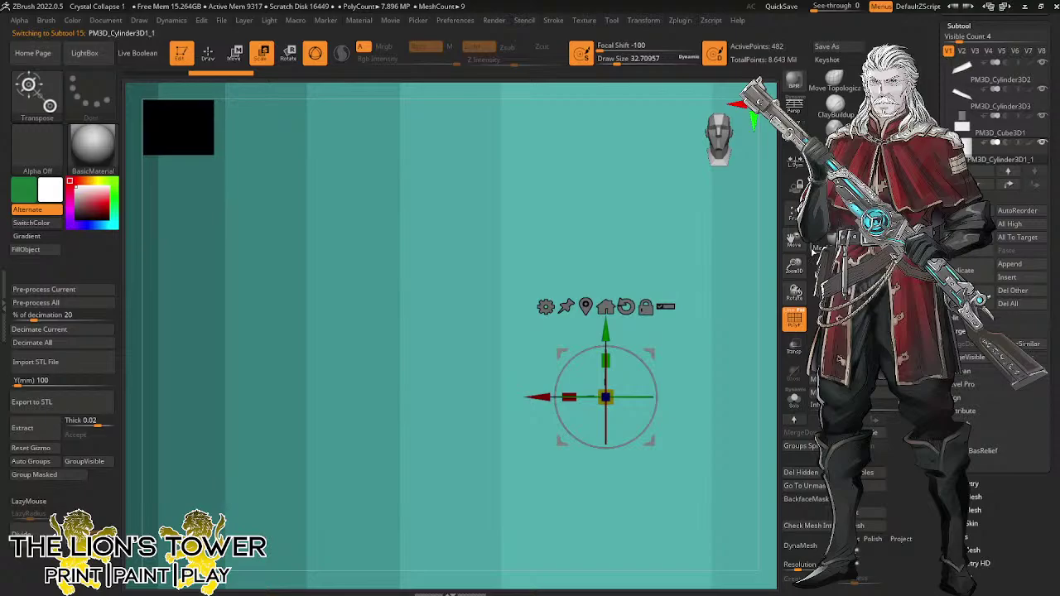
pyautogui.keyDown('alt'); pyautogui.moveTo(769, 257); pyautogui.dragTo(767, 182); pyautogui.keyUp('alt')
pyautogui.keyDown('shift'); pyautogui.moveTo(691, 211); pyautogui.dragTo(745, 215); pyautogui.keyUp('shift')
pyautogui.moveTo(662, 375); pyautogui.dragTo(558, 547)
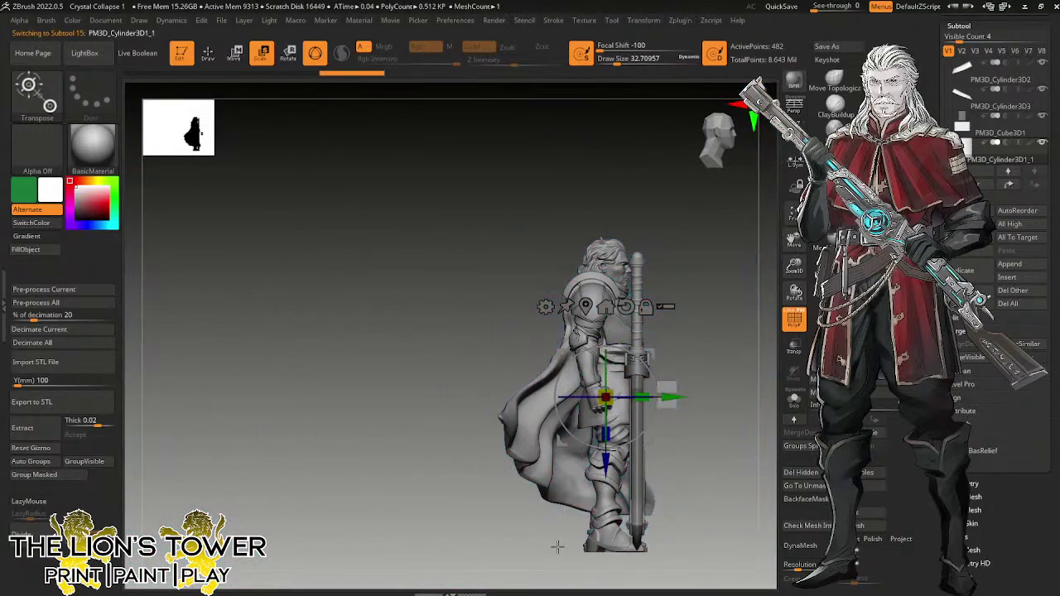
pyautogui.moveTo(670, 397)
pyautogui.mouseDown()
pyautogui.moveTo(731, 397)
pyautogui.moveTo(674, 398)
pyautogui.mouseUp()
pyautogui.keyDown('ctrl'); pyautogui.moveTo(727, 281); pyautogui.dragTo(696, 350, button='right'); pyautogui.keyUp('ctrl')
pyautogui.moveTo(668, 398); pyautogui.dragTo(669, 407)
# Centre the cylinder between the two blocks, protruding slightly in front, and size it so it bridges them.
pyautogui.moveTo(666, 462); pyautogui.dragTo(666, 449)
pyautogui.keyDown('shift'); pyautogui.moveTo(694, 423); pyautogui.dragTo(750, 405, button='right'); pyautogui.keyUp('shift')
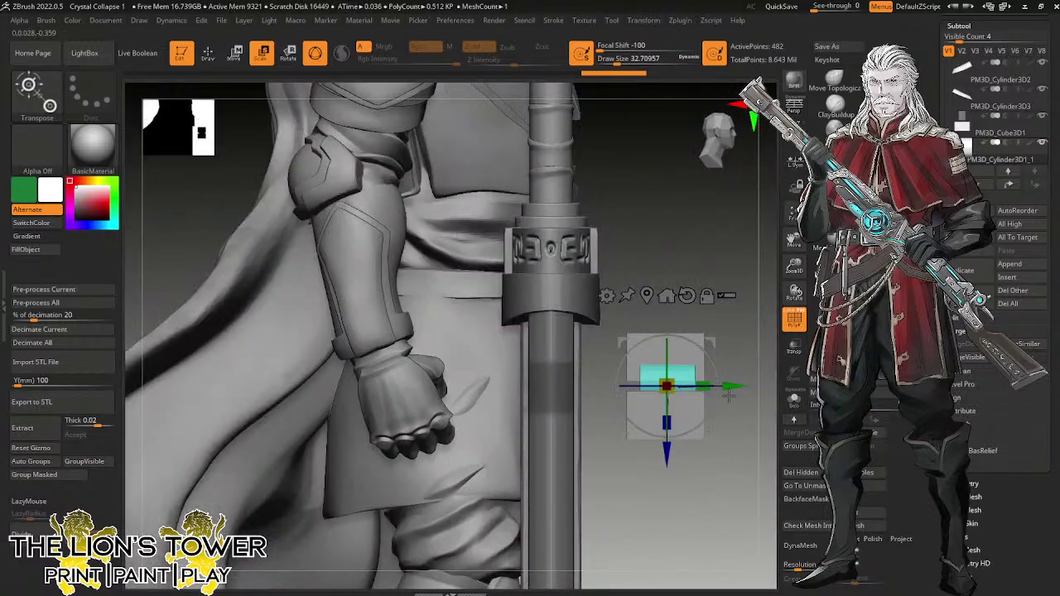
pyautogui.moveTo(735, 386); pyautogui.dragTo(745, 387)
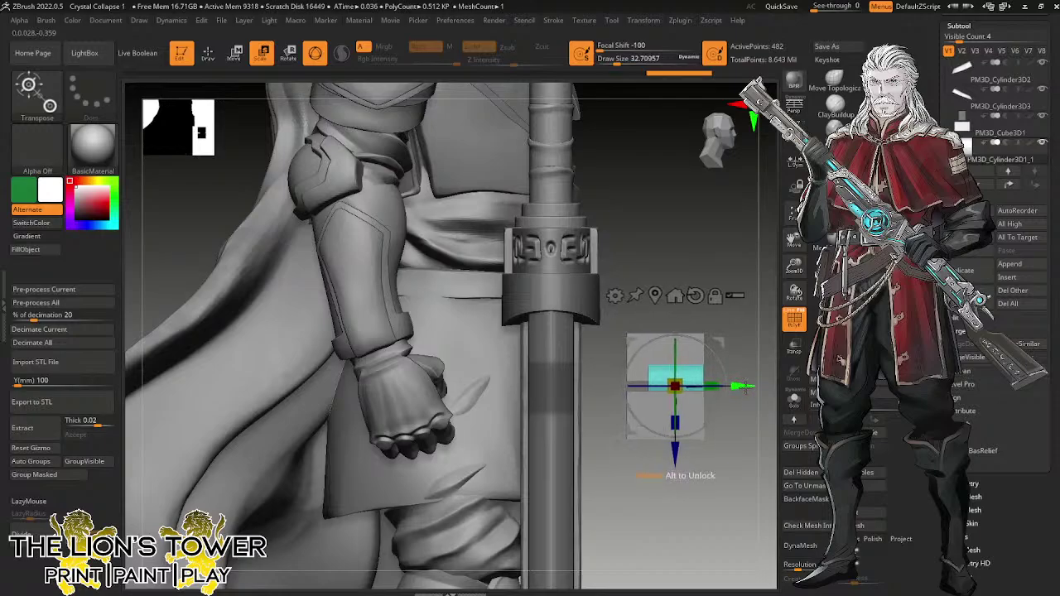
pyautogui.moveTo(733, 417)
pyautogui.keyDown('shift'); pyautogui.mouseDown(button='right')
pyautogui.moveTo(679, 420)
pyautogui.moveTo(677, 373)
pyautogui.moveTo(537, 390)
pyautogui.mouseUp(button='right'); pyautogui.keyUp('shift')
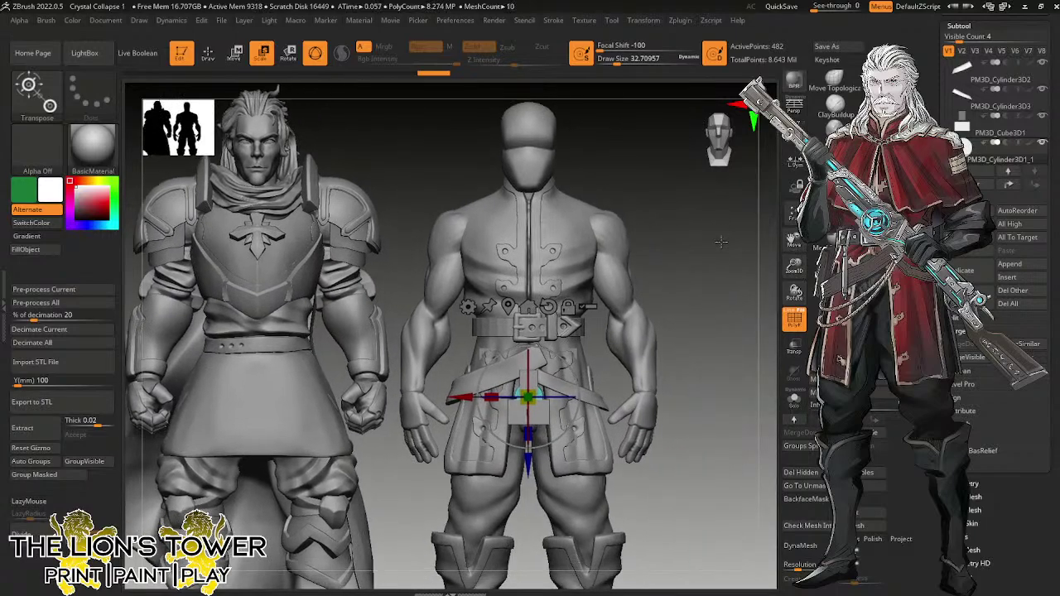
pyautogui.moveTo(732, 341); pyautogui.dragTo(729, 386, button='right')
pyautogui.moveTo(530, 395); pyautogui.dragTo(542, 383)
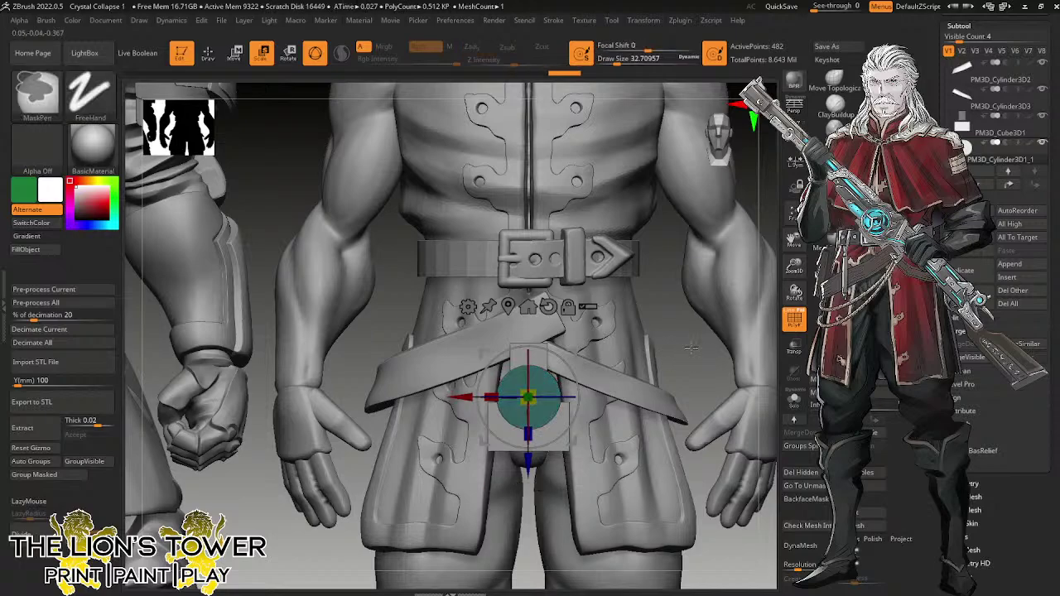
pyautogui.moveTo(690, 356); pyautogui.dragTo(797, 331)
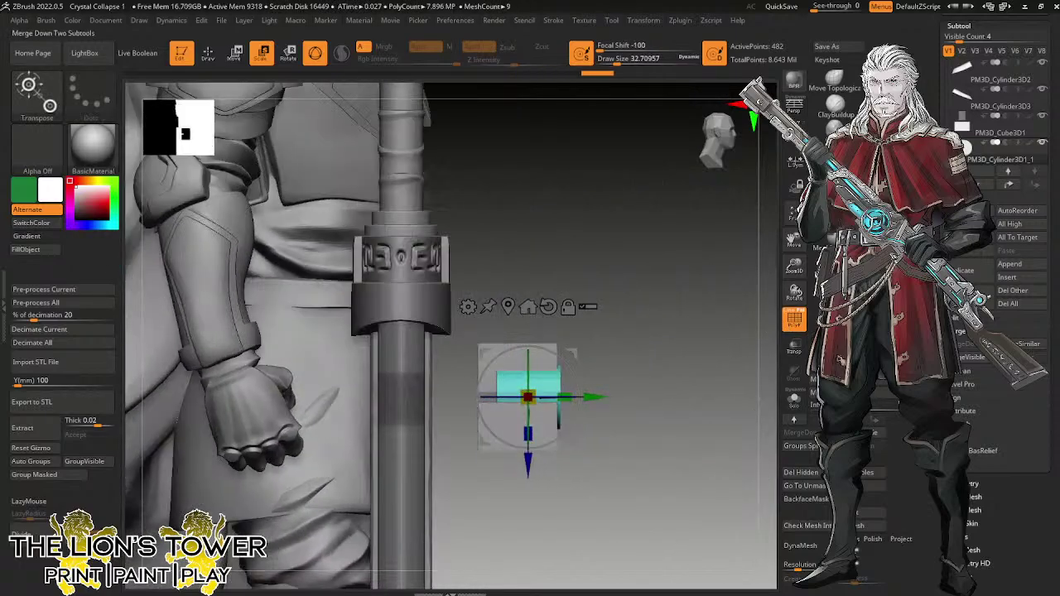
# Merge the block subtool down with the cylinder into a single subtool.
pyautogui.click(999, 131)
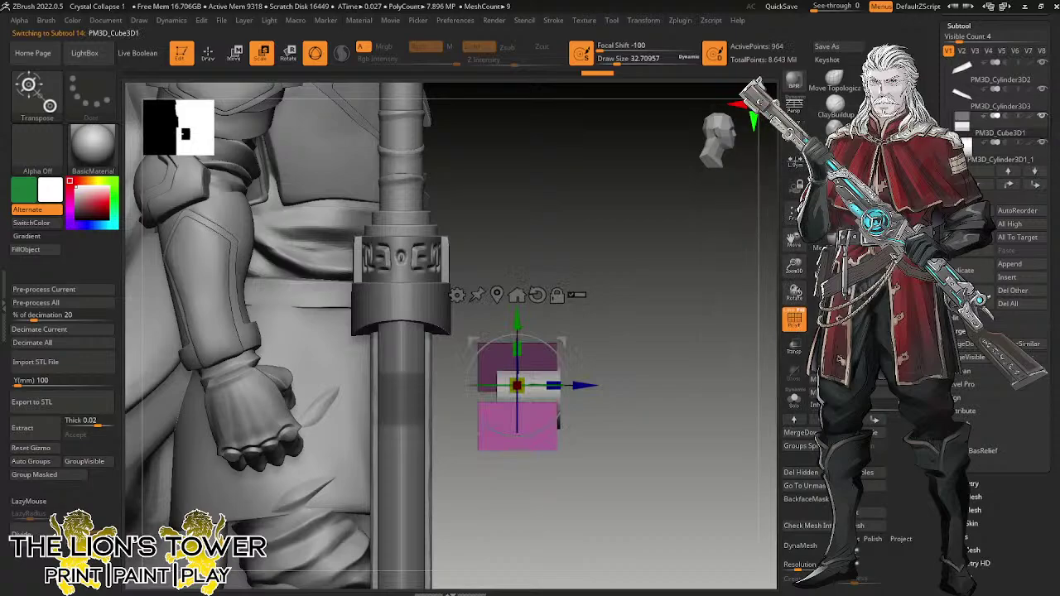
pyautogui.click(973, 346)
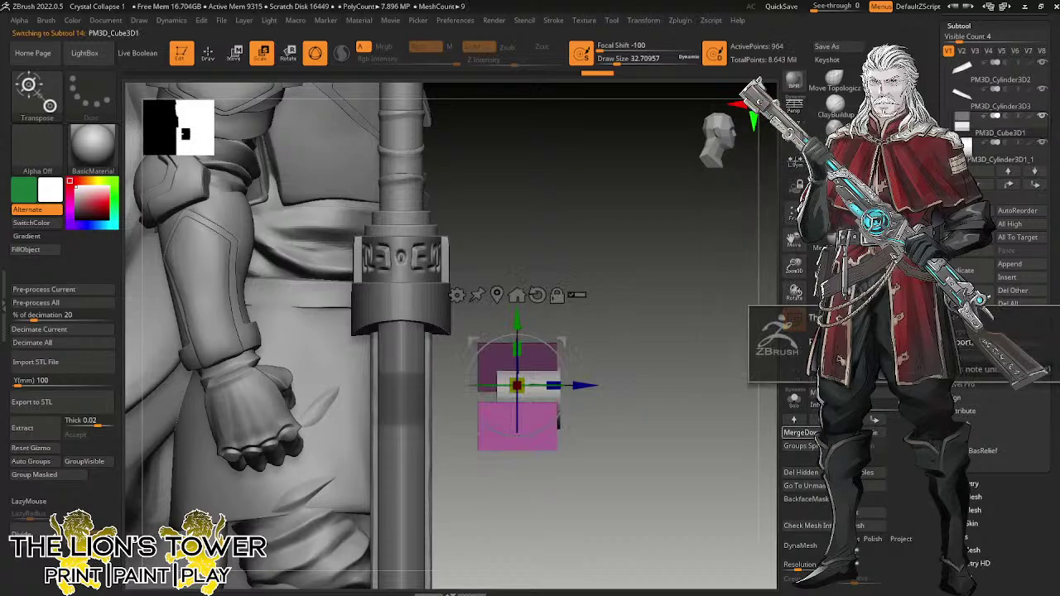
pyautogui.click(782, 366)
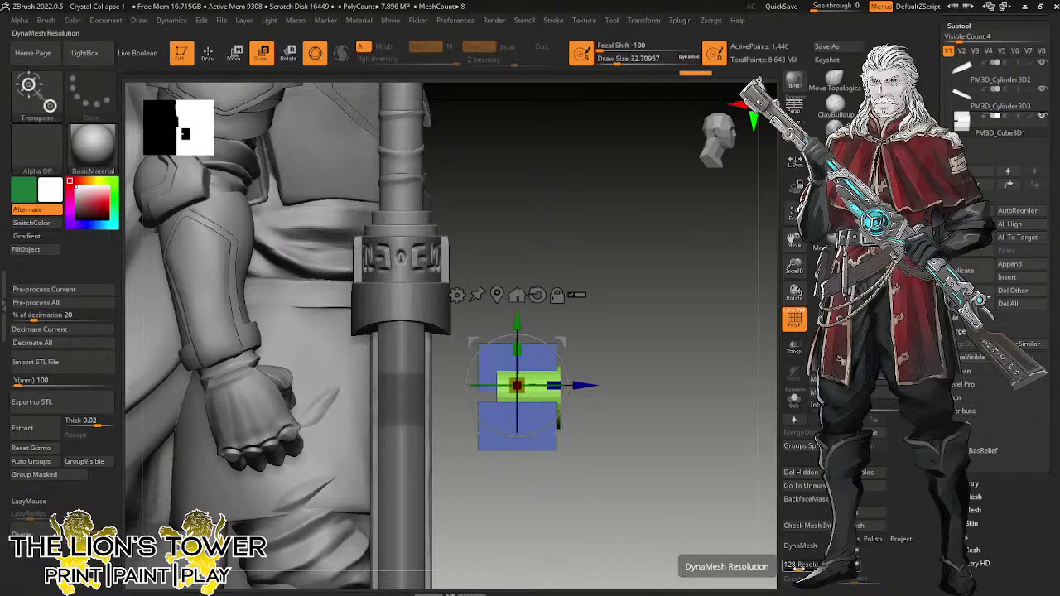
# DynaMesh the merged clasp at a raised resolution with Polish enabled.
pyautogui.click(803, 565)
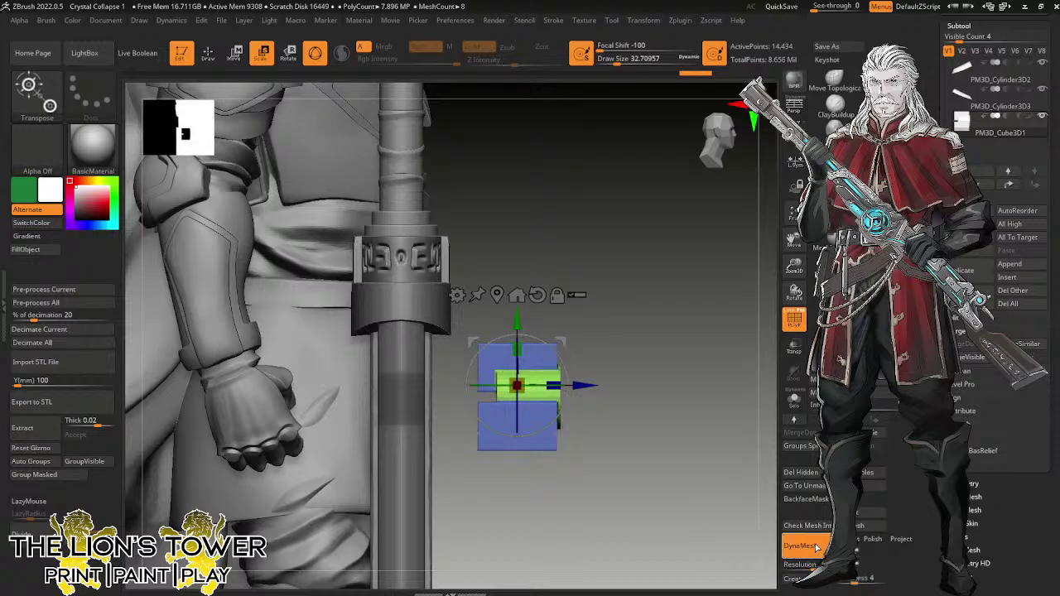
pyautogui.click(800, 545)
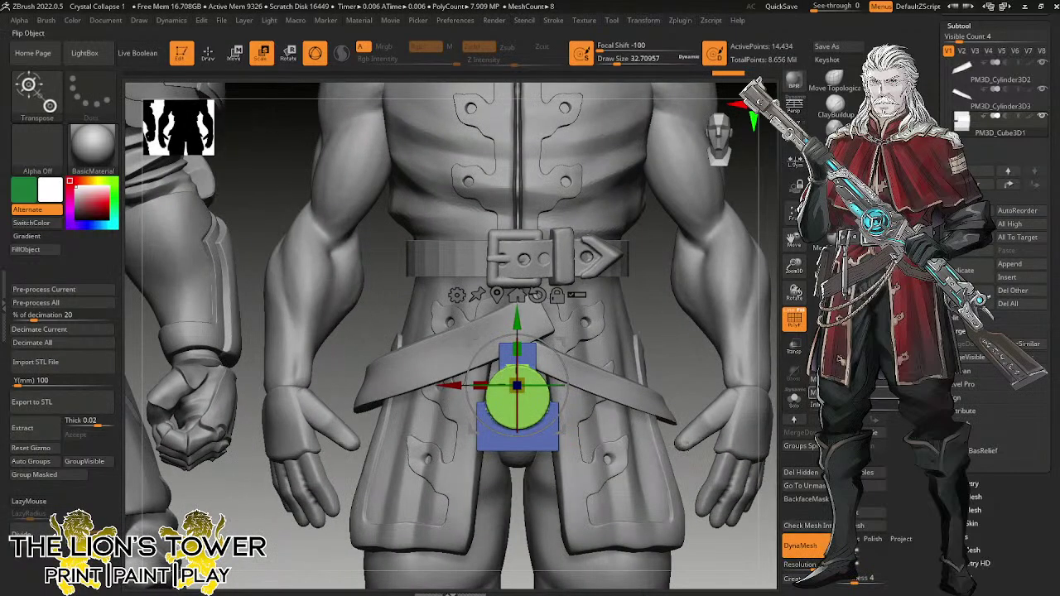
pyautogui.click(800, 565)
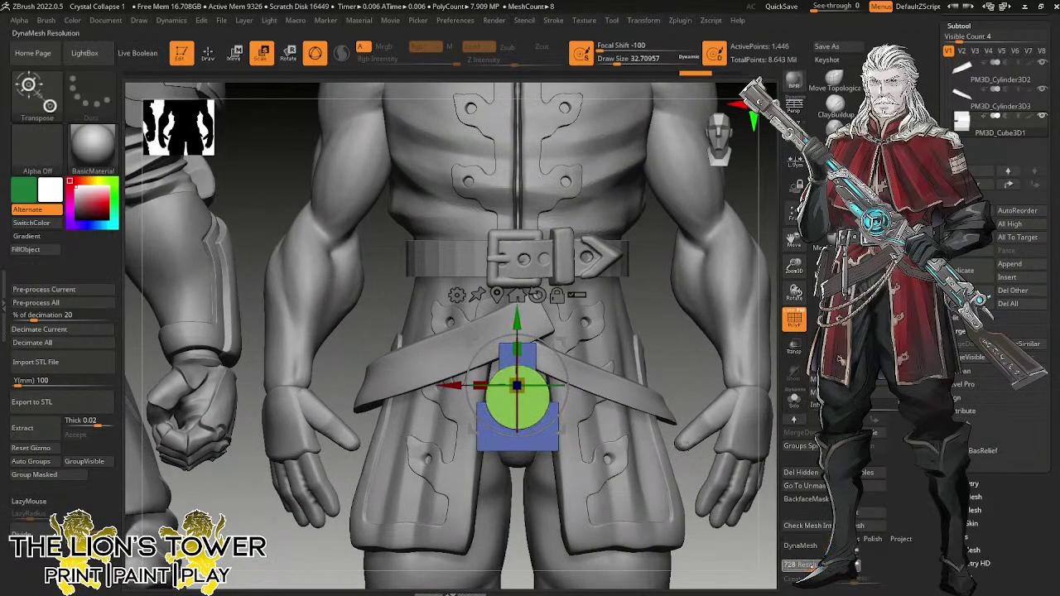
pyautogui.moveTo(812, 567); pyautogui.dragTo(814, 567)
pyautogui.click(873, 541)
pyautogui.click(815, 550)
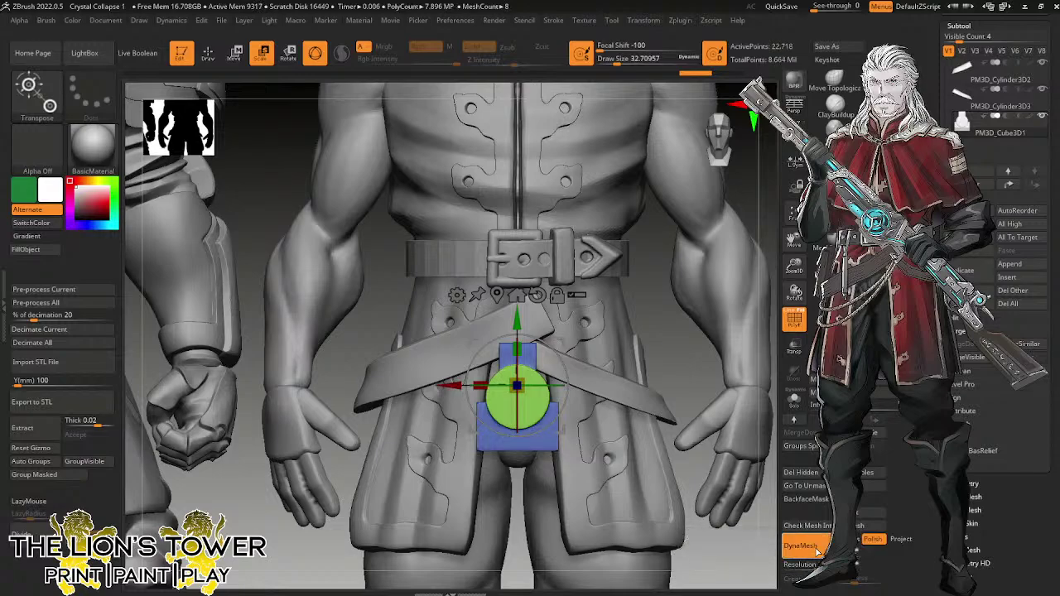
# Slice the clasp vertically in side view near its front and back, keep only the middle slab, and delete the rest.
pyautogui.keyDown('shift'); pyautogui.moveTo(657, 354); pyautogui.dragTo(715, 352); pyautogui.keyUp('shift')
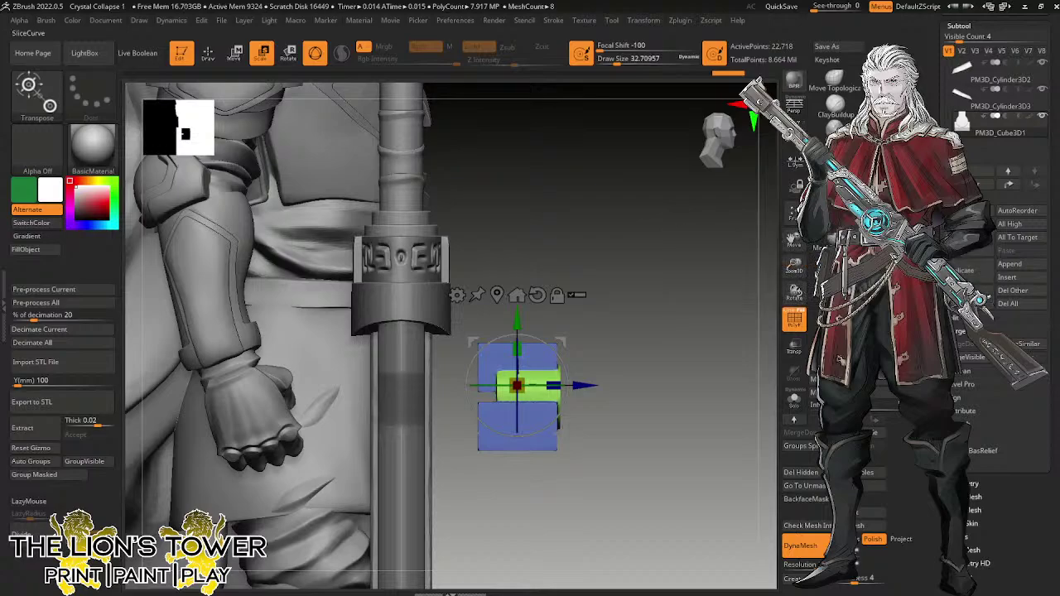
pyautogui.hotkey('ctrl', 'shift')
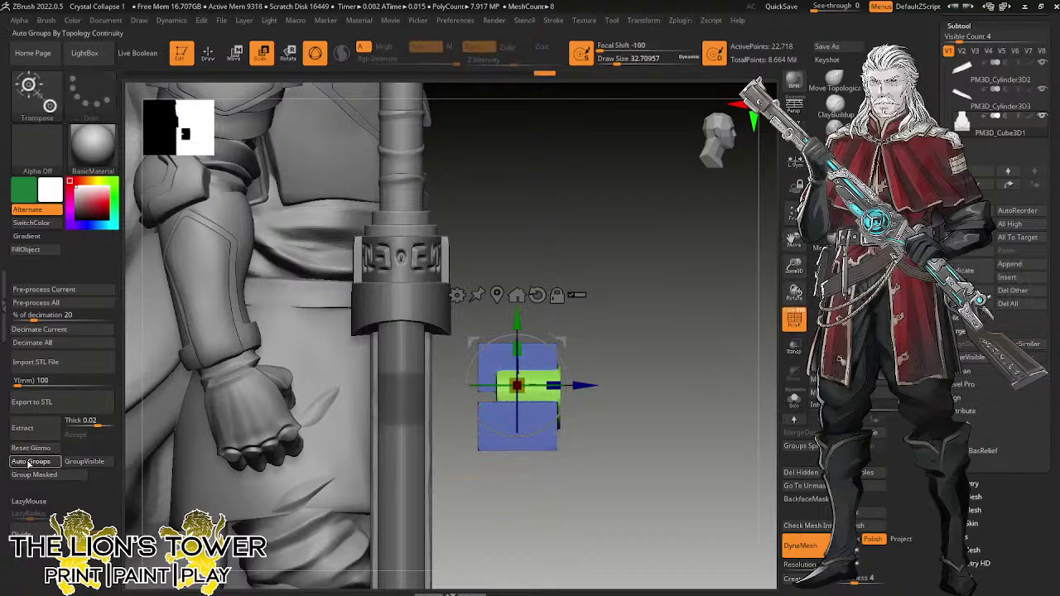
pyautogui.keyDown('ctrl'); pyautogui.keyDown('shift'); pyautogui.moveTo(553, 250); pyautogui.dragTo(550, 540); pyautogui.keyUp('shift'); pyautogui.keyUp('ctrl')
pyautogui.moveTo(493, 508)
pyautogui.keyDown('ctrl'); pyautogui.keyDown('shift'); pyautogui.mouseDown()
pyautogui.moveTo(501, 296)
pyautogui.moveTo(512, 290)
pyautogui.mouseUp(); pyautogui.keyUp('shift'); pyautogui.keyUp('ctrl')
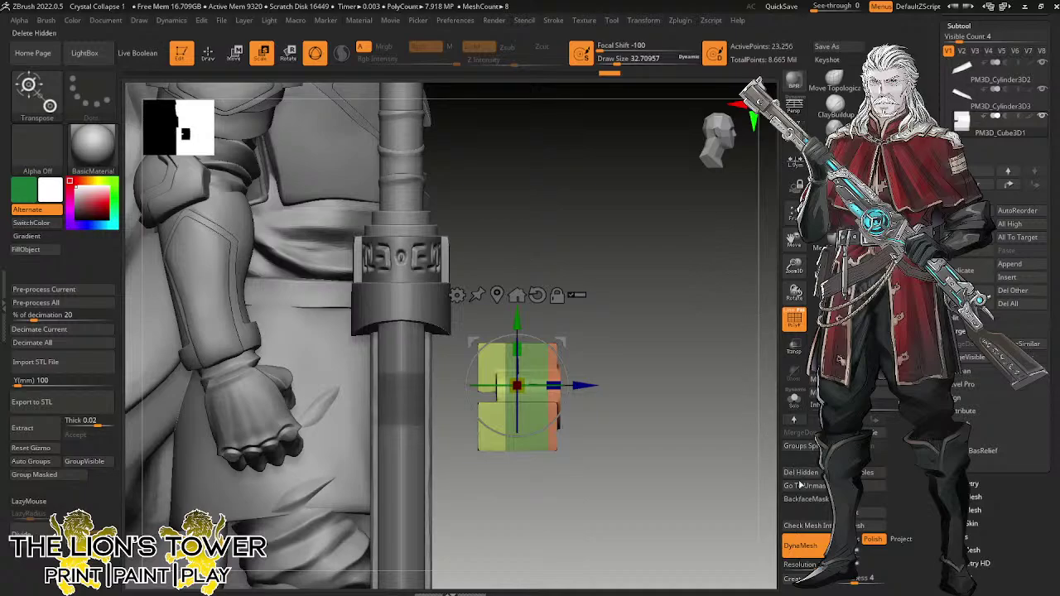
pyautogui.press('ctrl')
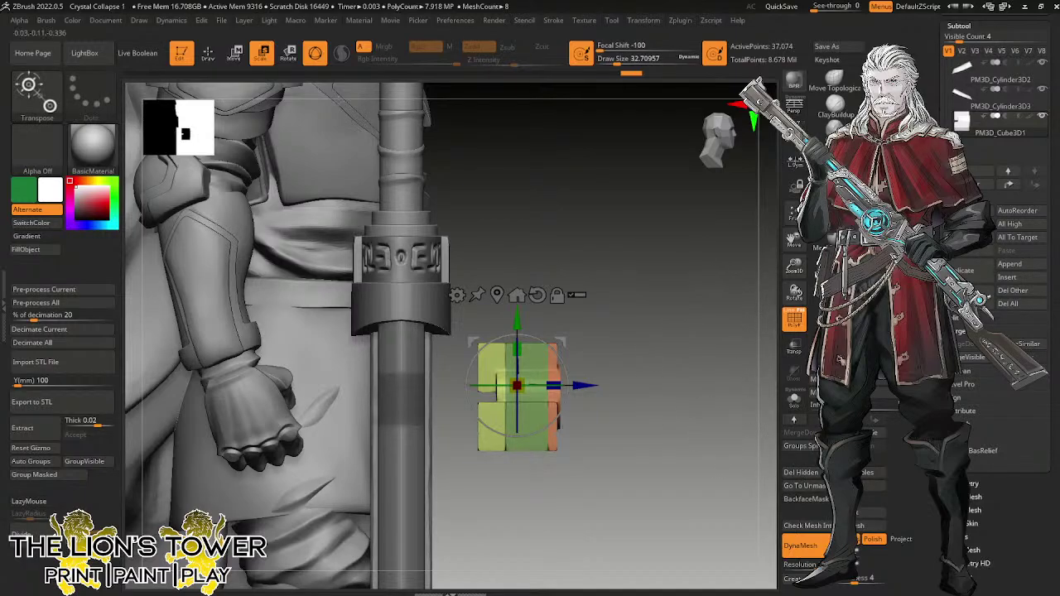
pyautogui.click(209, 53)
pyautogui.keyDown('ctrl'); pyautogui.keyDown('shift'); pyautogui.click(528, 377); pyautogui.keyUp('shift'); pyautogui.keyUp('ctrl')
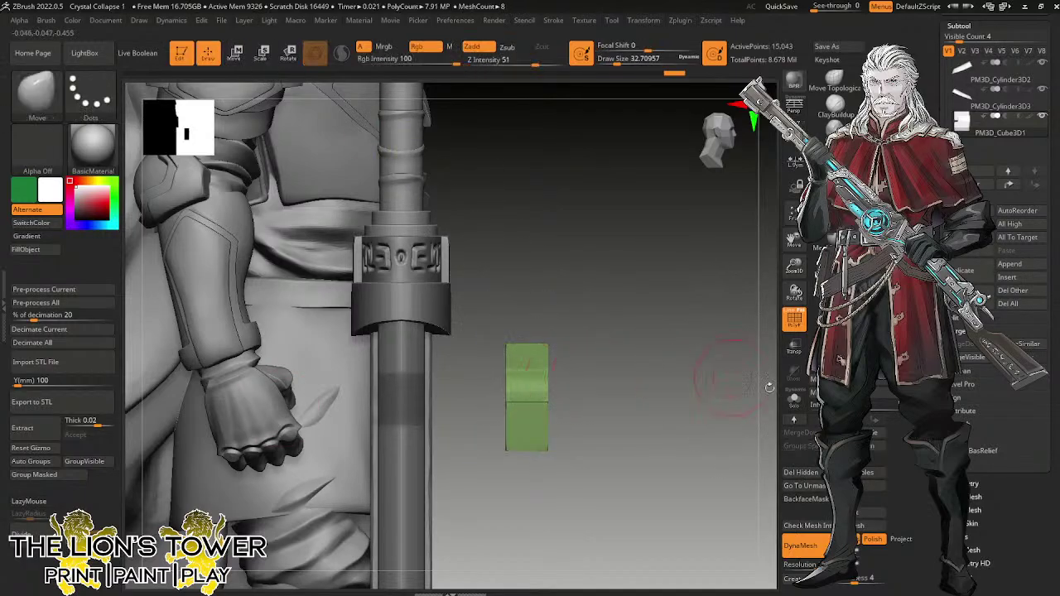
pyautogui.click(816, 474)
# Duplicate the clasp, then shrink and tilt the copy diagonally over the crossing of the two hip straps.
pyautogui.keyDown('shift'); pyautogui.moveTo(748, 471); pyautogui.dragTo(675, 485); pyautogui.keyUp('shift')
pyautogui.moveTo(792, 262); pyautogui.dragTo(801, 288)
pyautogui.click(261, 53)
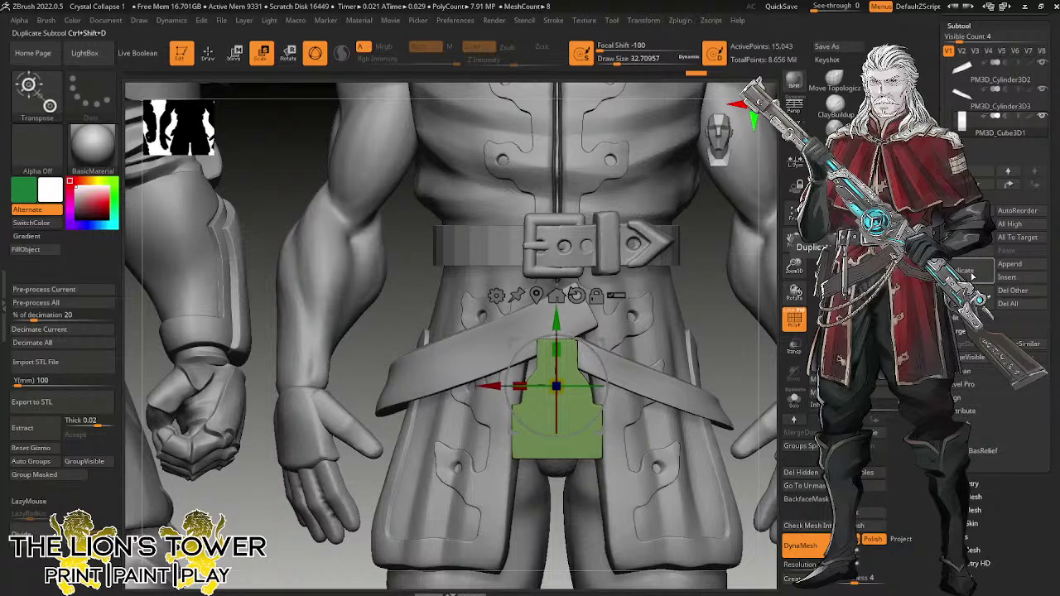
pyautogui.click(973, 276)
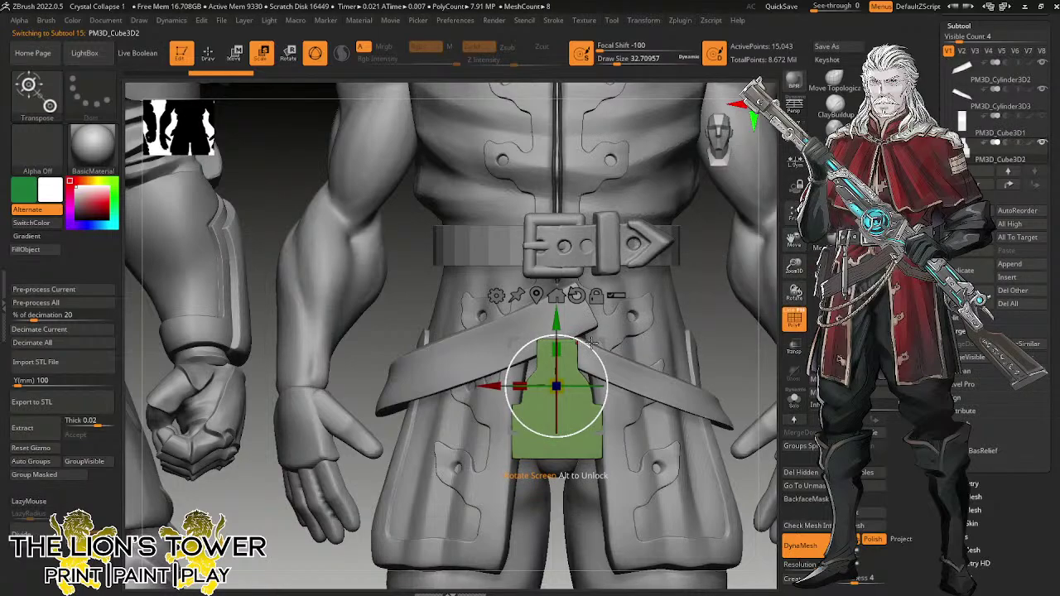
pyautogui.moveTo(555, 384); pyautogui.dragTo(562, 398)
pyautogui.moveTo(604, 366); pyautogui.dragTo(590, 307)
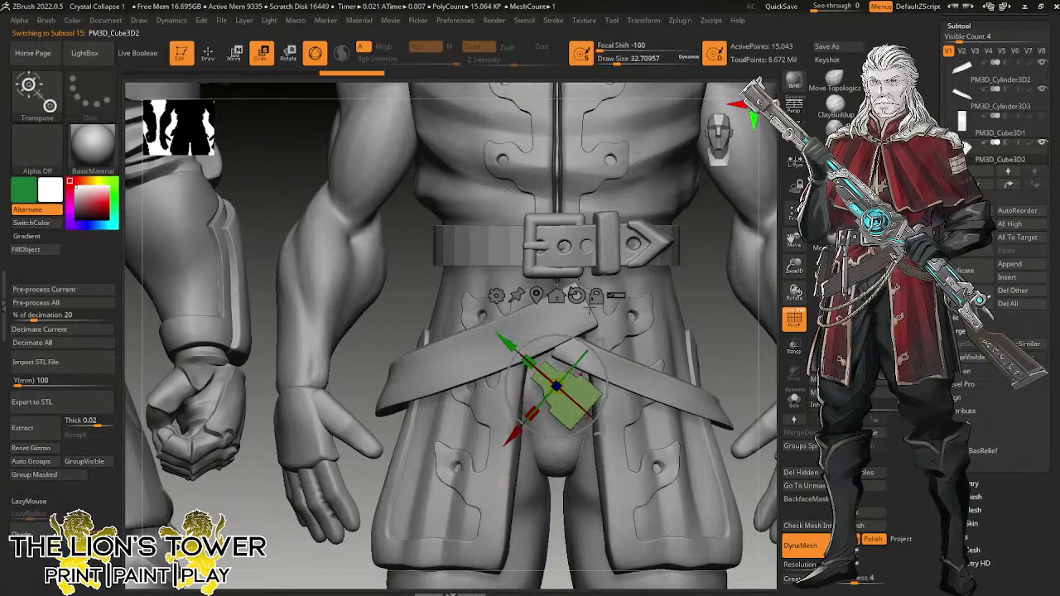
pyautogui.moveTo(556, 385); pyautogui.dragTo(555, 340)
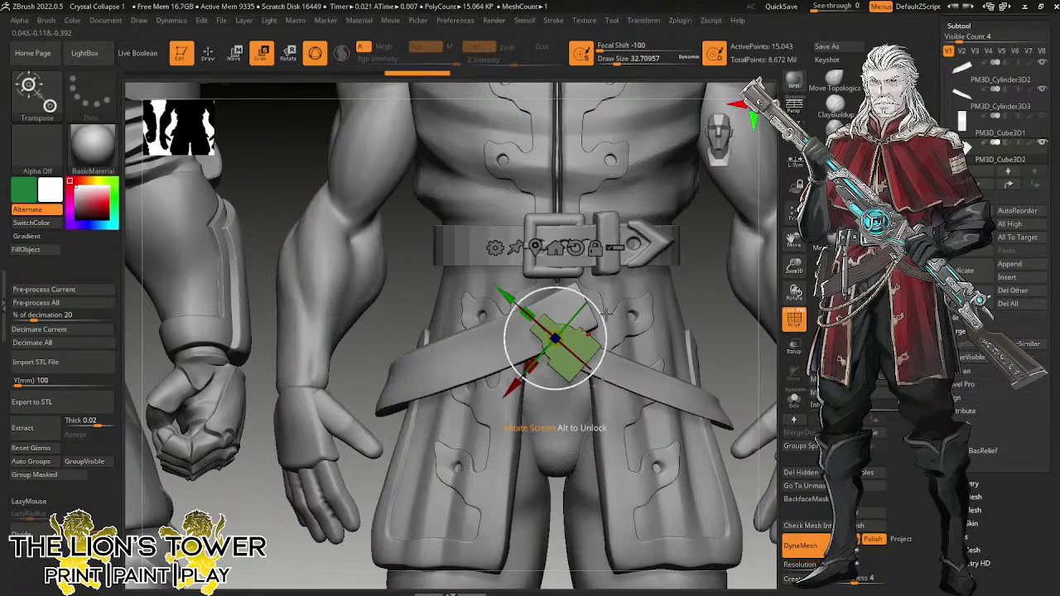
# Tilt and thicken the small clasp and push it back onto the front crossing of the hip straps.
pyautogui.moveTo(605, 314)
pyautogui.mouseDown()
pyautogui.moveTo(607, 300)
pyautogui.moveTo(615, 333)
pyautogui.moveTo(613, 300)
pyautogui.mouseUp()
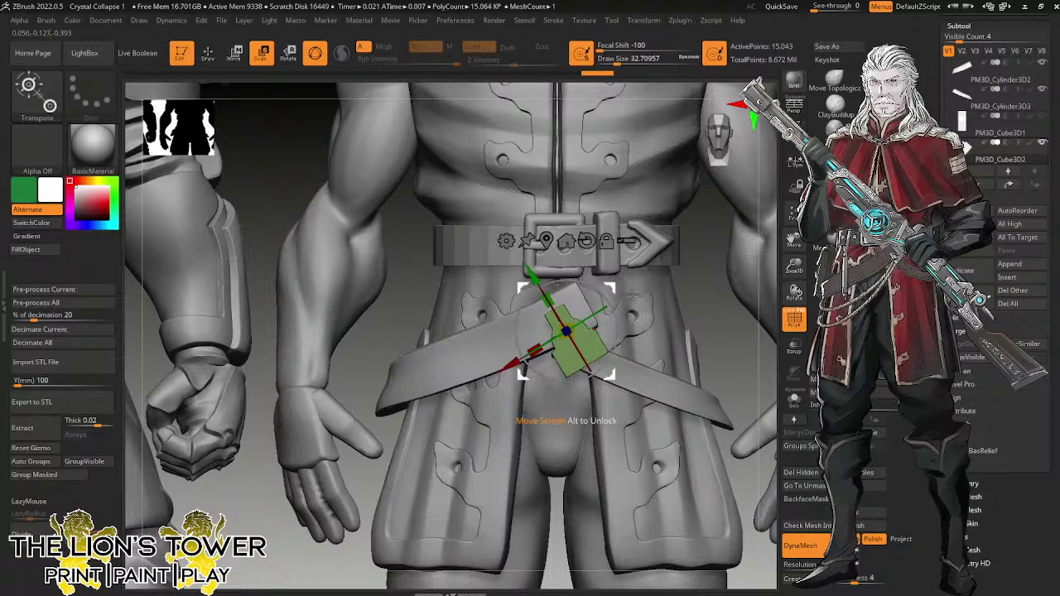
pyautogui.moveTo(614, 299); pyautogui.dragTo(689, 294, button='right')
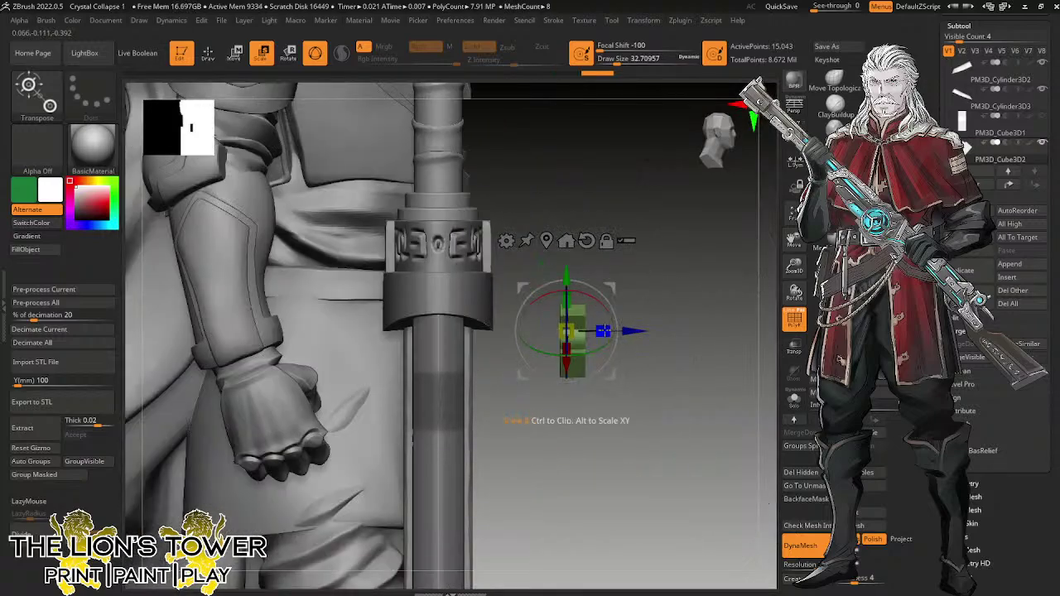
pyautogui.moveTo(604, 331); pyautogui.dragTo(634, 330)
pyautogui.moveTo(738, 292); pyautogui.dragTo(669, 326, button='right')
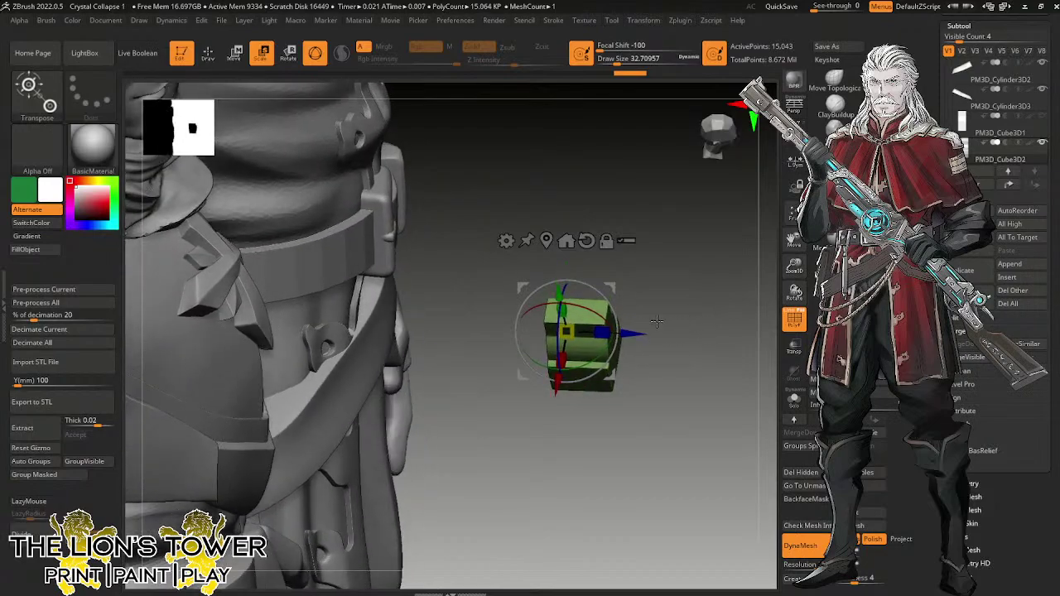
pyautogui.moveTo(628, 331); pyautogui.dragTo(424, 360)
pyautogui.moveTo(511, 327); pyautogui.dragTo(631, 308)
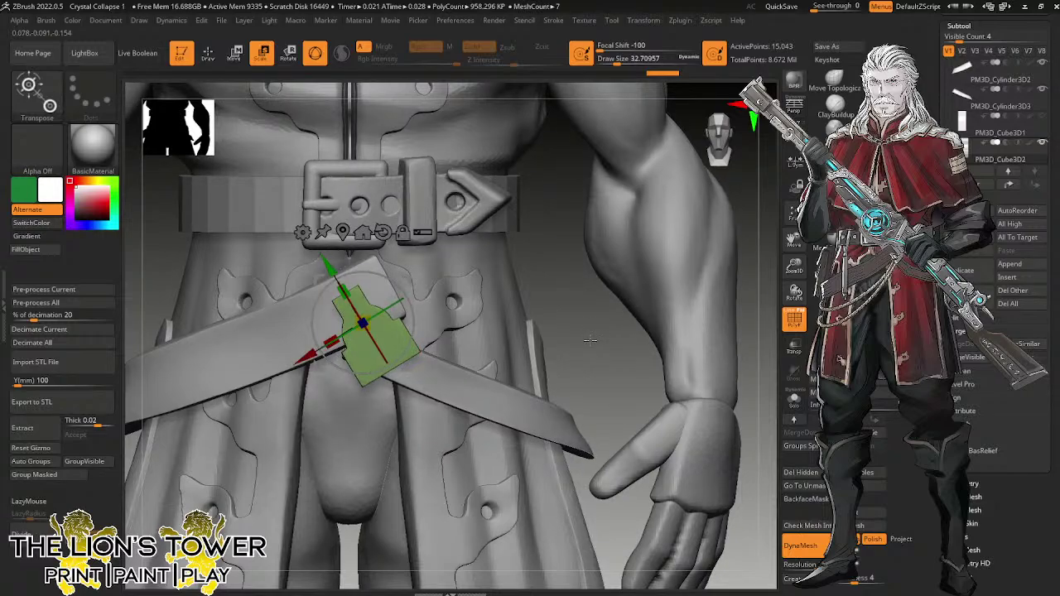
pyautogui.moveTo(387, 273); pyautogui.dragTo(334, 264)
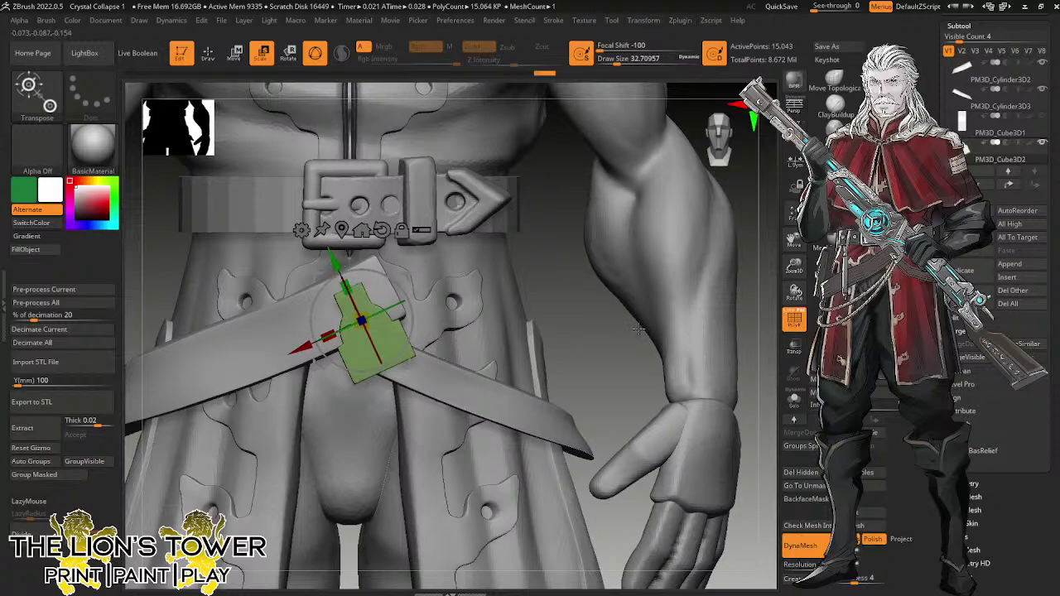
# Duplicate the clasp within its subtool to the back of the hips and align the copy over the rear strap crossing.
pyautogui.keyDown('shift'); pyautogui.moveTo(638, 333); pyautogui.dragTo(543, 366); pyautogui.keyUp('shift')
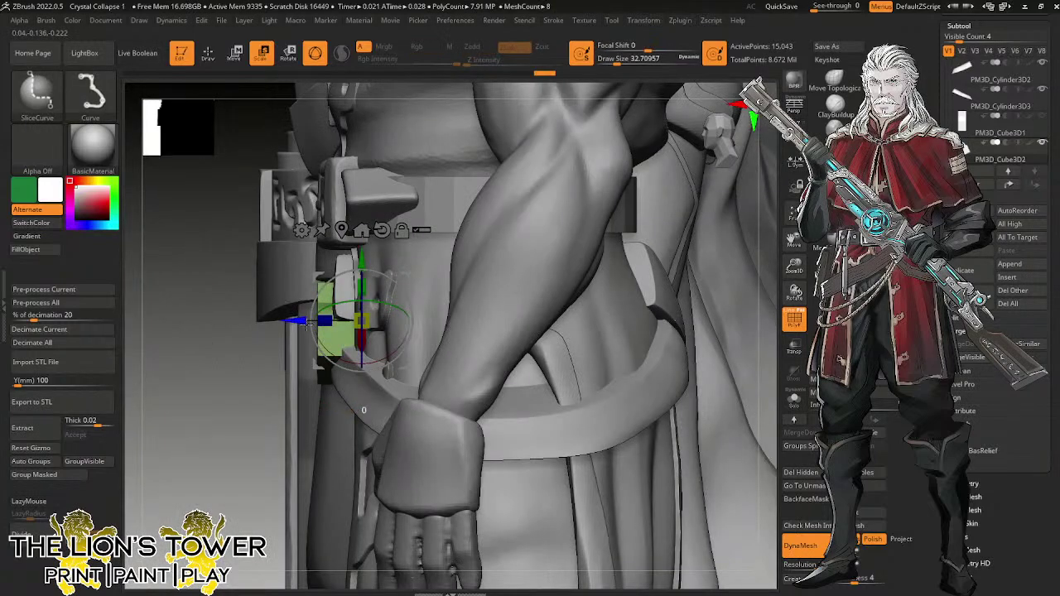
pyautogui.keyDown('ctrl'); pyautogui.moveTo(388, 318); pyautogui.dragTo(700, 319); pyautogui.keyUp('ctrl')
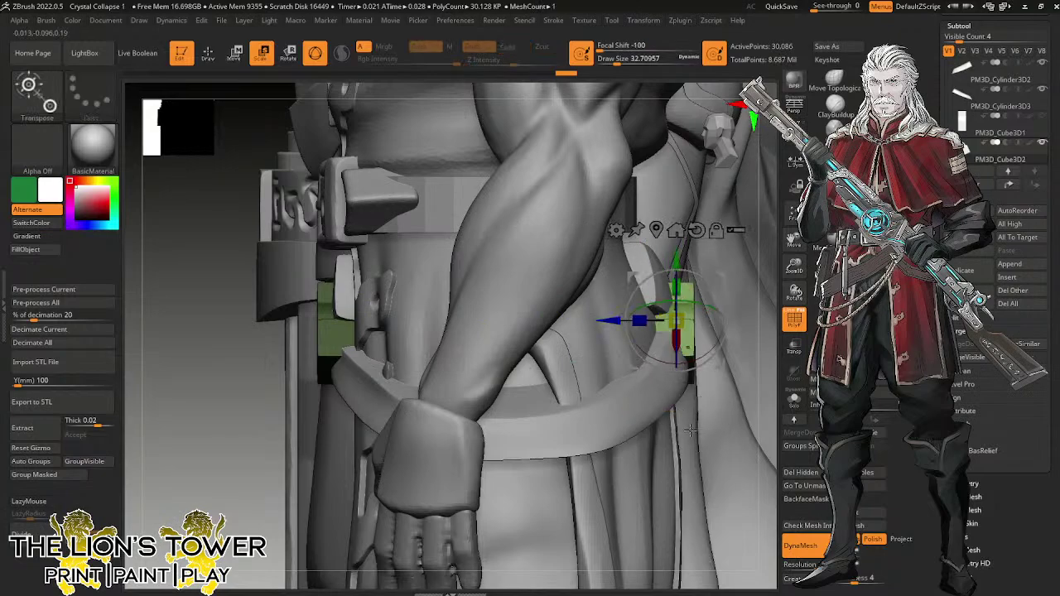
pyautogui.press('q')
pyautogui.moveTo(794, 292)
pyautogui.mouseDown()
pyautogui.moveTo(763, 290)
pyautogui.moveTo(771, 298)
pyautogui.mouseUp()
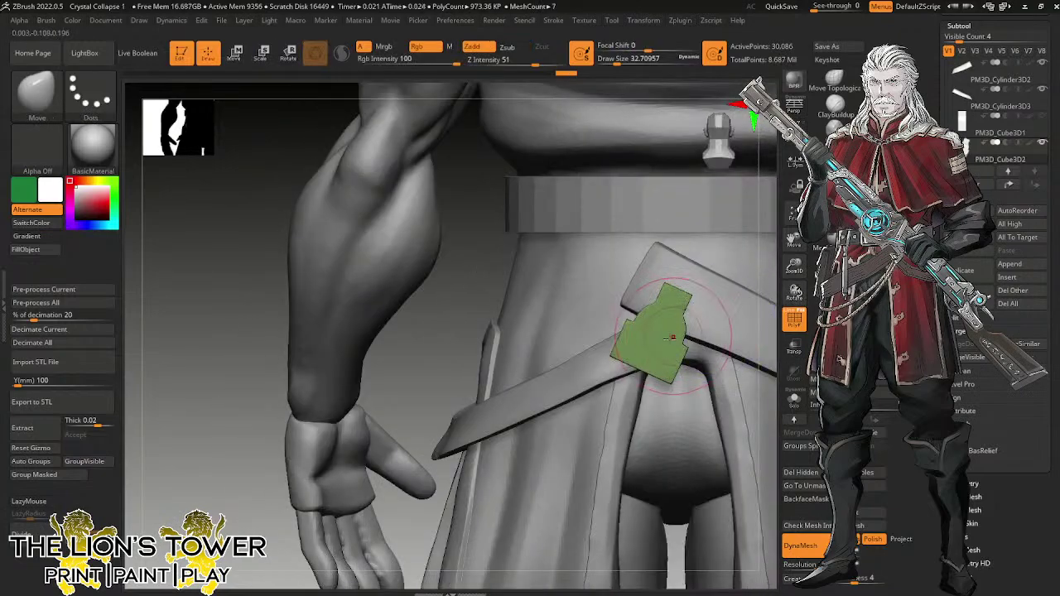
pyautogui.click(291, 56)
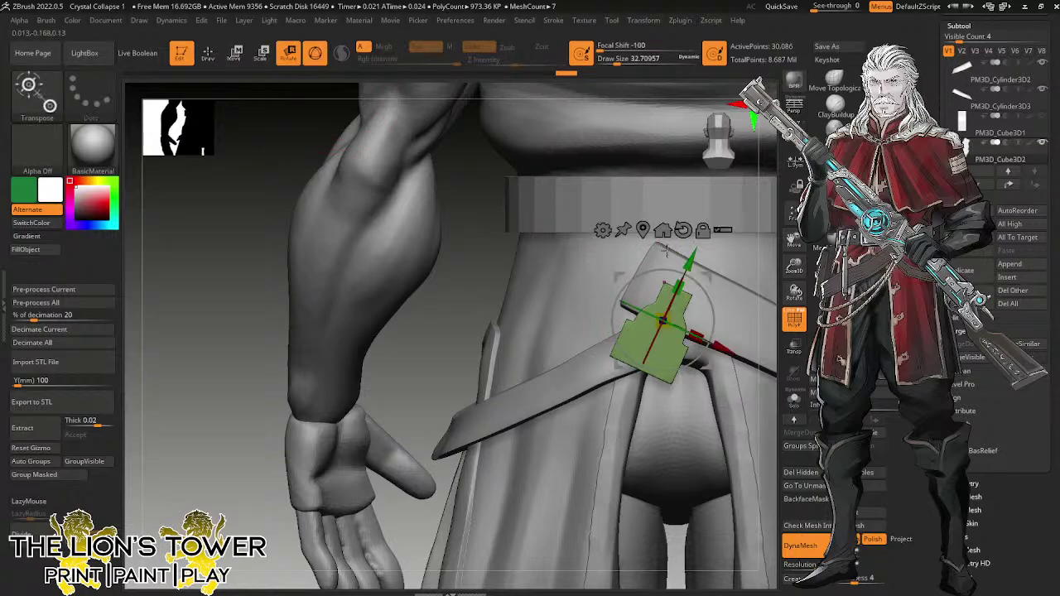
pyautogui.moveTo(727, 347); pyautogui.dragTo(711, 338)
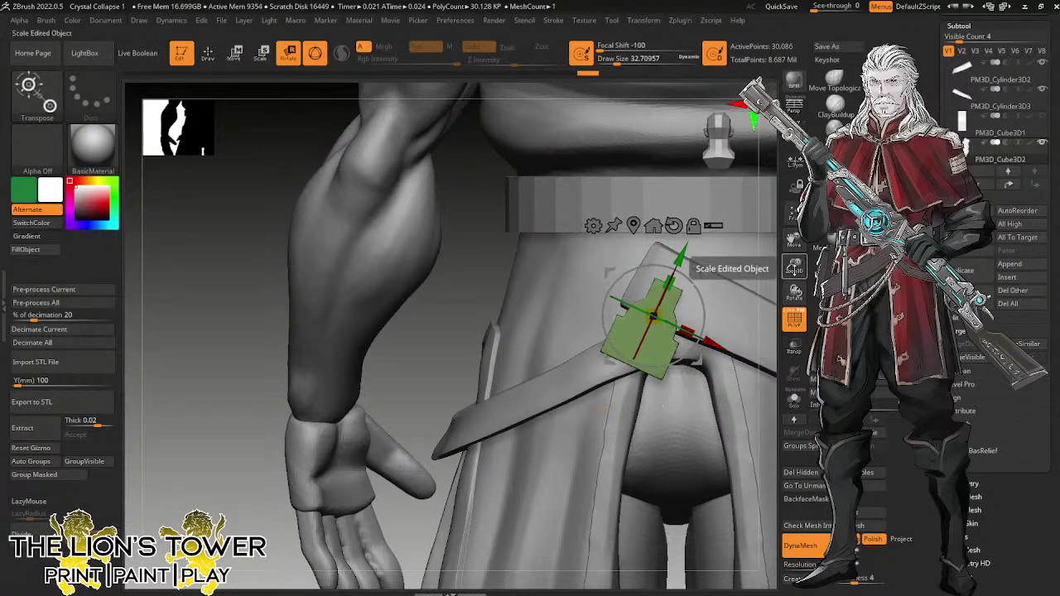
pyautogui.moveTo(793, 270); pyautogui.dragTo(793, 222)
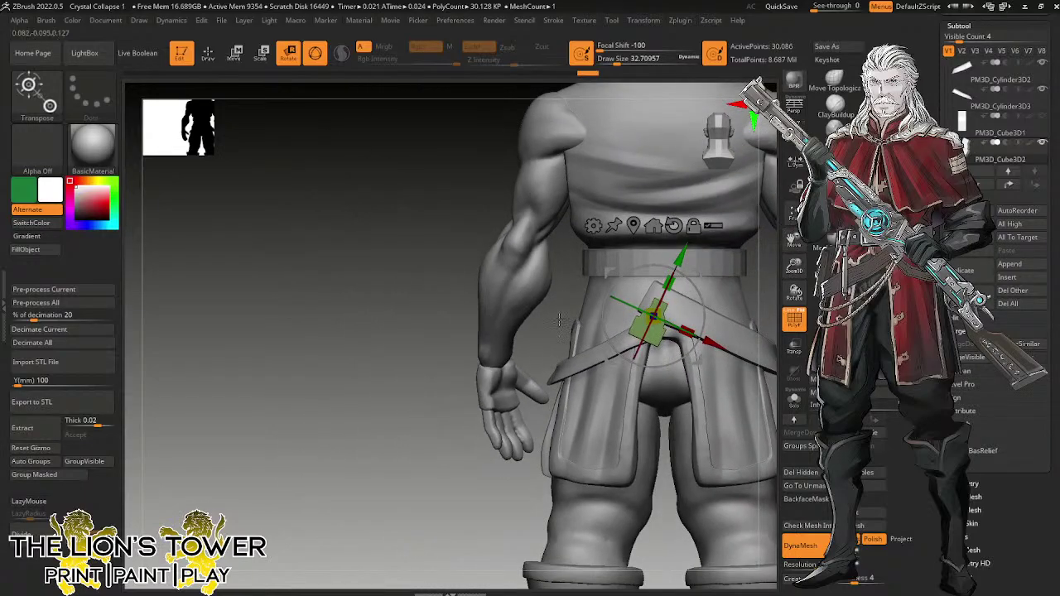
pyautogui.moveTo(372, 327); pyautogui.dragTo(604, 319)
pyautogui.moveTo(792, 237)
pyautogui.mouseDown()
pyautogui.moveTo(792, 279)
pyautogui.moveTo(792, 259)
pyautogui.mouseUp()
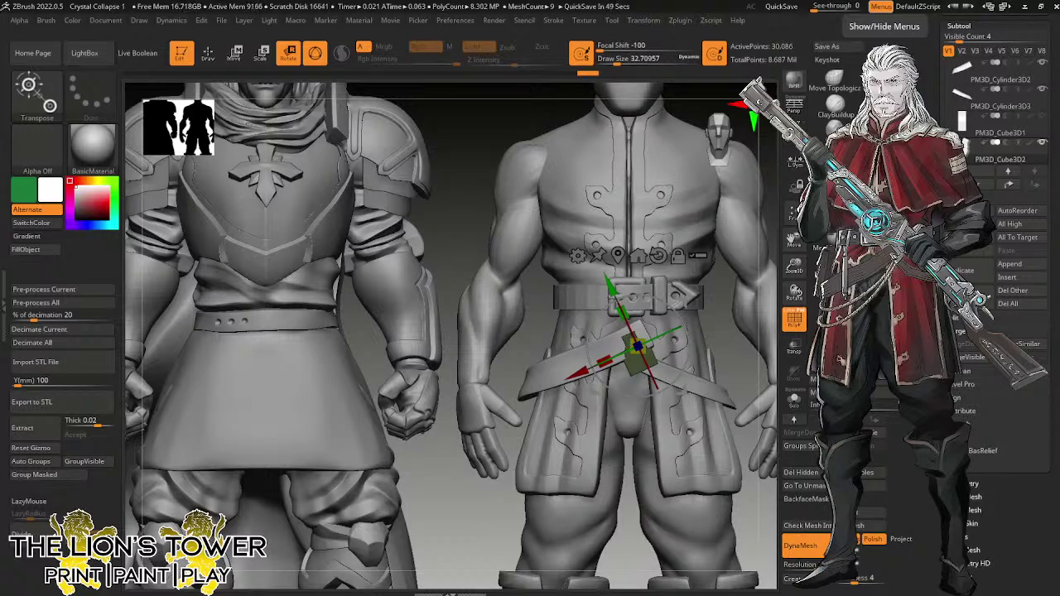
pyautogui.moveTo(794, 240); pyautogui.dragTo(766, 266)
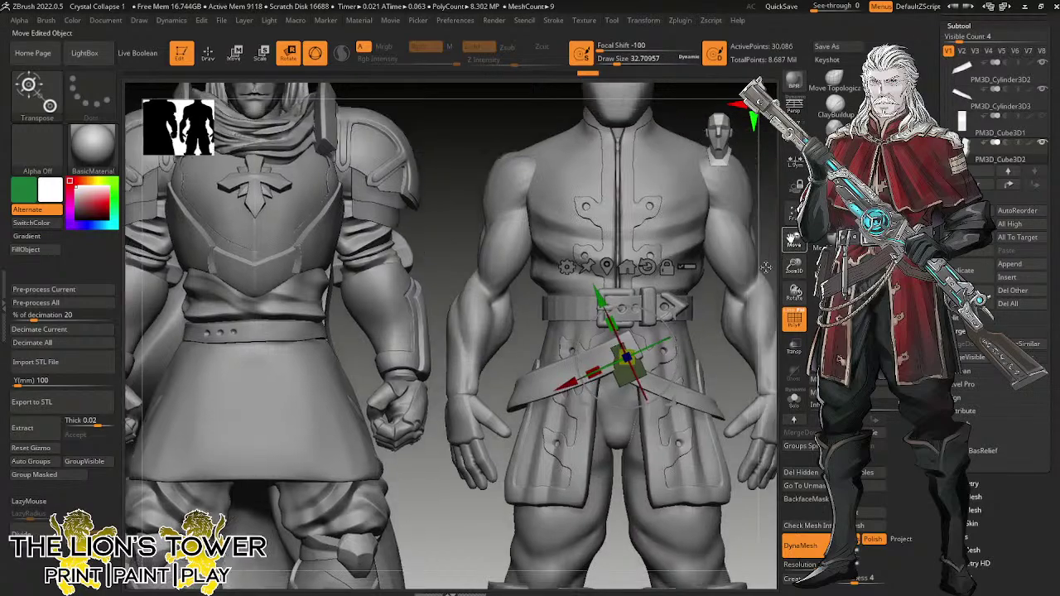
pyautogui.press('f')
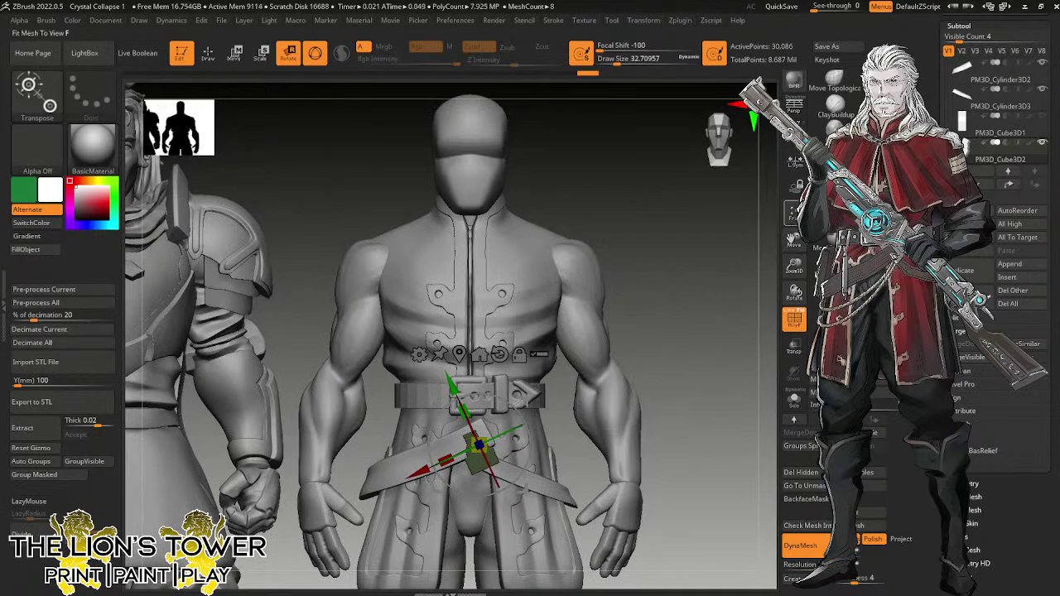
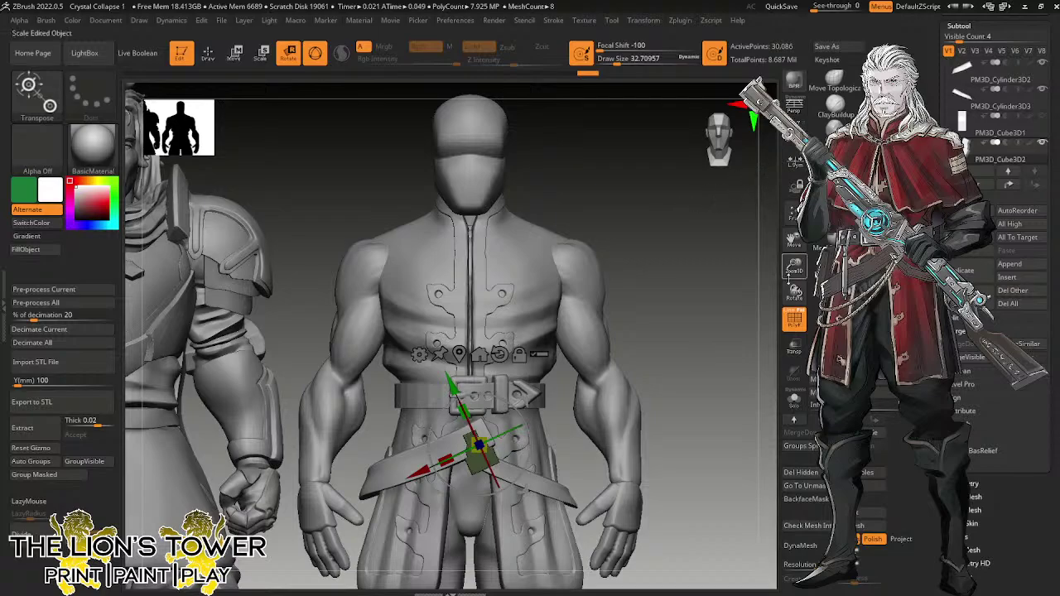
# Pull the front of the lower hip strap down into a sagging curve using the Move brush at draw size 73.9.
pyautogui.moveTo(794, 265); pyautogui.dragTo(781, 195)
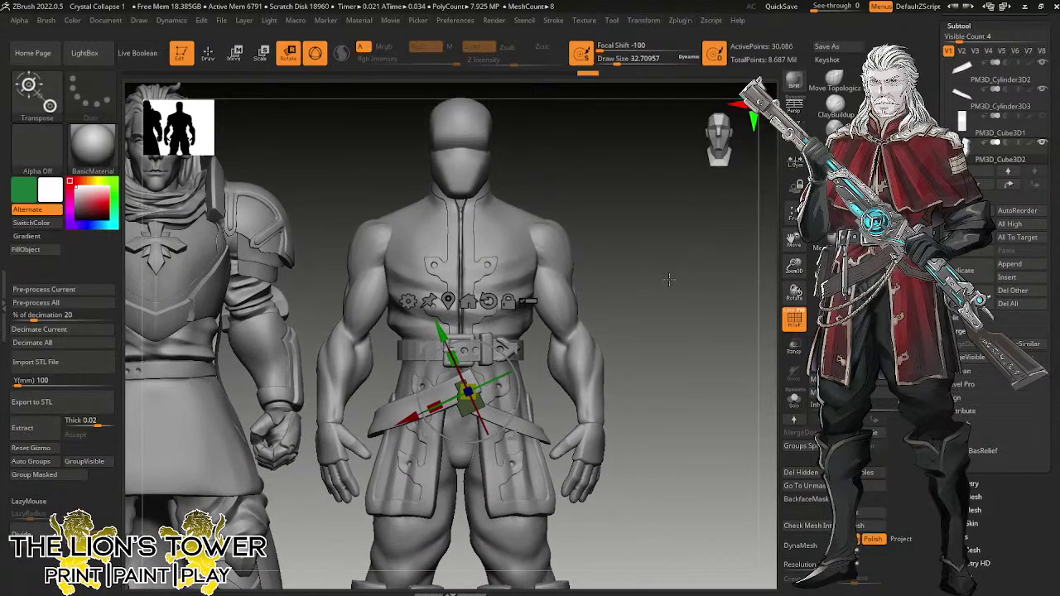
pyautogui.moveTo(793, 265); pyautogui.dragTo(793, 290)
pyautogui.moveTo(788, 248); pyautogui.dragTo(797, 217)
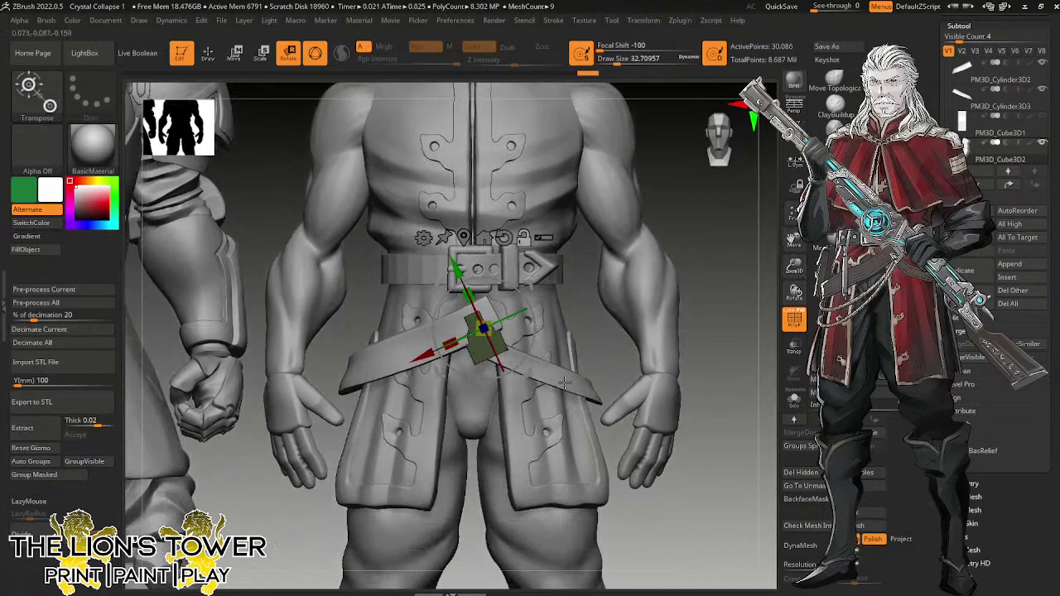
pyautogui.keyDown('alt'); pyautogui.click(556, 379); pyautogui.keyUp('alt')
pyautogui.press('q')
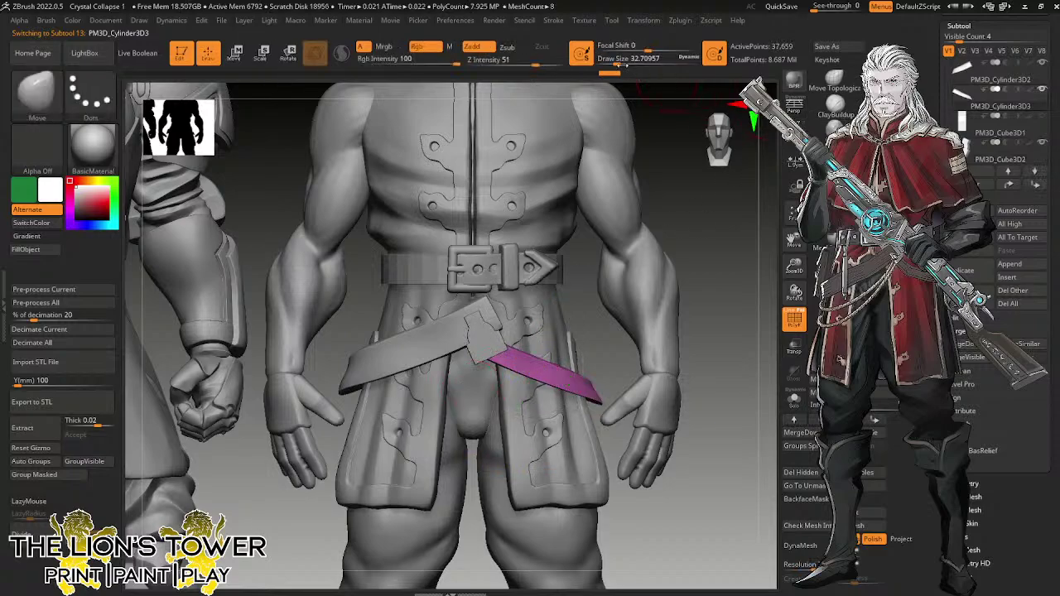
pyautogui.moveTo(620, 62); pyautogui.dragTo(627, 63)
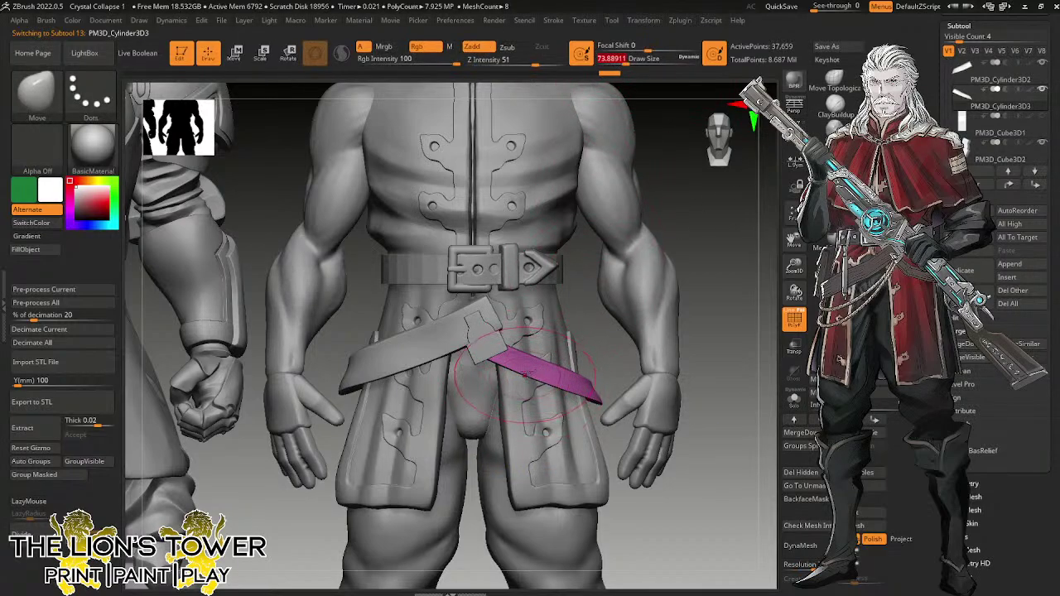
pyautogui.moveTo(537, 368)
pyautogui.mouseDown()
pyautogui.moveTo(527, 384)
pyautogui.moveTo(513, 380)
pyautogui.moveTo(575, 382)
pyautogui.mouseUp()
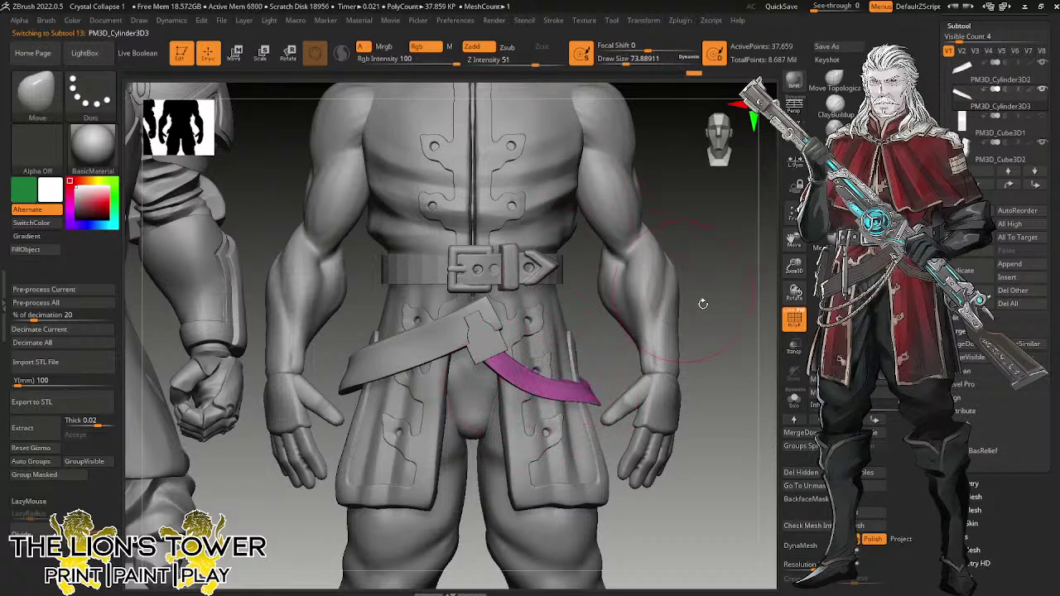
# Bend the rear section of the same strap into a matching downward sag that meets the back clasp.
pyautogui.moveTo(702, 304); pyautogui.dragTo(439, 324)
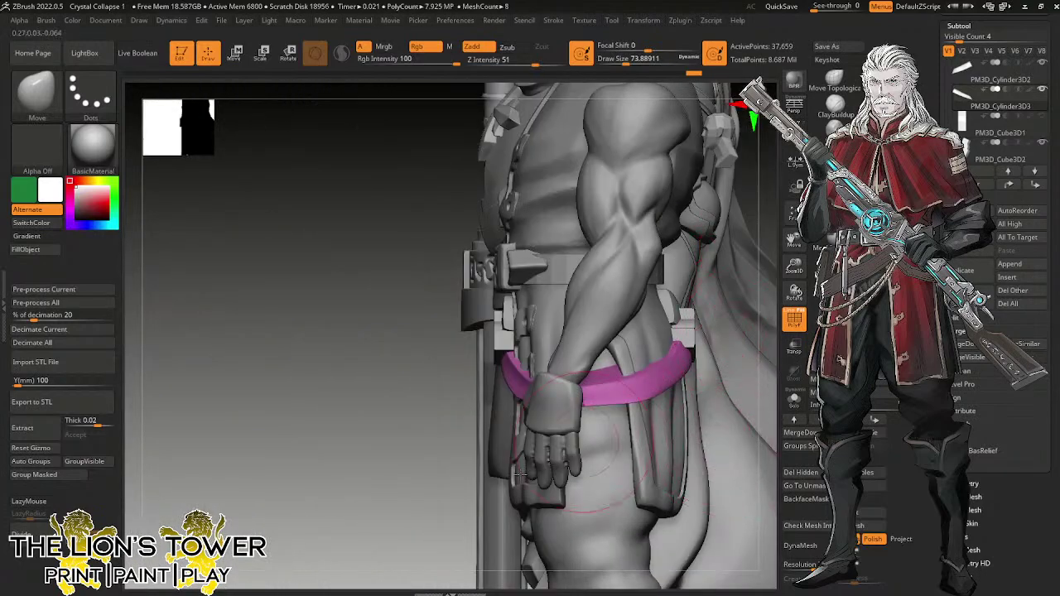
pyautogui.moveTo(585, 496); pyautogui.dragTo(609, 362, button='right')
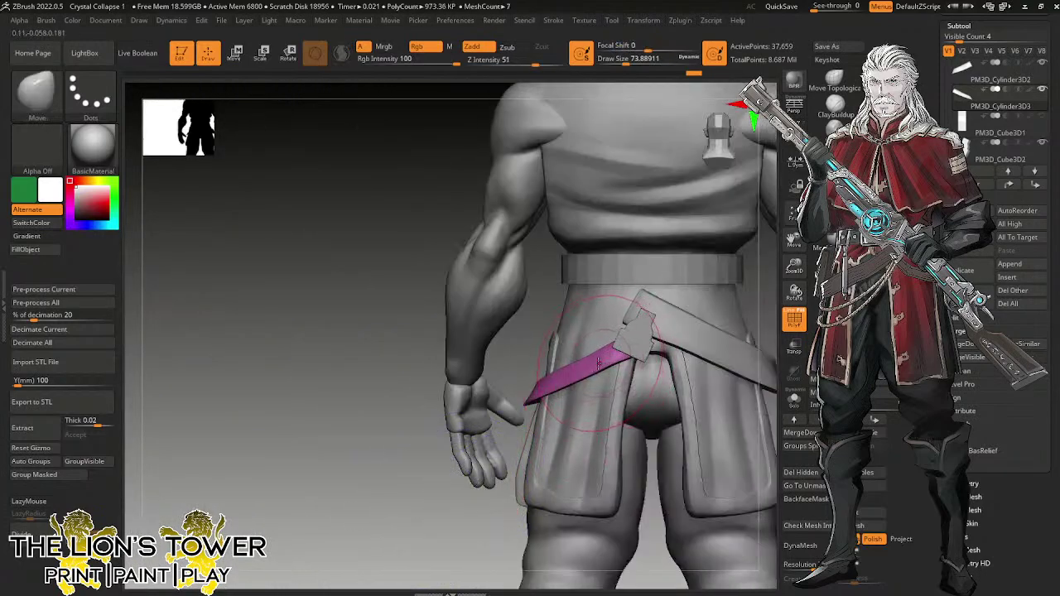
pyautogui.moveTo(607, 362); pyautogui.dragTo(603, 370)
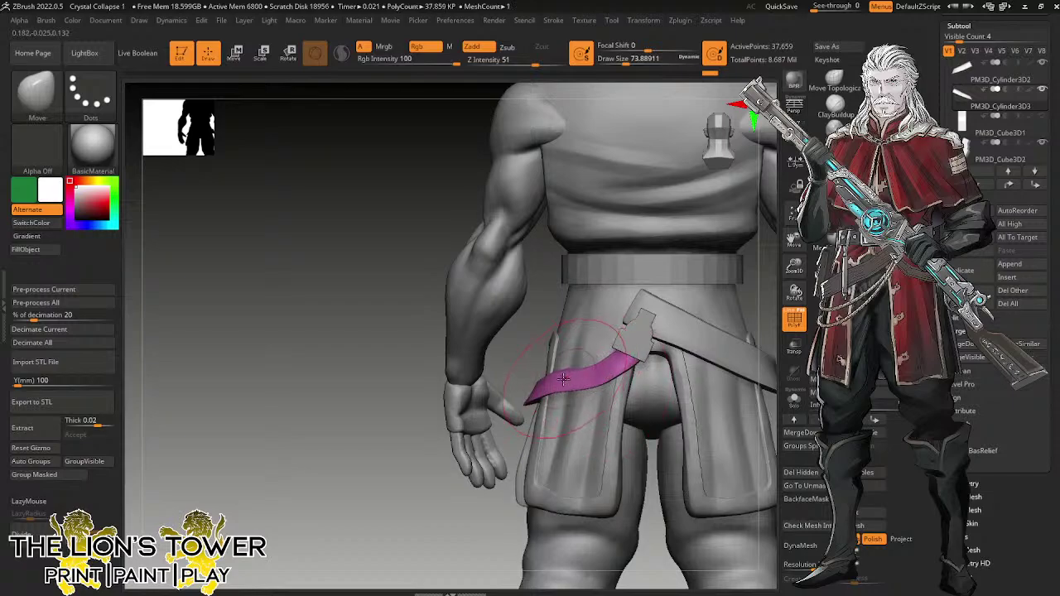
pyautogui.moveTo(563, 391); pyautogui.dragTo(565, 396)
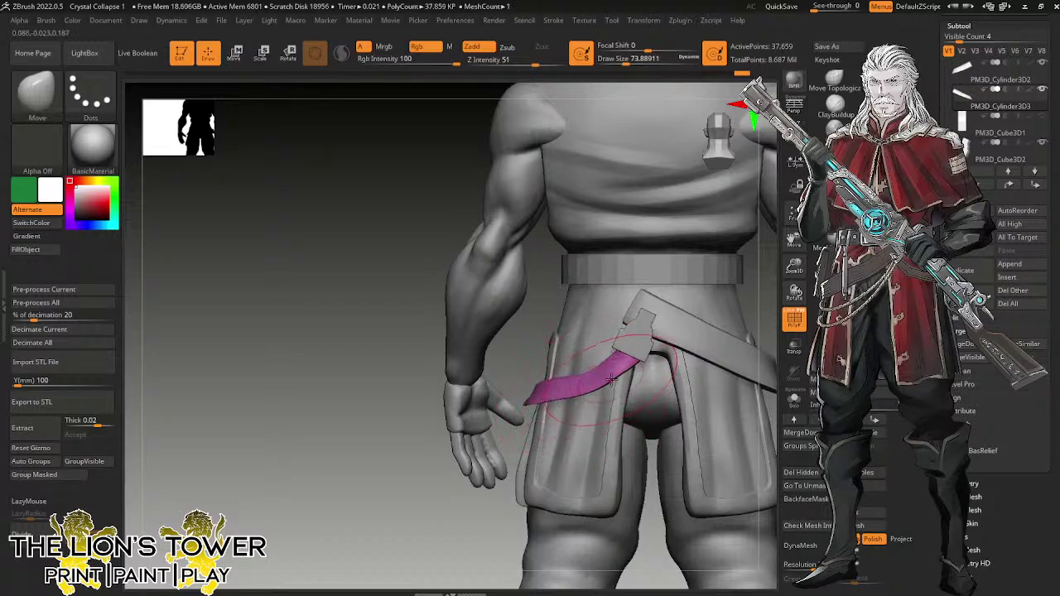
pyautogui.moveTo(617, 372); pyautogui.dragTo(637, 358)
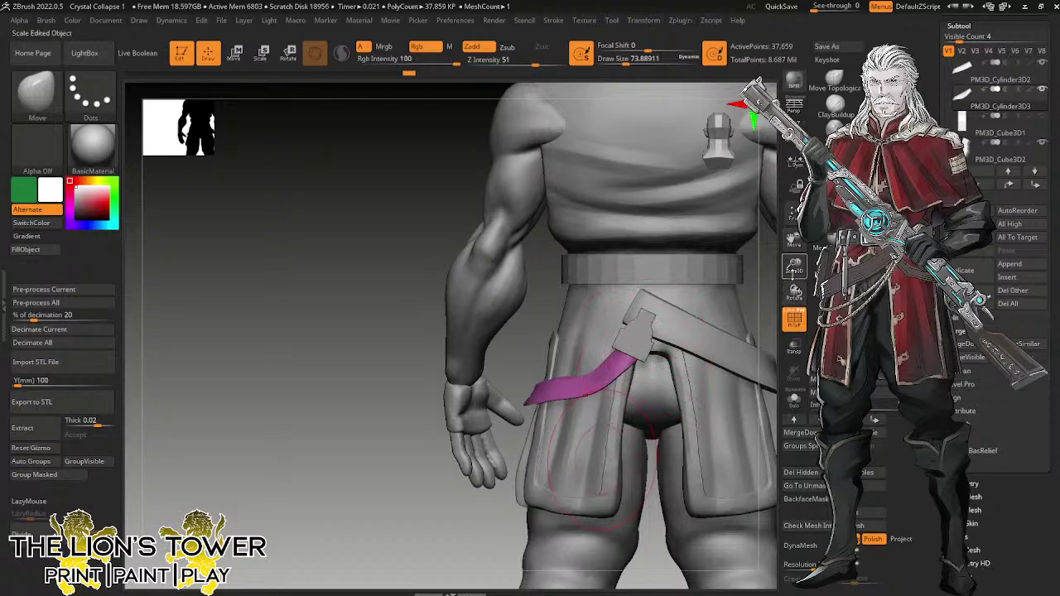
# Refine the sagging strap's curve around the hip with the Move brush at draw size 34.8.
pyautogui.moveTo(794, 266); pyautogui.dragTo(794, 255)
pyautogui.moveTo(794, 241)
pyautogui.mouseDown()
pyautogui.moveTo(707, 252)
pyautogui.moveTo(832, 256)
pyautogui.mouseUp()
pyautogui.moveTo(625, 64); pyautogui.dragTo(619, 64)
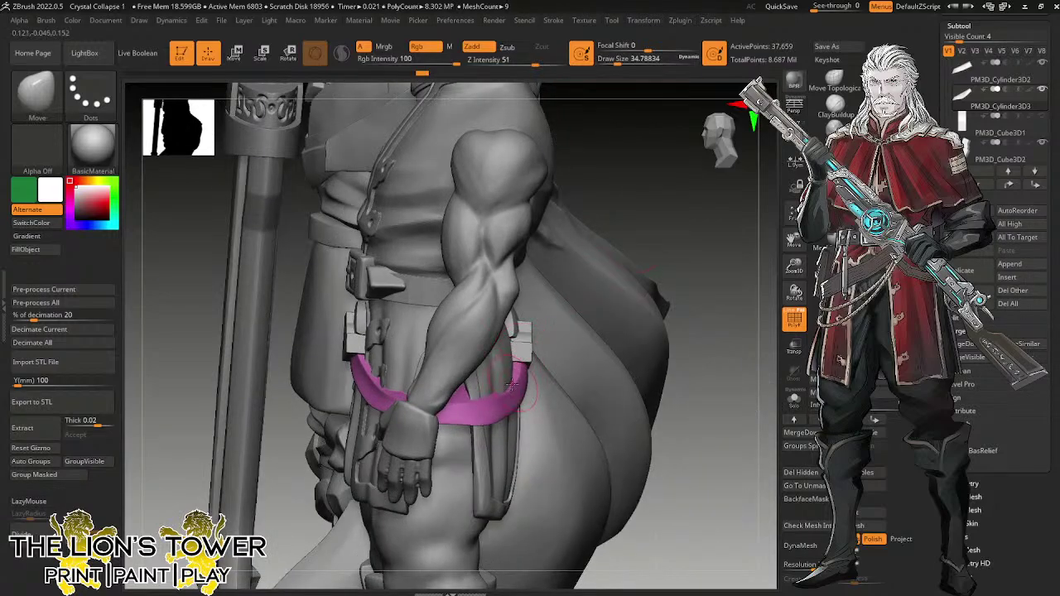
pyautogui.moveTo(674, 255); pyautogui.dragTo(595, 260)
# Isolate the sagging hip strap and flatten its surface and edges with the hPolish brush at draw size 23.3.
pyautogui.click(835, 184)
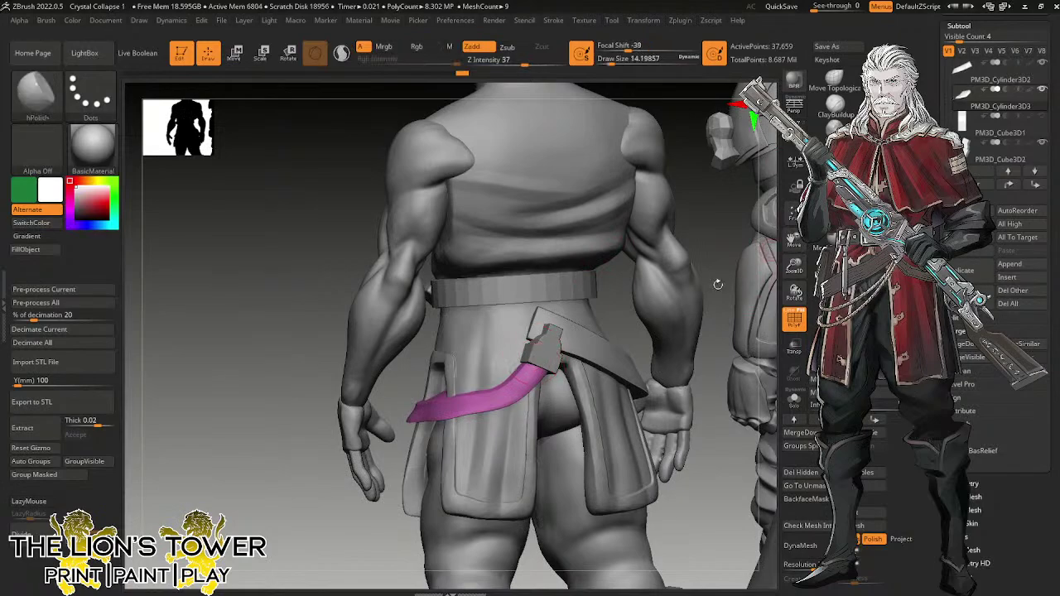
pyautogui.moveTo(613, 59); pyautogui.dragTo(614, 59)
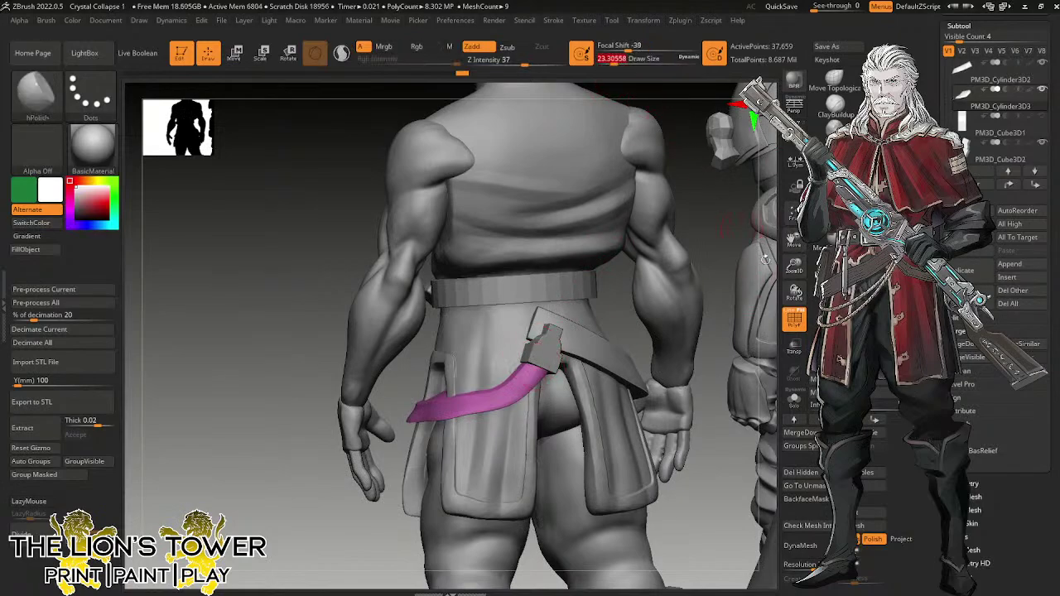
pyautogui.moveTo(795, 265); pyautogui.dragTo(794, 300)
pyautogui.moveTo(794, 241); pyautogui.dragTo(736, 173)
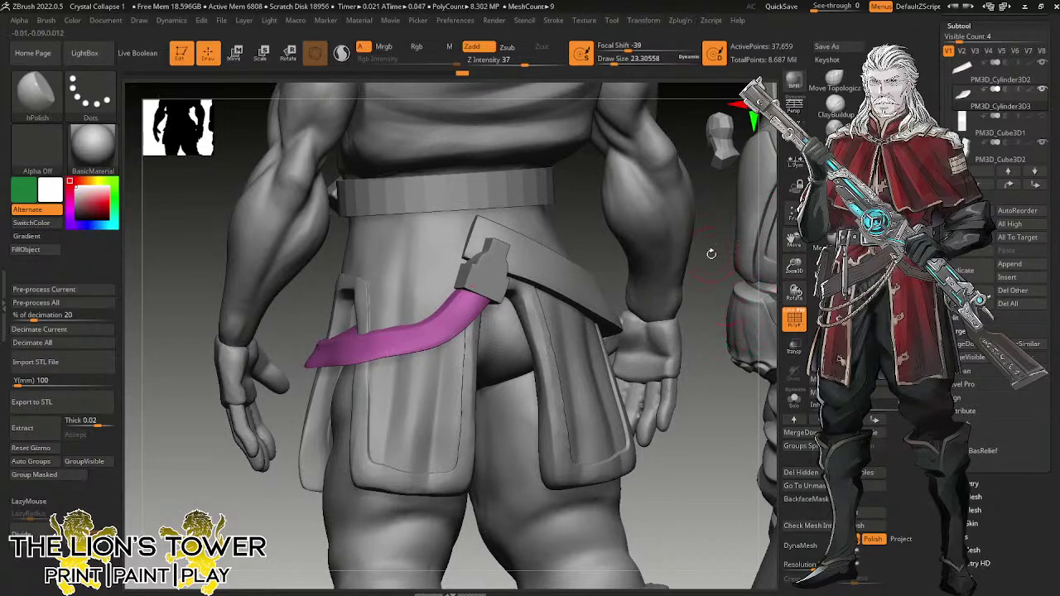
pyautogui.click(793, 400)
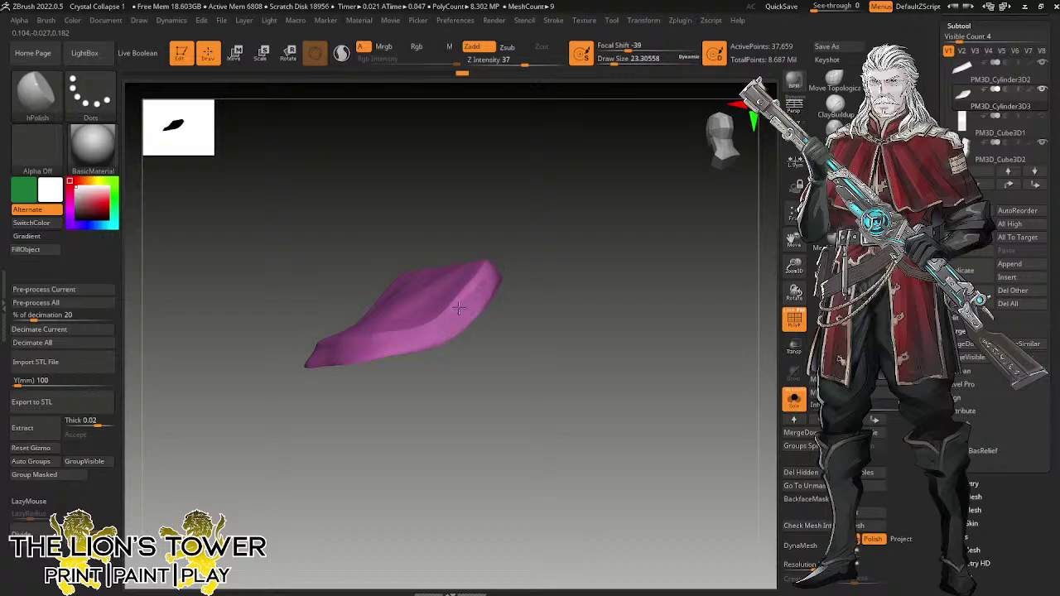
pyautogui.moveTo(523, 281); pyautogui.dragTo(474, 303)
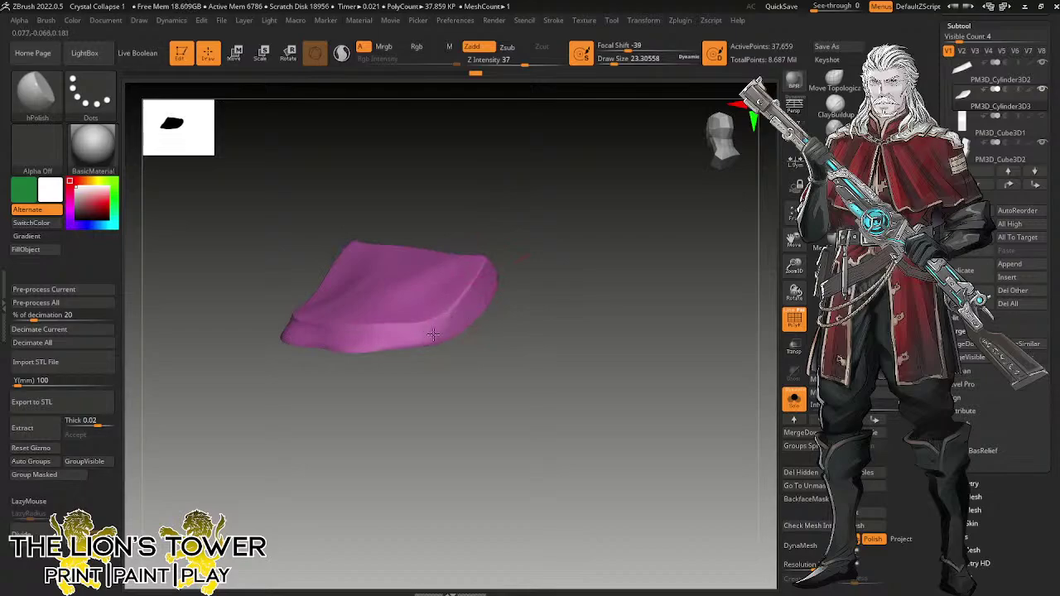
pyautogui.moveTo(357, 365); pyautogui.dragTo(383, 330)
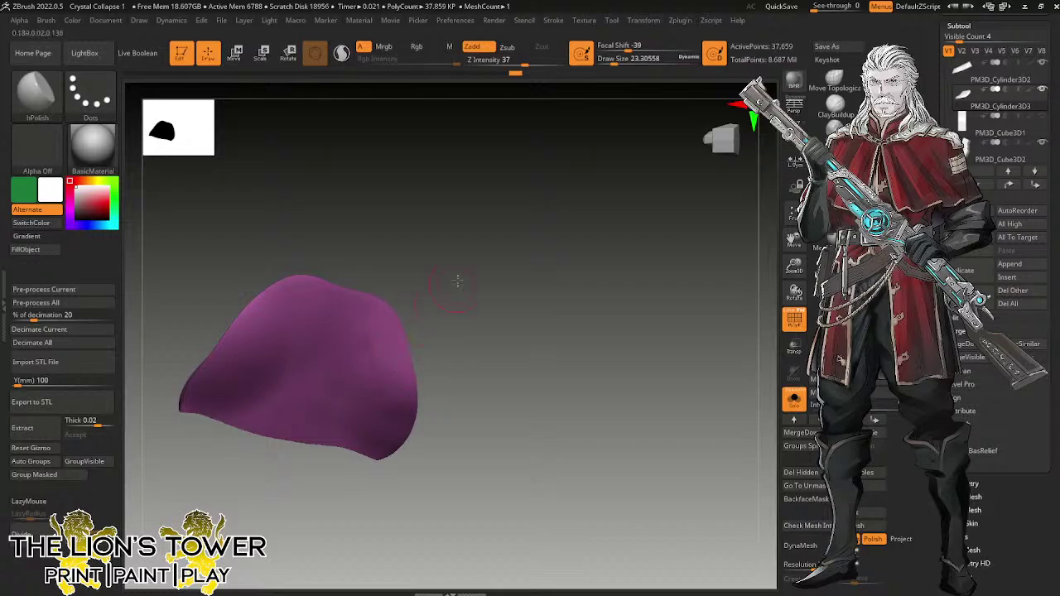
pyautogui.moveTo(456, 282); pyautogui.dragTo(402, 289)
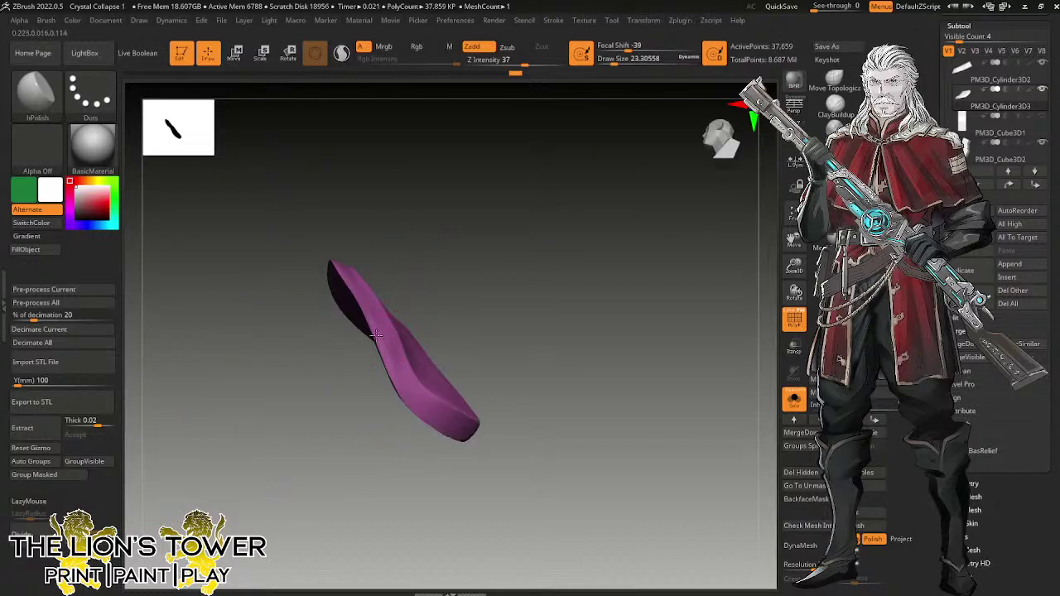
pyautogui.keyDown('shift'); pyautogui.moveTo(383, 240); pyautogui.dragTo(361, 296); pyautogui.keyUp('shift')
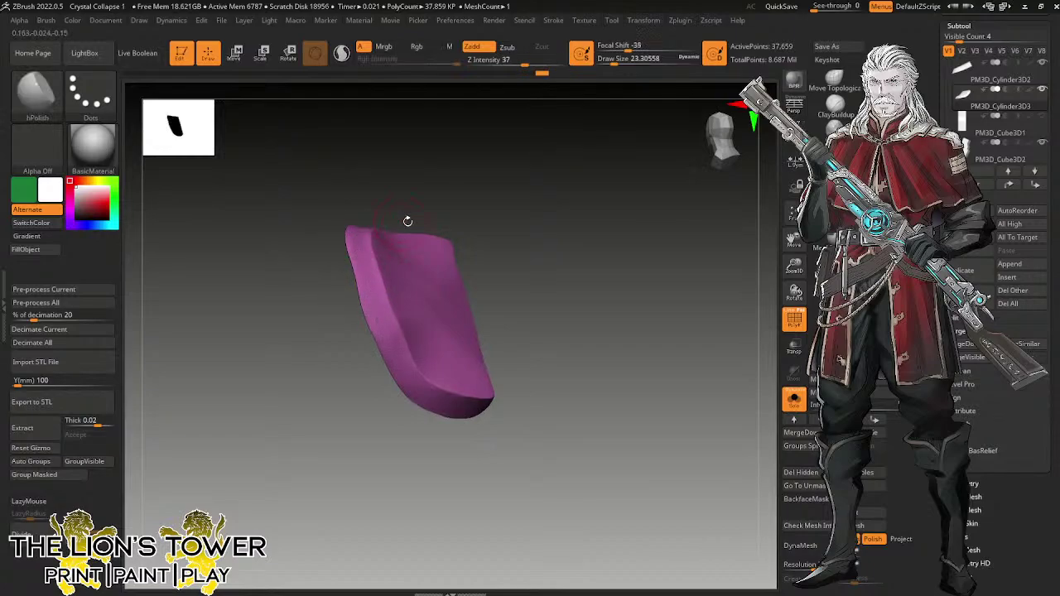
pyautogui.moveTo(408, 221); pyautogui.dragTo(378, 299)
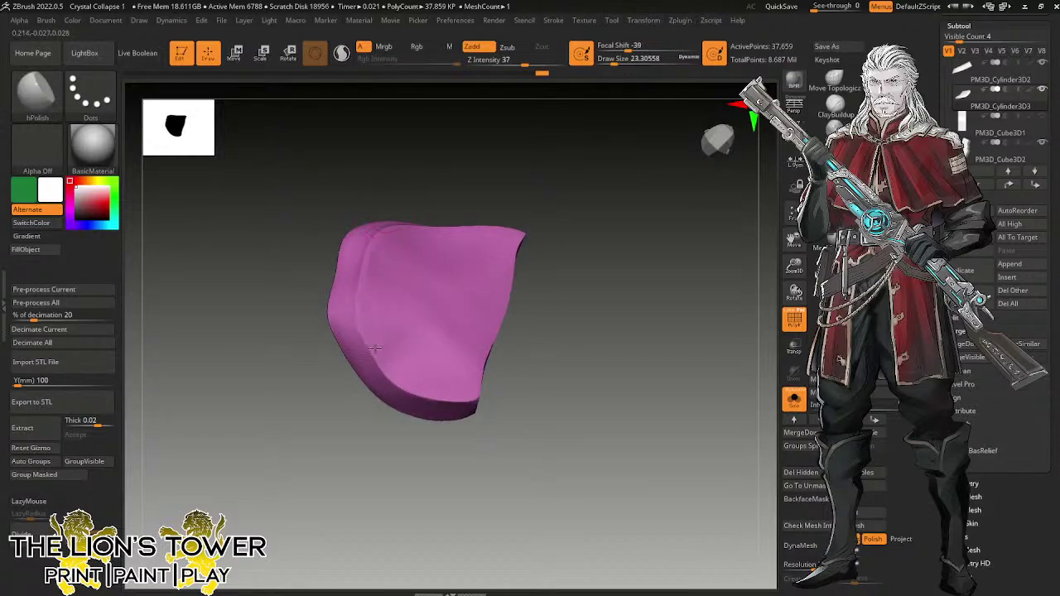
pyautogui.moveTo(366, 263); pyautogui.dragTo(360, 234, button='right')
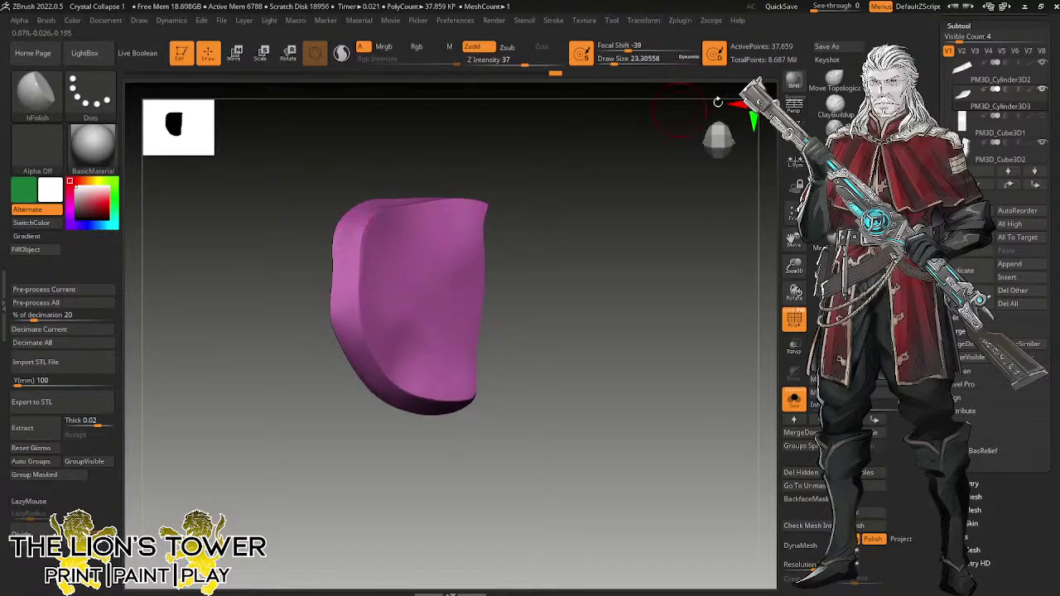
# Round out the isolated strap's outer curve with the Move brush at draw size 34.8 and polish it with hPolish.
pyautogui.press('b')
pyautogui.press('m')
pyautogui.press('v')
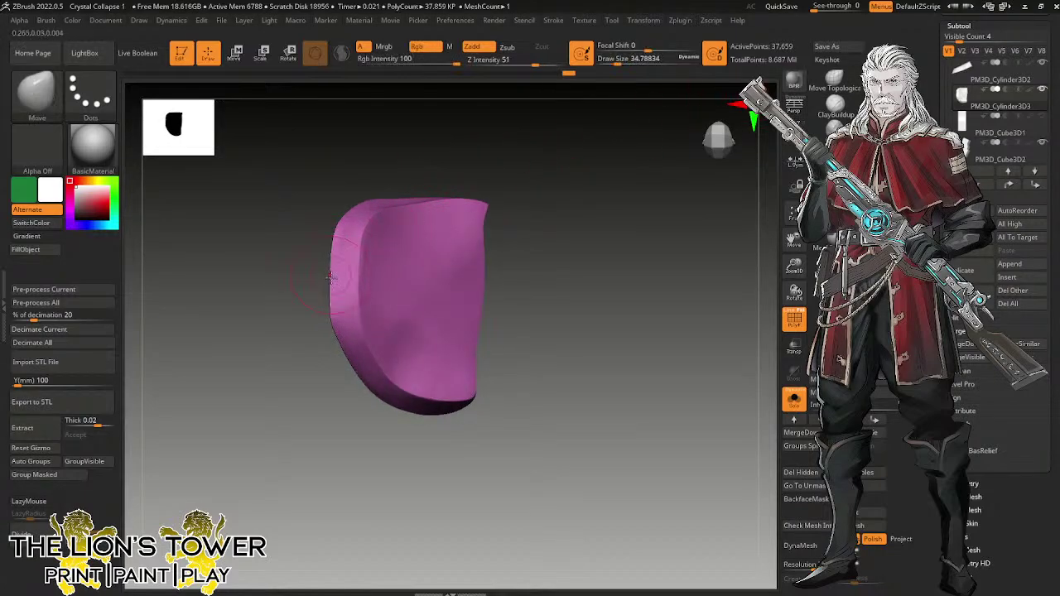
pyautogui.moveTo(330, 278)
pyautogui.mouseDown()
pyautogui.moveTo(330, 246)
pyautogui.moveTo(328, 265)
pyautogui.moveTo(356, 278)
pyautogui.mouseUp()
pyautogui.moveTo(368, 235); pyautogui.dragTo(363, 238)
pyautogui.moveTo(362, 301); pyautogui.dragTo(357, 309)
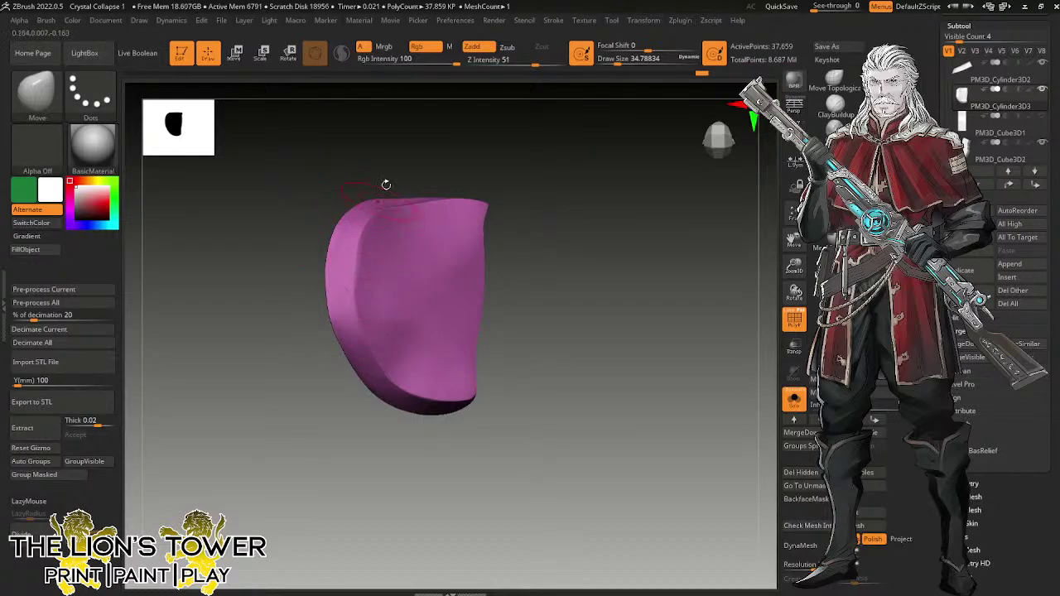
pyautogui.moveTo(386, 185)
pyautogui.mouseDown(button='right')
pyautogui.moveTo(431, 204)
pyautogui.moveTo(396, 195)
pyautogui.mouseUp(button='right')
pyautogui.click(834, 153)
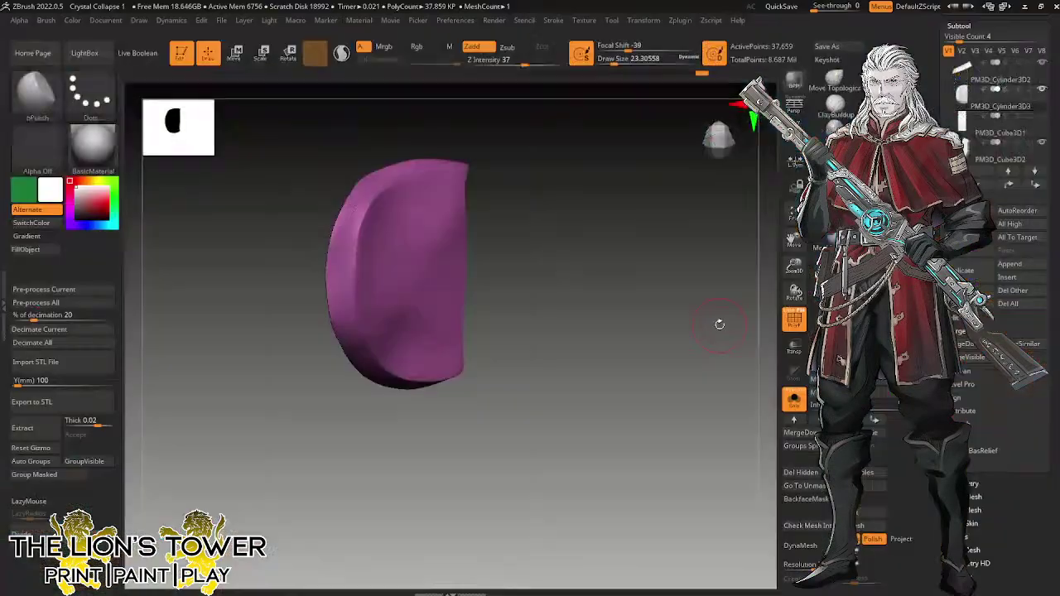
pyautogui.moveTo(795, 266); pyautogui.dragTo(795, 238)
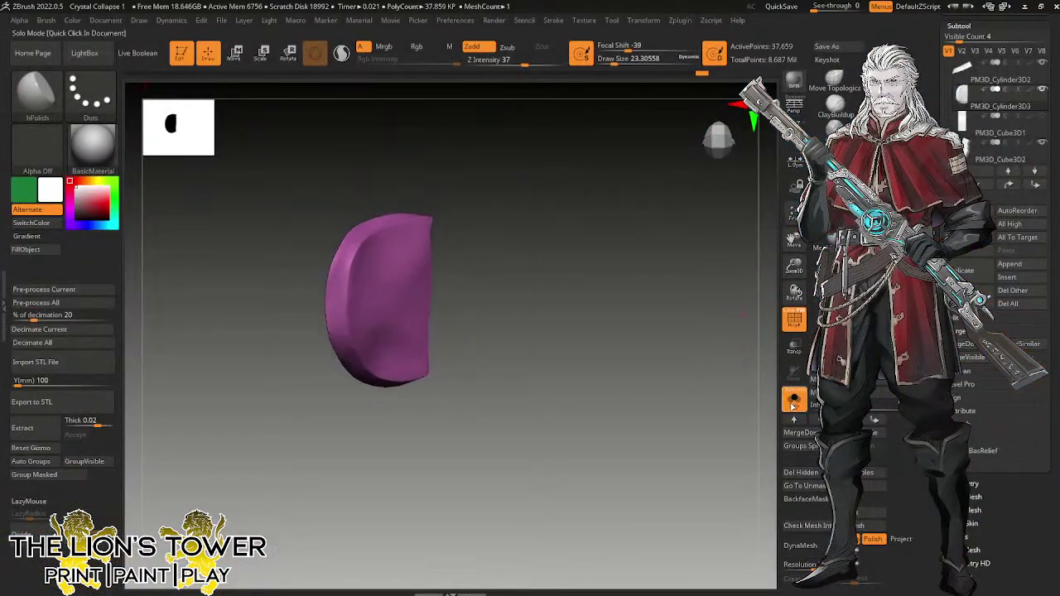
pyautogui.click(795, 400)
# Fit the front of the sagging strap against the coat panel below the front clasp using the Move brush at draw size 34.8.
pyautogui.moveTo(720, 399); pyautogui.dragTo(708, 492)
pyautogui.moveTo(722, 545)
pyautogui.mouseDown()
pyautogui.moveTo(709, 414)
pyautogui.moveTo(670, 351)
pyautogui.moveTo(696, 261)
pyautogui.moveTo(514, 99)
pyautogui.moveTo(616, 168)
pyautogui.moveTo(606, 216)
pyautogui.mouseUp()
pyautogui.press('b')
pyautogui.press('m')
pyautogui.press('v')
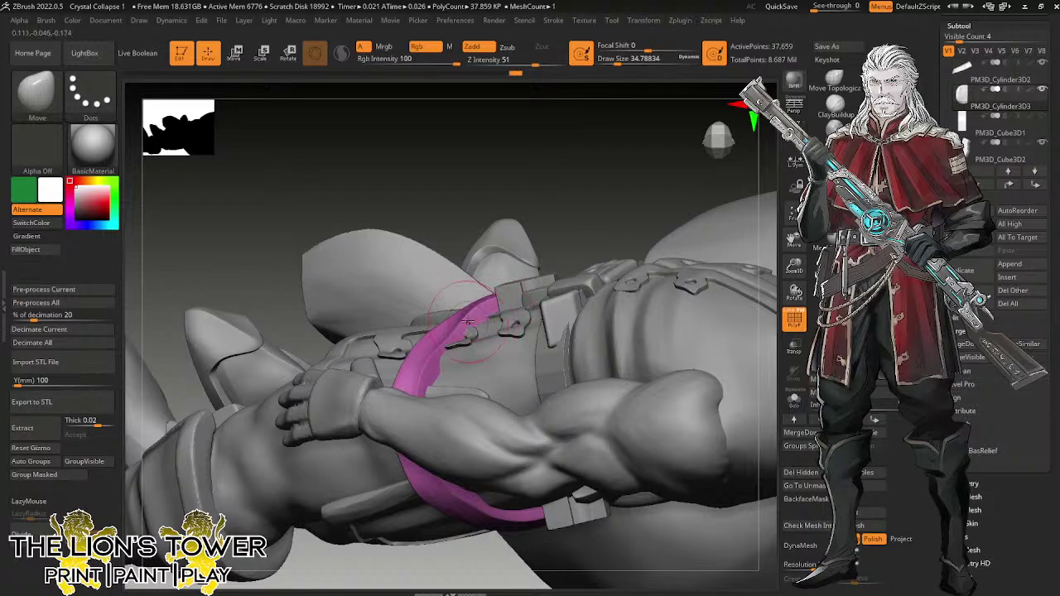
pyautogui.moveTo(505, 248); pyautogui.dragTo(467, 299)
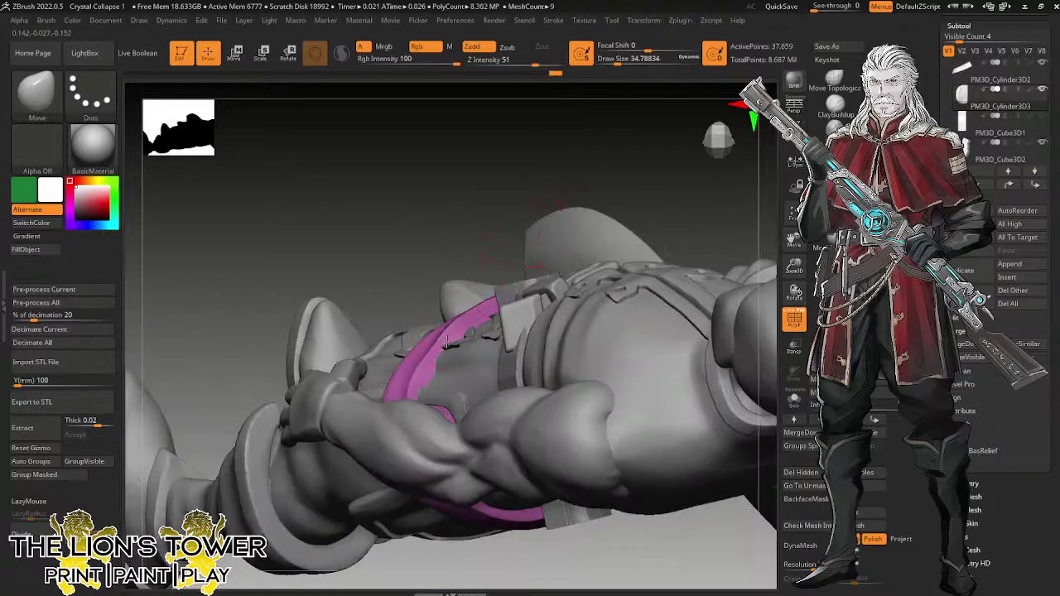
pyautogui.moveTo(512, 174)
pyautogui.mouseDown()
pyautogui.moveTo(500, 257)
pyautogui.moveTo(476, 300)
pyautogui.mouseUp()
pyautogui.moveTo(427, 323); pyautogui.dragTo(437, 343)
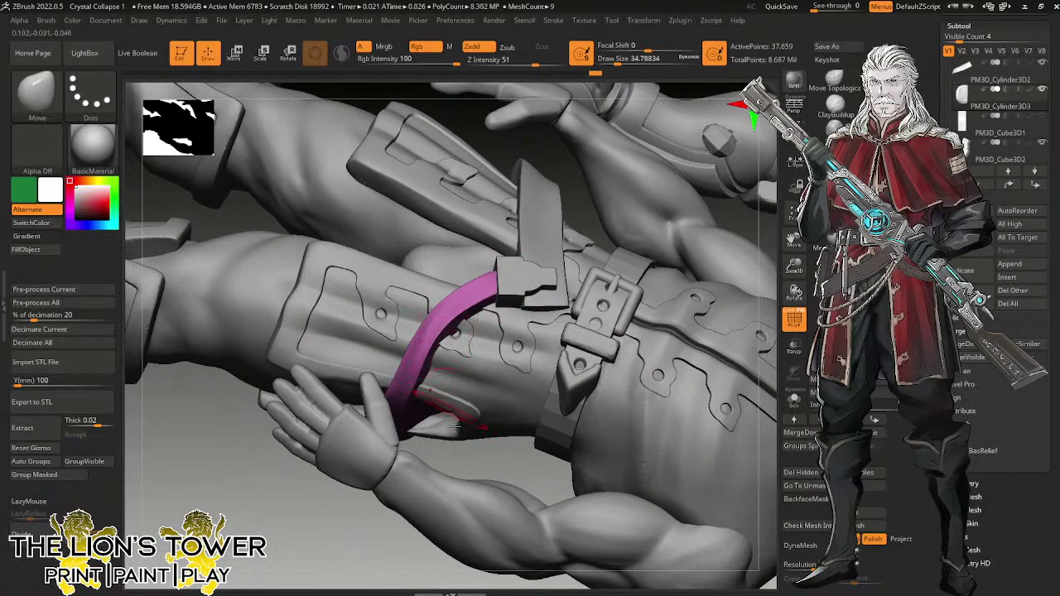
pyautogui.moveTo(454, 427); pyautogui.dragTo(445, 384, button='right')
pyautogui.moveTo(430, 357); pyautogui.dragTo(429, 360)
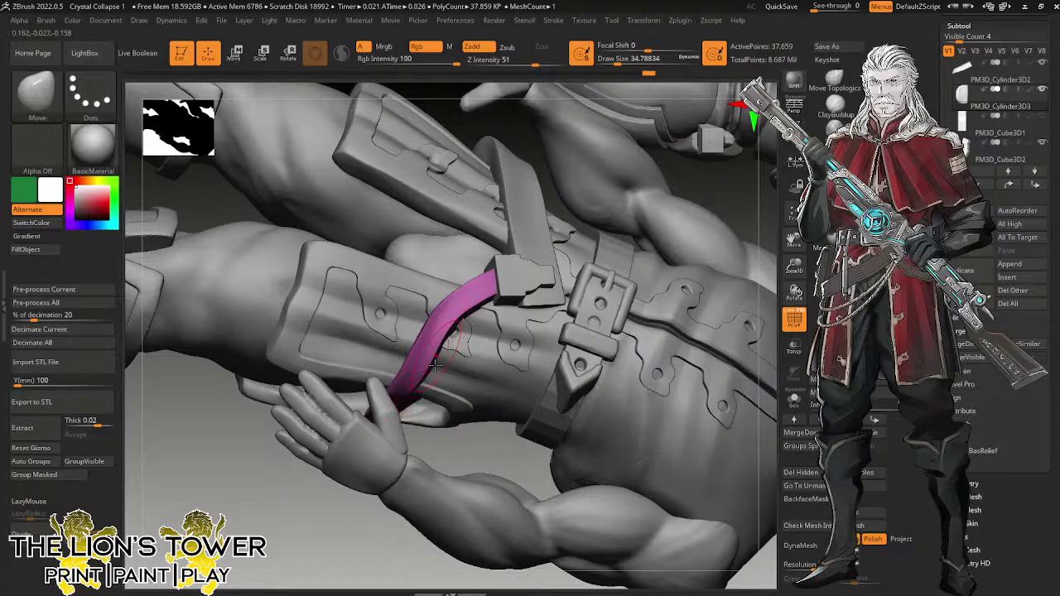
pyautogui.moveTo(514, 462); pyautogui.dragTo(445, 379, button='right')
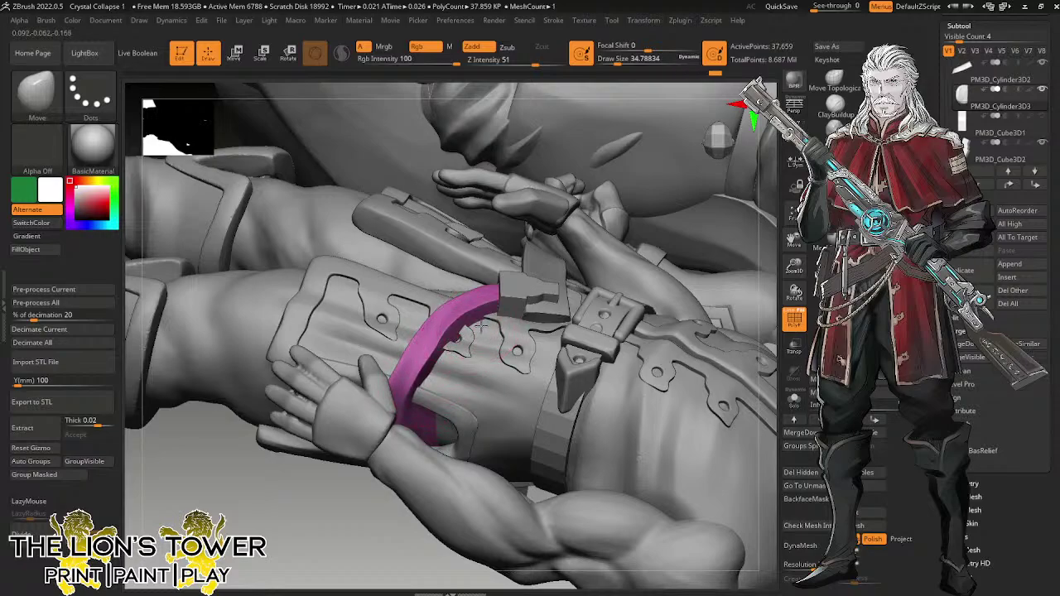
# Thicken the front clasp by masking its outer half and moving the inner face toward the hips, checking it against the body.
pyautogui.moveTo(794, 291); pyautogui.dragTo(629, 385)
pyautogui.moveTo(630, 430); pyautogui.dragTo(599, 378)
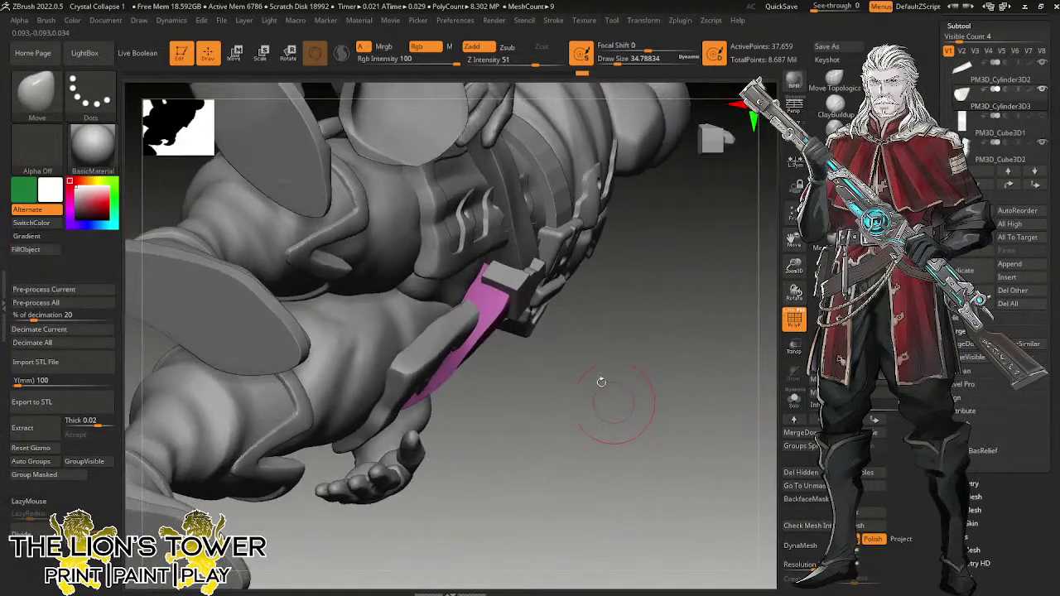
pyautogui.keyDown('alt'); pyautogui.click(507, 273); pyautogui.keyUp('alt')
pyautogui.keyDown('alt'); pyautogui.click(523, 281); pyautogui.keyUp('alt')
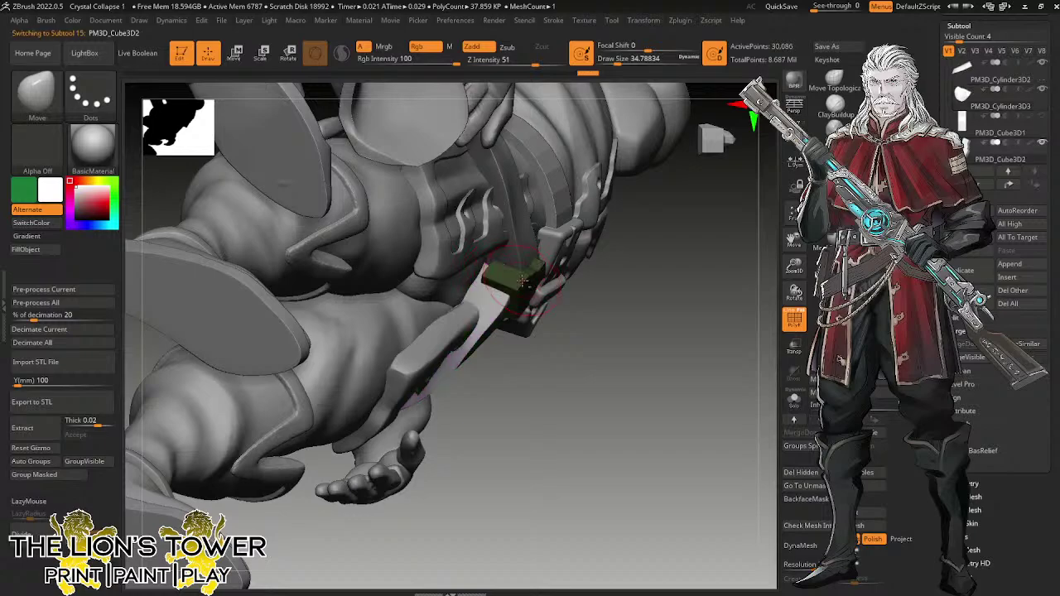
pyautogui.click(793, 401)
pyautogui.keyDown('shift'); pyautogui.moveTo(719, 380); pyautogui.dragTo(726, 346); pyautogui.keyUp('shift')
pyautogui.keyDown('ctrl'); pyautogui.moveTo(569, 240); pyautogui.dragTo(513, 393); pyautogui.keyUp('ctrl')
pyautogui.press('e')
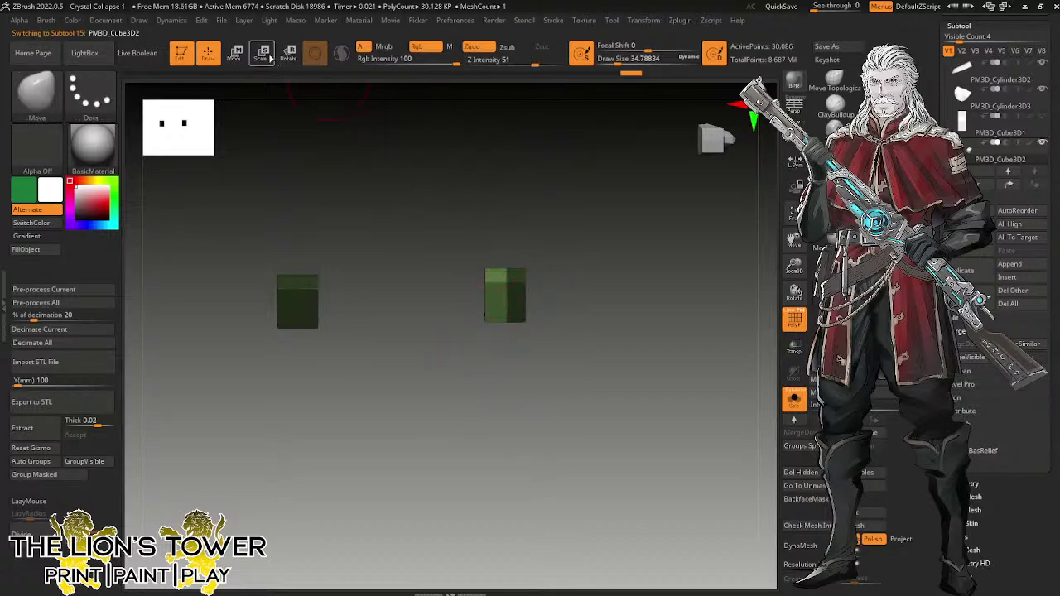
pyautogui.click(268, 203)
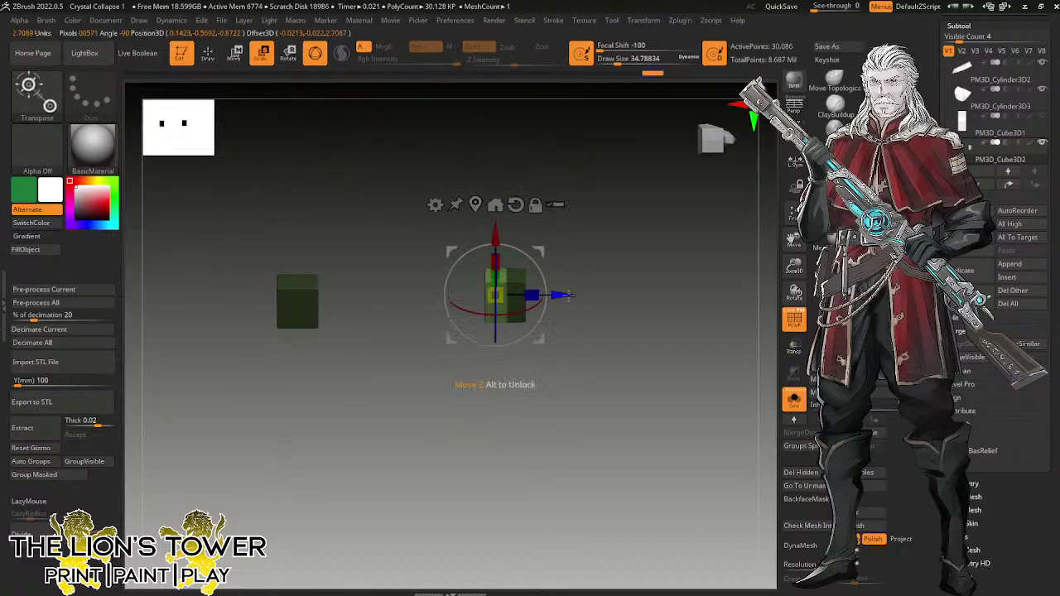
pyautogui.moveTo(564, 297); pyautogui.dragTo(560, 297)
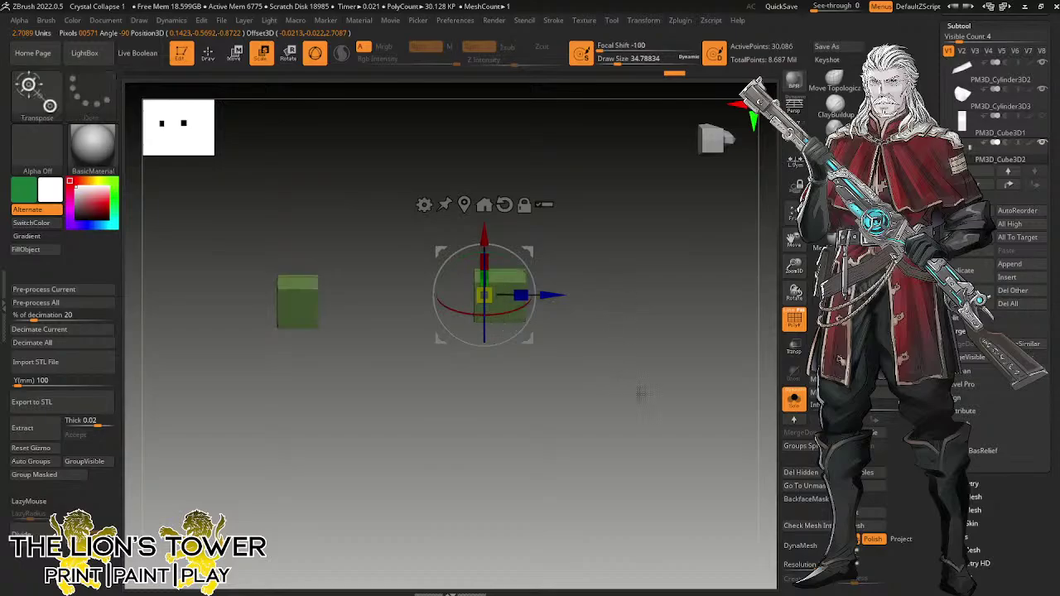
pyautogui.click(793, 398)
pyautogui.moveTo(728, 389); pyautogui.dragTo(456, 317)
pyautogui.click(795, 399)
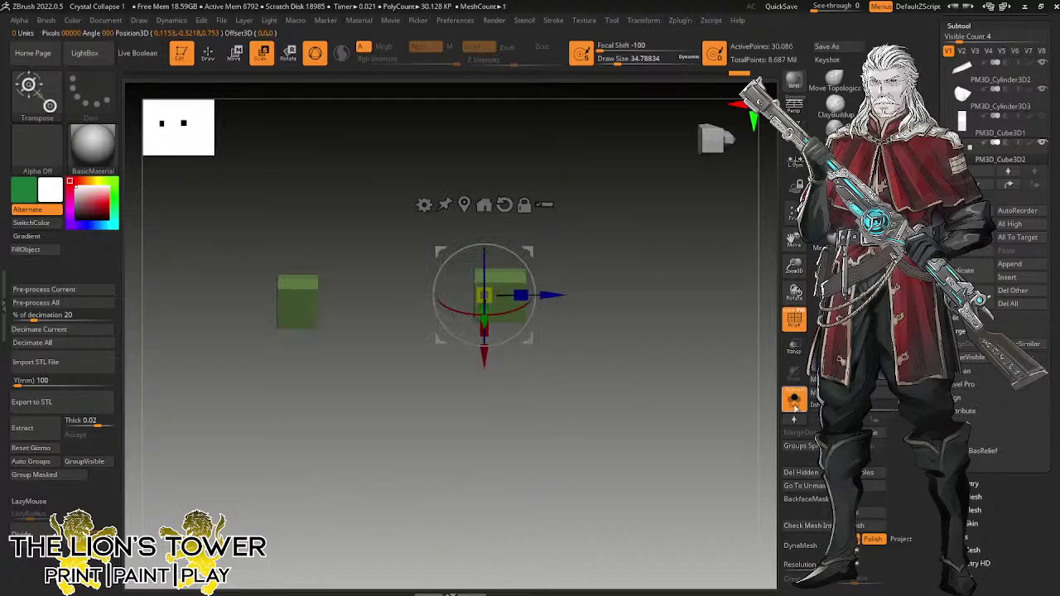
# Thicken the back clasp the same way, moving its unmasked inner face about 0.02 toward the hips, and clear the mask.
pyautogui.keyDown('ctrl'); pyautogui.moveTo(327, 238); pyautogui.dragTo(311, 384); pyautogui.keyUp('ctrl')
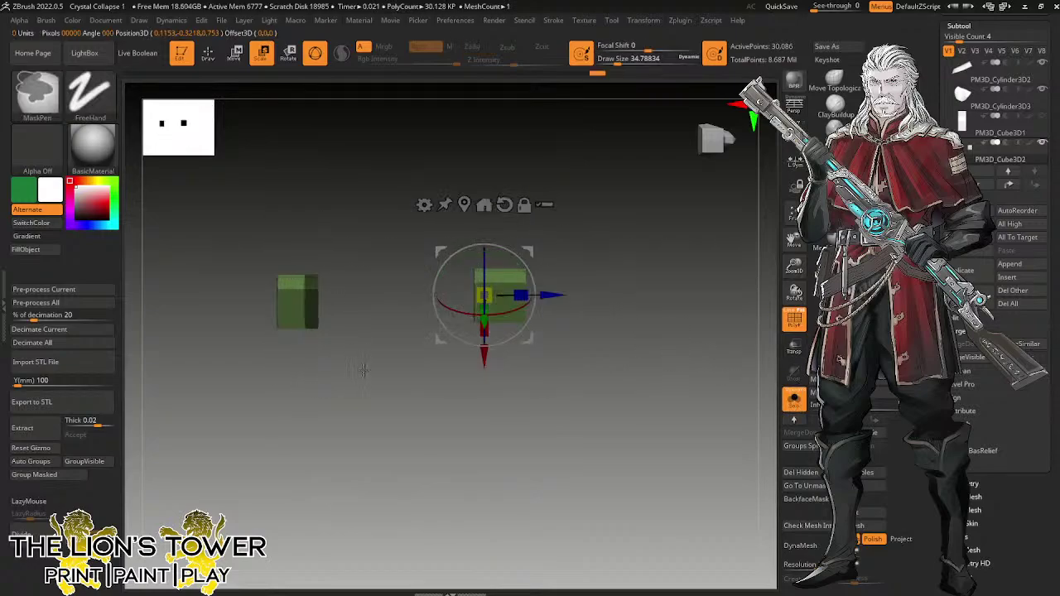
pyautogui.keyDown('ctrl'); pyautogui.click(393, 371); pyautogui.keyUp('ctrl')
pyautogui.moveTo(549, 296); pyautogui.dragTo(562, 296)
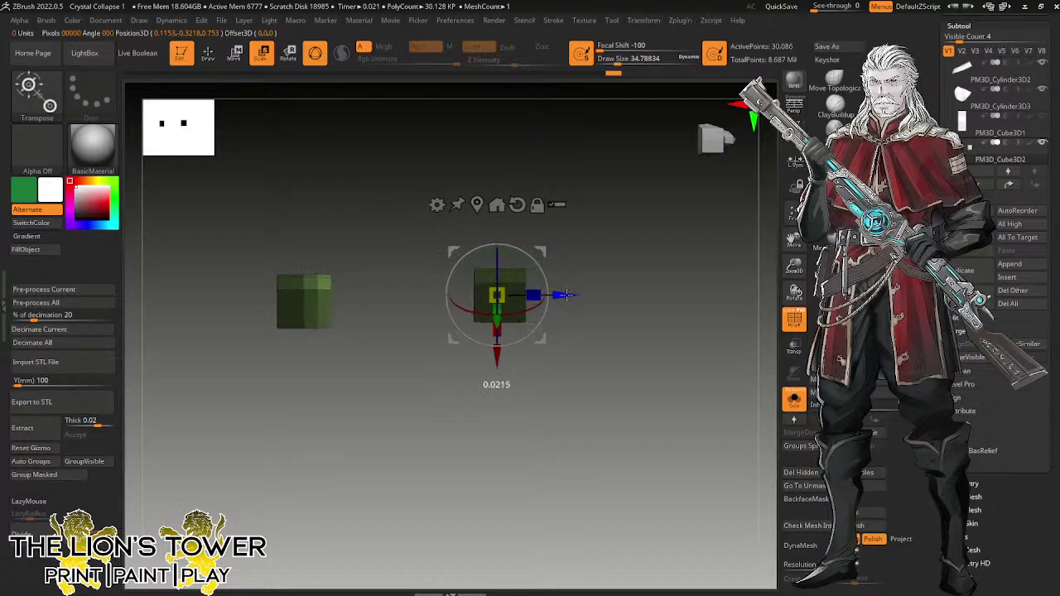
pyautogui.moveTo(683, 354)
pyautogui.keyDown('ctrl'); pyautogui.mouseDown()
pyautogui.moveTo(700, 430)
pyautogui.moveTo(701, 511)
pyautogui.moveTo(734, 416)
pyautogui.mouseUp(); pyautogui.keyUp('ctrl')
pyautogui.click(793, 400)
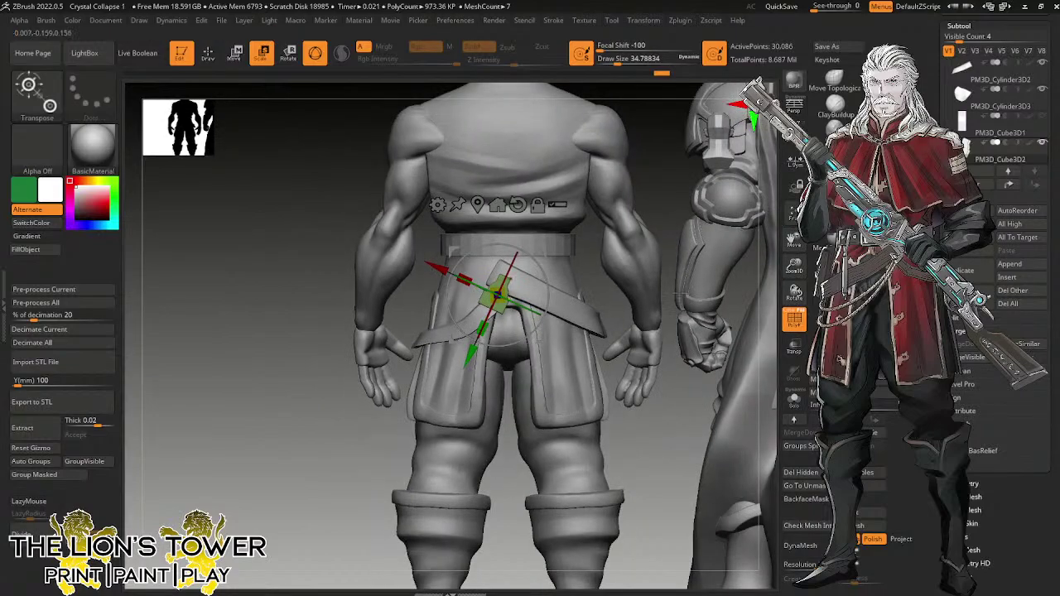
# Reshape the end of the wider strap on the opposite hip beside the back clasp, finishing with Move brush draw size 34.8.
pyautogui.moveTo(795, 266)
pyautogui.mouseDown()
pyautogui.moveTo(794, 241)
pyautogui.moveTo(794, 284)
pyautogui.mouseUp()
pyautogui.keyDown('alt'); pyautogui.click(589, 342); pyautogui.keyUp('alt')
pyautogui.press('q')
pyautogui.moveTo(615, 63); pyautogui.dragTo(622, 63)
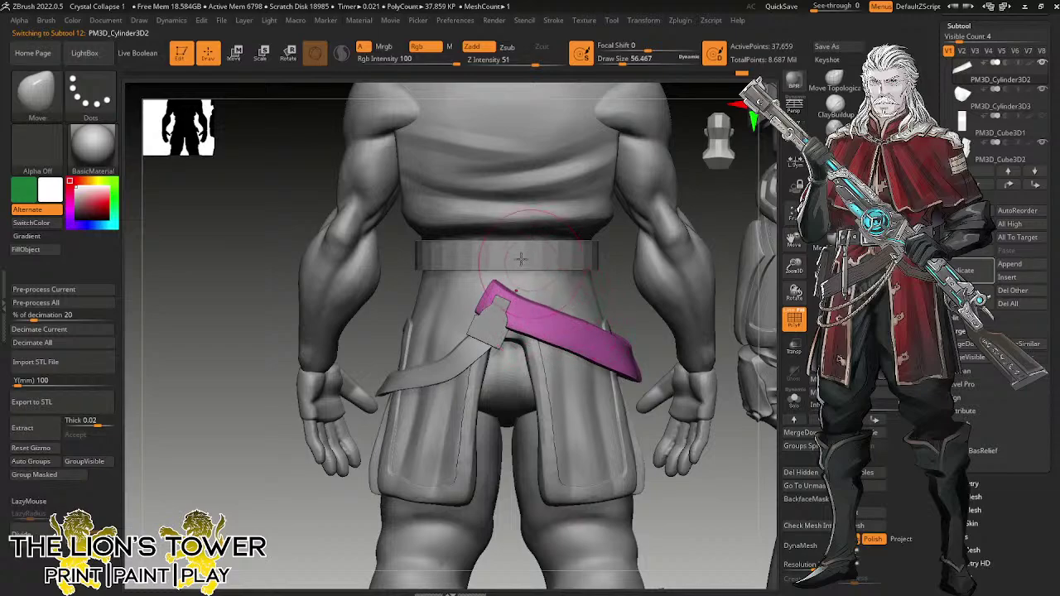
pyautogui.click(614, 62)
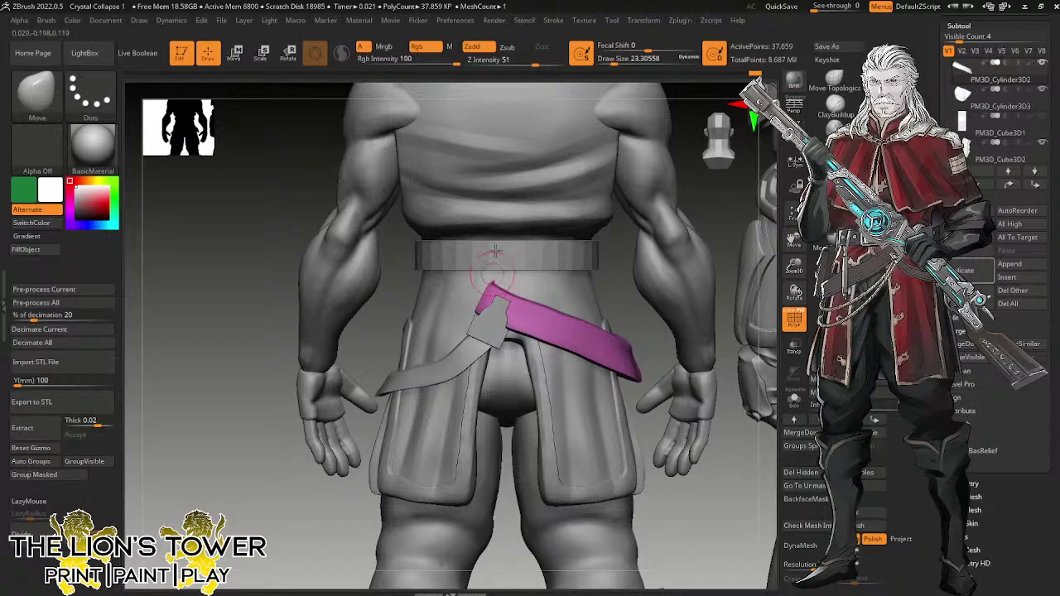
pyautogui.moveTo(621, 59); pyautogui.dragTo(630, 59)
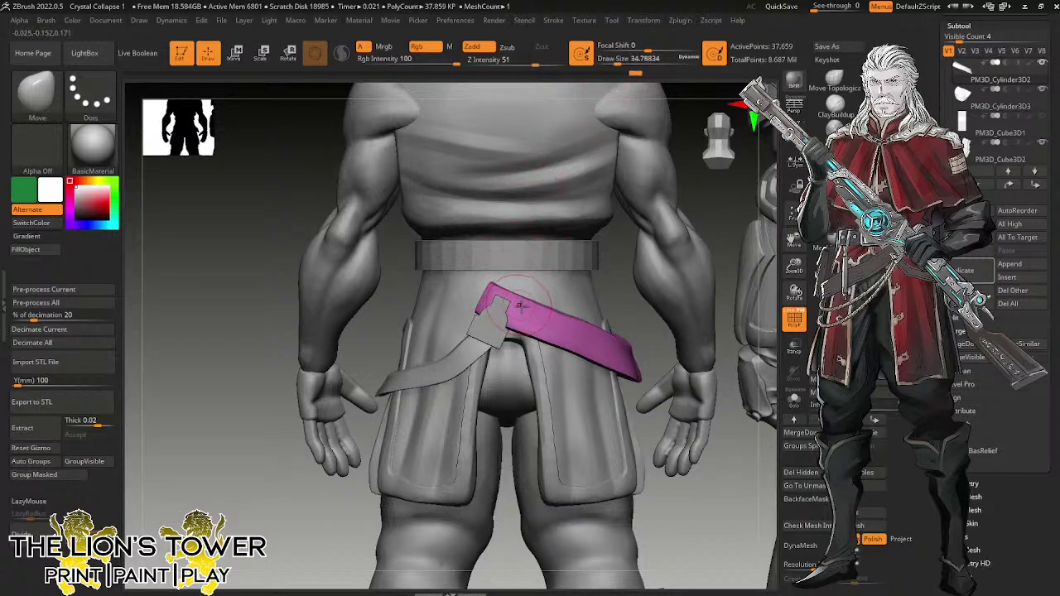
# Isolate the wider hip strap and round its outline from below with the Move brush at draw size 34.8.
pyautogui.moveTo(724, 423); pyautogui.dragTo(735, 363)
pyautogui.click(794, 401)
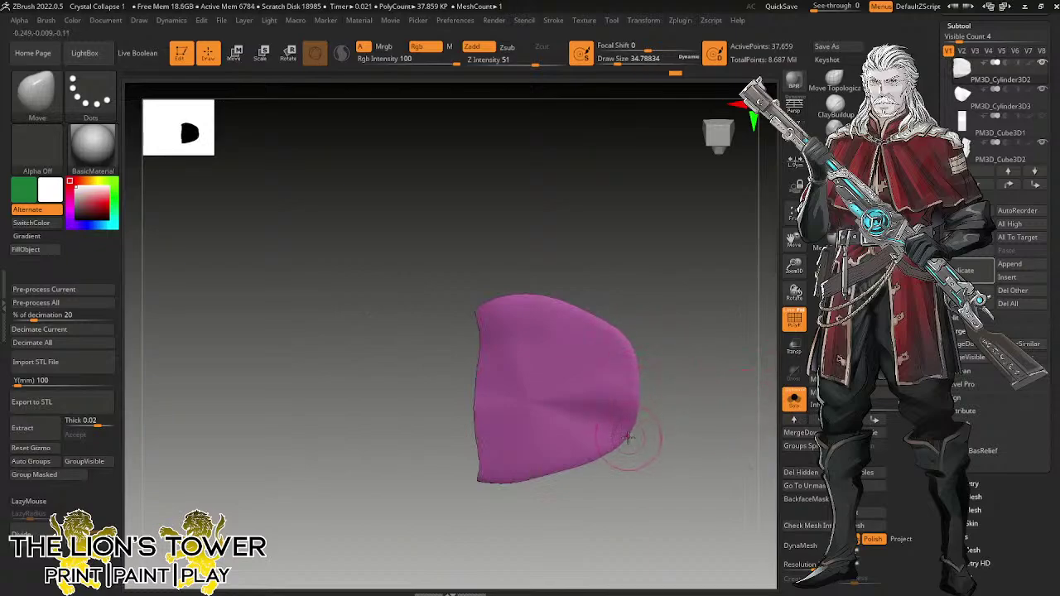
pyautogui.click(794, 399)
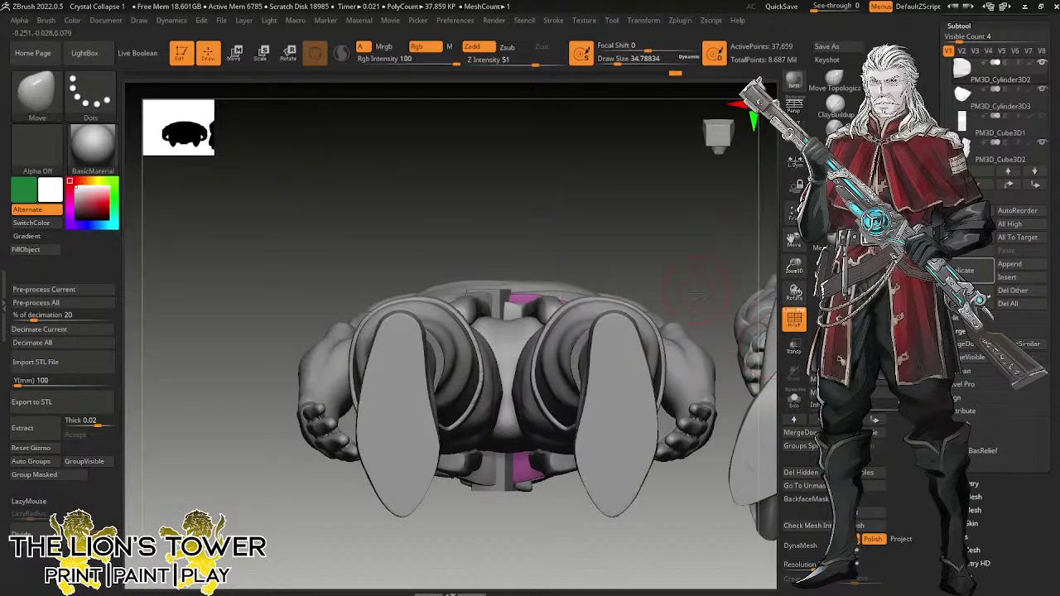
pyautogui.moveTo(742, 307); pyautogui.dragTo(780, 342)
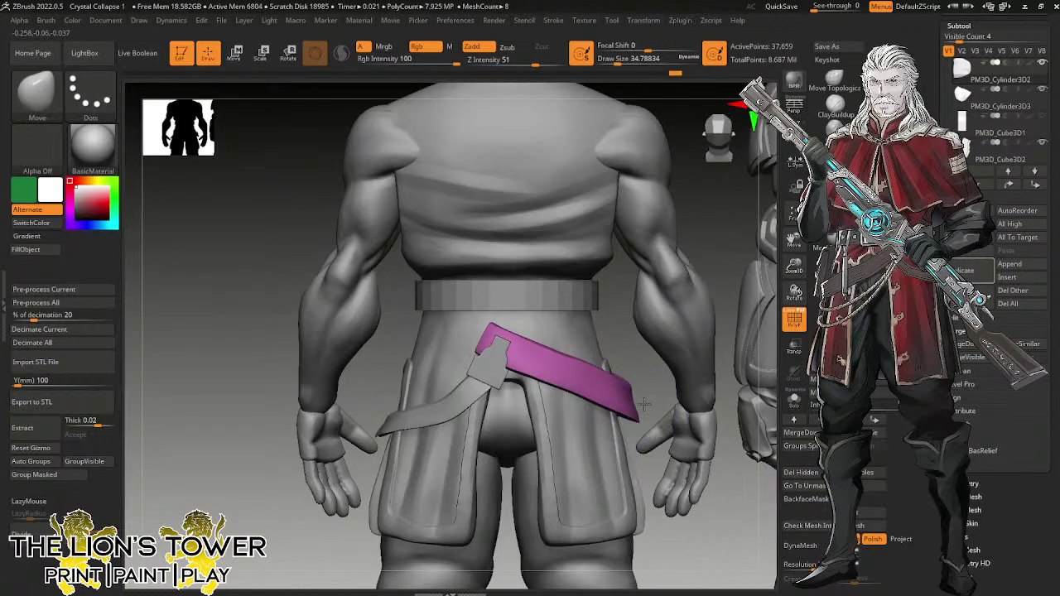
# Isolate the wider hip strap and flatten its edges from above with the hPolish brush at draw size 23.3.
pyautogui.click(835, 158)
pyautogui.click(795, 399)
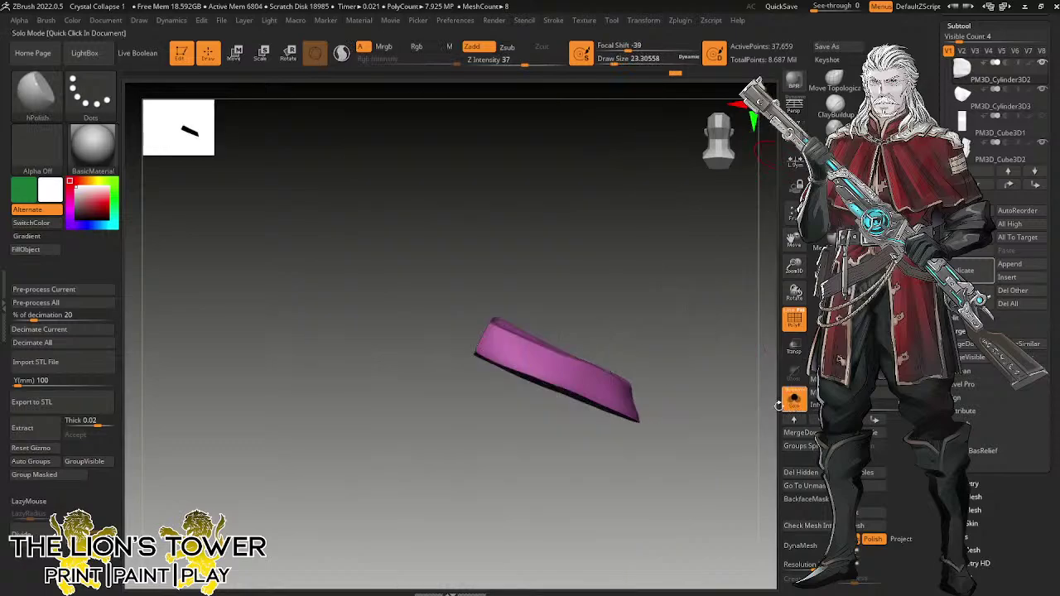
pyautogui.moveTo(712, 436); pyautogui.dragTo(653, 408)
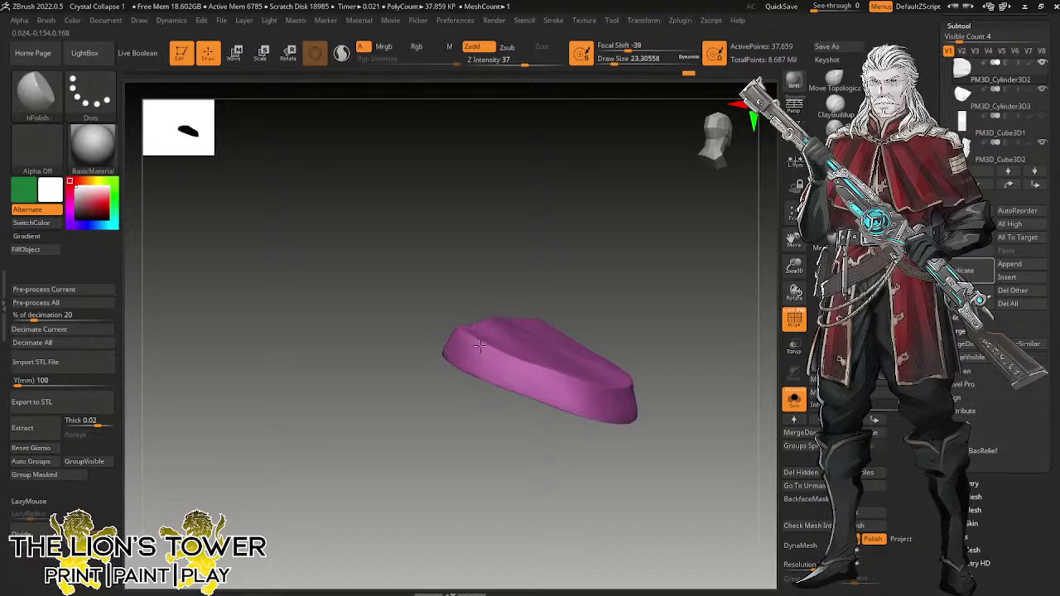
pyautogui.moveTo(666, 364); pyautogui.dragTo(648, 401)
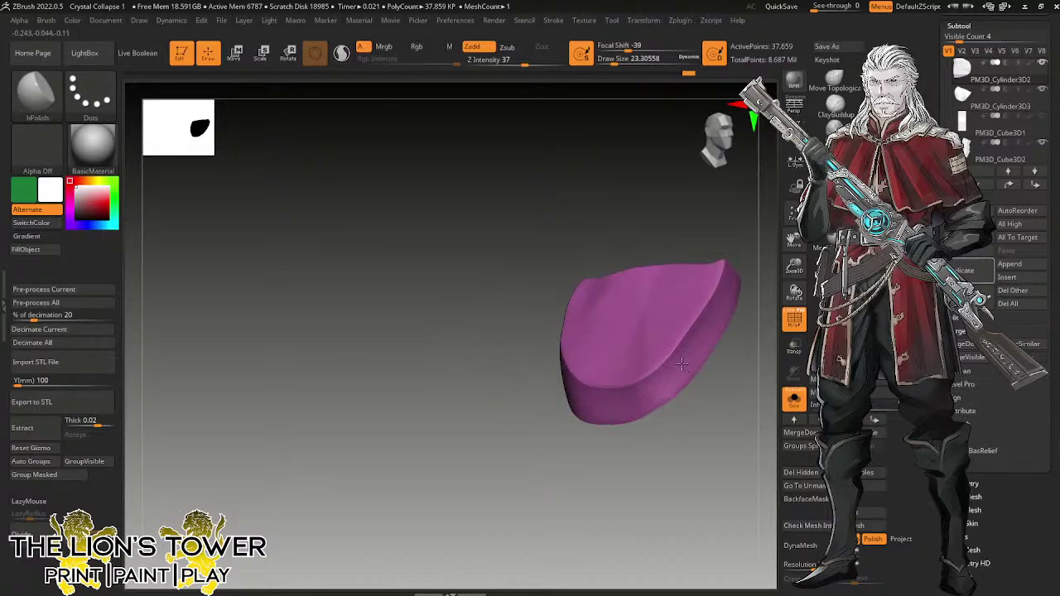
pyautogui.moveTo(719, 298); pyautogui.dragTo(659, 349)
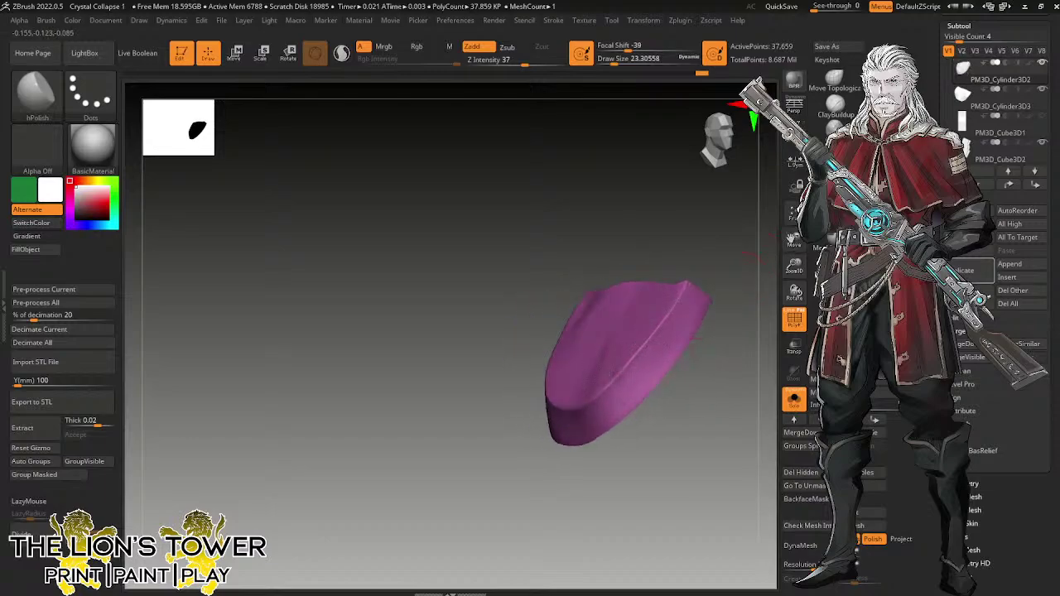
pyautogui.moveTo(665, 404); pyautogui.dragTo(696, 402)
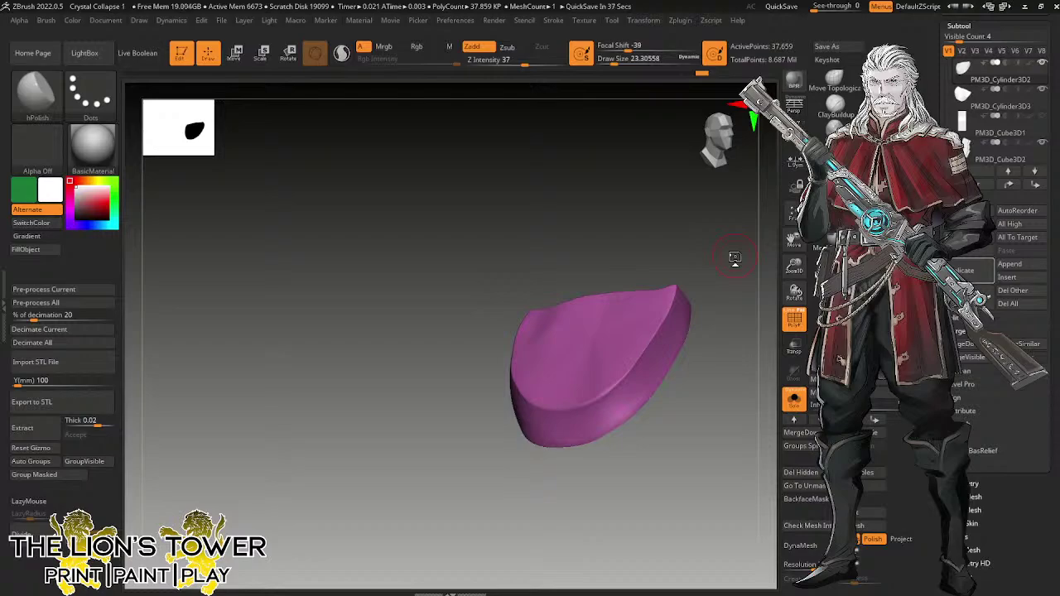
# Continue polishing the strap's rim around its curved end and along its underside with hPolish at intensity 37.
pyautogui.moveTo(735, 258); pyautogui.dragTo(740, 210)
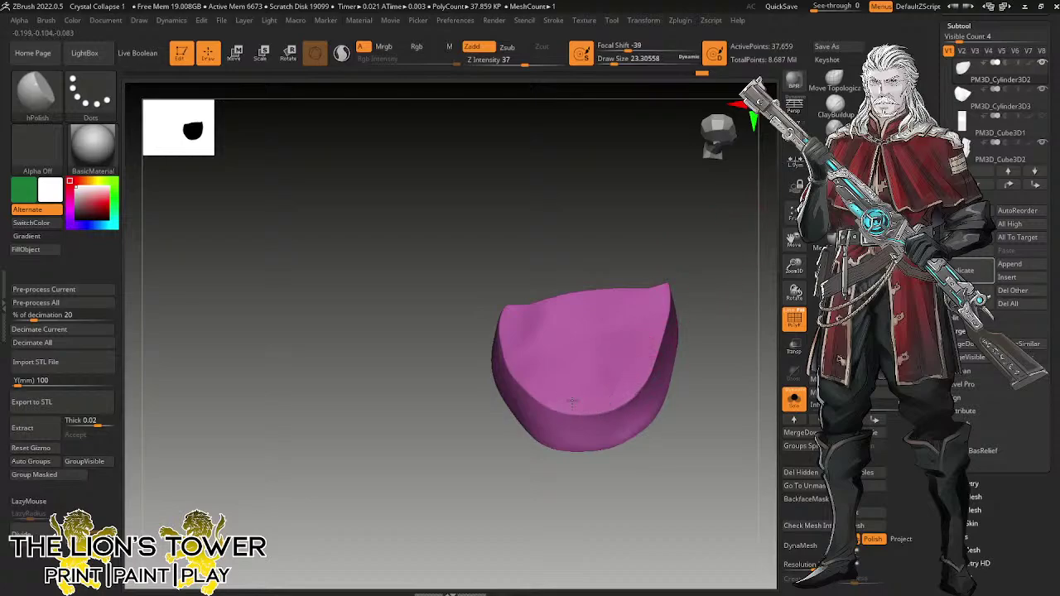
pyautogui.moveTo(572, 403); pyautogui.dragTo(533, 387, button='right')
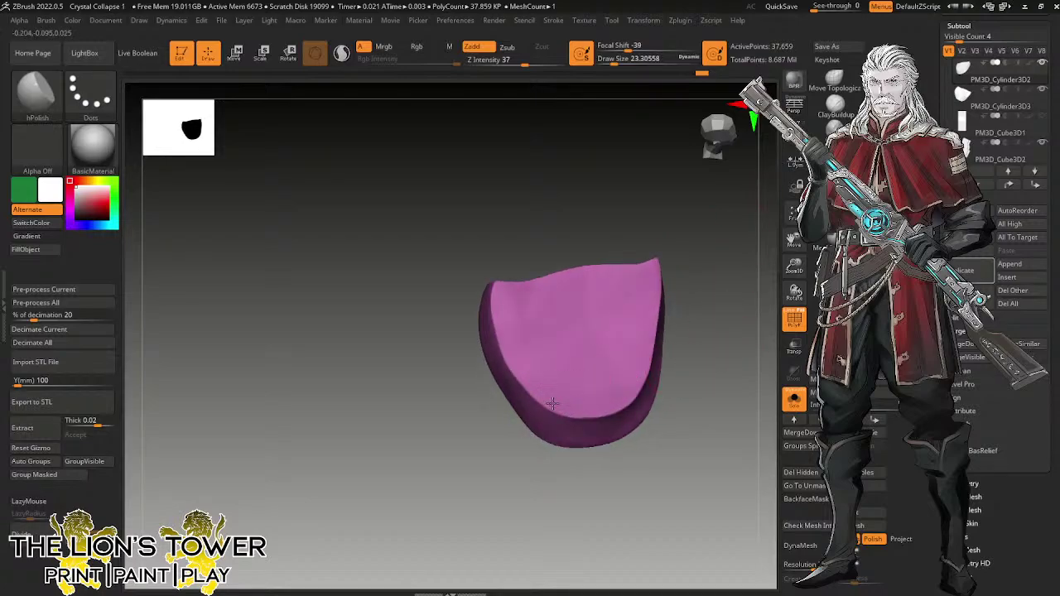
pyautogui.moveTo(539, 300); pyautogui.dragTo(578, 282, button='right')
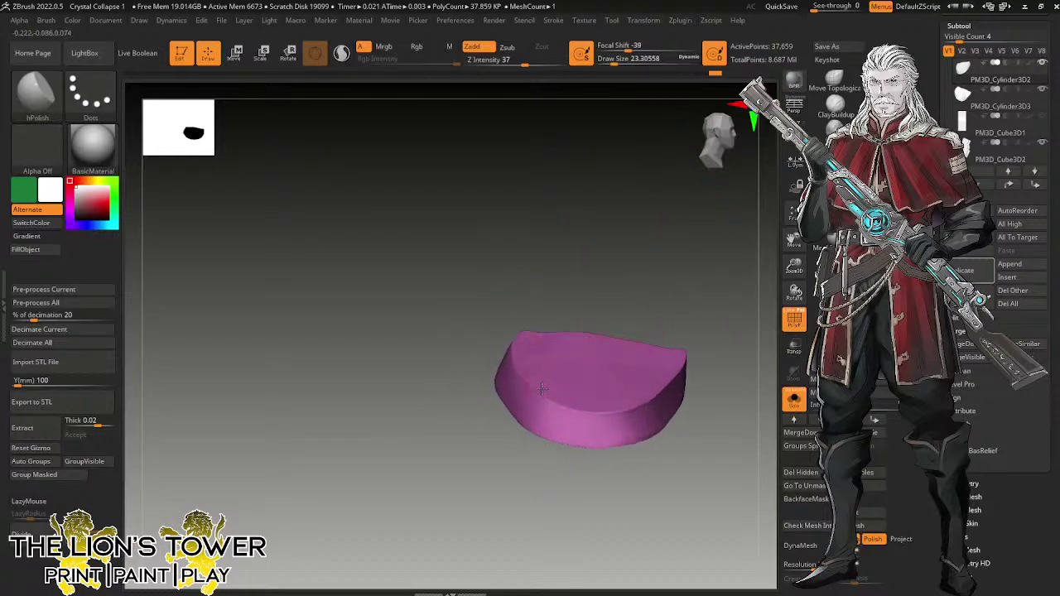
pyautogui.moveTo(576, 208); pyautogui.dragTo(567, 286, button='right')
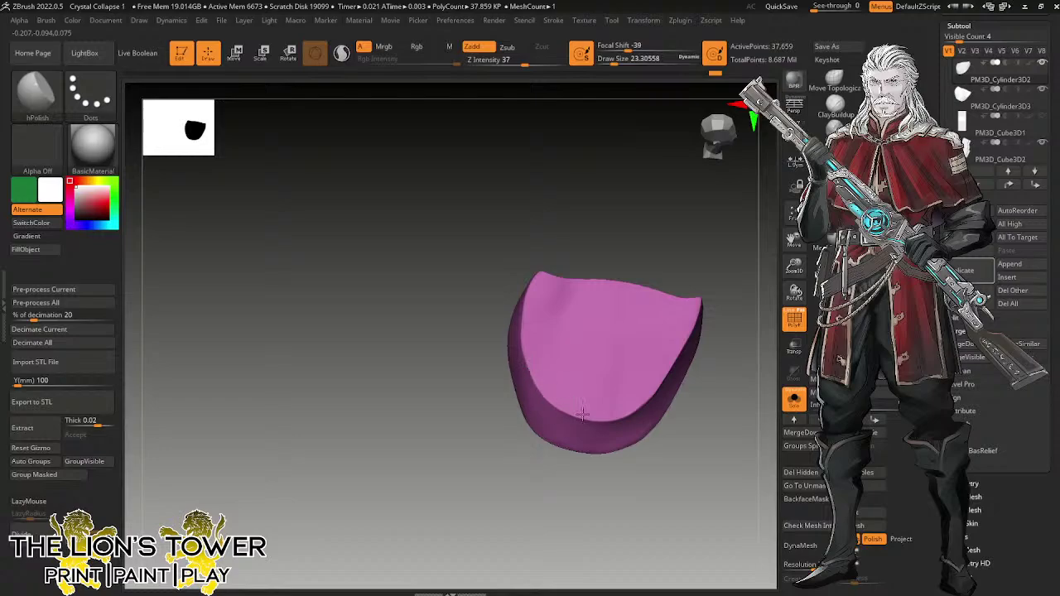
pyautogui.moveTo(748, 389); pyautogui.dragTo(707, 383)
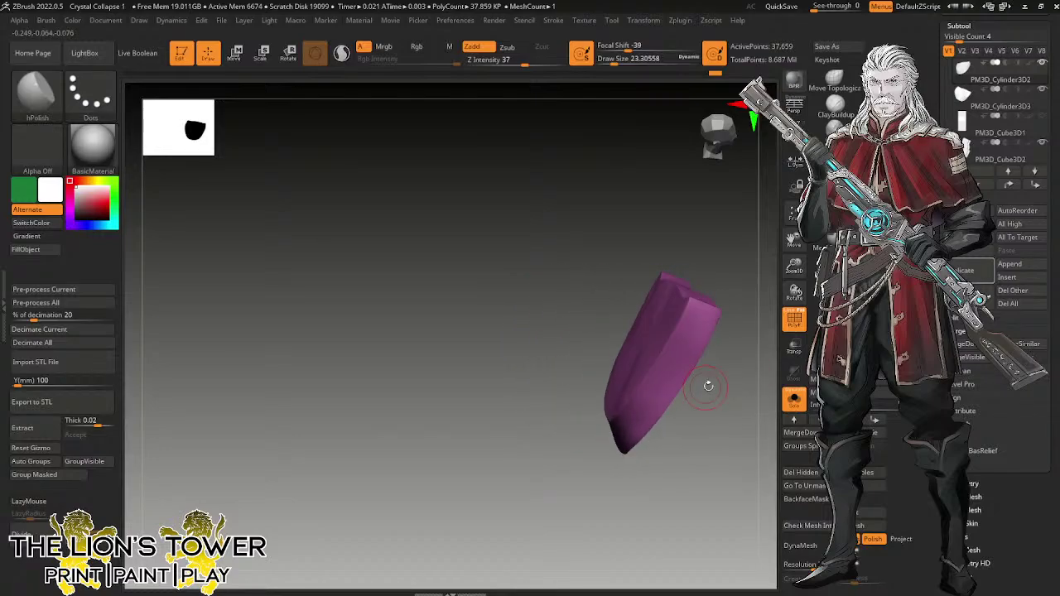
pyautogui.moveTo(708, 429); pyautogui.dragTo(679, 357)
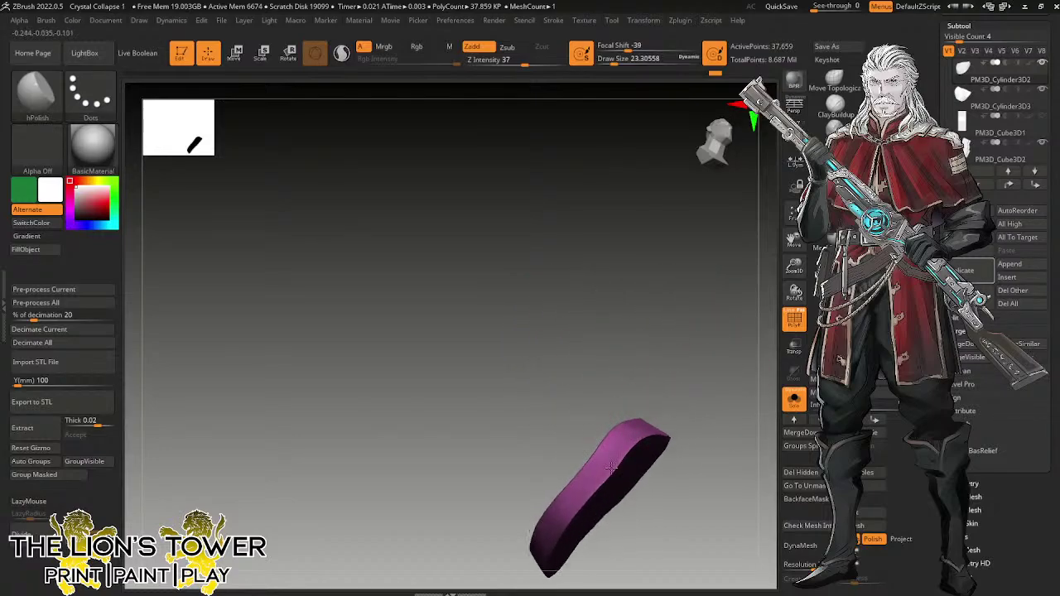
# Refine the strap's side contour with the Move brush at draw size 34.8, and check it on the full figure.
pyautogui.moveTo(611, 469)
pyautogui.mouseDown(button='right')
pyautogui.moveTo(643, 427)
pyautogui.moveTo(606, 412)
pyautogui.moveTo(693, 397)
pyautogui.moveTo(690, 287)
pyautogui.mouseUp(button='right')
pyautogui.moveTo(629, 354)
pyautogui.mouseDown(button='right')
pyautogui.moveTo(616, 367)
pyautogui.moveTo(619, 439)
pyautogui.moveTo(684, 340)
pyautogui.mouseUp(button='right')
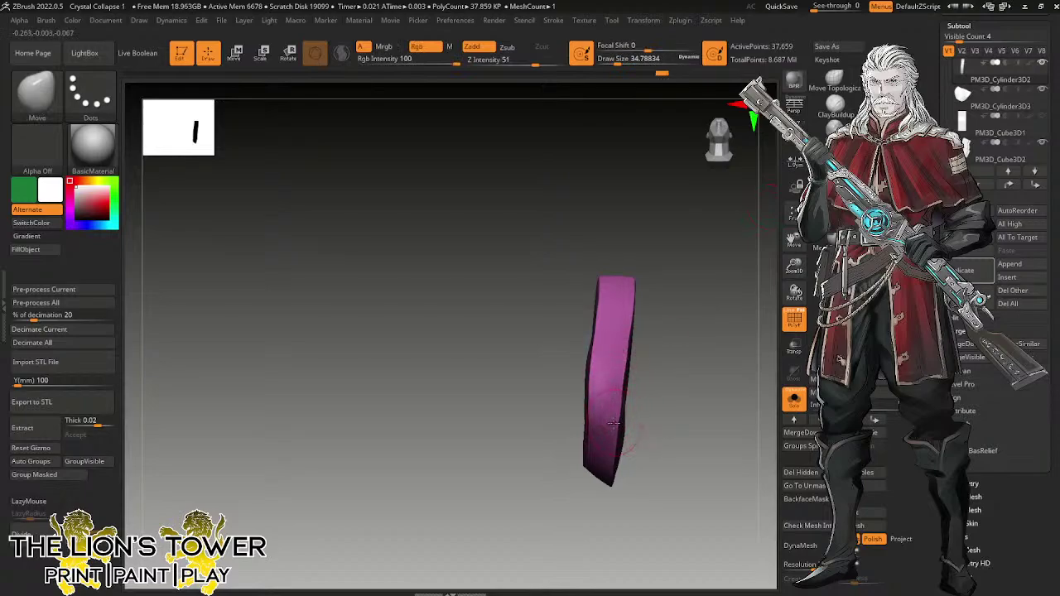
pyautogui.moveTo(616, 430)
pyautogui.mouseDown(button='right')
pyautogui.moveTo(627, 390)
pyautogui.moveTo(646, 425)
pyautogui.moveTo(634, 434)
pyautogui.mouseUp(button='right')
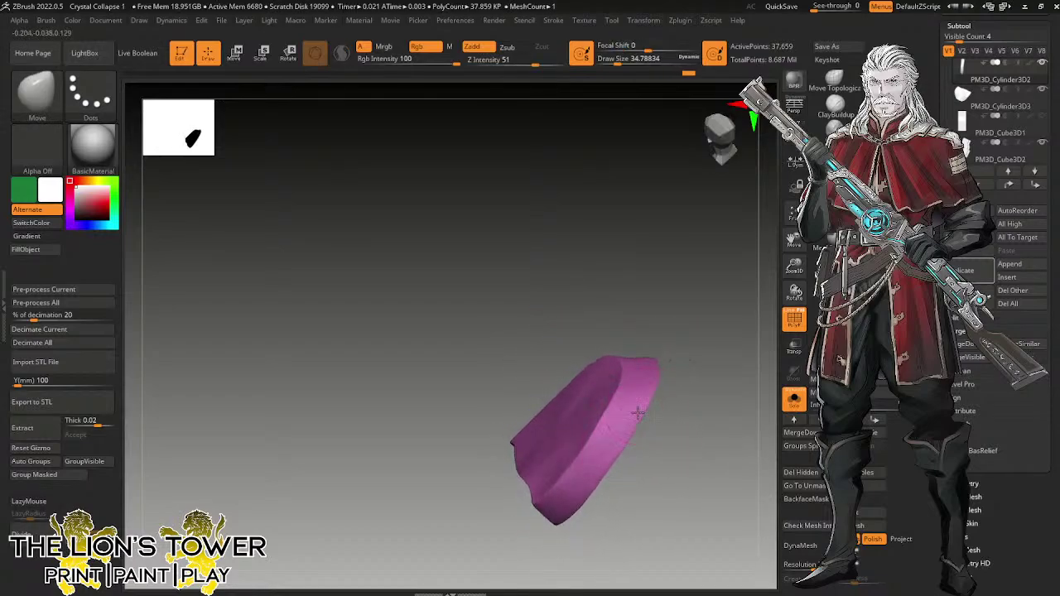
pyautogui.moveTo(716, 374); pyautogui.dragTo(733, 334, button='right')
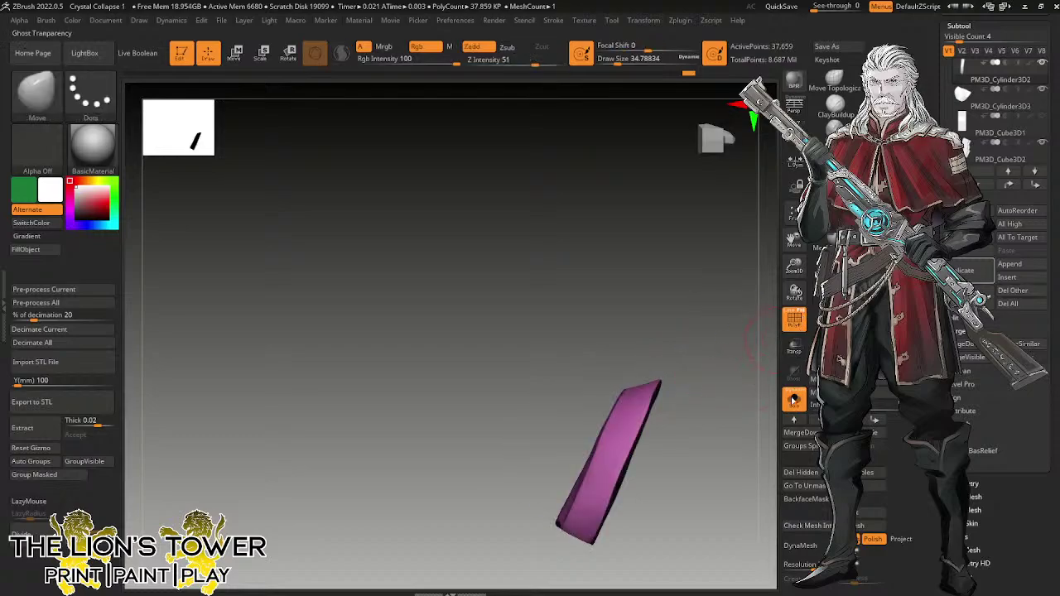
pyautogui.click(794, 399)
pyautogui.moveTo(794, 265)
pyautogui.mouseDown()
pyautogui.moveTo(762, 262)
pyautogui.moveTo(797, 240)
pyautogui.moveTo(794, 285)
pyautogui.mouseUp()
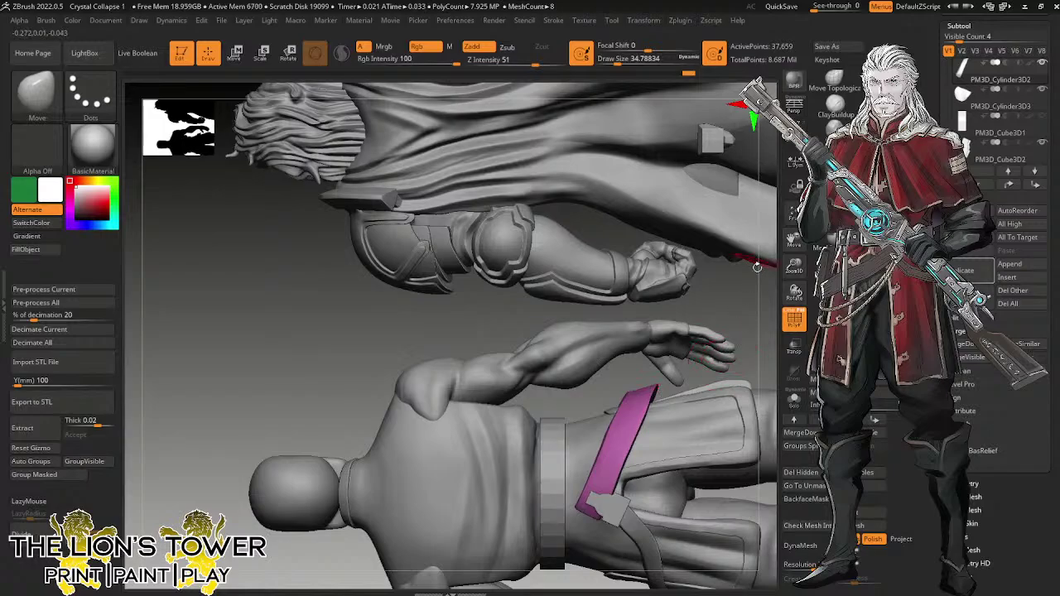
pyautogui.moveTo(757, 268); pyautogui.dragTo(719, 364, button='right')
pyautogui.moveTo(794, 266); pyautogui.dragTo(794, 274)
pyautogui.keyDown('shift'); pyautogui.moveTo(677, 511); pyautogui.dragTo(752, 381, button='right'); pyautogui.keyUp('shift')
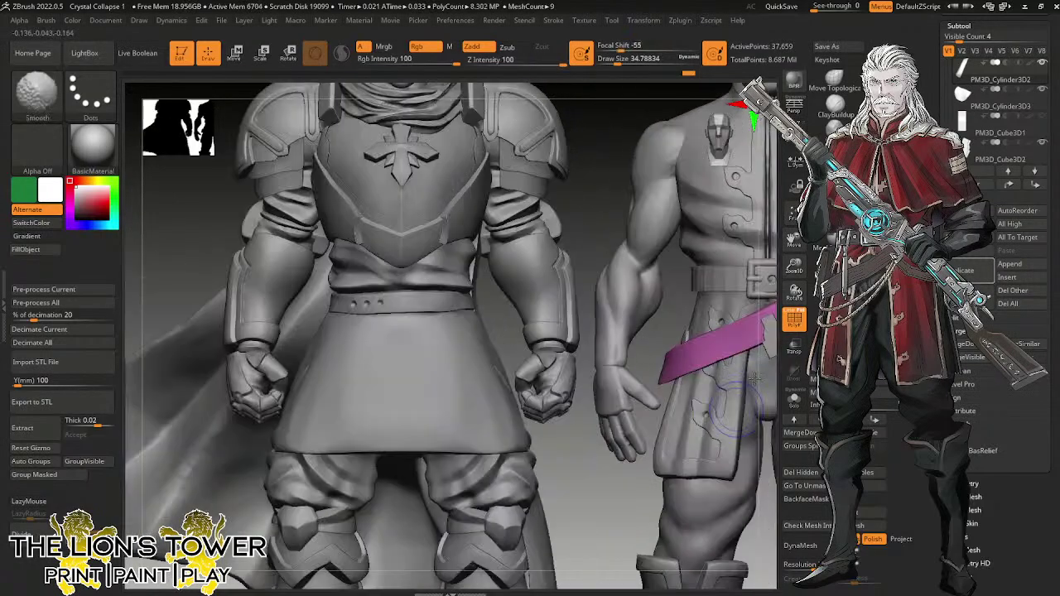
pyautogui.moveTo(795, 266); pyautogui.dragTo(792, 256)
pyautogui.moveTo(794, 240); pyautogui.dragTo(698, 282)
# Insert a small sphere stud at the centre of the front clasp with the MeshInsert Dot brush at draw size 7.47.
pyautogui.keyDown('alt'); pyautogui.click(632, 377); pyautogui.keyUp('alt')
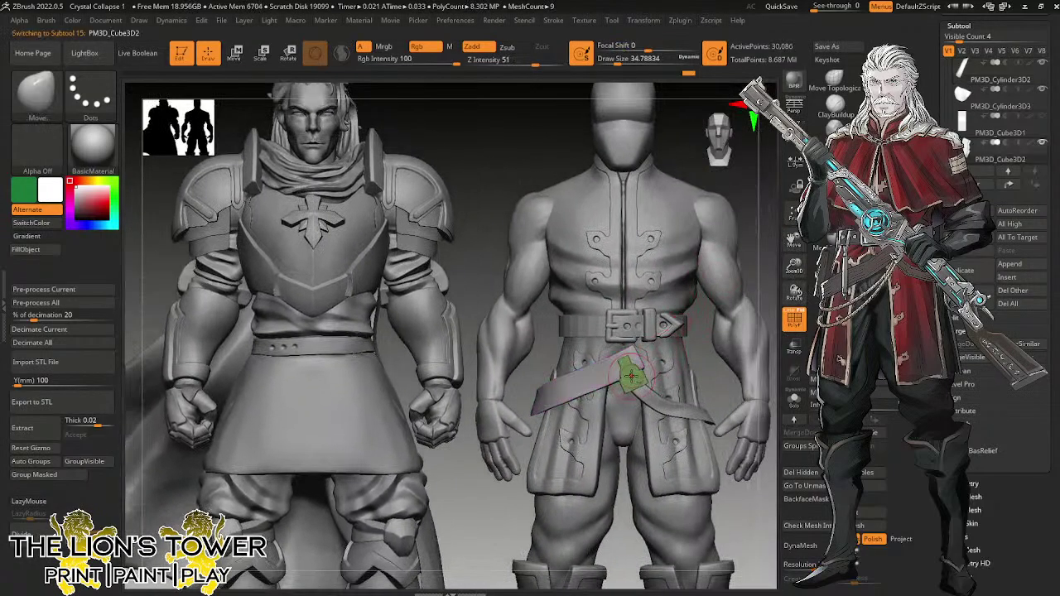
pyautogui.click(823, 243)
pyautogui.moveTo(794, 293)
pyautogui.mouseDown()
pyautogui.moveTo(796, 308)
pyautogui.moveTo(795, 290)
pyautogui.mouseUp()
pyautogui.moveTo(794, 266); pyautogui.dragTo(795, 288)
pyautogui.moveTo(619, 60); pyautogui.dragTo(610, 60)
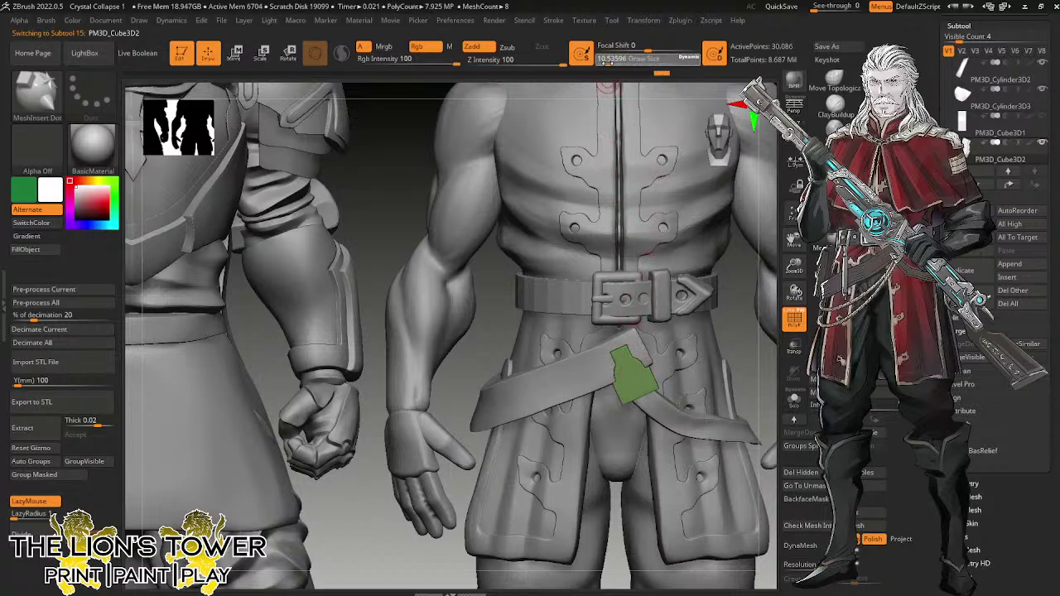
pyautogui.moveTo(609, 62); pyautogui.dragTo(606, 61)
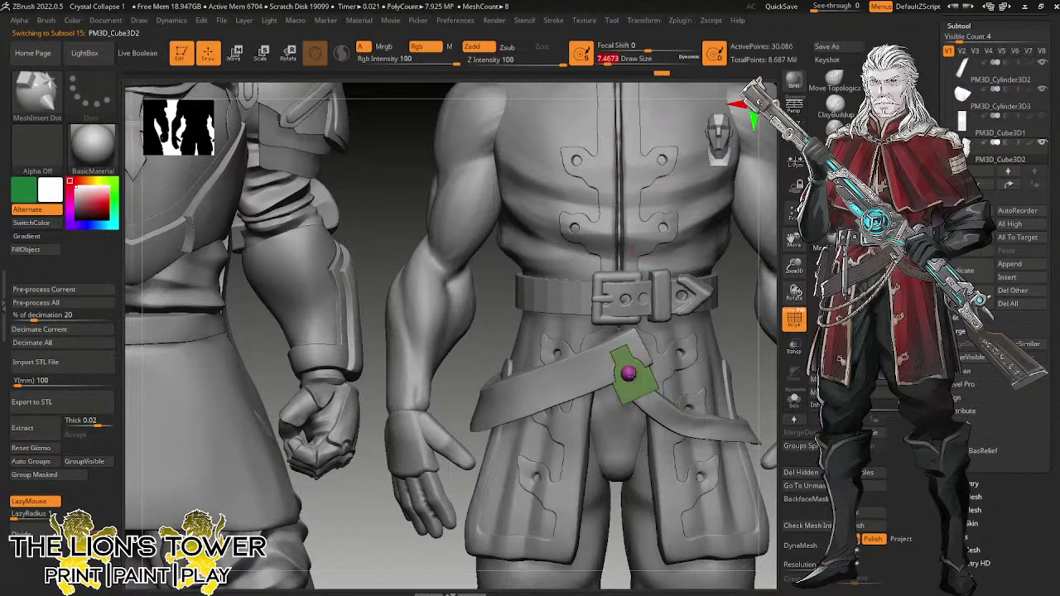
pyautogui.keyDown('ctrl'); pyautogui.moveTo(629, 374); pyautogui.dragTo(632, 377); pyautogui.keyUp('ctrl')
# Reset the gizmo's orientation in side view and drag a copy of the front stud straight back to the rear clasp.
pyautogui.click(288, 53)
pyautogui.moveTo(795, 266); pyautogui.dragTo(801, 333)
pyautogui.moveTo(678, 328); pyautogui.dragTo(680, 329)
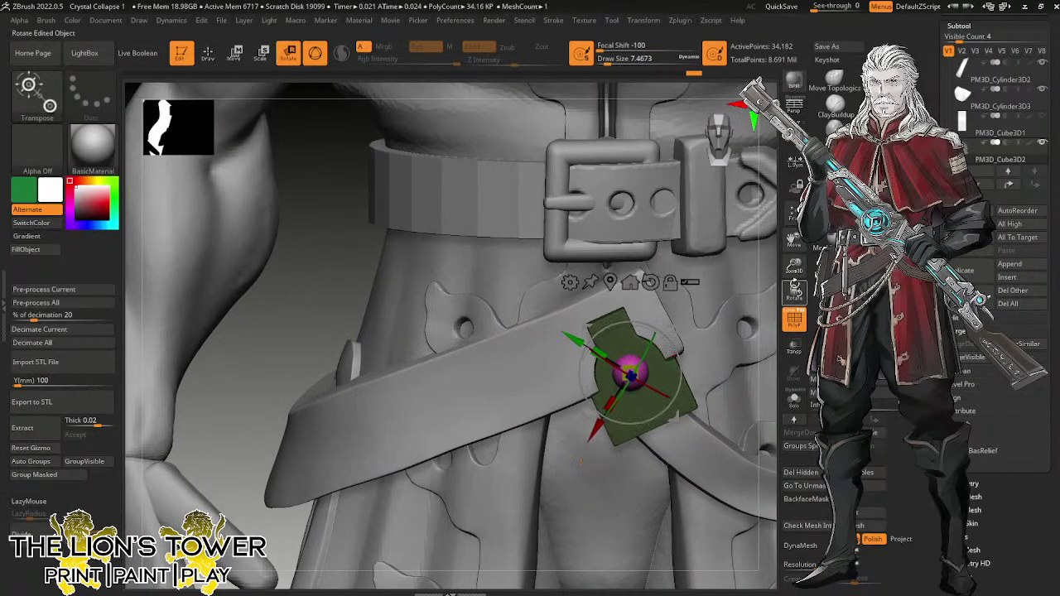
pyautogui.moveTo(794, 290)
pyautogui.mouseDown()
pyautogui.moveTo(807, 303)
pyautogui.moveTo(795, 292)
pyautogui.mouseUp()
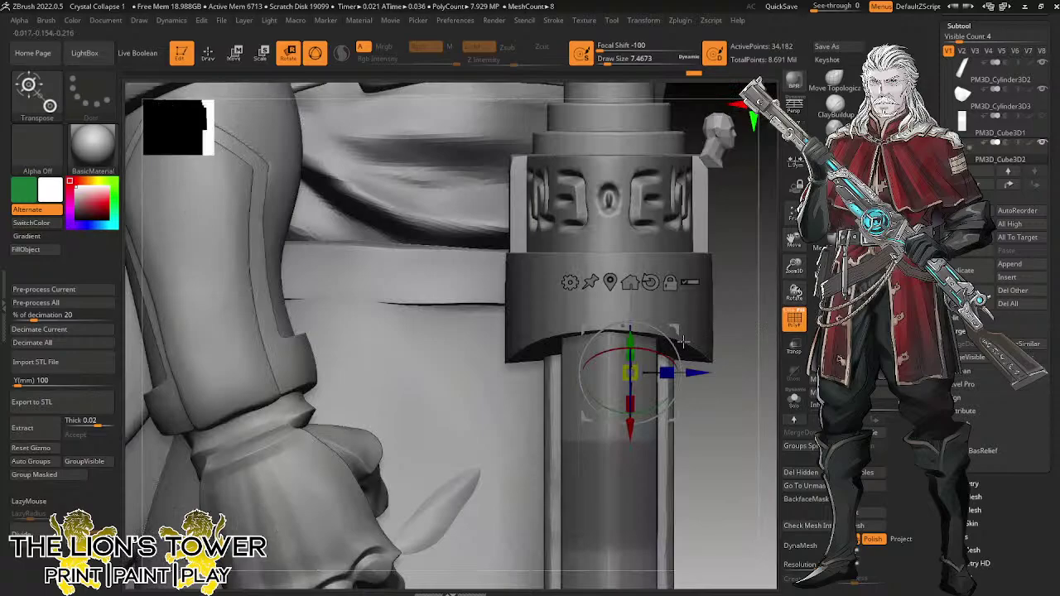
pyautogui.click(670, 283)
pyautogui.click(650, 282)
pyautogui.click(670, 283)
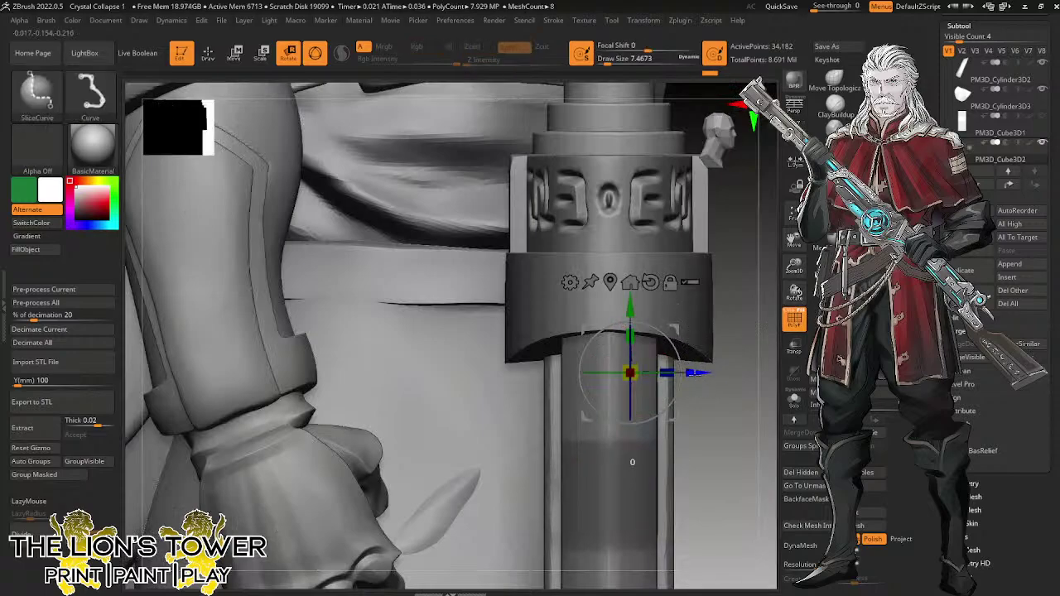
pyautogui.keyDown('alt'); pyautogui.moveTo(629, 372); pyautogui.dragTo(135, 373); pyautogui.keyUp('alt')
# Shift the copied stud about 0.01 to centre it on the back clasp, checking it from behind and the side.
pyautogui.keyDown('ctrl'); pyautogui.moveTo(211, 357); pyautogui.dragTo(550, 356, button='right'); pyautogui.keyUp('ctrl')
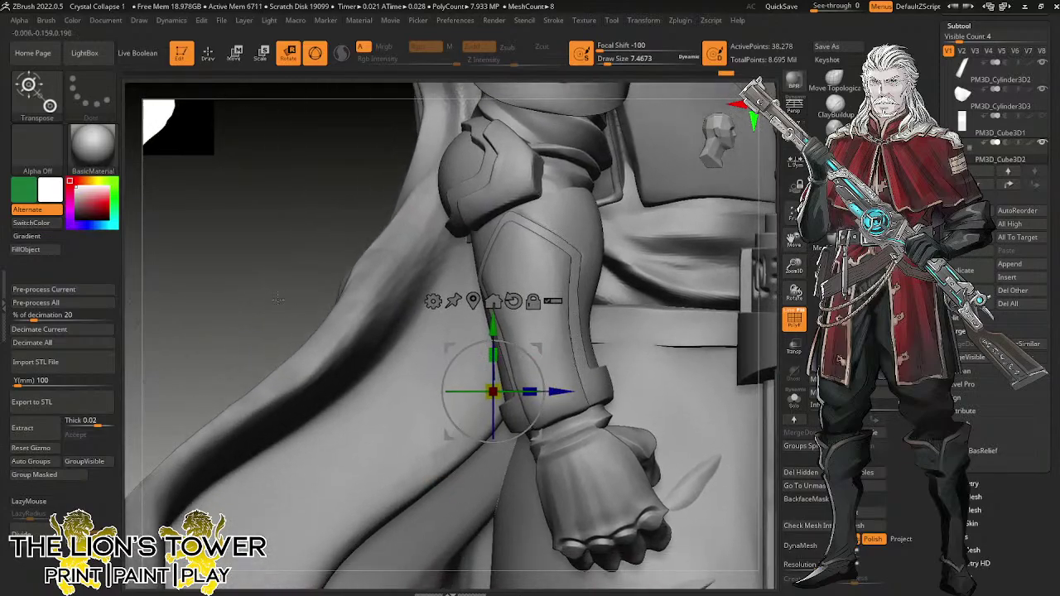
pyautogui.moveTo(278, 316); pyautogui.dragTo(413, 265, button='right')
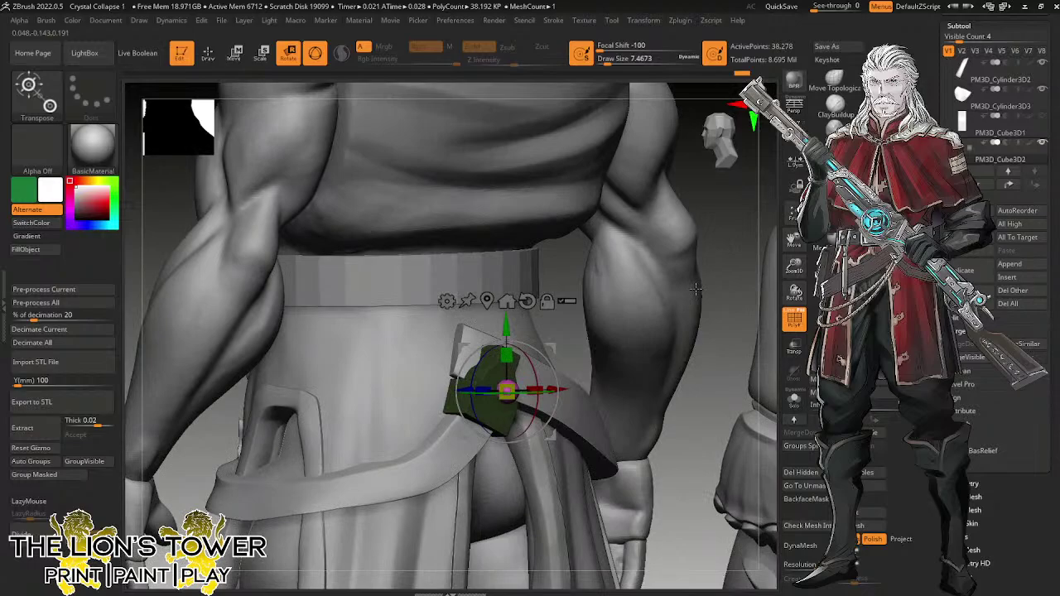
pyautogui.moveTo(696, 289); pyautogui.dragTo(630, 314, button='right')
pyautogui.moveTo(554, 347); pyautogui.dragTo(544, 344)
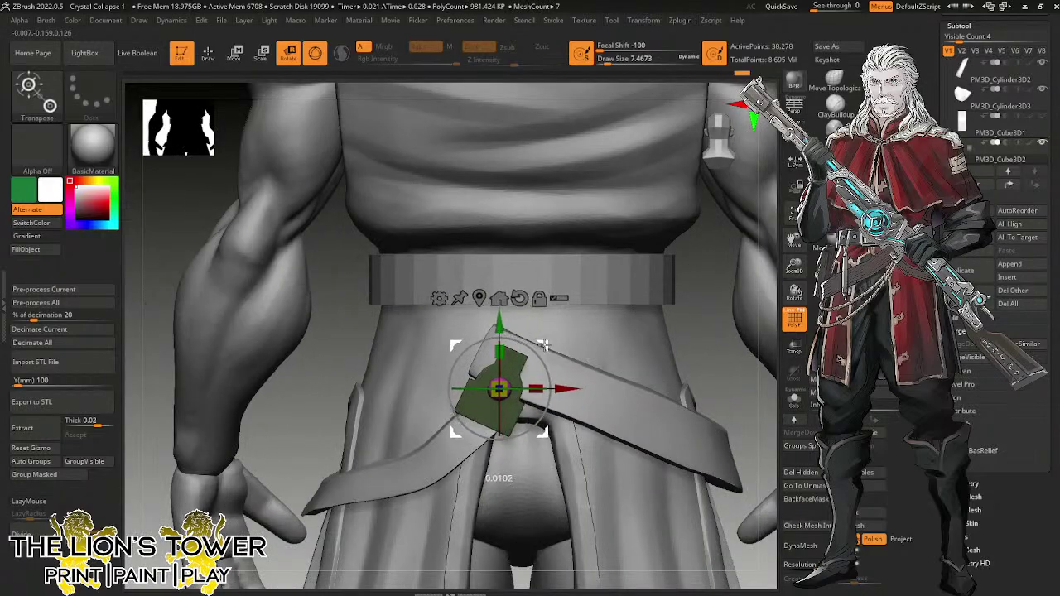
pyautogui.moveTo(567, 337); pyautogui.dragTo(509, 356, button='right')
# Hide the Cecli Paladin comparison figure and frame the character from the front.
pyautogui.moveTo(949, 149); pyautogui.dragTo(949, 96)
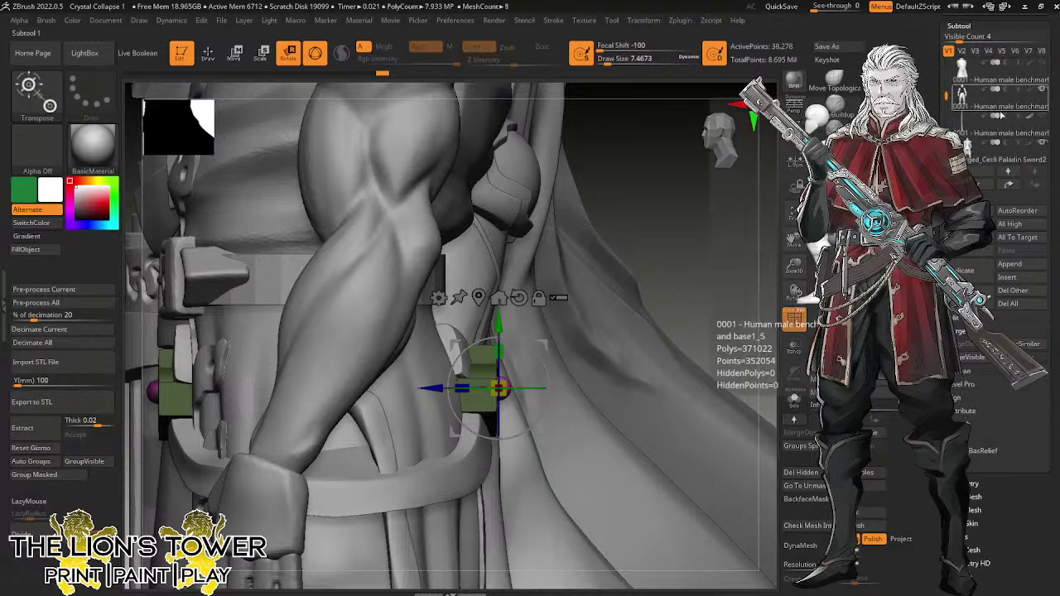
pyautogui.click(1042, 142)
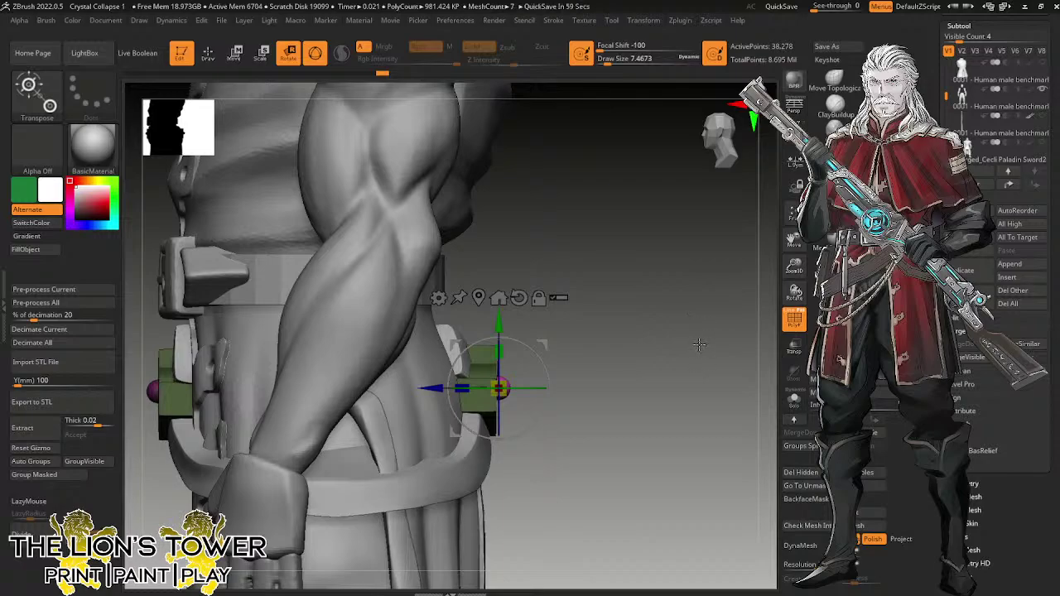
pyautogui.moveTo(696, 343)
pyautogui.mouseDown()
pyautogui.moveTo(679, 339)
pyautogui.moveTo(705, 341)
pyautogui.moveTo(675, 341)
pyautogui.mouseUp()
pyautogui.moveTo(794, 266); pyautogui.dragTo(787, 225)
pyautogui.keyDown('shift'); pyautogui.moveTo(737, 269); pyautogui.dragTo(794, 248); pyautogui.keyUp('shift')
pyautogui.moveTo(795, 241); pyautogui.dragTo(791, 258)
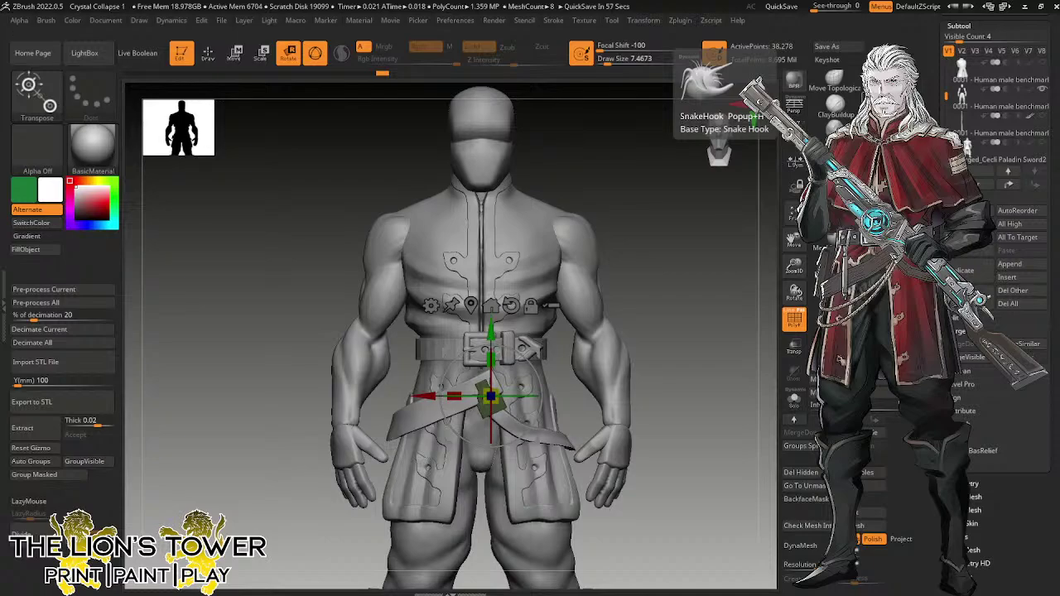
# Switch to the reference image in the photo viewer, examine the character's belts, hip ropes and pouches up close, and close it.
pyautogui.hotkey('alt', 'Tab')
pyautogui.moveTo(386, 185); pyautogui.dragTo(362, 39)
pyautogui.click(635, 30)
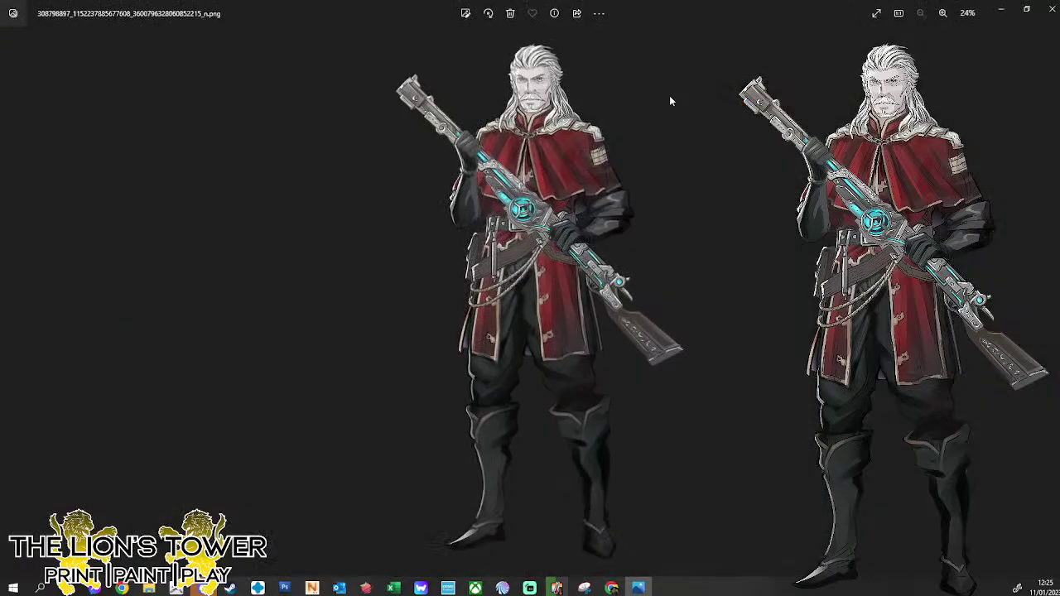
pyautogui.scroll(1, 776, 206)
pyautogui.scroll(1, 753, 207)
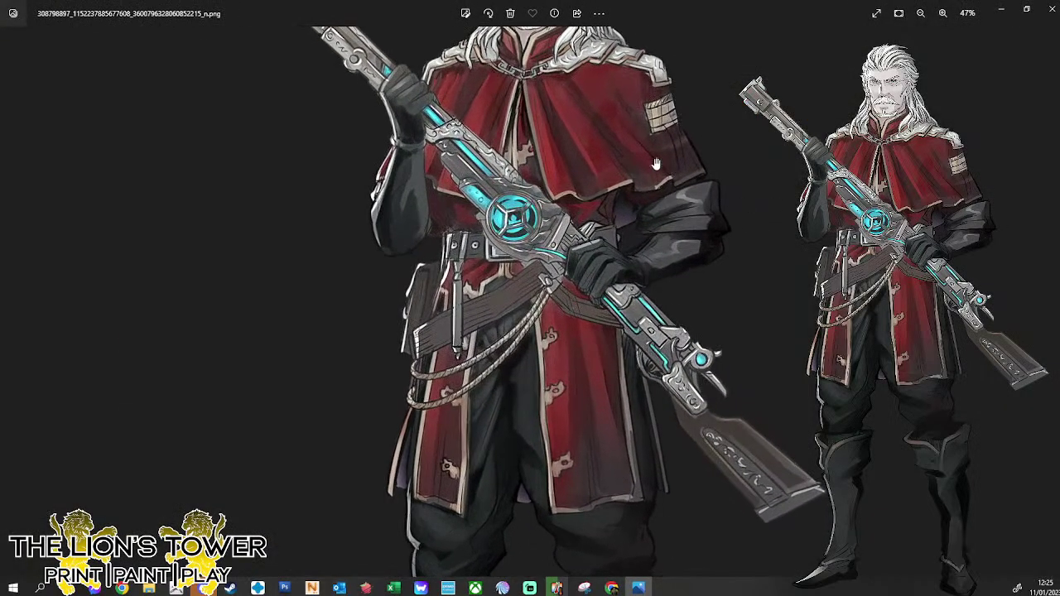
pyautogui.moveTo(608, 138); pyautogui.dragTo(668, 215)
pyautogui.scroll(-2, 673, 176)
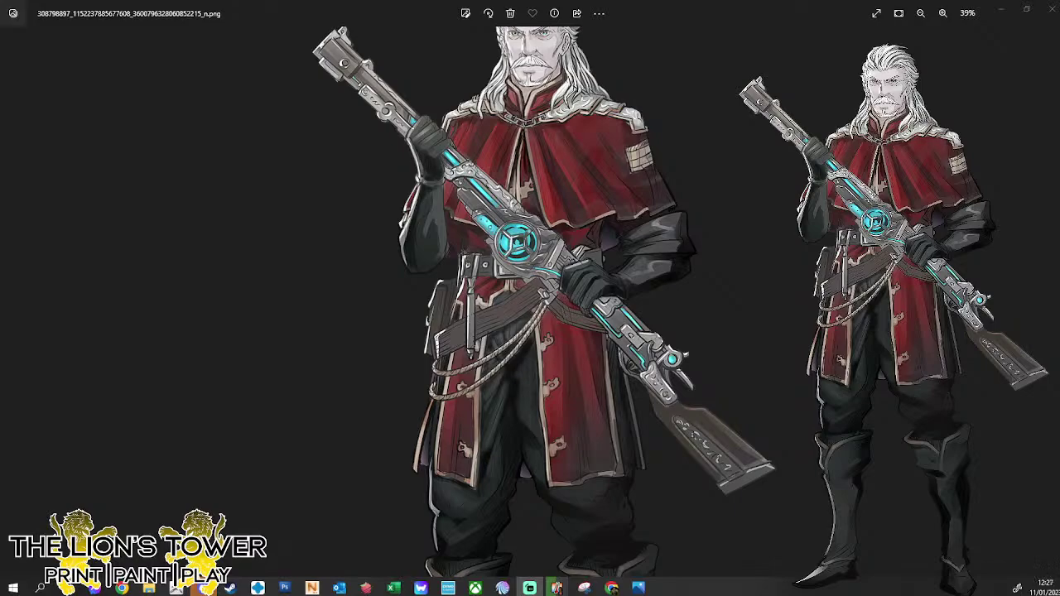
pyautogui.hotkey('alt', 'Tab')
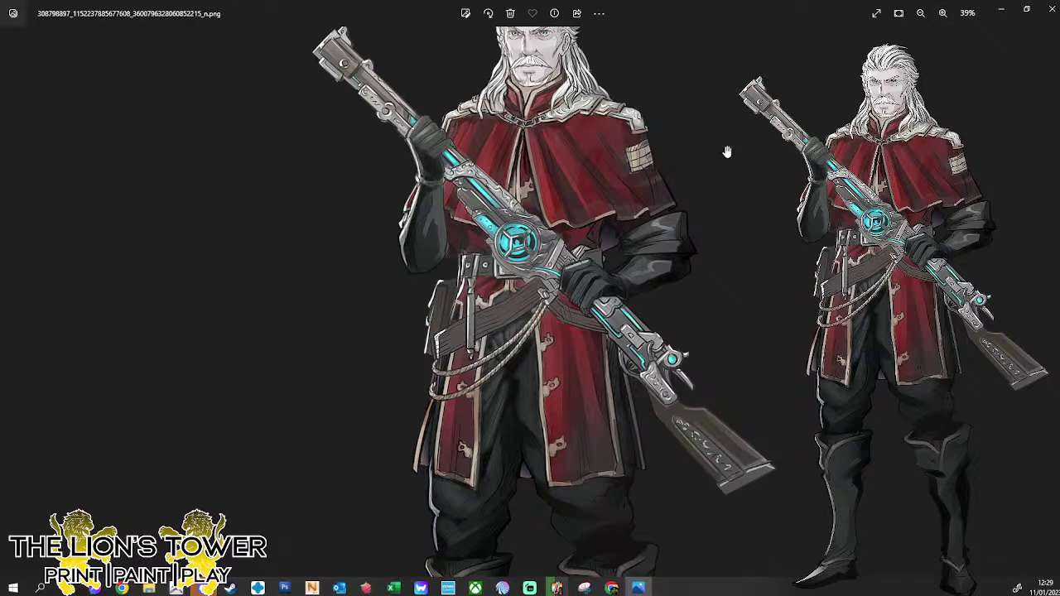
pyautogui.scroll(-3, 727, 151)
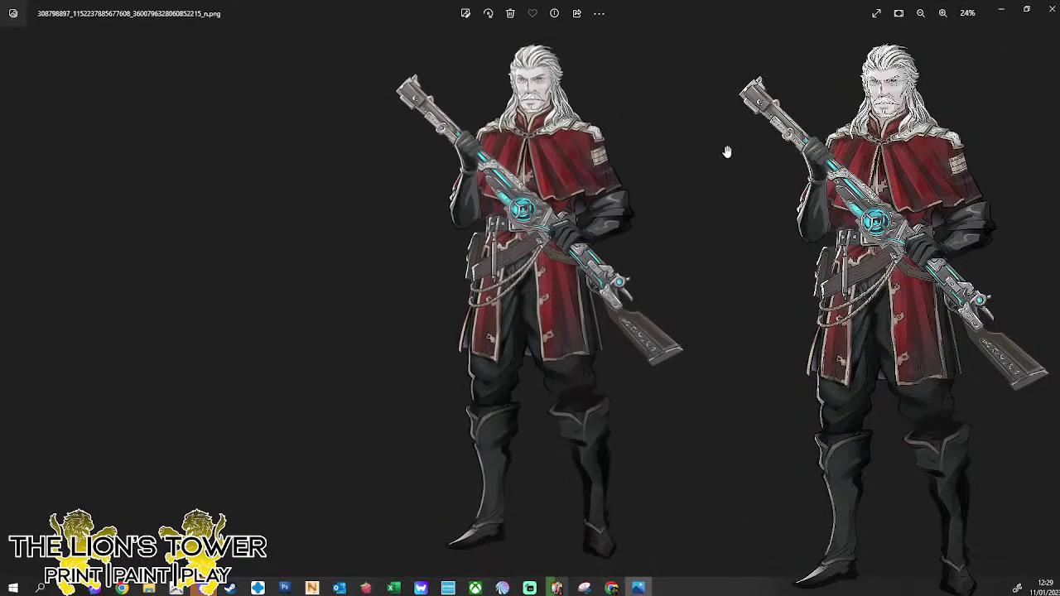
pyautogui.scroll(1, 727, 152)
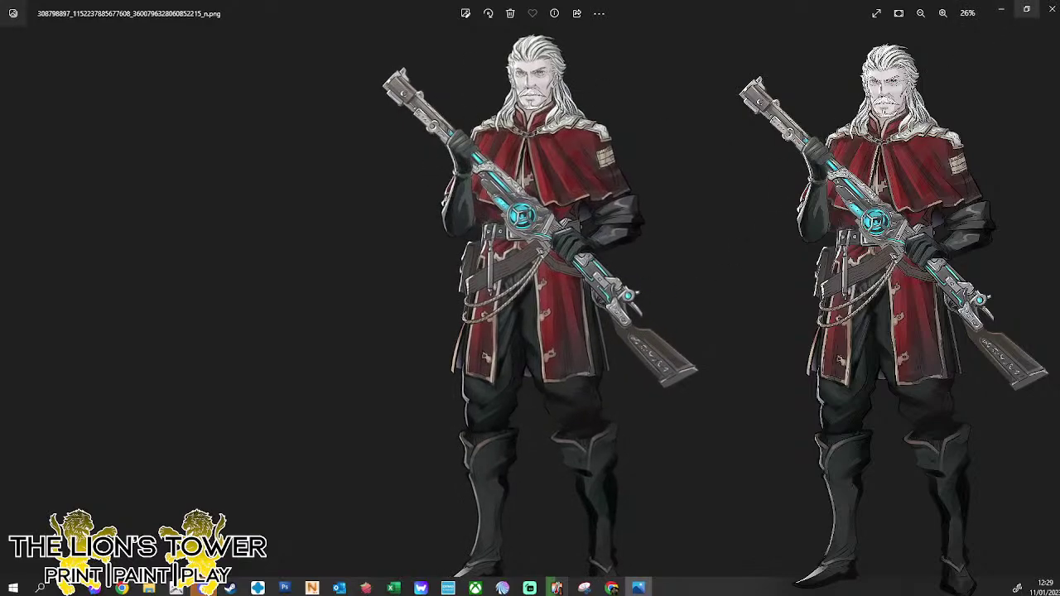
pyautogui.click(1052, 14)
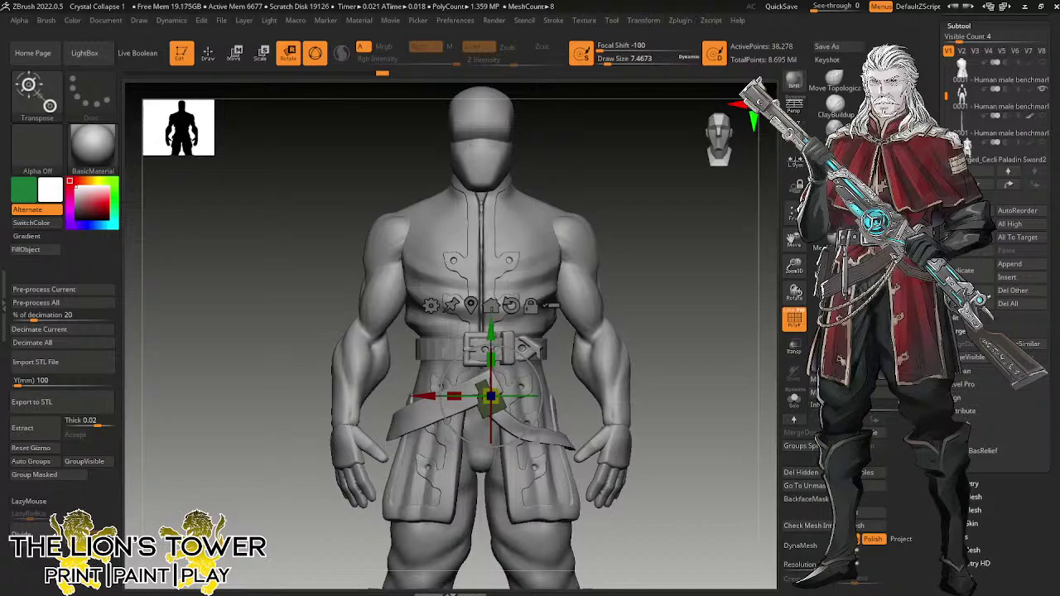
# Delete the large buckle subtool, Merged_Cecli Paladin Sword3, from the front of the waist belt.
pyautogui.click(638, 588)
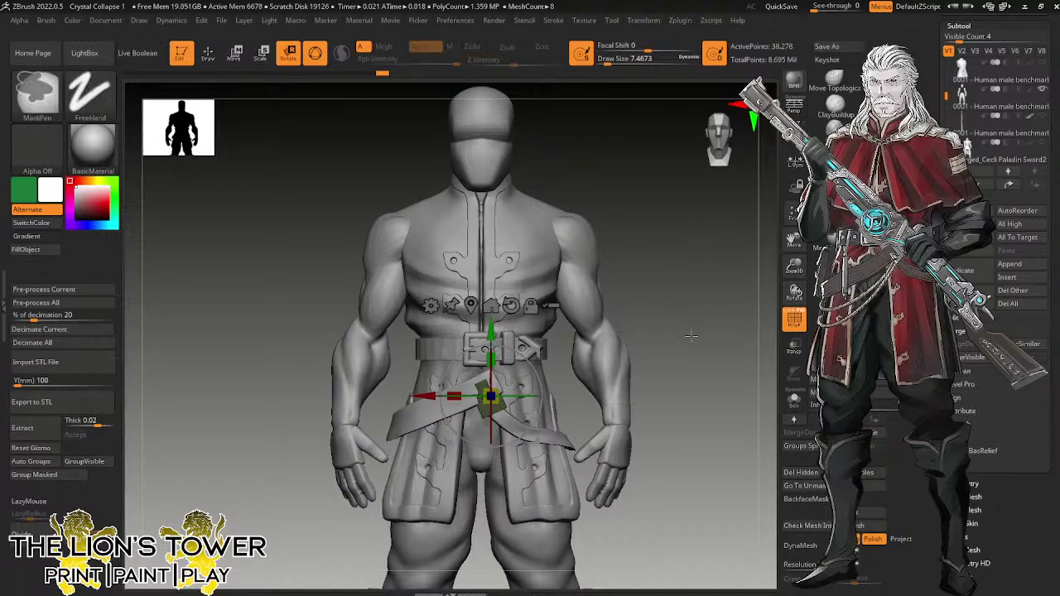
pyautogui.moveTo(794, 264); pyautogui.dragTo(800, 235)
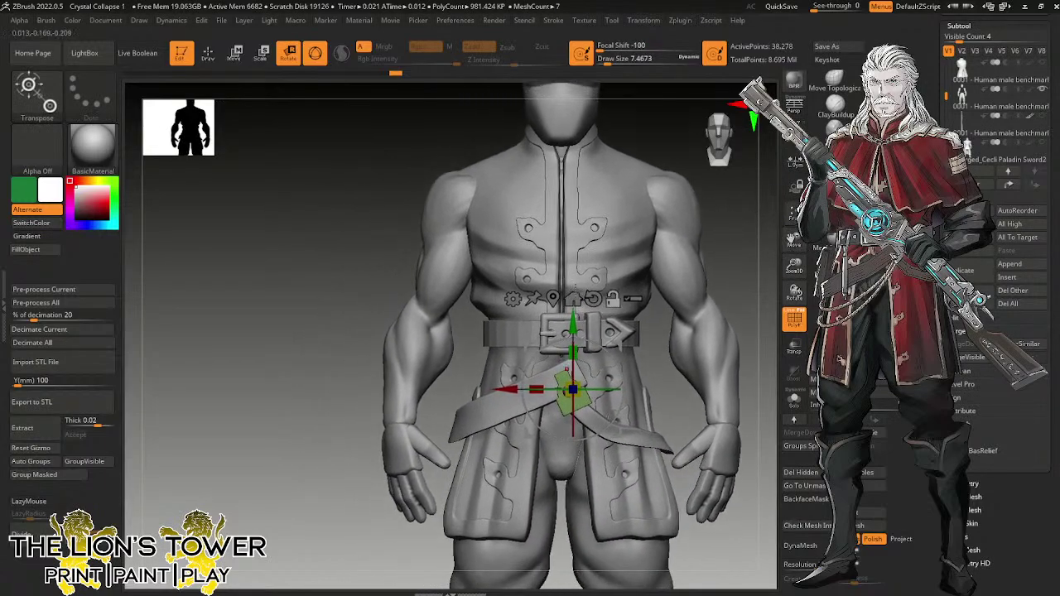
pyautogui.keyDown('alt'); pyautogui.click(593, 331); pyautogui.keyUp('alt')
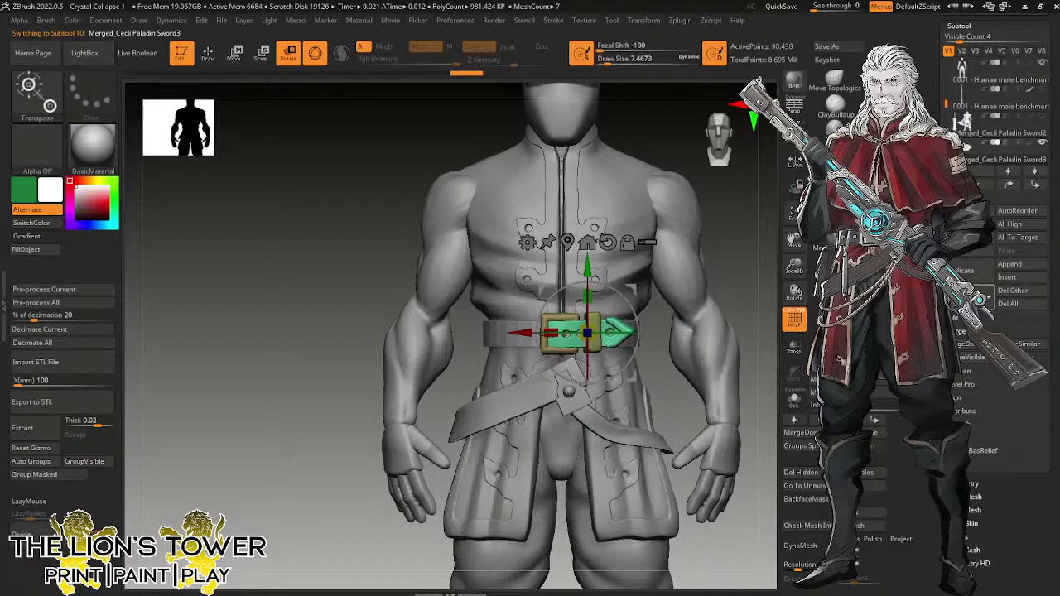
pyautogui.click(971, 298)
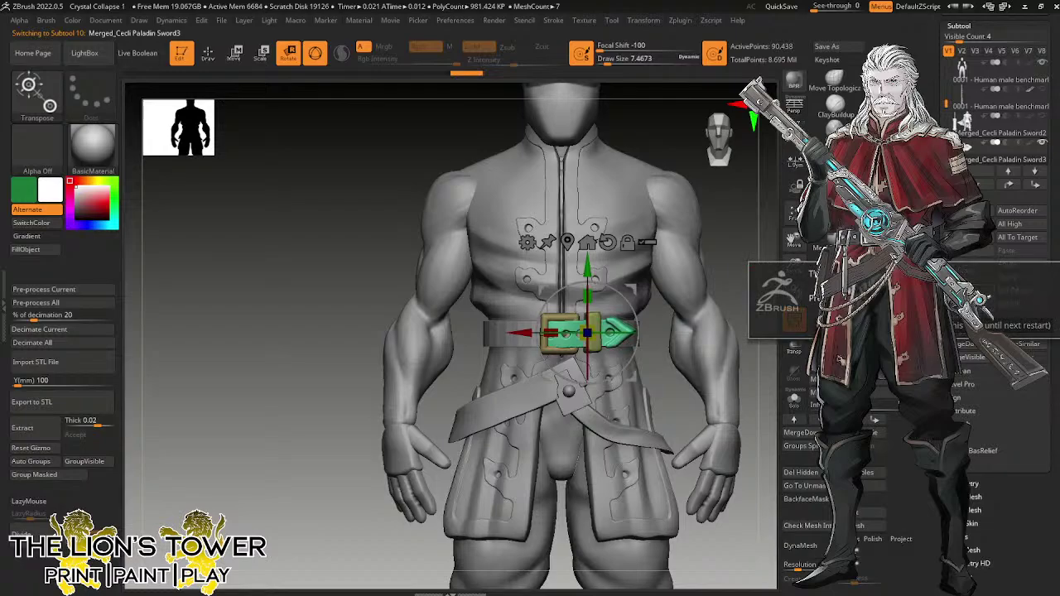
pyautogui.click(799, 325)
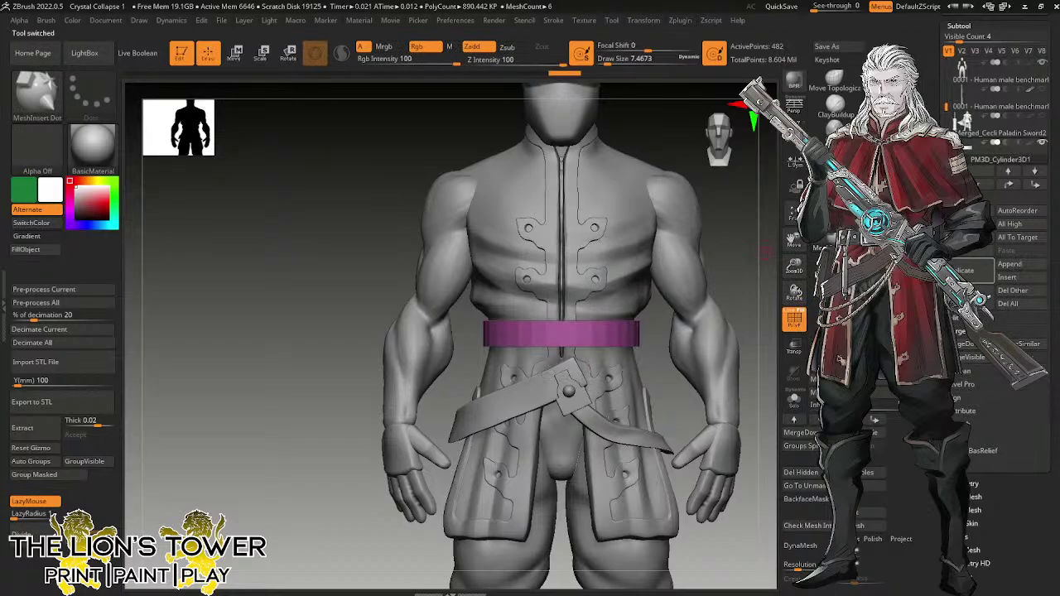
# Subdivide the plain waist belt to subdivision level 3 so that its faceted surface becomes smooth.
pyautogui.moveTo(962, 421); pyautogui.dragTo(963, 422)
pyautogui.click(964, 486)
pyautogui.click(967, 139)
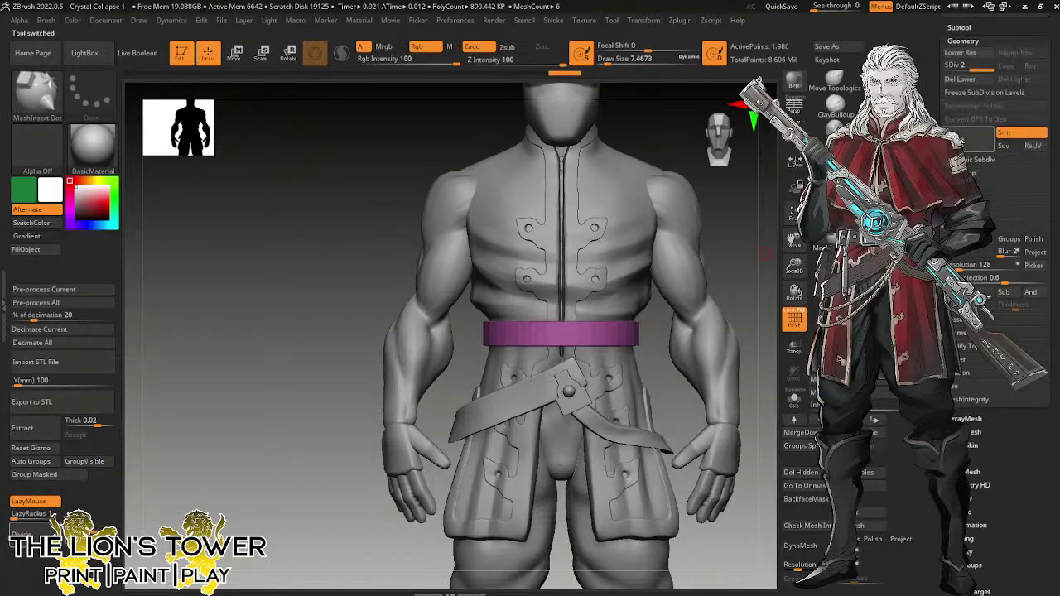
pyautogui.click(967, 139)
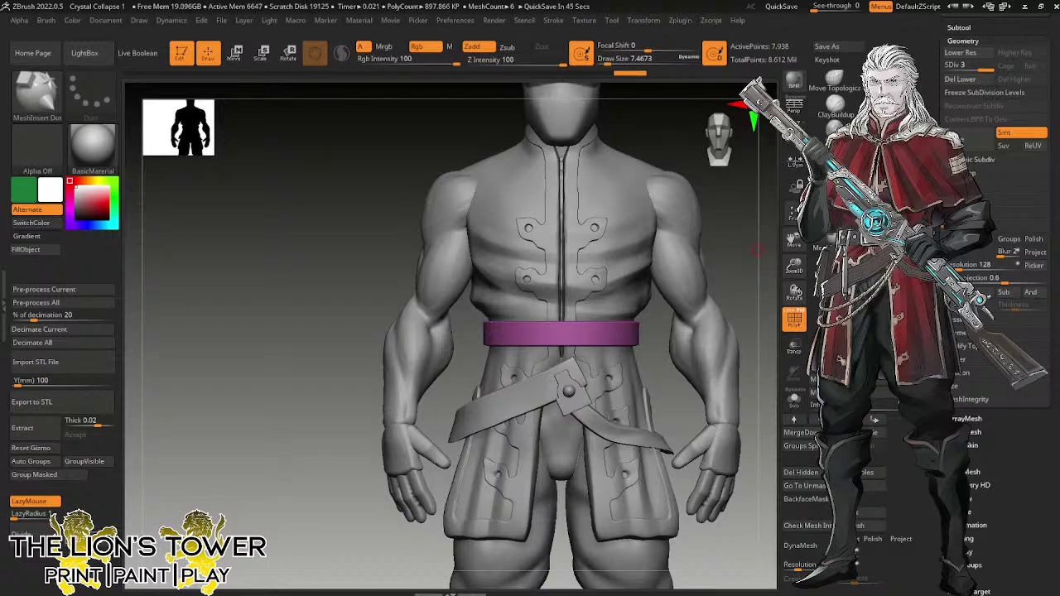
# Bring in the bottle-shaped block PM3D_Cube3D1, rotate it in line with the hip strap and move it to the strap's upper end.
pyautogui.moveTo(1052, 306); pyautogui.dragTo(1052, 559)
pyautogui.click(969, 281)
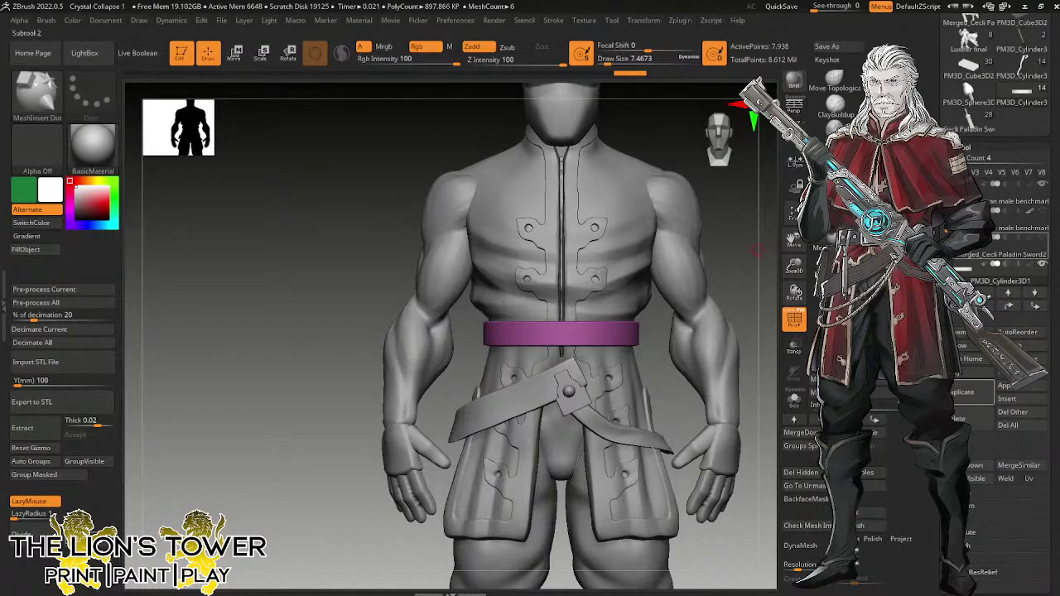
pyautogui.moveTo(947, 234); pyautogui.dragTo(947, 266)
pyautogui.click(1006, 195)
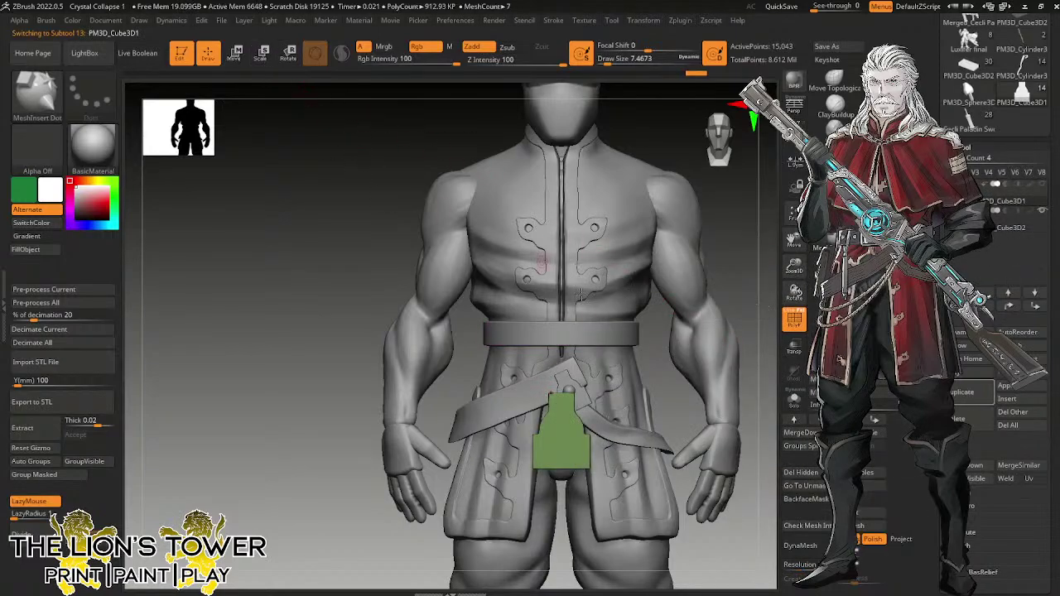
pyautogui.click(288, 53)
pyautogui.moveTo(595, 385); pyautogui.dragTo(627, 437)
pyautogui.moveTo(613, 373); pyautogui.dragTo(674, 303)
pyautogui.moveTo(620, 352); pyautogui.dragTo(631, 353)
pyautogui.moveTo(672, 305); pyautogui.dragTo(658, 308)
pyautogui.moveTo(775, 276); pyautogui.dragTo(689, 298)
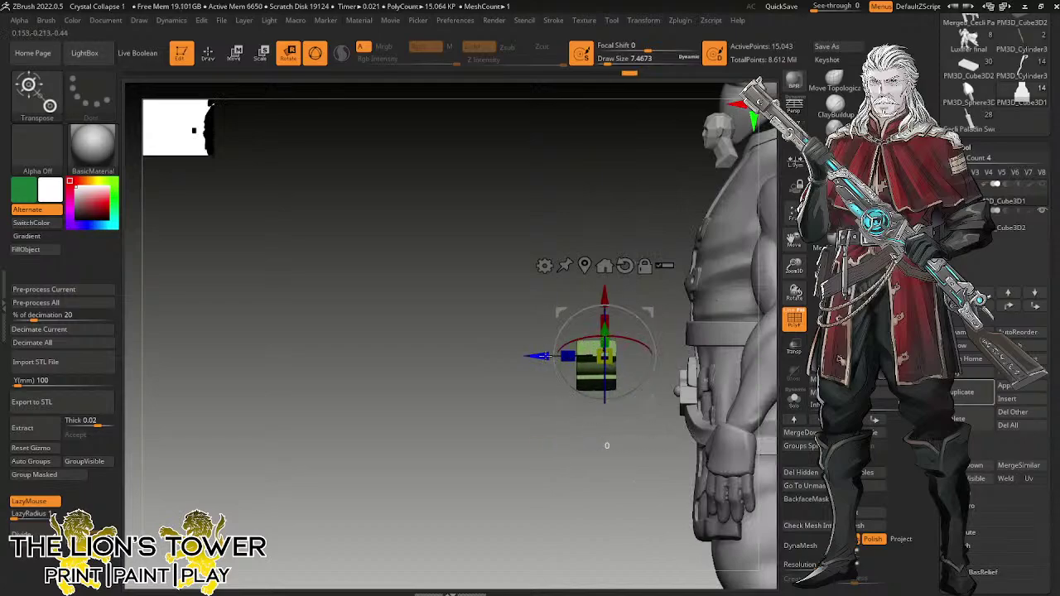
pyautogui.moveTo(539, 358); pyautogui.dragTo(701, 430)
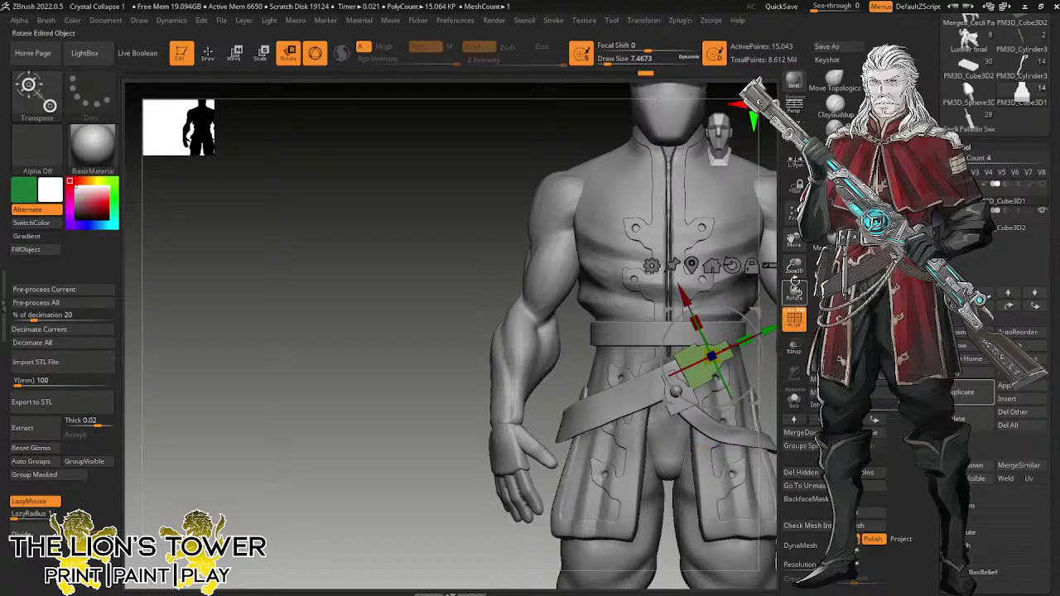
# Shift and rotate the block in depth so it sits against the front of the hip at the strap's end.
pyautogui.moveTo(793, 266); pyautogui.dragTo(642, 289)
pyautogui.moveTo(745, 359); pyautogui.dragTo(676, 289)
pyautogui.moveTo(560, 332); pyautogui.dragTo(560, 328)
pyautogui.moveTo(691, 275); pyautogui.dragTo(645, 316)
pyautogui.moveTo(598, 358); pyautogui.dragTo(606, 368)
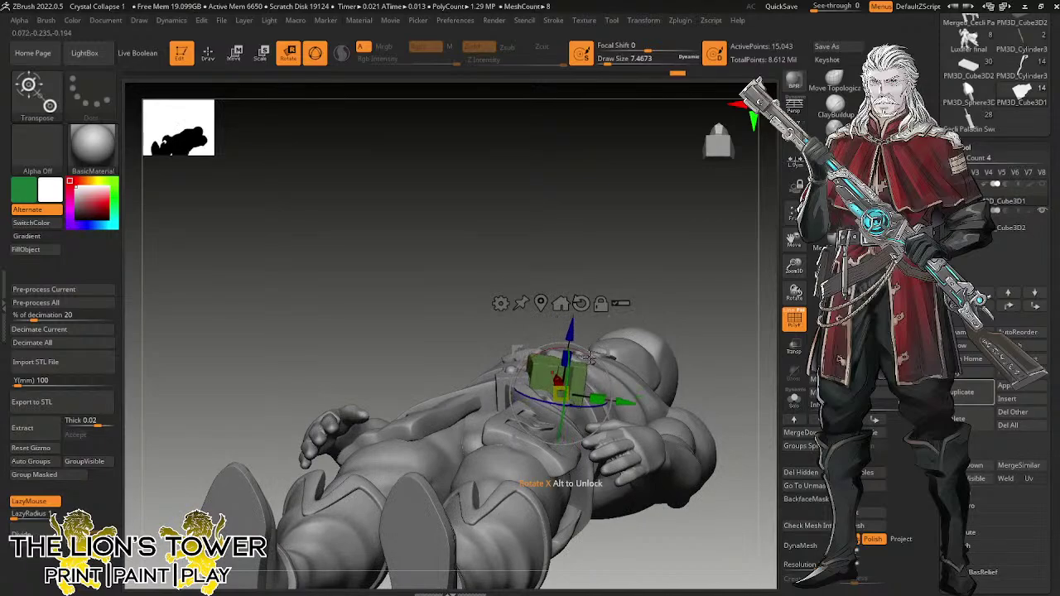
pyautogui.moveTo(626, 403); pyautogui.dragTo(633, 404)
pyautogui.moveTo(581, 329); pyautogui.dragTo(581, 336)
# Turn the block about 9 degrees around the hip and push it about 0.01 closer to the body.
pyautogui.keyDown('shift'); pyautogui.moveTo(702, 278); pyautogui.dragTo(702, 359); pyautogui.keyUp('shift')
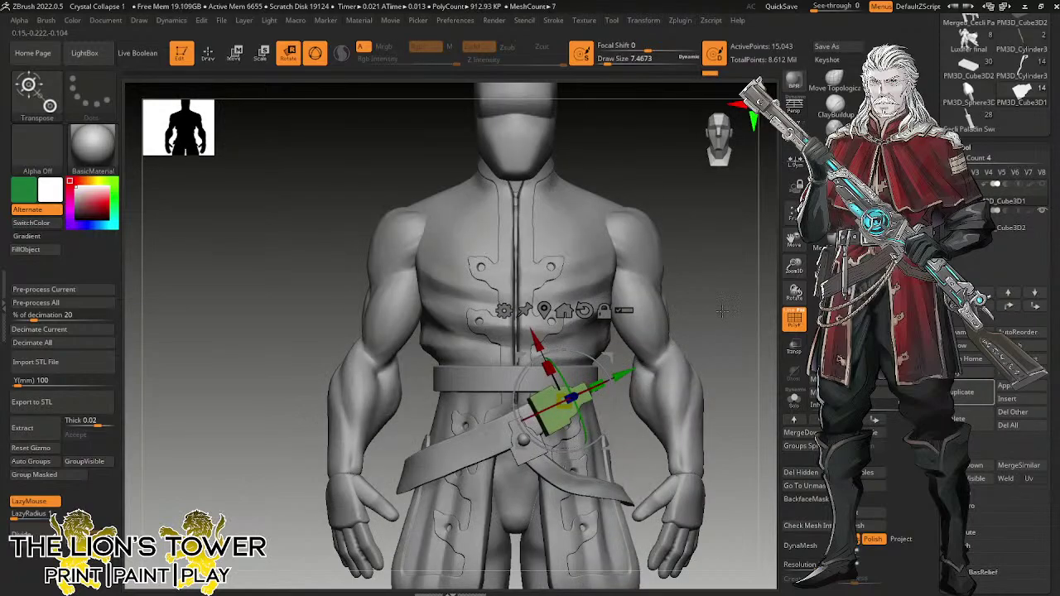
pyautogui.moveTo(722, 324); pyautogui.dragTo(714, 400)
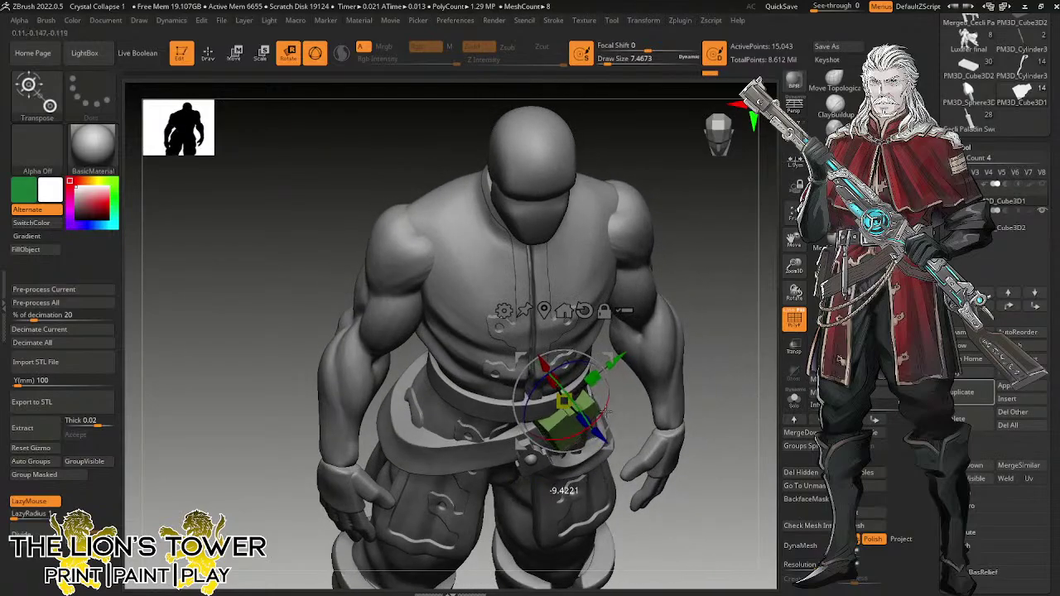
pyautogui.moveTo(608, 412); pyautogui.dragTo(609, 414)
pyautogui.moveTo(726, 337); pyautogui.dragTo(742, 274)
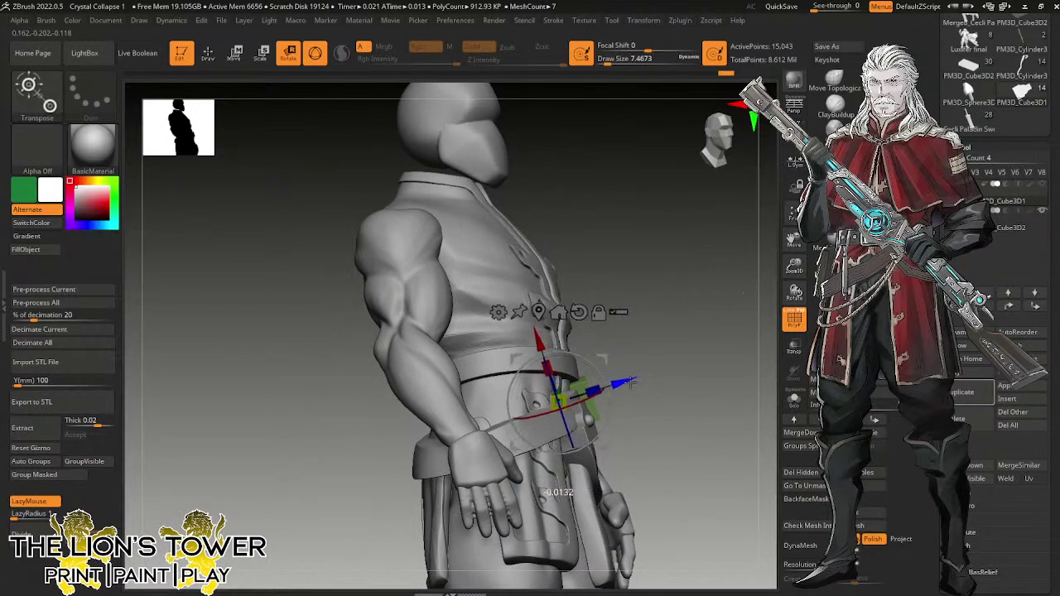
pyautogui.moveTo(752, 338); pyautogui.dragTo(697, 369)
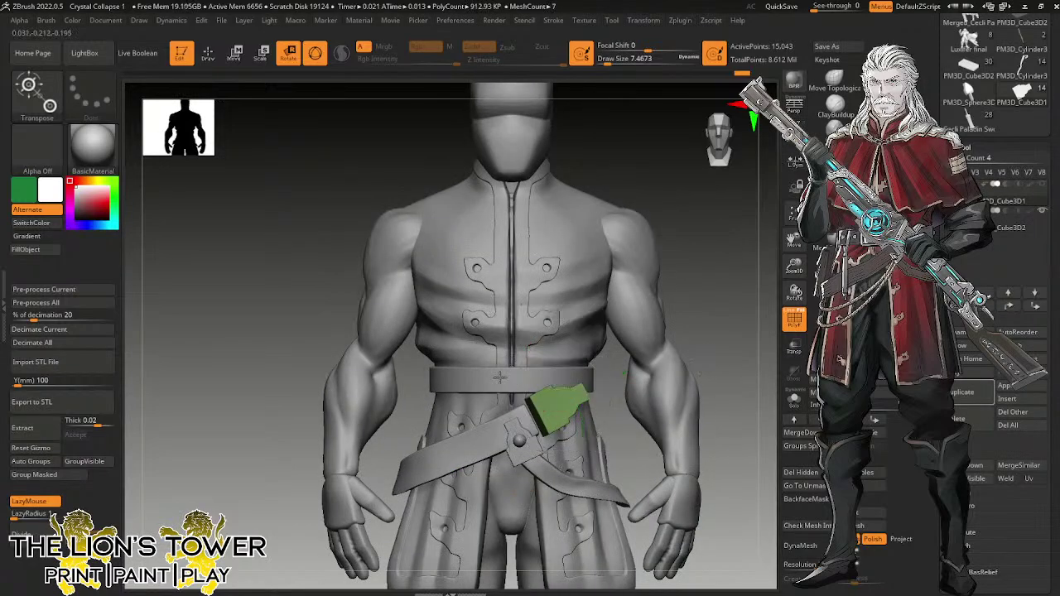
# Raise the waist belt slightly, and adjust the wide hip strap with the Move brush at a draw size of about 90.
pyautogui.keyDown('alt'); pyautogui.click(499, 376); pyautogui.keyUp('alt')
pyautogui.moveTo(511, 312); pyautogui.dragTo(511, 305)
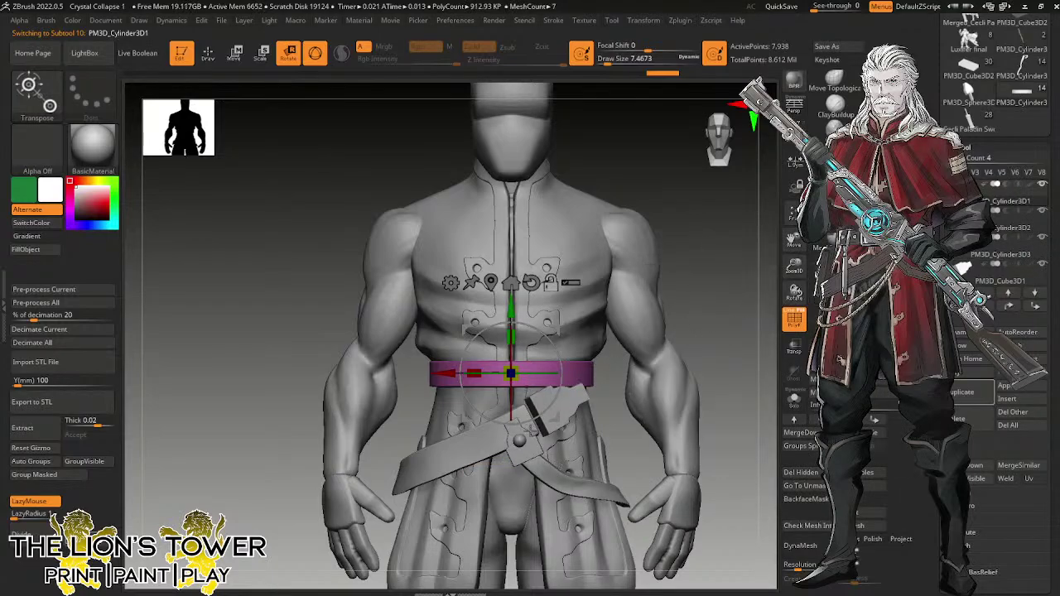
pyautogui.keyDown('alt'); pyautogui.click(530, 429); pyautogui.keyUp('alt')
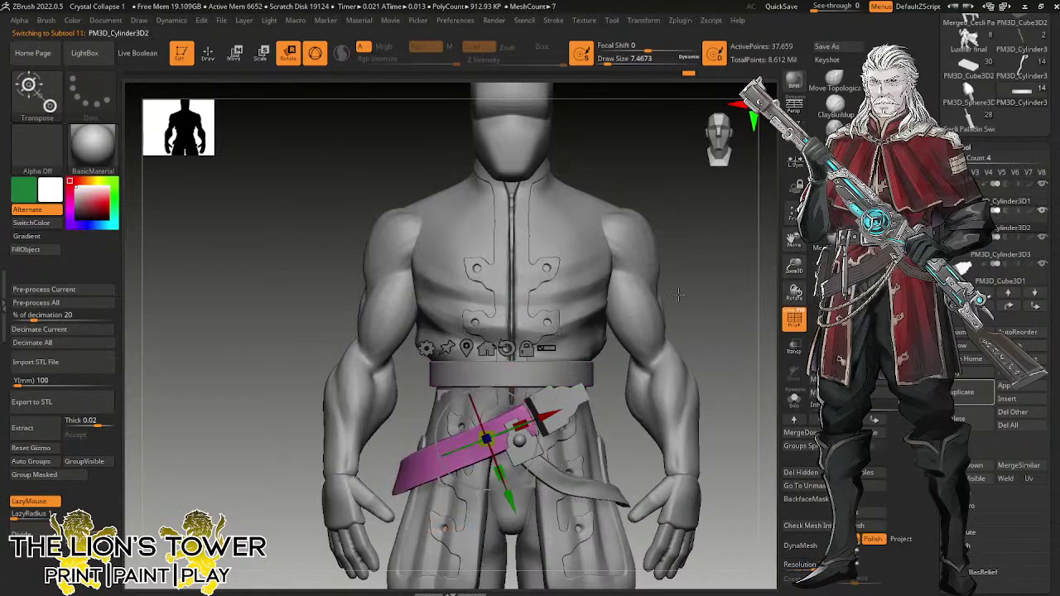
pyautogui.press('q')
pyautogui.moveTo(618, 62); pyautogui.dragTo(629, 63)
pyautogui.moveTo(695, 339); pyautogui.dragTo(668, 342)
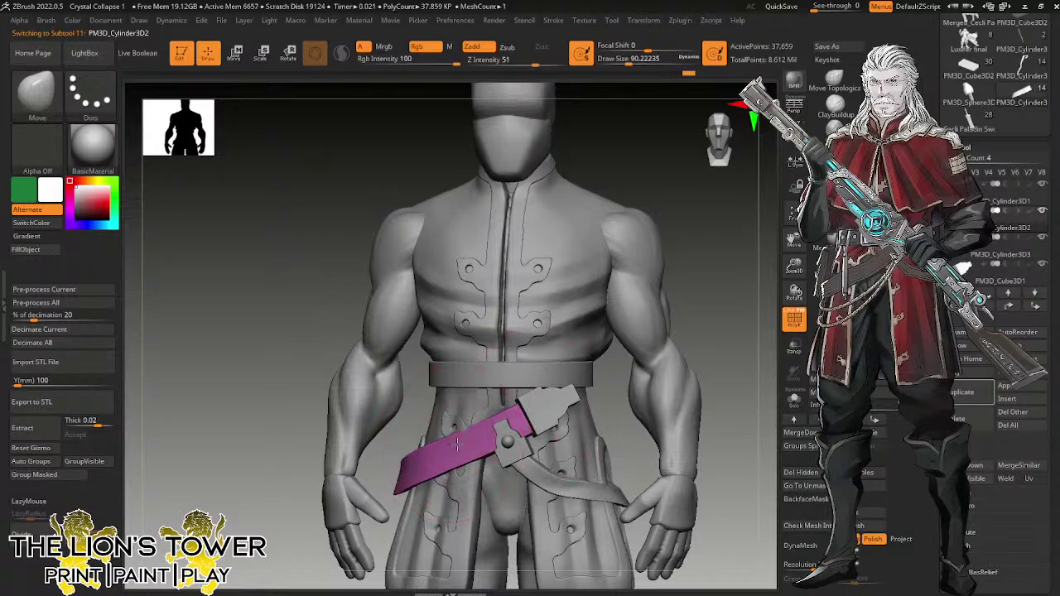
pyautogui.moveTo(630, 307)
pyautogui.mouseDown()
pyautogui.moveTo(718, 308)
pyautogui.moveTo(656, 366)
pyautogui.moveTo(687, 353)
pyautogui.mouseUp()
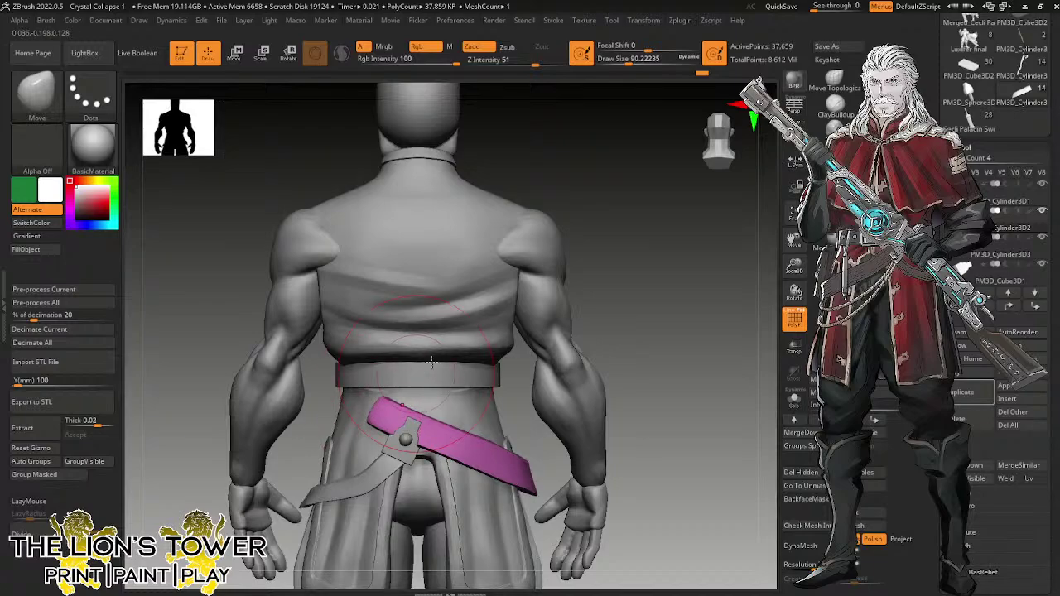
pyautogui.moveTo(766, 285); pyautogui.dragTo(670, 280)
pyautogui.moveTo(613, 313); pyautogui.dragTo(575, 315)
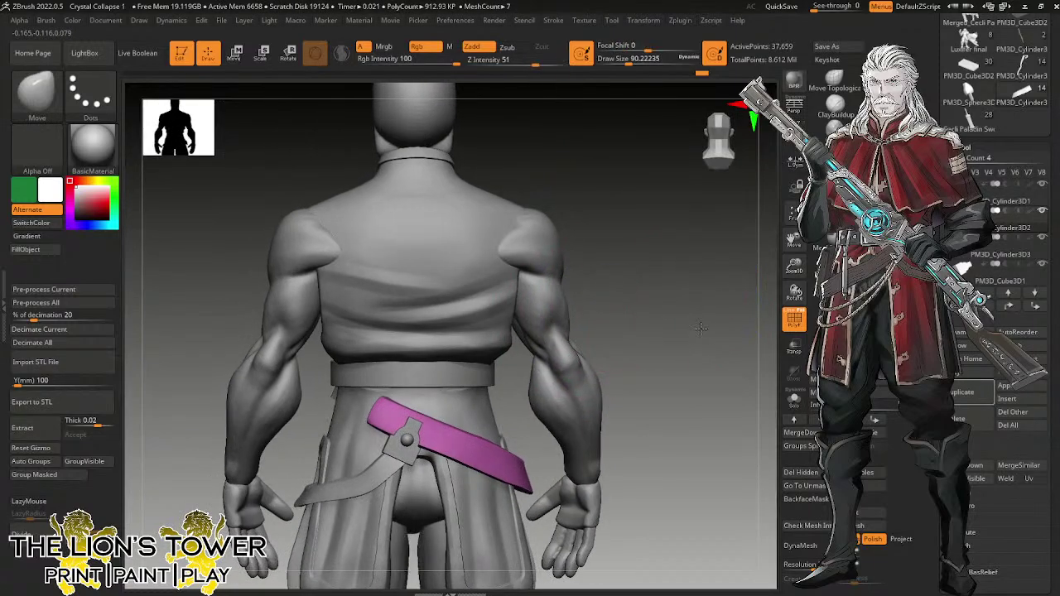
pyautogui.moveTo(701, 329); pyautogui.dragTo(710, 307)
# Select the block at the strap's end and append a ring primitive as a new subtool.
pyautogui.keyDown('alt'); pyautogui.click(414, 403); pyautogui.keyUp('alt')
pyautogui.moveTo(480, 294); pyautogui.dragTo(627, 301)
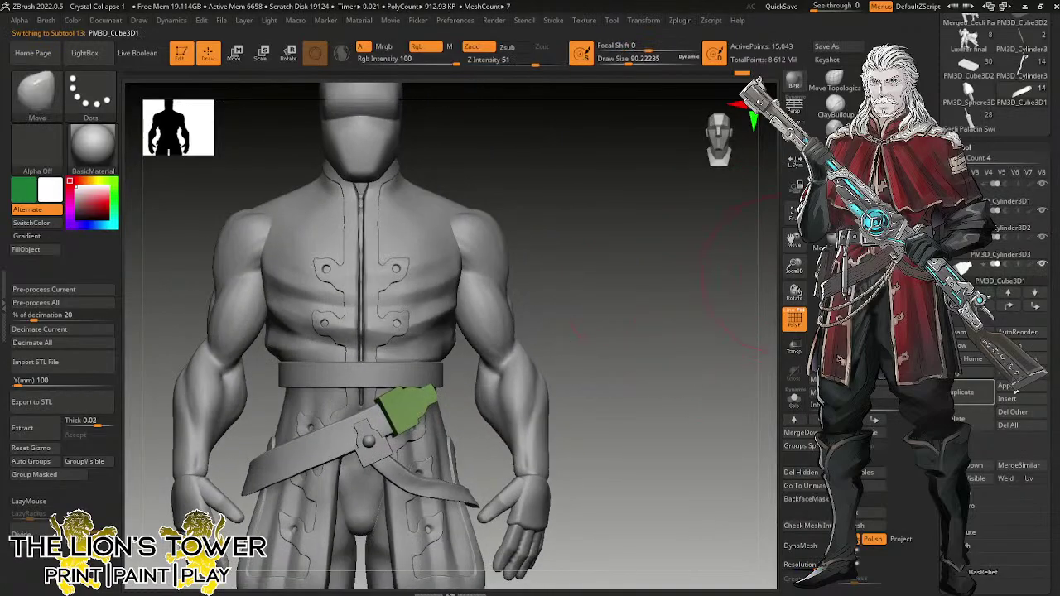
pyautogui.click(1009, 387)
pyautogui.click(584, 386)
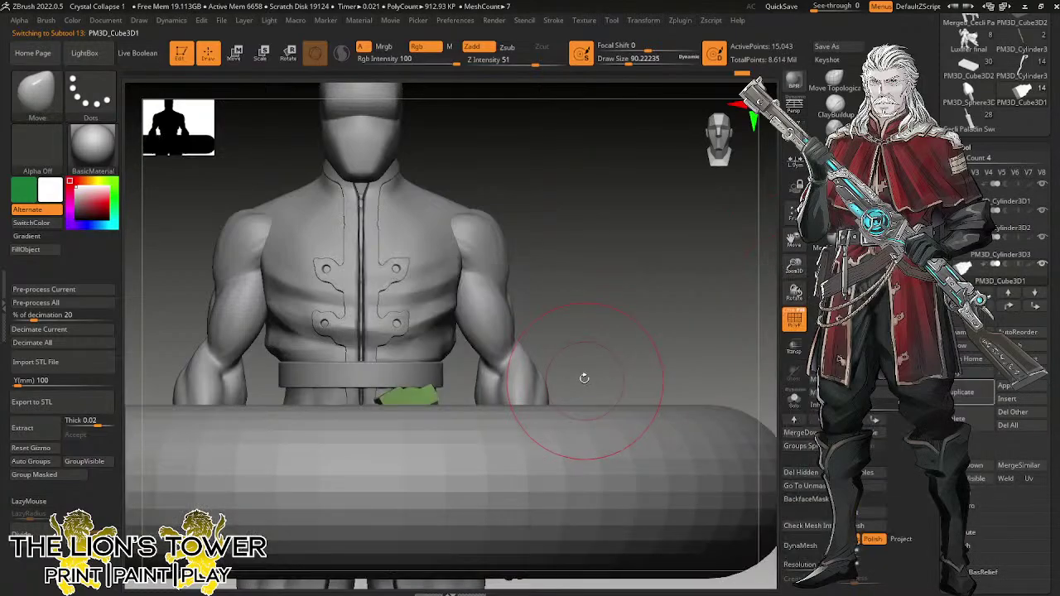
# Shrink the oversized ring, rotate it upright and move it to the hip beside the block at the strap's end.
pyautogui.click(262, 54)
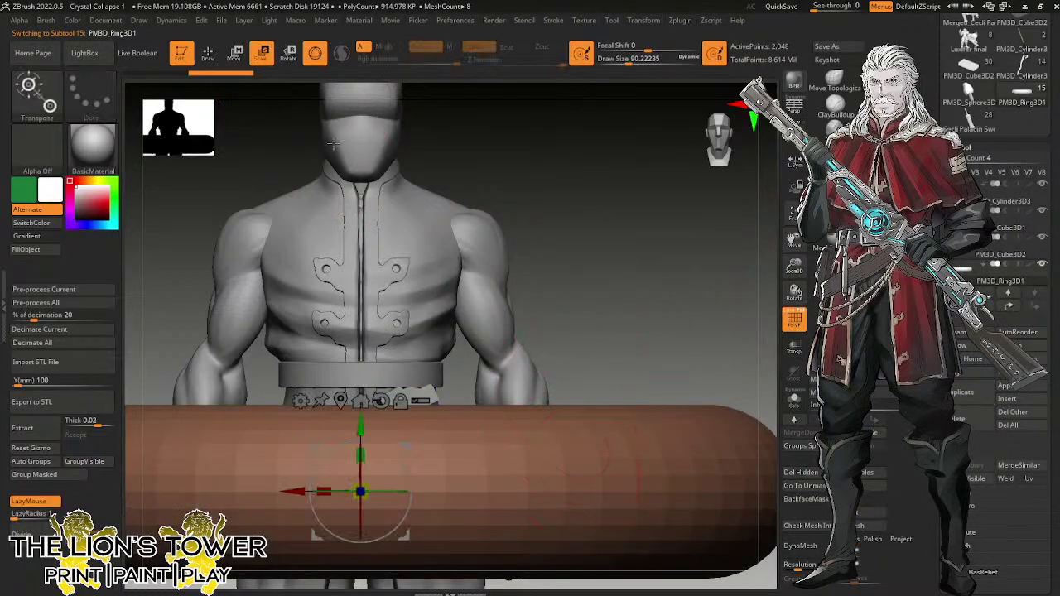
pyautogui.moveTo(361, 452); pyautogui.dragTo(380, 394)
pyautogui.moveTo(367, 487); pyautogui.dragTo(365, 530)
pyautogui.moveTo(410, 439); pyautogui.dragTo(477, 349)
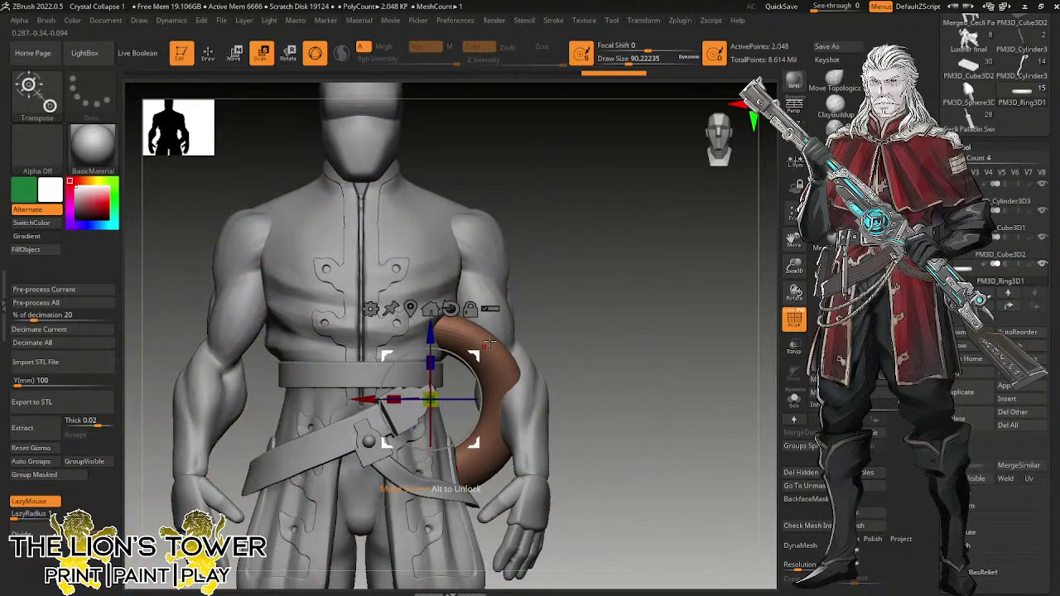
pyautogui.moveTo(453, 399); pyautogui.dragTo(412, 414)
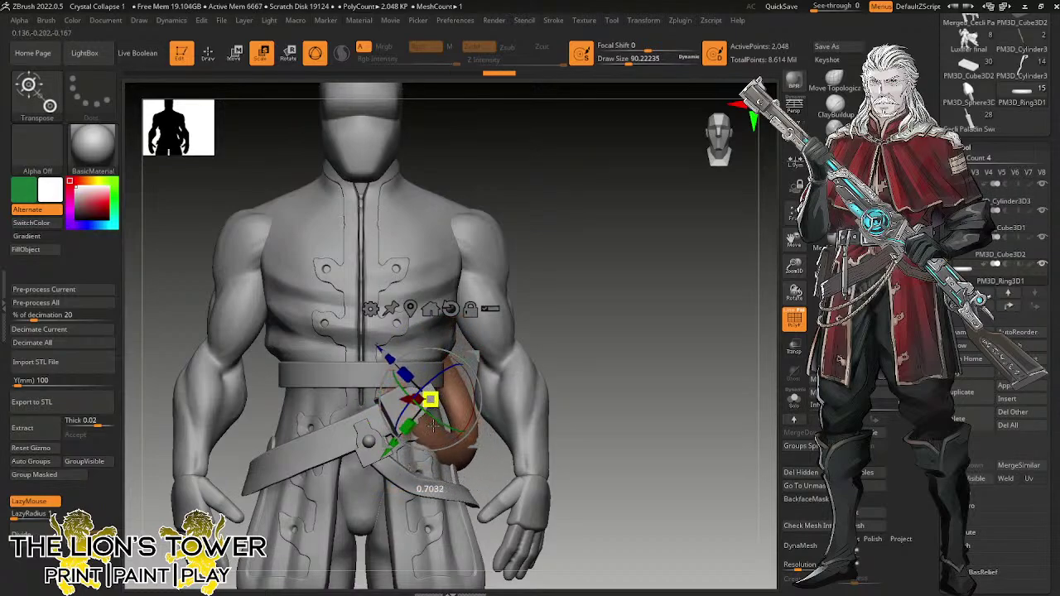
# Scale the ring down further to roughly the strap's width and keep it just beyond the block.
pyautogui.moveTo(706, 359)
pyautogui.mouseDown()
pyautogui.moveTo(674, 354)
pyautogui.moveTo(705, 331)
pyautogui.moveTo(707, 349)
pyautogui.mouseUp()
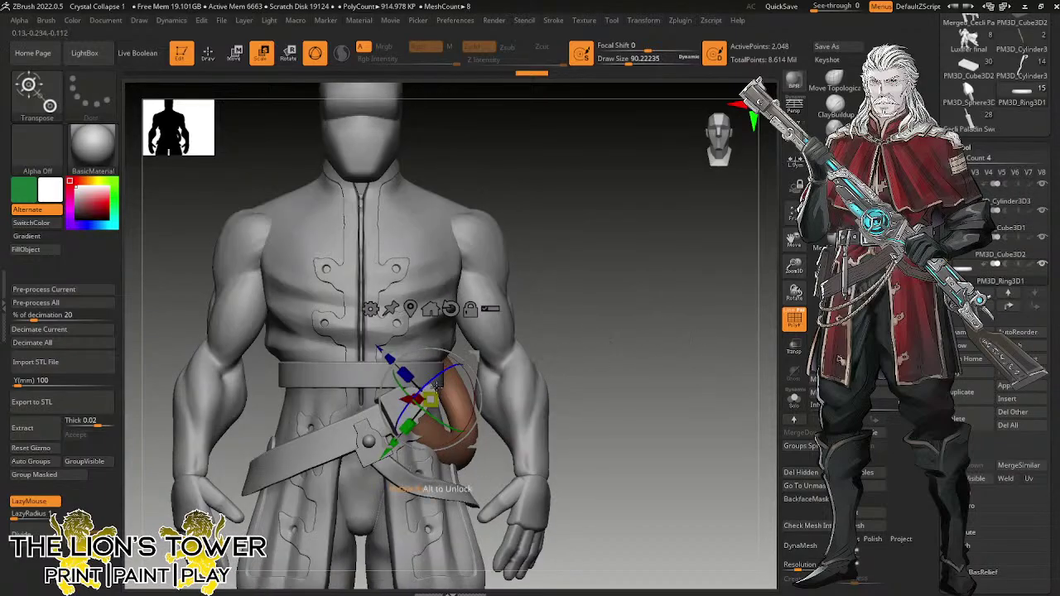
pyautogui.moveTo(430, 400); pyautogui.dragTo(429, 482)
pyautogui.moveTo(431, 414); pyautogui.dragTo(434, 403)
pyautogui.moveTo(680, 307)
pyautogui.mouseDown()
pyautogui.moveTo(587, 302)
pyautogui.moveTo(579, 288)
pyautogui.moveTo(624, 286)
pyautogui.moveTo(610, 281)
pyautogui.mouseUp()
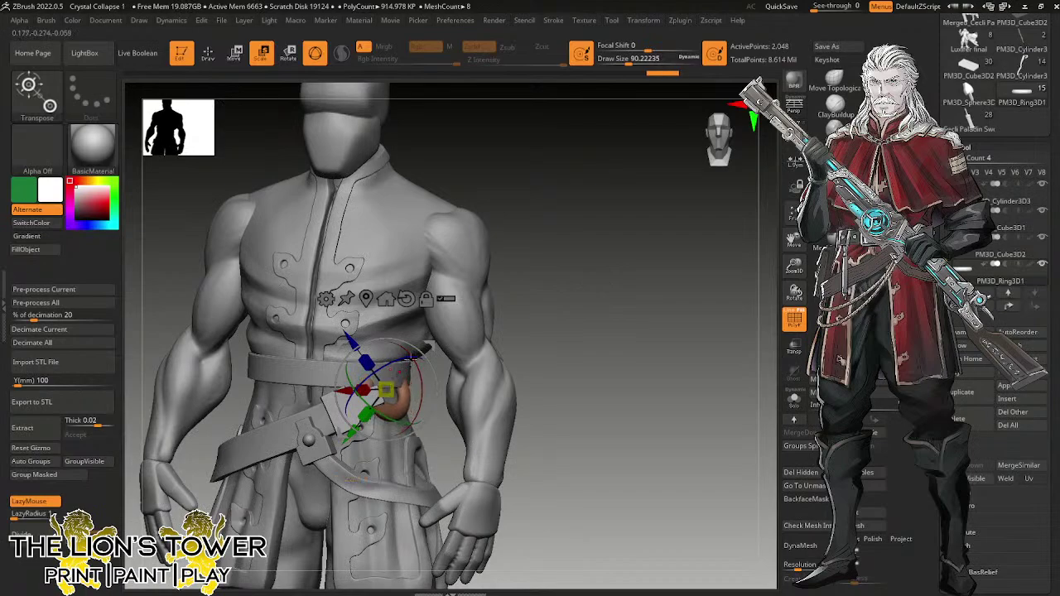
# Rotate the ring about 14 degrees to follow the strap's slope, and angle it so it lies flat against the hip.
pyautogui.moveTo(522, 286); pyautogui.dragTo(500, 283)
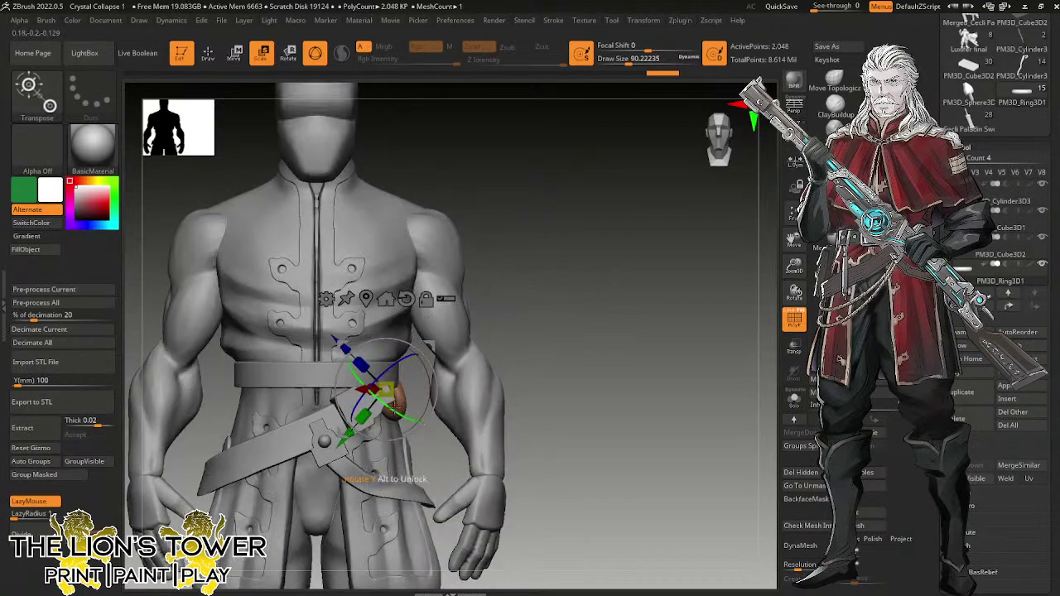
pyautogui.moveTo(395, 406); pyautogui.dragTo(403, 414)
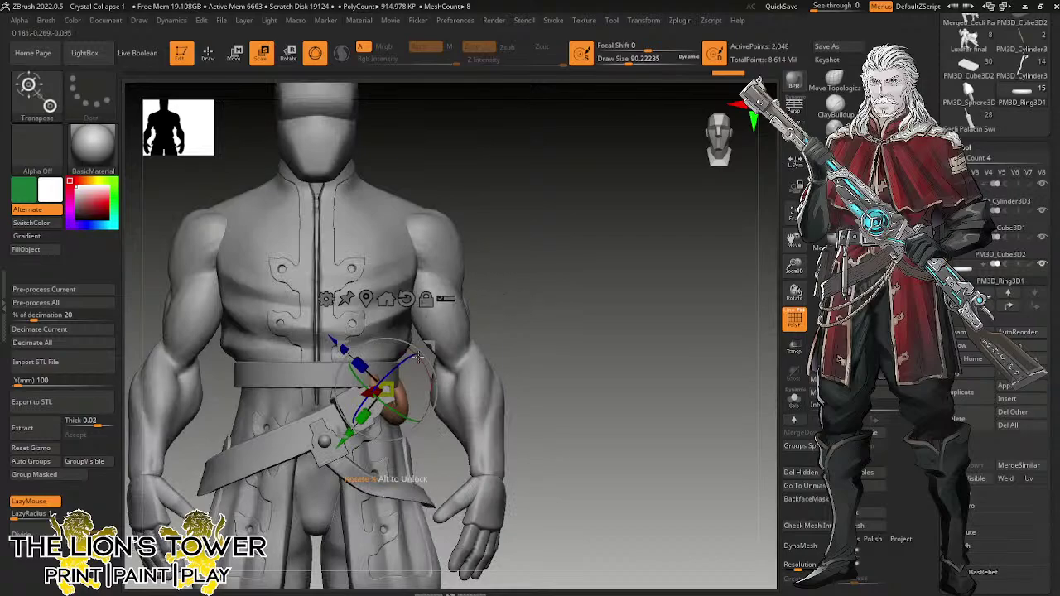
pyautogui.moveTo(418, 360); pyautogui.dragTo(422, 364)
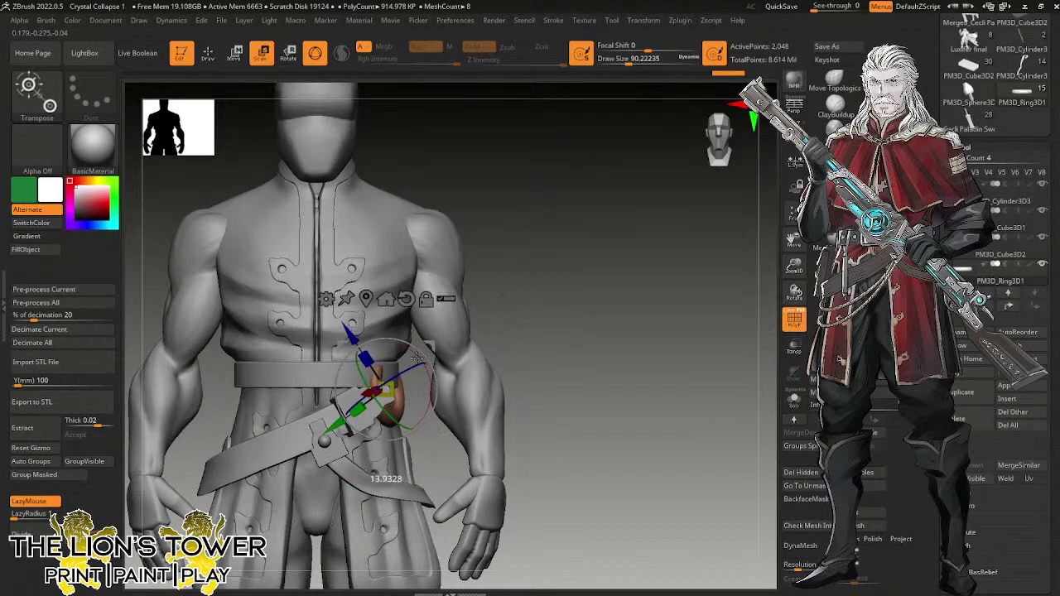
pyautogui.moveTo(572, 325); pyautogui.dragTo(472, 316)
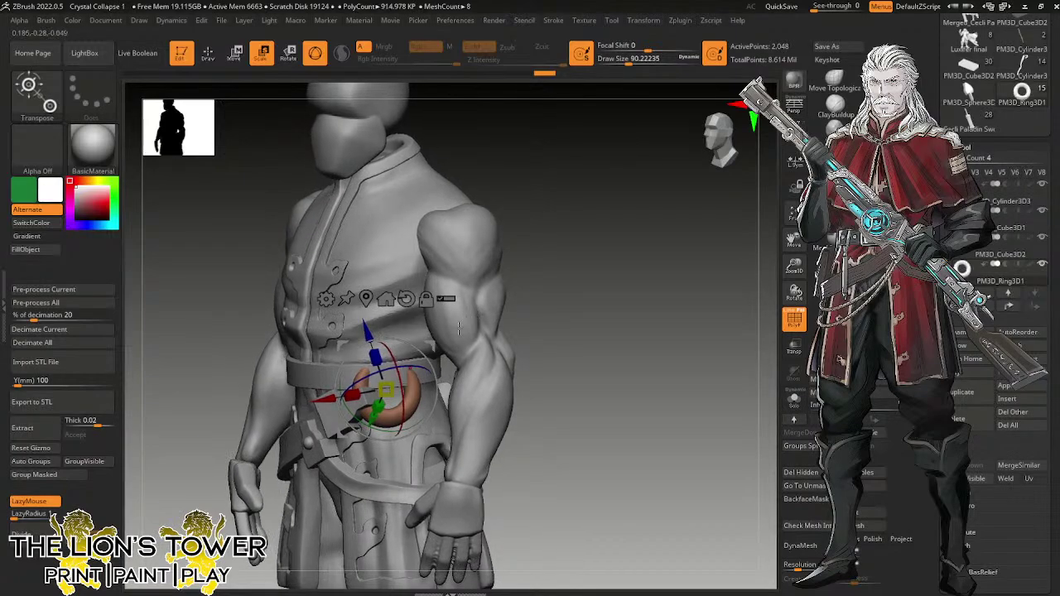
pyautogui.moveTo(402, 390)
pyautogui.mouseDown()
pyautogui.moveTo(404, 399)
pyautogui.moveTo(390, 388)
pyautogui.mouseUp()
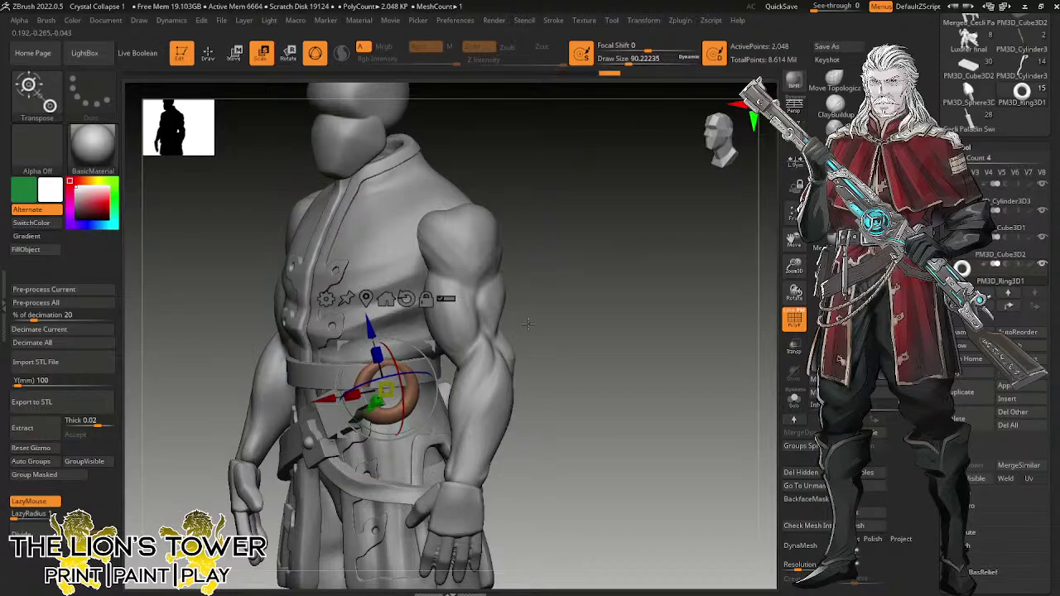
pyautogui.keyDown('shift'); pyautogui.moveTo(539, 323); pyautogui.dragTo(598, 310); pyautogui.keyUp('shift')
pyautogui.moveTo(736, 401); pyautogui.dragTo(699, 407)
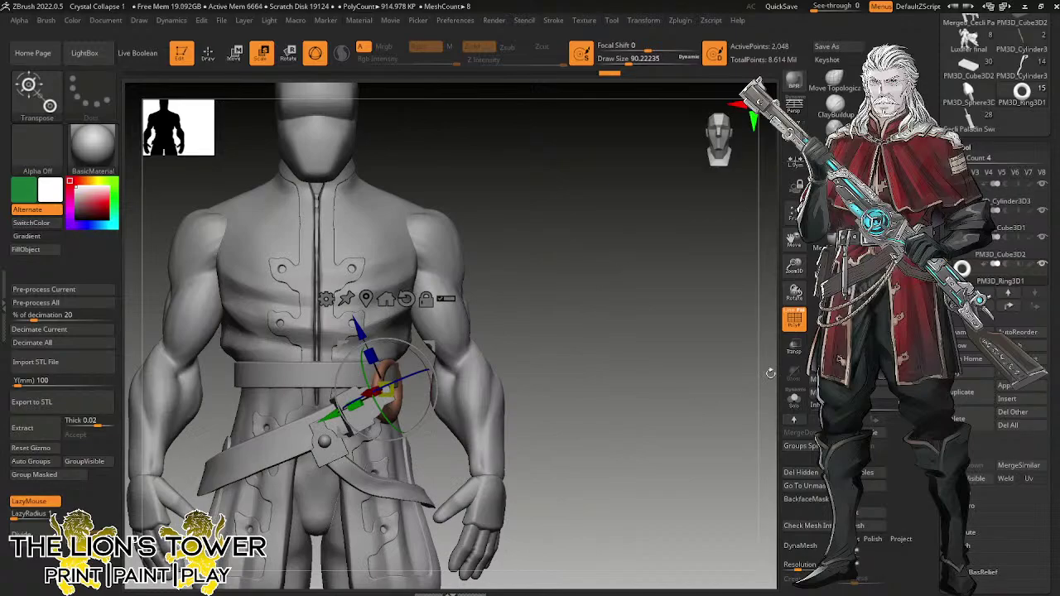
pyautogui.moveTo(1011, 228)
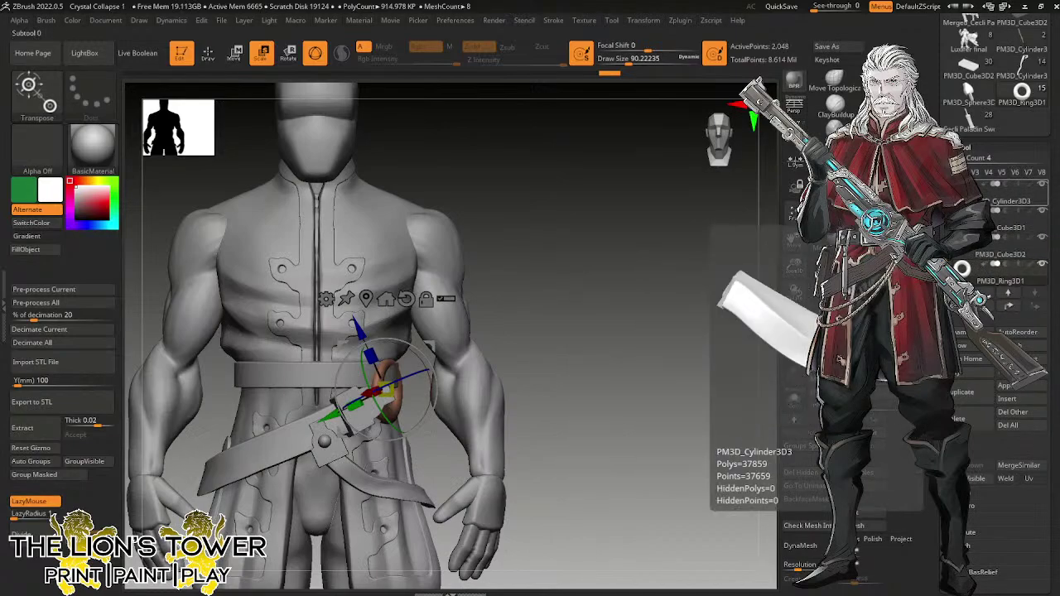
# Merge the hip straps, buckle, end block and ring into one subtool, starting from PM3D_Cylinder3D2.
pyautogui.moveTo(947, 269); pyautogui.dragTo(948, 260)
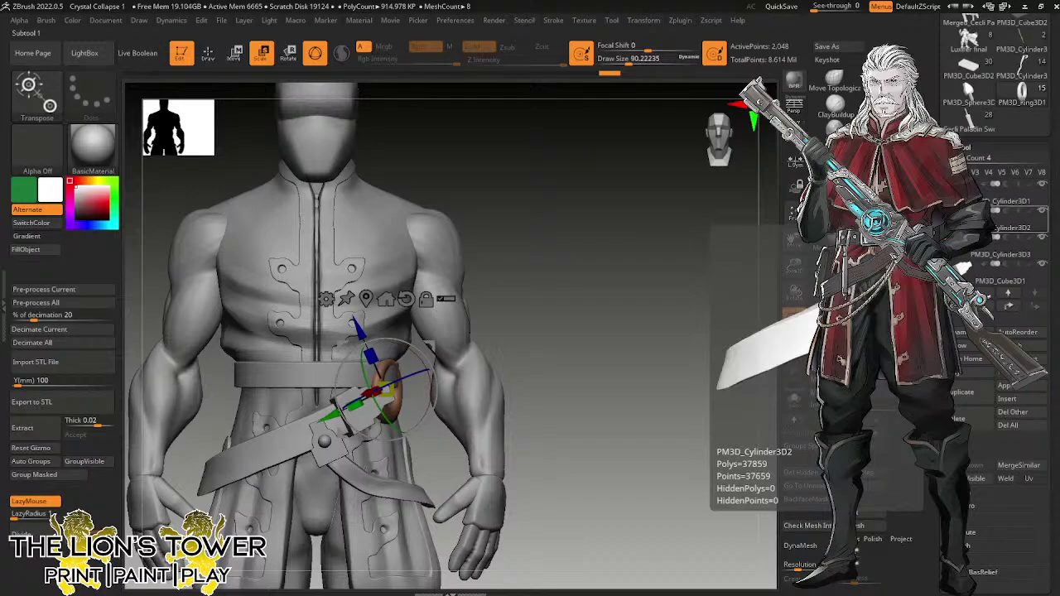
pyautogui.click(1016, 227)
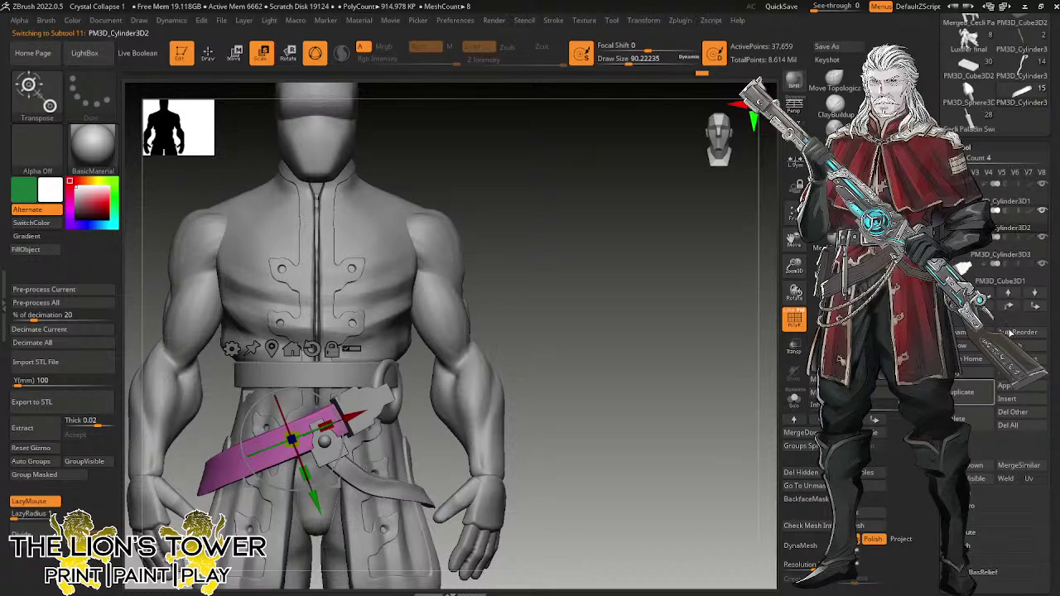
pyautogui.click(974, 468)
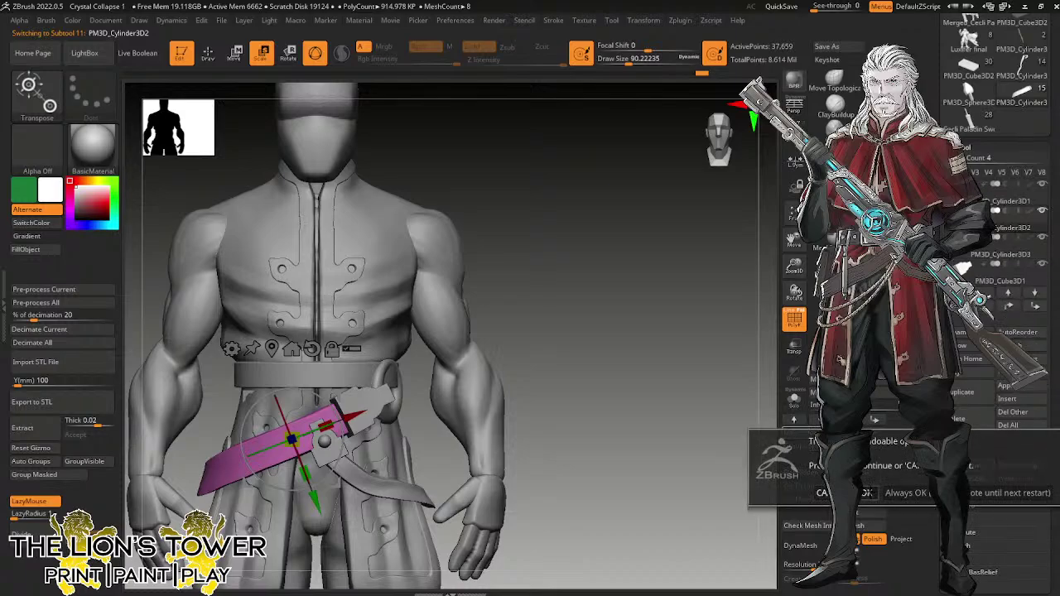
pyautogui.click(875, 492)
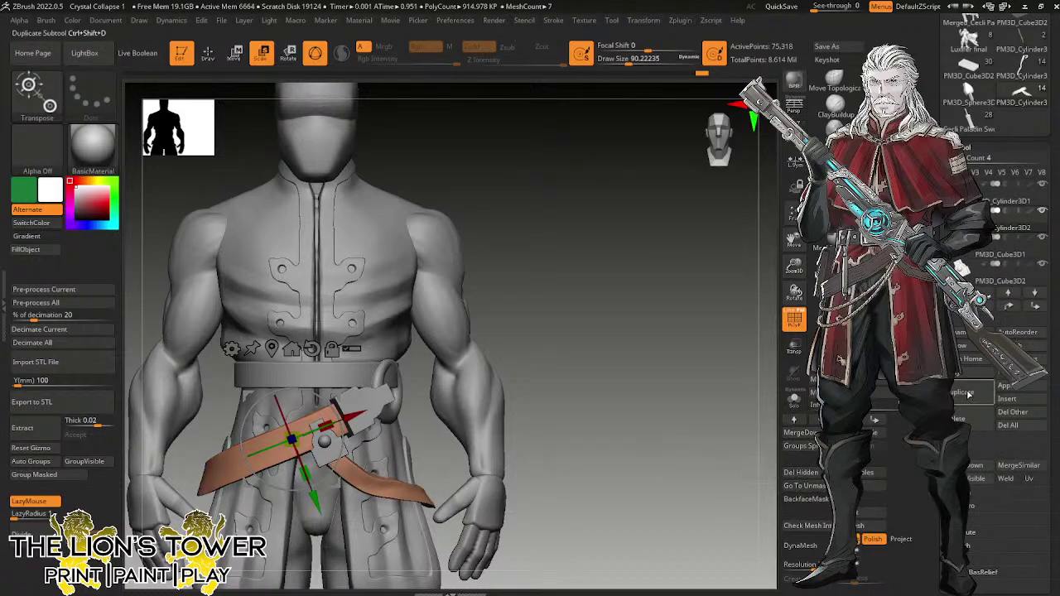
pyautogui.click(974, 466)
pyautogui.click(866, 491)
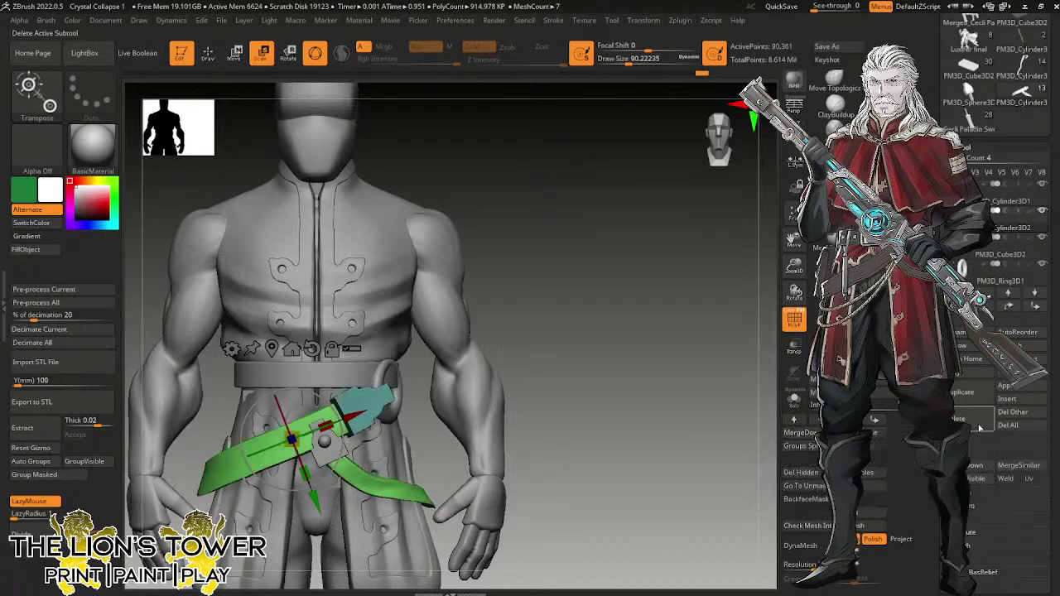
pyautogui.click(970, 468)
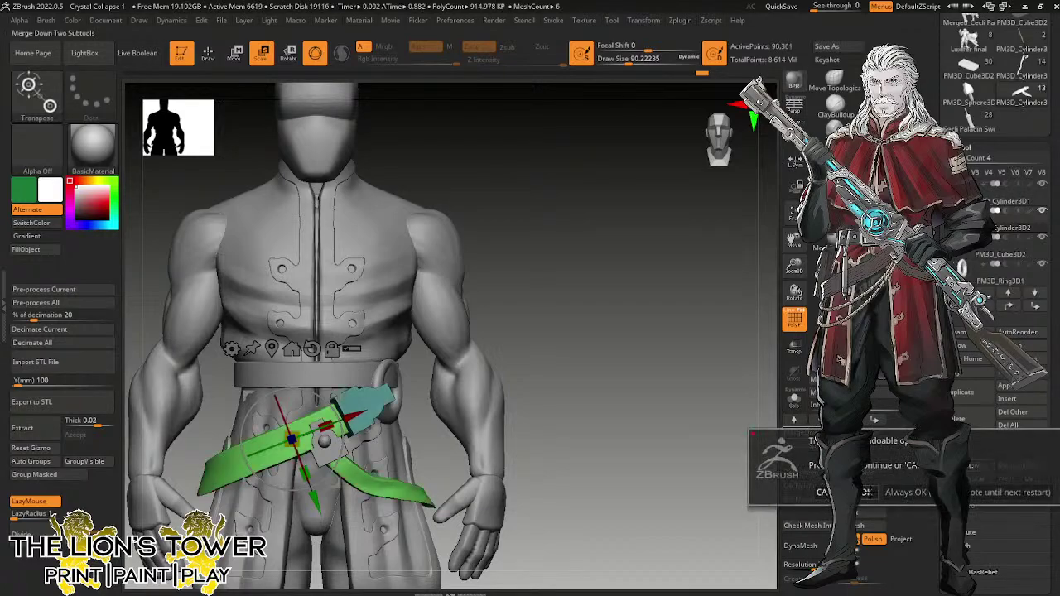
pyautogui.click(866, 492)
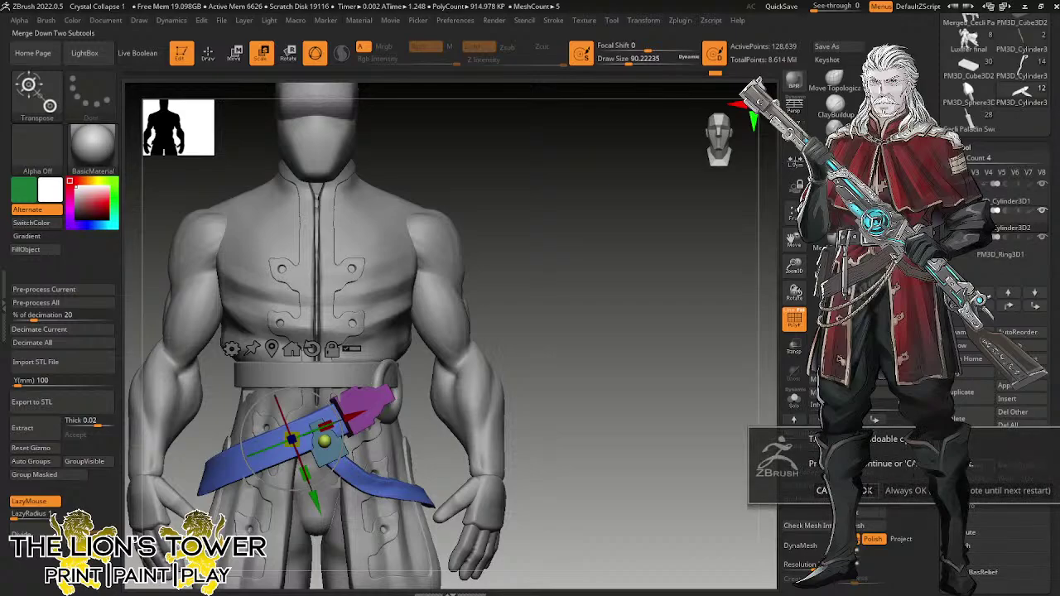
pyautogui.click(867, 492)
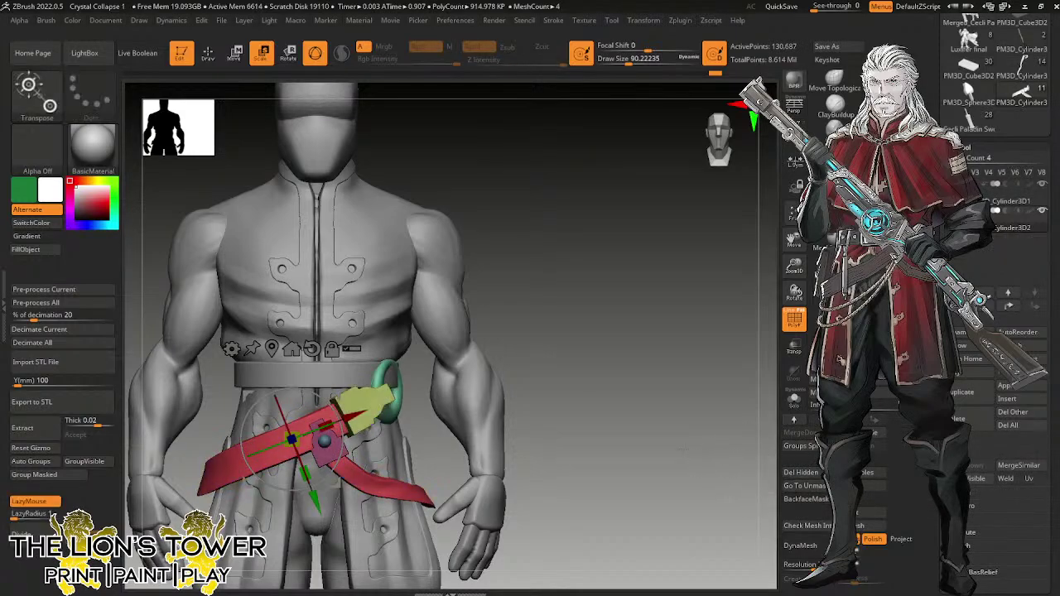
# Straighten the gizmo's orientation and raise the merged strap and ring assembly slightly toward the waist belt.
pyautogui.click(292, 346)
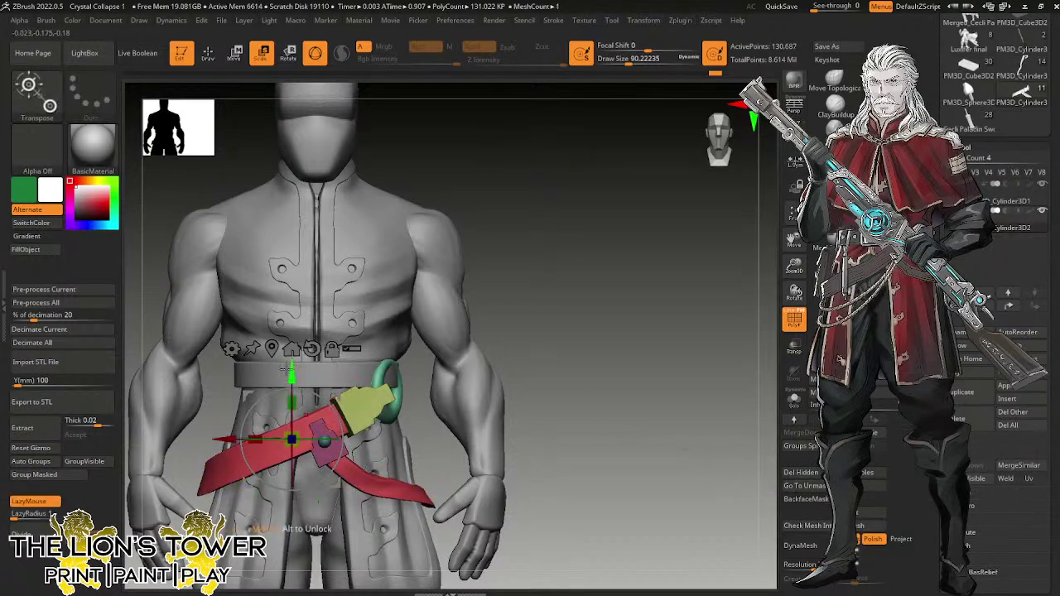
pyautogui.moveTo(291, 371); pyautogui.dragTo(291, 357)
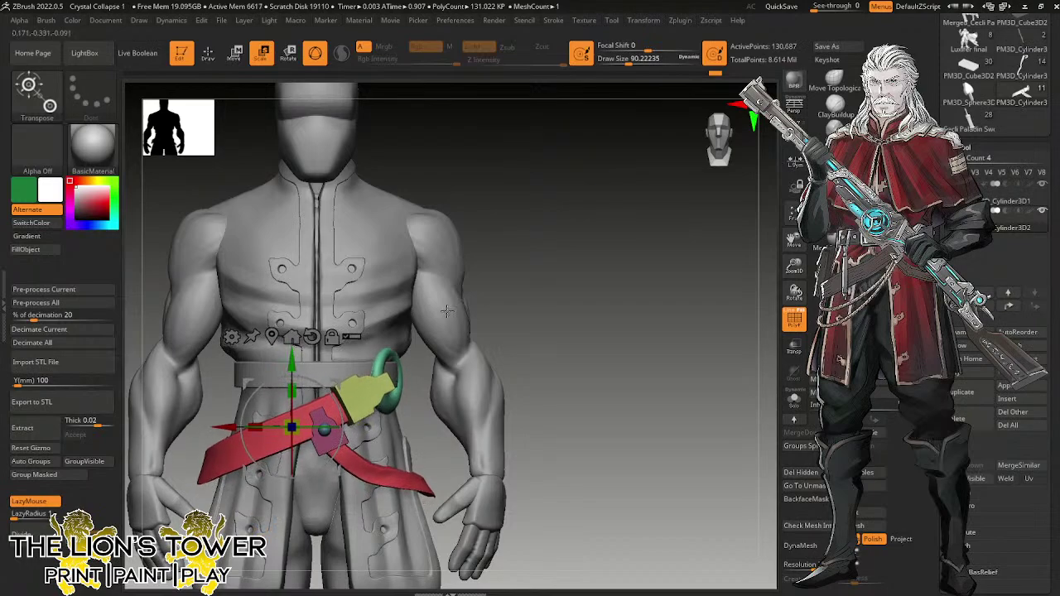
pyautogui.moveTo(634, 317); pyautogui.dragTo(566, 320)
# Mask everything except the ring, center the gizmo on it and turn it slightly about its vertical axis.
pyautogui.keyDown('ctrl'); pyautogui.click(401, 370); pyautogui.keyUp('ctrl')
pyautogui.click(382, 281)
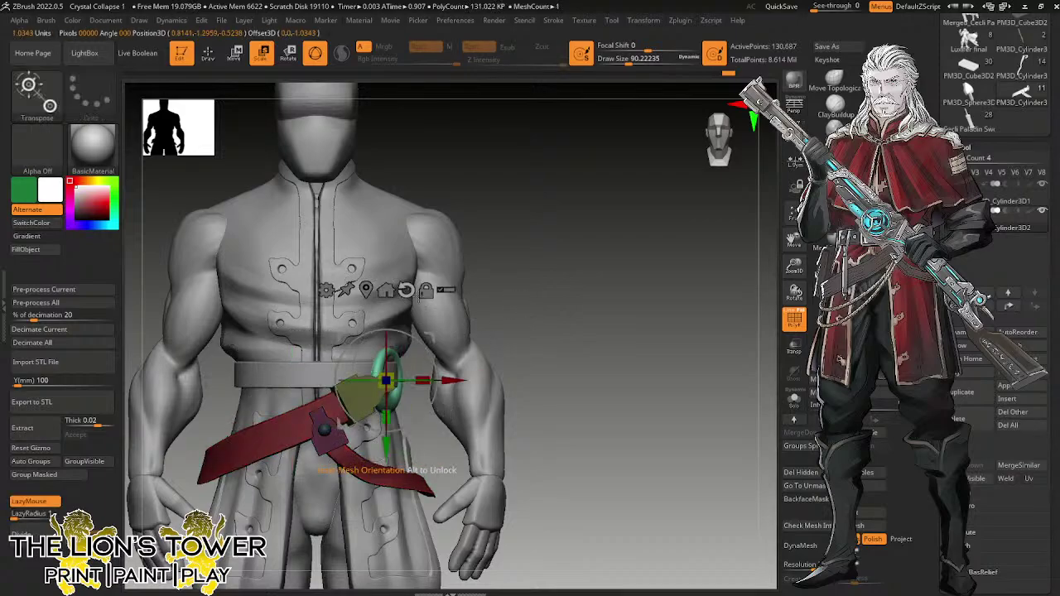
pyautogui.moveTo(402, 382); pyautogui.dragTo(416, 381)
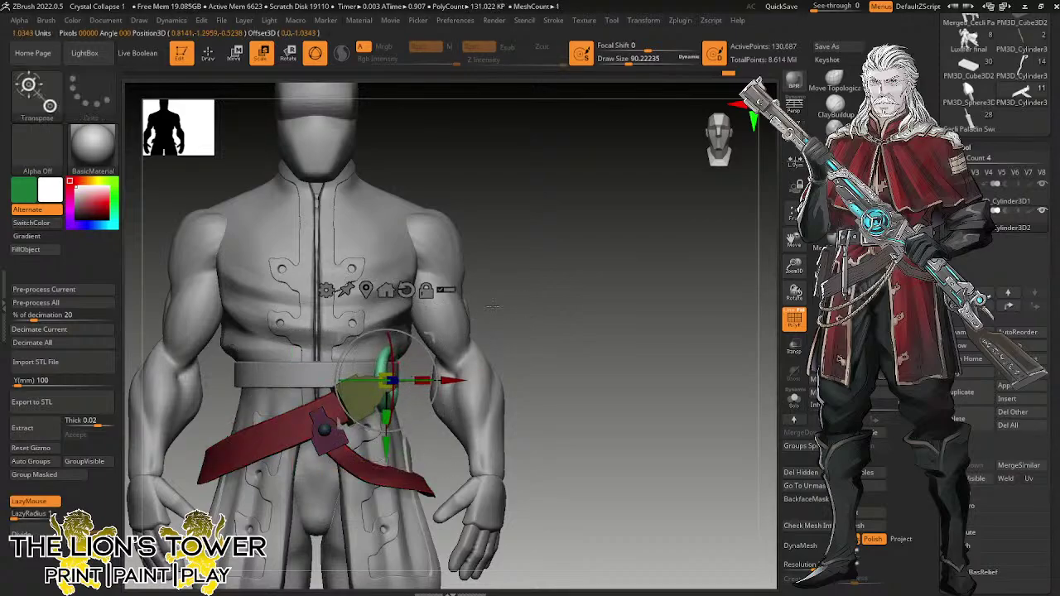
pyautogui.moveTo(493, 307); pyautogui.dragTo(448, 318)
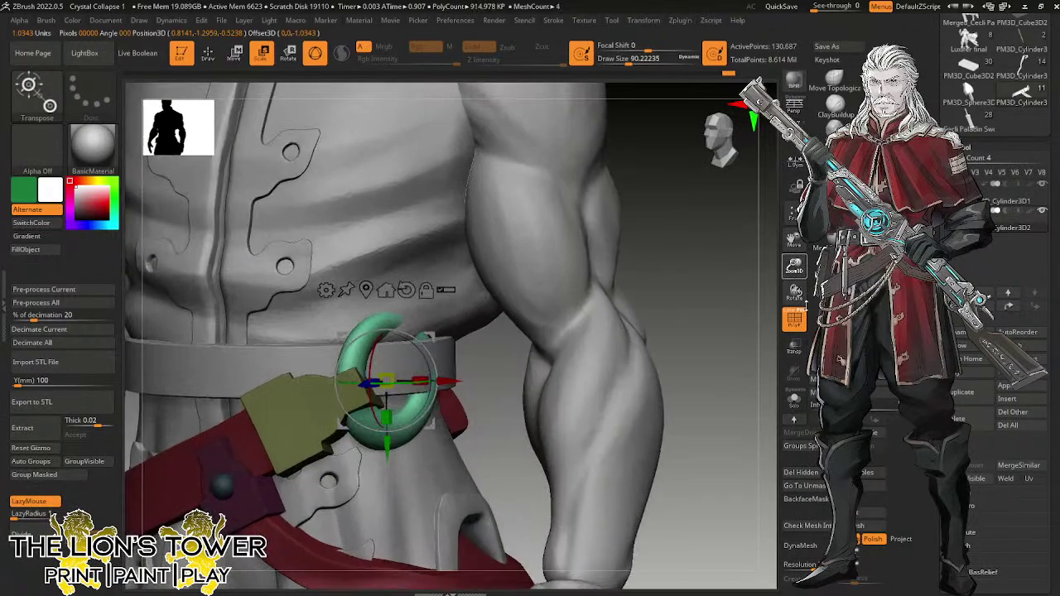
pyautogui.scroll(3, 445, 356)
# Nudge the waist belt and the coat beside the ring with the Move brush at a draw size of about 59.
pyautogui.click(448, 353)
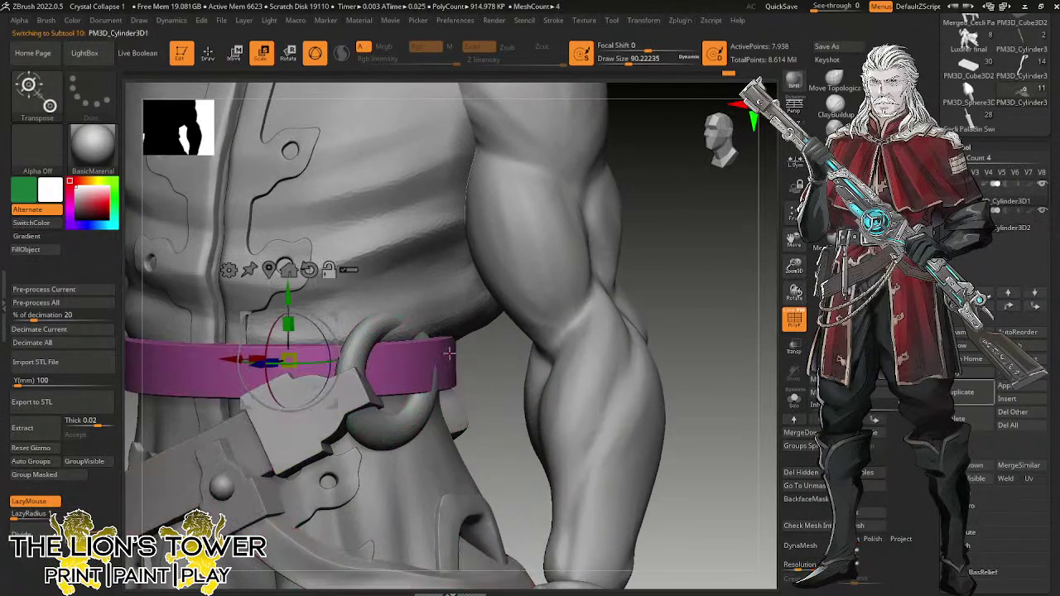
pyautogui.press('q')
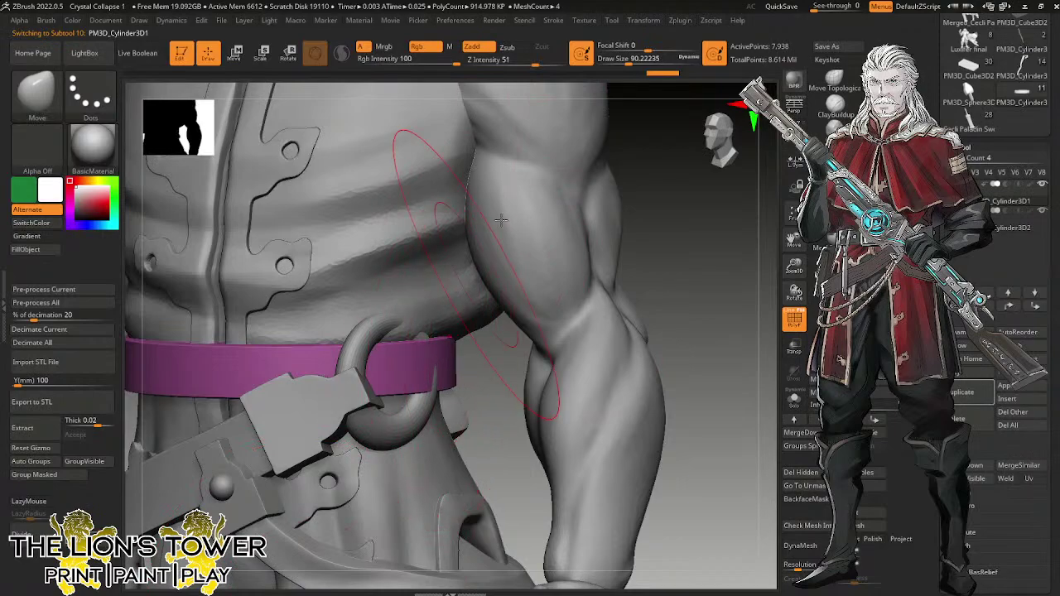
pyautogui.moveTo(635, 60); pyautogui.dragTo(581, 100)
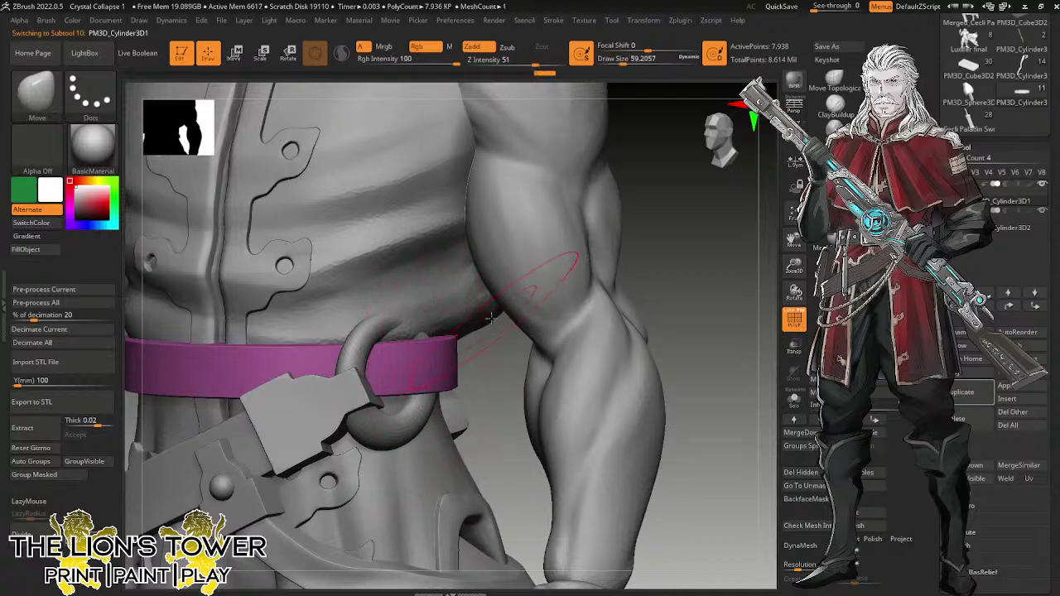
pyautogui.keyDown('alt'); pyautogui.click(435, 321); pyautogui.keyUp('alt')
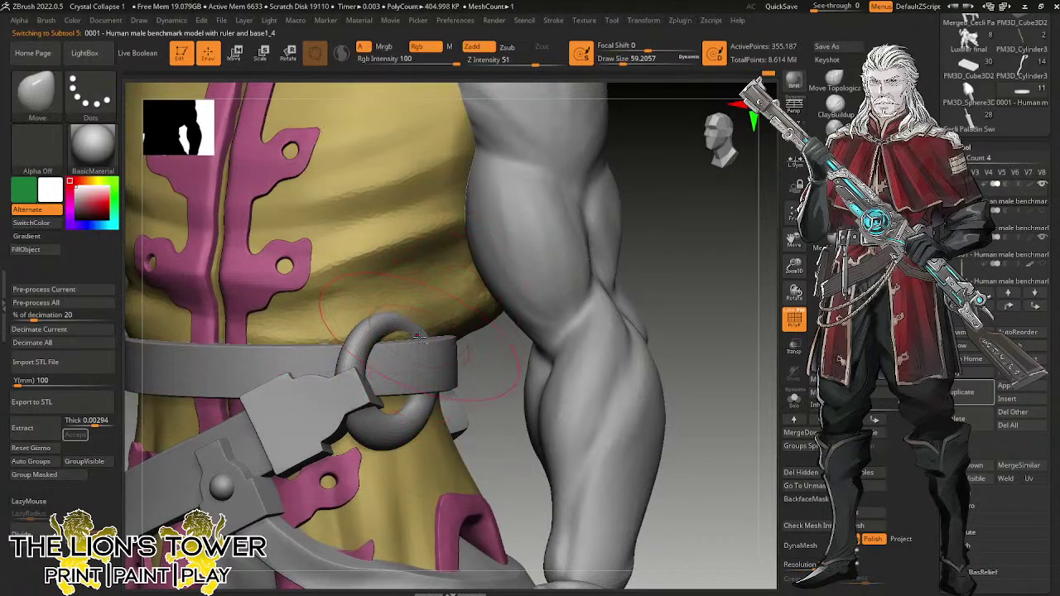
pyautogui.moveTo(684, 284); pyautogui.dragTo(708, 357)
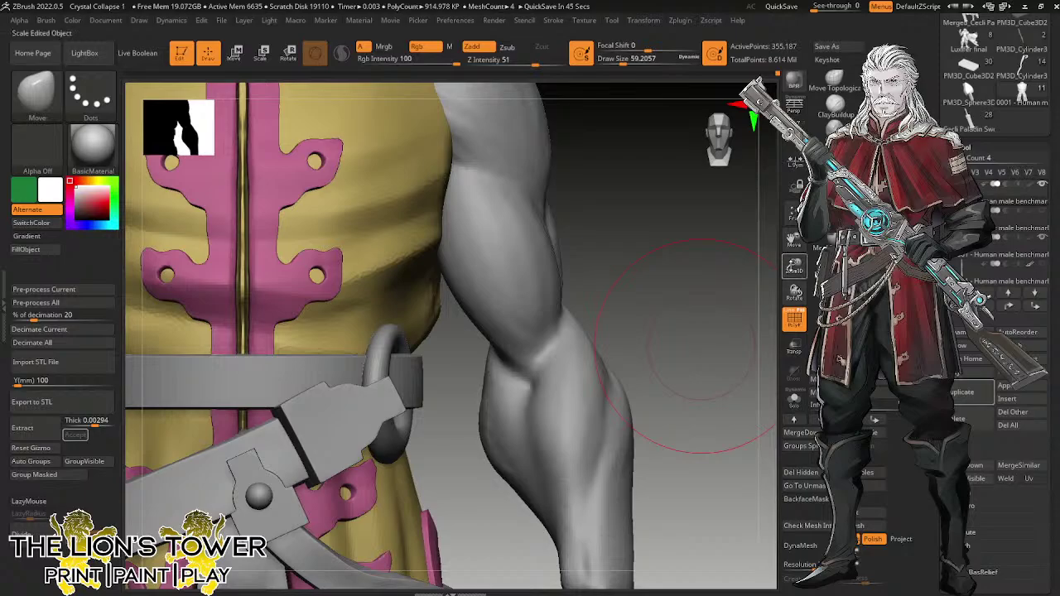
pyautogui.moveTo(698, 346); pyautogui.dragTo(638, 352)
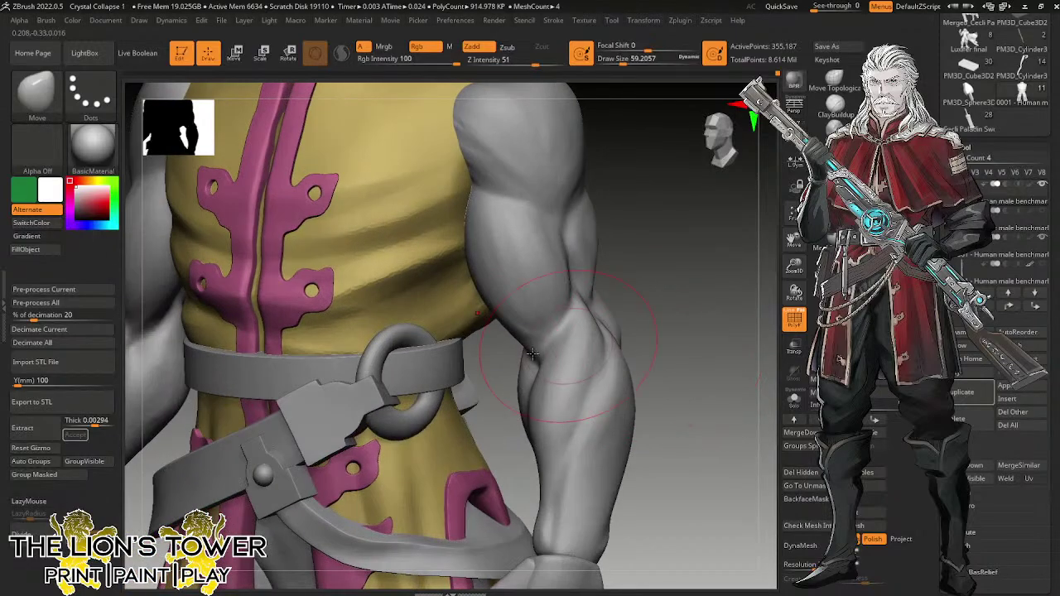
# Rotate the ring in the strap assembly about 8 degrees and shift it slightly to sit against the waist belt.
pyautogui.keyDown('alt'); pyautogui.click(414, 422); pyautogui.keyUp('alt')
pyautogui.press('r')
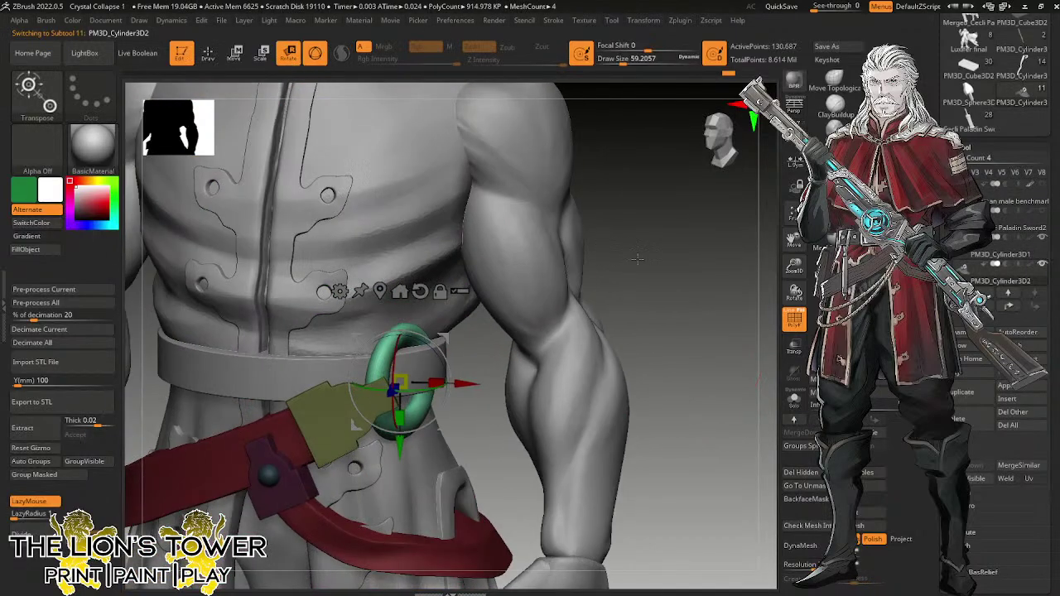
pyautogui.moveTo(637, 259); pyautogui.dragTo(592, 260)
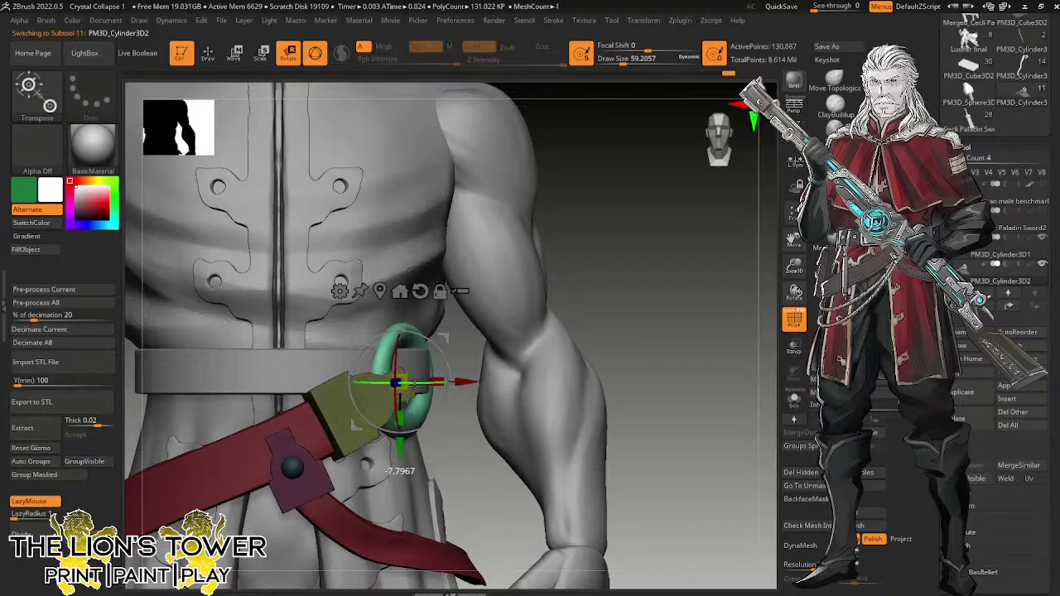
pyautogui.moveTo(599, 287); pyautogui.dragTo(613, 381)
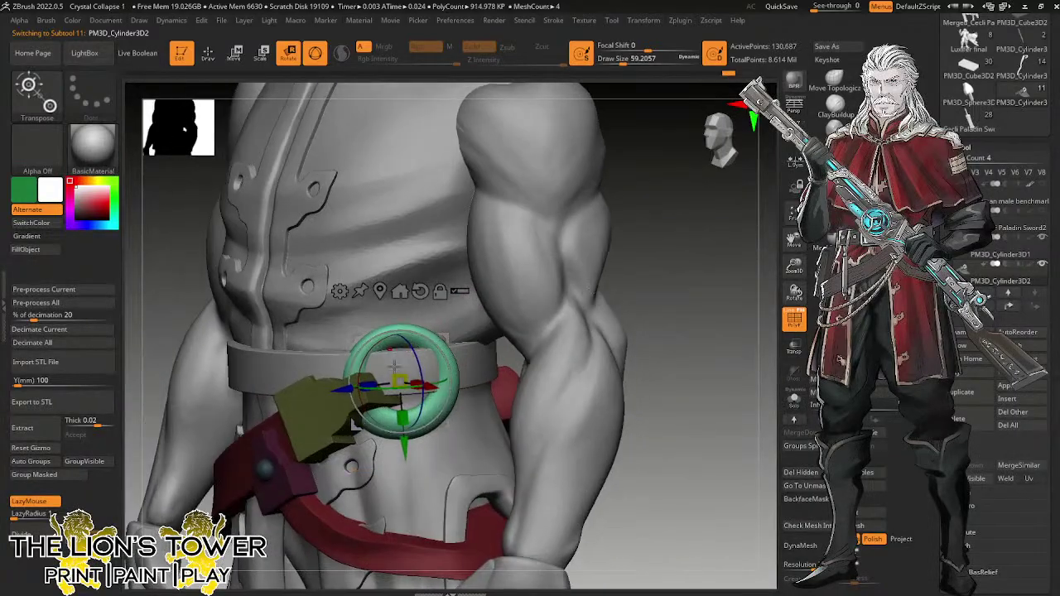
pyautogui.moveTo(498, 342); pyautogui.dragTo(521, 304)
pyautogui.moveTo(428, 354); pyautogui.dragTo(430, 357)
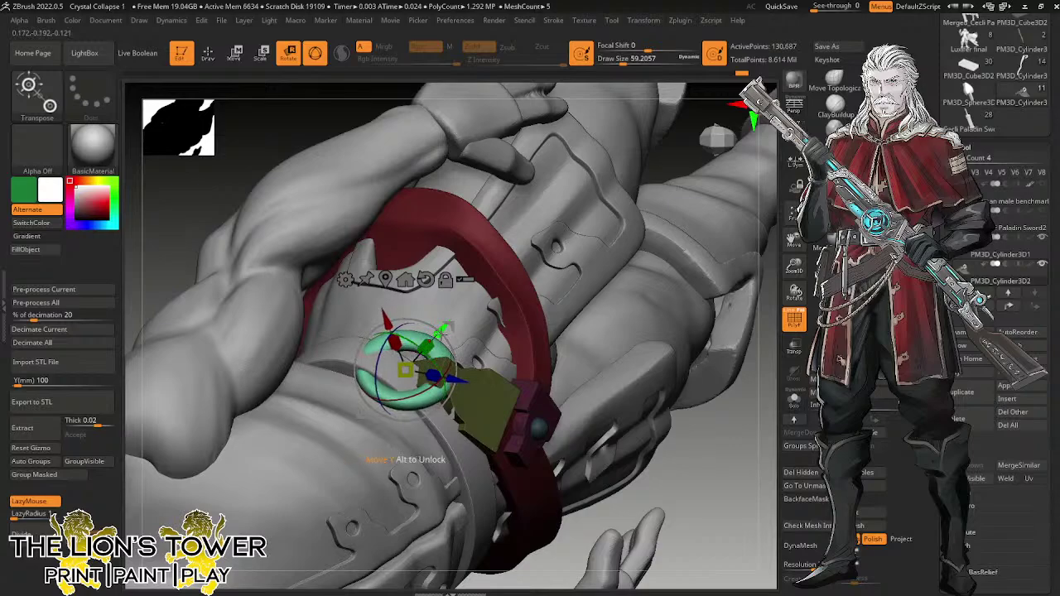
pyautogui.moveTo(387, 319); pyautogui.dragTo(390, 325)
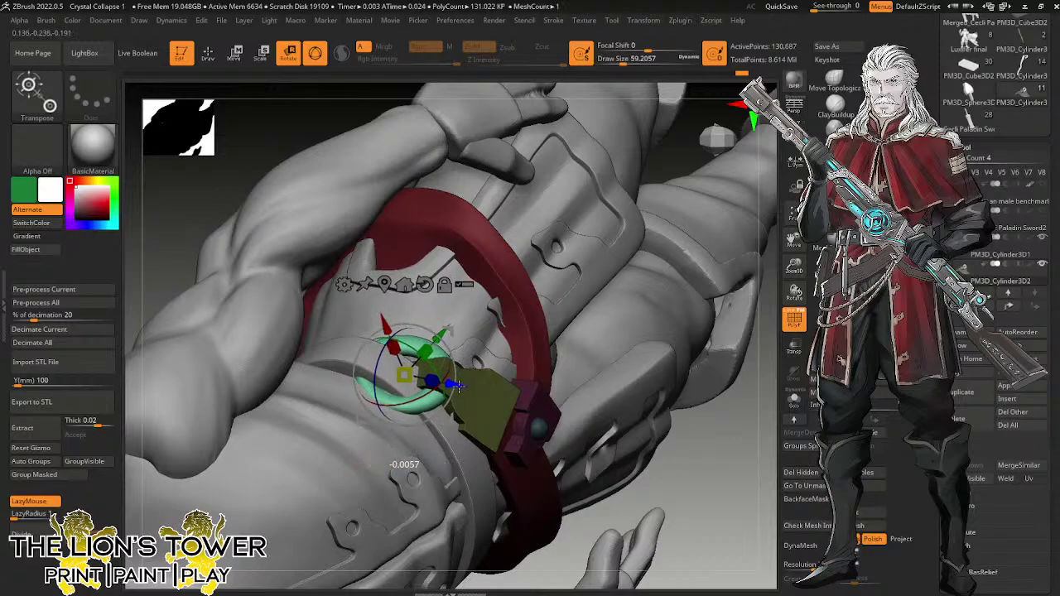
# Mask the straps, buckle and ring so that only the block at the strap's end stays editable.
pyautogui.moveTo(729, 403); pyautogui.dragTo(721, 463)
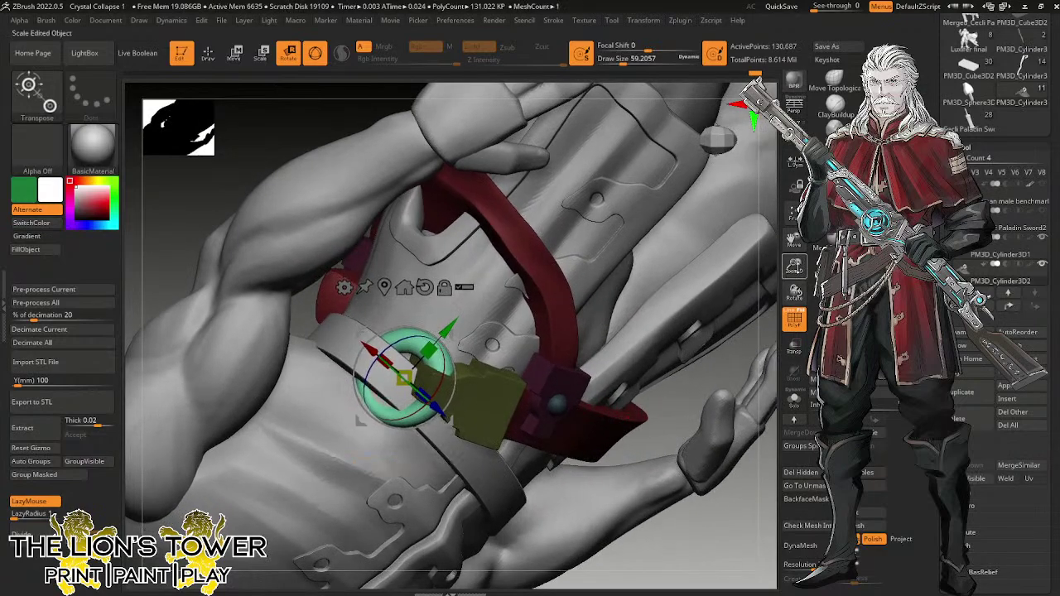
pyautogui.moveTo(795, 267); pyautogui.dragTo(801, 334)
pyautogui.moveTo(792, 276); pyautogui.dragTo(792, 236)
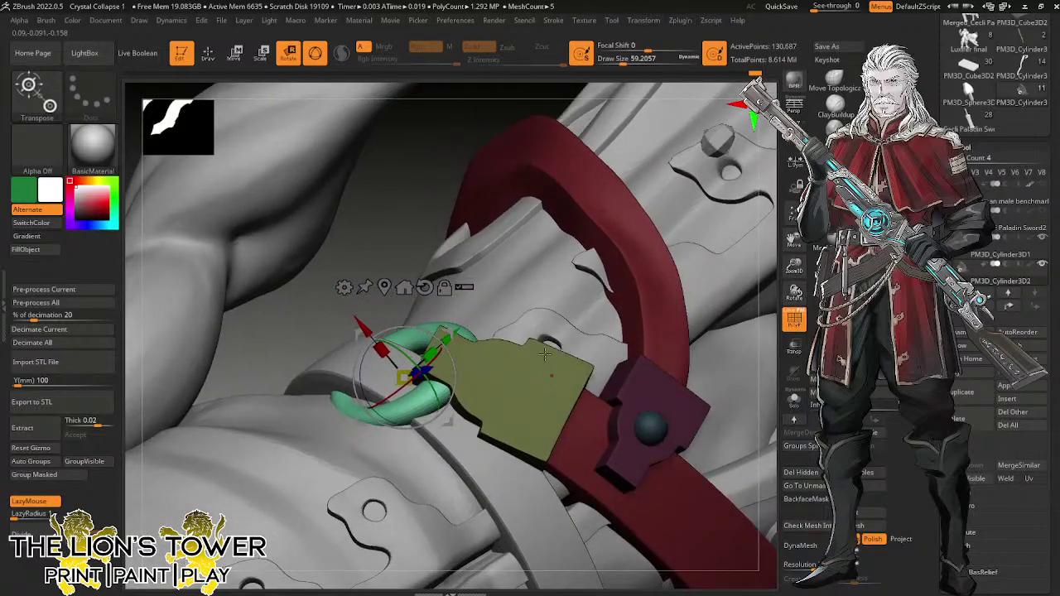
pyautogui.keyDown('alt'); pyautogui.click(495, 378); pyautogui.keyUp('alt')
pyautogui.keyDown('alt'); pyautogui.click(526, 446); pyautogui.keyUp('alt')
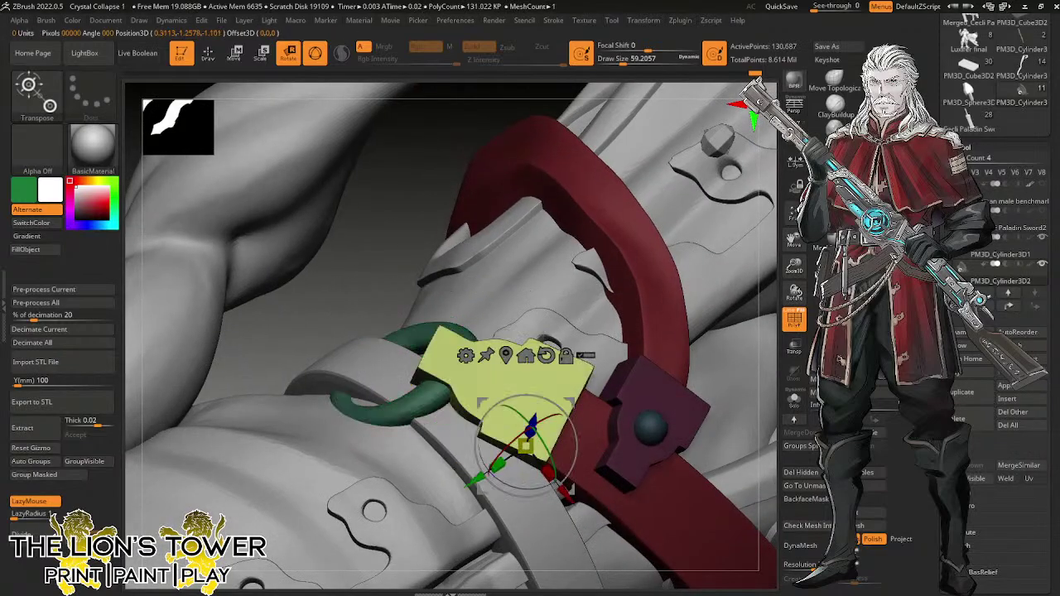
# Round off the block's narrow end at the ring with the TrimDynamic brush at a draw size of about 9.4.
pyautogui.press('q')
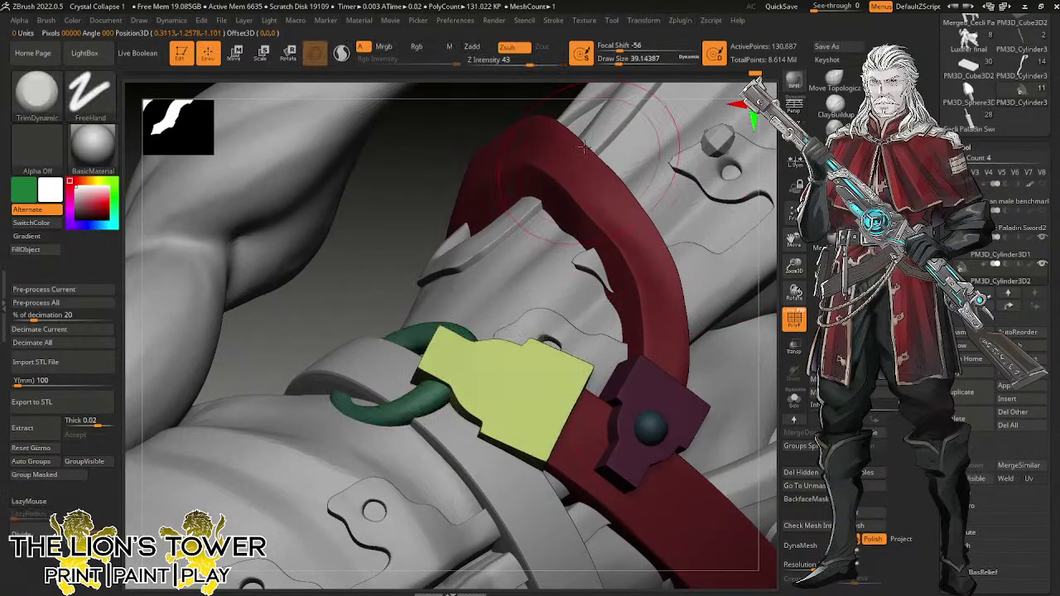
pyautogui.moveTo(569, 89); pyautogui.dragTo(576, 82)
pyautogui.click(614, 60)
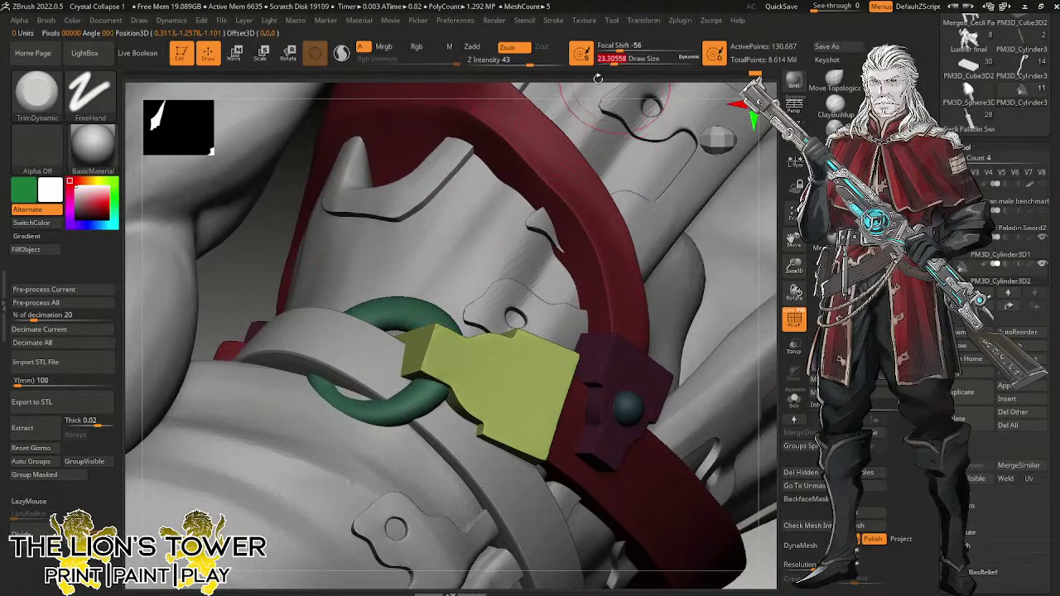
pyautogui.click(609, 61)
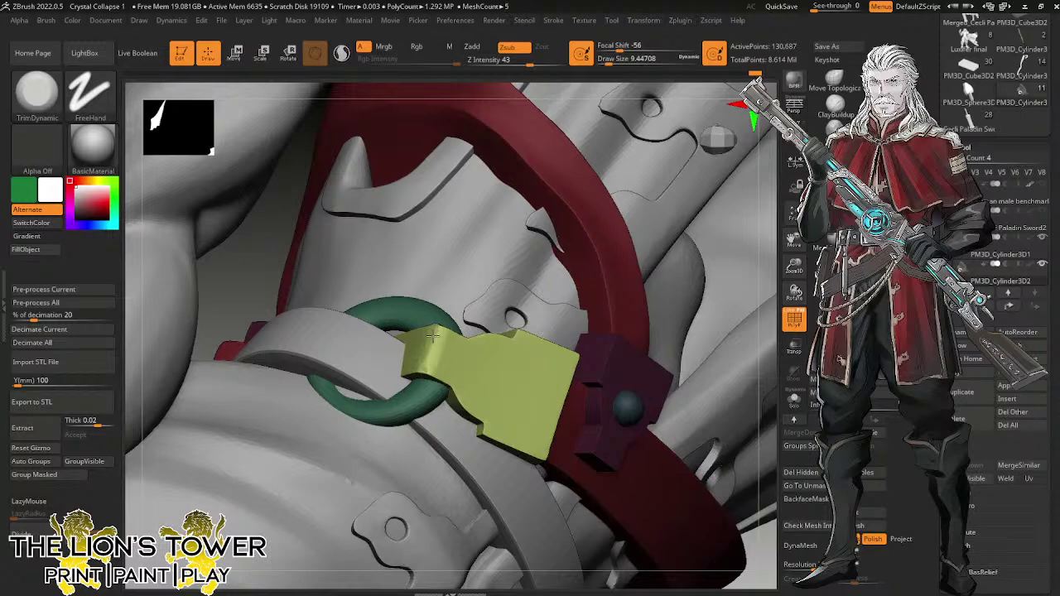
pyautogui.moveTo(433, 336)
pyautogui.mouseDown()
pyautogui.moveTo(417, 358)
pyautogui.moveTo(437, 351)
pyautogui.moveTo(436, 338)
pyautogui.mouseUp()
# Polish the edges of the block's narrow end around the ring with the hPolish brush at a draw size of about 10.5.
pyautogui.click(835, 184)
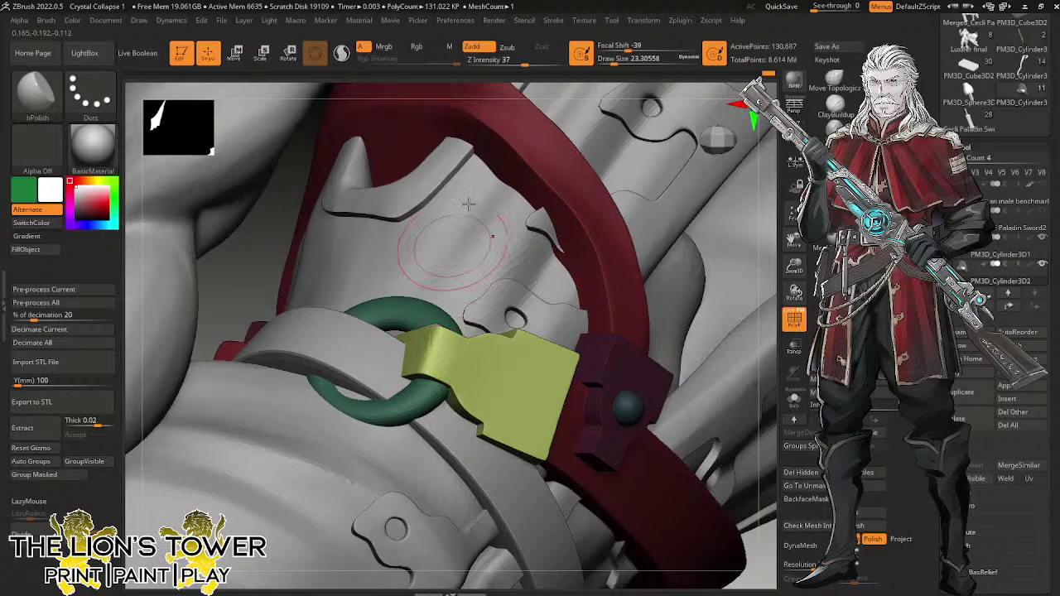
pyautogui.click(609, 62)
pyautogui.moveTo(262, 263); pyautogui.dragTo(271, 305)
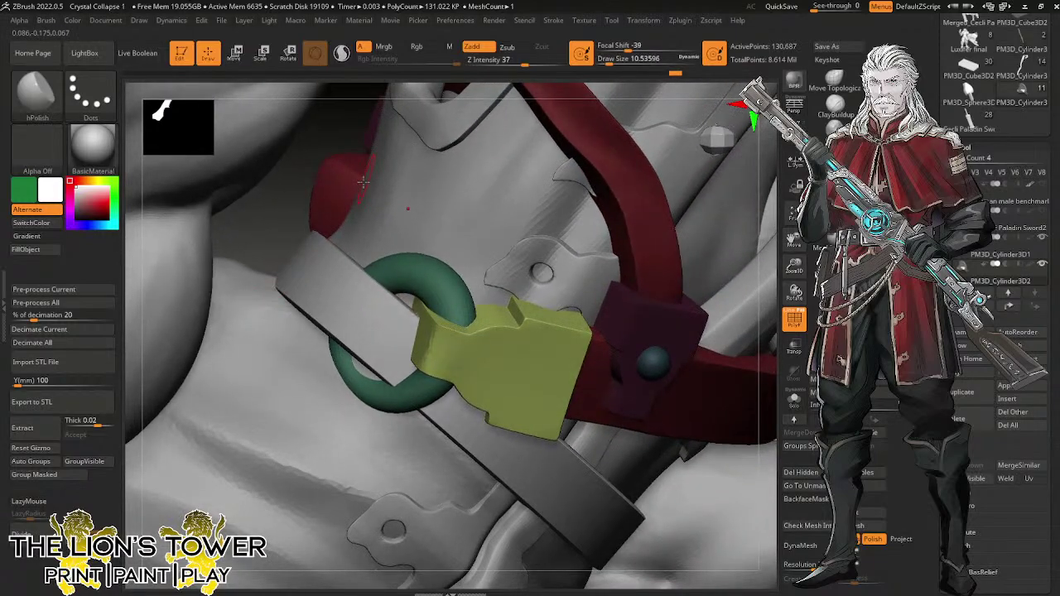
pyautogui.moveTo(347, 143); pyautogui.dragTo(329, 150)
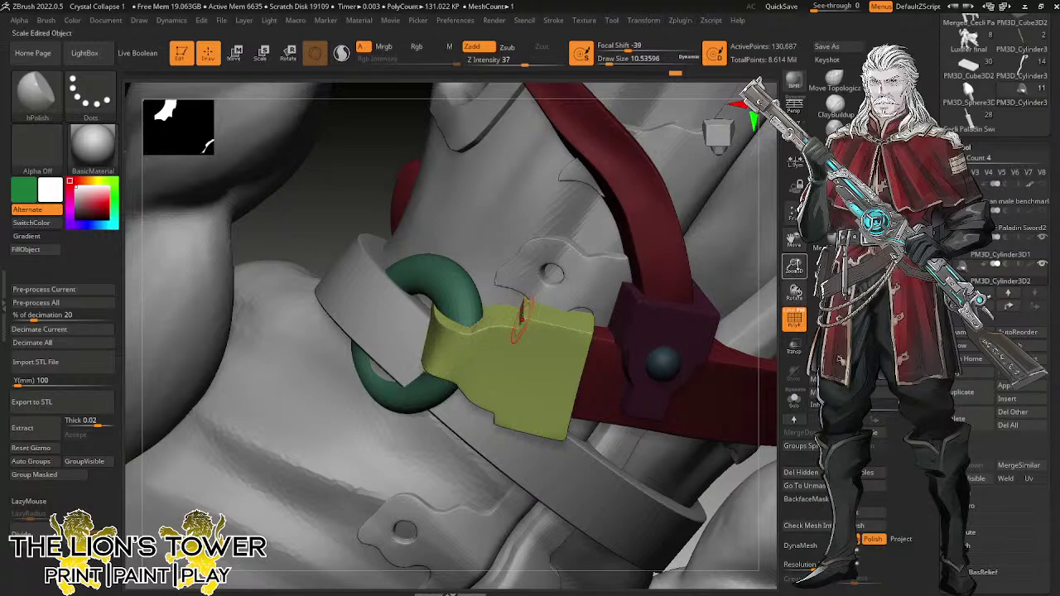
pyautogui.moveTo(522, 318); pyautogui.dragTo(688, 263, button='right')
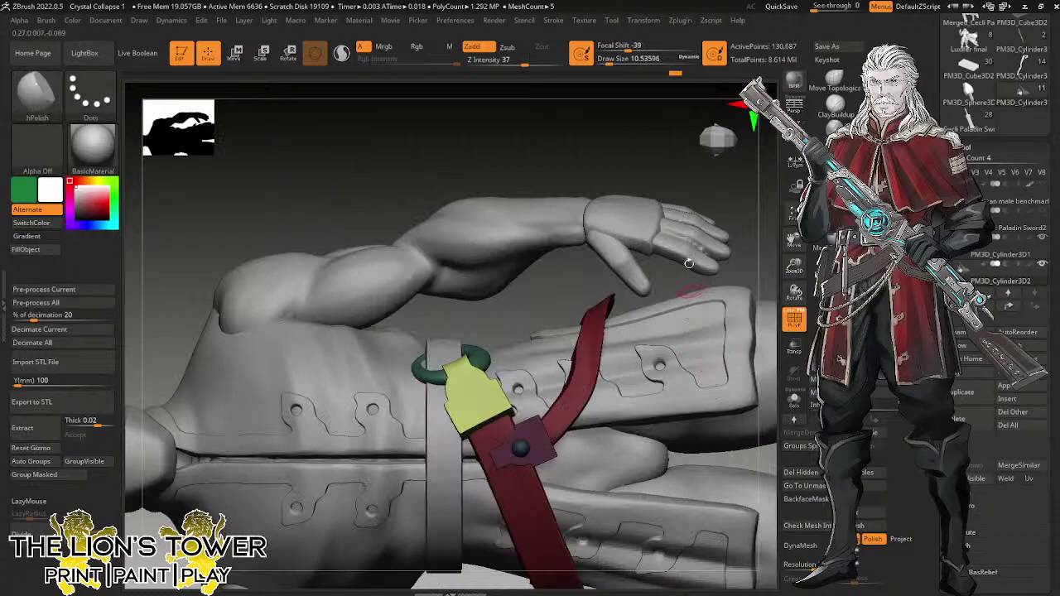
# Reshape the waist belt where it passes through the ring with the Move brush, reducing the draw size to about 35.
pyautogui.keyDown('alt'); pyautogui.click(431, 396); pyautogui.keyUp('alt')
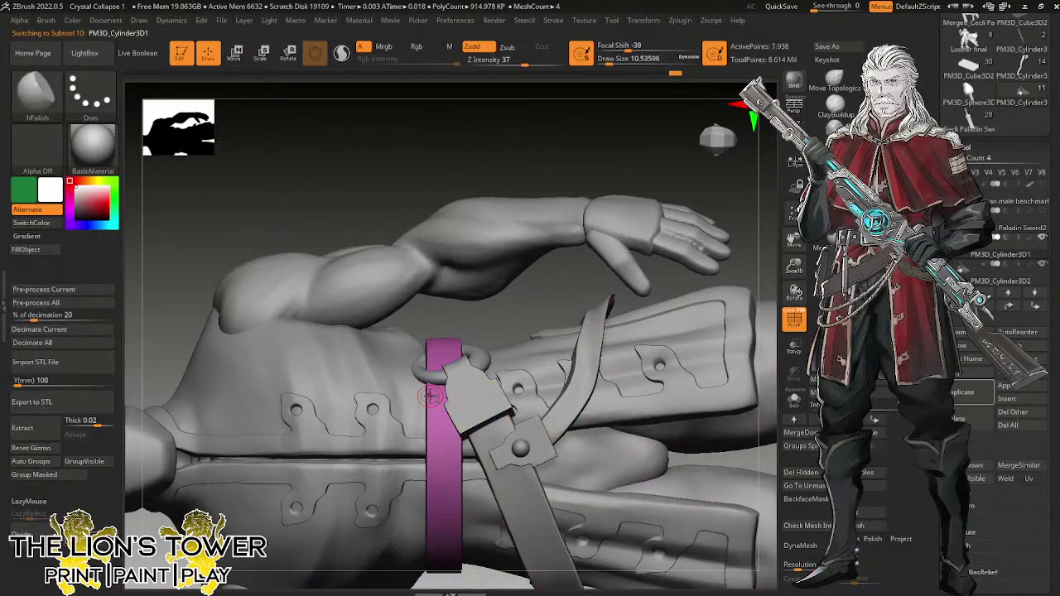
pyautogui.press('b')
pyautogui.press('m')
pyautogui.press('v')
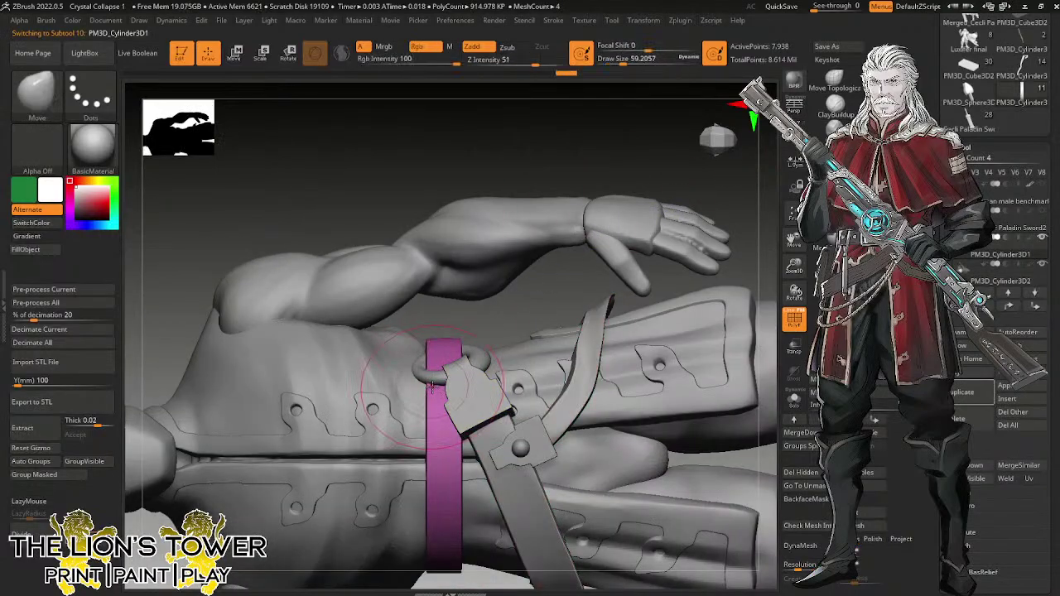
pyautogui.moveTo(433, 388); pyautogui.dragTo(454, 382)
pyautogui.moveTo(389, 364); pyautogui.dragTo(433, 333, button='right')
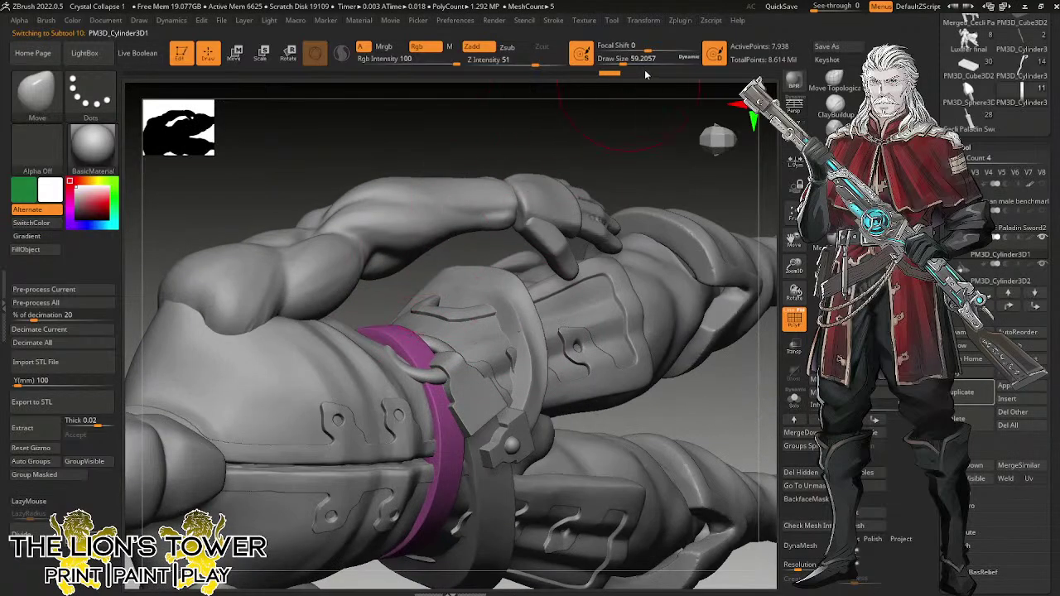
pyautogui.click(617, 61)
pyautogui.moveTo(460, 373); pyautogui.dragTo(478, 303, button='right')
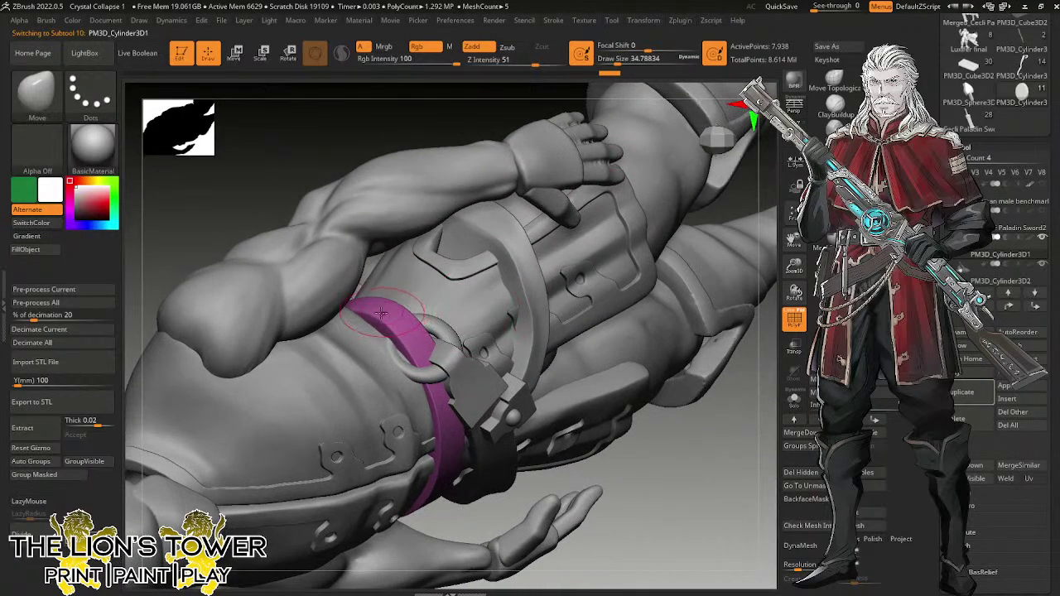
pyautogui.moveTo(703, 458); pyautogui.dragTo(653, 462, button='right')
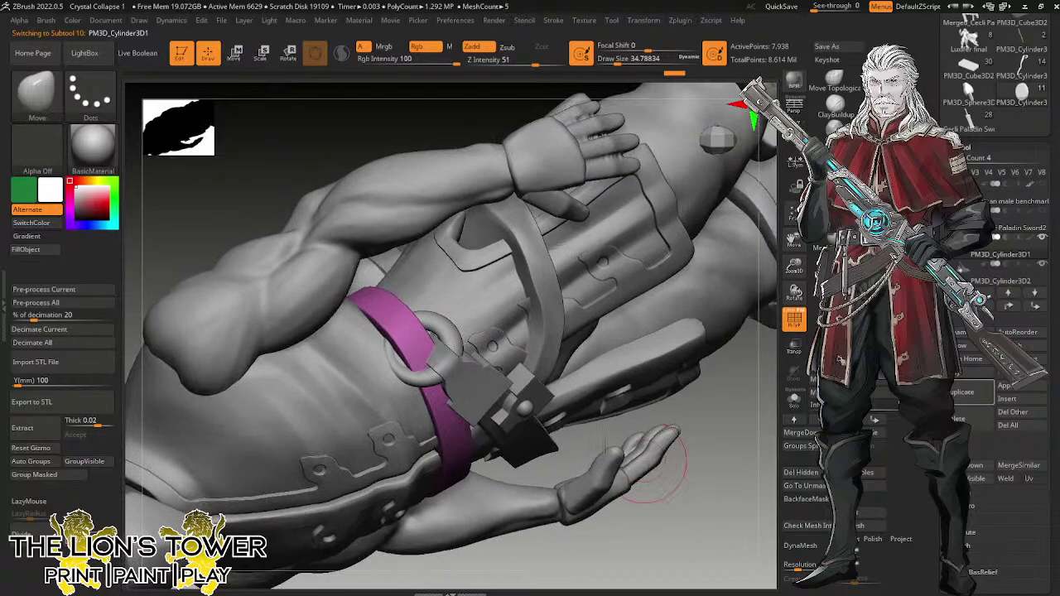
# Sculpt creases into the coat beside the belt ring using the Orb_Cracks brush at draw size 28.75.
pyautogui.keyDown('alt'); pyautogui.click(391, 373); pyautogui.keyUp('alt')
pyautogui.press('1')
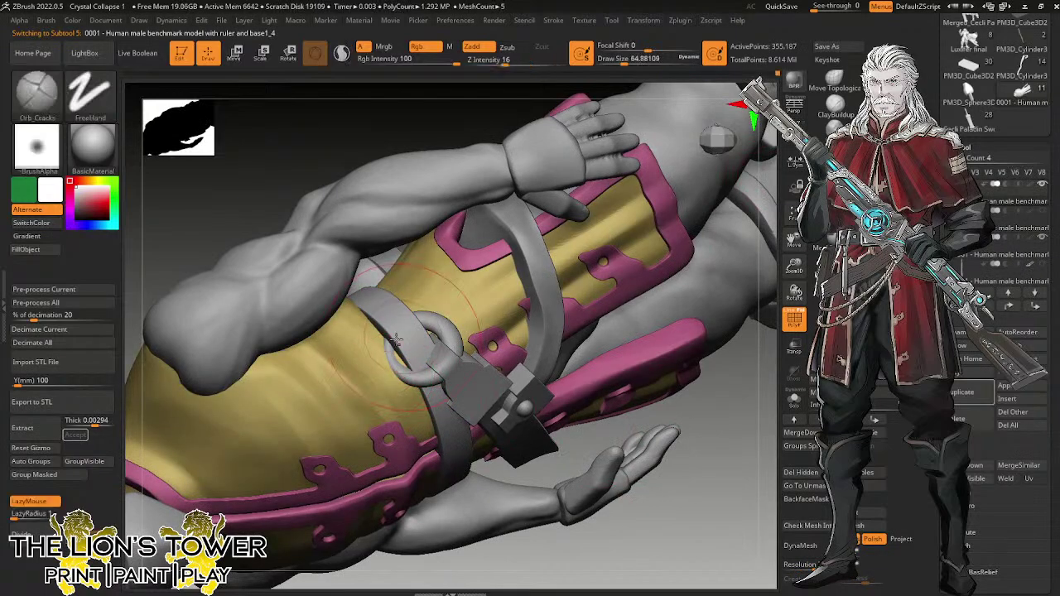
pyautogui.click(615, 61)
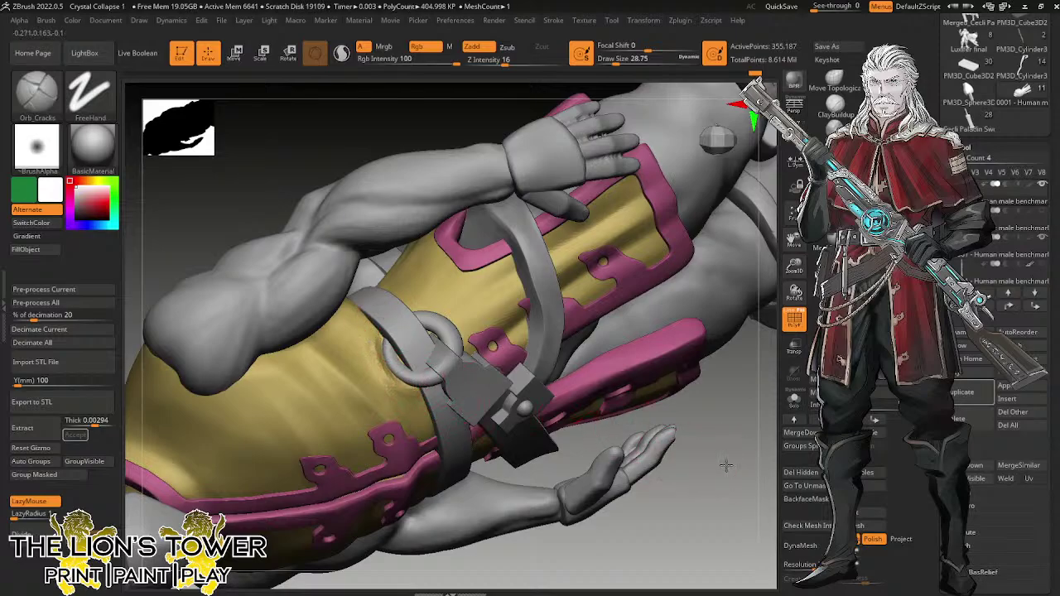
# Append a Cube3D subtool to the figure and make it the active subtool.
pyautogui.moveTo(725, 467); pyautogui.dragTo(665, 402)
pyautogui.moveTo(793, 265); pyautogui.dragTo(792, 240)
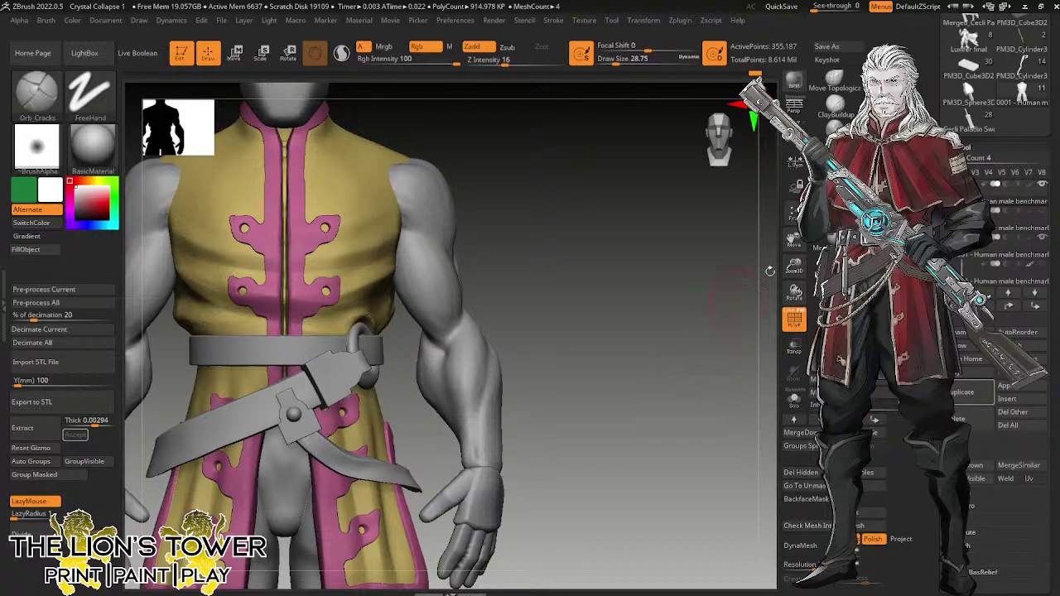
pyautogui.click(1006, 386)
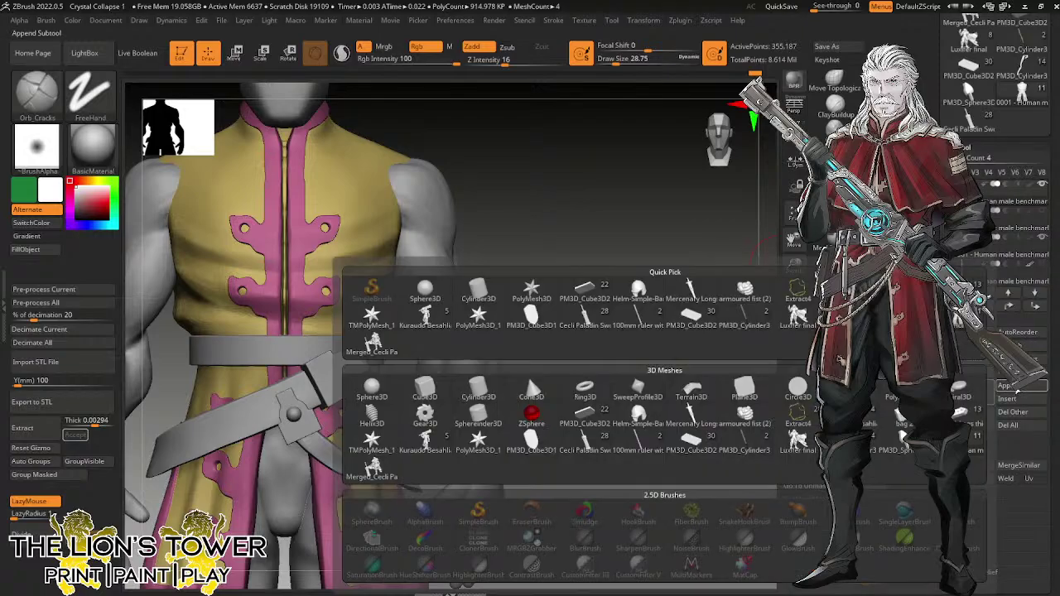
pyautogui.click(442, 411)
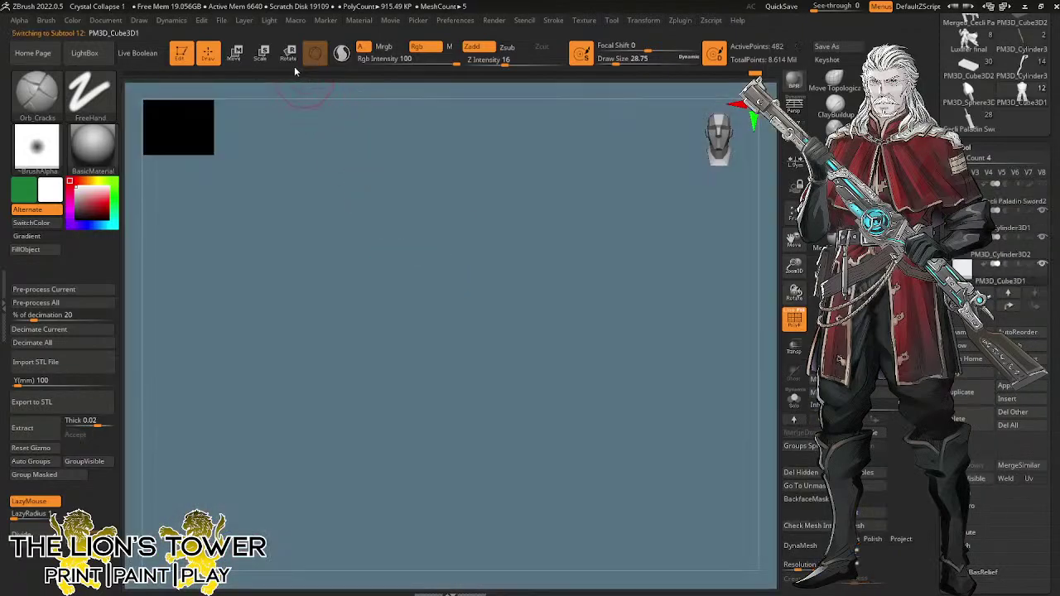
# Try to scale down the appended cube with the gizmo at focal shift 0.
pyautogui.press('e')
pyautogui.moveTo(284, 485); pyautogui.dragTo(280, 577)
pyautogui.moveTo(794, 234); pyautogui.dragTo(913, 115)
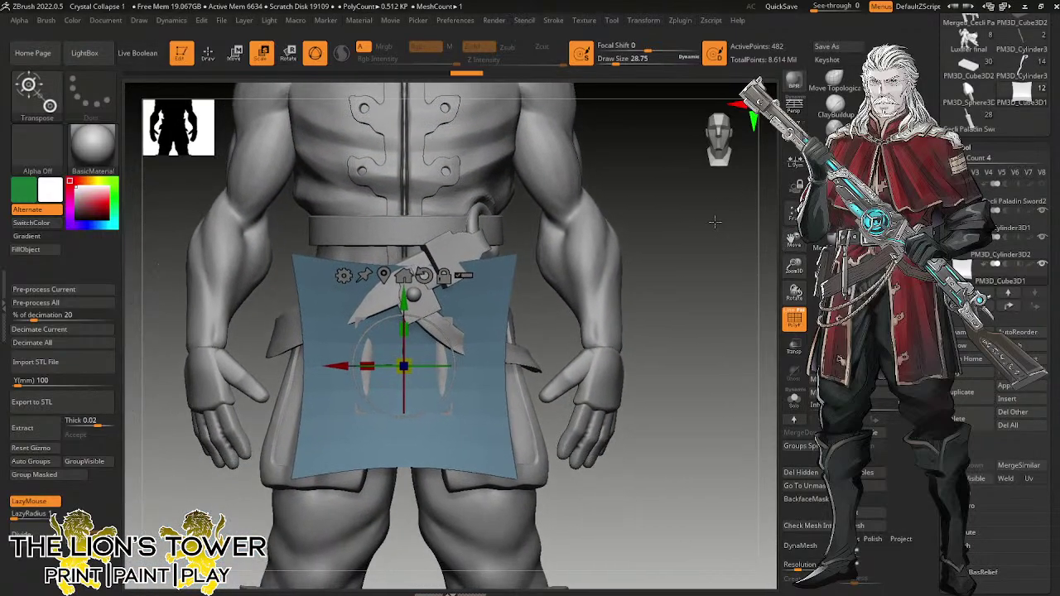
pyautogui.moveTo(685, 289)
pyautogui.mouseDown()
pyautogui.moveTo(629, 304)
pyautogui.moveTo(687, 295)
pyautogui.mouseUp()
pyautogui.keyDown('ctrl'); pyautogui.moveTo(690, 253); pyautogui.dragTo(693, 355, button='right'); pyautogui.keyUp('ctrl')
pyautogui.click(794, 215)
# Undo the scaling of the appended cube.
pyautogui.hotkey('ctrl', 'z')
pyautogui.hotkey('ctrl', 'z')
pyautogui.hotkey('ctrl', 'z')
pyautogui.hotkey('ctrl', 'z')
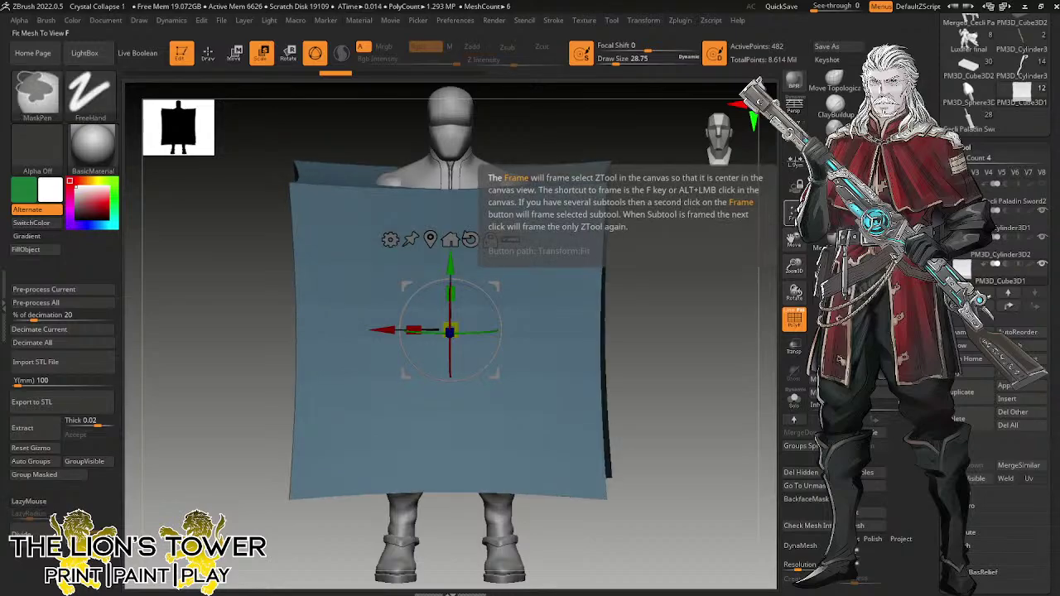
pyautogui.hotkey('ctrl', 'z')
pyautogui.hotkey('ctrl', 'z')
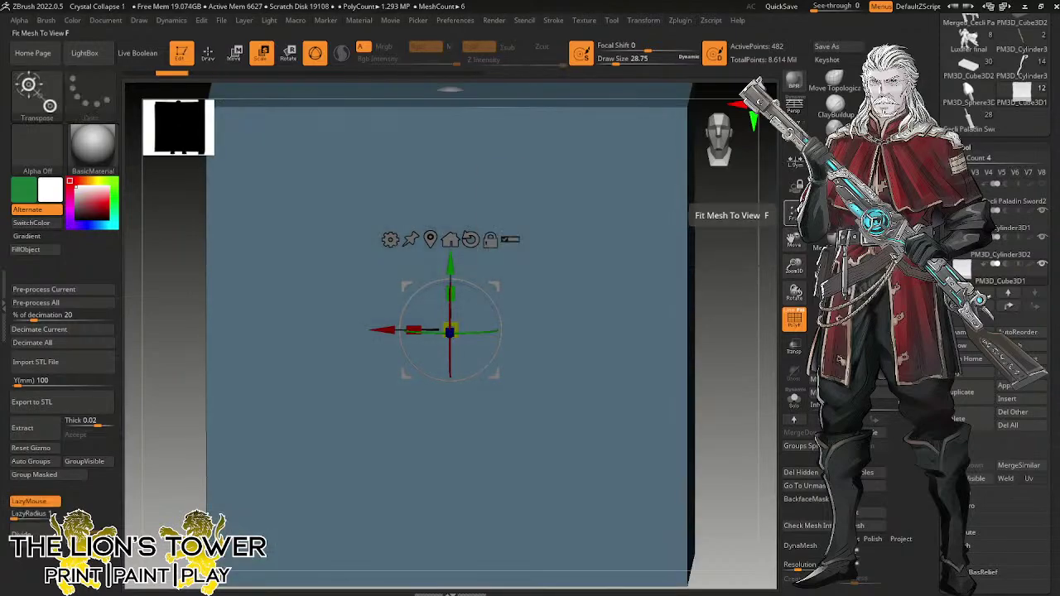
# Set the focal shift to -100 and scale the cube along X into a narrow upright strip.
pyautogui.keyDown('ctrl'); pyautogui.moveTo(775, 277); pyautogui.dragTo(775, 250, button='right'); pyautogui.keyUp('ctrl')
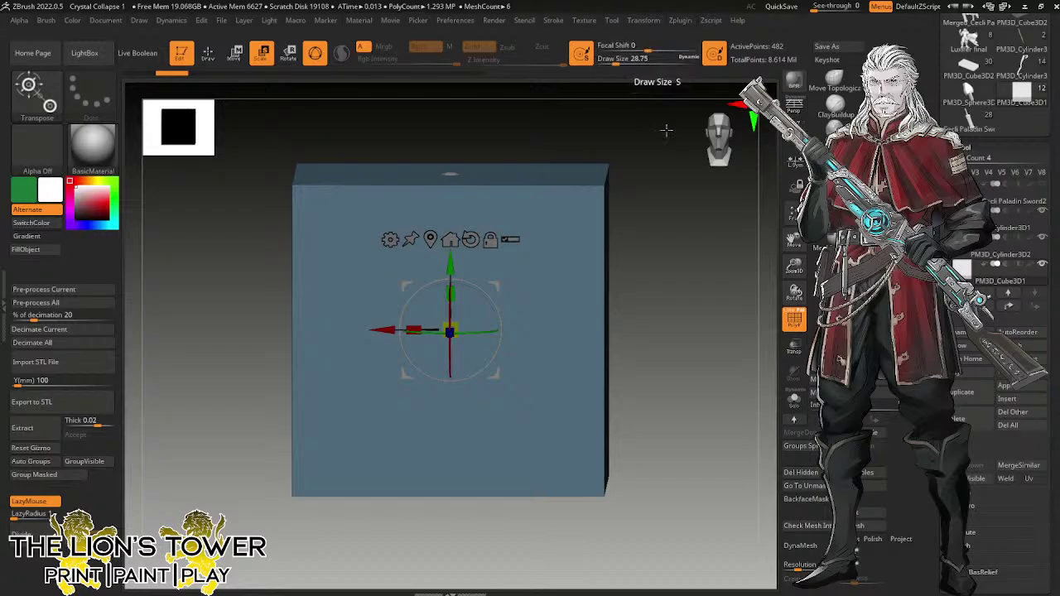
pyautogui.press('p')
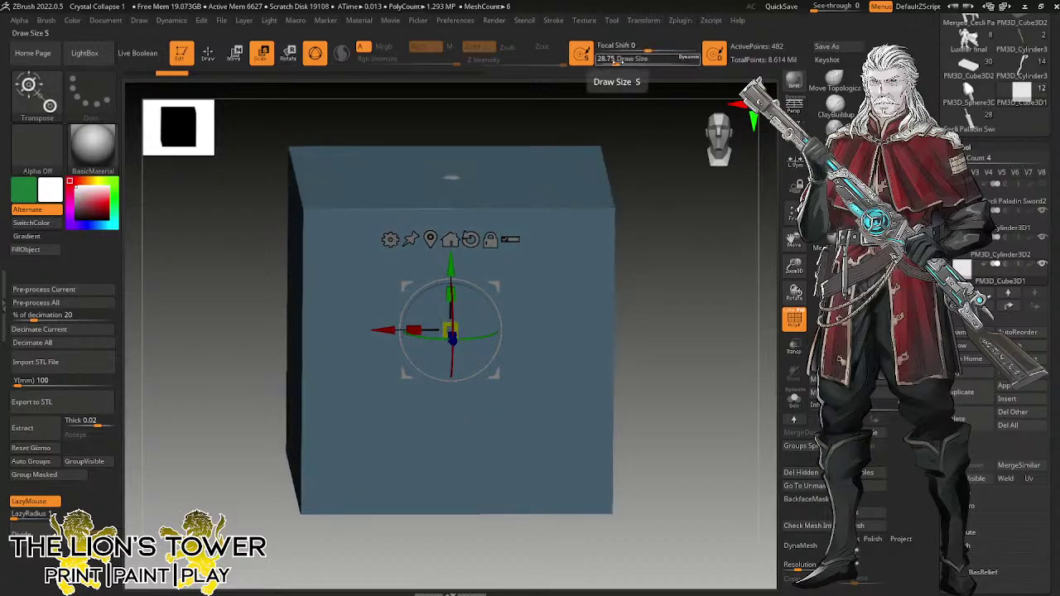
pyautogui.moveTo(648, 50); pyautogui.dragTo(646, 50)
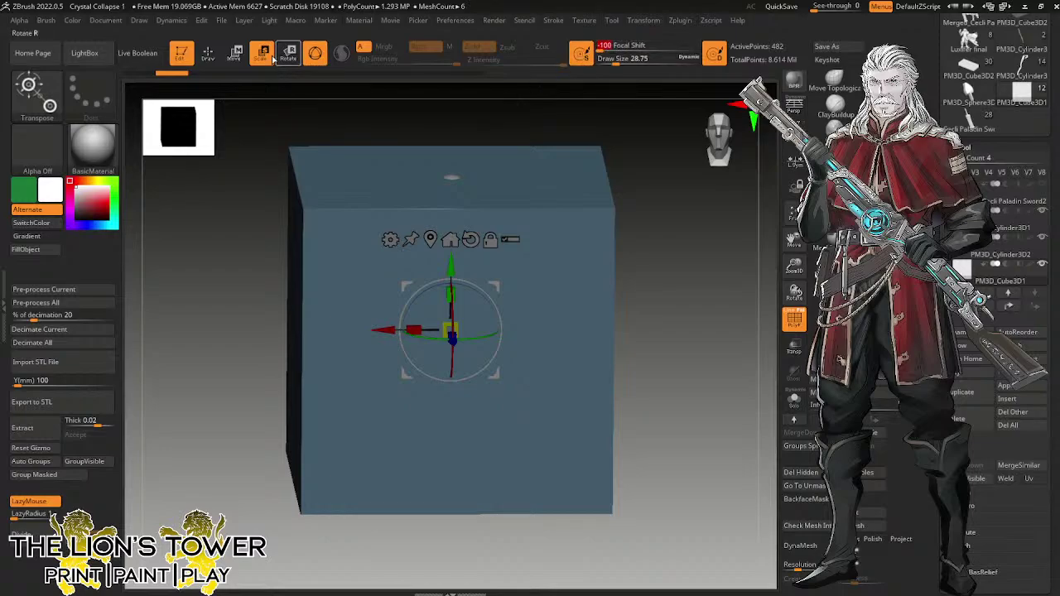
pyautogui.keyDown('shift'); pyautogui.moveTo(631, 229); pyautogui.dragTo(642, 230); pyautogui.keyUp('shift')
pyautogui.moveTo(451, 330); pyautogui.dragTo(450, 362)
pyautogui.moveTo(414, 329); pyautogui.dragTo(513, 323)
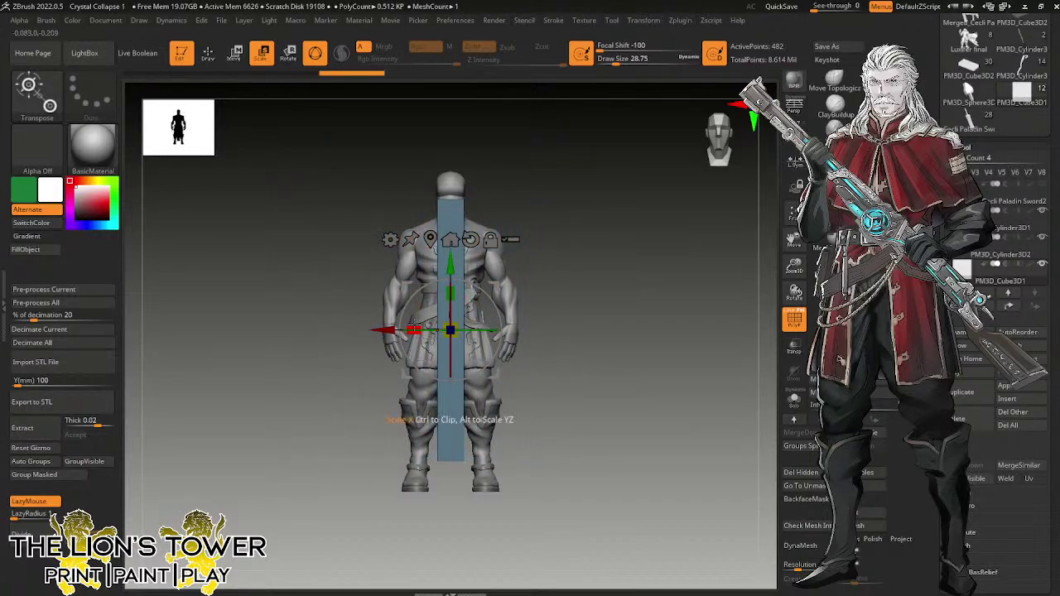
# Shift the narrow strip sideways along X at focal shift -100 and bring it back to the figure's centre.
pyautogui.moveTo(600, 50); pyautogui.dragTo(610, 48)
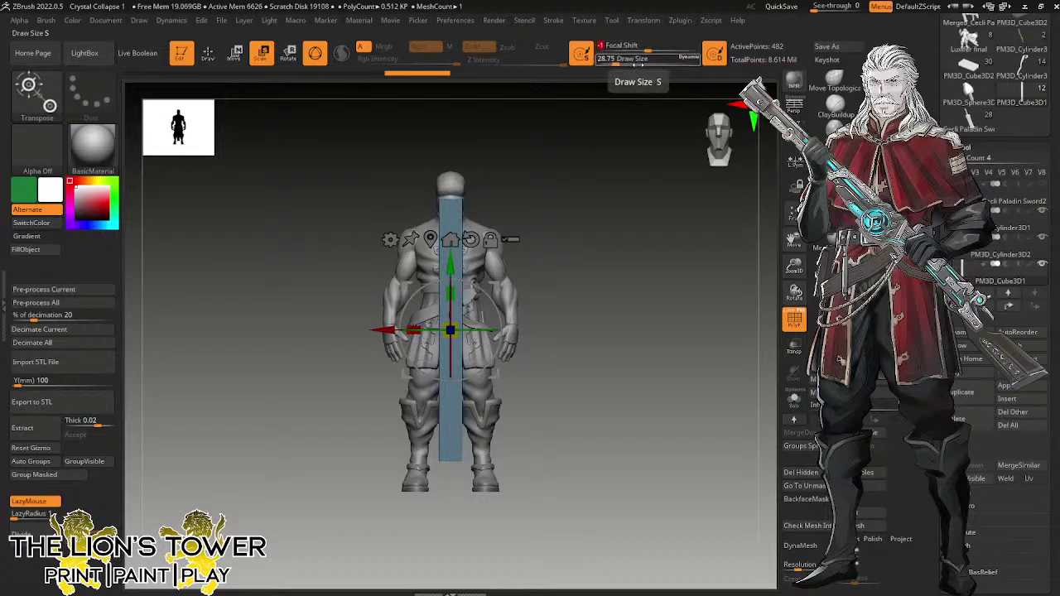
pyautogui.click(646, 52)
pyautogui.moveTo(646, 51); pyautogui.dragTo(636, 51)
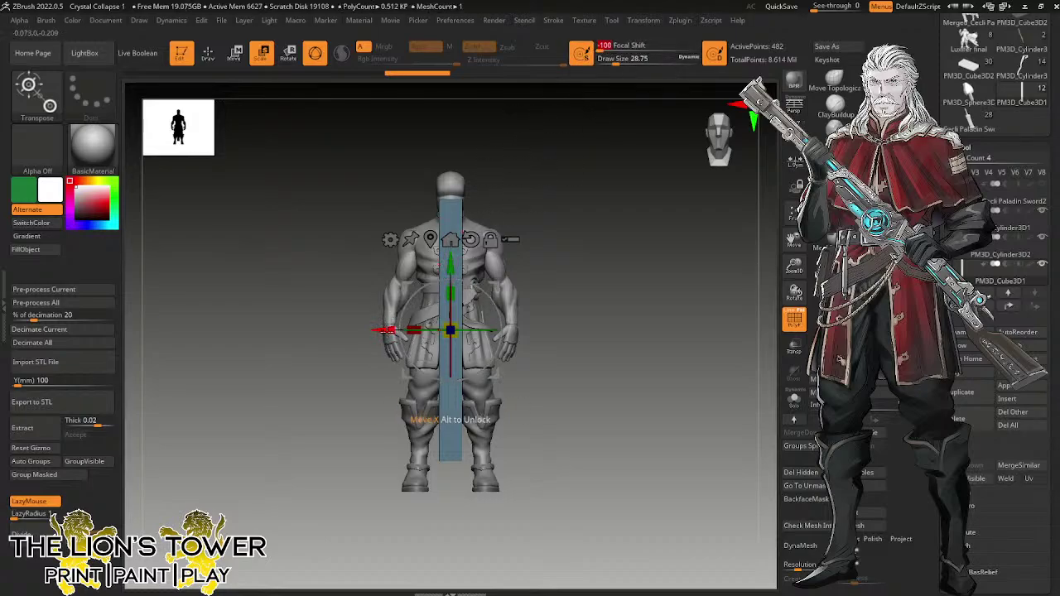
pyautogui.moveTo(380, 329); pyautogui.dragTo(349, 408)
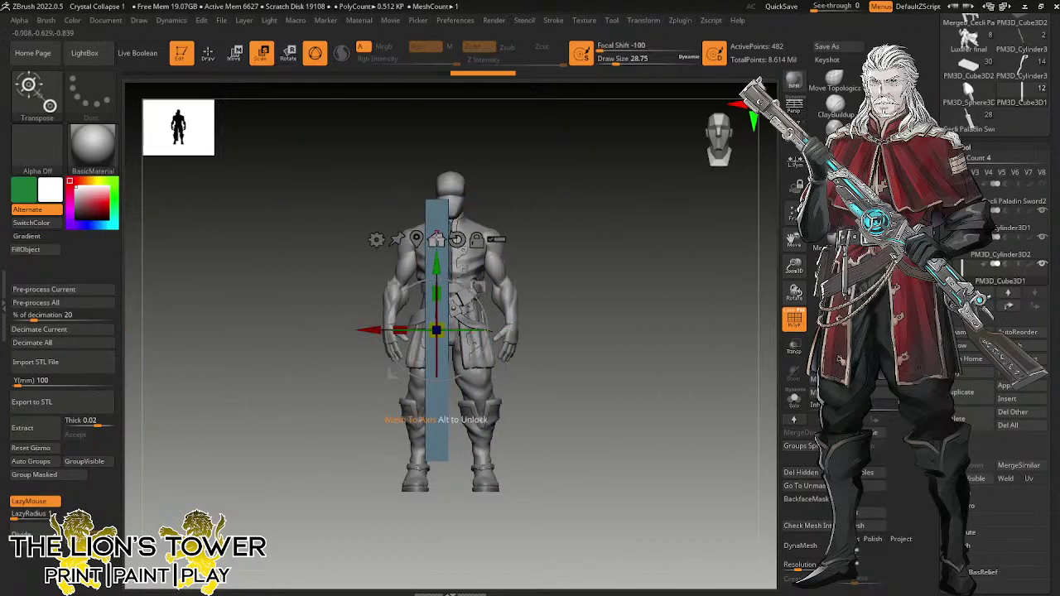
pyautogui.click(437, 239)
# Set the focal shift to 0, try moving the strip far along X away from the figure, and undo the moves.
pyautogui.click(604, 47)
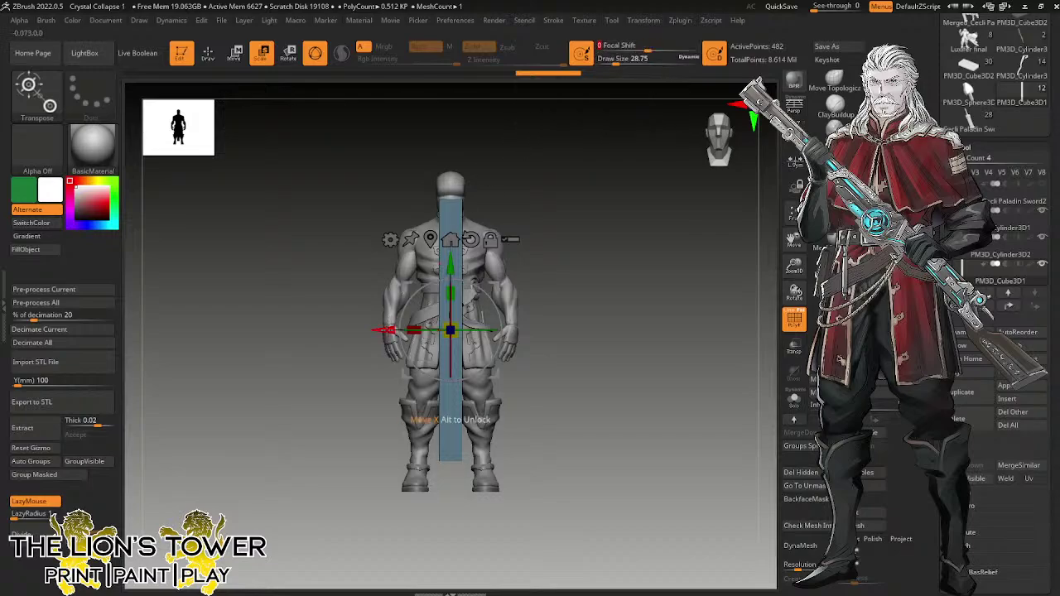
pyautogui.moveTo(391, 330); pyautogui.dragTo(710, 330)
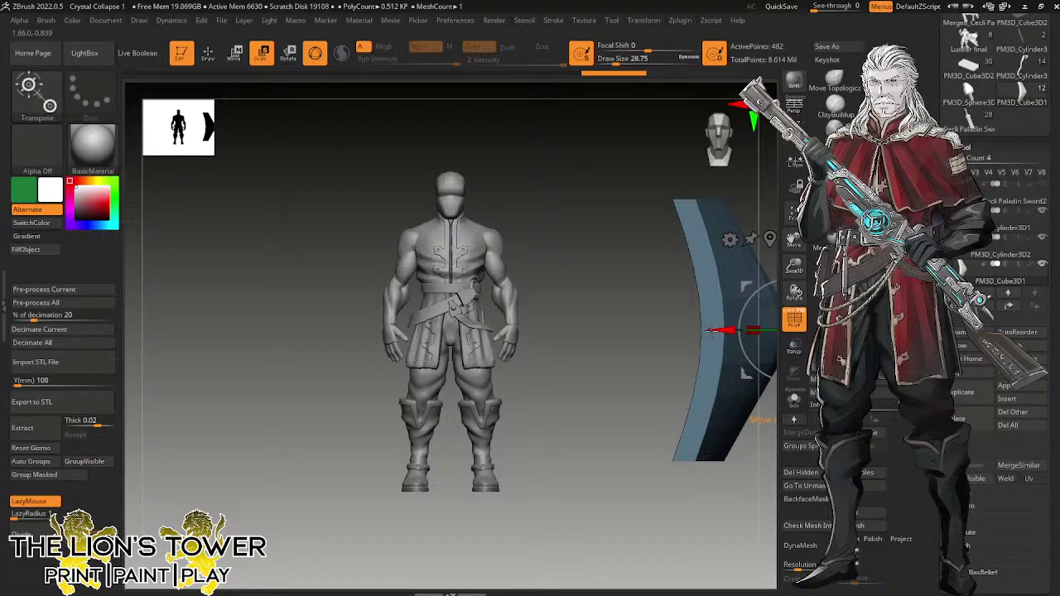
pyautogui.moveTo(564, 375); pyautogui.dragTo(514, 348)
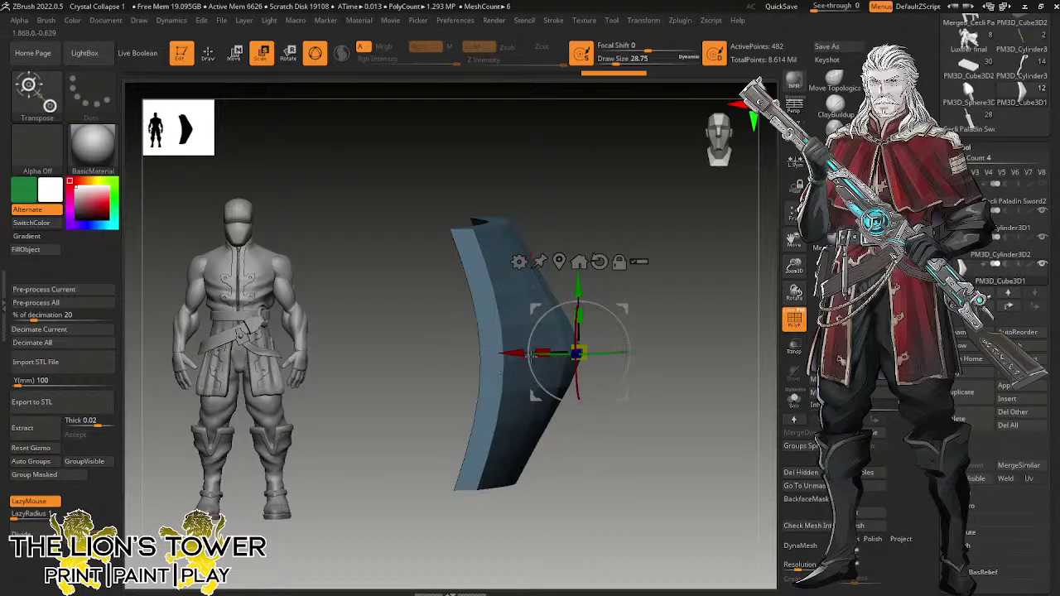
pyautogui.moveTo(509, 352); pyautogui.dragTo(675, 351)
pyautogui.keyDown('ctrl'); pyautogui.moveTo(744, 281); pyautogui.dragTo(703, 227, button='right'); pyautogui.keyUp('ctrl')
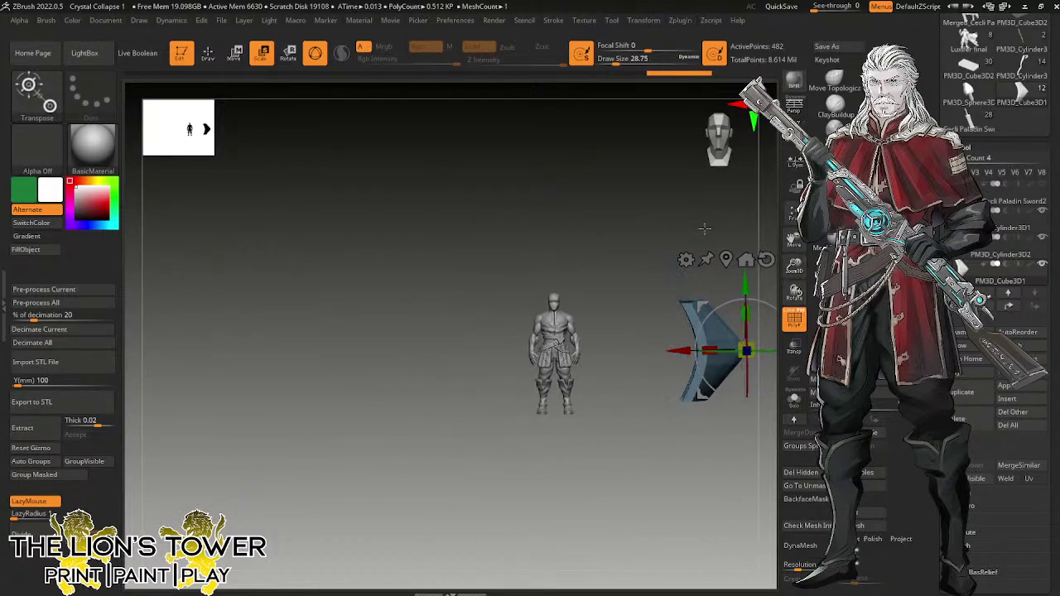
pyautogui.hotkey('ctrl', 'z')
pyautogui.hotkey('ctrl', 'z')
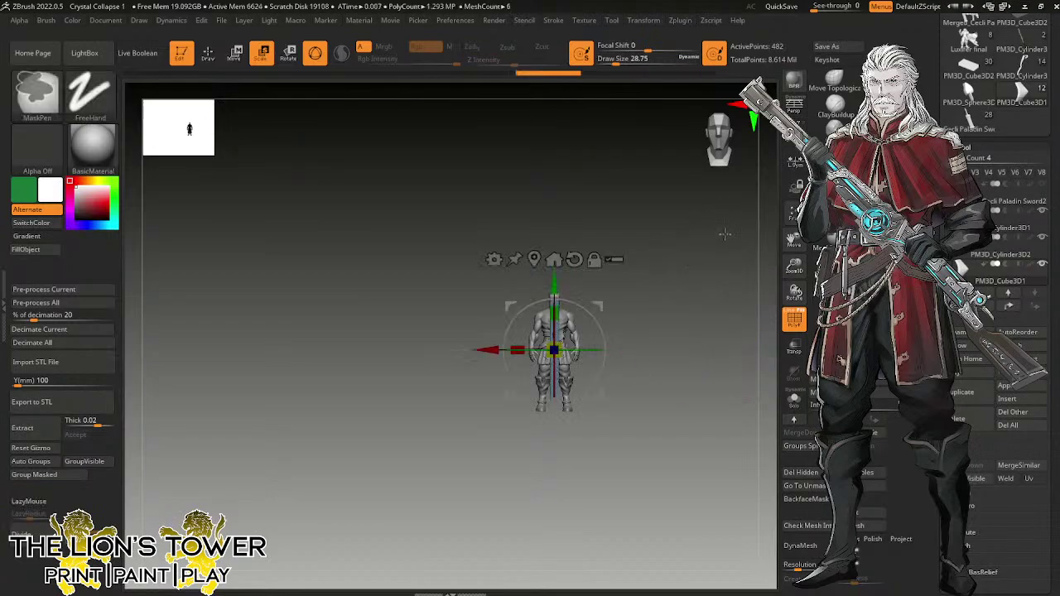
# Try to shorten the strip vertically and resize it at hip height with focal shift 0.
pyautogui.moveTo(794, 265); pyautogui.dragTo(793, 345)
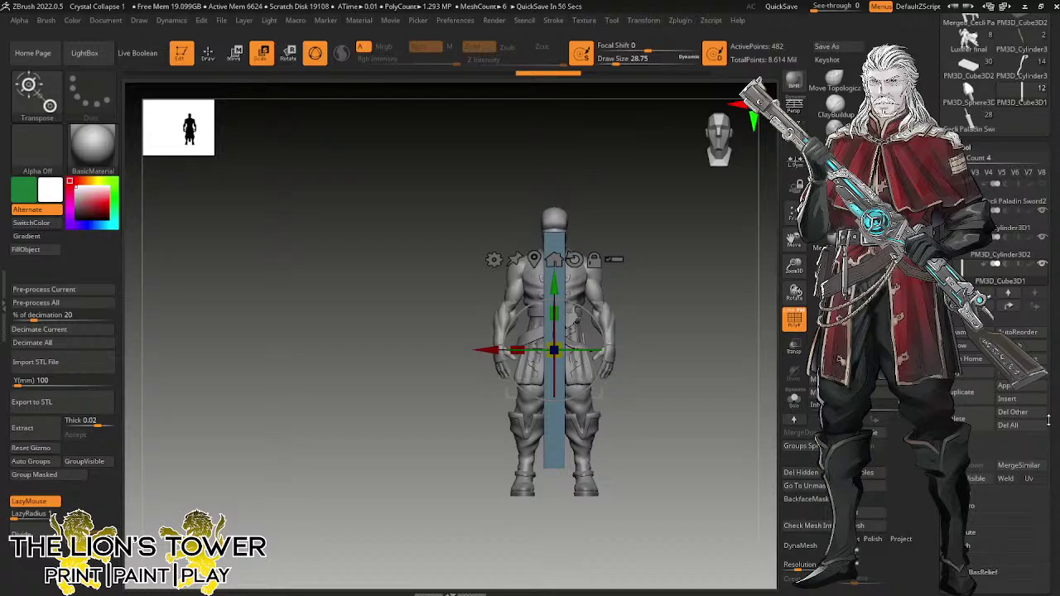
pyautogui.moveTo(793, 265); pyautogui.dragTo(792, 286)
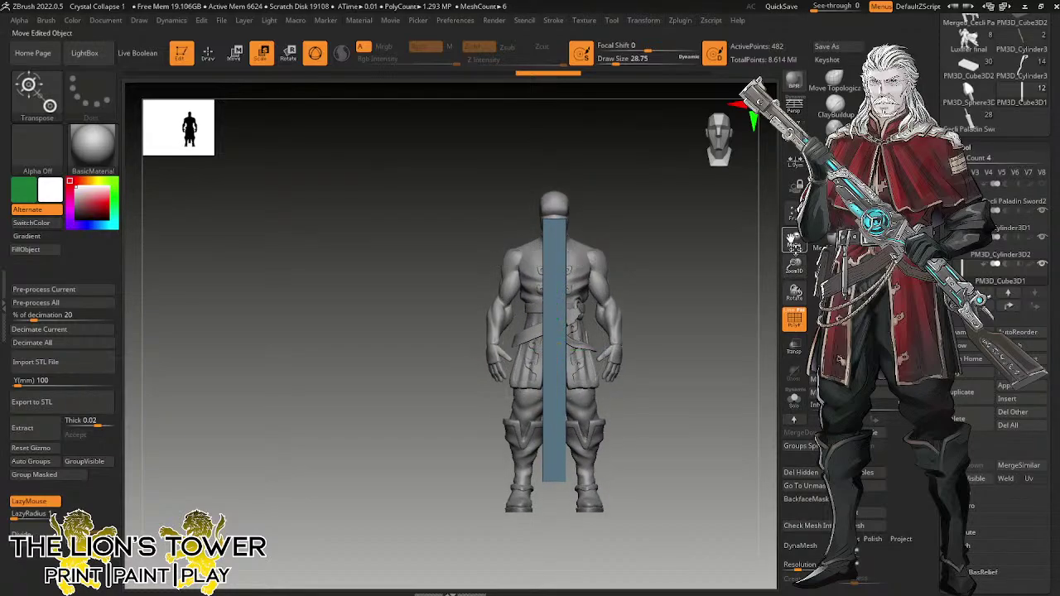
pyautogui.moveTo(790, 245); pyautogui.dragTo(750, 303)
pyautogui.moveTo(792, 265); pyautogui.dragTo(792, 256)
pyautogui.moveTo(793, 241); pyautogui.dragTo(789, 229)
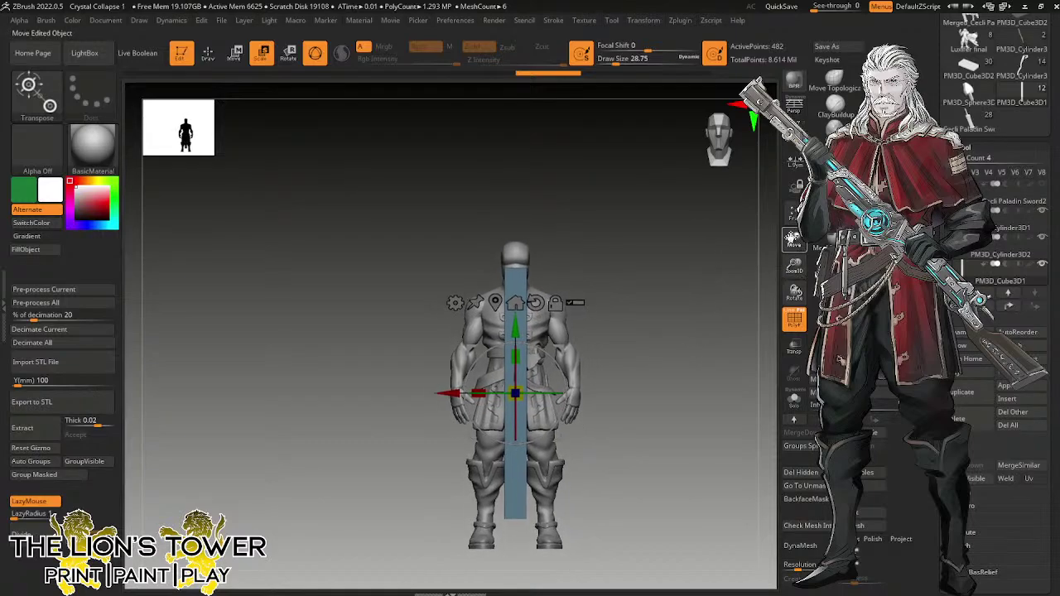
pyautogui.moveTo(625, 315)
pyautogui.mouseDown()
pyautogui.moveTo(708, 328)
pyautogui.moveTo(625, 312)
pyautogui.mouseUp()
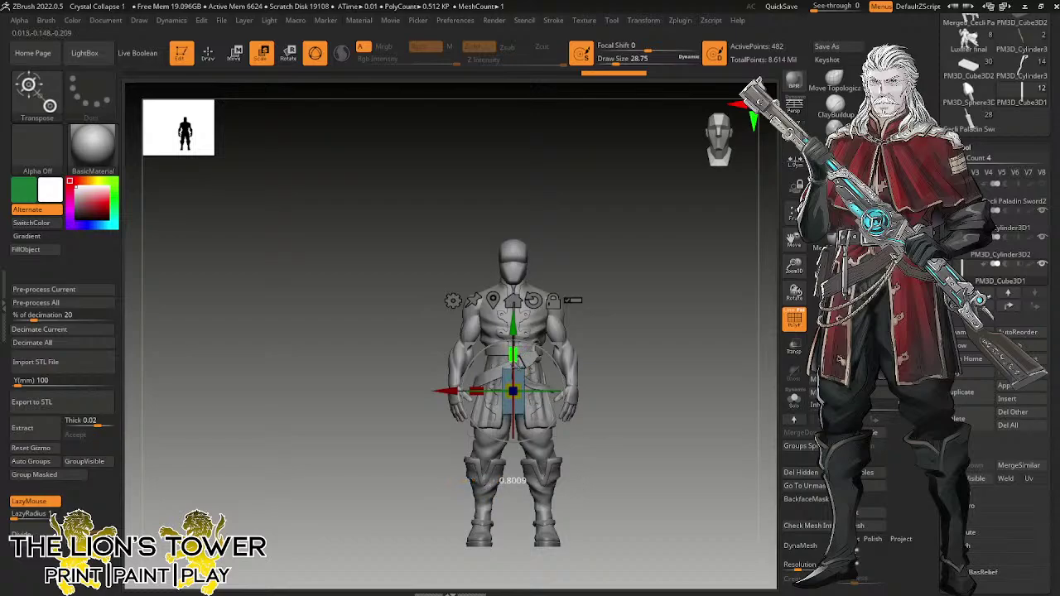
pyautogui.moveTo(793, 266); pyautogui.dragTo(793, 323)
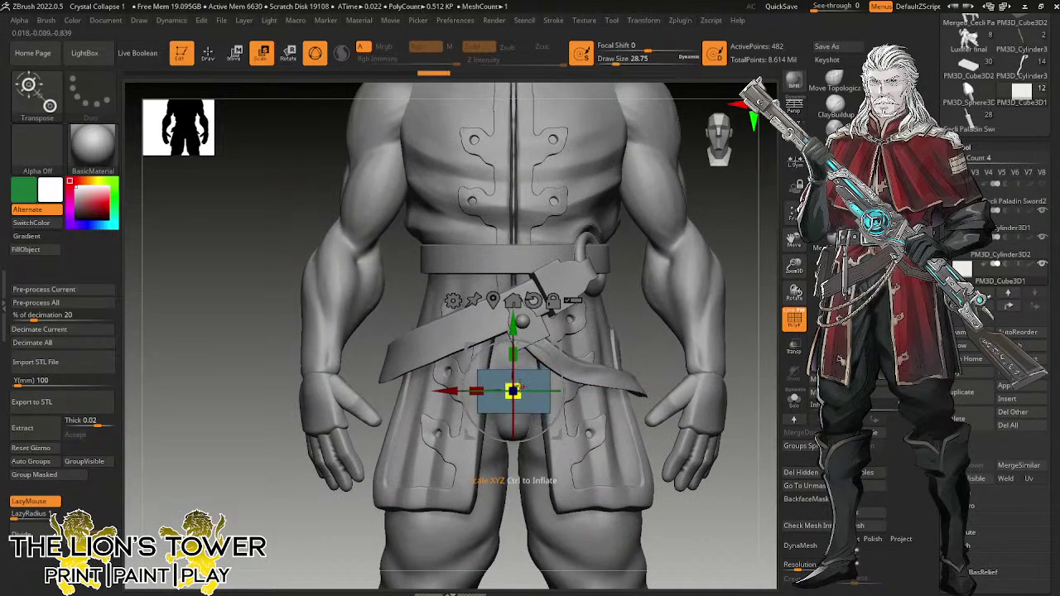
pyautogui.moveTo(638, 339); pyautogui.dragTo(706, 343)
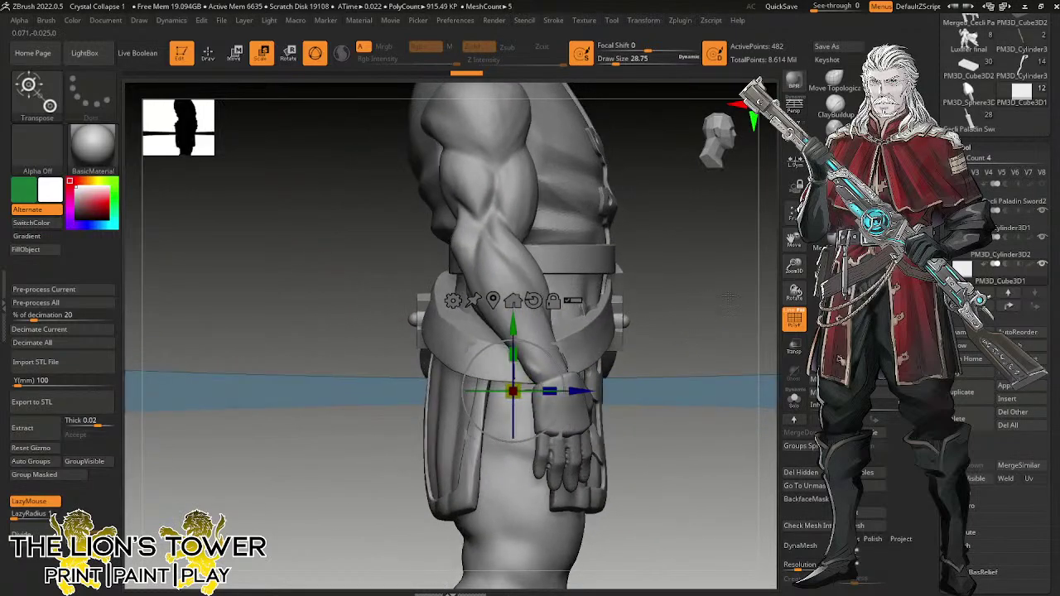
pyautogui.moveTo(793, 267); pyautogui.dragTo(770, 178)
# Undo the cube's latest scaling changes.
pyautogui.hotkey('ctrl', 'z')
pyautogui.hotkey('ctrl', 'z')
pyautogui.hotkey('ctrl', 'z')
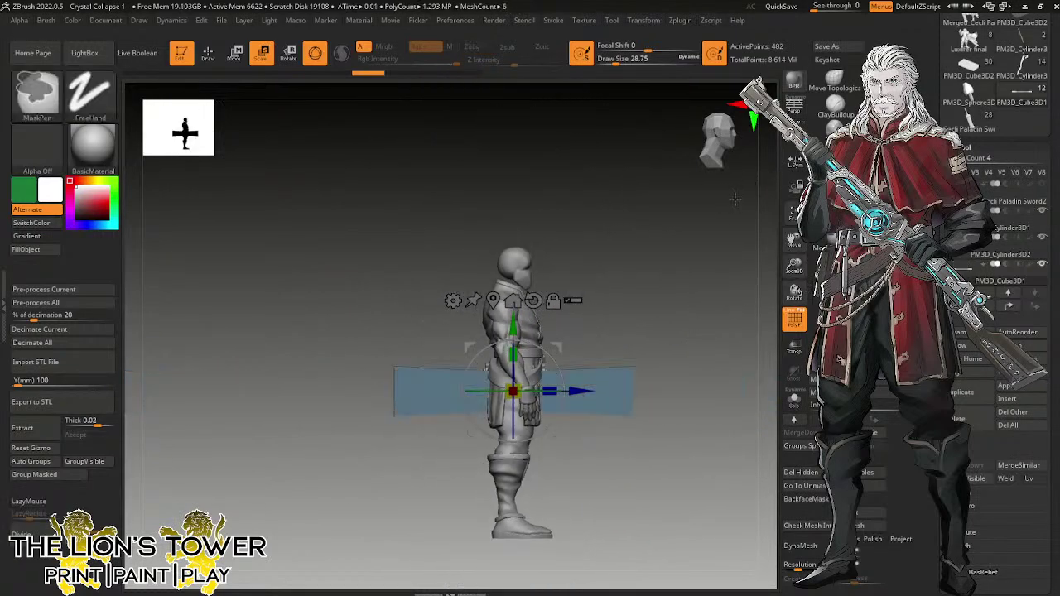
# Set the focal shift to -100, scale the cube's height to about 0.1 and shrink it to fit within the figure's hips.
pyautogui.moveTo(642, 44); pyautogui.dragTo(592, 46)
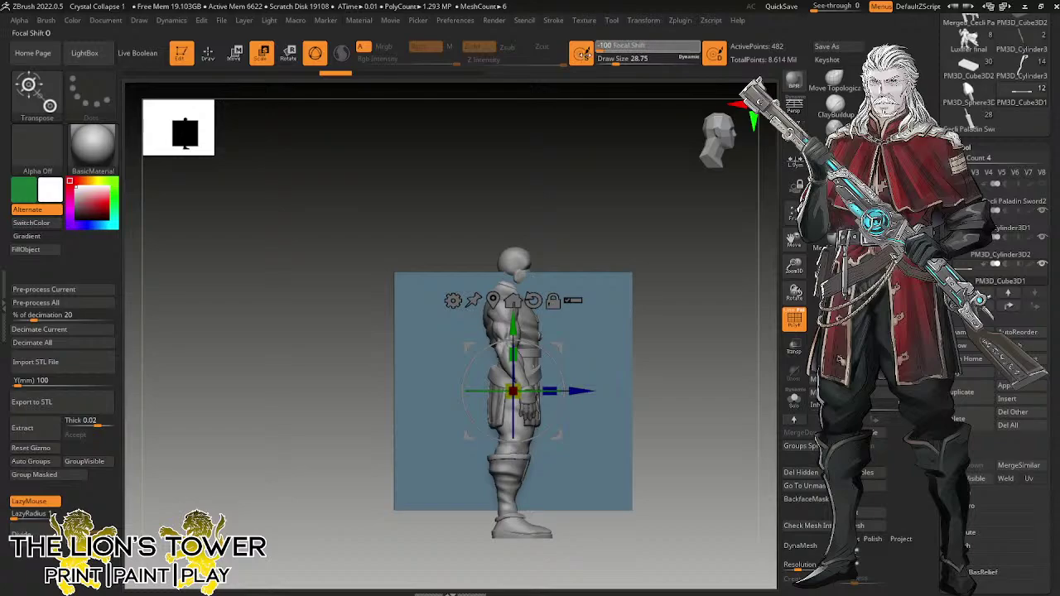
pyautogui.moveTo(514, 355); pyautogui.dragTo(519, 468)
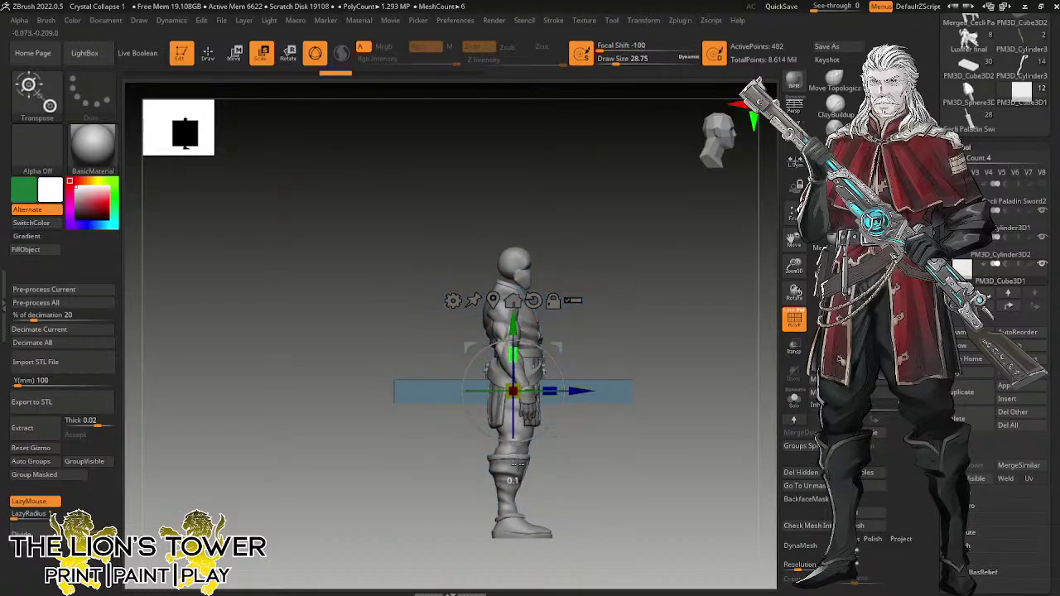
pyautogui.moveTo(505, 393); pyautogui.dragTo(492, 403)
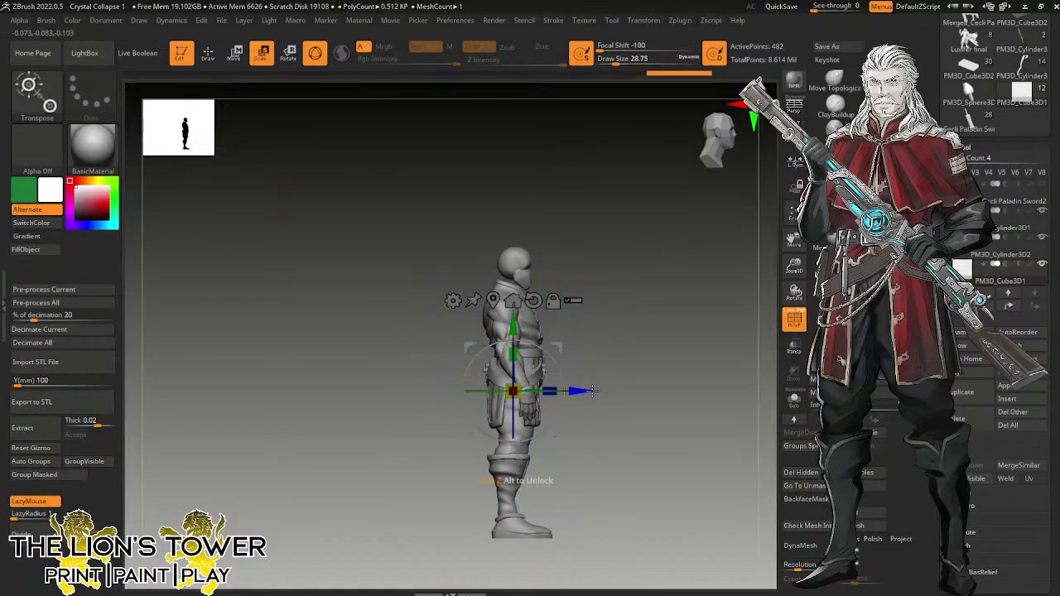
# Move the cube out in front of the figure's hips and reduce its depth.
pyautogui.moveTo(592, 391); pyautogui.dragTo(640, 391)
pyautogui.keyDown('ctrl'); pyautogui.moveTo(639, 389); pyautogui.dragTo(623, 343, button='right'); pyautogui.keyUp('ctrl')
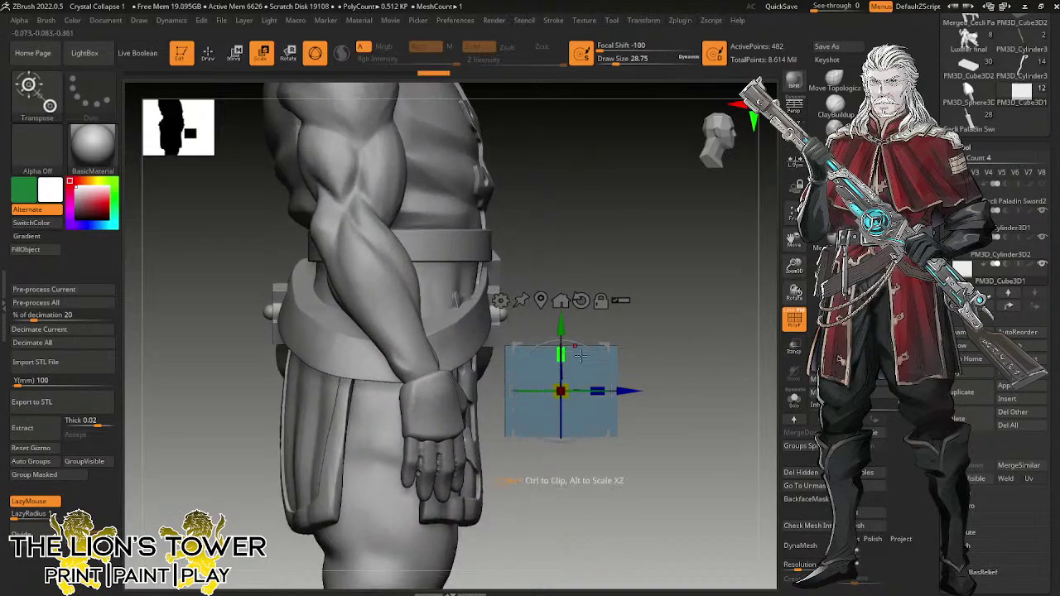
pyautogui.moveTo(580, 355); pyautogui.dragTo(548, 364)
pyautogui.moveTo(570, 401); pyautogui.dragTo(578, 403)
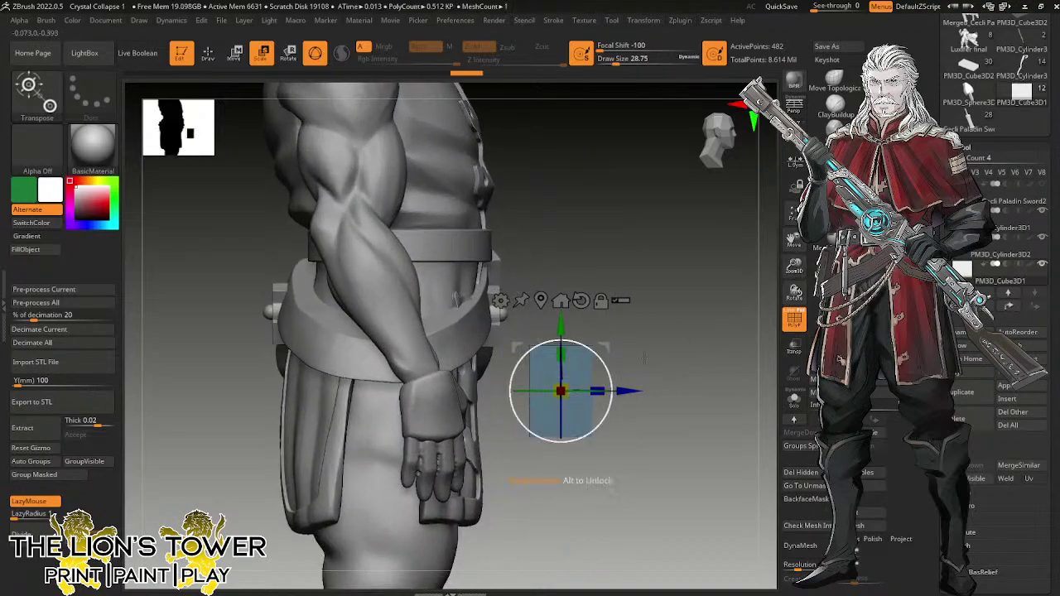
pyautogui.moveTo(714, 351); pyautogui.dragTo(636, 337, button='right')
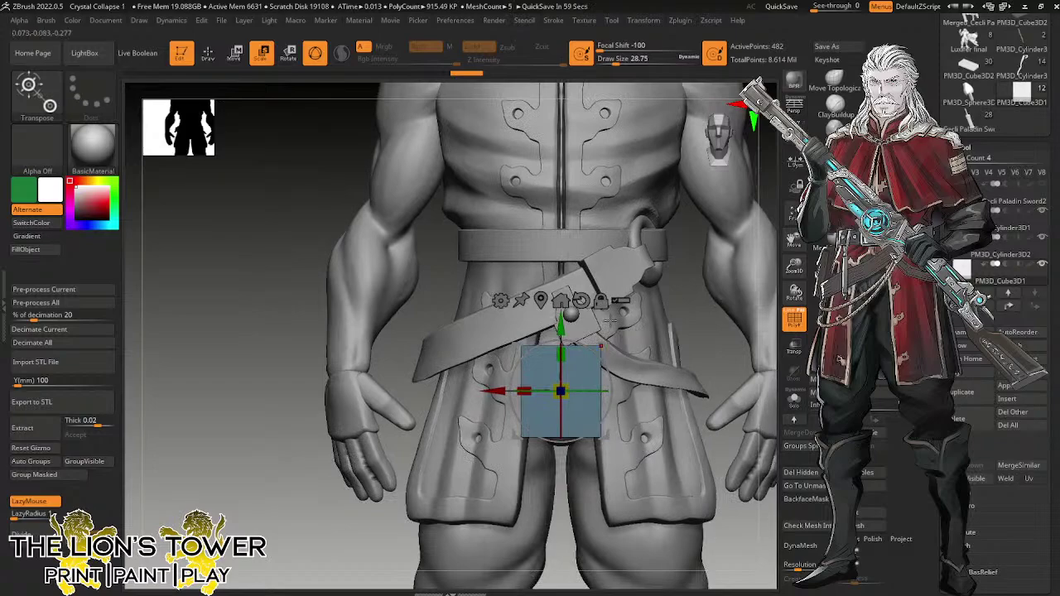
# Reduce the cube's height and position it at the front centre of the upper belt.
pyautogui.moveTo(561, 355); pyautogui.dragTo(561, 371)
pyautogui.moveTo(560, 326); pyautogui.dragTo(561, 185)
pyautogui.moveTo(563, 249); pyautogui.dragTo(566, 263)
pyautogui.moveTo(730, 300); pyautogui.dragTo(775, 301)
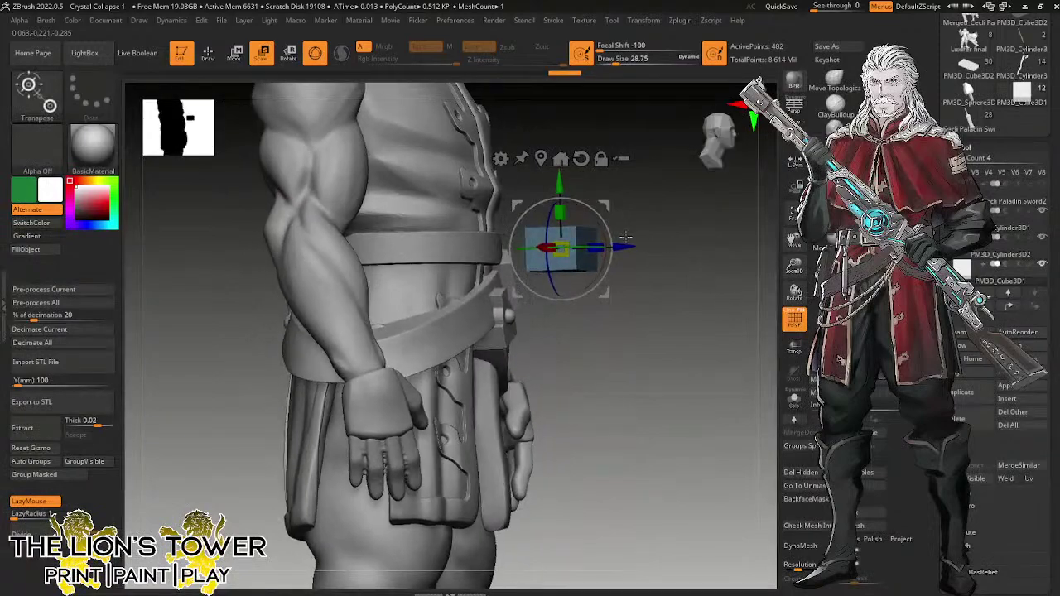
pyautogui.moveTo(625, 249); pyautogui.dragTo(538, 255)
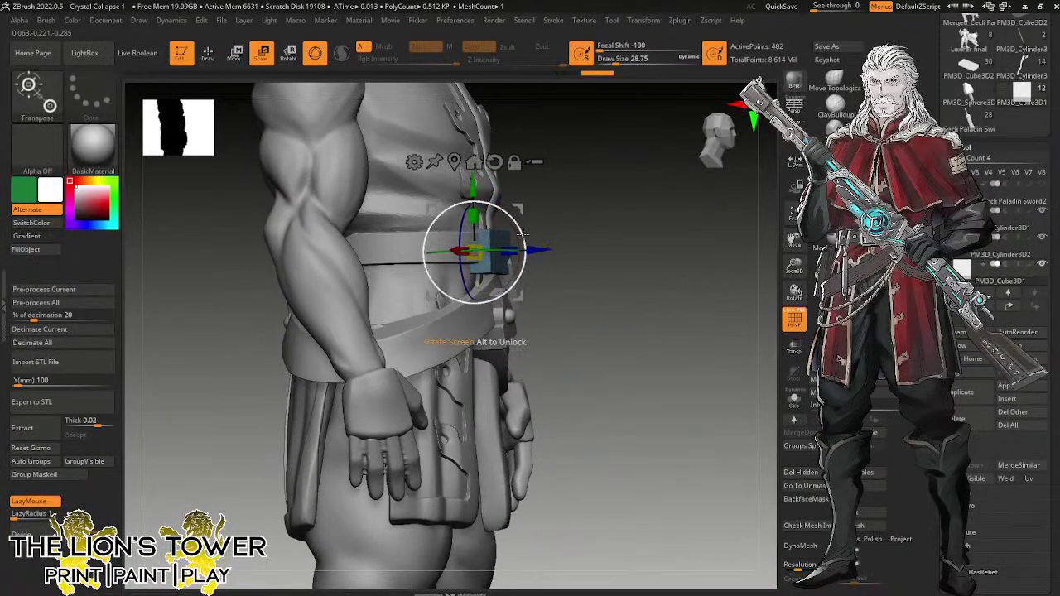
# Narrow the cube's width to make a roughly square buckle plate on the upper belt.
pyautogui.moveTo(794, 265); pyautogui.dragTo(795, 270)
pyautogui.moveTo(704, 241); pyautogui.dragTo(556, 192)
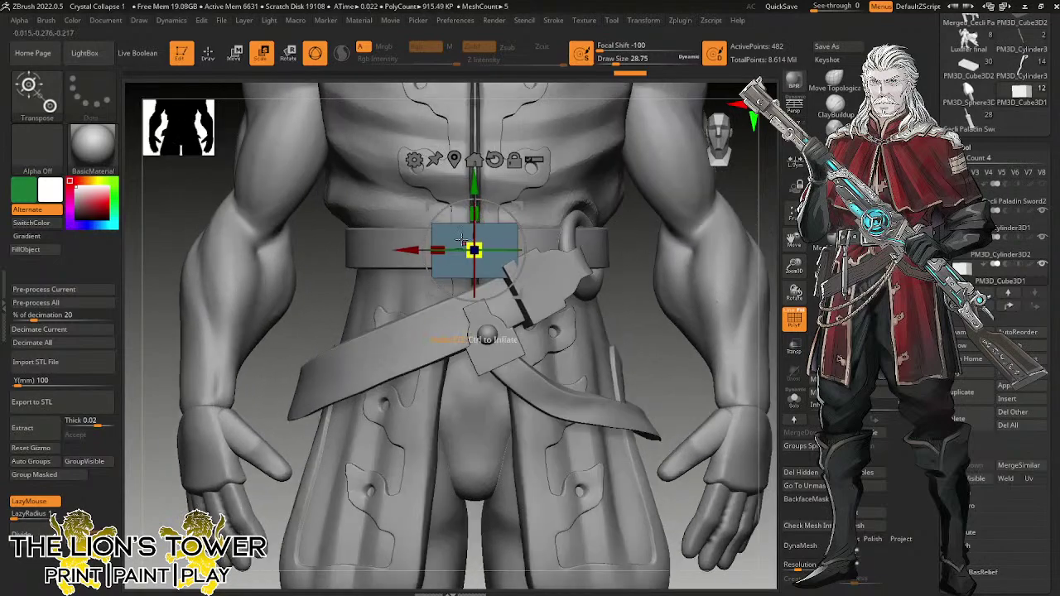
pyautogui.moveTo(441, 246); pyautogui.dragTo(451, 246)
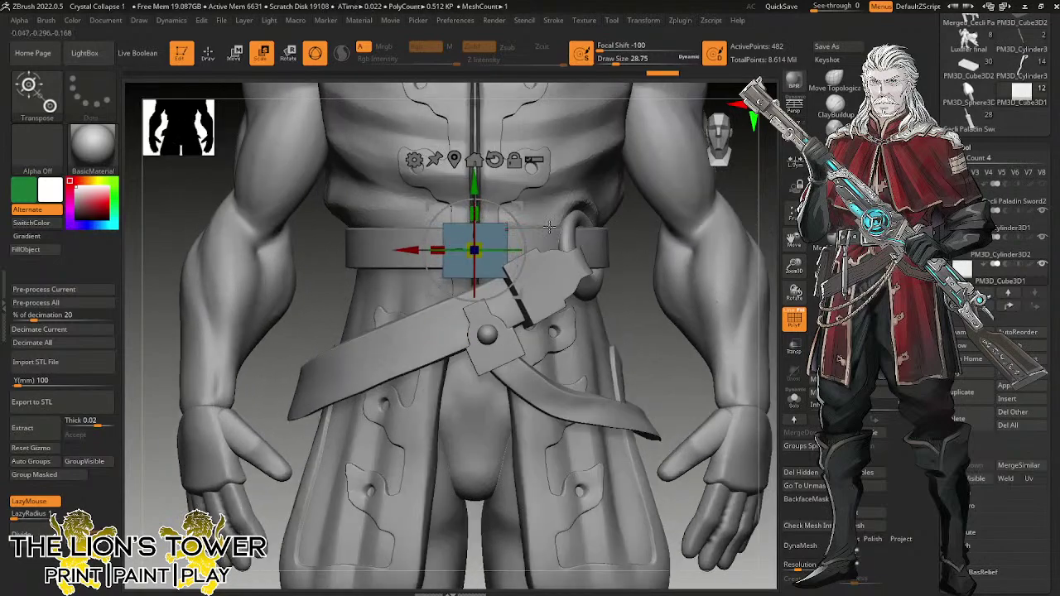
# Select the upper belt and pull its front centre outward through the cube with the Move brush at draw size about 44.
pyautogui.moveTo(630, 325)
pyautogui.mouseDown()
pyautogui.moveTo(661, 327)
pyautogui.moveTo(560, 220)
pyautogui.mouseUp()
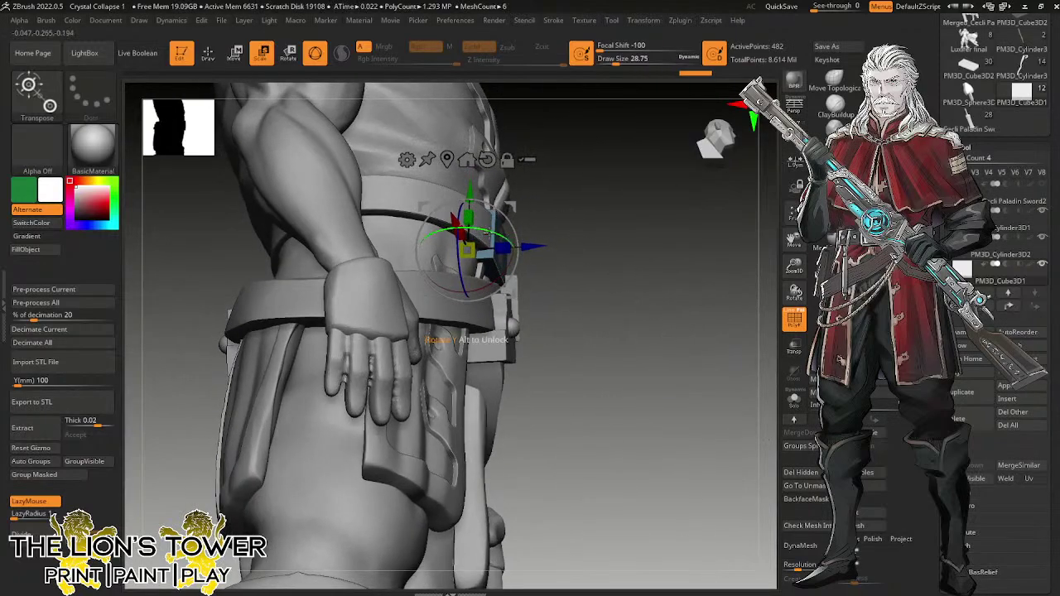
pyautogui.keyDown('alt'); pyautogui.click(489, 236); pyautogui.keyUp('alt')
pyautogui.keyDown('alt'); pyautogui.click(487, 239); pyautogui.keyUp('alt')
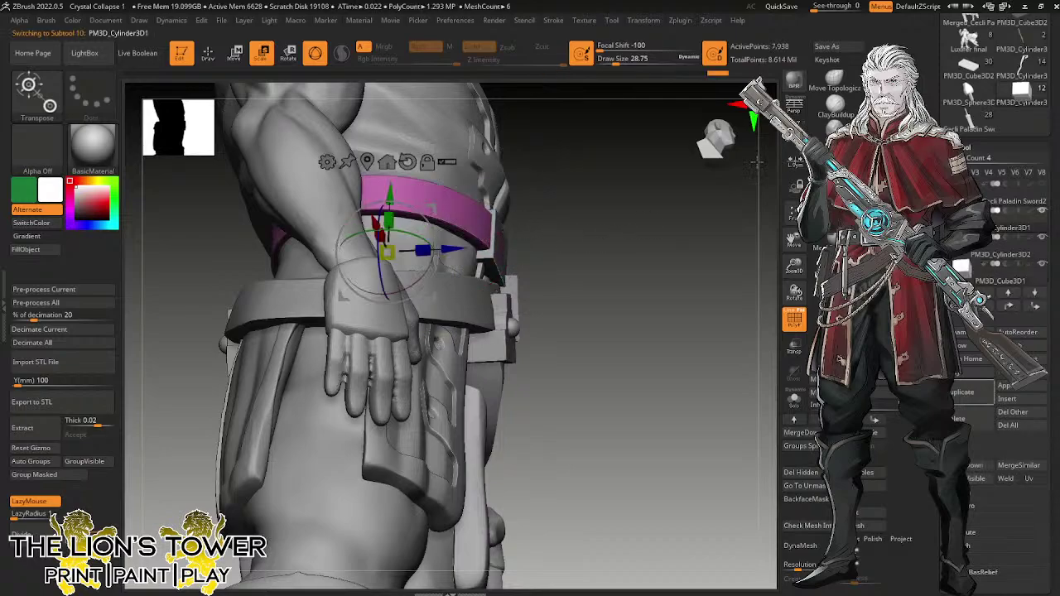
pyautogui.press('q')
pyautogui.moveTo(622, 65); pyautogui.dragTo(619, 64)
pyautogui.moveTo(659, 217); pyautogui.dragTo(542, 232)
# Select the buckle cube and scale its height by about 1.09.
pyautogui.keyDown('alt'); pyautogui.click(412, 251); pyautogui.keyUp('alt')
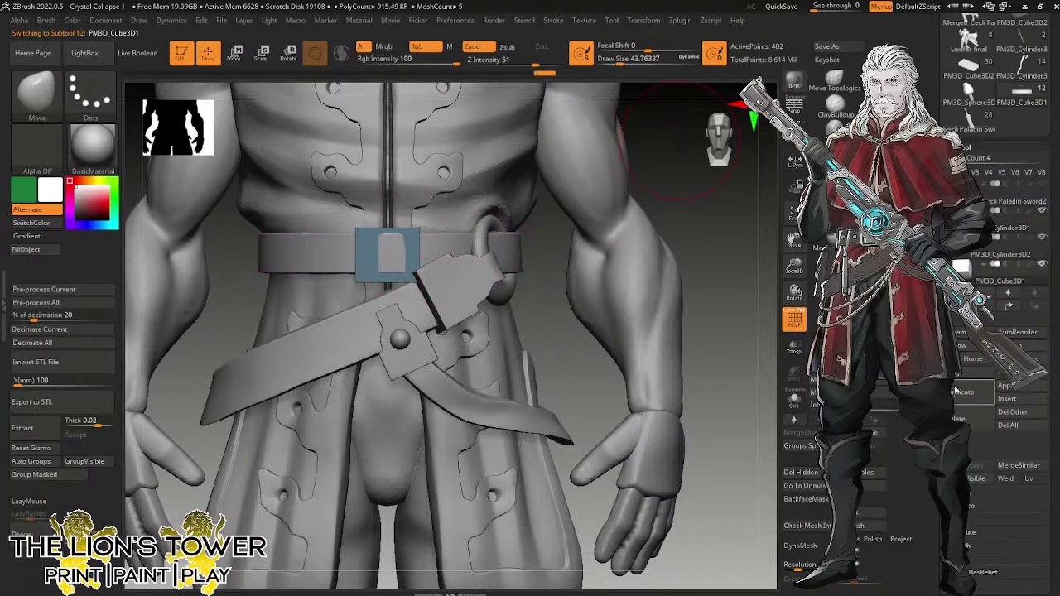
pyautogui.press('e')
pyautogui.moveTo(388, 219); pyautogui.dragTo(389, 213)
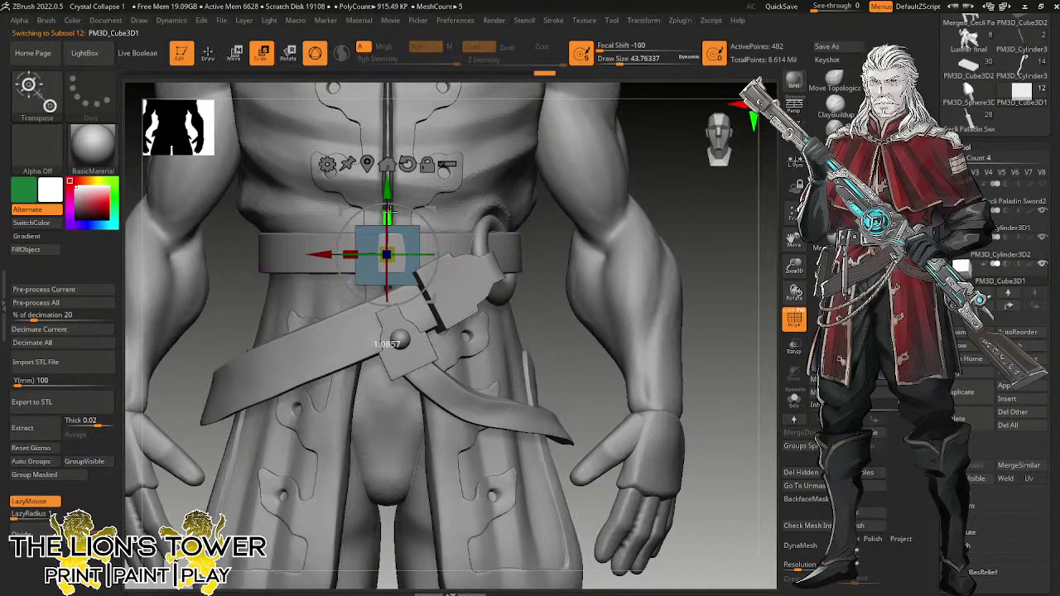
# Adjust the buckle cube's depth and centre it sideways over the front of the upper belt.
pyautogui.moveTo(659, 282); pyautogui.dragTo(618, 315)
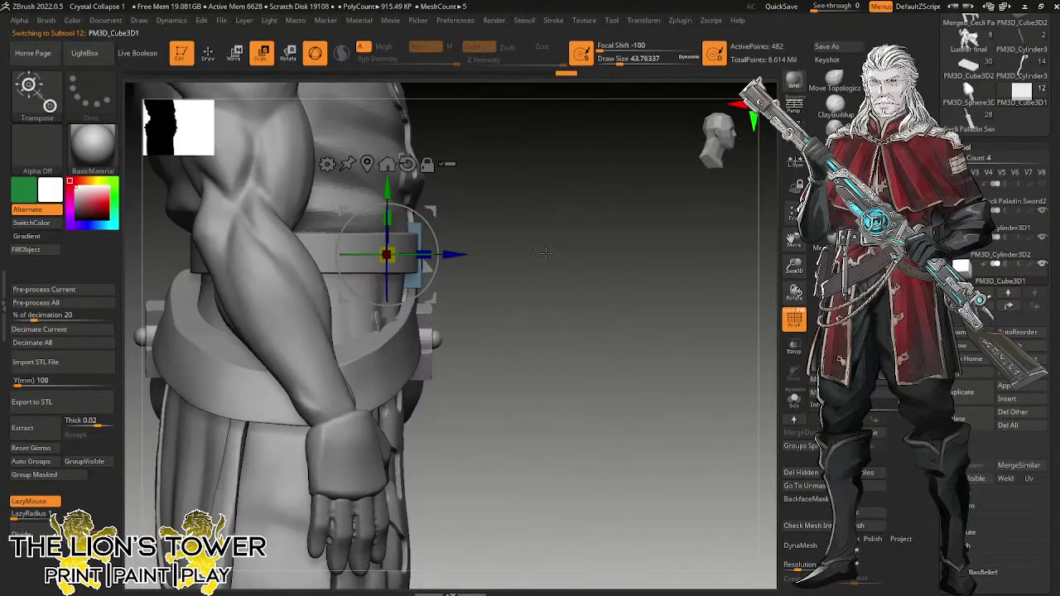
pyautogui.moveTo(424, 254); pyautogui.dragTo(426, 254)
pyautogui.moveTo(497, 220); pyautogui.dragTo(448, 254)
pyautogui.moveTo(572, 246); pyautogui.dragTo(493, 245)
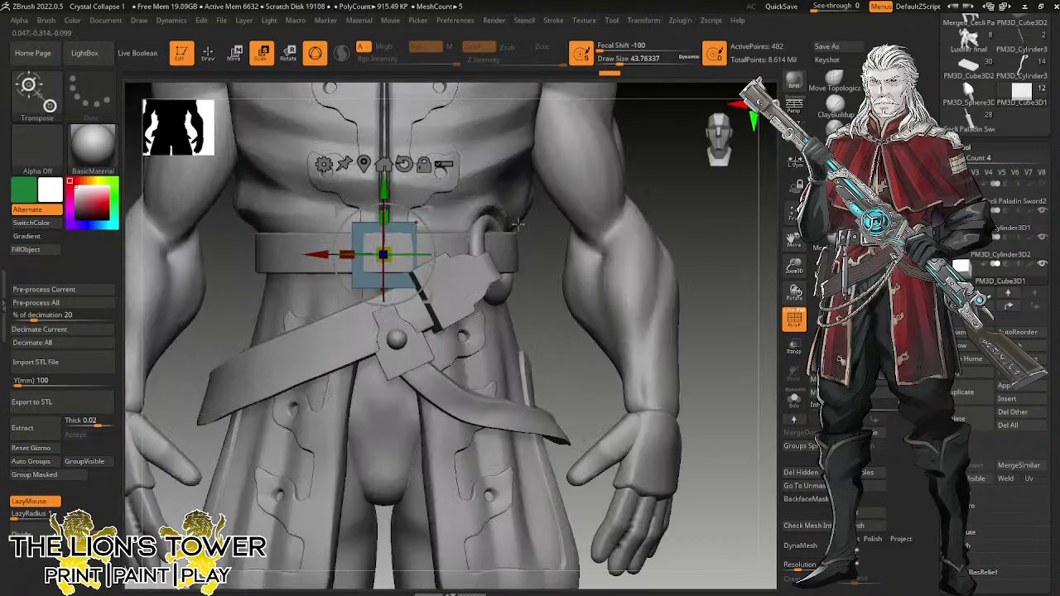
pyautogui.moveTo(317, 253); pyautogui.dragTo(316, 254)
pyautogui.moveTo(672, 247); pyautogui.dragTo(686, 271)
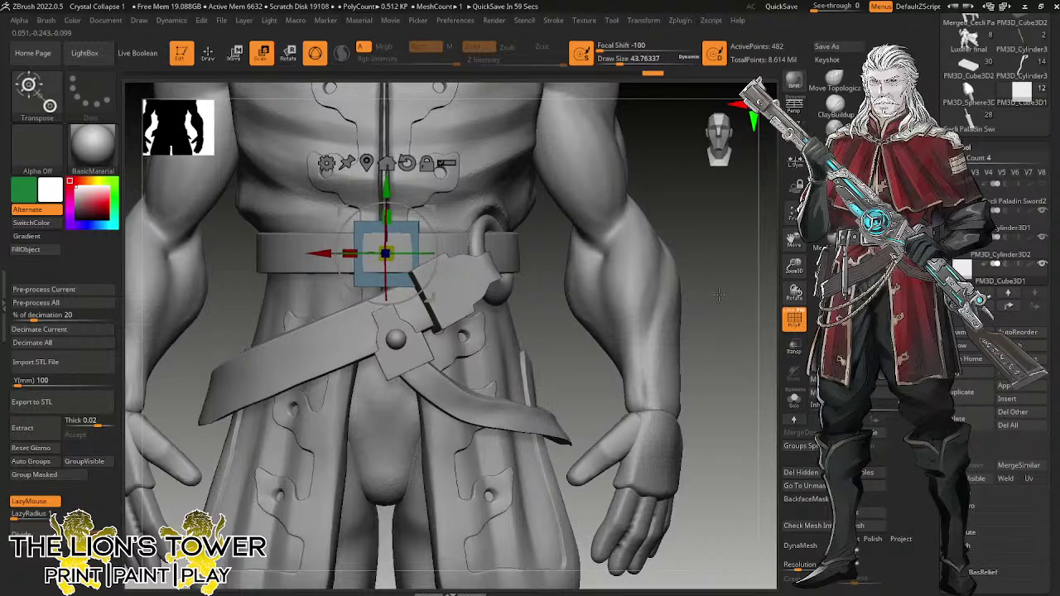
# Select the diagonal strap subtool and insert a round dot rivet on the clasp plate beside the belt ring.
pyautogui.moveTo(717, 300)
pyautogui.keyDown('alt'); pyautogui.mouseDown()
pyautogui.moveTo(713, 269)
pyautogui.moveTo(719, 308)
pyautogui.mouseUp(); pyautogui.keyUp('alt')
pyautogui.press('q')
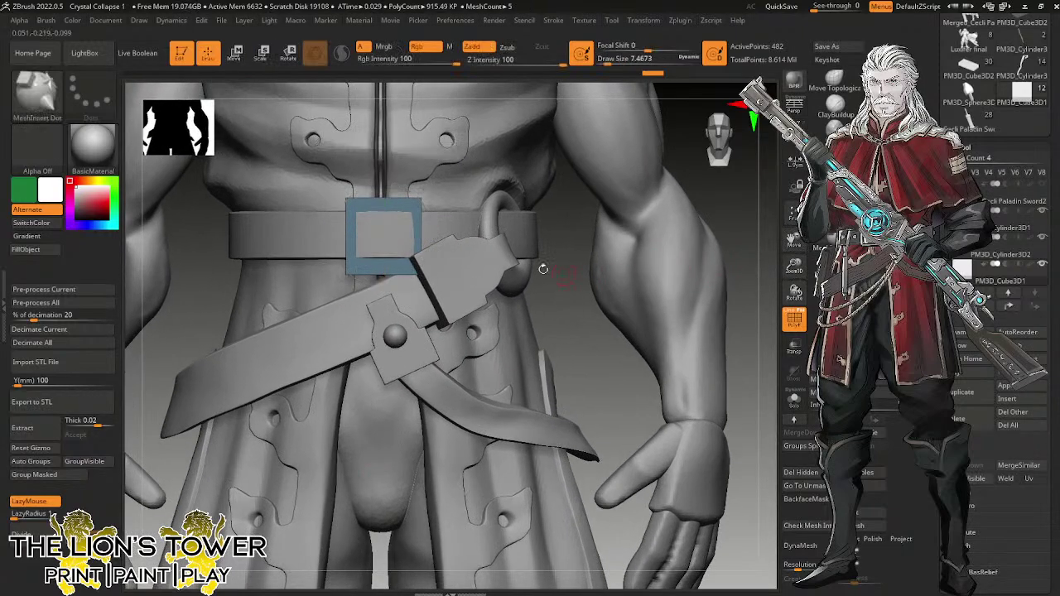
pyautogui.keyDown('alt'); pyautogui.click(469, 262); pyautogui.keyUp('alt')
pyautogui.moveTo(566, 277); pyautogui.dragTo(470, 261)
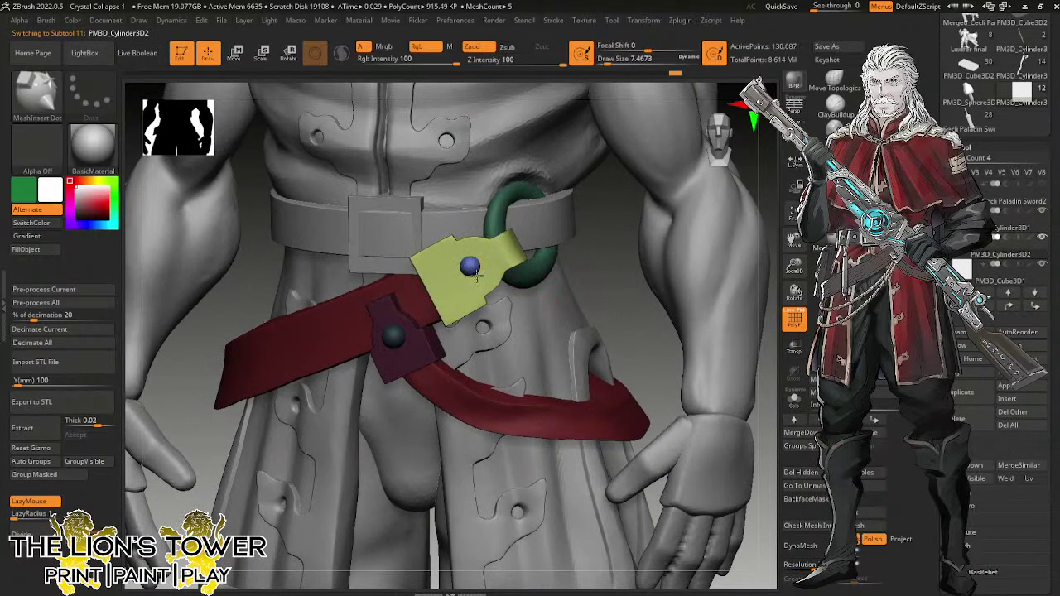
pyautogui.moveTo(478, 278); pyautogui.dragTo(479, 280)
# Try to duplicate only the clasp's rivet to the figure's back, and undo the copy.
pyautogui.keyDown('shift'); pyautogui.moveTo(605, 258); pyautogui.dragTo(568, 254); pyautogui.keyUp('shift')
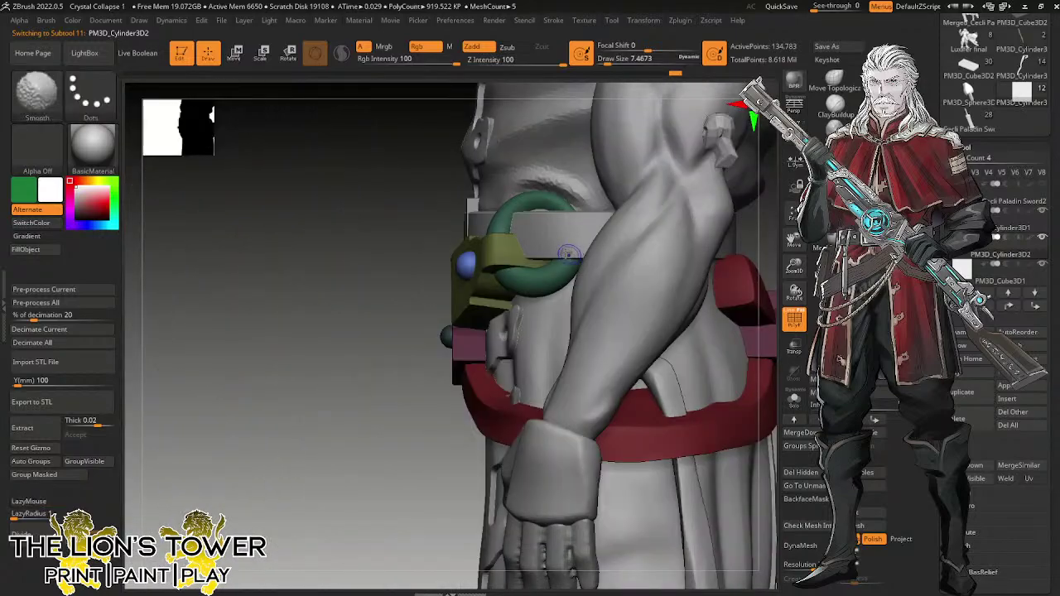
pyautogui.press('e')
pyautogui.click(494, 176)
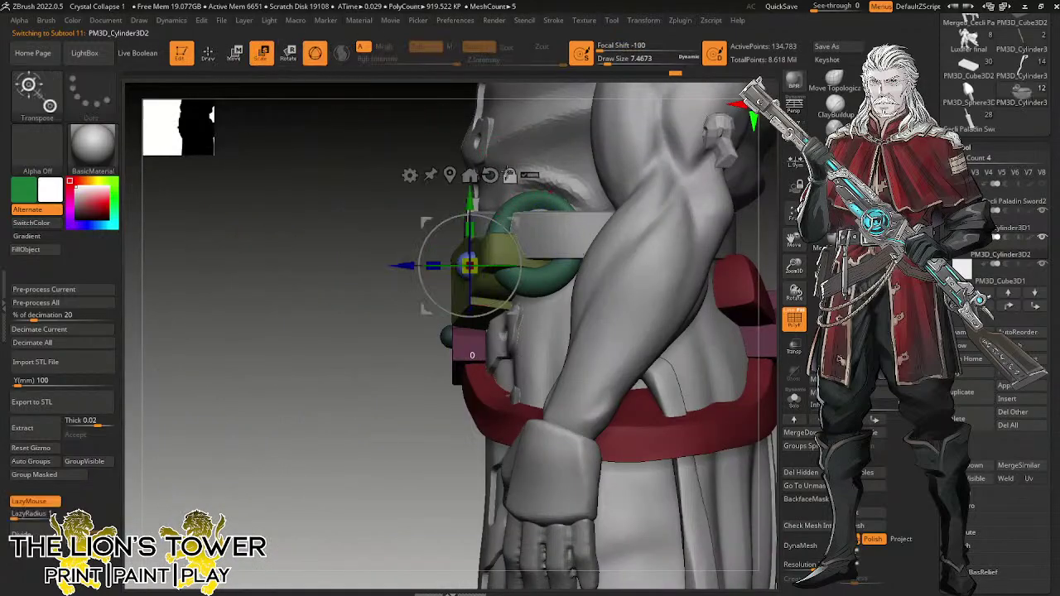
pyautogui.keyDown('ctrl'); pyautogui.keyDown('shift'); pyautogui.moveTo(412, 266); pyautogui.dragTo(693, 302); pyautogui.keyUp('shift'); pyautogui.keyUp('ctrl')
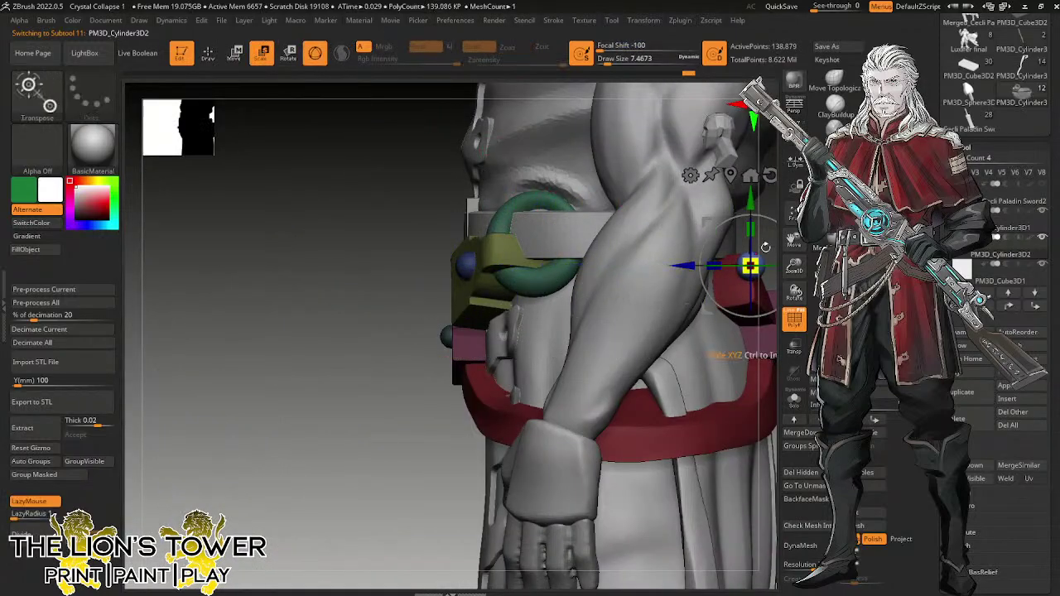
pyautogui.moveTo(793, 240)
pyautogui.mouseDown()
pyautogui.moveTo(726, 256)
pyautogui.moveTo(657, 294)
pyautogui.mouseUp()
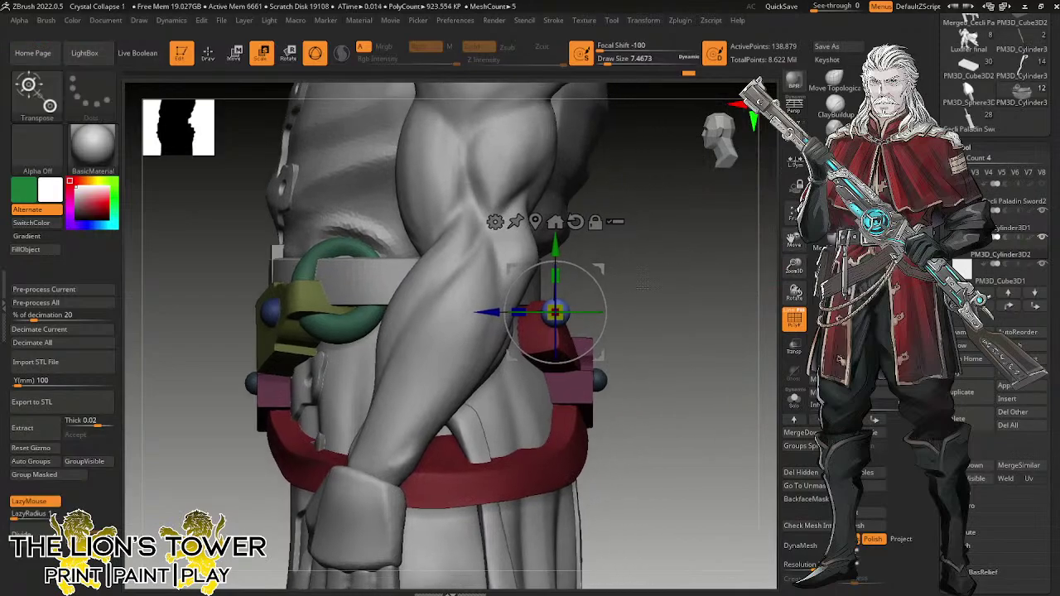
pyautogui.hotkey('ctrl', 'z')
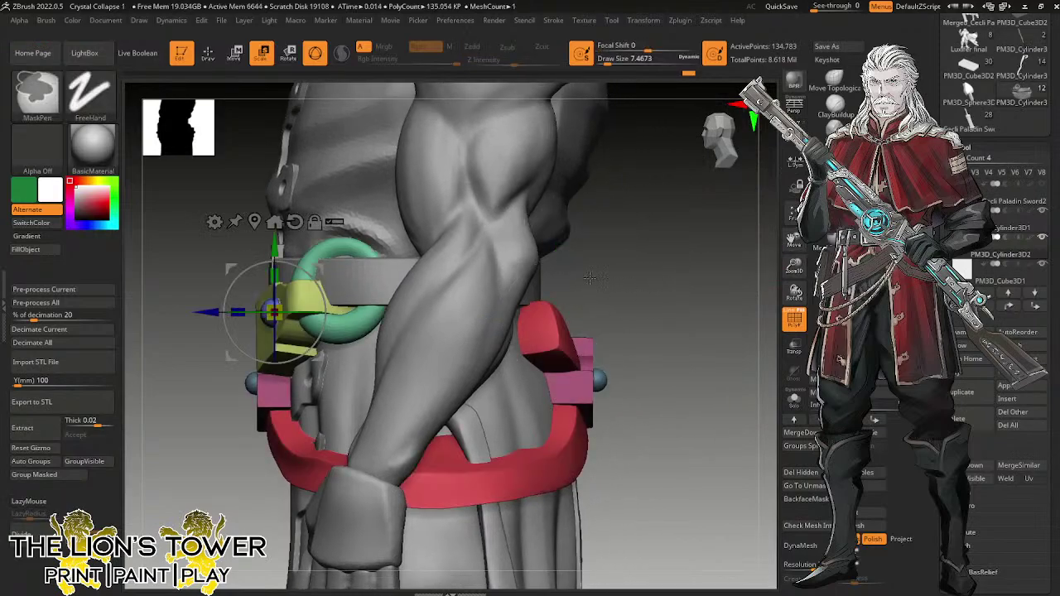
# Hide the clasp plate, its rivet and the ring so only the strap and lower clip pieces remain.
pyautogui.press('q')
pyautogui.keyDown('ctrl'); pyautogui.keyDown('shift'); pyautogui.click(305, 308); pyautogui.keyUp('shift'); pyautogui.keyUp('ctrl')
pyautogui.keyDown('ctrl'); pyautogui.keyDown('shift'); pyautogui.click(300, 304); pyautogui.keyUp('shift'); pyautogui.keyUp('ctrl')
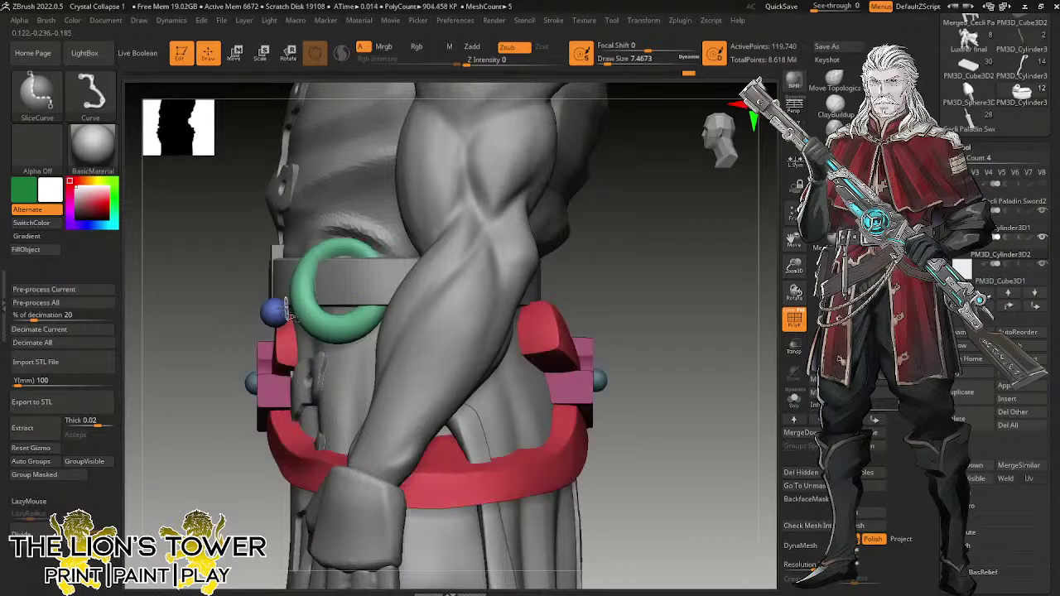
pyautogui.keyDown('ctrl'); pyautogui.keyDown('shift'); pyautogui.click(277, 311); pyautogui.keyUp('shift'); pyautogui.keyUp('ctrl')
pyautogui.keyDown('ctrl'); pyautogui.keyDown('shift'); pyautogui.click(302, 299); pyautogui.keyUp('shift'); pyautogui.keyUp('ctrl')
# Save the project under the file name Crystal Collapse 1.ZPR.
pyautogui.hotkey('ctrl', 's')
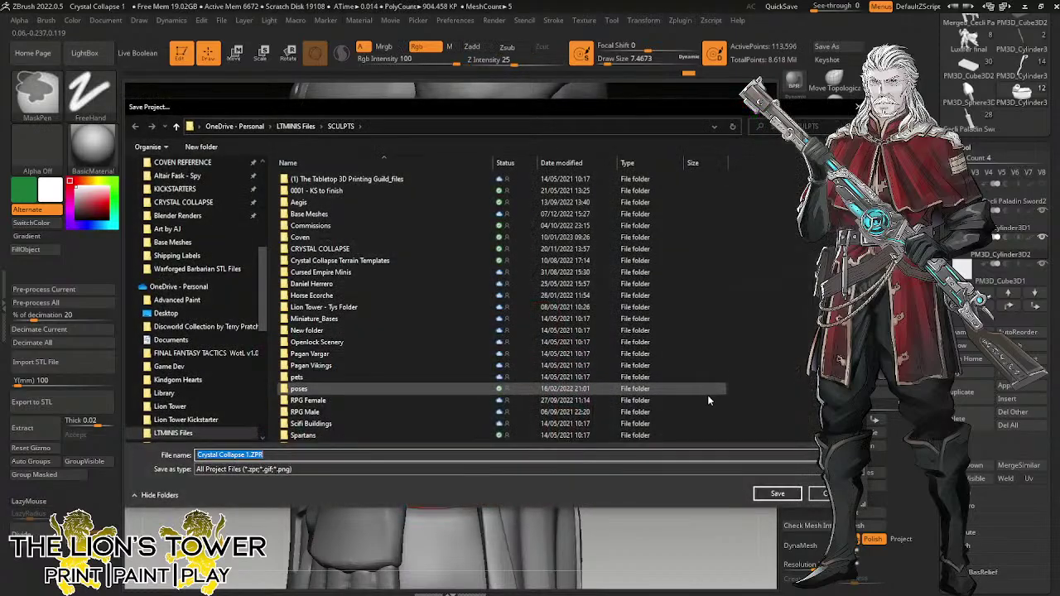
pyautogui.click(778, 493)
pyautogui.click(556, 295)
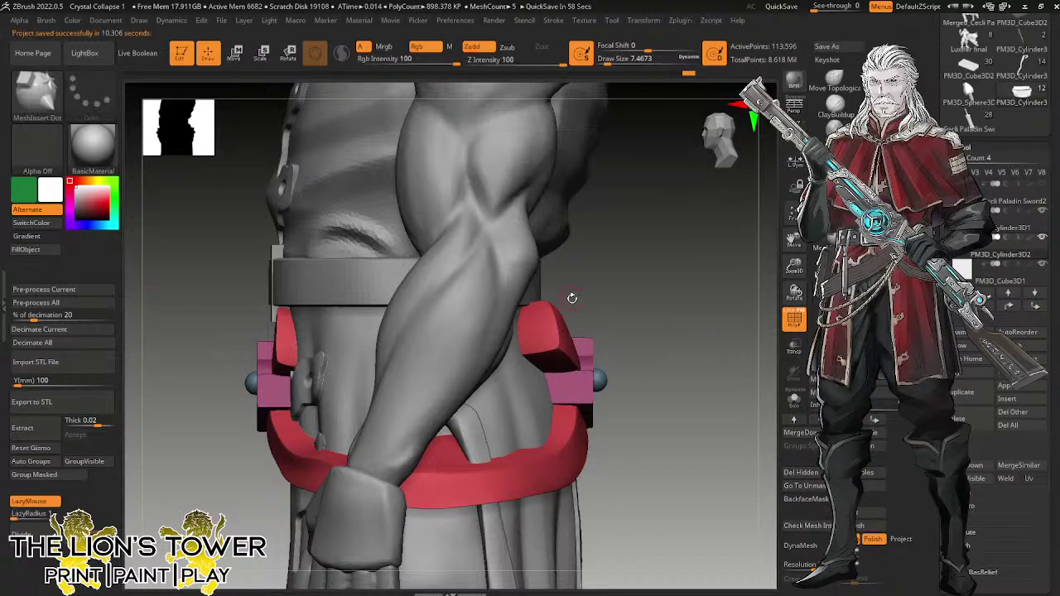
# Mask the visible strap pieces, show the hidden parts again and duplicate the unmasked clasp, rivet and ring to the figure's back.
pyautogui.keyDown('ctrl'); pyautogui.click(732, 406); pyautogui.keyUp('ctrl')
pyautogui.keyDown('ctrl'); pyautogui.keyDown('shift'); pyautogui.click(719, 409); pyautogui.keyUp('shift'); pyautogui.keyUp('ctrl')
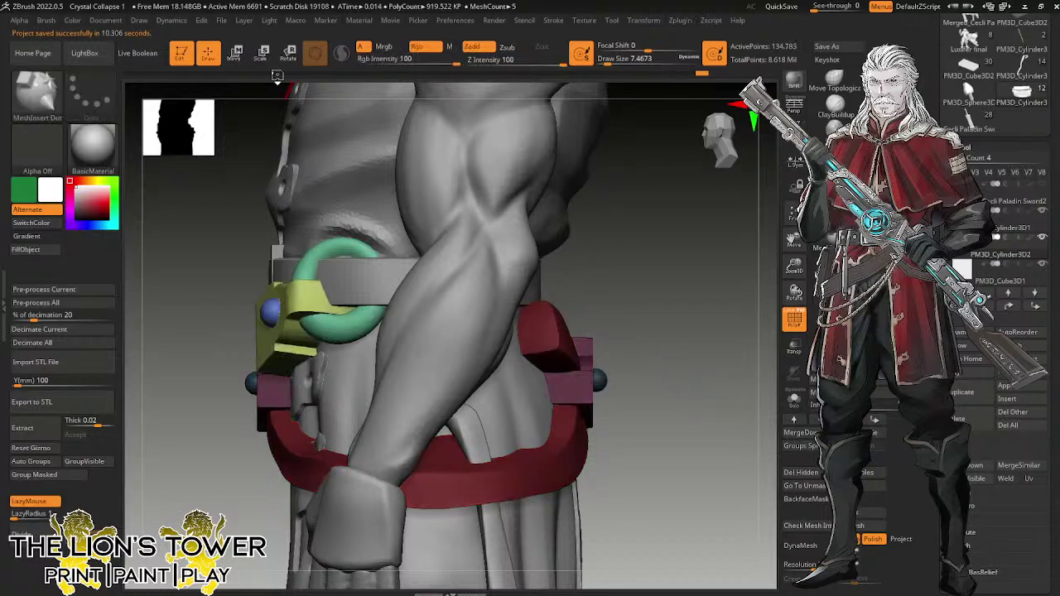
pyautogui.press('e')
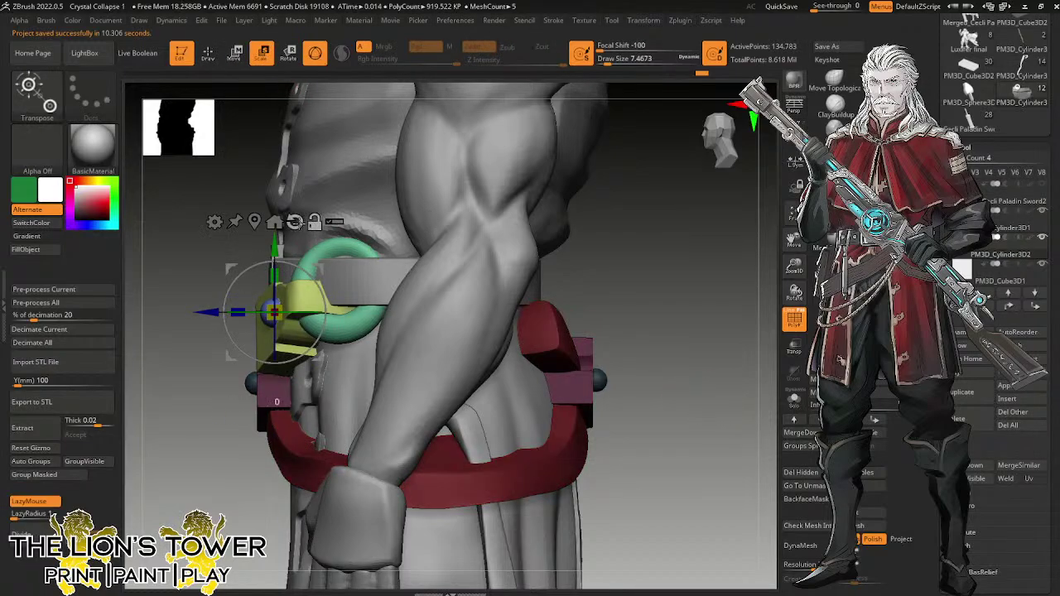
pyautogui.keyDown('ctrl'); pyautogui.moveTo(212, 312); pyautogui.dragTo(507, 349); pyautogui.keyUp('ctrl')
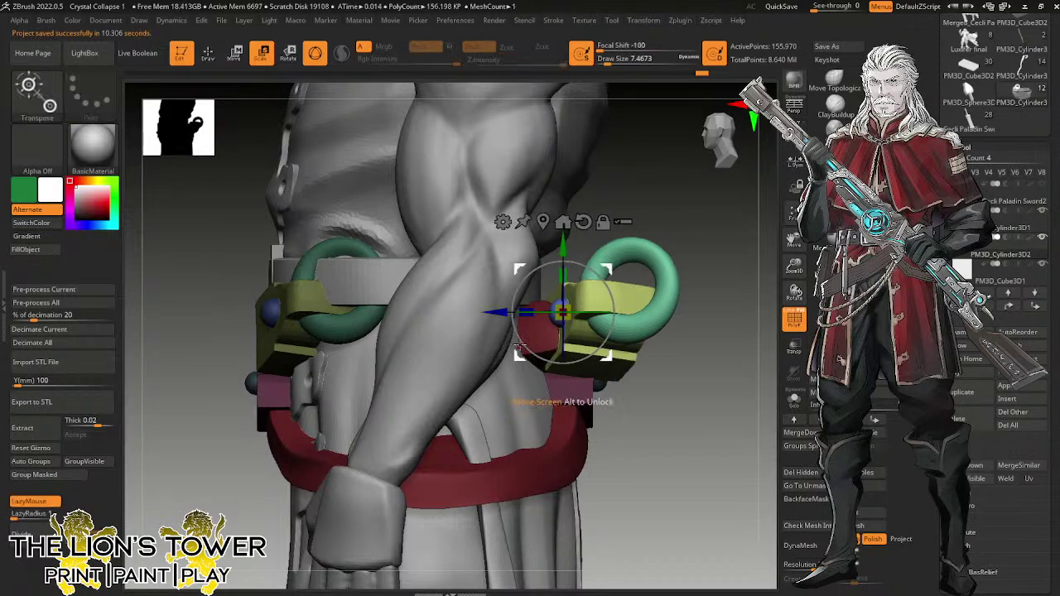
# Turn the copied clasp to face outward at the back and tilt it to follow the rear strap.
pyautogui.moveTo(580, 362); pyautogui.dragTo(579, 274)
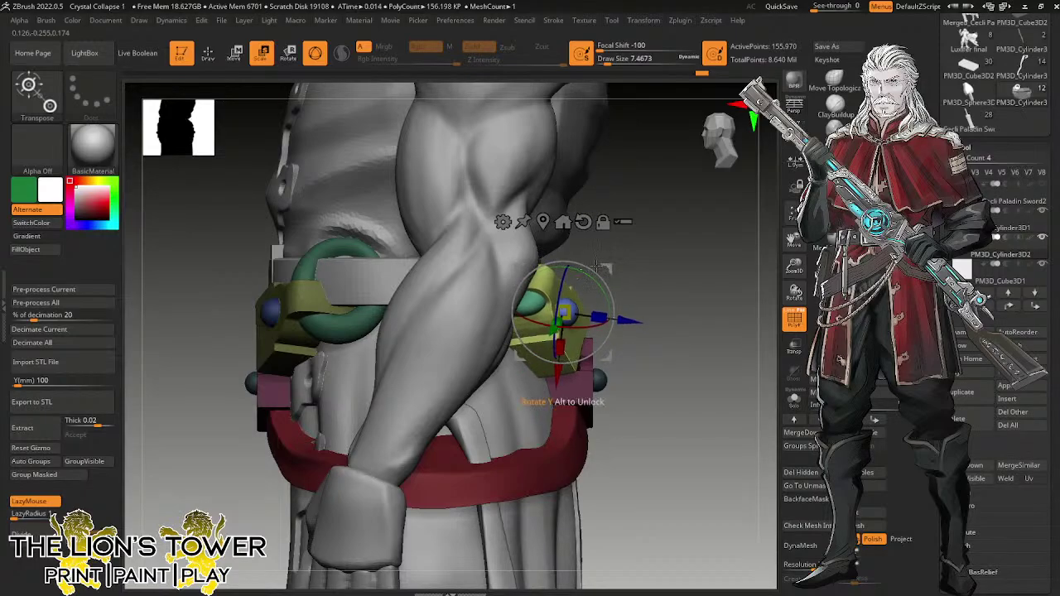
pyautogui.moveTo(719, 275); pyautogui.dragTo(675, 283)
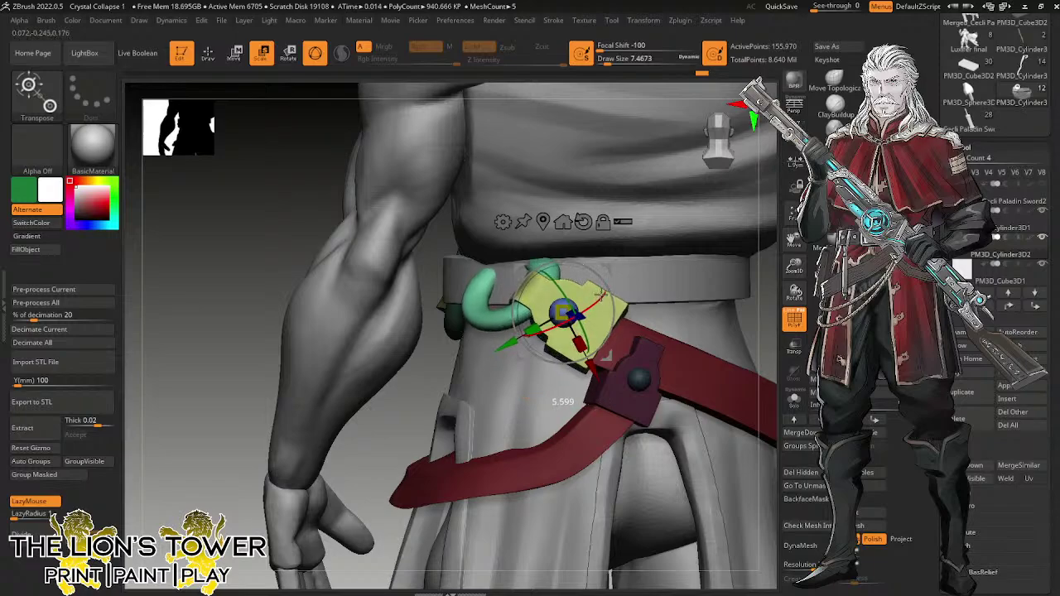
pyautogui.moveTo(602, 295); pyautogui.dragTo(609, 290)
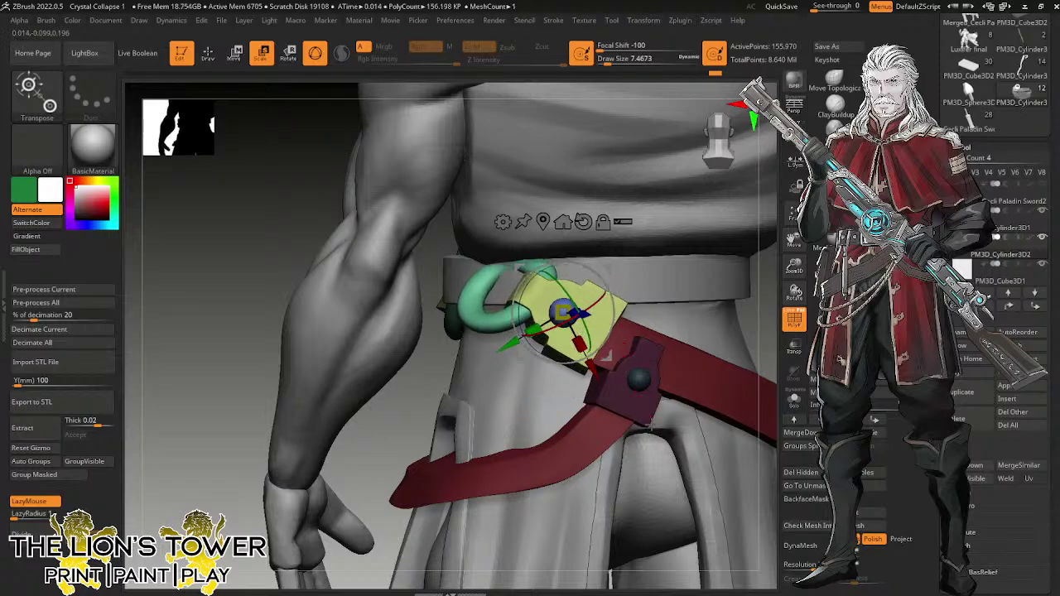
# Move and rotate the copied clasp and ring at the back so they sit against the waist above the rear strap clip.
pyautogui.moveTo(763, 351); pyautogui.dragTo(567, 233)
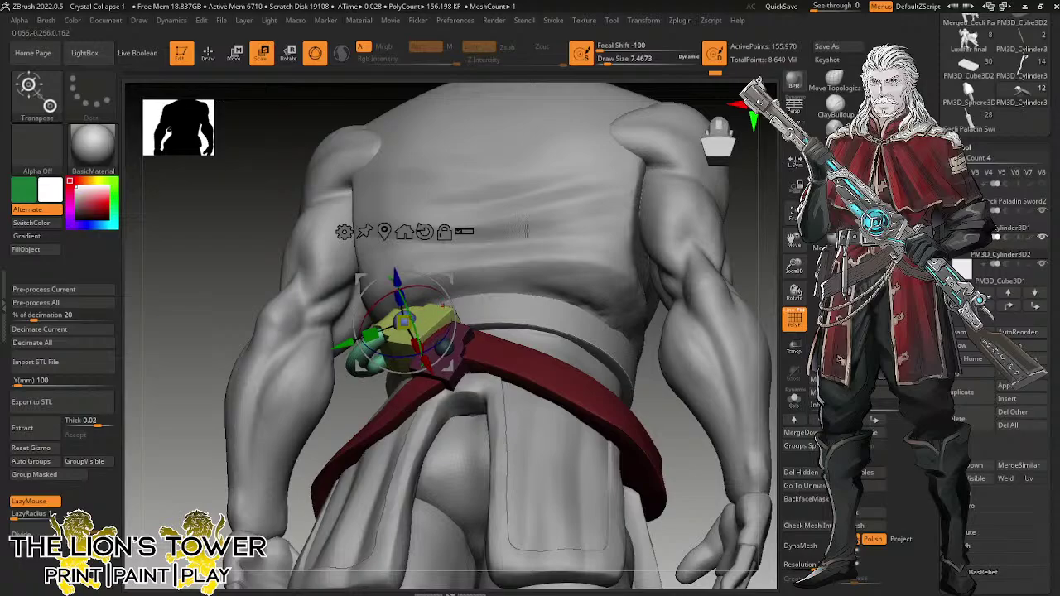
pyautogui.moveTo(756, 232); pyautogui.dragTo(709, 286)
pyautogui.moveTo(452, 274); pyautogui.dragTo(453, 278)
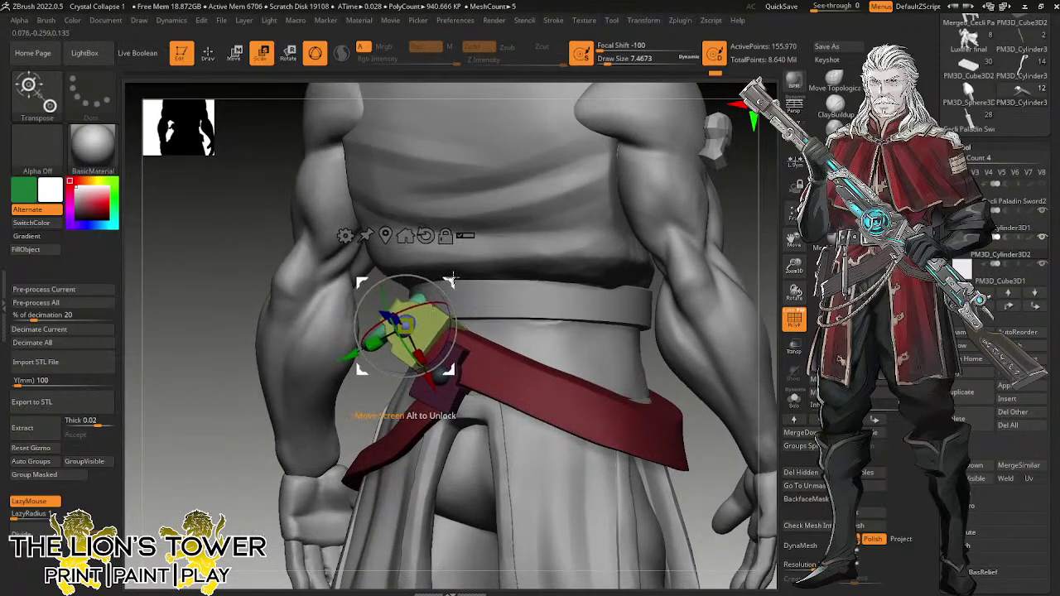
pyautogui.moveTo(765, 270); pyautogui.dragTo(395, 232)
pyautogui.moveTo(509, 205); pyautogui.dragTo(515, 188)
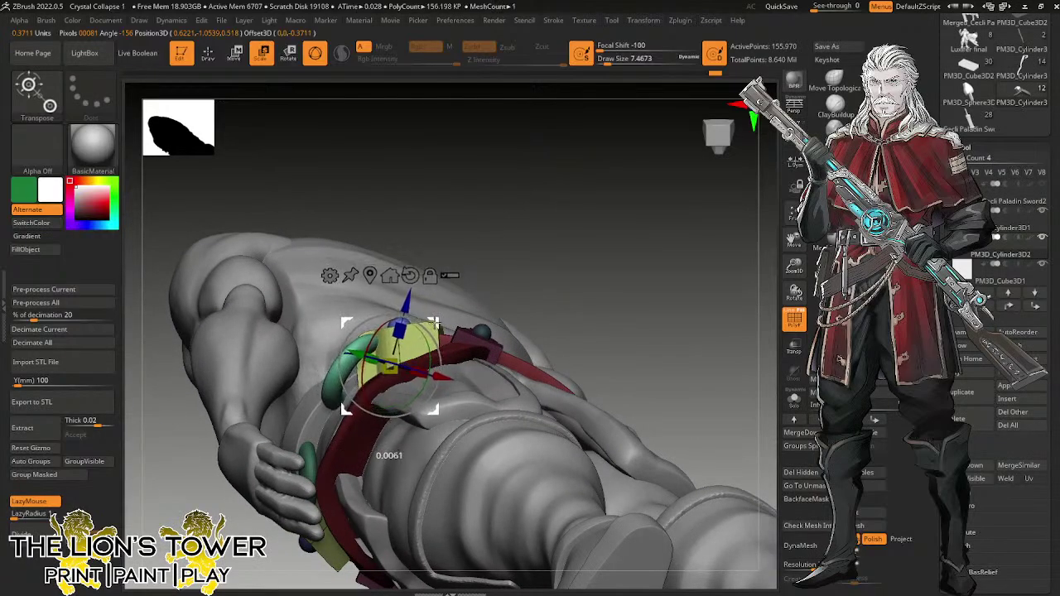
pyautogui.moveTo(515, 232); pyautogui.dragTo(501, 282)
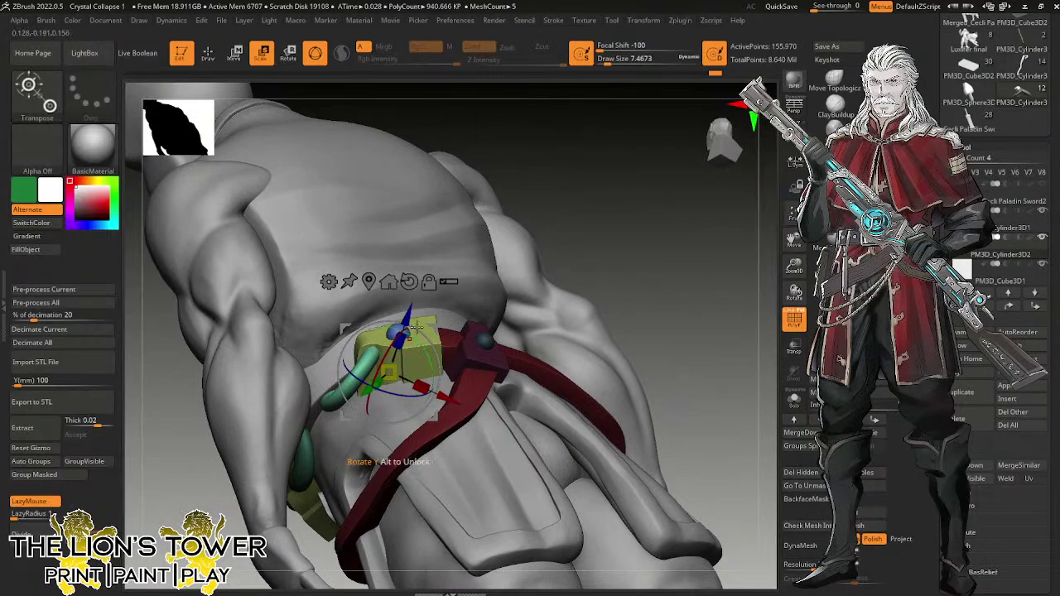
pyautogui.moveTo(566, 222); pyautogui.dragTo(507, 266)
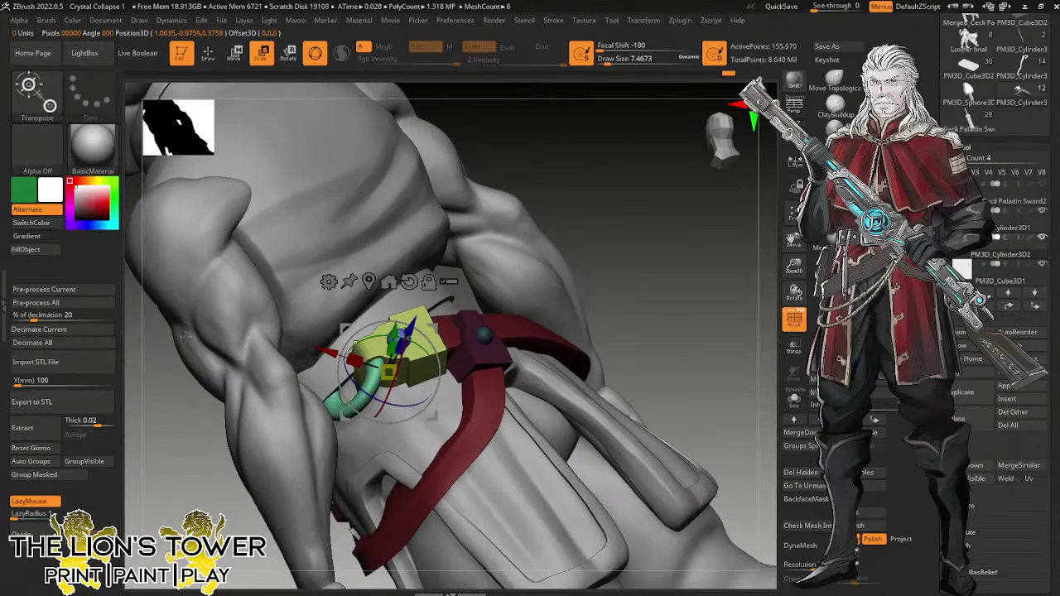
# Auto-group the belt hardware parts and shift the rear ring along its axis into the loop of the copied clasp.
pyautogui.click(33, 463)
pyautogui.click(335, 405)
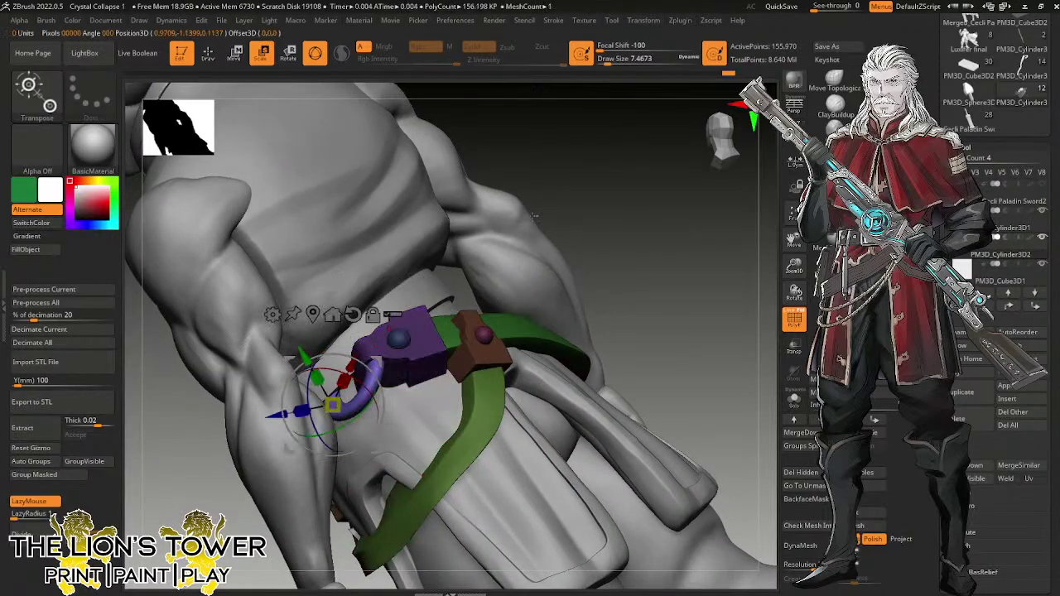
pyautogui.press('q')
pyautogui.moveTo(534, 217); pyautogui.dragTo(511, 214)
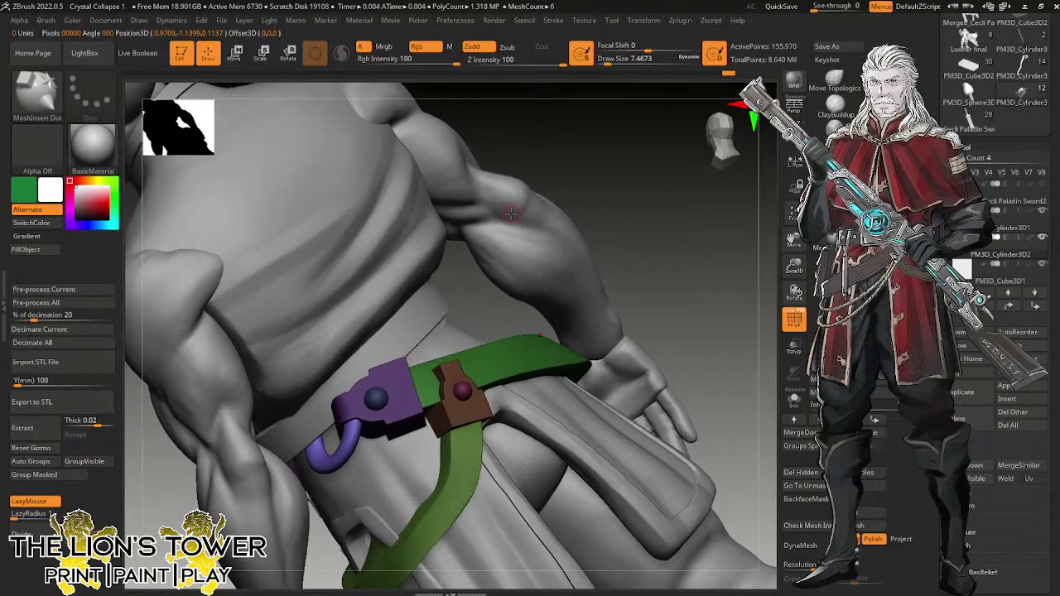
pyautogui.click(264, 53)
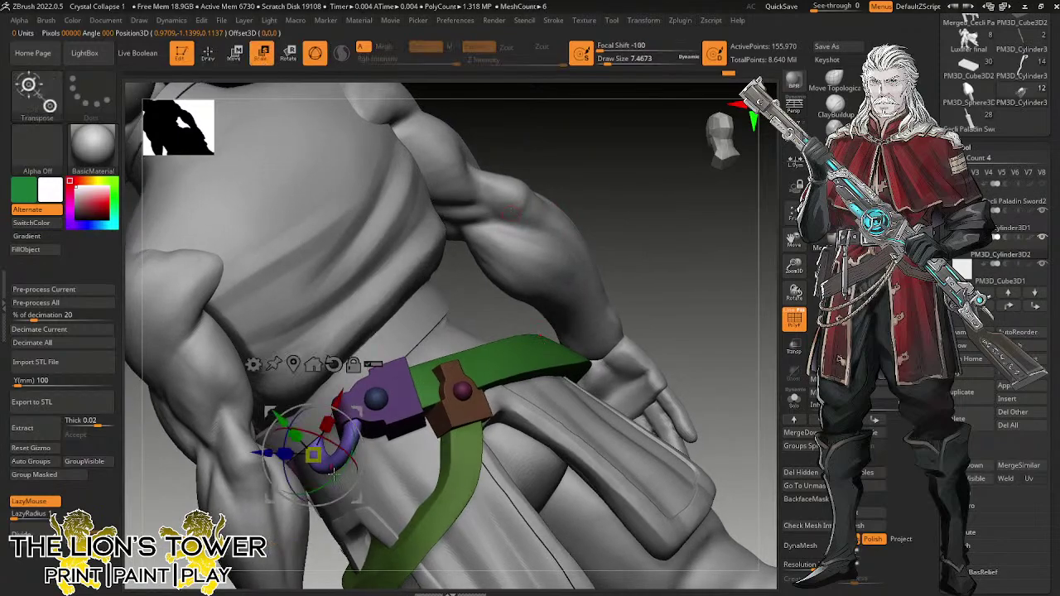
pyautogui.click(294, 362)
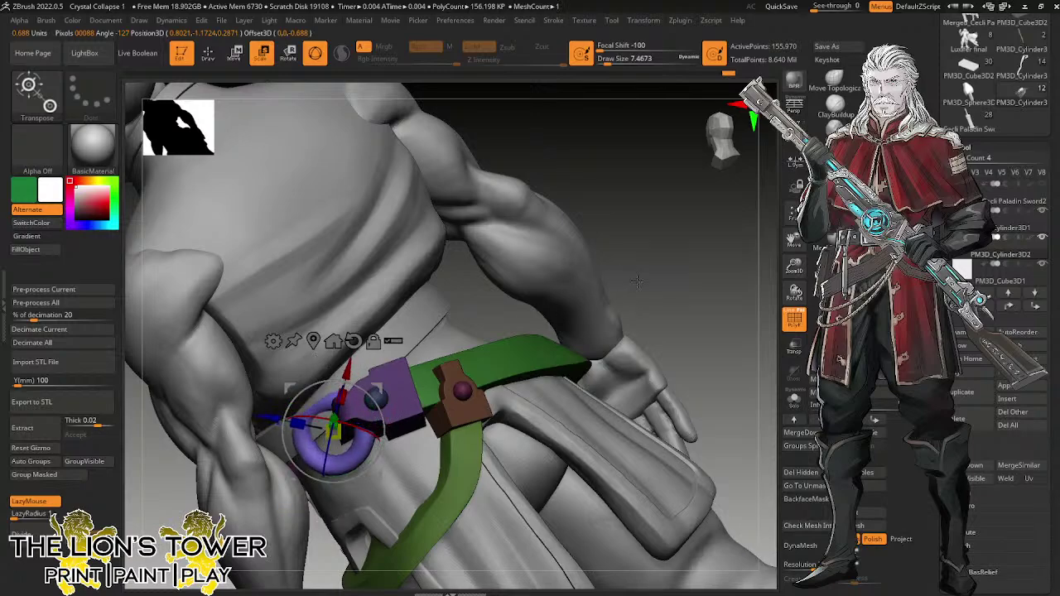
# Rotate and nudge the rear ring so it passes through the clasp loop and wraps around the waist belt.
pyautogui.moveTo(636, 281); pyautogui.dragTo(485, 324)
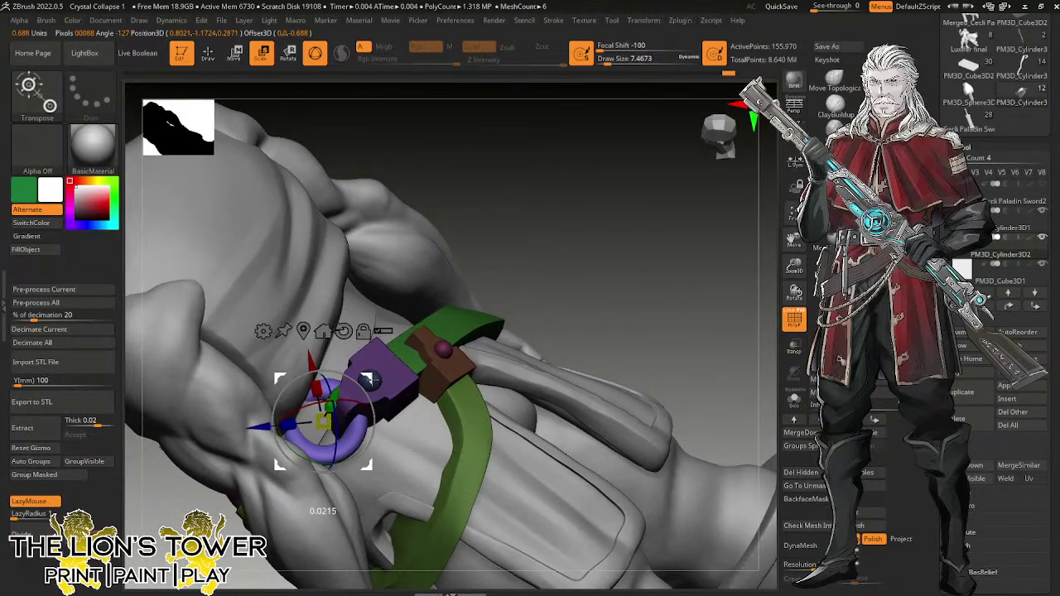
pyautogui.moveTo(375, 381)
pyautogui.mouseDown()
pyautogui.moveTo(525, 215)
pyautogui.moveTo(552, 218)
pyautogui.moveTo(549, 234)
pyautogui.moveTo(541, 205)
pyautogui.moveTo(496, 260)
pyautogui.moveTo(527, 320)
pyautogui.moveTo(369, 374)
pyautogui.mouseUp()
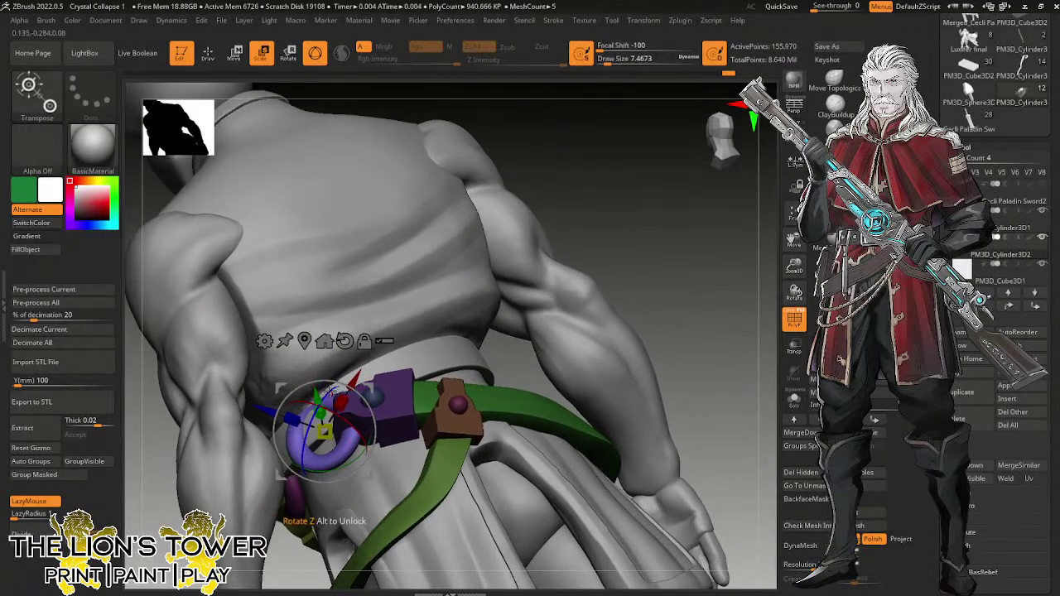
pyautogui.moveTo(561, 185); pyautogui.dragTo(563, 237)
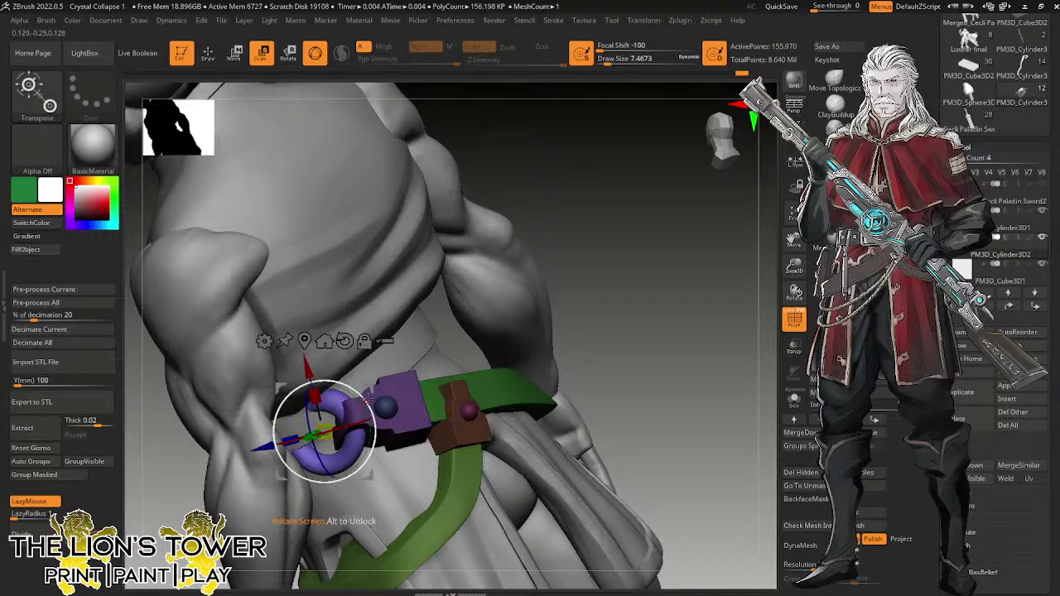
pyautogui.moveTo(374, 387); pyautogui.dragTo(374, 373)
pyautogui.moveTo(598, 268); pyautogui.dragTo(576, 233)
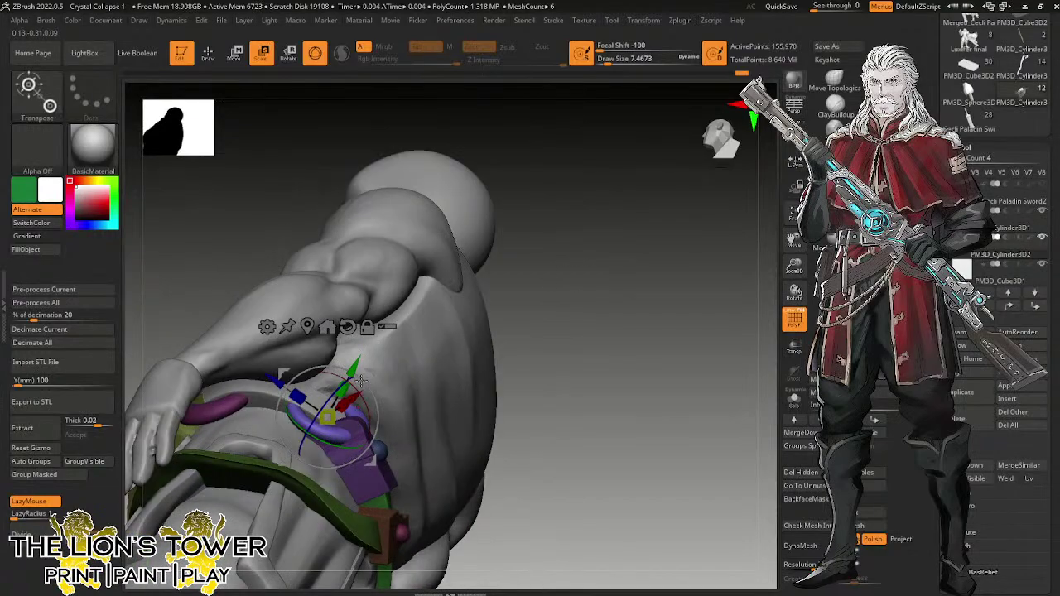
# Carve a recess into the shirt above the rear ring with the ClayBuildup brush and smooth it.
pyautogui.keyDown('alt'); pyautogui.click(317, 394); pyautogui.keyUp('alt')
pyautogui.press('q')
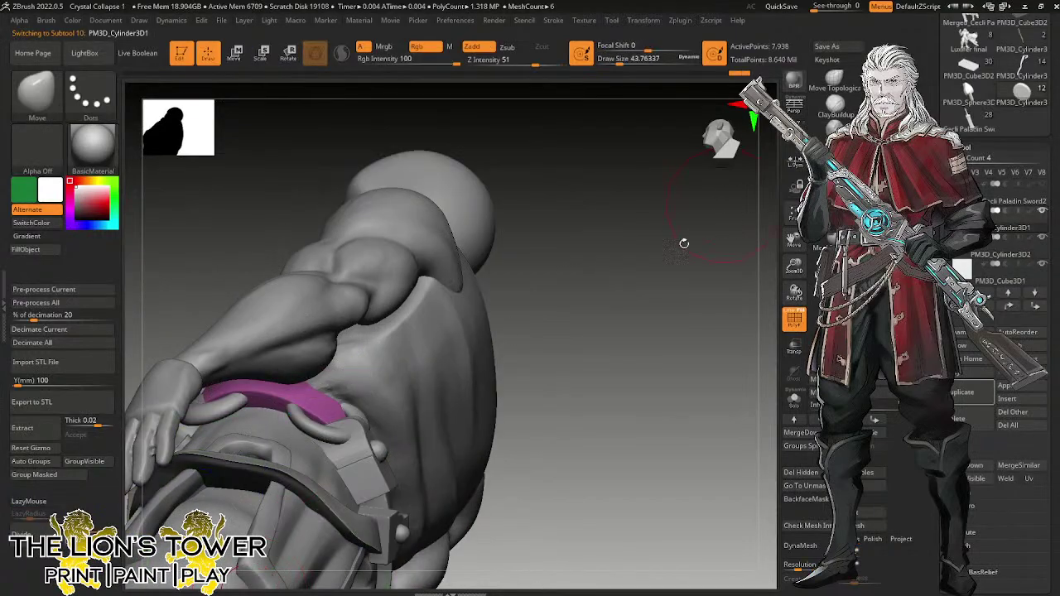
pyautogui.moveTo(684, 239); pyautogui.dragTo(487, 341)
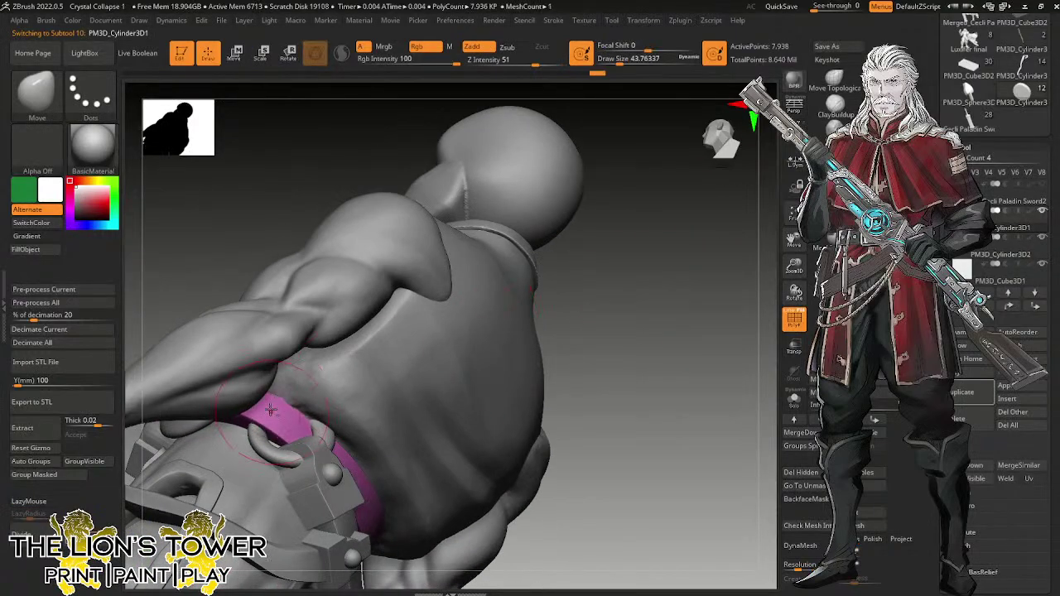
pyautogui.moveTo(595, 332); pyautogui.dragTo(335, 433)
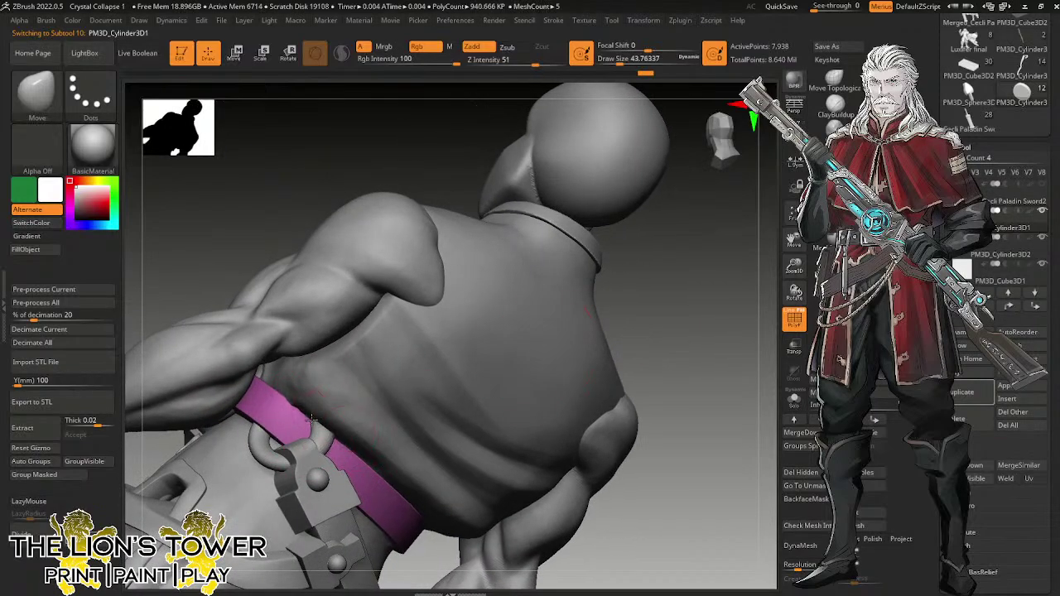
pyautogui.keyDown('alt'); pyautogui.click(321, 405); pyautogui.keyUp('alt')
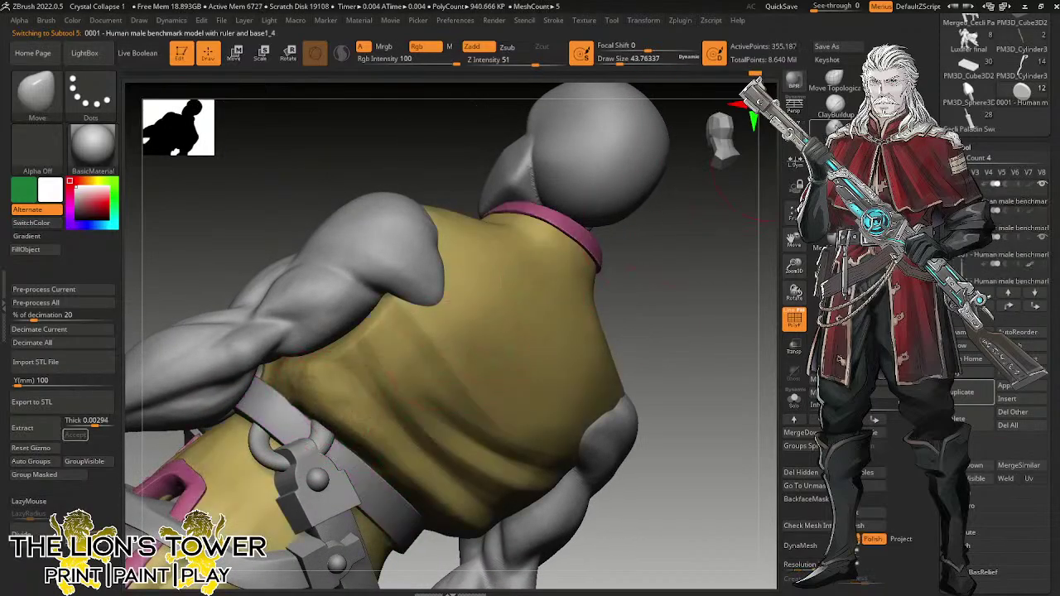
pyautogui.click(835, 106)
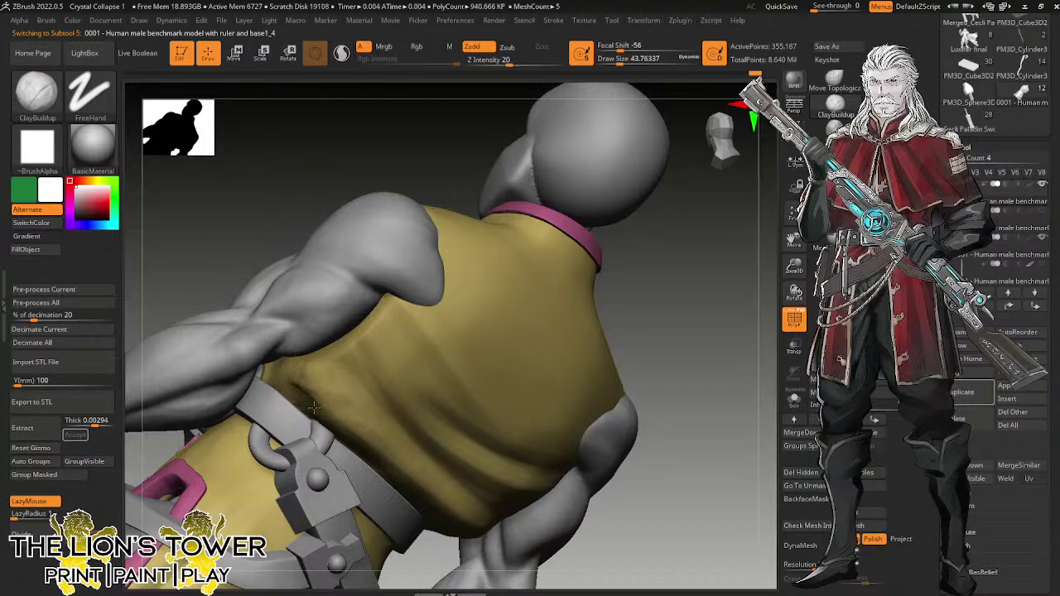
pyautogui.moveTo(674, 317); pyautogui.dragTo(692, 263)
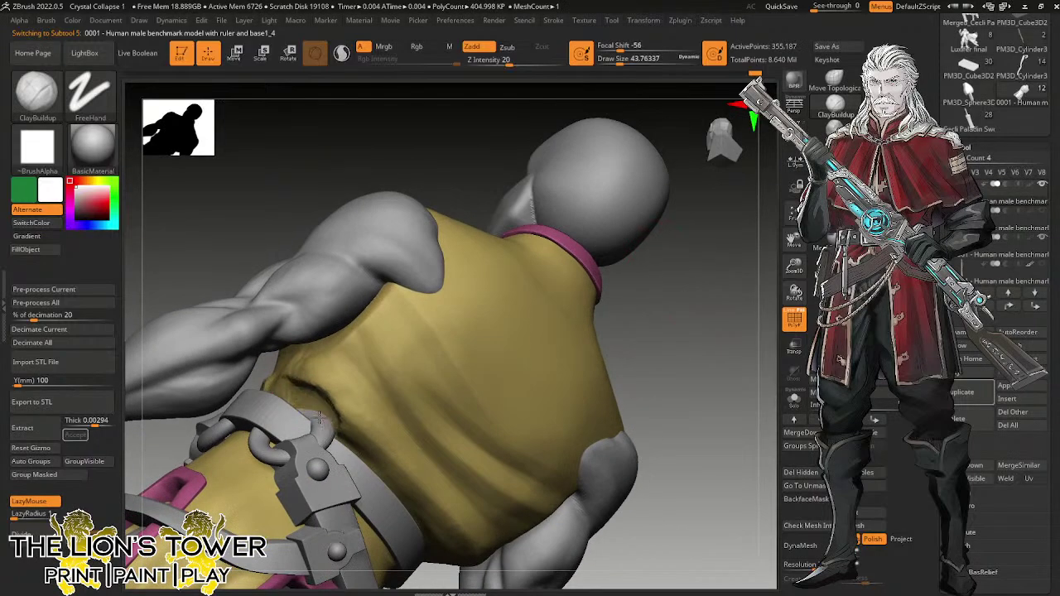
pyautogui.keyDown('shift'); pyautogui.moveTo(317, 395); pyautogui.dragTo(341, 424); pyautogui.keyUp('shift')
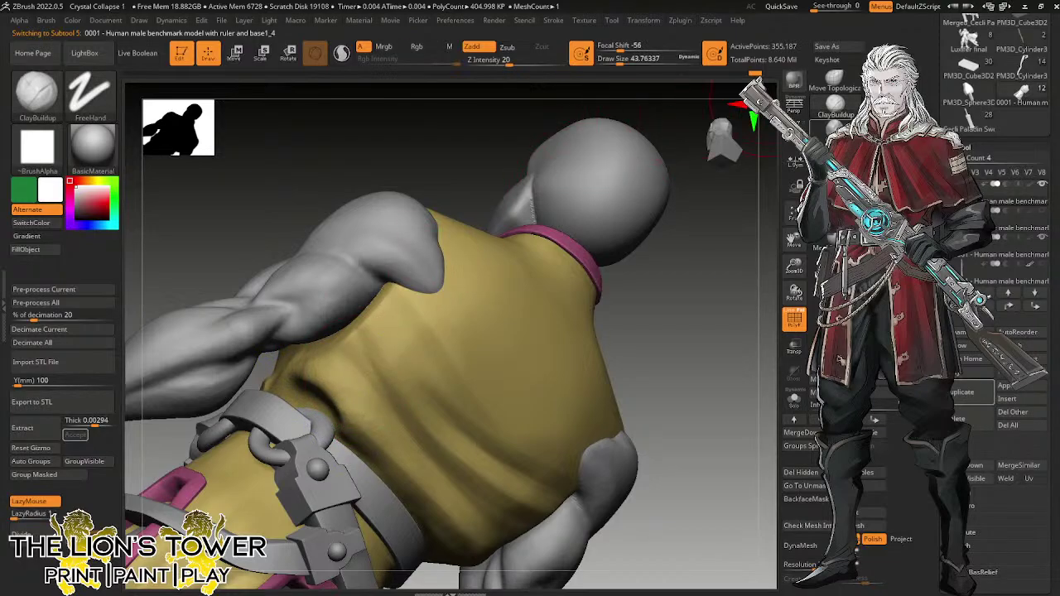
# Sharpen the shirt crease beside the rear ring with the Orb_Cracks brush.
pyautogui.click(833, 129)
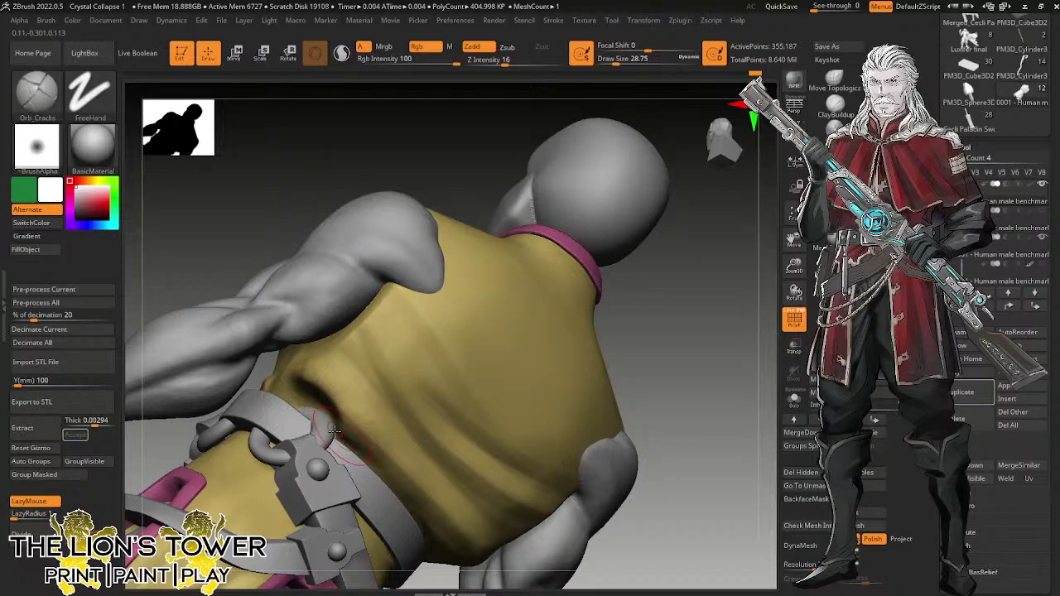
pyautogui.moveTo(344, 394); pyautogui.dragTo(330, 396)
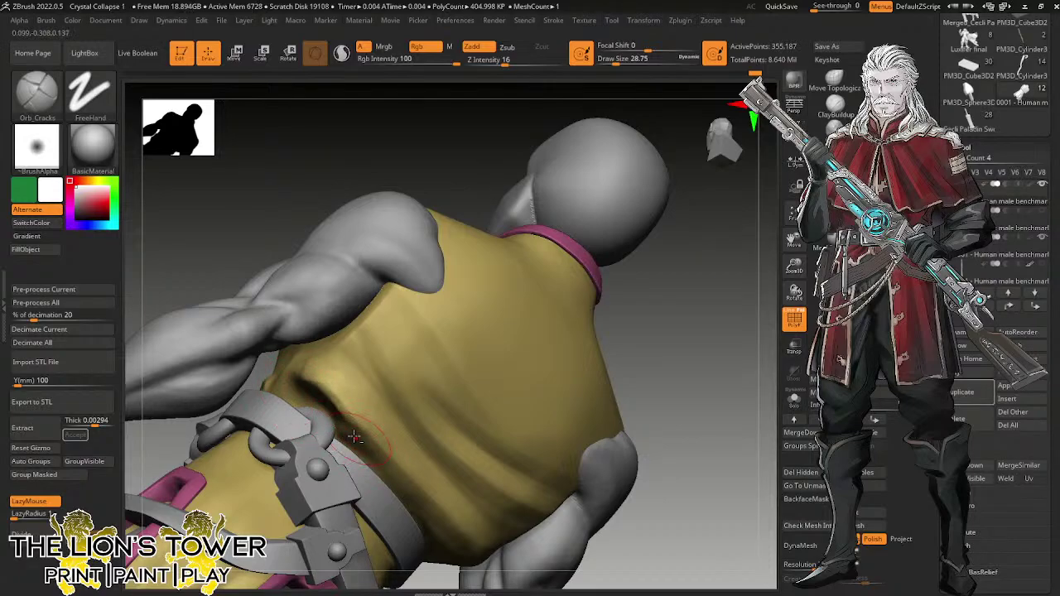
pyautogui.keyDown('shift'); pyautogui.moveTo(662, 348); pyautogui.dragTo(347, 472); pyautogui.keyUp('shift')
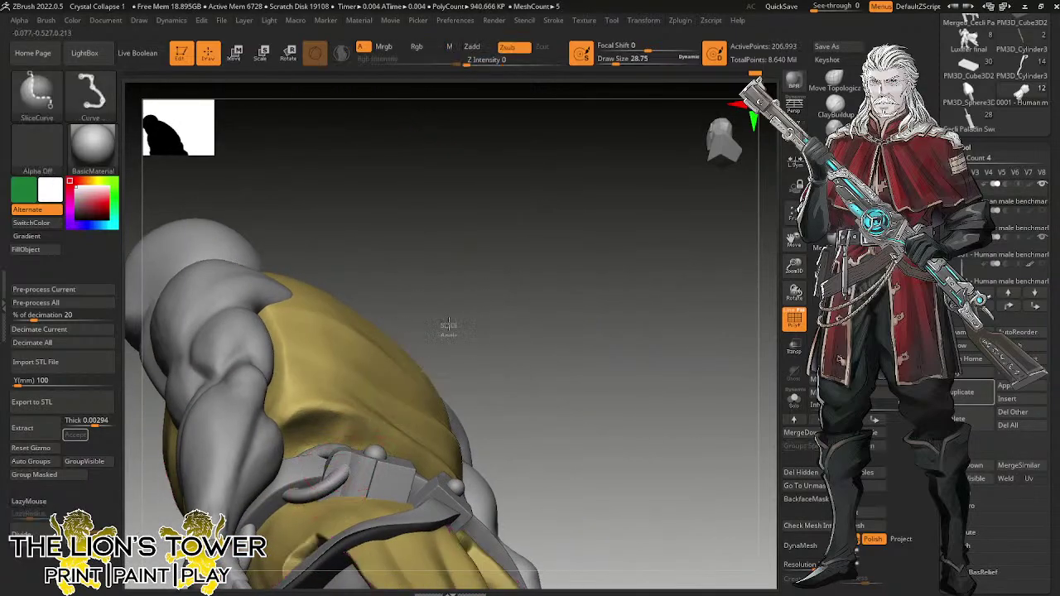
# Isolate the rear ring and even out its thickness with the Inflat brush at a draw size of about 33.
pyautogui.keyDown('alt'); pyautogui.click(326, 487); pyautogui.keyUp('alt')
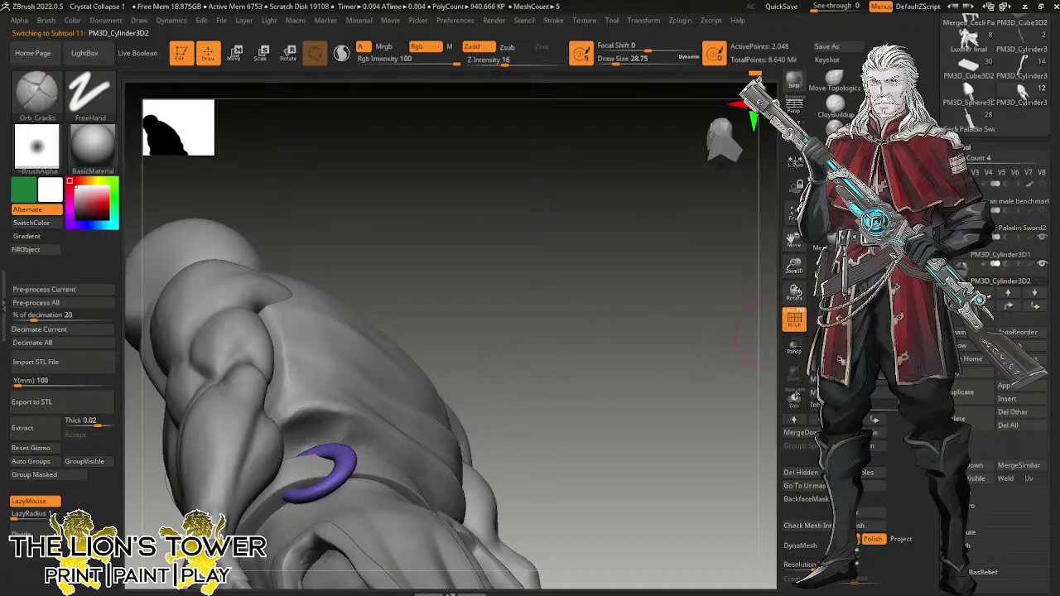
pyautogui.click(795, 398)
pyautogui.moveTo(586, 336); pyautogui.dragTo(586, 320)
pyautogui.moveTo(613, 360); pyautogui.dragTo(560, 358)
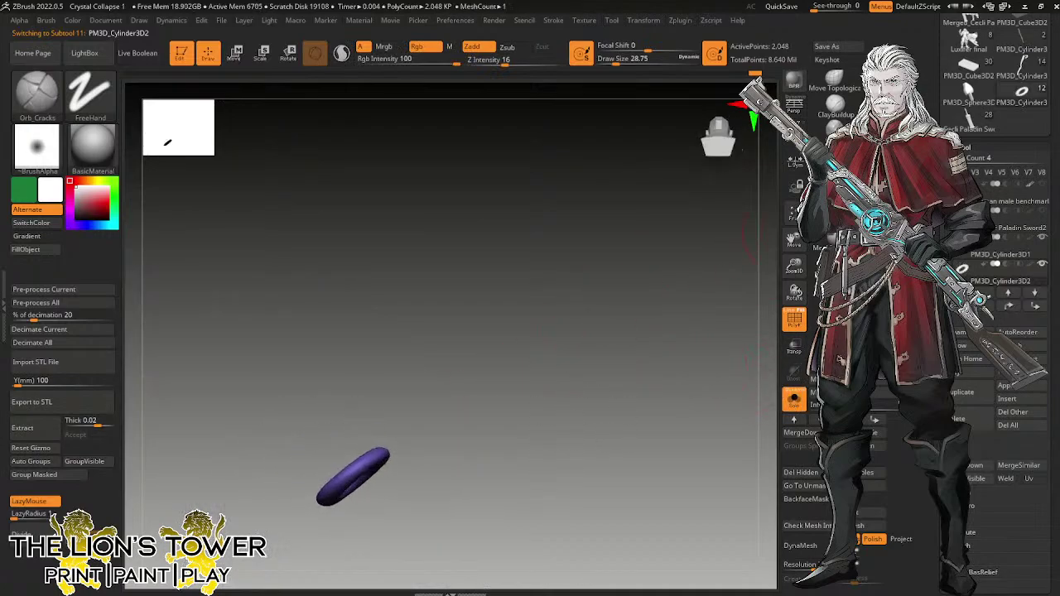
pyautogui.click(835, 236)
pyautogui.moveTo(545, 398); pyautogui.dragTo(519, 406)
pyautogui.moveTo(625, 60); pyautogui.dragTo(617, 60)
pyautogui.moveTo(328, 500); pyautogui.dragTo(337, 488)
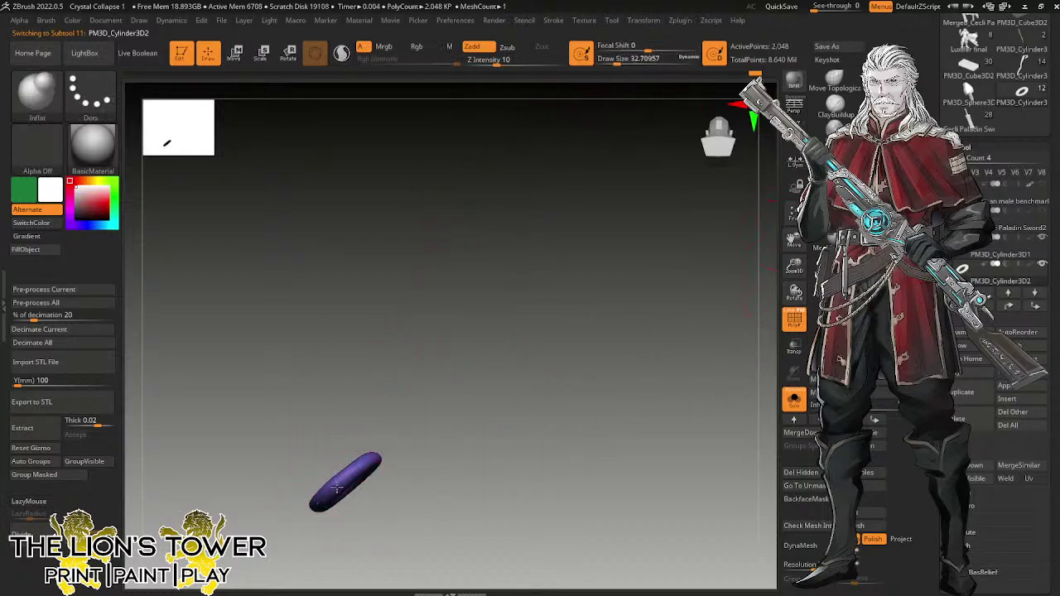
pyautogui.moveTo(513, 410); pyautogui.dragTo(553, 438)
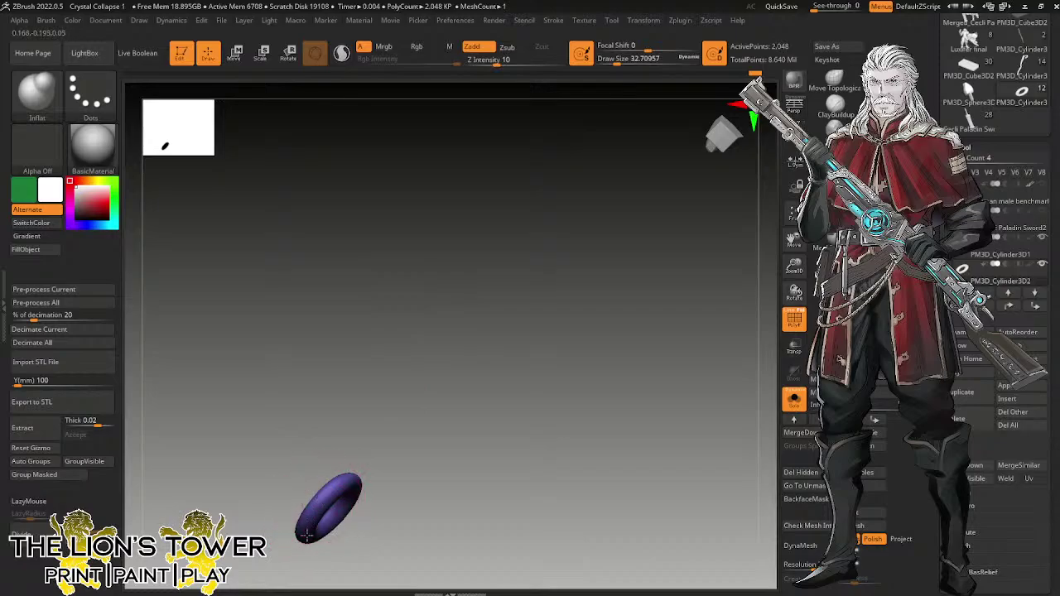
pyautogui.click(794, 400)
# Unhide all parts of the belt hardware and isolate that subtool to view the straps, clasps and rings together.
pyautogui.moveTo(794, 265); pyautogui.dragTo(784, 178)
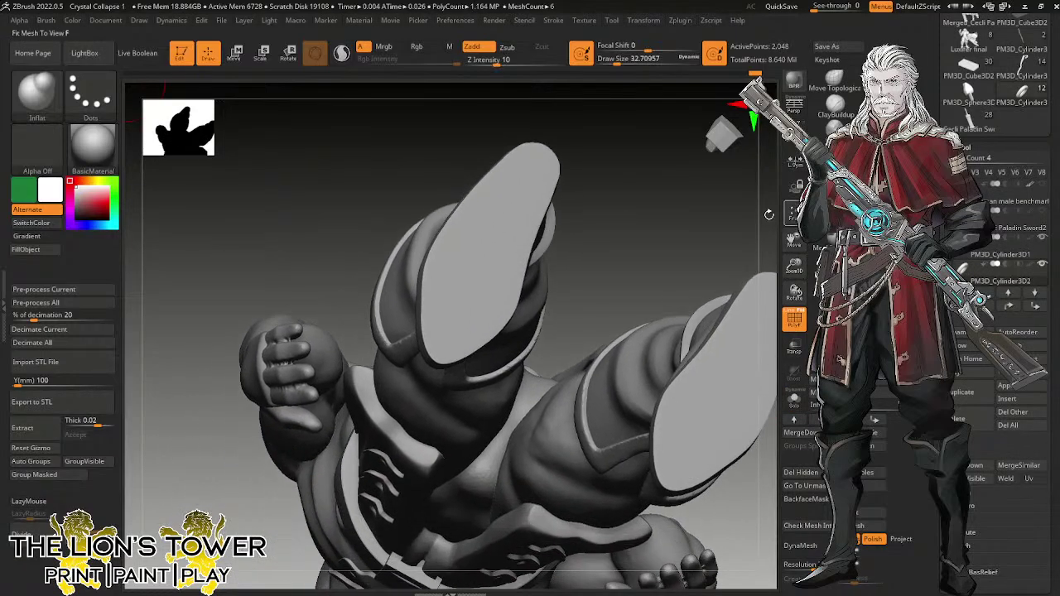
pyautogui.moveTo(767, 213); pyautogui.dragTo(690, 426)
pyautogui.keyDown('ctrl'); pyautogui.keyDown('shift'); pyautogui.click(674, 379); pyautogui.keyUp('shift'); pyautogui.keyUp('ctrl')
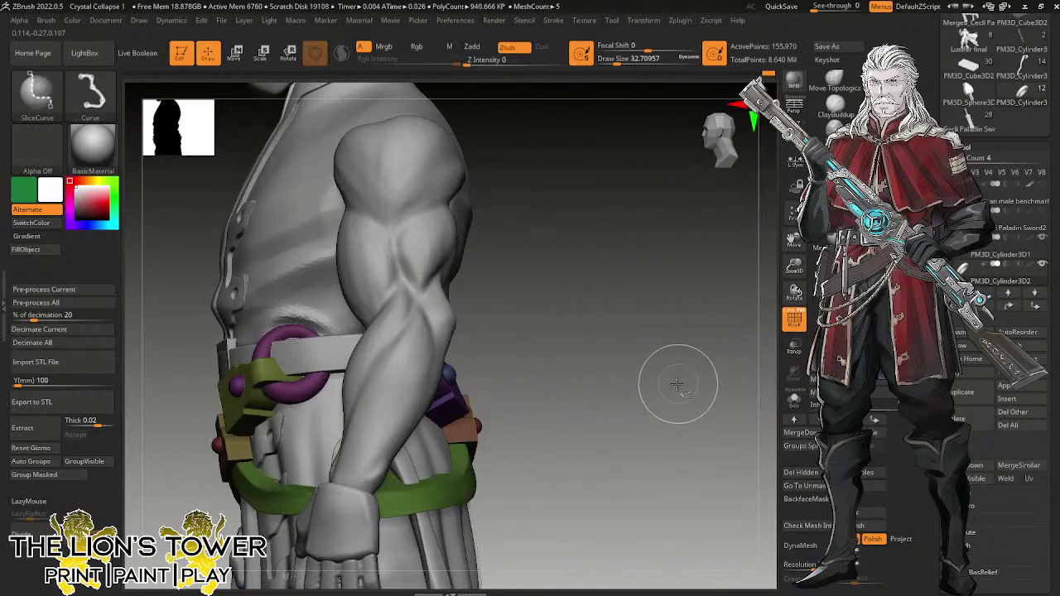
pyautogui.moveTo(674, 378); pyautogui.dragTo(627, 350)
pyautogui.keyDown('ctrl'); pyautogui.keyDown('shift'); pyautogui.click(382, 369); pyautogui.keyUp('shift'); pyautogui.keyUp('ctrl')
pyautogui.click(793, 398)
pyautogui.keyDown('ctrl'); pyautogui.keyDown('shift'); pyautogui.click(620, 355); pyautogui.keyUp('shift'); pyautogui.keyUp('ctrl')
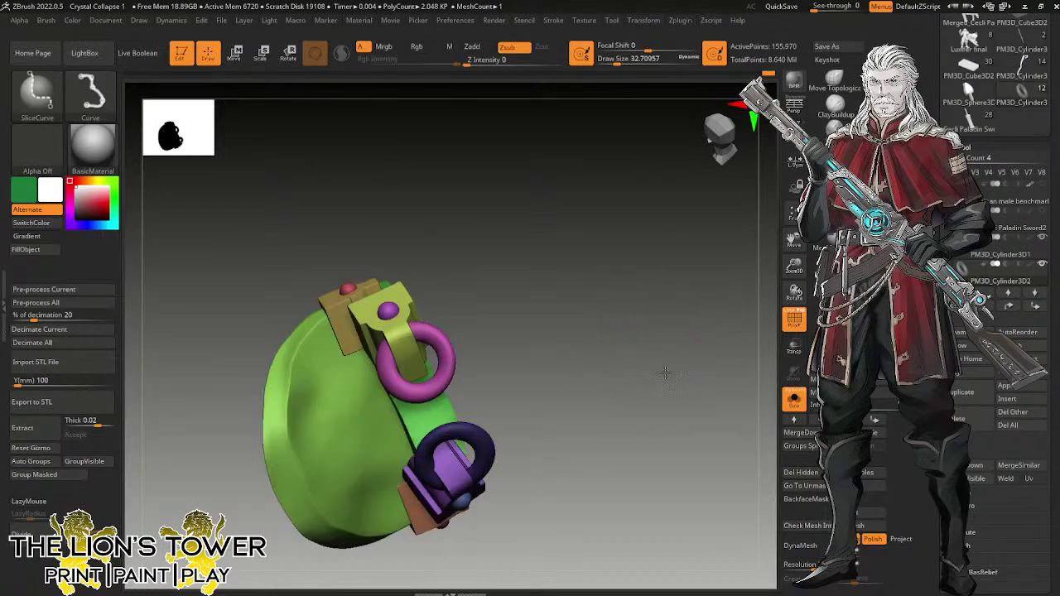
# Append a Ring3D mesh, show the whole figure again and select the new ring with the transform gizmo active.
pyautogui.click(1015, 386)
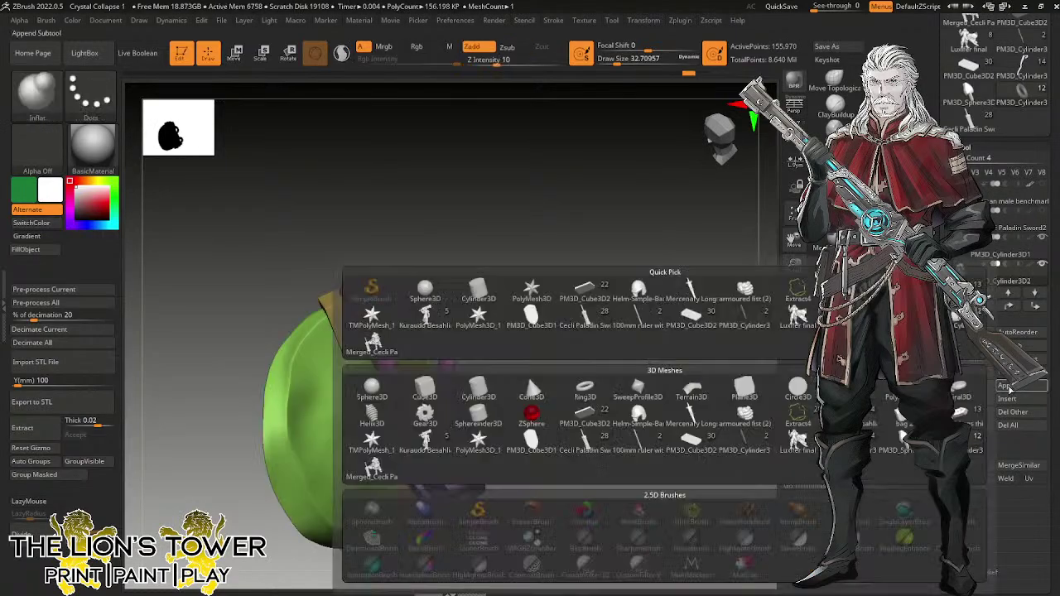
pyautogui.click(593, 377)
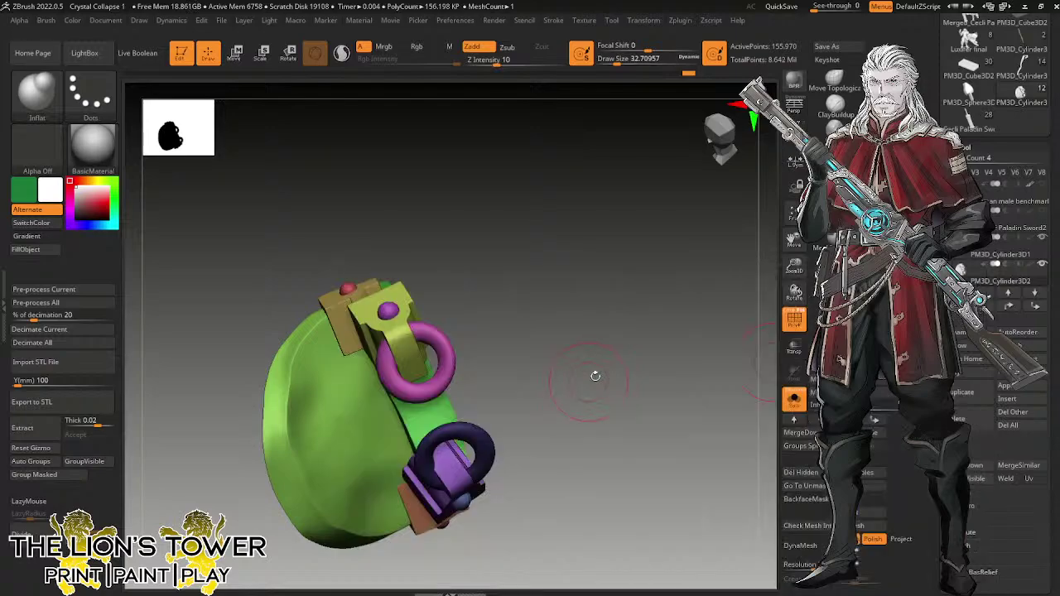
pyautogui.click(793, 399)
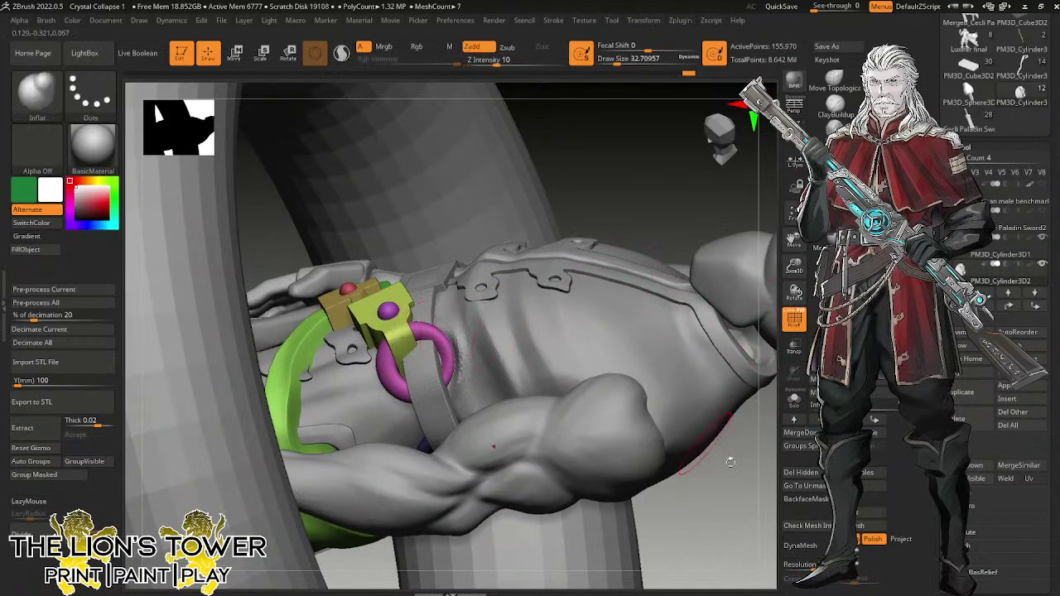
pyautogui.moveTo(497, 445); pyautogui.dragTo(568, 448, button='right')
pyautogui.keyDown('alt'); pyautogui.click(732, 435); pyautogui.keyUp('alt')
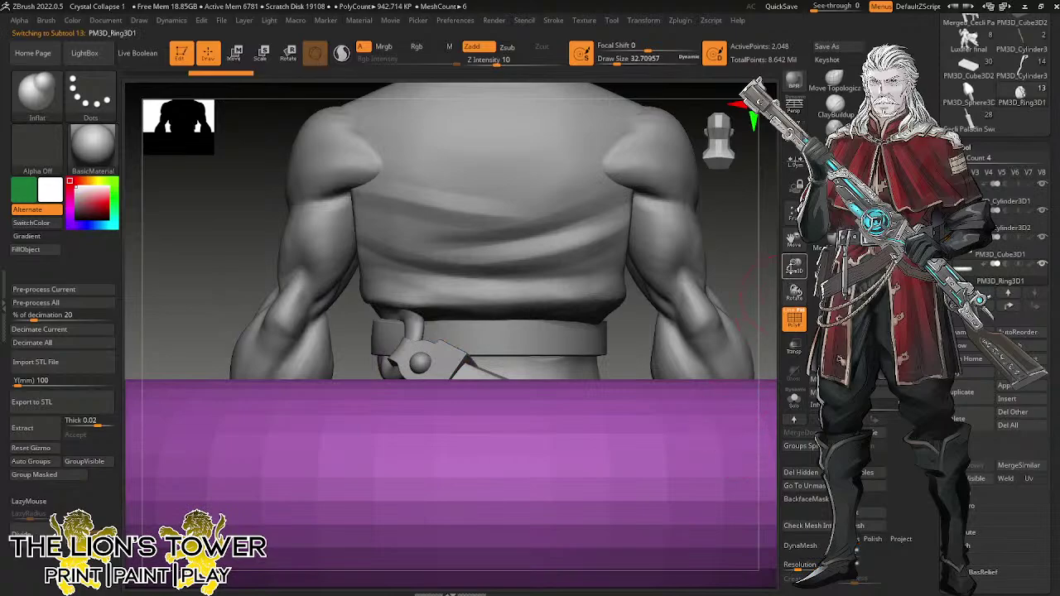
pyautogui.press('f')
pyautogui.press('w')
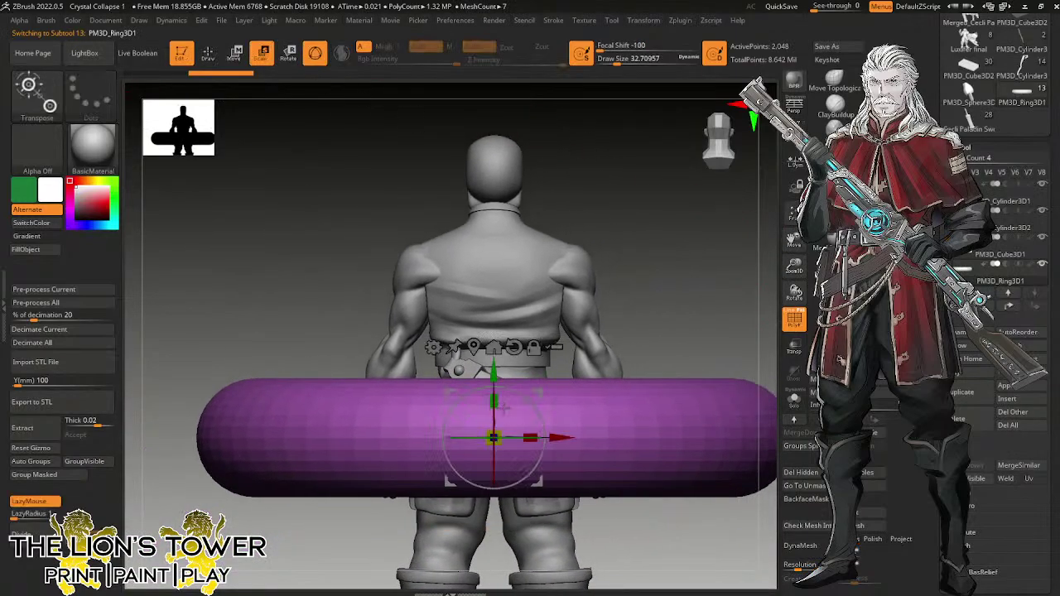
# Rotate the new ring 90 degrees upright, shrink it to about clasp size and place it by the front clasp at the hip.
pyautogui.keyDown('shift'); pyautogui.moveTo(494, 461); pyautogui.dragTo(501, 504); pyautogui.keyUp('shift')
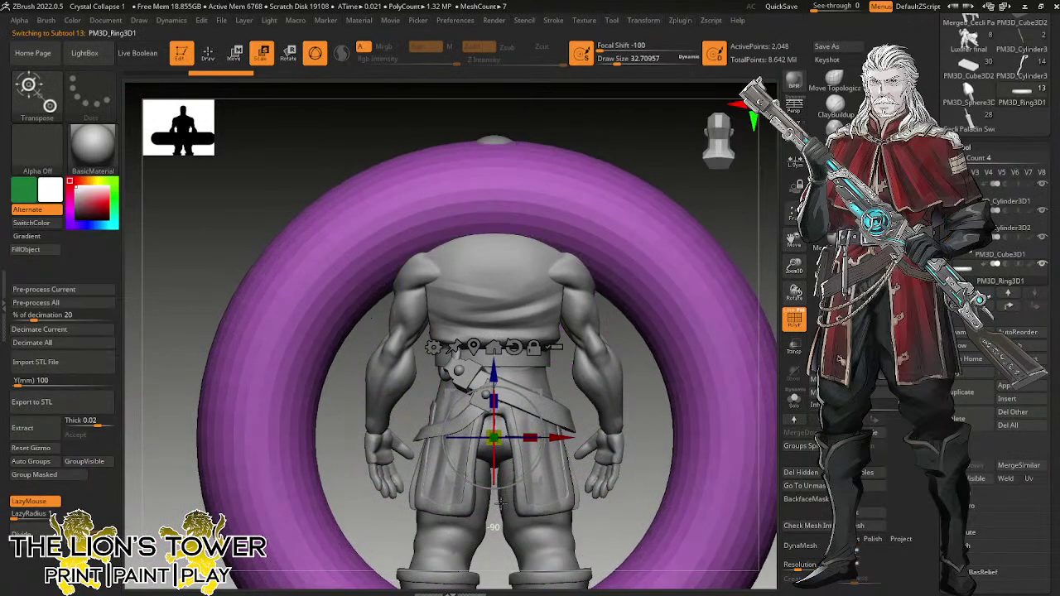
pyautogui.moveTo(494, 437); pyautogui.dragTo(494, 441)
pyautogui.keyDown('shift'); pyautogui.moveTo(633, 333); pyautogui.dragTo(731, 323); pyautogui.keyUp('shift')
pyautogui.moveTo(540, 392); pyautogui.dragTo(603, 325)
pyautogui.moveTo(563, 372); pyautogui.dragTo(561, 373)
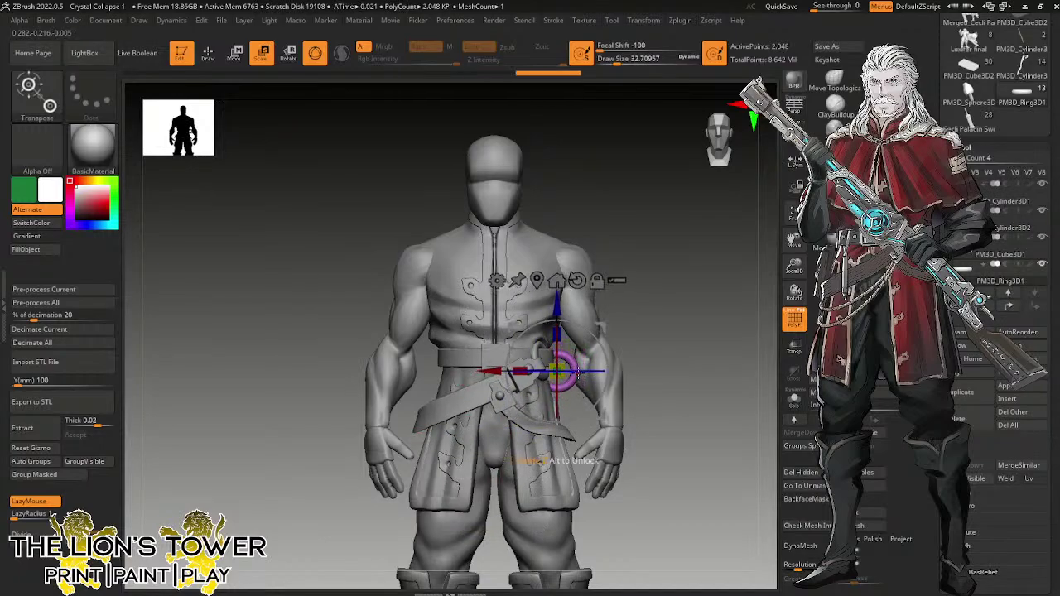
# Turn the small ring to follow the curve of the hip and move it into place against the waist belt.
pyautogui.moveTo(629, 336); pyautogui.dragTo(595, 351)
pyautogui.moveTo(603, 328); pyautogui.dragTo(596, 318)
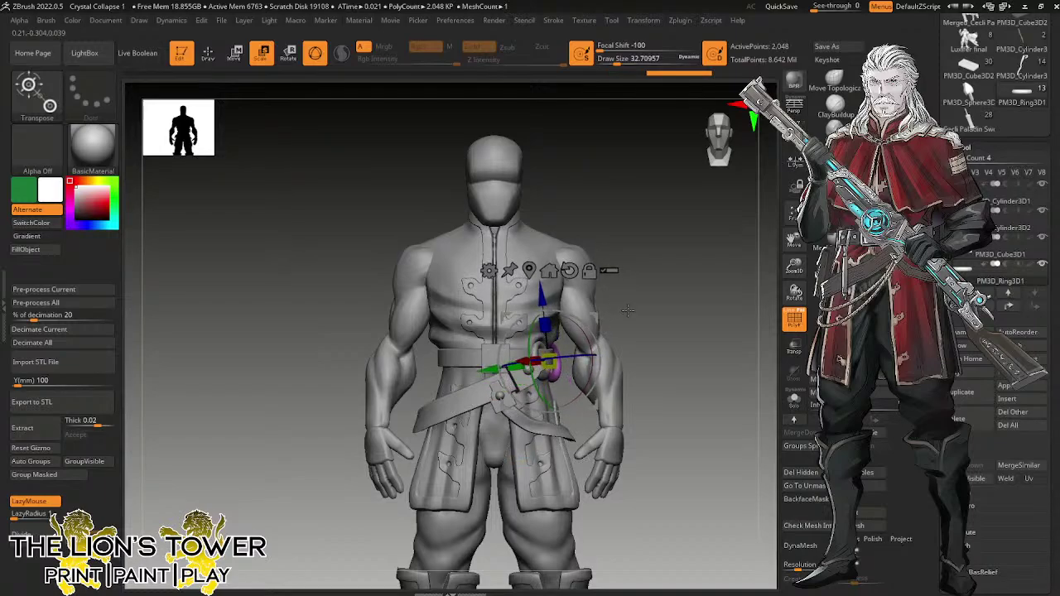
pyautogui.moveTo(662, 325); pyautogui.dragTo(570, 323)
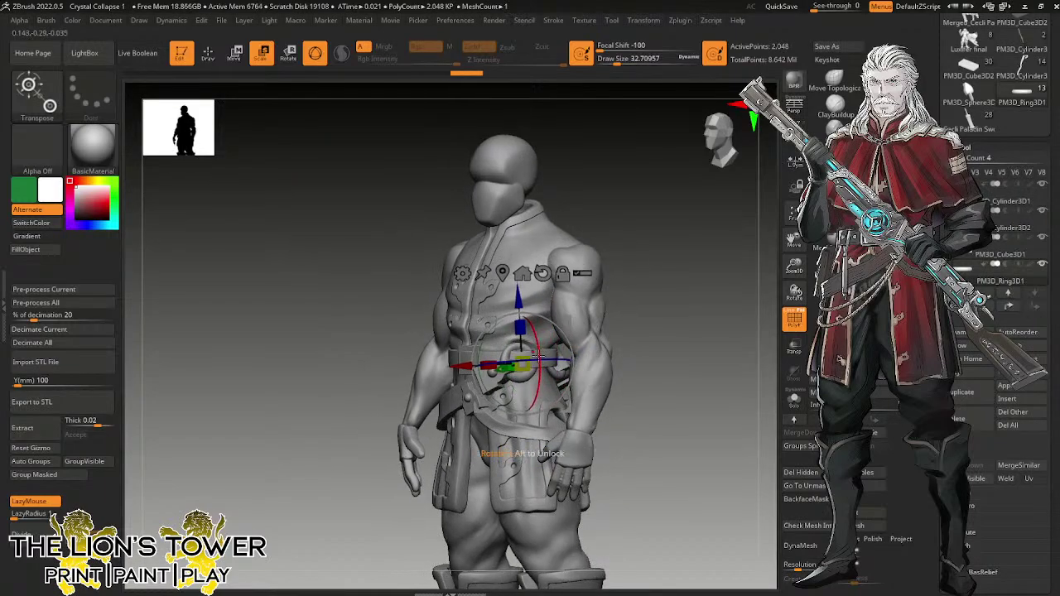
pyautogui.moveTo(502, 375); pyautogui.dragTo(509, 372)
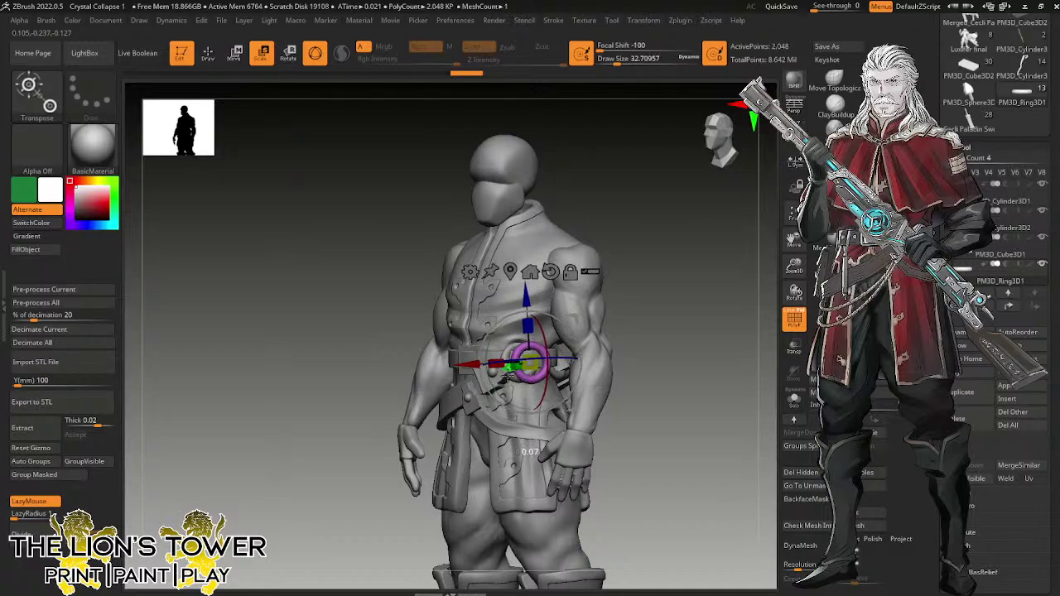
pyautogui.moveTo(577, 318); pyautogui.dragTo(533, 339)
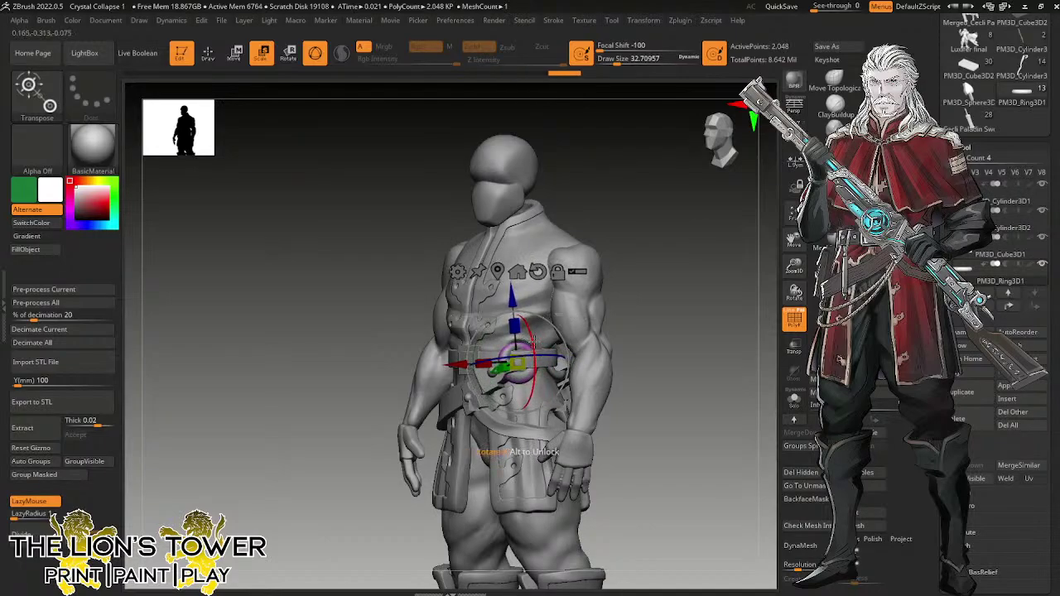
# Fine-tune the front ring's angle, position and depth so it sits around the waist belt beside the riveted clasp.
pyautogui.moveTo(793, 266); pyautogui.dragTo(781, 343)
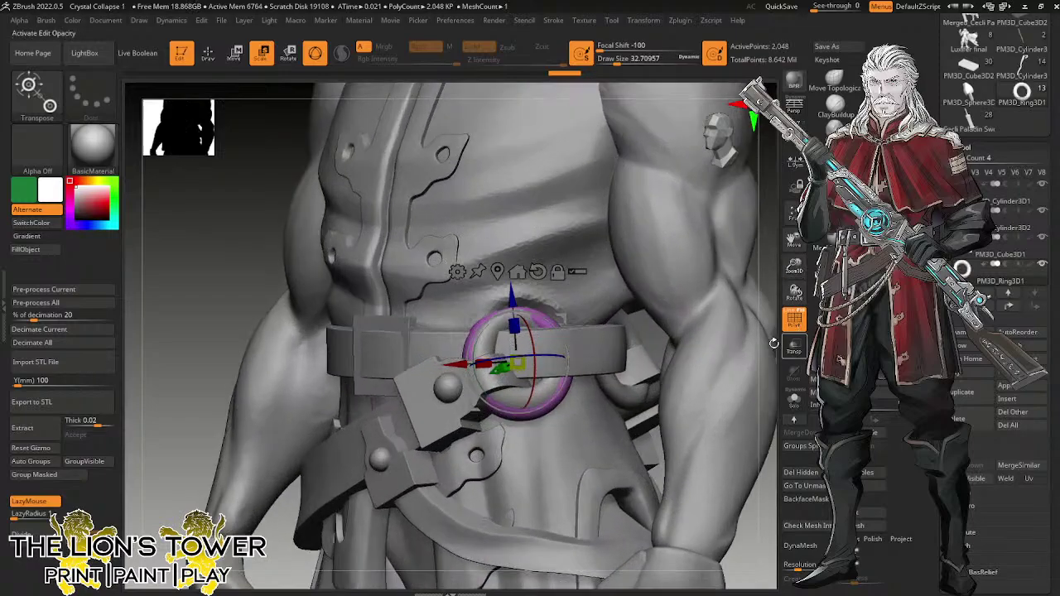
pyautogui.moveTo(765, 284); pyautogui.dragTo(733, 289)
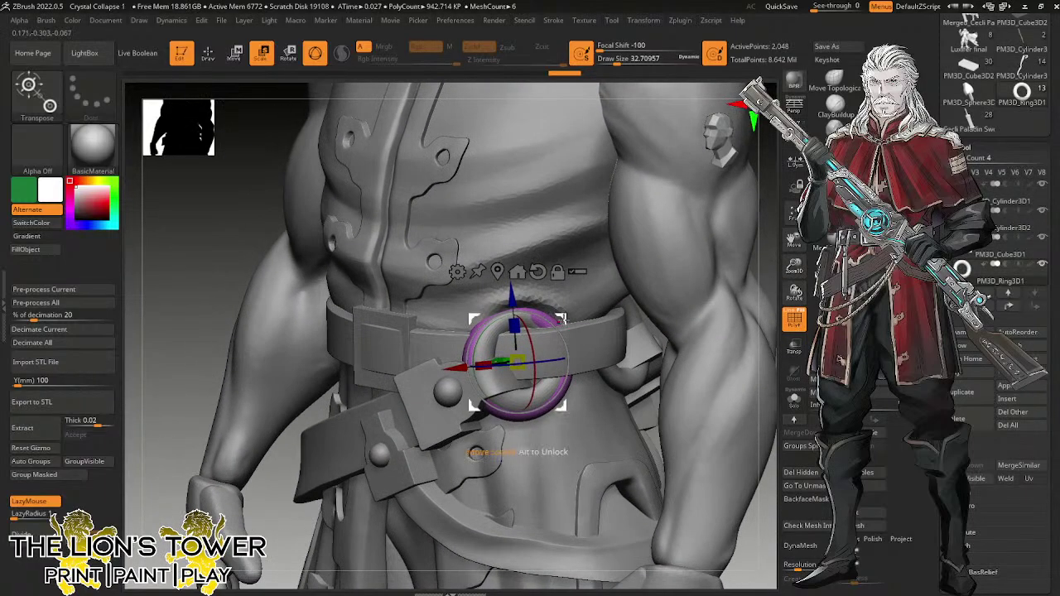
pyautogui.moveTo(564, 320); pyautogui.dragTo(571, 317)
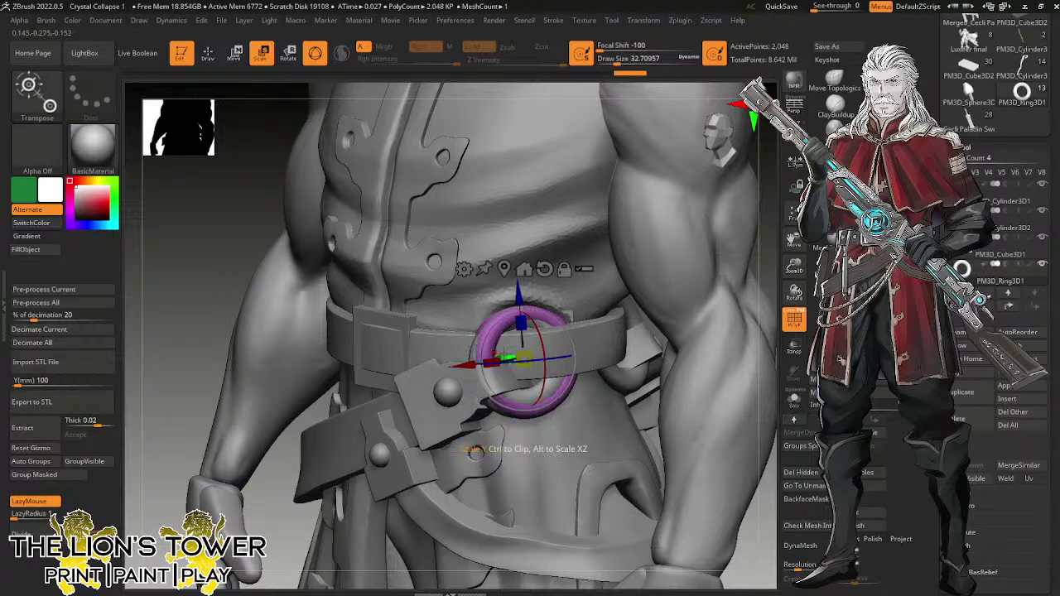
pyautogui.moveTo(500, 357); pyautogui.dragTo(497, 356)
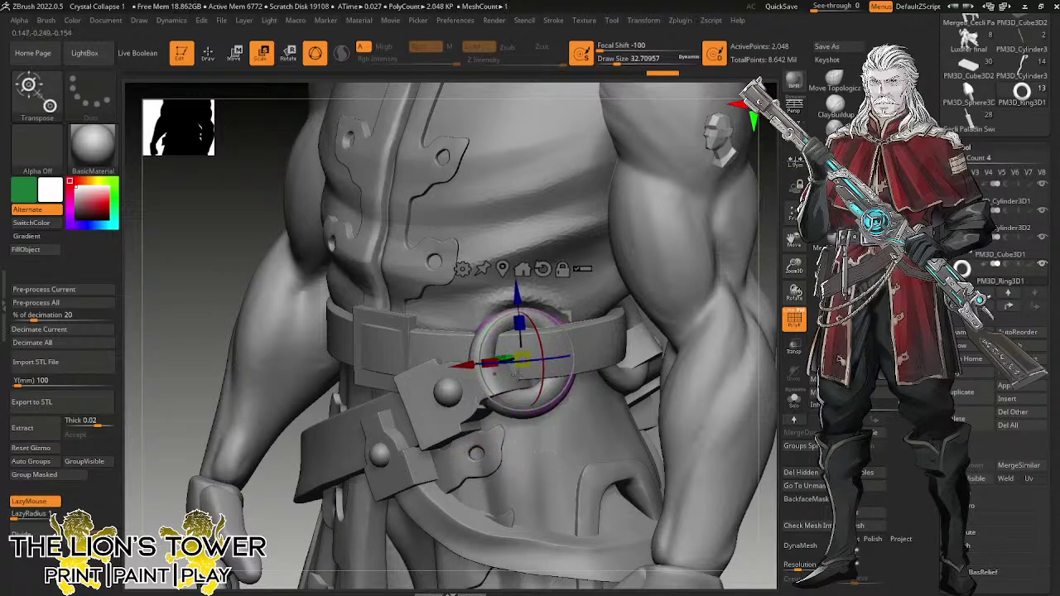
# Duplicate the front ring within its subtool and move the copy to the rear clasp.
pyautogui.moveTo(795, 240)
pyautogui.mouseDown()
pyautogui.moveTo(645, 301)
pyautogui.moveTo(563, 308)
pyautogui.mouseUp()
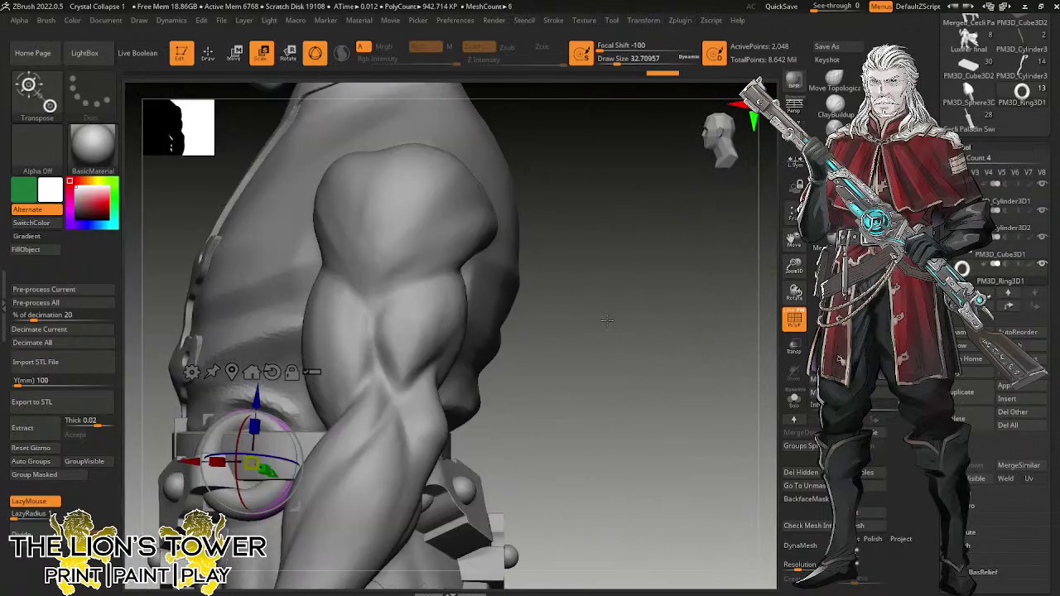
pyautogui.keyDown('ctrl'); pyautogui.moveTo(296, 419); pyautogui.dragTo(514, 410); pyautogui.keyUp('ctrl')
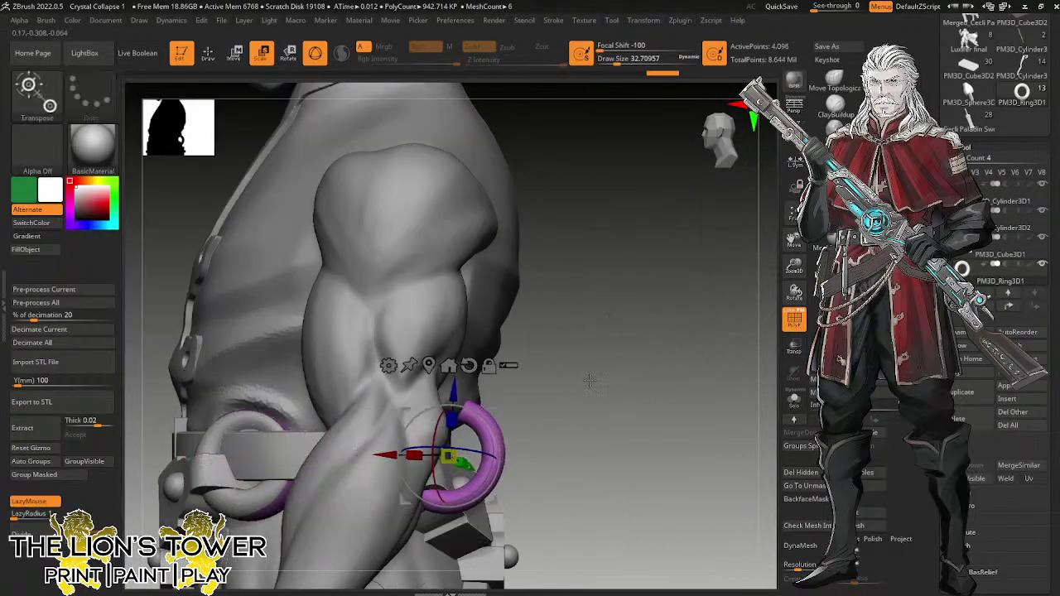
pyautogui.keyDown('shift'); pyautogui.moveTo(587, 379); pyautogui.dragTo(554, 386); pyautogui.keyUp('shift')
pyautogui.moveTo(460, 457); pyautogui.dragTo(478, 464)
pyautogui.moveTo(495, 411); pyautogui.dragTo(424, 422)
pyautogui.moveTo(385, 543); pyautogui.dragTo(450, 421)
# Tilt and shift the duplicated ring until it loops around the belt and meets the rear clasp.
pyautogui.moveTo(530, 278); pyautogui.dragTo(538, 368)
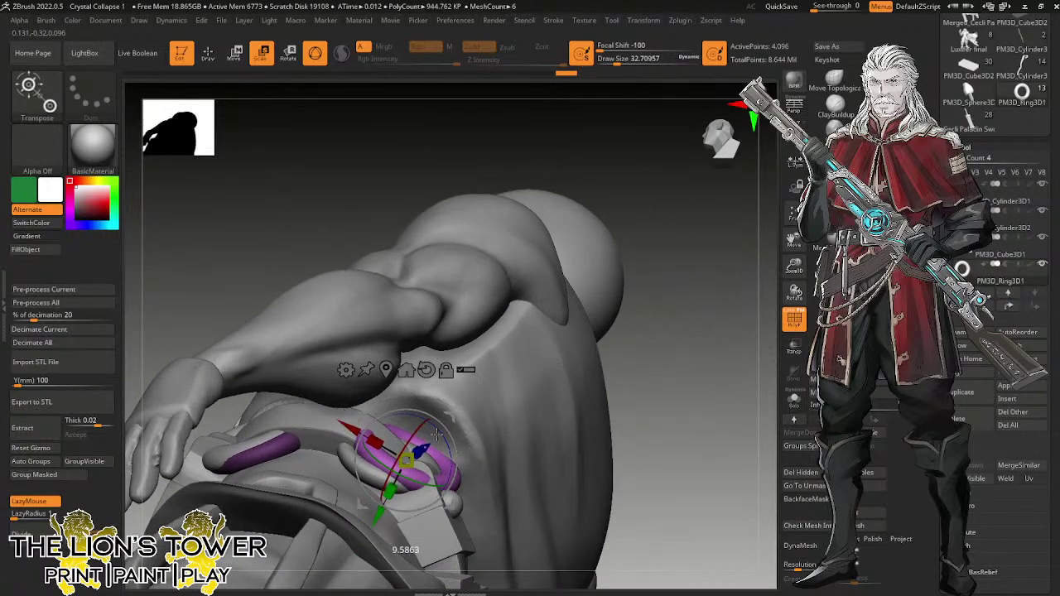
pyautogui.moveTo(448, 417); pyautogui.dragTo(406, 450)
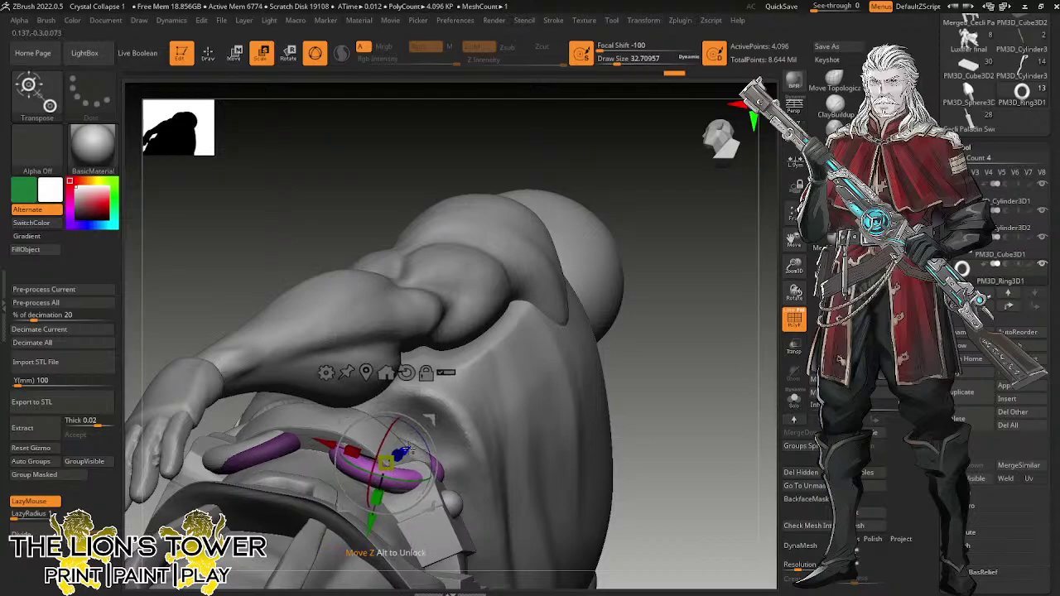
pyautogui.moveTo(618, 388); pyautogui.dragTo(474, 429)
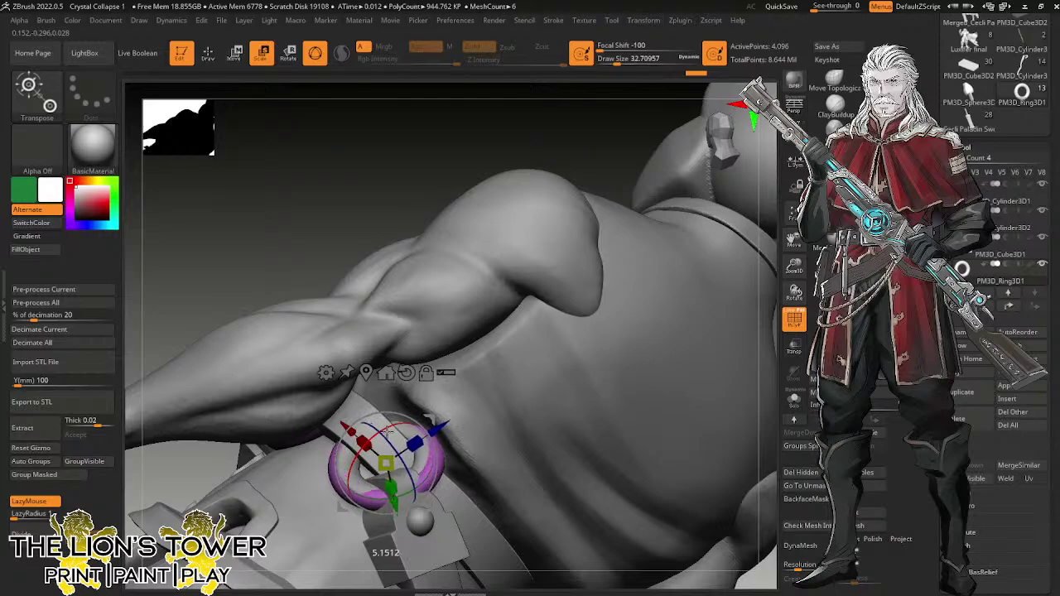
pyautogui.moveTo(428, 418); pyautogui.dragTo(420, 465)
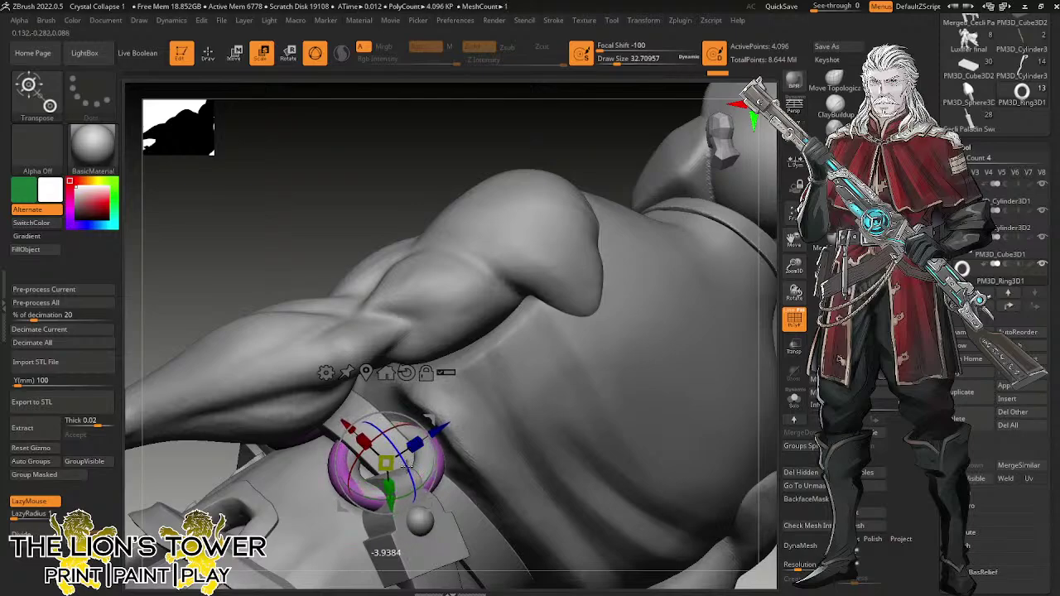
pyautogui.moveTo(433, 419); pyautogui.dragTo(427, 417)
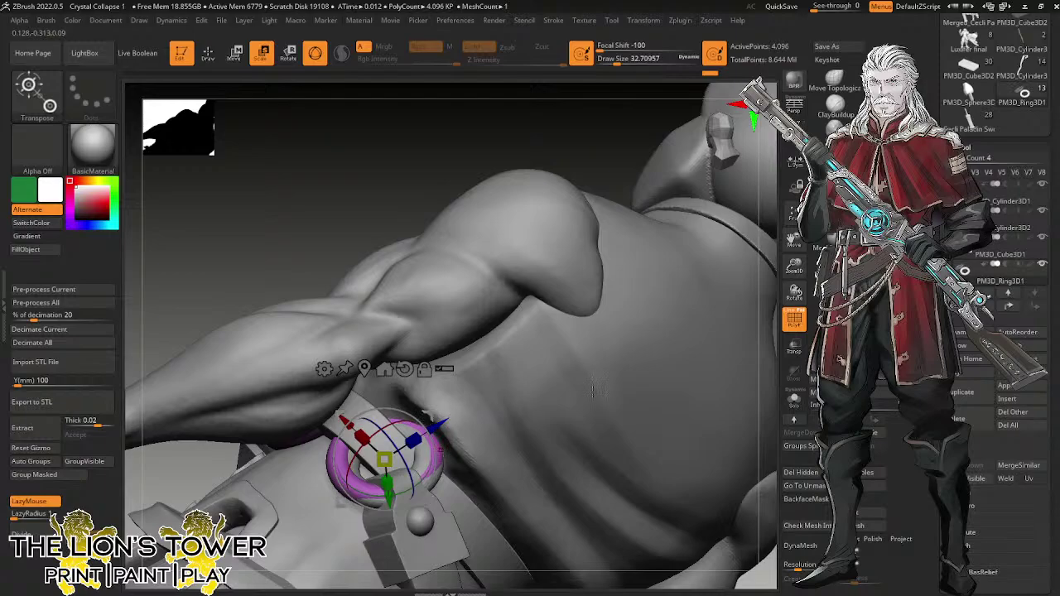
# Isolate the clasp hardware subtool and hide its two old rings.
pyautogui.moveTo(794, 268); pyautogui.dragTo(793, 260)
pyautogui.moveTo(794, 239); pyautogui.dragTo(702, 231)
pyautogui.keyDown('alt'); pyautogui.click(303, 502); pyautogui.keyUp('alt')
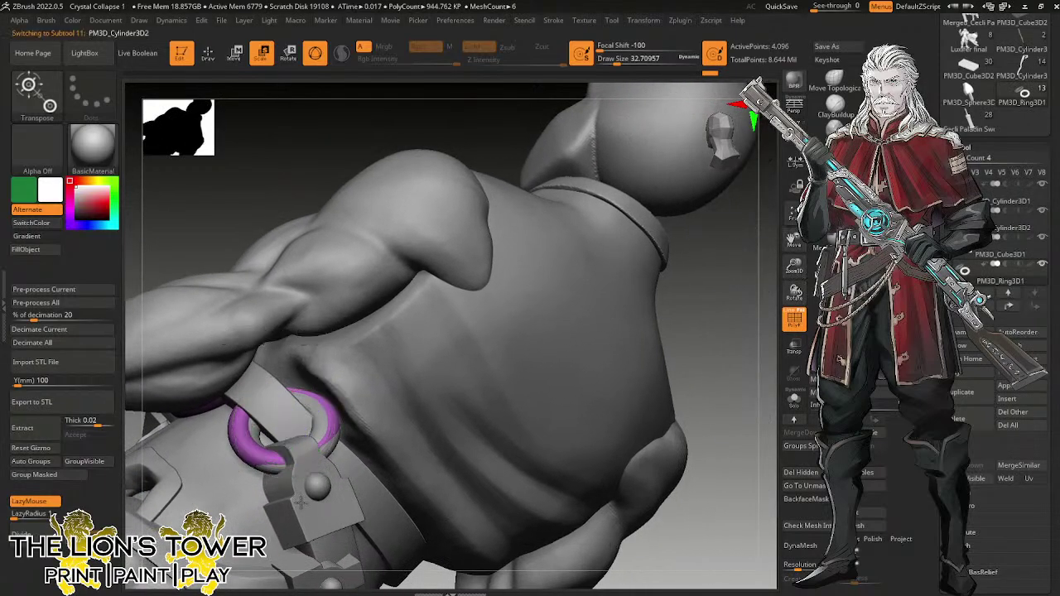
pyautogui.click(796, 402)
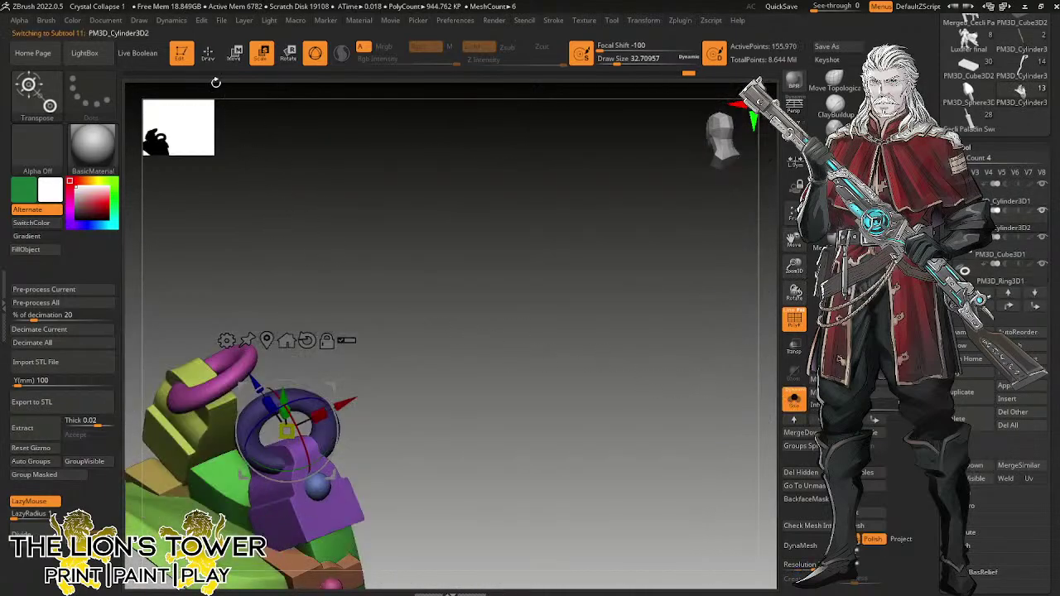
pyautogui.press('q')
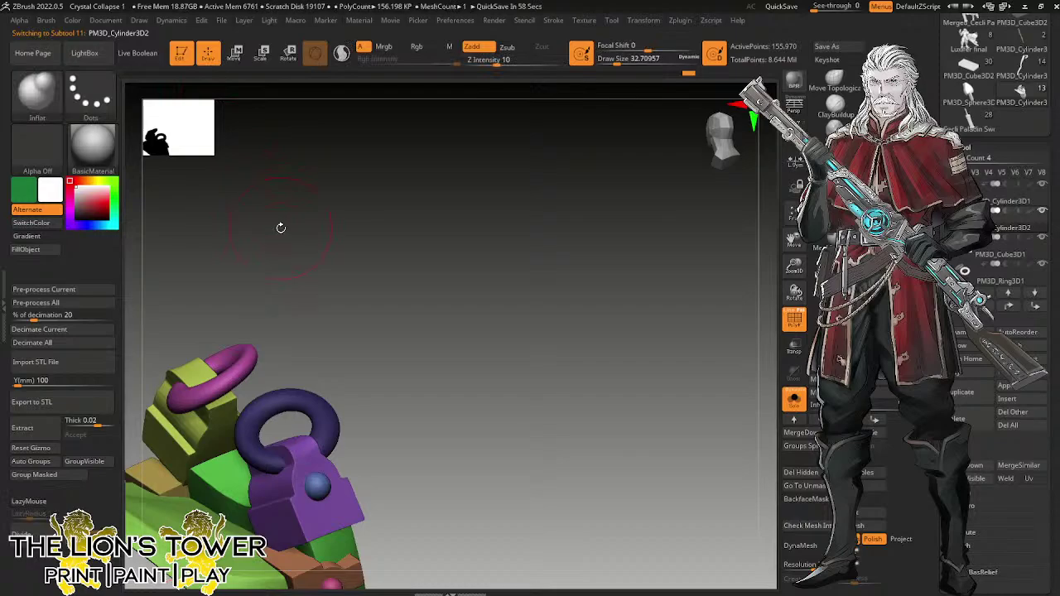
pyautogui.moveTo(281, 228); pyautogui.dragTo(286, 315)
pyautogui.keyDown('ctrl'); pyautogui.keyDown('shift'); pyautogui.click(280, 395); pyautogui.keyUp('shift'); pyautogui.keyUp('ctrl')
pyautogui.keyDown('ctrl'); pyautogui.keyDown('shift'); pyautogui.click(280, 394); pyautogui.keyUp('shift'); pyautogui.keyUp('ctrl')
pyautogui.keyDown('ctrl'); pyautogui.keyDown('shift'); pyautogui.click(238, 356); pyautogui.keyUp('shift'); pyautogui.keyUp('ctrl')
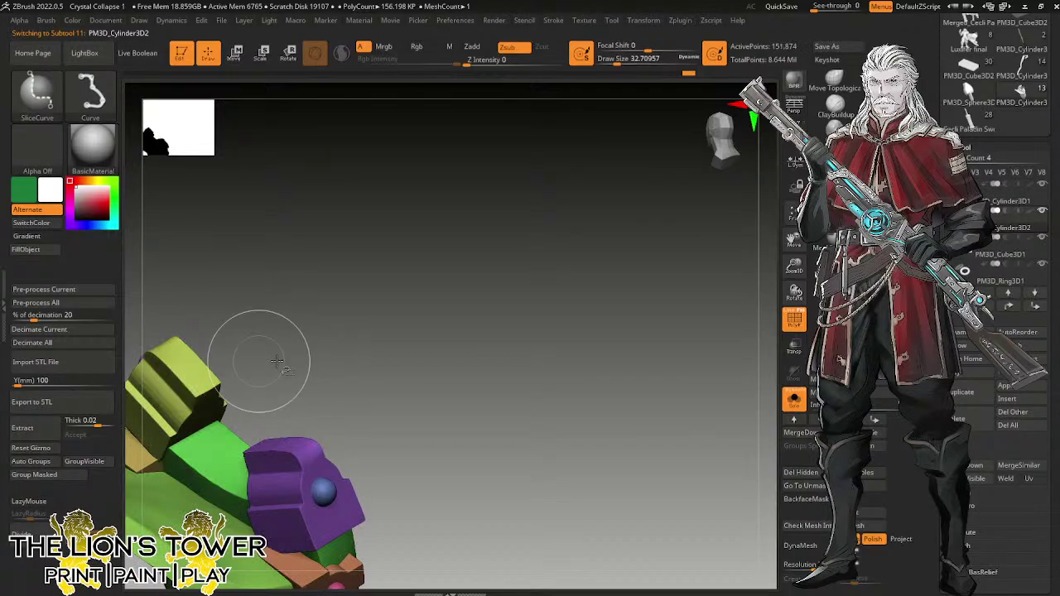
# Delete the hidden old rings from the clasp subtool and show the whole figure again.
pyautogui.moveTo(277, 364)
pyautogui.keyDown('shift'); pyautogui.mouseDown()
pyautogui.moveTo(733, 355)
pyautogui.moveTo(752, 416)
pyautogui.mouseUp(); pyautogui.keyUp('shift')
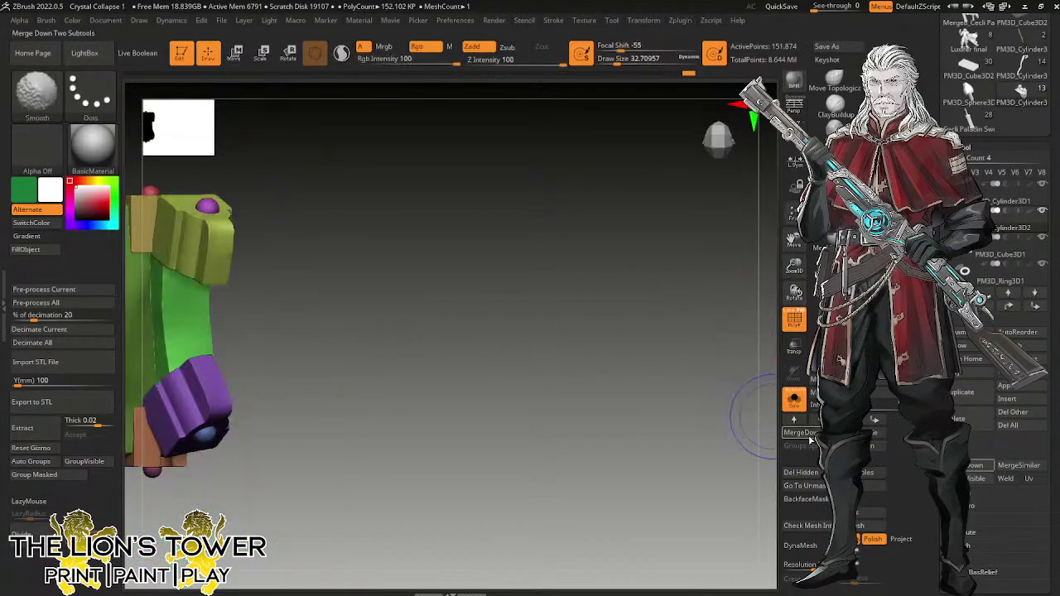
pyautogui.click(808, 474)
pyautogui.moveTo(794, 266); pyautogui.dragTo(895, 231)
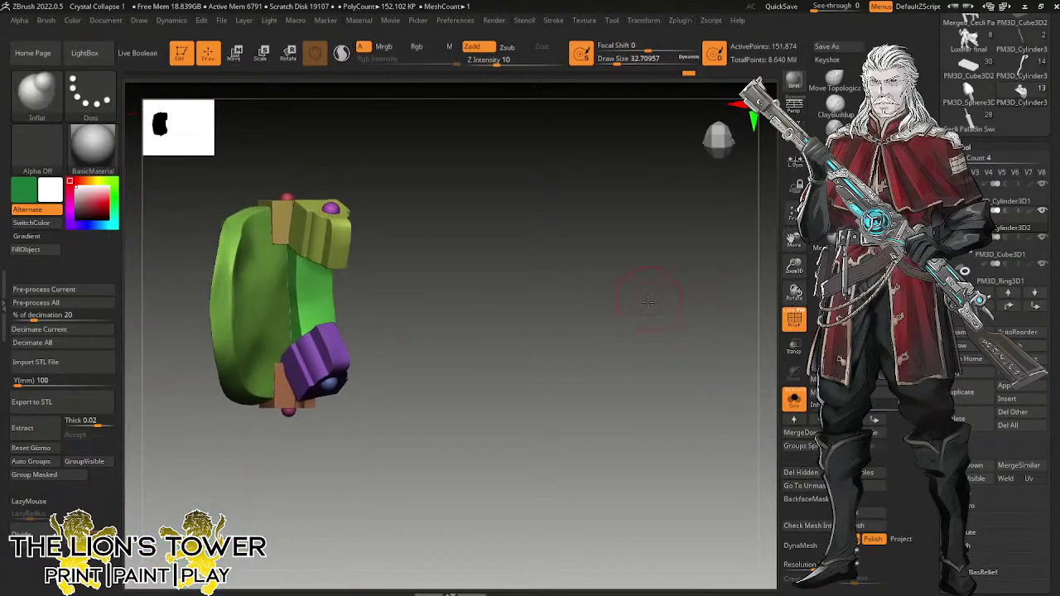
pyautogui.moveTo(647, 303)
pyautogui.mouseDown()
pyautogui.moveTo(634, 378)
pyautogui.moveTo(688, 278)
pyautogui.moveTo(679, 324)
pyautogui.moveTo(709, 331)
pyautogui.moveTo(696, 344)
pyautogui.moveTo(655, 285)
pyautogui.moveTo(676, 320)
pyautogui.mouseUp()
pyautogui.click(795, 400)
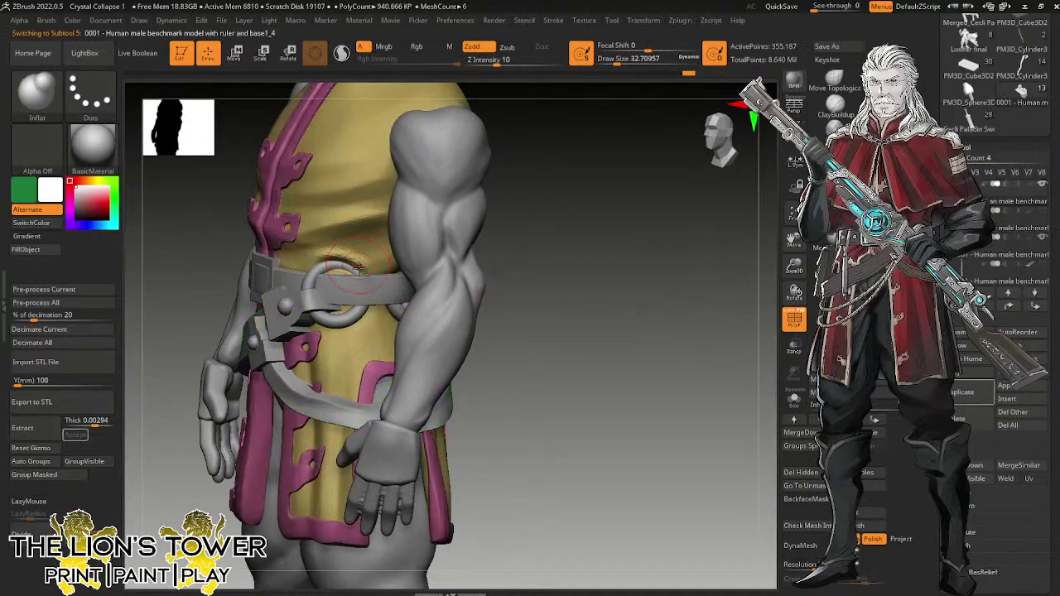
# Select the shirt and set the ClayBuildup brush to a draw size of about 17 for work around the front ring.
pyautogui.keyDown('alt'); pyautogui.click(383, 252); pyautogui.keyUp('alt')
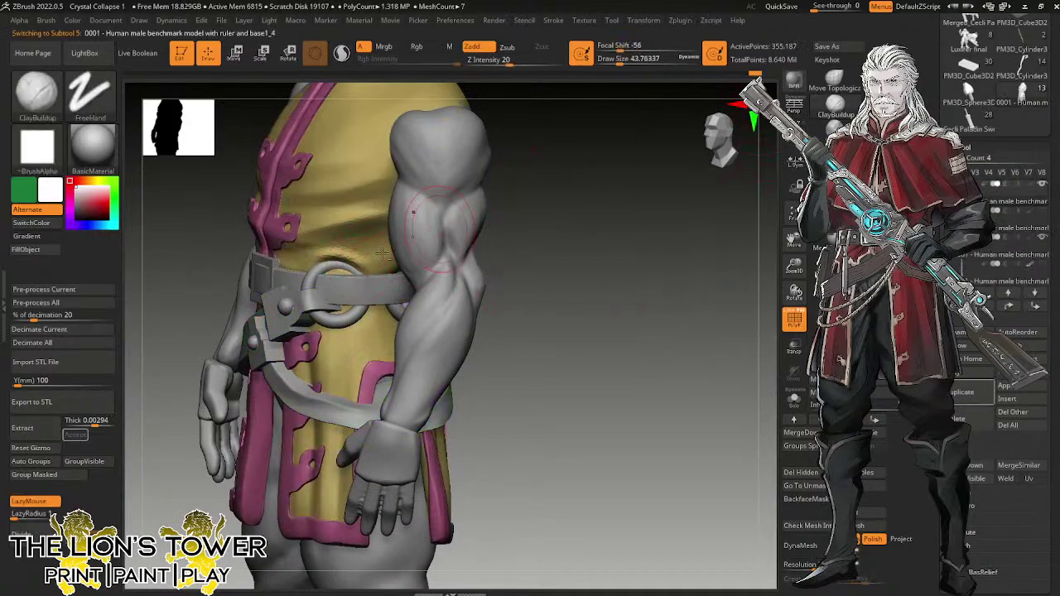
pyautogui.moveTo(630, 62); pyautogui.dragTo(612, 63)
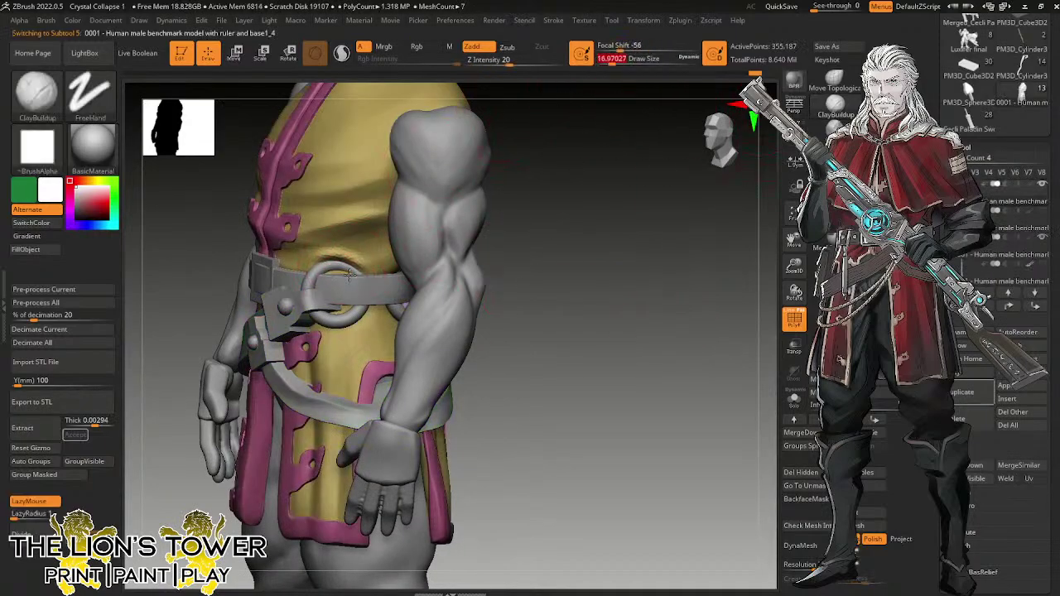
pyautogui.moveTo(572, 233)
pyautogui.mouseDown()
pyautogui.moveTo(544, 208)
pyautogui.moveTo(522, 218)
pyautogui.moveTo(553, 224)
pyautogui.moveTo(600, 268)
pyautogui.moveTo(577, 283)
pyautogui.mouseUp()
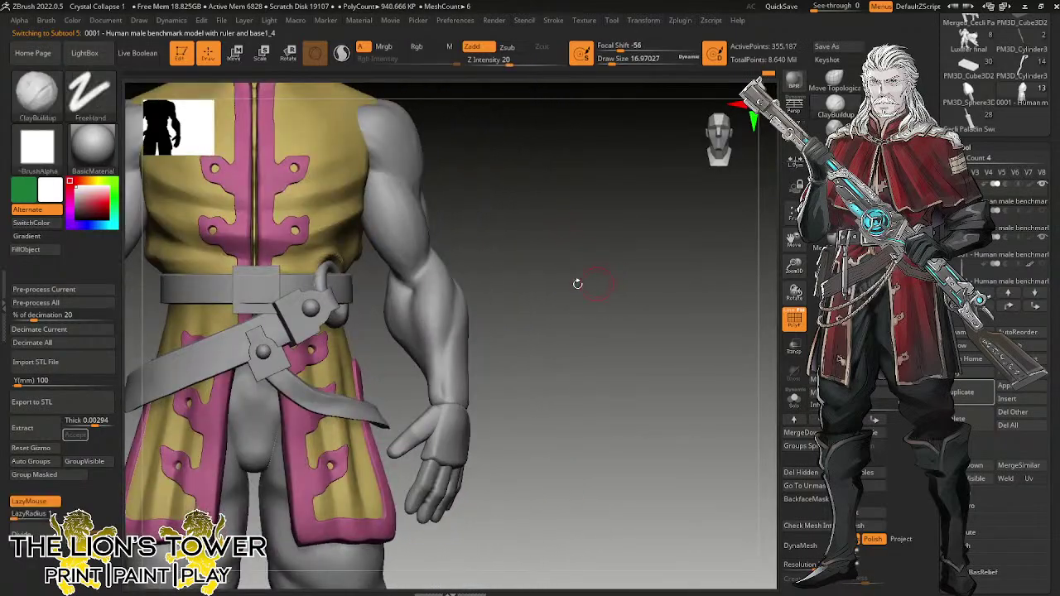
# Select and isolate the square buckle at the front of the waist belt.
pyautogui.keyDown('alt'); pyautogui.click(340, 288); pyautogui.keyUp('alt')
pyautogui.keyDown('alt'); pyautogui.moveTo(565, 364); pyautogui.dragTo(700, 393); pyautogui.keyUp('alt')
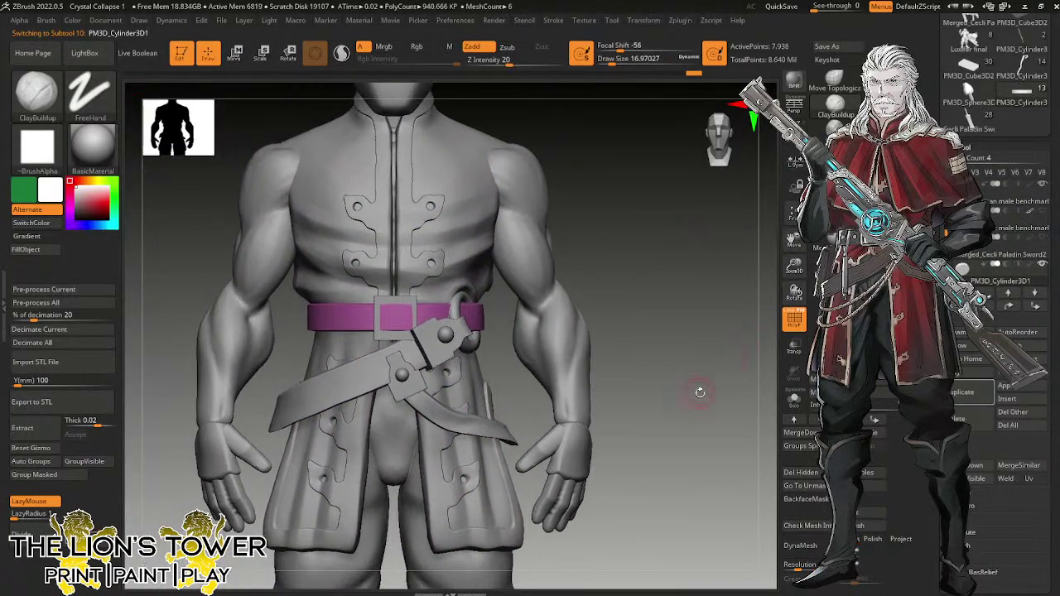
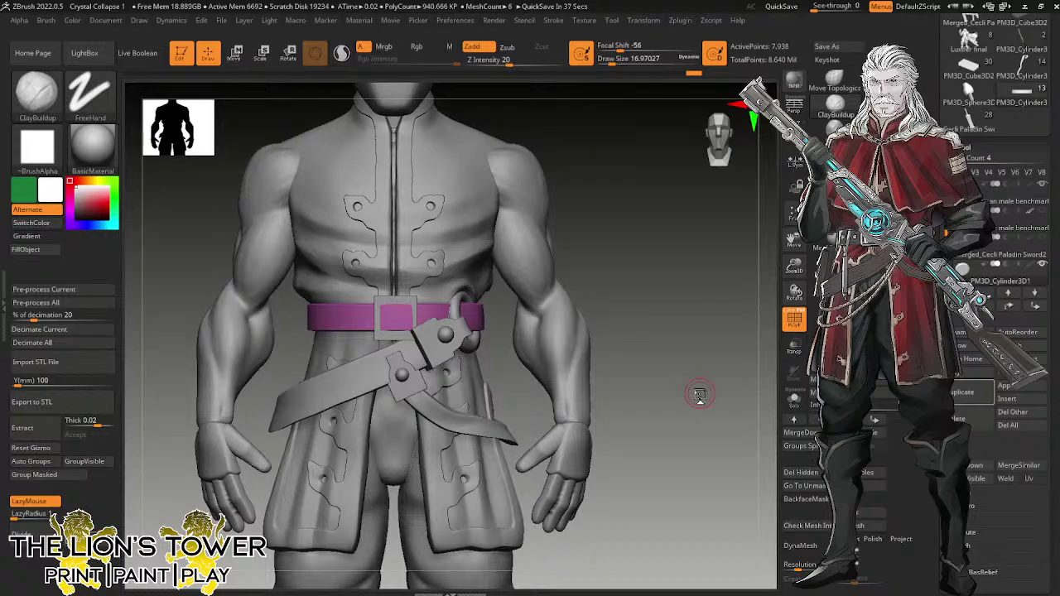
pyautogui.keyDown('alt'); pyautogui.moveTo(699, 395); pyautogui.dragTo(701, 235); pyautogui.keyUp('alt')
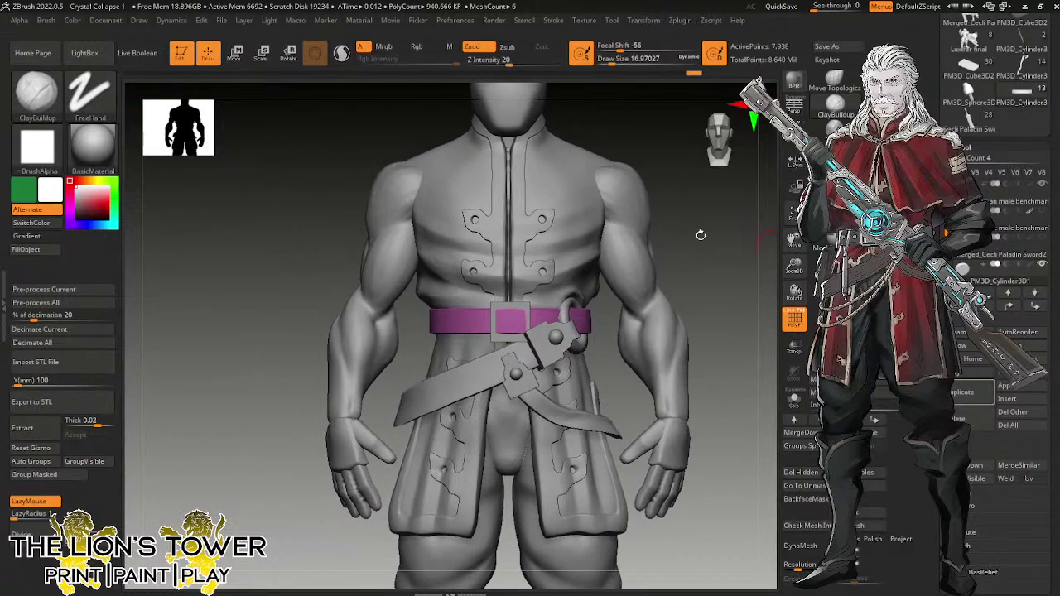
pyautogui.keyDown('alt'); pyautogui.click(528, 307); pyautogui.keyUp('alt')
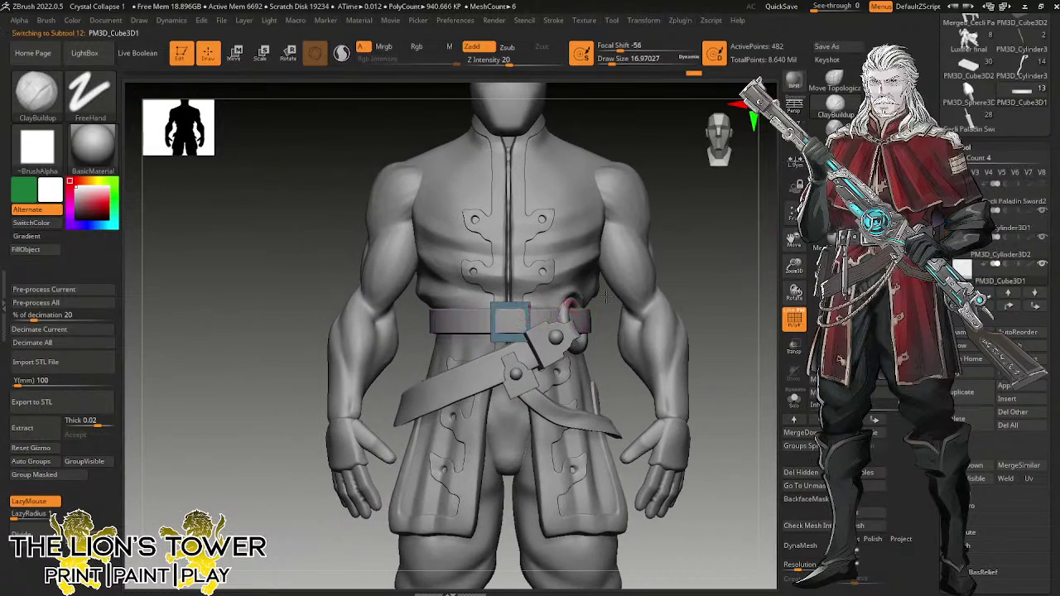
pyautogui.click(794, 400)
# Set the DynaMesh resolution to 1000 and convert the square buckle to a DynaMesh.
pyautogui.moveTo(794, 267); pyautogui.dragTo(795, 321)
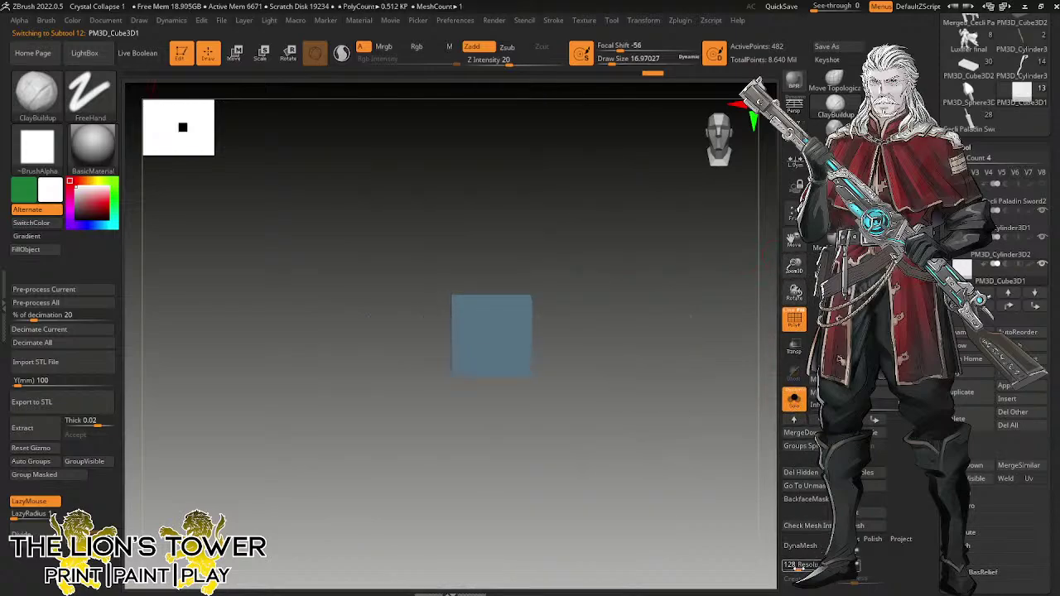
pyautogui.moveTo(809, 568); pyautogui.dragTo(883, 527)
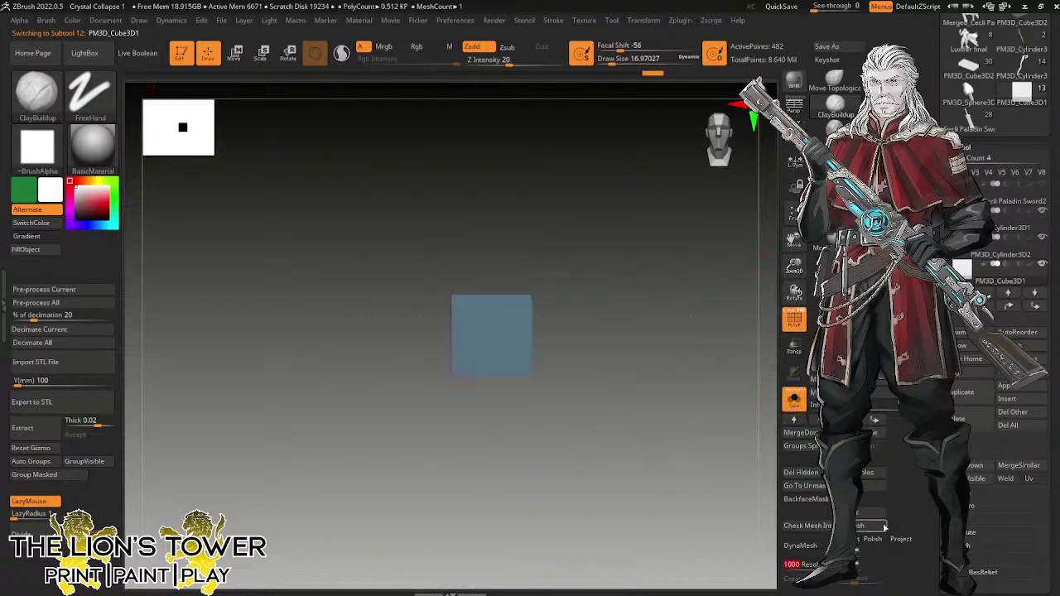
pyautogui.click(802, 550)
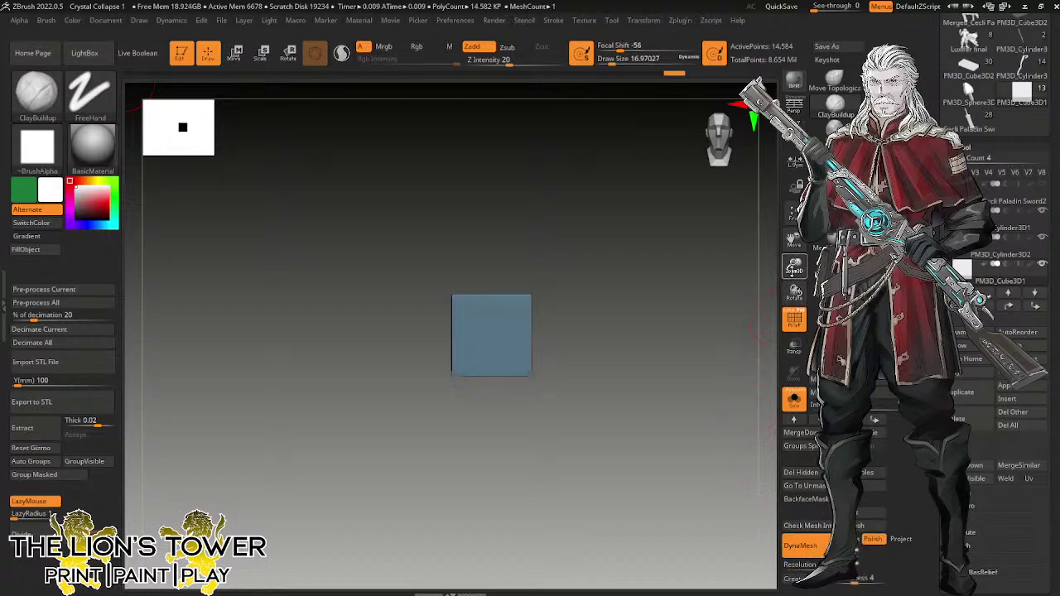
pyautogui.moveTo(794, 267); pyautogui.dragTo(789, 321)
pyautogui.press('l')
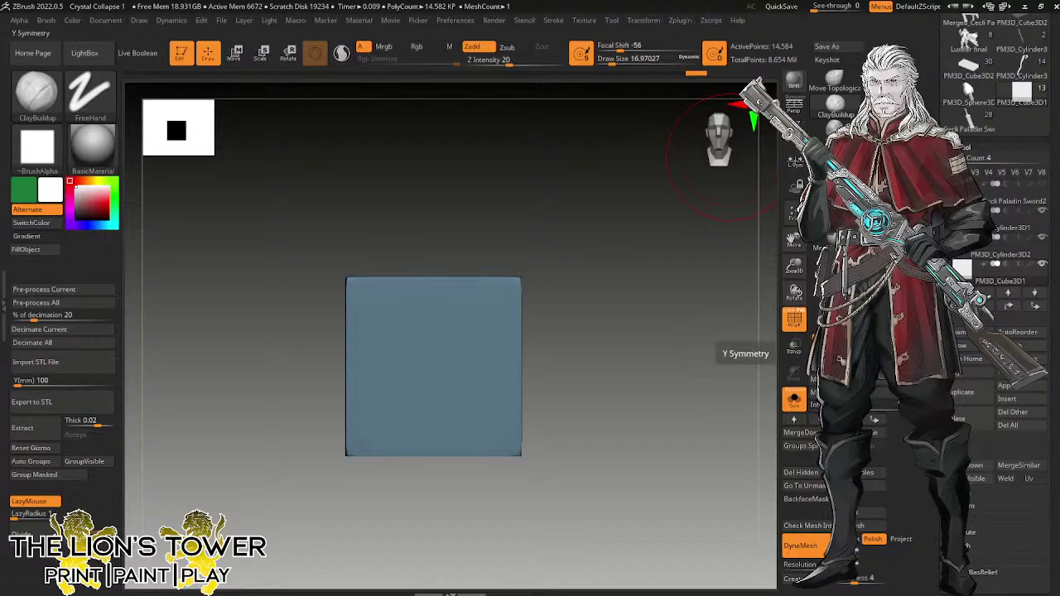
# Turn on local symmetry for the square buckle and try masking its side edges.
pyautogui.moveTo(549, 225)
pyautogui.keyDown('ctrl'); pyautogui.mouseDown()
pyautogui.moveTo(546, 320)
pyautogui.moveTo(491, 506)
pyautogui.mouseUp(); pyautogui.keyUp('ctrl')
pyautogui.keyDown('ctrl'); pyautogui.moveTo(608, 267); pyautogui.dragTo(619, 262); pyautogui.keyUp('ctrl')
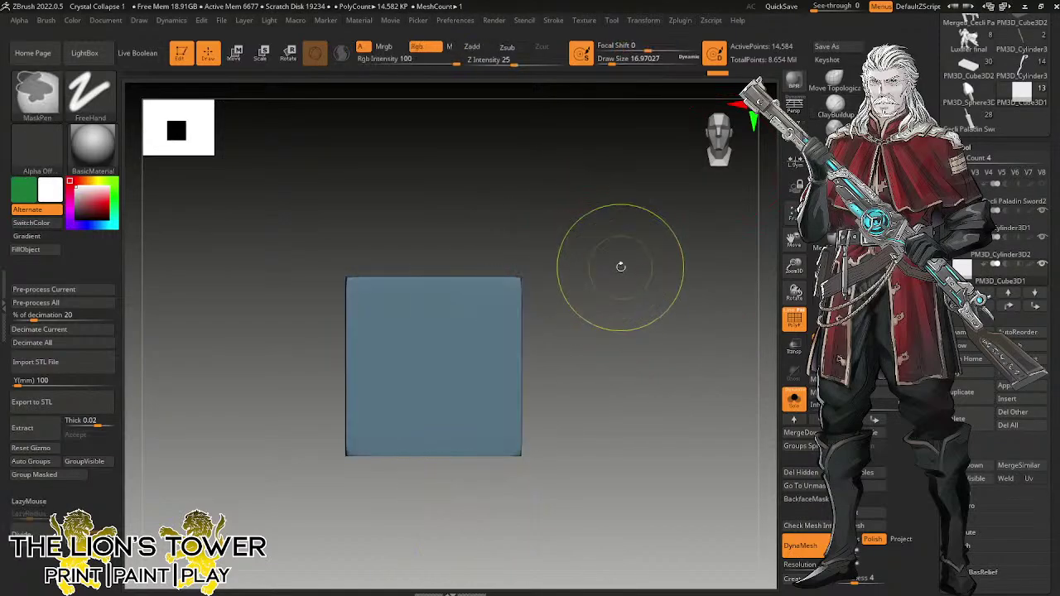
pyautogui.click(791, 164)
pyautogui.keyDown('ctrl'); pyautogui.moveTo(541, 270); pyautogui.dragTo(494, 502); pyautogui.keyUp('ctrl')
pyautogui.hotkey('ctrl', 'z')
# Clear the mask, rebuild the square buckle with DynaMesh and refresh its wireframe display.
pyautogui.keyDown('ctrl'); pyautogui.click(684, 320); pyautogui.keyUp('ctrl')
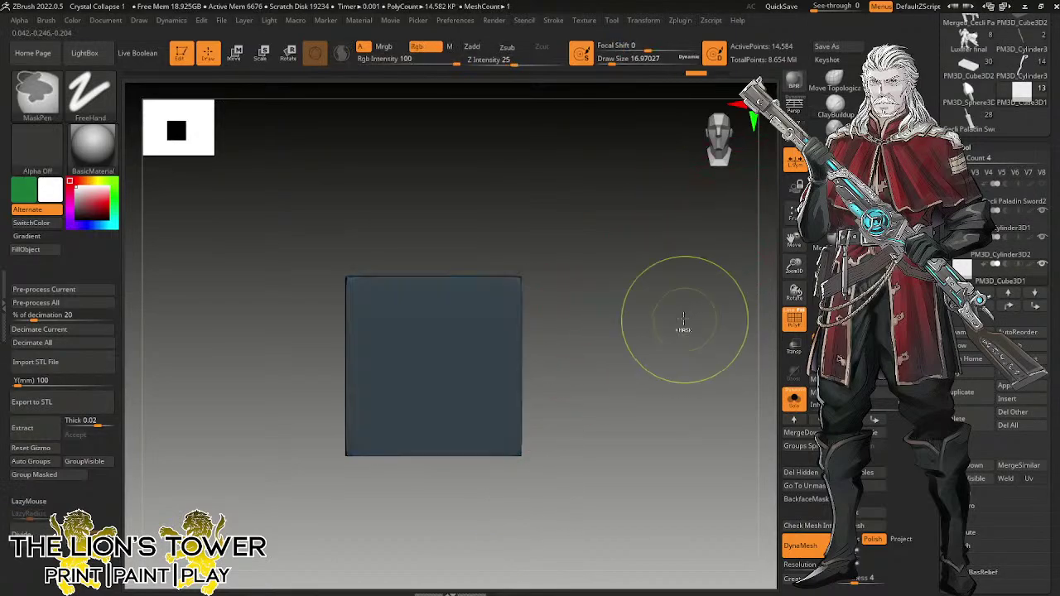
pyautogui.keyDown('ctrl'); pyautogui.moveTo(667, 296); pyautogui.dragTo(701, 338); pyautogui.keyUp('ctrl')
pyautogui.keyDown('ctrl'); pyautogui.moveTo(670, 305); pyautogui.dragTo(719, 374); pyautogui.keyUp('ctrl')
pyautogui.click(794, 322)
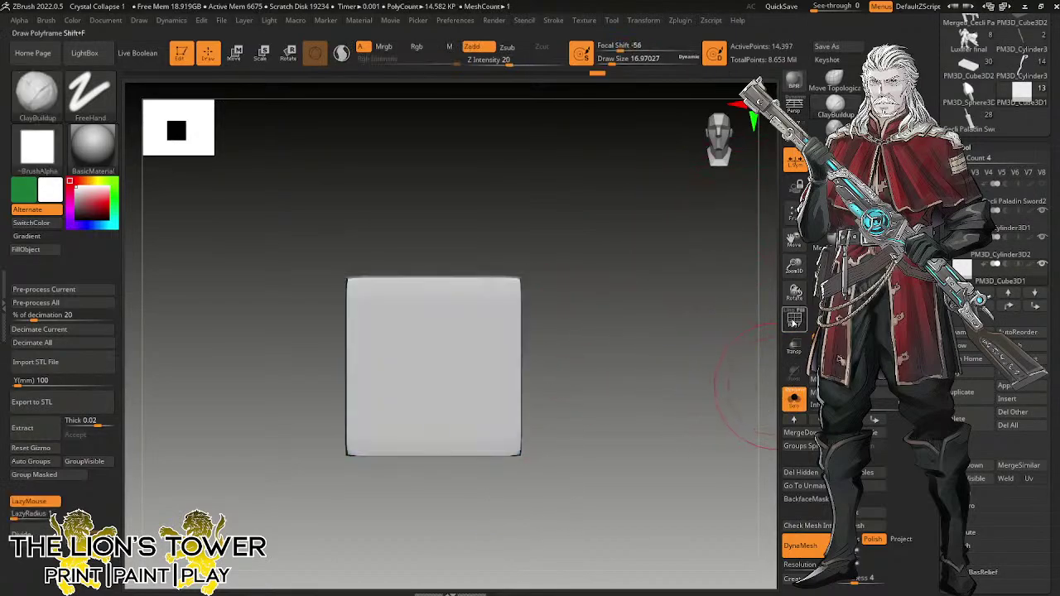
pyautogui.click(793, 319)
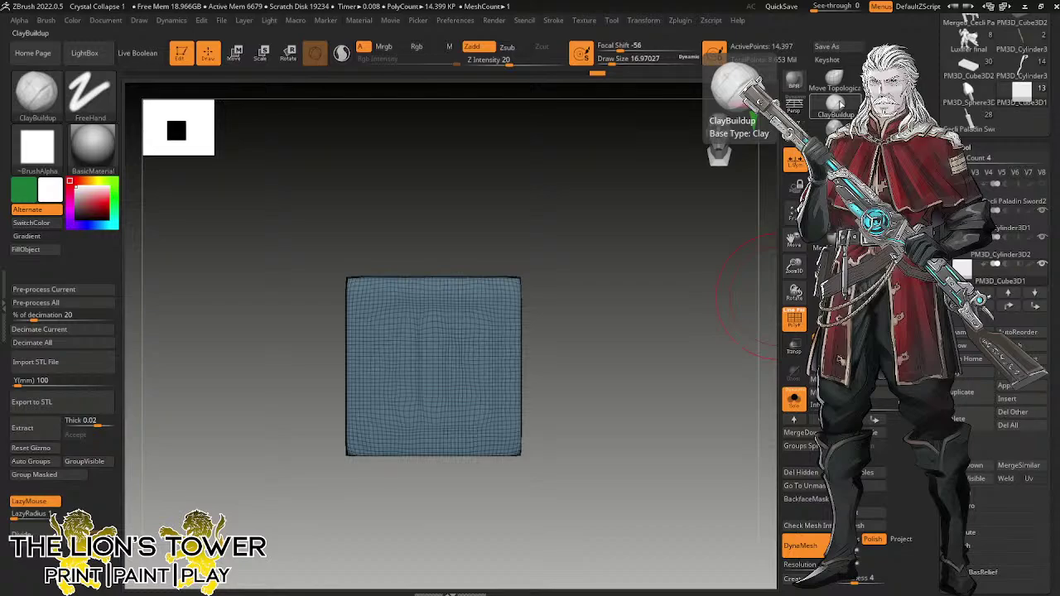
# Try masking a symmetrical border around the square buckle's four edges, then clear the mask.
pyautogui.press('ctrl')
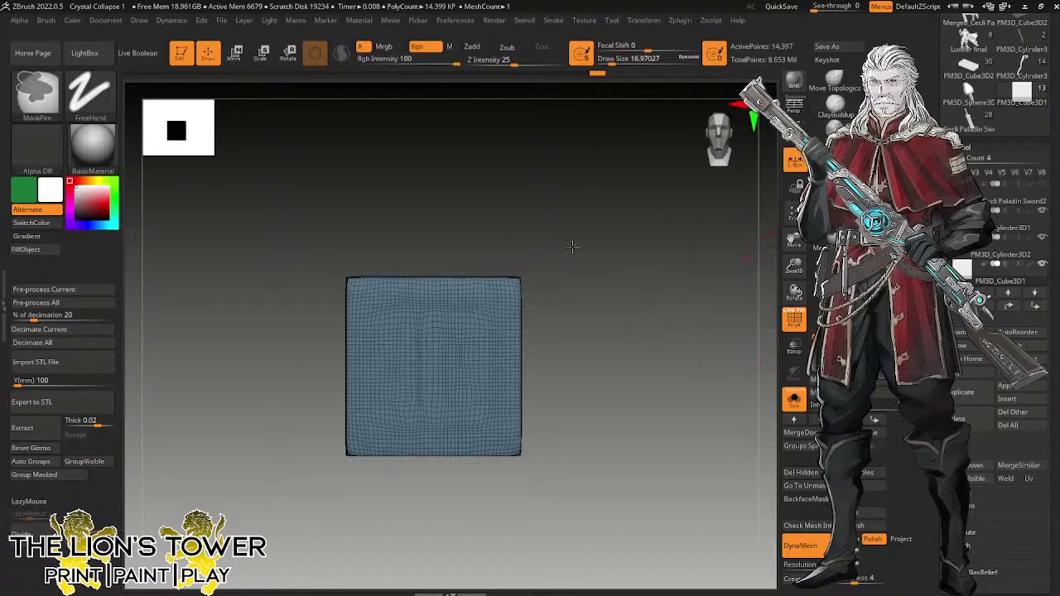
pyautogui.keyDown('ctrl'); pyautogui.moveTo(572, 246); pyautogui.dragTo(493, 489); pyautogui.keyUp('ctrl')
pyautogui.moveTo(691, 331)
pyautogui.mouseDown()
pyautogui.moveTo(627, 378)
pyautogui.moveTo(663, 360)
pyautogui.mouseUp()
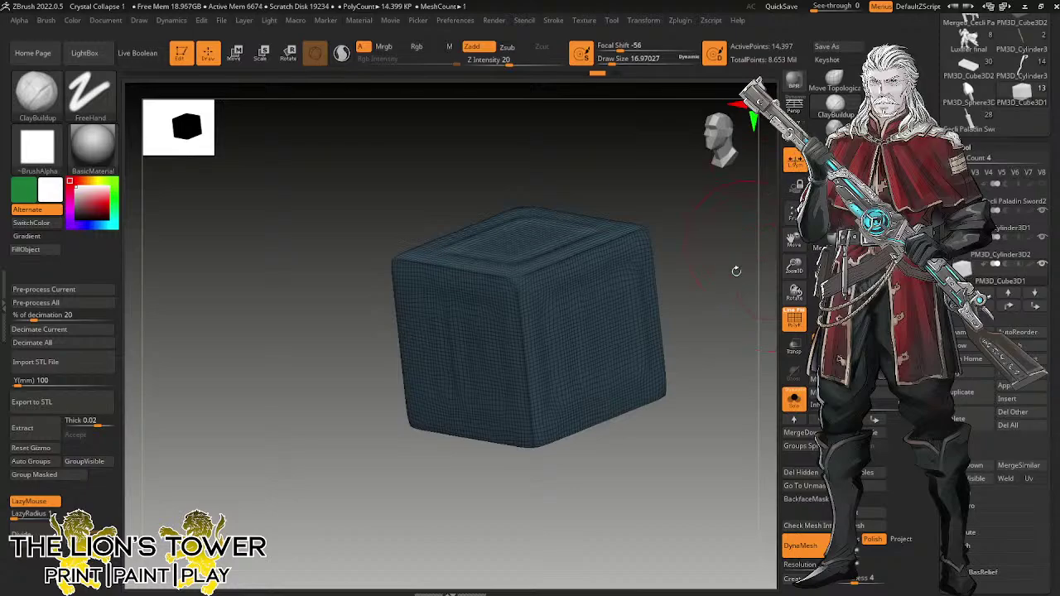
pyautogui.keyDown('shift'); pyautogui.moveTo(735, 270); pyautogui.dragTo(735, 260); pyautogui.keyUp('shift')
pyautogui.press('ctrl')
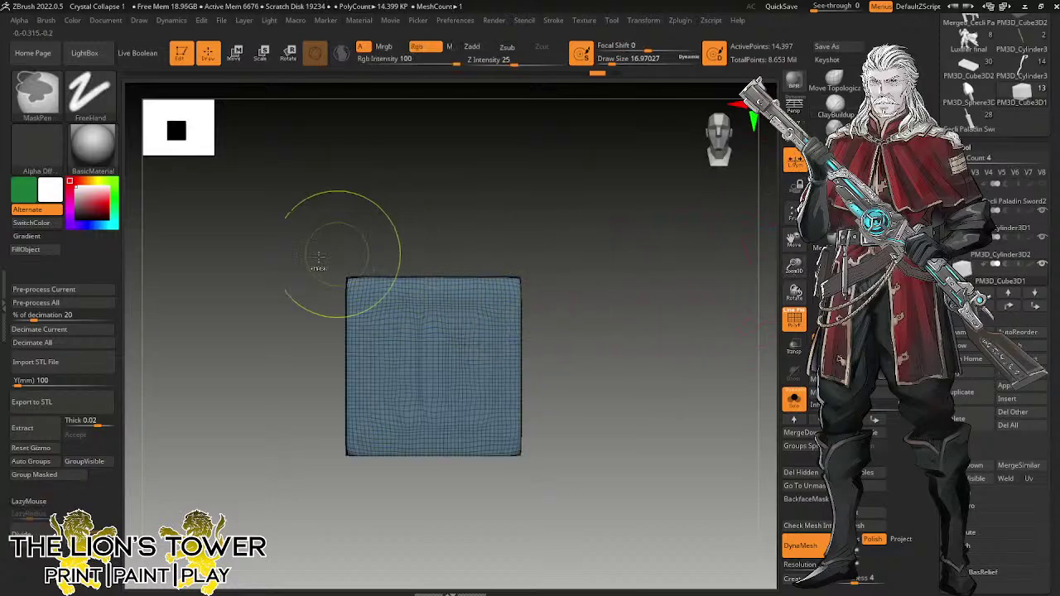
pyautogui.keyDown('ctrl'); pyautogui.moveTo(307, 256); pyautogui.dragTo(575, 304); pyautogui.keyUp('ctrl')
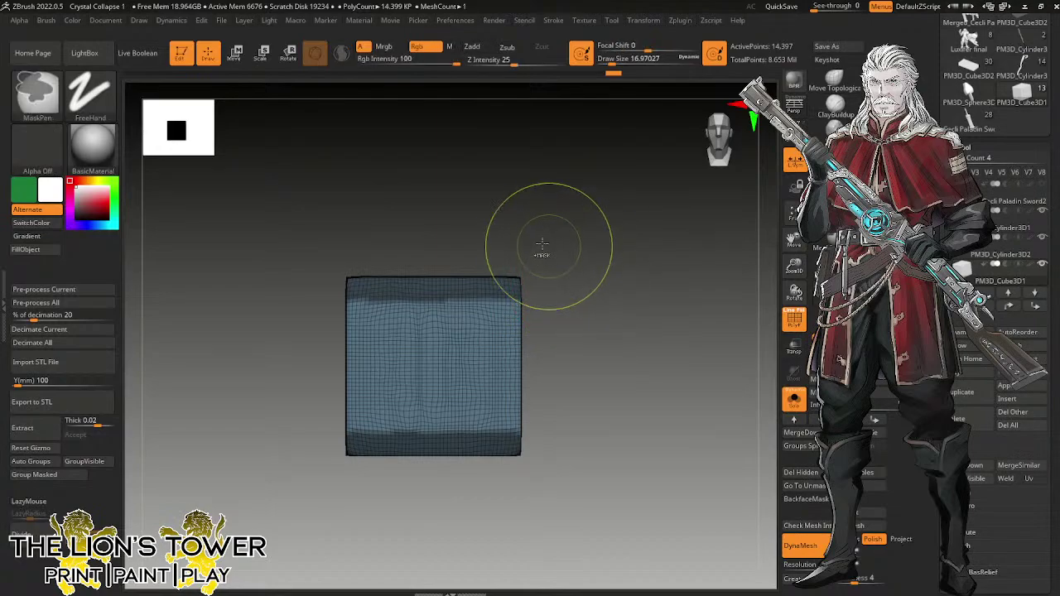
pyautogui.keyDown('ctrl'); pyautogui.moveTo(540, 246); pyautogui.dragTo(501, 497); pyautogui.keyUp('ctrl')
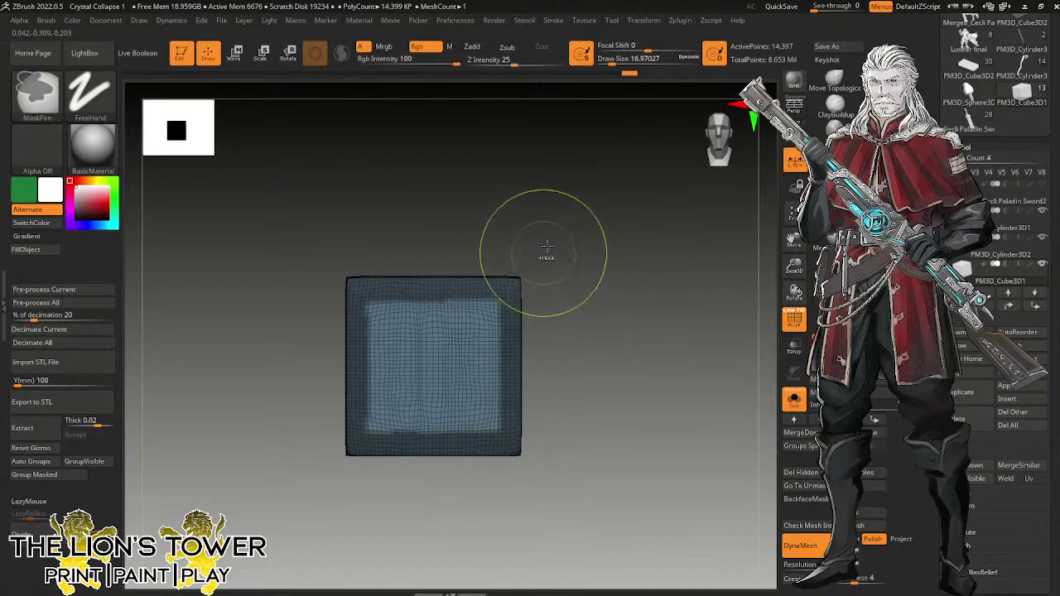
pyautogui.keyDown('ctrl'); pyautogui.moveTo(544, 244); pyautogui.dragTo(489, 448); pyautogui.keyUp('ctrl')
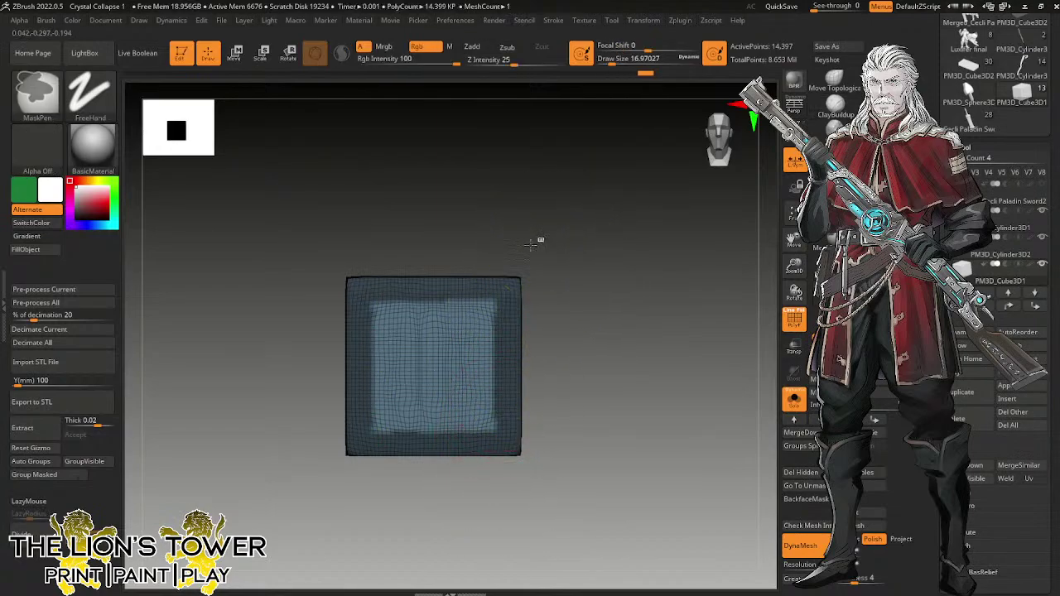
pyautogui.moveTo(543, 238)
pyautogui.keyDown('ctrl'); pyautogui.mouseDown()
pyautogui.moveTo(328, 307)
pyautogui.moveTo(334, 313)
pyautogui.mouseUp(); pyautogui.keyUp('ctrl')
pyautogui.press('l')
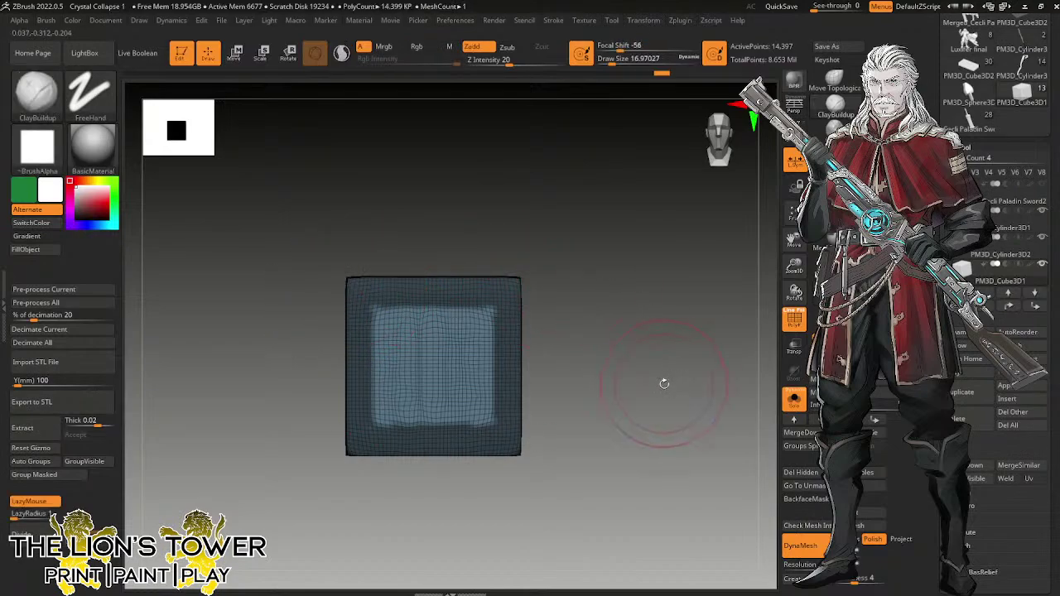
pyautogui.keyDown('ctrl'); pyautogui.click(664, 383); pyautogui.keyUp('ctrl')
# Divide the square buckle twice, mask a border frame along its four edges and show the whole figure again.
pyautogui.click(35, 535)
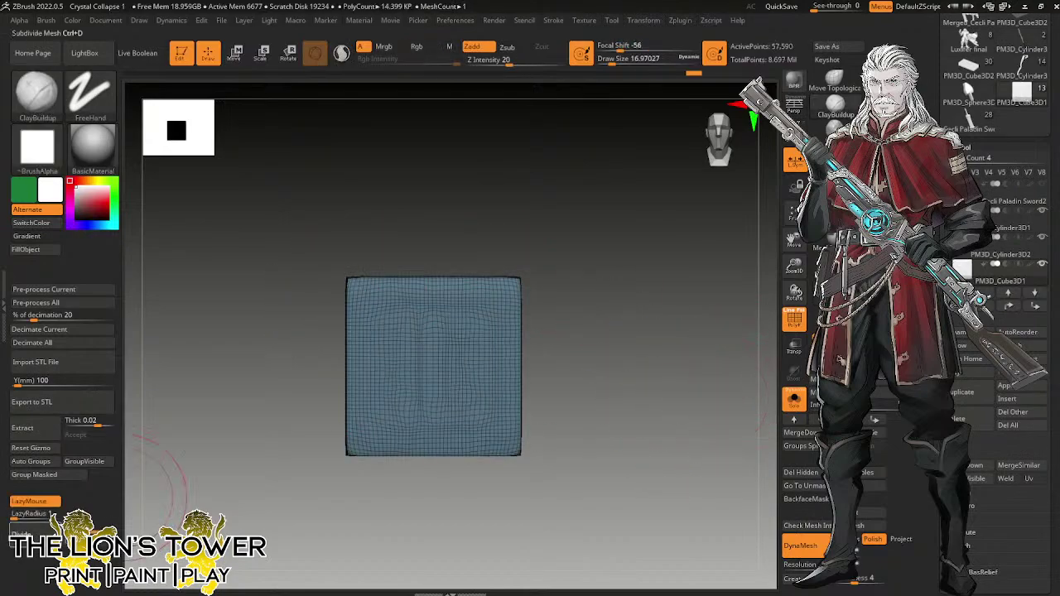
pyautogui.click(35, 535)
pyautogui.keyDown('ctrl'); pyautogui.moveTo(554, 230); pyautogui.dragTo(490, 507); pyautogui.keyUp('ctrl')
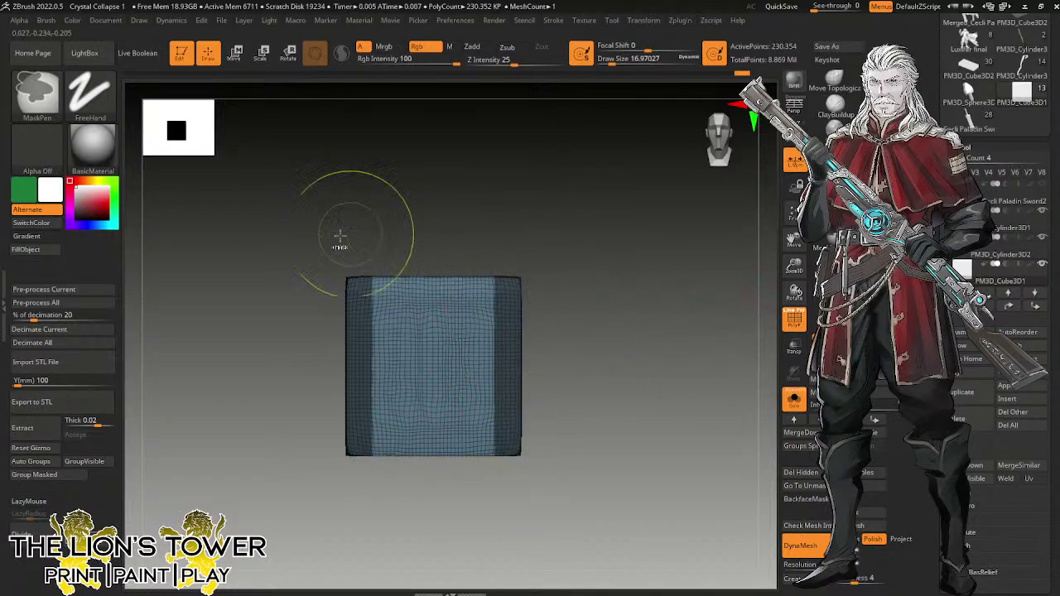
pyautogui.moveTo(300, 245)
pyautogui.keyDown('ctrl'); pyautogui.mouseDown()
pyautogui.moveTo(521, 303)
pyautogui.moveTo(588, 302)
pyautogui.mouseUp(); pyautogui.keyUp('ctrl')
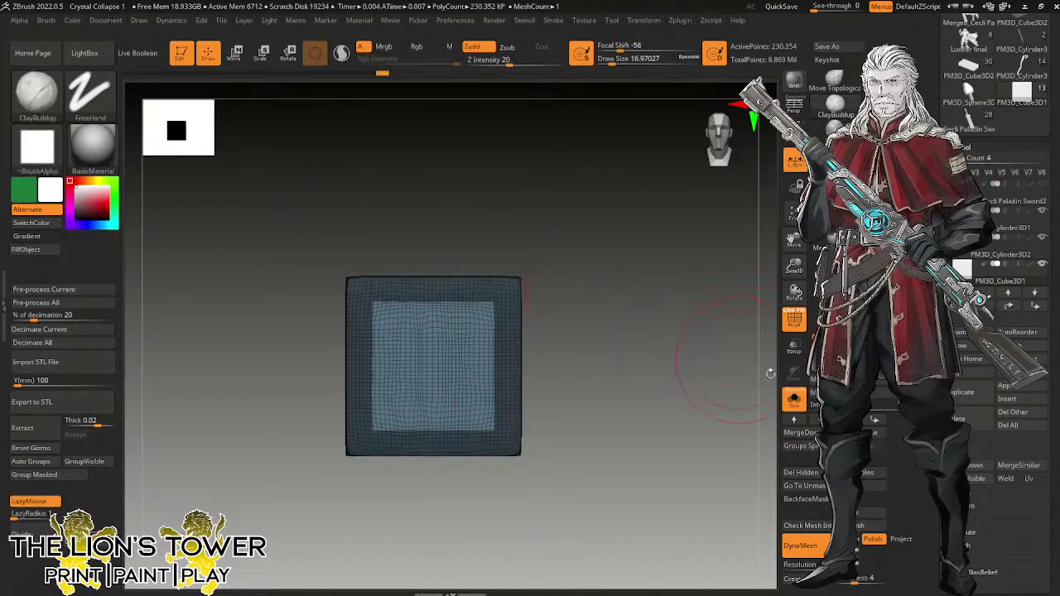
pyautogui.click(793, 399)
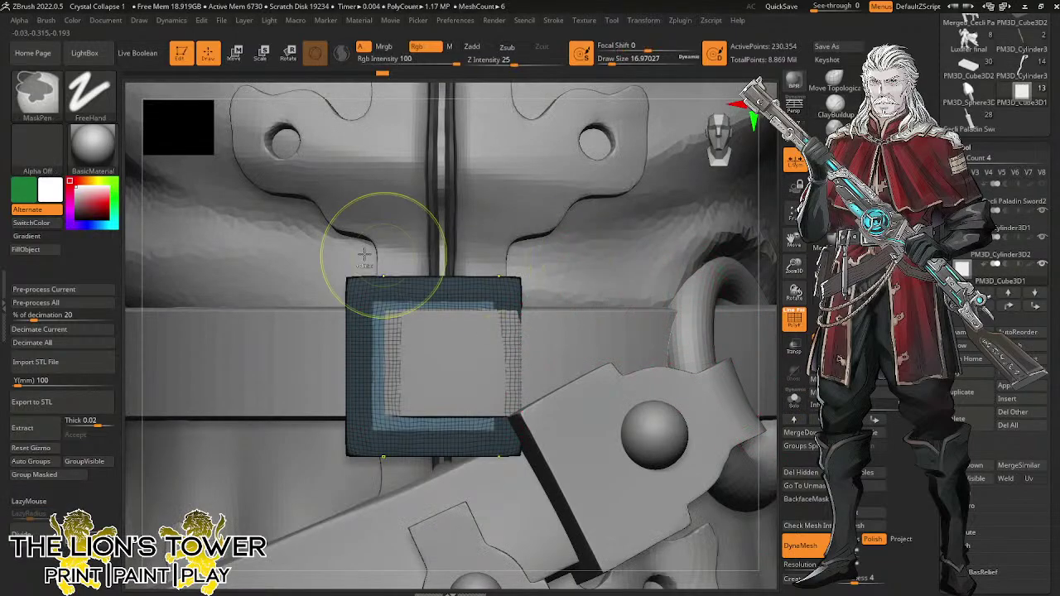
pyautogui.moveTo(304, 241)
pyautogui.keyDown('ctrl'); pyautogui.mouseDown()
pyautogui.moveTo(335, 272)
pyautogui.moveTo(501, 305)
pyautogui.mouseUp(); pyautogui.keyUp('ctrl')
pyautogui.hotkey('ctrl', 'z')
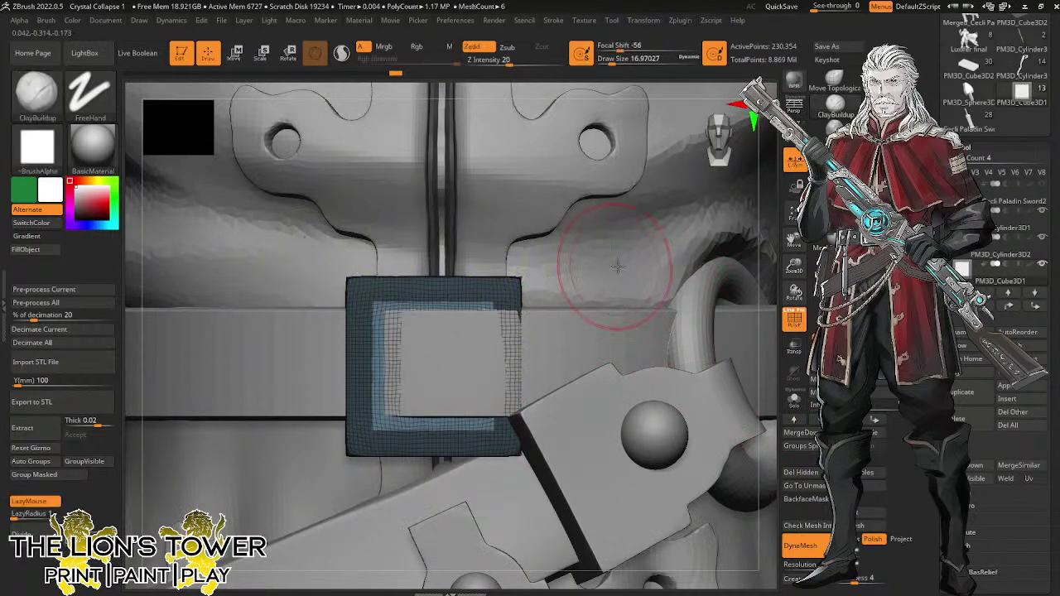
# Push the buckle's unmasked centre back behind the belt surface to leave an open frame, and slightly reduce the frame's height.
pyautogui.moveTo(795, 265); pyautogui.dragTo(741, 258)
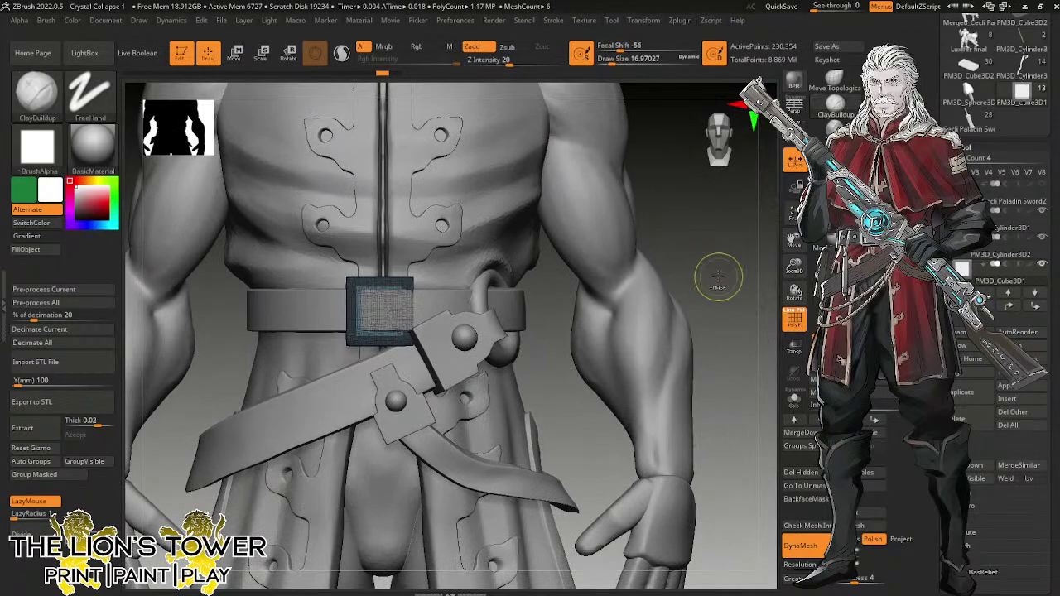
pyautogui.keyDown('ctrl'); pyautogui.click(719, 275); pyautogui.keyUp('ctrl')
pyautogui.keyDown('ctrl'); pyautogui.click(715, 281); pyautogui.keyUp('ctrl')
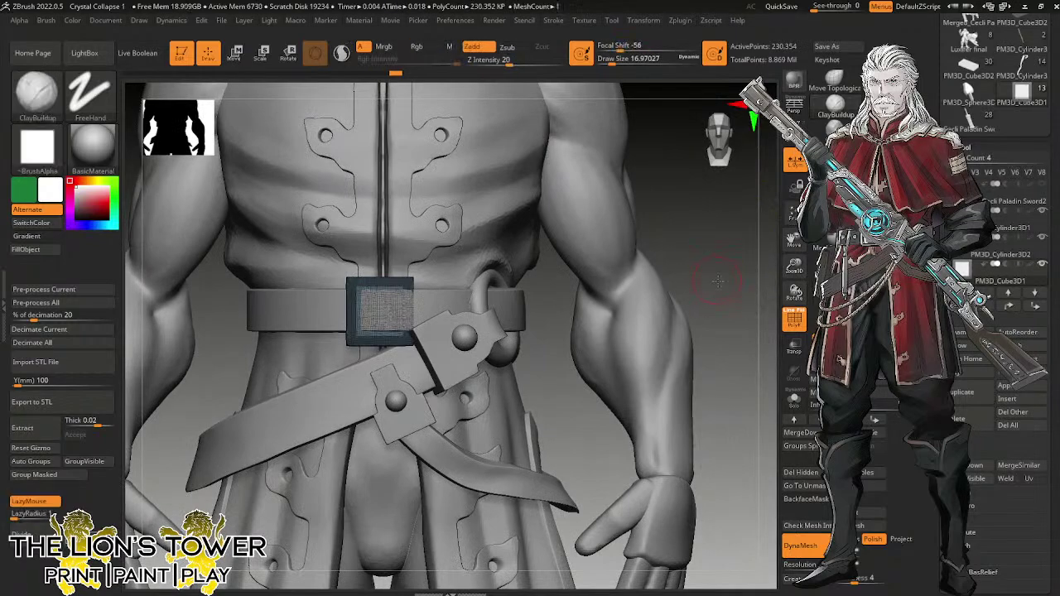
pyautogui.moveTo(716, 283); pyautogui.dragTo(757, 280)
pyautogui.click(233, 53)
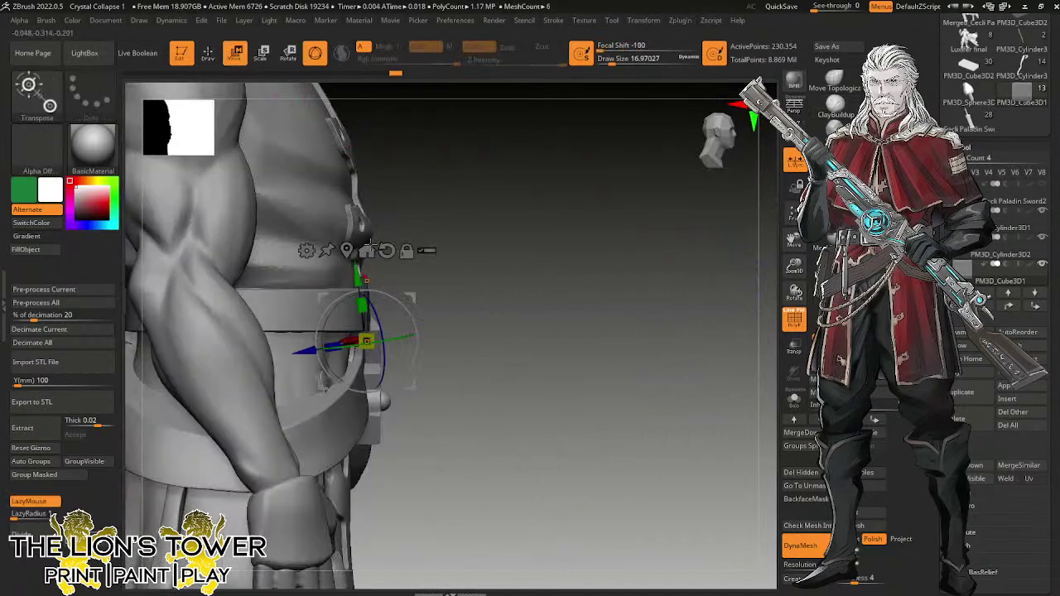
pyautogui.click(349, 208)
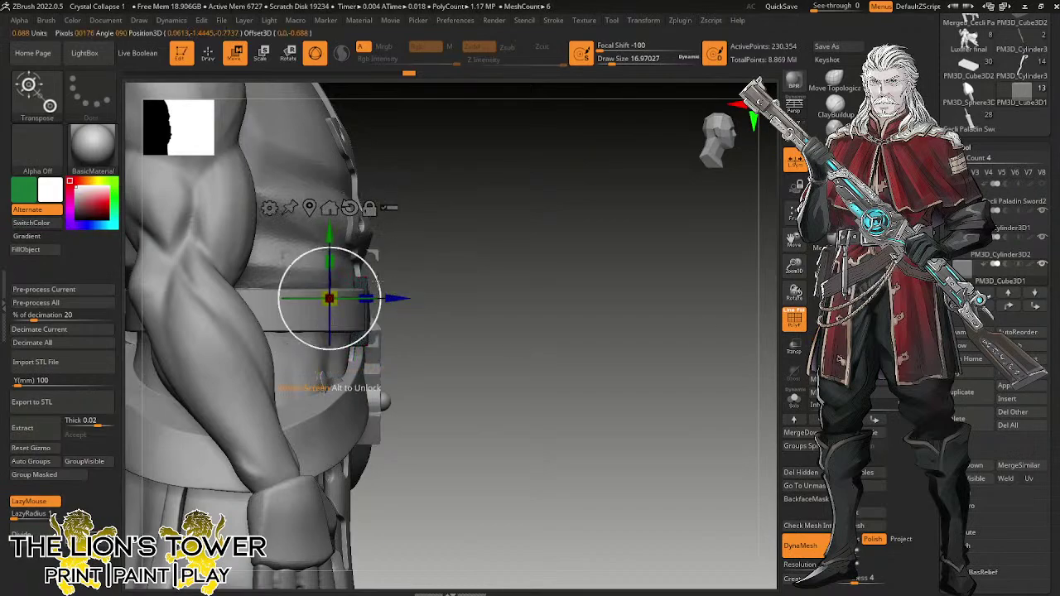
pyautogui.click(311, 207)
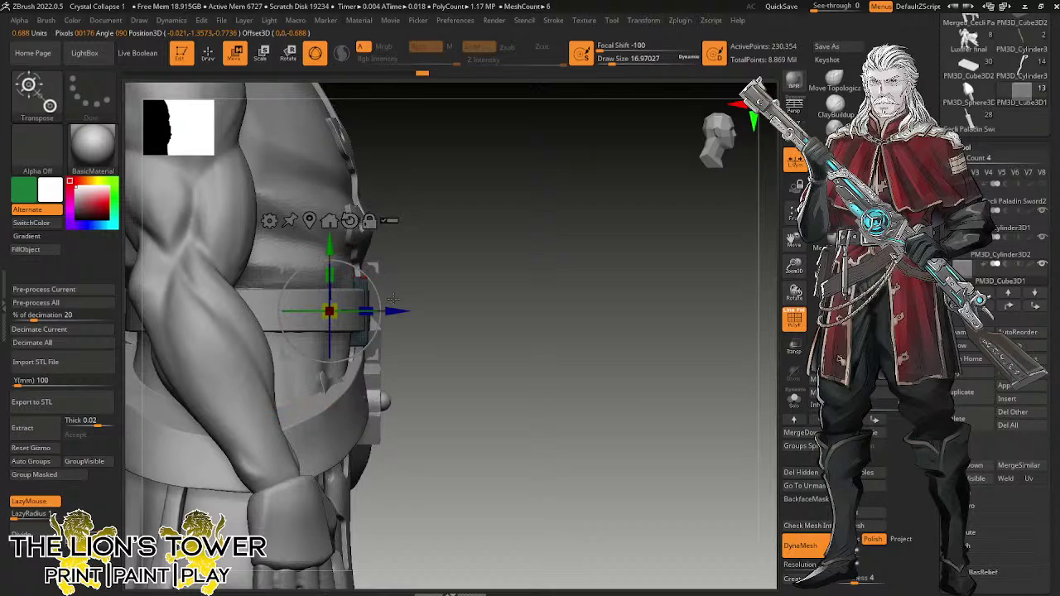
pyautogui.keyDown('alt'); pyautogui.moveTo(394, 299); pyautogui.dragTo(374, 299); pyautogui.keyUp('alt')
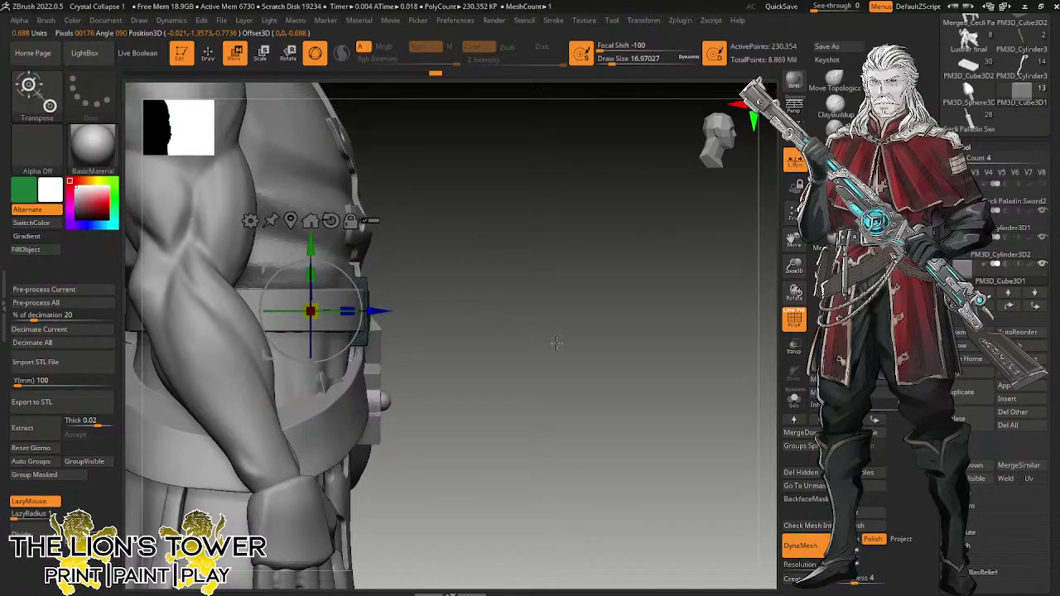
pyautogui.keyDown('shift'); pyautogui.moveTo(556, 342); pyautogui.dragTo(614, 383); pyautogui.keyUp('shift')
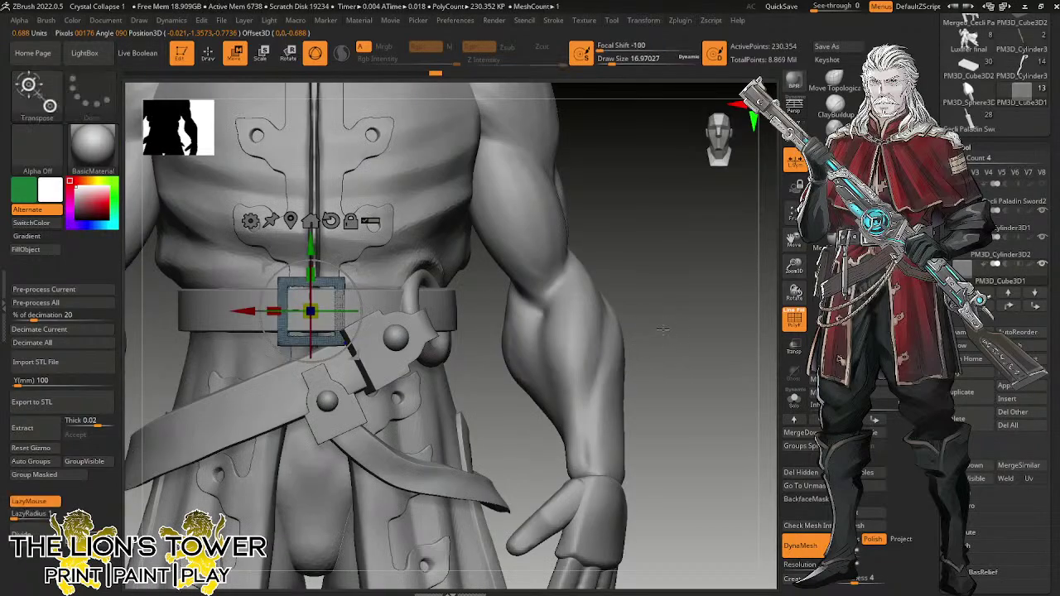
pyautogui.moveTo(311, 273); pyautogui.dragTo(312, 276)
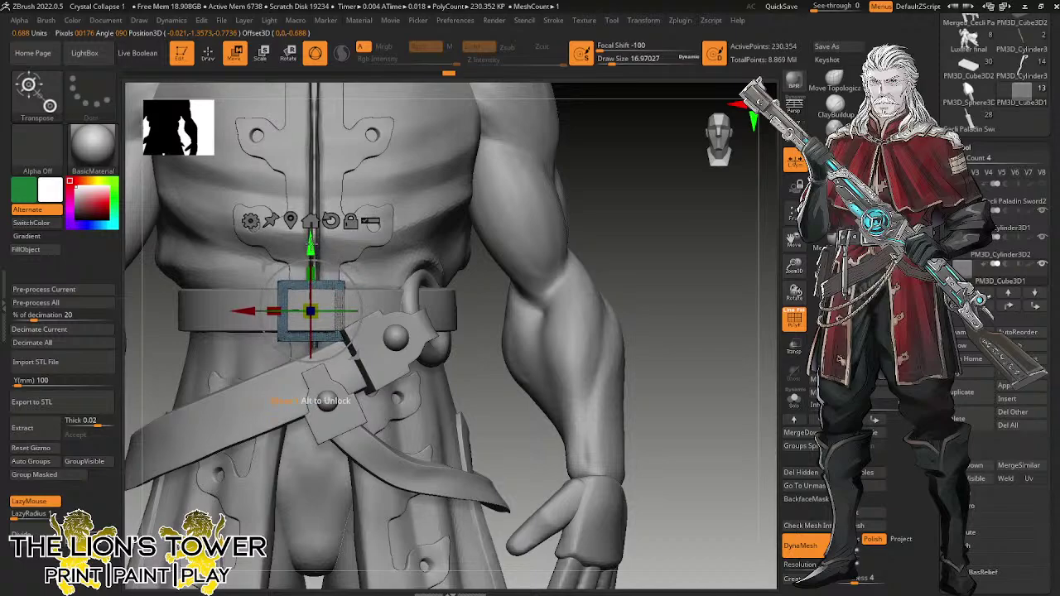
# Select the waist belt, set its DynaMesh resolution to 848 and convert it to a DynaMesh.
pyautogui.keyDown('alt'); pyautogui.click(384, 299); pyautogui.keyUp('alt')
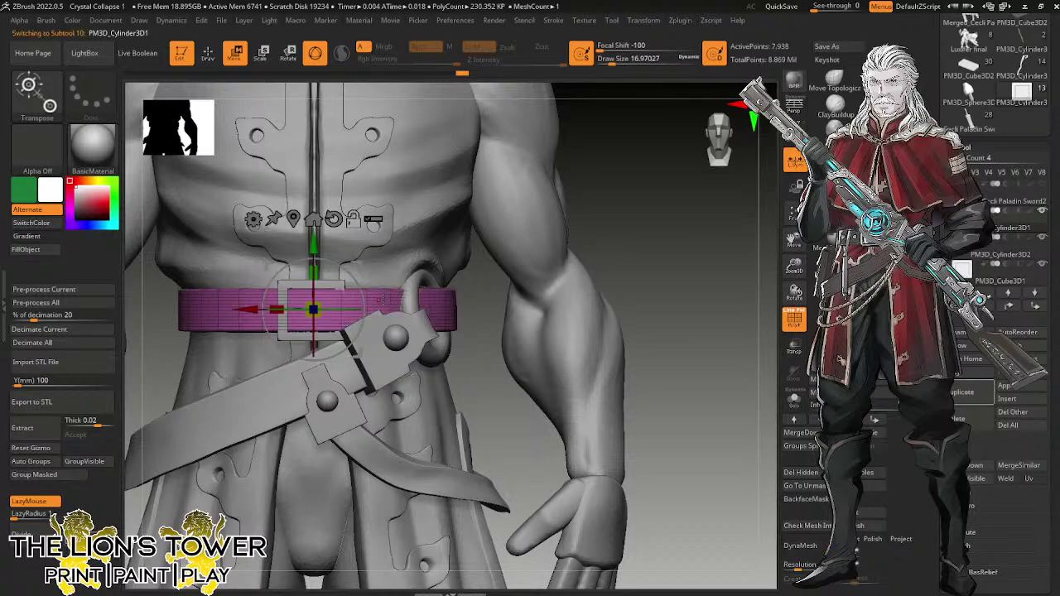
pyautogui.moveTo(793, 266); pyautogui.dragTo(794, 323)
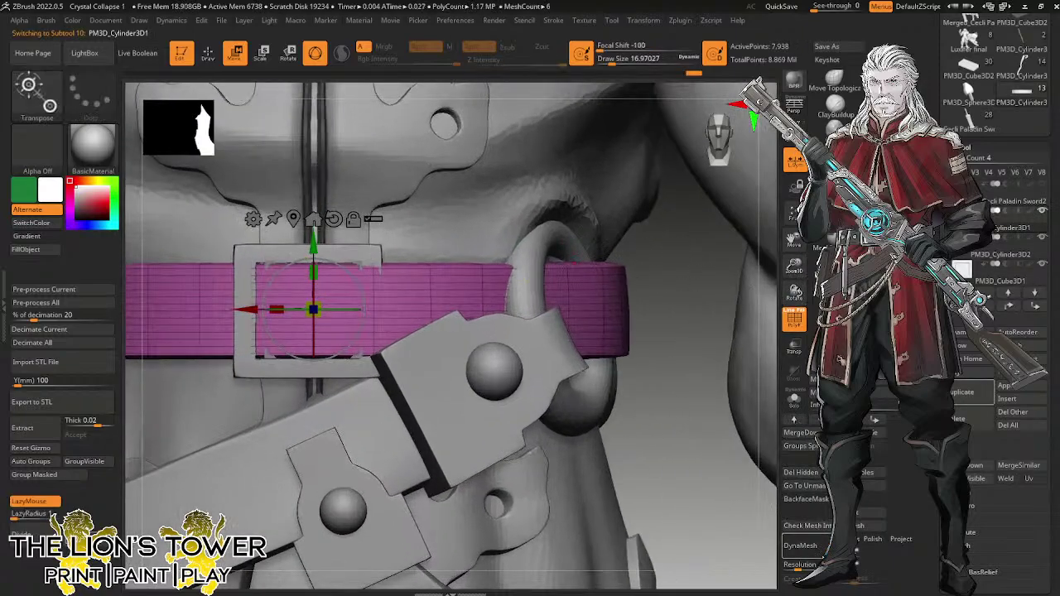
pyautogui.moveTo(800, 566); pyautogui.dragTo(859, 553)
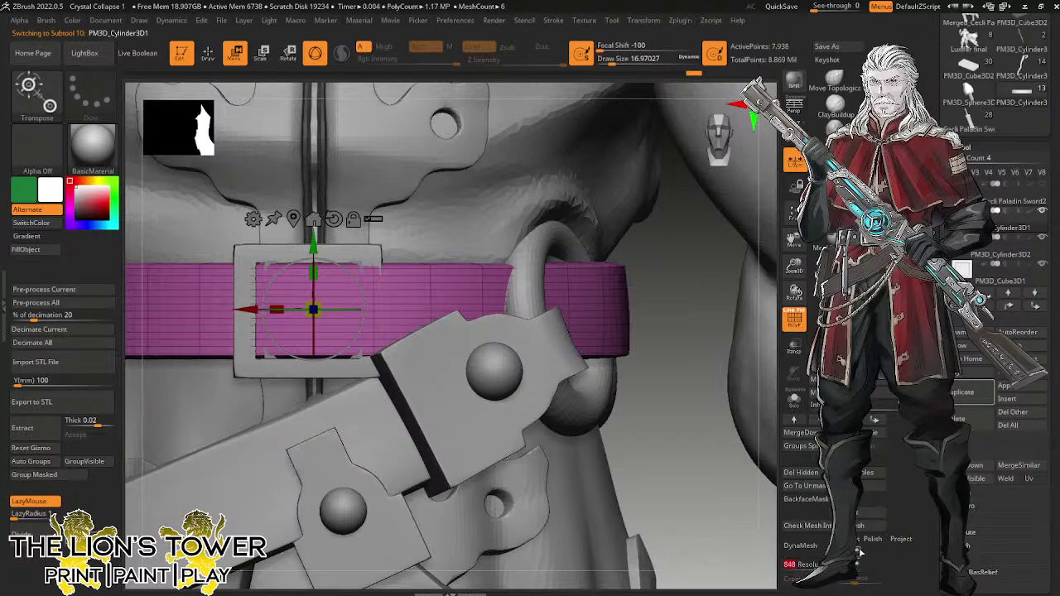
pyautogui.click(800, 546)
pyautogui.click(772, 572)
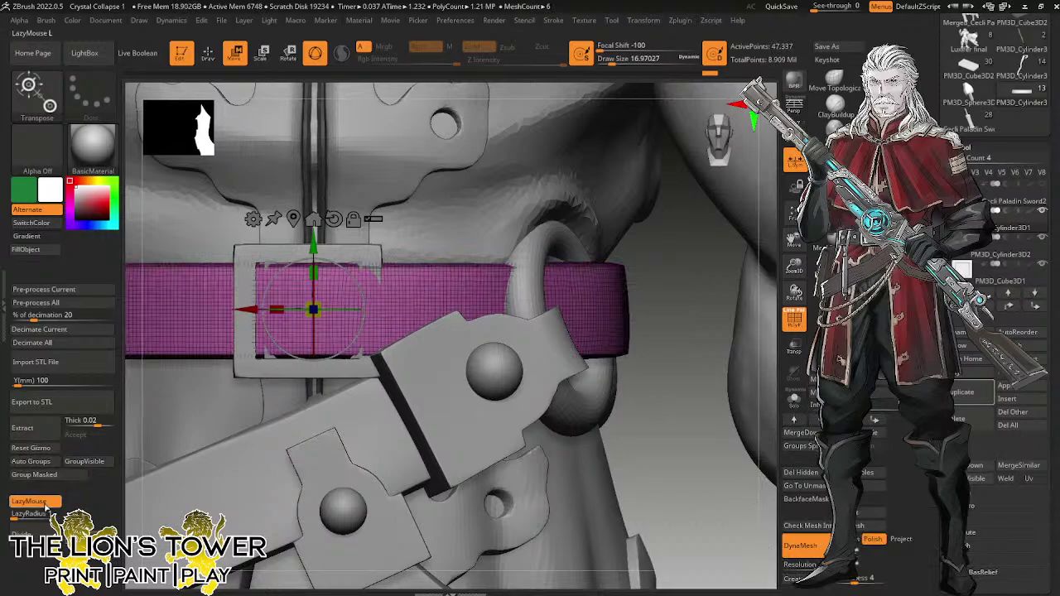
# Divide the waist belt's mesh twice for a finer surface.
pyautogui.hotkey('ctrl', 'd')
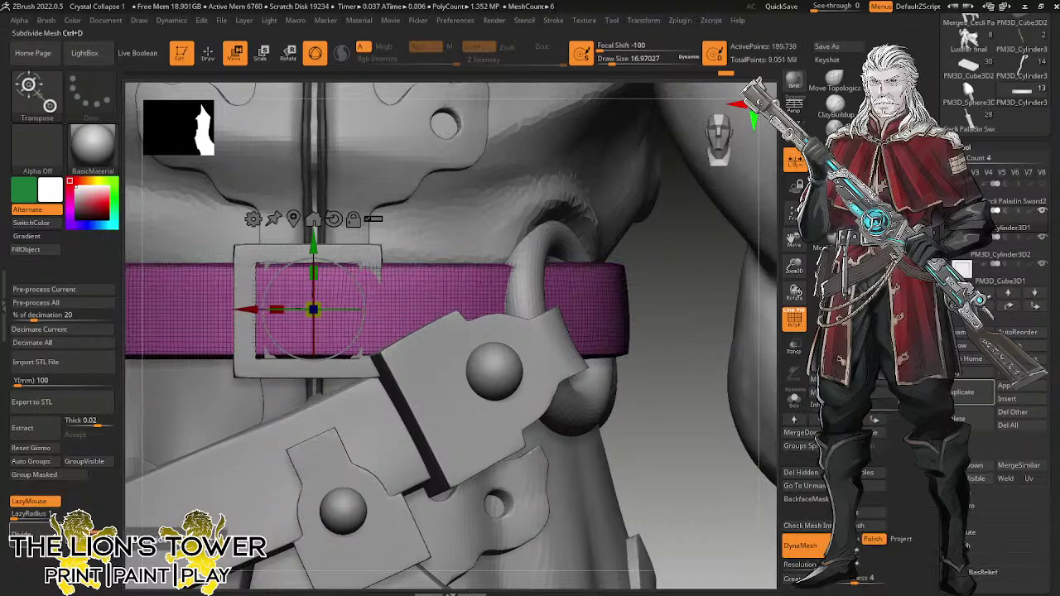
pyautogui.hotkey('ctrl', 'd')
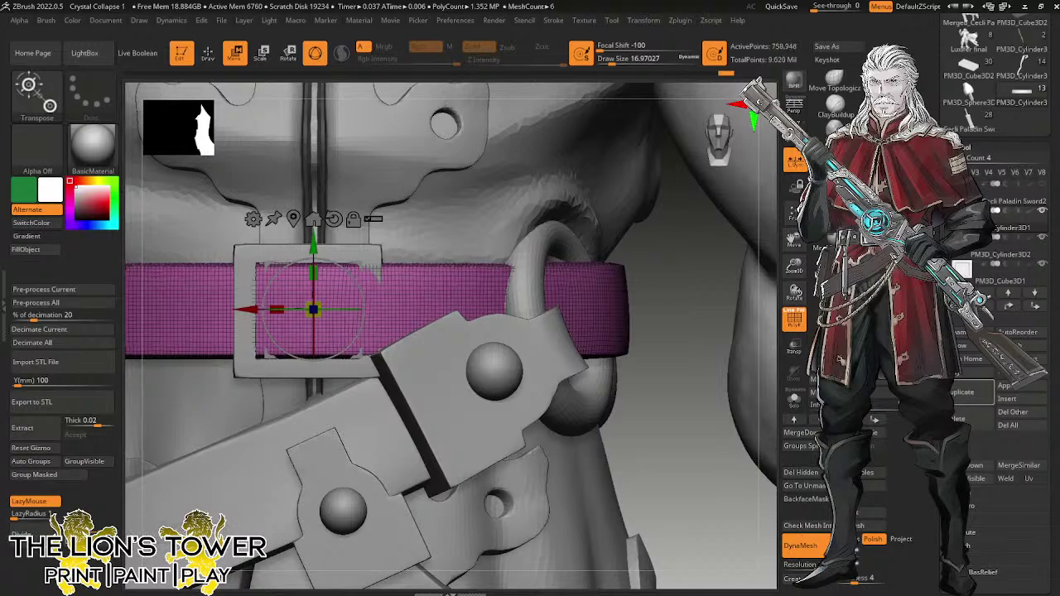
pyautogui.click(73, 540)
pyautogui.moveTo(792, 267); pyautogui.dragTo(792, 260)
pyautogui.moveTo(793, 240); pyautogui.dragTo(821, 236)
# Hide the wireframe and mask the waist belt on both sides of the buckle, leaving the section inside the frame unmasked.
pyautogui.keyDown('ctrl'); pyautogui.click(694, 392); pyautogui.keyUp('ctrl')
pyautogui.keyDown('ctrl'); pyautogui.moveTo(694, 393); pyautogui.dragTo(702, 425); pyautogui.keyUp('ctrl')
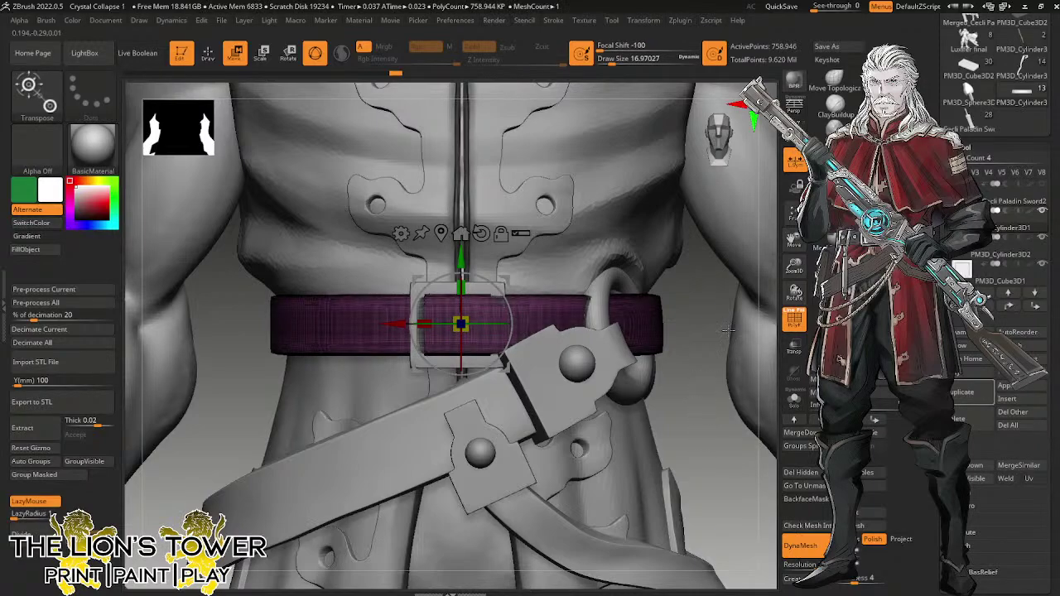
pyautogui.press('q')
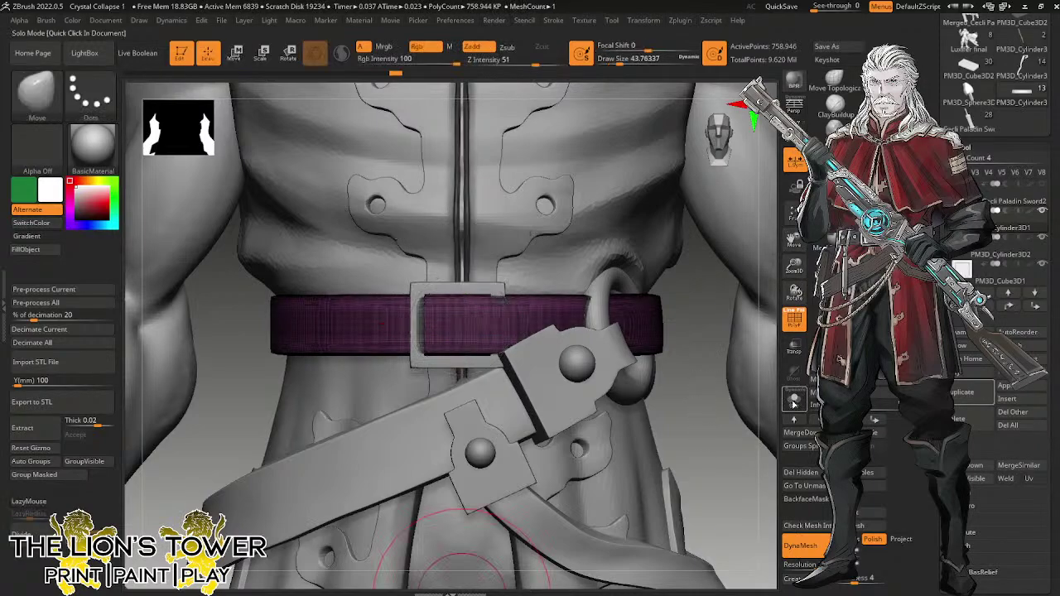
pyautogui.click(793, 401)
pyautogui.click(793, 401)
pyautogui.click(794, 319)
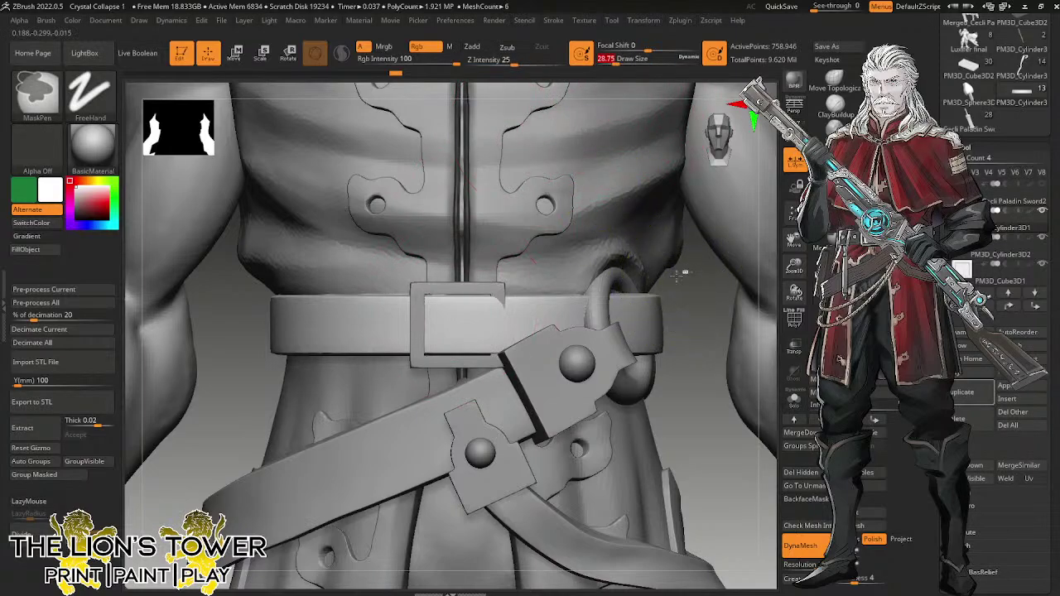
pyautogui.moveTo(687, 272)
pyautogui.keyDown('ctrl'); pyautogui.mouseDown()
pyautogui.moveTo(503, 343)
pyautogui.moveTo(414, 333)
pyautogui.mouseUp(); pyautogui.keyUp('ctrl')
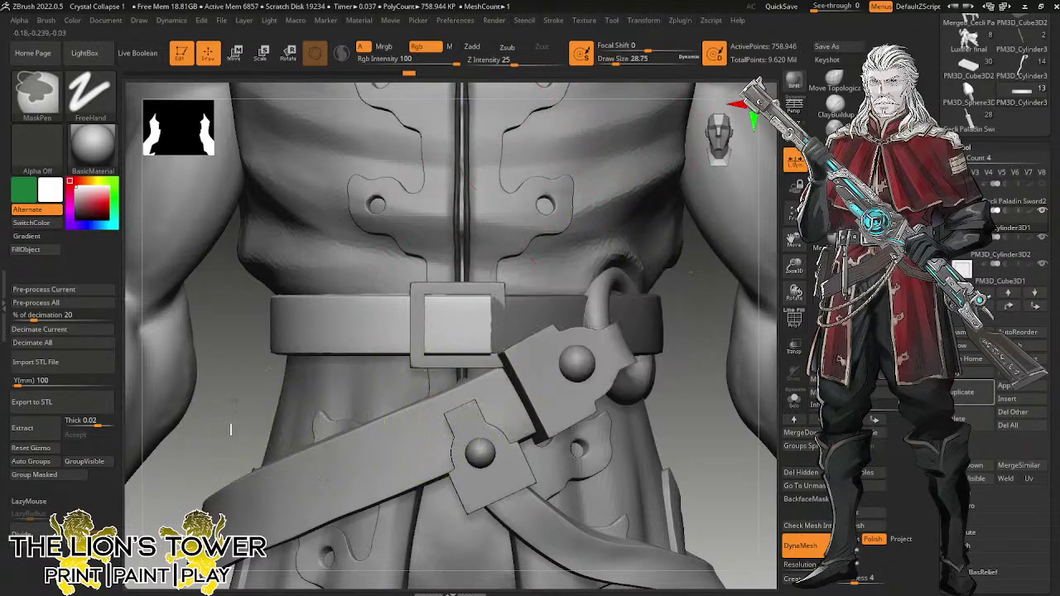
pyautogui.keyDown('ctrl'); pyautogui.moveTo(232, 434); pyautogui.dragTo(438, 242); pyautogui.keyUp('ctrl')
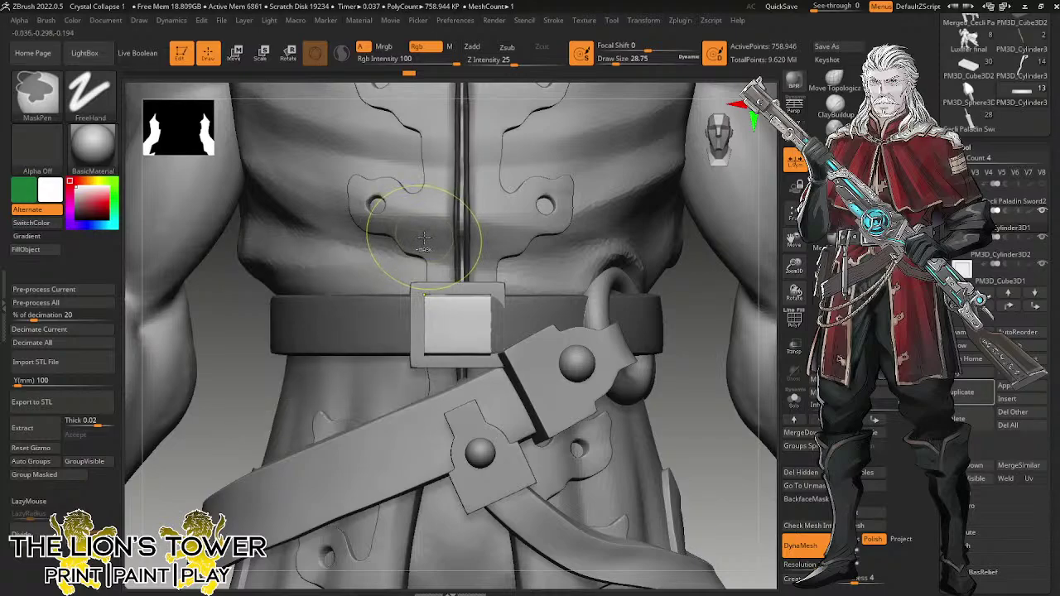
# Try to shape the belt section inside the buckle with the Move brush, and undo back past the left-side mask.
pyautogui.moveTo(457, 324)
pyautogui.keyDown('alt'); pyautogui.mouseDown()
pyautogui.moveTo(452, 354)
pyautogui.moveTo(454, 345)
pyautogui.mouseUp(); pyautogui.keyUp('alt')
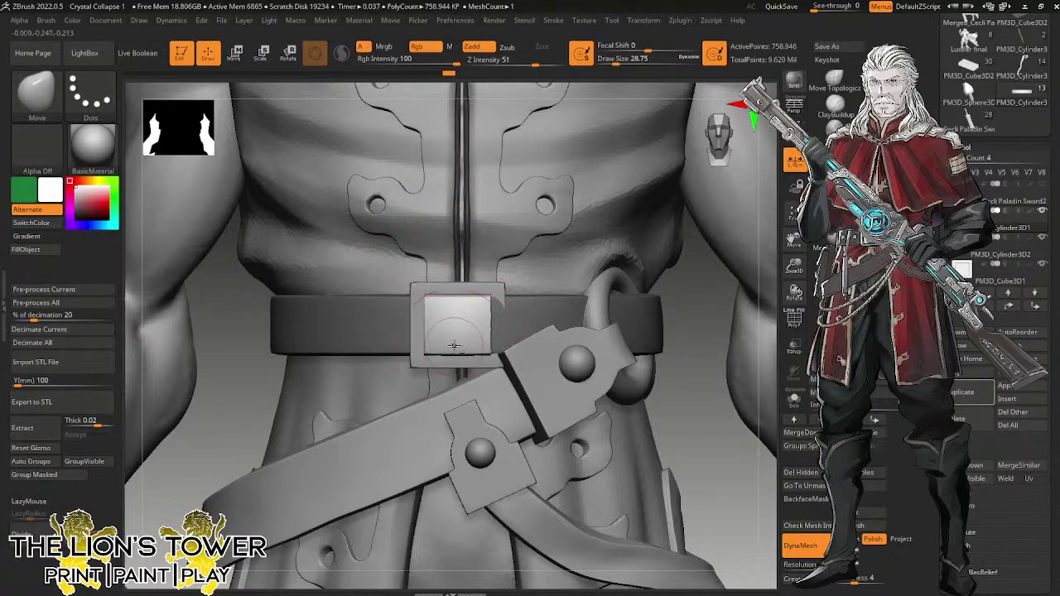
pyautogui.moveTo(698, 367); pyautogui.dragTo(705, 414)
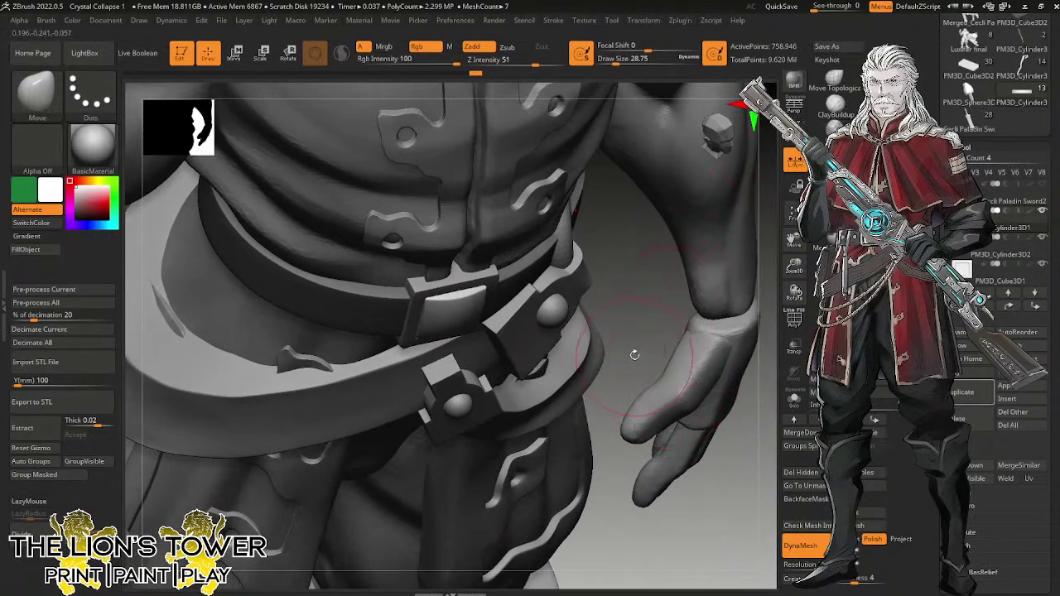
pyautogui.moveTo(634, 354); pyautogui.dragTo(604, 308, button='right')
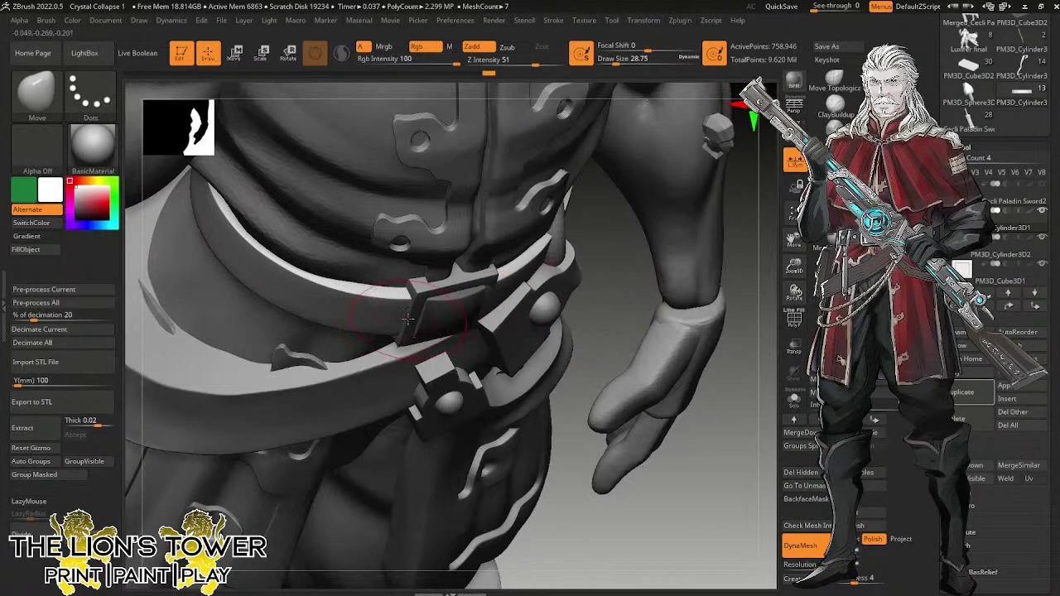
pyautogui.moveTo(404, 314); pyautogui.dragTo(399, 320)
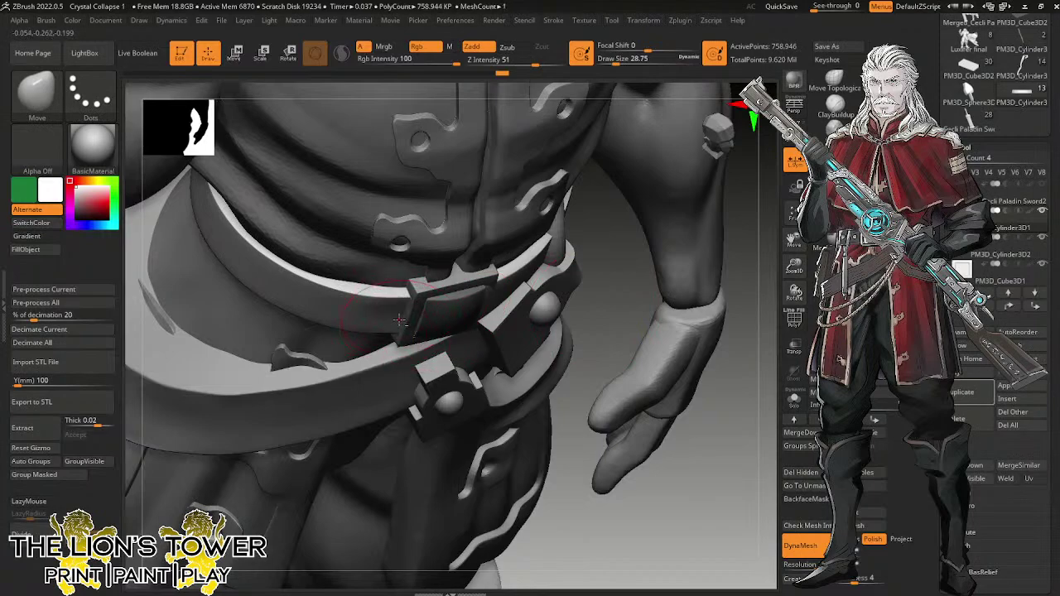
pyautogui.keyDown('ctrl'); pyautogui.click(617, 282); pyautogui.keyUp('ctrl')
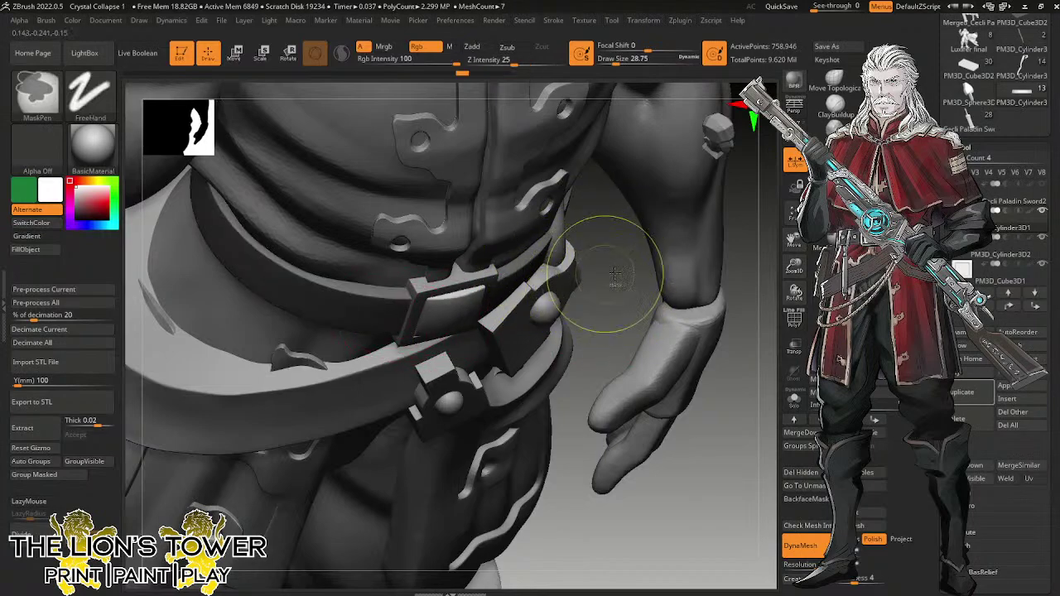
pyautogui.hotkey('ctrl', 'z')
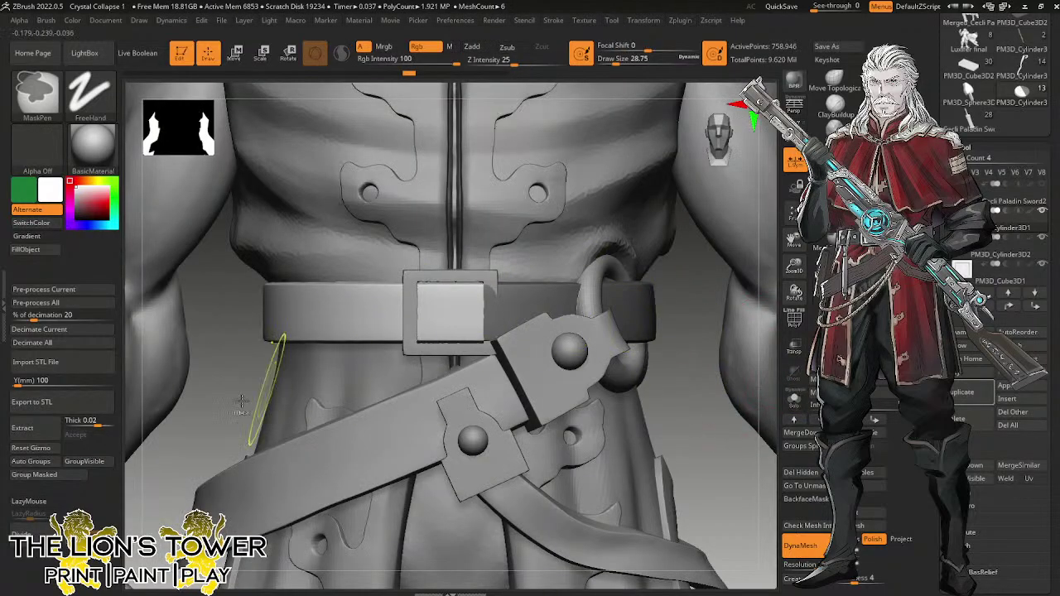
# Mask the belt again on the unmasked side of the buckle, isolate the belt and blur the mask edges.
pyautogui.moveTo(213, 215)
pyautogui.keyDown('ctrl'); pyautogui.mouseDown()
pyautogui.moveTo(358, 413)
pyautogui.moveTo(421, 413)
pyautogui.mouseUp(); pyautogui.keyUp('ctrl')
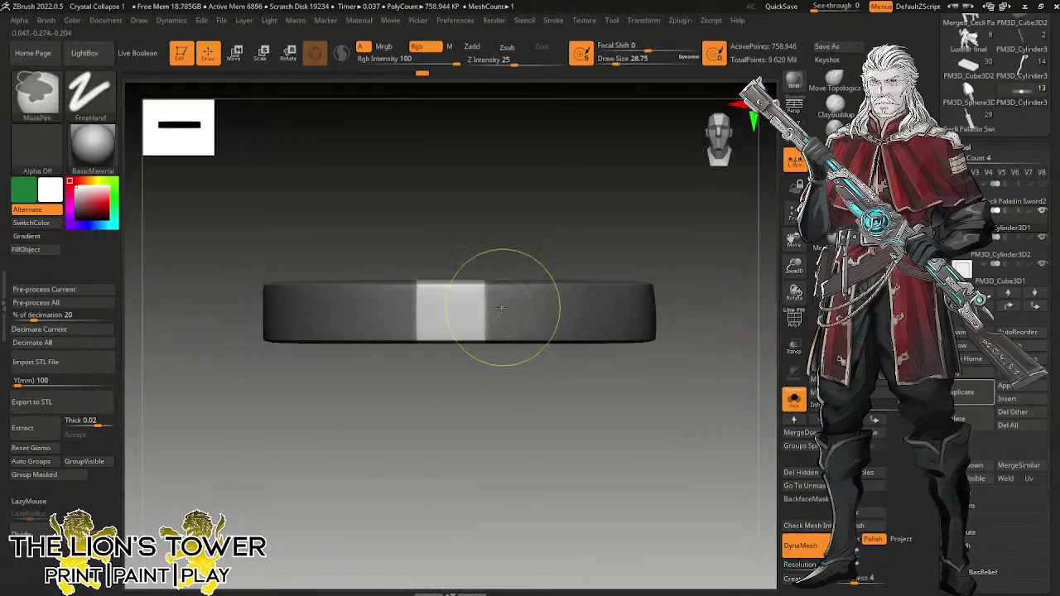
pyautogui.keyDown('ctrl'); pyautogui.click(502, 308); pyautogui.keyUp('ctrl')
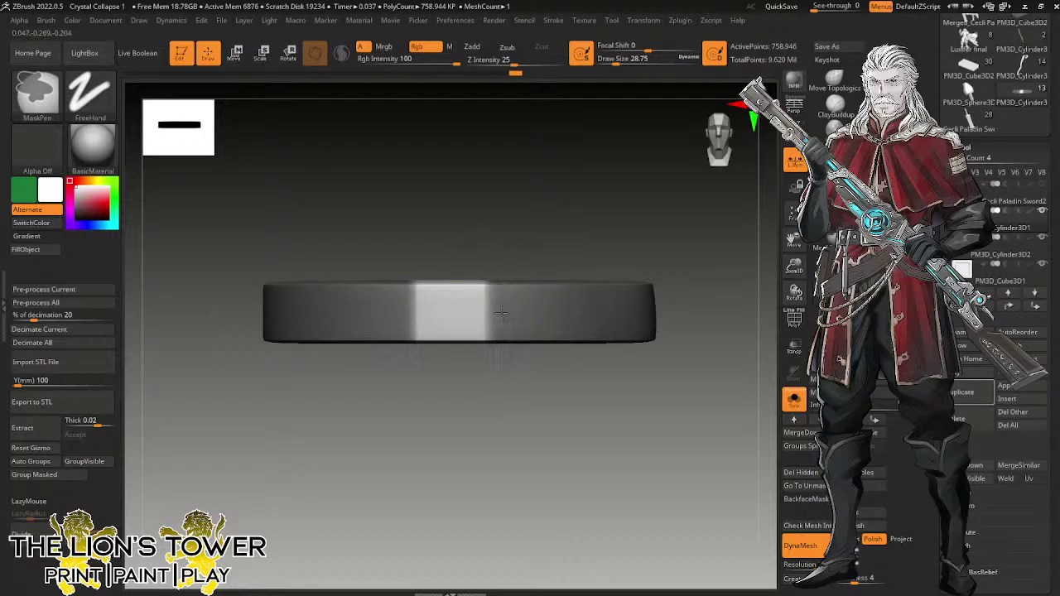
pyautogui.keyDown('ctrl'); pyautogui.click(501, 313); pyautogui.keyUp('ctrl')
pyautogui.keyDown('ctrl'); pyautogui.click(503, 313); pyautogui.keyUp('ctrl')
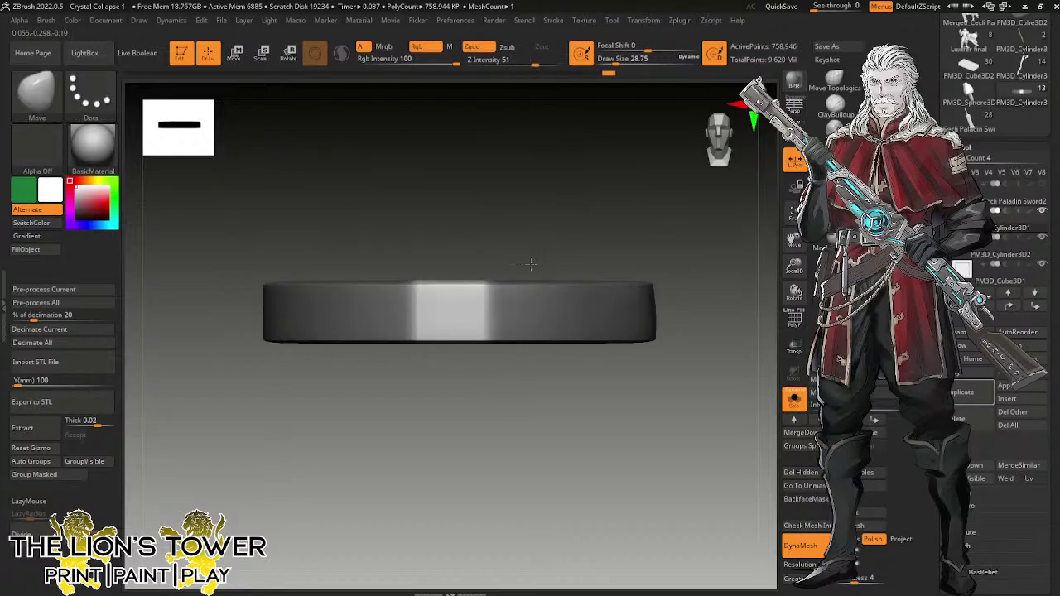
# Mask the back of the isolated belt so that only its front section stays unmasked.
pyautogui.moveTo(729, 241); pyautogui.dragTo(719, 372)
pyautogui.moveTo(794, 265); pyautogui.dragTo(793, 241)
pyautogui.moveTo(793, 240); pyautogui.dragTo(836, 418)
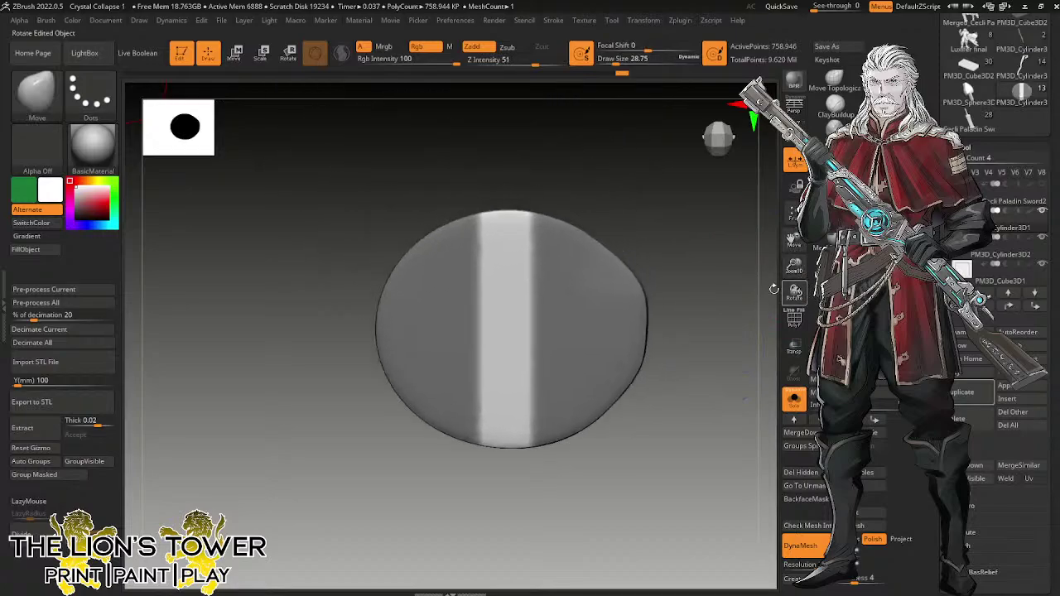
pyautogui.moveTo(395, 161); pyautogui.dragTo(602, 411)
pyautogui.moveTo(710, 461)
pyautogui.mouseDown()
pyautogui.moveTo(710, 372)
pyautogui.moveTo(698, 386)
pyautogui.mouseUp()
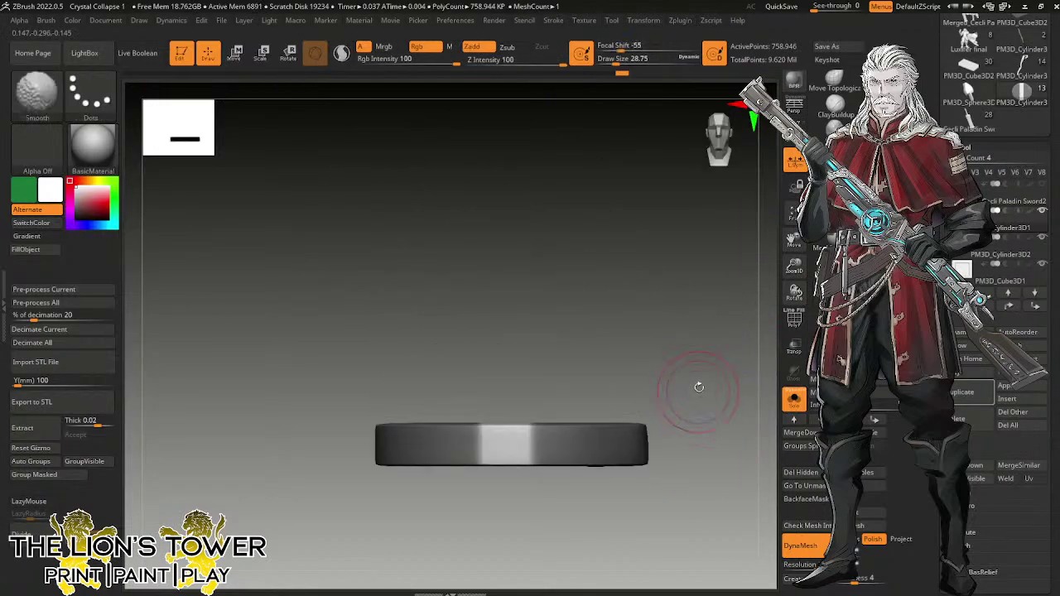
# Pull the unmasked front section of the belt outward into a rounded bulge with the Move brush, reducing the draw size to about 20.
pyautogui.moveTo(683, 332); pyautogui.dragTo(508, 414)
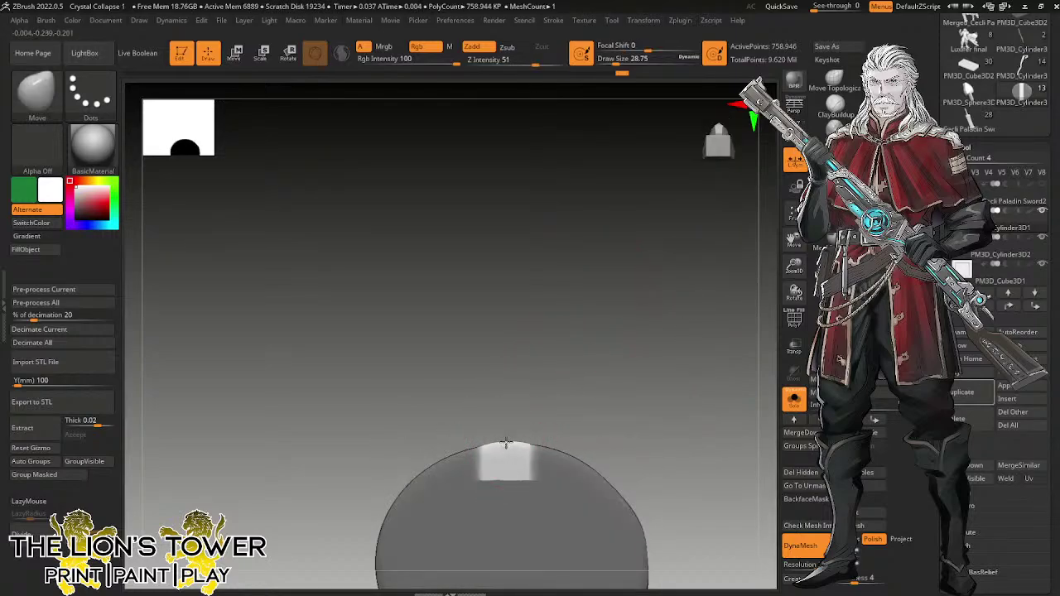
pyautogui.moveTo(545, 349); pyautogui.dragTo(539, 576)
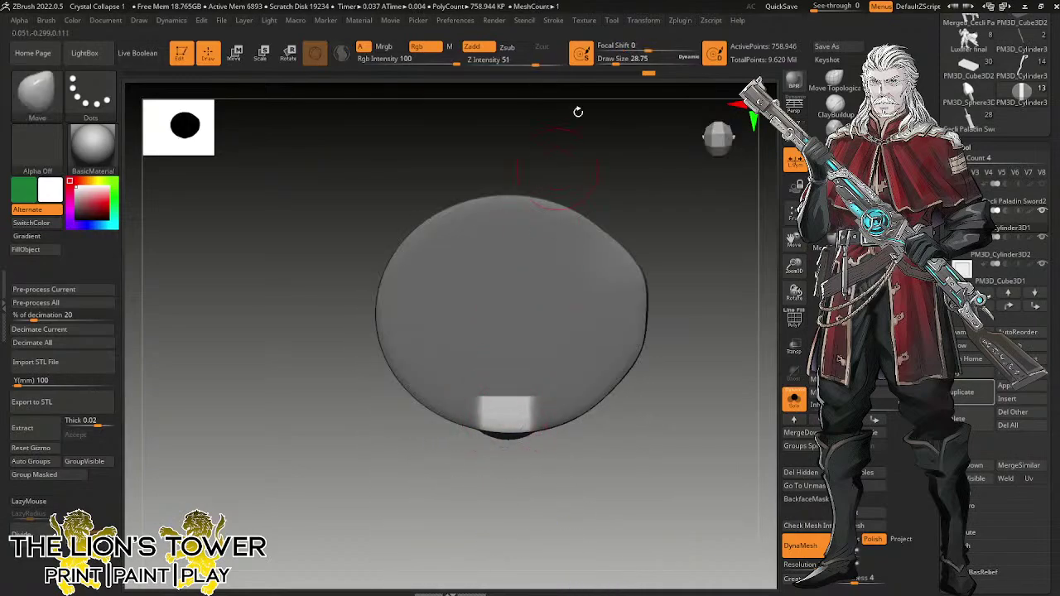
pyautogui.moveTo(617, 59); pyautogui.dragTo(613, 60)
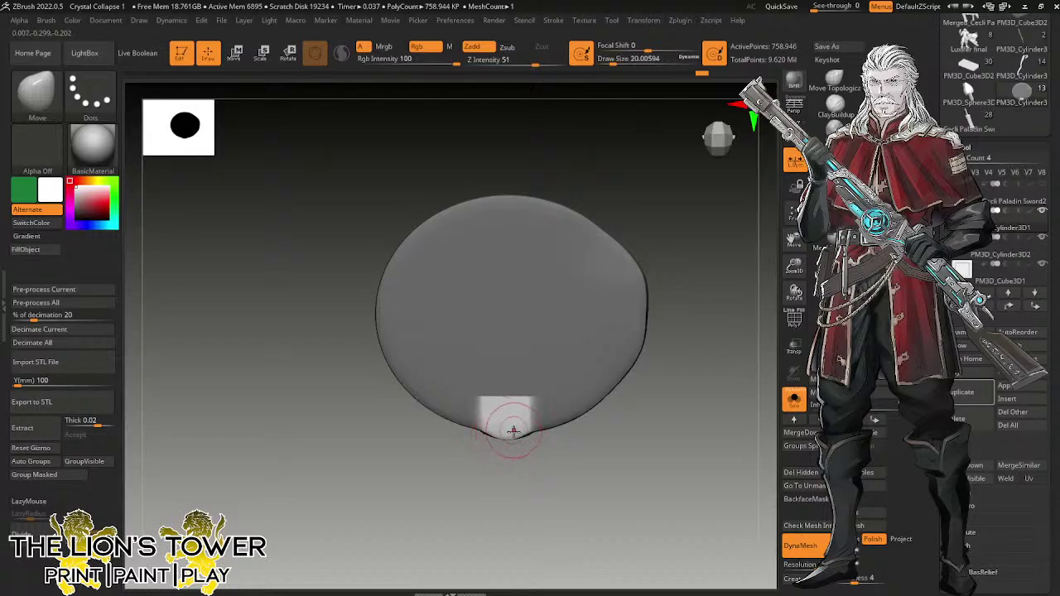
pyautogui.keyDown('shift'); pyautogui.moveTo(524, 461); pyautogui.dragTo(531, 308); pyautogui.keyUp('shift')
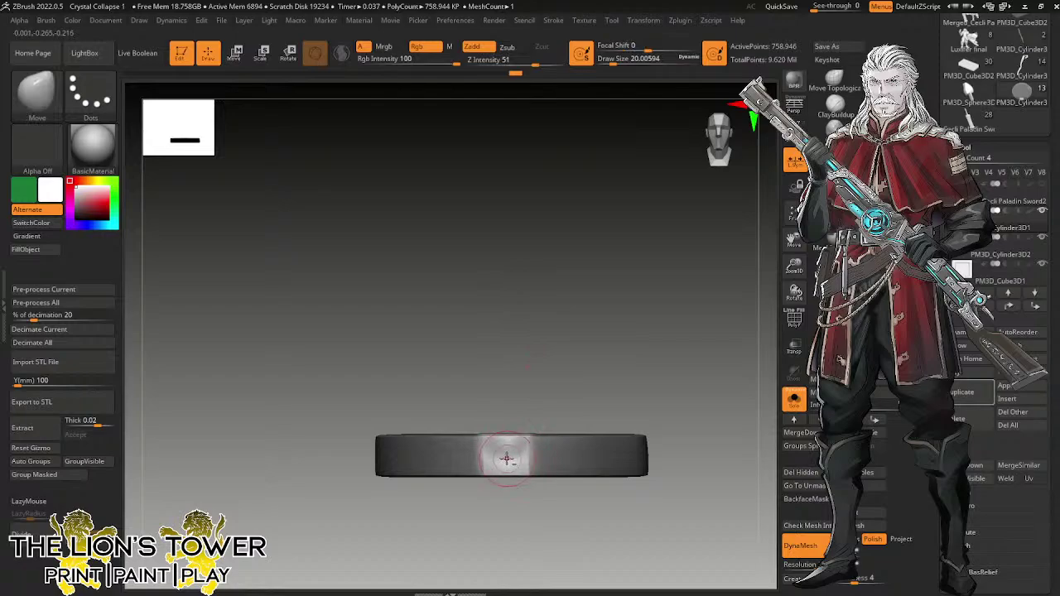
# Smooth the belt's raised front section and flatten it with the hPolish brush at a draw size of about 10.5.
pyautogui.press('shift')
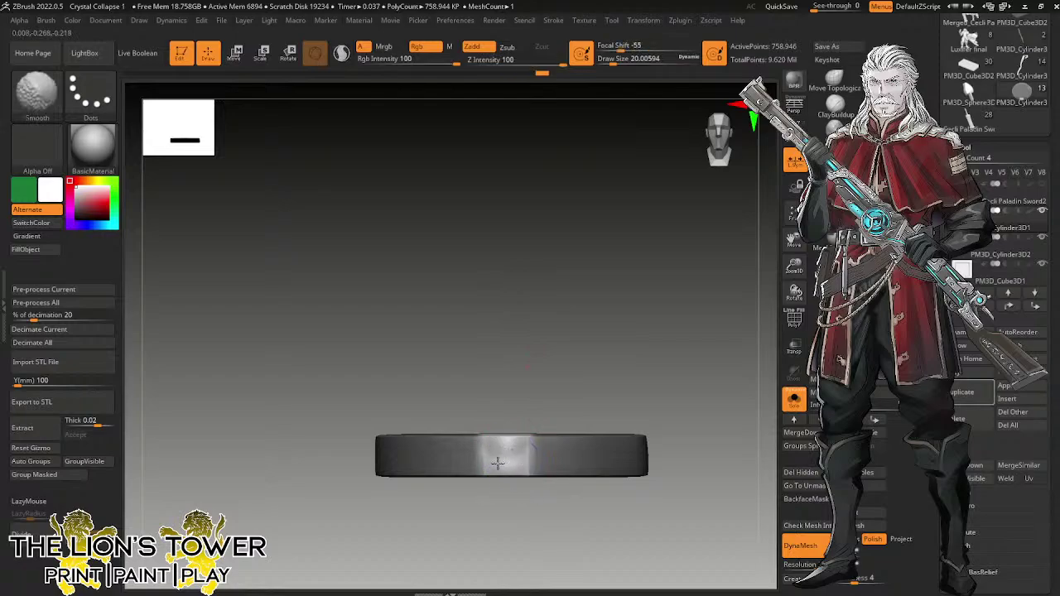
pyautogui.click(834, 157)
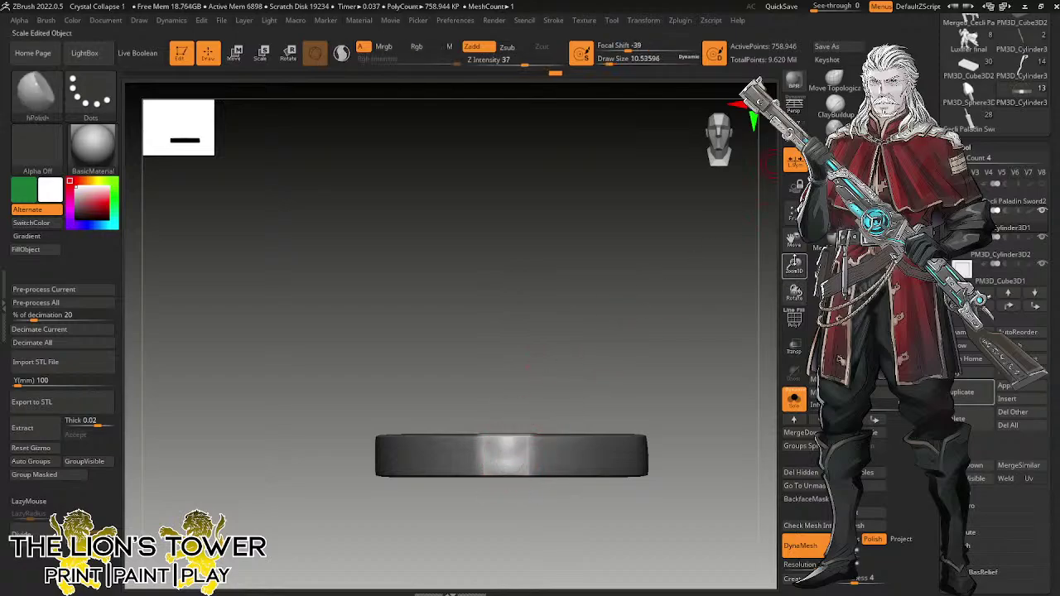
pyautogui.moveTo(794, 266); pyautogui.dragTo(793, 292)
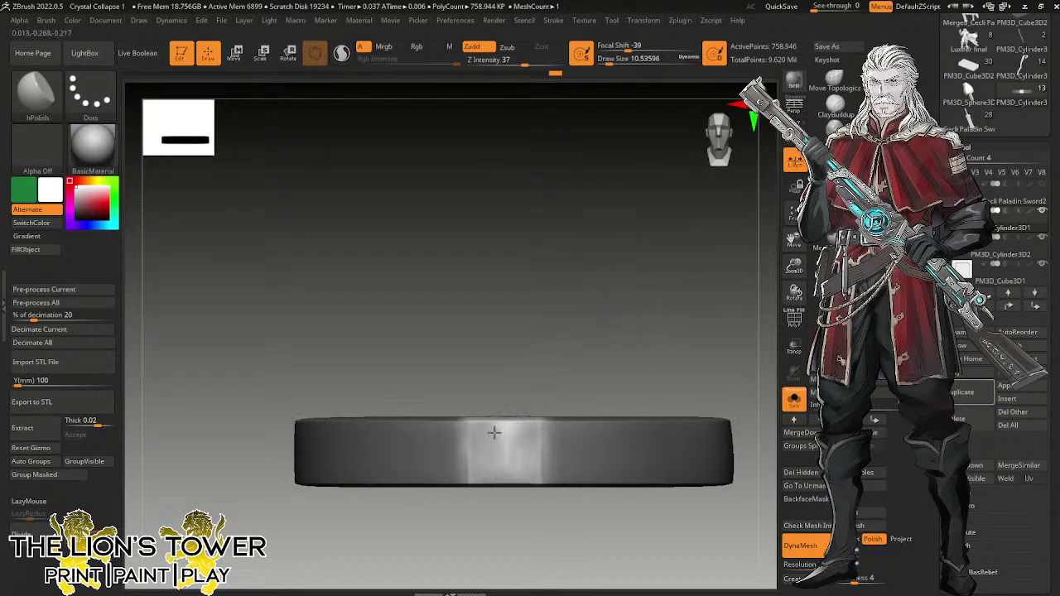
pyautogui.press('shift')
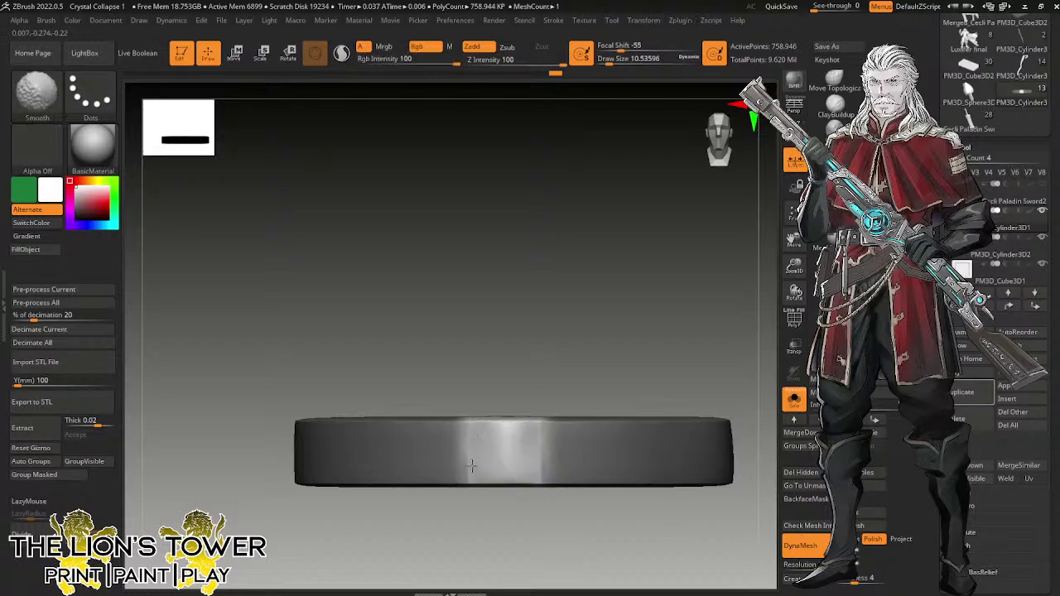
pyautogui.keyDown('shift'); pyautogui.moveTo(537, 450); pyautogui.dragTo(543, 434); pyautogui.keyUp('shift')
# Clear the belt's mask and smooth the transitions on both sides of the raised front section.
pyautogui.keyDown('ctrl'); pyautogui.click(557, 351); pyautogui.keyUp('ctrl')
pyautogui.keyDown('ctrl'); pyautogui.moveTo(556, 351); pyautogui.dragTo(577, 379); pyautogui.keyUp('ctrl')
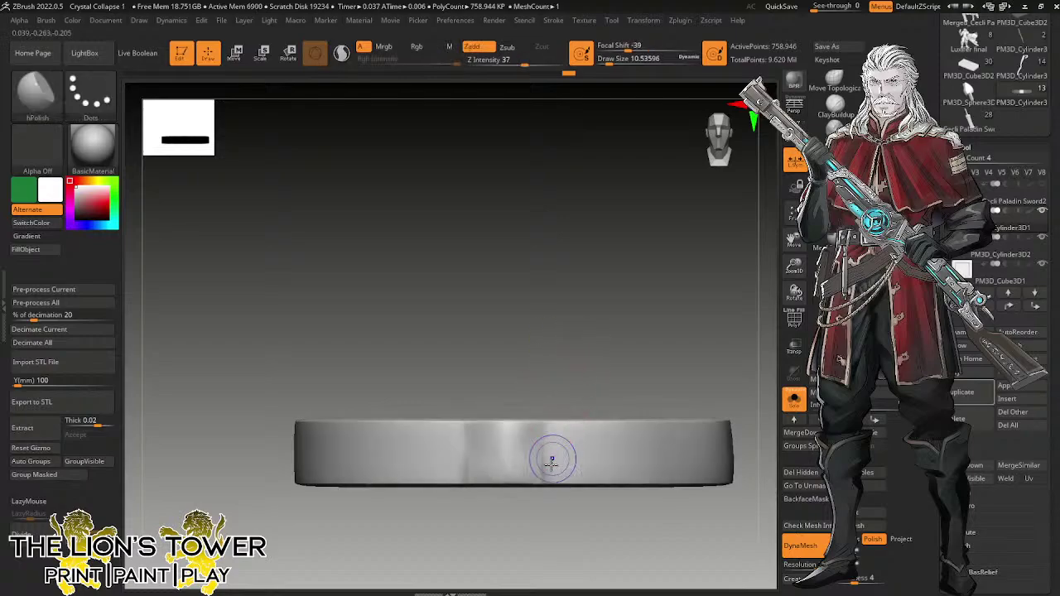
pyautogui.keyDown('shift'); pyautogui.moveTo(548, 460); pyautogui.dragTo(540, 428); pyautogui.keyUp('shift')
pyautogui.keyDown('shift'); pyautogui.moveTo(461, 463); pyautogui.dragTo(479, 444); pyautogui.keyUp('shift')
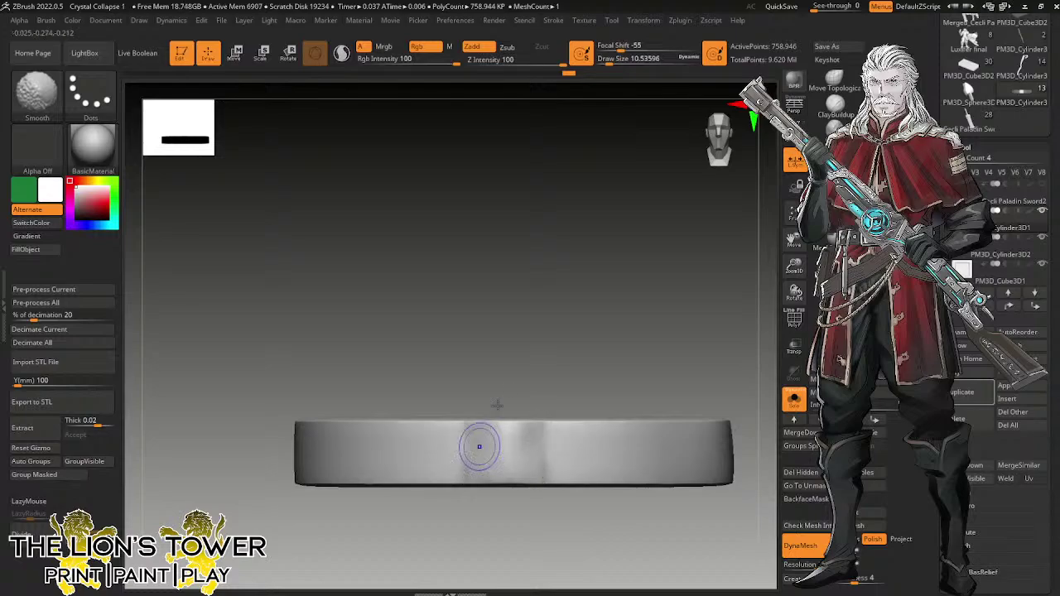
pyautogui.keyDown('shift'); pyautogui.moveTo(532, 355); pyautogui.dragTo(528, 405); pyautogui.keyUp('shift')
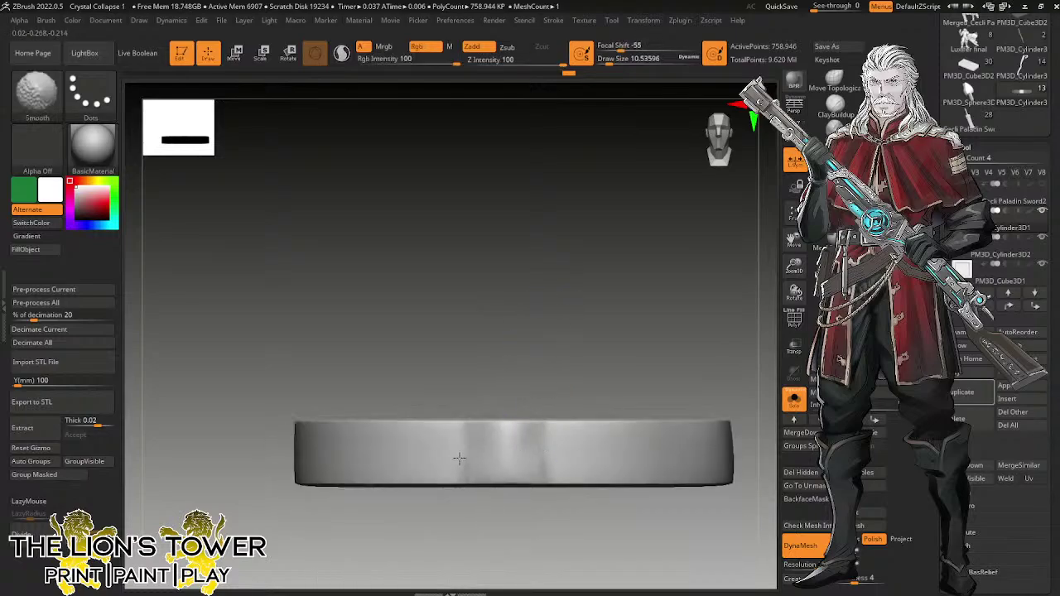
# Show the other parts again and correct the belt's overlap with the buckle frame using the Move brush at draw size about 37.
pyautogui.moveTo(603, 267); pyautogui.dragTo(632, 324)
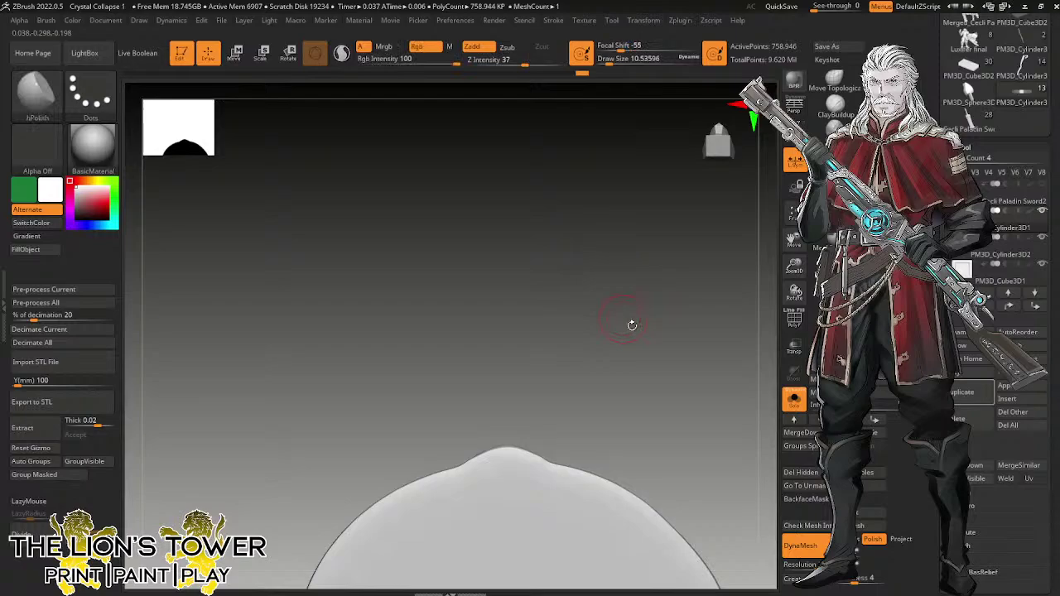
pyautogui.click(794, 400)
pyautogui.moveTo(696, 322); pyautogui.dragTo(650, 424)
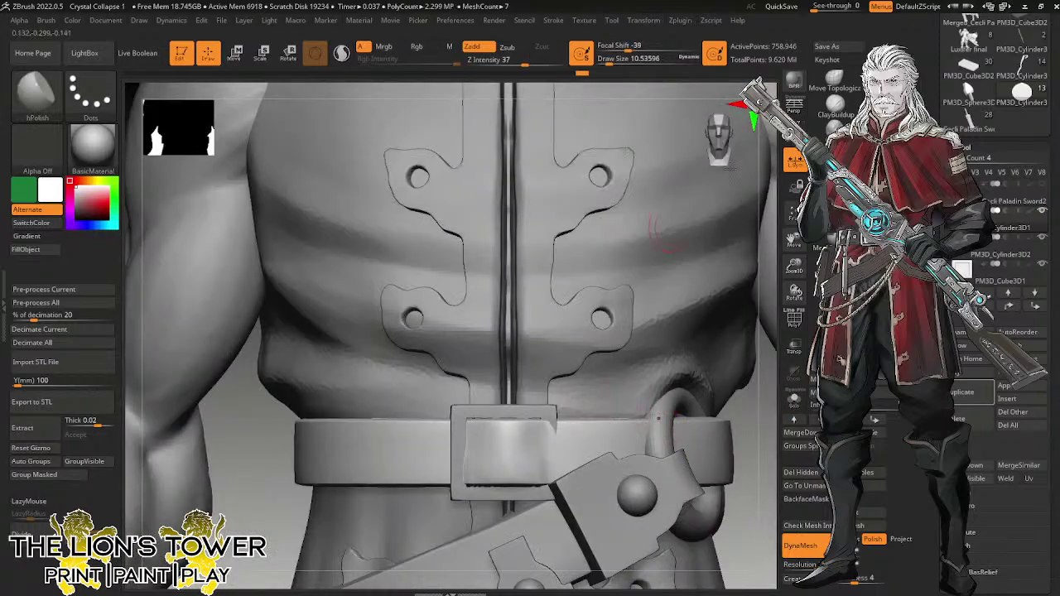
pyautogui.click(835, 80)
pyautogui.click(618, 62)
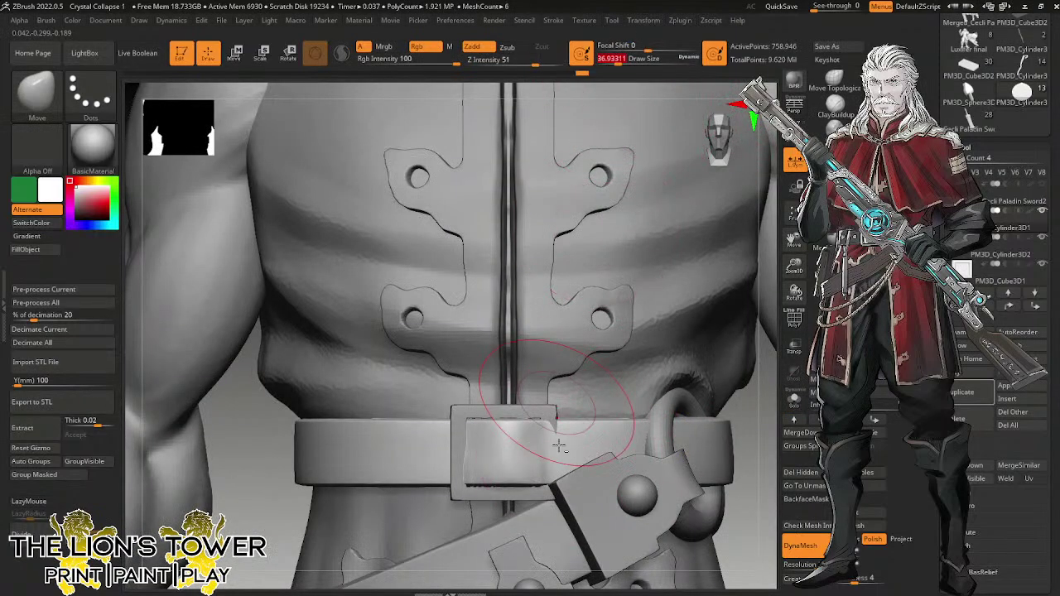
pyautogui.moveTo(564, 457)
pyautogui.mouseDown()
pyautogui.moveTo(547, 456)
pyautogui.moveTo(543, 475)
pyautogui.mouseUp()
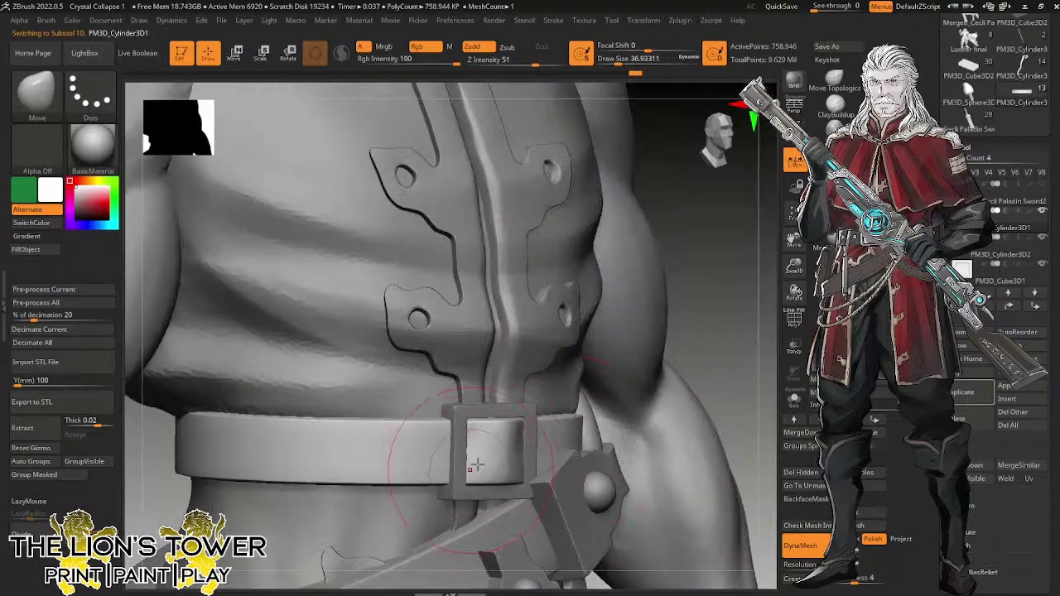
# Refine the belt surface inside the buckle frame with hPolish at a draw size of about 9.4 and smooth it.
pyautogui.moveTo(466, 478)
pyautogui.mouseDown(button='right')
pyautogui.moveTo(455, 439)
pyautogui.moveTo(514, 418)
pyautogui.moveTo(689, 398)
pyautogui.mouseUp(button='right')
pyautogui.press('b')
pyautogui.press('h')
pyautogui.press('p')
pyautogui.click(613, 62)
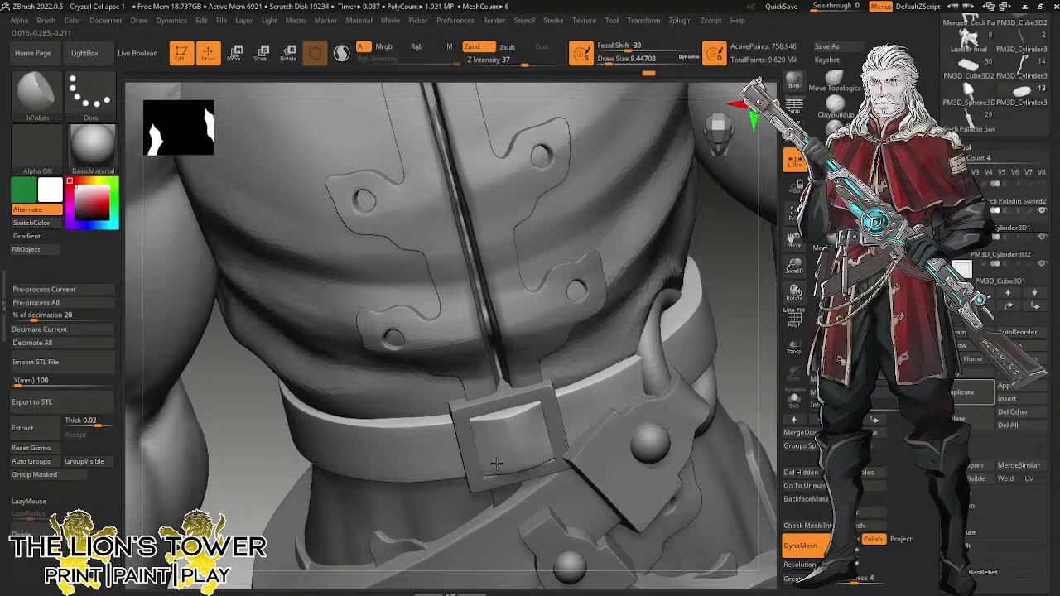
pyautogui.press('shift')
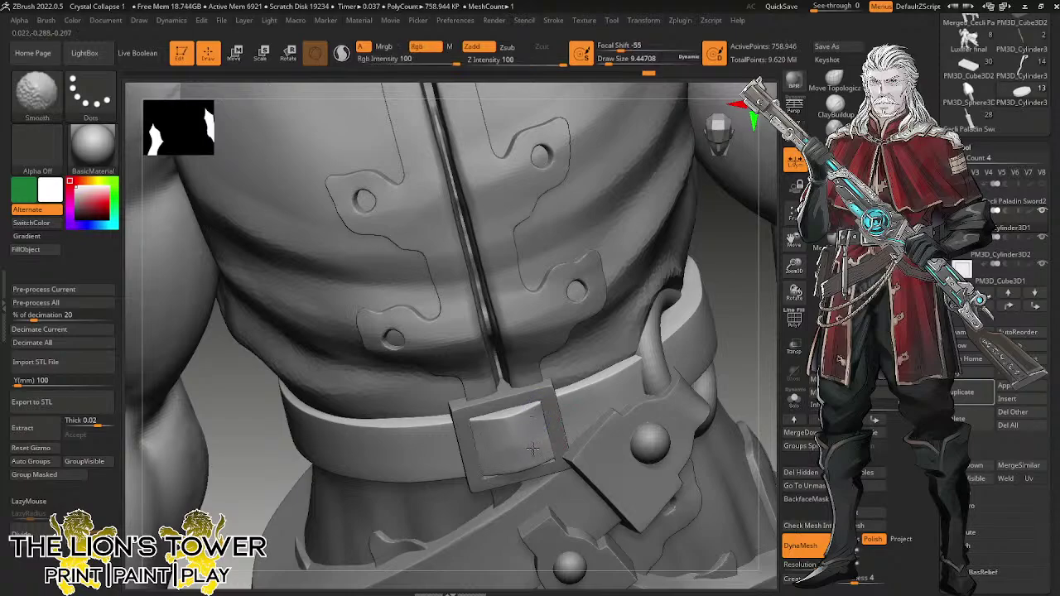
pyautogui.keyDown('alt'); pyautogui.moveTo(766, 356); pyautogui.dragTo(663, 374); pyautogui.keyUp('alt')
pyautogui.moveTo(415, 499); pyautogui.dragTo(440, 528)
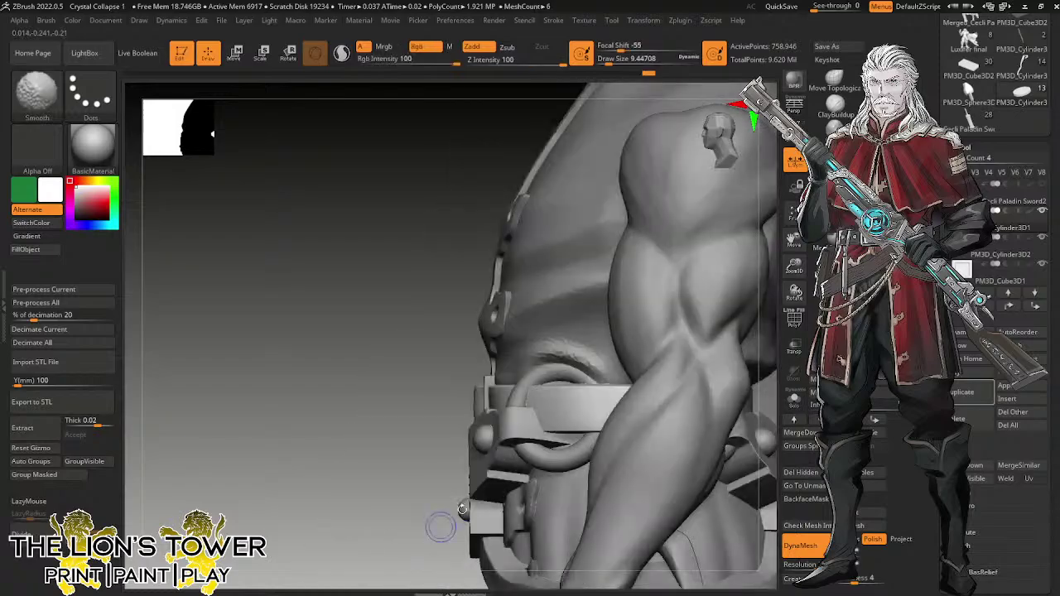
# Select the clothed human male body, divide its mesh once for a finer surface and clear its mask.
pyautogui.moveTo(793, 266); pyautogui.dragTo(793, 241)
pyautogui.moveTo(741, 313)
pyautogui.mouseDown()
pyautogui.moveTo(671, 367)
pyautogui.moveTo(683, 313)
pyautogui.moveTo(674, 354)
pyautogui.mouseUp()
pyautogui.keyDown('alt'); pyautogui.click(488, 429); pyautogui.keyUp('alt')
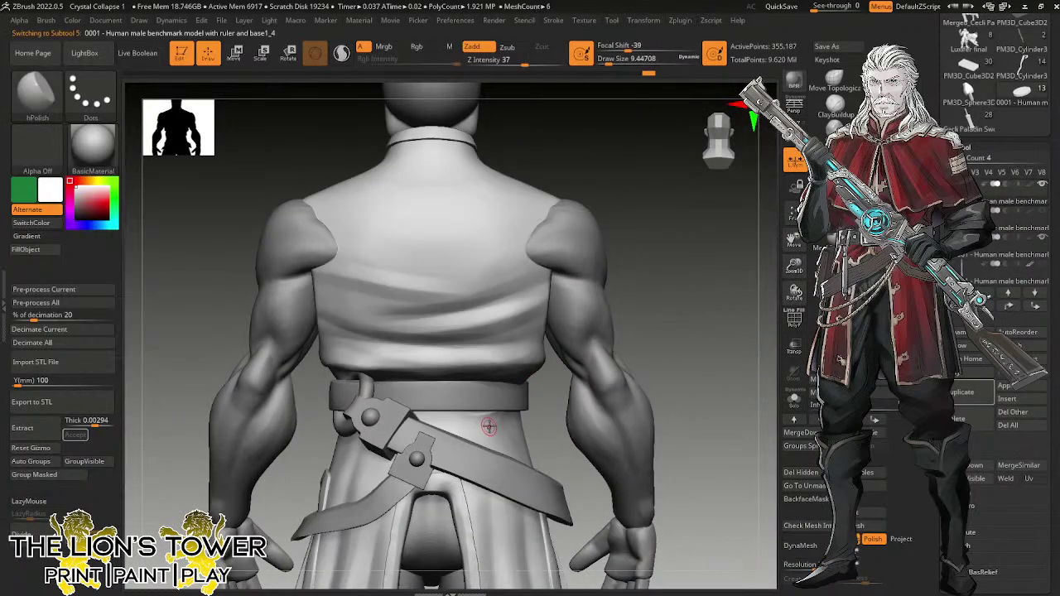
pyautogui.keyDown('shift'); pyautogui.moveTo(510, 421); pyautogui.dragTo(475, 416); pyautogui.keyUp('shift')
pyautogui.moveTo(522, 415); pyautogui.dragTo(711, 267, button='right')
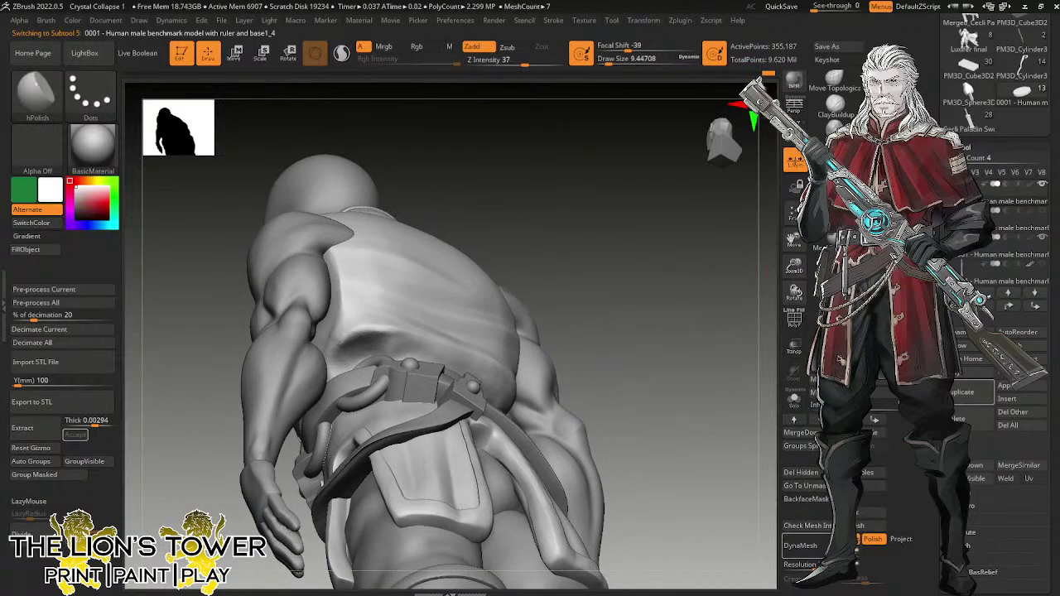
pyautogui.moveTo(313, 471); pyautogui.dragTo(491, 241, button='right')
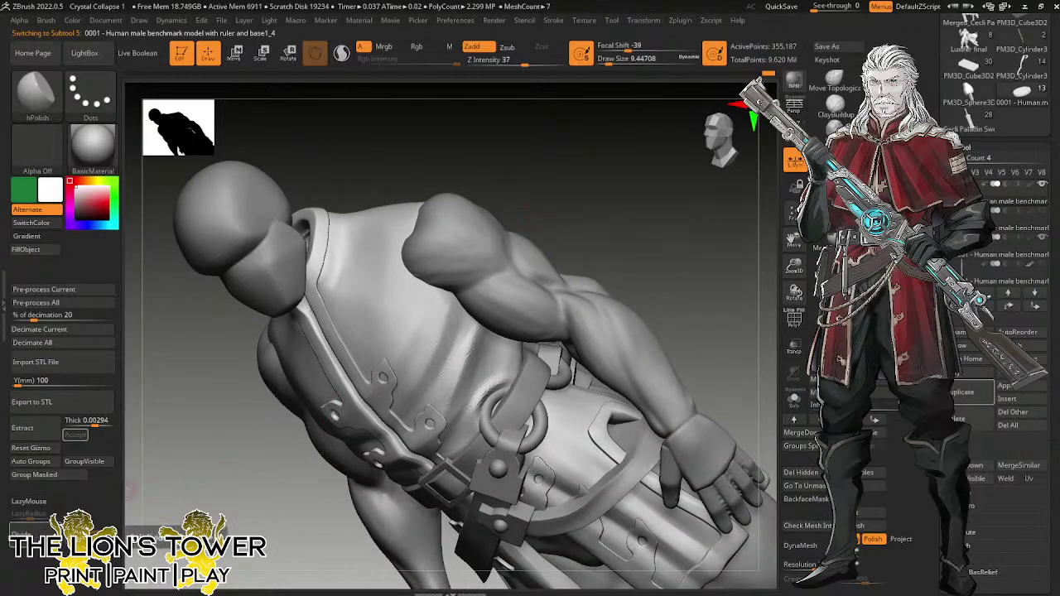
pyautogui.hotkey('ctrl', 'd')
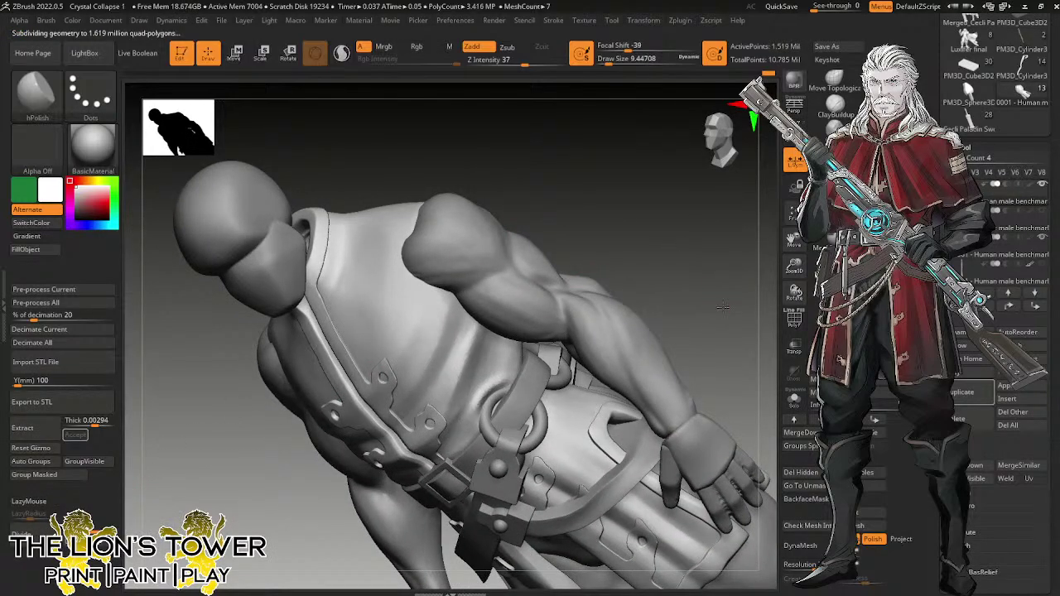
pyautogui.moveTo(723, 306)
pyautogui.mouseDown(button='right')
pyautogui.moveTo(595, 356)
pyautogui.moveTo(629, 358)
pyautogui.mouseUp(button='right')
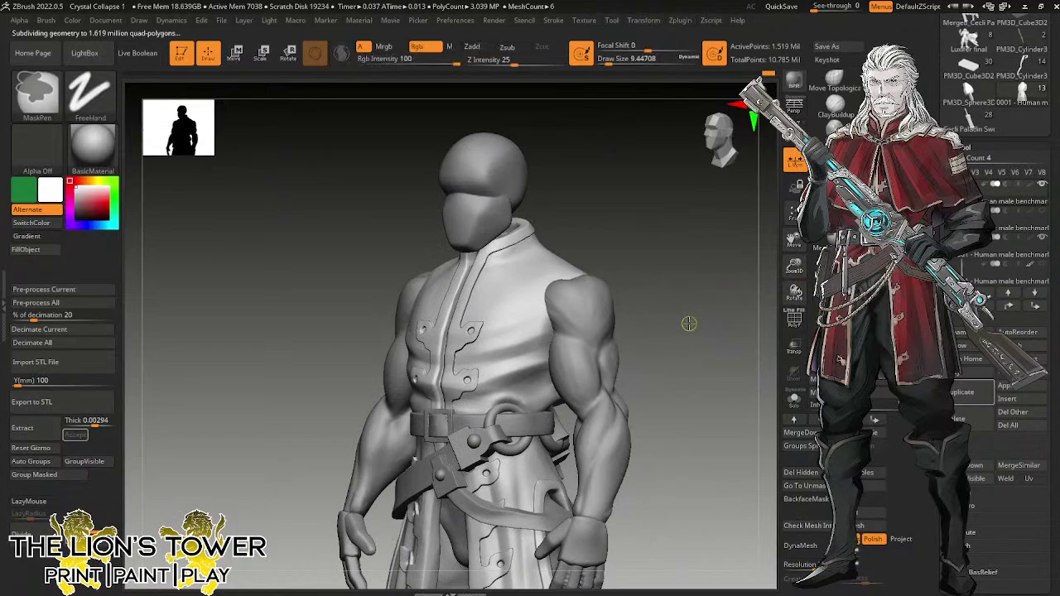
pyautogui.keyDown('ctrl'); pyautogui.click(688, 324); pyautogui.keyUp('ctrl')
pyautogui.keyDown('ctrl'); pyautogui.moveTo(690, 327); pyautogui.dragTo(731, 353); pyautogui.keyUp('ctrl')
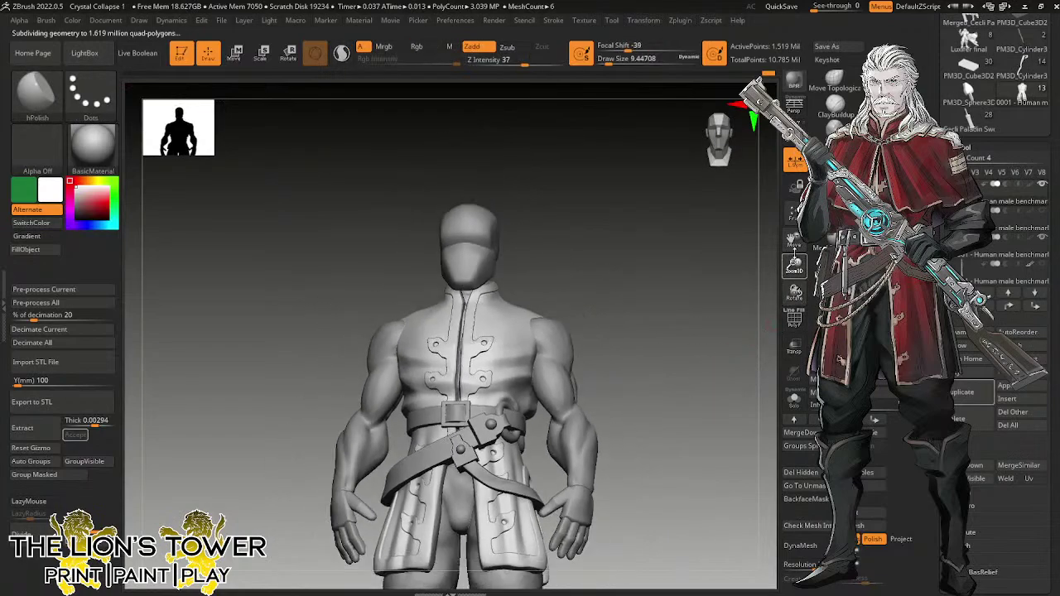
# Append a cube as a new subtool and scale it down to fit in front of the miniature's body.
pyautogui.moveTo(699, 361)
pyautogui.mouseDown()
pyautogui.moveTo(691, 376)
pyautogui.moveTo(673, 365)
pyautogui.mouseUp()
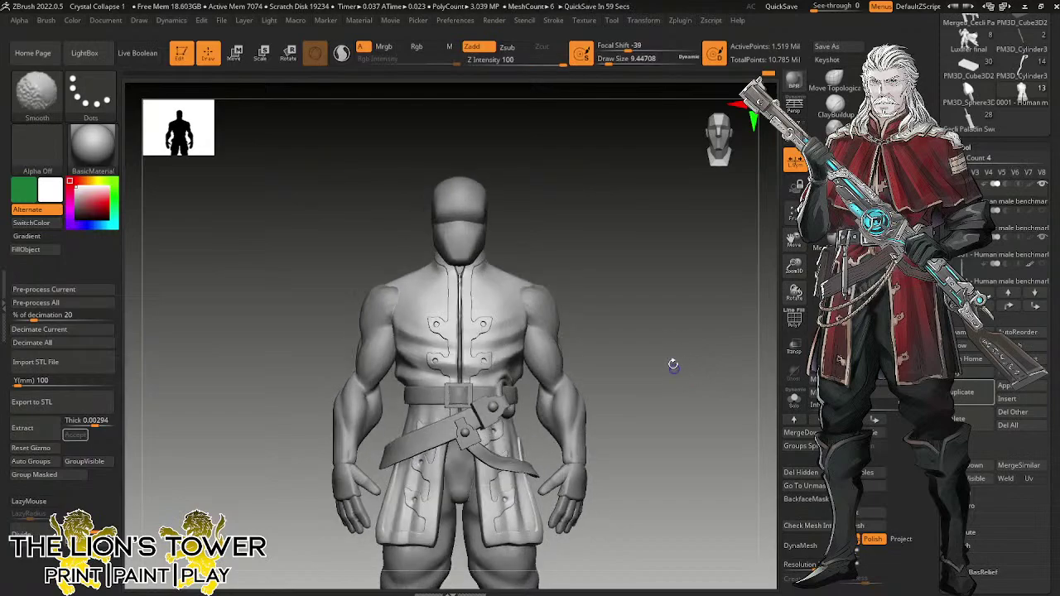
pyautogui.moveTo(792, 269); pyautogui.dragTo(795, 294)
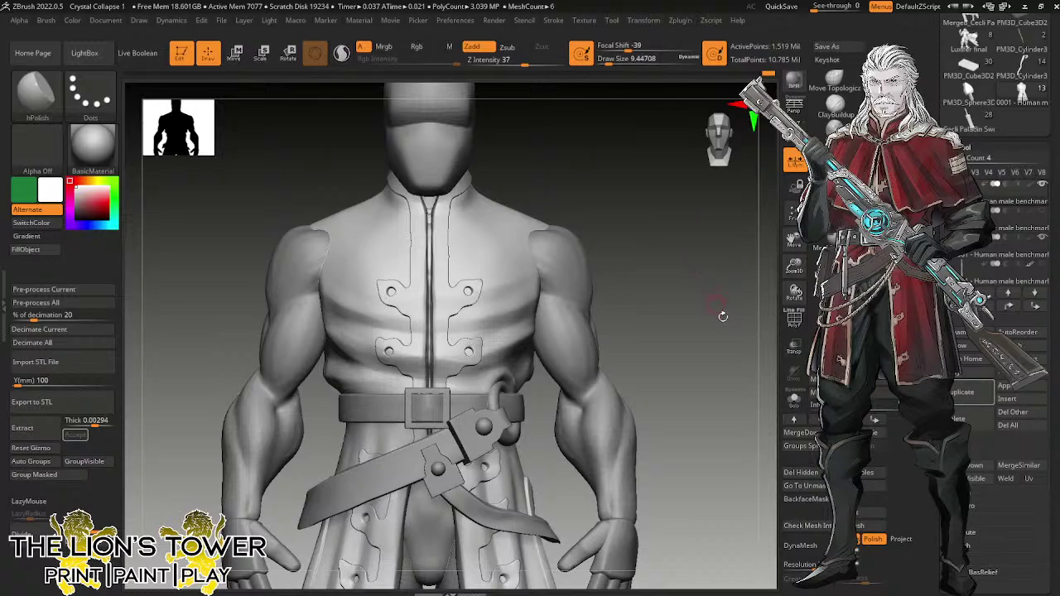
pyautogui.click(1014, 387)
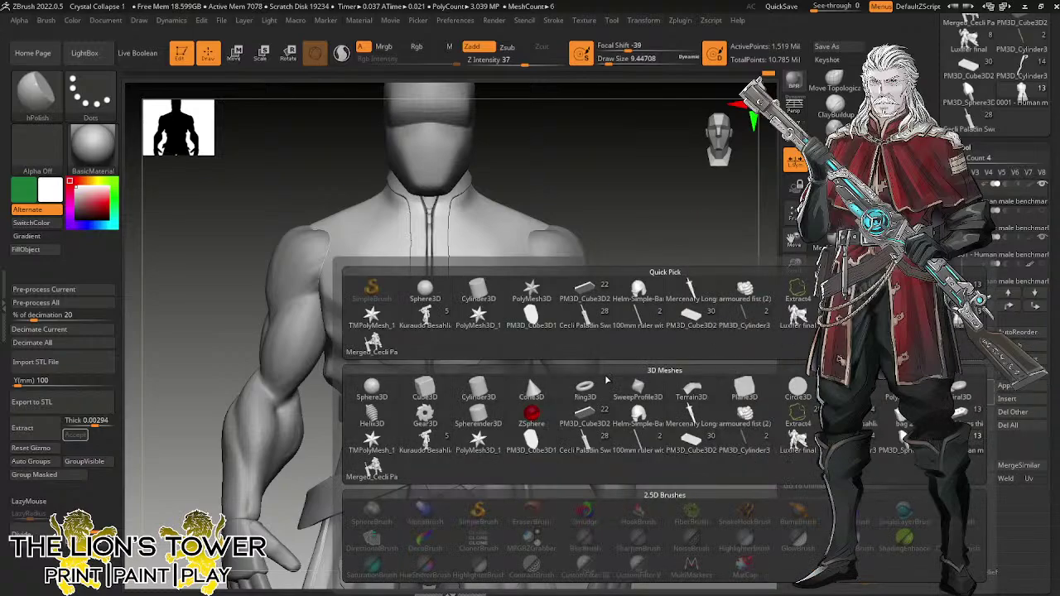
pyautogui.click(437, 383)
pyautogui.keyDown('alt'); pyautogui.click(575, 383); pyautogui.keyUp('alt')
pyautogui.click(261, 53)
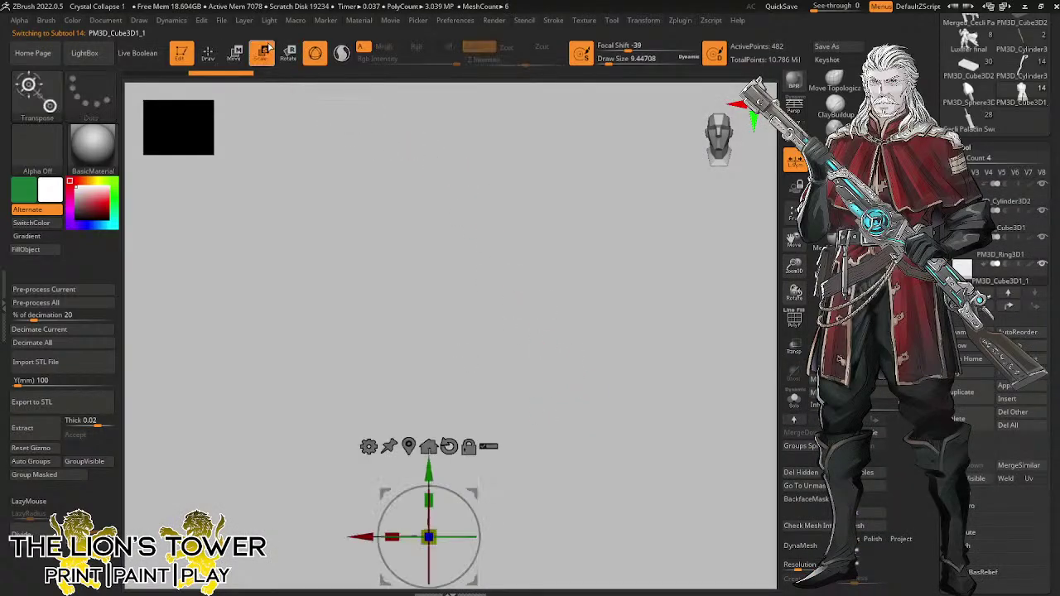
pyautogui.moveTo(423, 535); pyautogui.dragTo(660, 569)
pyautogui.keyDown('ctrl'); pyautogui.moveTo(535, 489); pyautogui.dragTo(529, 323, button='right'); pyautogui.keyUp('ctrl')
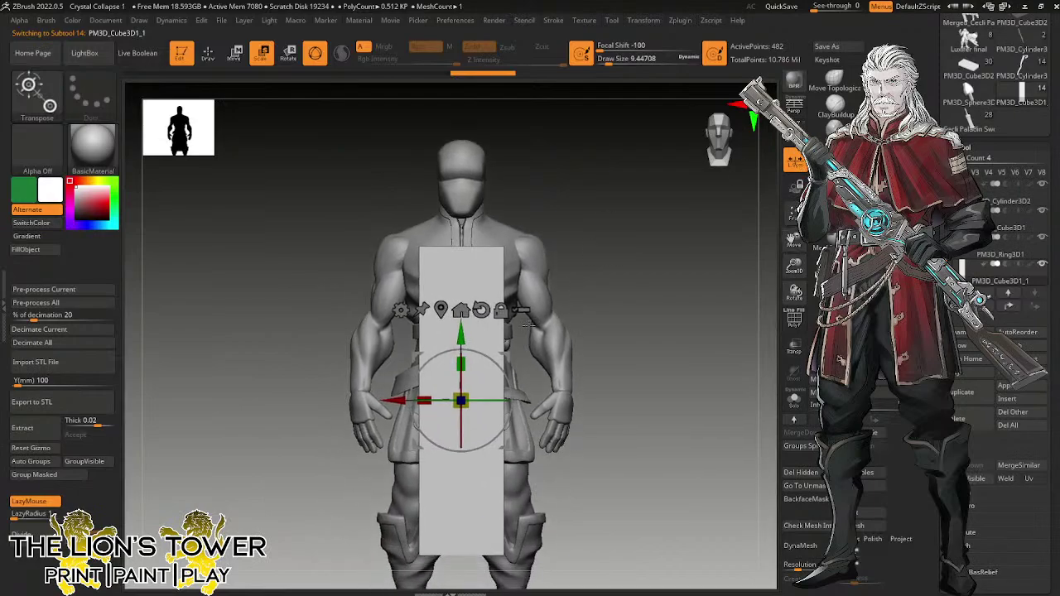
# Reduce the cube to a slim upright block and move it beside the figure's right hip.
pyautogui.moveTo(469, 396); pyautogui.dragTo(440, 529)
pyautogui.moveTo(793, 267); pyautogui.dragTo(792, 335)
pyautogui.moveTo(464, 399); pyautogui.dragTo(554, 287)
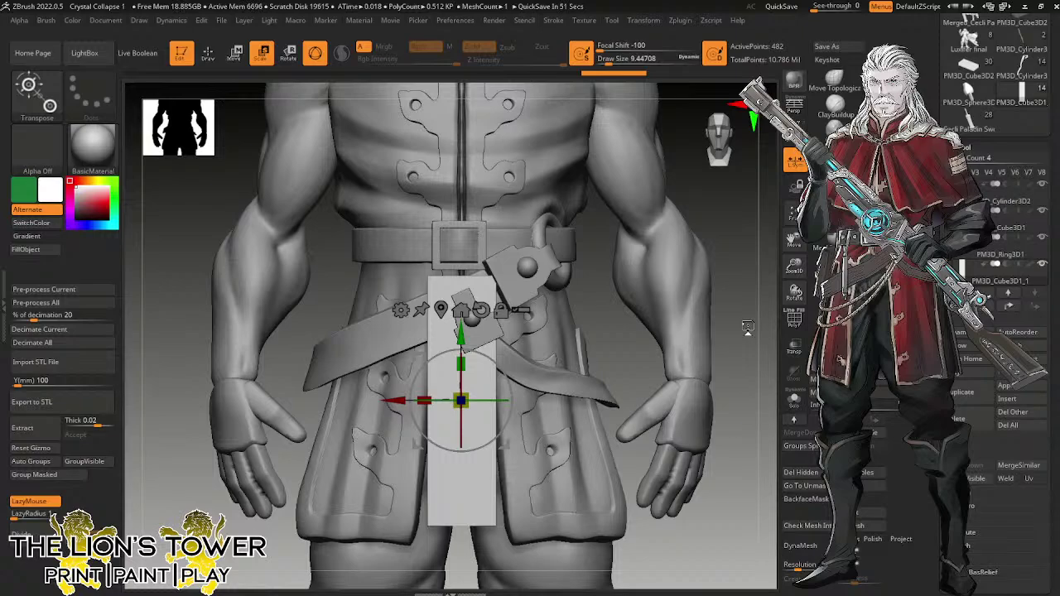
pyautogui.moveTo(423, 400); pyautogui.dragTo(269, 400)
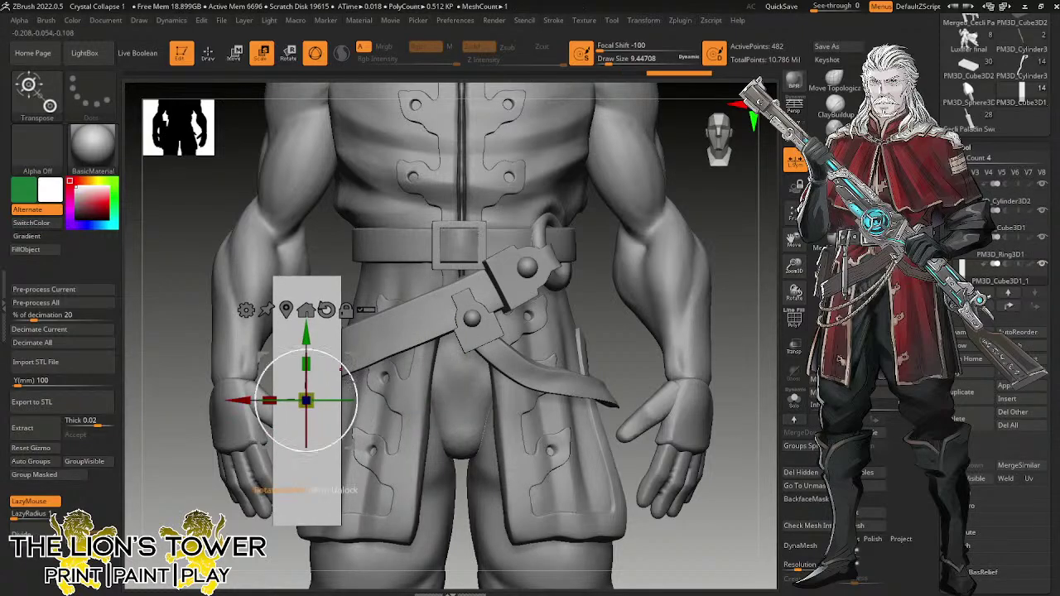
pyautogui.moveTo(342, 369); pyautogui.dragTo(347, 378)
# Shrink the hip block to pouch size and tilt it to follow the slope of the coat skirt.
pyautogui.moveTo(364, 364); pyautogui.dragTo(423, 346, button='right')
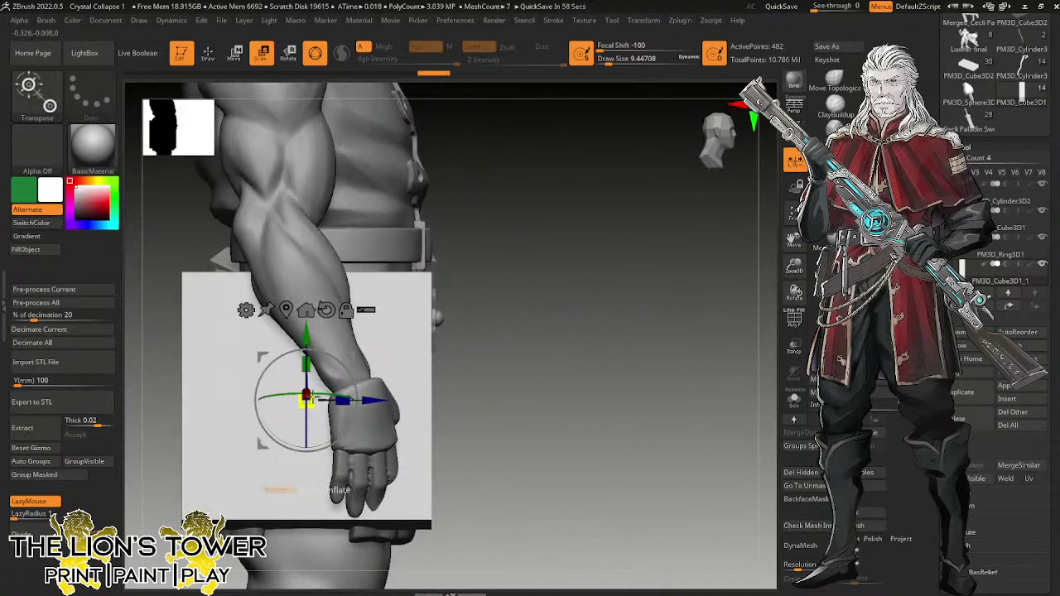
pyautogui.moveTo(306, 395); pyautogui.dragTo(294, 471)
pyautogui.moveTo(376, 397); pyautogui.dragTo(313, 375, button='right')
pyautogui.moveTo(312, 365); pyautogui.dragTo(319, 348)
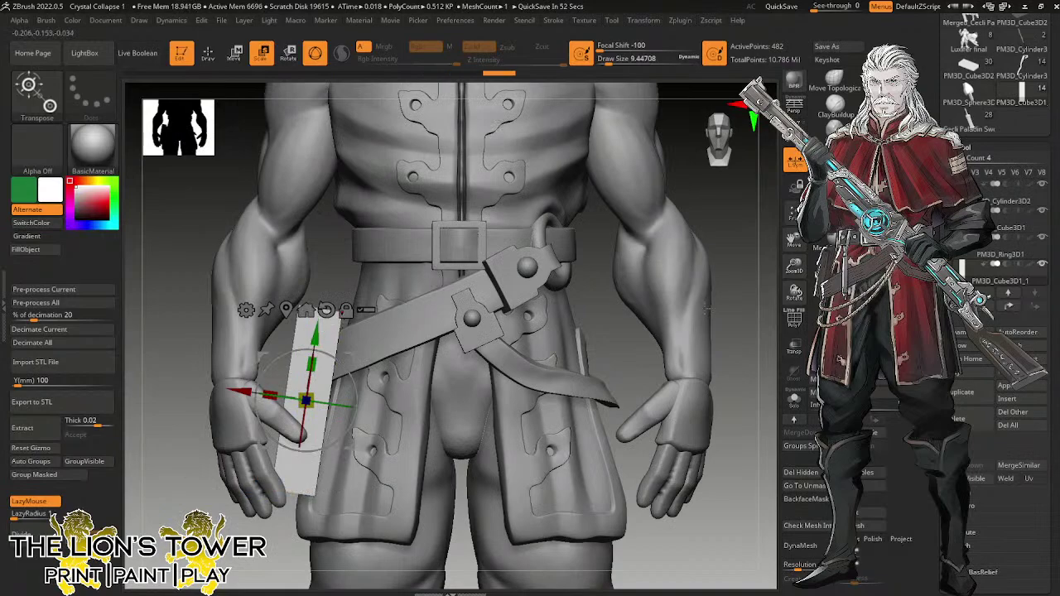
pyautogui.click(735, 307)
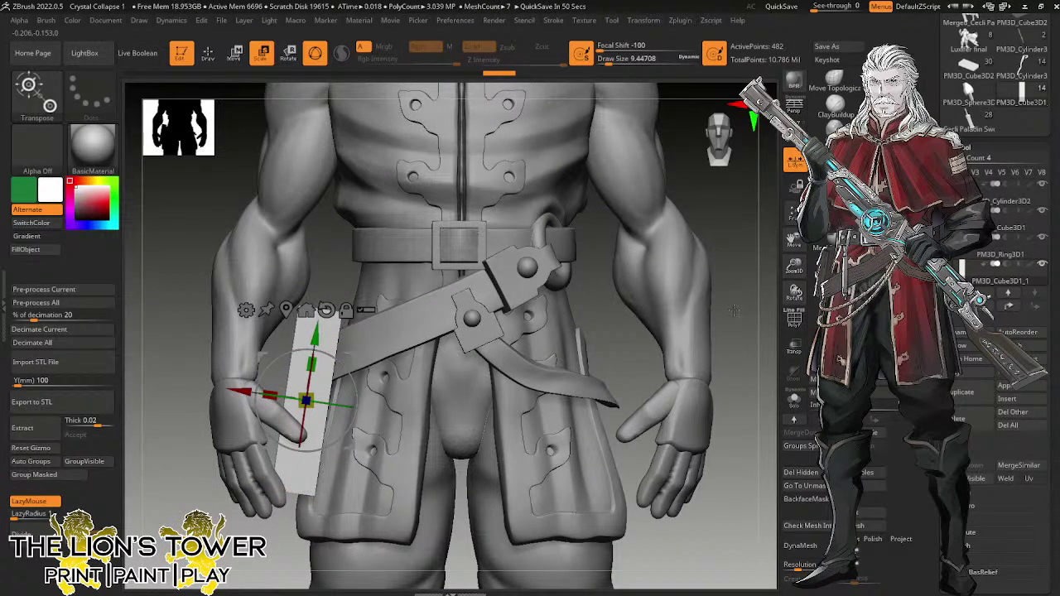
pyautogui.moveTo(628, 344)
pyautogui.mouseDown()
pyautogui.moveTo(684, 350)
pyautogui.moveTo(636, 353)
pyautogui.mouseUp()
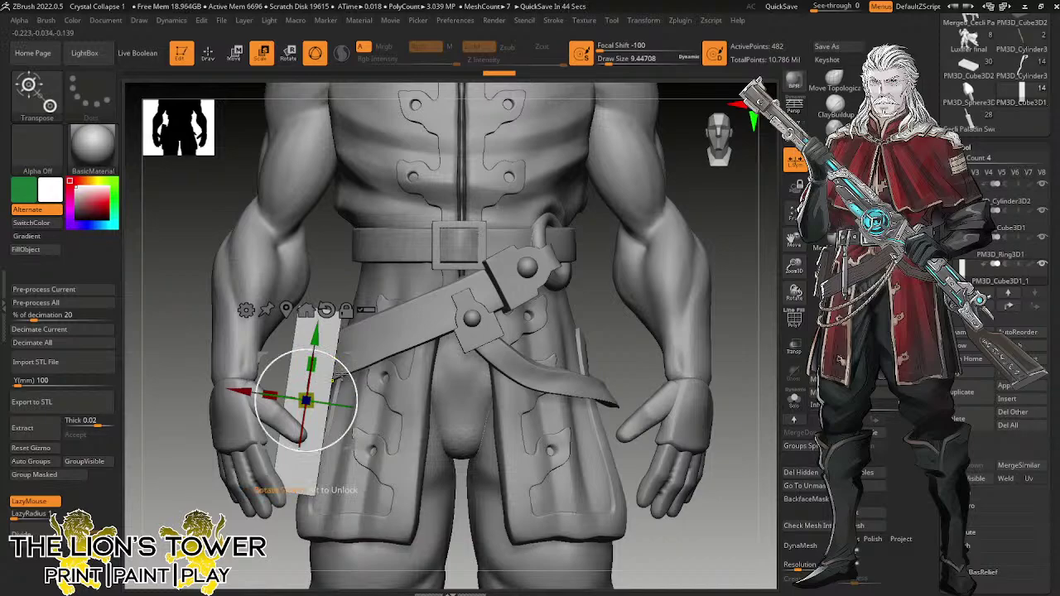
# Duplicate the pouch block outward, then shorten the copy and raise it to form the pouch's flap.
pyautogui.keyDown('ctrl'); pyautogui.moveTo(243, 393); pyautogui.dragTo(282, 401); pyautogui.keyUp('ctrl')
pyautogui.moveTo(299, 363); pyautogui.dragTo(294, 408)
pyautogui.moveTo(304, 335); pyautogui.dragTo(334, 308)
pyautogui.moveTo(708, 265); pyautogui.dragTo(612, 299)
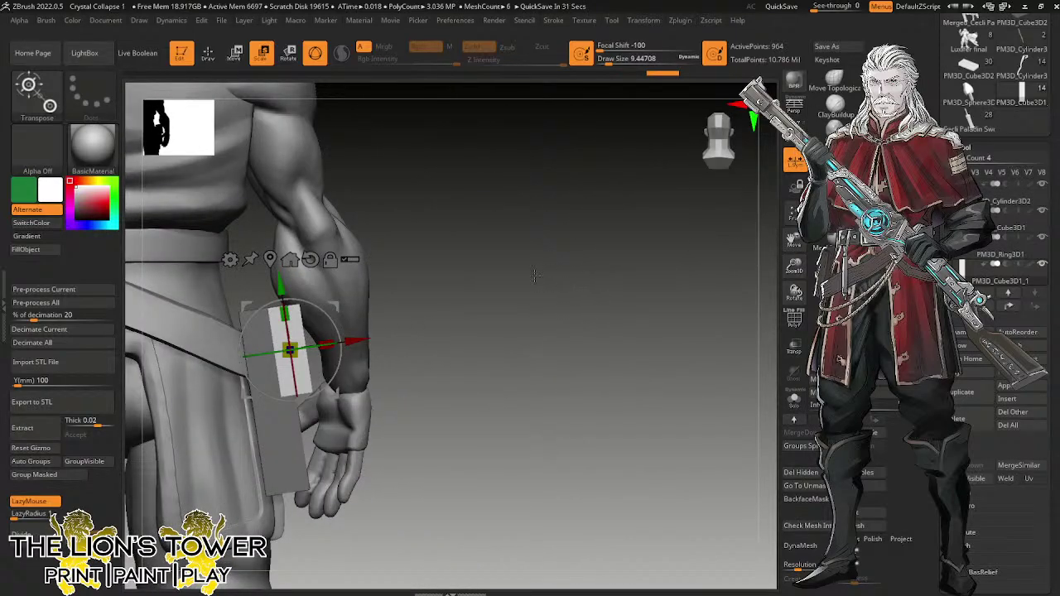
# Bend the flap outward by masking its upper sections and rotating the free lower ends in stages, clearing the mask at the end.
pyautogui.press('ctrl')
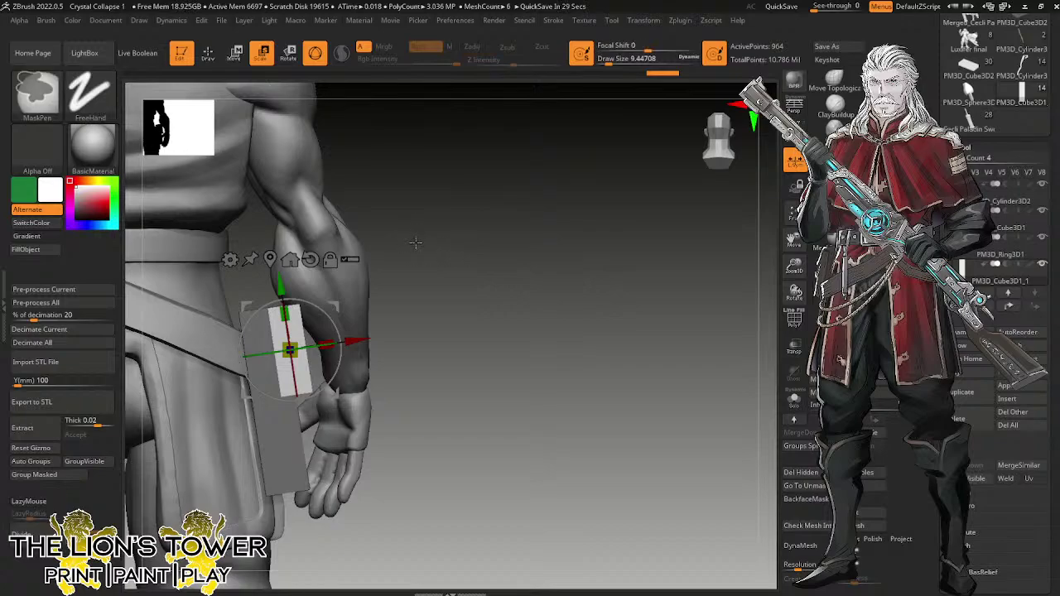
pyautogui.keyDown('ctrl'); pyautogui.moveTo(414, 227); pyautogui.dragTo(250, 360); pyautogui.keyUp('ctrl')
pyautogui.moveTo(338, 329)
pyautogui.mouseDown()
pyautogui.moveTo(341, 313)
pyautogui.moveTo(263, 383)
pyautogui.mouseUp()
pyautogui.press('ctrl')
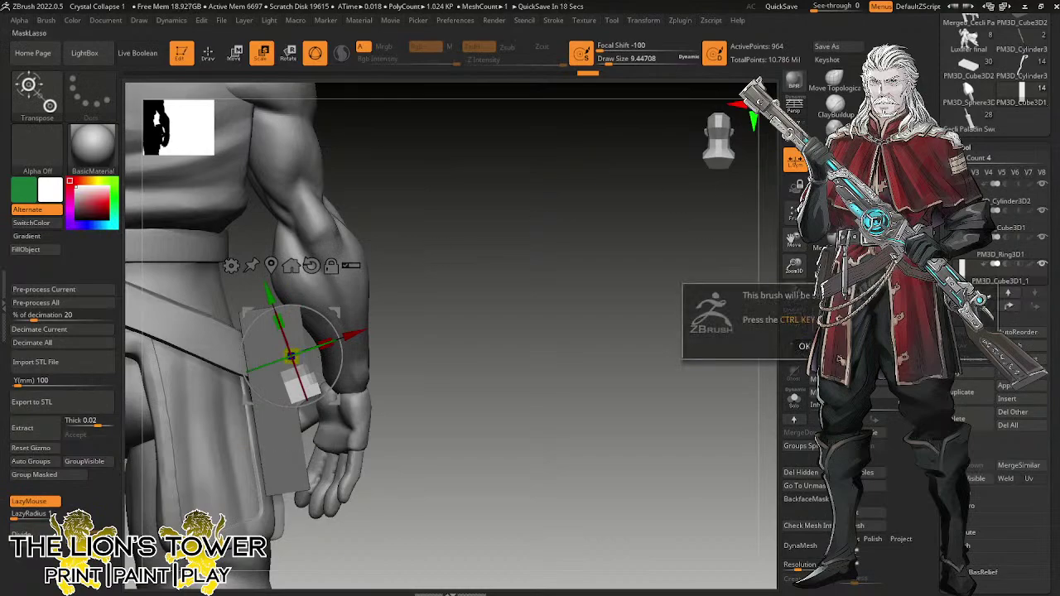
pyautogui.press('ctrl')
pyautogui.keyDown('ctrl'); pyautogui.moveTo(331, 369); pyautogui.dragTo(249, 380); pyautogui.keyUp('ctrl')
pyautogui.moveTo(271, 297); pyautogui.dragTo(284, 327)
pyautogui.moveTo(340, 355)
pyautogui.mouseDown()
pyautogui.moveTo(329, 346)
pyautogui.moveTo(351, 344)
pyautogui.mouseUp()
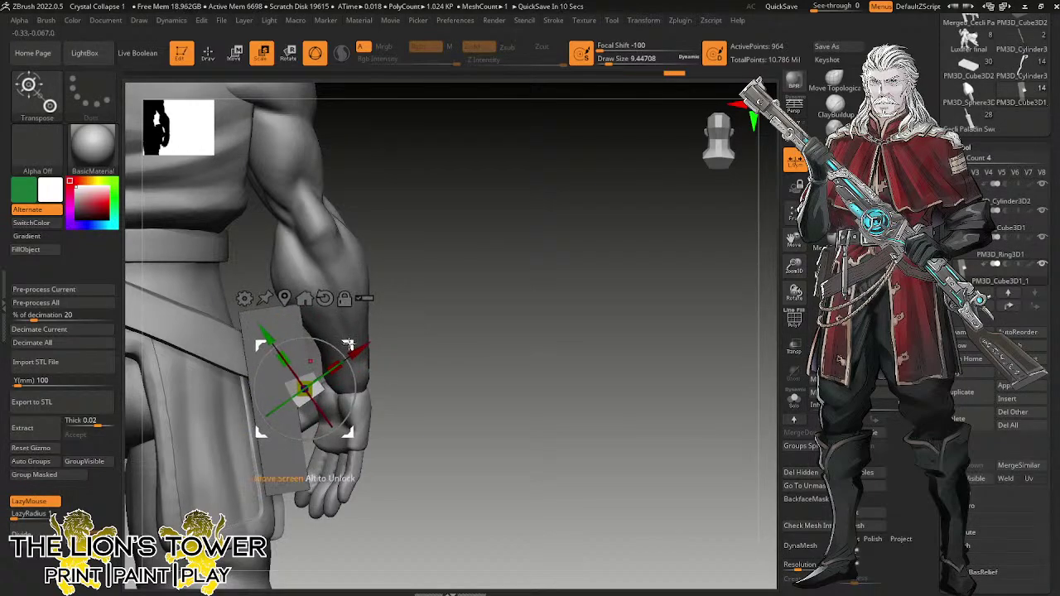
pyautogui.keyDown('ctrl'); pyautogui.click(593, 374); pyautogui.keyUp('ctrl')
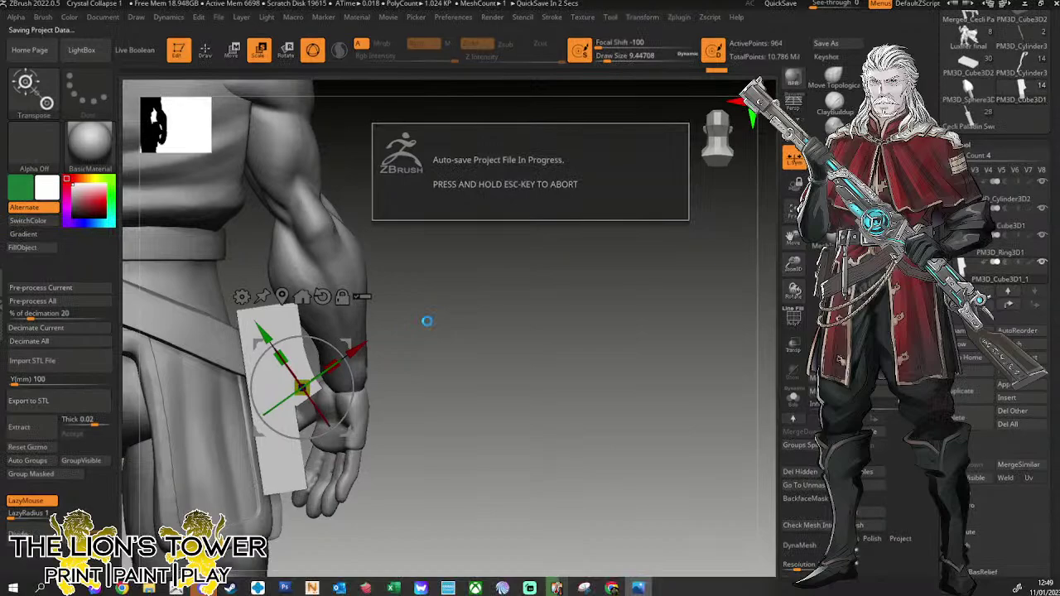
# Auto-group the pouch pieces, mask the pouch body, and narrow the flap around its recentred gizmo.
pyautogui.click(31, 463)
pyautogui.keyDown('ctrl'); pyautogui.click(295, 325); pyautogui.keyUp('ctrl')
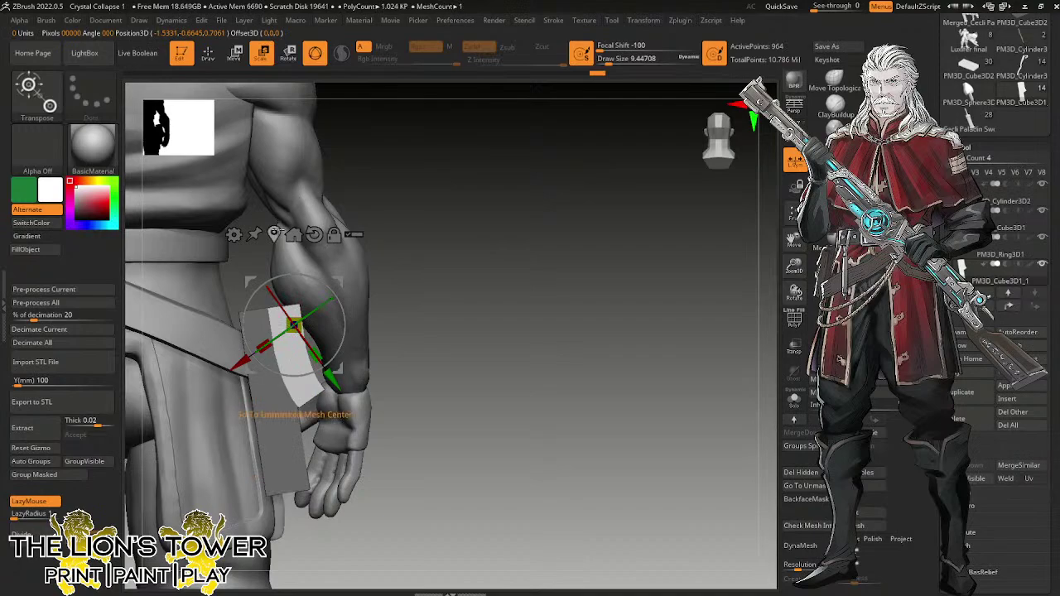
pyautogui.click(275, 233)
pyautogui.keyDown('alt'); pyautogui.click(319, 265); pyautogui.keyUp('alt')
pyautogui.moveTo(333, 356); pyautogui.dragTo(312, 355)
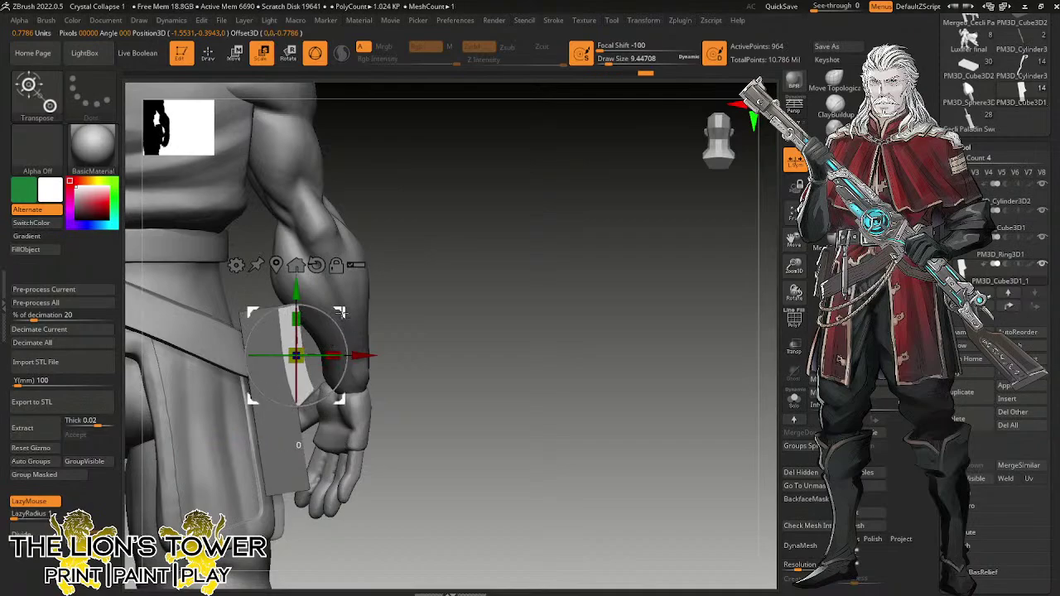
pyautogui.moveTo(567, 320); pyautogui.dragTo(521, 384)
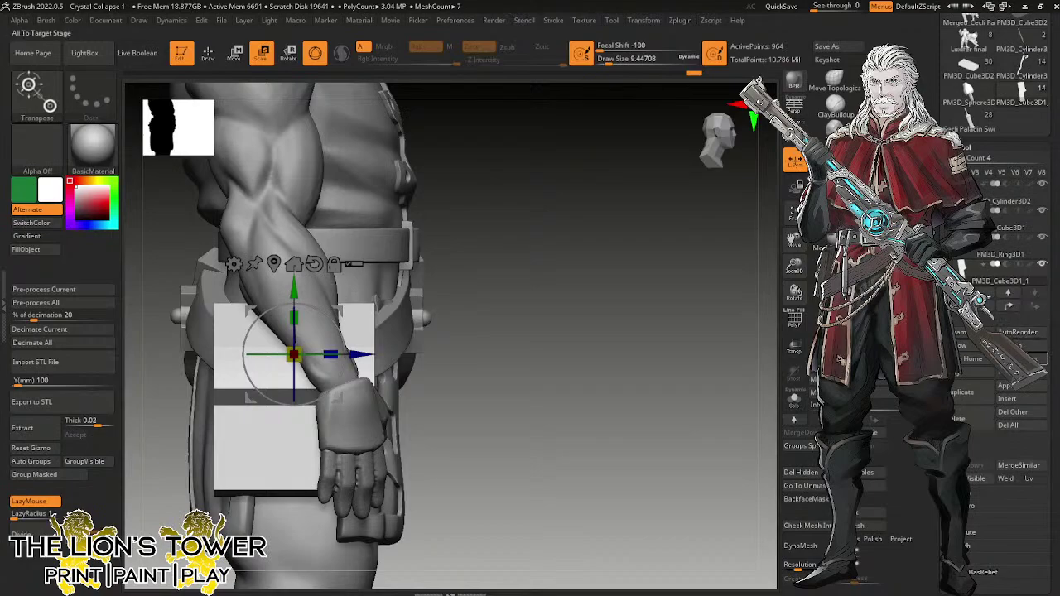
# Append another cube, shrink it to a small block and place it on the outer face of the pouch.
pyautogui.click(1002, 385)
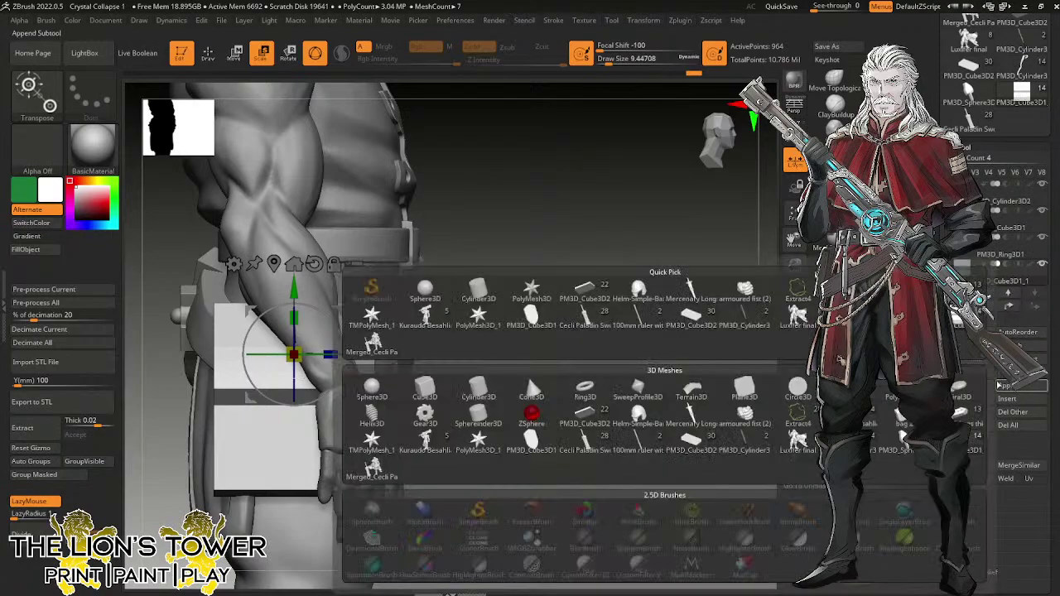
pyautogui.click(425, 389)
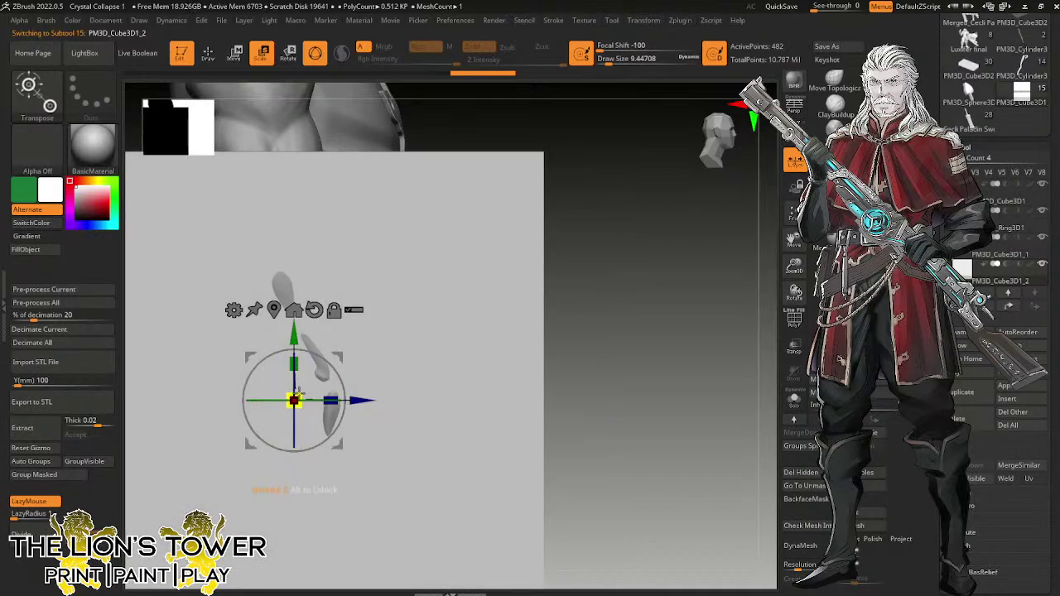
pyautogui.moveTo(303, 390); pyautogui.dragTo(275, 451)
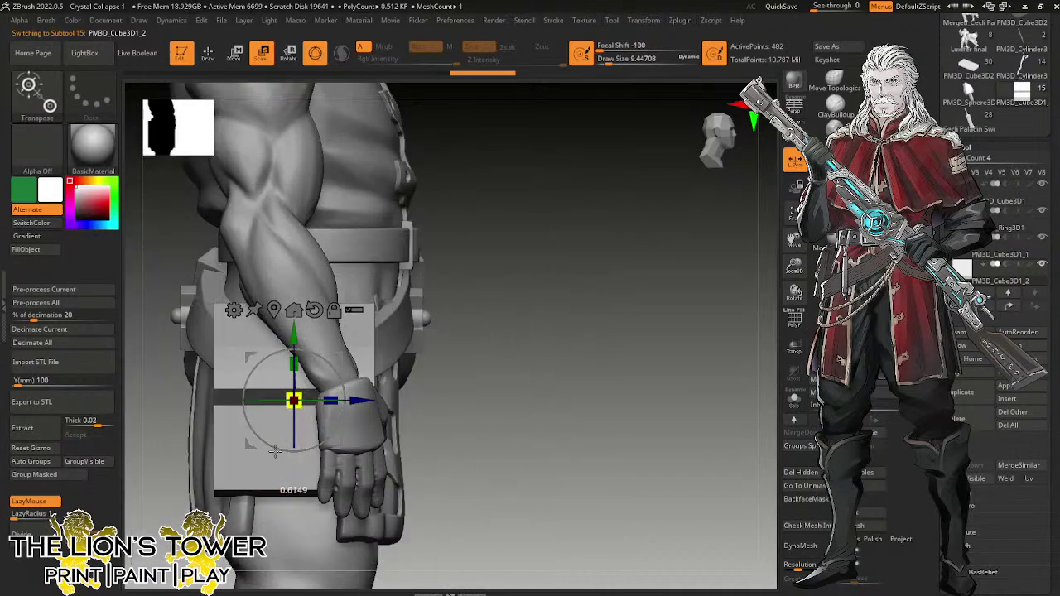
pyautogui.keyDown('shift'); pyautogui.moveTo(280, 478); pyautogui.dragTo(403, 352, button='right'); pyautogui.keyUp('shift')
pyautogui.moveTo(361, 401); pyautogui.dragTo(536, 401)
pyautogui.keyDown('shift'); pyautogui.moveTo(551, 414); pyautogui.dragTo(464, 394, button='right'); pyautogui.keyUp('shift')
pyautogui.moveTo(470, 400)
pyautogui.mouseDown()
pyautogui.moveTo(465, 412)
pyautogui.moveTo(508, 401)
pyautogui.moveTo(488, 400)
pyautogui.mouseUp()
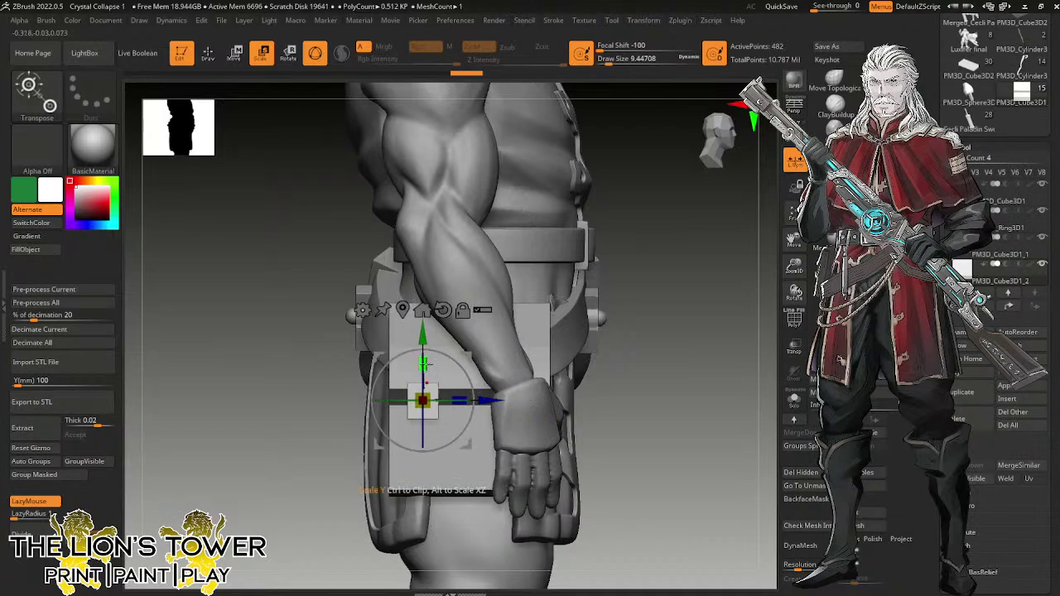
# Stretch the small block vertically into a strap and seat it against the pouch's outer face.
pyautogui.moveTo(422, 334); pyautogui.dragTo(423, 363)
pyautogui.moveTo(429, 399); pyautogui.dragTo(429, 400)
pyautogui.keyDown('shift'); pyautogui.moveTo(431, 400); pyautogui.dragTo(465, 392, button='right'); pyautogui.keyUp('shift')
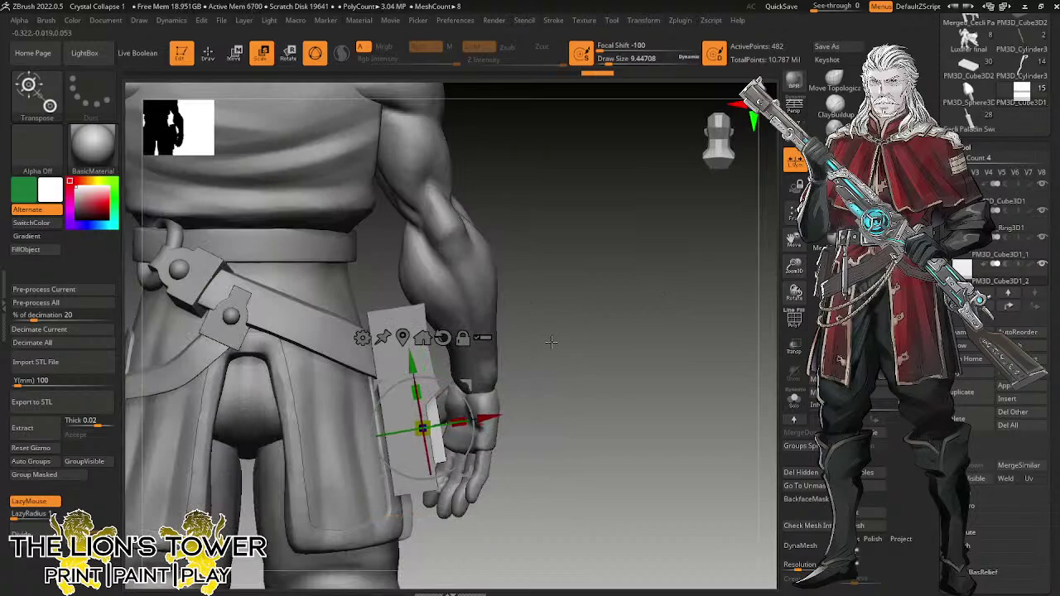
# Duplicate the pouch strap and place the copy beside it, nearer the front of the pouch.
pyautogui.moveTo(549, 339); pyautogui.dragTo(574, 429)
pyautogui.click(795, 402)
pyautogui.click(795, 402)
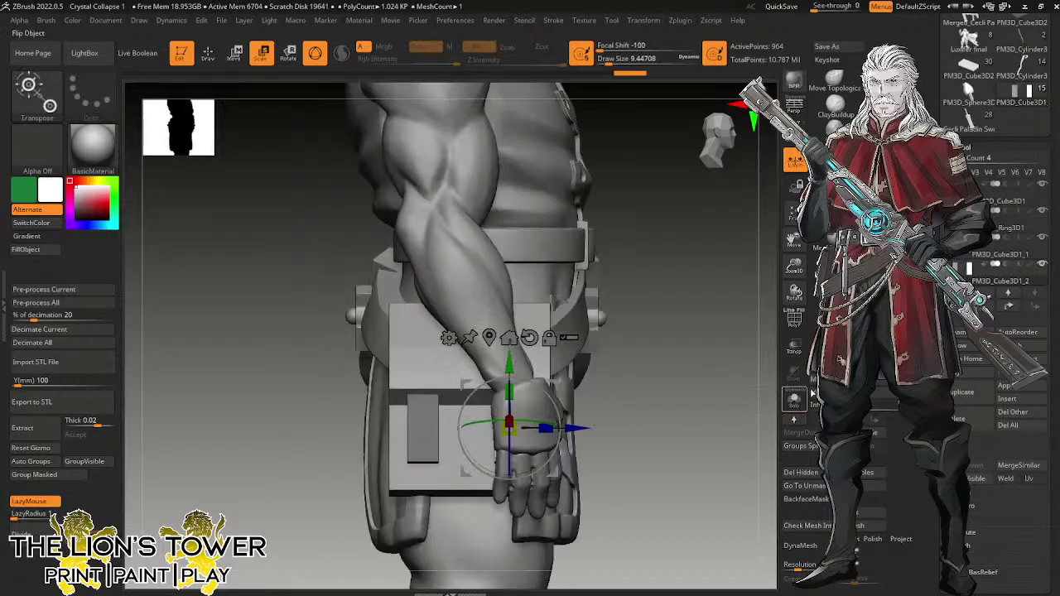
pyautogui.moveTo(704, 397); pyautogui.dragTo(739, 351)
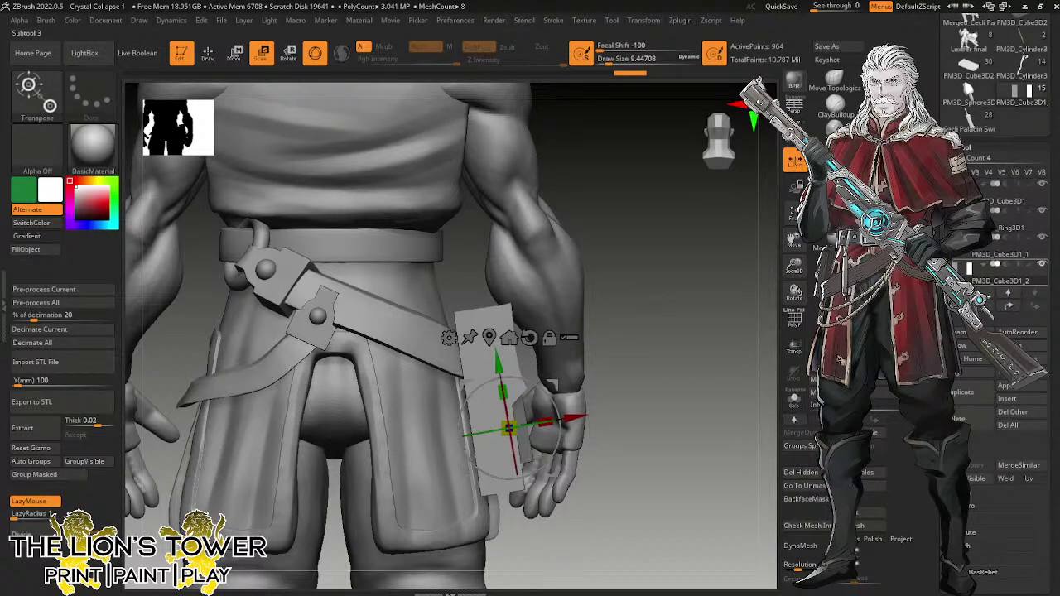
# Switch to the armoured figure's tool Merged_Legs thick2_2 and select the subtool containing the buckled waist belt.
pyautogui.scroll(10, 967, 418)
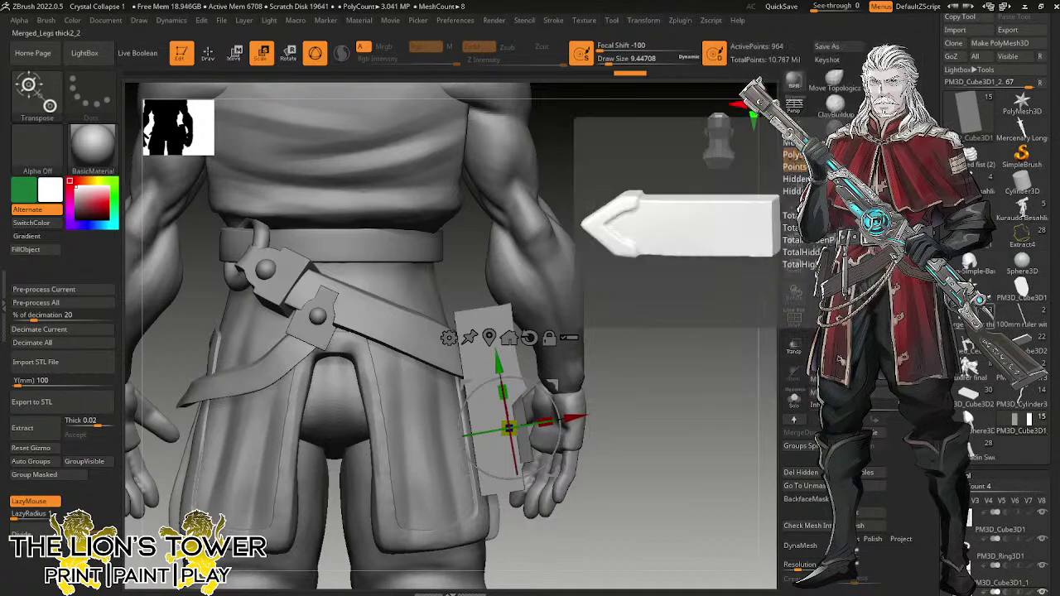
pyautogui.click(984, 313)
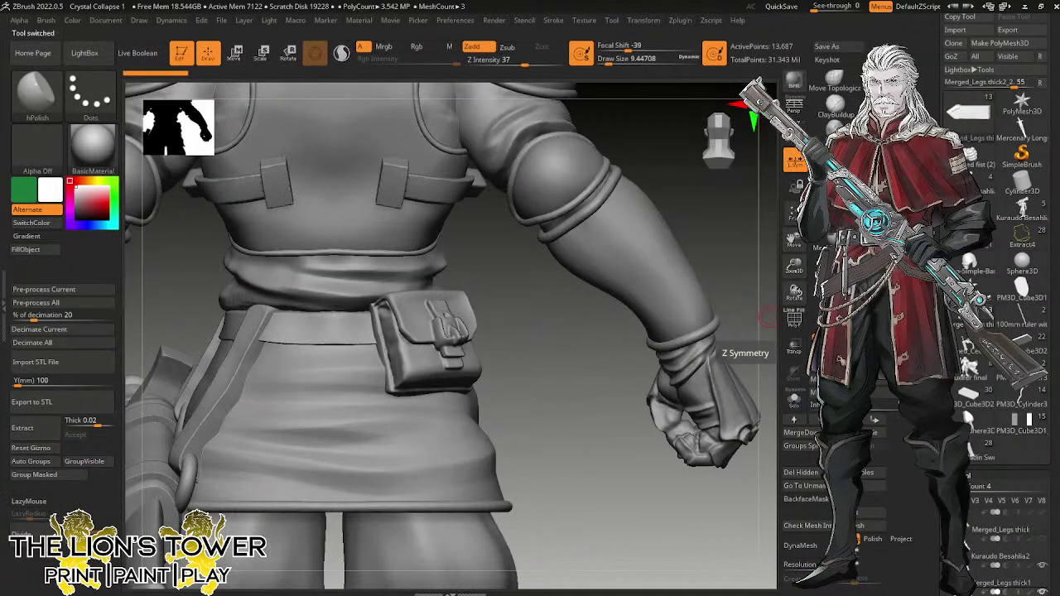
pyautogui.moveTo(689, 492); pyautogui.dragTo(769, 455)
pyautogui.scroll(-5, 967, 418)
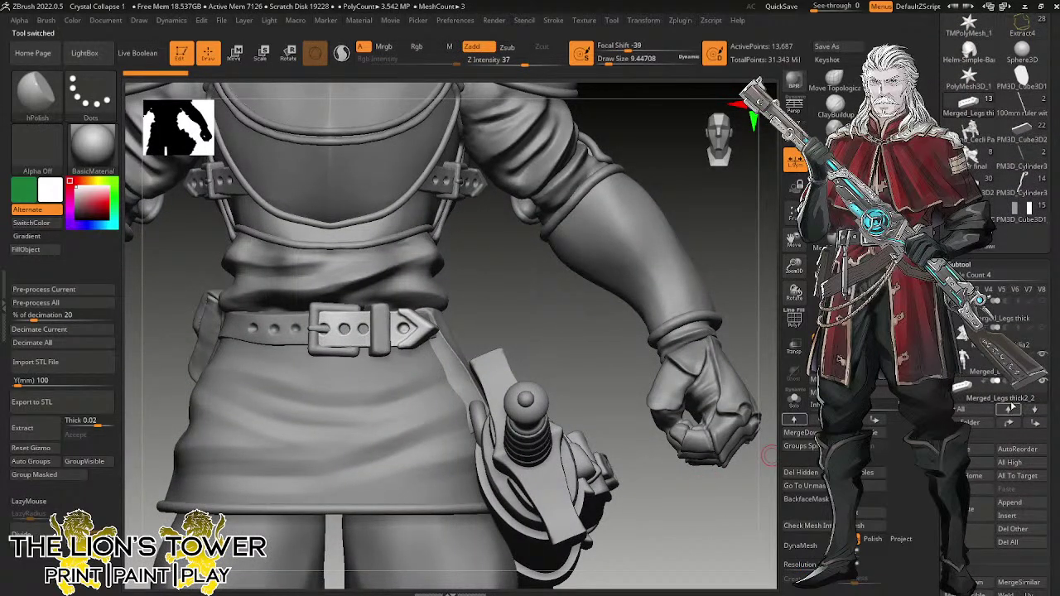
pyautogui.keyDown('alt'); pyautogui.click(316, 330); pyautogui.keyUp('alt')
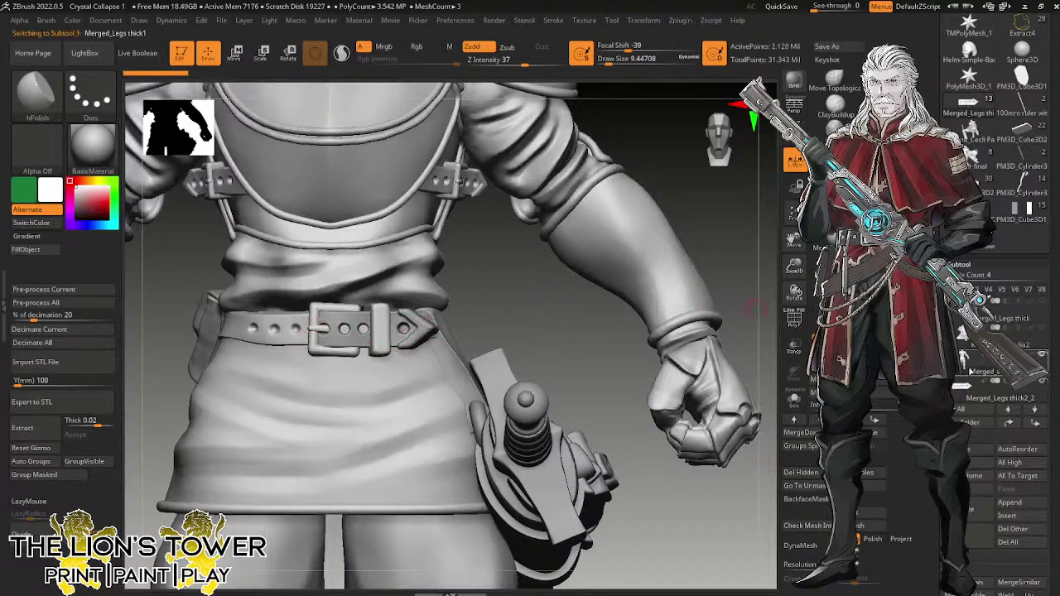
# Hide the waist belt's buckle frame and prong polygroups and split the hidden parts into their own subtool.
pyautogui.hotkey('ctrl', 'shift')
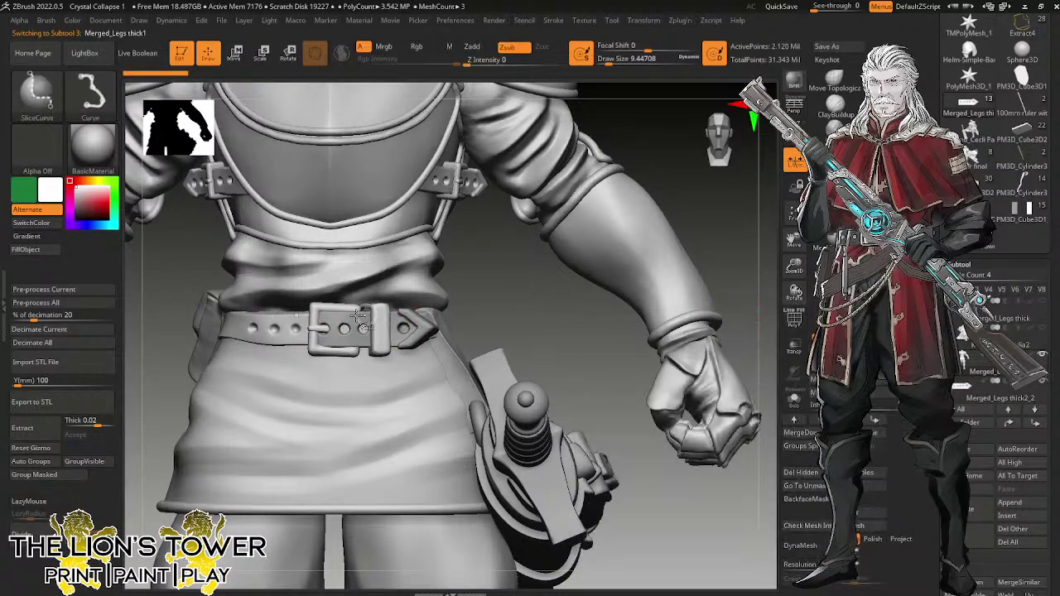
pyautogui.keyDown('ctrl'); pyautogui.keyDown('shift'); pyautogui.click(314, 325); pyautogui.keyUp('shift'); pyautogui.keyUp('ctrl')
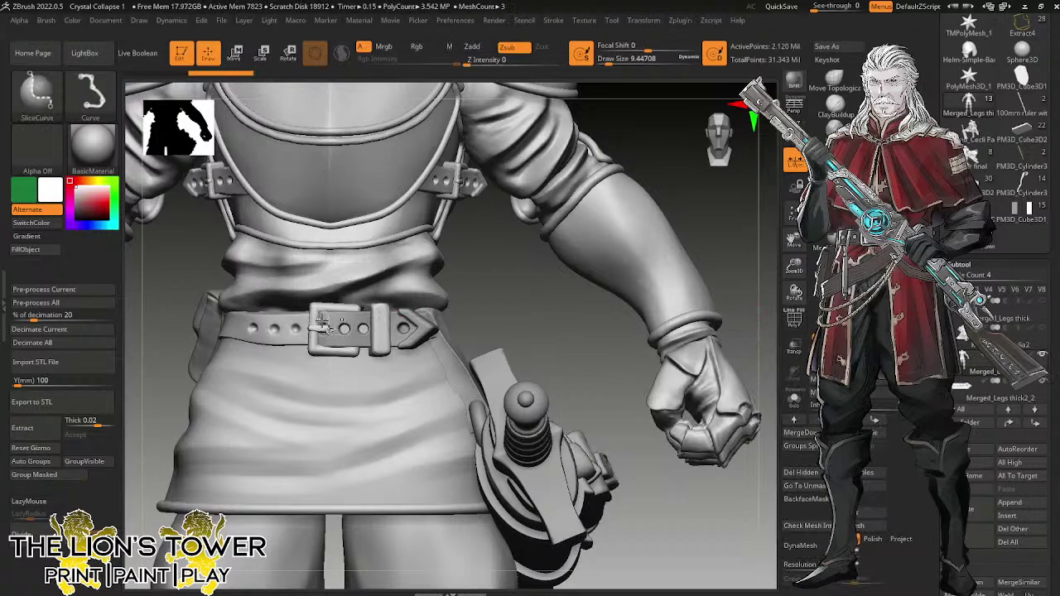
pyautogui.moveTo(530, 280)
pyautogui.mouseDown()
pyautogui.moveTo(477, 272)
pyautogui.moveTo(578, 270)
pyautogui.mouseUp()
pyautogui.hotkey('ctrl', 'shift')
pyautogui.keyDown('ctrl'); pyautogui.keyDown('shift'); pyautogui.click(315, 329); pyautogui.keyUp('shift'); pyautogui.keyUp('ctrl')
pyautogui.keyDown('ctrl'); pyautogui.keyDown('shift'); pyautogui.click(315, 331); pyautogui.keyUp('shift'); pyautogui.keyUp('ctrl')
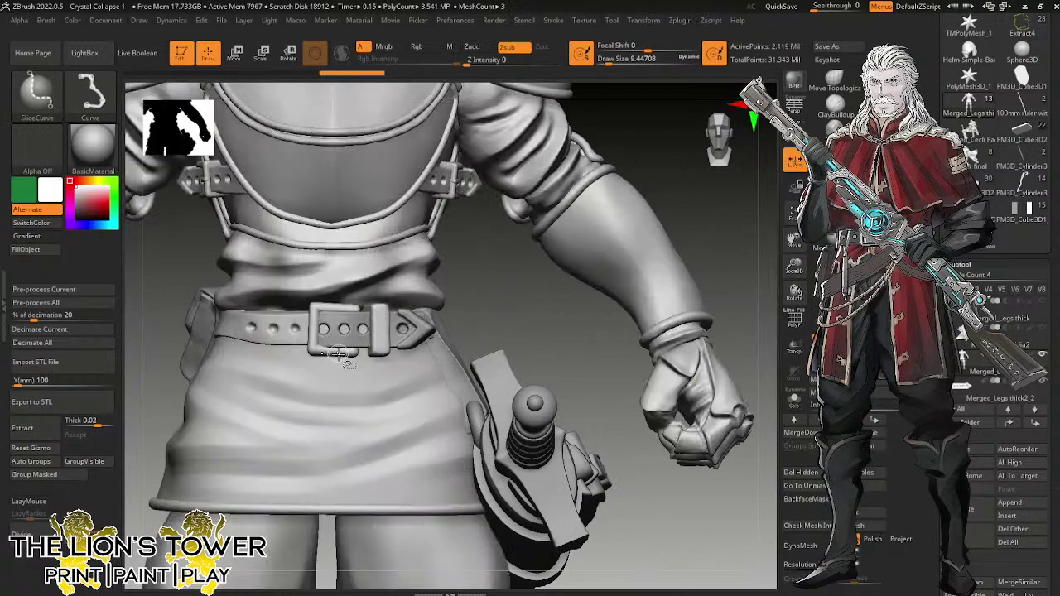
pyautogui.keyDown('ctrl'); pyautogui.keyDown('alt'); pyautogui.keyDown('shift'); pyautogui.click(311, 327); pyautogui.keyUp('shift'); pyautogui.keyUp('alt'); pyautogui.keyUp('ctrl')
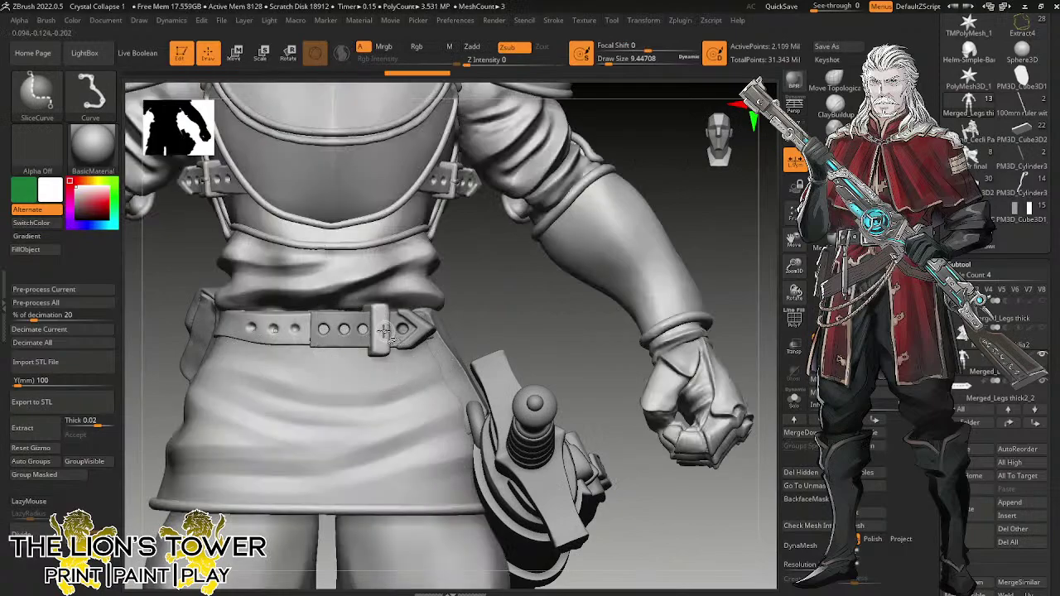
pyautogui.press('ctrl')
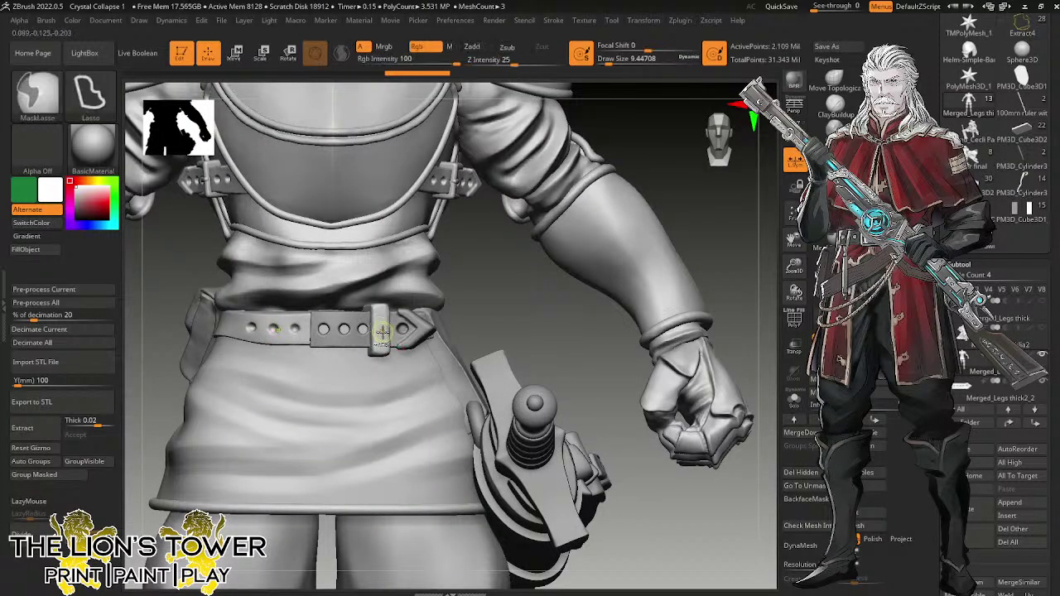
pyautogui.hotkey('ctrl', 'shift')
pyautogui.click(969, 572)
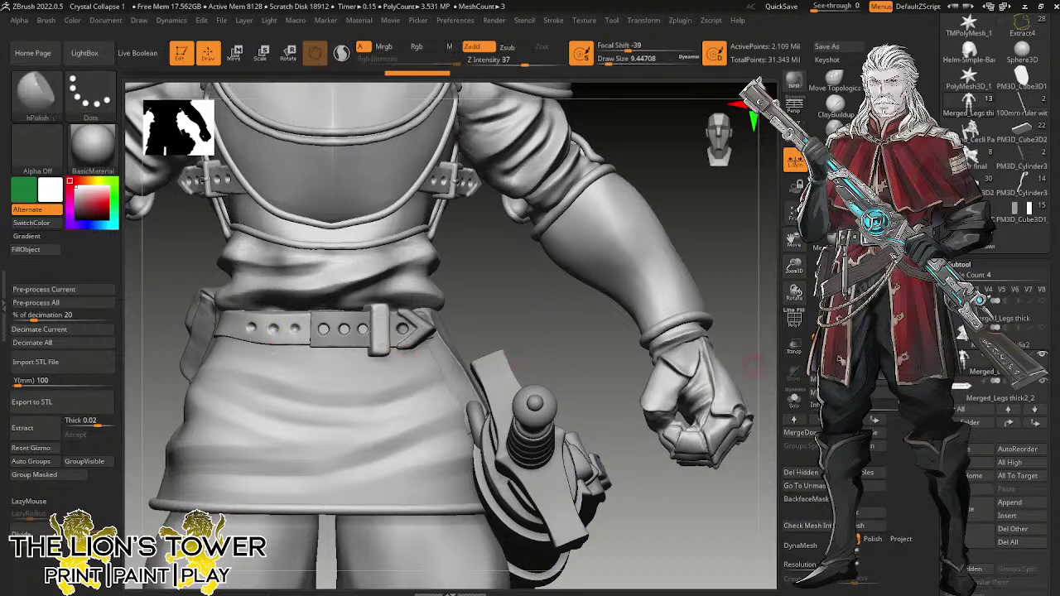
pyautogui.click(972, 571)
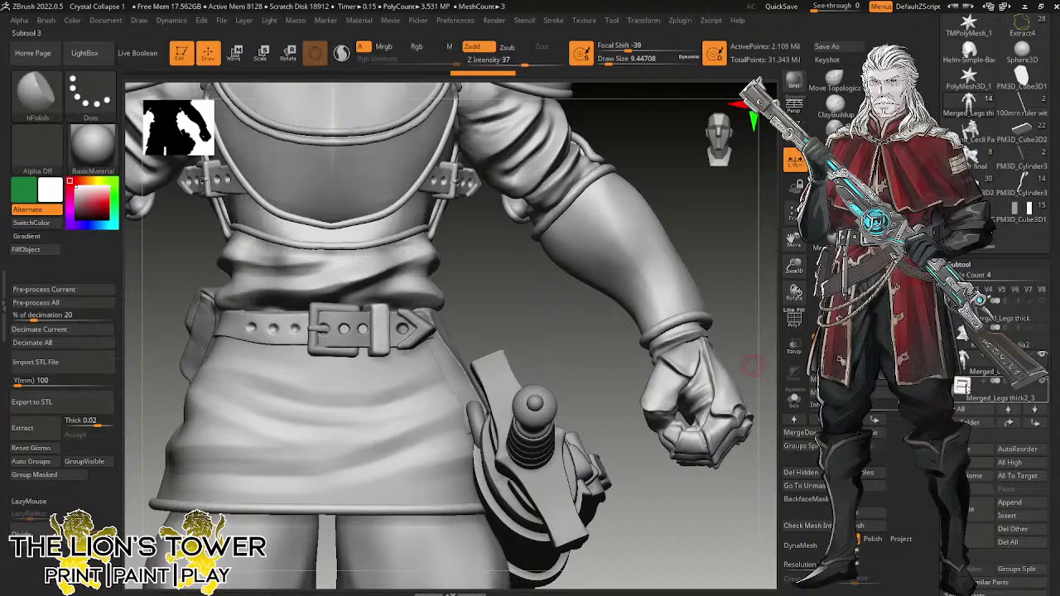
# Select the split-off buckle subtool and merge it down with the pointed strap tip.
pyautogui.scroll(-2, 935, 511)
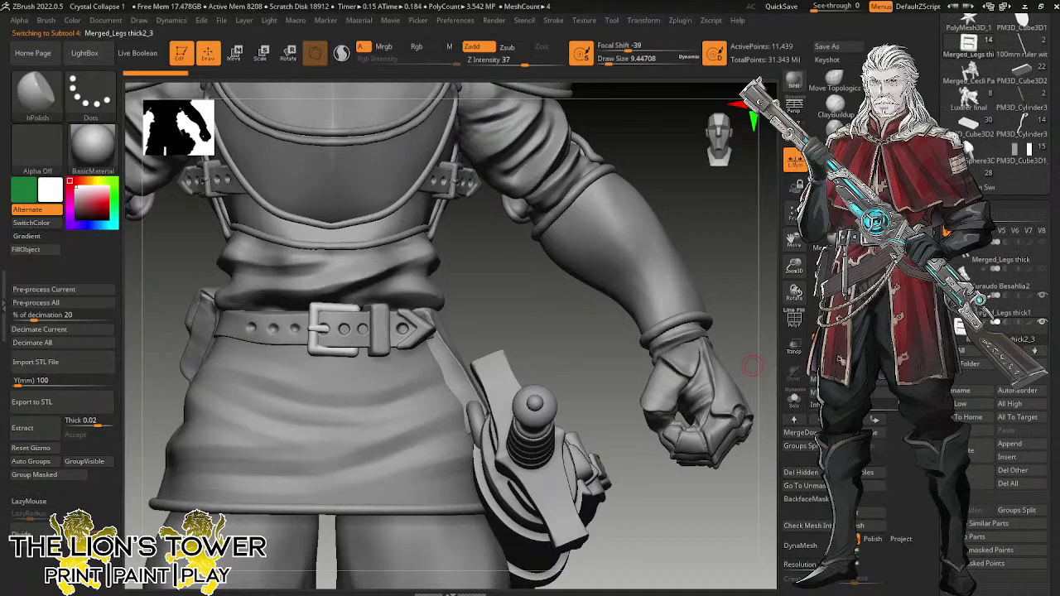
pyautogui.click(800, 433)
pyautogui.click(866, 550)
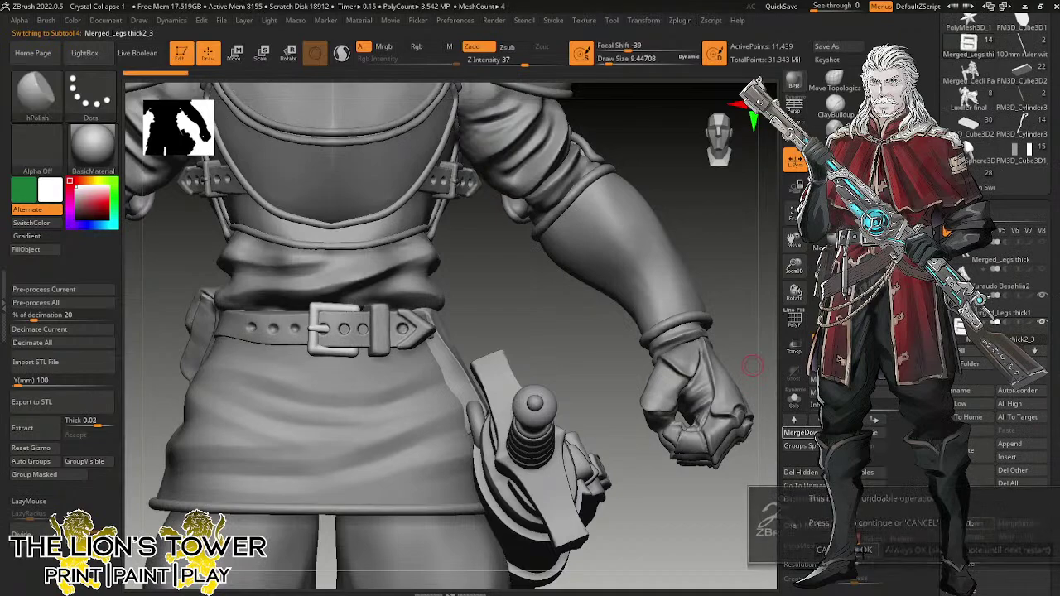
pyautogui.press('ctrl')
pyautogui.keyDown('ctrl'); pyautogui.click(743, 509); pyautogui.keyUp('ctrl')
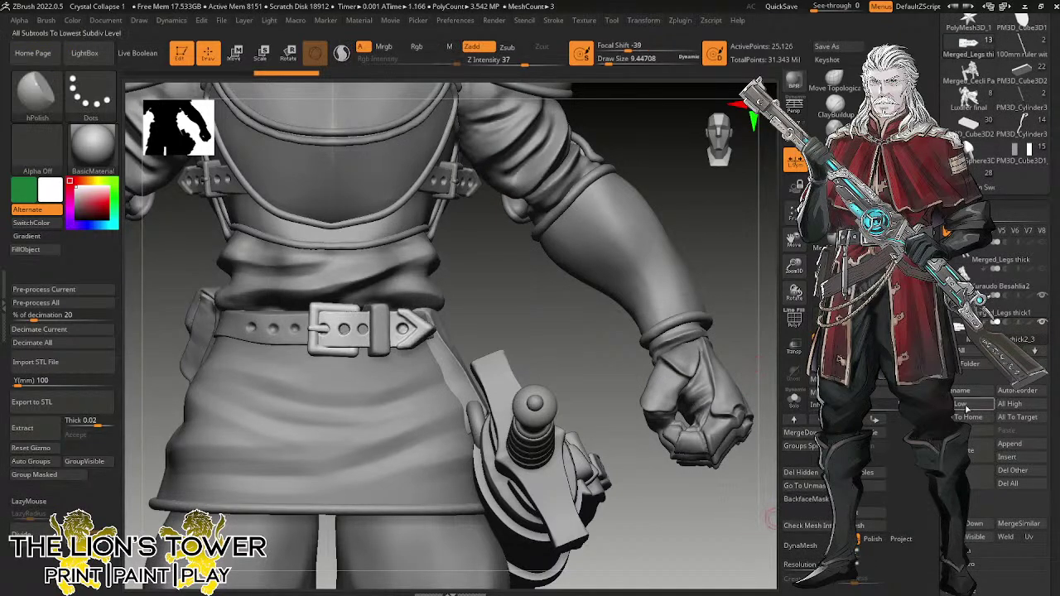
# Copy the merged buckle subtool and switch back to the miniature's tool PM3D_Cube3D1_2.
pyautogui.click(972, 432)
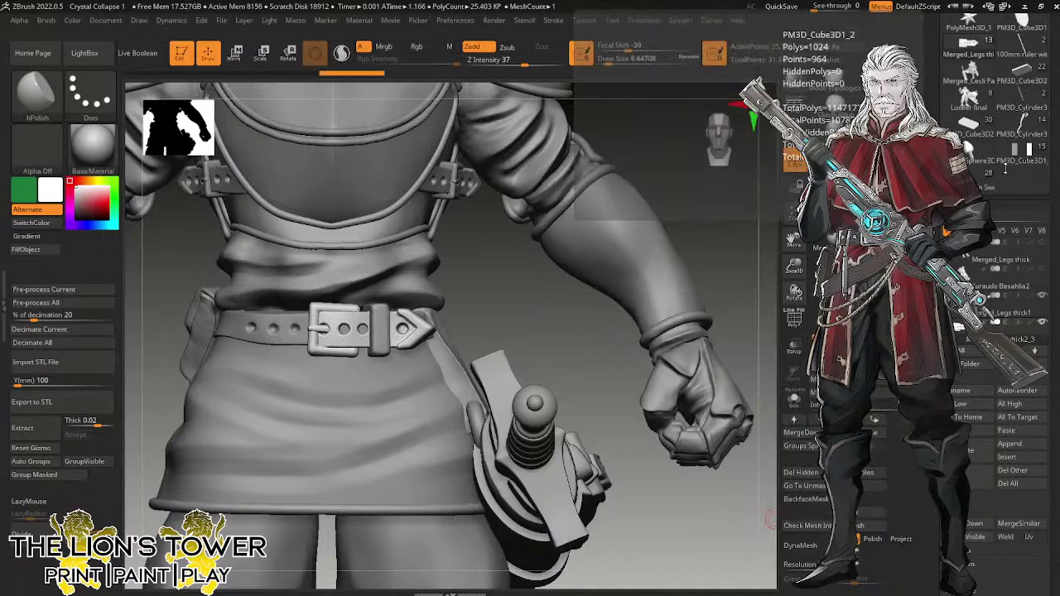
pyautogui.click(1021, 149)
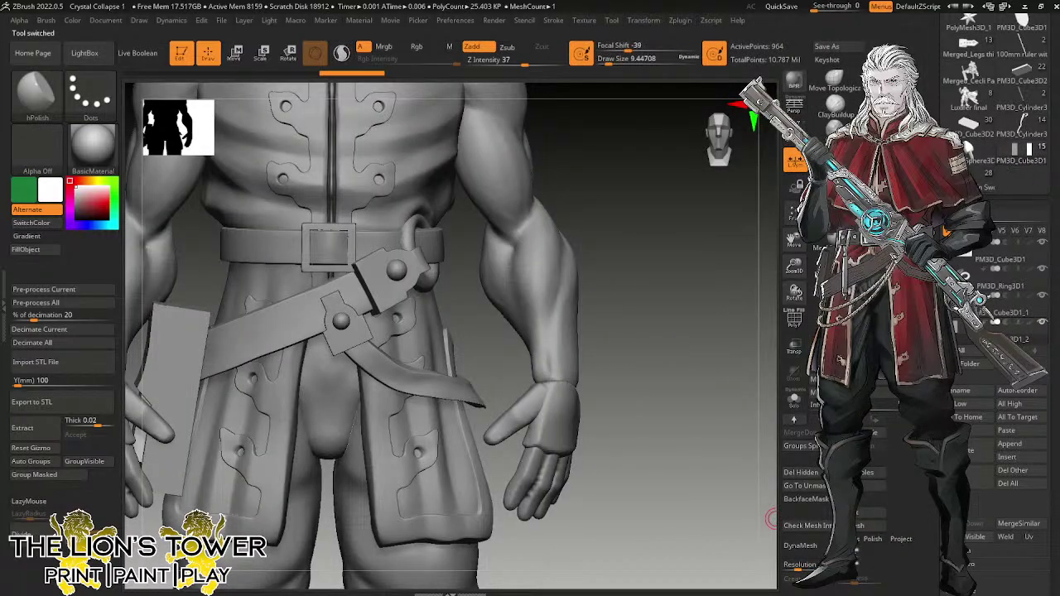
# Examine the miniature's belts and the hip pouch from the side, back, below and front.
pyautogui.moveTo(789, 242); pyautogui.dragTo(884, 196)
pyautogui.moveTo(764, 305); pyautogui.dragTo(865, 299)
pyautogui.moveTo(797, 243); pyautogui.dragTo(984, 193)
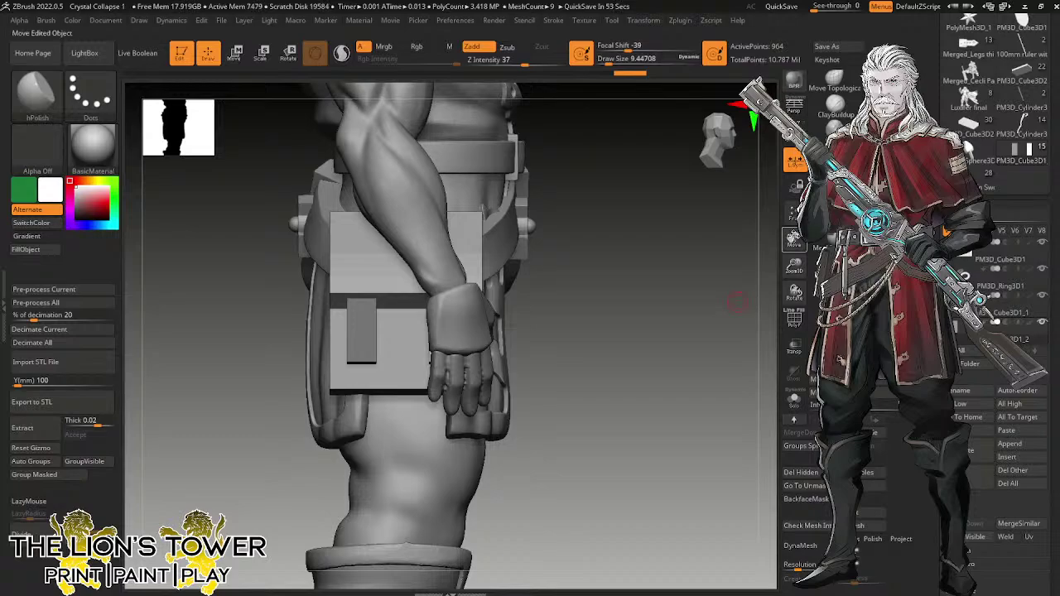
pyautogui.moveTo(734, 303)
pyautogui.mouseDown()
pyautogui.moveTo(667, 364)
pyautogui.moveTo(693, 362)
pyautogui.moveTo(670, 338)
pyautogui.moveTo(703, 348)
pyautogui.moveTo(680, 337)
pyautogui.mouseUp()
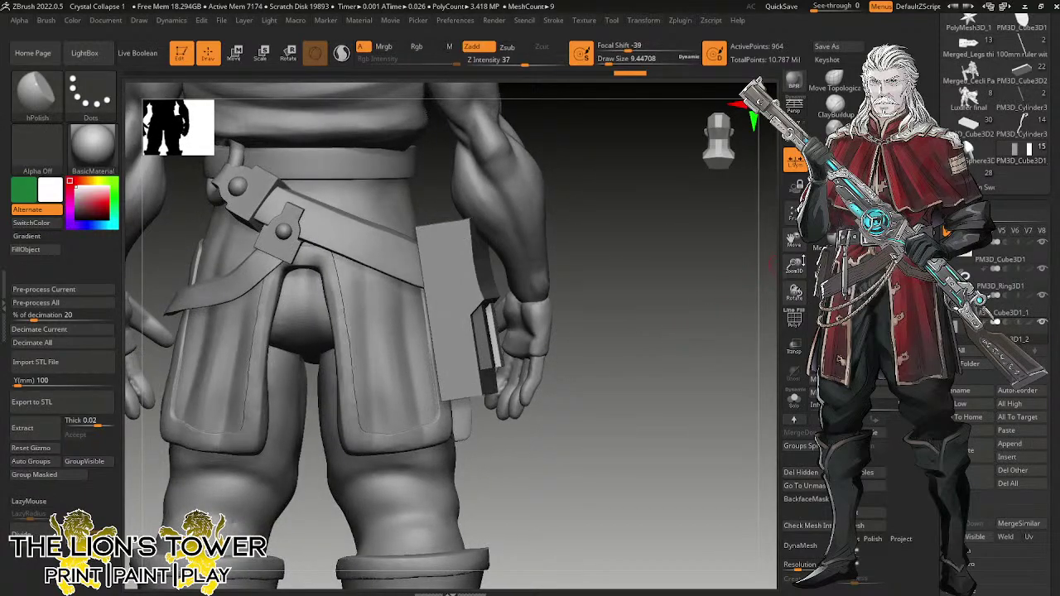
pyautogui.moveTo(795, 266); pyautogui.dragTo(800, 280)
pyautogui.moveTo(794, 240); pyautogui.dragTo(808, 263)
pyautogui.hotkey('ctrl', 'shift')
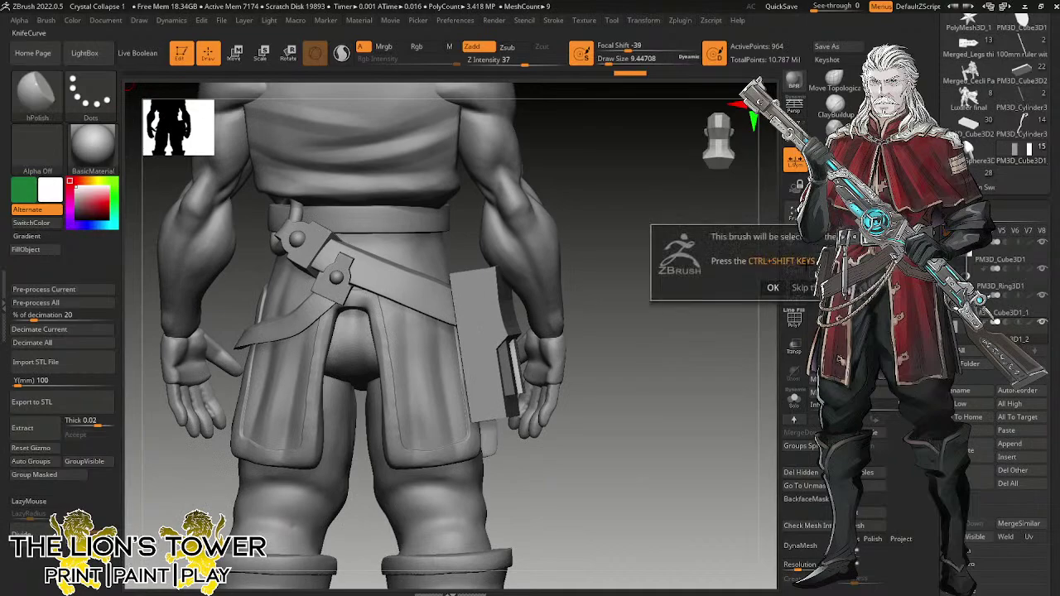
pyautogui.click(773, 288)
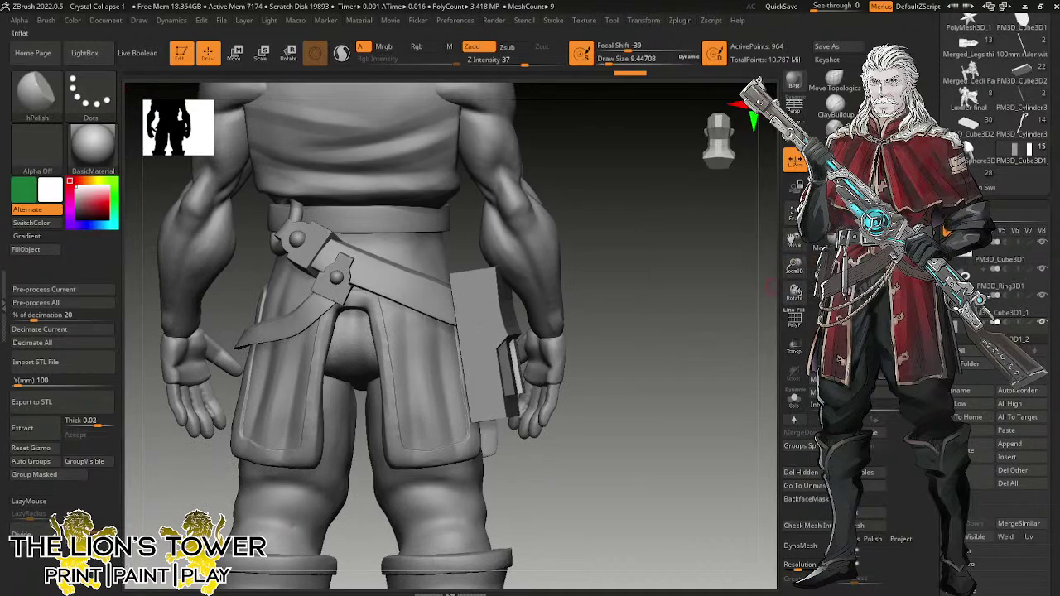
pyautogui.scroll(-3, 994, 299)
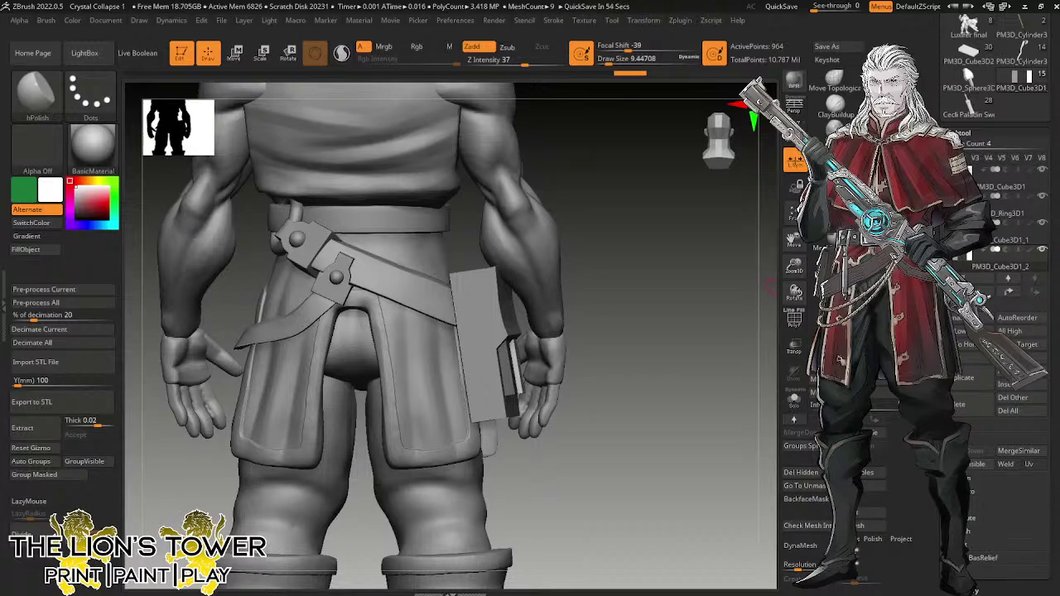
pyautogui.moveTo(794, 266); pyautogui.dragTo(814, 251)
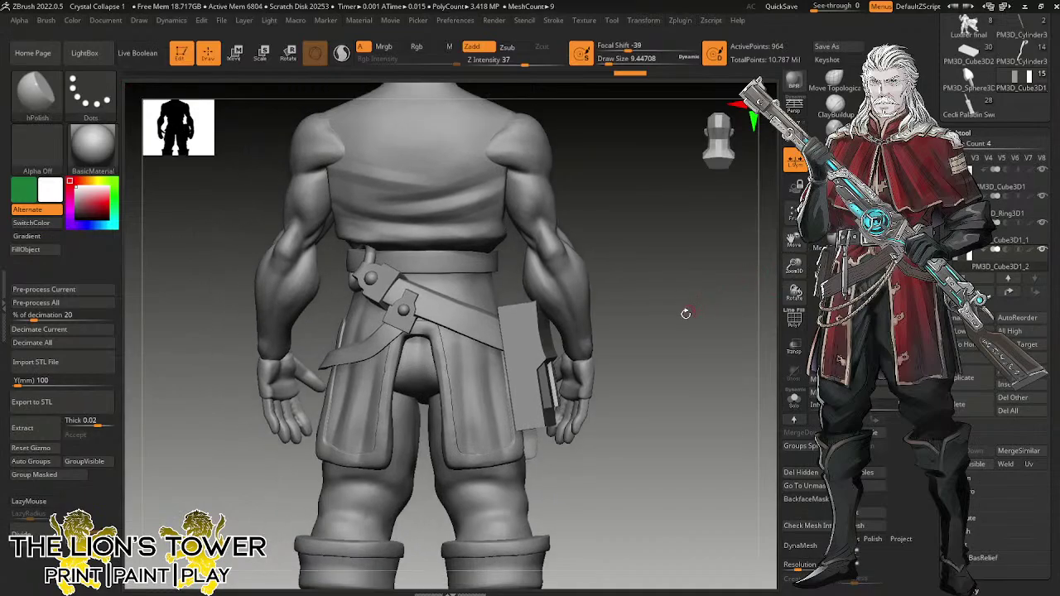
pyautogui.moveTo(687, 313)
pyautogui.mouseDown()
pyautogui.moveTo(710, 321)
pyautogui.moveTo(674, 300)
pyautogui.moveTo(692, 239)
pyautogui.moveTo(675, 231)
pyautogui.moveTo(688, 175)
pyautogui.mouseUp()
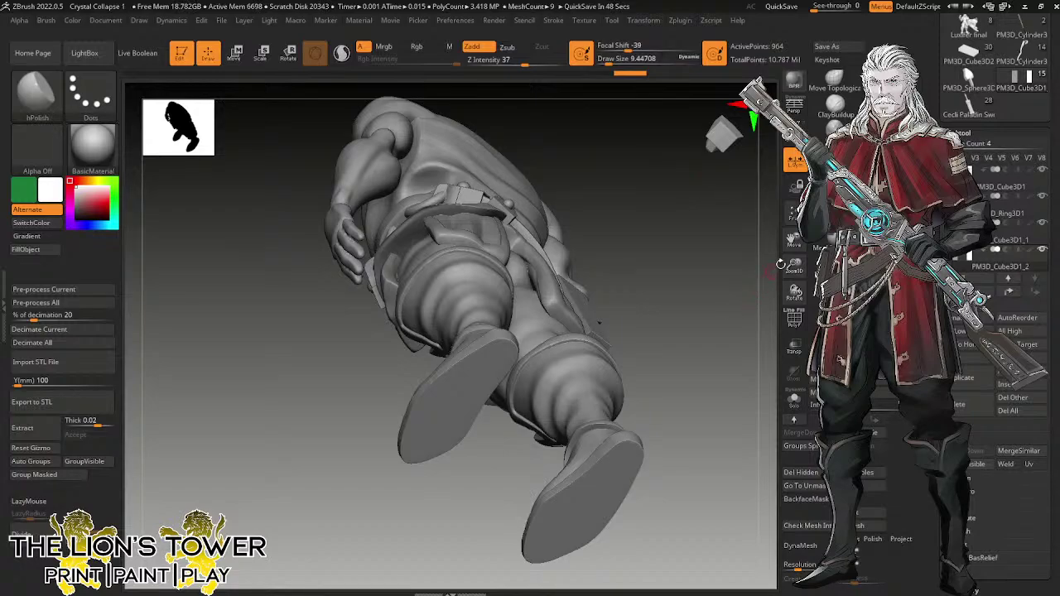
pyautogui.moveTo(781, 265)
pyautogui.mouseDown()
pyautogui.moveTo(793, 240)
pyautogui.moveTo(766, 323)
pyautogui.moveTo(730, 367)
pyautogui.moveTo(707, 376)
pyautogui.moveTo(664, 329)
pyautogui.mouseUp()
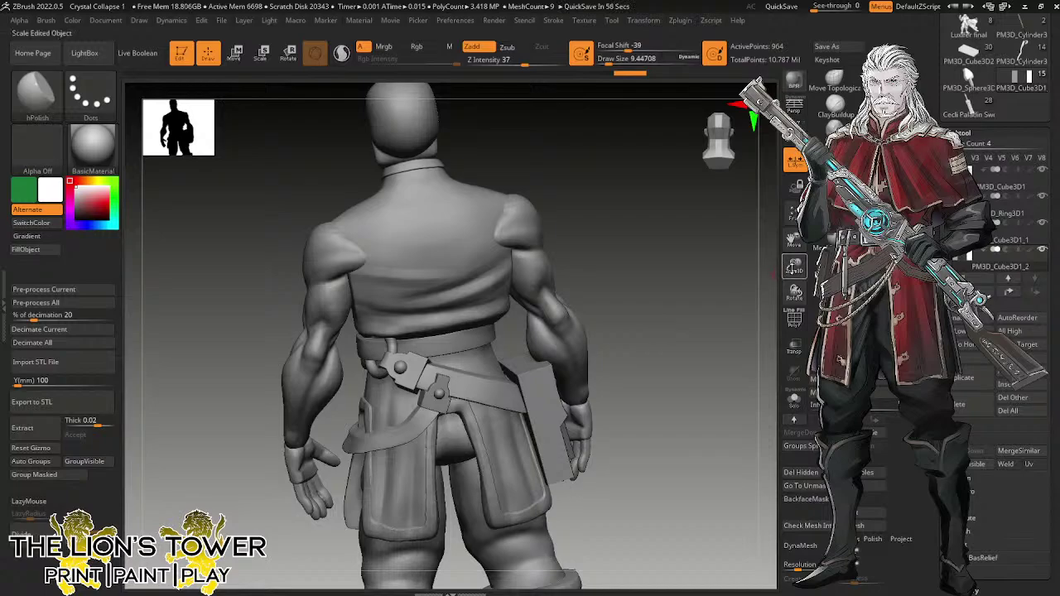
pyautogui.moveTo(782, 263)
pyautogui.mouseDown()
pyautogui.moveTo(696, 342)
pyautogui.moveTo(652, 353)
pyautogui.mouseUp()
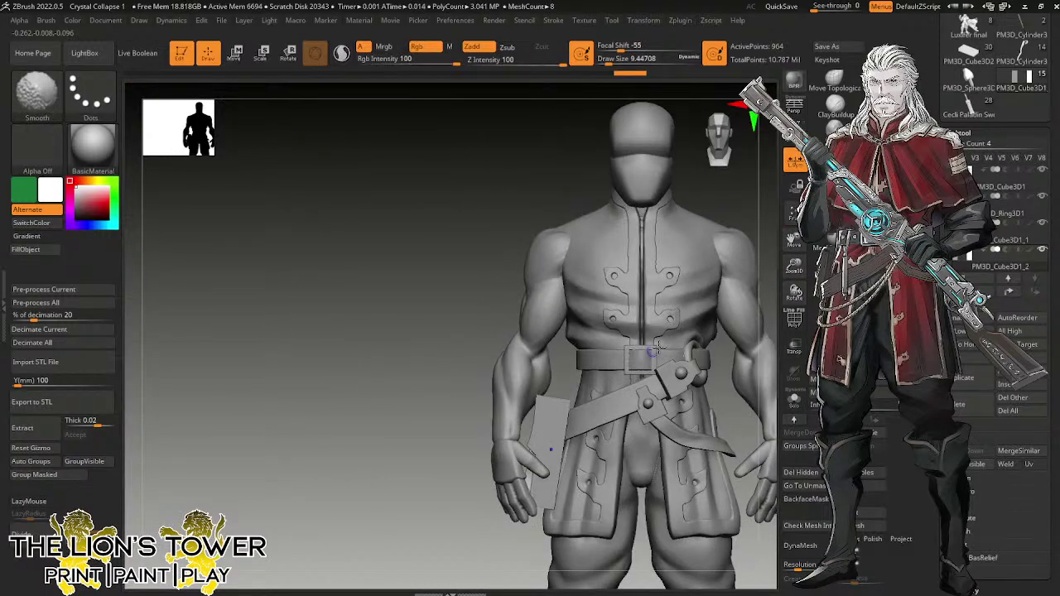
# Paste the copied buckle into the miniature as a subtool and centre the transform gizmo on it with its orientation reset.
pyautogui.moveTo(762, 228); pyautogui.dragTo(836, 207)
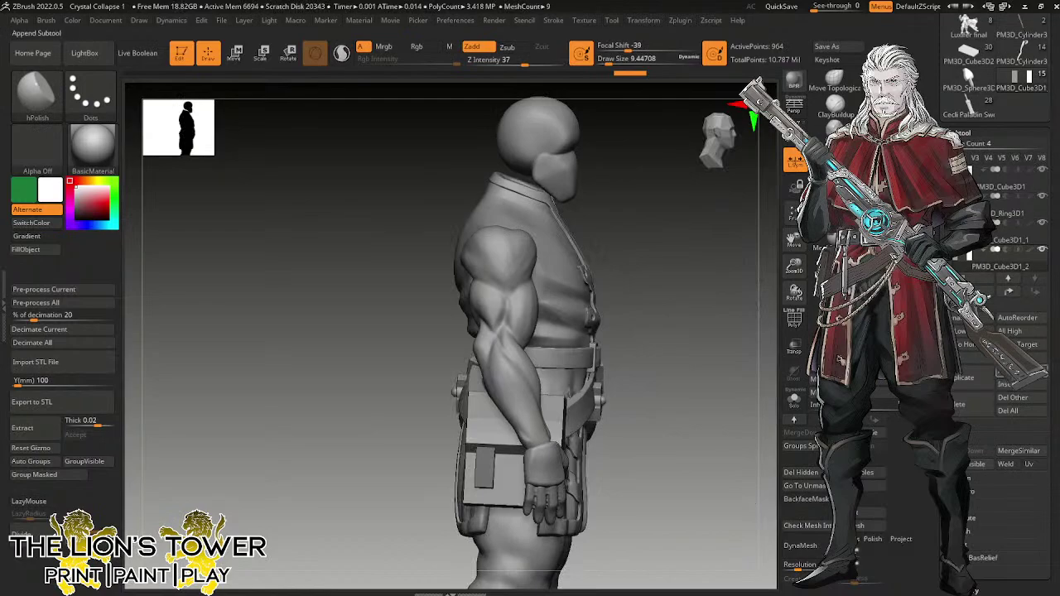
pyautogui.click(1026, 358)
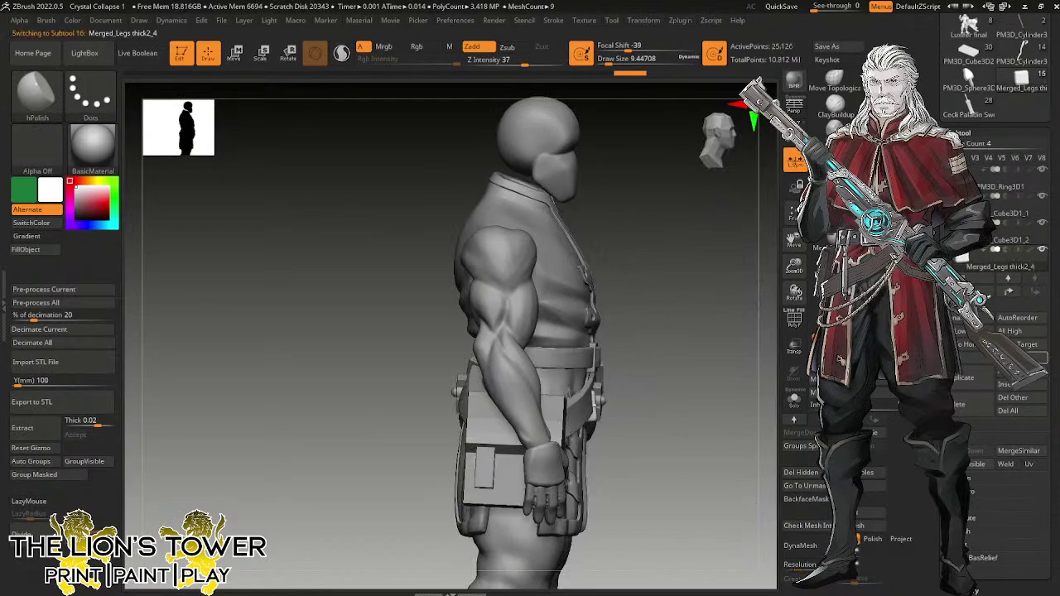
pyautogui.moveTo(738, 464)
pyautogui.mouseDown()
pyautogui.moveTo(795, 465)
pyautogui.moveTo(953, 434)
pyautogui.mouseUp()
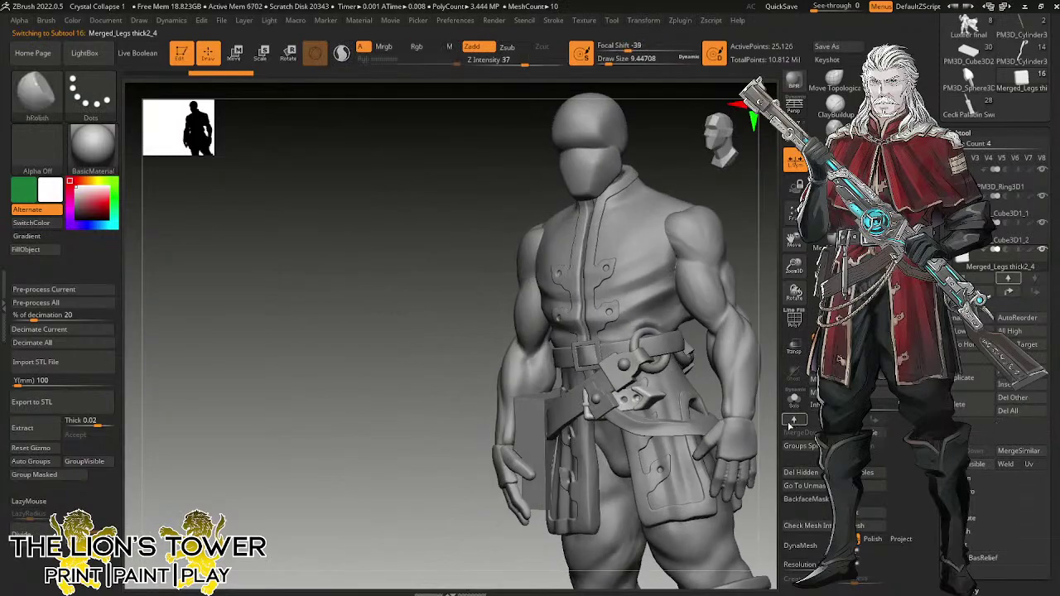
pyautogui.moveTo(738, 435); pyautogui.dragTo(797, 427)
pyautogui.press('e')
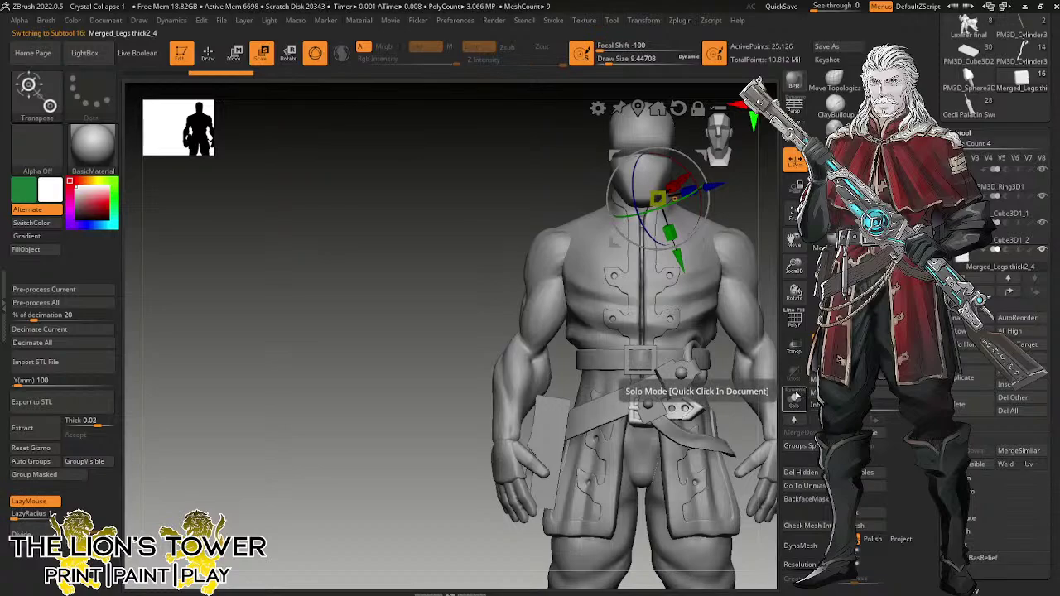
pyautogui.click(636, 110)
pyautogui.click(667, 319)
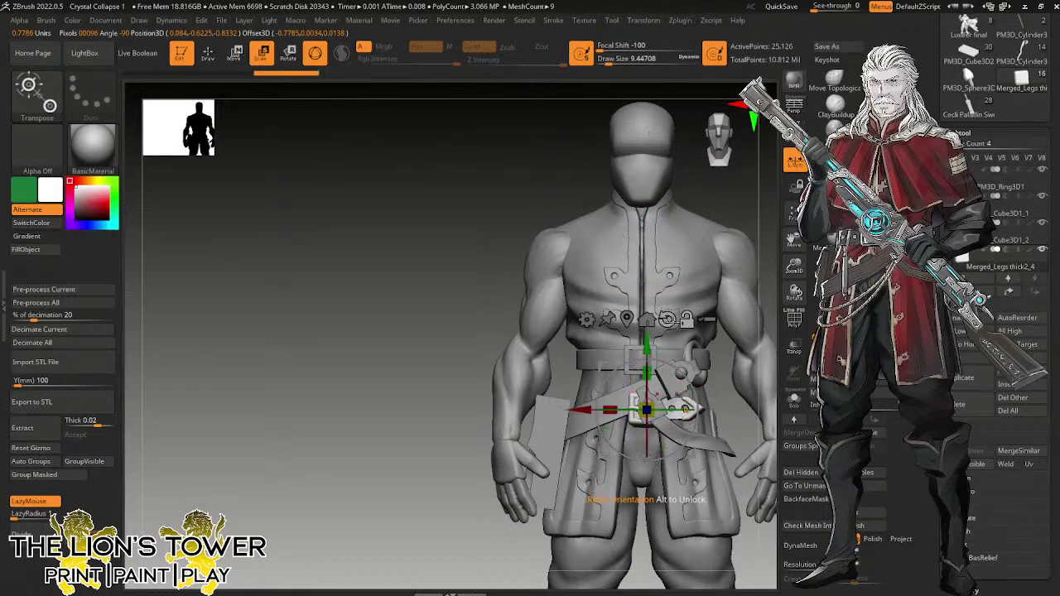
pyautogui.click(730, 410)
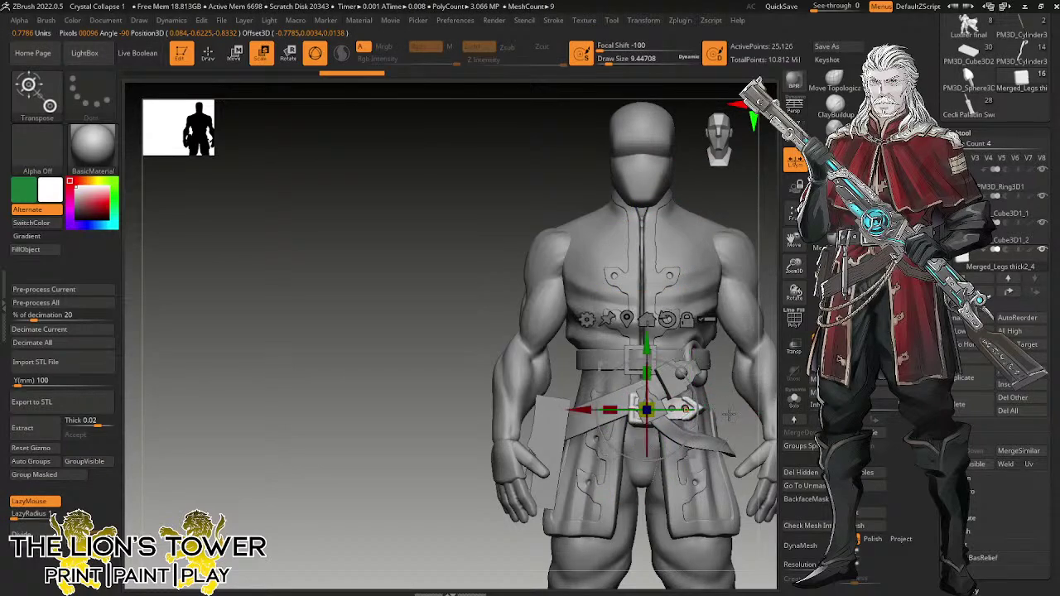
# Move the buckle out beside the hip and rotate it to hang vertically and face outward.
pyautogui.moveTo(692, 369); pyautogui.dragTo(536, 499)
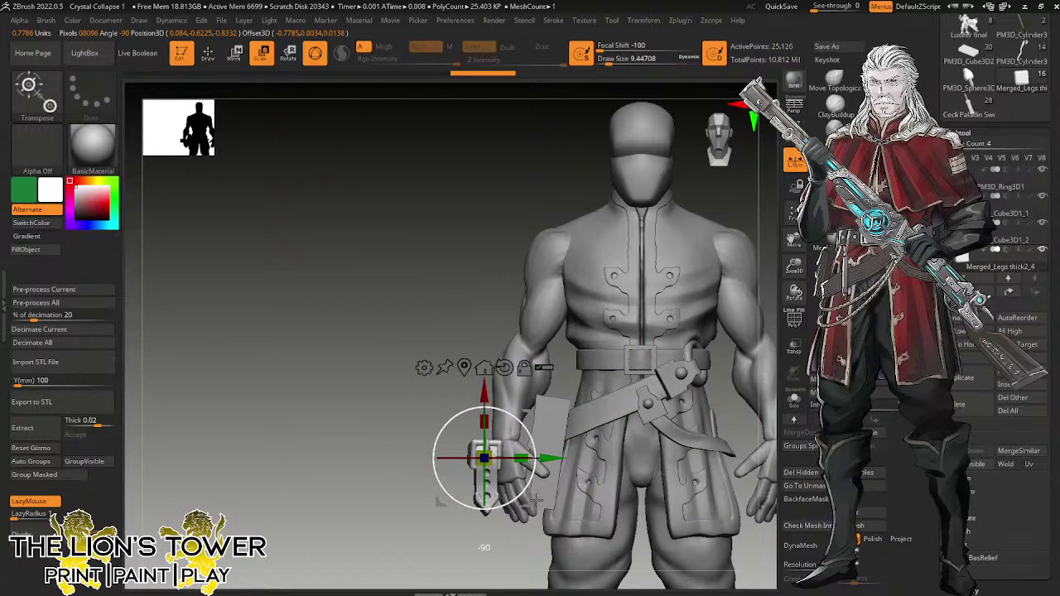
pyautogui.moveTo(501, 454); pyautogui.dragTo(419, 511)
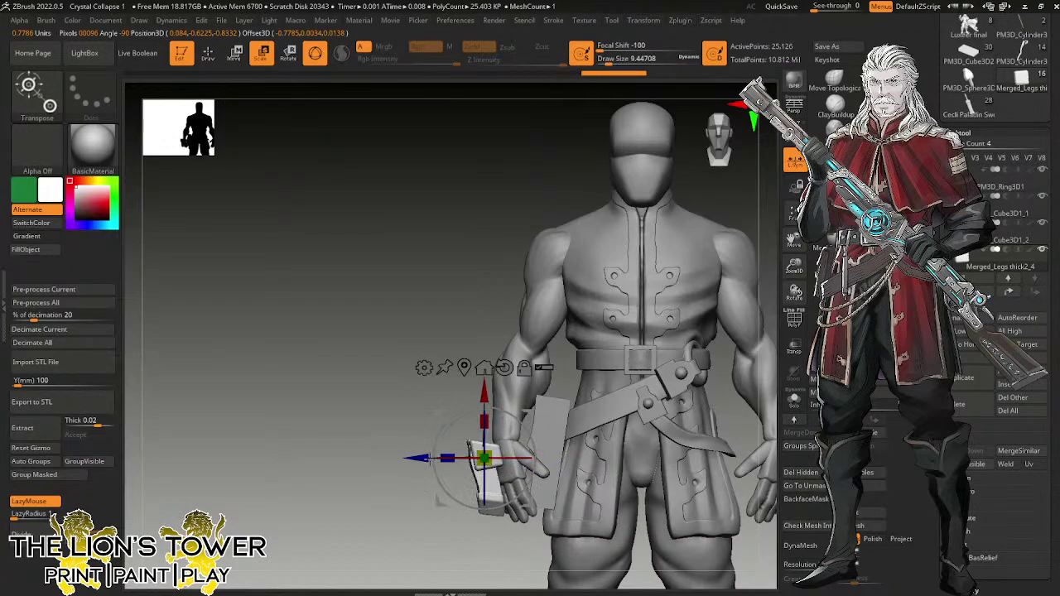
pyautogui.moveTo(477, 537); pyautogui.dragTo(585, 530)
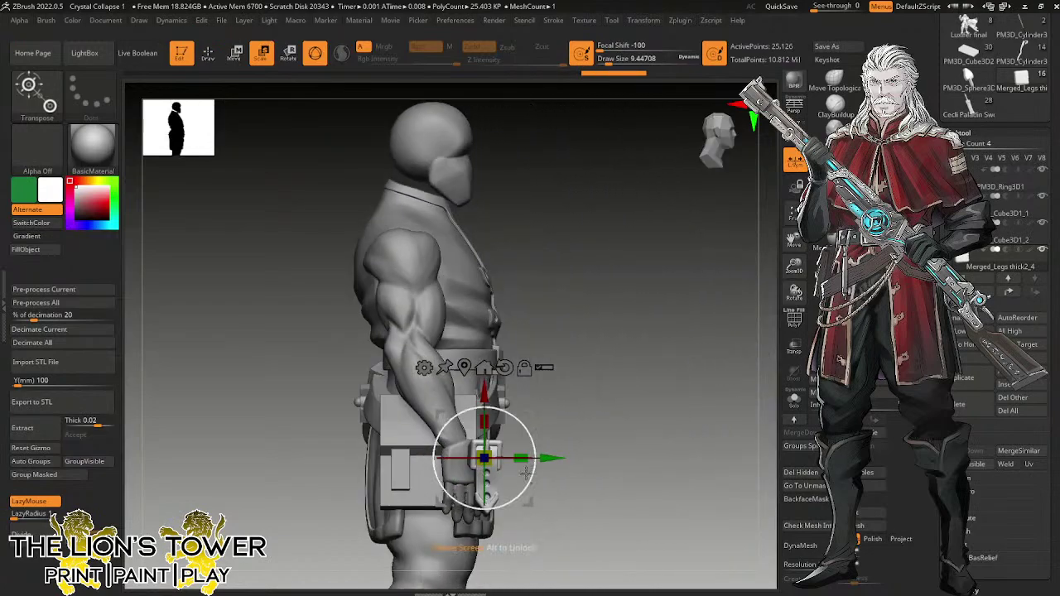
# Move the buckle back along the hip and inward onto the pouch's rear strap.
pyautogui.moveTo(501, 457); pyautogui.dragTo(495, 456)
pyautogui.moveTo(529, 412); pyautogui.dragTo(449, 427)
pyautogui.keyDown('shift'); pyautogui.moveTo(596, 344); pyautogui.dragTo(675, 344); pyautogui.keyUp('shift')
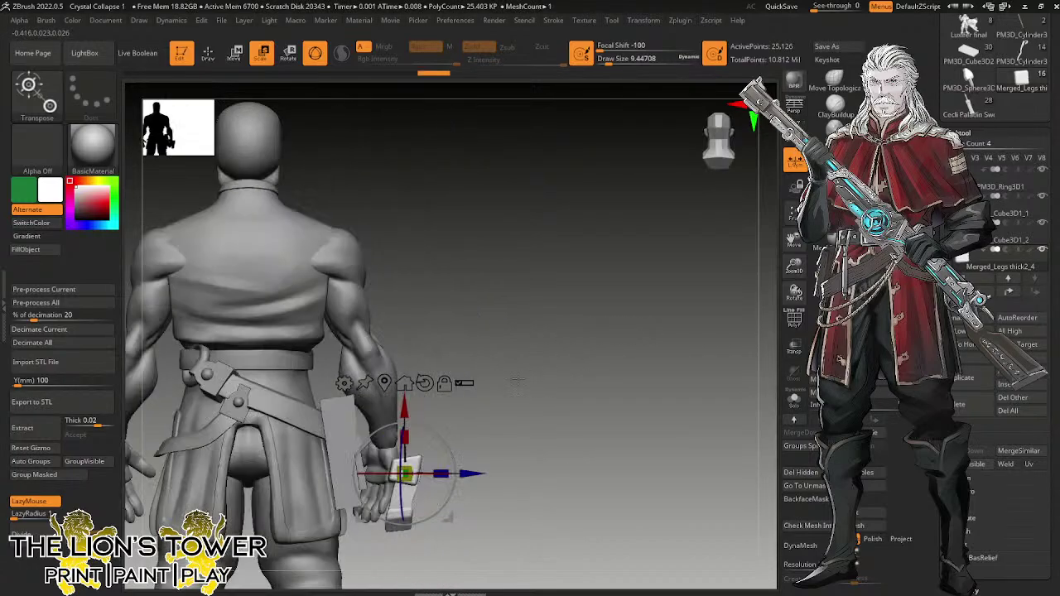
pyautogui.moveTo(452, 451); pyautogui.dragTo(412, 423)
pyautogui.keyDown('shift'); pyautogui.moveTo(530, 382); pyautogui.dragTo(451, 381); pyautogui.keyUp('shift')
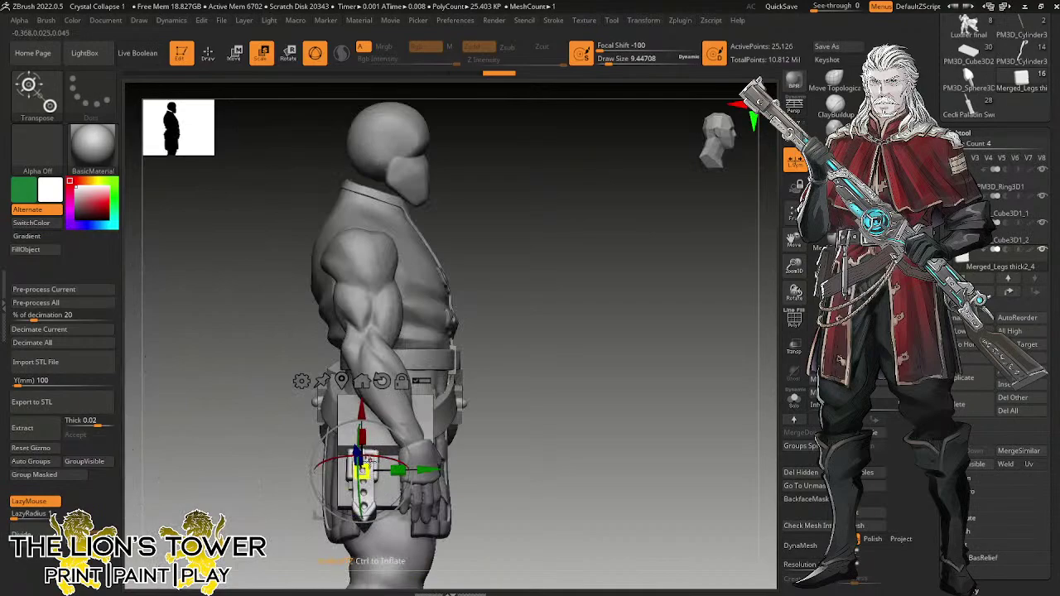
# Scale the buckle down to suit the rear pouch strap and realign it over the strap.
pyautogui.moveTo(366, 466); pyautogui.dragTo(368, 464)
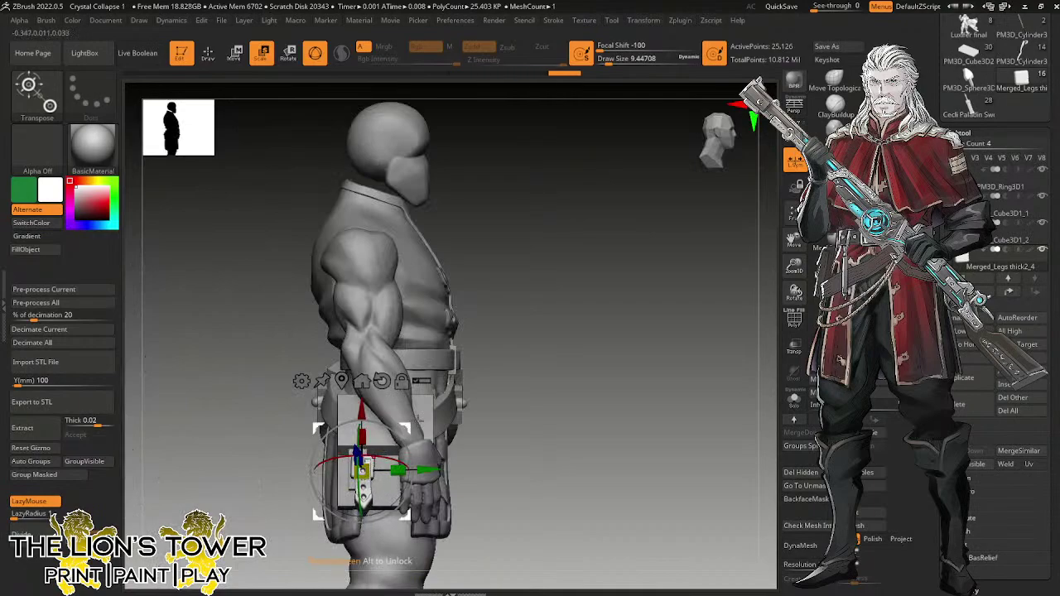
pyautogui.moveTo(408, 428); pyautogui.dragTo(404, 429)
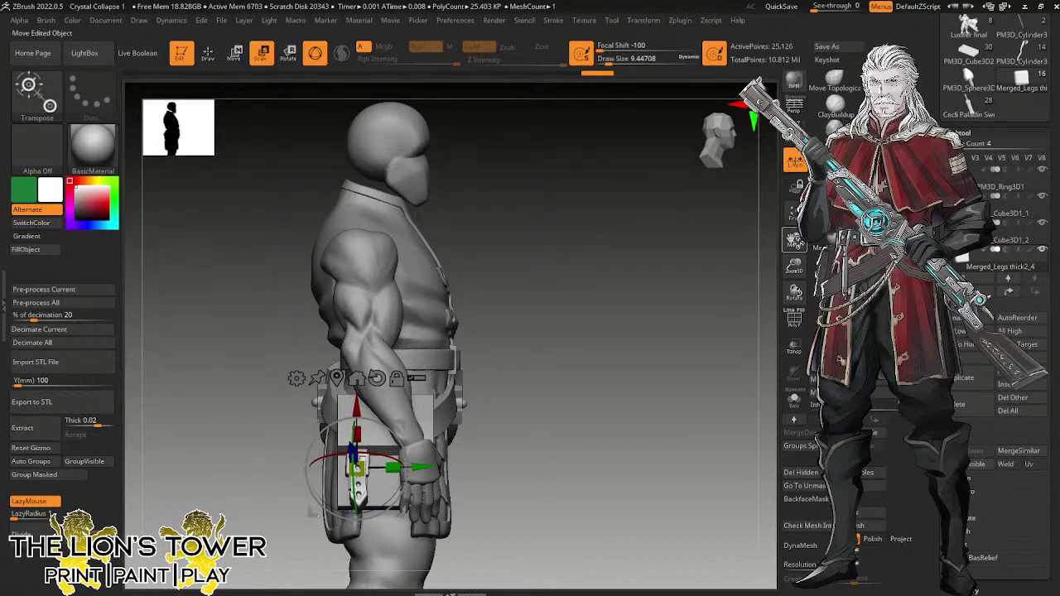
pyautogui.moveTo(793, 265); pyautogui.dragTo(809, 303)
pyautogui.moveTo(794, 240); pyautogui.dragTo(789, 207)
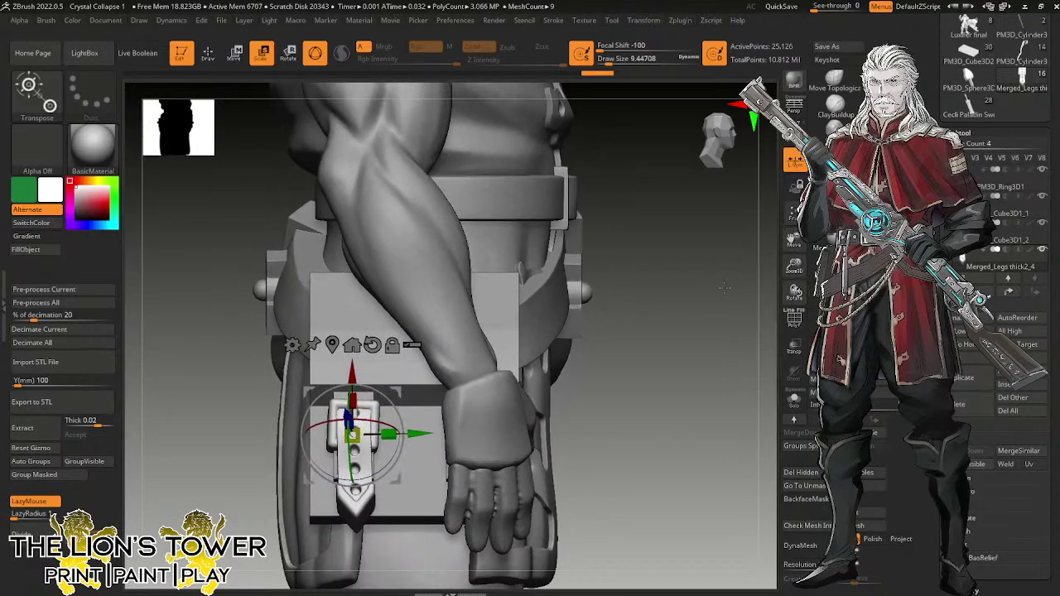
# Fine-tune the buckle's depth against the pouch face and reset the transform gizmo to the world orientation.
pyautogui.moveTo(675, 310); pyautogui.dragTo(679, 345)
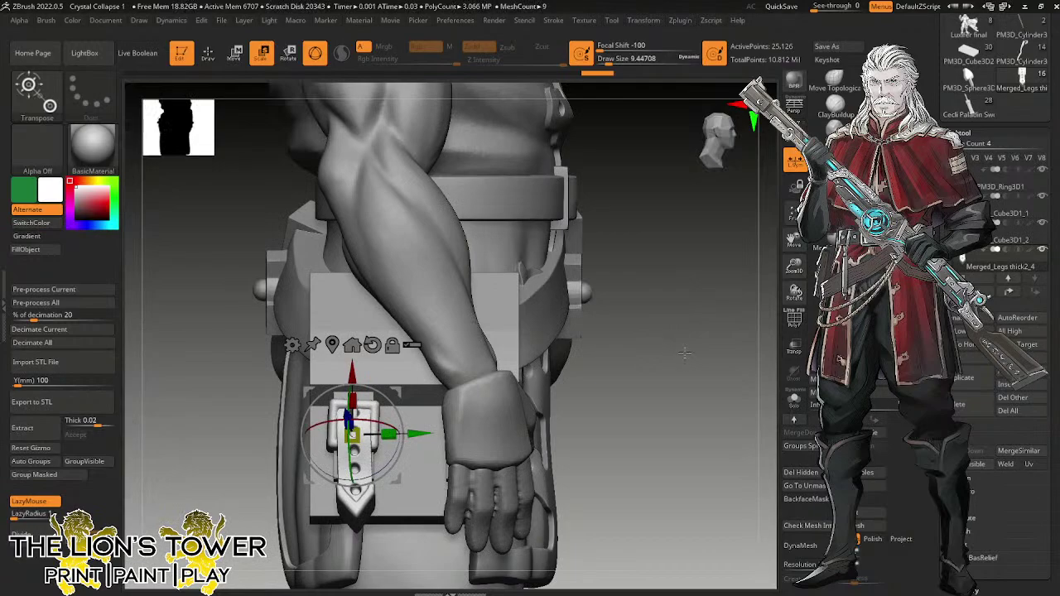
pyautogui.moveTo(794, 265); pyautogui.dragTo(885, 197)
pyautogui.moveTo(703, 342)
pyautogui.mouseDown()
pyautogui.moveTo(703, 362)
pyautogui.moveTo(707, 354)
pyautogui.mouseUp()
pyautogui.moveTo(450, 389); pyautogui.dragTo(460, 387)
pyautogui.moveTo(485, 345); pyautogui.dragTo(482, 345)
pyautogui.moveTo(668, 323); pyautogui.dragTo(799, 313)
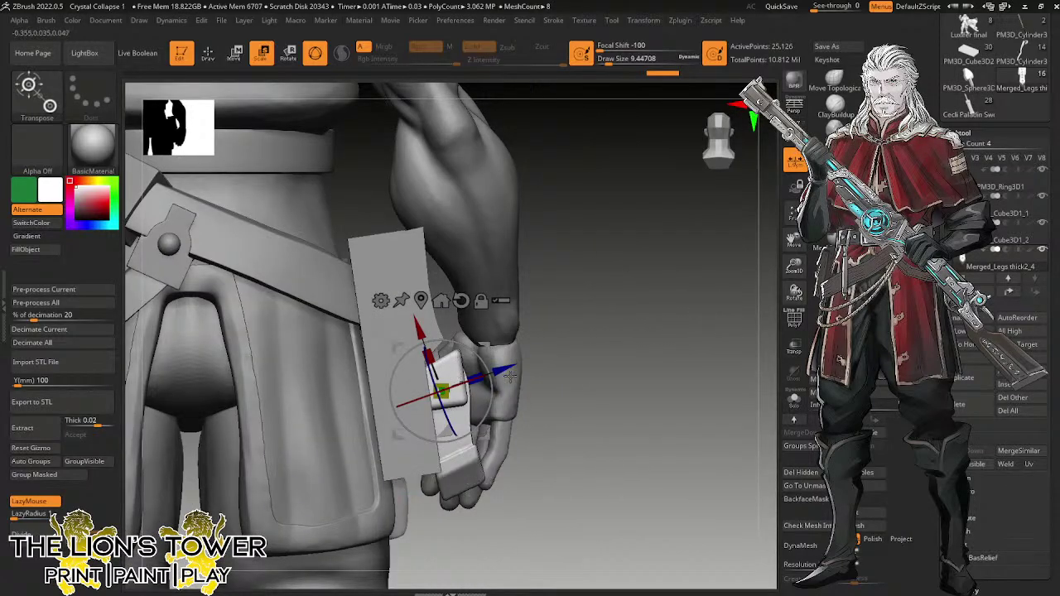
pyautogui.keyDown('alt'); pyautogui.click(461, 301); pyautogui.keyUp('alt')
pyautogui.moveTo(491, 344); pyautogui.dragTo(721, 328)
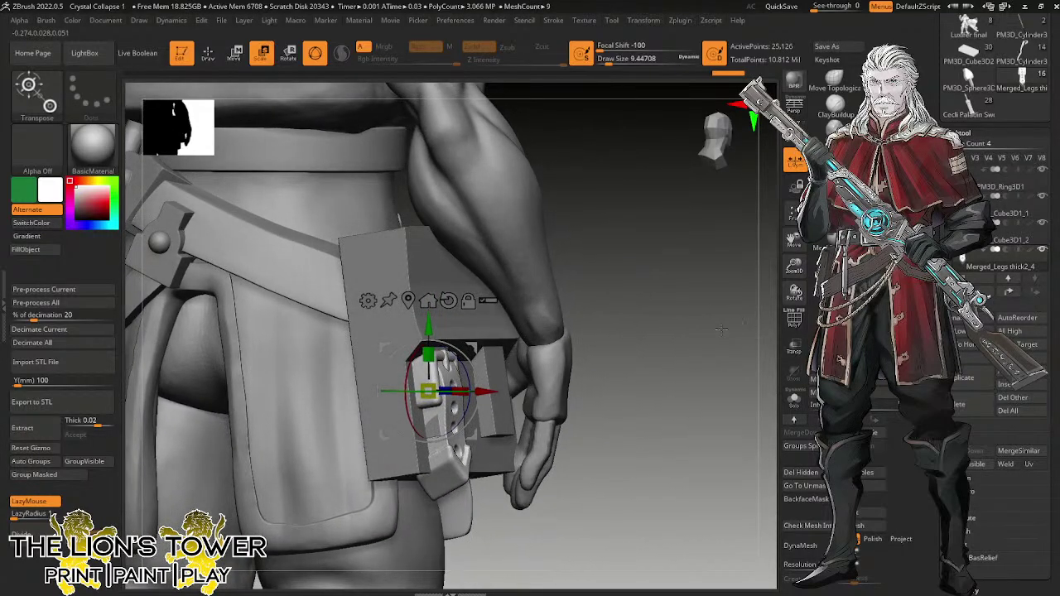
pyautogui.moveTo(644, 319); pyautogui.dragTo(569, 339)
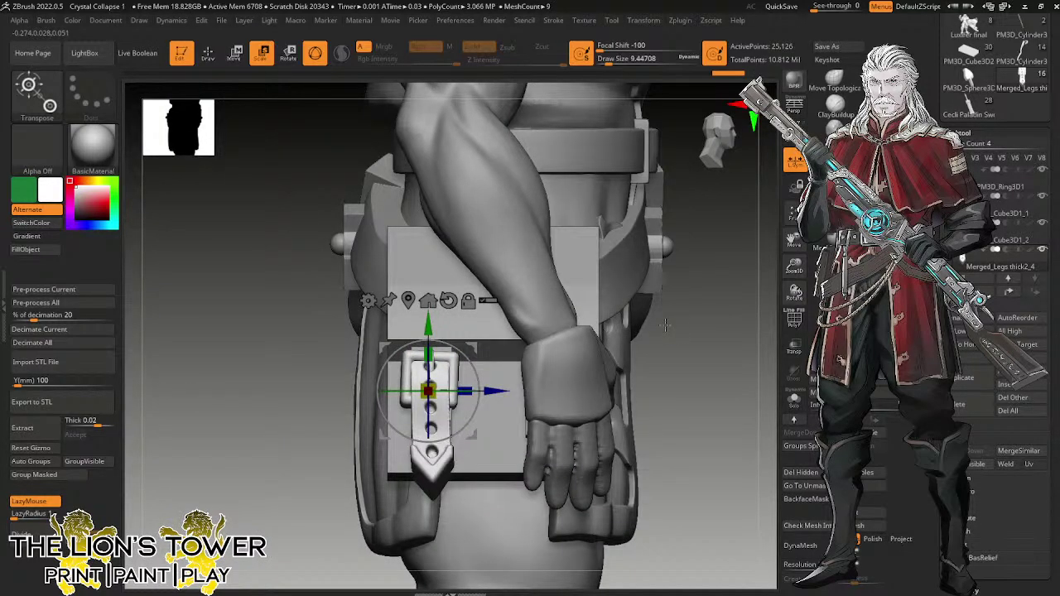
# Duplicate the buckle horizontally across the pouch face and adjust the copy's spacing to form the front strap.
pyautogui.keyDown('ctrl'); pyautogui.click(496, 450); pyautogui.keyUp('ctrl')
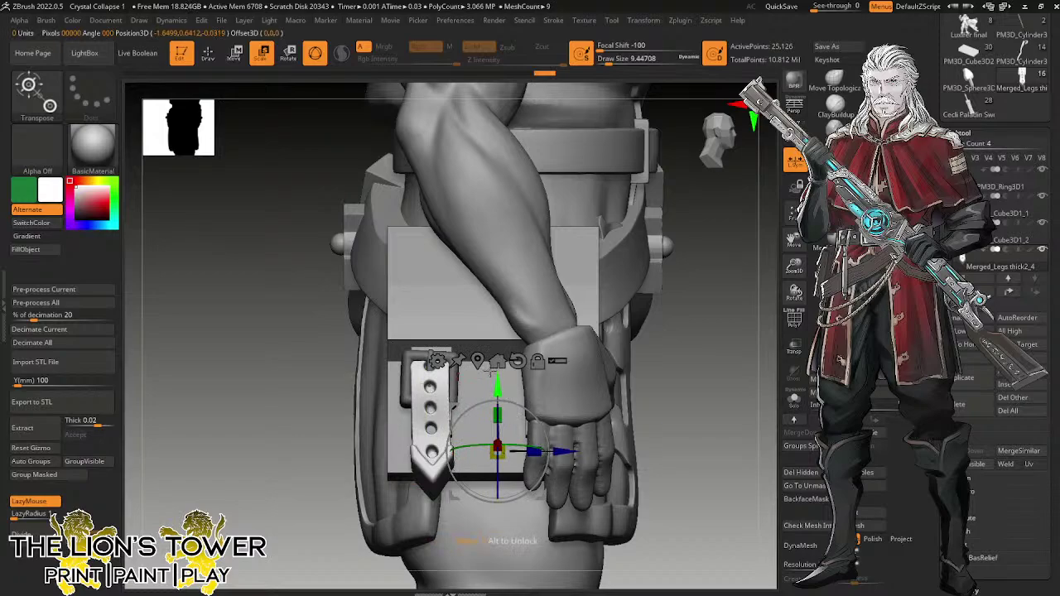
pyautogui.moveTo(660, 347)
pyautogui.mouseDown()
pyautogui.moveTo(697, 336)
pyautogui.moveTo(660, 335)
pyautogui.mouseUp()
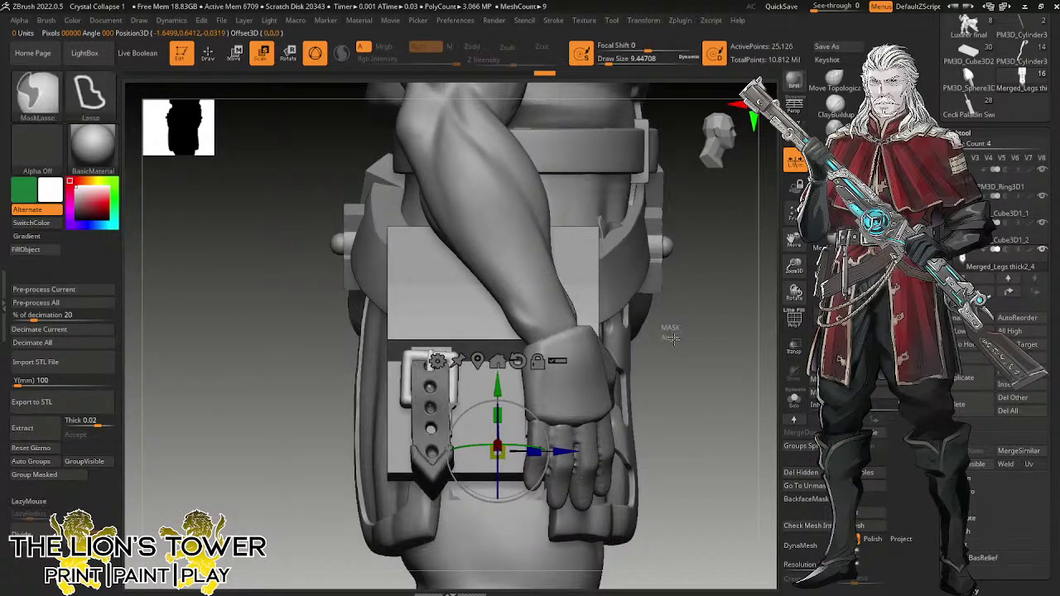
pyautogui.moveTo(671, 331); pyautogui.dragTo(701, 346)
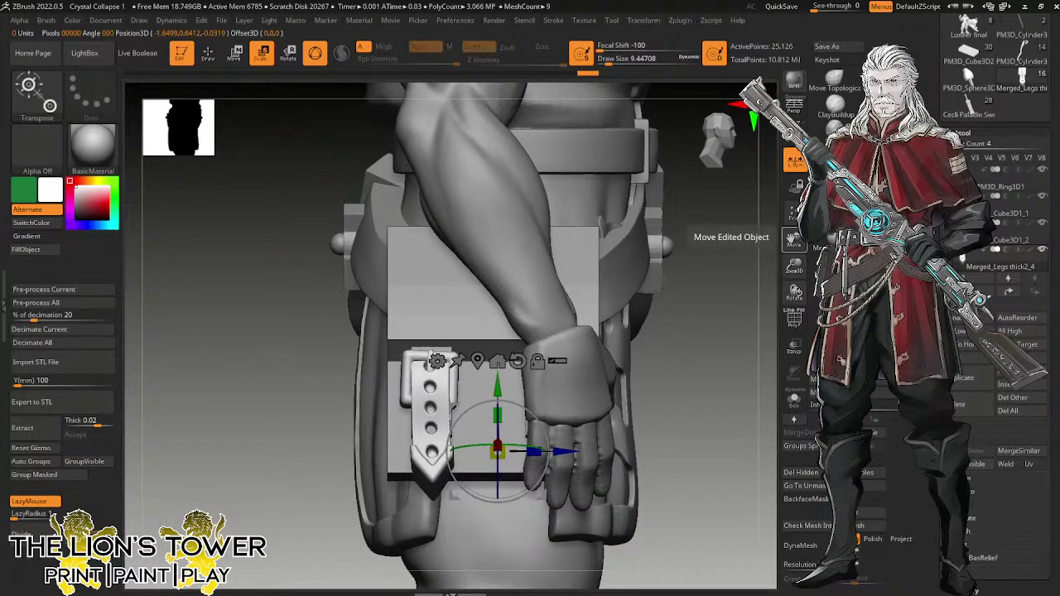
pyautogui.click(480, 360)
pyautogui.keyDown('ctrl'); pyautogui.moveTo(495, 422); pyautogui.dragTo(561, 424); pyautogui.keyUp('ctrl')
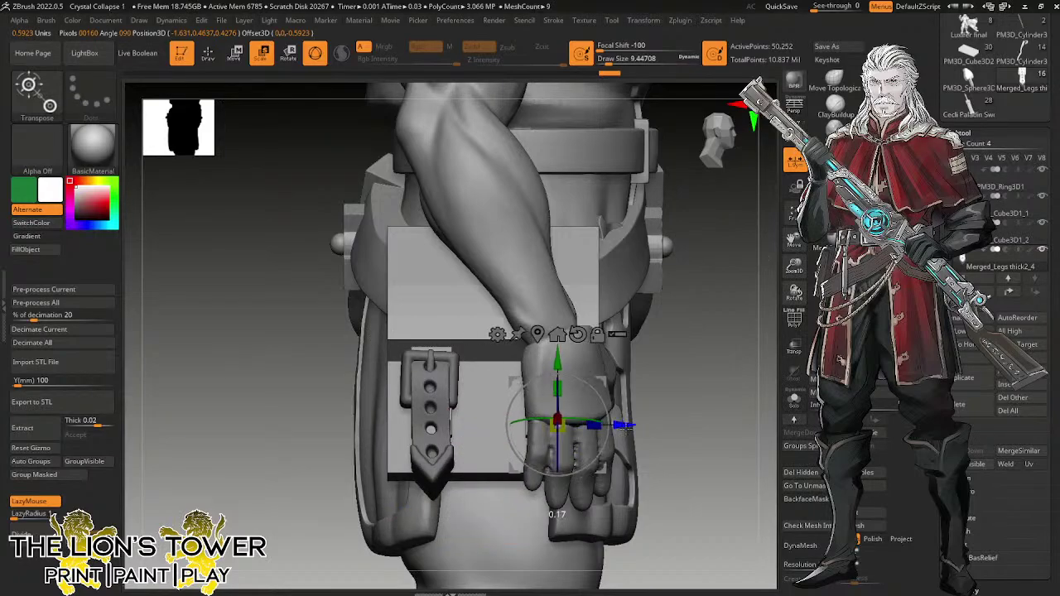
pyautogui.moveTo(674, 366)
pyautogui.mouseDown()
pyautogui.moveTo(717, 360)
pyautogui.moveTo(694, 364)
pyautogui.mouseUp()
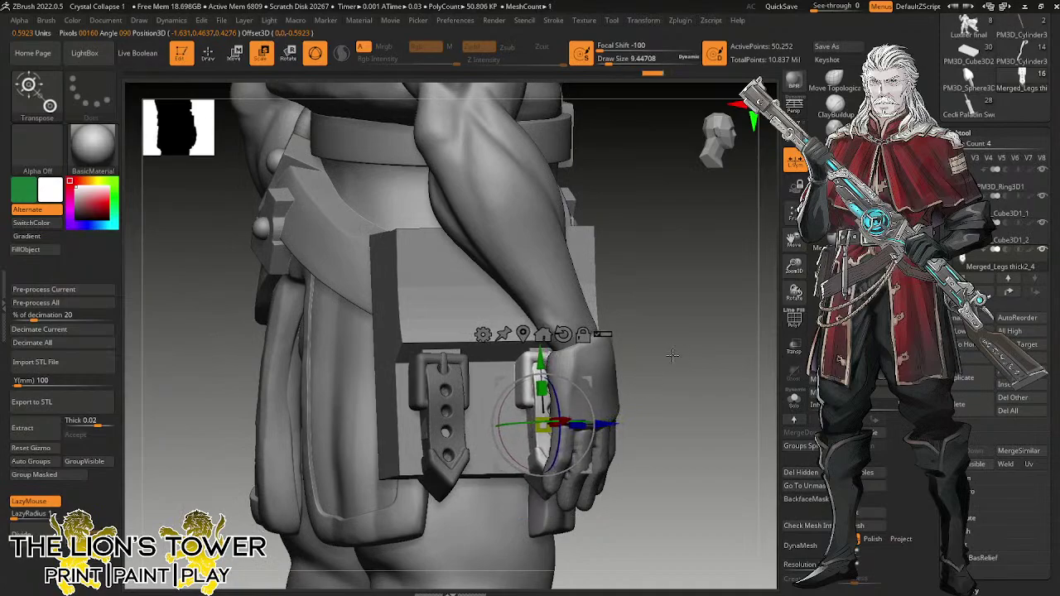
pyautogui.moveTo(674, 356); pyautogui.dragTo(652, 367)
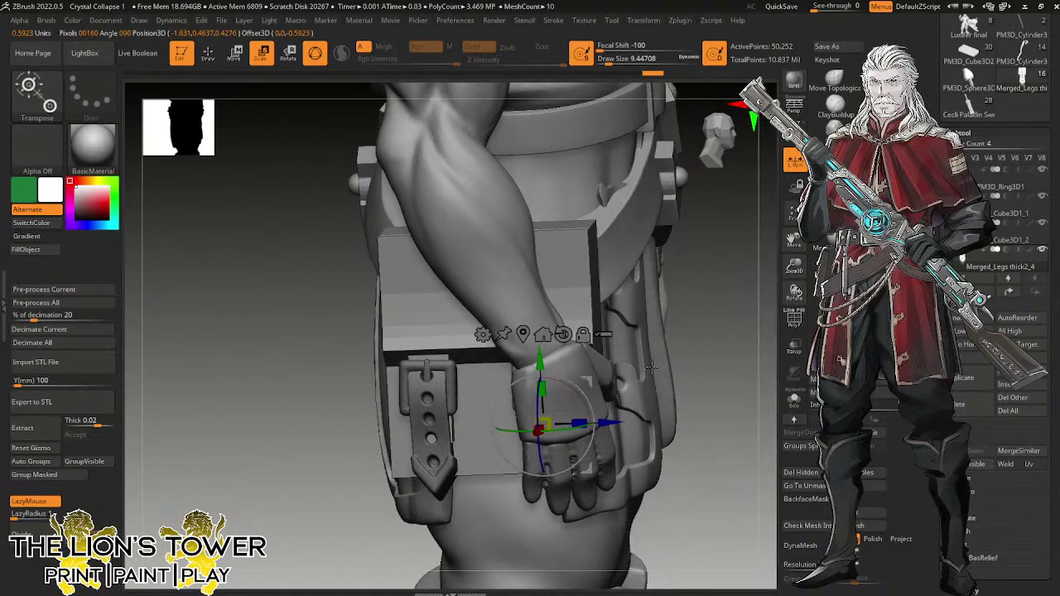
pyautogui.moveTo(607, 423); pyautogui.dragTo(711, 314)
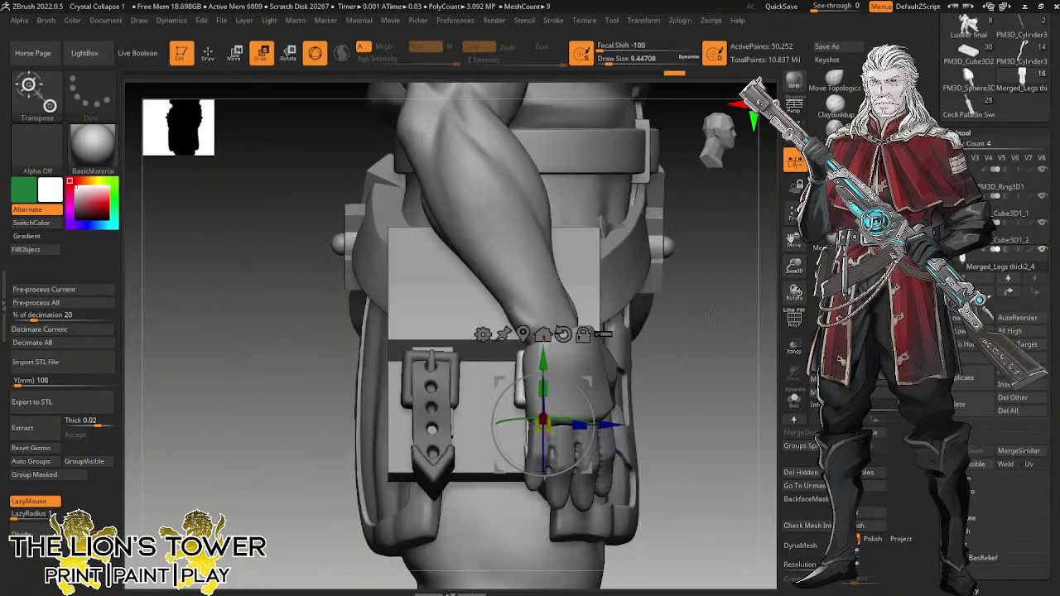
# Select the pouch block, place the gizmo on its lower part and lengthen the pouch body downward.
pyautogui.keyDown('alt'); pyautogui.click(476, 463); pyautogui.keyUp('alt')
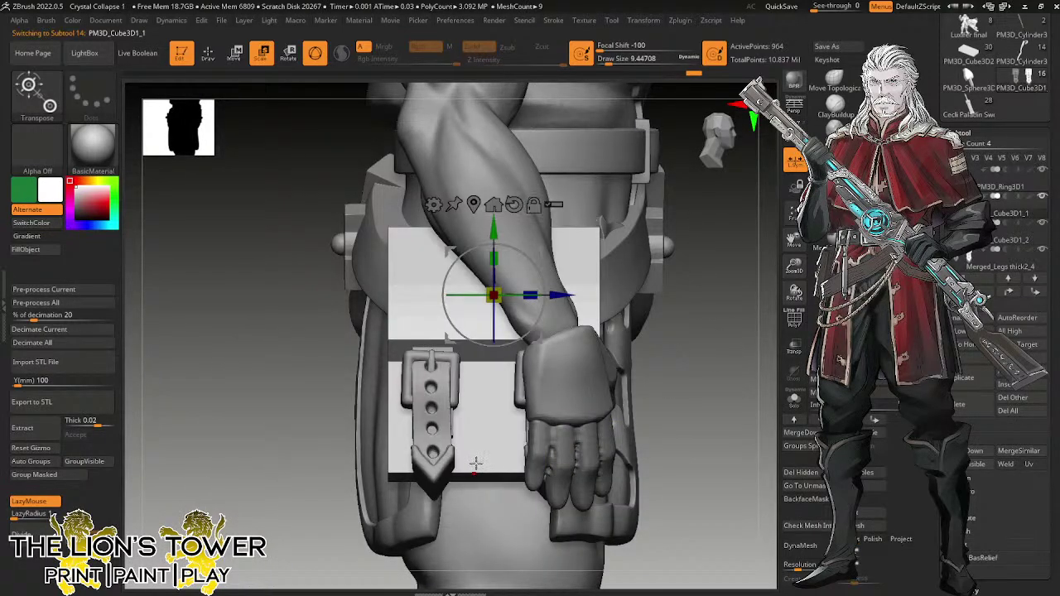
pyautogui.moveTo(684, 367); pyautogui.dragTo(724, 361)
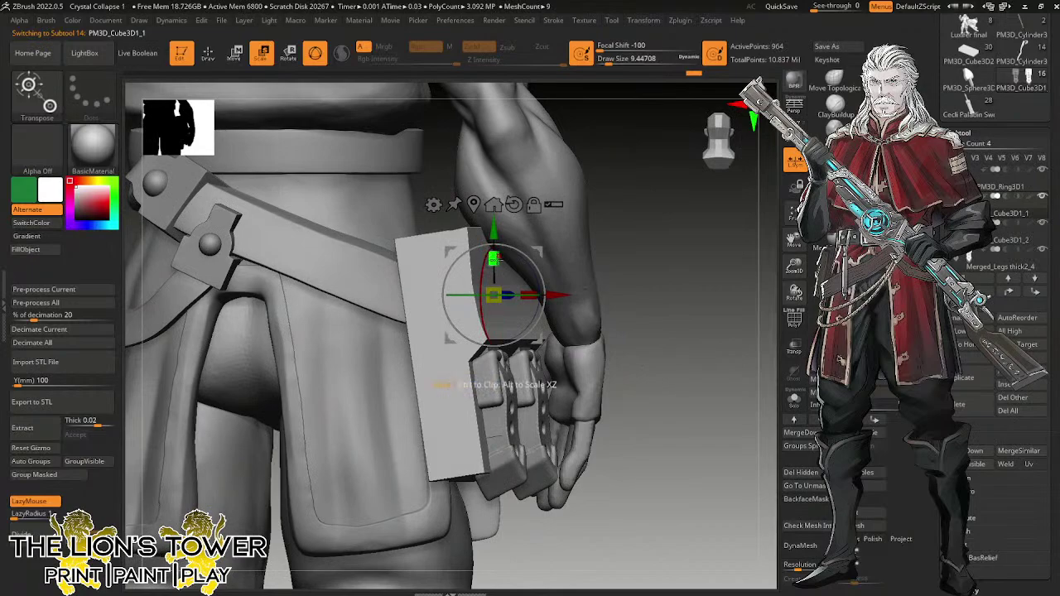
pyautogui.keyDown('alt'); pyautogui.click(459, 423); pyautogui.keyUp('alt')
pyautogui.moveTo(650, 398); pyautogui.dragTo(685, 396)
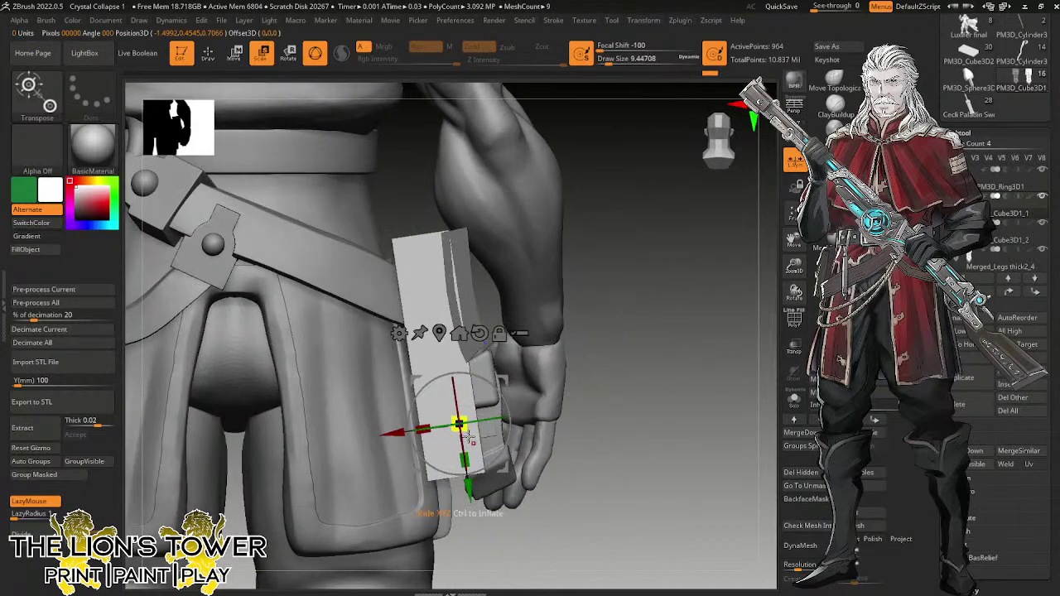
pyautogui.moveTo(464, 456); pyautogui.dragTo(472, 536)
pyautogui.keyDown('shift'); pyautogui.moveTo(687, 343); pyautogui.dragTo(613, 314); pyautogui.keyUp('shift')
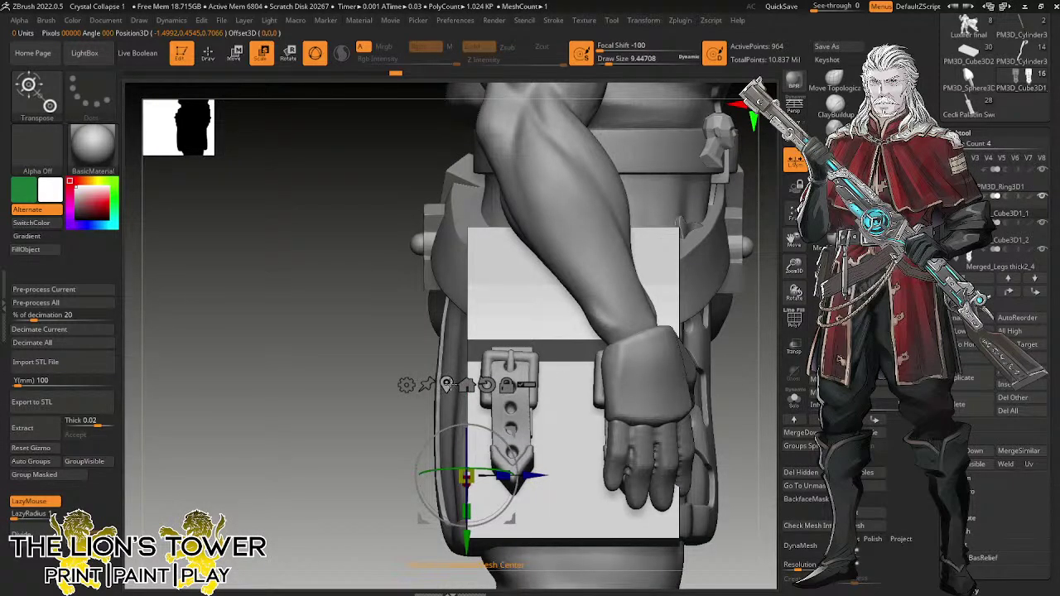
# Centre the gizmo on the pouch and shift the pouch slightly toward the back of the hip.
pyautogui.click(446, 383)
pyautogui.keyDown('ctrl'); pyautogui.moveTo(574, 472); pyautogui.dragTo(571, 426, button='right'); pyautogui.keyUp('ctrl')
pyautogui.keyDown('alt'); pyautogui.moveTo(572, 426); pyautogui.dragTo(555, 402, button='right'); pyautogui.keyUp('alt')
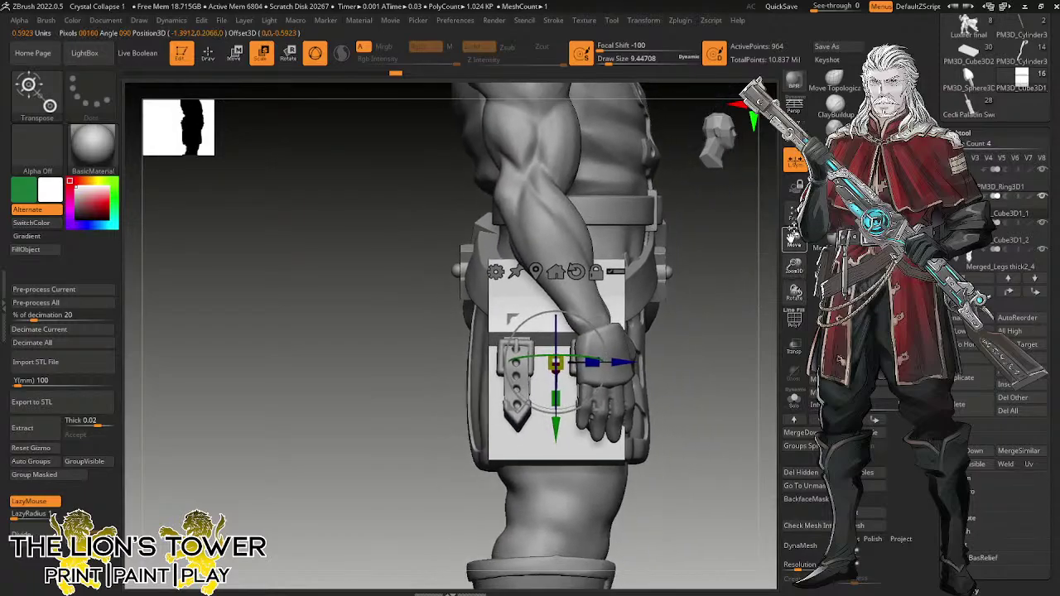
pyautogui.moveTo(762, 331); pyautogui.dragTo(665, 340, button='right')
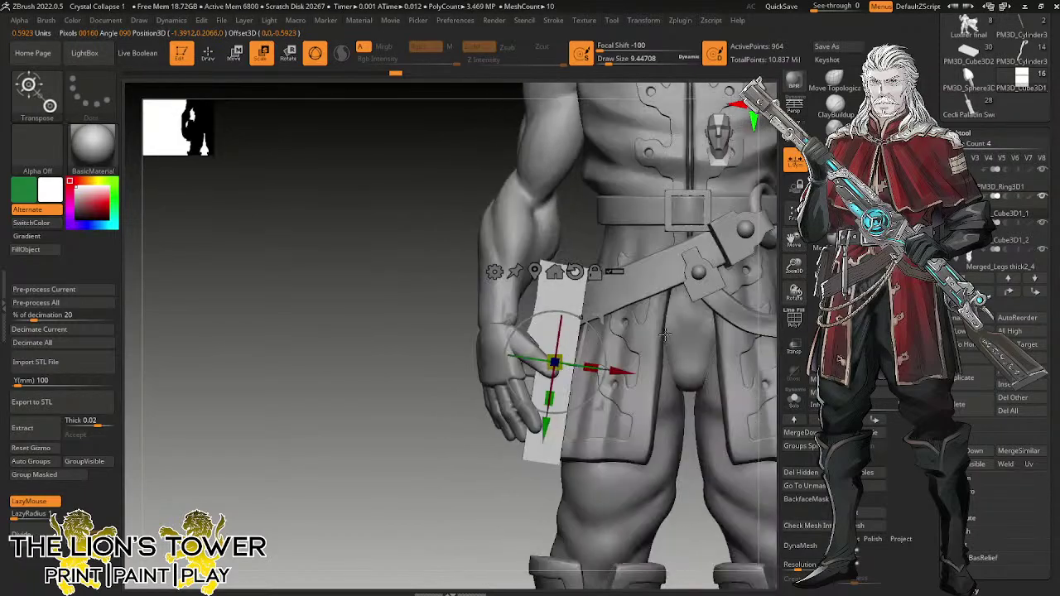
pyautogui.moveTo(451, 464); pyautogui.dragTo(505, 476)
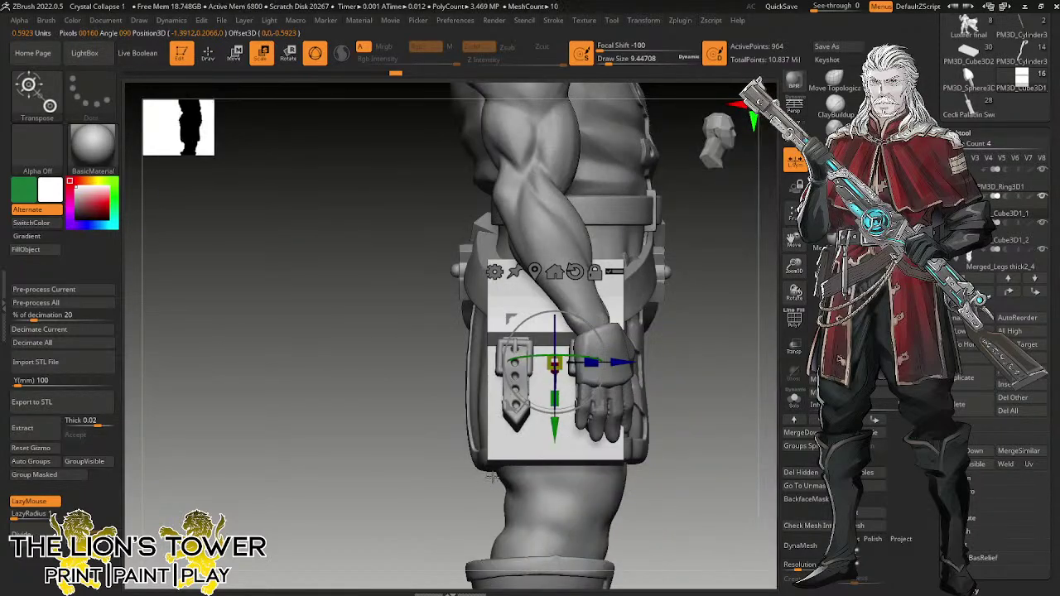
pyautogui.moveTo(772, 258); pyautogui.dragTo(746, 194, button='right')
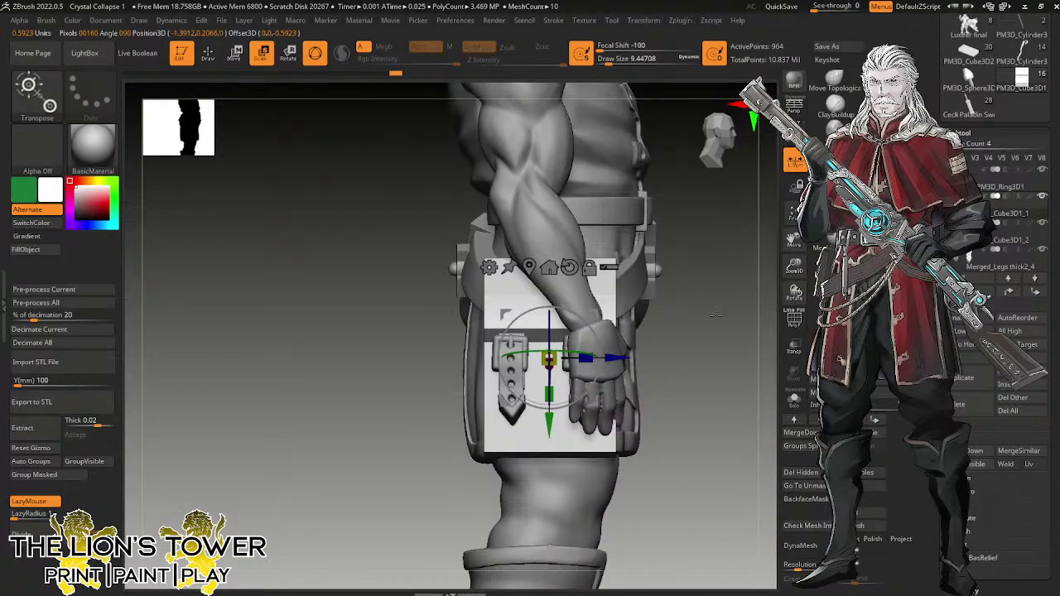
pyautogui.moveTo(617, 358); pyautogui.dragTo(613, 358)
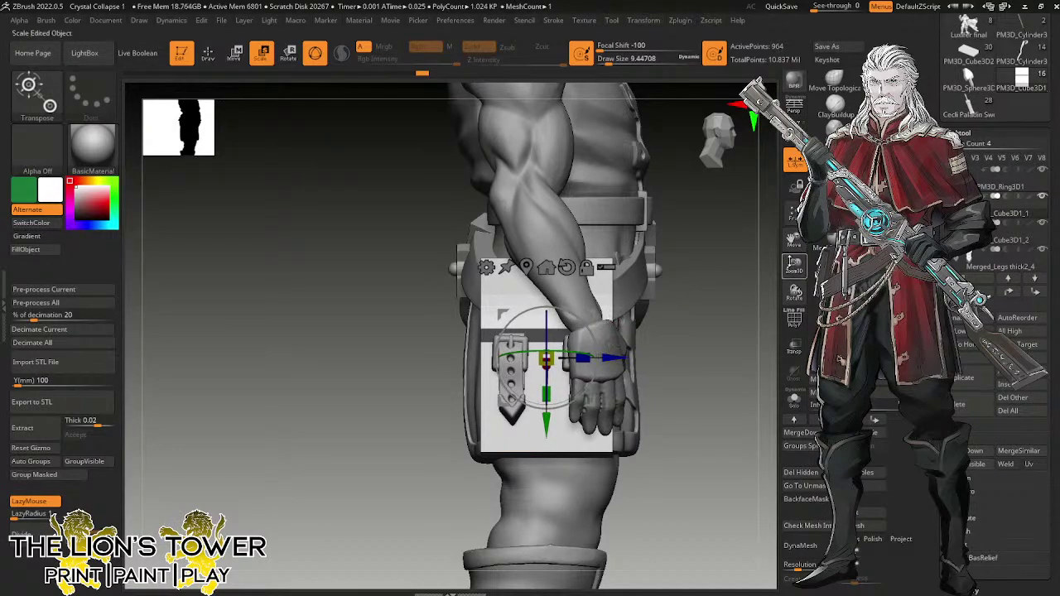
# Remesh the pouch with DynaMesh and isolate it in Solo mode.
pyautogui.moveTo(795, 266); pyautogui.dragTo(794, 297)
pyautogui.moveTo(760, 352); pyautogui.dragTo(733, 434)
pyautogui.keyDown('ctrl'); pyautogui.click(714, 381); pyautogui.keyUp('ctrl')
pyautogui.keyDown('ctrl'); pyautogui.moveTo(714, 381); pyautogui.dragTo(737, 418); pyautogui.keyUp('ctrl')
pyautogui.moveTo(736, 418); pyautogui.dragTo(710, 346)
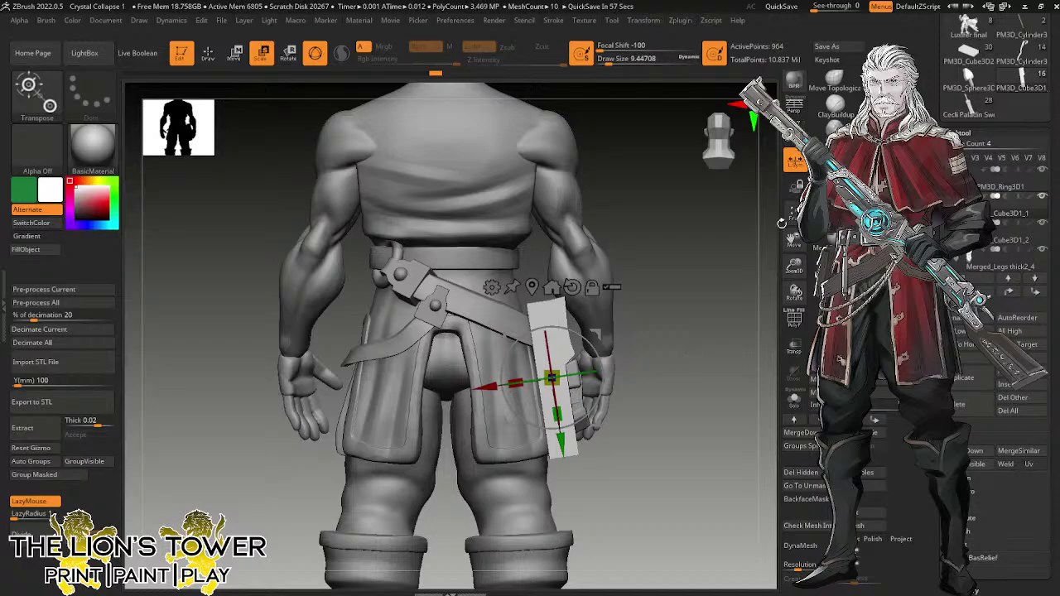
pyautogui.moveTo(793, 272)
pyautogui.mouseDown()
pyautogui.moveTo(794, 232)
pyautogui.moveTo(793, 286)
pyautogui.mouseUp()
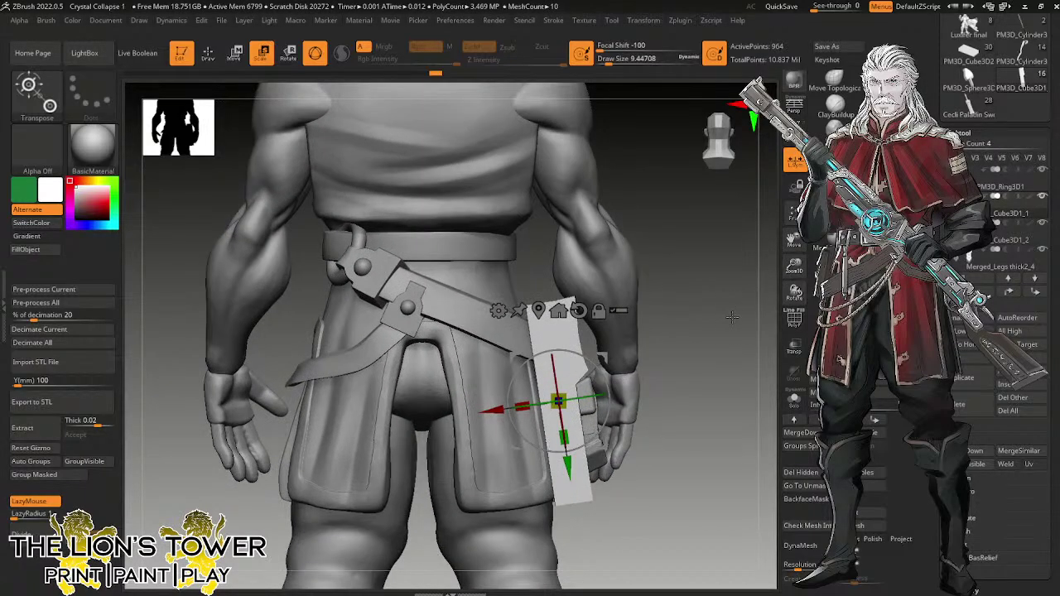
pyautogui.moveTo(743, 327)
pyautogui.mouseDown()
pyautogui.moveTo(735, 387)
pyautogui.moveTo(720, 364)
pyautogui.moveTo(734, 361)
pyautogui.moveTo(667, 367)
pyautogui.moveTo(750, 348)
pyautogui.mouseUp()
pyautogui.hotkey('ctrl', 'shift')
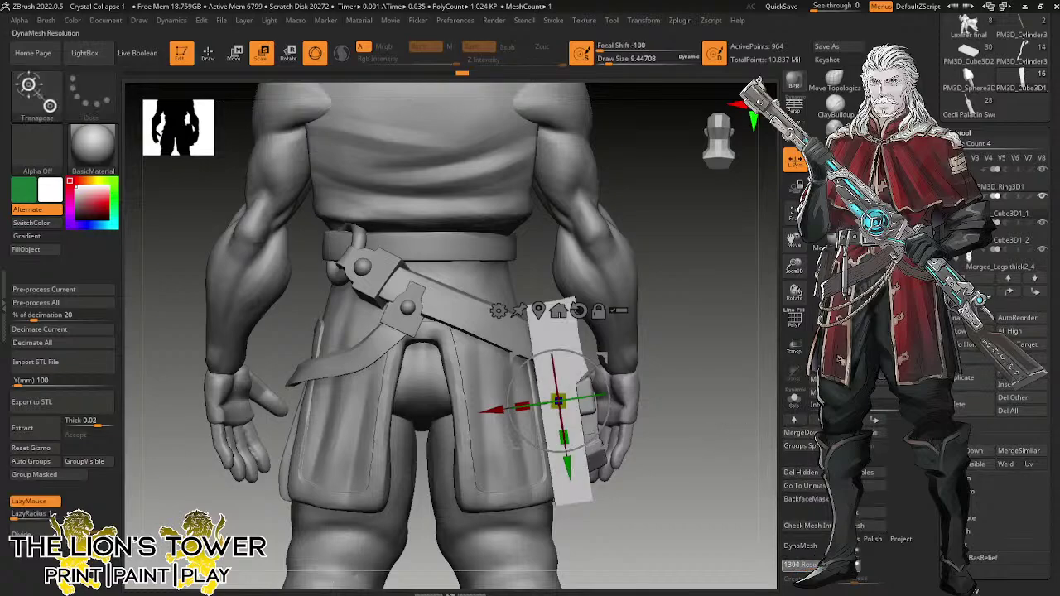
pyautogui.click(800, 545)
pyautogui.keyDown('shift'); pyautogui.moveTo(719, 471); pyautogui.dragTo(700, 443); pyautogui.keyUp('shift')
pyautogui.click(795, 399)
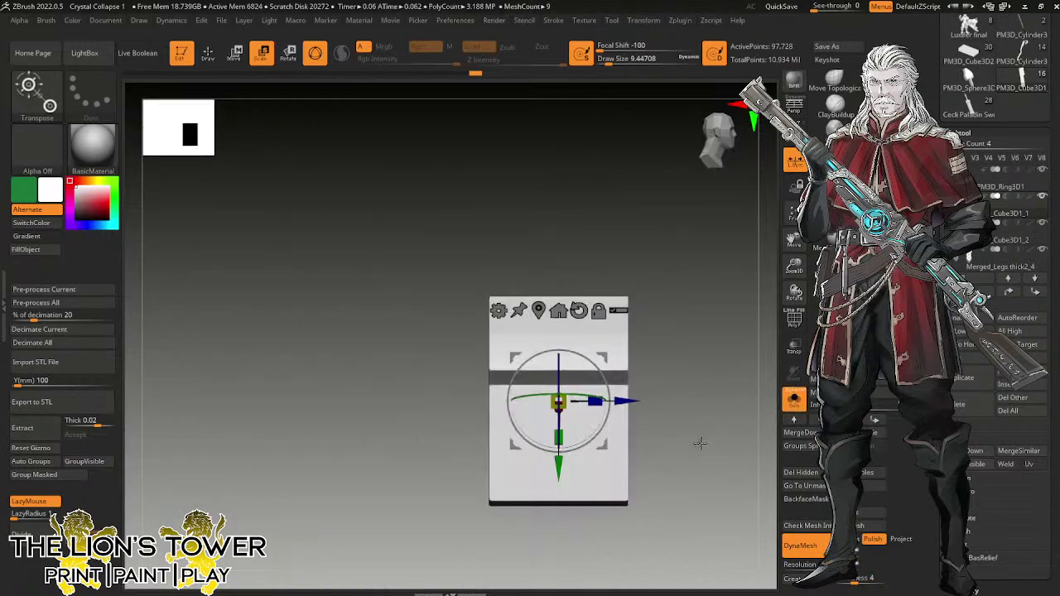
# Smooth the front face of the pouch flap with the hPolish brush at draw size about 35.
pyautogui.press('q')
pyautogui.moveTo(655, 243); pyautogui.dragTo(650, 248)
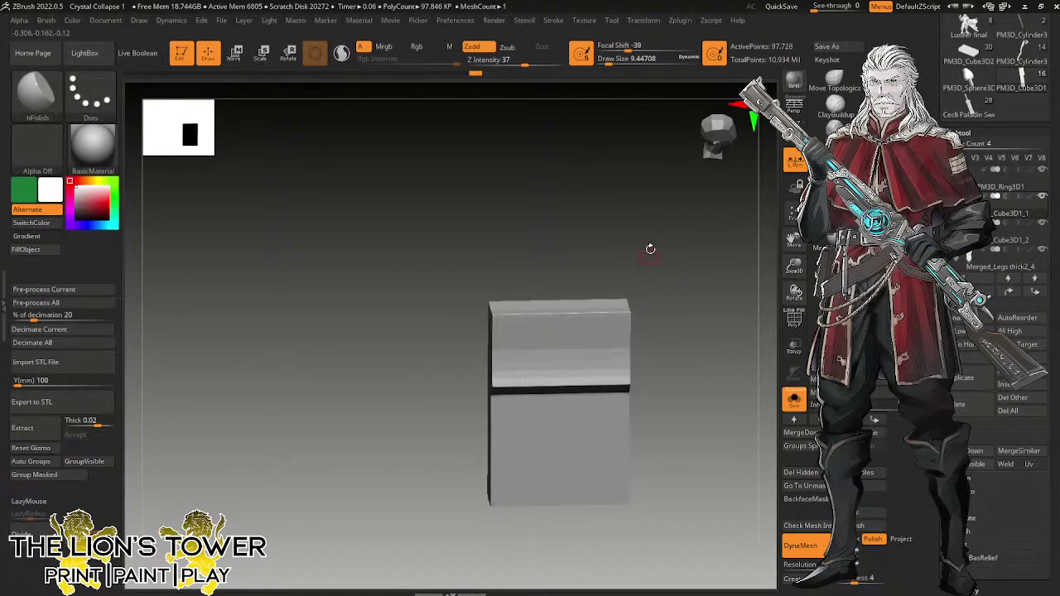
pyautogui.click(617, 62)
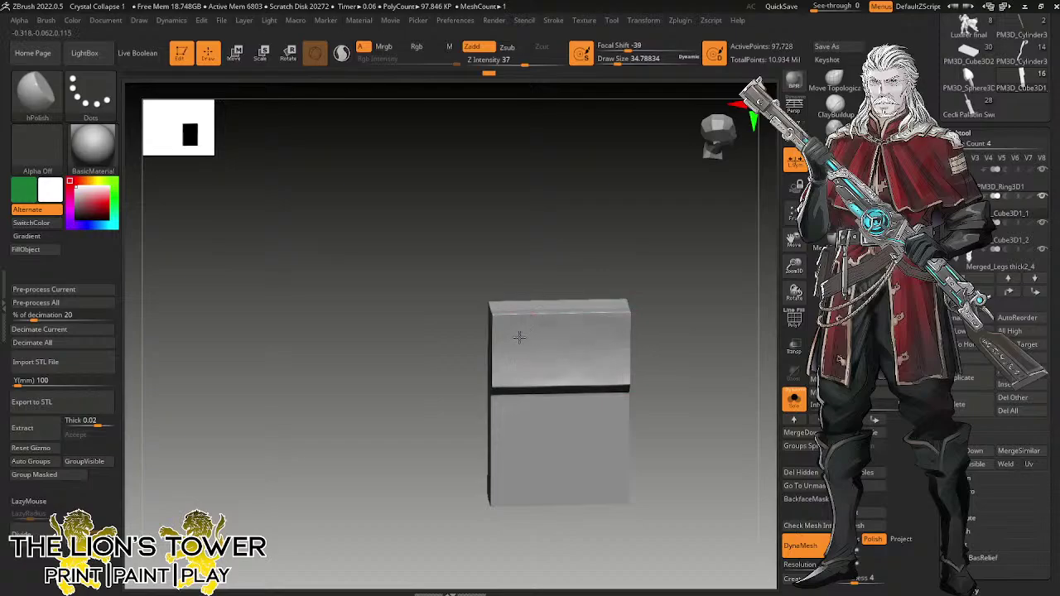
# Round off the flap's upper front edge using the TrimDynamic brush at draw size about 20.
pyautogui.click(834, 181)
pyautogui.moveTo(753, 229)
pyautogui.mouseDown()
pyautogui.moveTo(730, 240)
pyautogui.moveTo(699, 288)
pyautogui.moveTo(695, 180)
pyautogui.mouseUp()
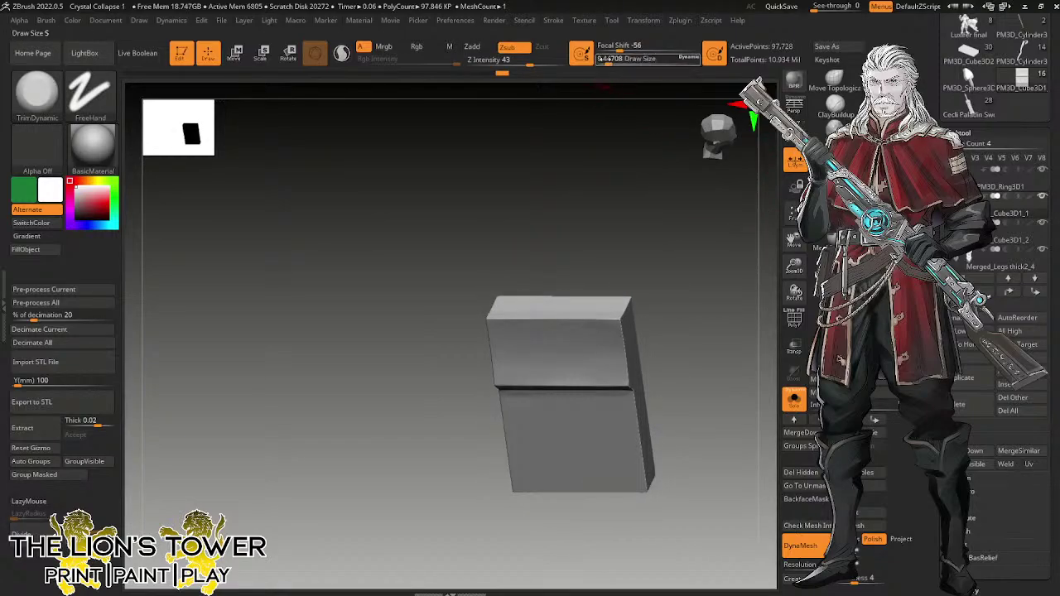
pyautogui.moveTo(608, 60); pyautogui.dragTo(613, 60)
pyautogui.moveTo(647, 237); pyautogui.dragTo(638, 275)
pyautogui.moveTo(611, 317); pyautogui.dragTo(618, 330)
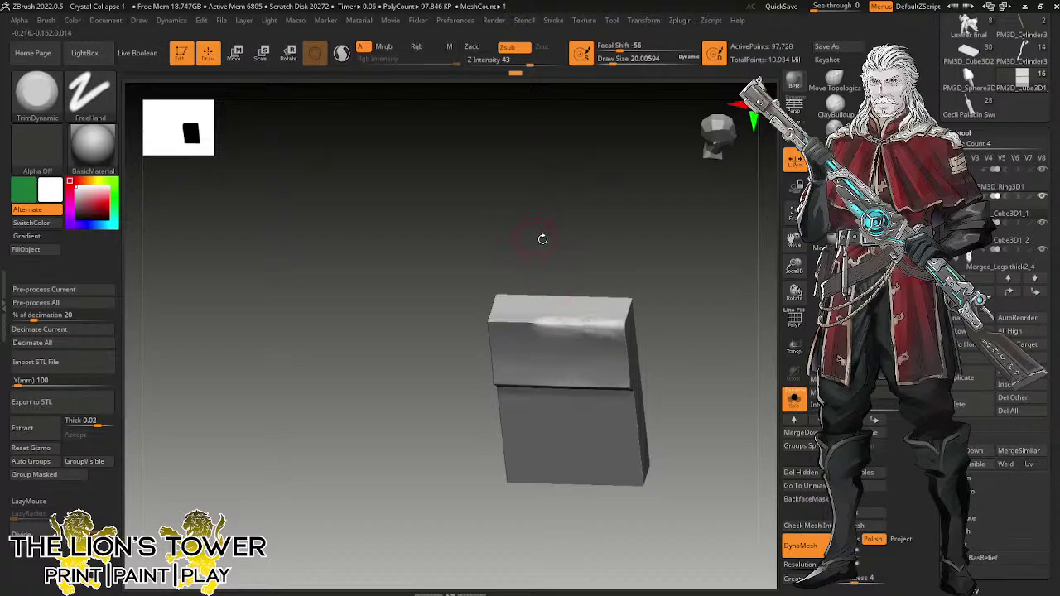
pyautogui.moveTo(569, 258); pyautogui.dragTo(539, 240)
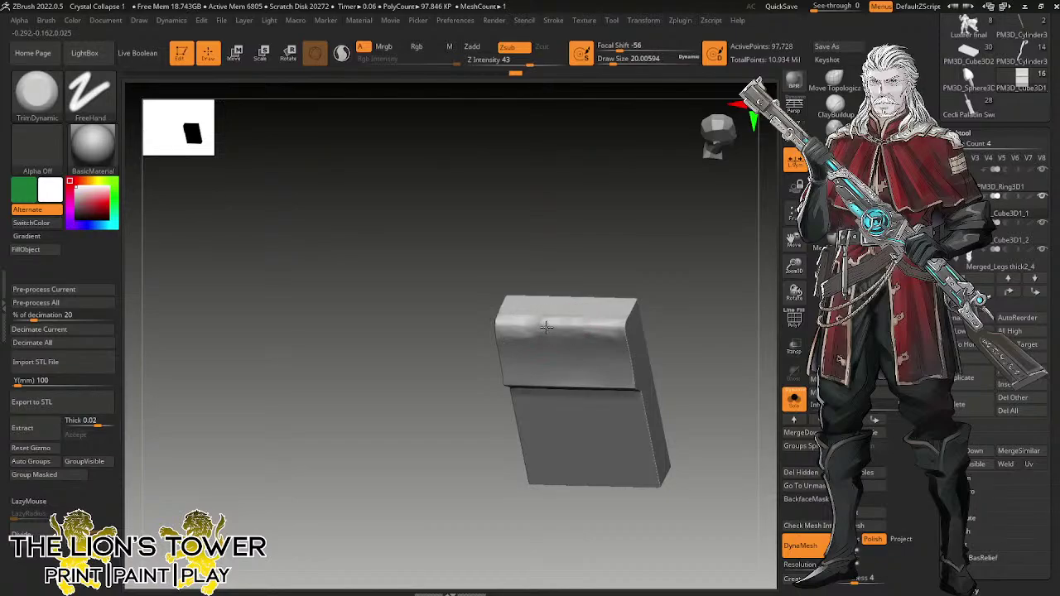
pyautogui.moveTo(550, 313)
pyautogui.mouseDown()
pyautogui.moveTo(563, 325)
pyautogui.moveTo(645, 321)
pyautogui.mouseUp()
pyautogui.moveTo(681, 274); pyautogui.dragTo(608, 330)
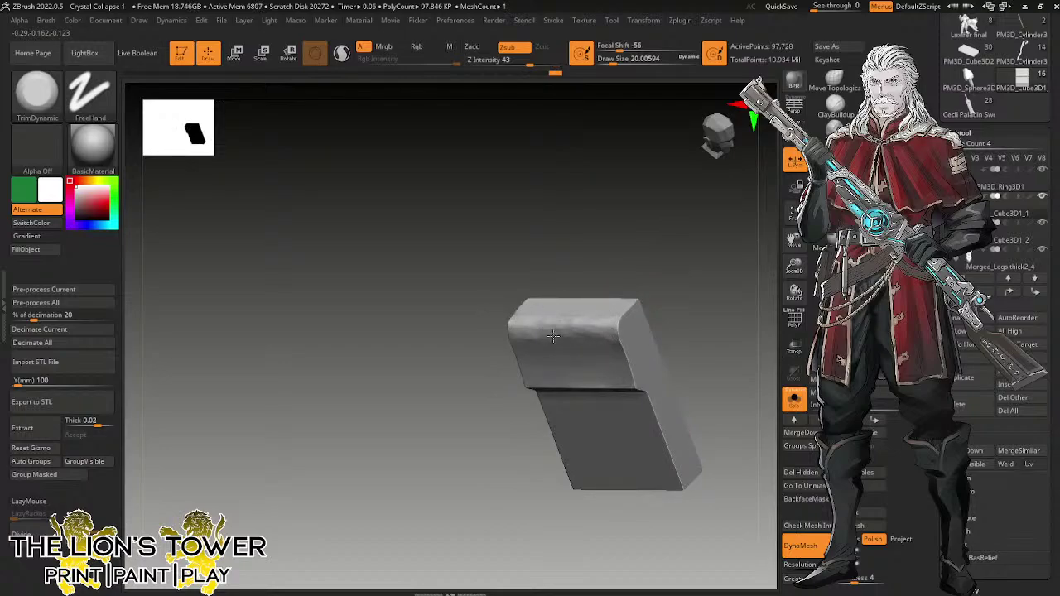
# Even out the rounded flap edge along its full width and at its end corners with further TrimDynamic strokes.
pyautogui.moveTo(553, 336); pyautogui.dragTo(558, 320)
pyautogui.moveTo(550, 268)
pyautogui.mouseDown()
pyautogui.moveTo(680, 225)
pyautogui.moveTo(593, 336)
pyautogui.moveTo(546, 327)
pyautogui.mouseUp()
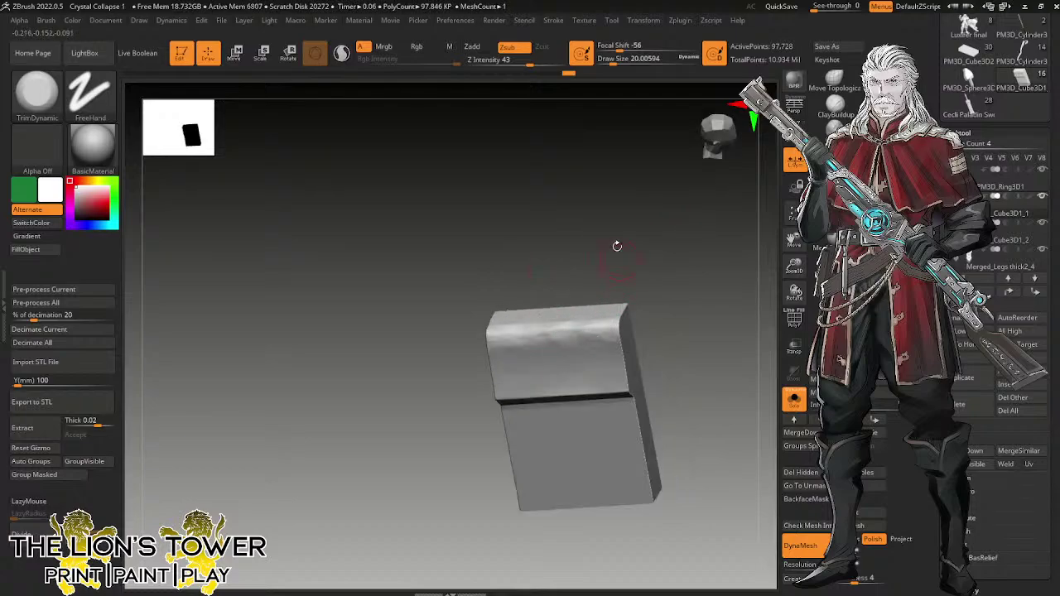
pyautogui.moveTo(618, 246); pyautogui.dragTo(623, 289)
pyautogui.moveTo(590, 318); pyautogui.dragTo(574, 343)
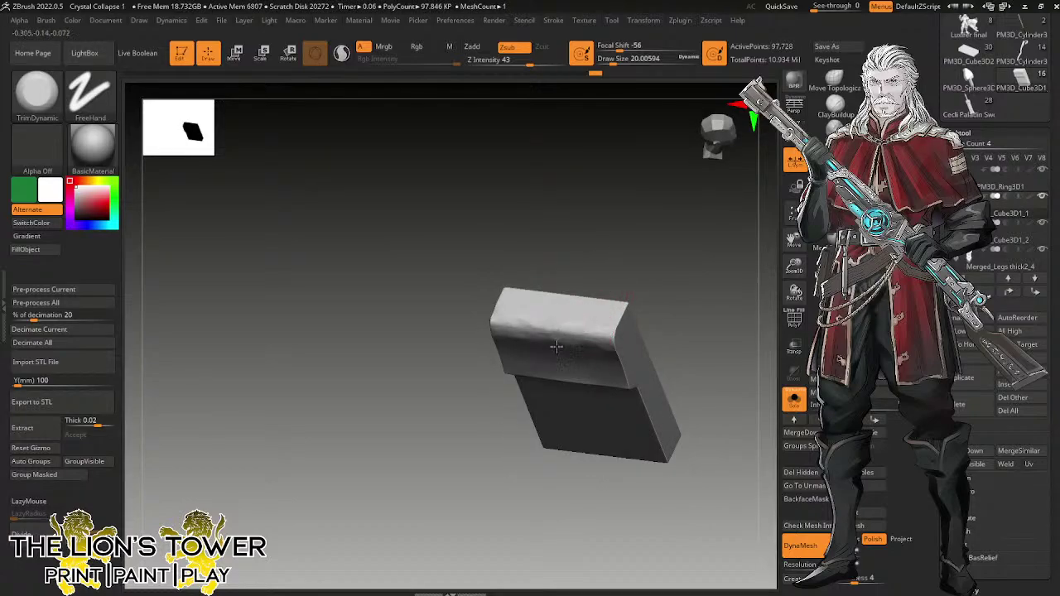
pyautogui.moveTo(548, 275)
pyautogui.mouseDown()
pyautogui.moveTo(573, 243)
pyautogui.moveTo(609, 250)
pyautogui.mouseUp()
pyautogui.moveTo(553, 334); pyautogui.dragTo(543, 332)
pyautogui.moveTo(556, 213); pyautogui.dragTo(550, 277)
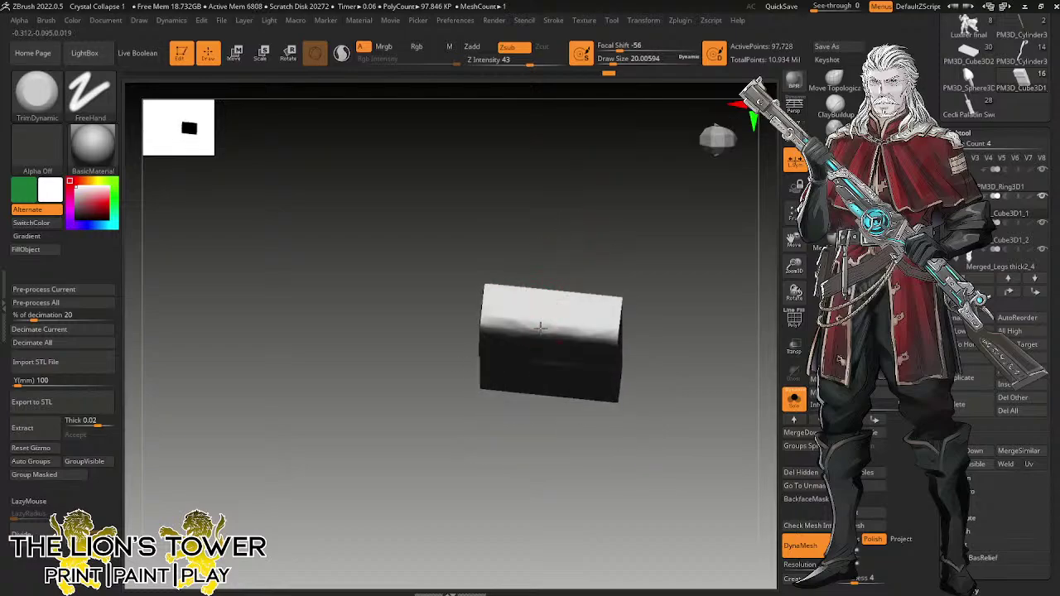
pyautogui.moveTo(551, 232); pyautogui.dragTo(561, 187)
pyautogui.moveTo(513, 312); pyautogui.dragTo(489, 324)
pyautogui.moveTo(516, 238); pyautogui.dragTo(565, 174)
pyautogui.moveTo(490, 315); pyautogui.dragTo(488, 323)
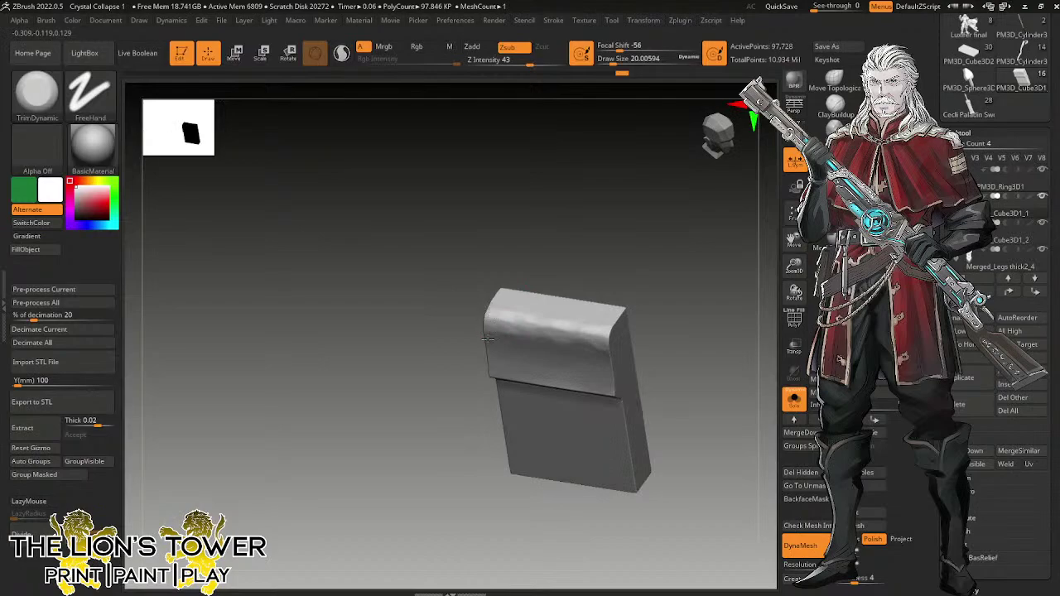
pyautogui.moveTo(593, 237); pyautogui.dragTo(612, 282)
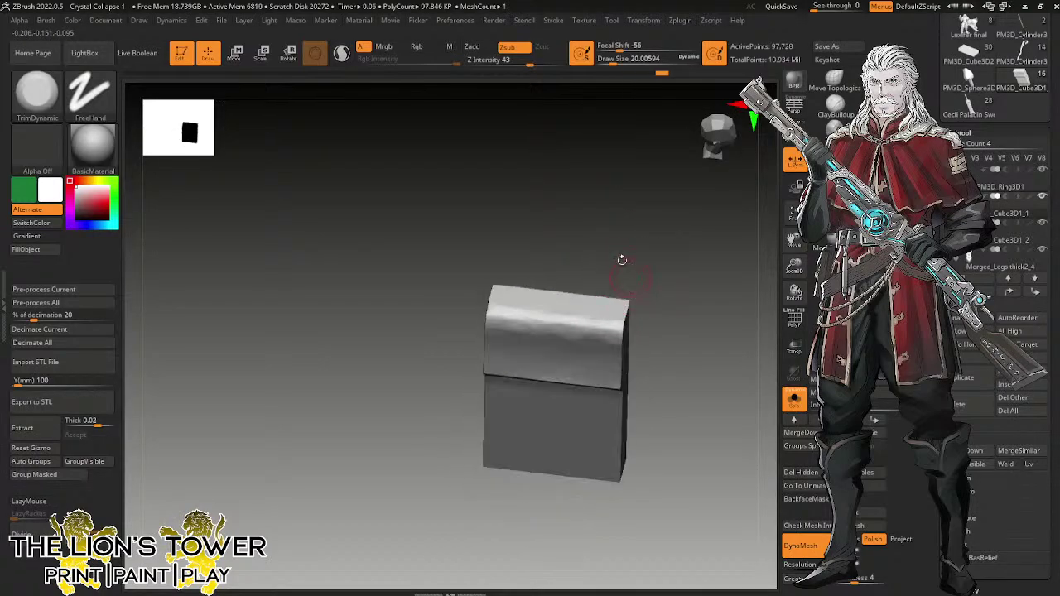
# Refine the flap's rounded upper front edge from several angles with light TrimDynamic strokes along the top and corners.
pyautogui.moveTo(610, 228); pyautogui.dragTo(591, 309, button='right')
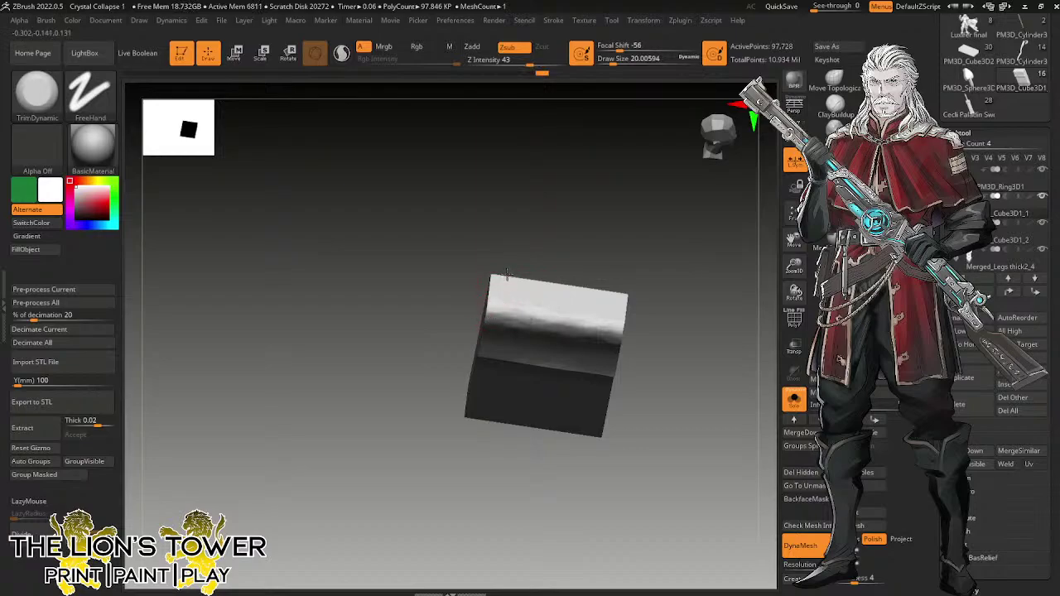
pyautogui.moveTo(508, 286)
pyautogui.mouseDown()
pyautogui.moveTo(522, 304)
pyautogui.moveTo(577, 312)
pyautogui.mouseUp()
pyautogui.moveTo(642, 245)
pyautogui.mouseDown()
pyautogui.moveTo(632, 216)
pyautogui.moveTo(639, 227)
pyautogui.mouseUp()
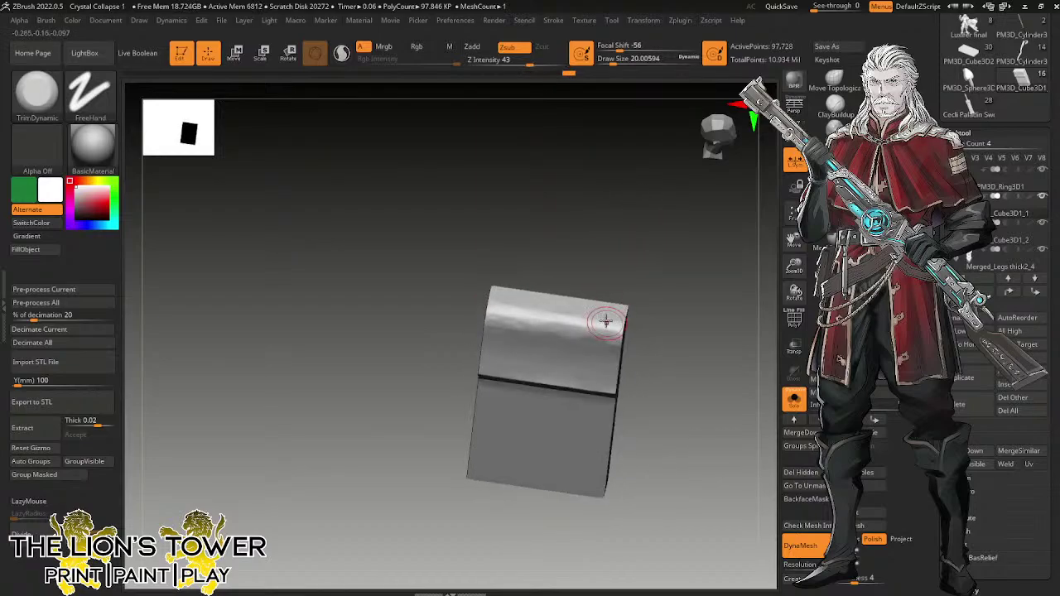
pyautogui.moveTo(576, 253); pyautogui.dragTo(568, 280)
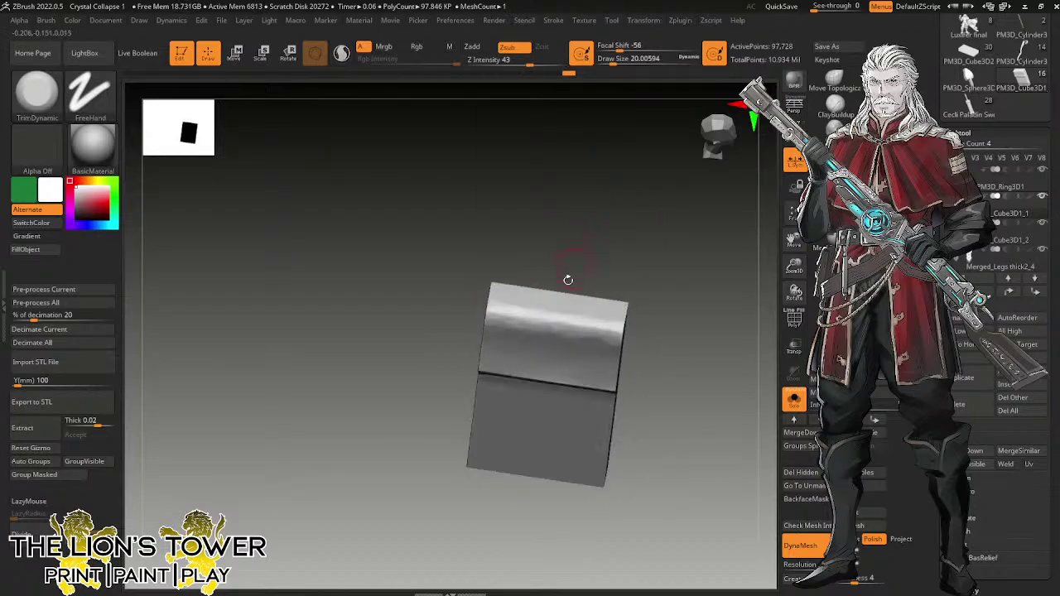
pyautogui.moveTo(578, 211); pyautogui.dragTo(538, 329)
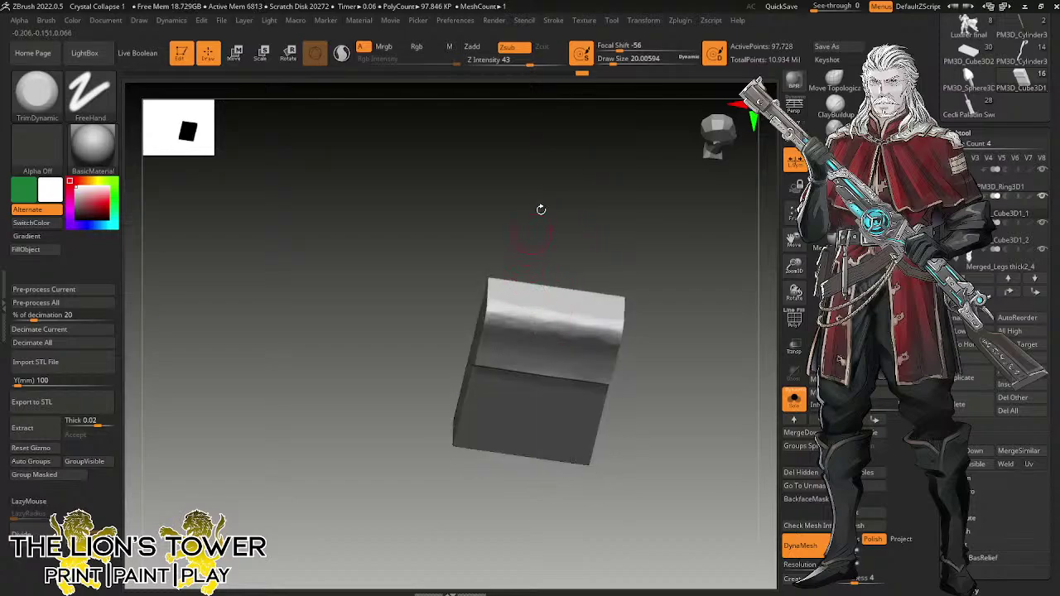
pyautogui.moveTo(636, 244)
pyautogui.mouseDown()
pyautogui.moveTo(549, 246)
pyautogui.moveTo(575, 224)
pyautogui.moveTo(609, 324)
pyautogui.moveTo(593, 331)
pyautogui.moveTo(530, 293)
pyautogui.moveTo(514, 303)
pyautogui.mouseUp()
pyautogui.moveTo(568, 205)
pyautogui.mouseDown()
pyautogui.moveTo(497, 304)
pyautogui.moveTo(573, 205)
pyautogui.moveTo(494, 295)
pyautogui.moveTo(580, 313)
pyautogui.moveTo(552, 334)
pyautogui.moveTo(587, 326)
pyautogui.moveTo(616, 340)
pyautogui.moveTo(582, 318)
pyautogui.moveTo(589, 339)
pyautogui.moveTo(578, 336)
pyautogui.moveTo(596, 326)
pyautogui.moveTo(577, 337)
pyautogui.mouseUp()
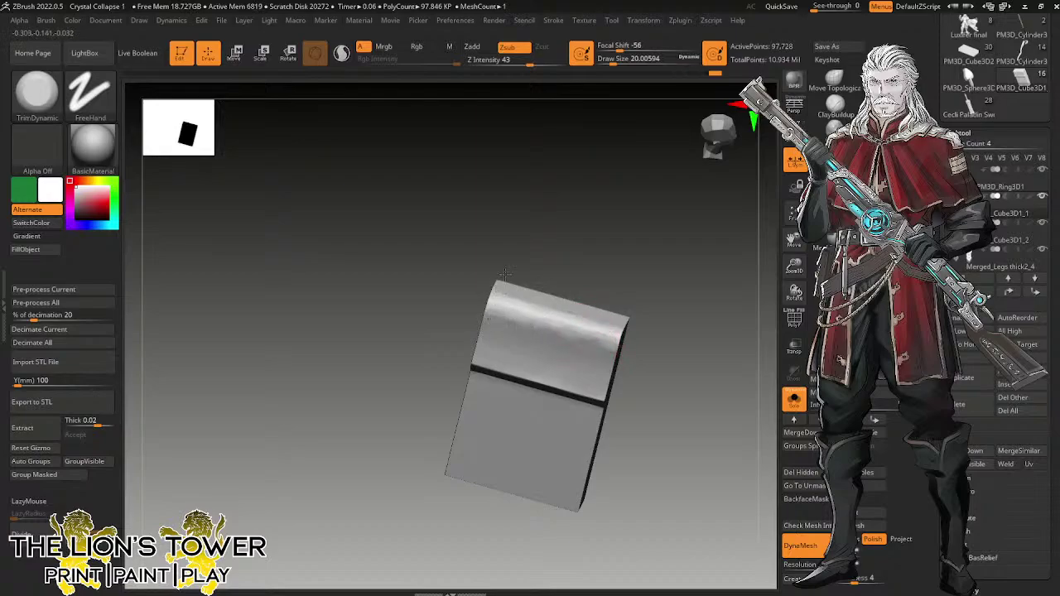
pyautogui.moveTo(506, 274); pyautogui.dragTo(530, 290)
pyautogui.moveTo(583, 224); pyautogui.dragTo(660, 140)
pyautogui.moveTo(597, 257); pyautogui.dragTo(588, 203)
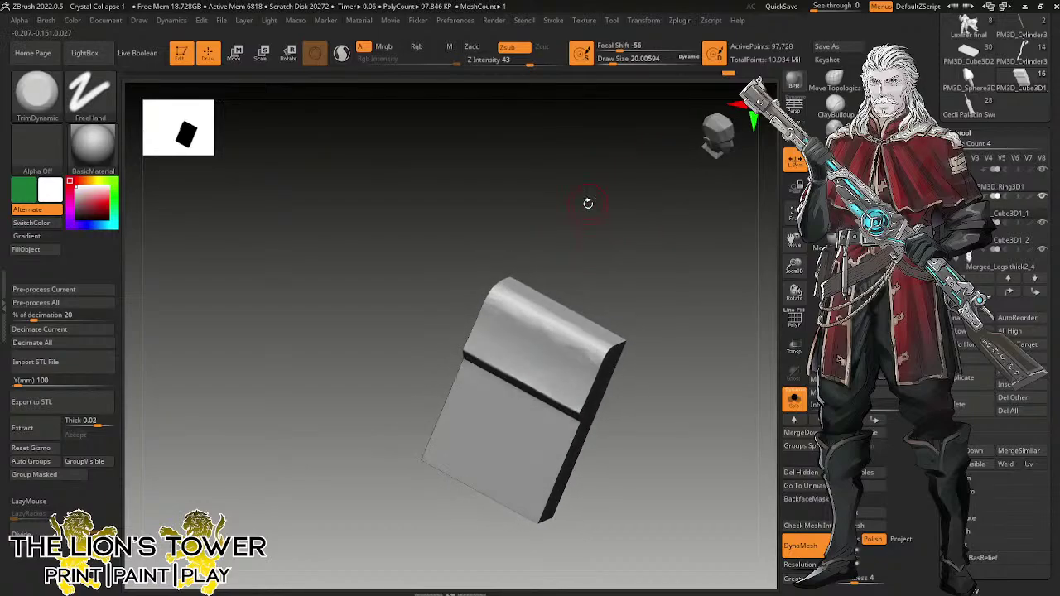
# Carve a groove outlining the flap on one side of the pouch with the Orb_Cracks brush at Z intensity 26 and draw size about 20.
pyautogui.moveTo(720, 350)
pyautogui.mouseDown()
pyautogui.moveTo(708, 260)
pyautogui.moveTo(694, 303)
pyautogui.moveTo(729, 355)
pyautogui.moveTo(679, 359)
pyautogui.moveTo(729, 401)
pyautogui.moveTo(739, 375)
pyautogui.mouseUp()
pyautogui.click(833, 182)
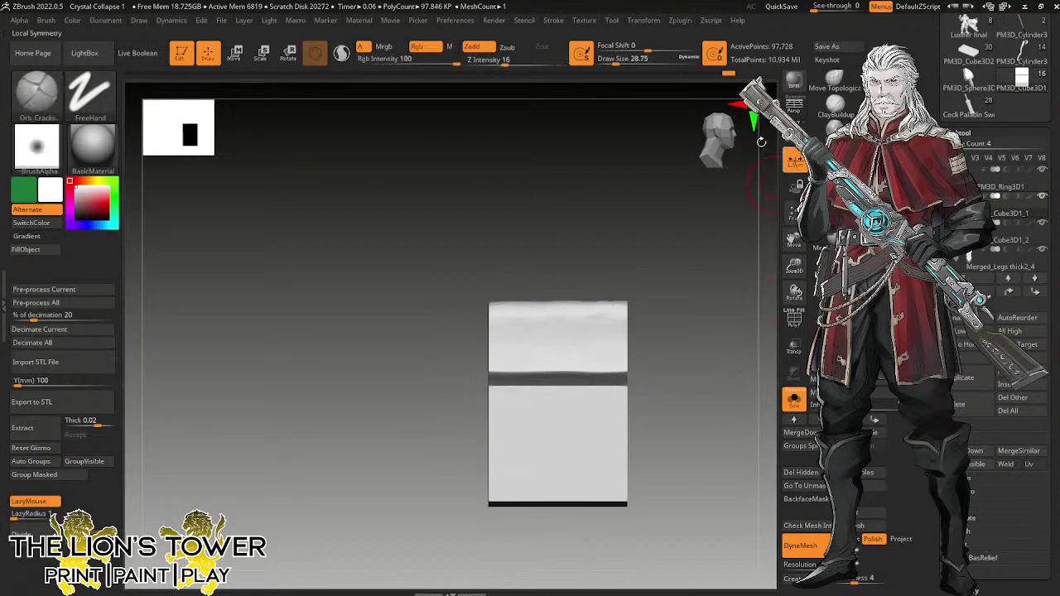
pyautogui.click(613, 63)
pyautogui.moveTo(654, 284); pyautogui.dragTo(708, 277)
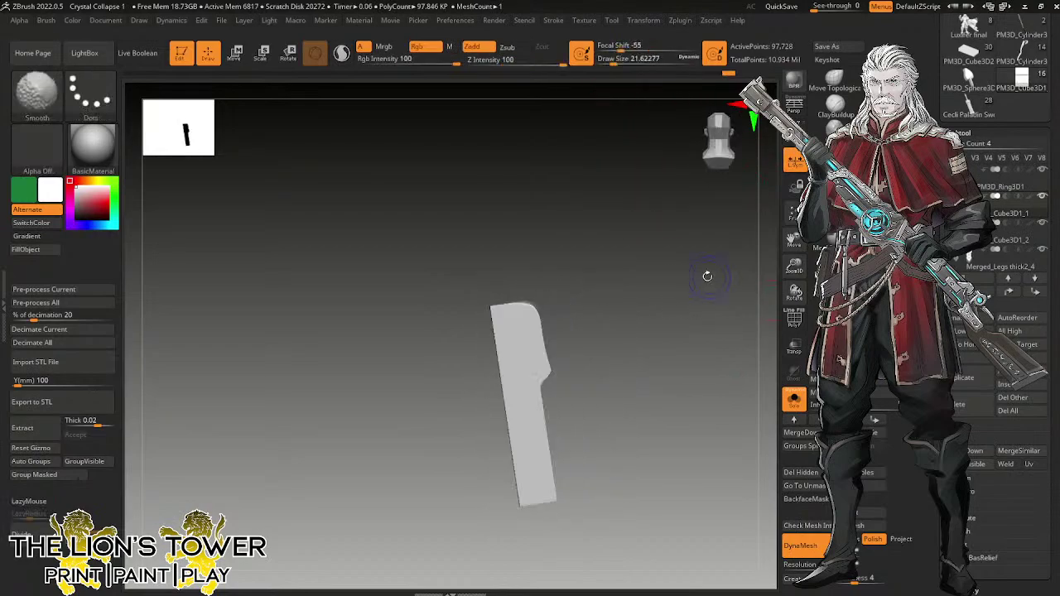
pyautogui.moveTo(521, 305); pyautogui.dragTo(505, 315)
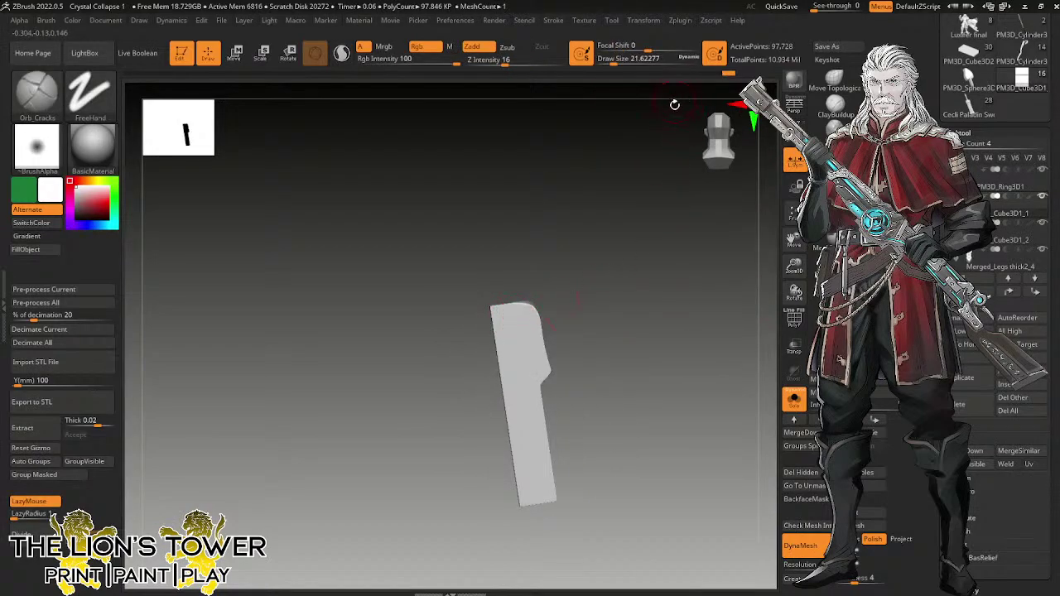
pyautogui.moveTo(506, 64); pyautogui.dragTo(506, 66)
pyautogui.moveTo(613, 64); pyautogui.dragTo(612, 64)
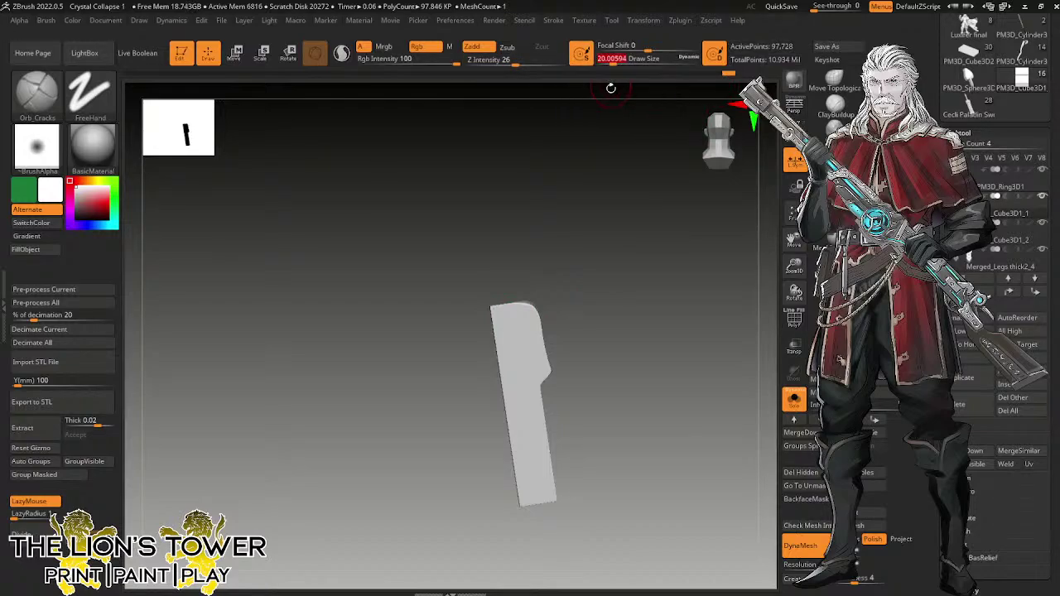
pyautogui.moveTo(507, 320)
pyautogui.mouseDown()
pyautogui.moveTo(528, 315)
pyautogui.moveTo(530, 355)
pyautogui.moveTo(530, 337)
pyautogui.mouseUp()
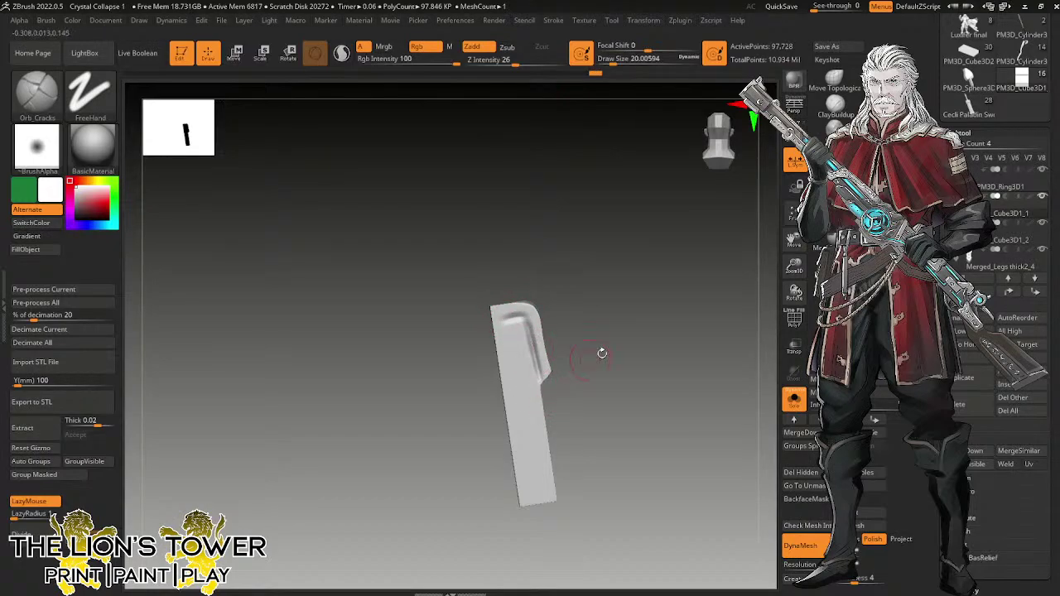
# Continue the Orb_Cracks groove along the seam beneath the flap and around its outline on the pouch's opposite side.
pyautogui.moveTo(601, 355); pyautogui.dragTo(575, 250)
pyautogui.moveTo(531, 352); pyautogui.dragTo(543, 377)
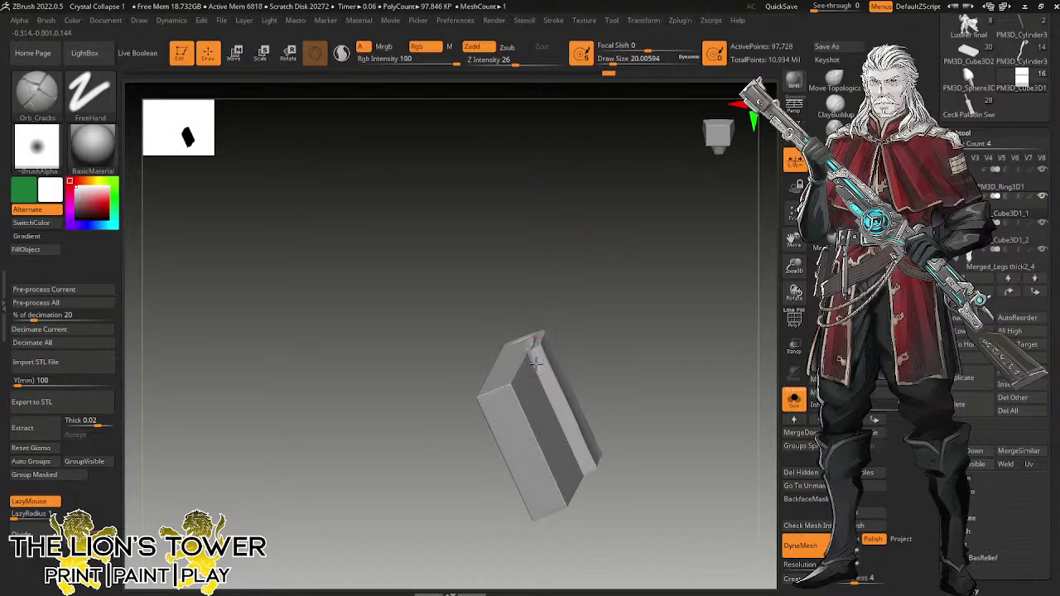
pyautogui.moveTo(645, 358)
pyautogui.mouseDown()
pyautogui.moveTo(609, 306)
pyautogui.moveTo(625, 311)
pyautogui.mouseUp()
pyautogui.moveTo(564, 416); pyautogui.dragTo(585, 458)
pyautogui.moveTo(663, 290)
pyautogui.mouseDown()
pyautogui.moveTo(679, 331)
pyautogui.moveTo(642, 338)
pyautogui.mouseUp()
pyautogui.moveTo(575, 440)
pyautogui.mouseDown()
pyautogui.moveTo(593, 502)
pyautogui.moveTo(567, 513)
pyautogui.moveTo(587, 497)
pyautogui.moveTo(588, 477)
pyautogui.mouseUp()
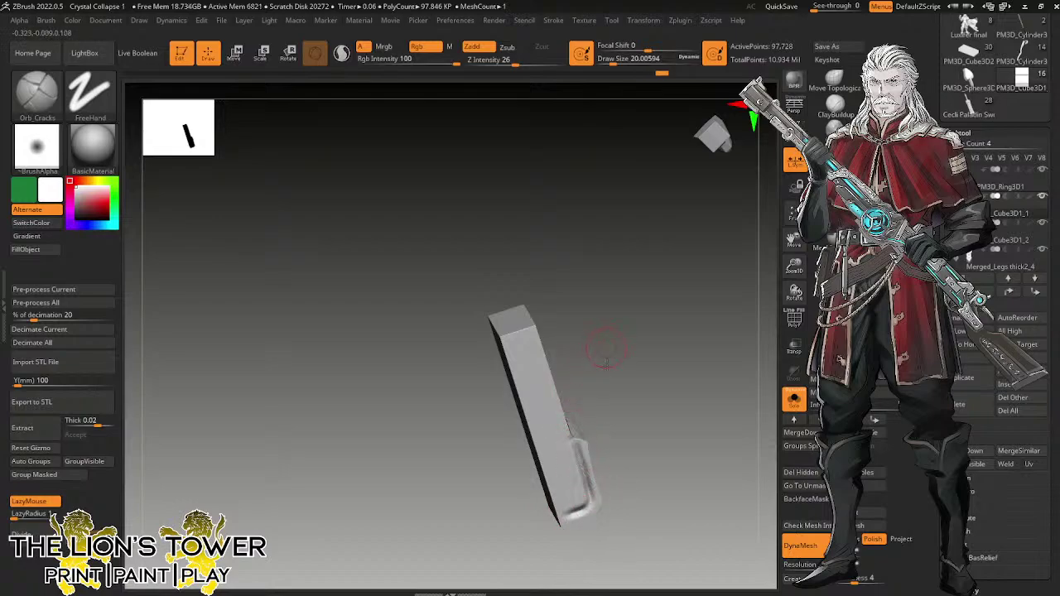
pyautogui.moveTo(603, 350); pyautogui.dragTo(595, 374)
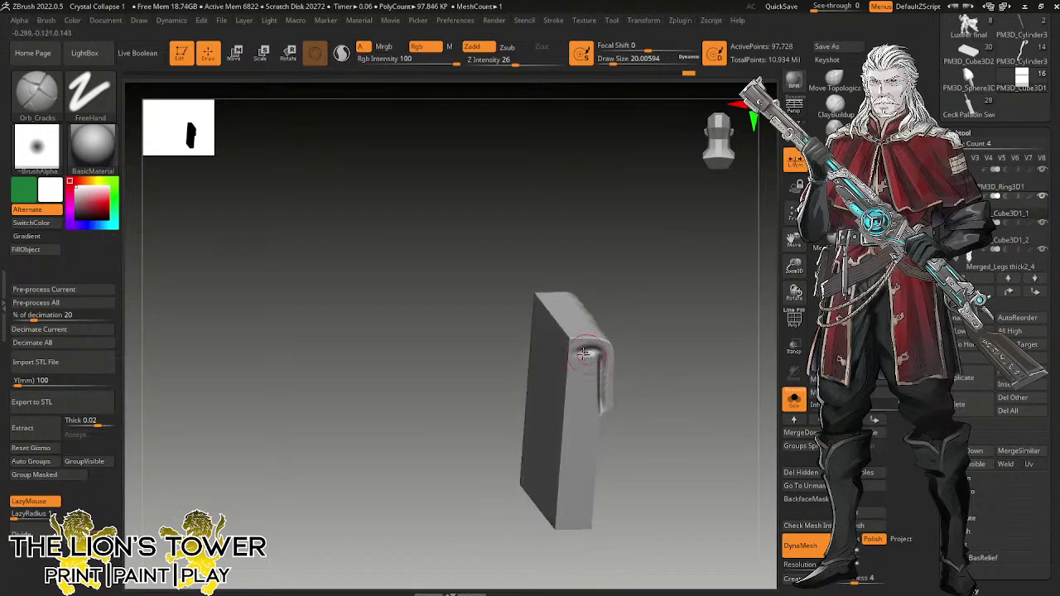
pyautogui.moveTo(635, 323); pyautogui.dragTo(620, 310)
pyautogui.moveTo(682, 277); pyautogui.dragTo(741, 229)
# Round off the pouch's upper back edge along its full width with the TrimDynamic brush at draw size about 20.
pyautogui.press('b')
pyautogui.press('t')
pyautogui.press('d')
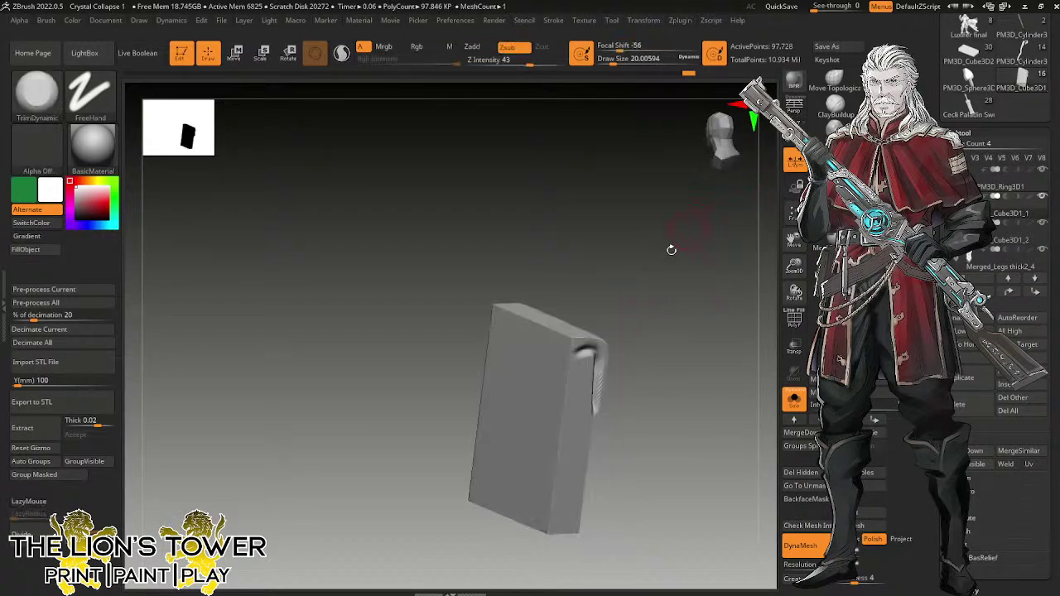
pyautogui.moveTo(672, 249); pyautogui.dragTo(665, 326)
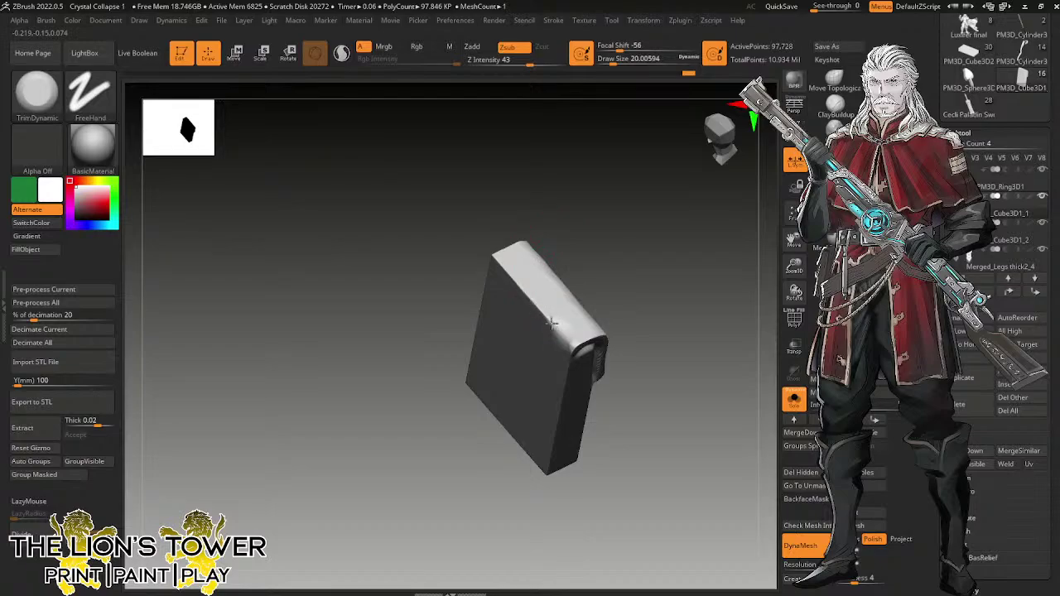
pyautogui.moveTo(549, 323)
pyautogui.mouseDown()
pyautogui.moveTo(507, 261)
pyautogui.moveTo(564, 329)
pyautogui.mouseUp()
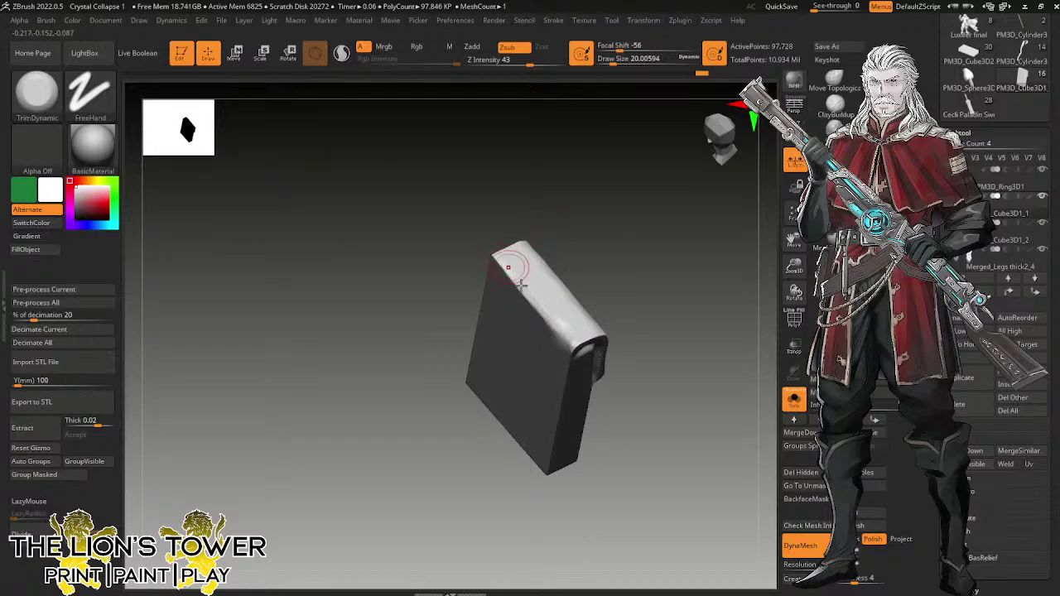
pyautogui.moveTo(518, 267)
pyautogui.mouseDown()
pyautogui.moveTo(503, 272)
pyautogui.moveTo(493, 260)
pyautogui.mouseUp()
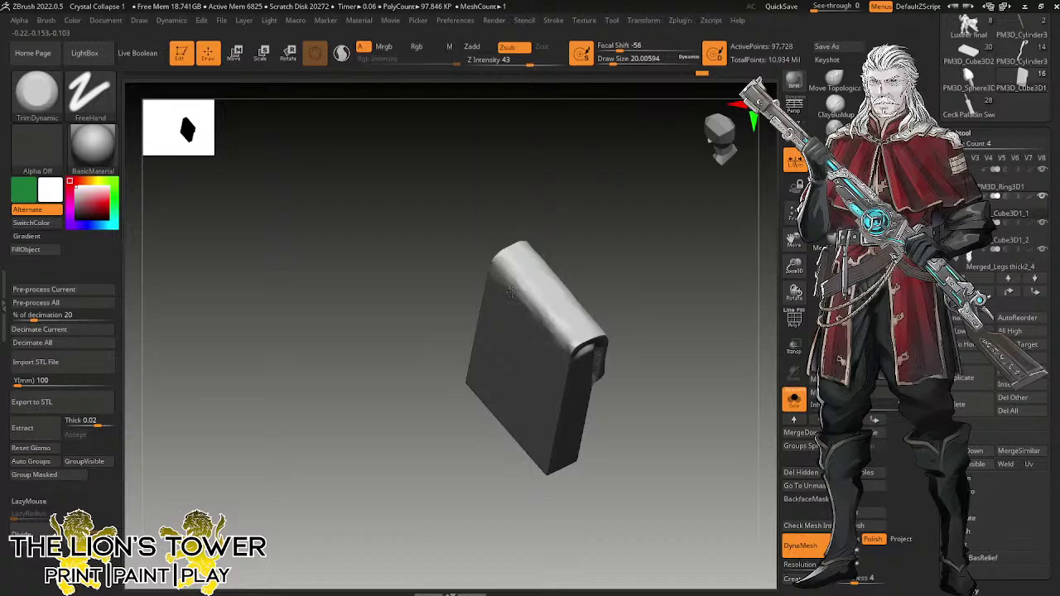
pyautogui.moveTo(522, 284); pyautogui.dragTo(590, 335)
# Soften the rounded back edge and the top of the flap with the Smooth brush at draw size about 20.
pyautogui.moveTo(605, 268)
pyautogui.mouseDown()
pyautogui.moveTo(550, 287)
pyautogui.moveTo(509, 275)
pyautogui.mouseUp()
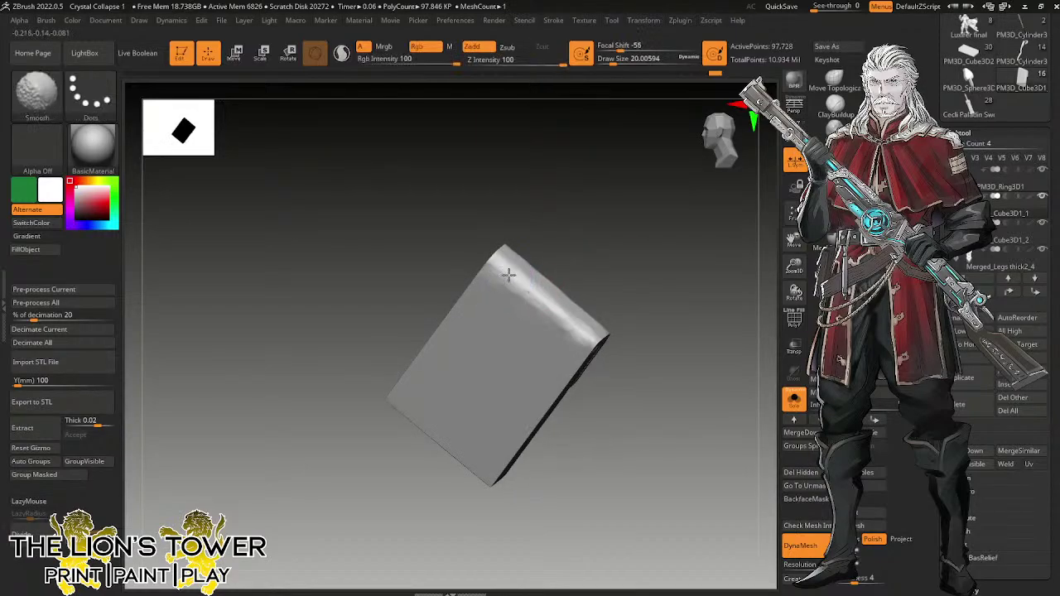
pyautogui.moveTo(552, 318)
pyautogui.keyDown('shift'); pyautogui.mouseDown()
pyautogui.moveTo(663, 302)
pyautogui.moveTo(699, 319)
pyautogui.moveTo(678, 318)
pyautogui.mouseUp(); pyautogui.keyUp('shift')
pyautogui.keyDown('shift'); pyautogui.moveTo(678, 317); pyautogui.dragTo(646, 309, button='right'); pyautogui.keyUp('shift')
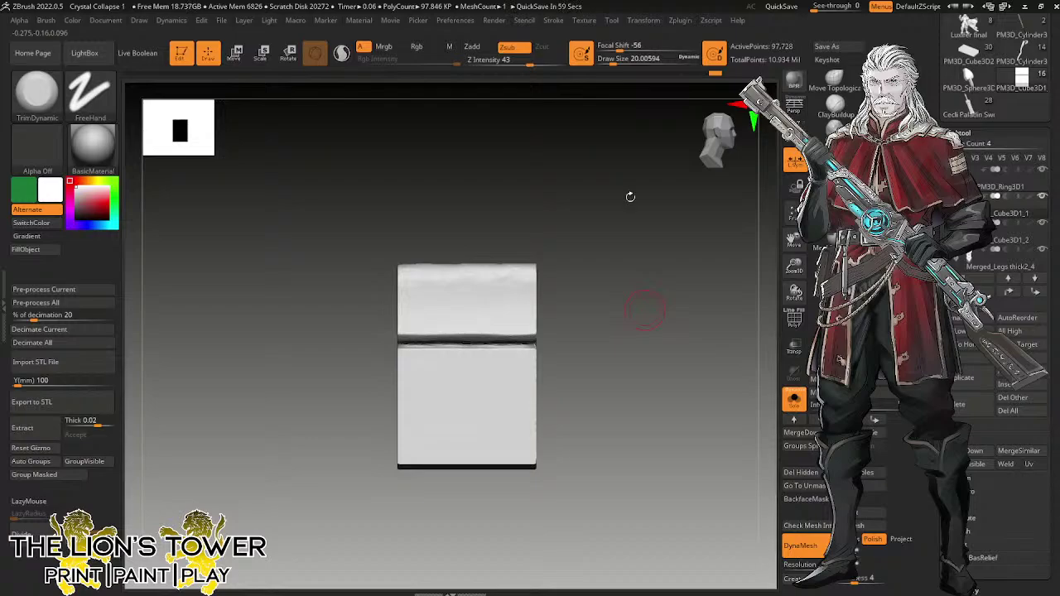
pyautogui.moveTo(654, 221); pyautogui.dragTo(620, 270)
pyautogui.press('shift')
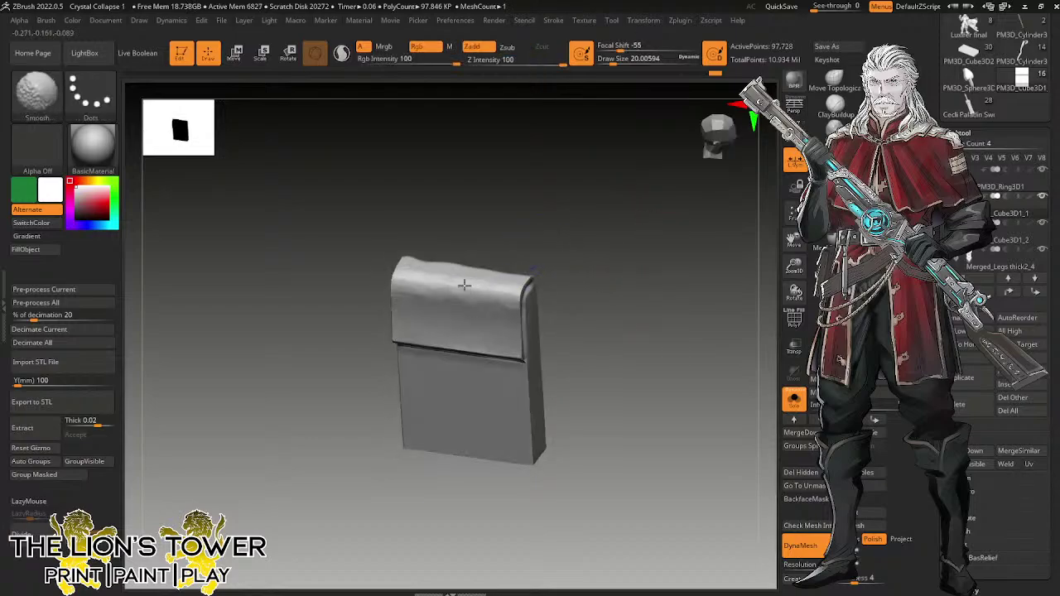
pyautogui.hotkey('ctrl', 'shift')
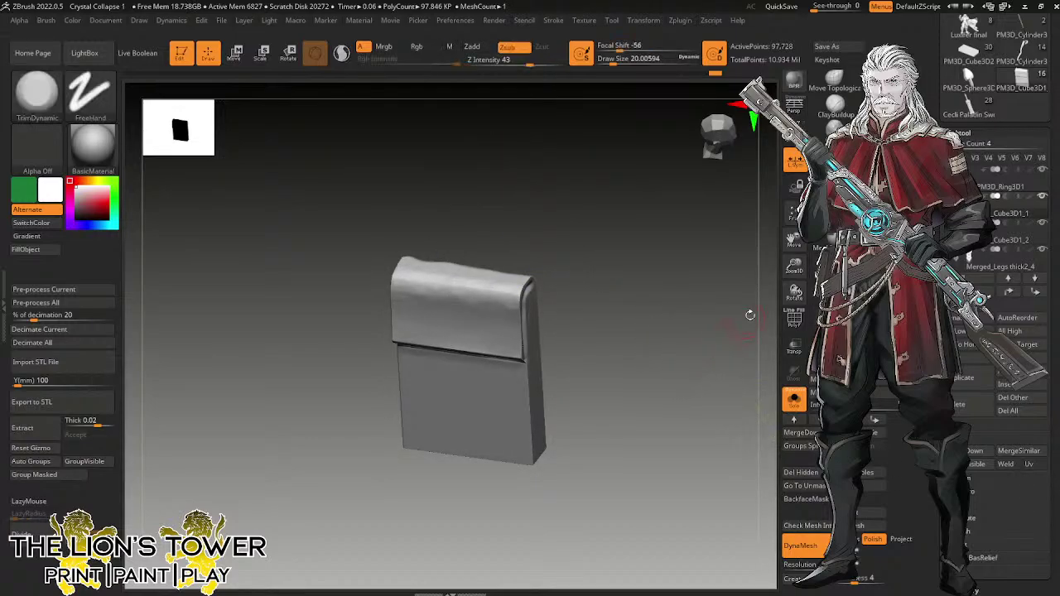
pyautogui.press('shift')
pyautogui.press('shift')
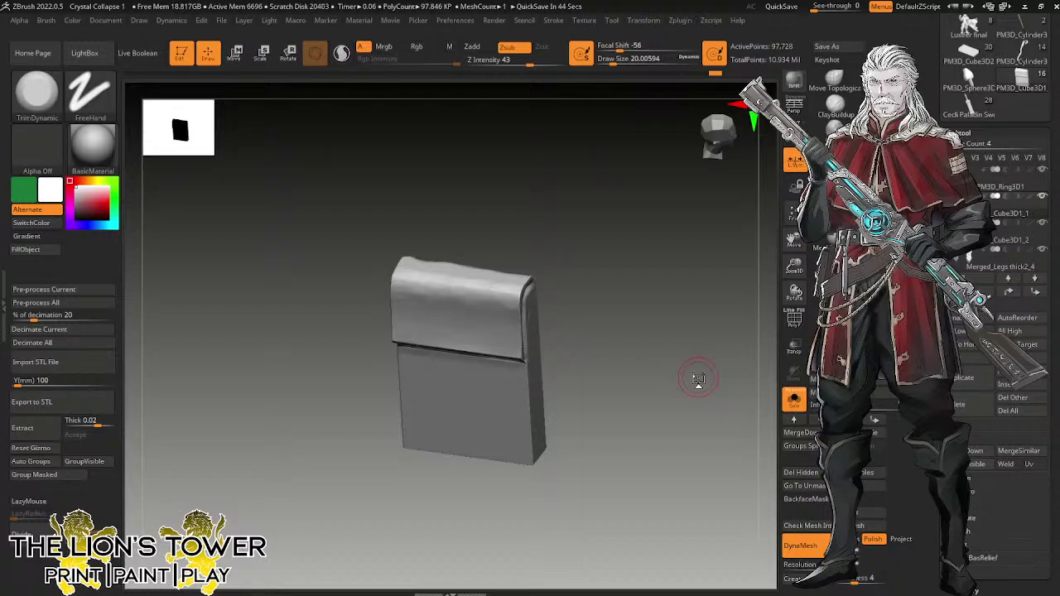
# Polish the pouch's rounded top and upper back edge with the hPolish brush at draw size about 27.
pyautogui.moveTo(673, 351); pyautogui.dragTo(676, 443)
pyautogui.click(834, 214)
pyautogui.moveTo(687, 290); pyautogui.dragTo(675, 364)
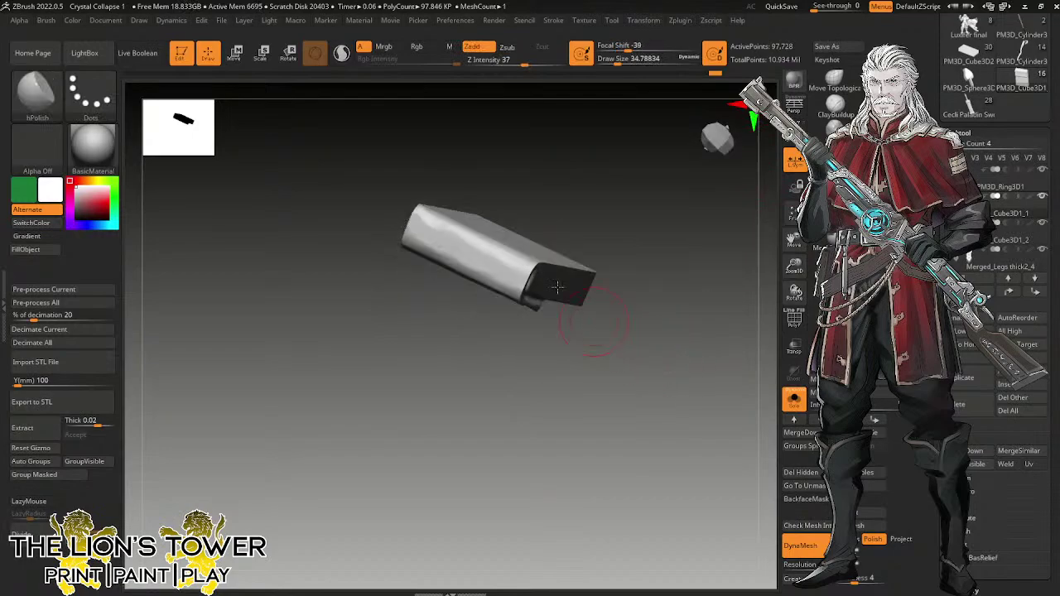
pyautogui.moveTo(571, 347); pyautogui.dragTo(582, 173)
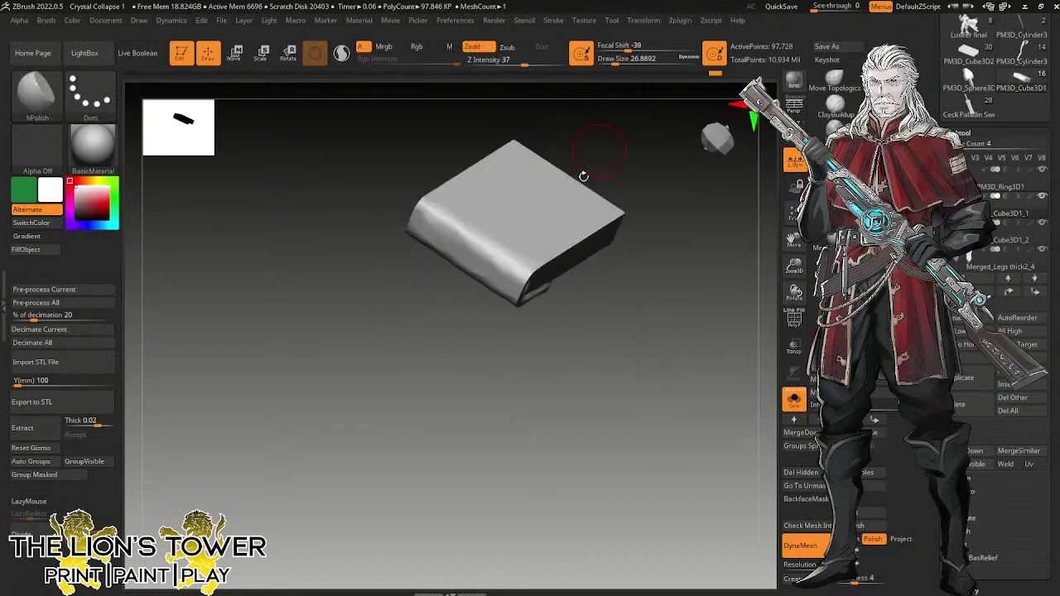
pyautogui.moveTo(423, 218); pyautogui.dragTo(445, 232)
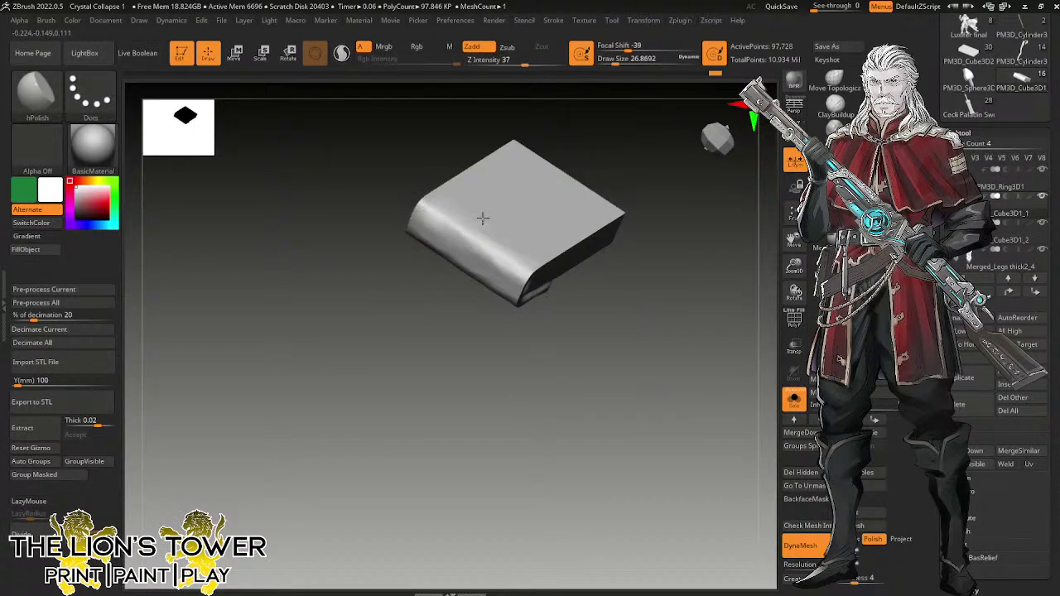
pyautogui.moveTo(518, 264); pyautogui.dragTo(499, 303)
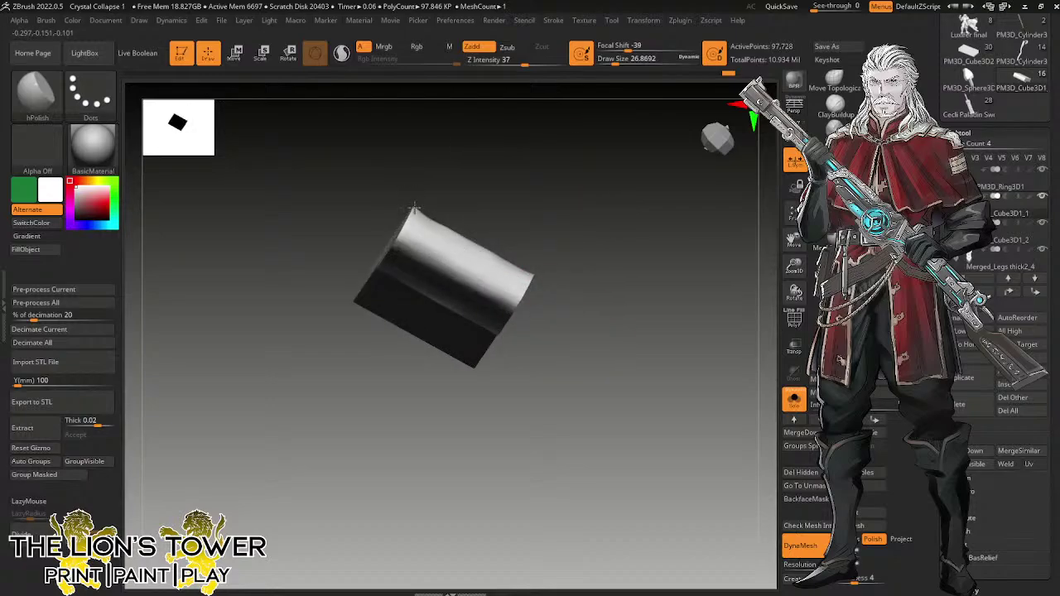
# Even out the flap's end corners and curved front face with further hPolish strokes.
pyautogui.moveTo(414, 207); pyautogui.dragTo(409, 231)
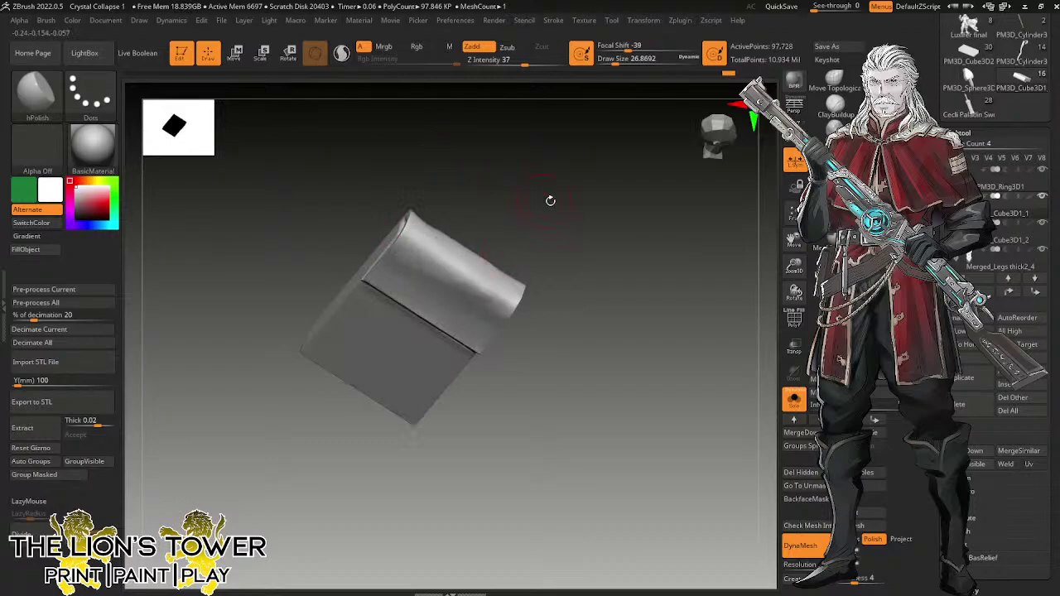
pyautogui.moveTo(552, 201); pyautogui.dragTo(565, 201)
pyautogui.moveTo(508, 273); pyautogui.dragTo(426, 282)
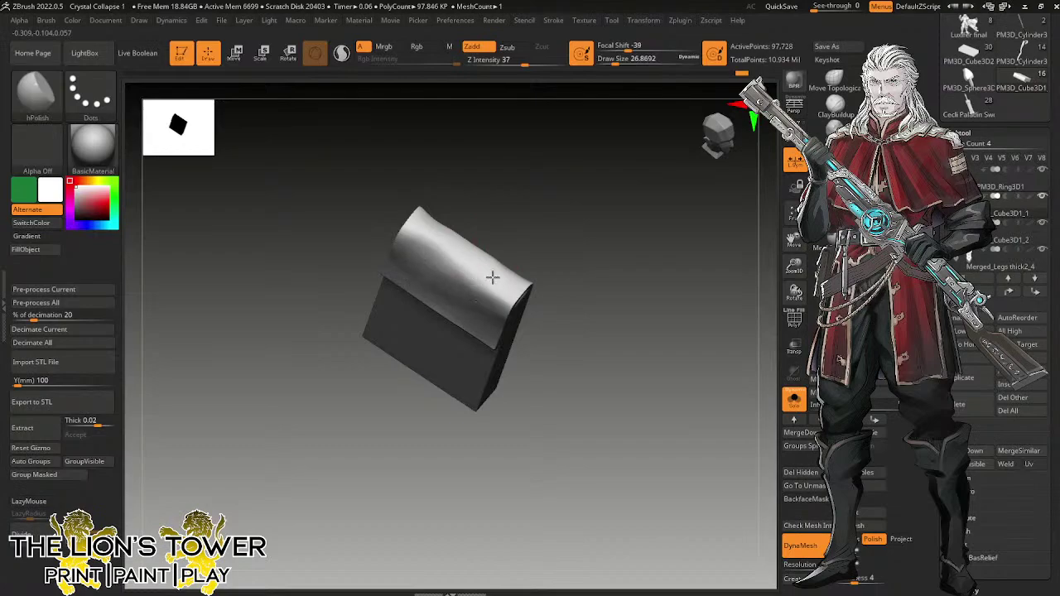
pyautogui.moveTo(563, 217); pyautogui.dragTo(585, 162)
pyautogui.moveTo(563, 199); pyautogui.dragTo(589, 137)
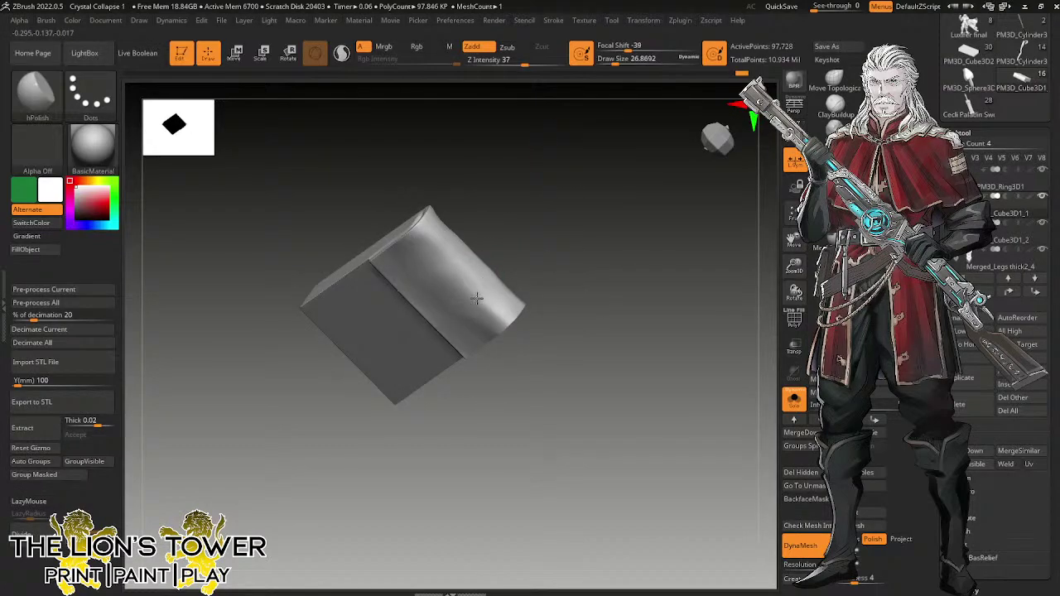
# Polish the outer surface of the pouch's folded flap with the hPolish brush.
pyautogui.moveTo(459, 263); pyautogui.dragTo(453, 274)
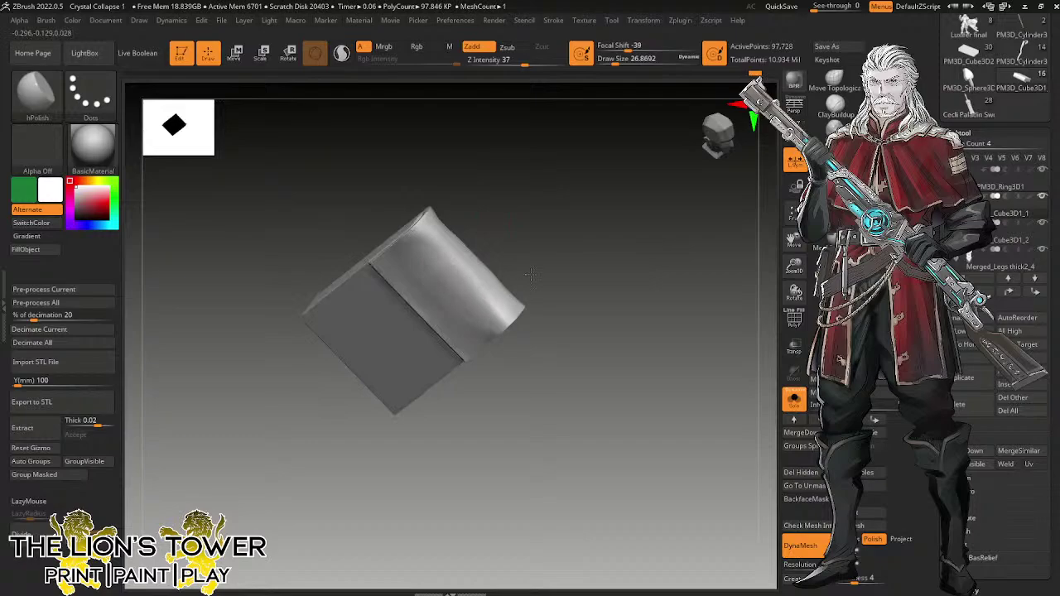
pyautogui.moveTo(530, 275); pyautogui.dragTo(490, 305)
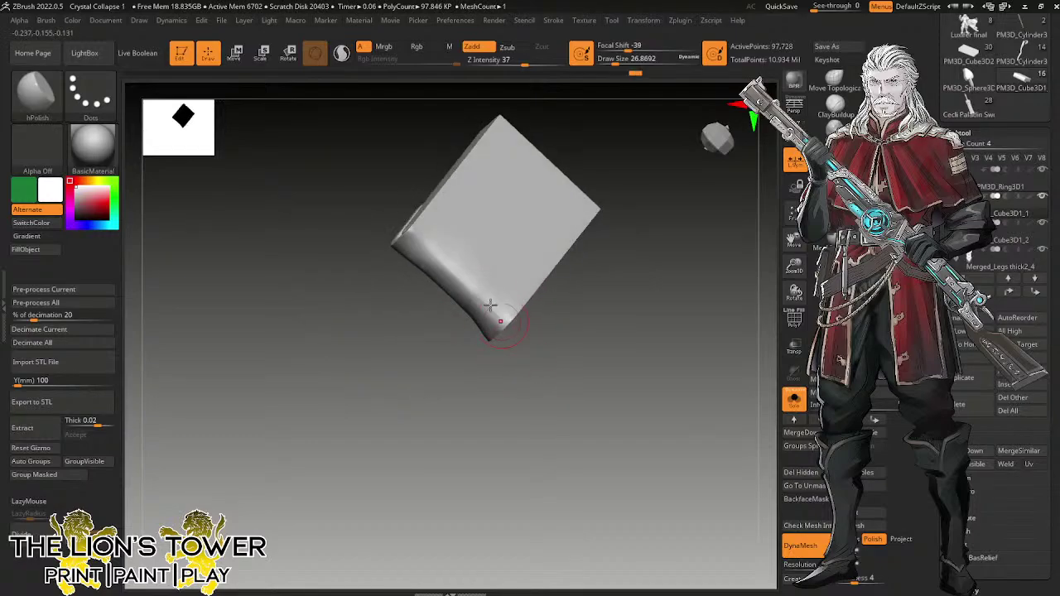
pyautogui.moveTo(534, 277); pyautogui.dragTo(596, 211)
# Trim the flap's side and lower edges with TrimDynamic at a draw size of about 17, and remesh the pouch.
pyautogui.click(833, 128)
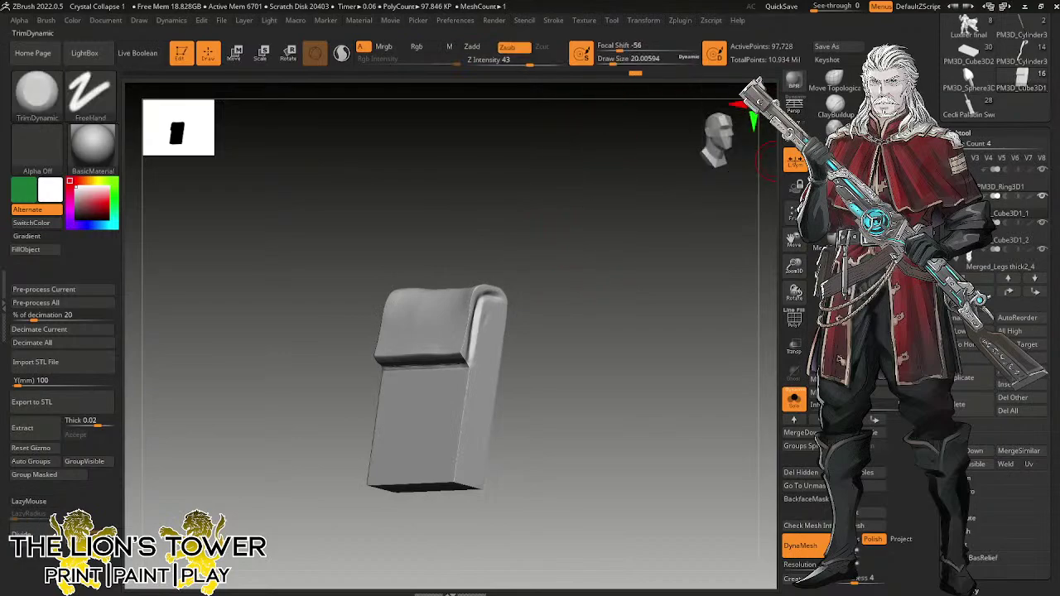
pyautogui.moveTo(794, 265); pyautogui.dragTo(795, 303)
pyautogui.click(611, 61)
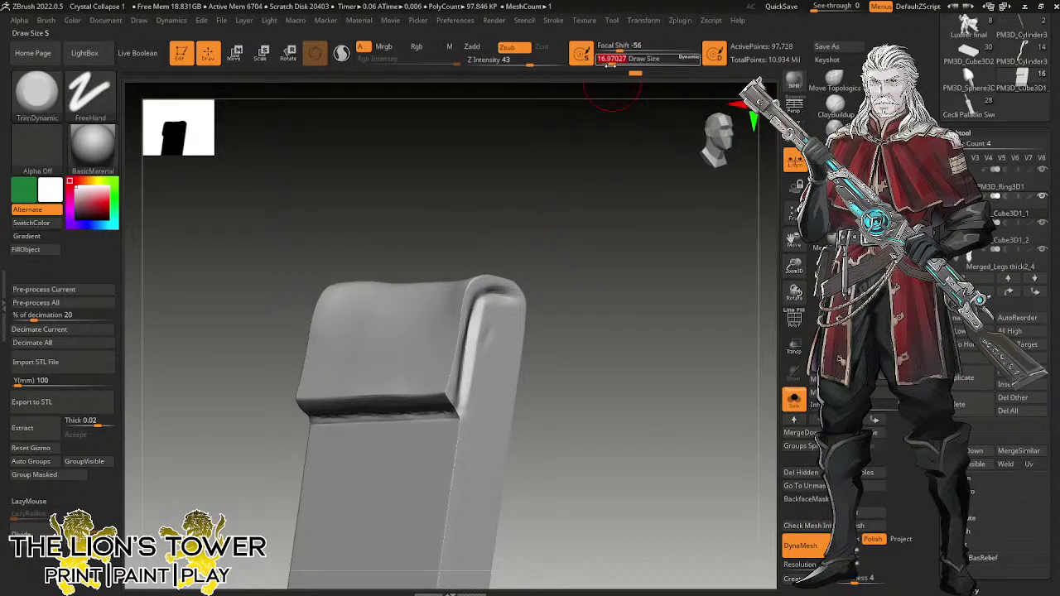
pyautogui.moveTo(534, 178); pyautogui.dragTo(492, 221)
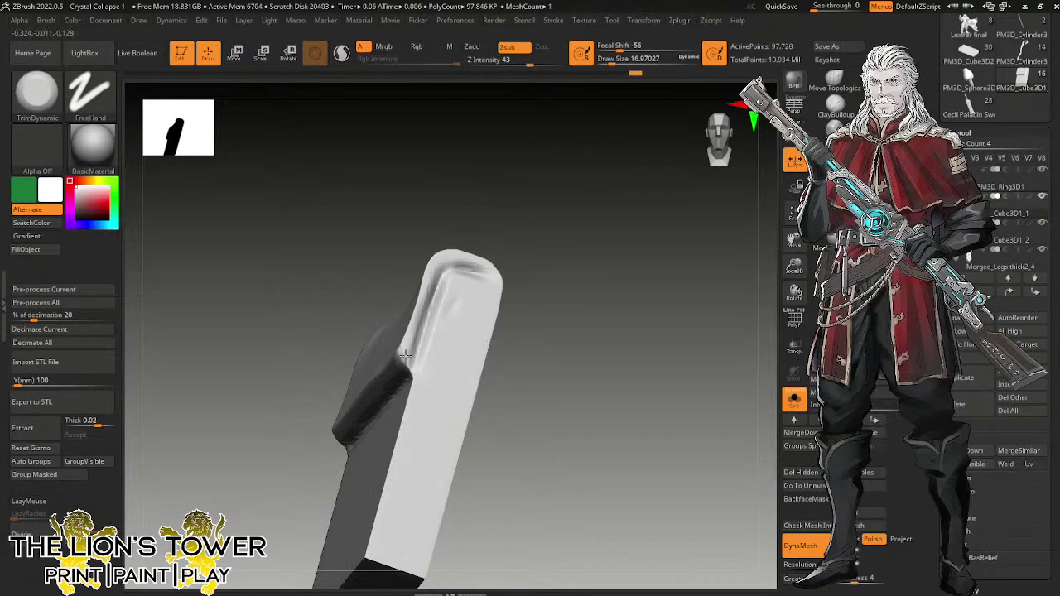
pyautogui.moveTo(418, 301); pyautogui.dragTo(473, 207)
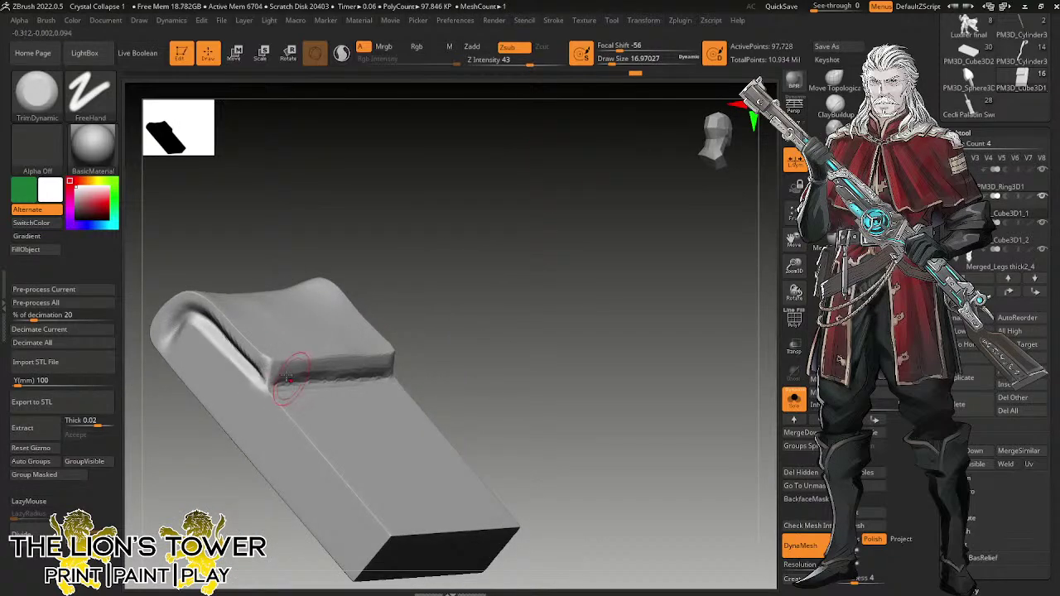
pyautogui.moveTo(749, 363)
pyautogui.mouseDown()
pyautogui.moveTo(719, 383)
pyautogui.moveTo(737, 406)
pyautogui.moveTo(708, 447)
pyautogui.moveTo(684, 419)
pyautogui.moveTo(651, 419)
pyautogui.mouseUp()
# Carve the crease between the flap and one side of the pouch with Orb_Cracks at a draw size of about 7.5.
pyautogui.click(835, 155)
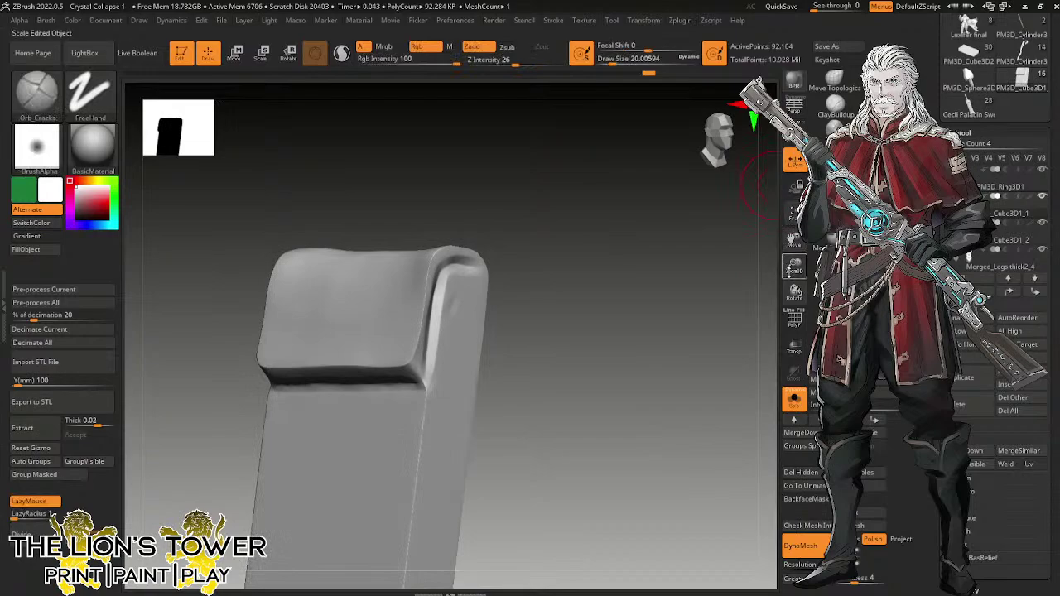
pyautogui.moveTo(793, 266); pyautogui.dragTo(793, 237)
pyautogui.moveTo(792, 240)
pyautogui.mouseDown()
pyautogui.moveTo(888, 169)
pyautogui.moveTo(850, 220)
pyautogui.mouseUp()
pyautogui.moveTo(704, 203); pyautogui.dragTo(647, 169)
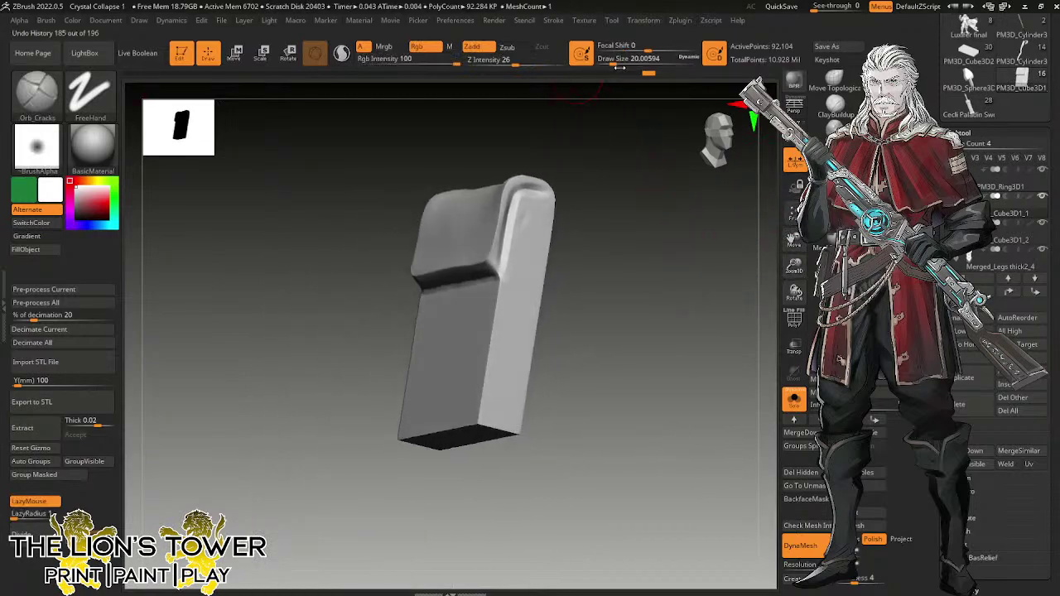
pyautogui.moveTo(613, 59); pyautogui.dragTo(608, 60)
pyautogui.moveTo(607, 99); pyautogui.dragTo(458, 236)
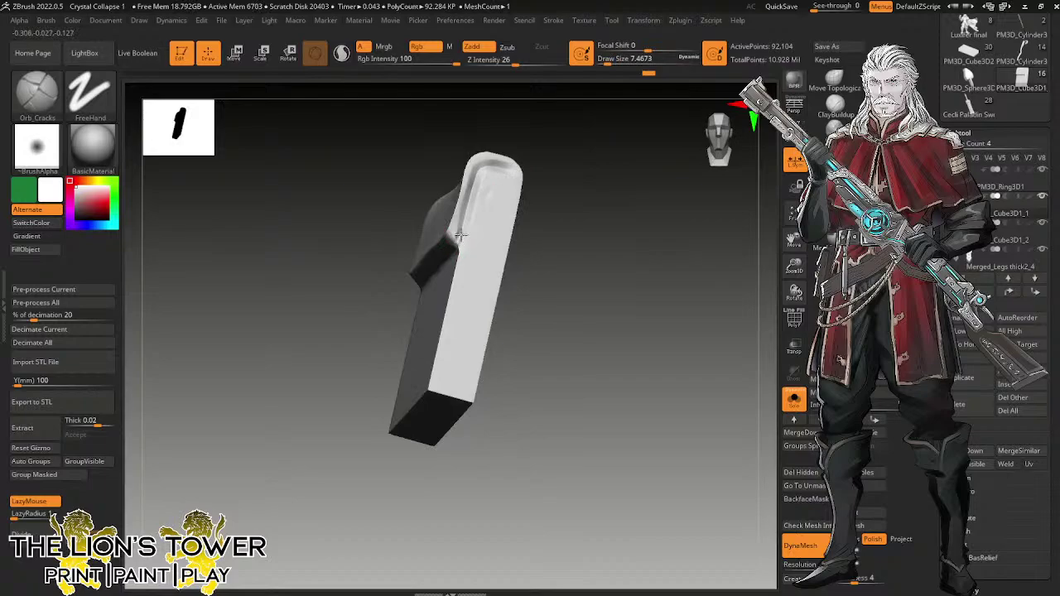
pyautogui.moveTo(460, 236); pyautogui.dragTo(459, 241)
pyautogui.moveTo(534, 207); pyautogui.dragTo(599, 204)
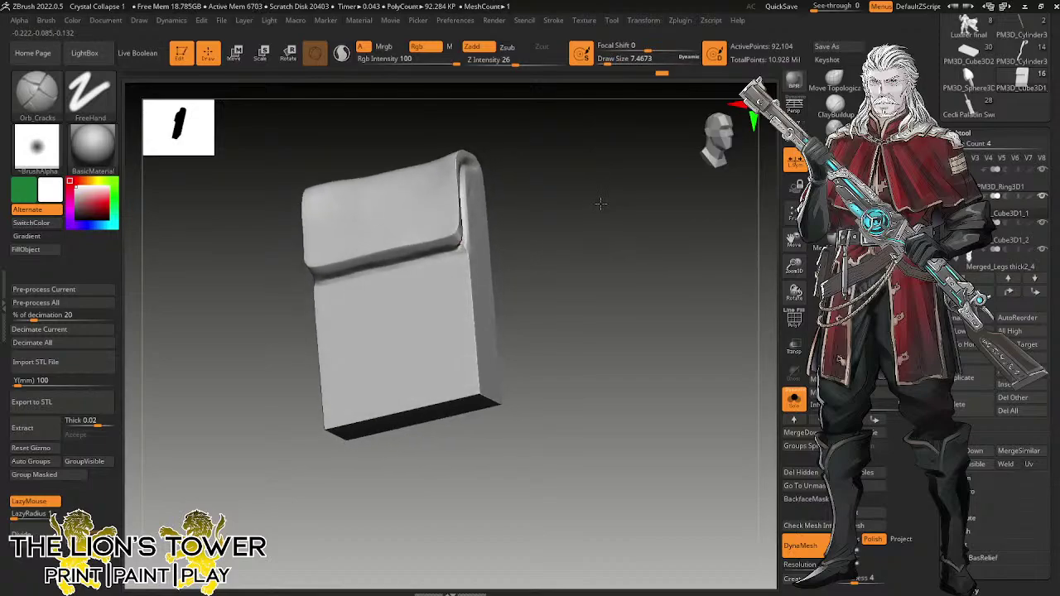
# Carve a sharp crease beneath the flap's lower edge, where it meets the pouch front, with Orb_Cracks.
pyautogui.moveTo(519, 244); pyautogui.dragTo(522, 144)
pyautogui.moveTo(456, 242); pyautogui.dragTo(376, 280)
pyautogui.moveTo(501, 158)
pyautogui.mouseDown()
pyautogui.moveTo(580, 169)
pyautogui.moveTo(584, 147)
pyautogui.mouseUp()
pyautogui.moveTo(377, 277); pyautogui.dragTo(360, 284)
pyautogui.moveTo(424, 255); pyautogui.dragTo(357, 280)
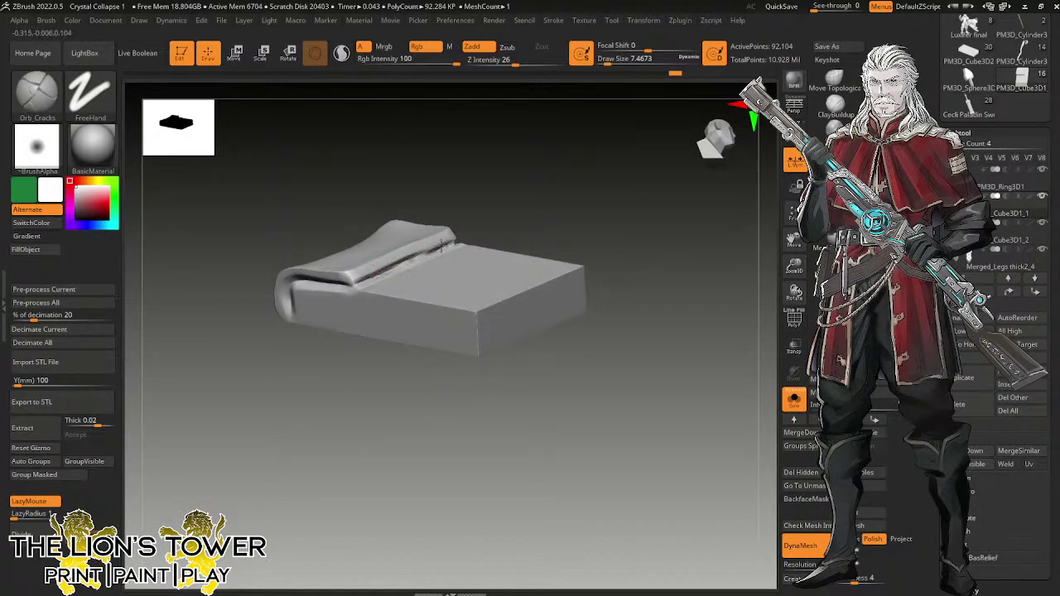
# Carve the matching crease between the flap and the opposite side of the pouch.
pyautogui.moveTo(520, 192); pyautogui.dragTo(469, 209, button='right')
pyautogui.moveTo(370, 282)
pyautogui.mouseDown()
pyautogui.moveTo(295, 284)
pyautogui.moveTo(283, 319)
pyautogui.mouseUp()
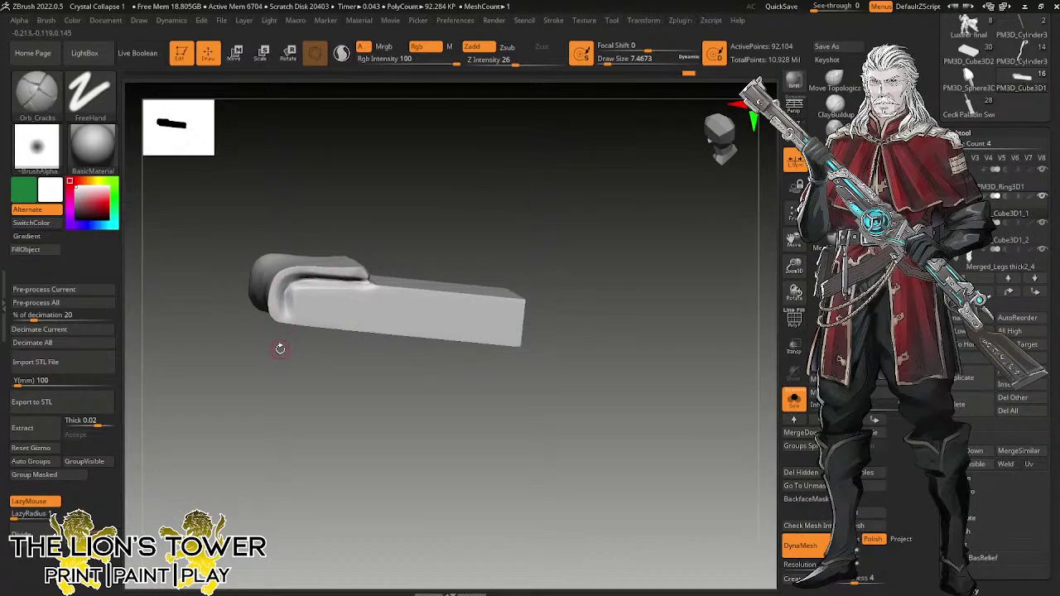
pyautogui.moveTo(632, 311); pyautogui.dragTo(632, 442, button='right')
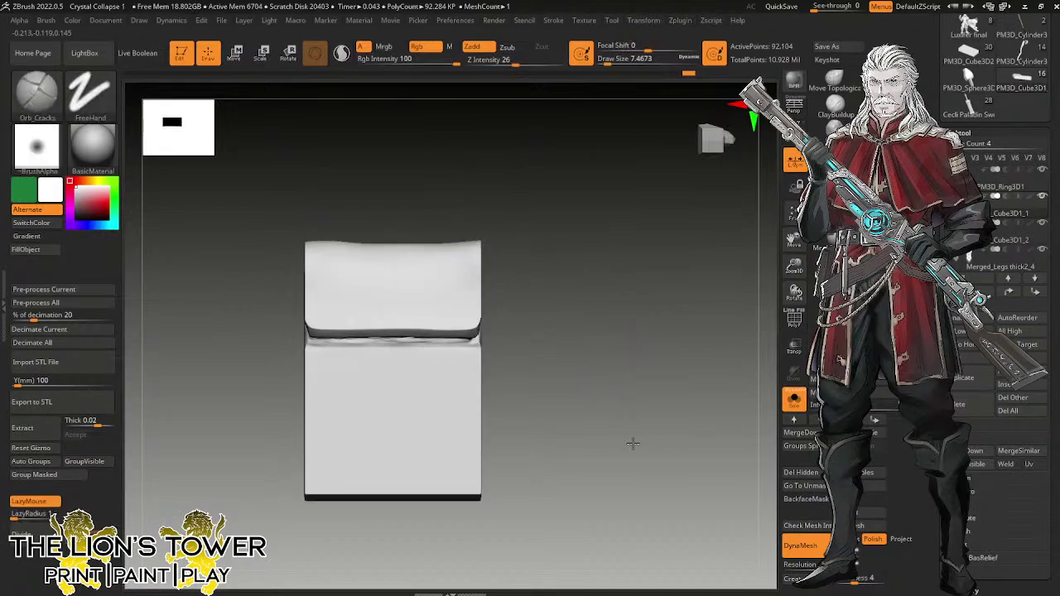
# Select the hPolish brush and remesh the pouch with DynaMesh at resolution 1960.
pyautogui.click(835, 139)
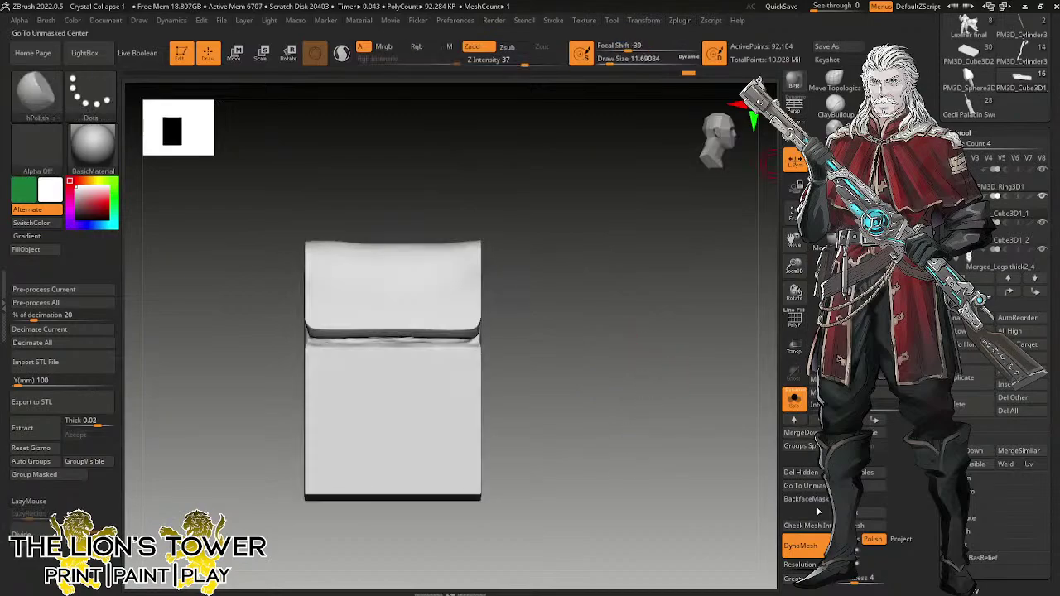
pyautogui.press('Return')
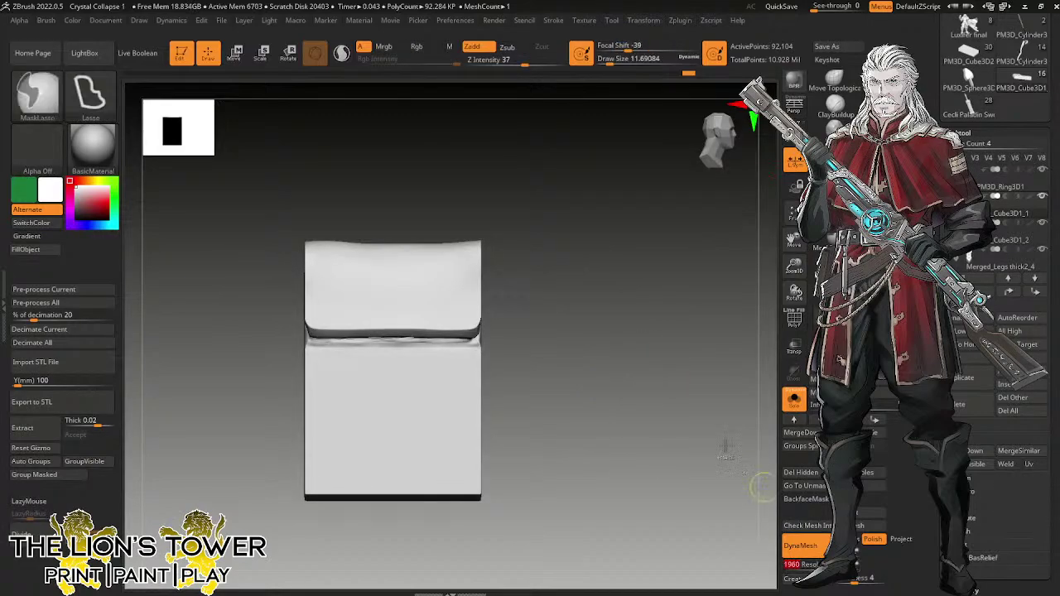
pyautogui.keyDown('ctrl'); pyautogui.moveTo(630, 295); pyautogui.dragTo(649, 412); pyautogui.keyUp('ctrl')
pyautogui.moveTo(651, 418)
pyautogui.mouseDown(button='right')
pyautogui.moveTo(604, 398)
pyautogui.moveTo(614, 396)
pyautogui.mouseUp(button='right')
# Auto-group the remeshed pouch with its polyframe shown, and set the hPolish draw size to about 7.5.
pyautogui.click(791, 320)
pyautogui.click(790, 310)
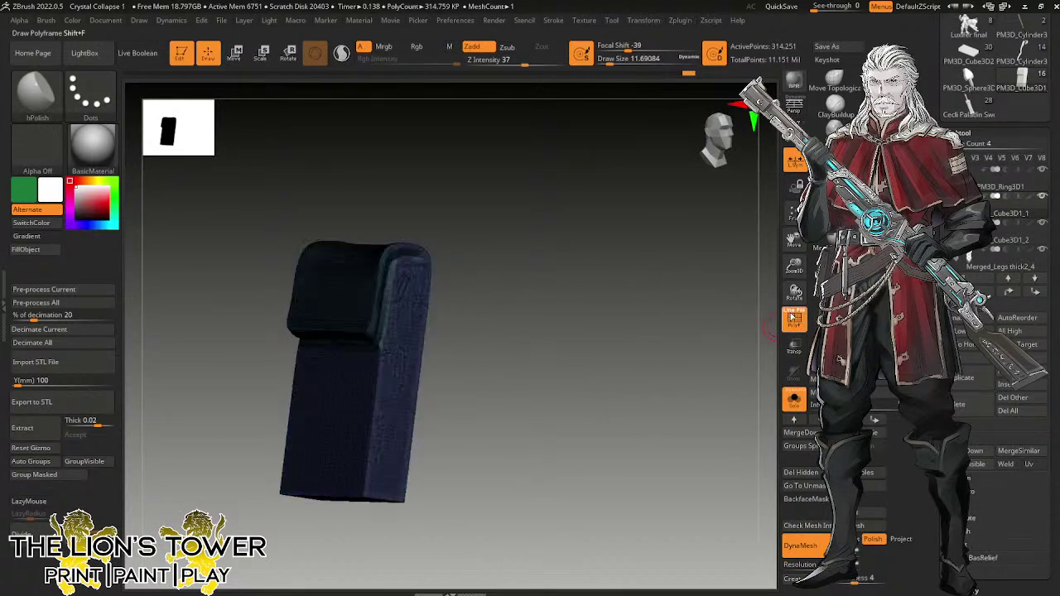
pyautogui.moveTo(794, 266); pyautogui.dragTo(795, 261)
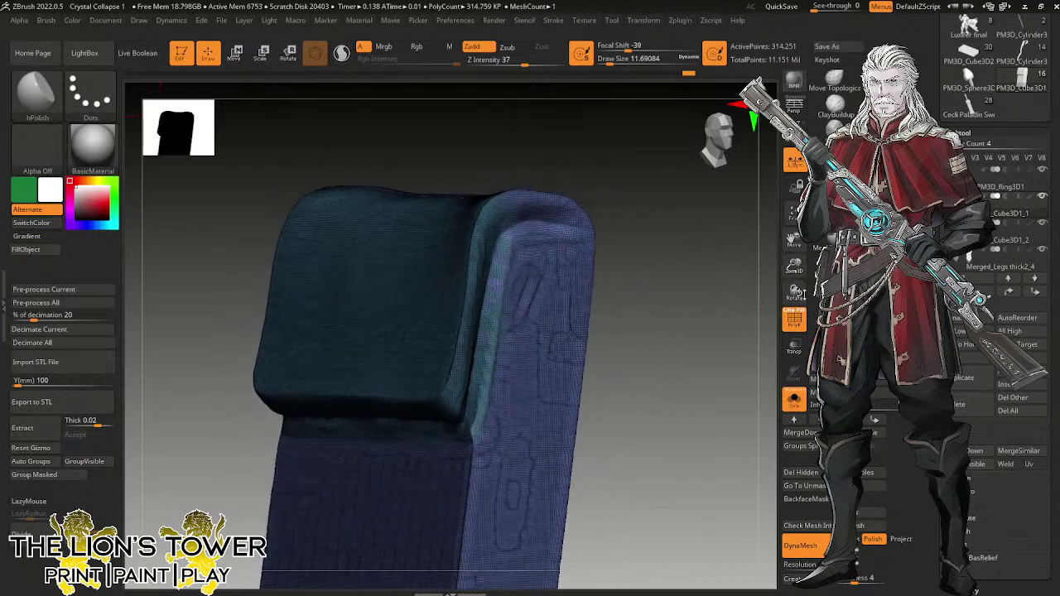
pyautogui.click(30, 461)
pyautogui.moveTo(690, 437); pyautogui.dragTo(695, 422)
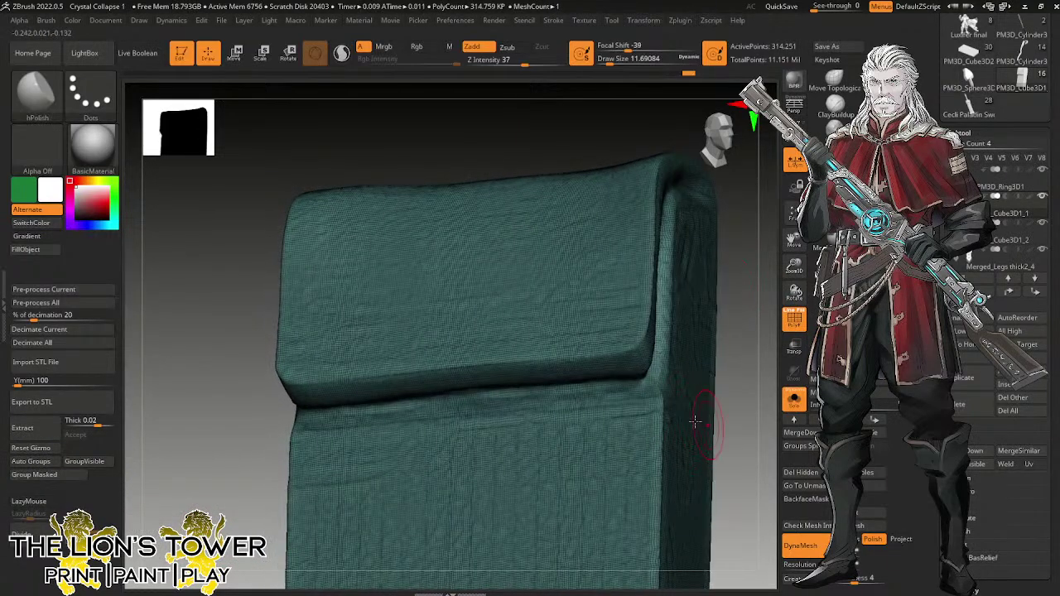
pyautogui.click(607, 61)
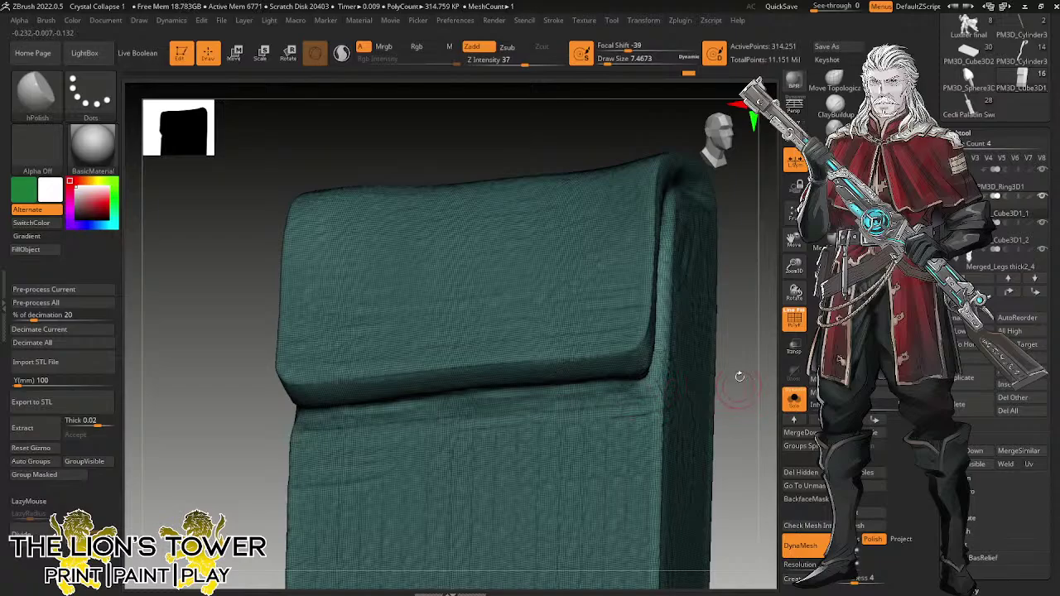
pyautogui.moveTo(771, 263); pyautogui.dragTo(629, 320)
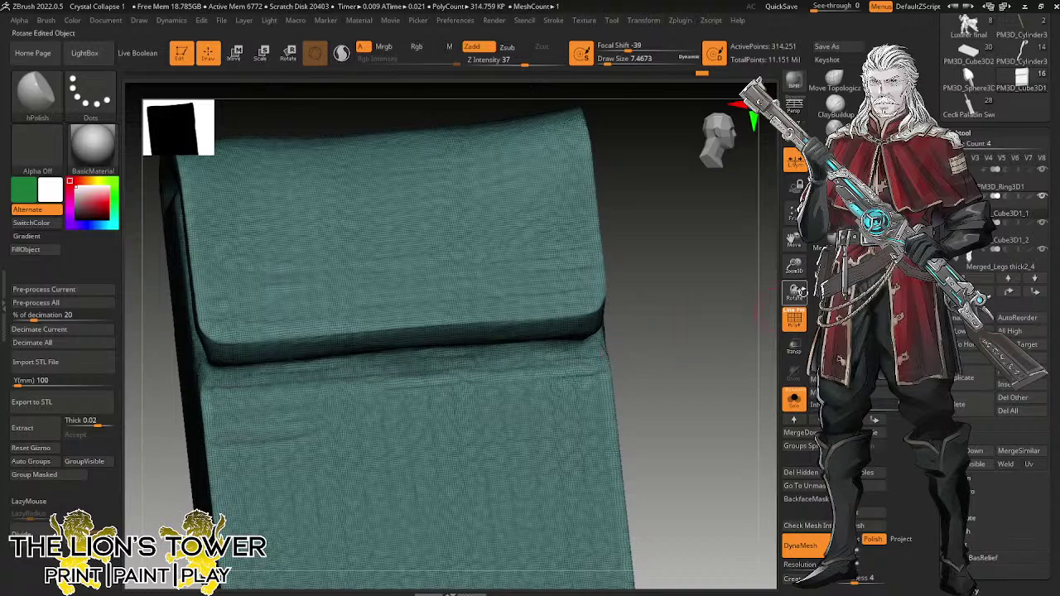
# Leave Solo mode to show the pouch on the full figure, and hide the polyframe.
pyautogui.moveTo(794, 267); pyautogui.dragTo(805, 217)
pyautogui.click(794, 399)
pyautogui.moveTo(735, 343); pyautogui.dragTo(631, 357)
pyautogui.moveTo(794, 267); pyautogui.dragTo(794, 241)
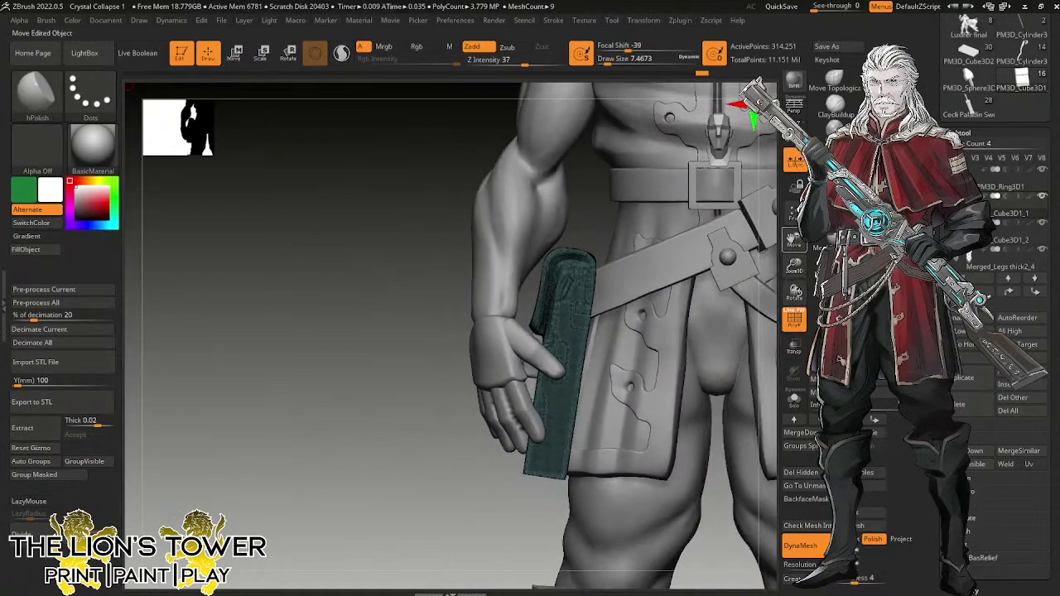
pyautogui.click(795, 321)
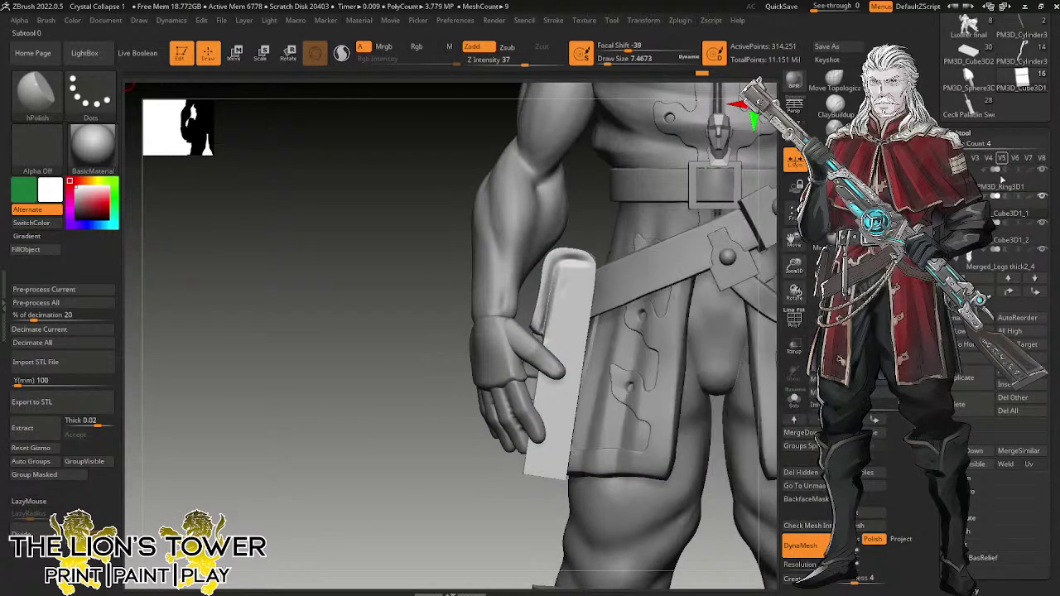
# Merge the pouch down with the two strap and buckle subtools below it, accepting both non-undoable operations.
pyautogui.click(799, 432)
pyautogui.click(866, 477)
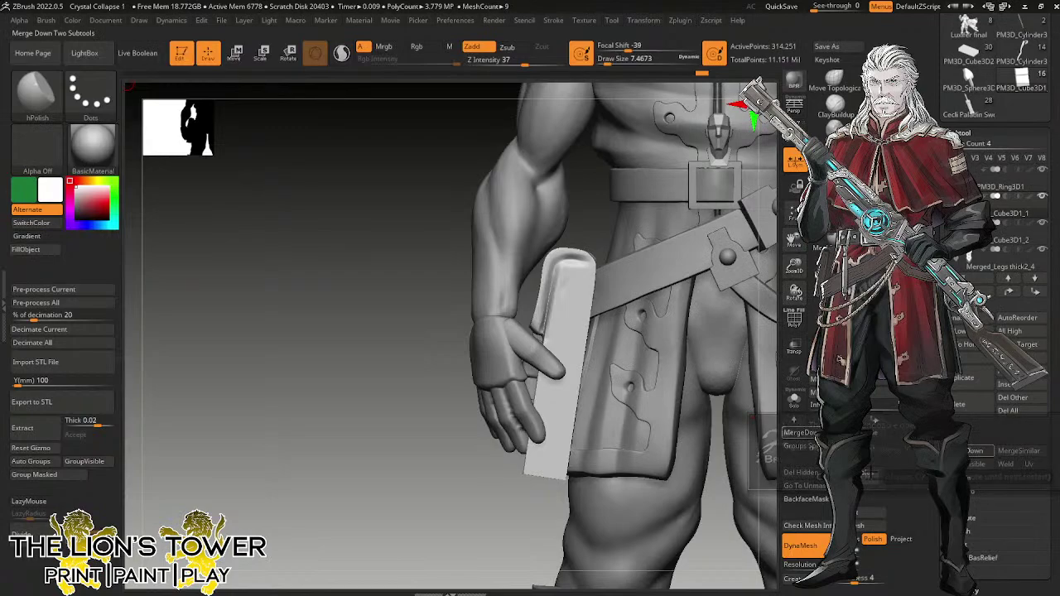
pyautogui.click(971, 453)
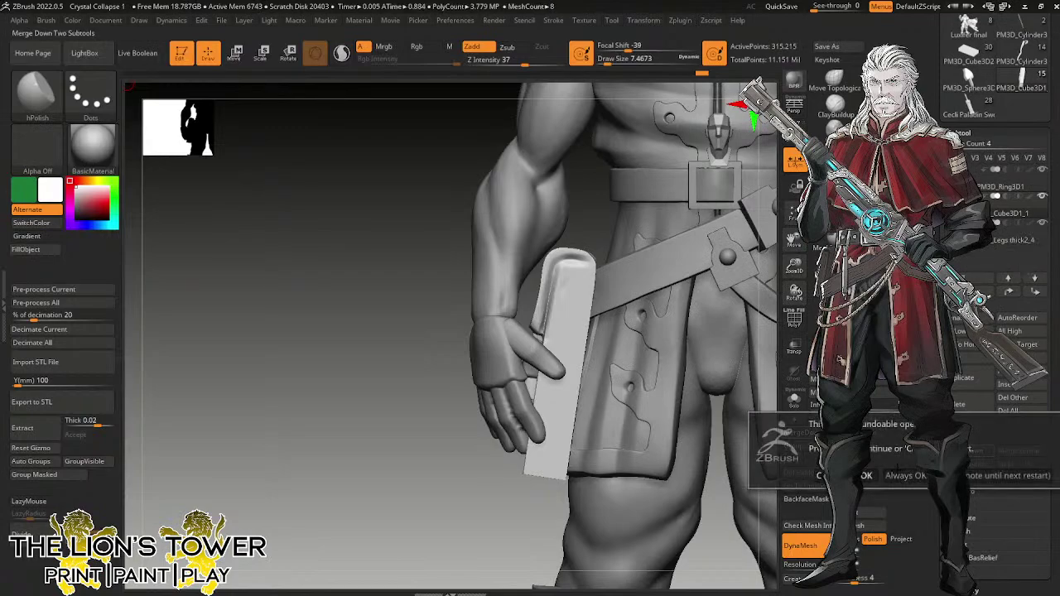
pyautogui.click(867, 477)
# Scale the merged pouch down to suit the figure's hip.
pyautogui.moveTo(440, 542); pyautogui.dragTo(526, 545)
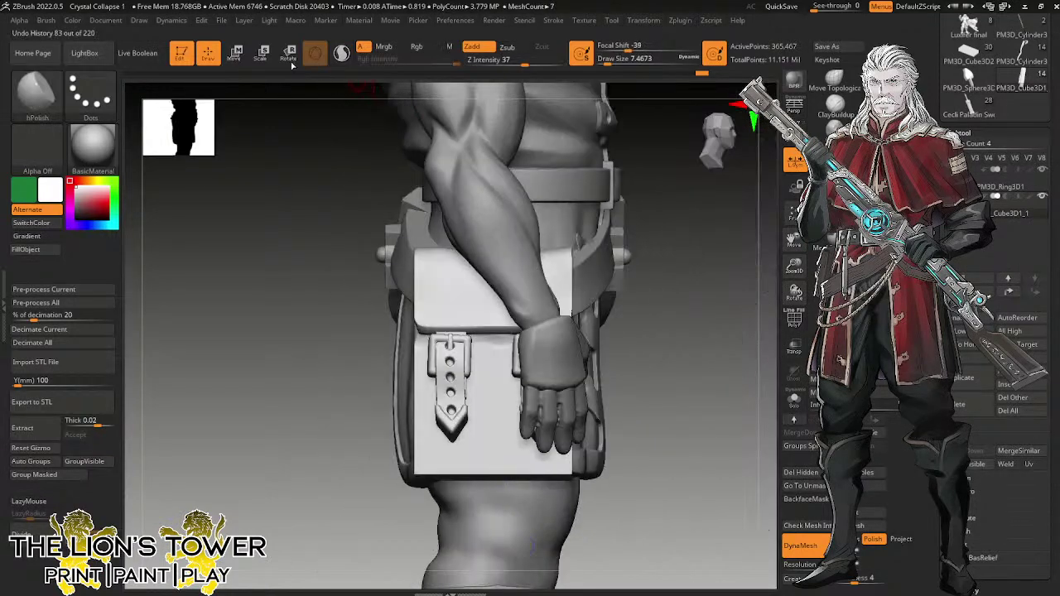
pyautogui.press('e')
pyautogui.moveTo(501, 361); pyautogui.dragTo(492, 362)
pyautogui.keyDown('ctrl'); pyautogui.click(649, 335); pyautogui.keyUp('ctrl')
pyautogui.keyDown('ctrl'); pyautogui.click(650, 334); pyautogui.keyUp('ctrl')
pyautogui.moveTo(727, 348); pyautogui.dragTo(634, 300)
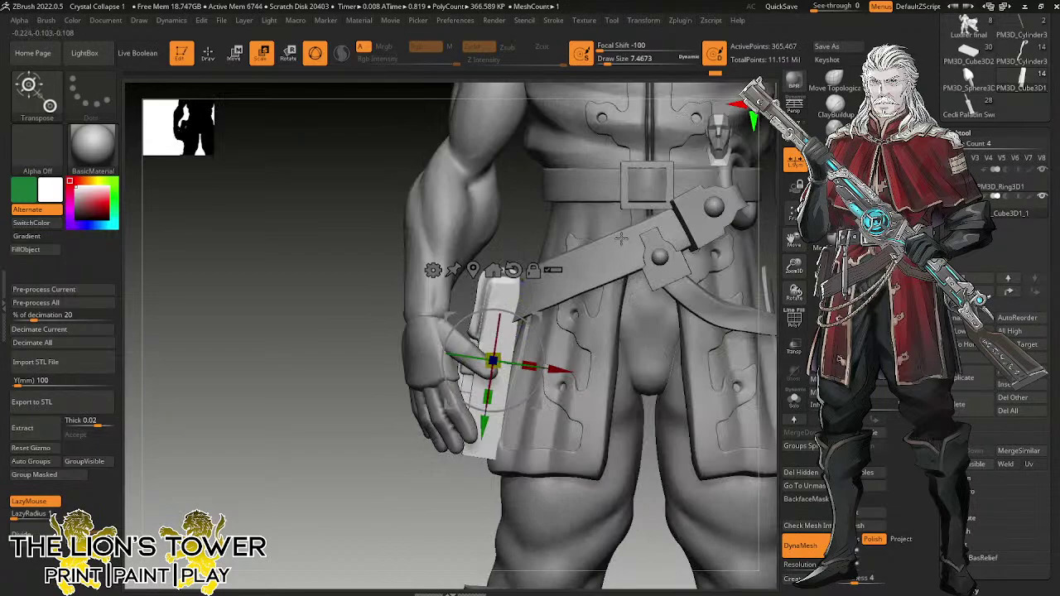
# Tilt the pouch and move it up against the hip beside the belts, adjusting its placement from front and back.
pyautogui.moveTo(539, 318); pyautogui.dragTo(532, 319)
pyautogui.moveTo(486, 363); pyautogui.dragTo(505, 292)
pyautogui.moveTo(551, 264); pyautogui.dragTo(553, 262)
pyautogui.keyDown('shift'); pyautogui.moveTo(457, 506); pyautogui.dragTo(657, 239); pyautogui.keyUp('shift')
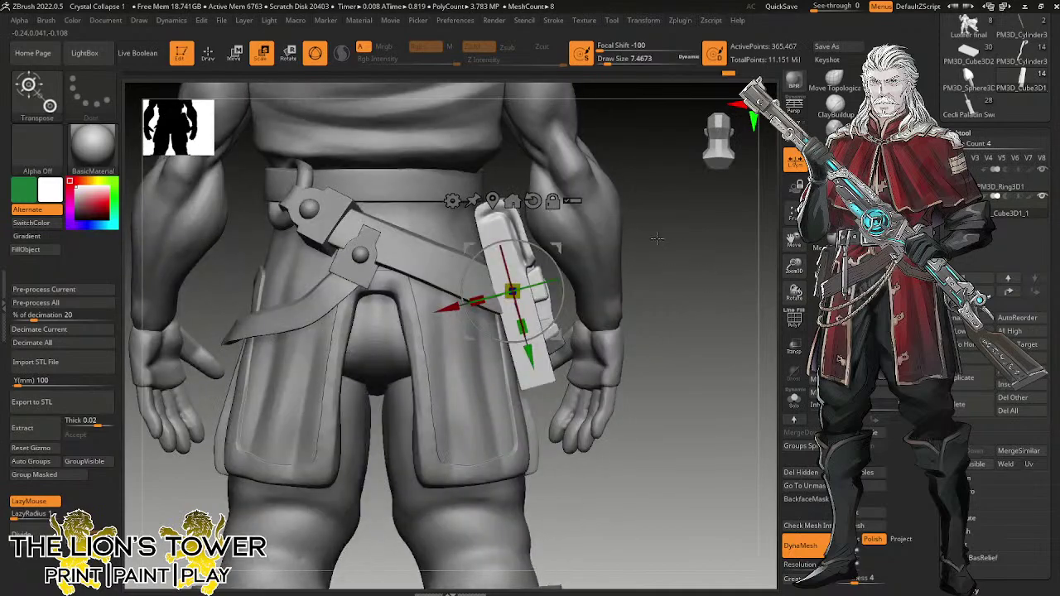
pyautogui.moveTo(556, 241); pyautogui.dragTo(564, 252)
# Append a cube subtool and scale it down towards the figure's size.
pyautogui.moveTo(713, 308); pyautogui.dragTo(732, 345)
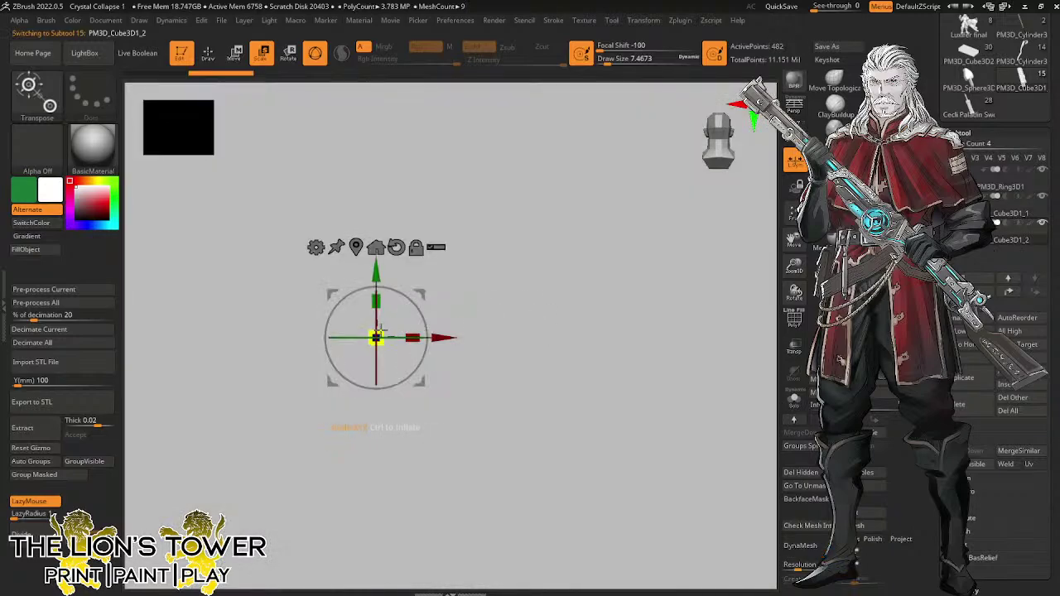
pyautogui.moveTo(377, 336); pyautogui.dragTo(373, 395)
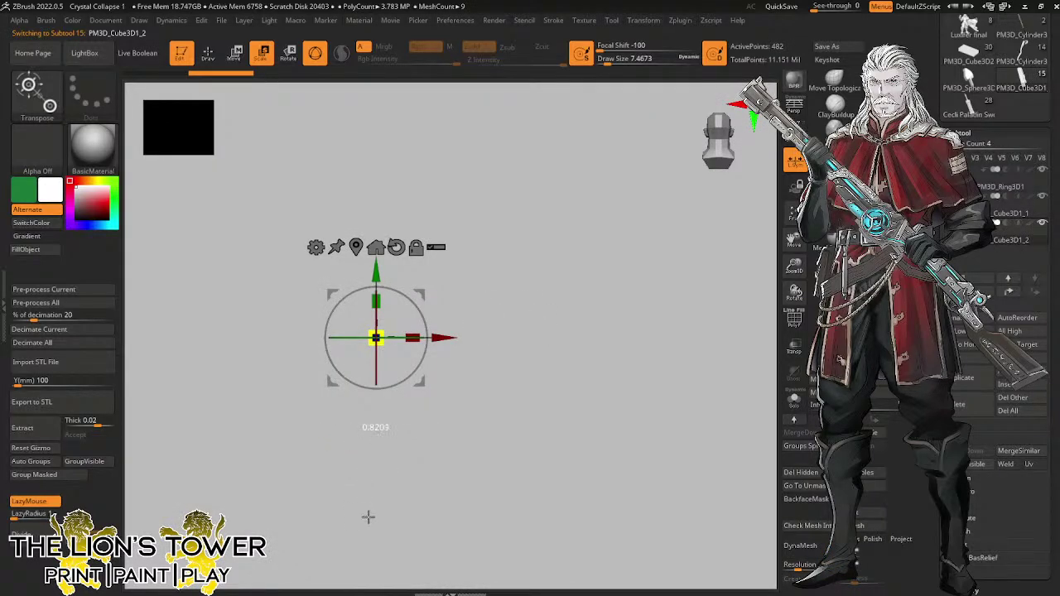
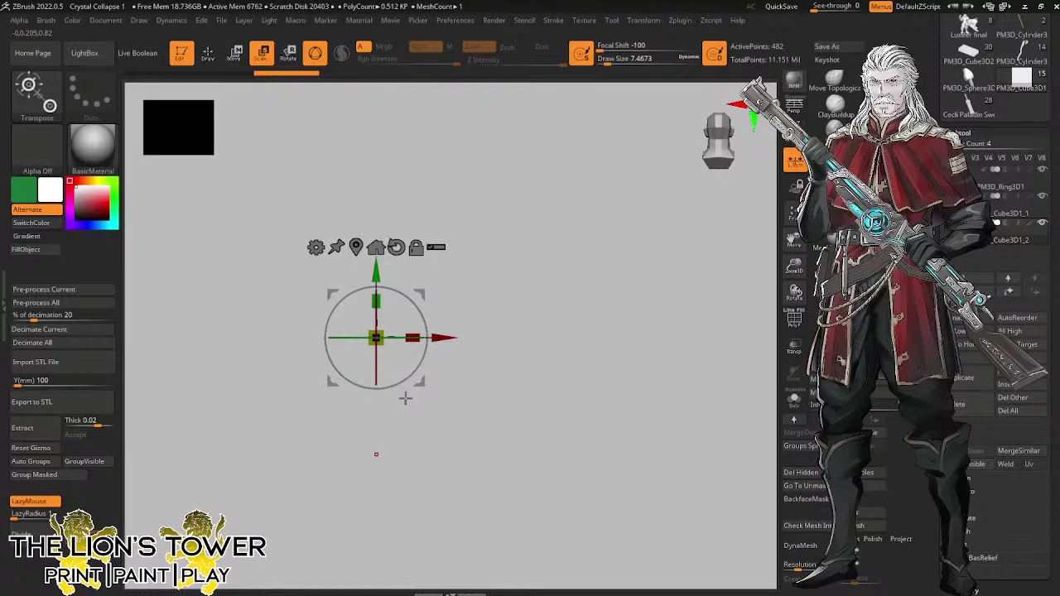
pyautogui.moveTo(382, 335); pyautogui.dragTo(383, 550)
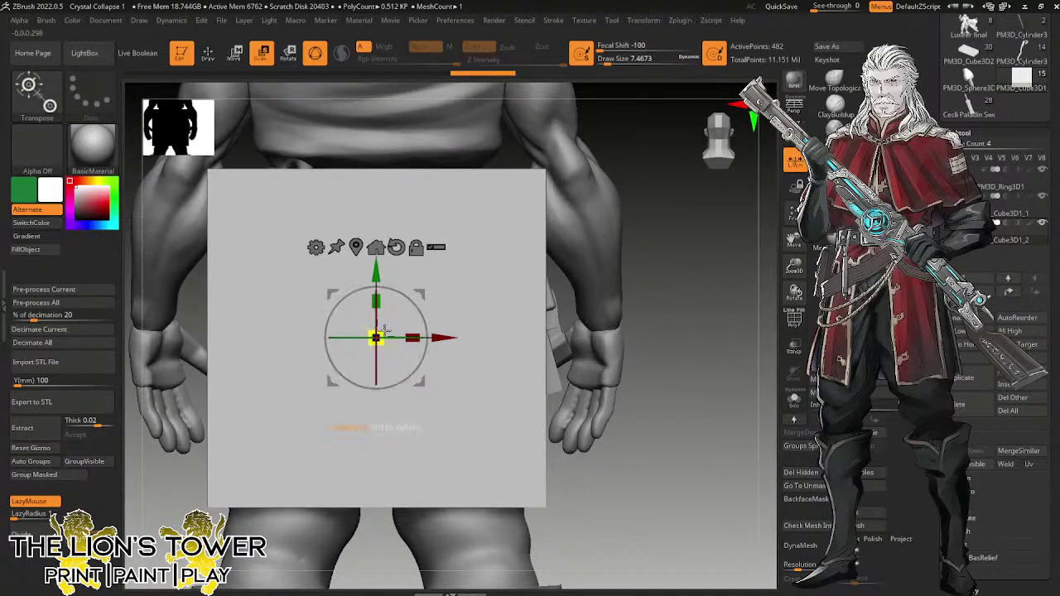
# Shape the new cube into a narrow strip and angle it between the waist belt and the back of the pouch.
pyautogui.moveTo(424, 293); pyautogui.dragTo(536, 189)
pyautogui.moveTo(525, 233); pyautogui.dragTo(470, 229)
pyautogui.moveTo(665, 186); pyautogui.dragTo(492, 214)
pyautogui.moveTo(464, 247); pyautogui.dragTo(469, 246)
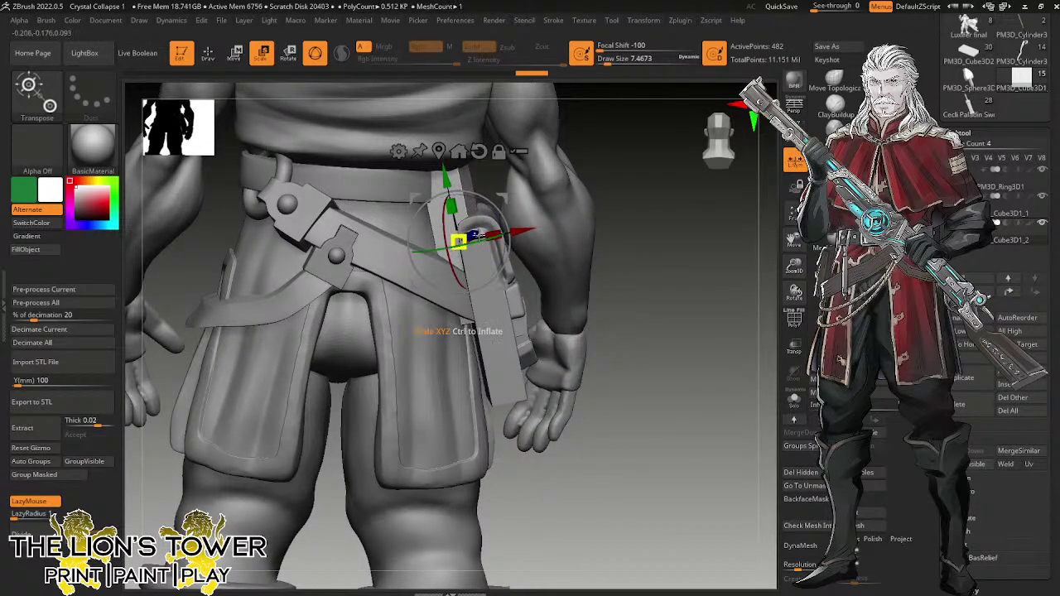
pyautogui.moveTo(508, 203); pyautogui.dragTo(499, 203)
# Duplicate the narrow strip and place the slimmer copy farther forward at the hip, between the waist belt and the pouch.
pyautogui.moveTo(652, 180)
pyautogui.mouseDown()
pyautogui.moveTo(522, 217)
pyautogui.moveTo(476, 205)
pyautogui.mouseUp()
pyautogui.moveTo(628, 221)
pyautogui.mouseDown()
pyautogui.moveTo(690, 226)
pyautogui.moveTo(666, 219)
pyautogui.moveTo(643, 229)
pyautogui.moveTo(646, 215)
pyautogui.mouseUp()
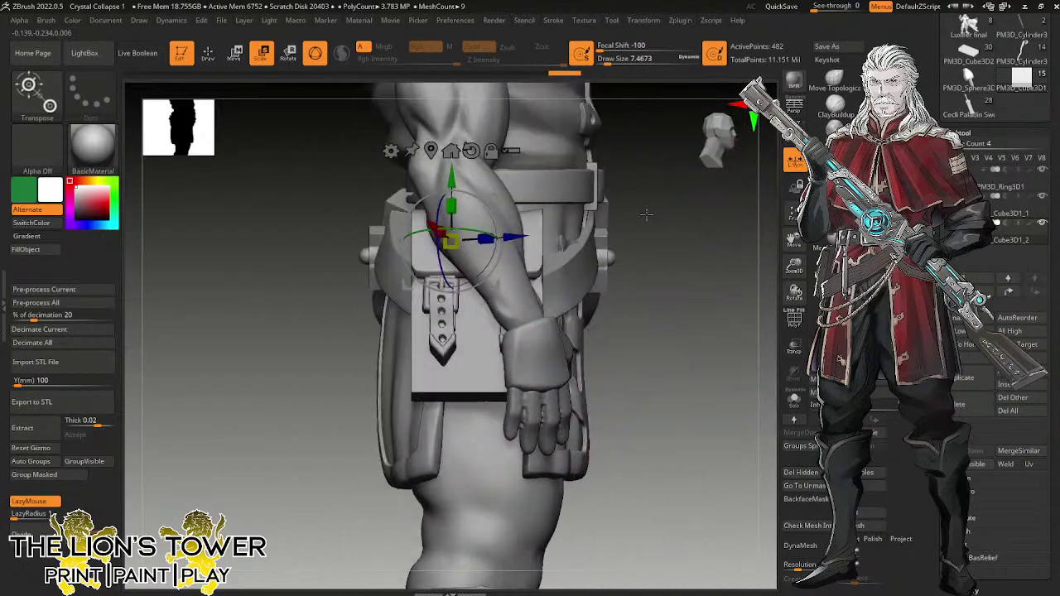
pyautogui.moveTo(515, 237); pyautogui.dragTo(553, 218)
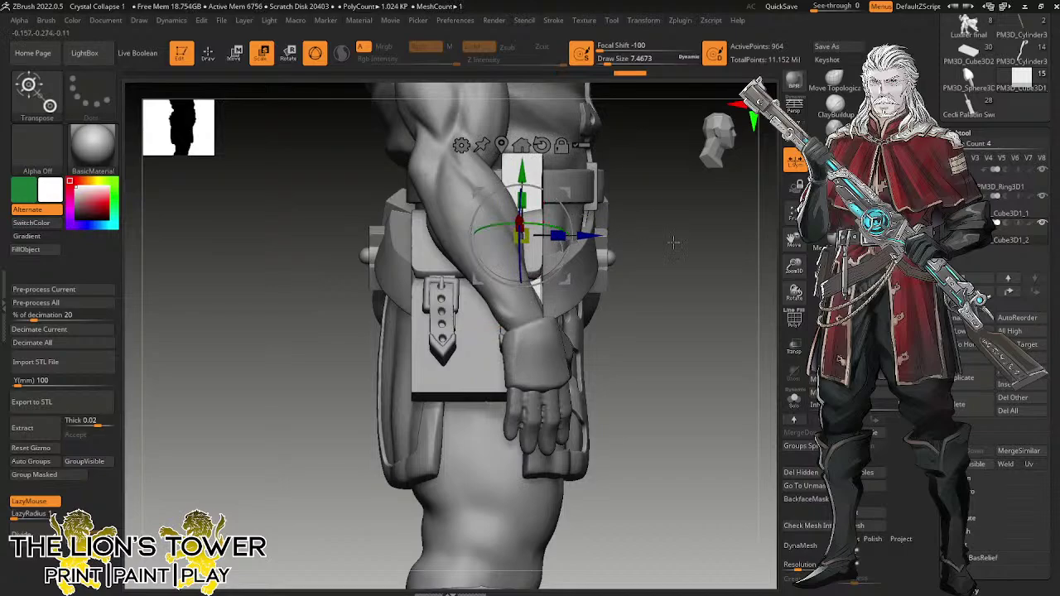
pyautogui.moveTo(674, 242); pyautogui.dragTo(559, 236)
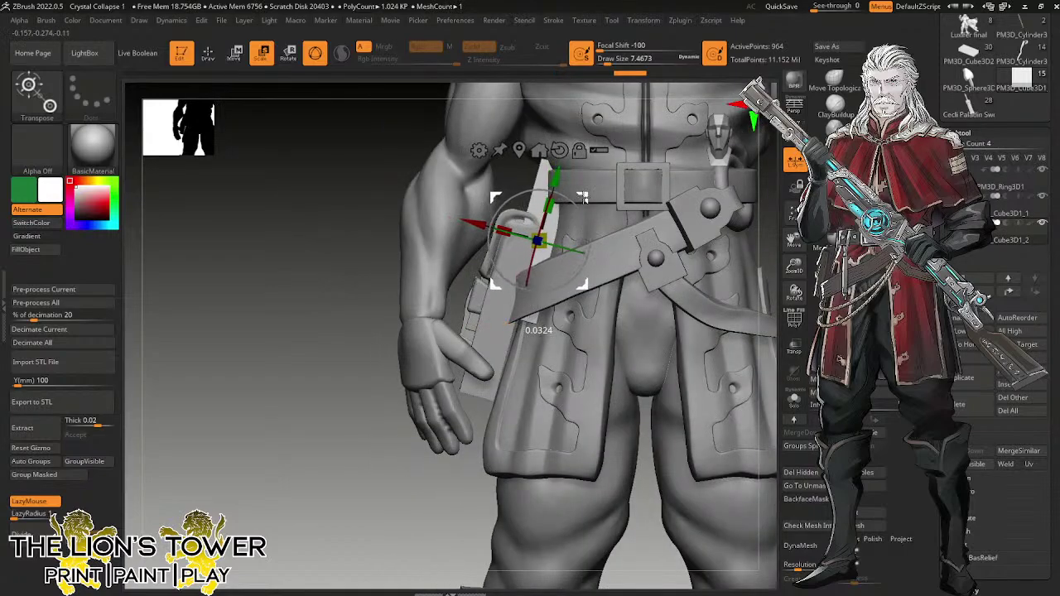
pyautogui.moveTo(580, 203); pyautogui.dragTo(560, 234)
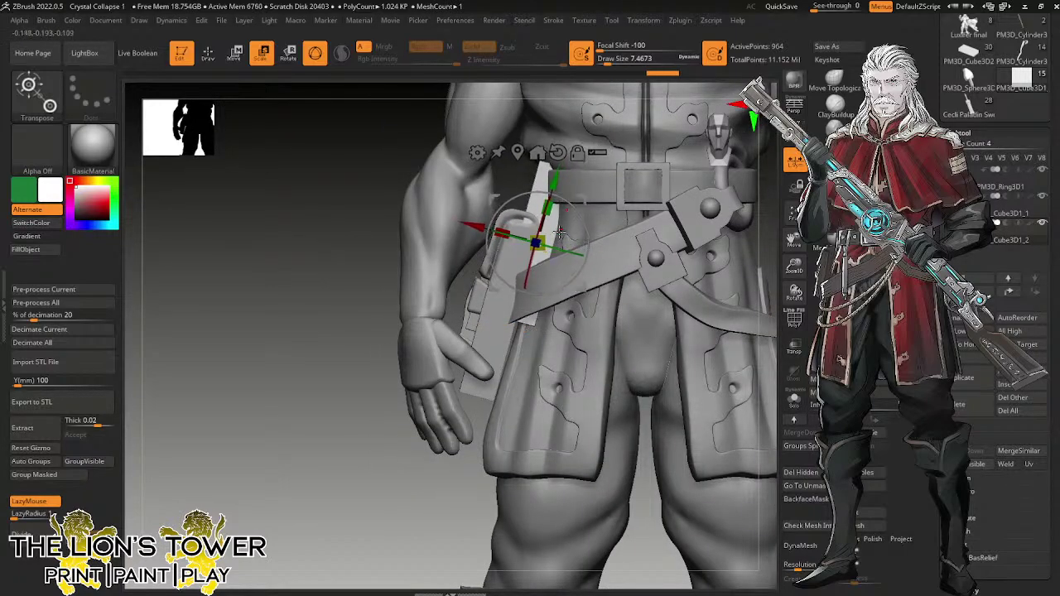
pyautogui.moveTo(428, 495); pyautogui.dragTo(546, 490)
pyautogui.moveTo(597, 251); pyautogui.dragTo(600, 249)
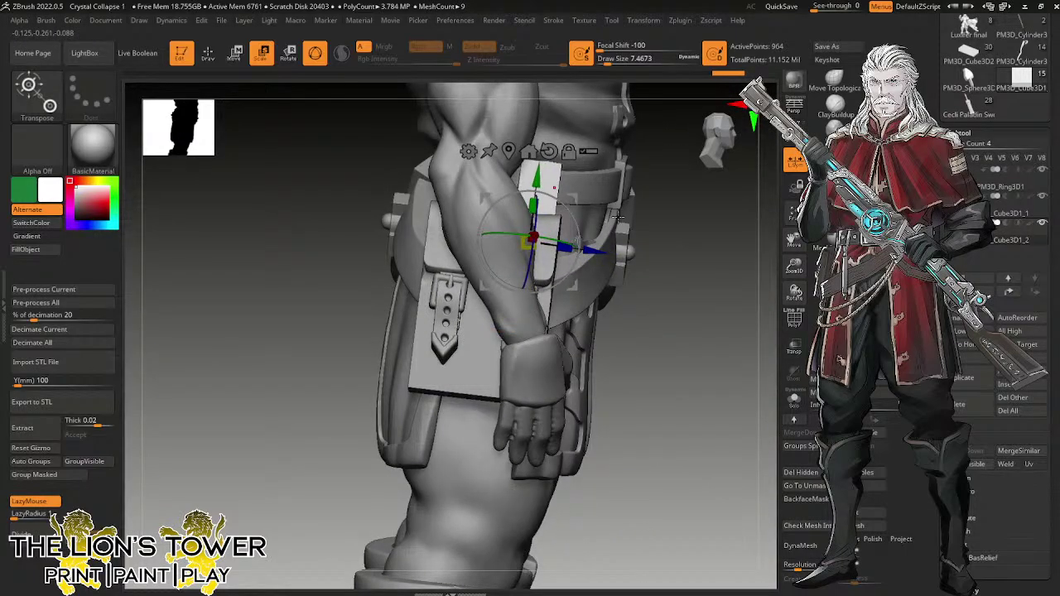
# Bend the upper ends of the two strips in toward the waist belt using the Move brush at draw size about 65.
pyautogui.moveTo(670, 256)
pyautogui.mouseDown()
pyautogui.moveTo(742, 277)
pyautogui.moveTo(725, 256)
pyautogui.moveTo(636, 264)
pyautogui.moveTo(679, 285)
pyautogui.moveTo(653, 319)
pyautogui.moveTo(670, 299)
pyautogui.moveTo(705, 297)
pyautogui.mouseUp()
pyautogui.press('ctrl')
pyautogui.press('ctrl')
pyautogui.click(835, 125)
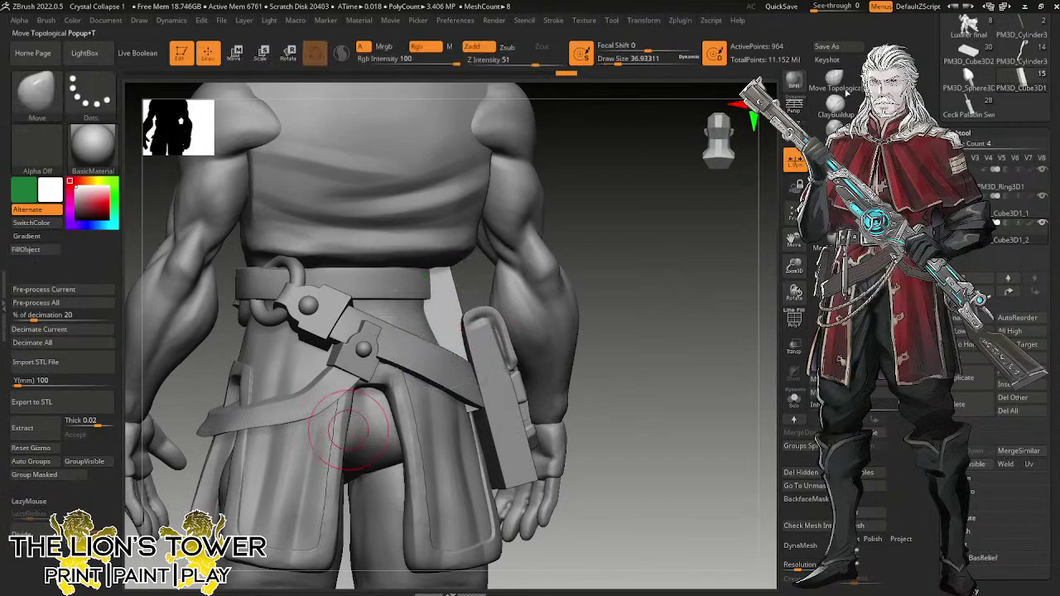
pyautogui.moveTo(617, 62); pyautogui.dragTo(624, 61)
pyautogui.moveTo(637, 207); pyautogui.dragTo(623, 222)
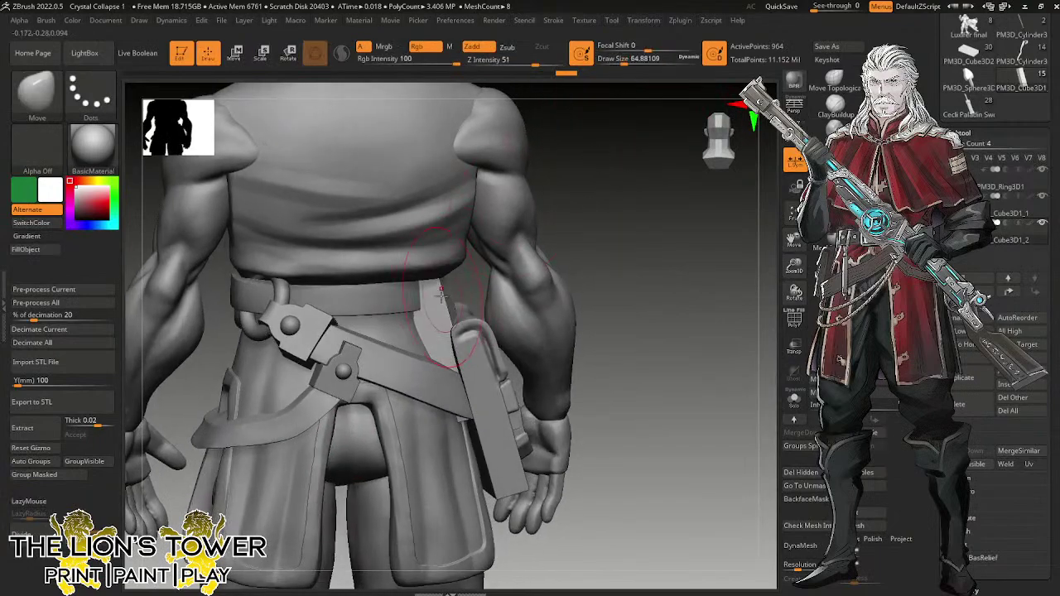
pyautogui.moveTo(440, 294)
pyautogui.mouseDown()
pyautogui.moveTo(424, 291)
pyautogui.moveTo(440, 339)
pyautogui.mouseUp()
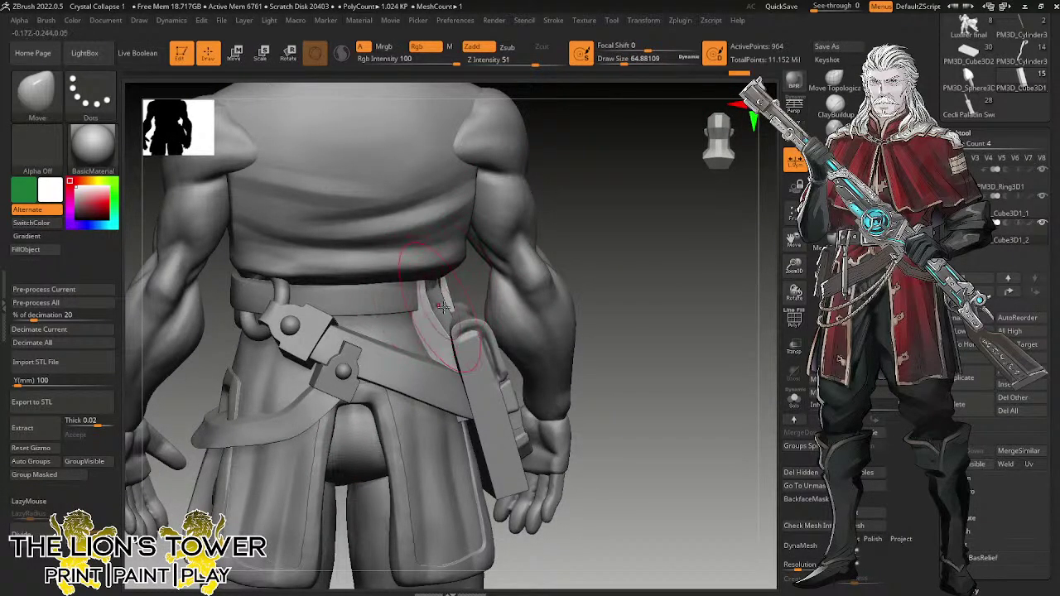
pyautogui.moveTo(608, 257); pyautogui.dragTo(580, 247)
pyautogui.moveTo(441, 291); pyautogui.dragTo(432, 282)
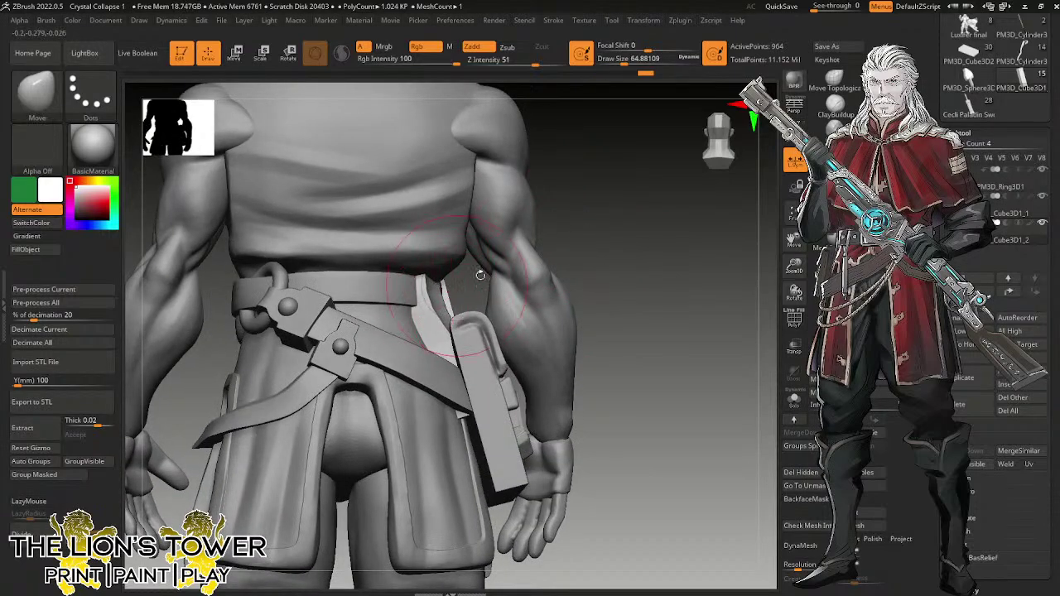
# Refine the rear strip's upper end against the waist belt using the Move brush at draw size about 27.
pyautogui.moveTo(593, 303); pyautogui.dragTo(620, 308)
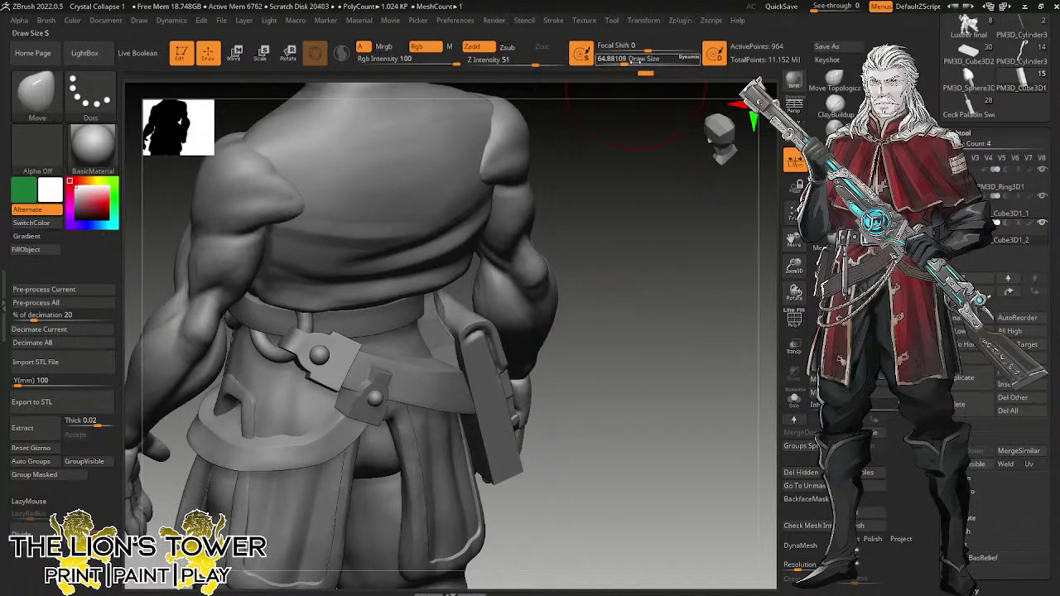
pyautogui.moveTo(622, 62); pyautogui.dragTo(611, 73)
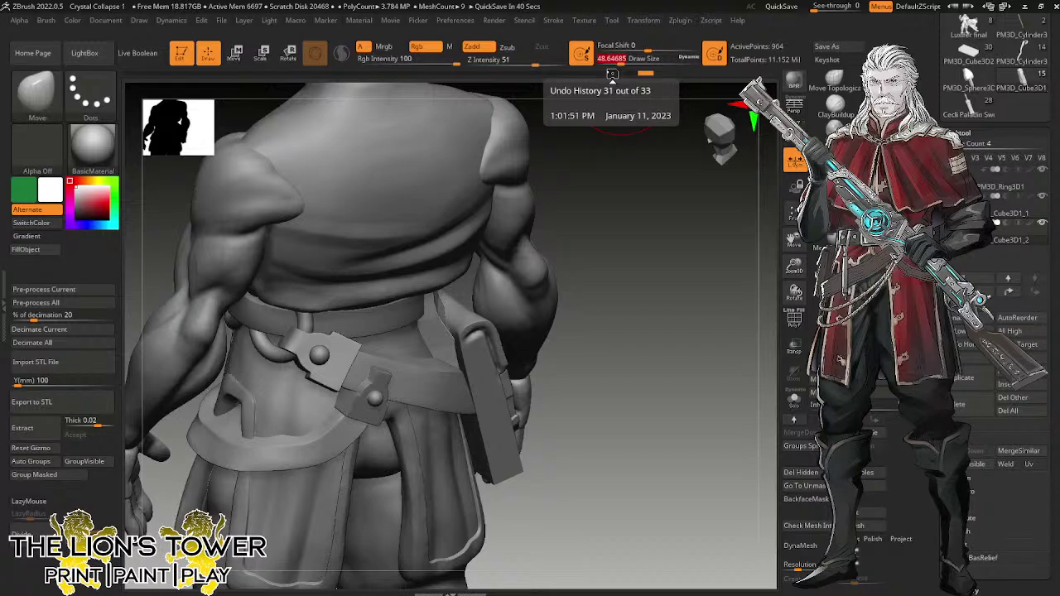
pyautogui.moveTo(693, 356); pyautogui.dragTo(681, 273)
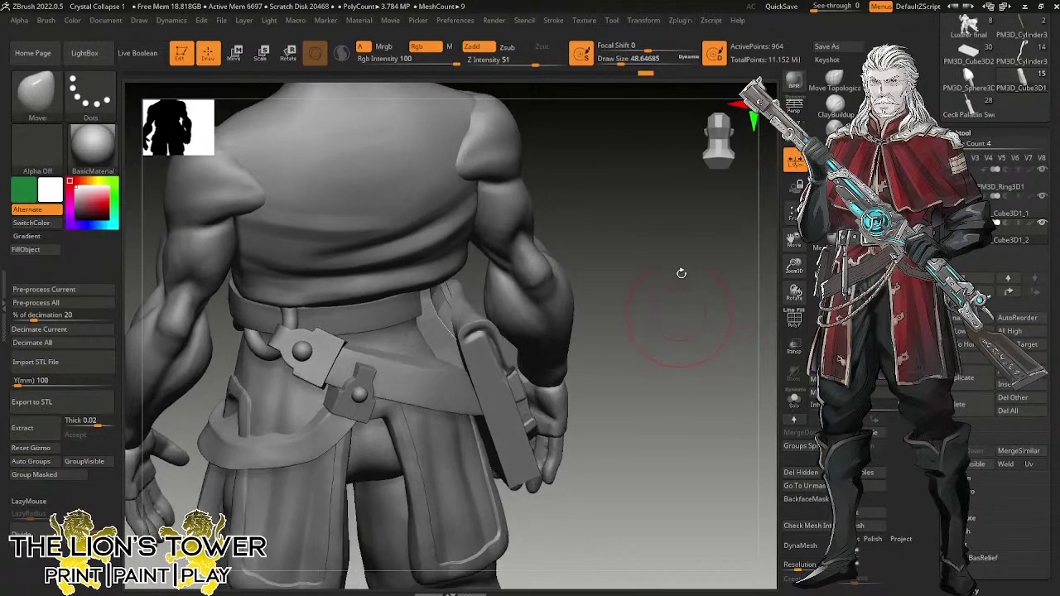
pyautogui.click(616, 61)
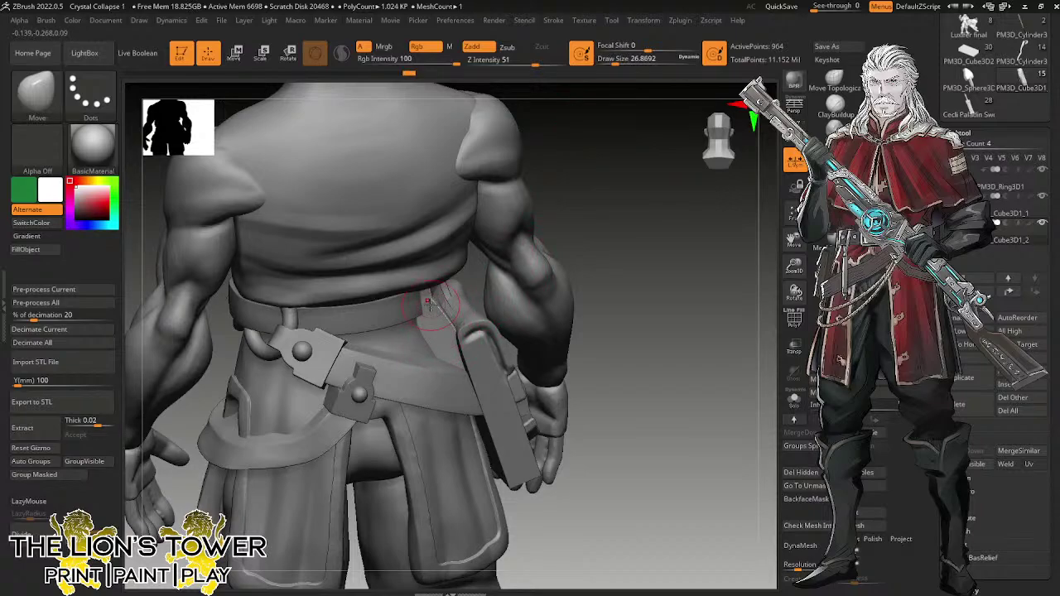
pyautogui.moveTo(794, 242); pyautogui.dragTo(791, 237)
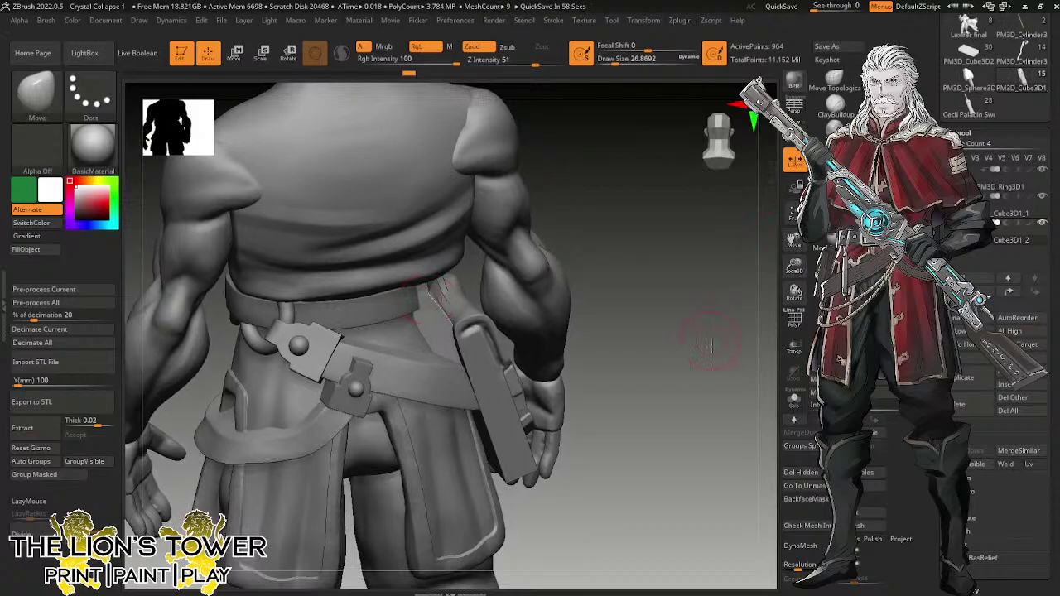
# Fit the front strip against the waist beside the belt using the Move brush at draw size about 39.
pyautogui.moveTo(717, 348)
pyautogui.mouseDown()
pyautogui.moveTo(691, 276)
pyautogui.moveTo(629, 286)
pyautogui.mouseUp()
pyautogui.moveTo(619, 59); pyautogui.dragTo(618, 59)
pyautogui.moveTo(627, 282); pyautogui.dragTo(638, 261)
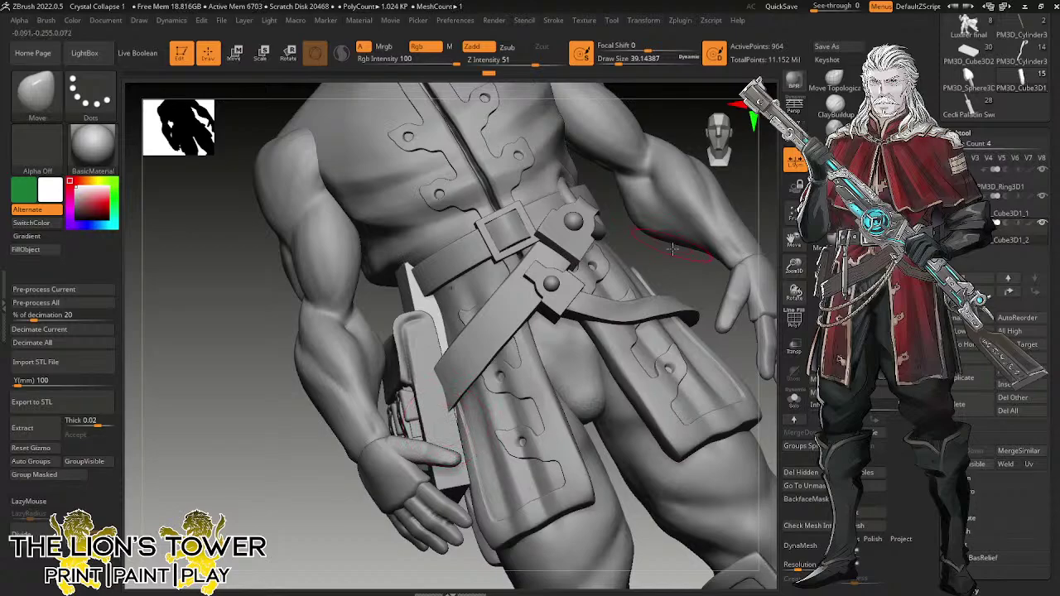
pyautogui.moveTo(672, 248); pyautogui.dragTo(641, 258)
pyautogui.moveTo(418, 298); pyautogui.dragTo(422, 316)
pyautogui.moveTo(679, 243)
pyautogui.mouseDown()
pyautogui.moveTo(684, 258)
pyautogui.moveTo(624, 230)
pyautogui.mouseUp()
pyautogui.moveTo(397, 286); pyautogui.dragTo(406, 282)
pyautogui.keyDown('shift'); pyautogui.moveTo(698, 279); pyautogui.dragTo(750, 249); pyautogui.keyUp('shift')
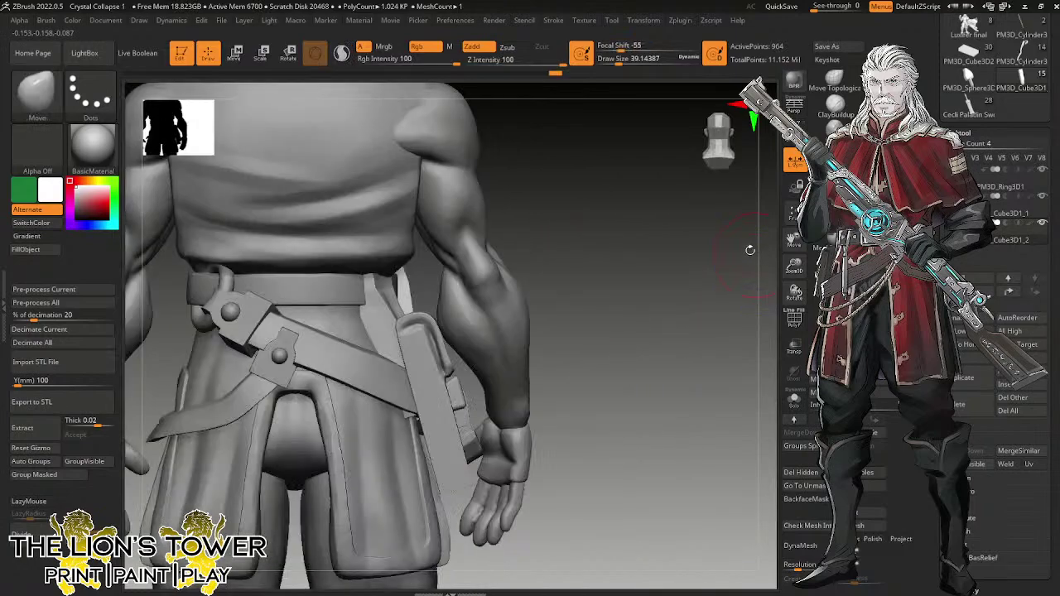
pyautogui.moveTo(714, 314); pyautogui.dragTo(663, 308)
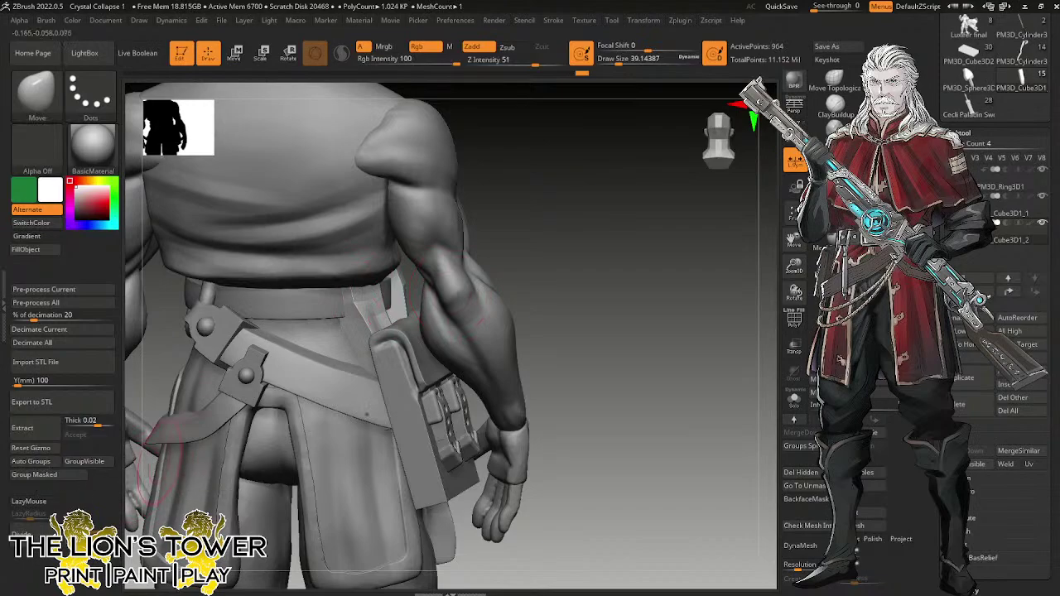
# Subdivide the two hanging strips into smoother geometry and check them in isolation.
pyautogui.click(793, 400)
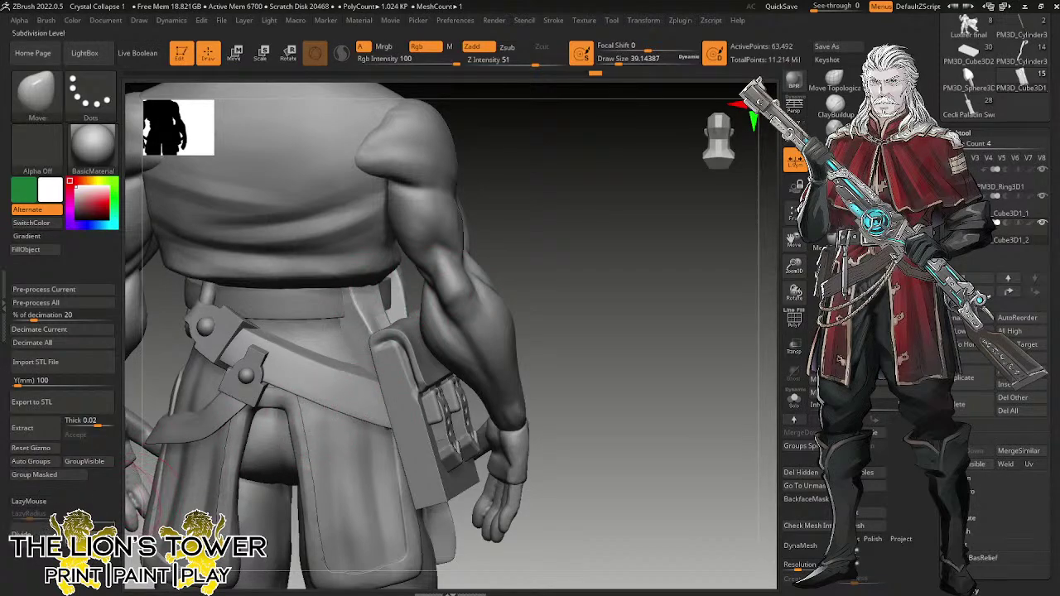
pyautogui.click(791, 403)
pyautogui.moveTo(724, 403)
pyautogui.mouseDown()
pyautogui.moveTo(667, 400)
pyautogui.moveTo(712, 387)
pyautogui.moveTo(580, 348)
pyautogui.mouseUp()
pyautogui.click(793, 401)
# Select the pouch and shift it slightly down and in toward the hip, correcting its placement from above.
pyautogui.keyDown('alt'); pyautogui.click(371, 372); pyautogui.keyUp('alt')
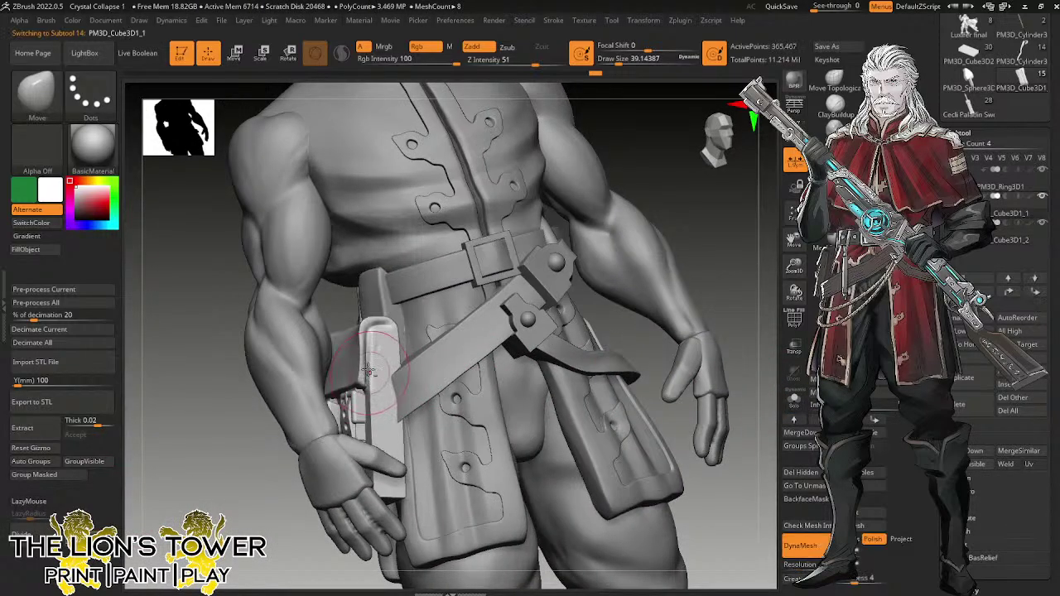
pyautogui.click(261, 53)
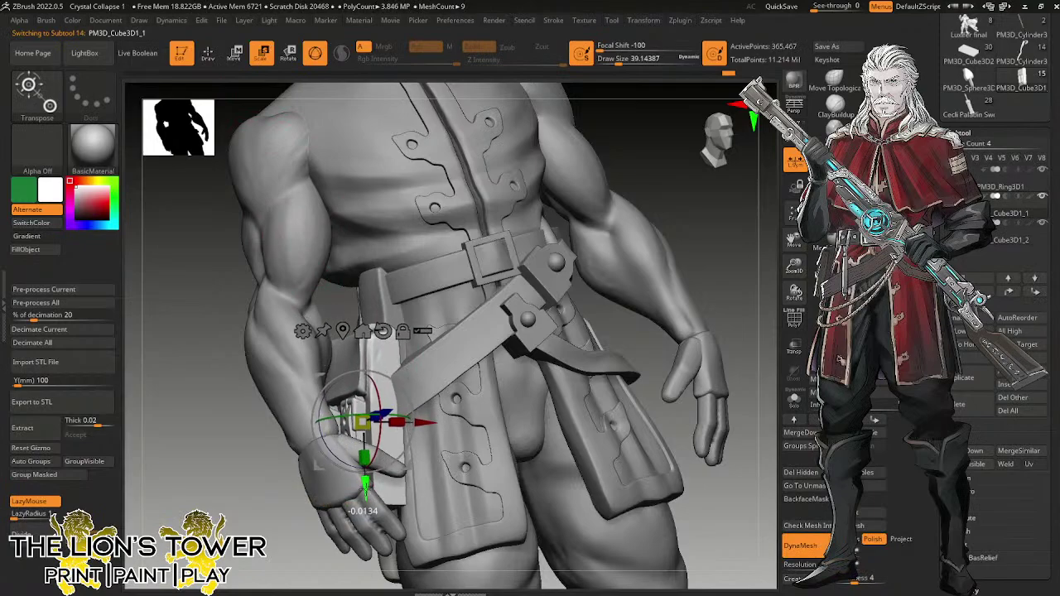
pyautogui.moveTo(227, 356); pyautogui.dragTo(538, 186)
pyautogui.moveTo(400, 389); pyautogui.dragTo(404, 394)
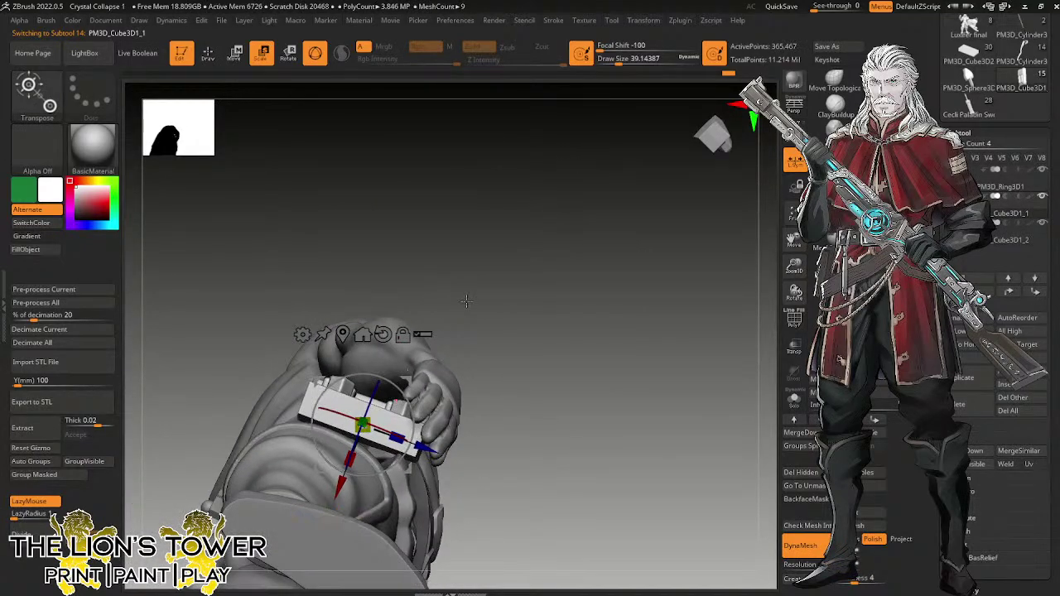
pyautogui.moveTo(466, 302); pyautogui.dragTo(439, 319)
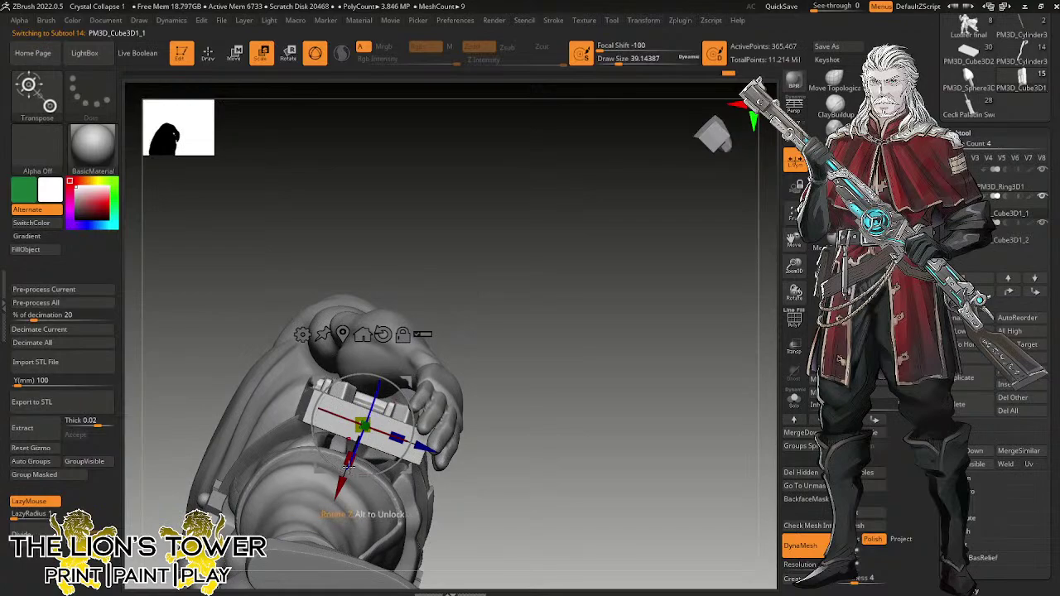
pyautogui.moveTo(342, 483); pyautogui.dragTo(338, 491)
pyautogui.moveTo(489, 356); pyautogui.dragTo(571, 354)
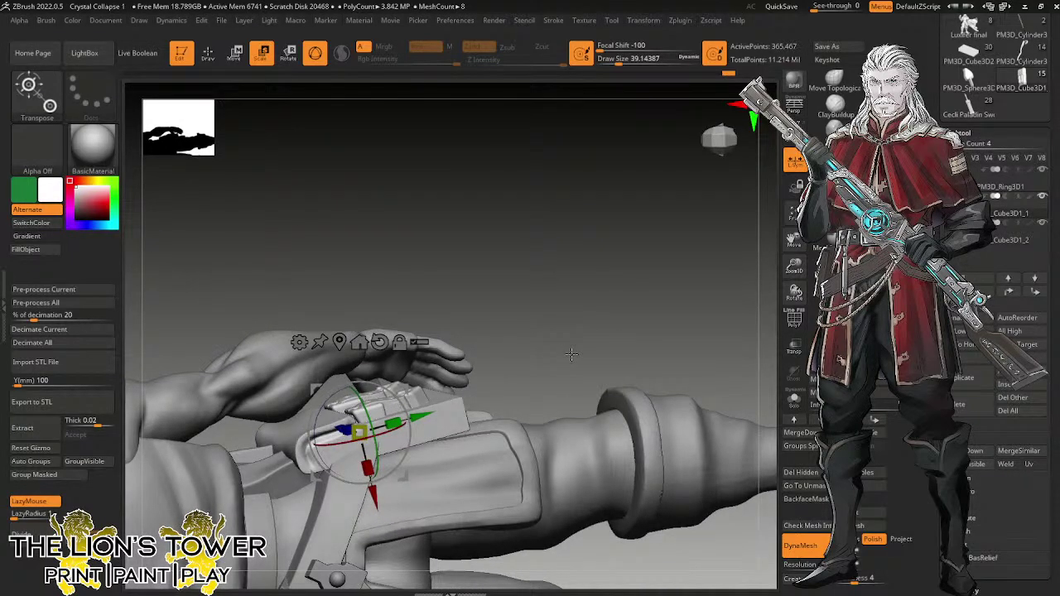
pyautogui.moveTo(571, 354); pyautogui.dragTo(516, 381)
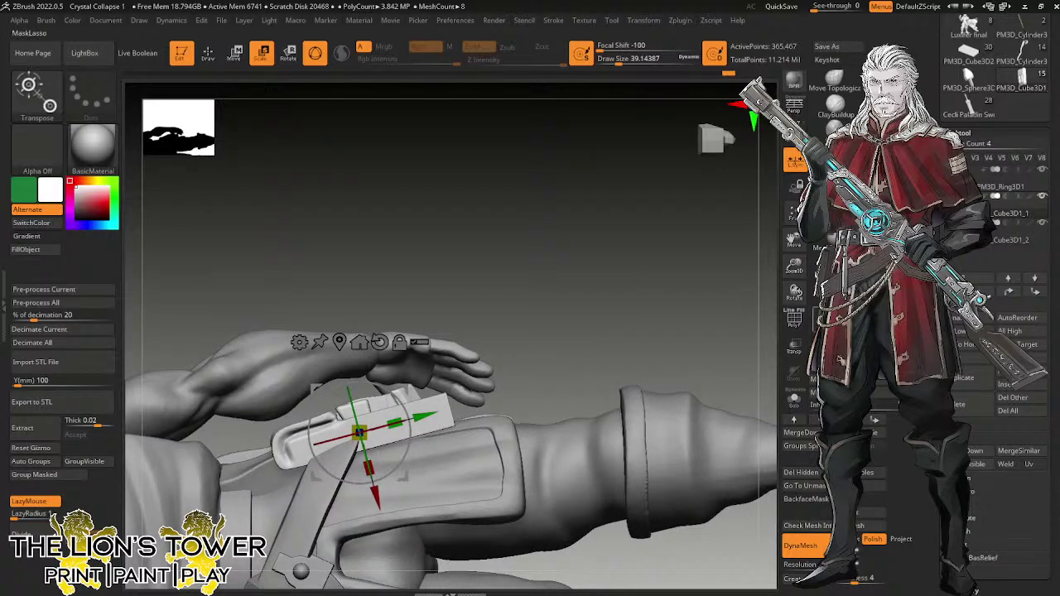
# Mask the strap side of the pouch with MaskLasso and pull its unmasked back toward the hip to thicken the body.
pyautogui.click(836, 320)
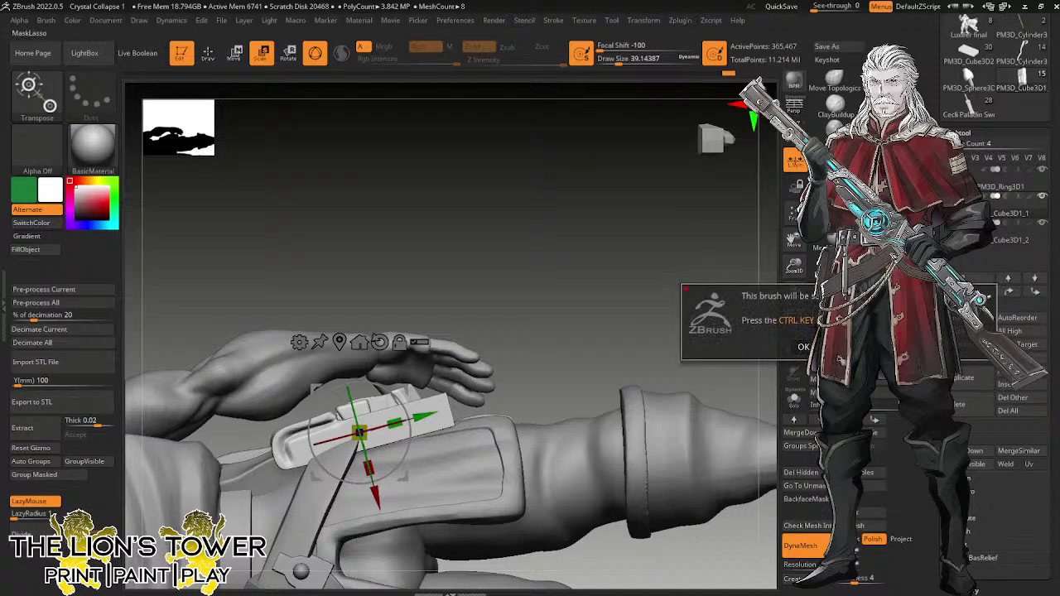
pyautogui.click(804, 347)
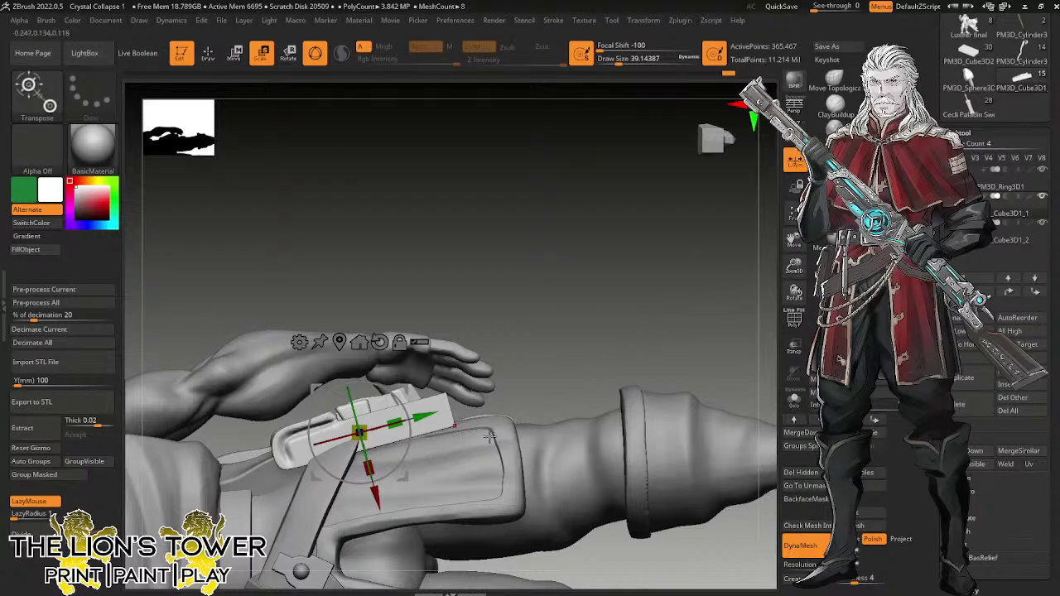
pyautogui.click(835, 320)
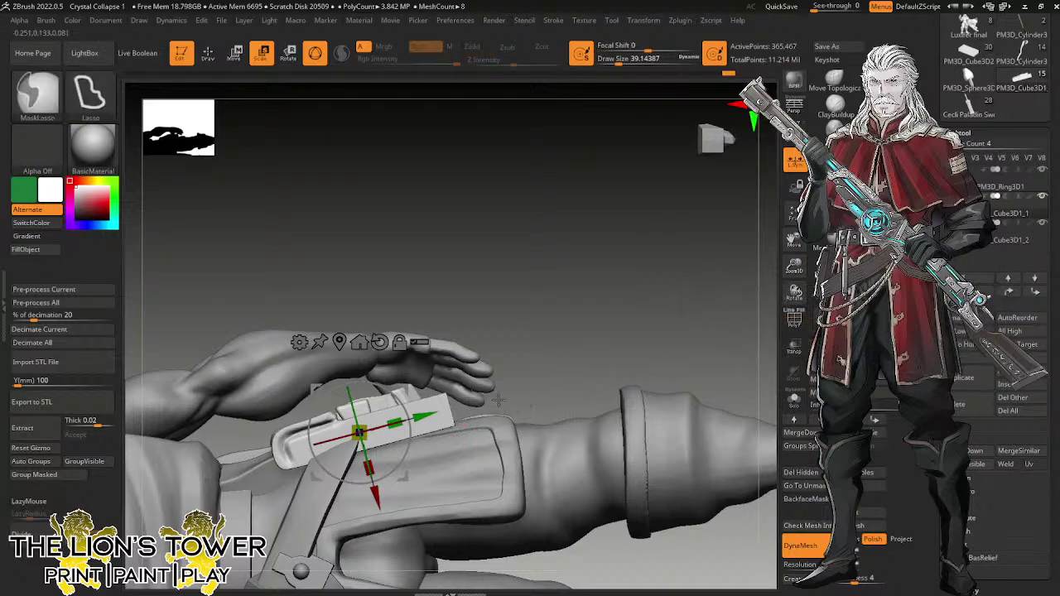
pyautogui.moveTo(497, 395)
pyautogui.keyDown('ctrl'); pyautogui.mouseDown()
pyautogui.moveTo(328, 442)
pyautogui.moveTo(275, 473)
pyautogui.moveTo(282, 530)
pyautogui.mouseUp(); pyautogui.keyUp('ctrl')
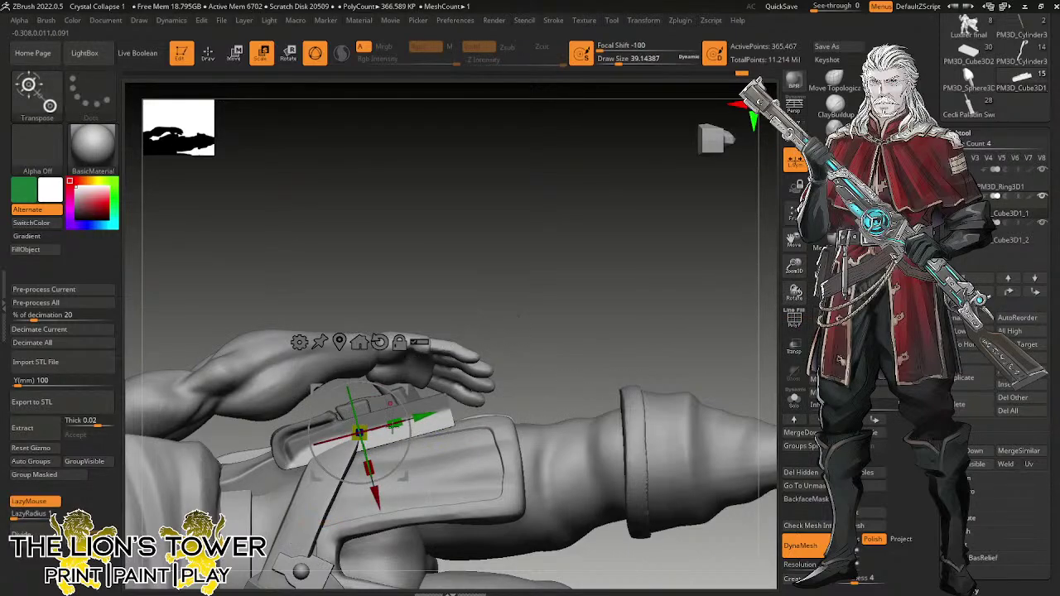
pyautogui.moveTo(374, 495); pyautogui.dragTo(384, 522)
pyautogui.moveTo(629, 341); pyautogui.dragTo(579, 325)
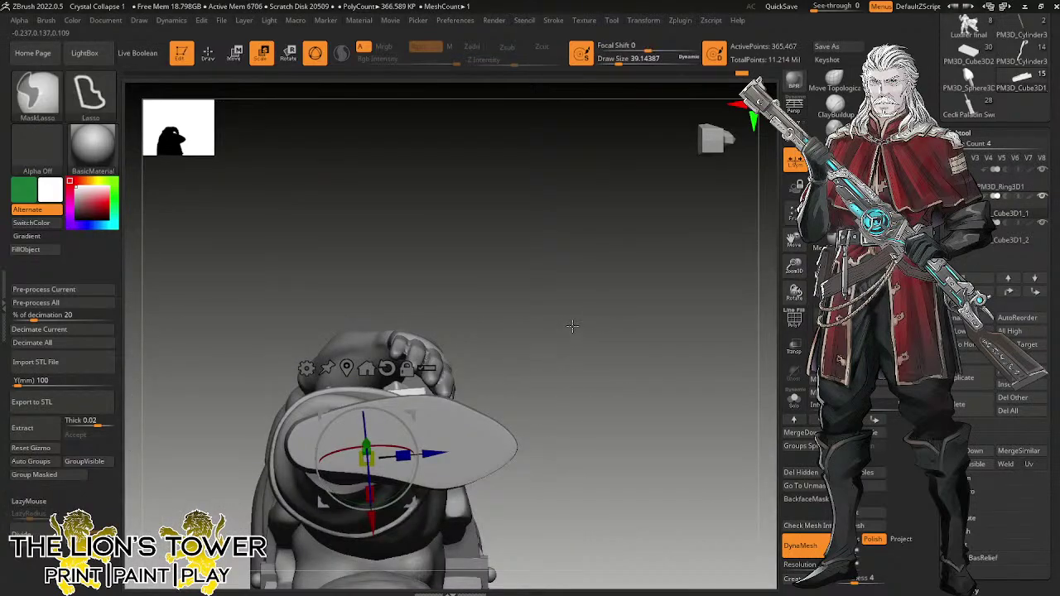
pyautogui.moveTo(604, 393); pyautogui.dragTo(464, 398)
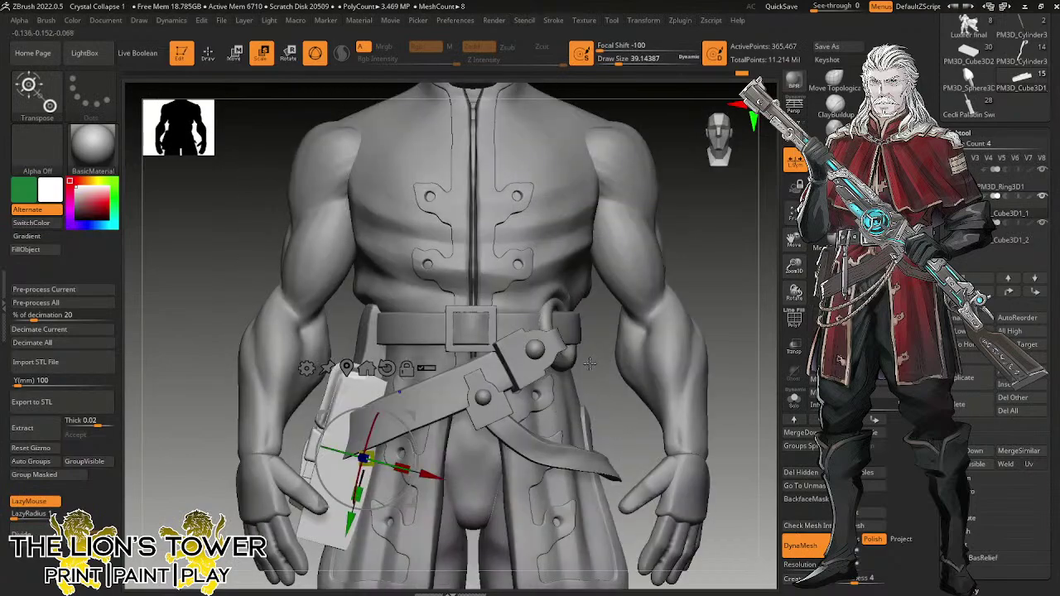
# Isolate the pouch and hide its buckled straps so that only the flap-covered body is shown.
pyautogui.click(794, 399)
pyautogui.press('q')
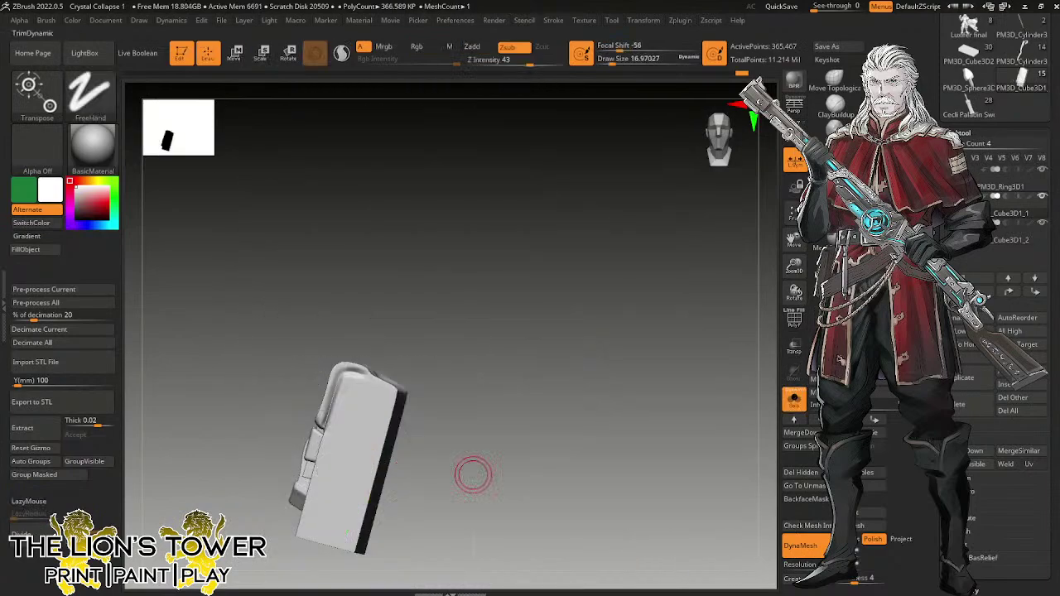
pyautogui.moveTo(793, 273); pyautogui.dragTo(793, 311)
pyautogui.moveTo(794, 241); pyautogui.dragTo(903, 79)
pyautogui.moveTo(666, 394); pyautogui.dragTo(568, 313)
pyautogui.moveTo(431, 343); pyautogui.dragTo(530, 347, button='right')
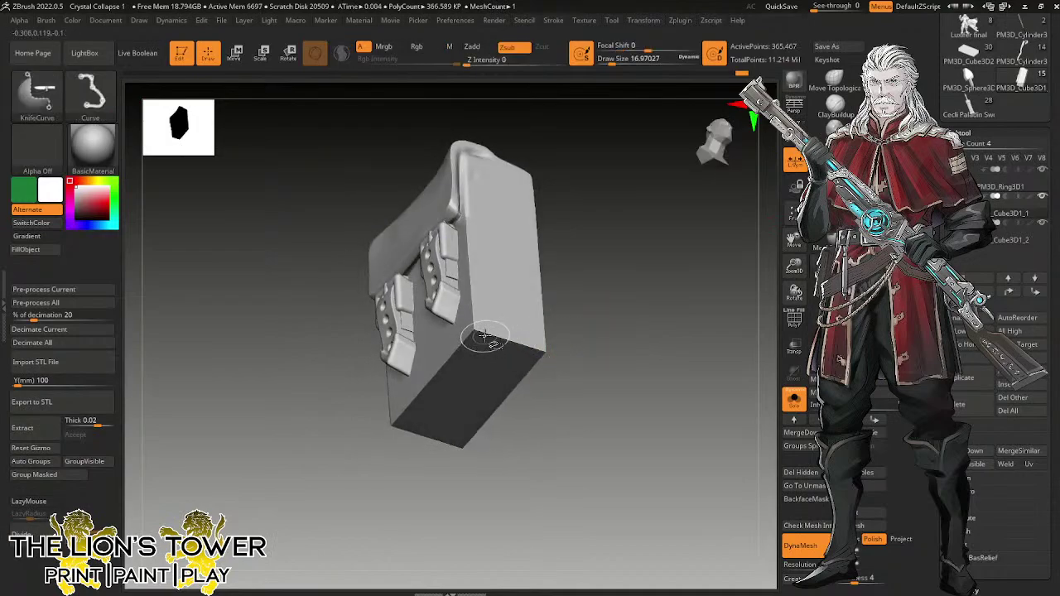
pyautogui.keyDown('ctrl'); pyautogui.keyDown('shift'); pyautogui.click(490, 336); pyautogui.keyUp('shift'); pyautogui.keyUp('ctrl')
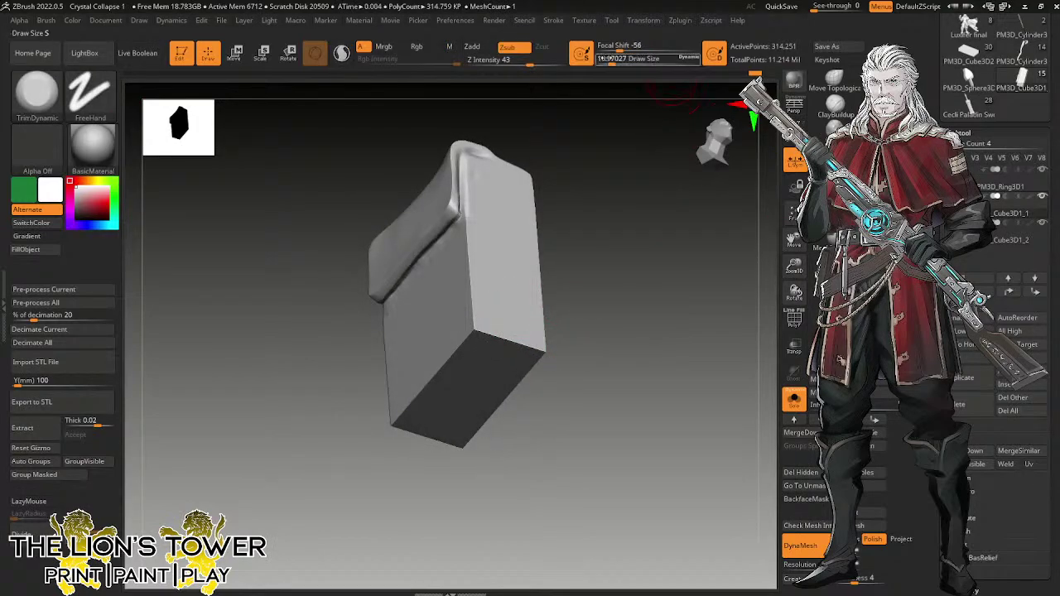
# Bevel the bottom edge of the pouch's narrow side with TrimDynamic at a draw size of about 18.5.
pyautogui.press('s')
pyautogui.moveTo(616, 133); pyautogui.dragTo(504, 277)
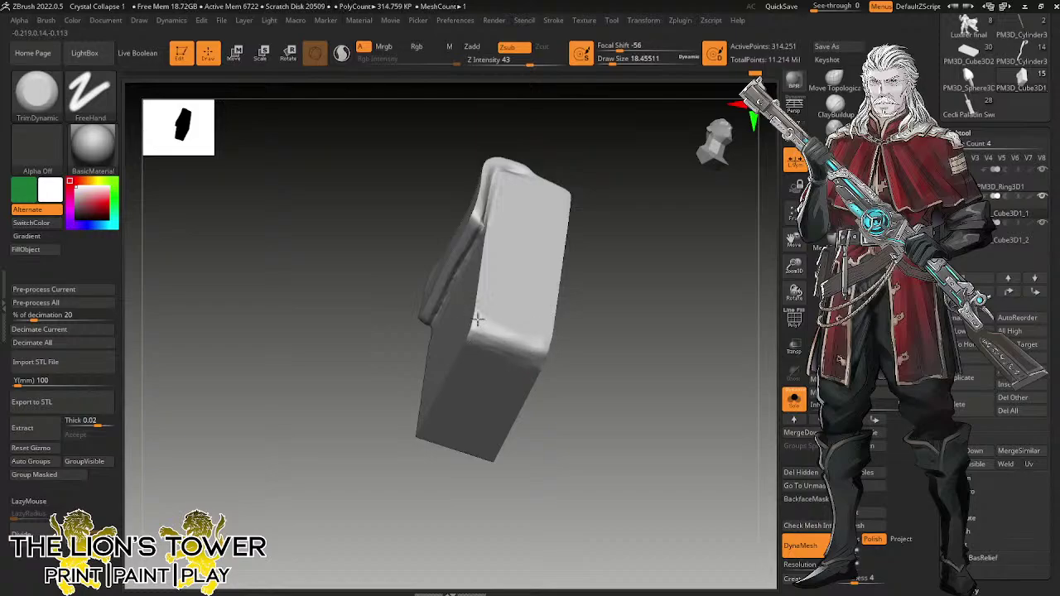
pyautogui.moveTo(478, 319); pyautogui.dragTo(478, 311)
# Bevel the bottom edge on the pouch's opposite narrow side with repeated TrimDynamic strokes until the corner is rounded.
pyautogui.moveTo(601, 256); pyautogui.dragTo(644, 183)
pyautogui.moveTo(638, 229)
pyautogui.mouseDown()
pyautogui.moveTo(627, 203)
pyautogui.moveTo(571, 247)
pyautogui.mouseUp()
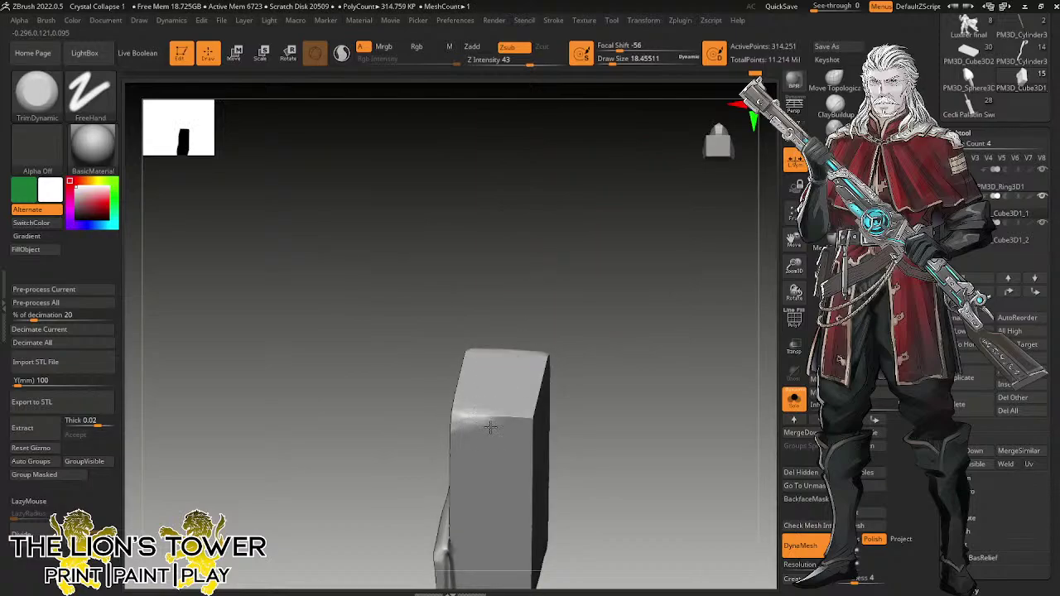
pyautogui.moveTo(503, 421)
pyautogui.mouseDown()
pyautogui.moveTo(521, 421)
pyautogui.moveTo(527, 404)
pyautogui.mouseUp()
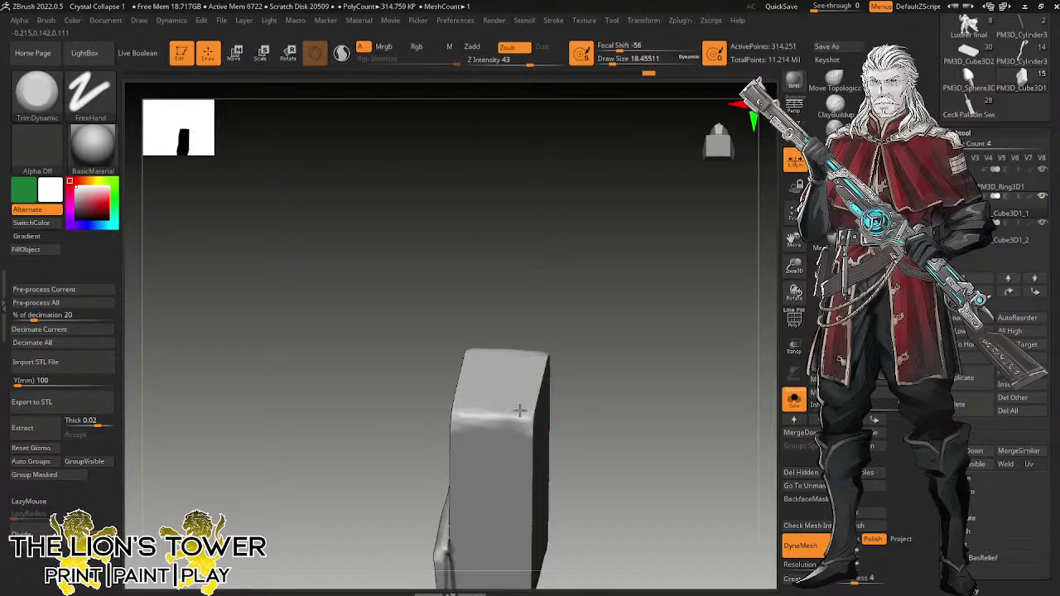
pyautogui.moveTo(469, 428); pyautogui.dragTo(460, 426)
pyautogui.moveTo(489, 258); pyautogui.dragTo(516, 260)
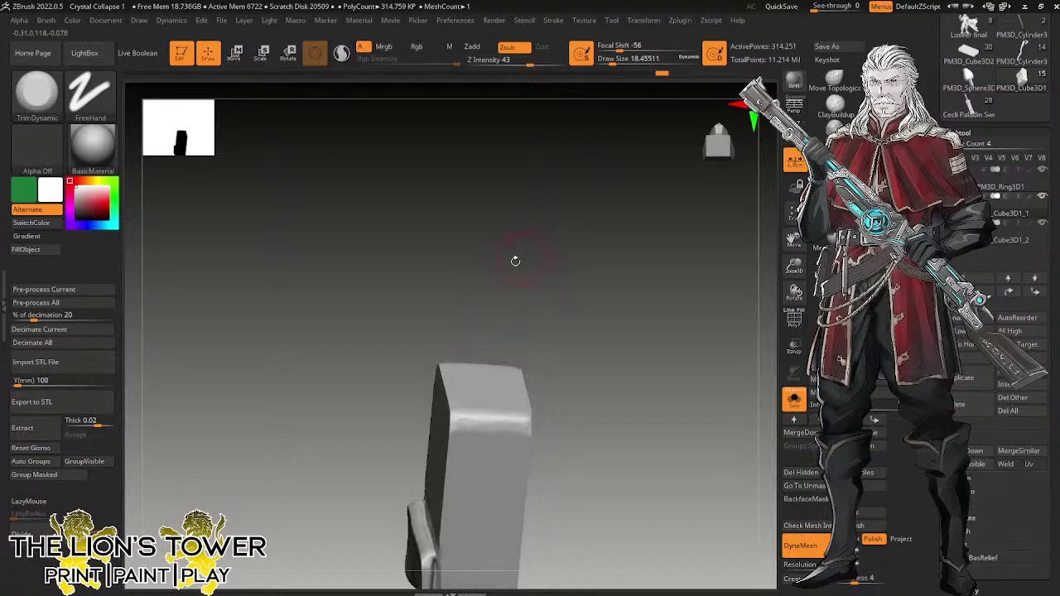
pyautogui.moveTo(469, 421); pyautogui.dragTo(457, 422)
pyautogui.moveTo(503, 256); pyautogui.dragTo(488, 331)
pyautogui.moveTo(461, 402); pyautogui.dragTo(463, 424)
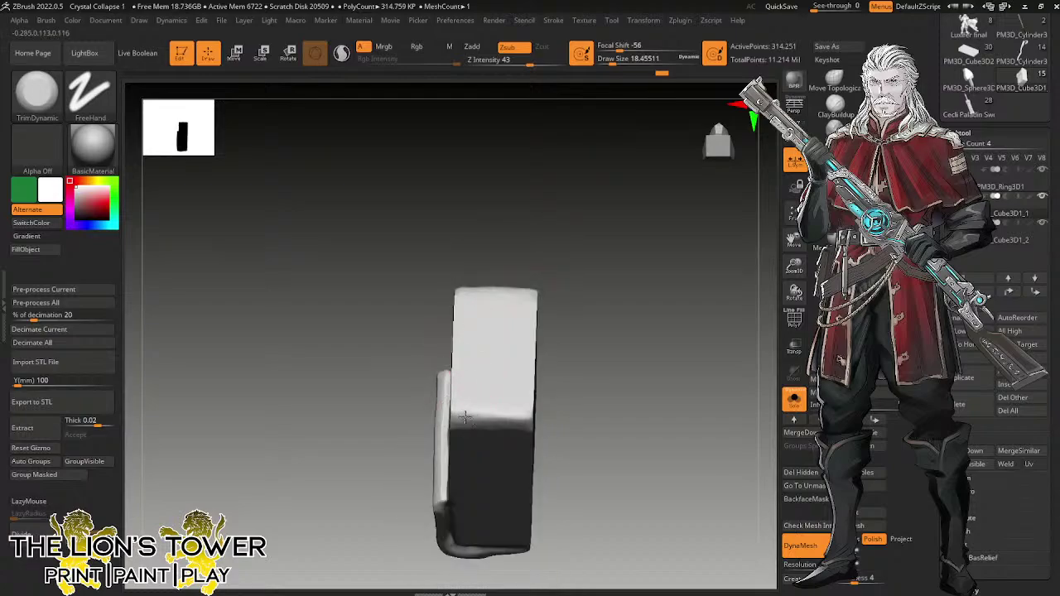
pyautogui.moveTo(530, 444); pyautogui.dragTo(522, 419)
pyautogui.moveTo(609, 303); pyautogui.dragTo(613, 336)
pyautogui.moveTo(520, 419); pyautogui.dragTo(525, 429)
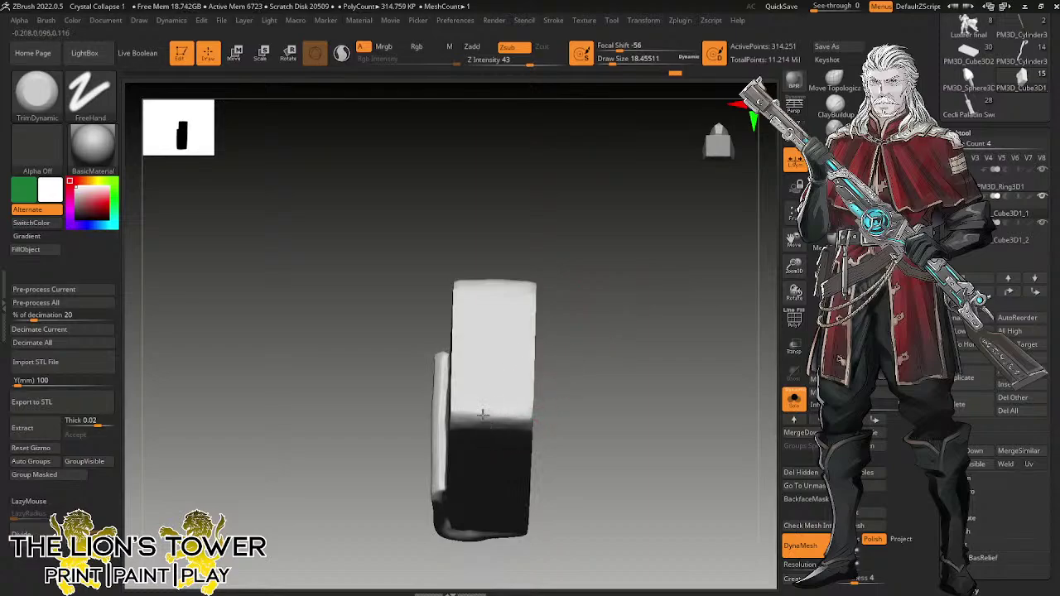
# Soften the edge between the pouch's front face and its underside with TrimDynamic strokes along its full length.
pyautogui.moveTo(579, 246); pyautogui.dragTo(486, 403, button='right')
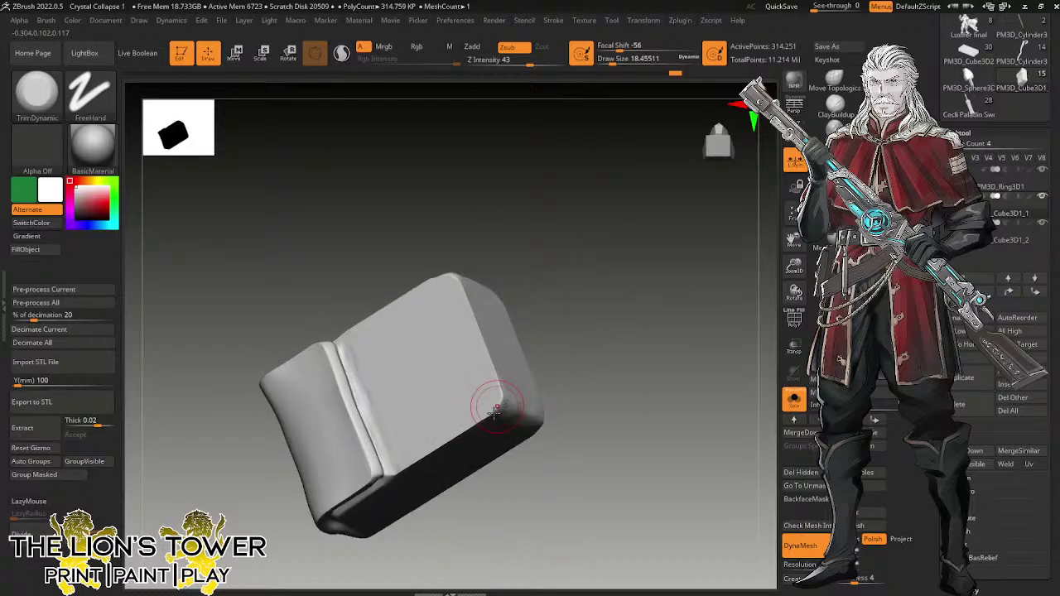
pyautogui.moveTo(476, 244); pyautogui.dragTo(462, 276, button='right')
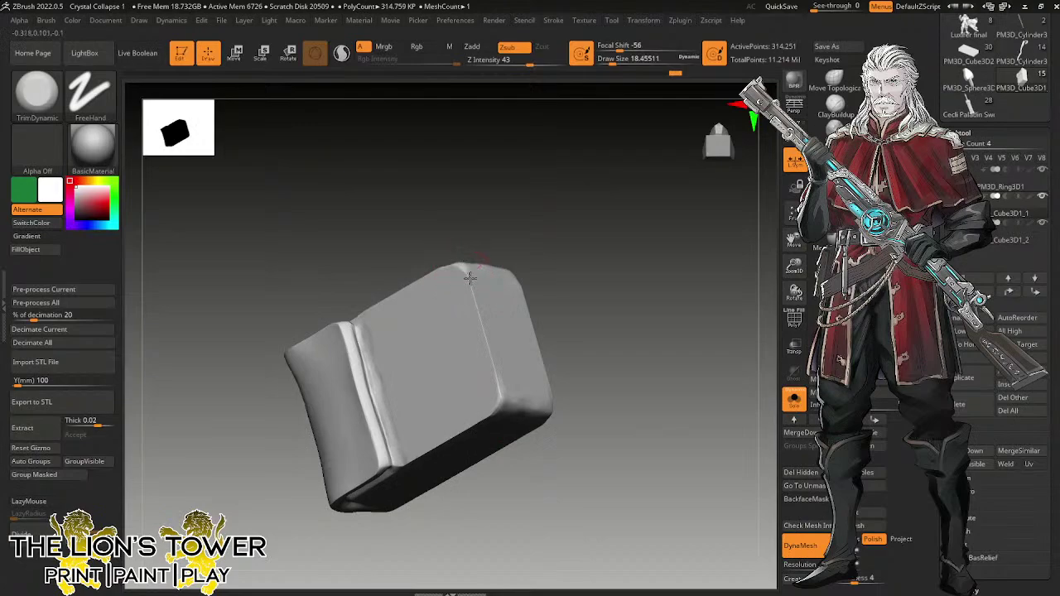
pyautogui.moveTo(471, 278); pyautogui.dragTo(499, 404)
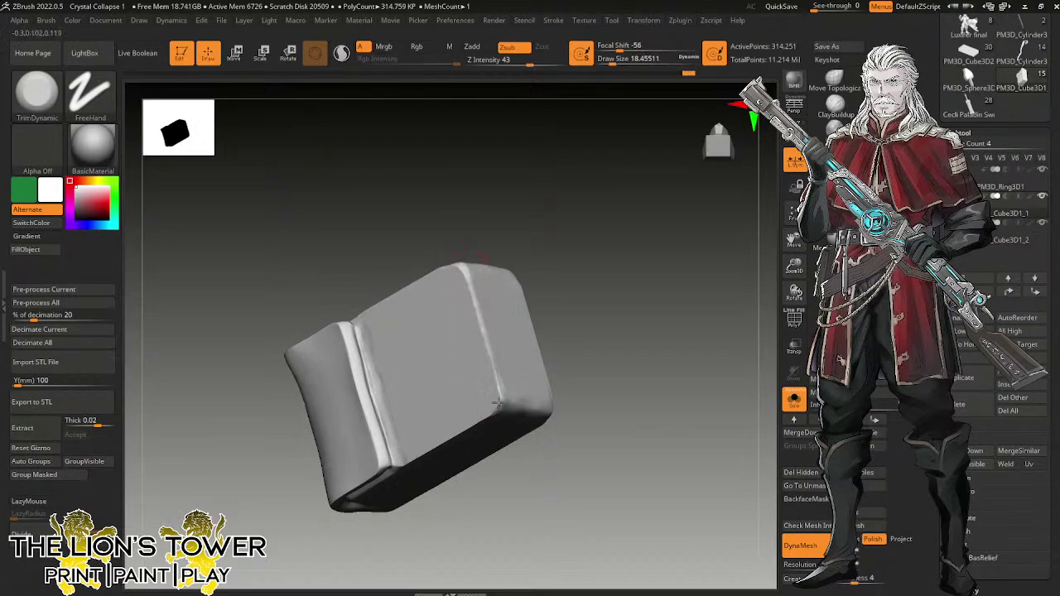
pyautogui.moveTo(464, 270); pyautogui.dragTo(499, 397)
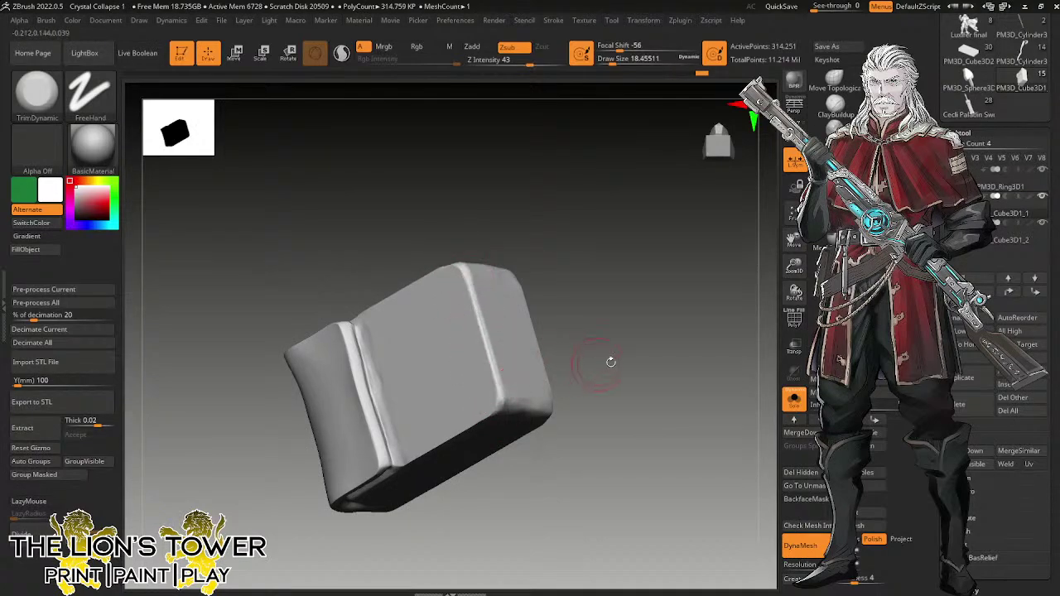
# Bevel the long vertical edges of the pouch's front face below the flap with TrimDynamic.
pyautogui.moveTo(610, 362); pyautogui.dragTo(518, 287)
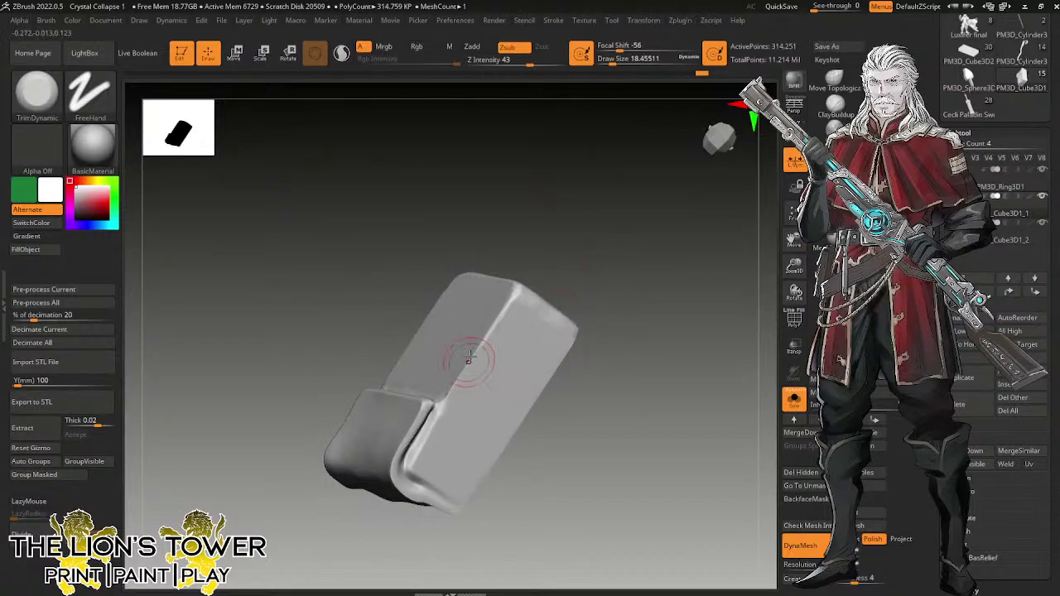
pyautogui.moveTo(490, 324)
pyautogui.mouseDown()
pyautogui.moveTo(444, 395)
pyautogui.moveTo(497, 311)
pyautogui.mouseUp()
pyautogui.moveTo(544, 248); pyautogui.dragTo(555, 245)
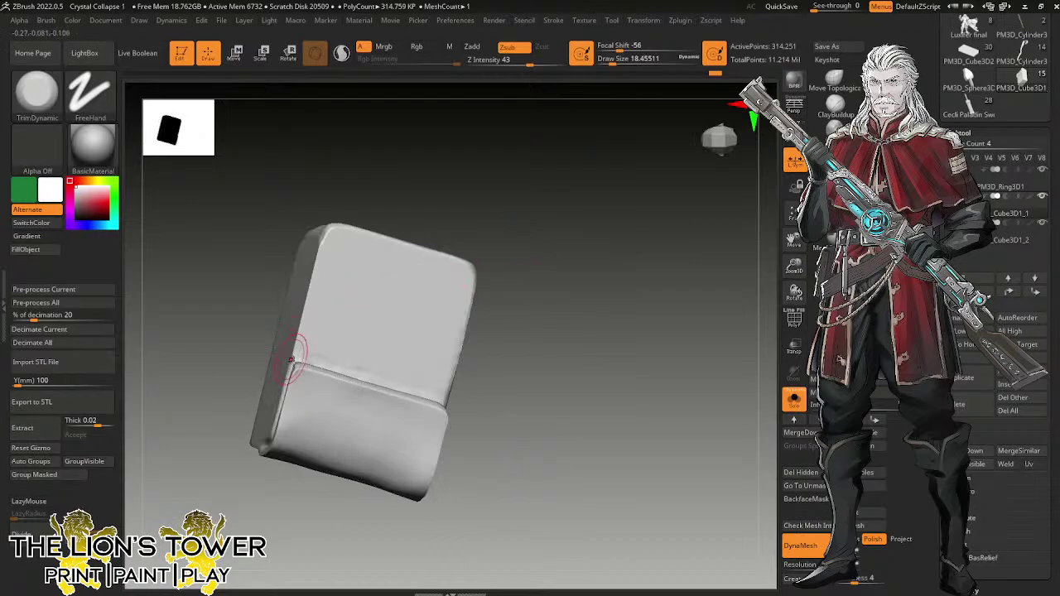
pyautogui.moveTo(307, 309)
pyautogui.mouseDown()
pyautogui.moveTo(322, 228)
pyautogui.moveTo(305, 314)
pyautogui.mouseUp()
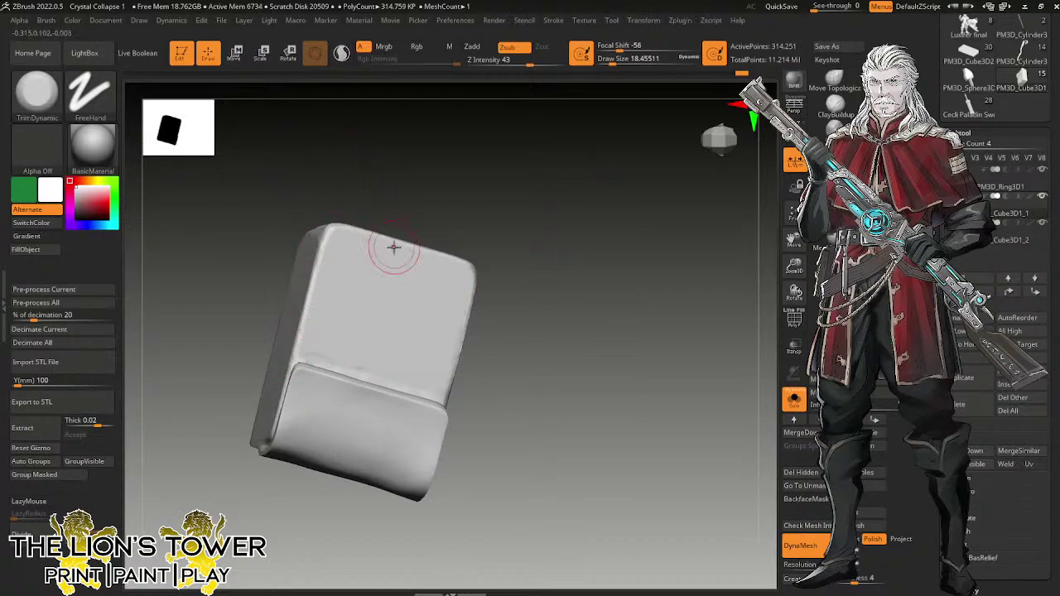
# Trim the edges at both ends of the pouch's top where the flap meets the narrow sides.
pyautogui.moveTo(622, 322); pyautogui.dragTo(471, 276)
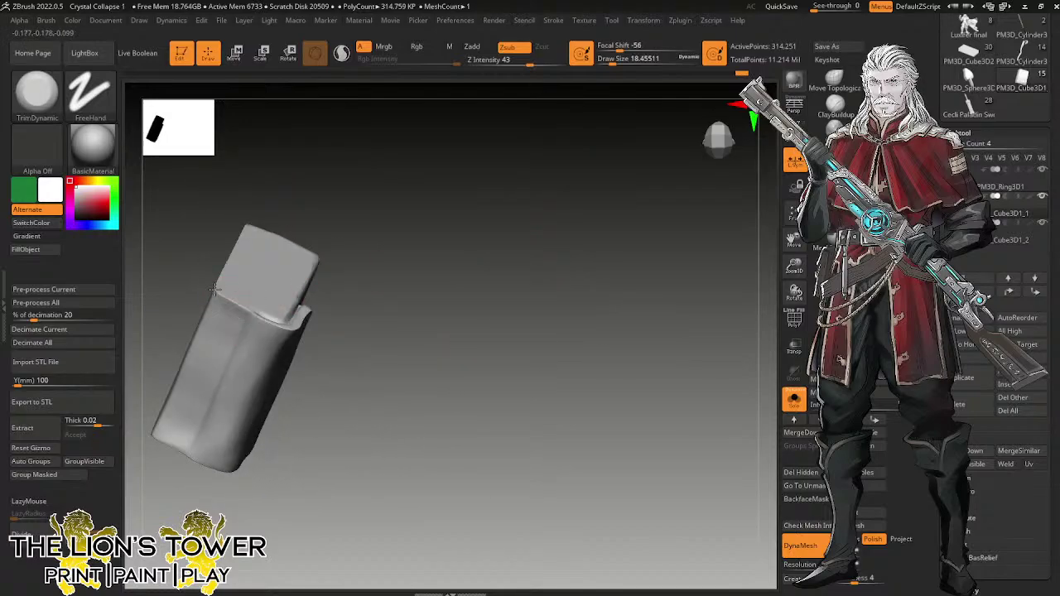
pyautogui.moveTo(225, 298); pyautogui.dragTo(257, 327)
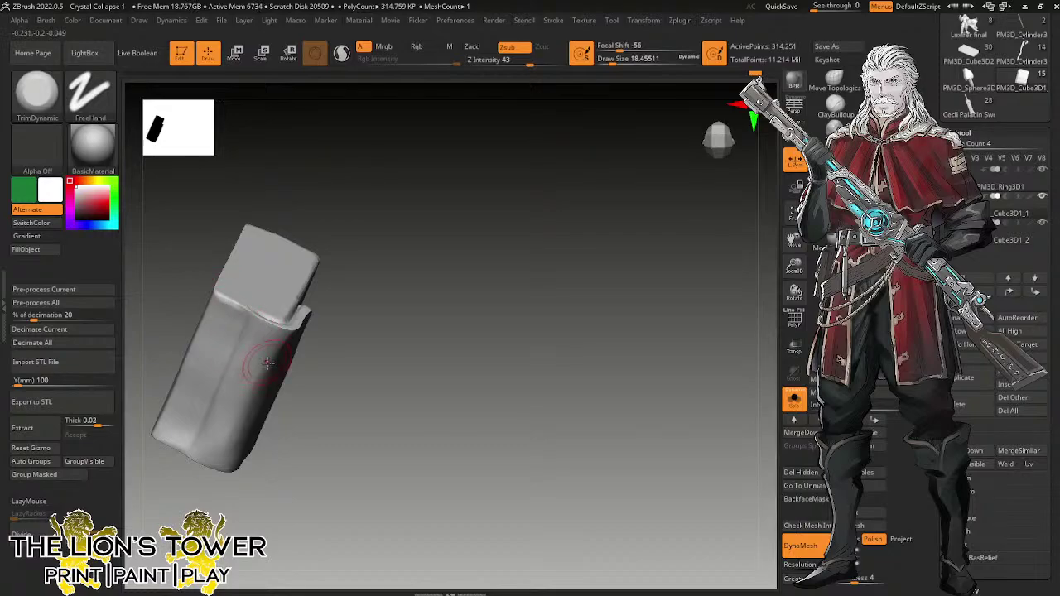
pyautogui.moveTo(369, 346); pyautogui.dragTo(216, 356)
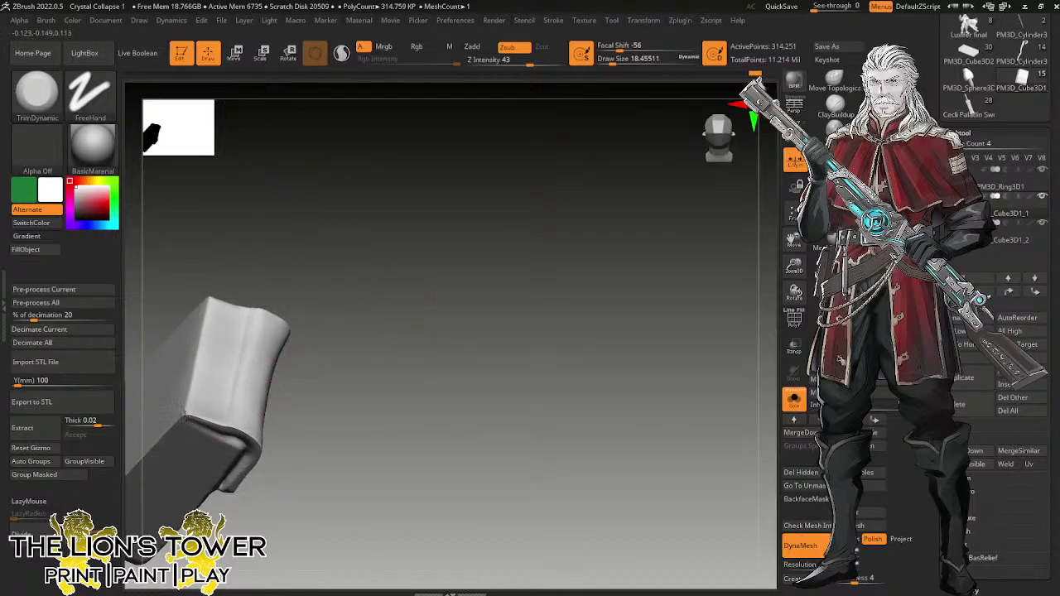
pyautogui.moveTo(186, 418); pyautogui.dragTo(254, 438)
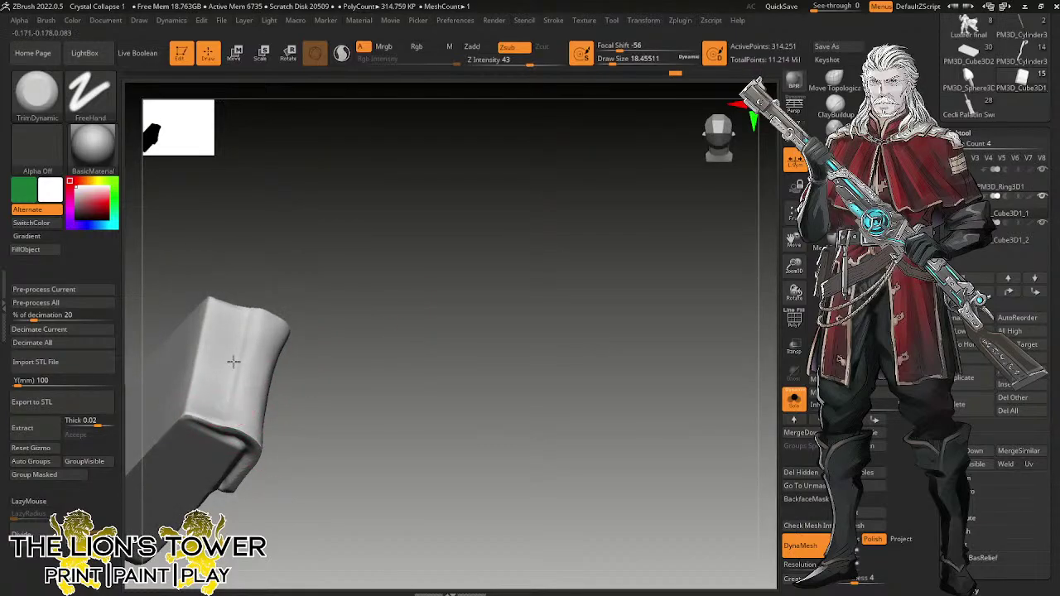
# Flatten the raised crease running along the top of the flap with TrimDynamic strokes.
pyautogui.moveTo(234, 362); pyautogui.dragTo(237, 375)
pyautogui.moveTo(250, 395); pyautogui.dragTo(266, 330)
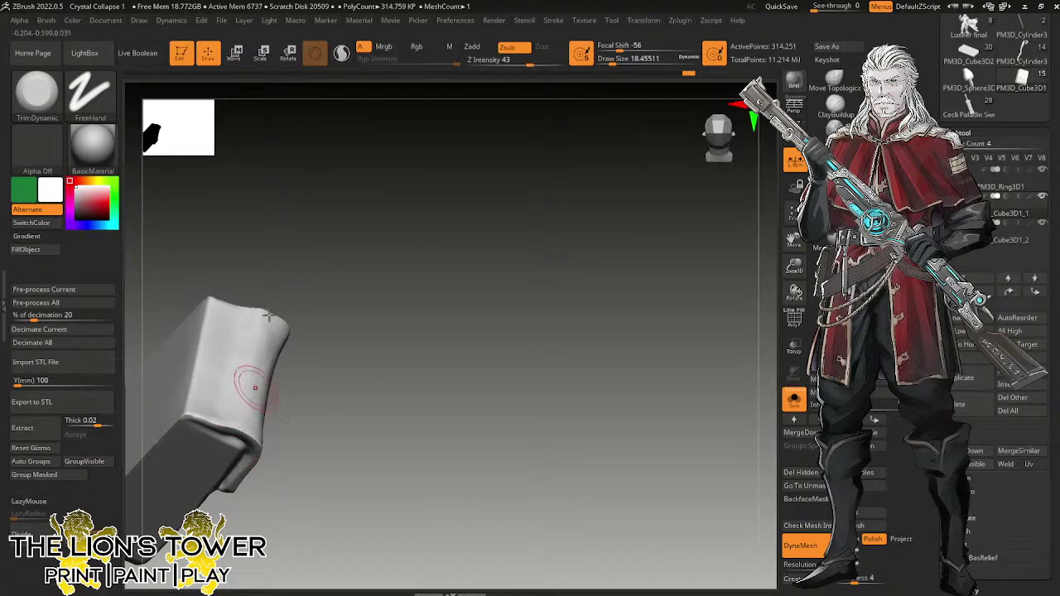
pyautogui.moveTo(249, 386); pyautogui.dragTo(248, 341, button='right')
pyautogui.moveTo(221, 419); pyautogui.dragTo(247, 344)
# Polish the top of the flap smooth with the hPolish brush at a draw size of about 26.9.
pyautogui.press('b')
pyautogui.press('h')
pyautogui.press('p')
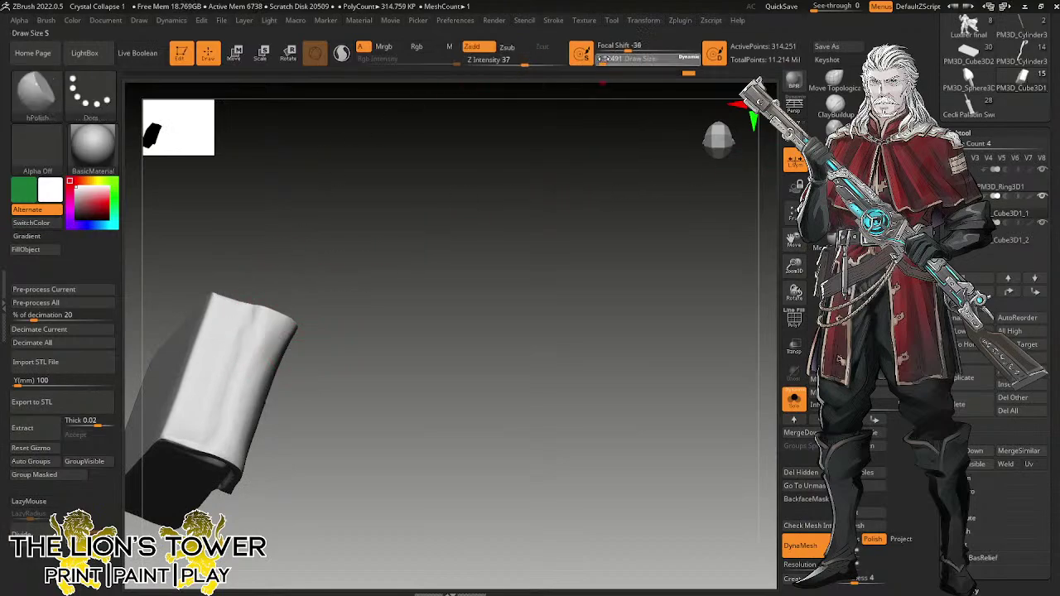
pyautogui.click(615, 62)
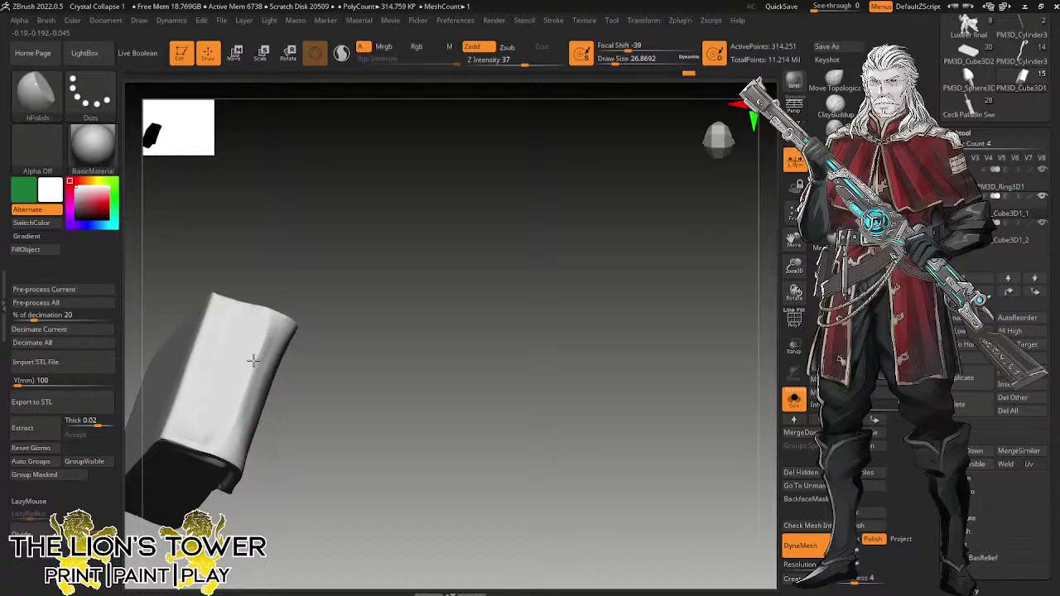
pyautogui.moveTo(253, 362); pyautogui.dragTo(236, 433)
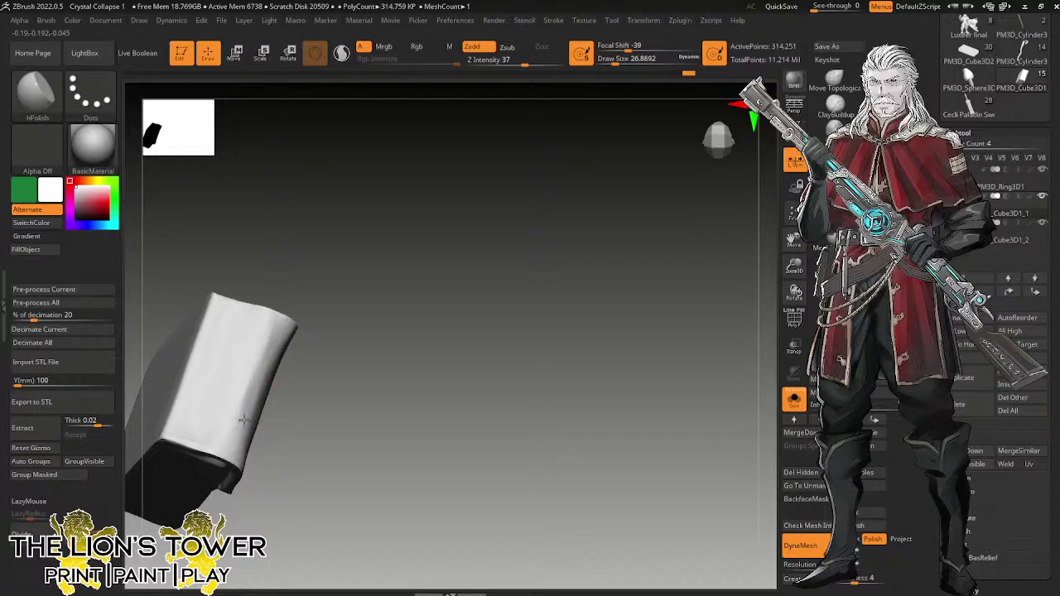
pyautogui.moveTo(346, 307); pyautogui.dragTo(238, 380)
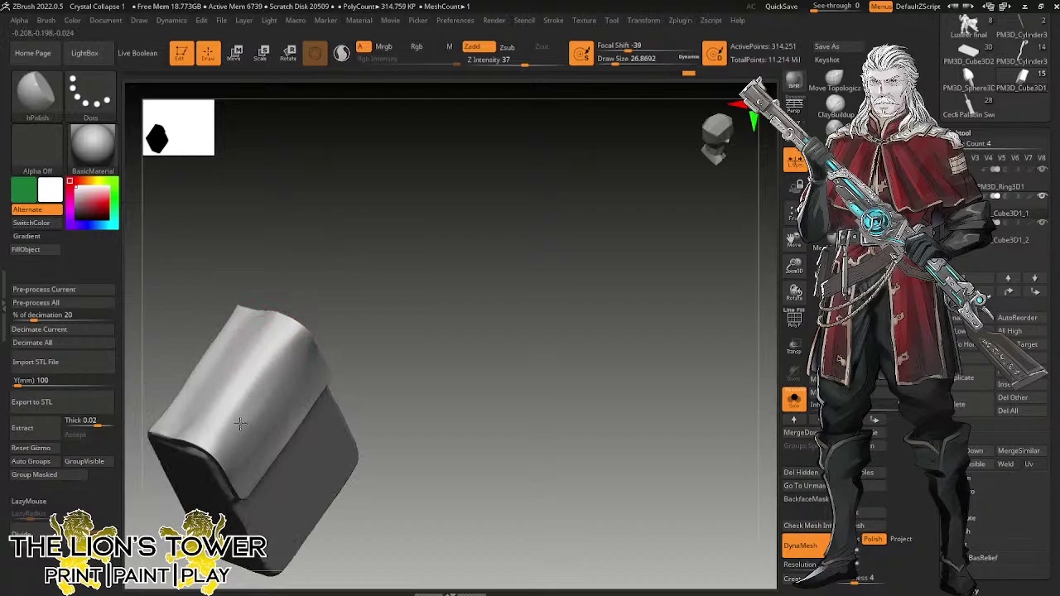
# Polish the flap's front and its bend into the top with overlapping hPolish strokes.
pyautogui.moveTo(418, 269); pyautogui.dragTo(362, 263)
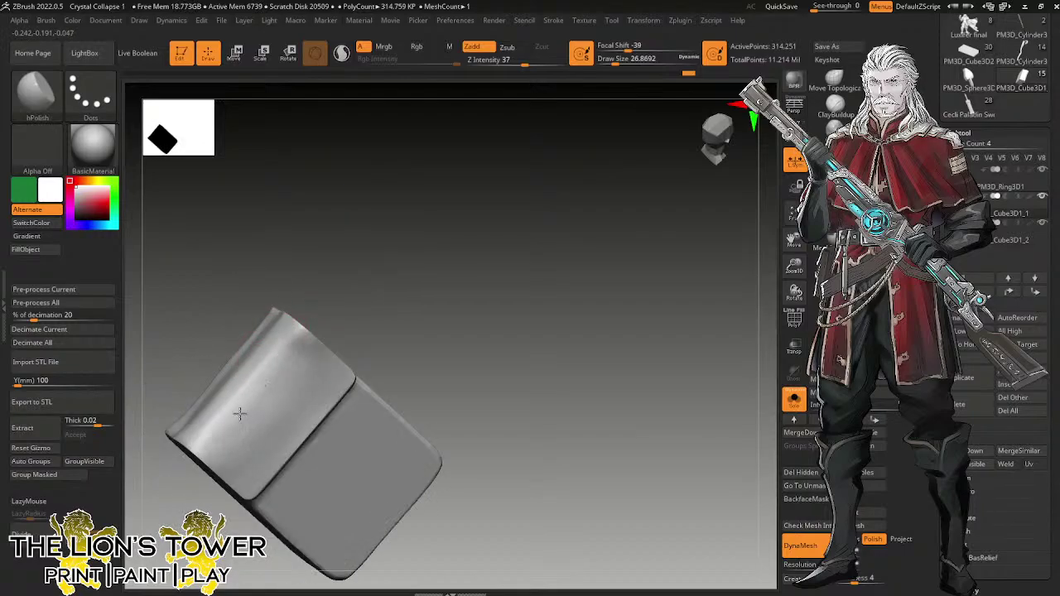
pyautogui.moveTo(240, 414); pyautogui.dragTo(251, 425)
pyautogui.moveTo(293, 384); pyautogui.dragTo(258, 438)
pyautogui.moveTo(297, 383)
pyautogui.mouseDown()
pyautogui.moveTo(256, 438)
pyautogui.moveTo(273, 428)
pyautogui.moveTo(258, 455)
pyautogui.mouseUp()
pyautogui.moveTo(261, 383); pyautogui.dragTo(235, 423)
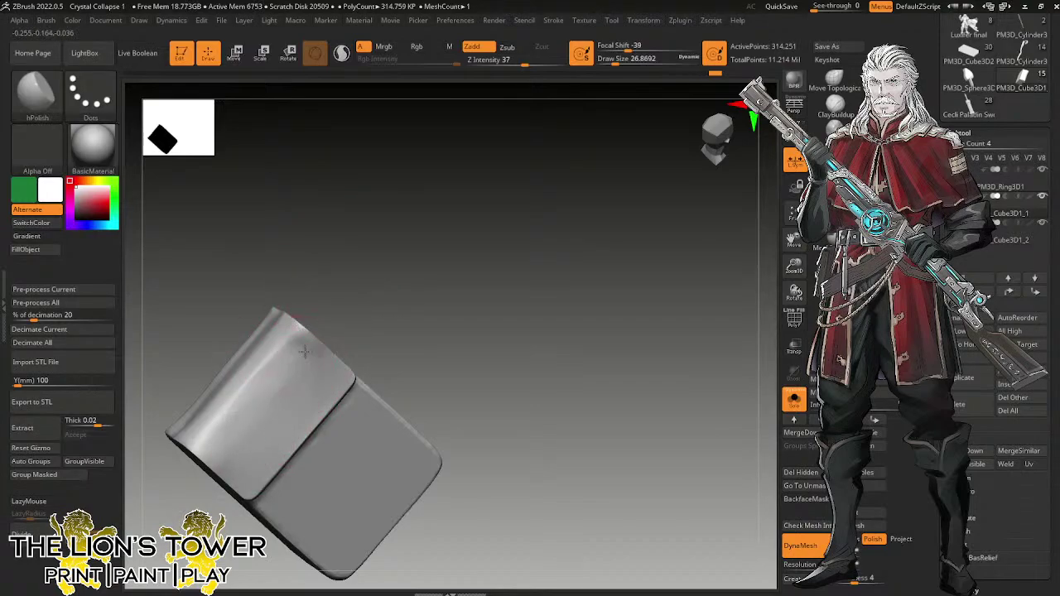
pyautogui.moveTo(250, 386); pyautogui.dragTo(276, 350, button='right')
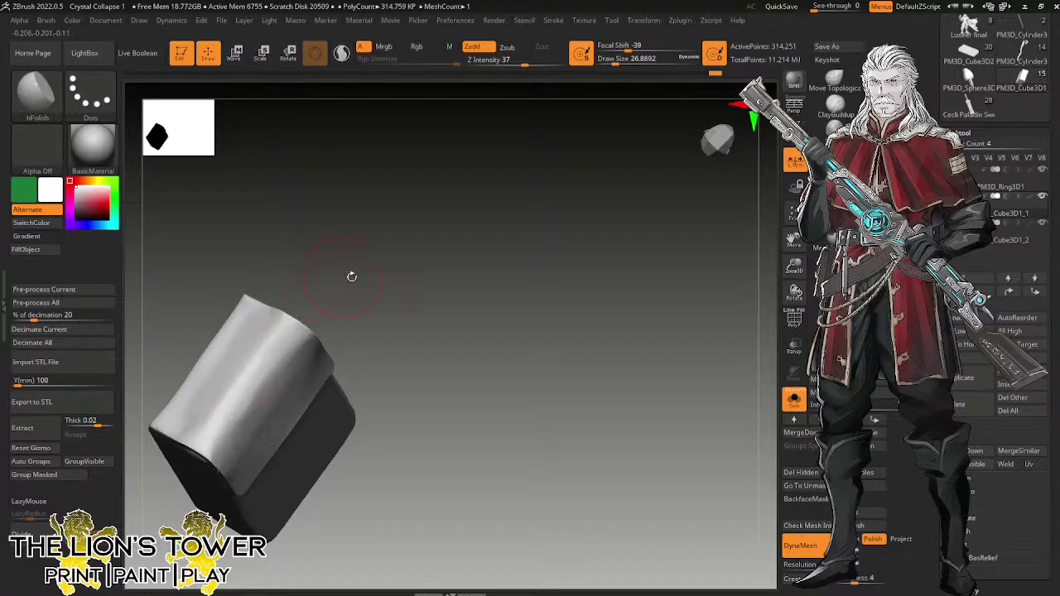
# Carve short creases into both lower corners of the flap's front with Orb_Cracks at a draw size of about 21.6.
pyautogui.moveTo(352, 276); pyautogui.dragTo(414, 286)
pyautogui.keyDown('shift'); pyautogui.moveTo(539, 353); pyautogui.dragTo(639, 411); pyautogui.keyUp('shift')
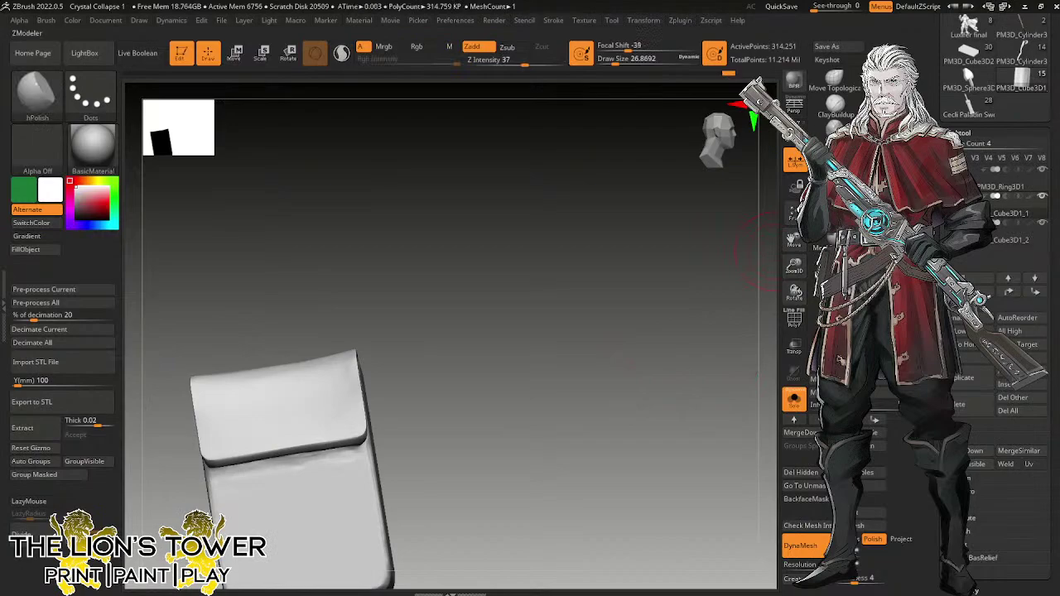
pyautogui.click(833, 181)
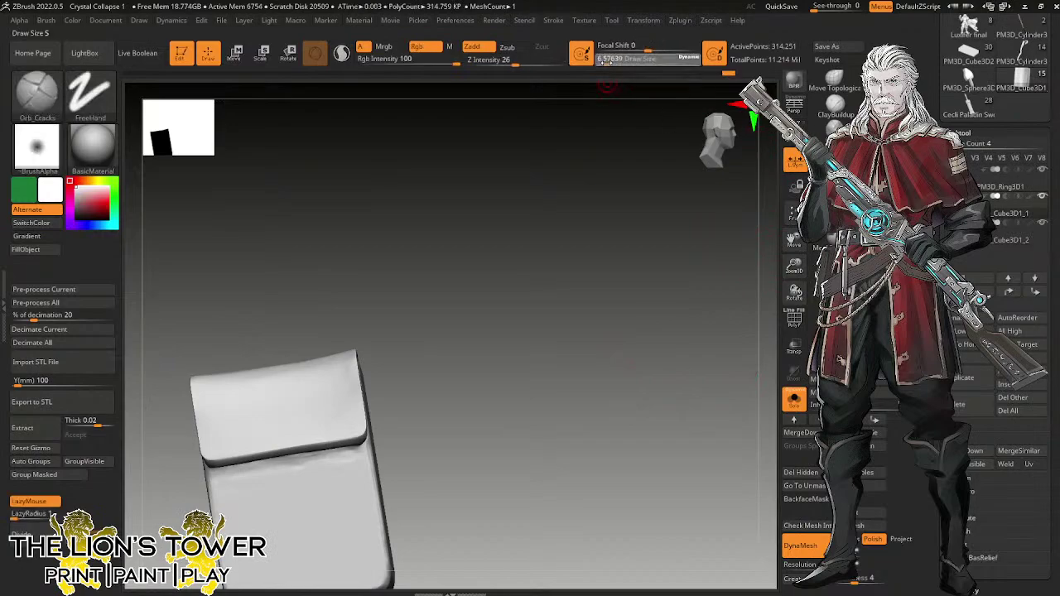
pyautogui.moveTo(609, 63); pyautogui.dragTo(618, 63)
pyautogui.moveTo(793, 240); pyautogui.dragTo(834, 192)
pyautogui.moveTo(794, 265); pyautogui.dragTo(793, 290)
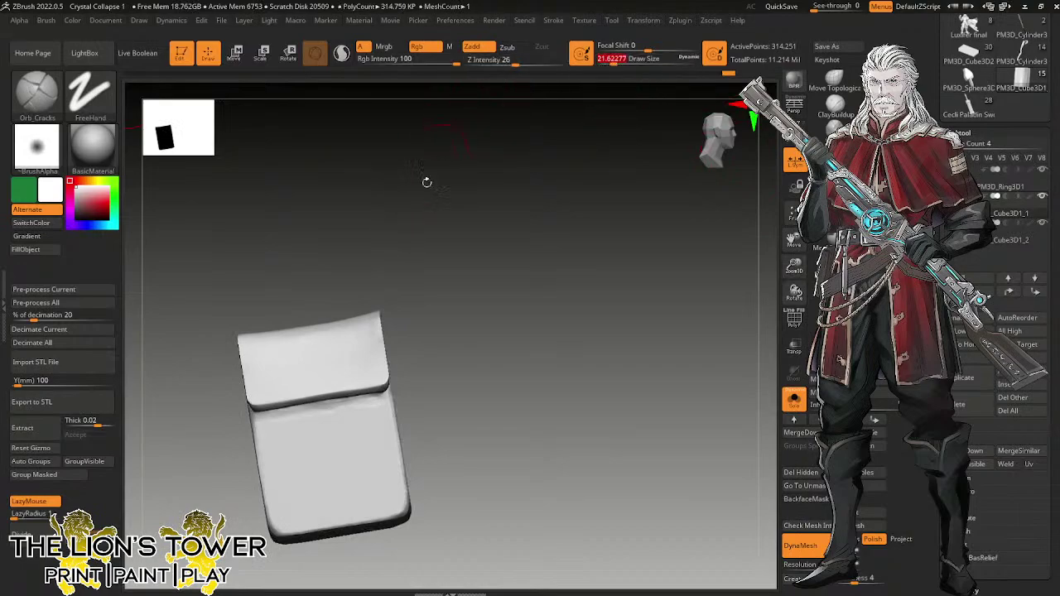
pyautogui.moveTo(377, 373); pyautogui.dragTo(360, 348)
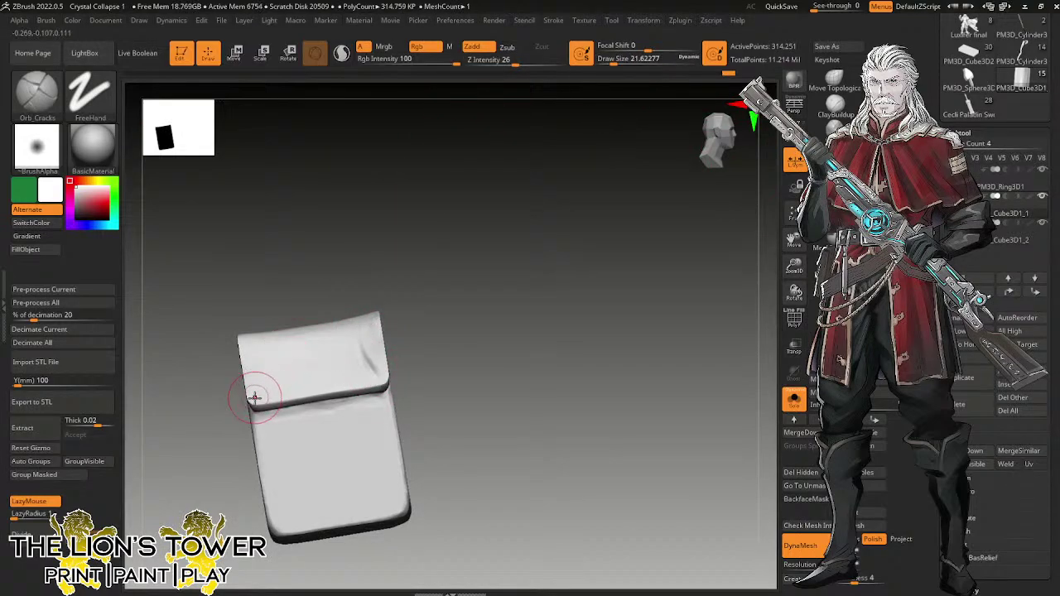
pyautogui.moveTo(253, 397); pyautogui.dragTo(257, 375)
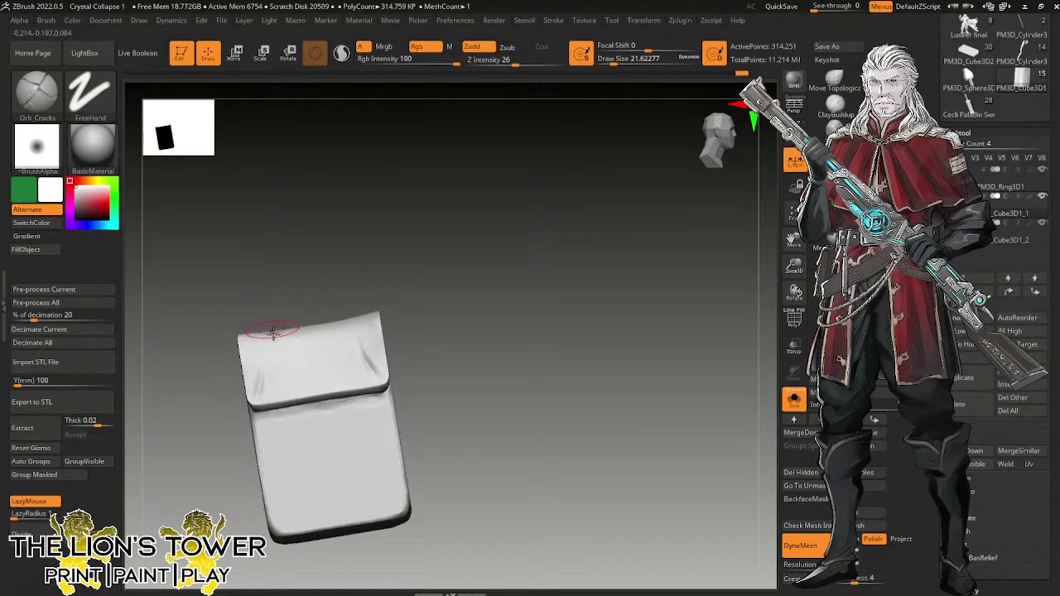
# Carve longer leather folds down from the top of the flap with Orb_Cracks and lightly smooth them.
pyautogui.moveTo(366, 290)
pyautogui.mouseDown()
pyautogui.moveTo(370, 336)
pyautogui.moveTo(350, 280)
pyautogui.mouseUp()
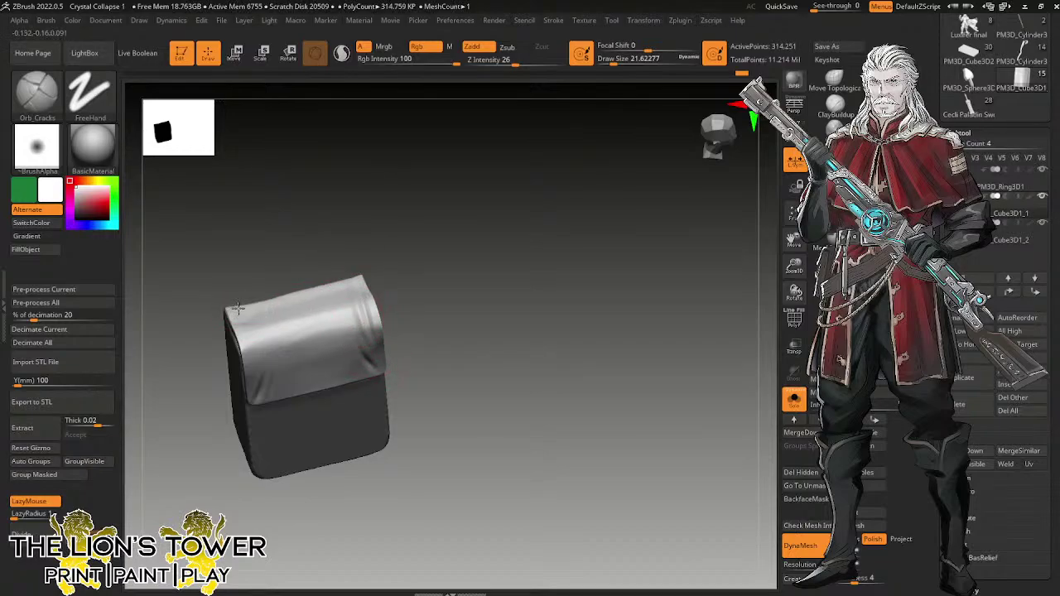
pyautogui.moveTo(248, 339); pyautogui.dragTo(259, 375)
pyautogui.moveTo(277, 260)
pyautogui.mouseDown()
pyautogui.moveTo(255, 346)
pyautogui.moveTo(286, 351)
pyautogui.moveTo(294, 366)
pyautogui.mouseUp()
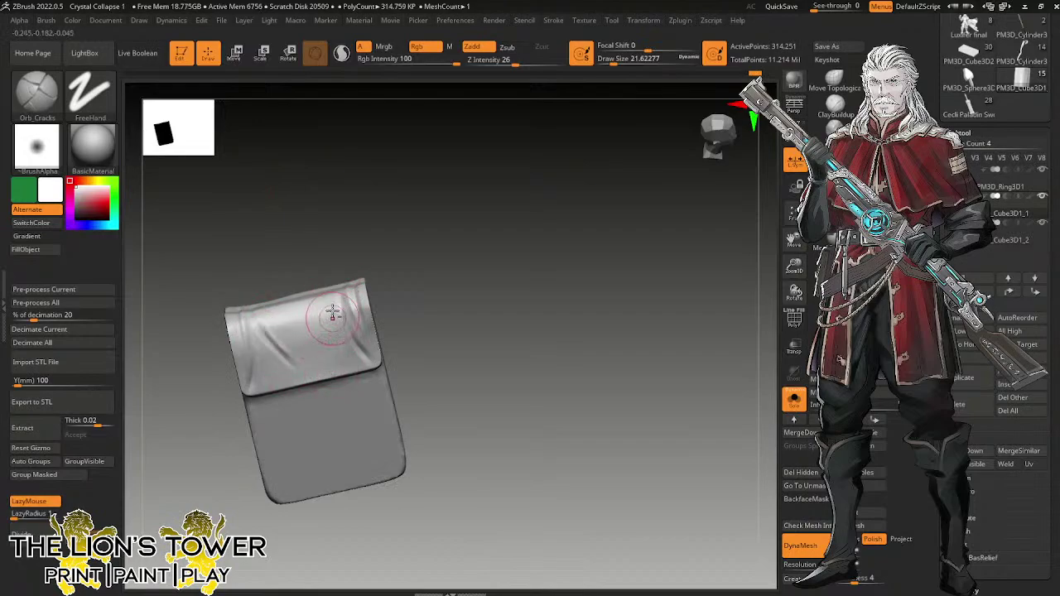
pyautogui.press('shift')
pyautogui.keyDown('shift'); pyautogui.moveTo(326, 321); pyautogui.dragTo(267, 364); pyautogui.keyUp('shift')
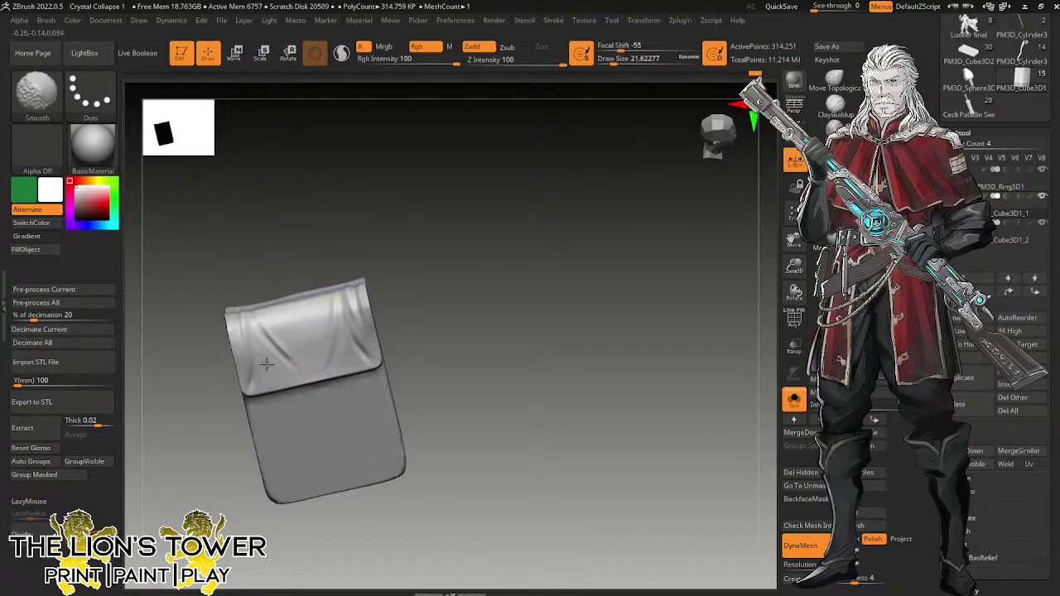
# Carve small dents and wrinkles along the side edges and lower corner of the pouch body, softening them with Smooth.
pyautogui.moveTo(497, 339); pyautogui.dragTo(490, 319)
pyautogui.moveTo(430, 499); pyautogui.dragTo(419, 492)
pyautogui.moveTo(444, 414); pyautogui.dragTo(406, 408)
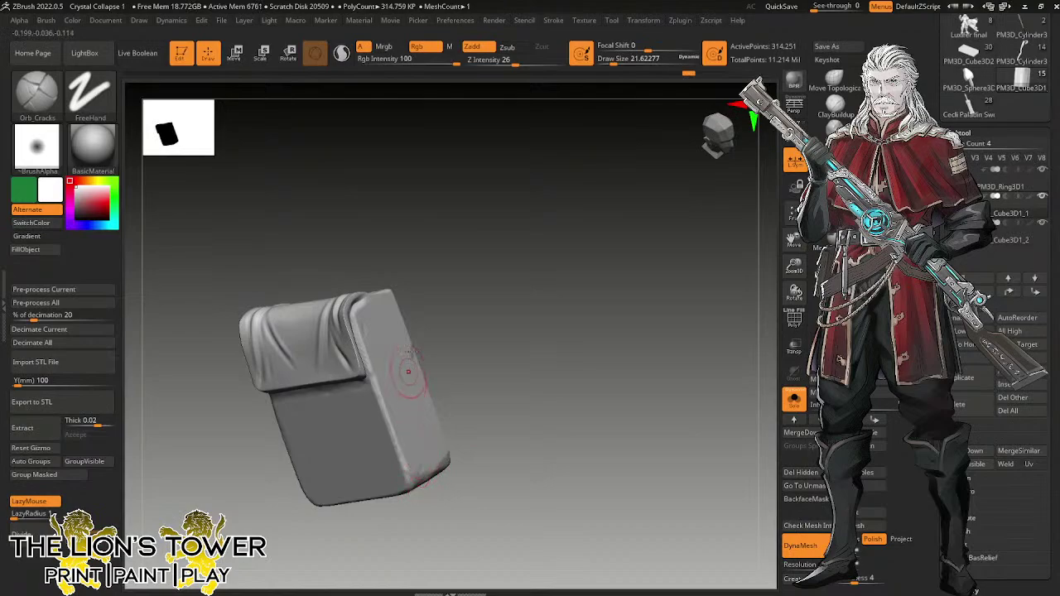
pyautogui.keyDown('shift'); pyautogui.moveTo(412, 355); pyautogui.dragTo(417, 290); pyautogui.keyUp('shift')
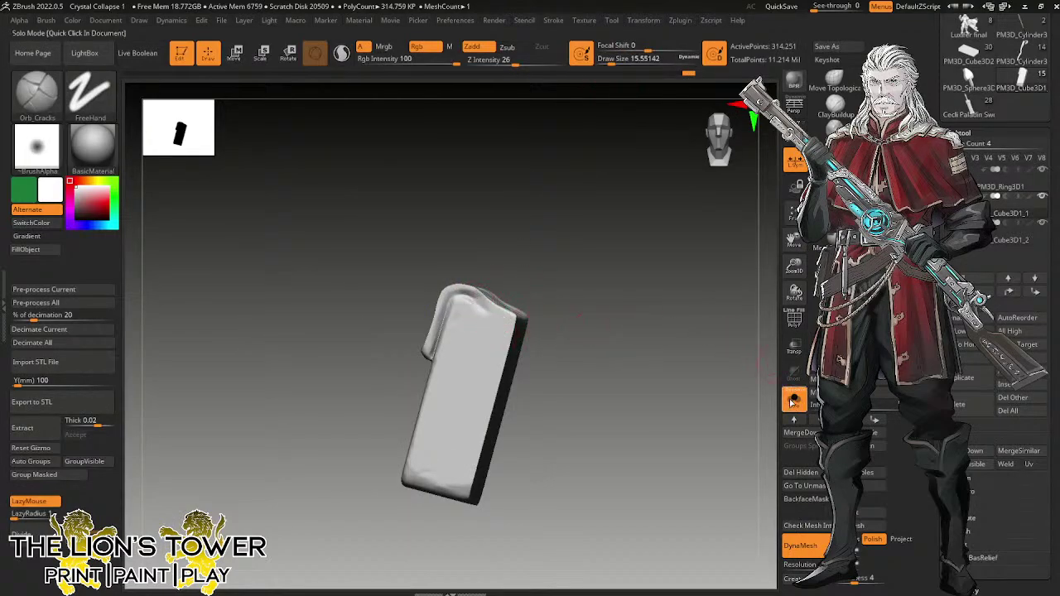
# Select the diagonal hip strap and pull its end against the pouch using the Move brush at a draw size of about 73.9.
pyautogui.click(792, 401)
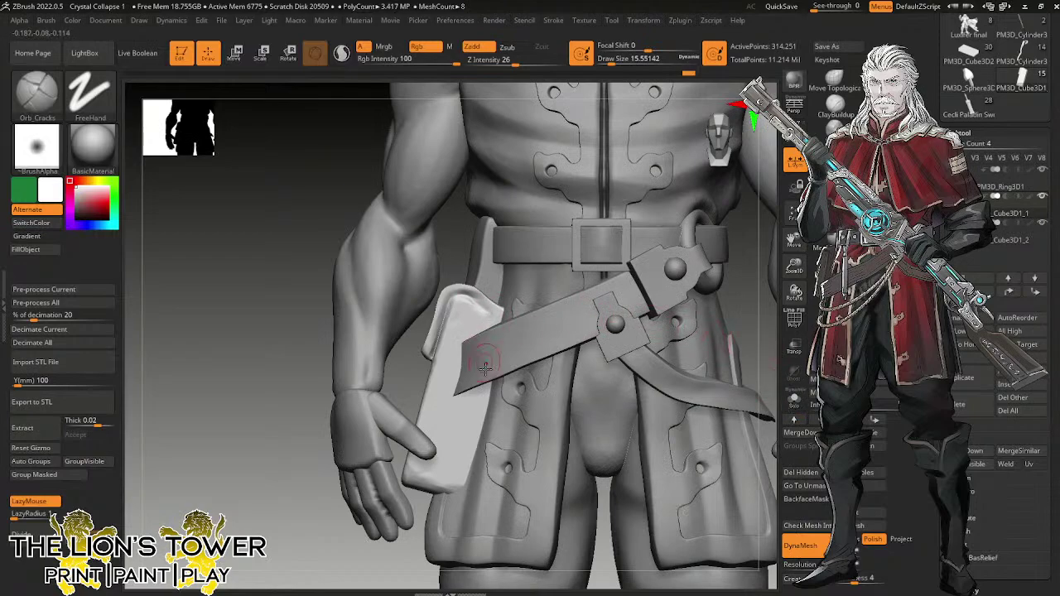
pyautogui.keyDown('alt'); pyautogui.click(522, 353); pyautogui.keyUp('alt')
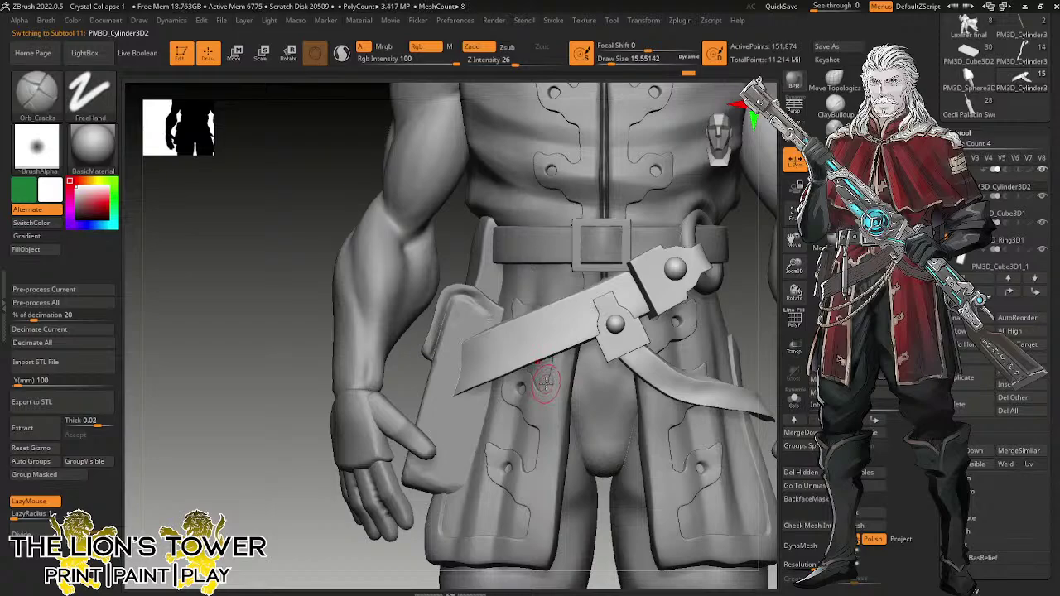
pyautogui.moveTo(747, 303); pyautogui.dragTo(737, 389)
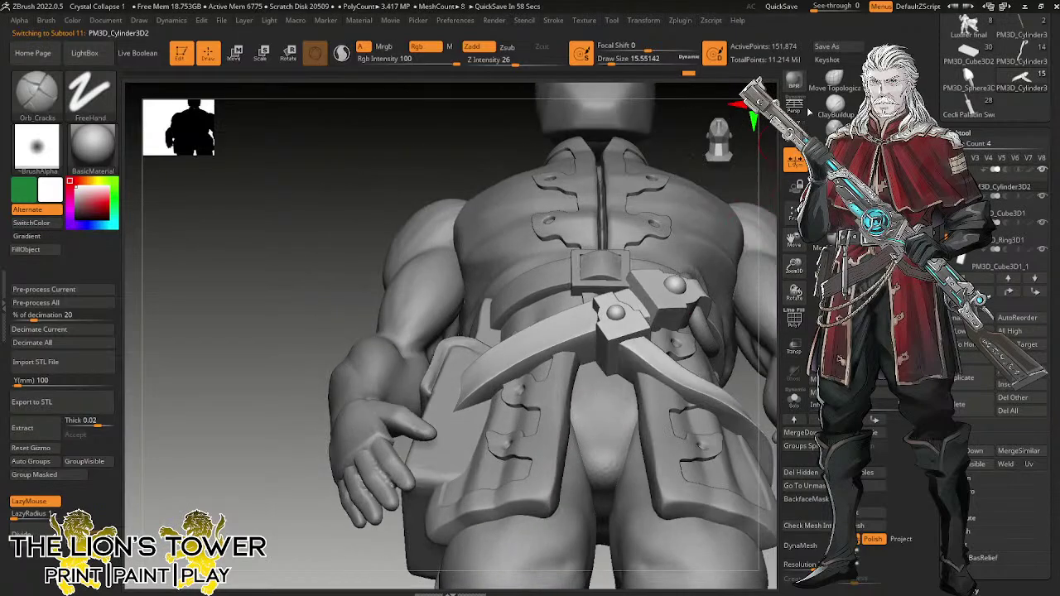
pyautogui.press('b')
pyautogui.press('m')
pyautogui.press('v')
pyautogui.moveTo(613, 72); pyautogui.dragTo(649, 71)
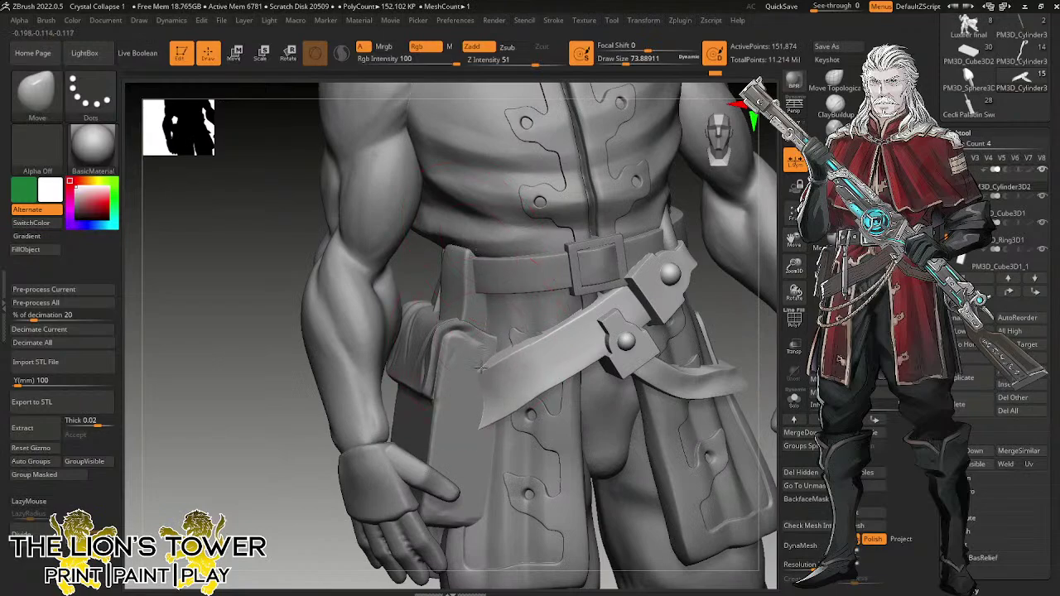
pyautogui.moveTo(487, 361)
pyautogui.mouseDown()
pyautogui.moveTo(474, 371)
pyautogui.moveTo(515, 413)
pyautogui.moveTo(490, 415)
pyautogui.mouseUp()
# Adjust the strap's tip from behind so it meets the pouch's back edge, reducing the Move brush's draw size to about 51.2.
pyautogui.moveTo(731, 319)
pyautogui.mouseDown()
pyautogui.moveTo(861, 325)
pyautogui.moveTo(696, 326)
pyautogui.moveTo(728, 319)
pyautogui.mouseUp()
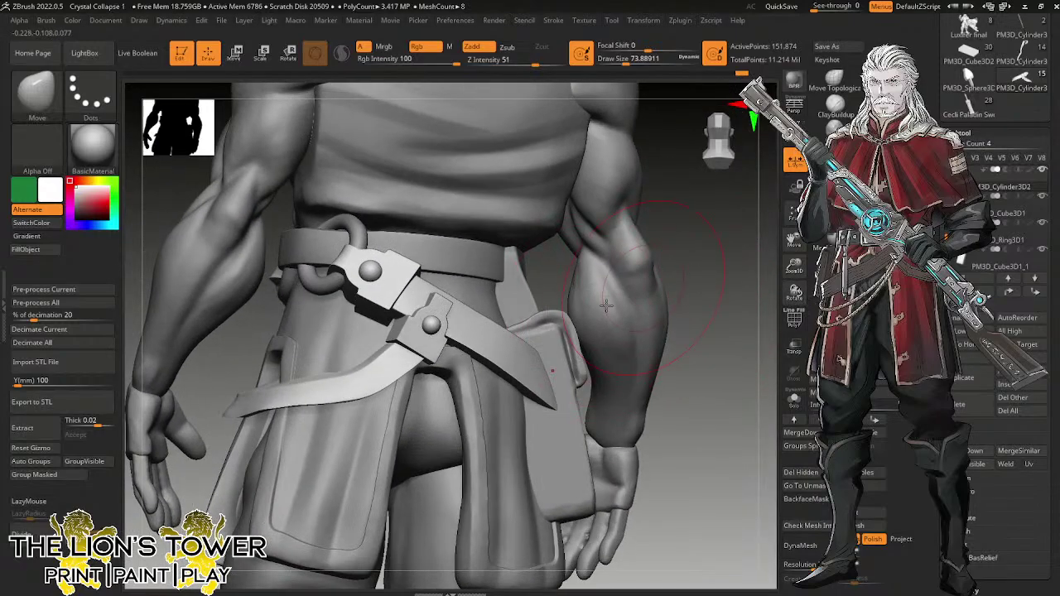
pyautogui.moveTo(544, 402); pyautogui.dragTo(537, 384)
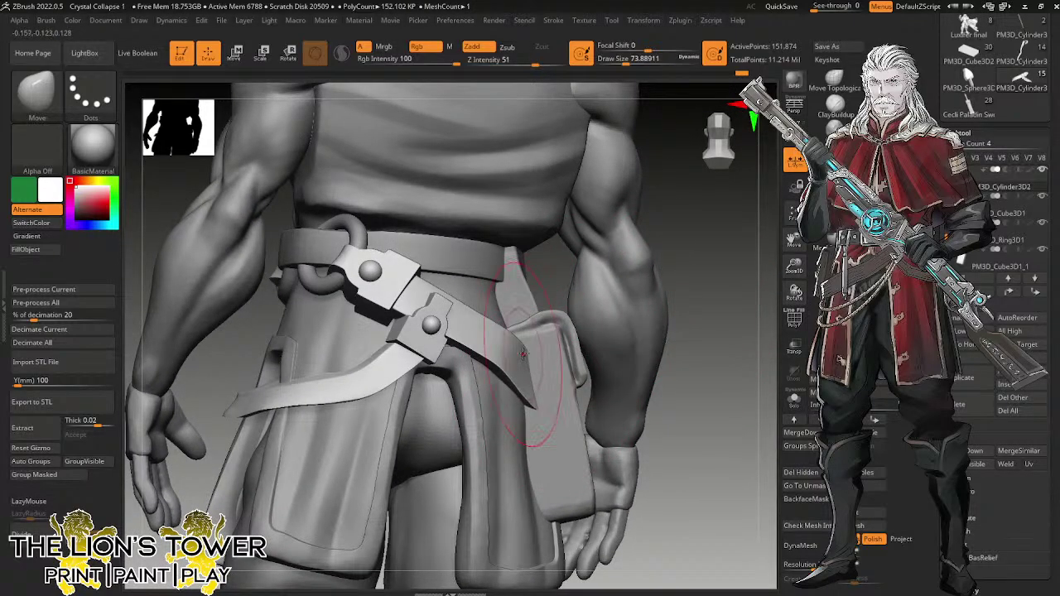
pyautogui.moveTo(517, 354); pyautogui.dragTo(543, 403, button='right')
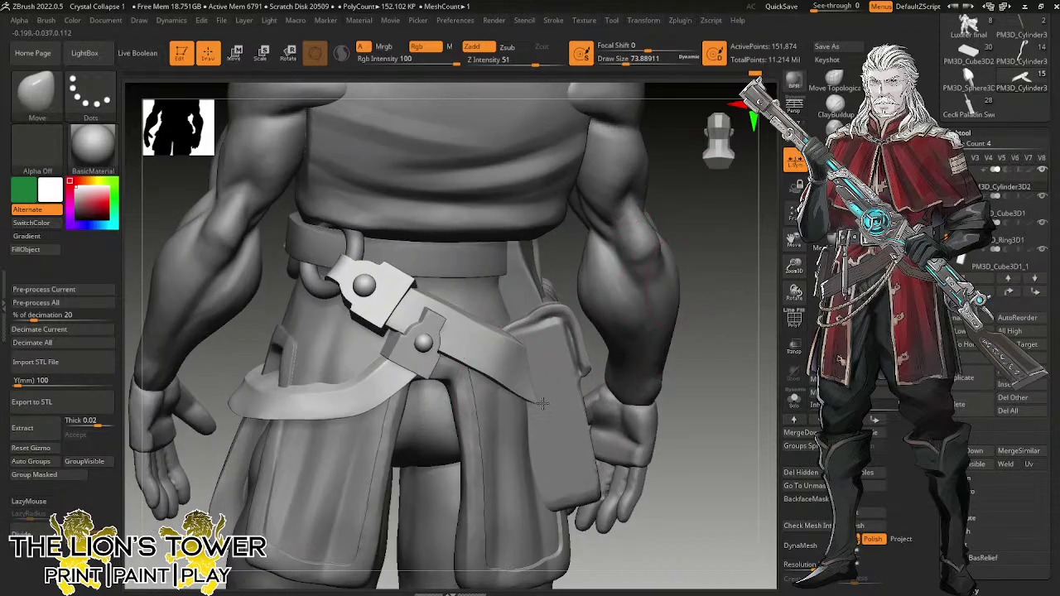
pyautogui.click(624, 60)
pyautogui.moveTo(730, 299)
pyautogui.mouseDown()
pyautogui.moveTo(723, 306)
pyautogui.moveTo(714, 259)
pyautogui.mouseUp()
pyautogui.click(621, 60)
pyautogui.moveTo(693, 195); pyautogui.dragTo(689, 254)
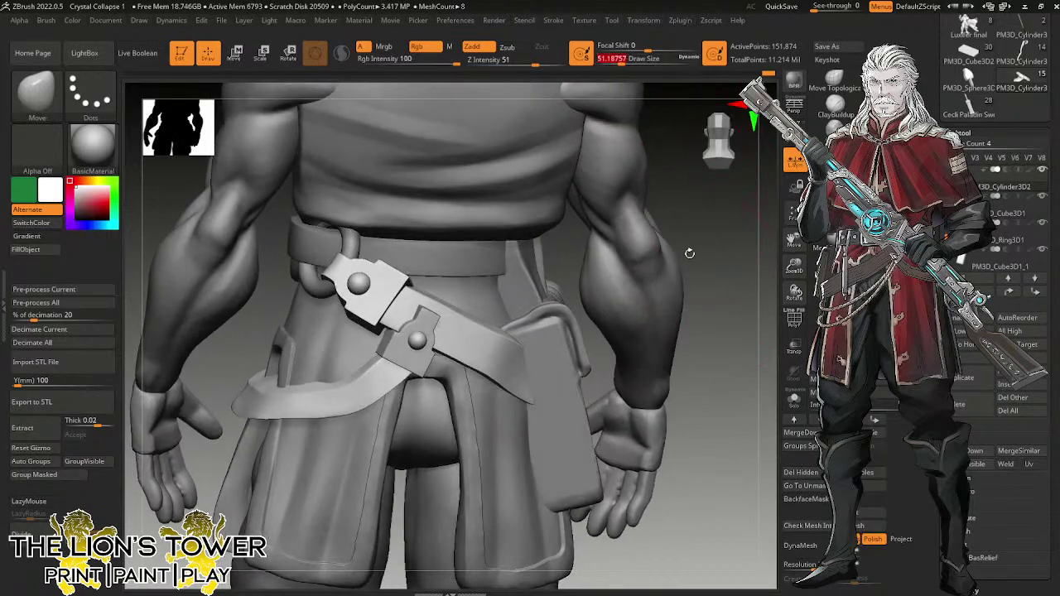
pyautogui.moveTo(689, 253); pyautogui.dragTo(681, 263, button='right')
pyautogui.moveTo(533, 400); pyautogui.dragTo(534, 391)
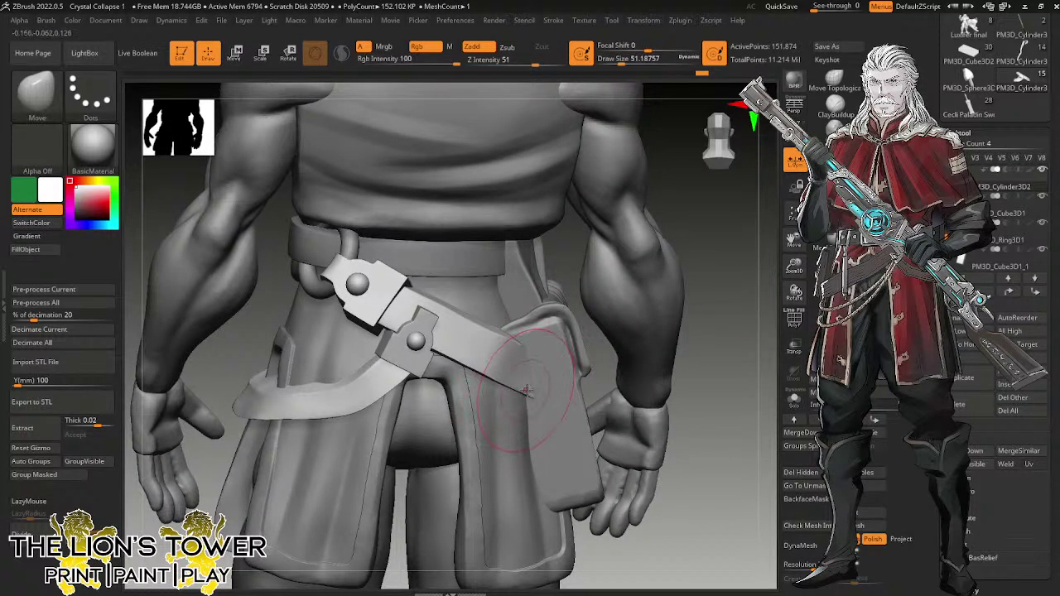
pyautogui.keyDown('alt'); pyautogui.click(554, 422); pyautogui.keyUp('alt')
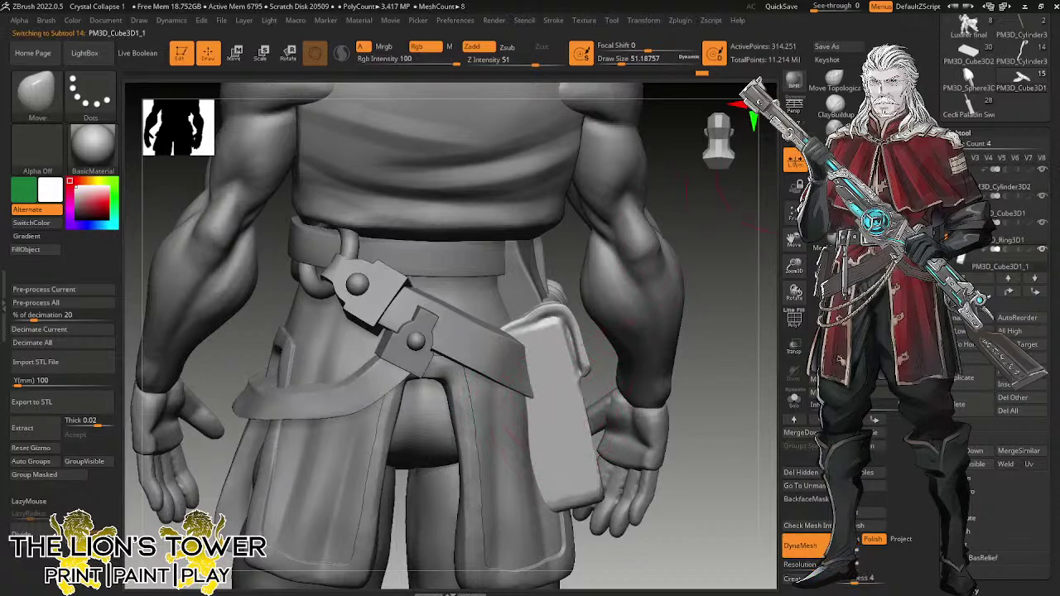
pyautogui.click(886, 108)
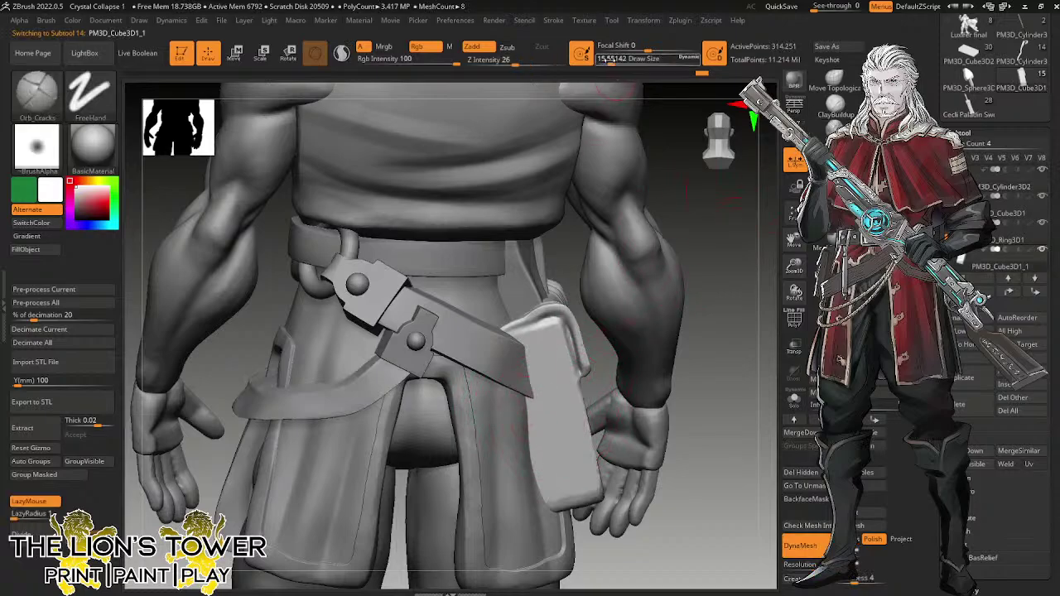
pyautogui.moveTo(613, 63); pyautogui.dragTo(619, 63)
# Select the pouch's belt loops and nudge the rear loop where it meets the pouch top with the Move brush.
pyautogui.moveTo(688, 201)
pyautogui.mouseDown(button='right')
pyautogui.moveTo(650, 323)
pyautogui.moveTo(729, 407)
pyautogui.moveTo(722, 336)
pyautogui.mouseUp(button='right')
pyautogui.keyDown('alt'); pyautogui.click(552, 272); pyautogui.keyUp('alt')
pyautogui.press('b')
pyautogui.press('m')
pyautogui.press('v')
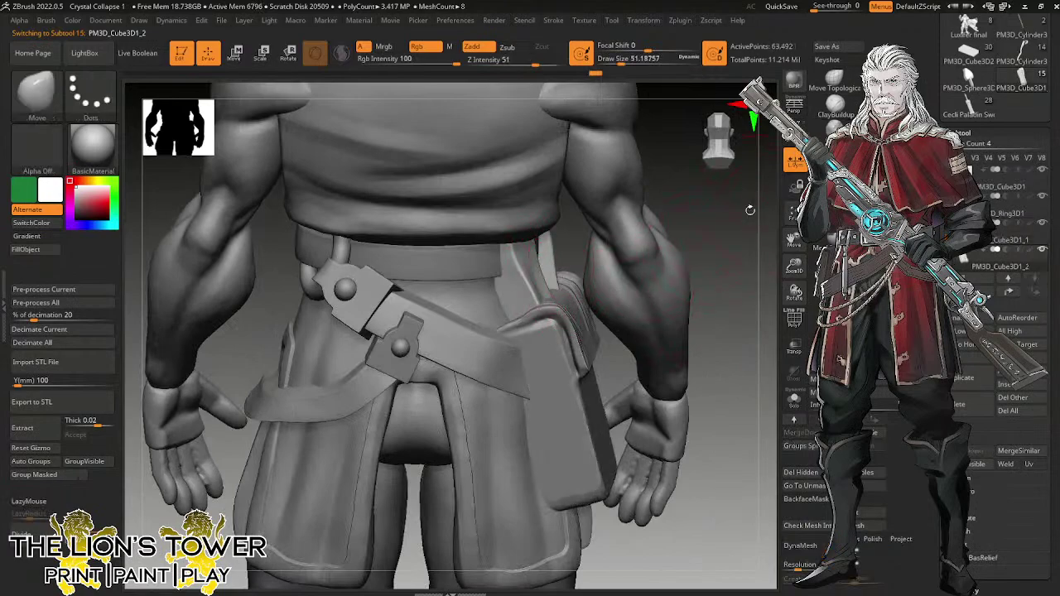
pyautogui.moveTo(729, 212)
pyautogui.mouseDown(button='right')
pyautogui.moveTo(575, 268)
pyautogui.moveTo(575, 240)
pyautogui.mouseUp(button='right')
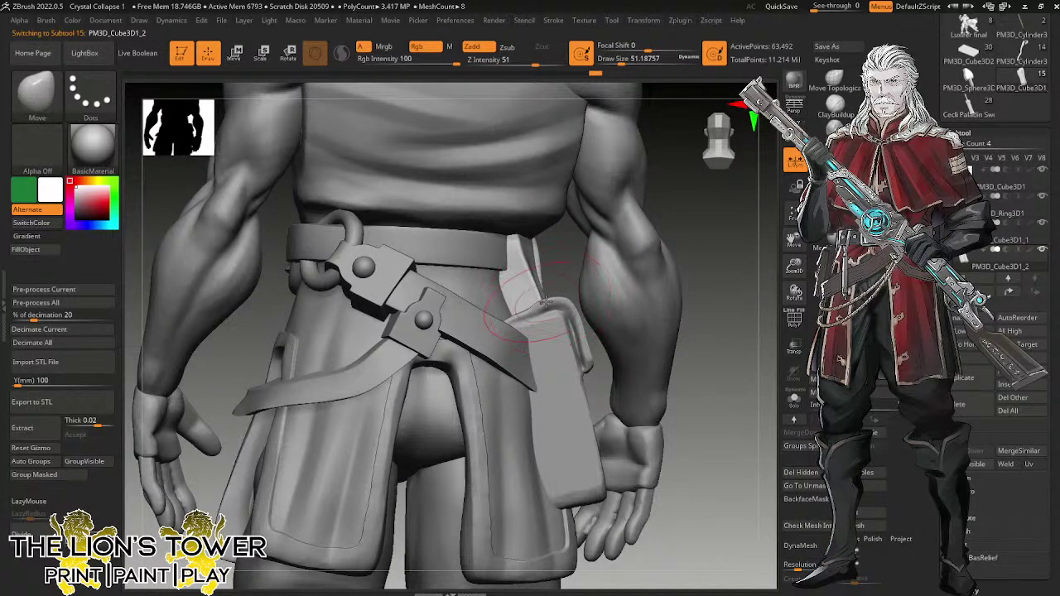
pyautogui.moveTo(545, 302); pyautogui.dragTo(548, 300)
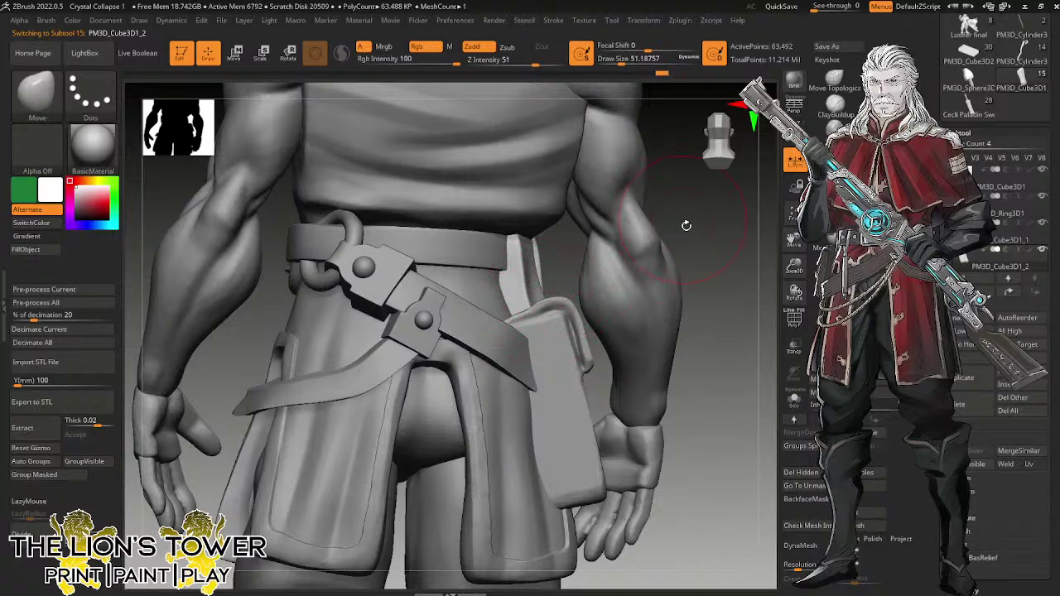
# Examine how the pouch, its belt loops and the hip straps sit from the back, side and front.
pyautogui.moveTo(686, 225); pyautogui.dragTo(534, 272, button='right')
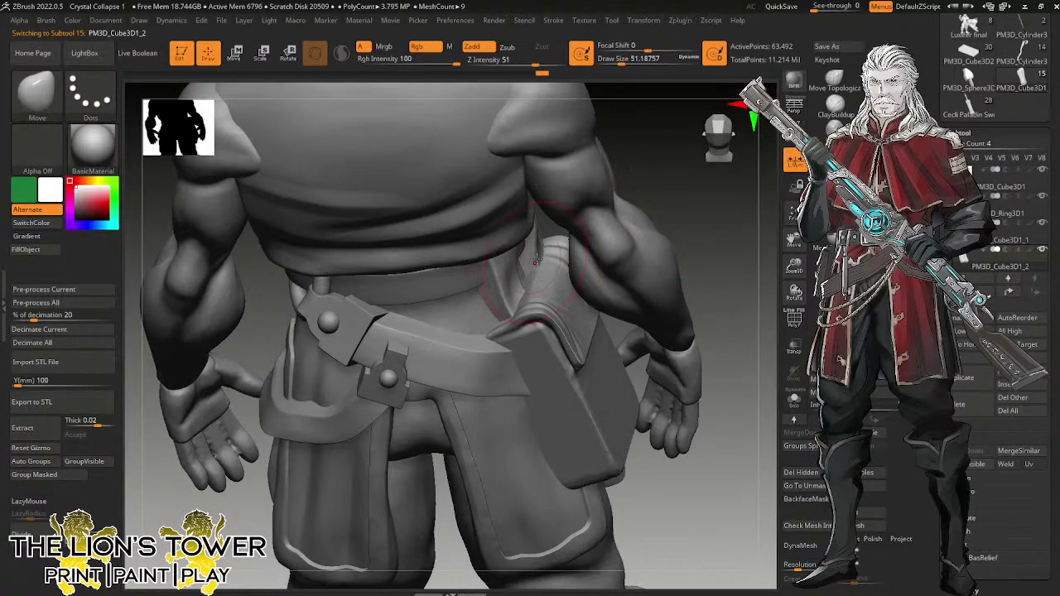
pyautogui.moveTo(613, 217)
pyautogui.mouseDown(button='right')
pyautogui.moveTo(502, 545)
pyautogui.moveTo(497, 438)
pyautogui.moveTo(516, 570)
pyautogui.moveTo(533, 530)
pyautogui.moveTo(742, 281)
pyautogui.mouseUp(button='right')
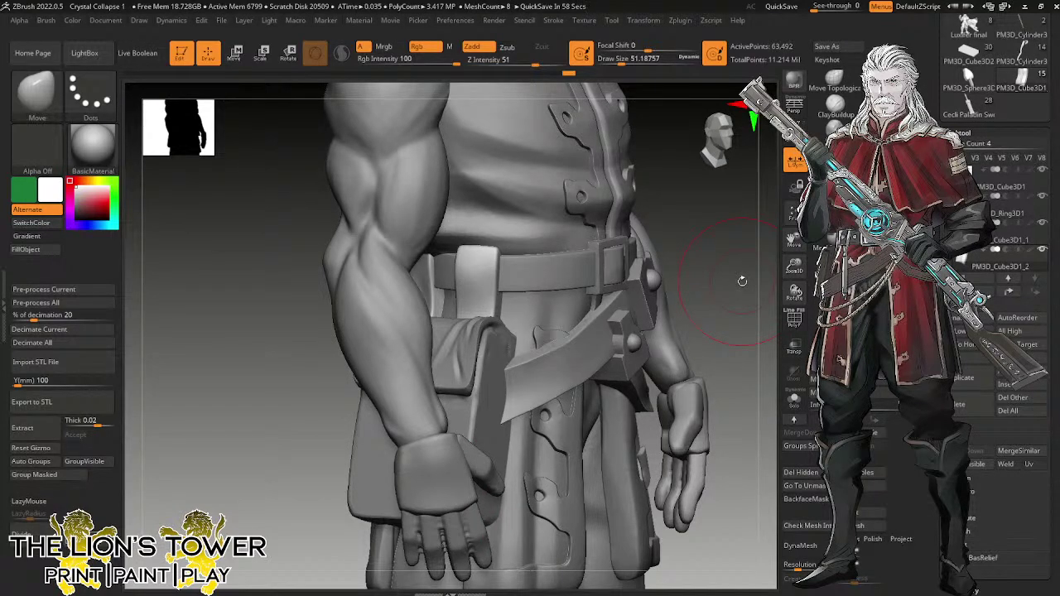
pyautogui.moveTo(742, 281); pyautogui.dragTo(709, 291, button='right')
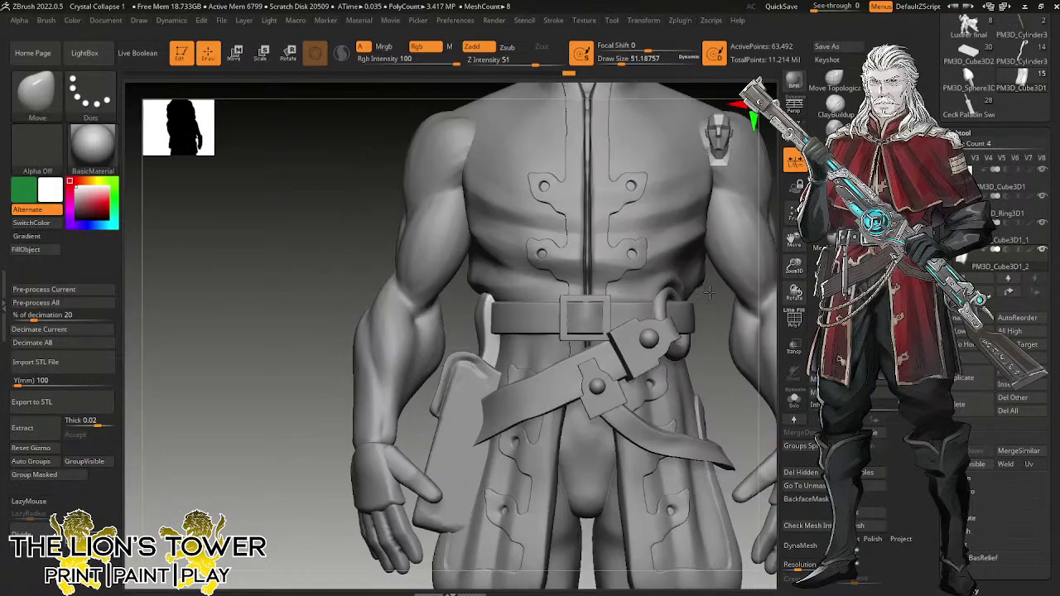
pyautogui.moveTo(729, 248); pyautogui.dragTo(720, 245, button='right')
pyautogui.press('ctrl')
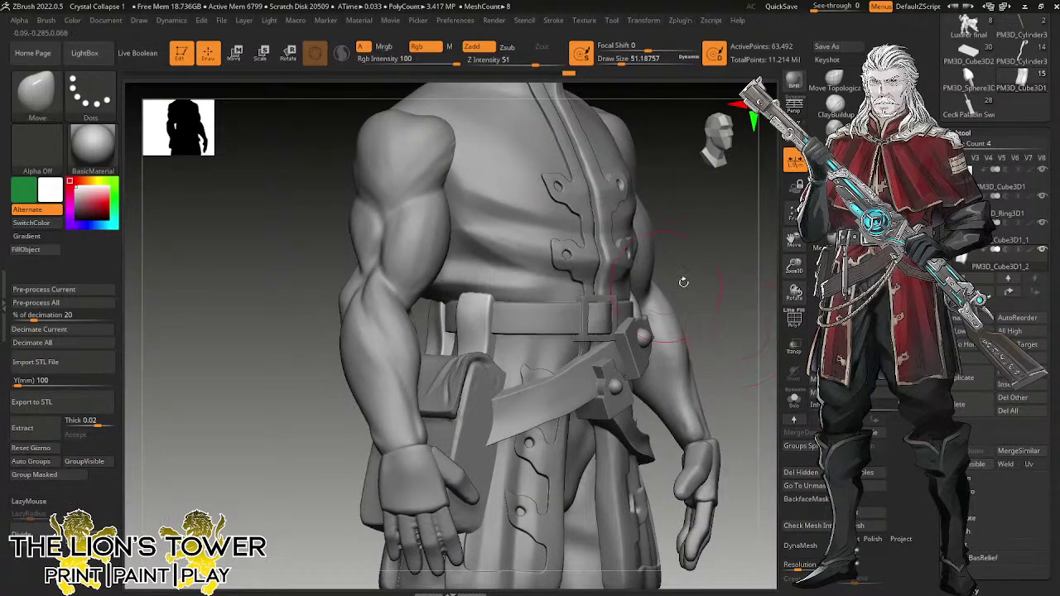
pyautogui.moveTo(713, 314)
pyautogui.mouseDown(button='right')
pyautogui.moveTo(700, 306)
pyautogui.moveTo(687, 317)
pyautogui.moveTo(696, 304)
pyautogui.mouseUp(button='right')
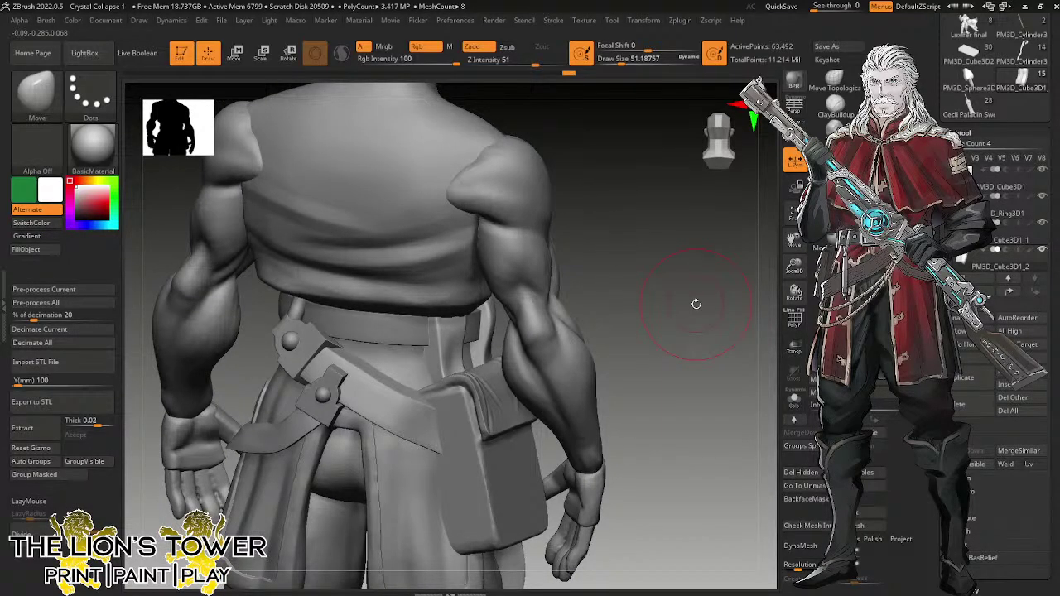
pyautogui.moveTo(793, 267)
pyautogui.mouseDown()
pyautogui.moveTo(794, 242)
pyautogui.moveTo(795, 263)
pyautogui.moveTo(812, 260)
pyautogui.mouseUp()
pyautogui.click(794, 399)
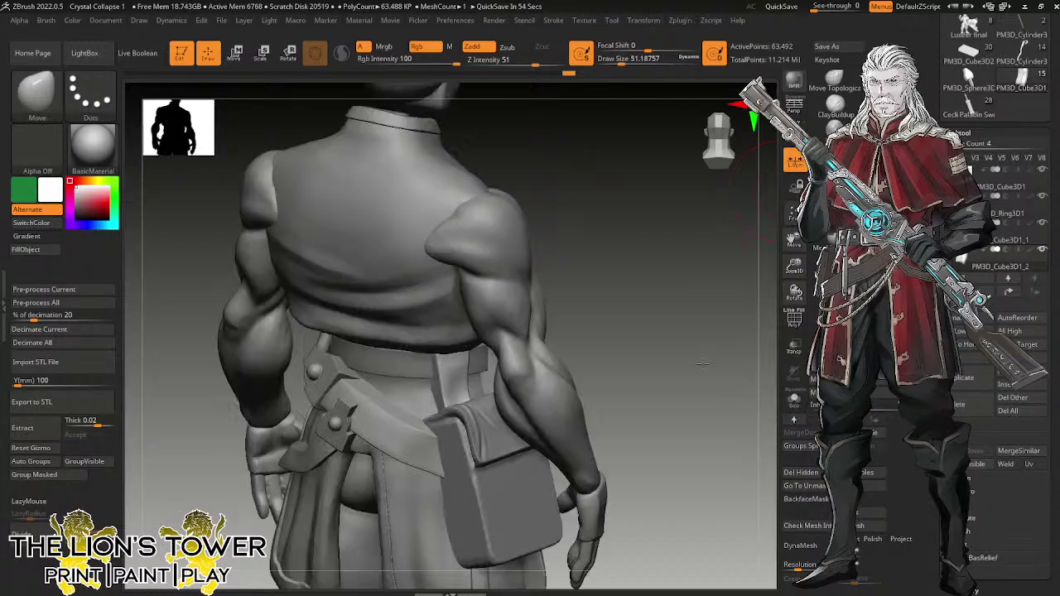
pyautogui.moveTo(464, 364); pyautogui.dragTo(659, 365)
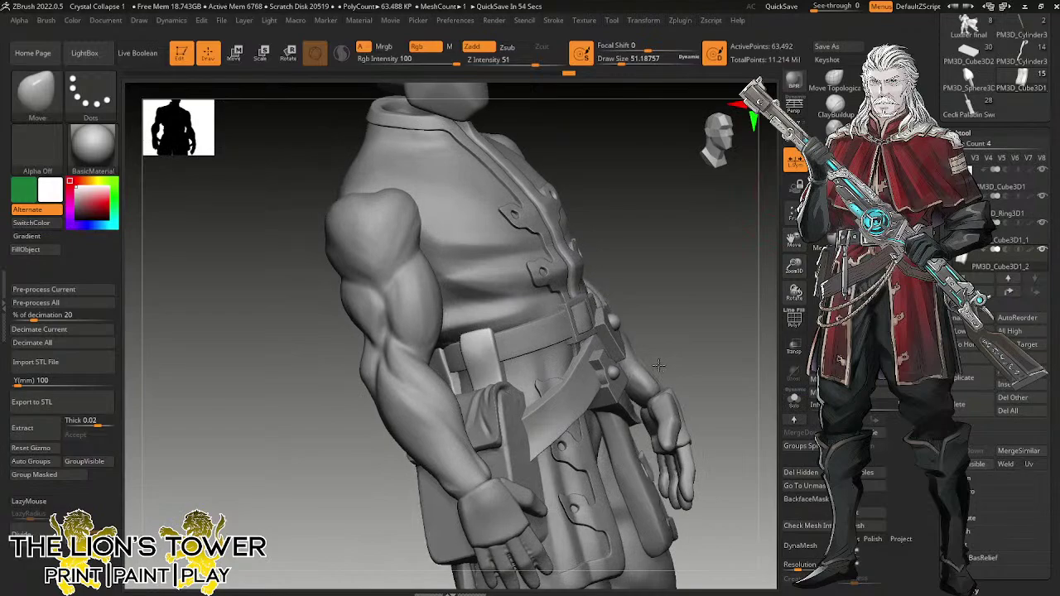
pyautogui.moveTo(658, 365); pyautogui.dragTo(658, 381)
# Flatten the faces and edges of the pouch's belt loops with hPolish at a draw size of about 26.9.
pyautogui.press('b')
pyautogui.press('h')
pyautogui.press('p')
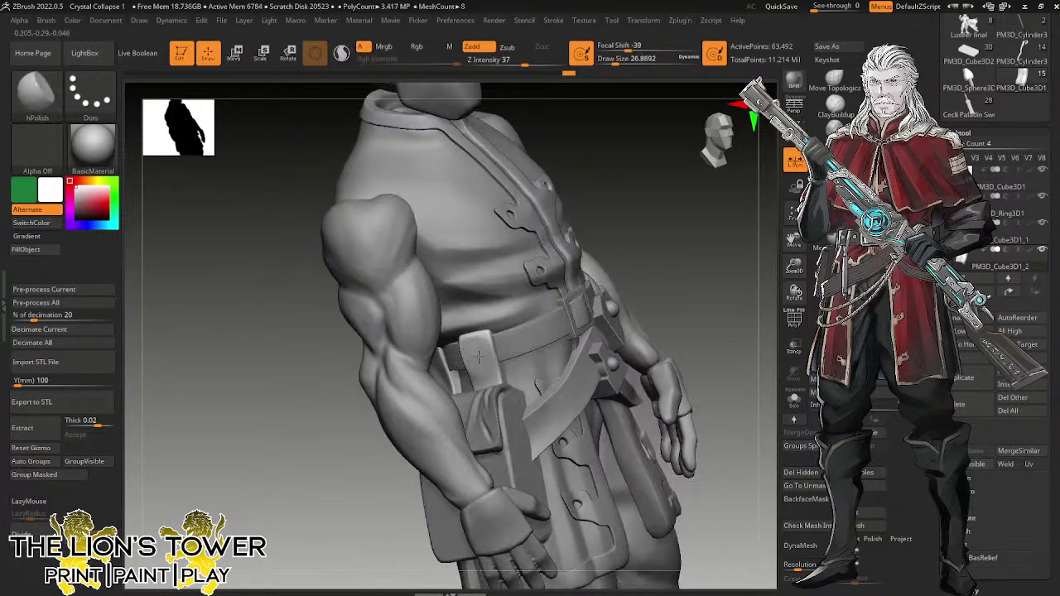
pyautogui.moveTo(483, 347); pyautogui.dragTo(498, 376)
pyautogui.moveTo(624, 201); pyautogui.dragTo(668, 182)
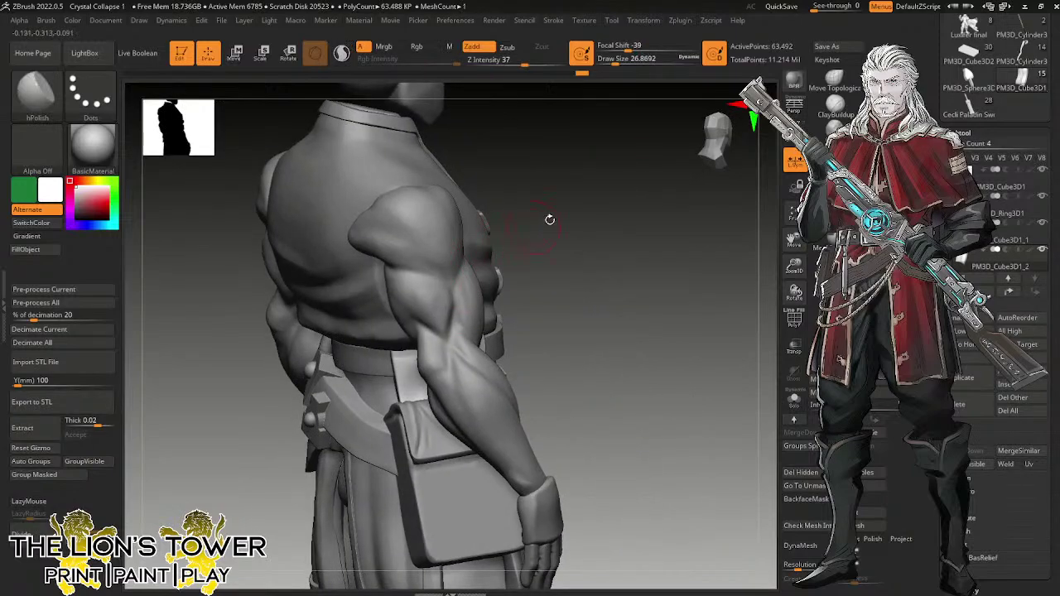
pyautogui.moveTo(550, 220); pyautogui.dragTo(600, 222)
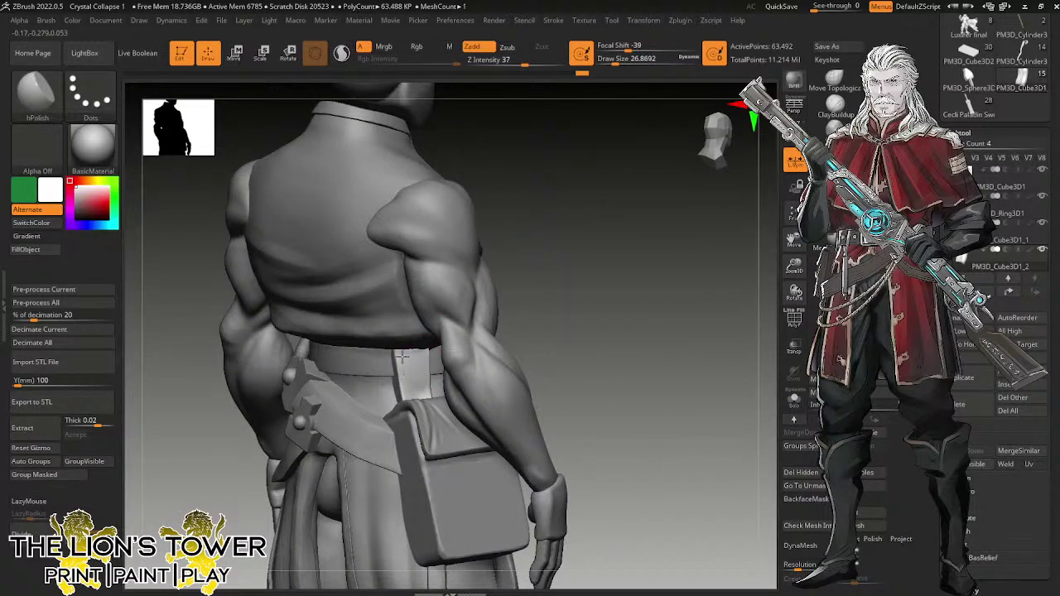
pyautogui.moveTo(551, 284); pyautogui.dragTo(639, 193)
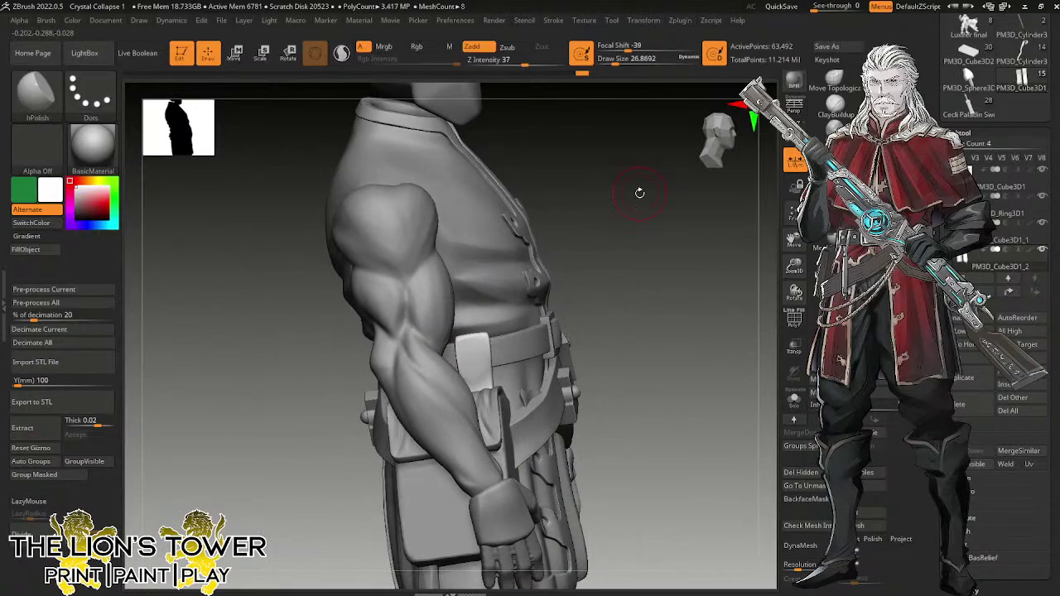
pyautogui.moveTo(676, 324); pyautogui.dragTo(704, 322)
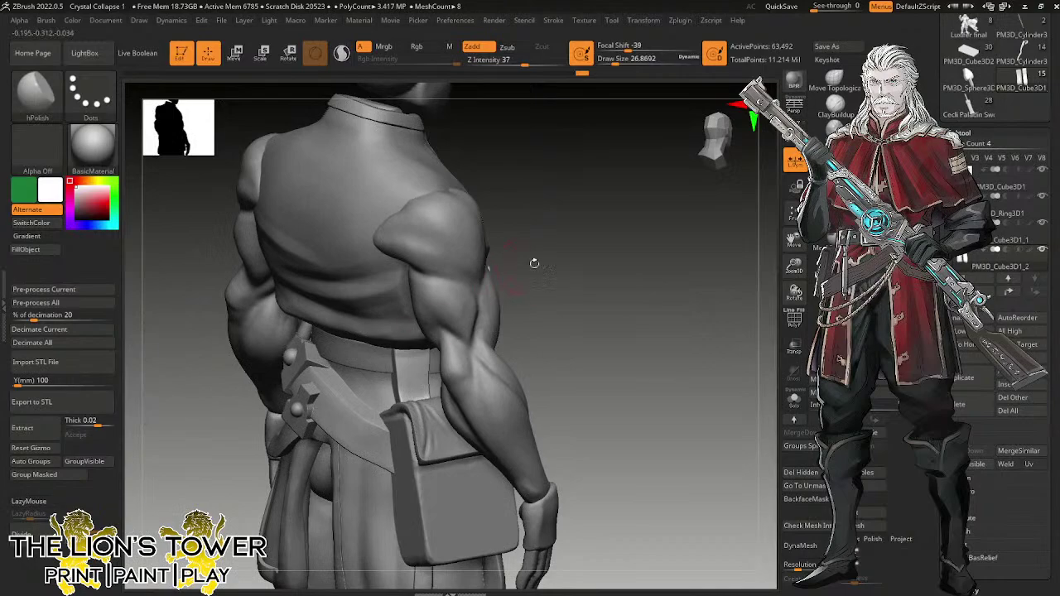
pyautogui.moveTo(534, 262); pyautogui.dragTo(456, 378)
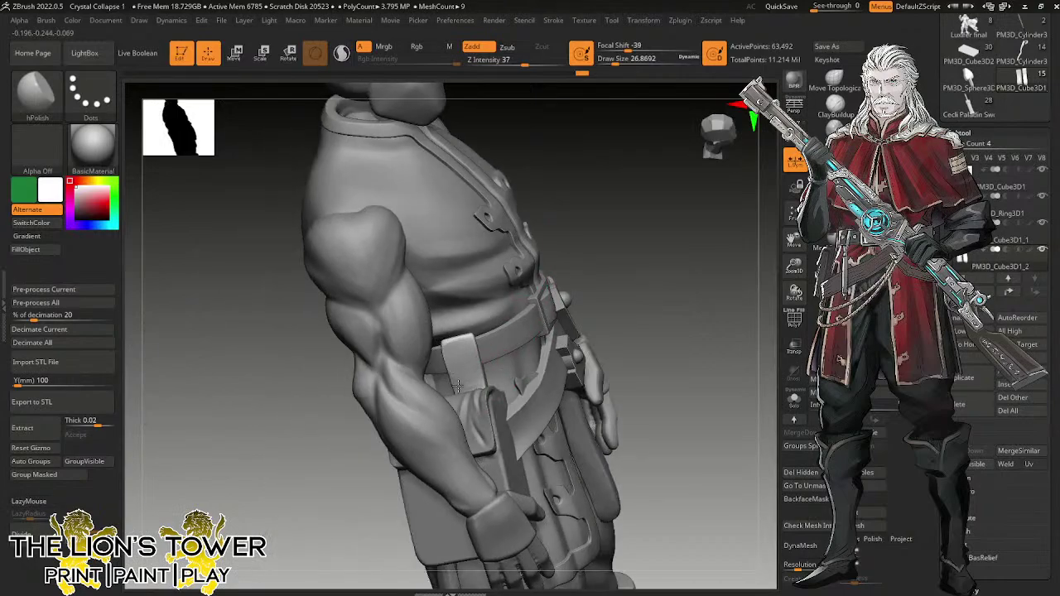
# Isolate the two belt loops, polish their remaining uneven surfaces and edges, and bring the full model back into view.
pyautogui.click(794, 400)
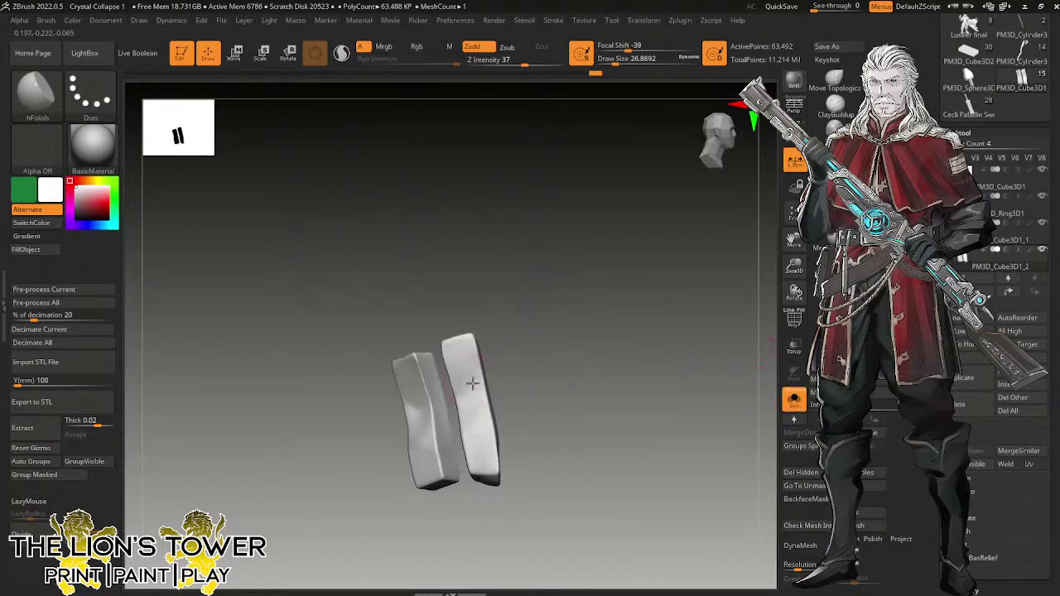
pyautogui.moveTo(494, 251); pyautogui.dragTo(409, 409)
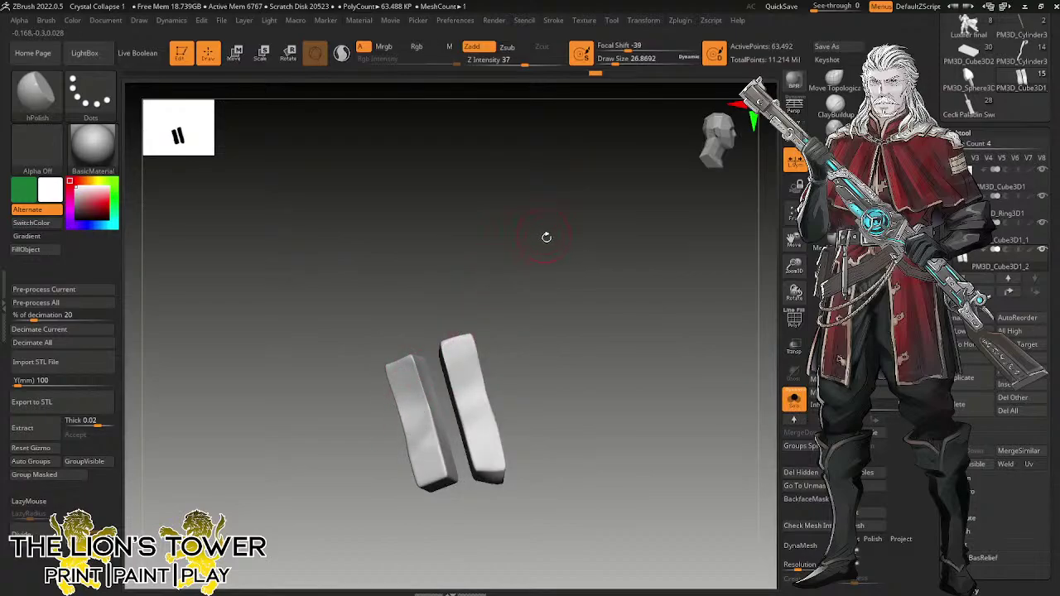
pyautogui.moveTo(547, 237); pyautogui.dragTo(554, 257)
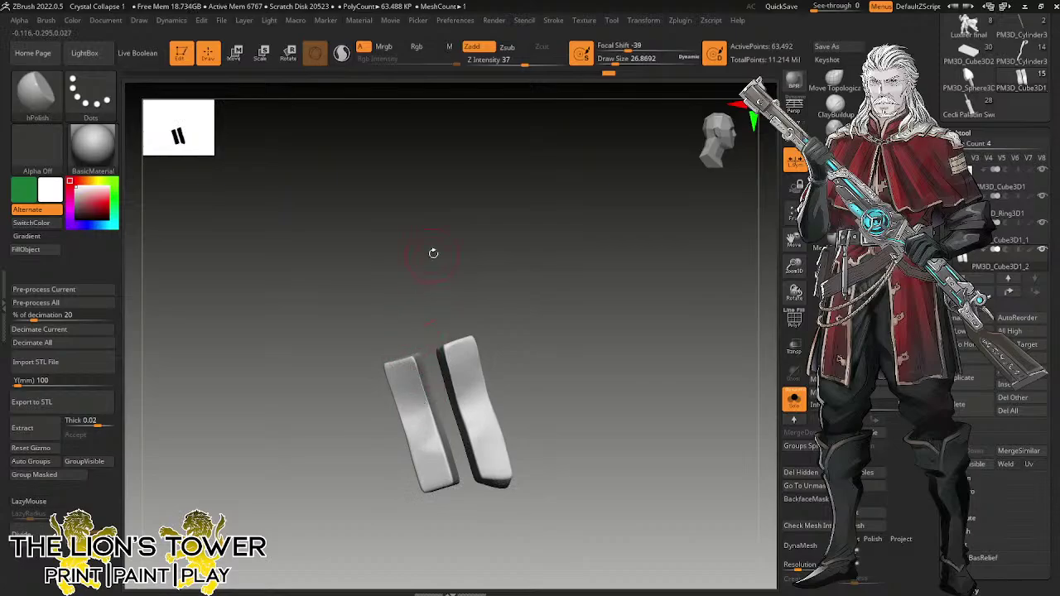
pyautogui.click(795, 399)
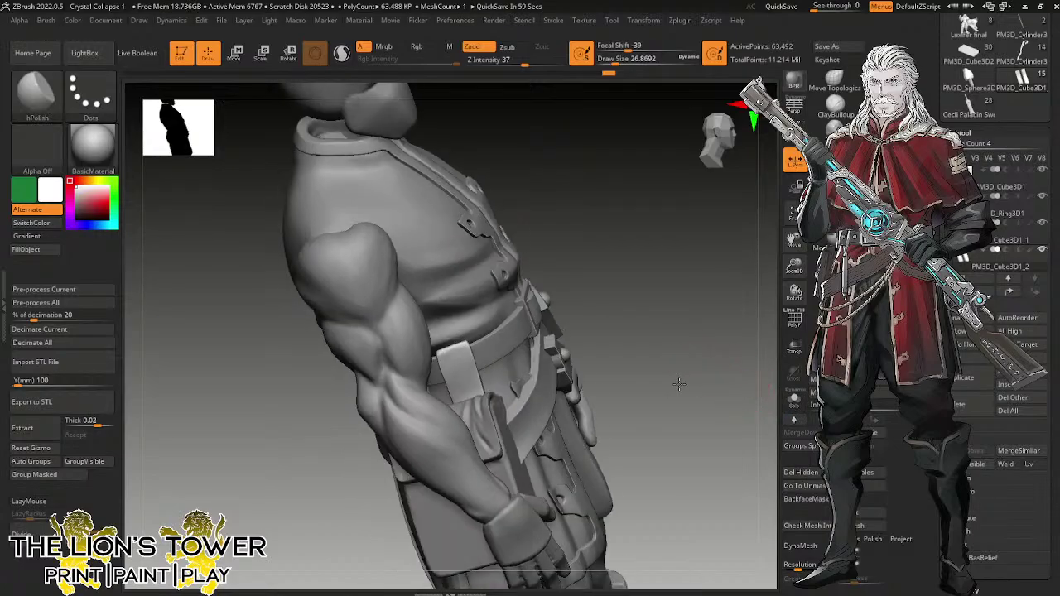
# Adjust the upper ends of the pouch's loops around the waist belt using the Move brush at a draw size of about 51.2.
pyautogui.moveTo(679, 384)
pyautogui.mouseDown()
pyautogui.moveTo(639, 389)
pyautogui.moveTo(684, 341)
pyautogui.mouseUp()
pyautogui.click(835, 158)
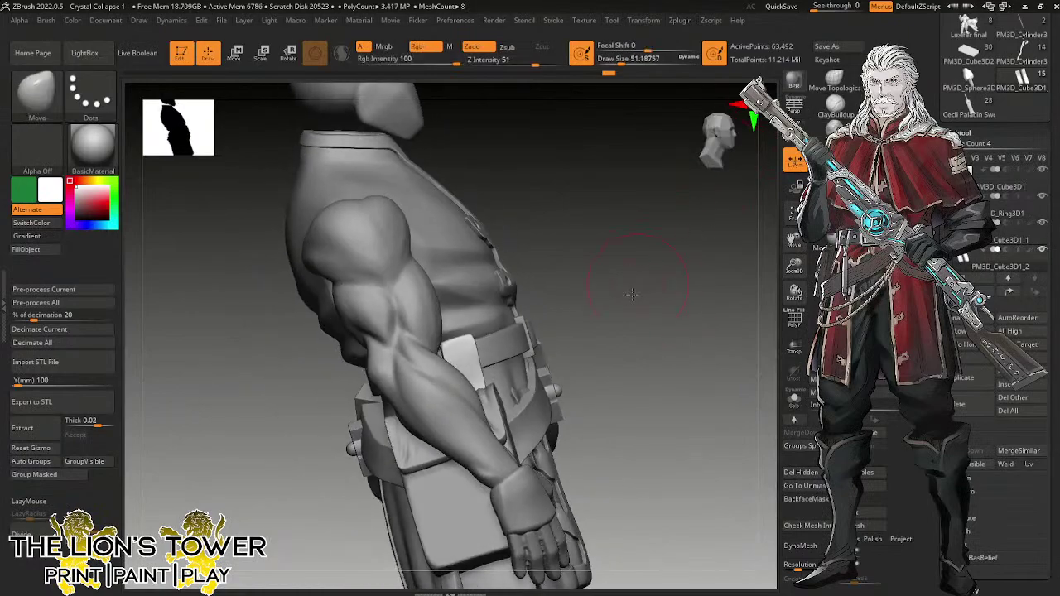
pyautogui.moveTo(633, 295); pyautogui.dragTo(621, 276)
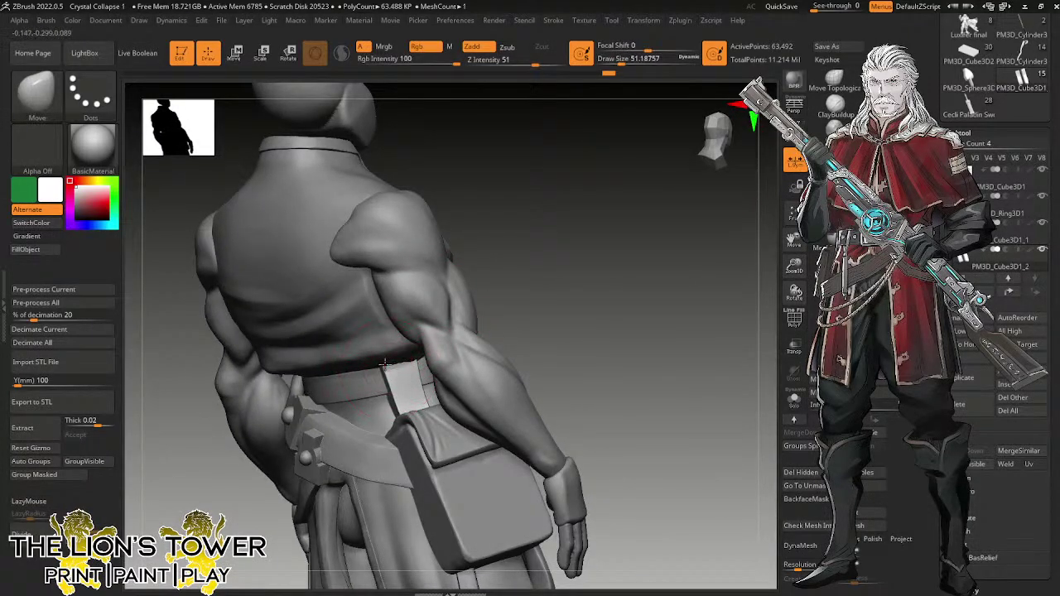
pyautogui.moveTo(507, 269); pyautogui.dragTo(582, 237)
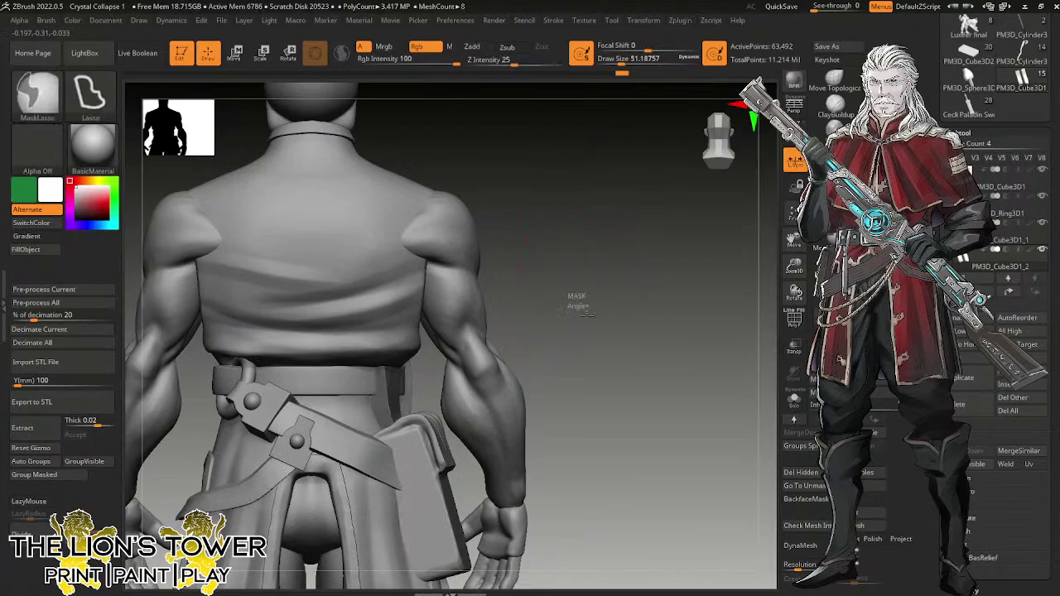
pyautogui.moveTo(793, 285); pyautogui.dragTo(633, 395)
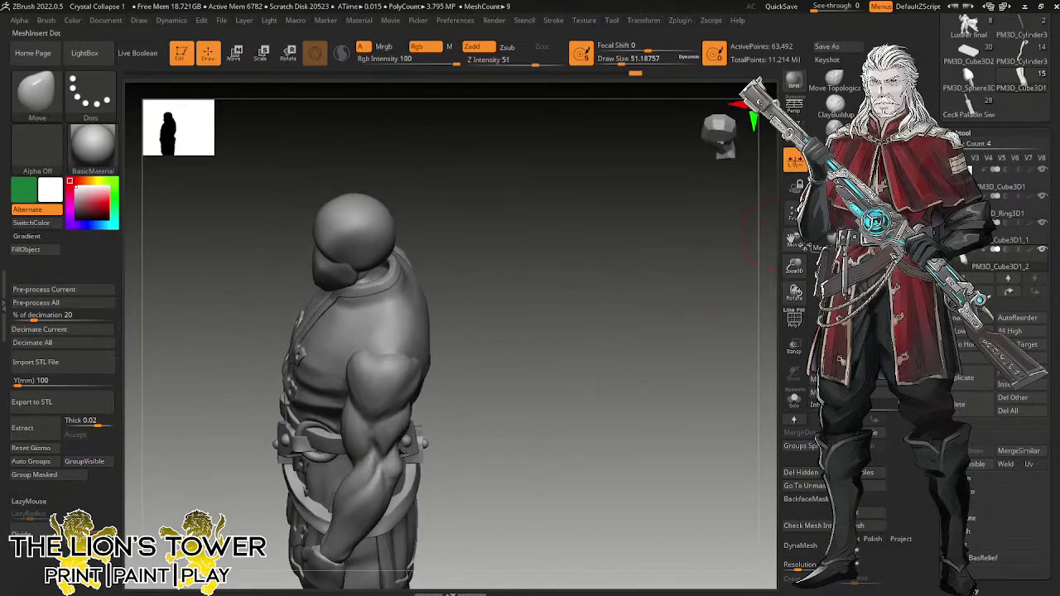
pyautogui.moveTo(789, 248); pyautogui.dragTo(858, 211)
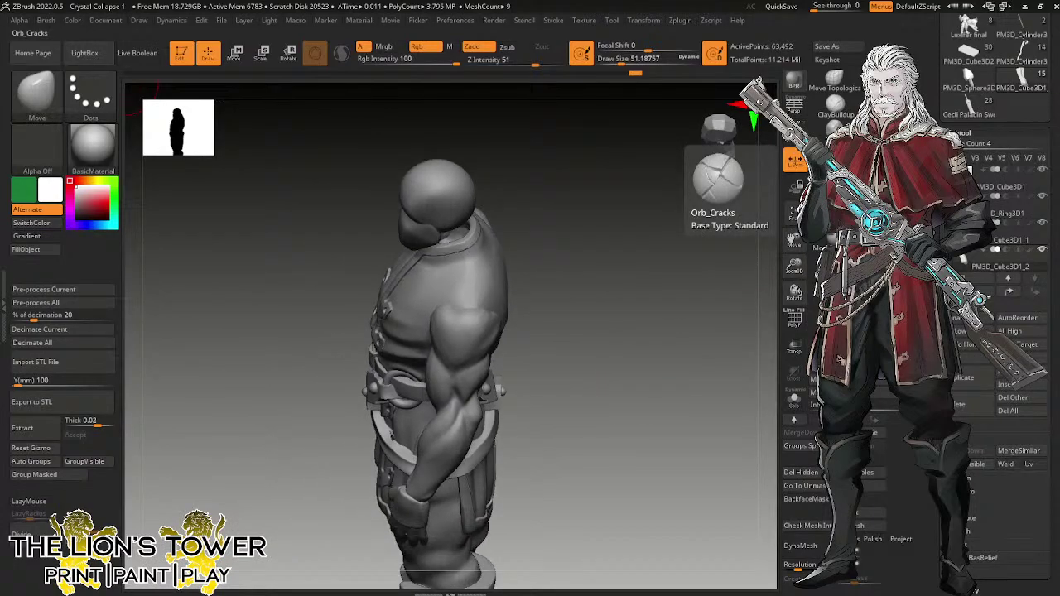
pyautogui.moveTo(634, 378)
pyautogui.mouseDown()
pyautogui.moveTo(610, 353)
pyautogui.moveTo(626, 341)
pyautogui.moveTo(601, 324)
pyautogui.moveTo(656, 313)
pyautogui.moveTo(714, 218)
pyautogui.mouseUp()
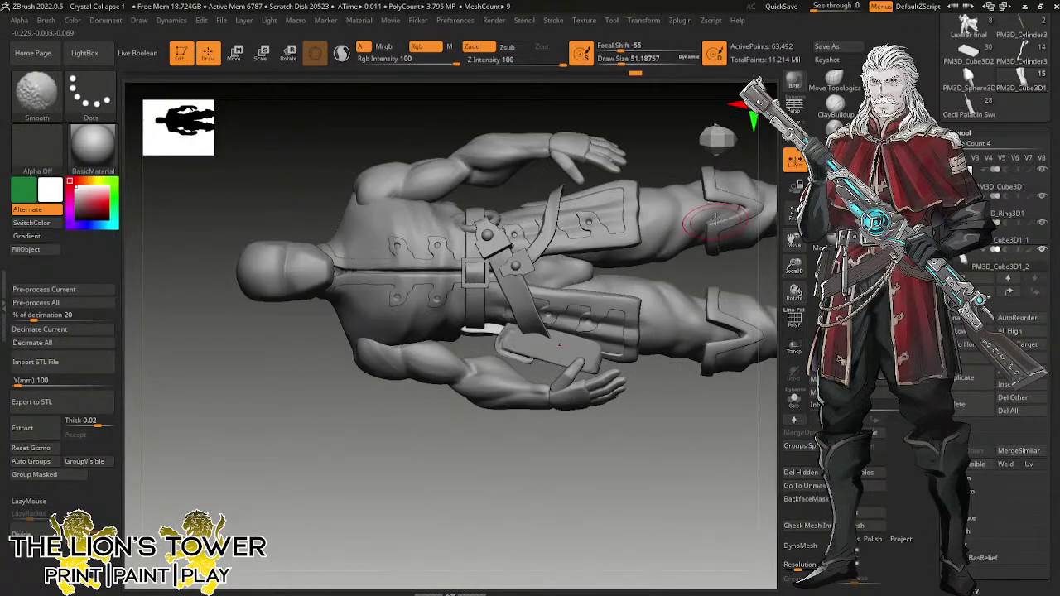
pyautogui.moveTo(794, 266); pyautogui.dragTo(794, 237)
pyautogui.moveTo(795, 240); pyautogui.dragTo(788, 356)
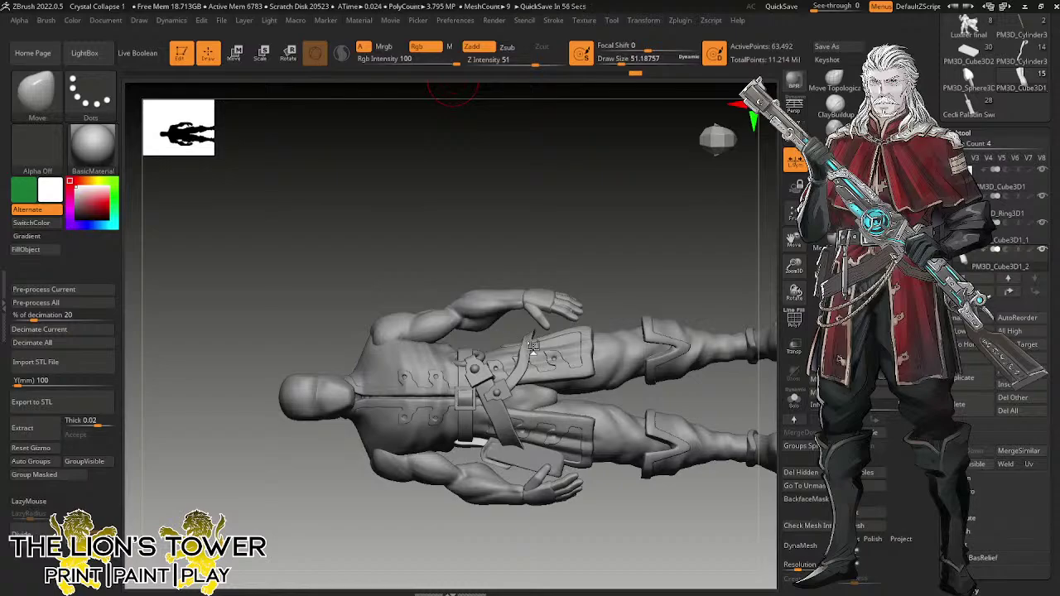
pyautogui.moveTo(692, 197); pyautogui.dragTo(669, 390)
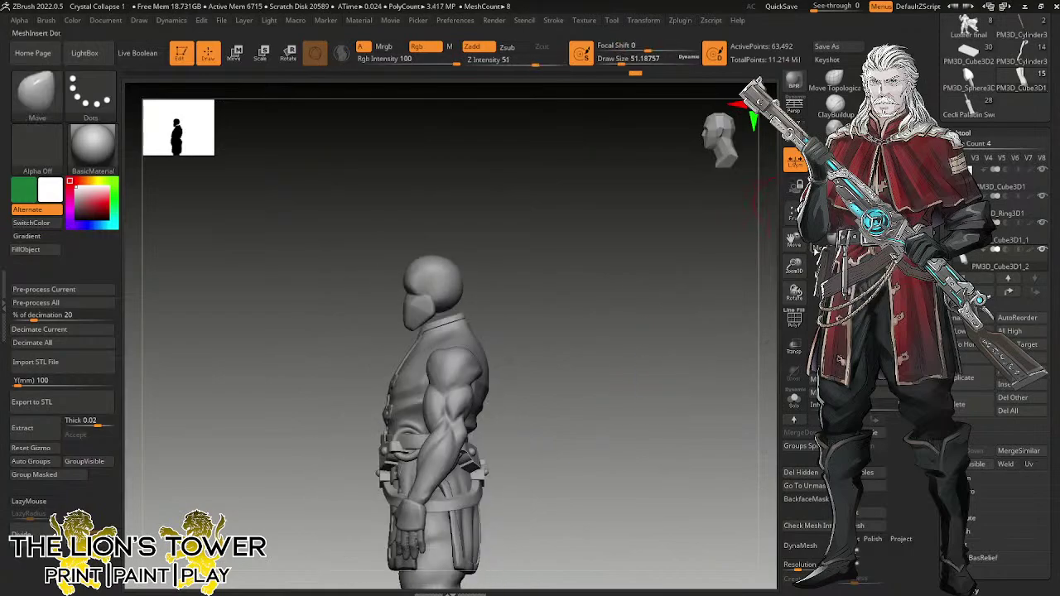
pyautogui.moveTo(794, 240); pyautogui.dragTo(793, 246)
# Switch to the armoured, helmeted figure model and select the subtool that contains its buckled belt pouch.
pyautogui.moveTo(943, 207); pyautogui.dragTo(943, 408)
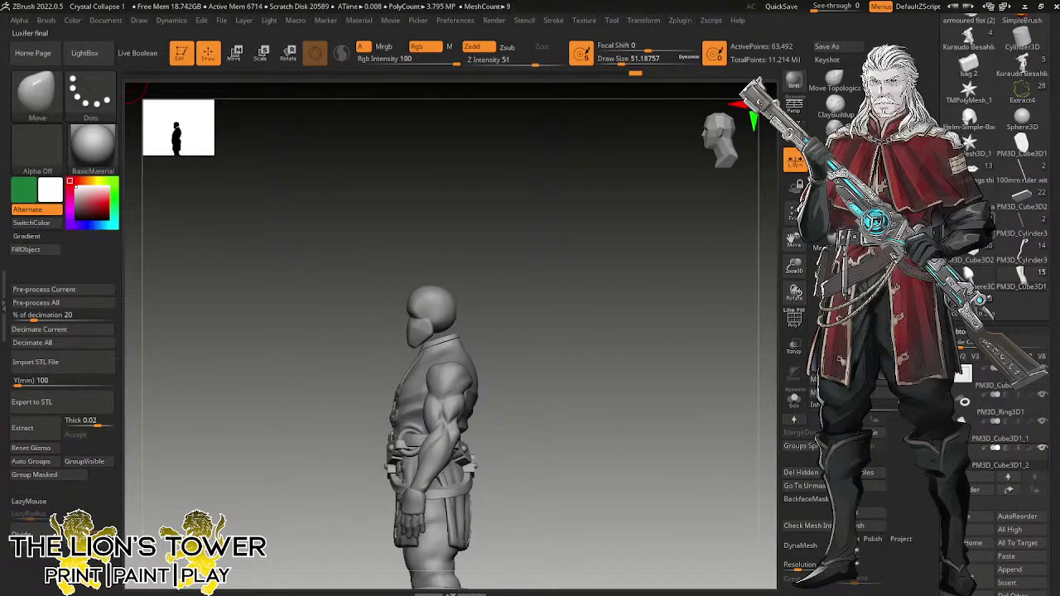
pyautogui.moveTo(943, 153); pyautogui.dragTo(942, 225)
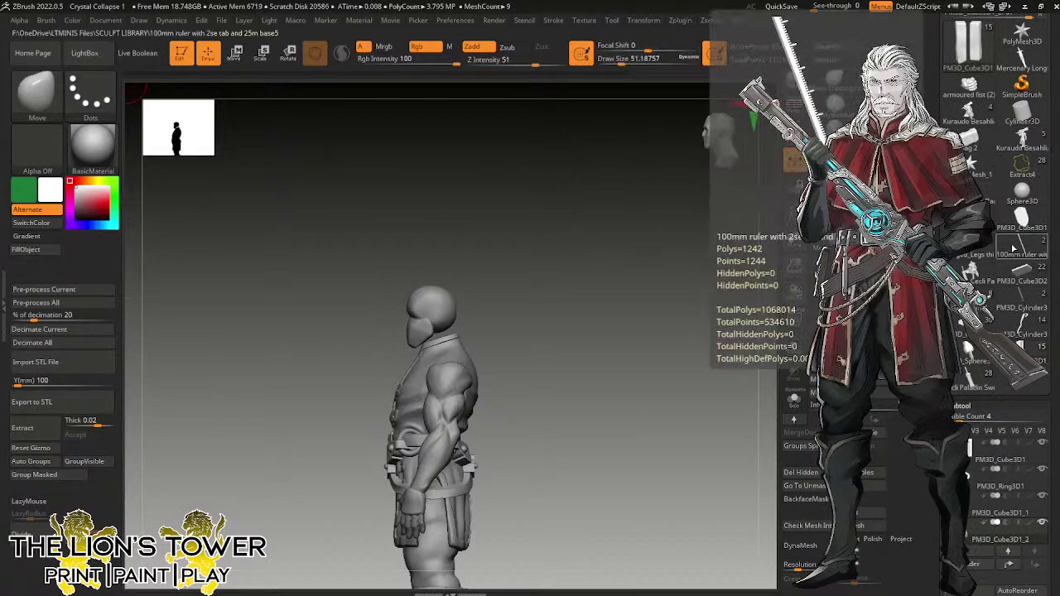
pyautogui.click(979, 245)
pyautogui.moveTo(669, 406); pyautogui.dragTo(792, 420)
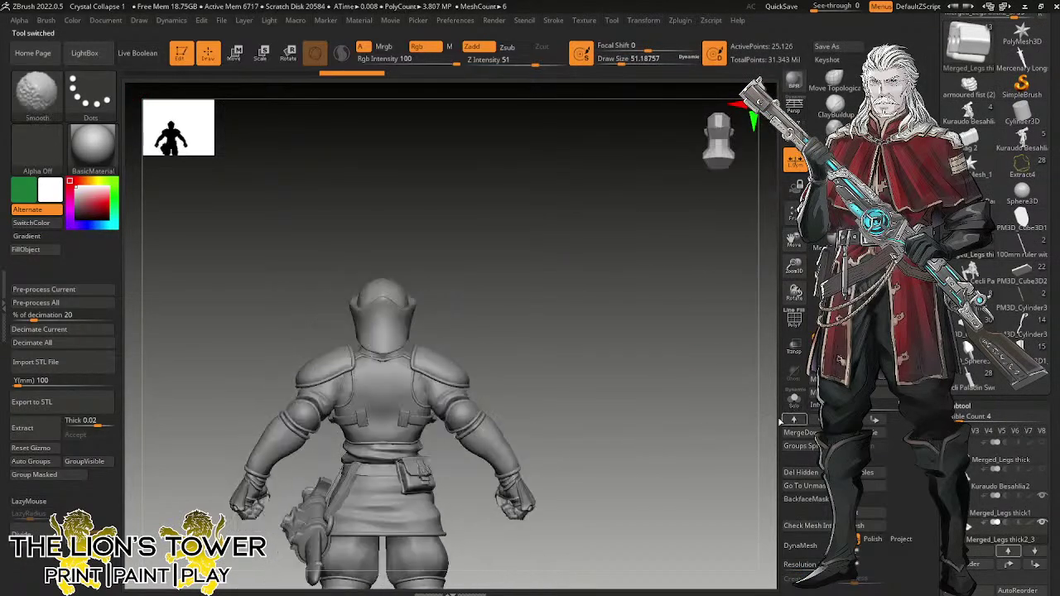
pyautogui.keyDown('alt'); pyautogui.click(426, 479); pyautogui.keyUp('alt')
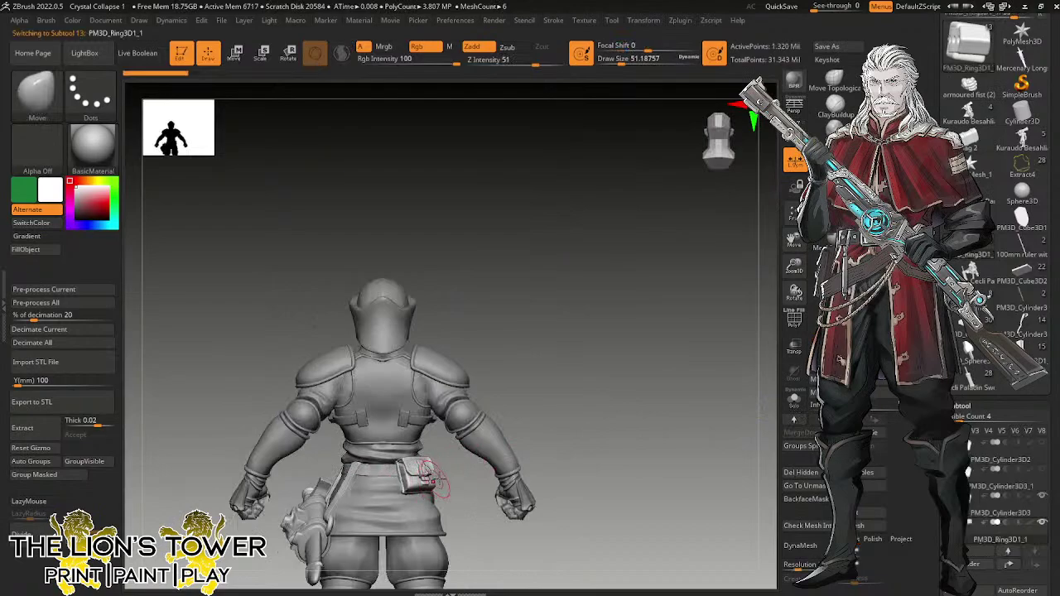
# Assign automatic polygroups to the selected subtool and isolate the buckled belt pouch from the rest of it.
pyautogui.keyDown('ctrl'); pyautogui.keyDown('shift'); pyautogui.click(428, 480); pyautogui.keyUp('shift'); pyautogui.keyUp('ctrl')
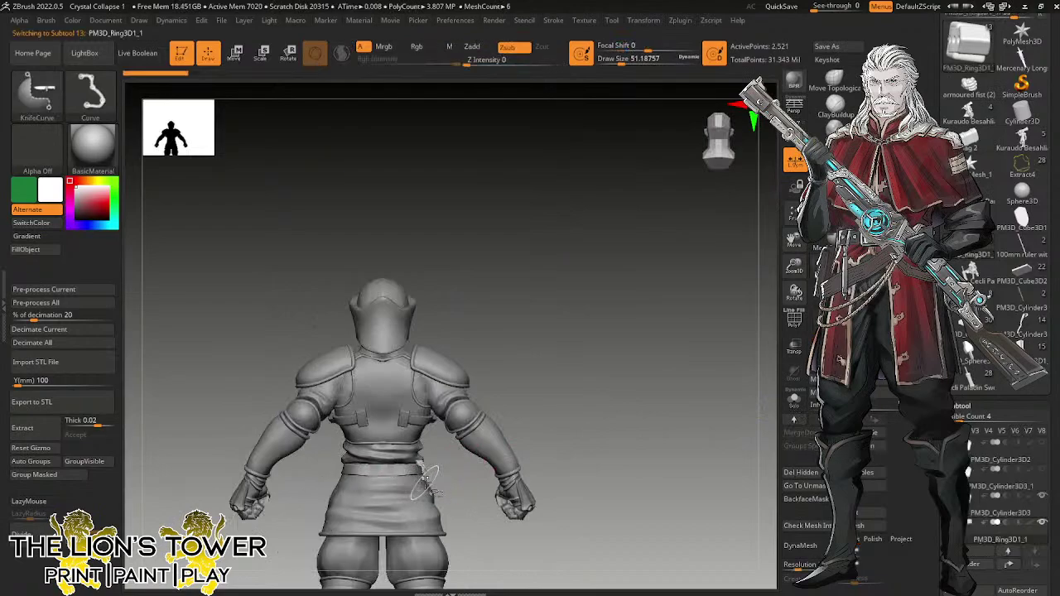
pyautogui.keyDown('ctrl'); pyautogui.keyDown('shift'); pyautogui.click(586, 405); pyautogui.keyUp('shift'); pyautogui.keyUp('ctrl')
pyautogui.click(38, 464)
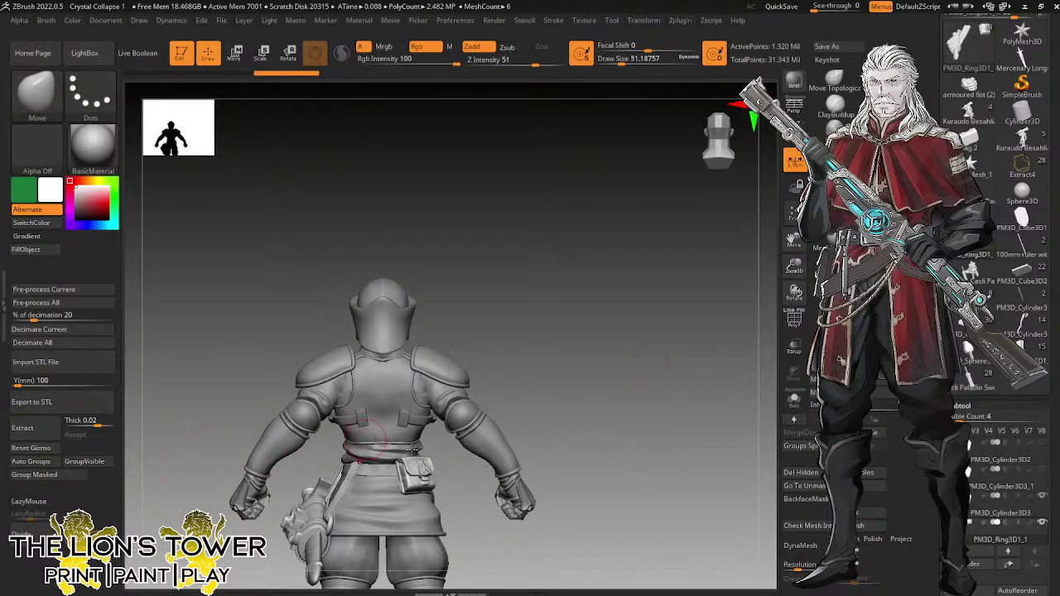
pyautogui.keyDown('ctrl'); pyautogui.keyDown('shift'); pyautogui.click(425, 483); pyautogui.keyUp('shift'); pyautogui.keyUp('ctrl')
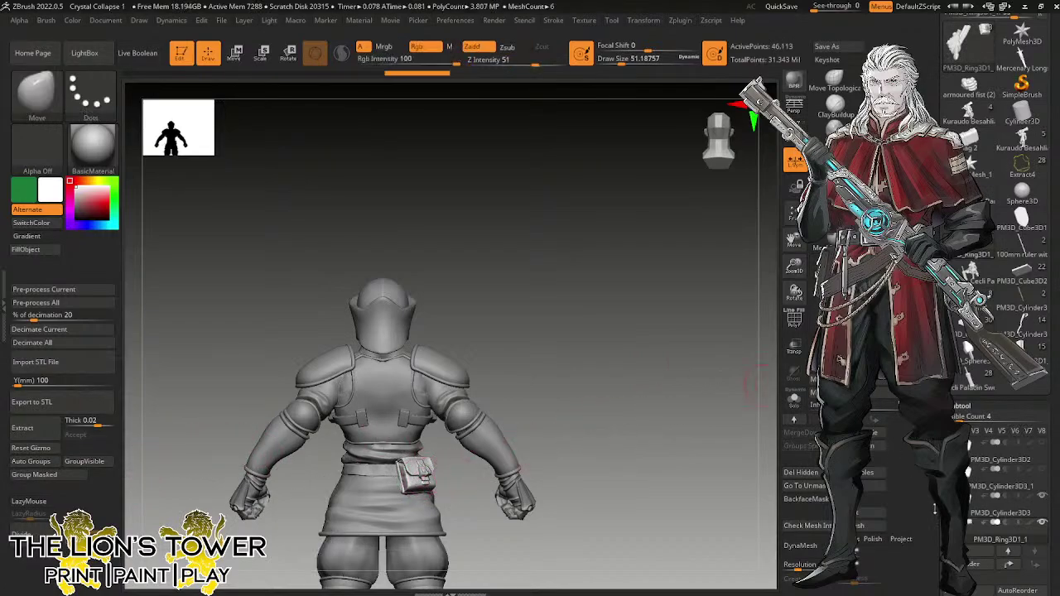
# Split the hidden parts away from the isolated belt pouch and copy the pouch subtool.
pyautogui.scroll(-5, 935, 507)
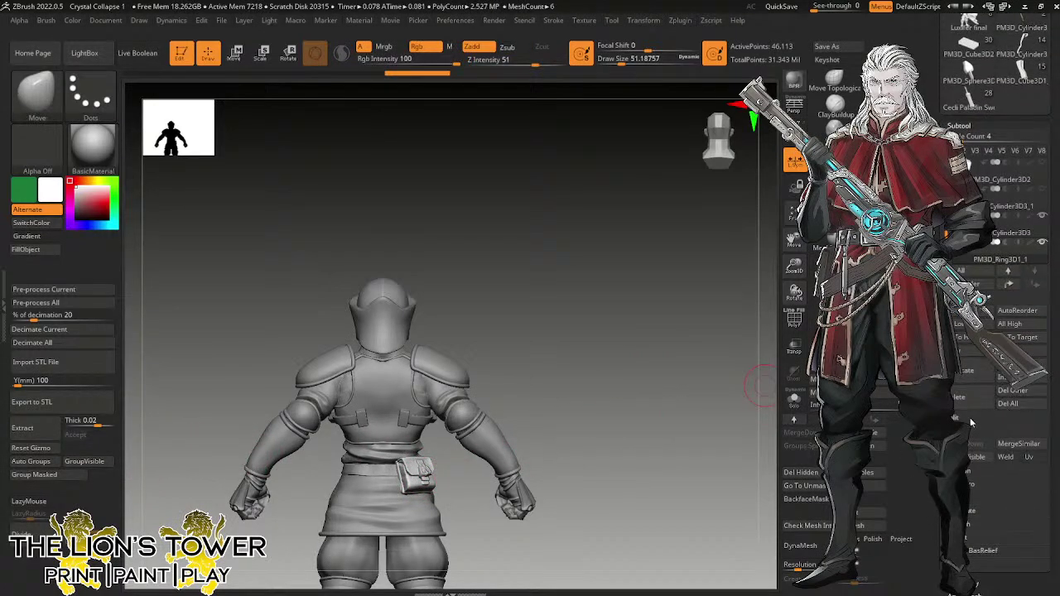
pyautogui.click(970, 421)
pyautogui.click(973, 430)
pyautogui.click(969, 254)
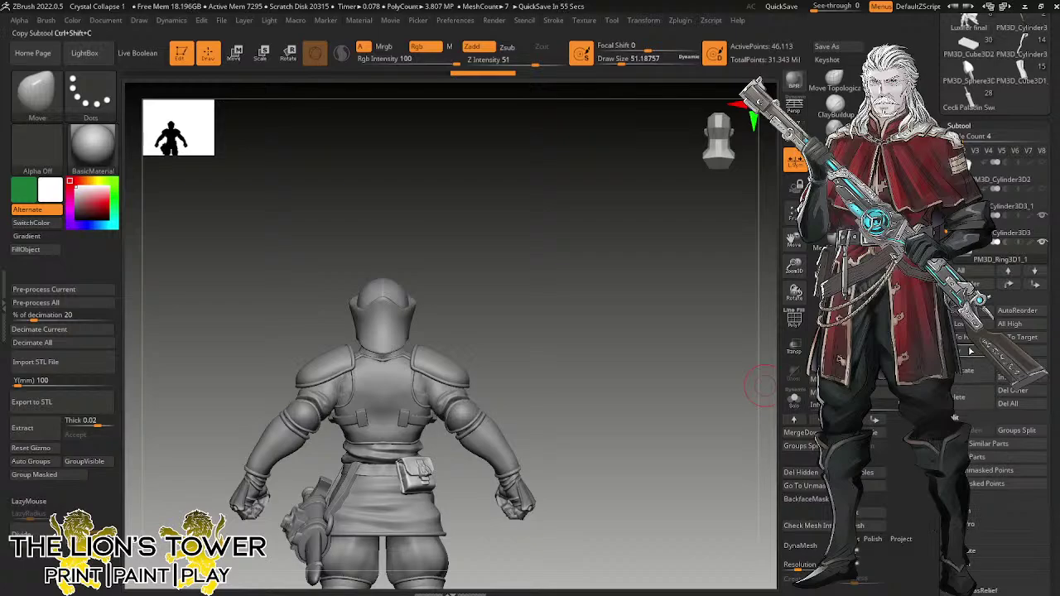
# Return to the main character model and paste the copied pouch in as a new subtool.
pyautogui.scroll(2, 974, 372)
pyautogui.click(1029, 189)
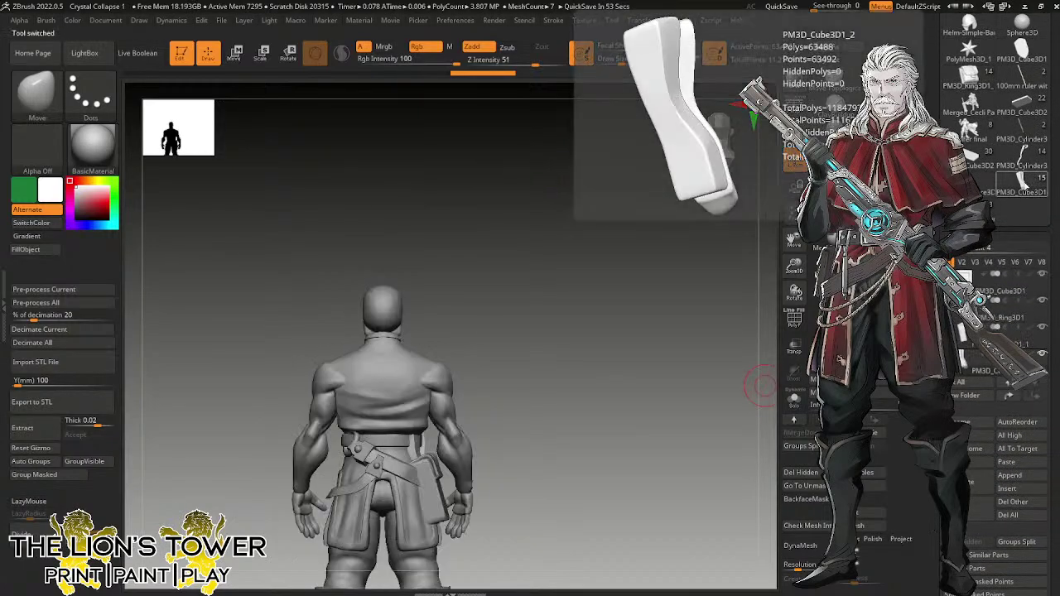
pyautogui.moveTo(796, 246); pyautogui.dragTo(802, 162)
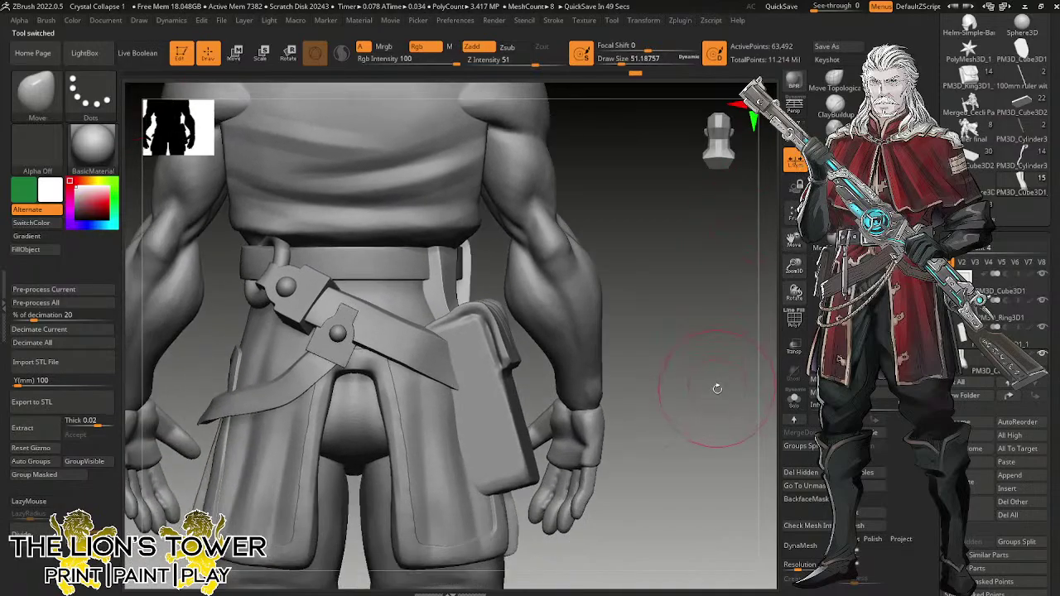
pyautogui.moveTo(717, 386)
pyautogui.mouseDown()
pyautogui.moveTo(732, 387)
pyautogui.moveTo(770, 296)
pyautogui.mouseUp()
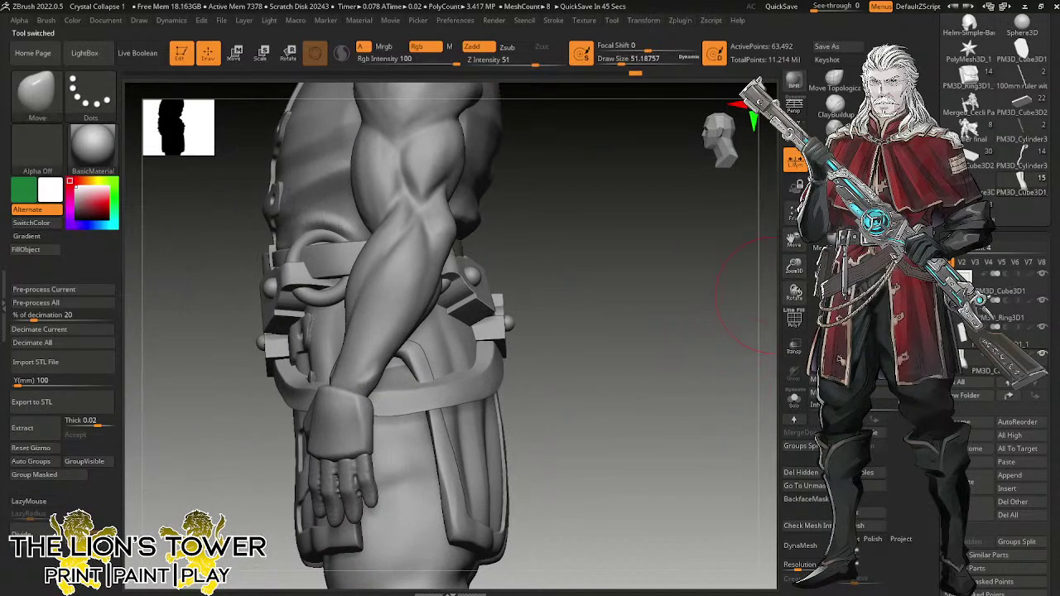
pyautogui.click(1008, 464)
pyautogui.moveTo(749, 432); pyautogui.dragTo(590, 358)
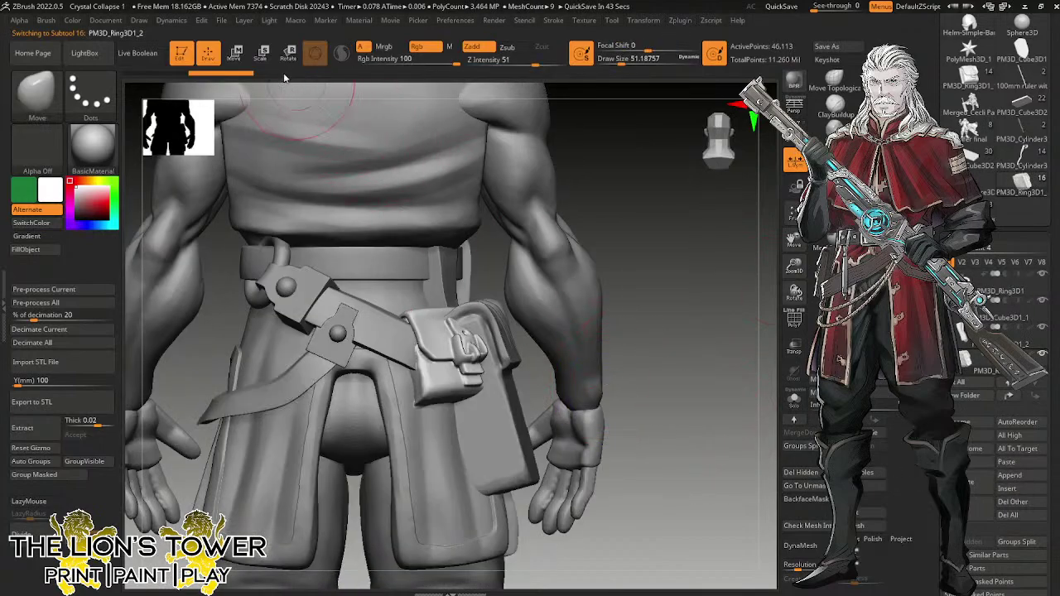
# Reset the gizmo's orientation on the pasted pouch and move the pouch across to the character's left hip.
pyautogui.click(262, 53)
pyautogui.click(483, 270)
pyautogui.click(464, 270)
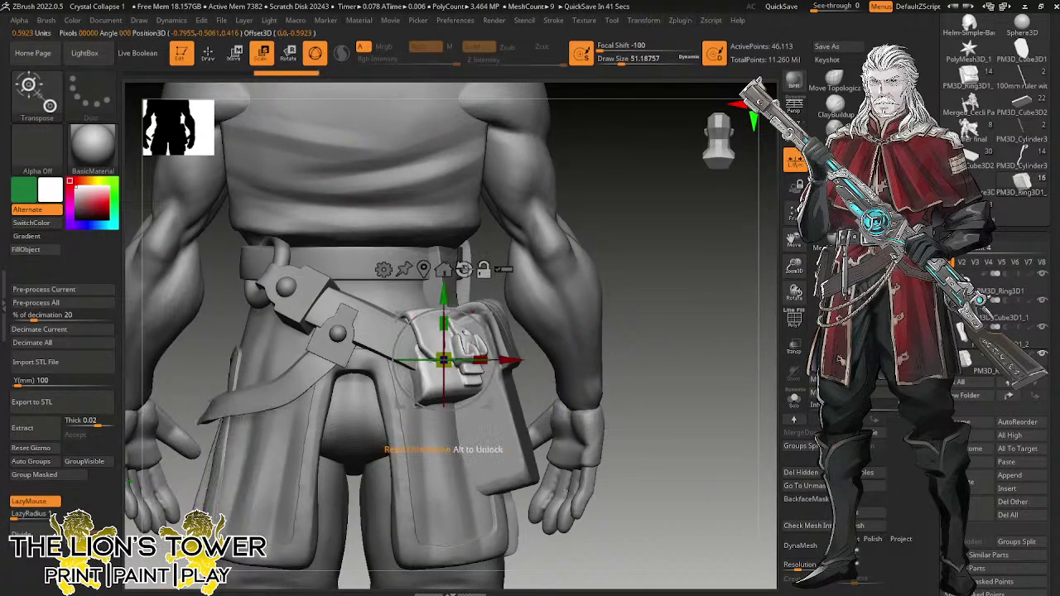
pyautogui.click(484, 271)
pyautogui.moveTo(510, 360); pyautogui.dragTo(262, 383)
# Rotate and shift the pouch so it sits flat against the left hip by the lower strap.
pyautogui.moveTo(207, 442); pyautogui.dragTo(265, 430)
pyautogui.moveTo(634, 324); pyautogui.dragTo(577, 342)
pyautogui.moveTo(257, 403); pyautogui.dragTo(256, 395)
pyautogui.moveTo(397, 338); pyautogui.dragTo(286, 352)
pyautogui.moveTo(258, 431); pyautogui.dragTo(270, 421)
pyautogui.moveTo(266, 382); pyautogui.dragTo(284, 379)
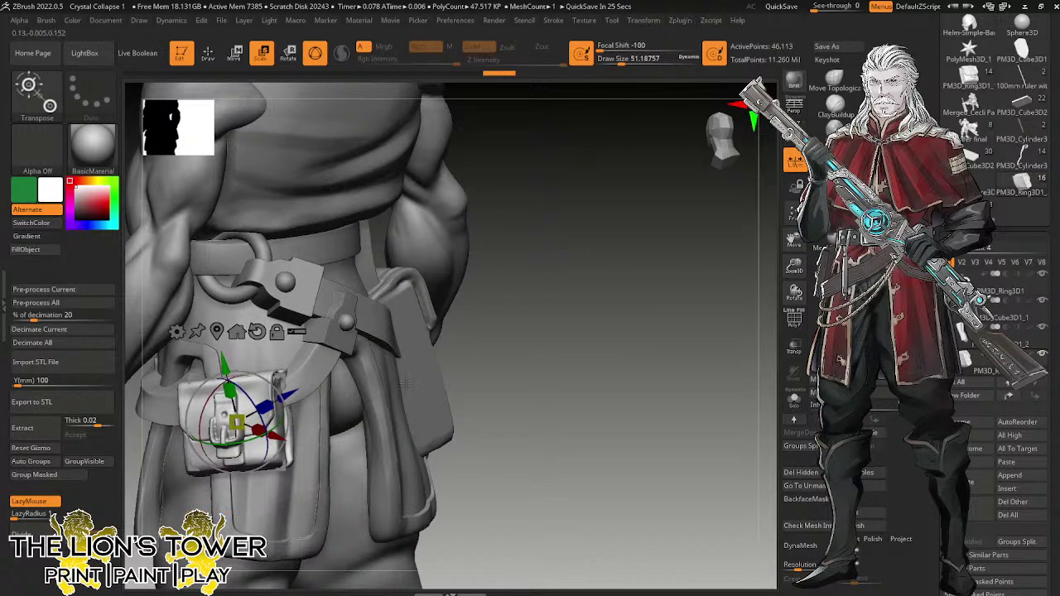
# Duplicate the pouch within its subtool, place the copy beside the first along the left hip, and angle it around the thigh.
pyautogui.moveTo(794, 266); pyautogui.dragTo(953, 139)
pyautogui.moveTo(682, 243); pyautogui.dragTo(639, 310)
pyautogui.keyDown('alt'); pyautogui.click(626, 309); pyautogui.keyUp('alt')
pyautogui.keyDown('ctrl'); pyautogui.keyDown('shift'); pyautogui.click(739, 289); pyautogui.keyUp('shift'); pyautogui.keyUp('ctrl')
pyautogui.moveTo(747, 285); pyautogui.dragTo(382, 313)
pyautogui.keyDown('alt'); pyautogui.click(381, 302); pyautogui.keyUp('alt')
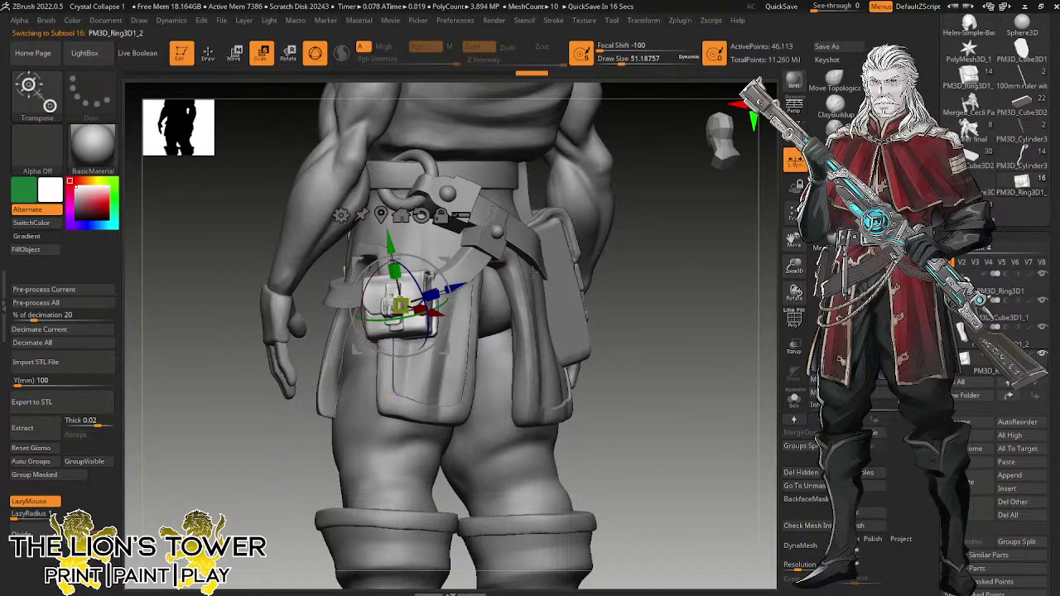
pyautogui.moveTo(636, 286); pyautogui.dragTo(608, 290)
pyautogui.moveTo(542, 282); pyautogui.dragTo(383, 319)
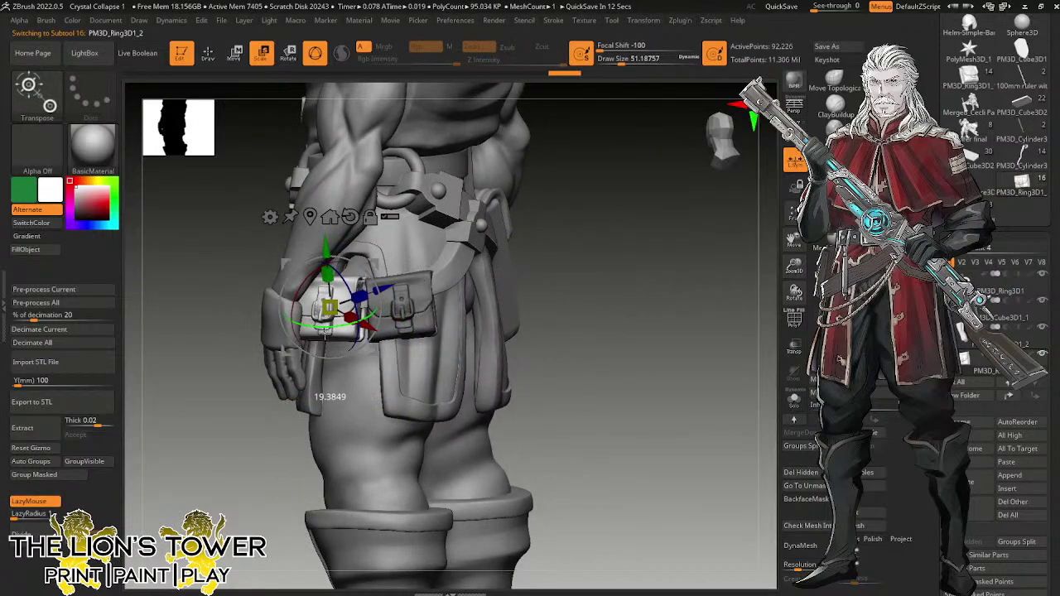
pyautogui.moveTo(569, 238); pyautogui.dragTo(596, 241)
pyautogui.keyDown('alt'); pyautogui.click(350, 217); pyautogui.keyUp('alt')
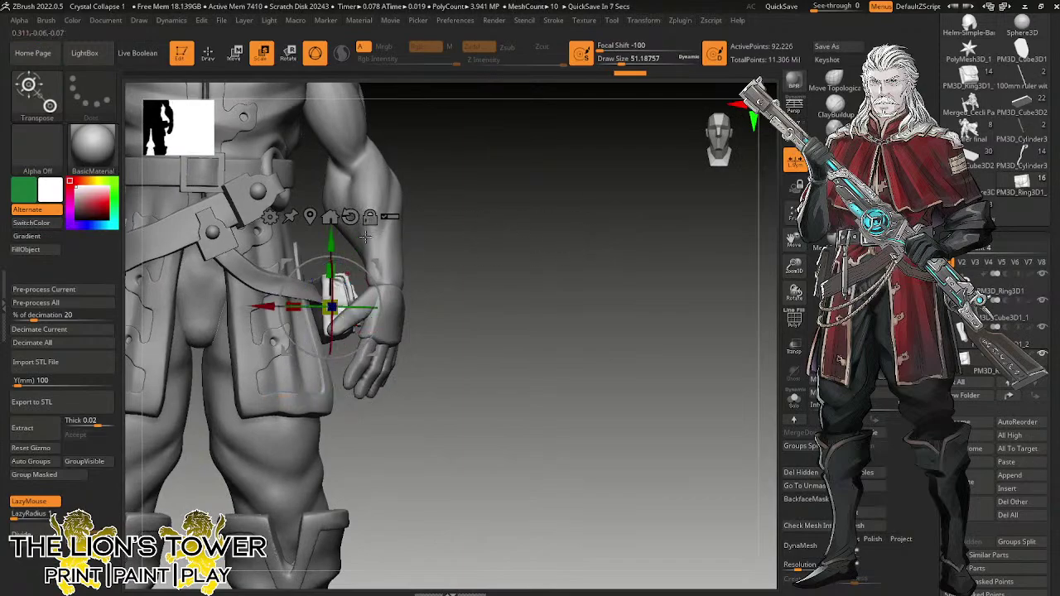
pyautogui.moveTo(376, 268); pyautogui.dragTo(365, 289)
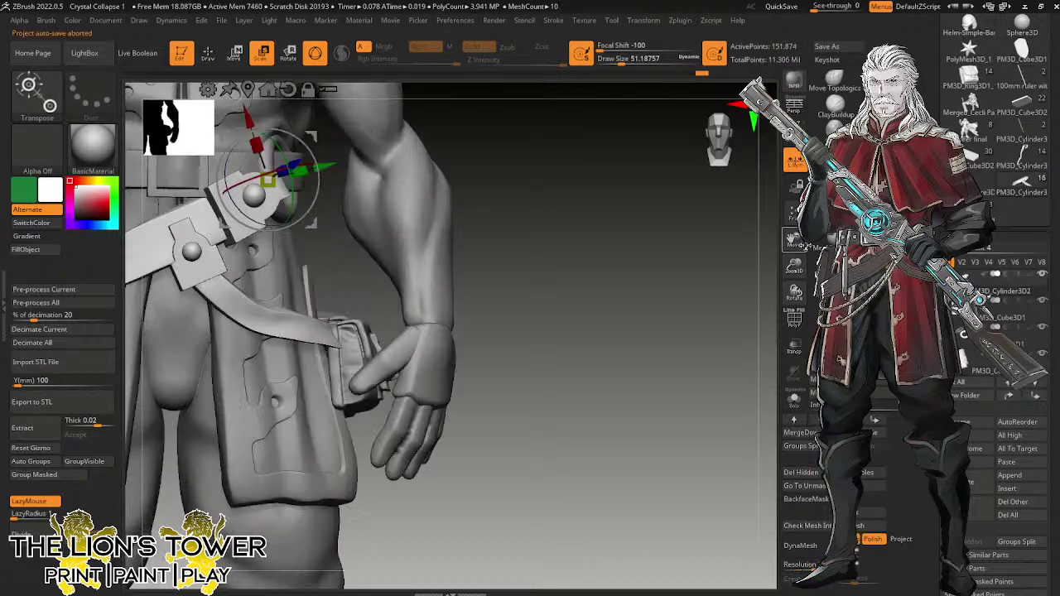
# Adjust the left hip strap around the pouches with the Move brush, using draw sizes of about 80.2 and 41.4.
pyautogui.moveTo(654, 333); pyautogui.dragTo(702, 281)
pyautogui.press('q')
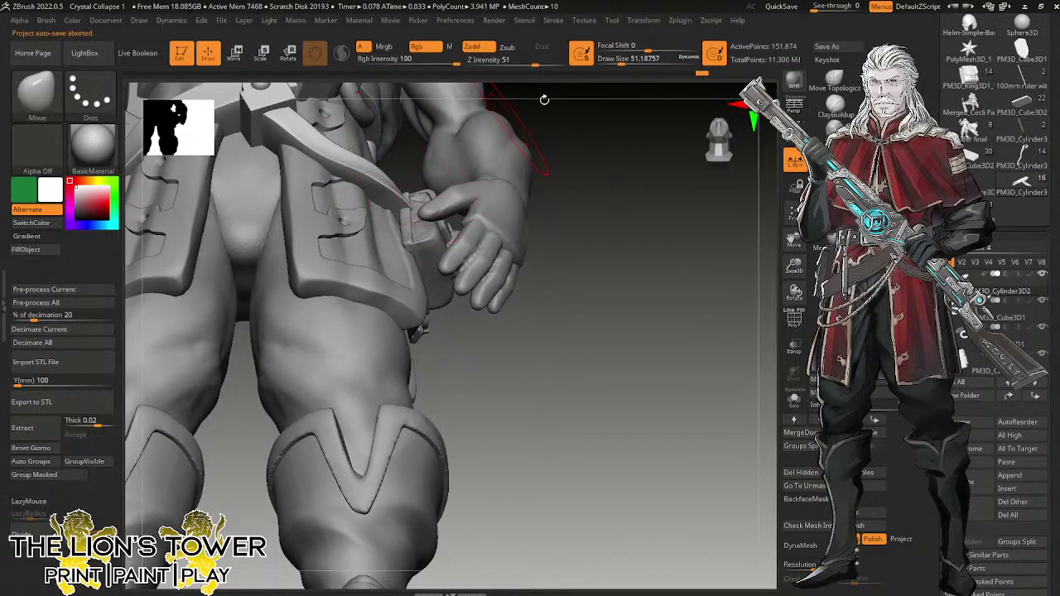
pyautogui.click(627, 63)
pyautogui.moveTo(414, 226); pyautogui.dragTo(412, 236)
pyautogui.moveTo(605, 169); pyautogui.dragTo(596, 232)
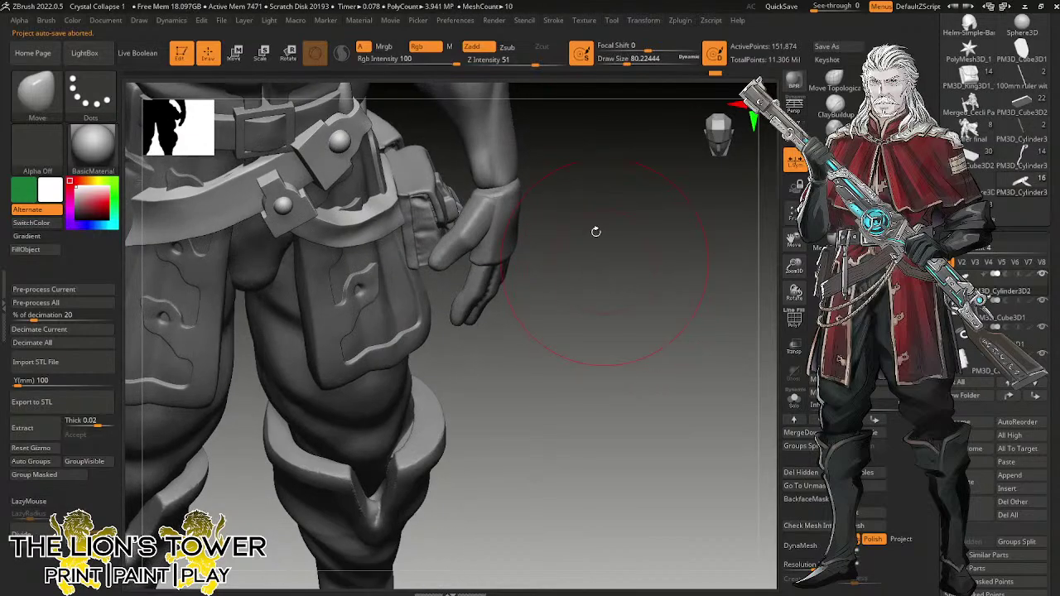
pyautogui.moveTo(627, 62); pyautogui.dragTo(619, 62)
pyautogui.moveTo(609, 192)
pyautogui.mouseDown()
pyautogui.moveTo(598, 158)
pyautogui.moveTo(547, 130)
pyautogui.moveTo(703, 155)
pyautogui.moveTo(701, 259)
pyautogui.mouseUp()
pyautogui.moveTo(619, 219); pyautogui.dragTo(598, 273)
# Select the pouch subtool, switch the mask to the forward pouch, and nudge the unmasked rear pouch away from it.
pyautogui.keyDown('alt'); pyautogui.click(500, 288); pyautogui.keyUp('alt')
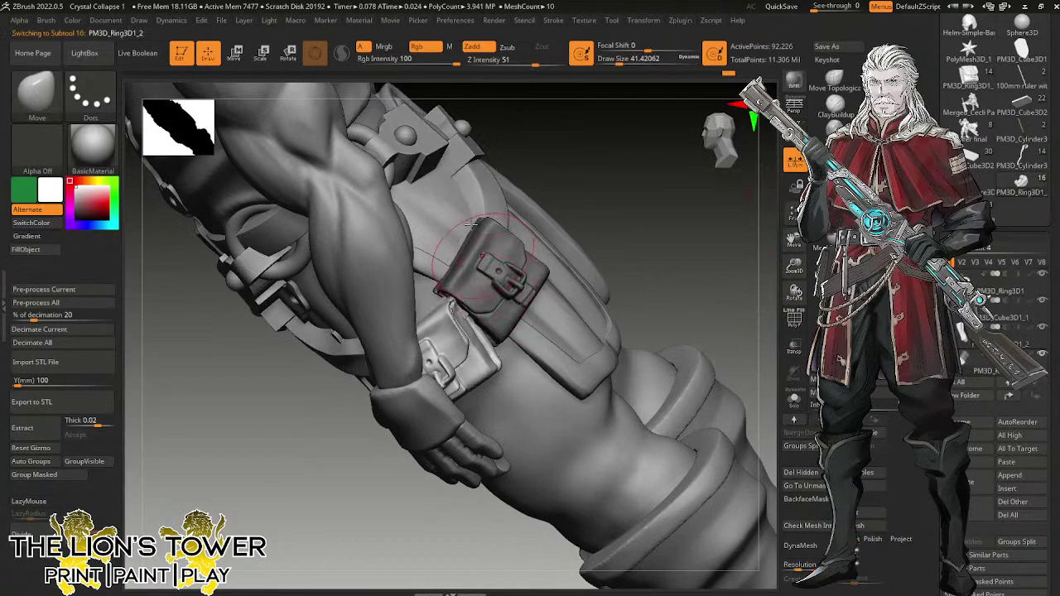
pyautogui.click(291, 63)
pyautogui.moveTo(593, 199); pyautogui.dragTo(561, 204)
pyautogui.click(419, 266)
pyautogui.moveTo(619, 185); pyautogui.dragTo(618, 190)
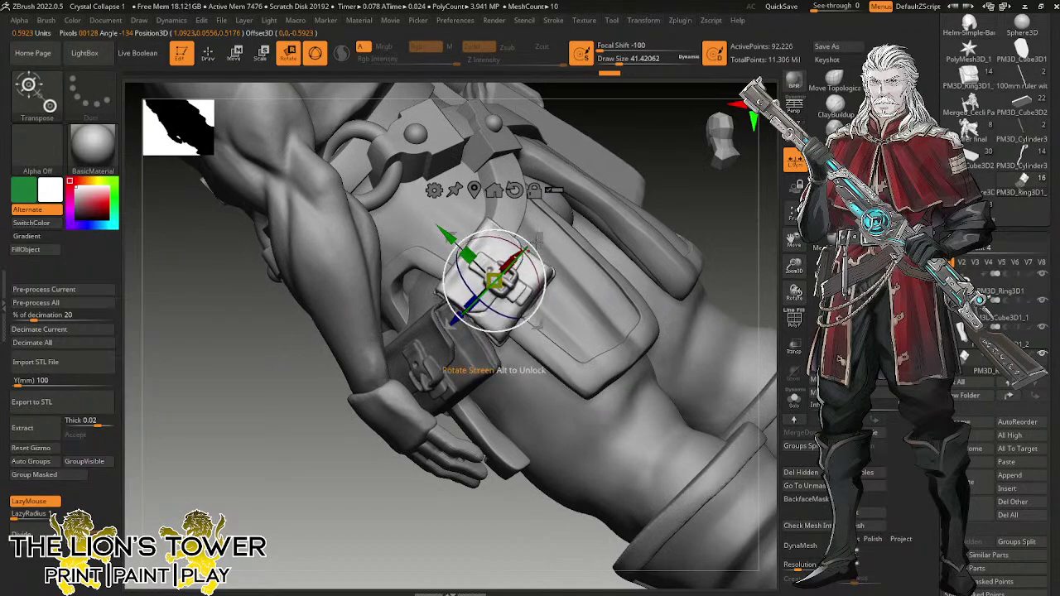
pyautogui.moveTo(541, 236)
pyautogui.mouseDown()
pyautogui.moveTo(558, 231)
pyautogui.moveTo(552, 239)
pyautogui.mouseUp()
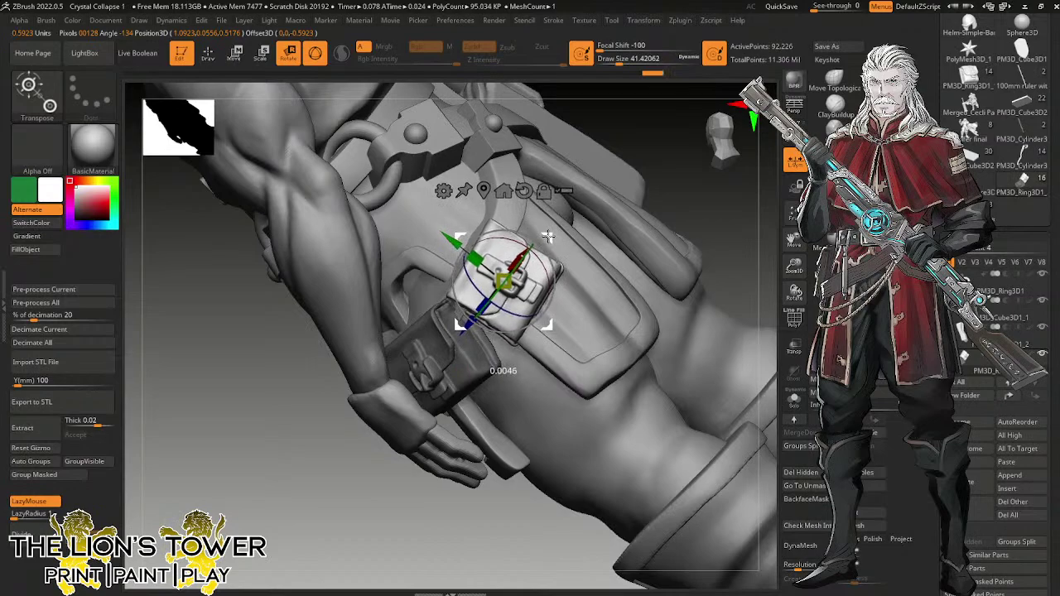
# Fine-tune the rear pouch's position against the coat panel on the left thigh.
pyautogui.moveTo(631, 156); pyautogui.dragTo(660, 135)
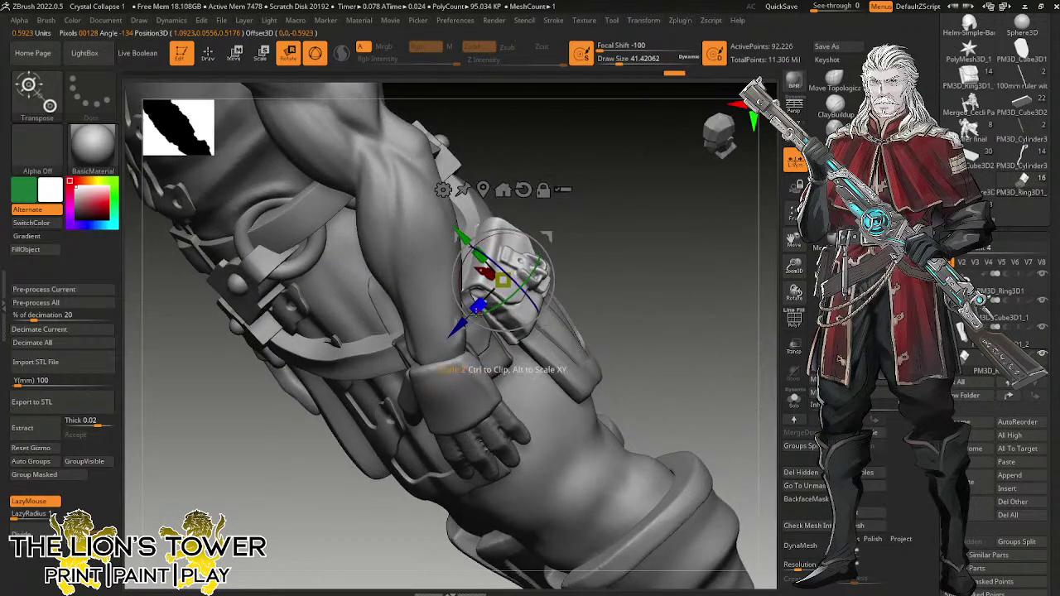
pyautogui.moveTo(483, 272); pyautogui.dragTo(485, 273)
pyautogui.moveTo(478, 312); pyautogui.dragTo(484, 305)
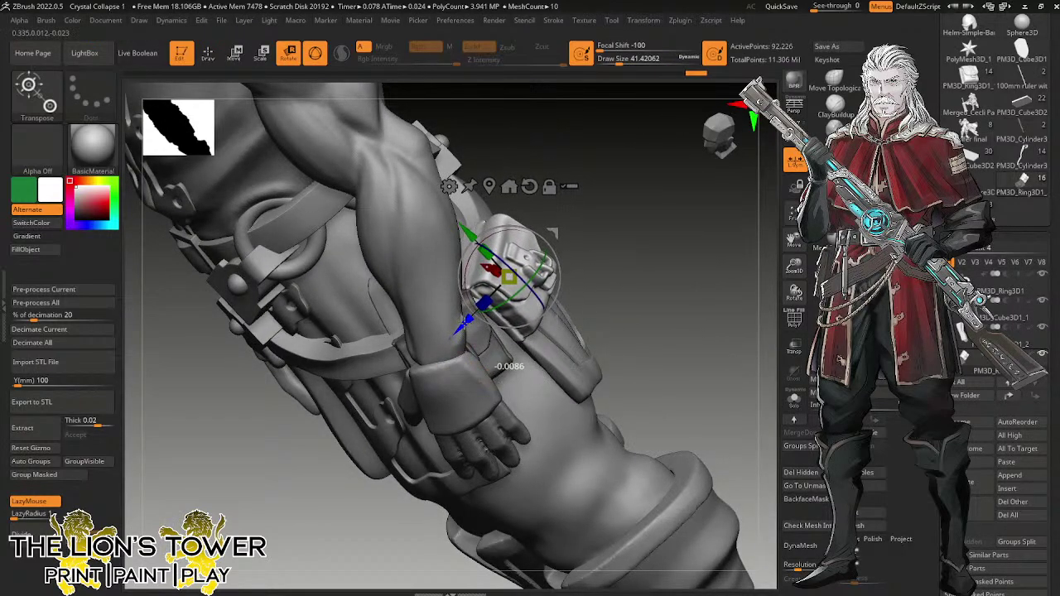
pyautogui.moveTo(602, 191); pyautogui.dragTo(541, 227)
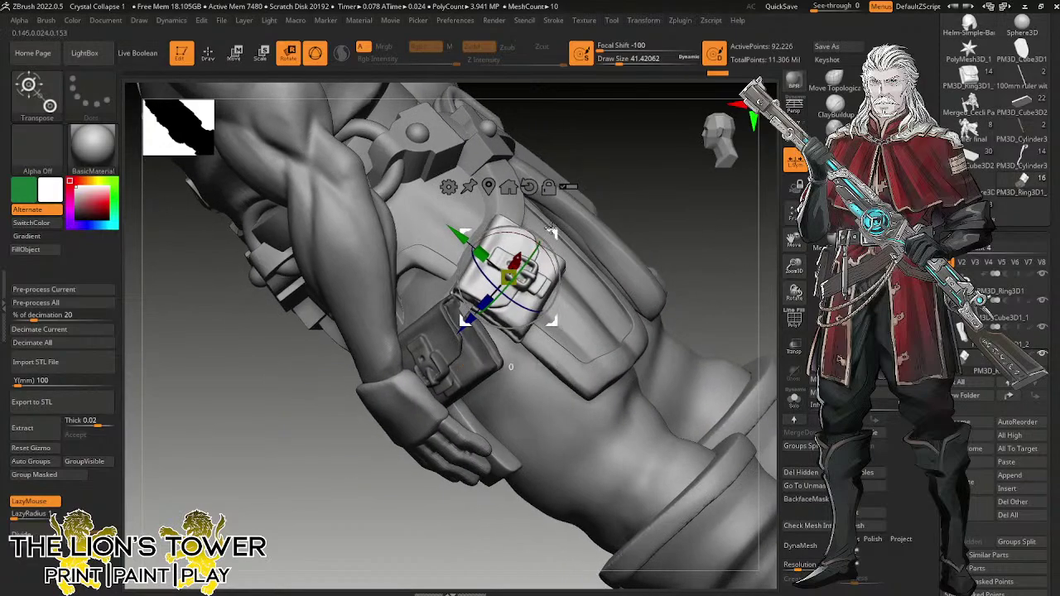
# Select the hip strap subtool and pull the left strap in around the two pouches with the Move brush at draw size 41.4.
pyautogui.keyDown('alt'); pyautogui.click(517, 204); pyautogui.keyUp('alt')
pyautogui.click(845, 80)
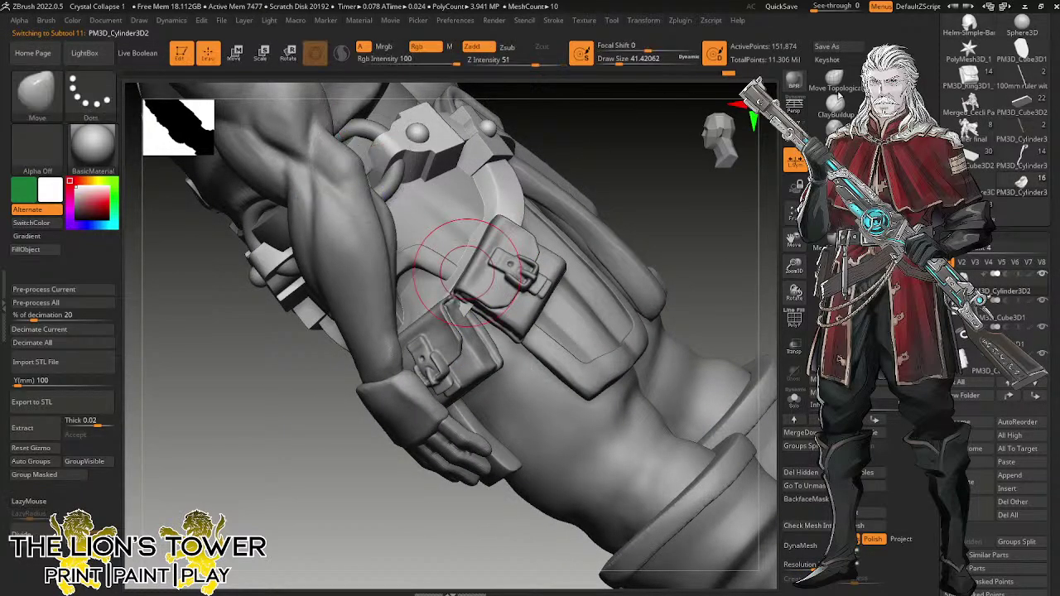
pyautogui.moveTo(672, 205); pyautogui.dragTo(479, 232)
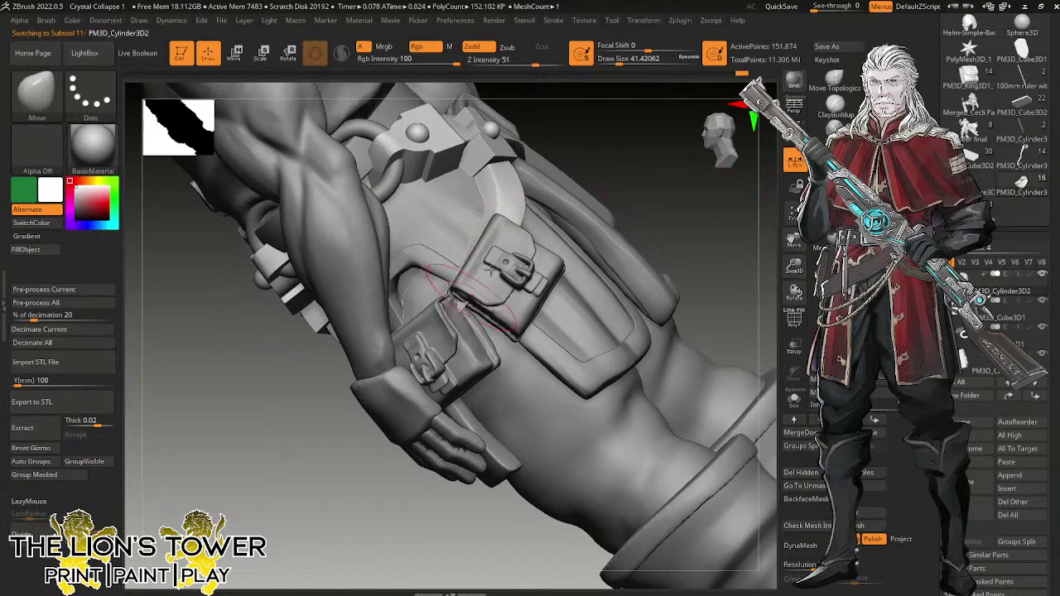
pyautogui.moveTo(608, 173); pyautogui.dragTo(566, 189)
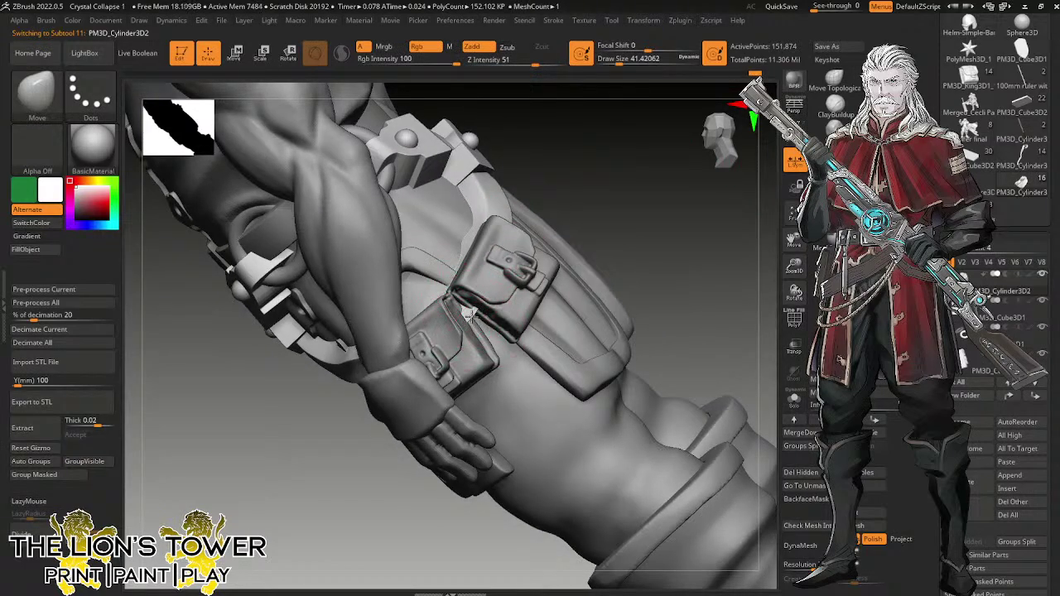
pyautogui.moveTo(511, 245); pyautogui.dragTo(478, 325)
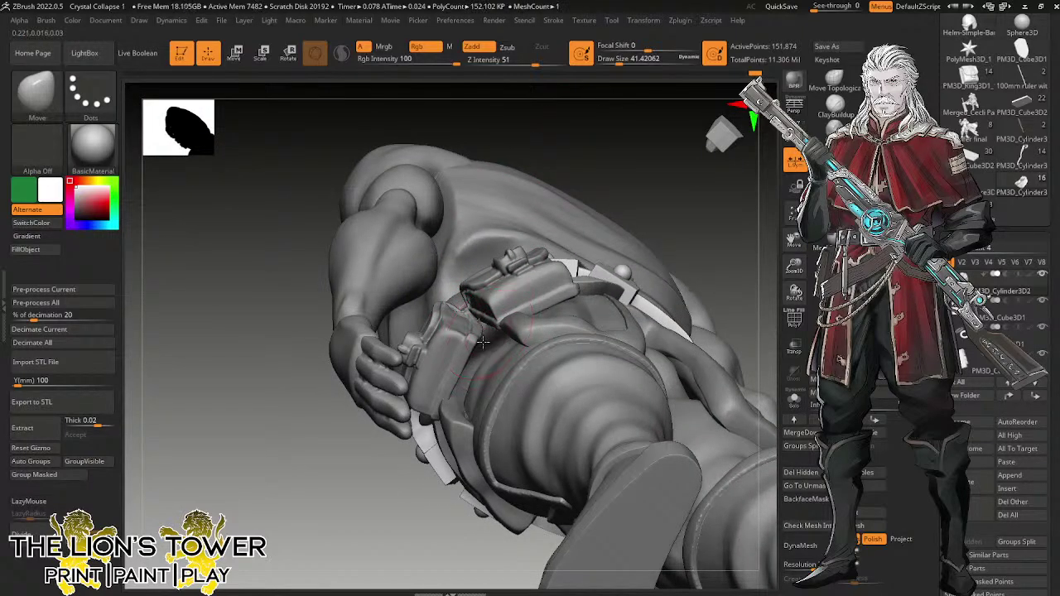
pyautogui.press('shift')
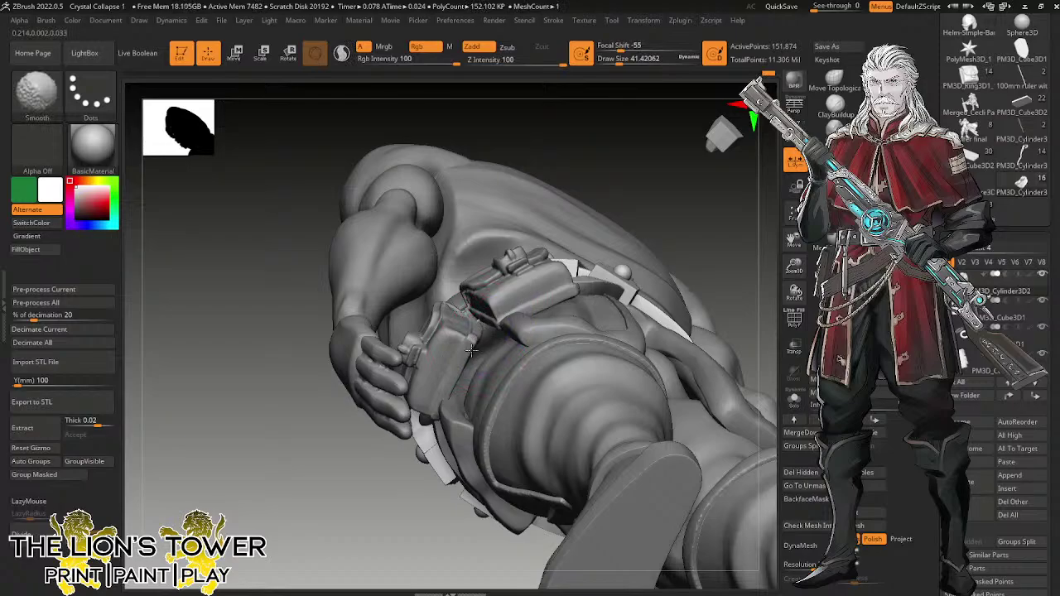
pyautogui.moveTo(629, 137)
pyautogui.mouseDown()
pyautogui.moveTo(571, 226)
pyautogui.moveTo(617, 200)
pyautogui.moveTo(559, 238)
pyautogui.mouseUp()
pyautogui.press('shift')
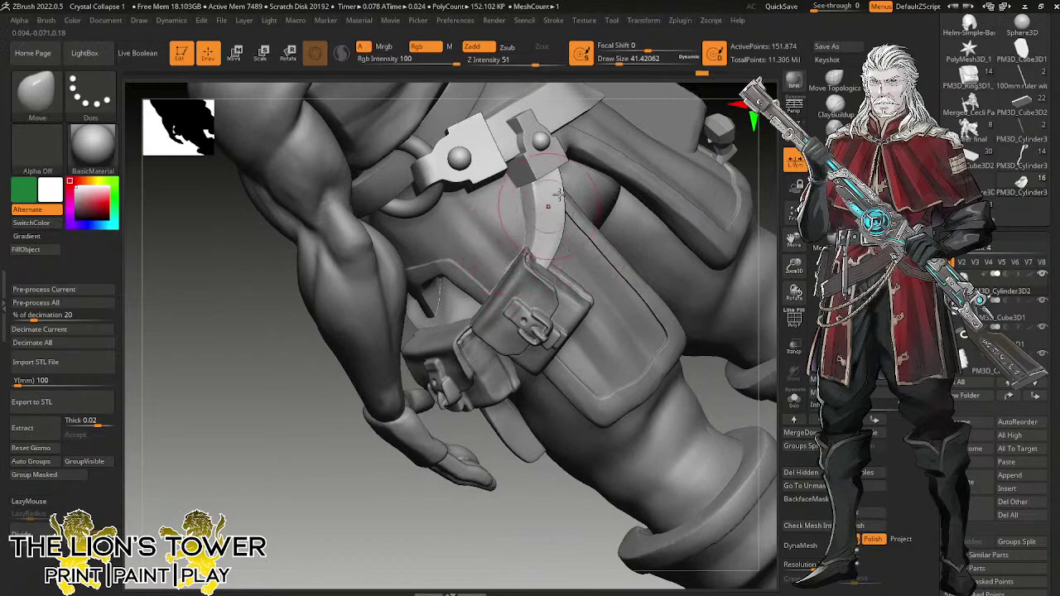
pyautogui.moveTo(629, 120); pyautogui.dragTo(696, 197)
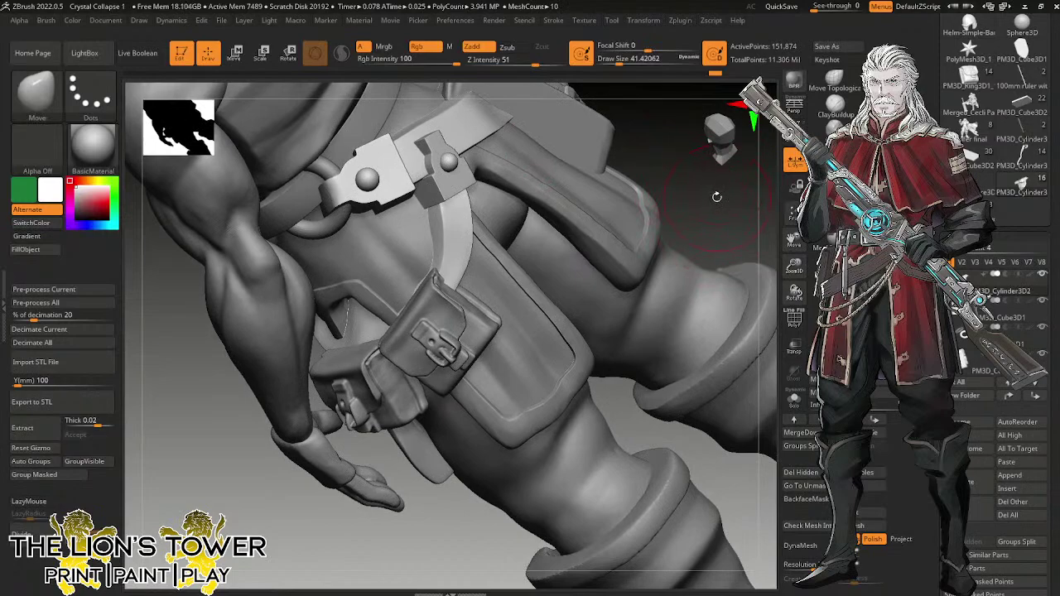
pyautogui.moveTo(704, 215); pyautogui.dragTo(653, 240)
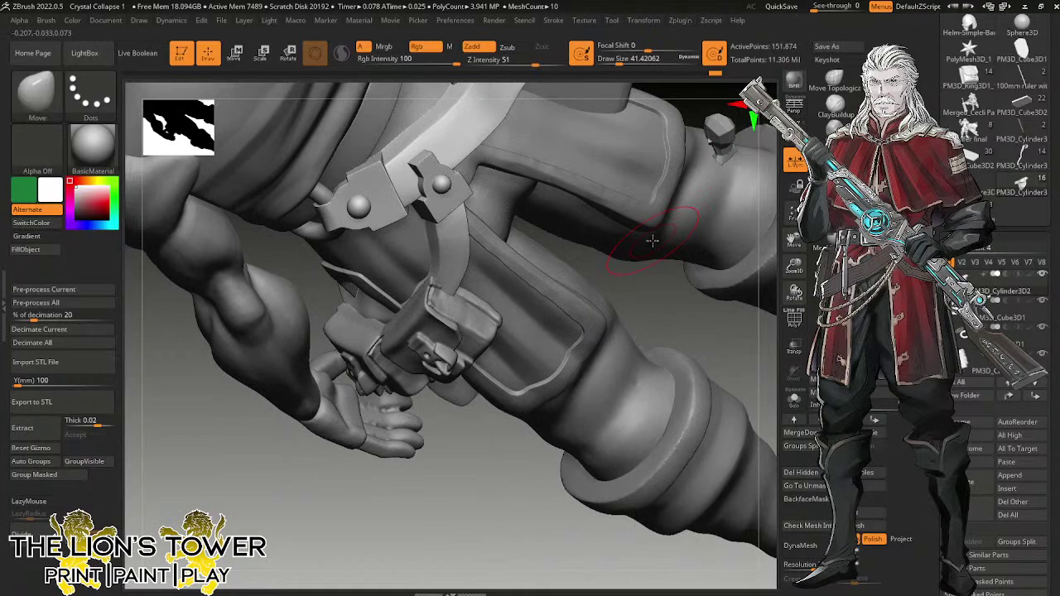
# Refine the left strap where it meets the forward pouch using the Move brush at draw size of about 32.7.
pyautogui.keyDown('alt'); pyautogui.click(437, 280); pyautogui.keyUp('alt')
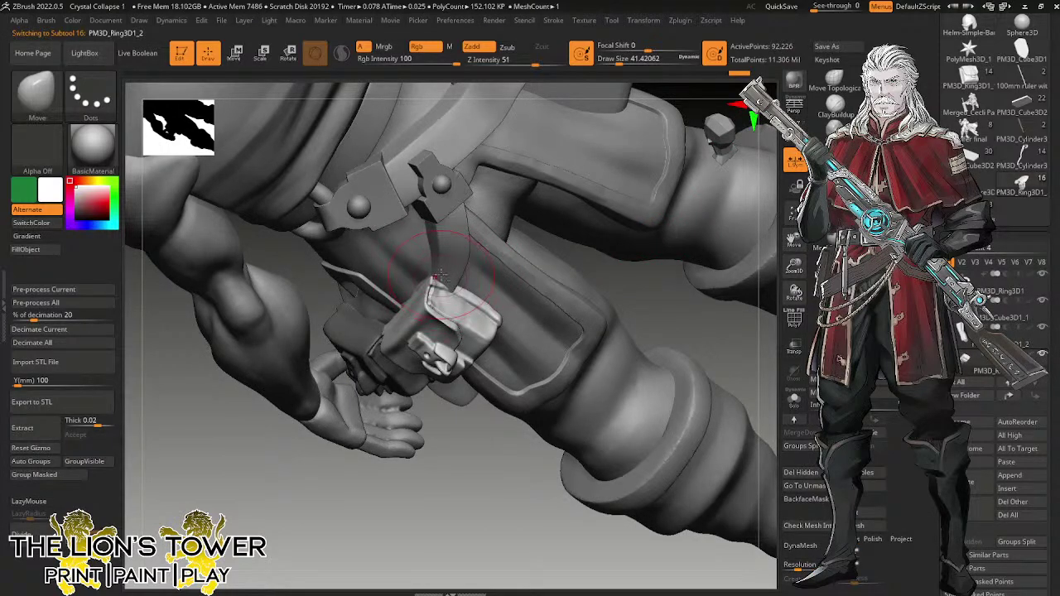
pyautogui.keyDown('alt'); pyautogui.click(441, 273); pyautogui.keyUp('alt')
pyautogui.click(617, 65)
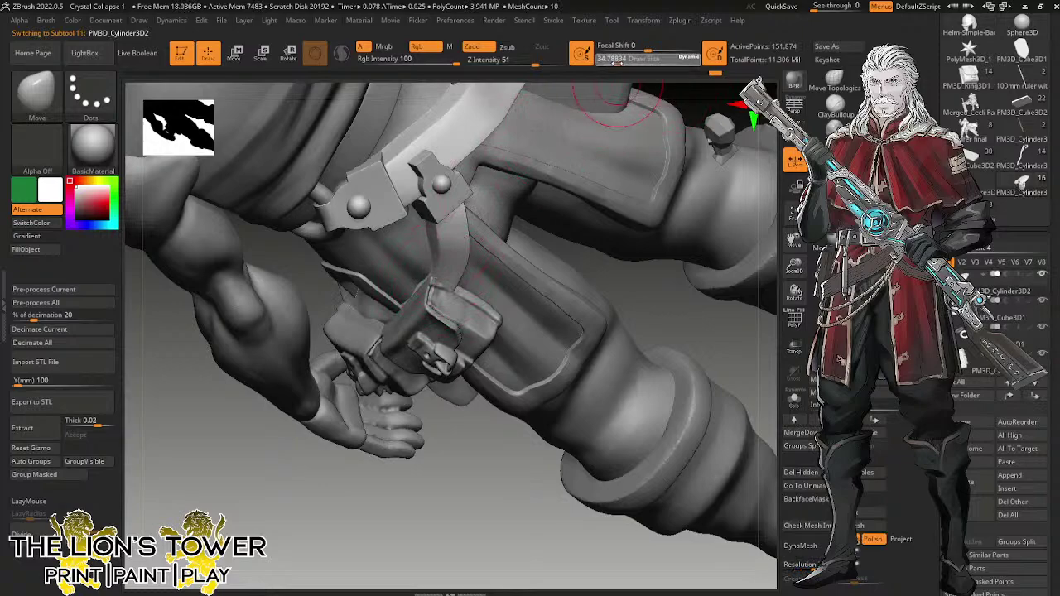
pyautogui.moveTo(635, 286); pyautogui.dragTo(593, 287)
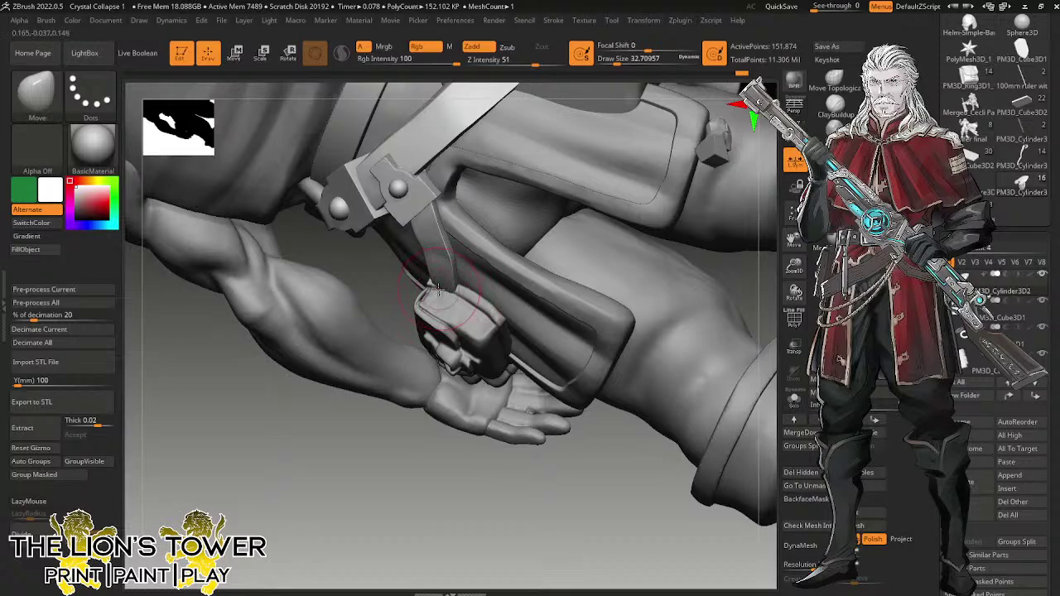
pyautogui.moveTo(431, 437); pyautogui.dragTo(468, 506)
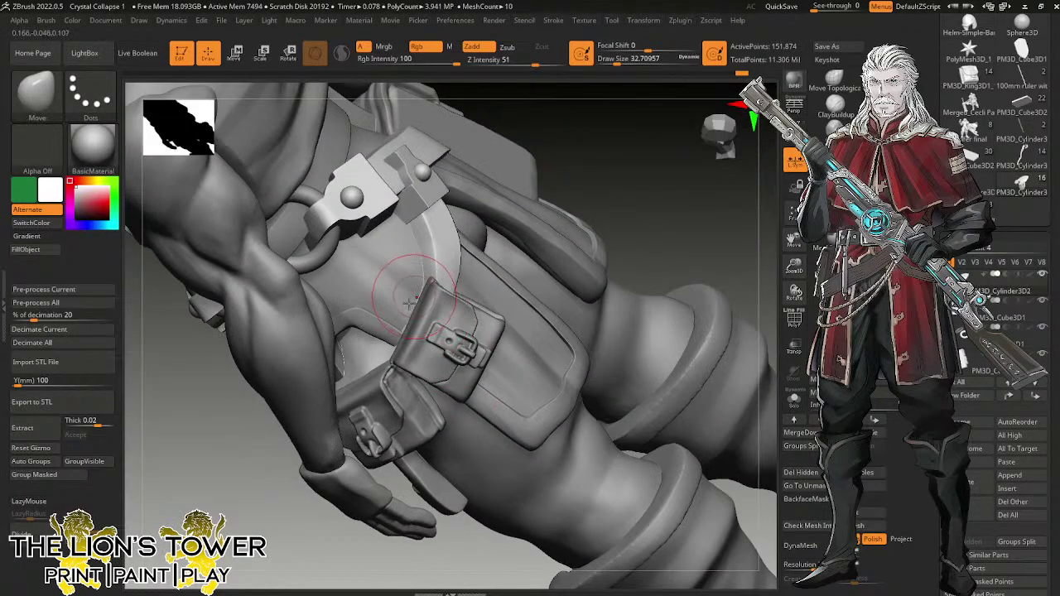
# Isolate the hip strap subtool and swell the underside of the left strap piece with the Inflat brush at intensity 10.
pyautogui.moveTo(667, 217)
pyautogui.mouseDown(button='right')
pyautogui.moveTo(619, 170)
pyautogui.moveTo(654, 133)
pyautogui.mouseUp(button='right')
pyautogui.click(794, 402)
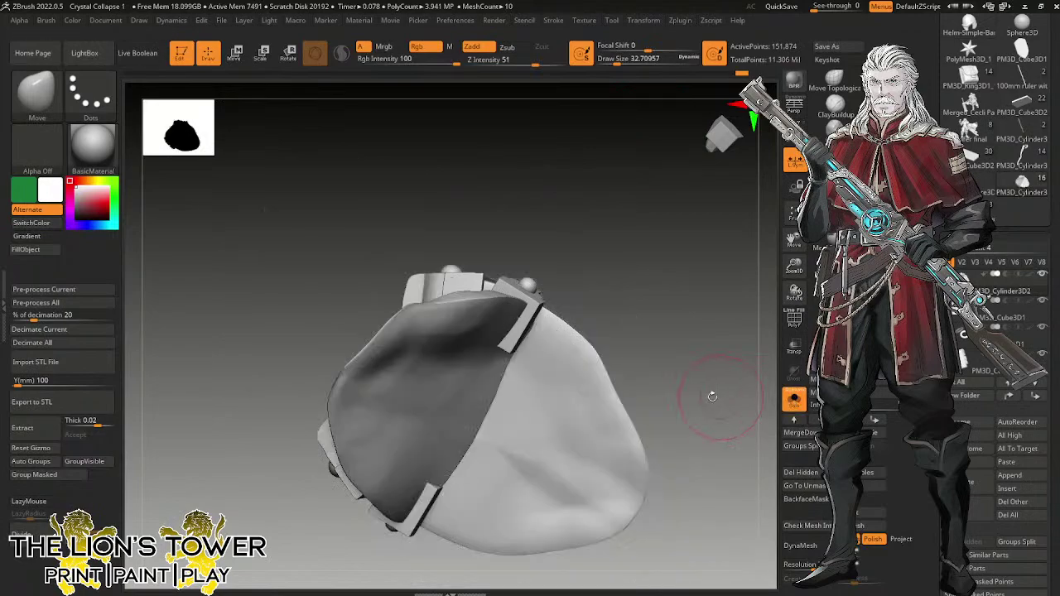
pyautogui.moveTo(712, 397); pyautogui.dragTo(700, 386)
pyautogui.press('b')
pyautogui.press('i')
pyautogui.press('n')
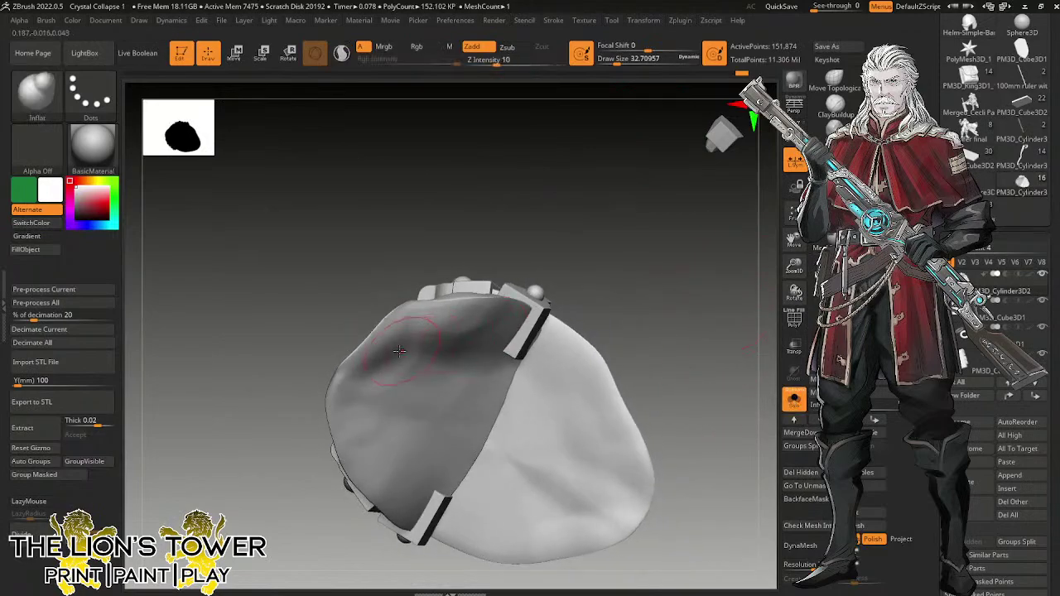
pyautogui.moveTo(414, 336); pyautogui.dragTo(376, 431)
pyautogui.moveTo(374, 352); pyautogui.dragTo(363, 454)
pyautogui.moveTo(363, 404)
pyautogui.mouseDown()
pyautogui.moveTo(414, 346)
pyautogui.moveTo(387, 431)
pyautogui.moveTo(401, 396)
pyautogui.moveTo(442, 351)
pyautogui.moveTo(388, 453)
pyautogui.moveTo(382, 352)
pyautogui.moveTo(452, 350)
pyautogui.moveTo(409, 396)
pyautogui.moveTo(563, 334)
pyautogui.mouseUp()
# Inflate the left strap piece further along its edge and inner face, and even out the lumps with hPolish at draw size 26.9.
pyautogui.moveTo(650, 333); pyautogui.dragTo(729, 354)
pyautogui.moveTo(691, 325); pyautogui.dragTo(657, 338)
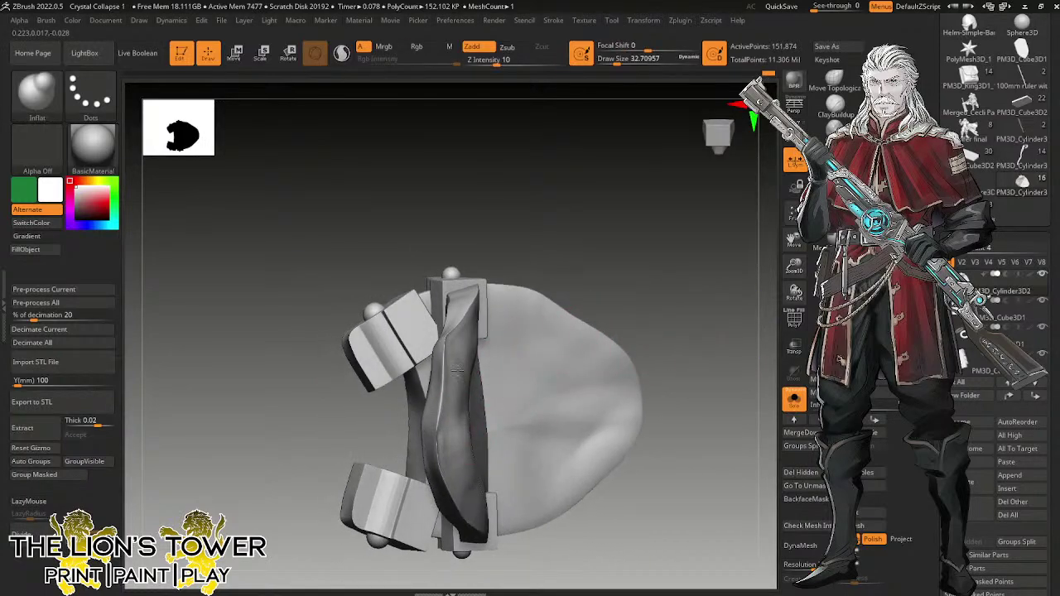
pyautogui.moveTo(465, 419); pyautogui.dragTo(465, 369)
pyautogui.moveTo(565, 241); pyautogui.dragTo(655, 245)
pyautogui.moveTo(494, 412)
pyautogui.mouseDown()
pyautogui.moveTo(498, 437)
pyautogui.moveTo(486, 375)
pyautogui.moveTo(513, 372)
pyautogui.mouseUp()
pyautogui.moveTo(511, 443); pyautogui.dragTo(520, 487)
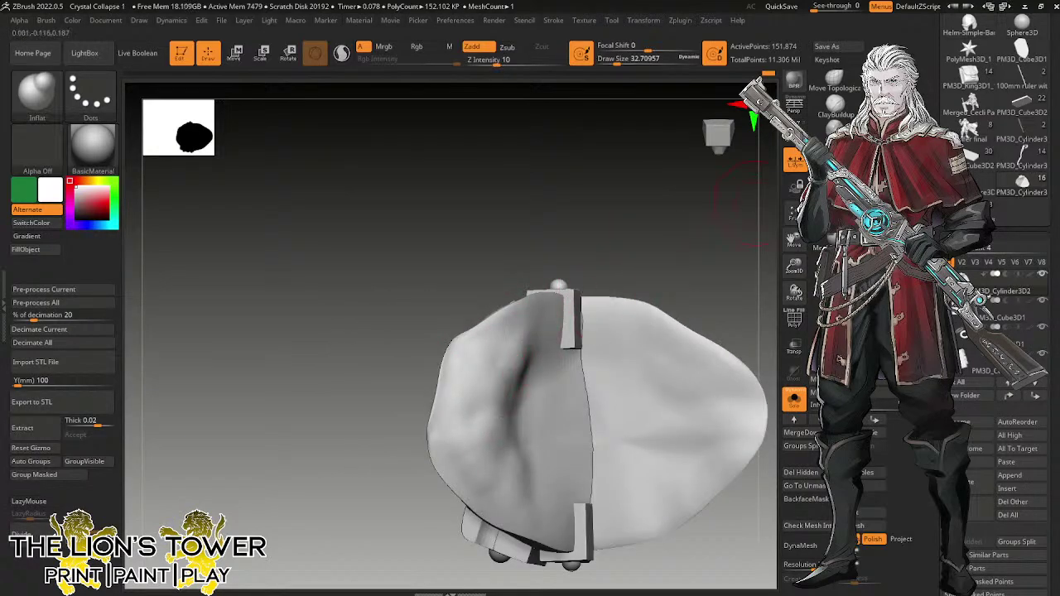
pyautogui.click(834, 131)
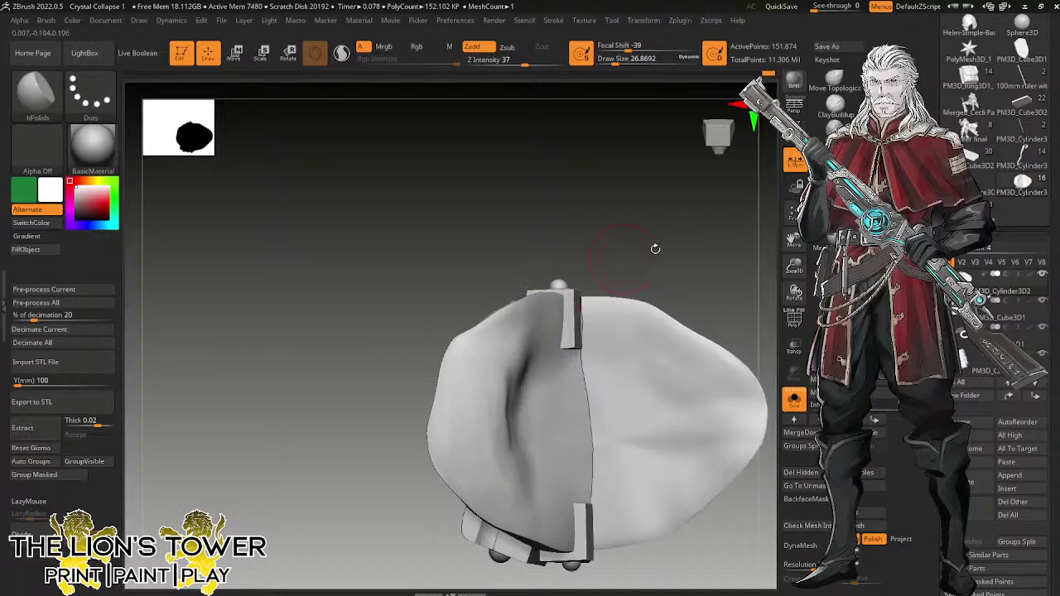
pyautogui.moveTo(655, 244); pyautogui.dragTo(679, 283)
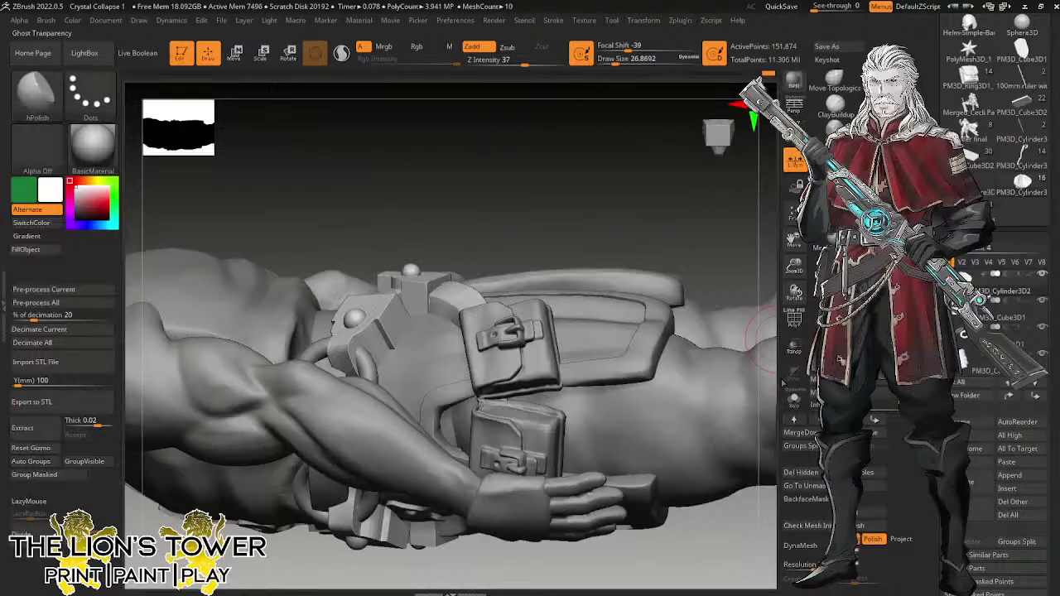
# Fill the hollow in the isolated left strap piece's upper face using ClayBuildup at draw size of about 32.7.
pyautogui.click(793, 400)
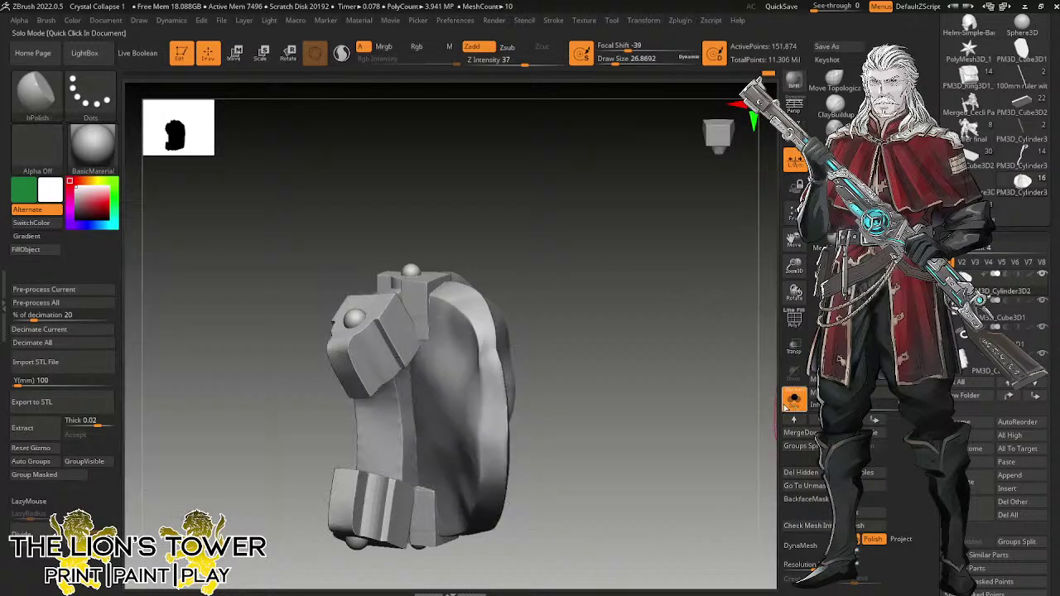
pyautogui.click(834, 101)
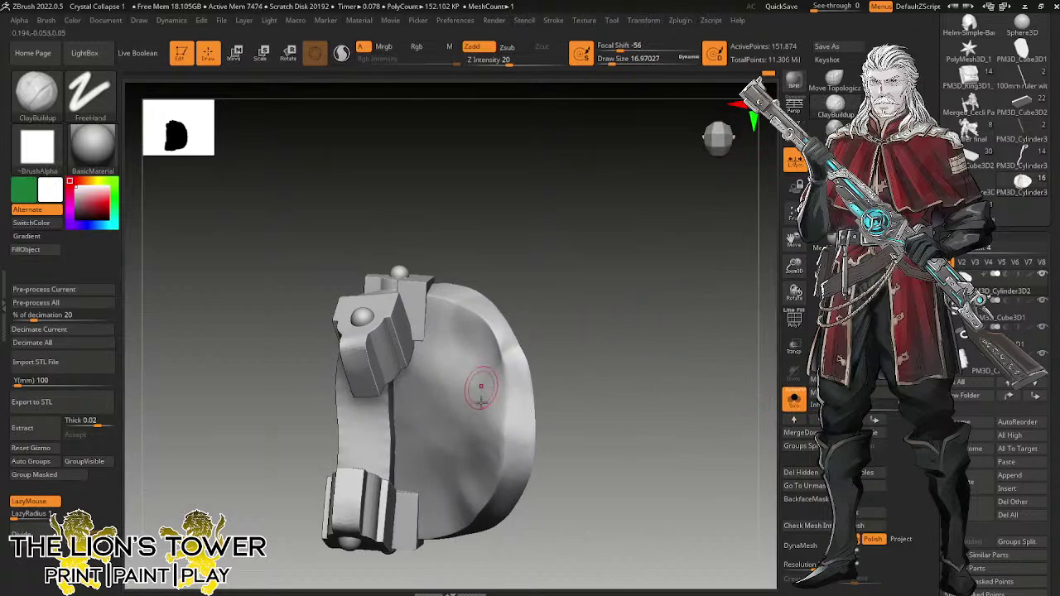
pyautogui.click(616, 62)
pyautogui.moveTo(468, 390)
pyautogui.mouseDown()
pyautogui.moveTo(461, 364)
pyautogui.moveTo(454, 412)
pyautogui.mouseUp()
pyautogui.moveTo(464, 361); pyautogui.dragTo(494, 424)
pyautogui.moveTo(575, 313)
pyautogui.mouseDown()
pyautogui.moveTo(594, 309)
pyautogui.moveTo(563, 332)
pyautogui.moveTo(464, 356)
pyautogui.moveTo(503, 445)
pyautogui.moveTo(485, 365)
pyautogui.moveTo(472, 430)
pyautogui.moveTo(459, 373)
pyautogui.moveTo(465, 485)
pyautogui.moveTo(459, 427)
pyautogui.moveTo(451, 476)
pyautogui.moveTo(463, 382)
pyautogui.mouseUp()
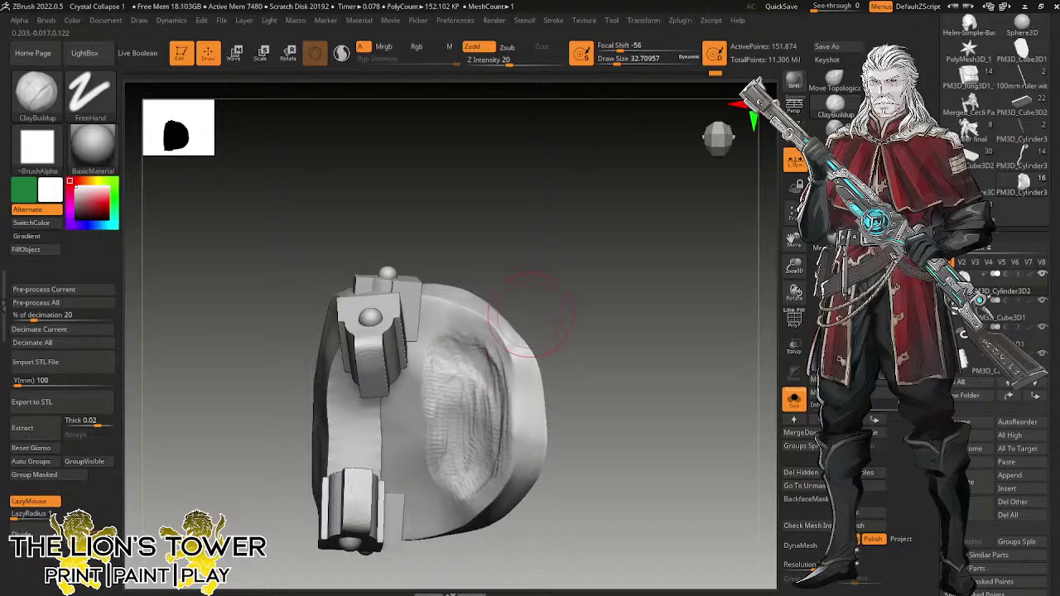
# Polish the rim beside the built-up clay on the left strap piece with the hPolish brush at draw size 26.9.
pyautogui.click(835, 130)
pyautogui.click(615, 62)
pyautogui.moveTo(543, 257); pyautogui.dragTo(508, 300)
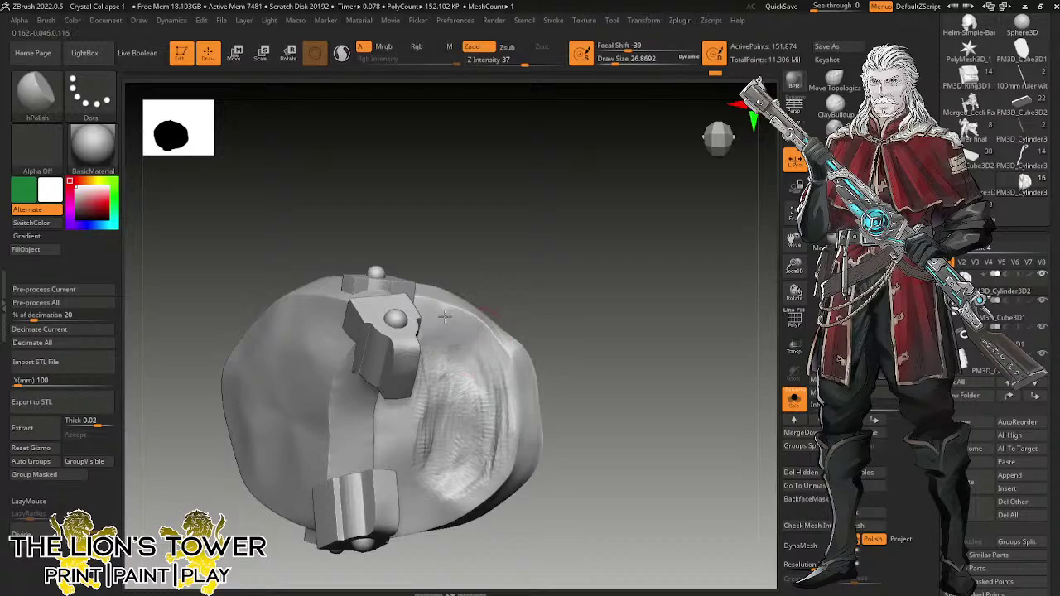
pyautogui.moveTo(557, 381); pyautogui.dragTo(555, 369)
pyautogui.moveTo(512, 339); pyautogui.dragTo(505, 411)
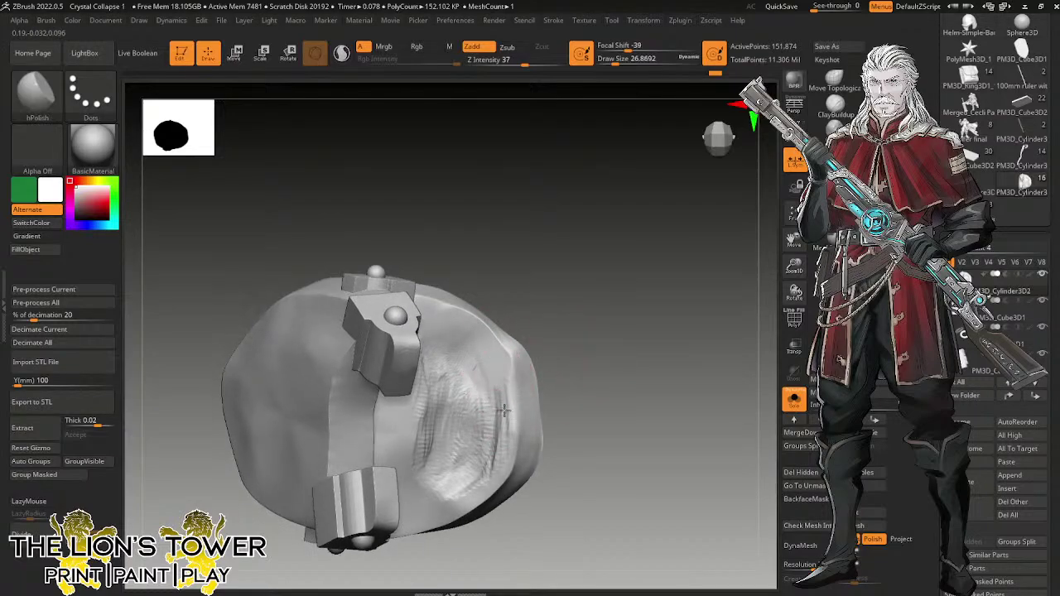
pyautogui.moveTo(557, 386); pyautogui.dragTo(487, 420)
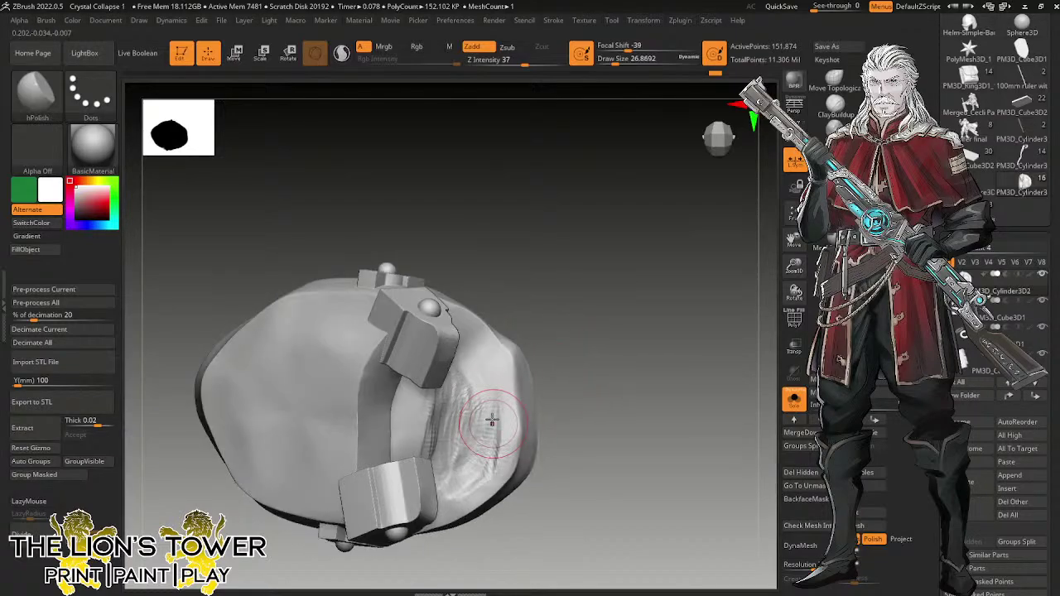
# Flatten the rough clay strokes and even out the left strap's outer band with hPolish from several angles.
pyautogui.moveTo(489, 469); pyautogui.dragTo(494, 458, button='right')
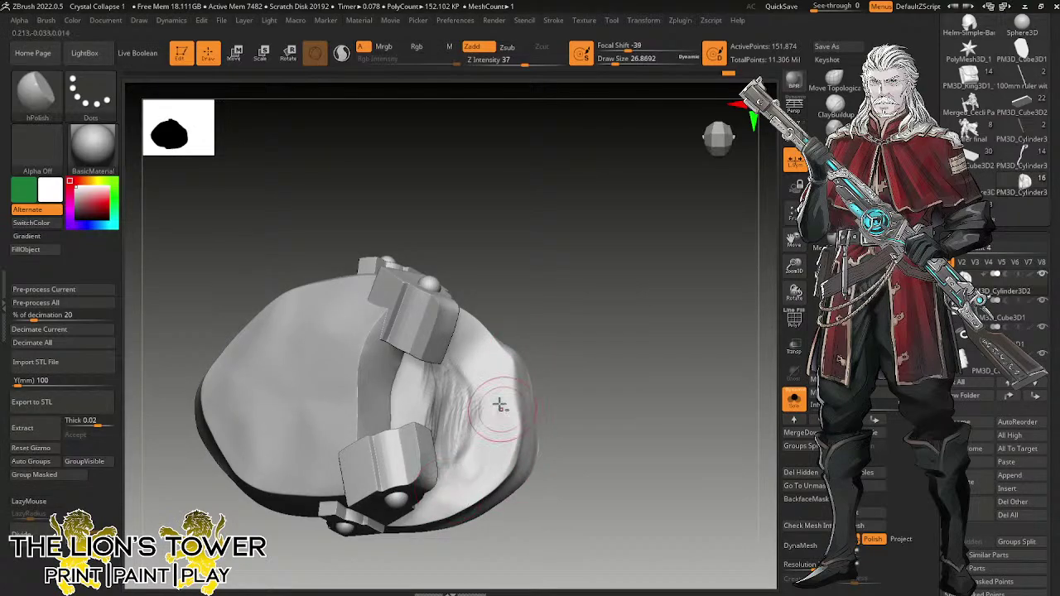
pyautogui.moveTo(466, 471); pyautogui.dragTo(544, 312, button='right')
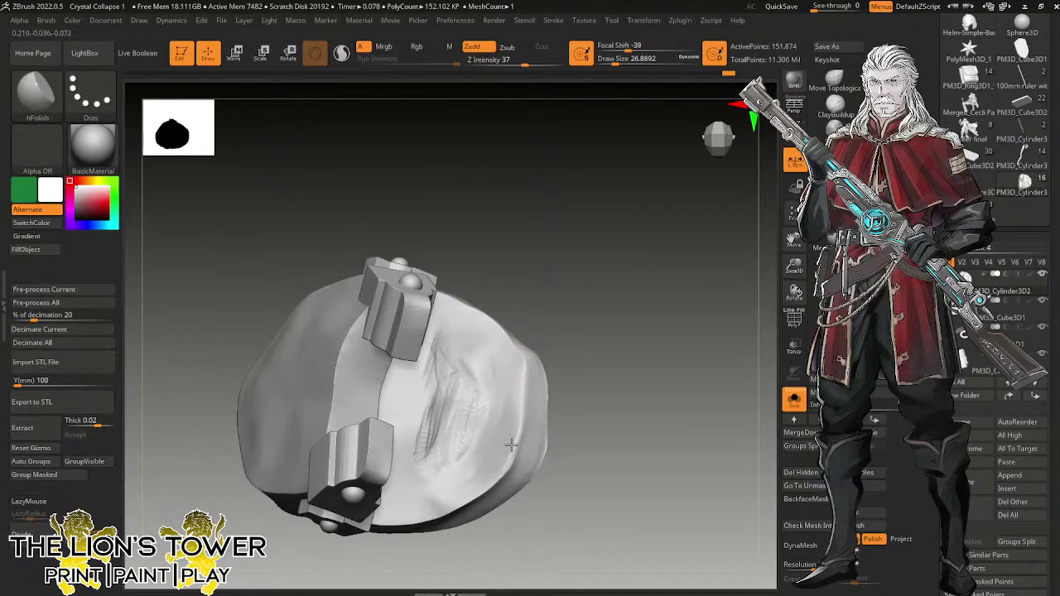
pyautogui.moveTo(516, 453); pyautogui.dragTo(526, 404, button='right')
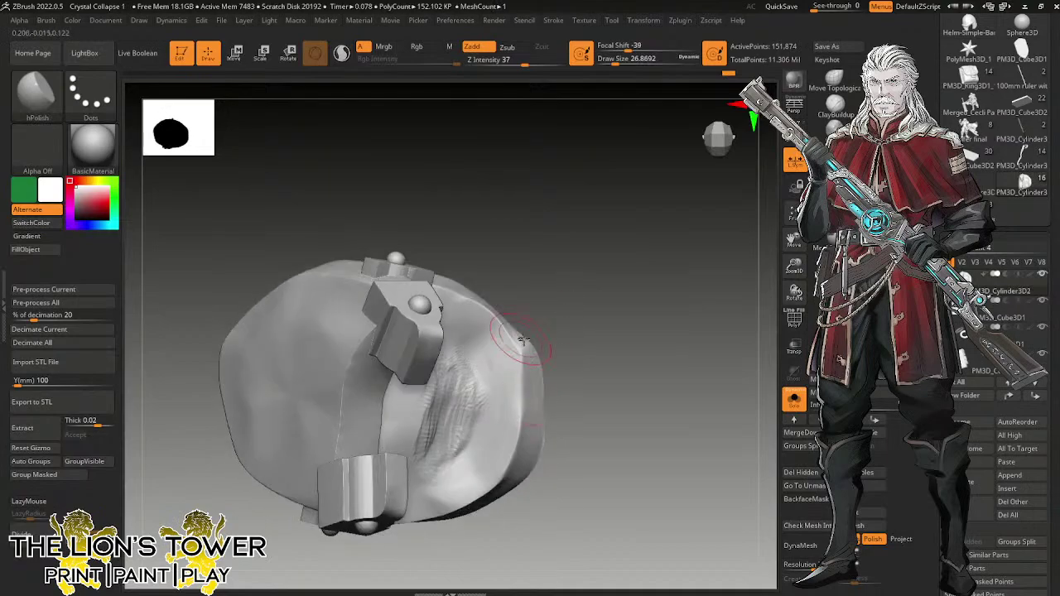
pyautogui.moveTo(524, 340); pyautogui.dragTo(524, 343, button='right')
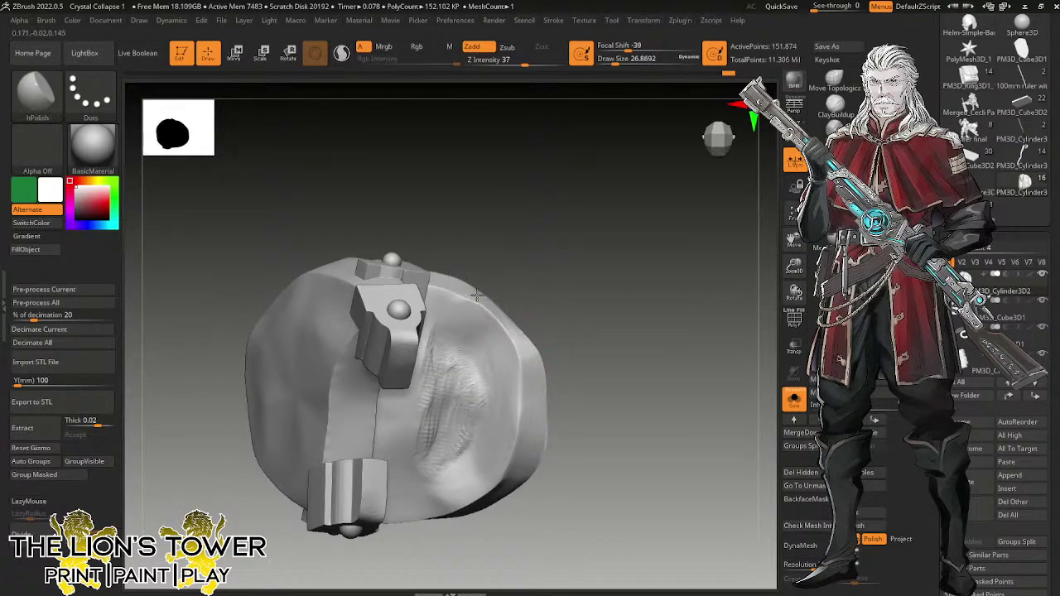
pyautogui.moveTo(477, 295); pyautogui.dragTo(510, 287, button='right')
pyautogui.moveTo(458, 310); pyautogui.dragTo(449, 343, button='right')
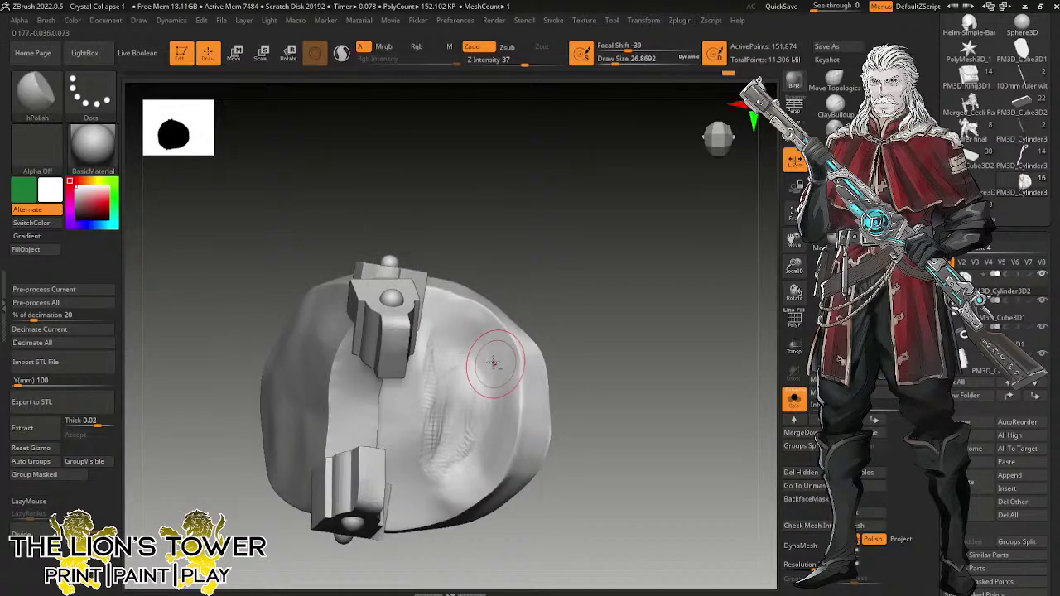
pyautogui.moveTo(492, 362); pyautogui.dragTo(497, 342, button='right')
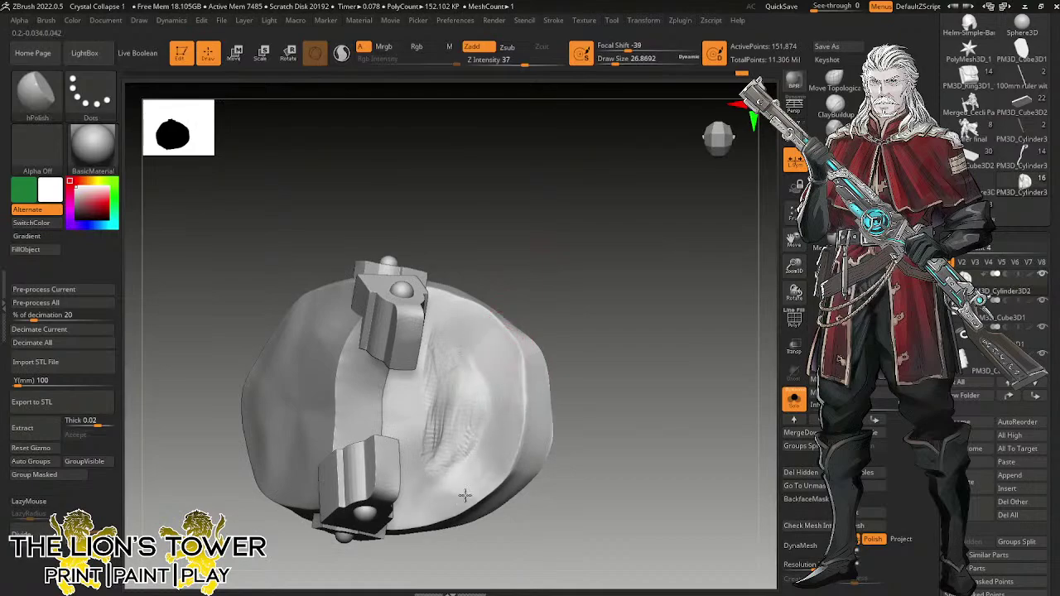
pyautogui.moveTo(491, 390); pyautogui.dragTo(404, 431, button='right')
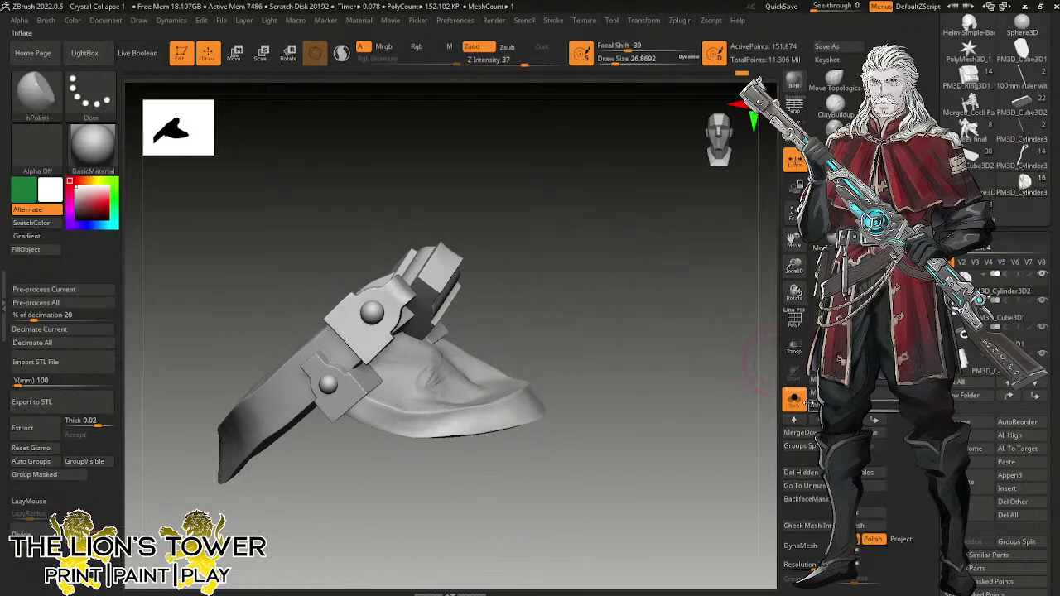
# Show all subtools again, clear the mask, and inspect the hip straps and pouches on the full figure from the side and front.
pyautogui.click(794, 399)
pyautogui.moveTo(697, 343); pyautogui.dragTo(716, 310, button='right')
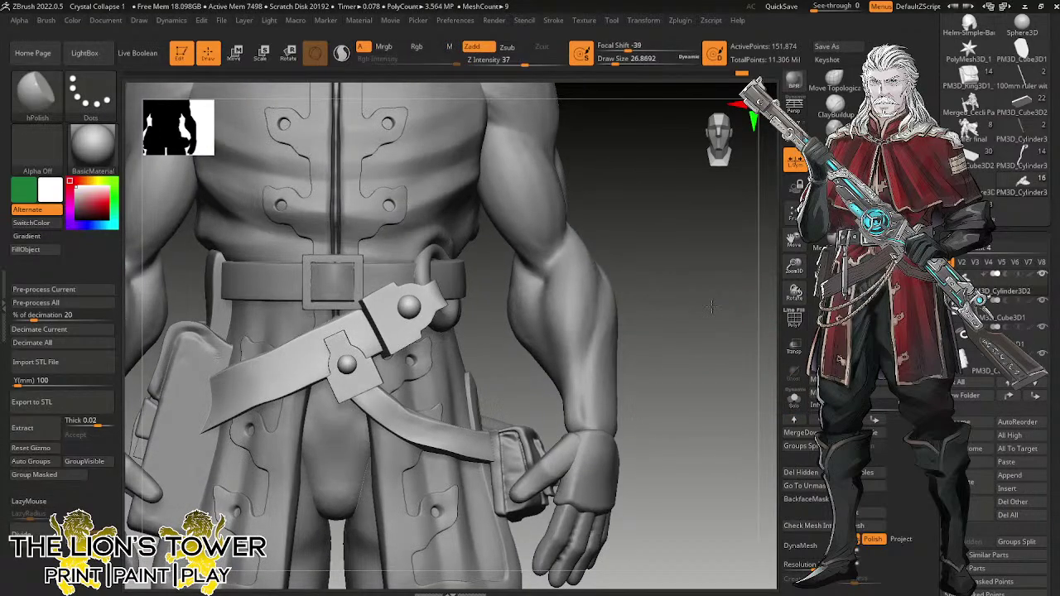
pyautogui.keyDown('ctrl'); pyautogui.click(715, 305); pyautogui.keyUp('ctrl')
pyautogui.keyDown('ctrl'); pyautogui.moveTo(736, 328); pyautogui.dragTo(748, 321); pyautogui.keyUp('ctrl')
pyautogui.moveTo(749, 321); pyautogui.dragTo(782, 315, button='right')
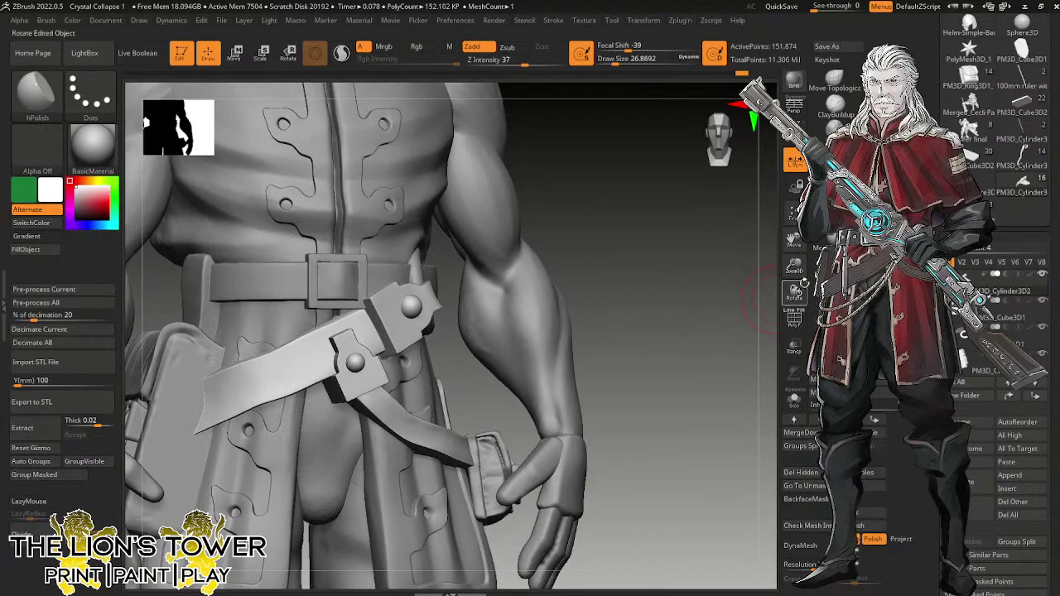
pyautogui.moveTo(795, 269); pyautogui.dragTo(801, 134)
pyautogui.moveTo(665, 178)
pyautogui.mouseDown(button='right')
pyautogui.moveTo(682, 268)
pyautogui.moveTo(695, 280)
pyautogui.moveTo(679, 293)
pyautogui.moveTo(746, 325)
pyautogui.moveTo(734, 356)
pyautogui.mouseUp(button='right')
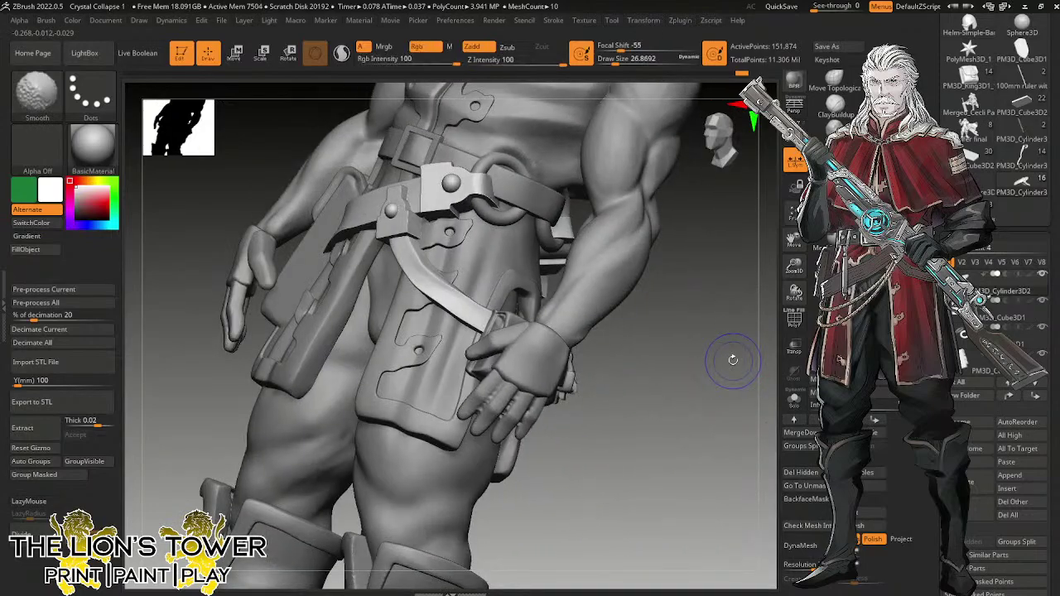
pyautogui.moveTo(793, 265); pyautogui.dragTo(793, 239)
pyautogui.keyDown('shift'); pyautogui.moveTo(737, 331); pyautogui.dragTo(690, 351, button='right'); pyautogui.keyUp('shift')
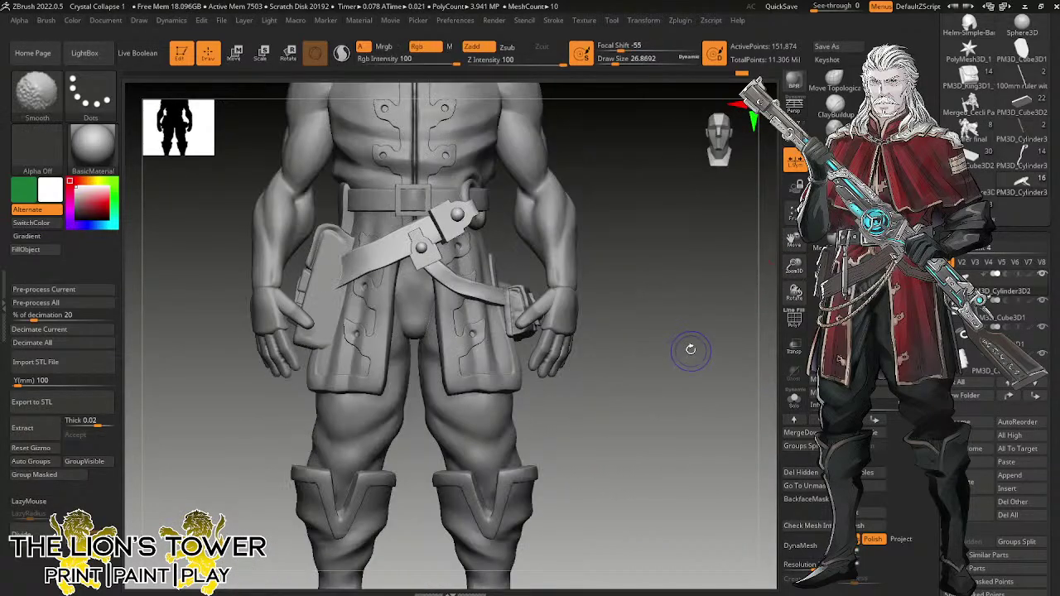
# Append a Cube3D primitive to the figure as a new subtool, select it and activate the Scale tool.
pyautogui.keyDown('ctrl'); pyautogui.click(690, 360); pyautogui.keyUp('ctrl')
pyautogui.keyDown('ctrl'); pyautogui.moveTo(690, 361); pyautogui.dragTo(739, 323); pyautogui.keyUp('ctrl')
pyautogui.moveTo(794, 267)
pyautogui.mouseDown()
pyautogui.moveTo(793, 242)
pyautogui.moveTo(783, 256)
pyautogui.mouseUp()
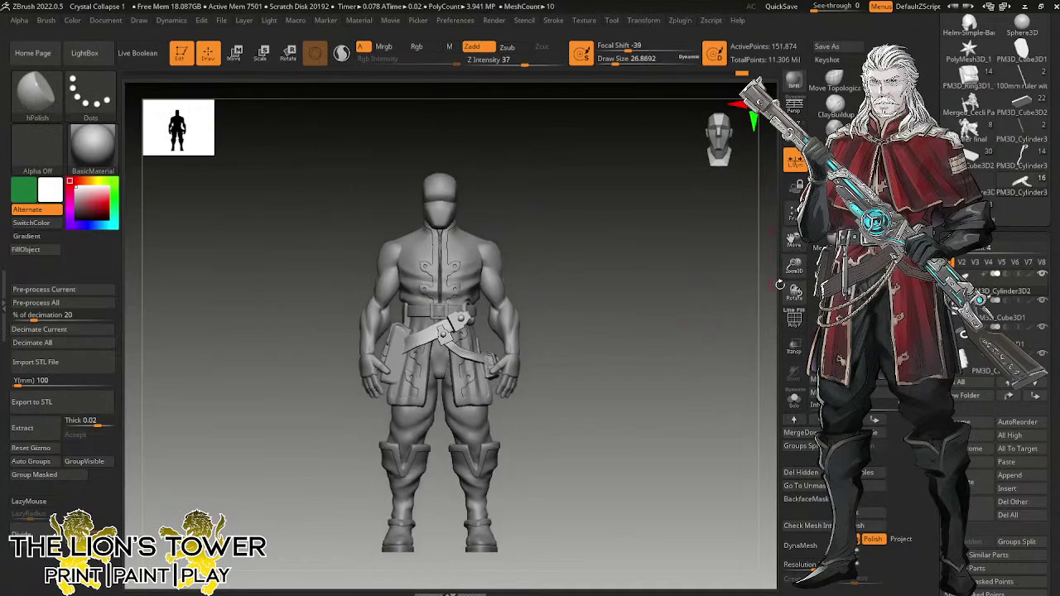
pyautogui.moveTo(792, 265); pyautogui.dragTo(793, 283)
pyautogui.moveTo(793, 242); pyautogui.dragTo(915, 190)
pyautogui.moveTo(814, 266); pyautogui.dragTo(824, 255)
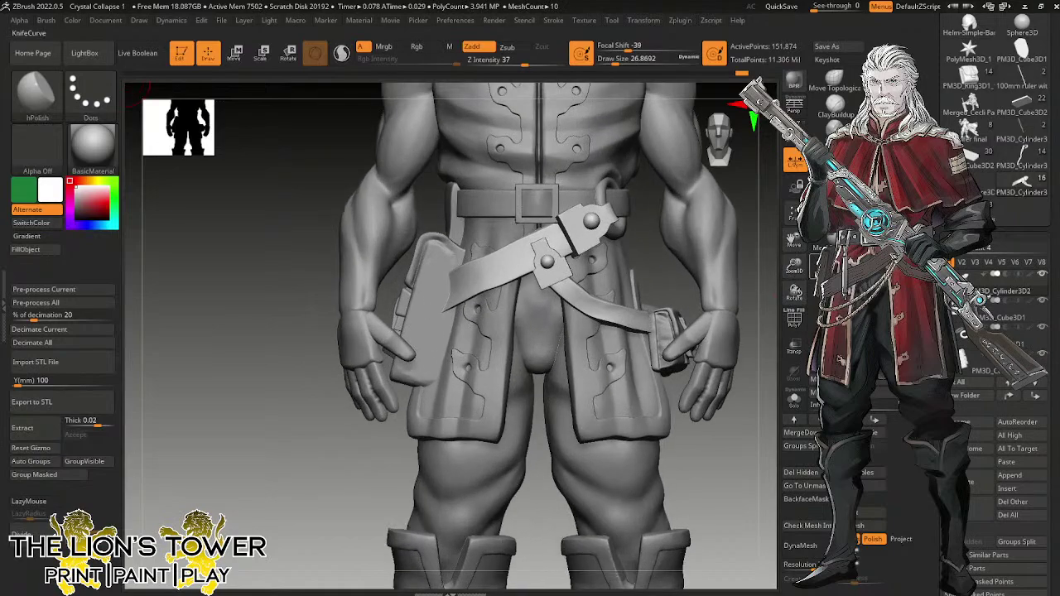
pyautogui.click(1010, 475)
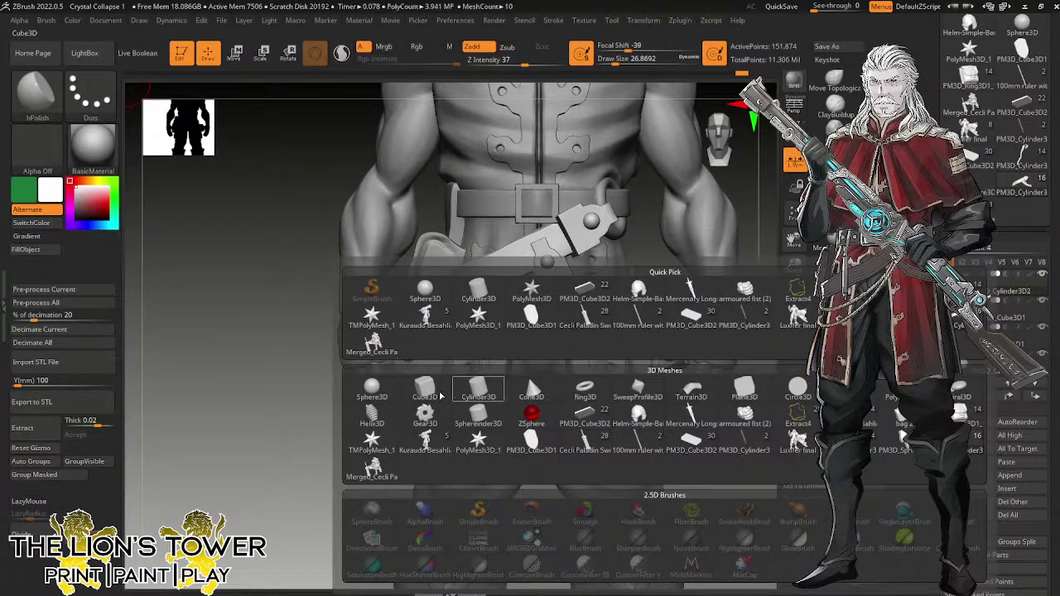
pyautogui.click(439, 393)
pyautogui.keyDown('alt'); pyautogui.click(519, 339); pyautogui.keyUp('alt')
pyautogui.click(263, 53)
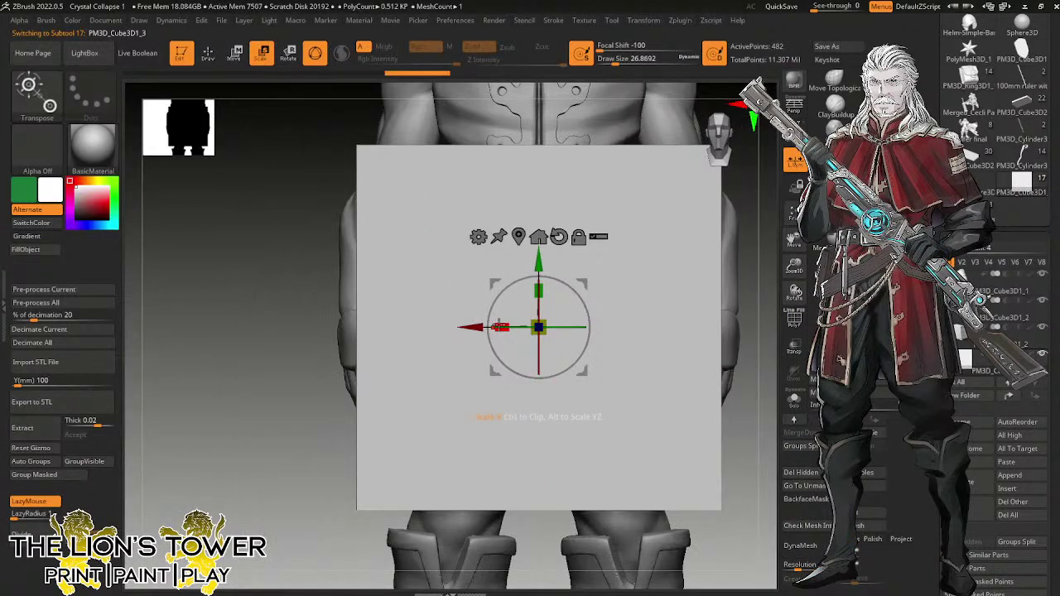
# Shrink the cube into a narrow upright bar and place it below the belt, at the outer end of the diagonal strap.
pyautogui.moveTo(596, 329); pyautogui.dragTo(566, 315)
pyautogui.moveTo(502, 327); pyautogui.dragTo(420, 325)
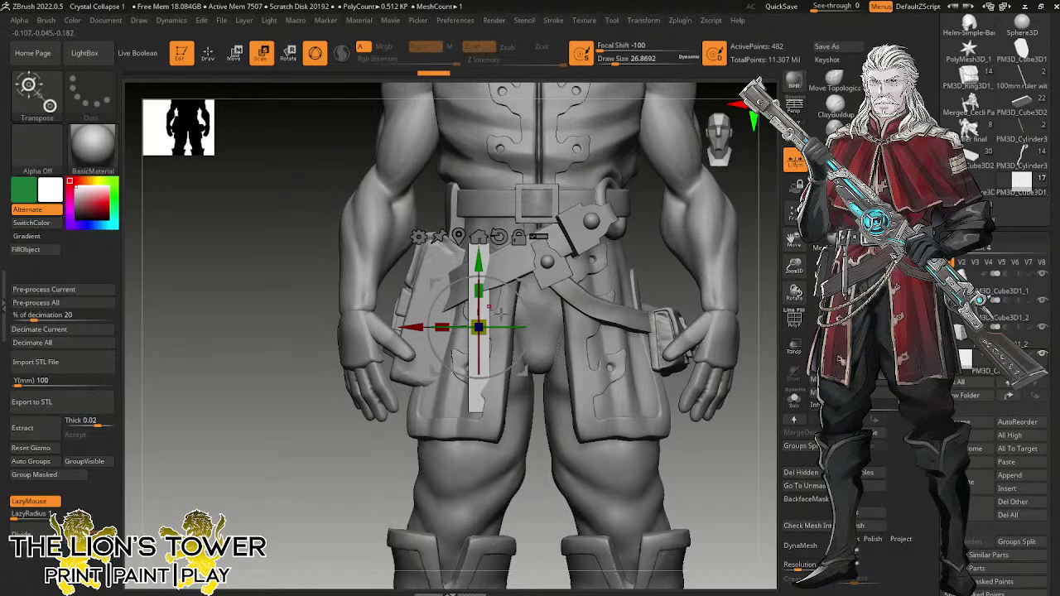
pyautogui.moveTo(479, 290); pyautogui.dragTo(478, 228)
pyautogui.moveTo(505, 266); pyautogui.dragTo(484, 268)
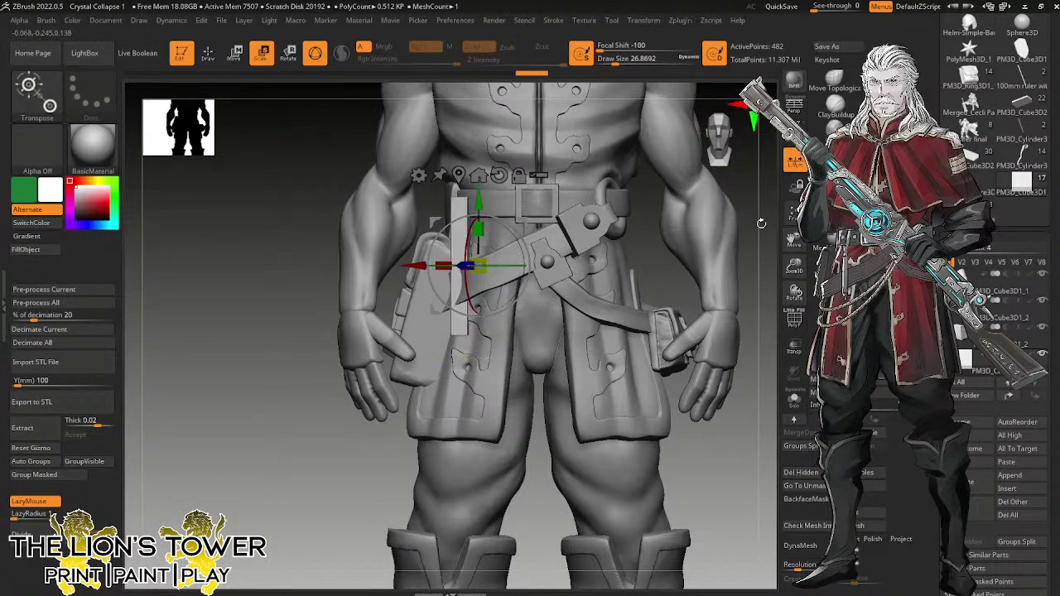
# Adjust the bar's thickness, turn it to face outward and shift it over the diagonal strap on the front coat flap.
pyautogui.moveTo(762, 223); pyautogui.dragTo(870, 220)
pyautogui.click(534, 267)
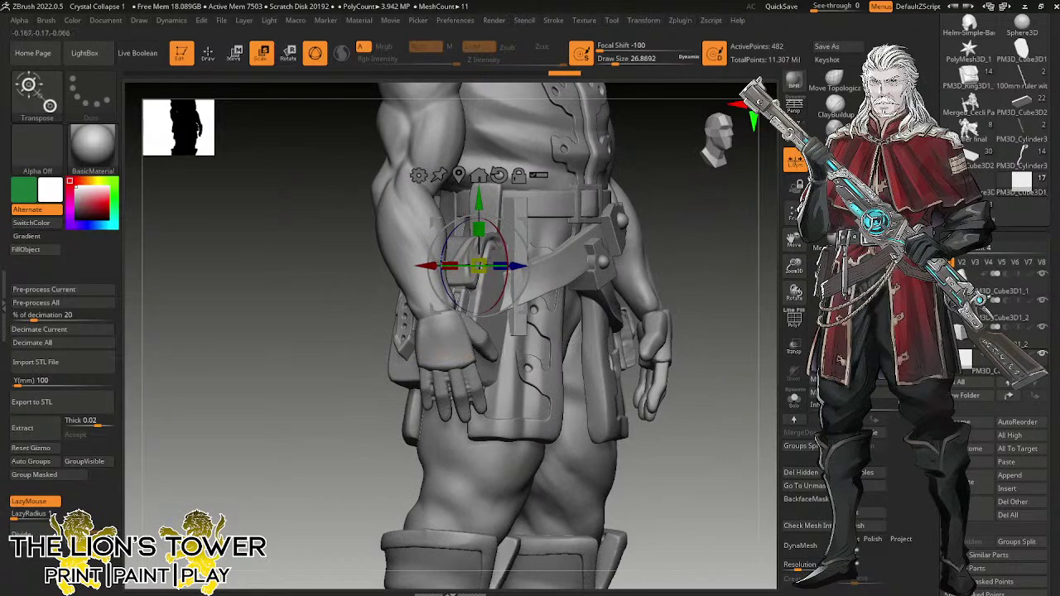
pyautogui.moveTo(535, 266); pyautogui.dragTo(548, 265)
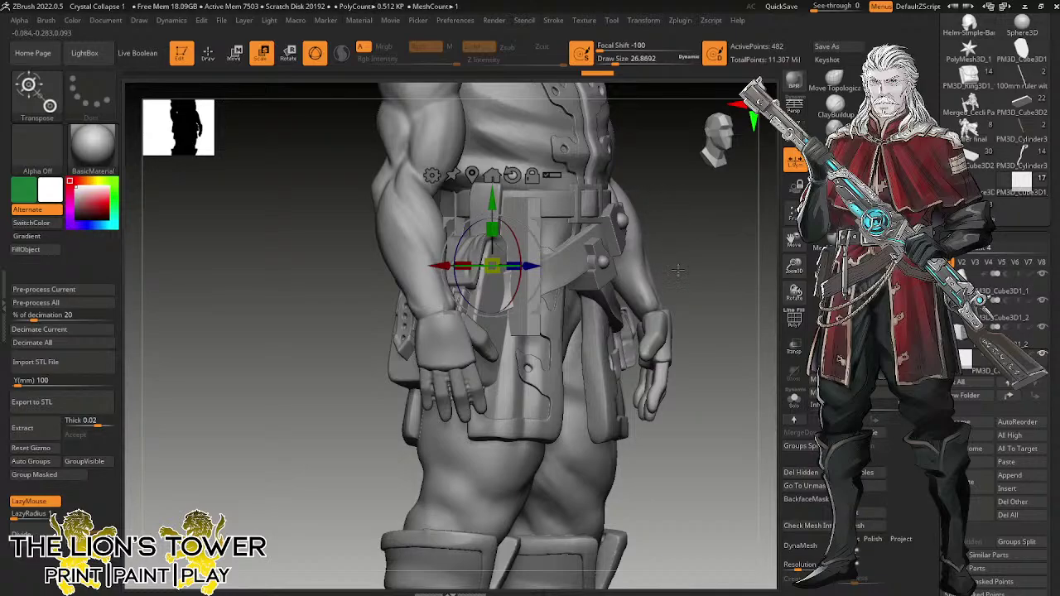
pyautogui.moveTo(678, 269)
pyautogui.mouseDown()
pyautogui.moveTo(695, 279)
pyautogui.moveTo(665, 271)
pyautogui.mouseUp()
pyautogui.moveTo(498, 272); pyautogui.dragTo(469, 266)
pyautogui.moveTo(728, 229); pyautogui.dragTo(744, 231)
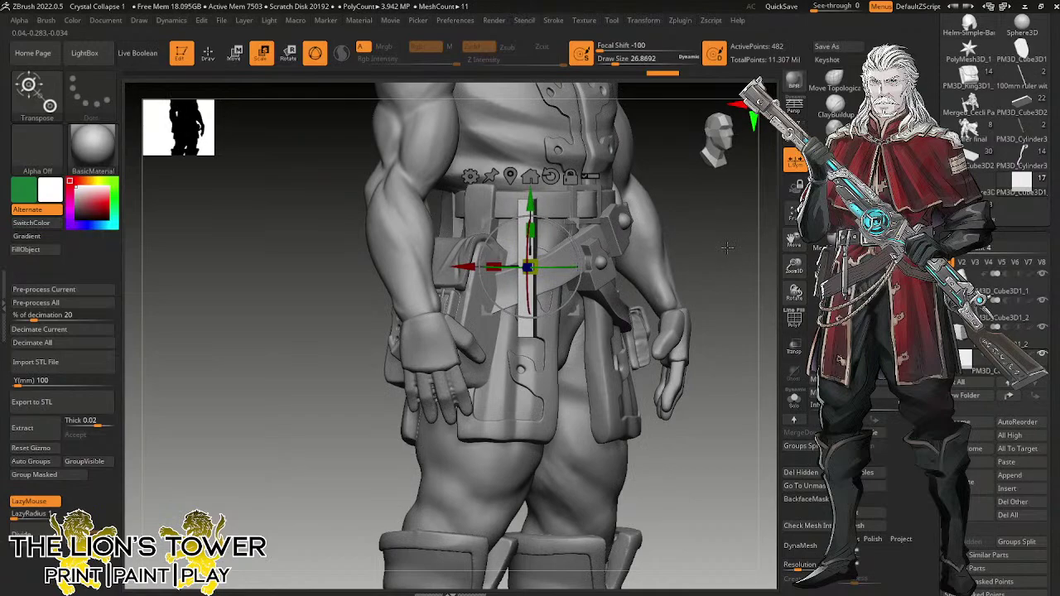
# Lower and shorten the bar, and adjust its depth so it rests against the diagonal hip strap.
pyautogui.keyDown('alt'); pyautogui.moveTo(752, 244); pyautogui.dragTo(663, 218); pyautogui.keyUp('alt')
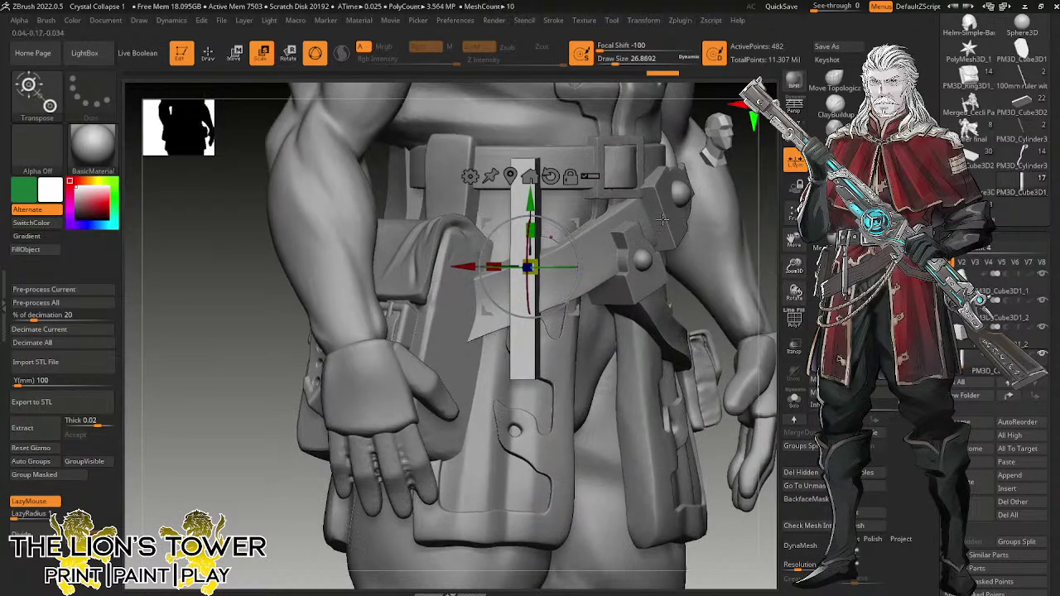
pyautogui.moveTo(530, 203); pyautogui.dragTo(524, 226)
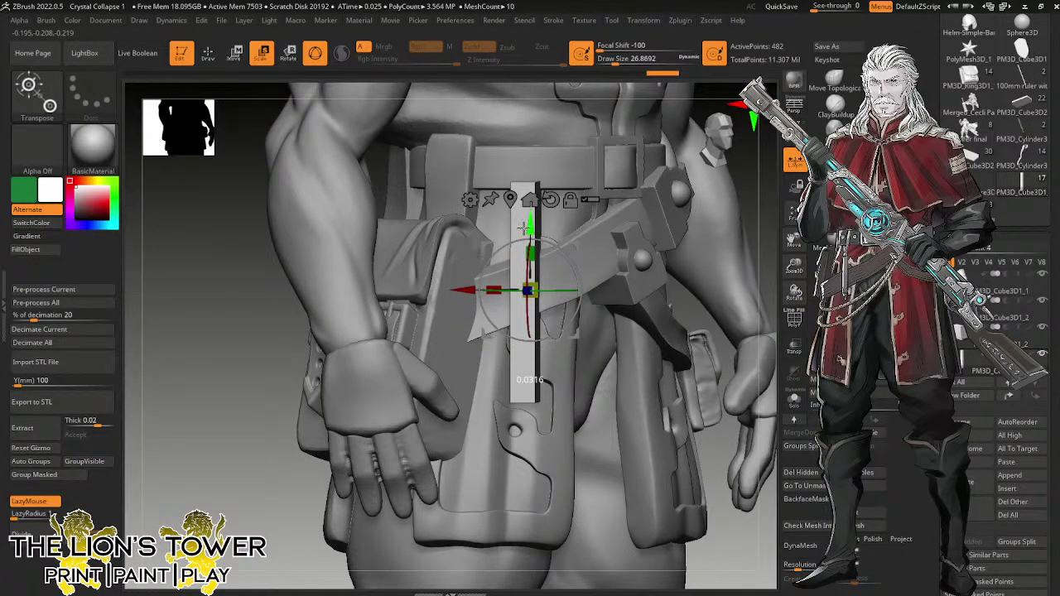
pyautogui.moveTo(524, 226)
pyautogui.mouseDown()
pyautogui.moveTo(530, 263)
pyautogui.moveTo(530, 217)
pyautogui.mouseUp()
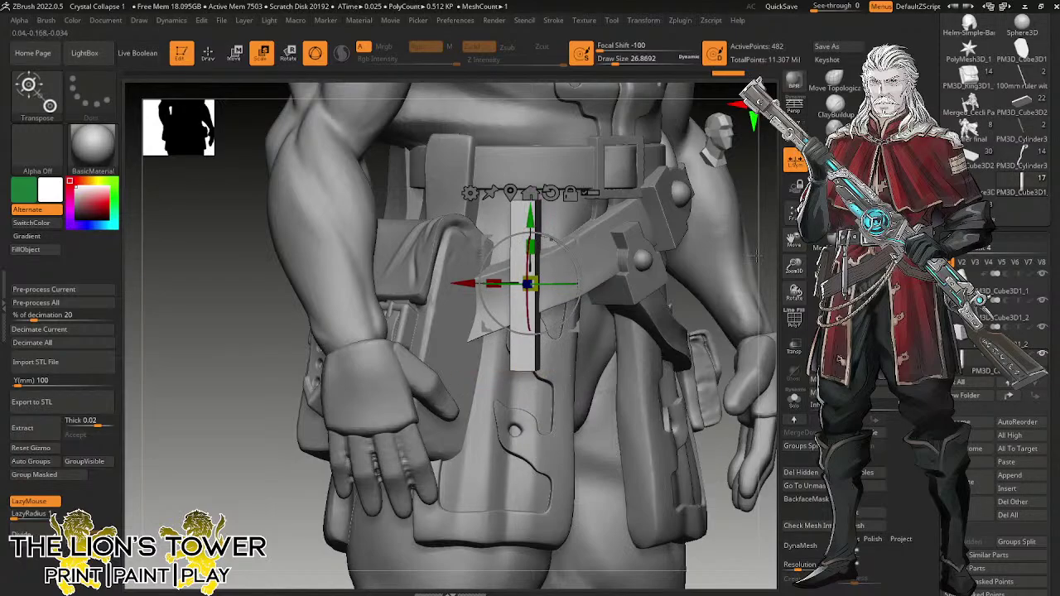
pyautogui.moveTo(756, 257); pyautogui.dragTo(682, 150)
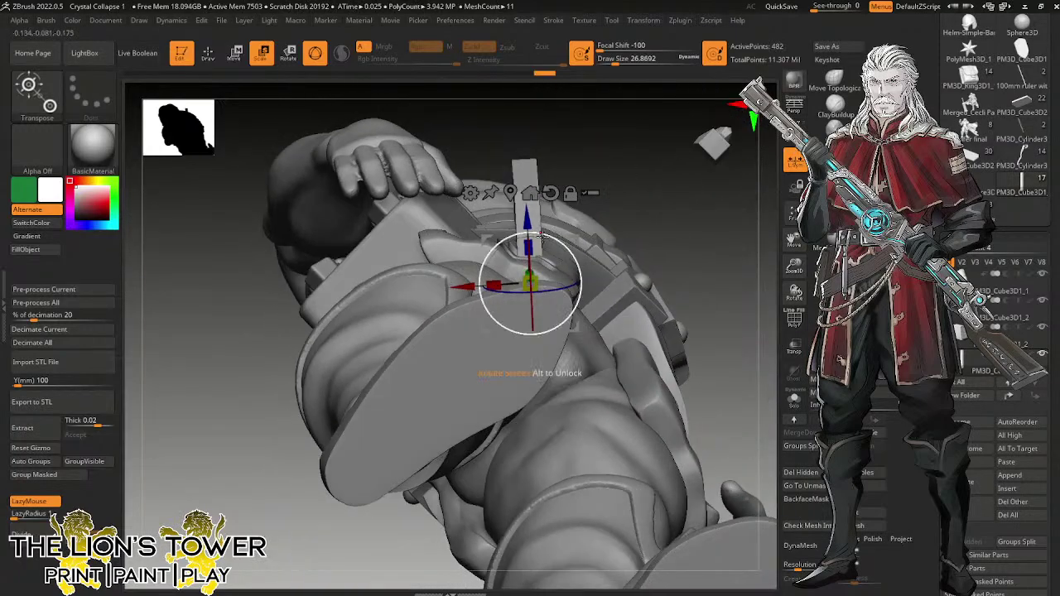
pyautogui.moveTo(527, 218); pyautogui.dragTo(529, 246)
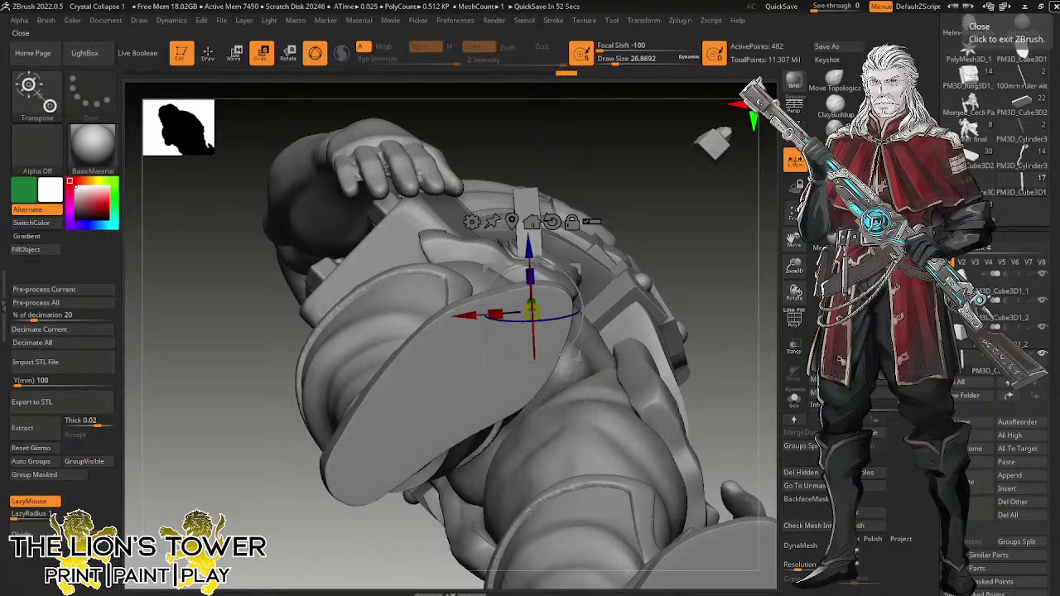
pyautogui.moveTo(714, 236); pyautogui.dragTo(581, 265)
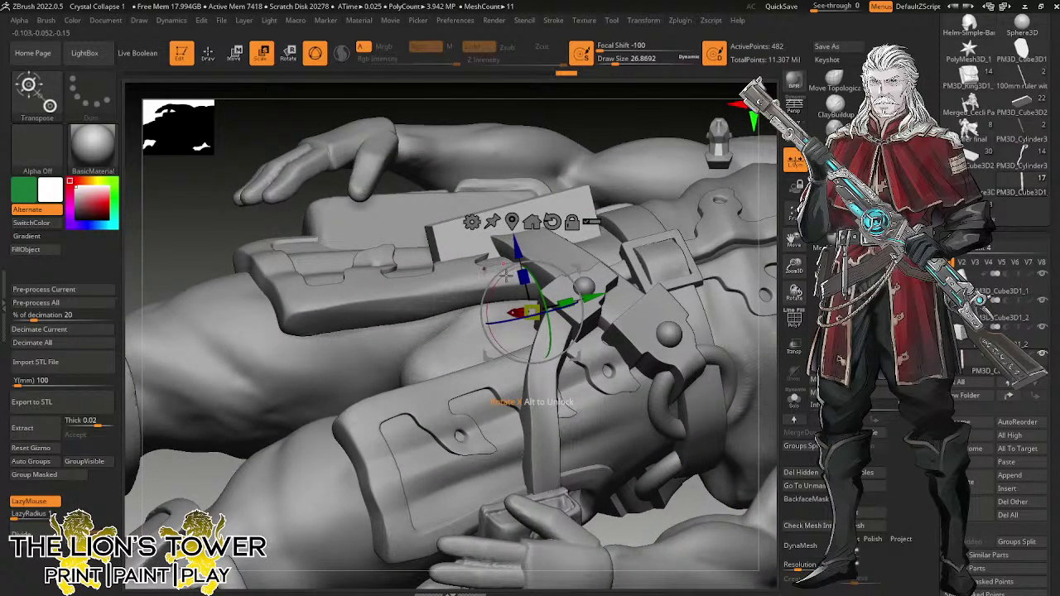
pyautogui.moveTo(506, 275); pyautogui.dragTo(525, 259)
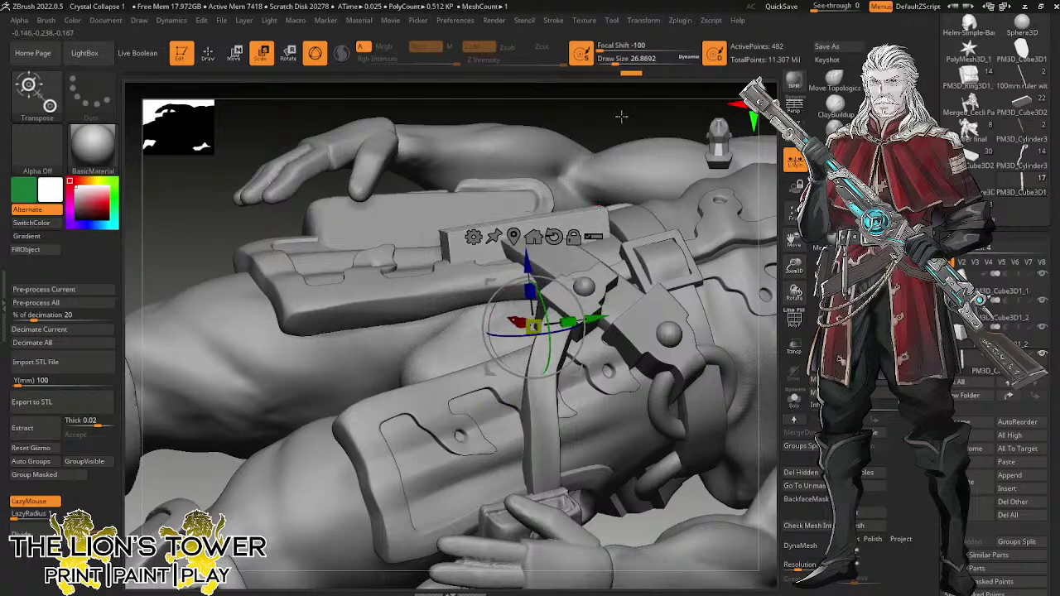
# Duplicate the bar as a short block, move it beyond the bar's upper end near the belt, and widen it.
pyautogui.moveTo(620, 114); pyautogui.dragTo(595, 346)
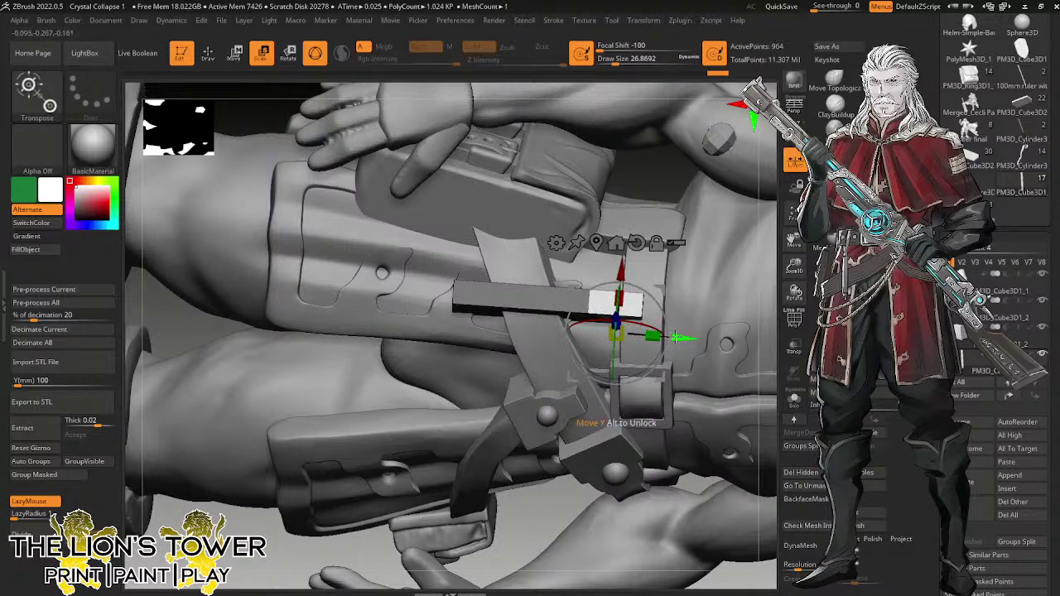
pyautogui.moveTo(675, 337); pyautogui.dragTo(720, 340)
pyautogui.moveTo(648, 332); pyautogui.dragTo(649, 333)
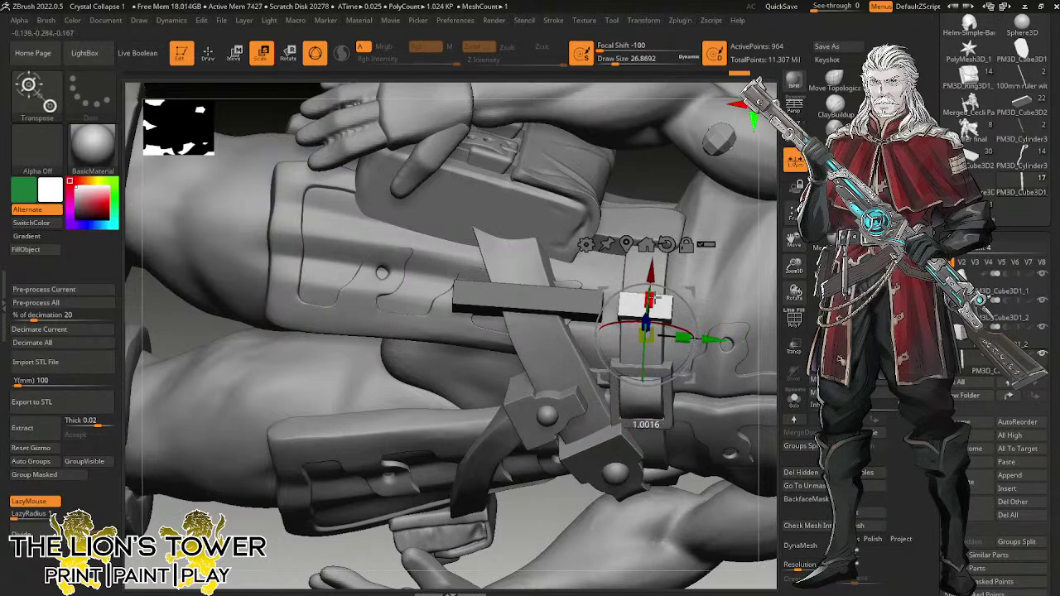
pyautogui.moveTo(666, 239); pyautogui.dragTo(668, 215)
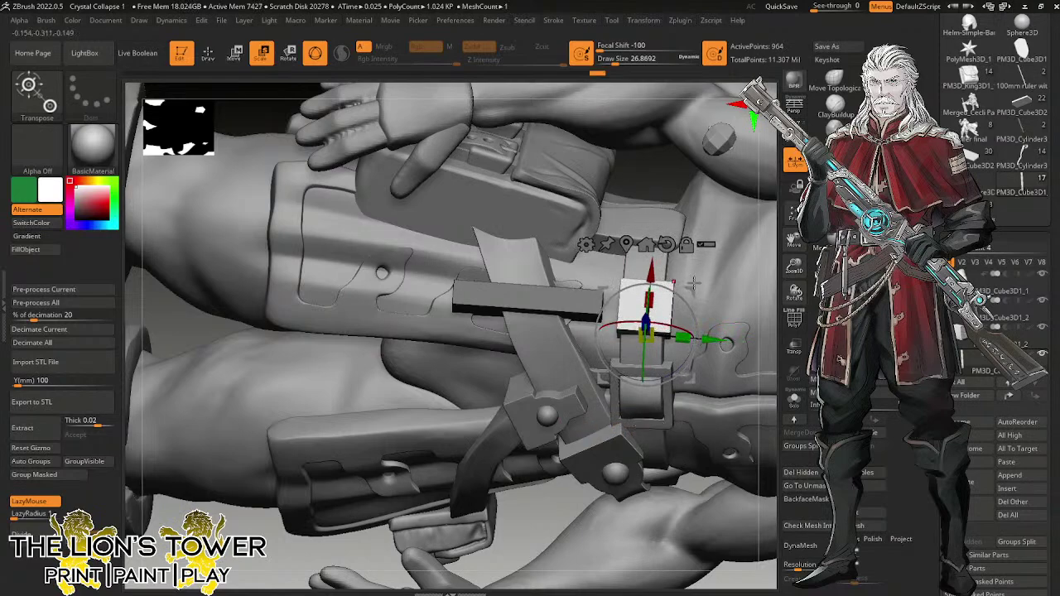
pyautogui.moveTo(694, 290); pyautogui.dragTo(692, 287)
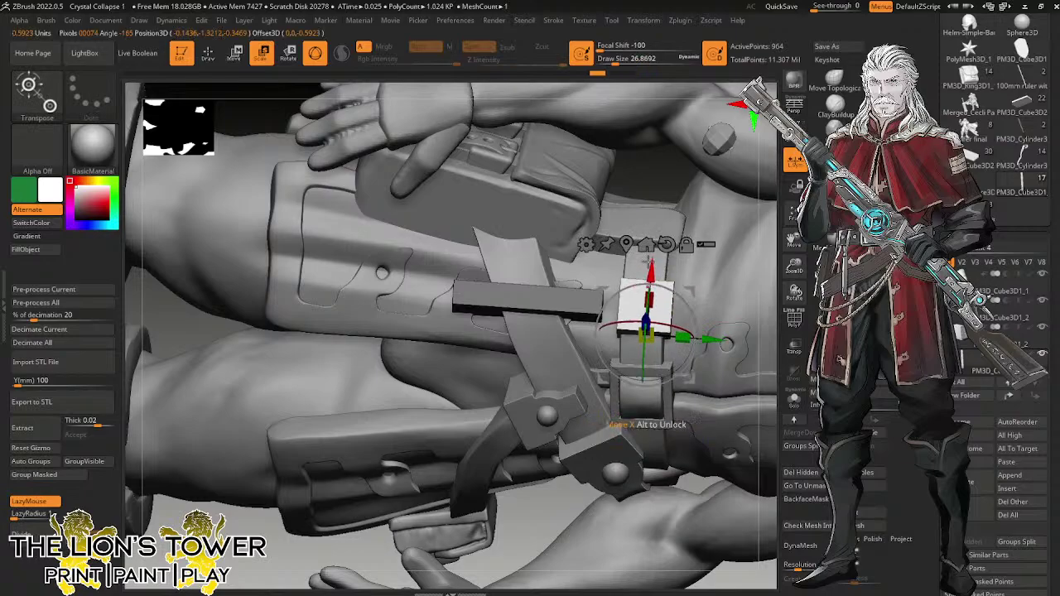
pyautogui.moveTo(794, 240); pyautogui.dragTo(782, 305)
pyautogui.moveTo(559, 346); pyautogui.dragTo(561, 332)
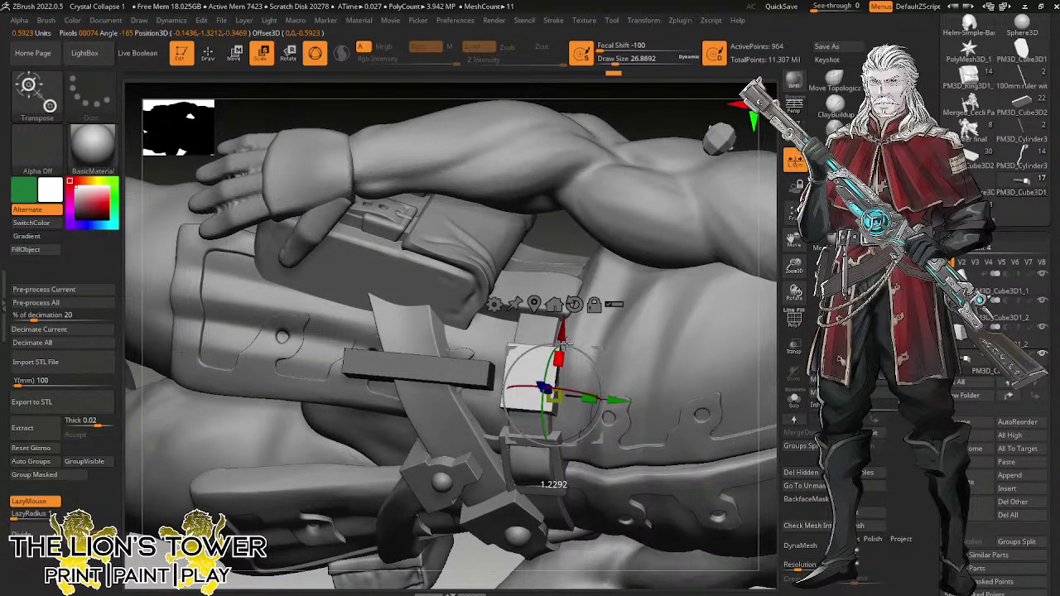
pyautogui.moveTo(562, 332); pyautogui.dragTo(566, 335)
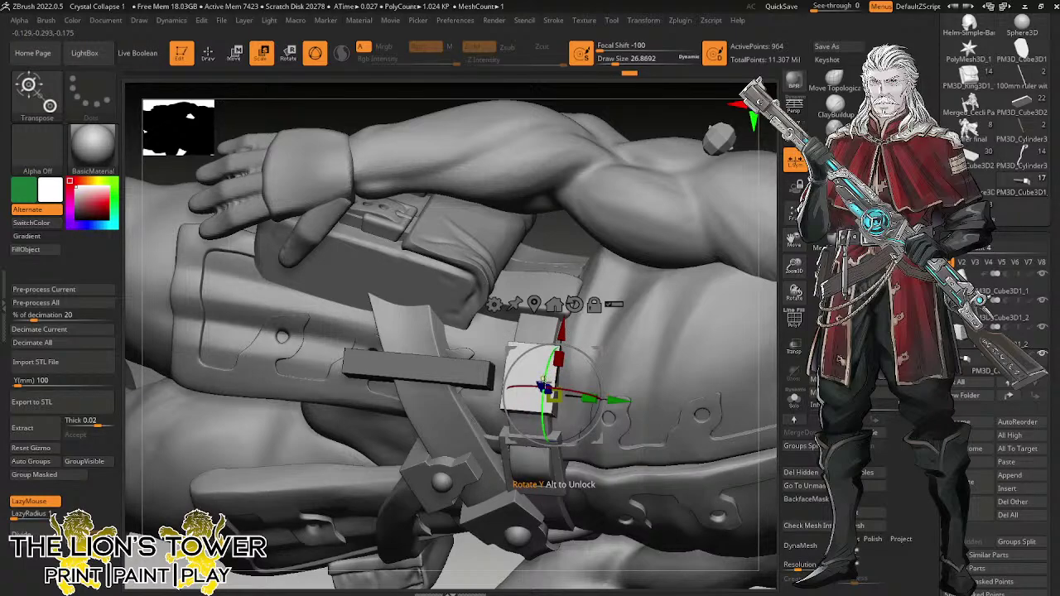
# Copy the short block and reshape the copy into a narrower, longer crosspiece running through it.
pyautogui.keyDown('ctrl'); pyautogui.moveTo(542, 386); pyautogui.dragTo(615, 394); pyautogui.keyUp('ctrl')
pyautogui.moveTo(650, 122); pyautogui.dragTo(634, 165)
pyautogui.moveTo(549, 378); pyautogui.dragTo(549, 377)
pyautogui.moveTo(614, 382); pyautogui.dragTo(611, 381)
pyautogui.moveTo(608, 179)
pyautogui.mouseDown()
pyautogui.moveTo(606, 205)
pyautogui.moveTo(603, 193)
pyautogui.mouseUp()
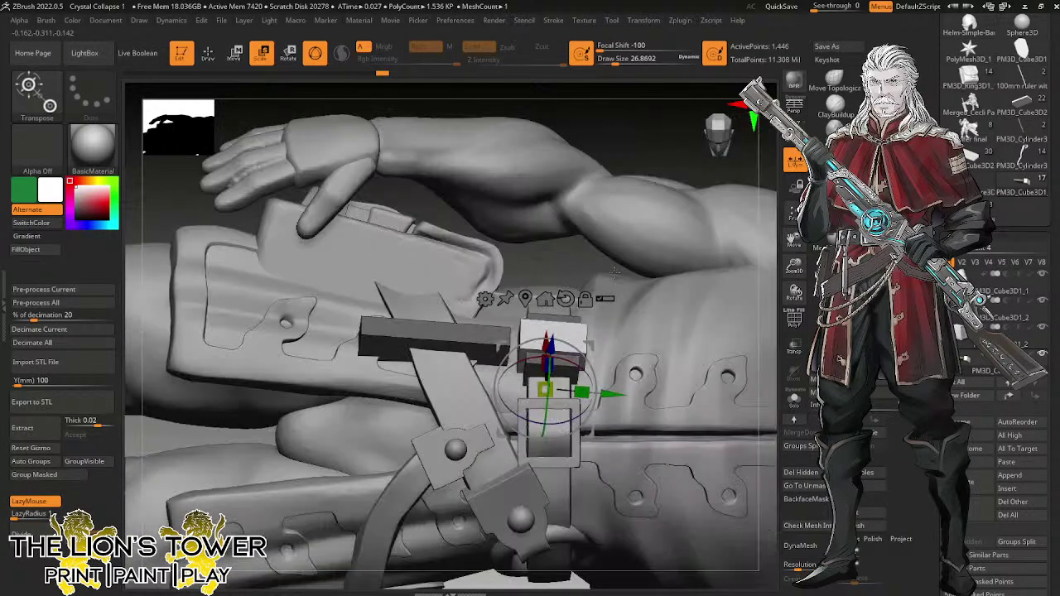
pyautogui.moveTo(636, 144); pyautogui.dragTo(589, 203)
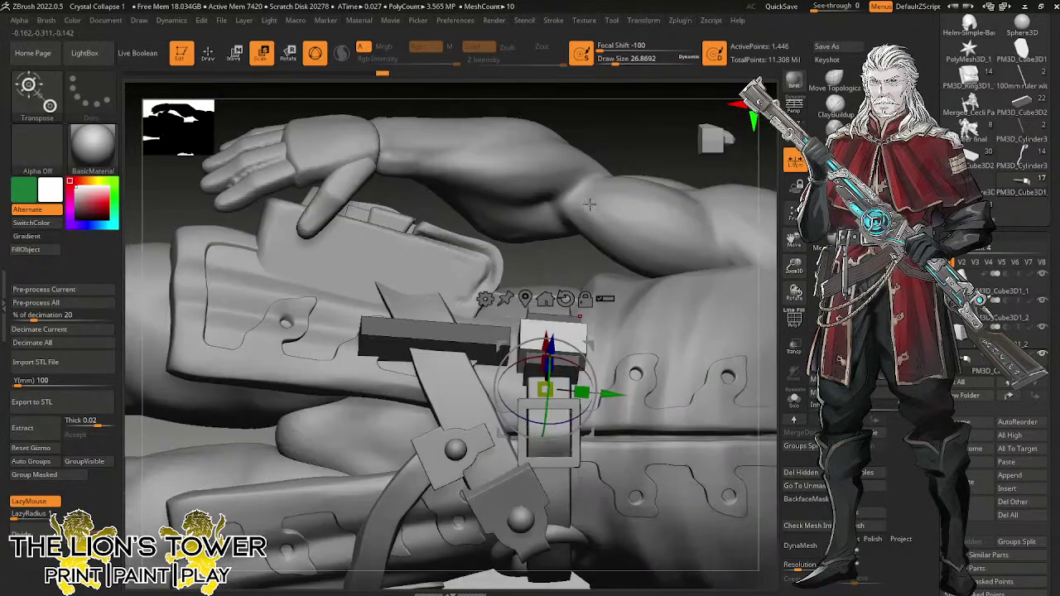
# Auto-group the bar's parts, copy the long bar, and shrink the copy into a small connector between bar and end block.
pyautogui.keyDown('alt'); pyautogui.click(489, 331); pyautogui.keyUp('alt')
pyautogui.click(42, 462)
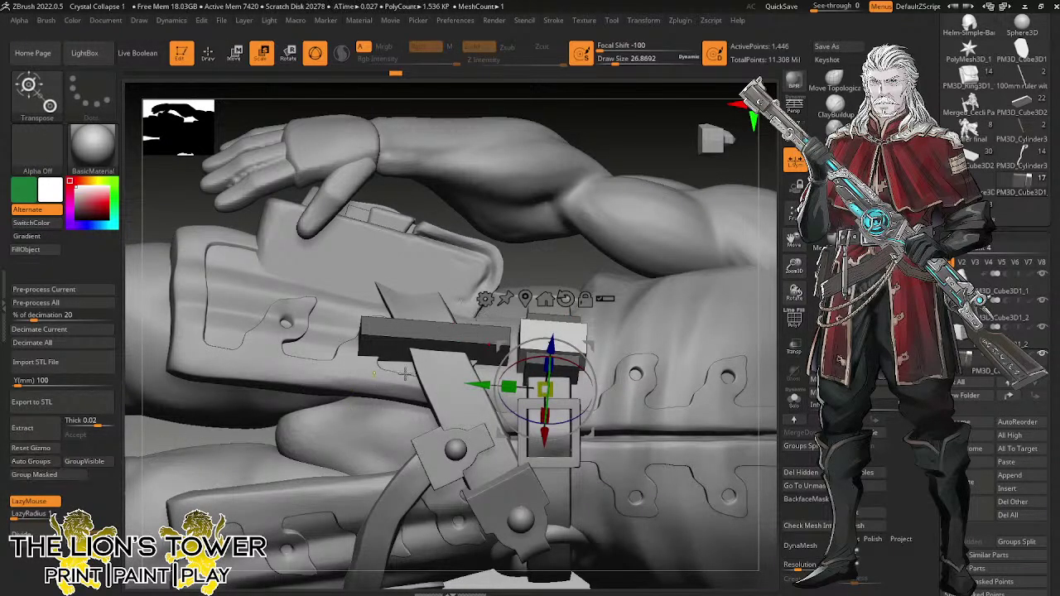
pyautogui.keyDown('ctrl'); pyautogui.click(448, 340); pyautogui.keyUp('ctrl')
pyautogui.moveTo(563, 251); pyautogui.dragTo(565, 314)
pyautogui.keyDown('ctrl'); pyautogui.moveTo(383, 333); pyautogui.dragTo(434, 337); pyautogui.keyUp('ctrl')
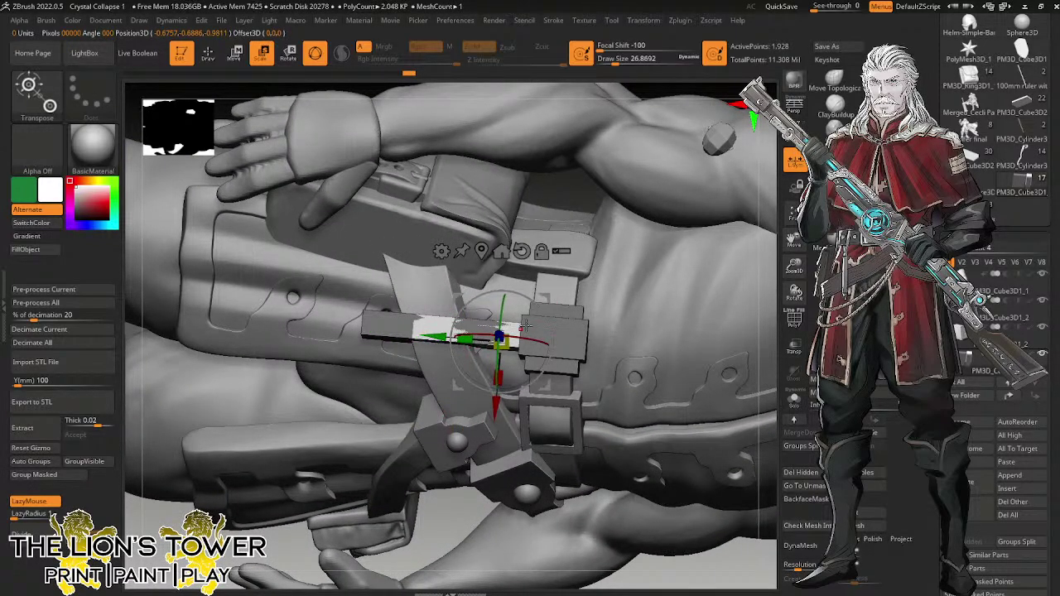
pyautogui.moveTo(500, 348); pyautogui.dragTo(499, 360)
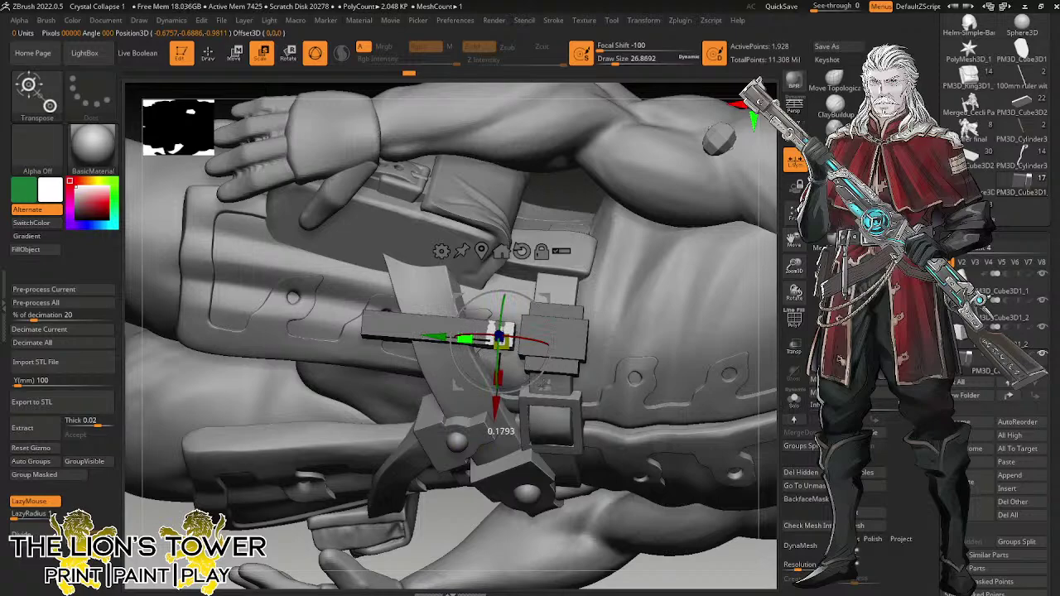
pyautogui.moveTo(546, 303); pyautogui.dragTo(563, 305)
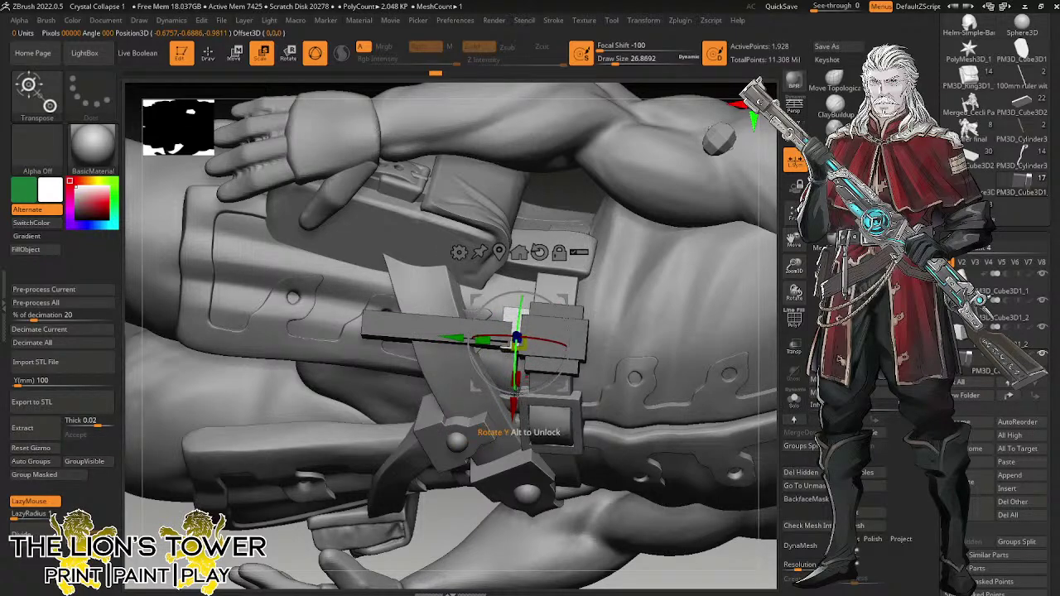
pyautogui.moveTo(514, 402); pyautogui.dragTo(515, 408)
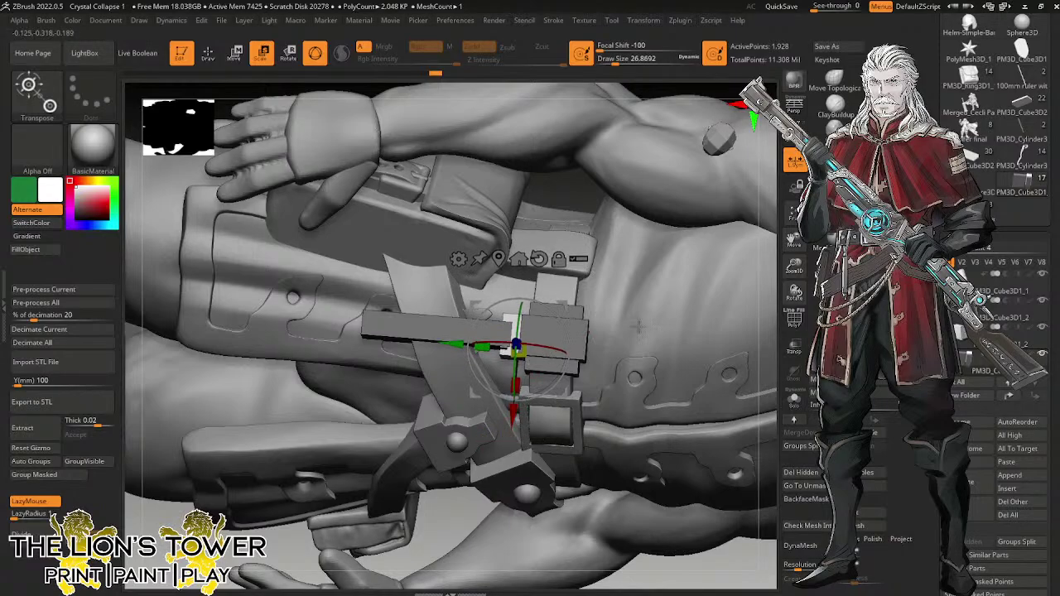
# Clear the mask, auto-group the assembled blocks again and mask everything except the small connecting block.
pyautogui.moveTo(711, 580); pyautogui.dragTo(701, 262)
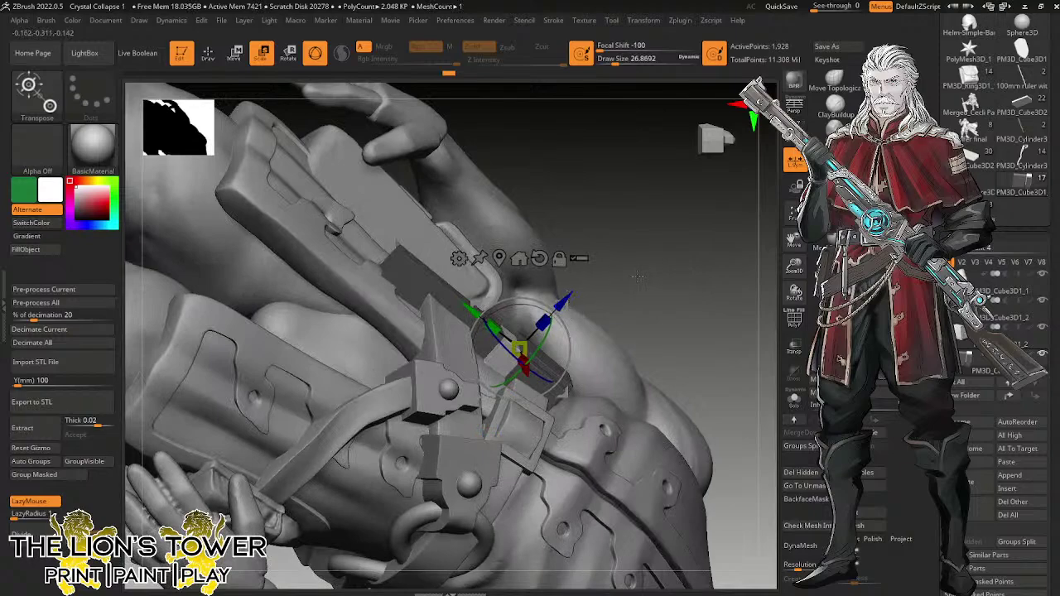
pyautogui.keyDown('ctrl'); pyautogui.moveTo(639, 276); pyautogui.dragTo(634, 343); pyautogui.keyUp('ctrl')
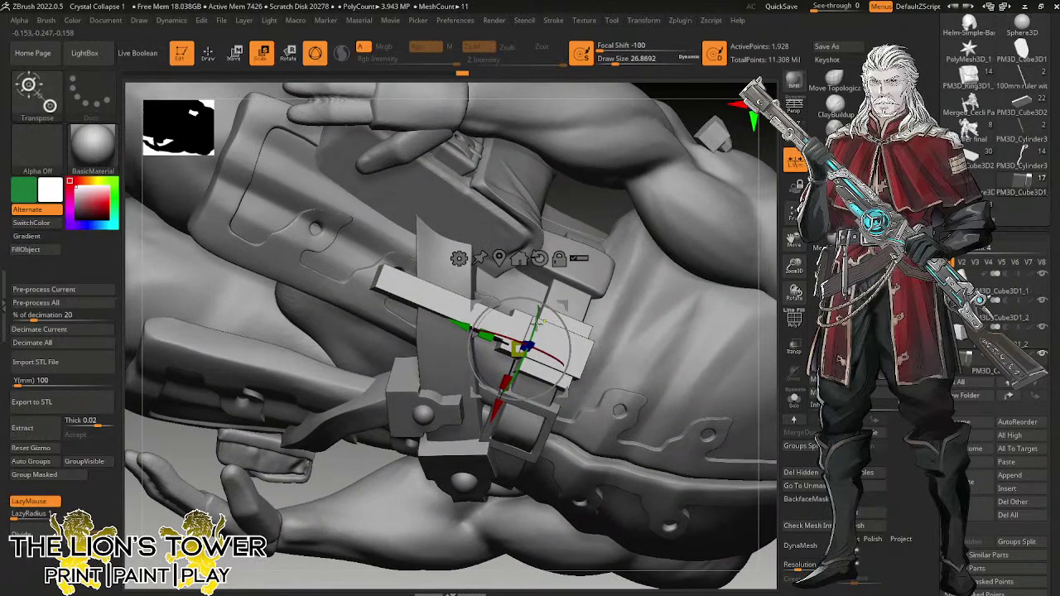
pyautogui.keyDown('ctrl'); pyautogui.click(535, 324); pyautogui.keyUp('ctrl')
pyautogui.click(40, 465)
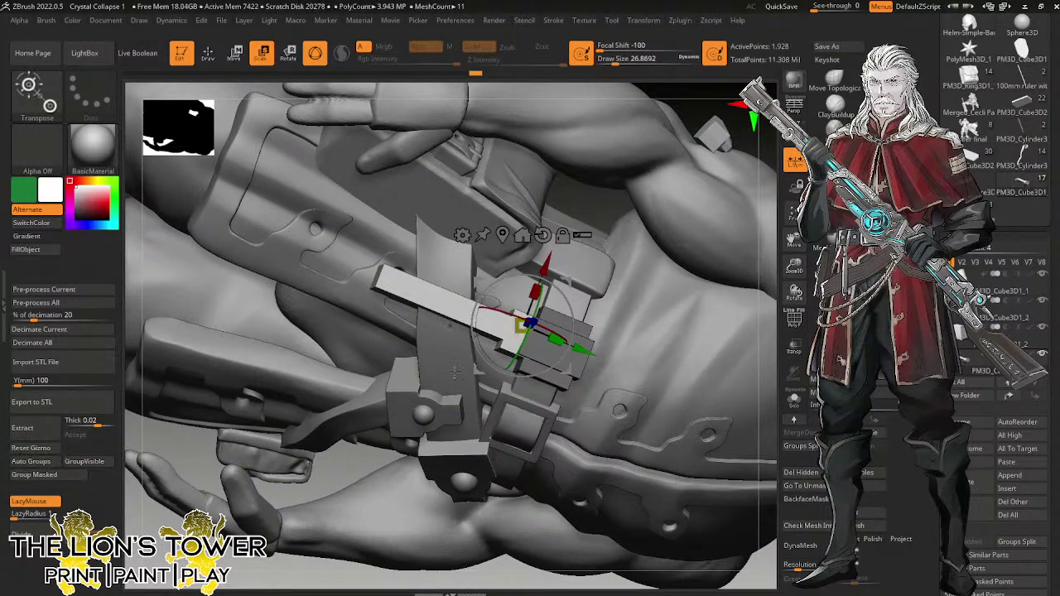
pyautogui.keyDown('ctrl'); pyautogui.click(510, 336); pyautogui.keyUp('ctrl')
# Isolate the block accessory and try a TrimDynamic stroke on the connector's edge with draw size about 11.7.
pyautogui.click(795, 401)
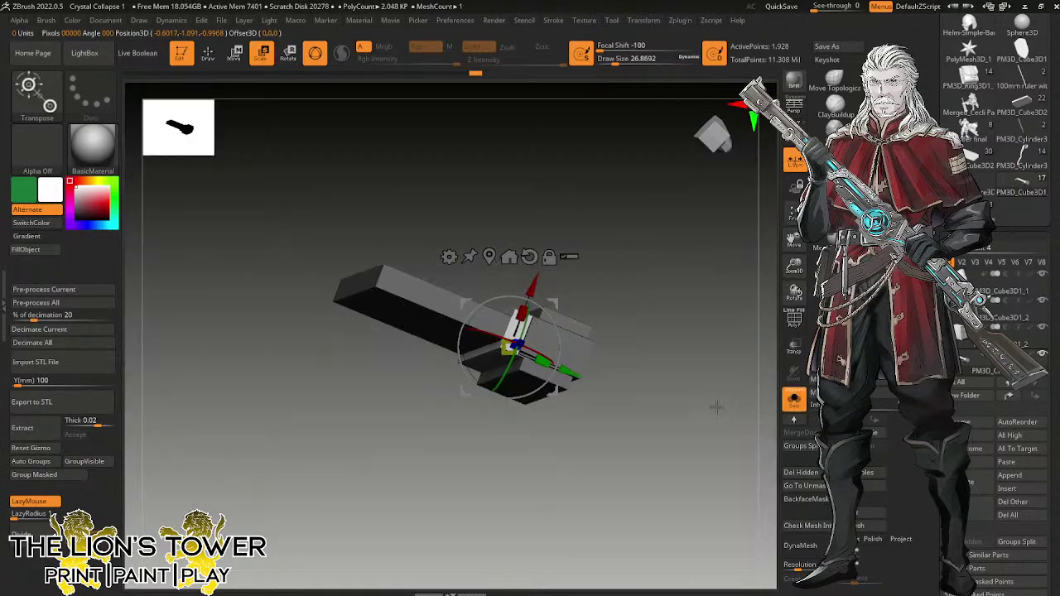
pyautogui.press('q')
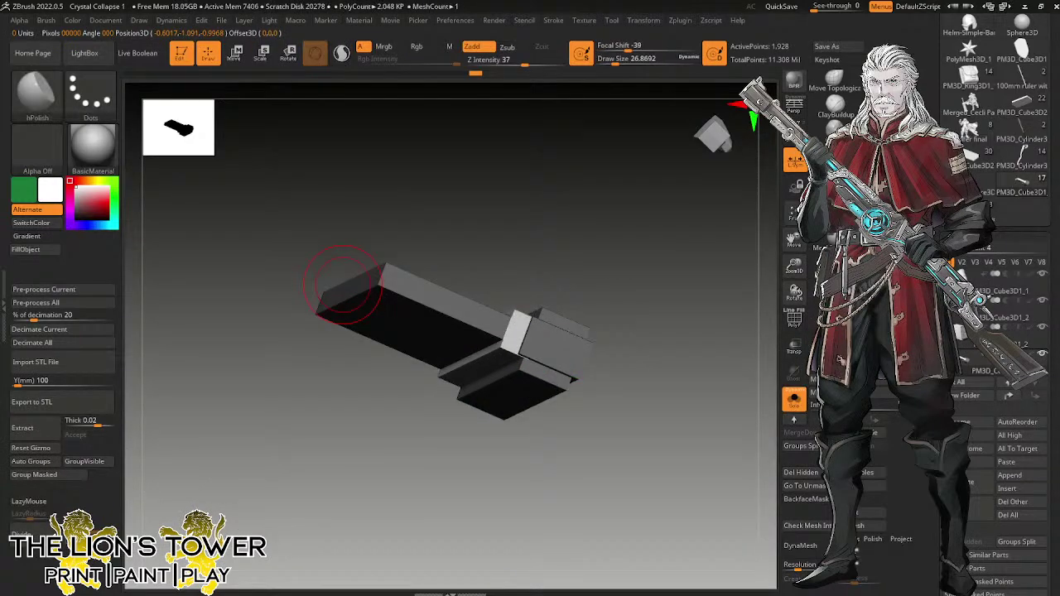
pyautogui.moveTo(794, 266); pyautogui.dragTo(794, 348)
pyautogui.moveTo(619, 64); pyautogui.dragTo(611, 64)
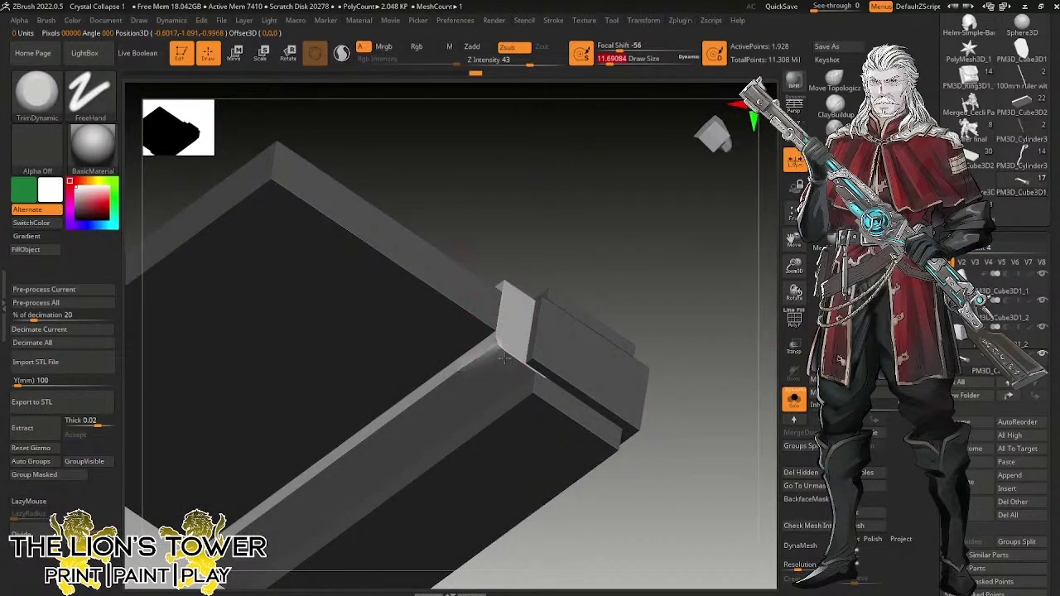
pyautogui.moveTo(504, 358)
pyautogui.mouseDown()
pyautogui.moveTo(497, 351)
pyautogui.moveTo(507, 356)
pyautogui.moveTo(495, 361)
pyautogui.mouseUp()
pyautogui.hotkey('ctrl', 'z')
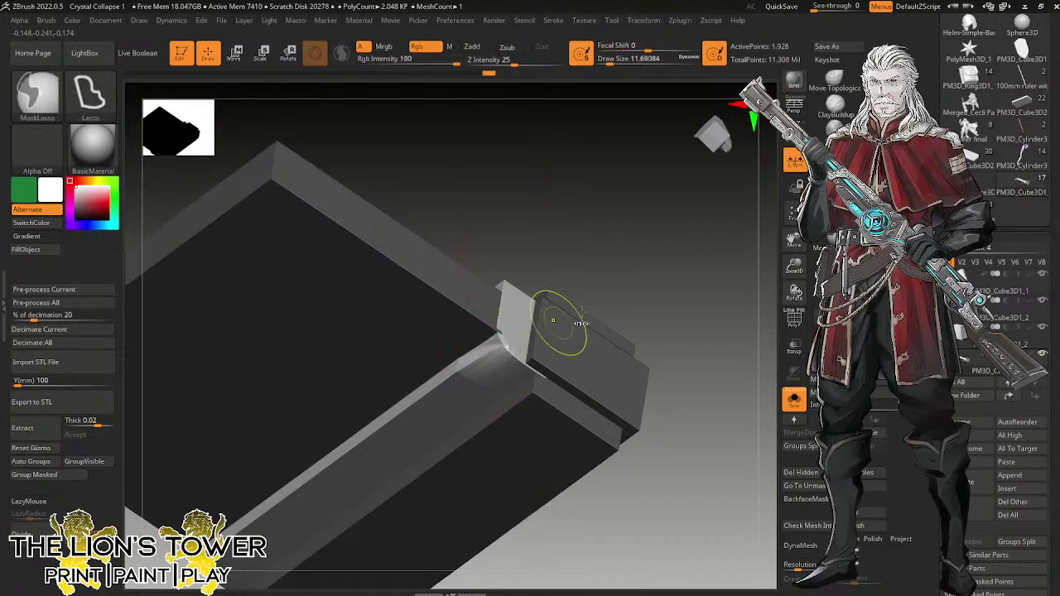
# Enable Sculptris Pro and trim the connector's edges near the end block with TrimDynamic strokes.
pyautogui.click(341, 53)
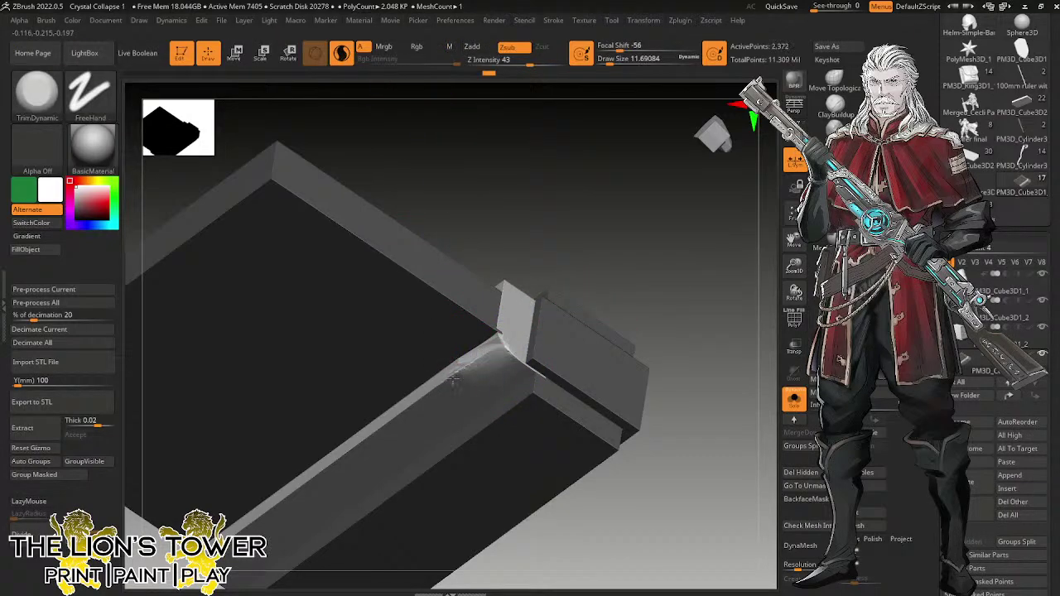
pyautogui.moveTo(453, 379)
pyautogui.mouseDown()
pyautogui.moveTo(467, 367)
pyautogui.moveTo(440, 394)
pyautogui.moveTo(460, 393)
pyautogui.mouseUp()
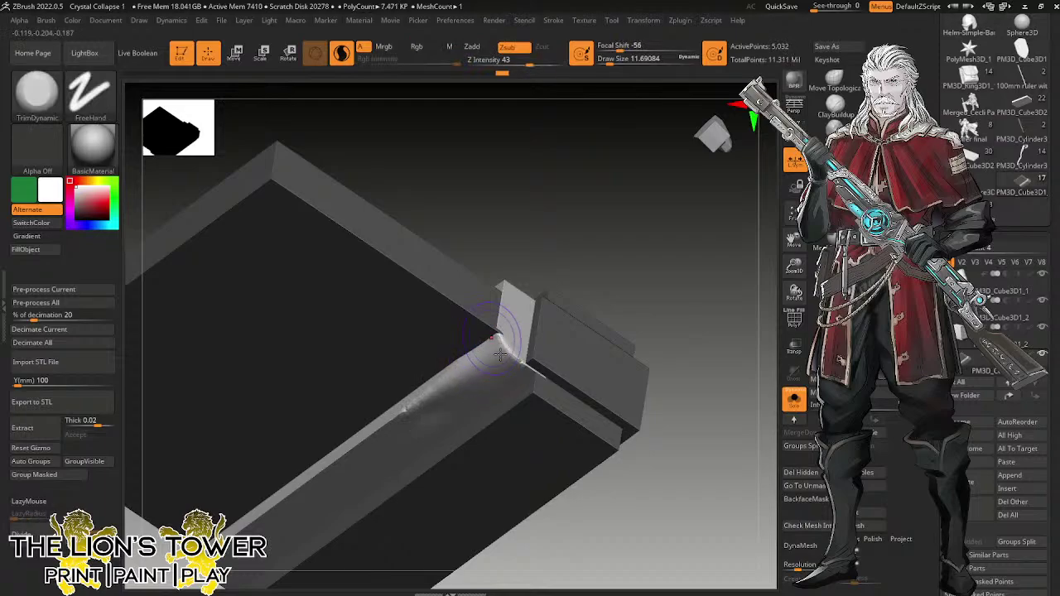
pyautogui.moveTo(510, 364)
pyautogui.keyDown('alt'); pyautogui.mouseDown()
pyautogui.moveTo(450, 366)
pyautogui.moveTo(511, 365)
pyautogui.mouseUp(); pyautogui.keyUp('alt')
pyautogui.moveTo(510, 364)
pyautogui.mouseDown(button='right')
pyautogui.moveTo(586, 303)
pyautogui.moveTo(580, 282)
pyautogui.mouseUp(button='right')
pyautogui.moveTo(501, 288)
pyautogui.keyDown('alt'); pyautogui.mouseDown()
pyautogui.moveTo(518, 284)
pyautogui.moveTo(470, 286)
pyautogui.moveTo(449, 265)
pyautogui.moveTo(439, 225)
pyautogui.mouseUp(); pyautogui.keyUp('alt')
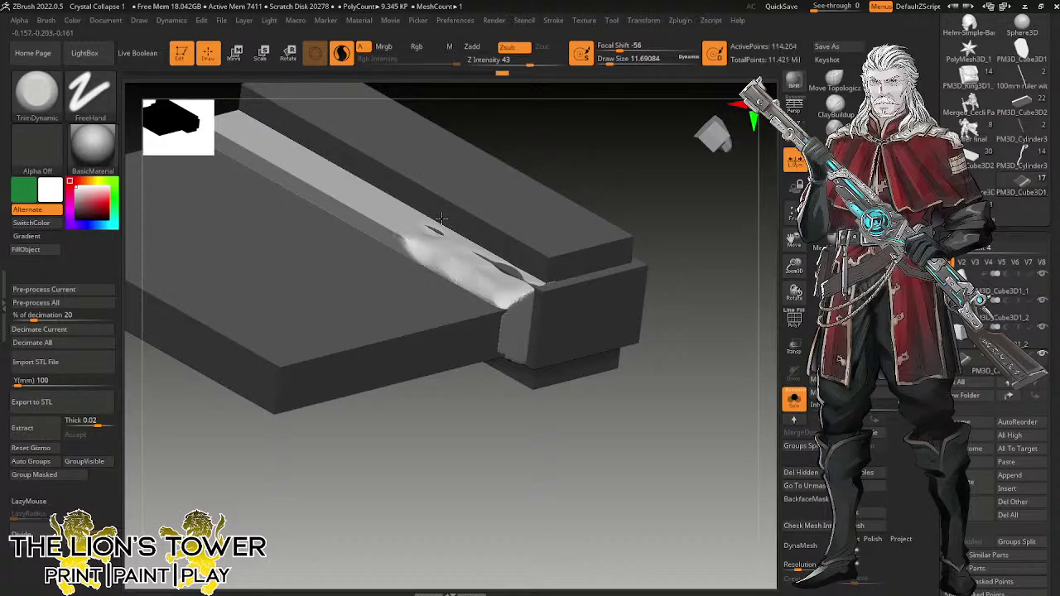
pyautogui.moveTo(568, 173); pyautogui.dragTo(593, 165)
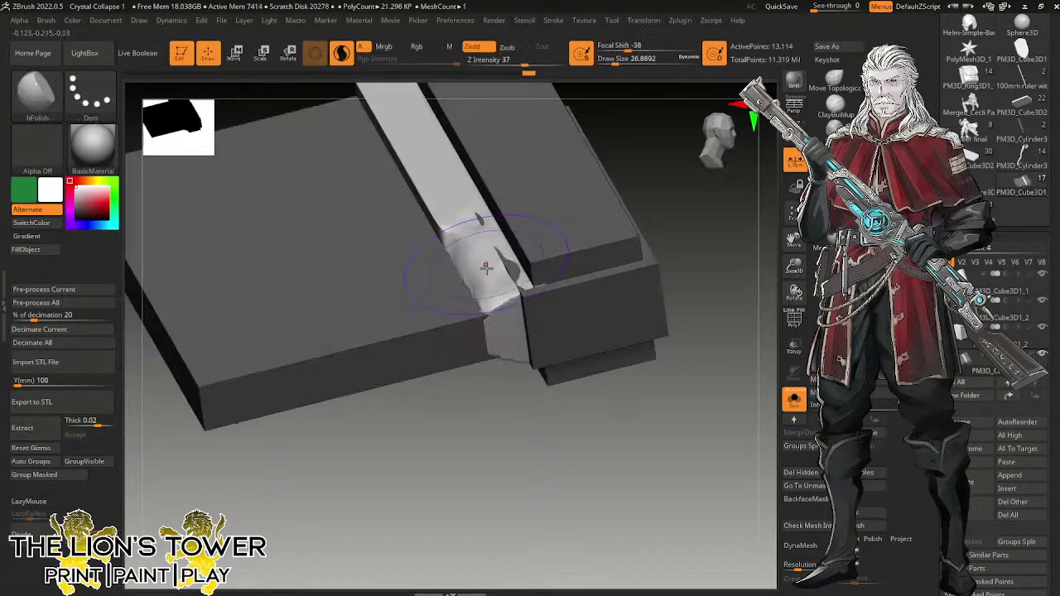
# Polish the trimmed connector side smooth with the hPolish brush at draw size about 10.5.
pyautogui.moveTo(485, 267); pyautogui.dragTo(476, 255)
pyautogui.hotkey('ctrl', 'z')
pyautogui.click(611, 59)
pyautogui.moveTo(610, 59); pyautogui.dragTo(608, 59)
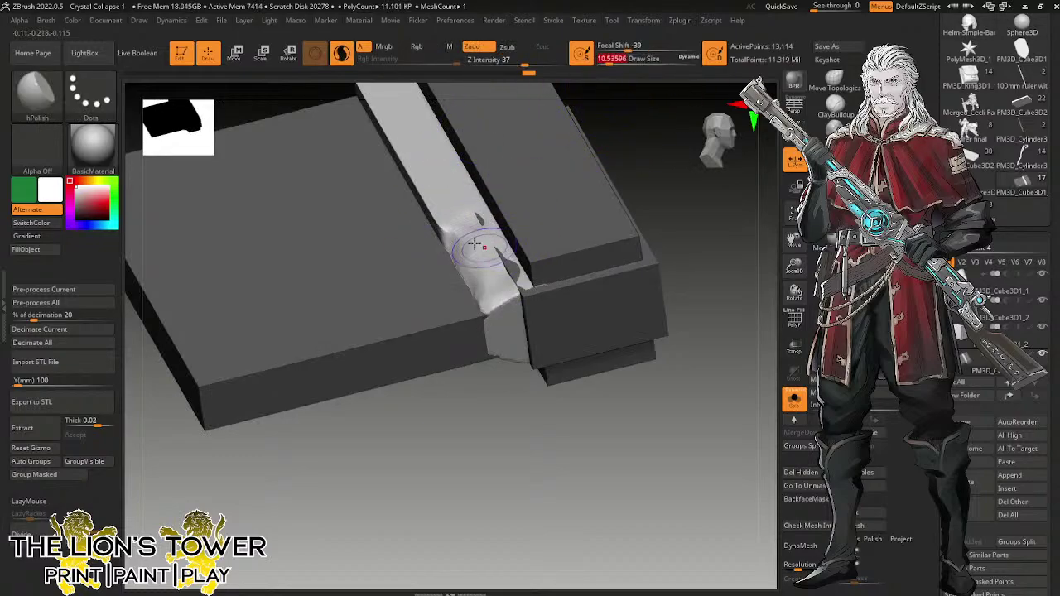
pyautogui.moveTo(480, 245); pyautogui.dragTo(484, 297)
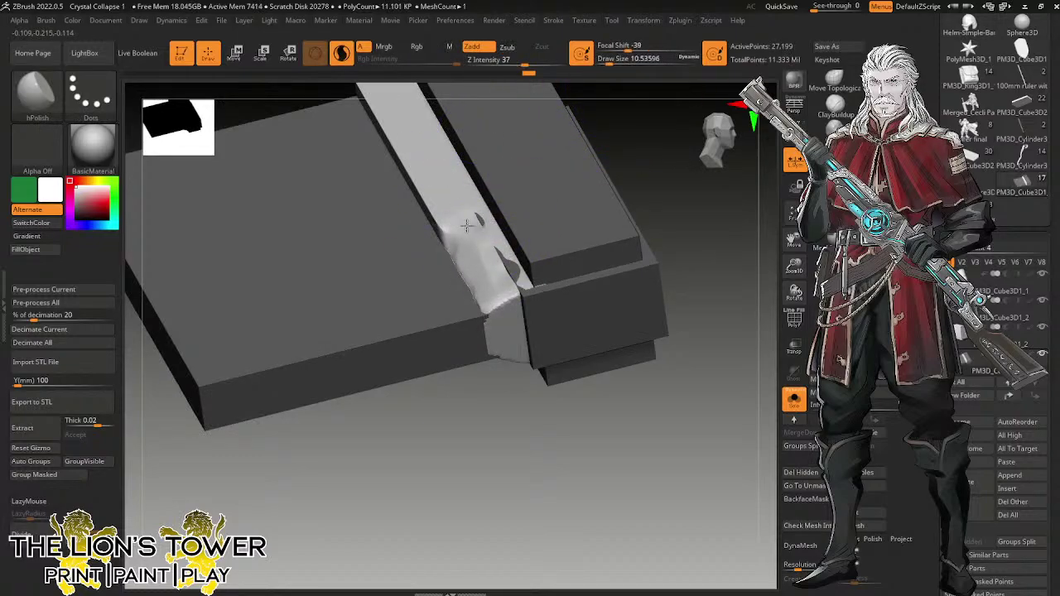
pyautogui.moveTo(485, 223); pyautogui.dragTo(519, 263)
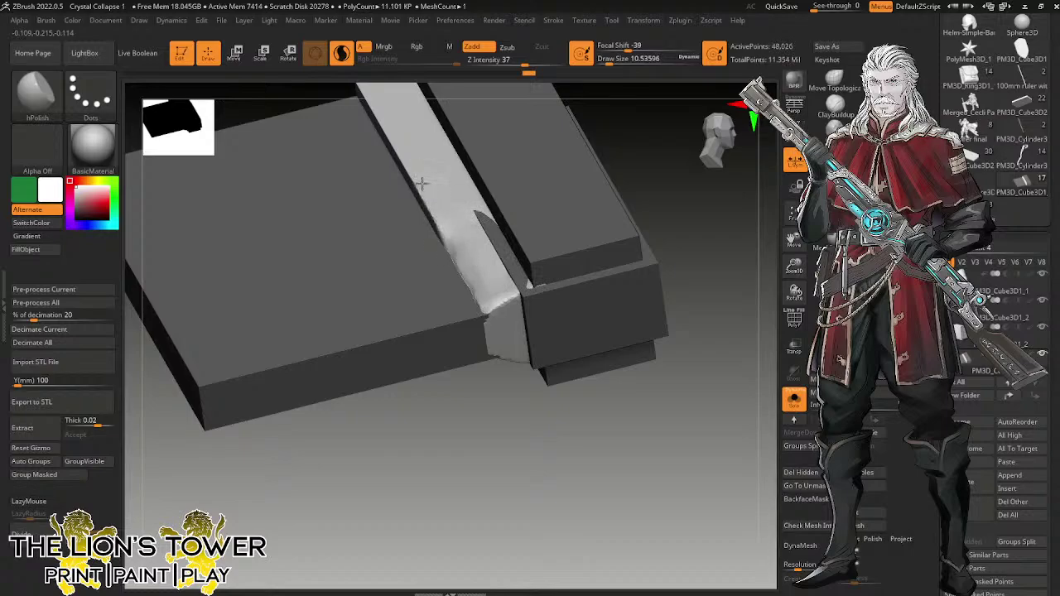
pyautogui.moveTo(422, 183); pyautogui.dragTo(428, 196)
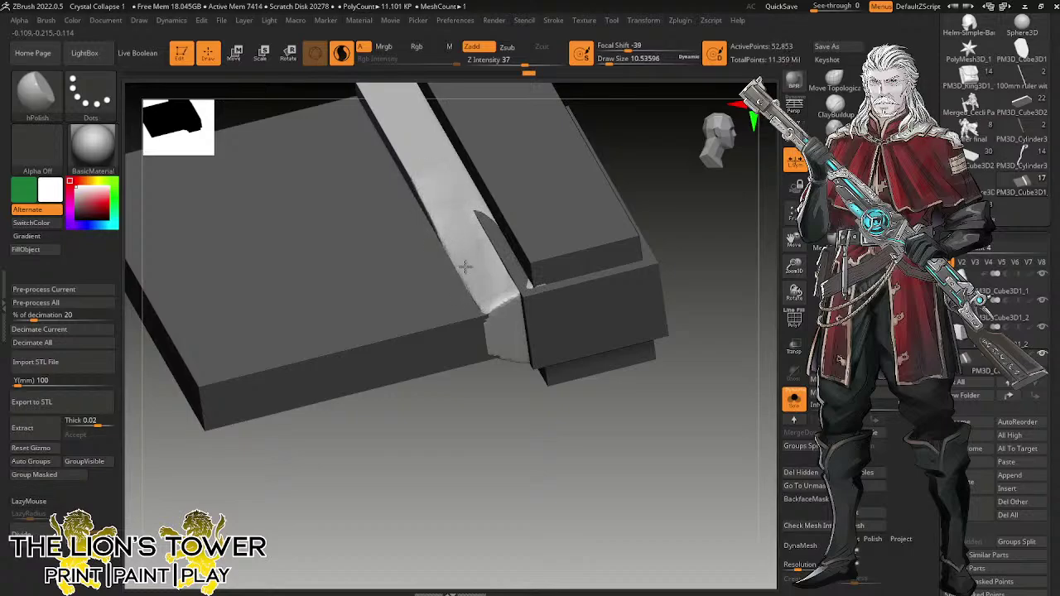
pyautogui.moveTo(465, 266); pyautogui.dragTo(534, 354)
# Polish the connector's corners and faces between the bar and end block from the other sides.
pyautogui.moveTo(551, 394)
pyautogui.mouseDown()
pyautogui.moveTo(488, 240)
pyautogui.moveTo(504, 303)
pyautogui.moveTo(478, 184)
pyautogui.moveTo(484, 123)
pyautogui.moveTo(507, 273)
pyautogui.moveTo(503, 345)
pyautogui.mouseUp()
pyautogui.moveTo(454, 169); pyautogui.dragTo(463, 139)
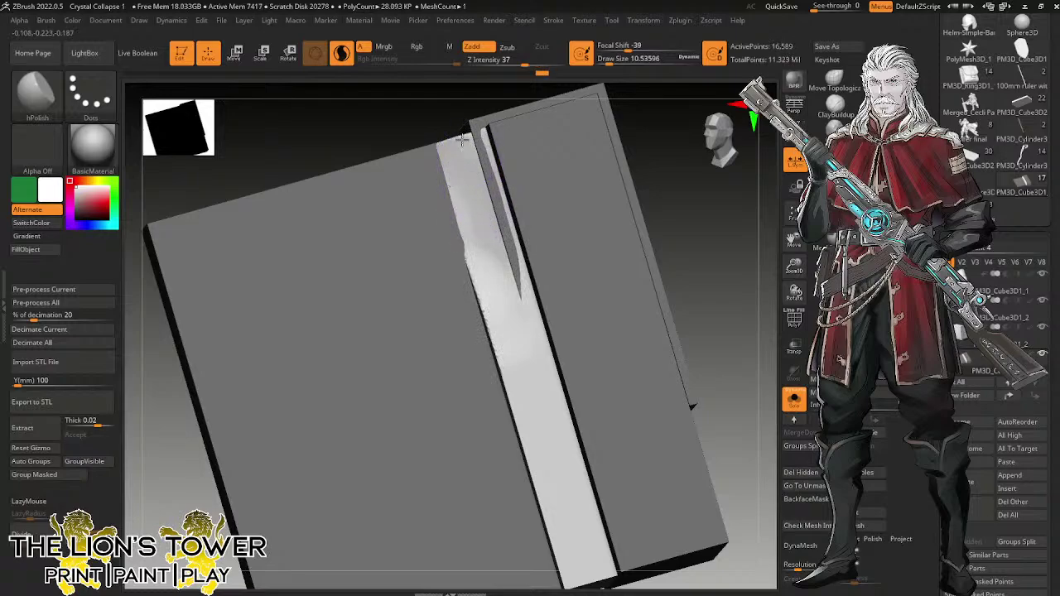
pyautogui.moveTo(722, 291); pyautogui.dragTo(657, 252)
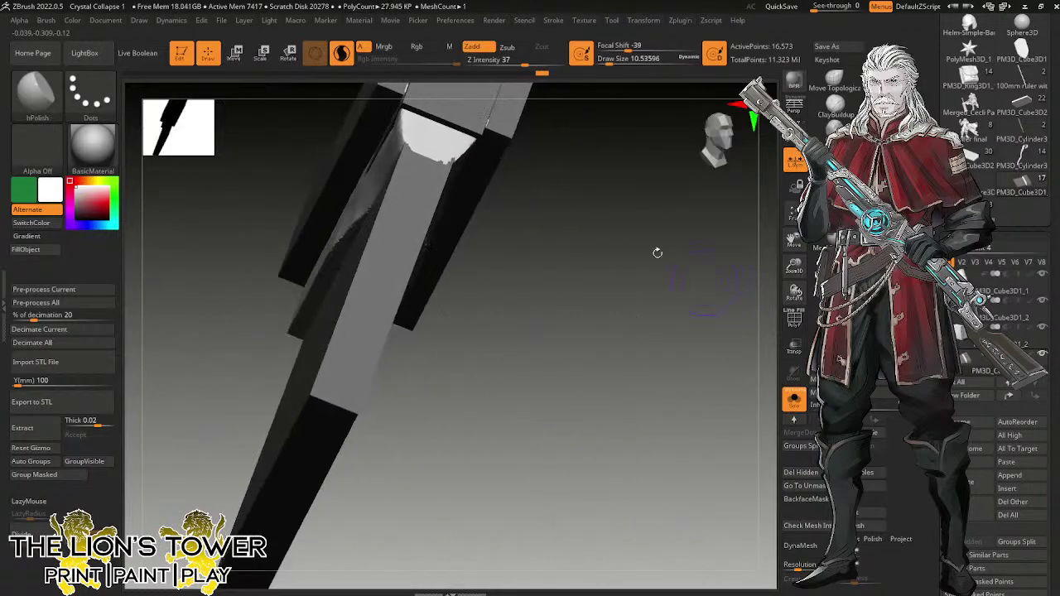
pyautogui.moveTo(549, 202); pyautogui.dragTo(581, 222)
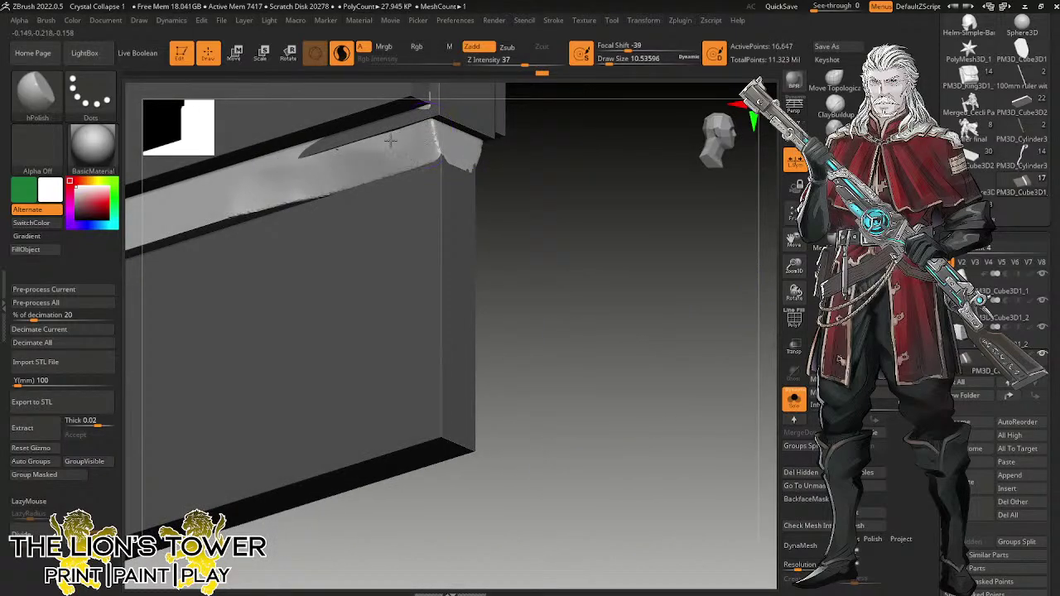
pyautogui.moveTo(497, 257); pyautogui.dragTo(290, 172)
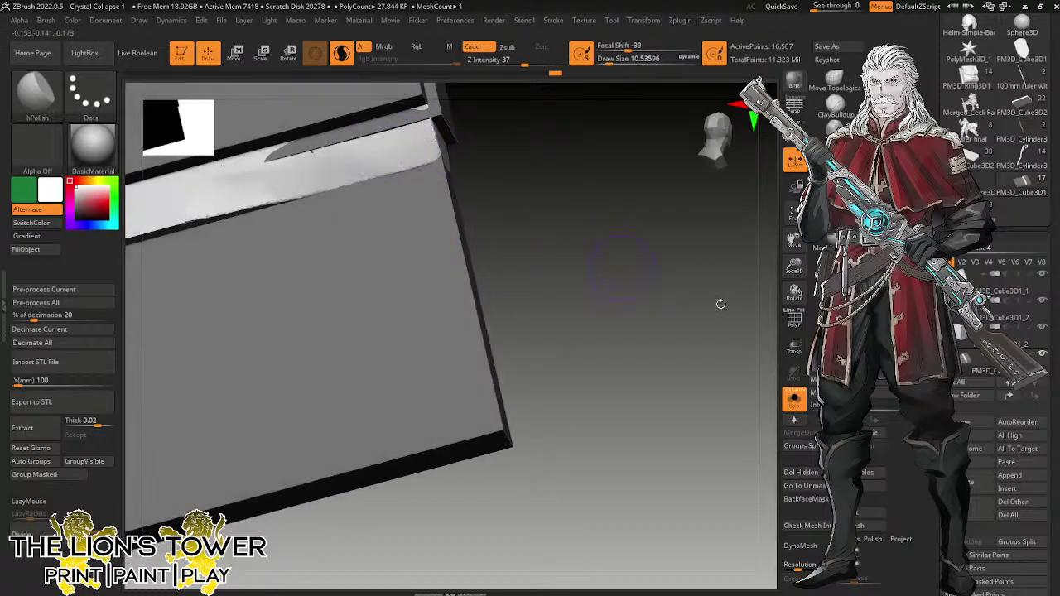
# Show the whole figure and insert a sphere with MeshInsert Dot on the front of the connector below the belt.
pyautogui.click(796, 401)
pyautogui.moveTo(735, 402); pyautogui.dragTo(742, 217)
pyautogui.click(833, 239)
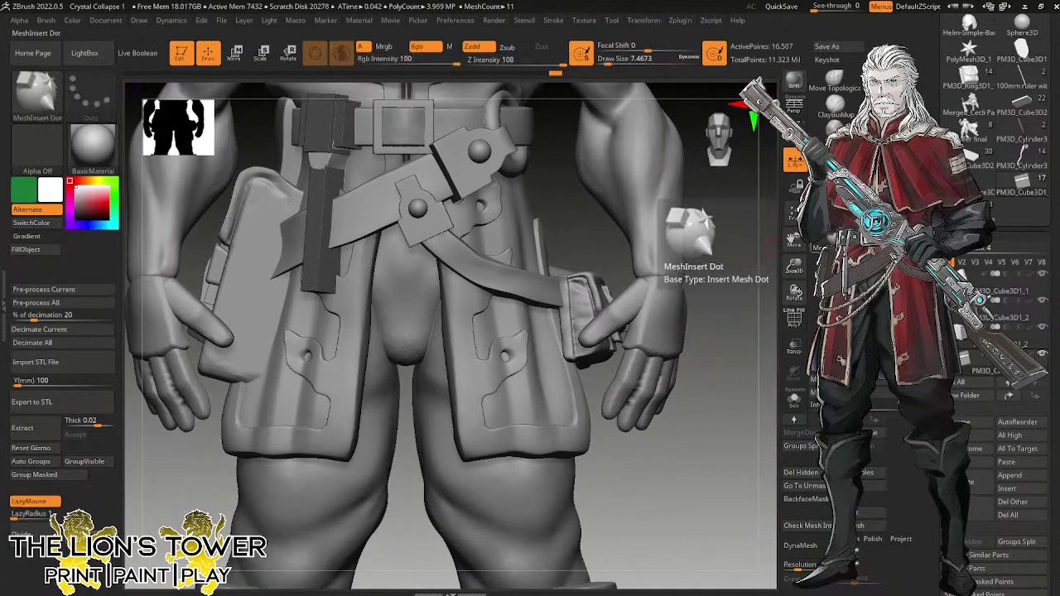
pyautogui.moveTo(564, 200); pyautogui.dragTo(341, 174)
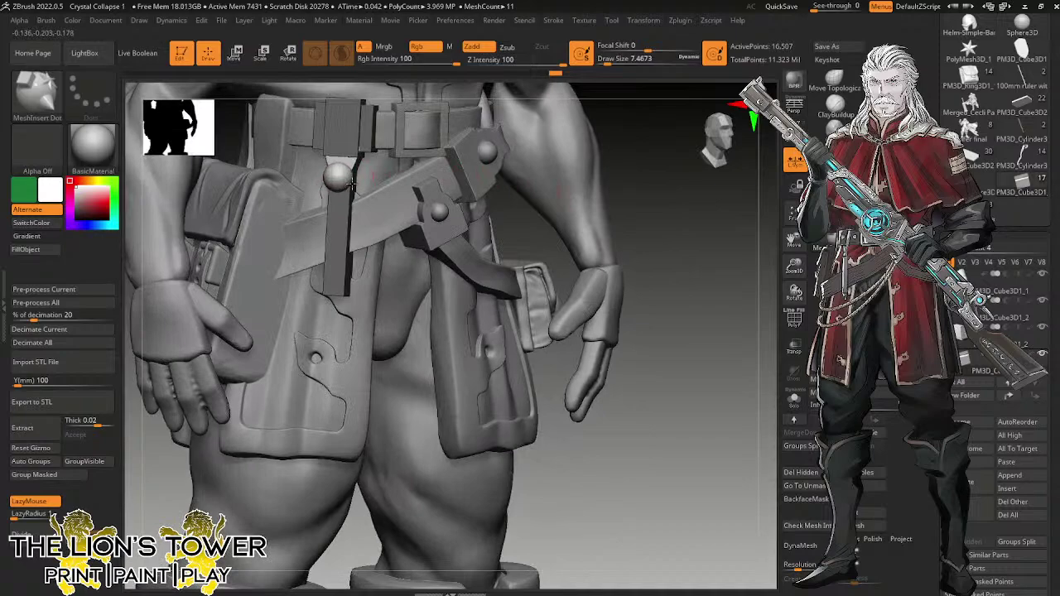
# Move the inserted sphere slightly inward so it sits against the front of the connector.
pyautogui.moveTo(604, 203); pyautogui.dragTo(649, 130)
pyautogui.press('w')
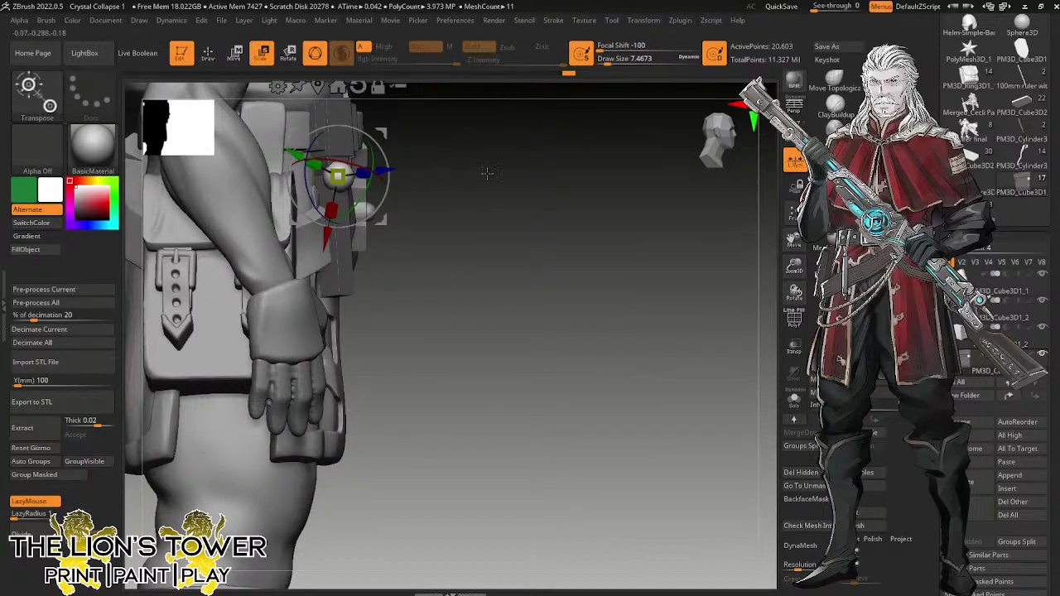
pyautogui.moveTo(400, 170); pyautogui.dragTo(395, 171)
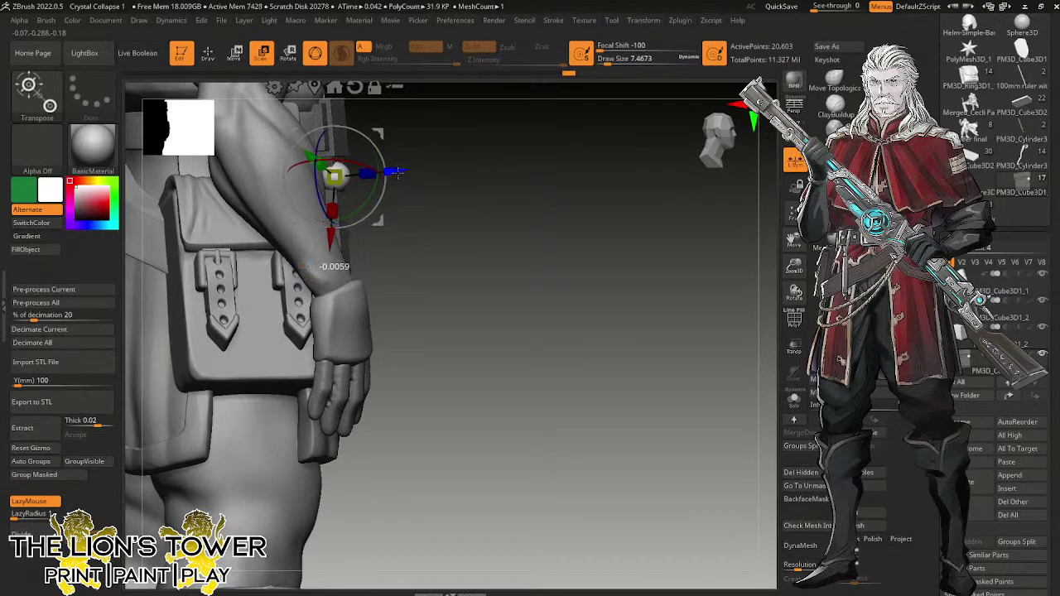
pyautogui.moveTo(530, 174); pyautogui.dragTo(388, 170)
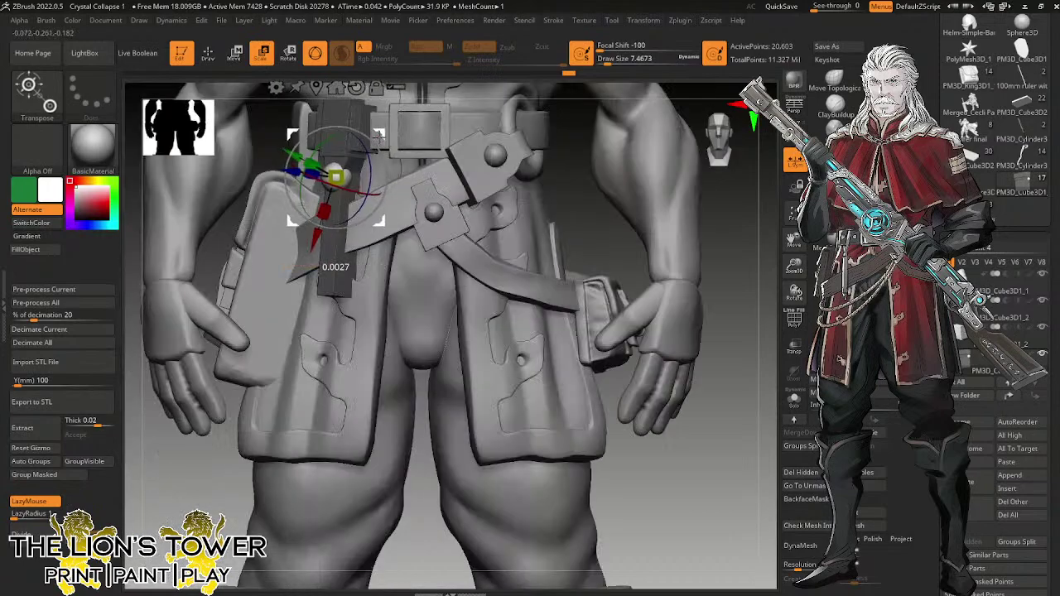
pyautogui.moveTo(704, 258); pyautogui.dragTo(720, 286)
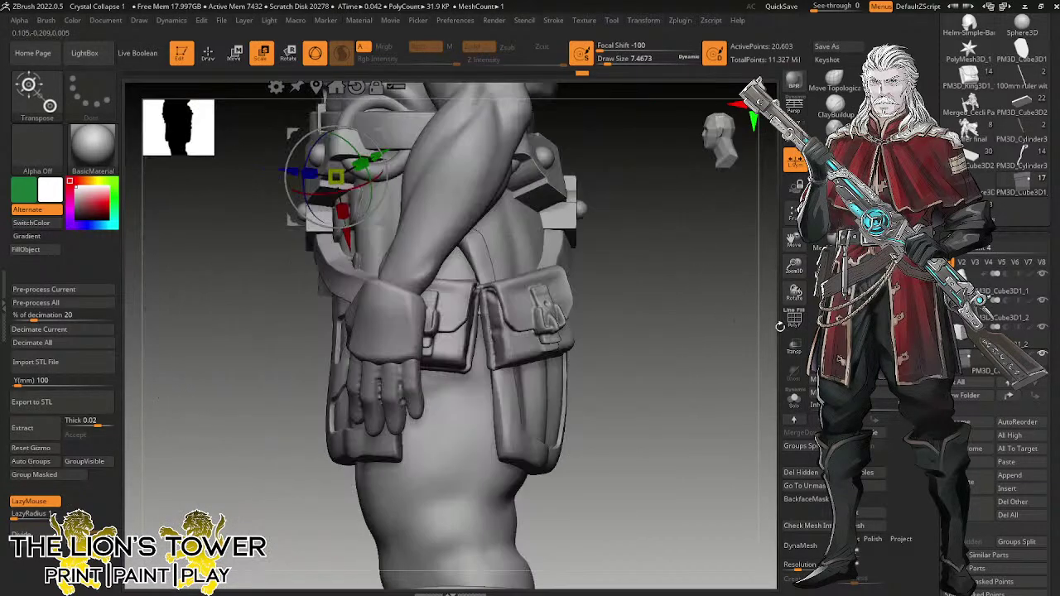
# Isolate the accessory and mask the outer half of the sphere with MaskLasso.
pyautogui.click(794, 399)
pyautogui.moveTo(694, 357); pyautogui.dragTo(756, 353)
pyautogui.moveTo(795, 266); pyautogui.dragTo(828, 272)
pyautogui.moveTo(794, 240)
pyautogui.mouseDown()
pyautogui.moveTo(806, 327)
pyautogui.moveTo(850, 361)
pyautogui.moveTo(794, 242)
pyautogui.mouseUp()
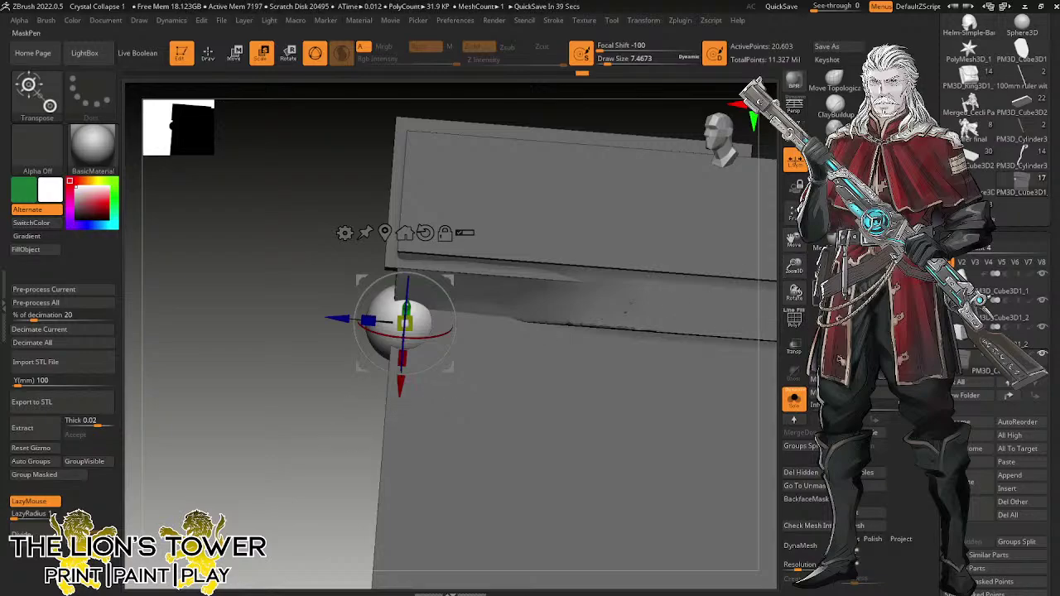
pyautogui.press('ctrl')
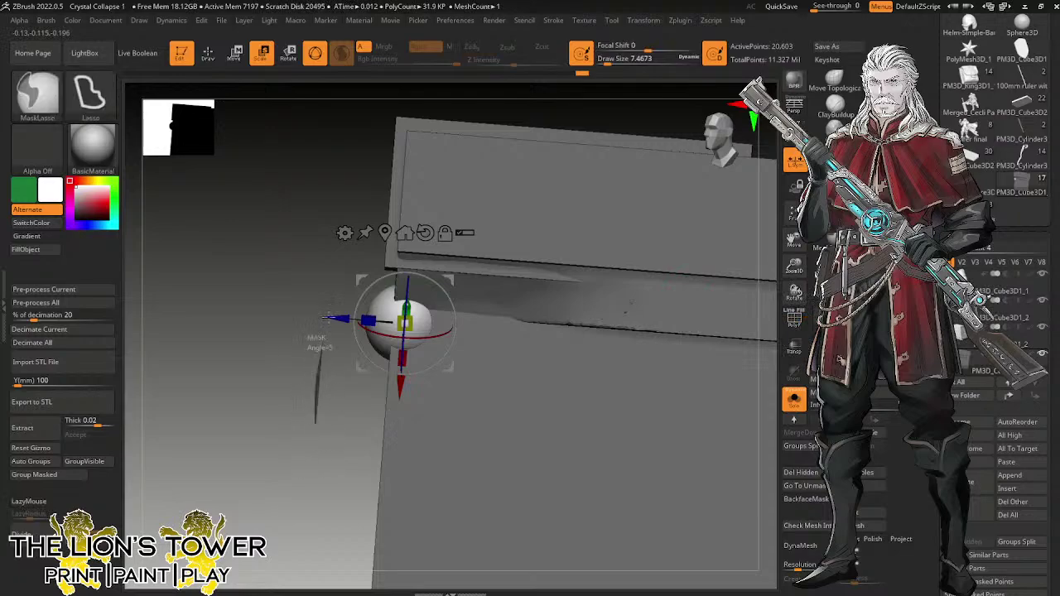
pyautogui.moveTo(317, 364)
pyautogui.keyDown('ctrl'); pyautogui.mouseDown()
pyautogui.moveTo(377, 225)
pyautogui.moveTo(396, 356)
pyautogui.moveTo(361, 453)
pyautogui.mouseUp(); pyautogui.keyUp('ctrl')
# Reset the gizmo's orientation and stretch the sphere's unmasked half along the connector into a rounded peg.
pyautogui.click(445, 234)
pyautogui.click(426, 234)
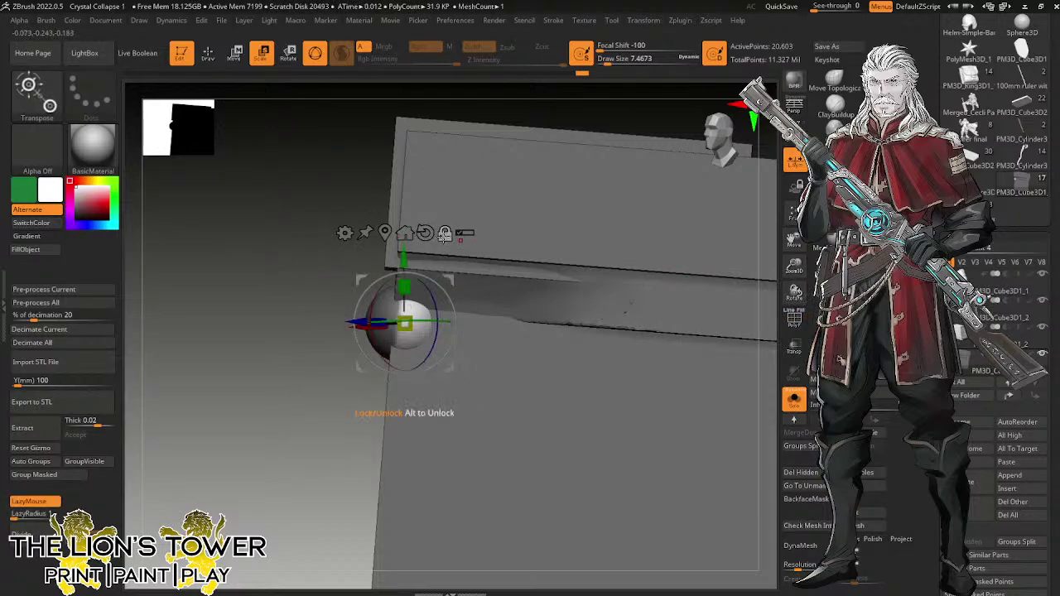
pyautogui.moveTo(452, 280); pyautogui.dragTo(639, 290)
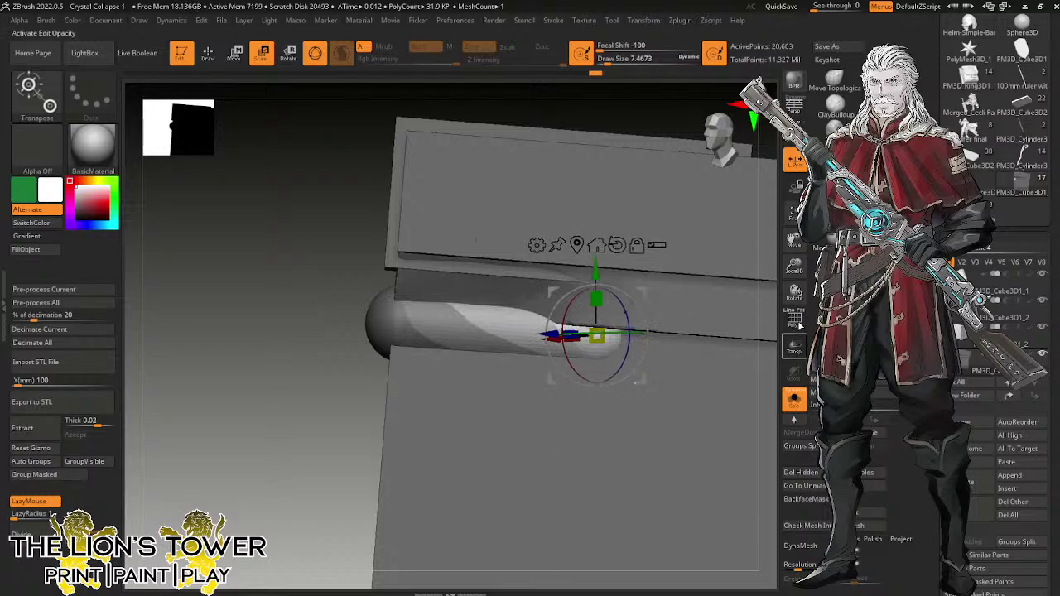
# Adjust the stretched part of the peg to fit against the blocks behind its ball-shaped head.
pyautogui.moveTo(795, 267); pyautogui.dragTo(679, 275)
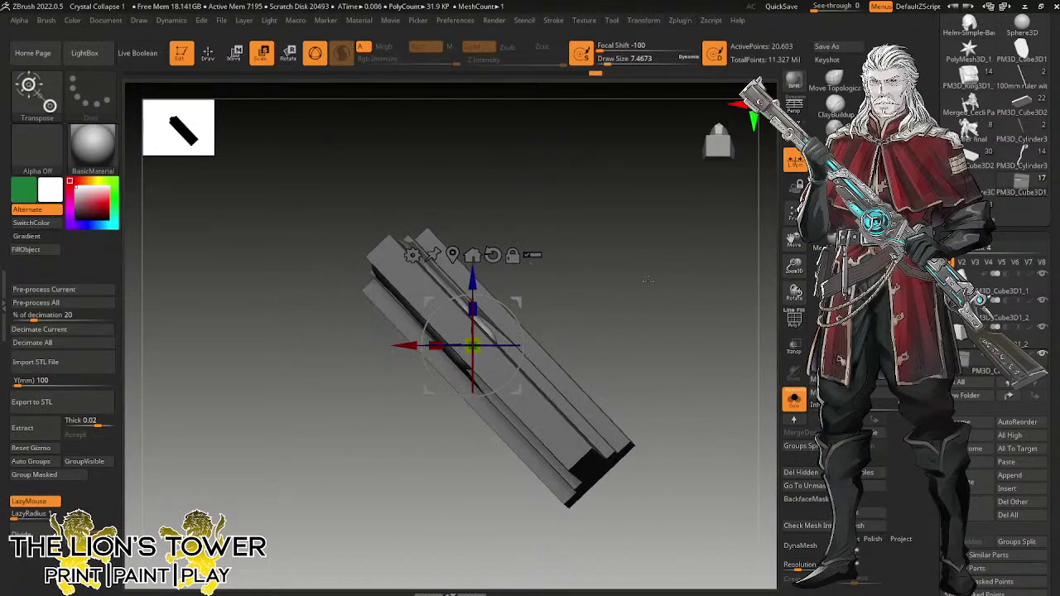
pyautogui.moveTo(795, 266); pyautogui.dragTo(795, 293)
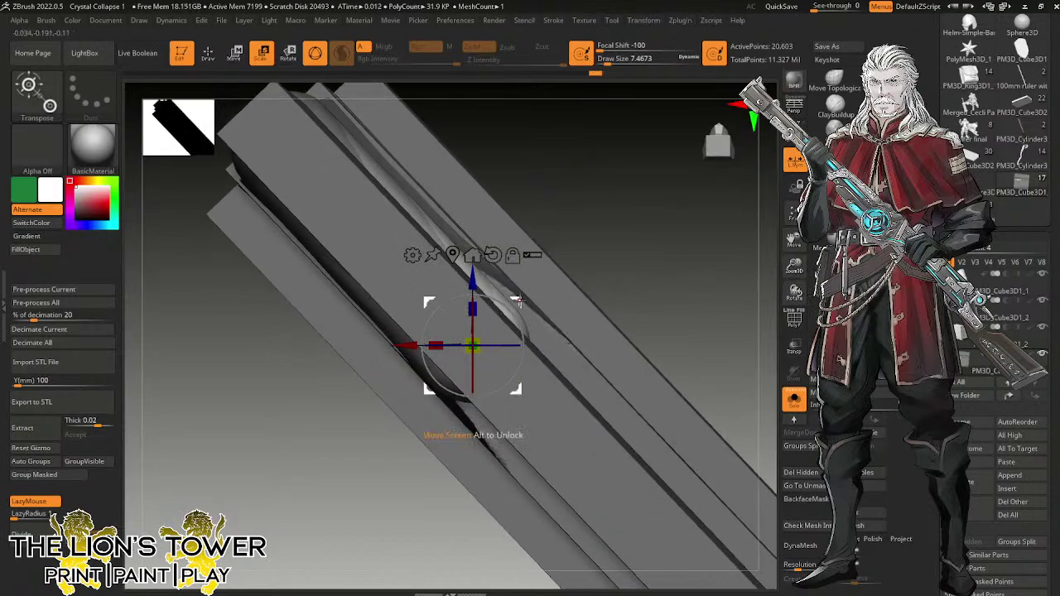
pyautogui.moveTo(519, 301); pyautogui.dragTo(525, 299)
pyautogui.moveTo(636, 229)
pyautogui.mouseDown()
pyautogui.moveTo(677, 302)
pyautogui.moveTo(703, 287)
pyautogui.moveTo(733, 362)
pyautogui.mouseUp()
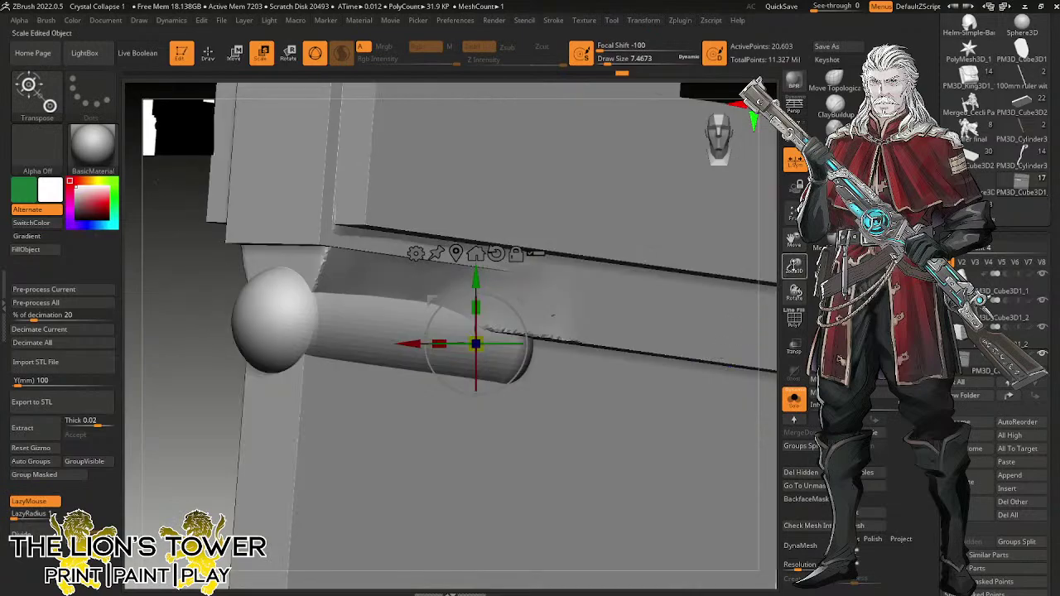
pyautogui.moveTo(783, 282); pyautogui.dragTo(721, 320)
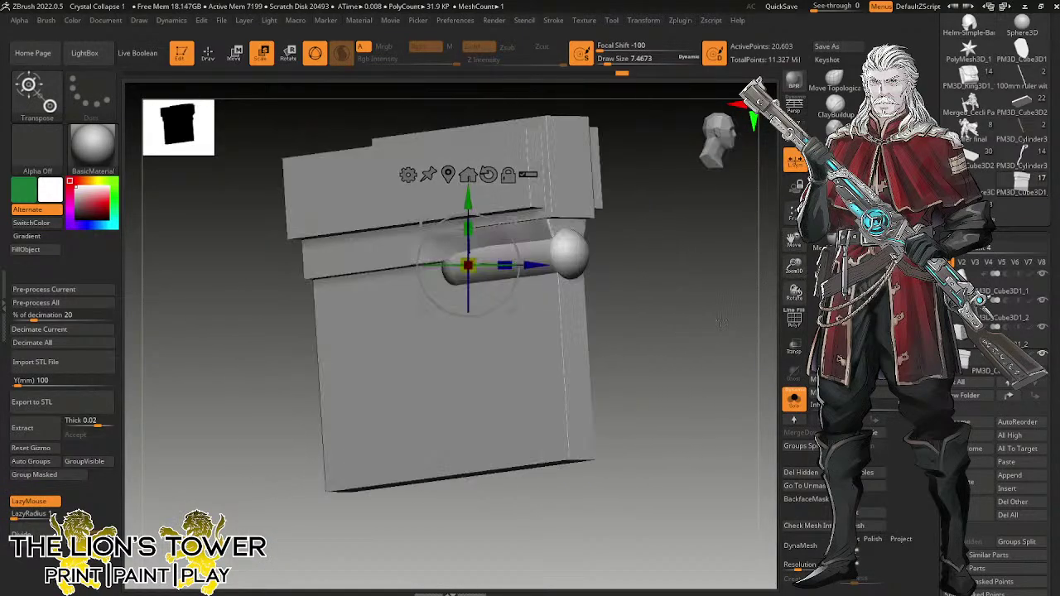
# Mask all the accessory's blocks, leaving only the ball-headed peg unmasked.
pyautogui.keyDown('ctrl'); pyautogui.click(577, 245); pyautogui.keyUp('ctrl')
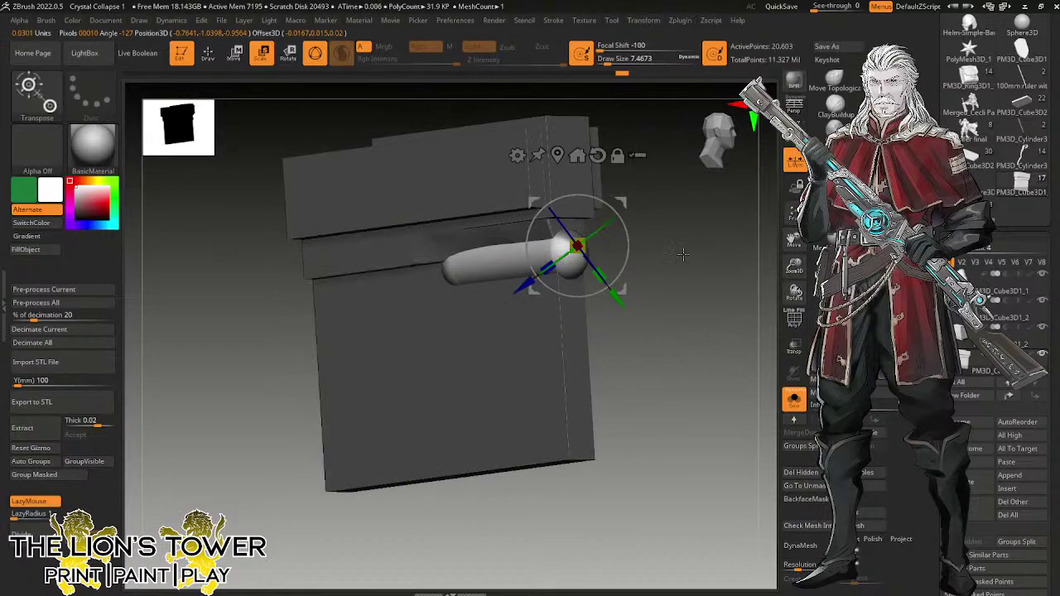
pyautogui.moveTo(682, 255); pyautogui.dragTo(614, 255)
pyautogui.hotkey('ctrl', 'z')
pyautogui.keyDown('ctrl'); pyautogui.click(569, 245); pyautogui.keyUp('ctrl')
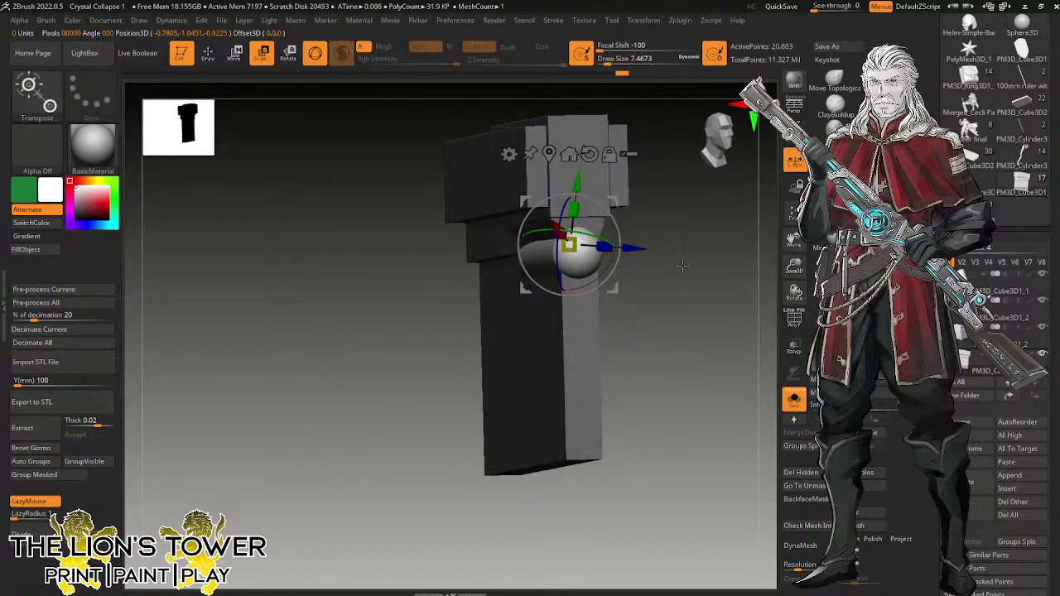
# Clear the peg's mask and mask all the accessory's blocks except the connector behind the peg.
pyautogui.moveTo(685, 266); pyautogui.dragTo(576, 526)
pyautogui.moveTo(588, 523); pyautogui.dragTo(639, 463)
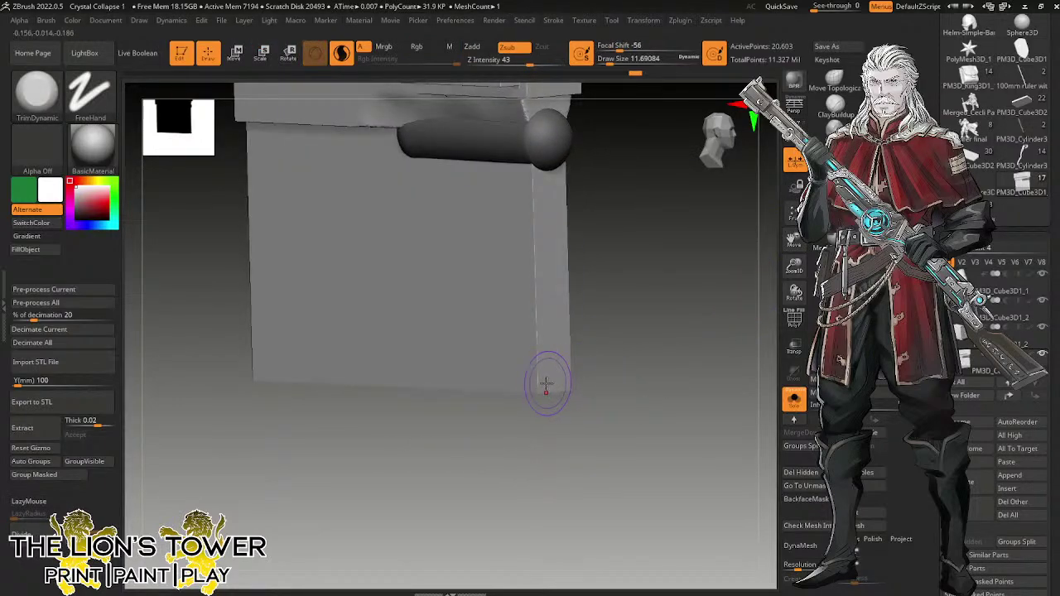
pyautogui.moveTo(544, 378); pyautogui.dragTo(632, 340)
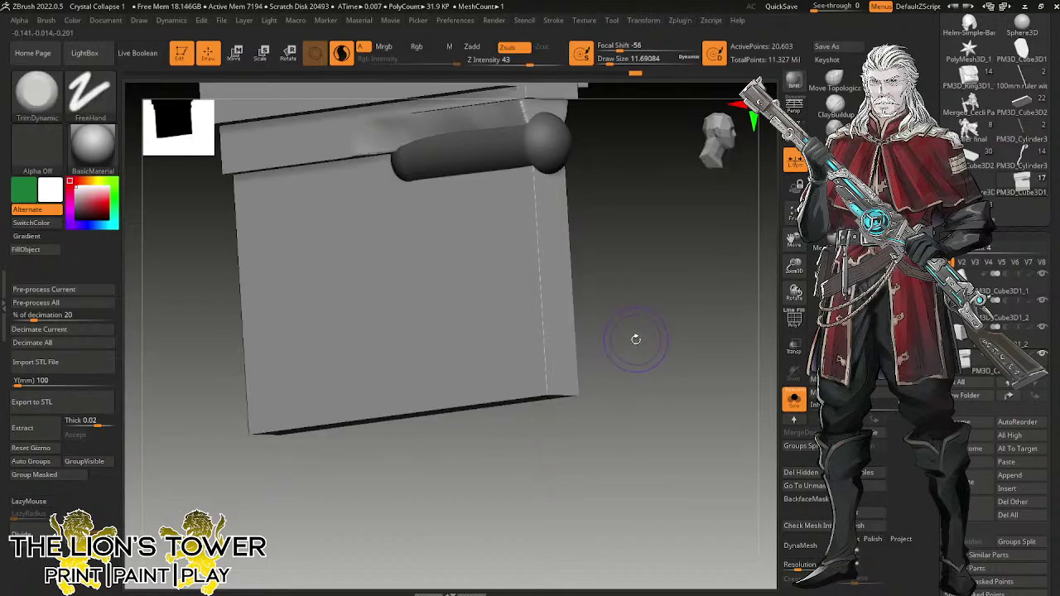
pyautogui.moveTo(795, 267); pyautogui.dragTo(790, 293)
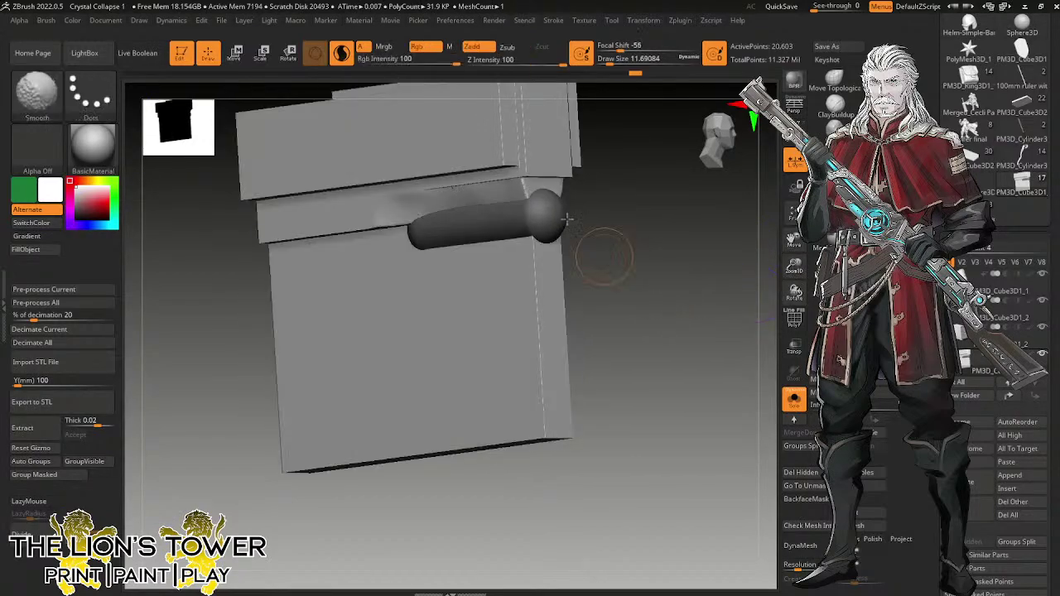
pyautogui.press('w')
pyautogui.keyDown('ctrl'); pyautogui.click(636, 209); pyautogui.keyUp('ctrl')
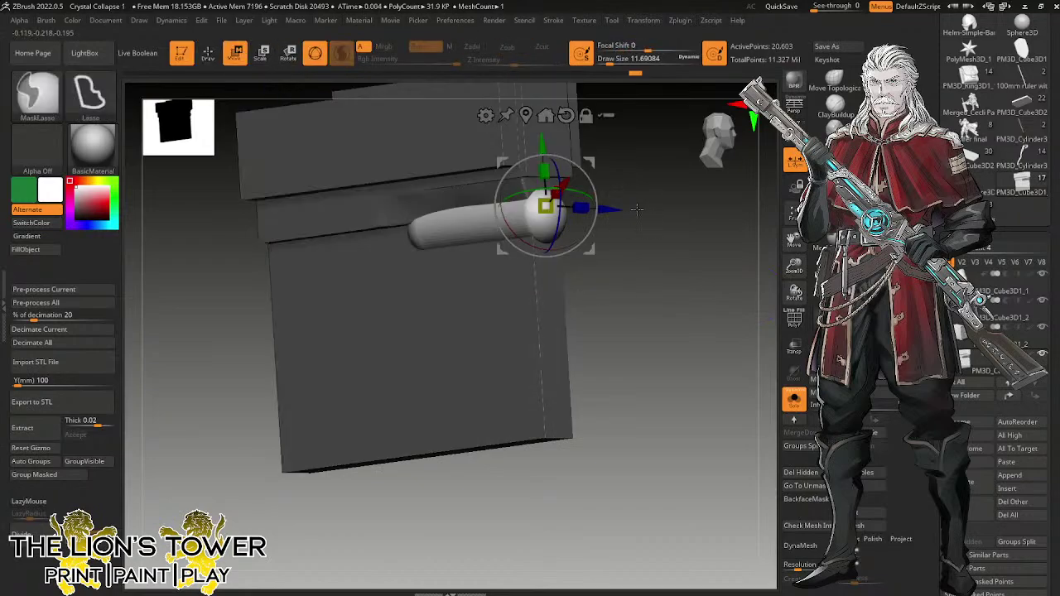
pyautogui.keyDown('ctrl'); pyautogui.moveTo(639, 192); pyautogui.dragTo(649, 223); pyautogui.keyUp('ctrl')
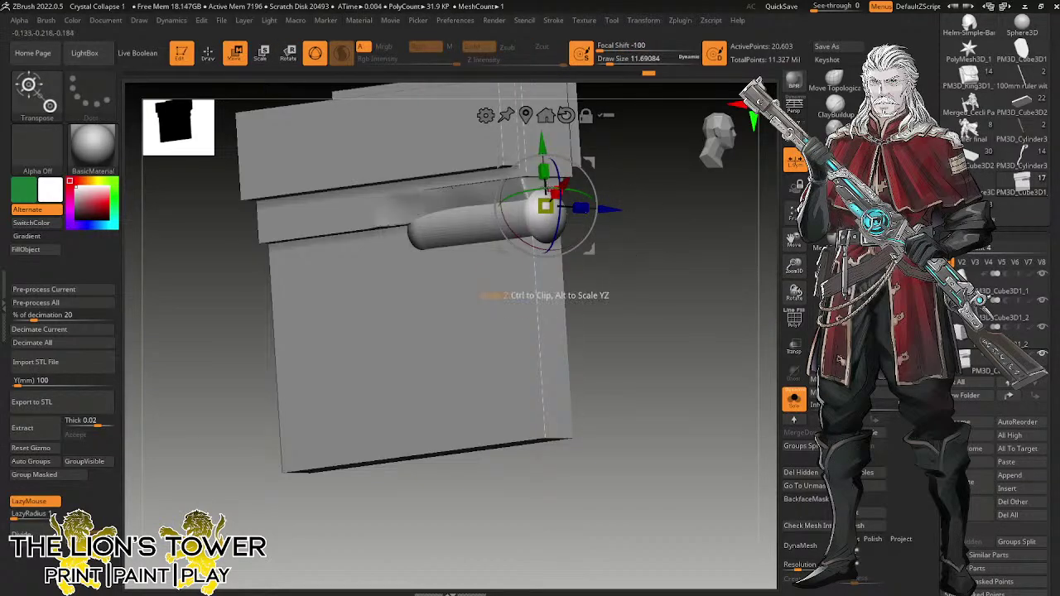
pyautogui.keyDown('ctrl'); pyautogui.click(528, 181); pyautogui.keyUp('ctrl')
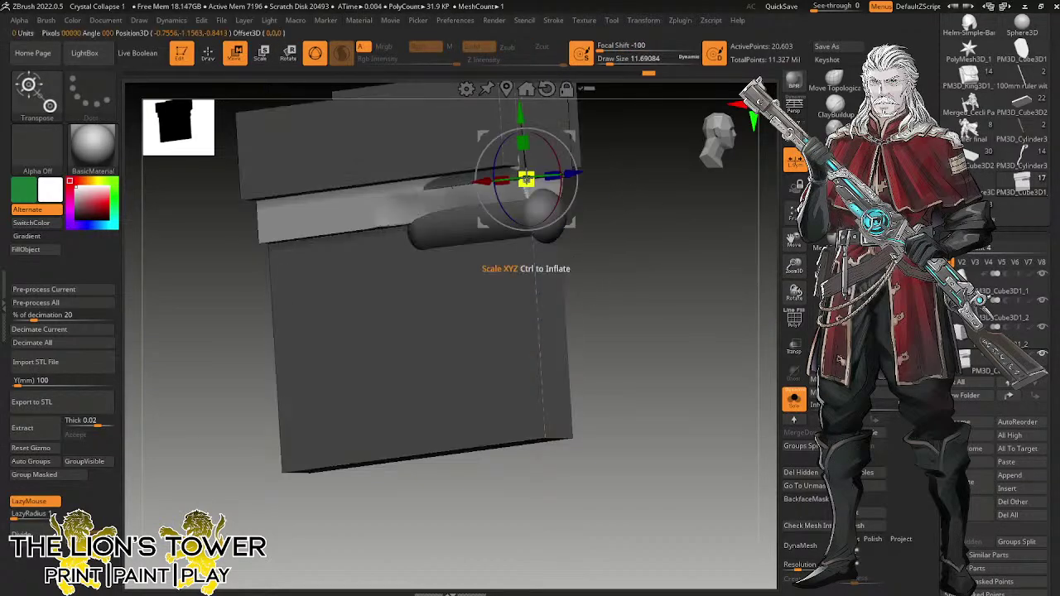
# Mask all the accessory's blocks, leaving both the ball-headed peg and its connector unmasked.
pyautogui.click(205, 60)
pyautogui.keyDown('ctrl'); pyautogui.keyDown('shift'); pyautogui.click(528, 220); pyautogui.keyUp('shift'); pyautogui.keyUp('ctrl')
pyautogui.moveTo(589, 235)
pyautogui.keyDown('ctrl'); pyautogui.mouseDown()
pyautogui.moveTo(634, 255)
pyautogui.moveTo(613, 257)
pyautogui.moveTo(647, 263)
pyautogui.mouseUp(); pyautogui.keyUp('ctrl')
pyautogui.keyDown('ctrl'); pyautogui.keyDown('shift'); pyautogui.click(616, 254); pyautogui.keyUp('shift'); pyautogui.keyUp('ctrl')
pyautogui.keyDown('ctrl'); pyautogui.click(654, 255); pyautogui.keyUp('ctrl')
pyautogui.keyDown('ctrl'); pyautogui.click(650, 258); pyautogui.keyUp('ctrl')
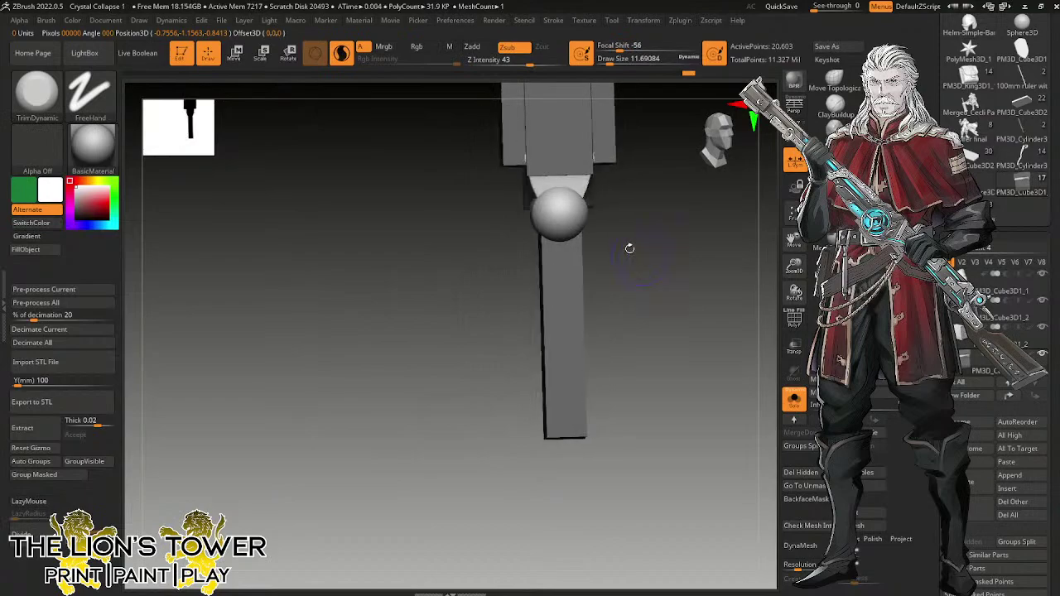
# Centre the gizmo on the unmasked parts, then duplicate the connector and peg as a smaller copy beneath the large lower block.
pyautogui.press('e')
pyautogui.click(515, 88)
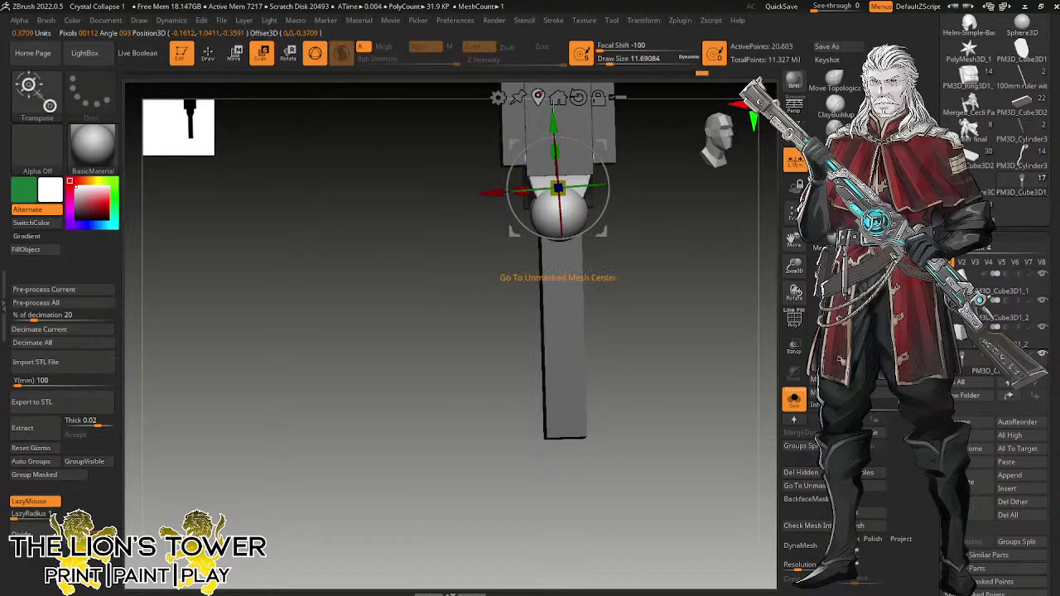
pyautogui.click(598, 98)
pyautogui.moveTo(593, 143); pyautogui.dragTo(602, 174)
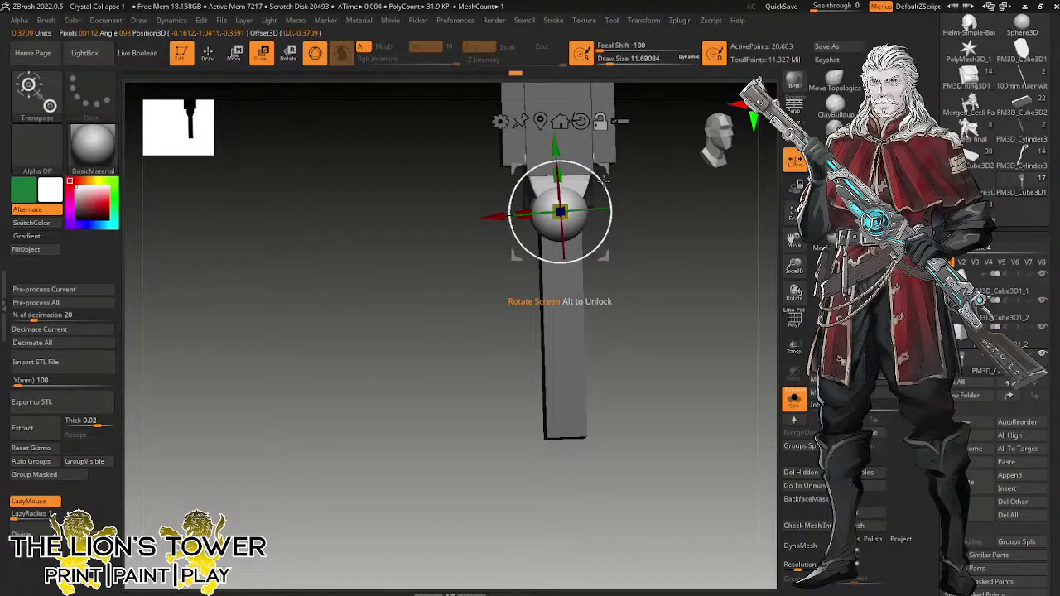
pyautogui.keyDown('ctrl'); pyautogui.moveTo(559, 213); pyautogui.dragTo(744, 458); pyautogui.keyUp('ctrl')
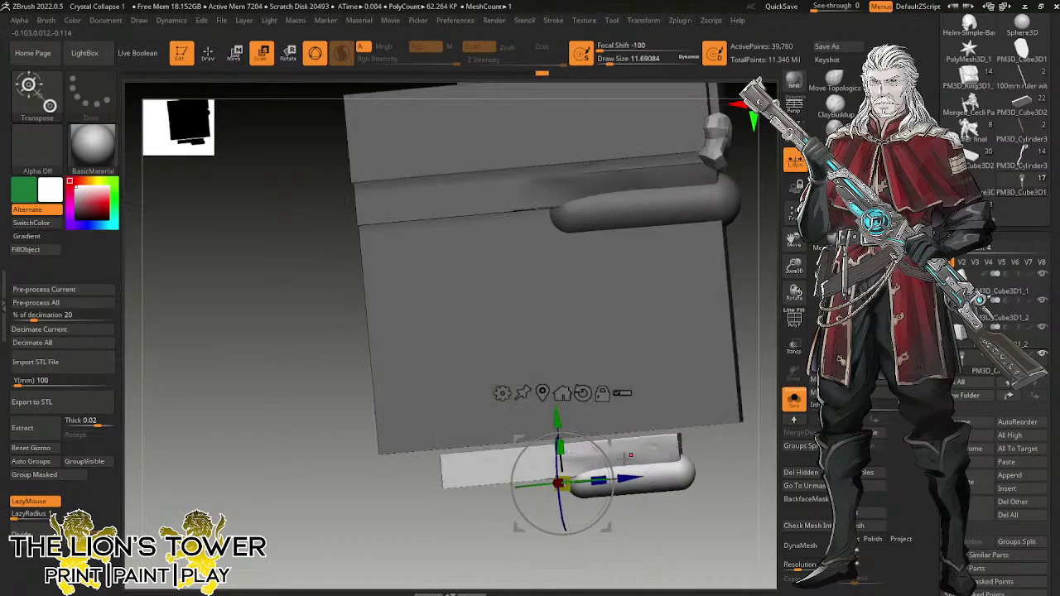
pyautogui.moveTo(611, 443); pyautogui.dragTo(674, 432)
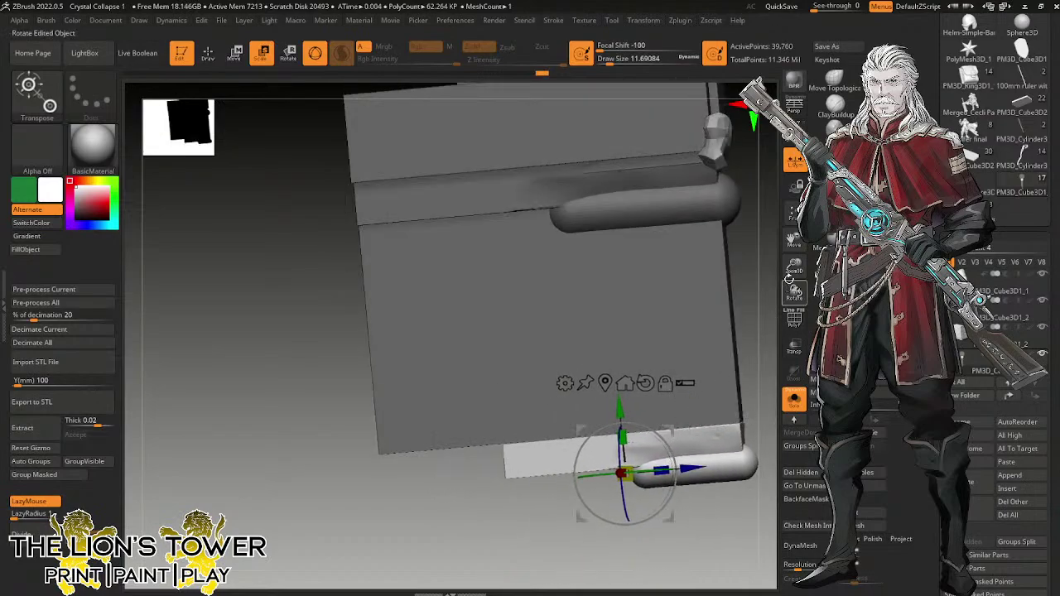
# Move the copied connector and peg against the large block's underside, close to its outer edge.
pyautogui.moveTo(793, 268)
pyautogui.mouseDown()
pyautogui.moveTo(792, 258)
pyautogui.moveTo(792, 278)
pyautogui.moveTo(791, 251)
pyautogui.moveTo(791, 270)
pyautogui.mouseUp()
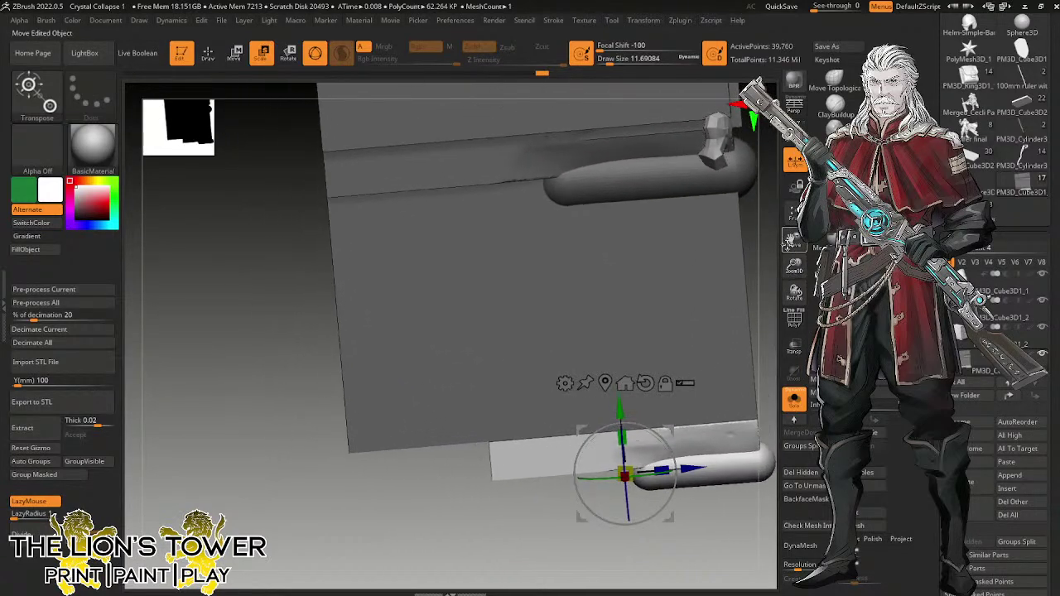
pyautogui.keyDown('alt'); pyautogui.moveTo(766, 364); pyautogui.dragTo(669, 331); pyautogui.keyUp('alt')
pyautogui.moveTo(753, 330); pyautogui.dragTo(634, 437)
pyautogui.moveTo(534, 440); pyautogui.dragTo(540, 439)
pyautogui.moveTo(573, 400); pyautogui.dragTo(697, 324)
pyautogui.moveTo(496, 456); pyautogui.dragTo(509, 454)
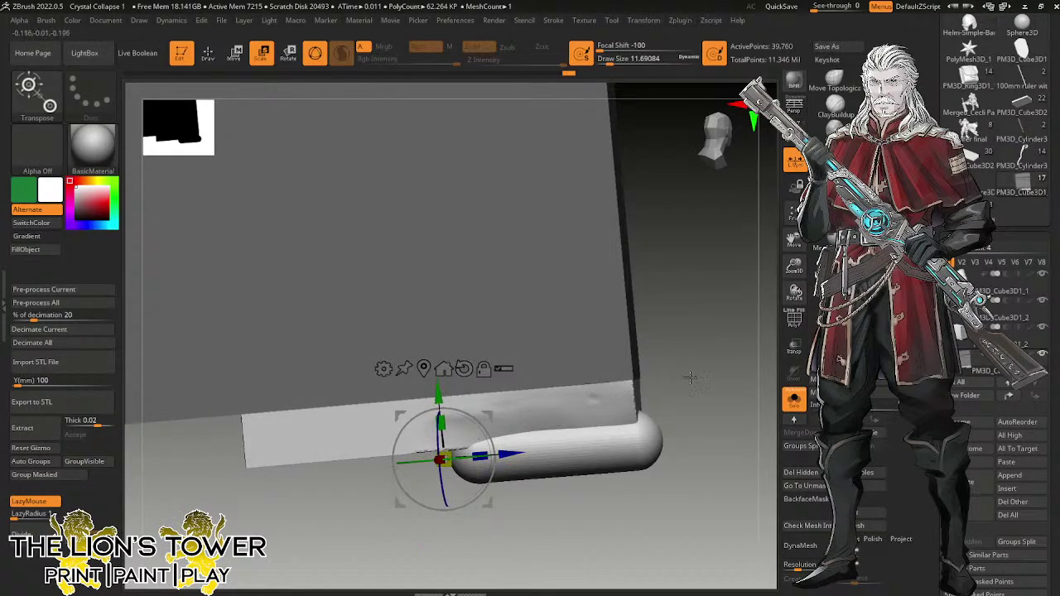
# Centre the copied connector and peg across the block's thickness and line them up with its outer edge.
pyautogui.moveTo(690, 376); pyautogui.dragTo(661, 378)
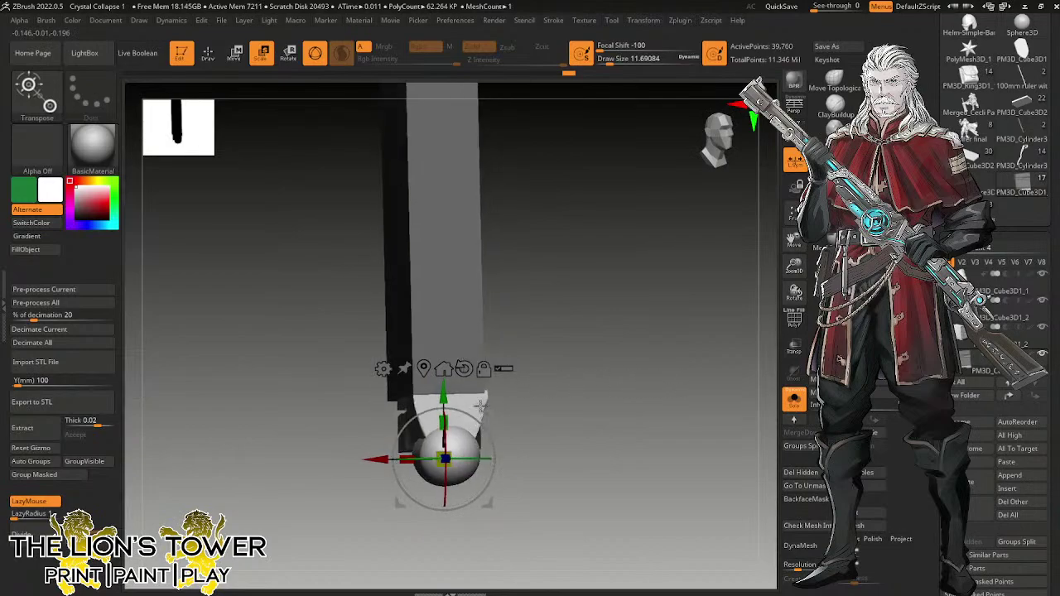
pyautogui.moveTo(445, 458); pyautogui.dragTo(441, 461)
pyautogui.moveTo(572, 407); pyautogui.dragTo(534, 381)
pyautogui.moveTo(491, 414); pyautogui.dragTo(488, 410)
pyautogui.moveTo(560, 368); pyautogui.dragTo(692, 391)
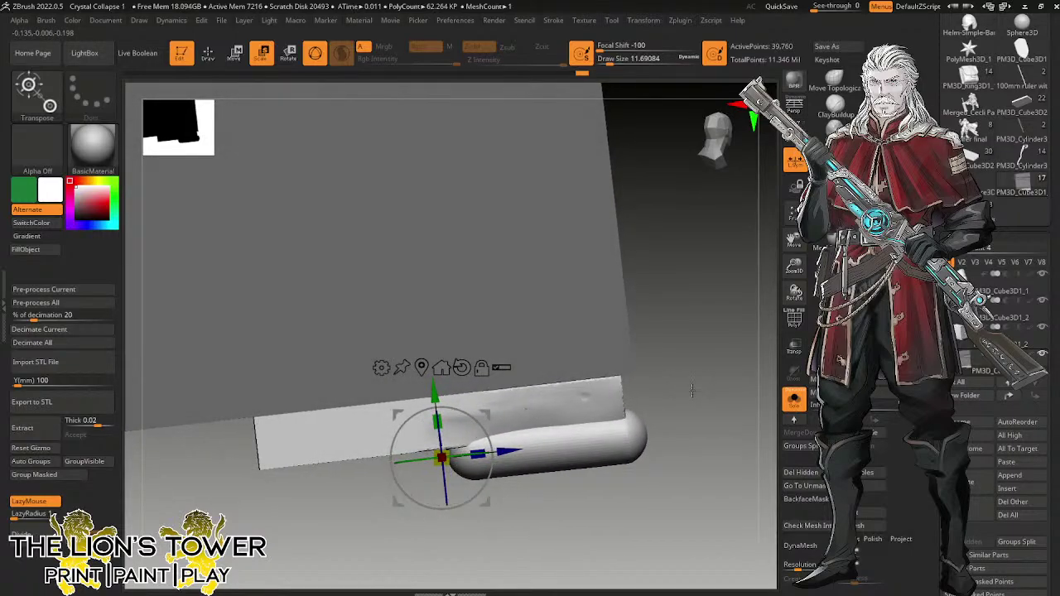
pyautogui.moveTo(507, 451); pyautogui.dragTo(521, 450)
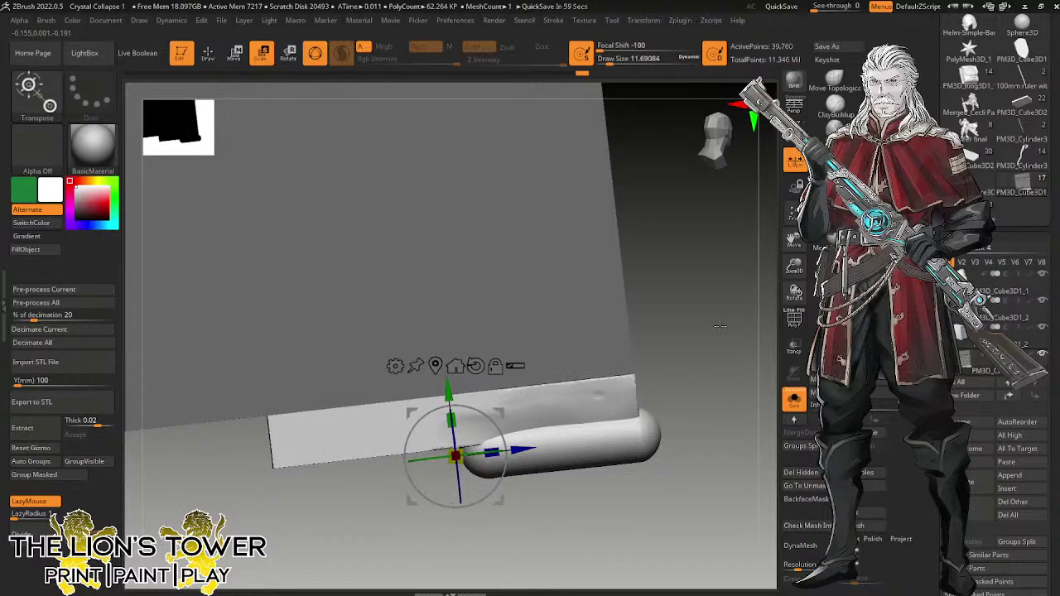
# Regenerate the polygroups with Auto Groups, isolate the lower peg by masking, and slide it inward along its connector.
pyautogui.keyDown('ctrl'); pyautogui.click(636, 439); pyautogui.keyUp('ctrl')
pyautogui.click(36, 460)
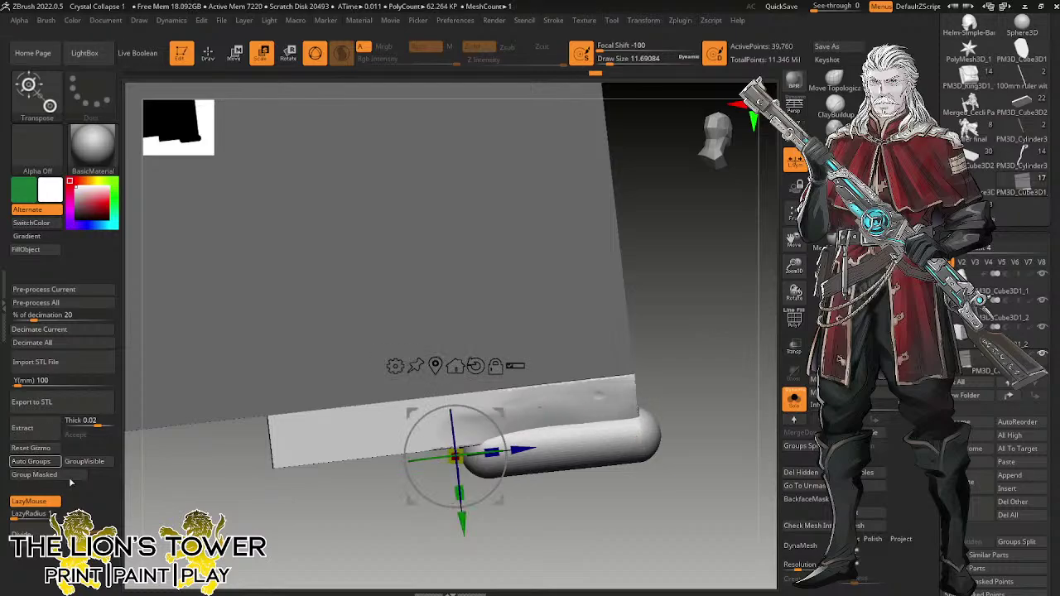
pyautogui.keyDown('ctrl'); pyautogui.click(635, 435); pyautogui.keyUp('ctrl')
pyautogui.moveTo(682, 397); pyautogui.dragTo(656, 404)
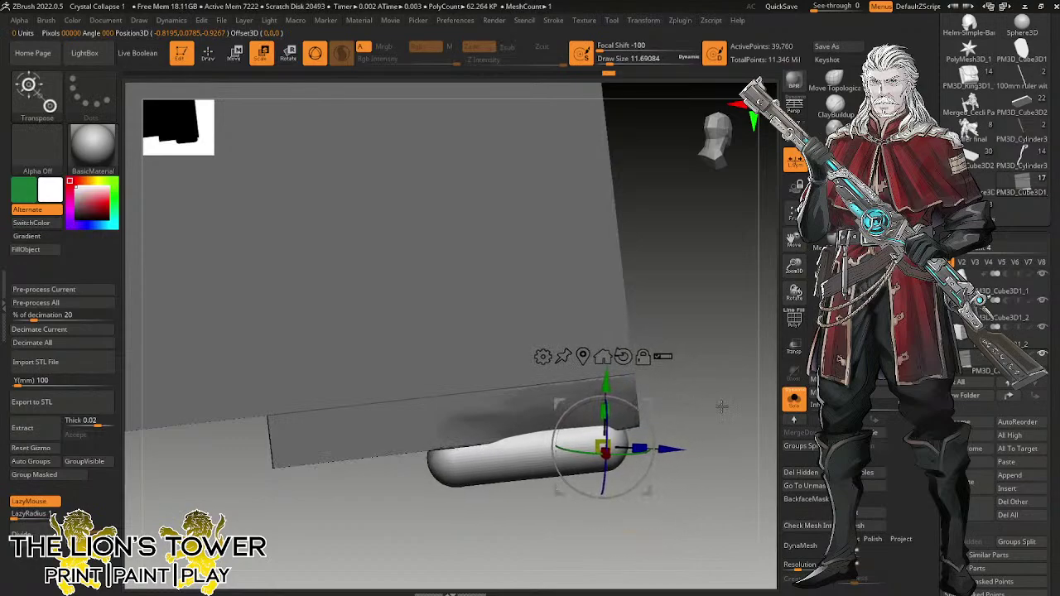
pyautogui.moveTo(723, 407)
pyautogui.mouseDown()
pyautogui.moveTo(667, 416)
pyautogui.moveTo(730, 398)
pyautogui.mouseUp()
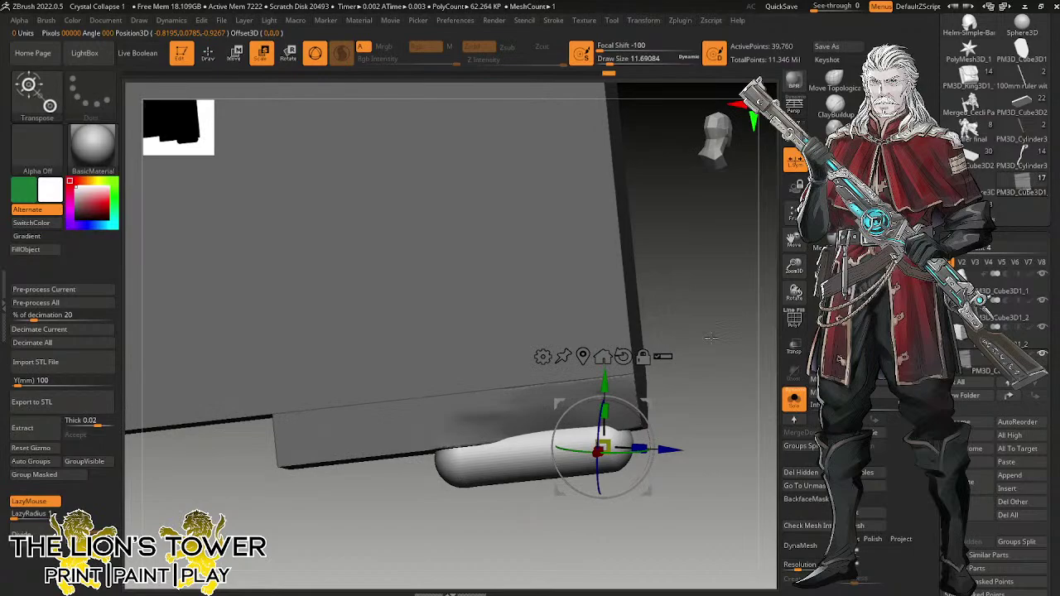
pyautogui.moveTo(713, 360); pyautogui.dragTo(705, 391)
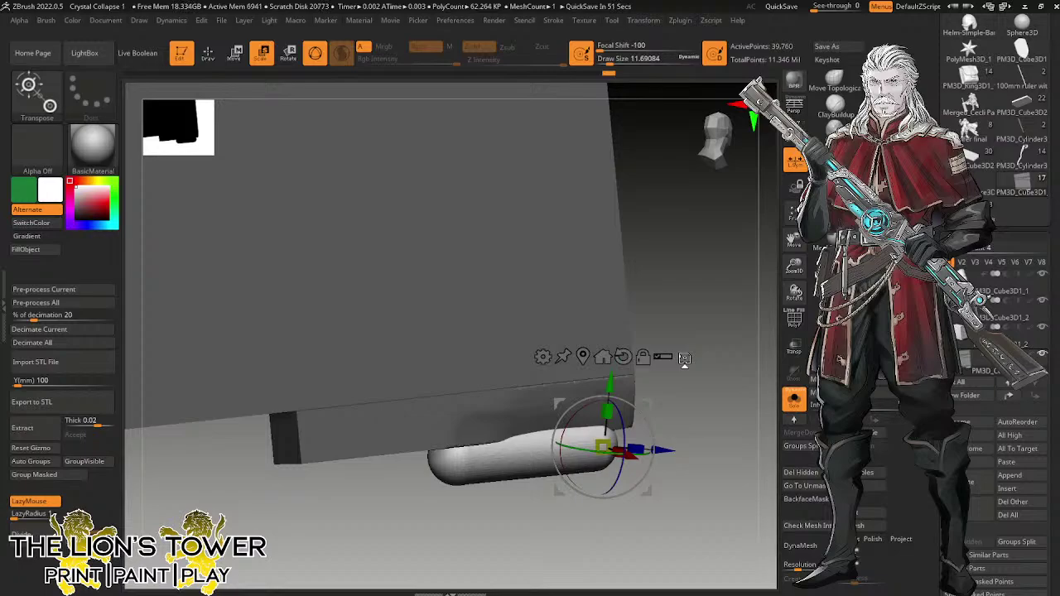
pyautogui.moveTo(709, 410); pyautogui.dragTo(696, 411)
# Leave only the lower connector unmasked, slice its outer corner diagonally with SliceCurve, and clear the mask.
pyautogui.keyDown('ctrl'); pyautogui.click(627, 391); pyautogui.keyUp('ctrl')
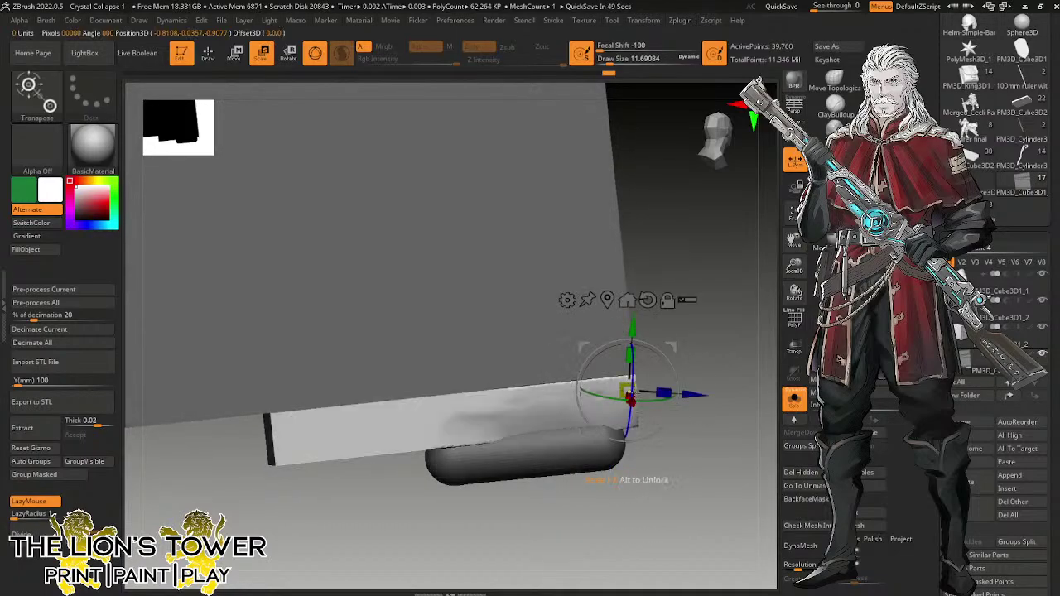
pyautogui.moveTo(795, 267); pyautogui.dragTo(795, 289)
pyautogui.moveTo(793, 247)
pyautogui.mouseDown()
pyautogui.moveTo(793, 214)
pyautogui.moveTo(773, 243)
pyautogui.mouseUp()
pyautogui.moveTo(729, 393)
pyautogui.mouseDown()
pyautogui.moveTo(718, 384)
pyautogui.moveTo(700, 396)
pyautogui.moveTo(718, 403)
pyautogui.mouseUp()
pyautogui.press('q')
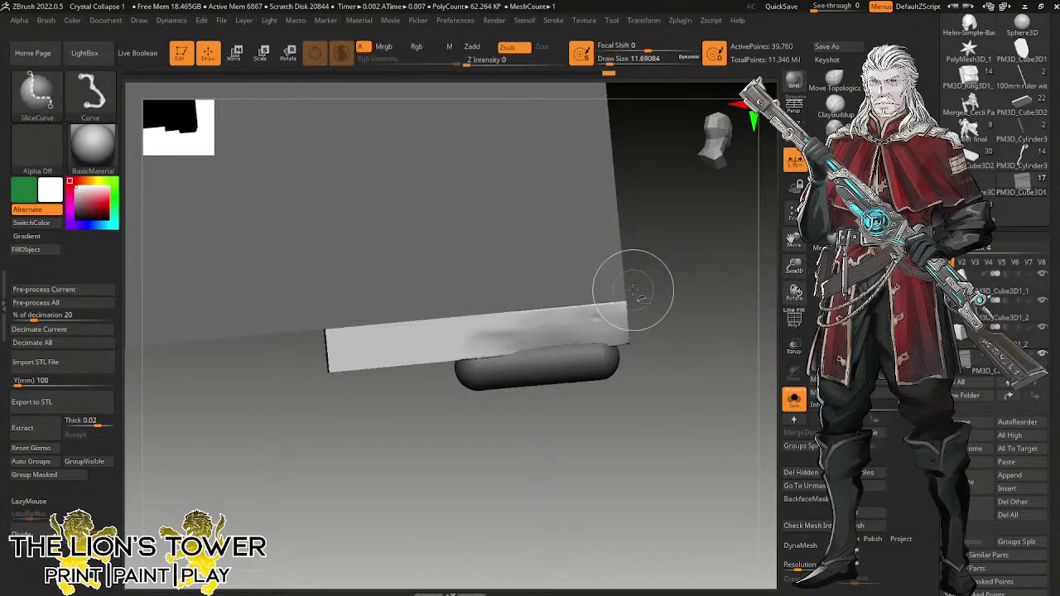
pyautogui.keyDown('ctrl'); pyautogui.keyDown('shift'); pyautogui.moveTo(631, 290); pyautogui.dragTo(598, 354); pyautogui.keyUp('shift'); pyautogui.keyUp('ctrl')
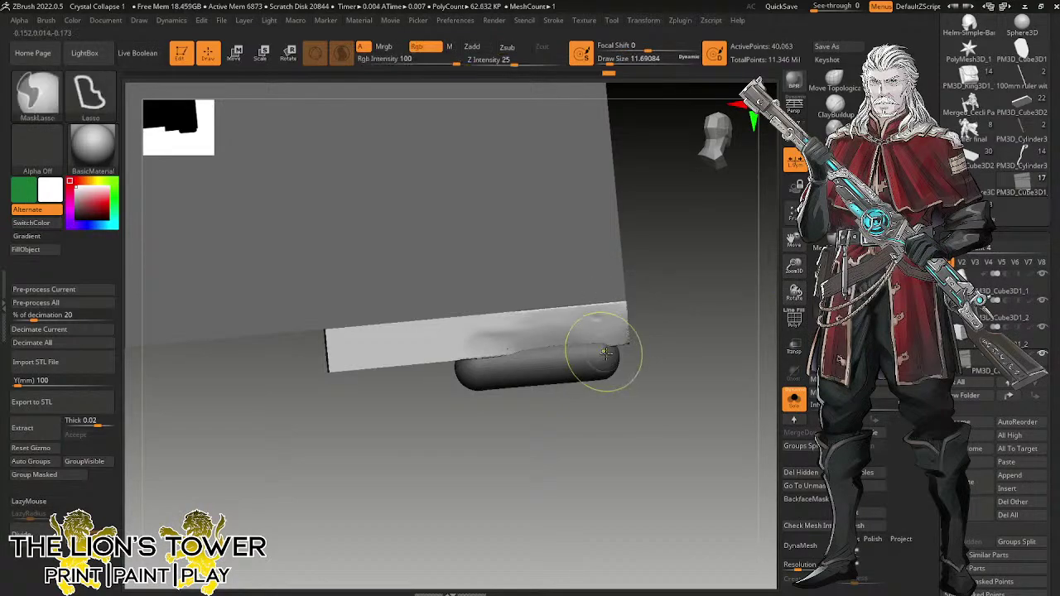
pyautogui.keyDown('ctrl'); pyautogui.click(727, 336); pyautogui.keyUp('ctrl')
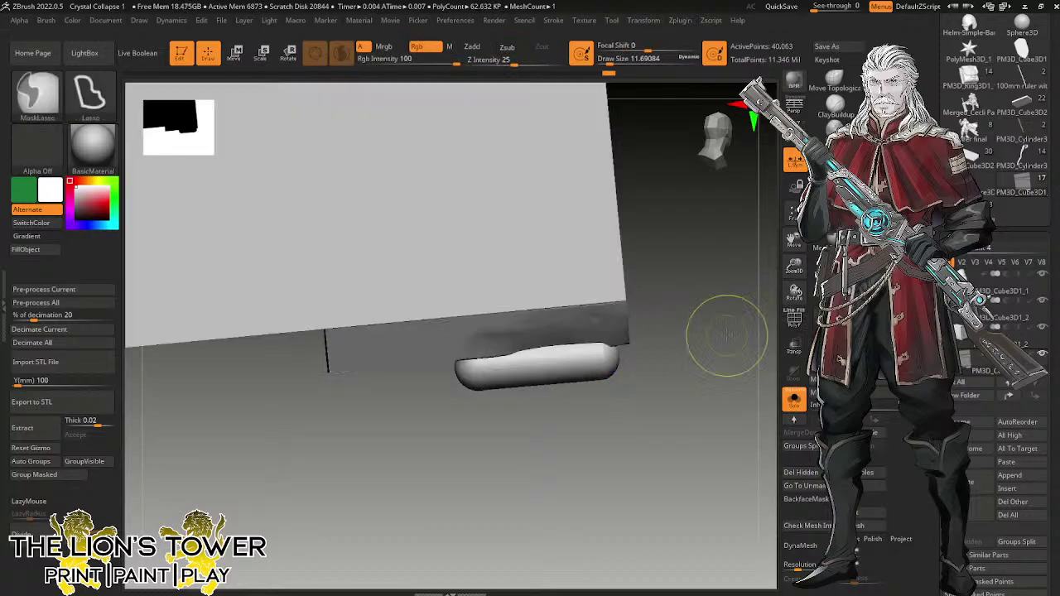
pyautogui.keyDown('ctrl'); pyautogui.moveTo(722, 324); pyautogui.dragTo(732, 352); pyautogui.keyUp('ctrl')
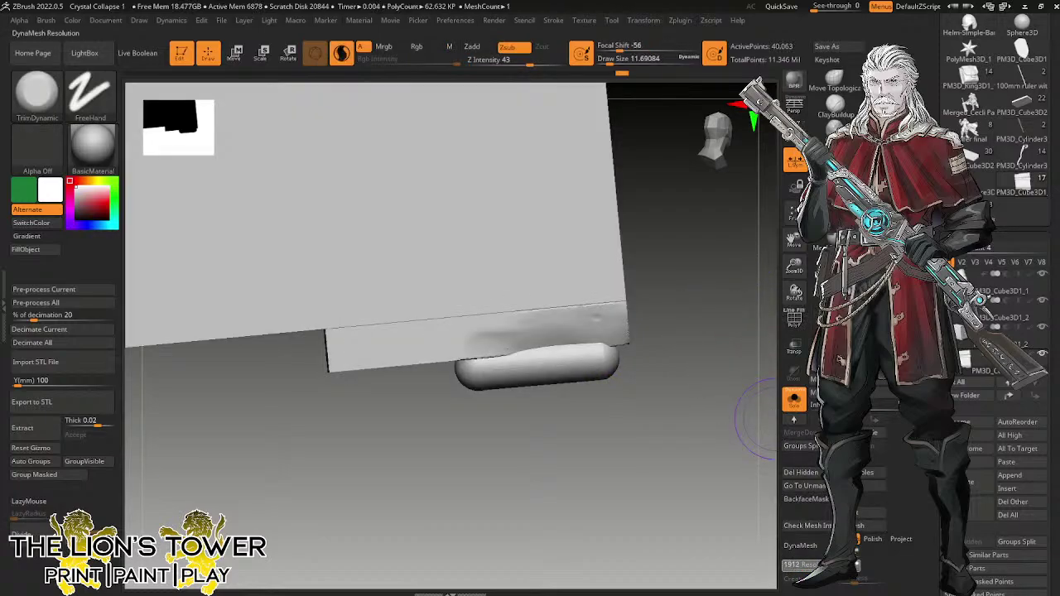
# Remesh the accessory with DynaMesh at resolution 1912 and remove the wedge sliced off the lower connector.
pyautogui.click(800, 545)
pyautogui.keyDown('ctrl'); pyautogui.keyDown('shift'); pyautogui.click(624, 333); pyautogui.keyUp('shift'); pyautogui.keyUp('ctrl')
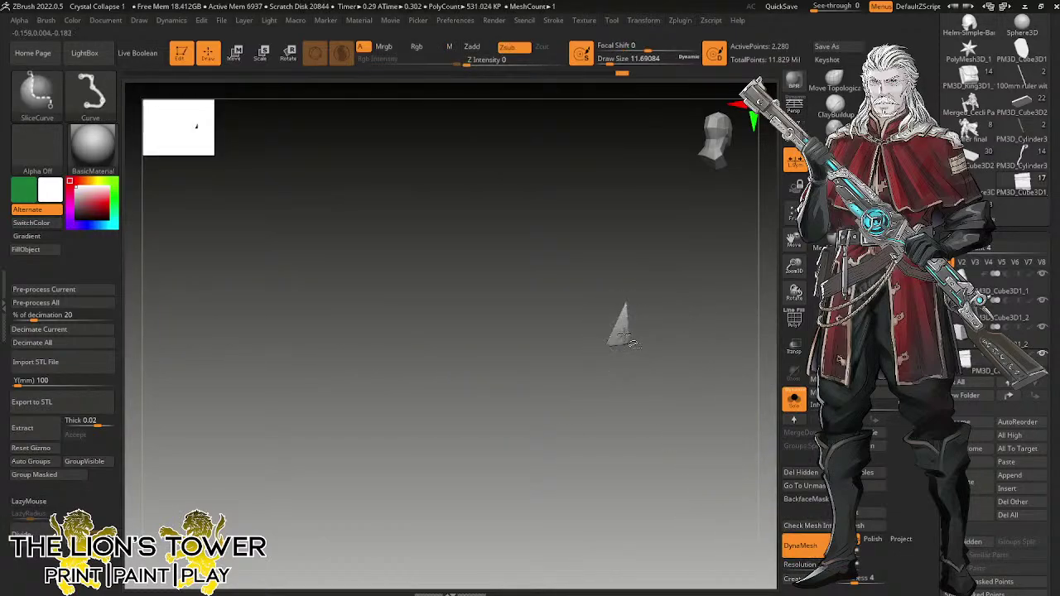
pyautogui.keyDown('ctrl'); pyautogui.keyDown('shift'); pyautogui.click(624, 335); pyautogui.keyUp('shift'); pyautogui.keyUp('ctrl')
# Examine the lower peg and its trimmed connector against the upper pair from several sides.
pyautogui.moveTo(729, 362); pyautogui.dragTo(674, 372)
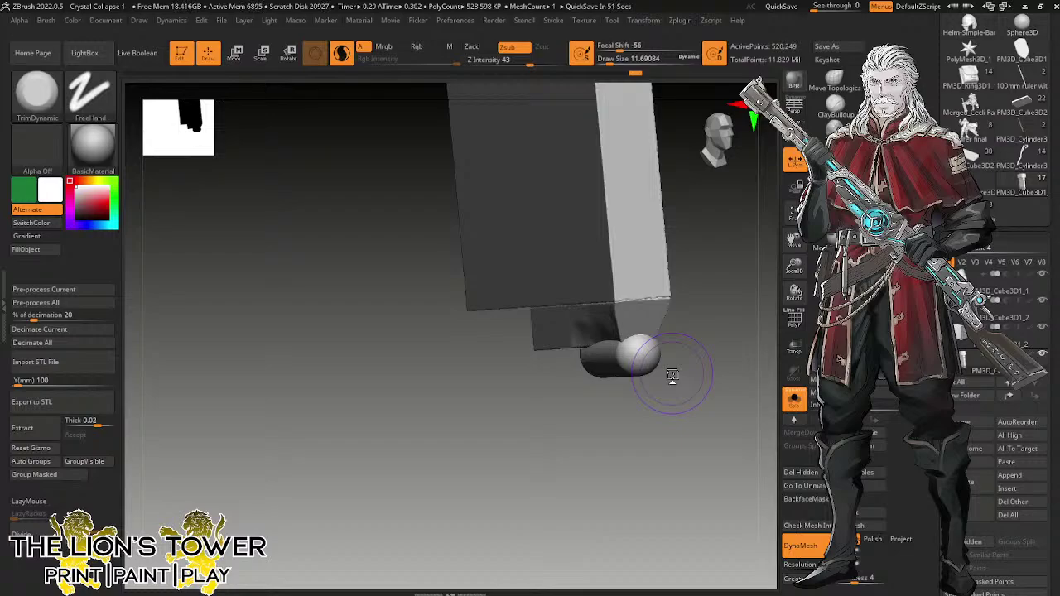
pyautogui.moveTo(672, 375); pyautogui.dragTo(703, 352)
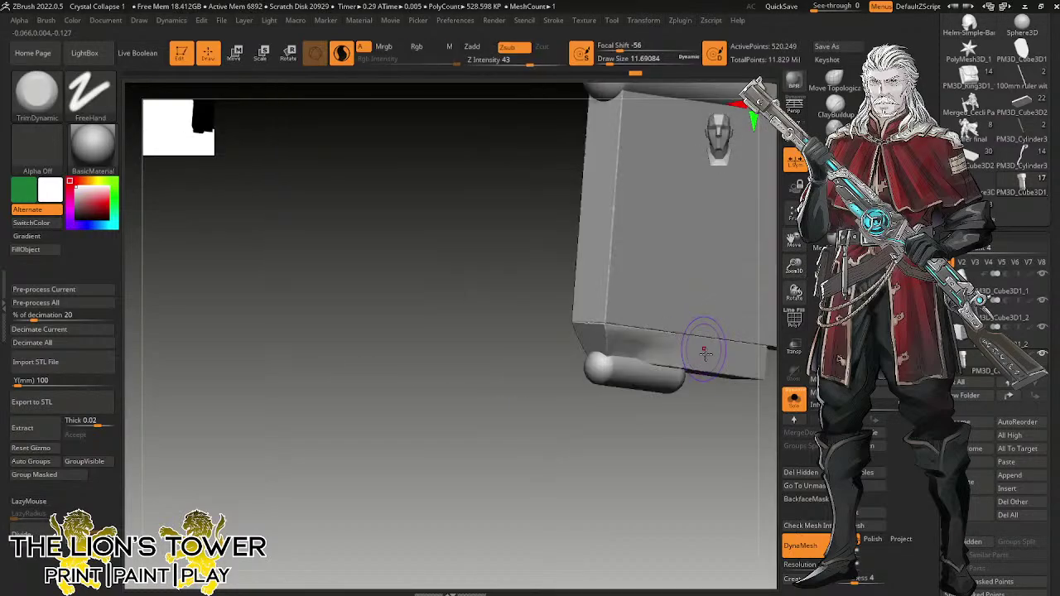
pyautogui.moveTo(712, 443); pyautogui.dragTo(748, 429)
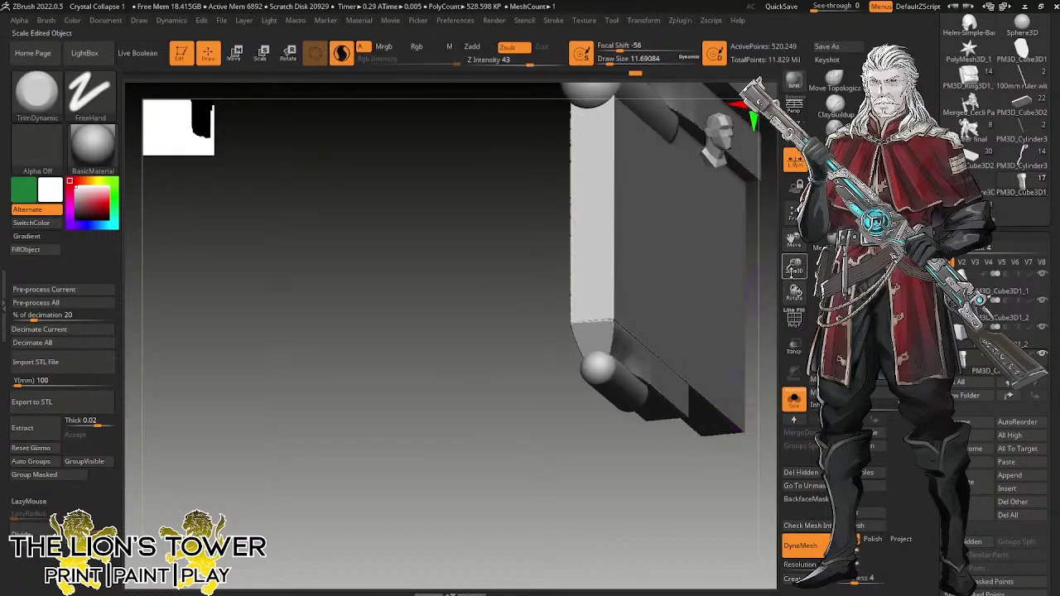
pyautogui.moveTo(792, 271); pyautogui.dragTo(761, 258)
pyautogui.moveTo(744, 336)
pyautogui.mouseDown()
pyautogui.moveTo(731, 342)
pyautogui.moveTo(742, 329)
pyautogui.mouseUp()
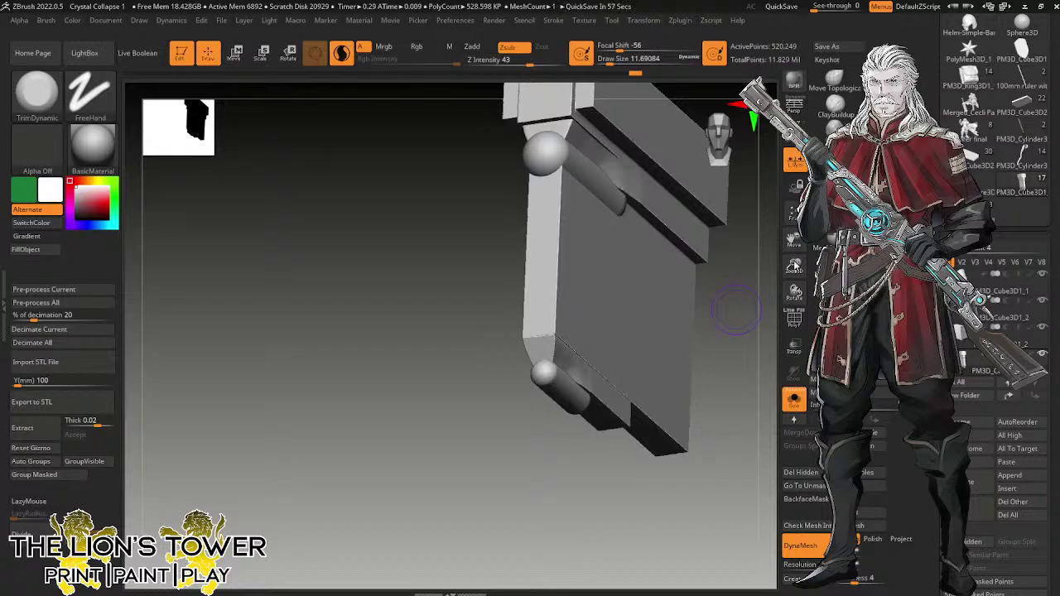
pyautogui.moveTo(736, 308); pyautogui.dragTo(783, 294)
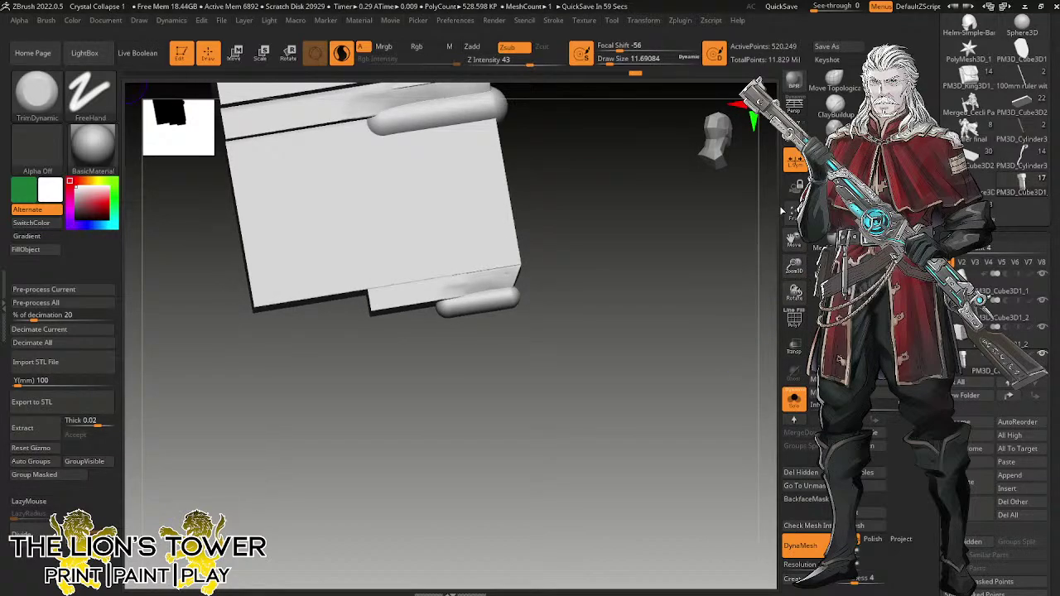
pyautogui.moveTo(792, 266); pyautogui.dragTo(785, 242)
pyautogui.moveTo(730, 318)
pyautogui.mouseDown()
pyautogui.moveTo(708, 317)
pyautogui.moveTo(703, 329)
pyautogui.moveTo(728, 308)
pyautogui.mouseUp()
pyautogui.moveTo(778, 253); pyautogui.dragTo(674, 343)
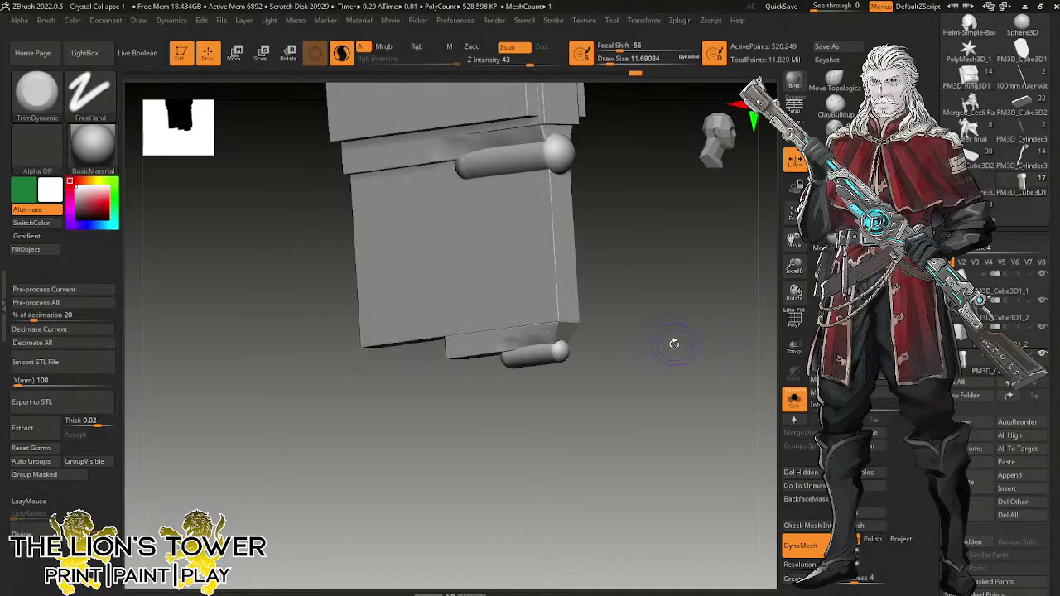
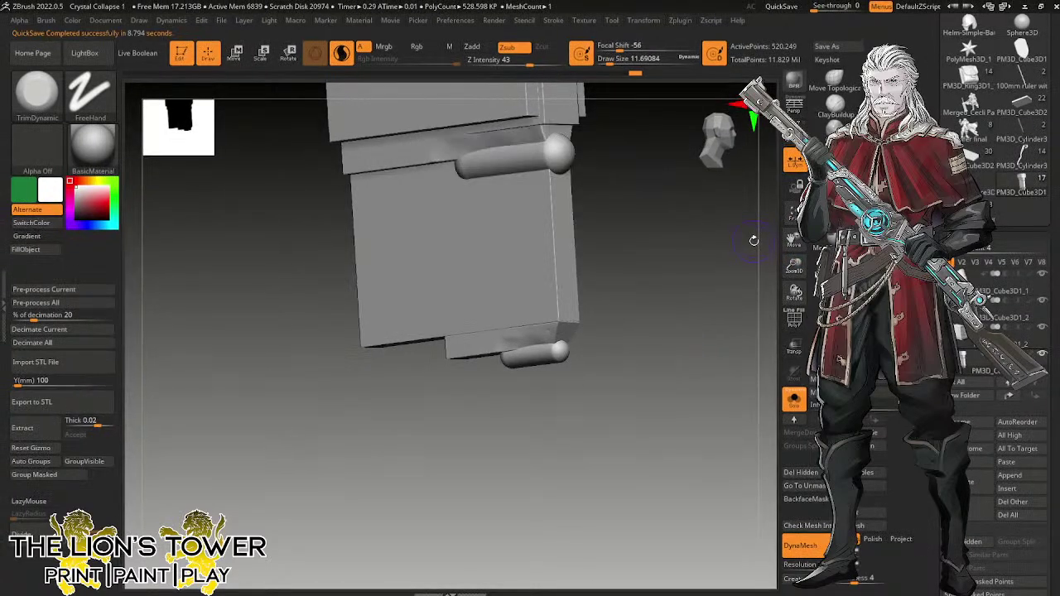
pyautogui.moveTo(795, 265); pyautogui.dragTo(817, 241)
pyautogui.moveTo(713, 294); pyautogui.dragTo(812, 206)
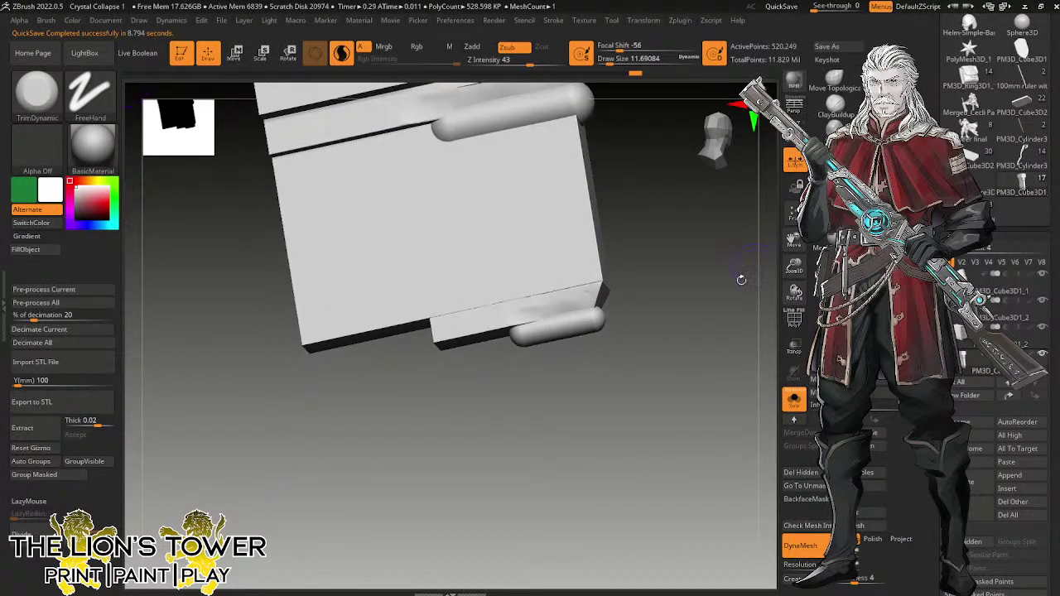
pyautogui.moveTo(741, 279); pyautogui.dragTo(687, 333)
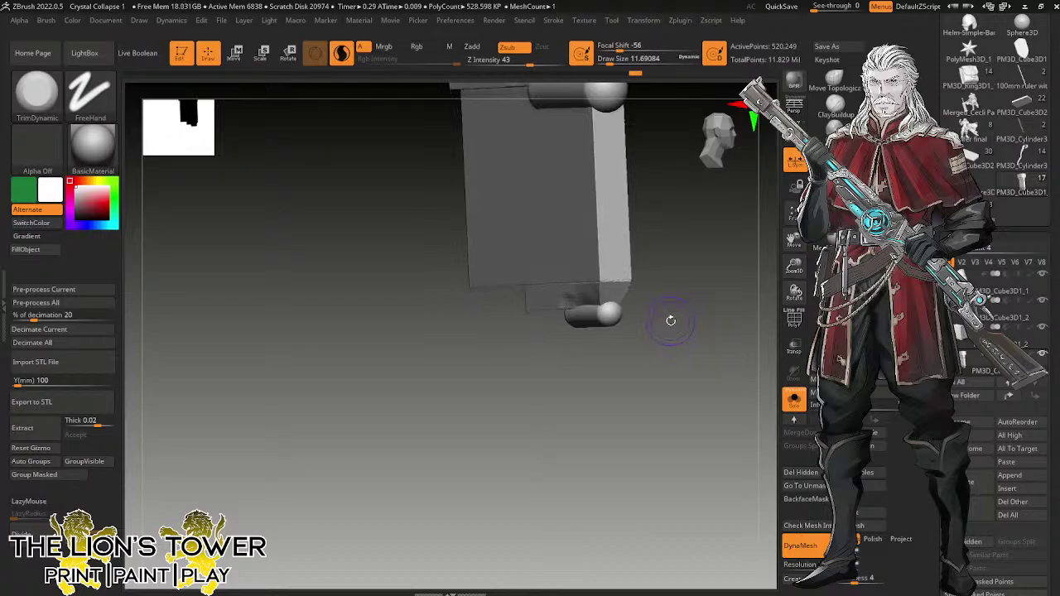
# Examine the hip accessory from several sides, show the hidden parts again, and check it against the full figure.
pyautogui.moveTo(671, 320); pyautogui.dragTo(676, 333)
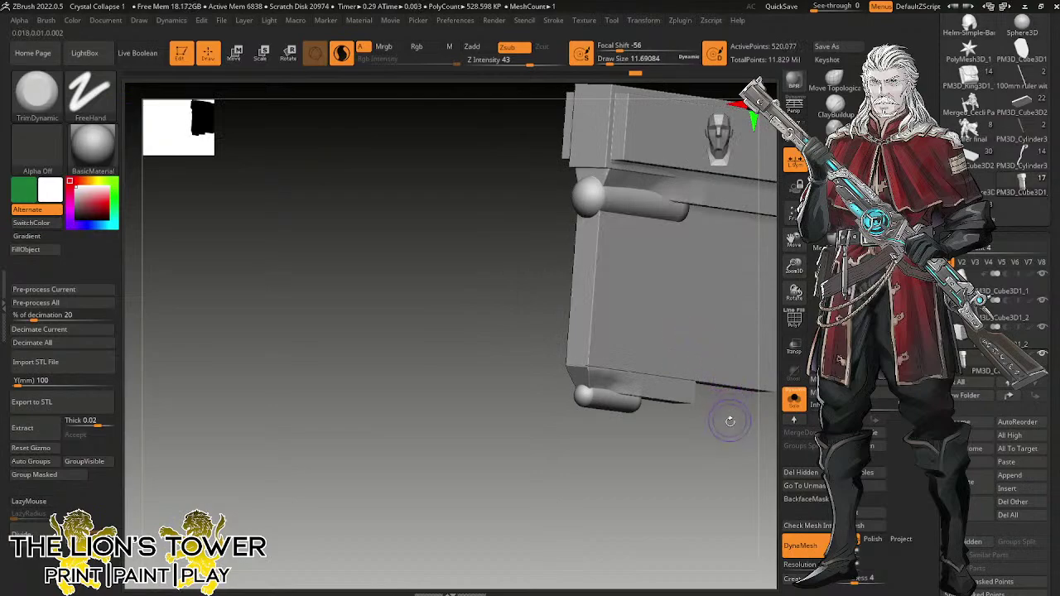
pyautogui.moveTo(729, 420)
pyautogui.mouseDown()
pyautogui.moveTo(746, 428)
pyautogui.moveTo(764, 390)
pyautogui.moveTo(745, 315)
pyautogui.moveTo(700, 301)
pyautogui.moveTo(718, 332)
pyautogui.moveTo(725, 305)
pyautogui.mouseUp()
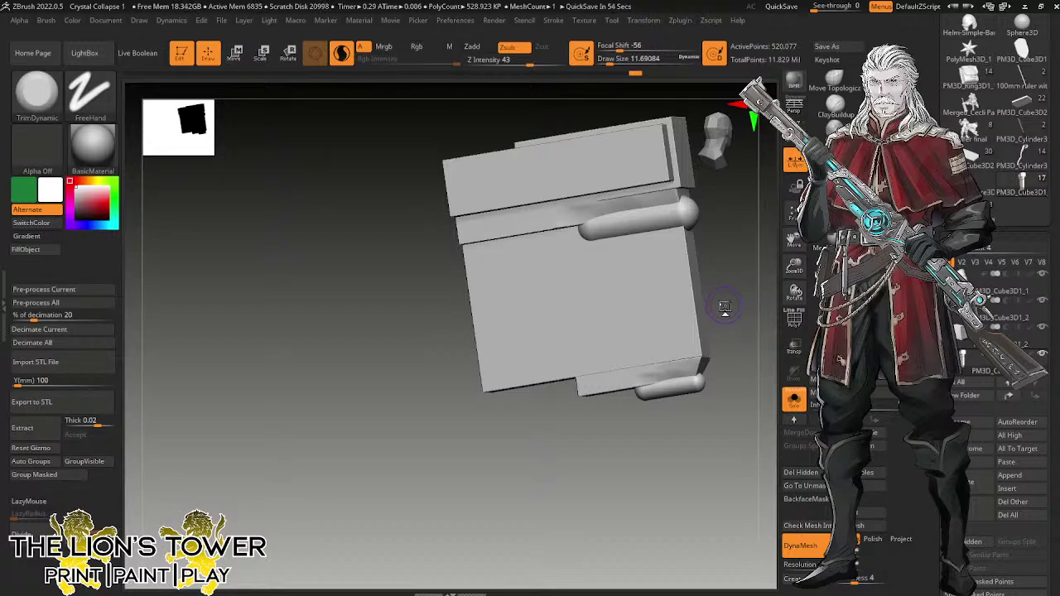
pyautogui.moveTo(722, 306)
pyautogui.mouseDown()
pyautogui.moveTo(655, 260)
pyautogui.moveTo(671, 227)
pyautogui.moveTo(667, 267)
pyautogui.mouseUp()
pyautogui.click(794, 399)
pyautogui.moveTo(749, 343)
pyautogui.mouseDown()
pyautogui.moveTo(654, 344)
pyautogui.moveTo(701, 340)
pyautogui.mouseUp()
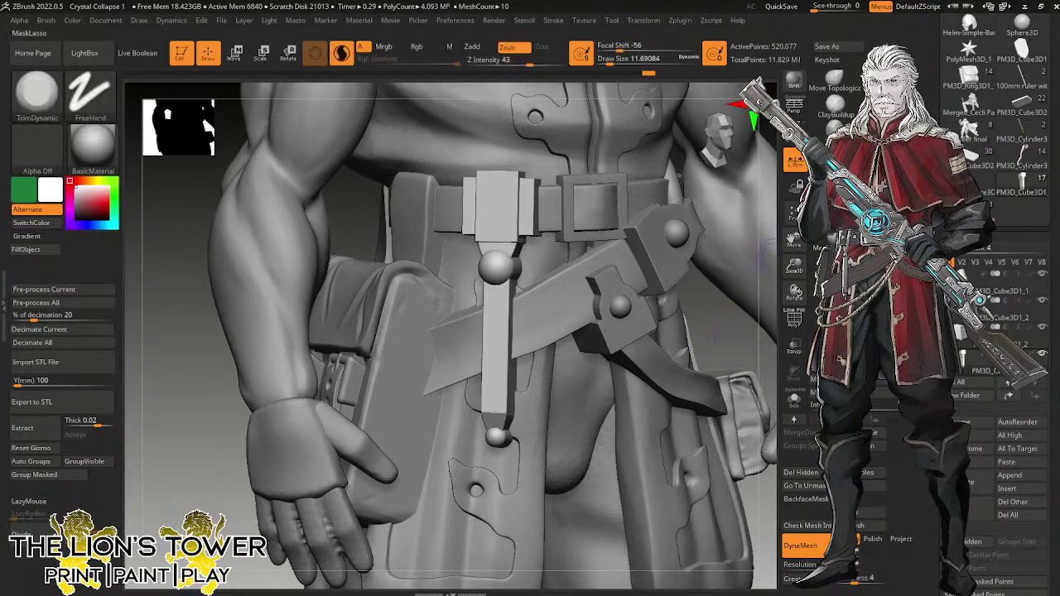
pyautogui.moveTo(793, 267); pyautogui.dragTo(768, 219)
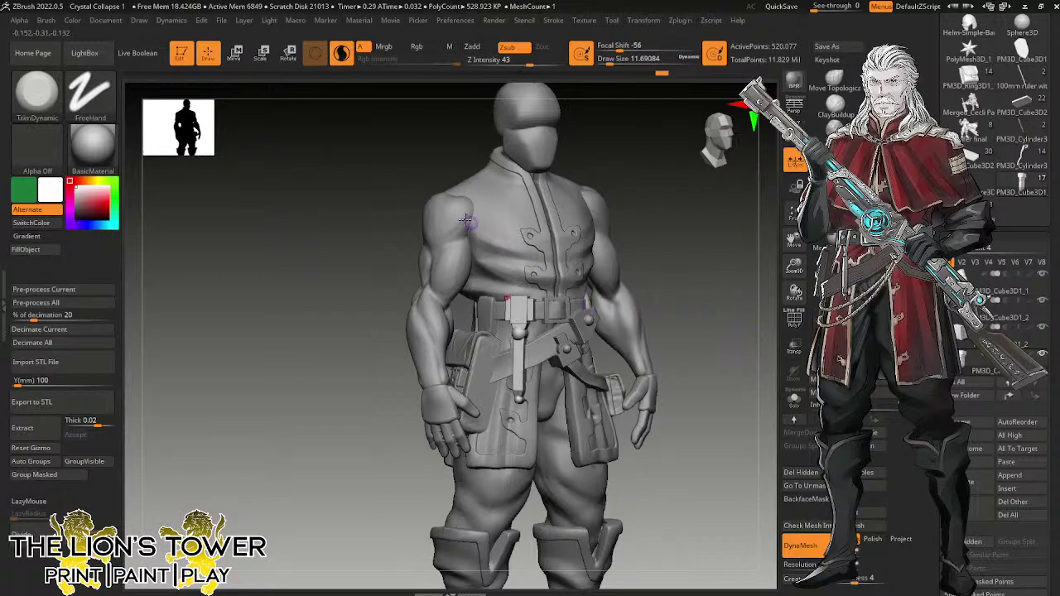
# Try to remesh the hip accessory with DynaMesh, inspect its surface, and undo the last changes.
pyautogui.keyDown('ctrl'); pyautogui.keyDown('shift'); pyautogui.click(519, 313); pyautogui.keyUp('shift'); pyautogui.keyUp('ctrl')
pyautogui.keyDown('ctrl'); pyautogui.keyDown('shift'); pyautogui.click(337, 344); pyautogui.keyUp('shift'); pyautogui.keyUp('ctrl')
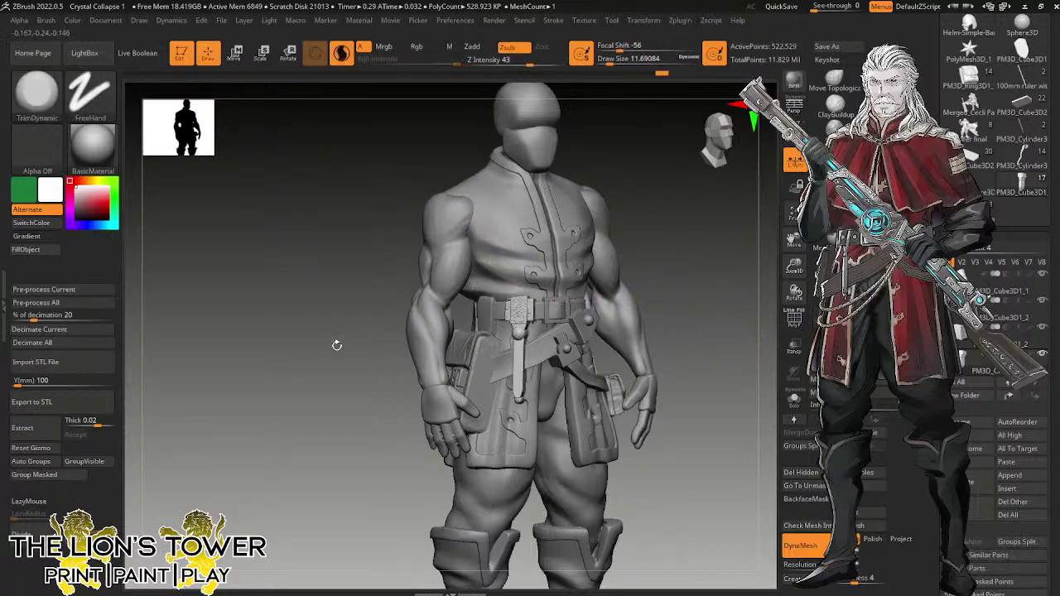
pyautogui.click(49, 468)
pyautogui.moveTo(790, 265); pyautogui.dragTo(796, 377)
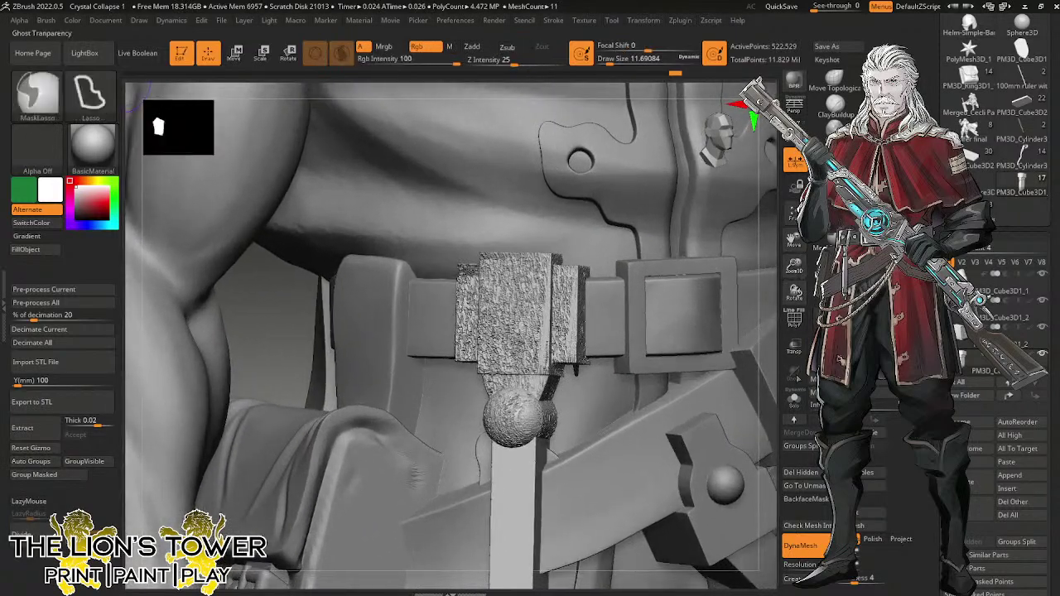
pyautogui.keyDown('ctrl'); pyautogui.click(765, 365); pyautogui.keyUp('ctrl')
pyautogui.hotkey('ctrl', 'z')
pyautogui.hotkey('ctrl', 'z')
pyautogui.hotkey('ctrl', 'z')
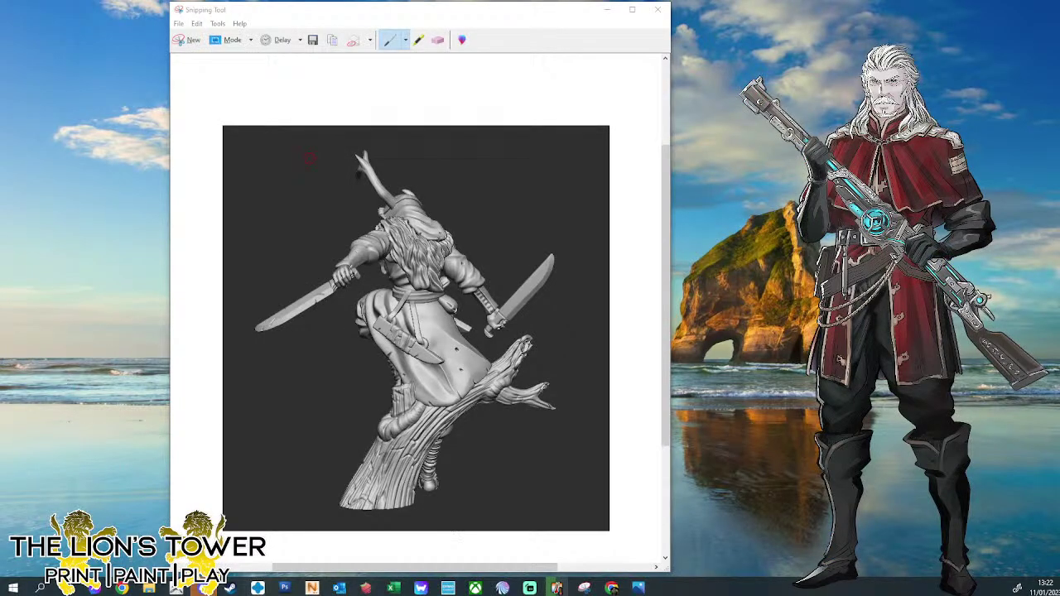
# Relaunch ZBrush with the recent project Crystal Collapse 1.ZPR, close Snipping Tool without saving the snip, and dismiss the startup note.
pyautogui.rightClick(175, 586)
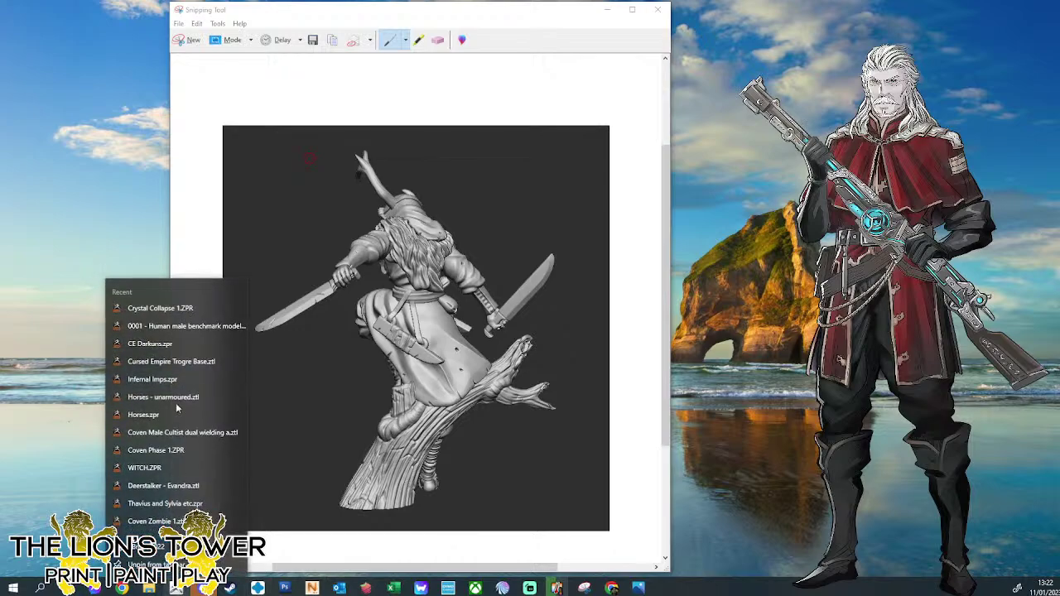
pyautogui.click(165, 308)
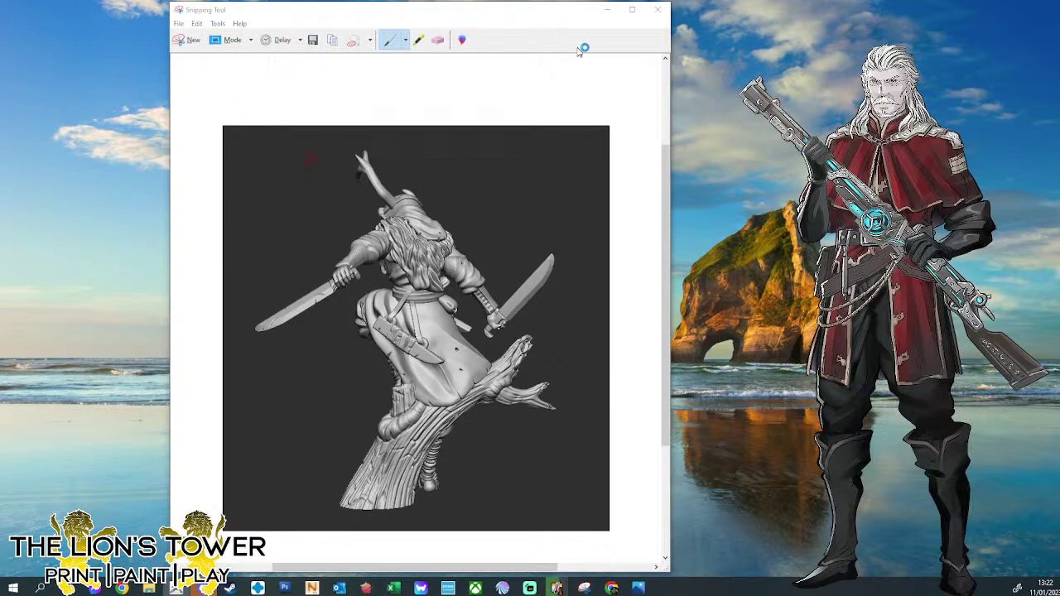
pyautogui.click(658, 9)
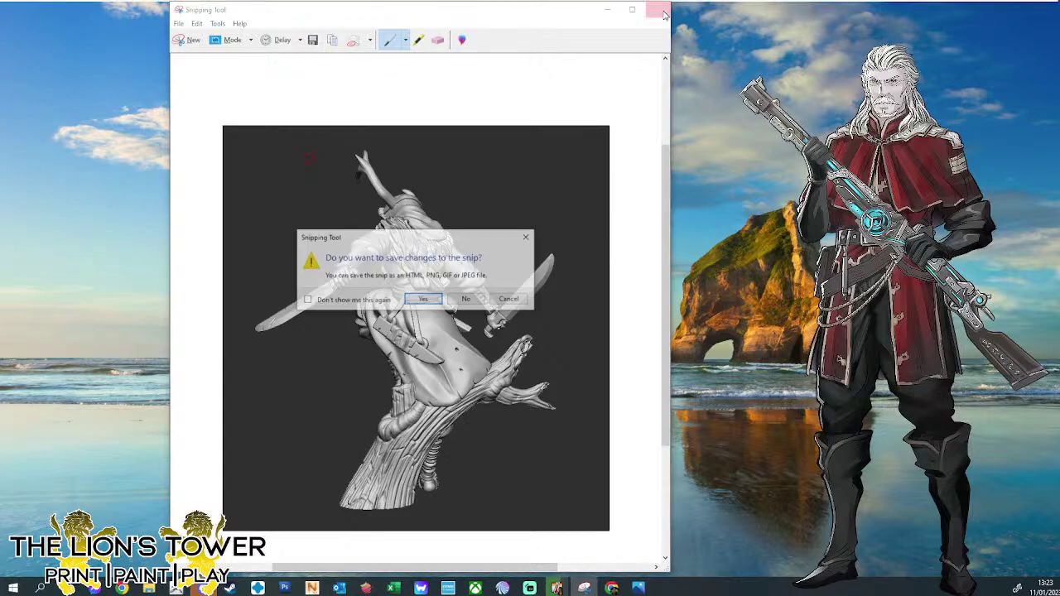
pyautogui.click(469, 301)
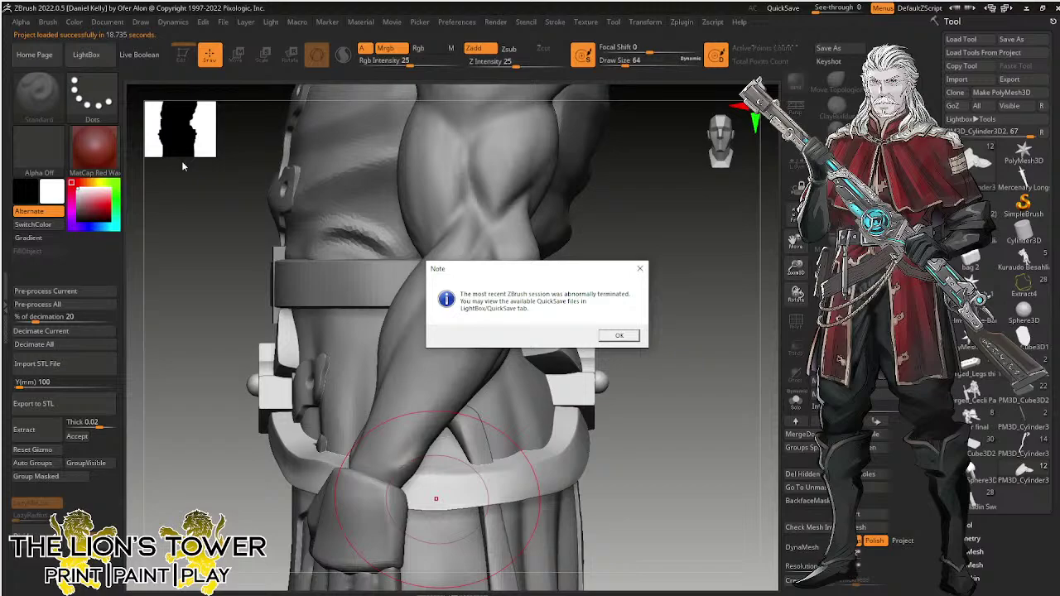
pyautogui.click(618, 334)
# Restore the QuickSave file QS_43450.zpr from LightBox, discarding changes to the open project.
pyautogui.moveTo(684, 486); pyautogui.dragTo(704, 478)
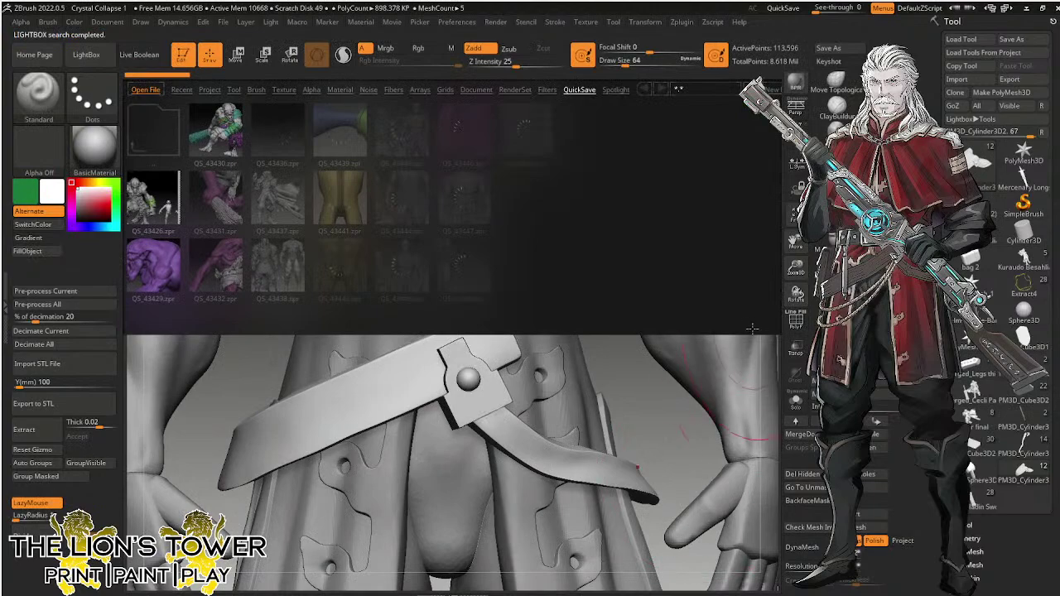
pyautogui.moveTo(795, 268); pyautogui.dragTo(799, 241)
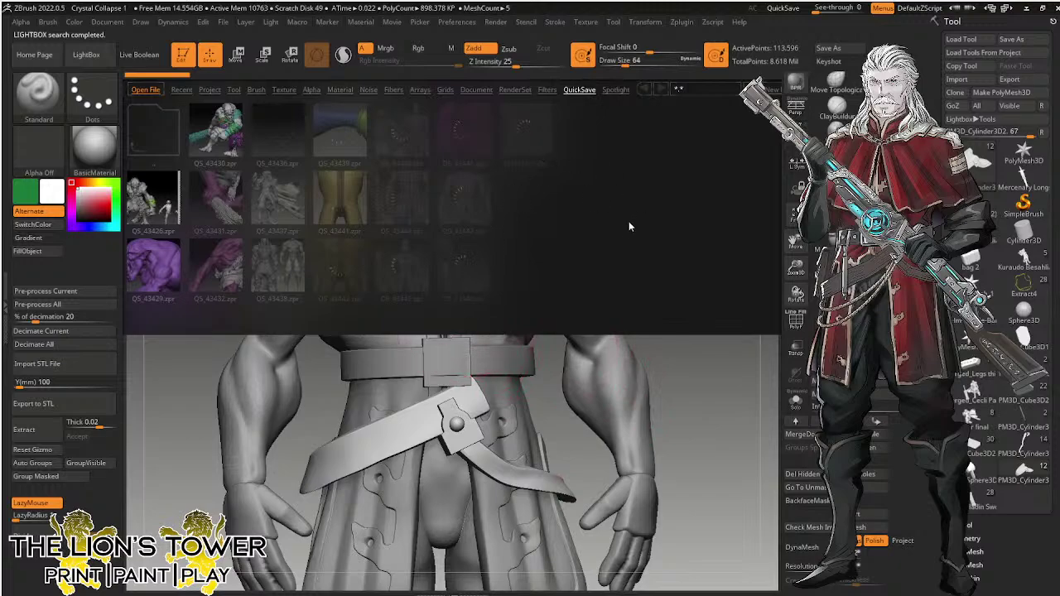
pyautogui.moveTo(737, 434)
pyautogui.mouseDown()
pyautogui.moveTo(716, 432)
pyautogui.moveTo(726, 420)
pyautogui.mouseUp()
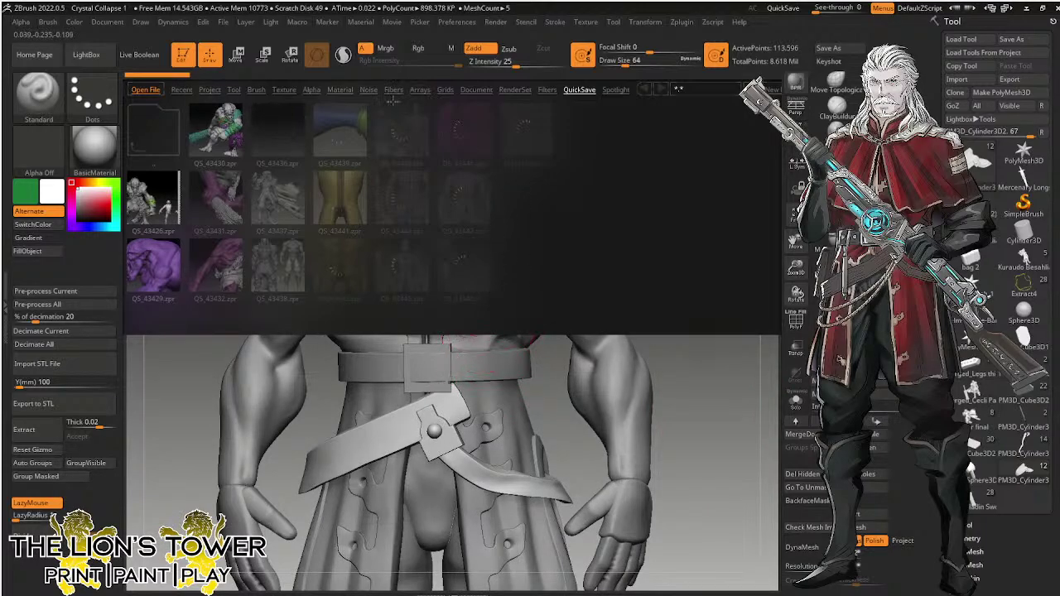
pyautogui.click(141, 89)
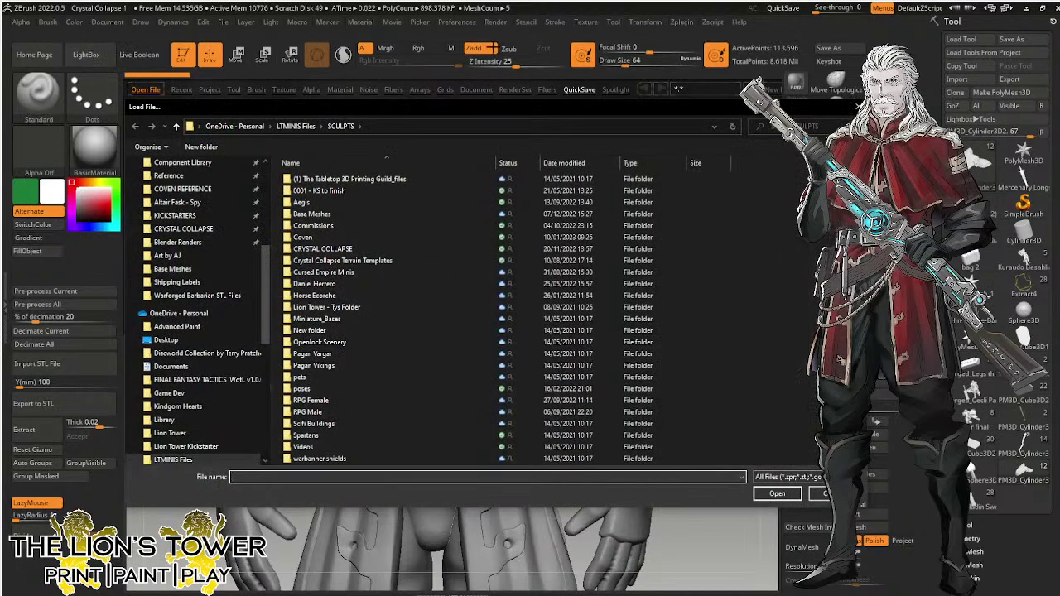
pyautogui.press('Escape')
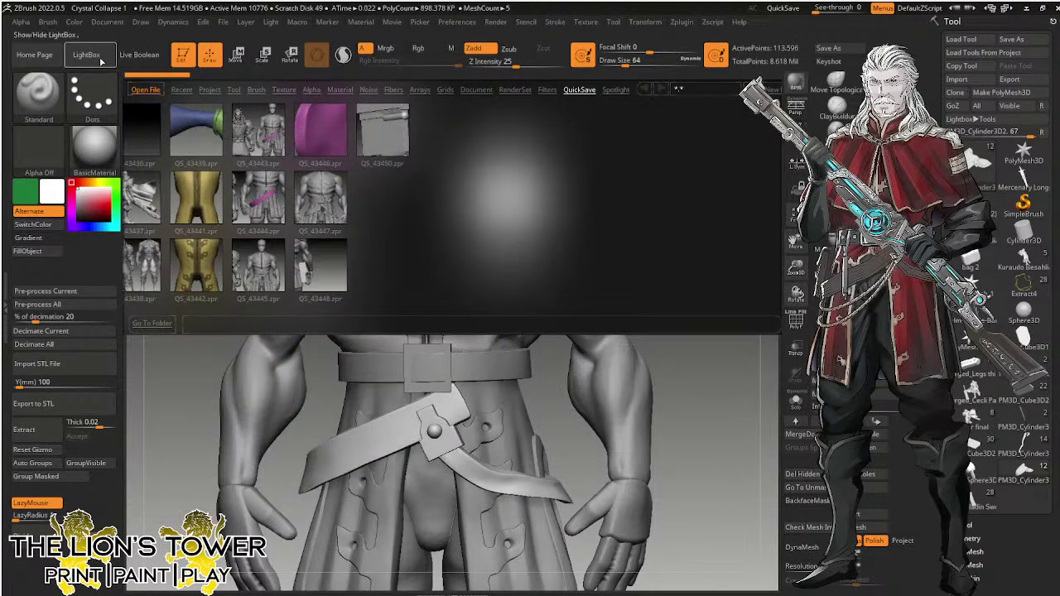
pyautogui.click(94, 58)
pyautogui.click(94, 58)
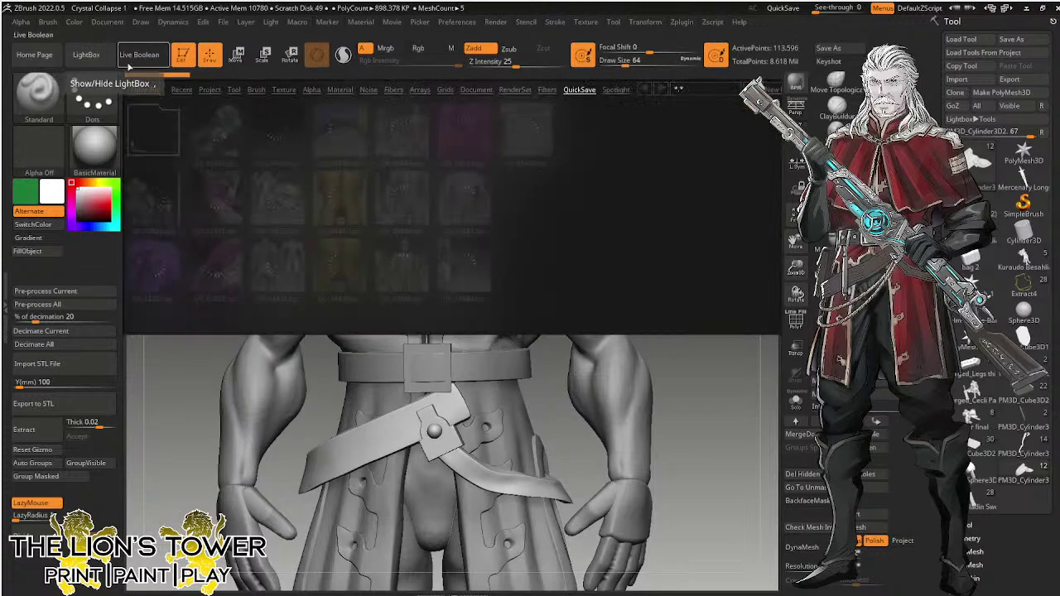
pyautogui.doubleClick(541, 139)
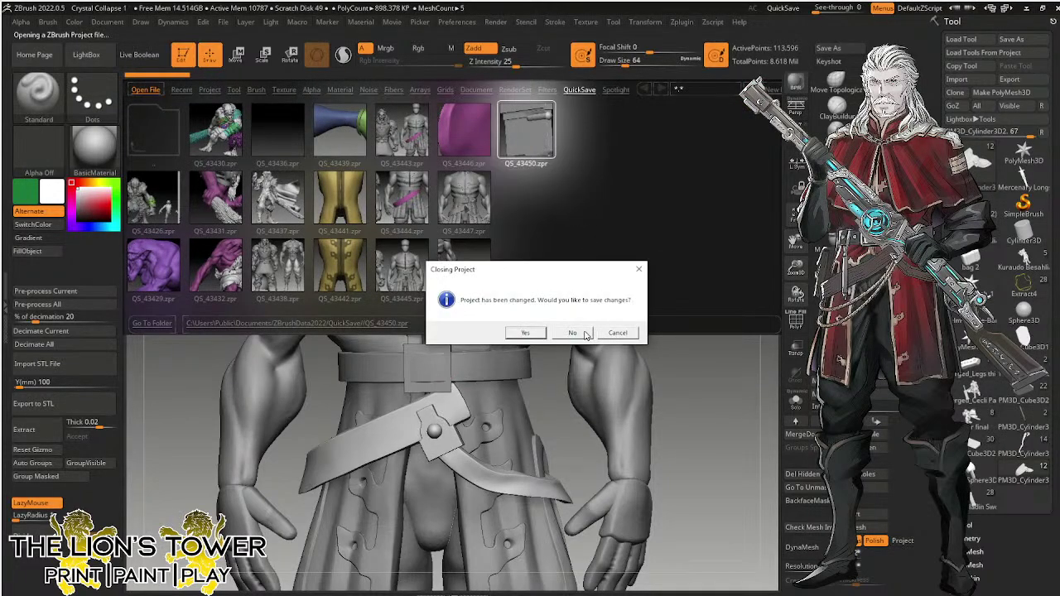
pyautogui.click(575, 334)
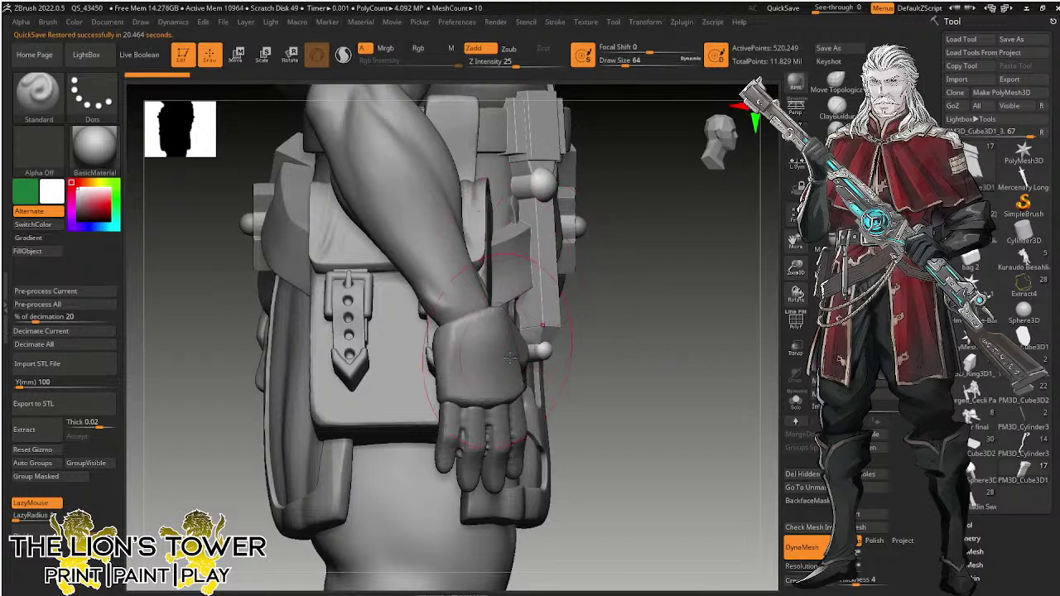
# Start saving the restored project to a new file and browse the SCULPTS folder as its destination.
pyautogui.moveTo(689, 369); pyautogui.dragTo(654, 370)
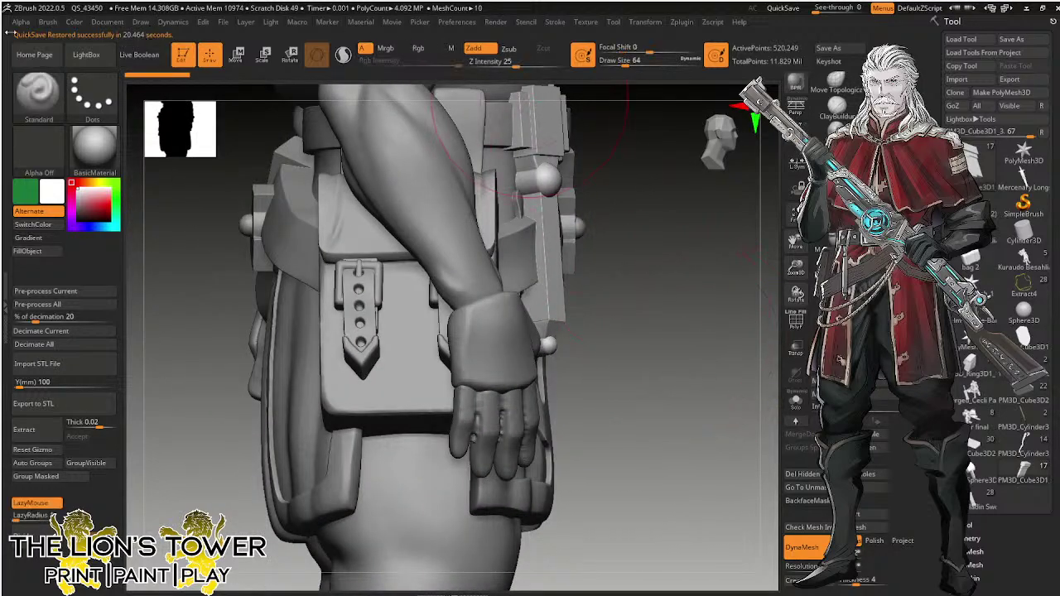
pyautogui.click(860, 47)
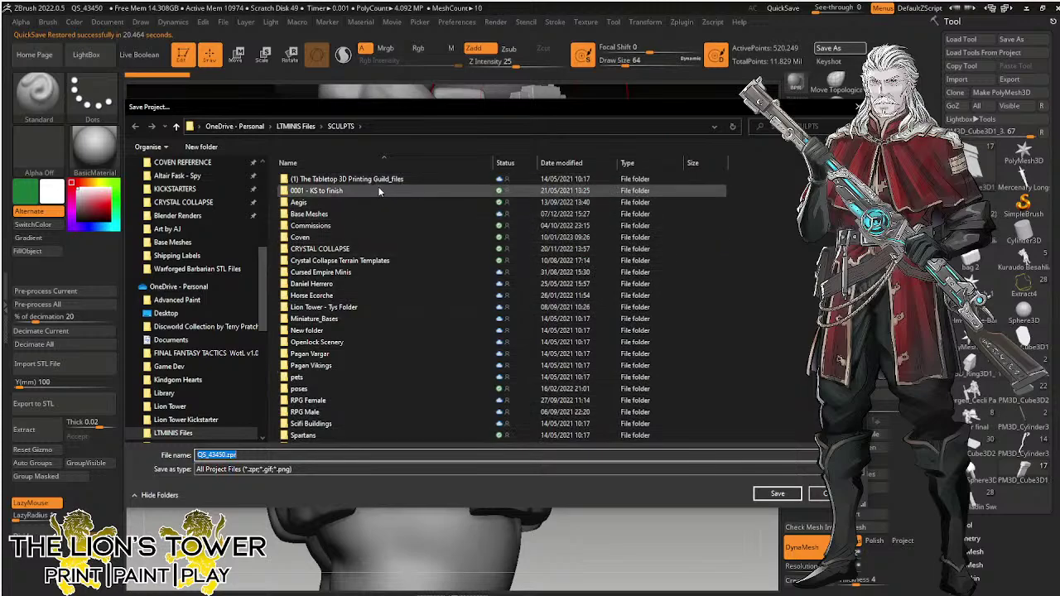
pyautogui.scroll(3, 263, 252)
pyautogui.moveTo(271, 222); pyautogui.dragTo(265, 173)
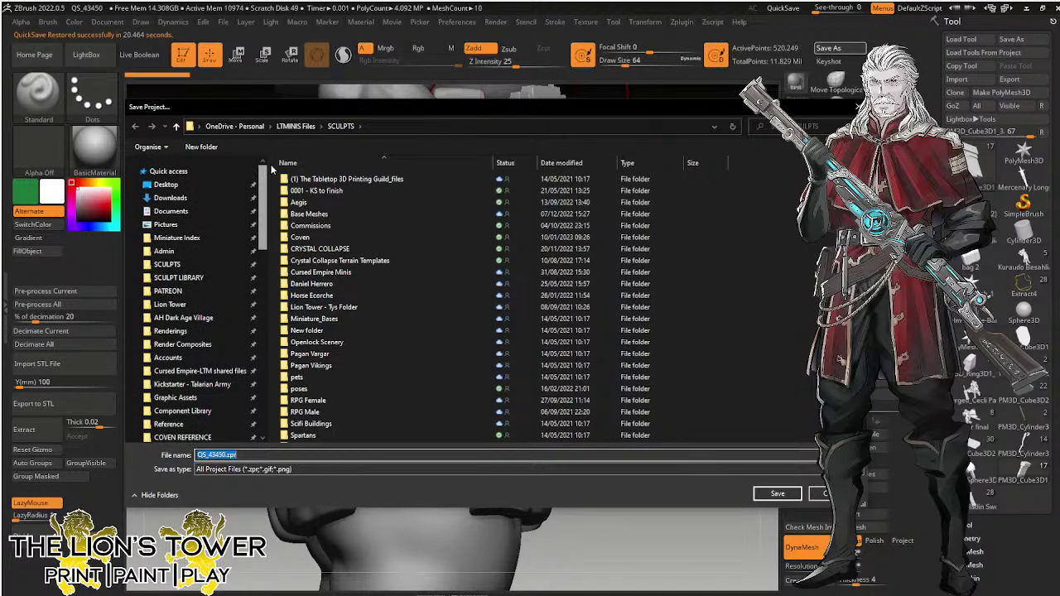
pyautogui.scroll(-1, 272, 171)
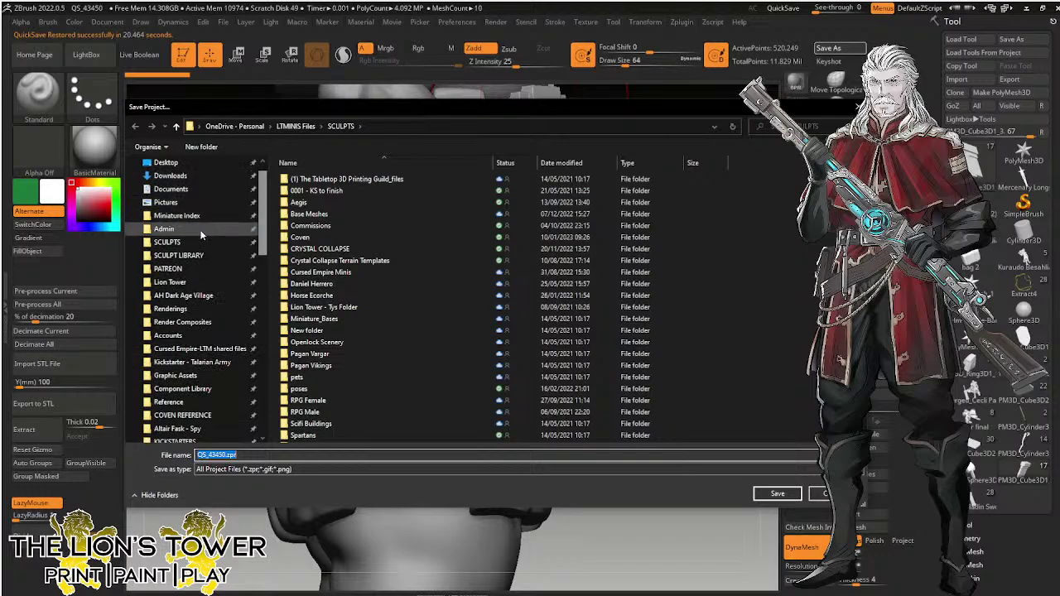
pyautogui.click(184, 244)
pyautogui.scroll(-5, 419, 338)
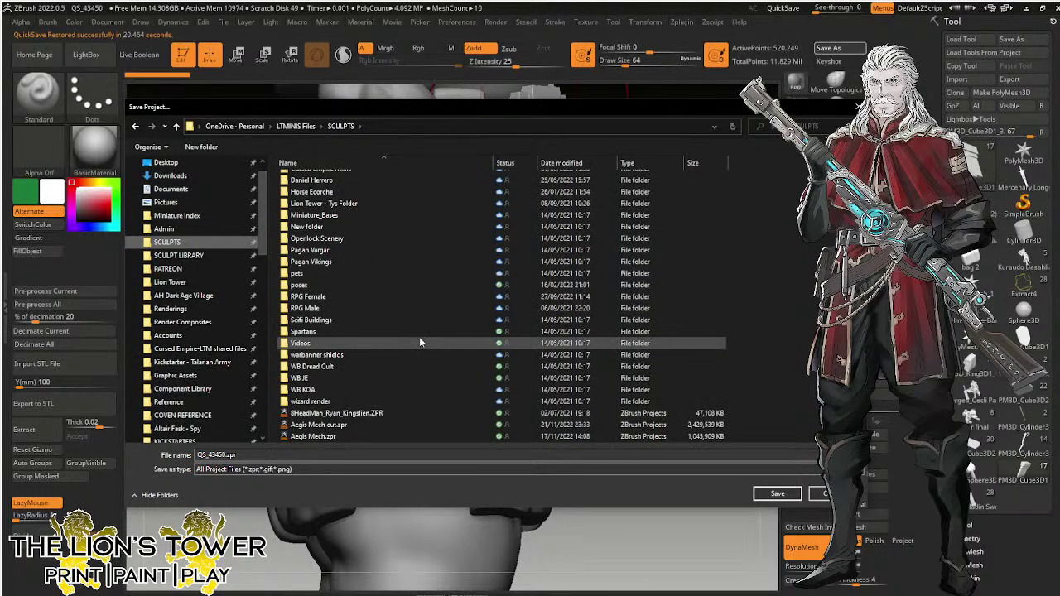
pyautogui.scroll(-10, 419, 336)
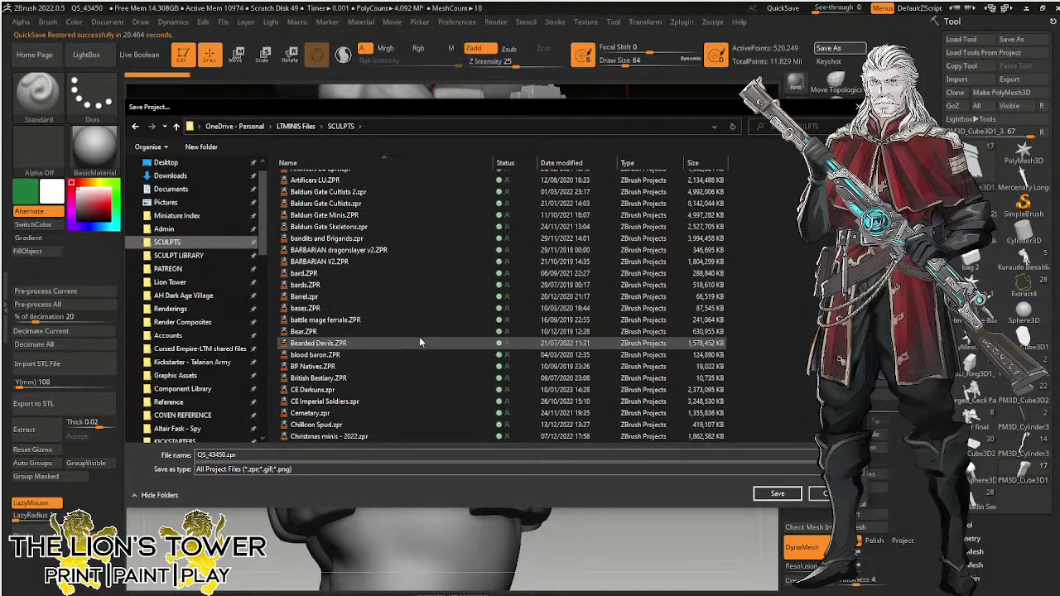
pyautogui.scroll(-3, 419, 337)
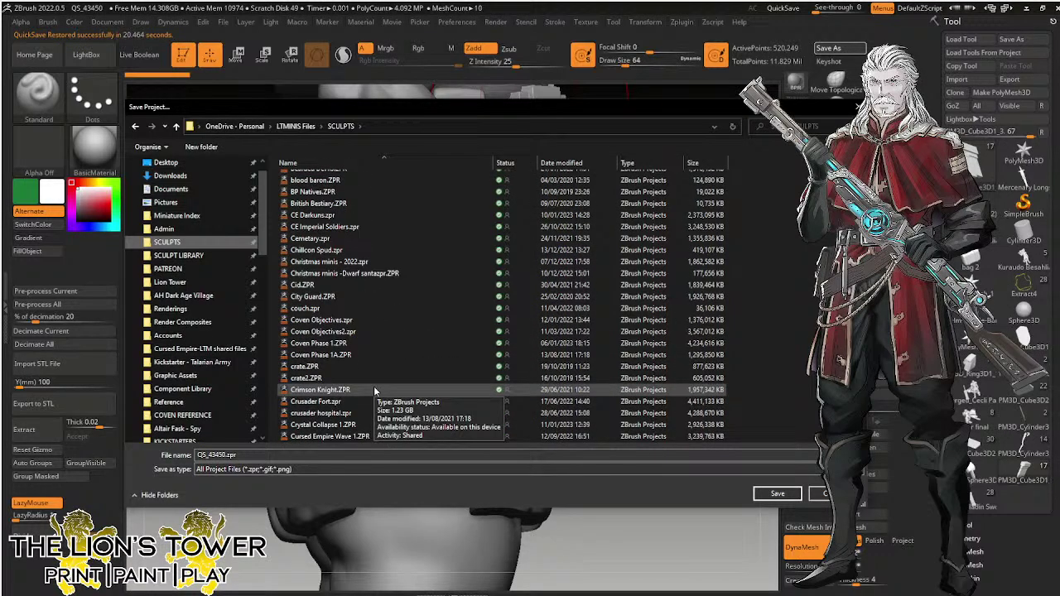
pyautogui.scroll(-3, 374, 387)
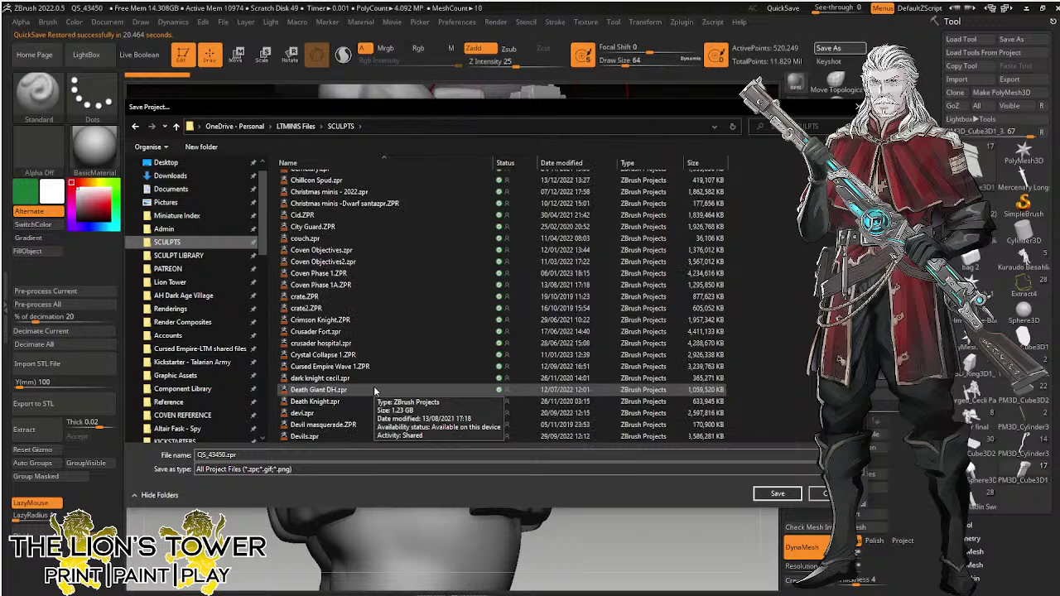
pyautogui.scroll(2, 374, 386)
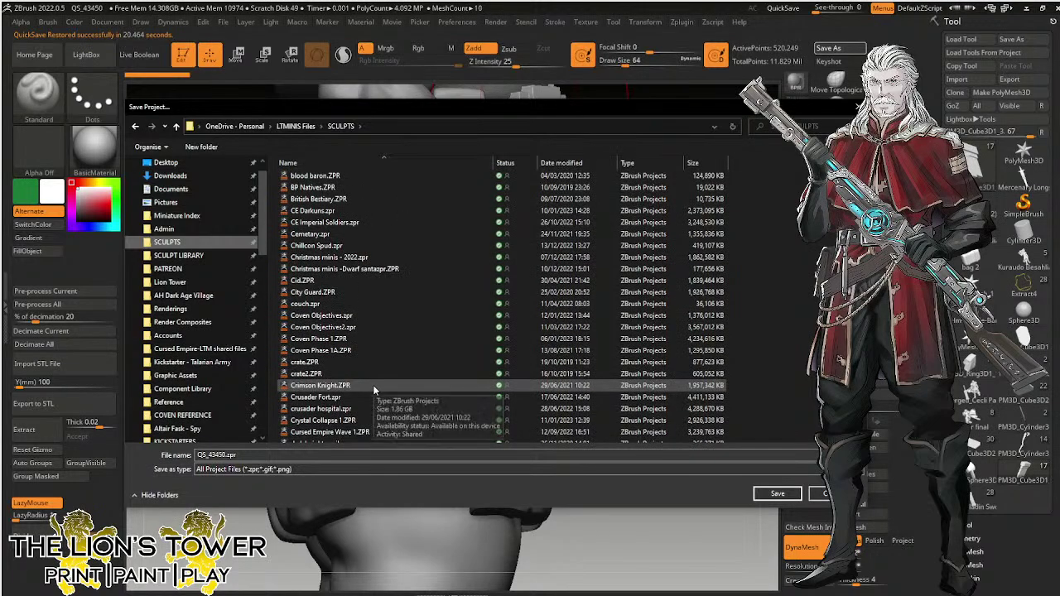
pyautogui.scroll(4, 374, 390)
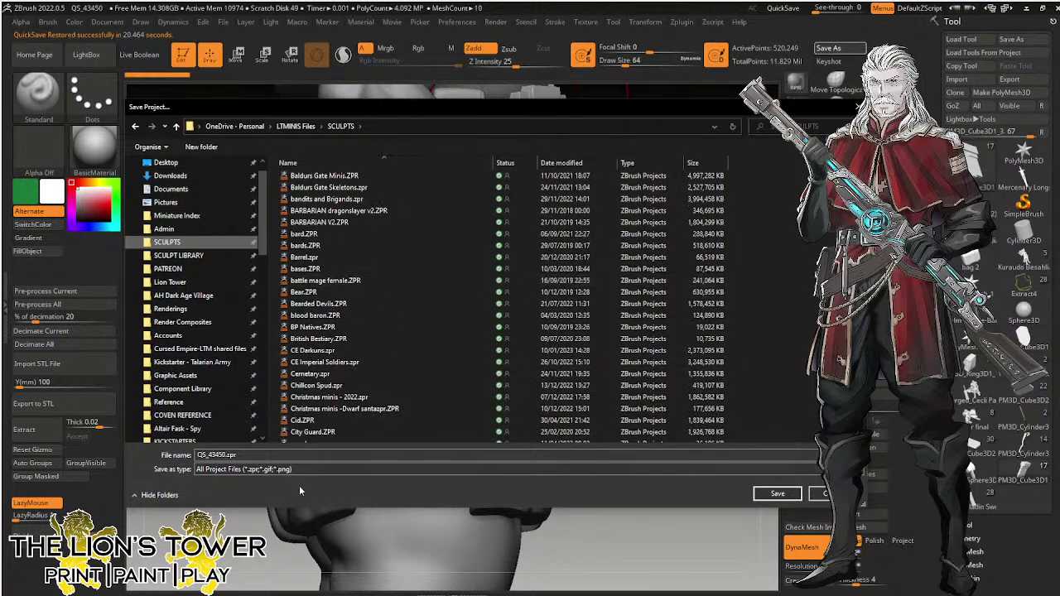
# Name the project file Crystal Collapse 1.ZPR and save it over the existing file.
pyautogui.click(299, 454)
pyautogui.write('crys')
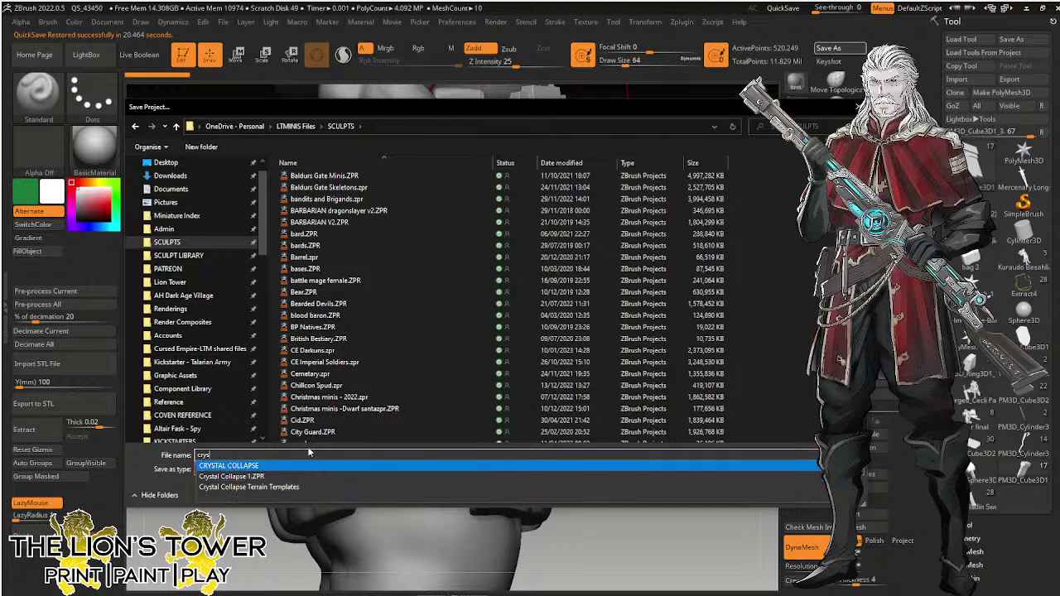
pyautogui.click(241, 478)
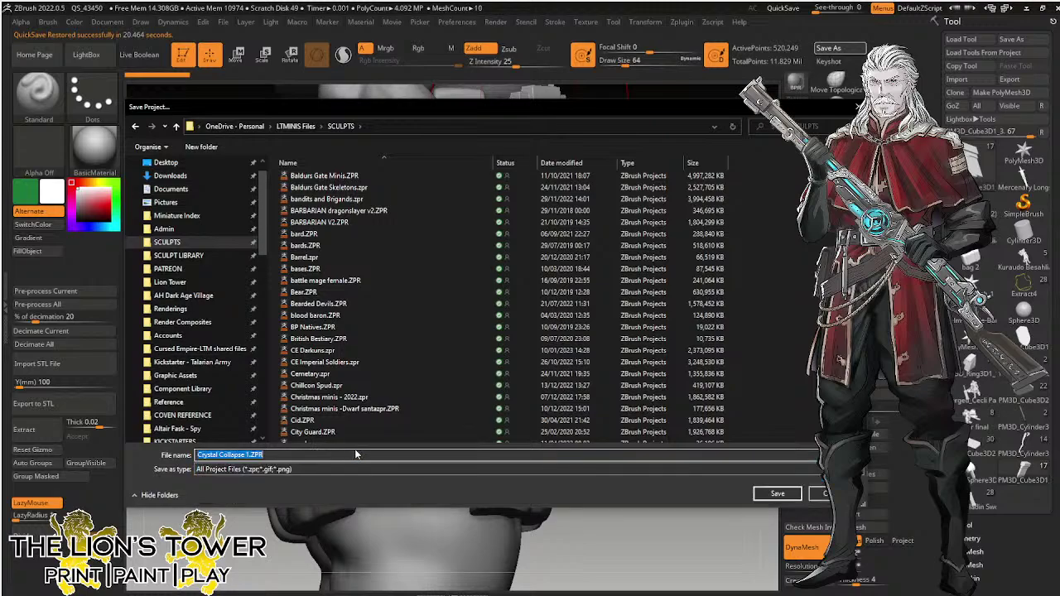
pyautogui.click(777, 494)
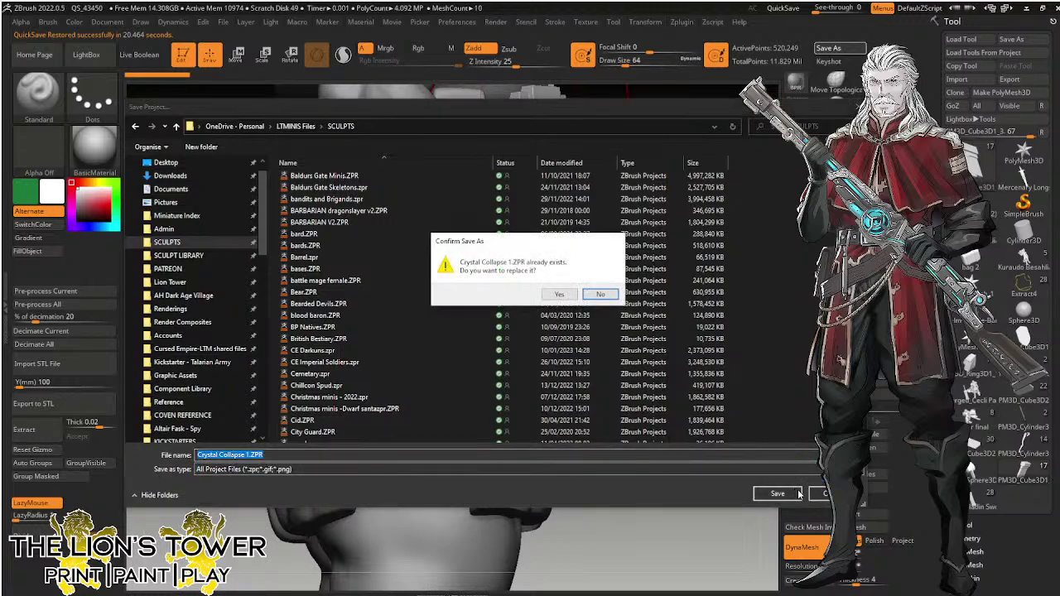
pyautogui.click(559, 294)
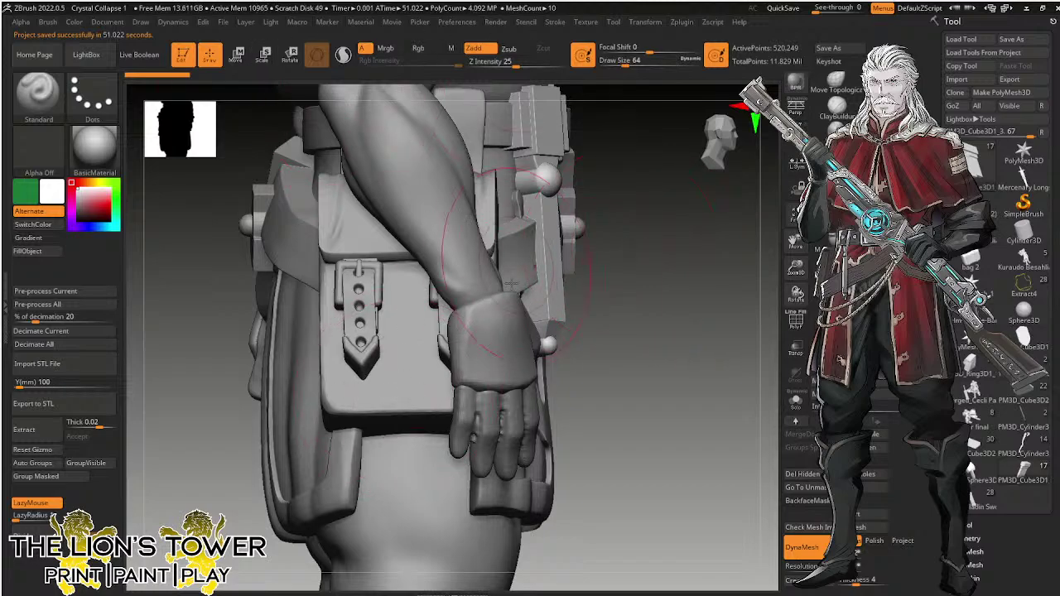
# Examine the restored belt, straps and hip accessory from the front and on the full figure.
pyautogui.moveTo(720, 341); pyautogui.dragTo(665, 356)
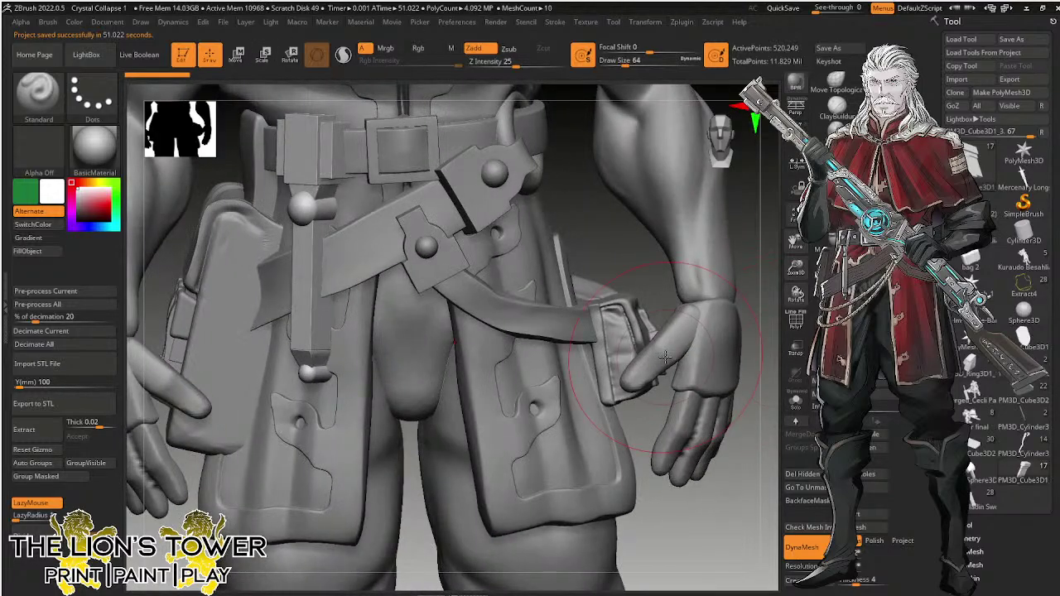
pyautogui.moveTo(795, 268); pyautogui.dragTo(773, 153)
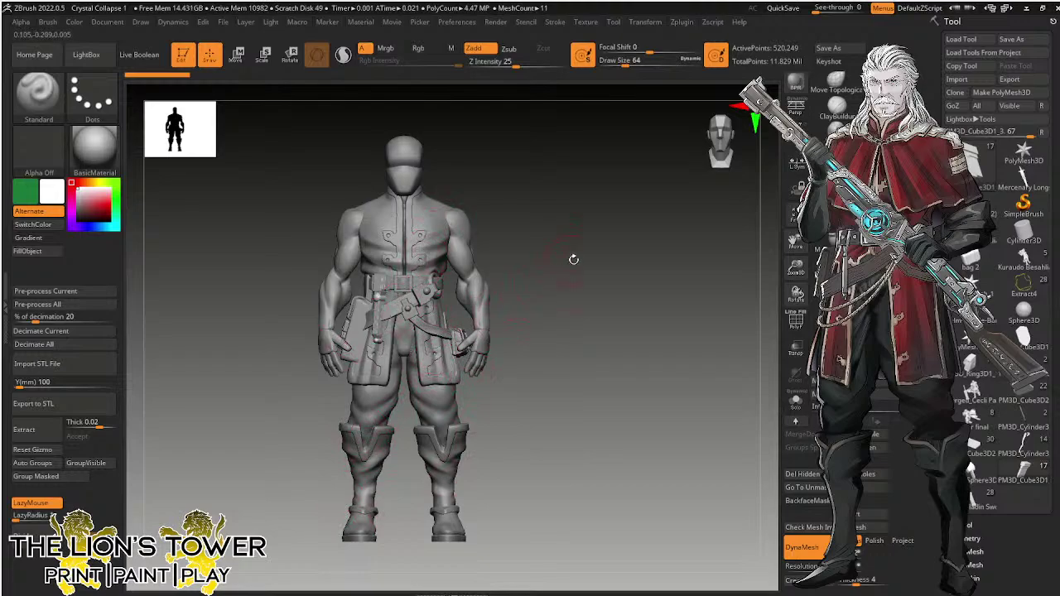
pyautogui.moveTo(573, 259)
pyautogui.mouseDown()
pyautogui.moveTo(522, 265)
pyautogui.moveTo(574, 277)
pyautogui.moveTo(545, 278)
pyautogui.mouseUp()
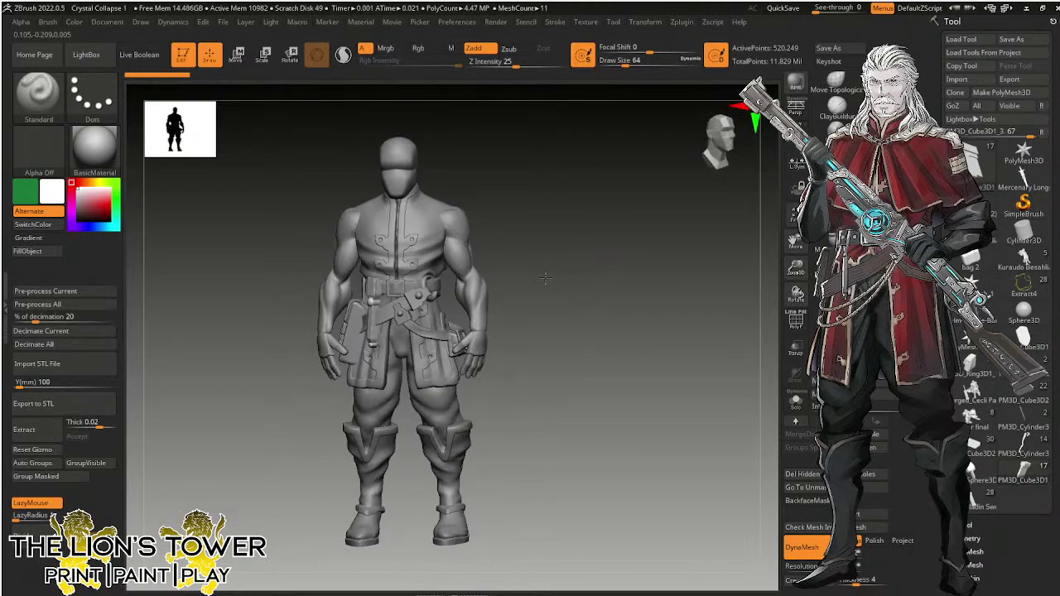